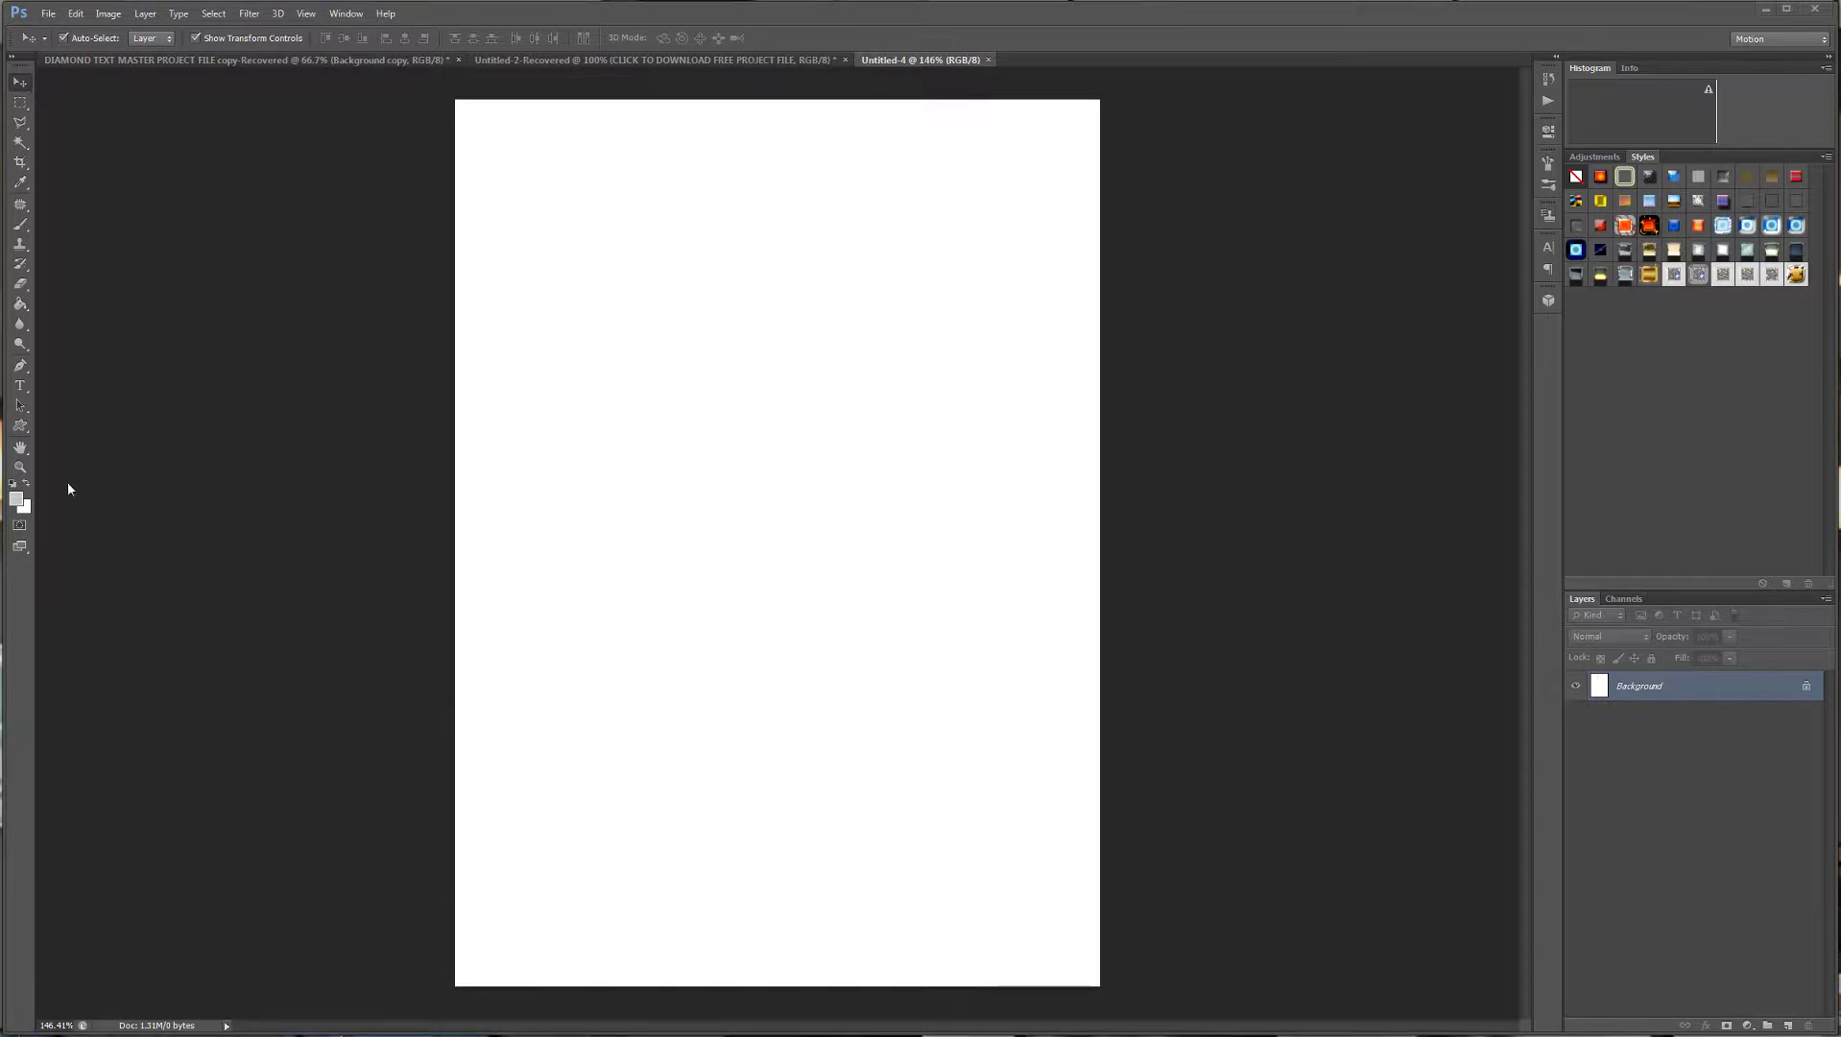
Fill the blank background with light grey and add a new empty layer.
{"action": "left_click", "coordinate": [20, 303]}
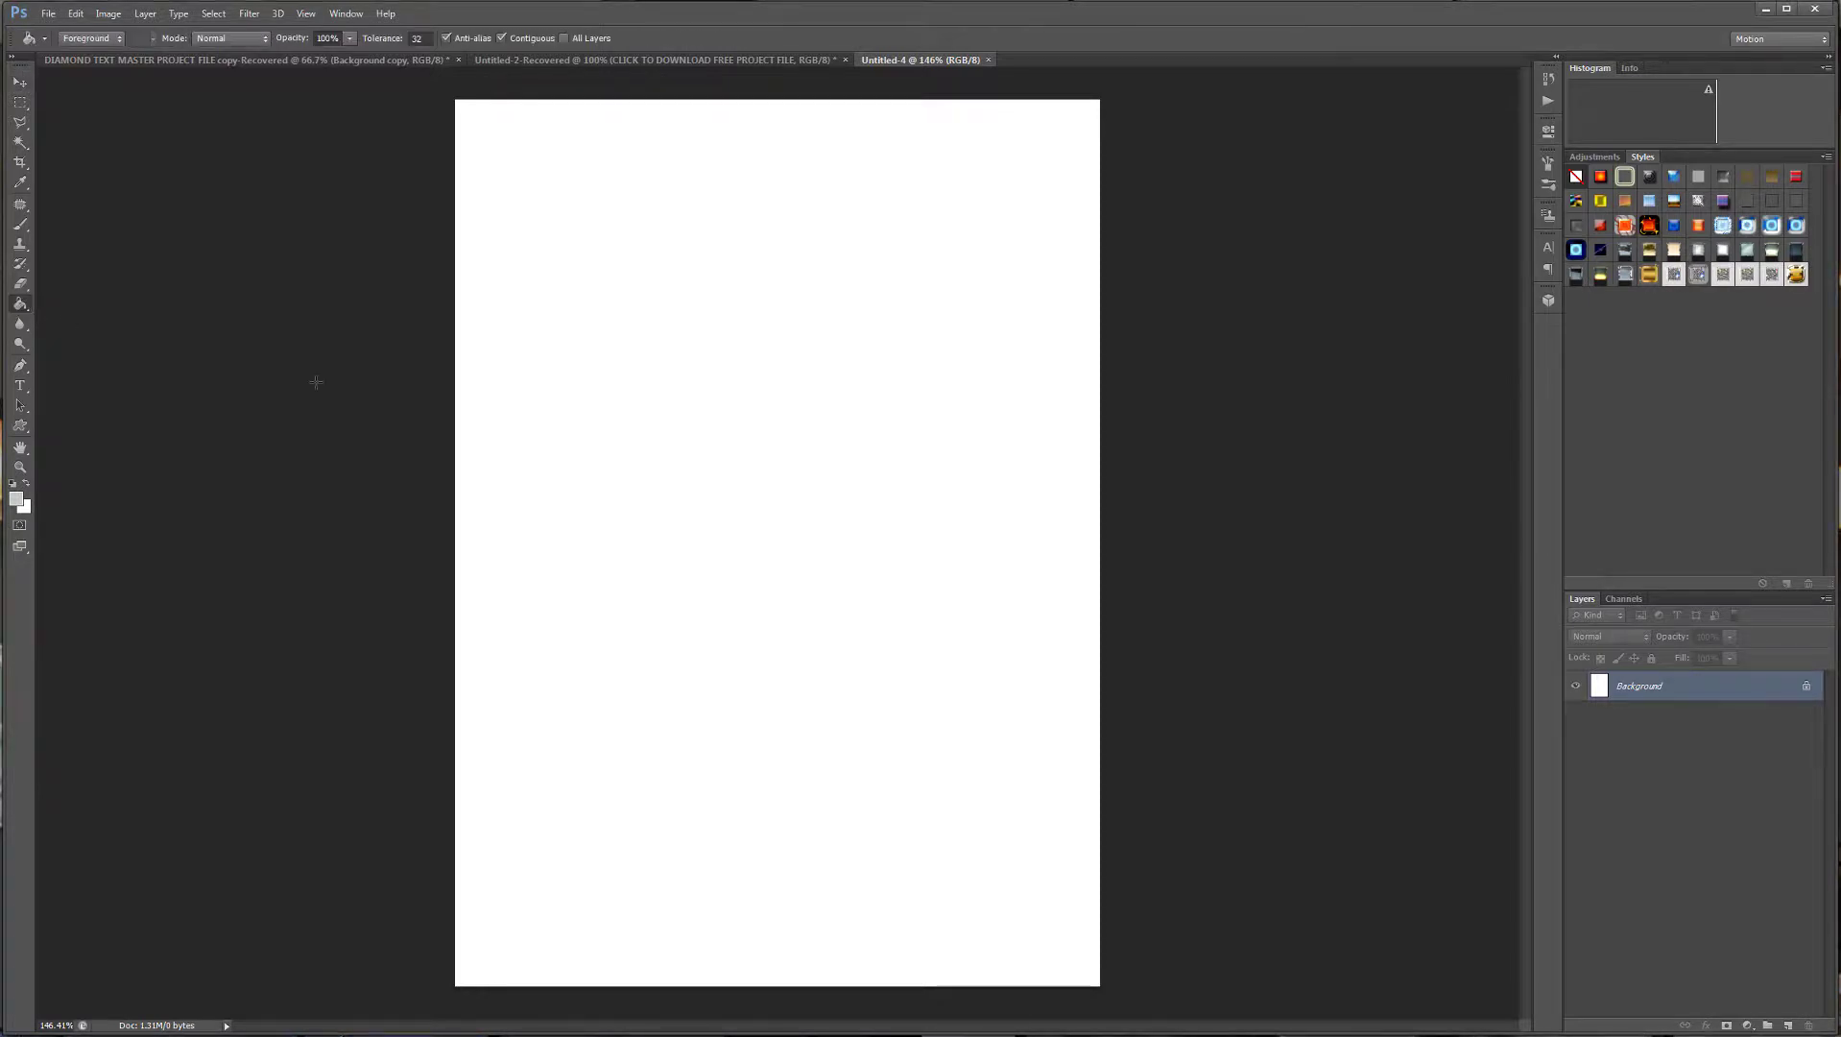
{"action": "left_click", "coordinate": [707, 490]}
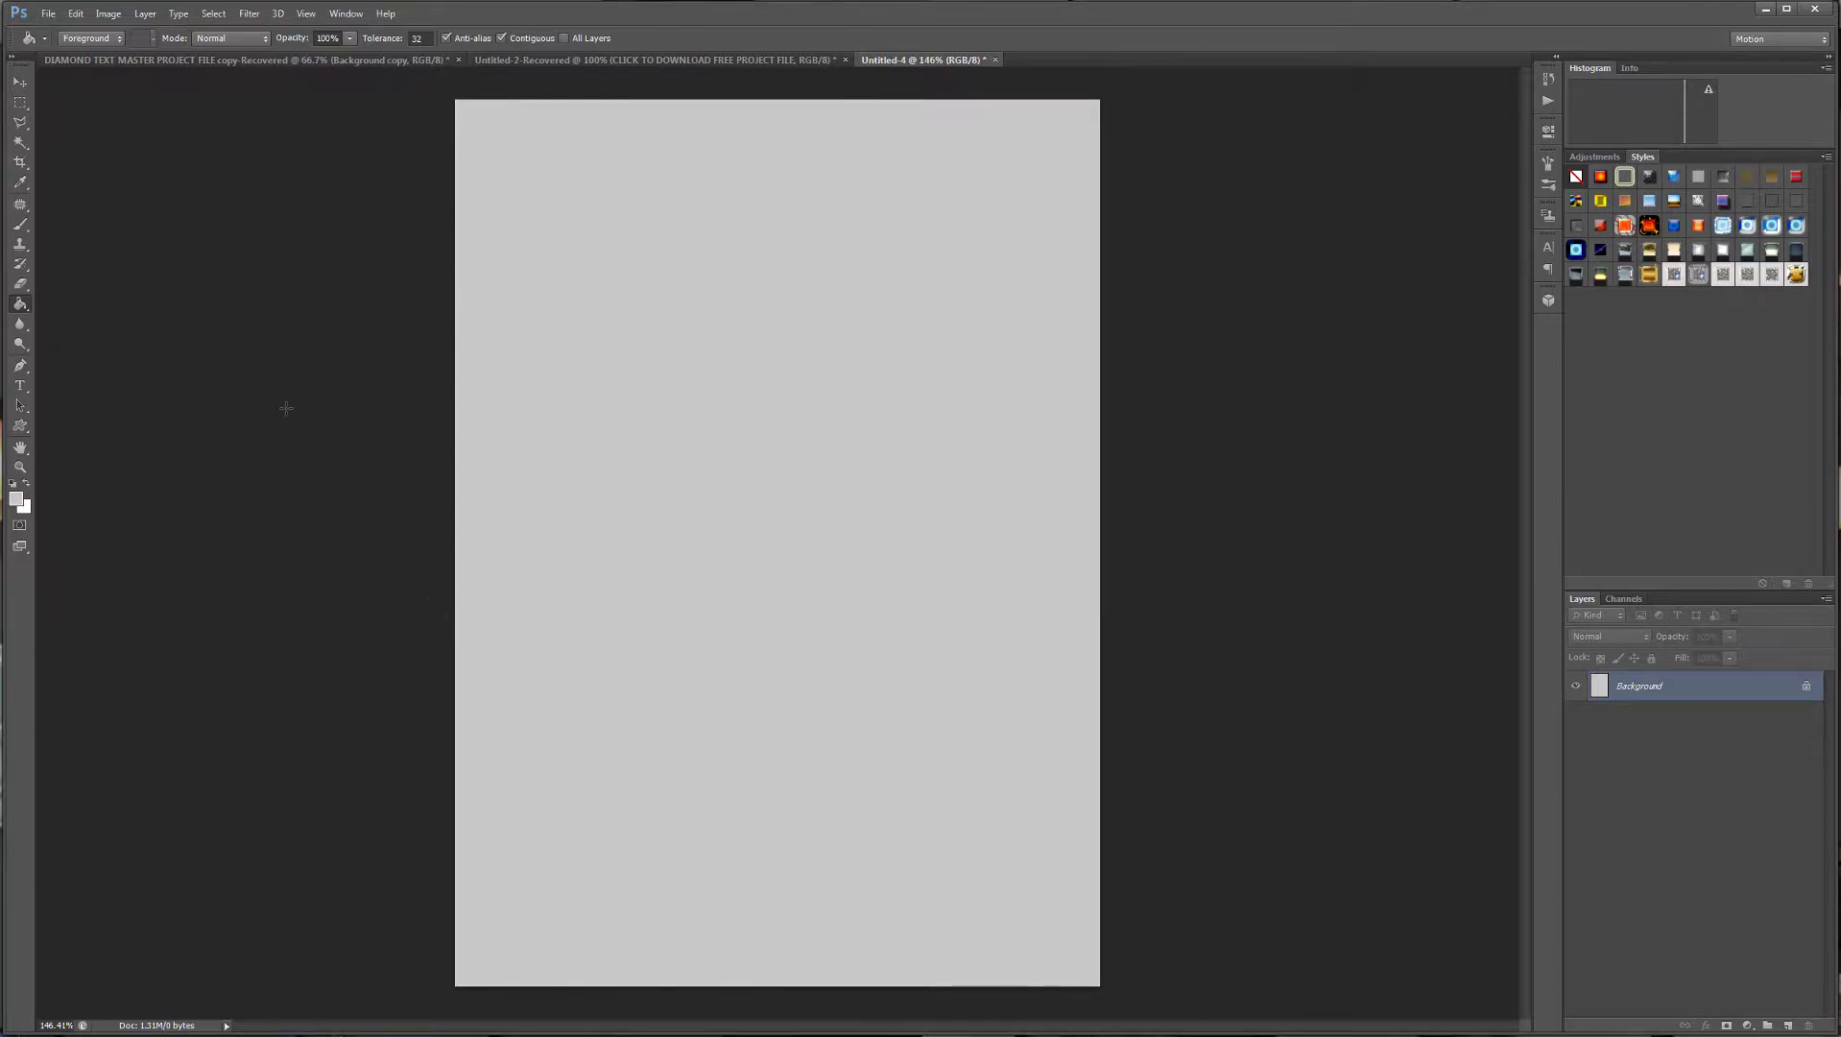
{"action": "left_click", "coordinate": [1787, 1025]}
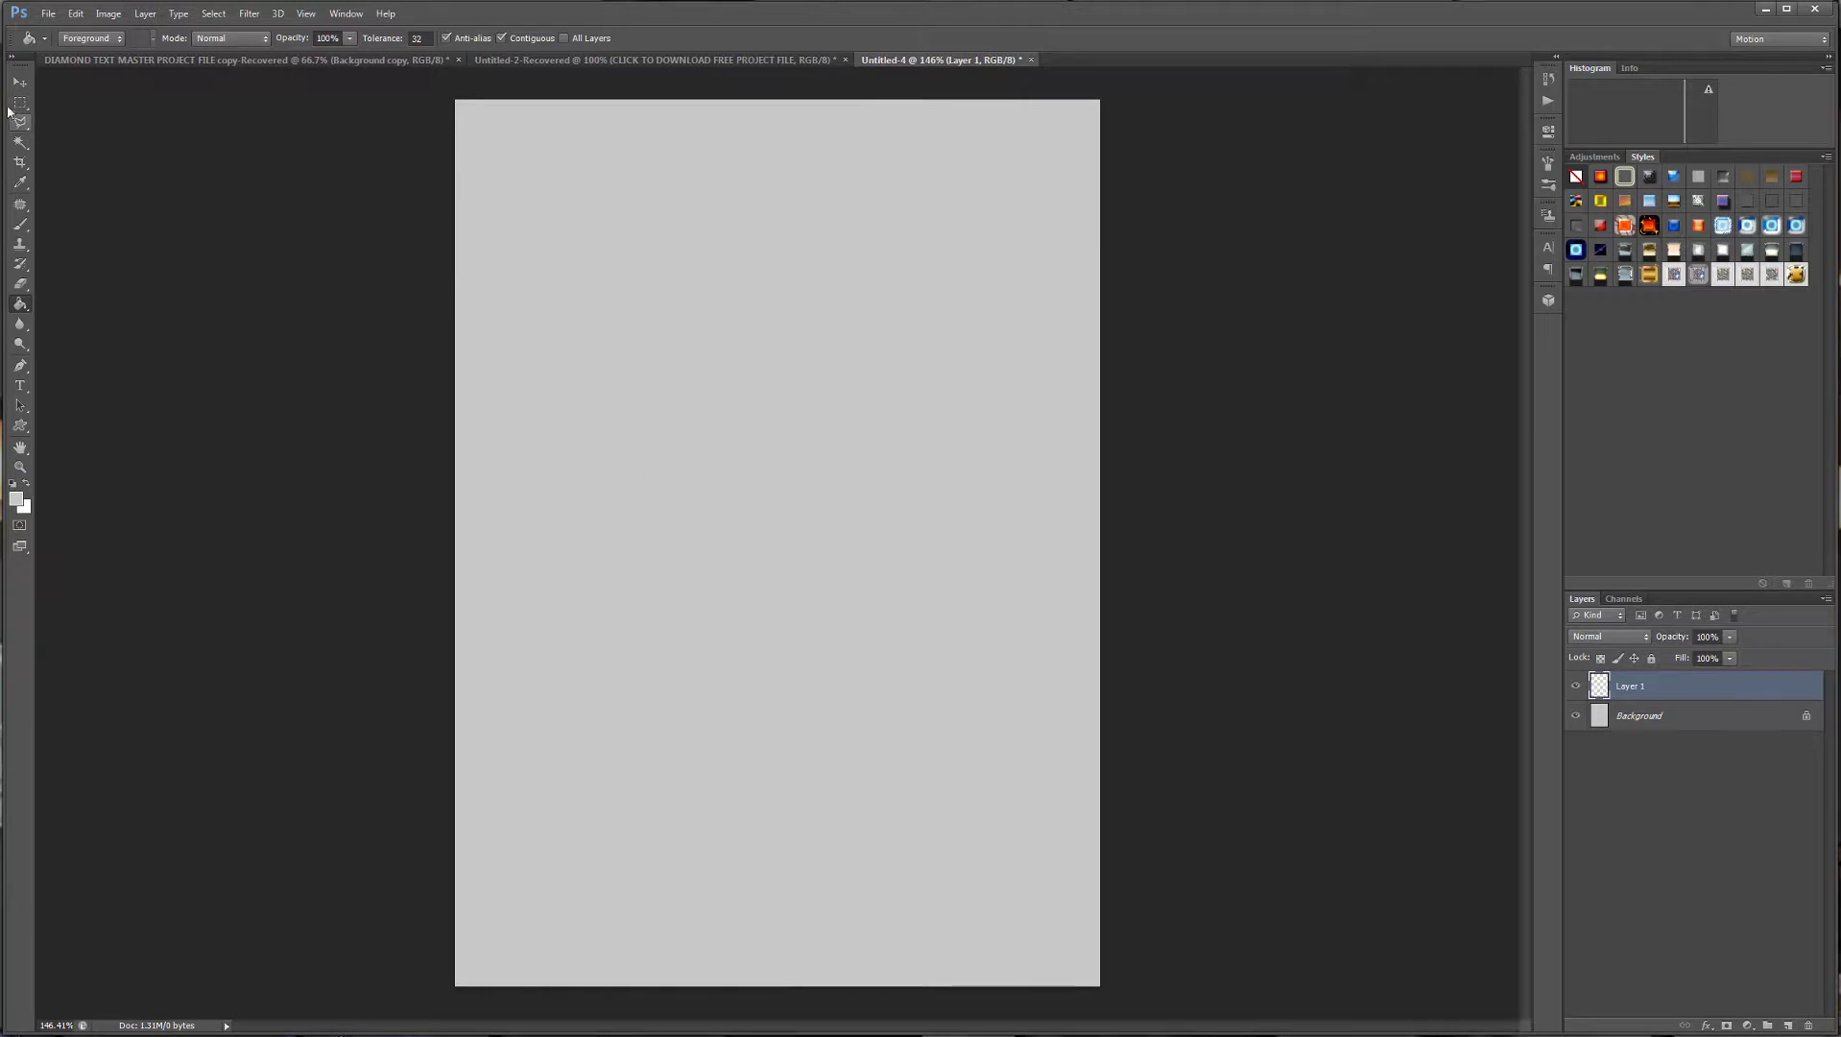
Draw a tall oval selection covering most of the page and fill it white.
{"action": "left_click_drag", "start_coordinate": [20, 102], "coordinate": [74, 114]}
{"action": "left_click_drag", "start_coordinate": [554, 144], "coordinate": [1015, 943]}
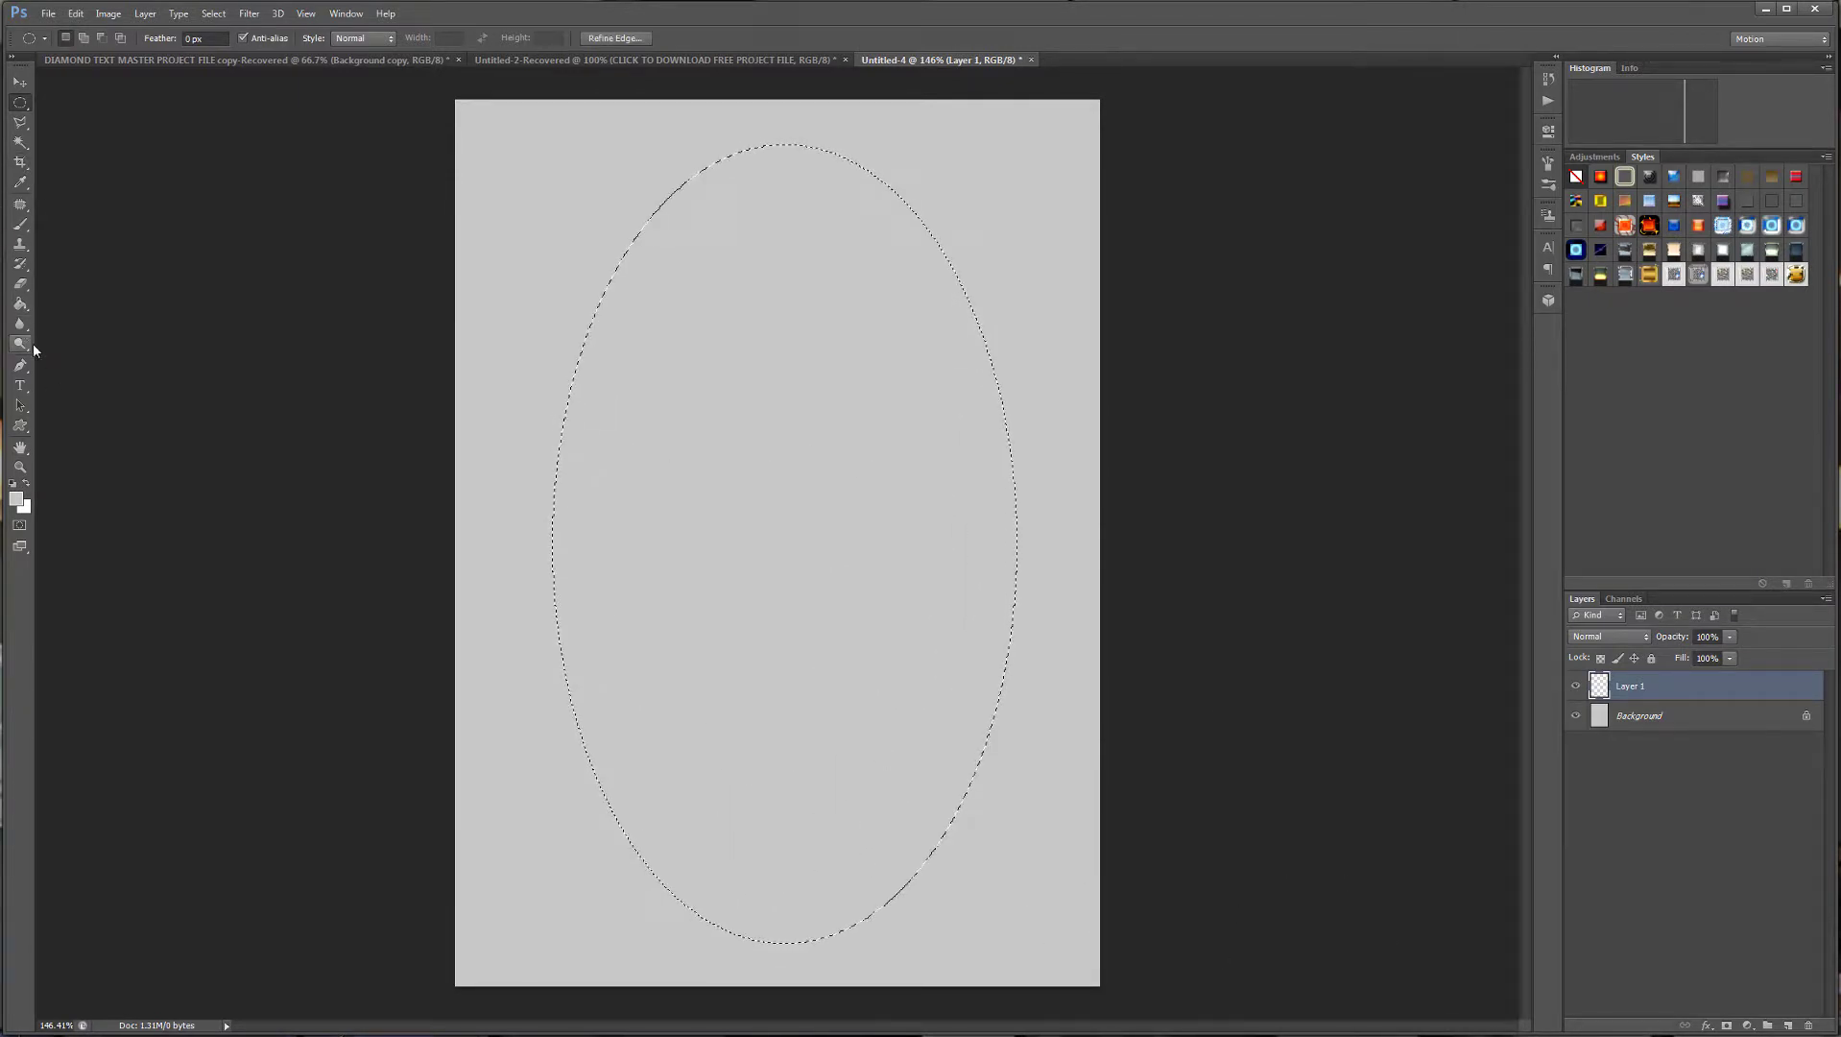
{"action": "left_click", "coordinate": [19, 303]}
{"action": "left_click", "coordinate": [24, 498]}
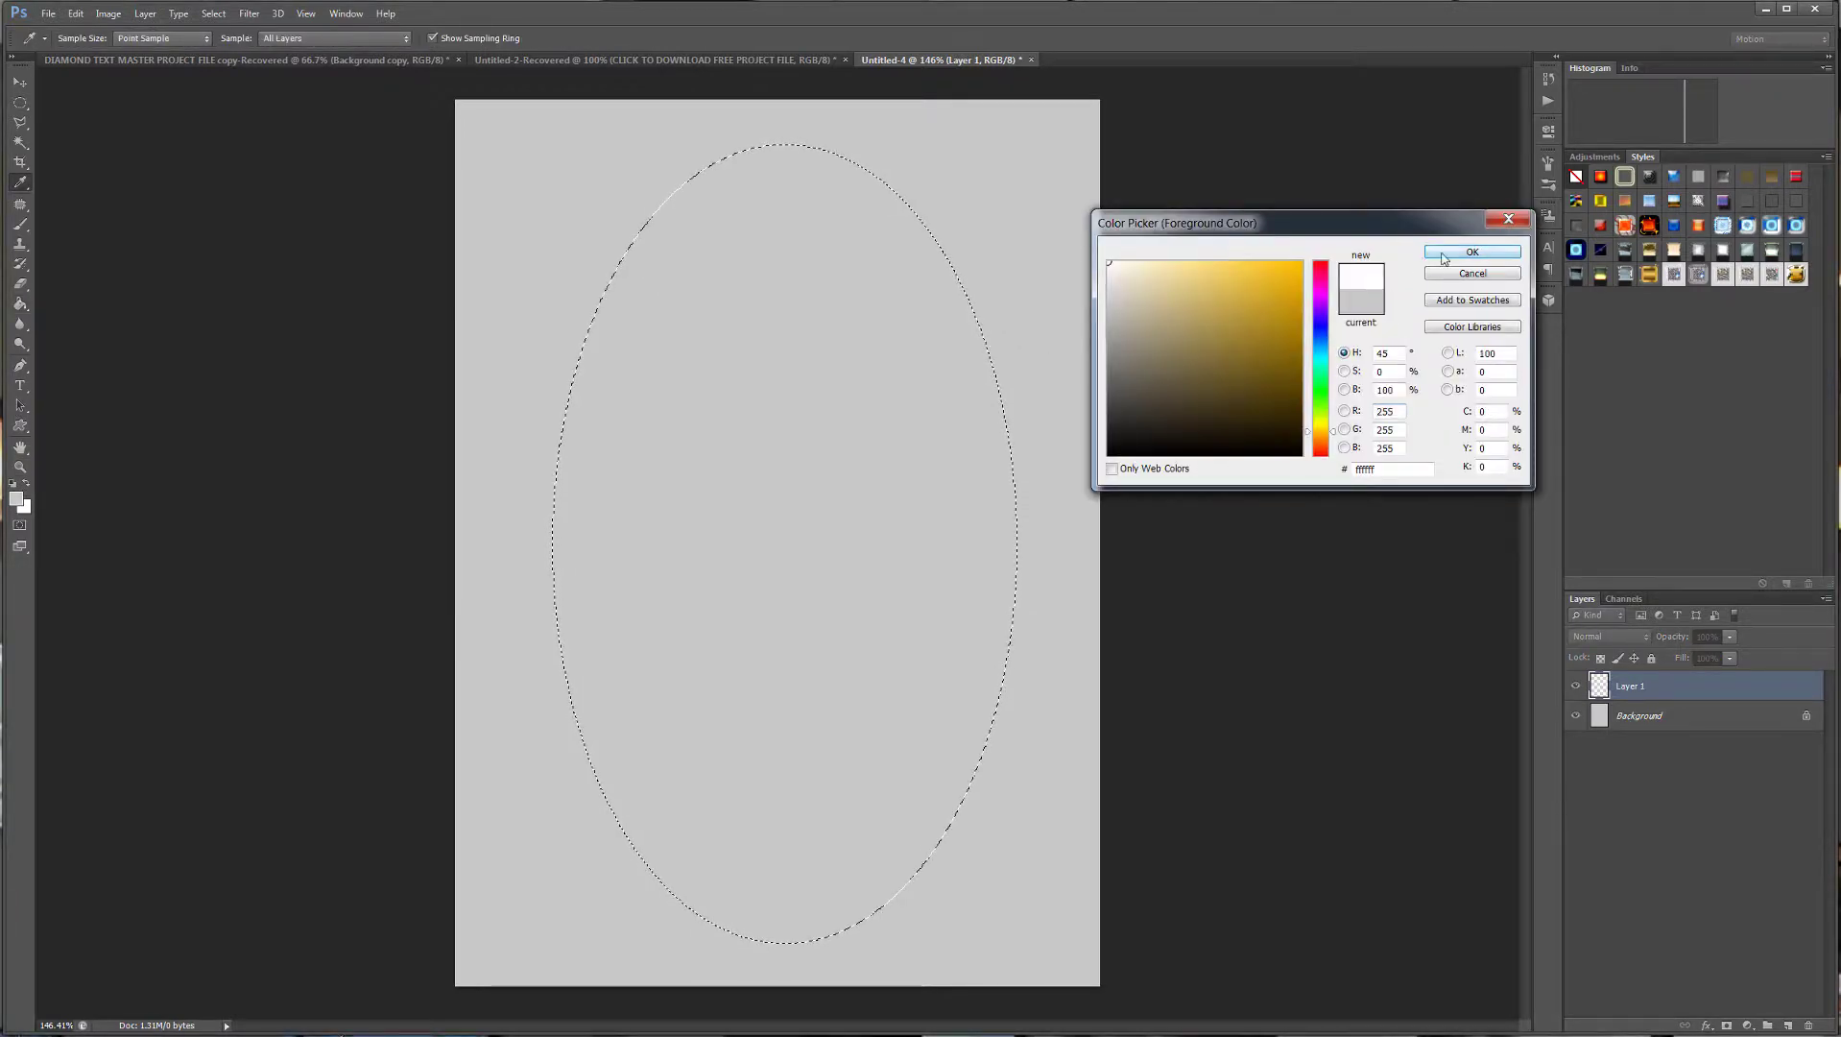
{"action": "left_click", "coordinate": [1471, 252]}
{"action": "left_click", "coordinate": [756, 358]}
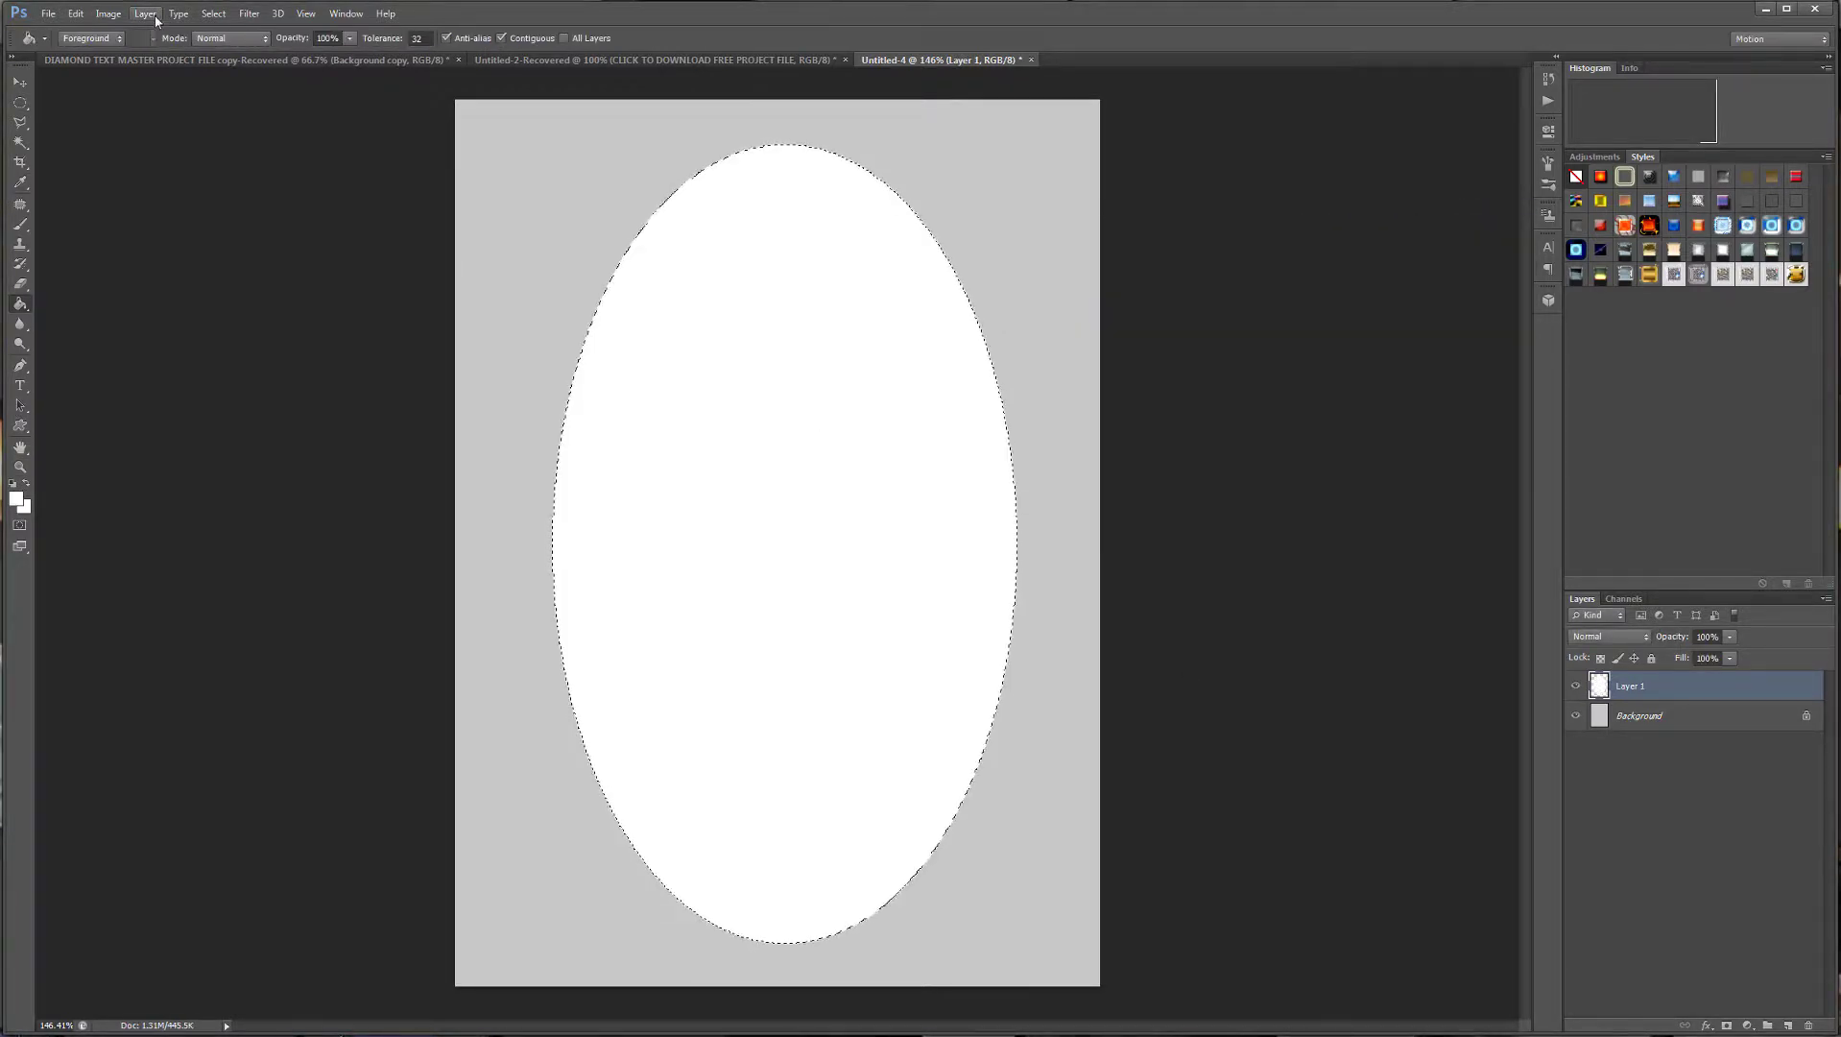
{"action": "left_click", "coordinate": [213, 13]}
Deselect, Gaussian Blur the white oval at radius about 168.9, and duplicate Layer 1 as Layer 1 copy.
{"action": "left_click", "coordinate": [239, 53]}
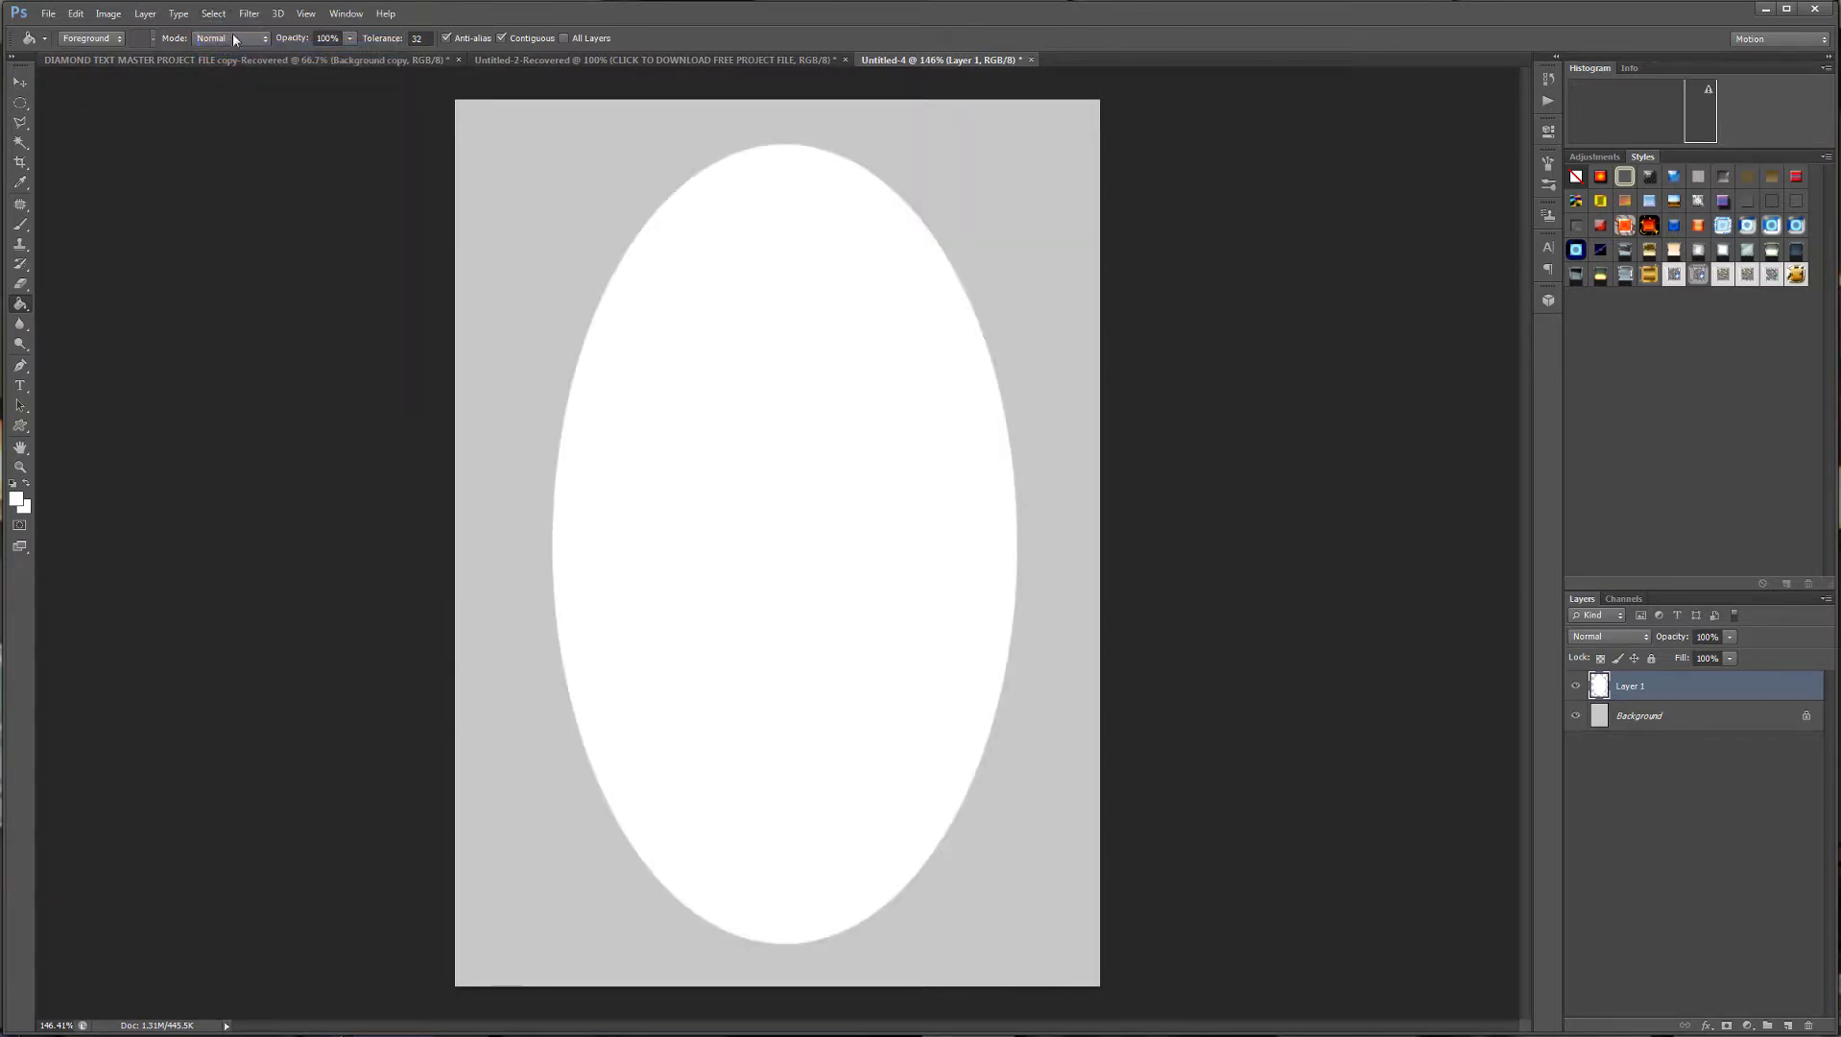
{"action": "left_click", "coordinate": [248, 14]}
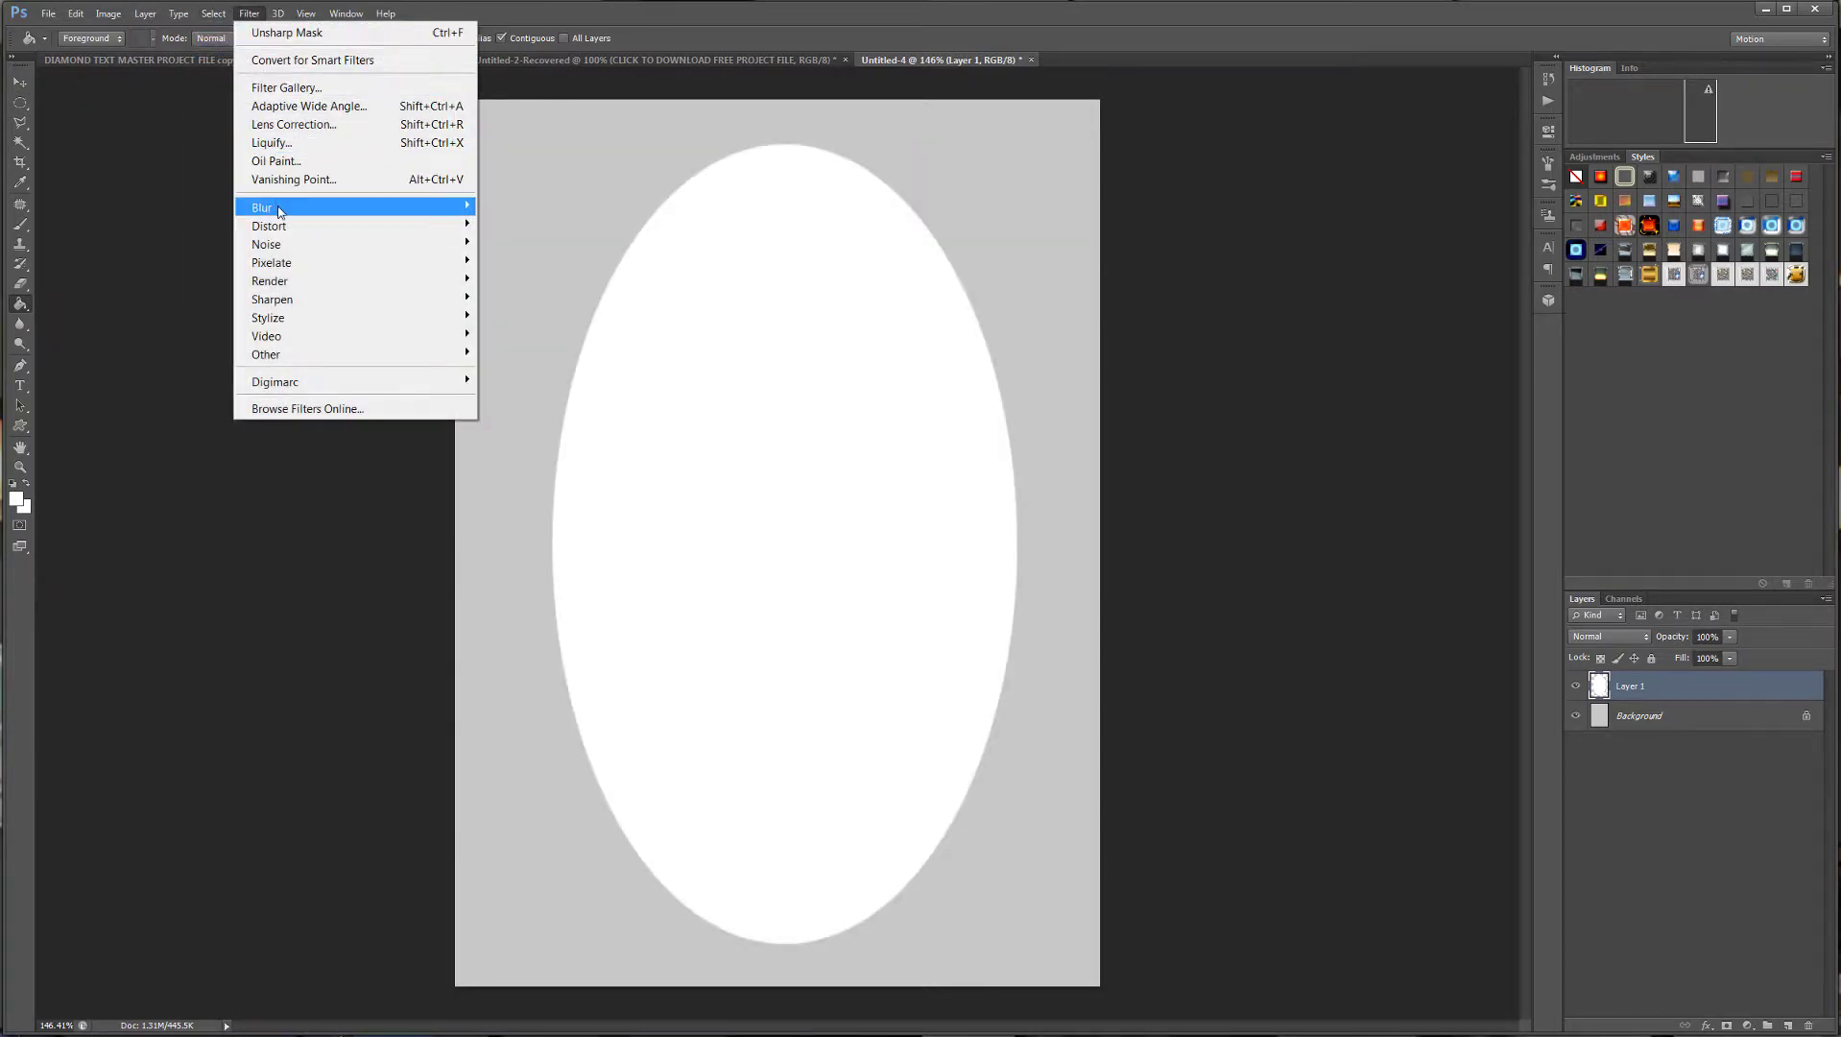
{"action": "mouse_move", "coordinate": [278, 208]}
{"action": "left_click", "coordinate": [192, 345]}
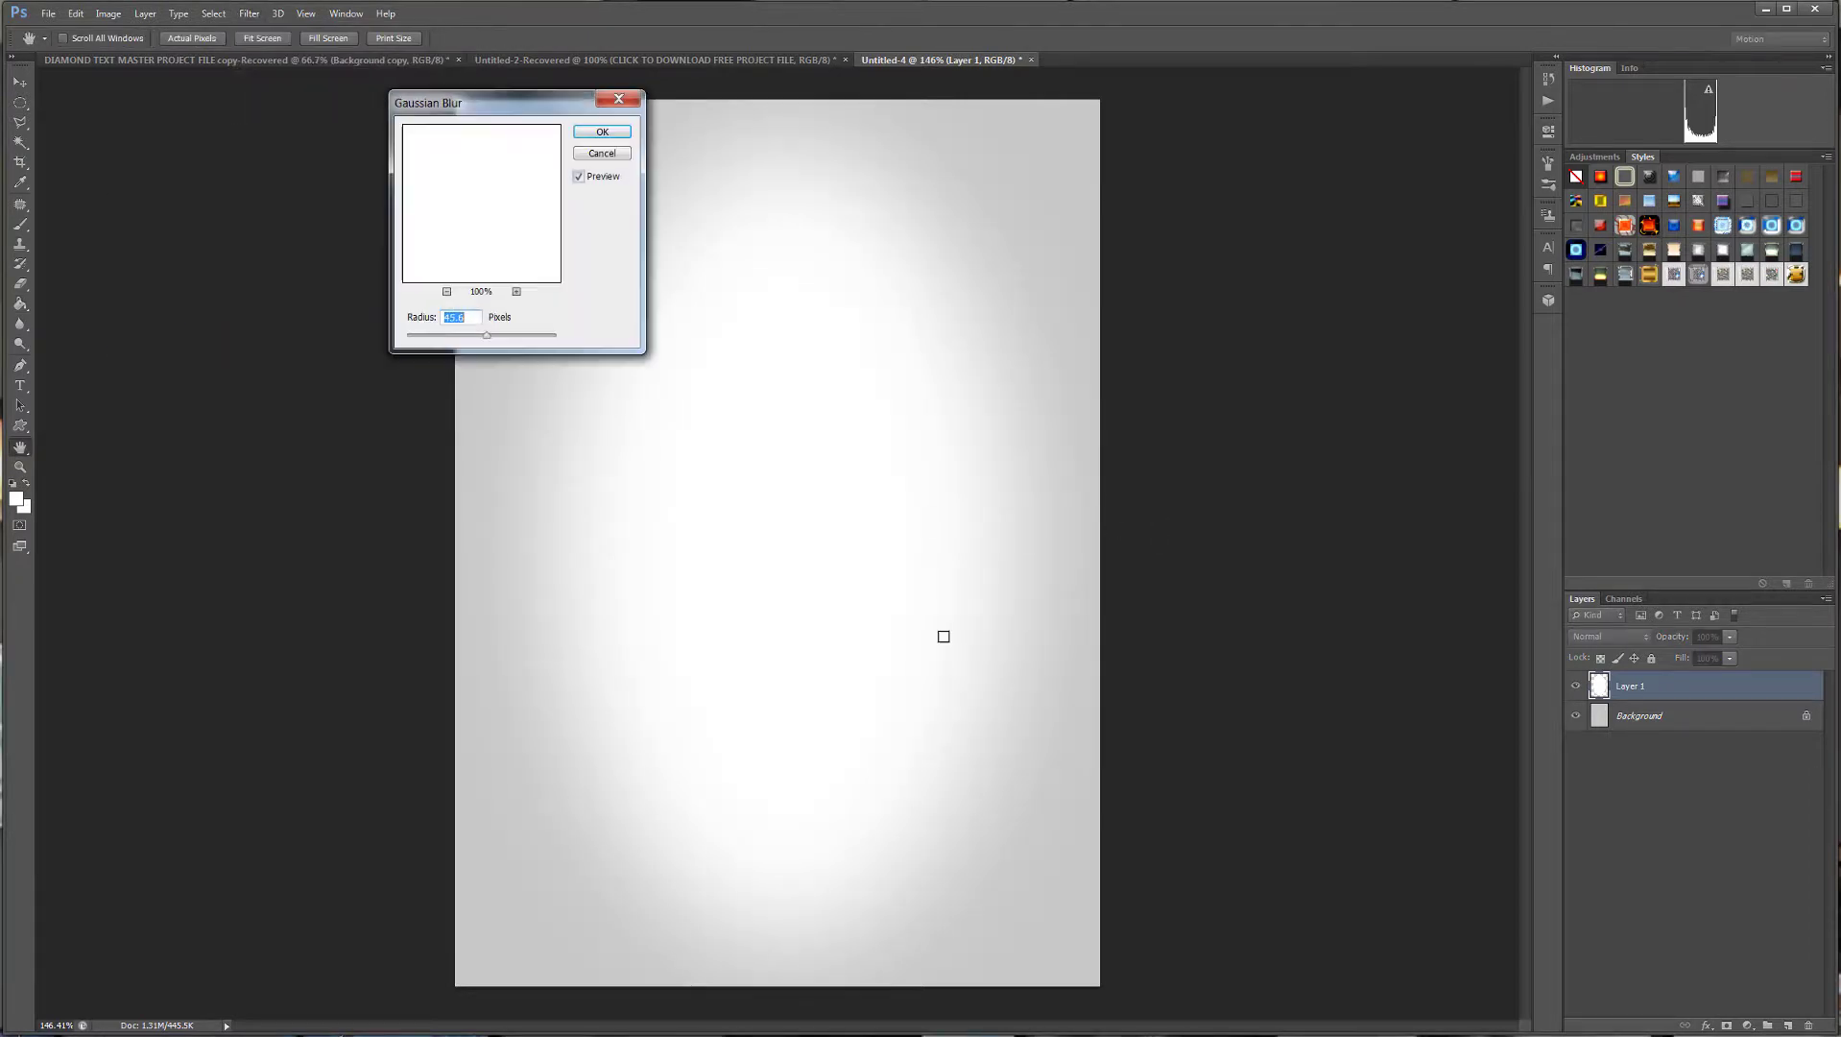
{"action": "left_click_drag", "start_coordinate": [557, 115], "coordinate": [1332, 158]}
{"action": "left_click_drag", "start_coordinate": [1250, 387], "coordinate": [1285, 387]}
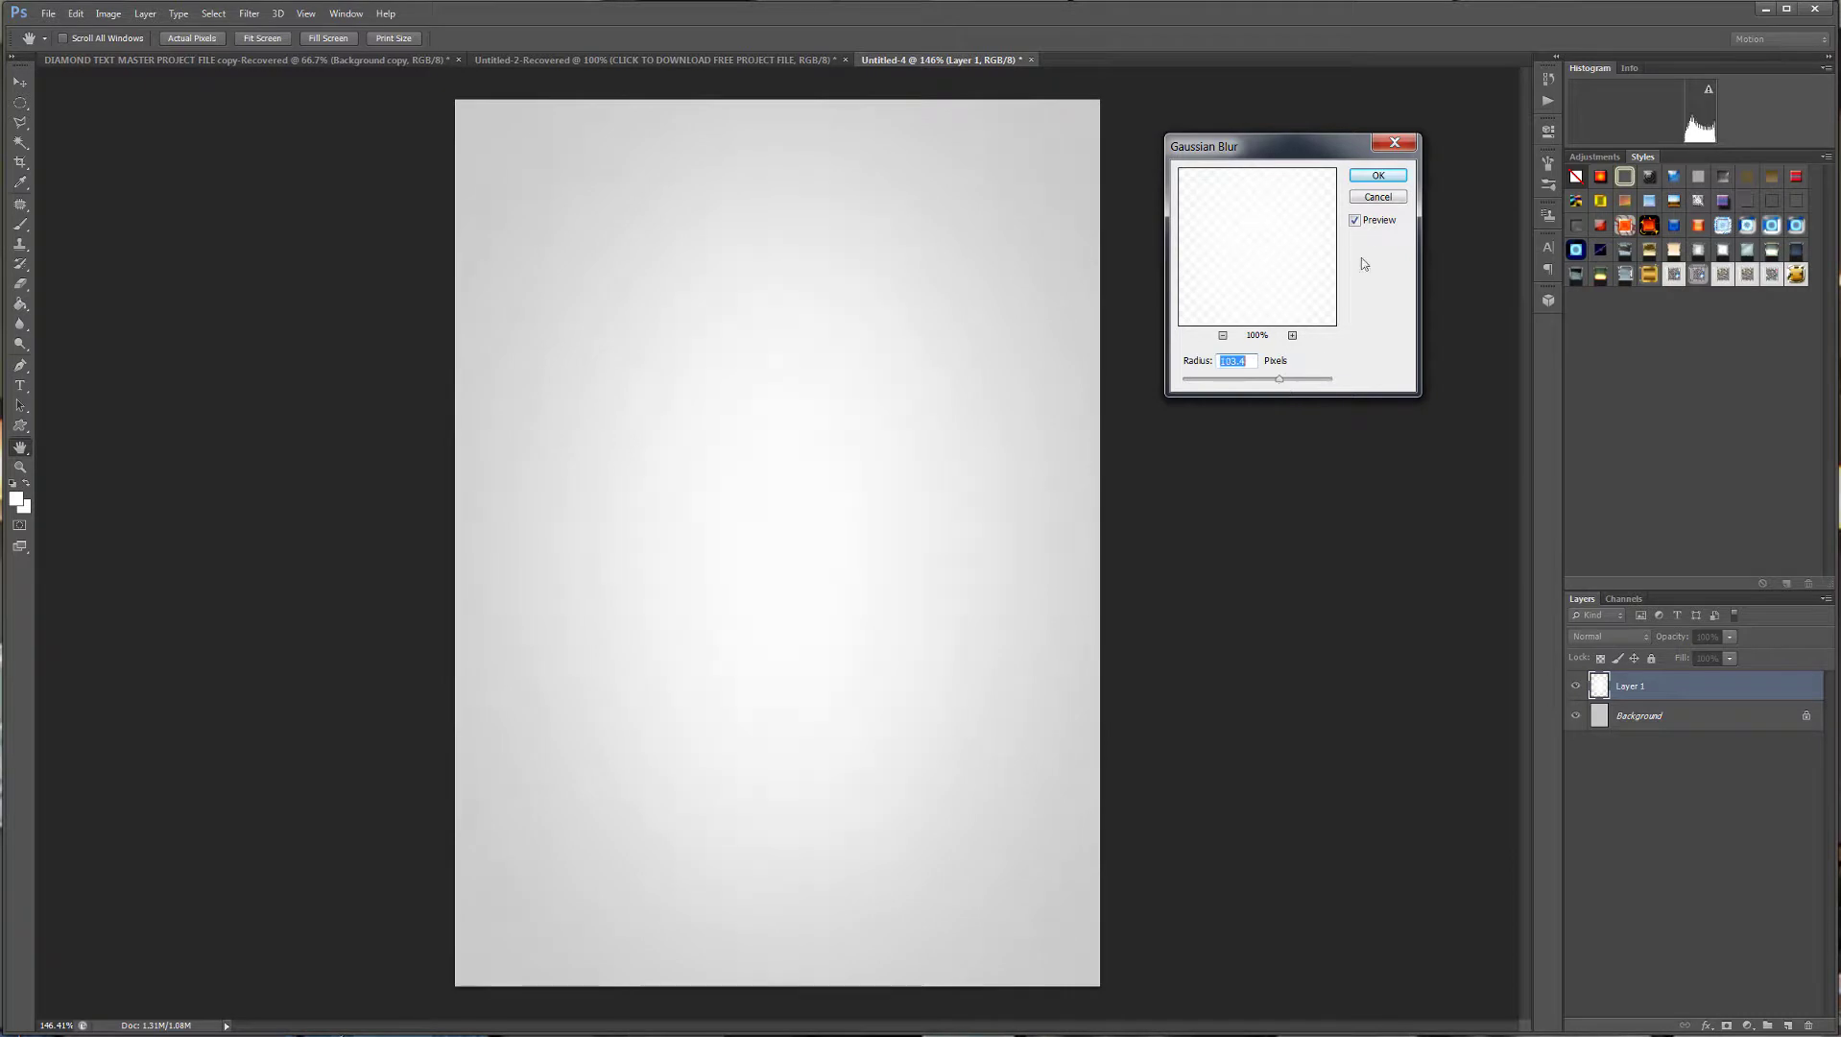
{"action": "left_click", "coordinate": [1376, 177]}
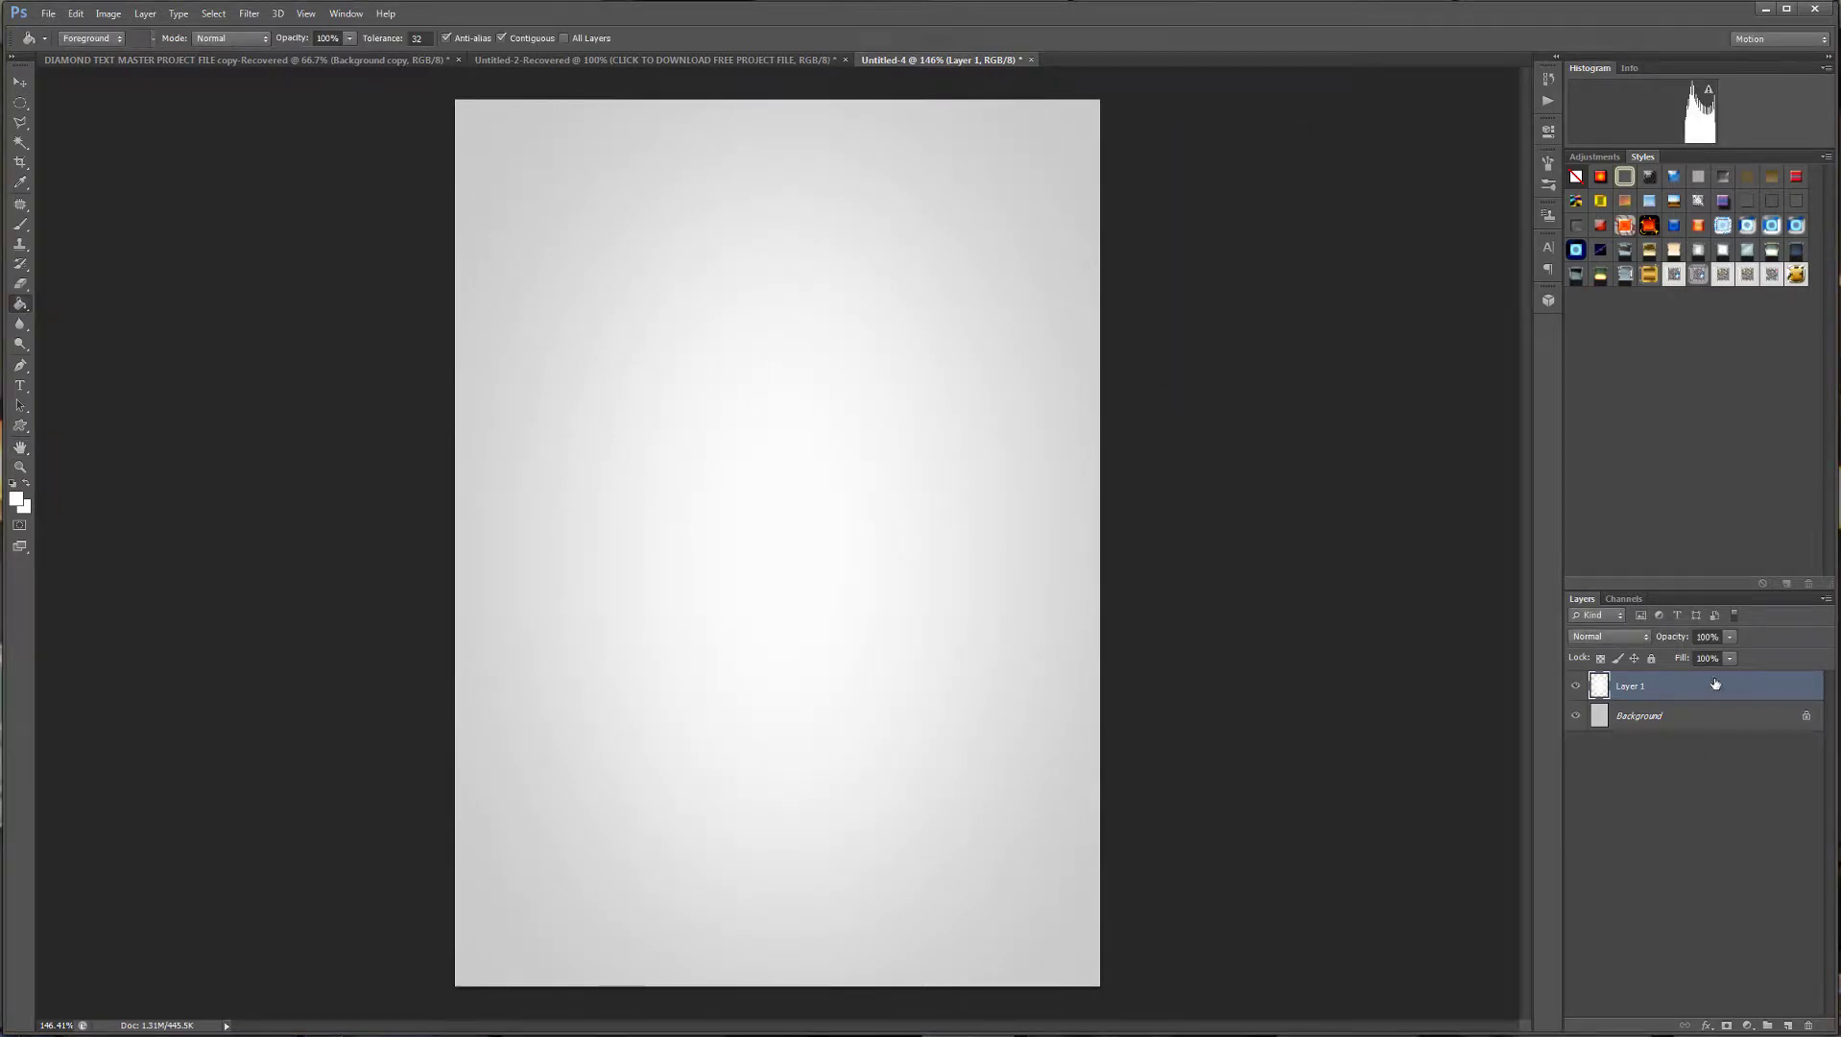
{"action": "left_click_drag", "start_coordinate": [1716, 683], "coordinate": [1785, 1024]}
{"action": "left_click", "coordinate": [21, 86]}
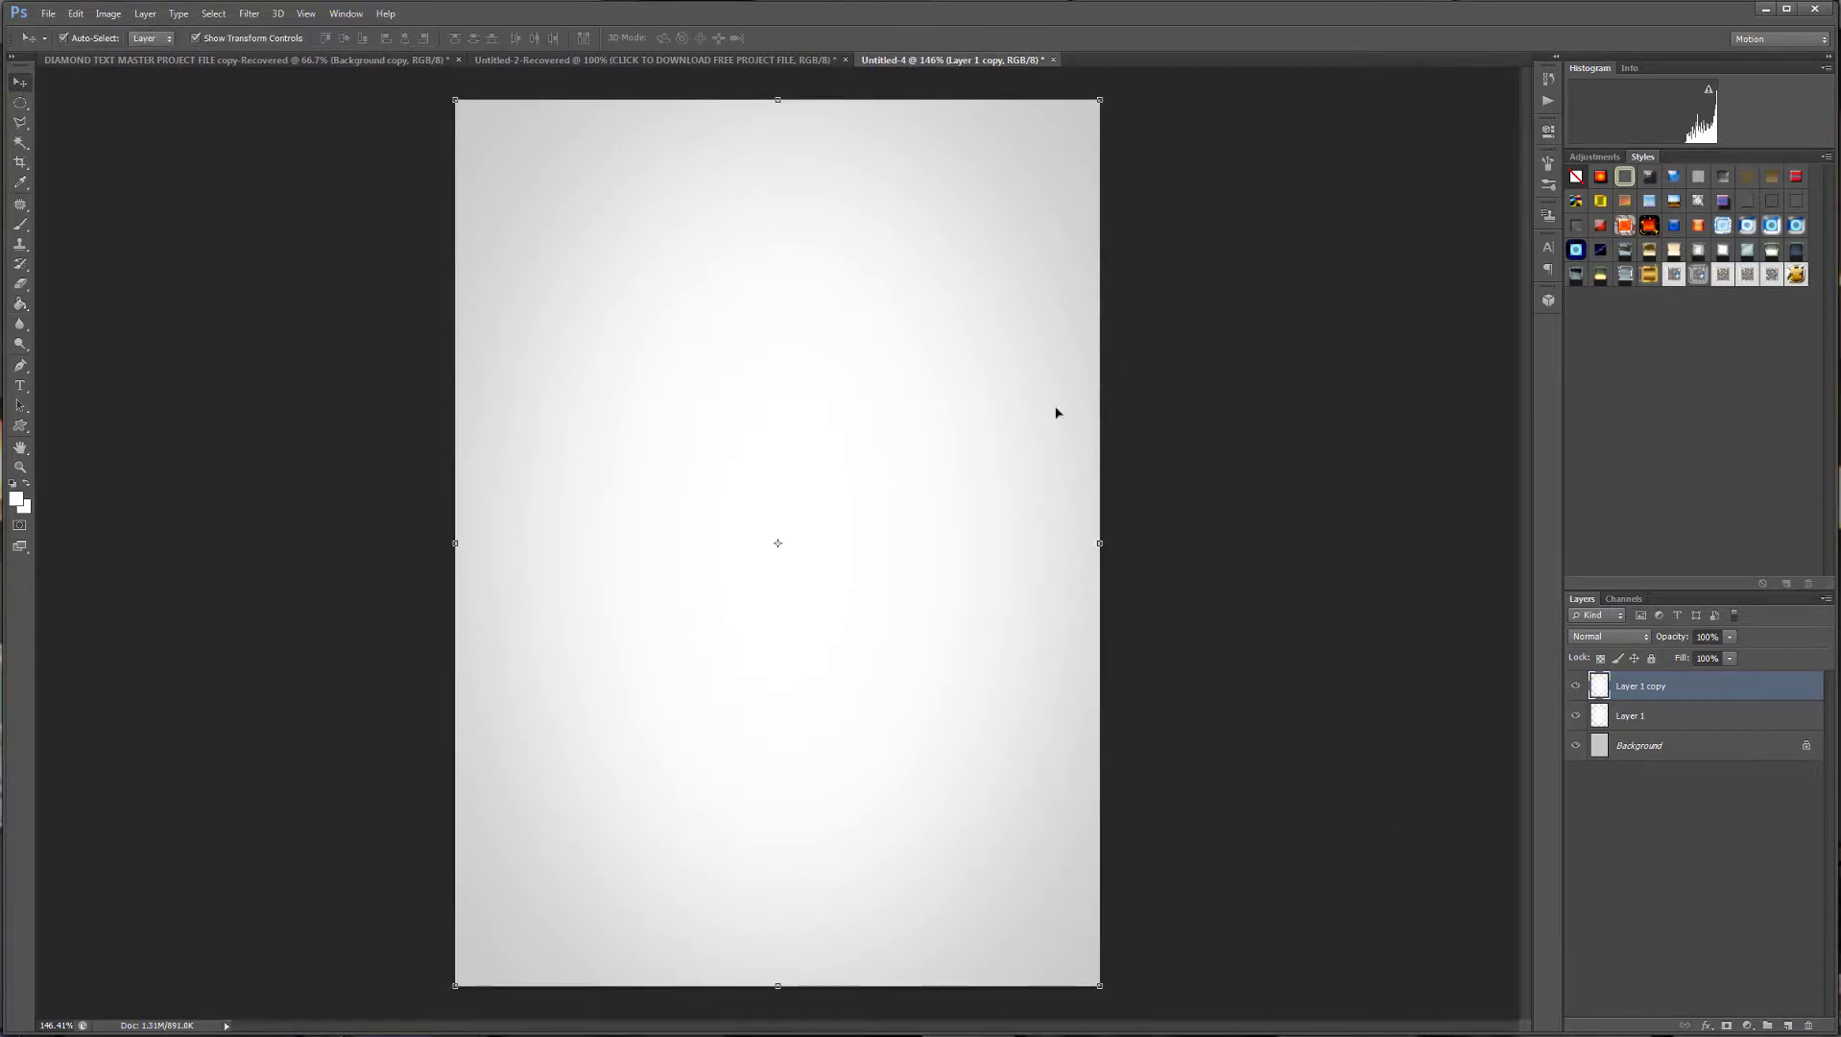
{"action": "left_click", "coordinate": [1251, 461]}
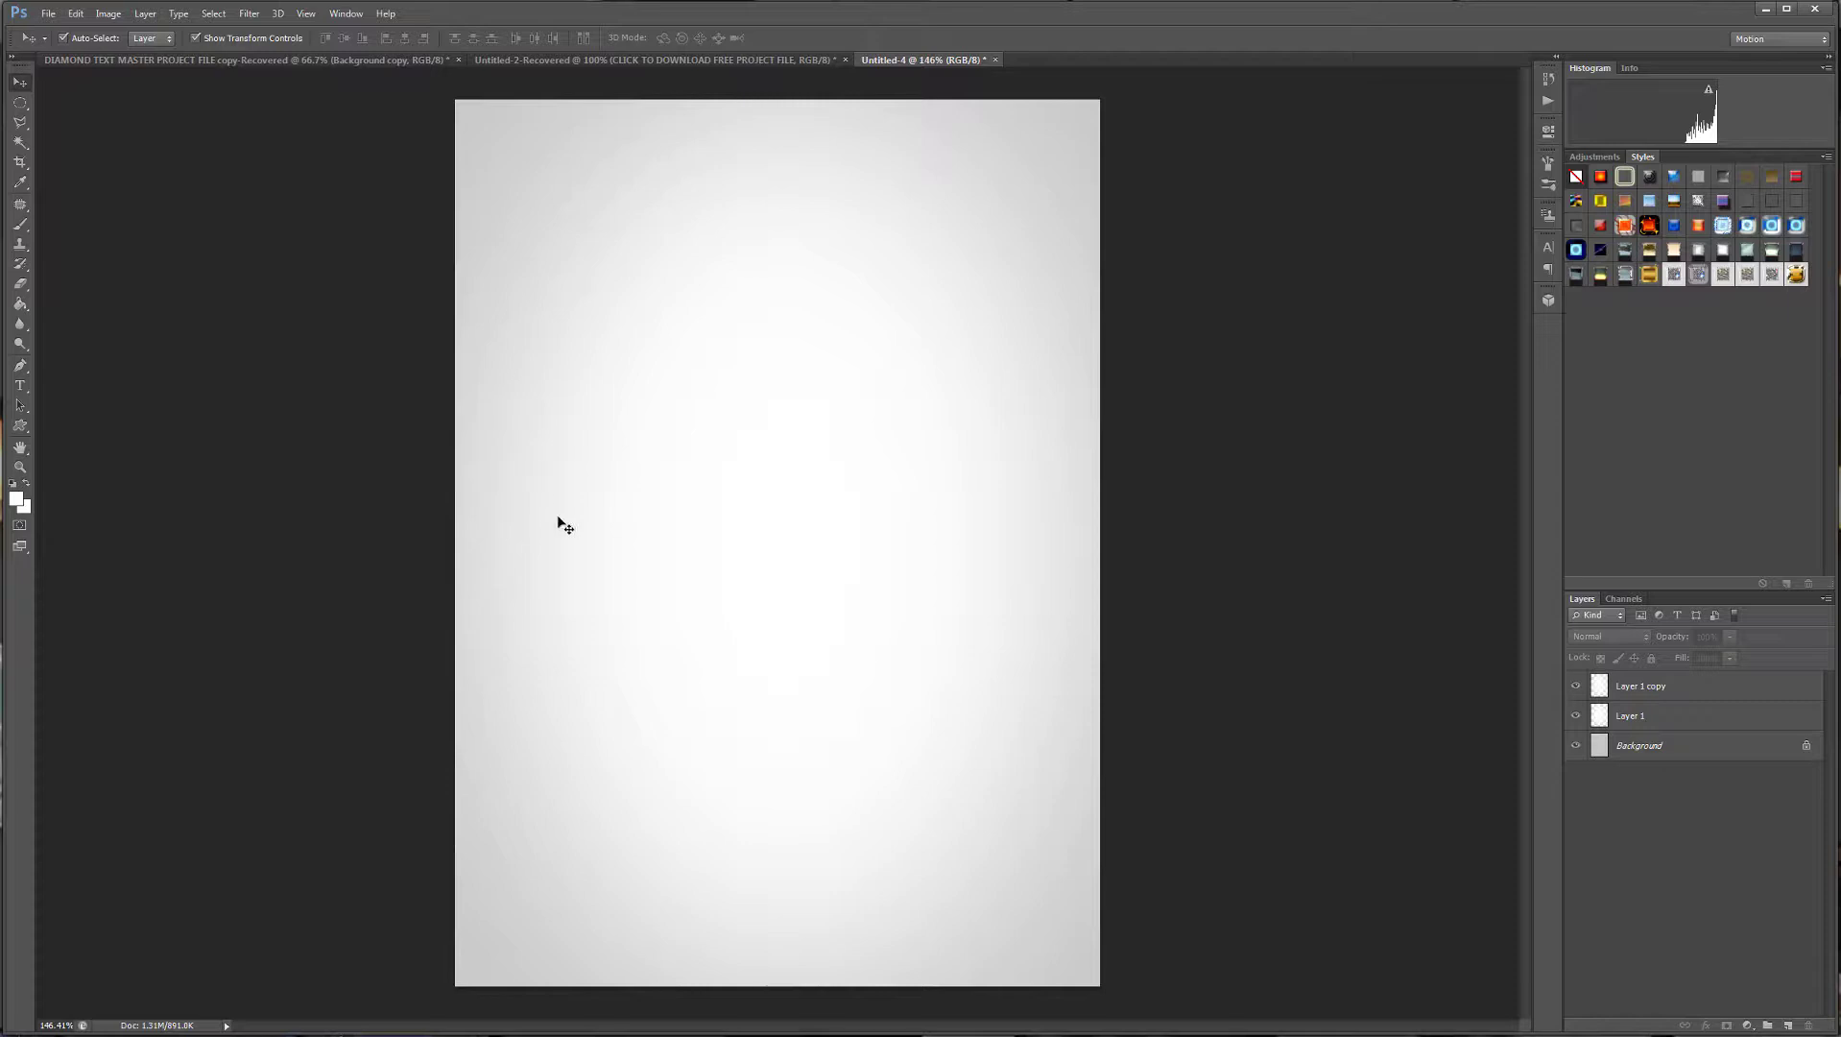
Start placing an outside image into the flyer with File > Place.
{"action": "left_click", "coordinate": [49, 15]}
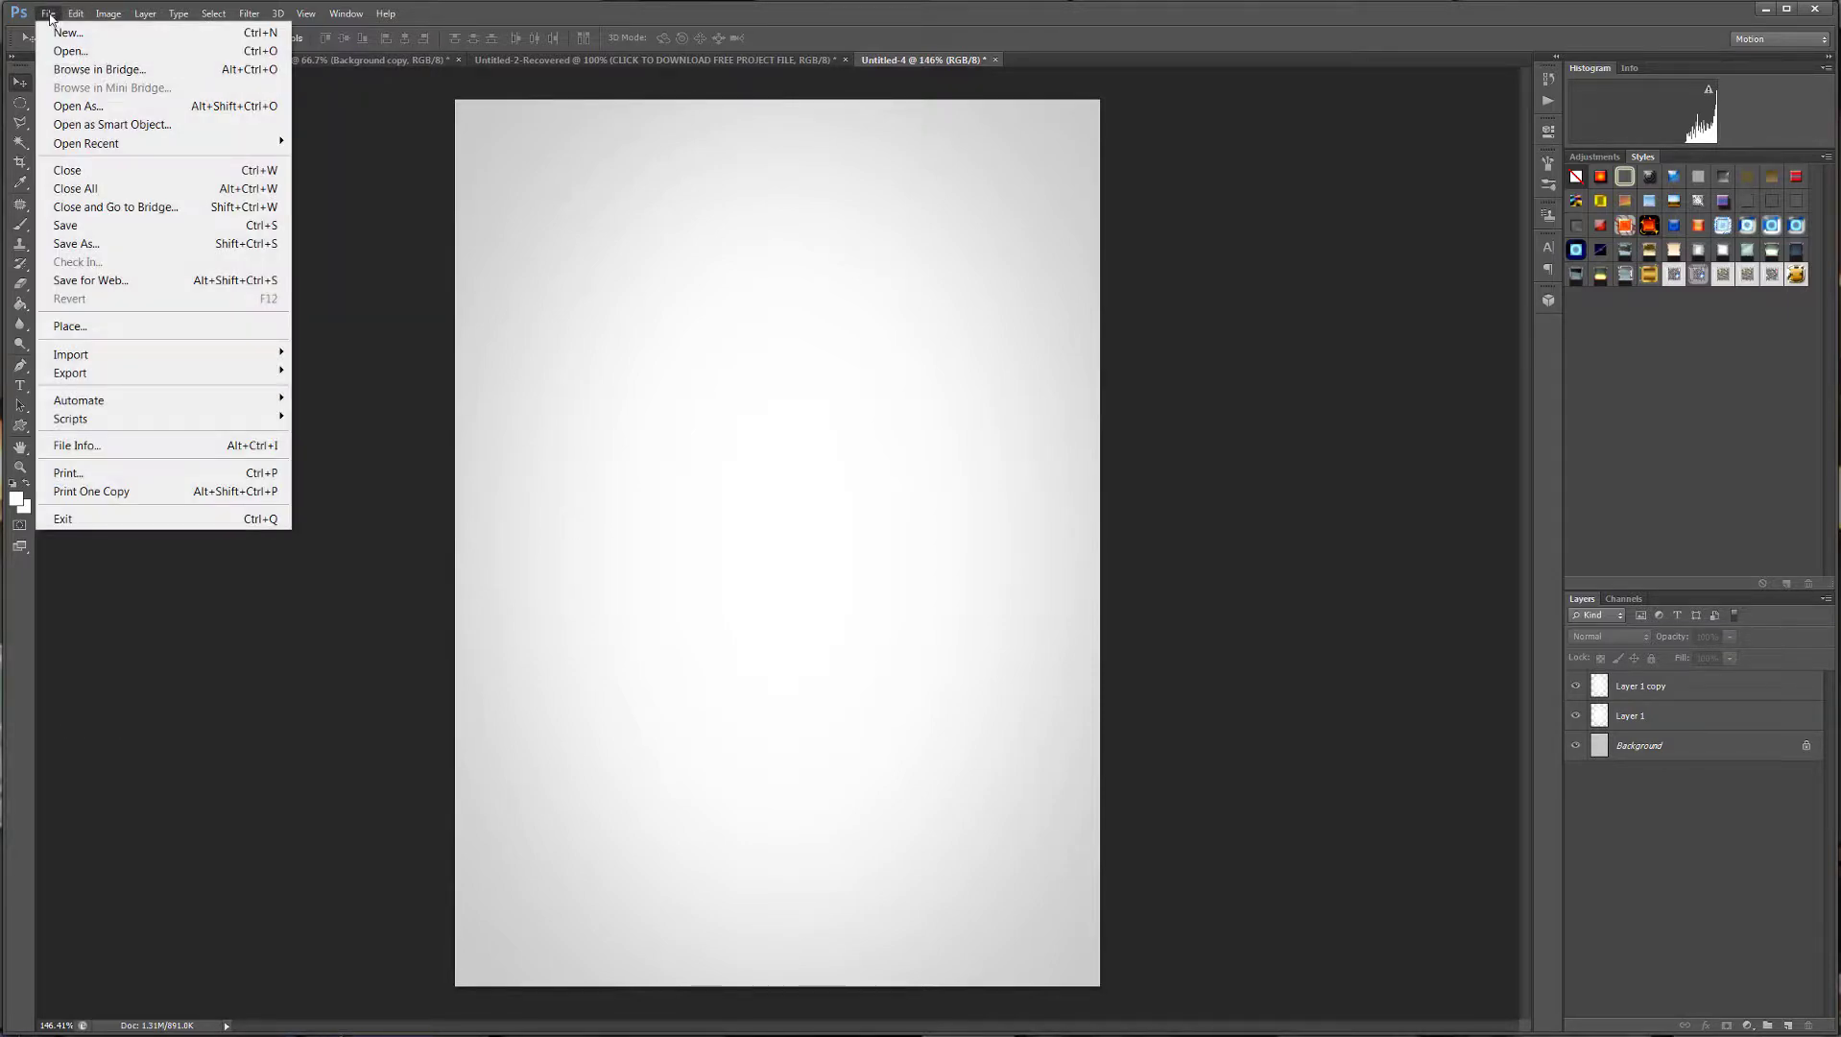
{"action": "left_click", "coordinate": [49, 15]}
{"action": "left_click", "coordinate": [49, 16]}
{"action": "left_click", "coordinate": [70, 51]}
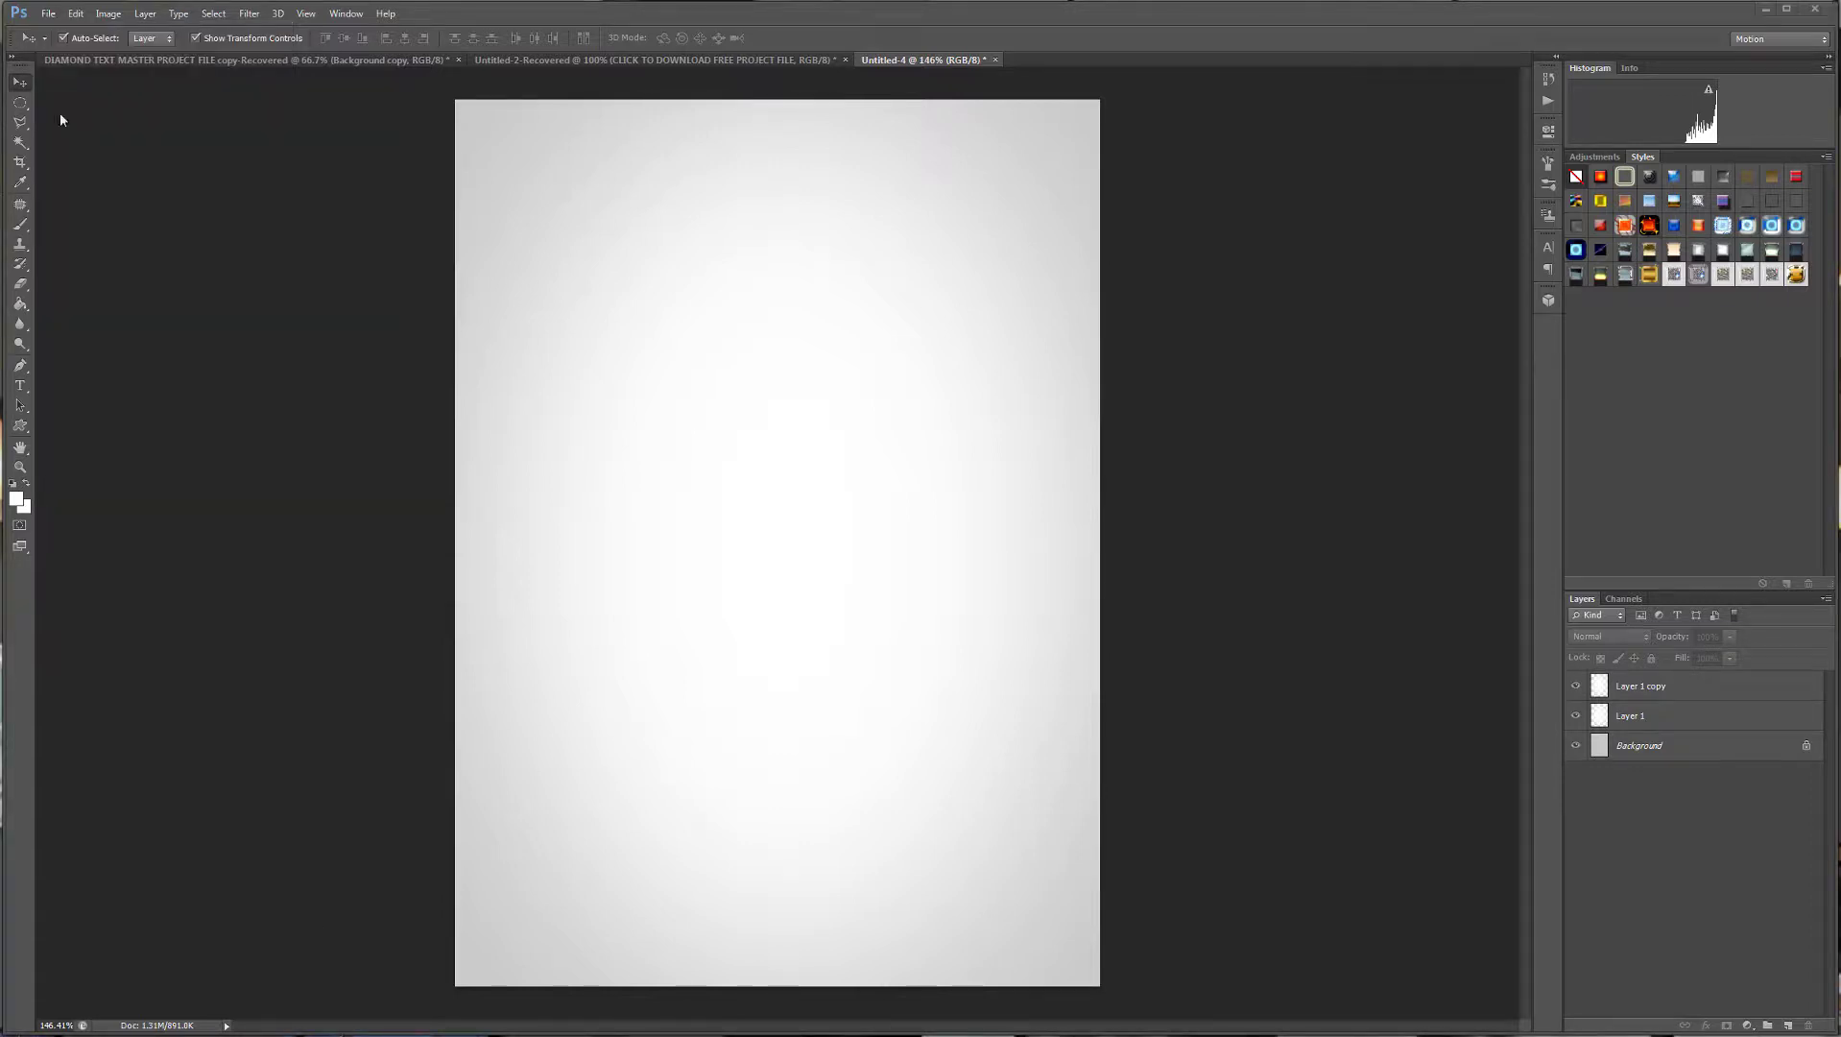
{"action": "left_click", "coordinate": [48, 14]}
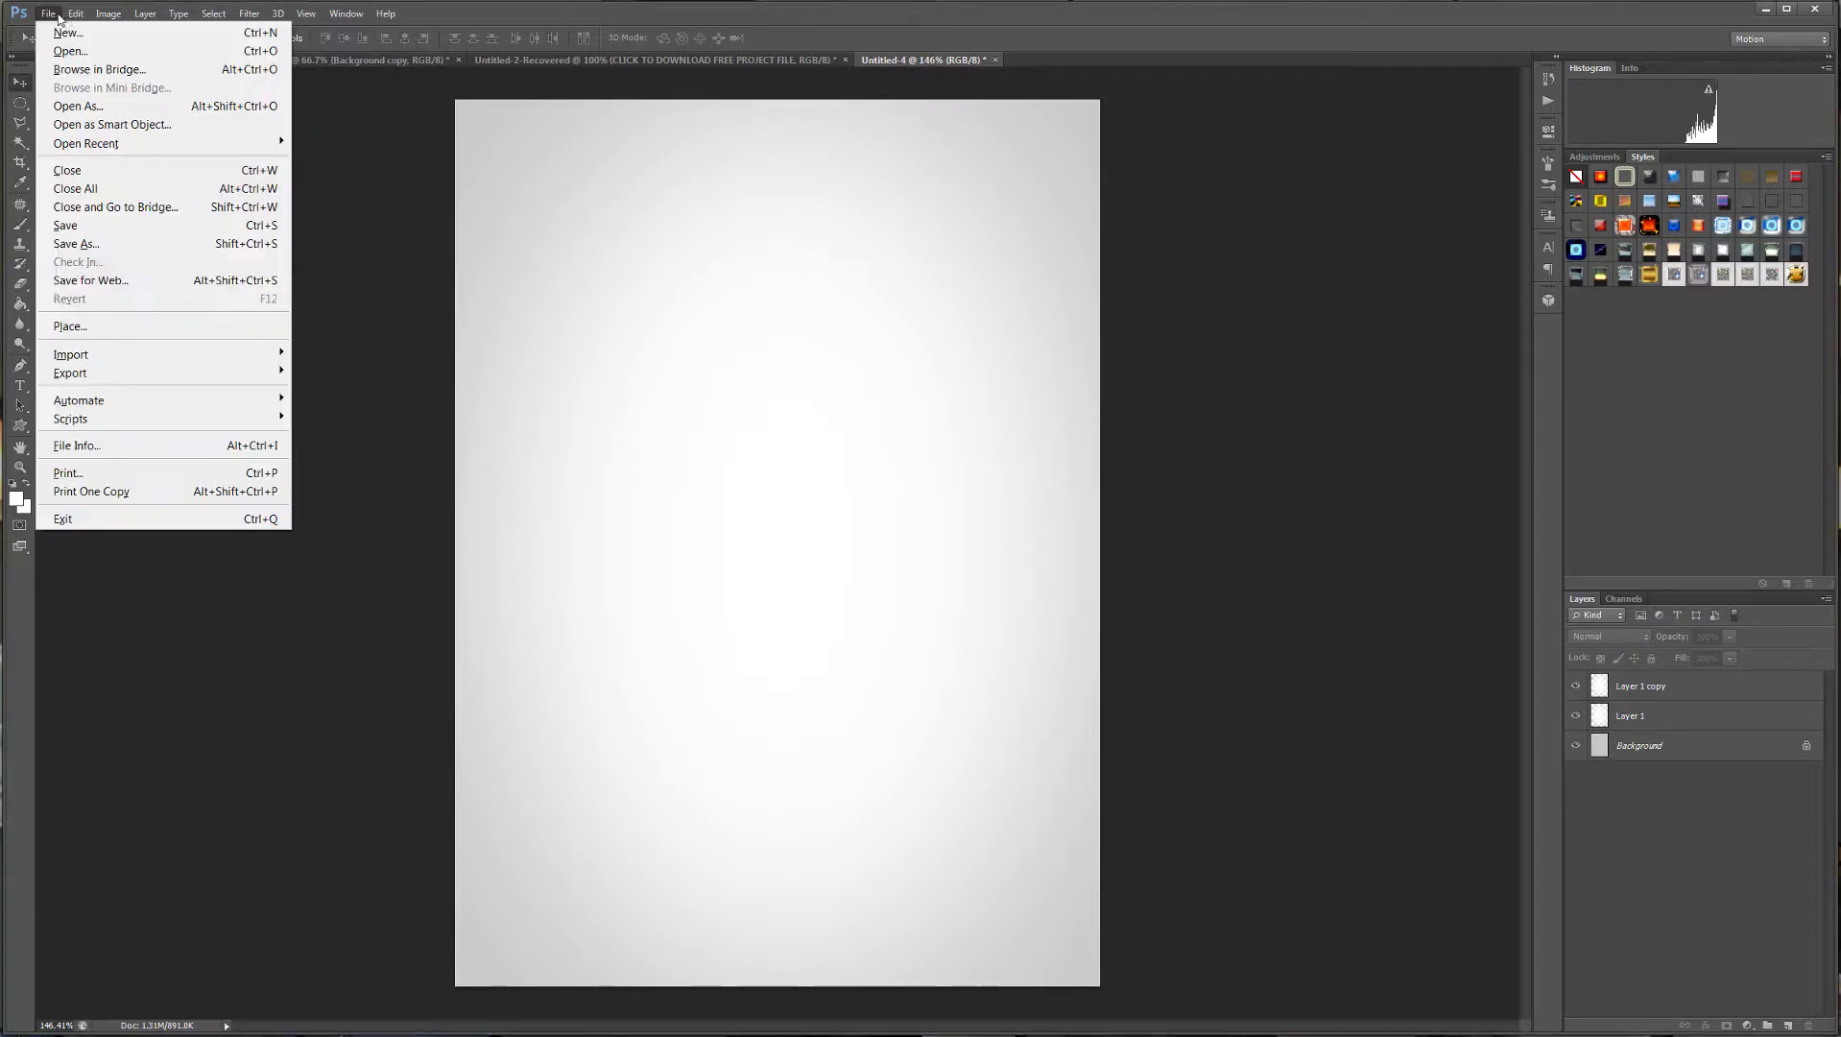
{"action": "left_click", "coordinate": [106, 326]}
Place the gold balloons image from C: > Adobe Mixtape Cover Tutorials > PSD Ref material > LIFESTYLE.
{"action": "left_click", "coordinate": [630, 327]}
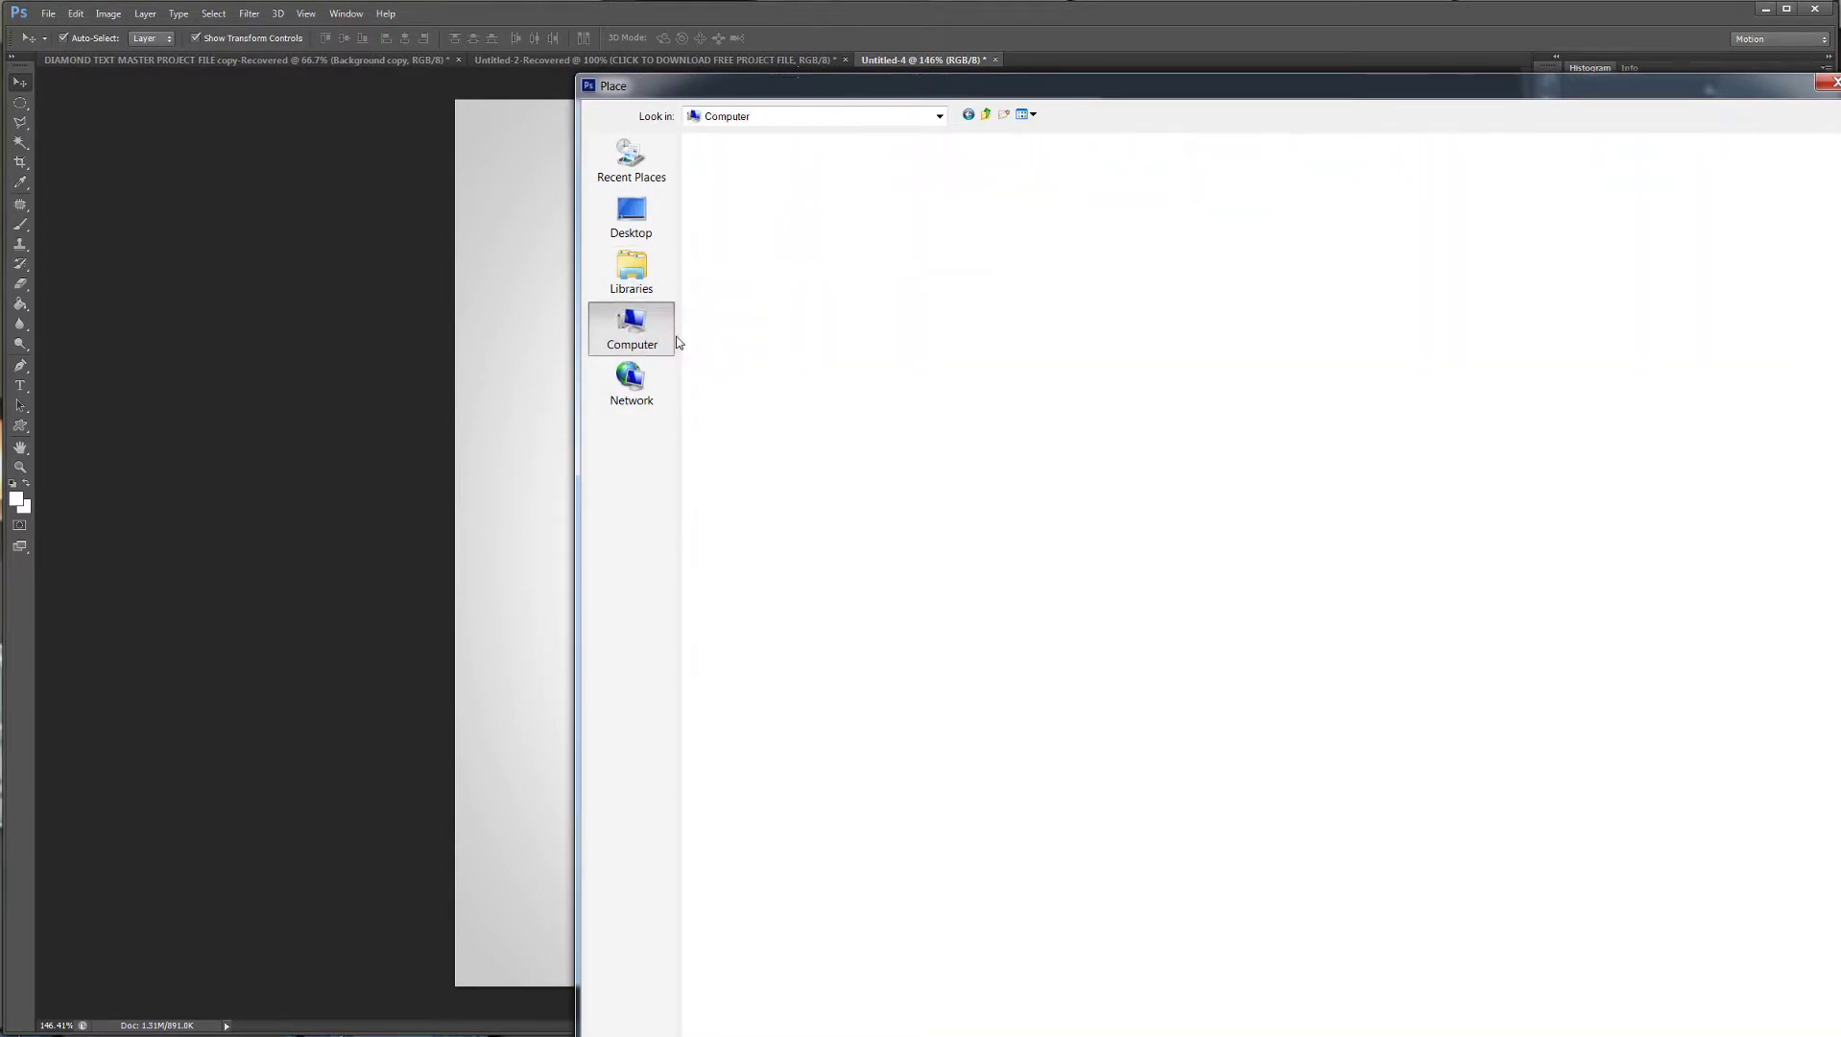
{"action": "double_click", "coordinate": [768, 172]}
{"action": "double_click", "coordinate": [771, 165]}
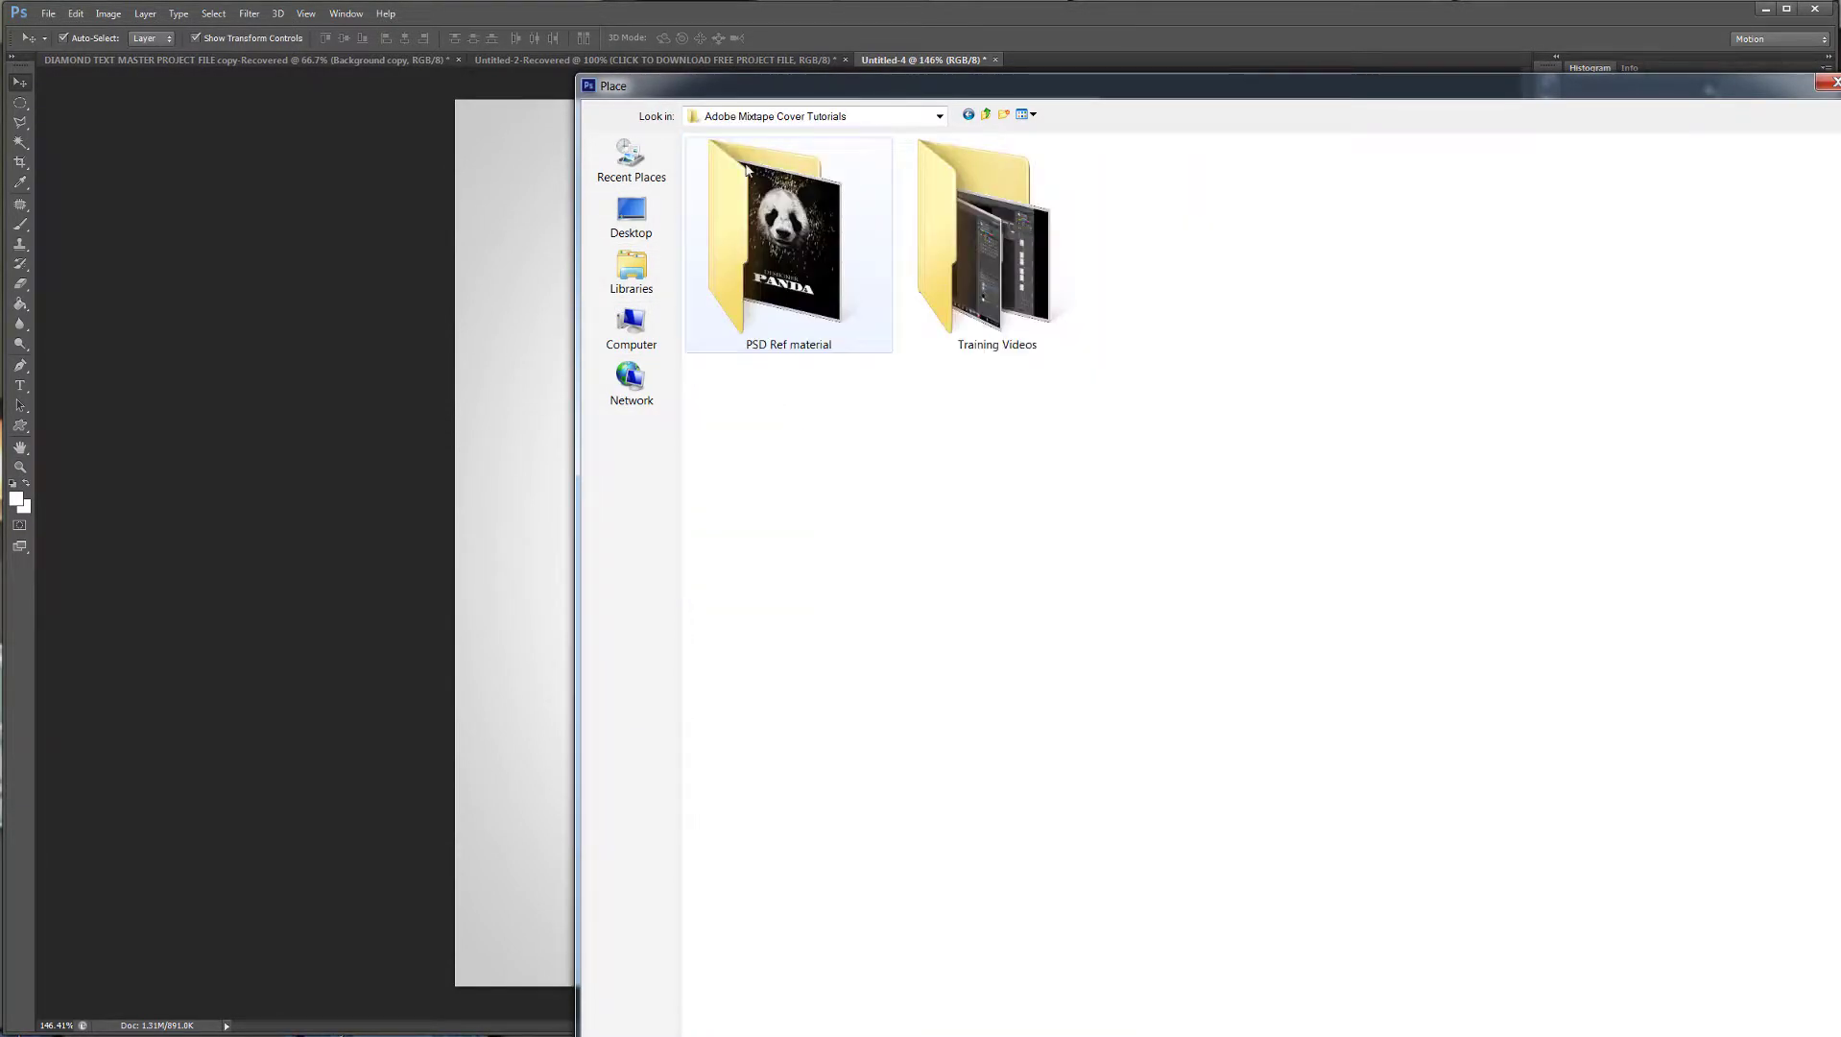
{"action": "double_click", "coordinate": [867, 263]}
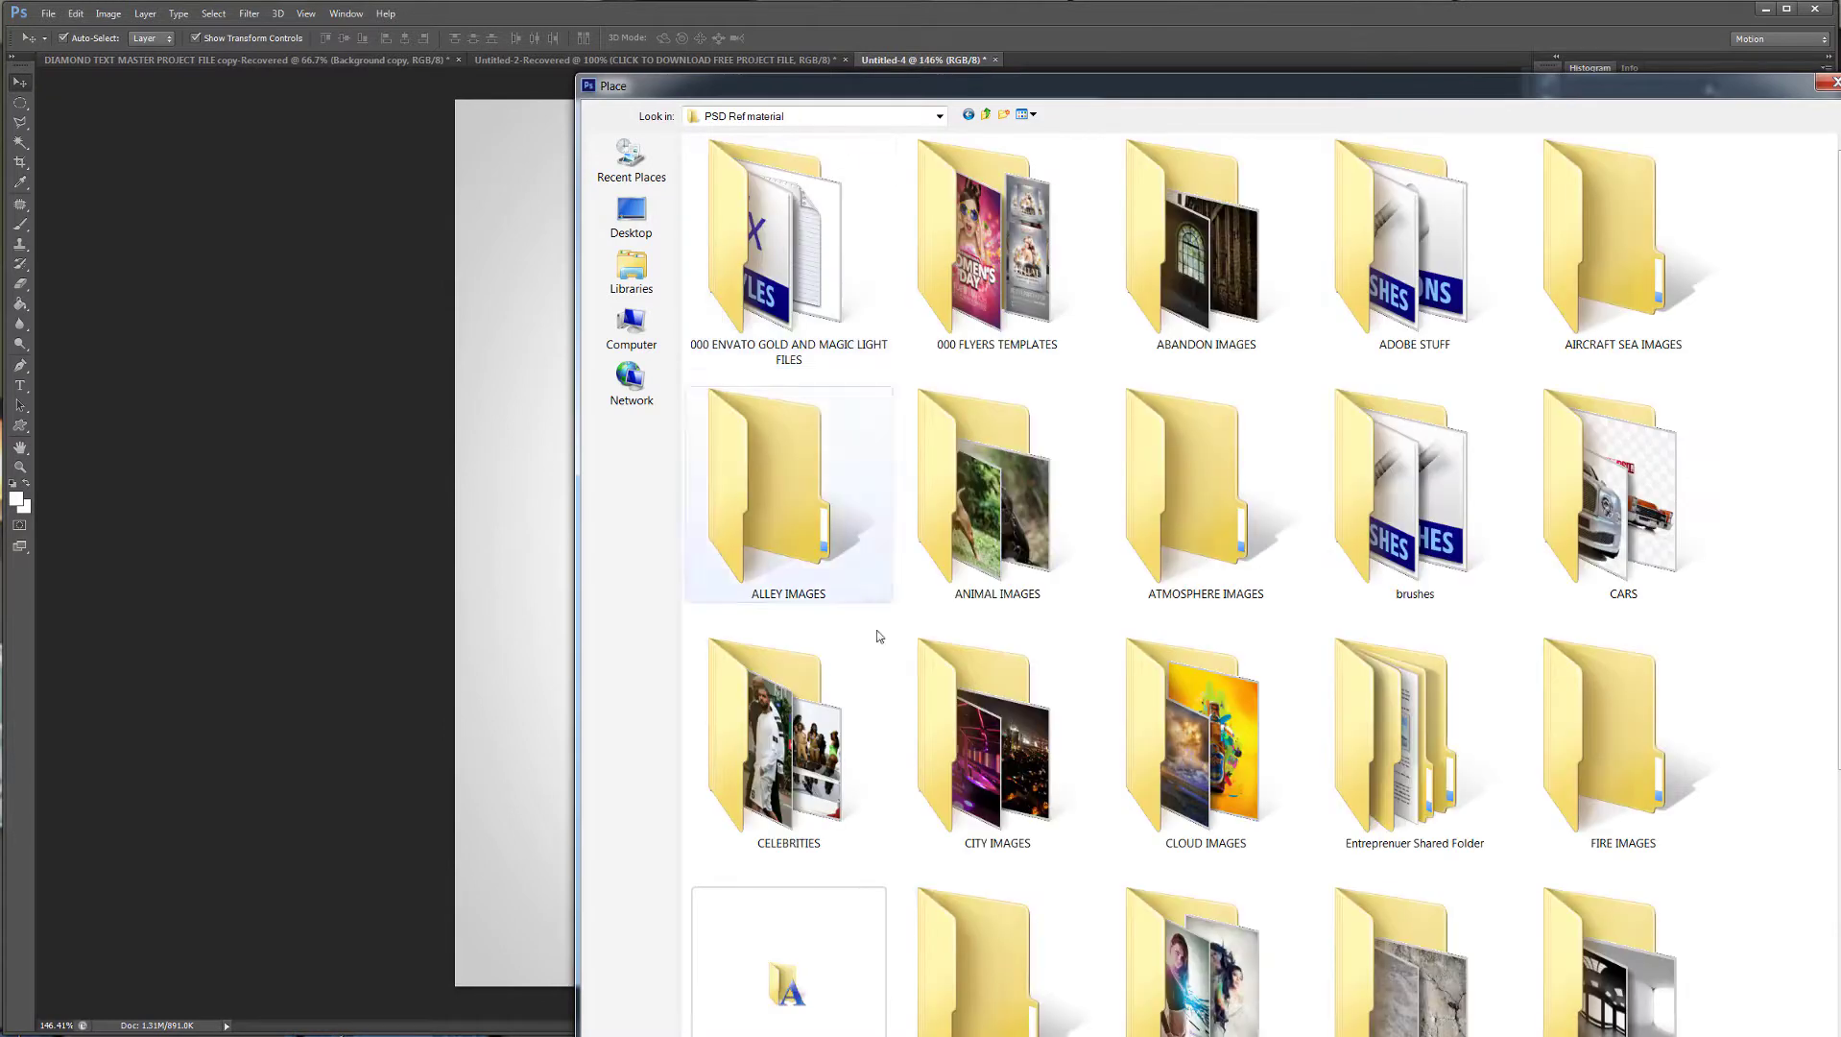
{"action": "scroll", "coordinate": [1365, 773], "scroll_direction": "down", "scroll_amount": 5}
{"action": "scroll", "coordinate": [1368, 771], "scroll_direction": "up", "scroll_amount": 3}
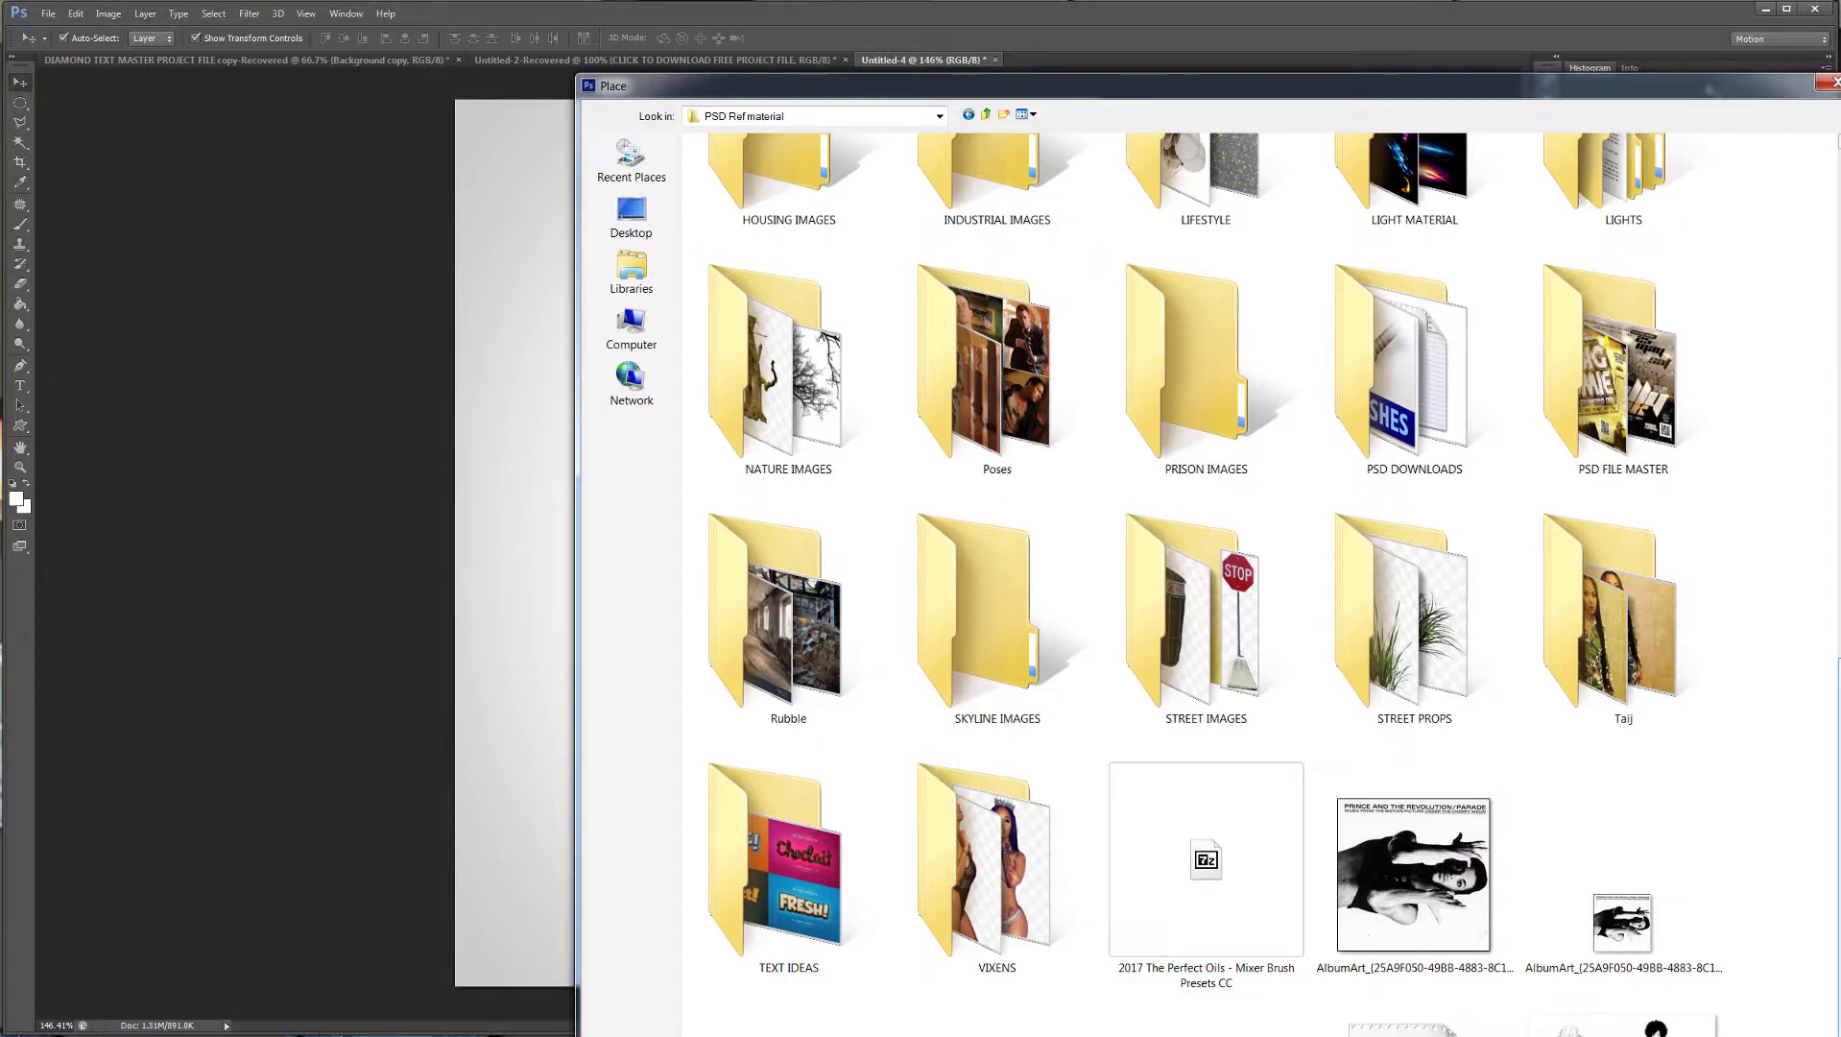
{"action": "scroll", "coordinate": [1208, 354], "scroll_direction": "up", "scroll_amount": 2}
{"action": "double_click", "coordinate": [1207, 353]}
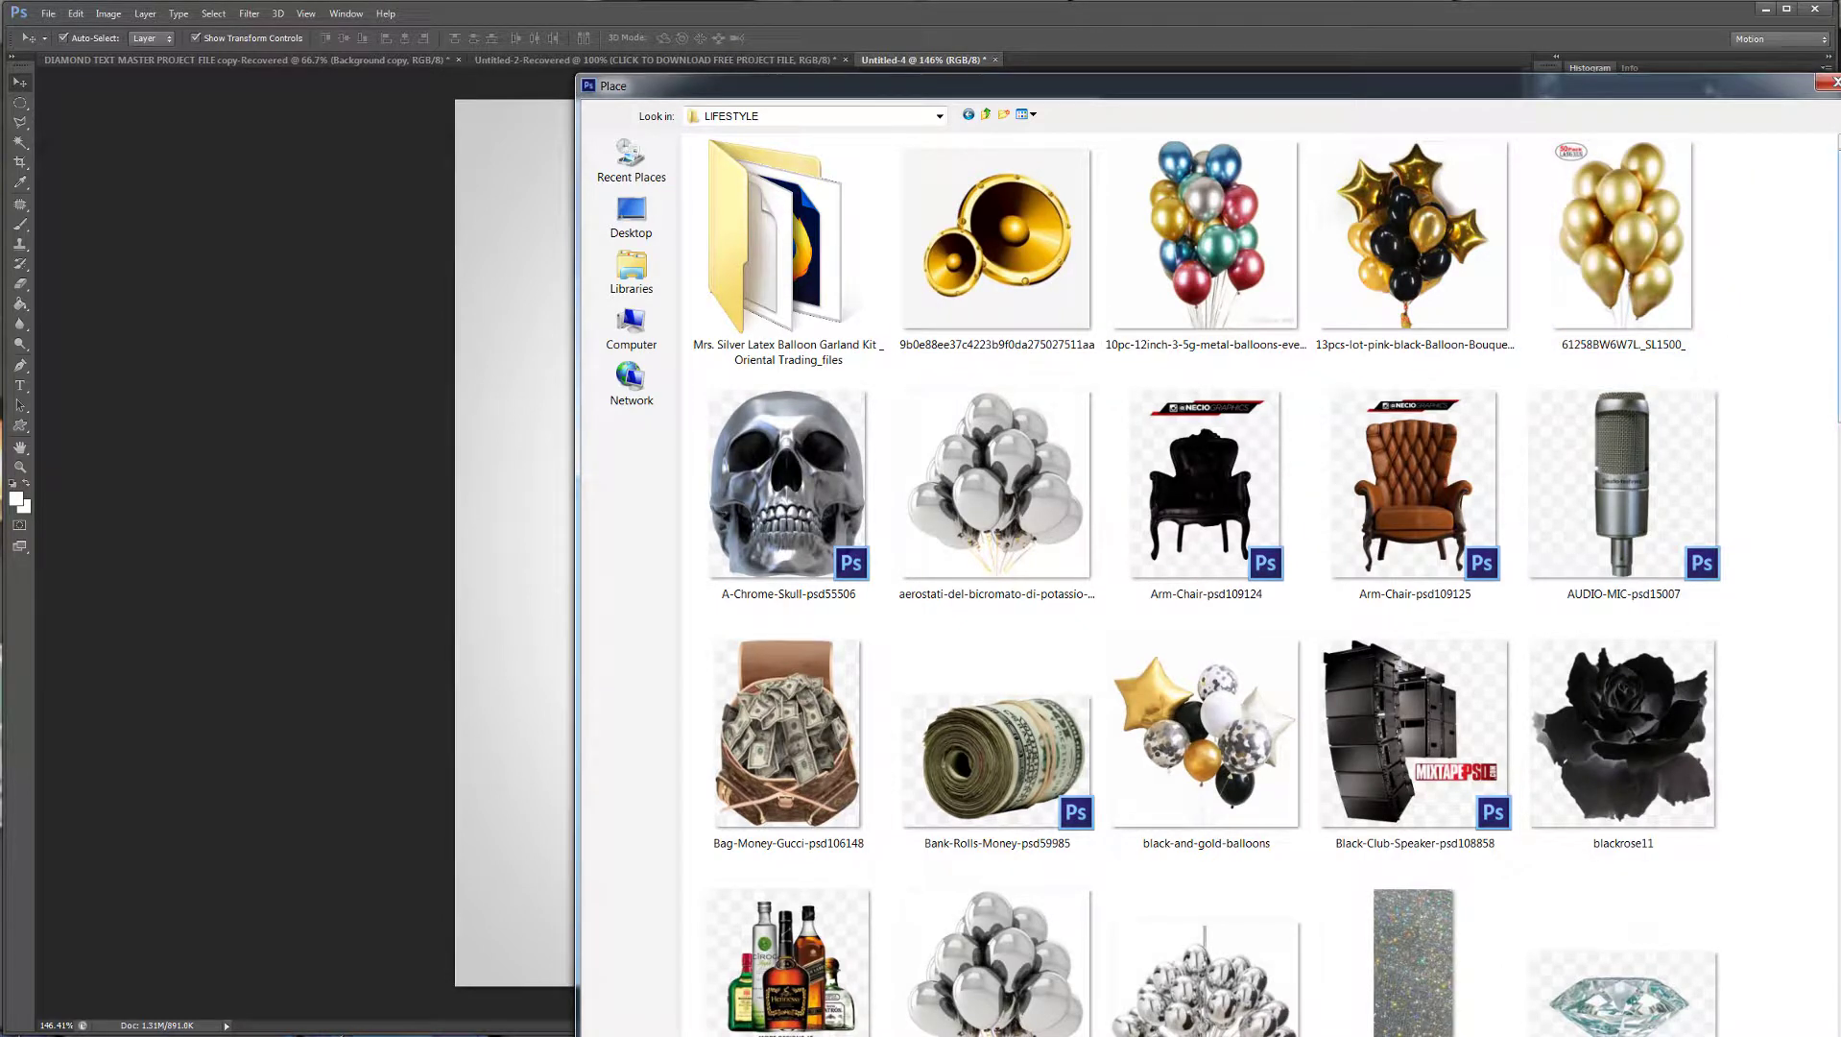
{"action": "left_click_drag", "start_coordinate": [1837, 357], "coordinate": [1838, 1035]}
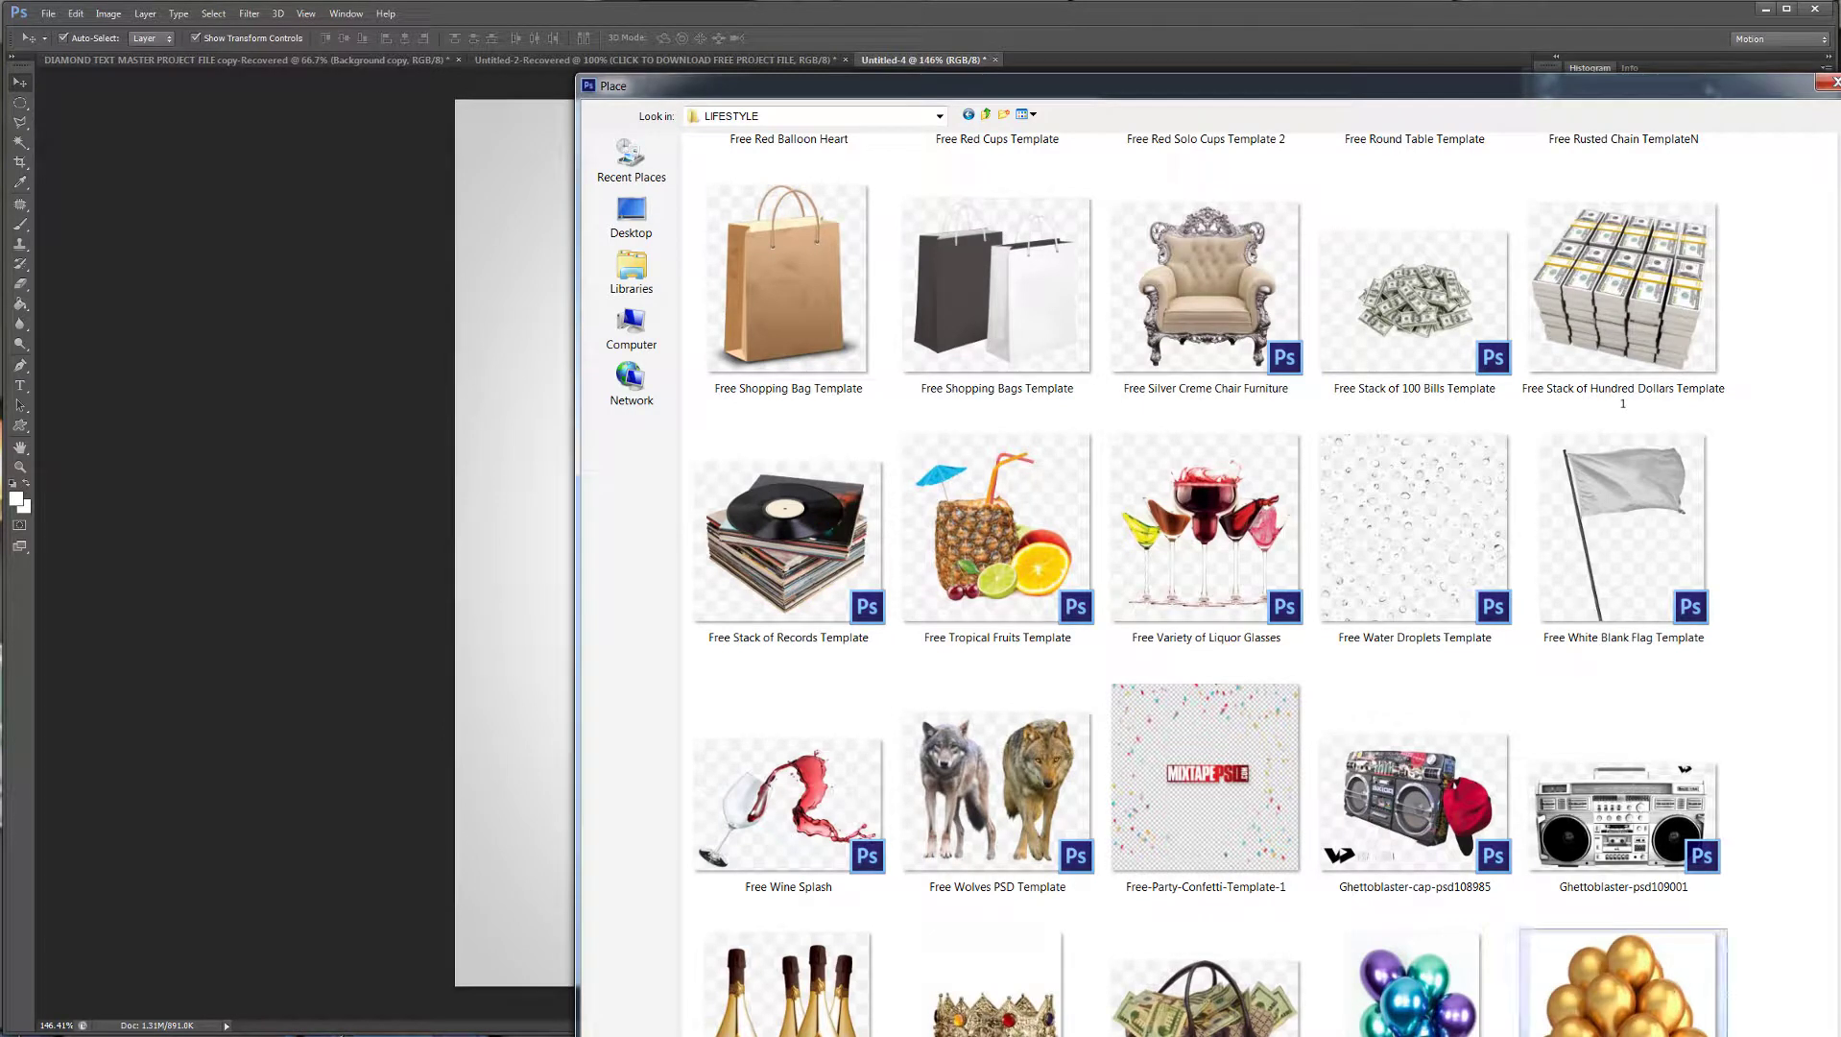
{"action": "double_click", "coordinate": [1622, 984]}
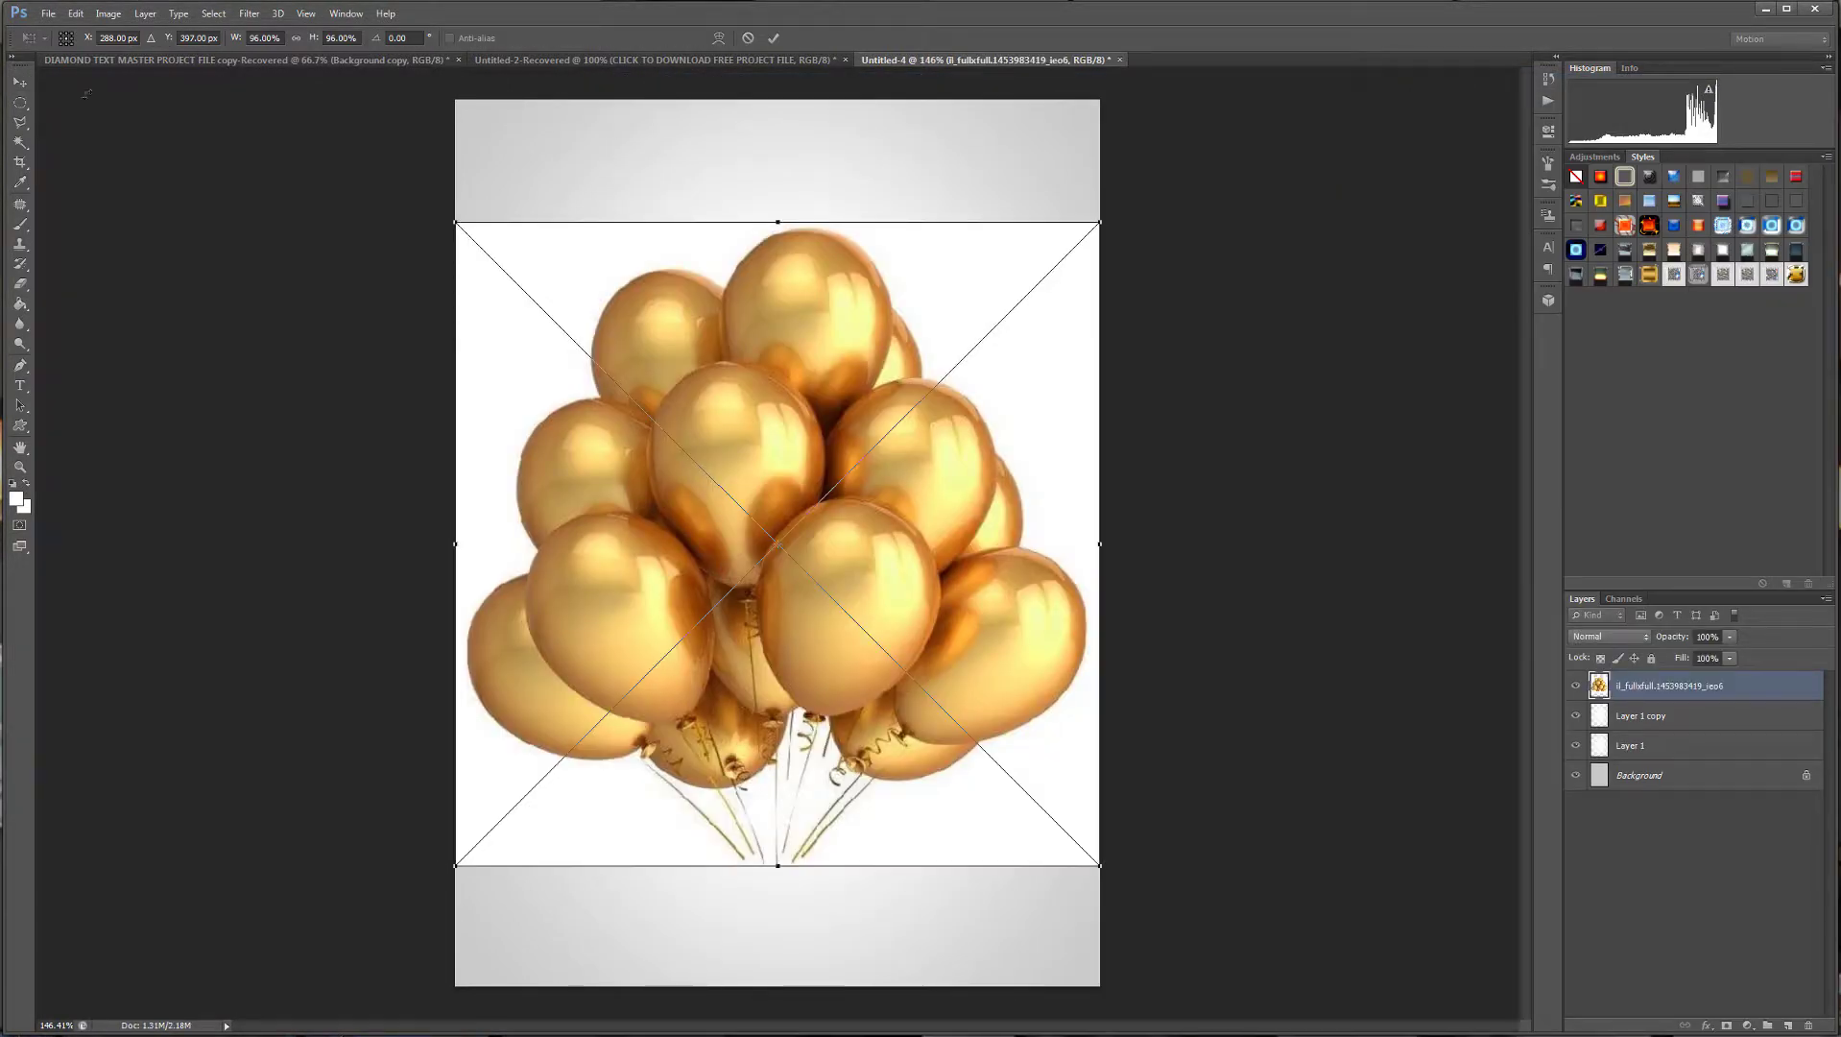
Commit the placed balloons and rasterize their layer after the smart-object delete error.
{"action": "key", "text": "Return"}
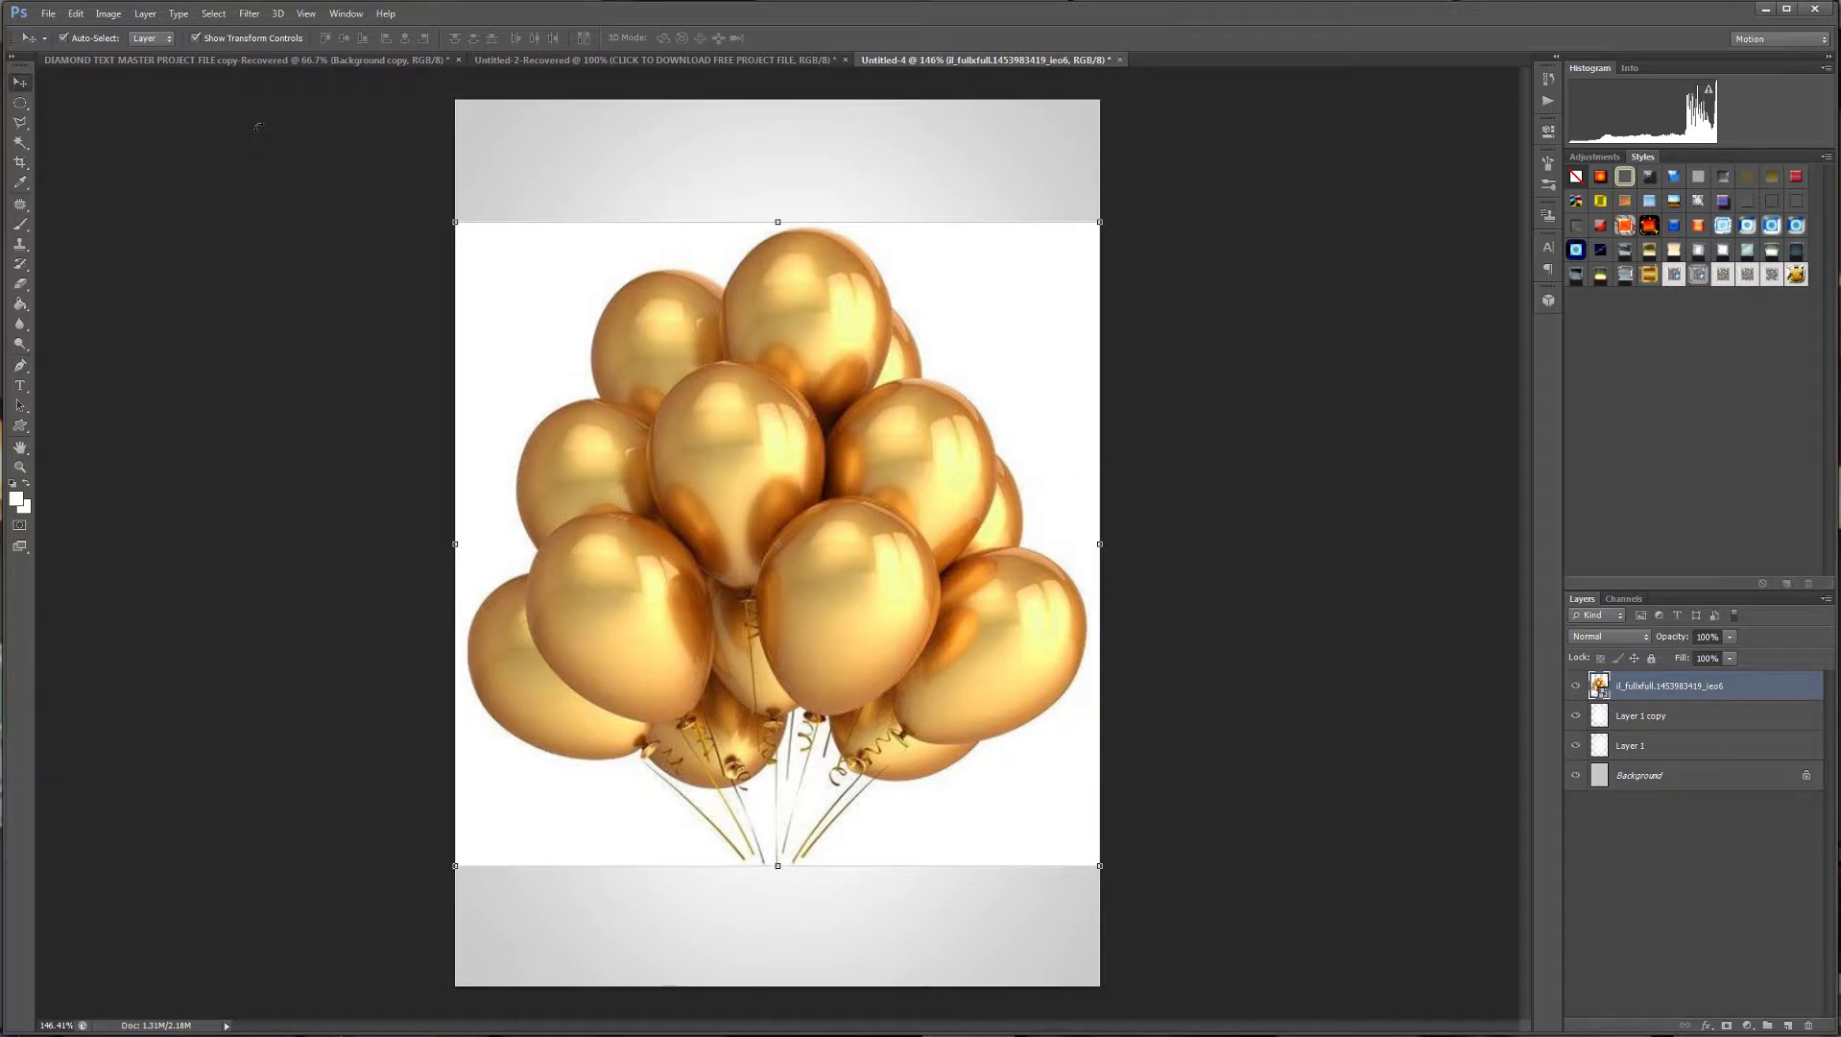
{"action": "left_click", "coordinate": [21, 142]}
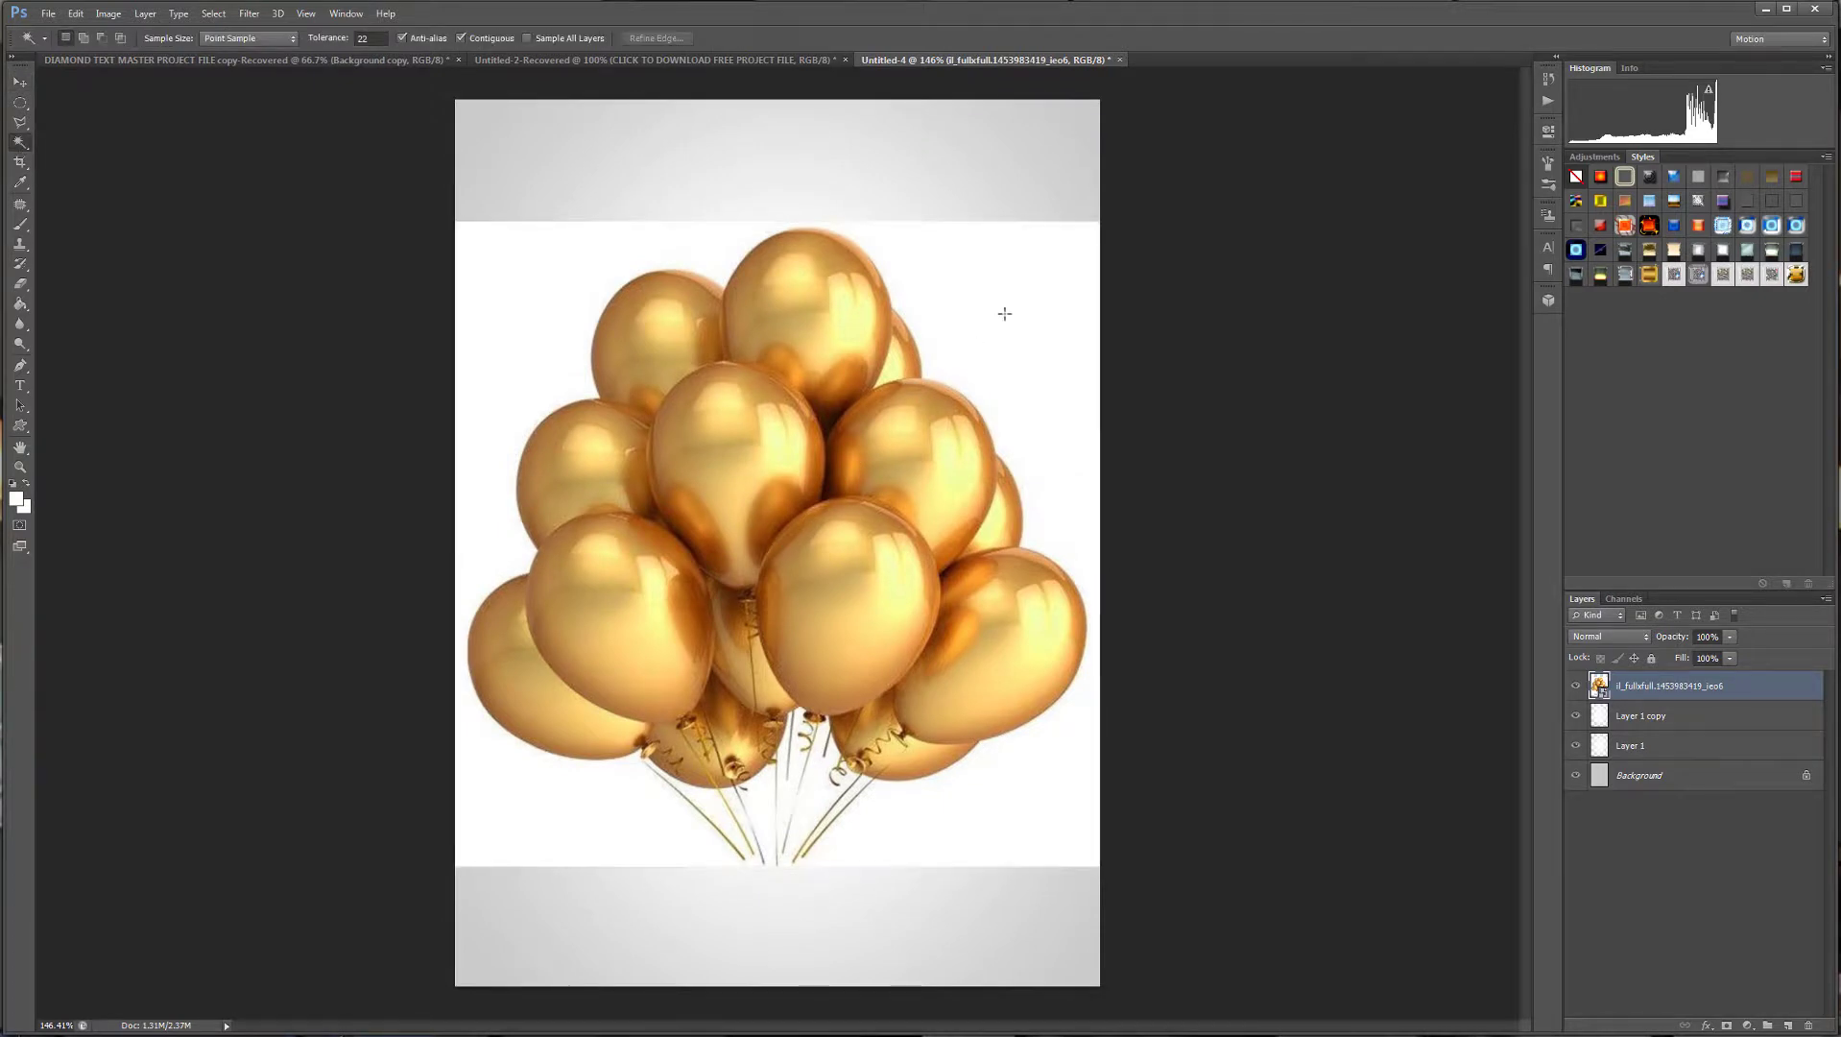
{"action": "left_click", "coordinate": [999, 315]}
{"action": "key", "text": "Delete"}
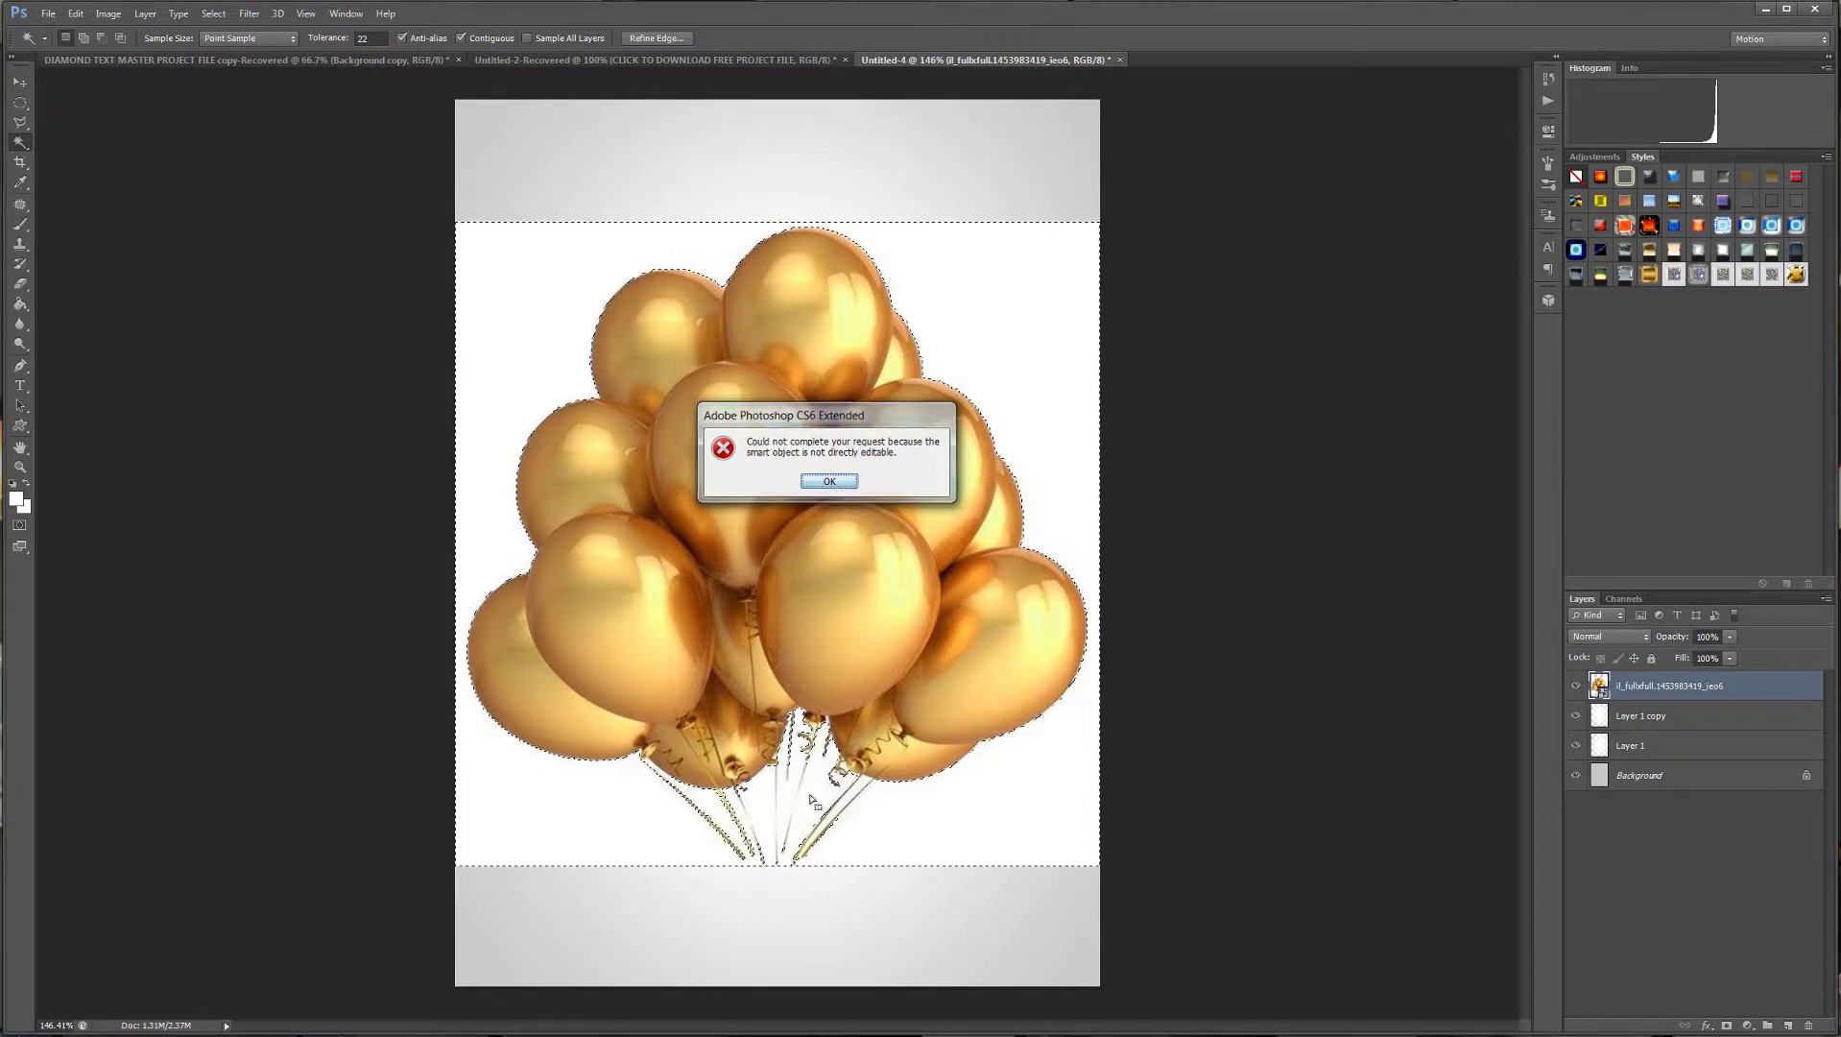
{"action": "left_click", "coordinate": [829, 481]}
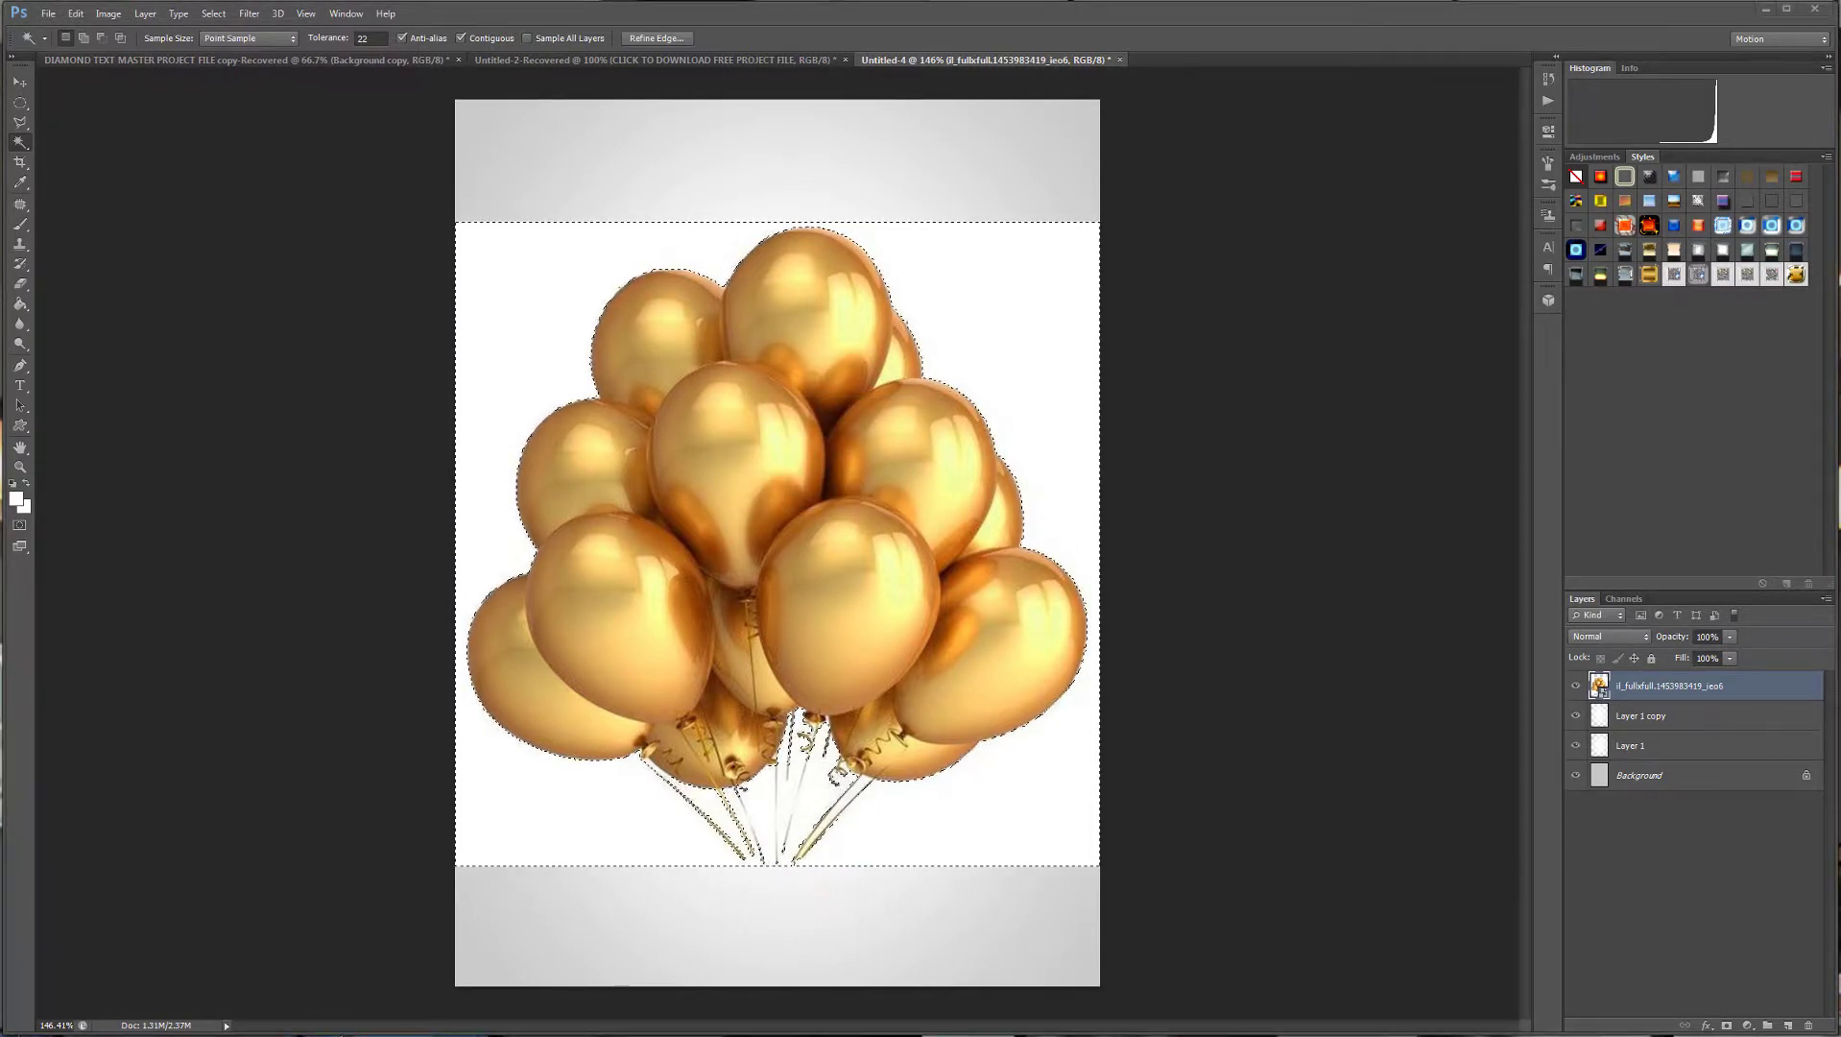
{"action": "key", "text": "ctrl+d"}
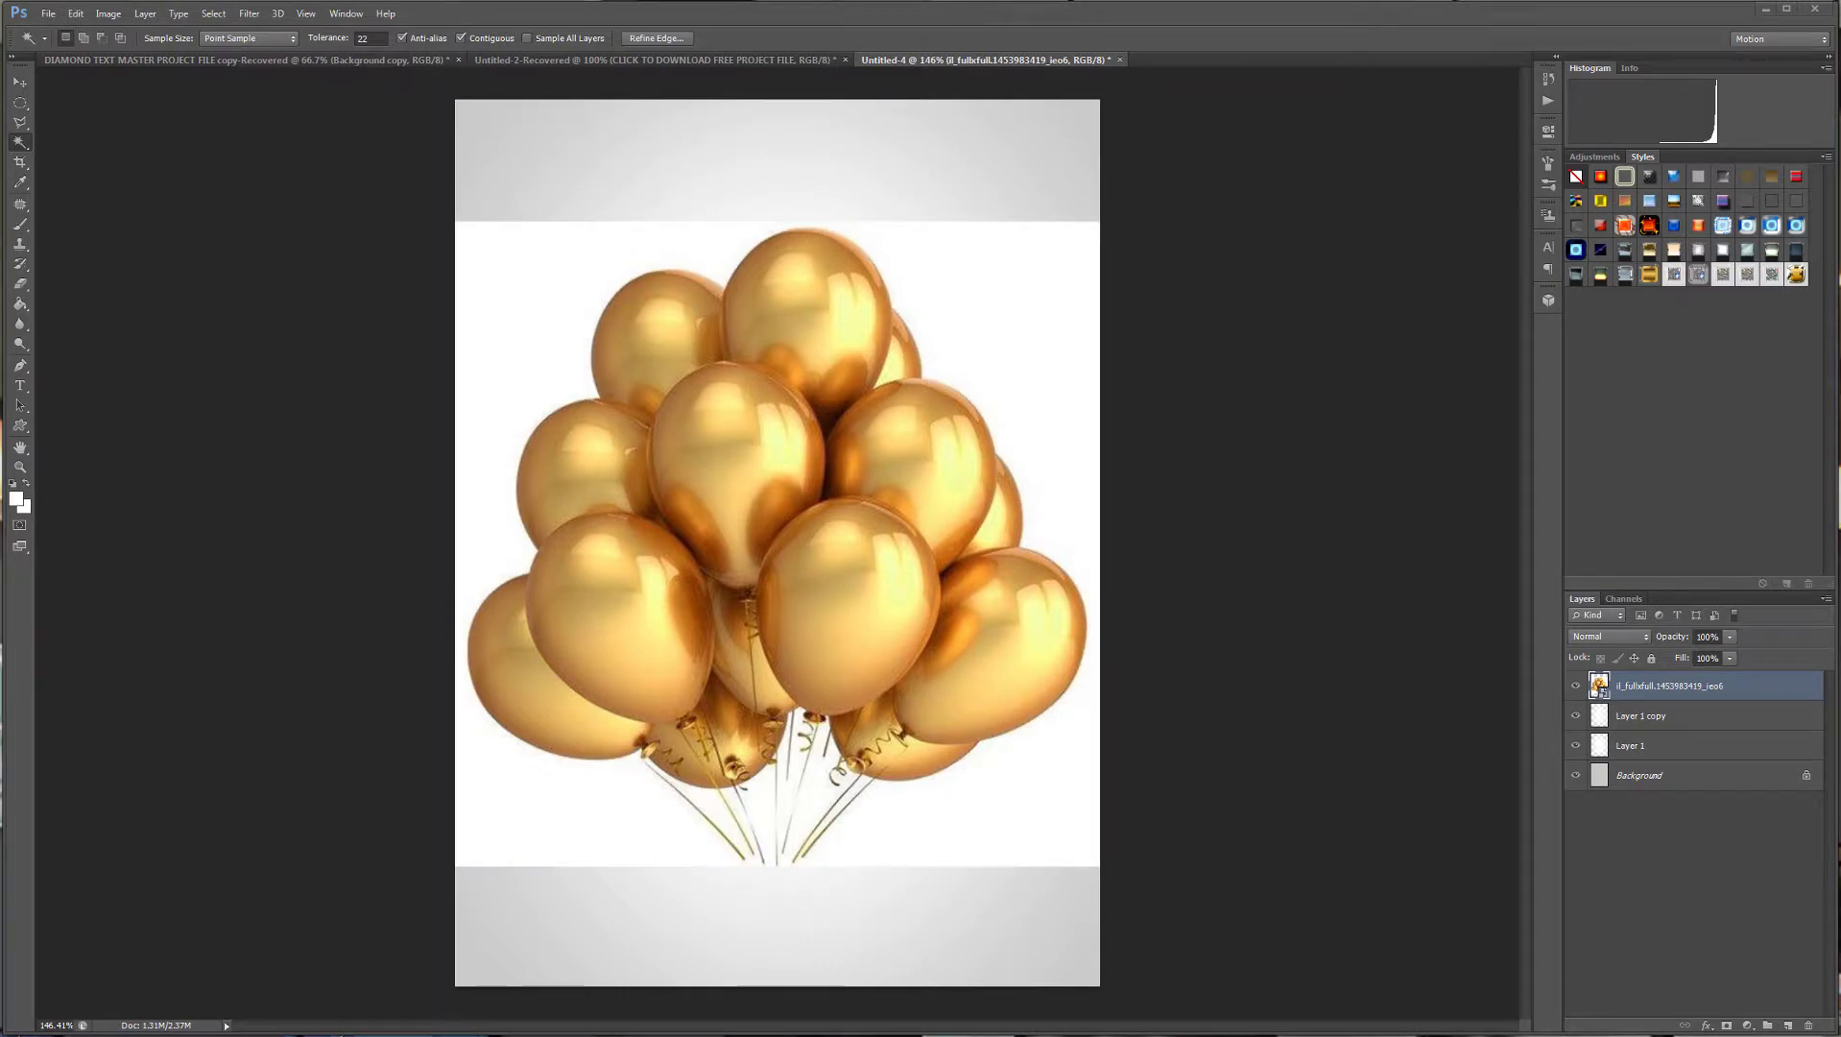
{"action": "left_click", "coordinate": [1599, 685], "text": "ctrl"}
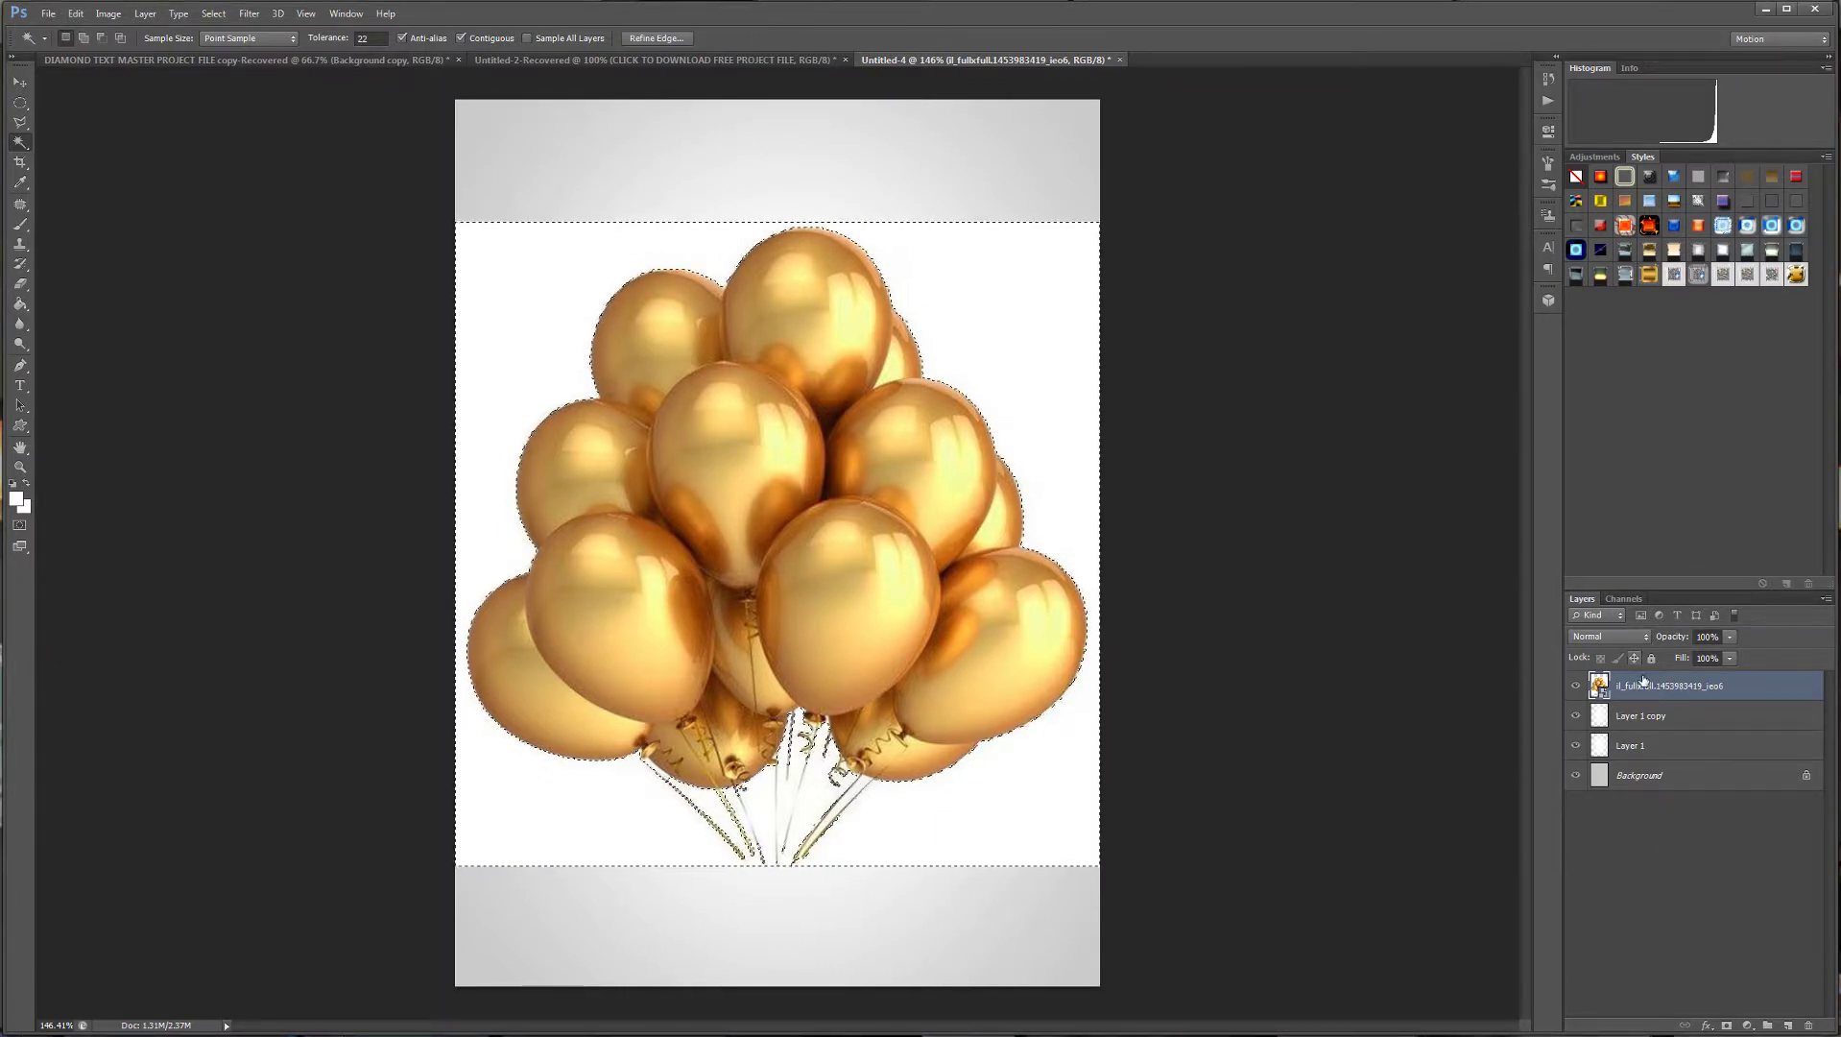
{"action": "right_click", "coordinate": [1647, 688]}
{"action": "left_click", "coordinate": [1715, 866]}
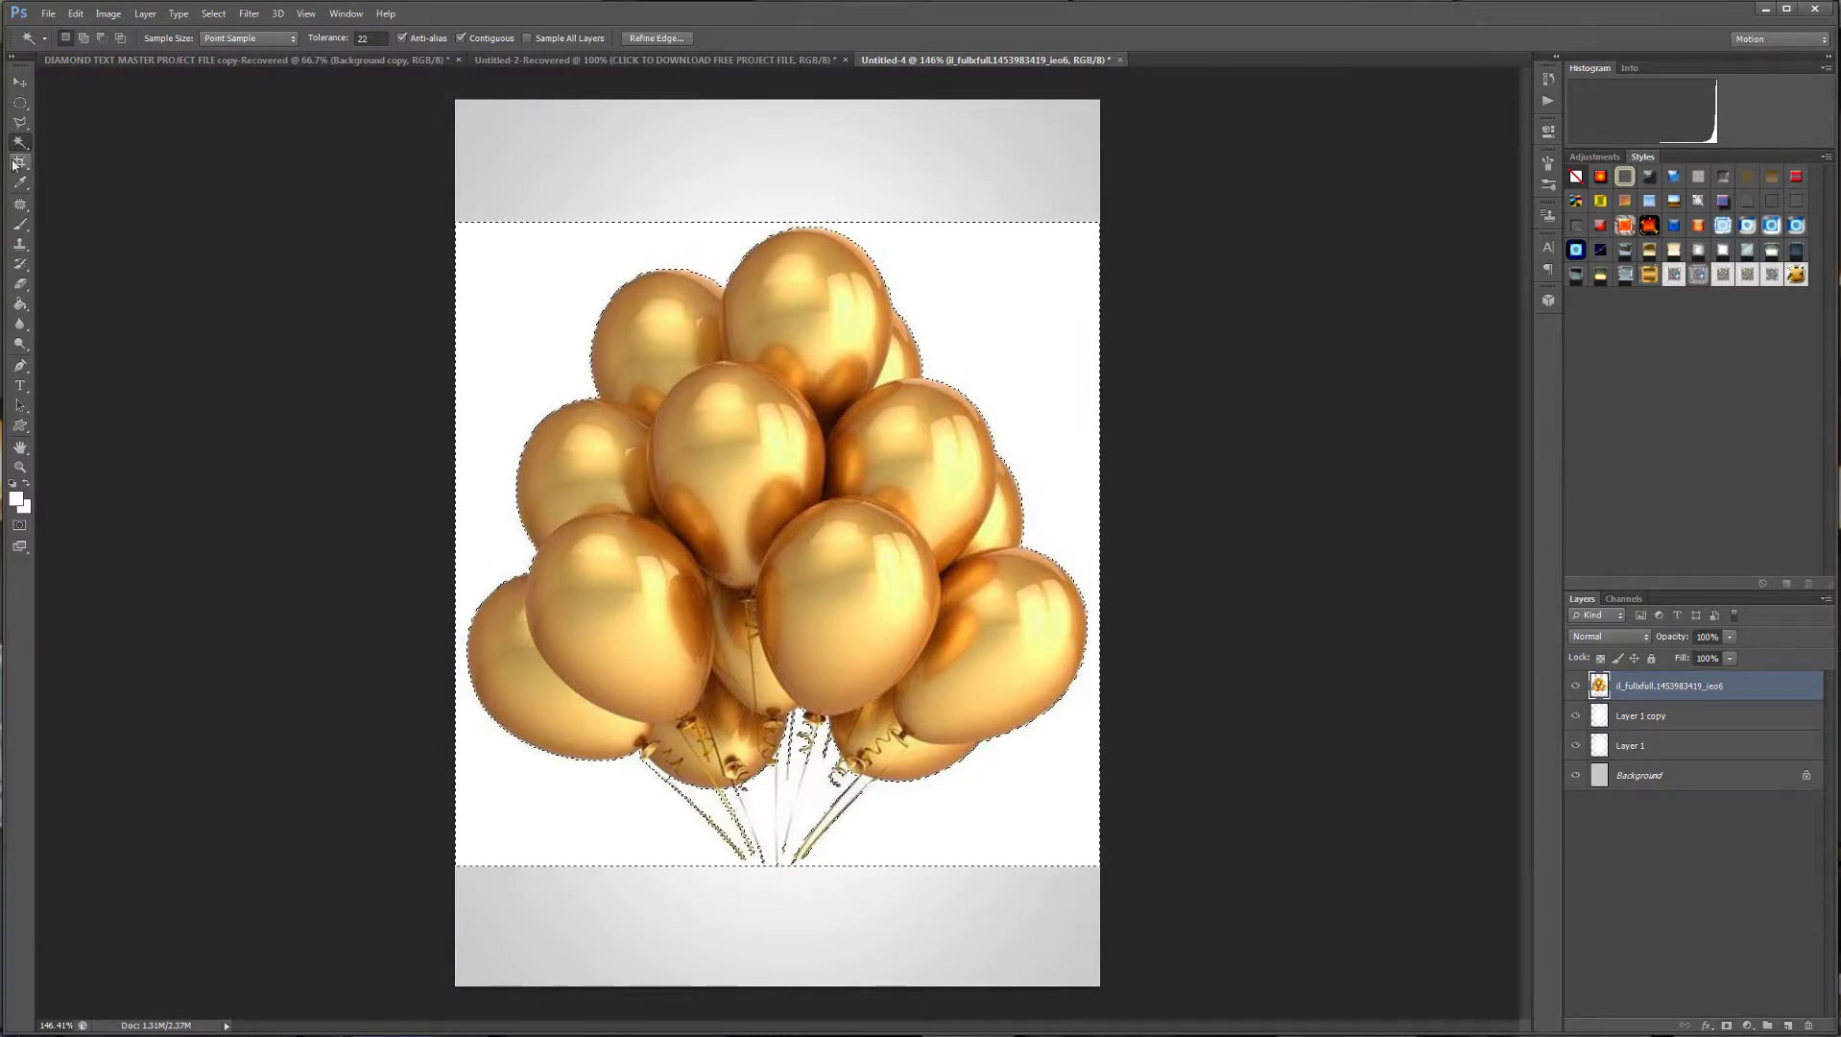
Delete the white background around the balloons using the Magic Wand at tolerance 55, then deselect.
{"action": "left_click", "coordinate": [370, 38]}
{"action": "type", "text": "55"}
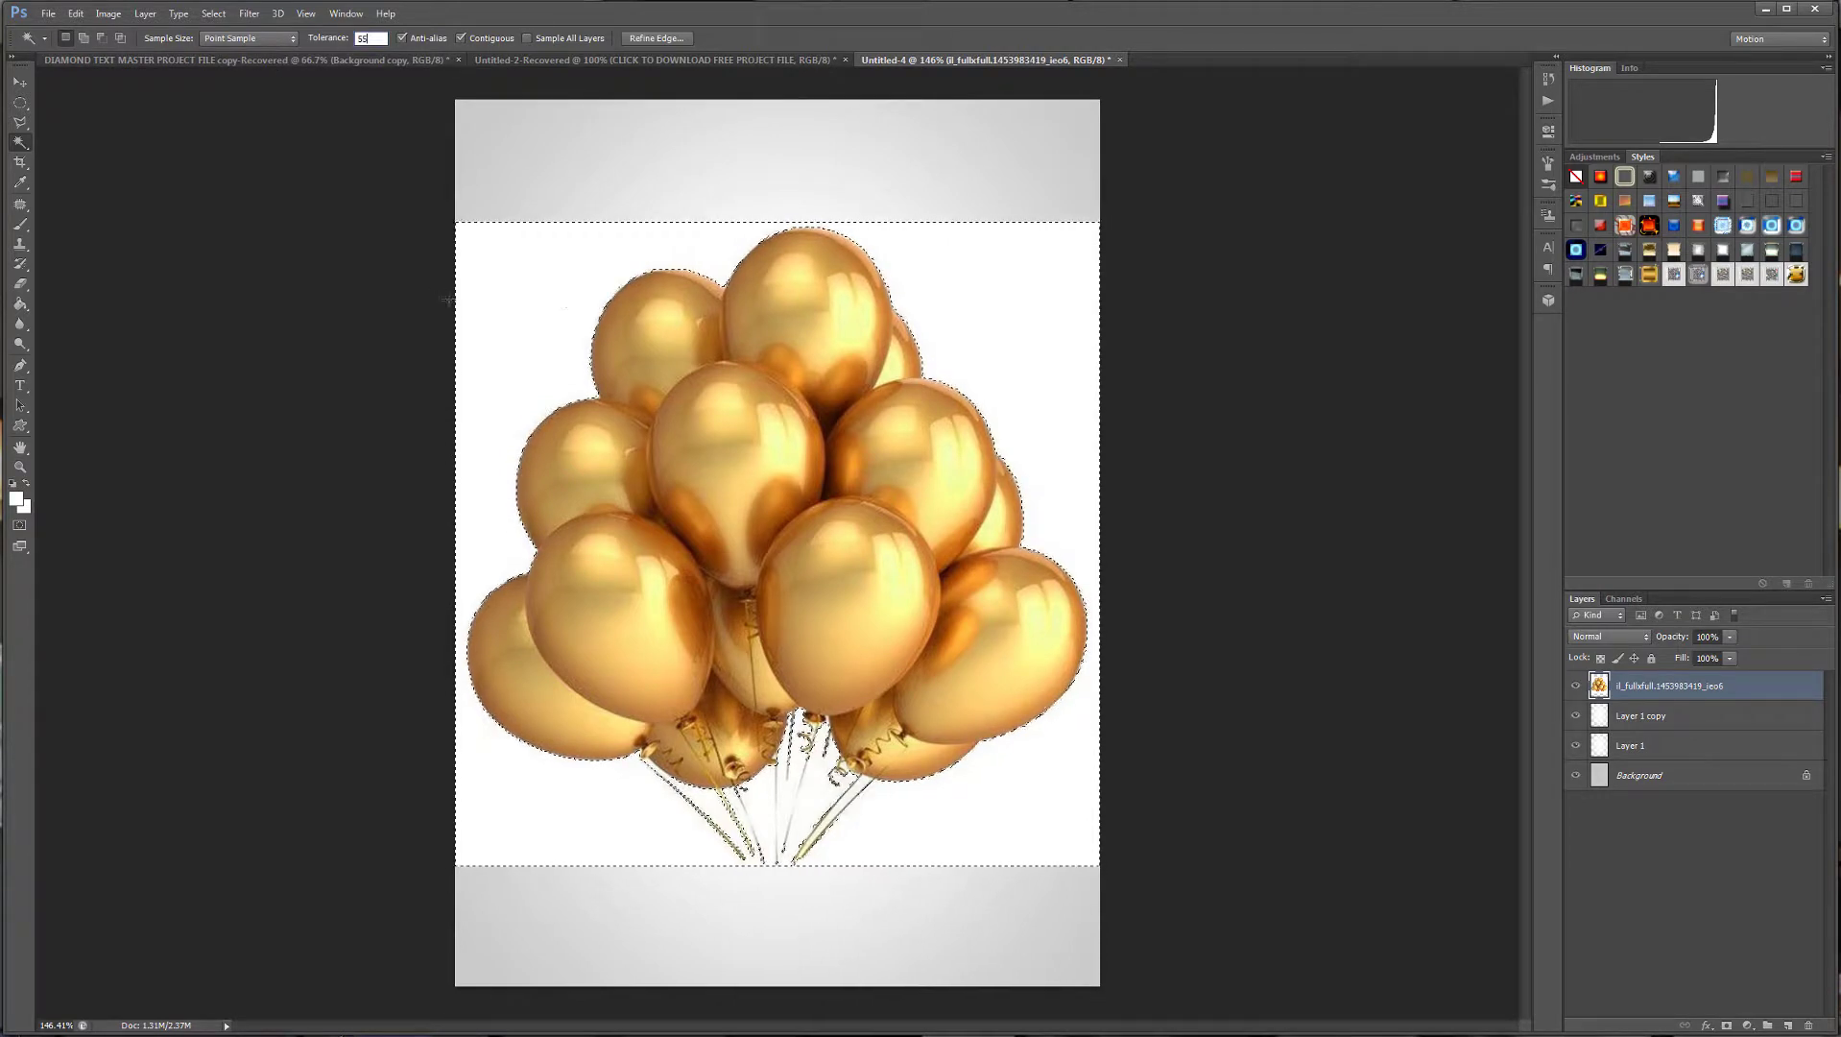
{"action": "left_click", "coordinate": [563, 297]}
{"action": "left_click", "coordinate": [557, 305]}
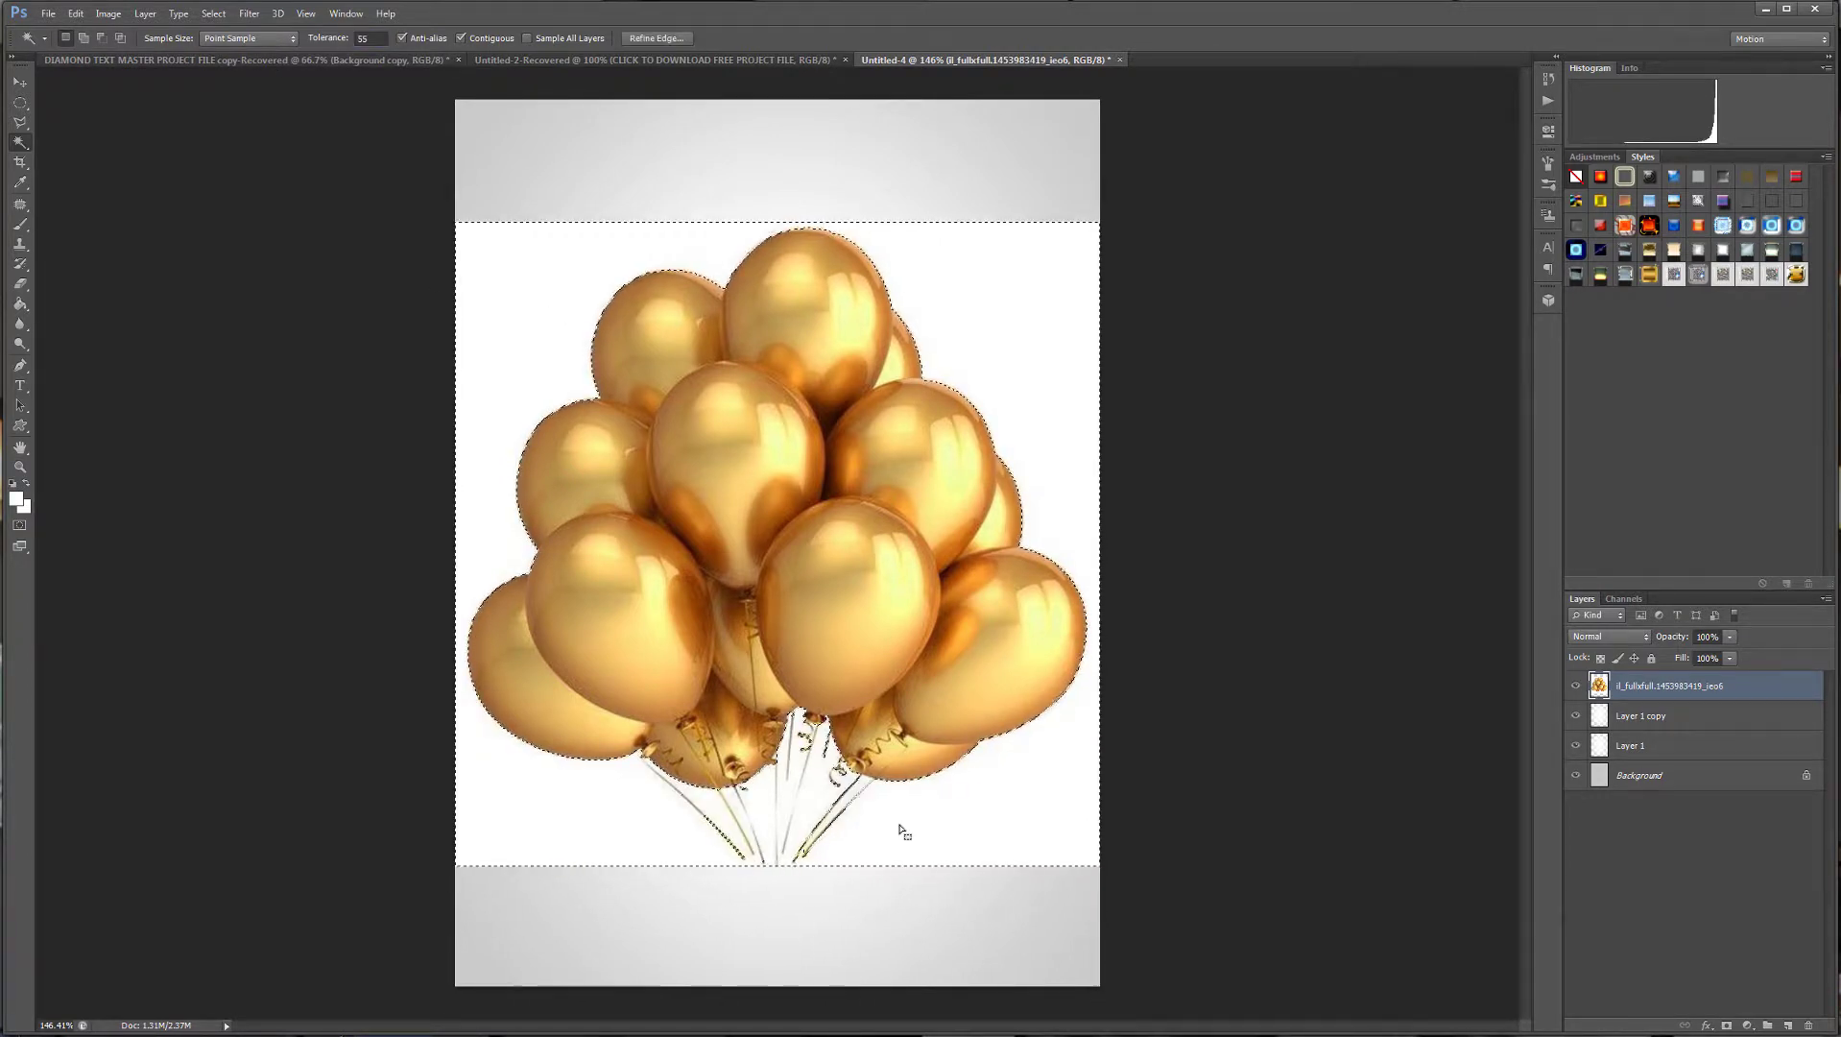
{"action": "key", "text": "Delete"}
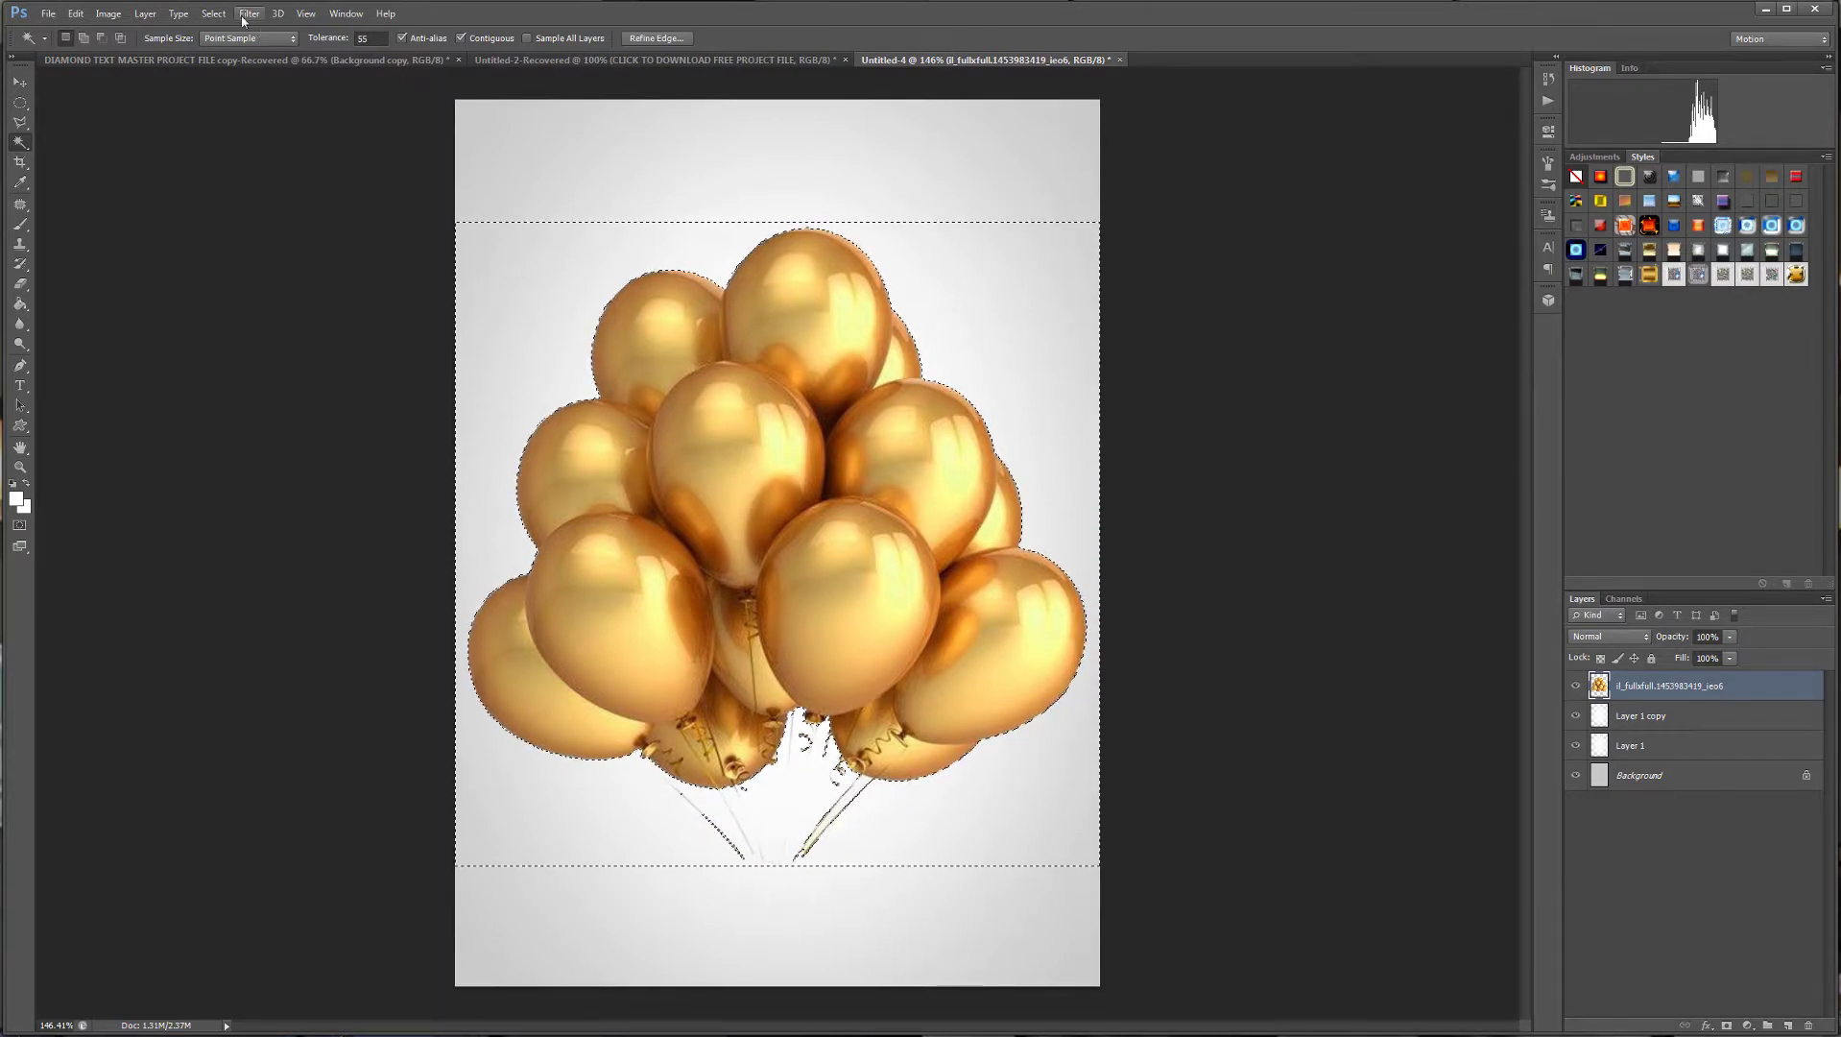
{"action": "left_click", "coordinate": [213, 13]}
{"action": "left_click", "coordinate": [235, 54]}
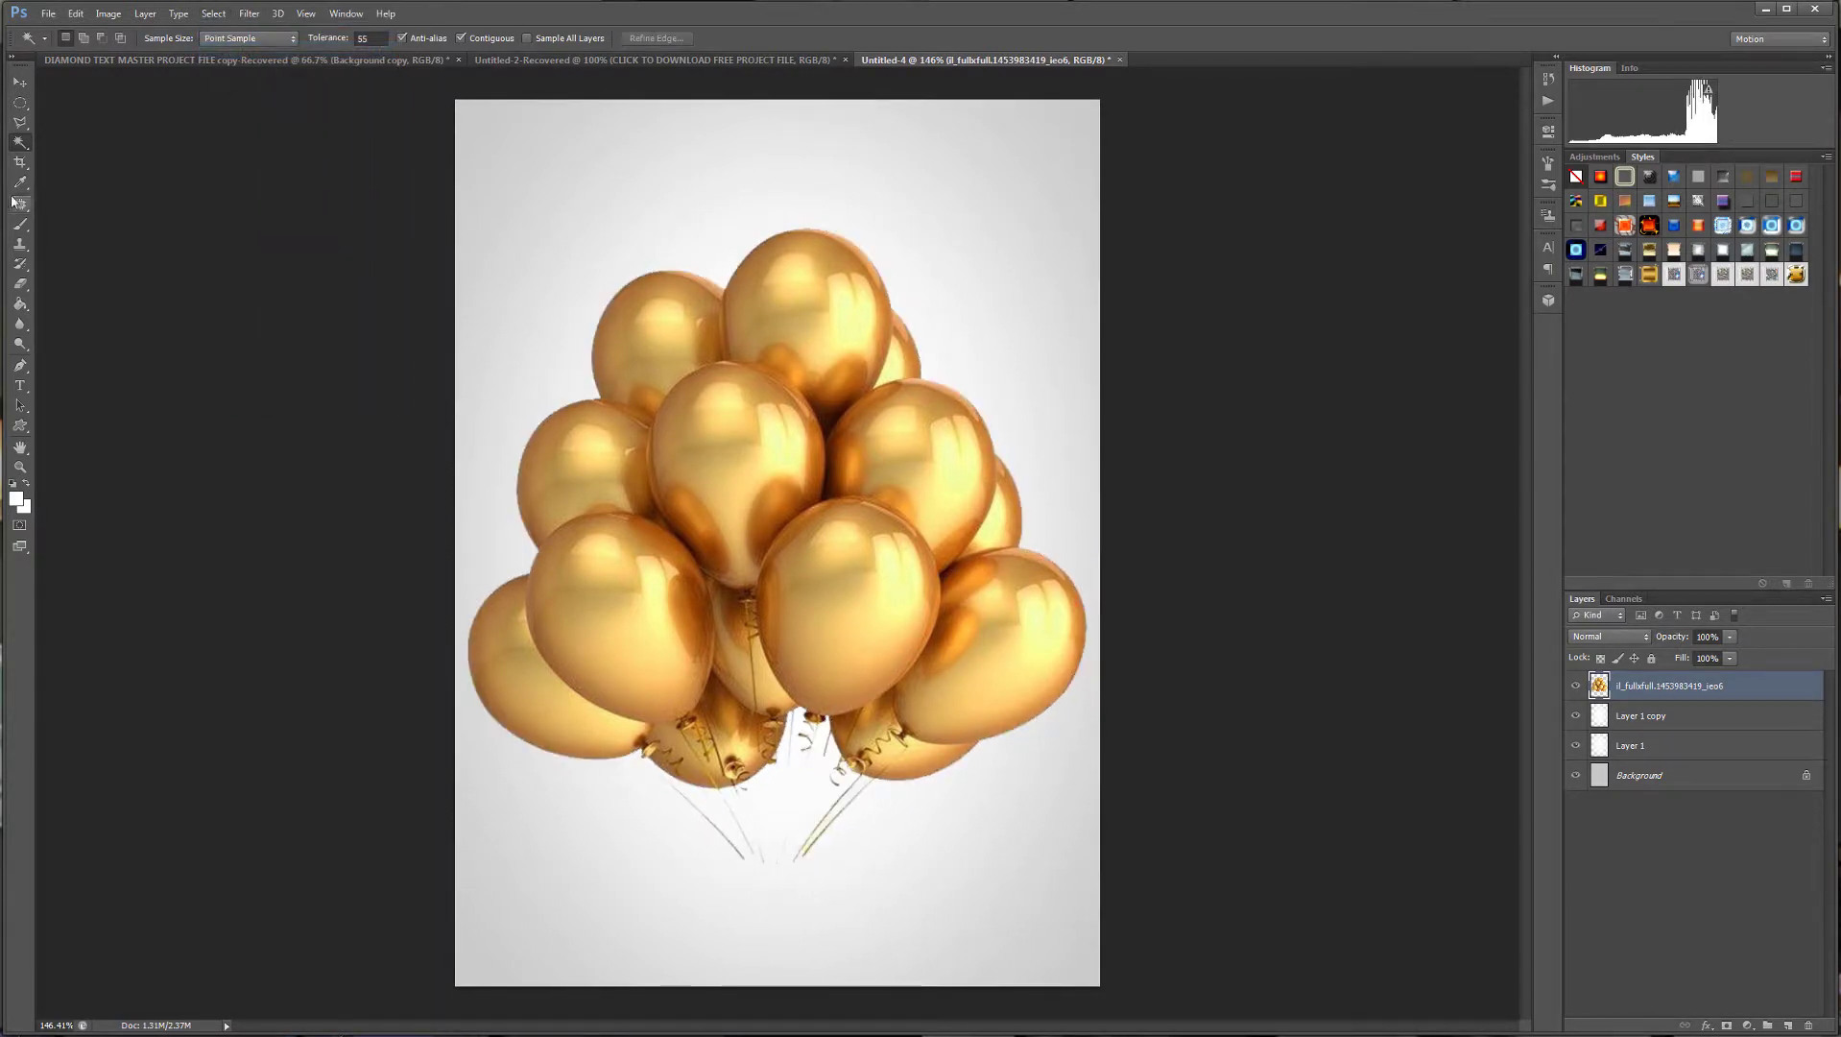
Scale the balloons to about 65% and move them up into the upper centre.
{"action": "left_click", "coordinate": [20, 83]}
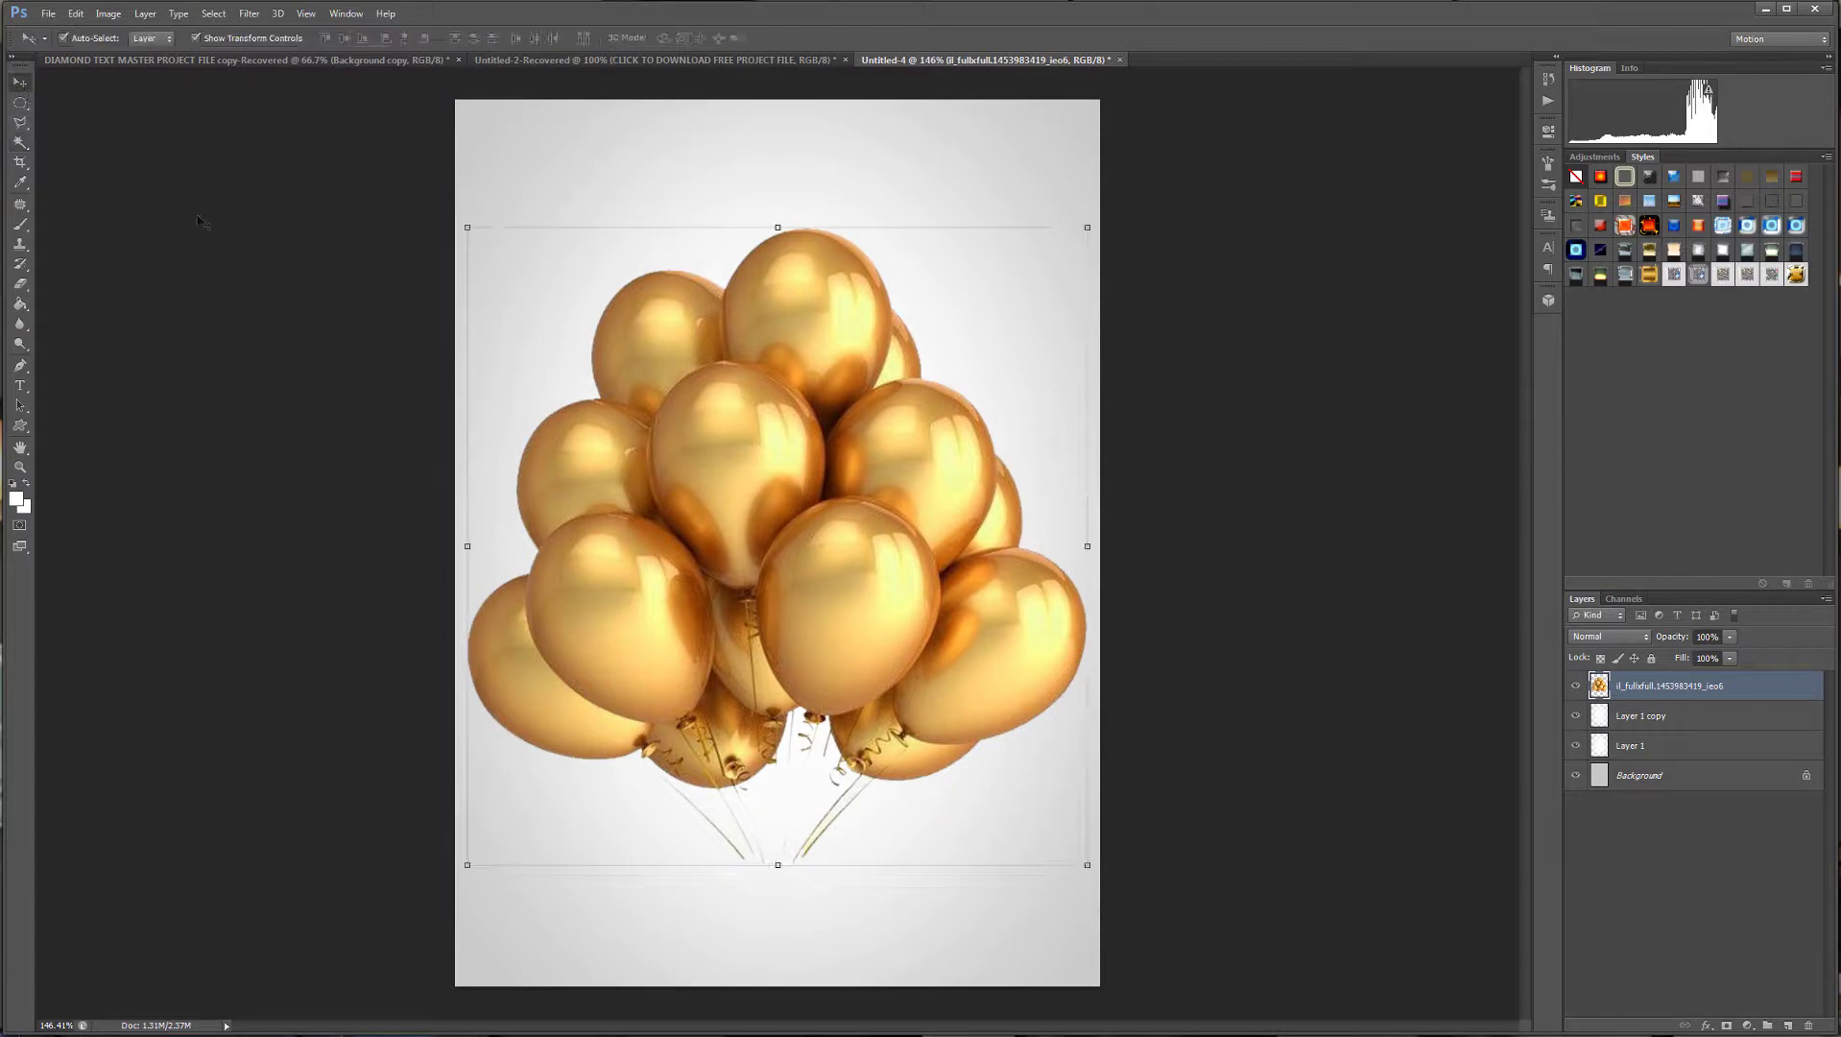
{"action": "left_click", "coordinate": [1088, 866]}
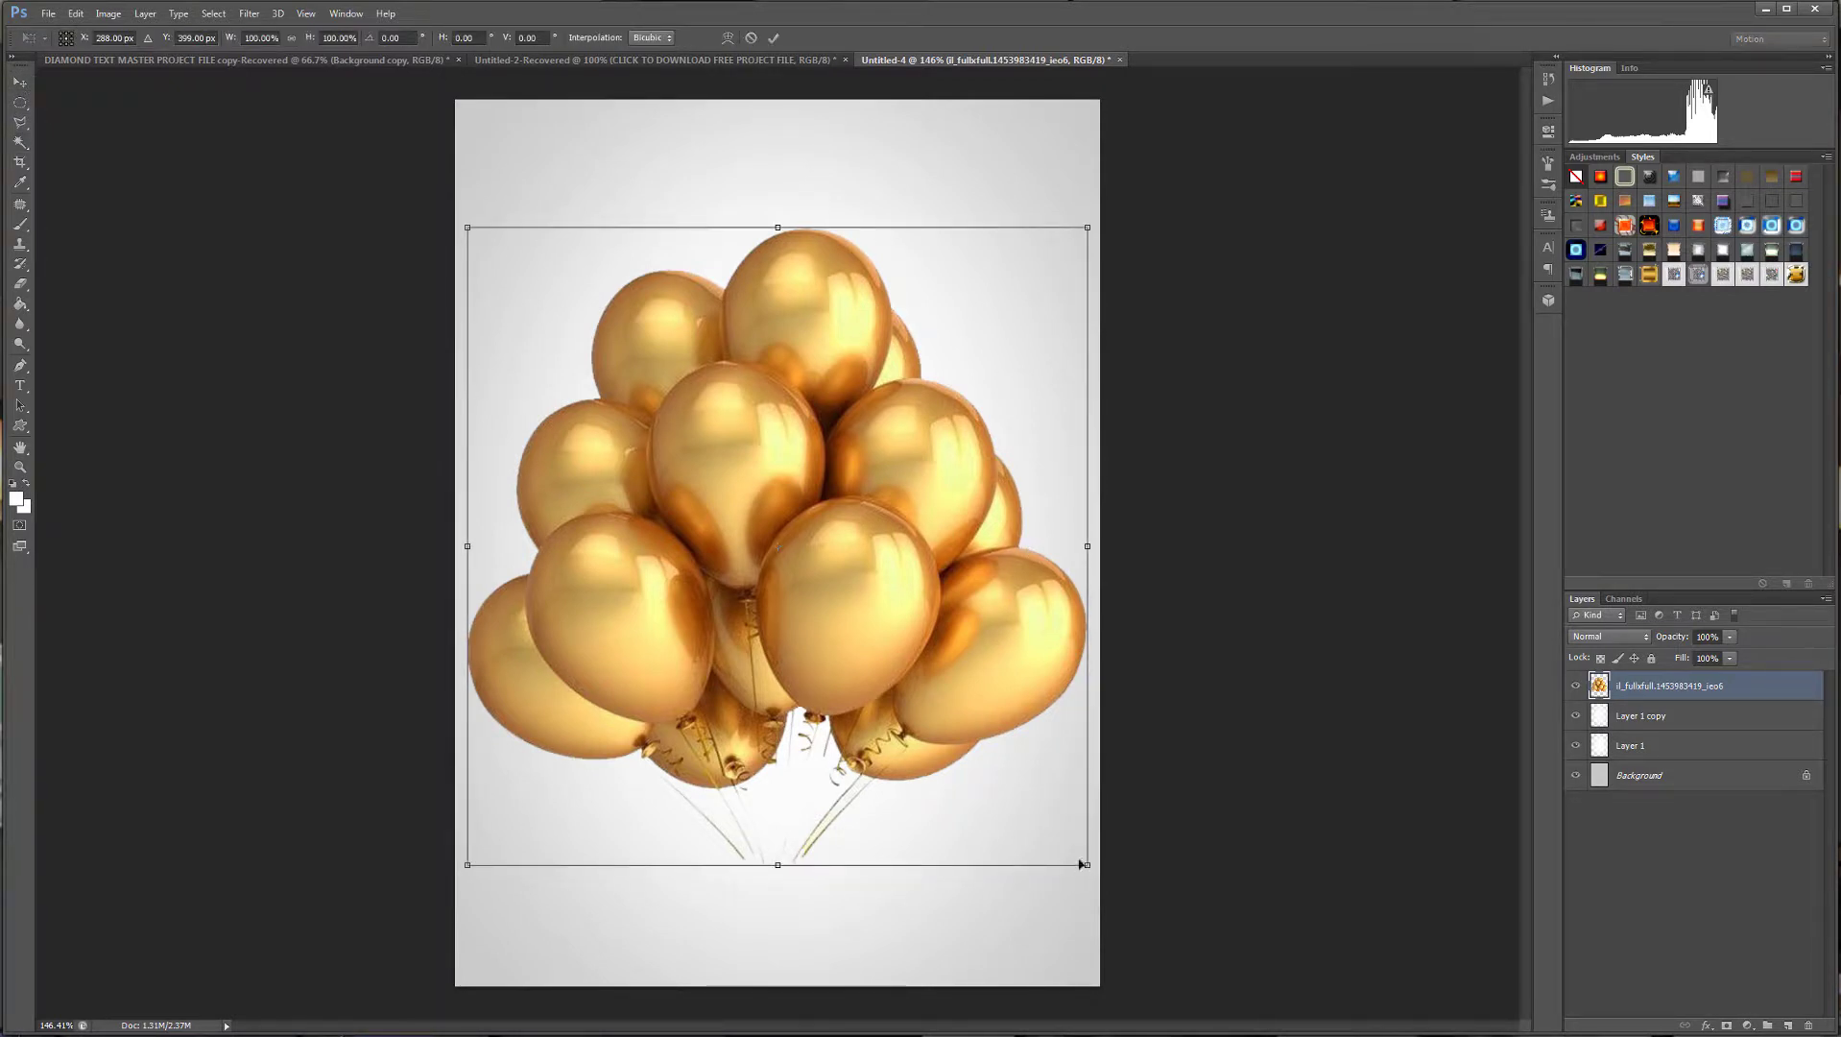
{"action": "left_click_drag", "start_coordinate": [1089, 867], "coordinate": [874, 569]}
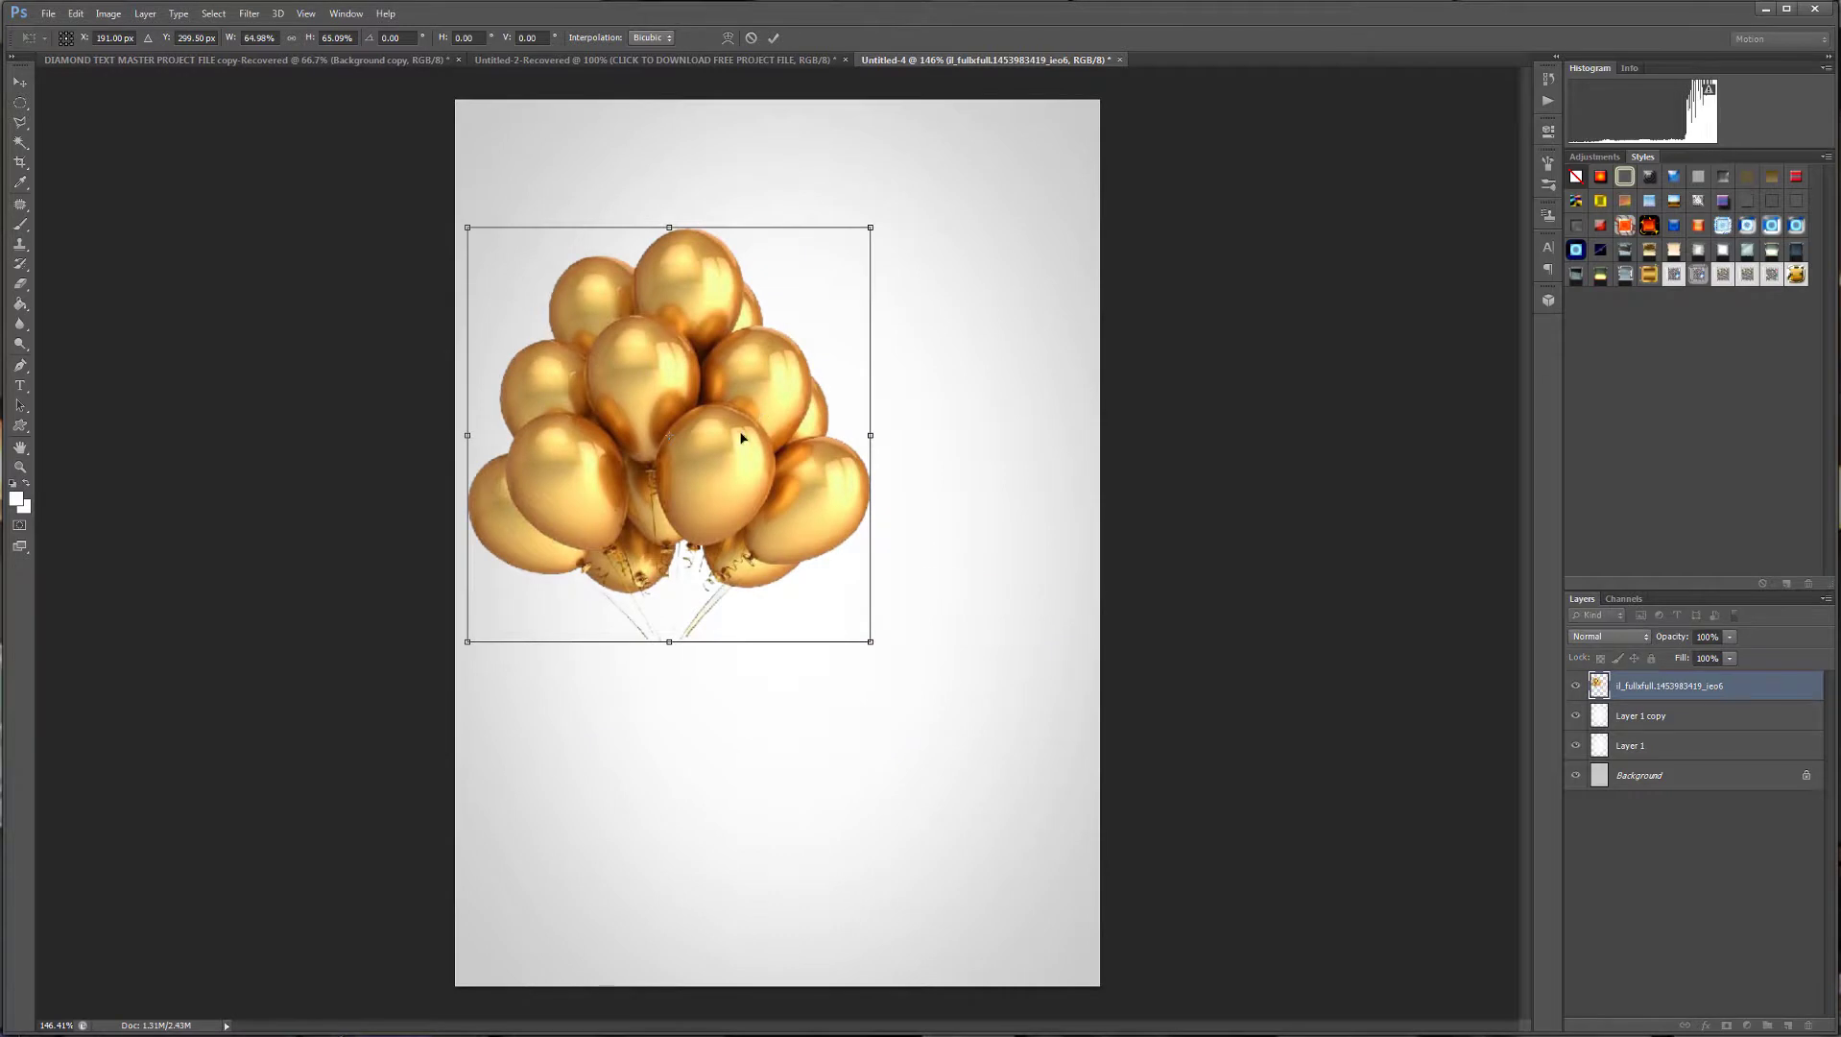
{"action": "left_click_drag", "start_coordinate": [751, 430], "coordinate": [867, 378]}
{"action": "key", "text": "Return"}
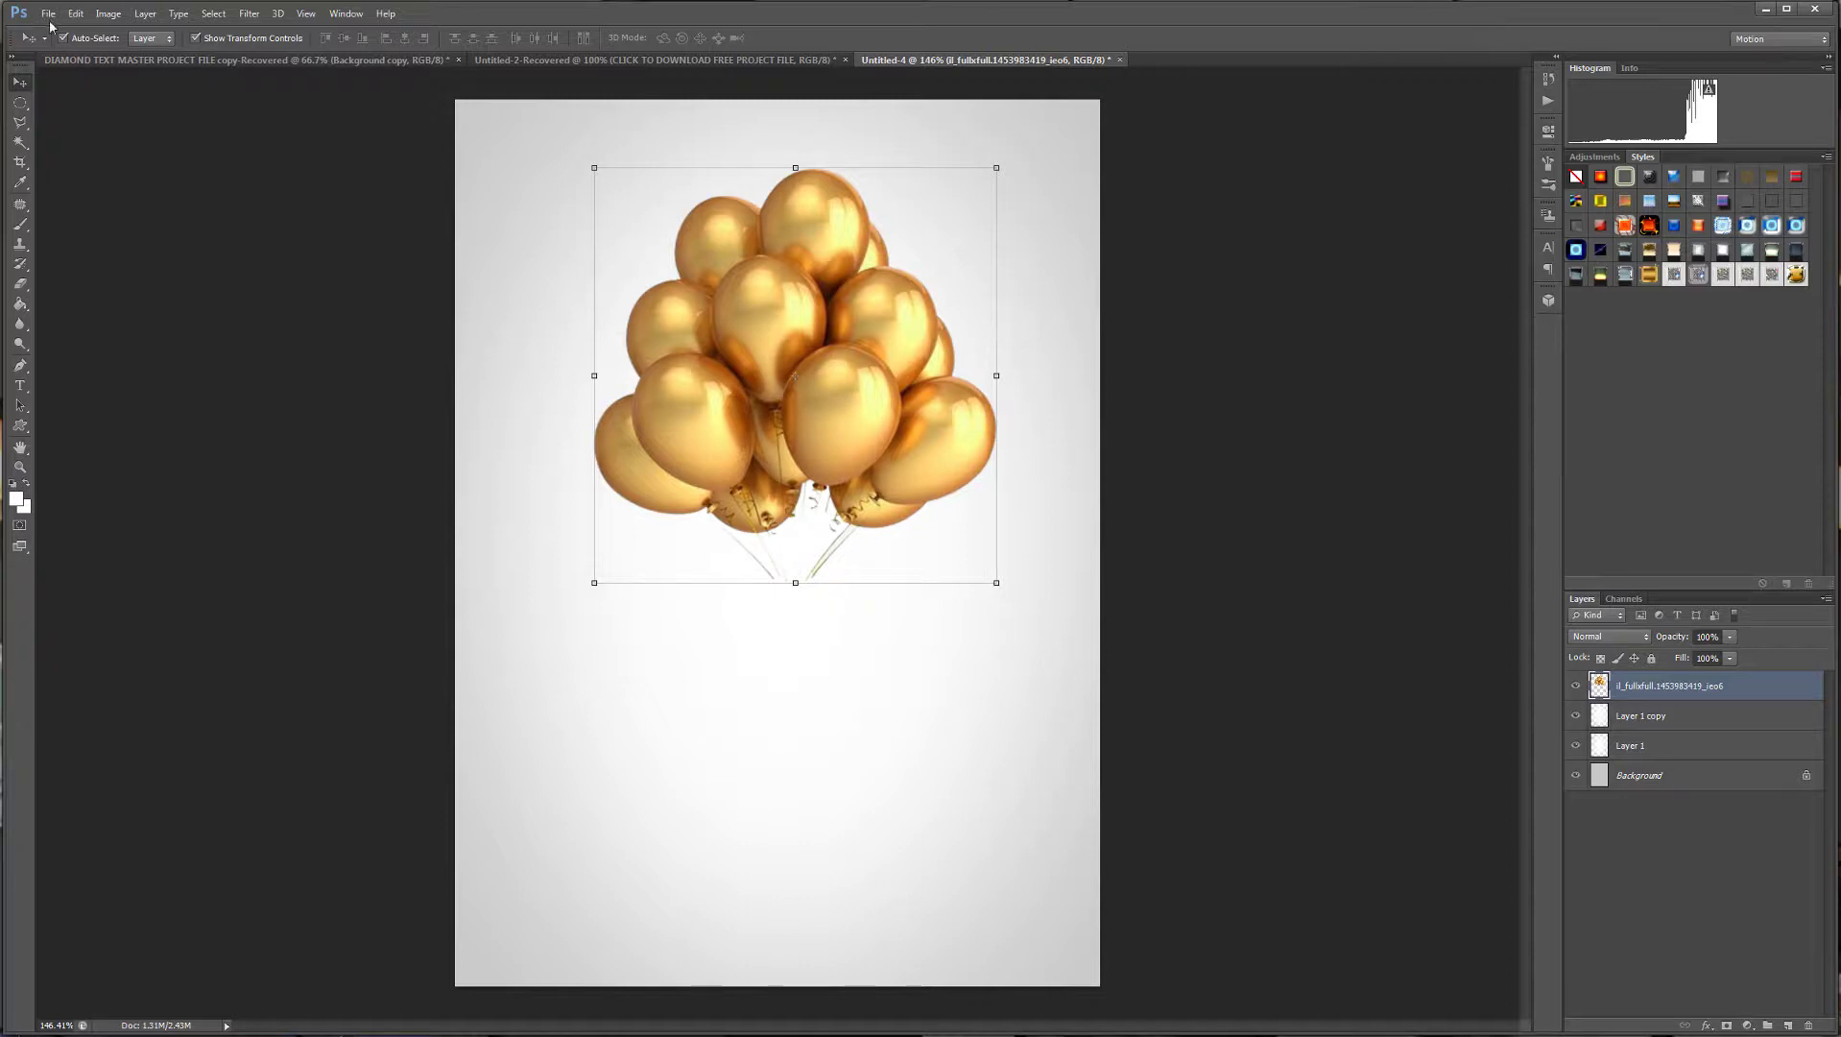
Place and commit the Free Champagne Glasses Template image from the LIFESTYLE folder.
{"action": "left_click", "coordinate": [48, 12]}
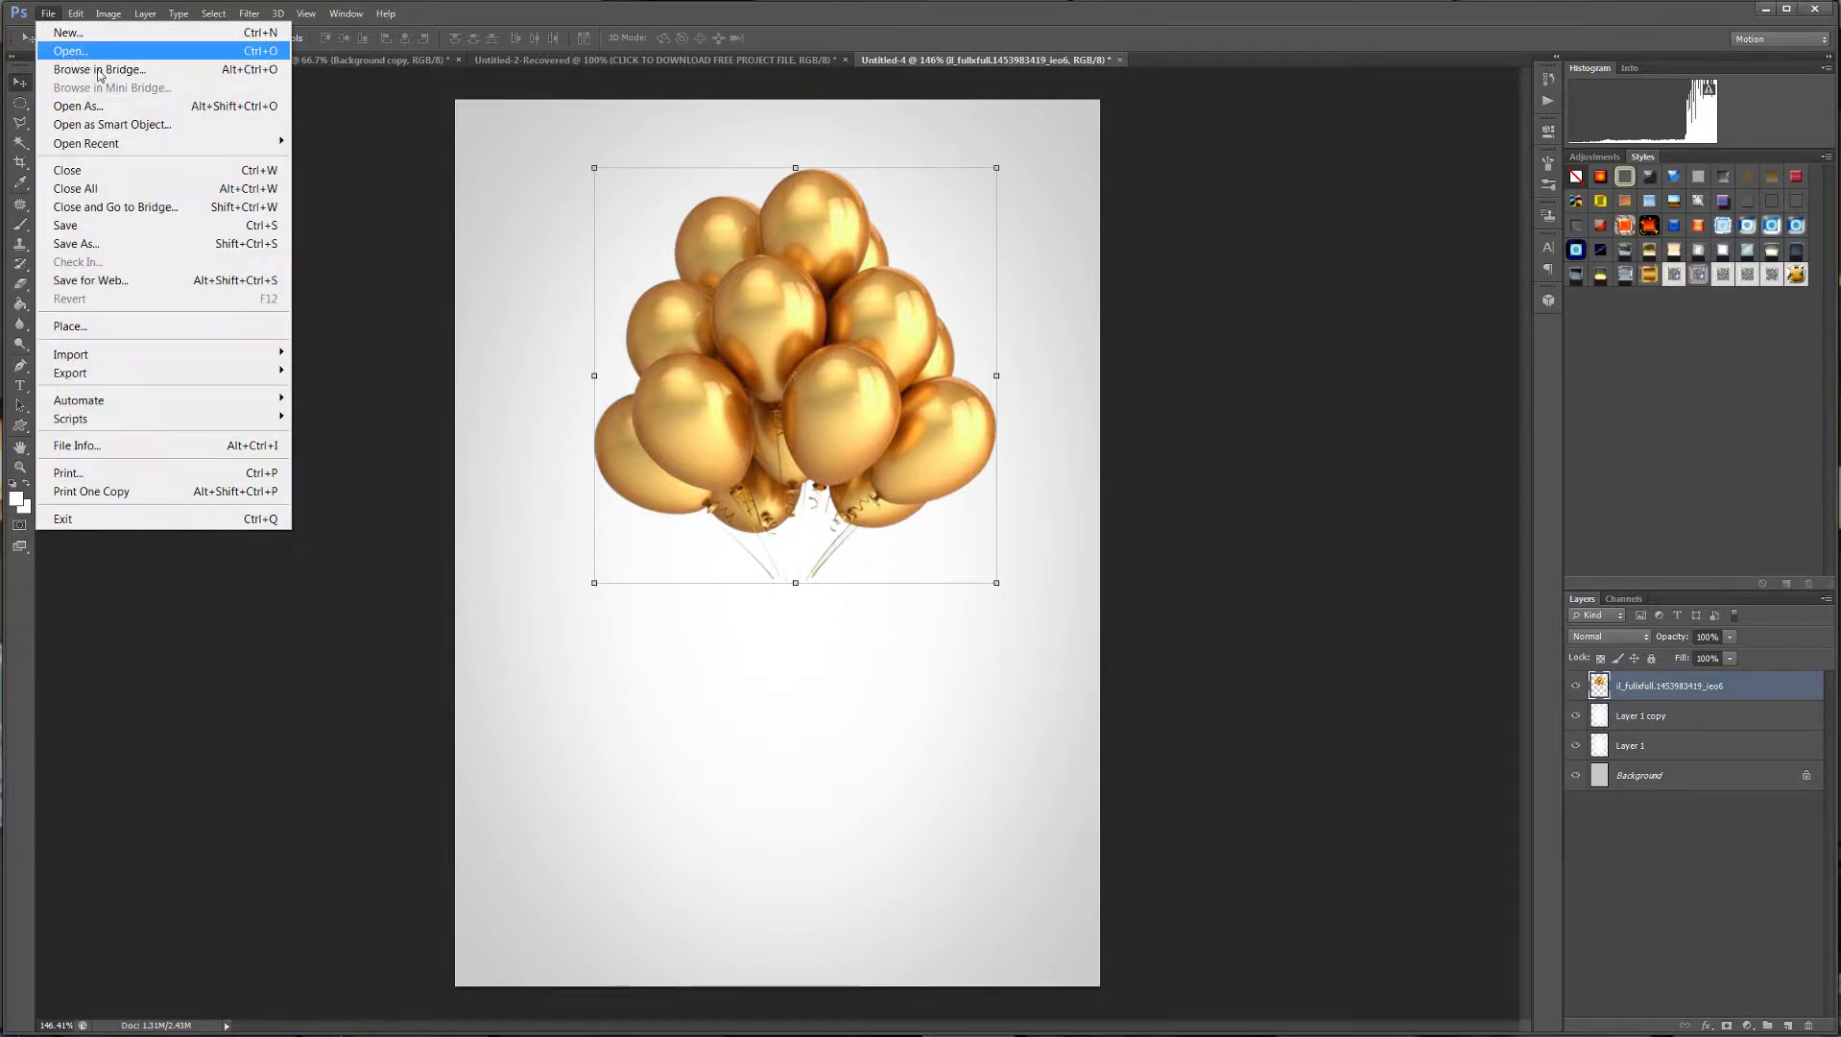
{"action": "left_click", "coordinate": [93, 327]}
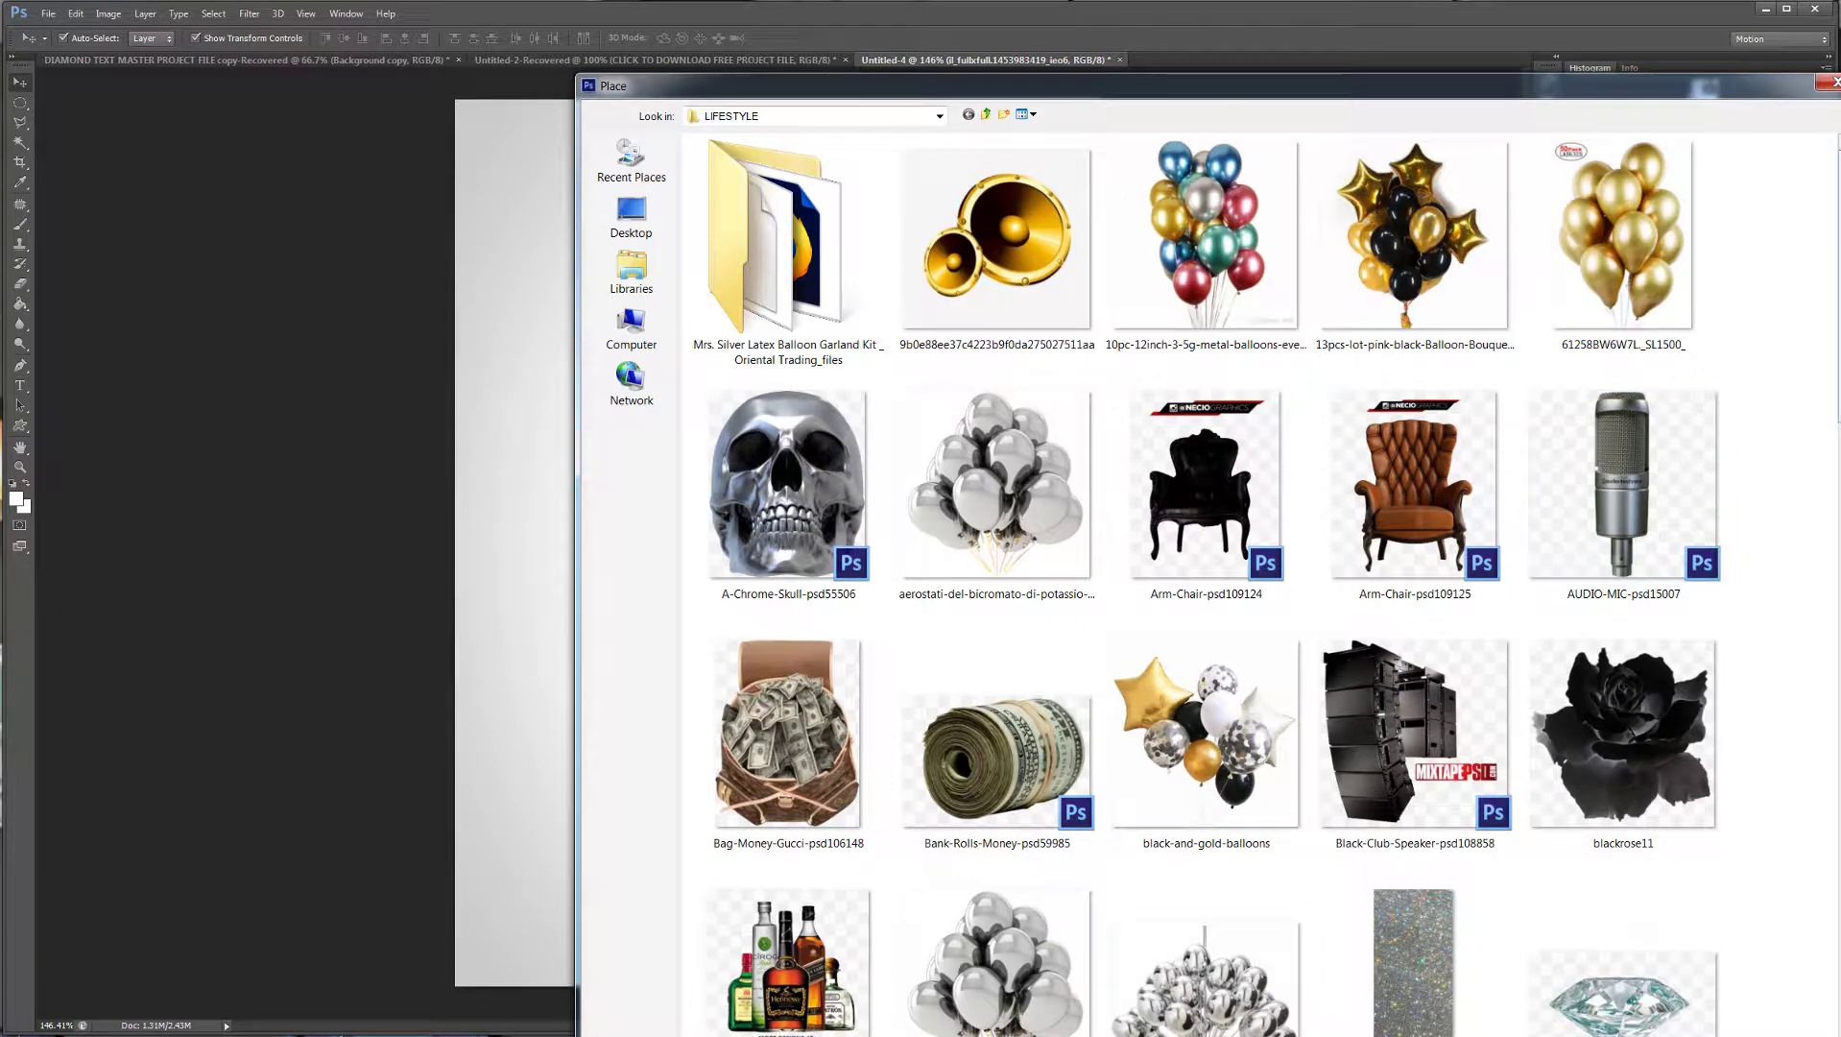
{"action": "scroll", "coordinate": [1208, 586], "scroll_direction": "down", "scroll_amount": 8}
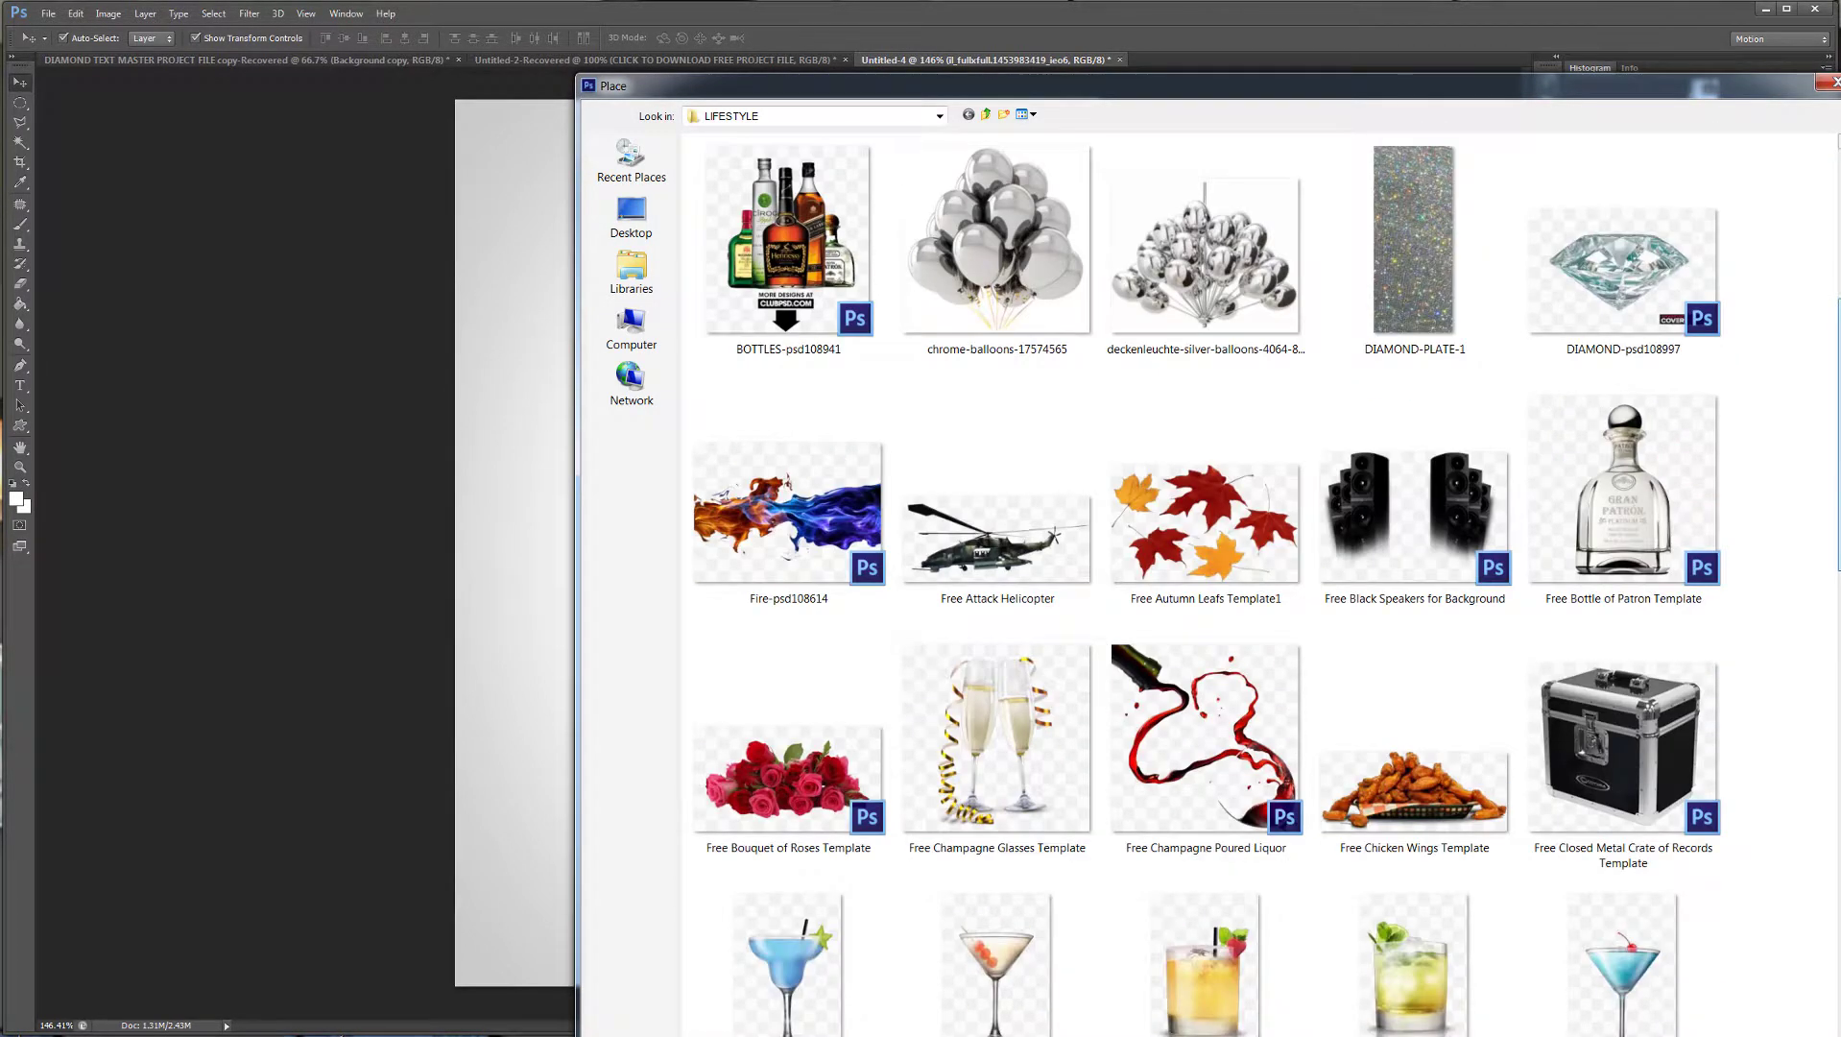
{"action": "scroll", "coordinate": [1208, 585], "scroll_direction": "down", "scroll_amount": 3}
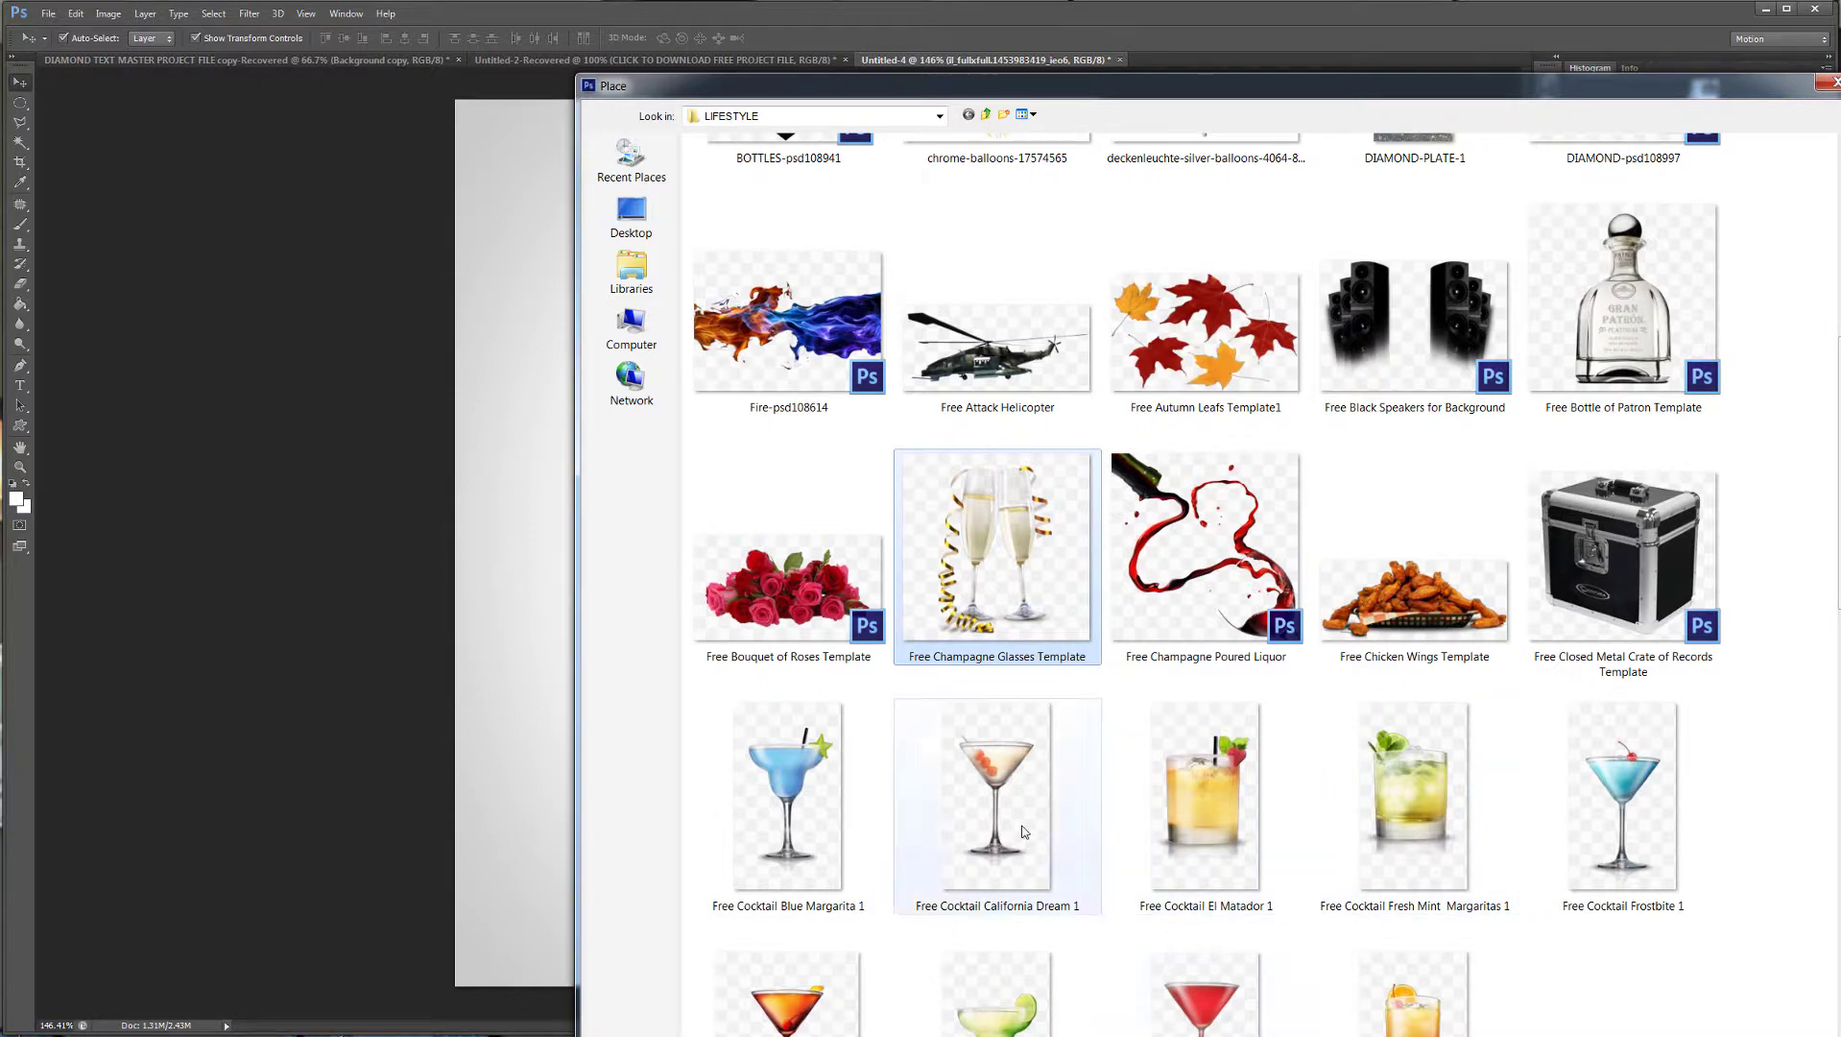
{"action": "left_click", "coordinate": [999, 776]}
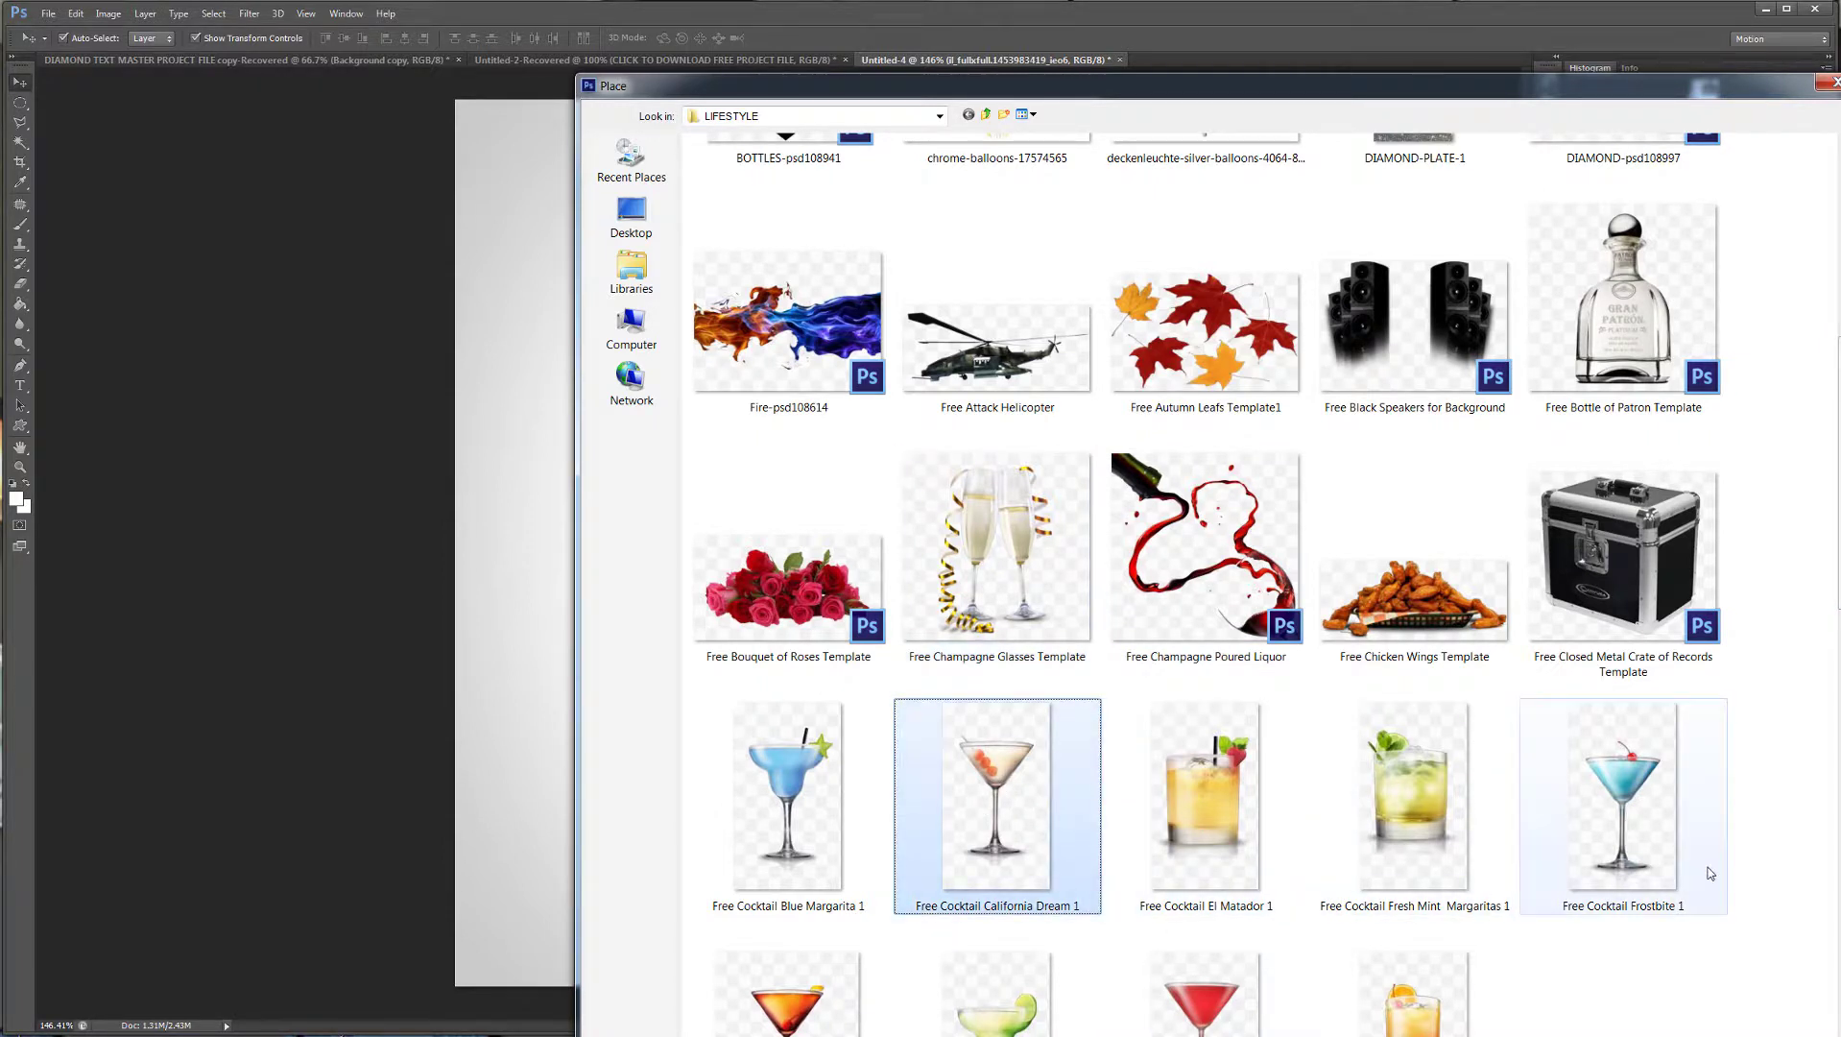
{"action": "double_click", "coordinate": [1011, 615]}
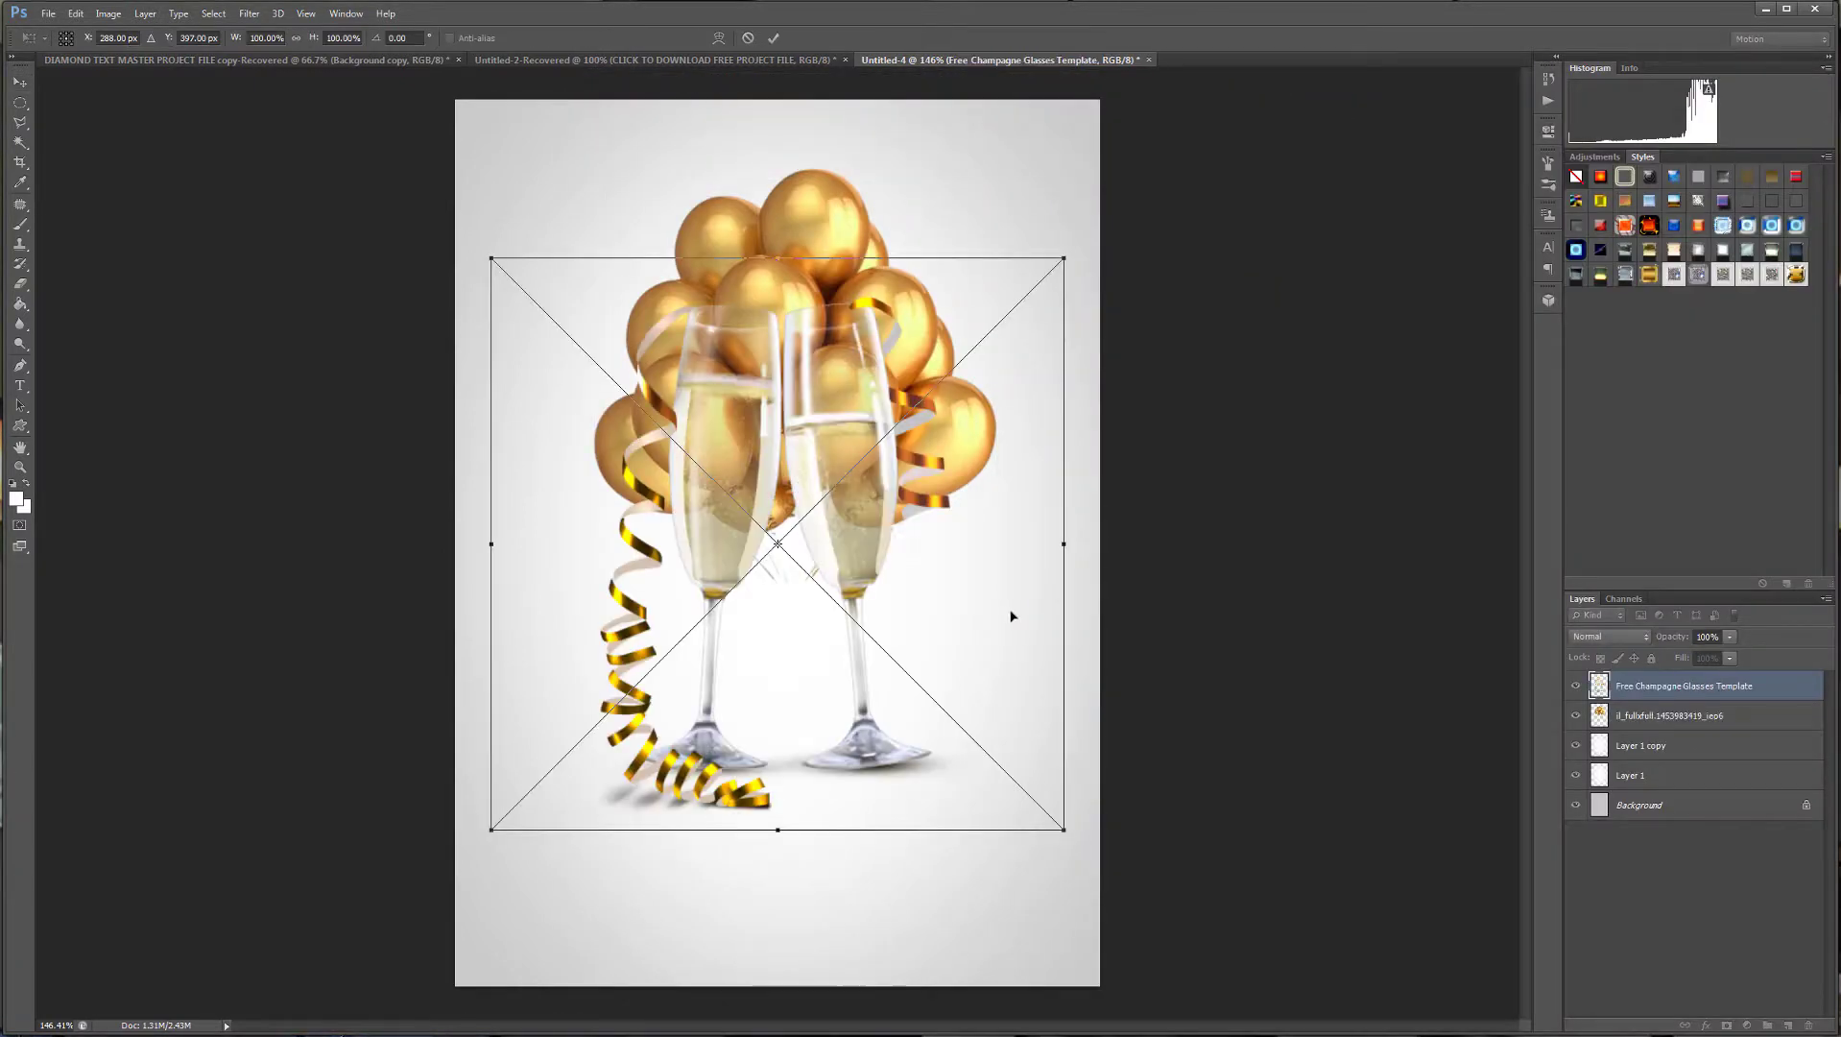
{"action": "key", "text": "Return"}
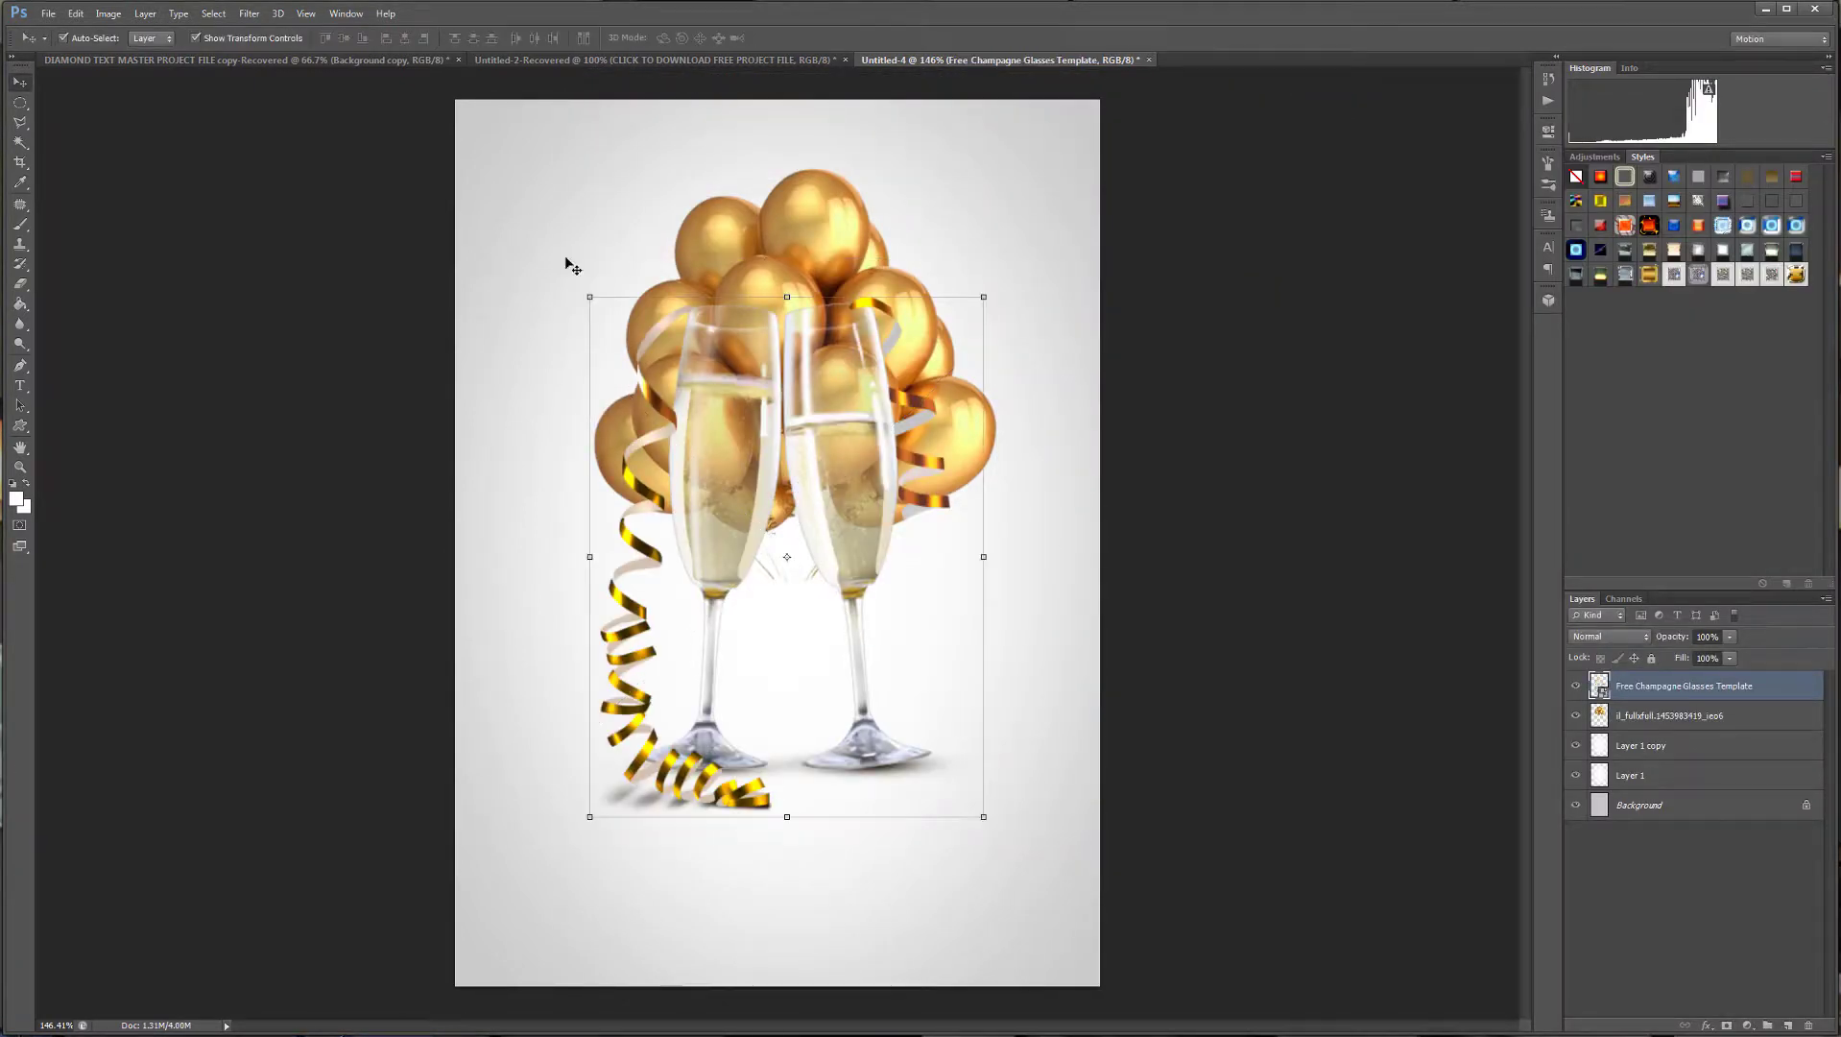
{"action": "left_click", "coordinate": [48, 14]}
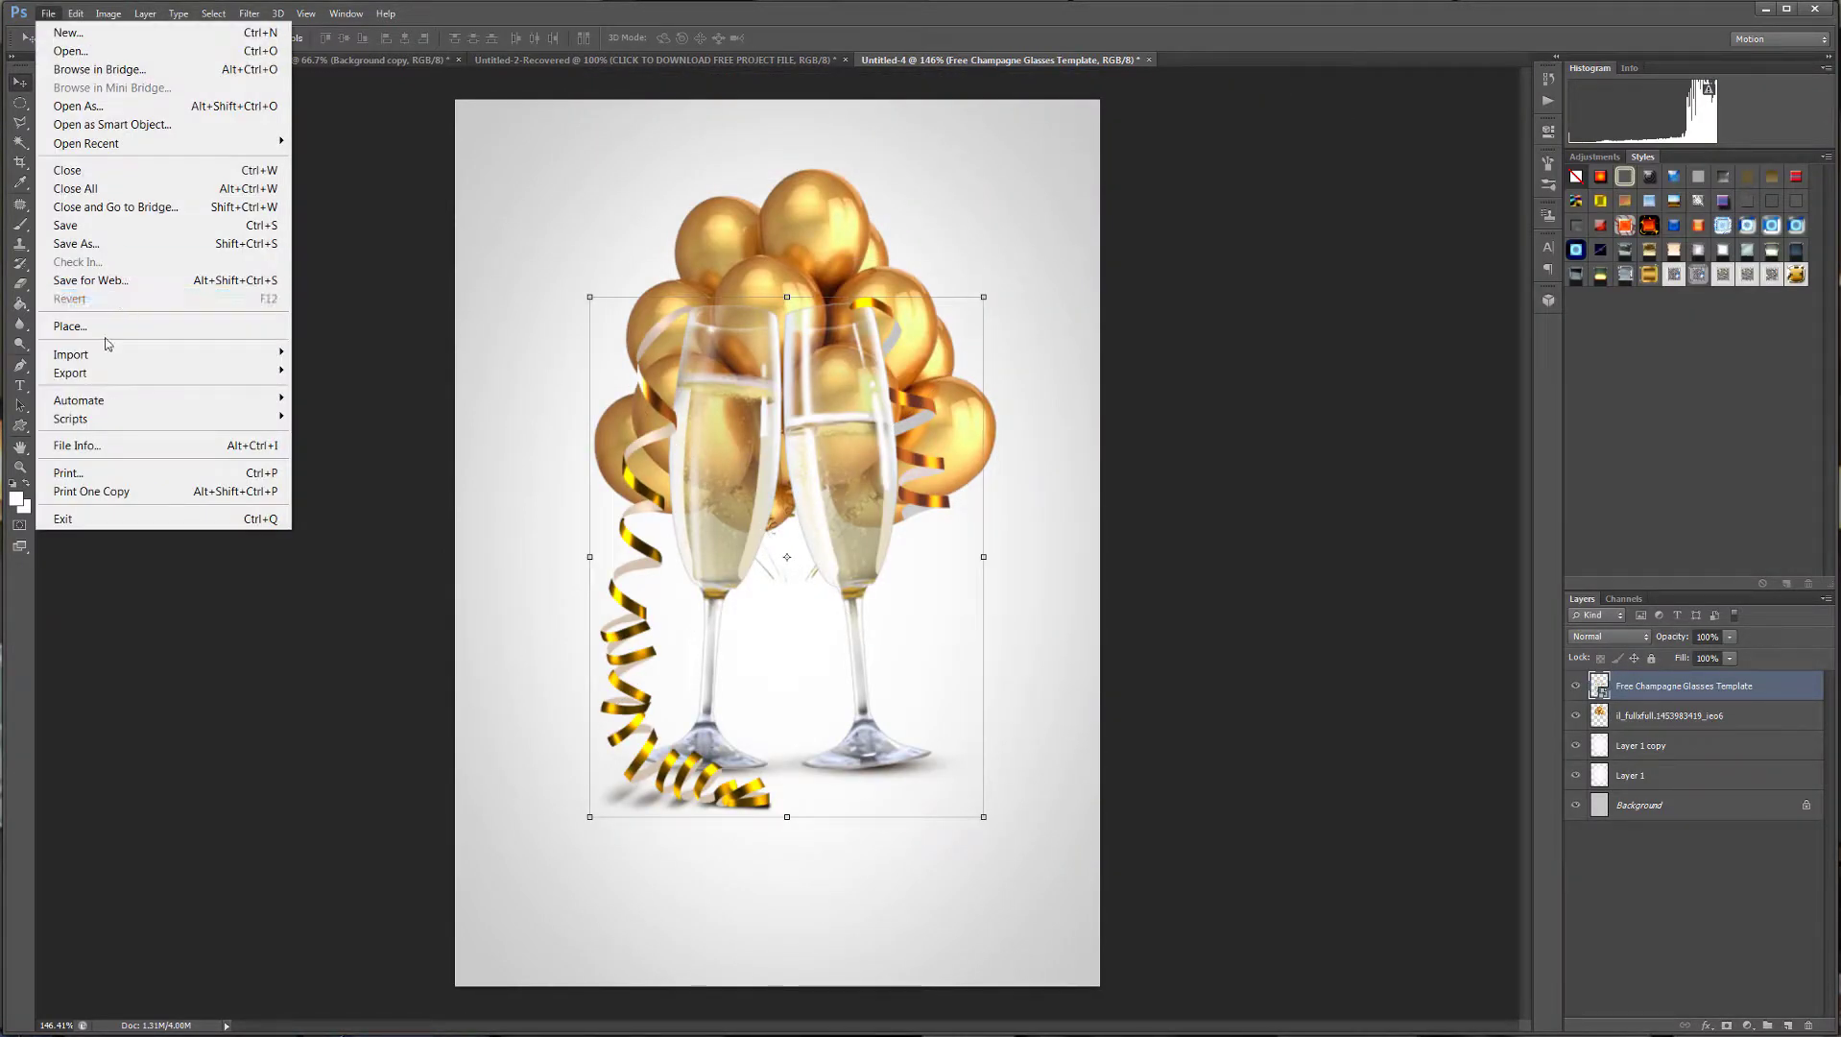
Place and commit the Free Full Moon PSD Template image.
{"action": "left_click", "coordinate": [96, 327]}
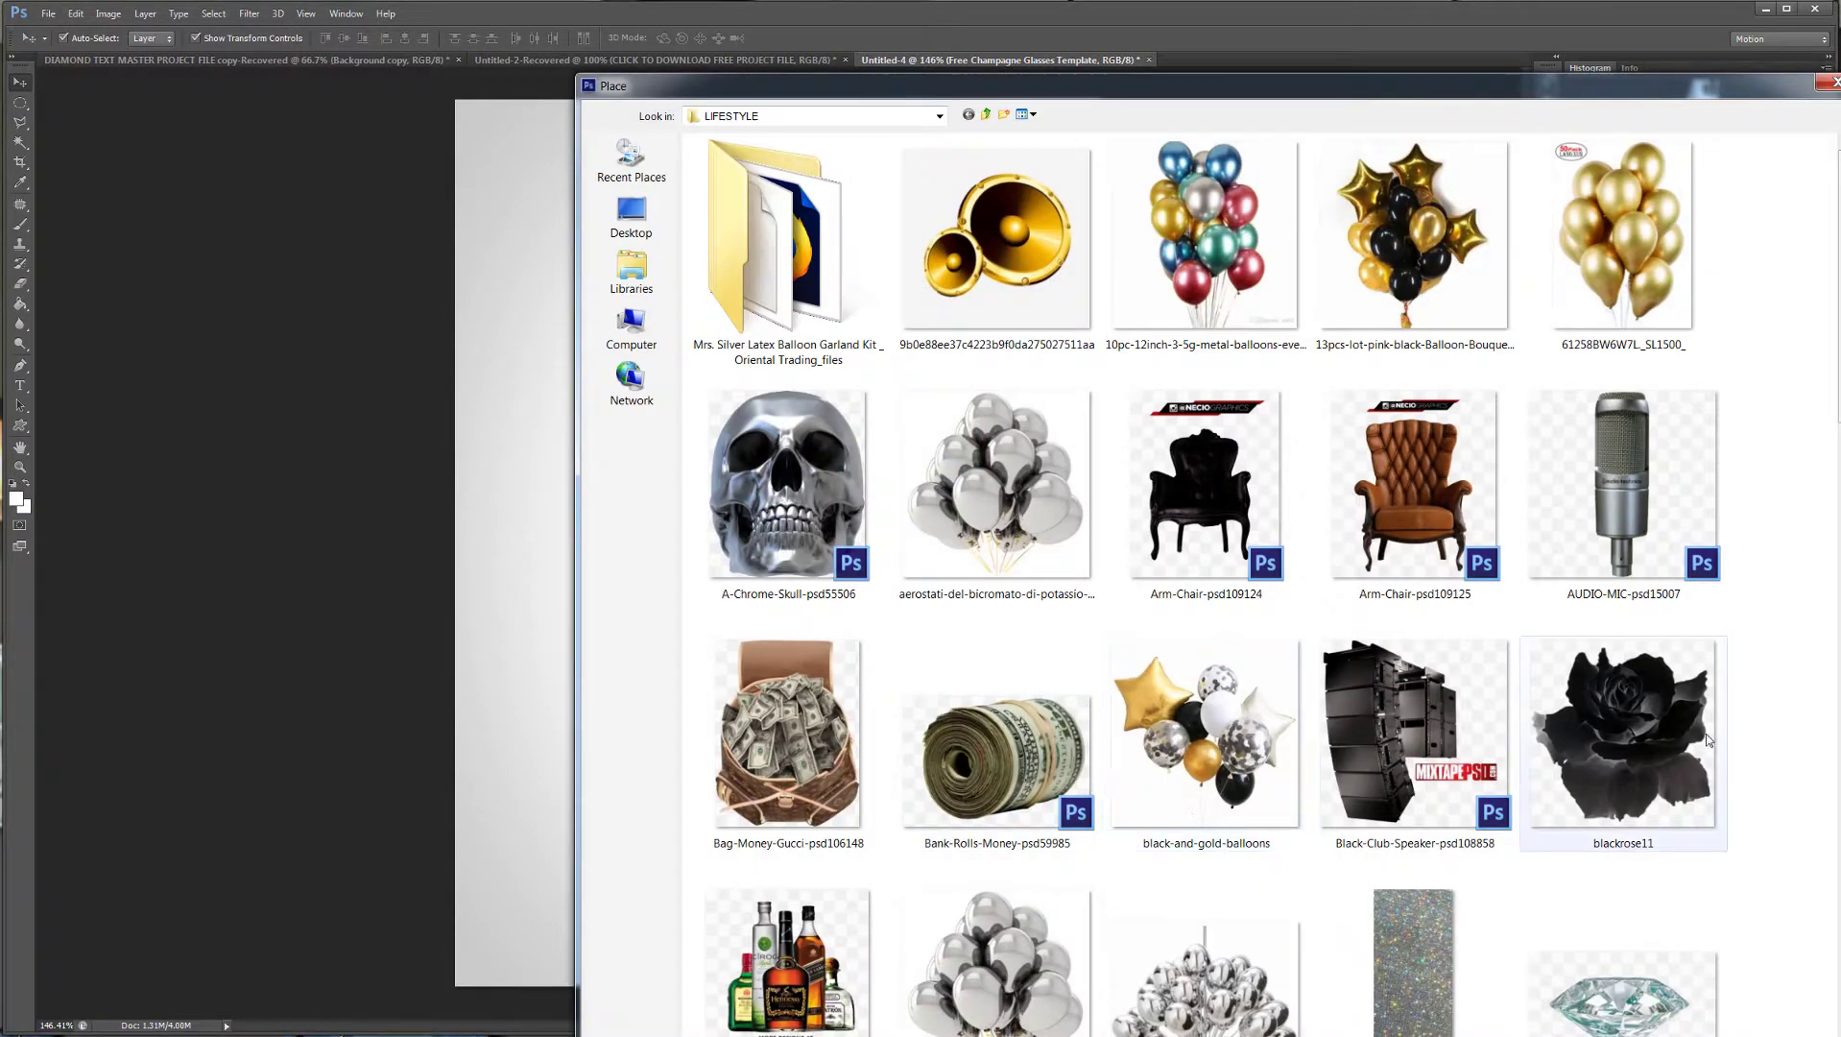
{"action": "scroll", "coordinate": [1825, 537], "scroll_direction": "down", "scroll_amount": 10}
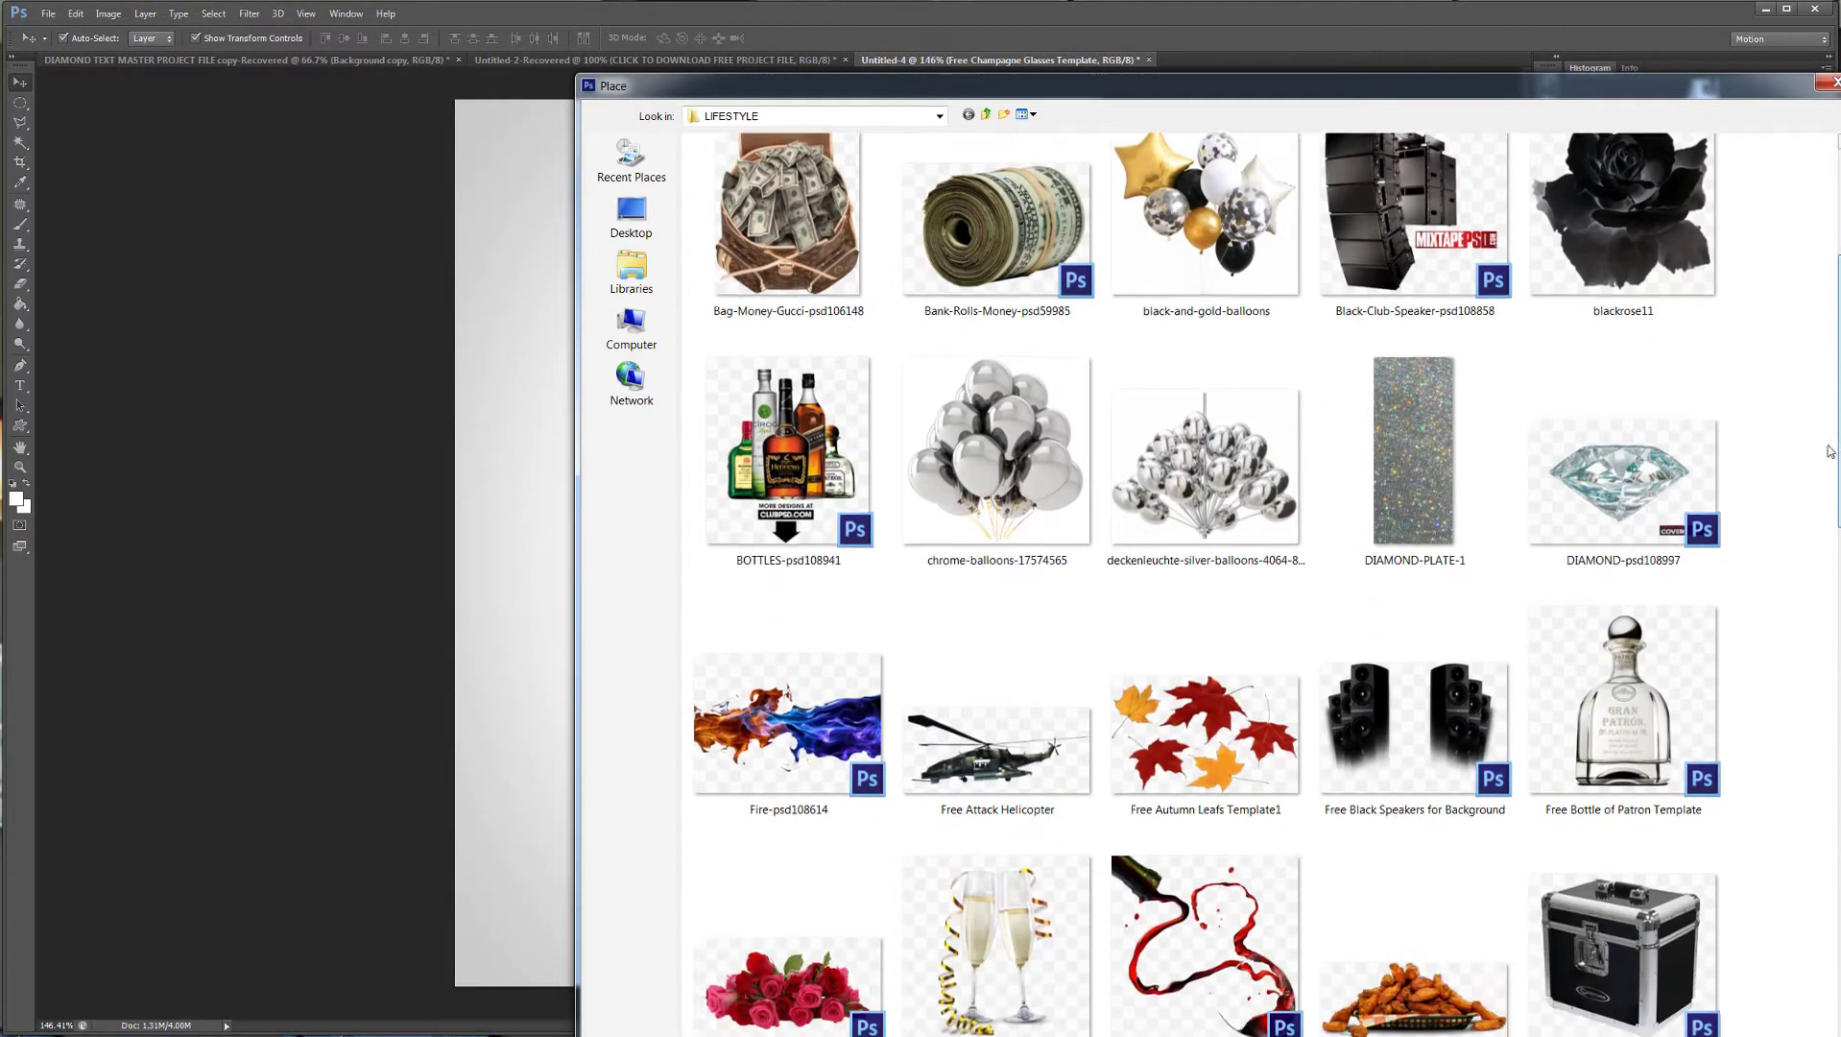
{"action": "left_click_drag", "start_coordinate": [1823, 532], "coordinate": [1835, 730]}
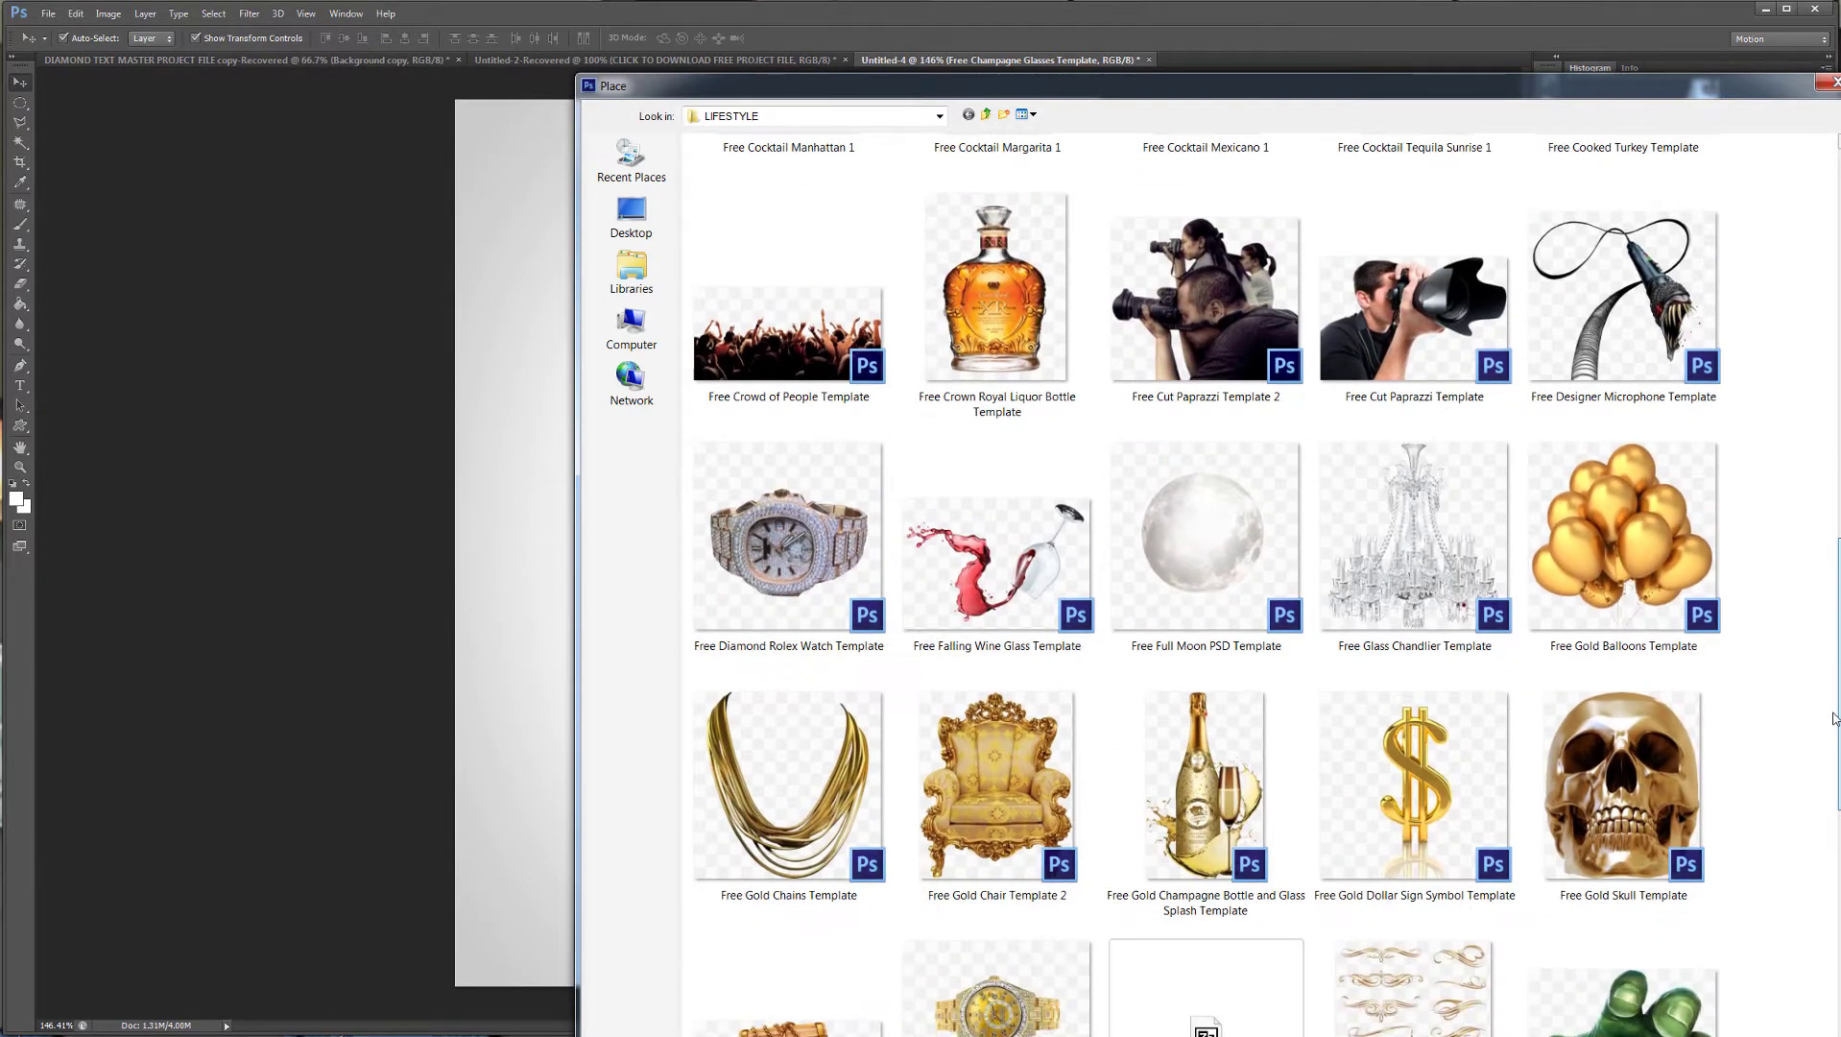
{"action": "left_click", "coordinate": [1239, 510]}
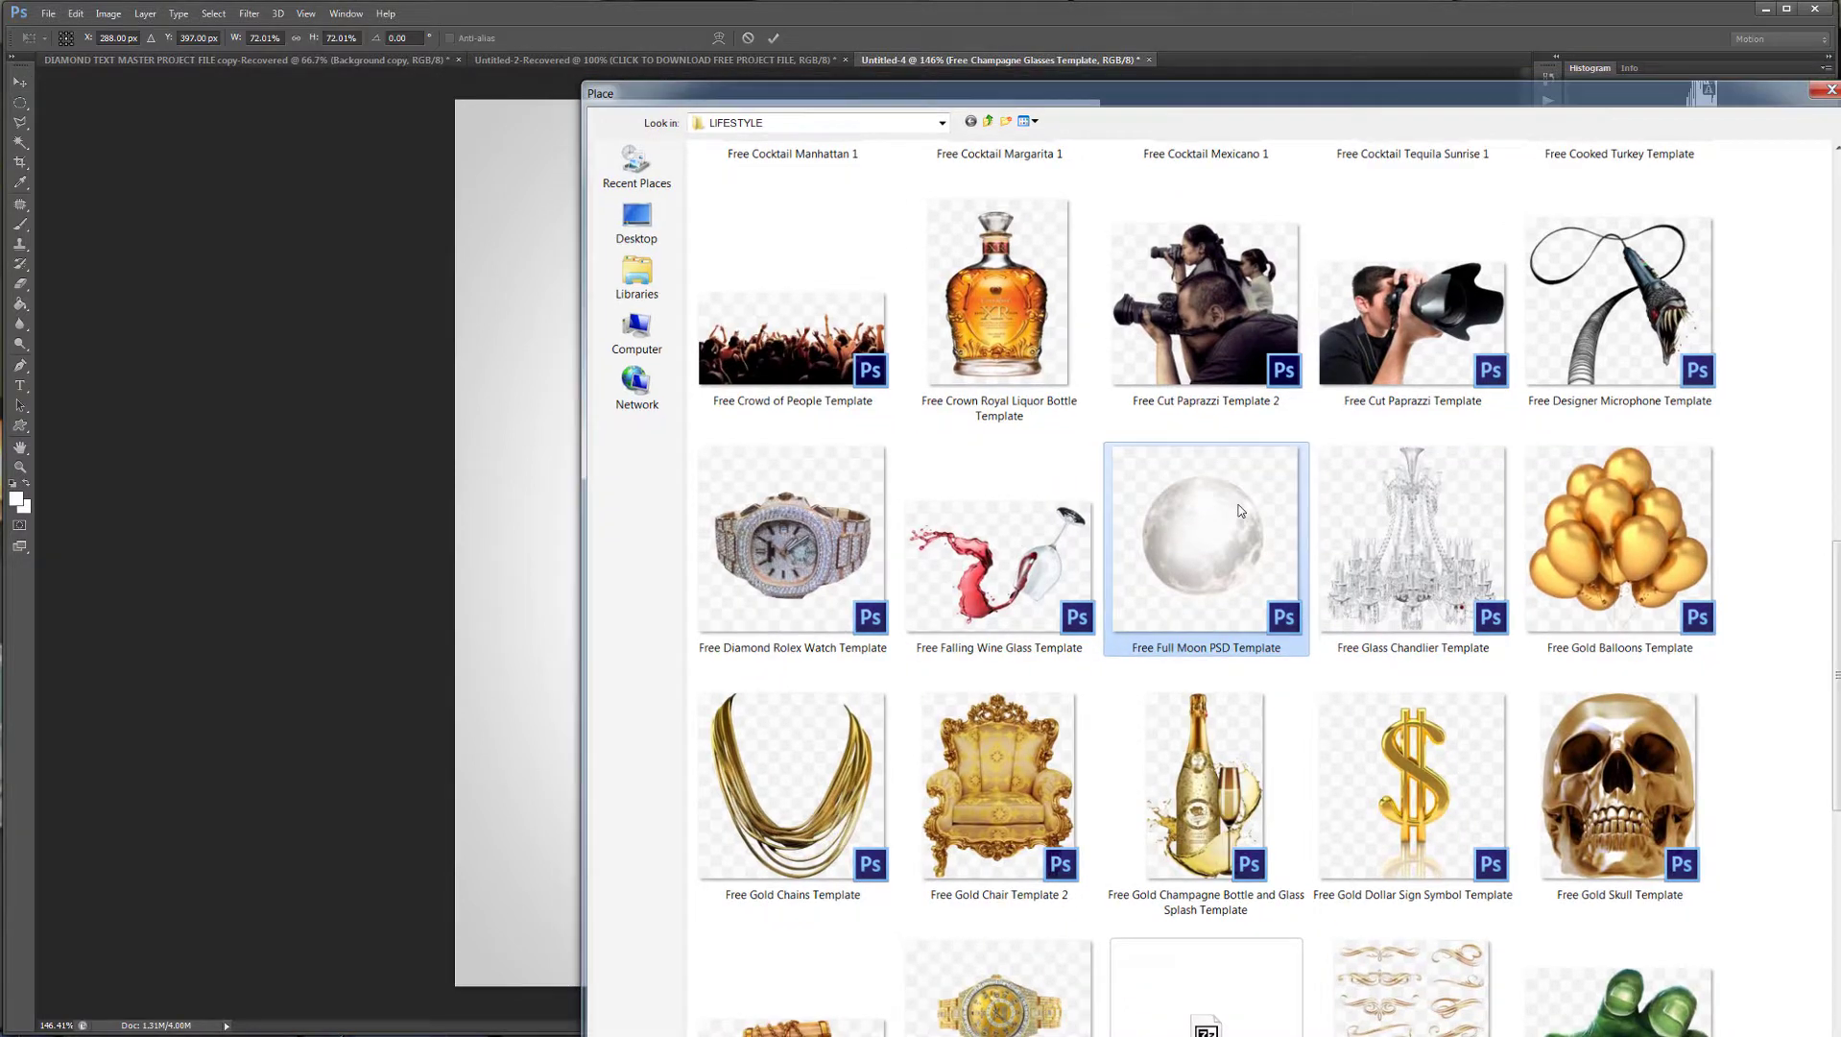
{"action": "double_click", "coordinate": [1239, 510]}
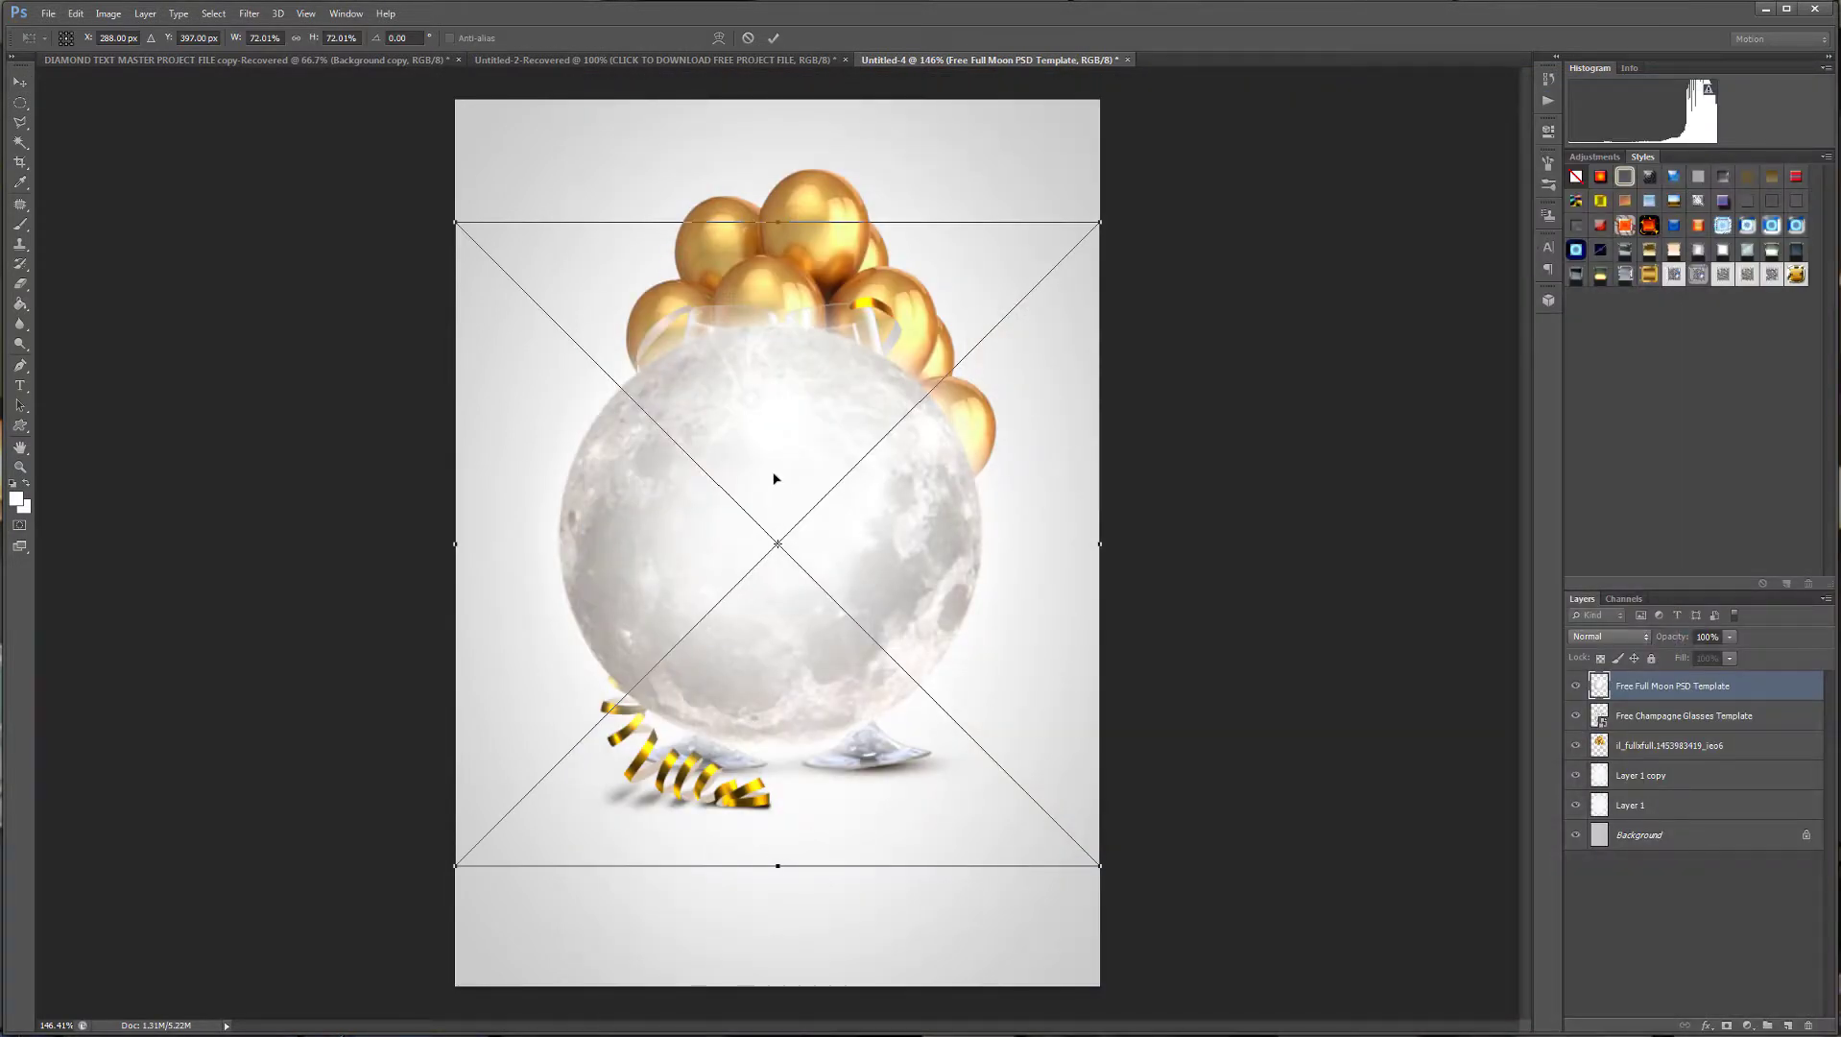
{"action": "key", "text": "Return"}
{"action": "scroll", "coordinate": [674, 361], "scroll_direction": "up", "scroll_amount": 7}
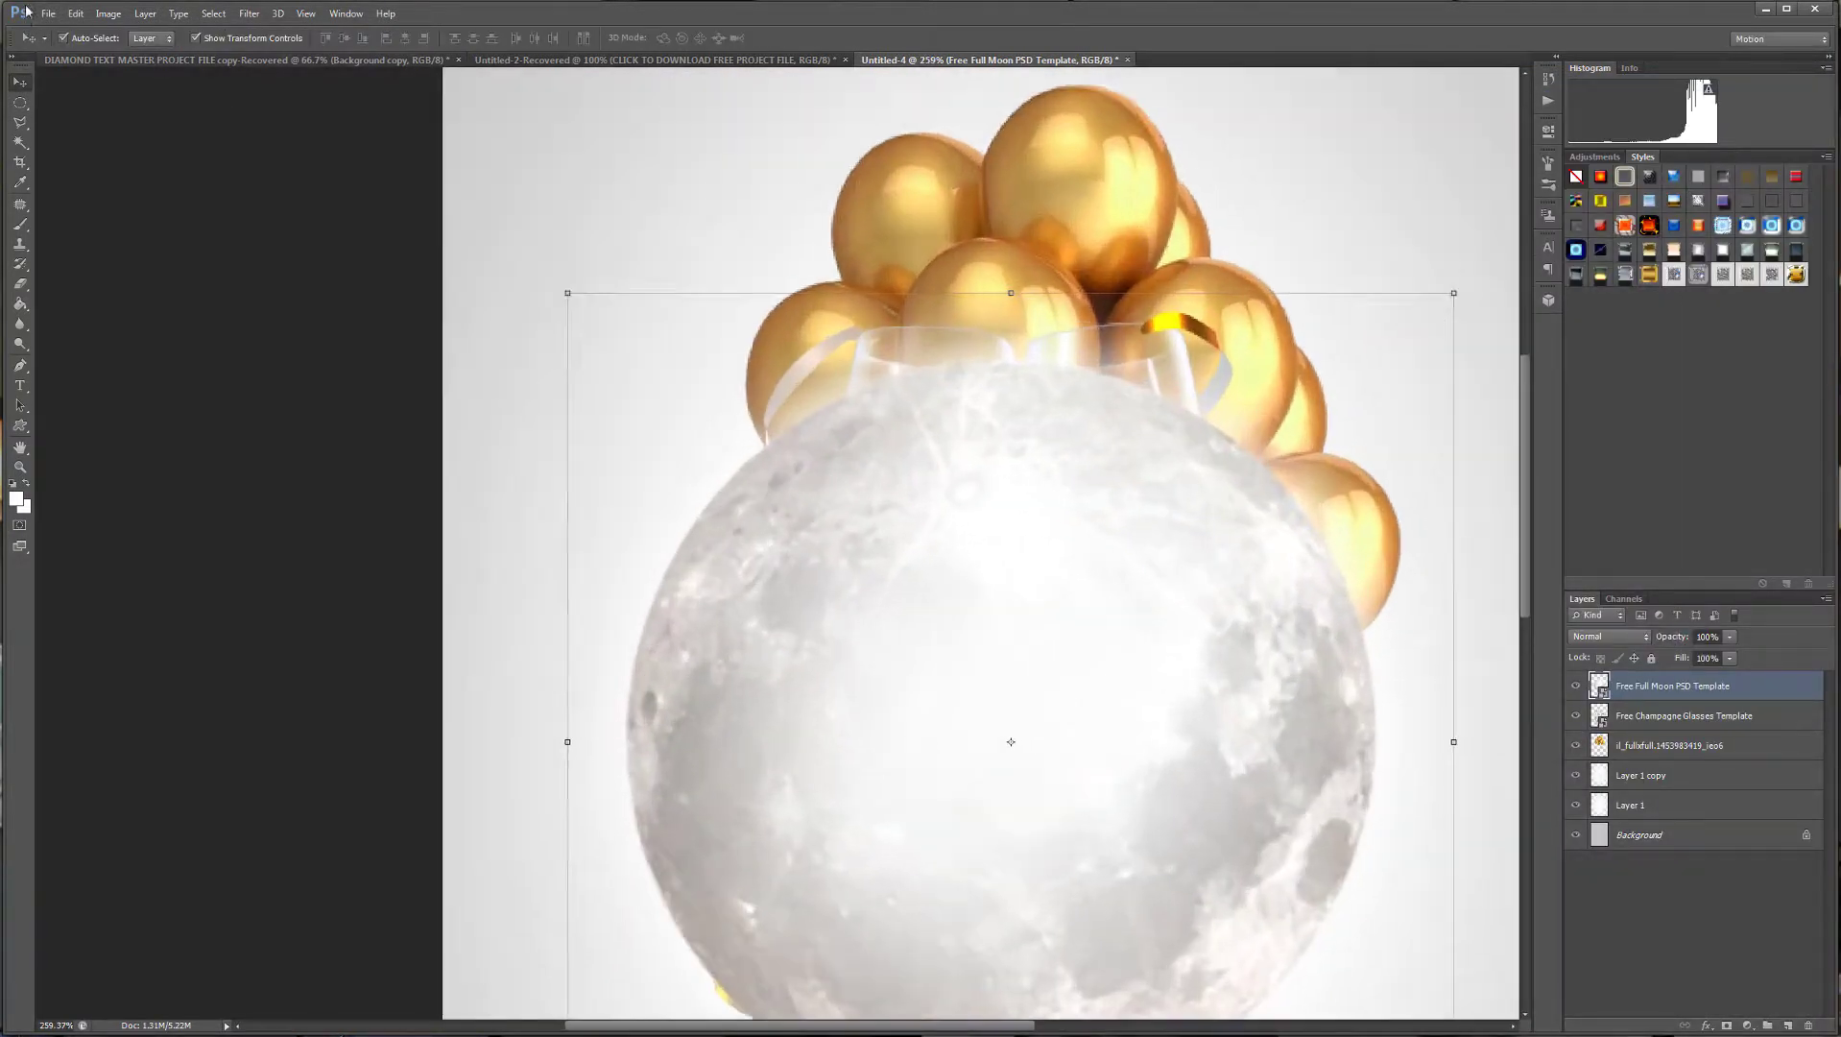
{"action": "left_click", "coordinate": [675, 360]}
{"action": "scroll", "coordinate": [758, 375], "scroll_direction": "down", "scroll_amount": 5}
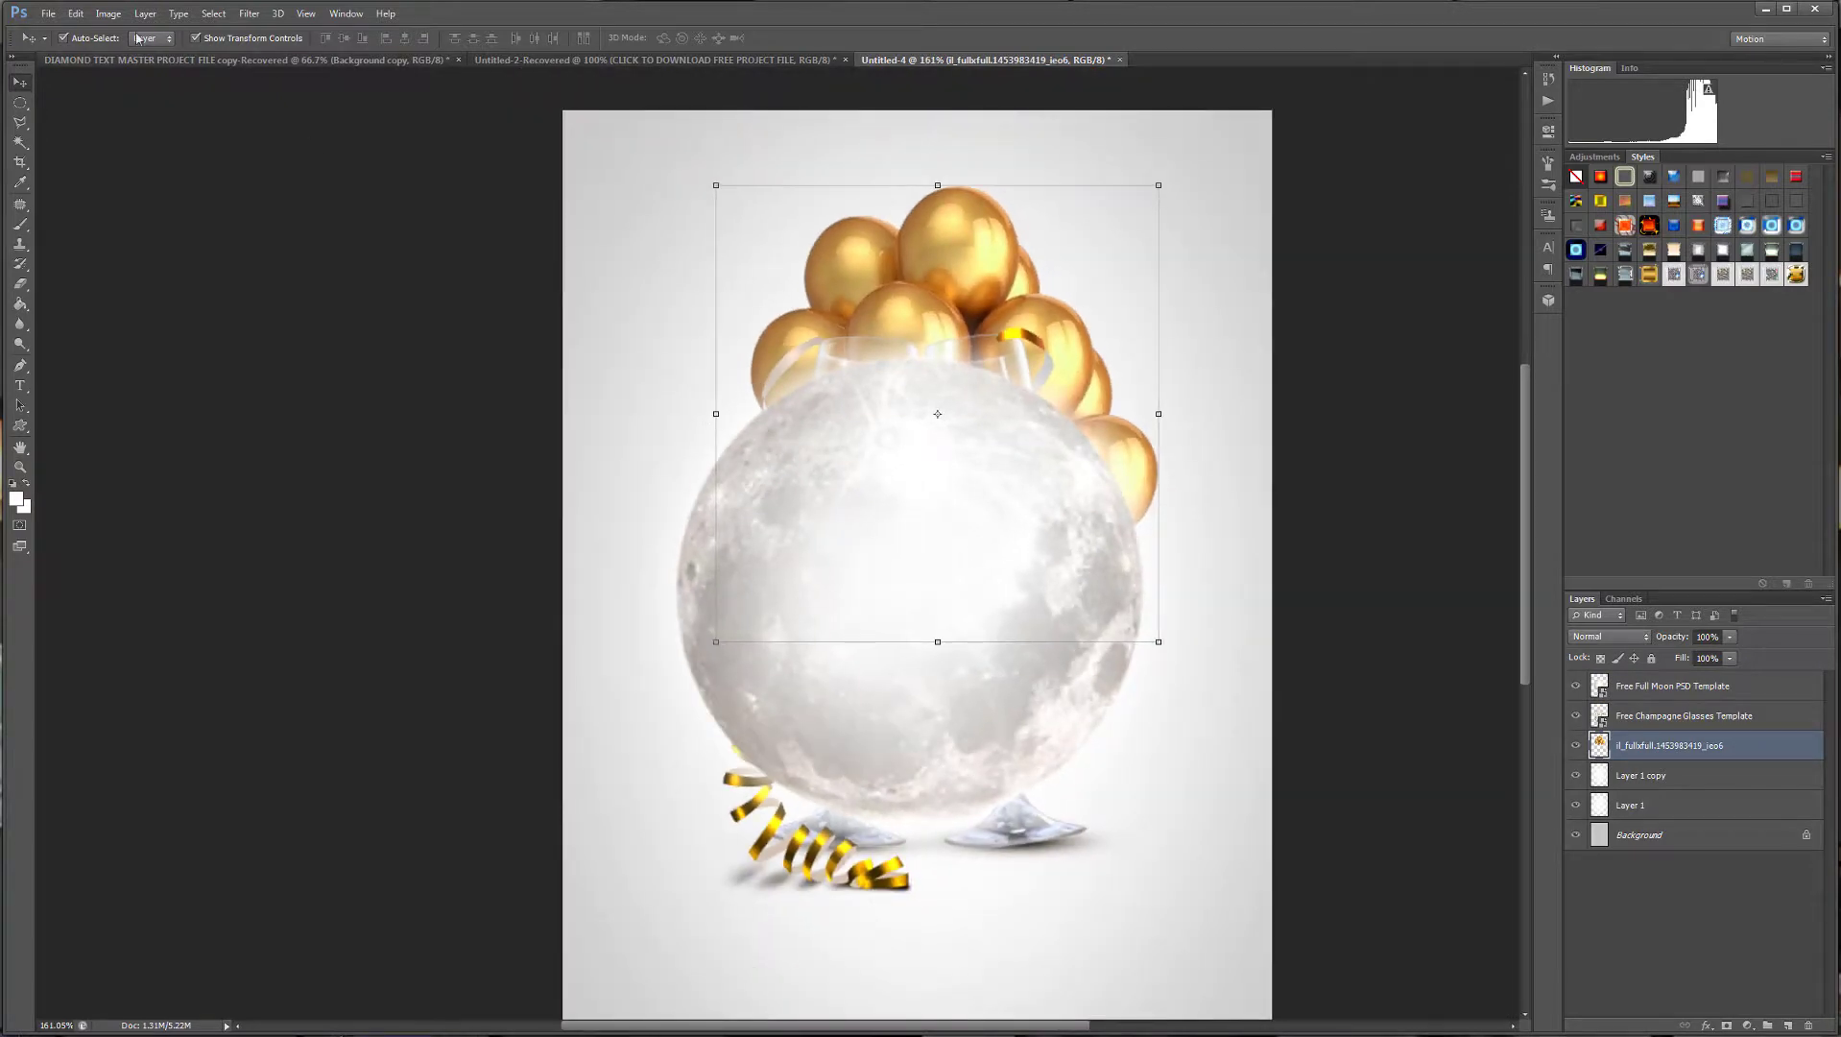
Place the Free Bottle of Patron Template and stack its layer above the moon.
{"action": "left_click", "coordinate": [48, 13]}
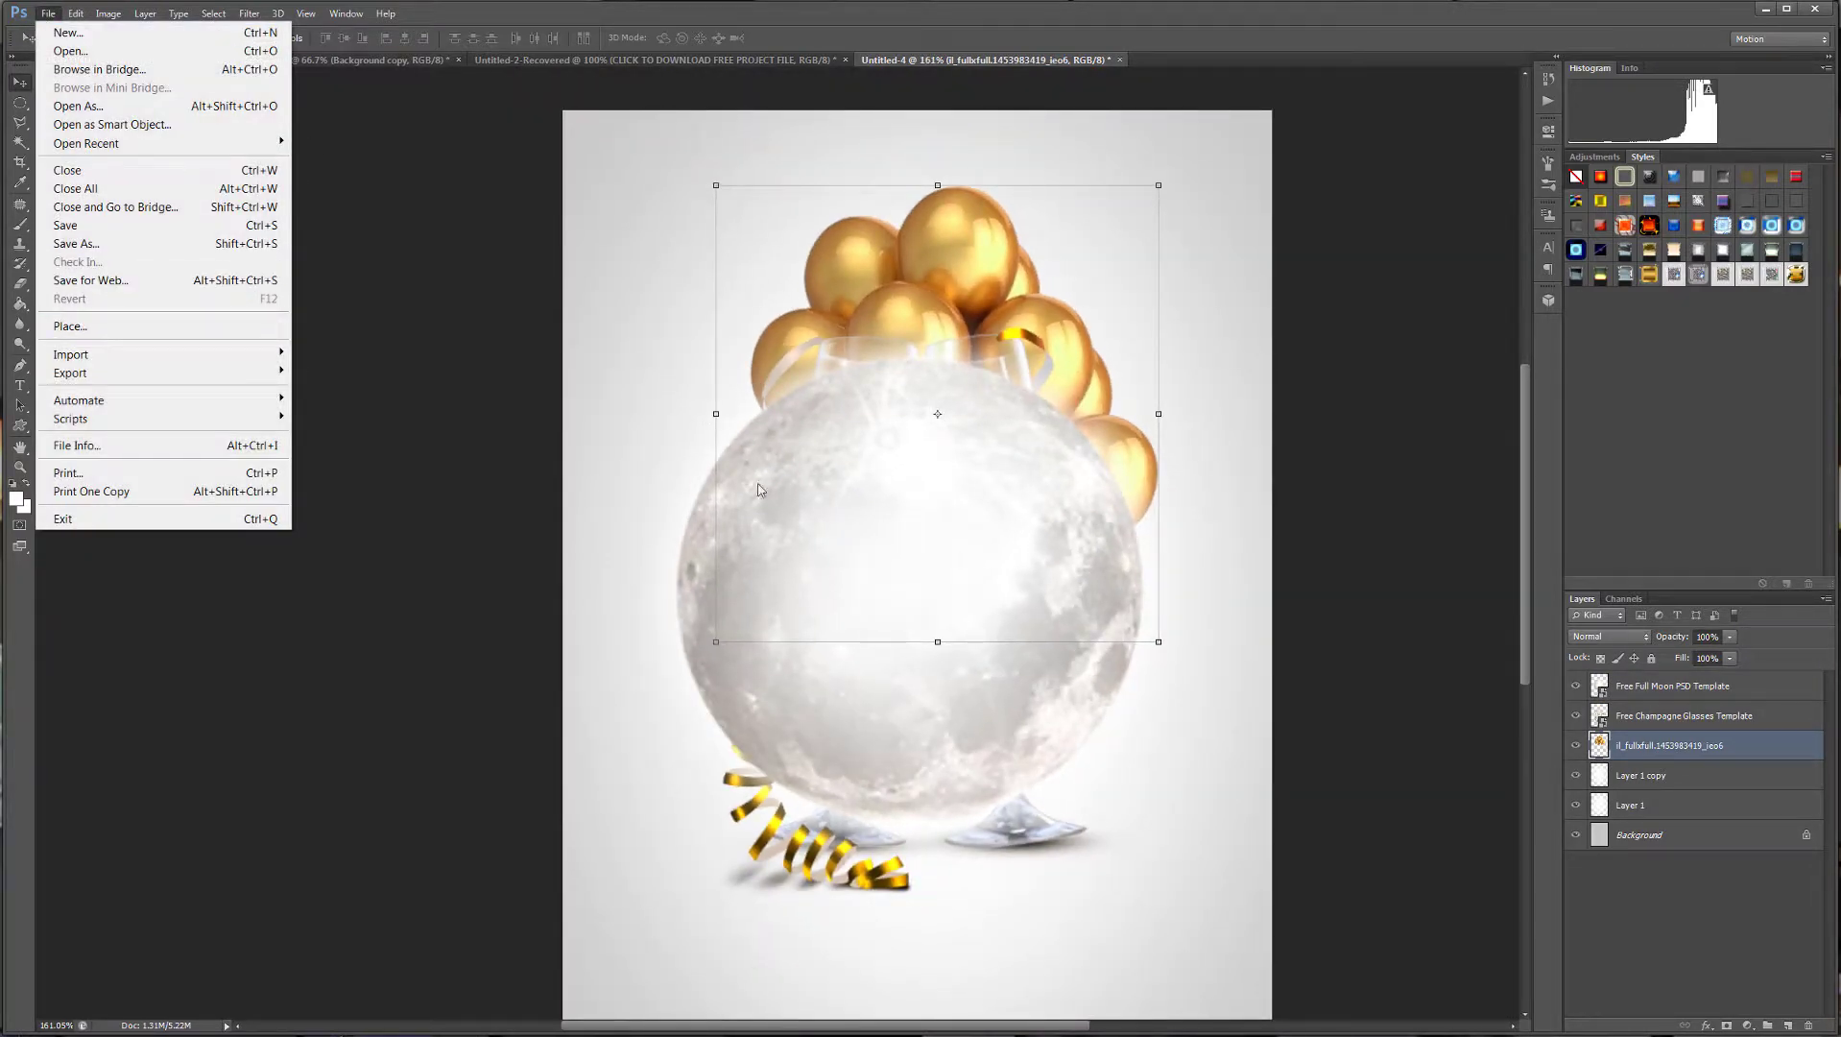
{"action": "left_click", "coordinate": [151, 326]}
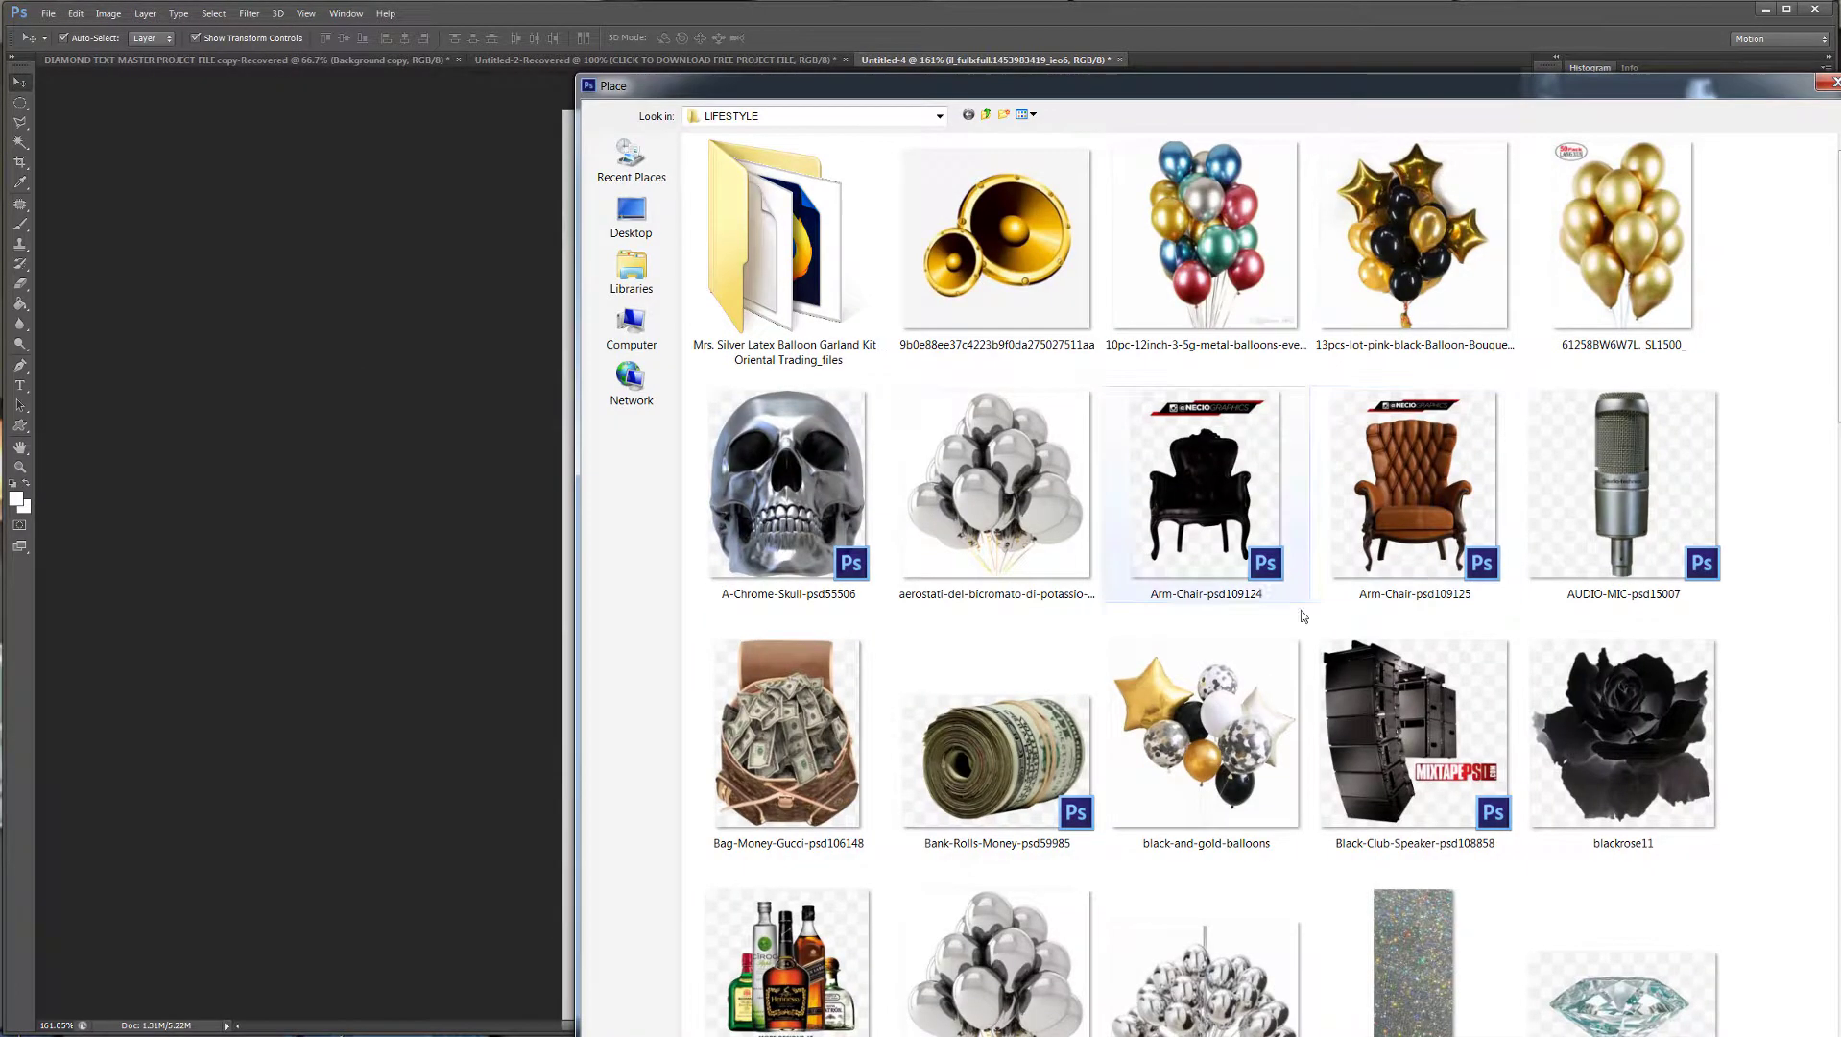
{"action": "scroll", "coordinate": [1834, 509], "scroll_direction": "down", "scroll_amount": 6}
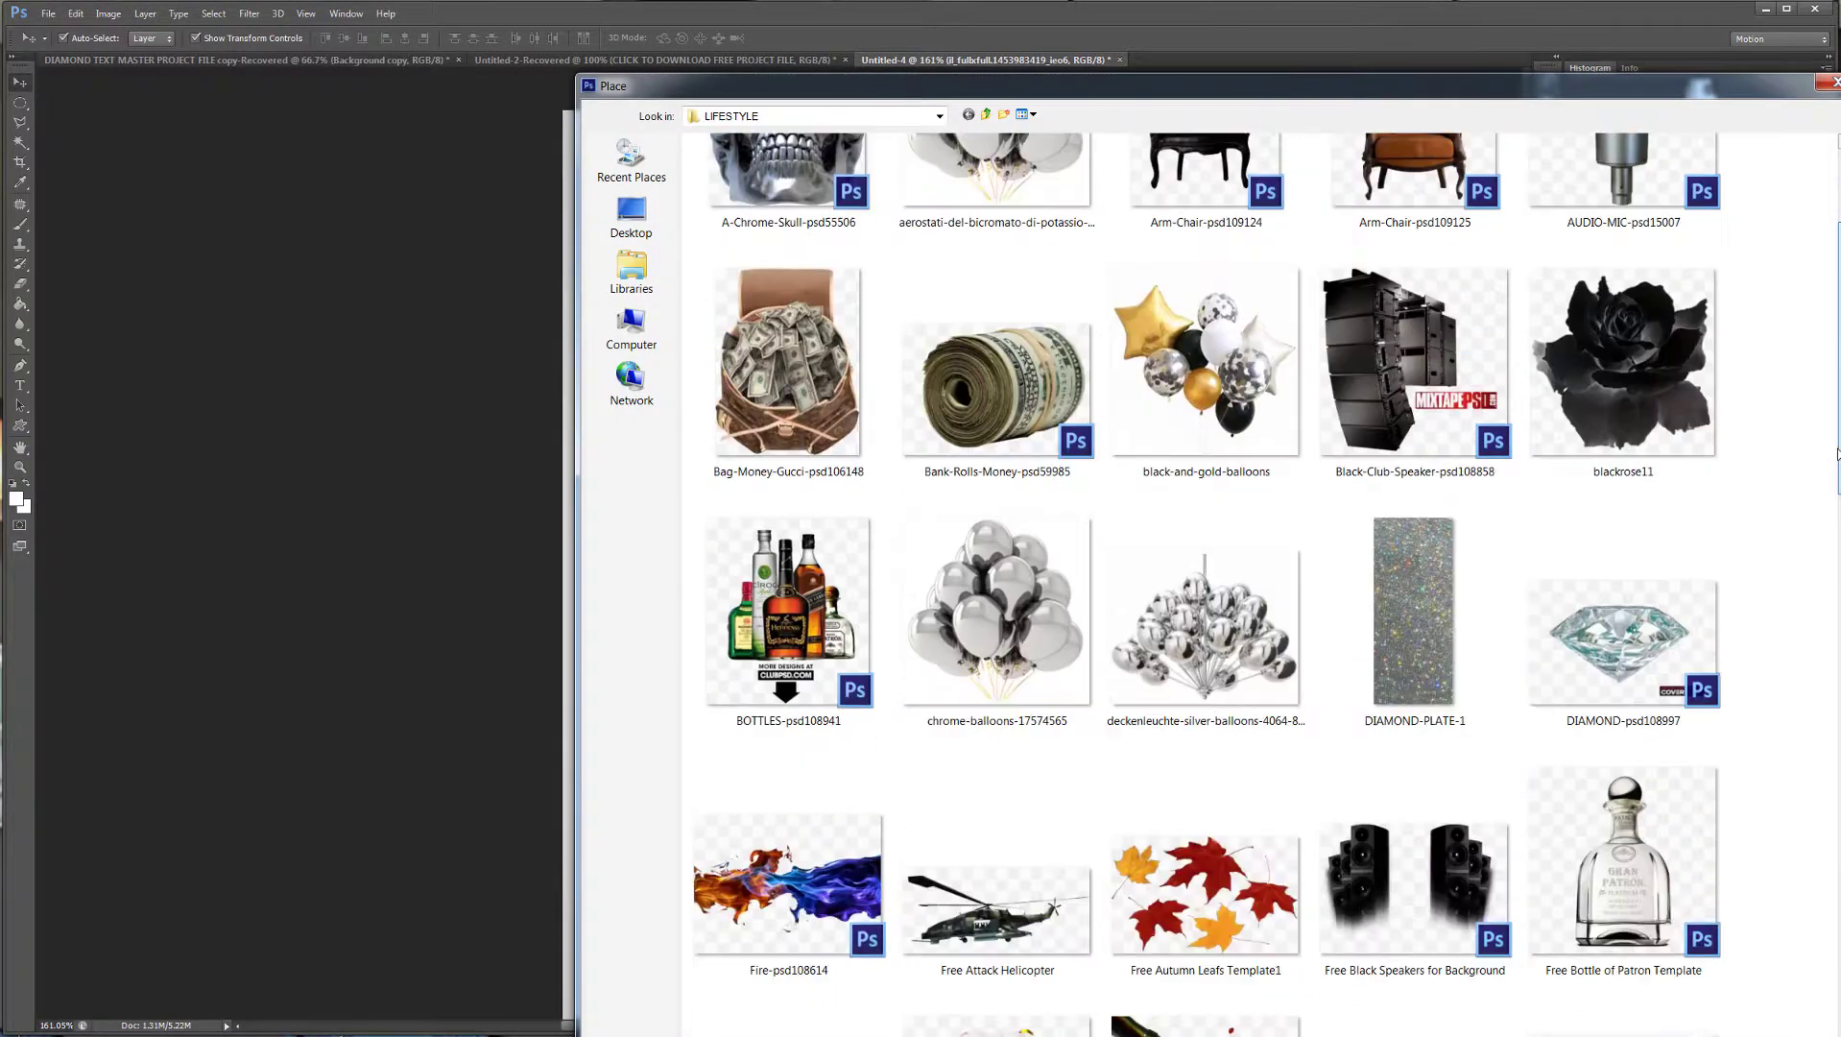
{"action": "scroll", "coordinate": [1833, 514], "scroll_direction": "down", "scroll_amount": 2}
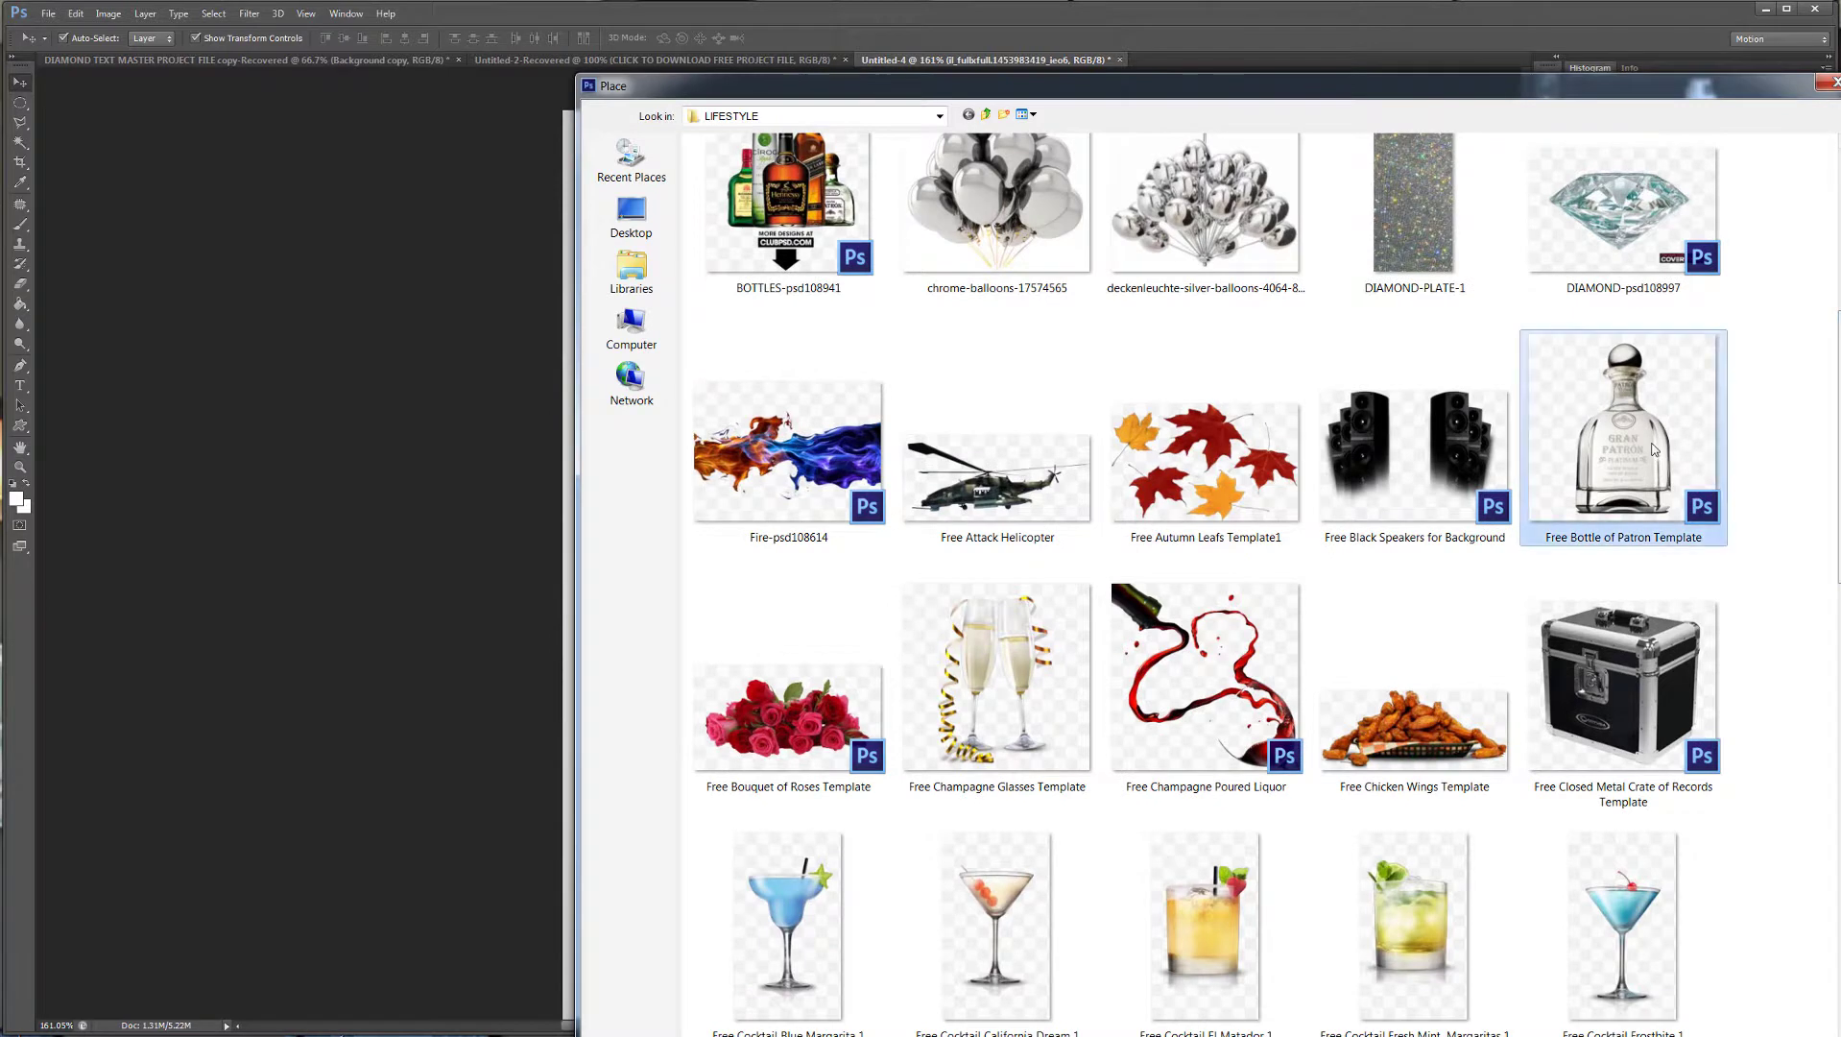
{"action": "double_click", "coordinate": [1622, 437]}
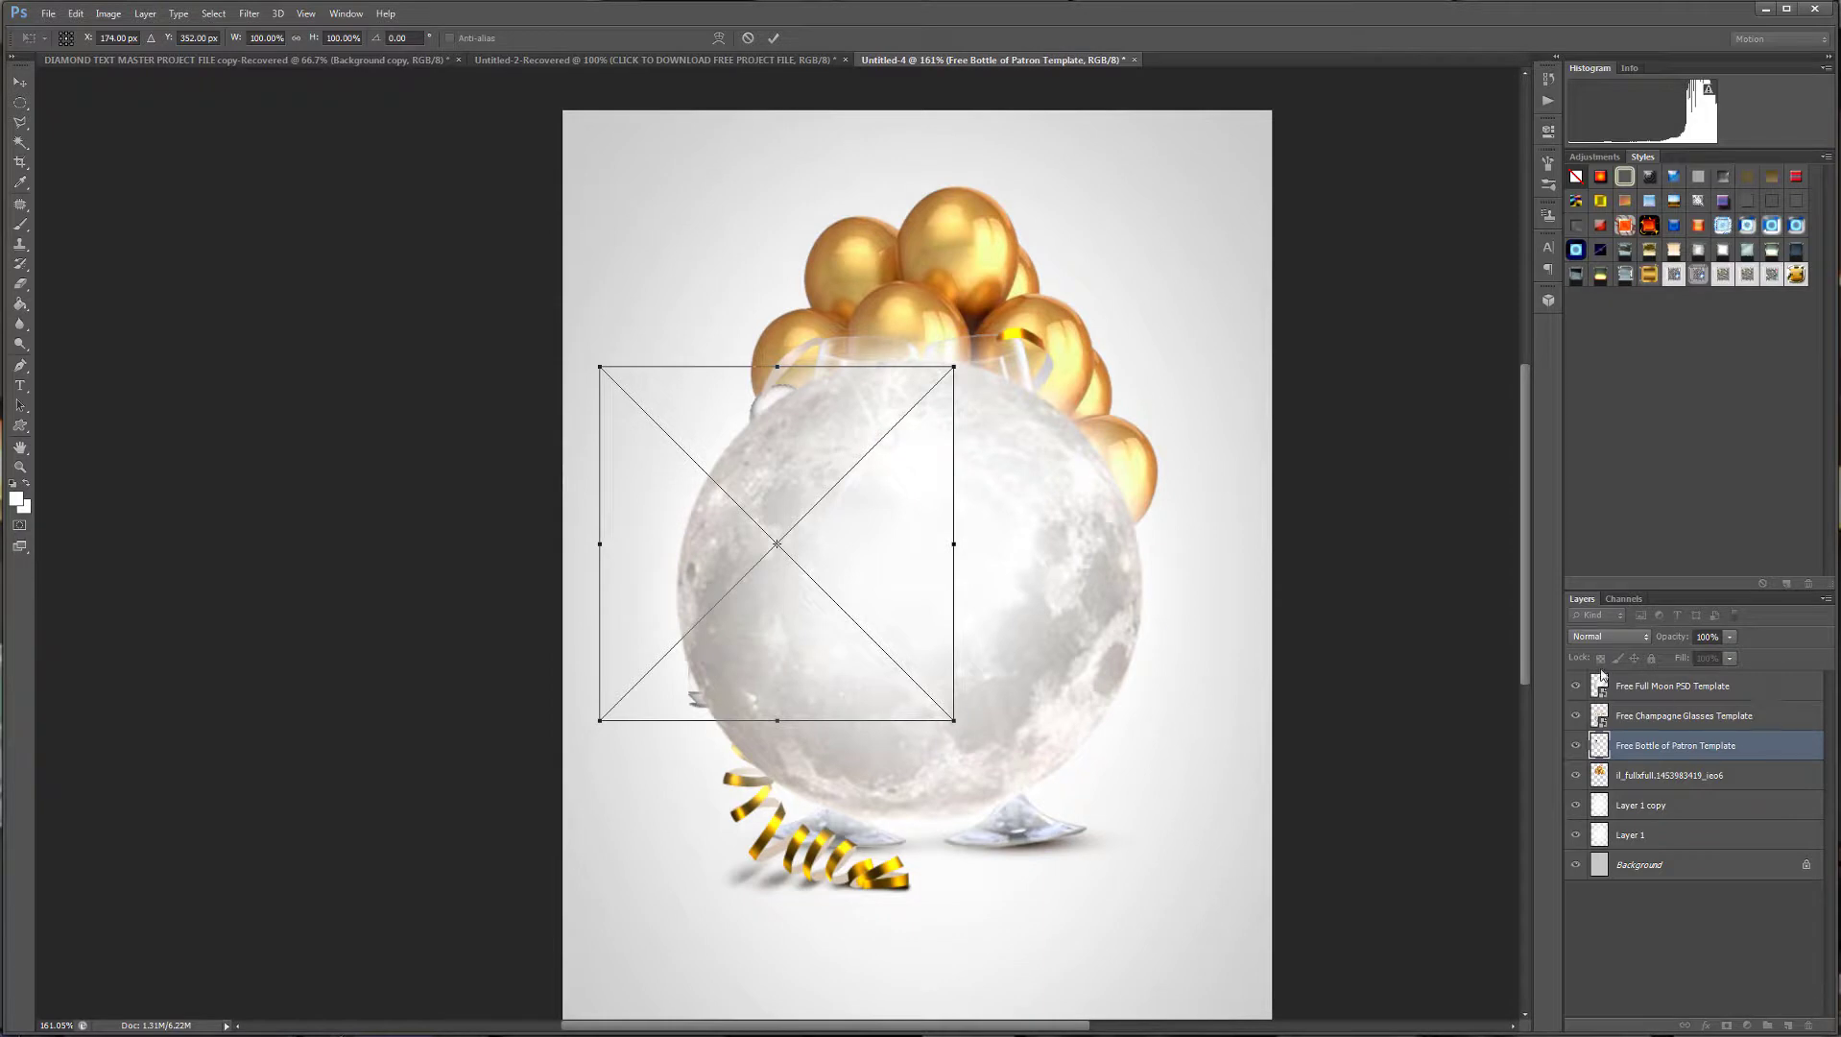
{"action": "key", "text": "Return"}
{"action": "left_click_drag", "start_coordinate": [1745, 741], "coordinate": [1727, 673]}
Place the Free Luxury White Chair Furniture PSD into the flyer.
{"action": "left_click", "coordinate": [48, 13]}
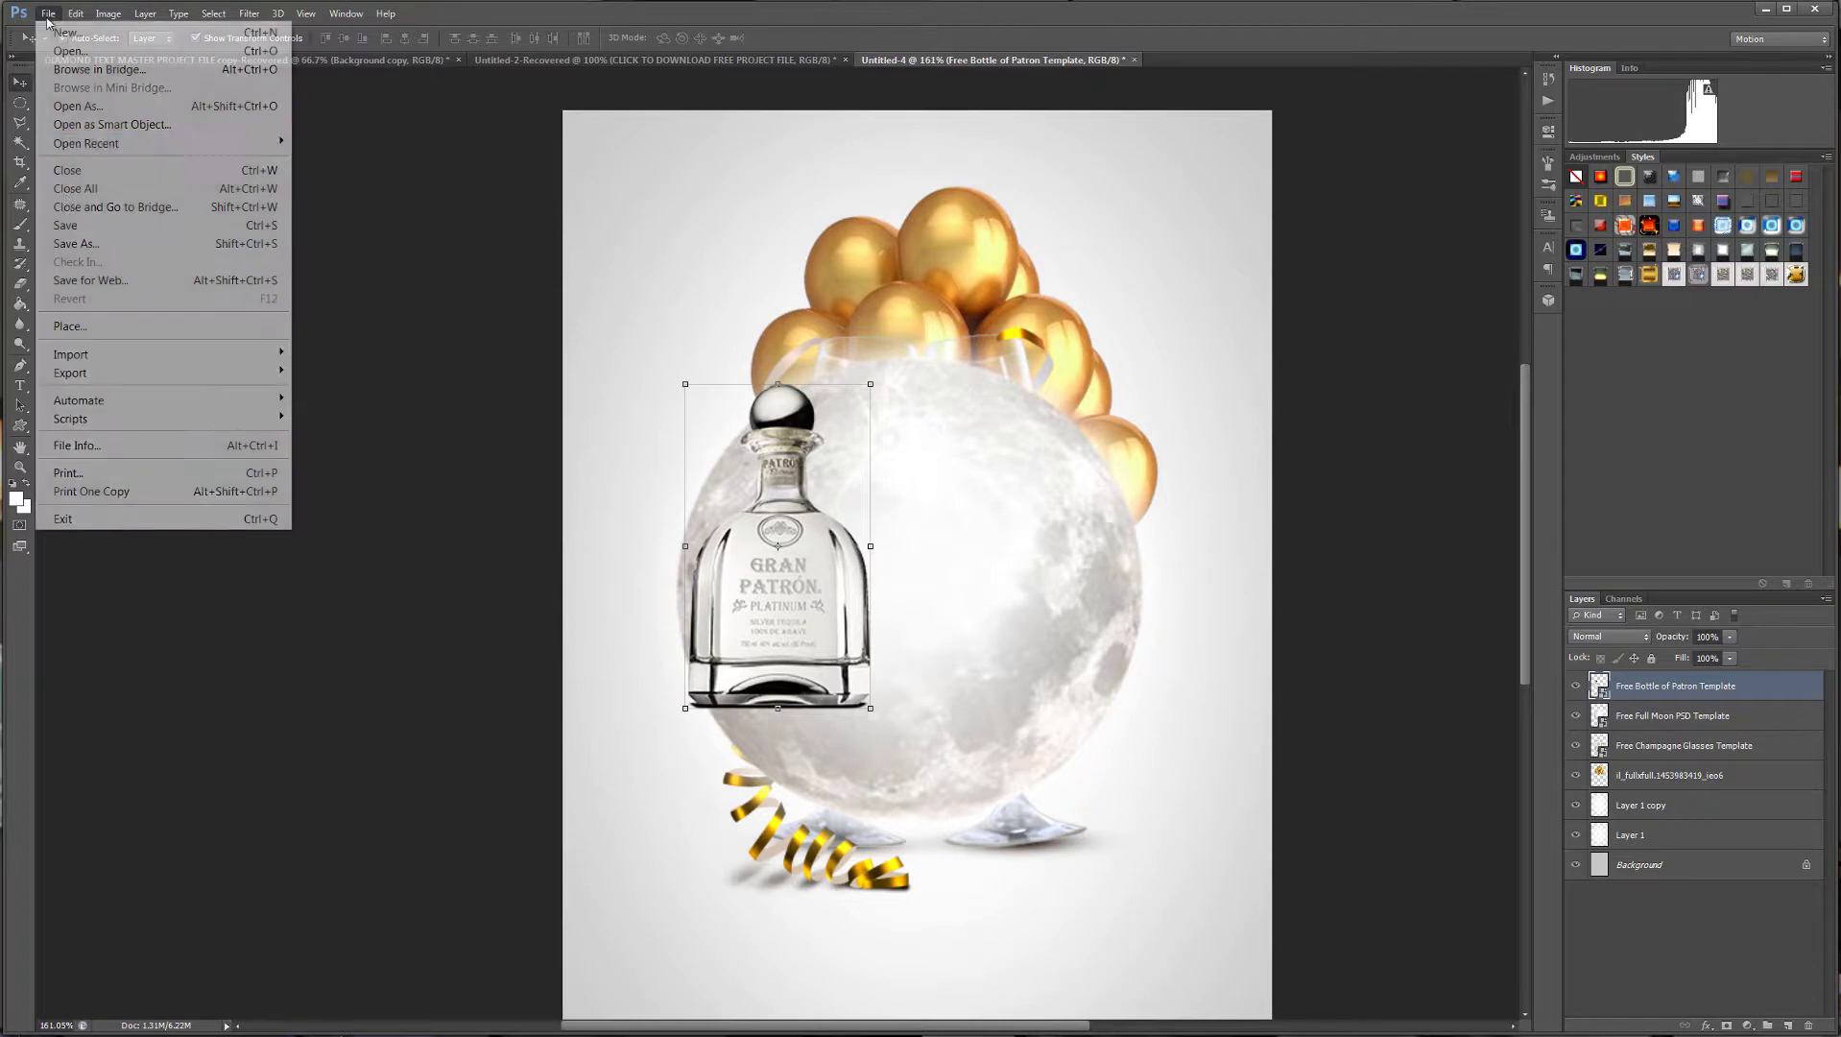
{"action": "left_click", "coordinate": [104, 325]}
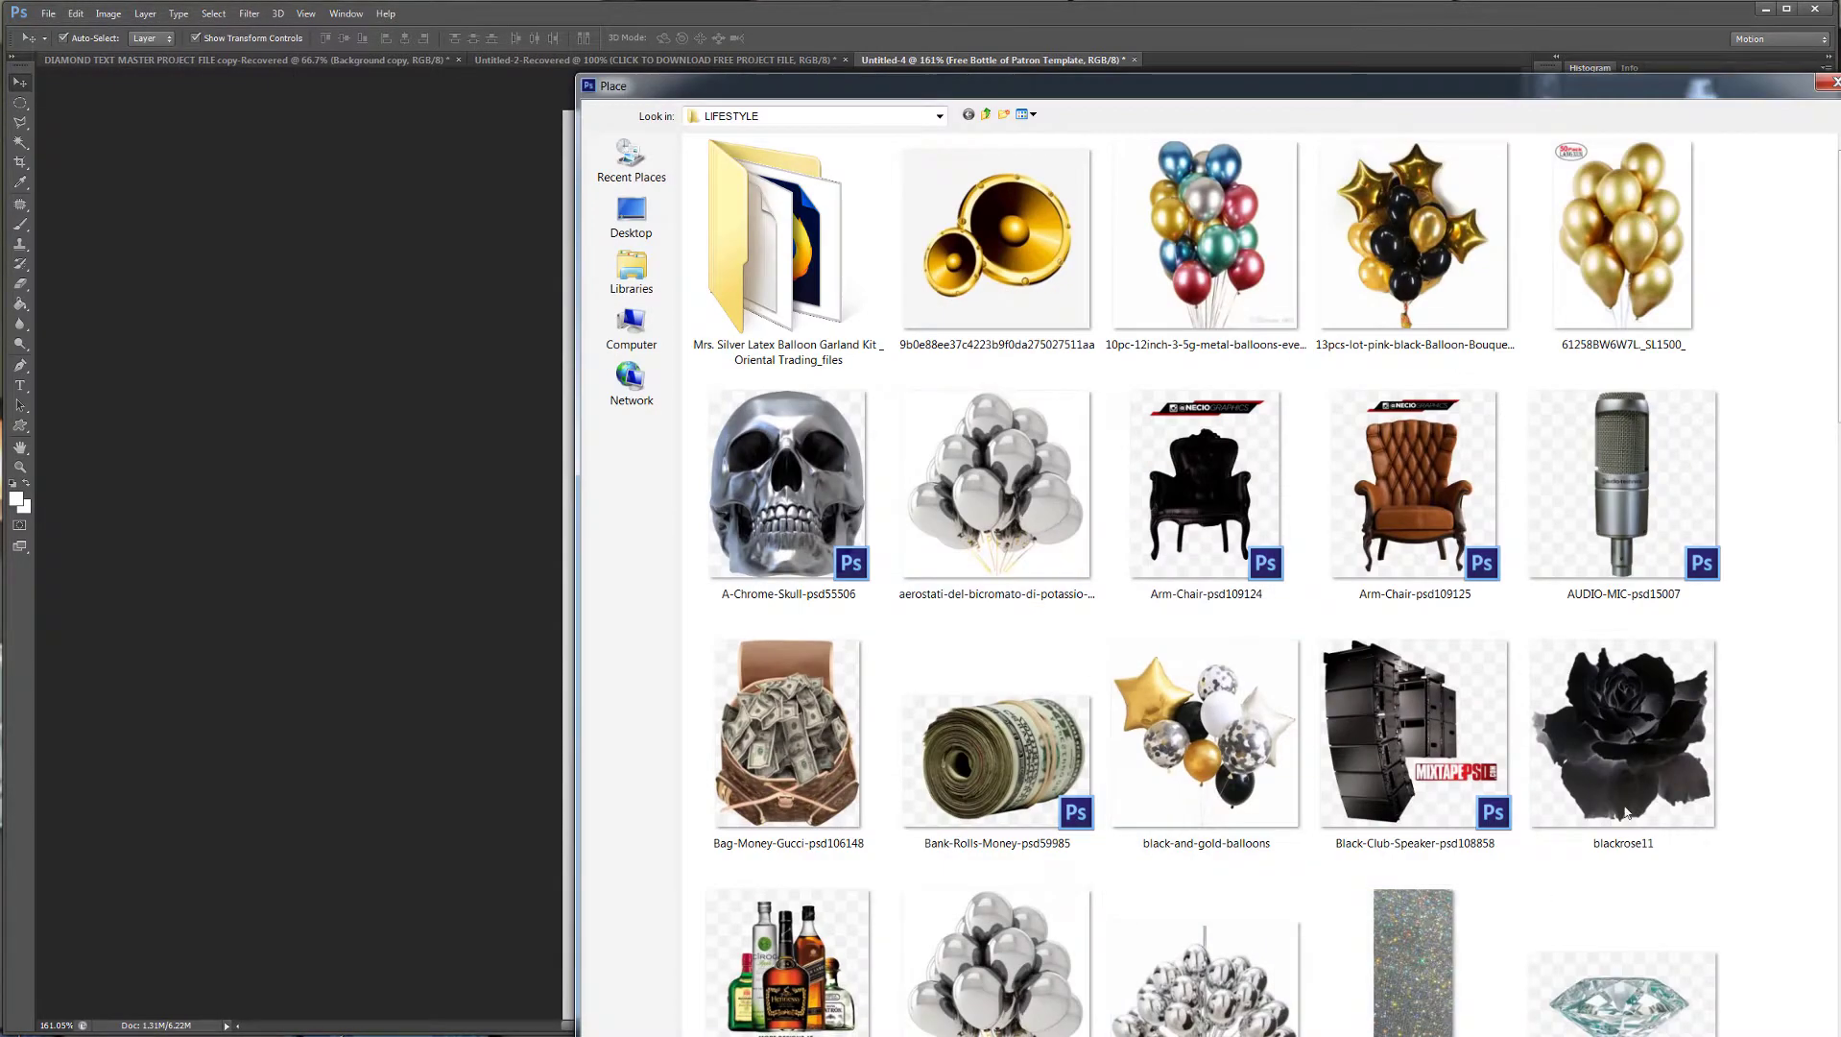
{"action": "left_click_drag", "start_coordinate": [1838, 377], "coordinate": [1838, 869]}
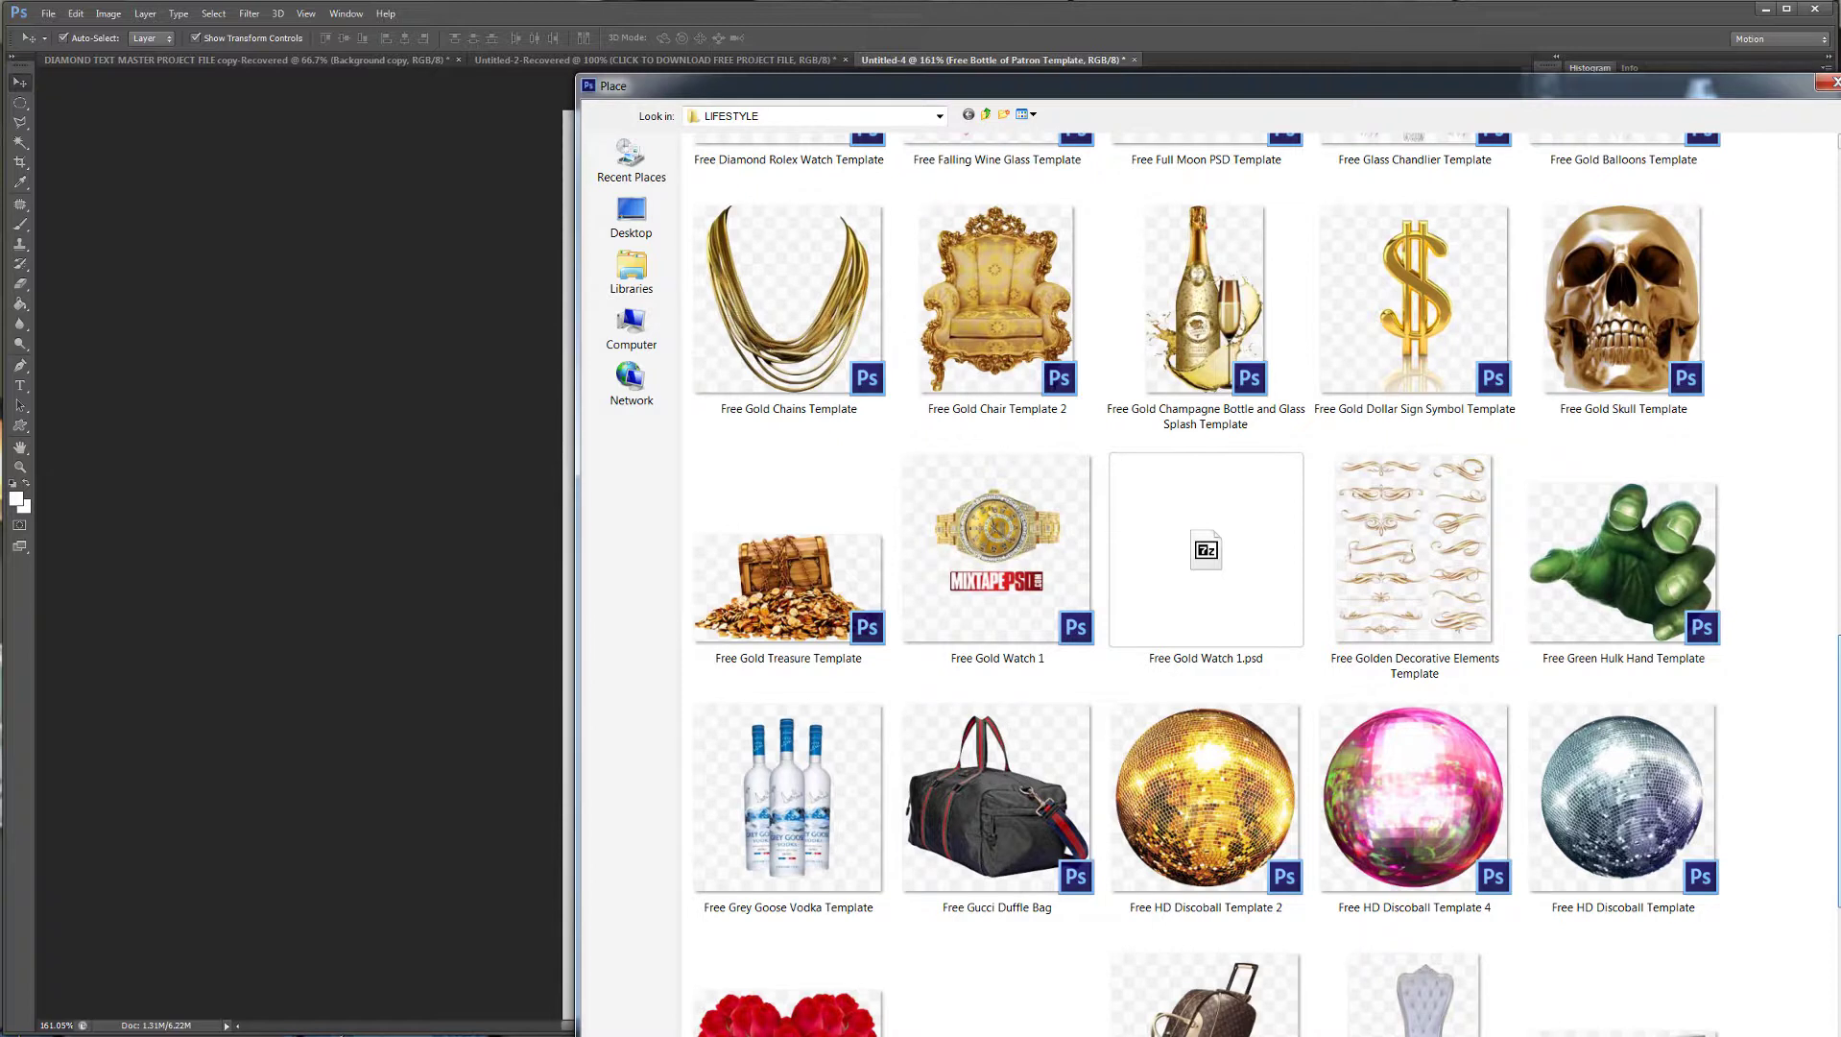
{"action": "left_click_drag", "start_coordinate": [1837, 870], "coordinate": [1837, 1017]}
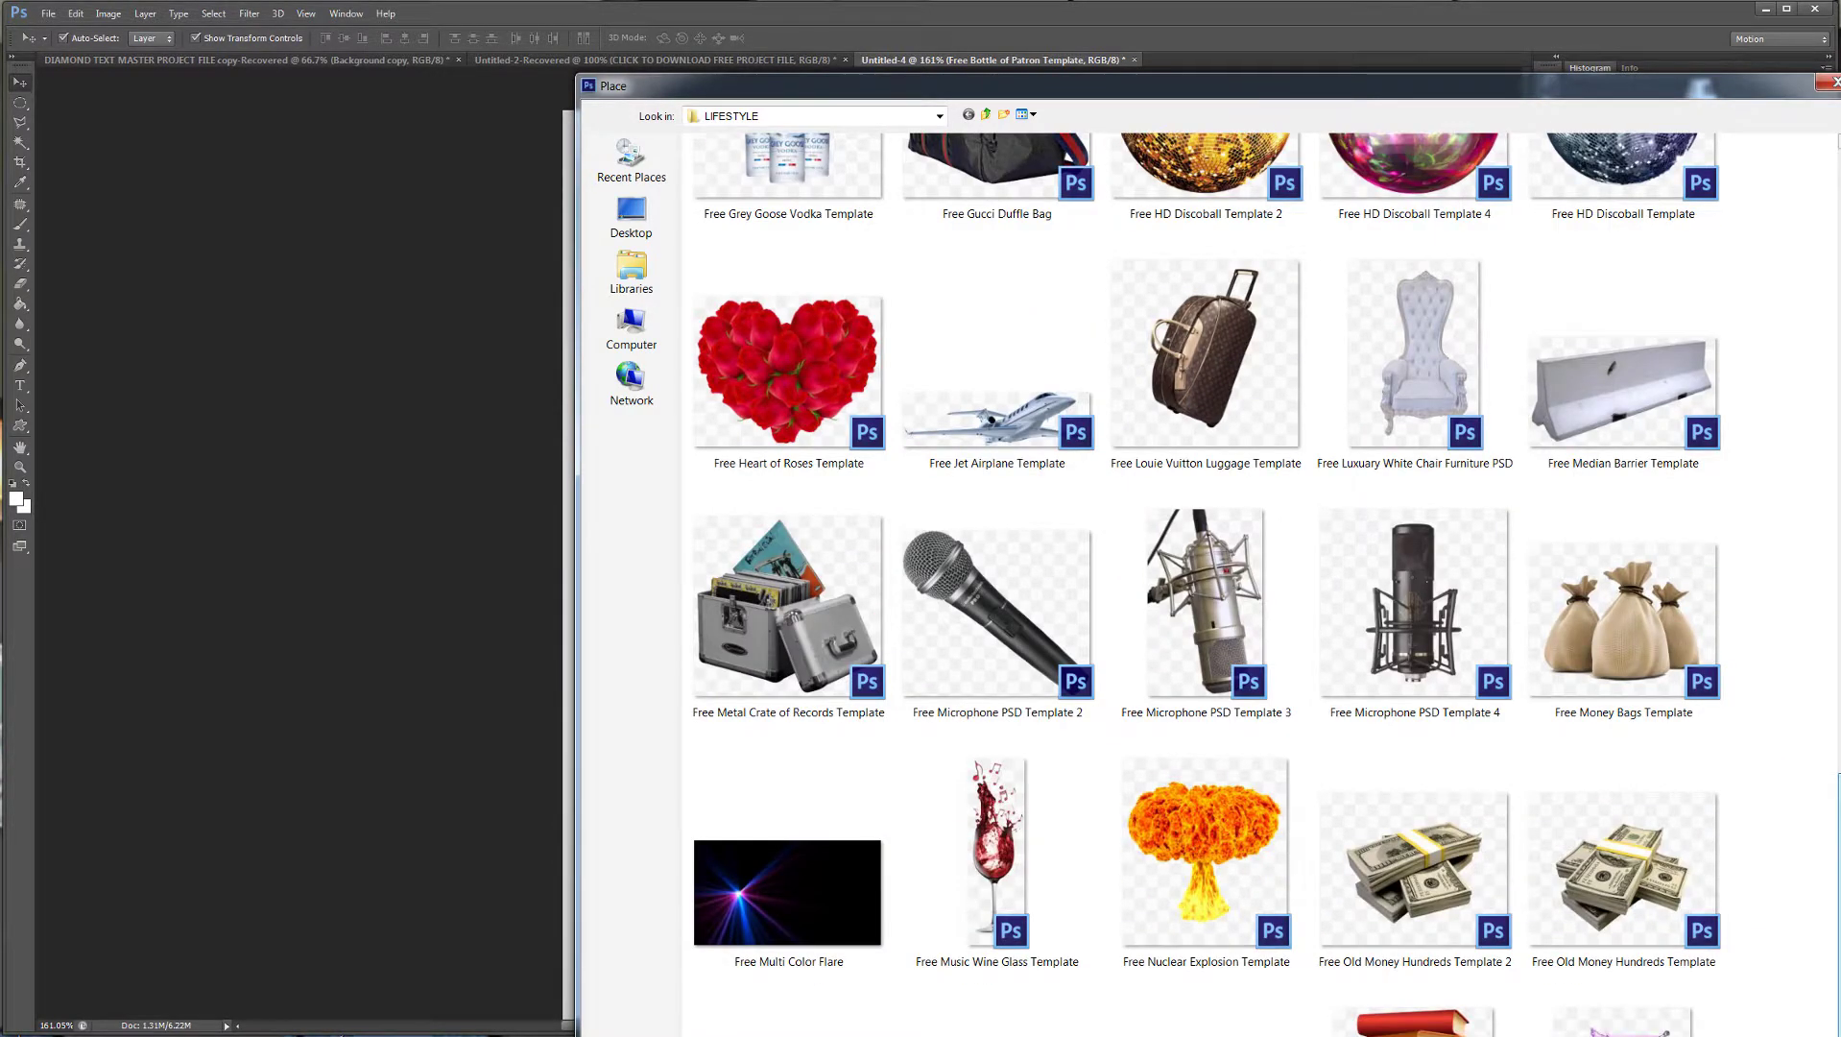
{"action": "left_click", "coordinate": [1427, 342]}
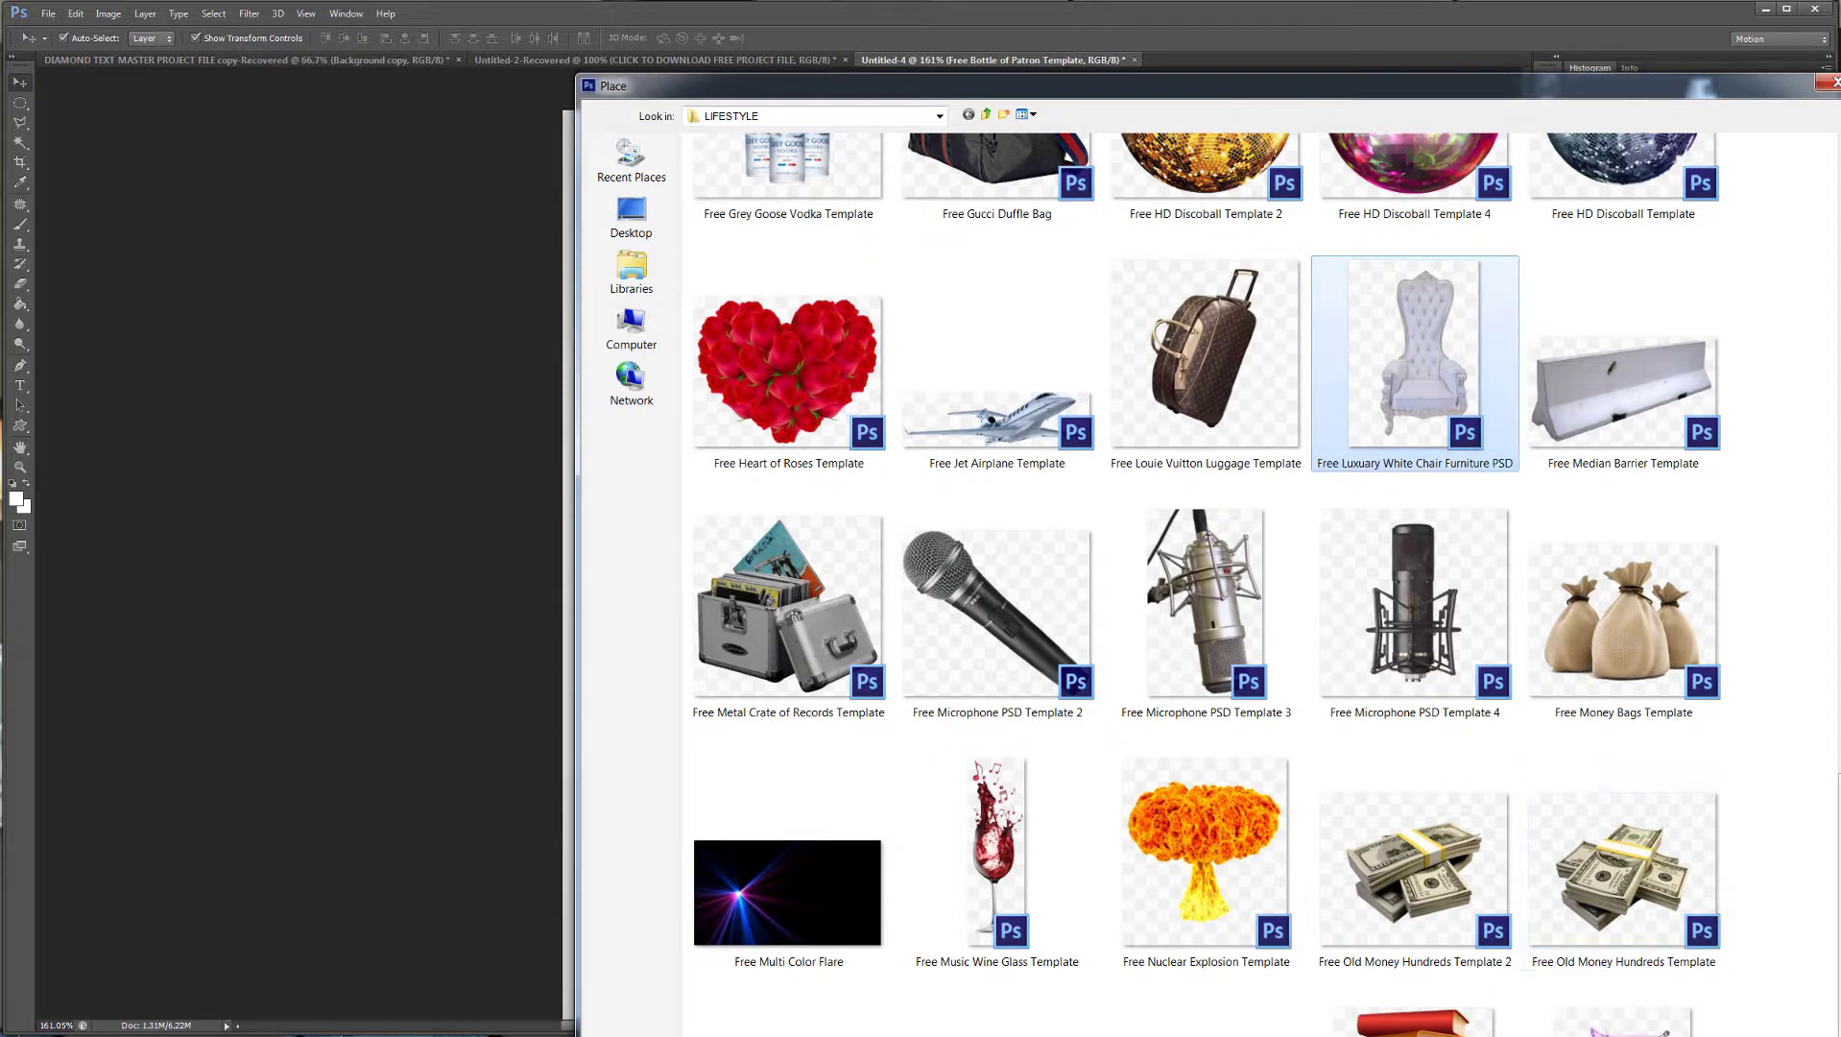
{"action": "key", "text": "Return"}
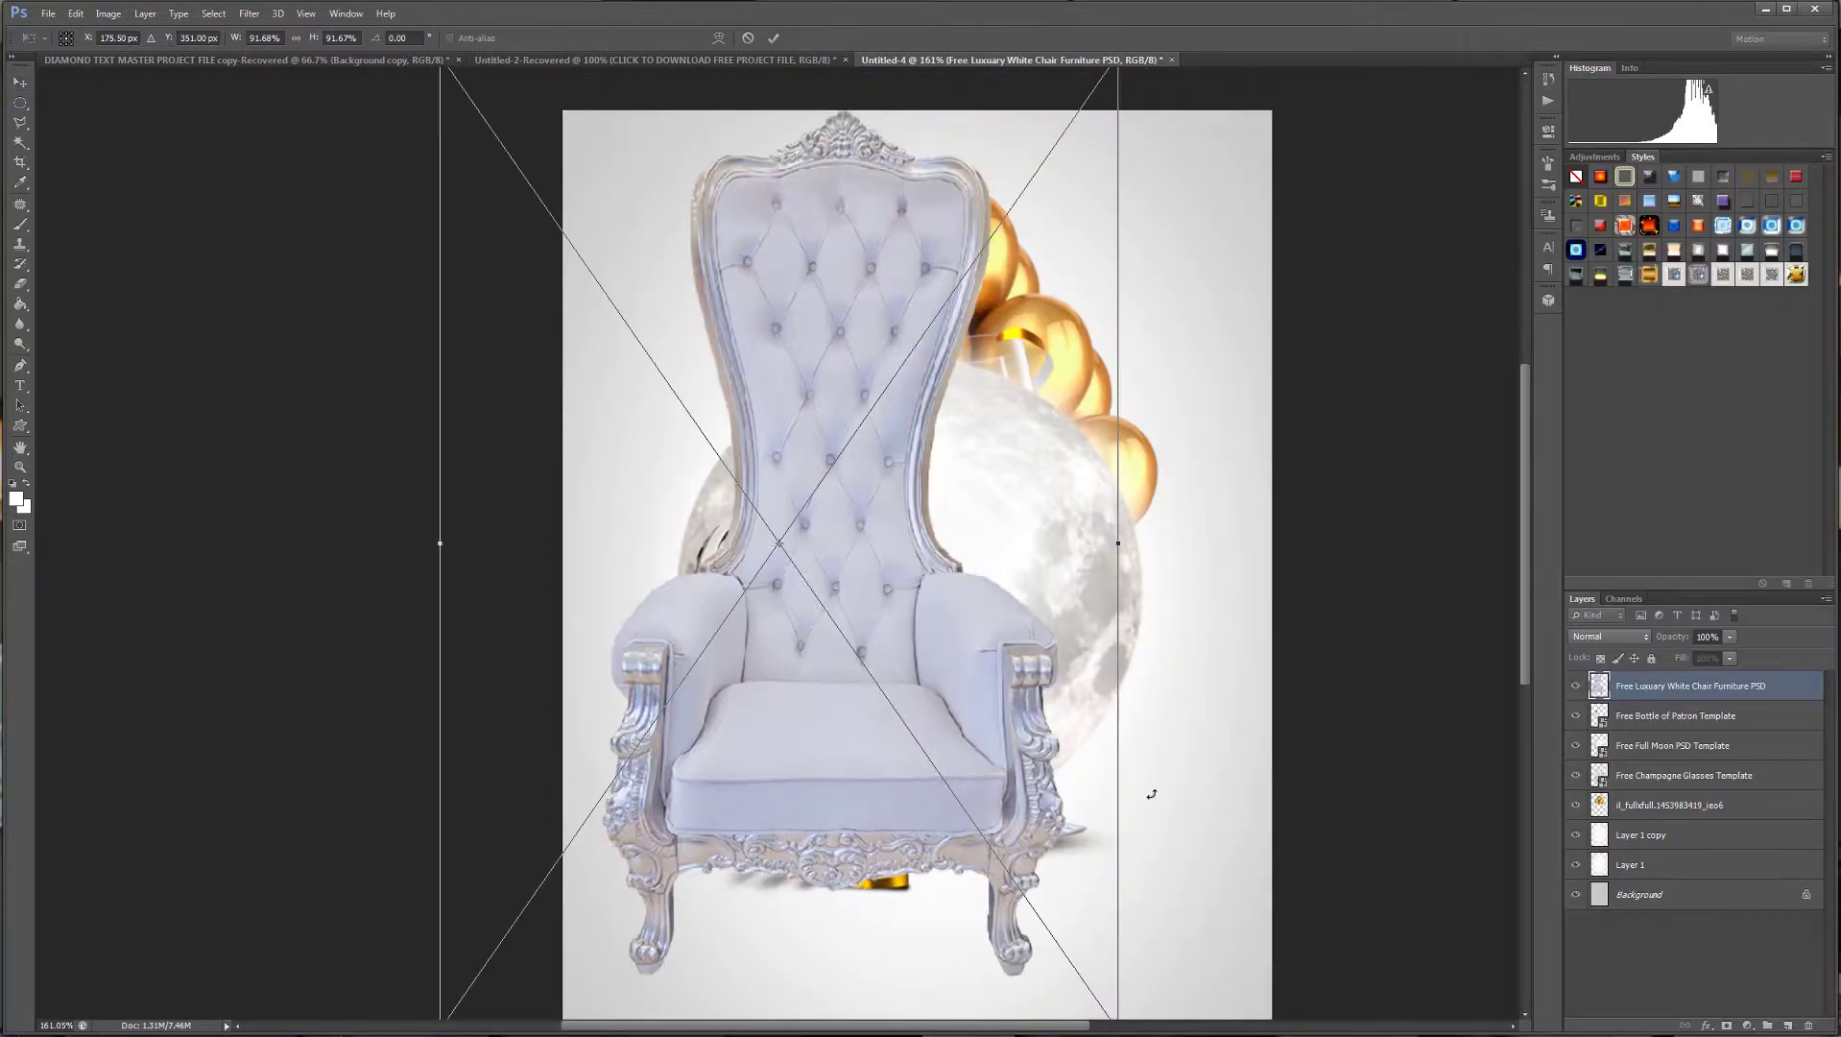
Place and commit the Free Cocktail California Dream 1 martini image.
{"action": "left_click", "coordinate": [45, 15]}
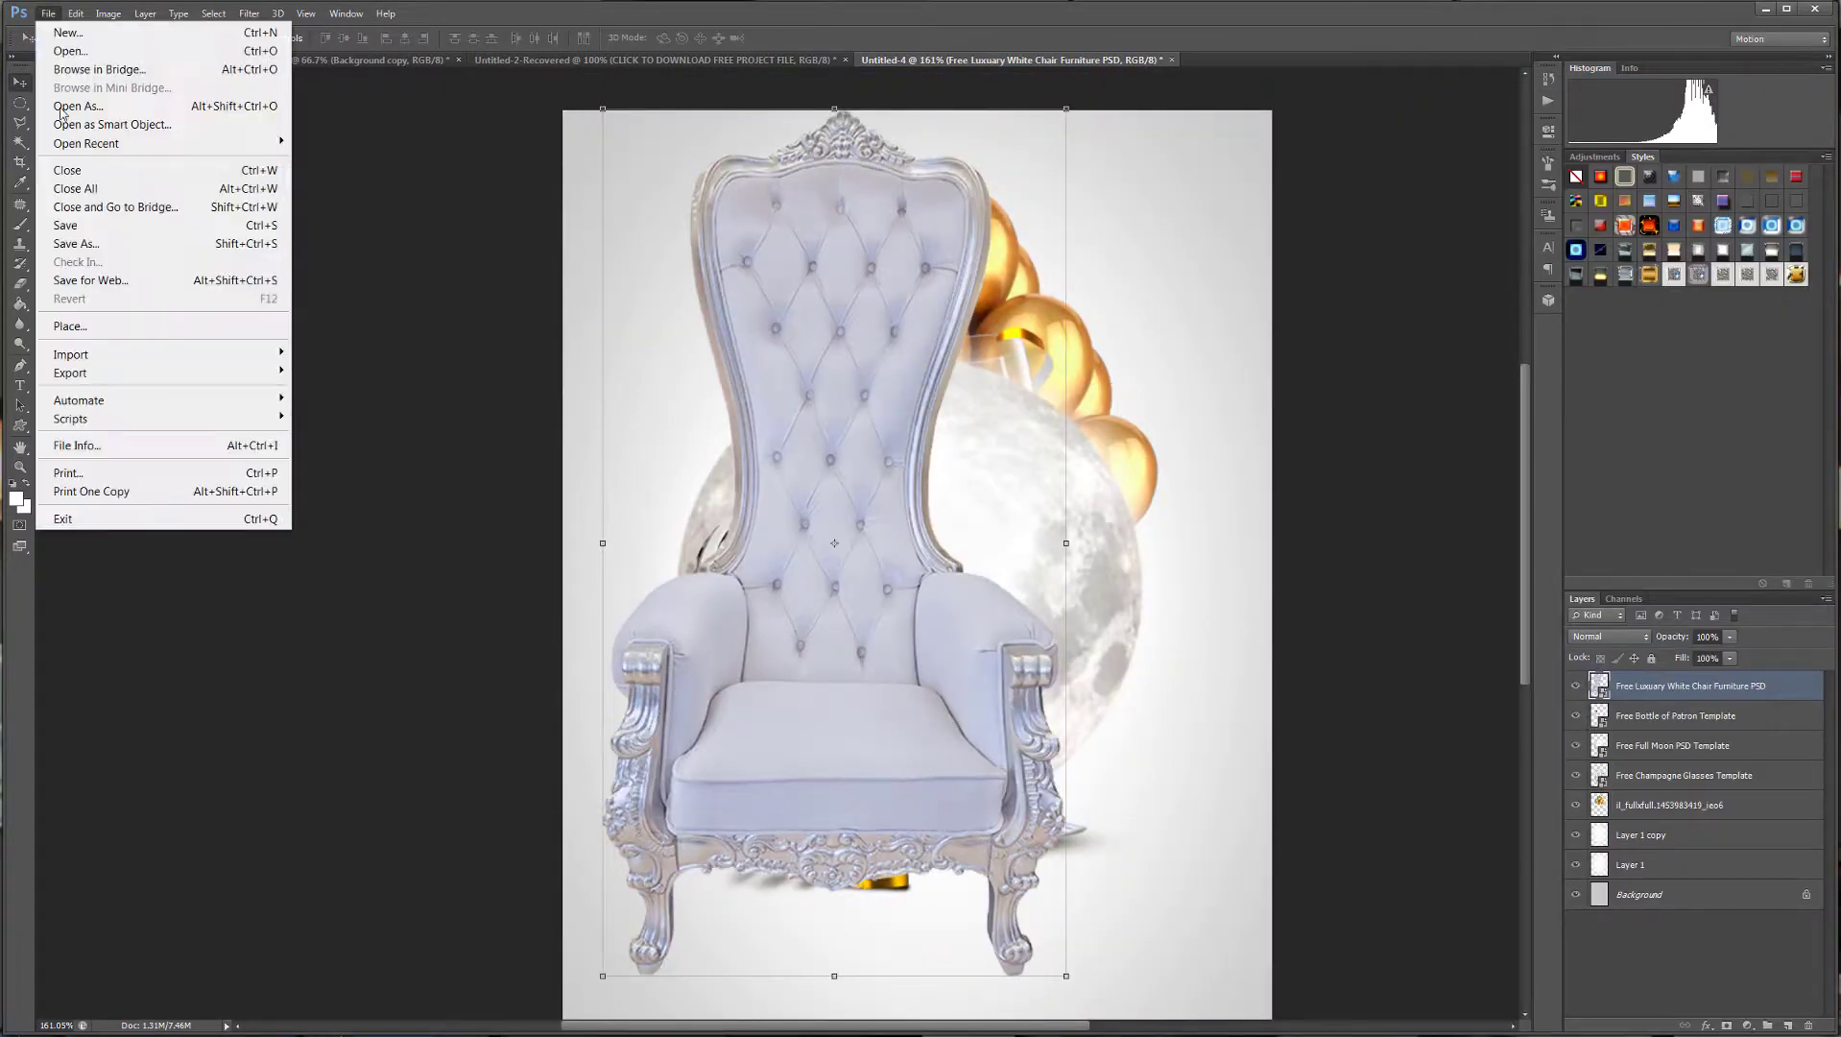
{"action": "left_click", "coordinate": [108, 328]}
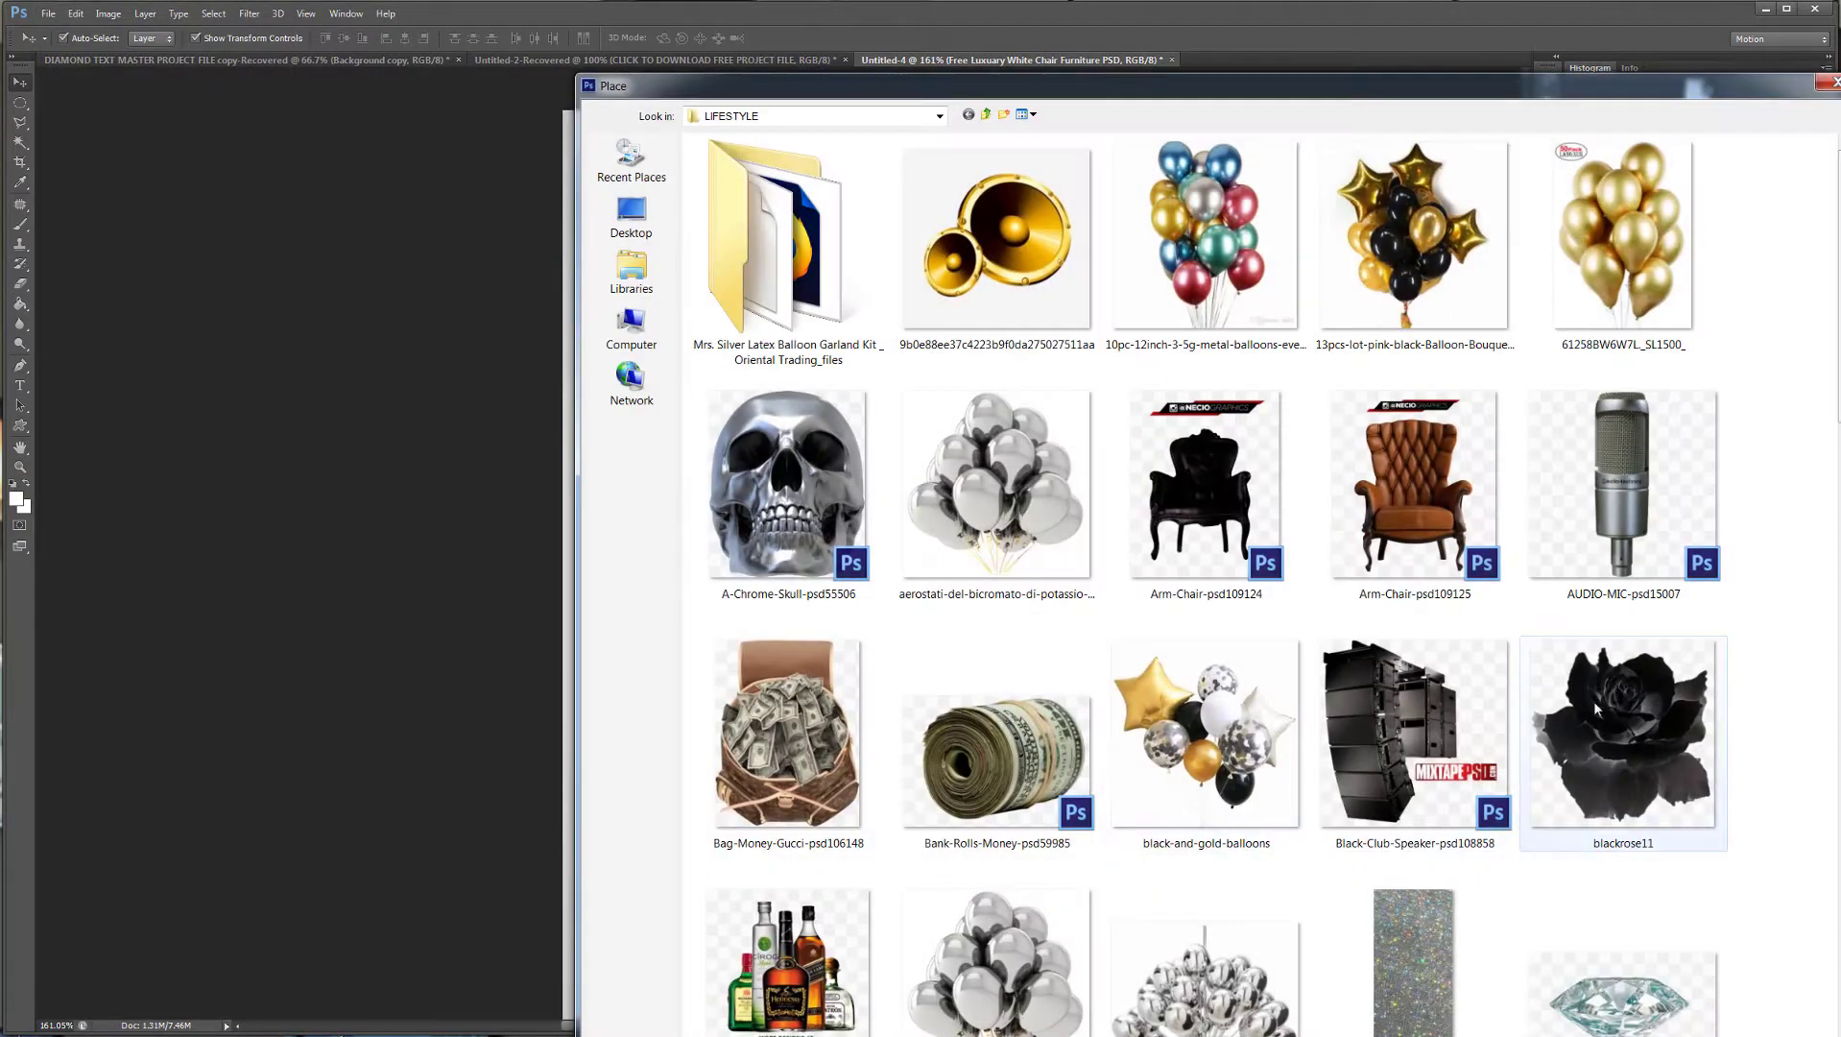
{"action": "scroll", "coordinate": [1840, 329], "scroll_direction": "down", "scroll_amount": 15}
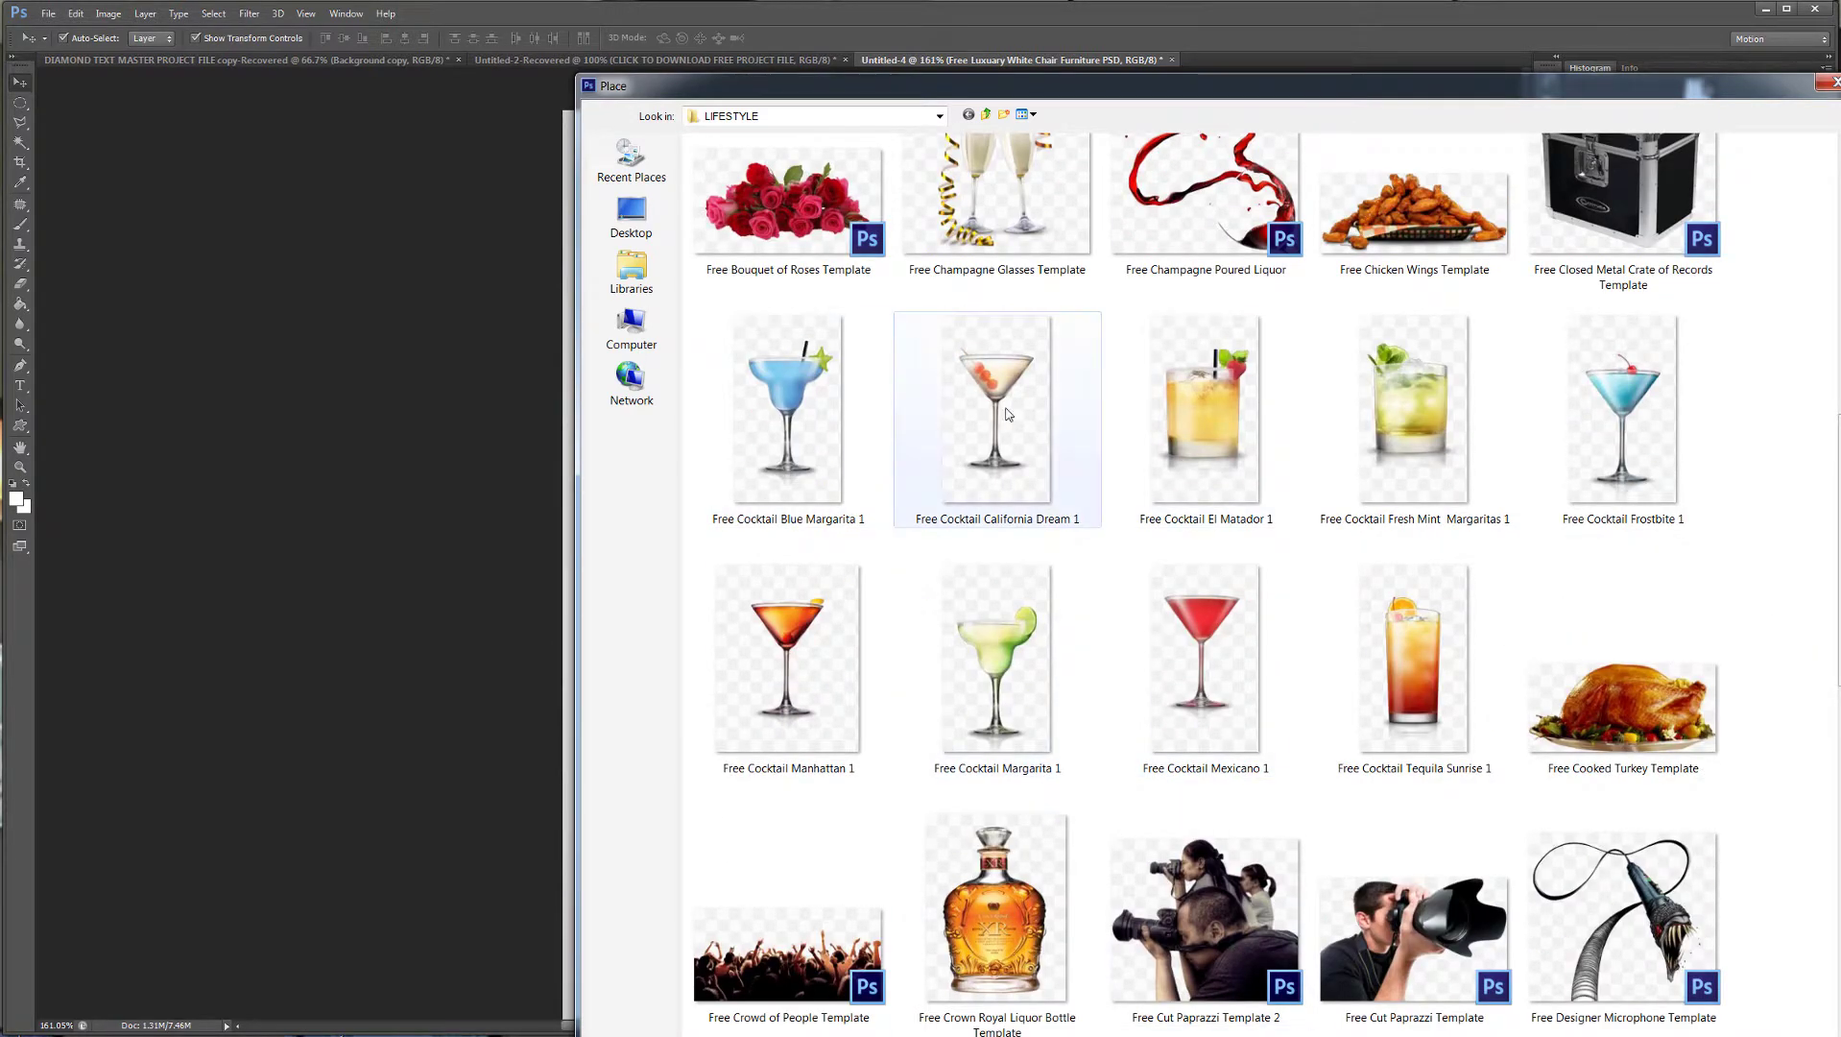
{"action": "left_click", "coordinate": [1003, 399]}
{"action": "double_click", "coordinate": [995, 374]}
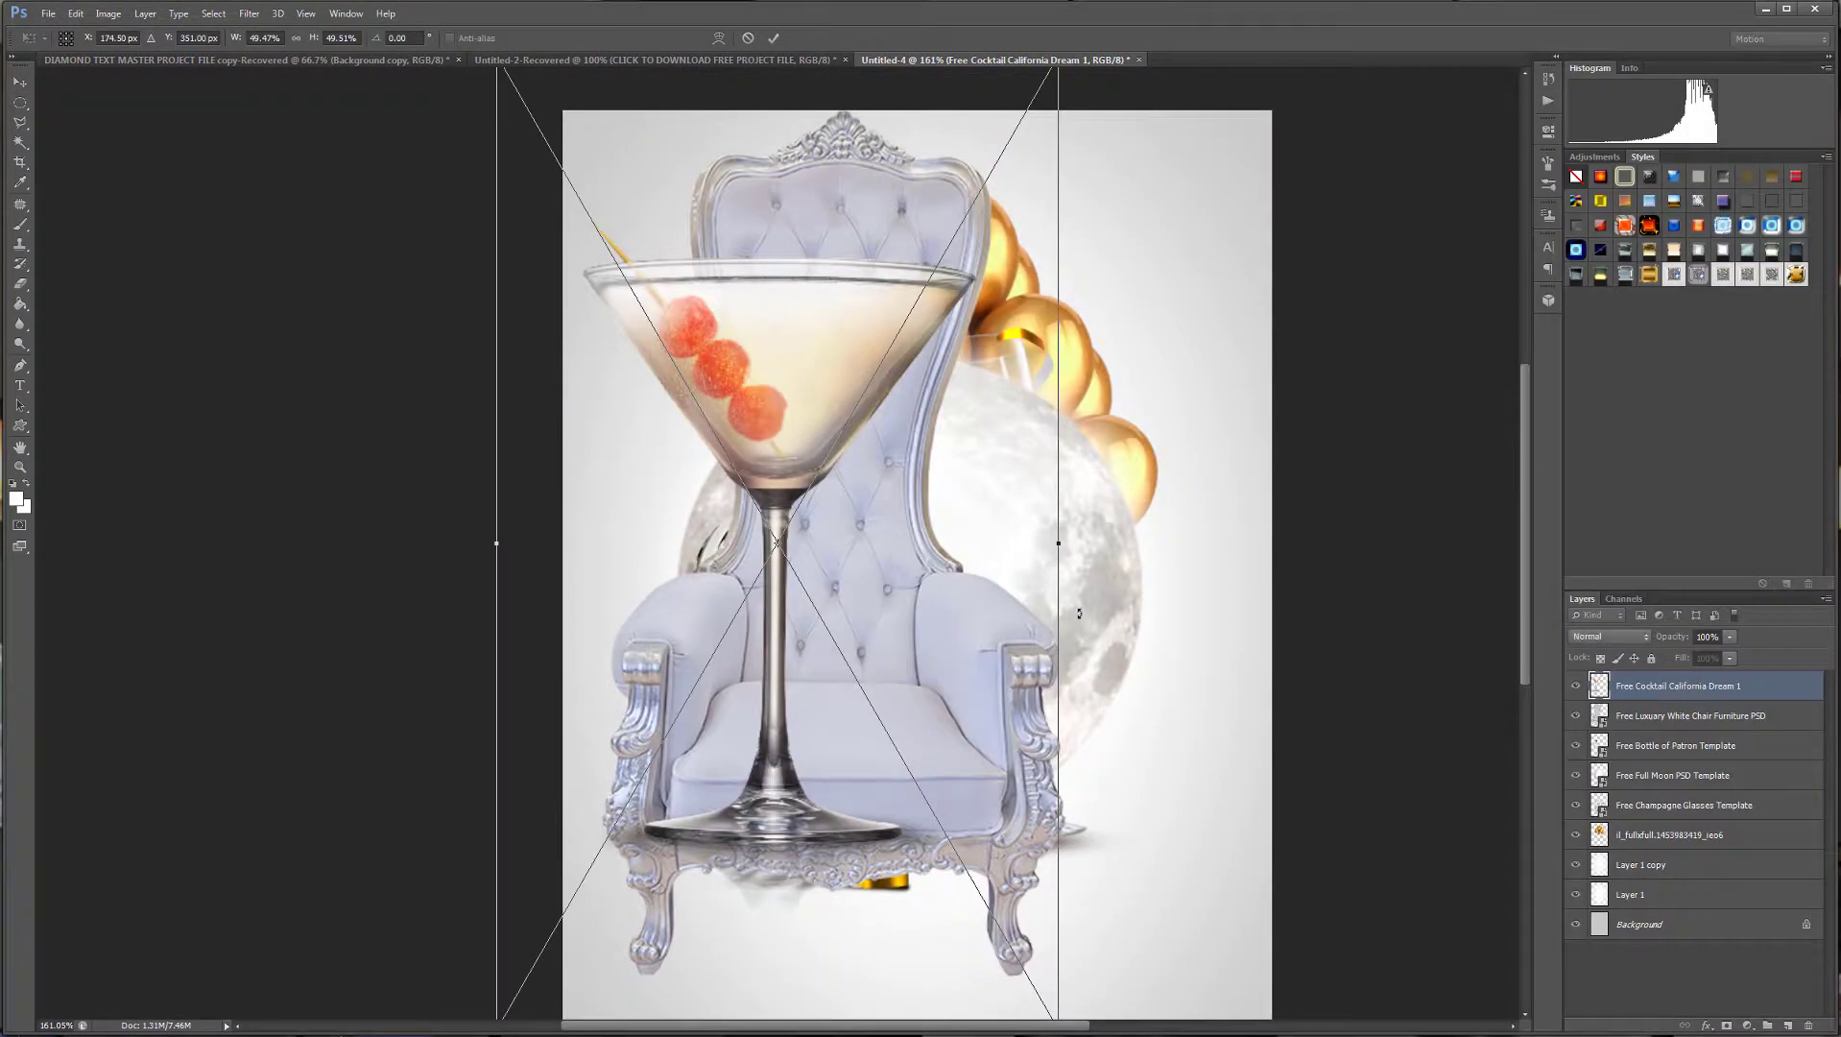
{"action": "key", "text": "Return"}
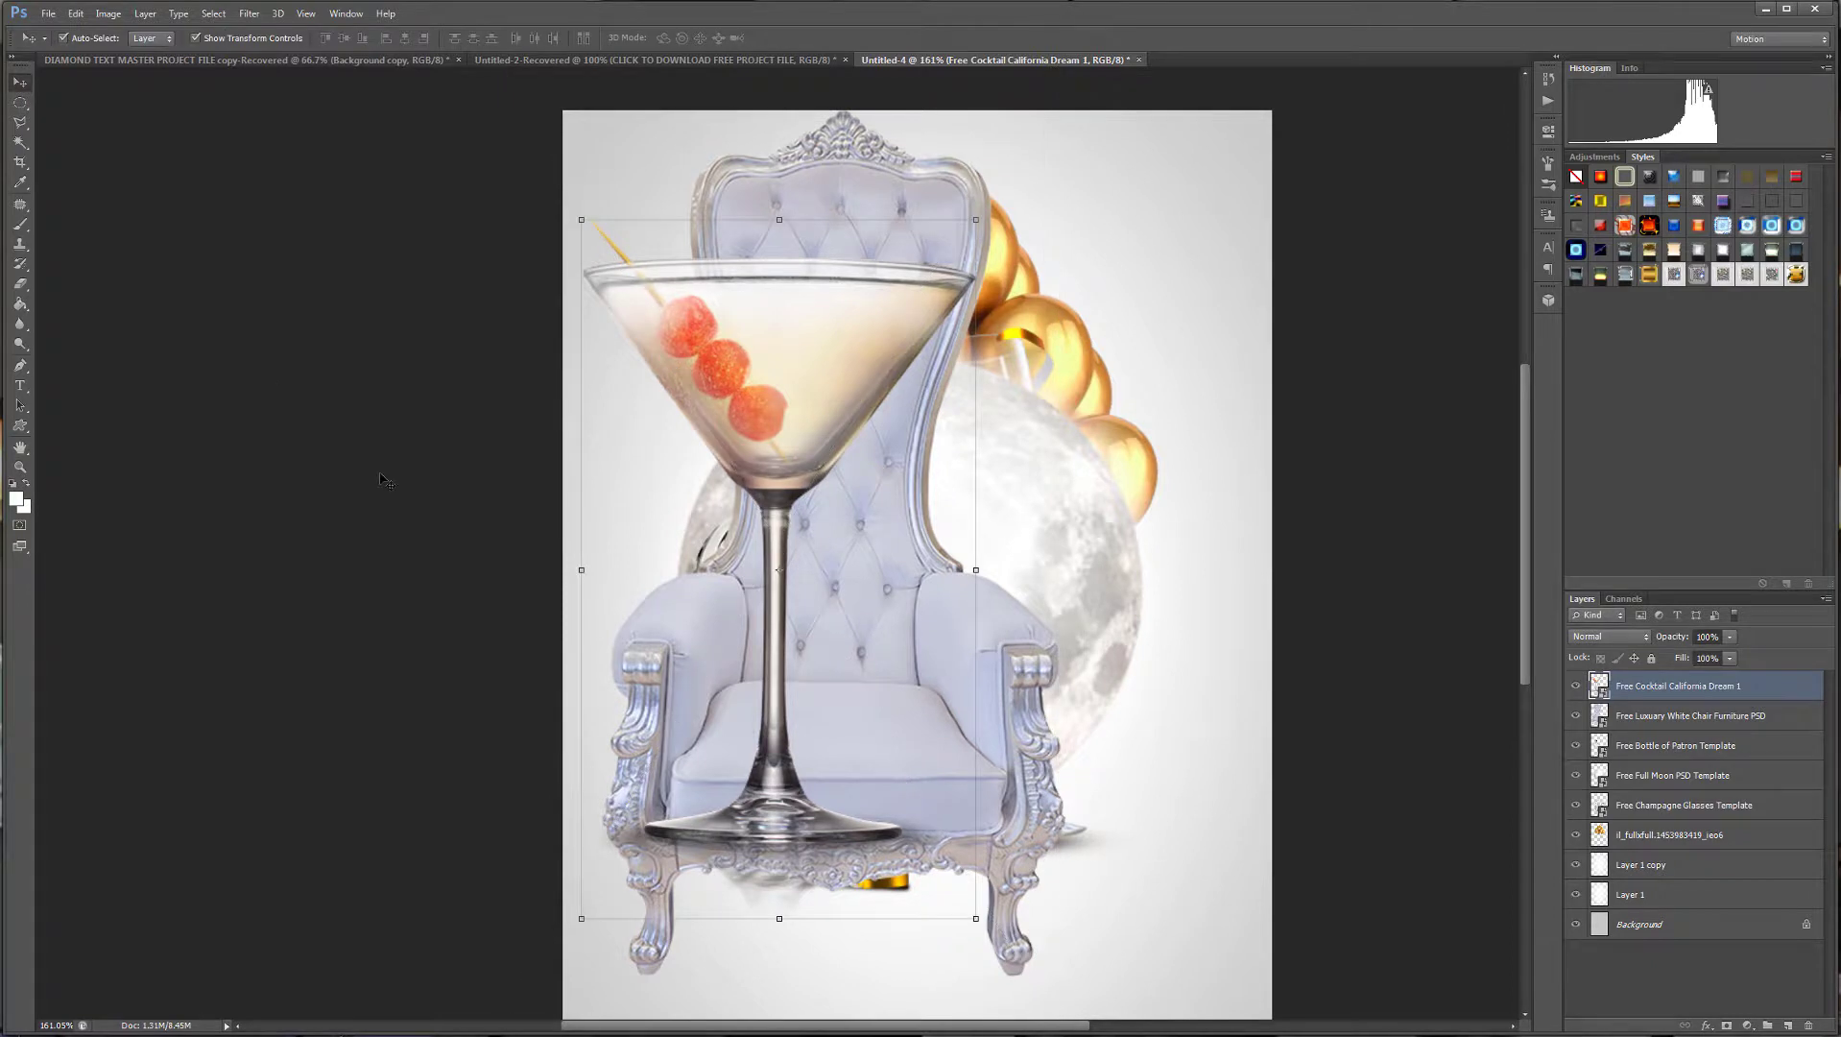
{"action": "left_click", "coordinate": [108, 13]}
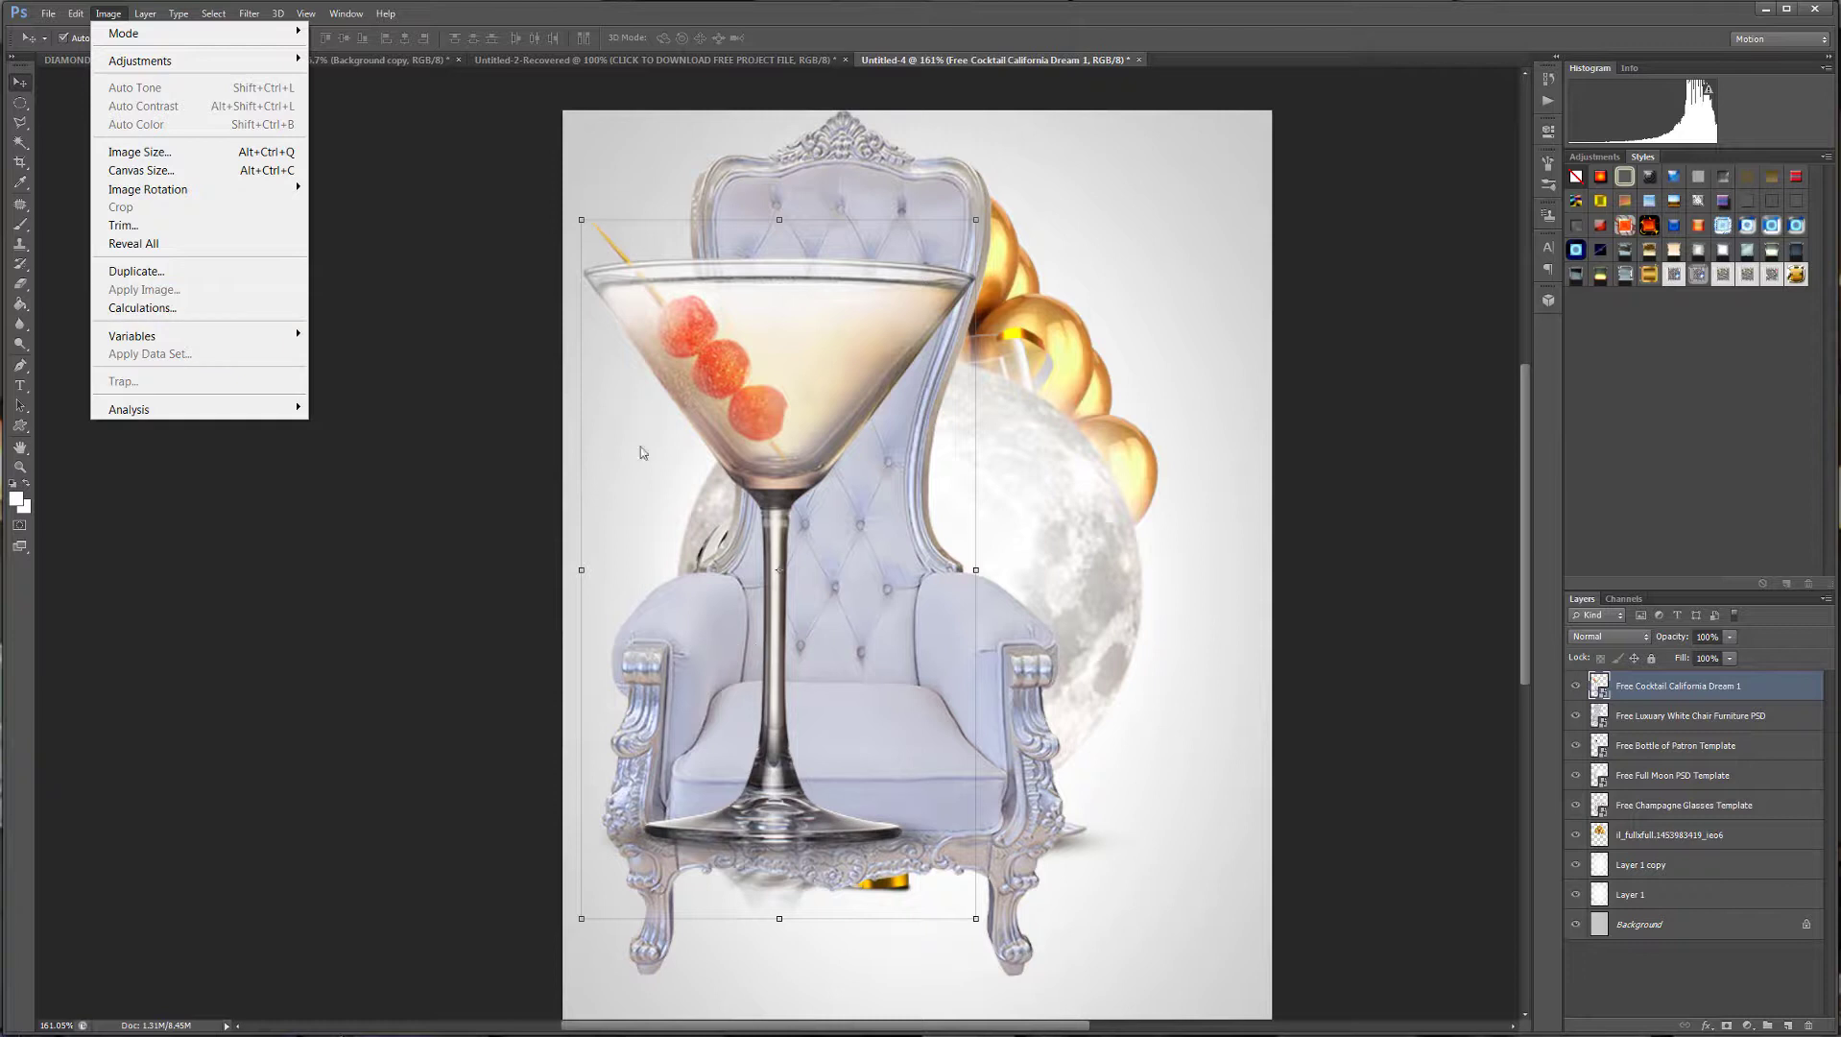
Try selecting the martini's cherries with the Magic Wand and an elliptical marquee, then deselect.
{"action": "left_click", "coordinate": [749, 362]}
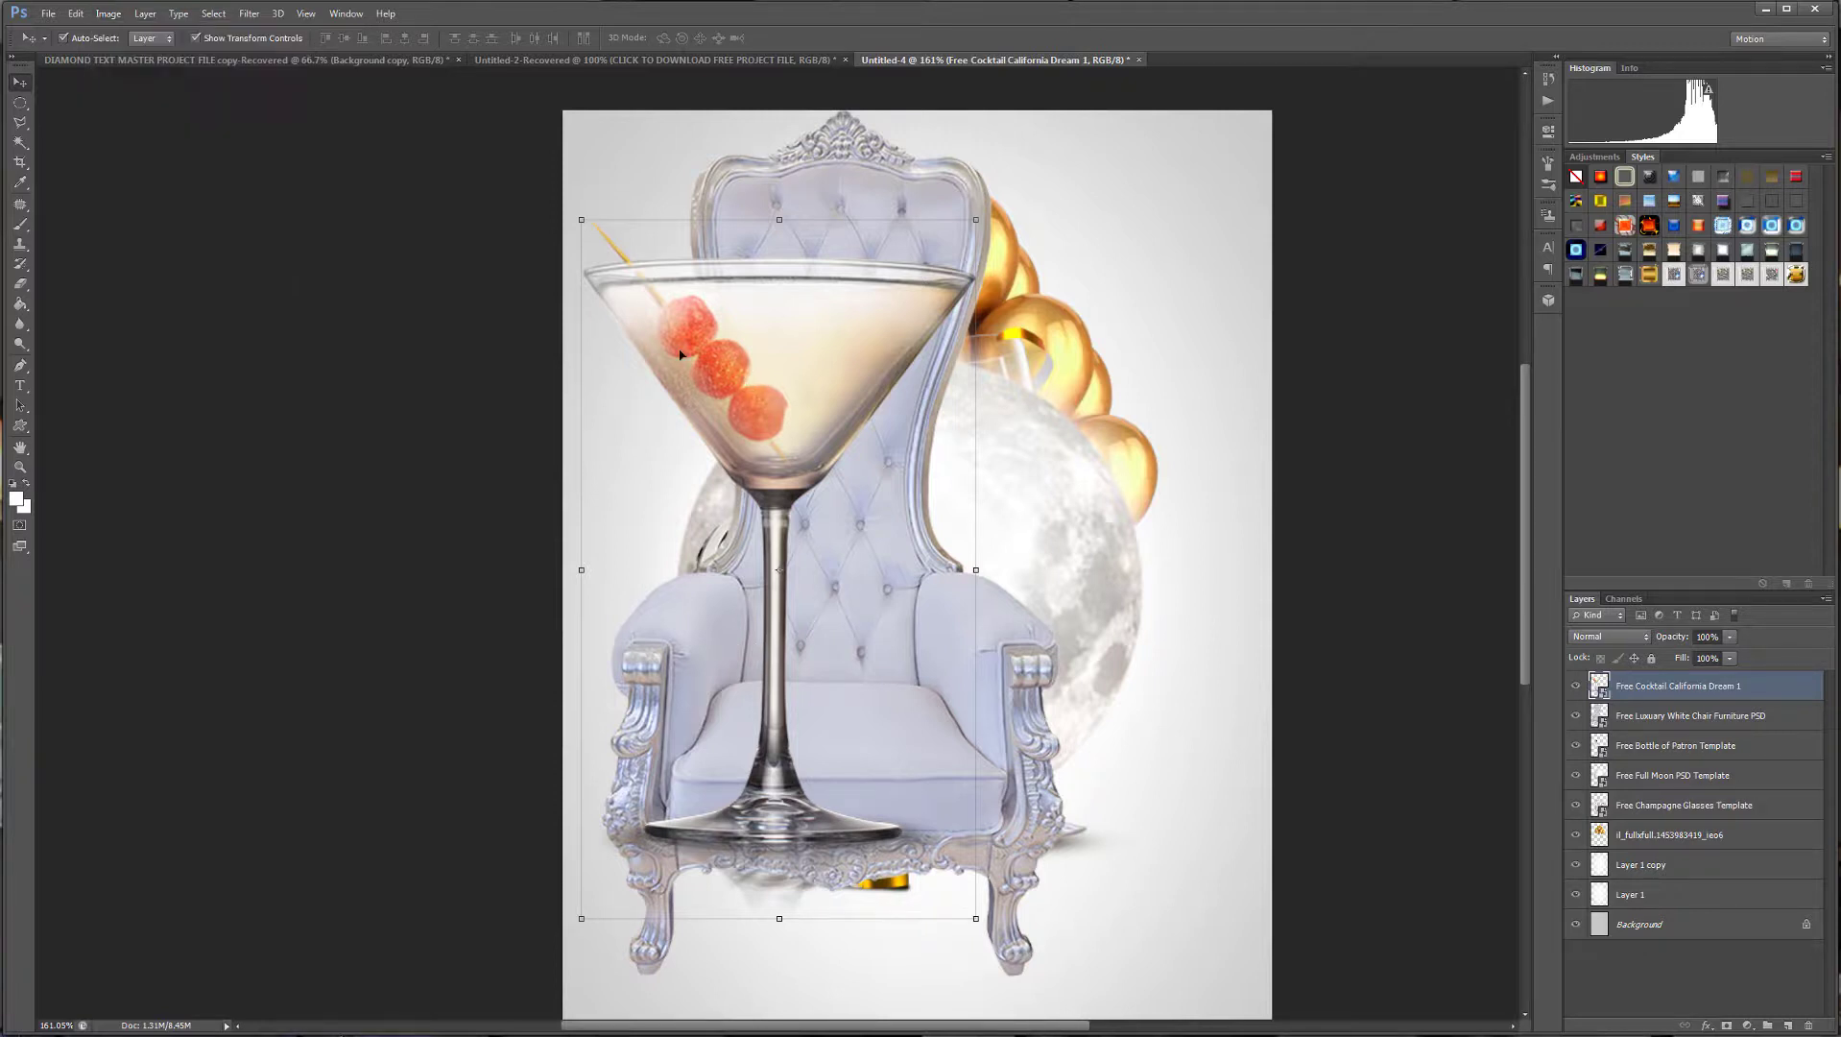
{"action": "scroll", "coordinate": [675, 342], "scroll_direction": "up", "scroll_amount": 5}
{"action": "scroll", "coordinate": [442, 314], "scroll_direction": "down", "scroll_amount": 1}
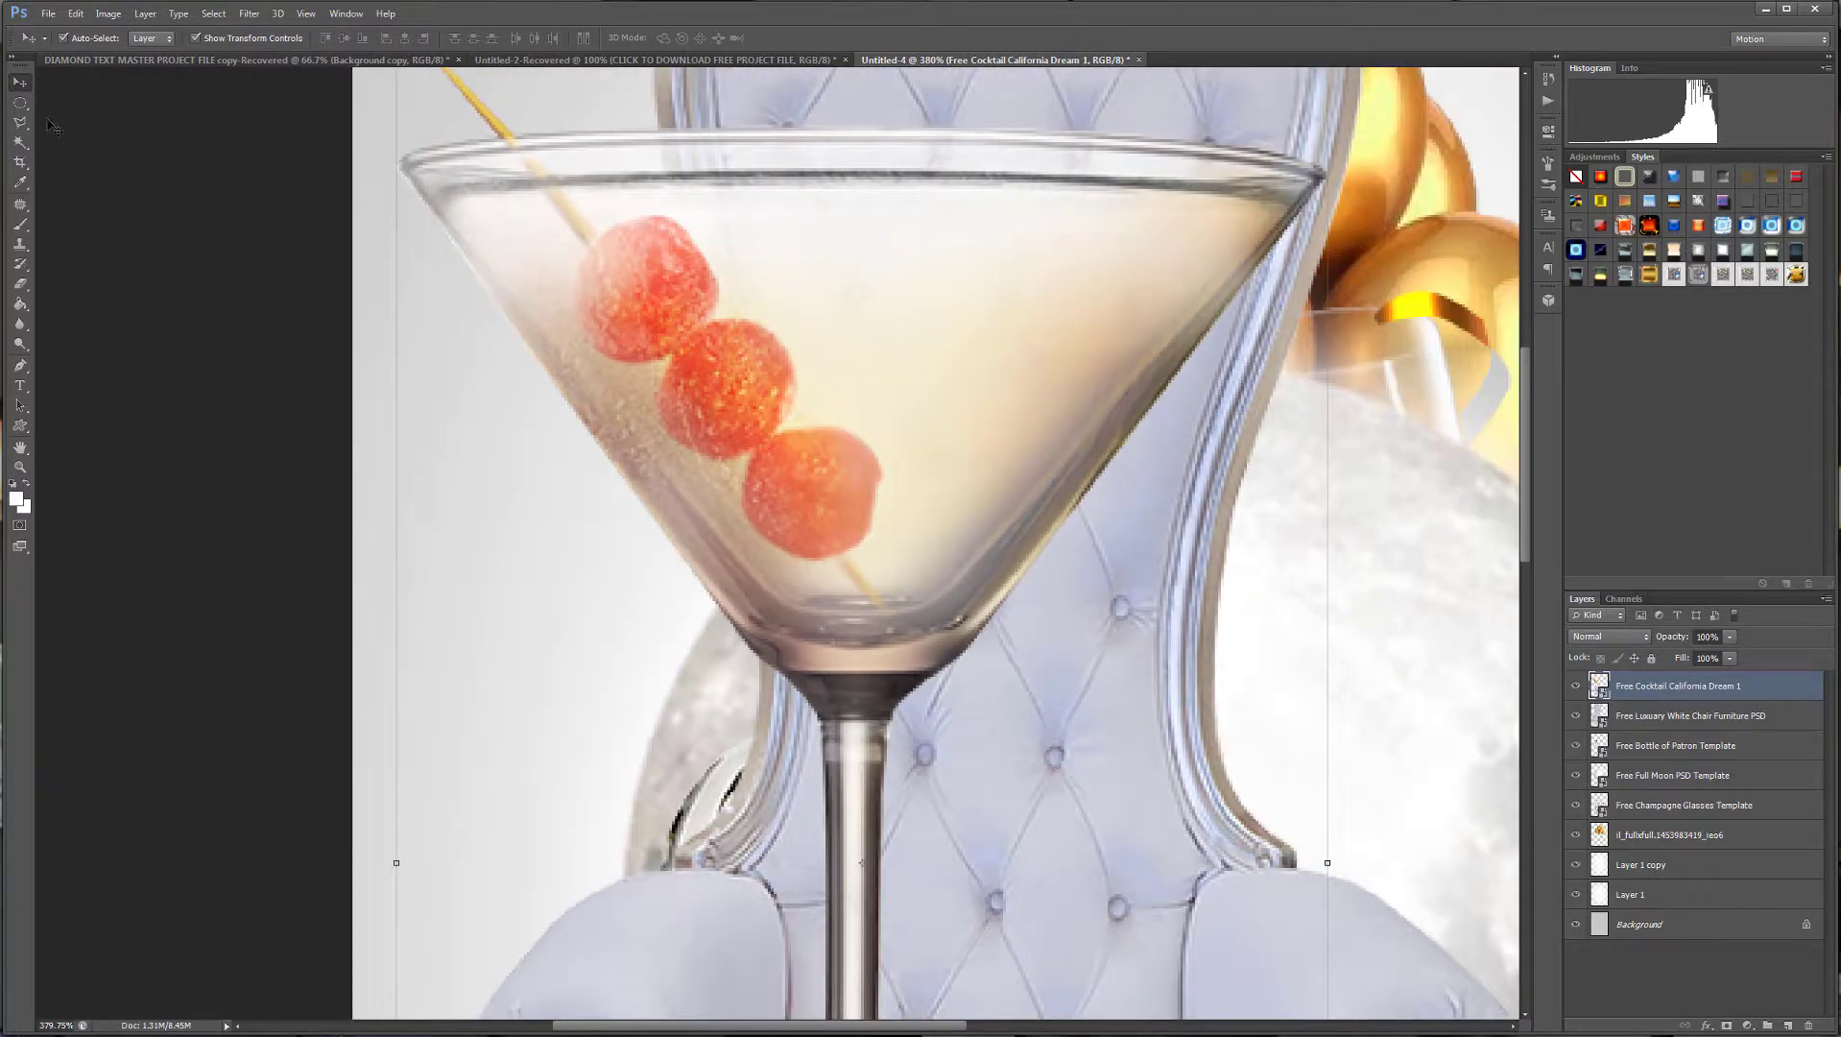
{"action": "left_click", "coordinate": [20, 141]}
{"action": "left_click", "coordinate": [645, 323]}
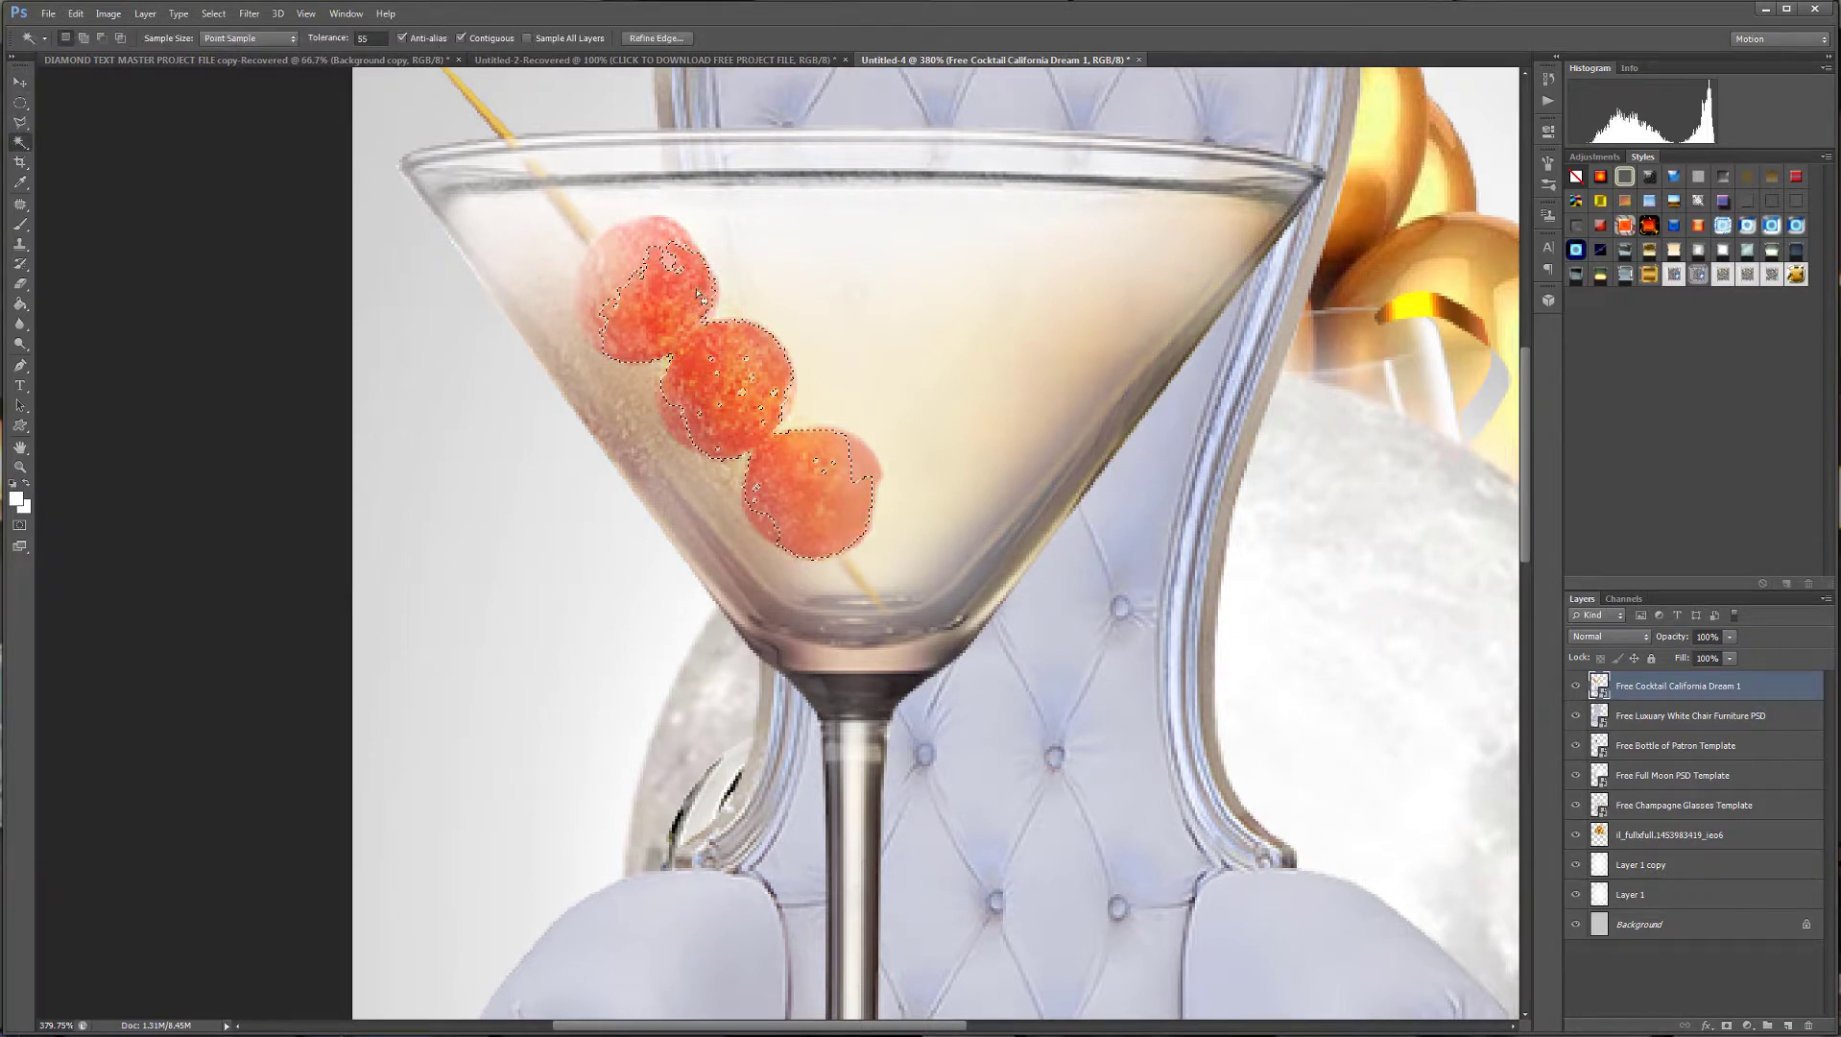
{"action": "left_click", "coordinate": [854, 472], "text": "shift"}
{"action": "key", "text": "ctrl+d"}
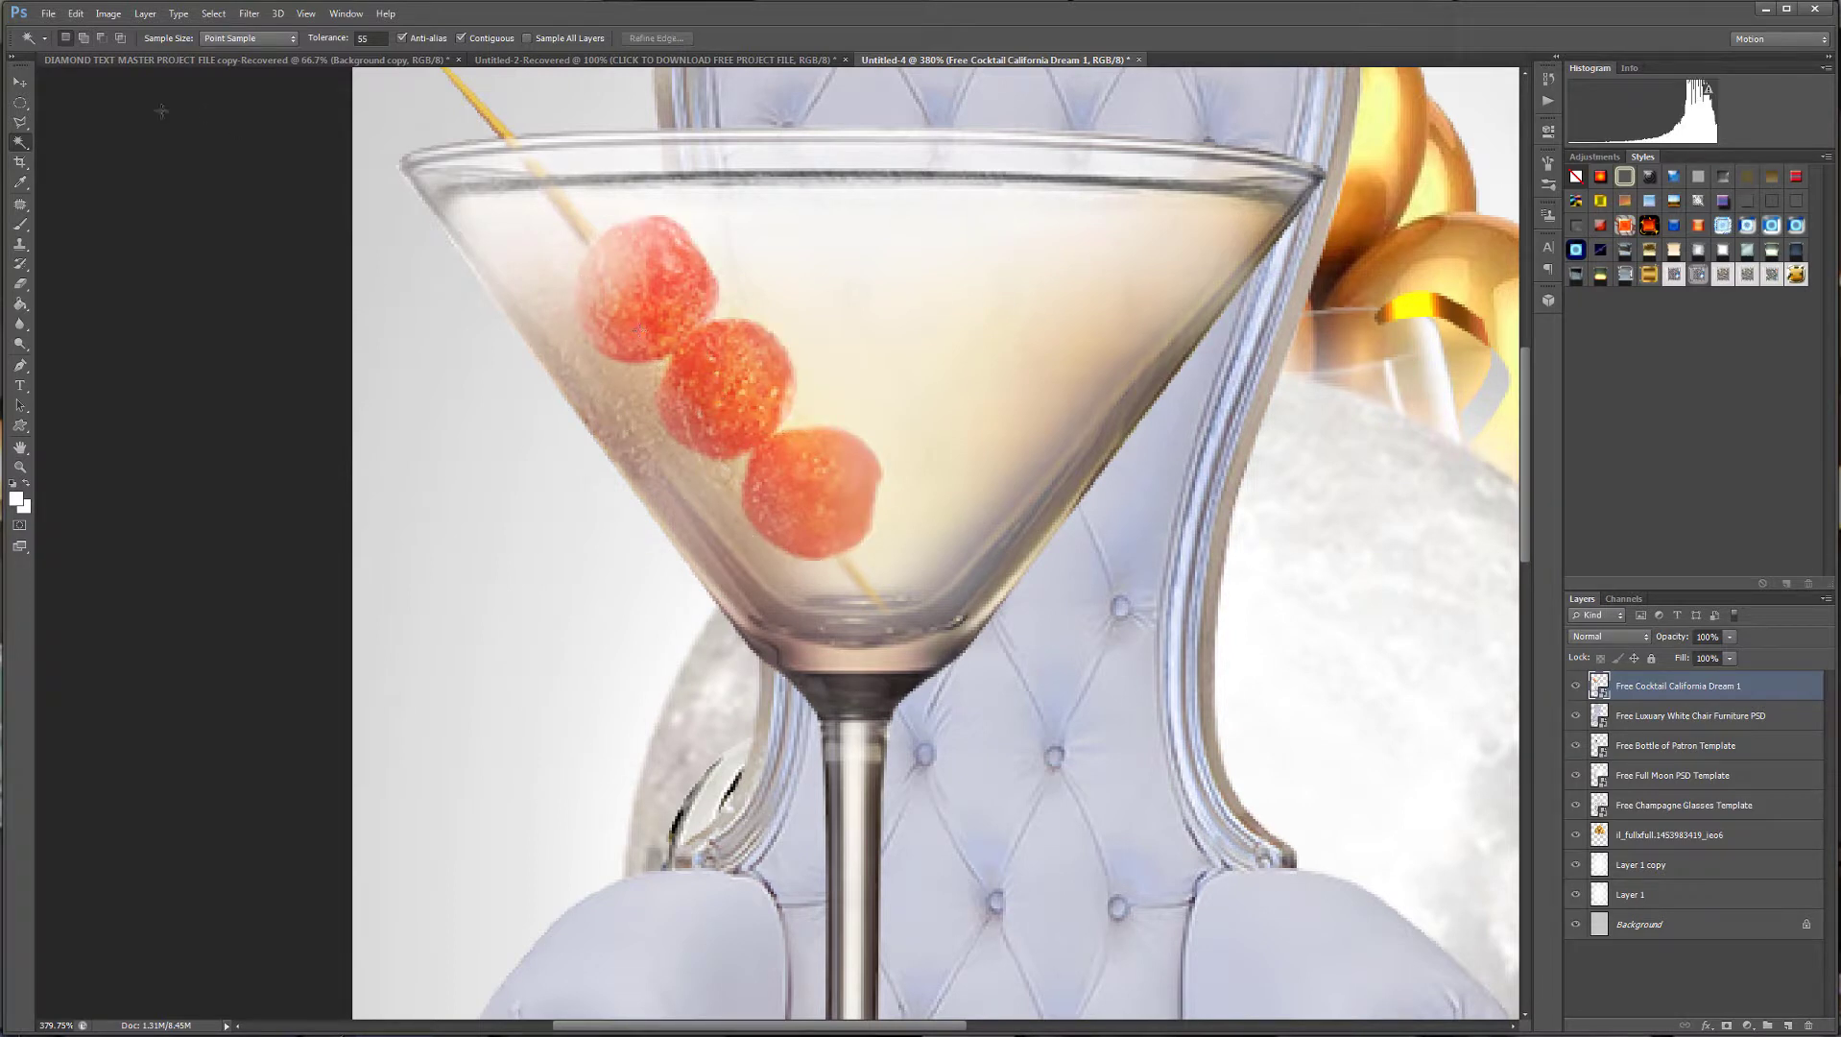
{"action": "left_click", "coordinate": [19, 103]}
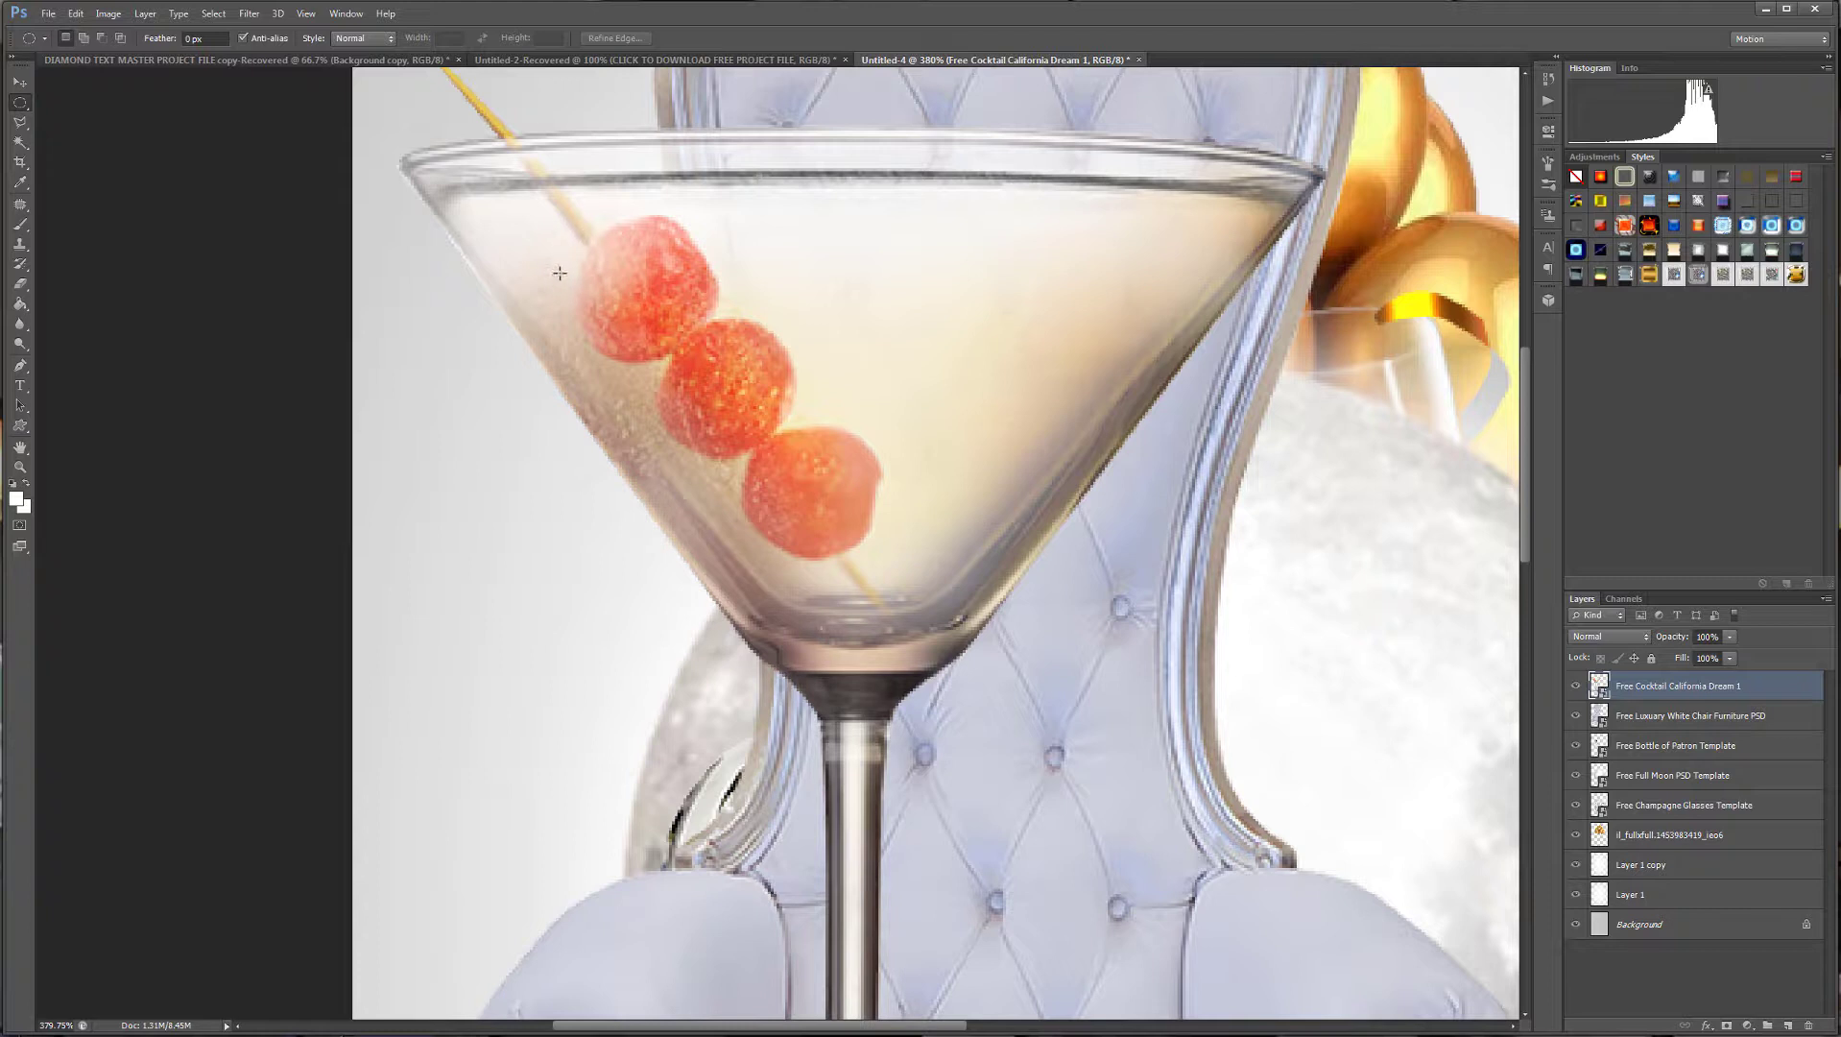
{"action": "left_click_drag", "start_coordinate": [560, 273], "coordinate": [770, 386]}
{"action": "key", "text": "ctrl+d"}
Trace the top cherry with the Pen tool and convert the path into a selection.
{"action": "left_click", "coordinate": [19, 122]}
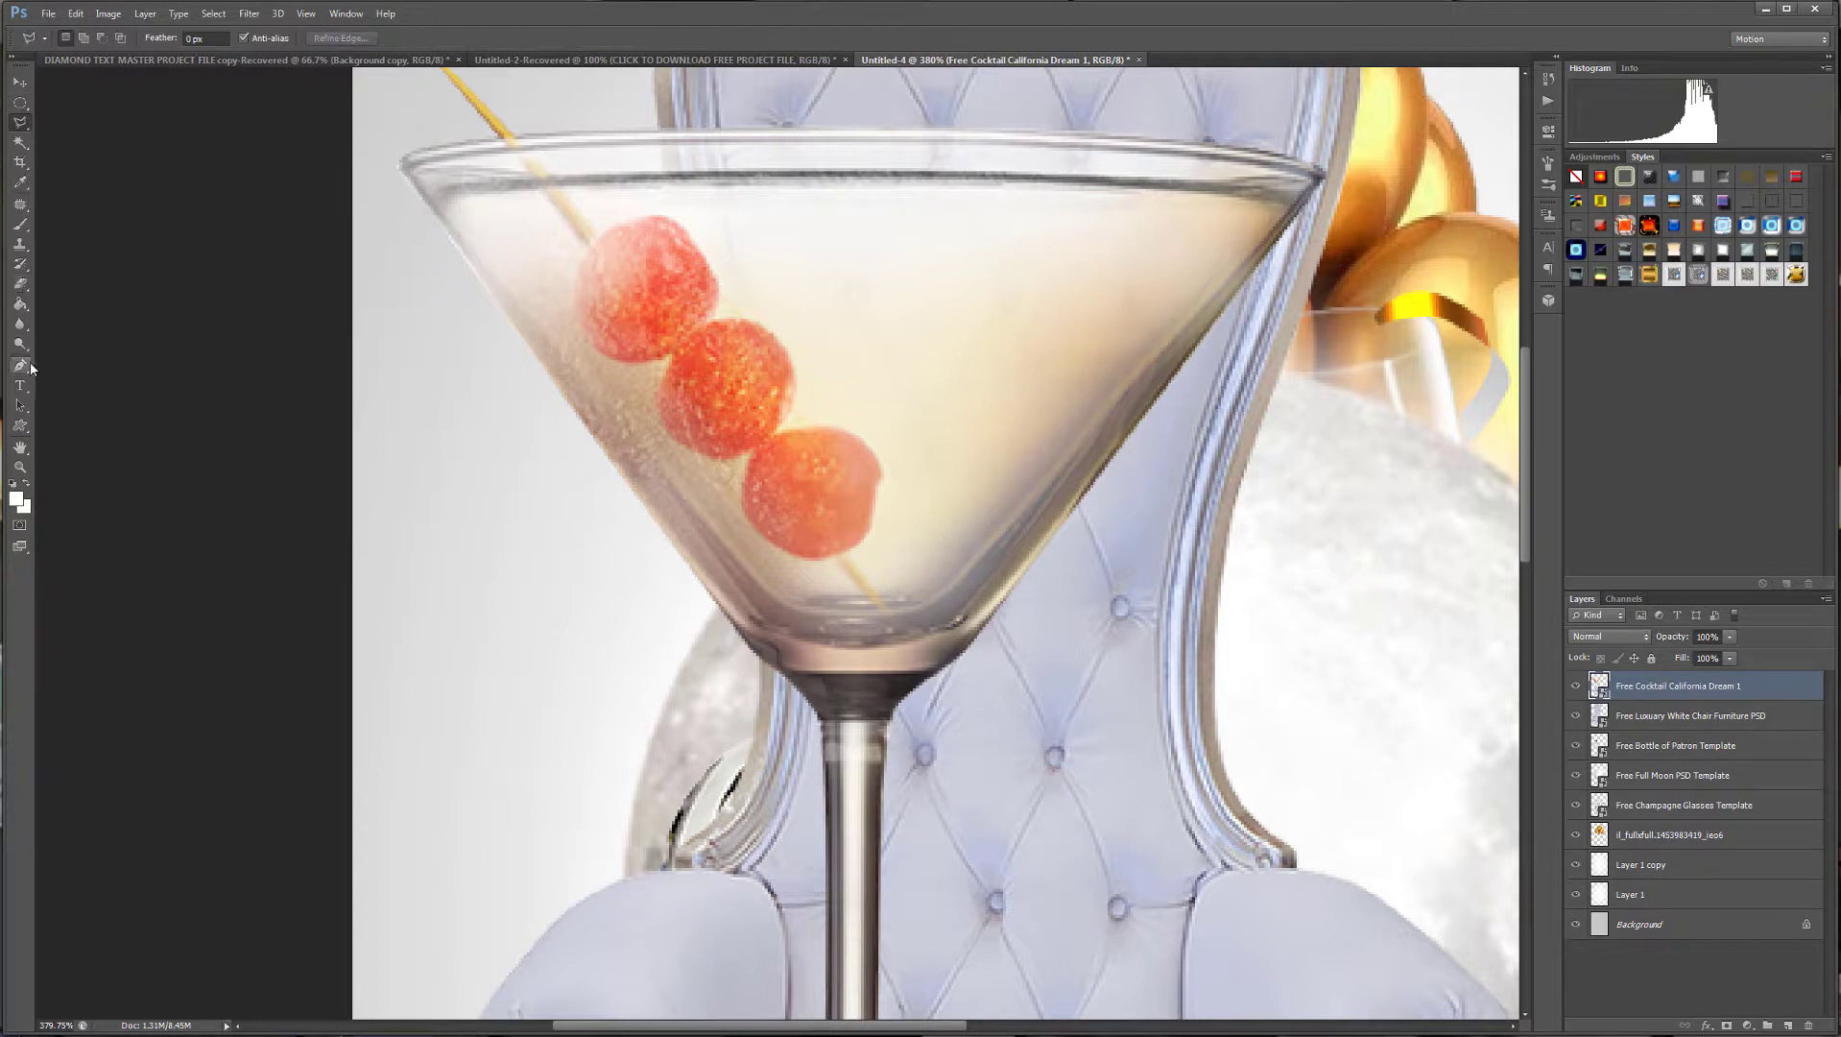
{"action": "left_click", "coordinate": [19, 368]}
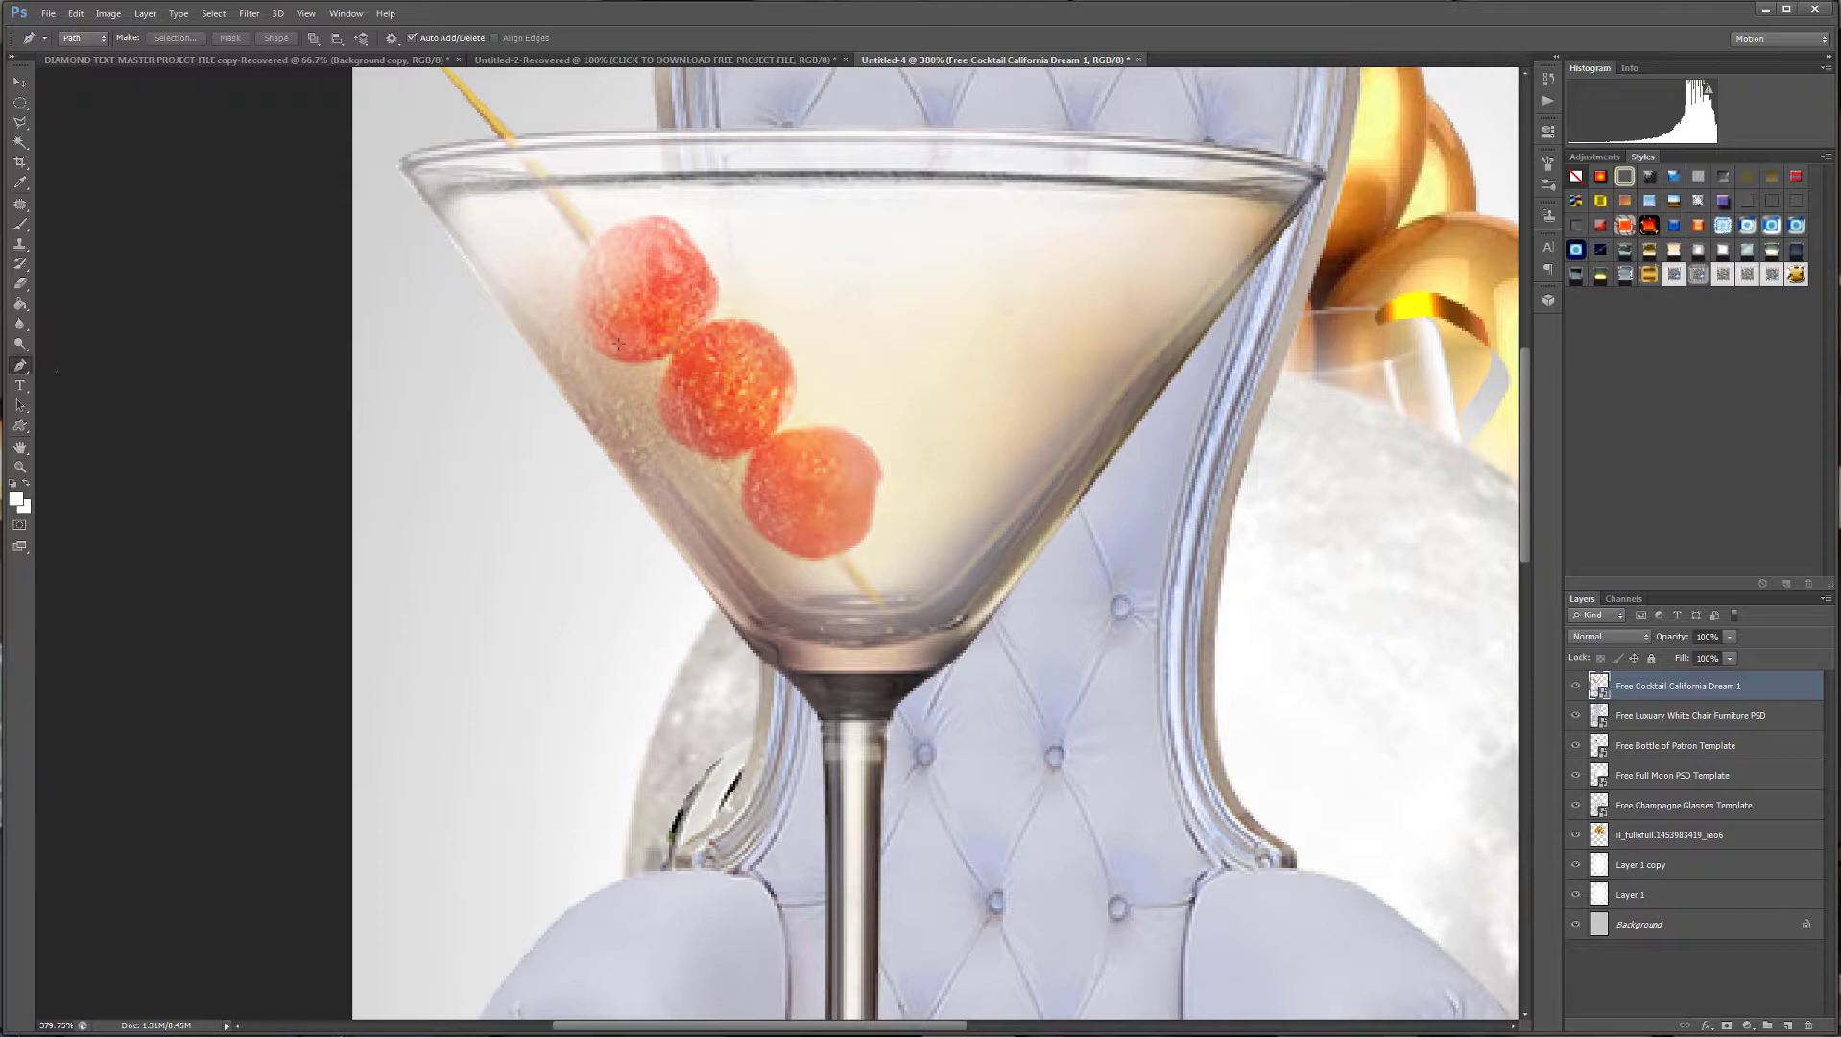
{"action": "left_click", "coordinate": [593, 243]}
{"action": "left_click_drag", "start_coordinate": [589, 338], "coordinate": [638, 394]}
{"action": "mouse_move", "coordinate": [594, 245]}
{"action": "left_mouse_down"}
{"action": "mouse_move", "coordinate": [544, 287]}
{"action": "mouse_move", "coordinate": [565, 262]}
{"action": "left_mouse_up"}
{"action": "right_click", "coordinate": [618, 230]}
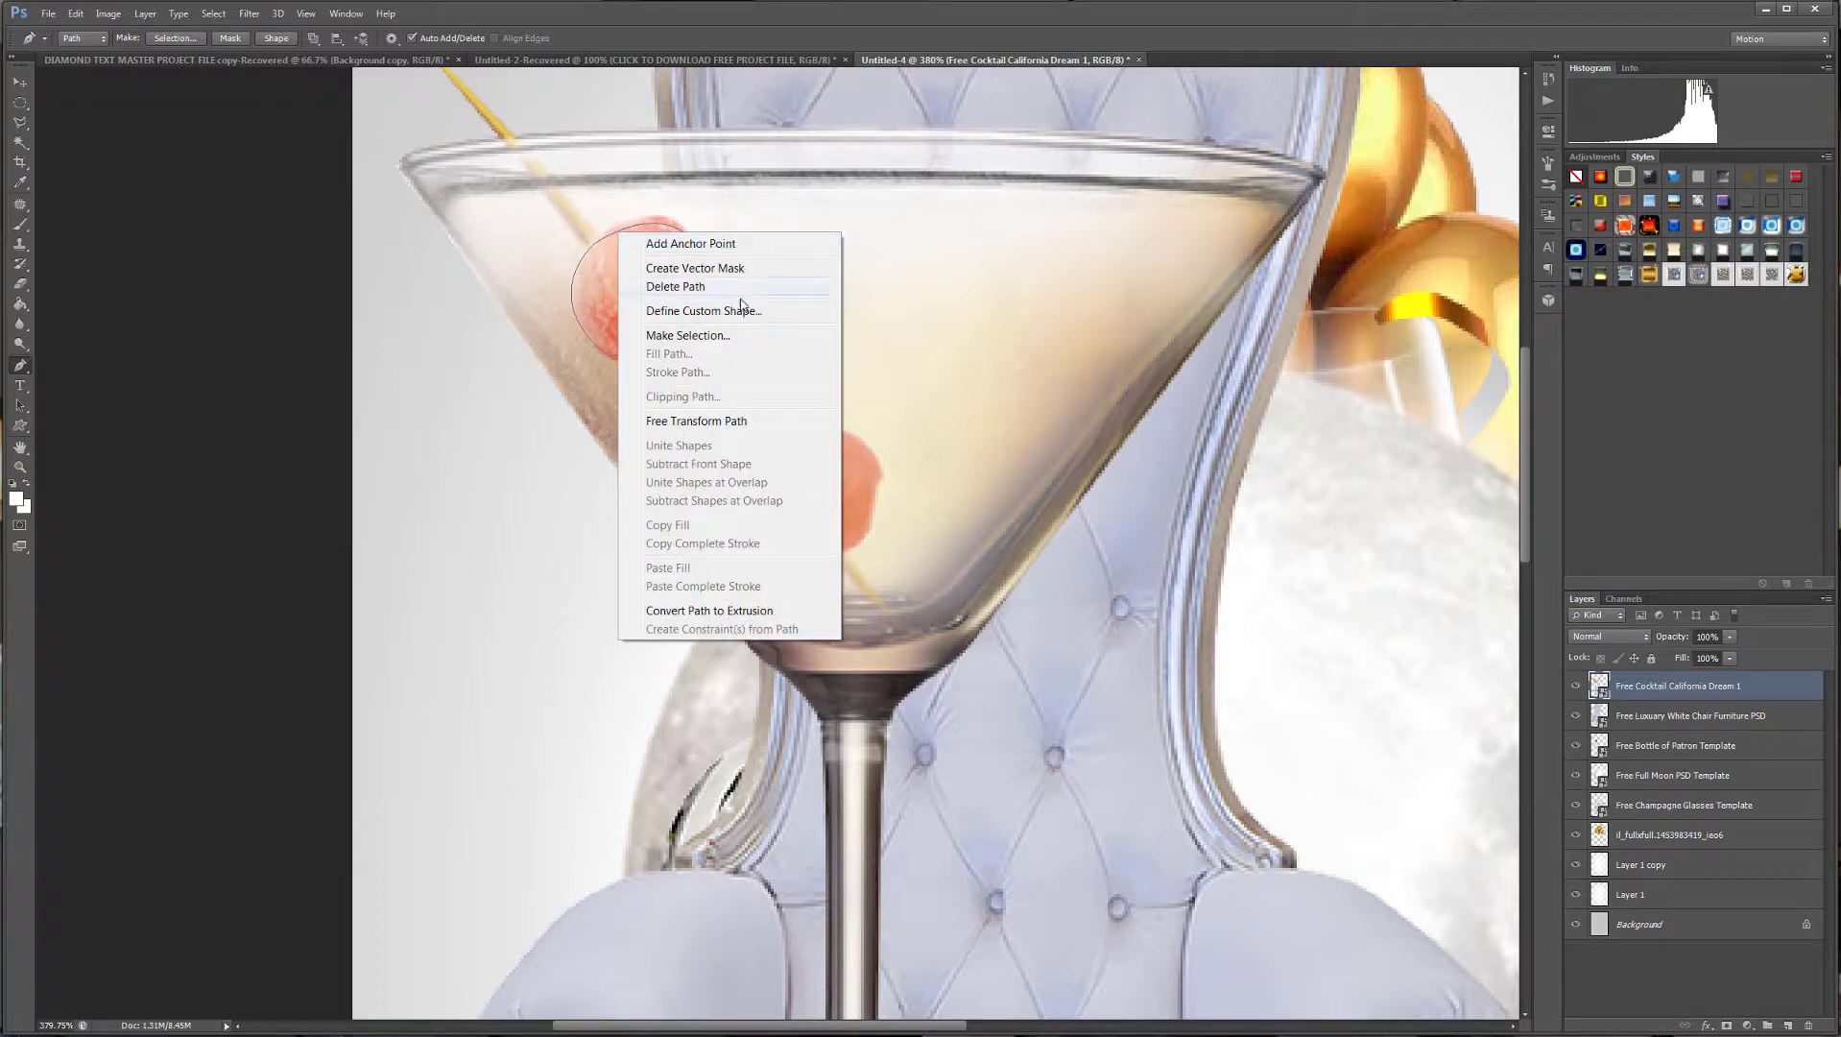
{"action": "left_click", "coordinate": [700, 336]}
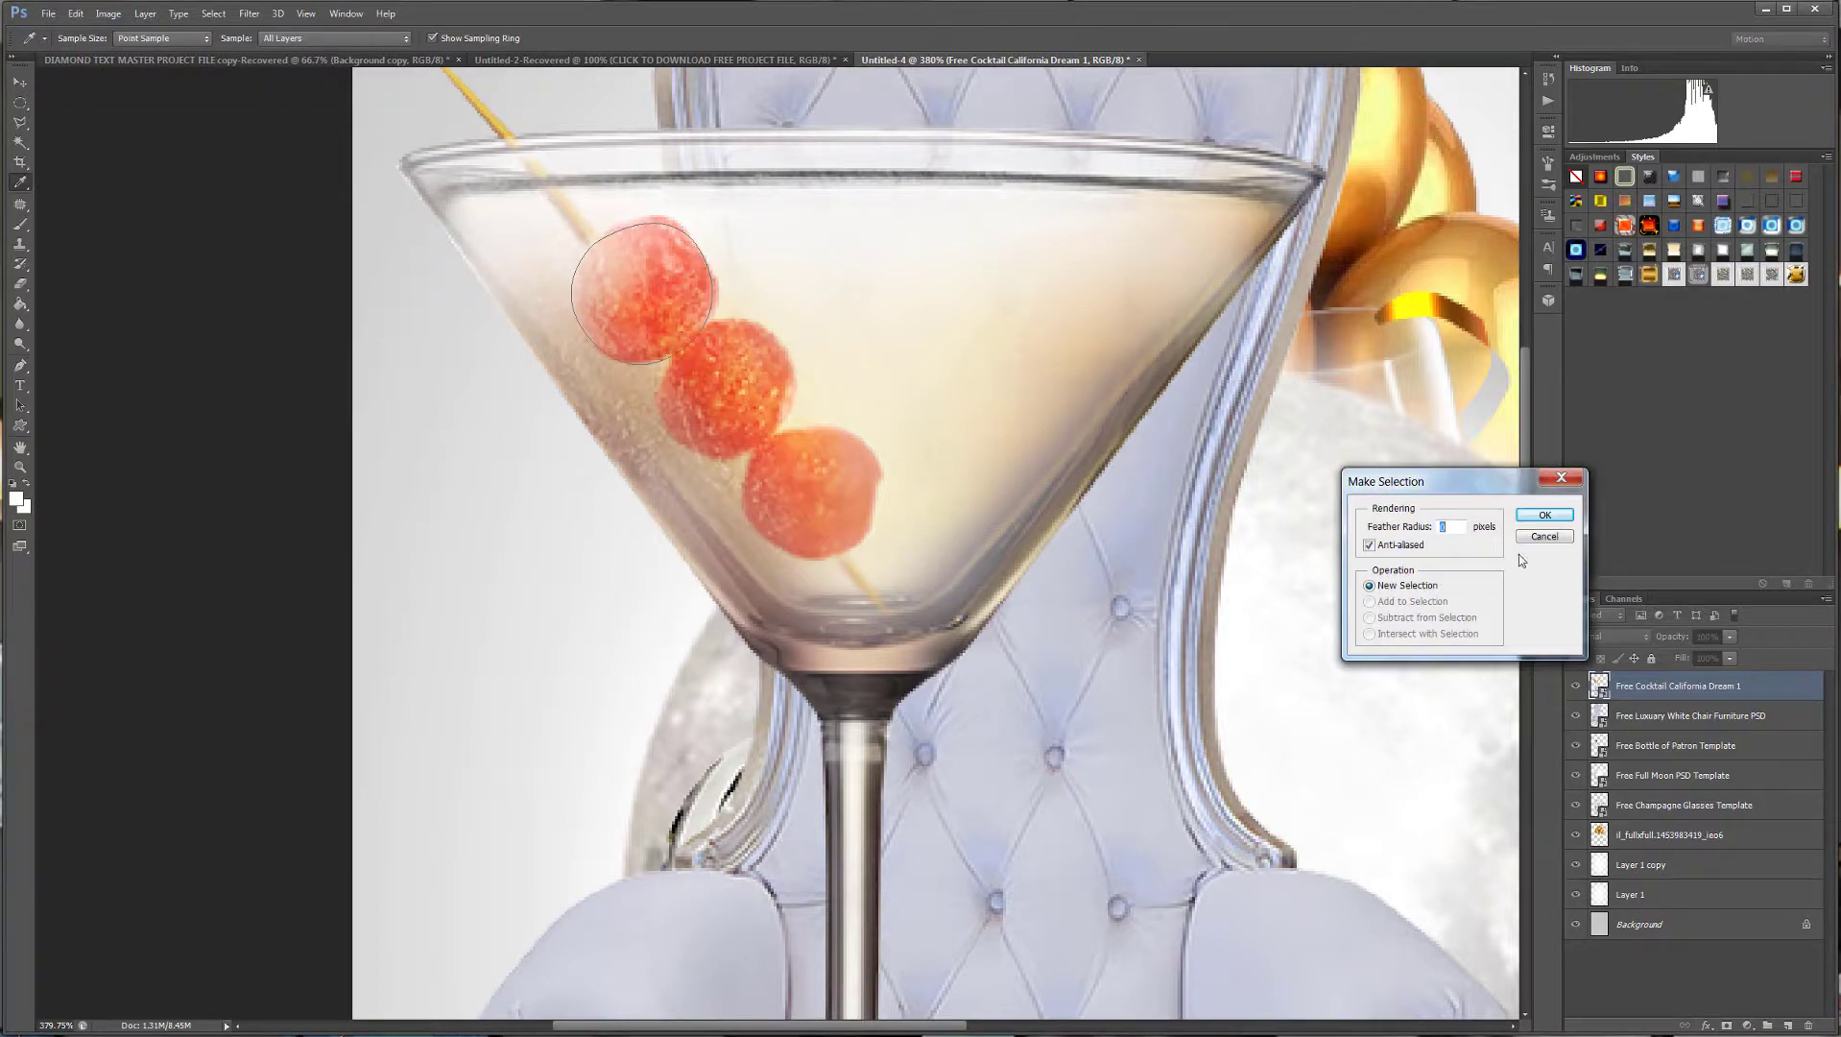
{"action": "left_click", "coordinate": [1544, 496]}
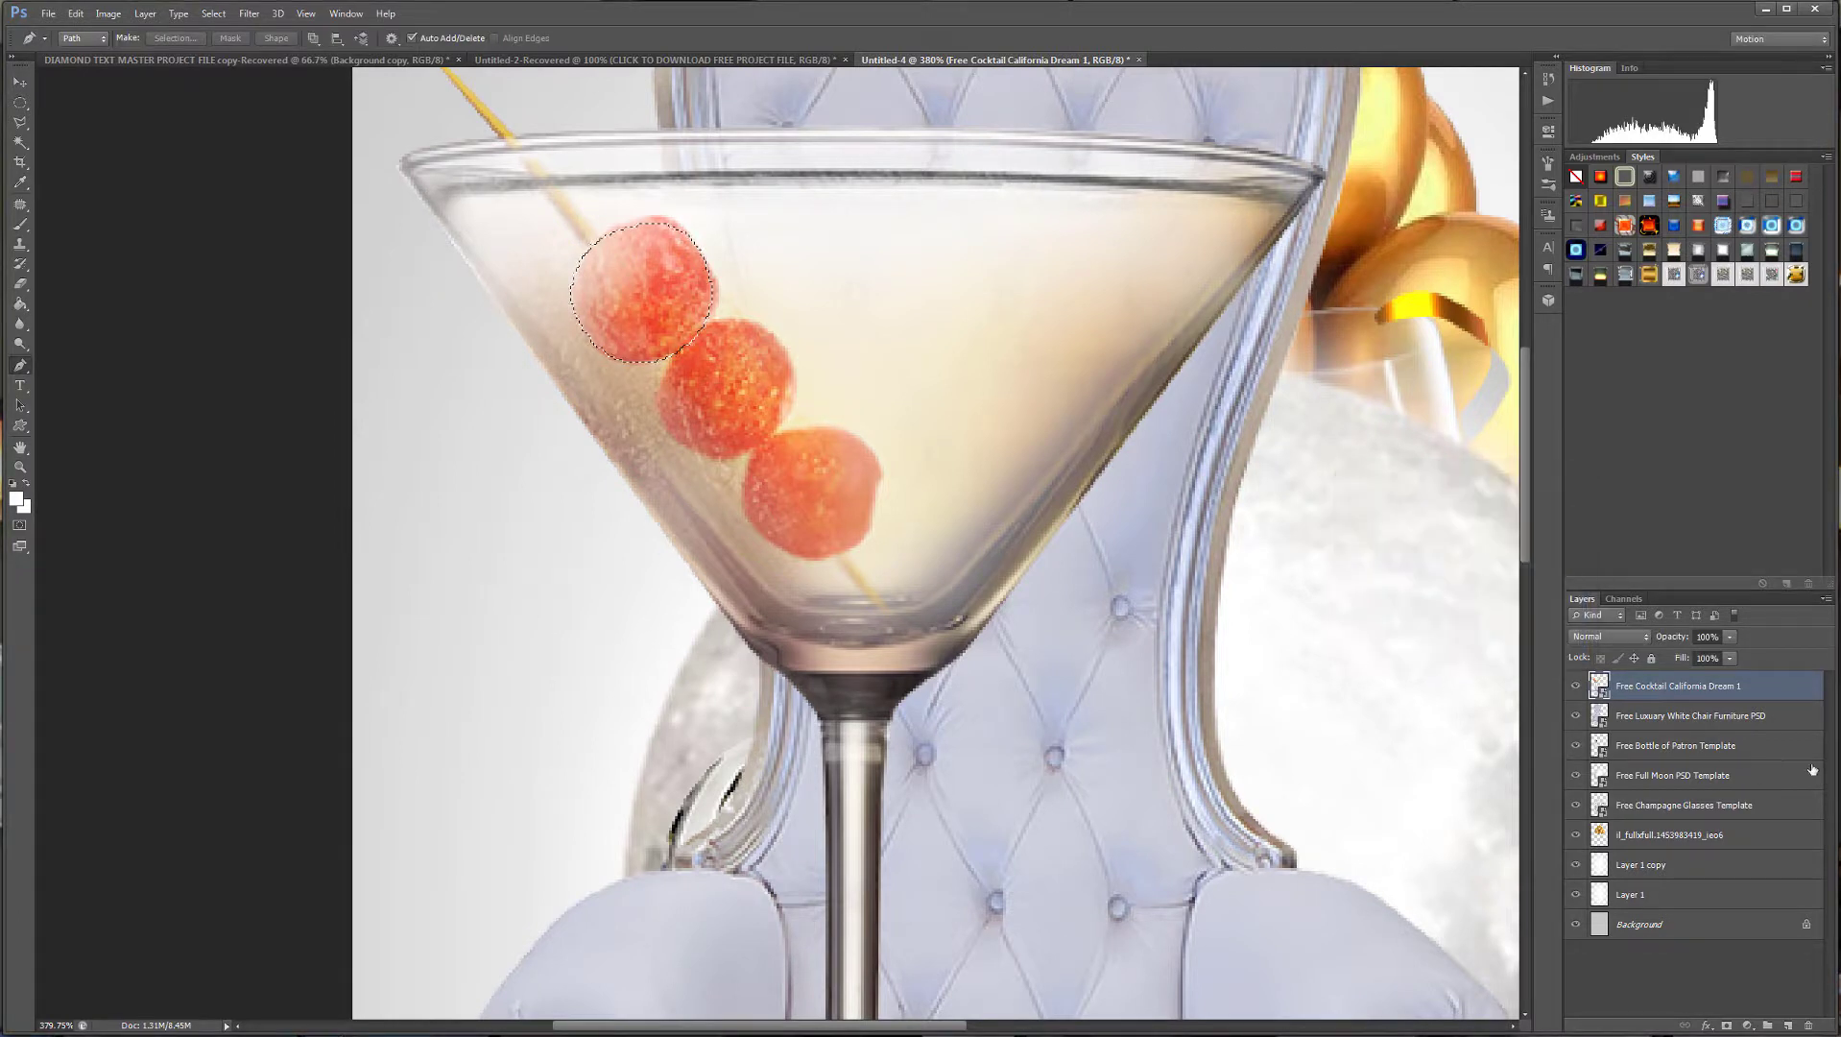
Rasterize the cocktail layer and copy the selected cherry onto new Layer 2 with Ctrl+J.
{"action": "left_click", "coordinate": [1574, 685]}
{"action": "left_click", "coordinate": [1574, 686]}
{"action": "right_click", "coordinate": [1690, 688]}
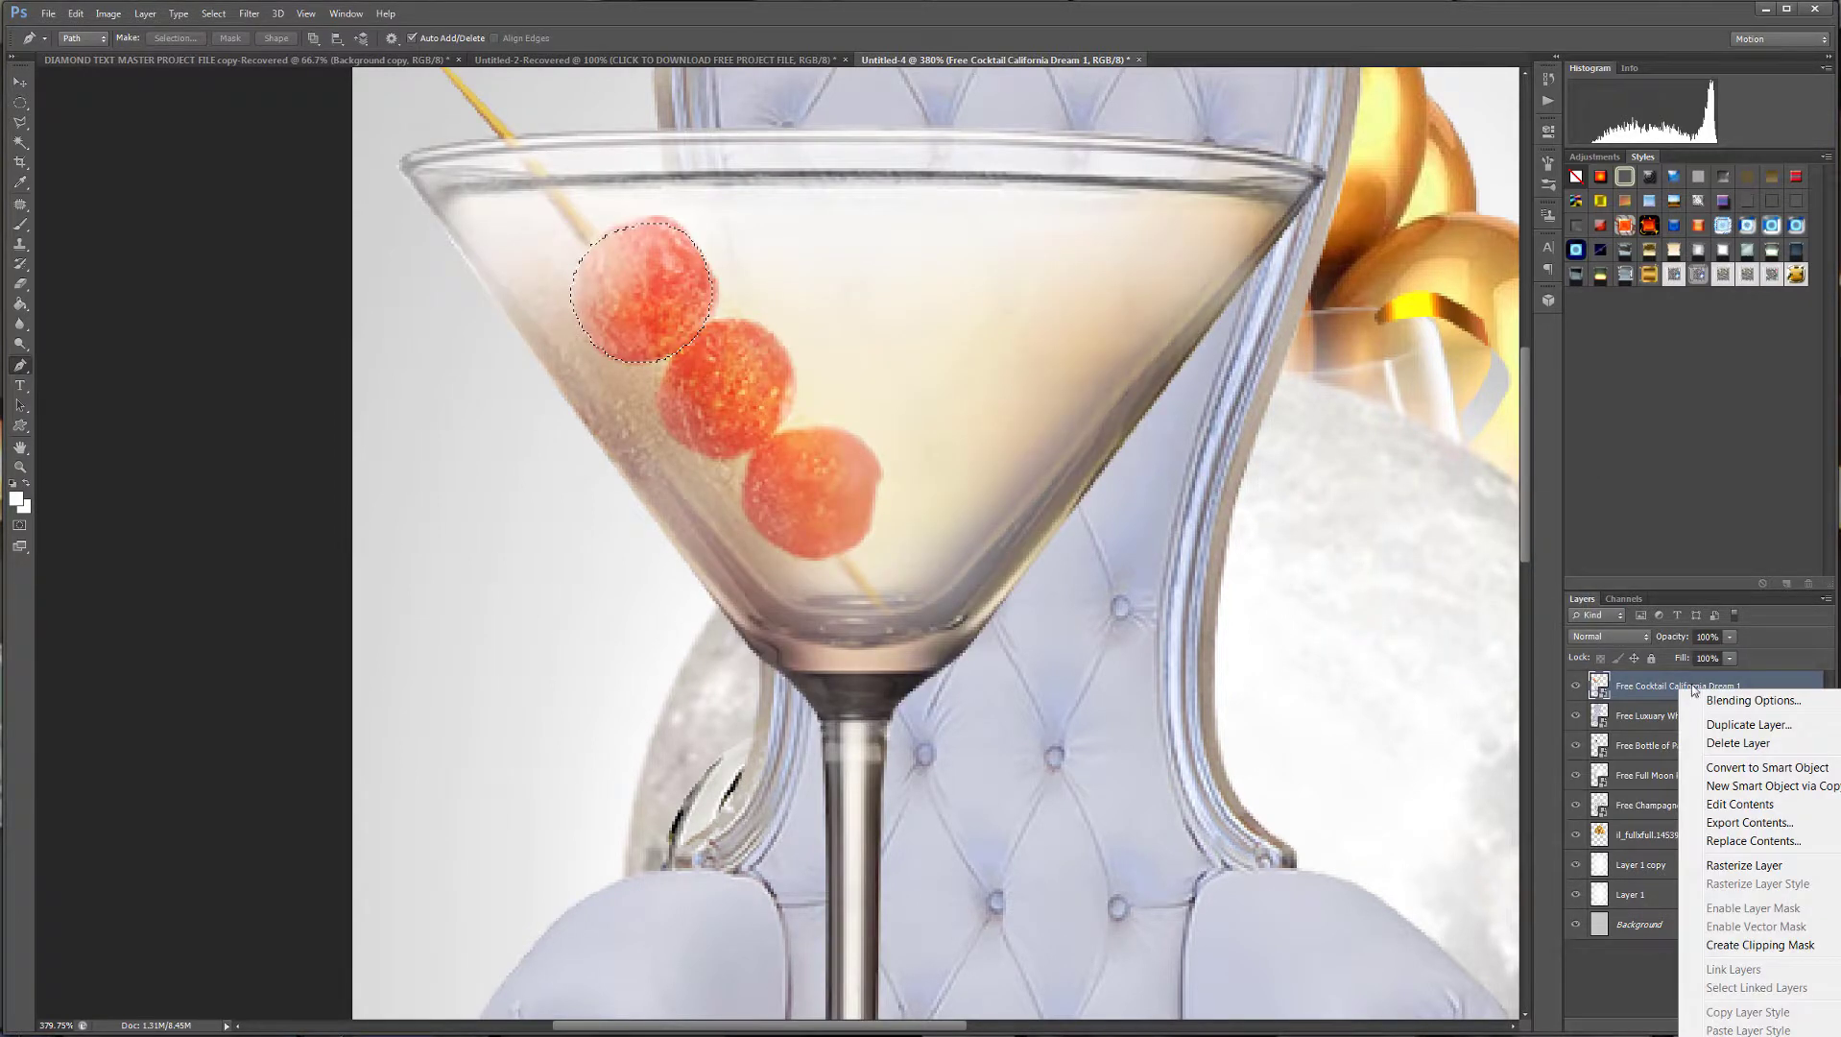
{"action": "left_click", "coordinate": [1745, 865]}
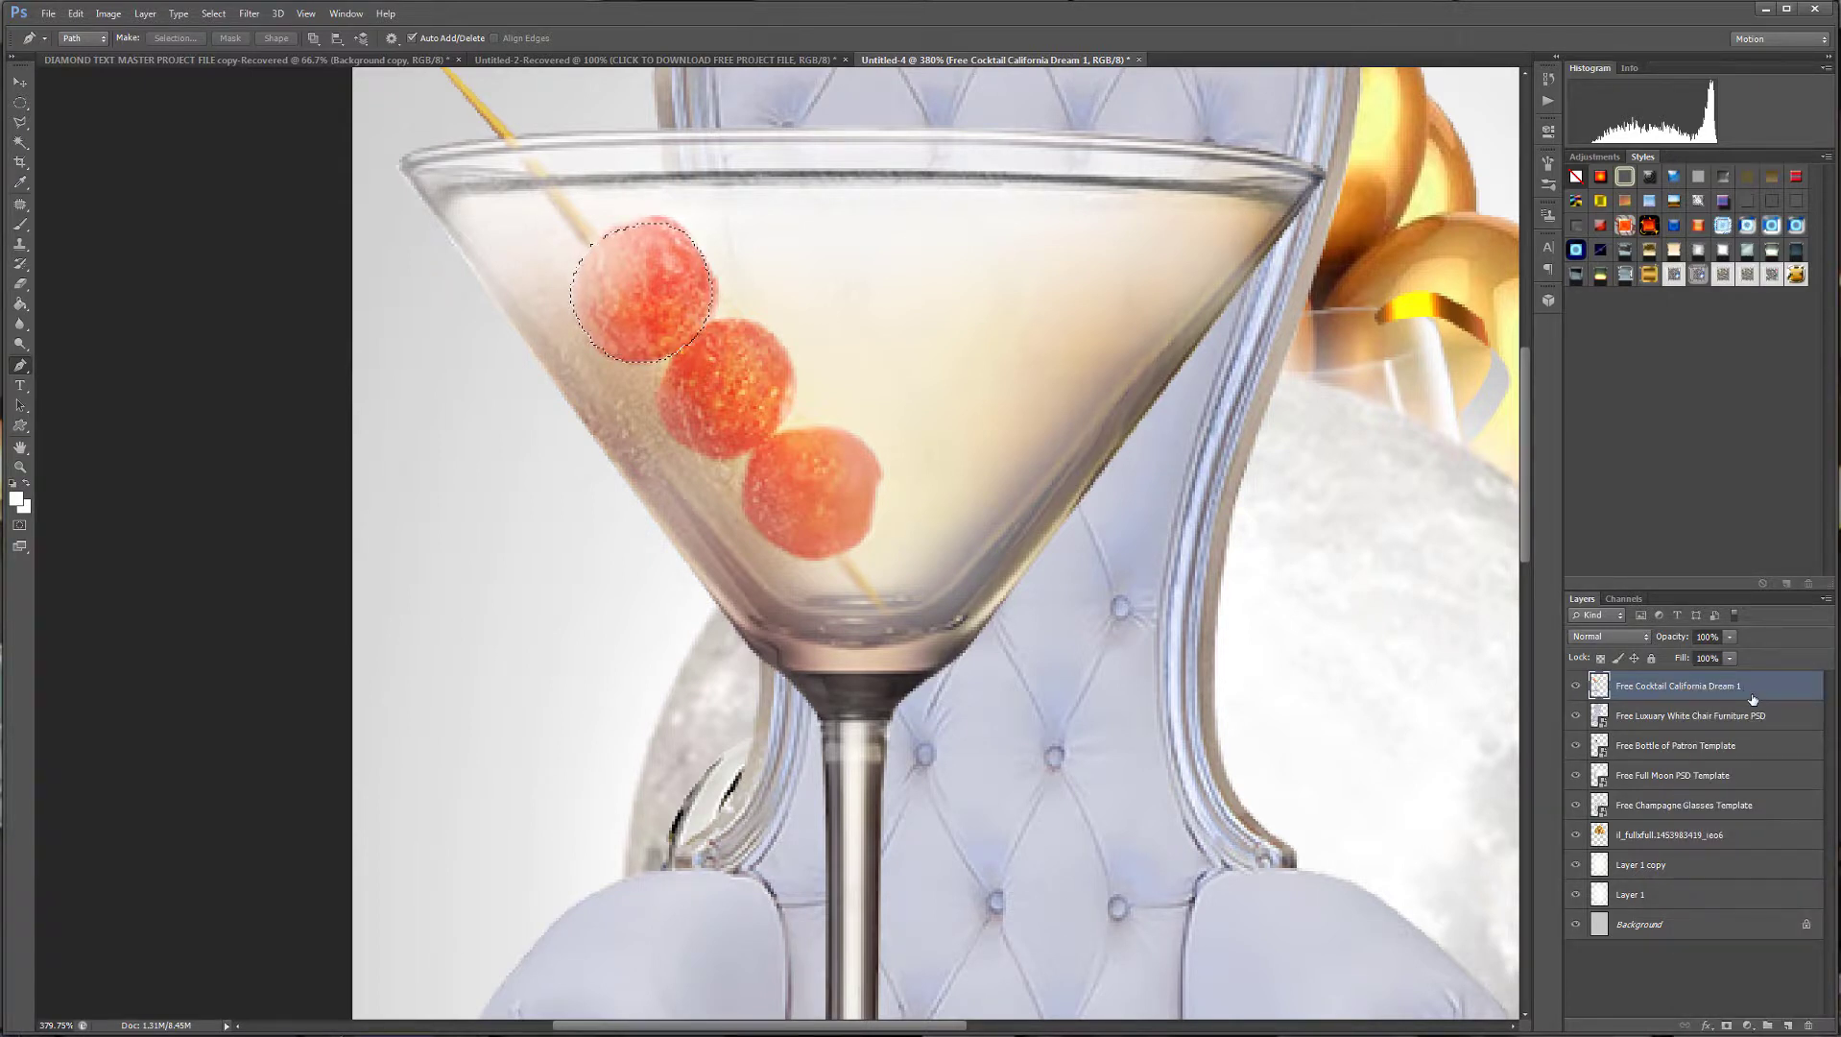
{"action": "key", "text": "ctrl+j"}
Duplicate the cherry layer twice, position copies over the second and third cherries, then merge them.
{"action": "left_click", "coordinate": [19, 82]}
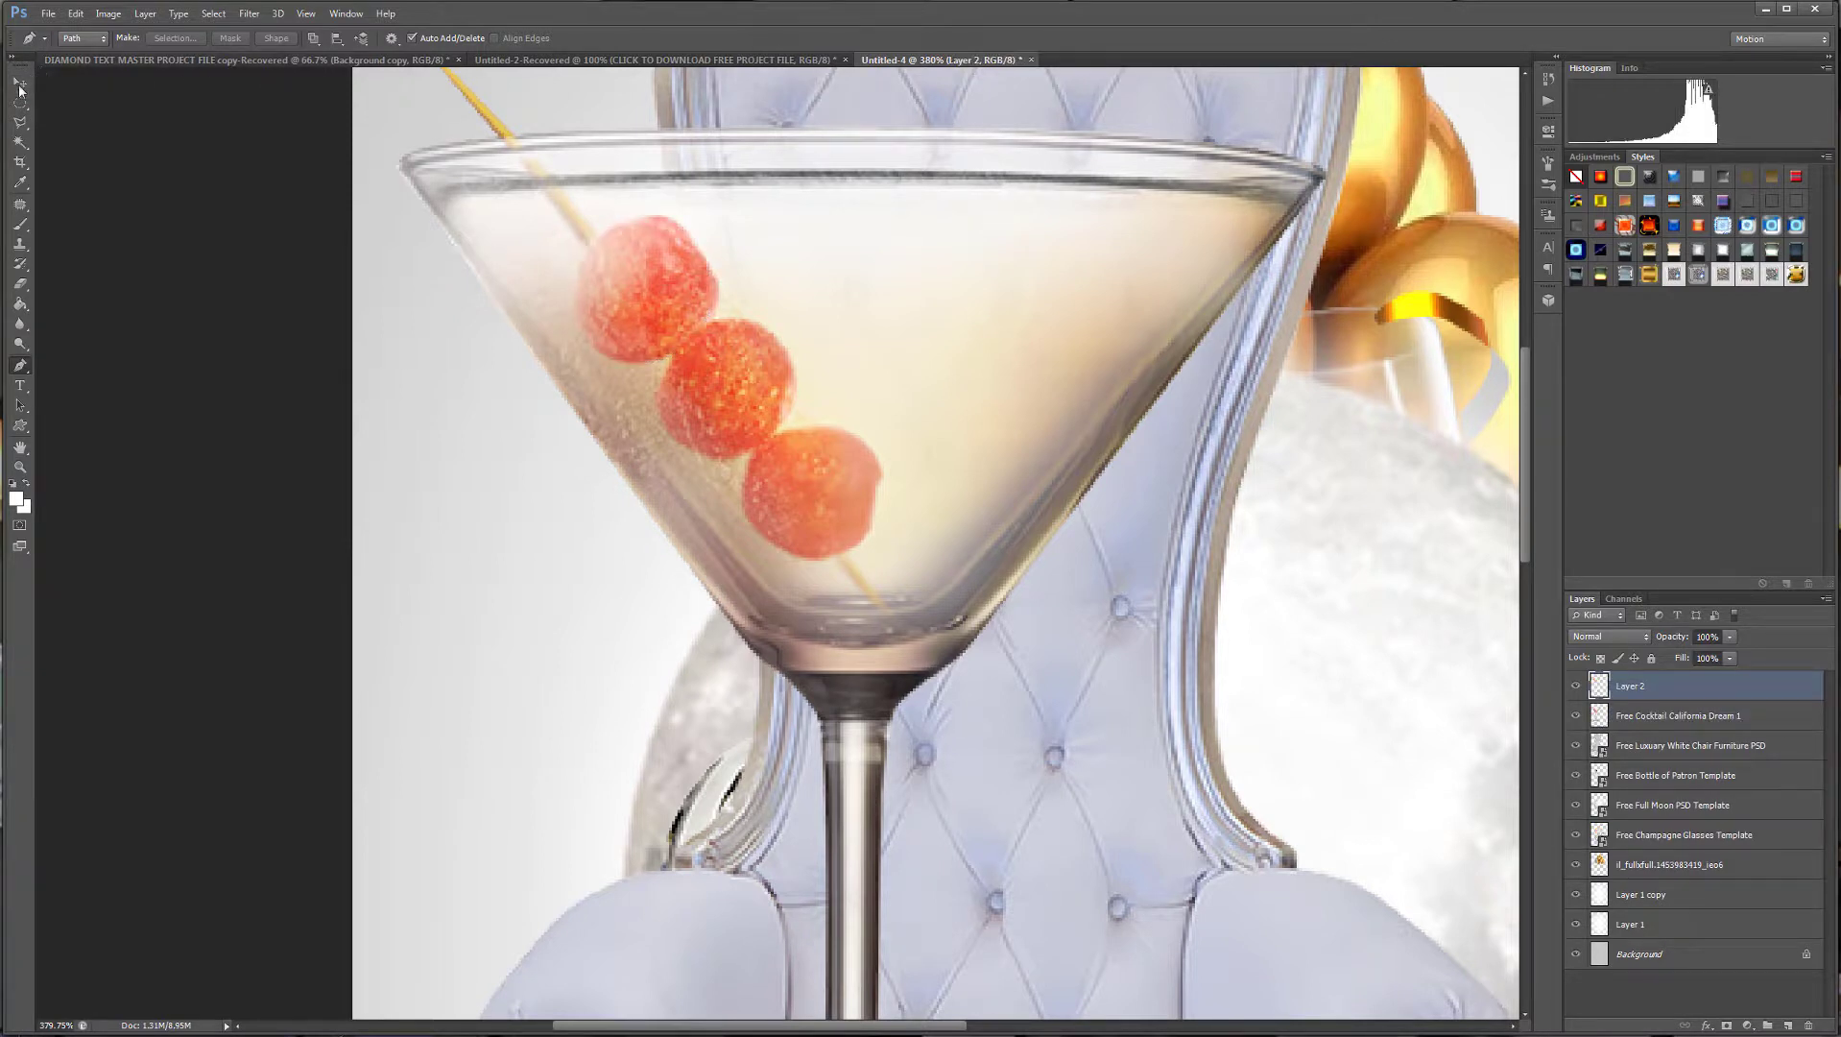
{"action": "mouse_move", "coordinate": [660, 288]}
{"action": "left_mouse_down"}
{"action": "mouse_move", "coordinate": [830, 398]}
{"action": "mouse_move", "coordinate": [734, 384]}
{"action": "mouse_move", "coordinate": [660, 285]}
{"action": "left_mouse_up"}
{"action": "left_click_drag", "start_coordinate": [1784, 691], "coordinate": [1787, 1025]}
{"action": "left_click_drag", "start_coordinate": [670, 289], "coordinate": [751, 386]}
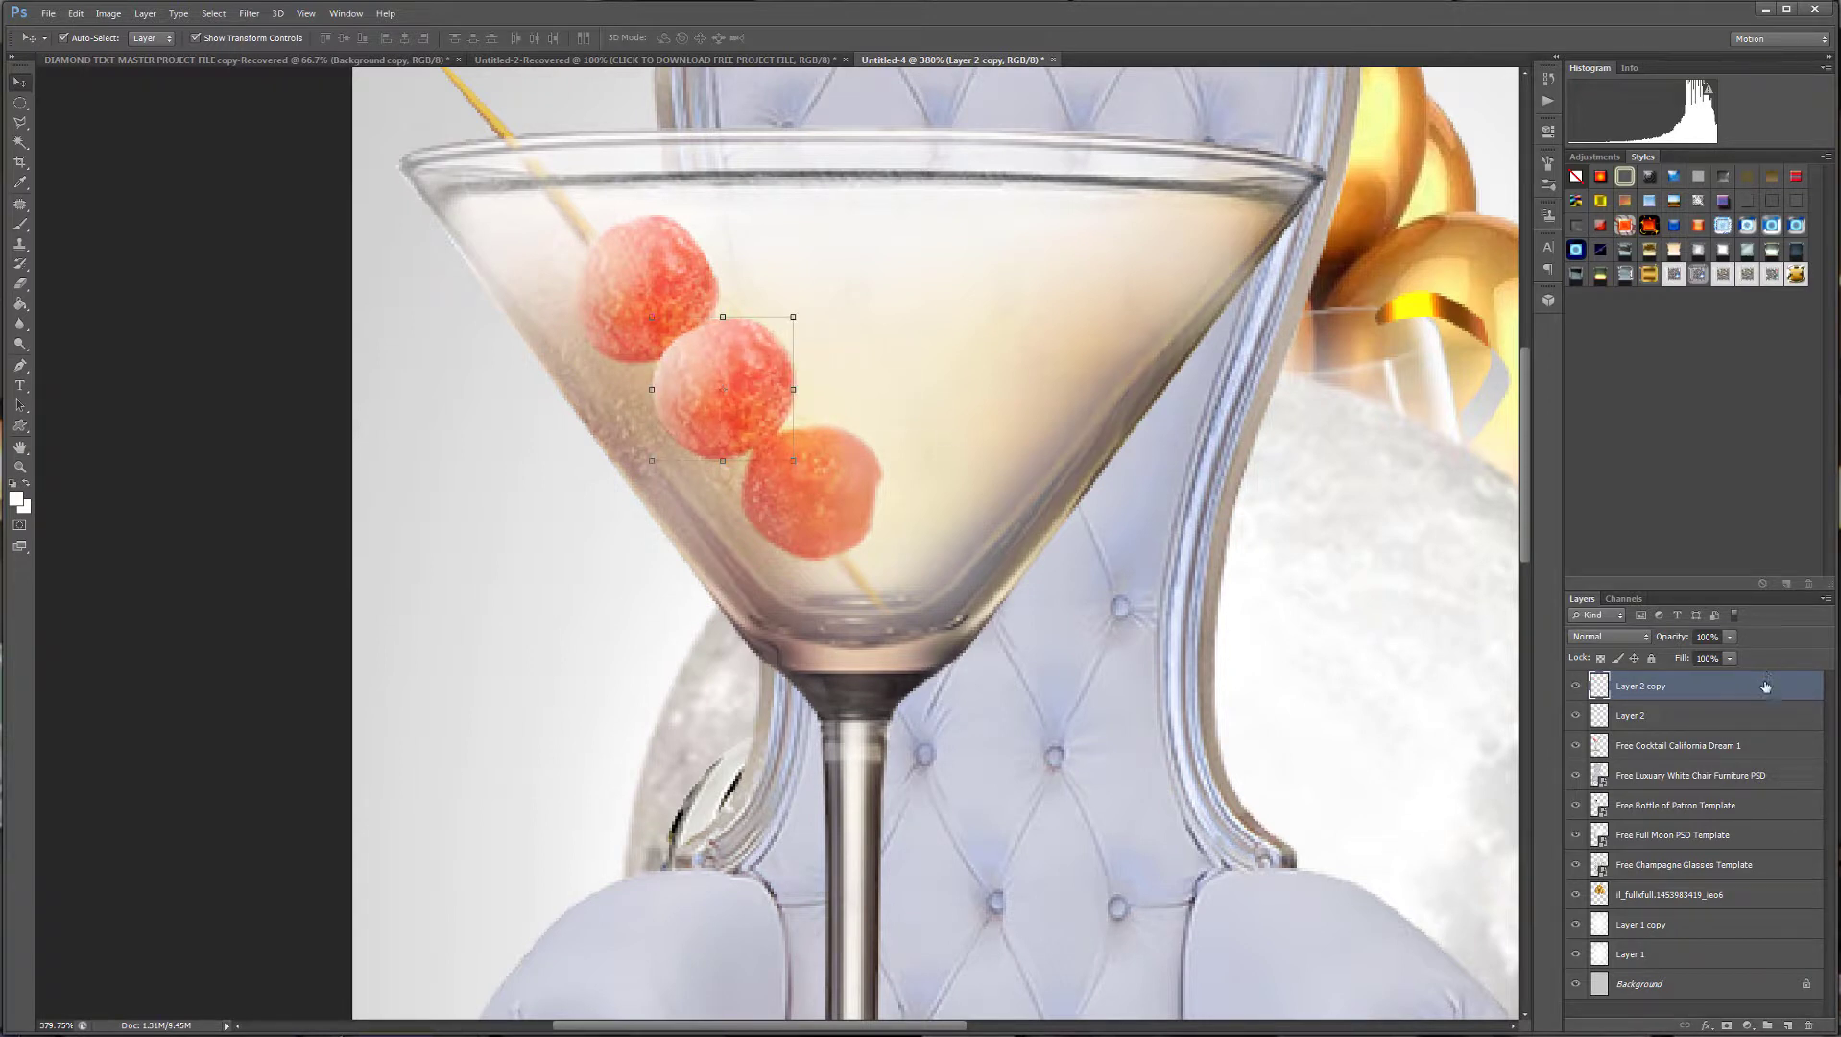
{"action": "left_click_drag", "start_coordinate": [1765, 685], "coordinate": [1791, 1021]}
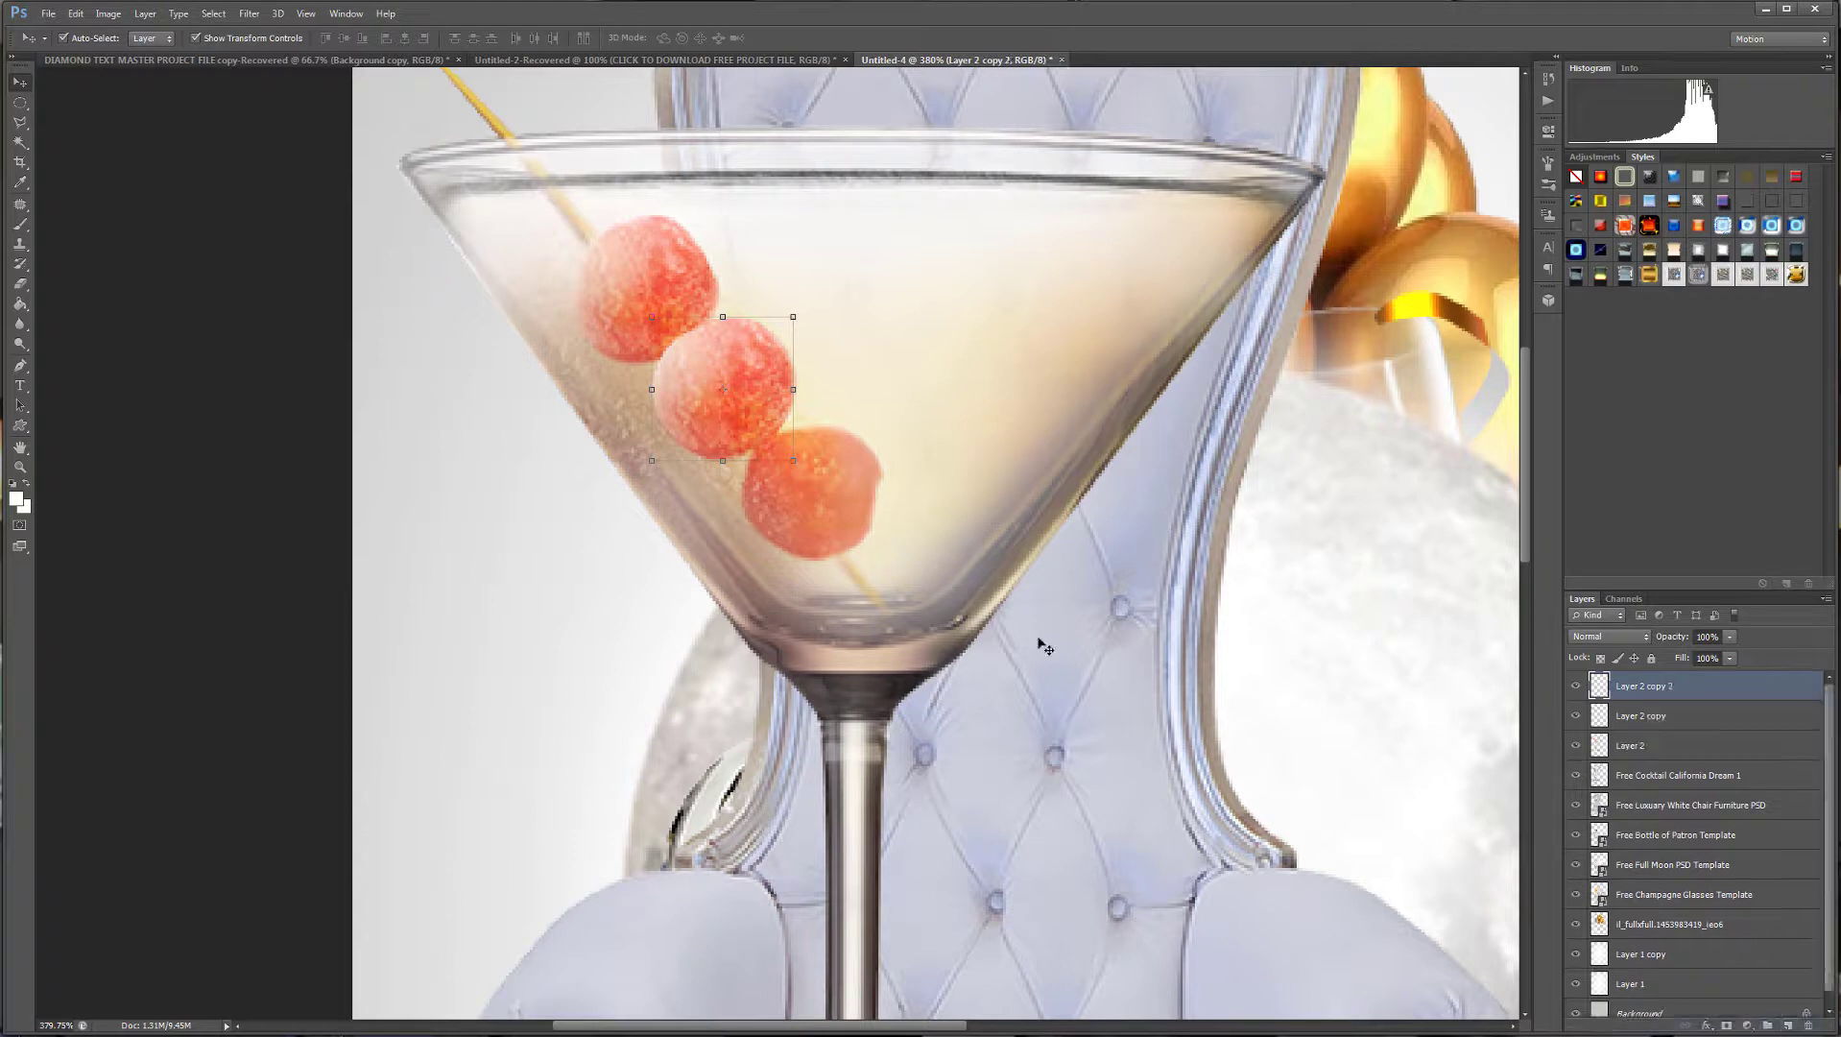
{"action": "left_click_drag", "start_coordinate": [727, 337], "coordinate": [837, 467]}
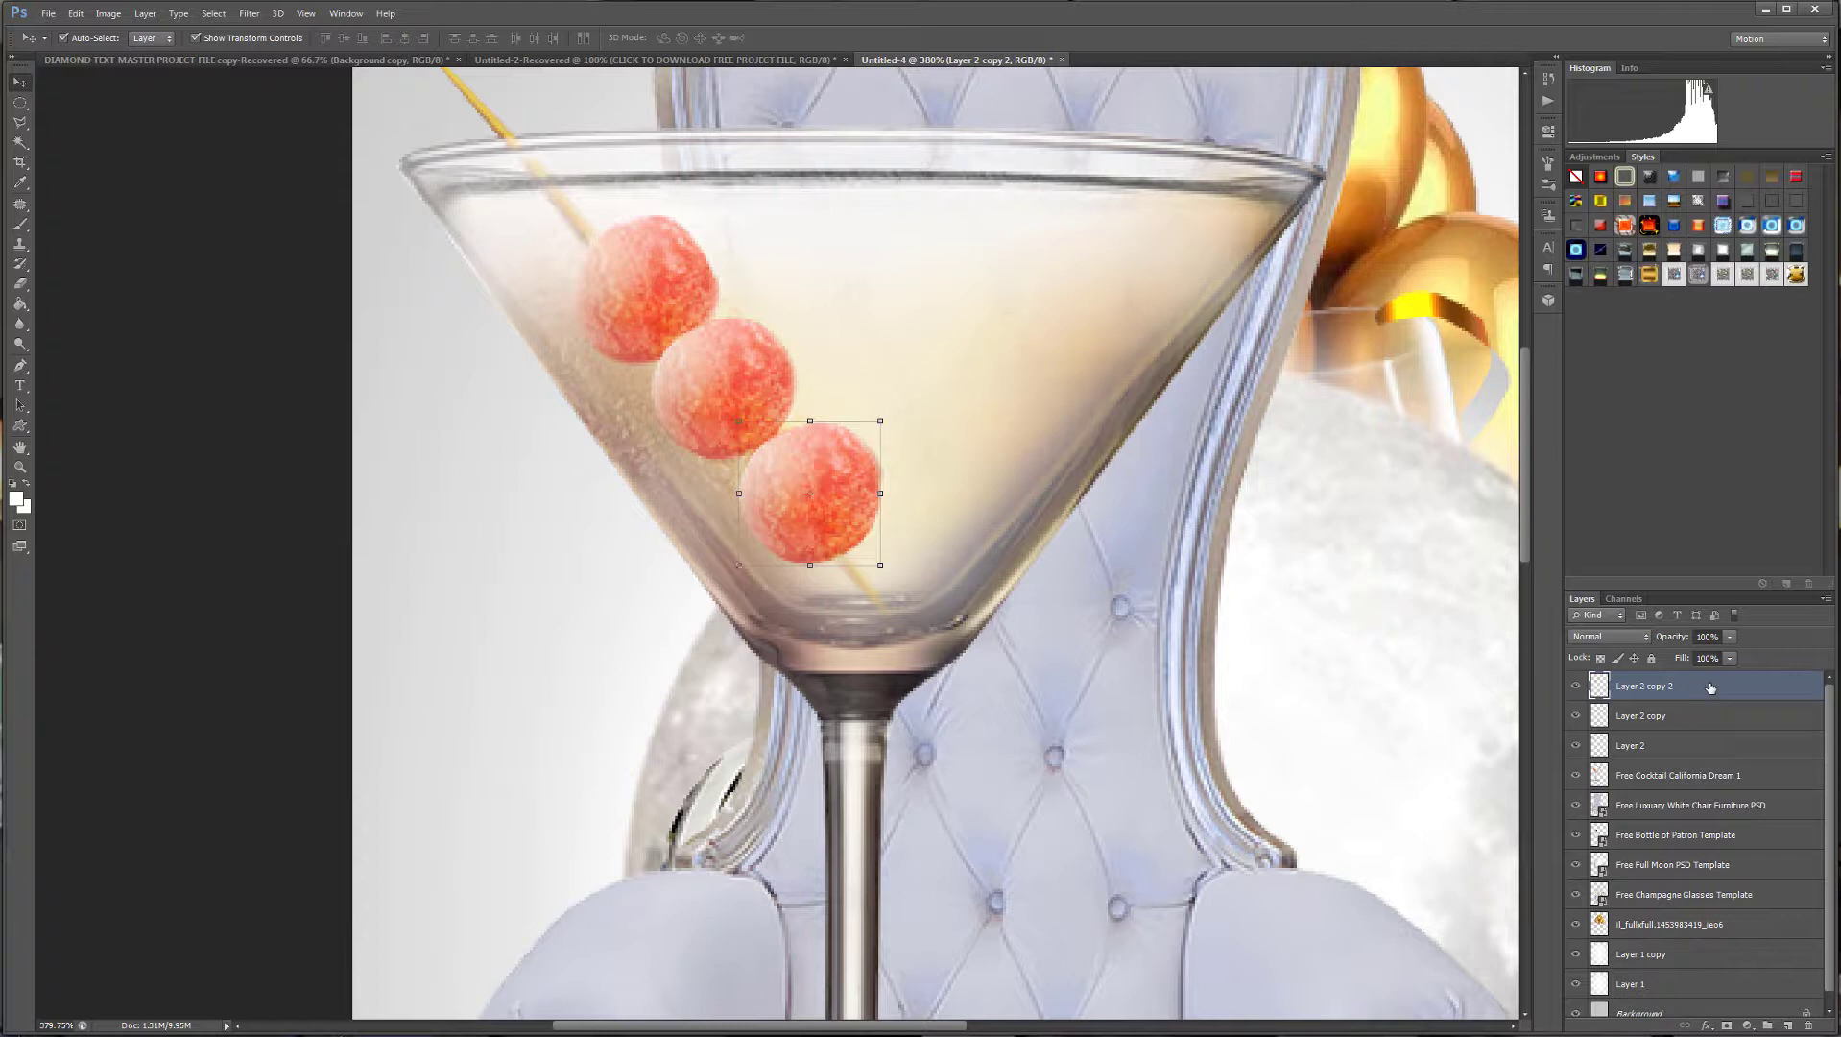
{"action": "key", "text": "ctrl+z"}
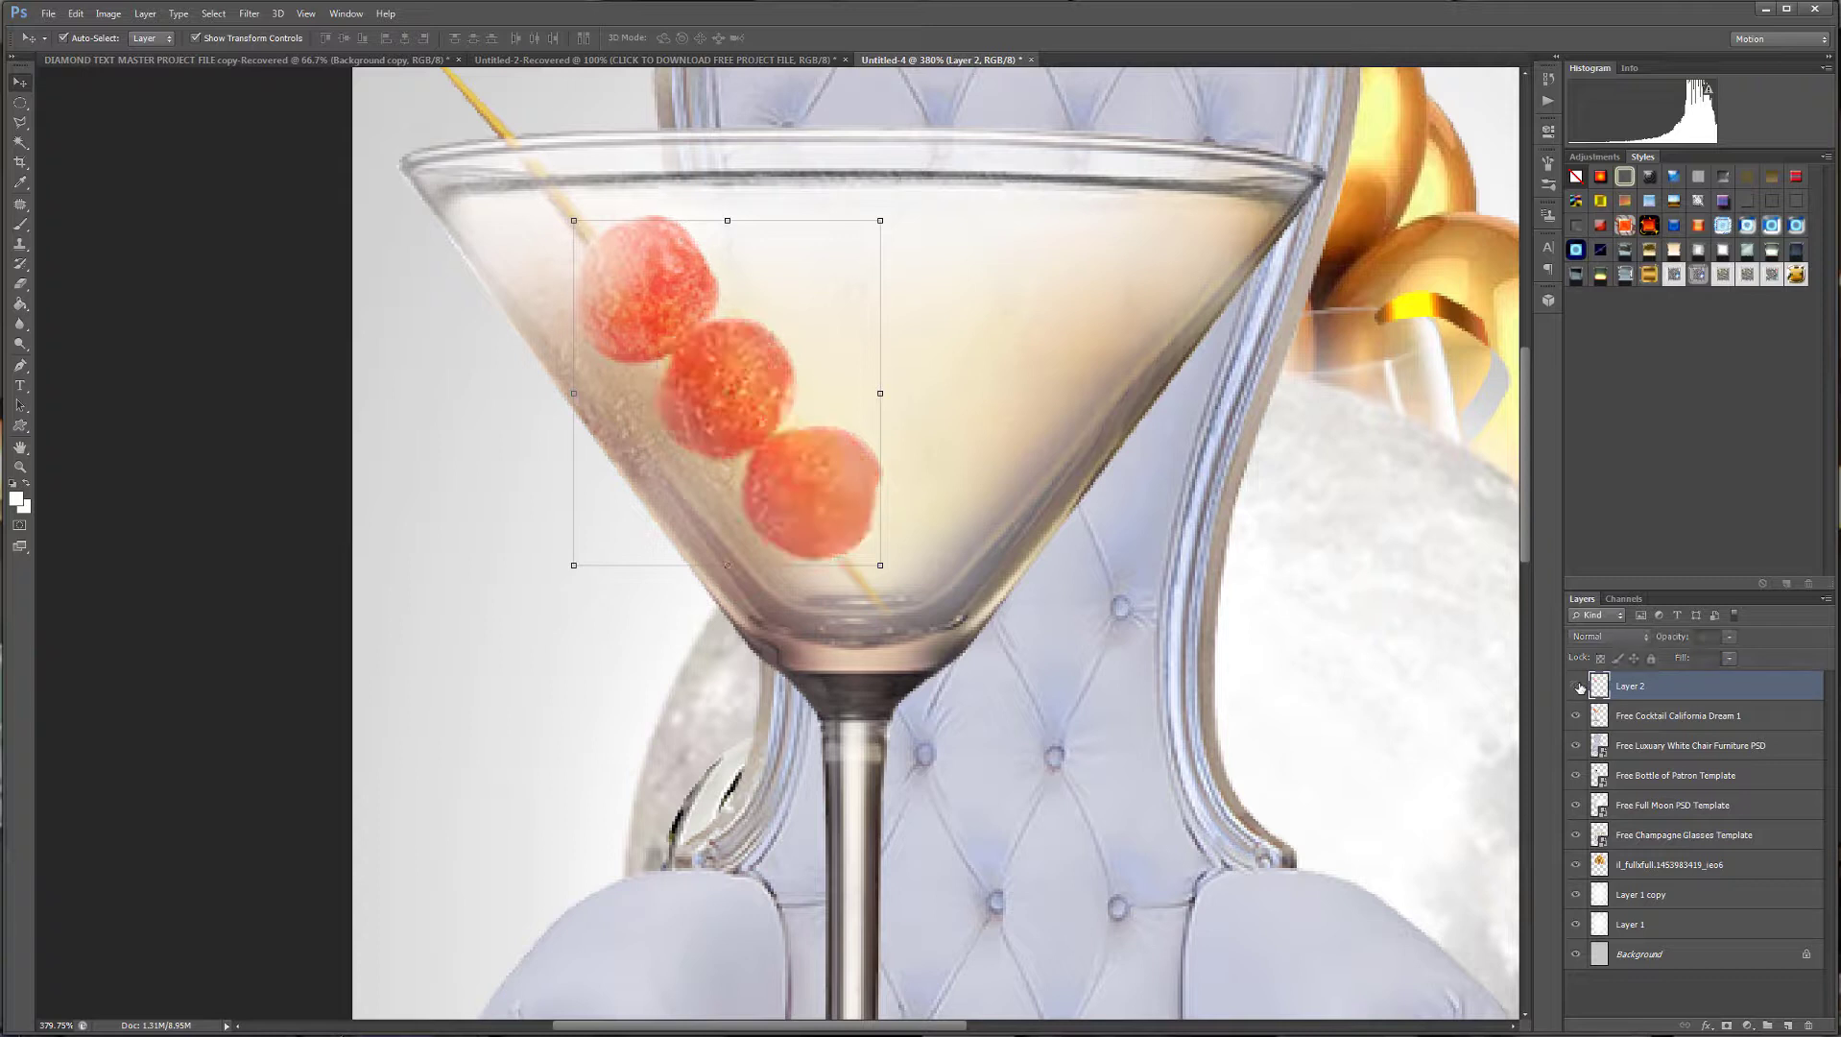
Open Levels on the olives layer and raise the composite shadow input to 57.
{"action": "left_click", "coordinate": [145, 14]}
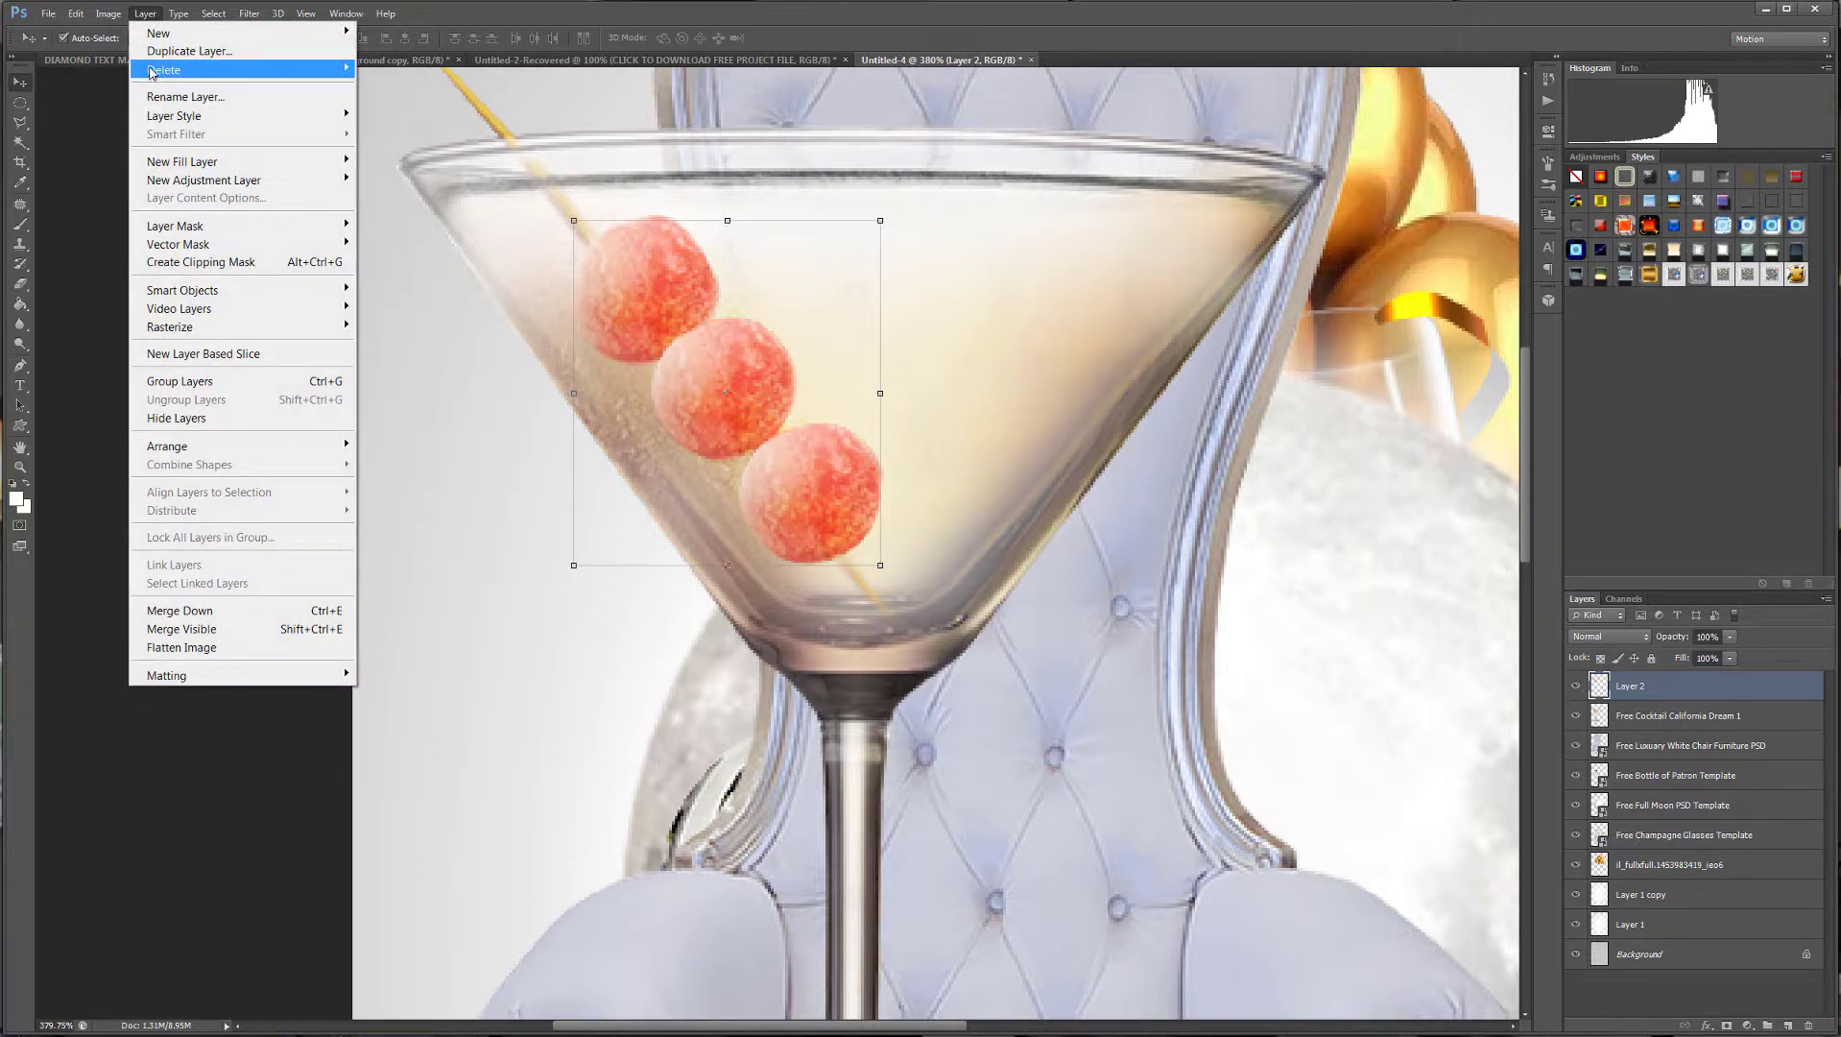
{"action": "mouse_move", "coordinate": [176, 117]}
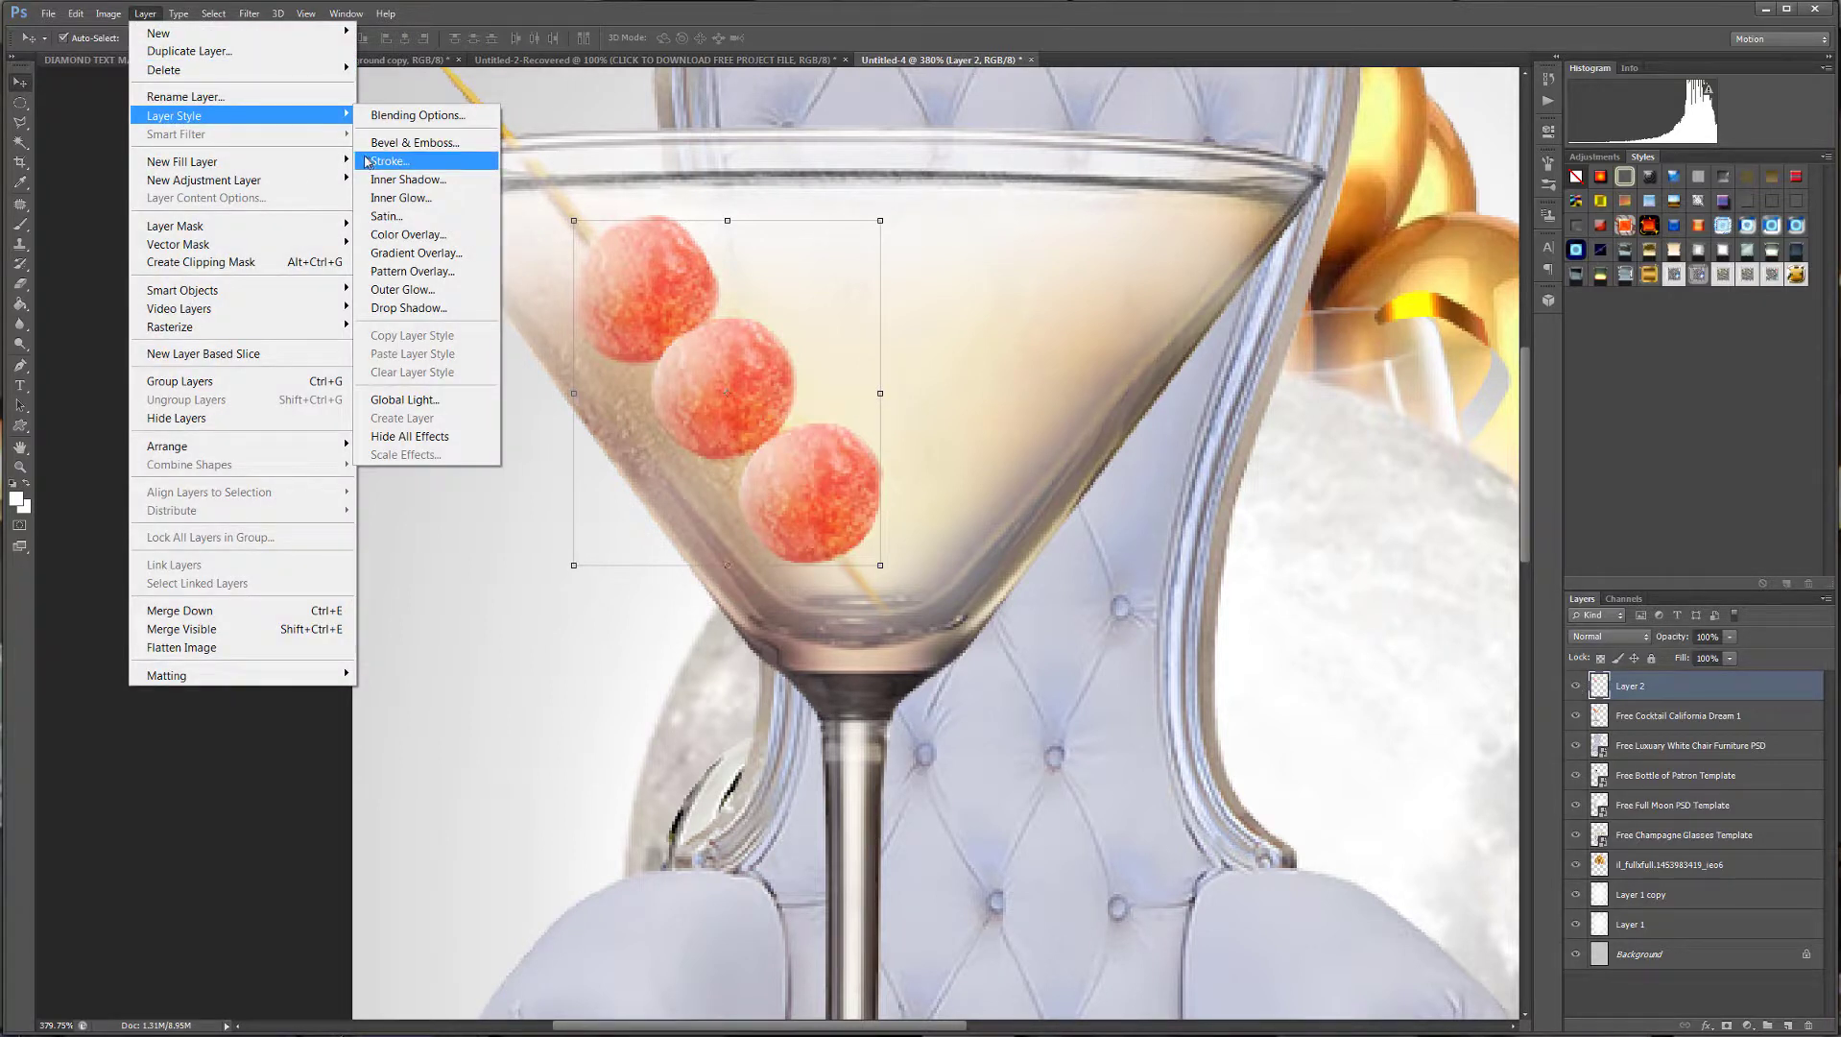
{"action": "mouse_move", "coordinate": [109, 14]}
{"action": "mouse_move", "coordinate": [140, 60]}
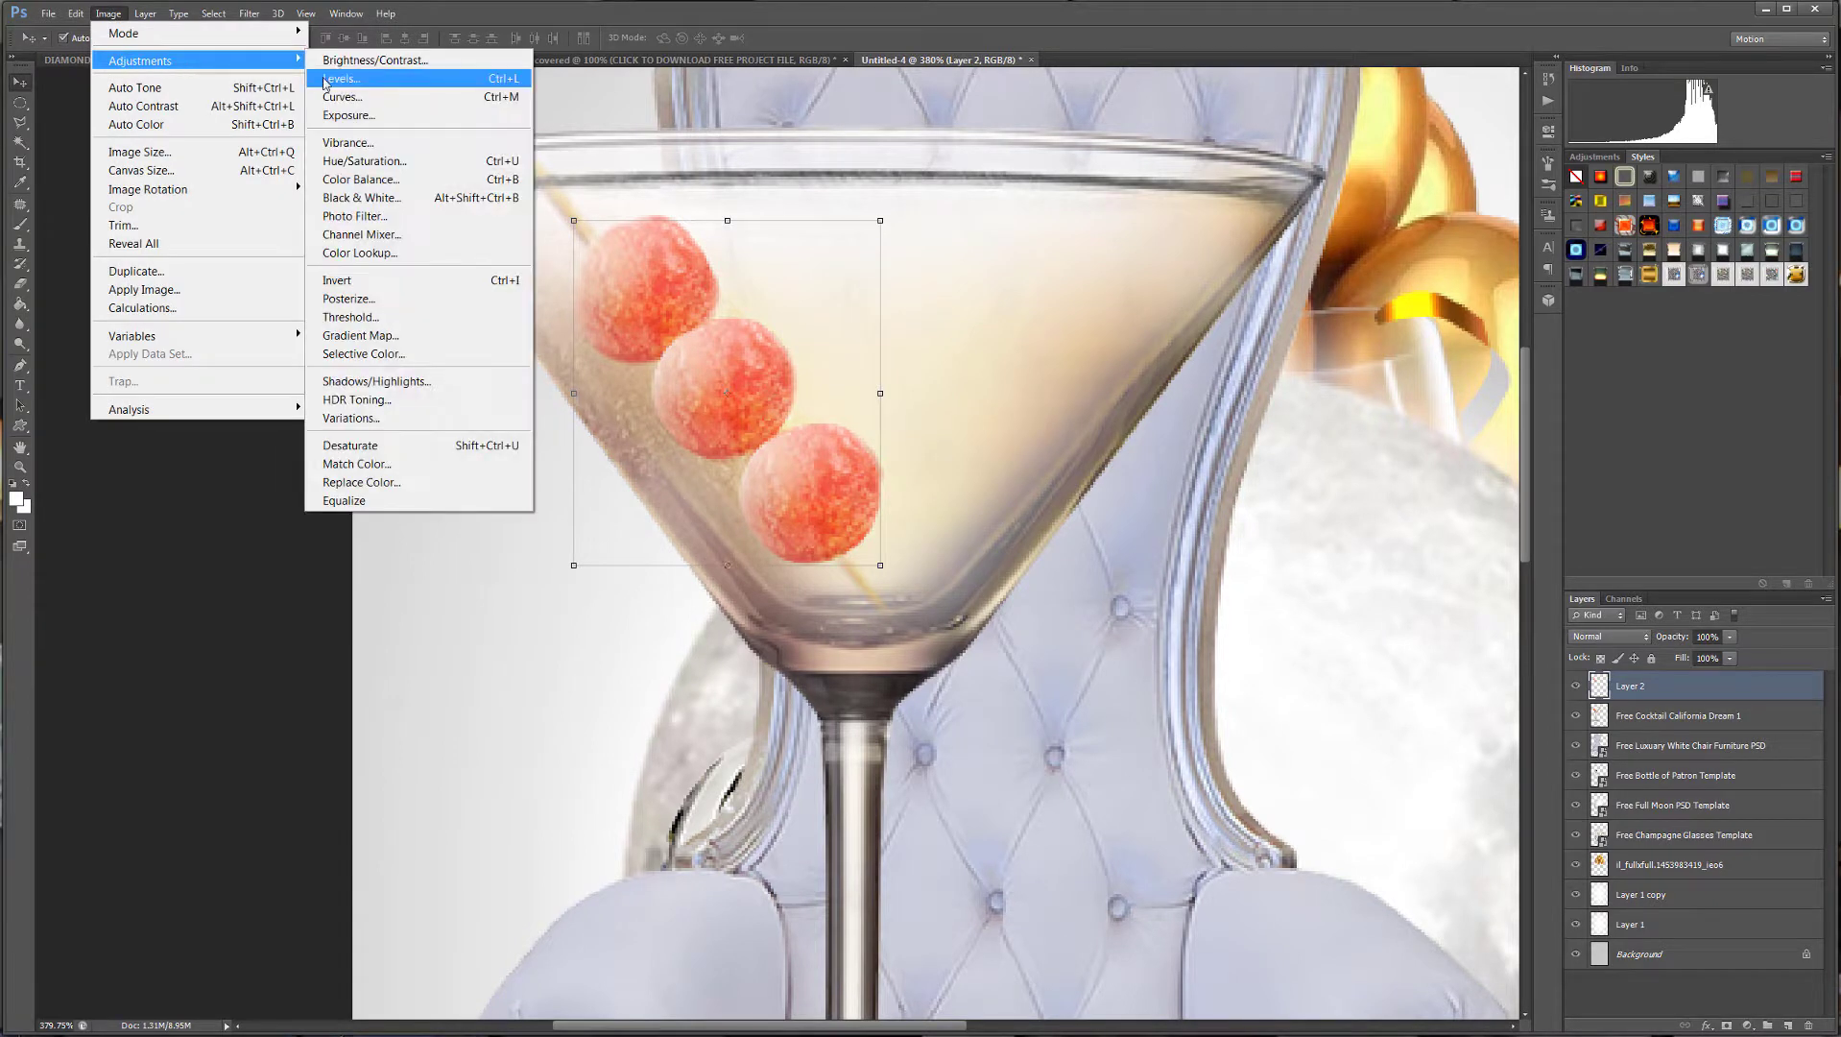
{"action": "left_click", "coordinate": [338, 79]}
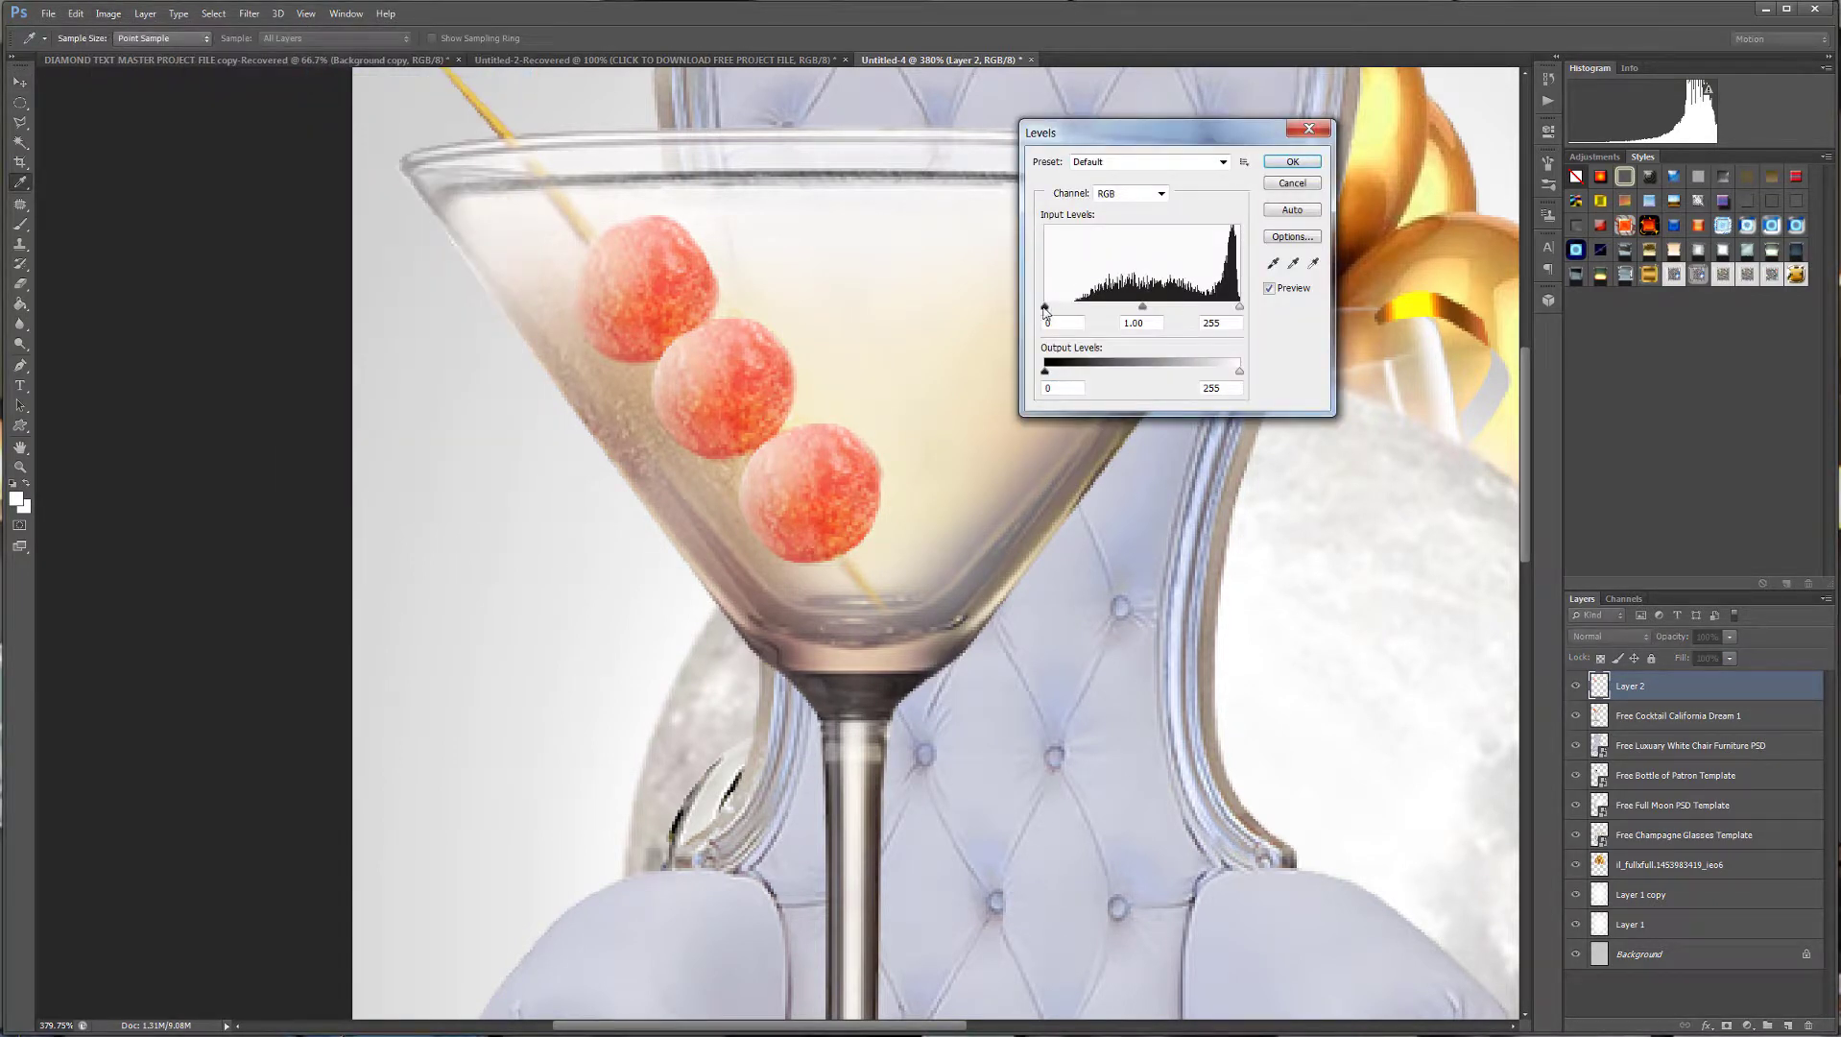
{"action": "left_click_drag", "start_coordinate": [1046, 309], "coordinate": [1168, 317]}
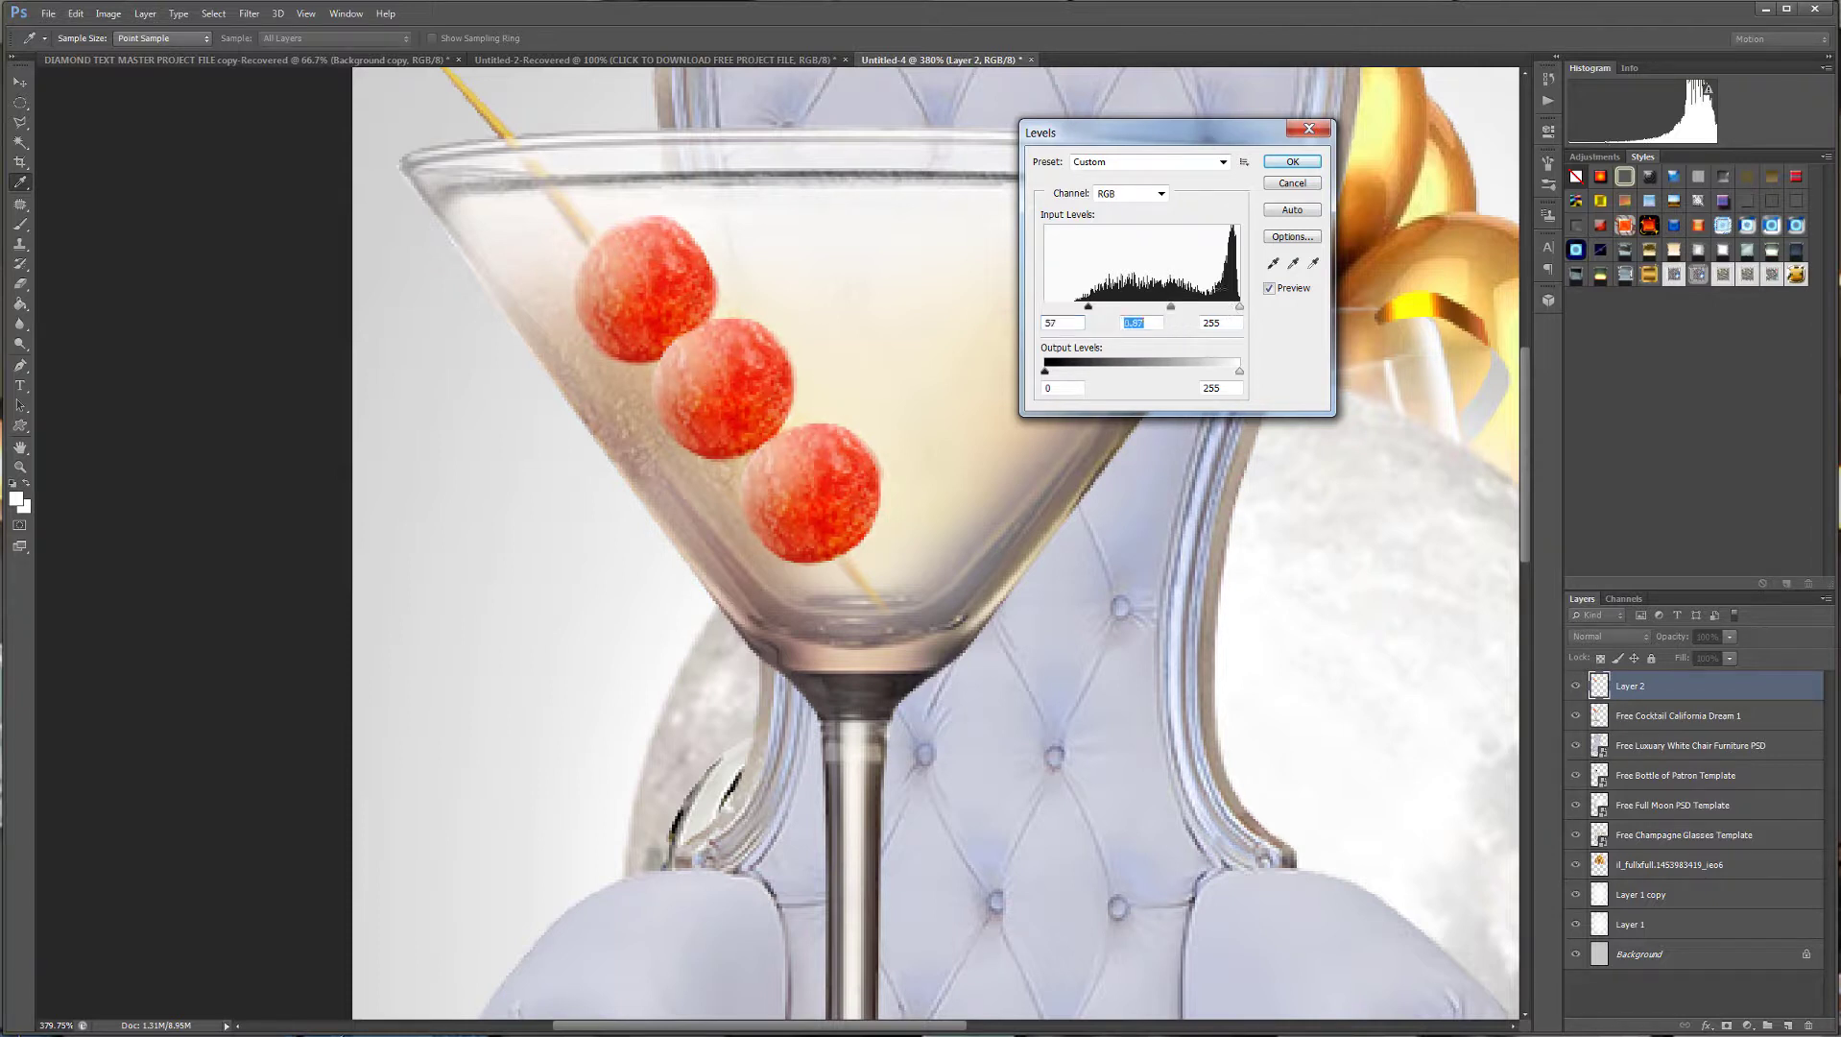
In the Red channel, darken the midtones and raise the black point to 10.
{"action": "left_click", "coordinate": [1161, 194]}
{"action": "left_click", "coordinate": [1118, 220]}
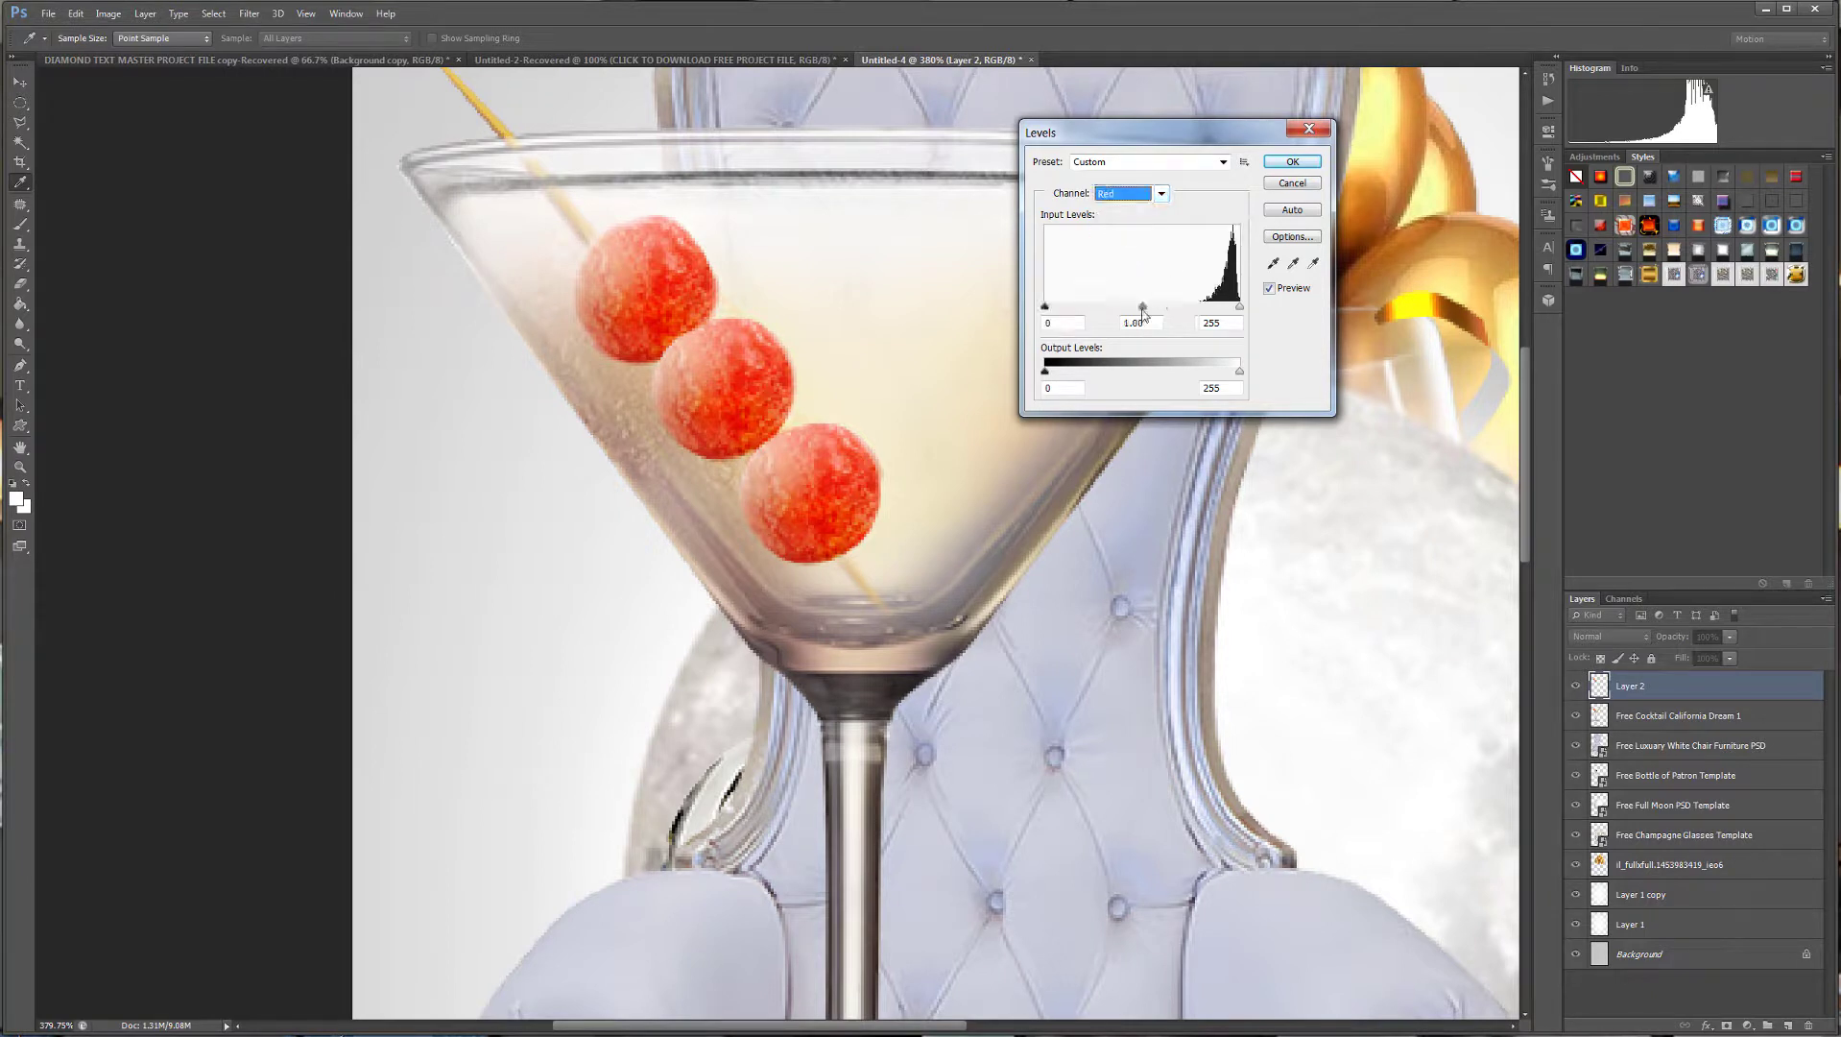
{"action": "mouse_move", "coordinate": [1143, 312]}
{"action": "left_mouse_down"}
{"action": "mouse_move", "coordinate": [1191, 312]}
{"action": "mouse_move", "coordinate": [1172, 312]}
{"action": "left_mouse_up"}
{"action": "left_click", "coordinate": [1169, 311]}
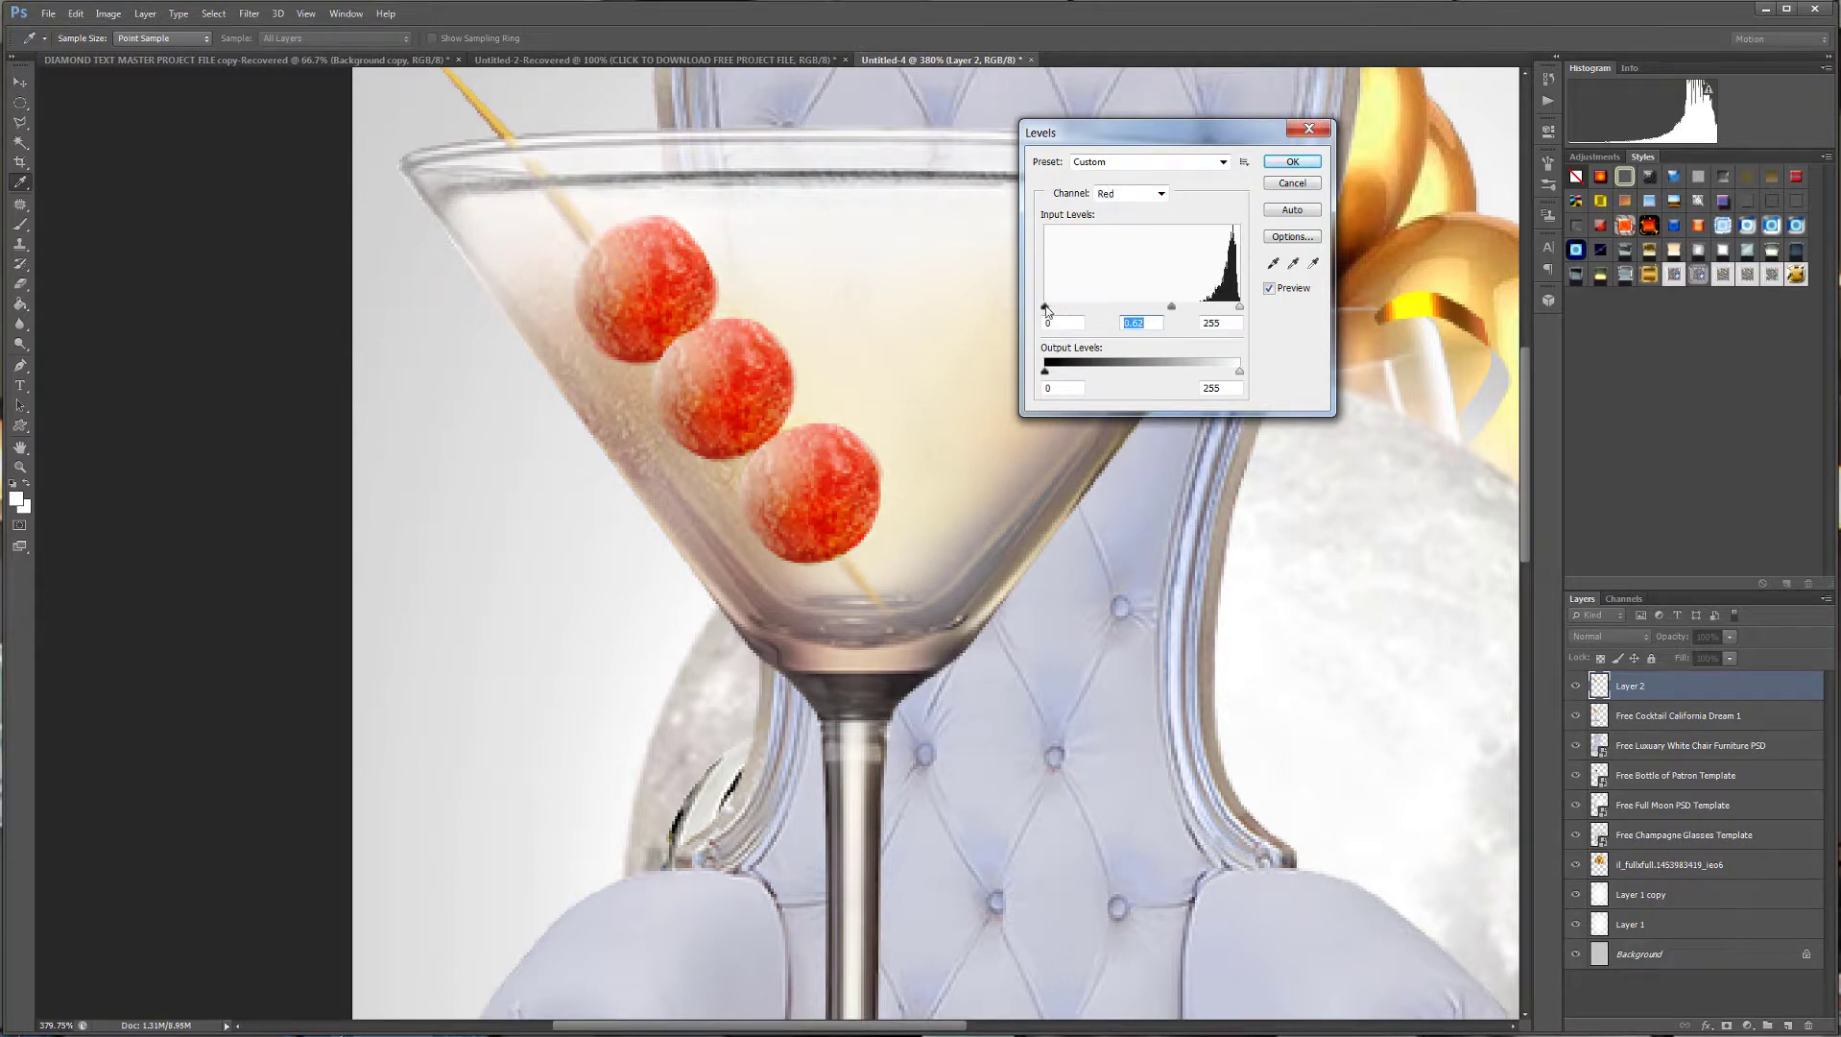
{"action": "mouse_move", "coordinate": [1047, 309]}
{"action": "left_mouse_down"}
{"action": "mouse_move", "coordinate": [1070, 309]}
{"action": "mouse_move", "coordinate": [1052, 309]}
{"action": "left_mouse_up"}
In the Green channel, brighten the olives' highlights.
{"action": "left_click", "coordinate": [1144, 197]}
{"action": "left_click", "coordinate": [1135, 240]}
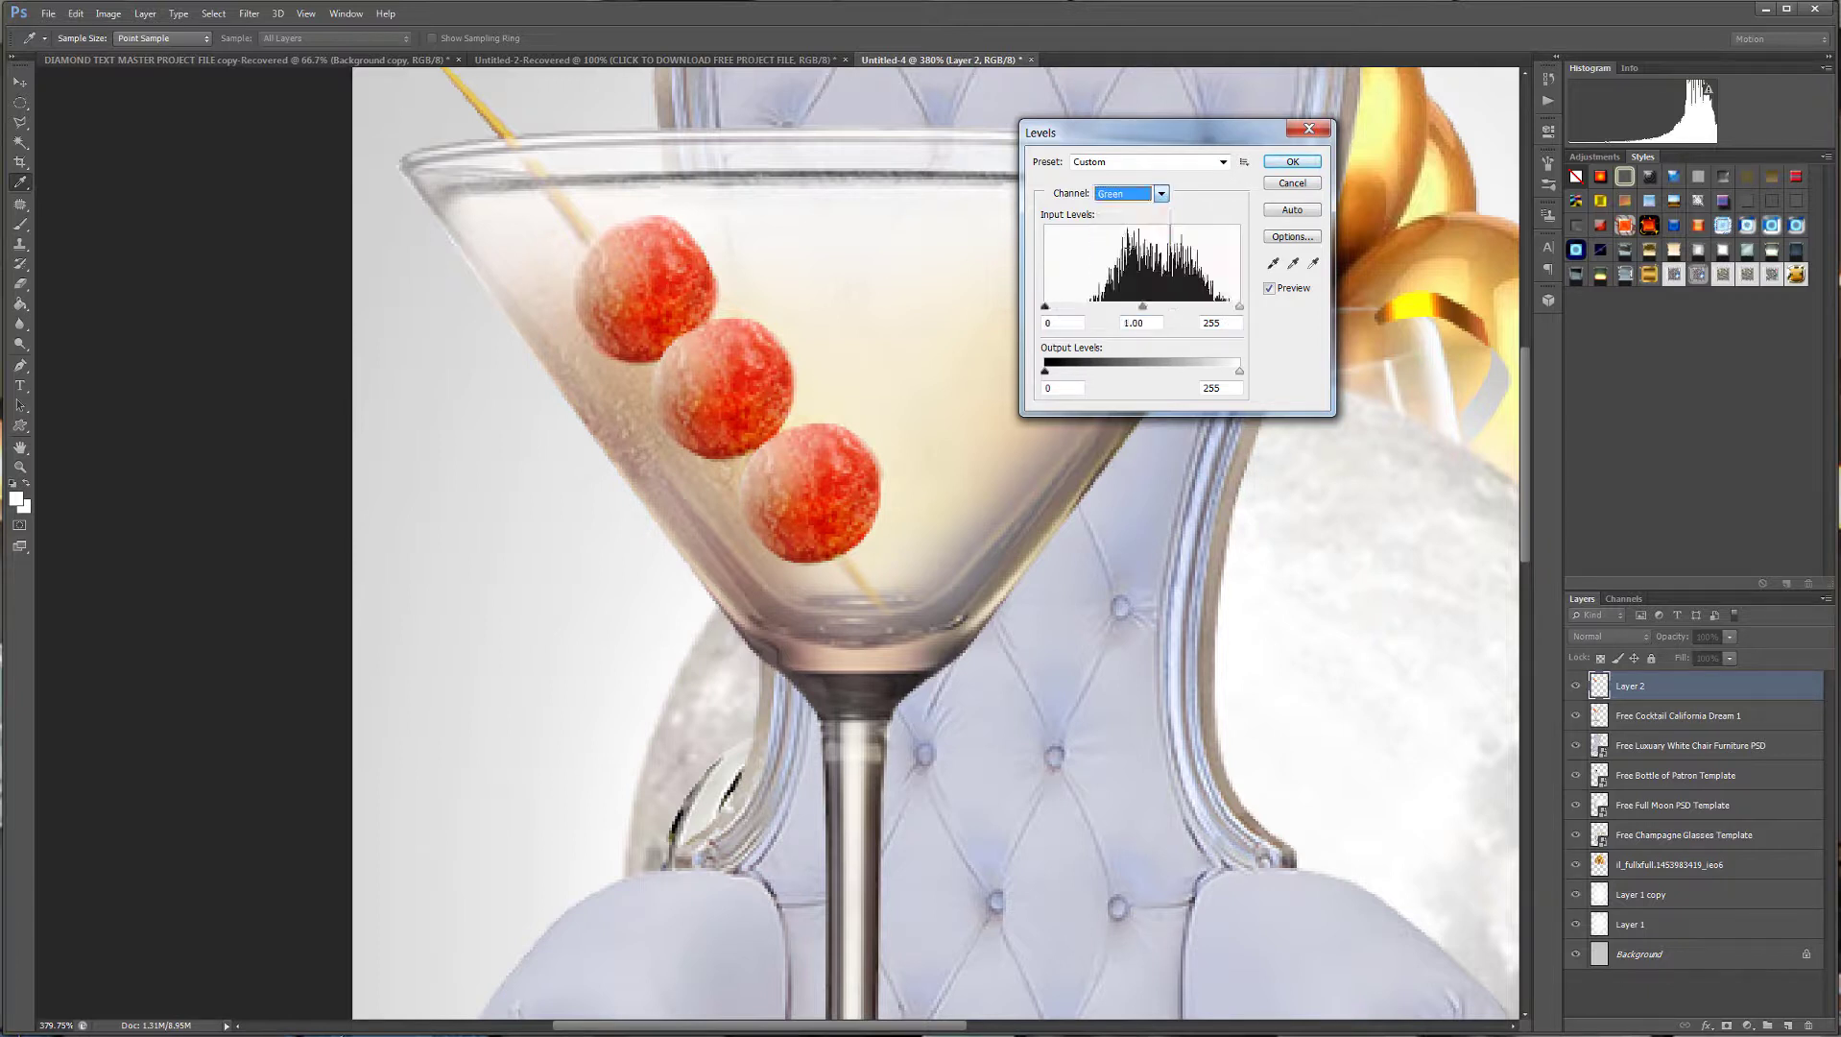
{"action": "left_click_drag", "start_coordinate": [1043, 309], "coordinate": [1117, 308]}
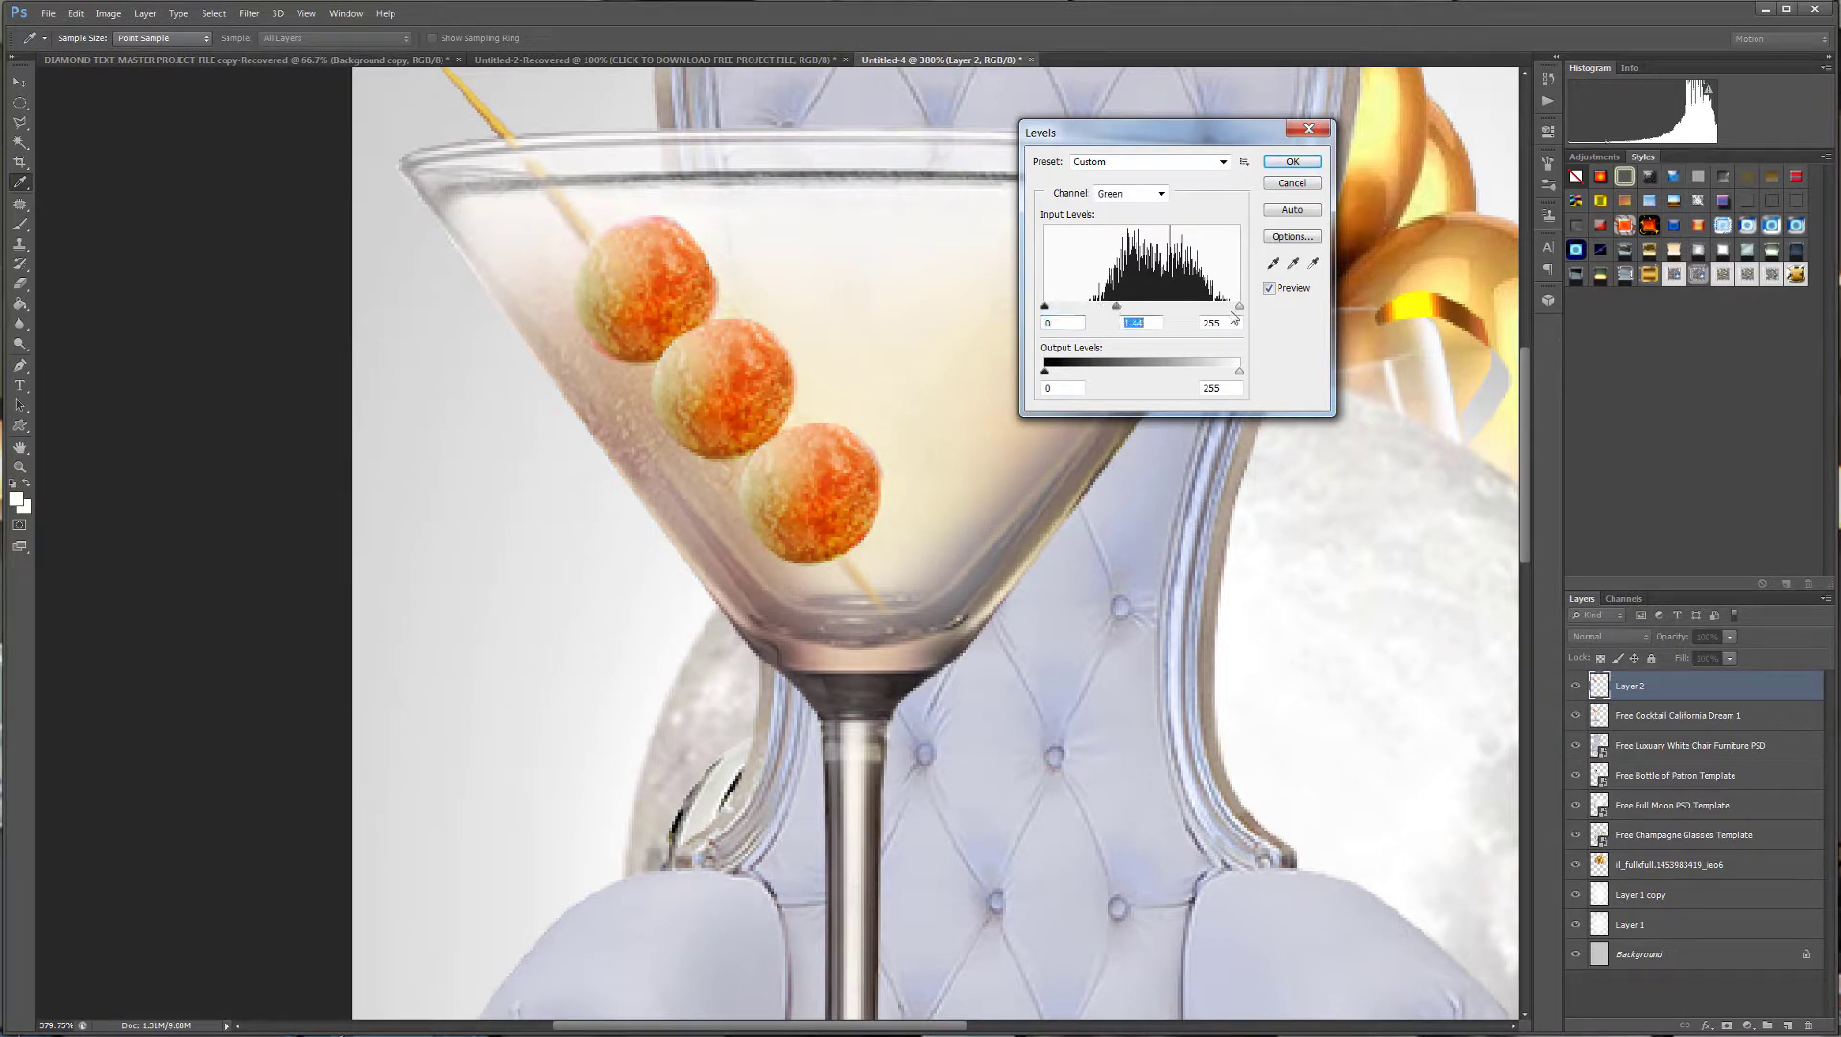
{"action": "mouse_move", "coordinate": [1239, 310]}
{"action": "left_mouse_down"}
{"action": "mouse_move", "coordinate": [1203, 307]}
{"action": "mouse_move", "coordinate": [1230, 307]}
{"action": "left_mouse_up"}
Set the Blue channel input levels to 43, 1.08, 246 and apply the Levels.
{"action": "left_click", "coordinate": [1131, 194]}
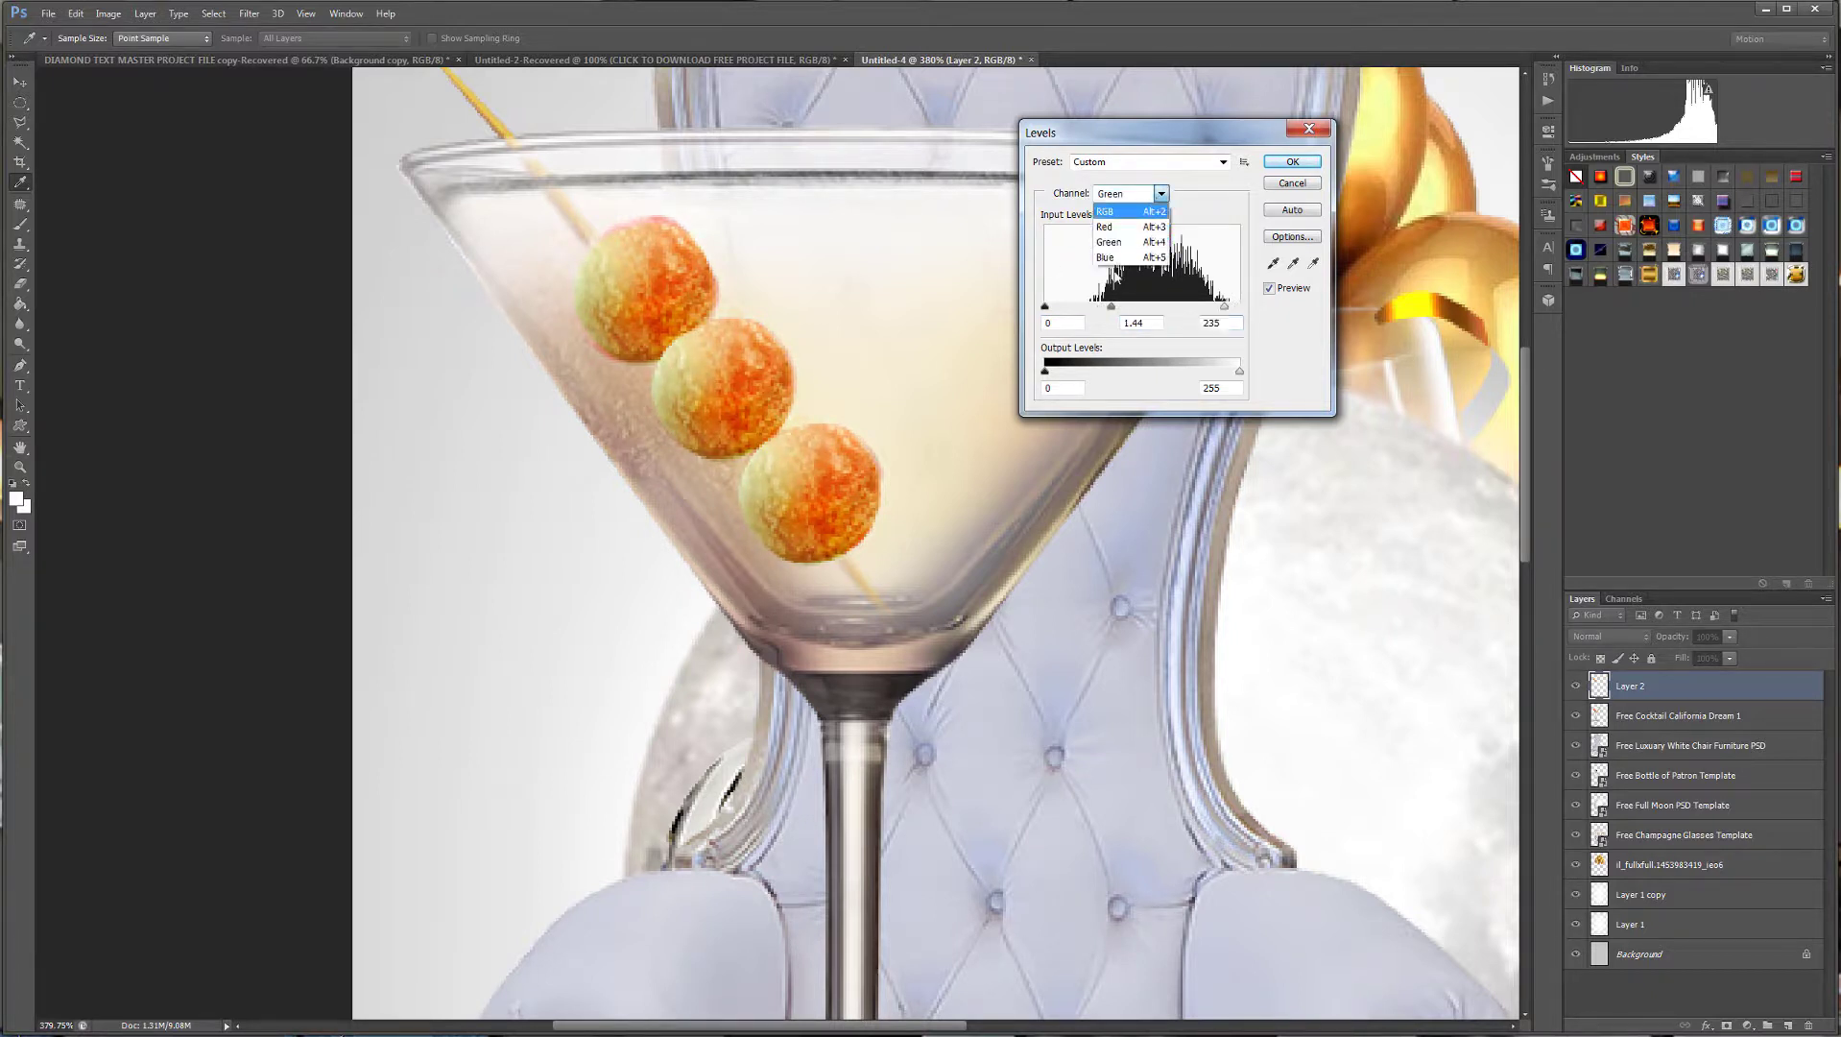
{"action": "left_click", "coordinate": [1128, 257]}
{"action": "left_click_drag", "start_coordinate": [1142, 308], "coordinate": [1074, 312]}
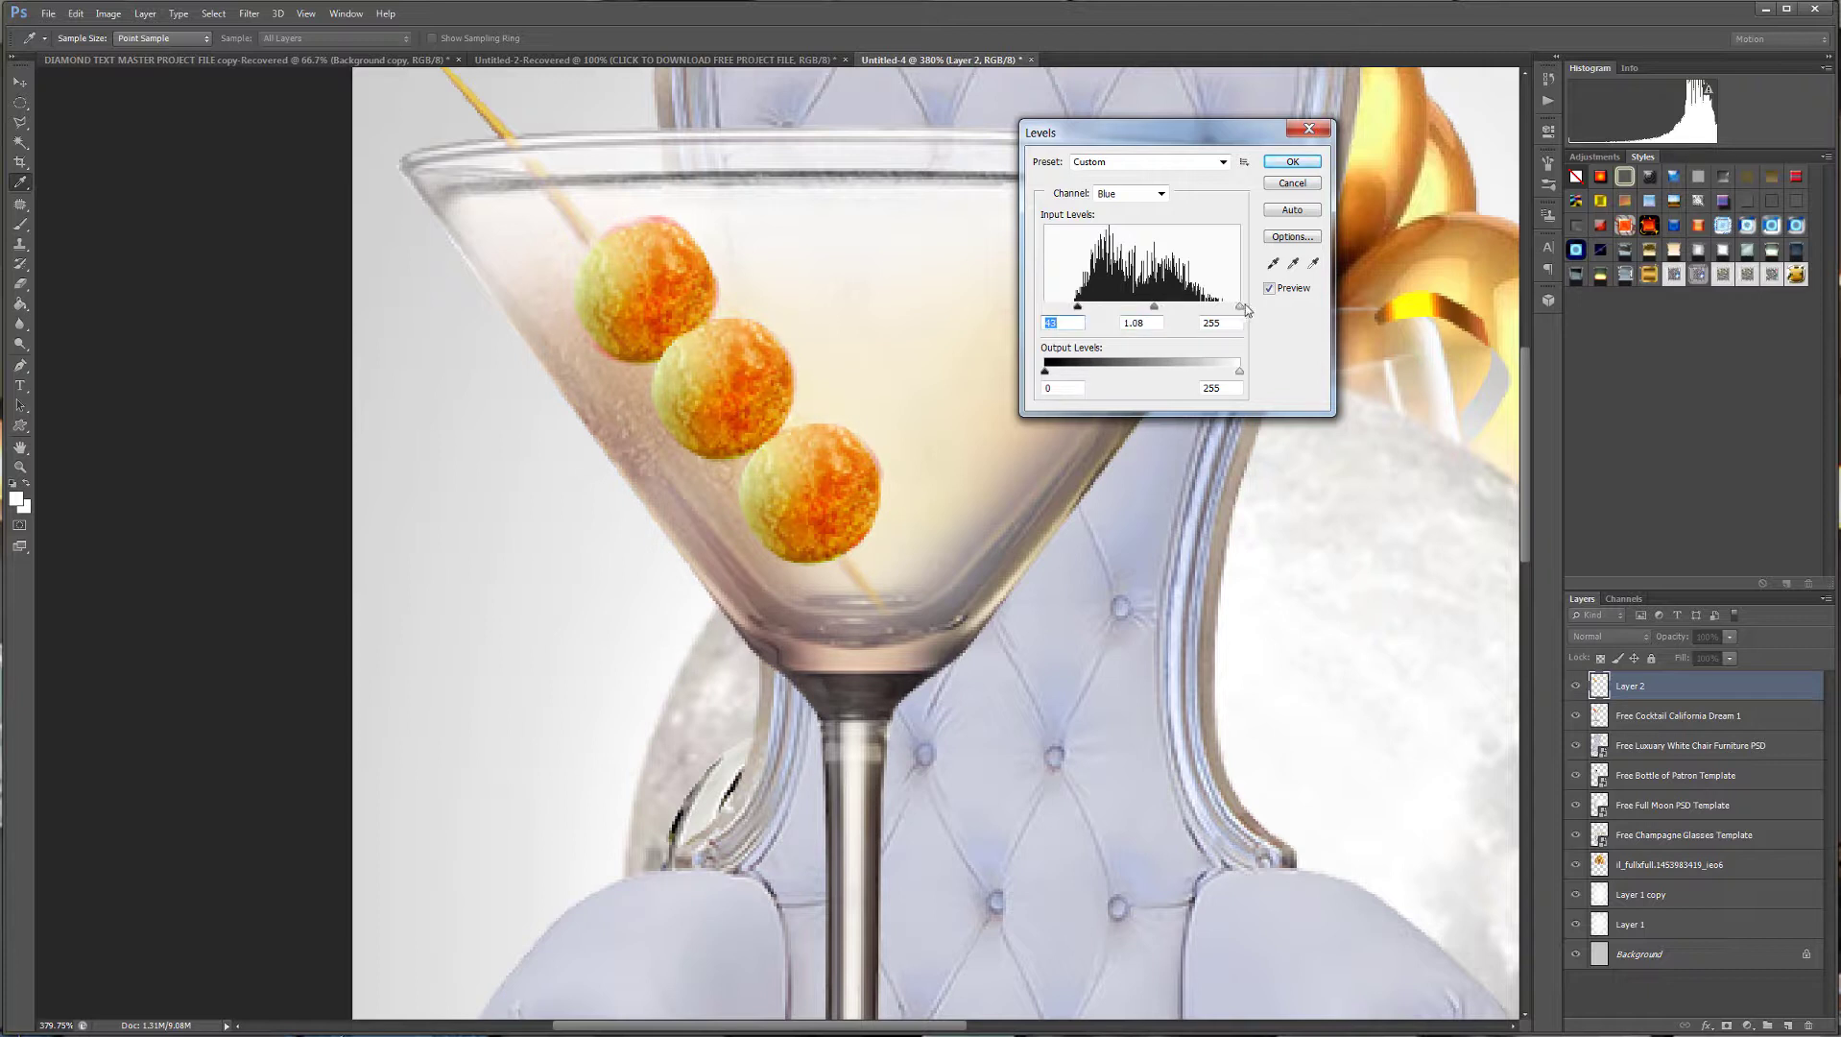
{"action": "left_click_drag", "start_coordinate": [1239, 308], "coordinate": [1235, 310]}
{"action": "left_click", "coordinate": [1293, 163]}
{"action": "key", "text": "v"}
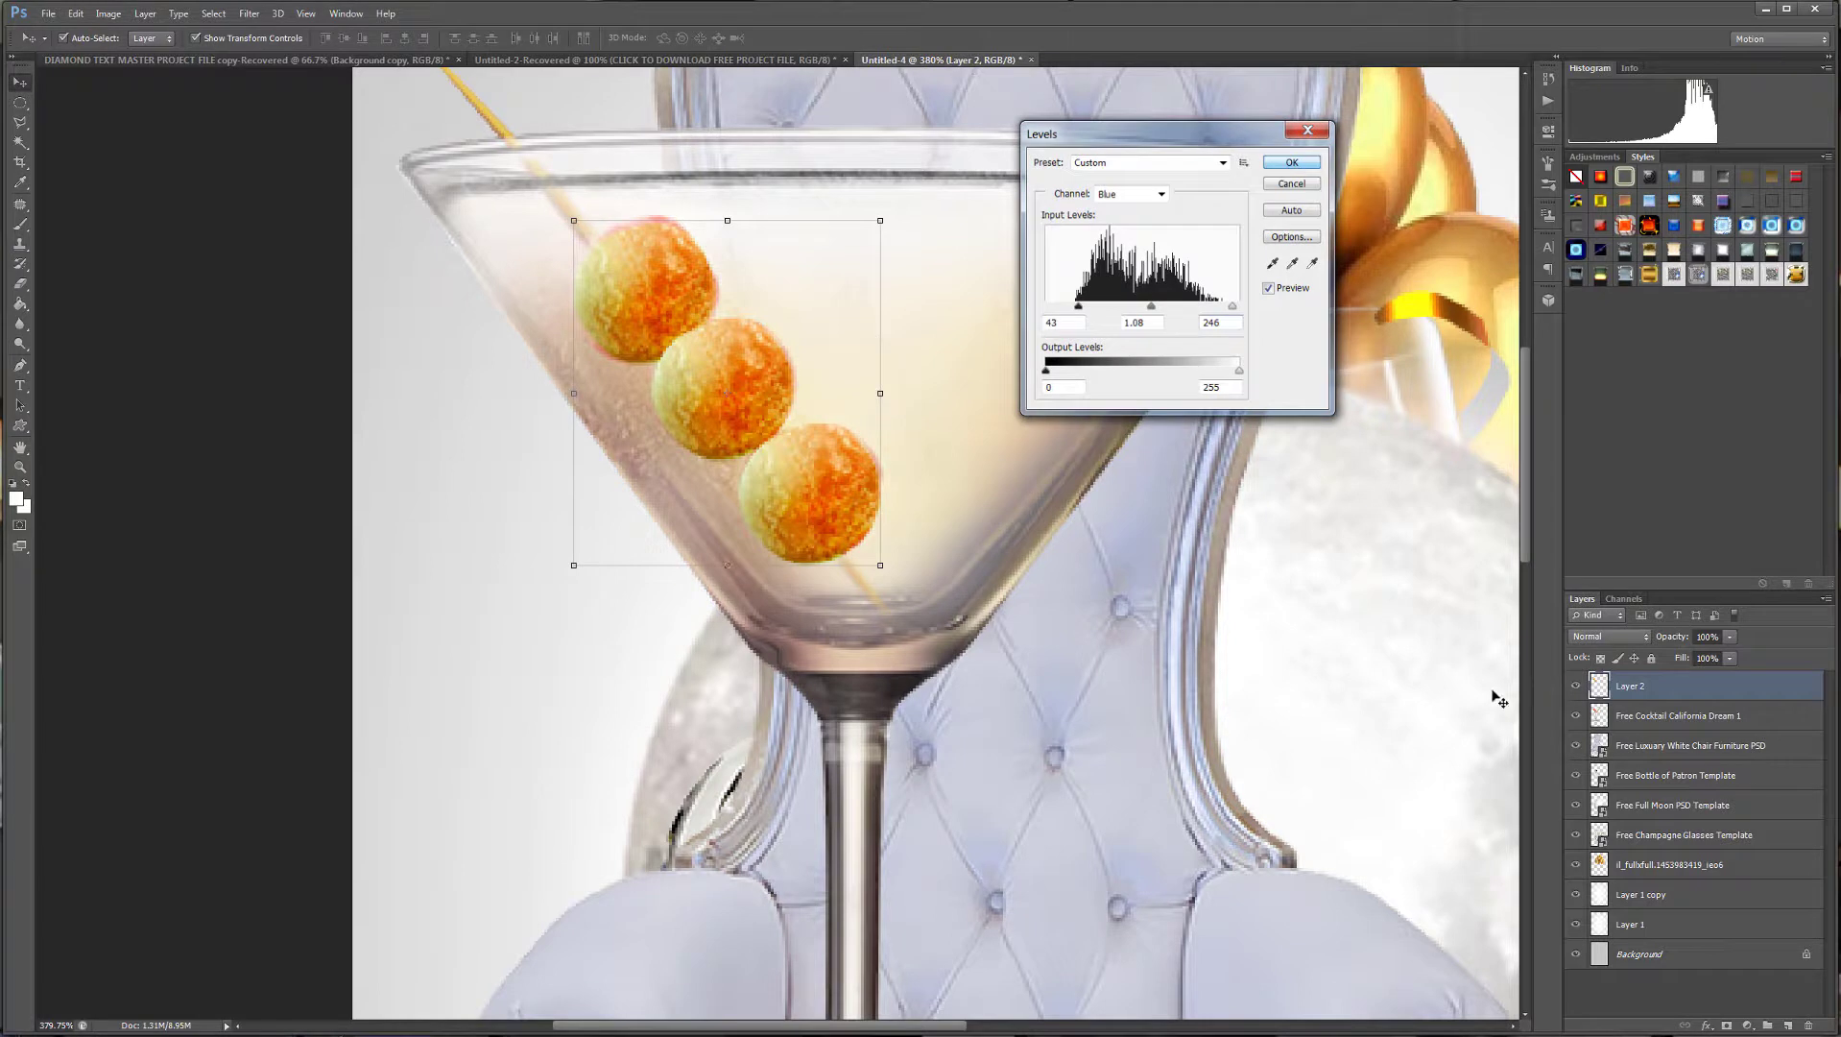
Load the olives' selection on a new layer and fill it with orange.
{"action": "left_click", "coordinate": [1596, 687], "text": "ctrl"}
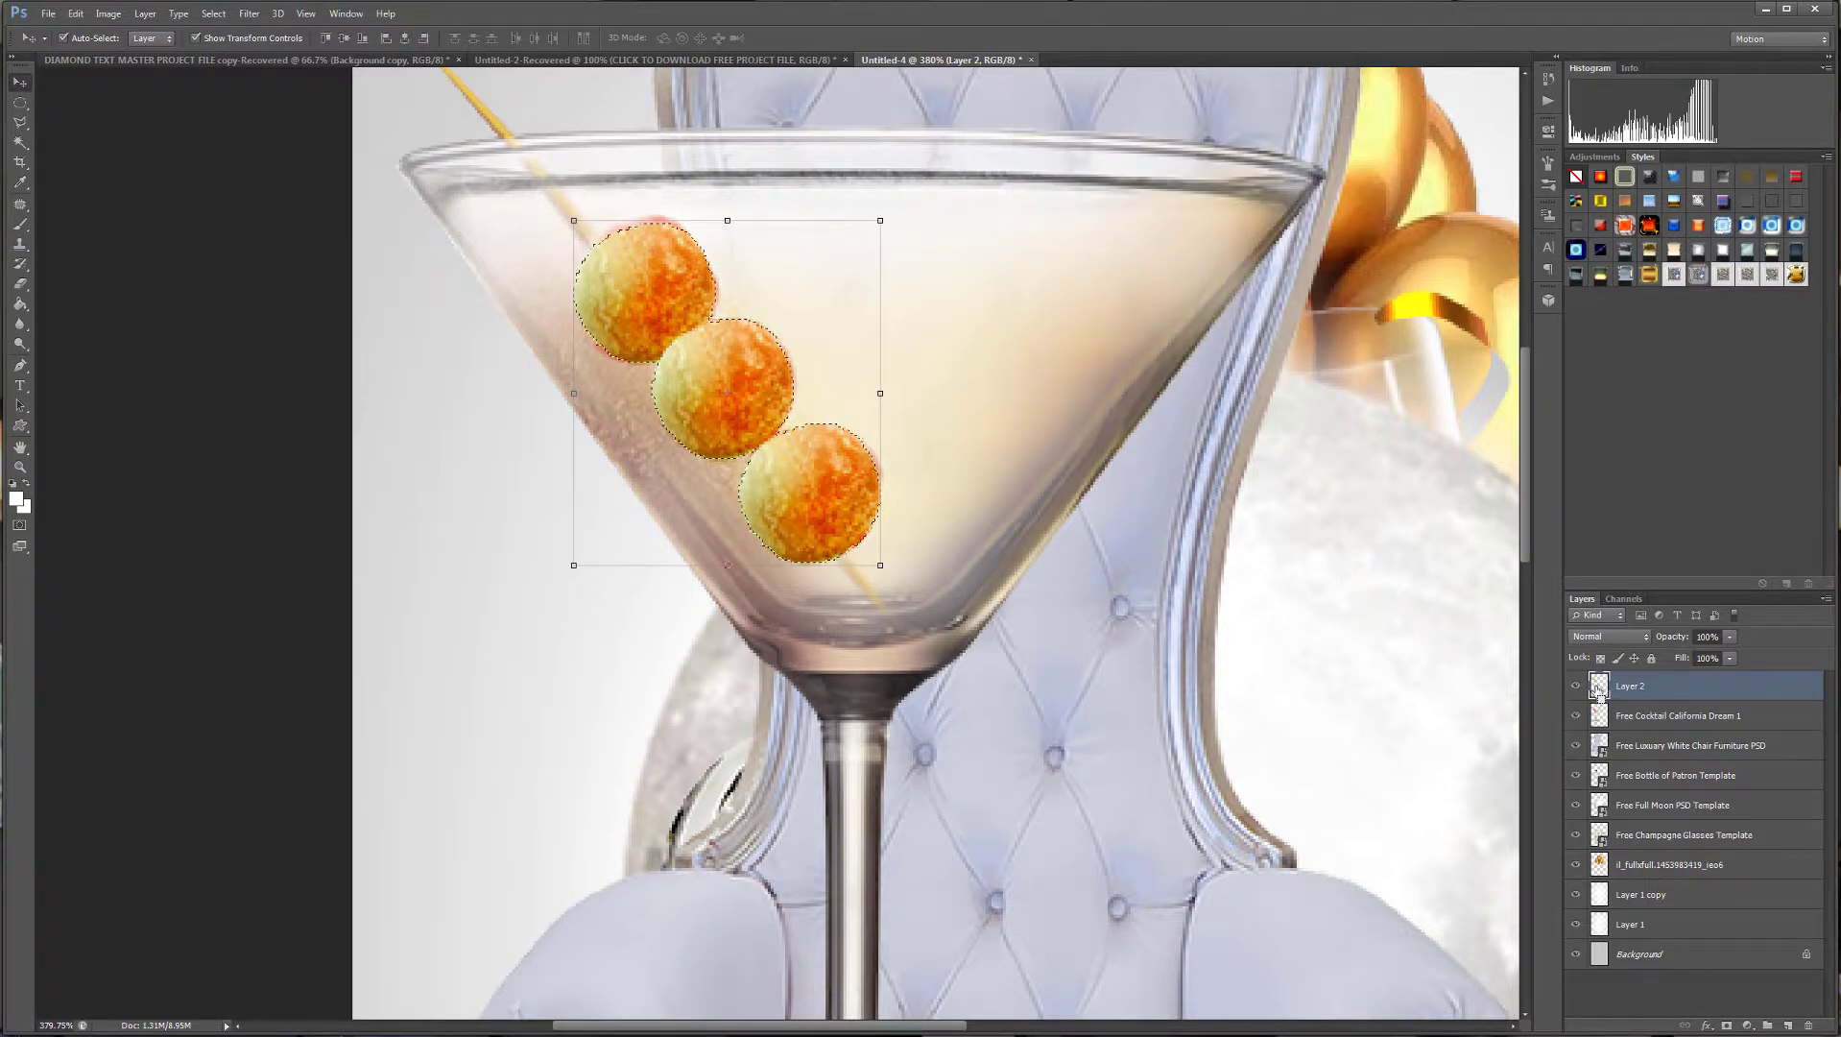
{"action": "left_click", "coordinate": [1788, 1026]}
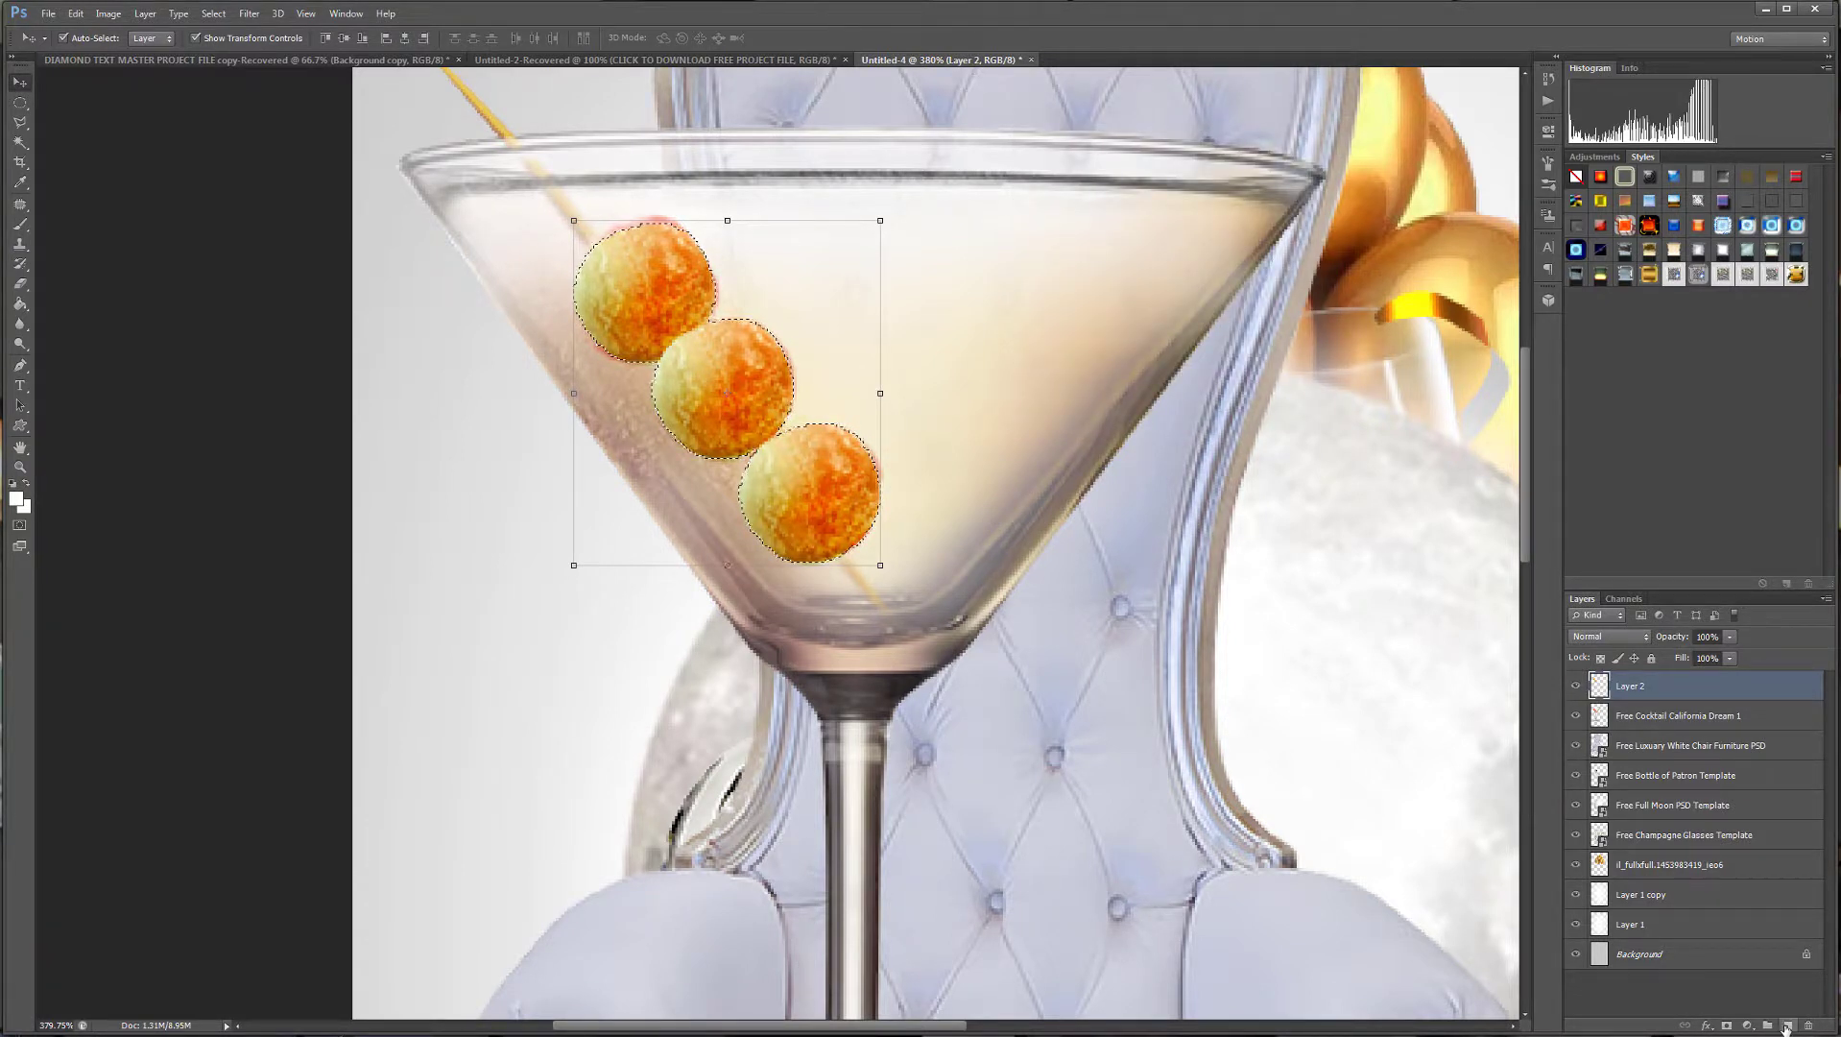
{"action": "left_click", "coordinate": [16, 498]}
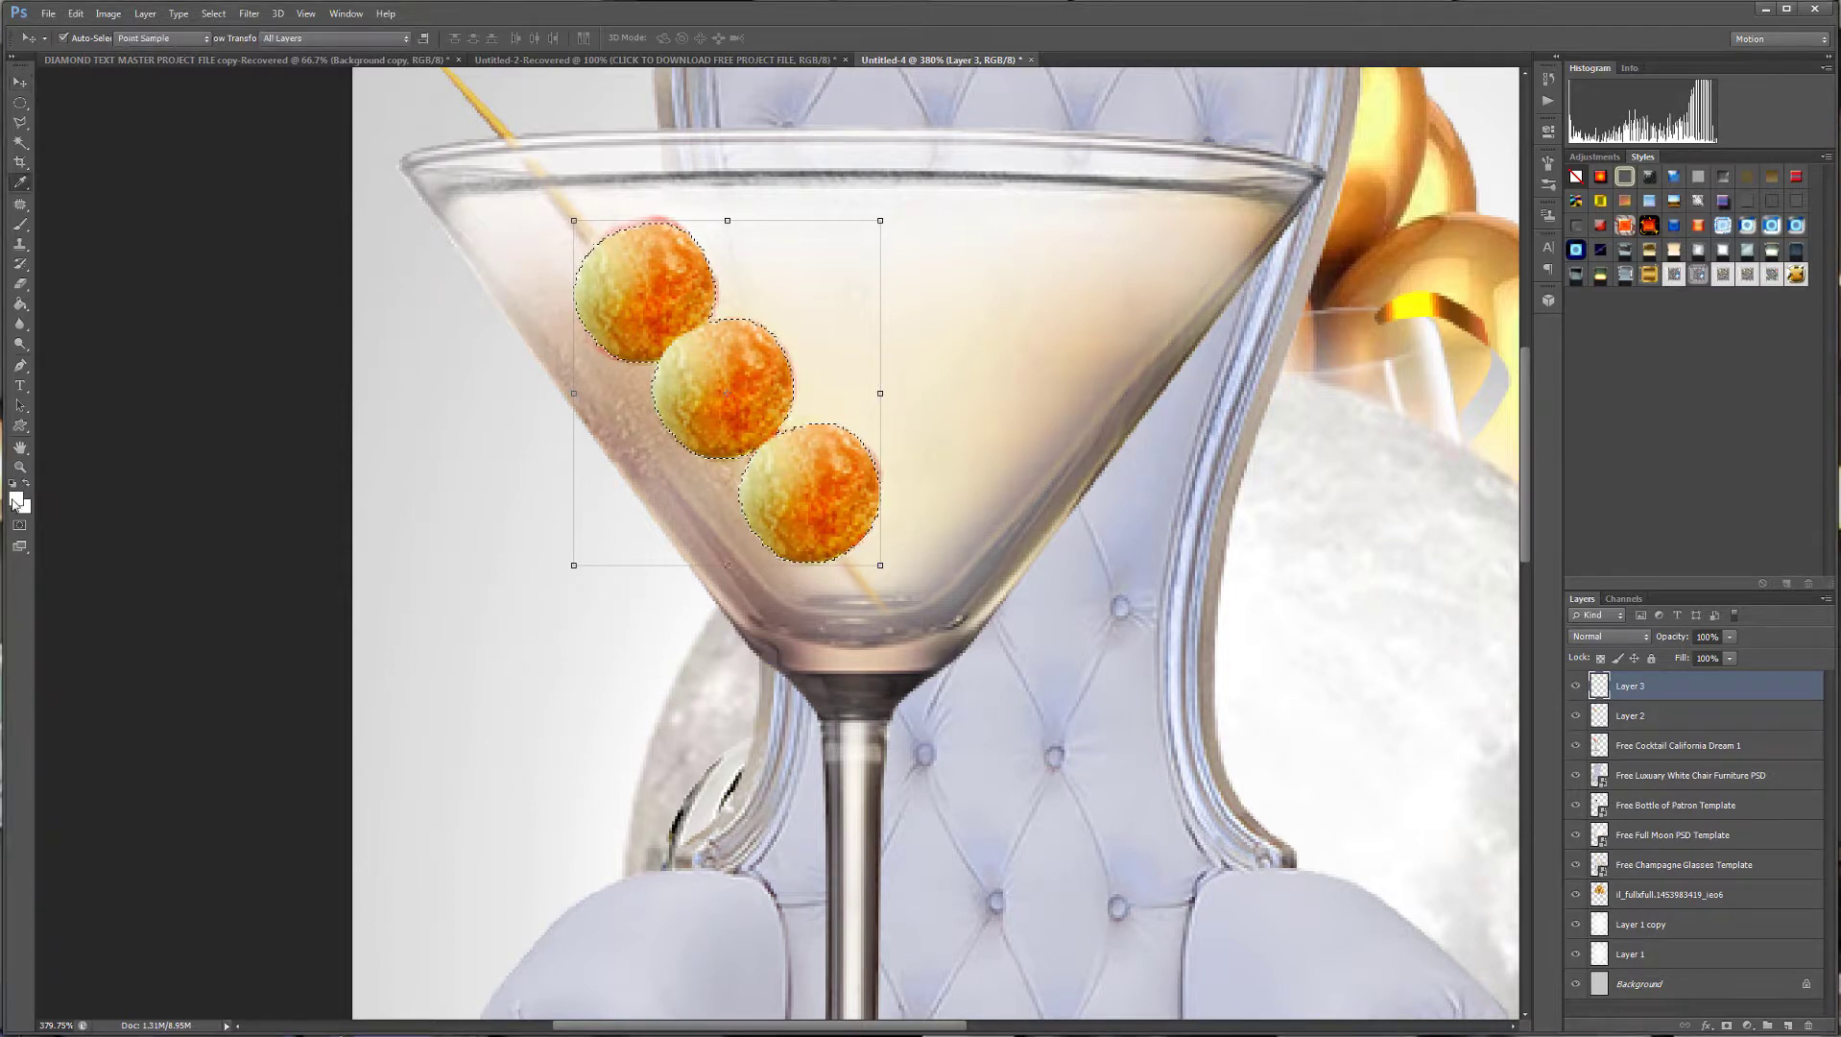
{"action": "left_click", "coordinate": [1302, 262]}
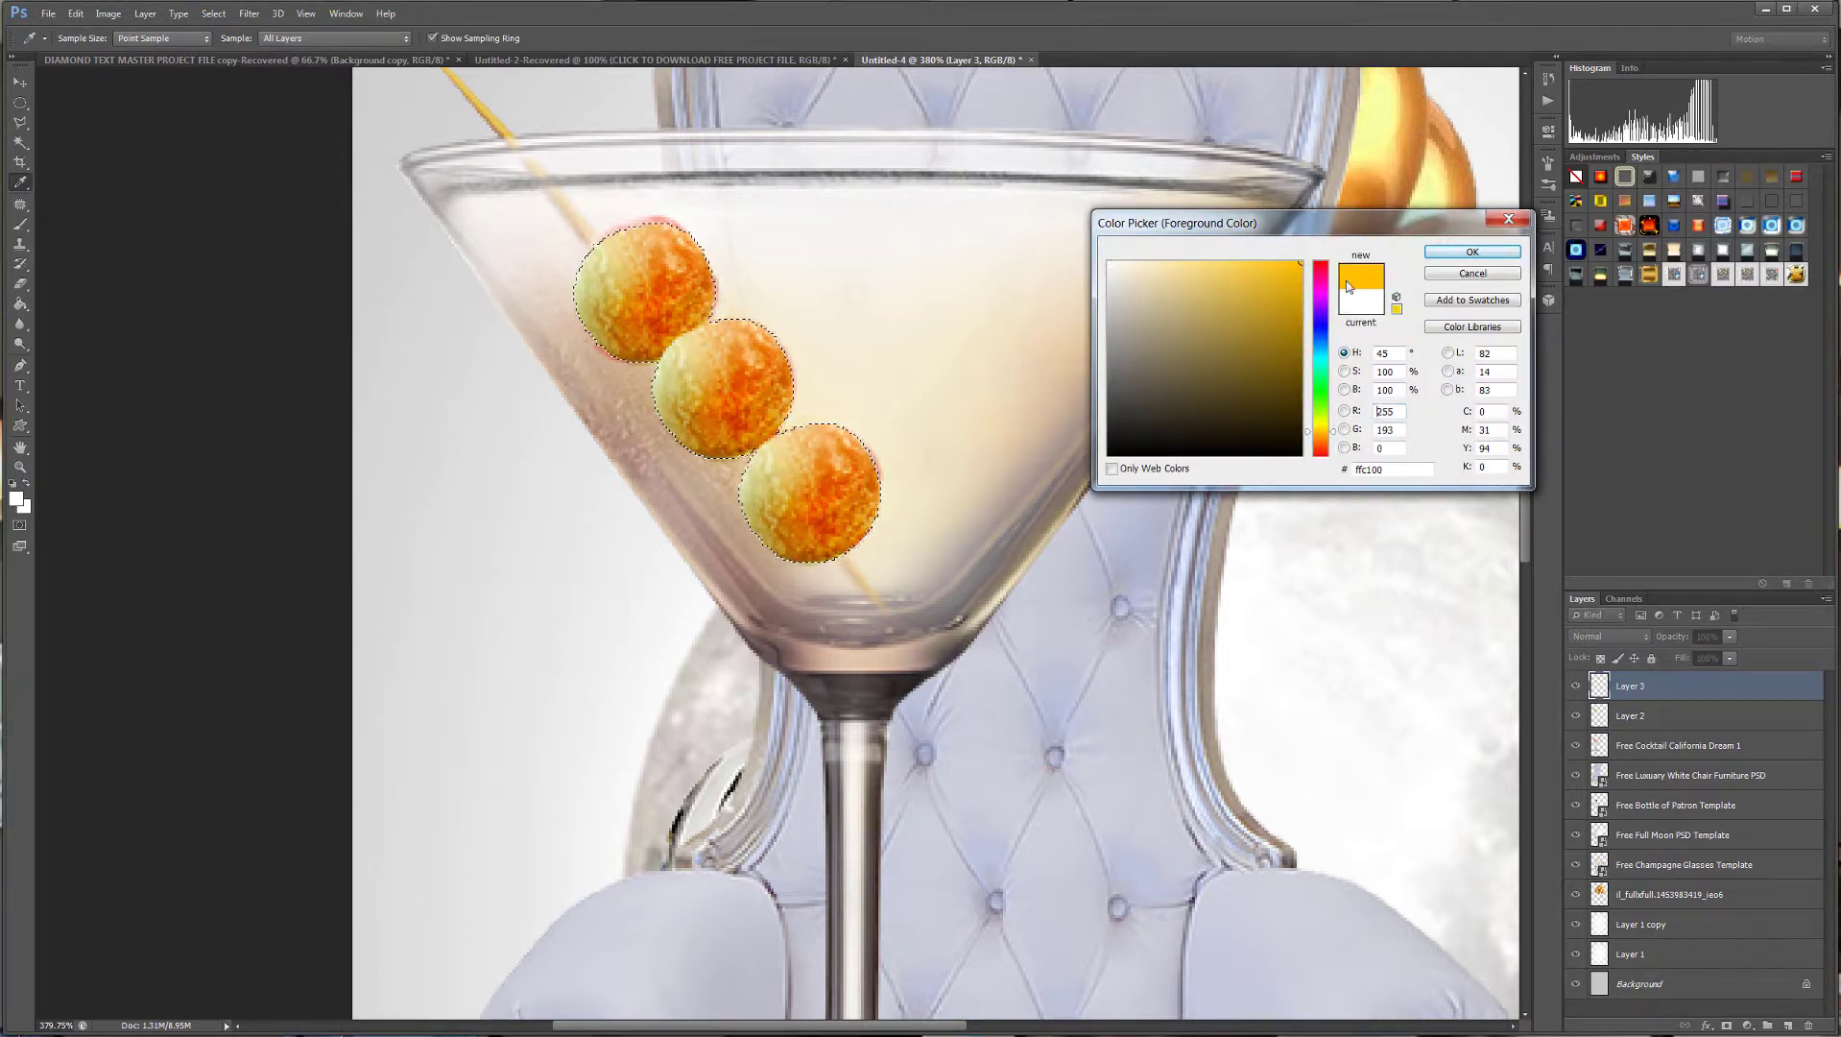
{"action": "left_click_drag", "start_coordinate": [1325, 430], "coordinate": [1322, 443]}
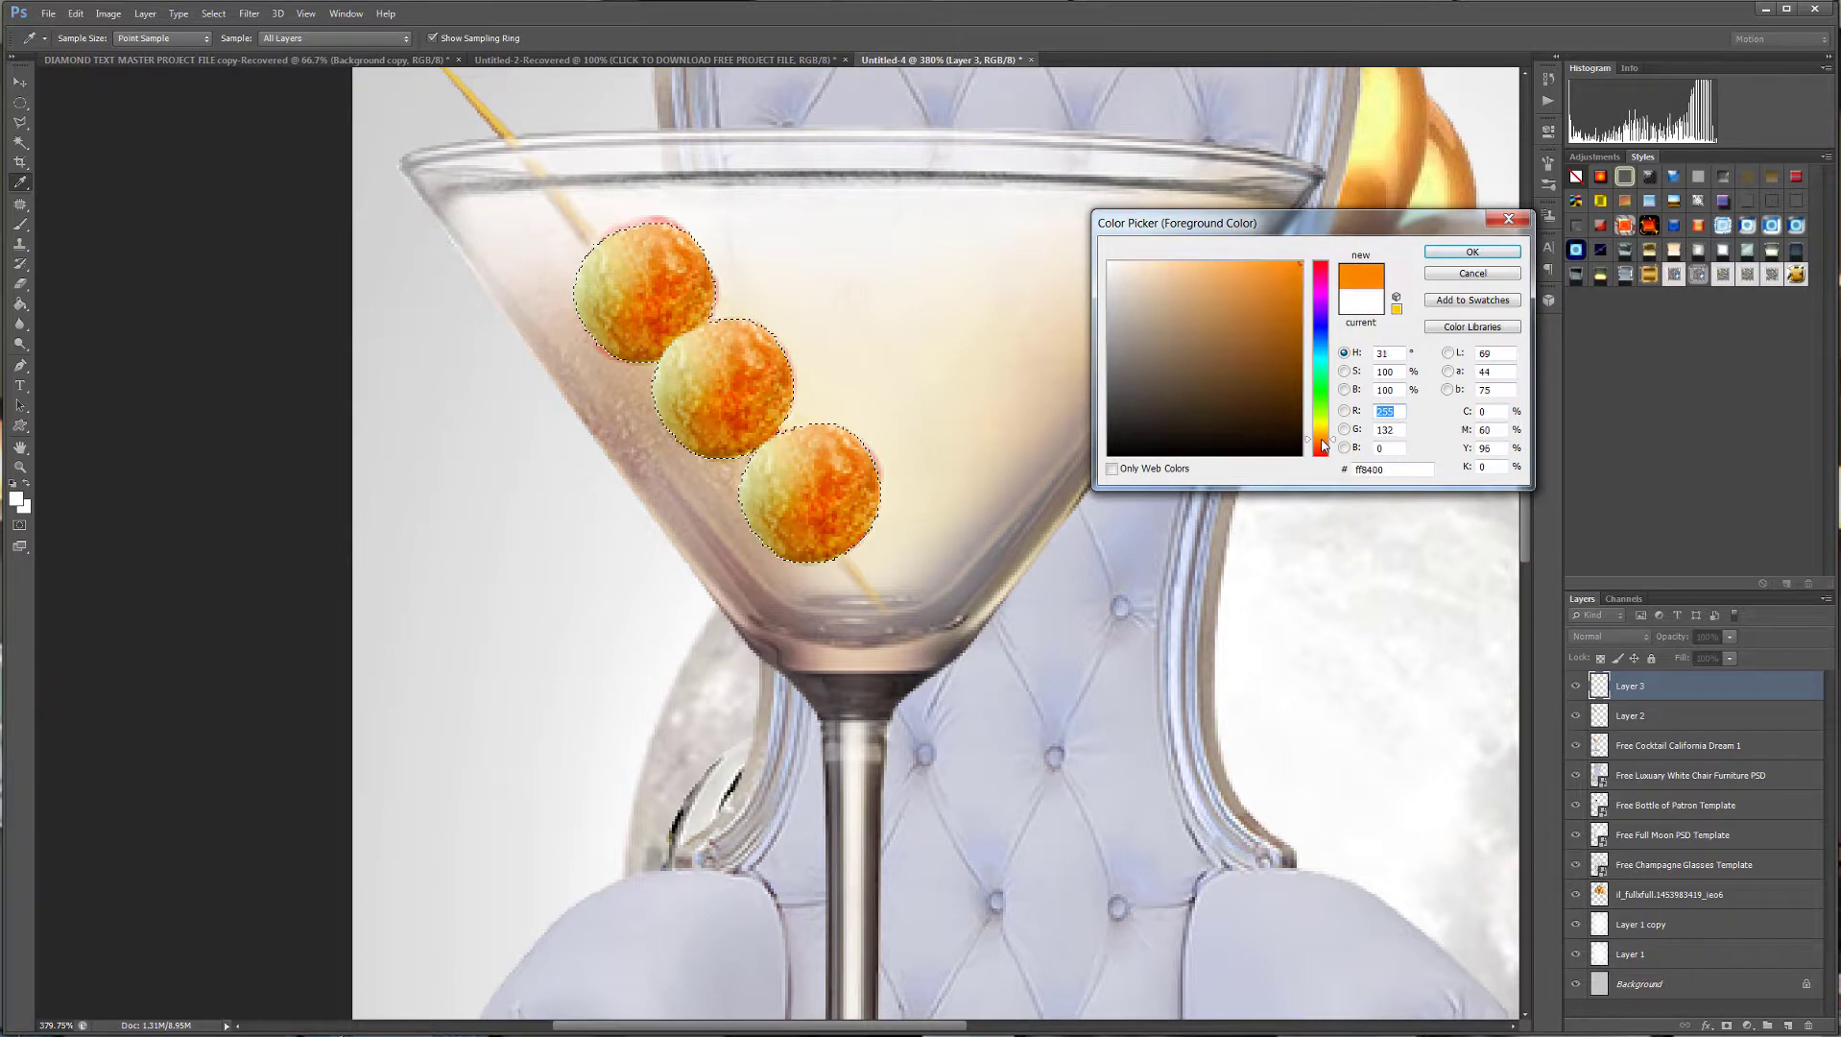
{"action": "left_click", "coordinate": [1472, 251]}
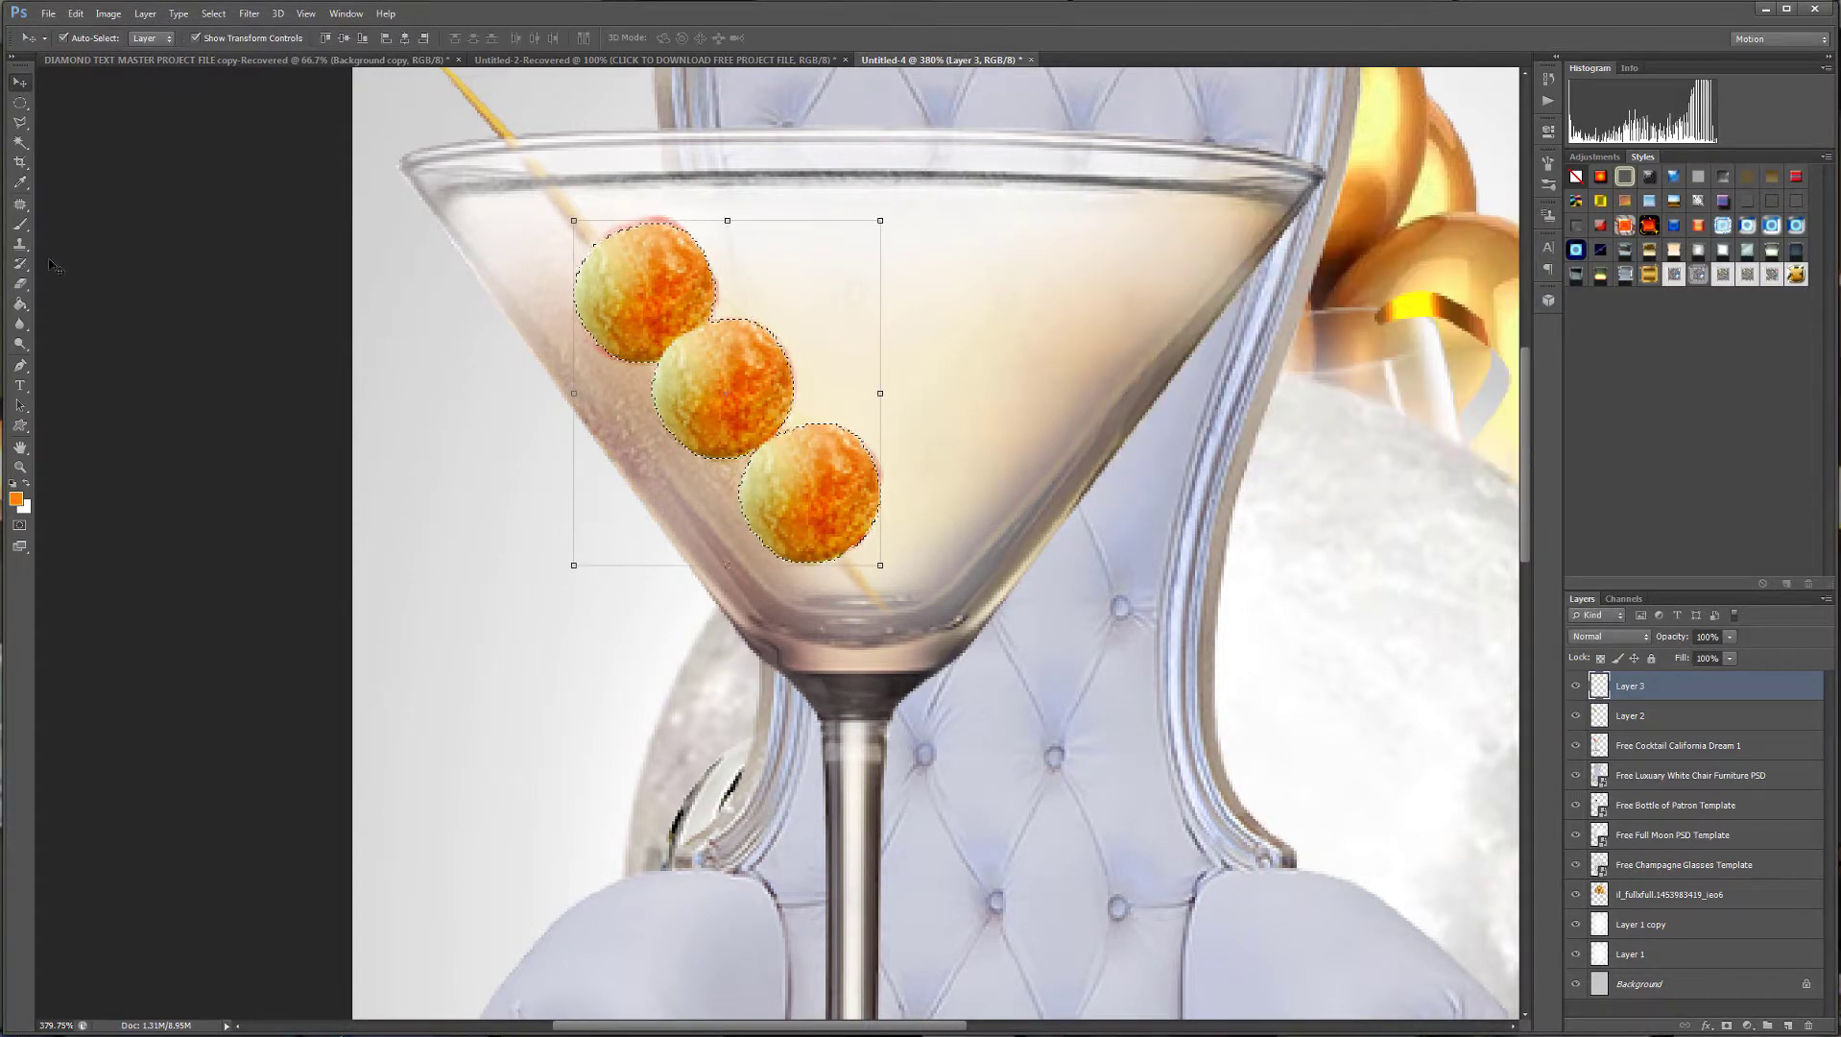
{"action": "left_click", "coordinate": [19, 303]}
{"action": "left_click", "coordinate": [903, 449]}
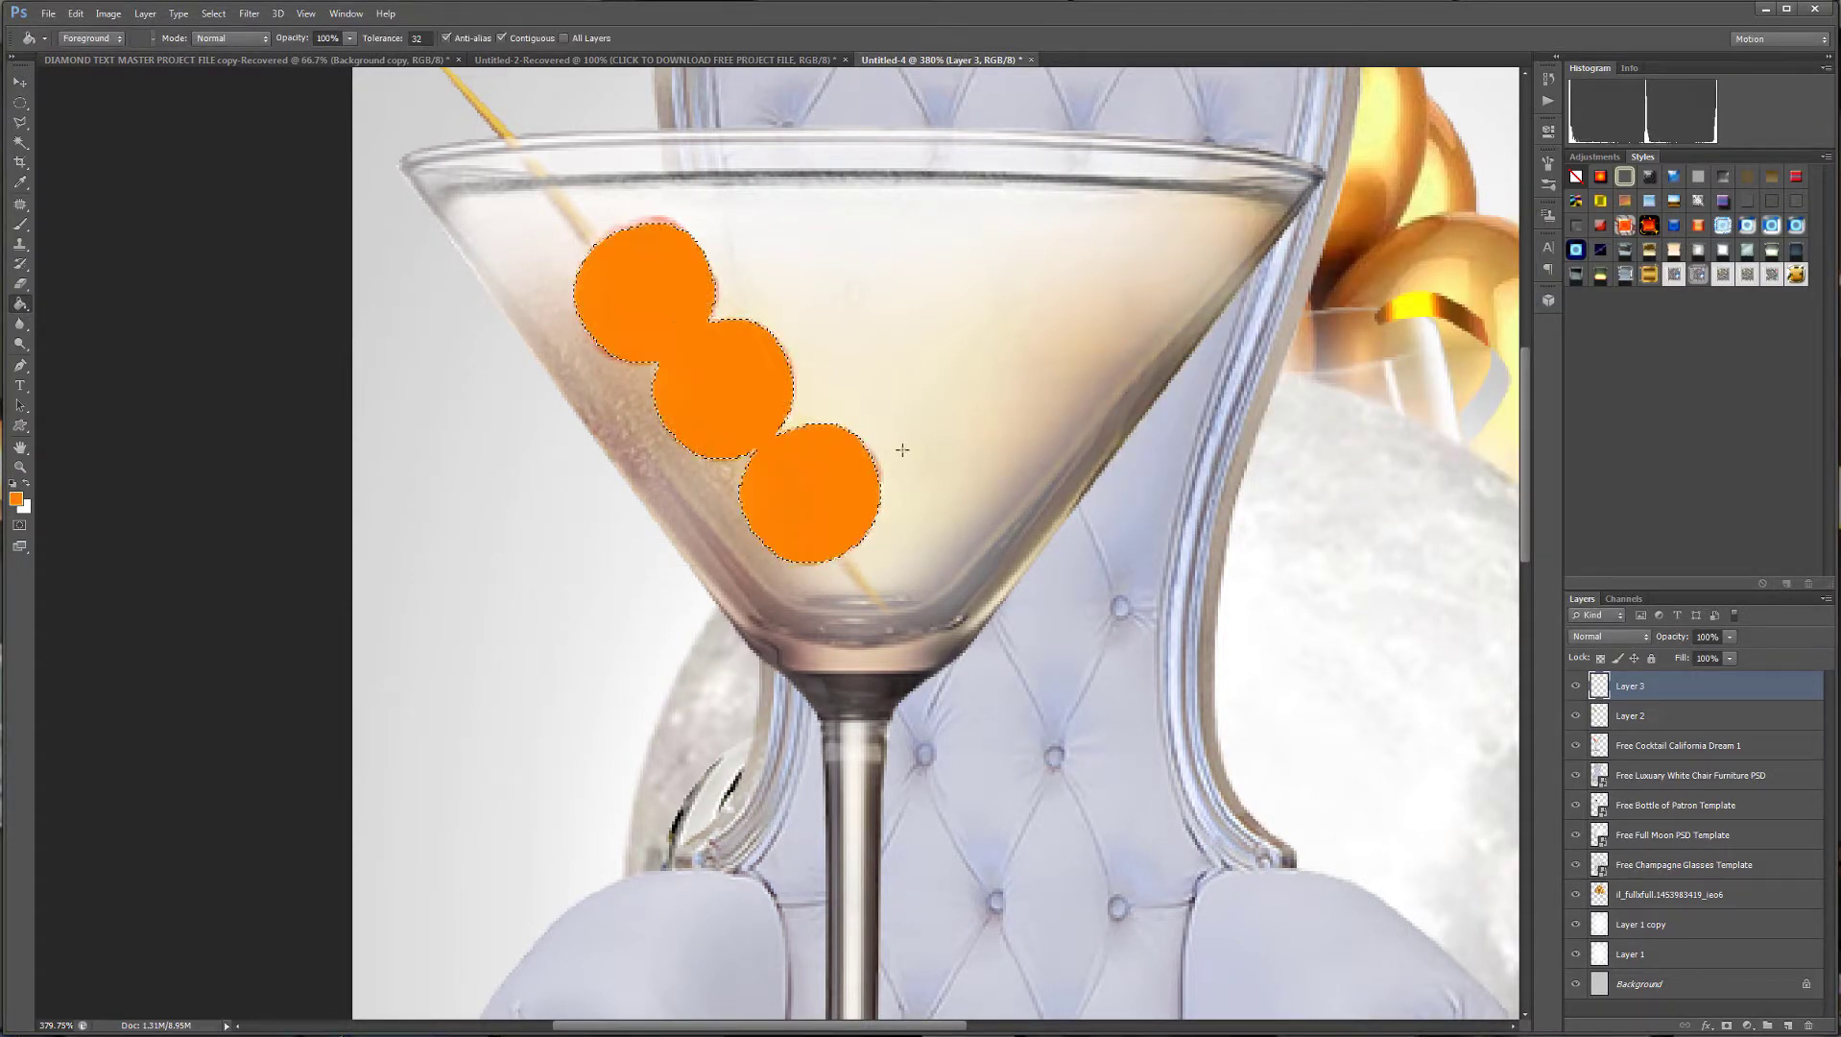
Blend the orange layer in Color Burn at 44% opacity.
{"action": "left_click", "coordinate": [1637, 638]}
{"action": "left_click", "coordinate": [1600, 702]}
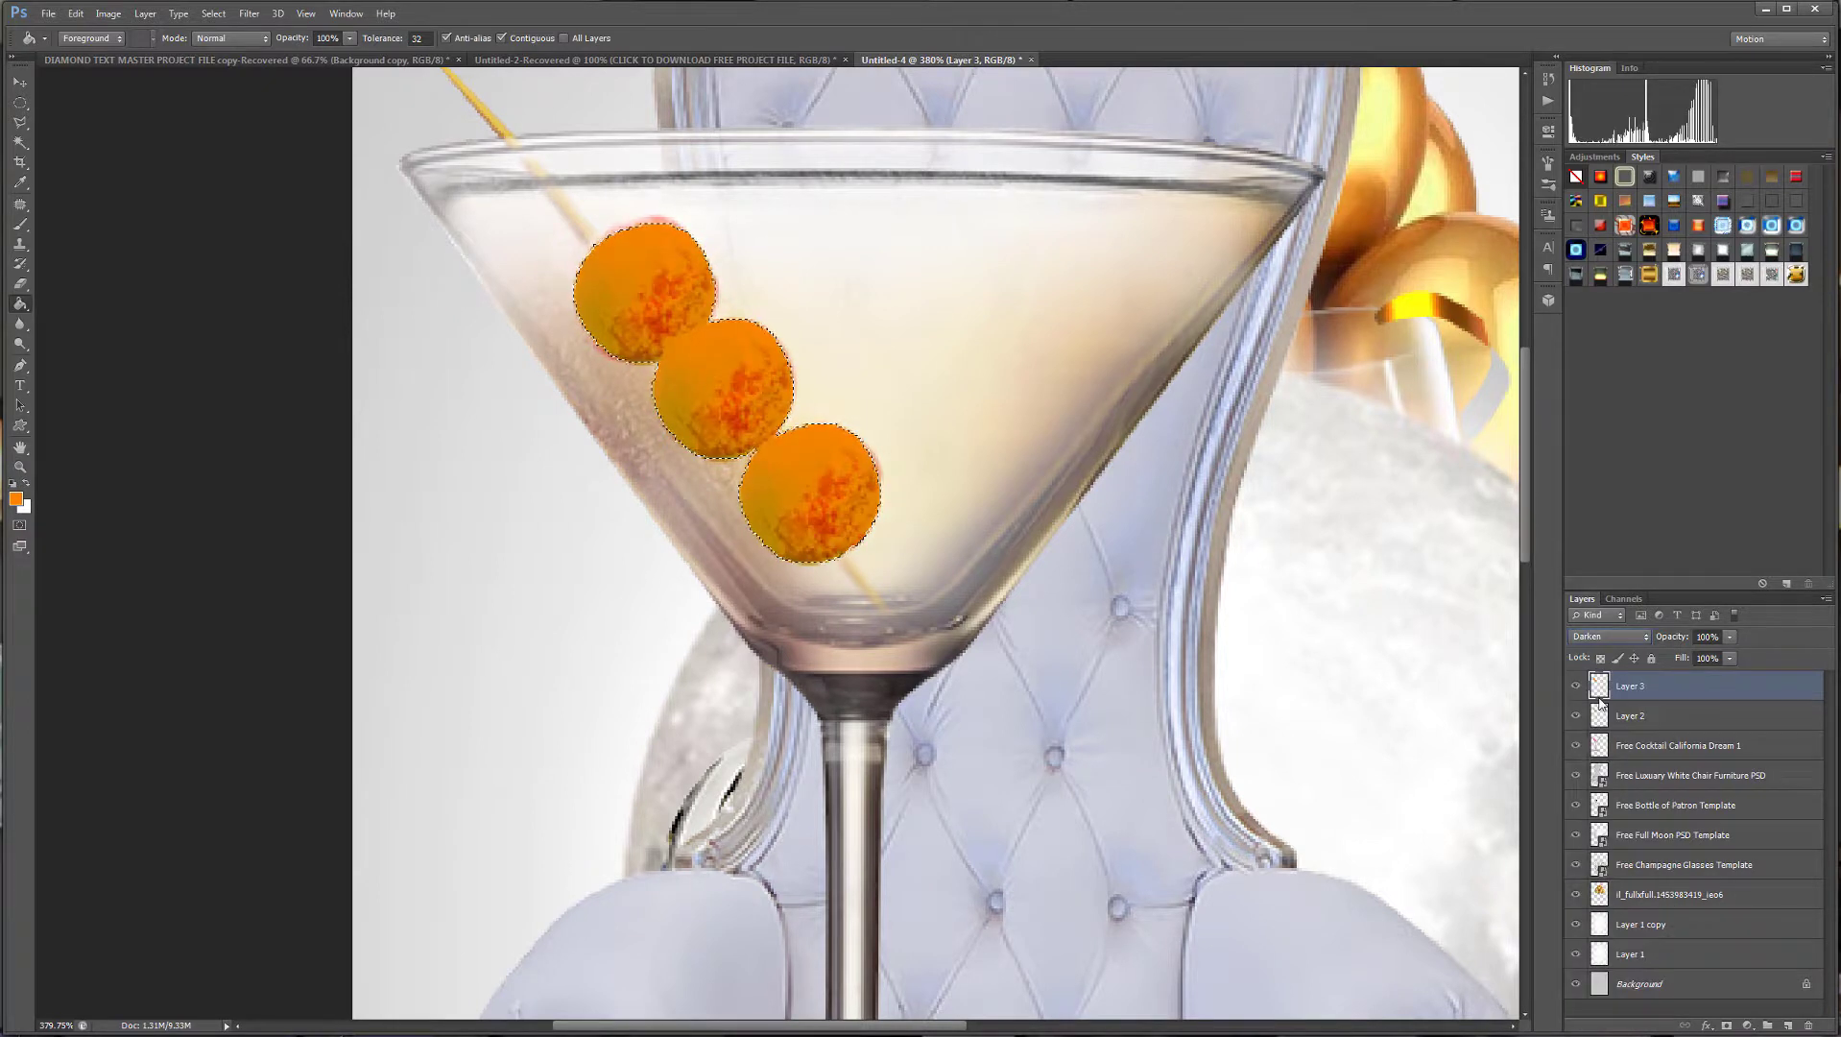
{"action": "key", "text": "Down"}
{"action": "key", "text": "Down"}
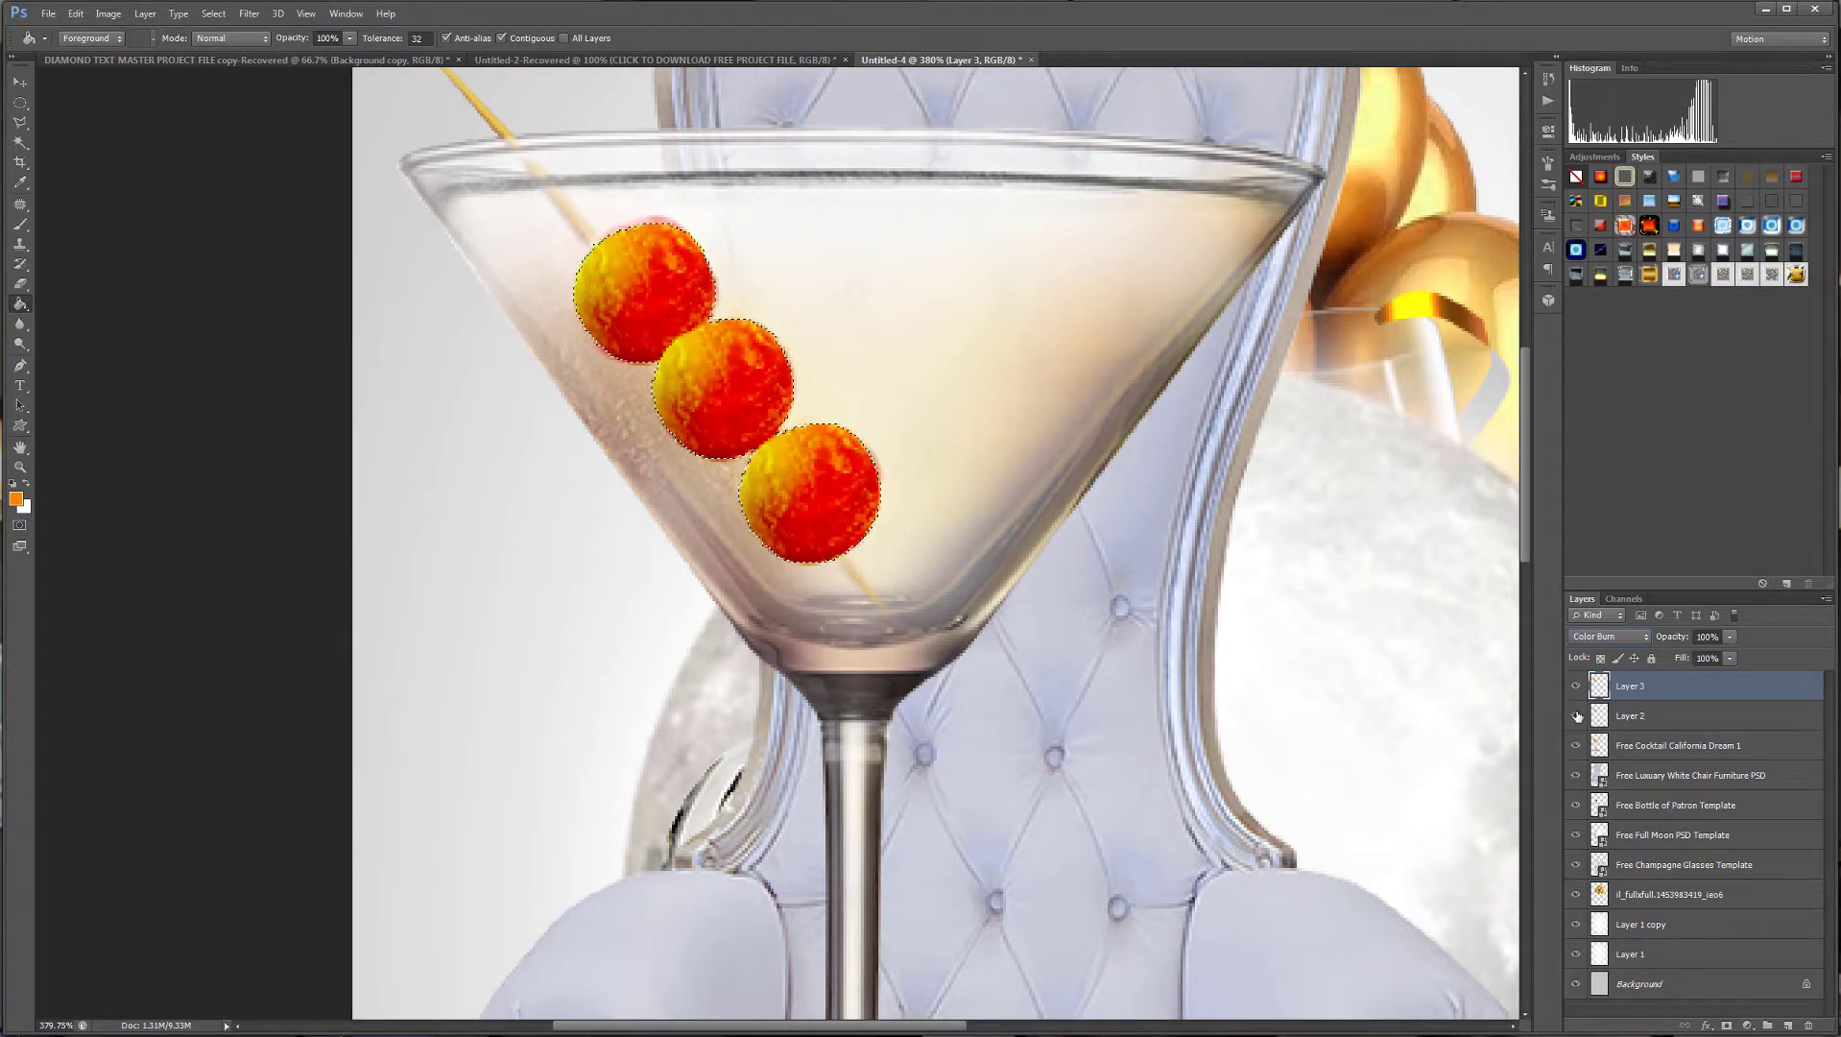
{"action": "left_click", "coordinate": [1577, 688]}
{"action": "left_click", "coordinate": [1577, 689]}
{"action": "left_click", "coordinate": [1731, 637]}
{"action": "left_click_drag", "start_coordinate": [1705, 654], "coordinate": [1687, 658]}
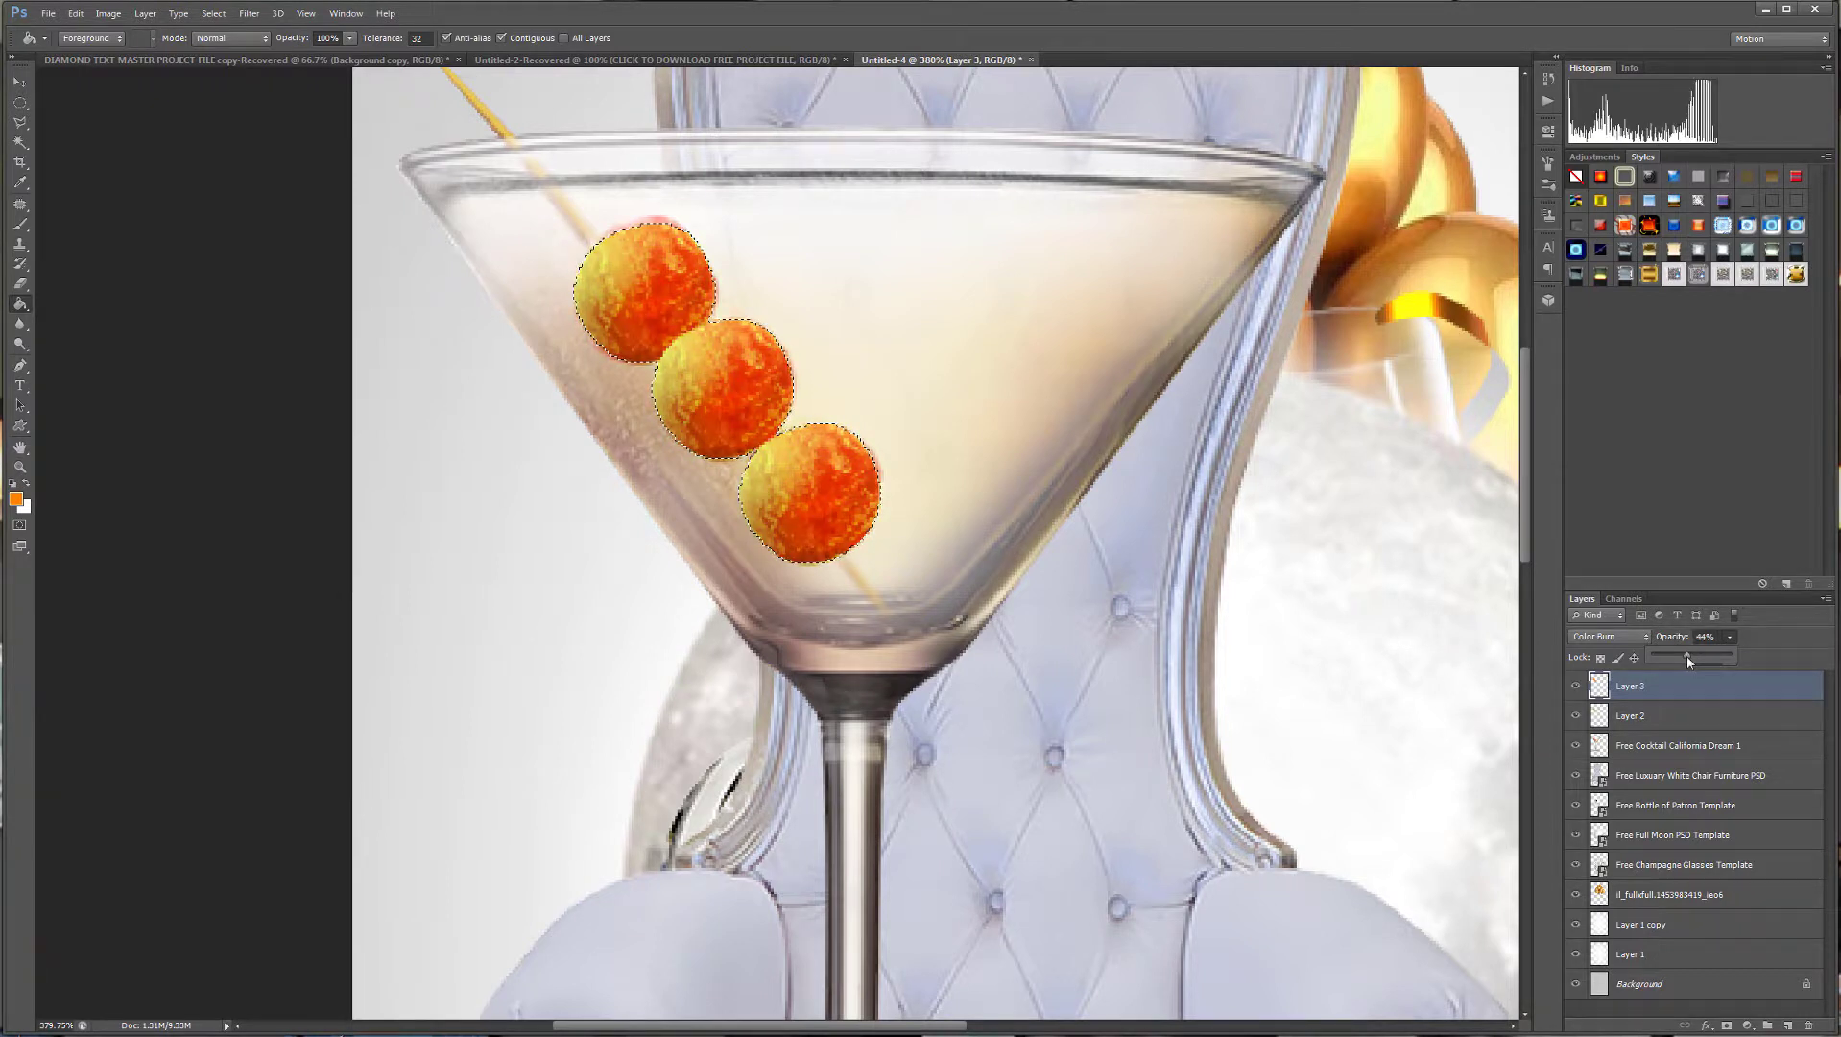
{"action": "left_click", "coordinate": [1576, 717]}
{"action": "left_click", "coordinate": [1575, 717]}
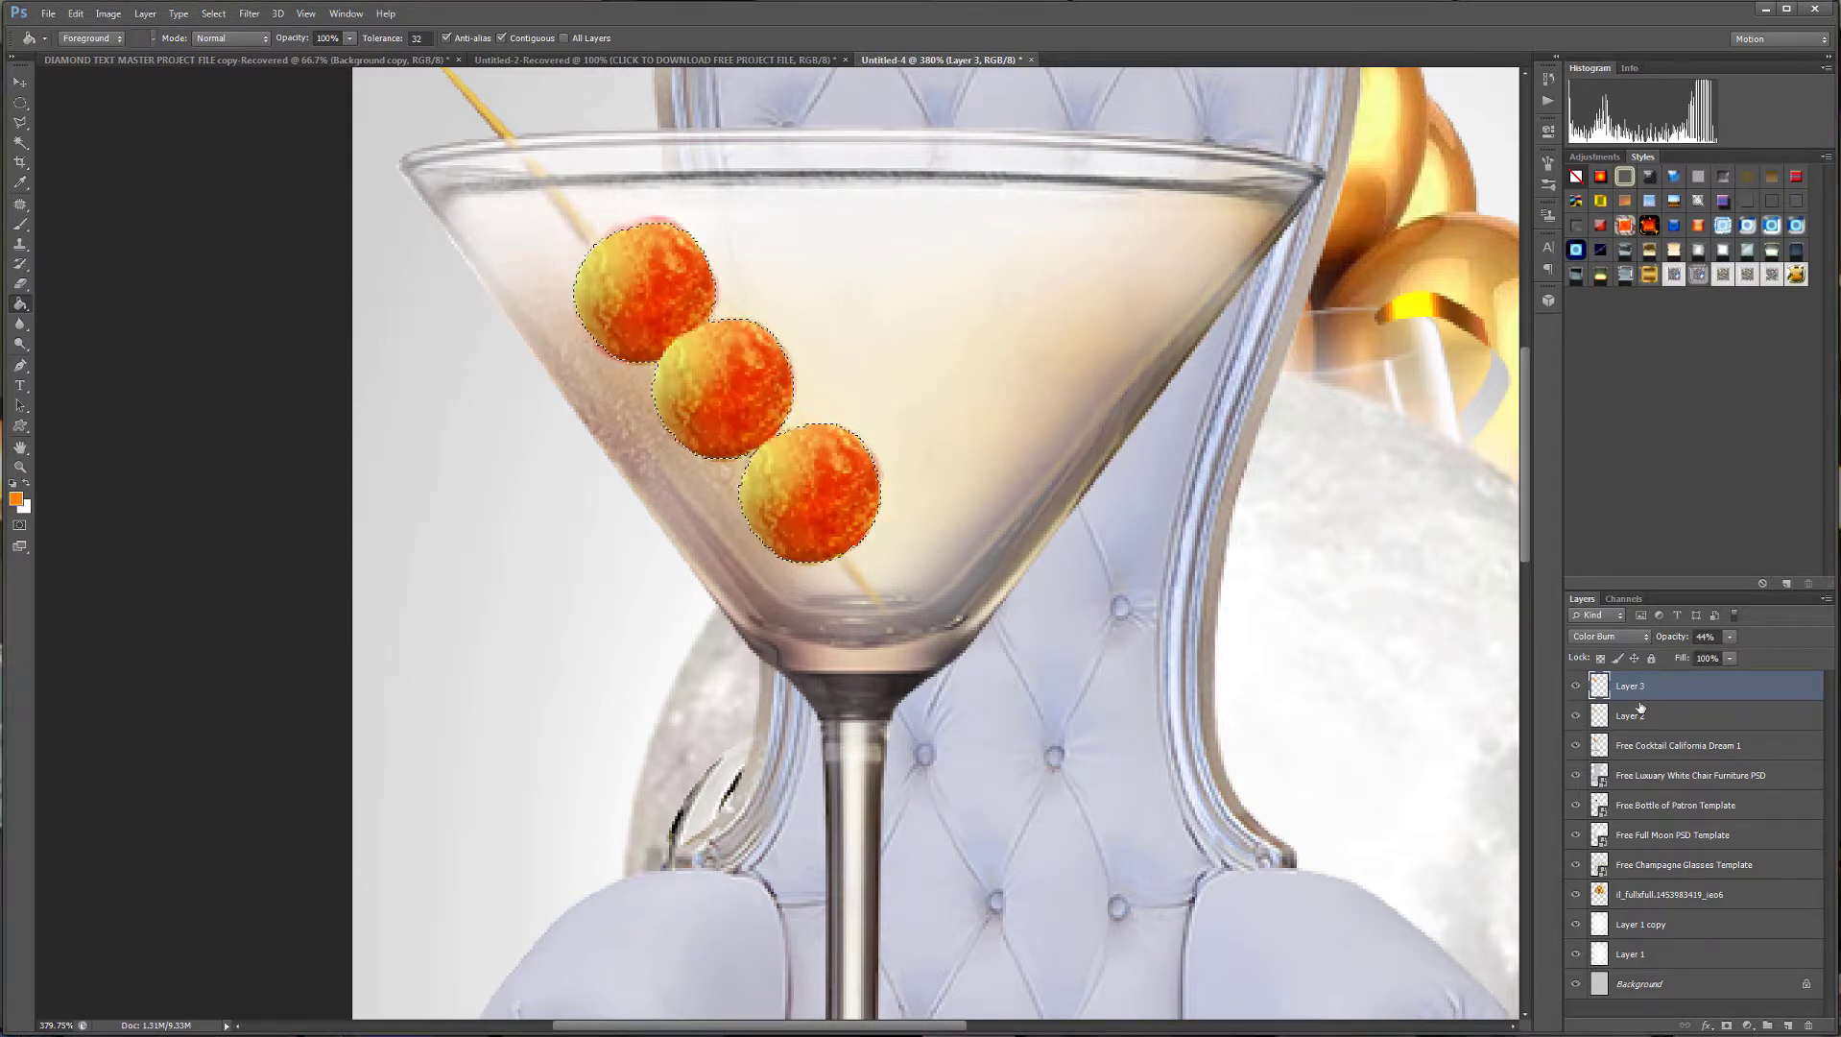
Hide the orange Color Burn layer and Layer 2 to compare olive colours.
{"action": "scroll", "coordinate": [1244, 649], "scroll_direction": "down", "scroll_amount": 5}
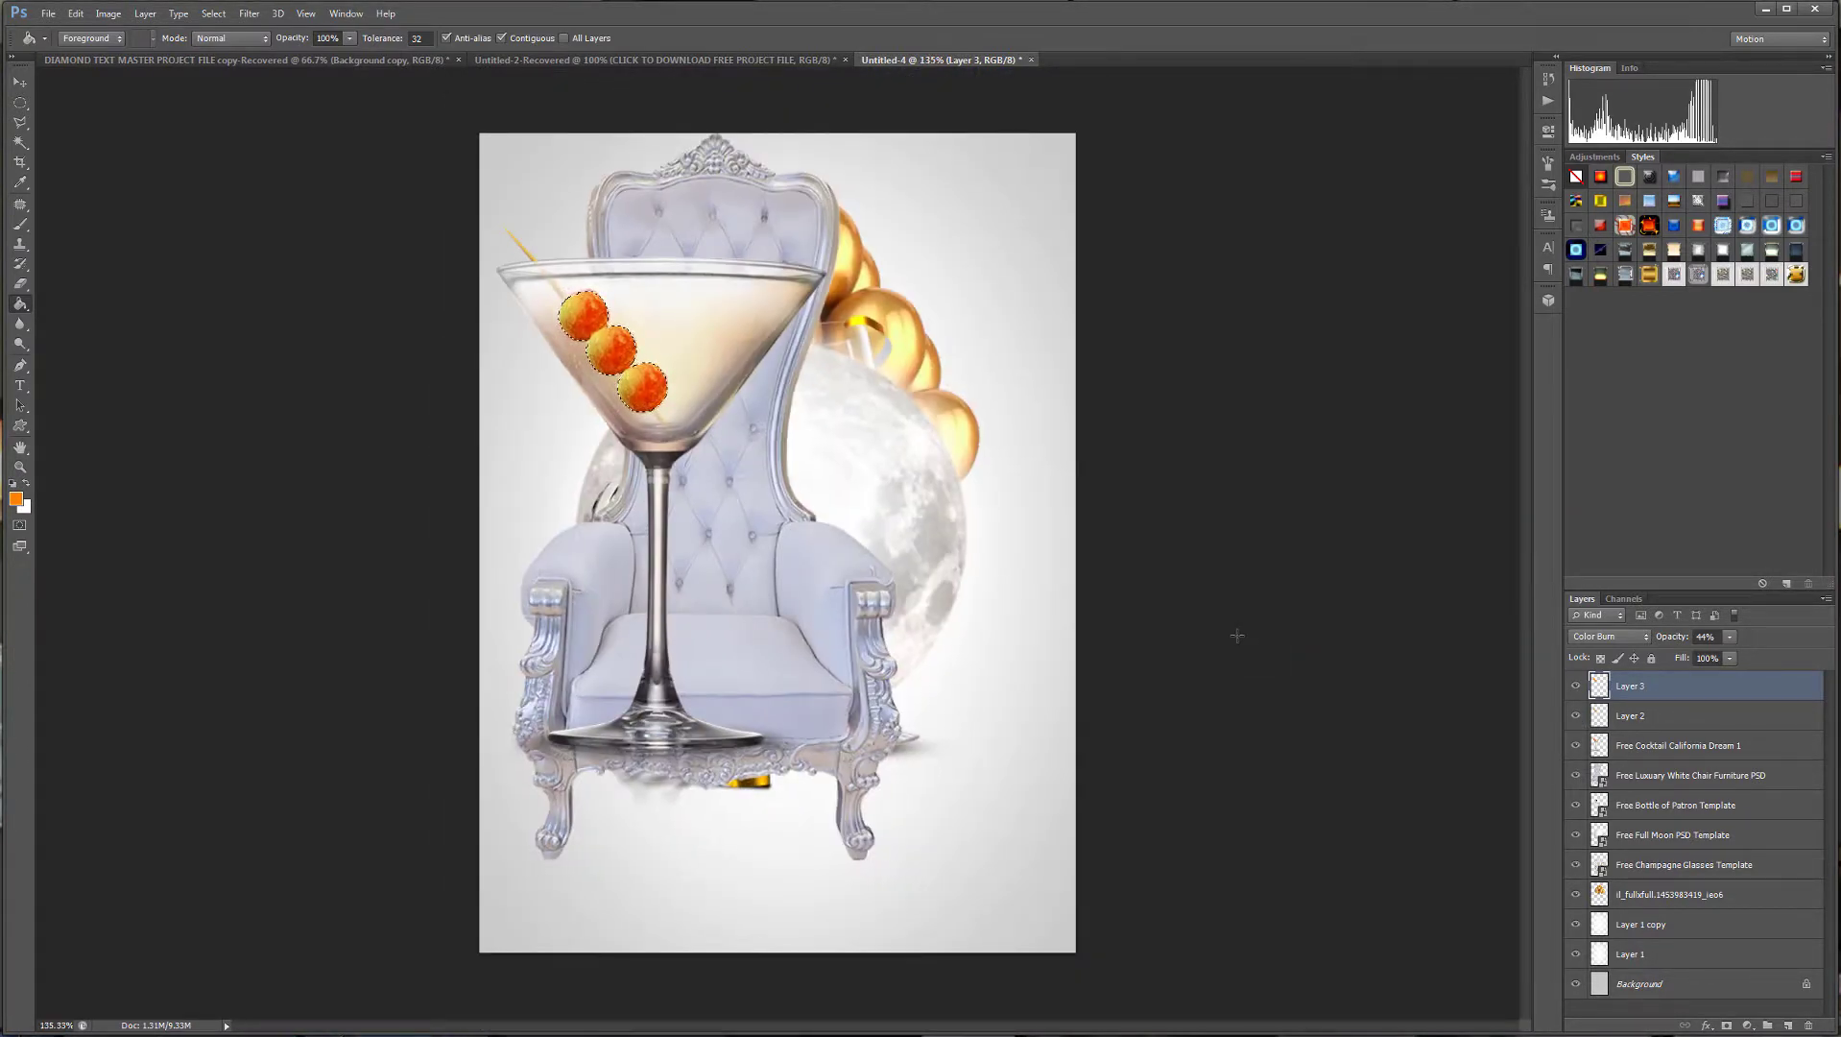
{"action": "scroll", "coordinate": [1237, 634], "scroll_direction": "up", "scroll_amount": 4}
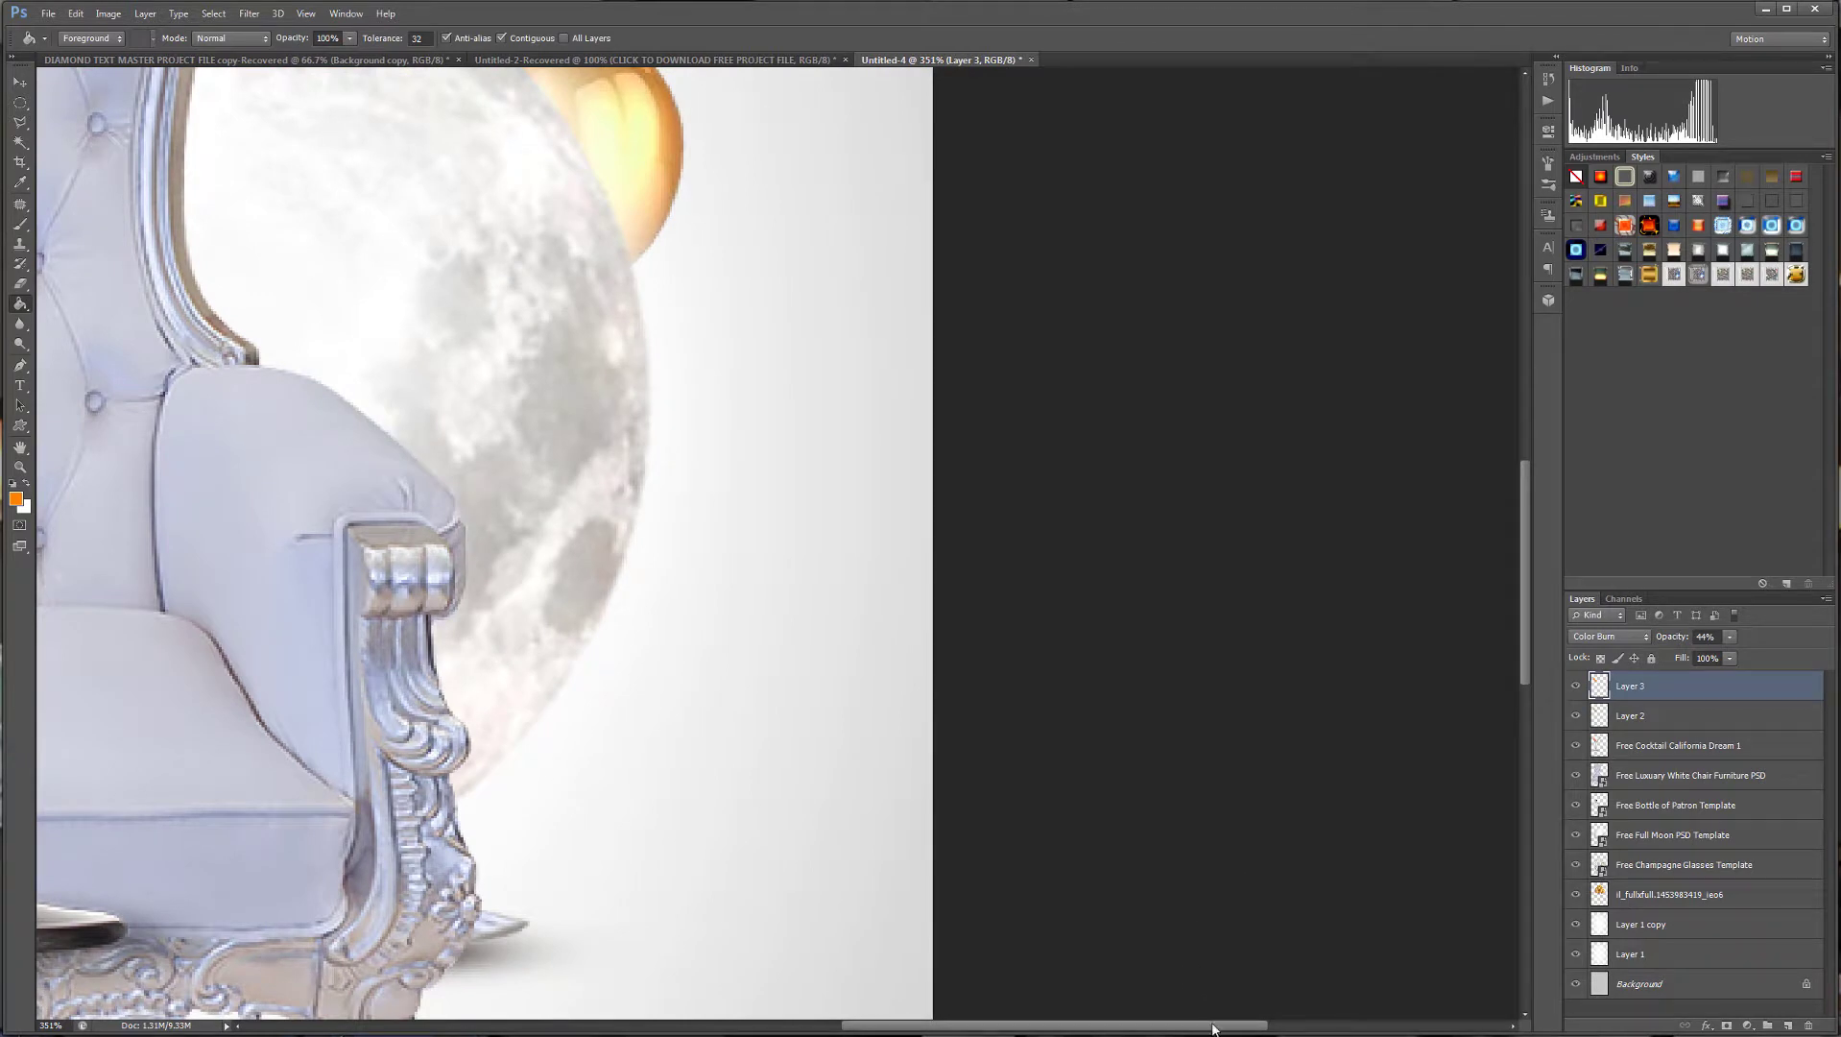
{"action": "left_click_drag", "start_coordinate": [1213, 1029], "coordinate": [1029, 1031]}
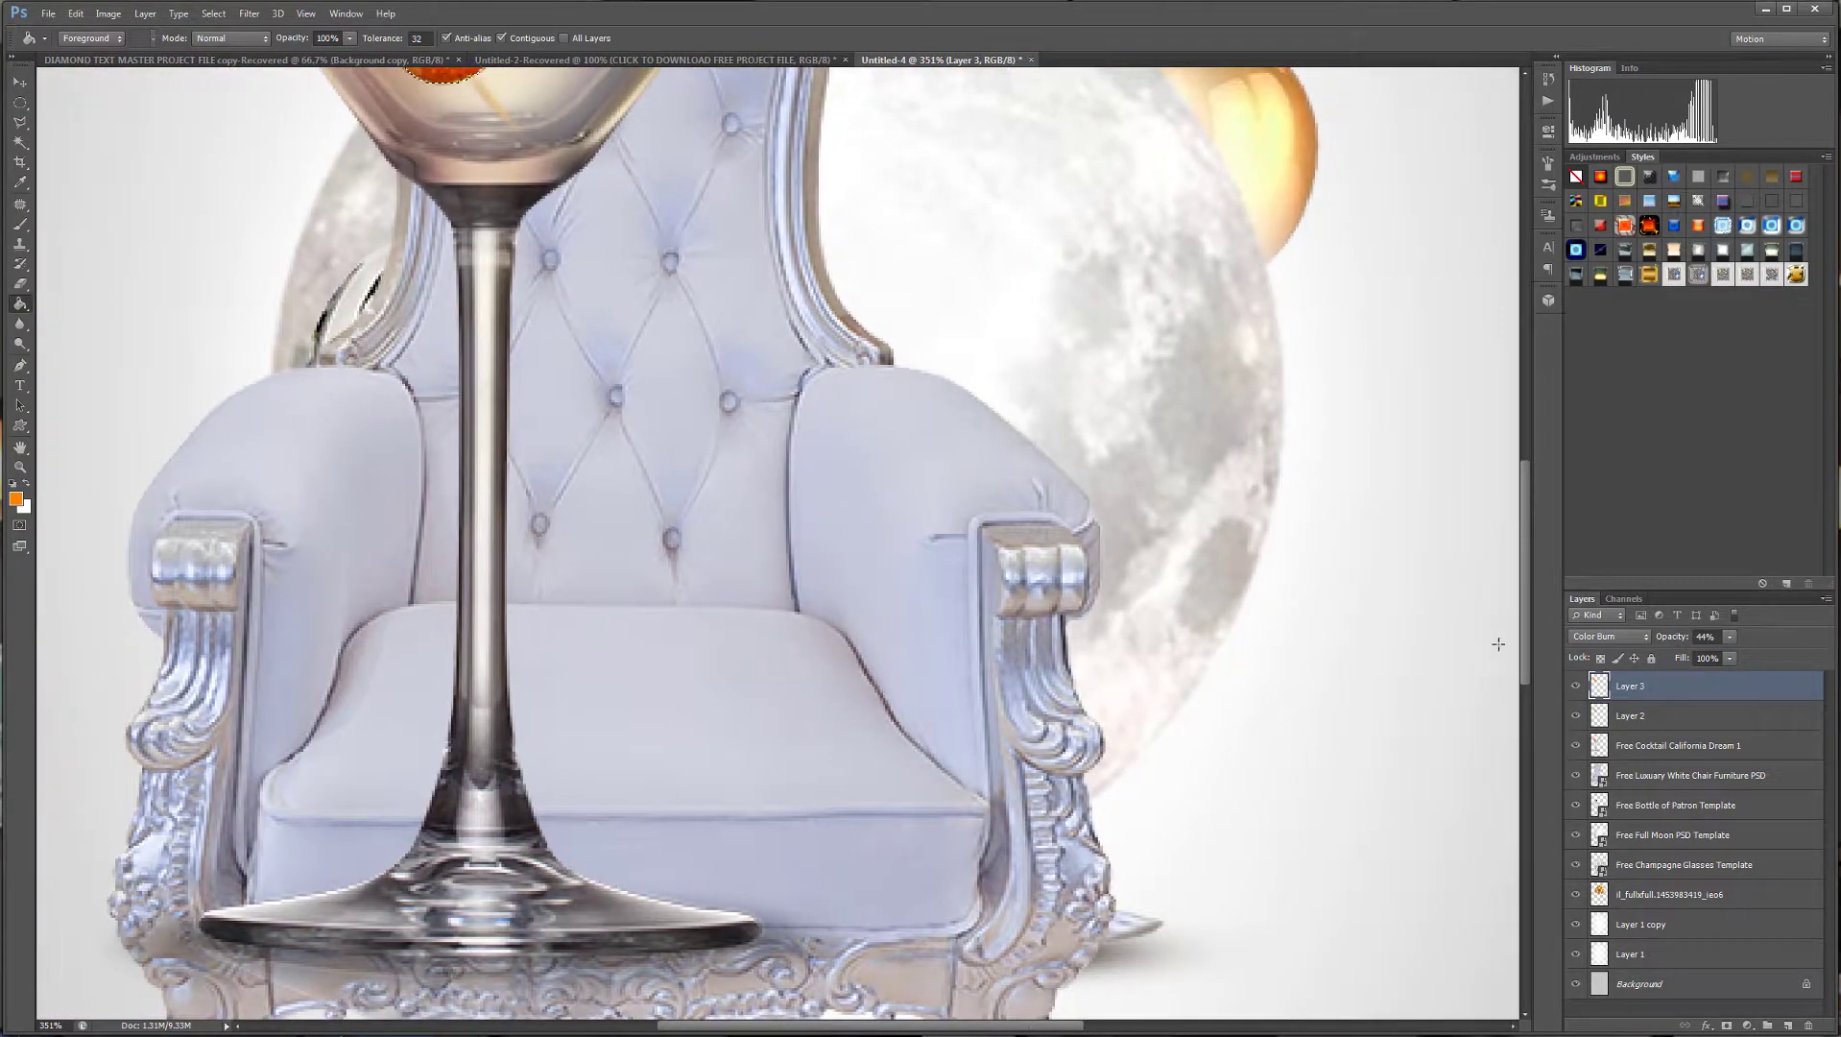
{"action": "left_click_drag", "start_coordinate": [1522, 592], "coordinate": [1533, 471]}
{"action": "left_click", "coordinate": [1576, 685]}
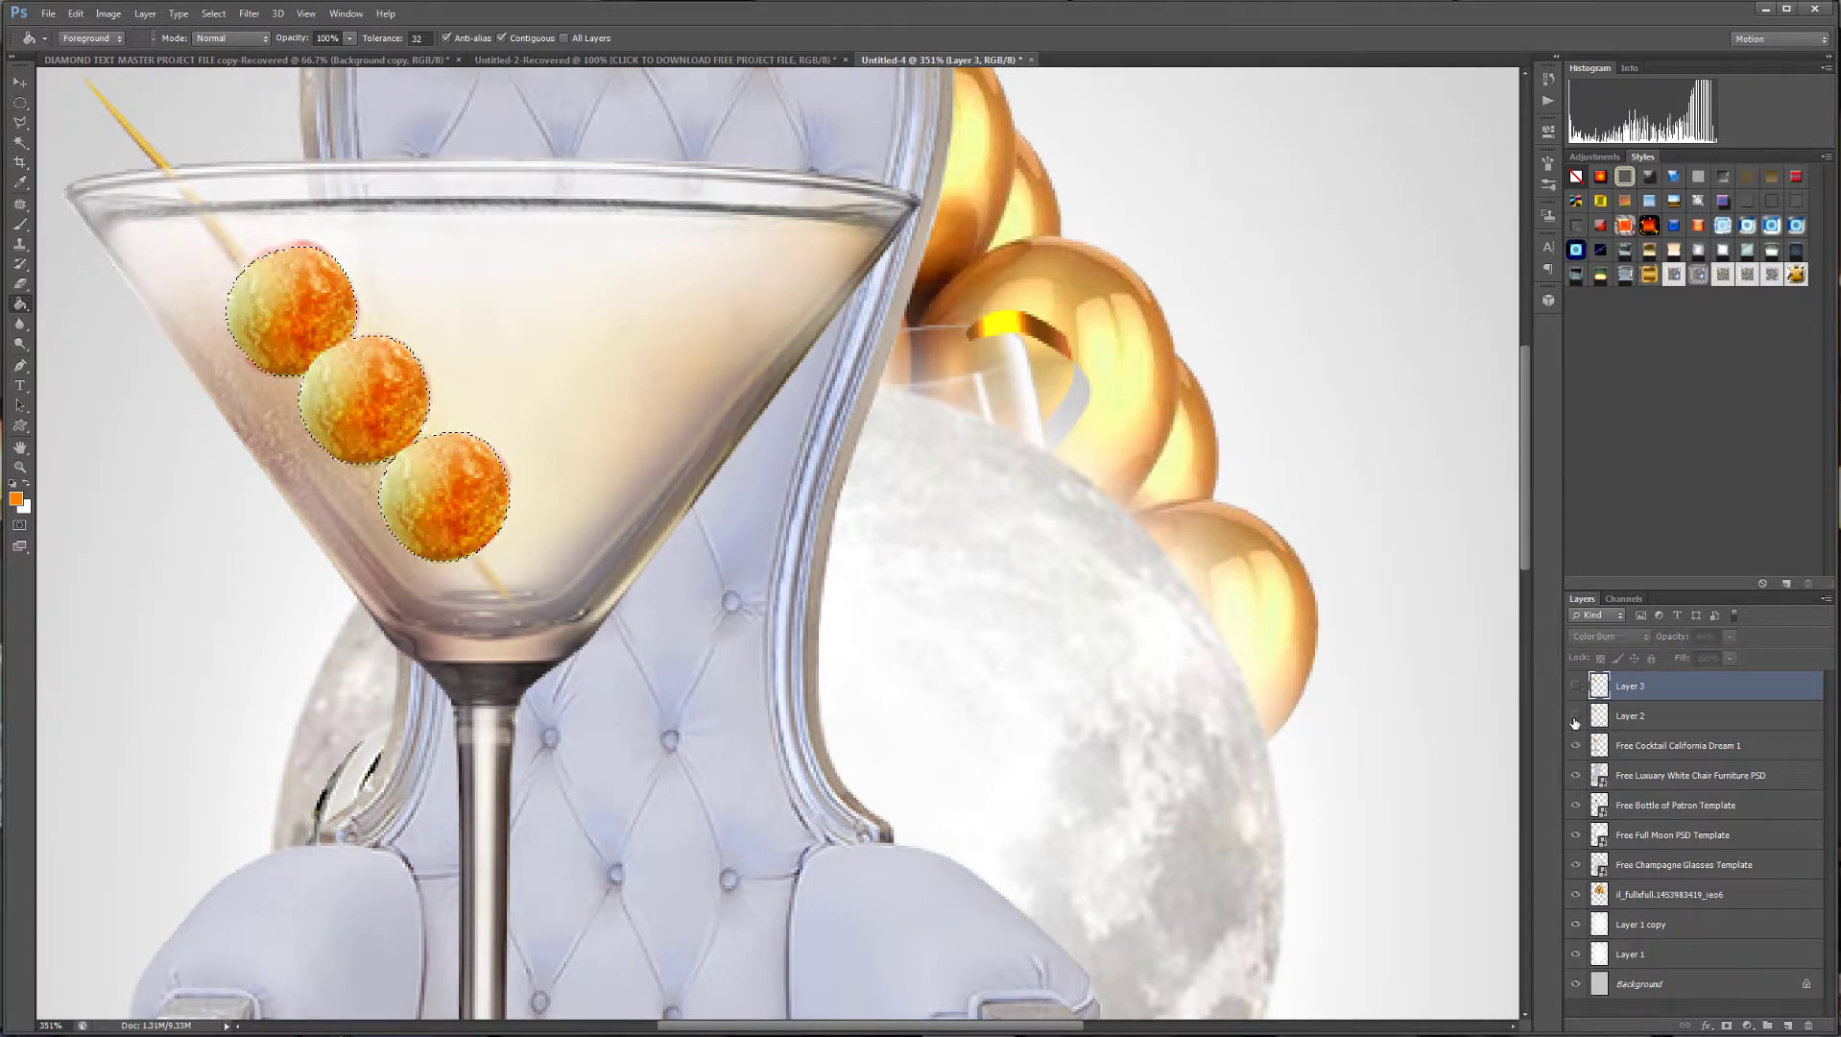
{"action": "left_click", "coordinate": [1575, 720]}
{"action": "left_click", "coordinate": [1575, 720]}
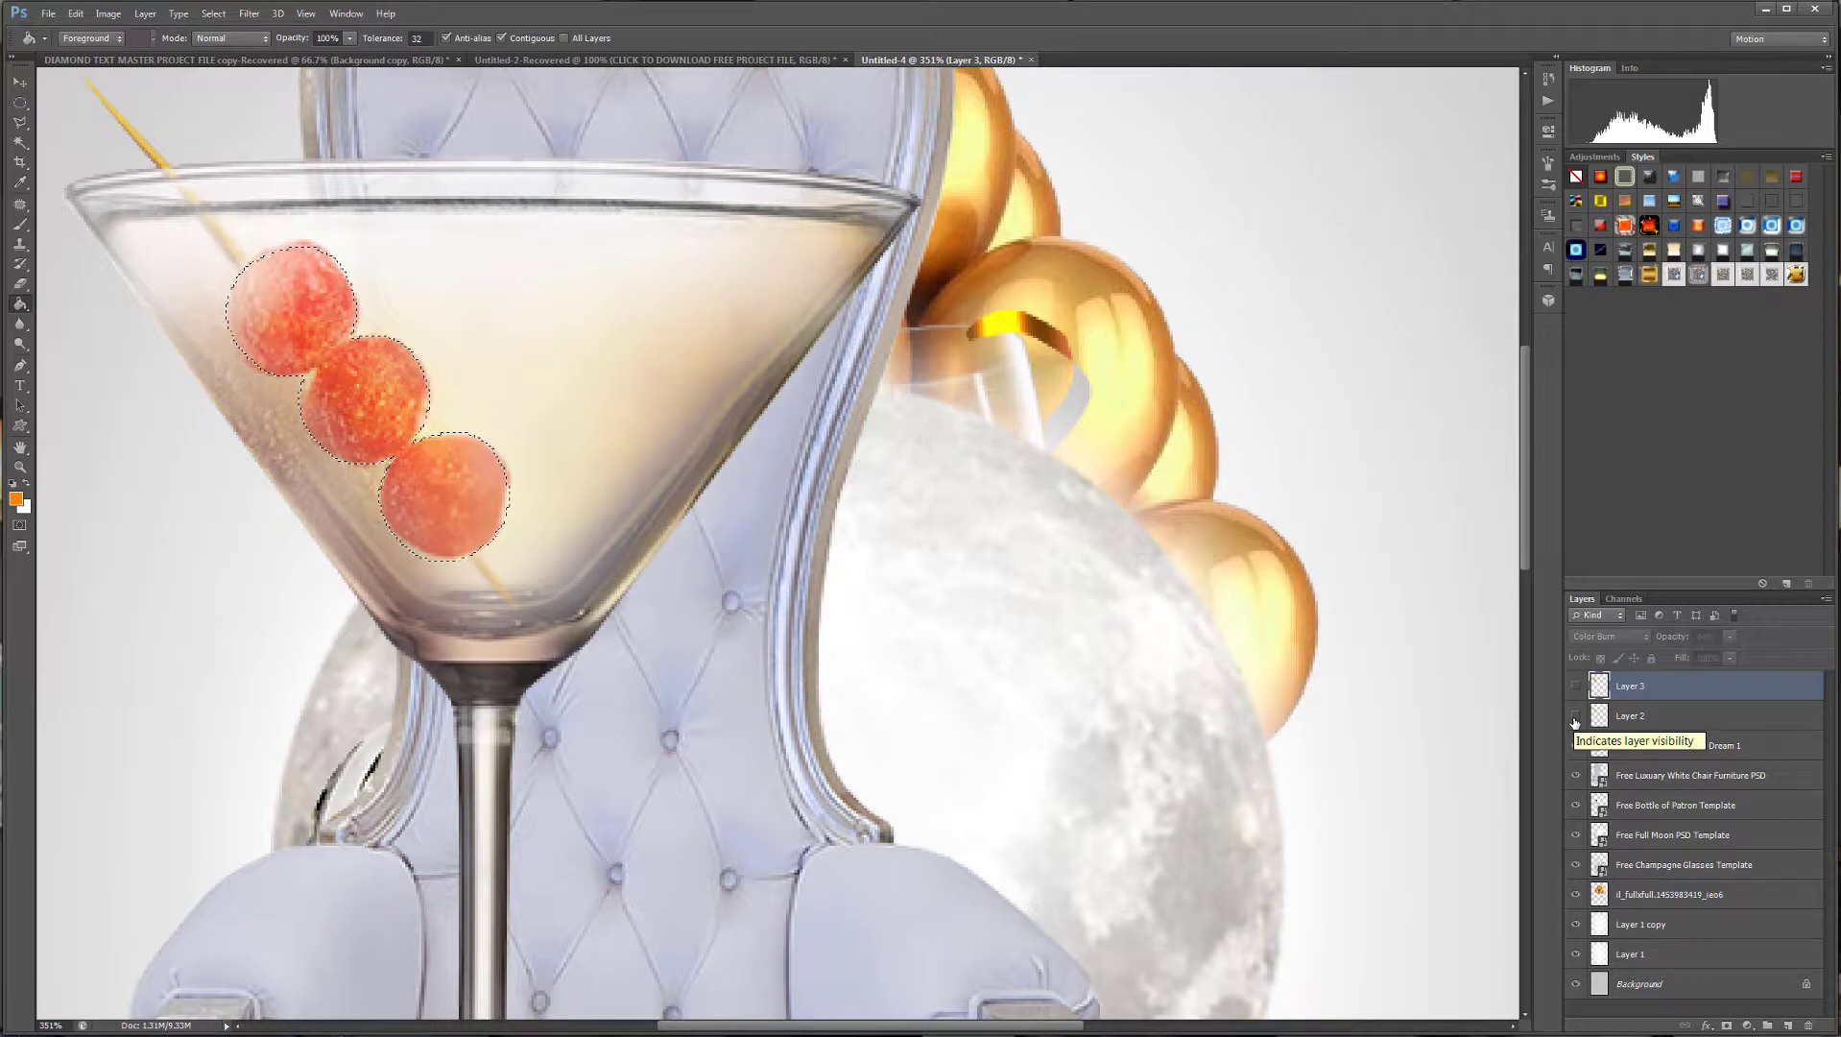
Toggle the cocktail, Layer 3 and Layer 2 visibility, then show both olive layers again.
{"action": "left_click", "coordinate": [1574, 746]}
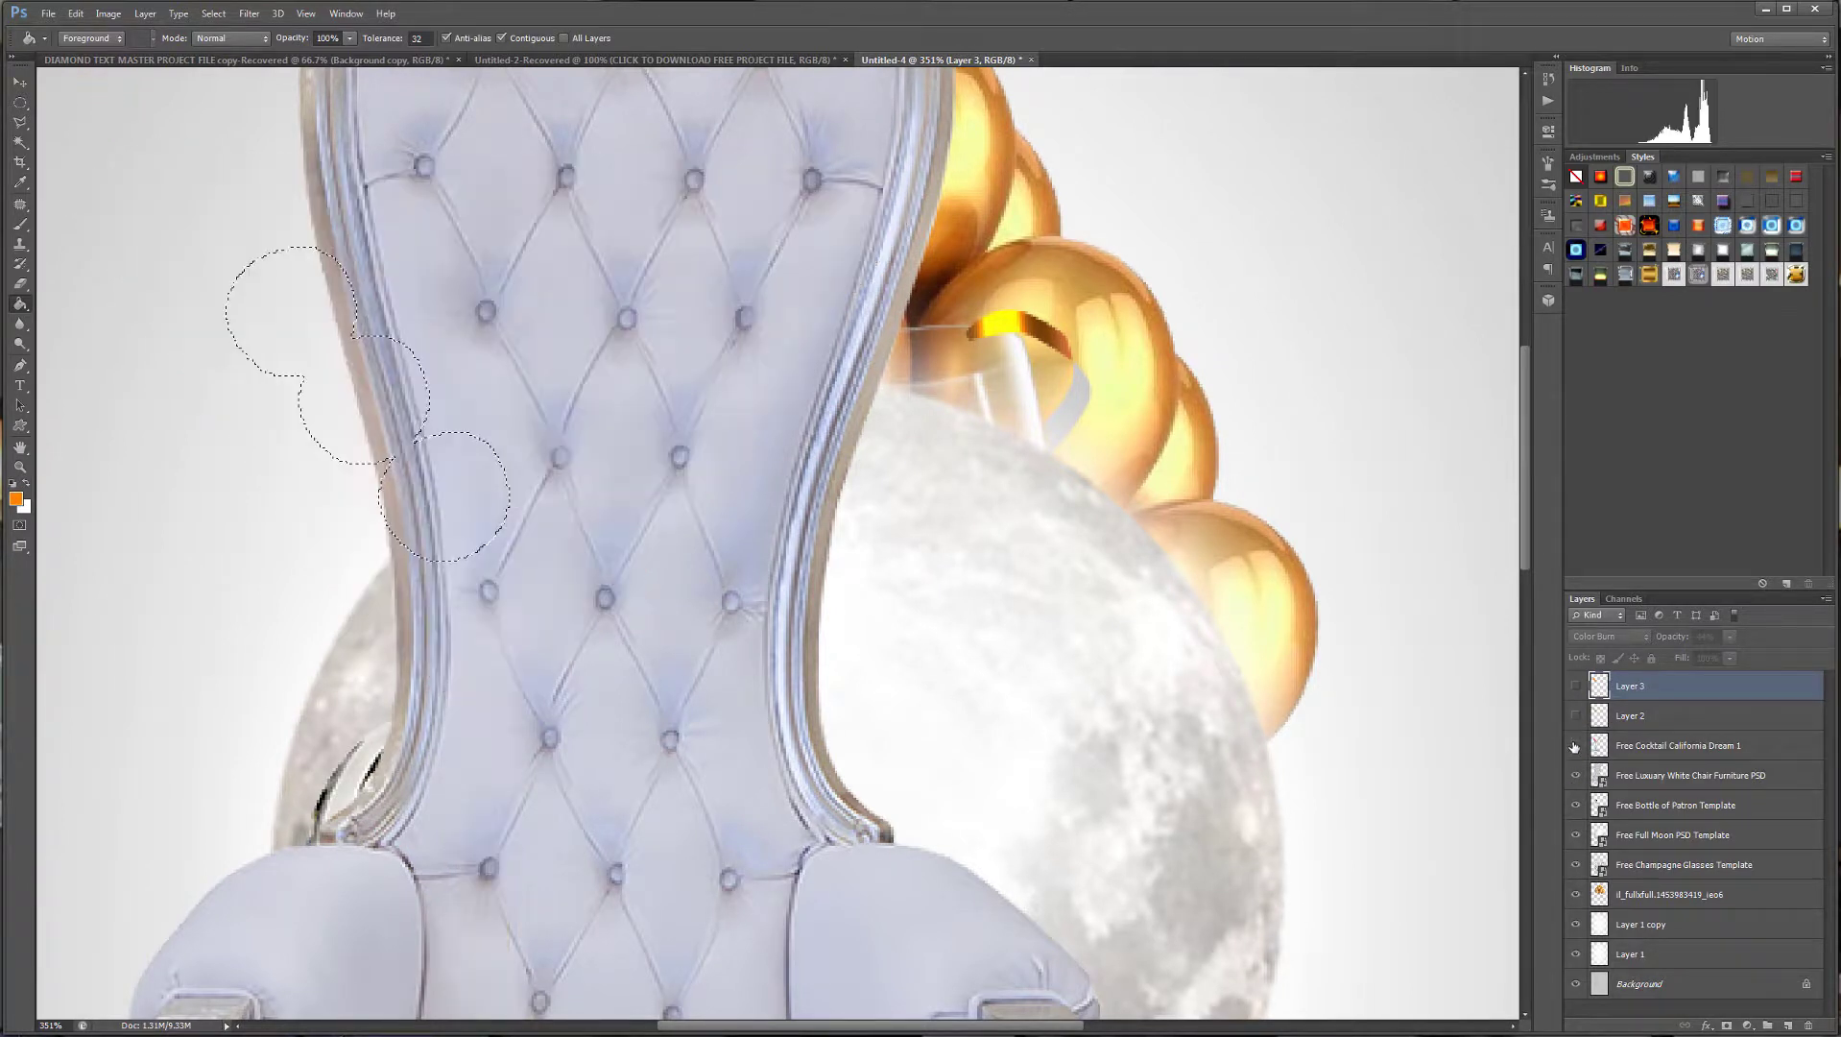
{"action": "left_click", "coordinate": [1574, 745]}
{"action": "left_click", "coordinate": [1577, 687]}
{"action": "left_click", "coordinate": [1577, 686]}
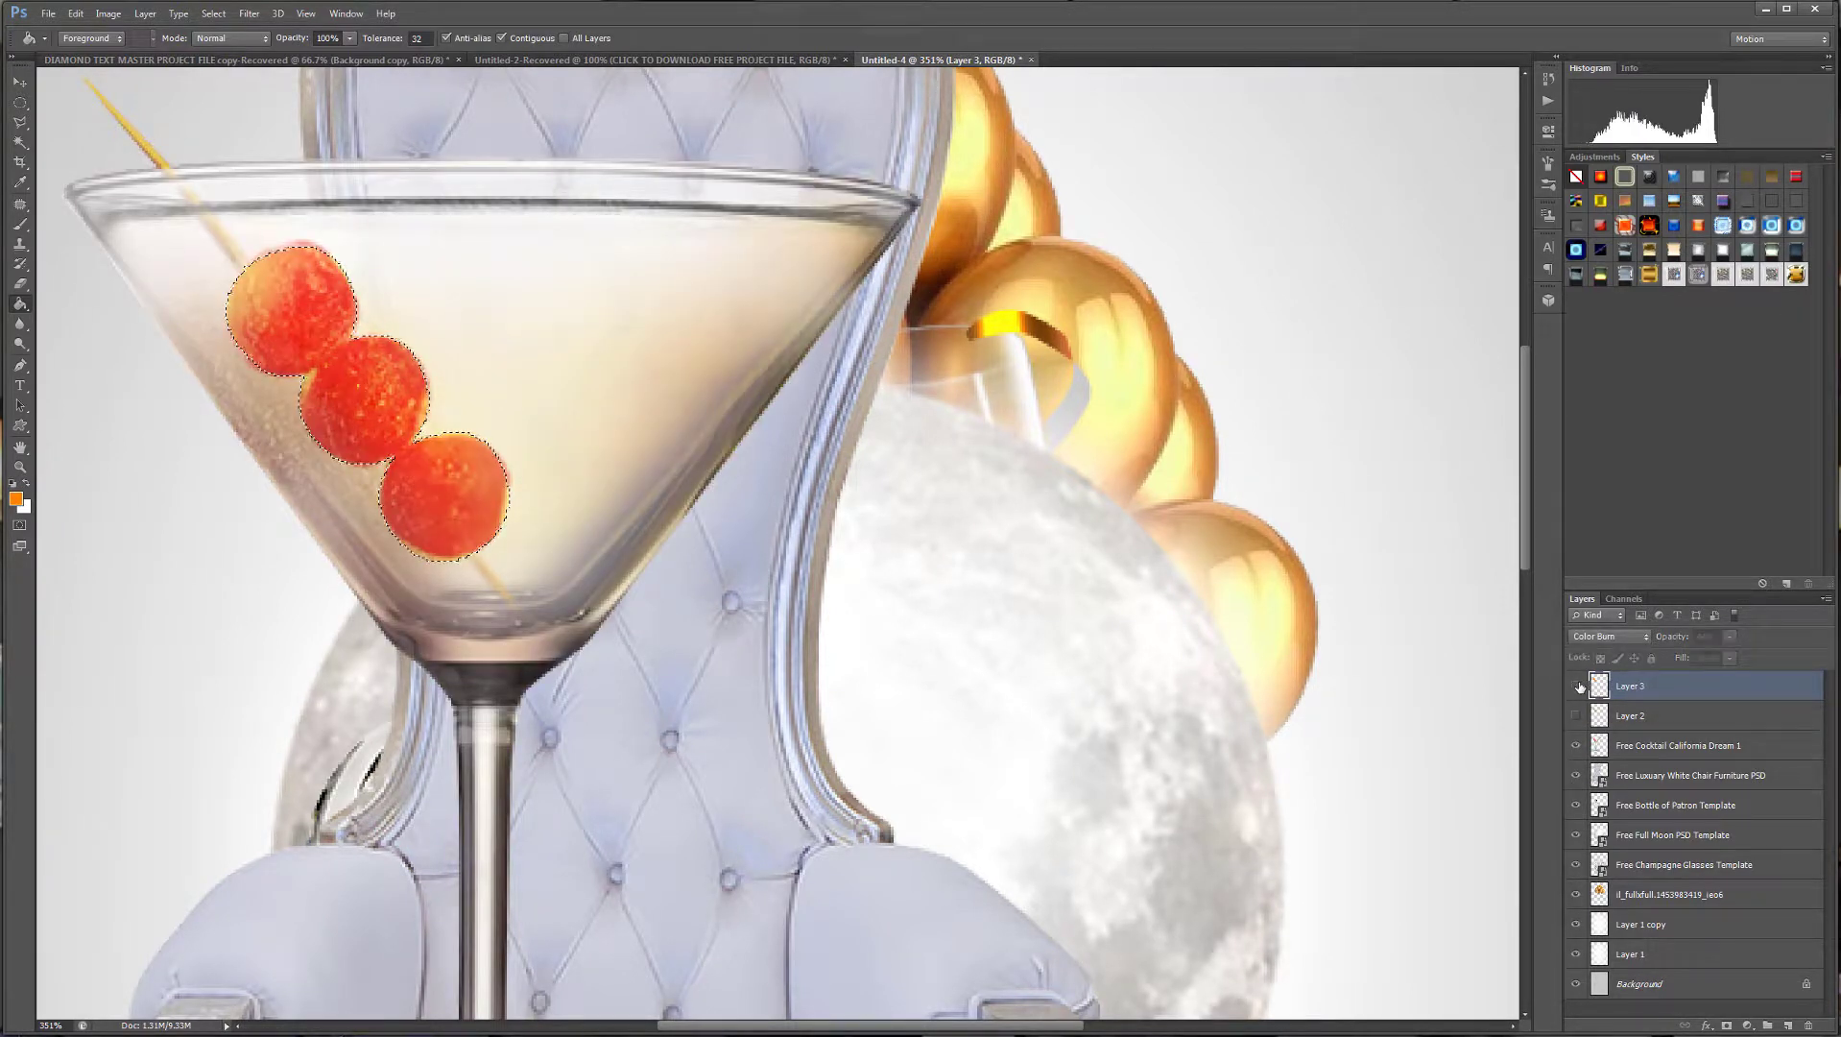
{"action": "left_click", "coordinate": [1574, 717]}
{"action": "left_click", "coordinate": [1574, 717]}
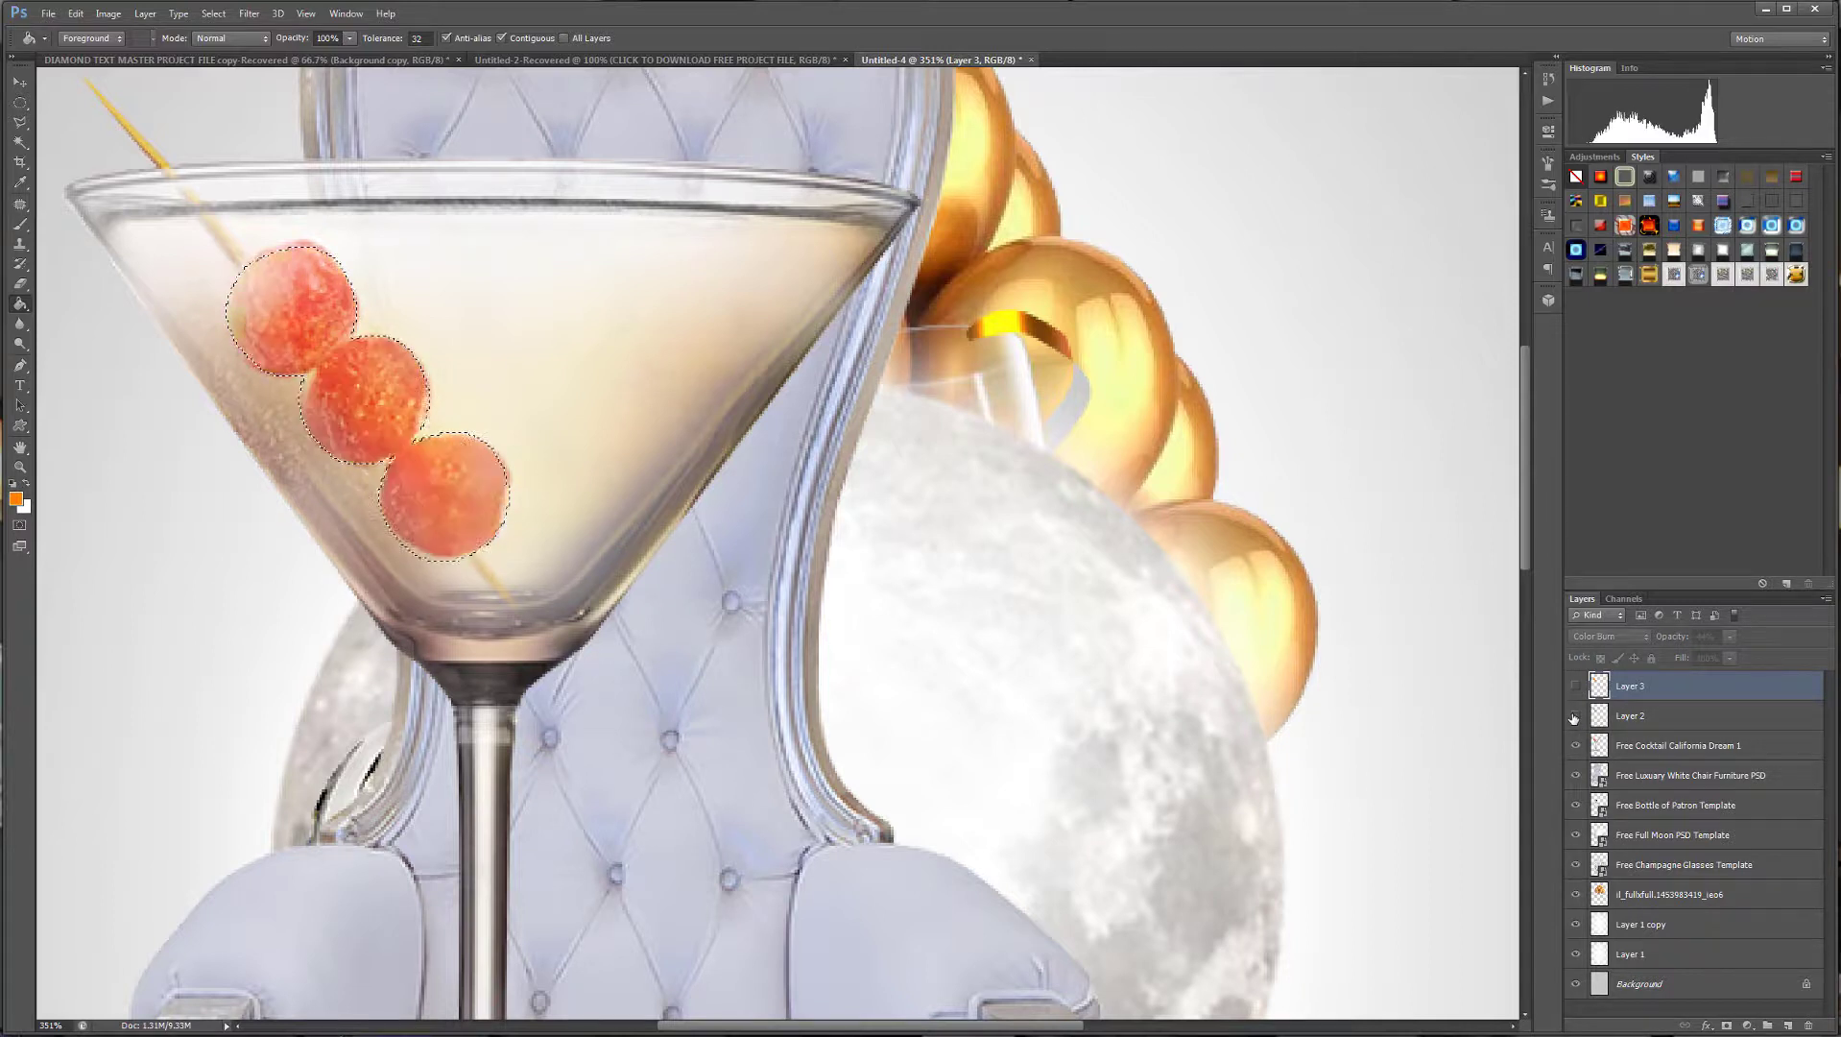
{"action": "left_click", "coordinate": [1574, 717]}
{"action": "left_click", "coordinate": [1575, 717]}
{"action": "left_click", "coordinate": [1575, 685]}
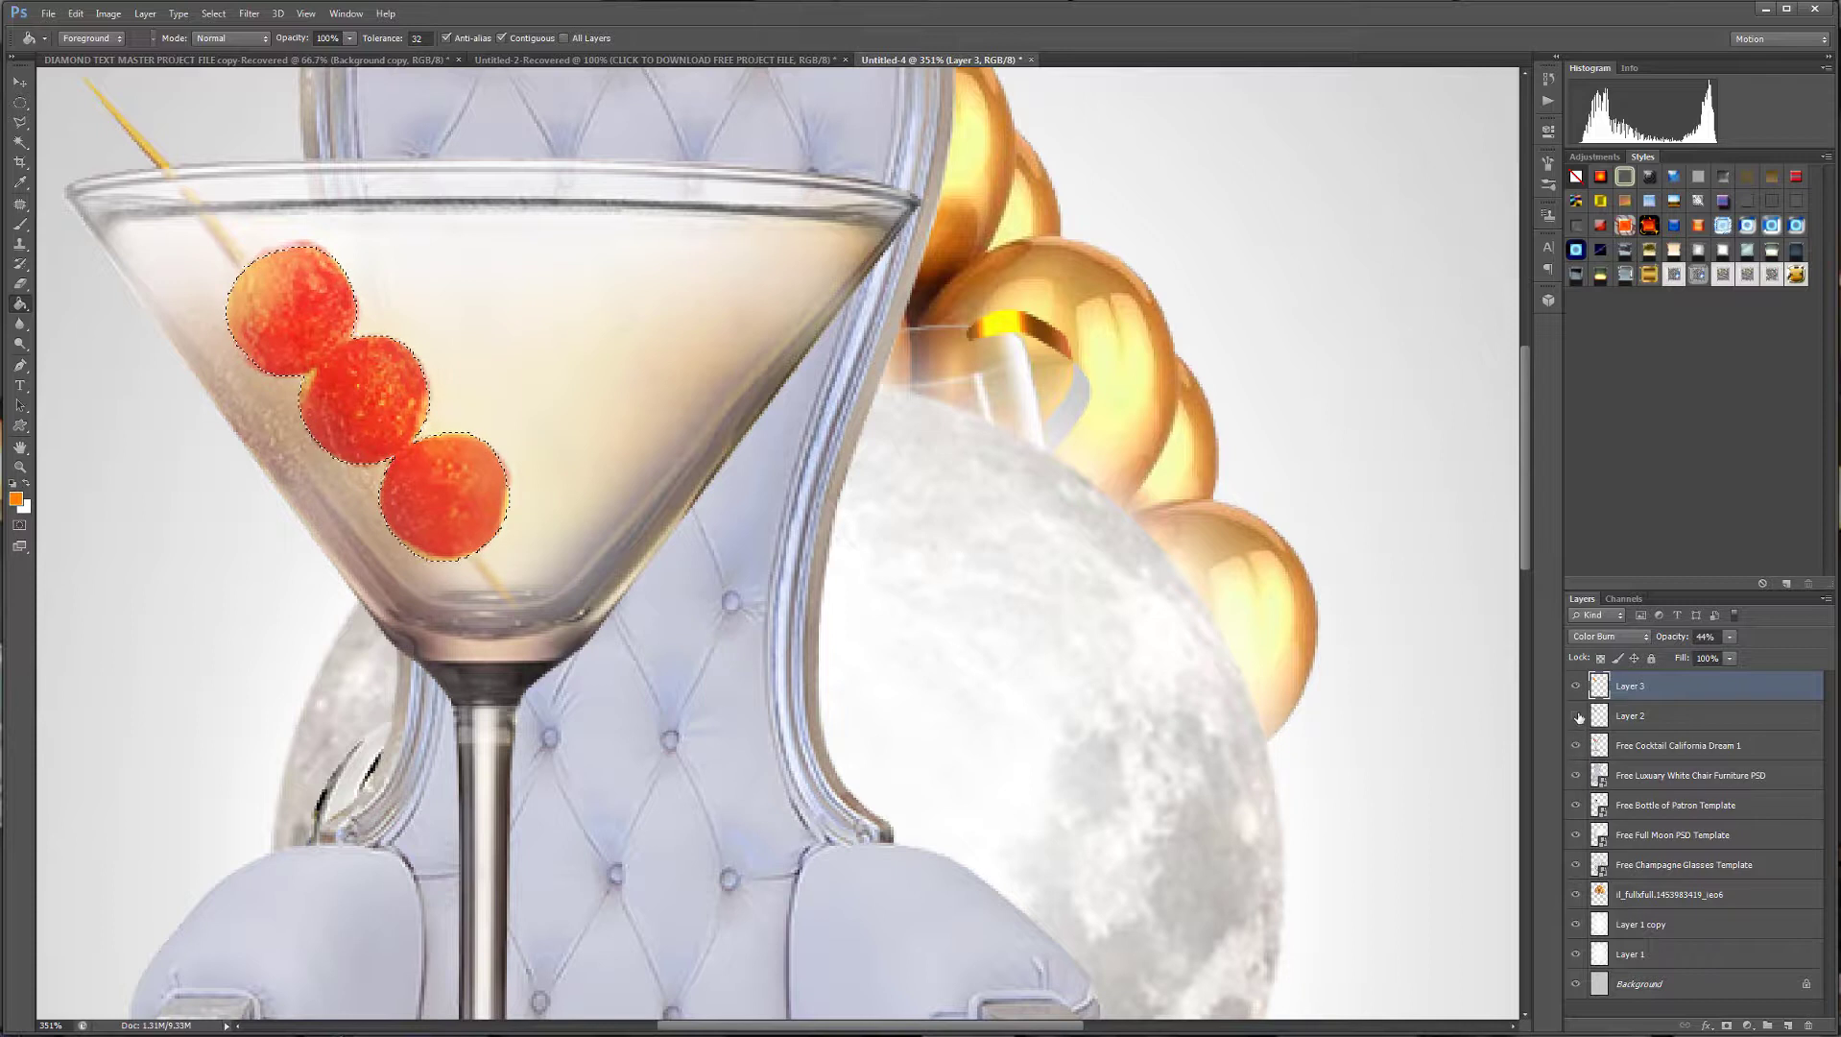
{"action": "left_click", "coordinate": [1576, 716]}
{"action": "left_click", "coordinate": [1730, 636]}
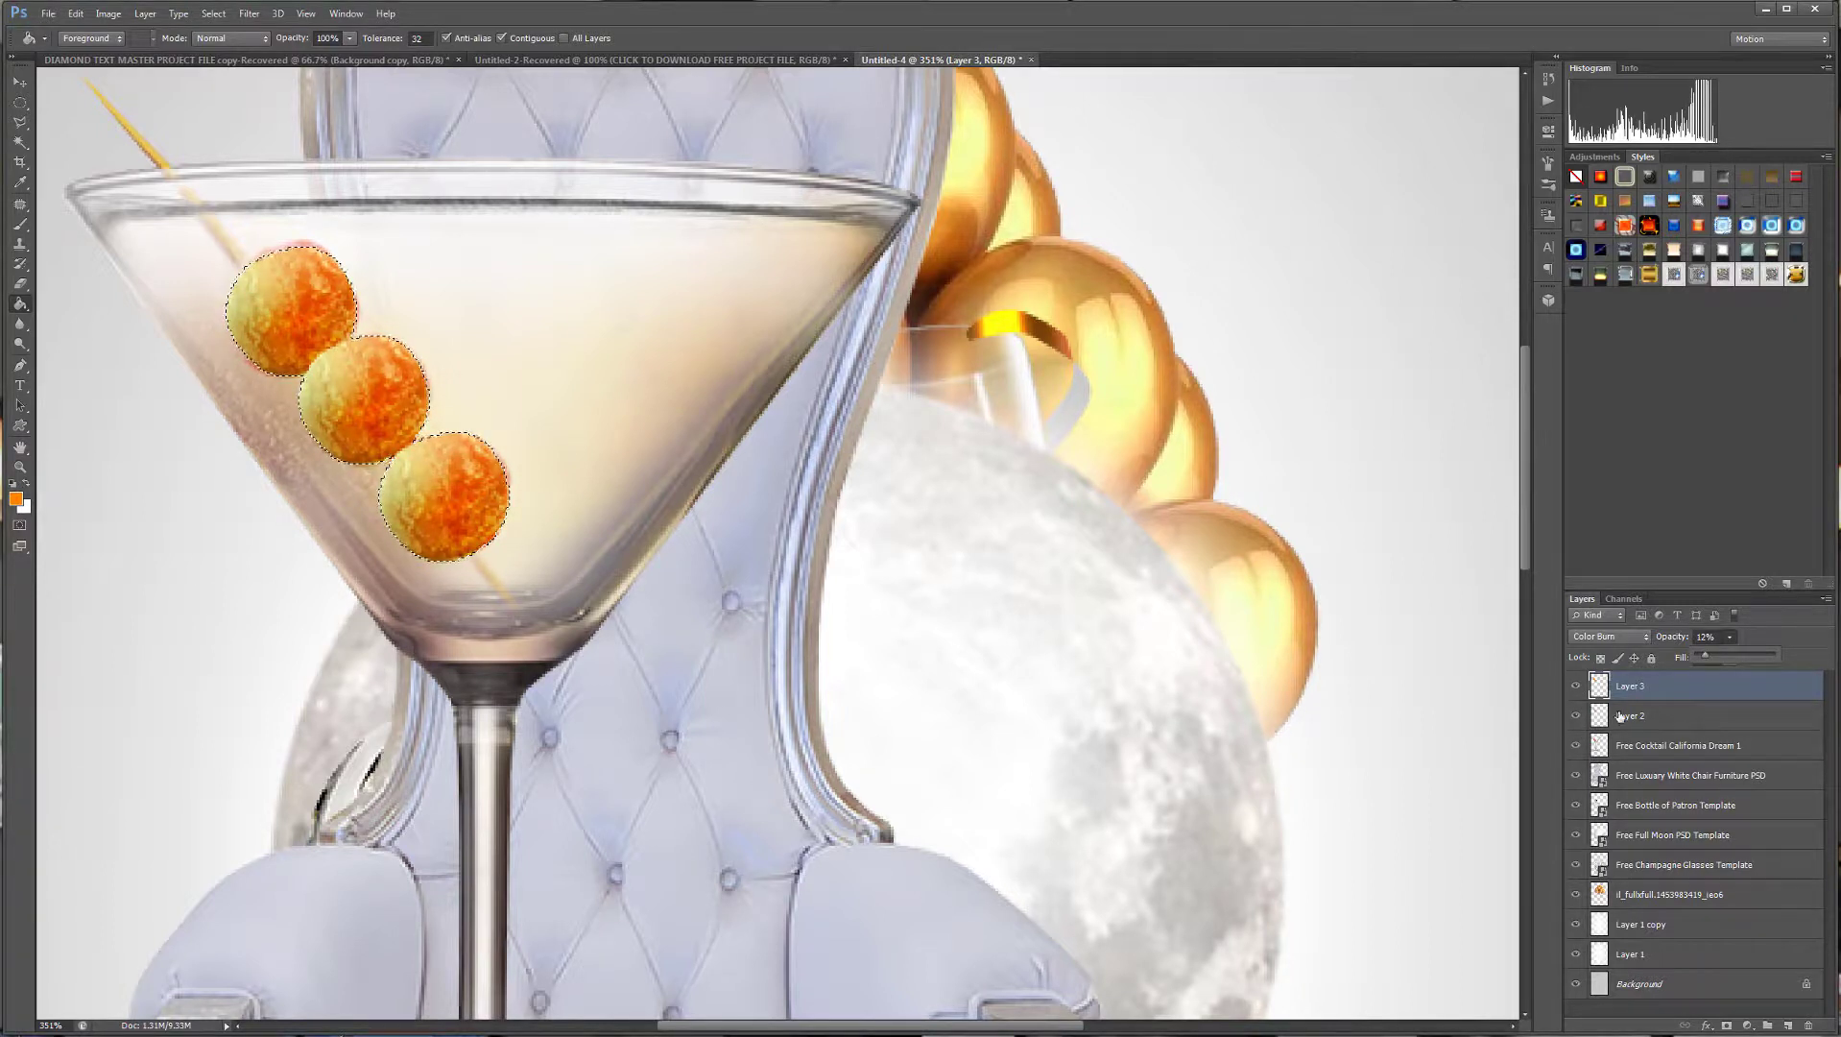
Merge the olive layers into the cocktail, then step backward twice to undo it.
{"action": "left_click", "coordinate": [1700, 685]}
{"action": "key", "text": "ctrl+e"}
{"action": "key", "text": "ctrl+e"}
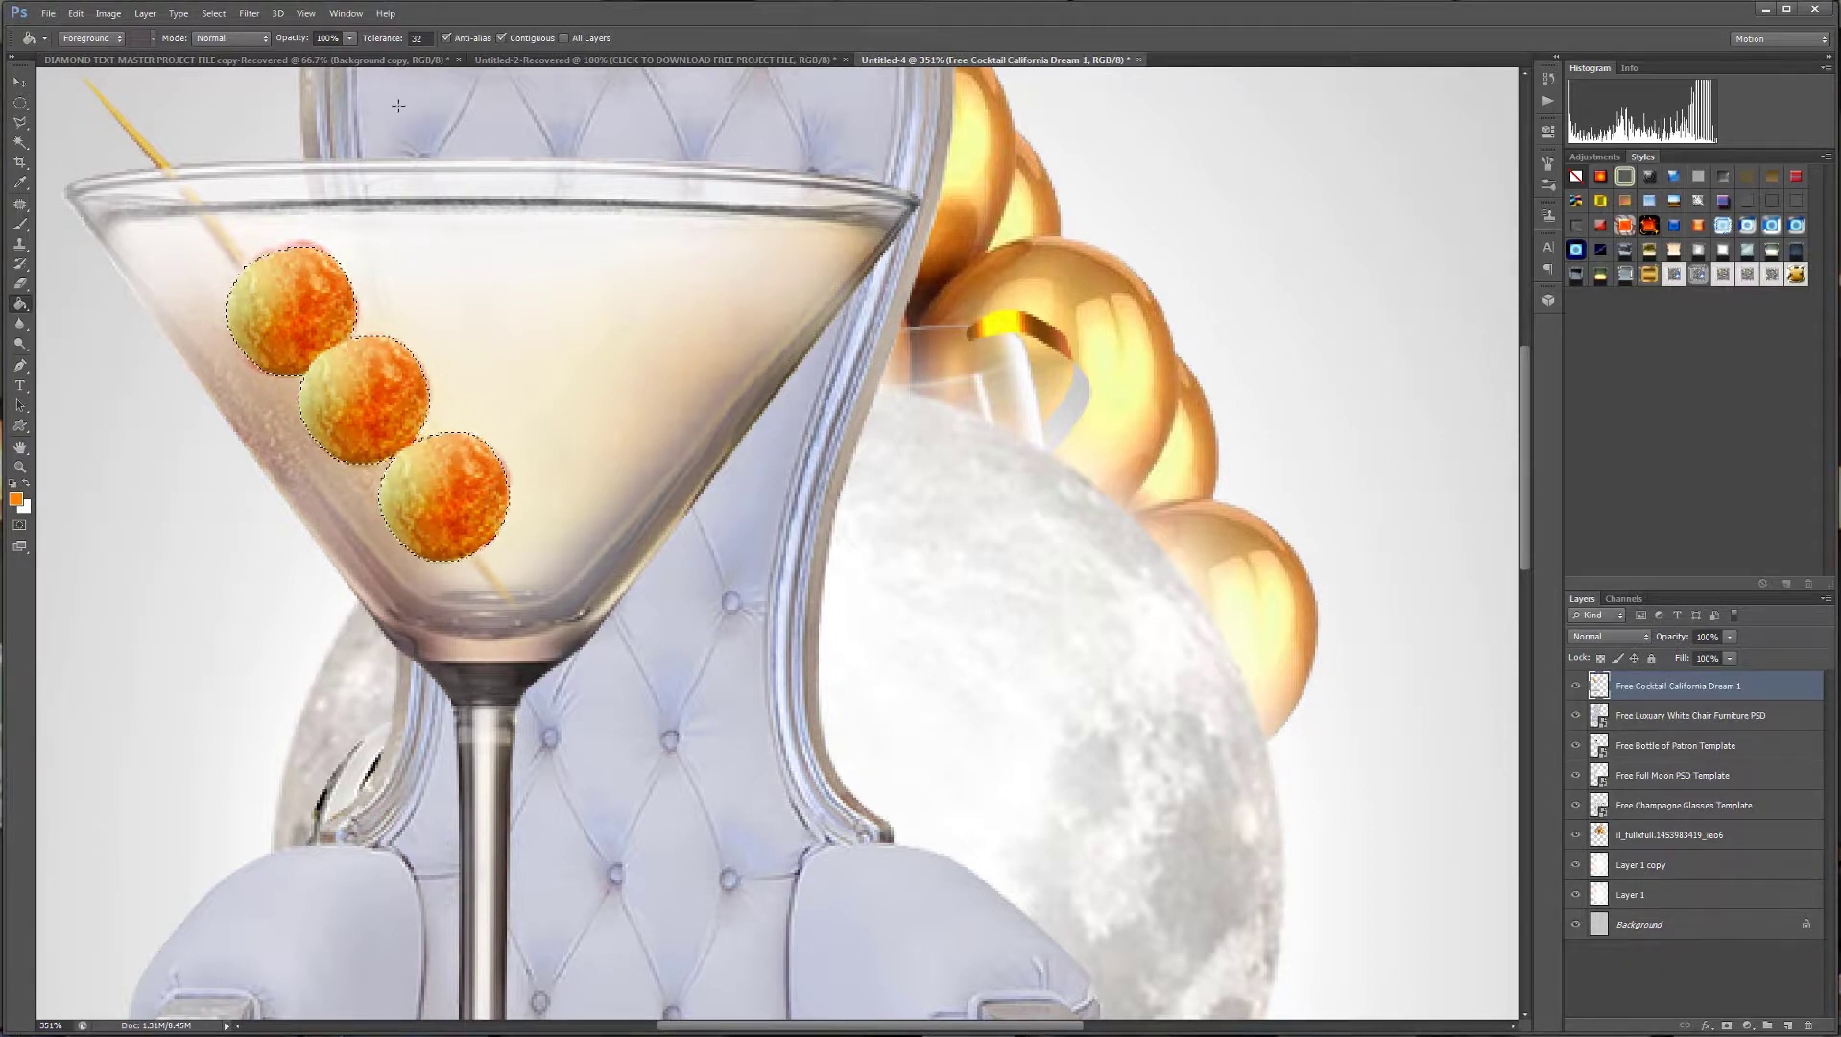
{"action": "left_click", "coordinate": [233, 13]}
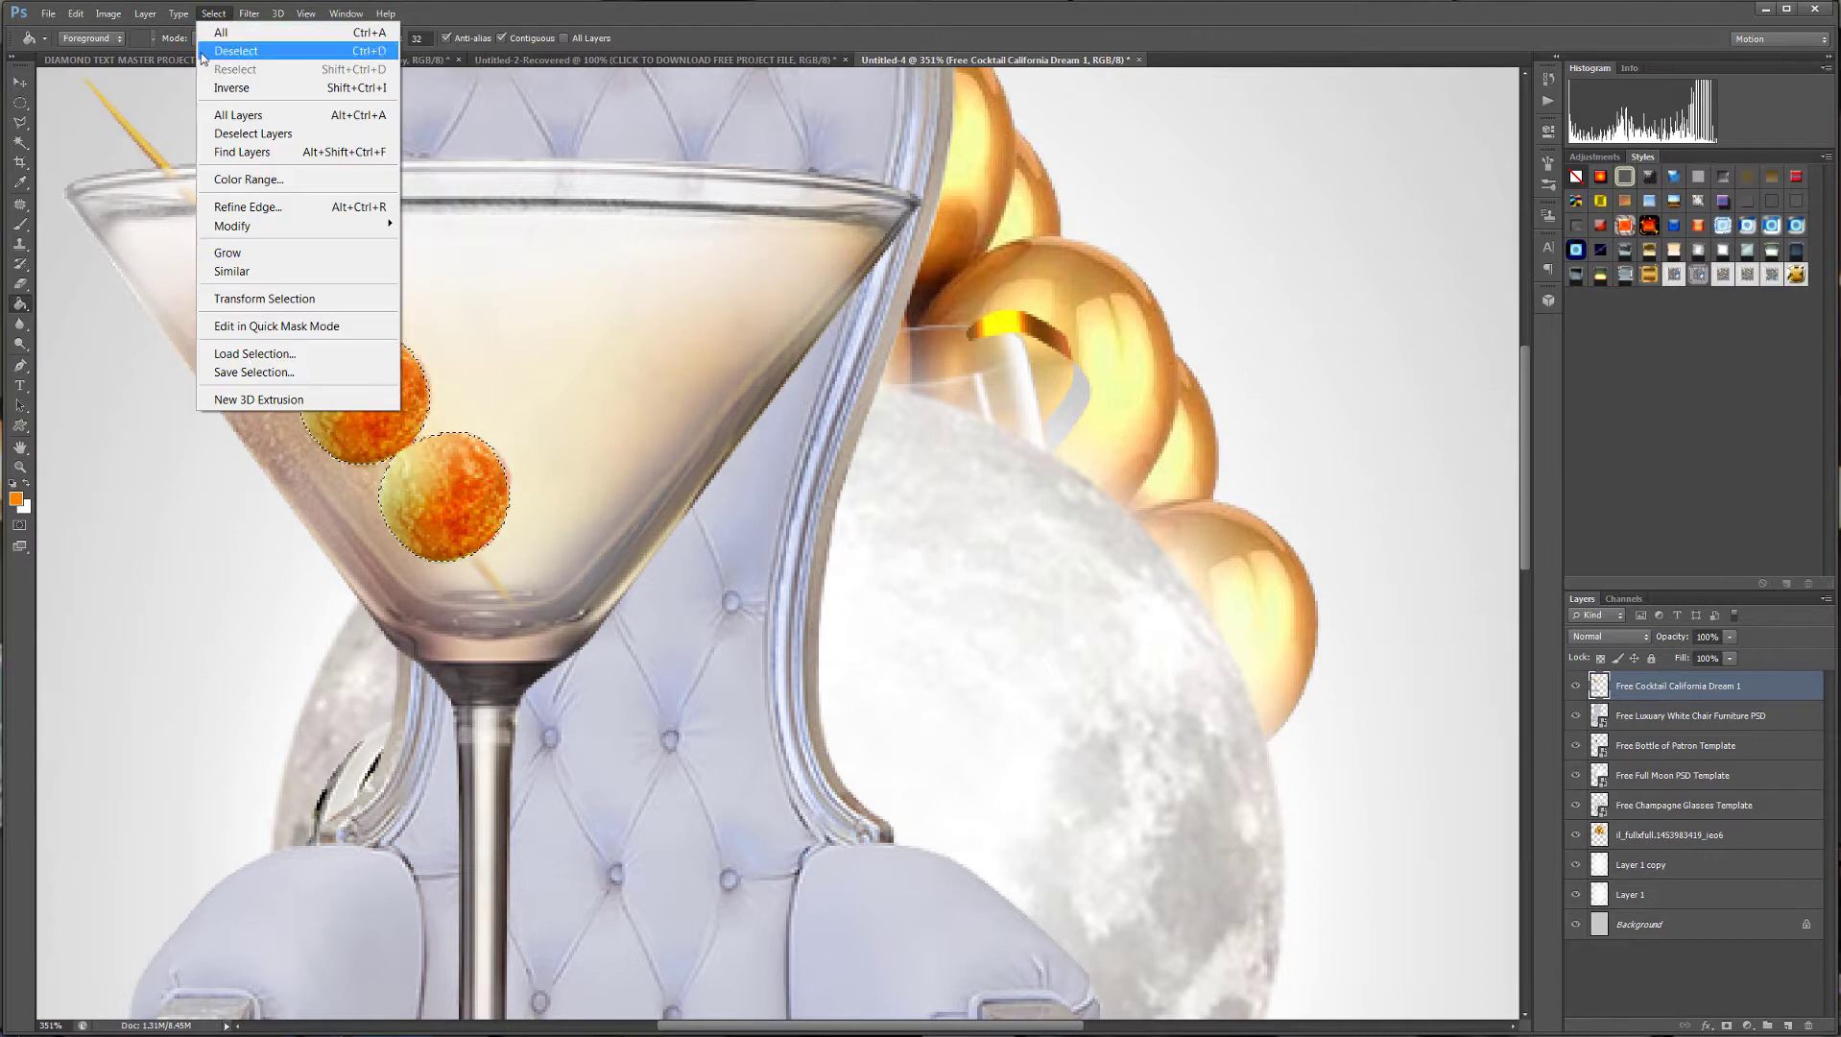
{"action": "left_click", "coordinate": [83, 18]}
{"action": "left_click", "coordinate": [75, 17]}
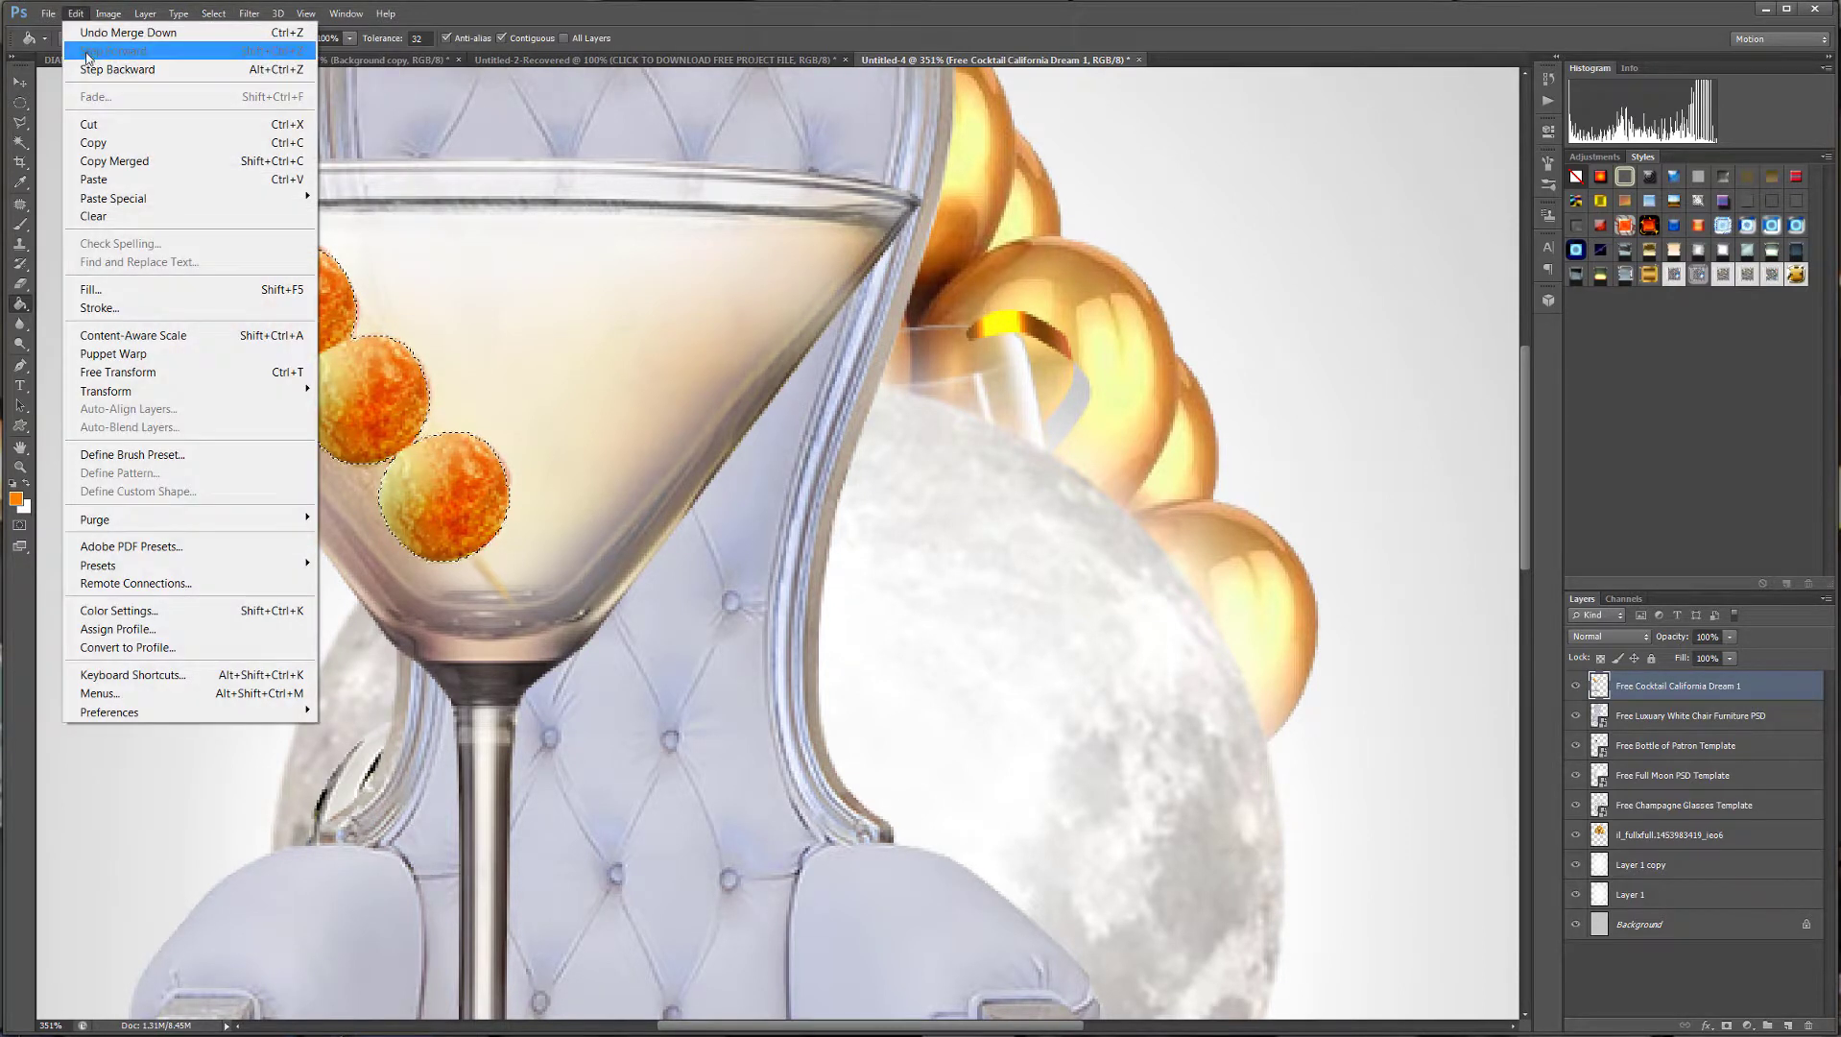
{"action": "left_click", "coordinate": [87, 69]}
{"action": "left_click", "coordinate": [75, 14]}
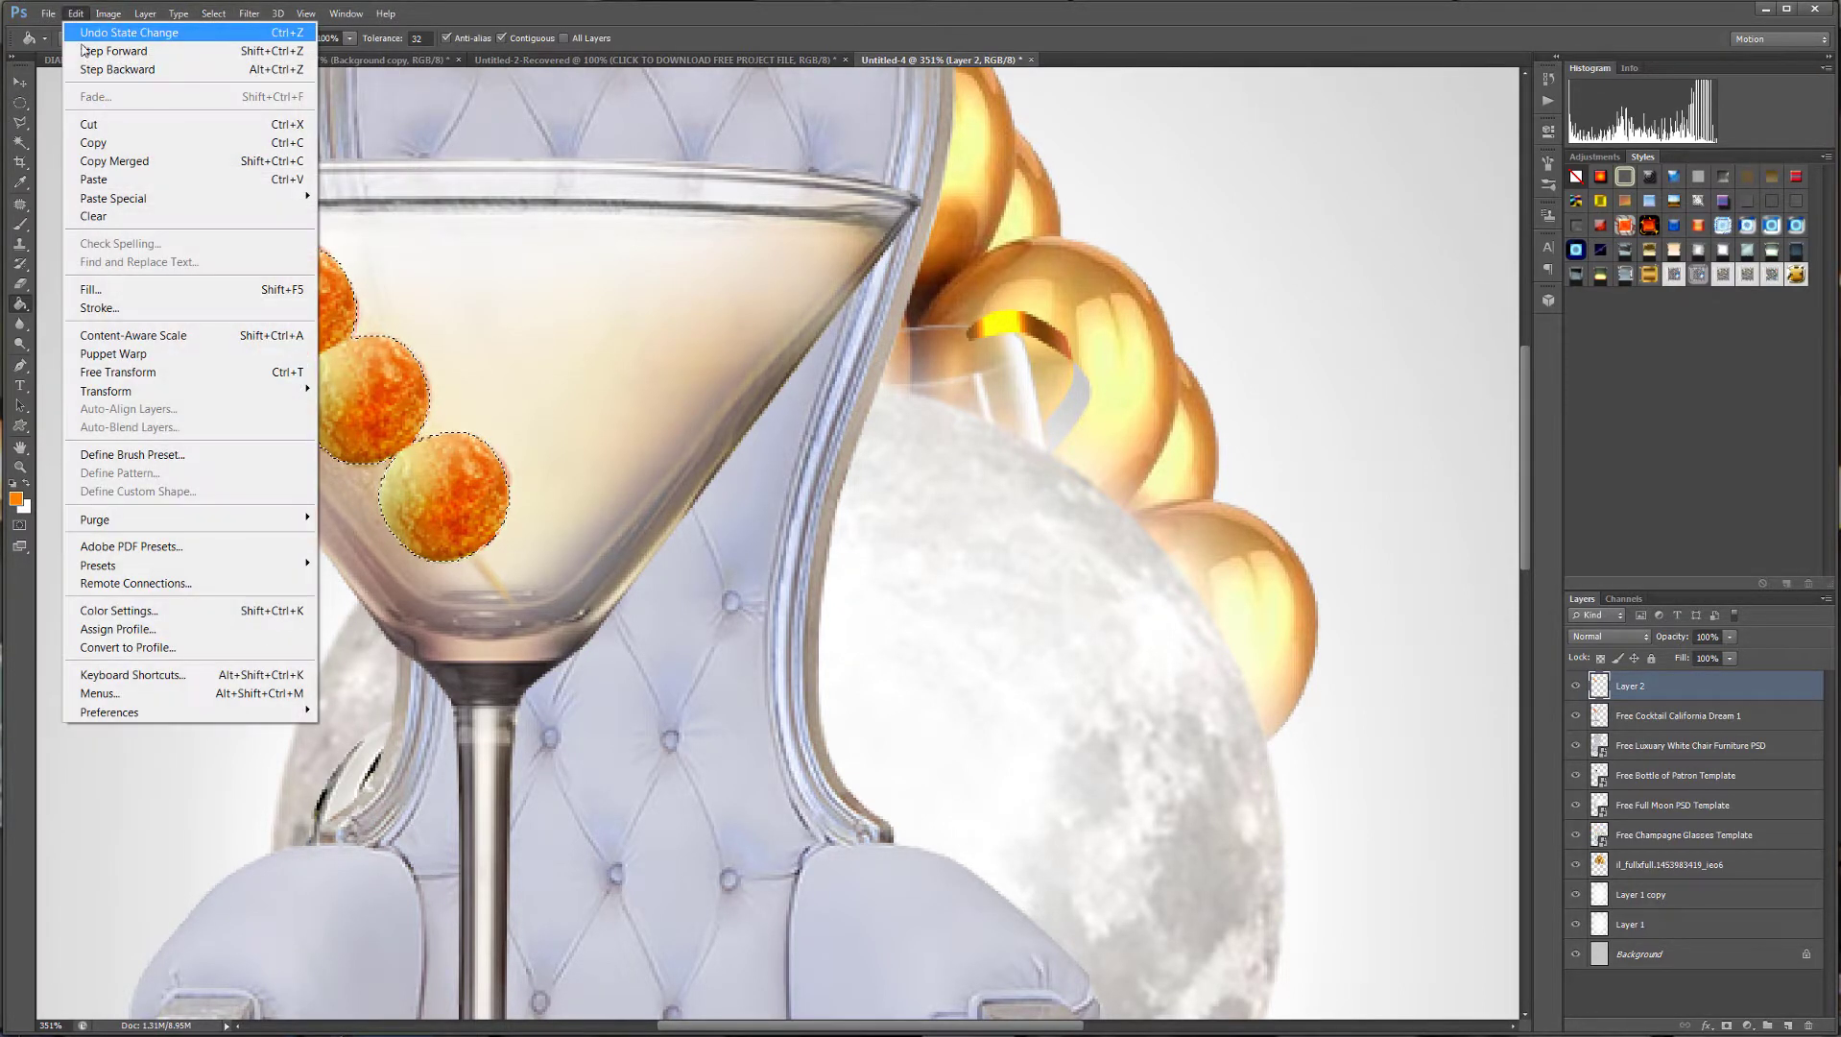
{"action": "left_click", "coordinate": [87, 70]}
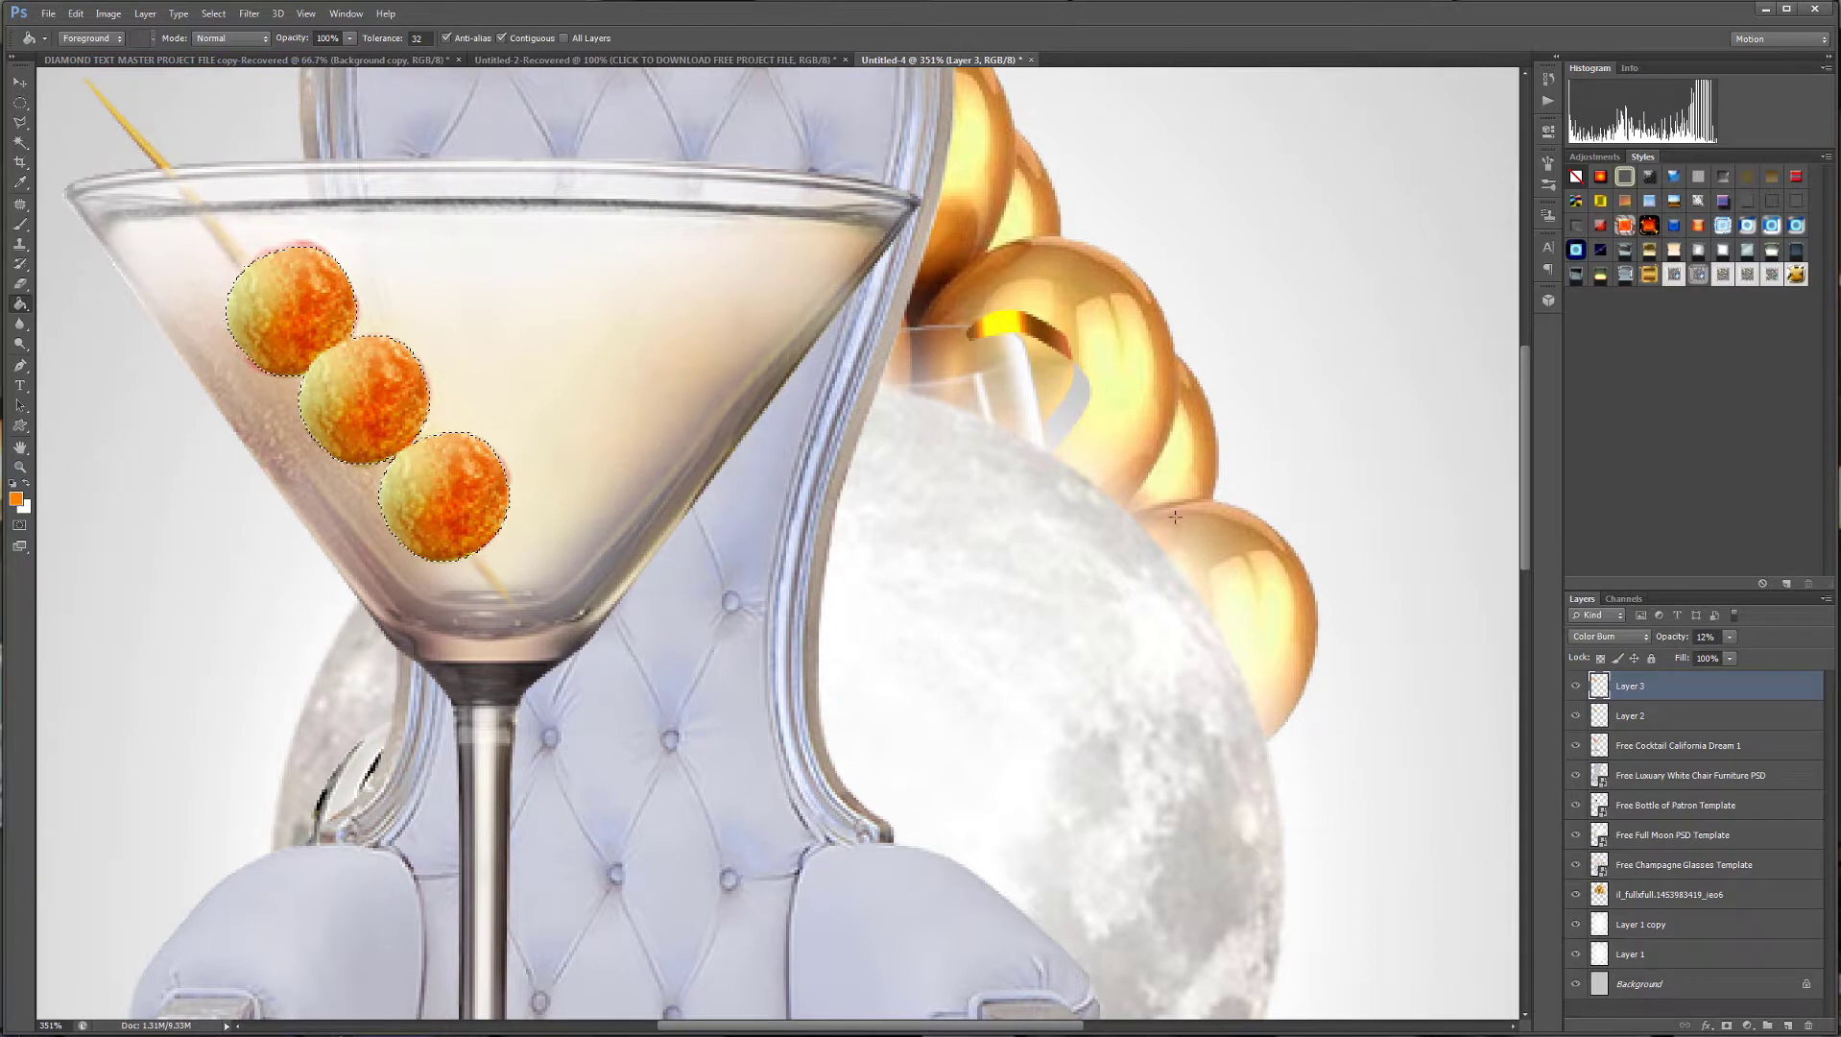
Hide Layer 3 and Layer 2, then select the Free Cocktail California Dream 1 layer.
{"action": "left_click", "coordinate": [1575, 685]}
{"action": "left_click", "coordinate": [1575, 715]}
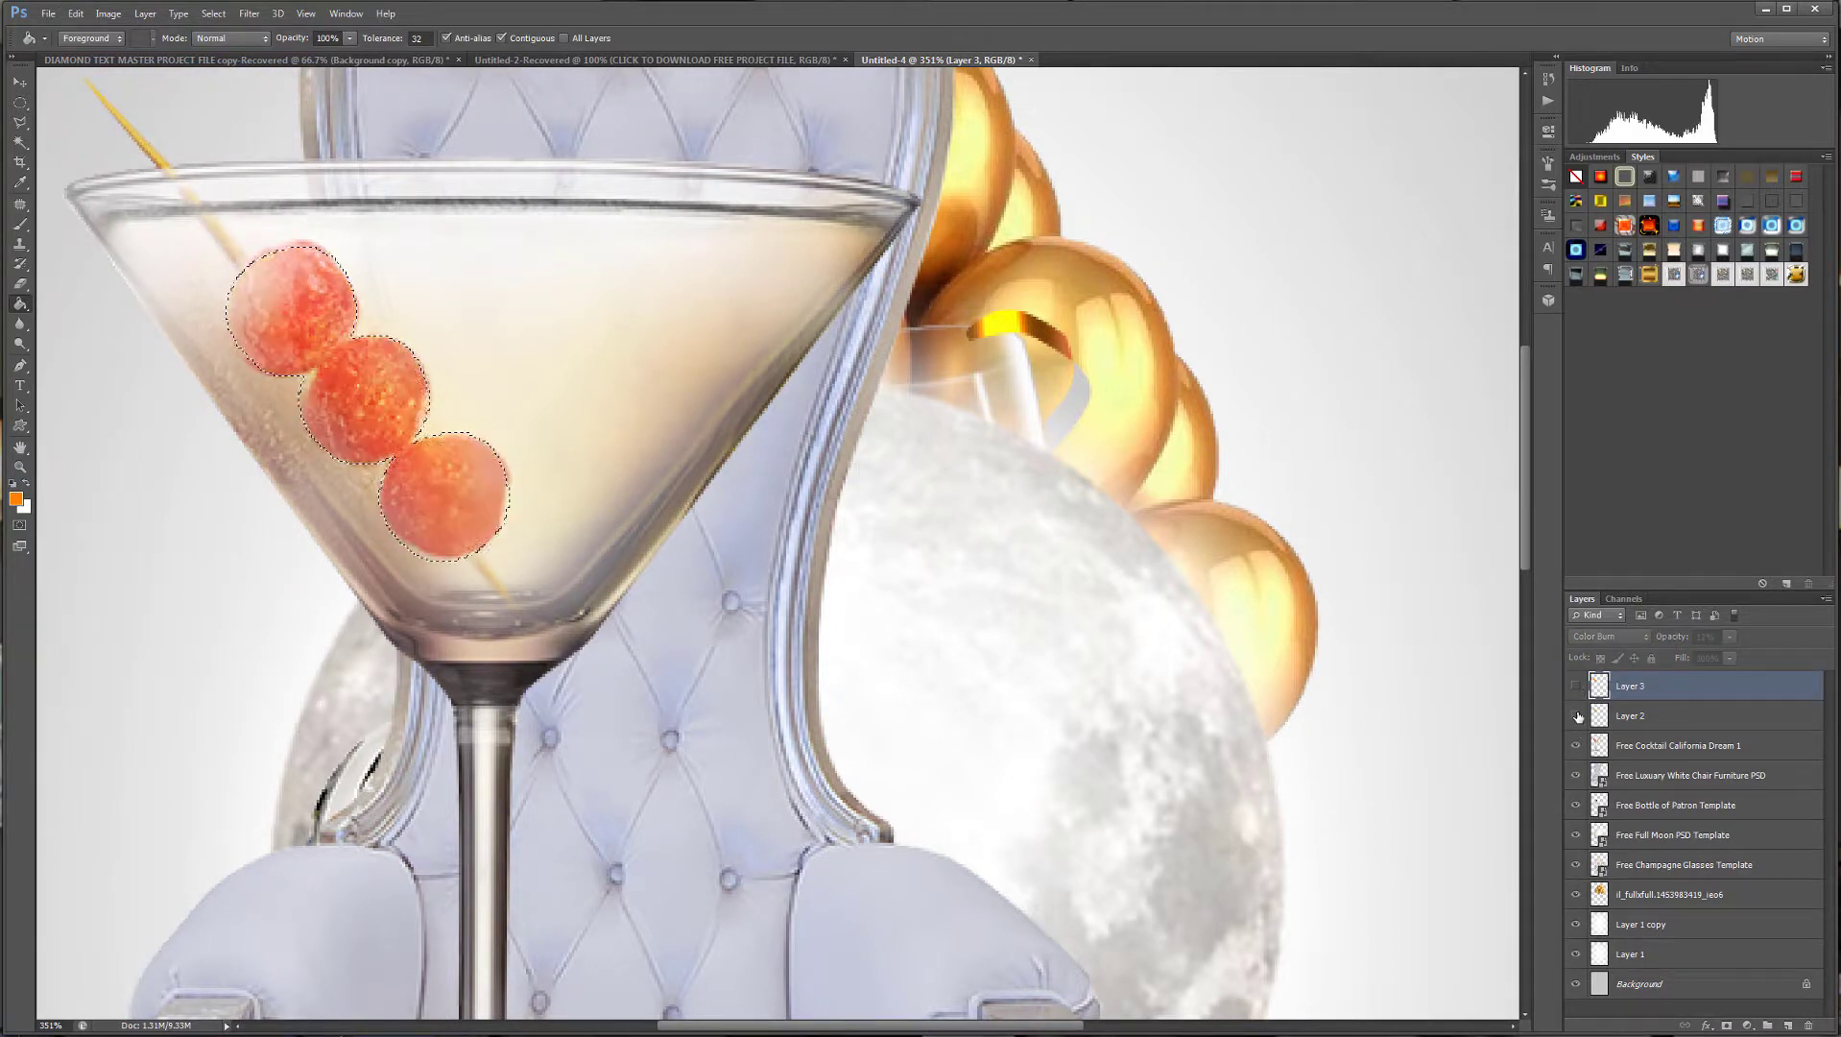
{"action": "left_click", "coordinate": [1575, 715]}
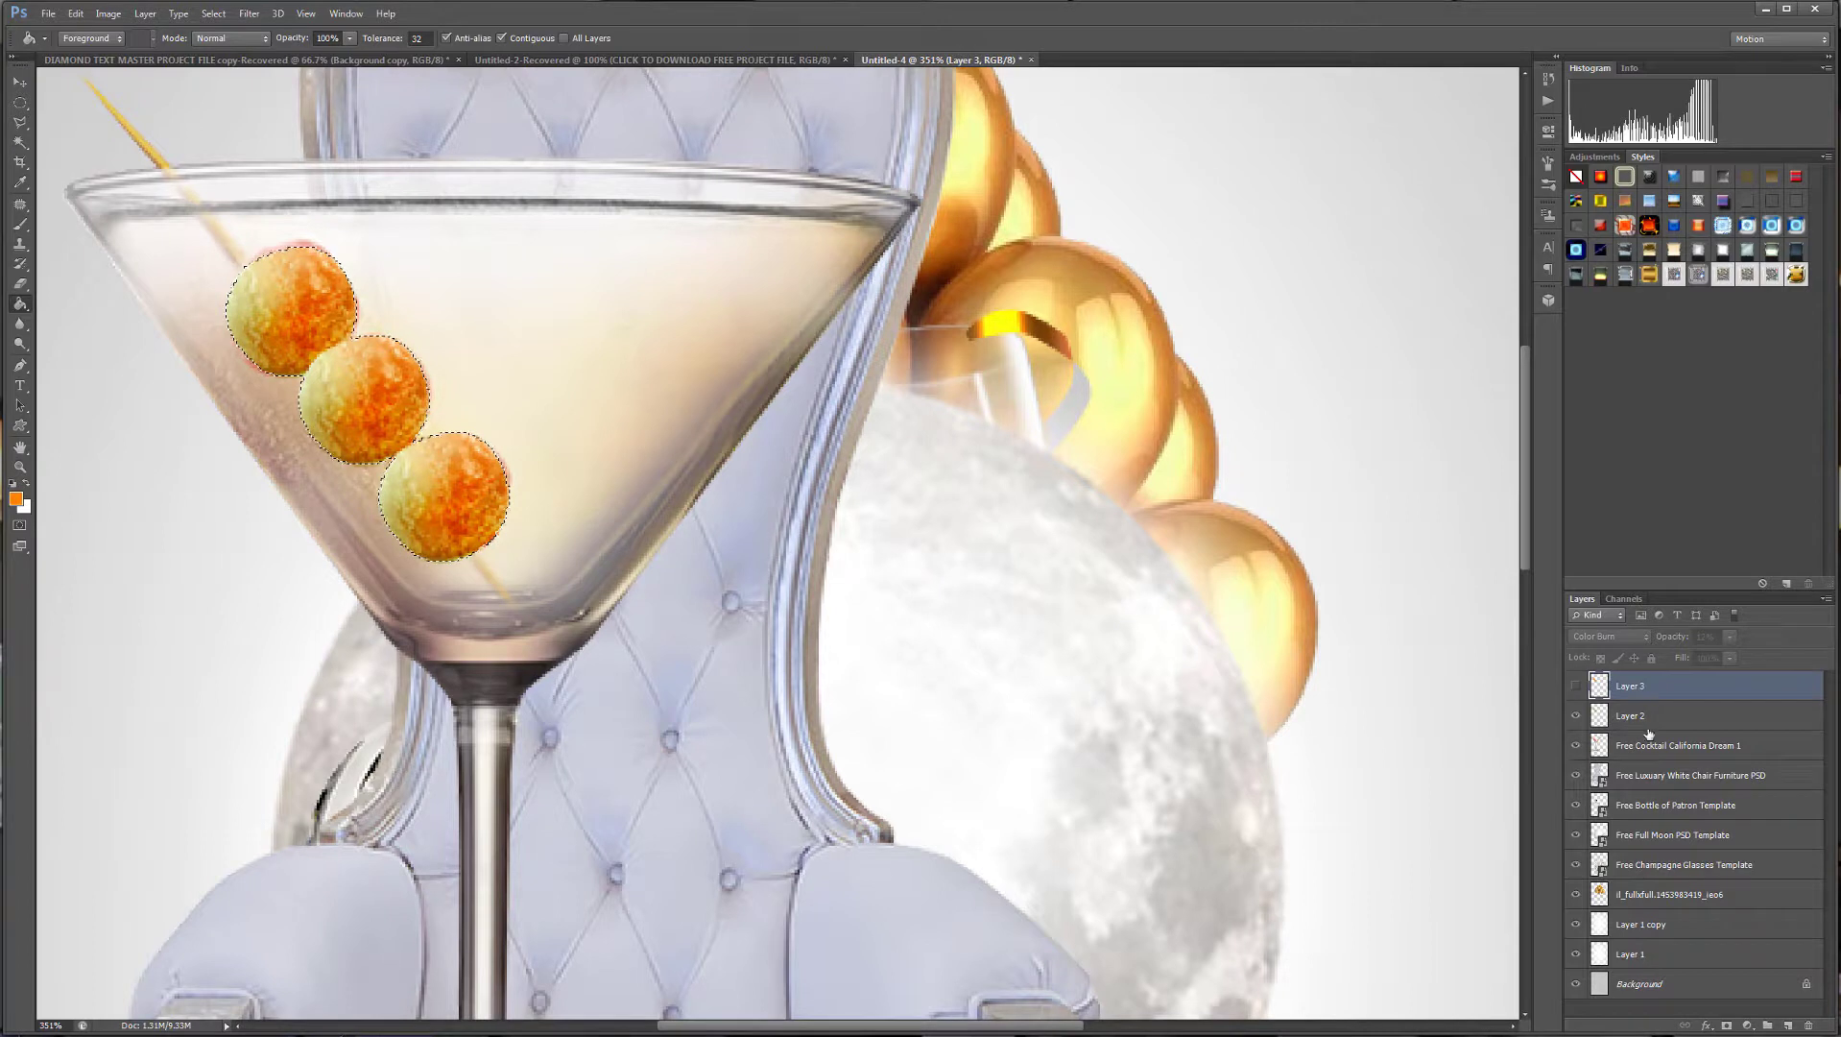
{"action": "left_click", "coordinate": [1575, 715]}
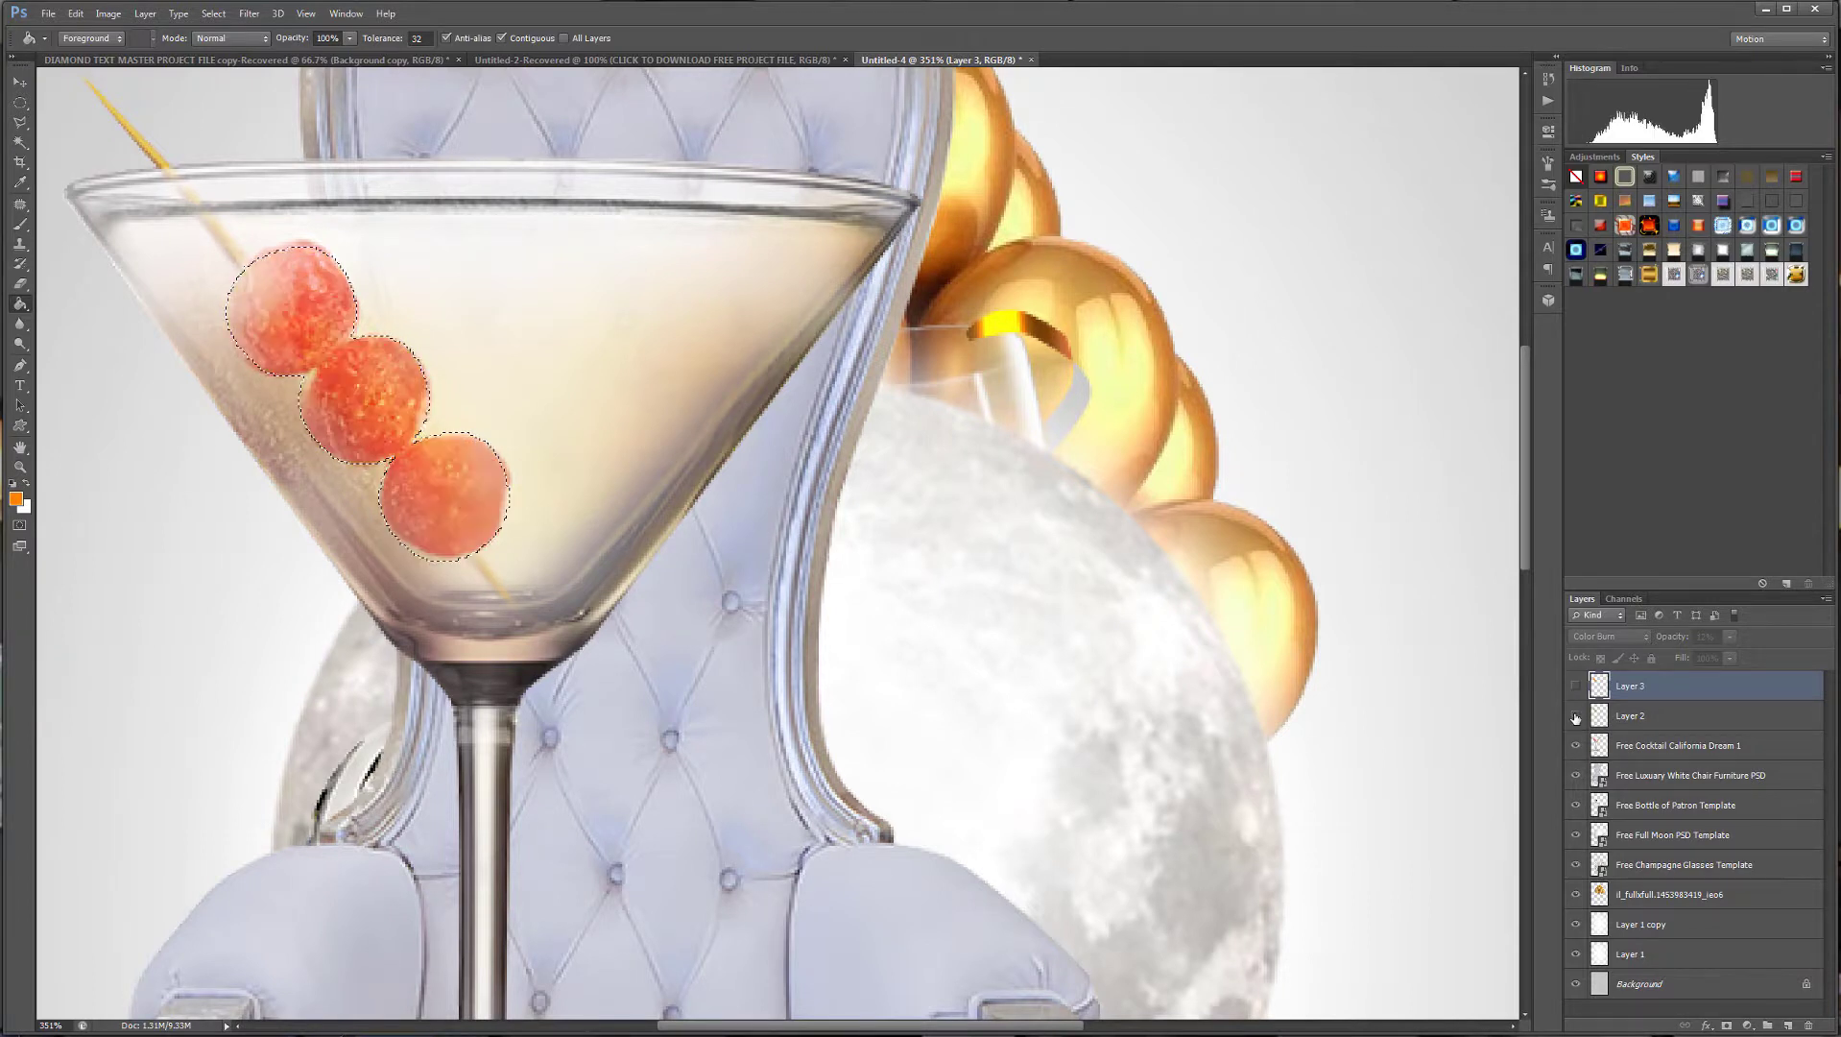
{"action": "left_click", "coordinate": [1656, 746]}
{"action": "scroll", "coordinate": [841, 491], "scroll_direction": "down", "scroll_amount": 5}
Deselect the outline around the olives.
{"action": "scroll", "coordinate": [841, 492], "scroll_direction": "up", "scroll_amount": 2}
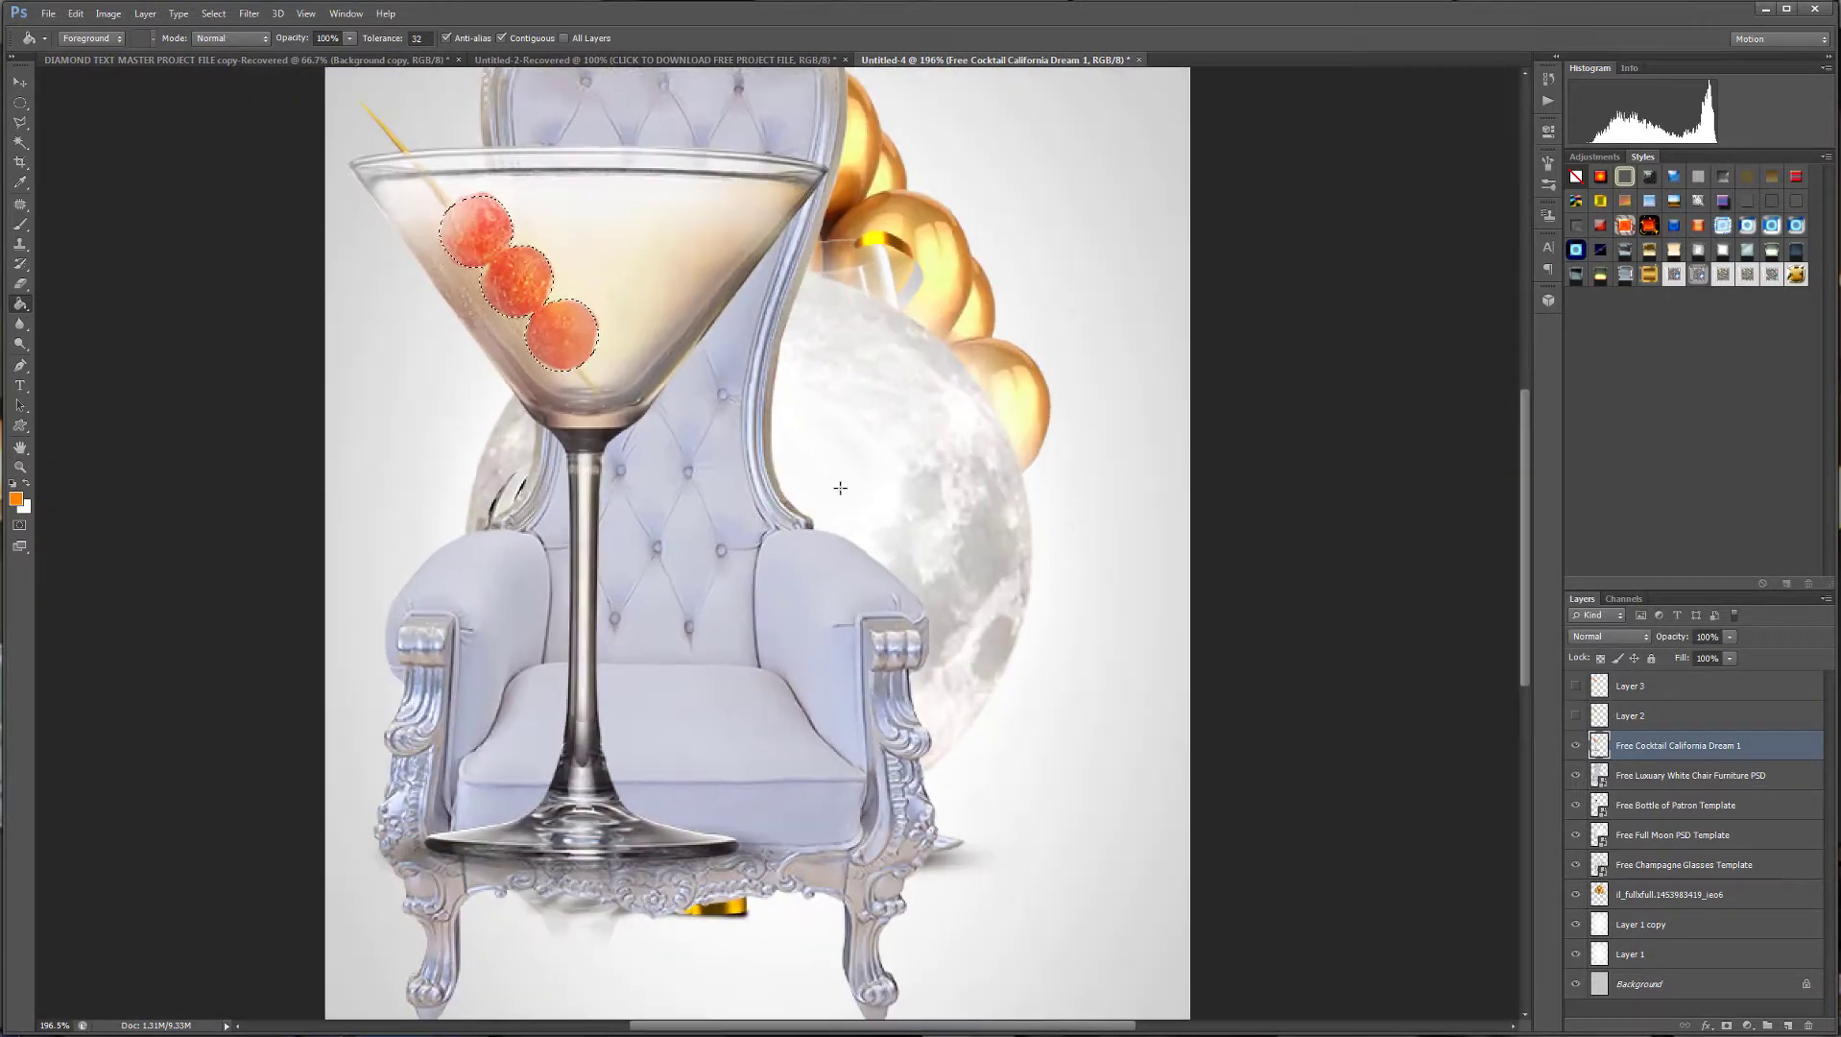
{"action": "left_click", "coordinate": [108, 14]}
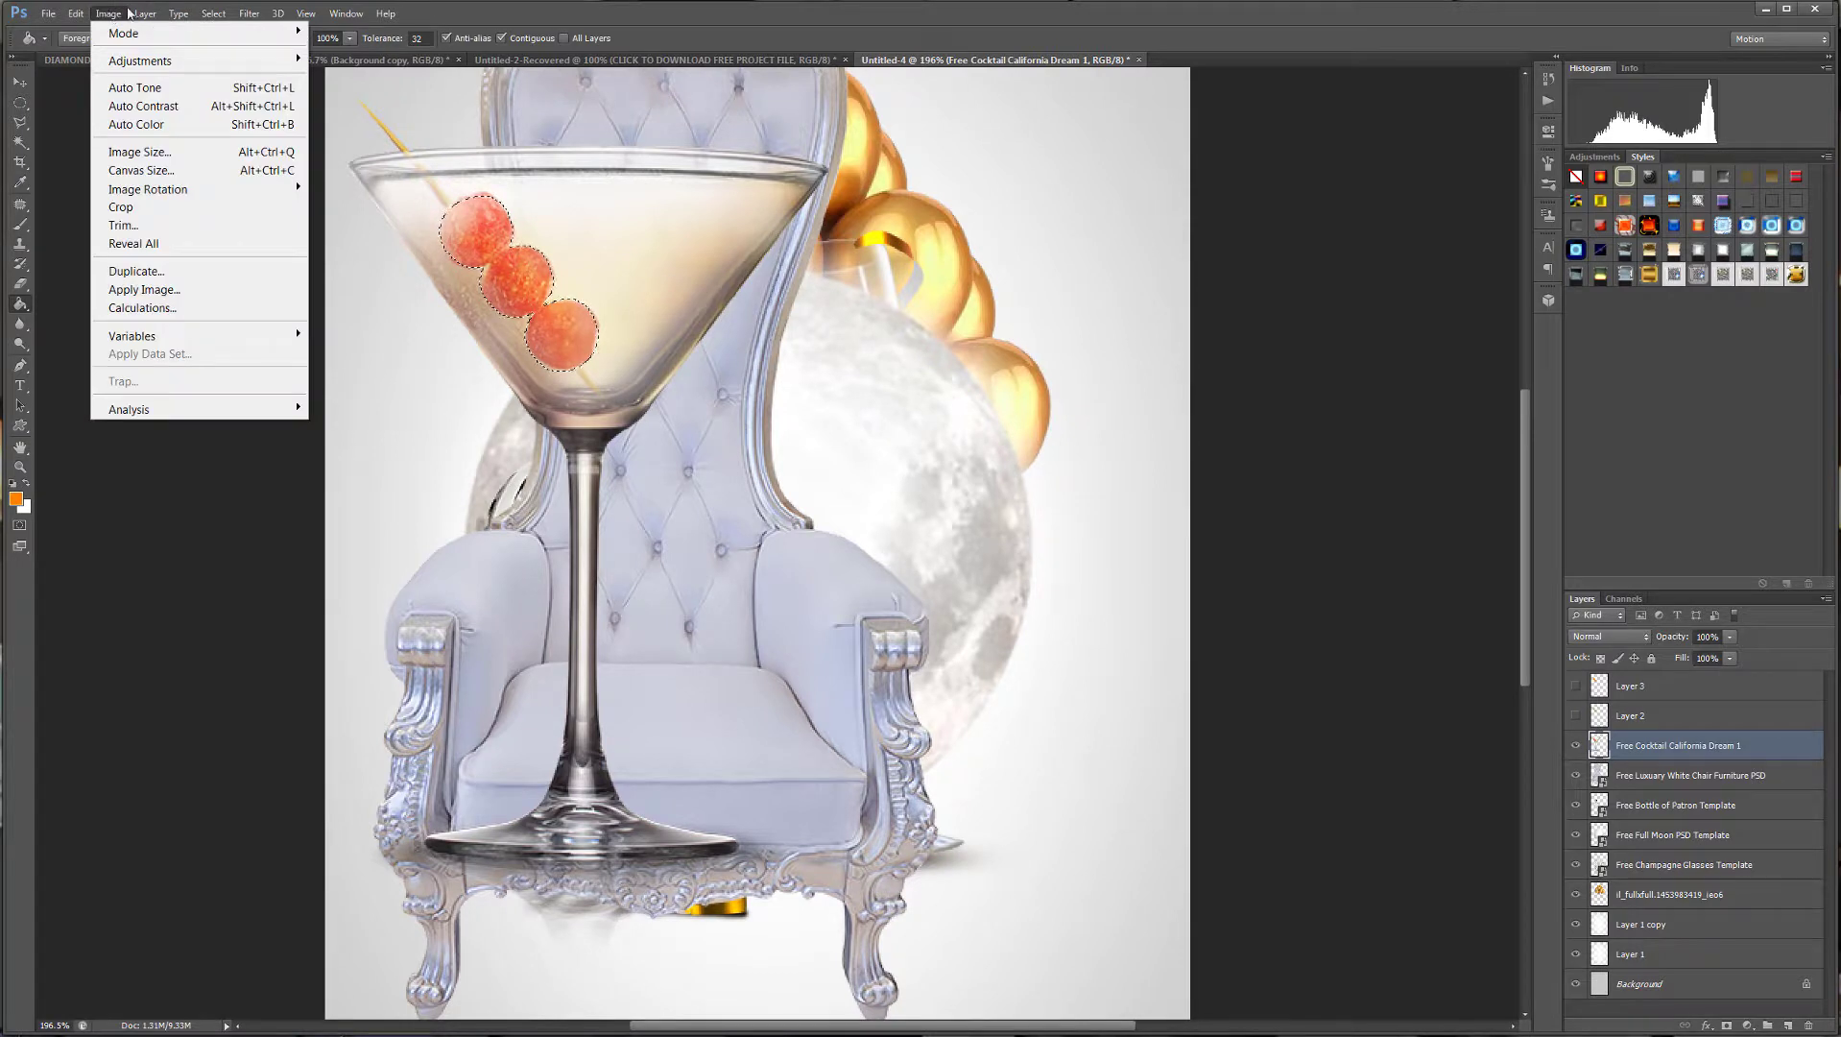
{"action": "mouse_move", "coordinate": [213, 13]}
{"action": "left_click", "coordinate": [224, 56]}
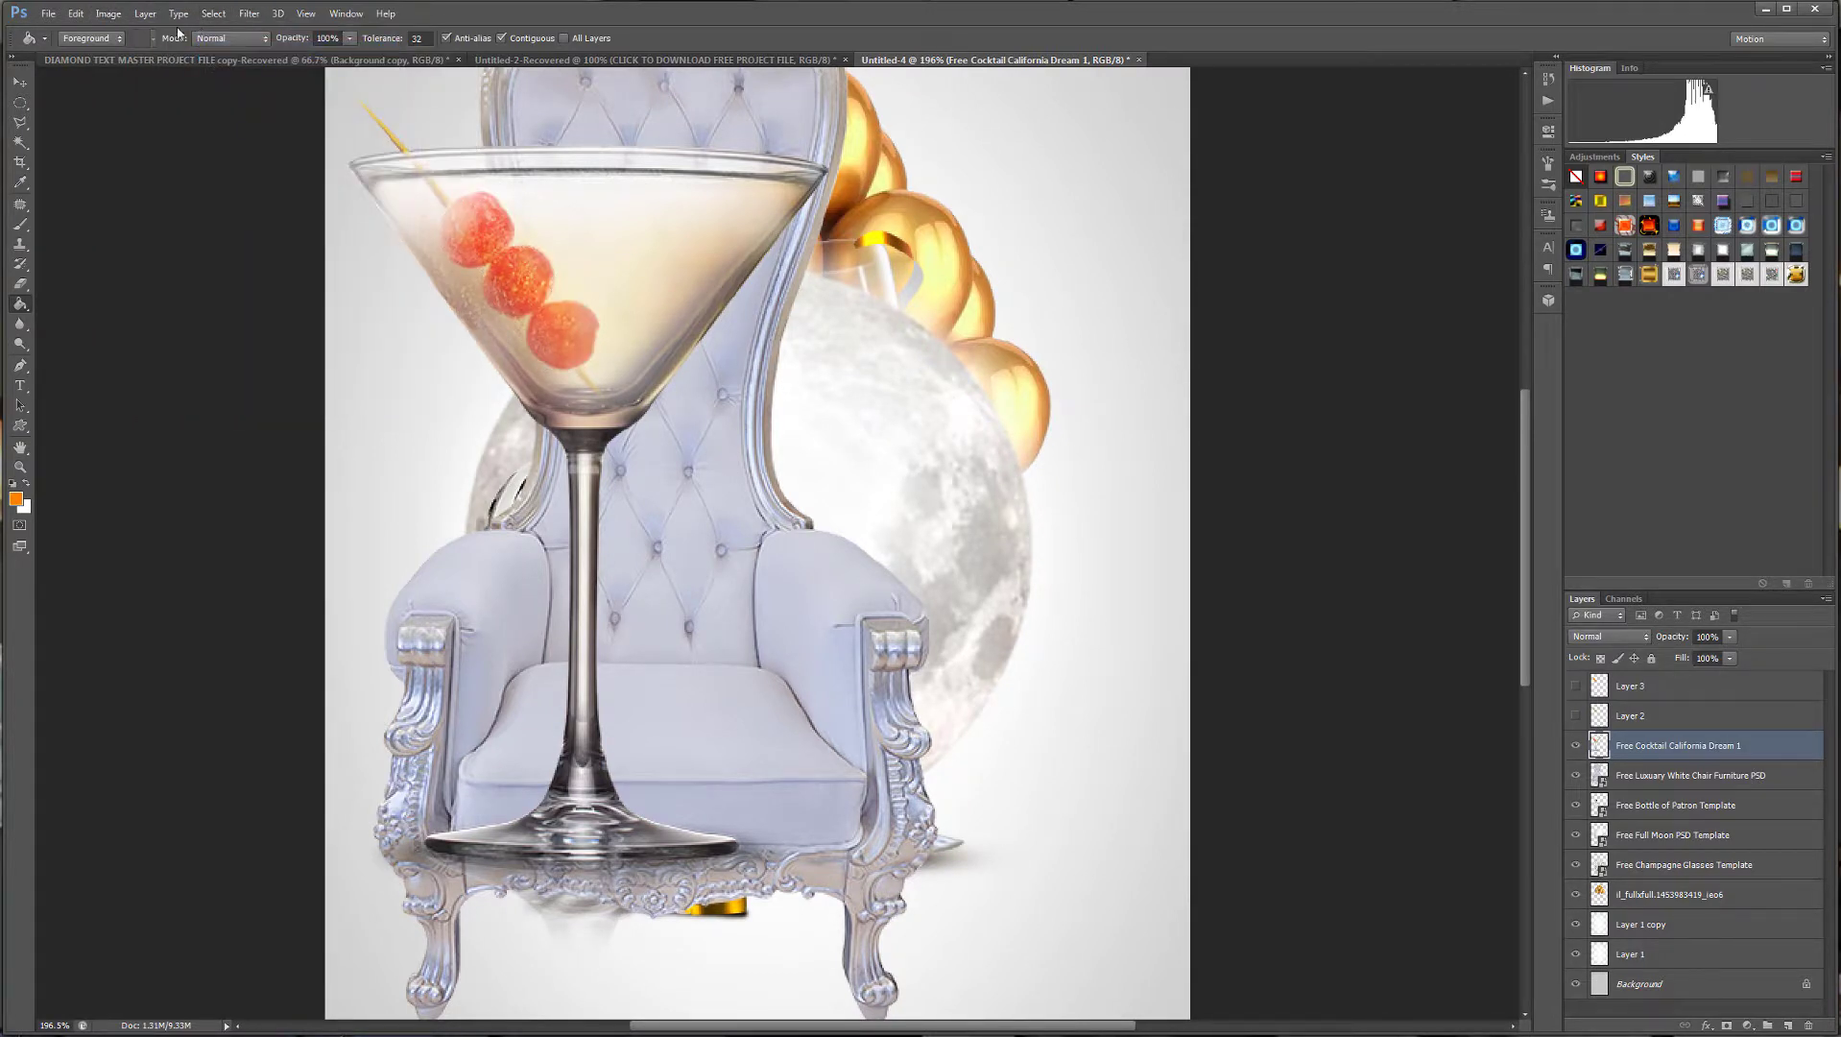
Desaturate the cocktail layer to make the martini glass grey.
{"action": "left_click", "coordinate": [136, 17]}
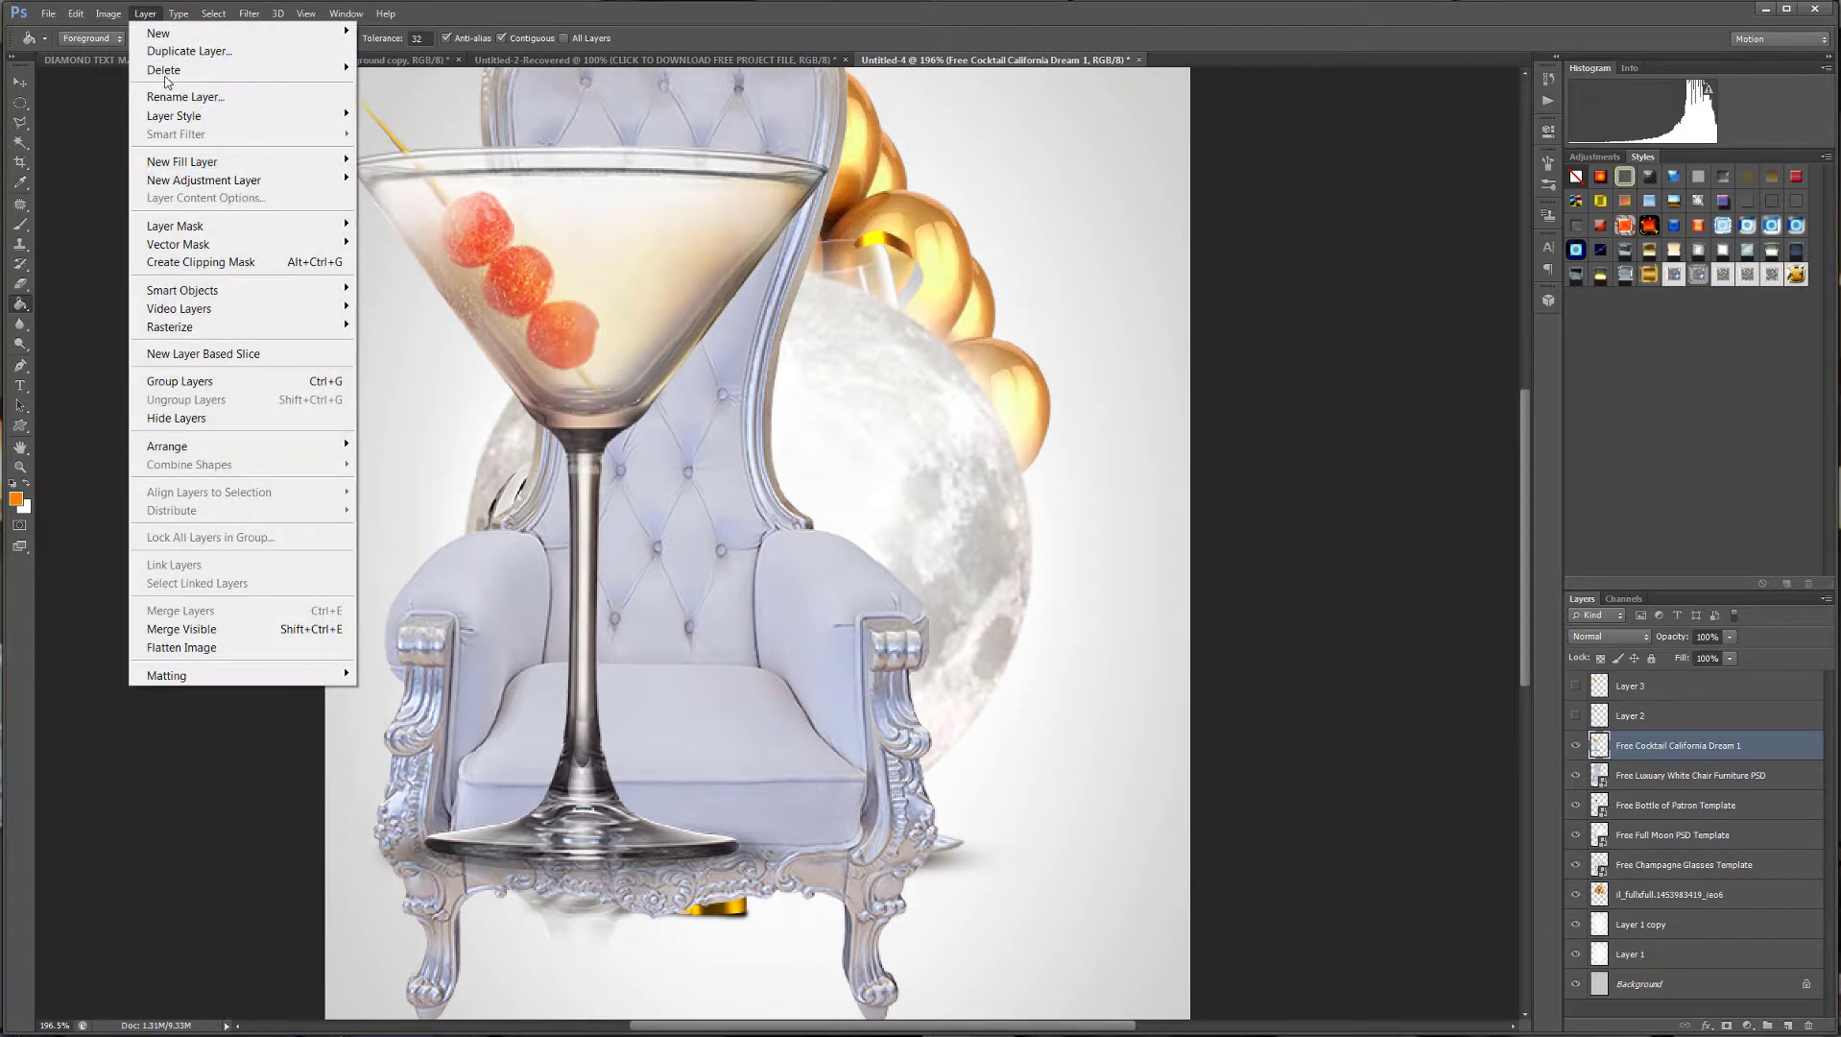
{"action": "mouse_move", "coordinate": [181, 117]}
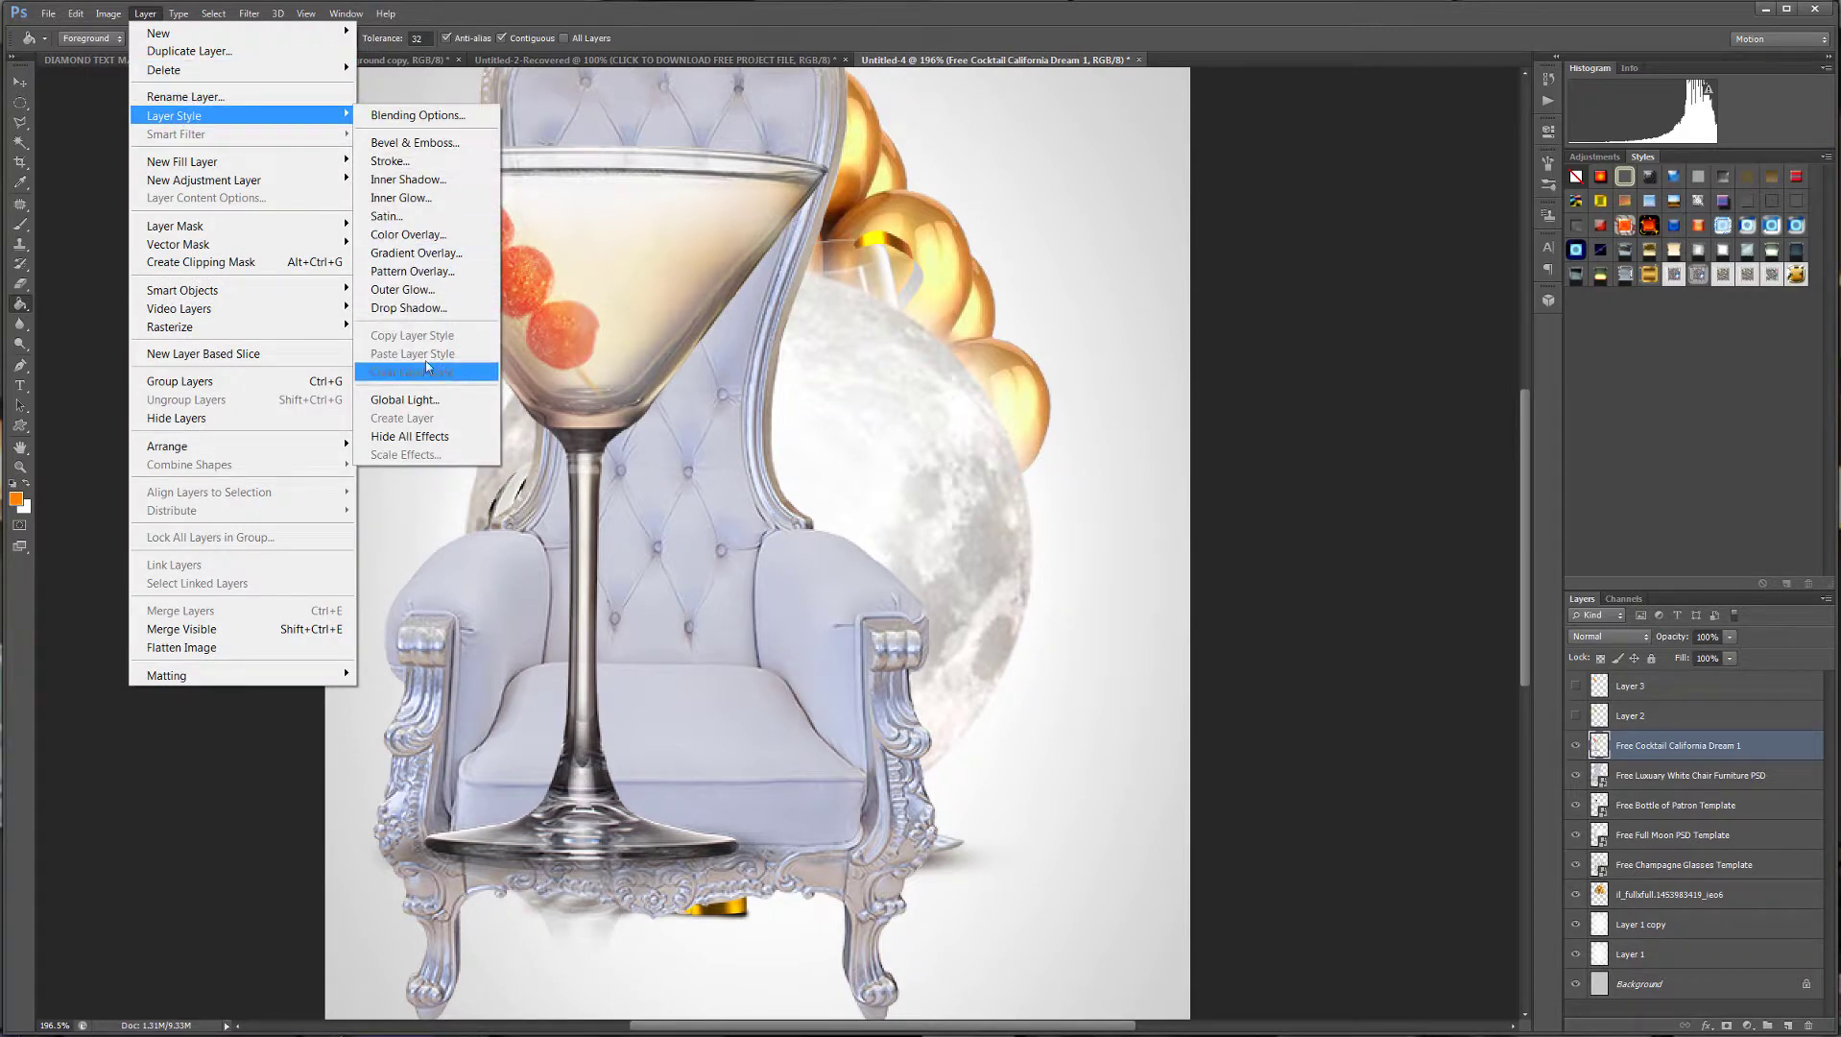
{"action": "mouse_move", "coordinate": [109, 13]}
{"action": "mouse_move", "coordinate": [134, 60]}
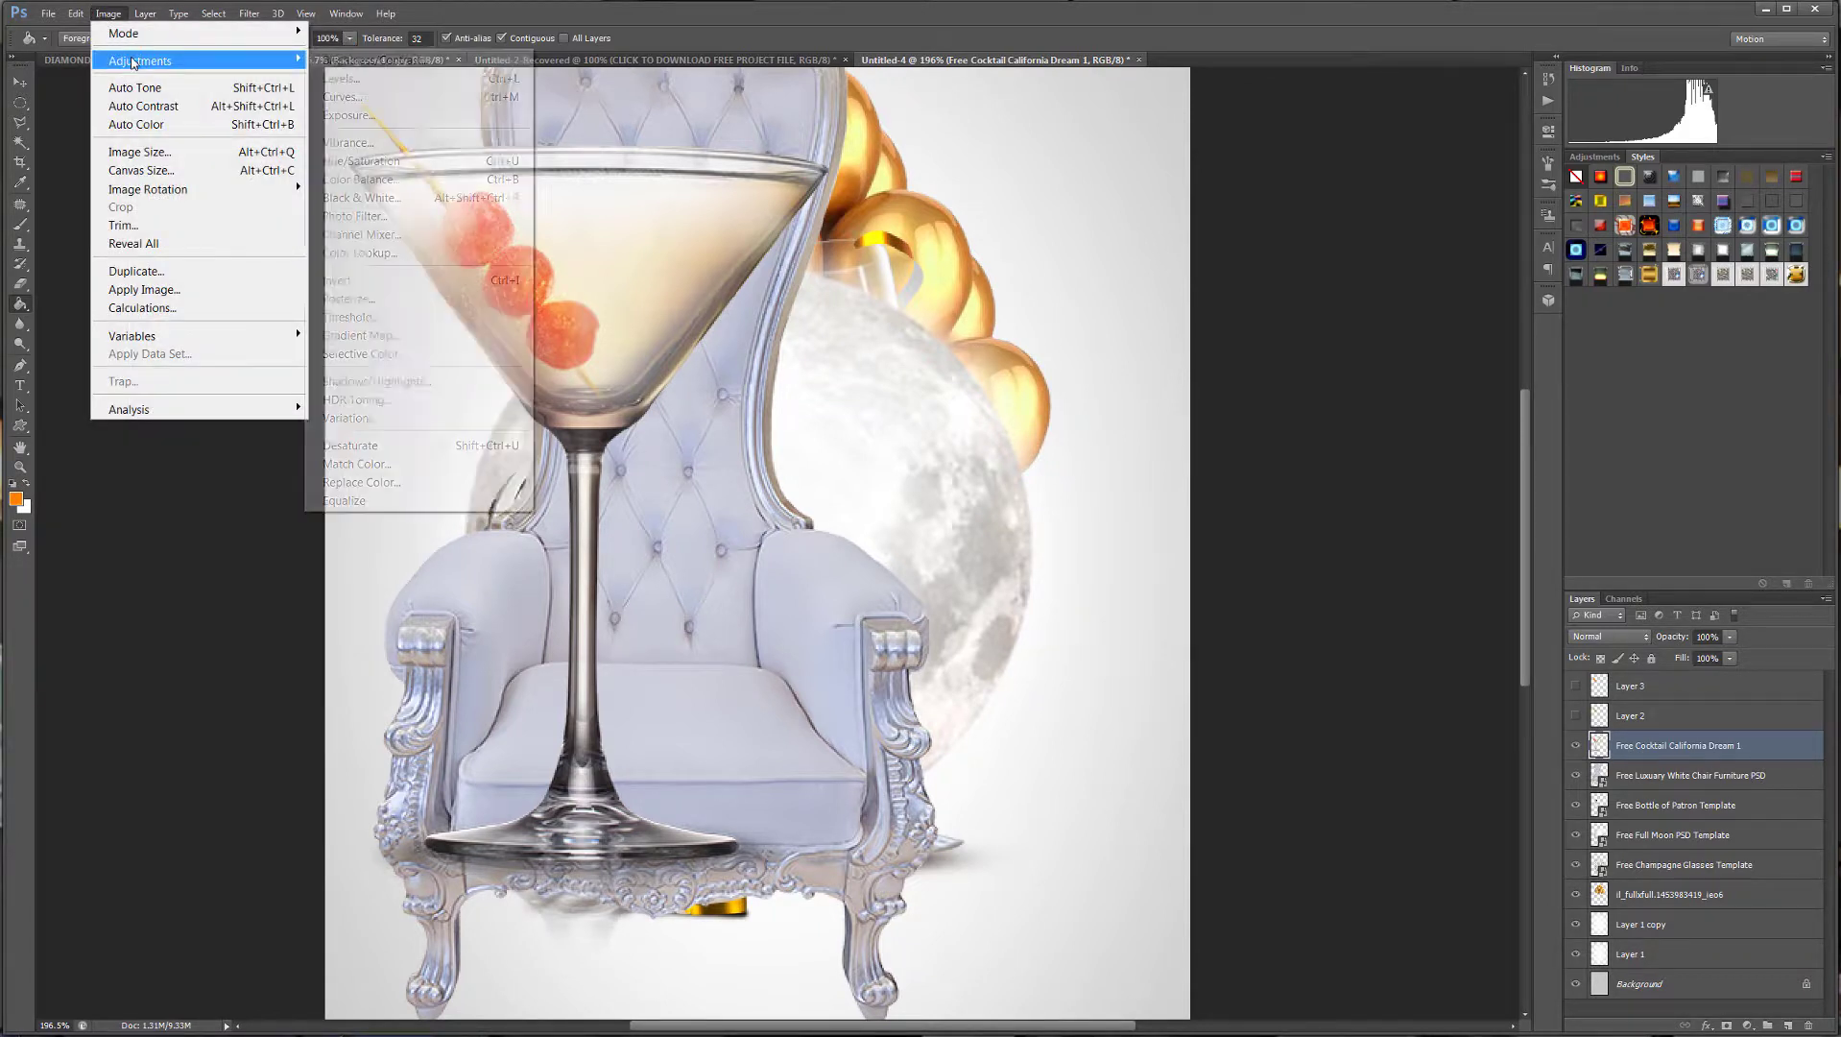
{"action": "left_click", "coordinate": [391, 447]}
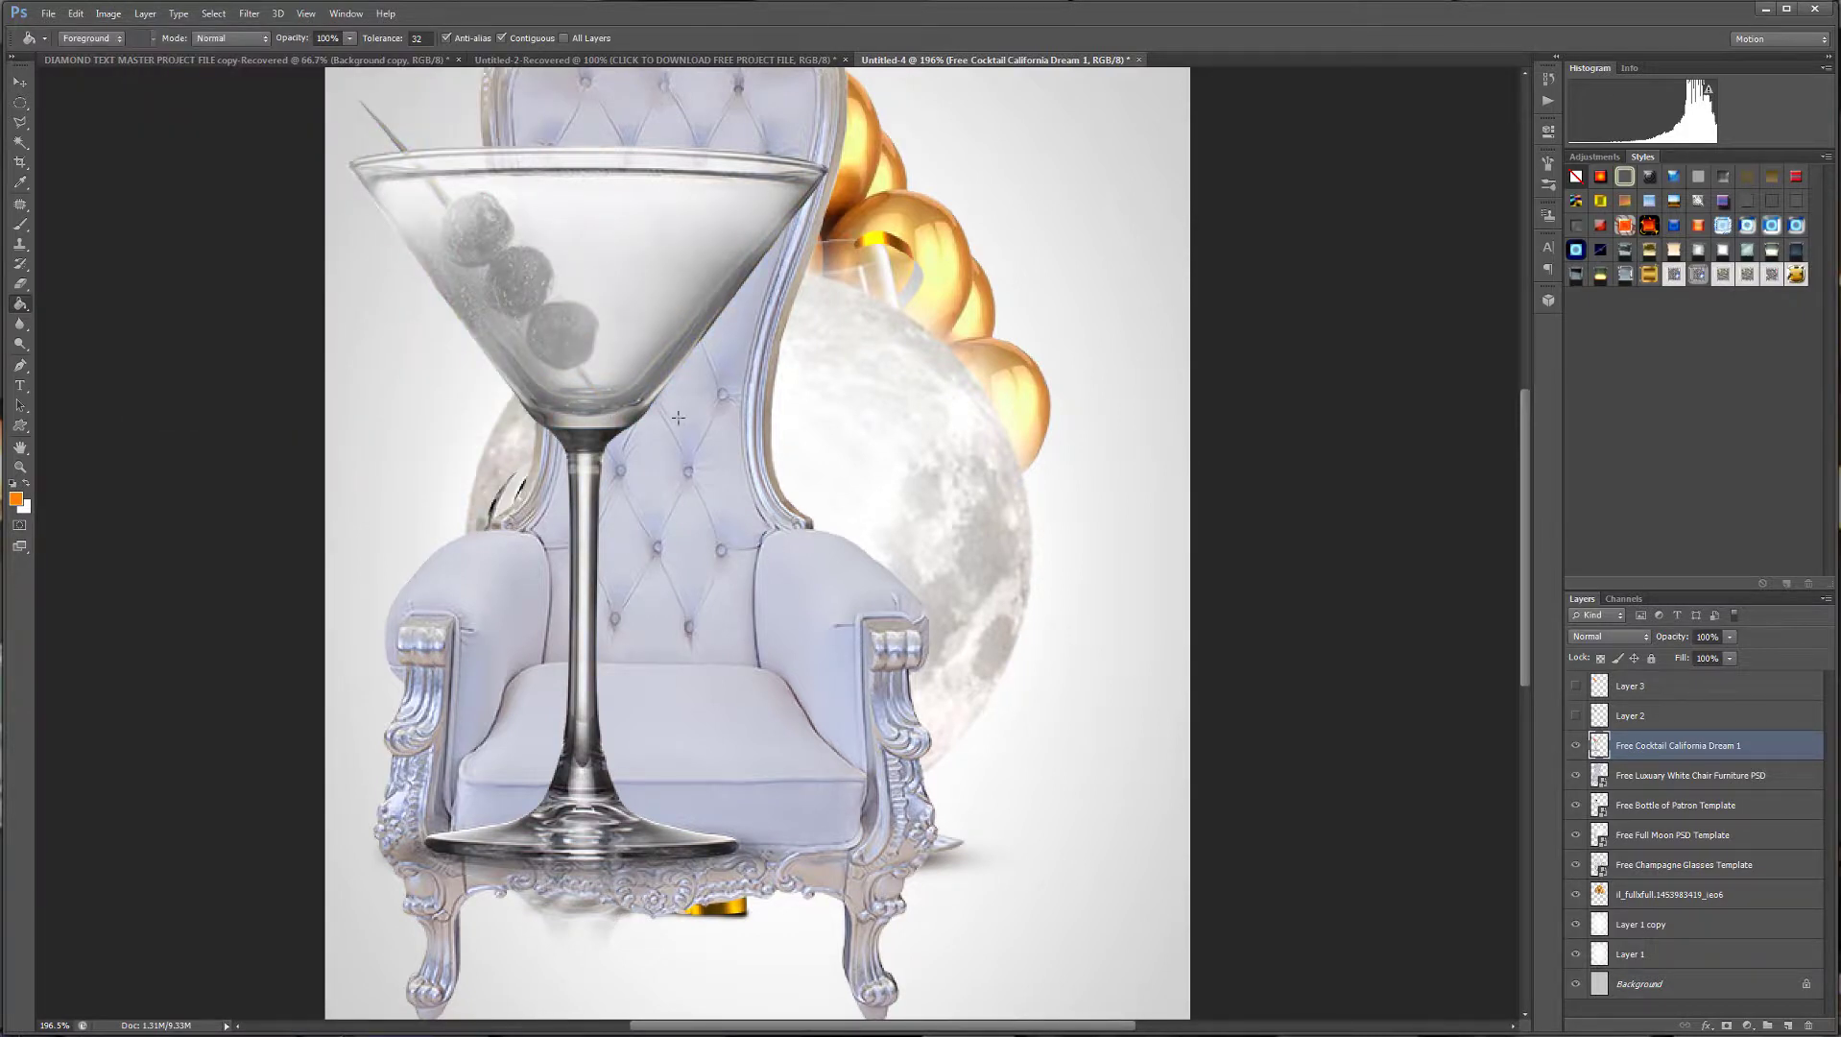
Apply Levels 72 / 1.00 / 246 to the glass and show Layer 2's orange olives.
{"action": "left_click", "coordinate": [144, 13]}
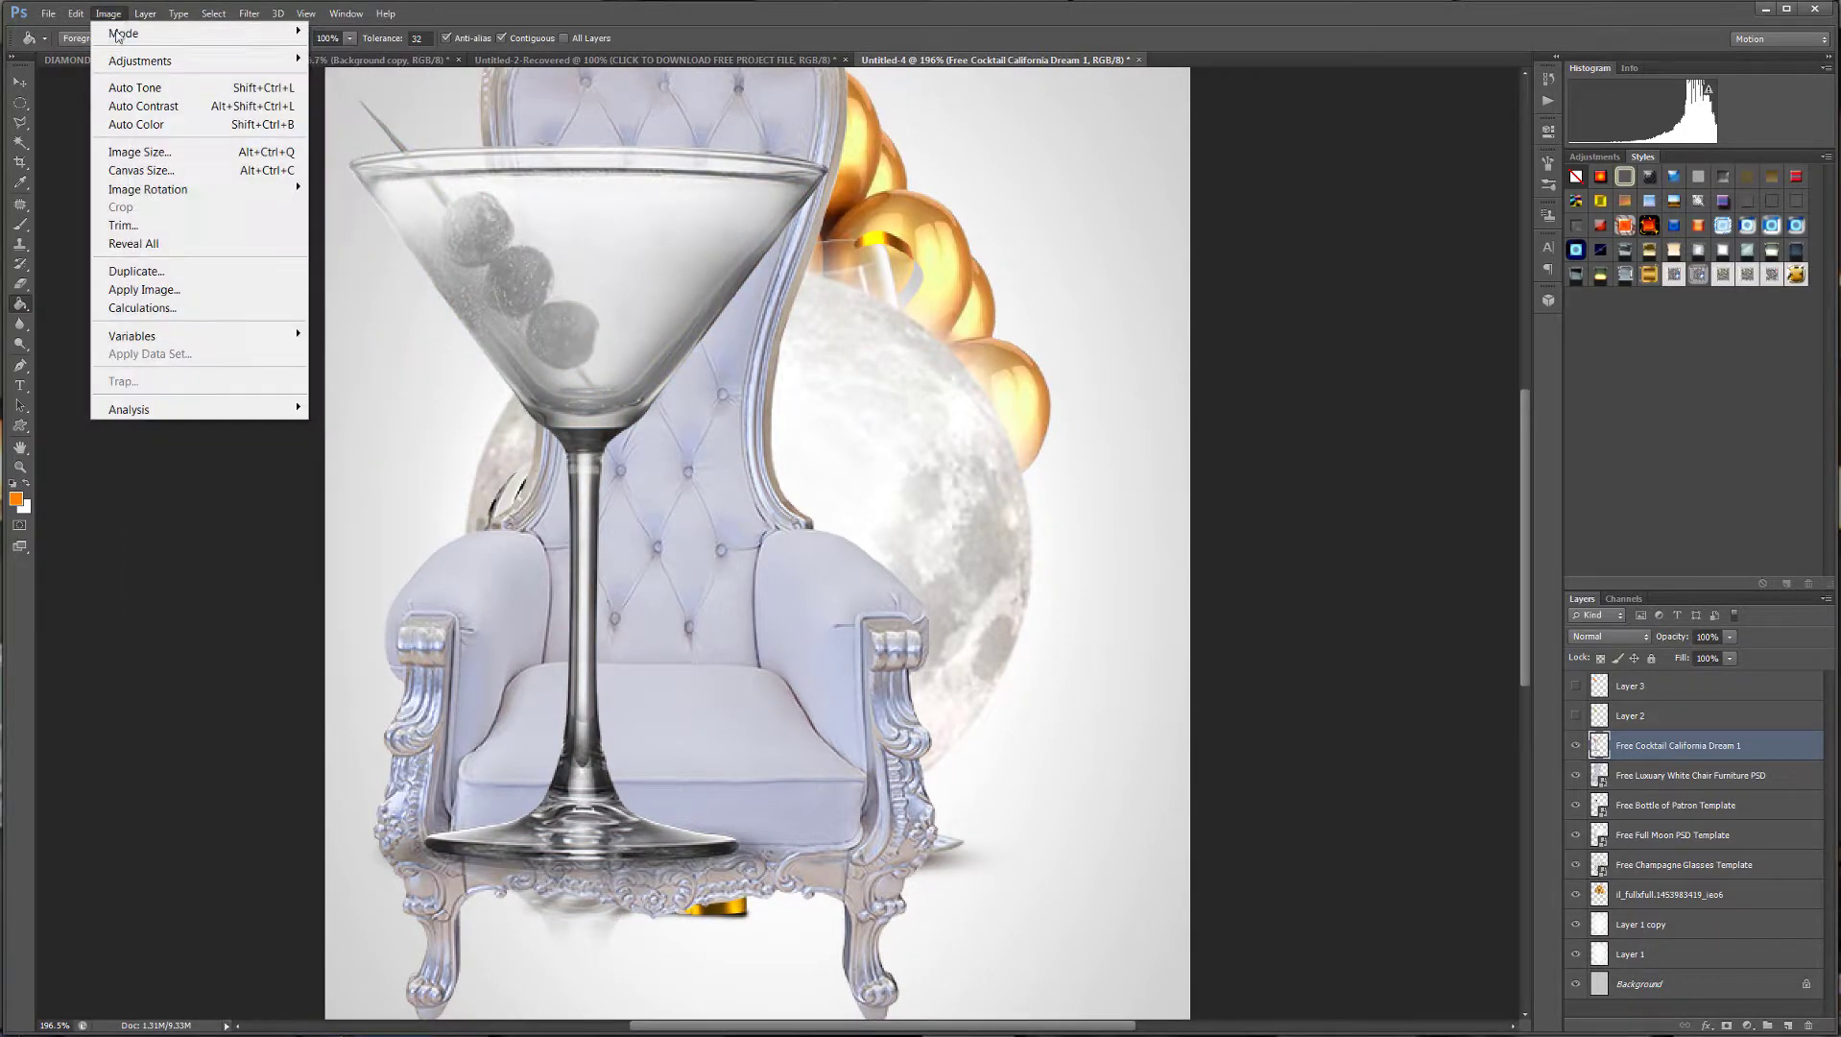
{"action": "mouse_move", "coordinate": [115, 16]}
{"action": "mouse_move", "coordinate": [134, 61]}
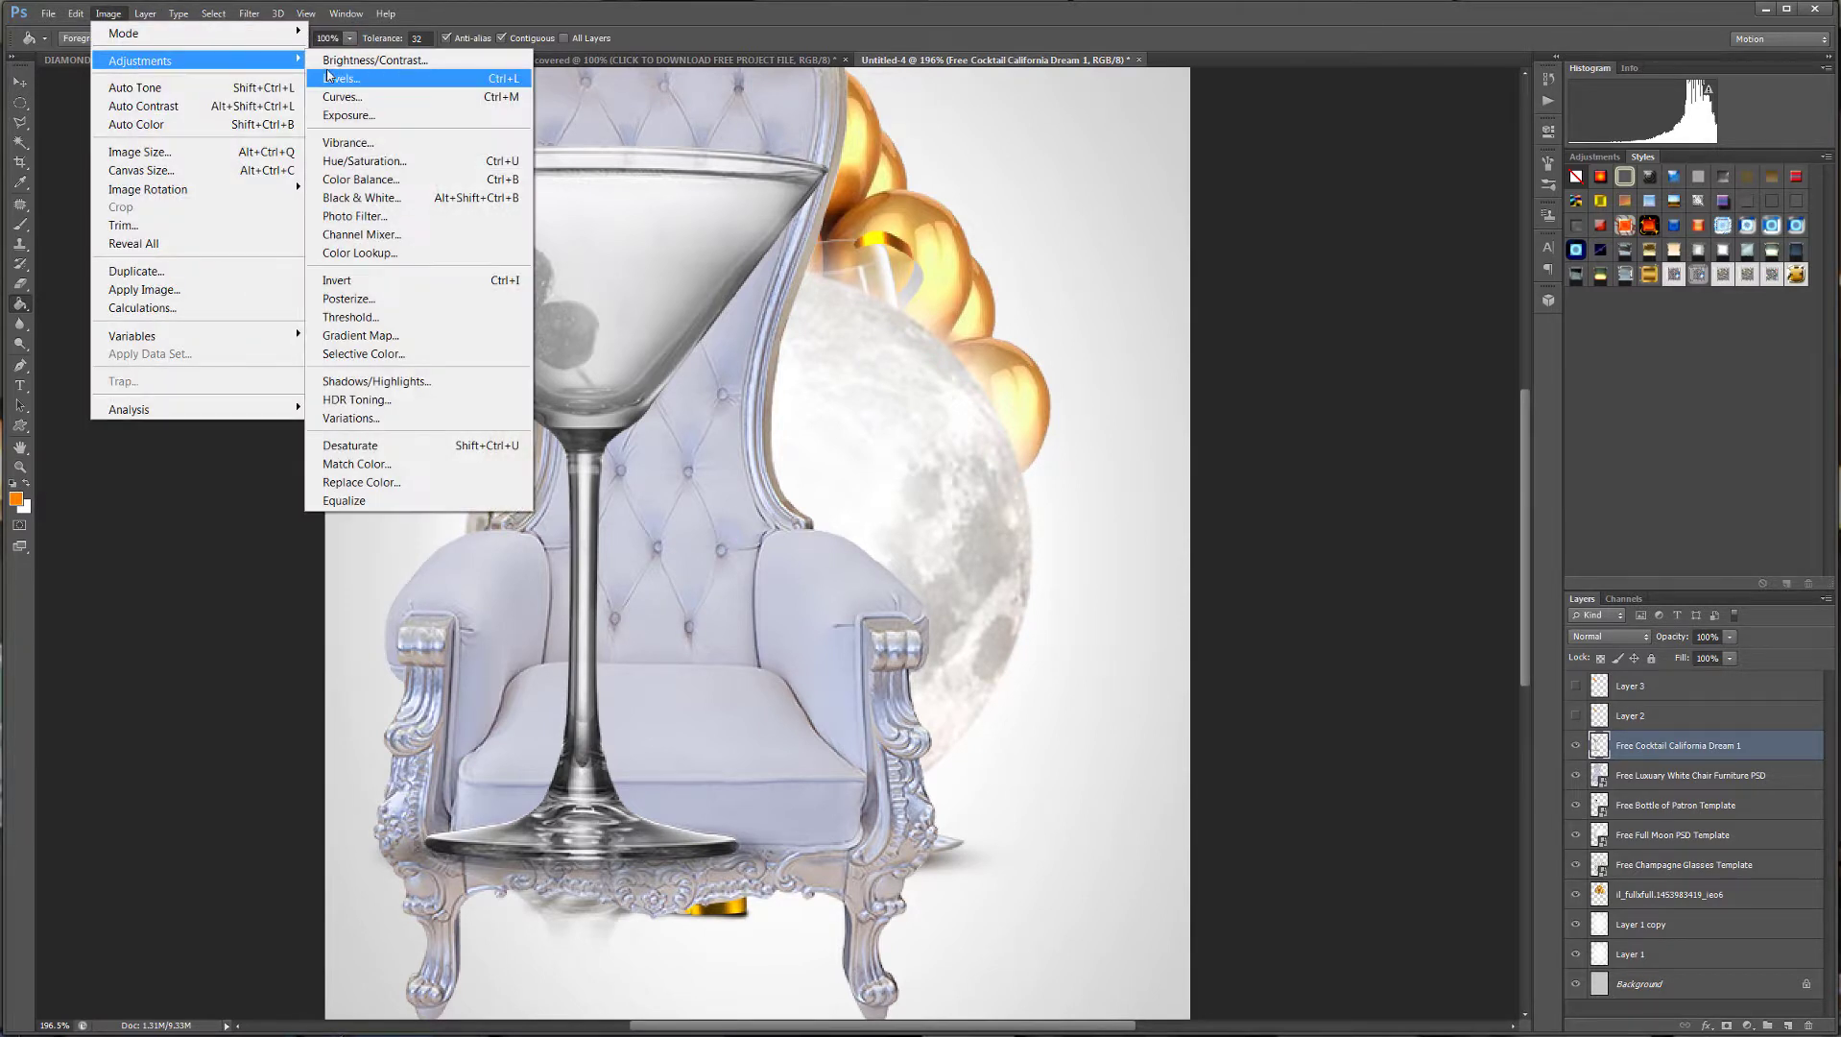
{"action": "left_click", "coordinate": [365, 79]}
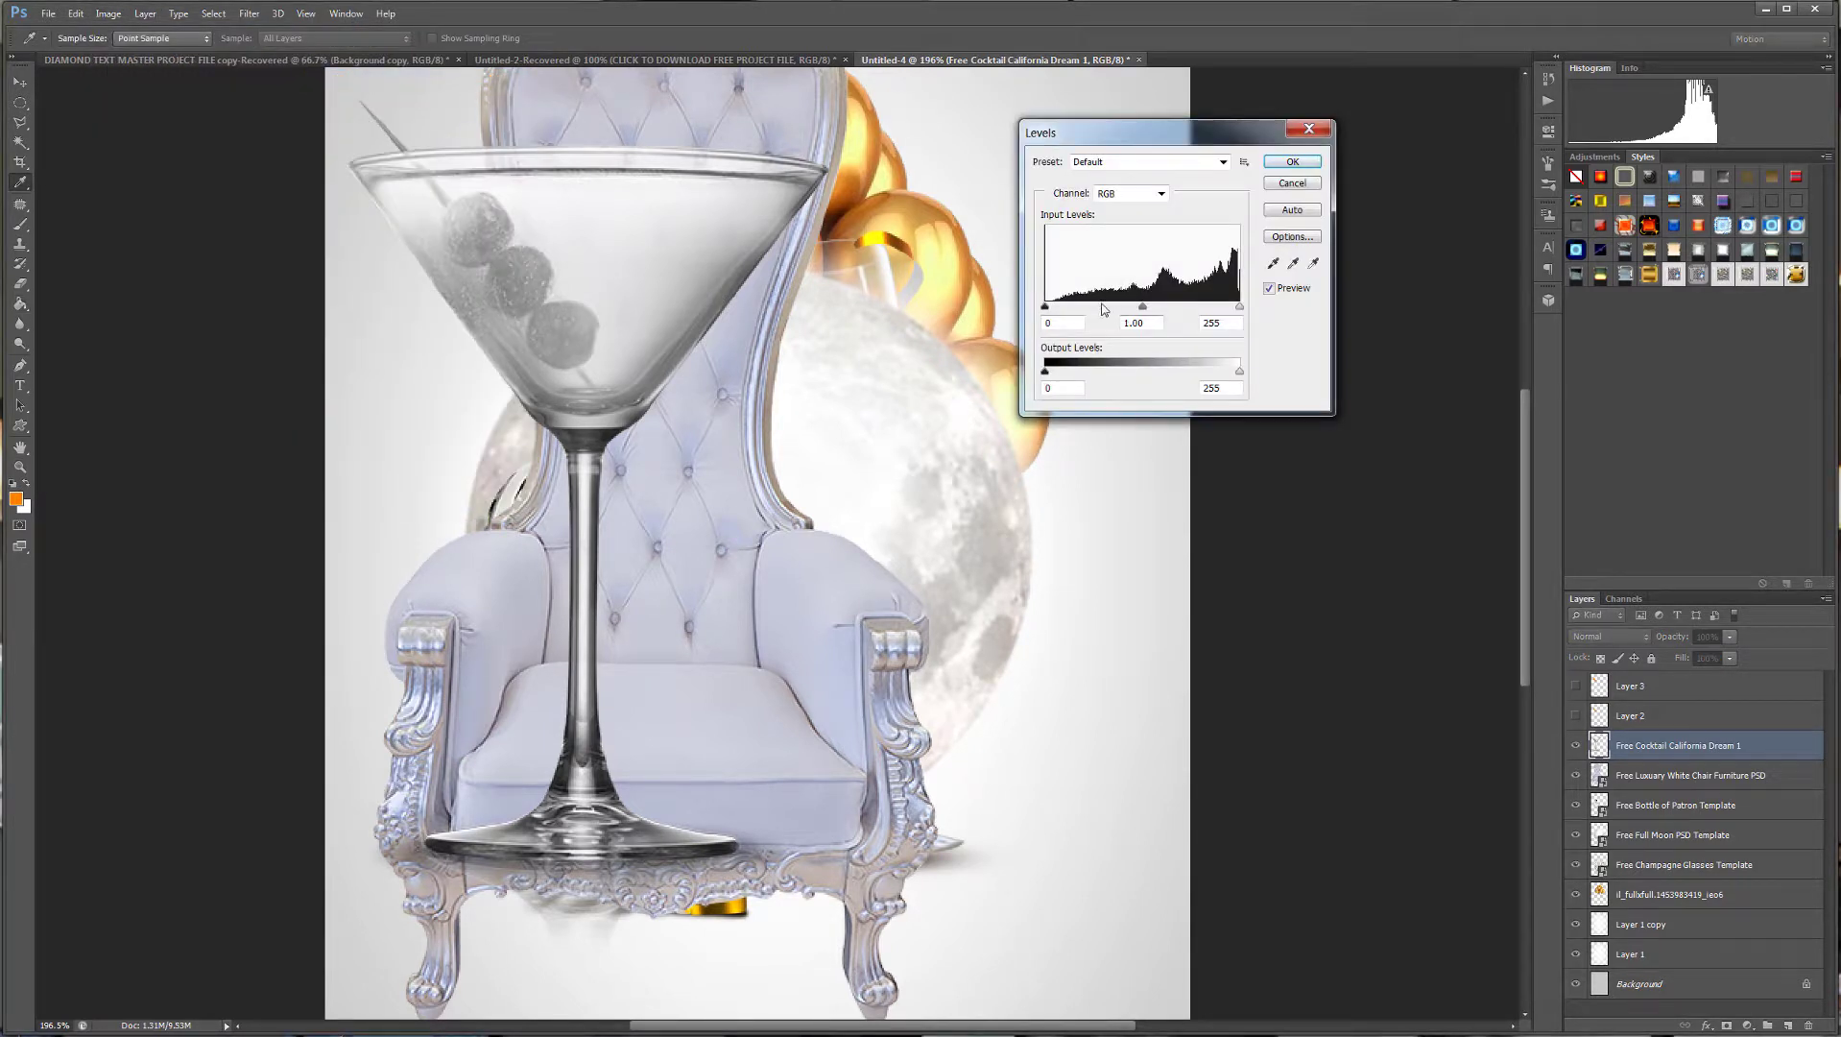
{"action": "left_click_drag", "start_coordinate": [1045, 307], "coordinate": [1100, 309]}
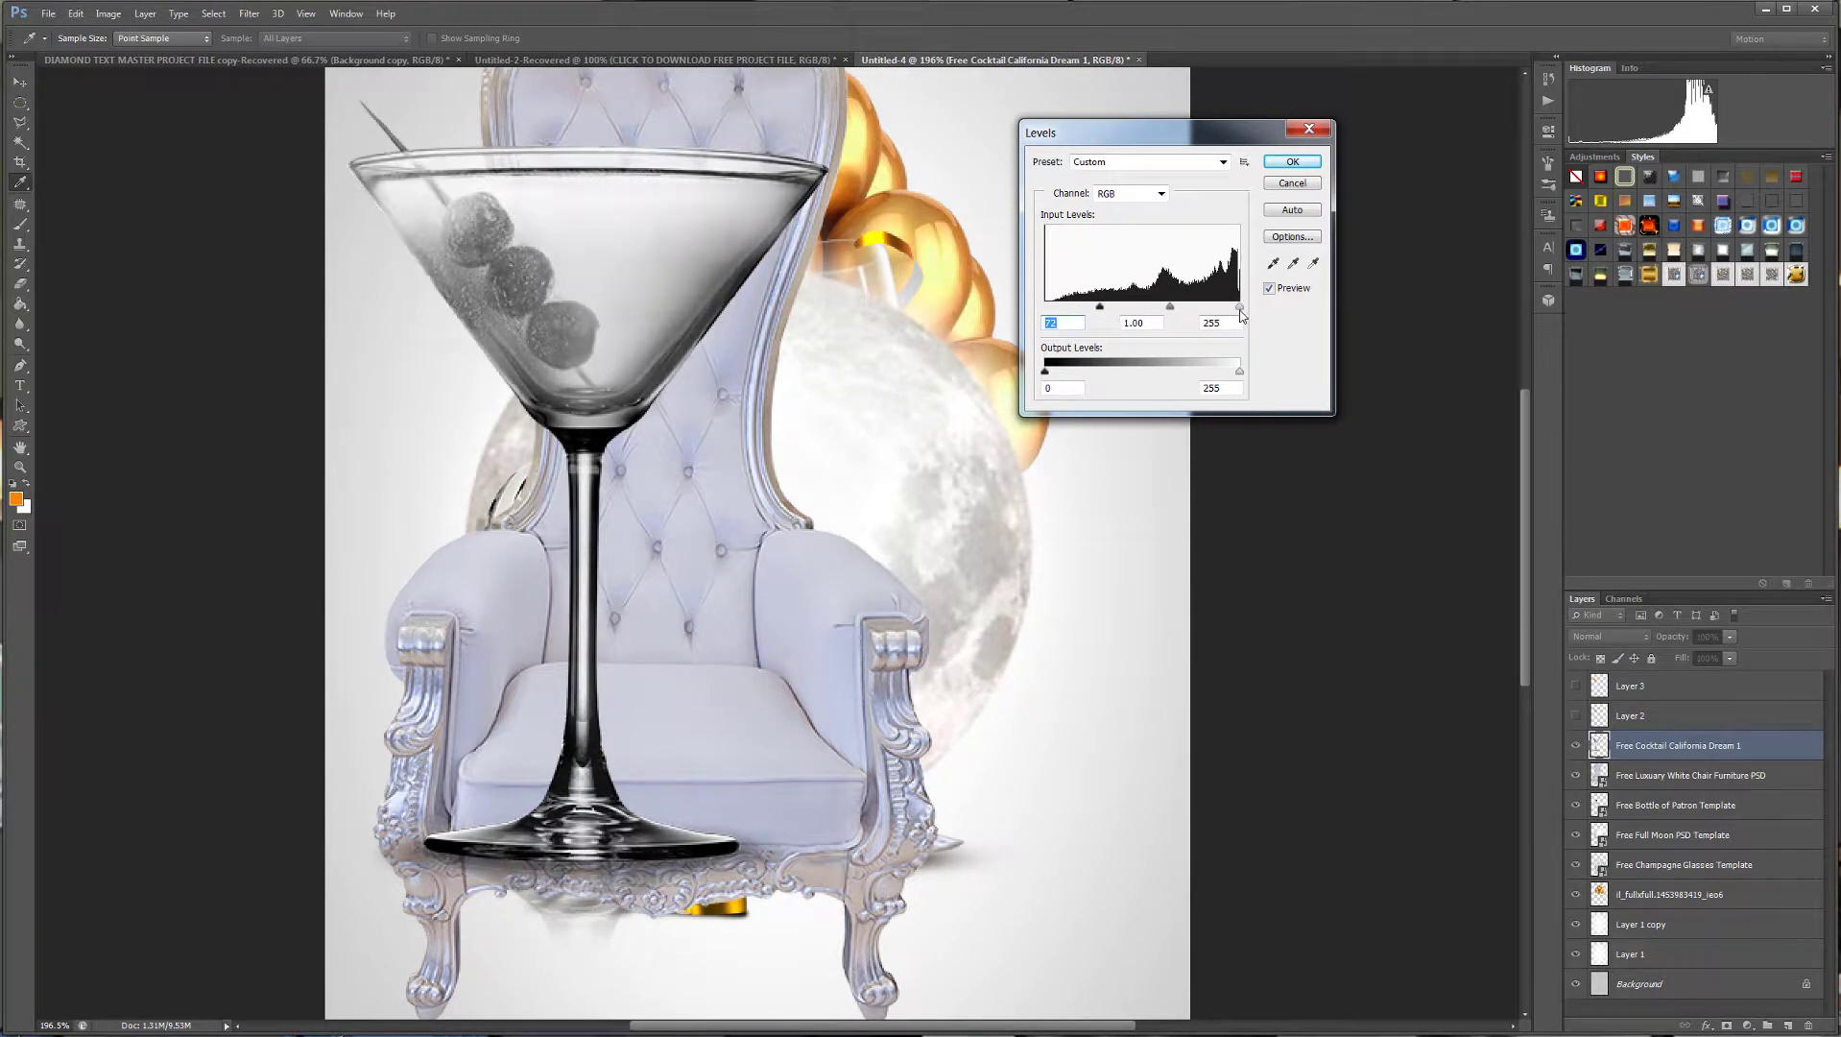
{"action": "left_click_drag", "start_coordinate": [1239, 308], "coordinate": [1233, 308]}
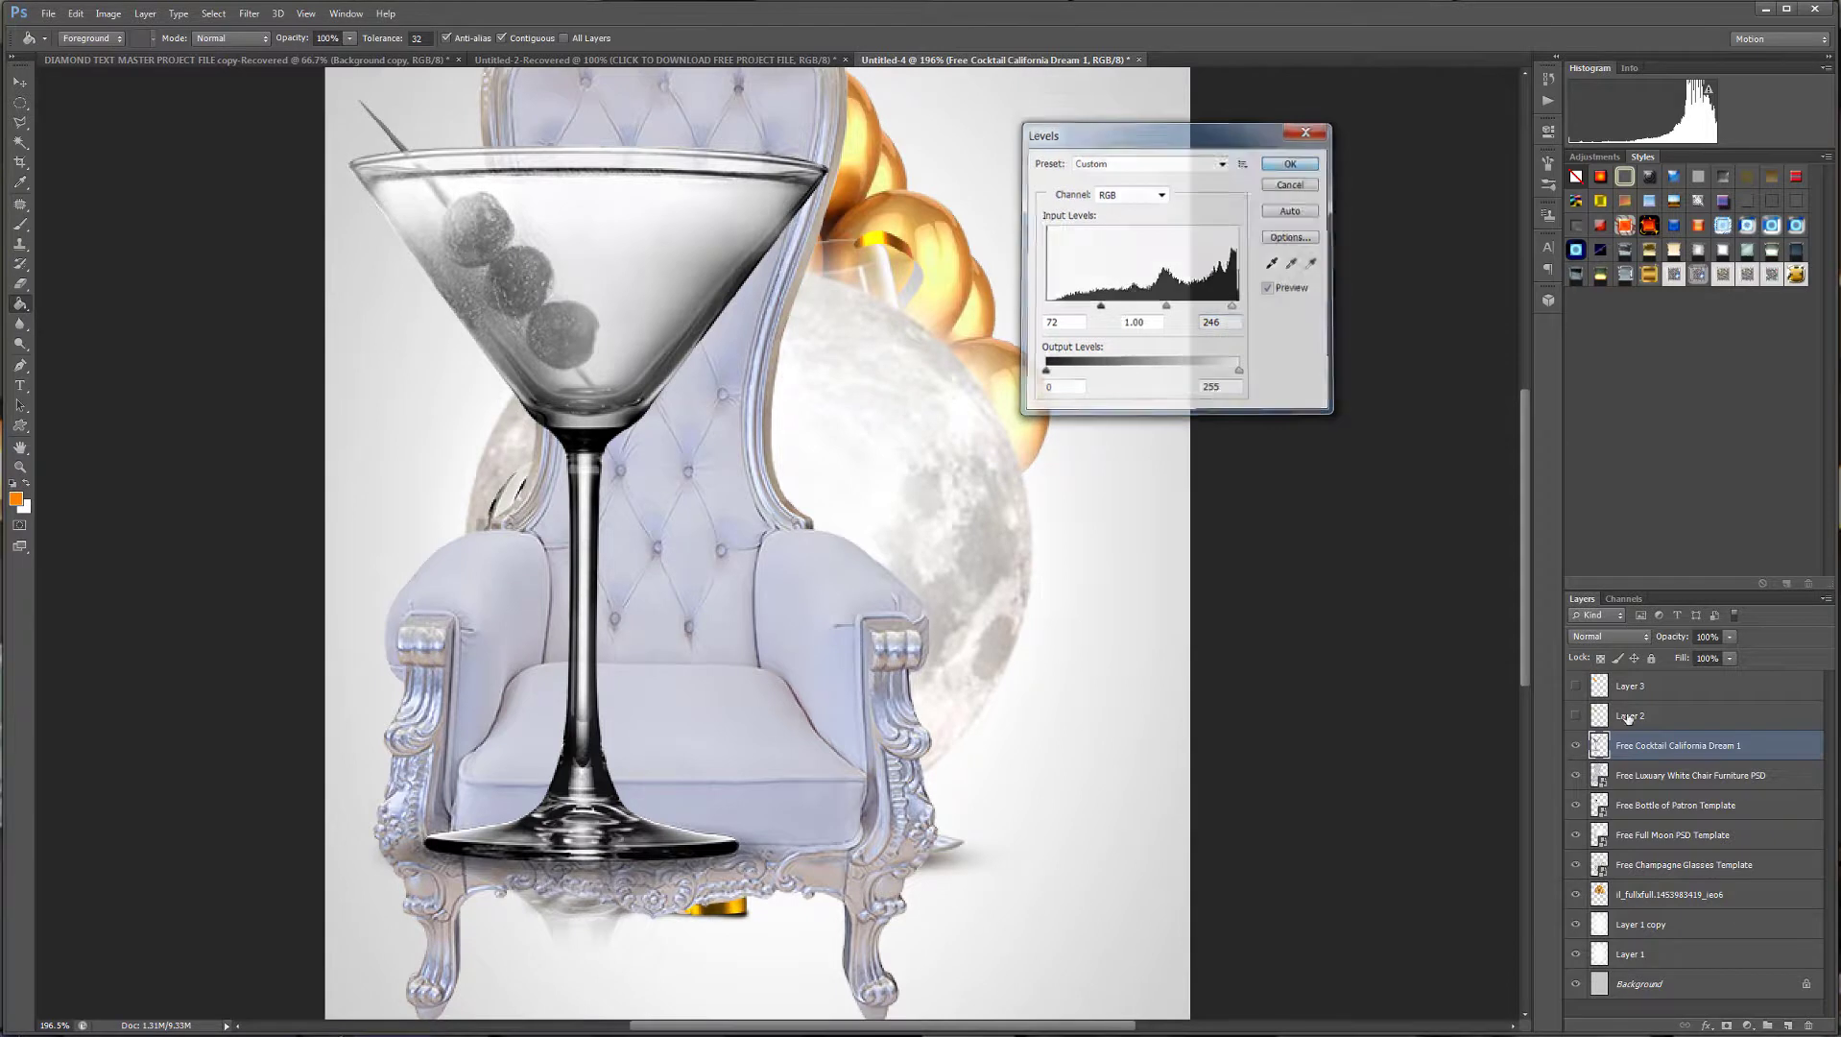
{"action": "left_click", "coordinate": [1575, 715]}
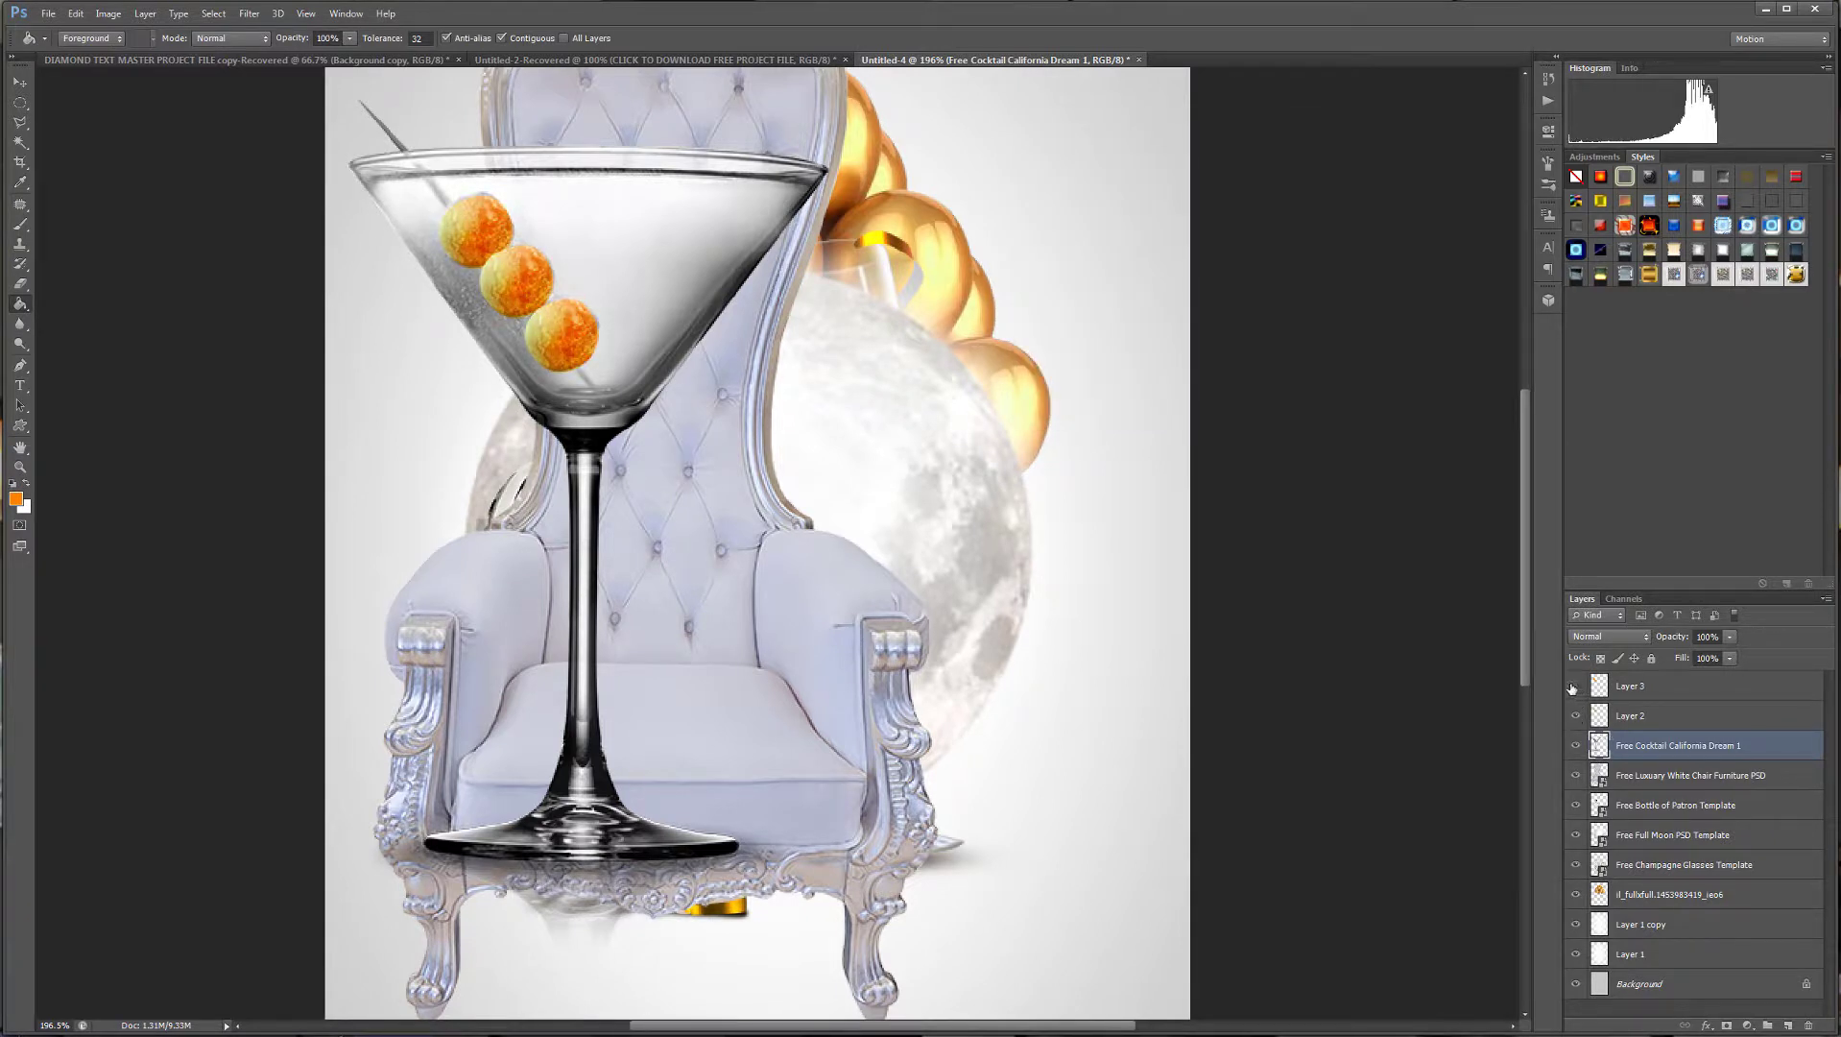
Show and select Layer 3, then Ctrl+E merge the orange olives into the Free Cocktail California Dream 1 layer.
{"action": "left_click", "coordinate": [1574, 684]}
{"action": "left_click", "coordinate": [1656, 696]}
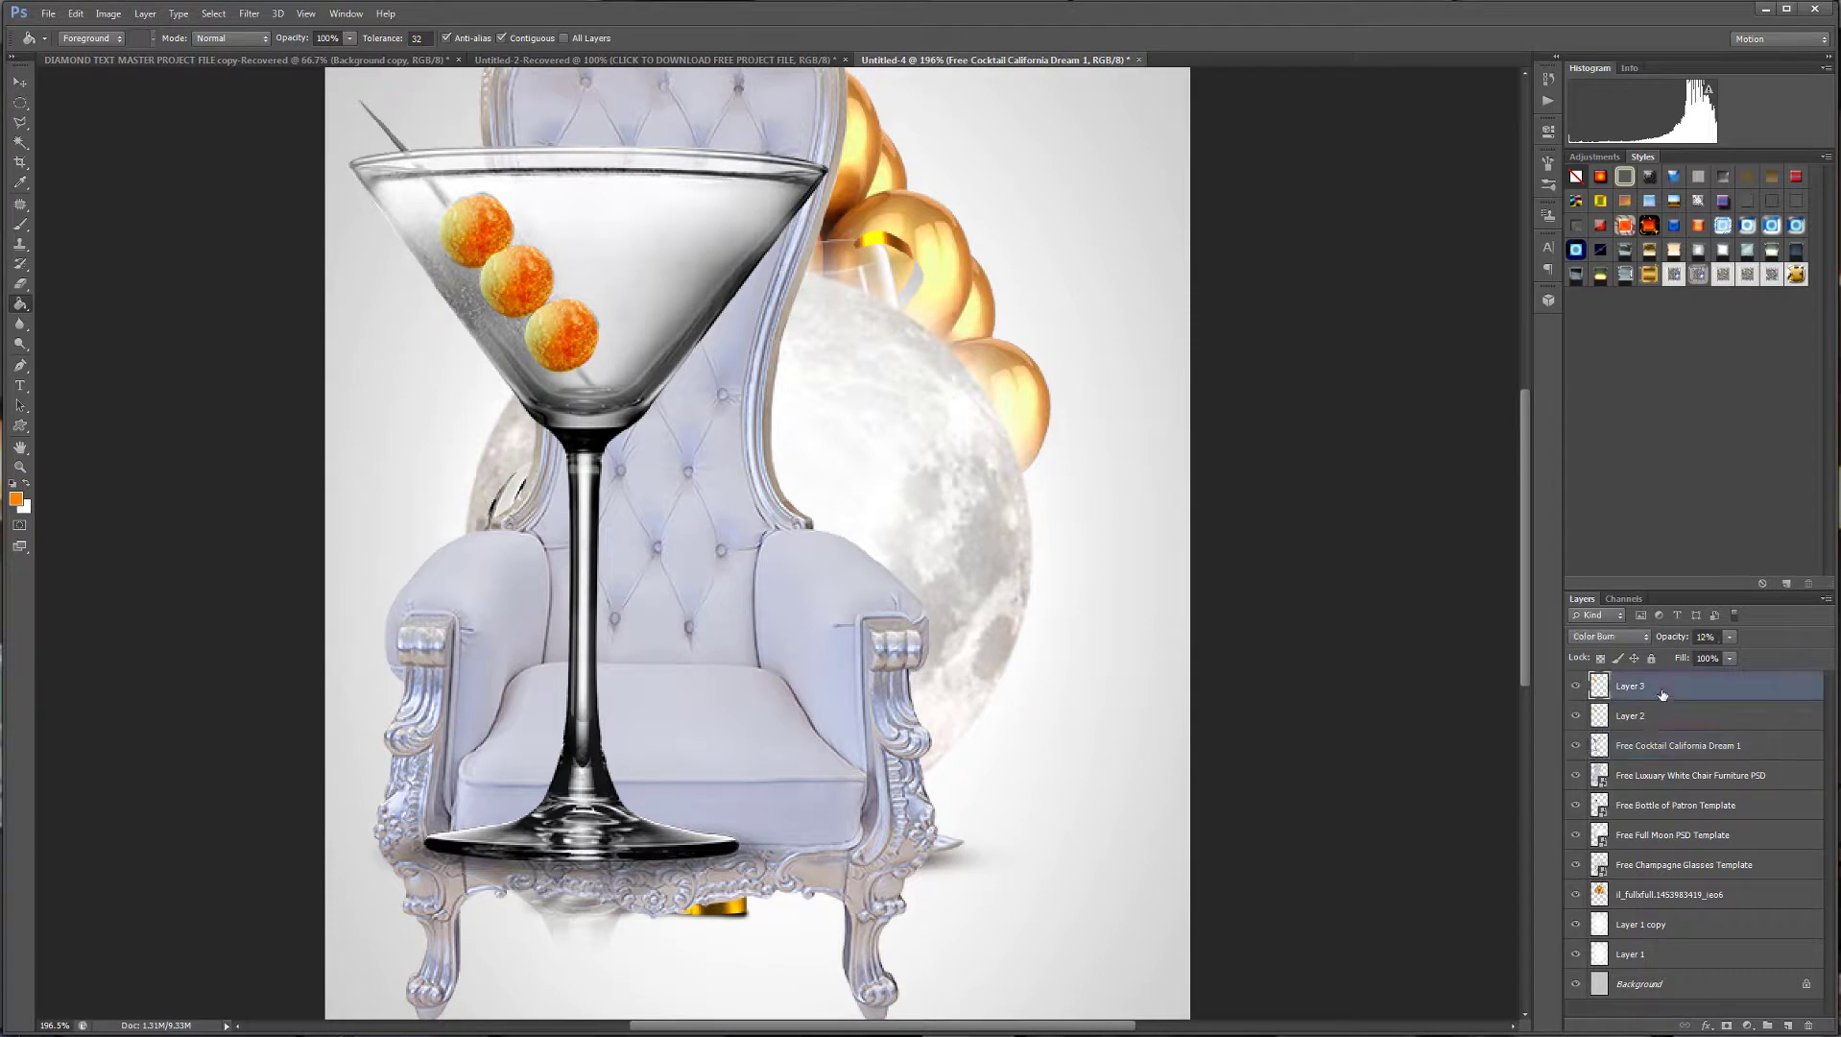
{"action": "key", "text": "ctrl+e"}
{"action": "key", "text": "ctrl+e"}
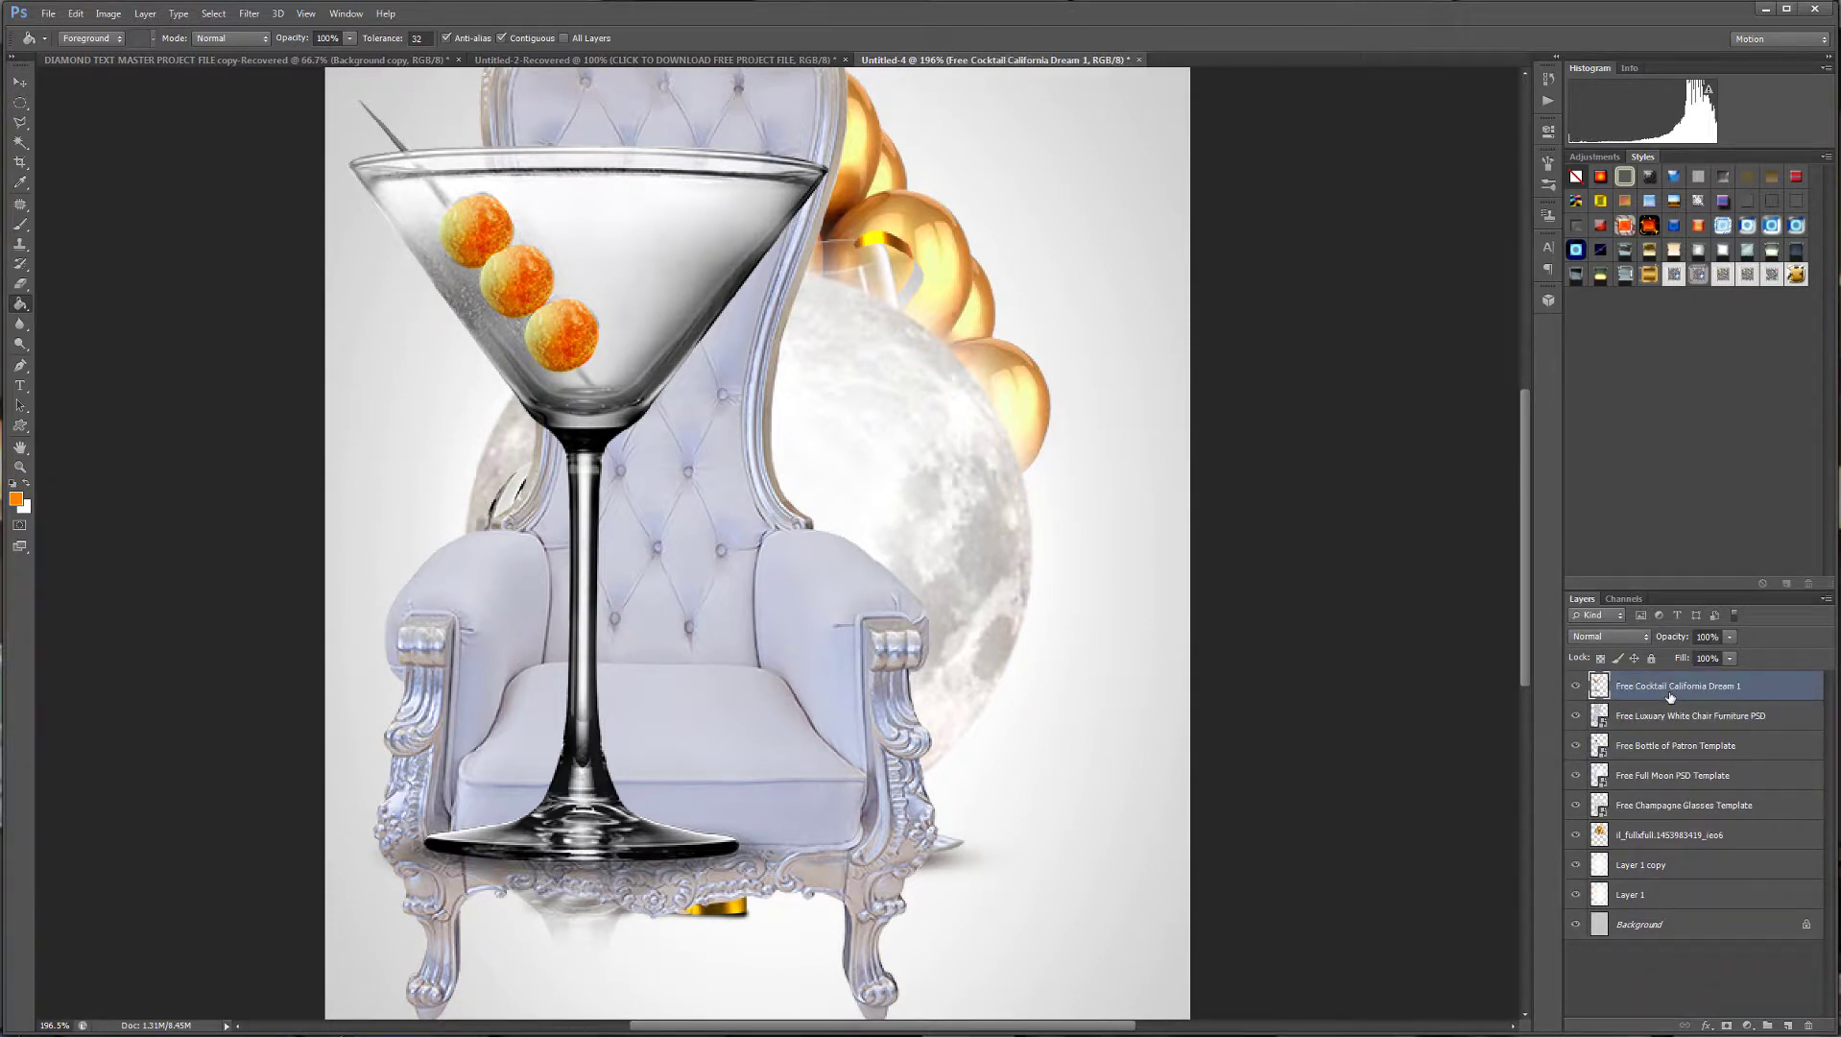
{"action": "left_click", "coordinate": [1576, 686]}
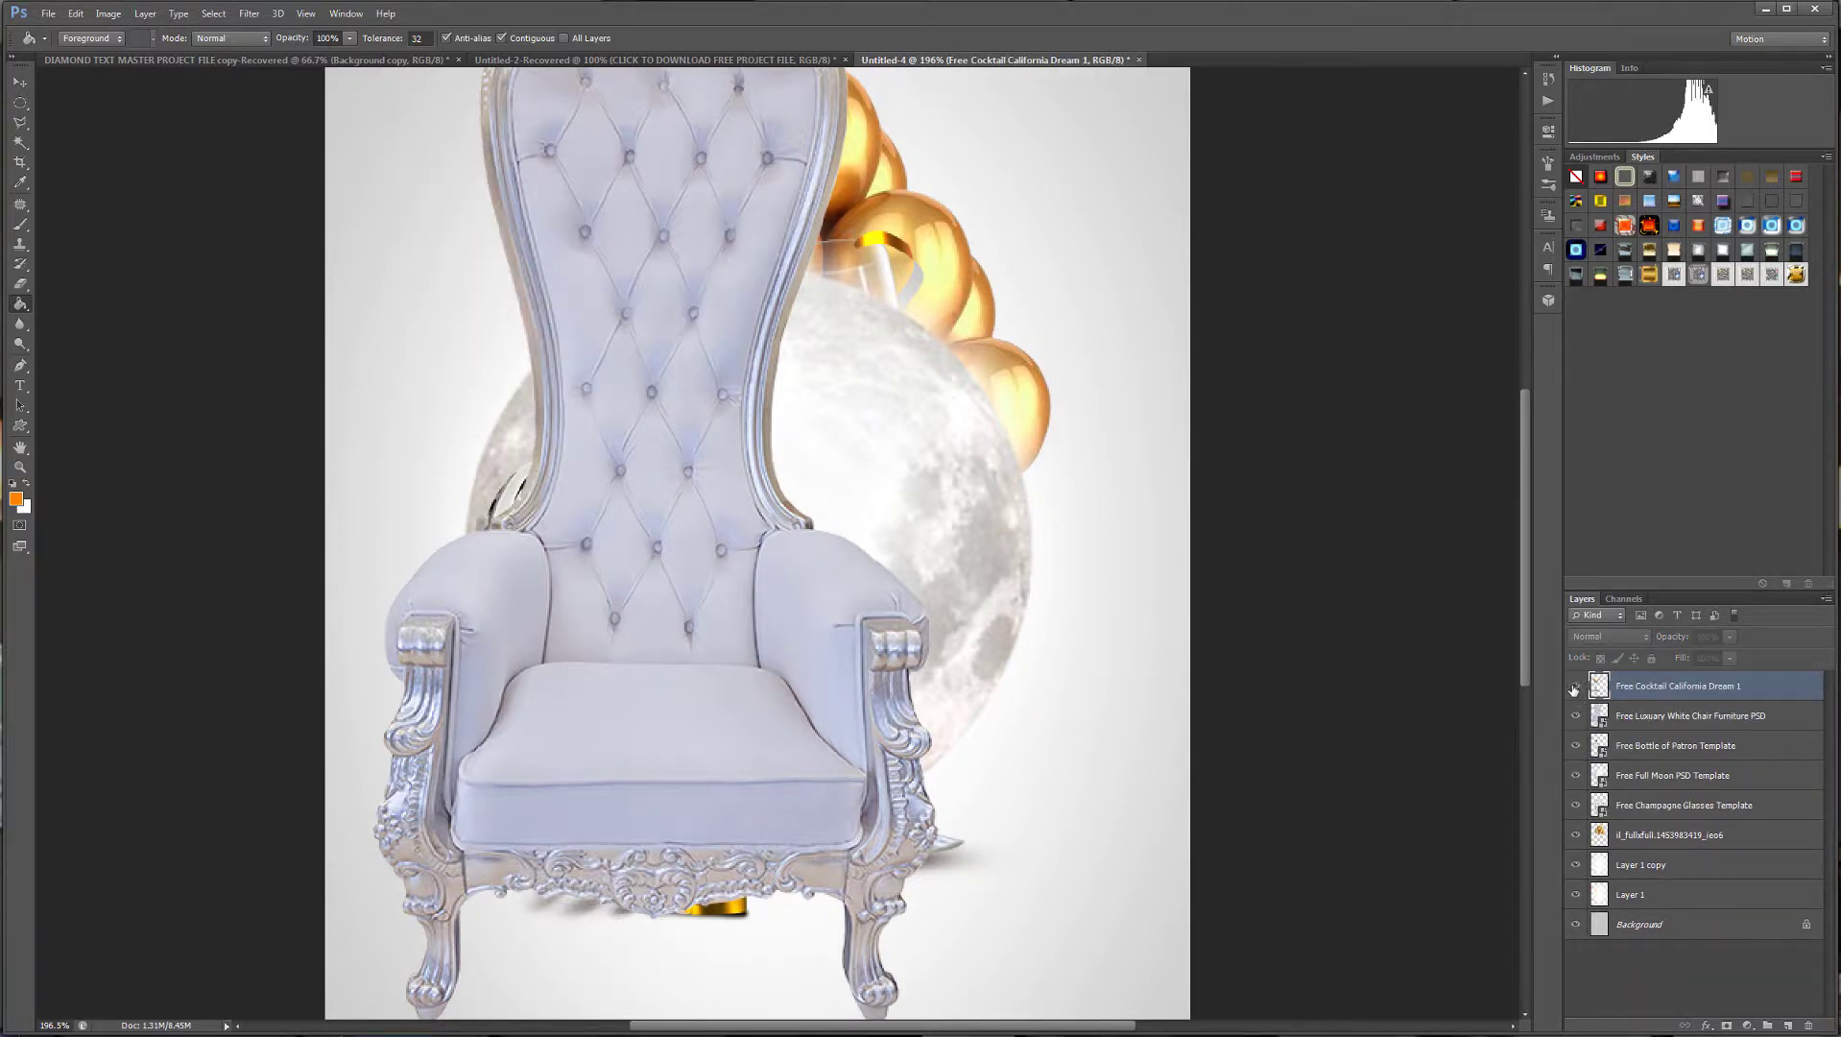
{"action": "left_click", "coordinate": [1575, 686]}
{"action": "scroll", "coordinate": [950, 552], "scroll_direction": "down", "scroll_amount": 6}
{"action": "scroll", "coordinate": [949, 552], "scroll_direction": "up", "scroll_amount": 4}
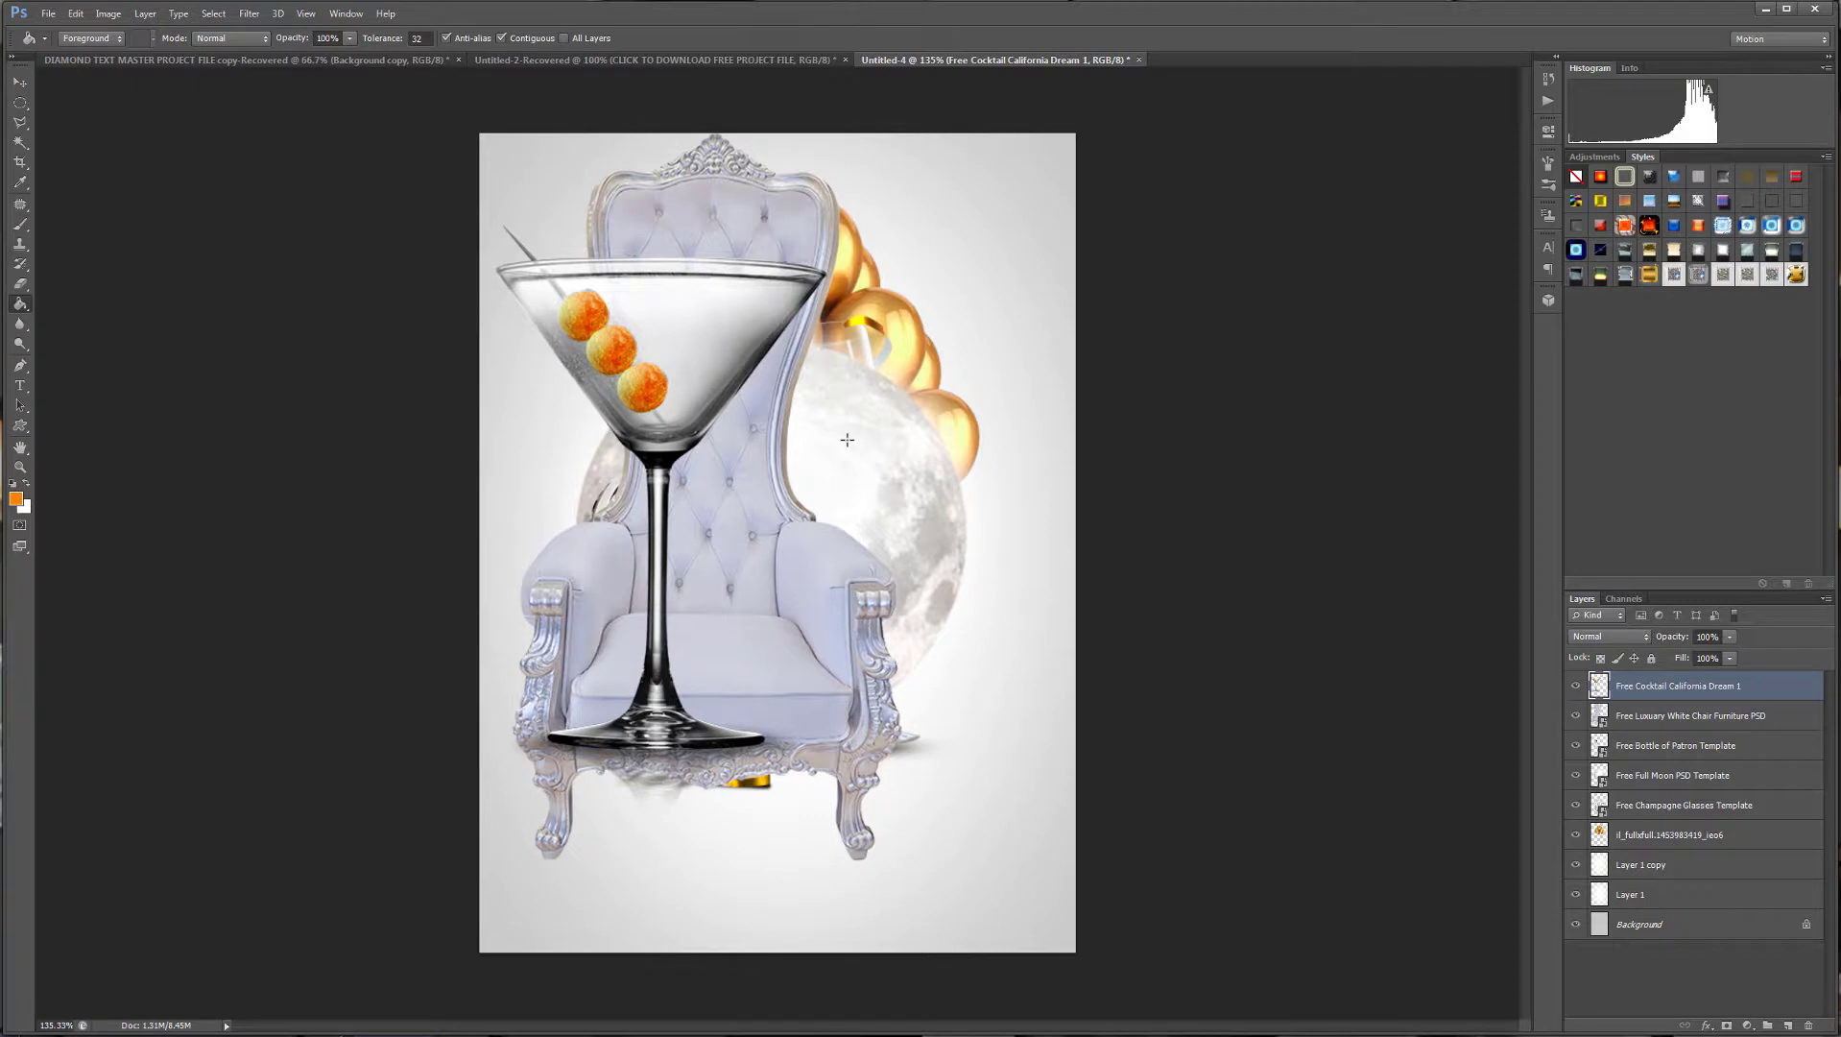
Place the Free HD Discoball Template image into the flyer.
{"action": "left_click", "coordinate": [48, 13]}
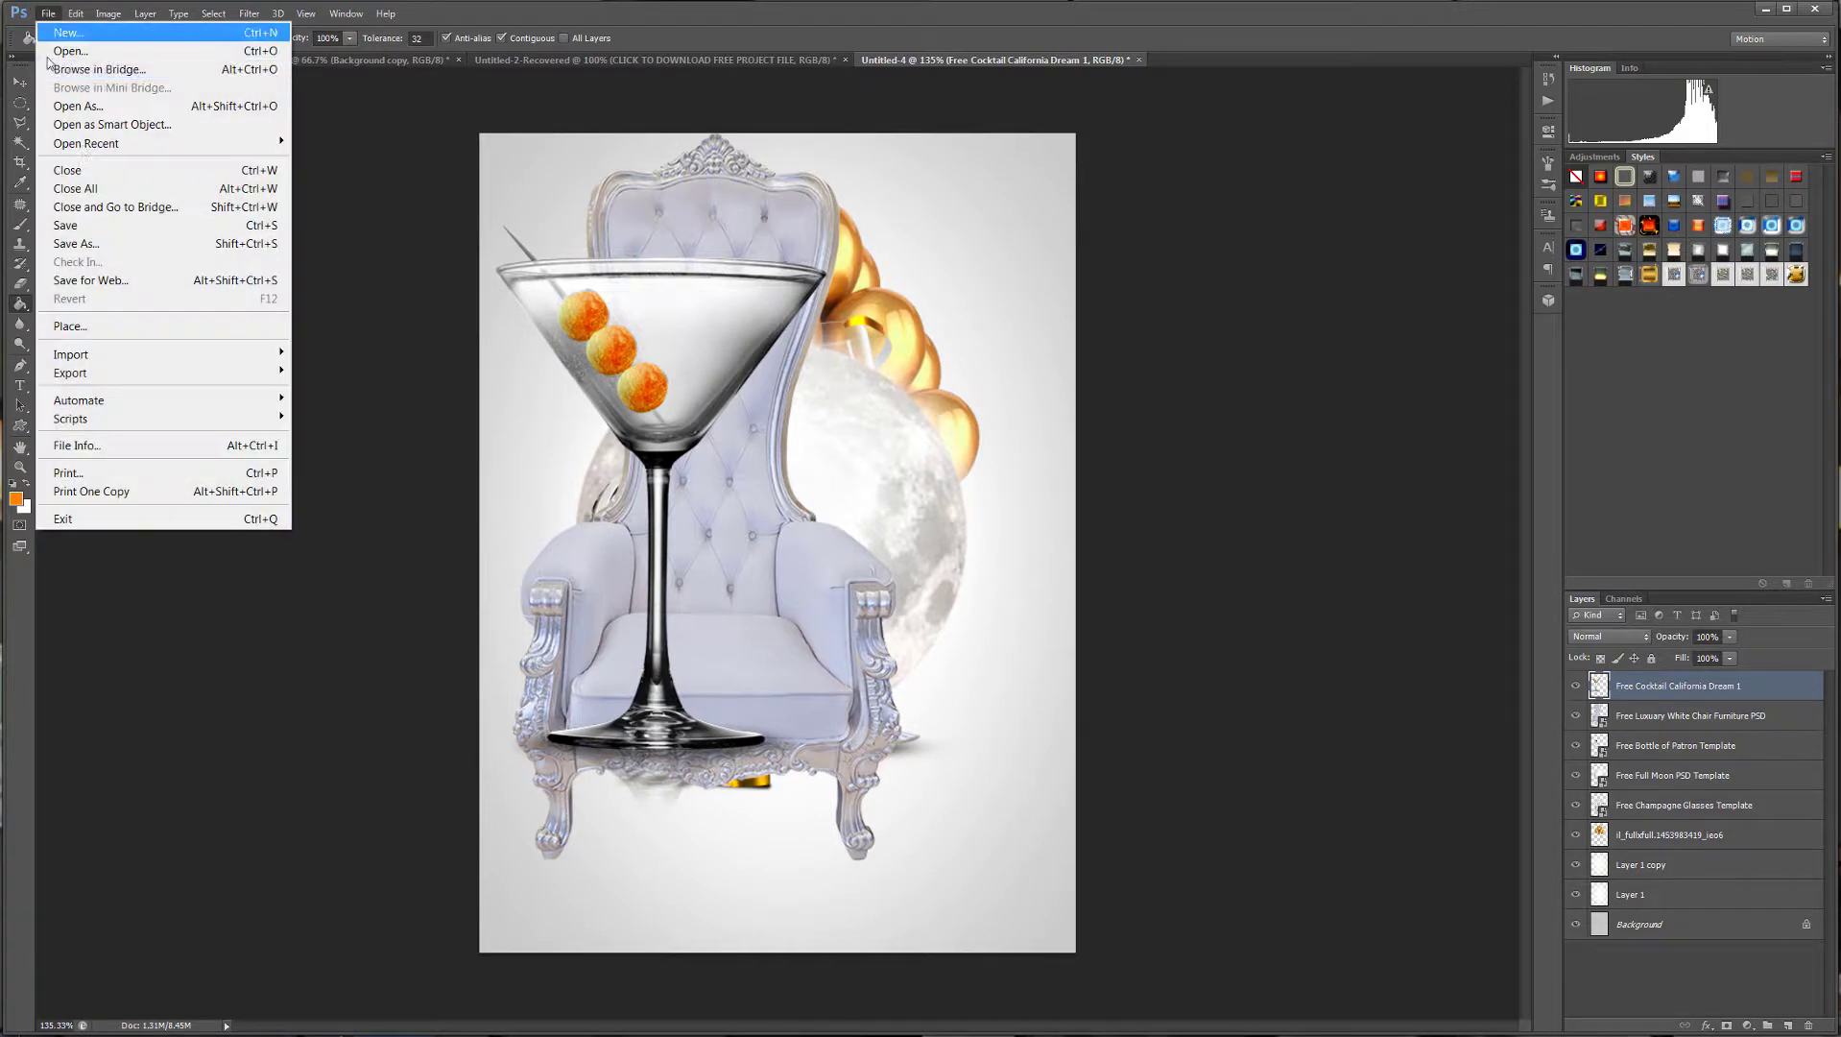
{"action": "left_click", "coordinate": [99, 326]}
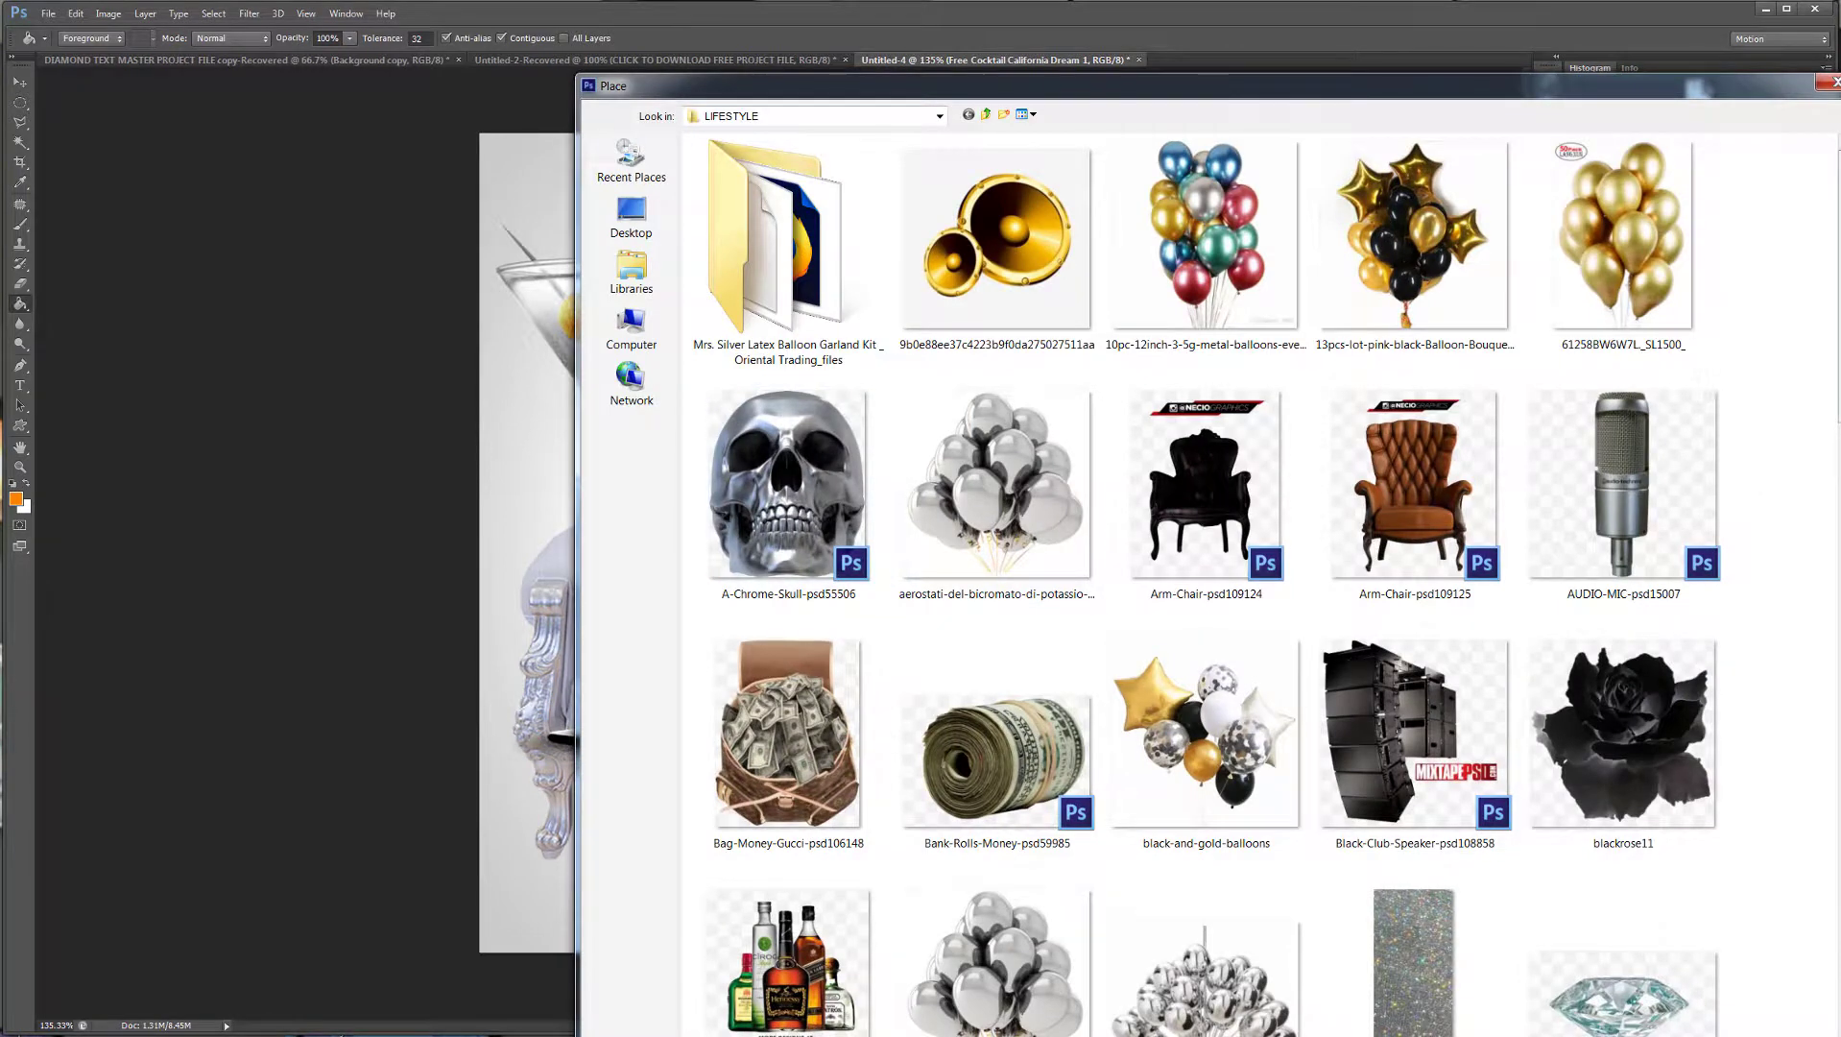
{"action": "scroll", "coordinate": [1753, 508], "scroll_direction": "down", "scroll_amount": 15}
{"action": "scroll", "coordinate": [1818, 582], "scroll_direction": "down", "scroll_amount": 15}
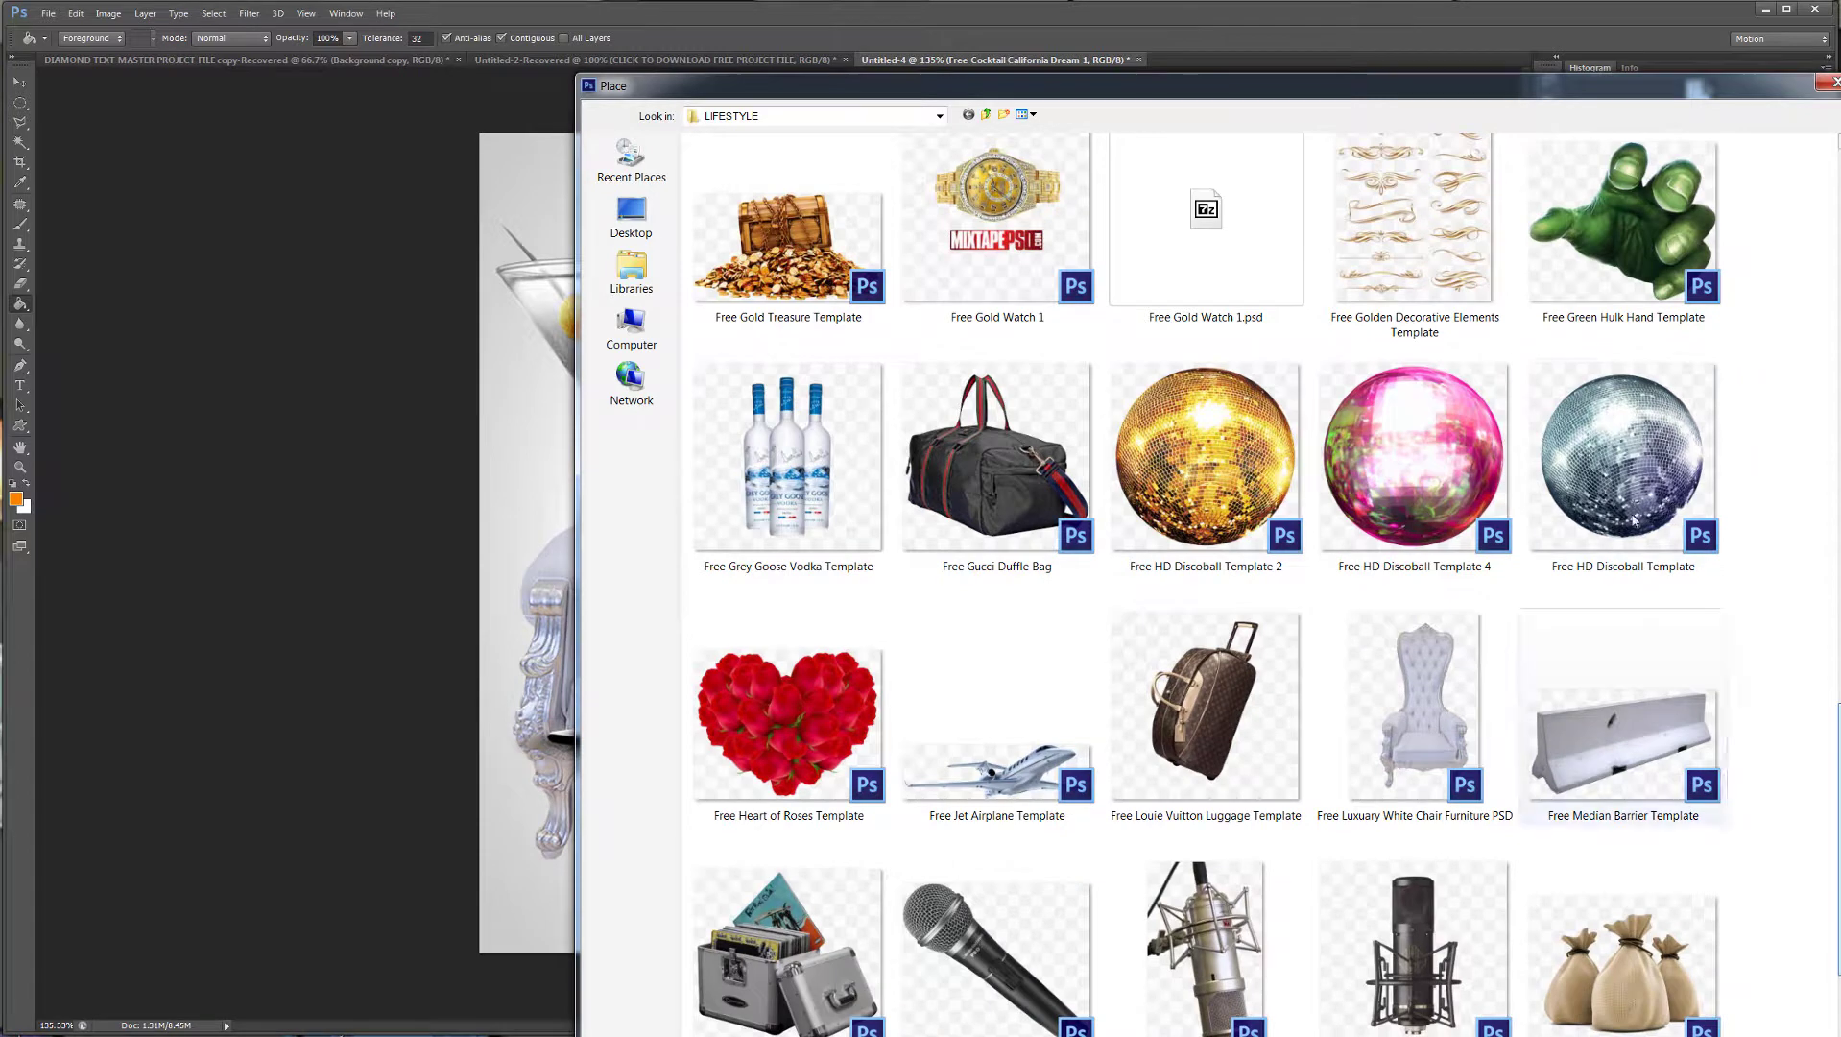
{"action": "left_click", "coordinate": [1642, 454]}
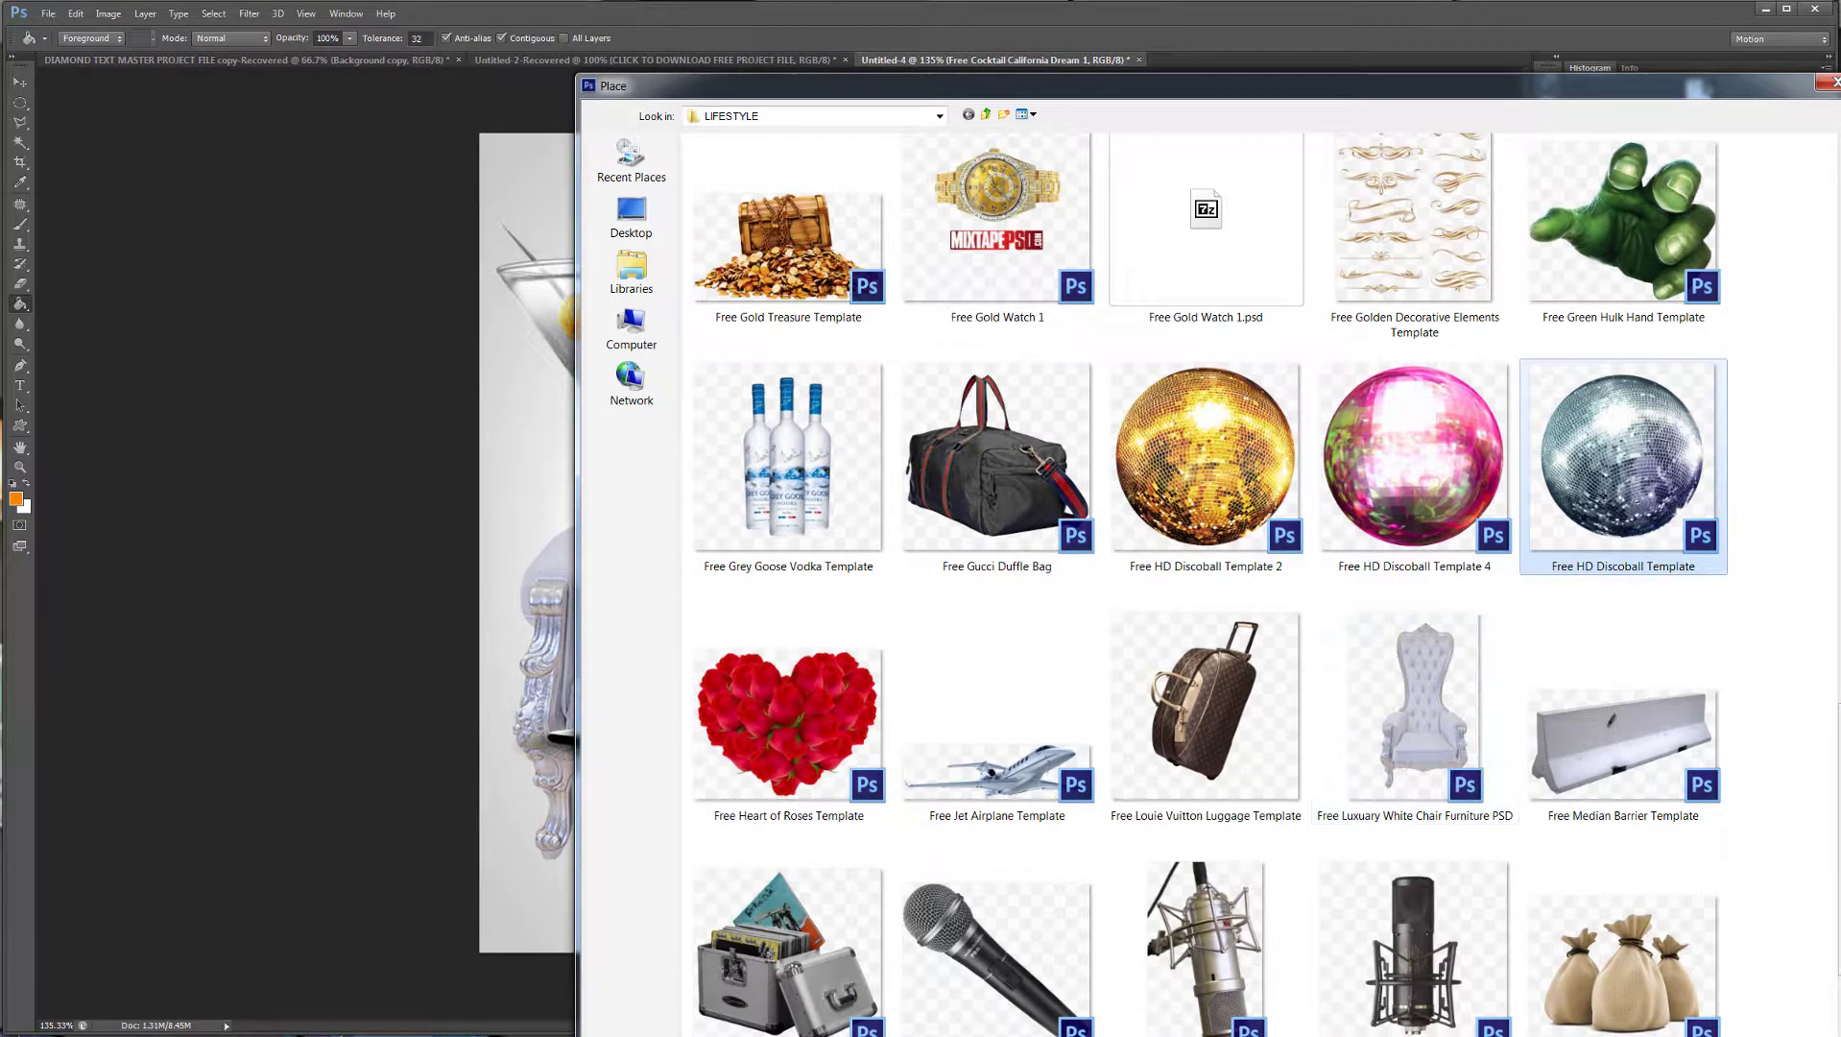
{"action": "double_click", "coordinate": [1642, 454]}
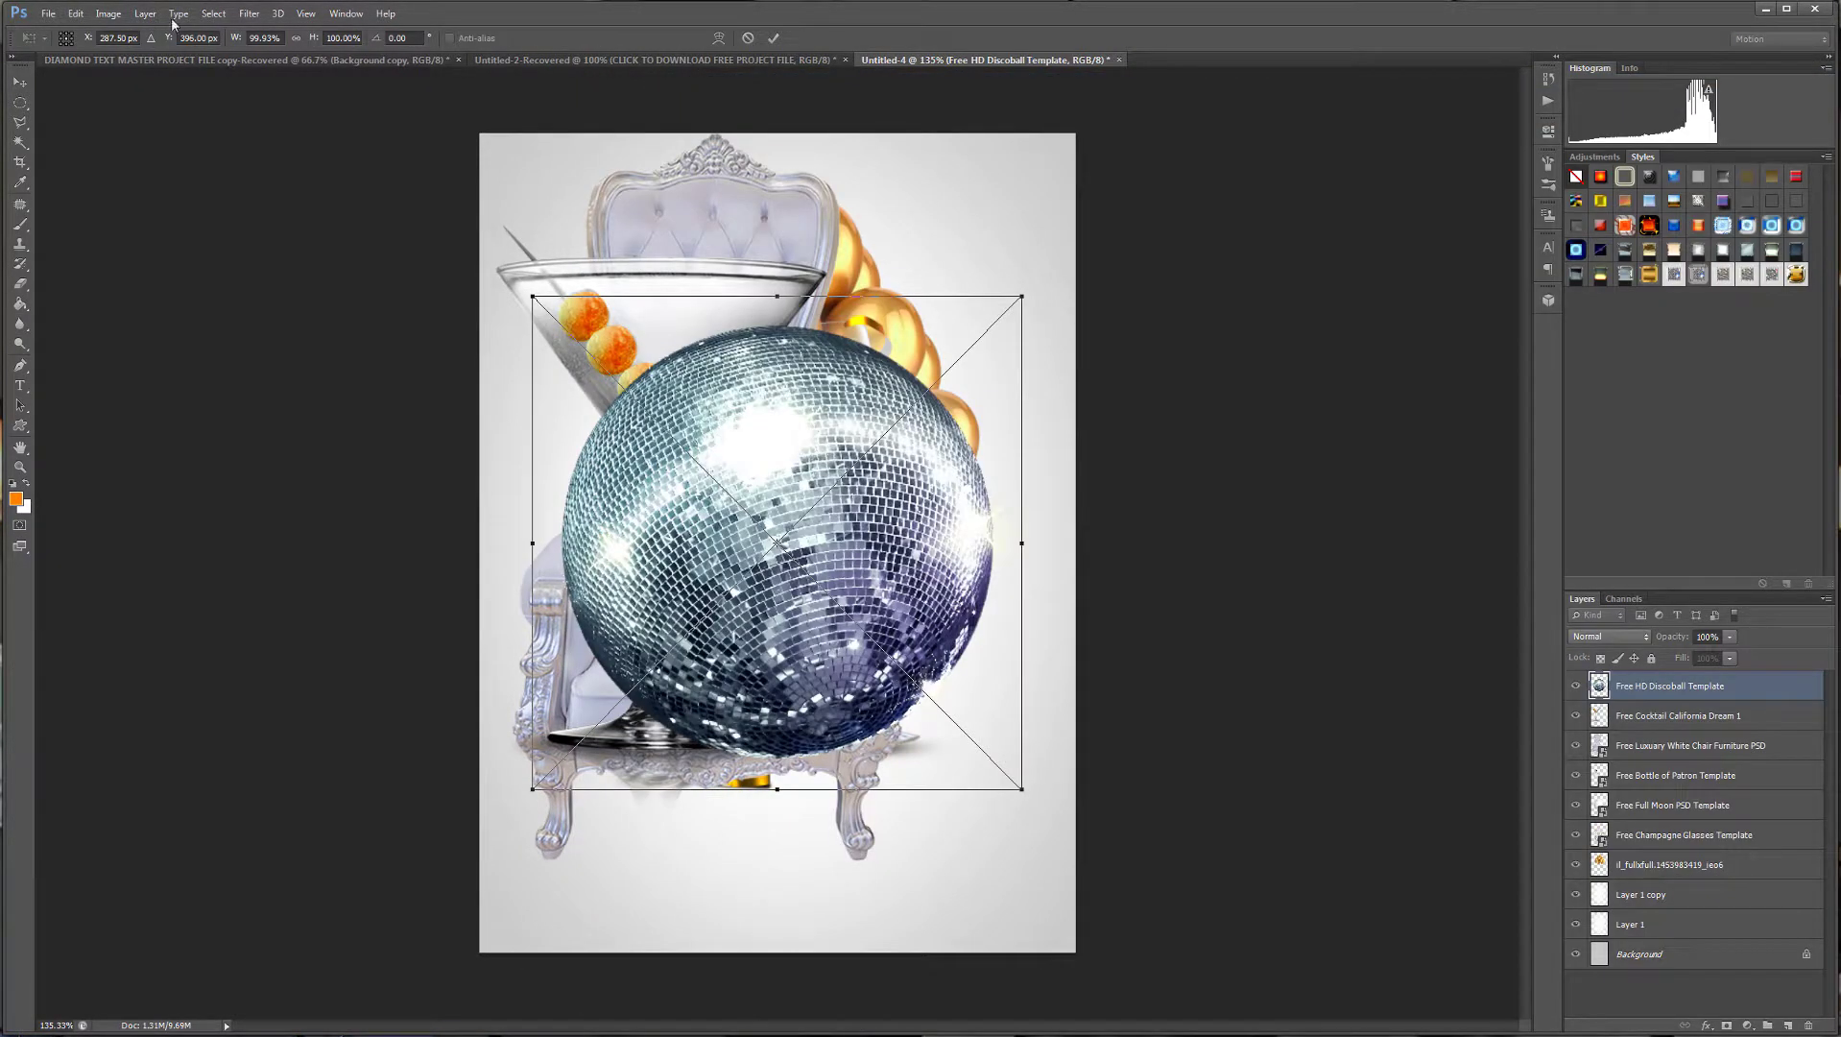
Commit the disco ball placement and rasterize its layer.
{"action": "left_click", "coordinate": [113, 14]}
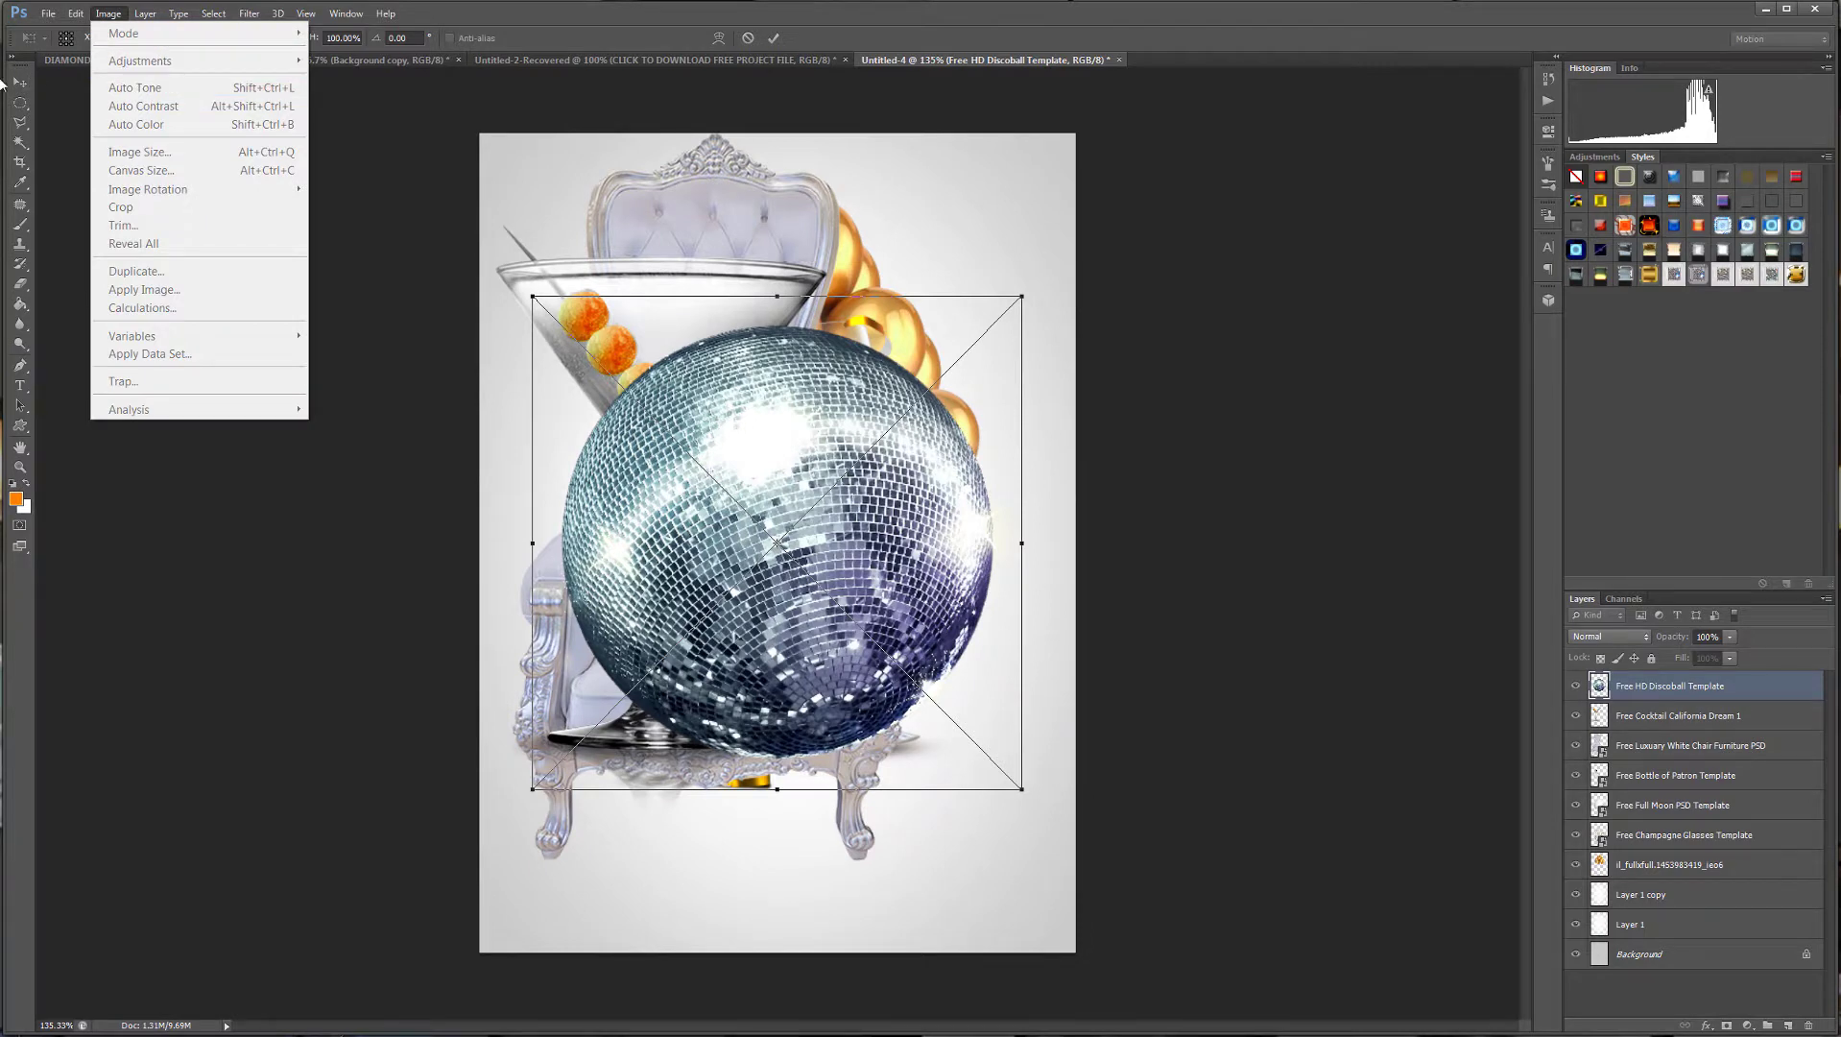
{"action": "left_click", "coordinate": [2, 85]}
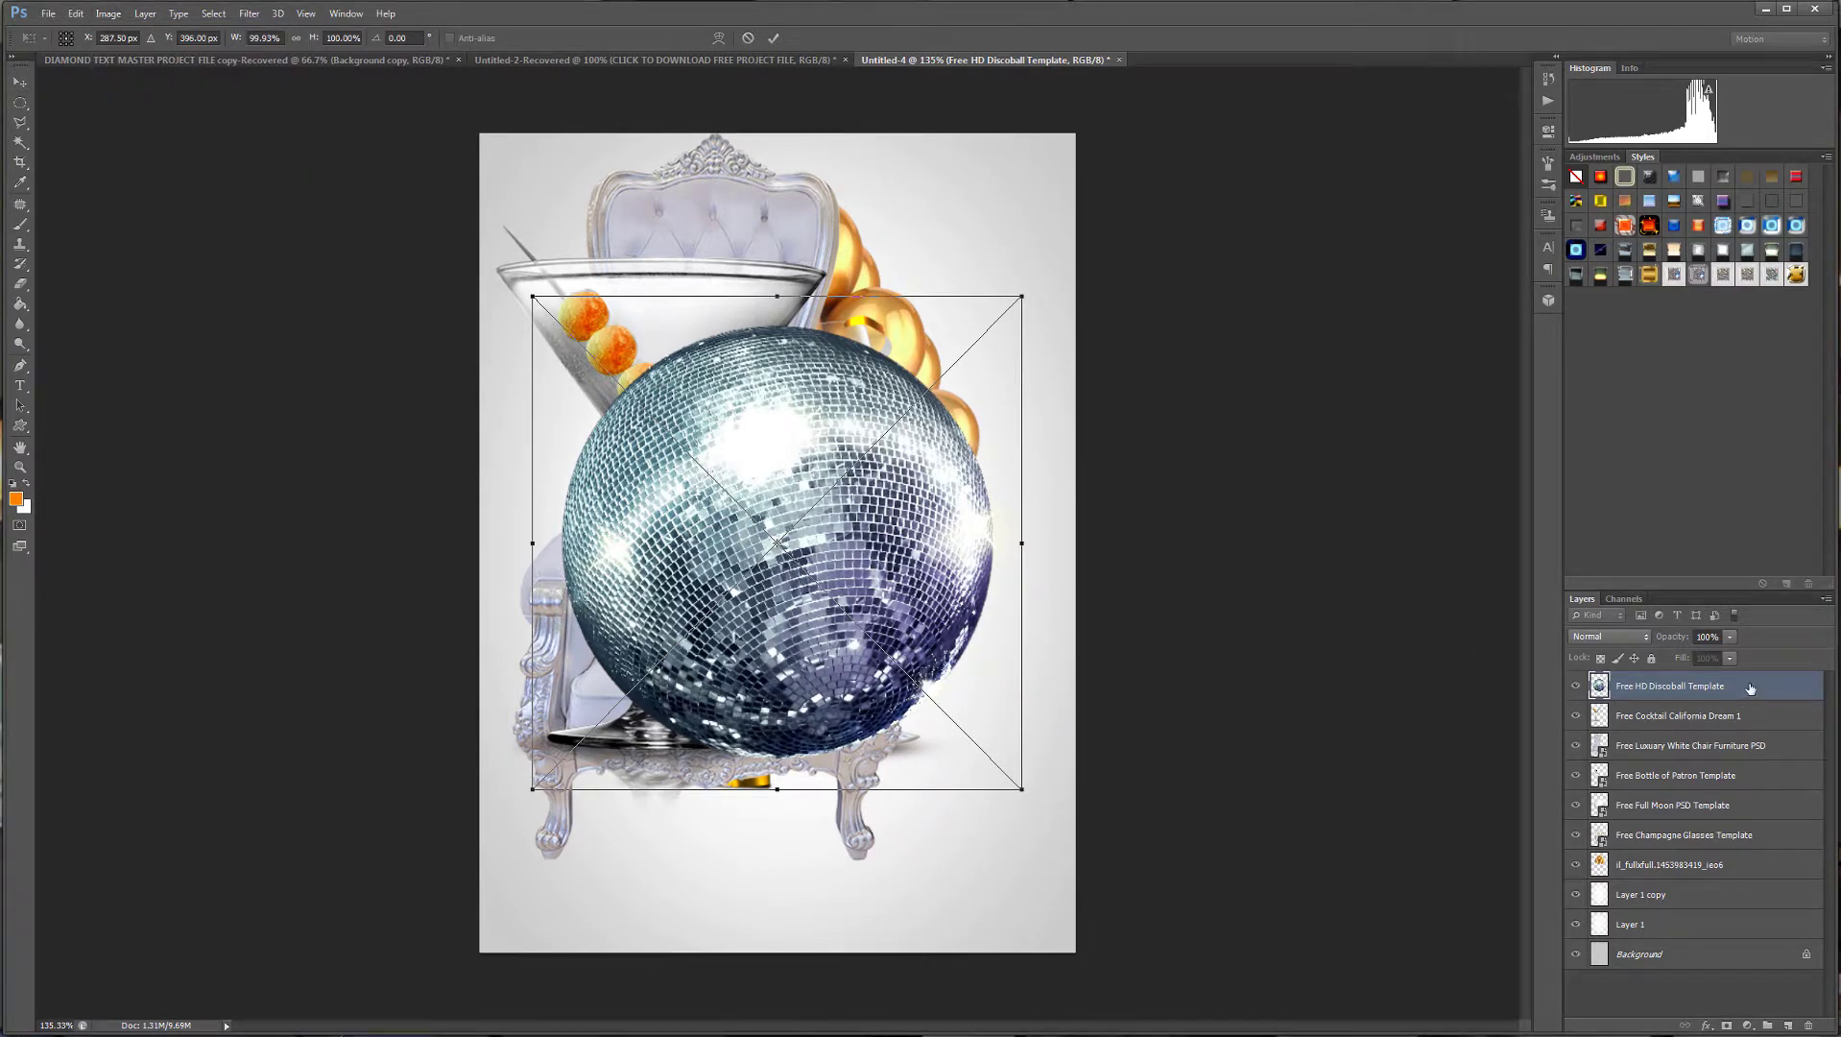
{"action": "key", "text": "g"}
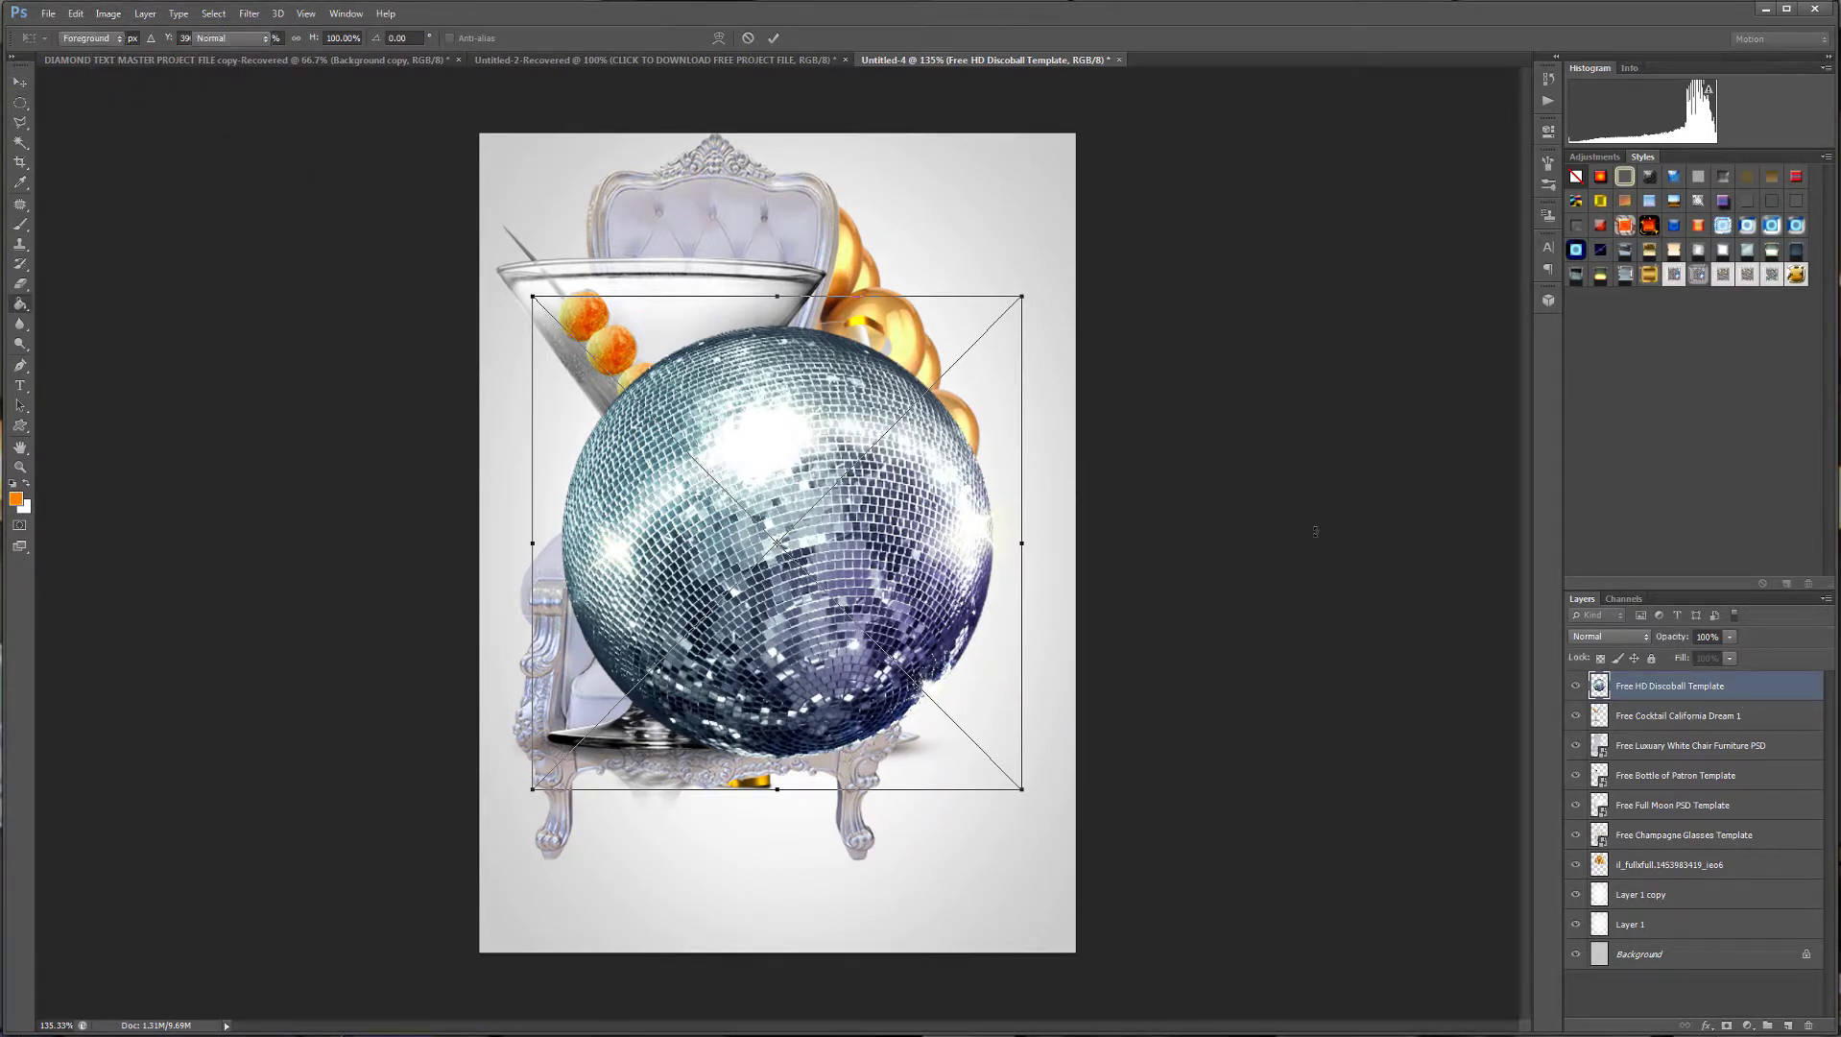
{"action": "right_click", "coordinate": [1772, 686]}
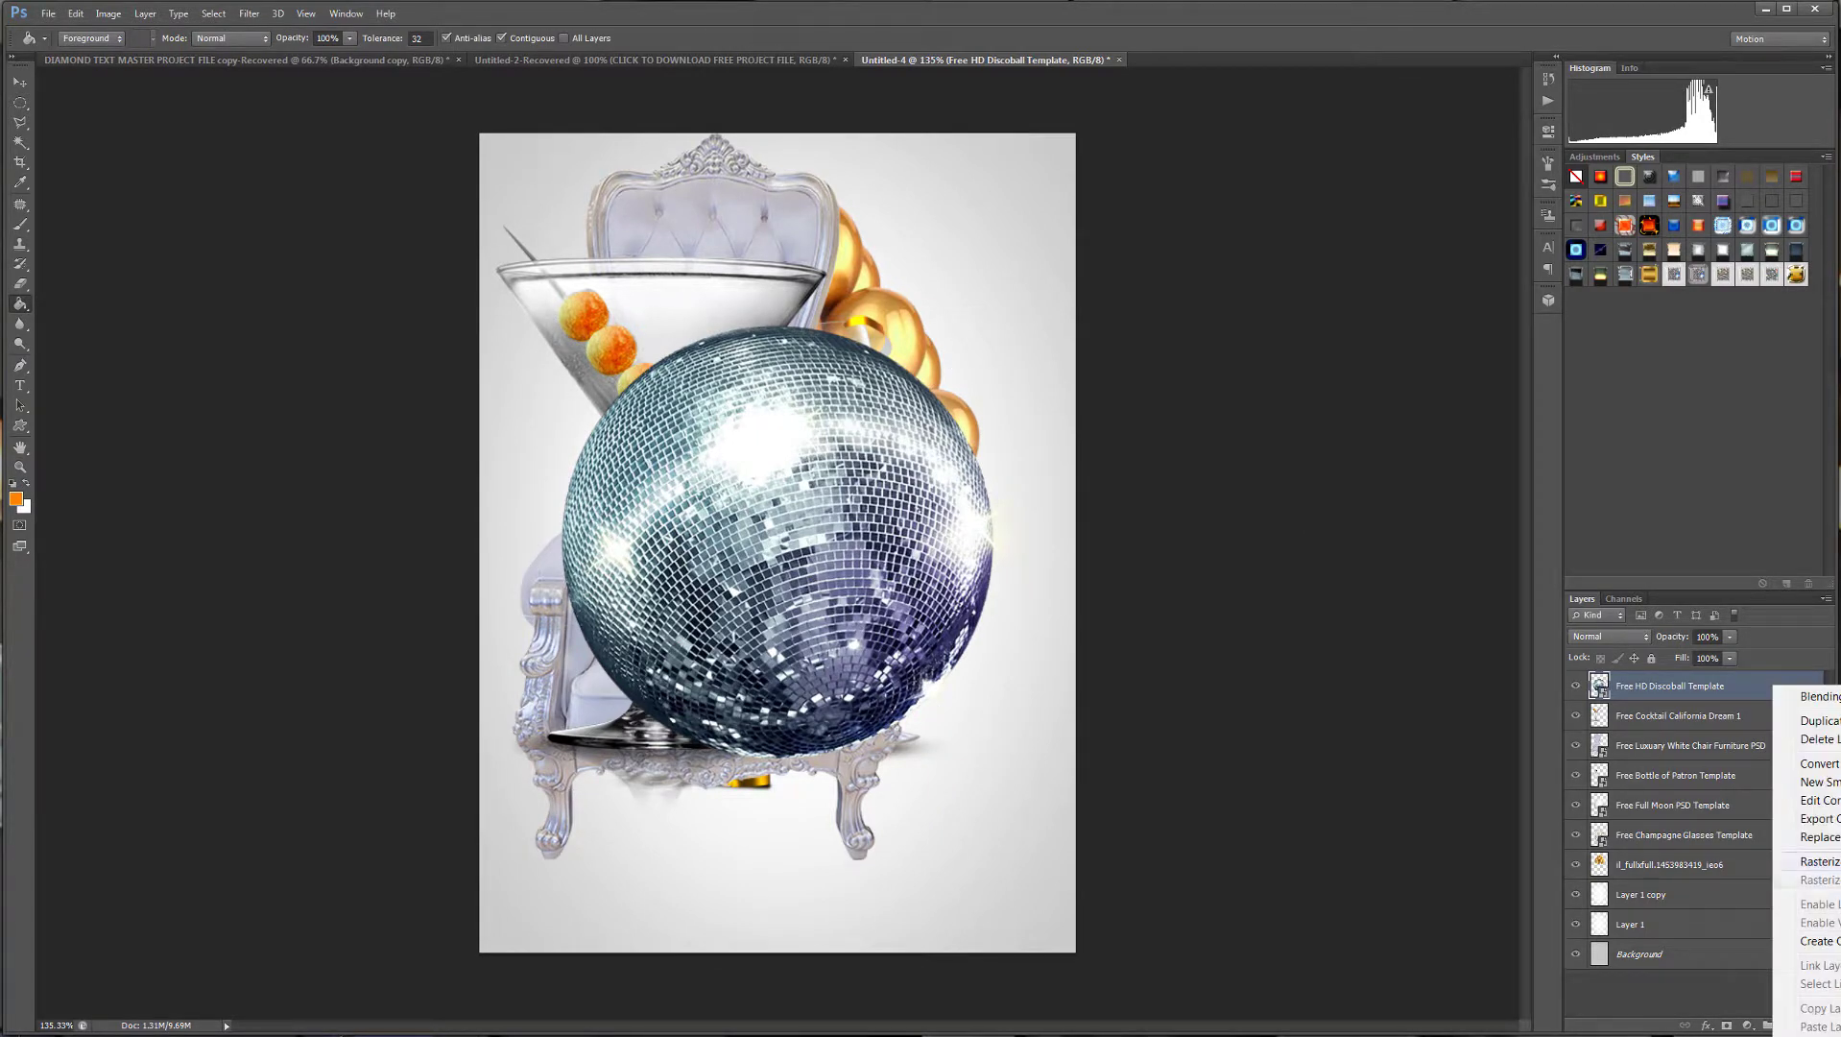
{"action": "left_click", "coordinate": [1809, 862]}
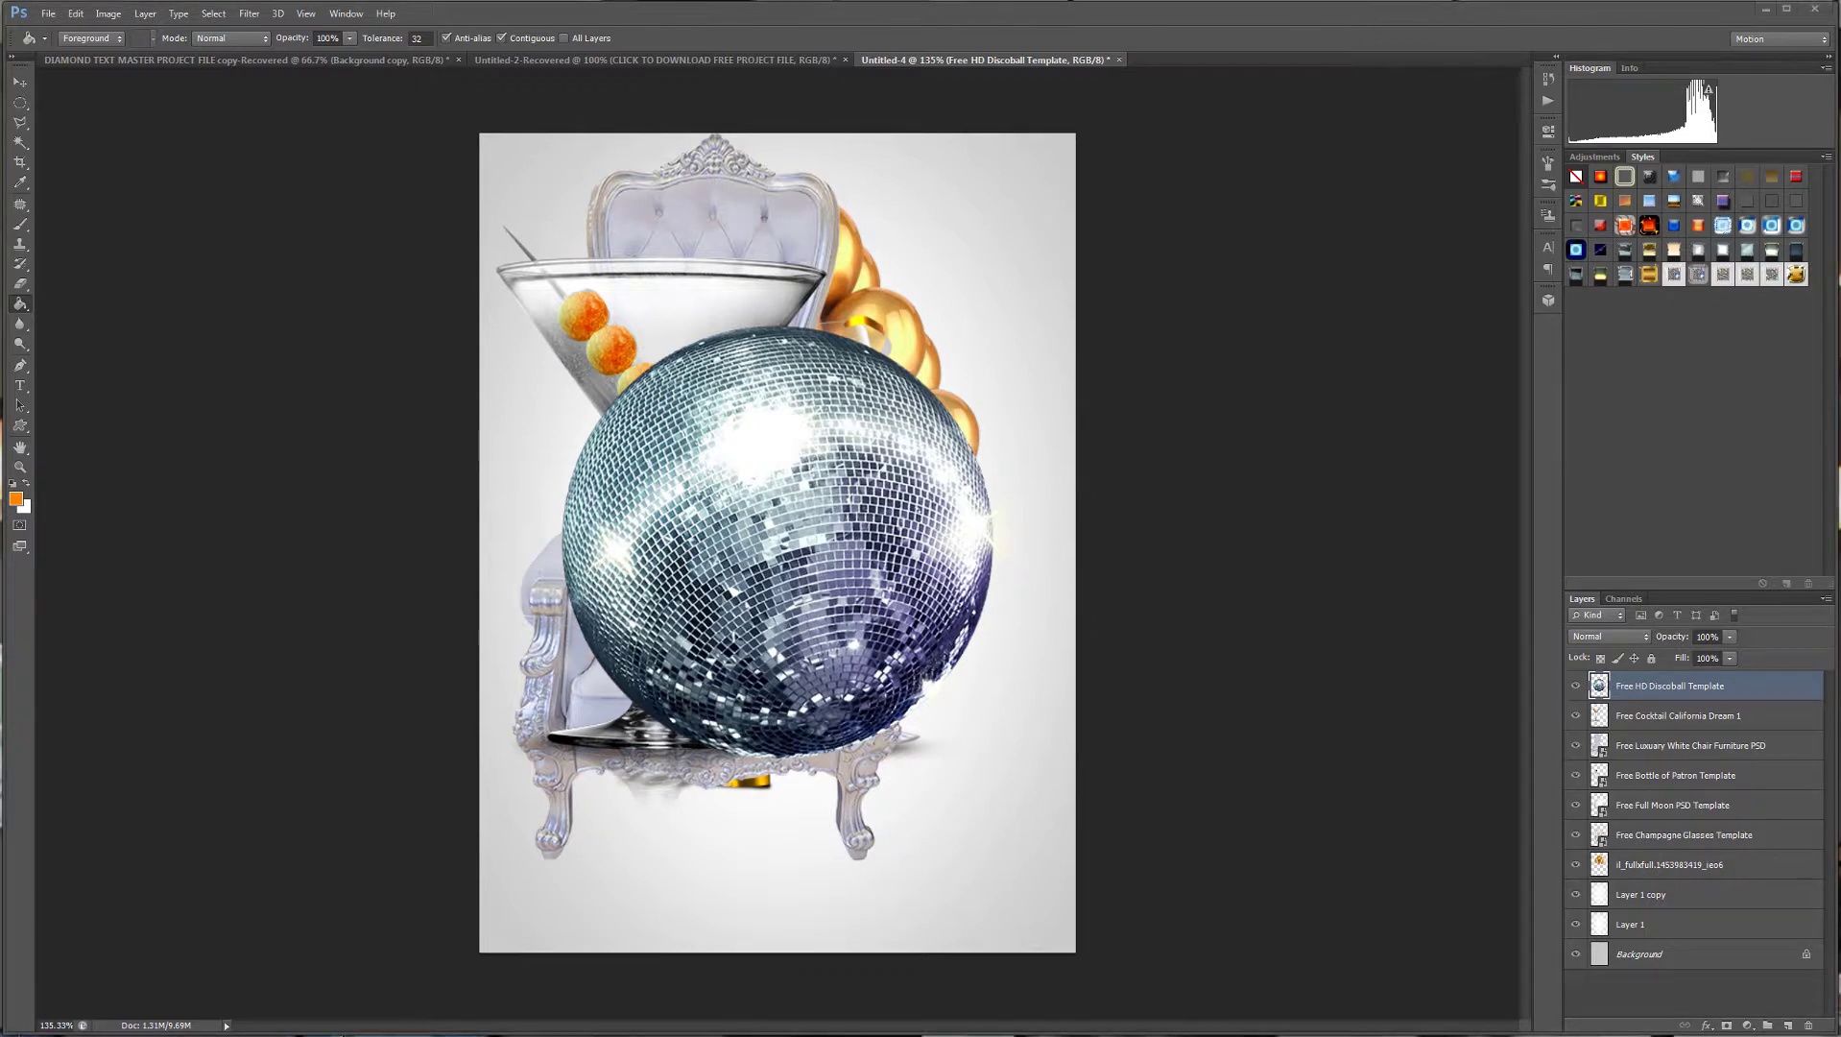
Lower the disco ball's saturation to about -58 with Hue/Saturation.
{"action": "left_click", "coordinate": [75, 14]}
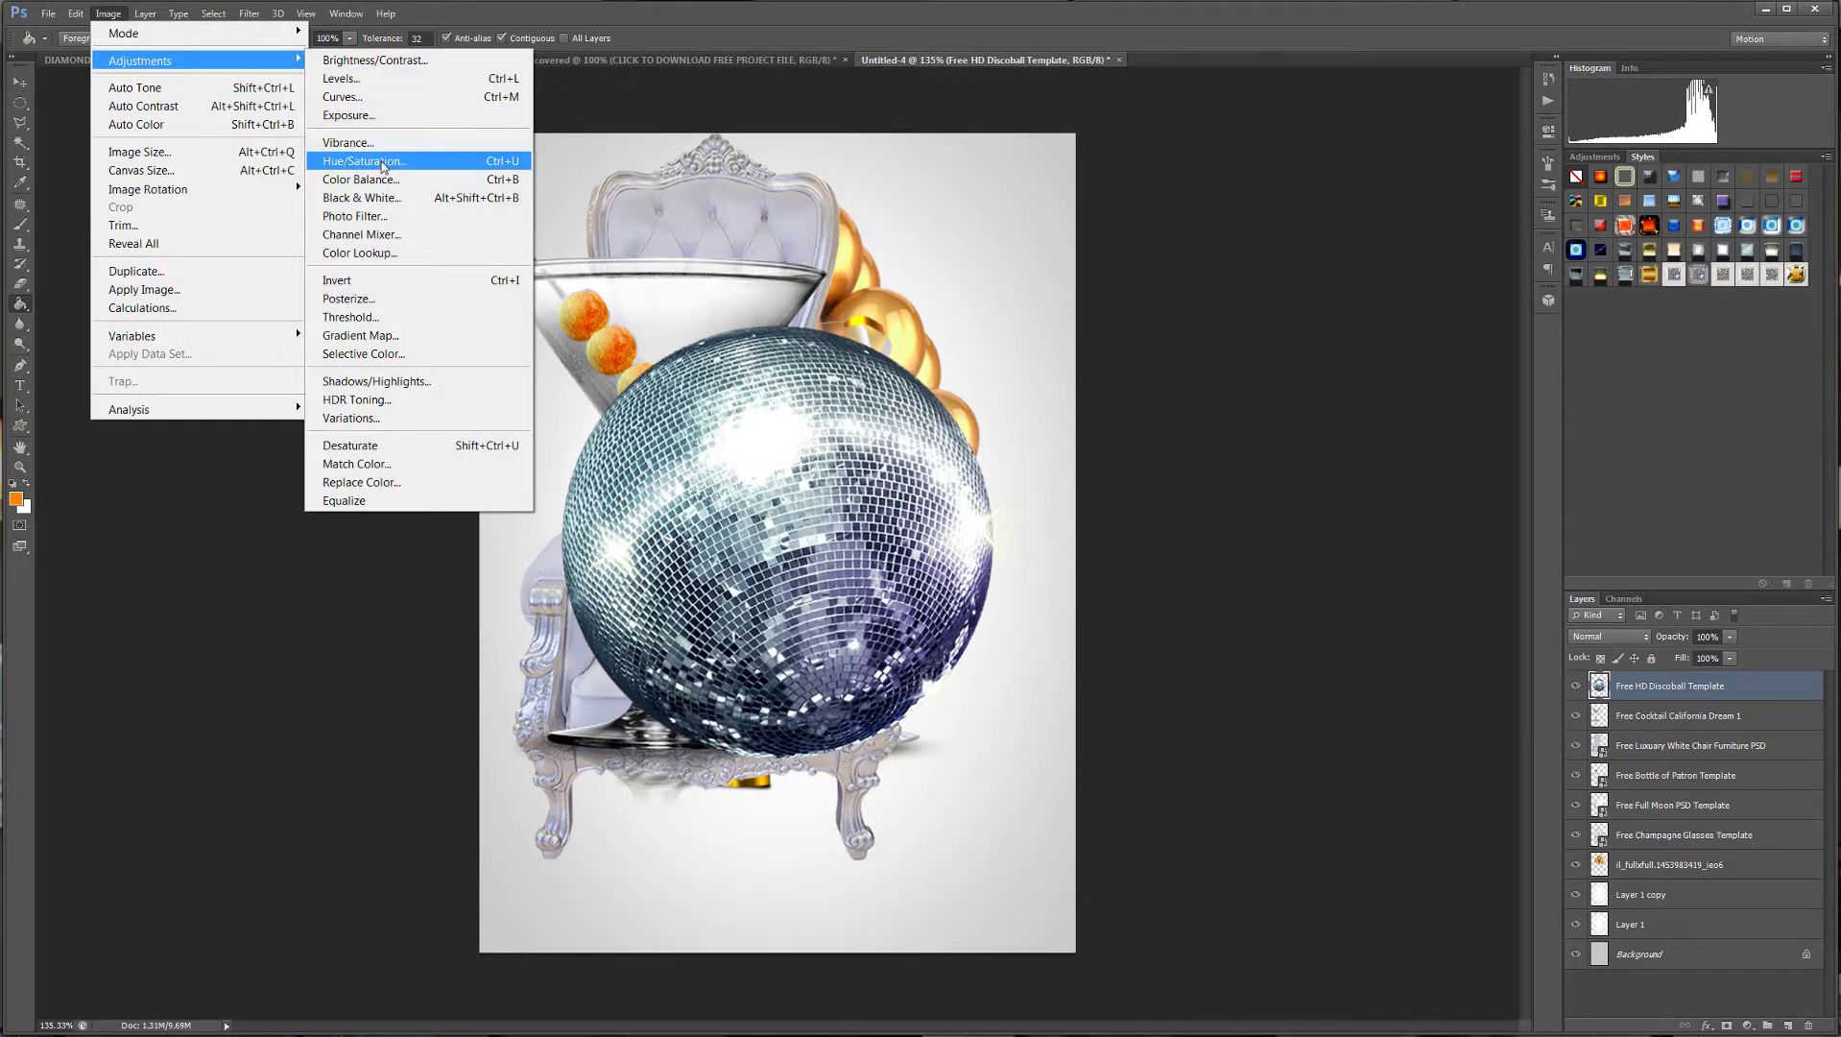
{"action": "left_click", "coordinate": [384, 161]}
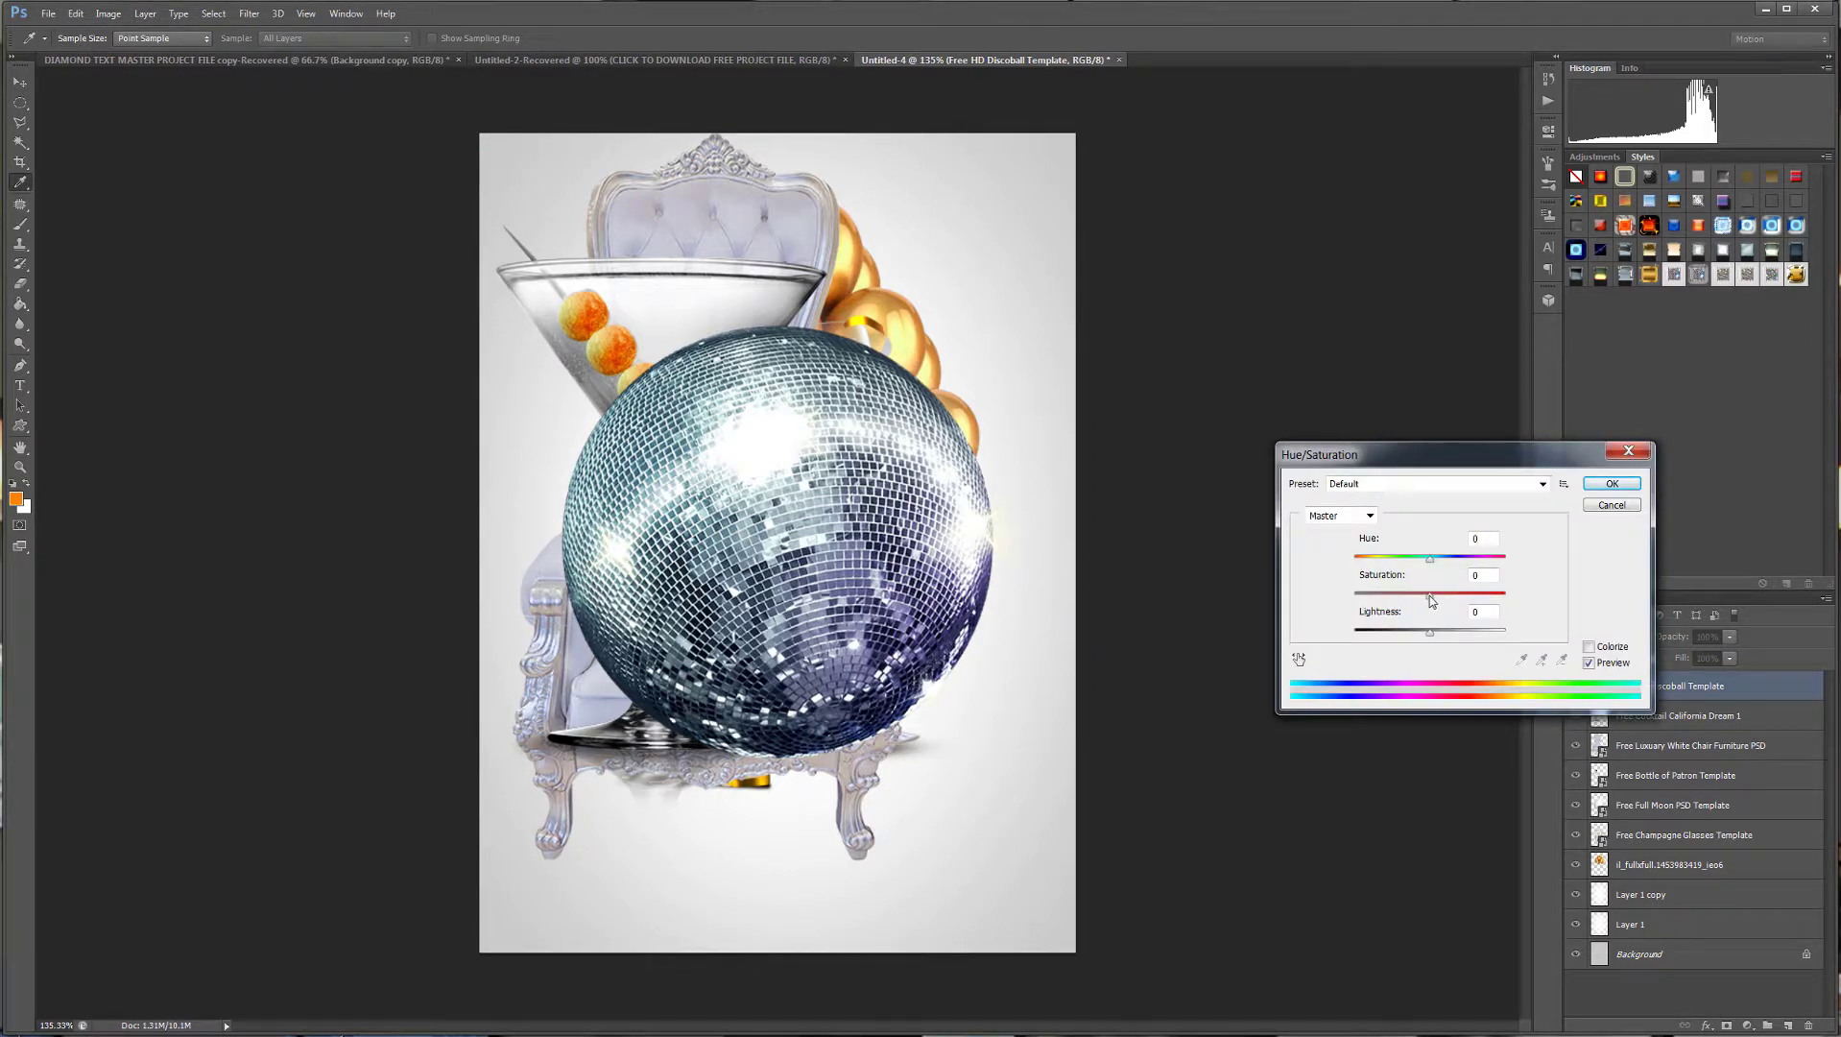
{"action": "left_click_drag", "start_coordinate": [1430, 594], "coordinate": [1389, 603]}
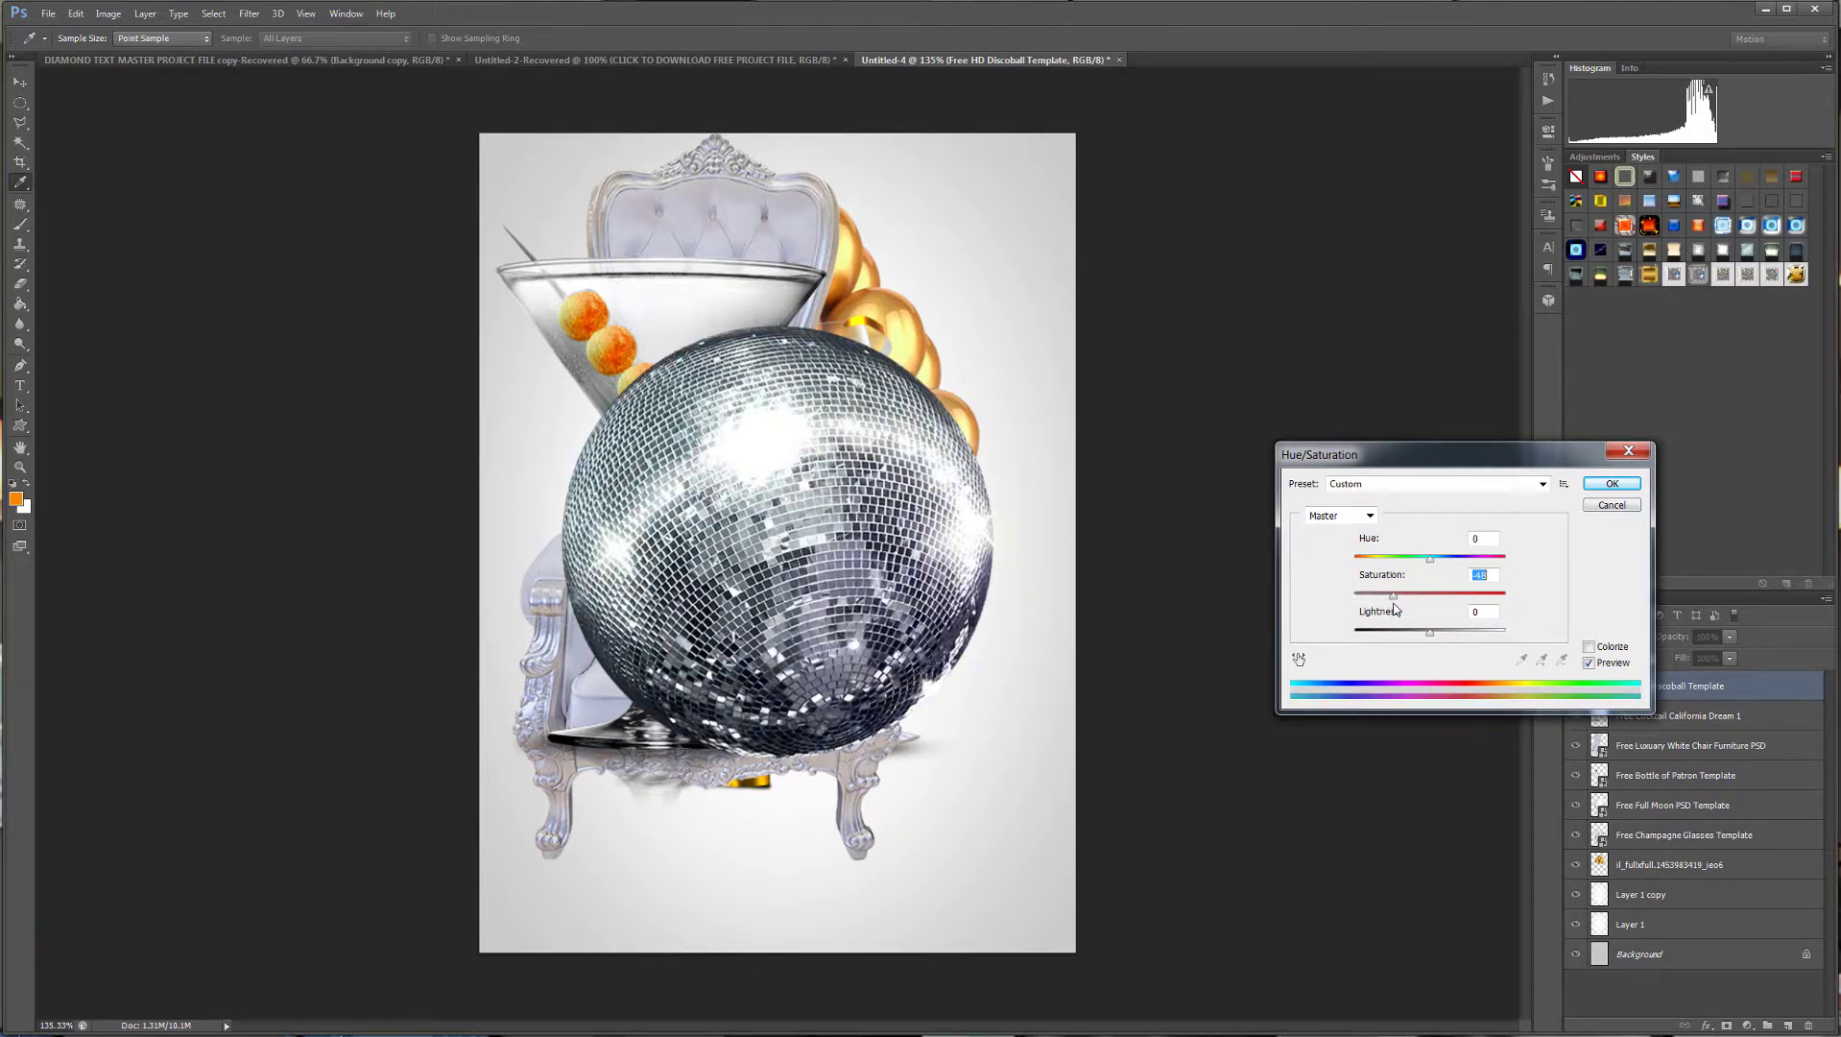
{"action": "left_click_drag", "start_coordinate": [1401, 608], "coordinate": [1387, 613]}
{"action": "left_click", "coordinate": [1609, 484]}
Move the disco ball to the right edge and raise the moon behind the throne.
{"action": "key", "text": "v"}
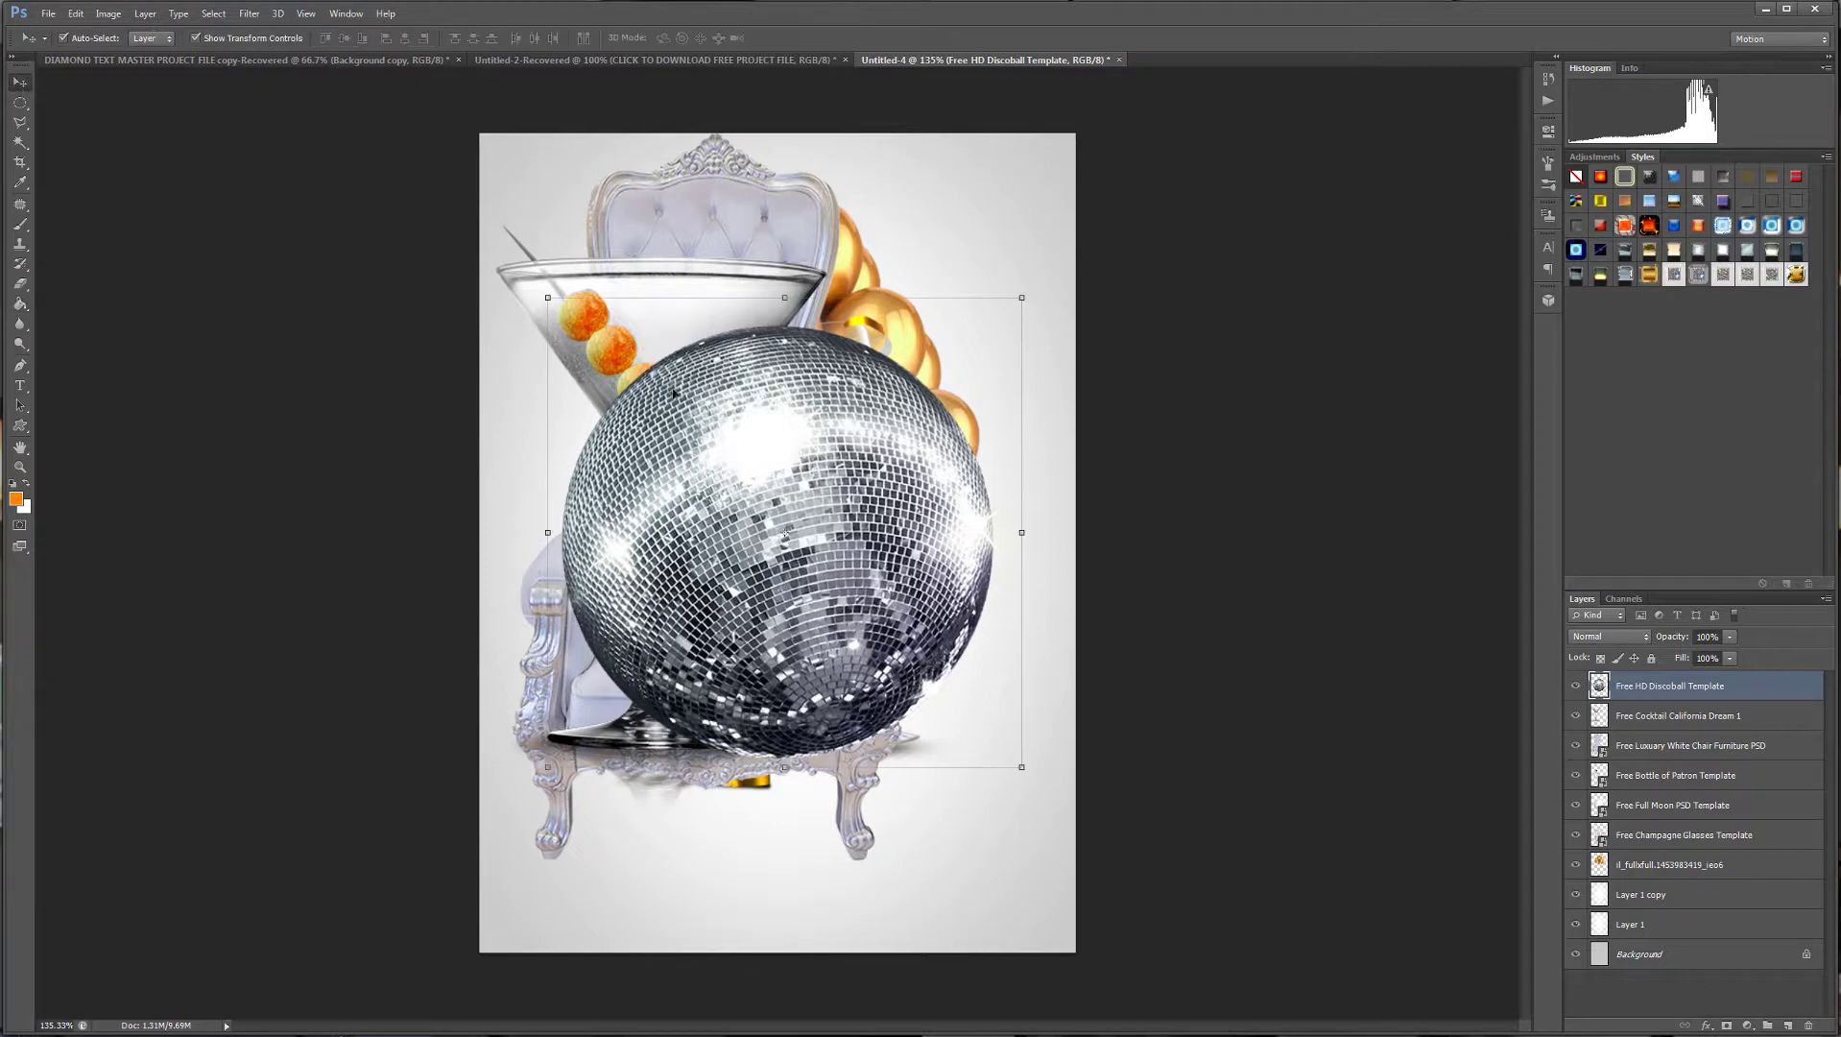
{"action": "left_click_drag", "start_coordinate": [938, 486], "coordinate": [1188, 542]}
{"action": "left_click", "coordinate": [849, 368]}
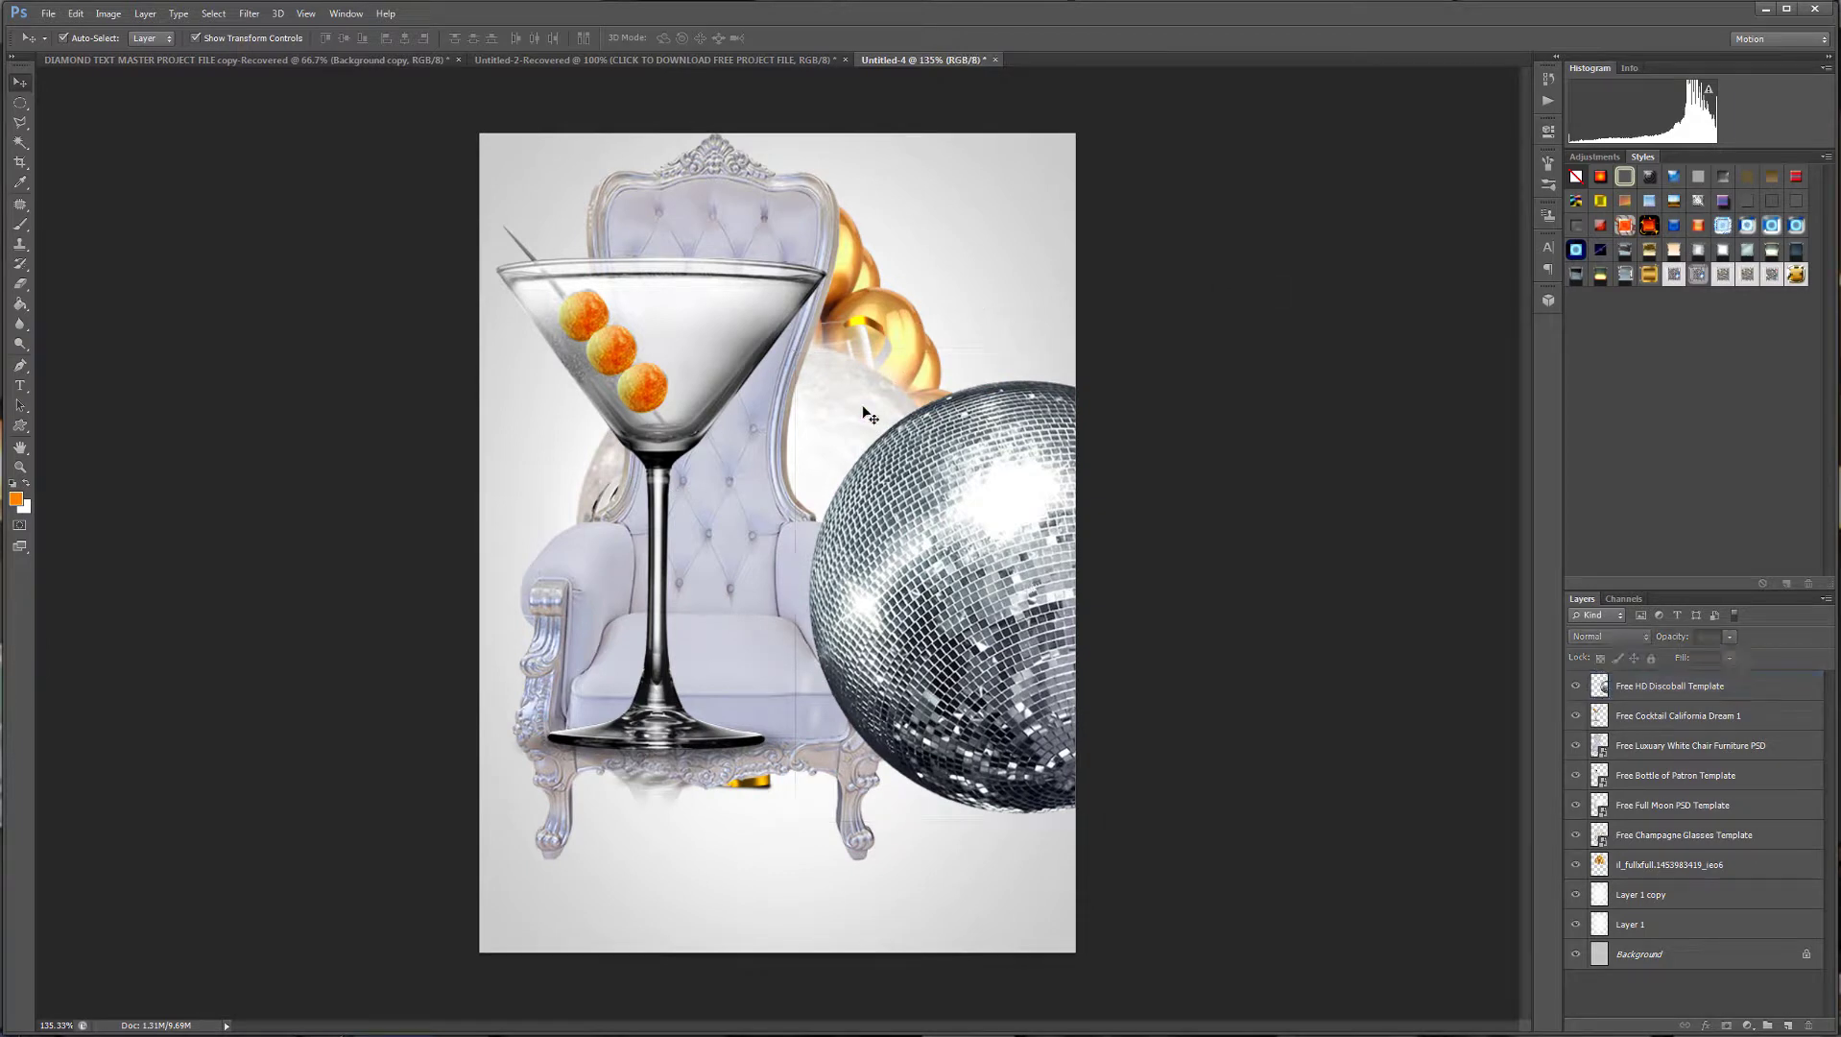
{"action": "left_click_drag", "start_coordinate": [839, 421], "coordinate": [946, 232]}
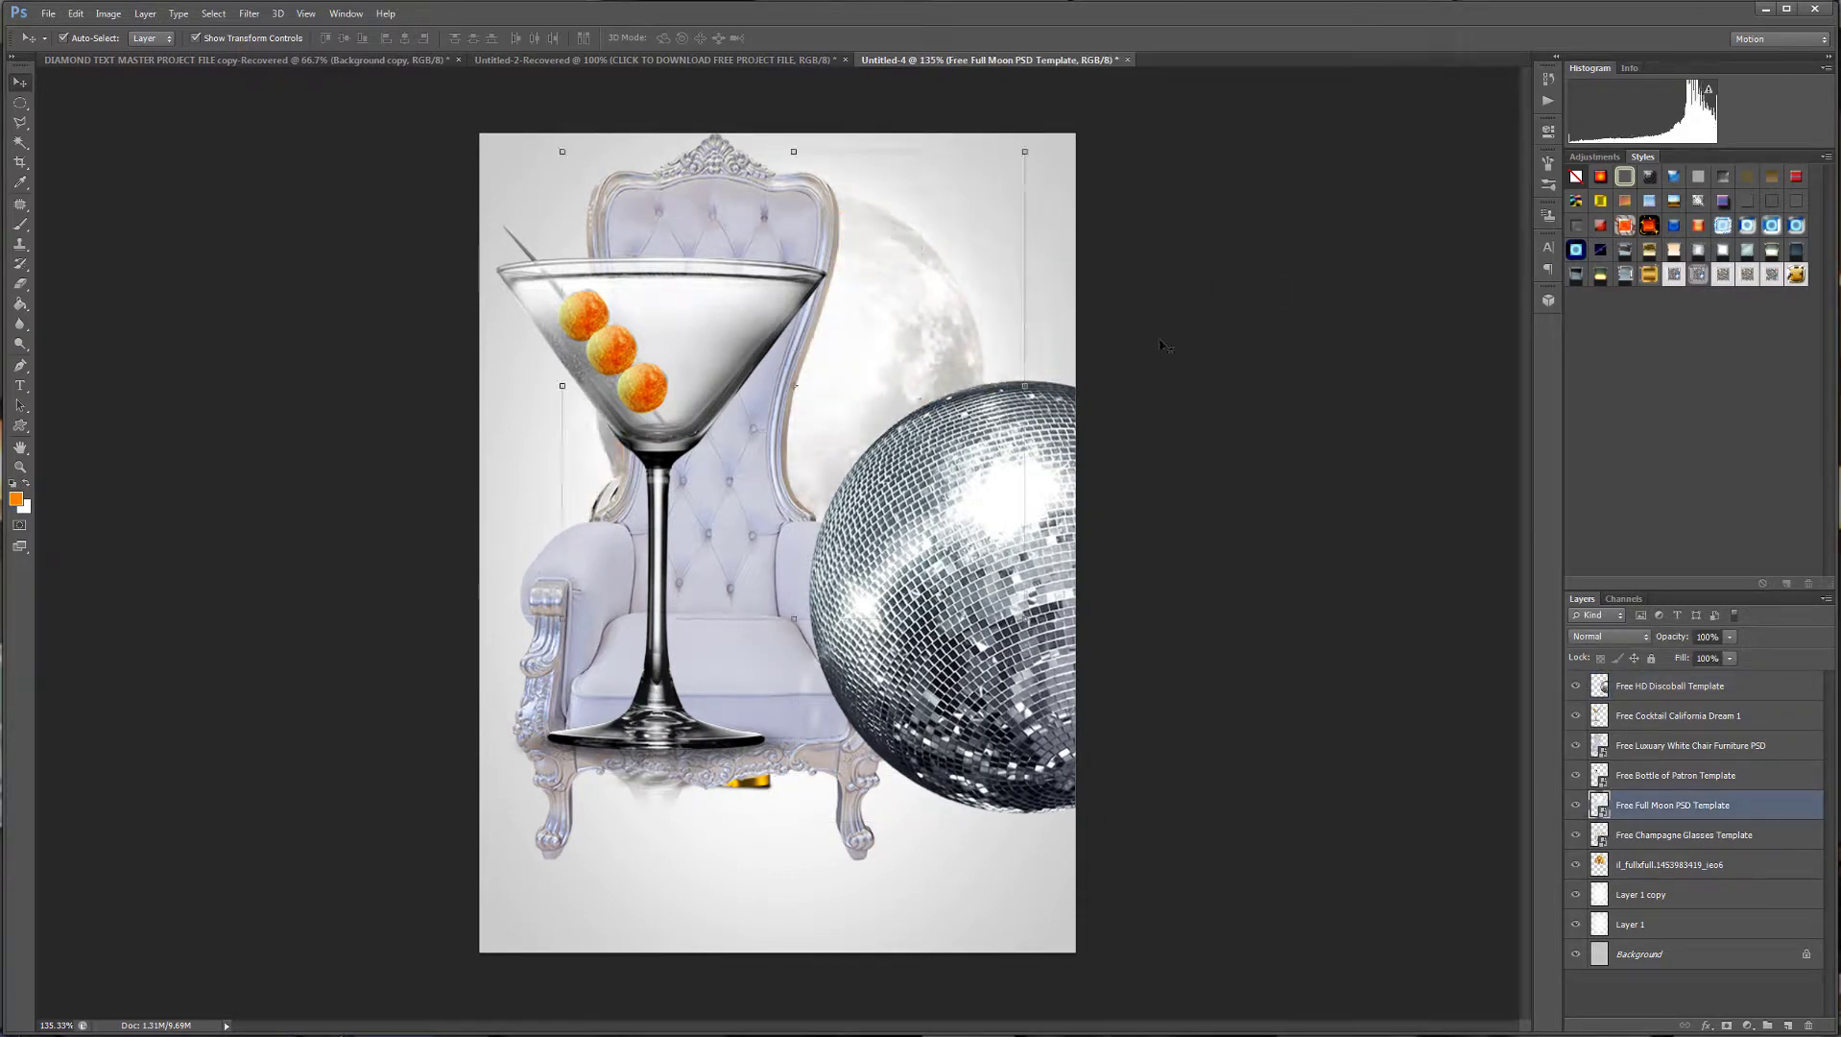
{"action": "left_click", "coordinate": [259, 331]}
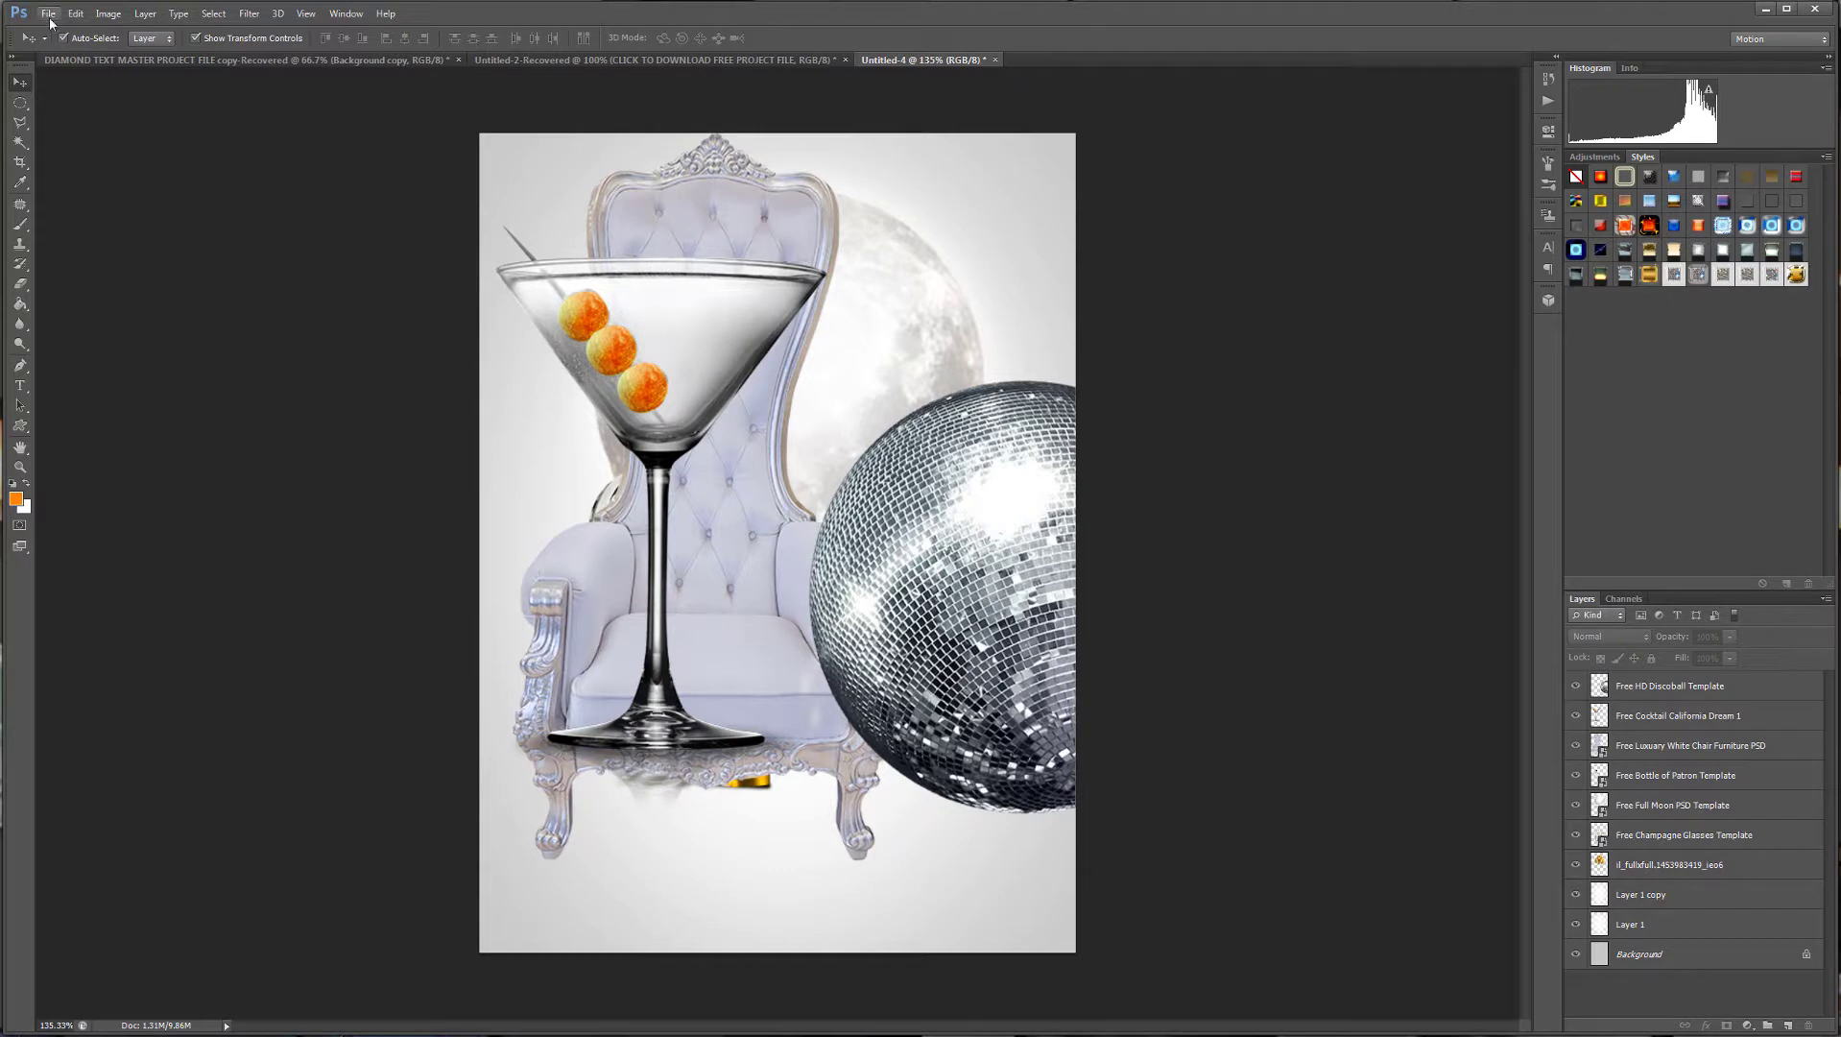
{"action": "left_click", "coordinate": [48, 14]}
Place DIAMOND-psd108997 beside the glass bowl, scaled to about 43% and rotated about -19°.
{"action": "left_click", "coordinate": [108, 335]}
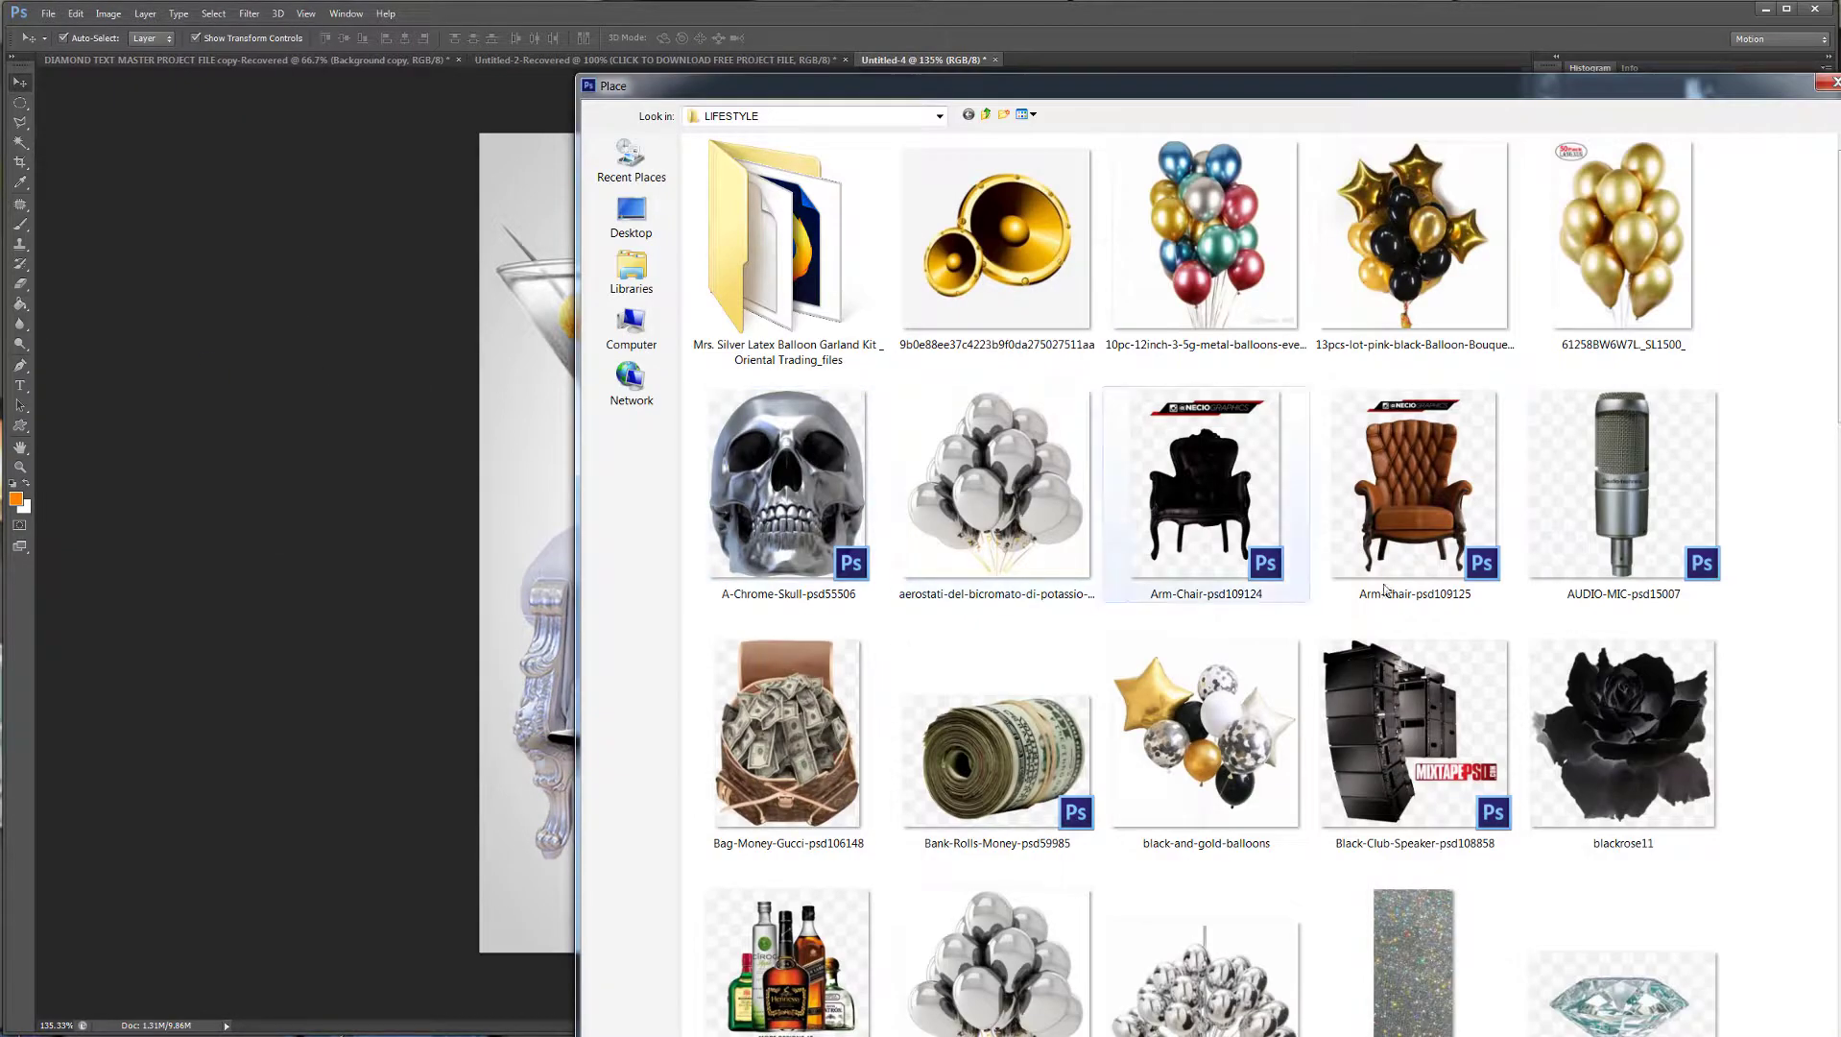
{"action": "left_click_drag", "start_coordinate": [1839, 285], "coordinate": [1839, 379]}
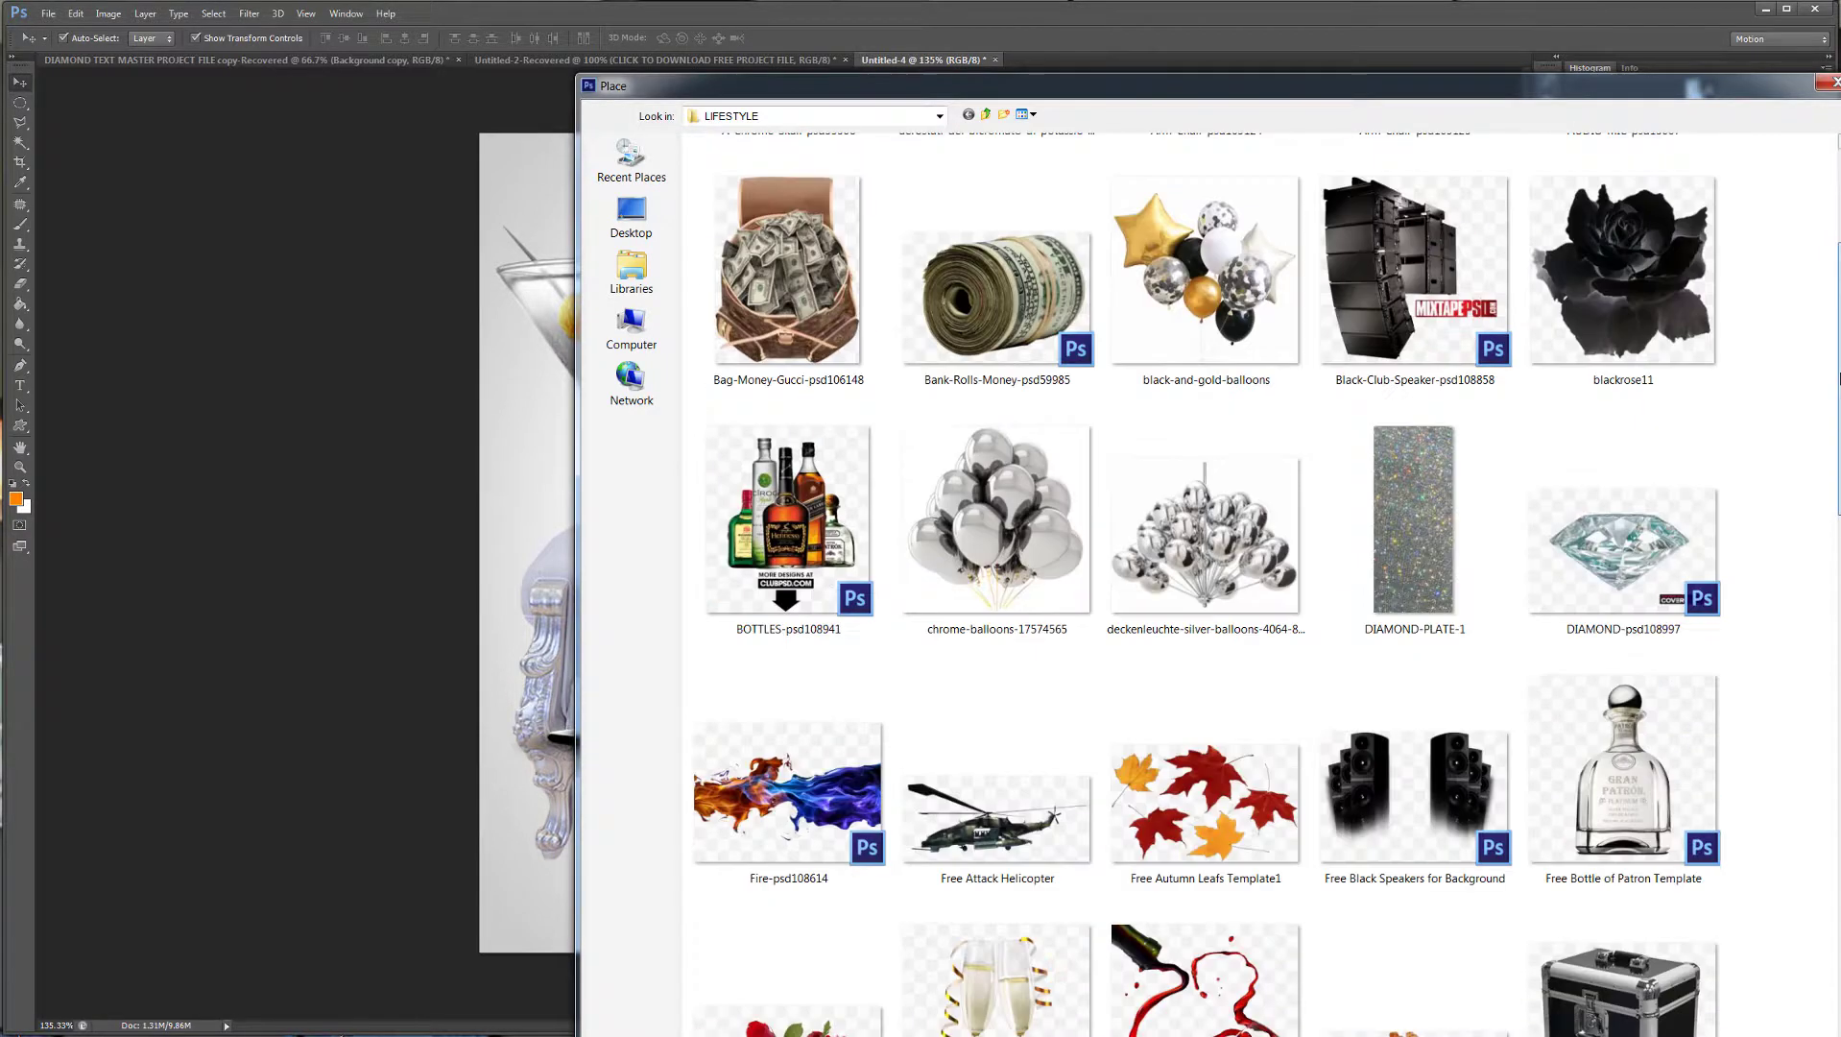
{"action": "double_click", "coordinate": [1626, 538]}
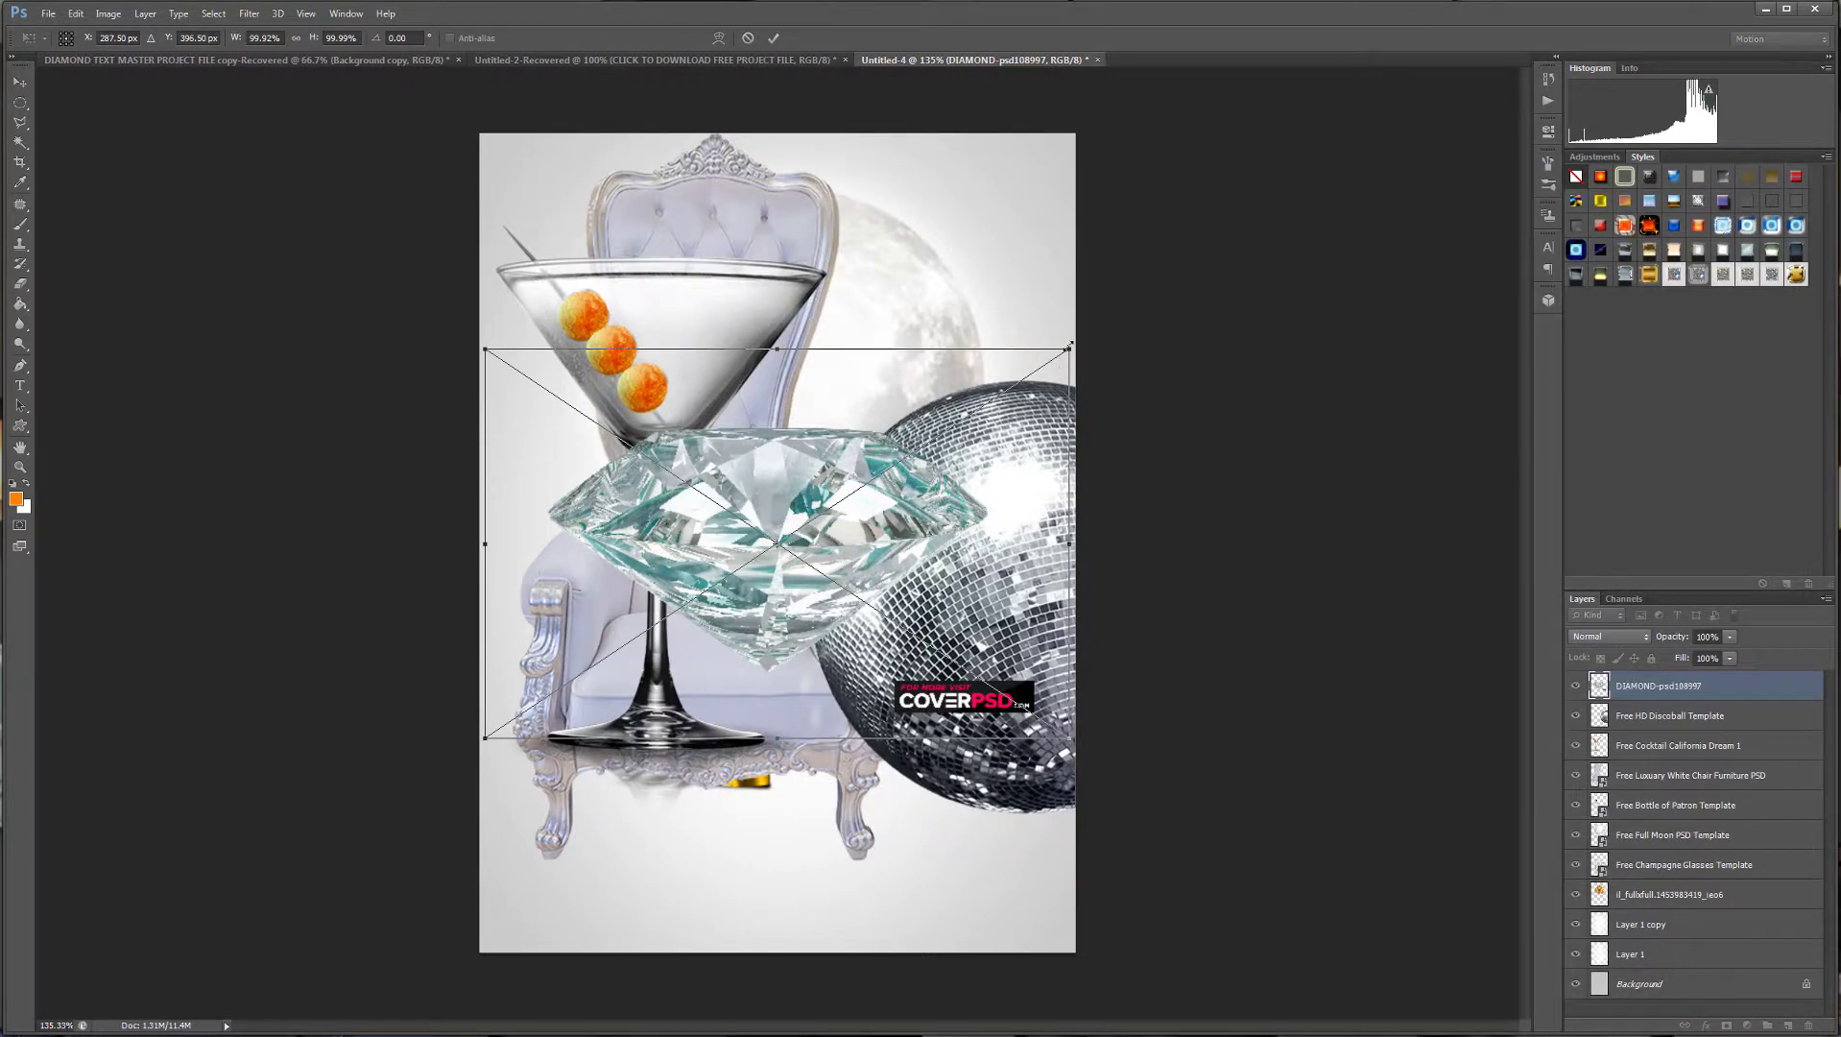
{"action": "left_click_drag", "start_coordinate": [1071, 346], "coordinate": [737, 570]}
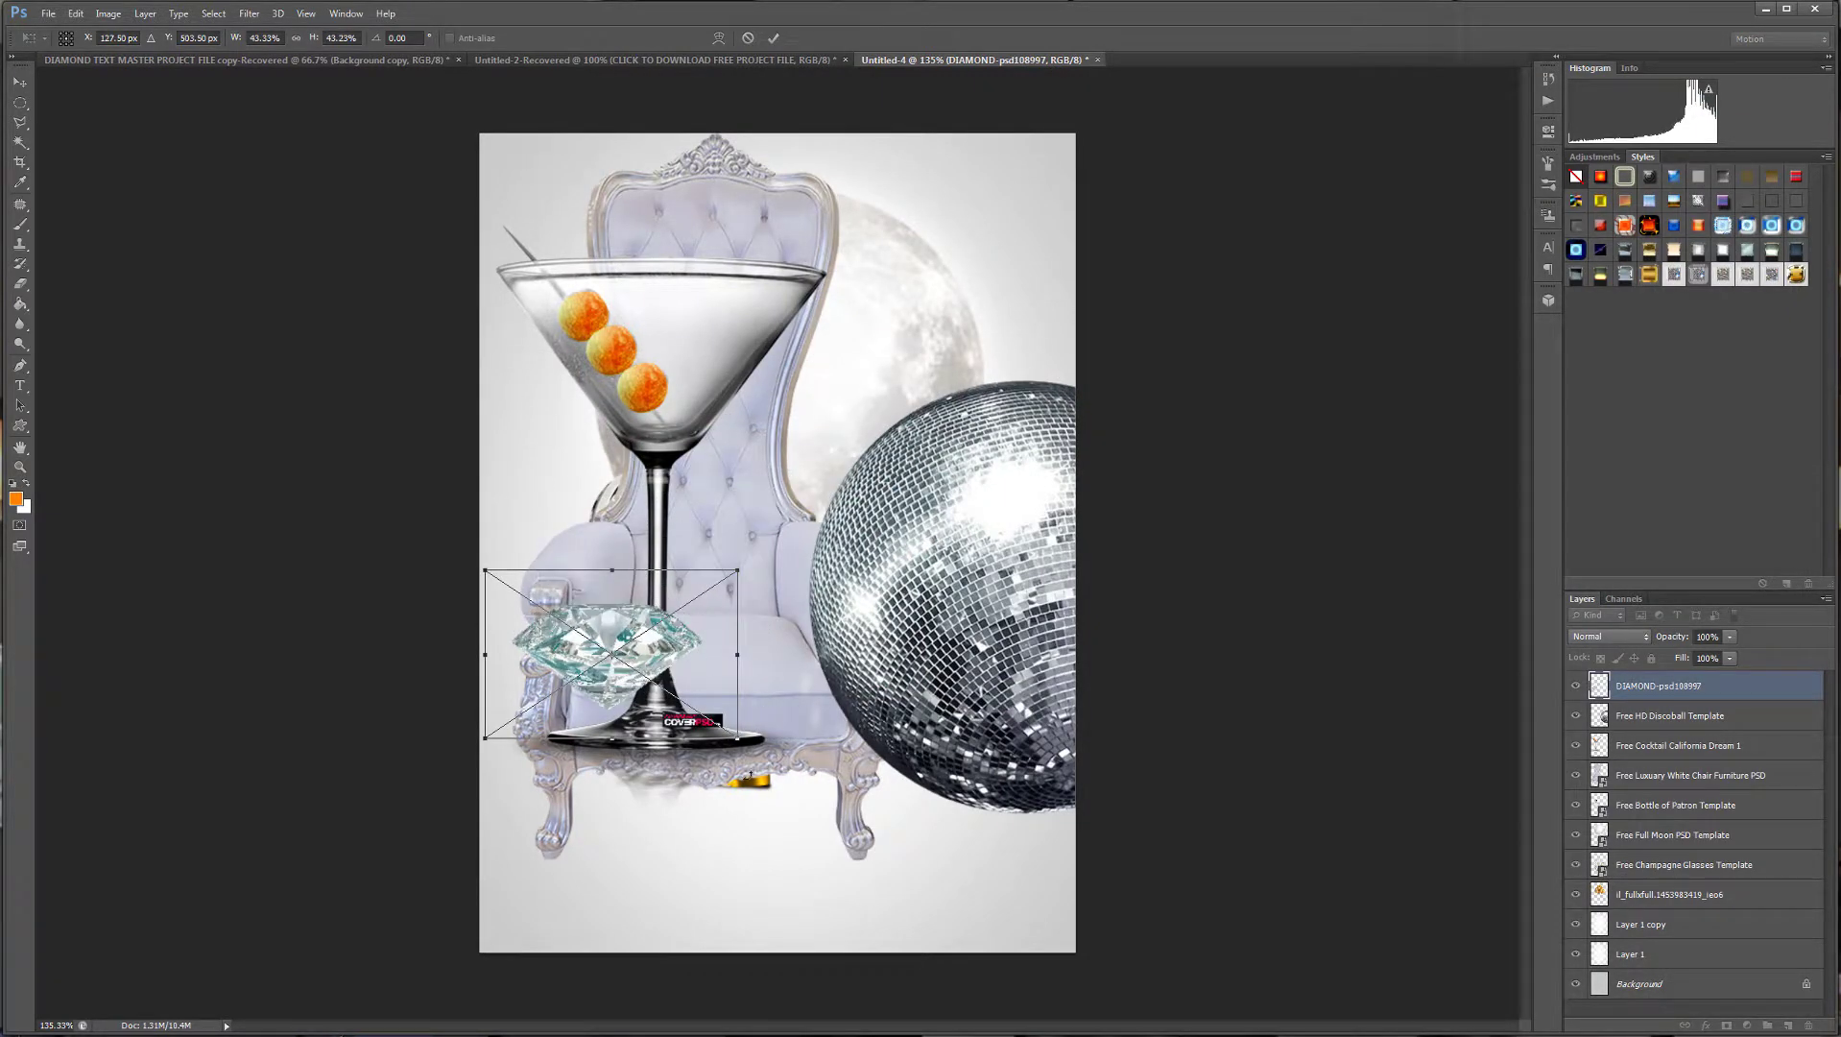
{"action": "left_click_drag", "start_coordinate": [750, 773], "coordinate": [818, 697]}
{"action": "left_click_drag", "start_coordinate": [666, 622], "coordinate": [689, 449]}
{"action": "key", "text": "Return"}
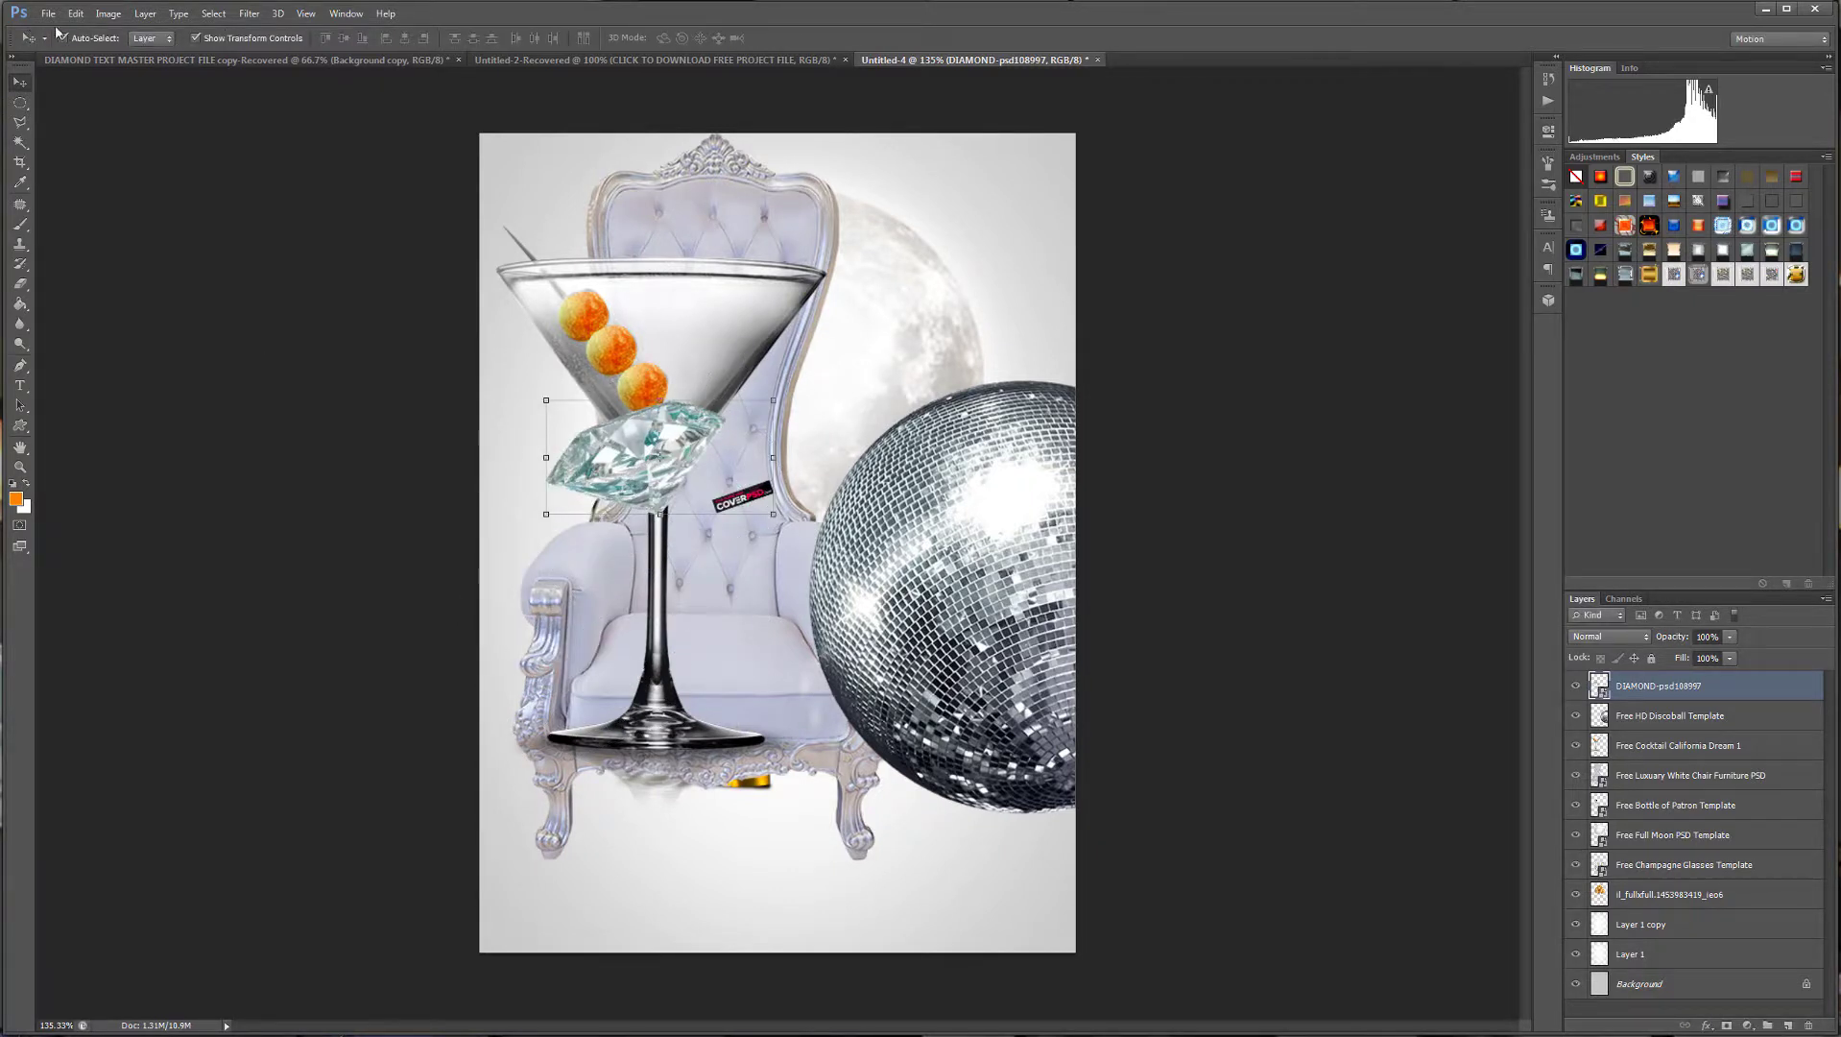
{"action": "left_click", "coordinate": [49, 15]}
{"action": "left_click", "coordinate": [93, 332]}
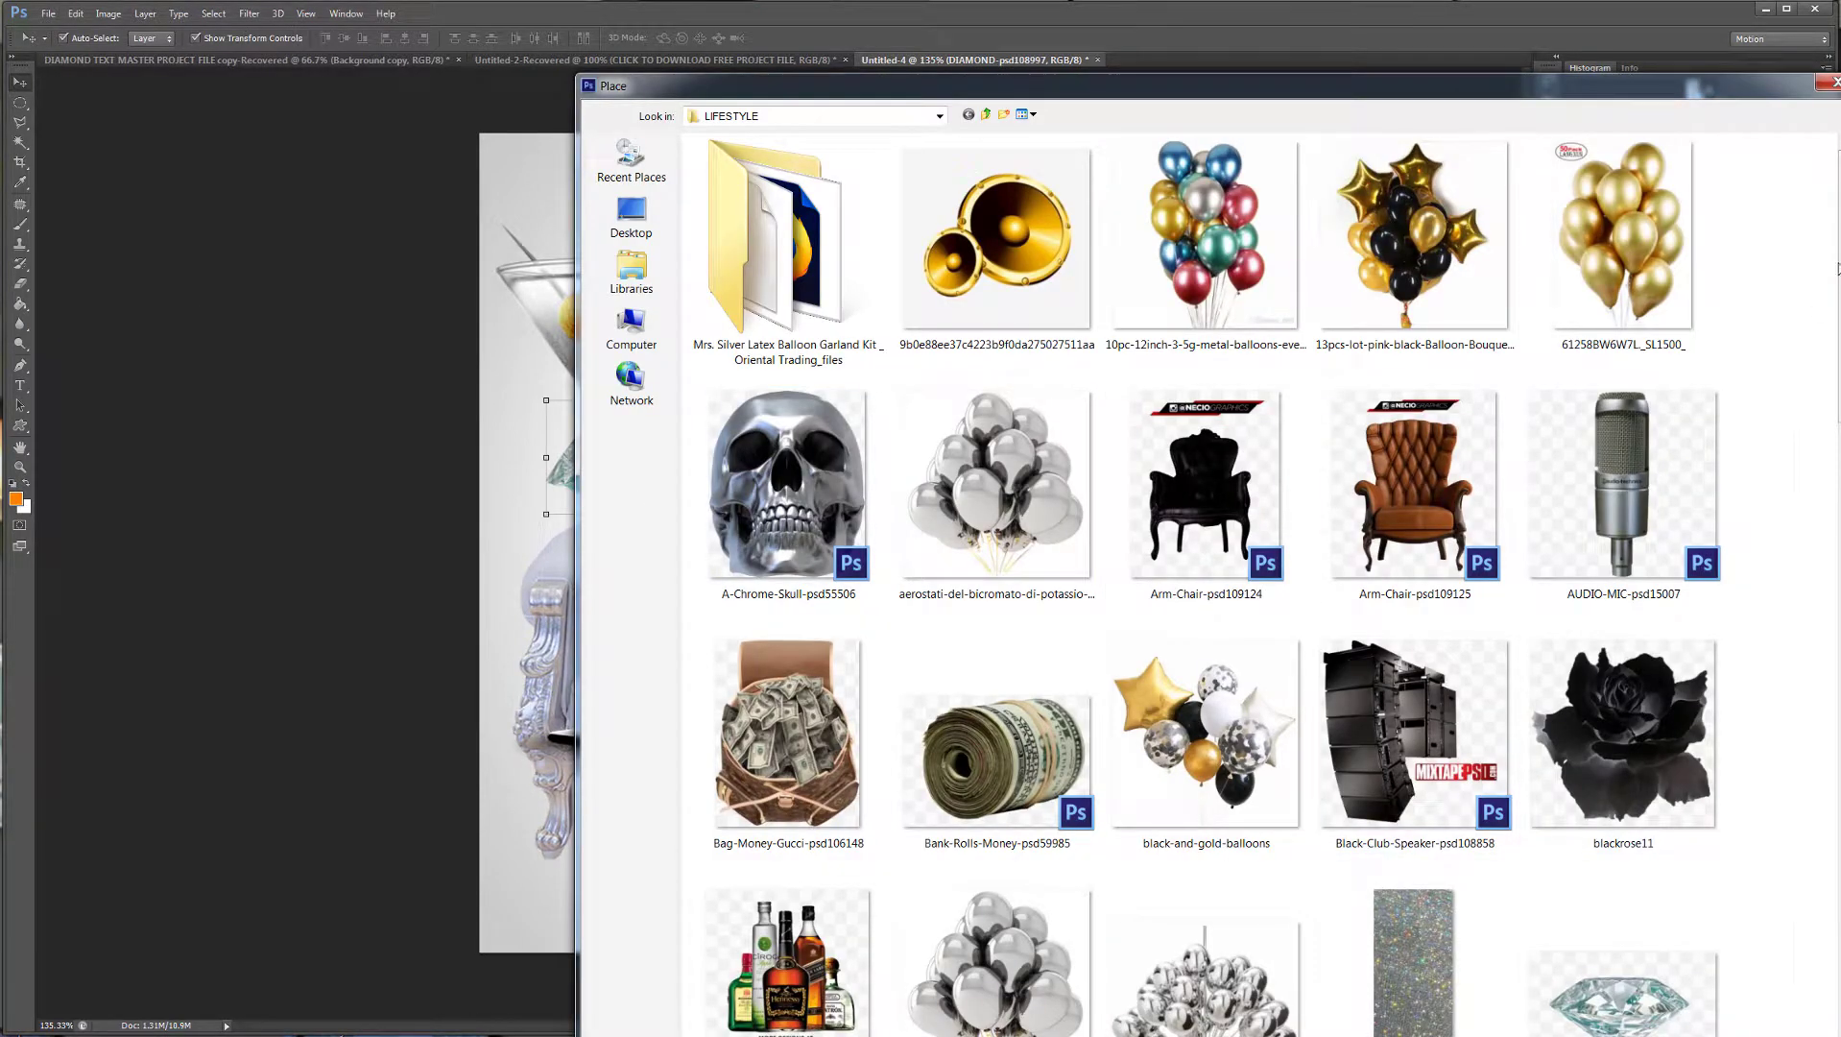
In the Place dialog, go up to the PSD Ref material folder and open VIXENS.
{"action": "left_click_drag", "start_coordinate": [1837, 269], "coordinate": [1804, 1036]}
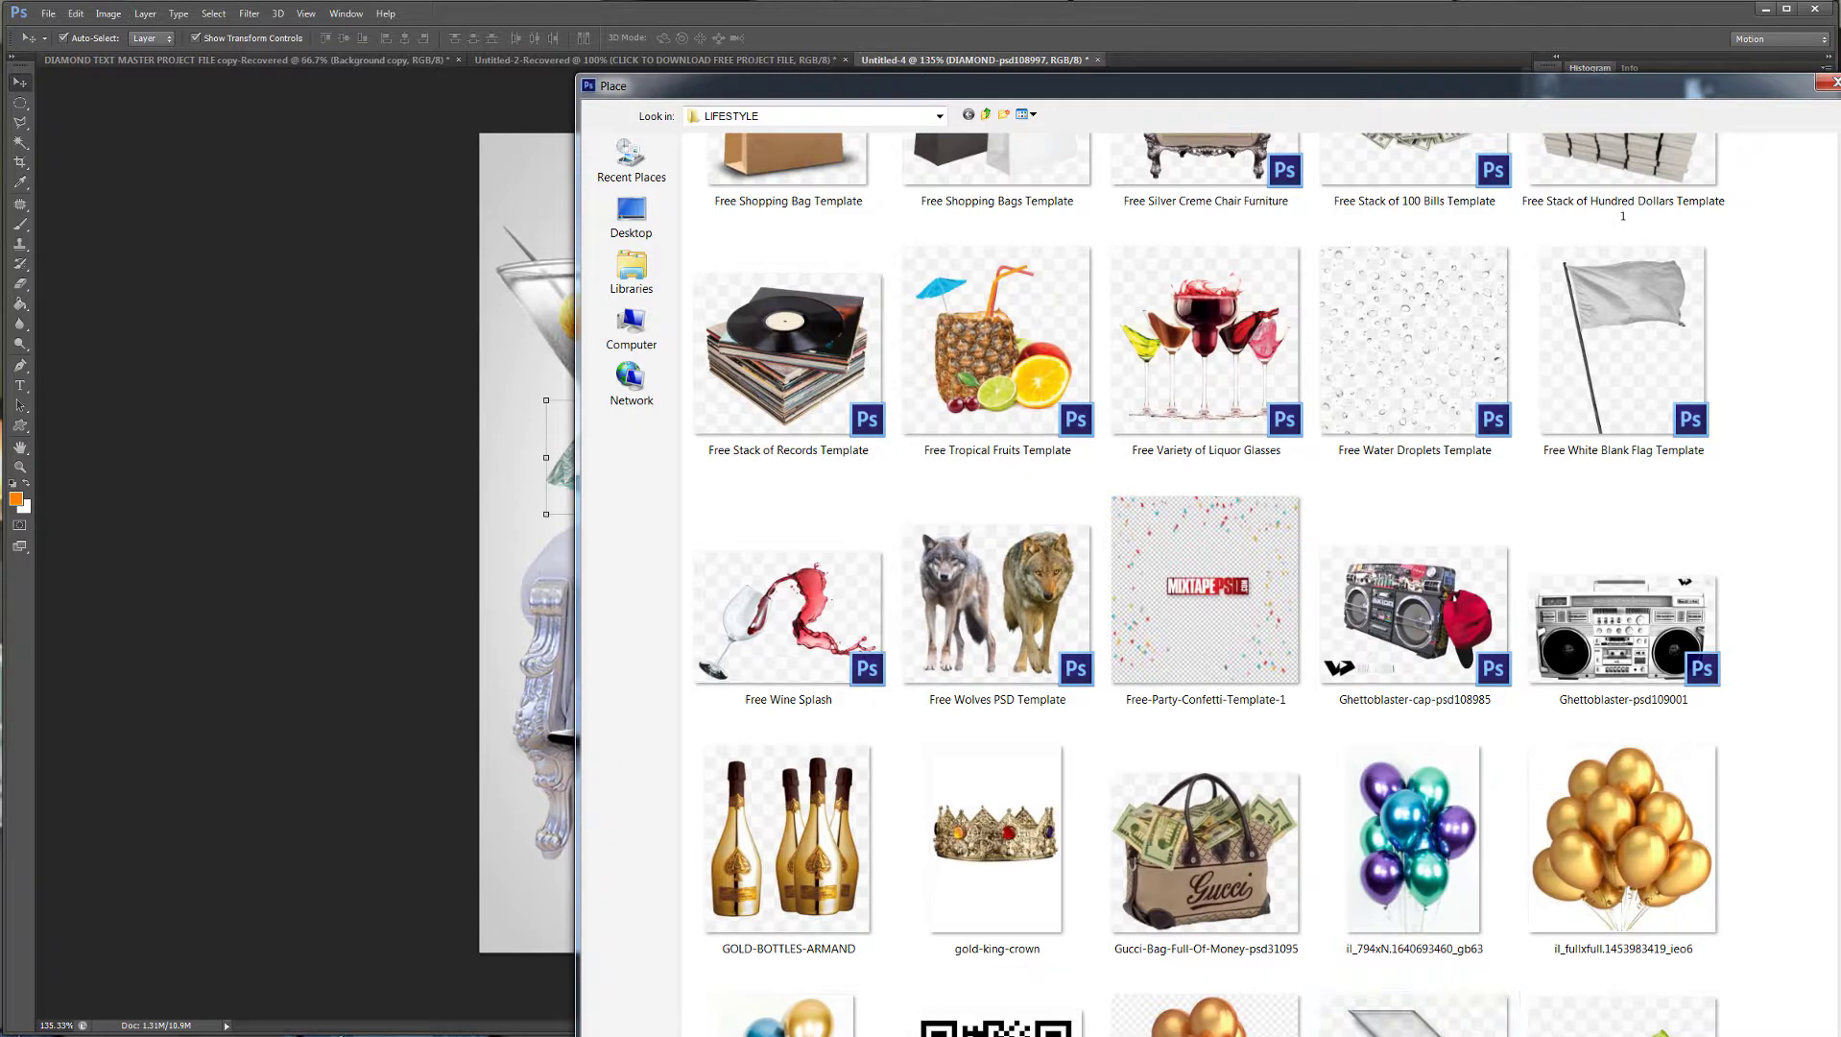
{"action": "scroll", "coordinate": [1173, 633], "scroll_direction": "down", "scroll_amount": 6}
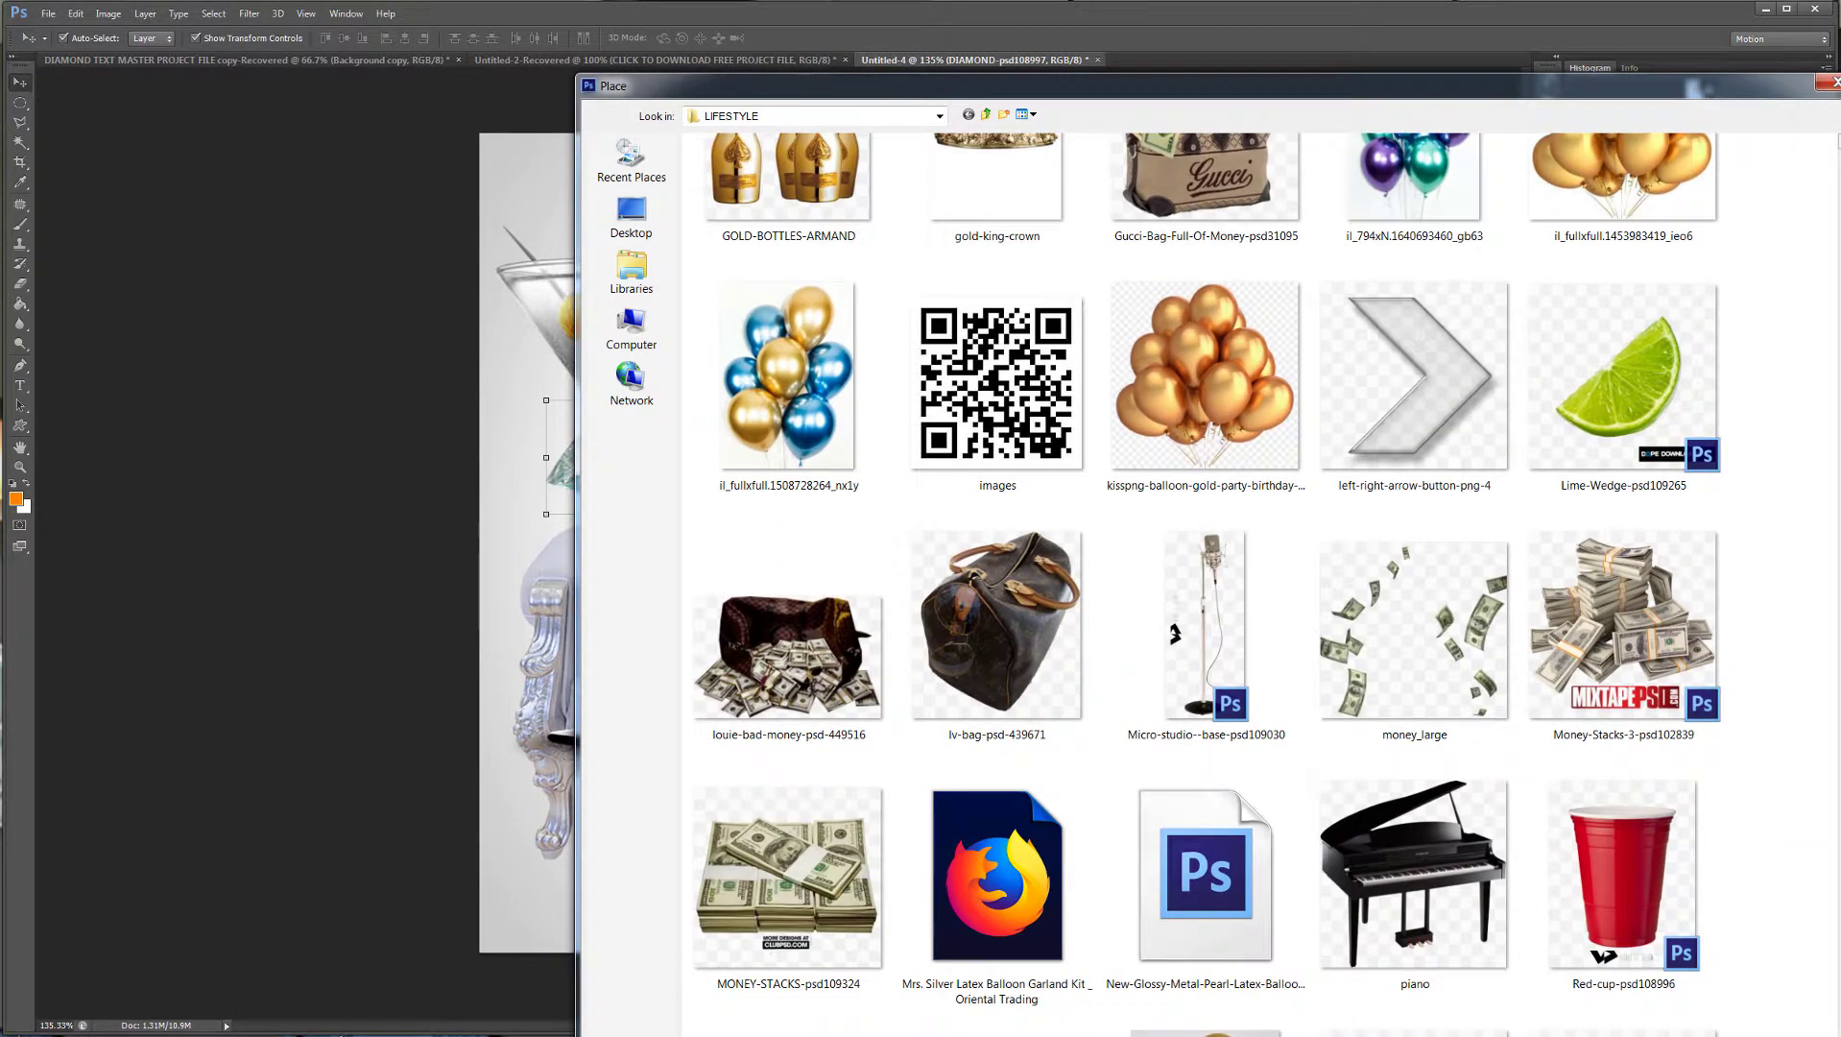
{"action": "left_click", "coordinate": [985, 114]}
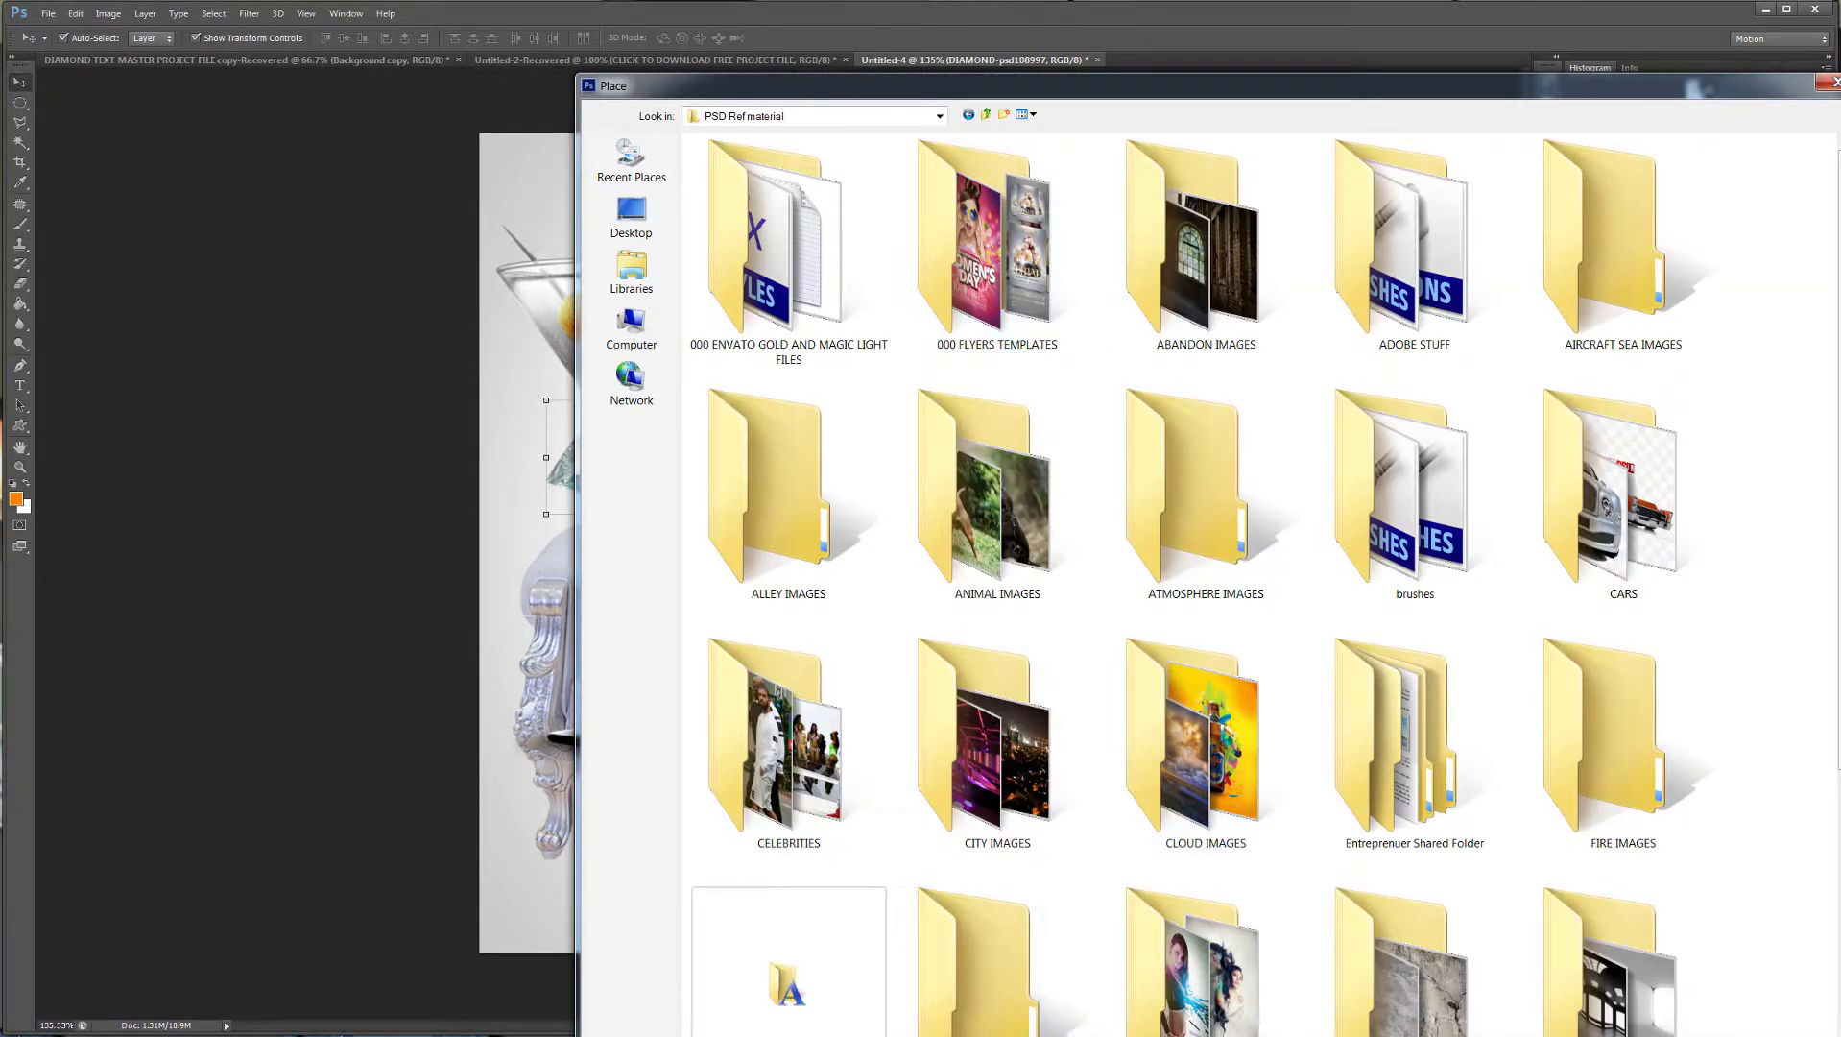
{"action": "scroll", "coordinate": [1176, 1023], "scroll_direction": "down", "scroll_amount": 6}
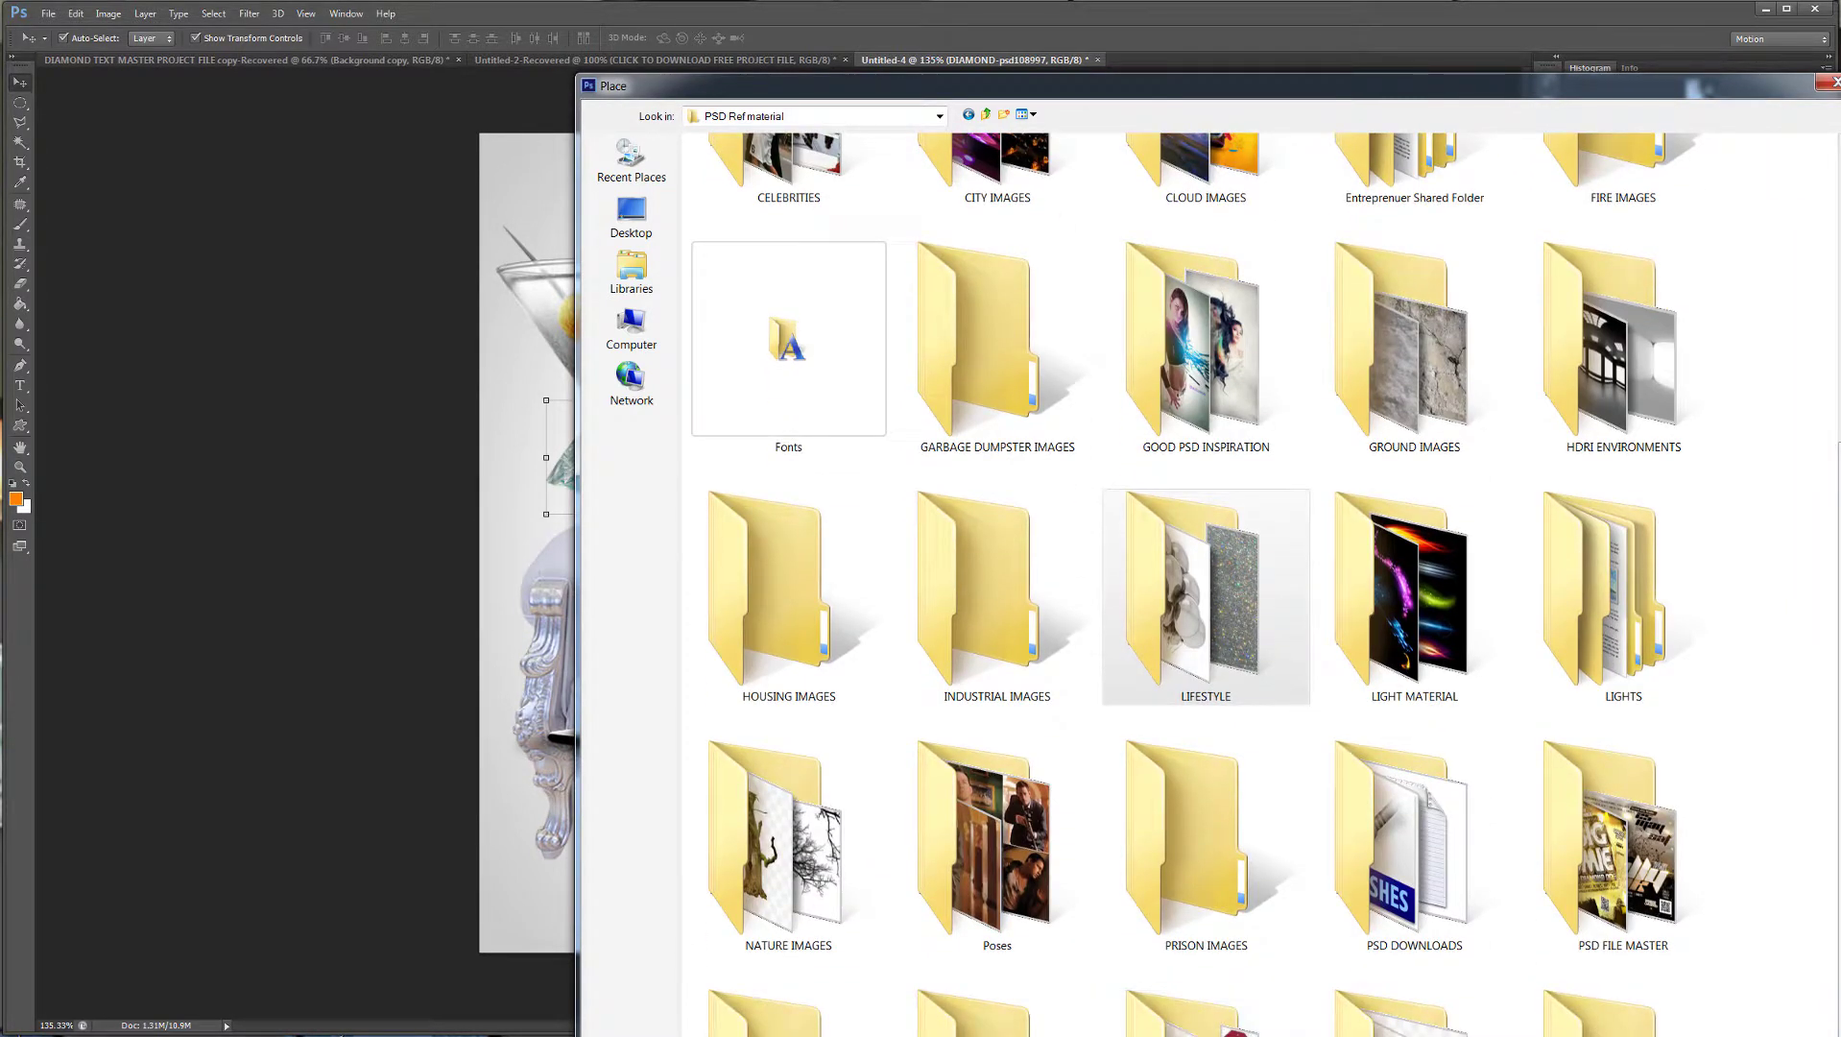
{"action": "double_click", "coordinate": [1177, 1023]}
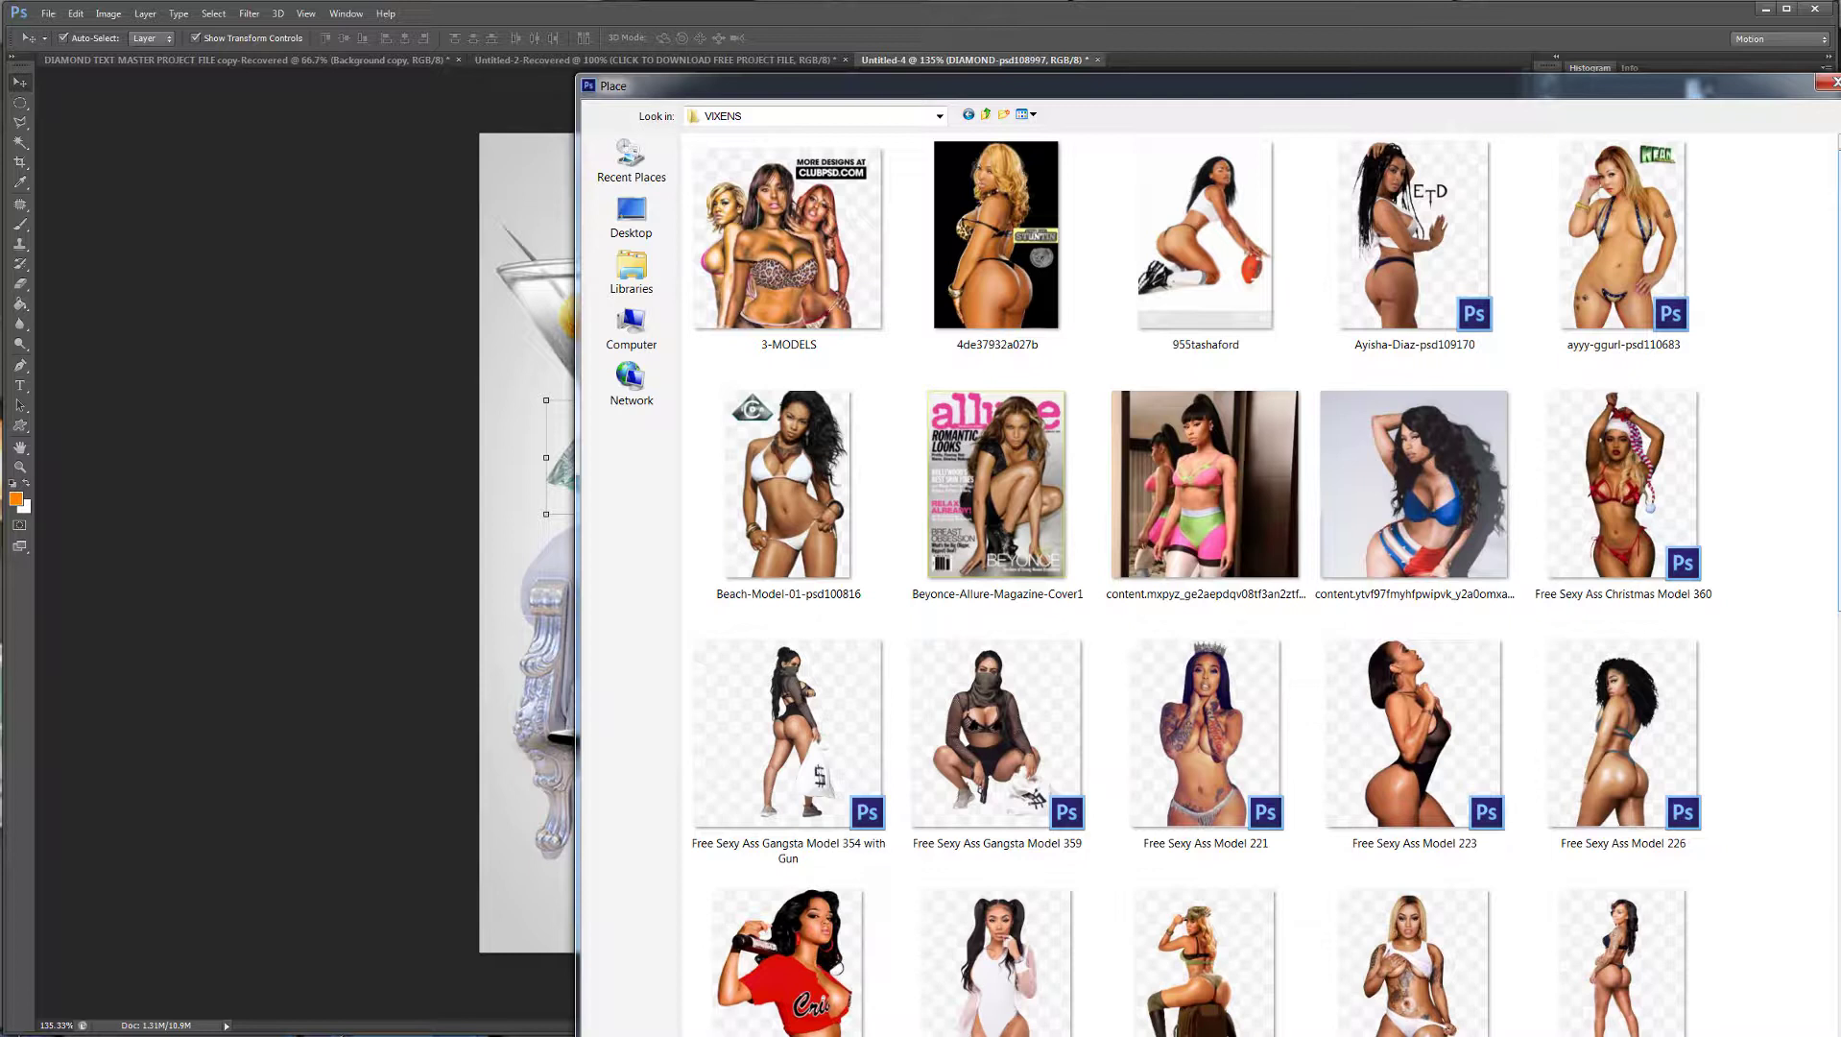
Browse the model images and place Free Sexy Ass Model 337 into the flyer.
{"action": "scroll", "coordinate": [1258, 586], "scroll_direction": "down", "scroll_amount": 5}
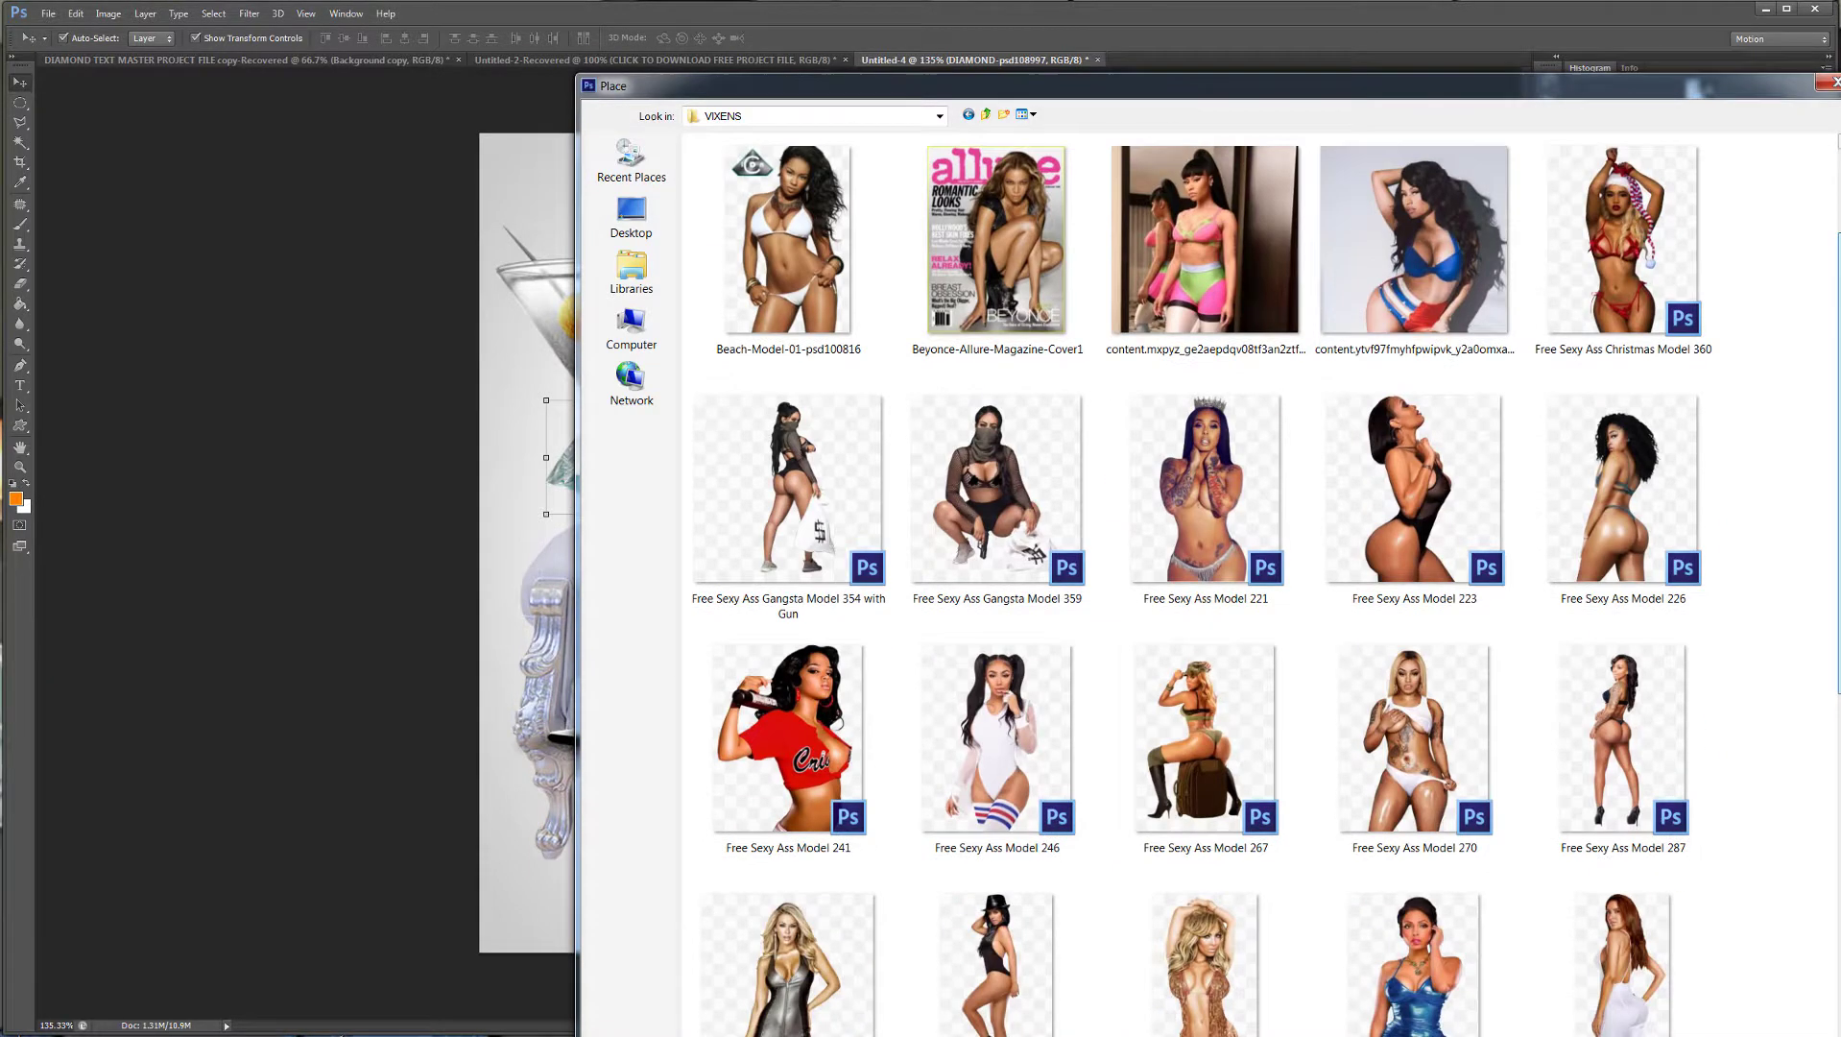
{"action": "scroll", "coordinate": [1257, 585], "scroll_direction": "down", "scroll_amount": 4}
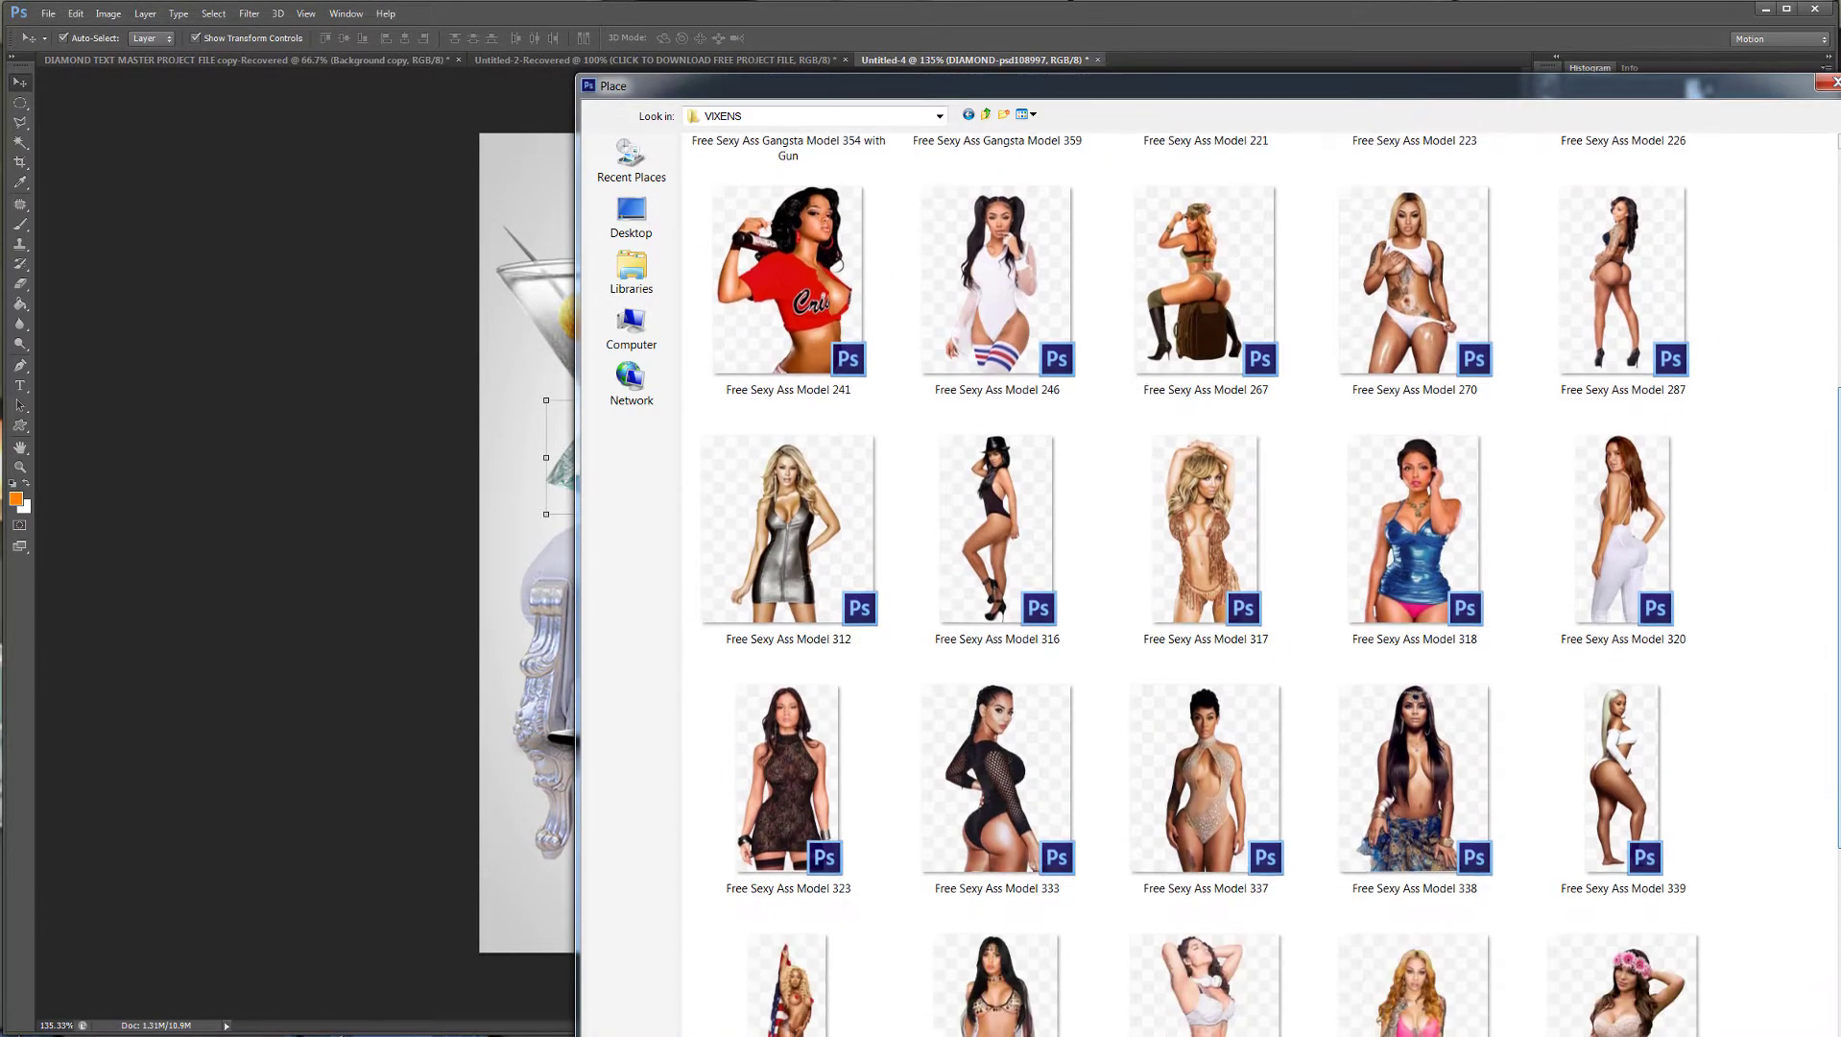
{"action": "scroll", "coordinate": [1836, 851], "scroll_direction": "down", "scroll_amount": 4}
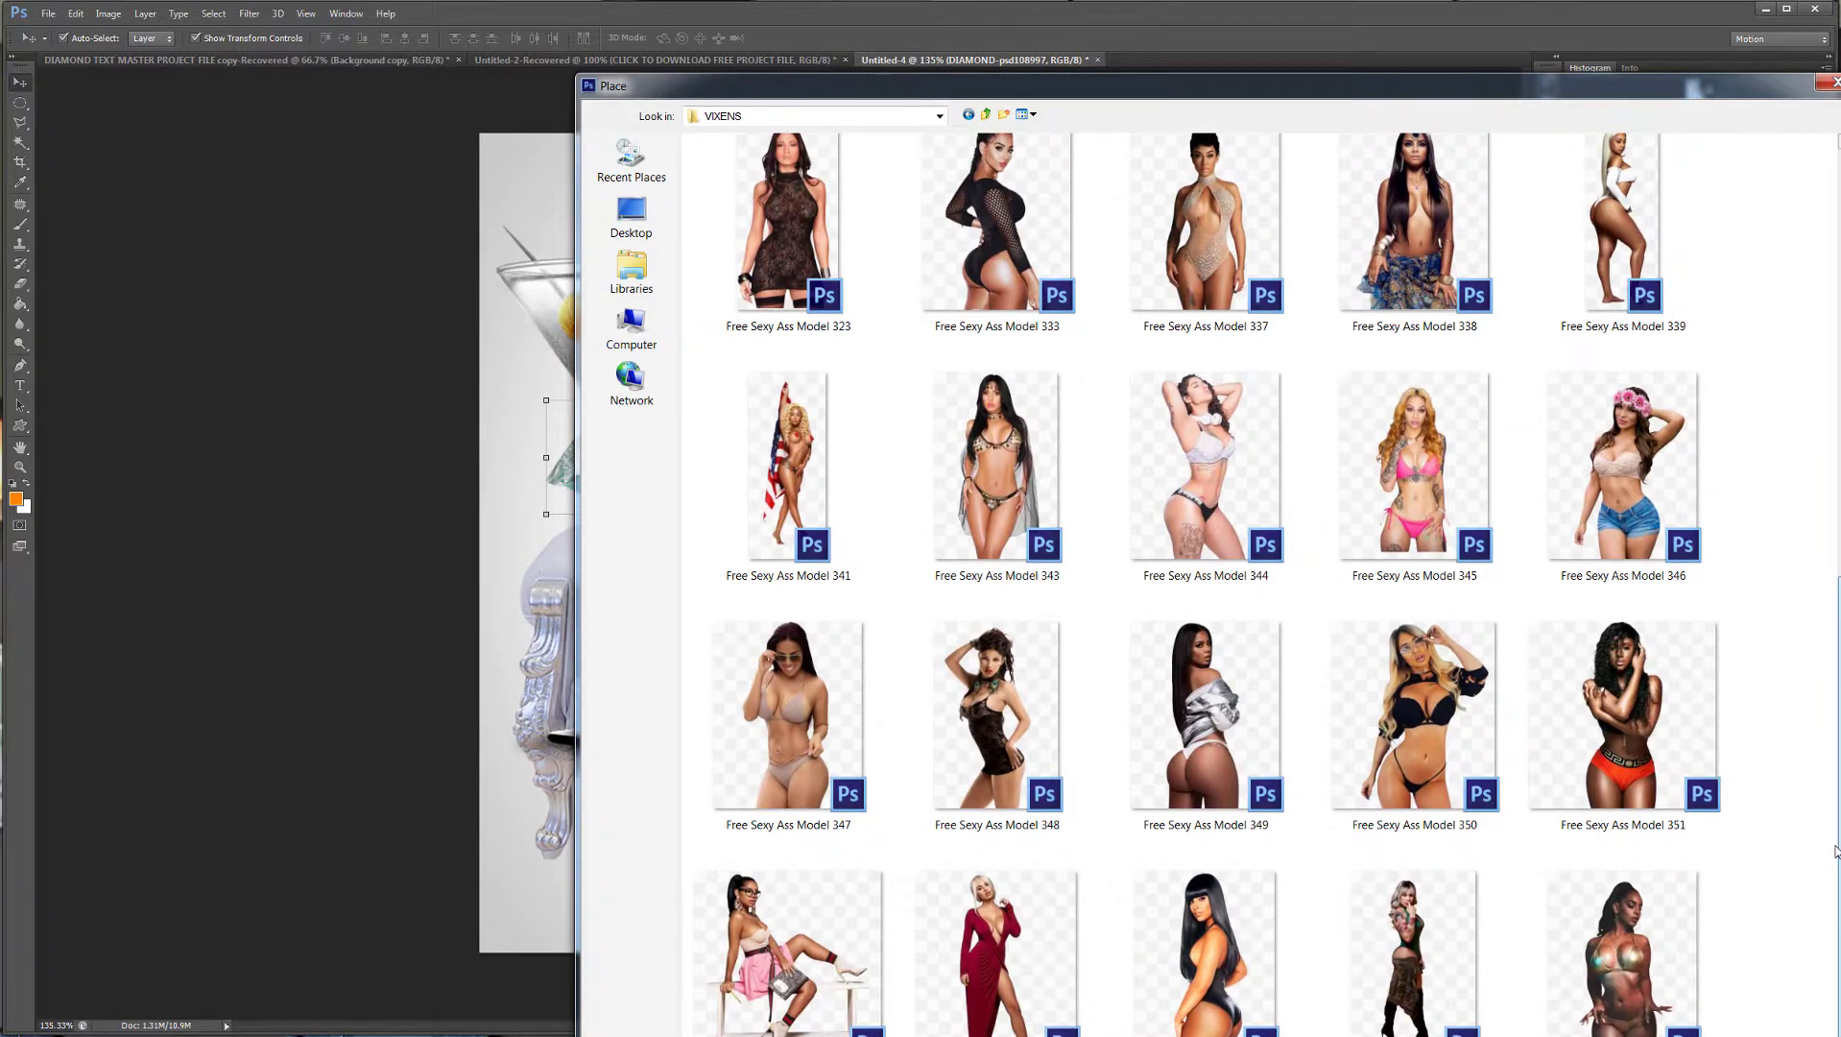
{"action": "left_click_drag", "start_coordinate": [1836, 850], "coordinate": [1835, 882]}
{"action": "scroll", "coordinate": [1837, 888], "scroll_direction": "down", "scroll_amount": 5}
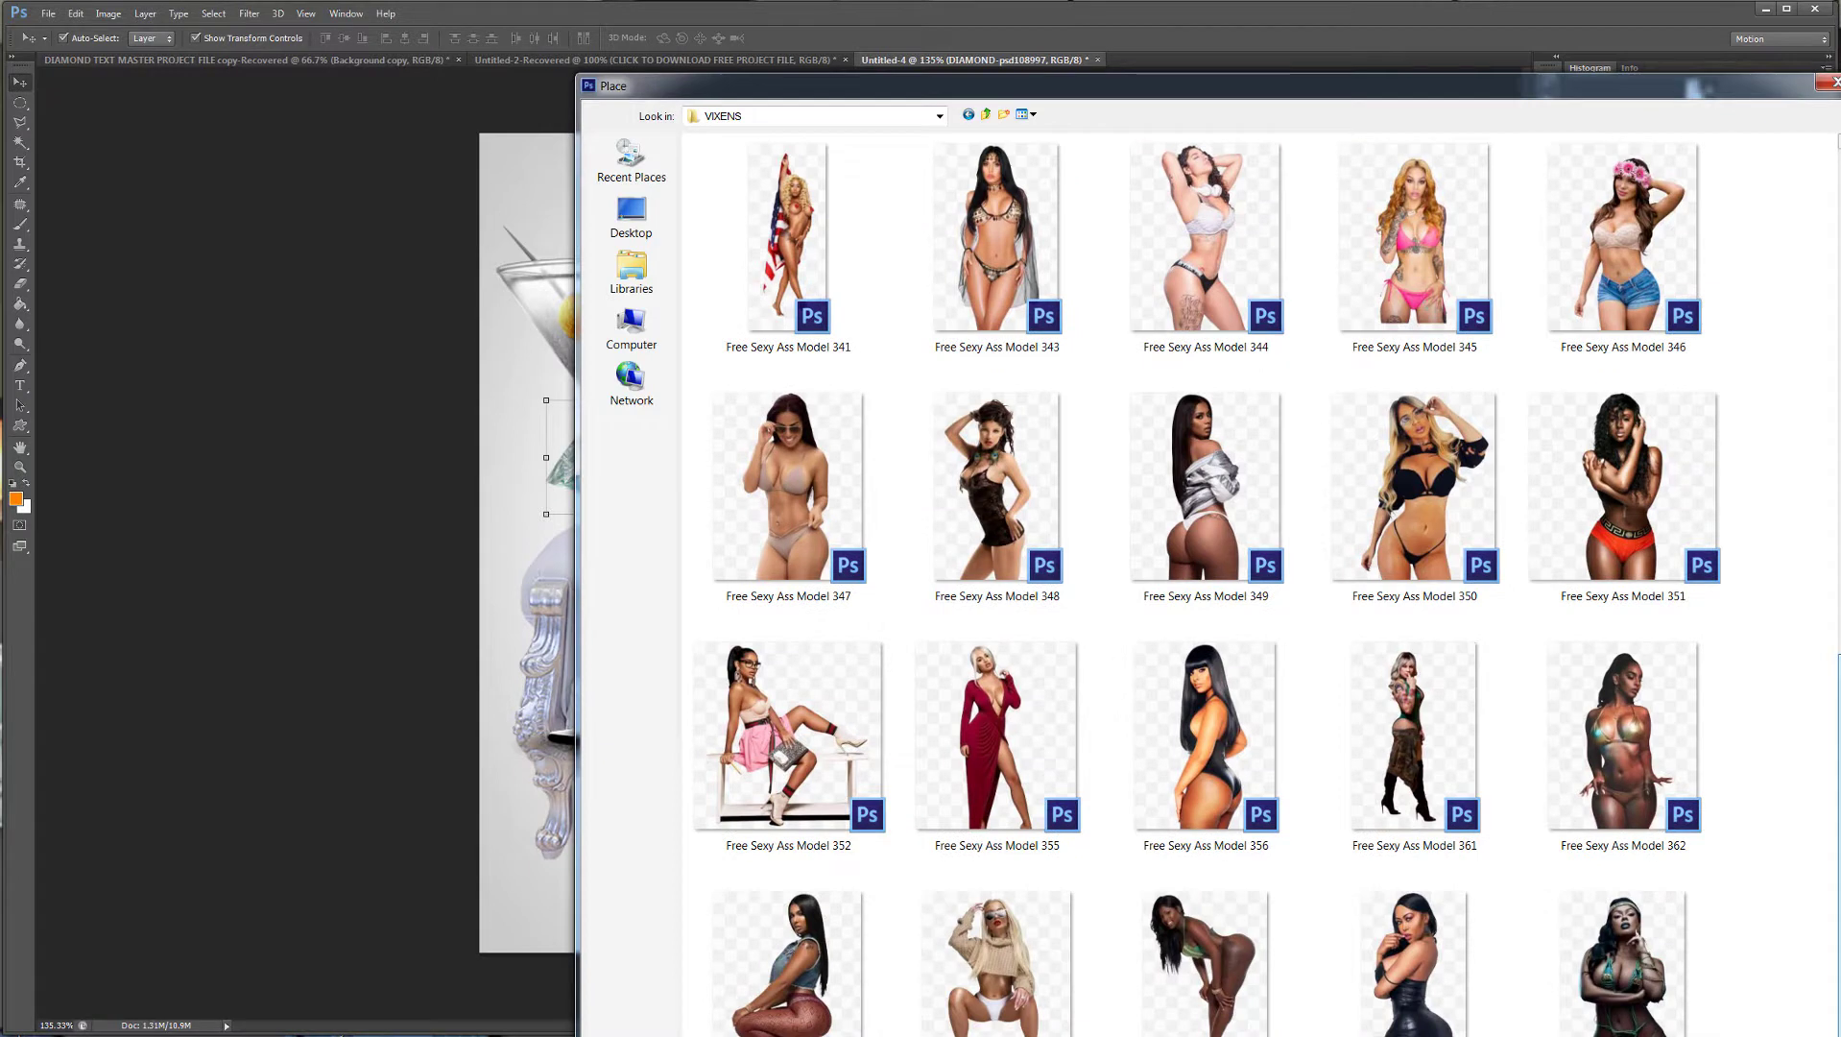
{"action": "scroll", "coordinate": [1836, 888], "scroll_direction": "down", "scroll_amount": 5}
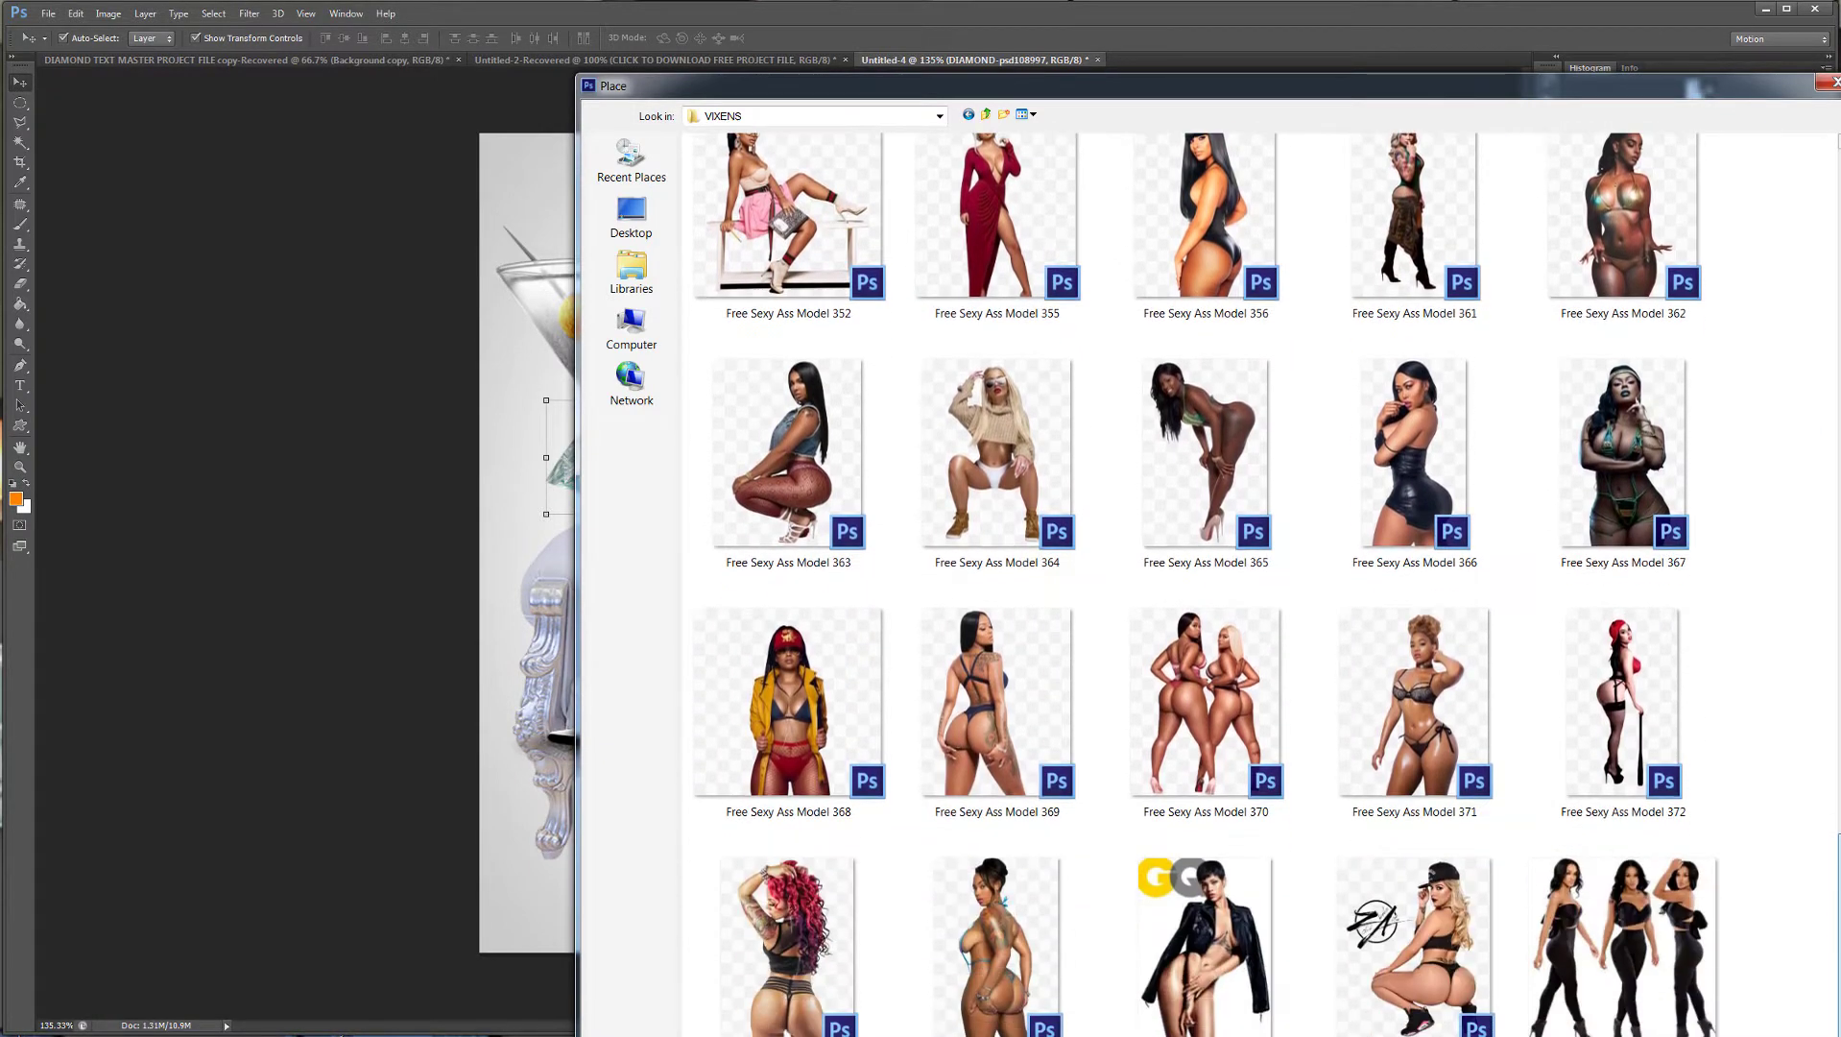
{"action": "scroll", "coordinate": [1837, 888], "scroll_direction": "down", "scroll_amount": 3}
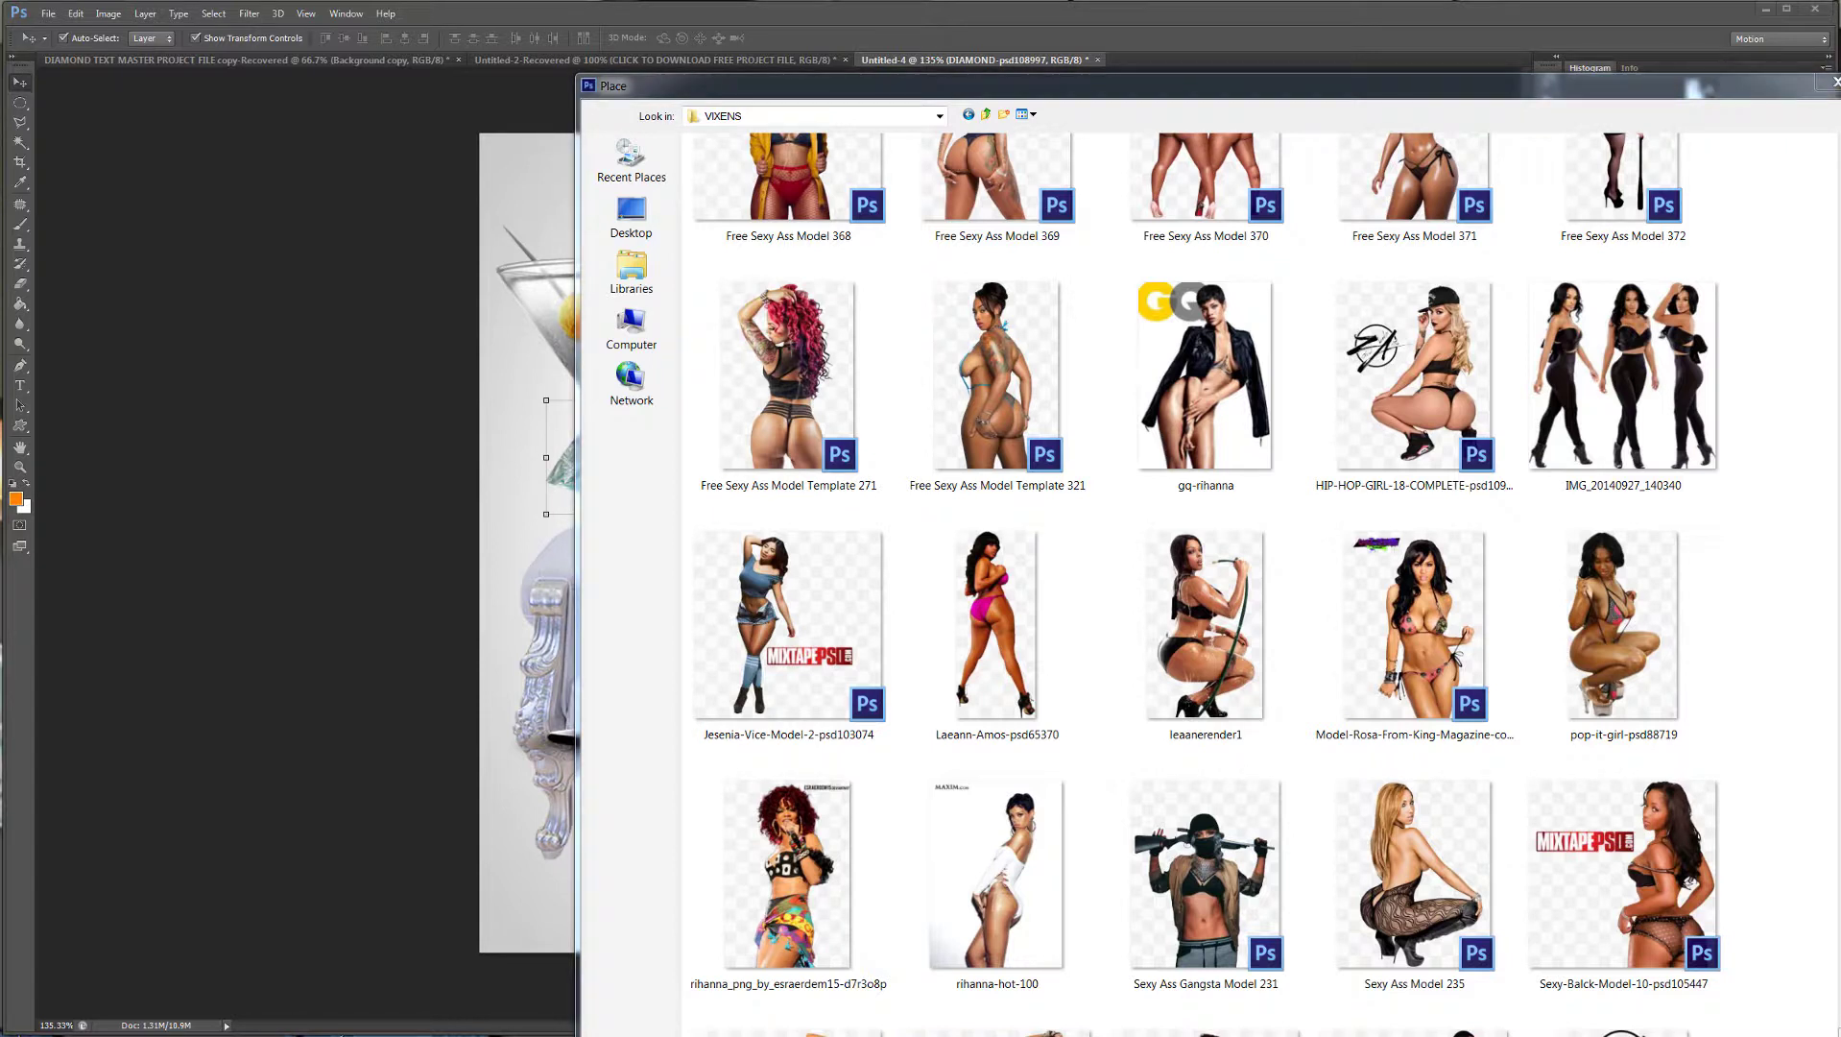
{"action": "scroll", "coordinate": [1265, 583], "scroll_direction": "up", "scroll_amount": 1}
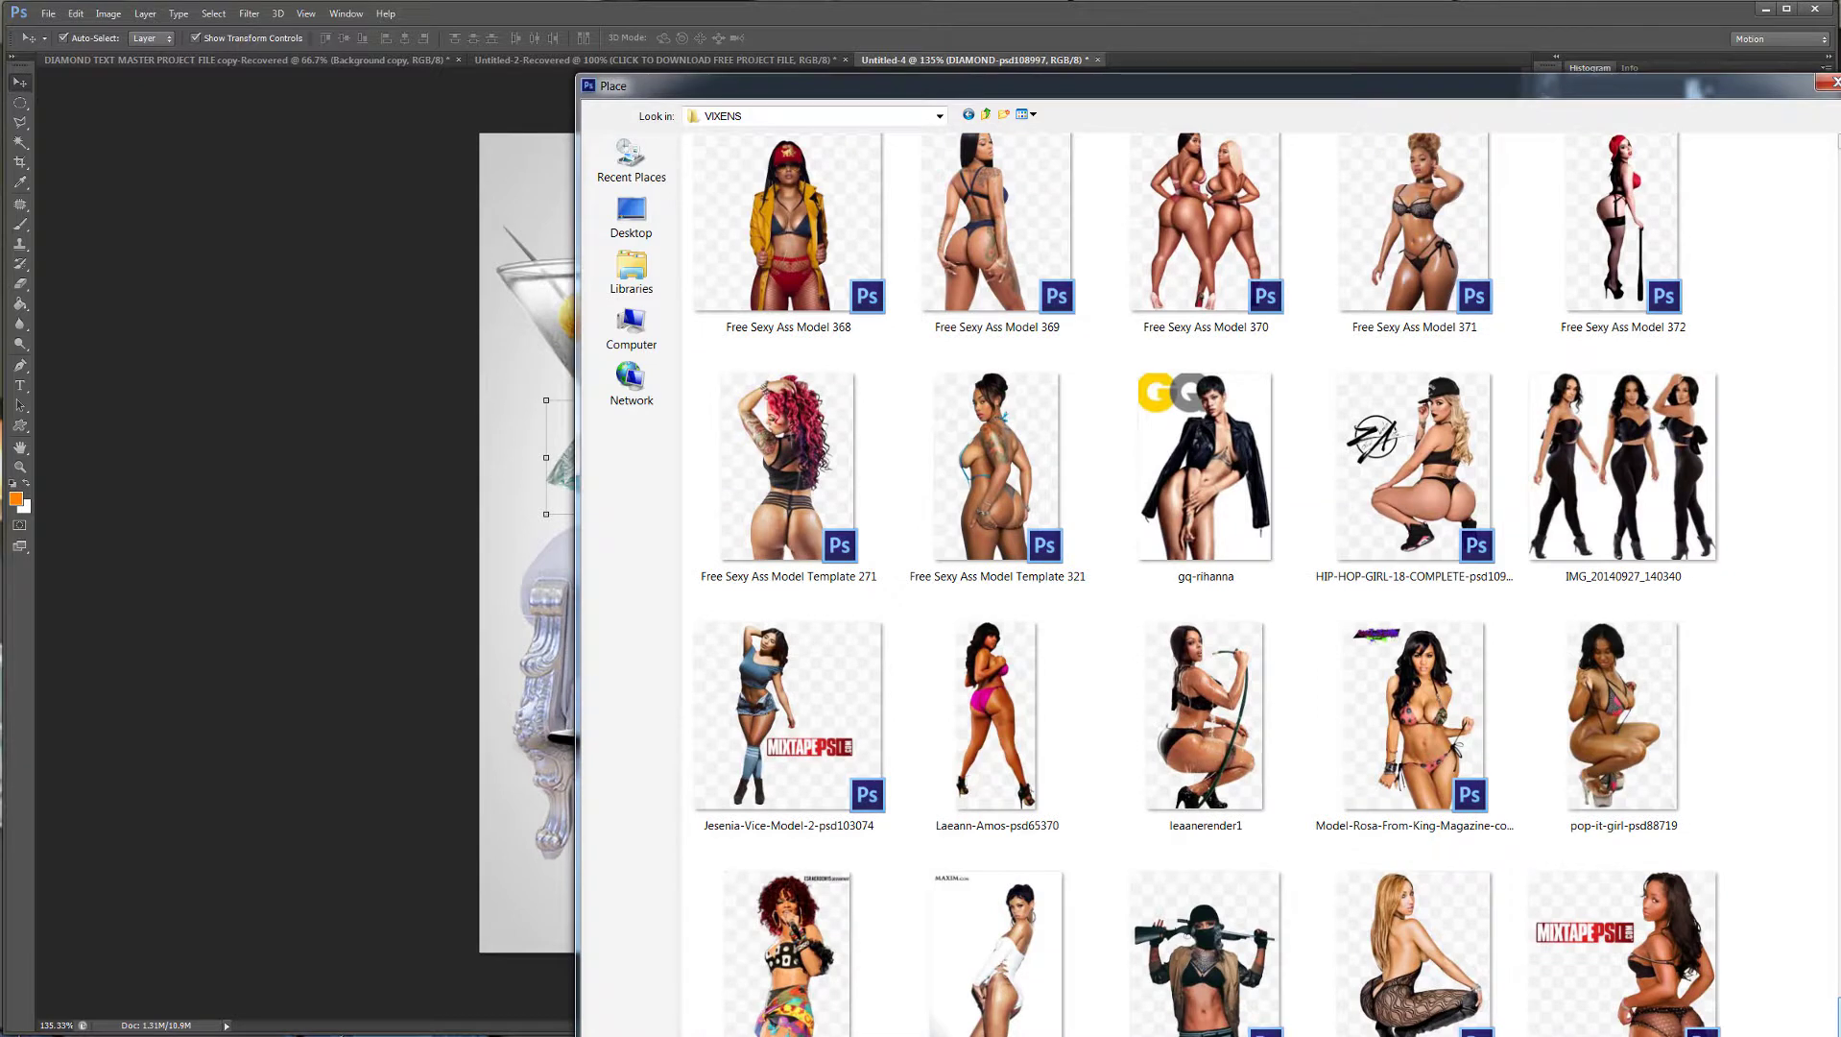
{"action": "scroll", "coordinate": [1266, 582], "scroll_direction": "up", "scroll_amount": 3}
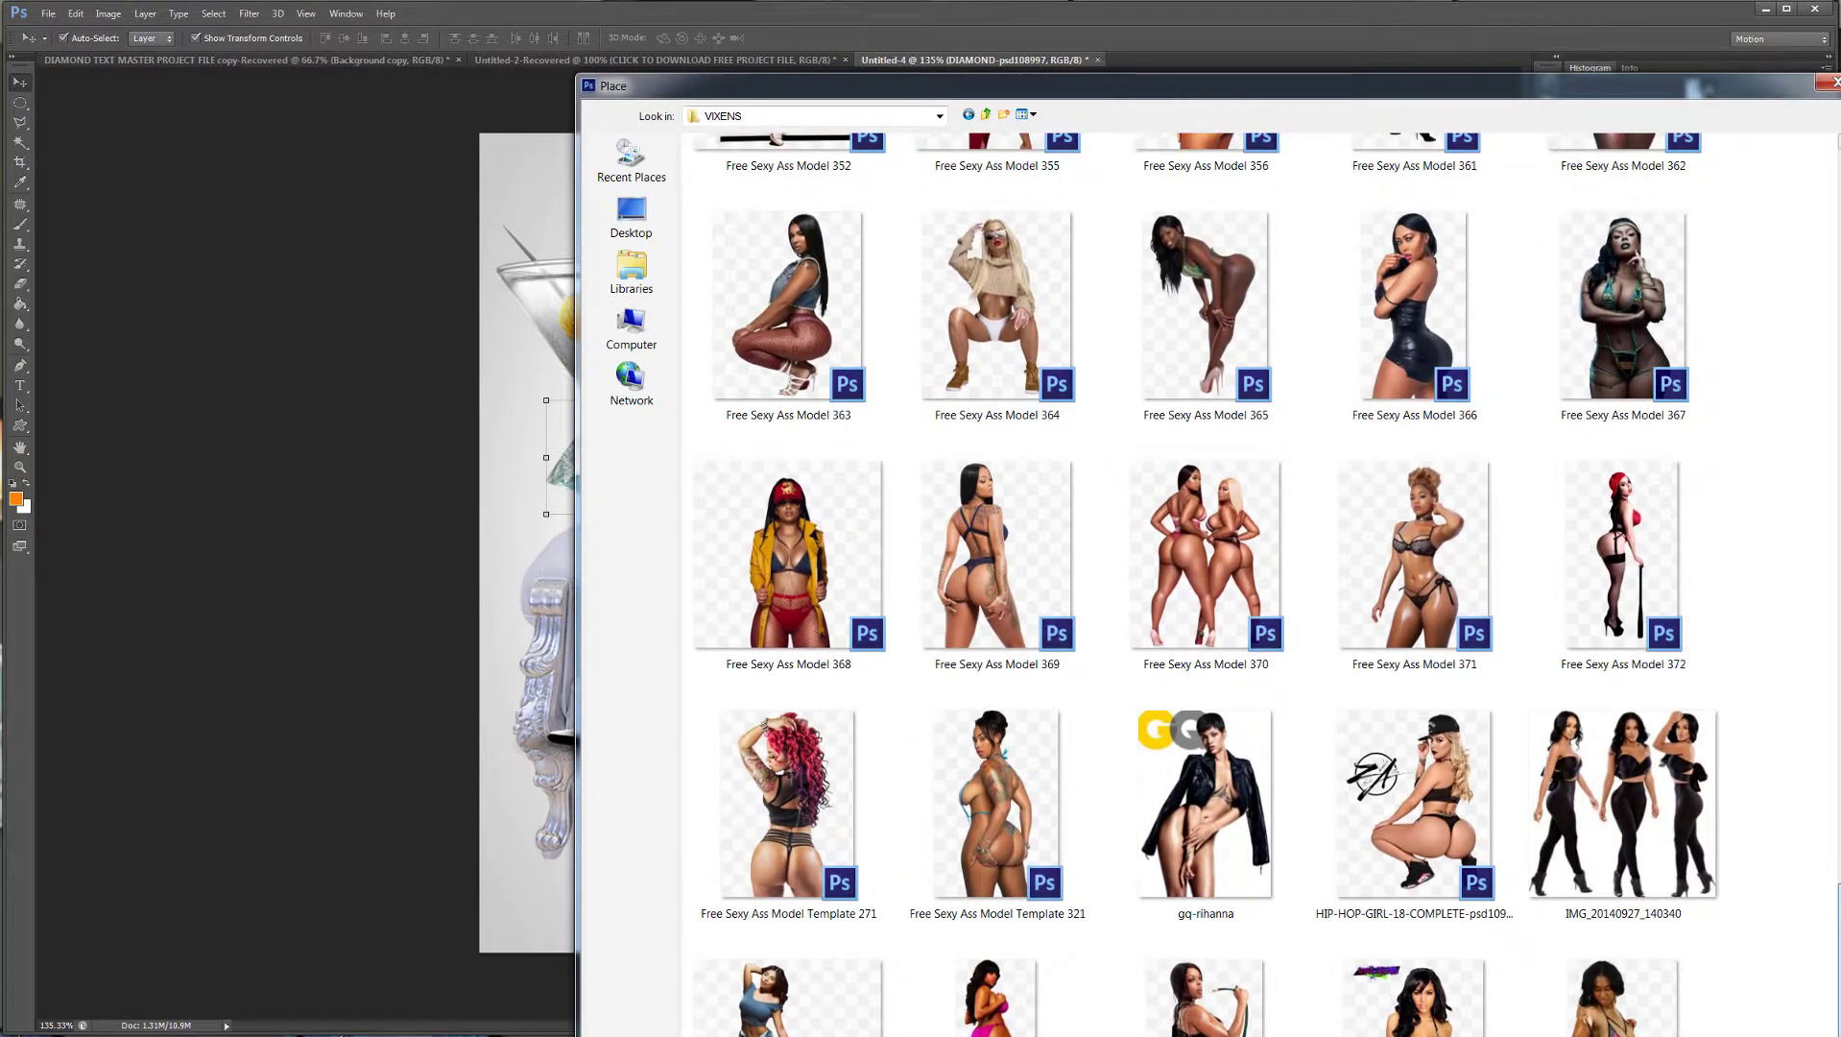
{"action": "scroll", "coordinate": [1265, 583], "scroll_direction": "up", "scroll_amount": 1}
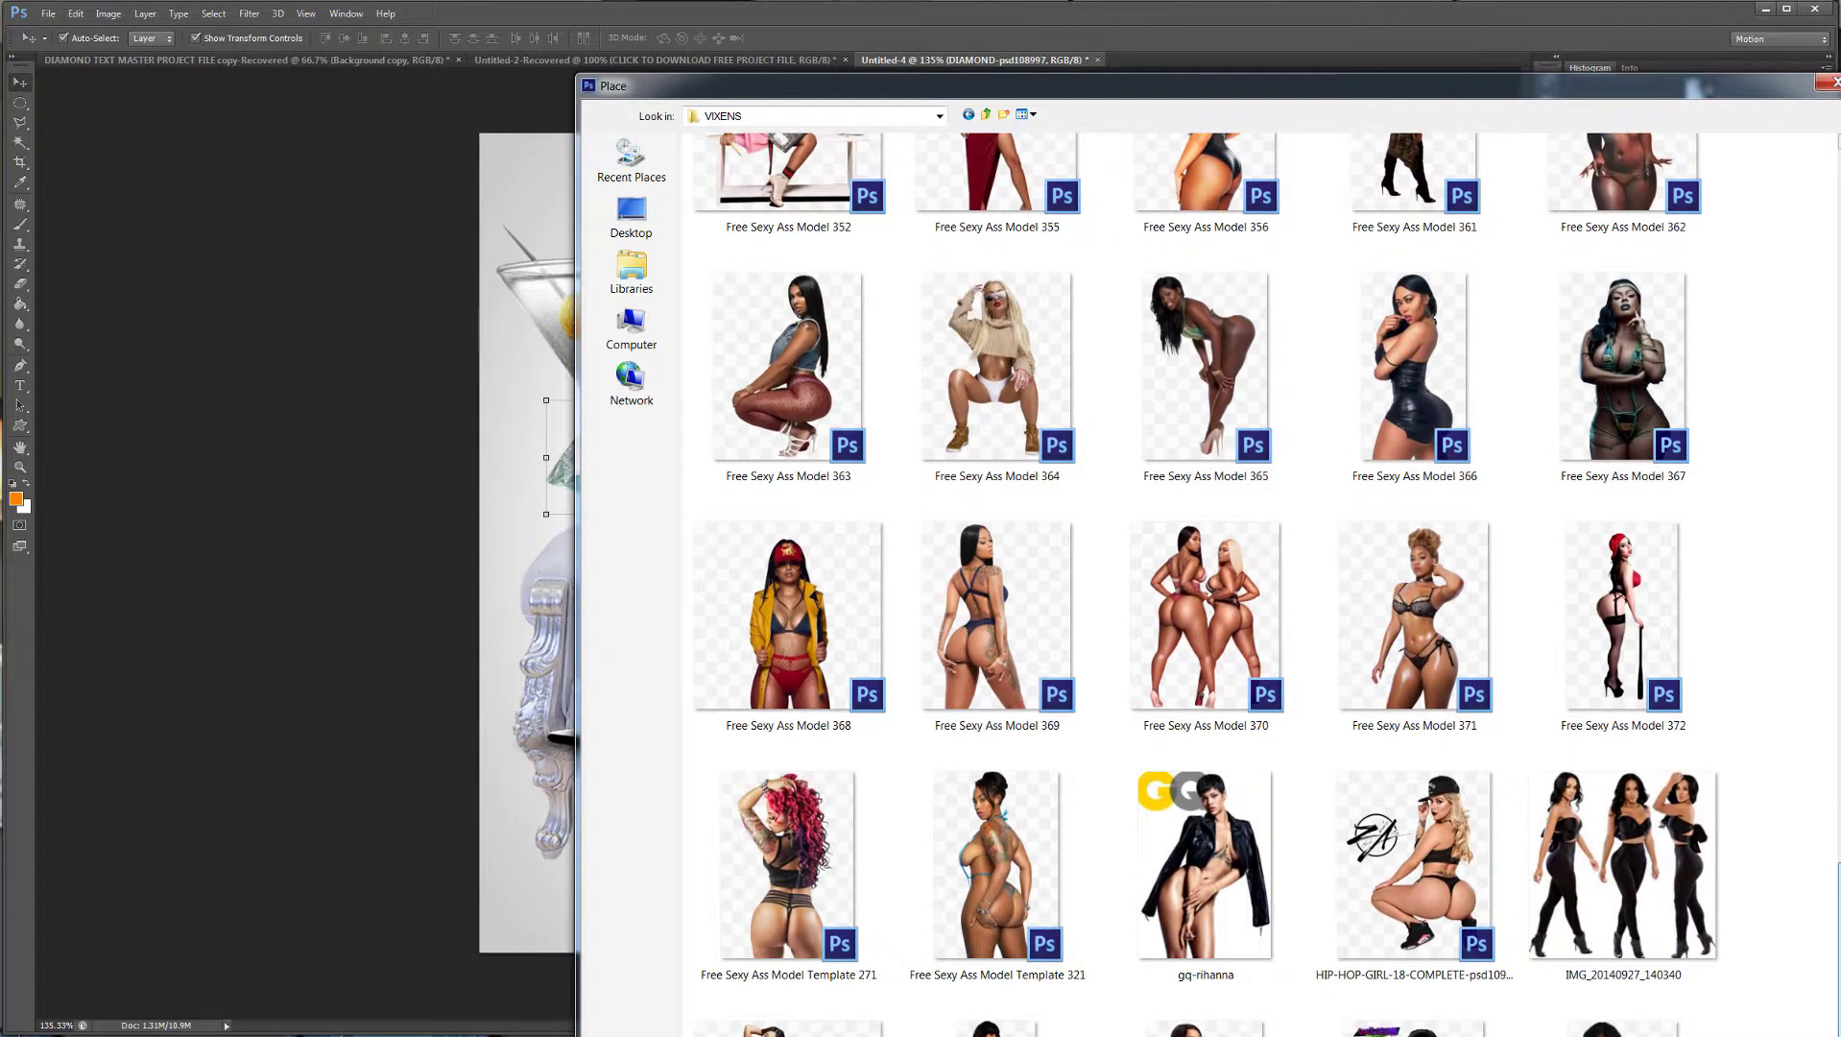
{"action": "scroll", "coordinate": [1265, 583], "scroll_direction": "up", "scroll_amount": 4}
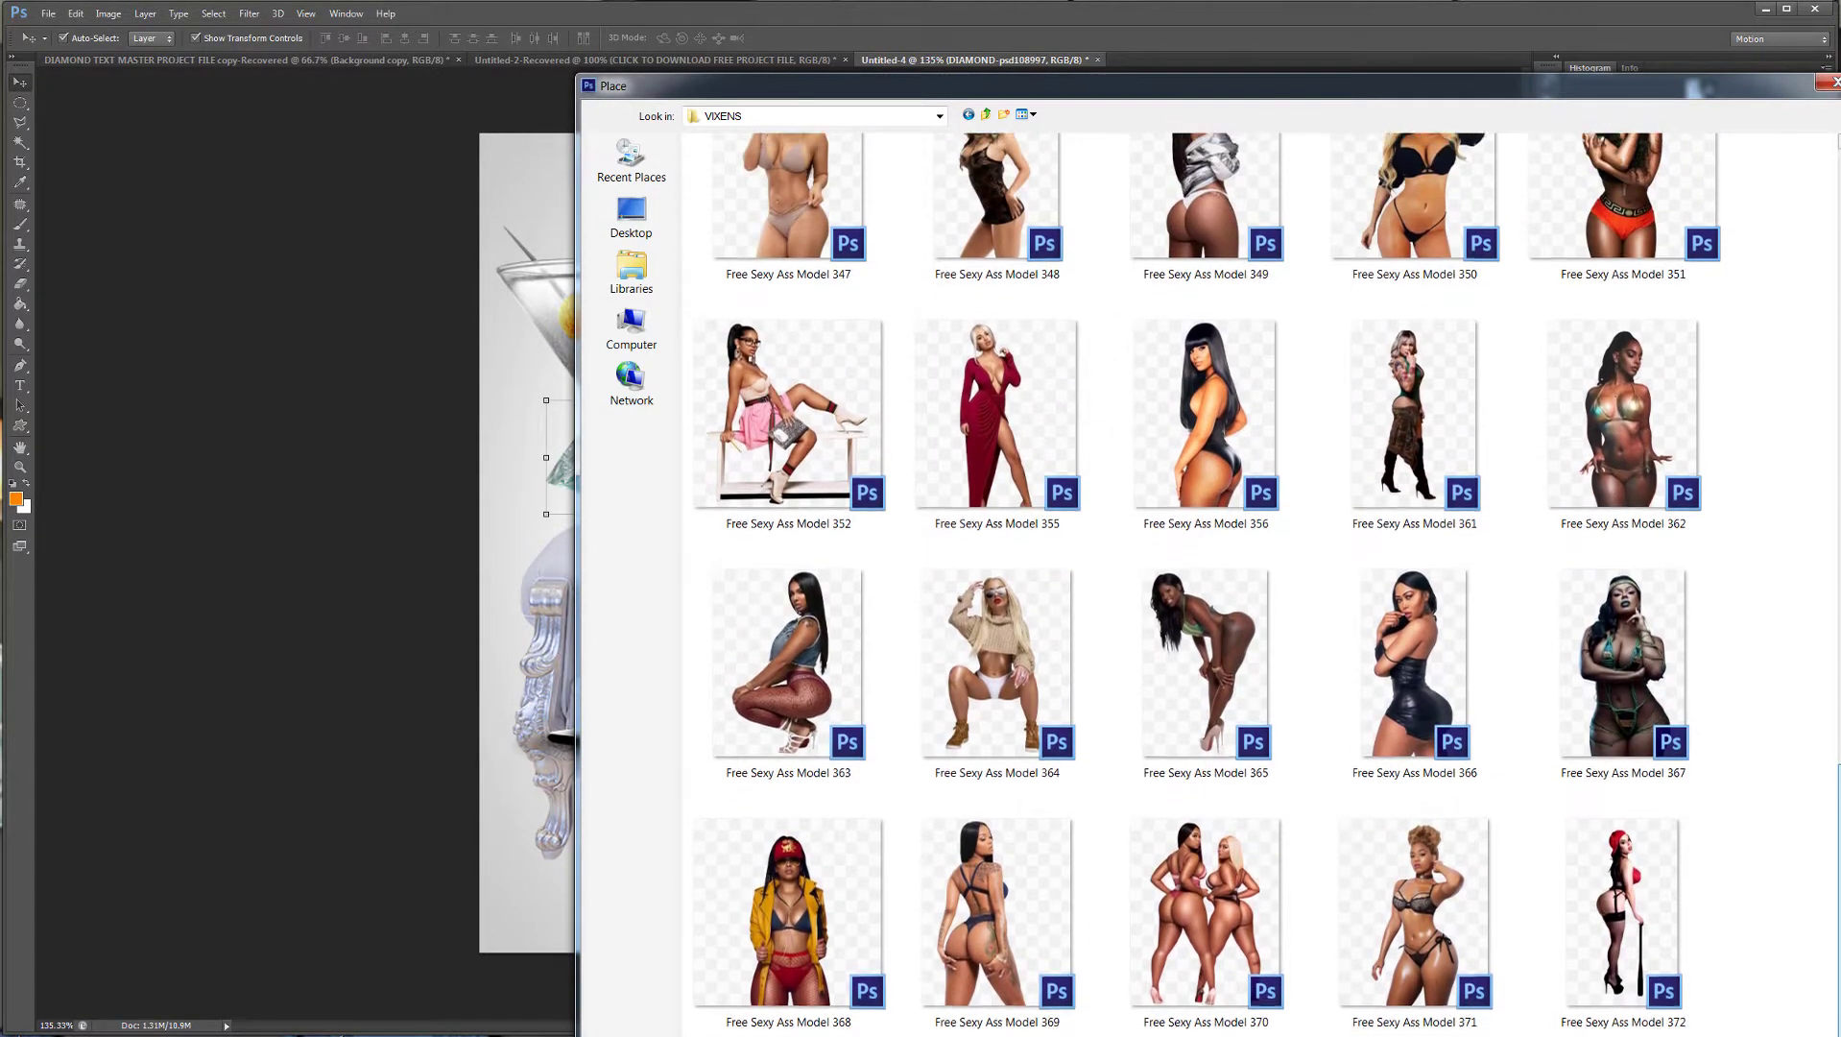
{"action": "scroll", "coordinate": [1210, 582], "scroll_direction": "up", "scroll_amount": 2}
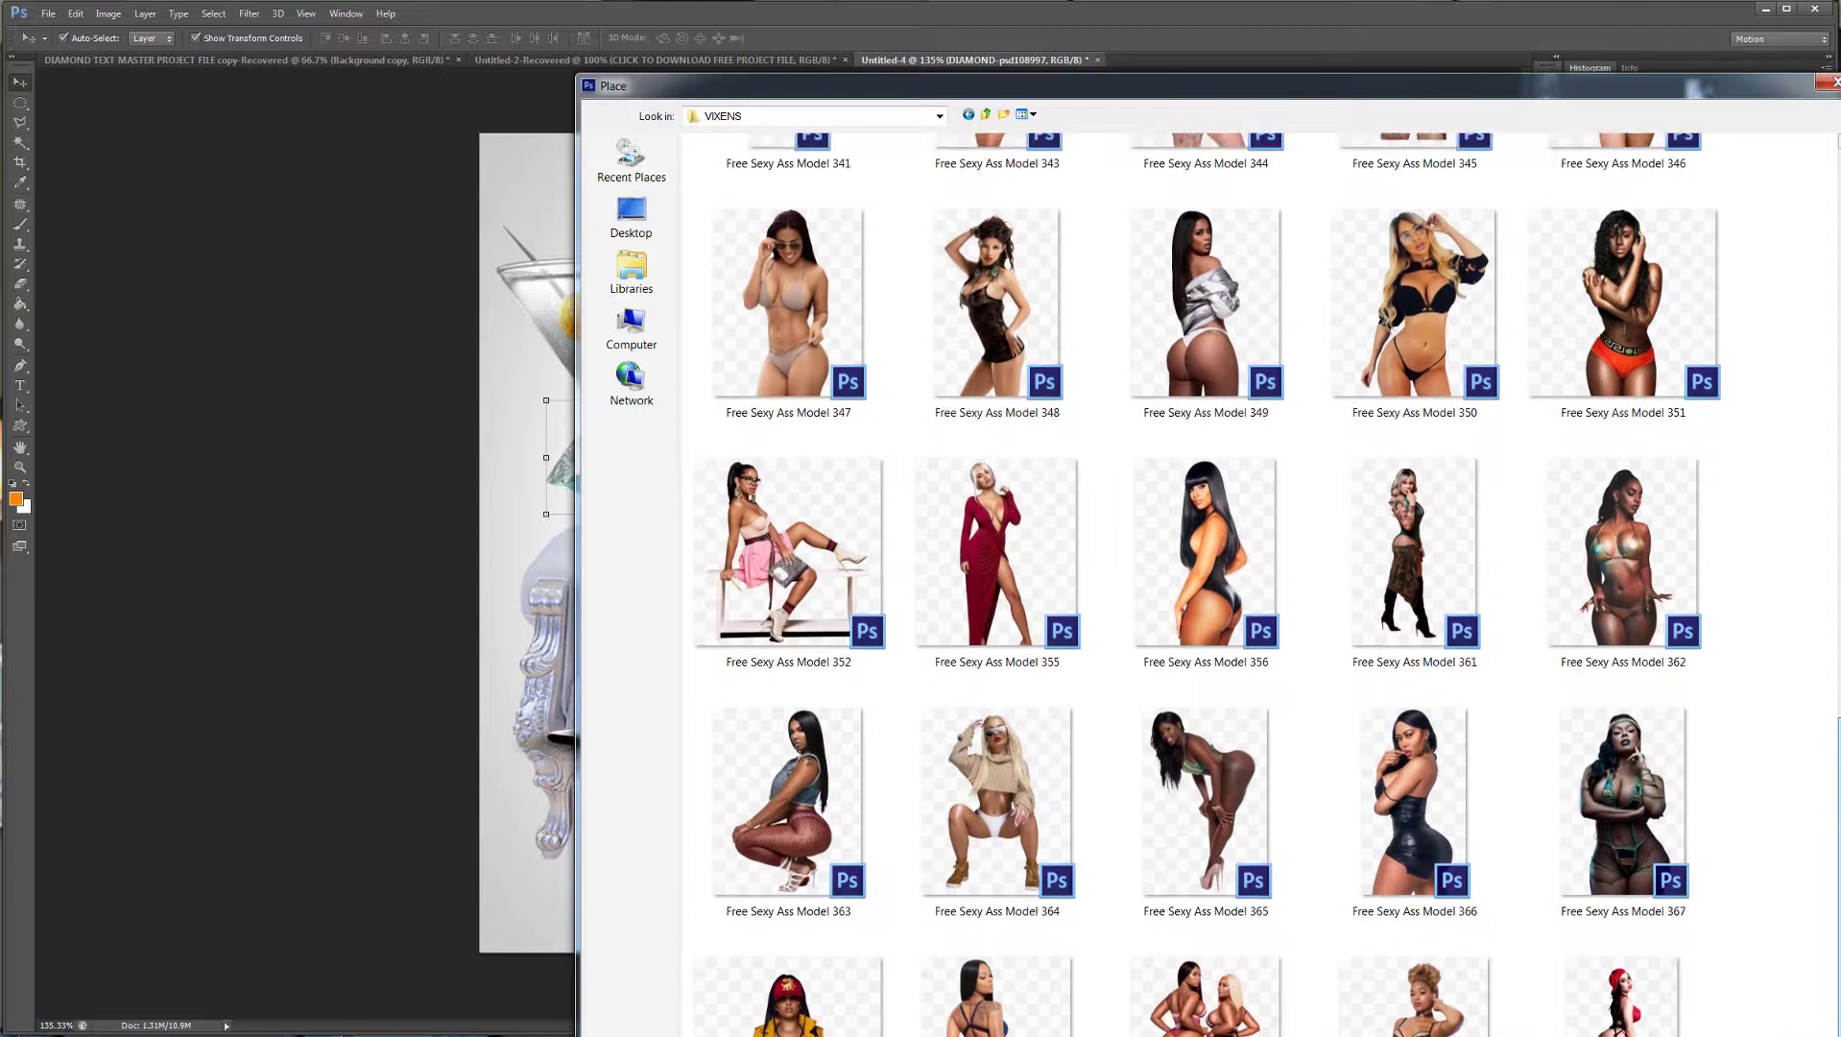
{"action": "scroll", "coordinate": [1210, 583], "scroll_direction": "up", "scroll_amount": 3}
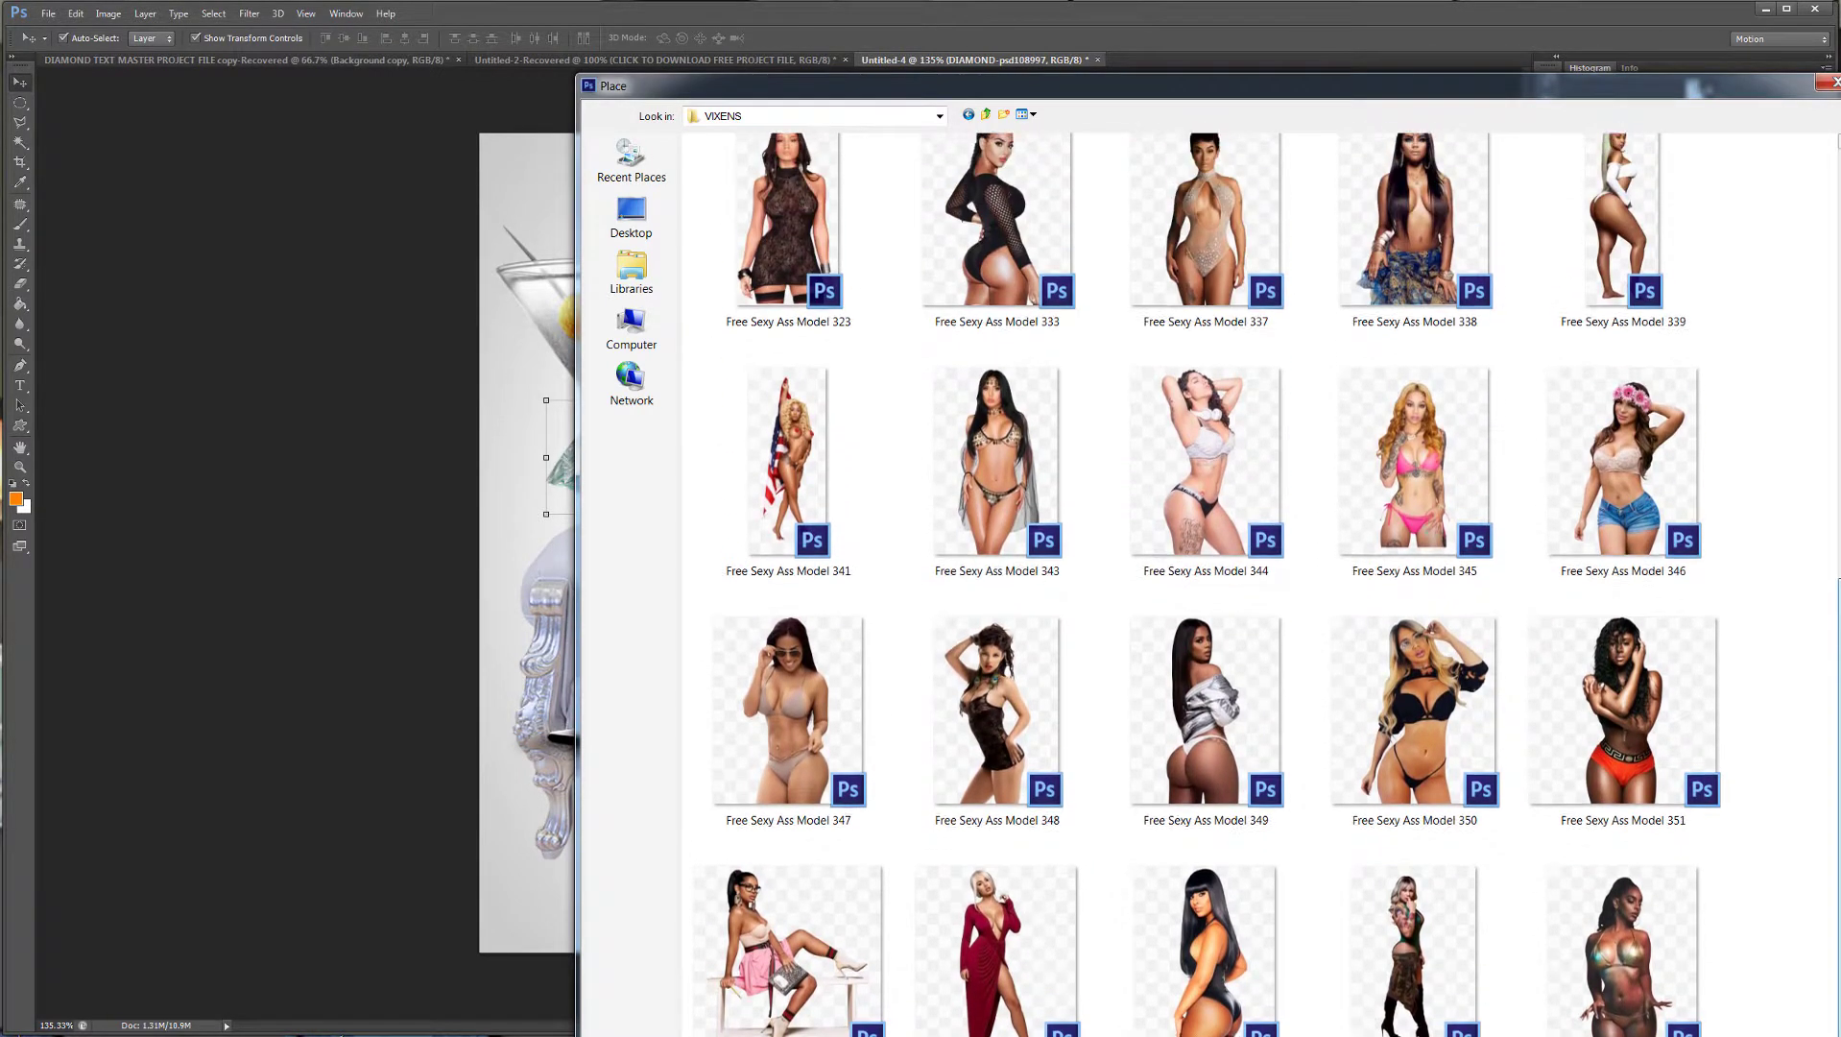
{"action": "scroll", "coordinate": [1209, 582], "scroll_direction": "up", "scroll_amount": 1}
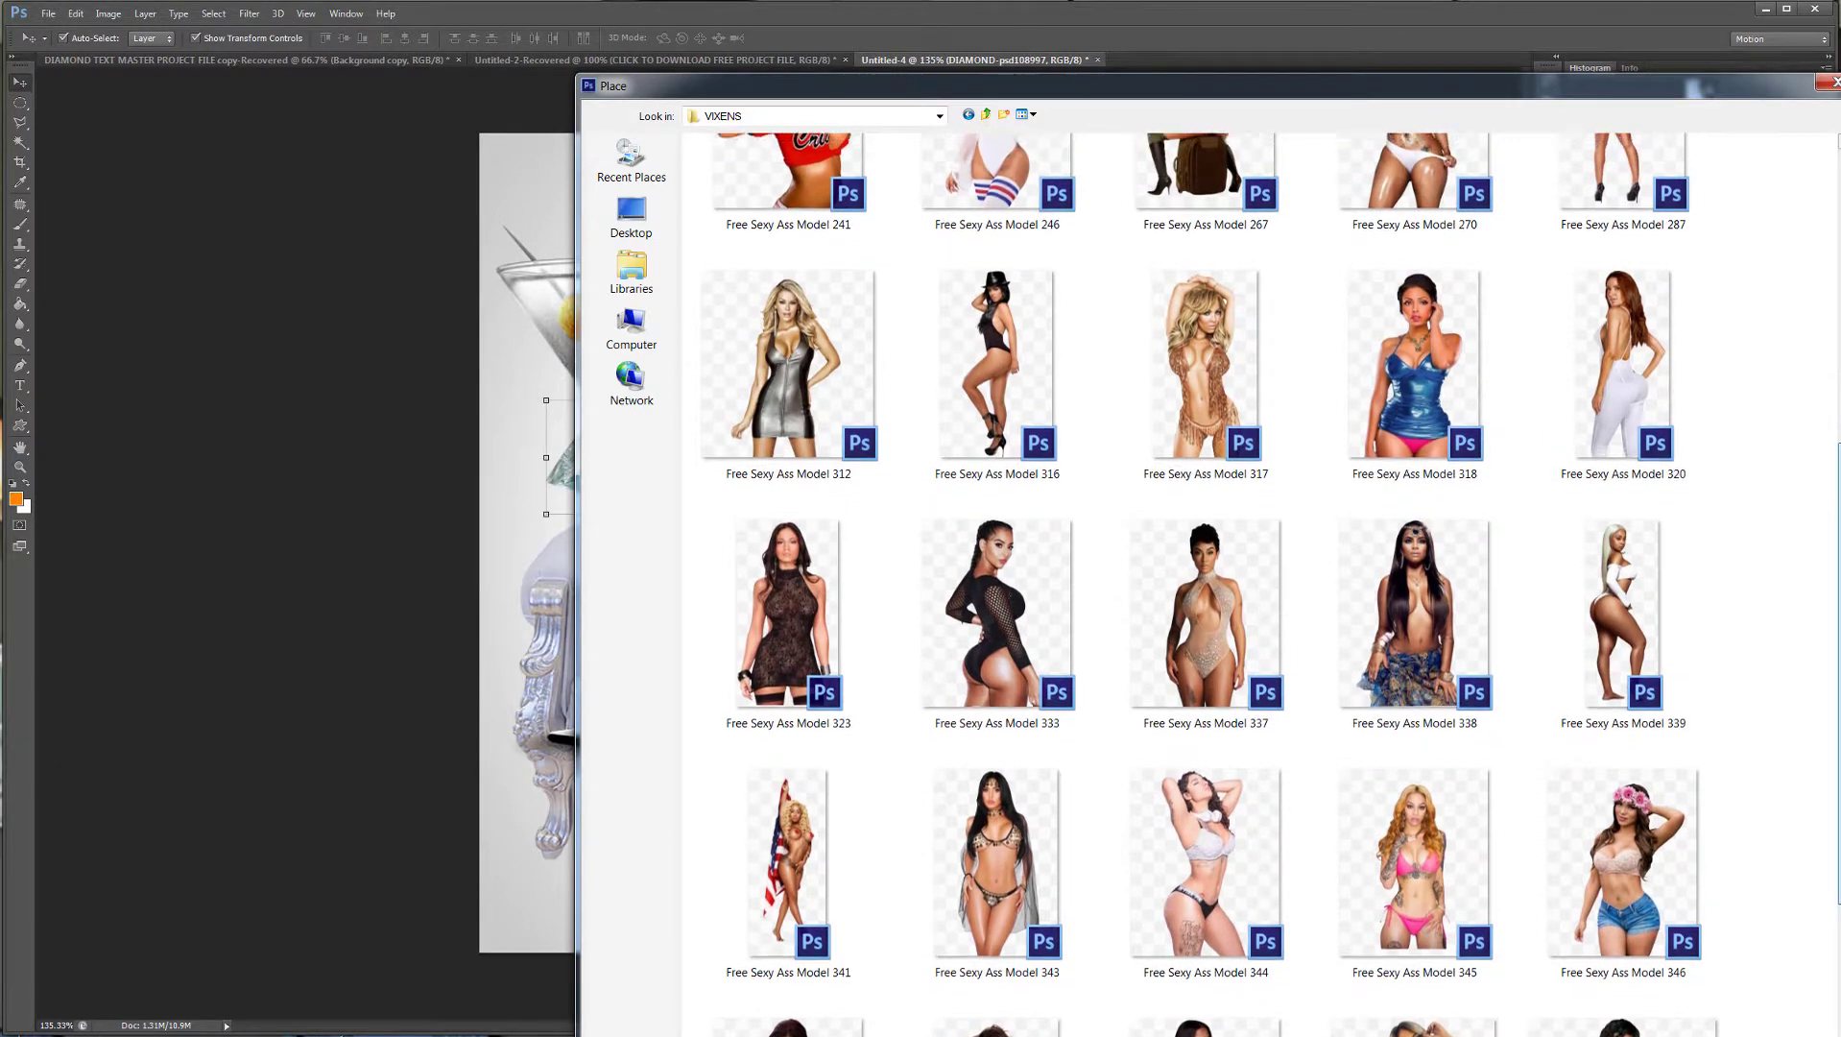
{"action": "scroll", "coordinate": [1209, 583], "scroll_direction": "up", "scroll_amount": 3}
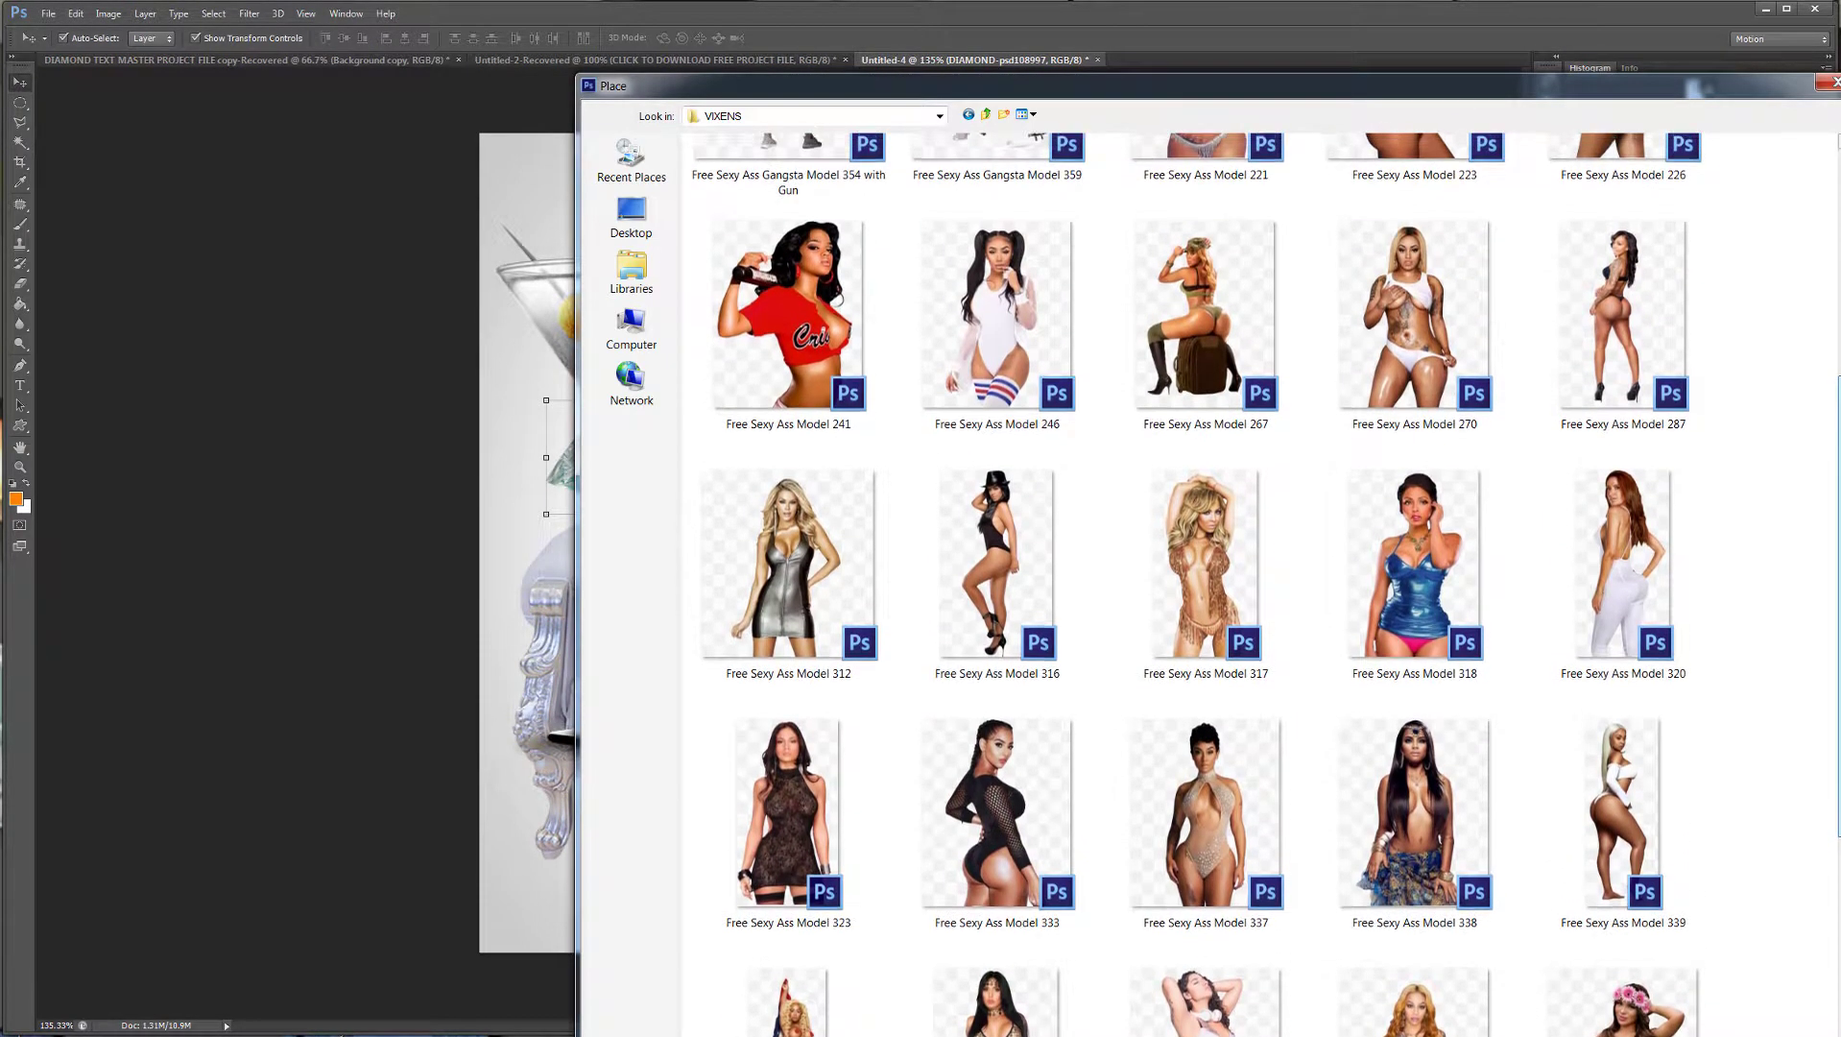
{"action": "scroll", "coordinate": [1210, 583], "scroll_direction": "up", "scroll_amount": 2}
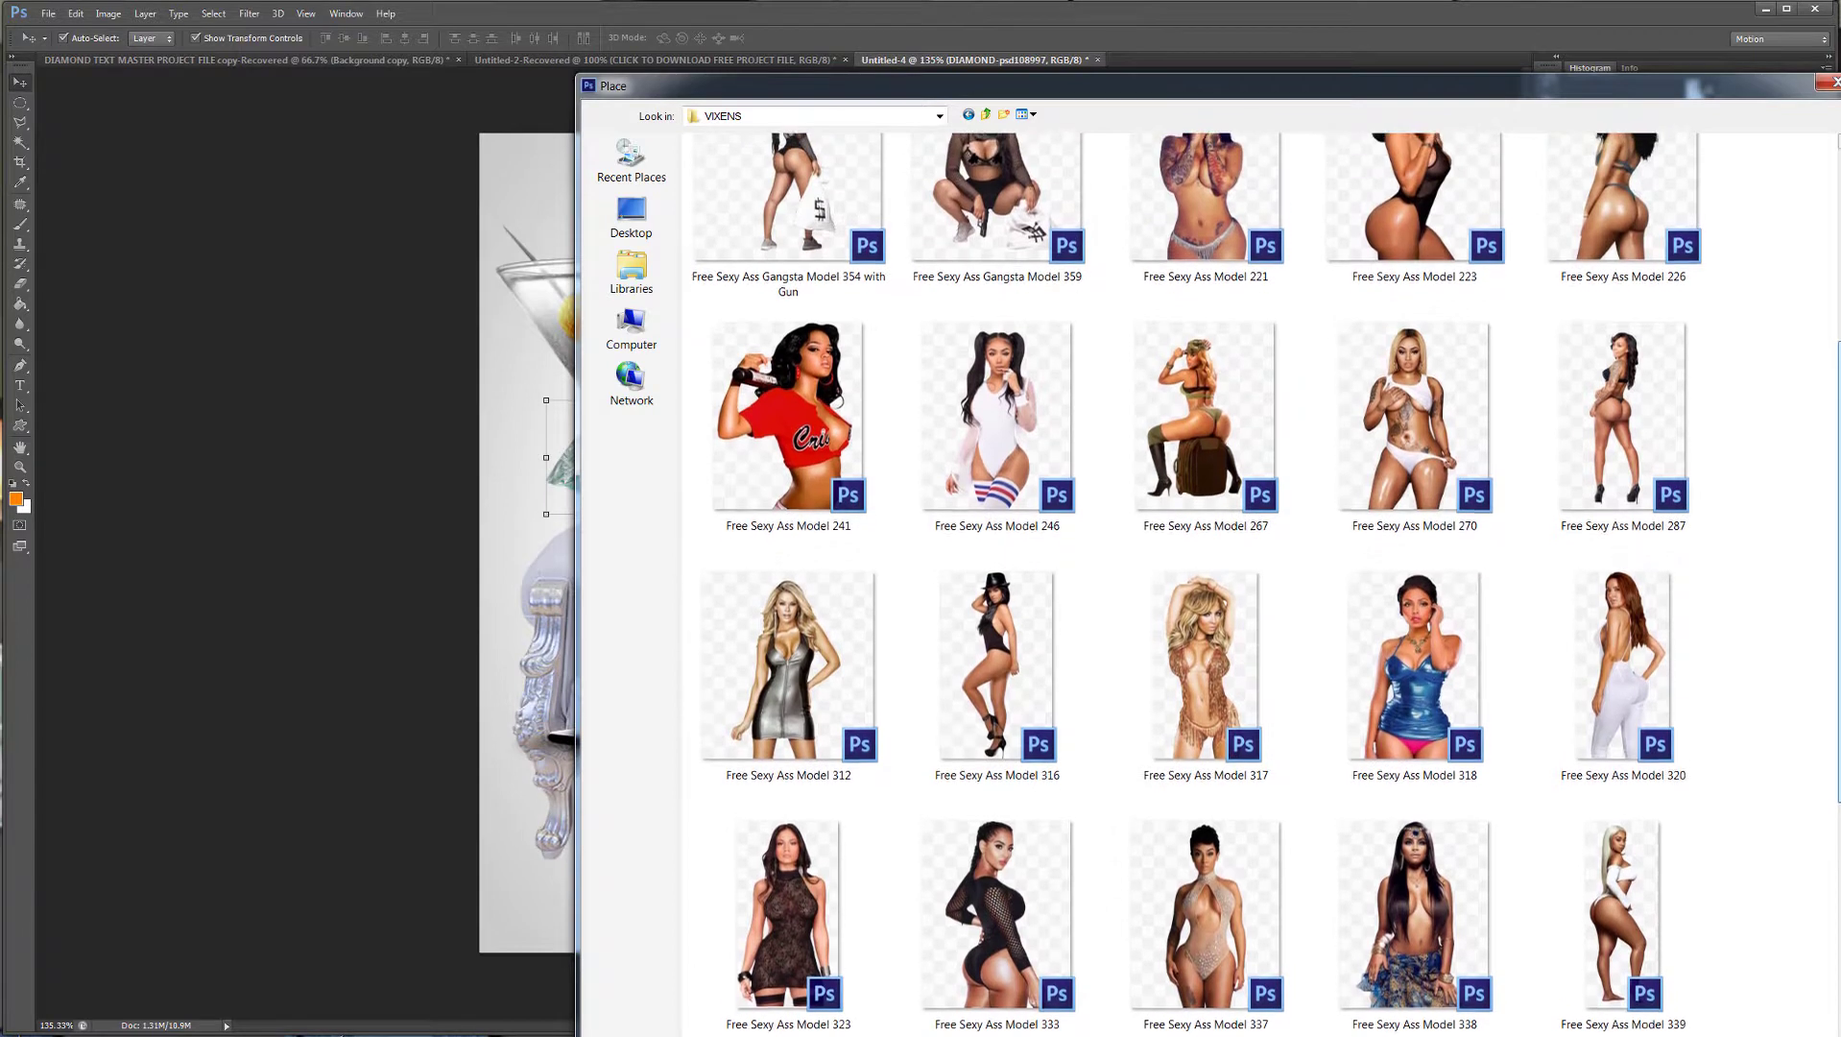
{"action": "scroll", "coordinate": [1196, 583], "scroll_direction": "up", "scroll_amount": 5}
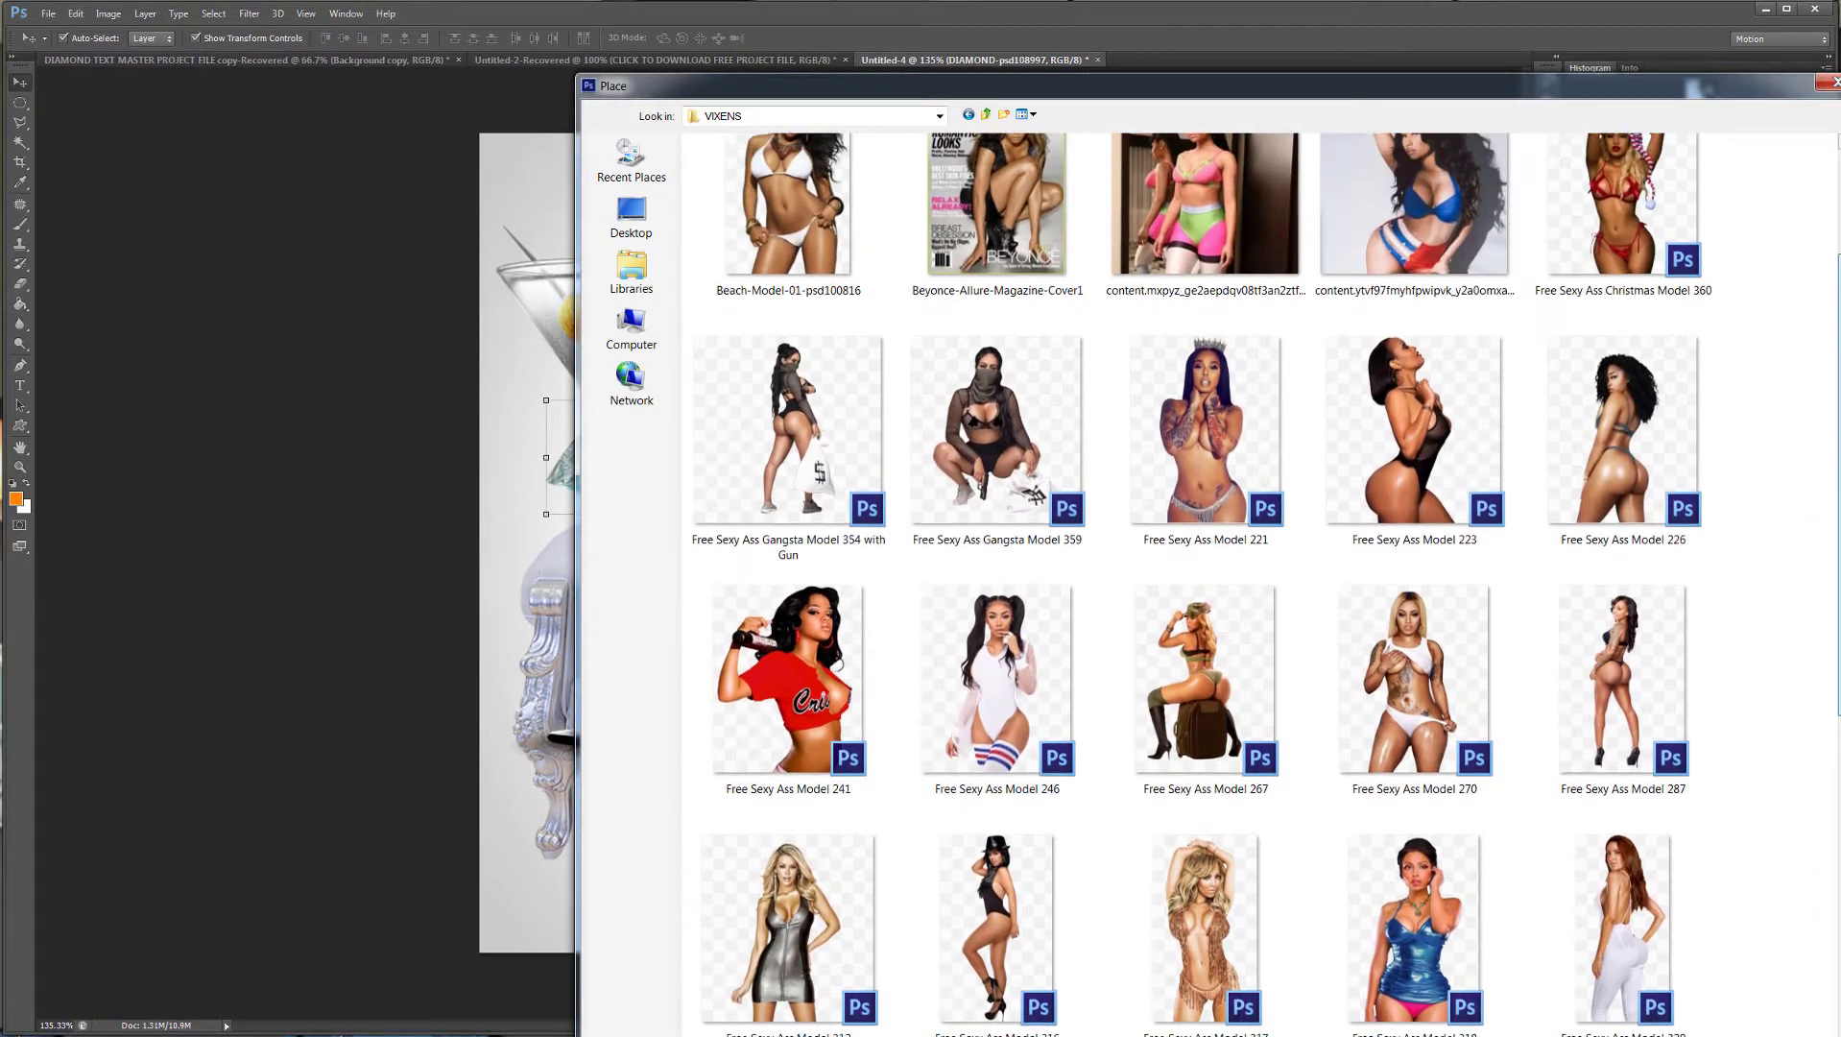
{"action": "scroll", "coordinate": [1196, 583], "scroll_direction": "up", "scroll_amount": 5}
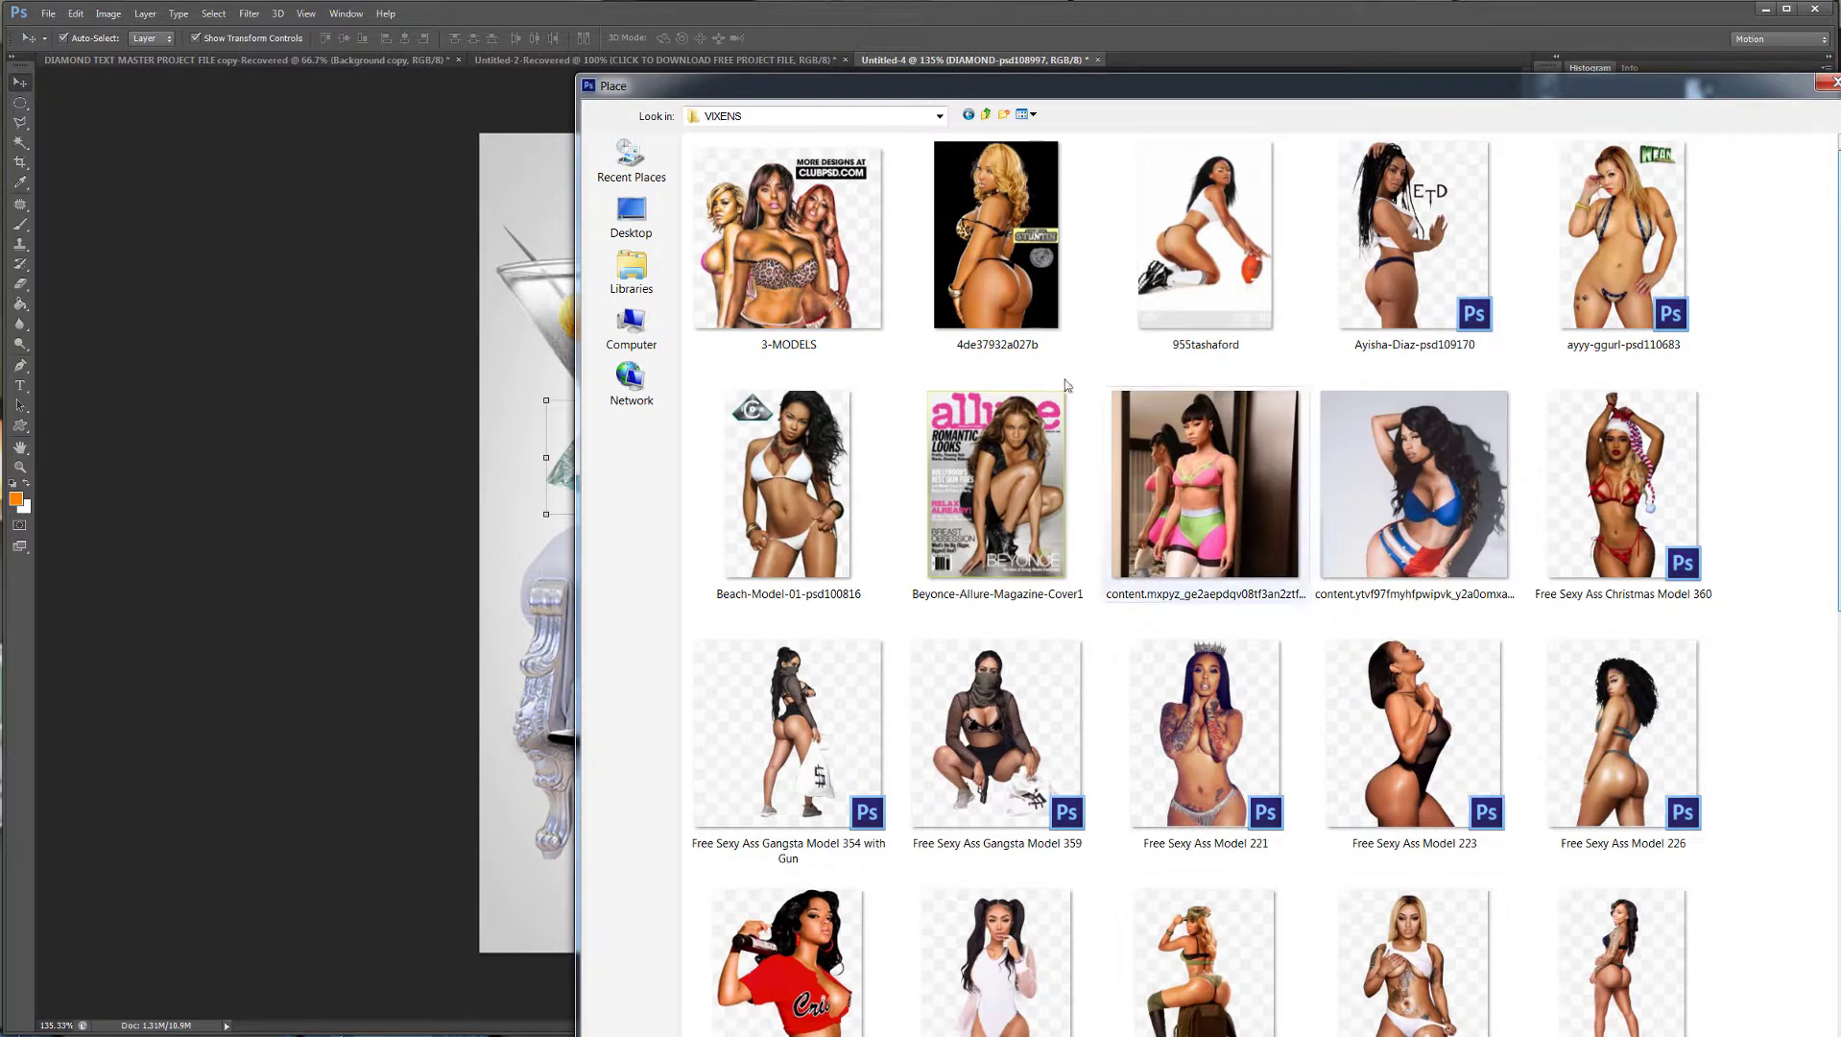
{"action": "left_click", "coordinate": [803, 453]}
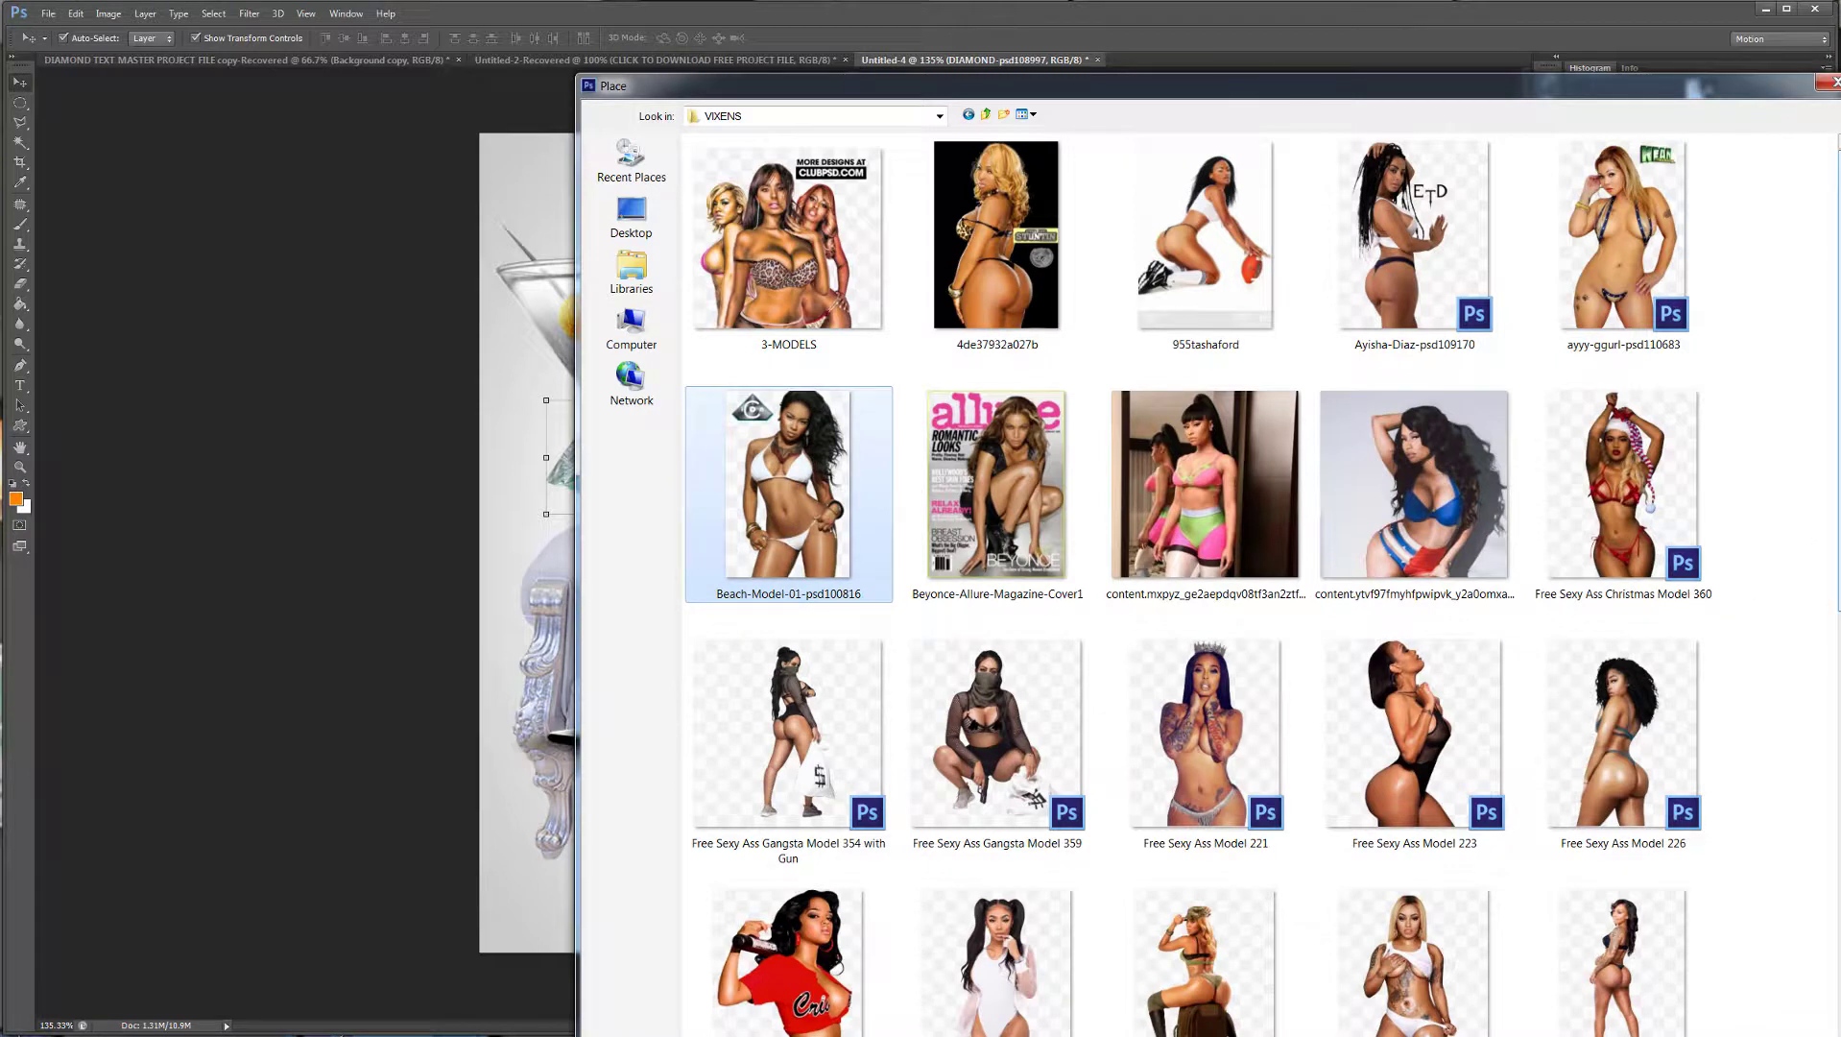
{"action": "scroll", "coordinate": [1190, 543], "scroll_direction": "down", "scroll_amount": 10}
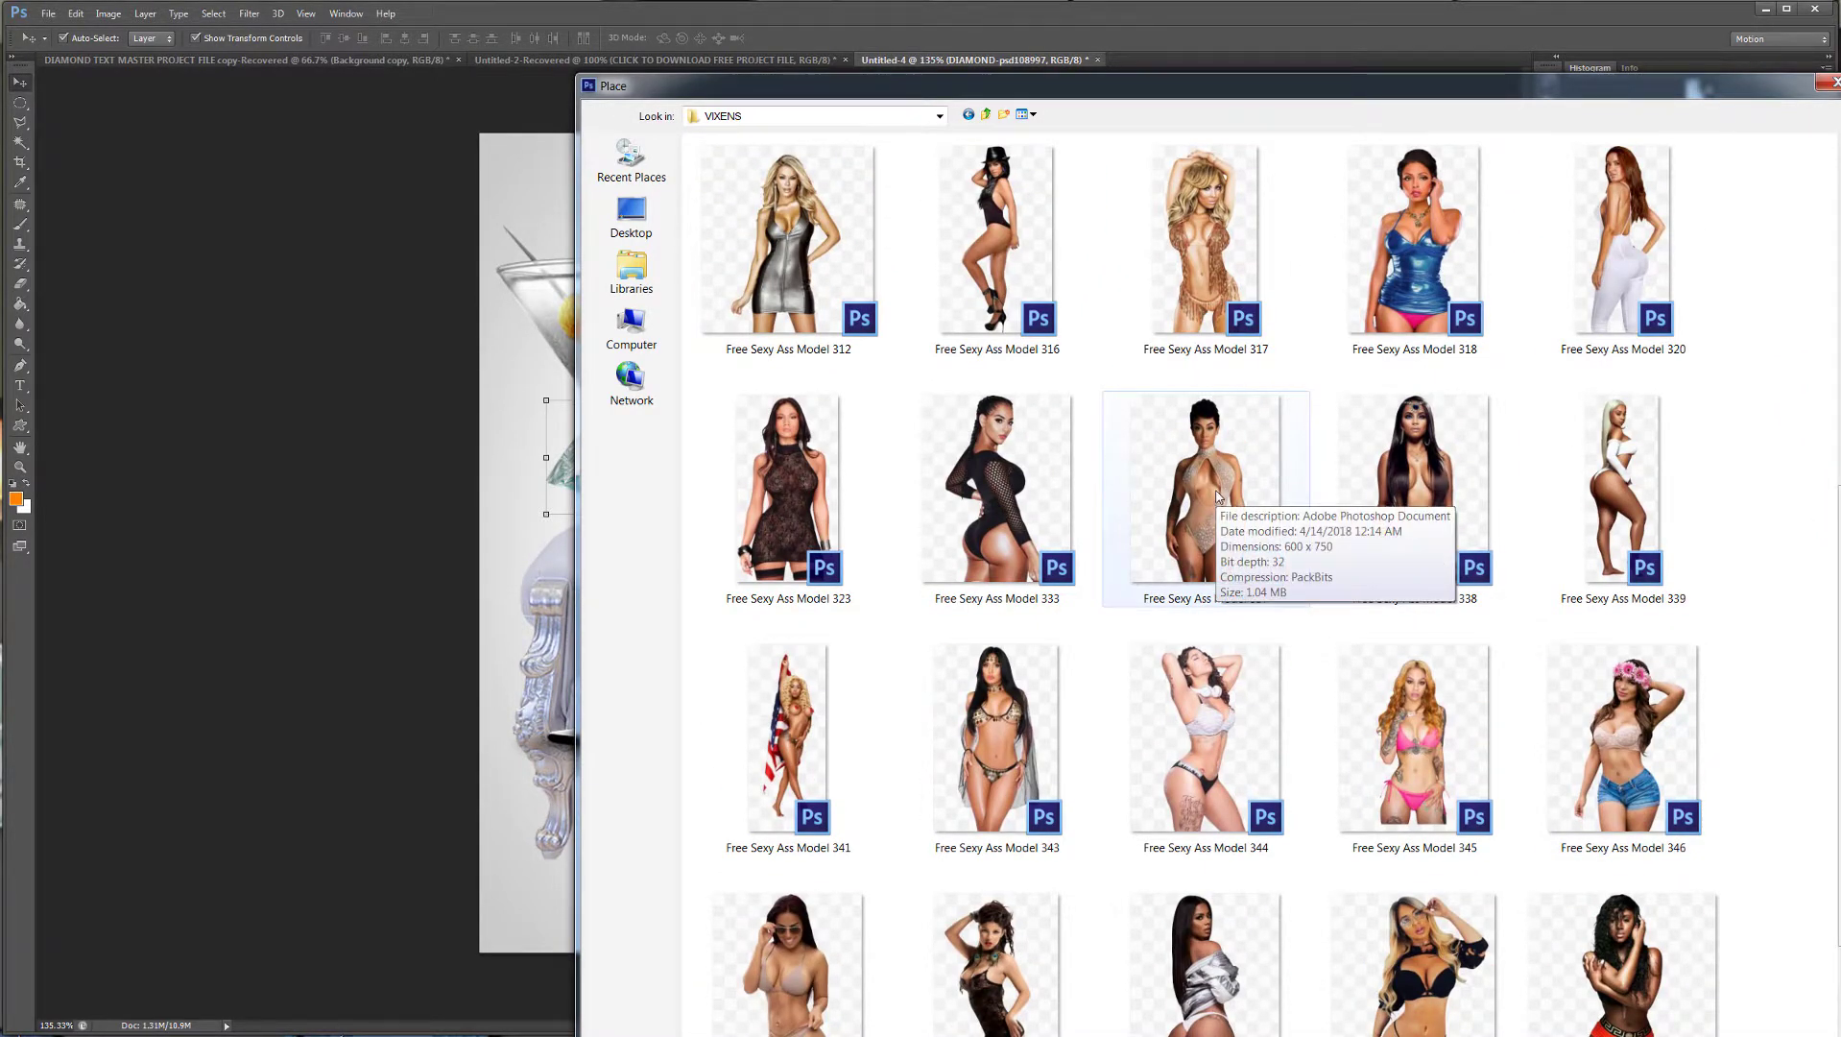
{"action": "left_click", "coordinate": [1216, 497]}
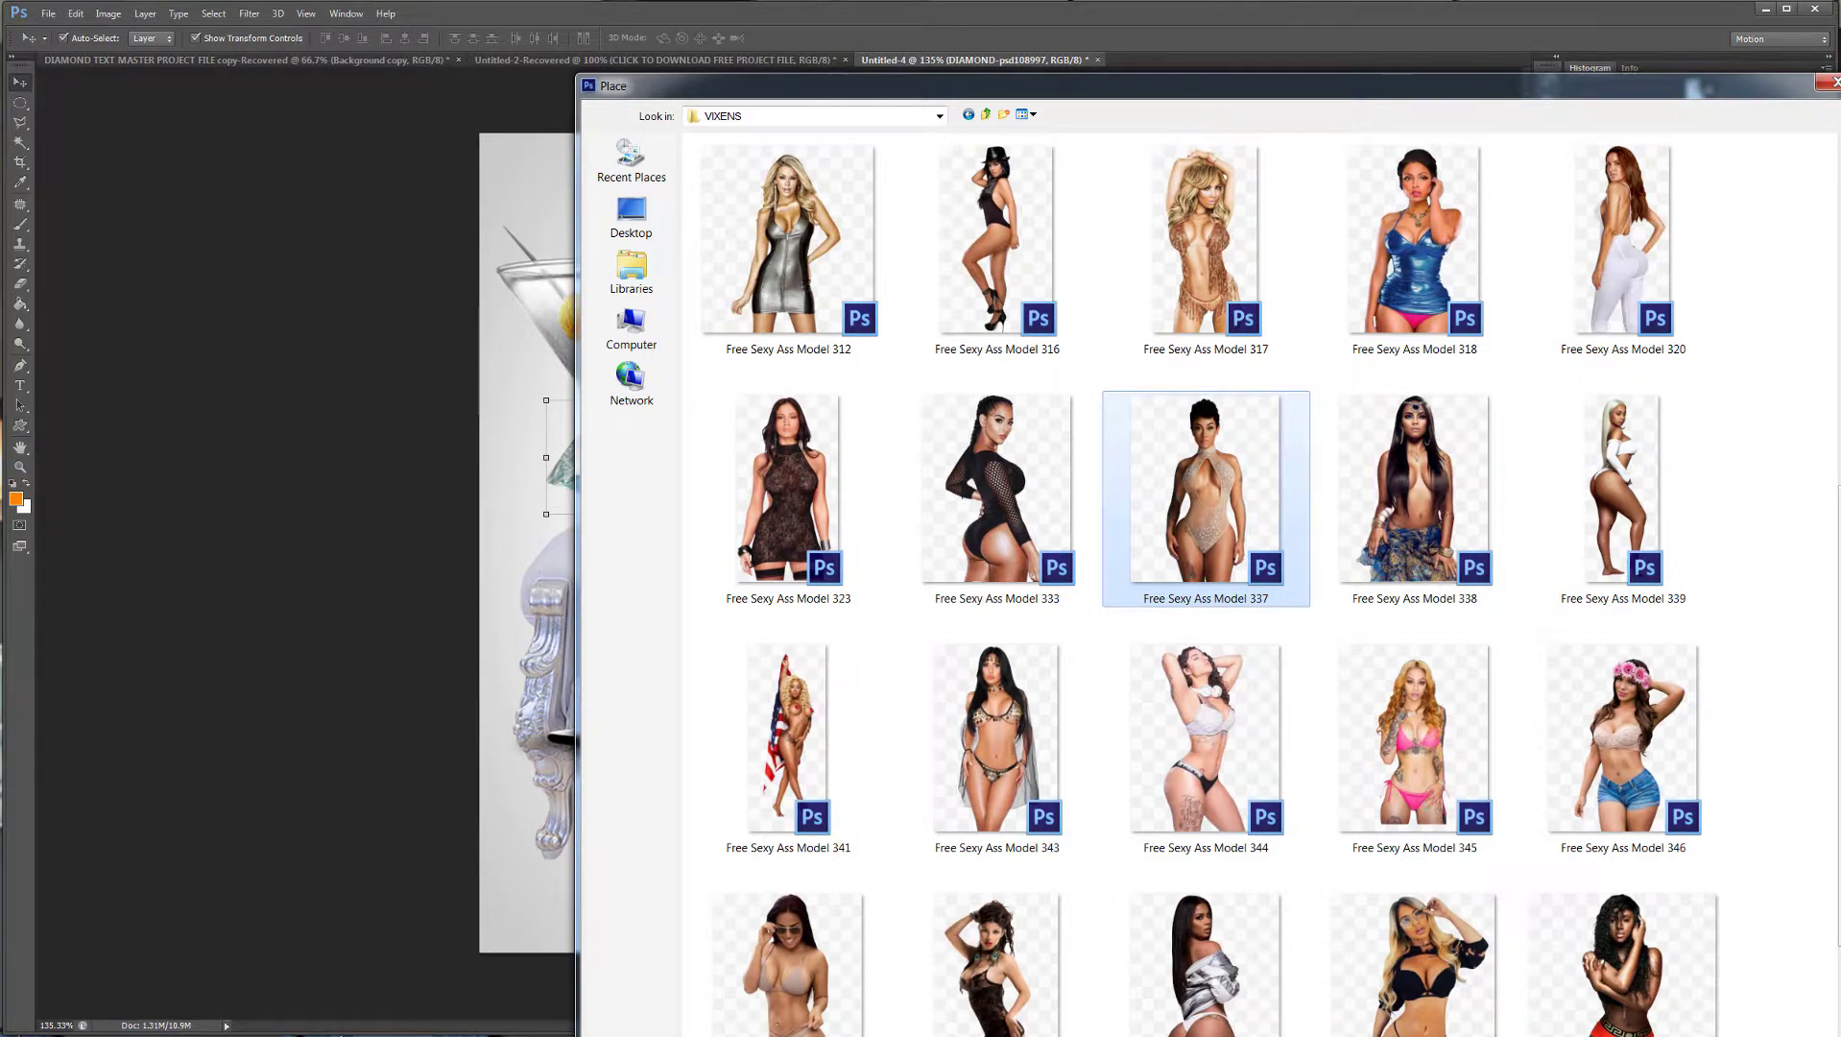
{"action": "key", "text": "Return"}
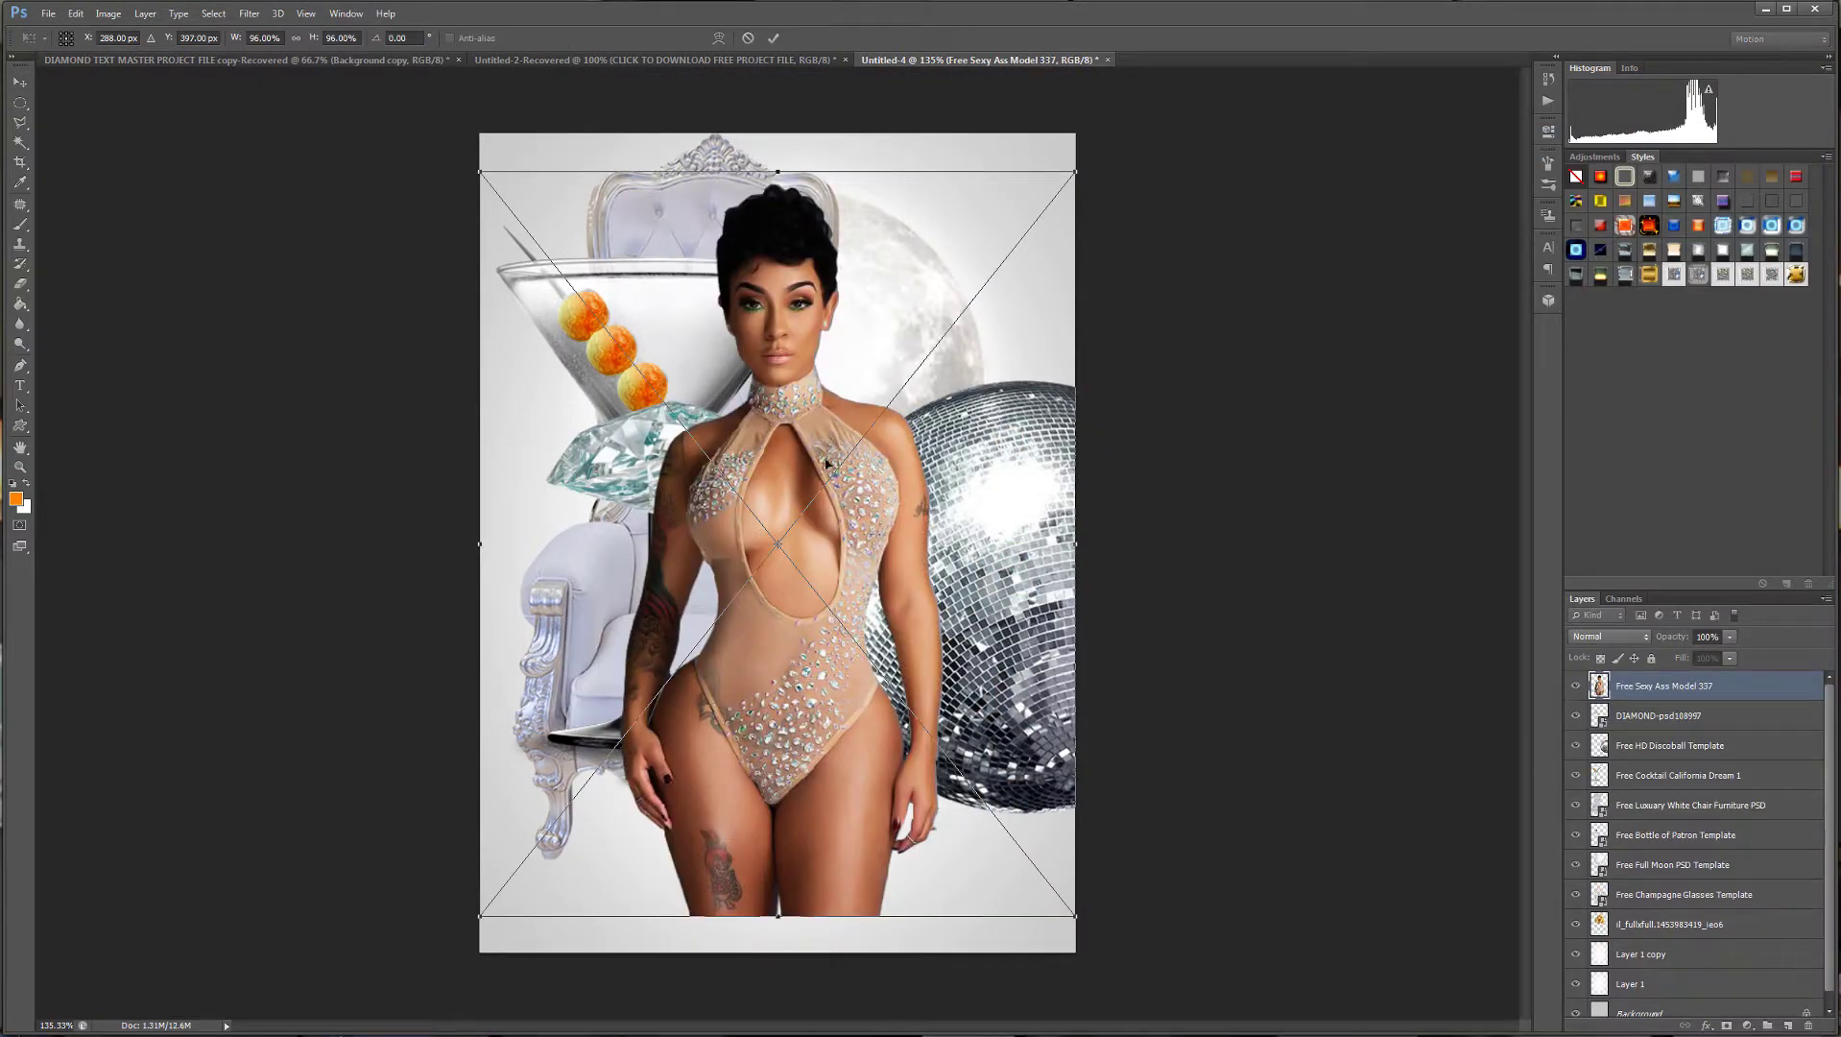
Scale the placed model down to about 70% and position her over the throne.
{"action": "mouse_move", "coordinate": [796, 435]}
{"action": "left_mouse_down"}
{"action": "mouse_move", "coordinate": [795, 394]}
{"action": "mouse_move", "coordinate": [816, 434]}
{"action": "mouse_move", "coordinate": [830, 423]}
{"action": "left_mouse_up"}
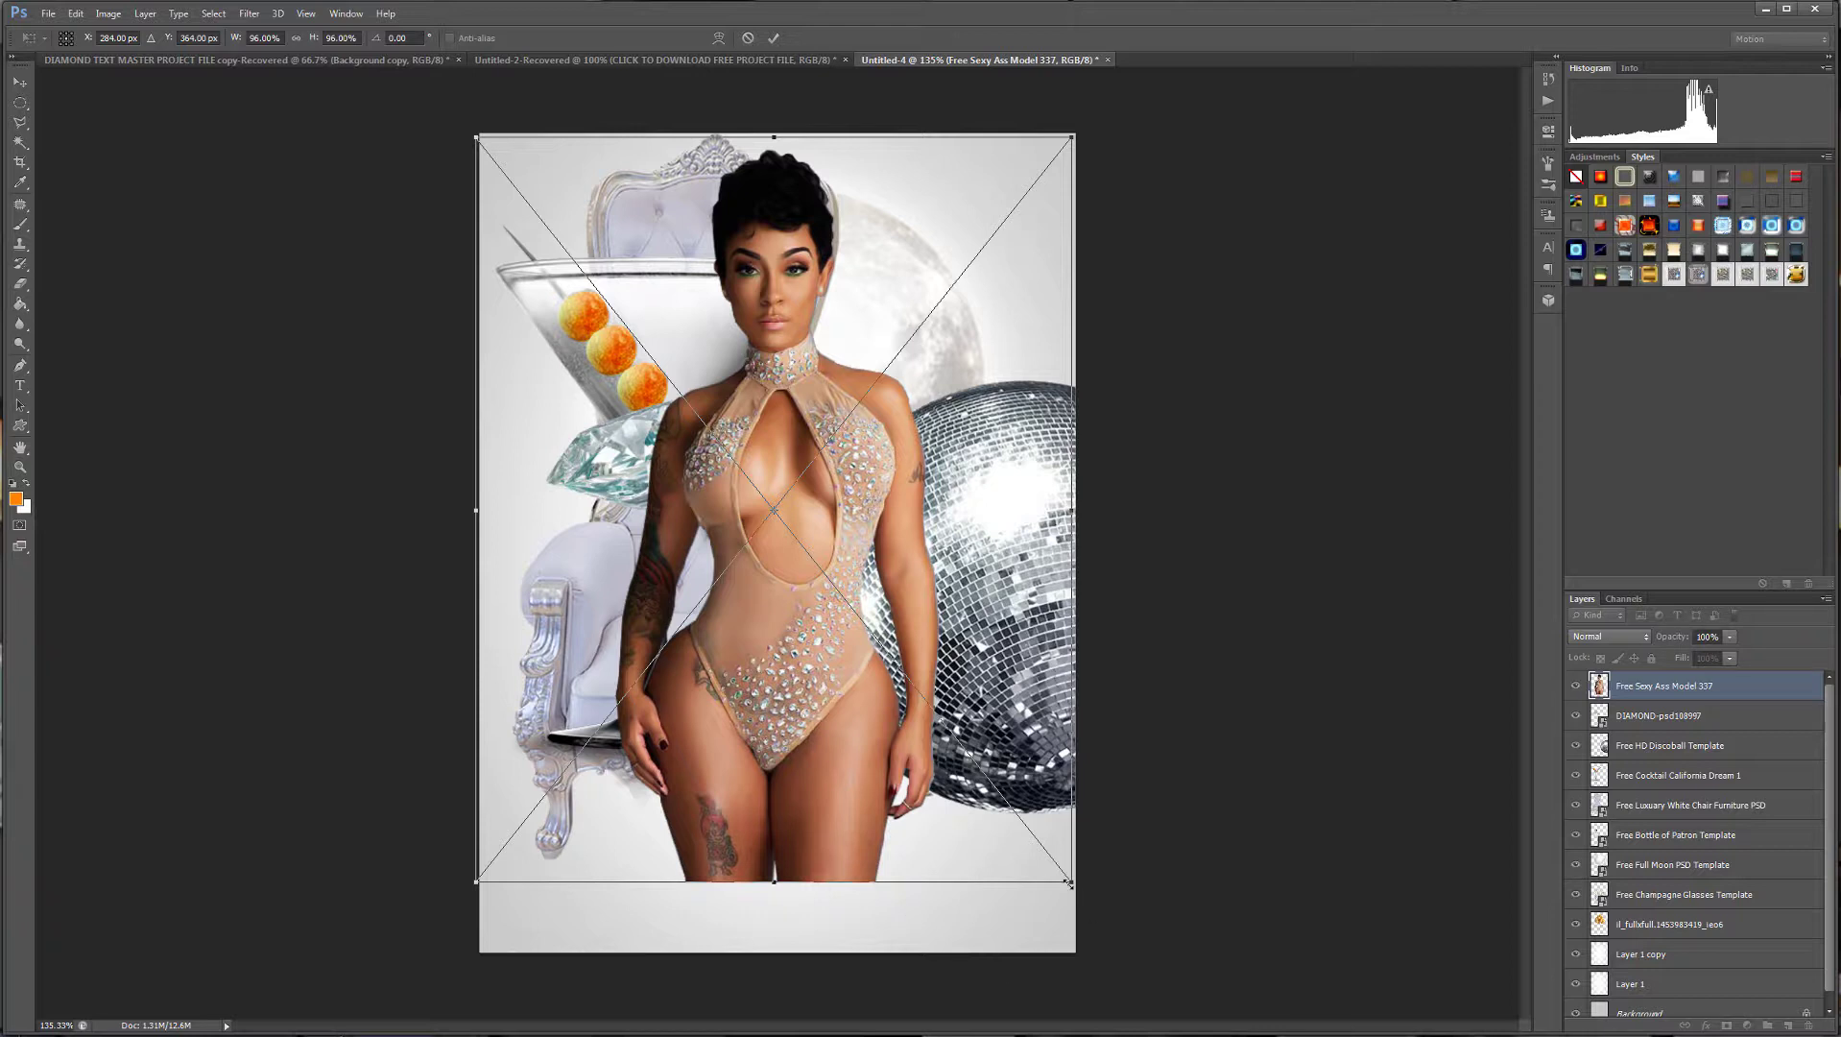
{"action": "left_click_drag", "start_coordinate": [1069, 882], "coordinate": [973, 758]}
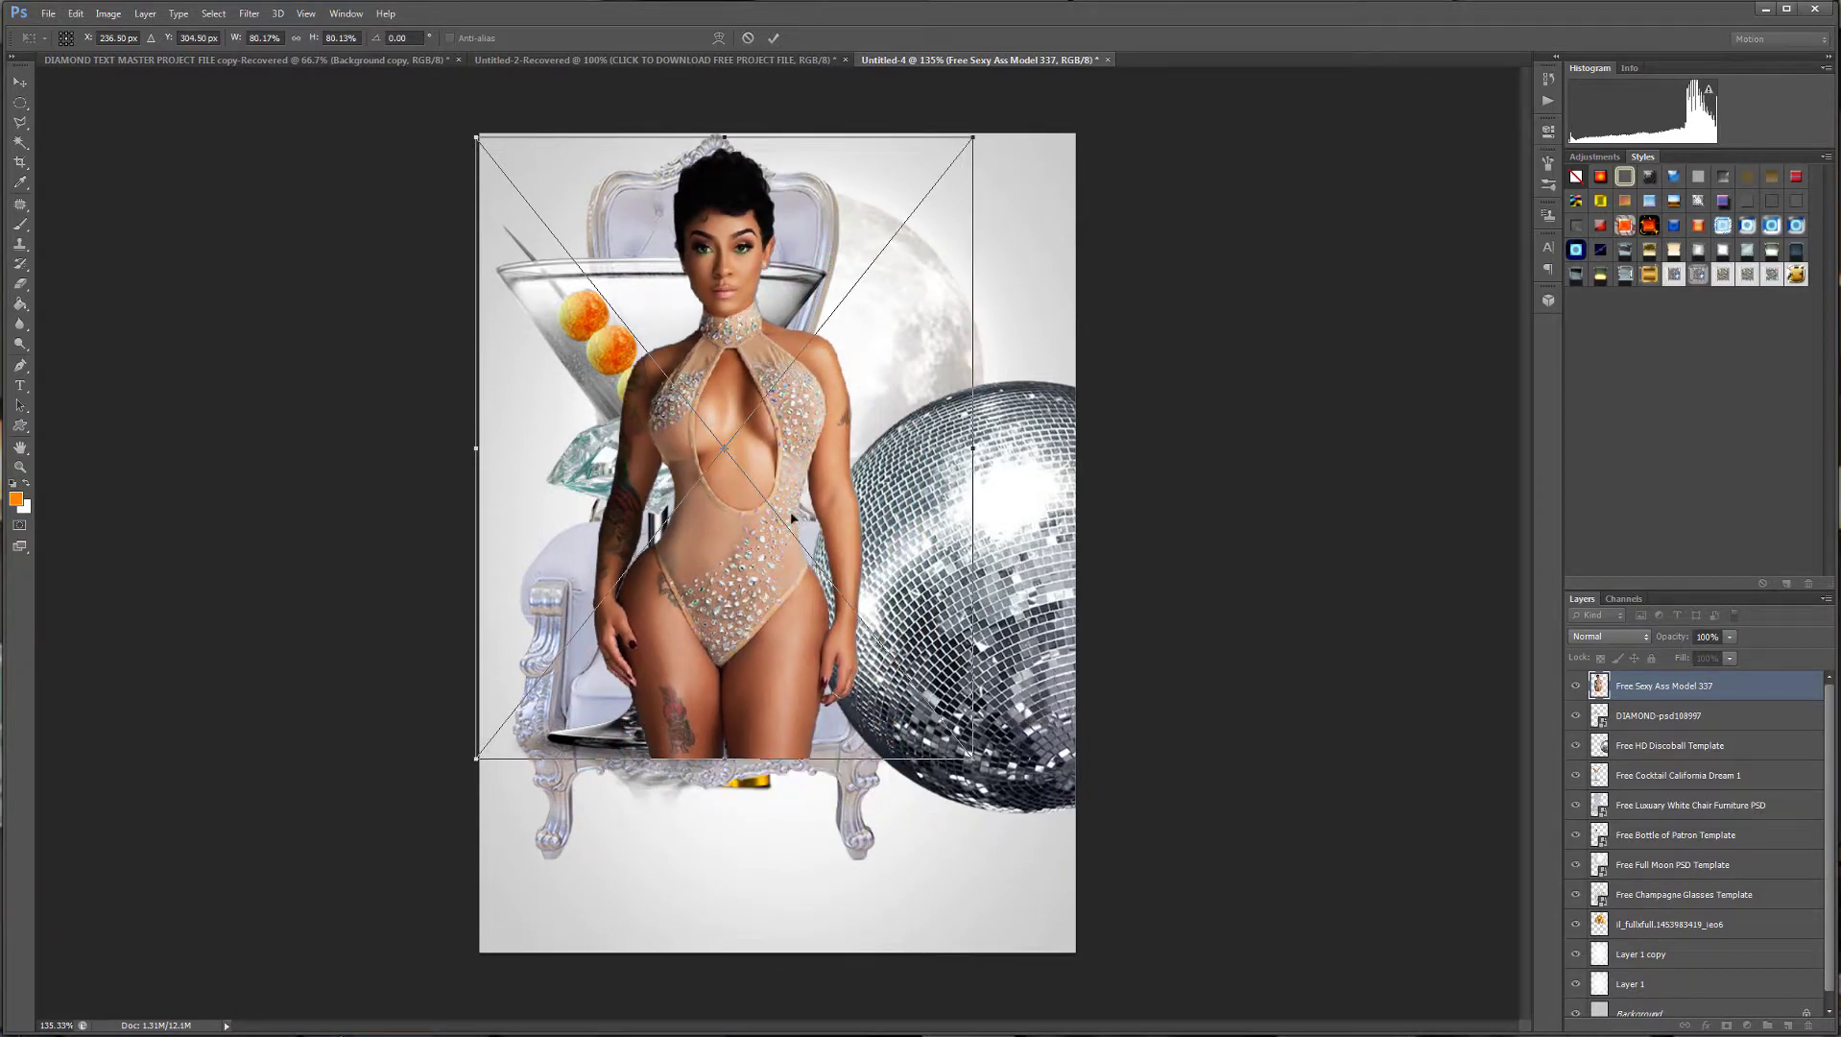
{"action": "left_click_drag", "start_coordinate": [799, 516], "coordinate": [844, 522]}
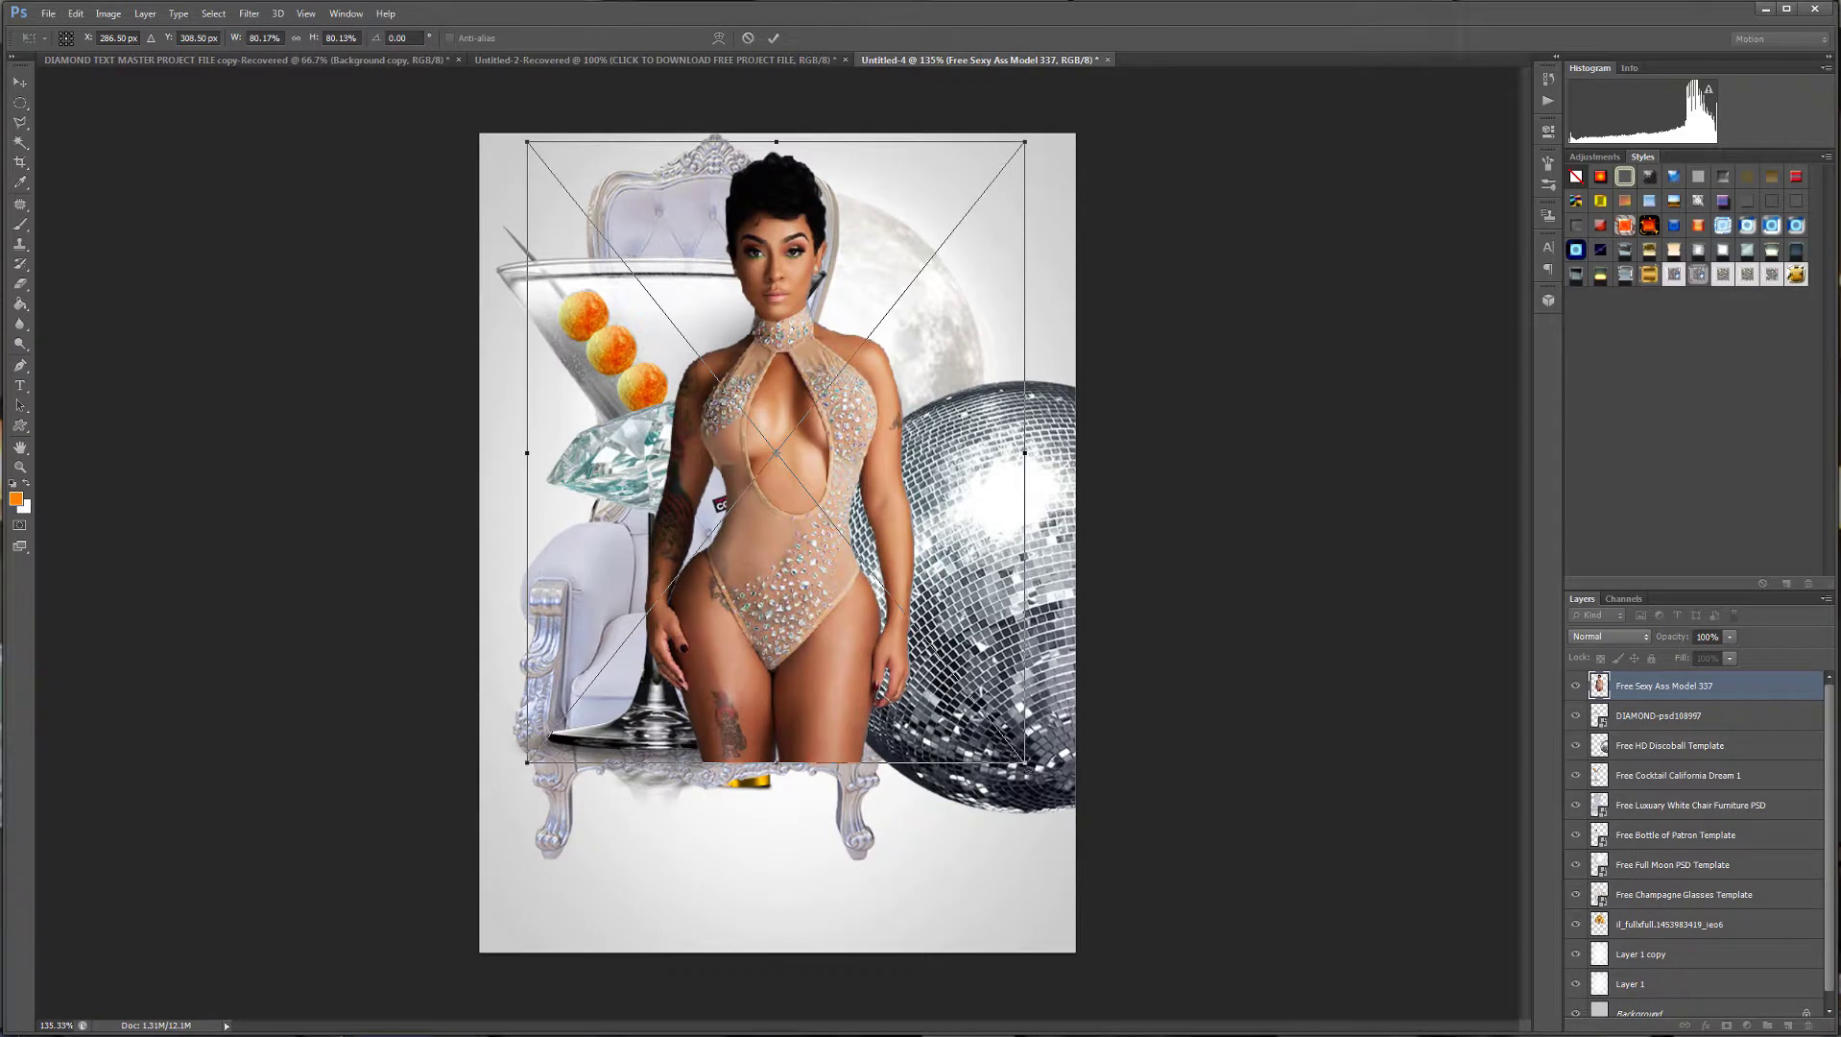
{"action": "left_click_drag", "start_coordinate": [1024, 762], "coordinate": [963, 685]}
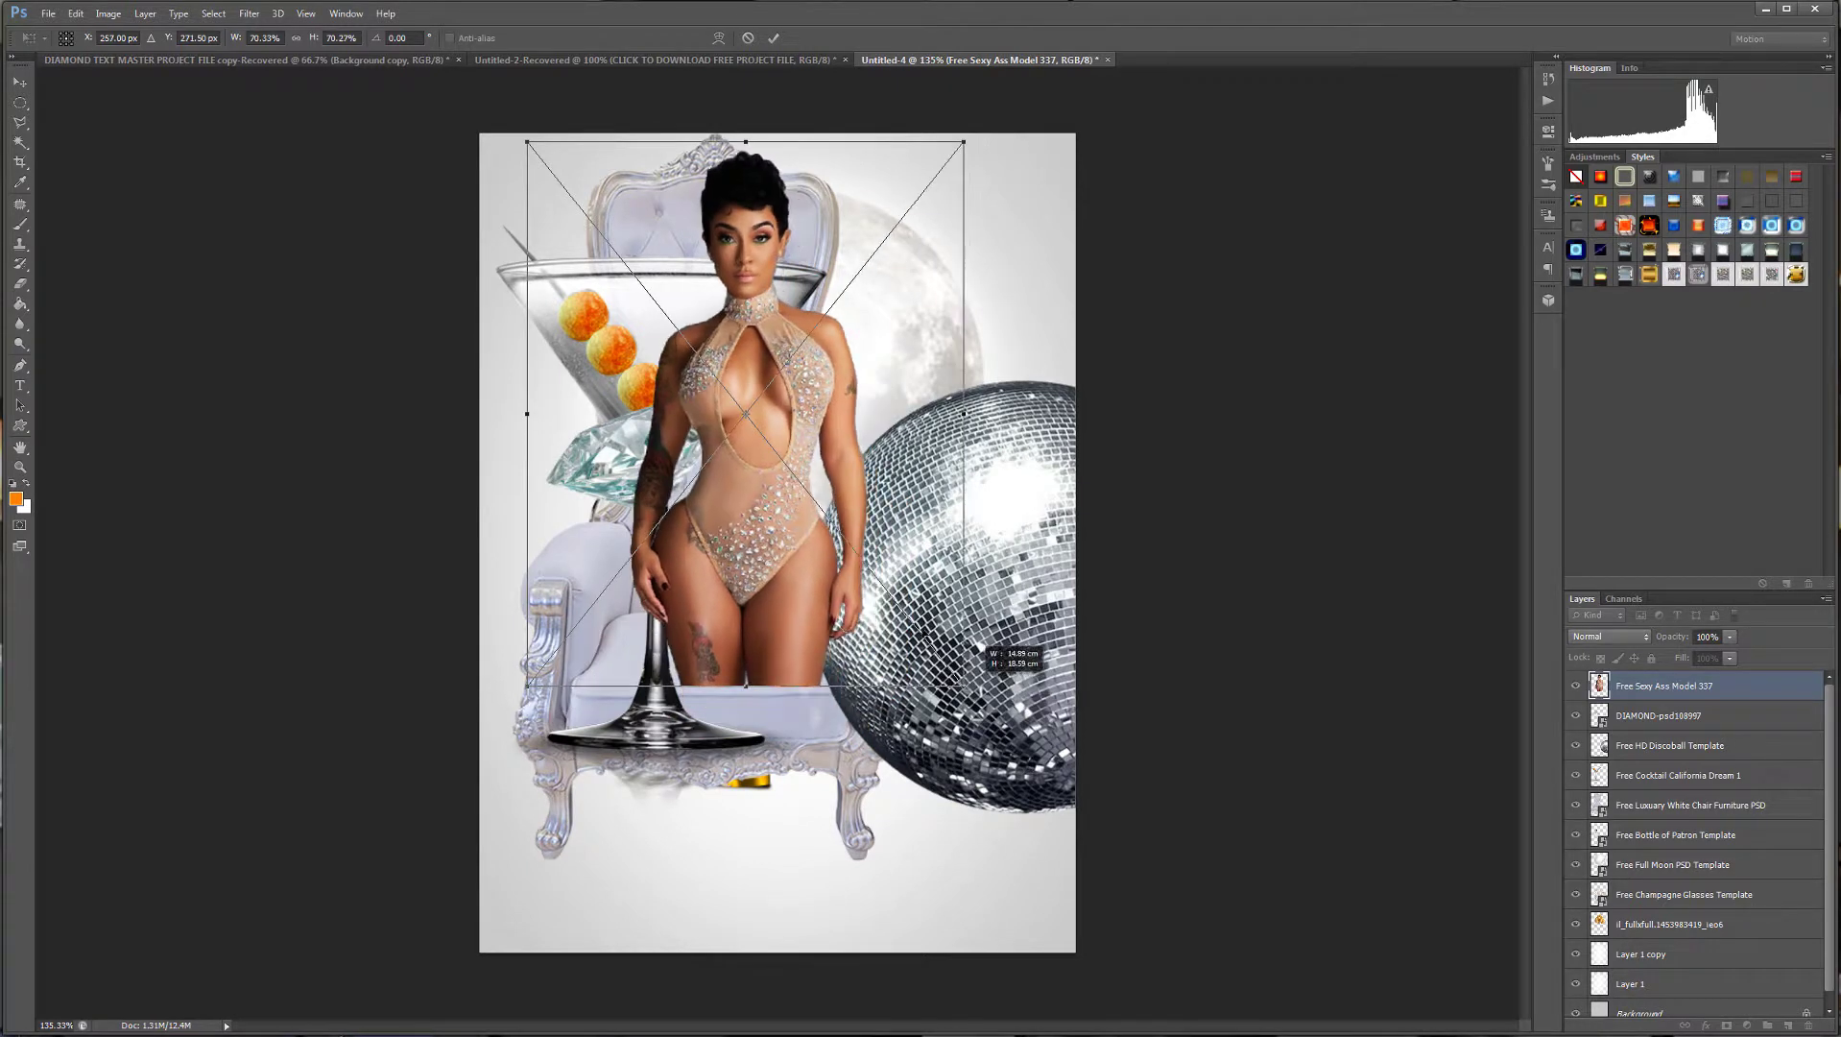
{"action": "left_click_drag", "start_coordinate": [808, 492], "coordinate": [850, 483]}
{"action": "key", "text": "Return"}
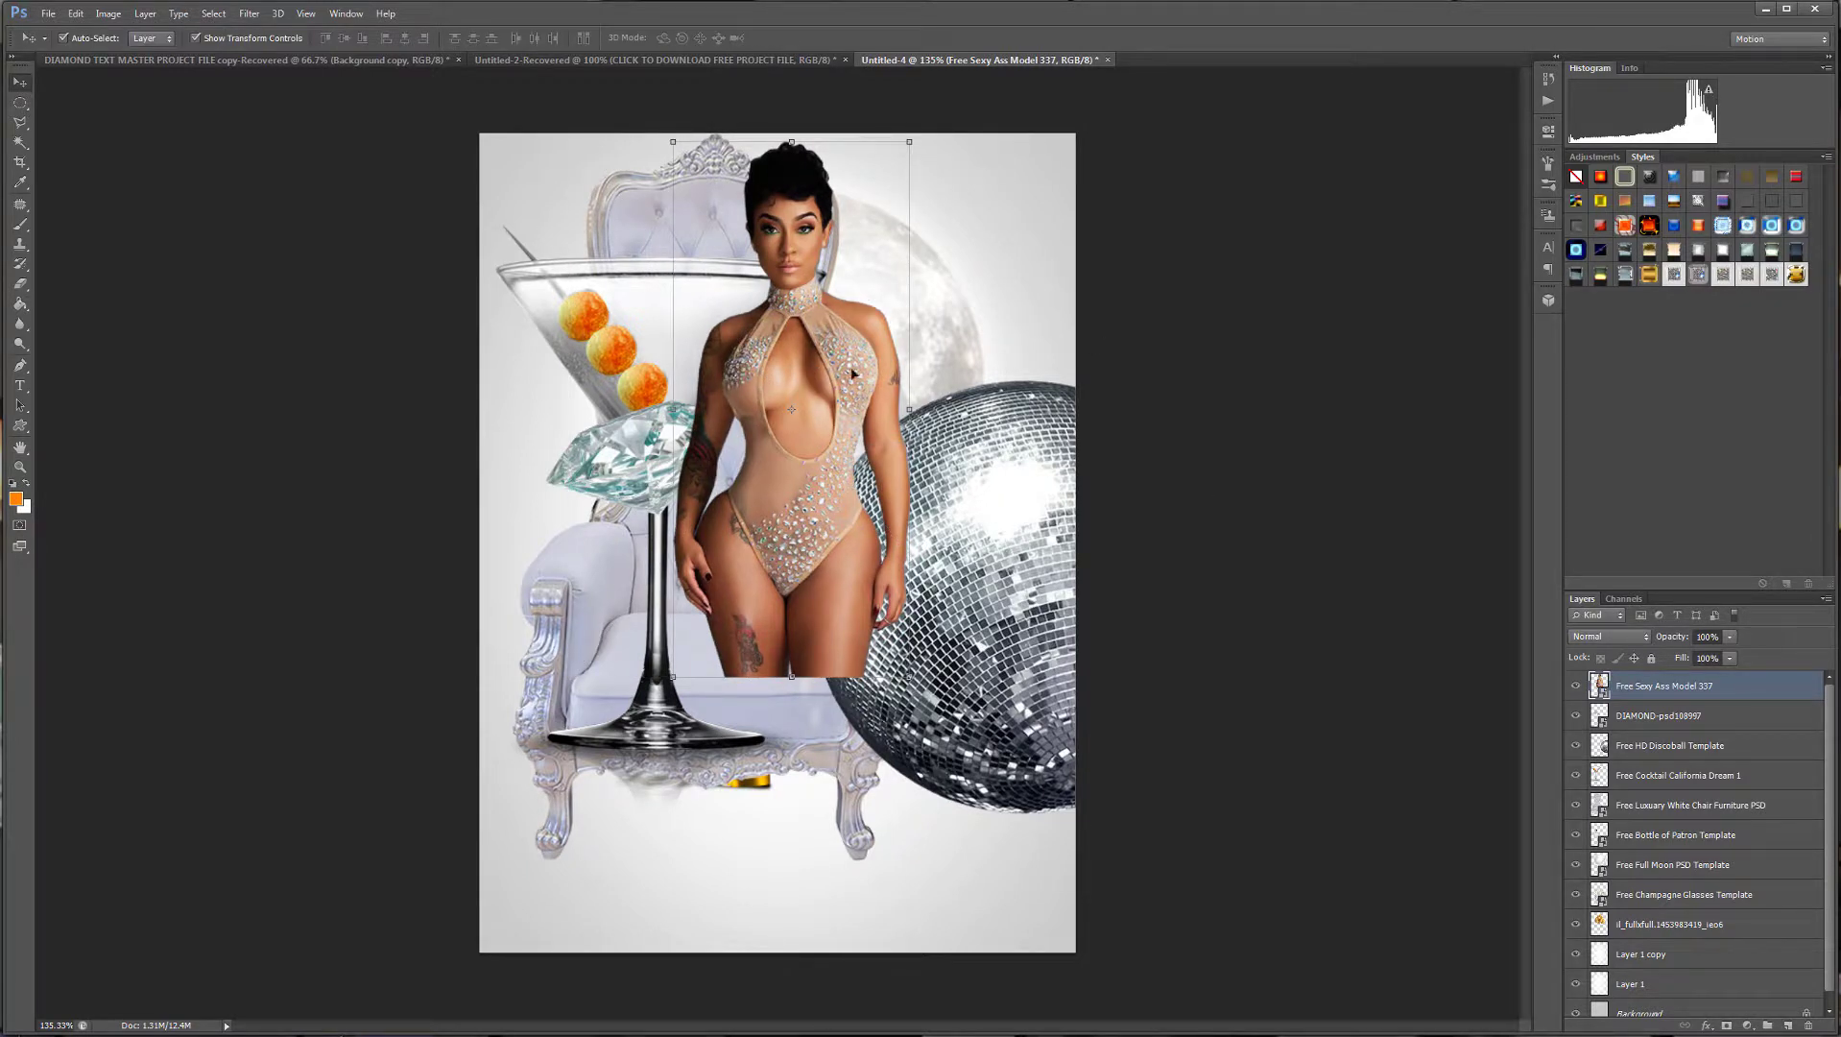
Move the white throne chair lower and to the right, then deselect.
{"action": "left_click", "coordinate": [610, 442]}
{"action": "left_click", "coordinate": [602, 639]}
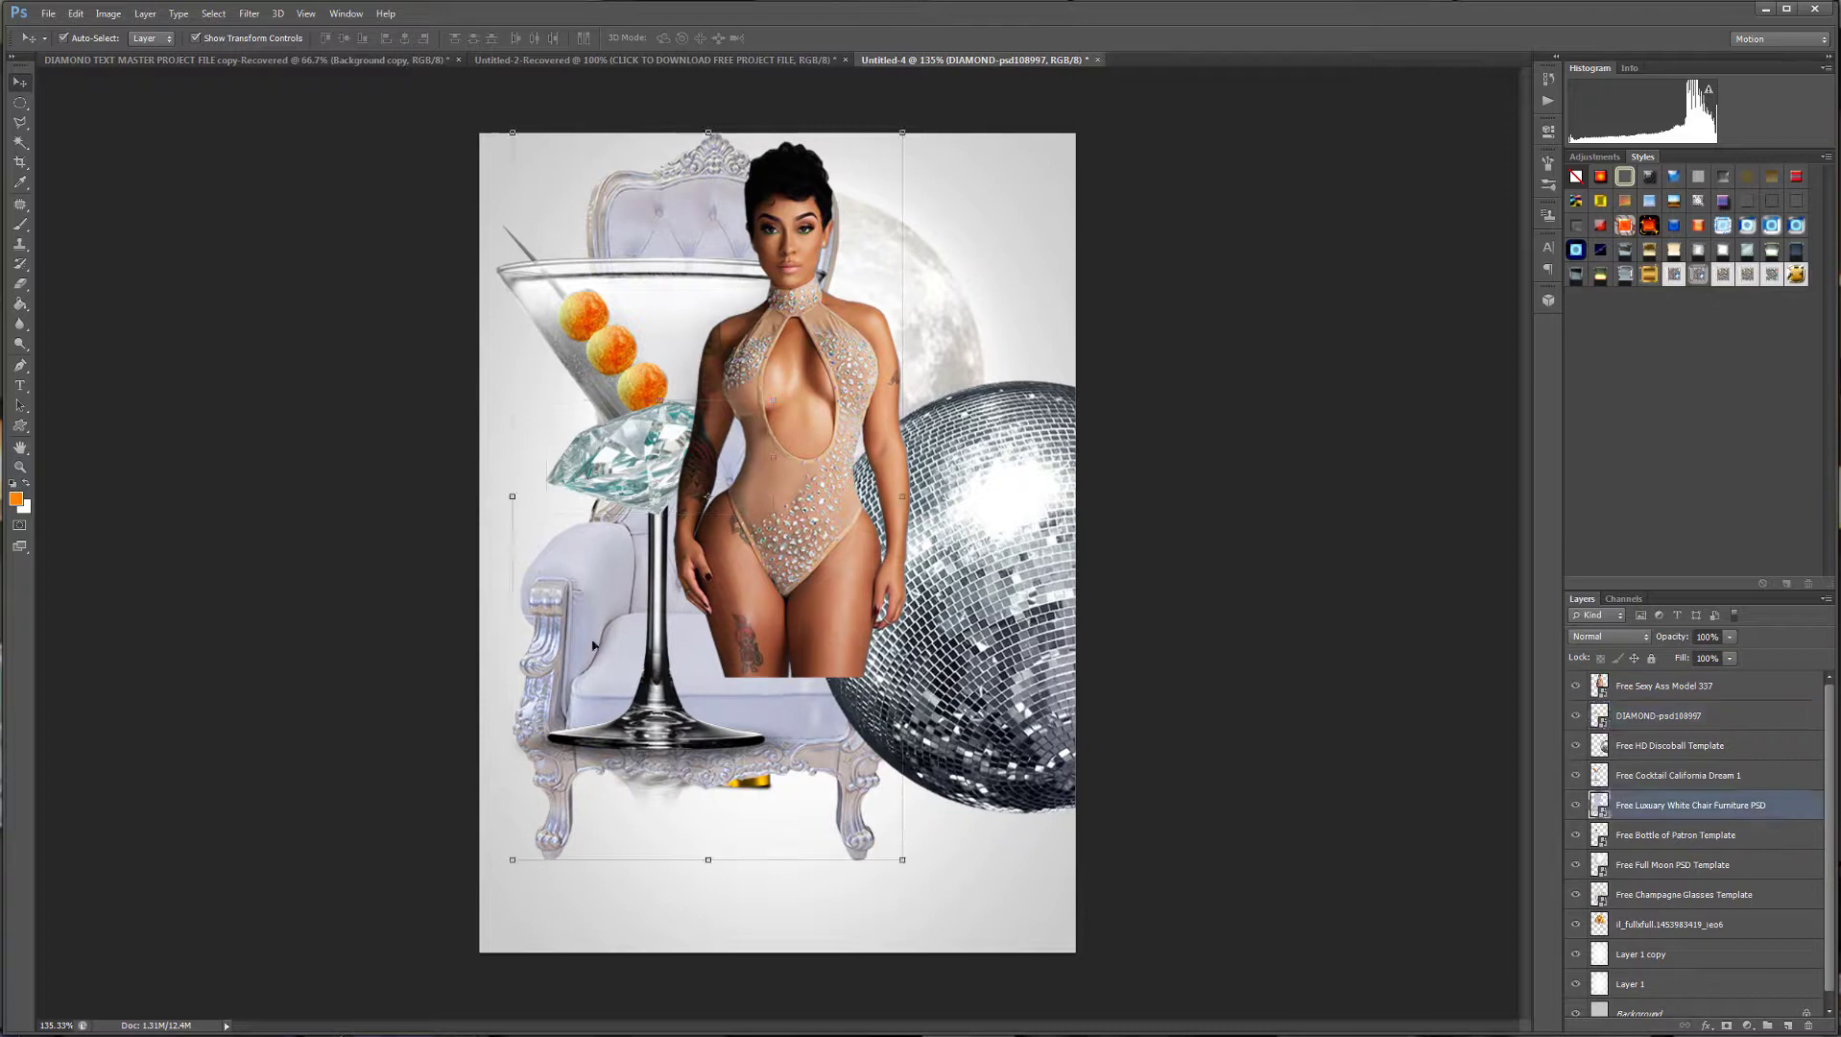
{"action": "left_click_drag", "start_coordinate": [576, 637], "coordinate": [640, 689]}
{"action": "left_click", "coordinate": [1306, 482]}
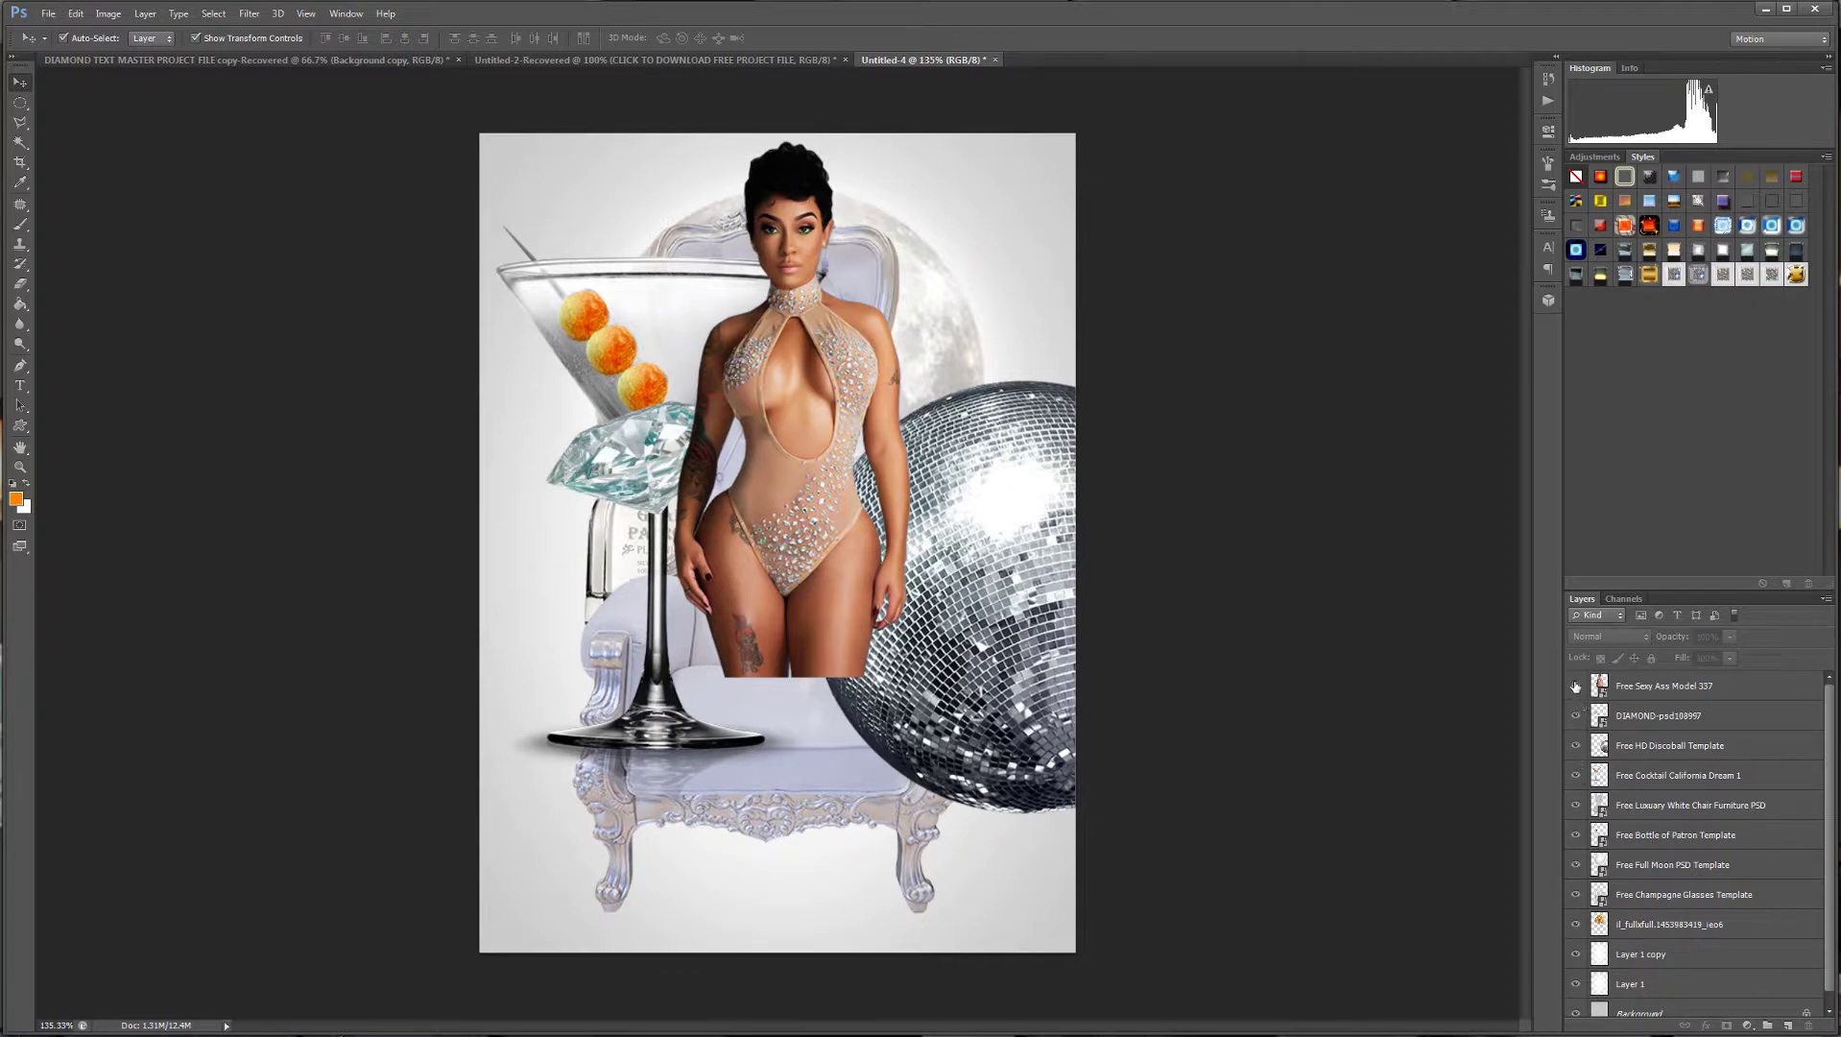
Hide all layers above the backdrop except the model layer.
{"action": "left_click_drag", "start_coordinate": [1576, 902], "coordinate": [1578, 929]}
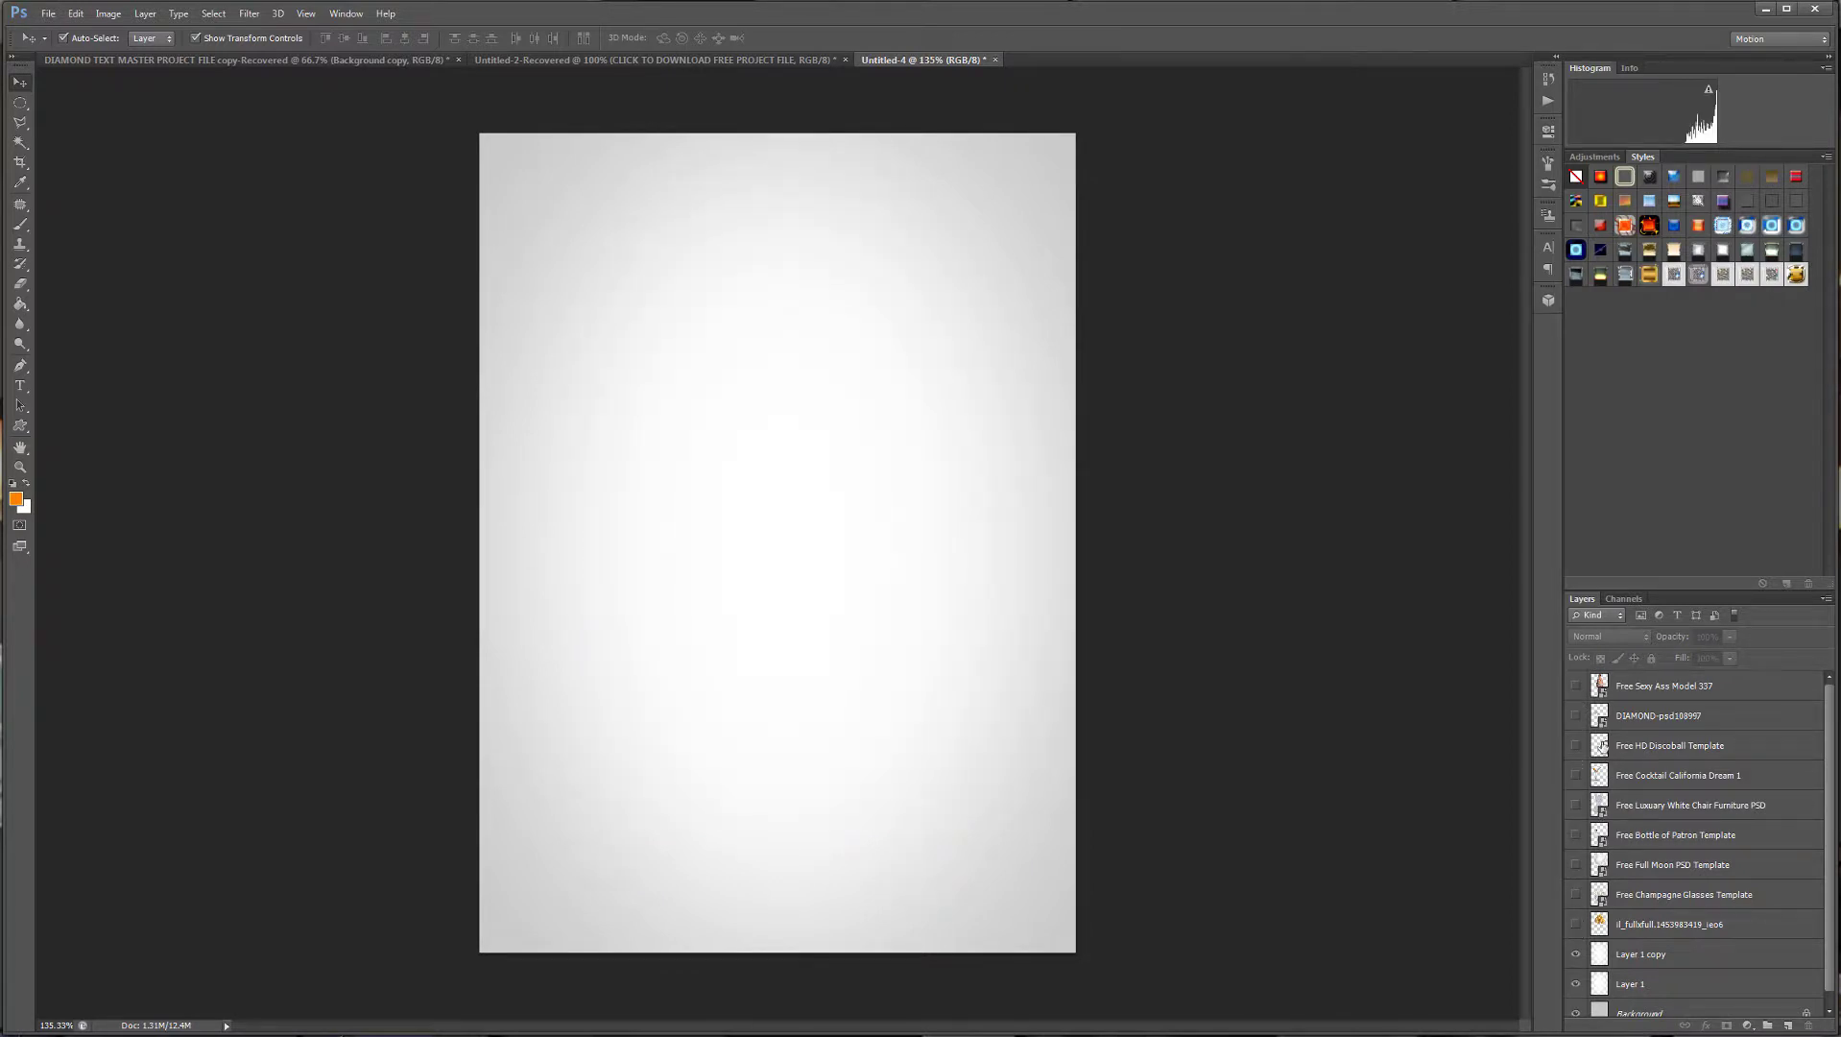
{"action": "left_click", "coordinate": [1574, 685]}
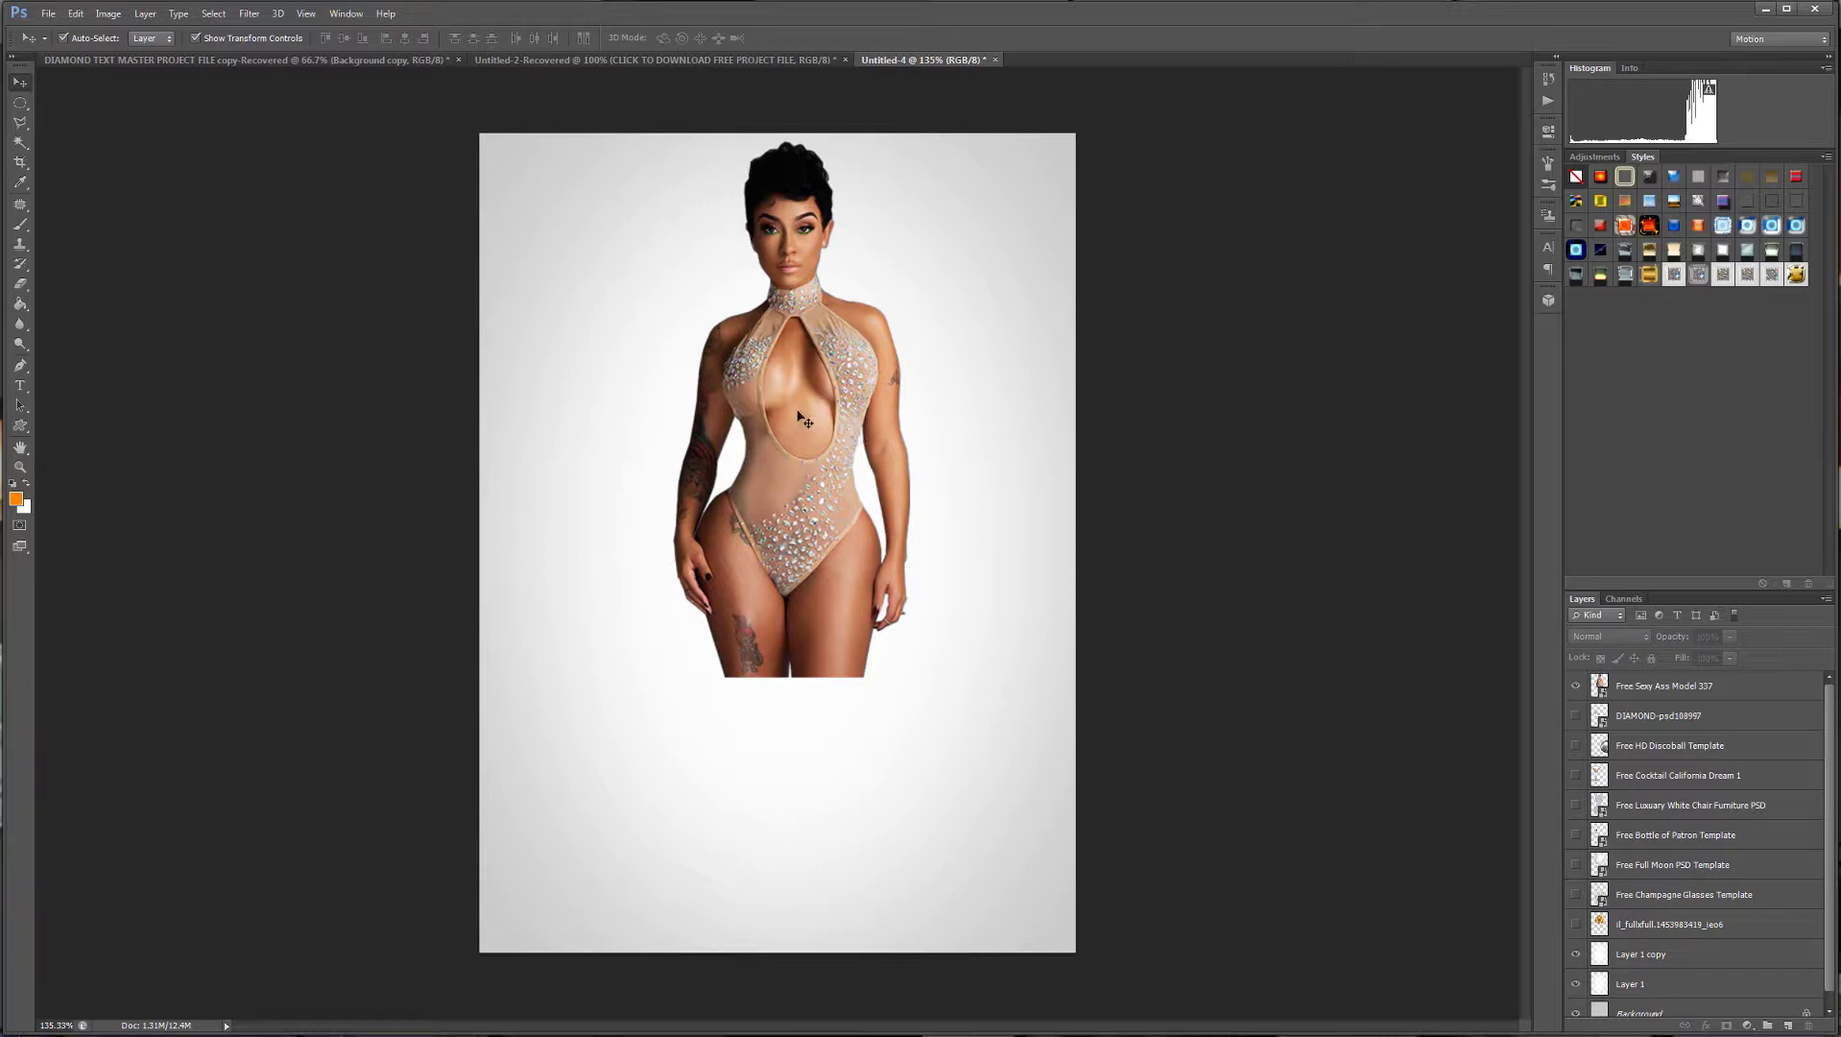
{"action": "left_click", "coordinate": [864, 675]}
Shrink the model to about 63%, nudge her down-right, and select the Background layer.
{"action": "left_click", "coordinate": [912, 680]}
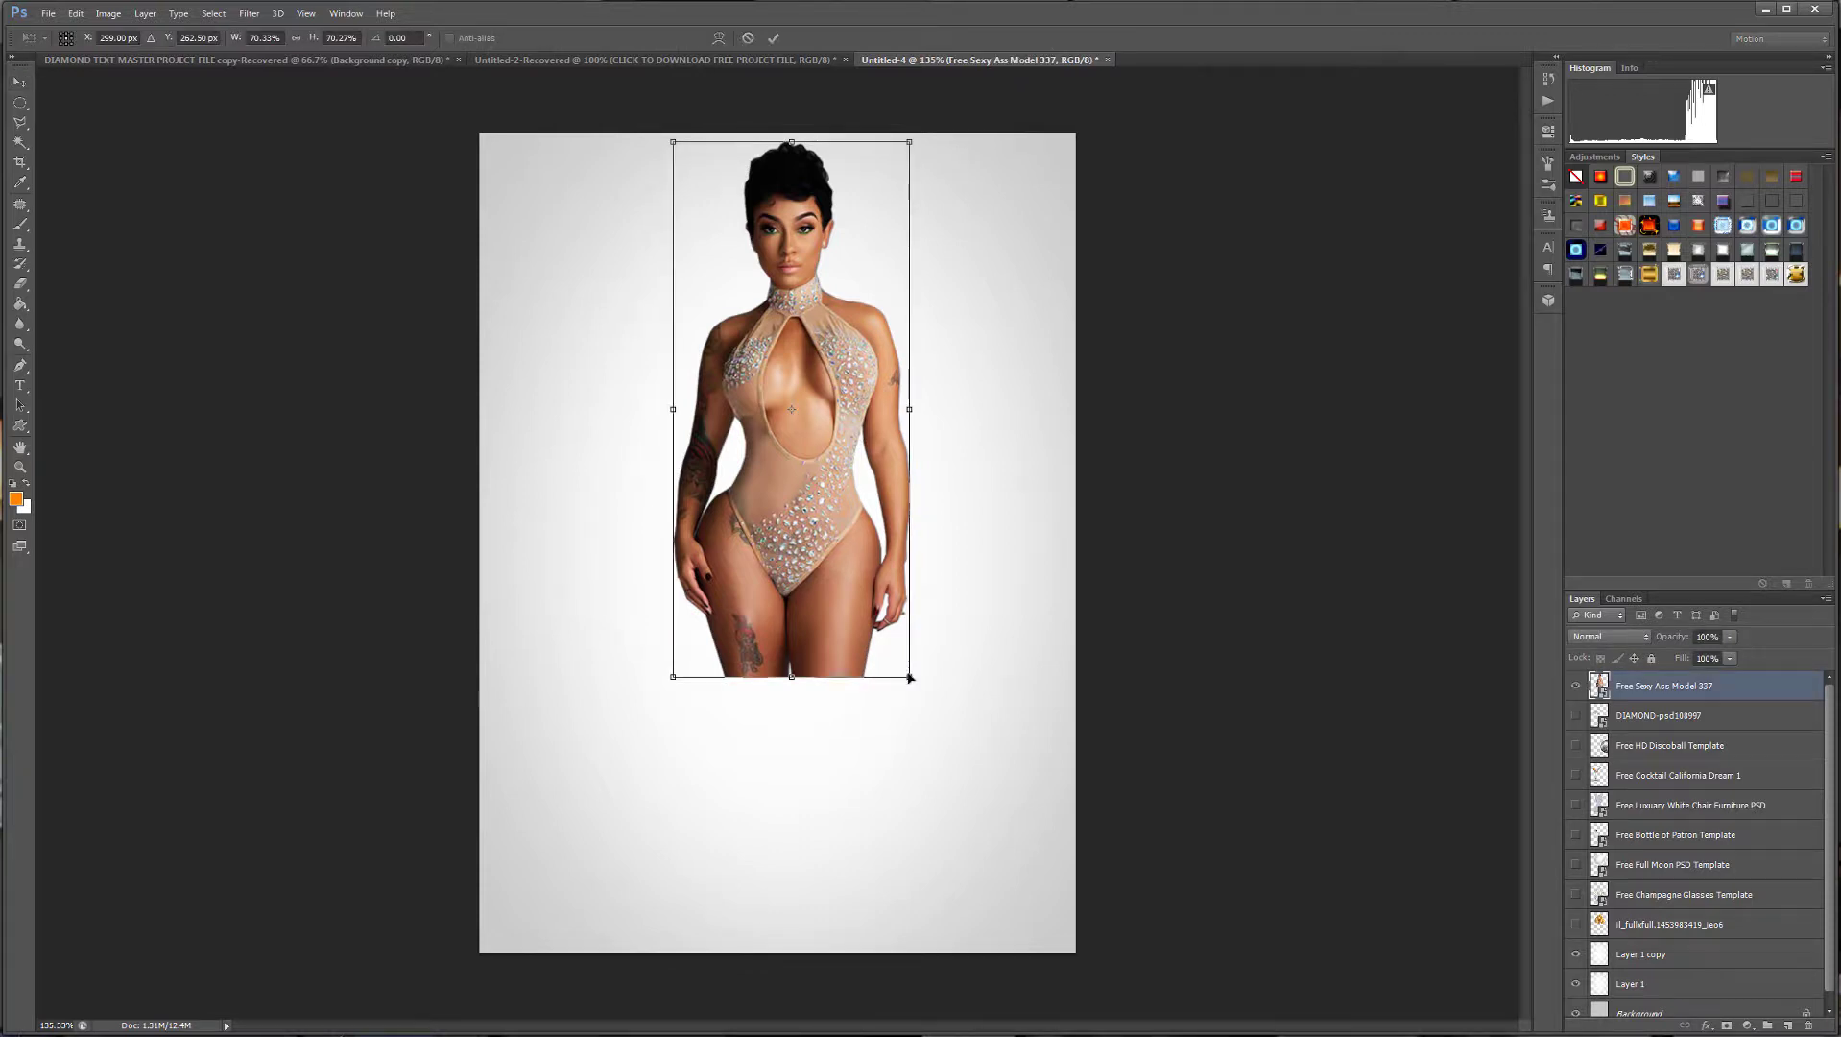
{"action": "left_click_drag", "start_coordinate": [1009, 679], "coordinate": [962, 620]}
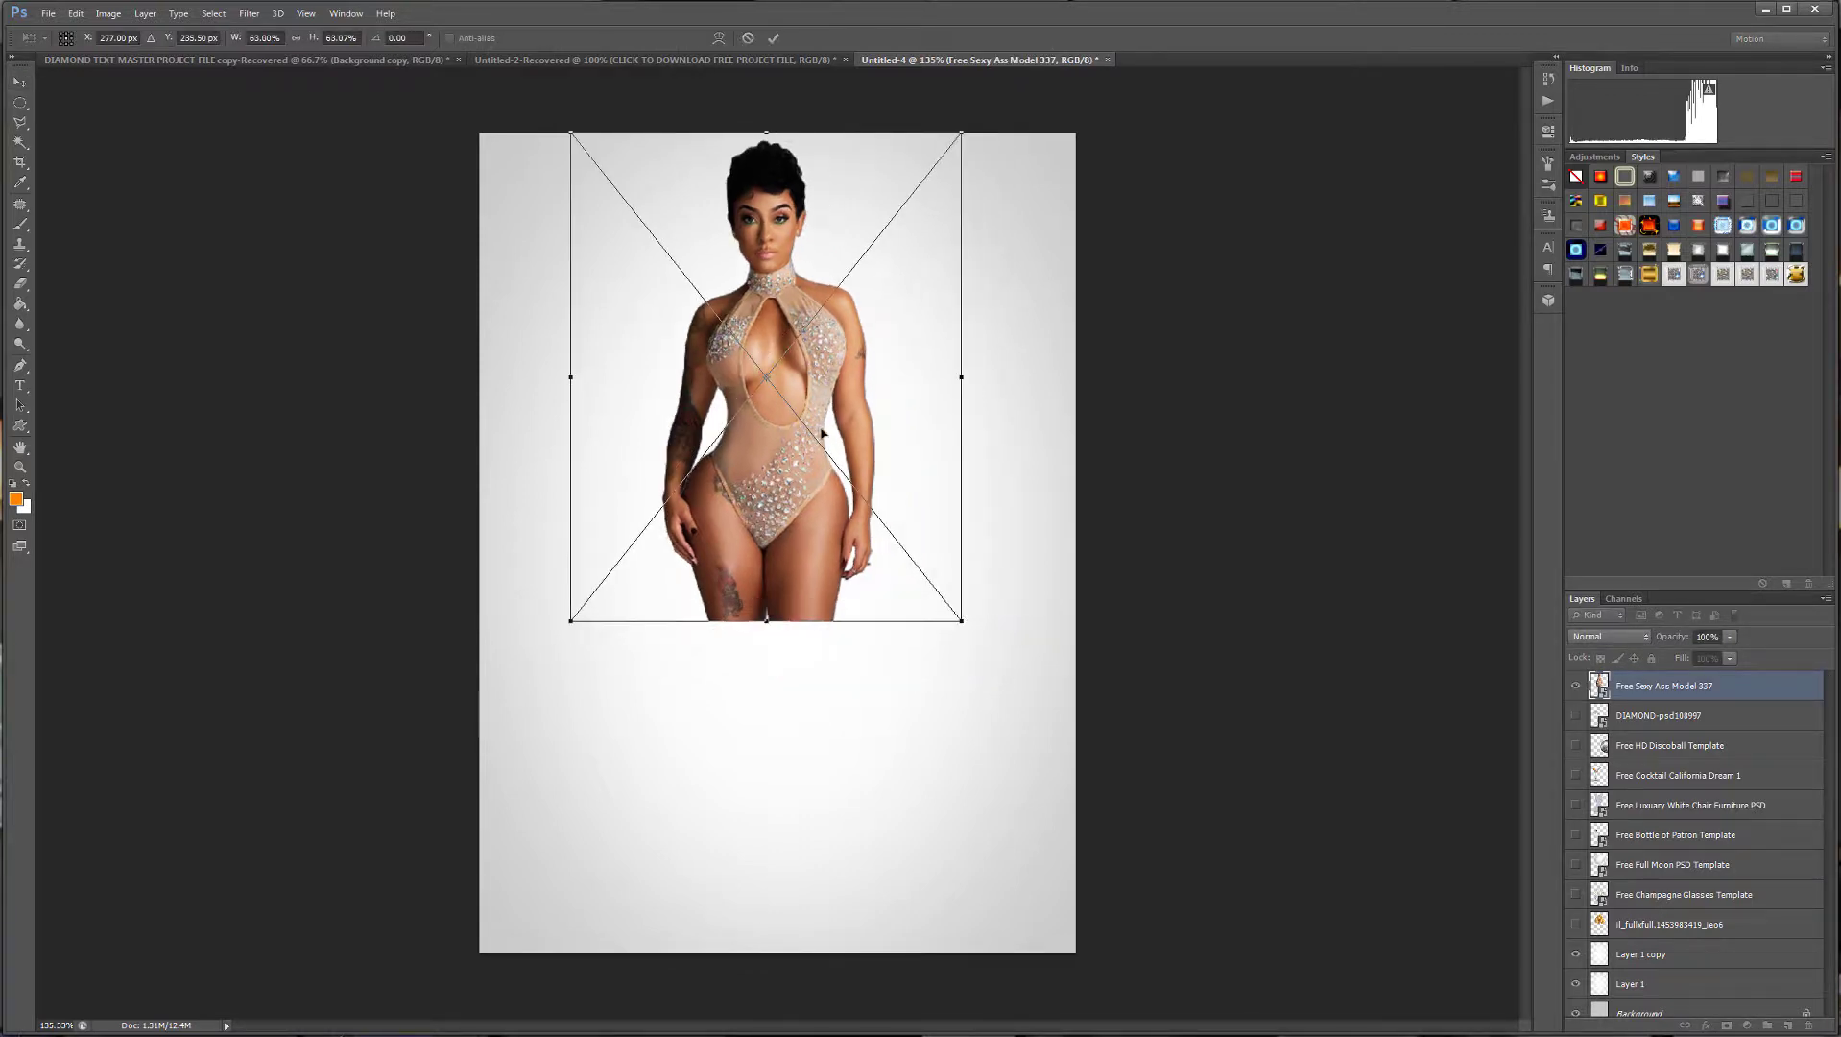
{"action": "left_click_drag", "start_coordinate": [816, 400], "coordinate": [824, 436]}
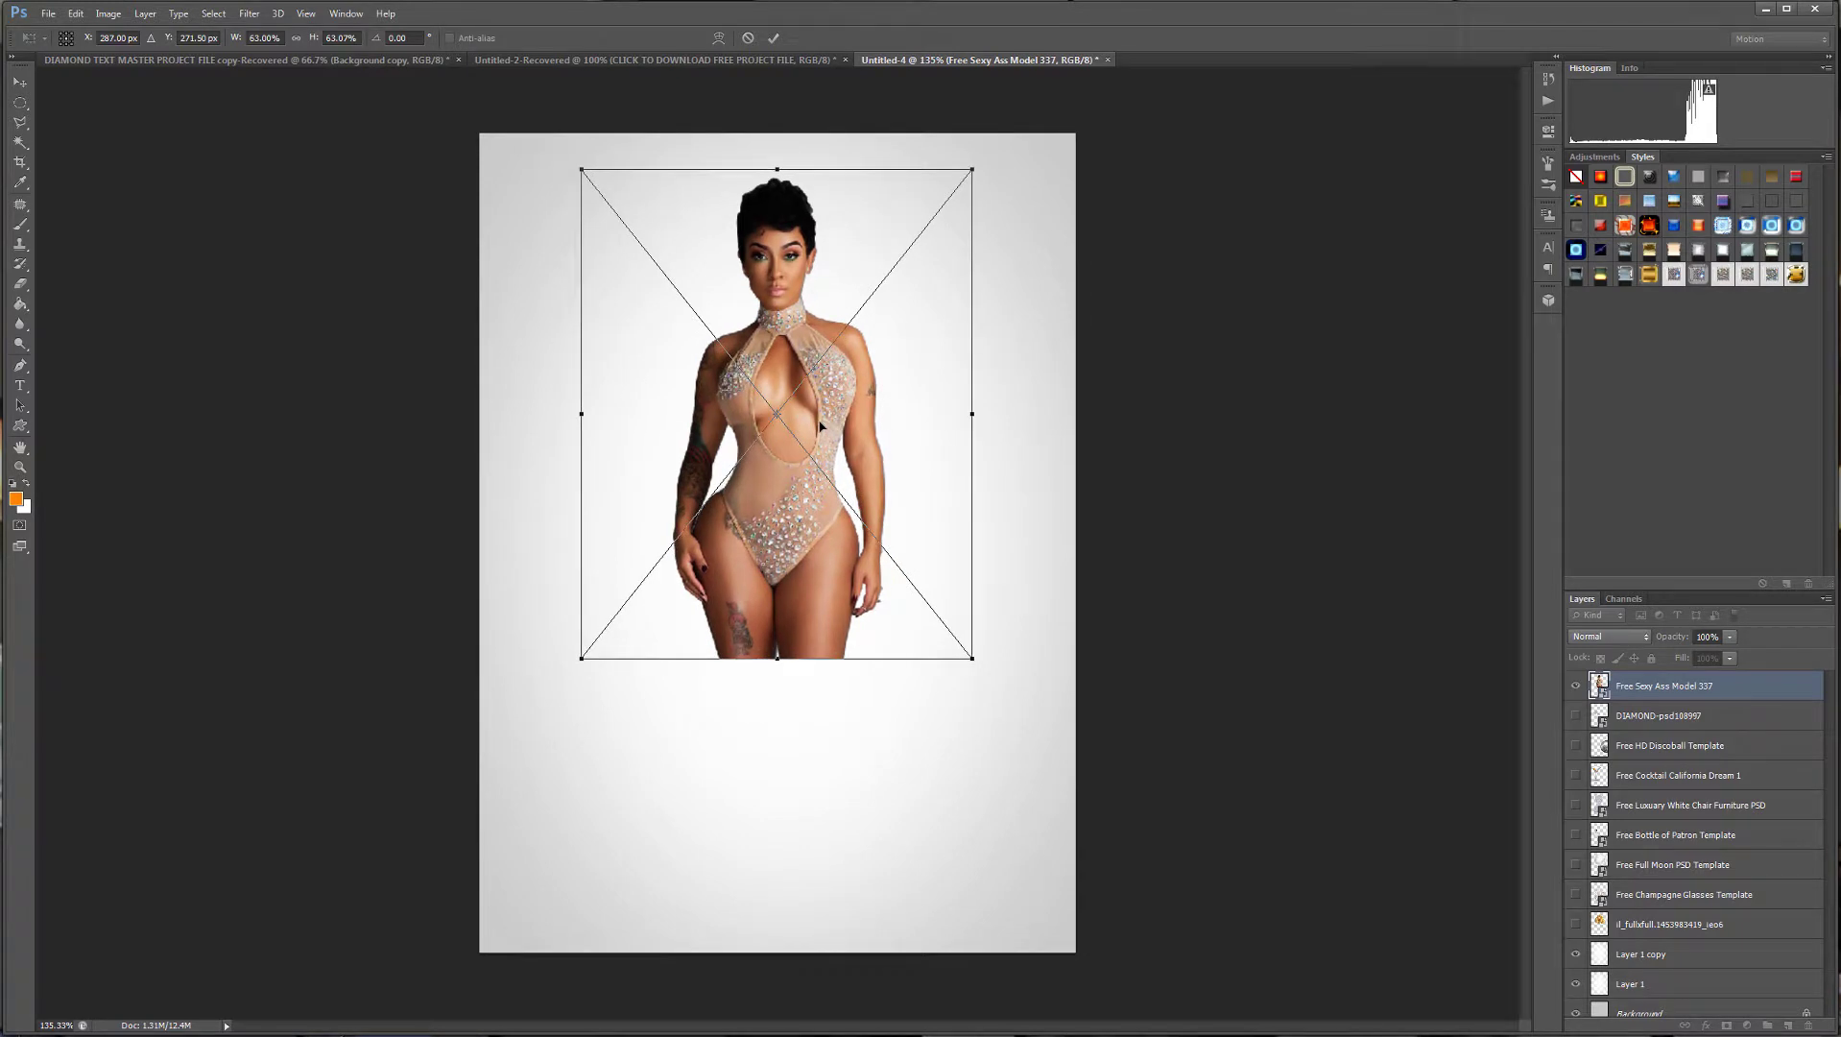
{"action": "key", "text": "Return"}
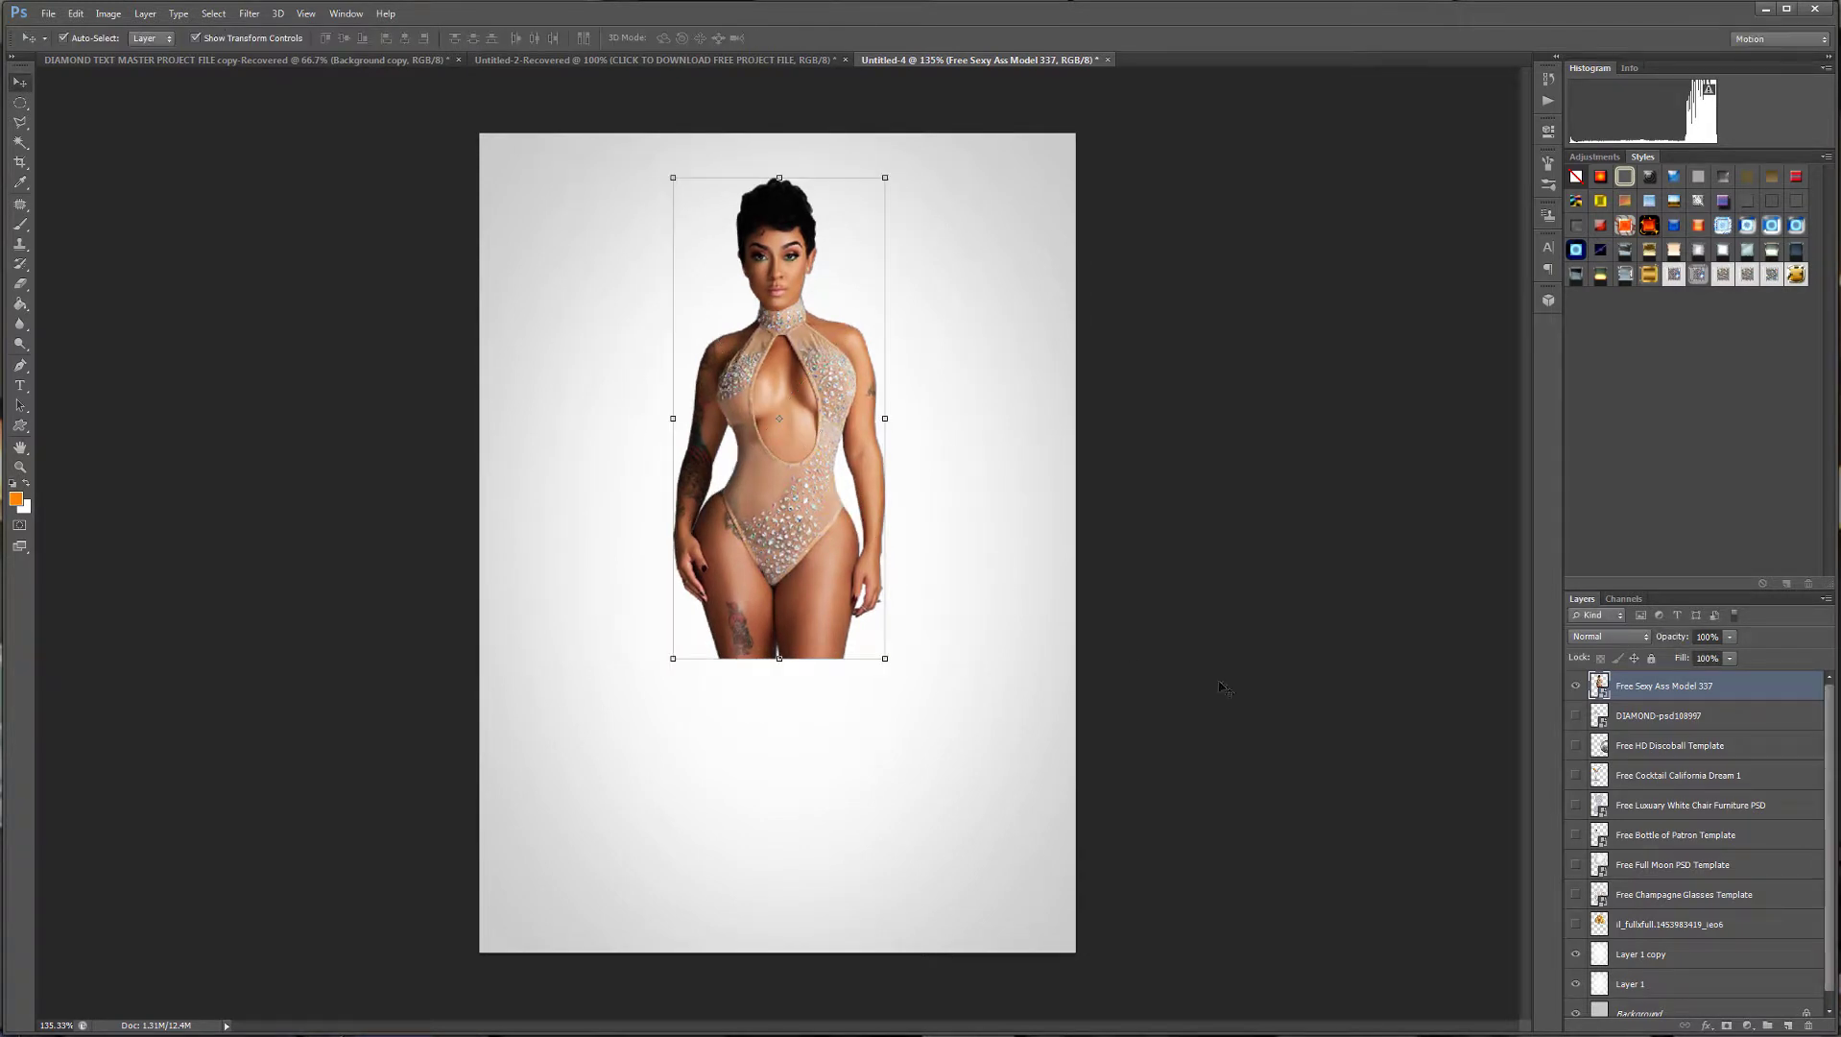
{"action": "left_click", "coordinate": [1675, 1010]}
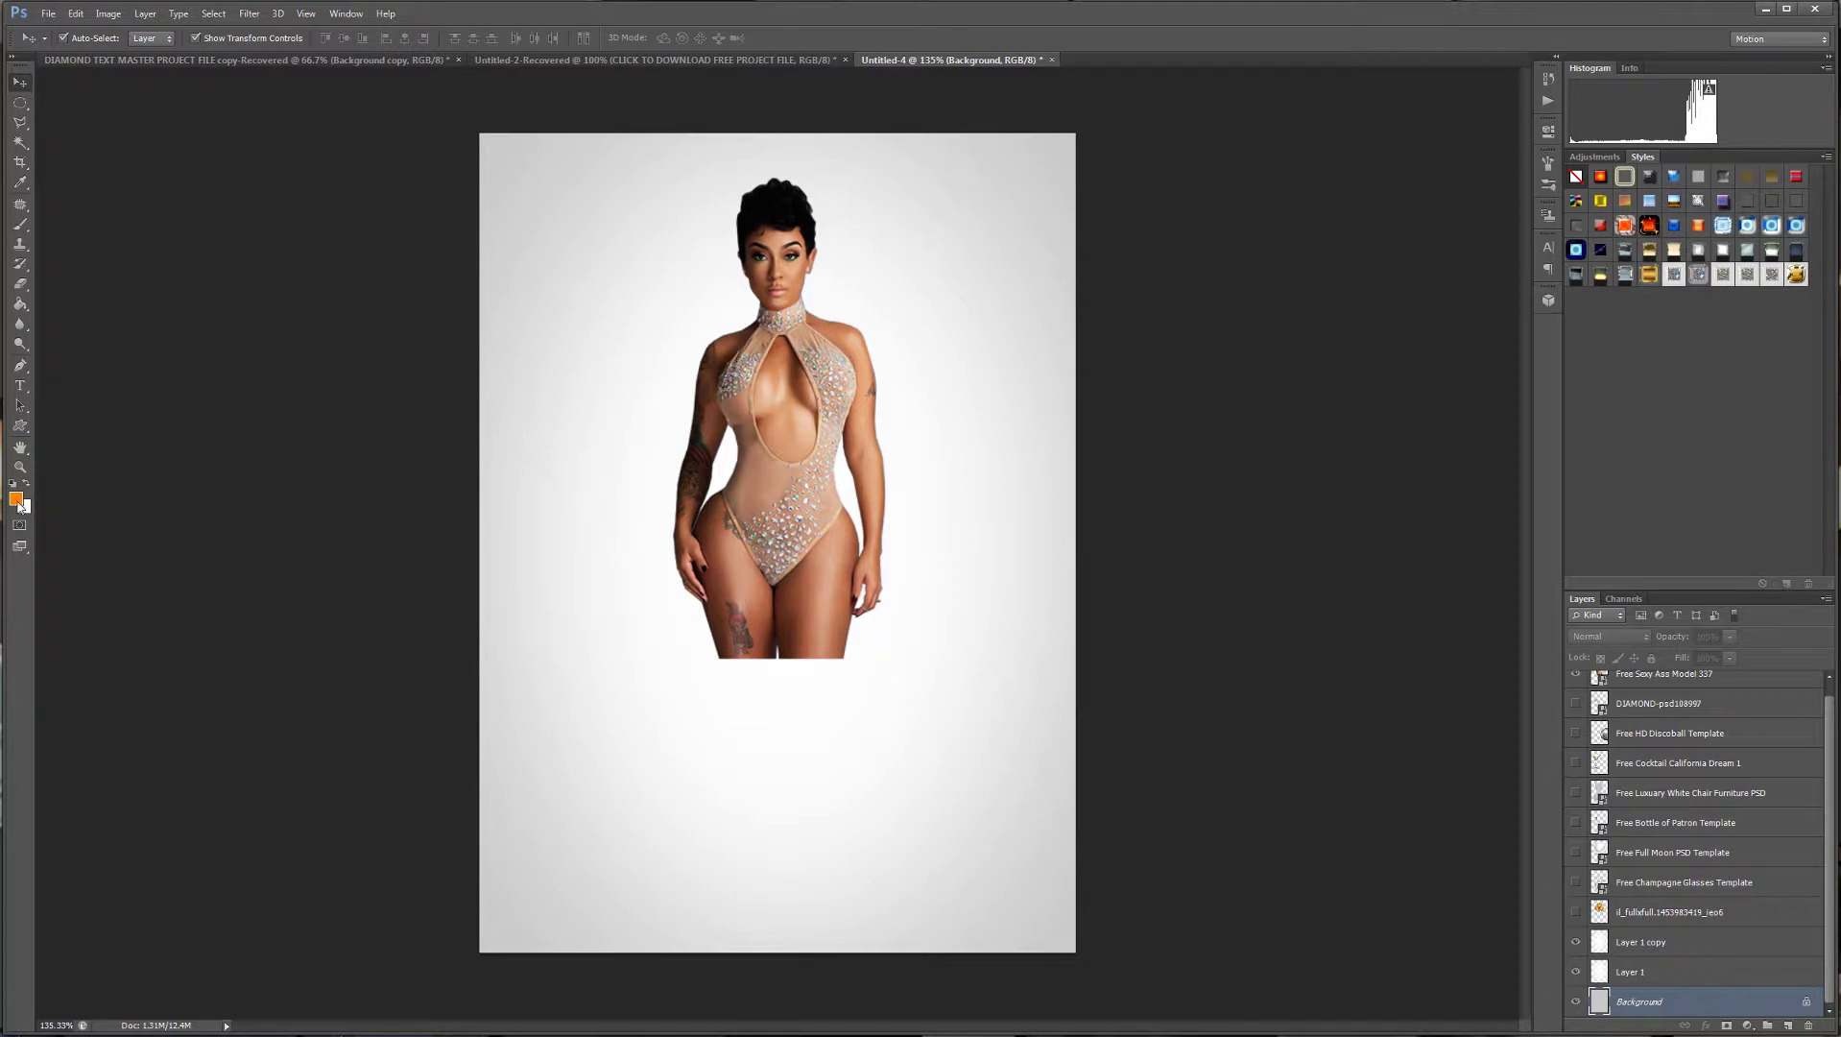
Set a mid-grey foreground colour and paint-bucket fill the Background layer with it.
{"action": "key", "text": "i"}
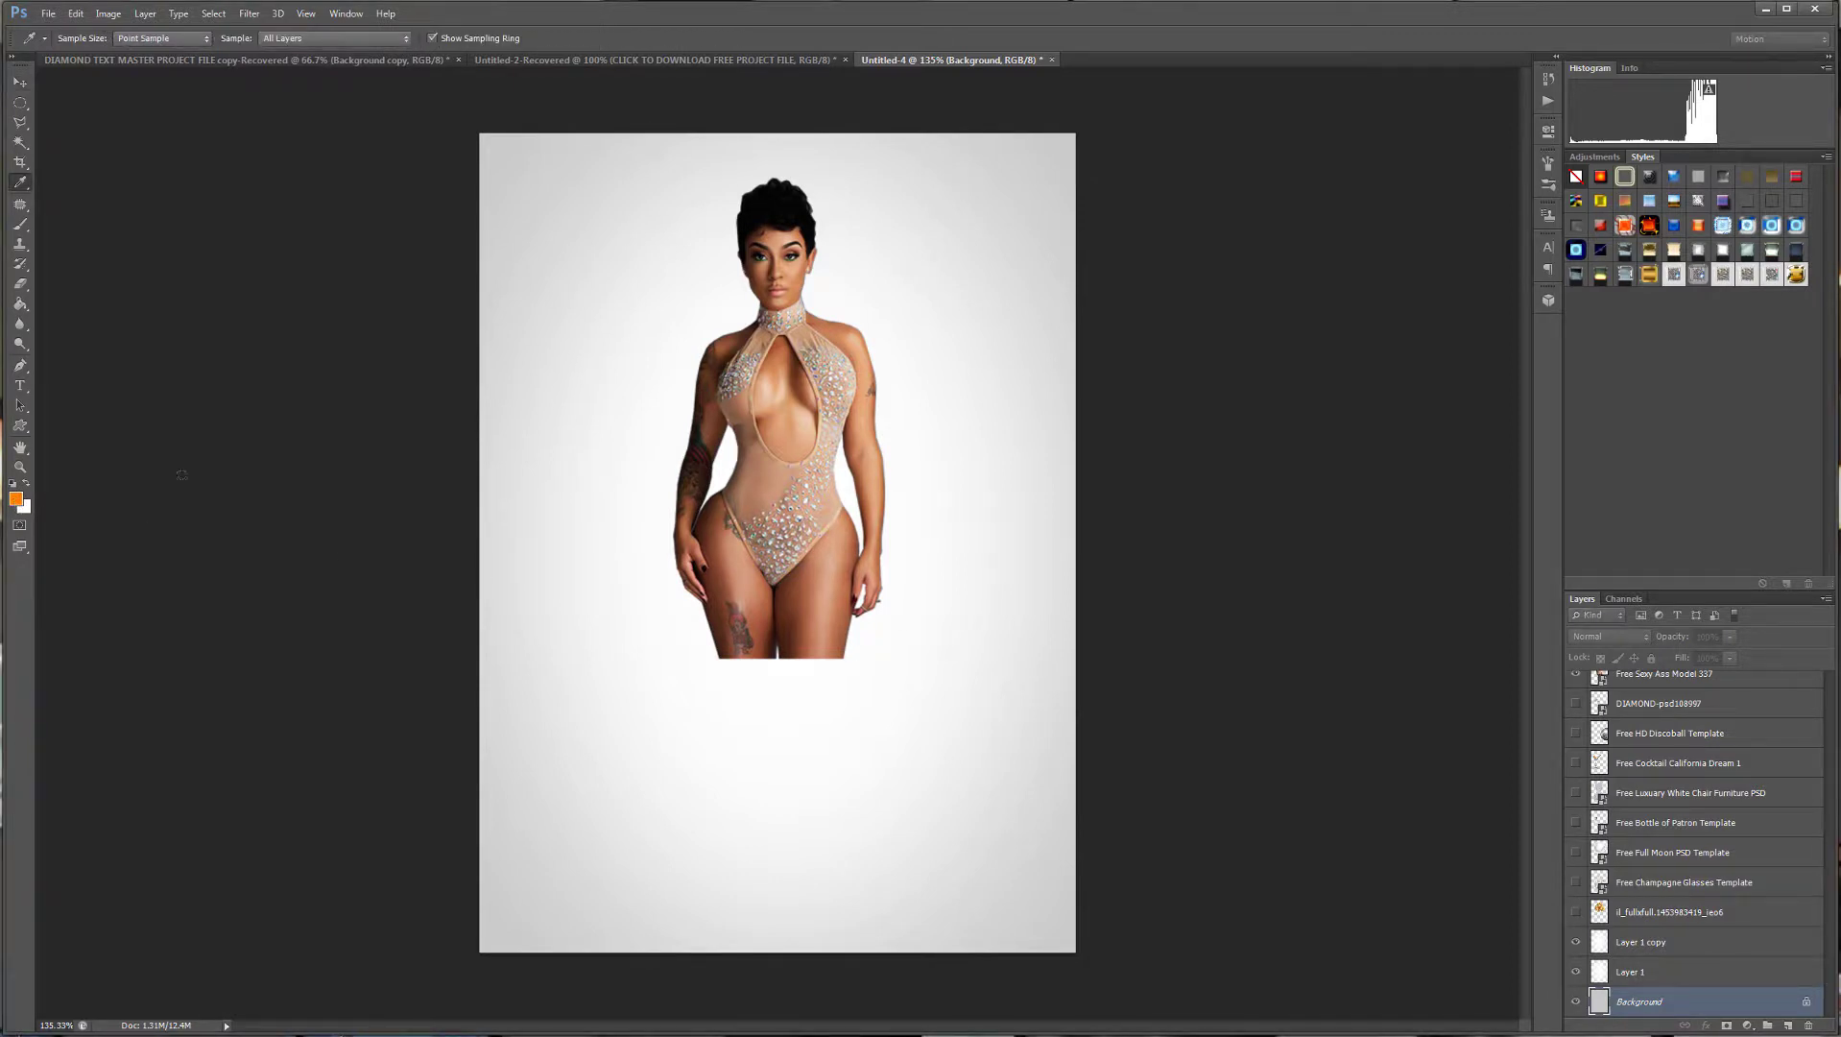
{"action": "left_click", "coordinate": [17, 497]}
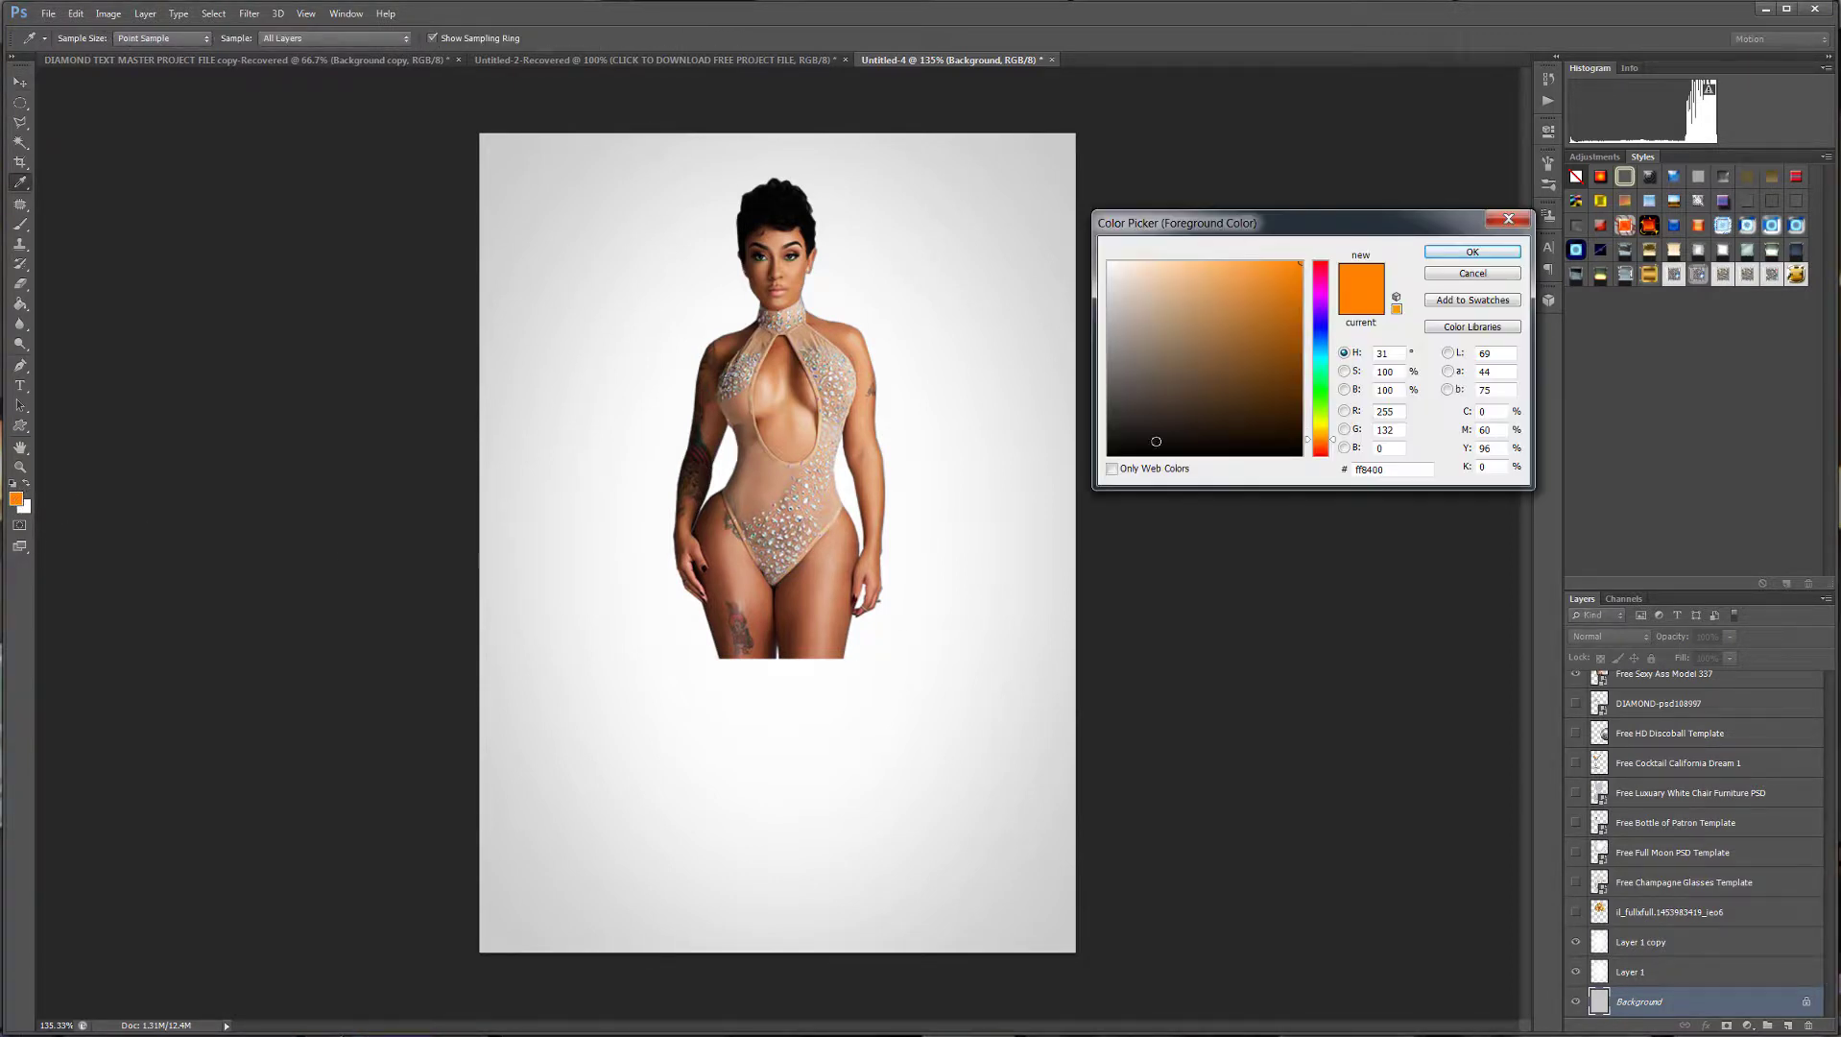
{"action": "left_click", "coordinate": [1109, 345]}
{"action": "left_click", "coordinate": [1448, 253]}
{"action": "key", "text": "v"}
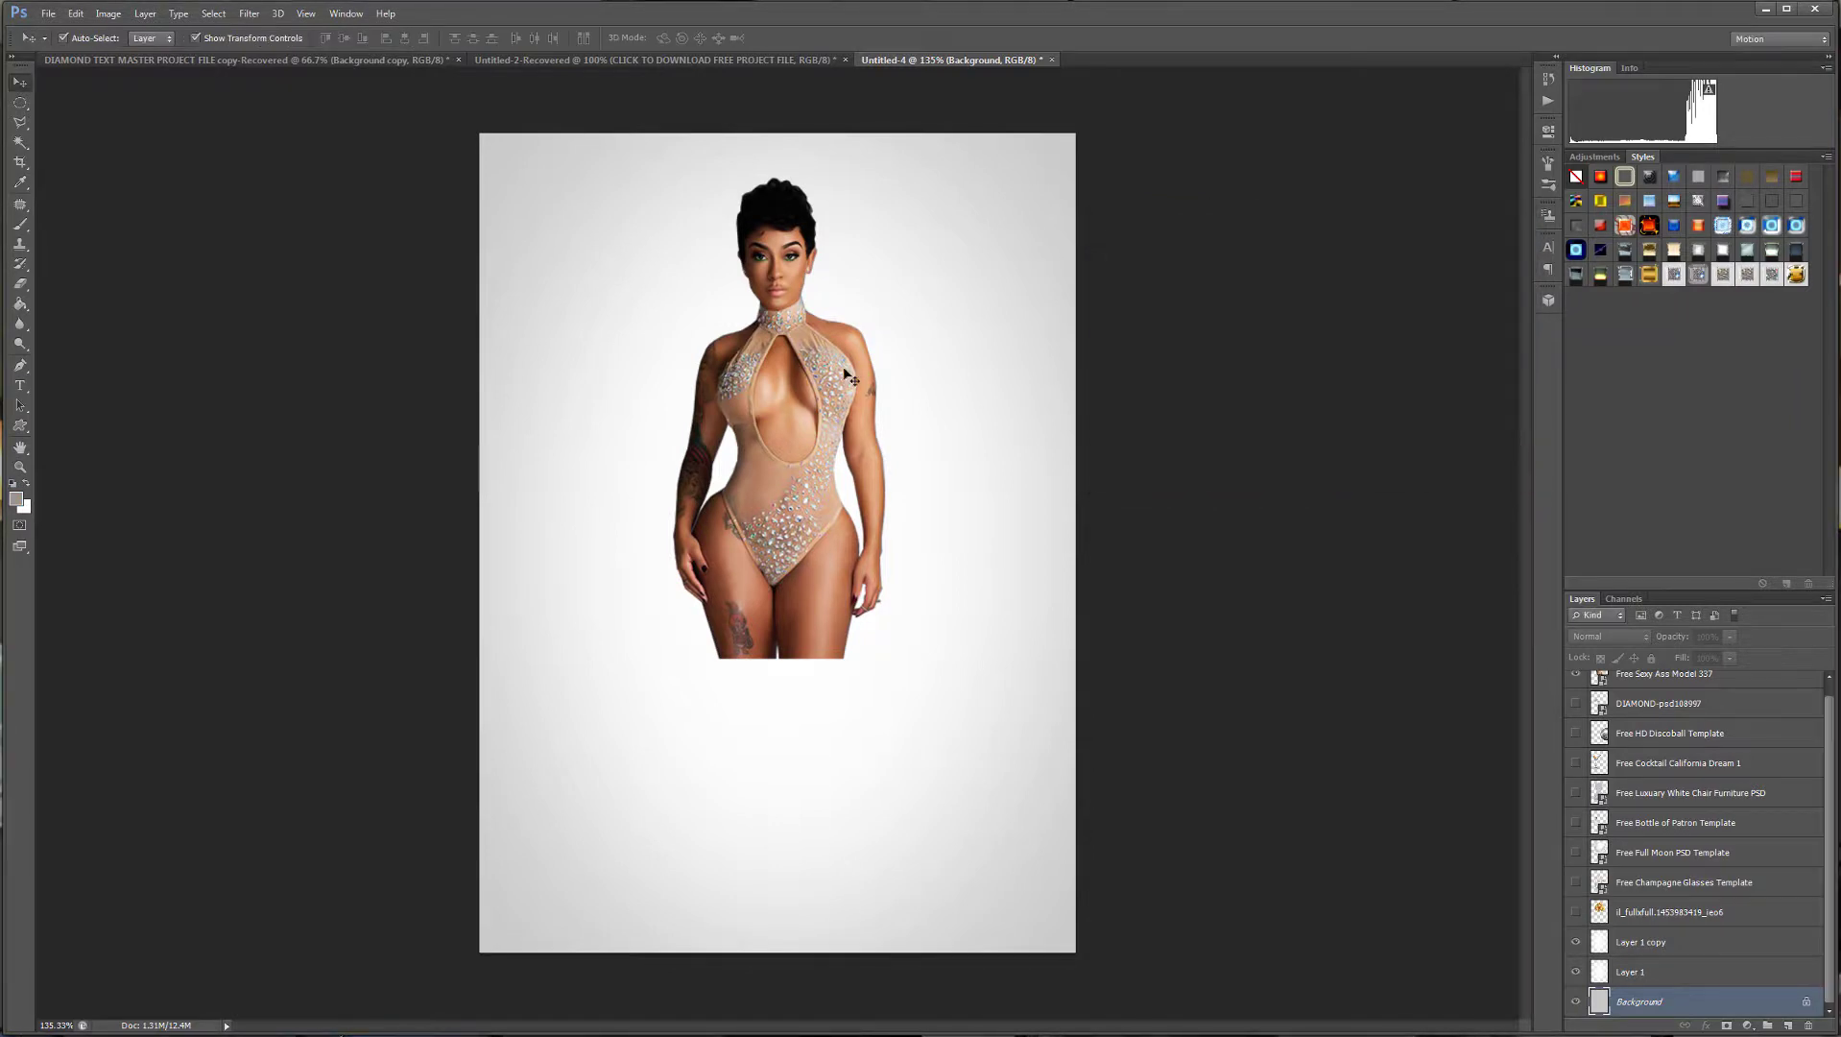
{"action": "left_click", "coordinate": [20, 303]}
{"action": "left_click", "coordinate": [1019, 367]}
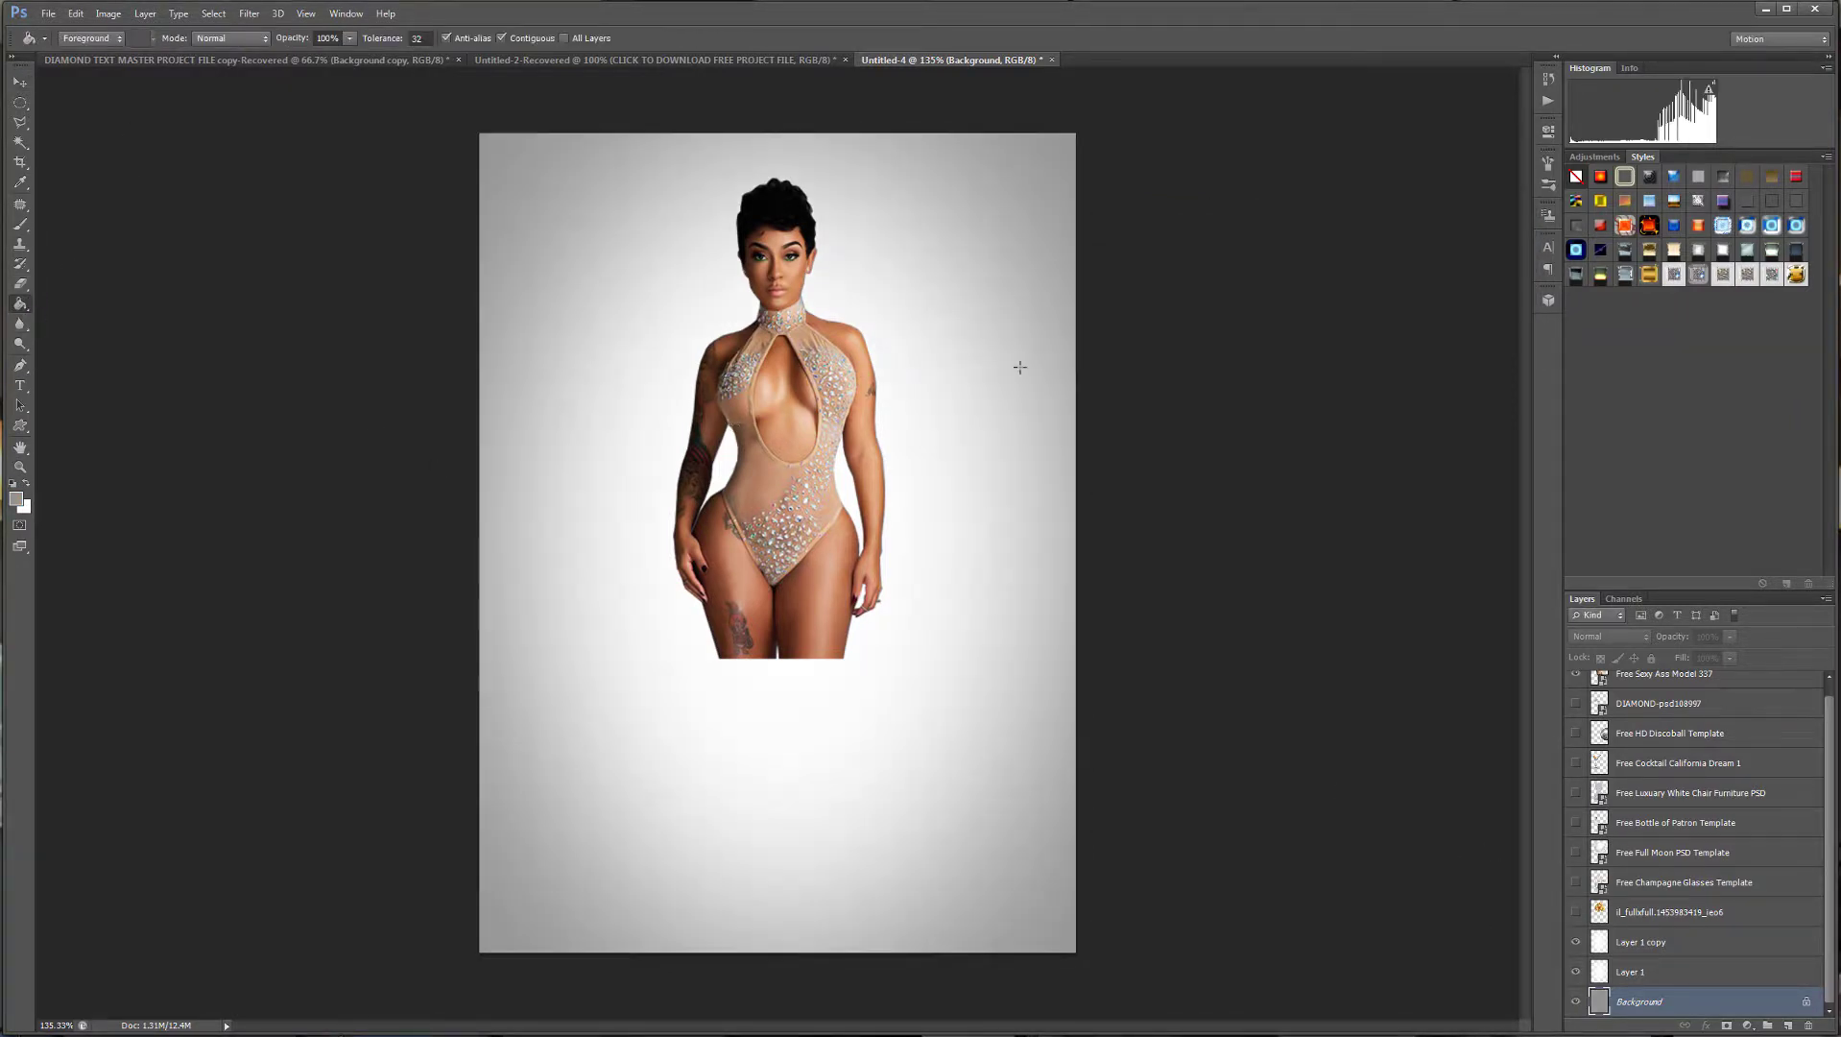
{"action": "left_click", "coordinate": [16, 498]}
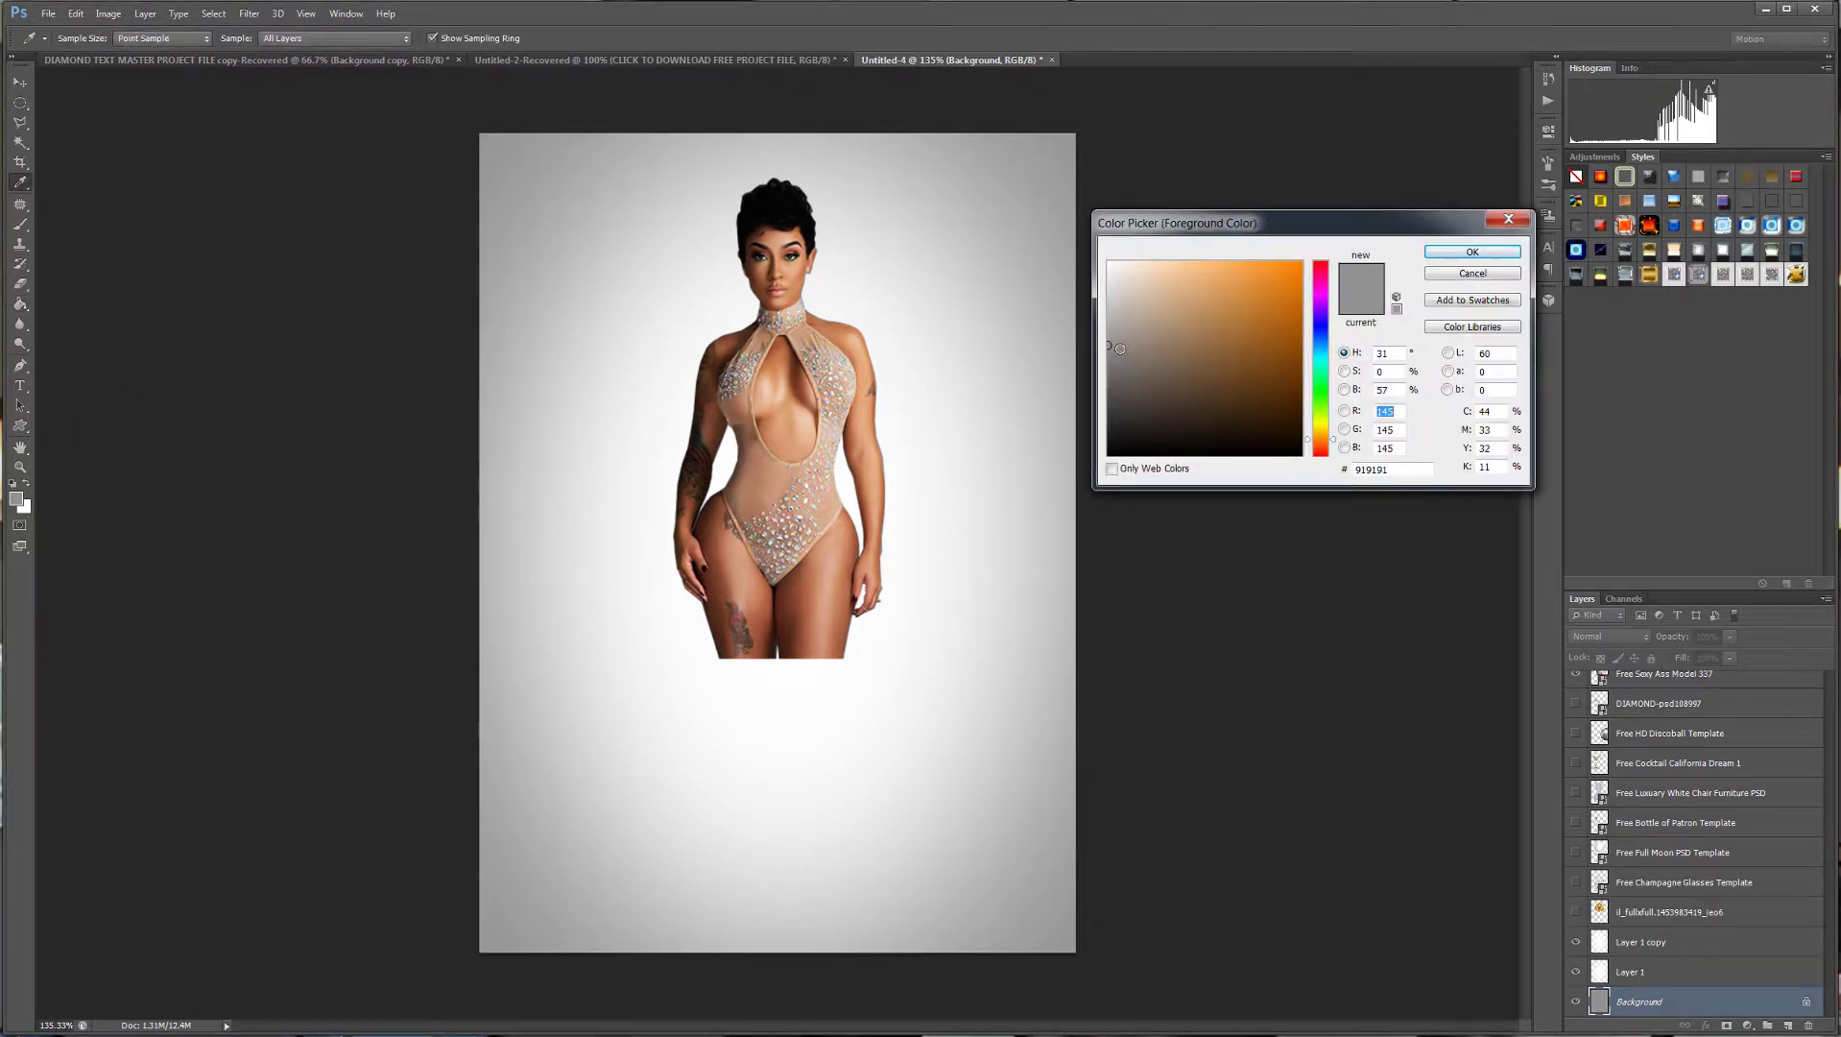
{"action": "left_click", "coordinate": [1453, 252]}
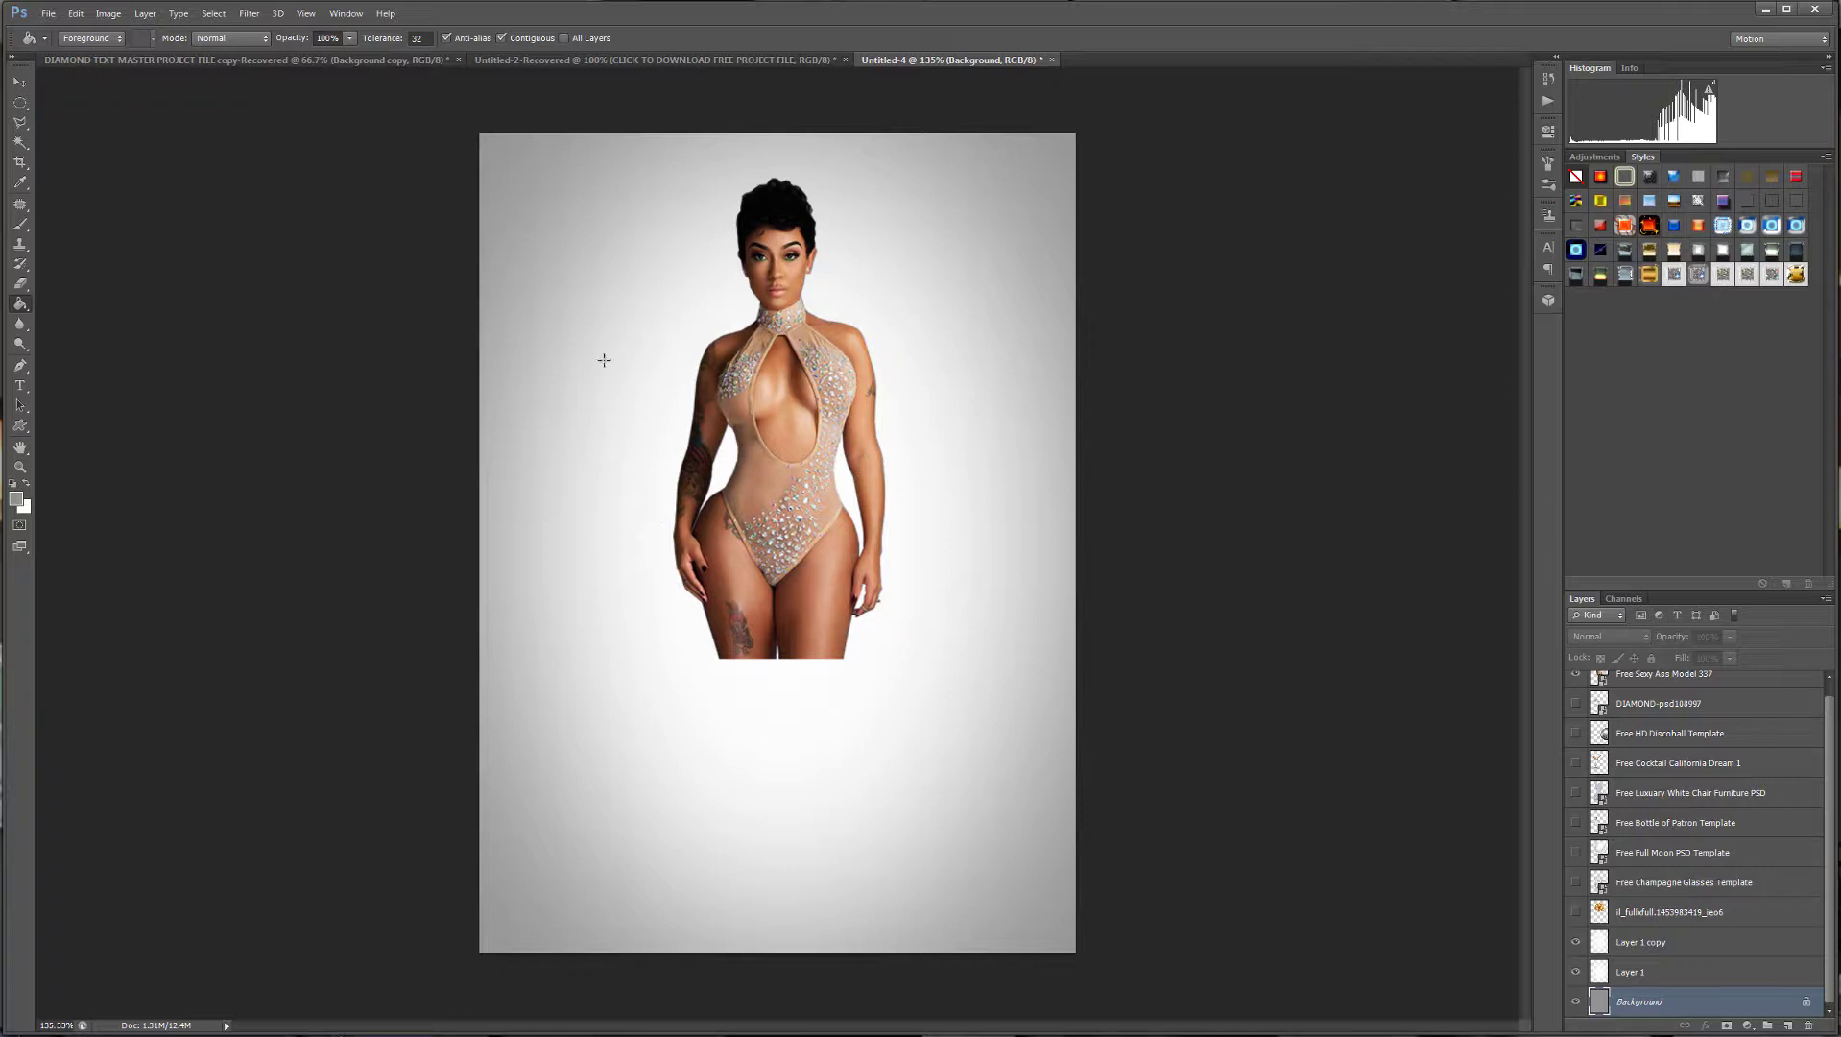
Toggle Layer 1 and Layer 1 copy visibility to compare them, leaving Layer 1 active.
{"action": "scroll", "coordinate": [843, 363], "scroll_direction": "up", "scroll_amount": 2}
{"action": "scroll", "coordinate": [847, 370], "scroll_direction": "down", "scroll_amount": 1}
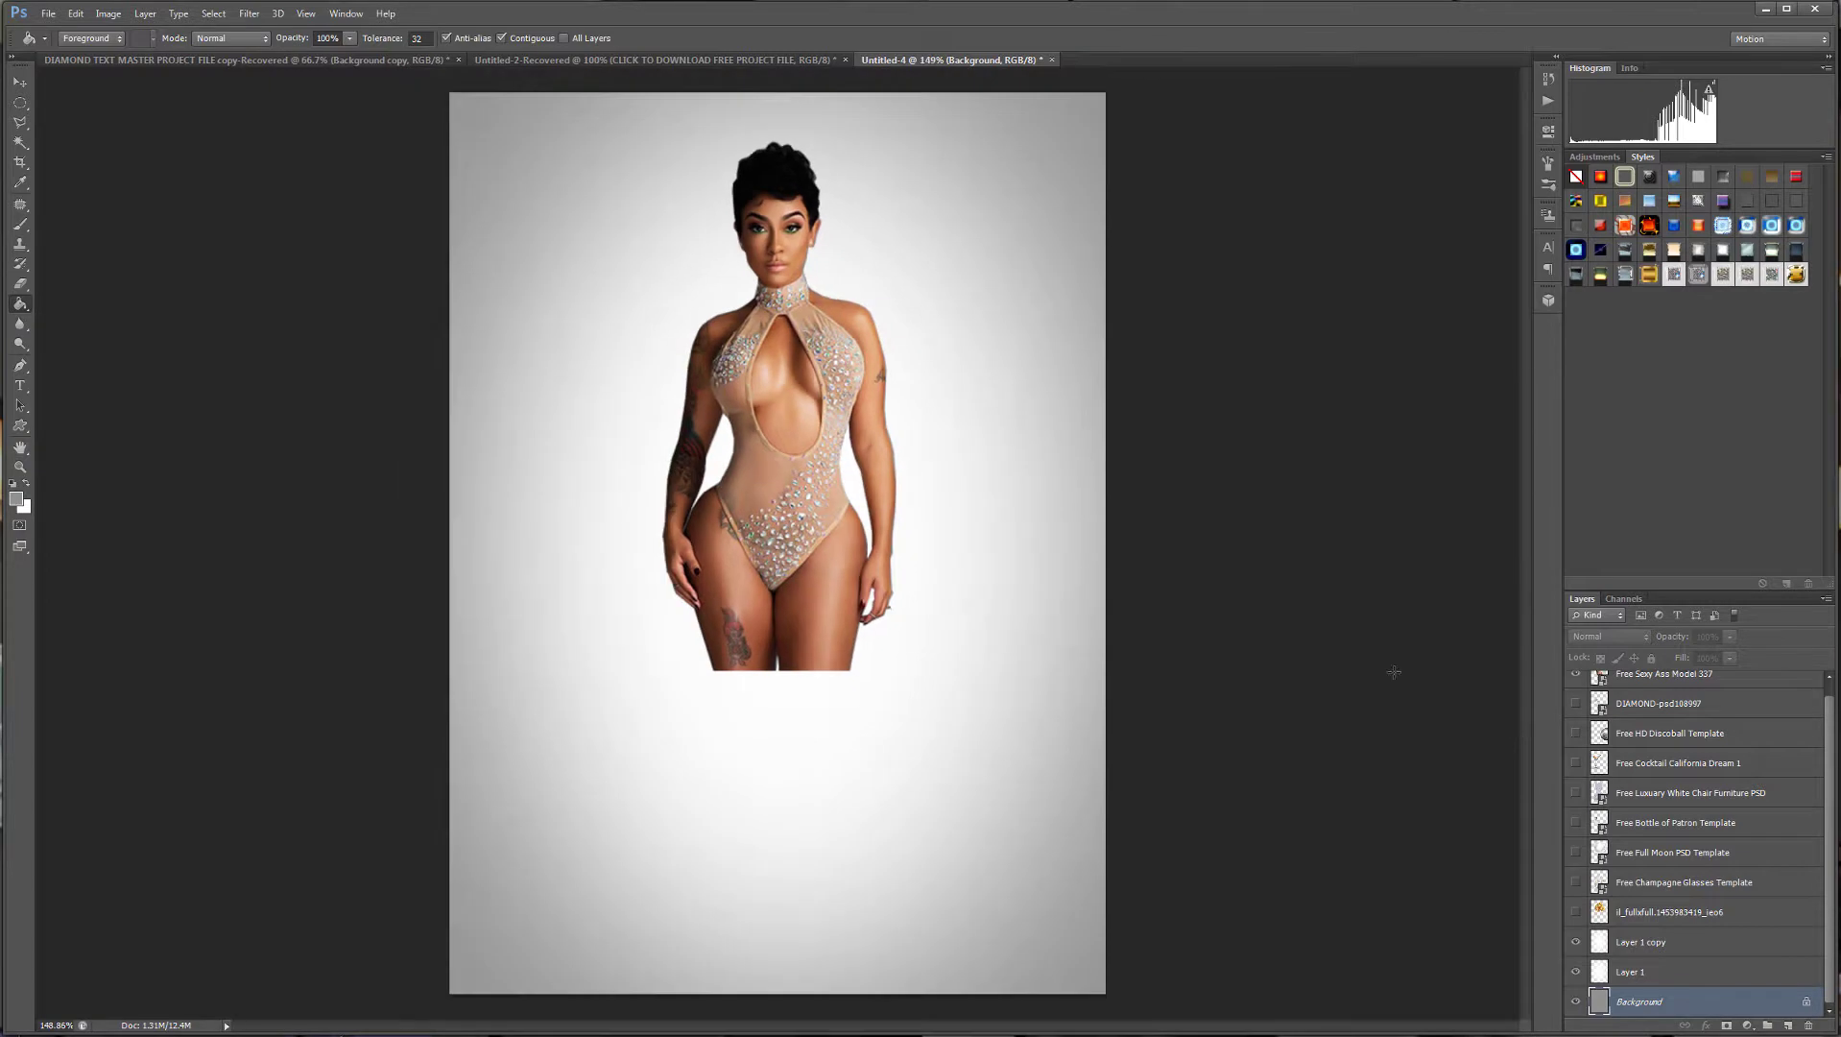
{"action": "left_click", "coordinate": [1576, 971]}
{"action": "left_click", "coordinate": [1576, 972]}
{"action": "left_click", "coordinate": [1694, 972]}
{"action": "left_click", "coordinate": [1576, 942]}
{"action": "left_click", "coordinate": [1576, 942]}
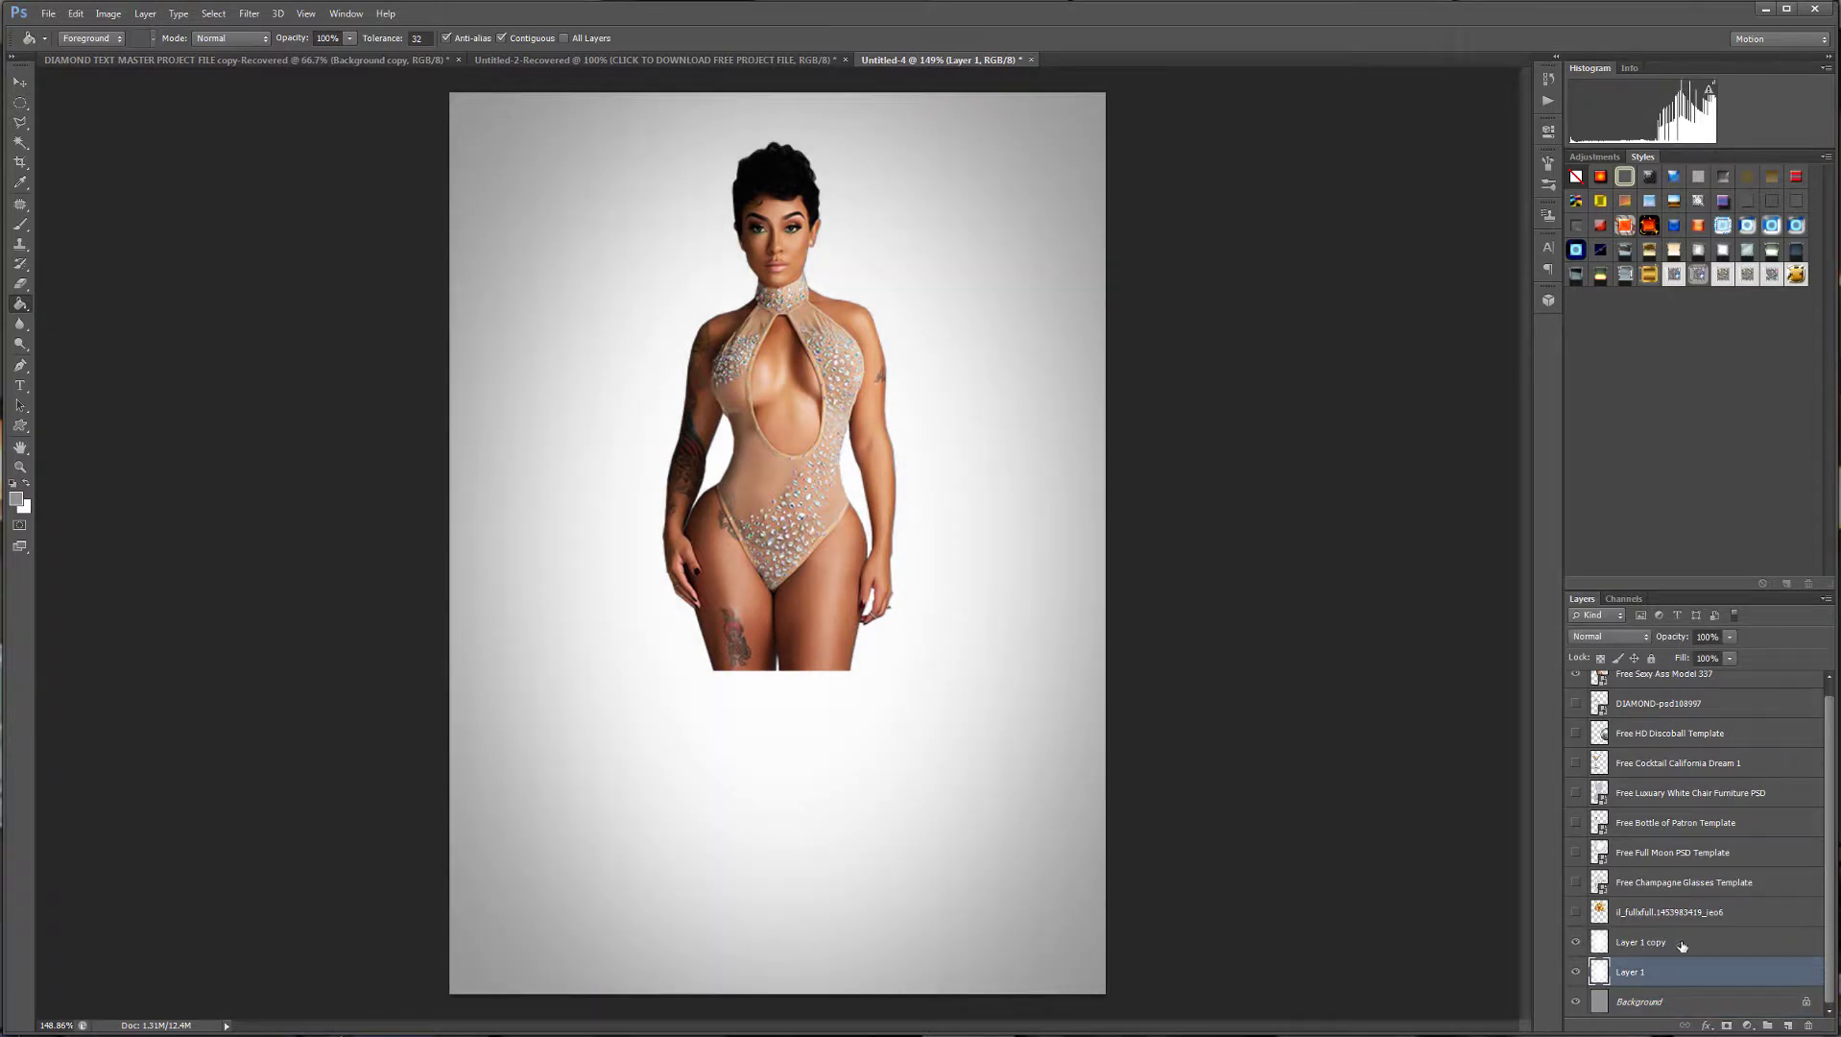
Duplicate Layer 1 copy into Layer 1 copy 2 and select the model layer with the Move tool.
{"action": "left_click_drag", "start_coordinate": [1691, 943], "coordinate": [1785, 1025]}
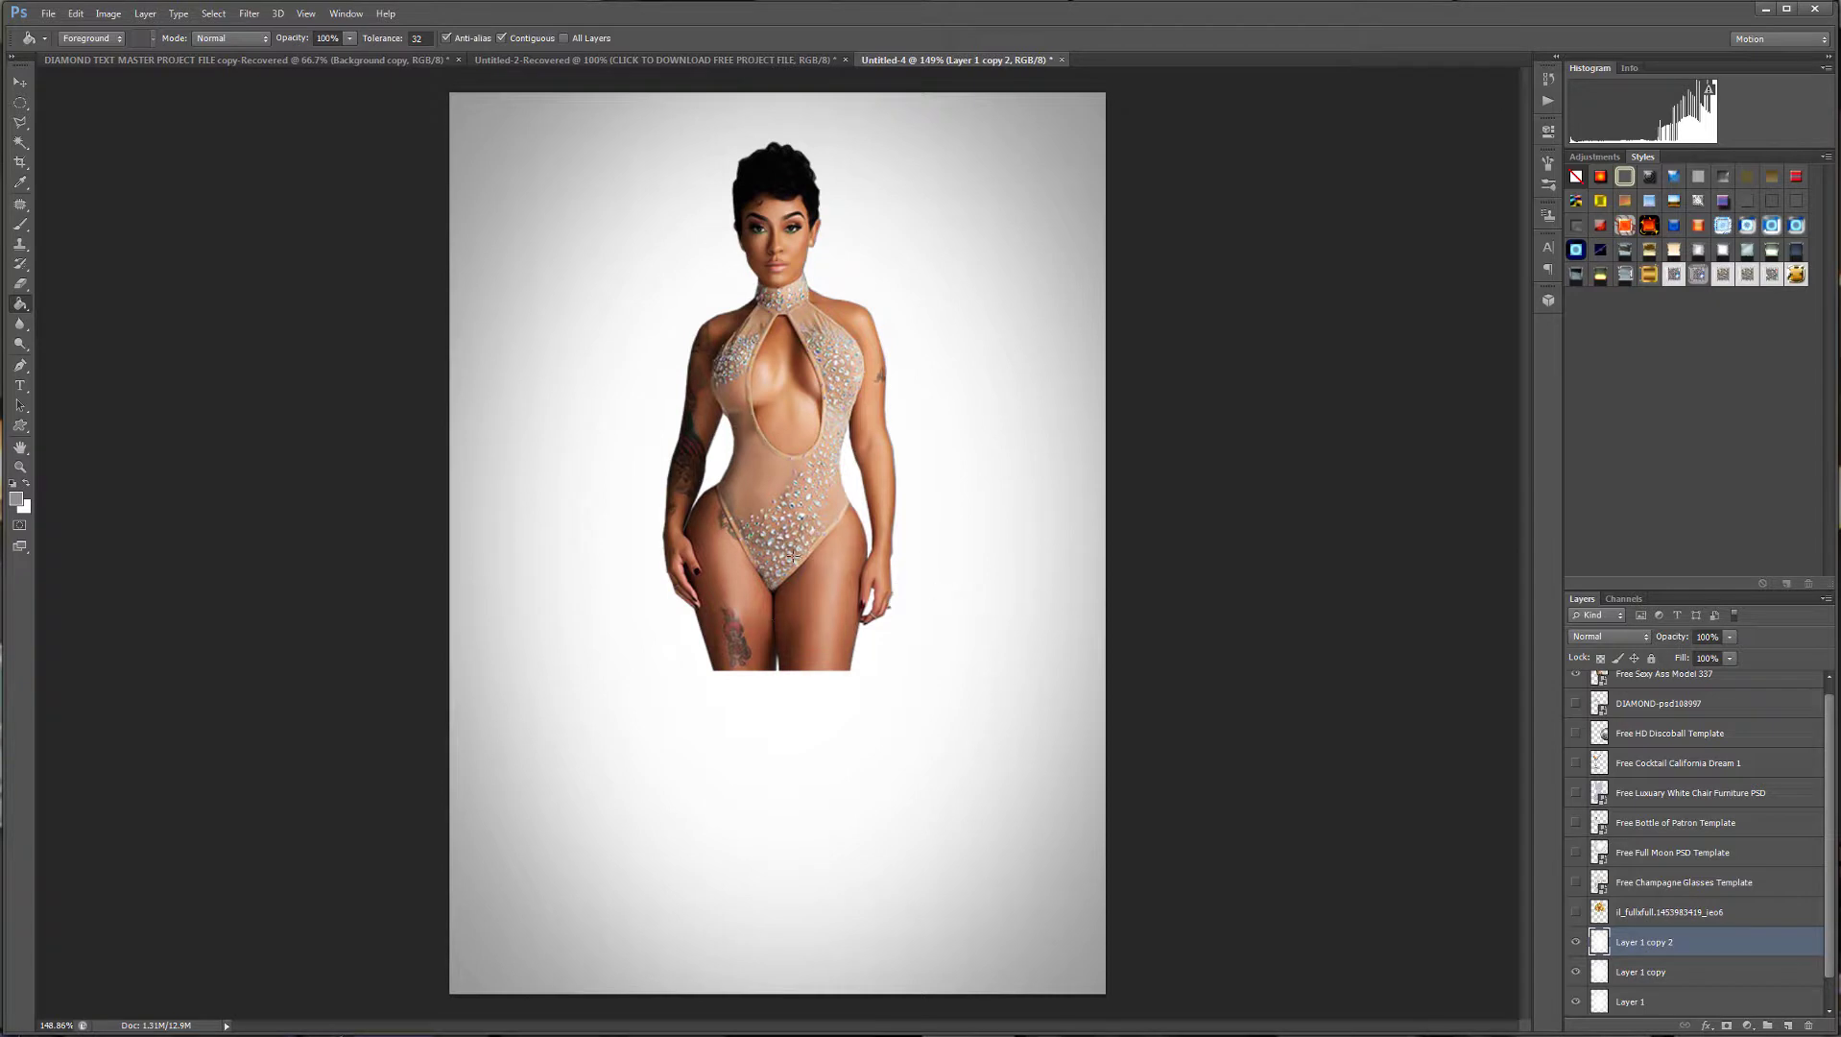
{"action": "left_click", "coordinate": [19, 81]}
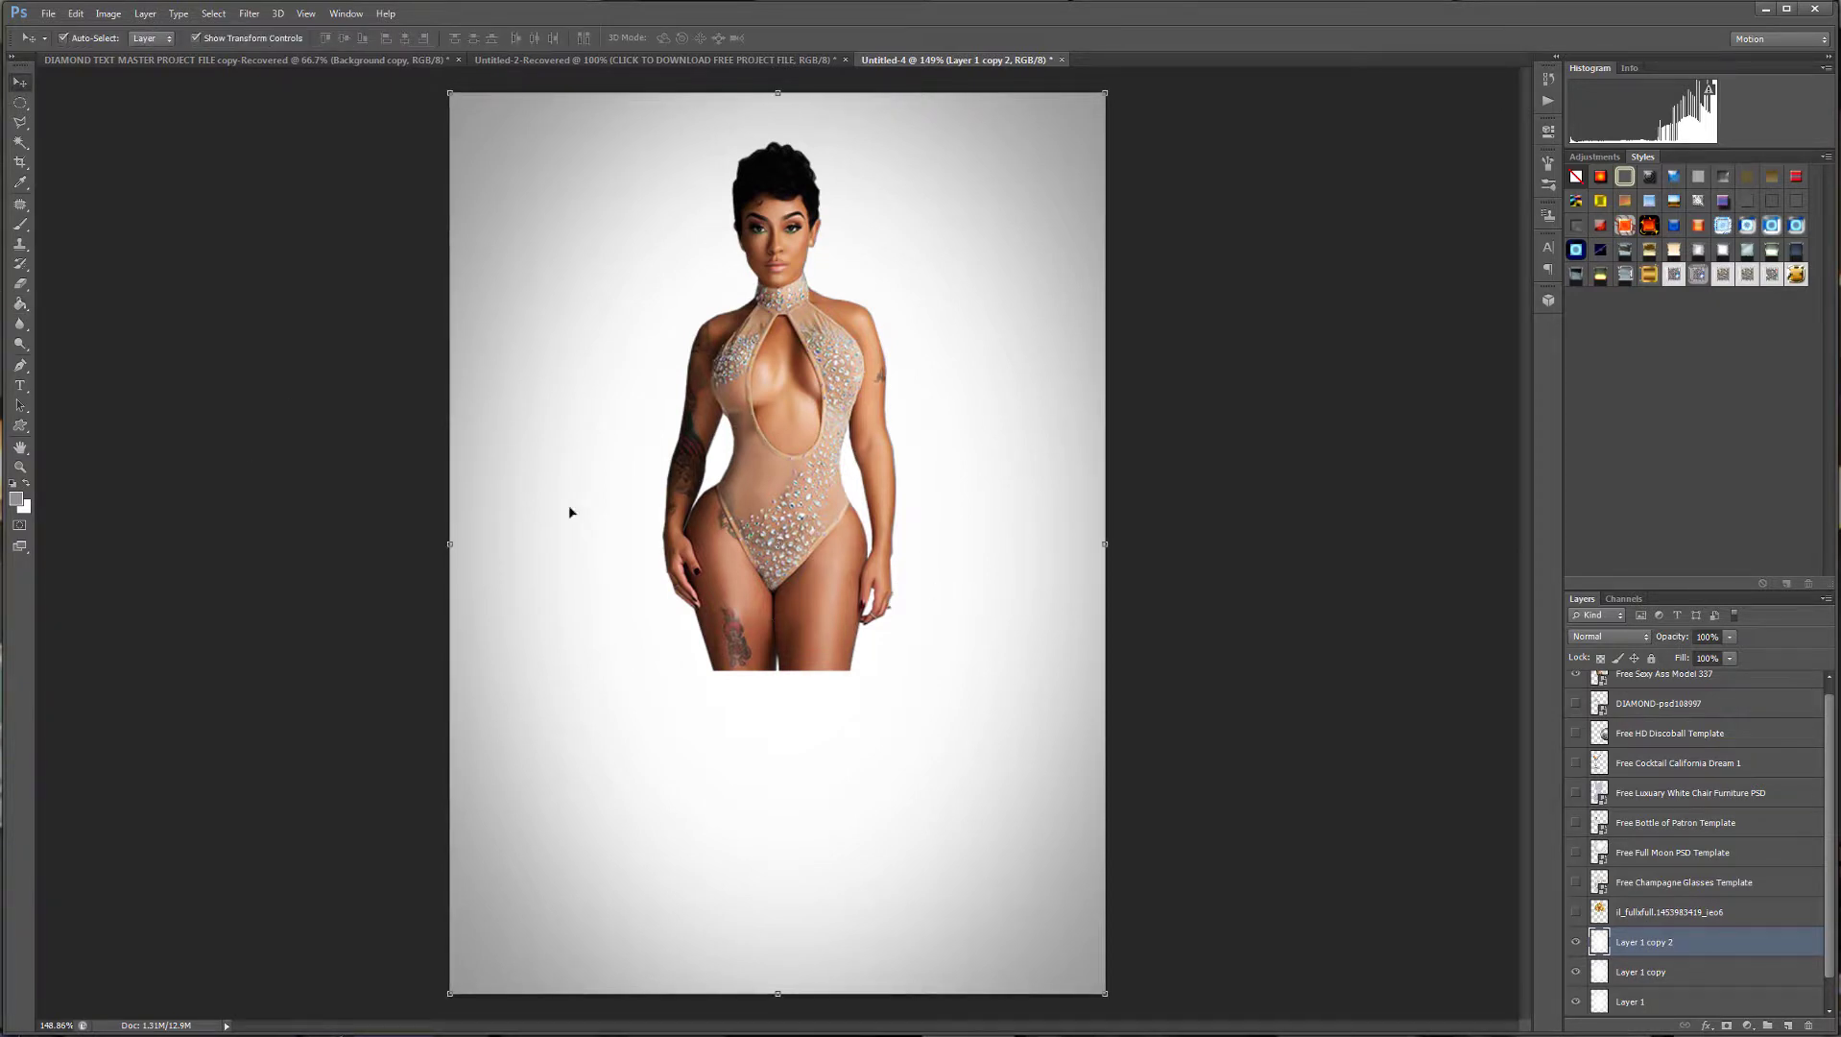
{"action": "left_click", "coordinate": [755, 350]}
Rasterize the model layer, erase her lower legs with a soft eraser, and show the gold balloons.
{"action": "left_click", "coordinate": [19, 284]}
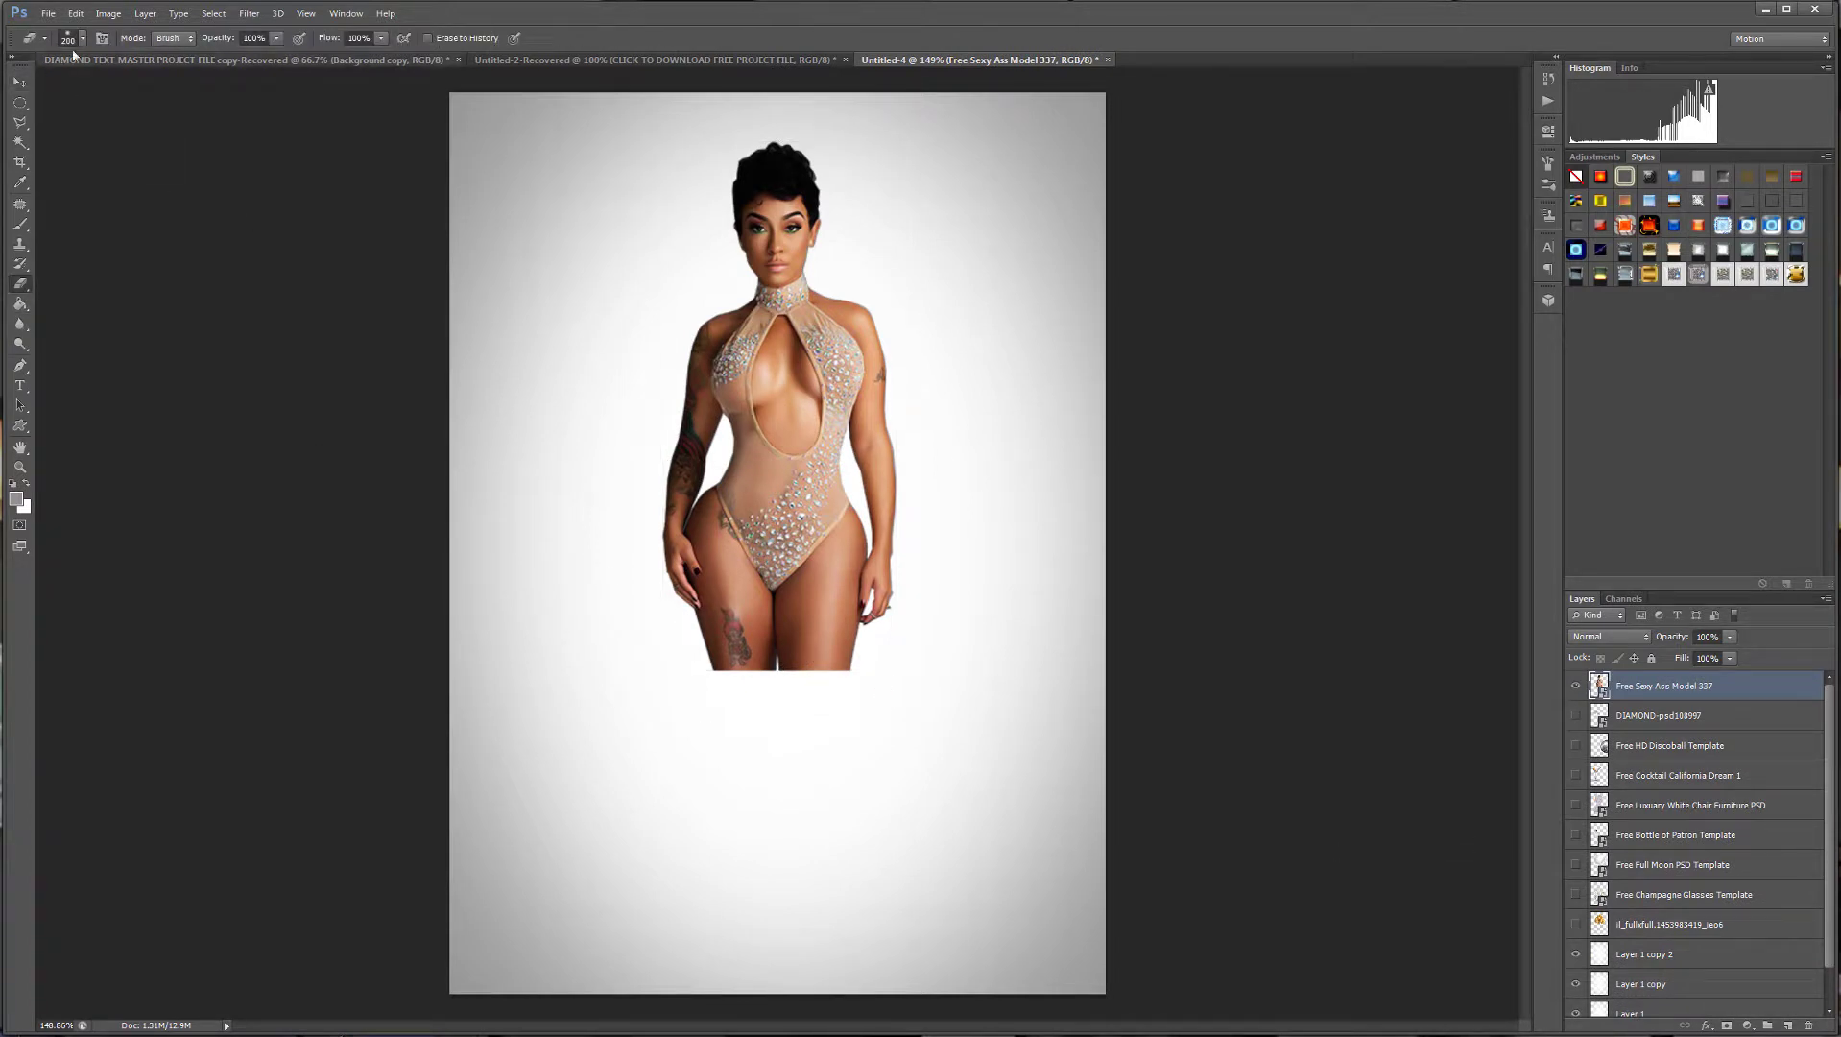
{"action": "right_click", "coordinate": [1665, 686]}
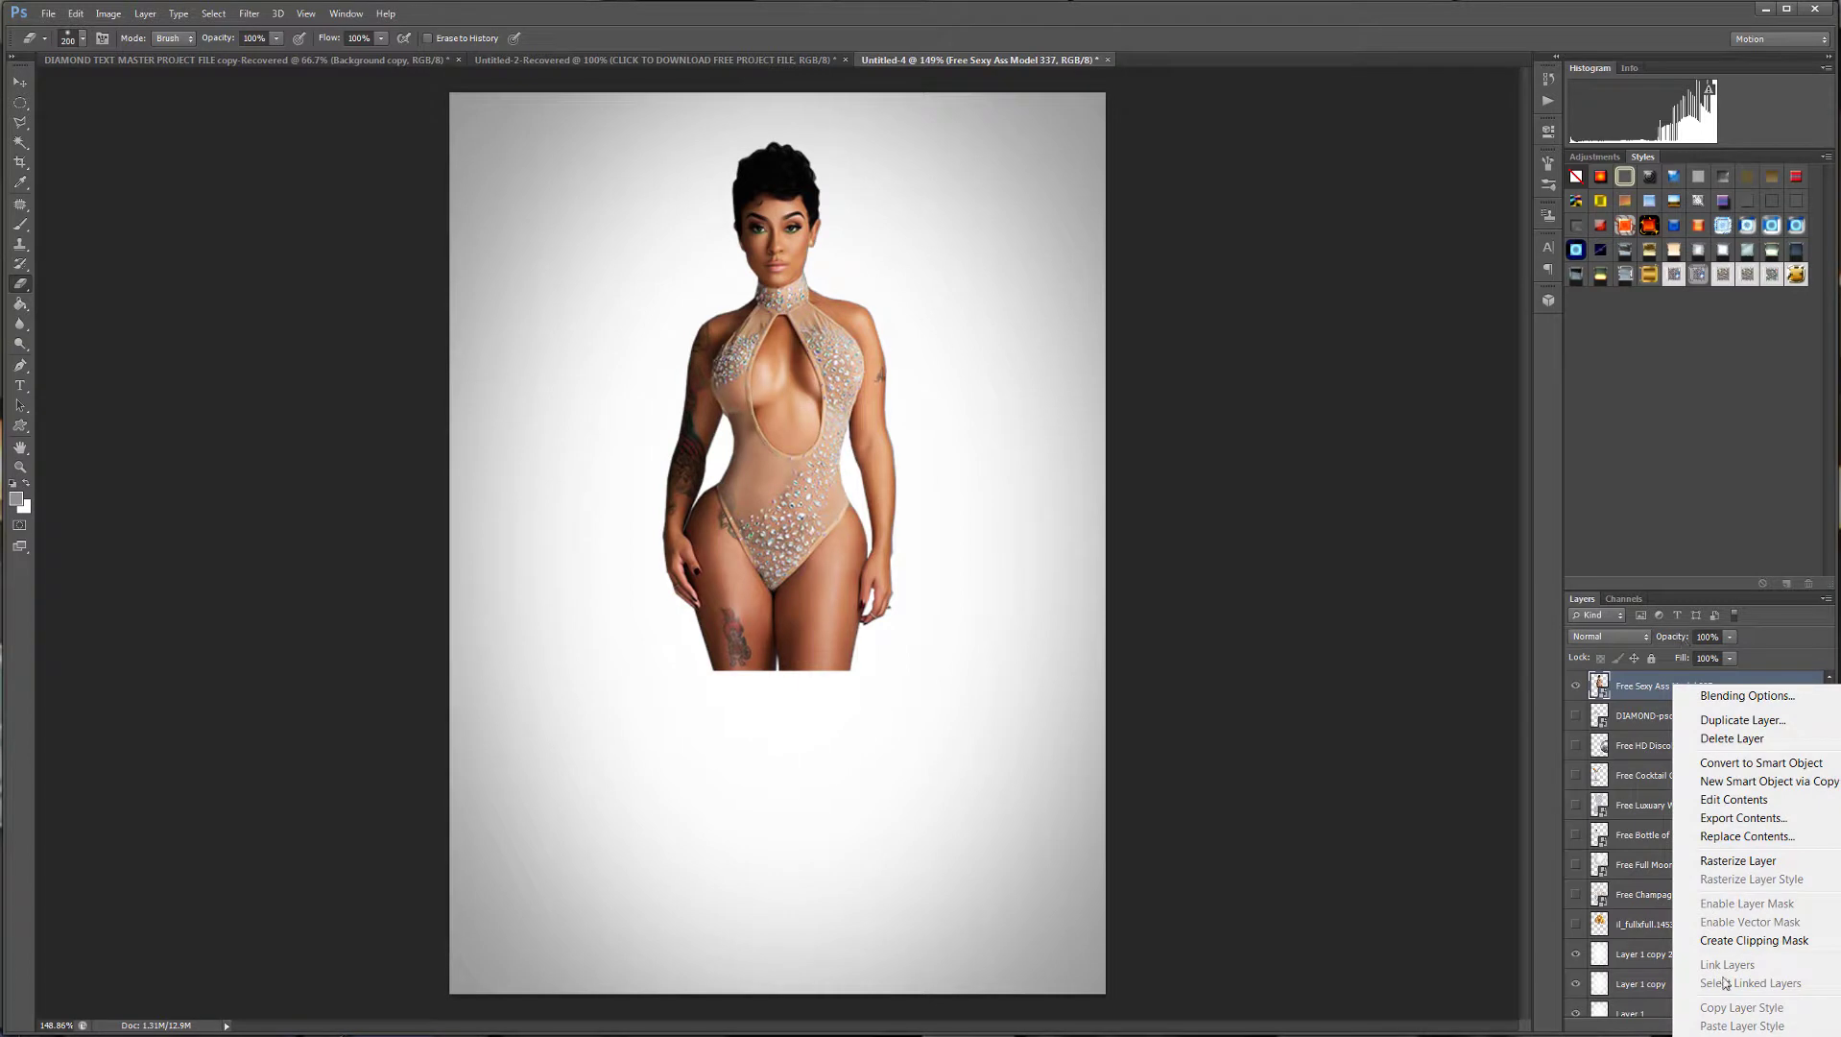
{"action": "left_click", "coordinate": [1738, 860]}
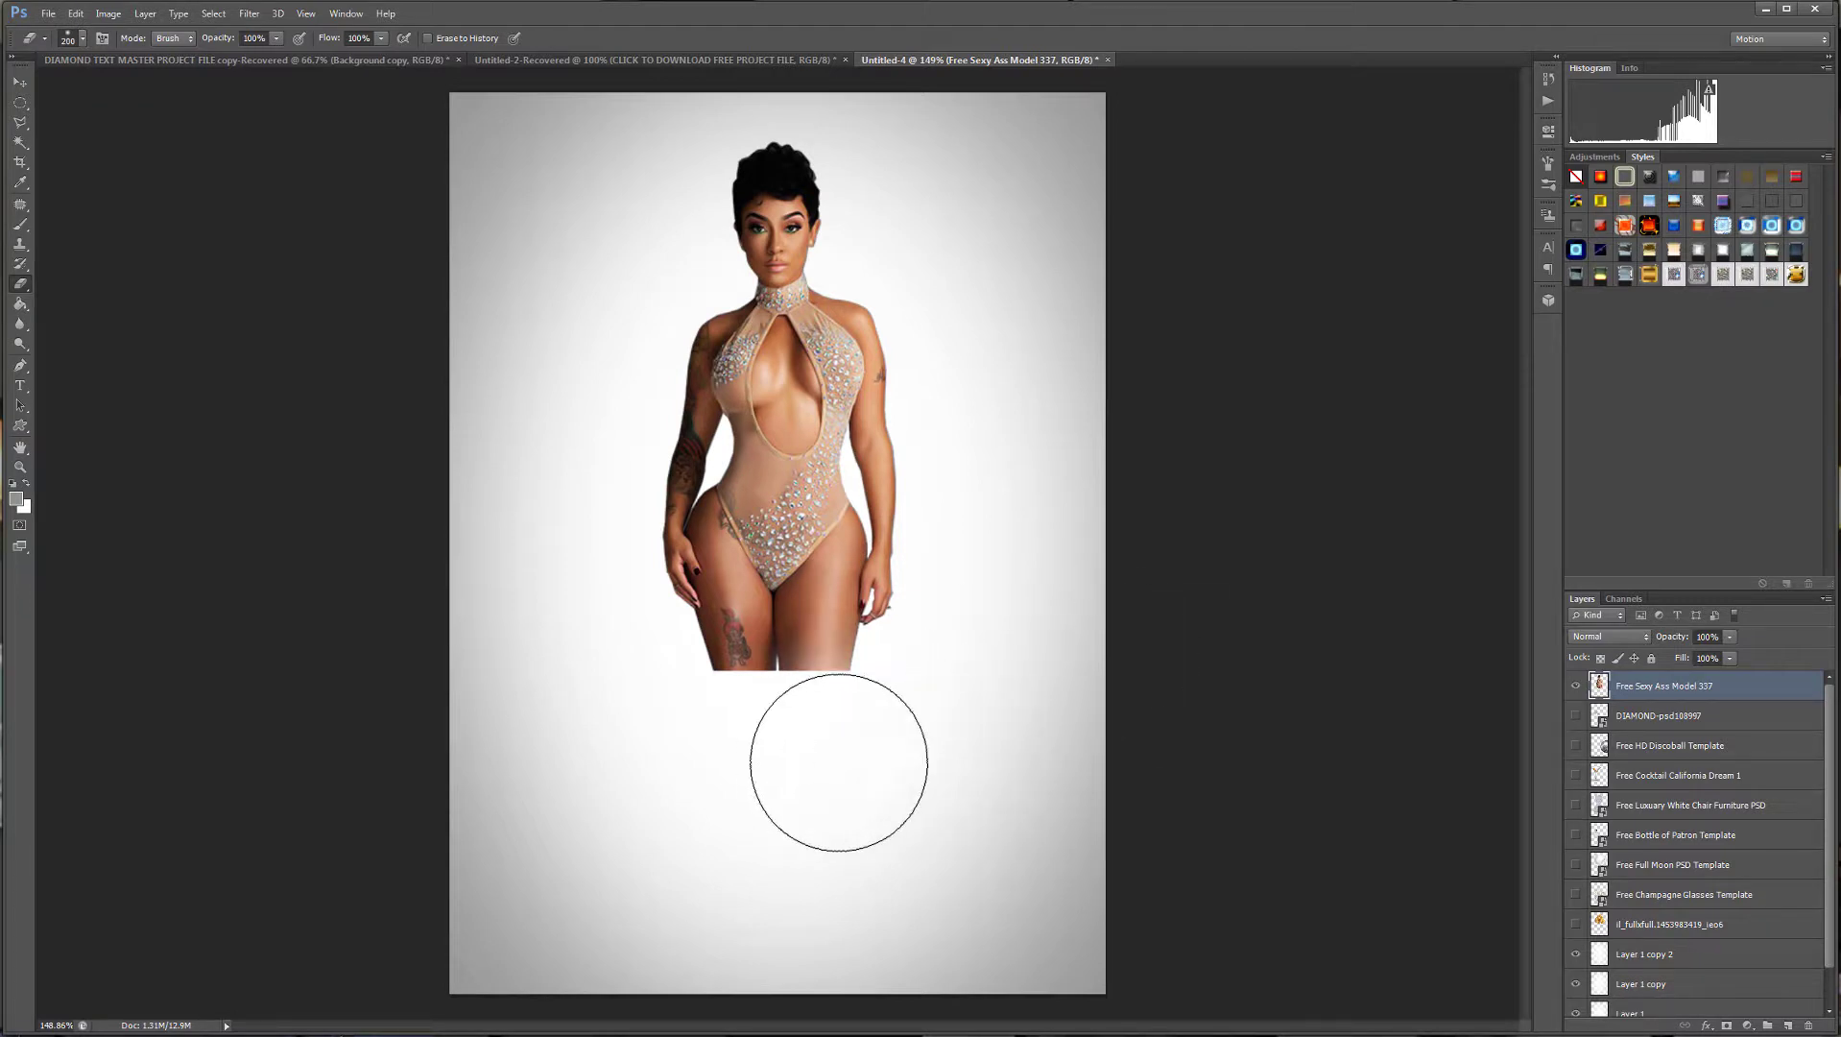
{"action": "mouse_move", "coordinate": [775, 770]}
{"action": "left_mouse_down"}
{"action": "mouse_move", "coordinate": [620, 785]}
{"action": "mouse_move", "coordinate": [756, 737]}
{"action": "mouse_move", "coordinate": [764, 769]}
{"action": "mouse_move", "coordinate": [863, 753]}
{"action": "mouse_move", "coordinate": [713, 759]}
{"action": "mouse_move", "coordinate": [717, 784]}
{"action": "left_mouse_up"}
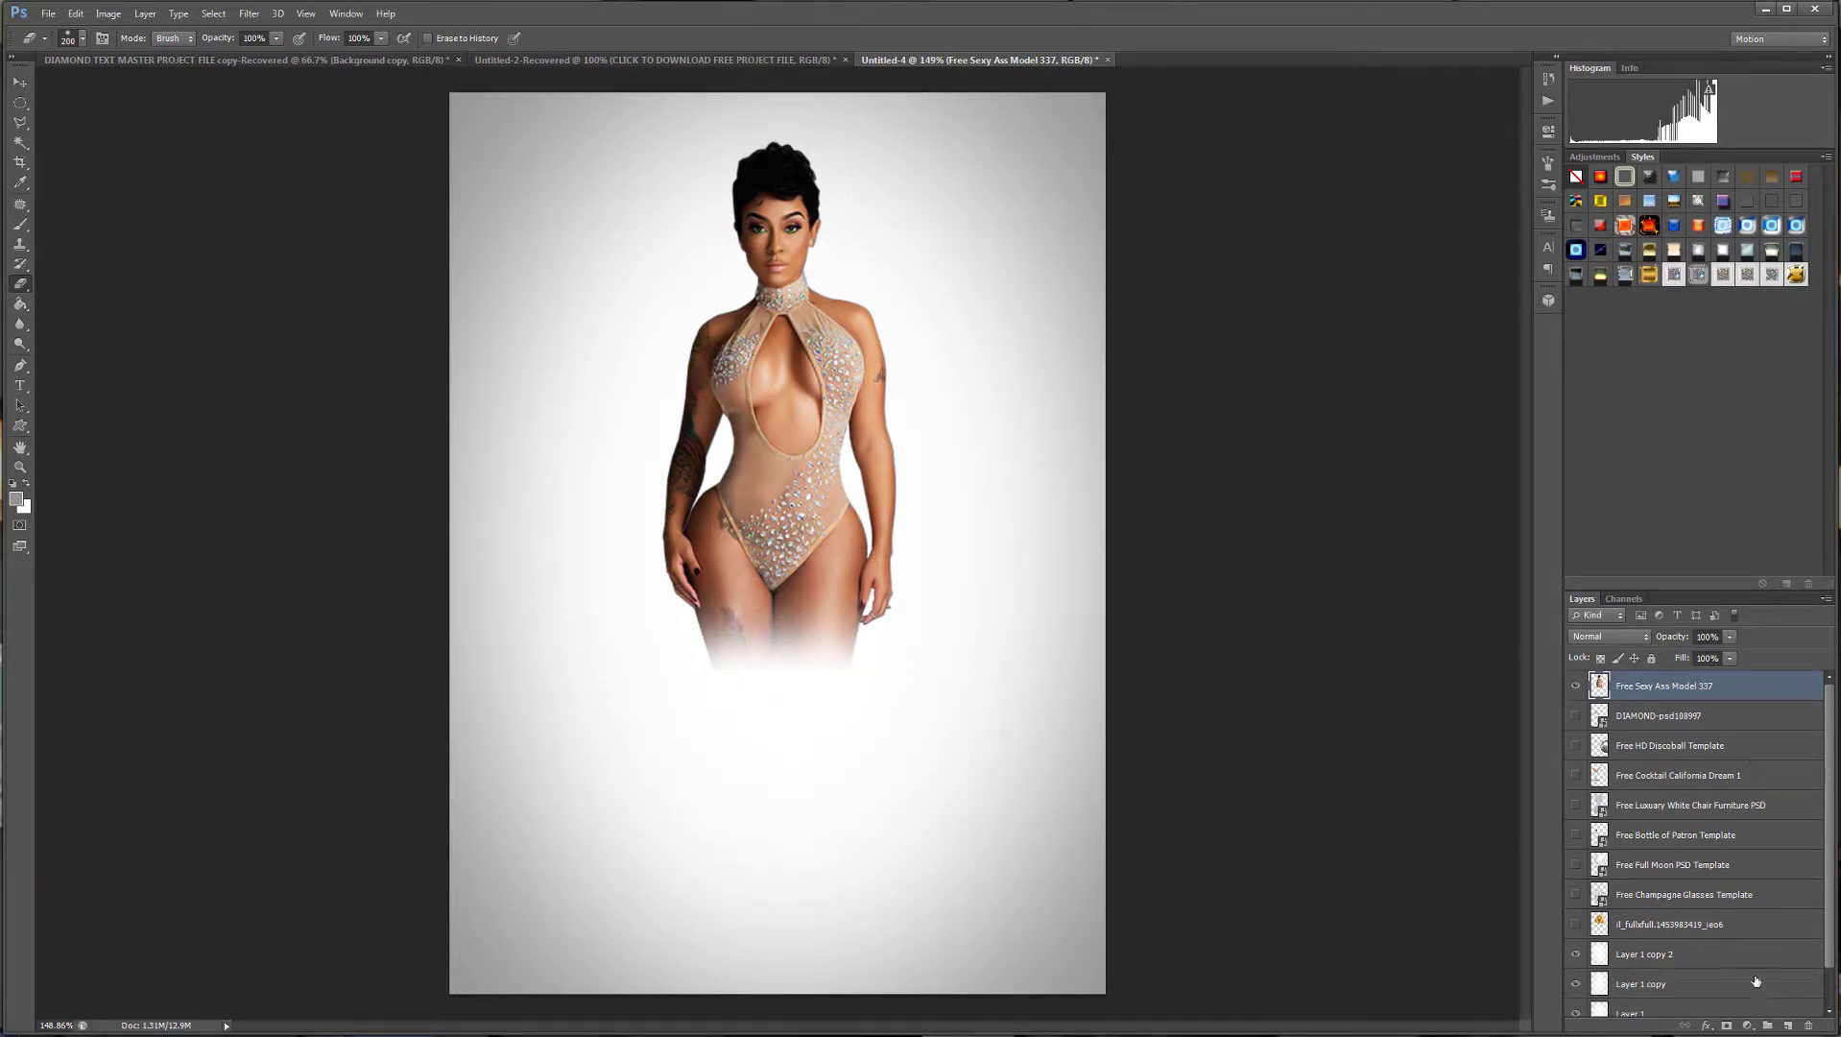
{"action": "left_click", "coordinate": [1575, 925]}
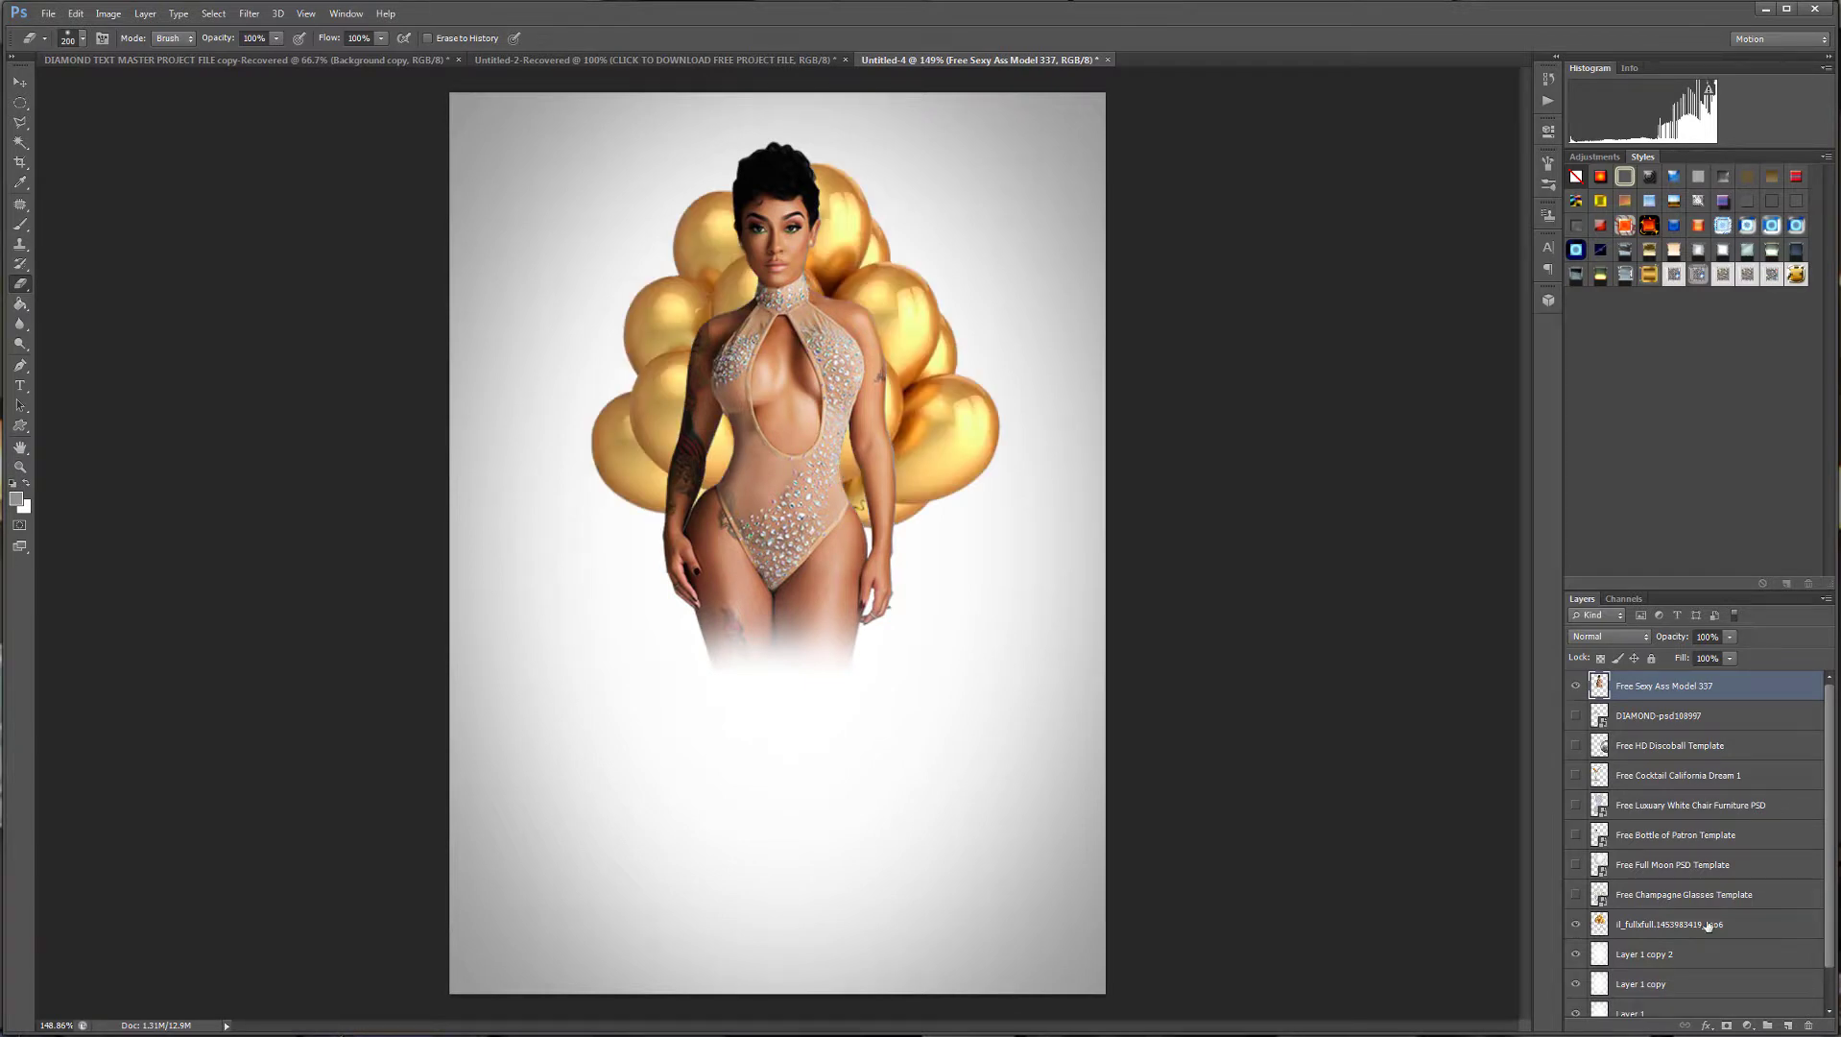
Move the model up and slightly right.
{"action": "left_click", "coordinate": [1693, 926]}
{"action": "left_click", "coordinate": [19, 81]}
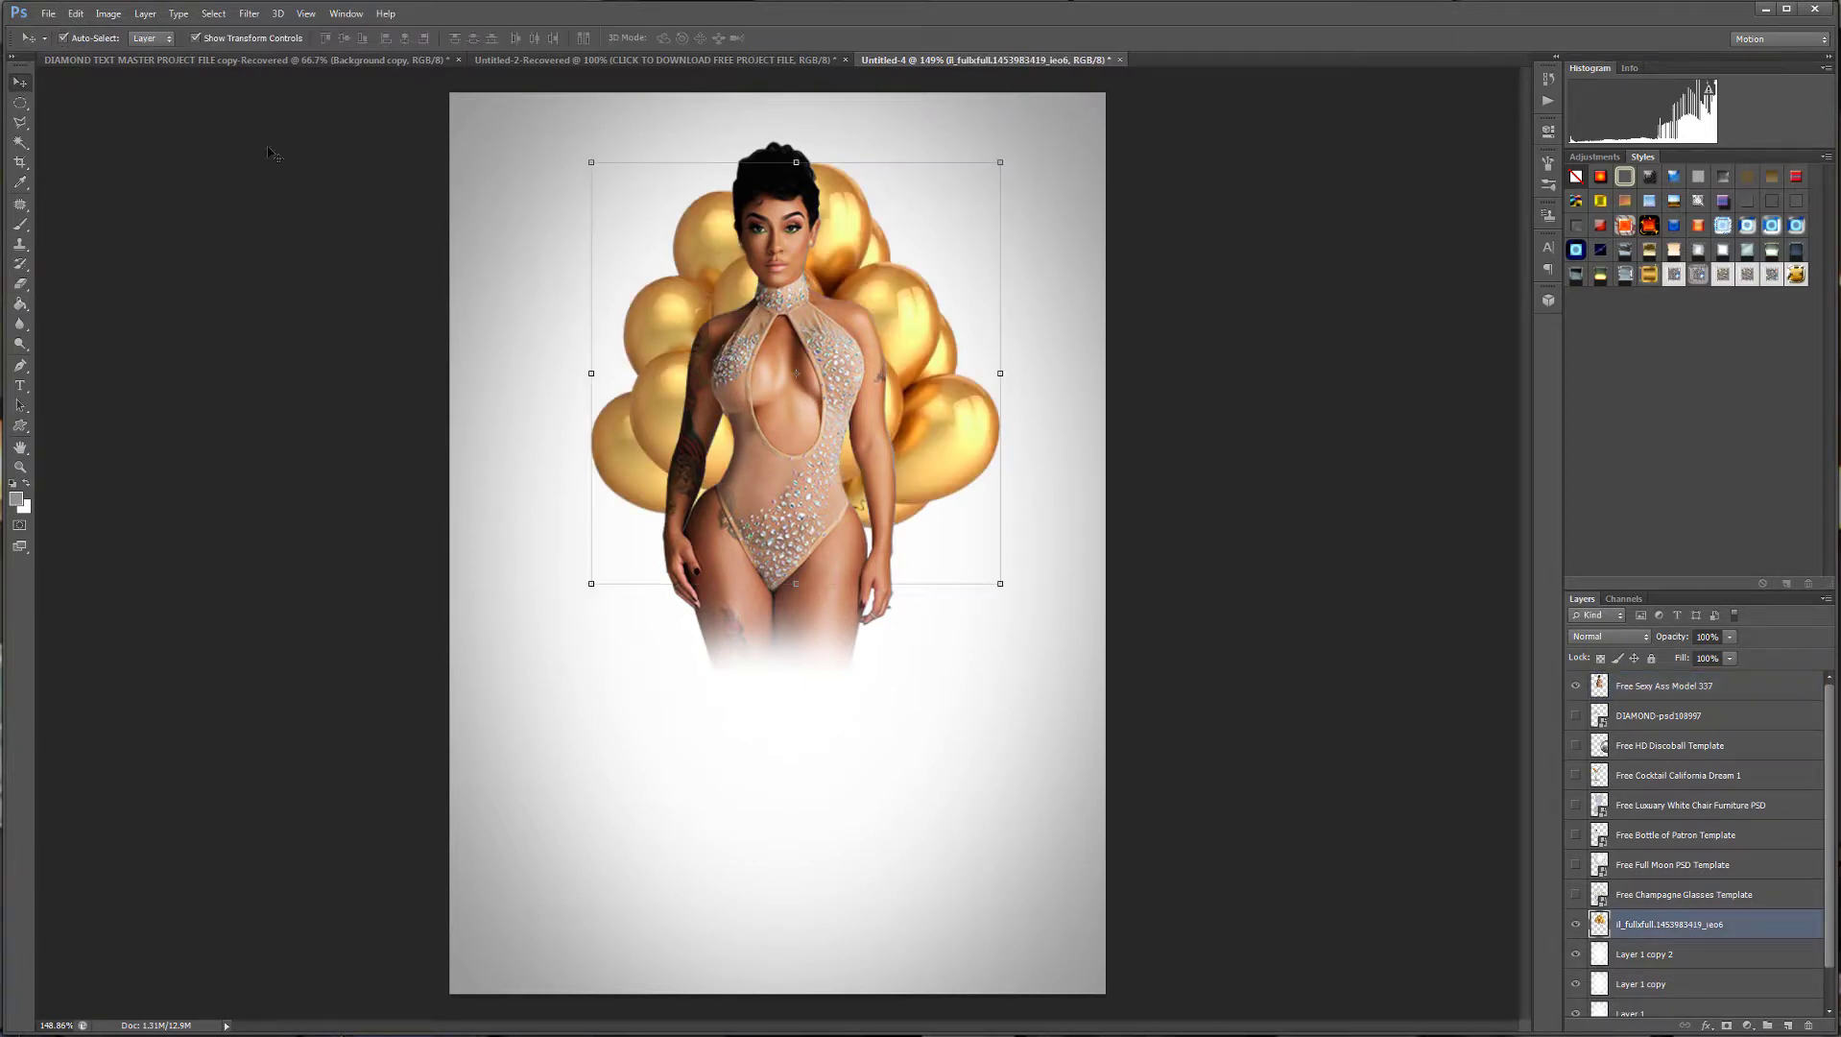
{"action": "left_click", "coordinate": [791, 429]}
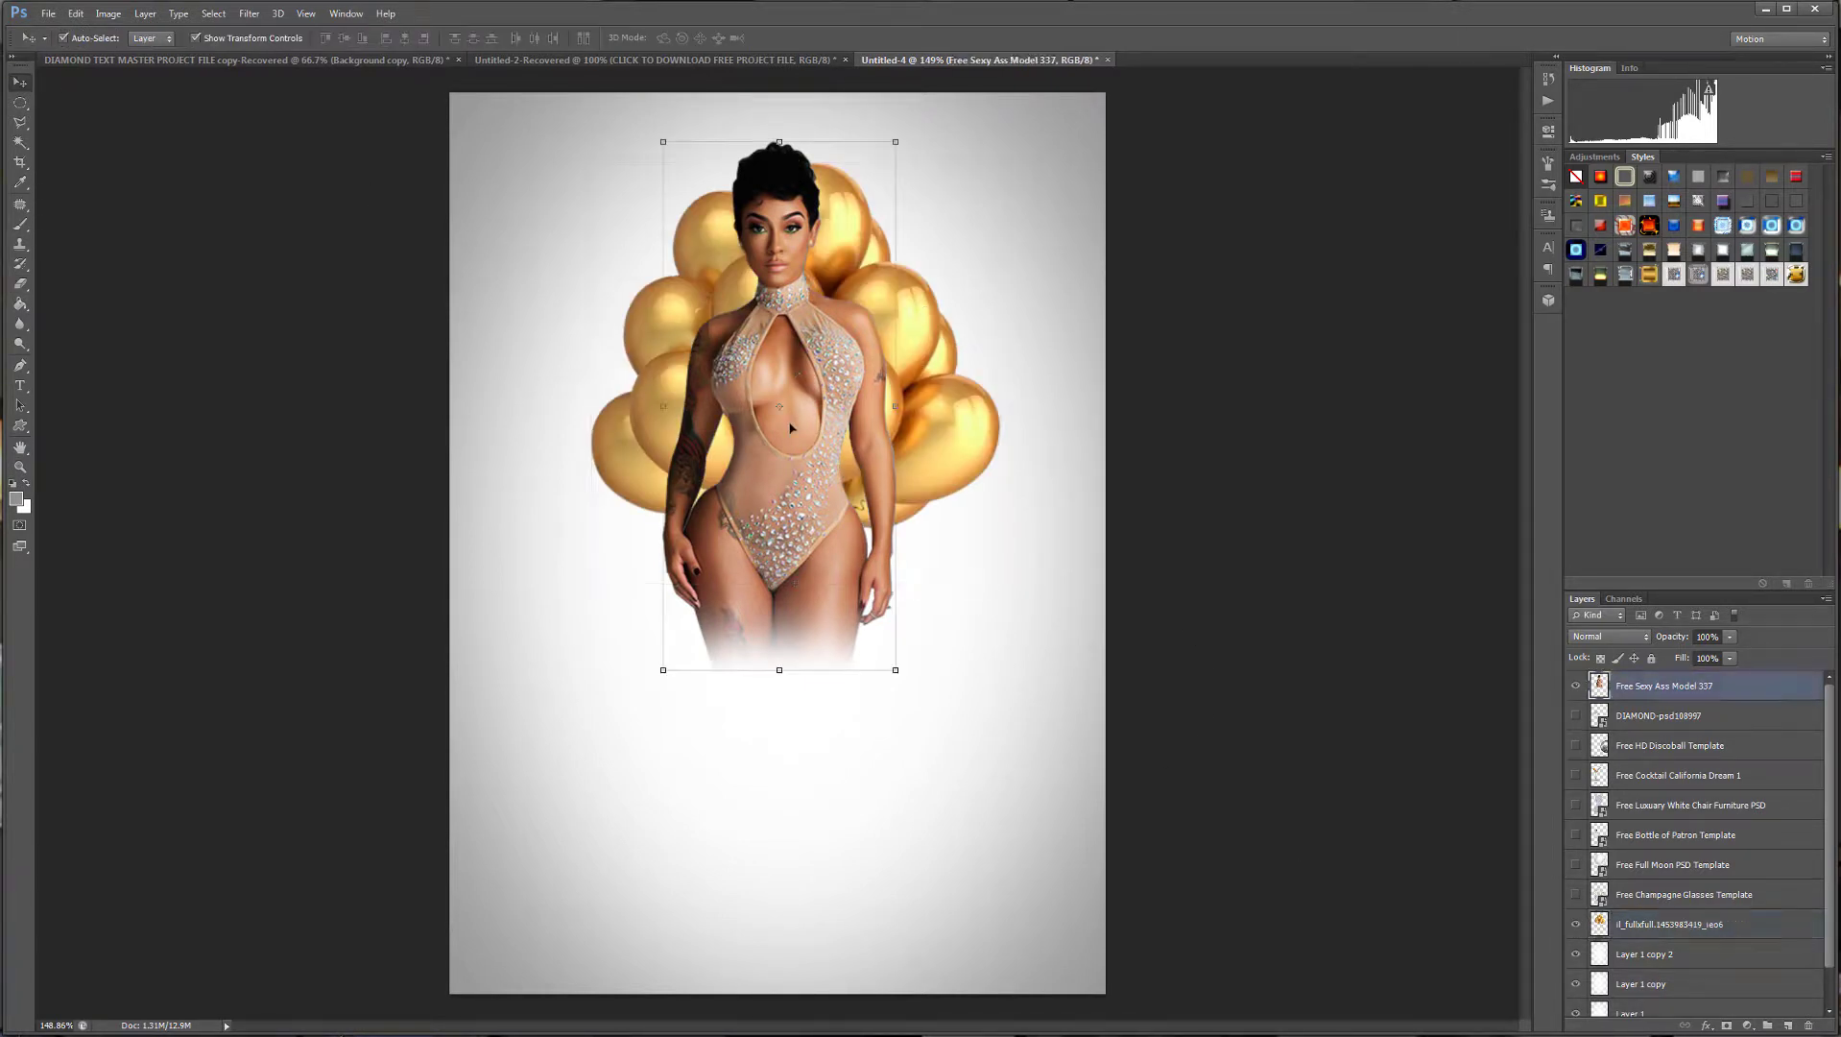
{"action": "left_click_drag", "start_coordinate": [797, 450], "coordinate": [811, 425]}
Scale the gold balloons to about 88% and center them behind the model's upper body.
{"action": "left_click", "coordinate": [1287, 413]}
{"action": "mouse_move", "coordinate": [963, 415]}
{"action": "left_mouse_down"}
{"action": "mouse_move", "coordinate": [974, 424]}
{"action": "mouse_move", "coordinate": [941, 441]}
{"action": "mouse_move", "coordinate": [954, 449]}
{"action": "mouse_move", "coordinate": [951, 419]}
{"action": "left_mouse_up"}
{"action": "key", "text": "ctrl+t"}
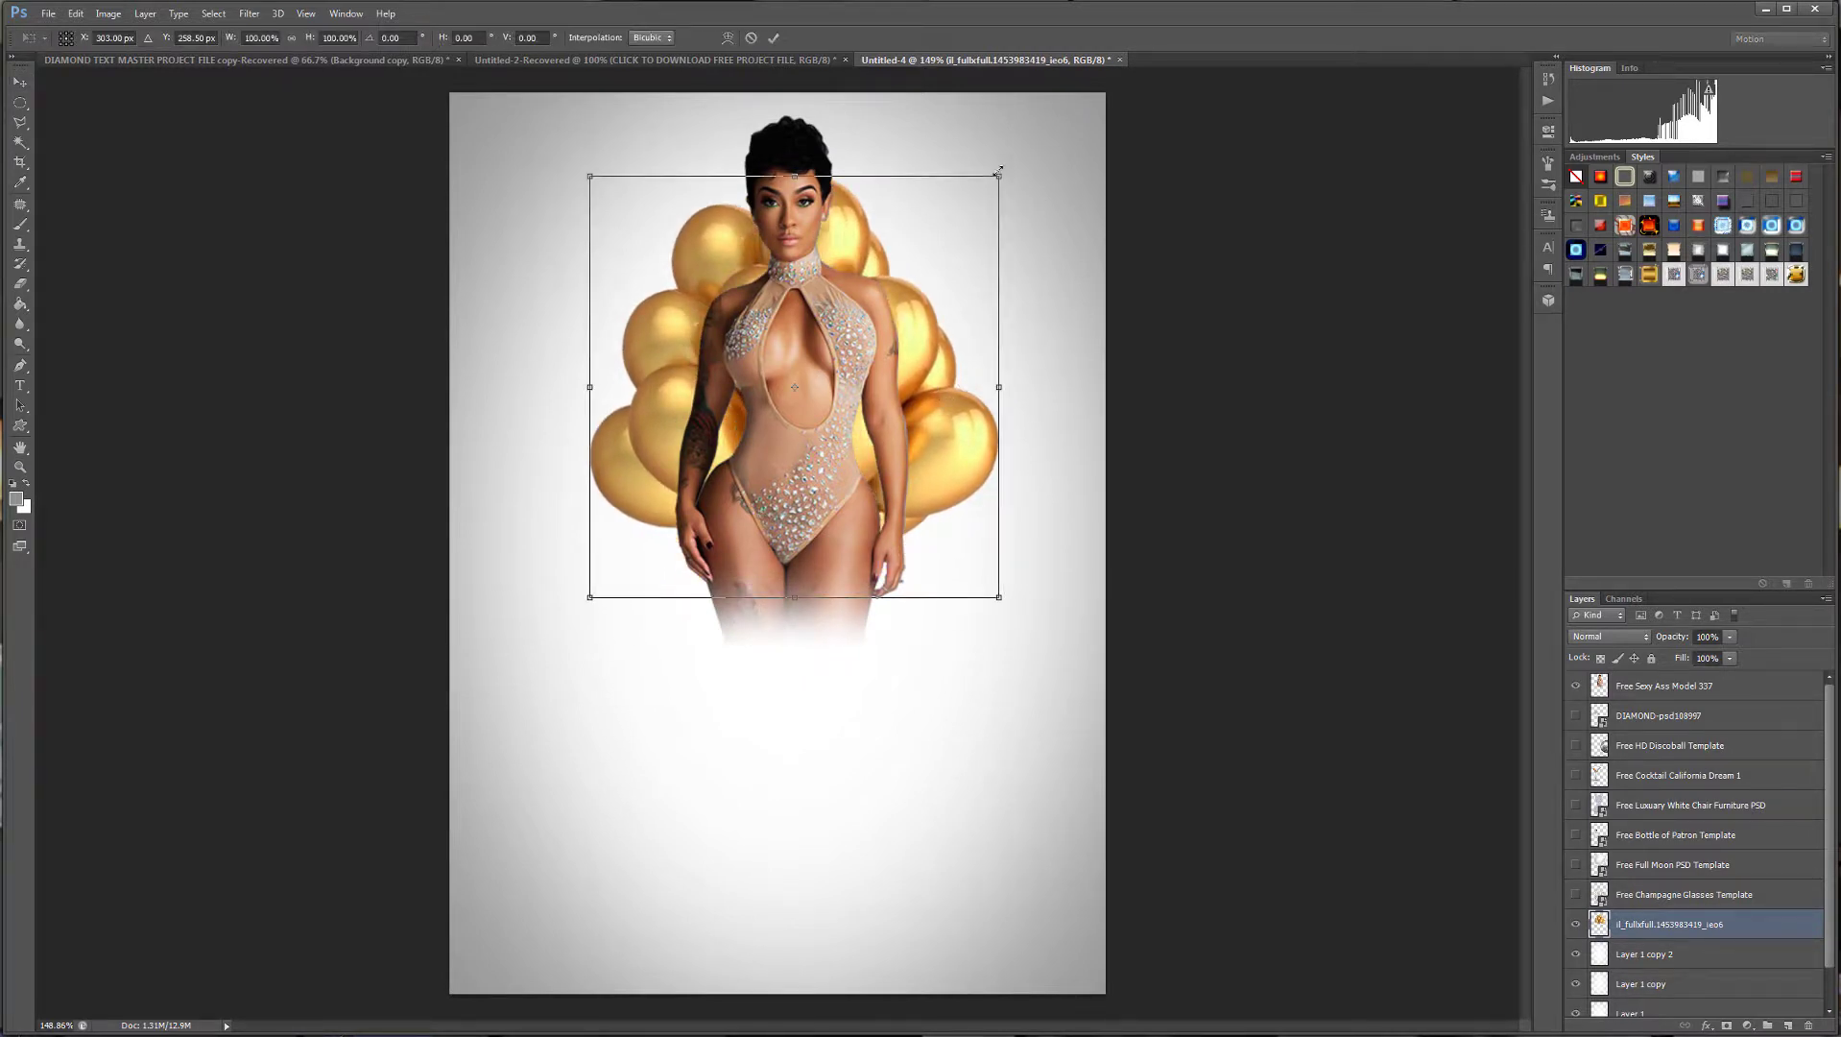
{"action": "left_click_drag", "start_coordinate": [999, 173], "coordinate": [949, 227]}
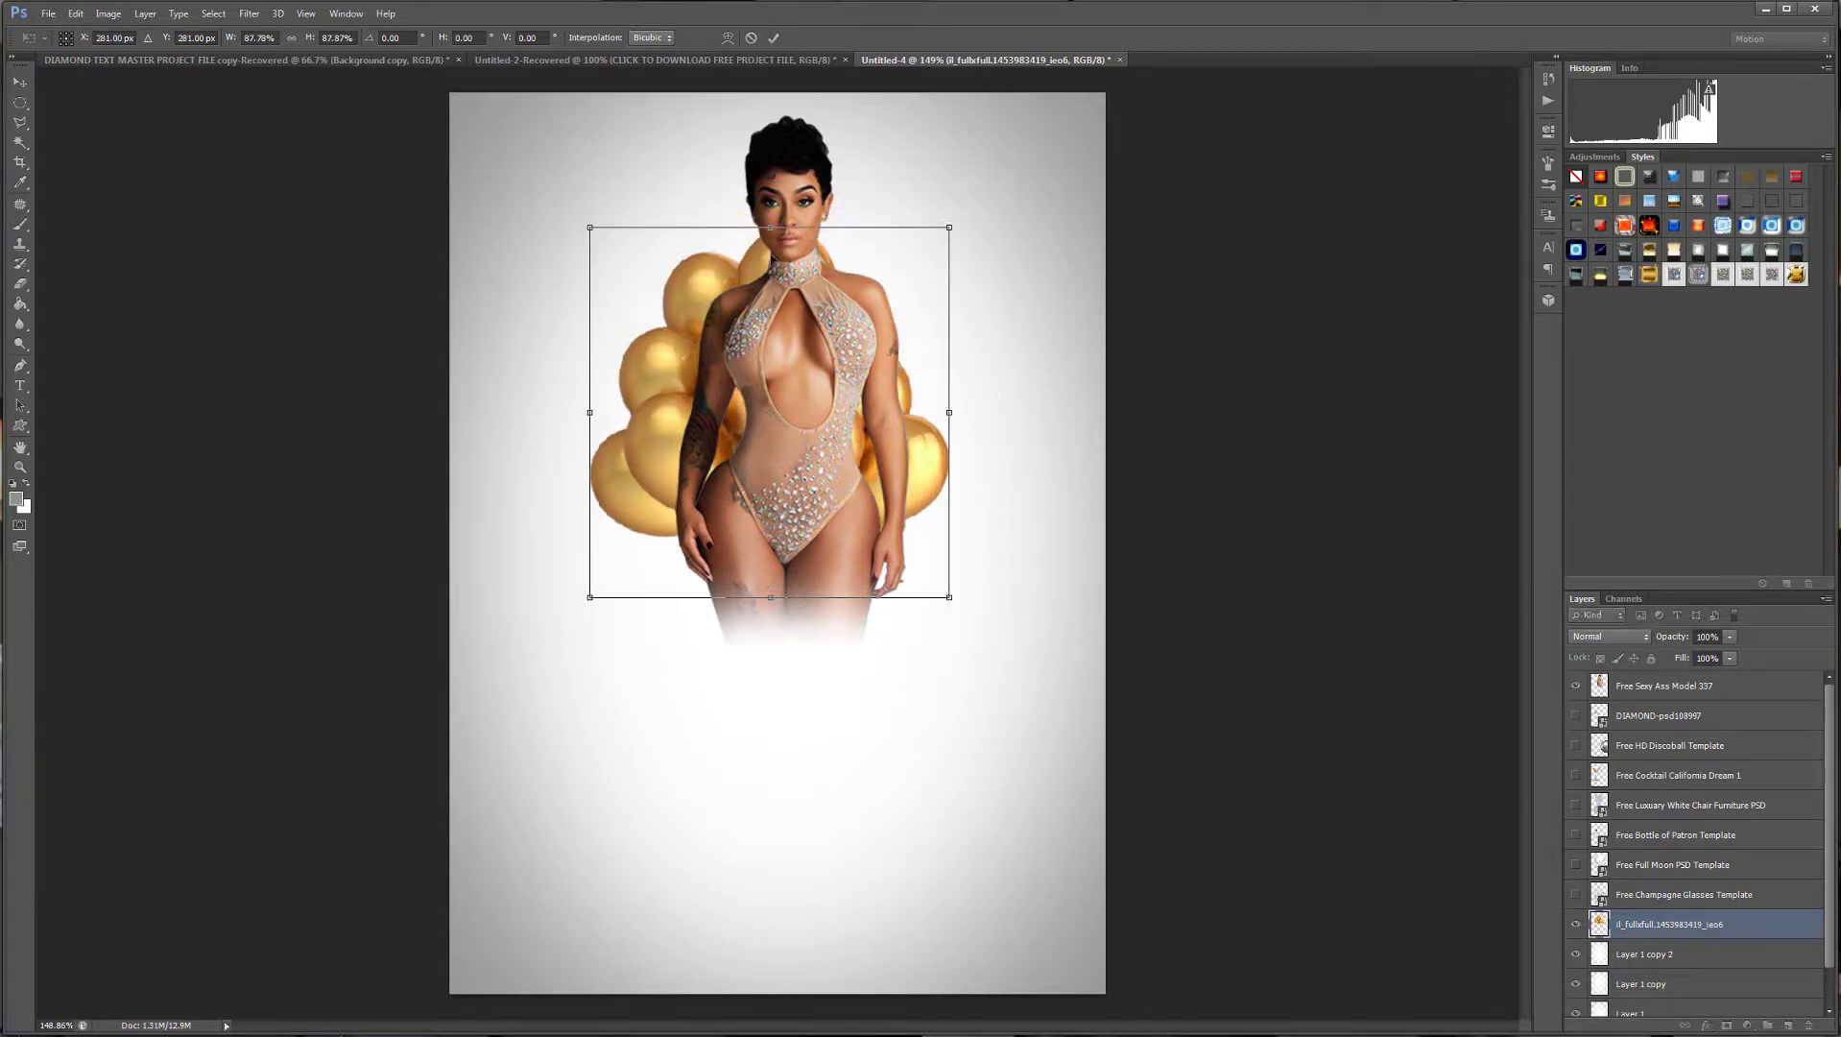
{"action": "mouse_move", "coordinate": [743, 278]}
{"action": "left_mouse_down"}
{"action": "mouse_move", "coordinate": [764, 228]}
{"action": "mouse_move", "coordinate": [750, 250]}
{"action": "left_mouse_up"}
{"action": "key", "text": "Return"}
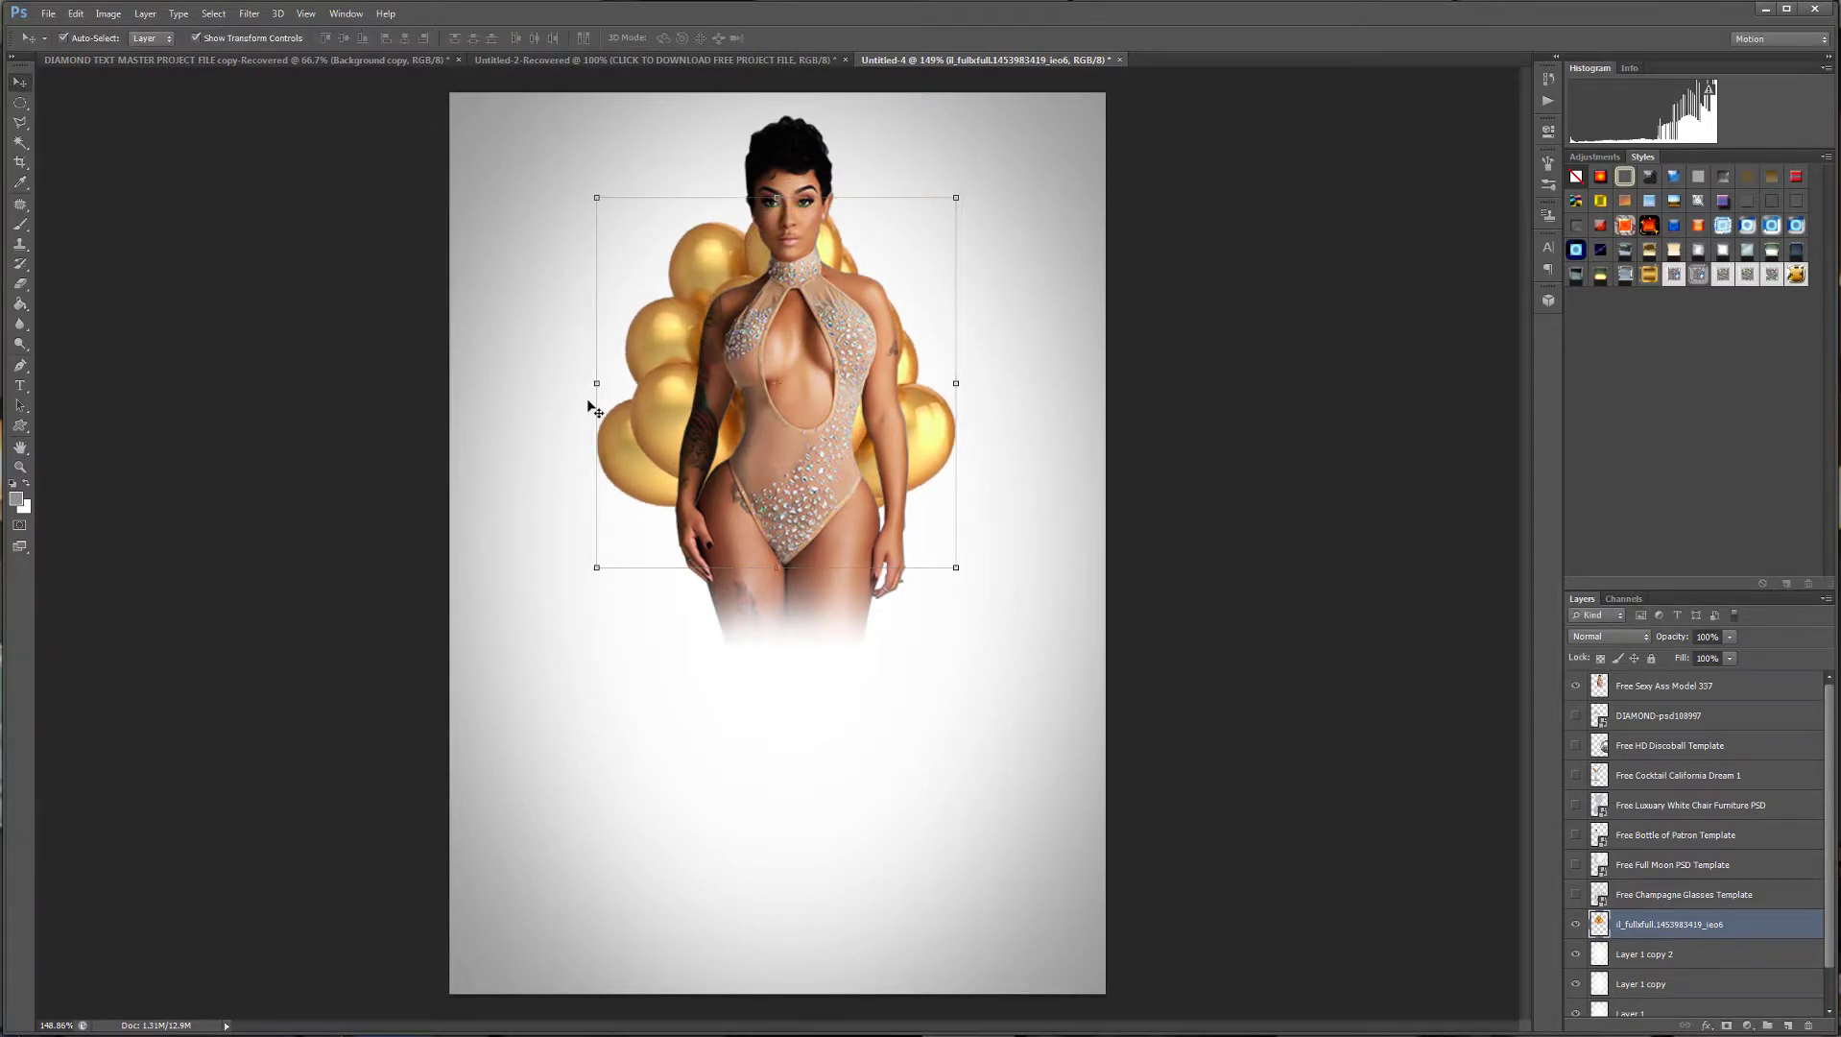
{"action": "scroll", "coordinate": [593, 410], "scroll_direction": "up", "scroll_amount": 1}
{"action": "left_click_drag", "start_coordinate": [745, 247], "coordinate": [749, 261]}
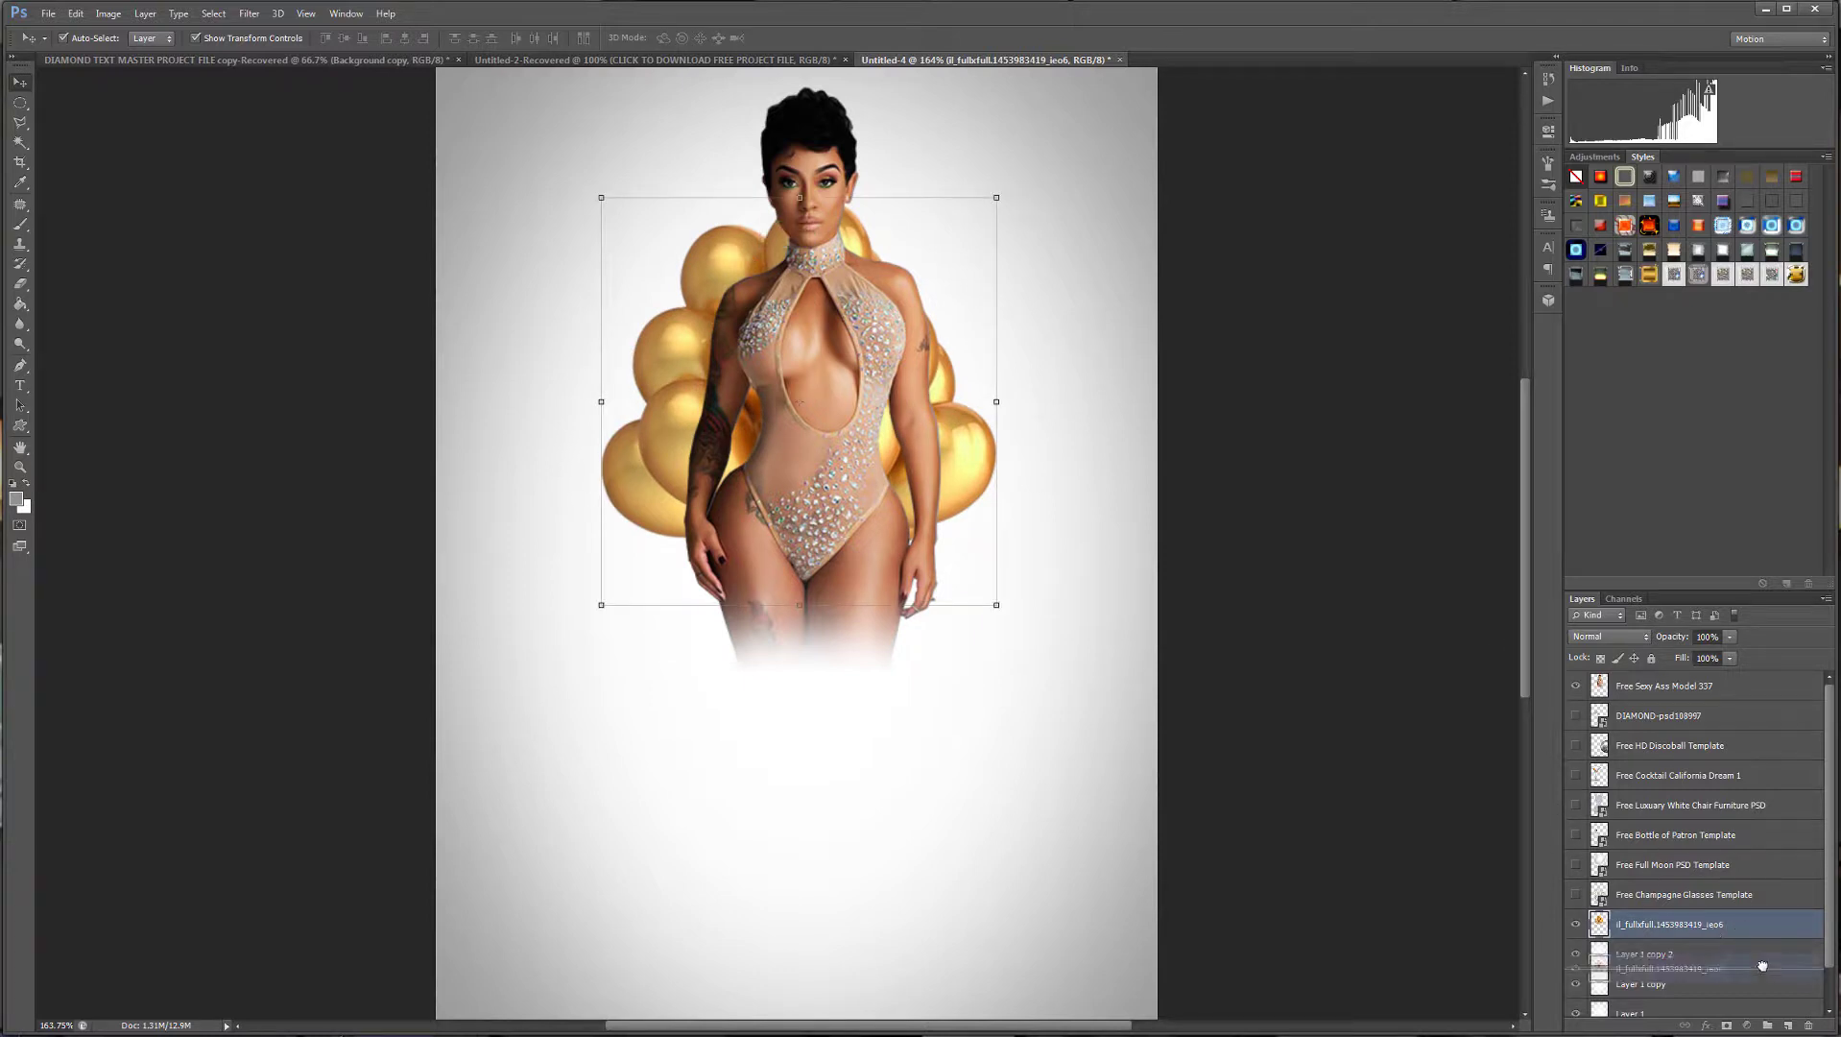
Lower the balloons' saturation and shift their hue slightly with Hue/Saturation.
{"action": "left_click", "coordinate": [109, 13]}
{"action": "mouse_move", "coordinate": [135, 61]}
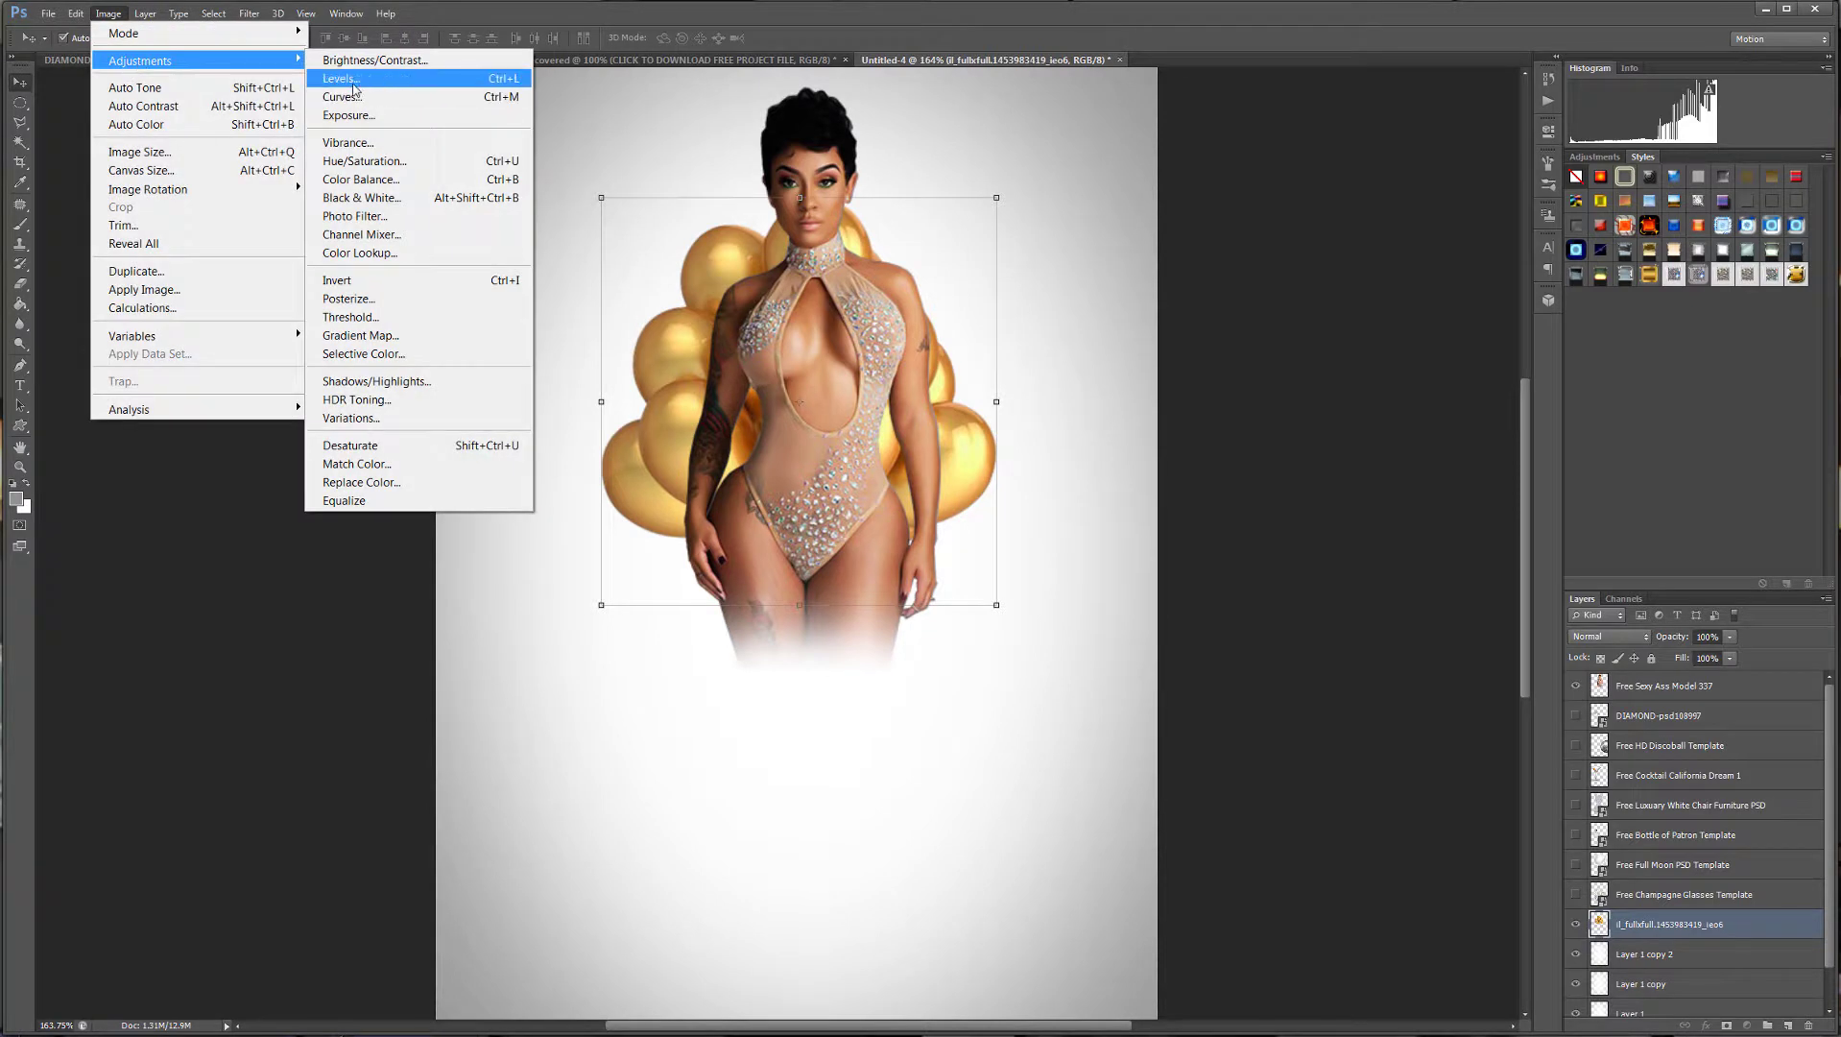
{"action": "left_click", "coordinate": [373, 161]}
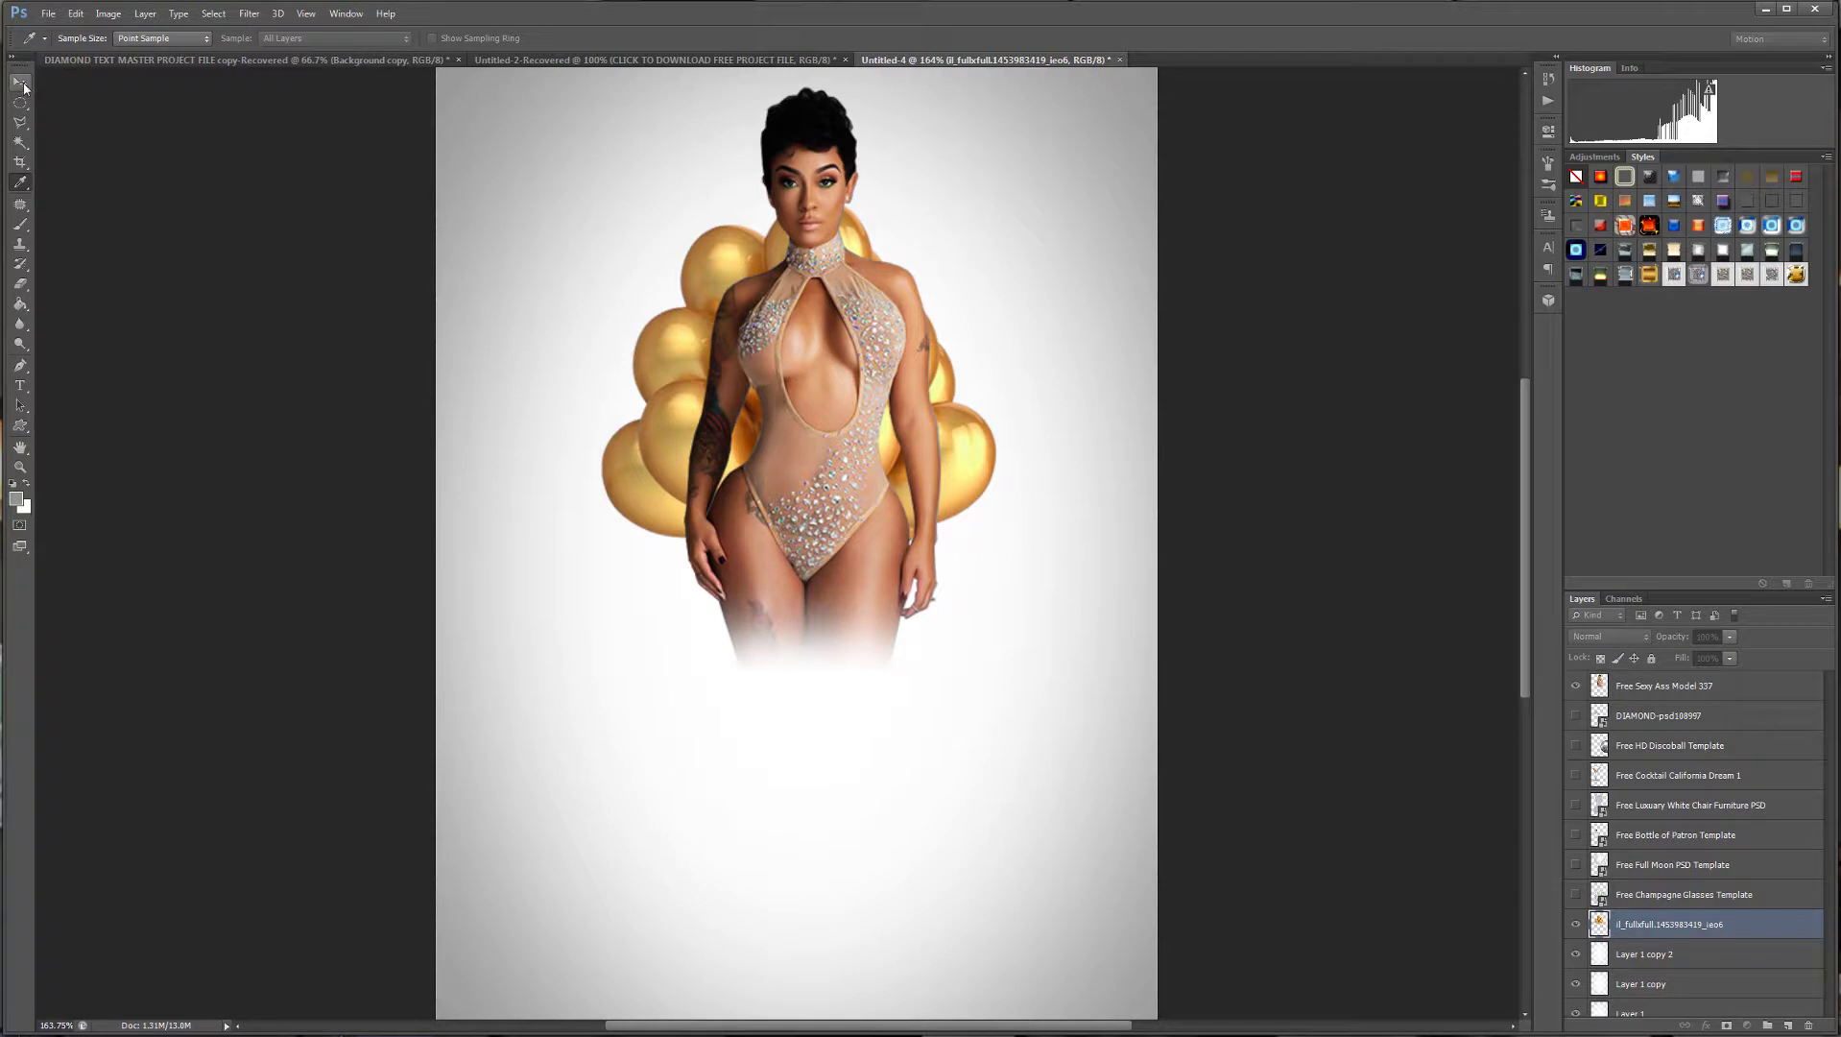
{"action": "key", "text": "ctrl+u"}
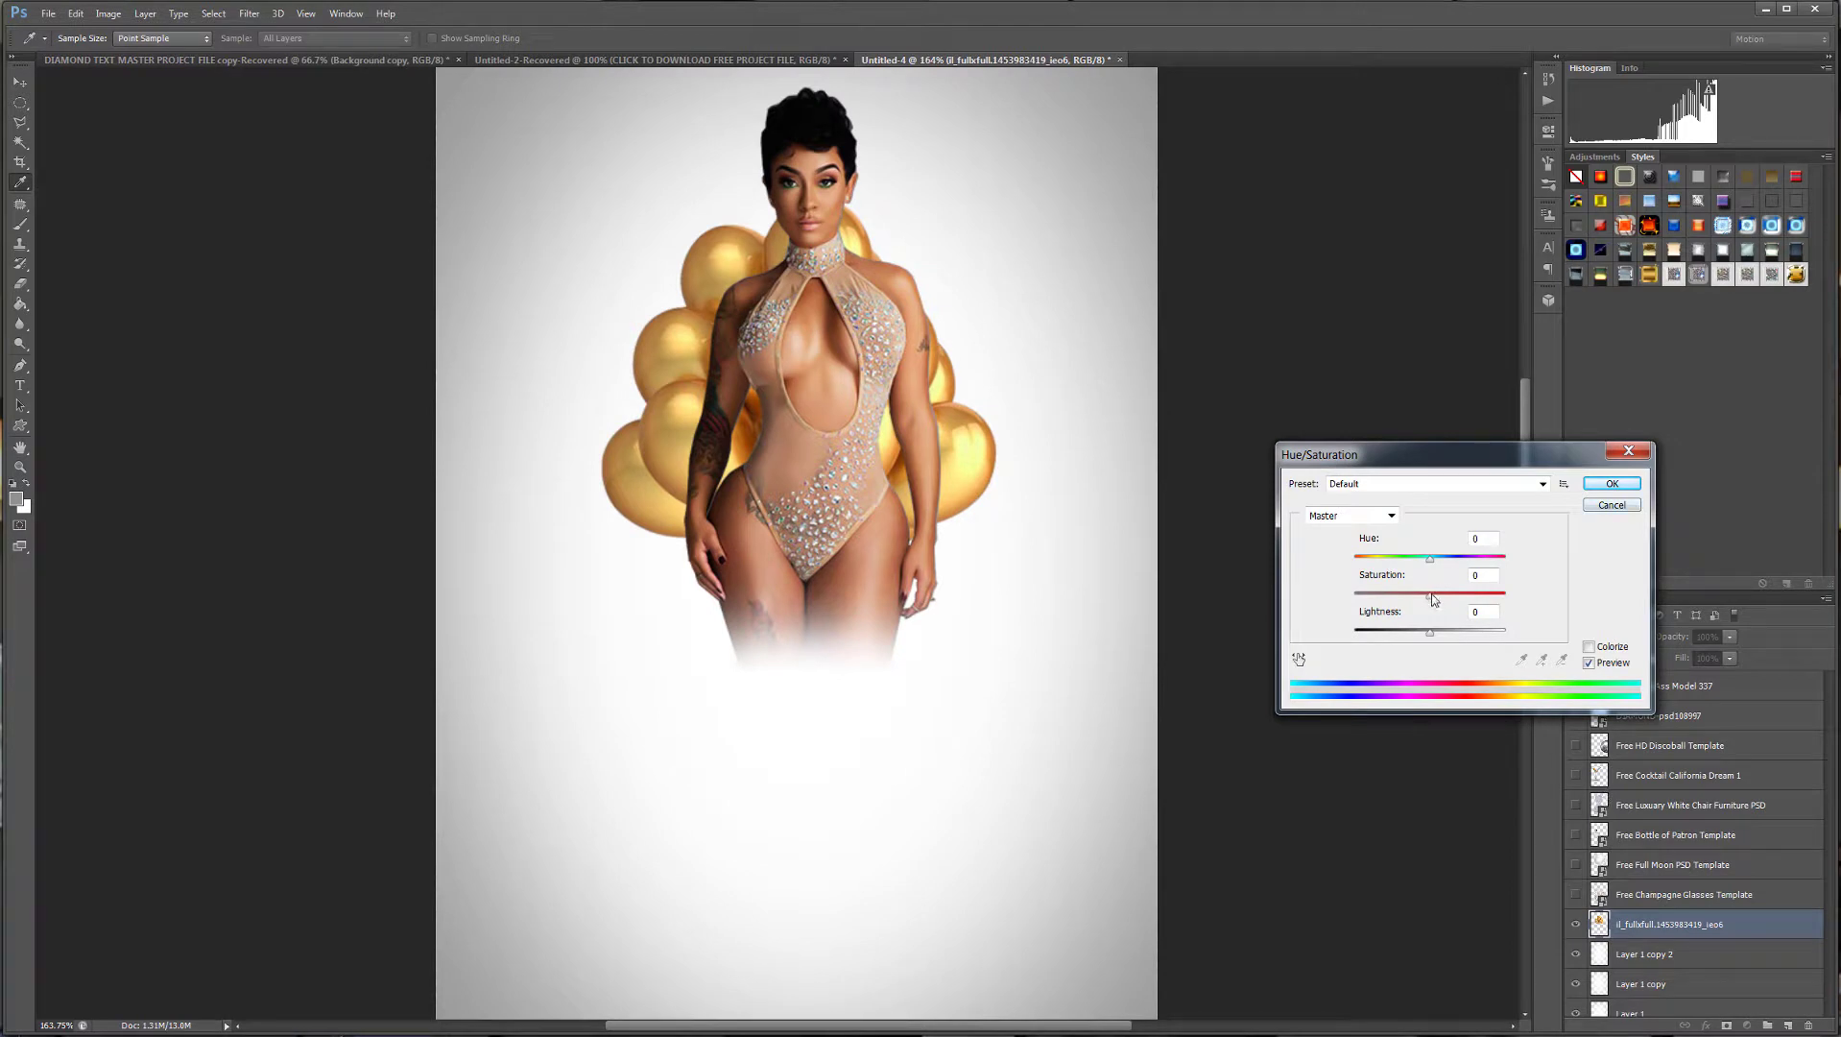
{"action": "mouse_move", "coordinate": [1432, 598]}
{"action": "left_mouse_down"}
{"action": "mouse_move", "coordinate": [1400, 600]}
{"action": "mouse_move", "coordinate": [1421, 602]}
{"action": "left_mouse_up"}
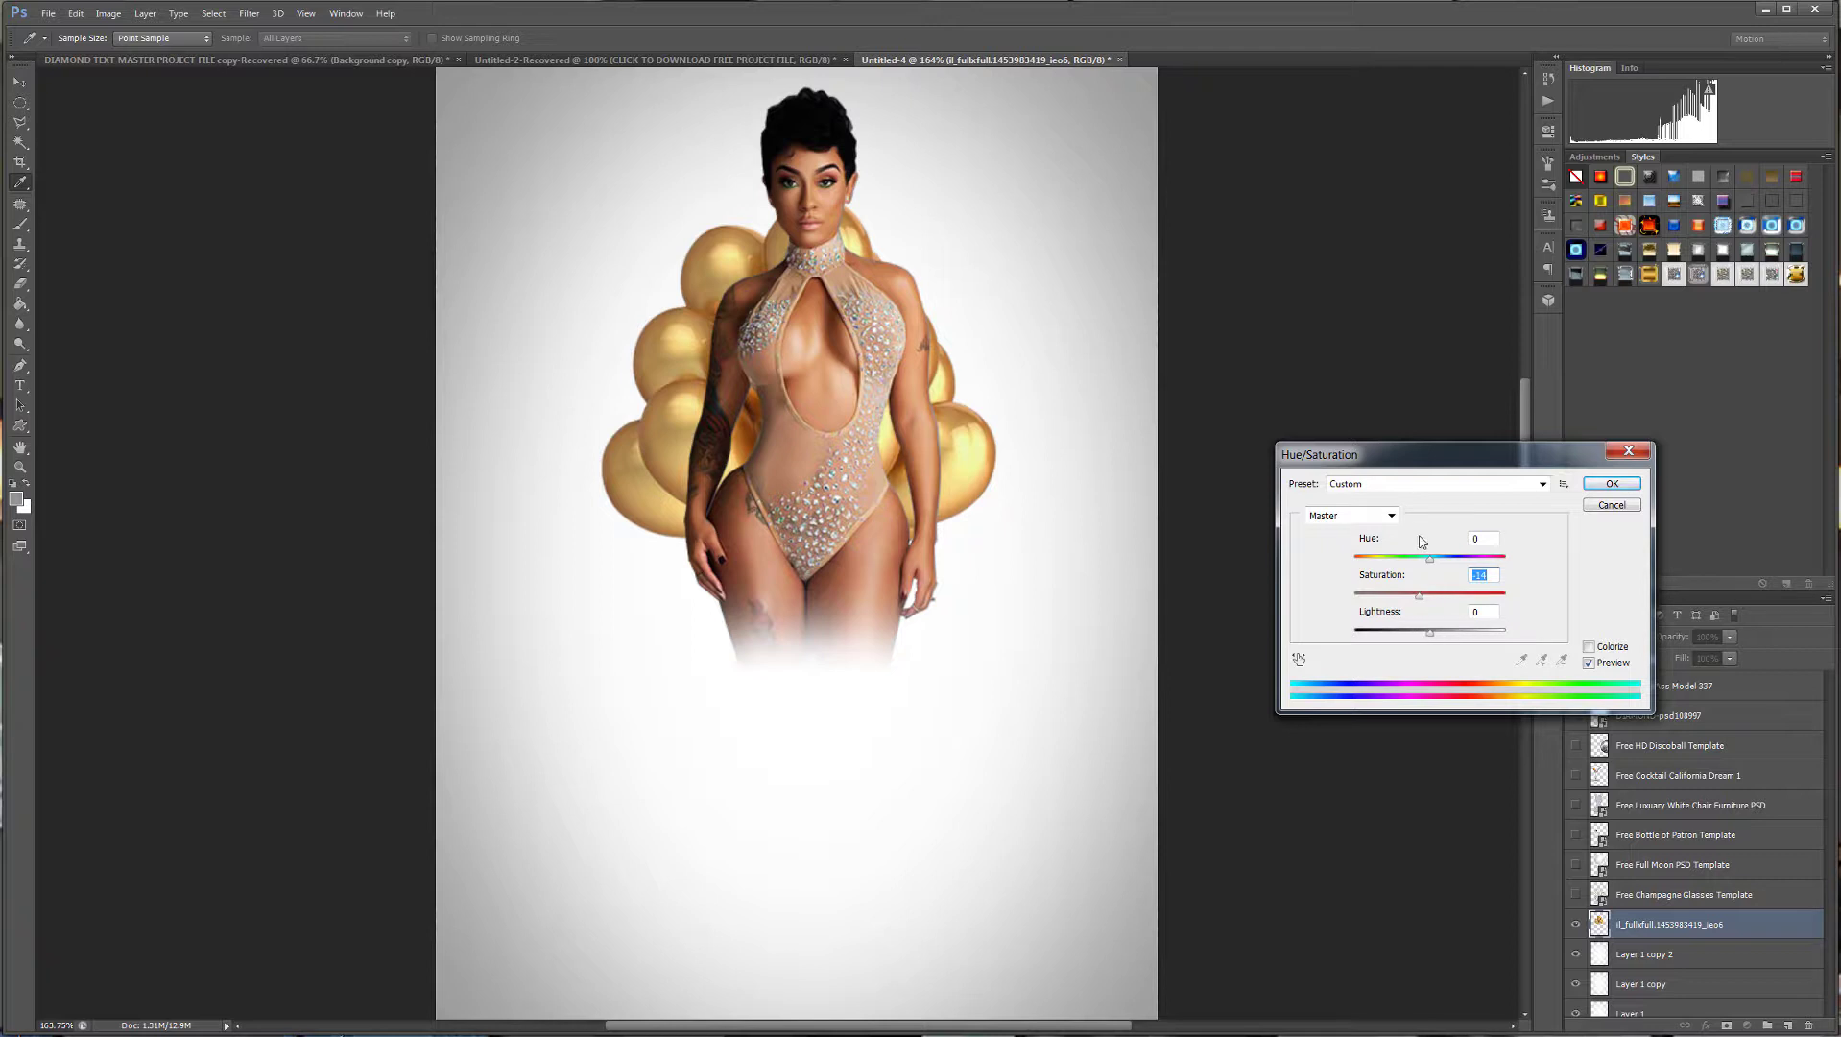
{"action": "left_click", "coordinate": [1483, 538]}
{"action": "key", "text": "Down"}
{"action": "key", "text": "Down"}
{"action": "key", "text": "Down"}
{"action": "key", "text": "Down"}
{"action": "key", "text": "Down"}
{"action": "key", "text": "Down"}
{"action": "left_click_drag", "start_coordinate": [1422, 599], "coordinate": [1418, 599]}
{"action": "left_click", "coordinate": [1627, 486]}
{"action": "key", "text": "v"}
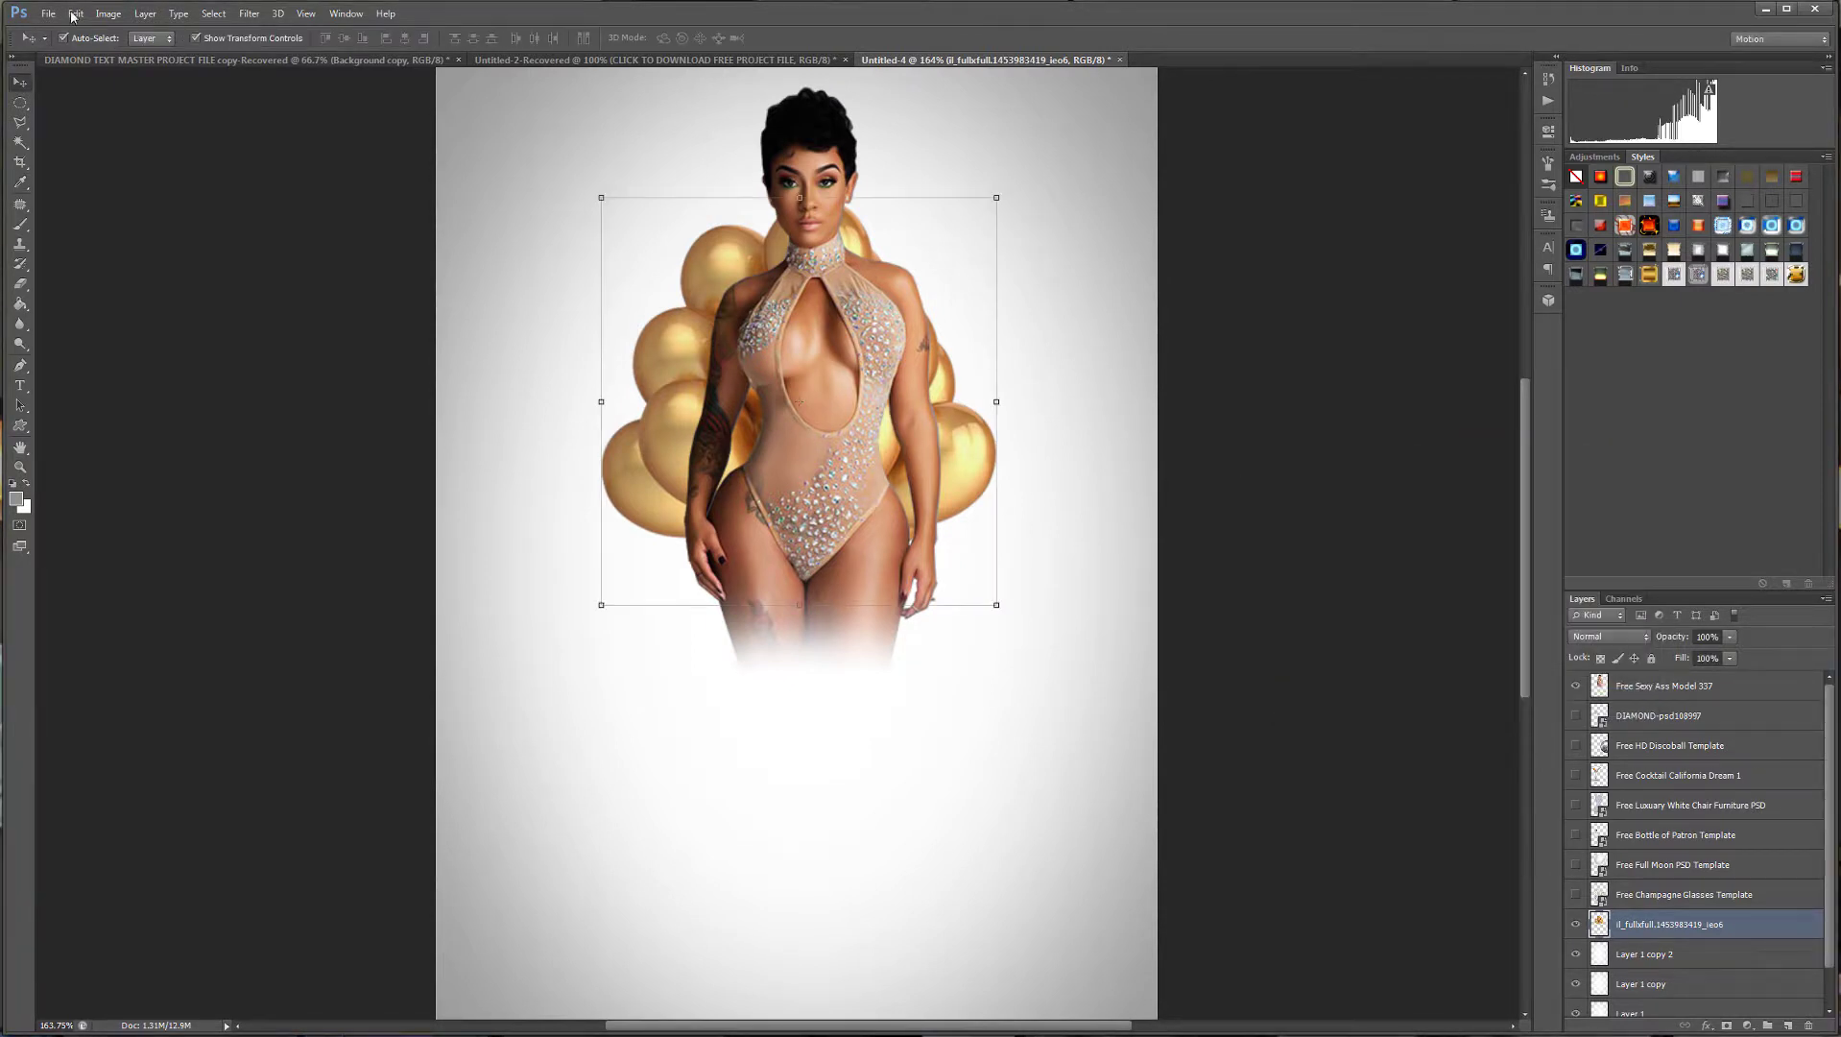
Raise the balloons' Levels black input to 34 to deepen their shadows.
{"action": "left_click", "coordinate": [108, 14]}
{"action": "mouse_move", "coordinate": [278, 61]}
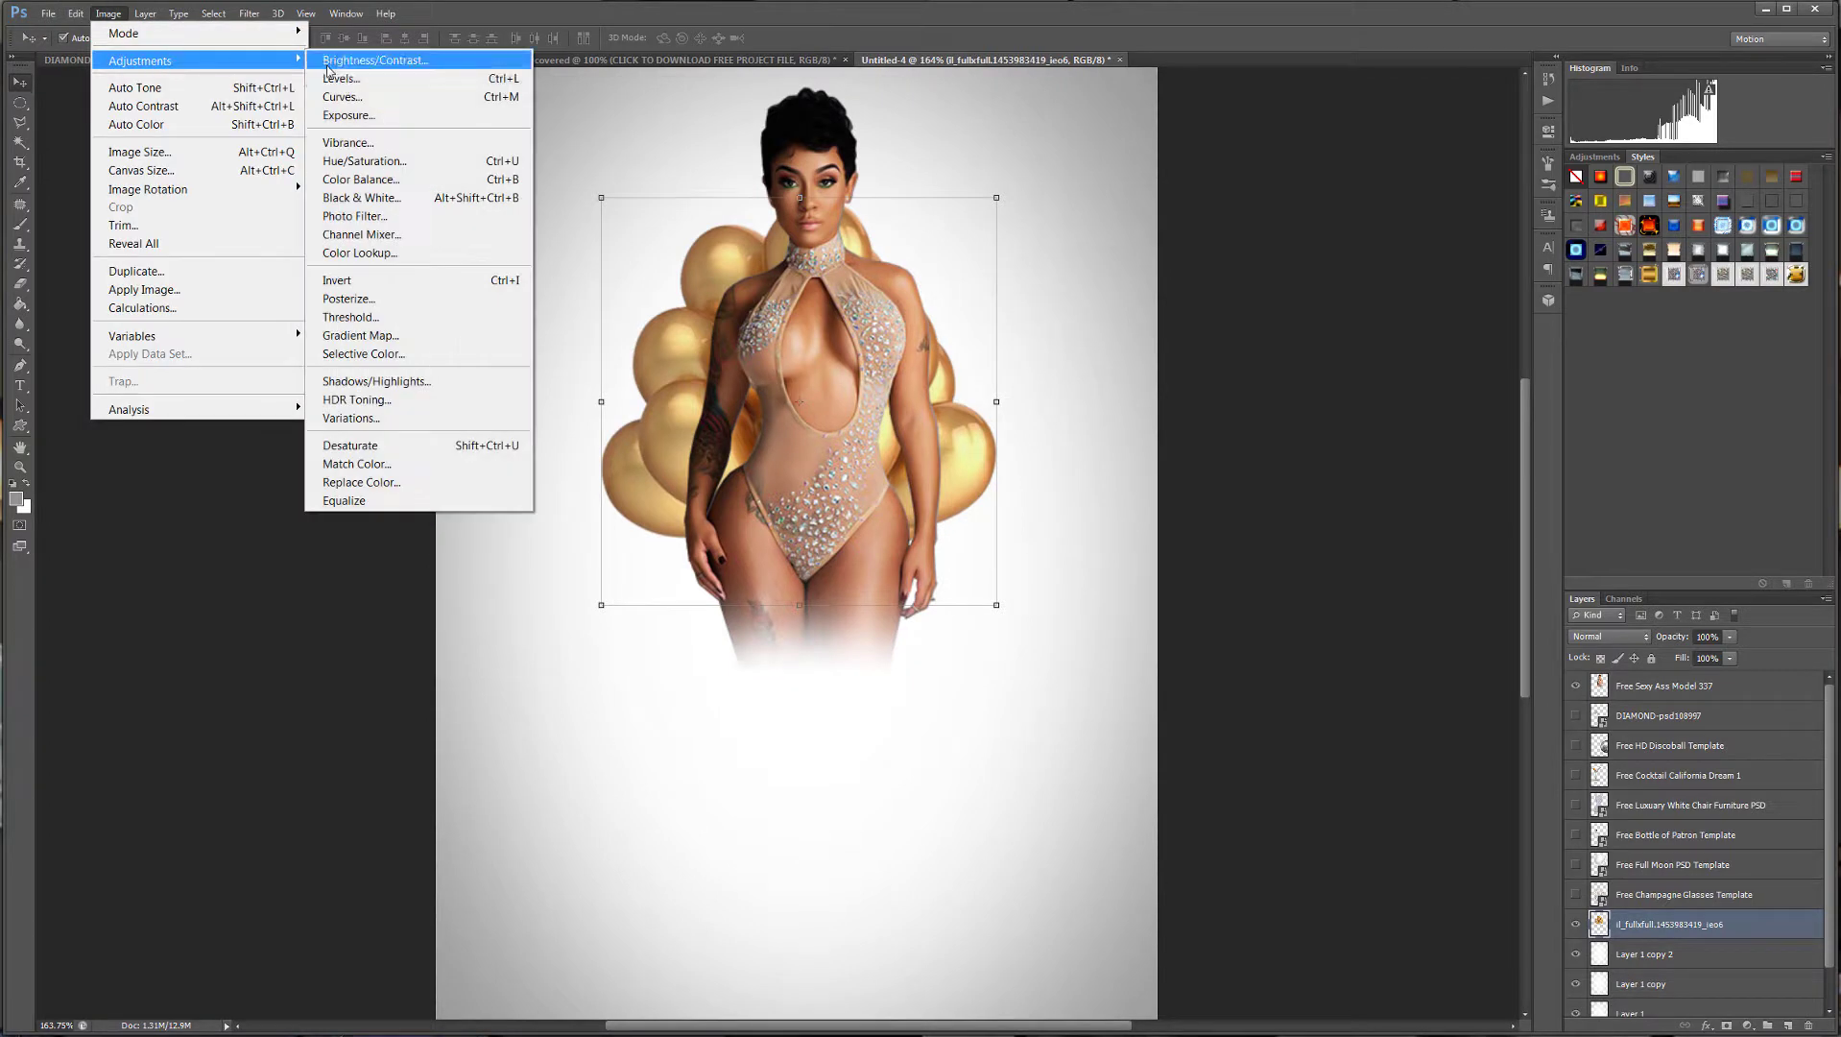
{"action": "left_click", "coordinate": [342, 78]}
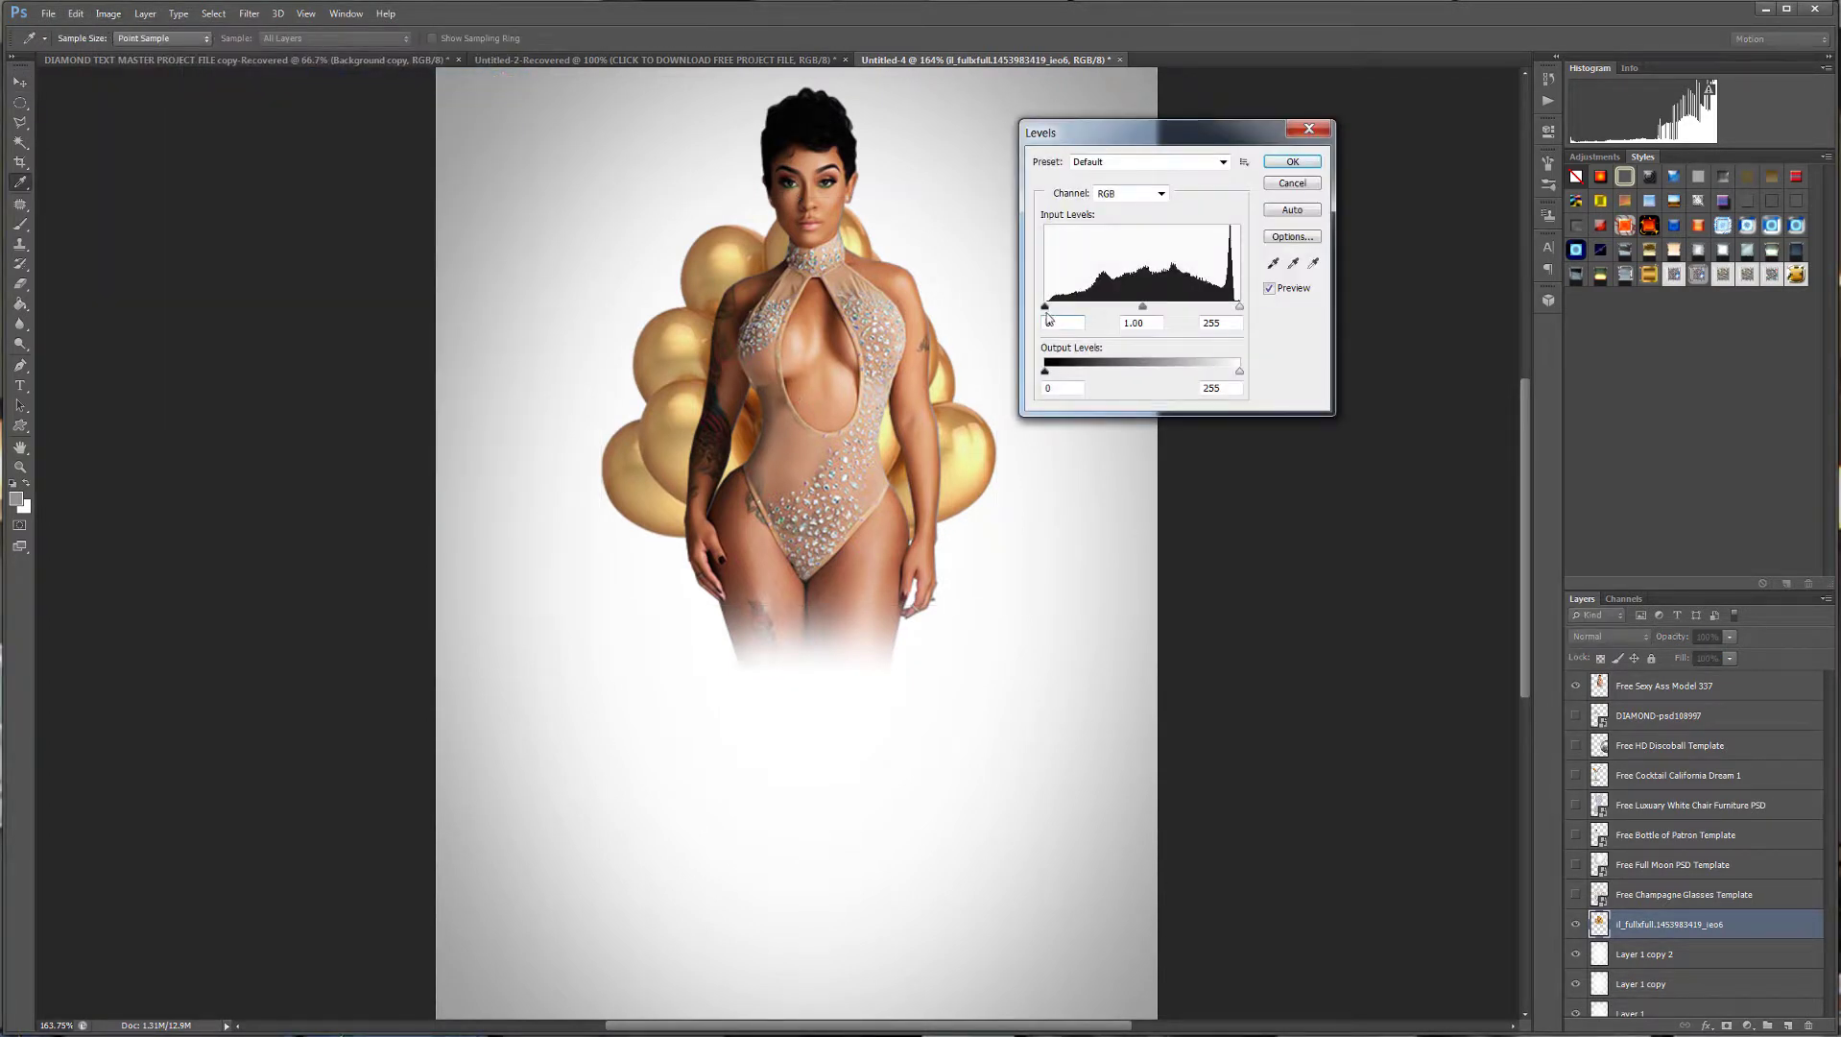
{"action": "mouse_move", "coordinate": [1046, 312]}
{"action": "left_mouse_down"}
{"action": "mouse_move", "coordinate": [1085, 313]}
{"action": "mouse_move", "coordinate": [1071, 313]}
{"action": "left_mouse_up"}
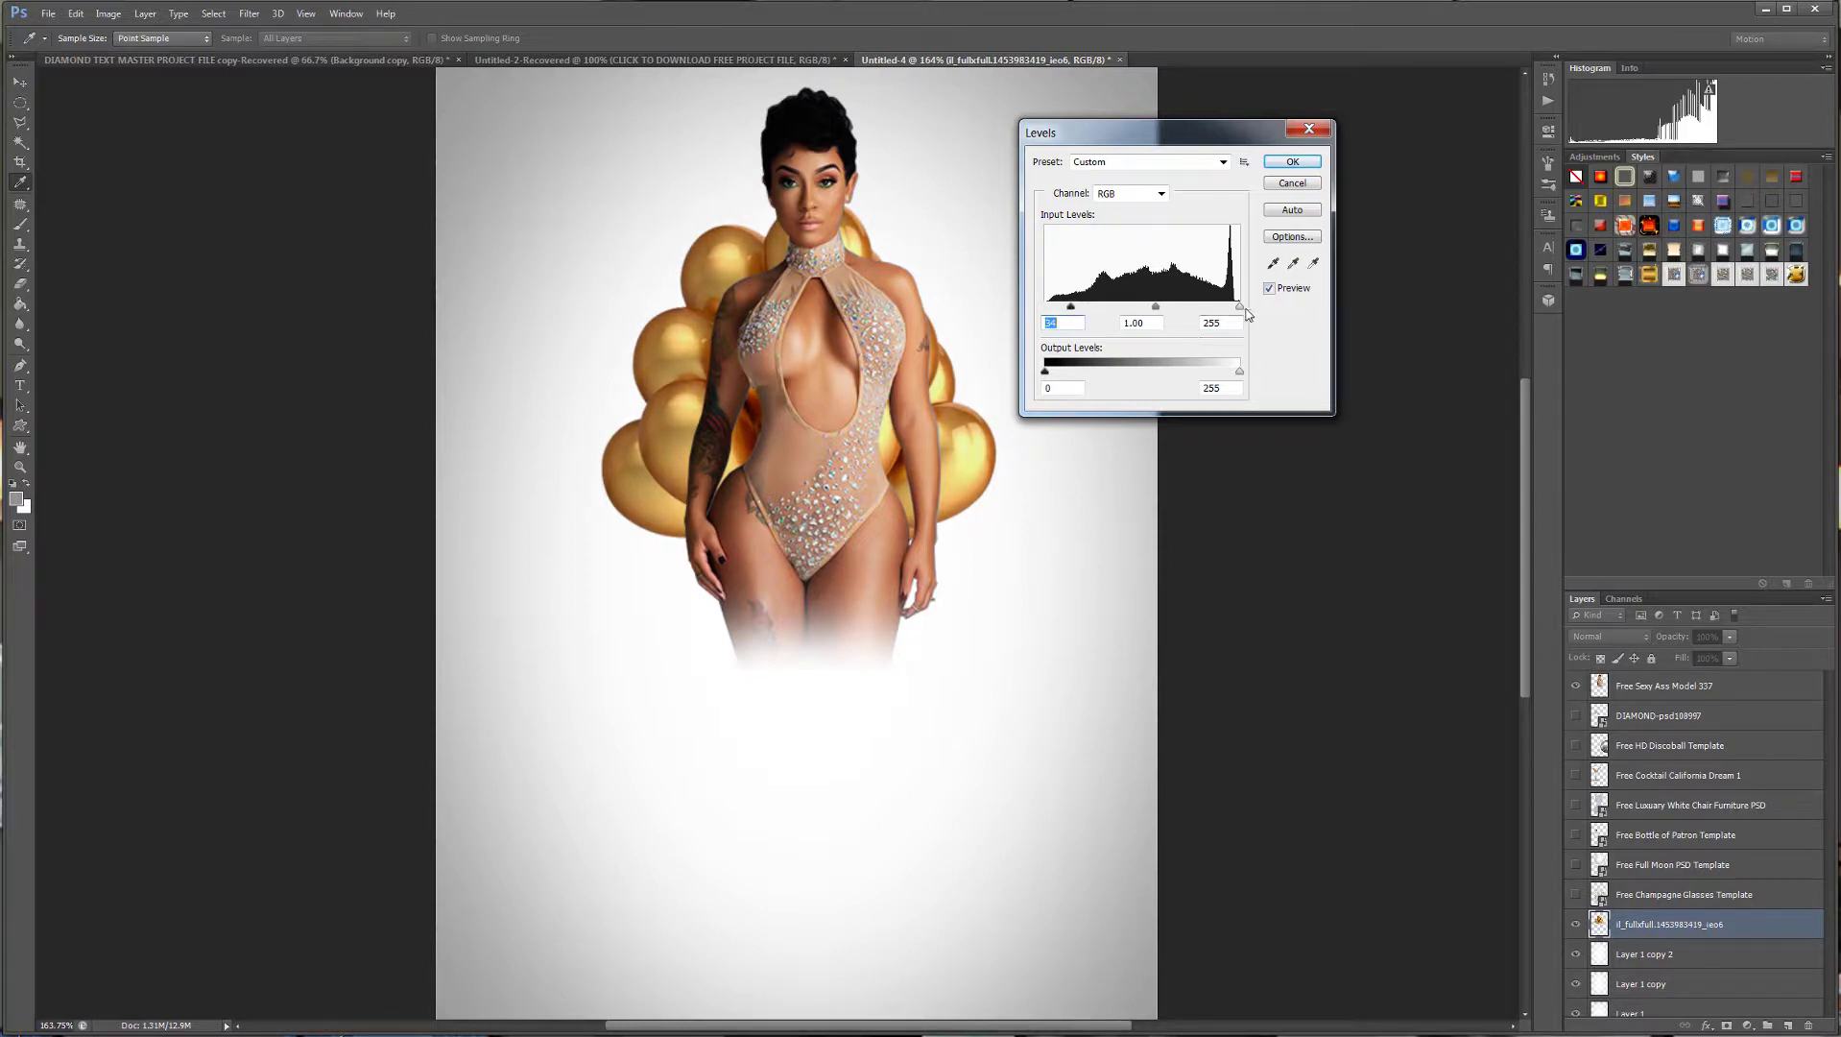
{"action": "left_click_drag", "start_coordinate": [1155, 308], "coordinate": [1155, 309]}
{"action": "left_click", "coordinate": [1269, 164]}
{"action": "left_click", "coordinate": [116, 12]}
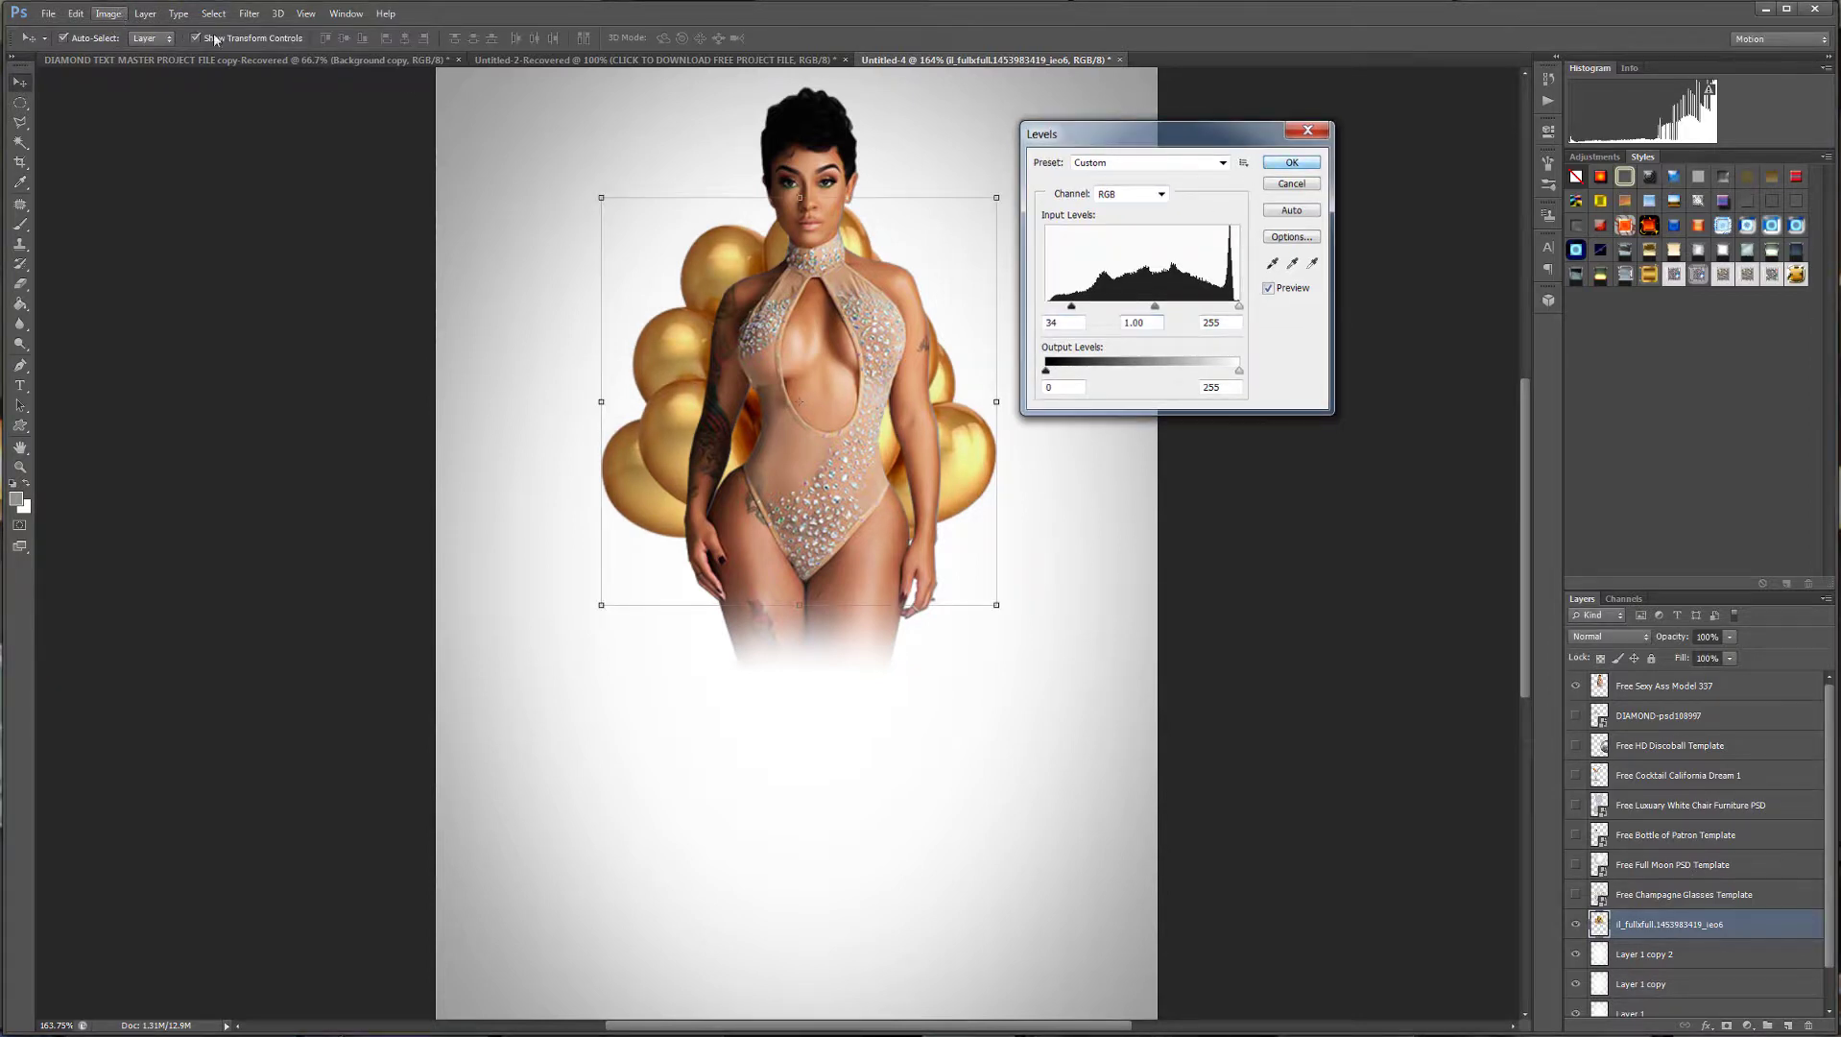
{"action": "left_click", "coordinate": [1259, 165]}
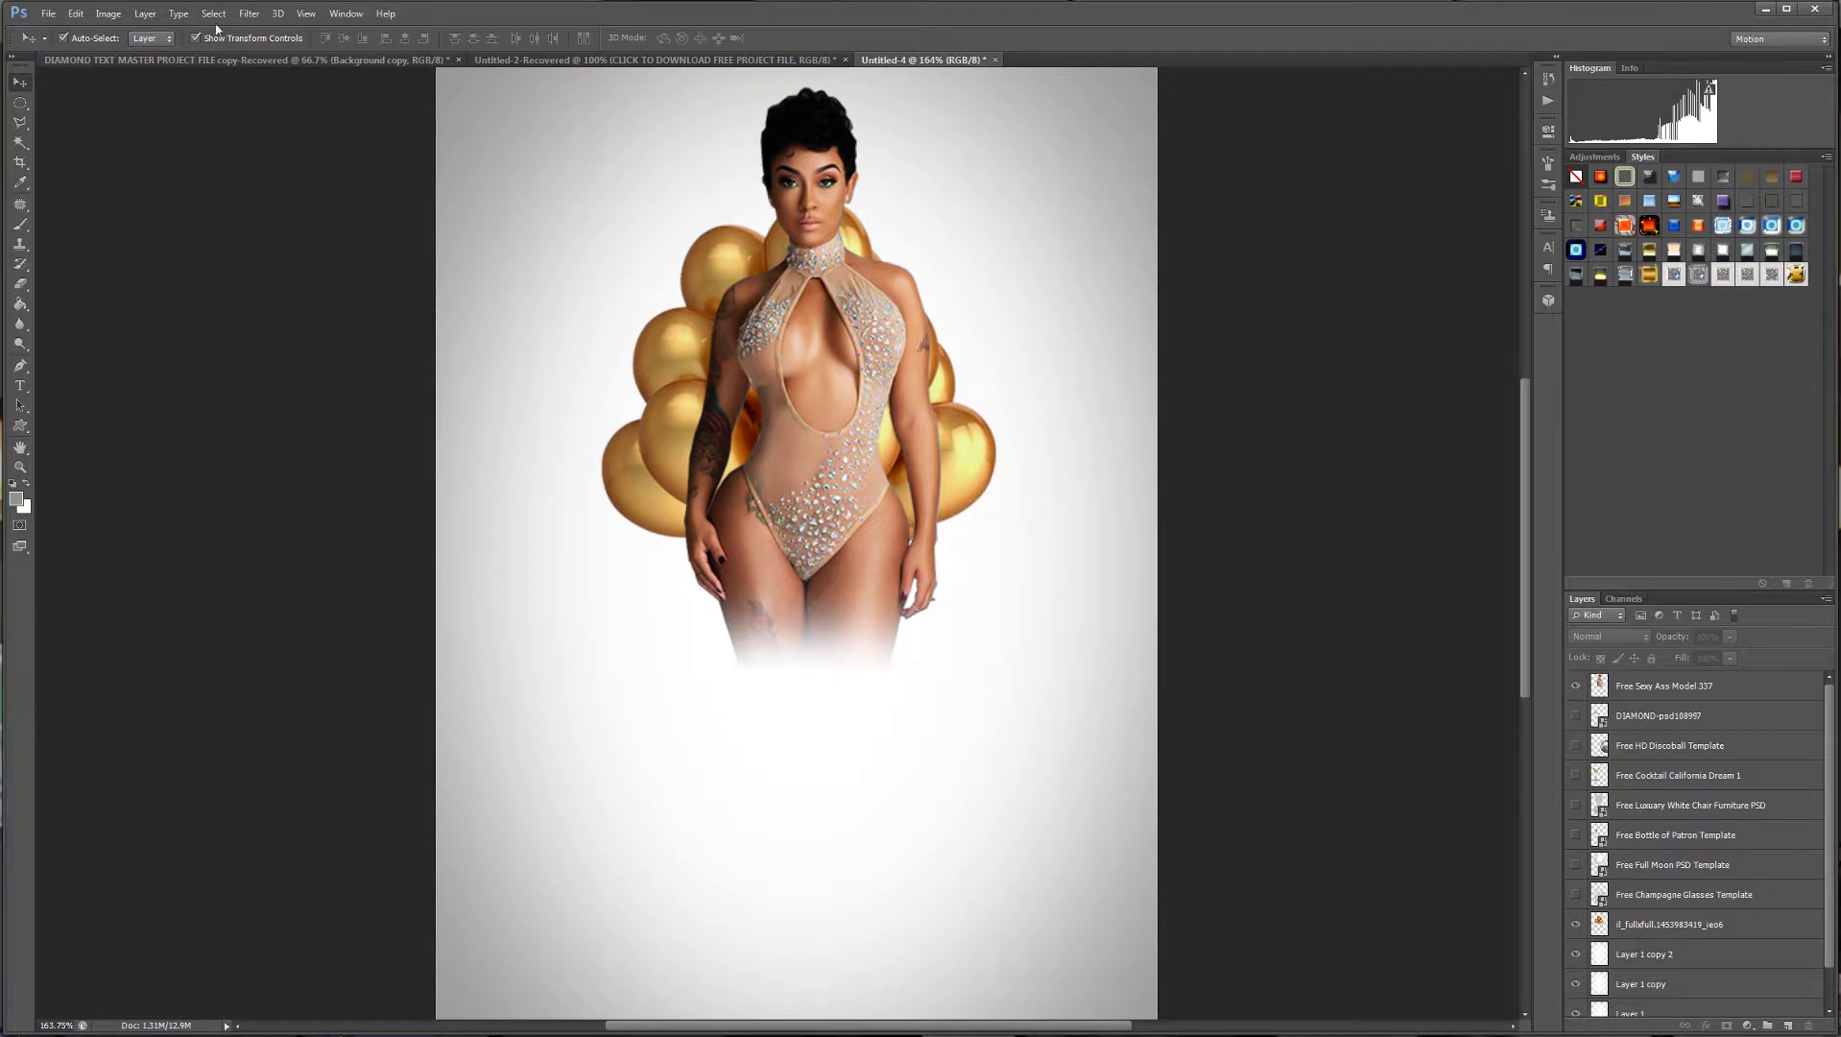
{"action": "left_click", "coordinate": [109, 13]}
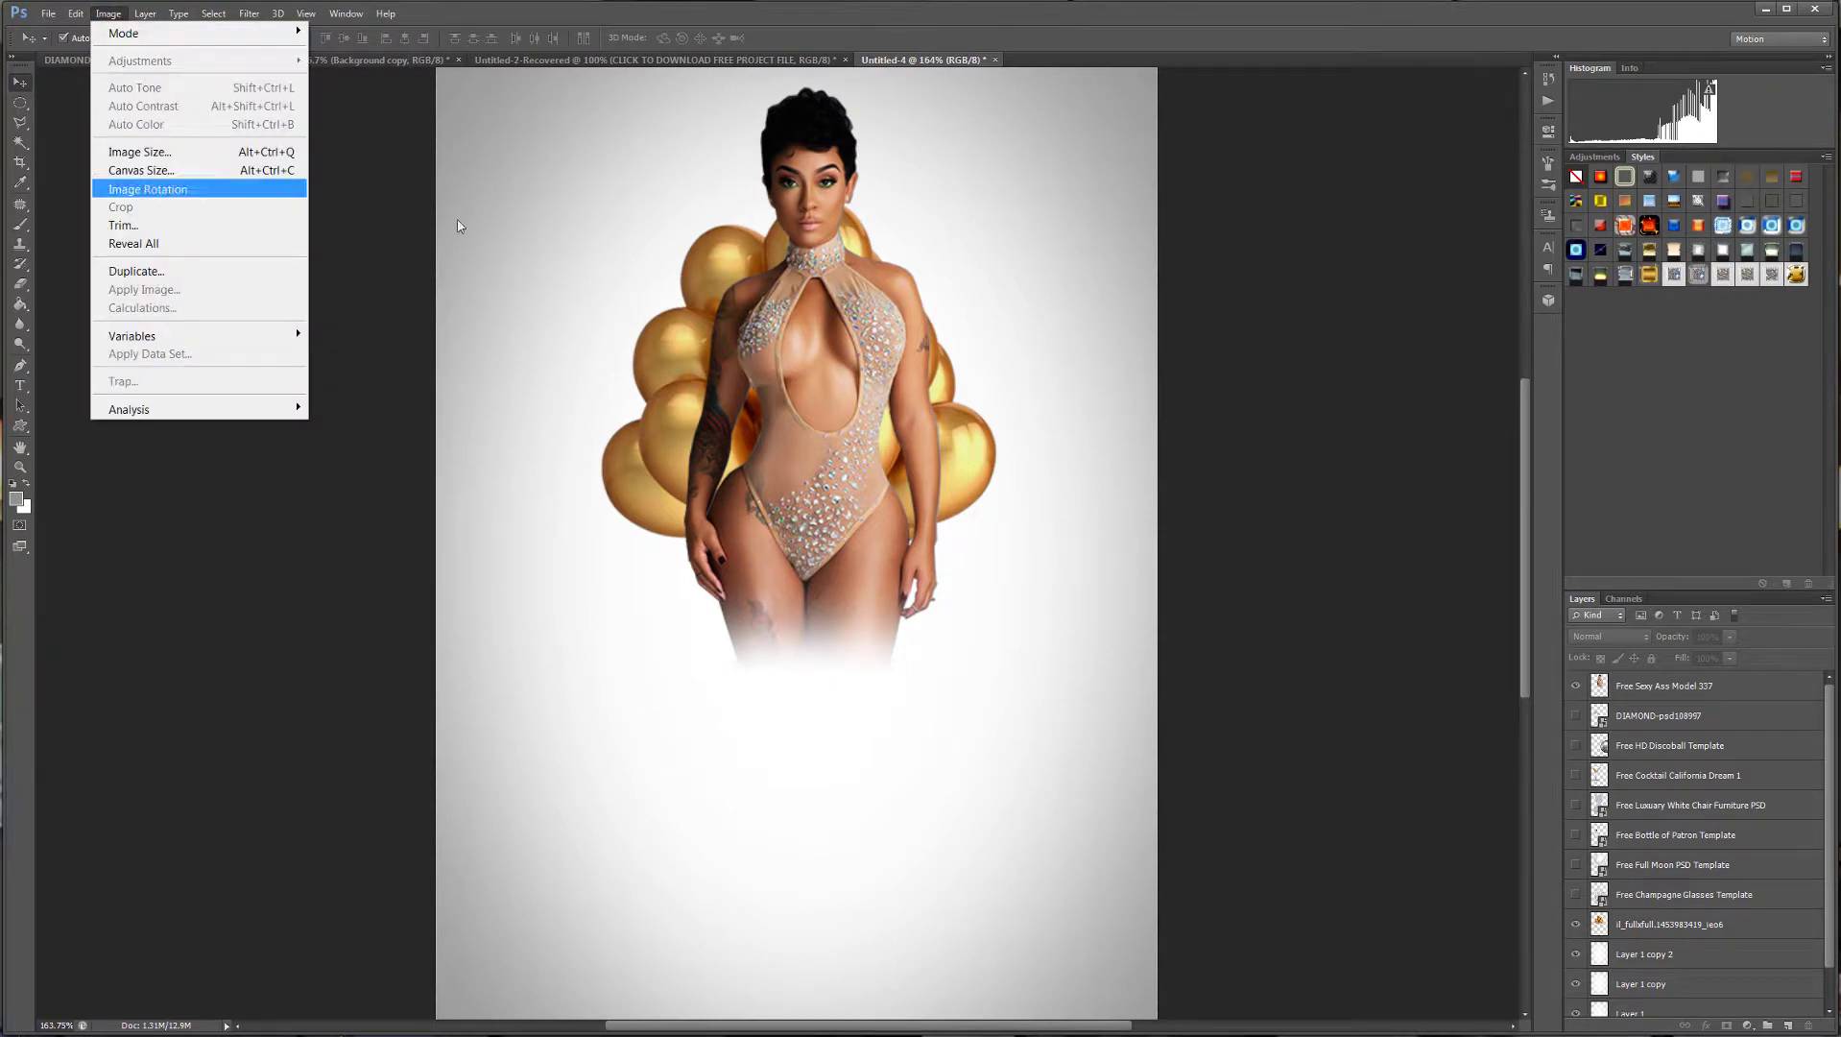
Move the balloons layer above the DIAMOND layer and reduce its saturation to -16.
{"action": "left_click", "coordinate": [1636, 930]}
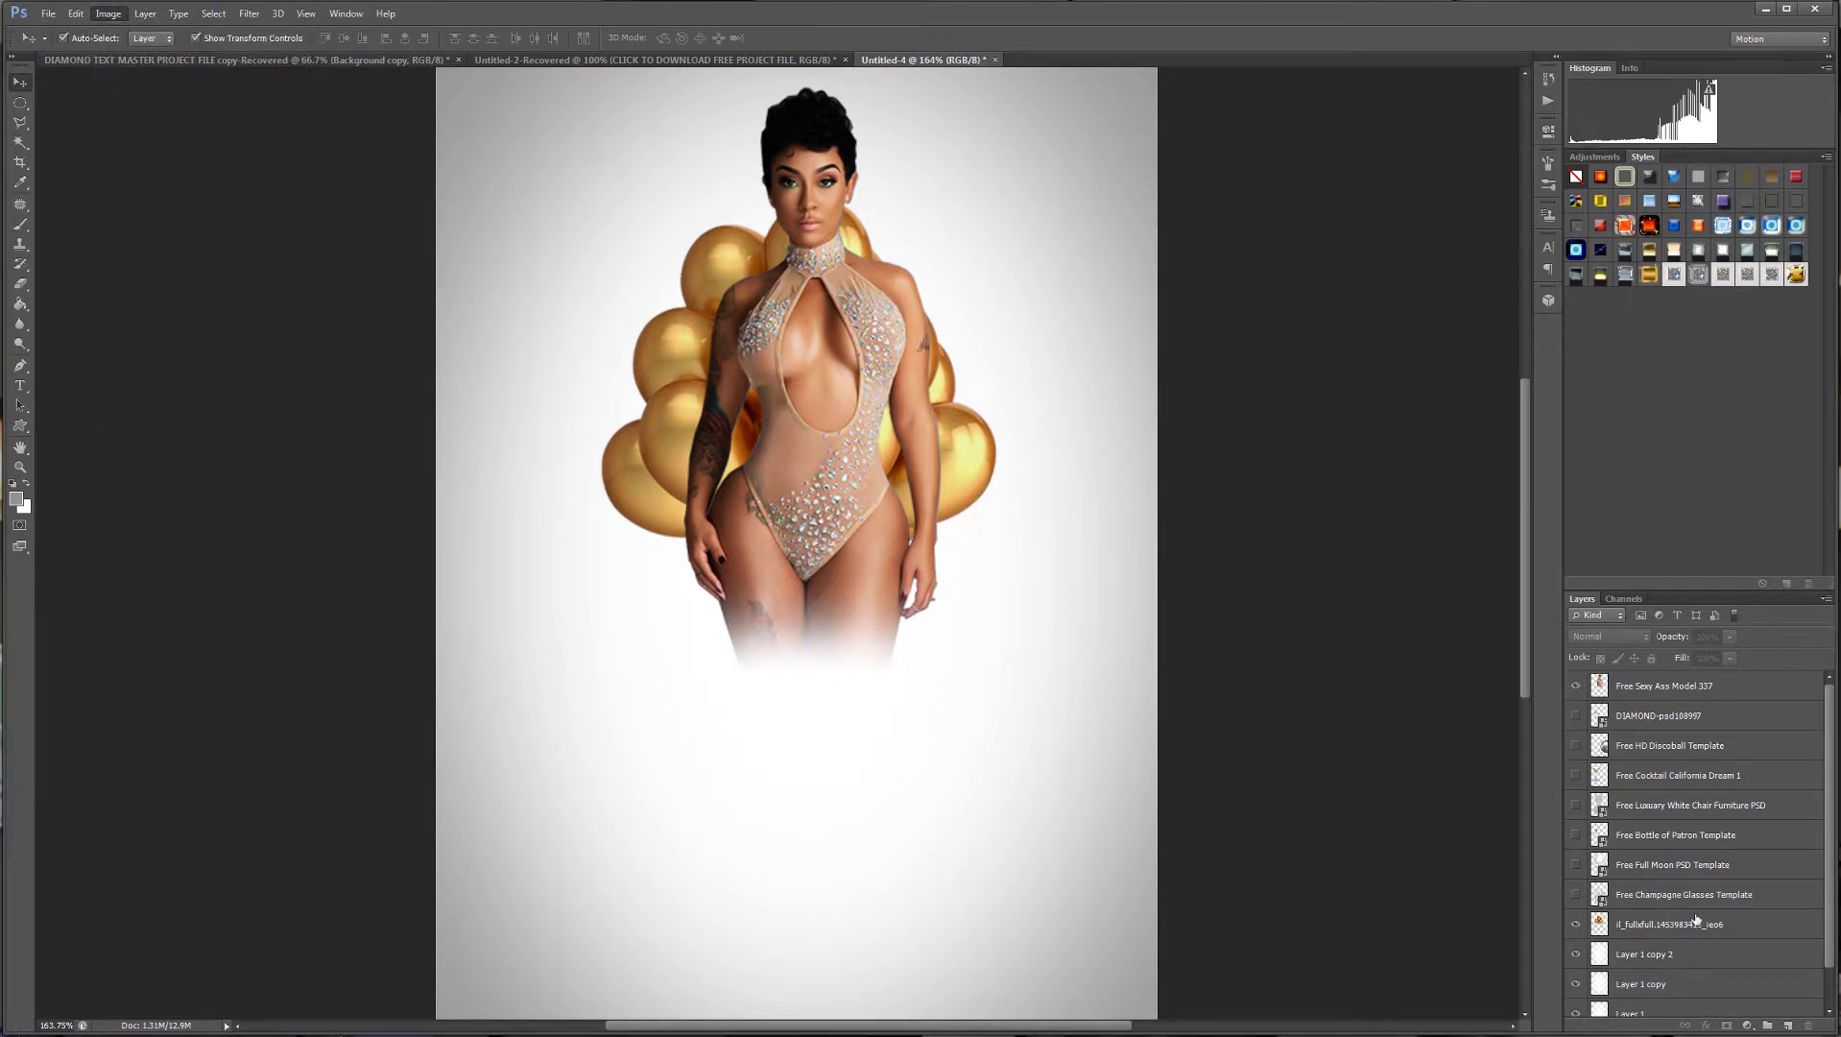
{"action": "left_click_drag", "start_coordinate": [1636, 930], "coordinate": [1676, 715]}
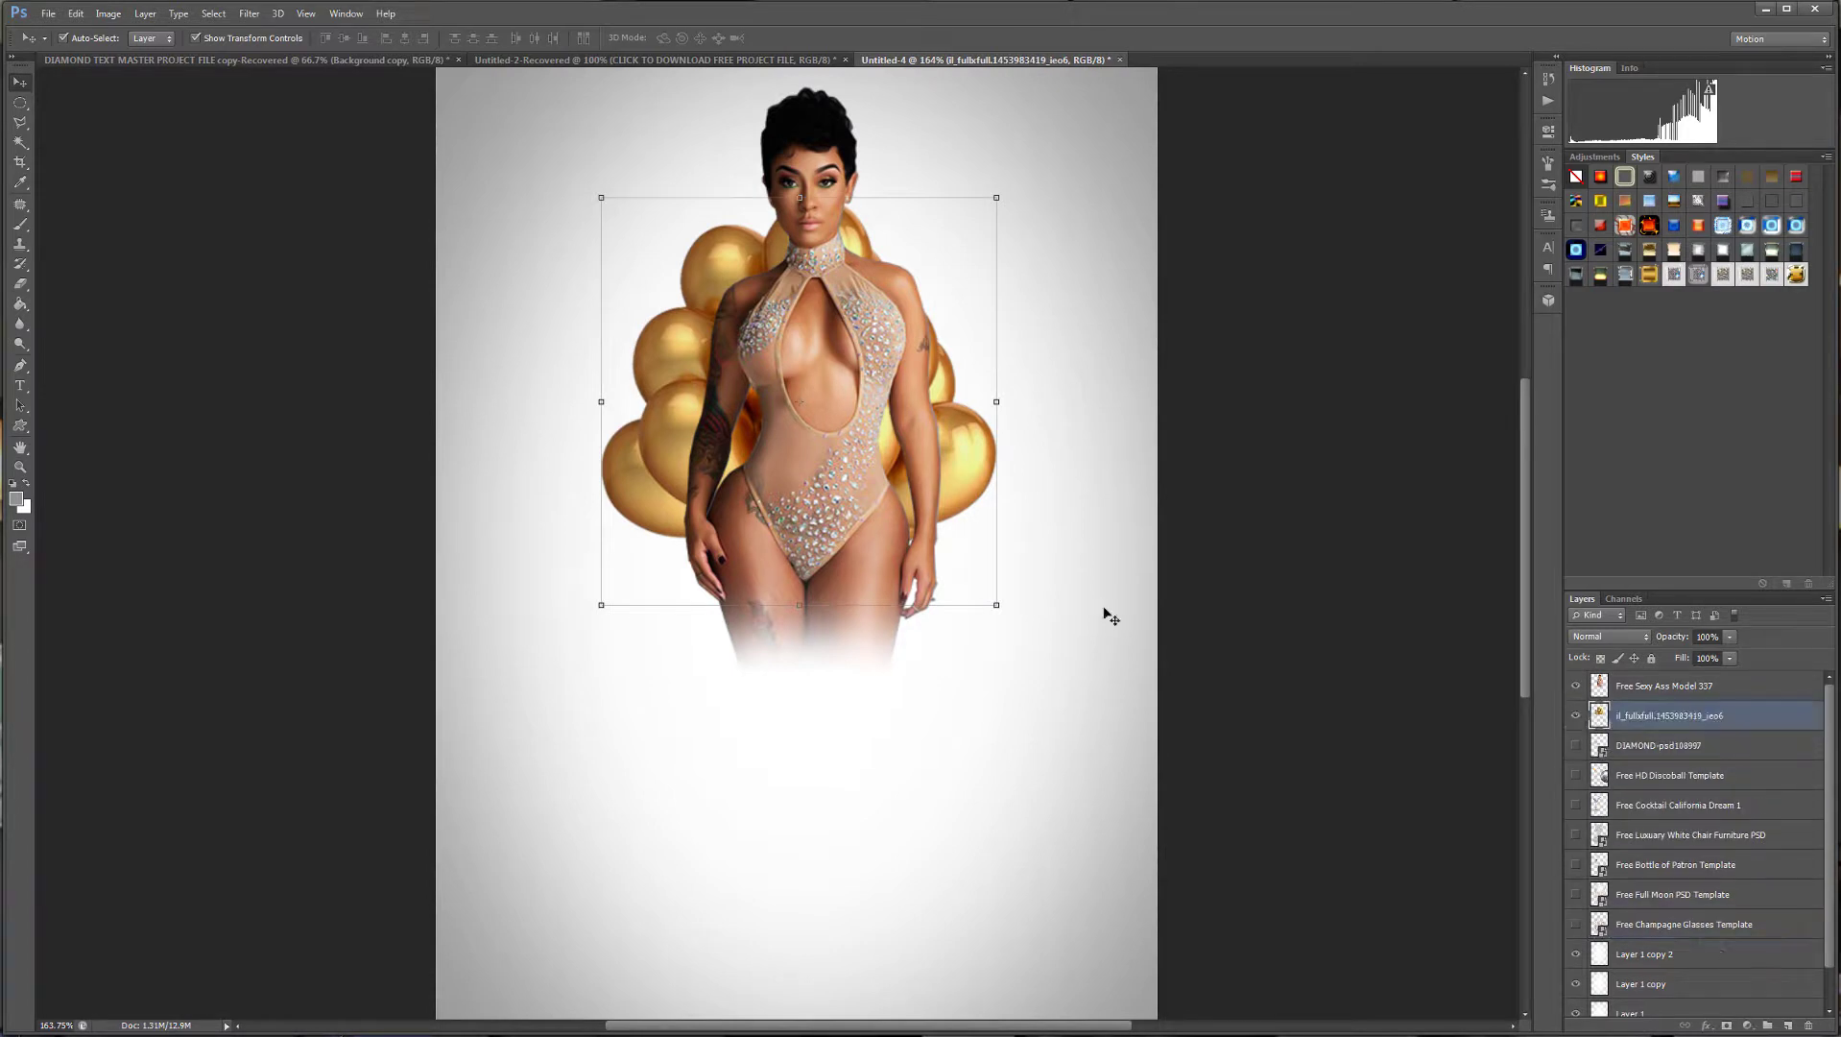
{"action": "scroll", "coordinate": [773, 544], "scroll_direction": "up", "scroll_amount": 1}
{"action": "left_click", "coordinate": [109, 13]}
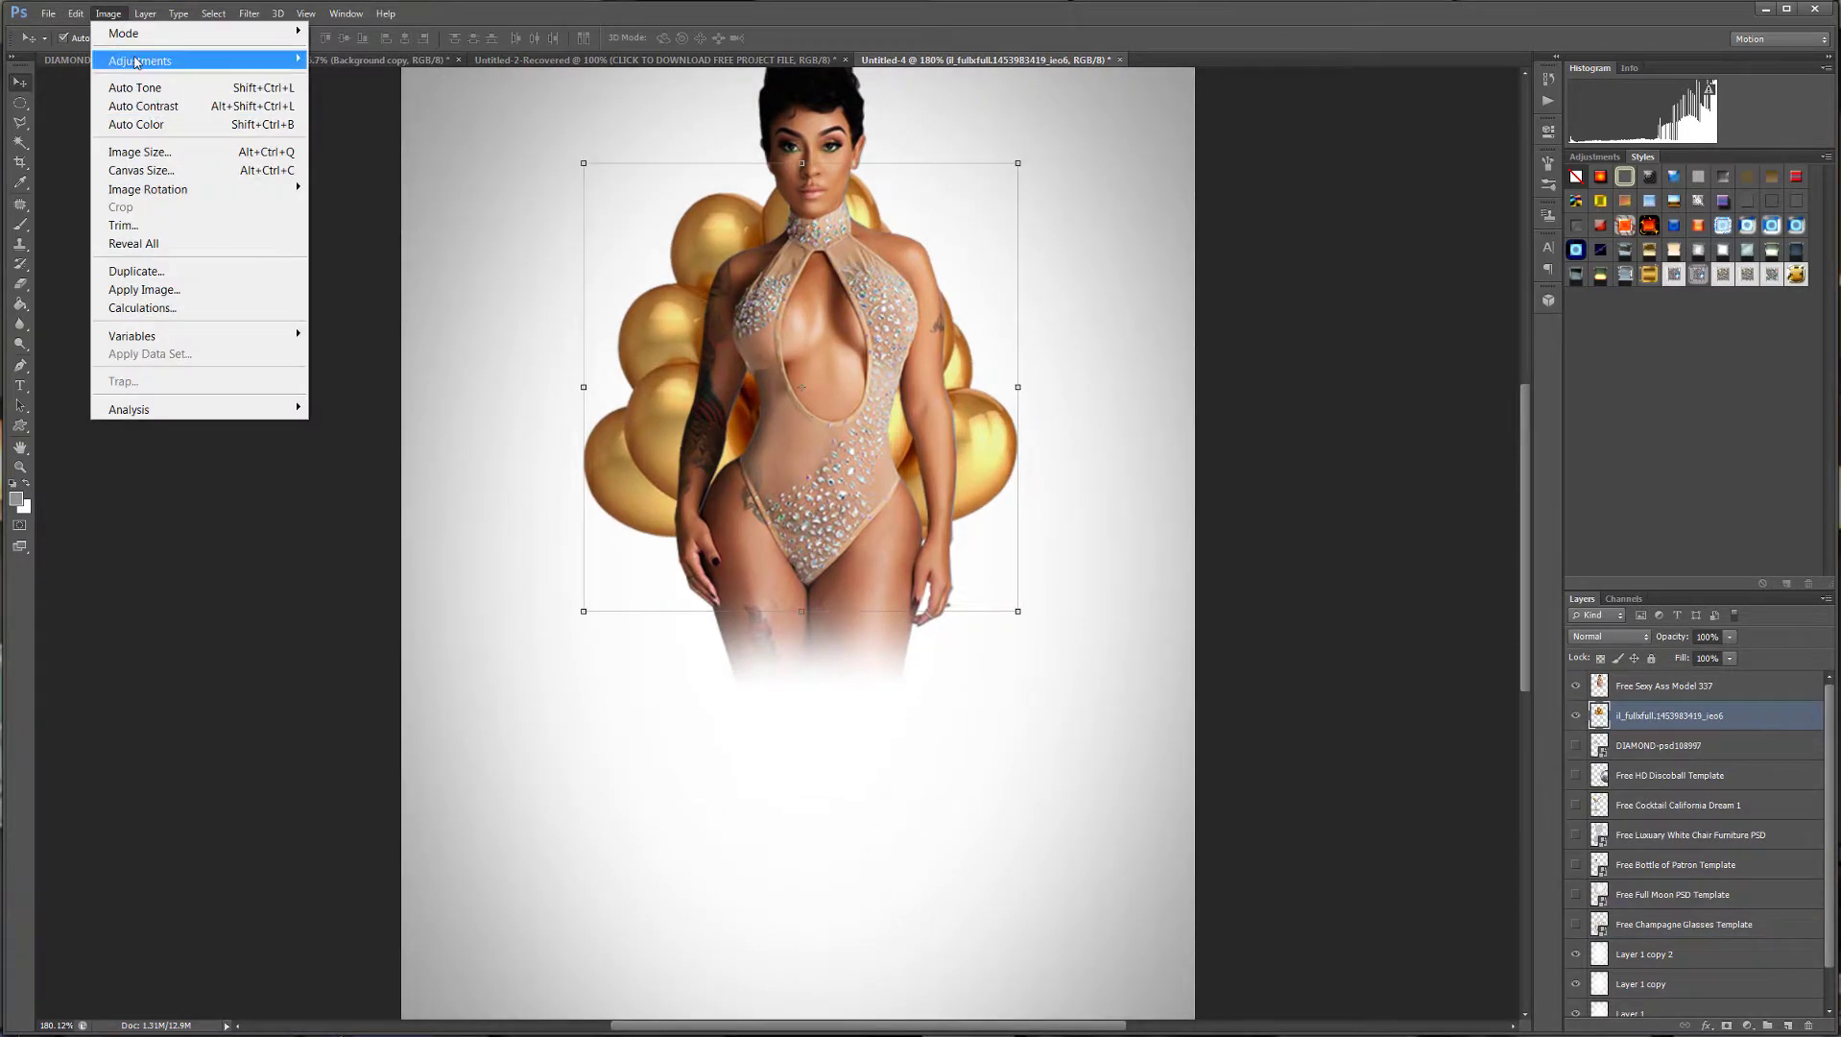
{"action": "mouse_move", "coordinate": [139, 62]}
{"action": "left_click", "coordinate": [366, 164]}
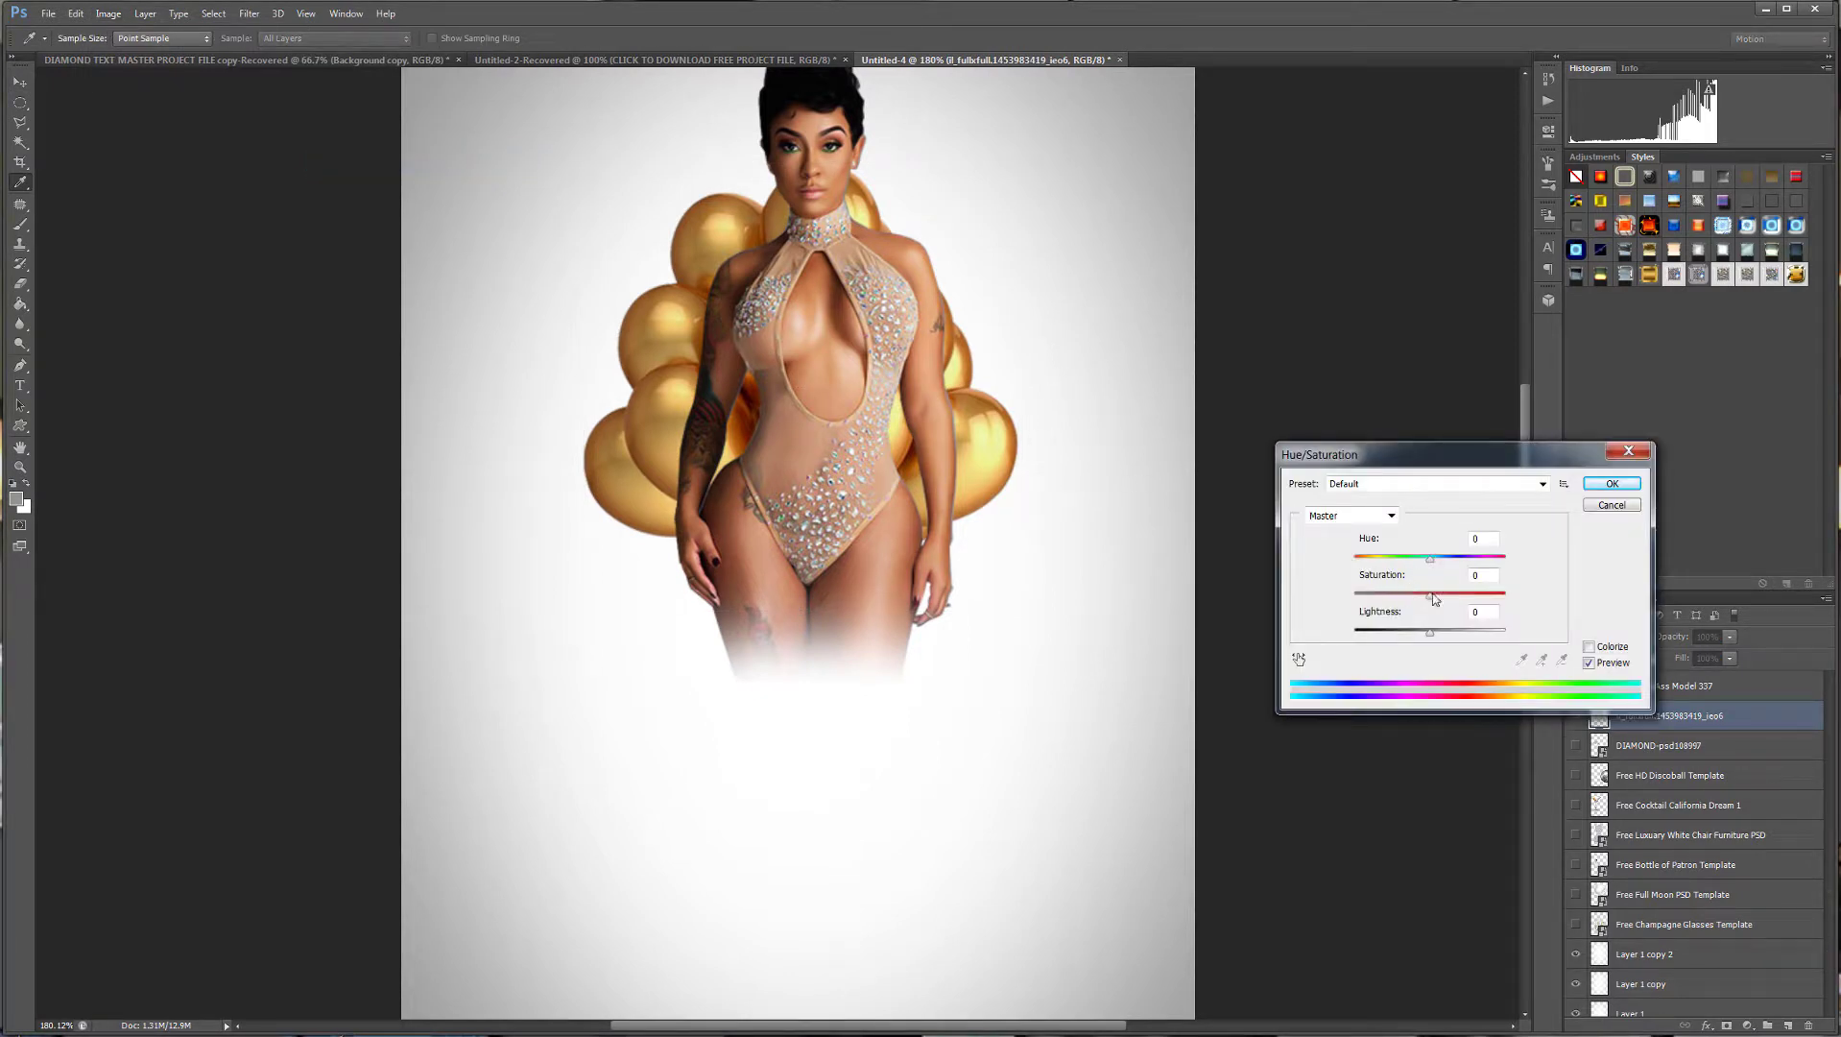
{"action": "left_click_drag", "start_coordinate": [1427, 598], "coordinate": [1415, 602]}
{"action": "left_click", "coordinate": [1605, 487]}
{"action": "key", "text": "v"}
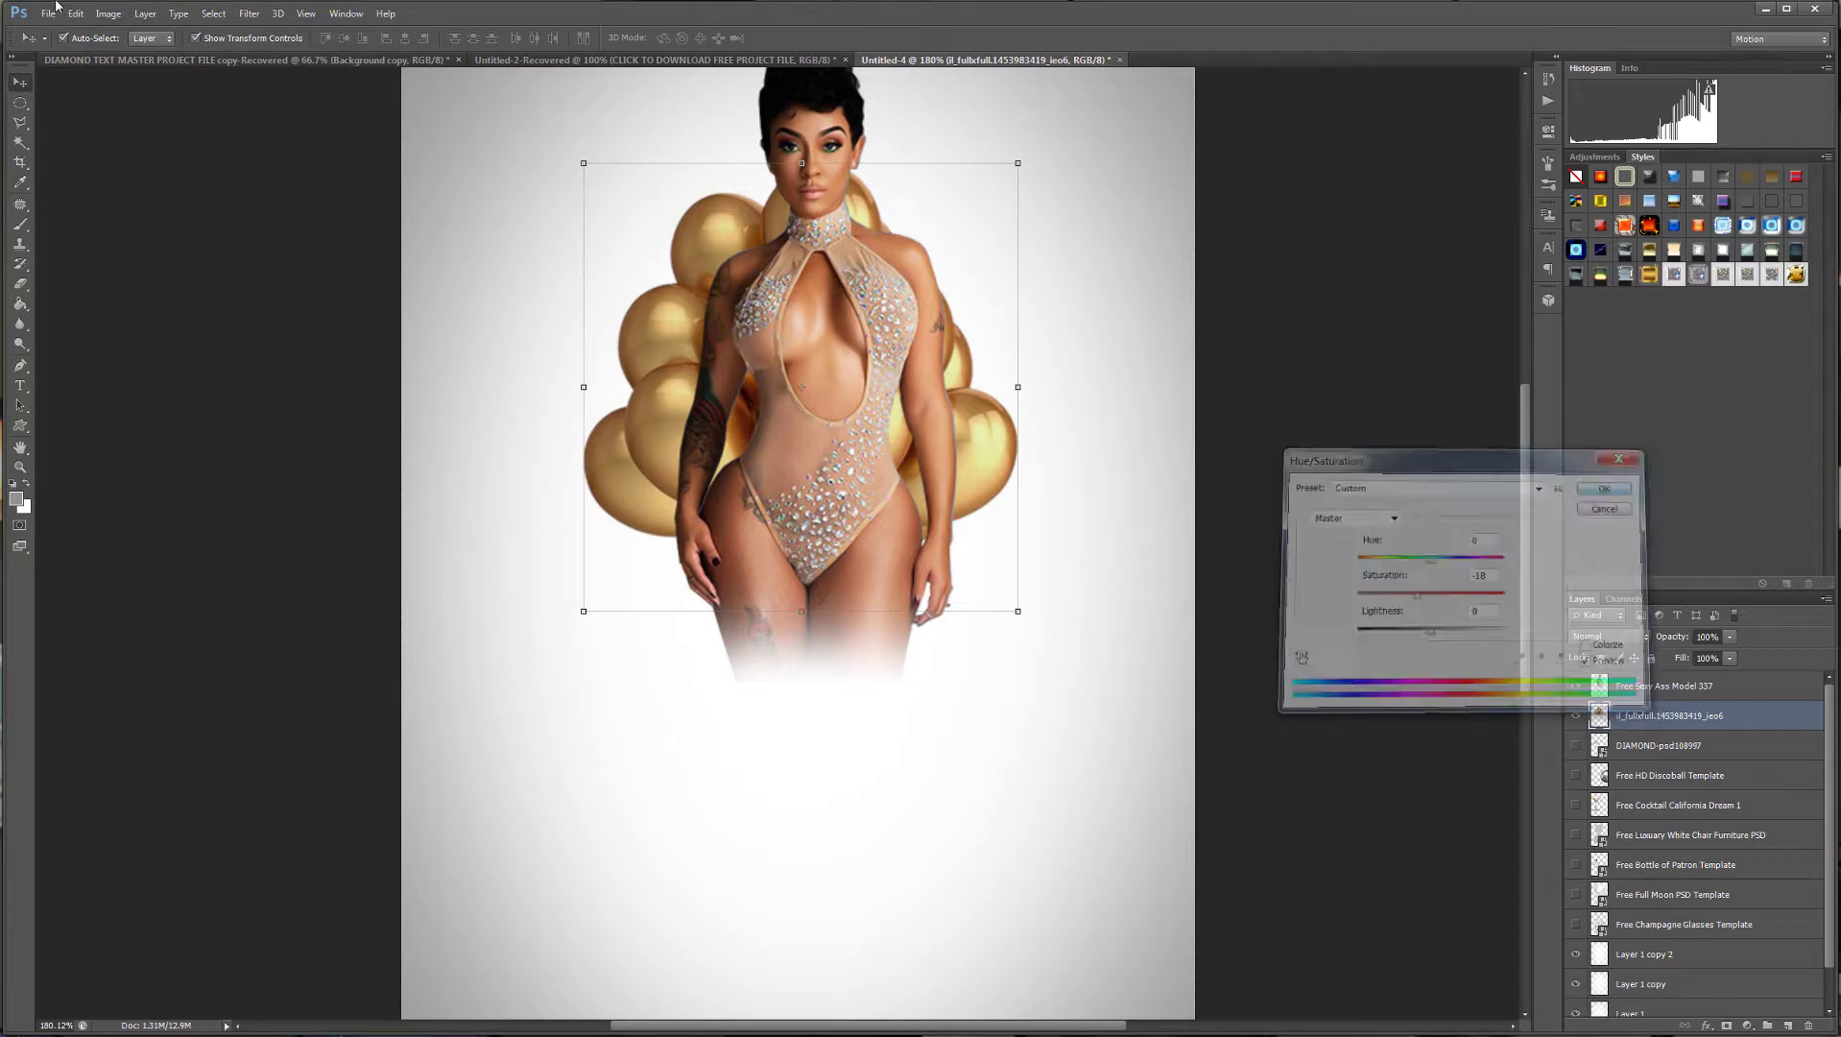
Apply Levels of 32 / 1.00 / 240 to the balloons, then duplicate the balloon layer.
{"action": "left_click", "coordinate": [145, 14]}
{"action": "mouse_move", "coordinate": [108, 13]}
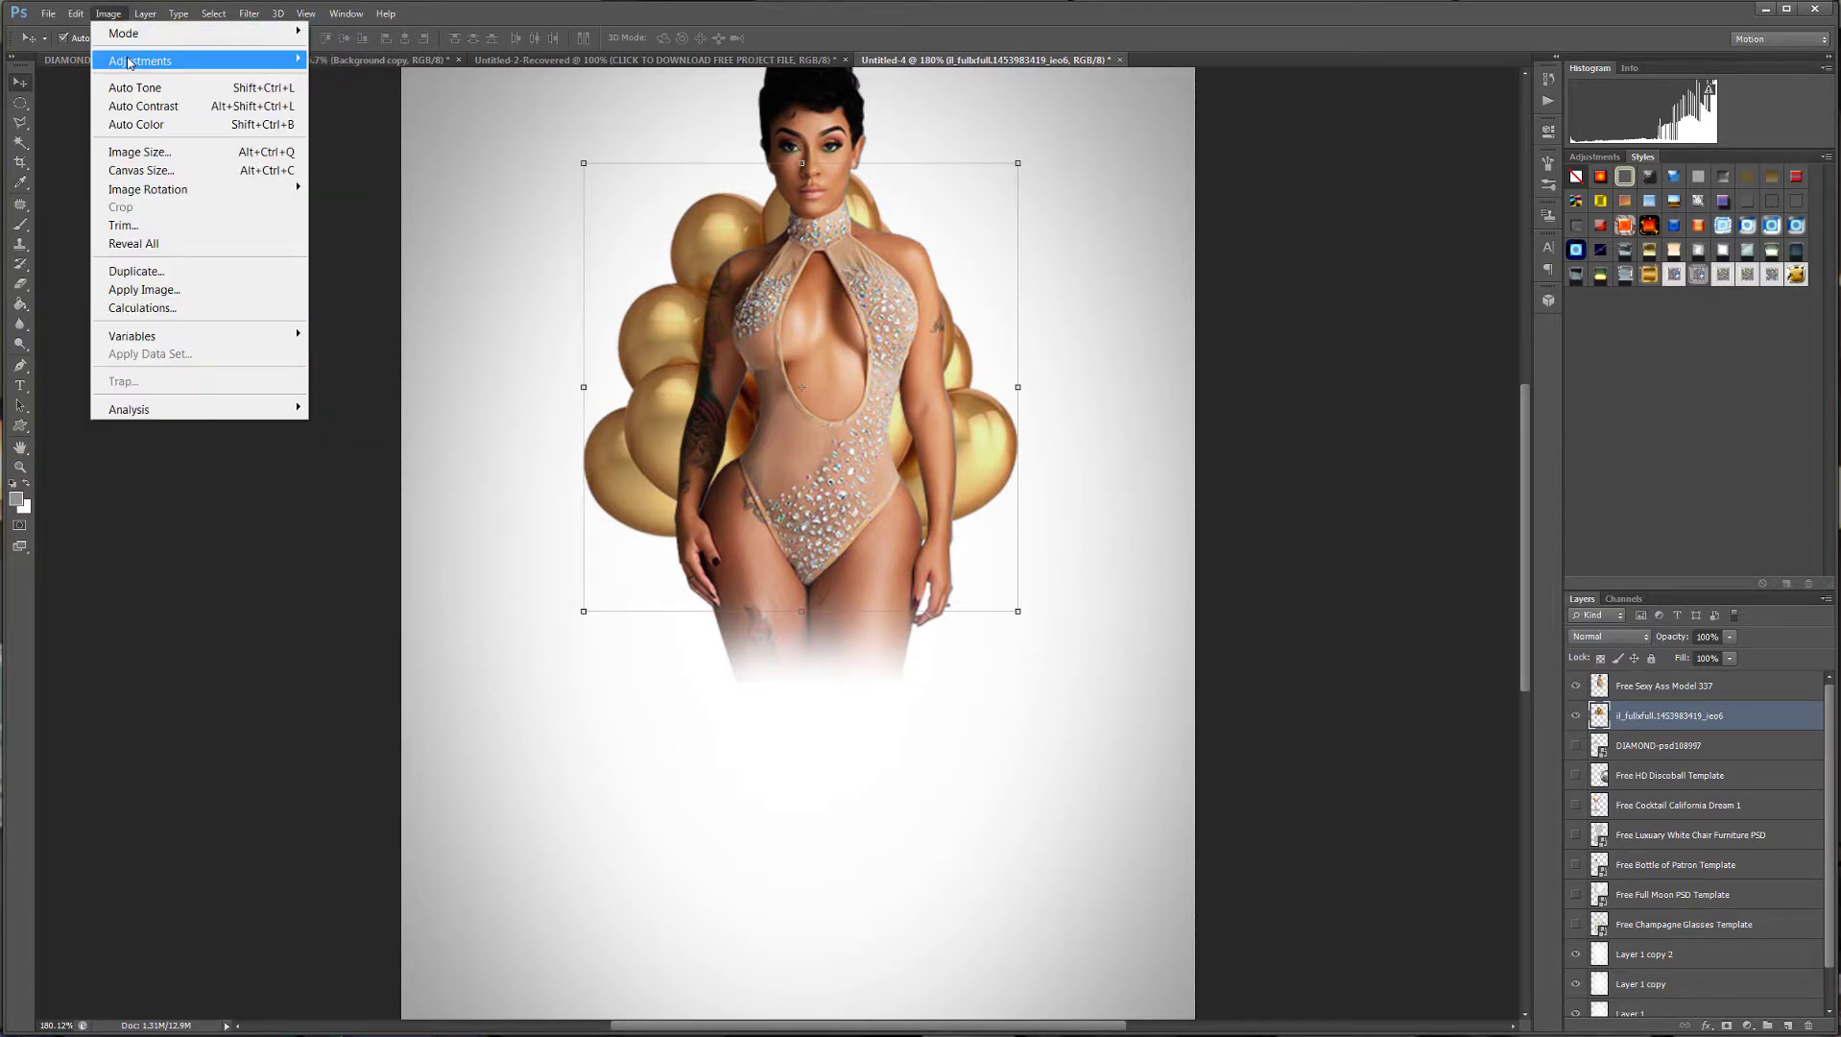
{"action": "left_click", "coordinate": [346, 78]}
{"action": "mouse_move", "coordinate": [1047, 305]}
{"action": "left_mouse_down"}
{"action": "mouse_move", "coordinate": [1088, 314]}
{"action": "mouse_move", "coordinate": [1072, 315]}
{"action": "left_mouse_up"}
{"action": "key", "text": "alt+Tab"}
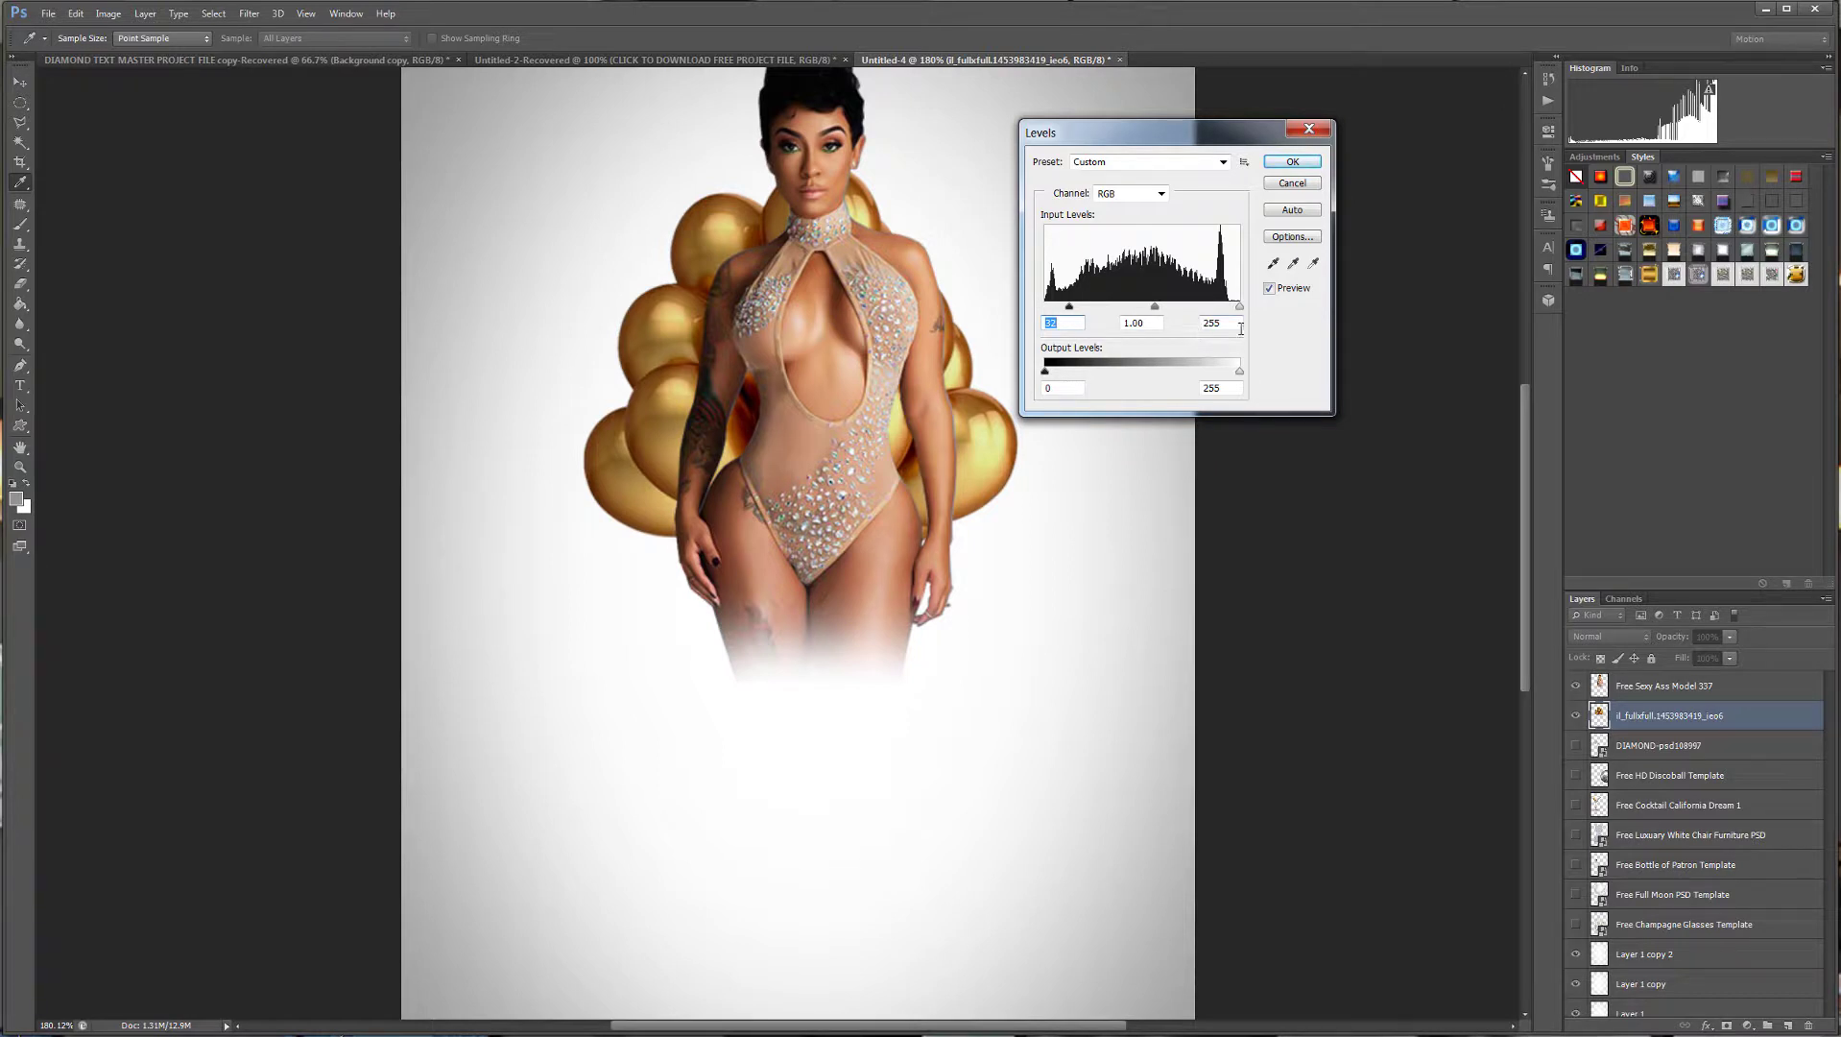
{"action": "left_click_drag", "start_coordinate": [1239, 307], "coordinate": [1232, 311]}
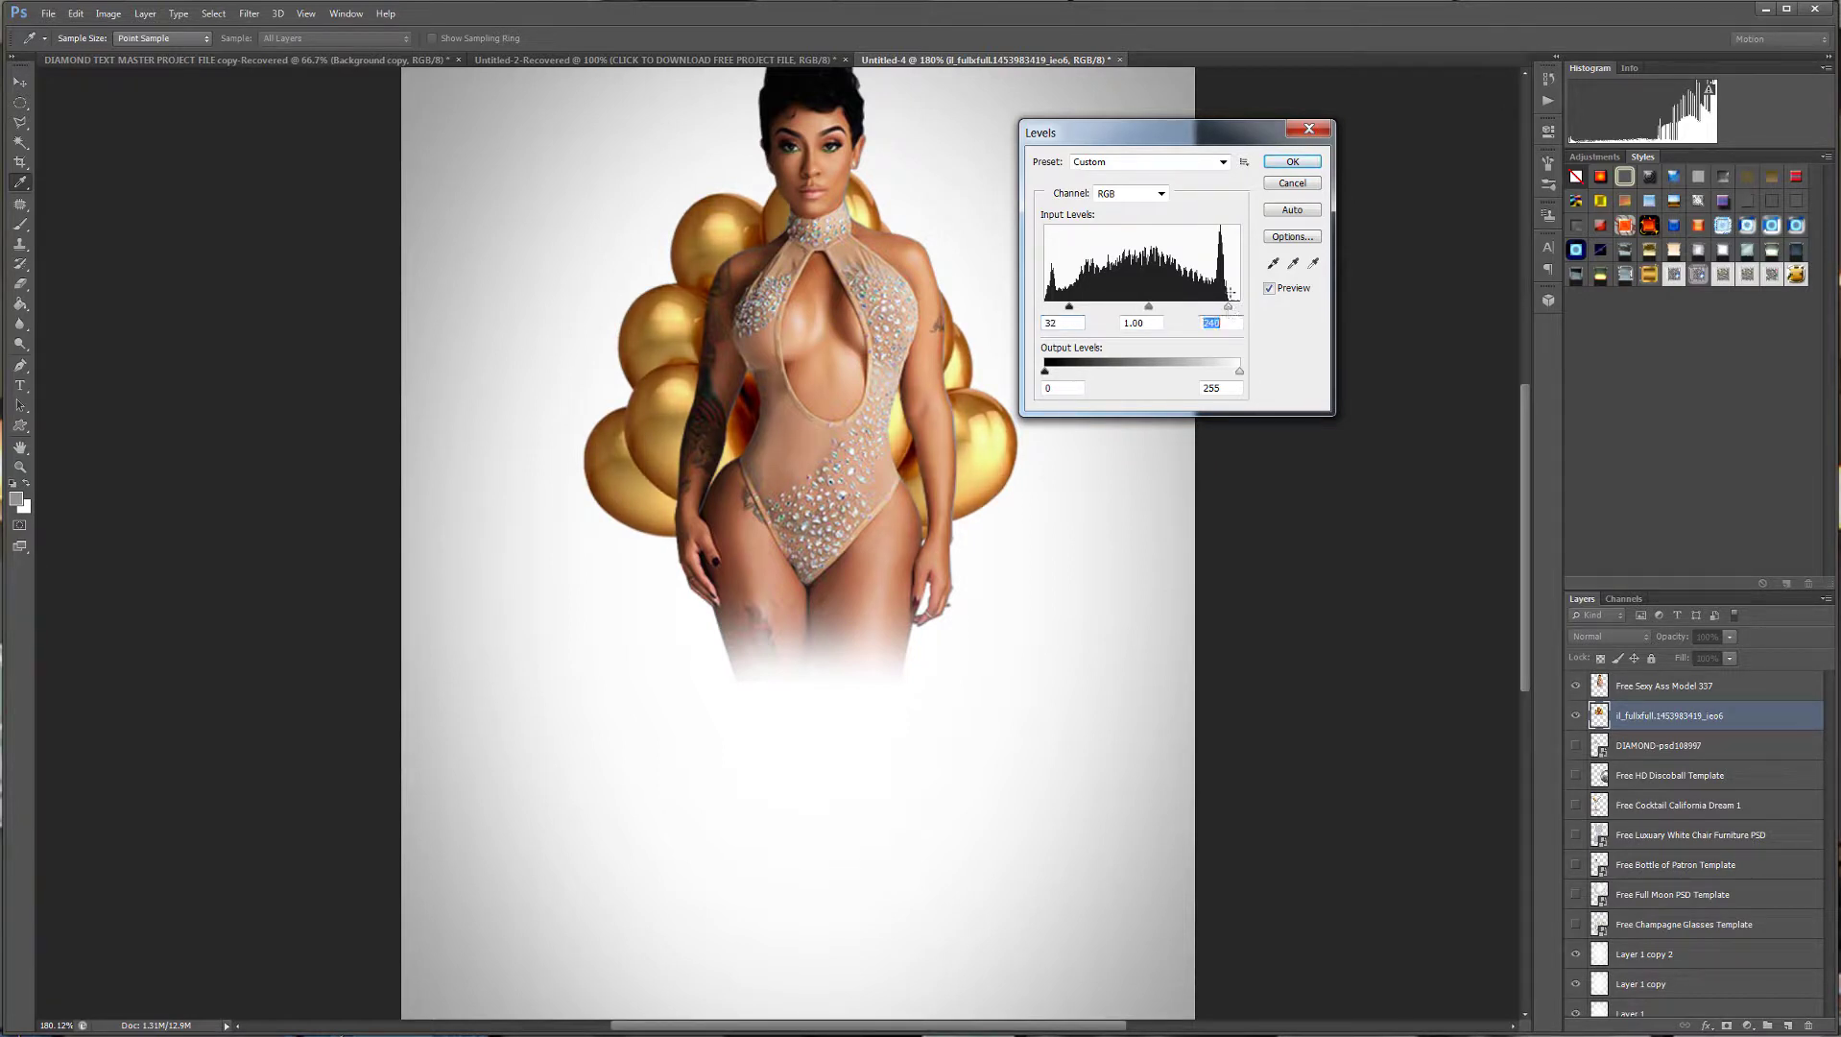
{"action": "left_click", "coordinate": [1293, 162]}
{"action": "key", "text": "v"}
{"action": "left_click_drag", "start_coordinate": [1525, 483], "coordinate": [1529, 456]}
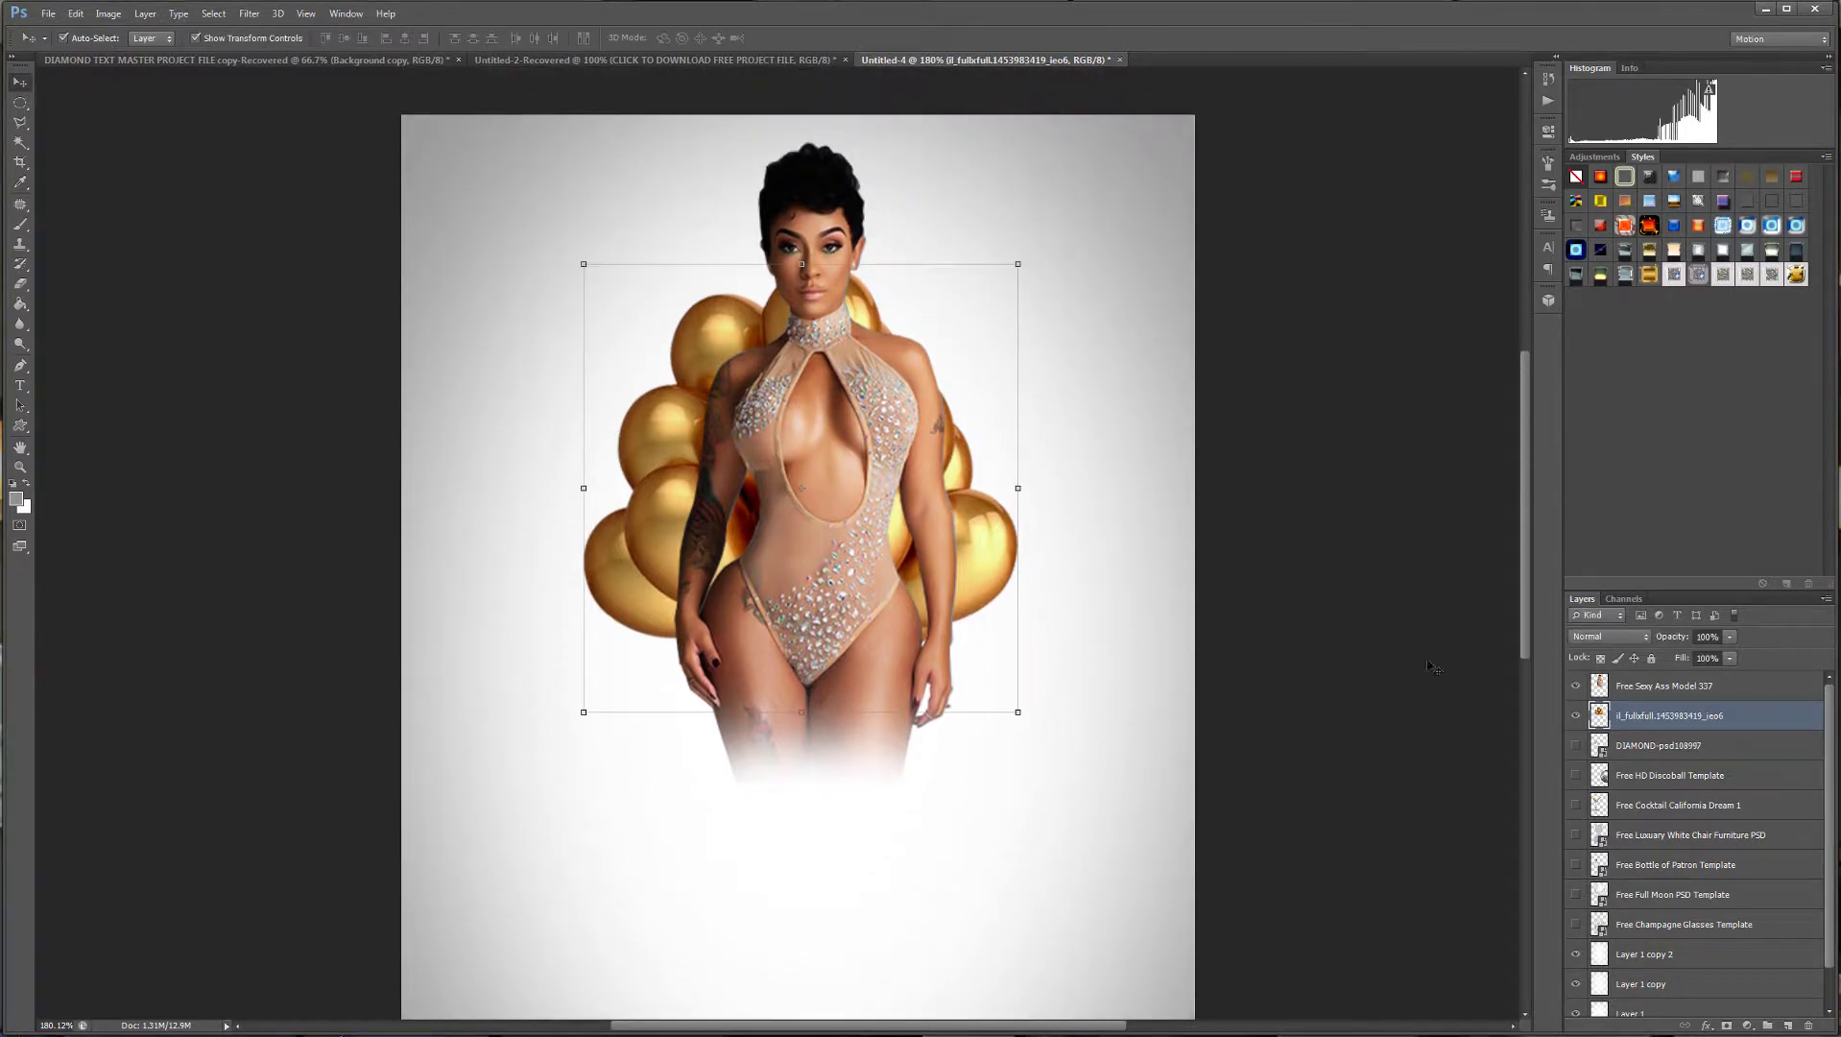
{"action": "left_click_drag", "start_coordinate": [1740, 718], "coordinate": [1792, 1020]}
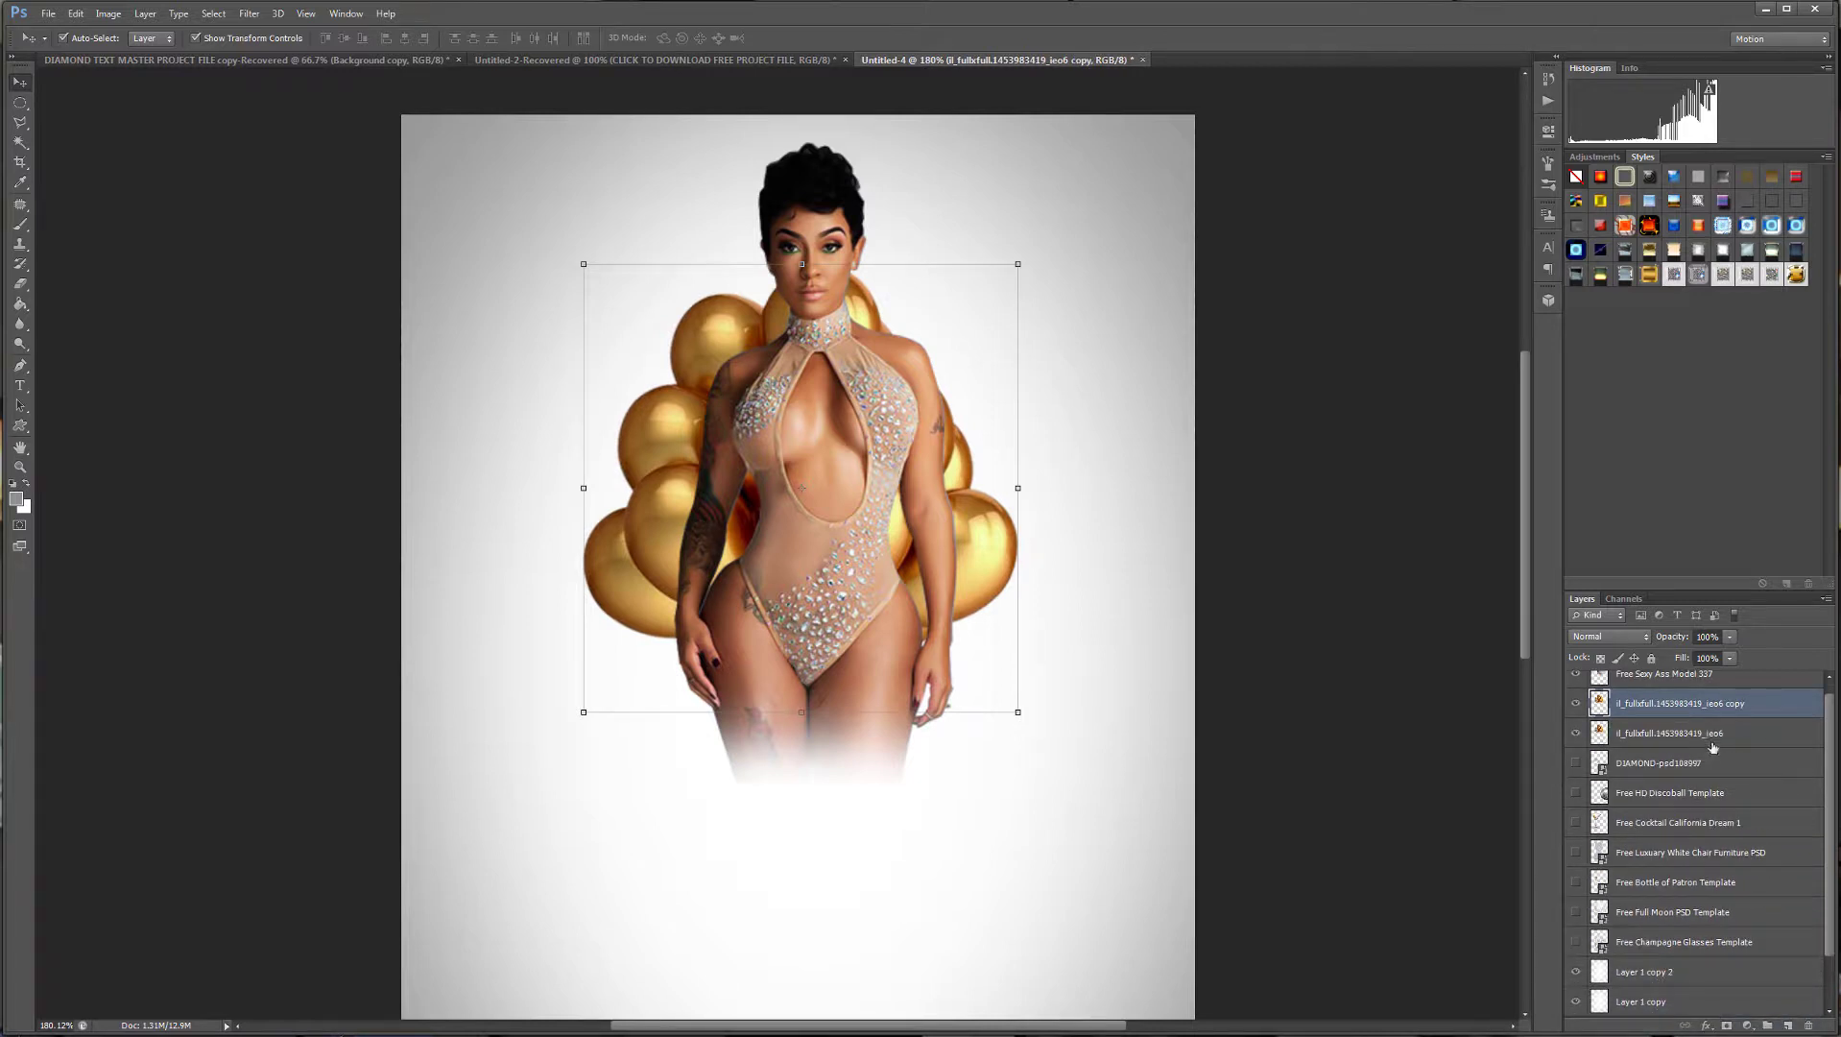
Stretch the original balloons and erase the part beside the model's head and shoulder.
{"action": "left_click", "coordinate": [1728, 732]}
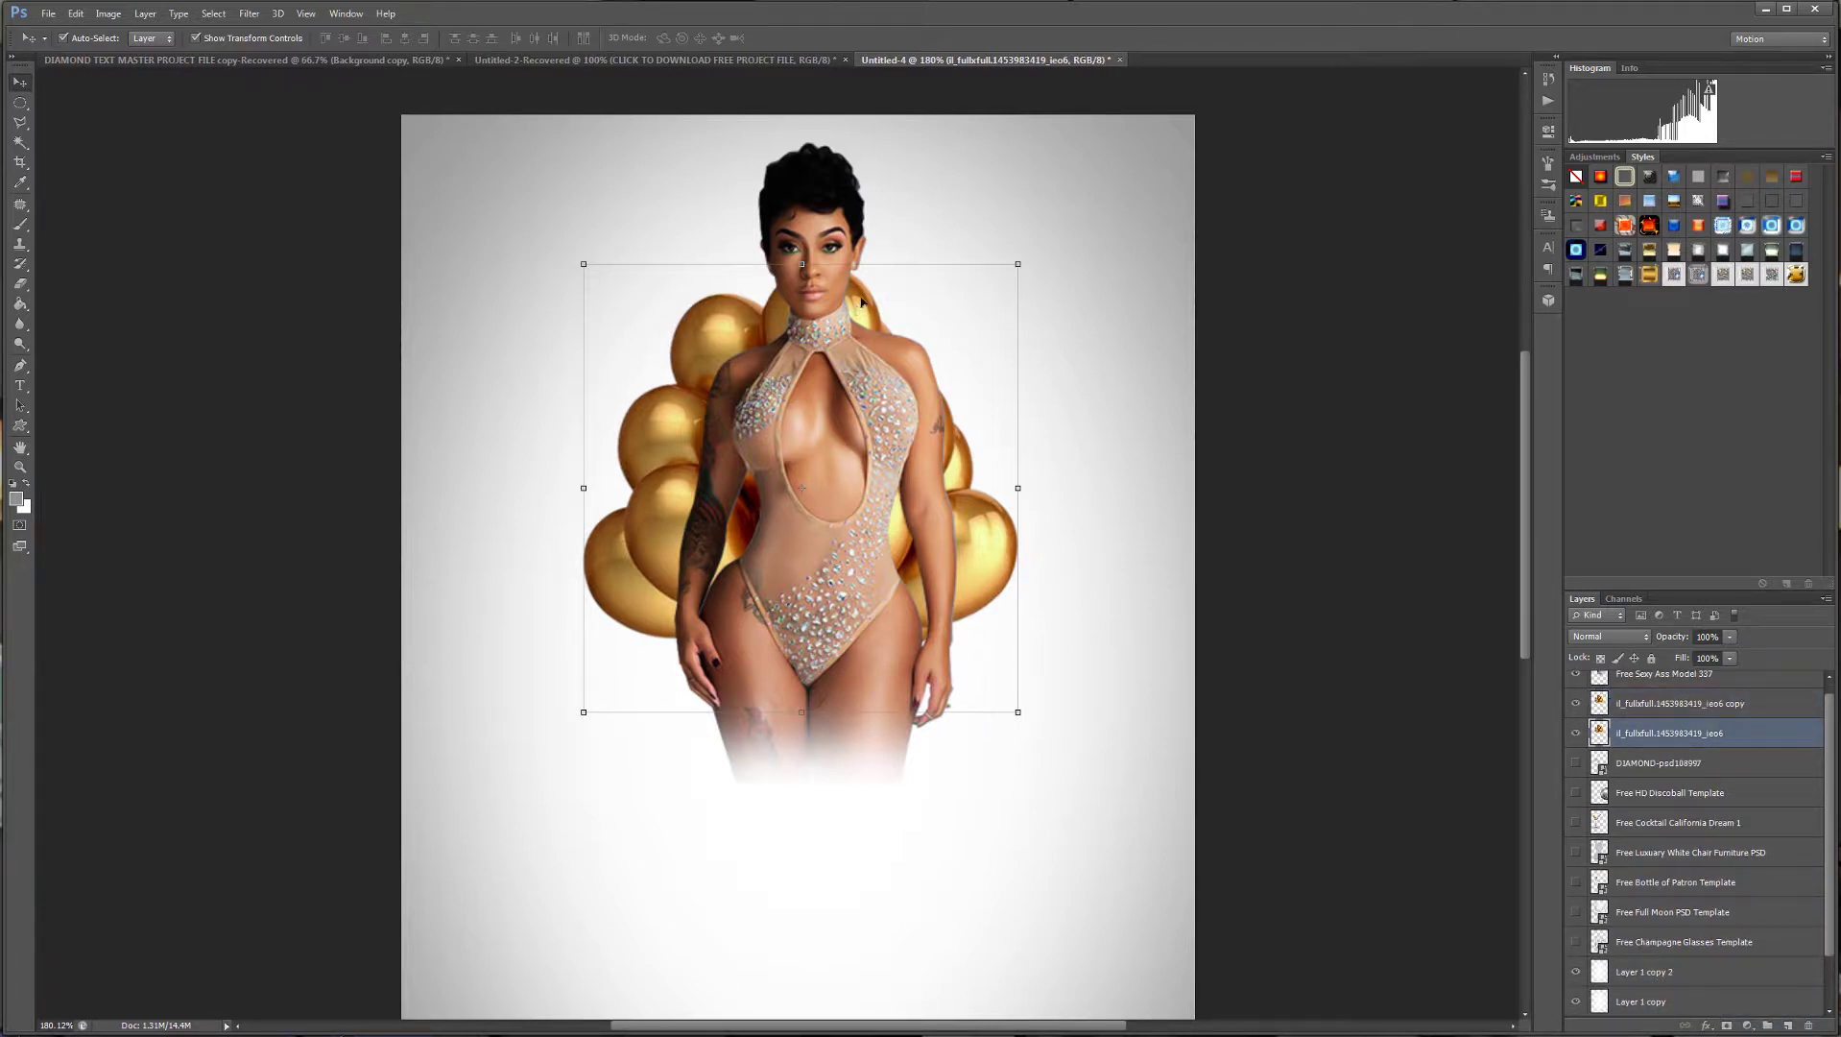
{"action": "left_click_drag", "start_coordinate": [802, 264], "coordinate": [894, 261]}
{"action": "left_click_drag", "start_coordinate": [890, 245], "coordinate": [893, 232]}
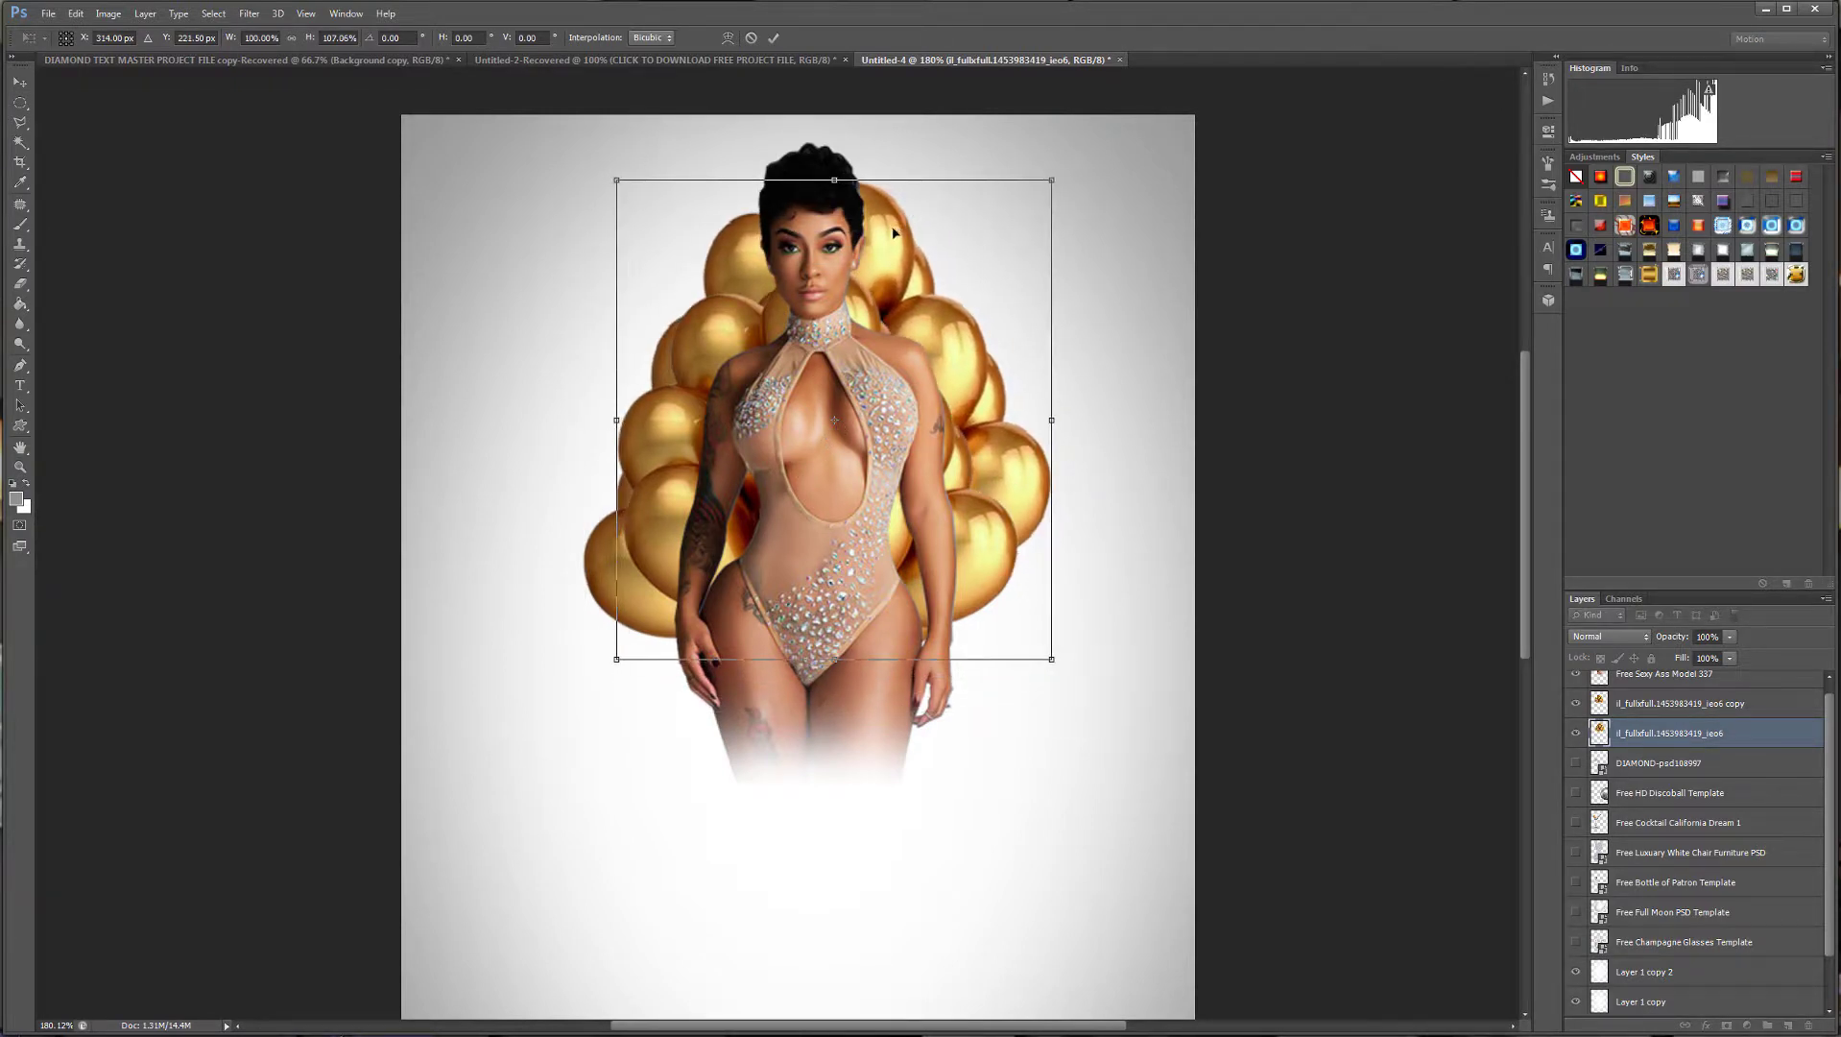
{"action": "key", "text": "Return"}
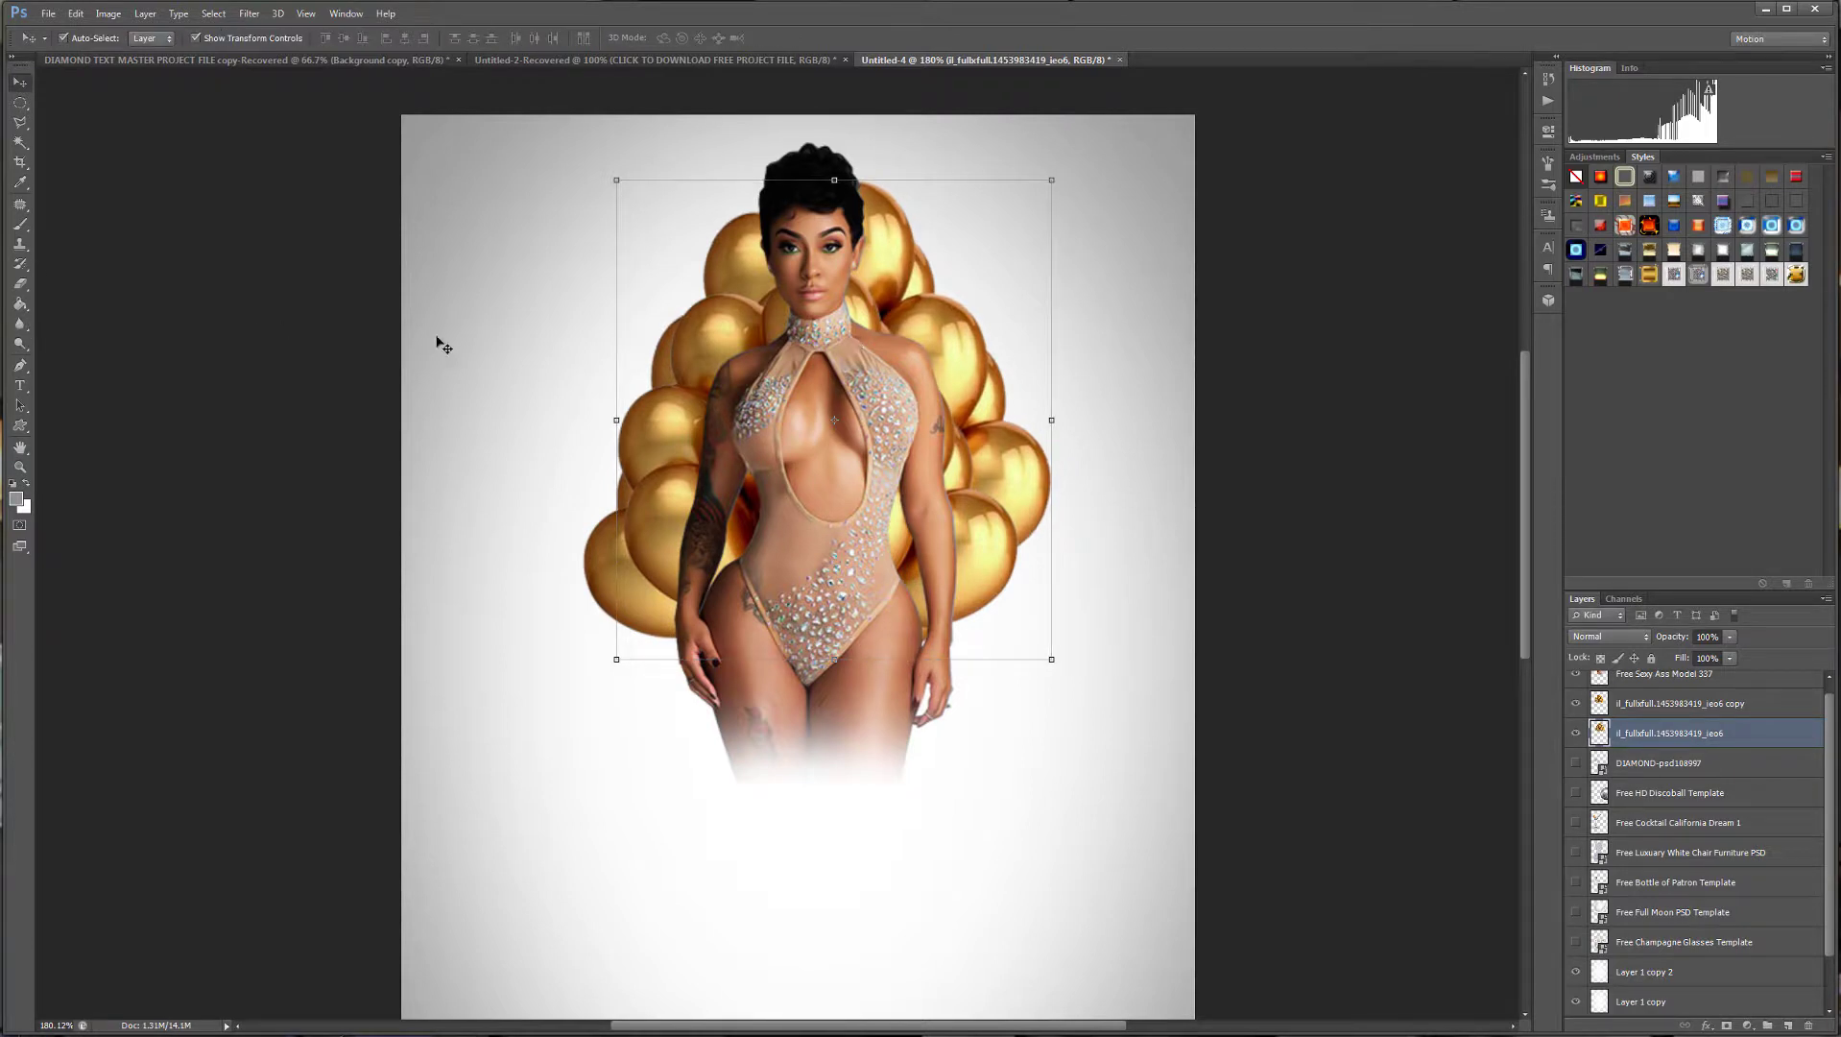
{"action": "left_click", "coordinate": [20, 283]}
{"action": "mouse_move", "coordinate": [970, 197]}
{"action": "left_mouse_down"}
{"action": "mouse_move", "coordinate": [978, 215]}
{"action": "mouse_move", "coordinate": [969, 164]}
{"action": "mouse_move", "coordinate": [1062, 514]}
{"action": "mouse_move", "coordinate": [1118, 391]}
{"action": "left_mouse_up"}
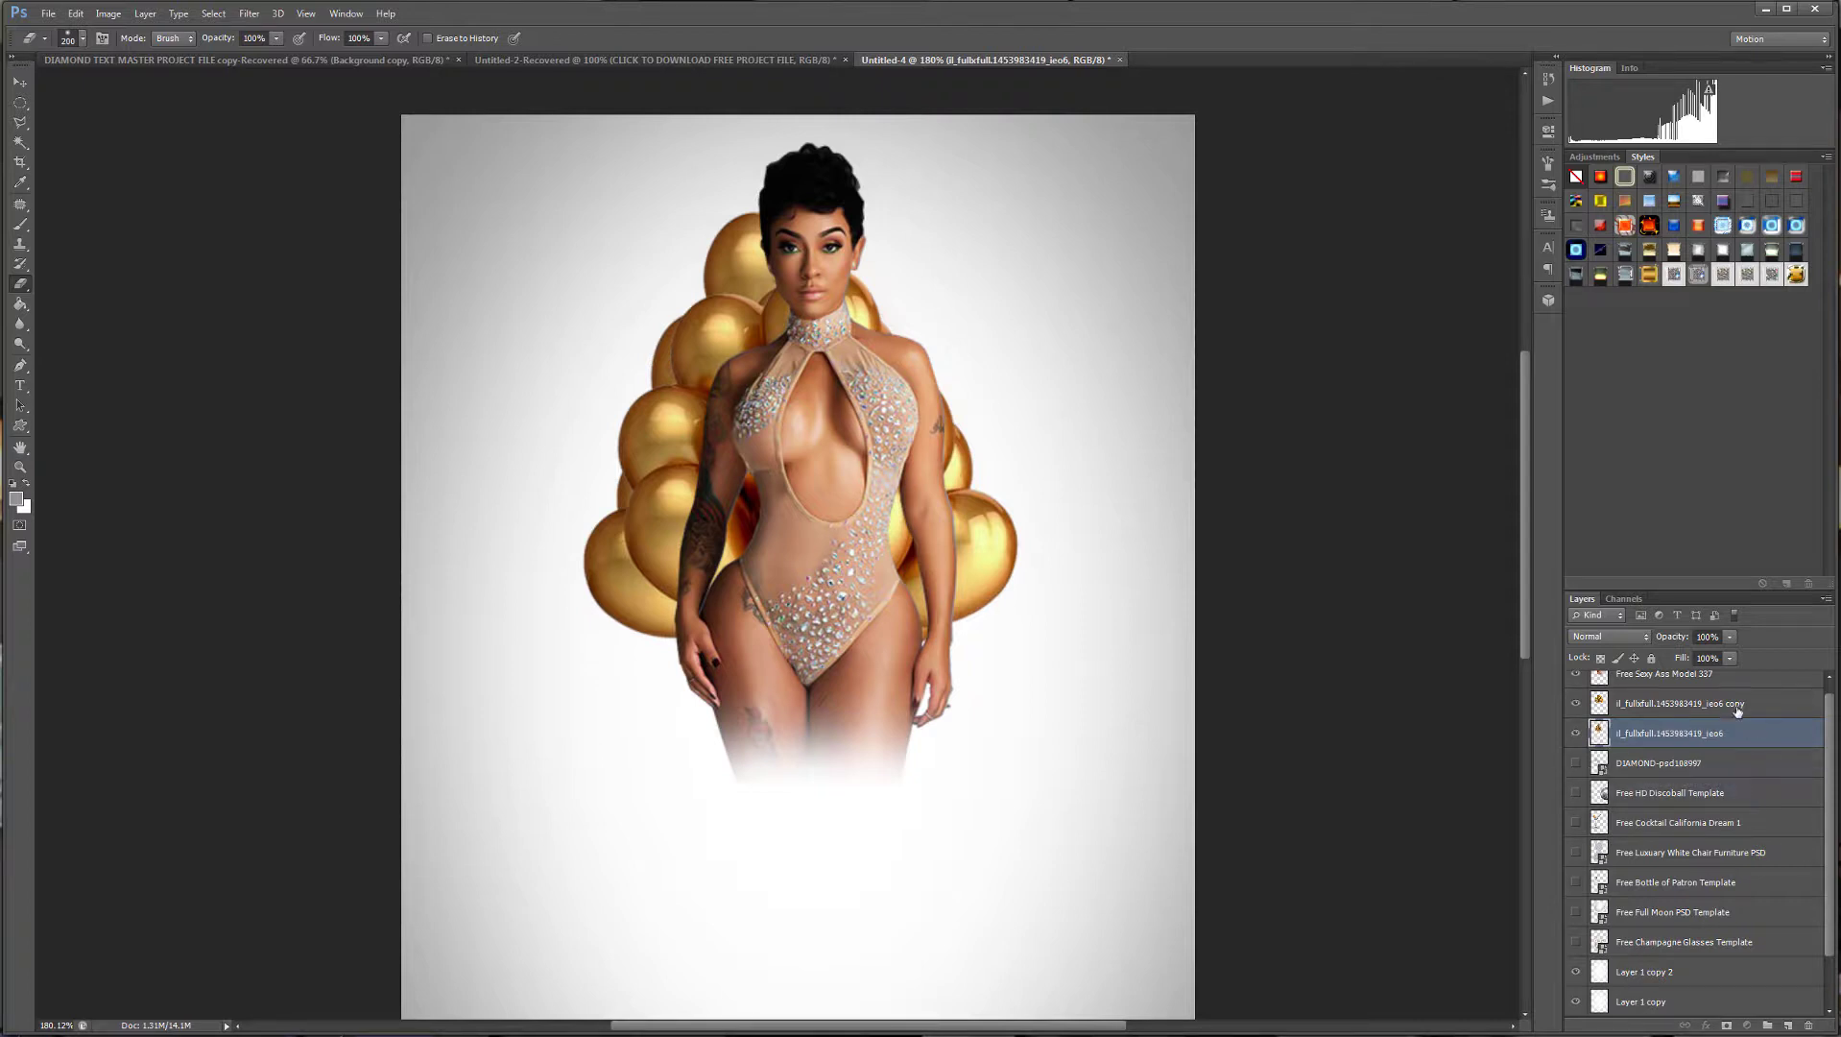
Add another balloon copy below the original, shrink it, and shift it down-right behind the model.
{"action": "left_click_drag", "start_coordinate": [1743, 708], "coordinate": [1787, 1025]}
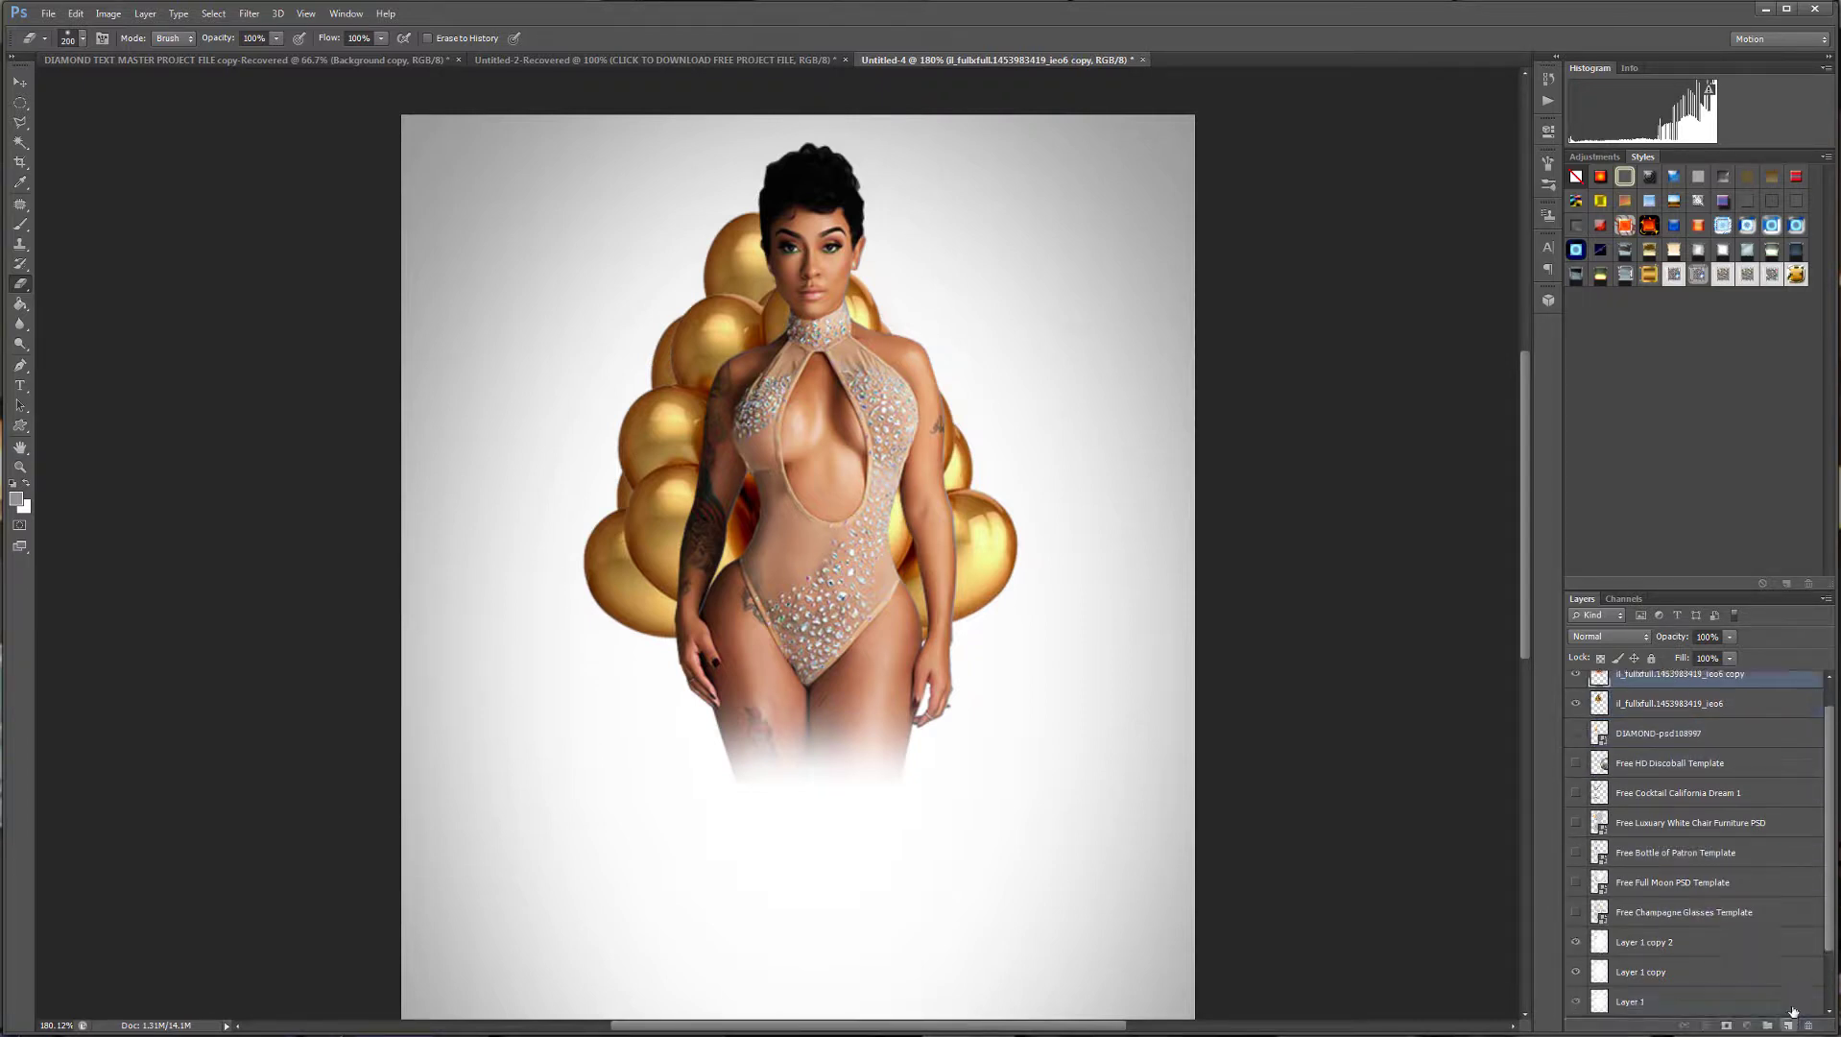
{"action": "left_click_drag", "start_coordinate": [1767, 688], "coordinate": [1764, 750]}
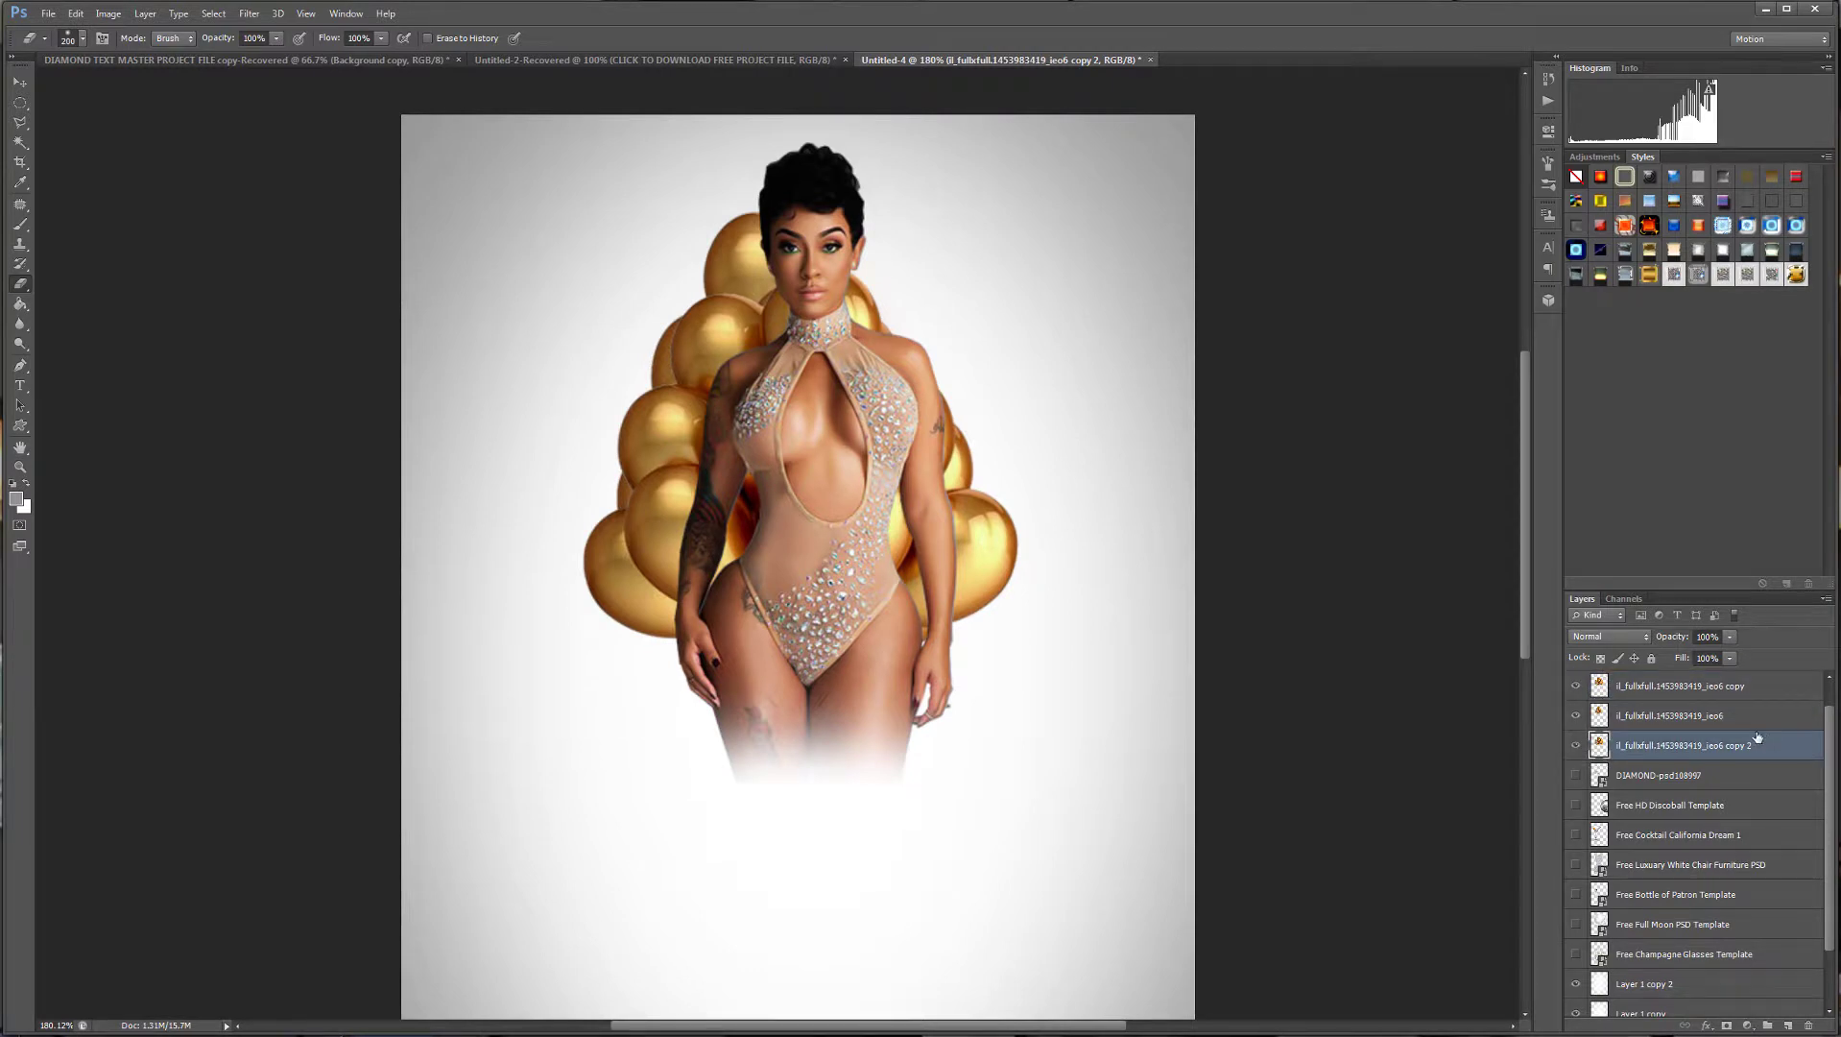
{"action": "left_click", "coordinate": [22, 84]}
{"action": "key", "text": "Right"}
{"action": "key", "text": "Right"}
{"action": "key", "text": "Right"}
{"action": "key", "text": "Right"}
{"action": "key", "text": "Right"}
{"action": "key", "text": "Right"}
{"action": "key", "text": "Right"}
{"action": "key", "text": "Right"}
{"action": "key", "text": "Right"}
{"action": "key", "text": "Right"}
{"action": "key", "text": "Right"}
{"action": "key", "text": "Right"}
{"action": "key", "text": "Right"}
{"action": "key", "text": "Right"}
{"action": "key", "text": "Right"}
{"action": "key", "text": "Right"}
{"action": "key", "text": "Right"}
{"action": "key", "text": "Right"}
{"action": "key", "text": "Right"}
{"action": "key", "text": "Right"}
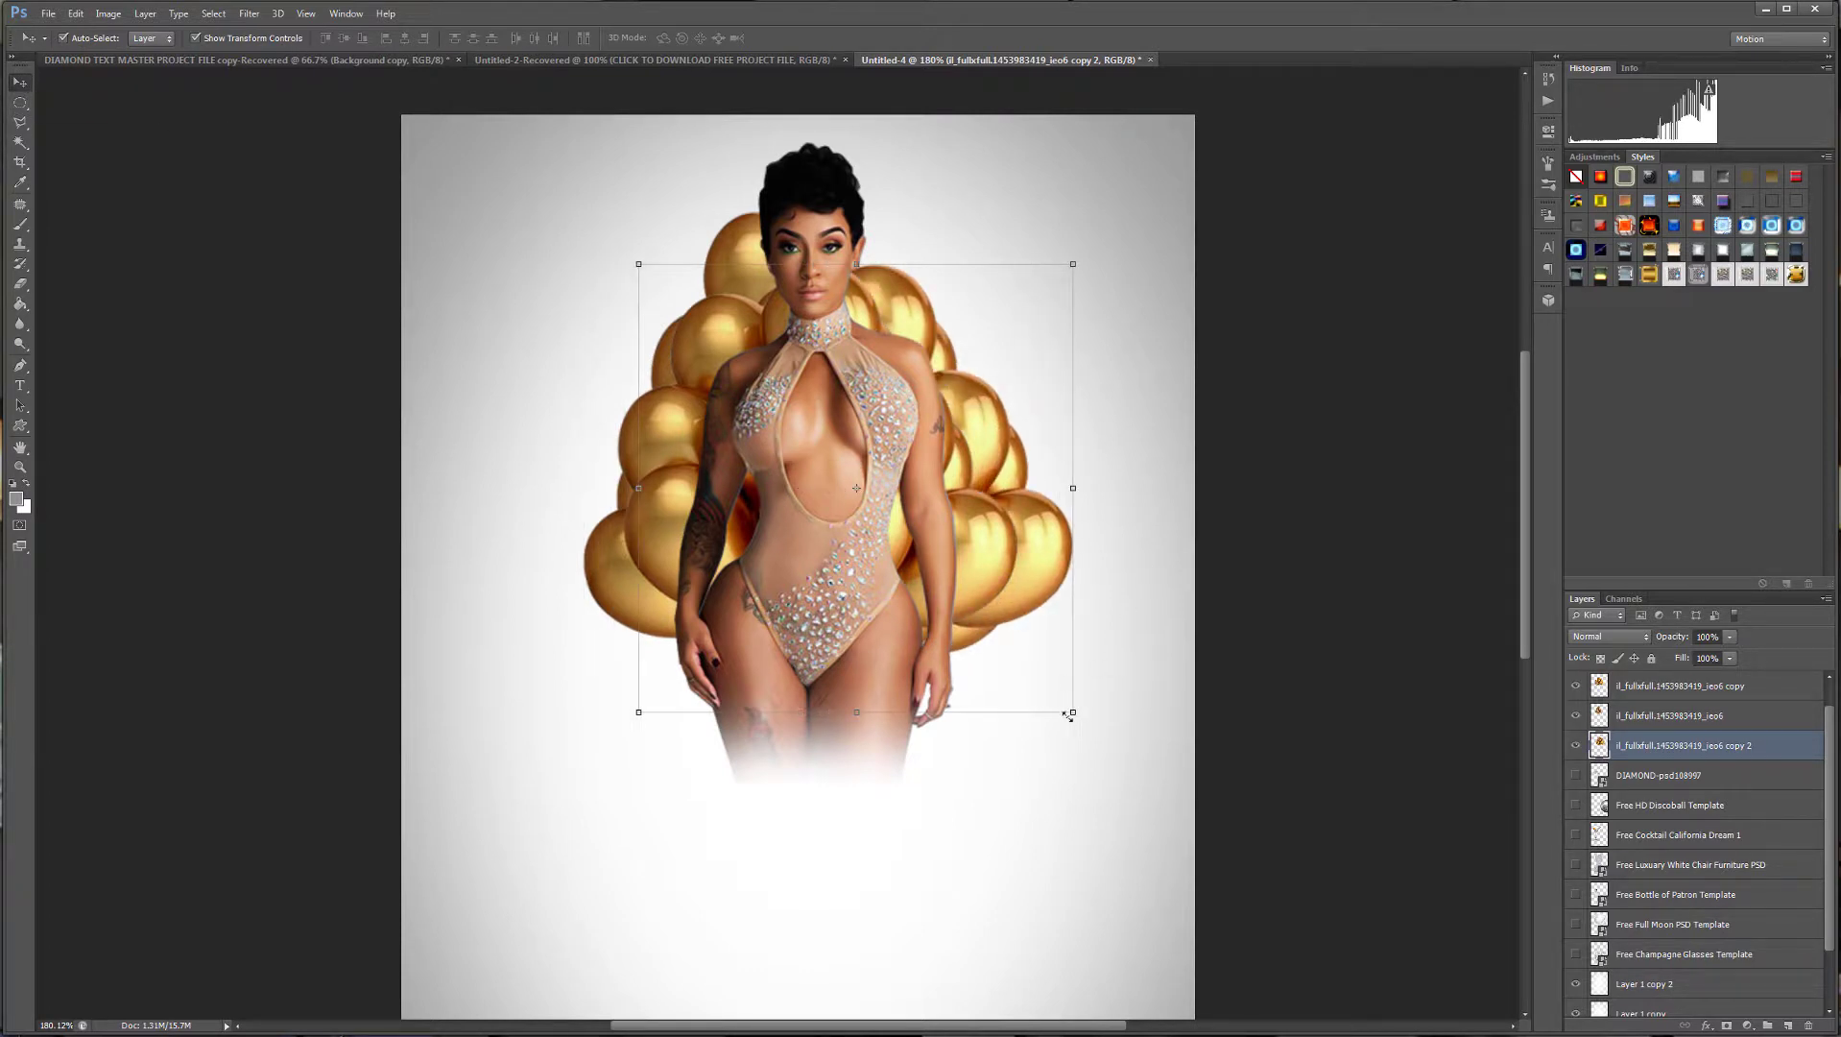
{"action": "left_click_drag", "start_coordinate": [1073, 709], "coordinate": [1054, 488]}
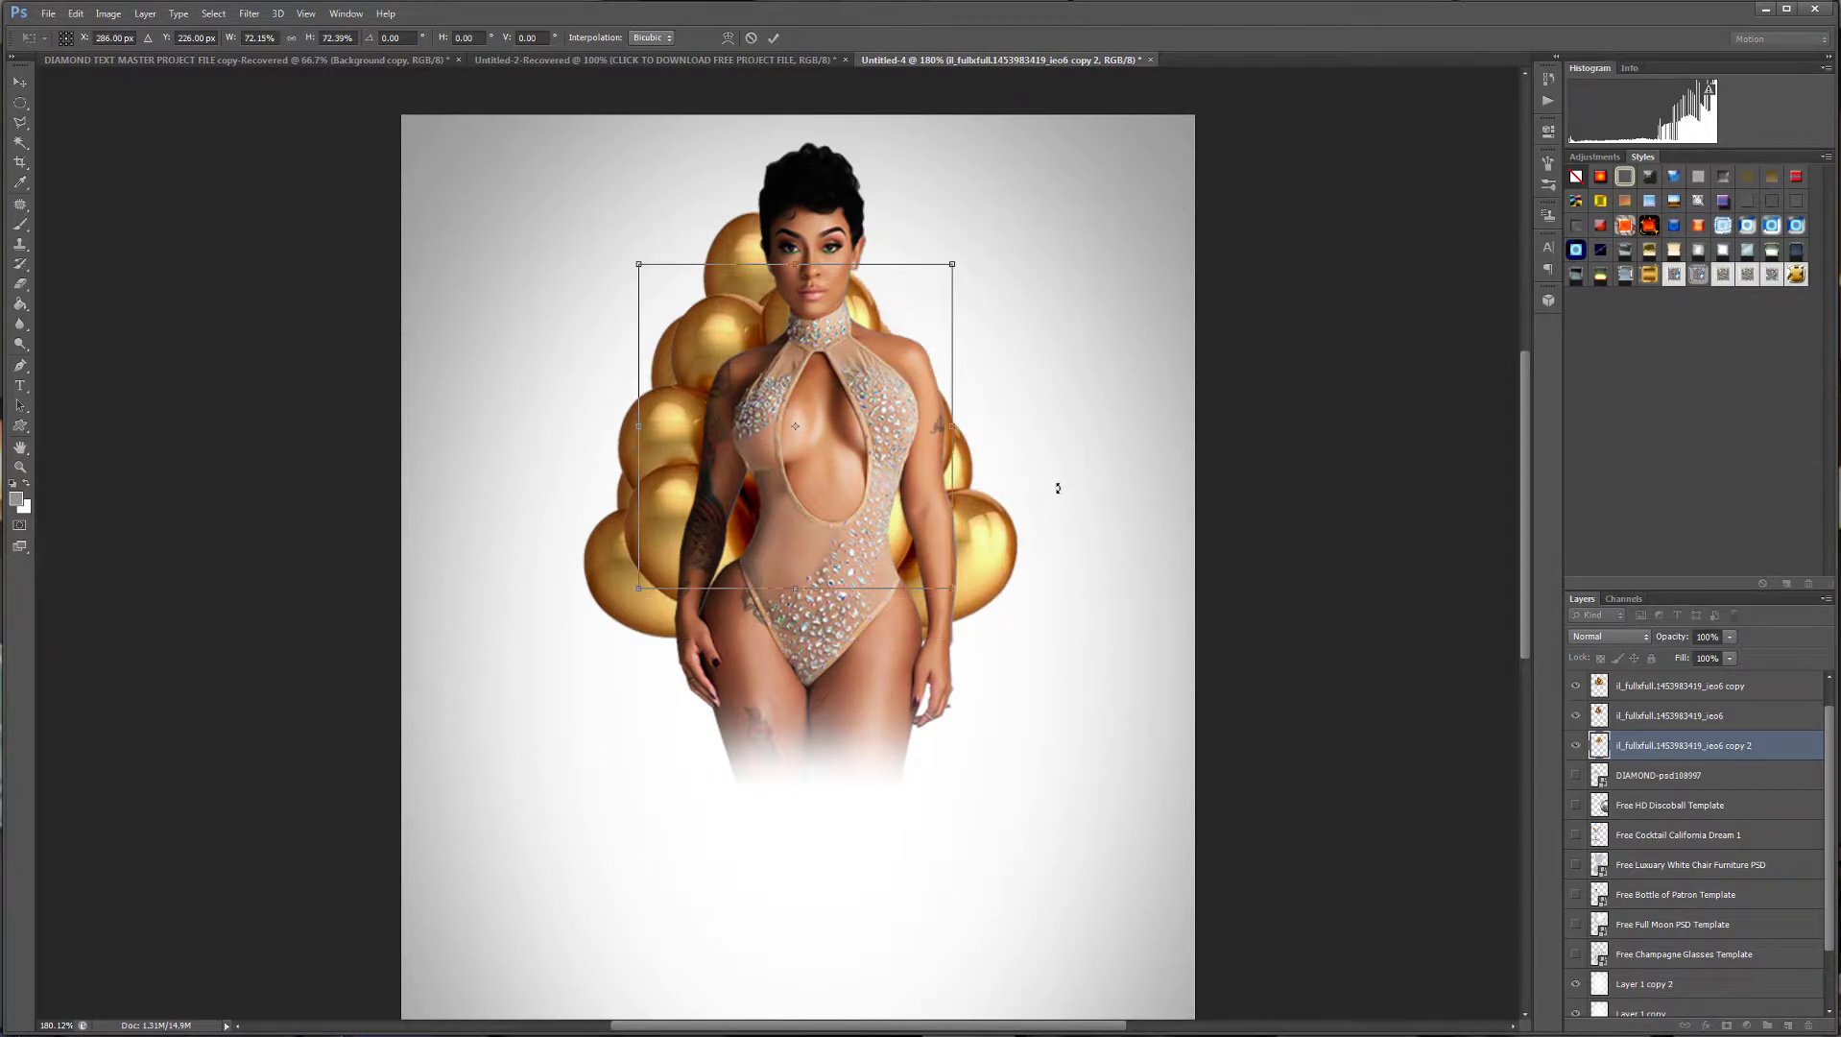
{"action": "key", "text": "Return"}
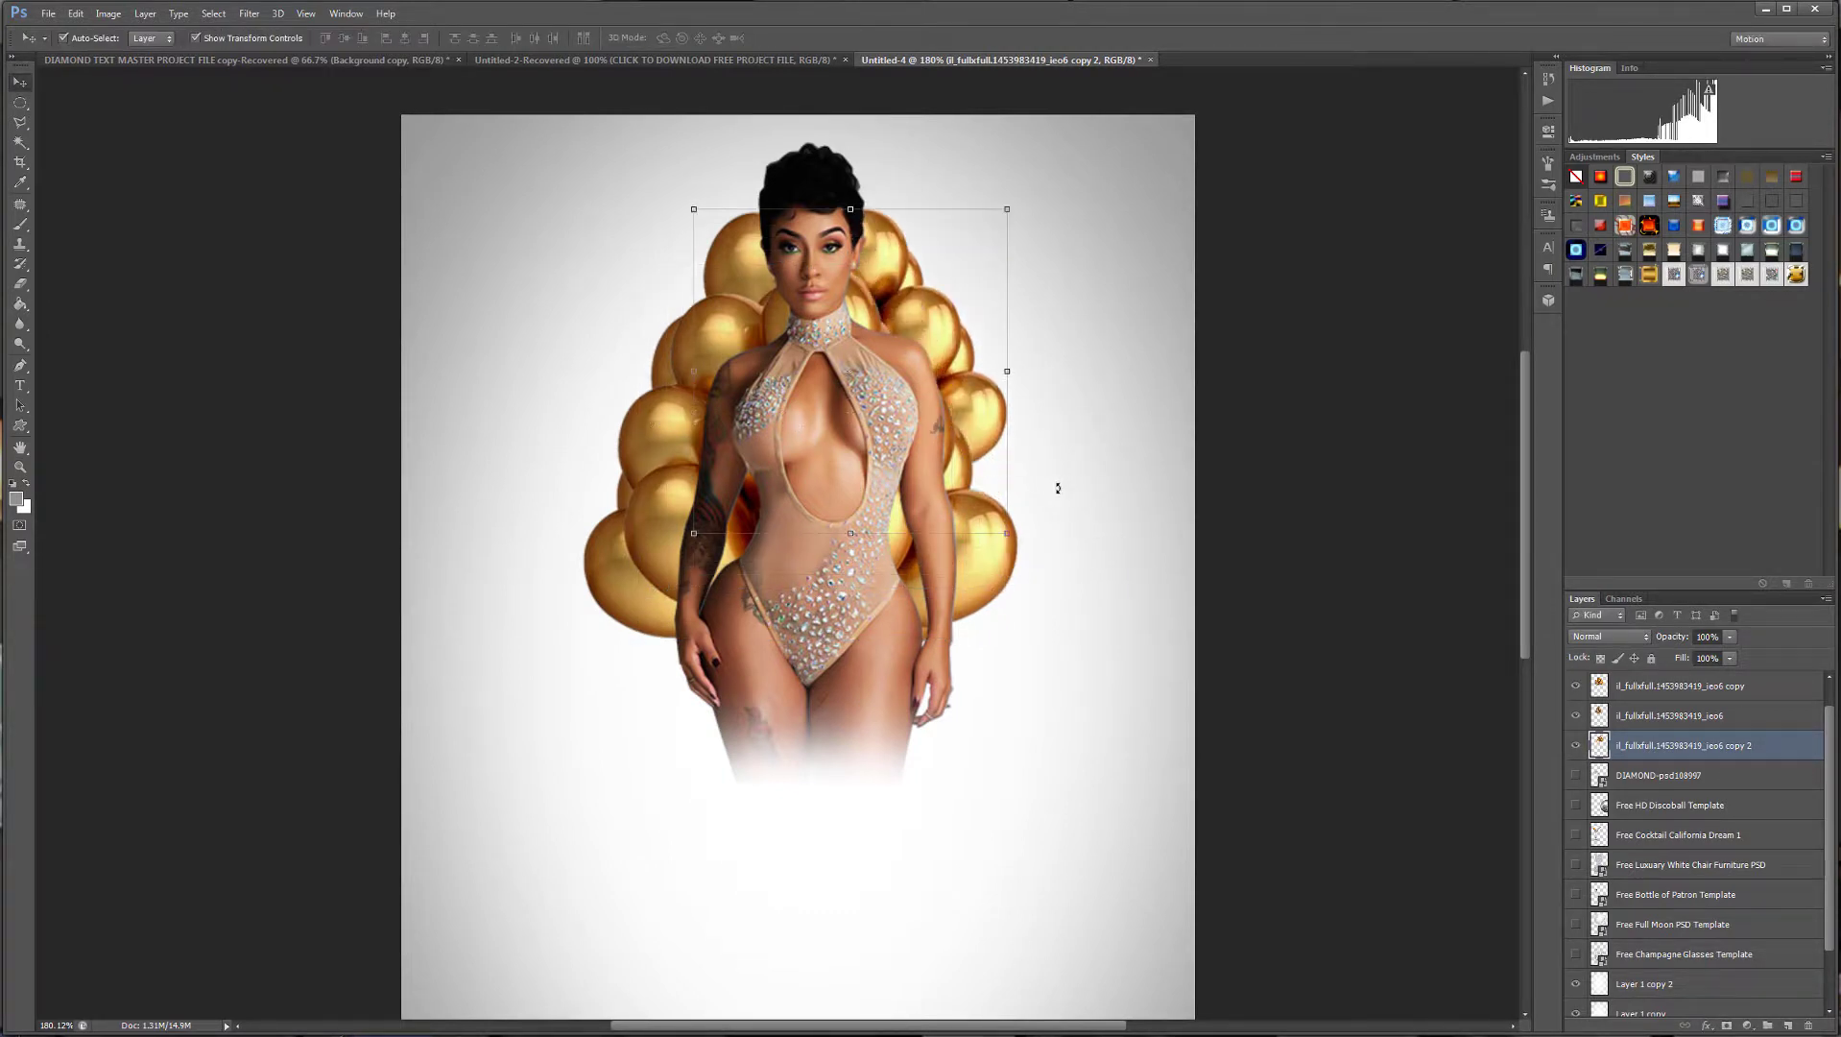
{"action": "key", "text": "shift+Up"}
{"action": "key", "text": "shift+Up"}
{"action": "key", "text": "shift+Up"}
{"action": "key", "text": "shift+Left"}
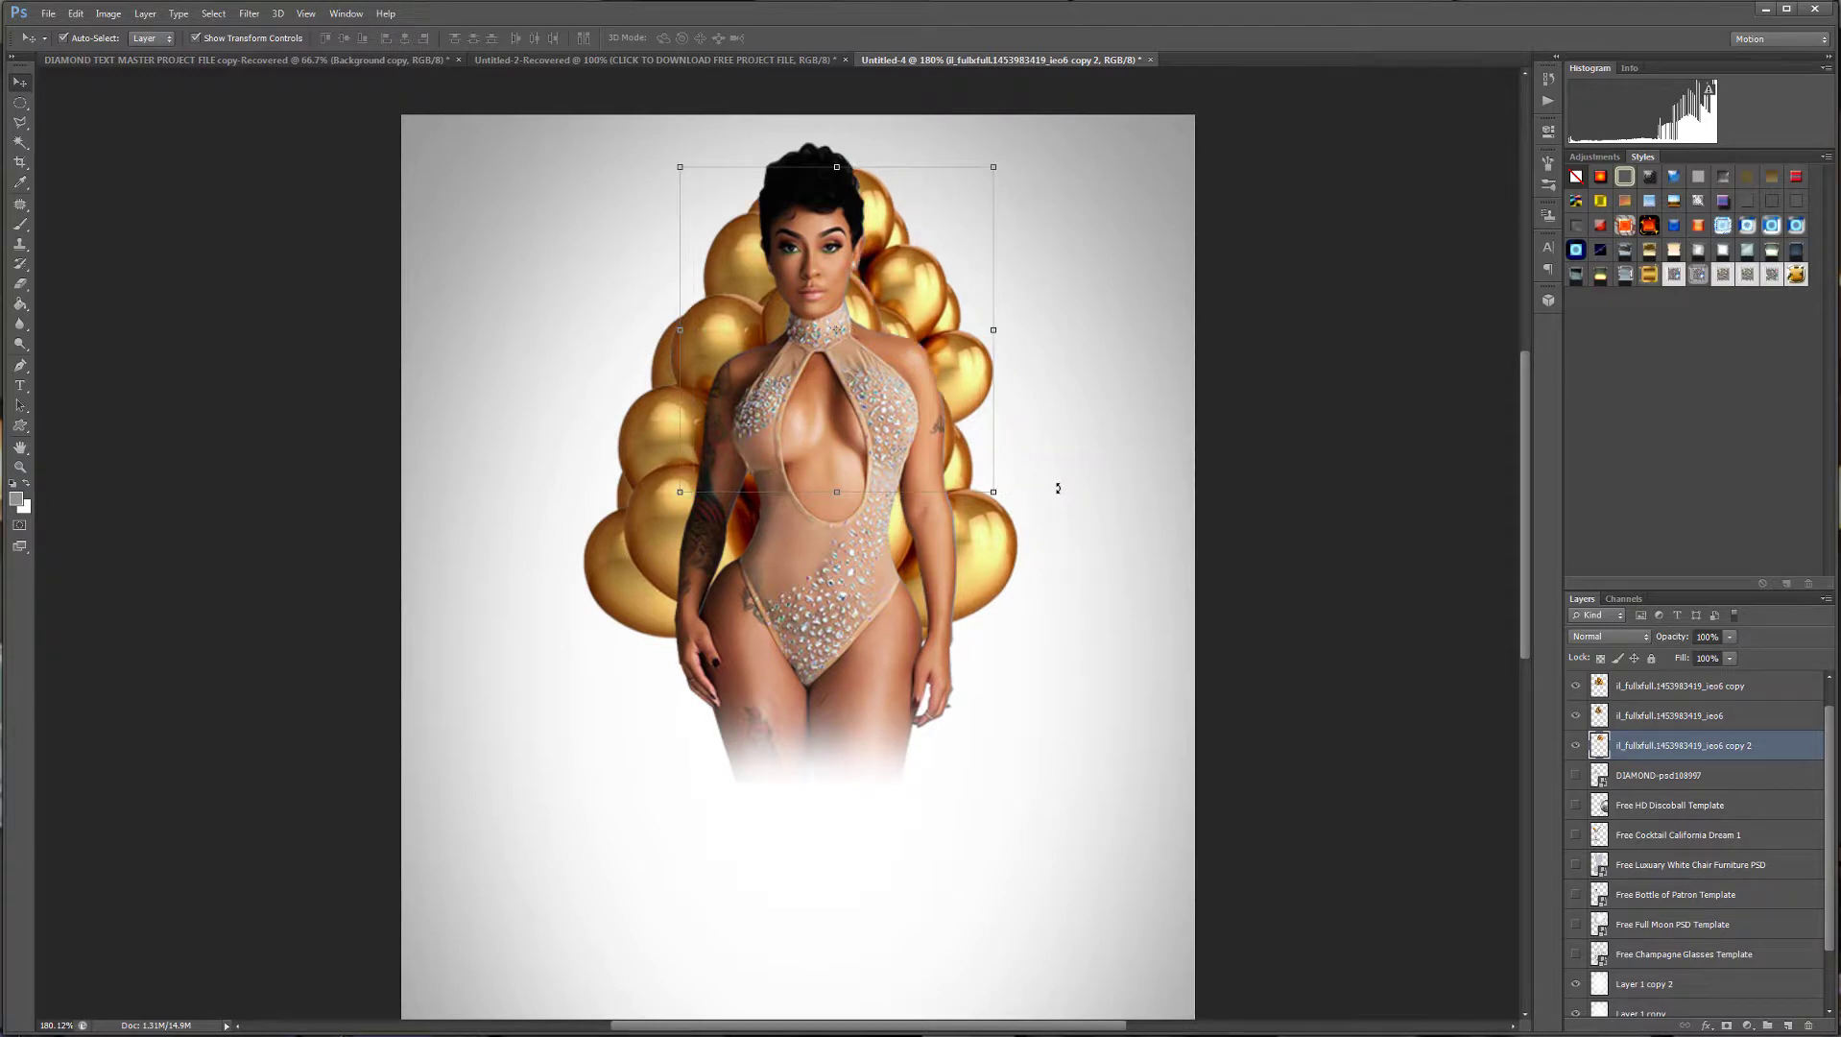
{"action": "left_click_drag", "start_coordinate": [931, 307], "coordinate": [977, 392]}
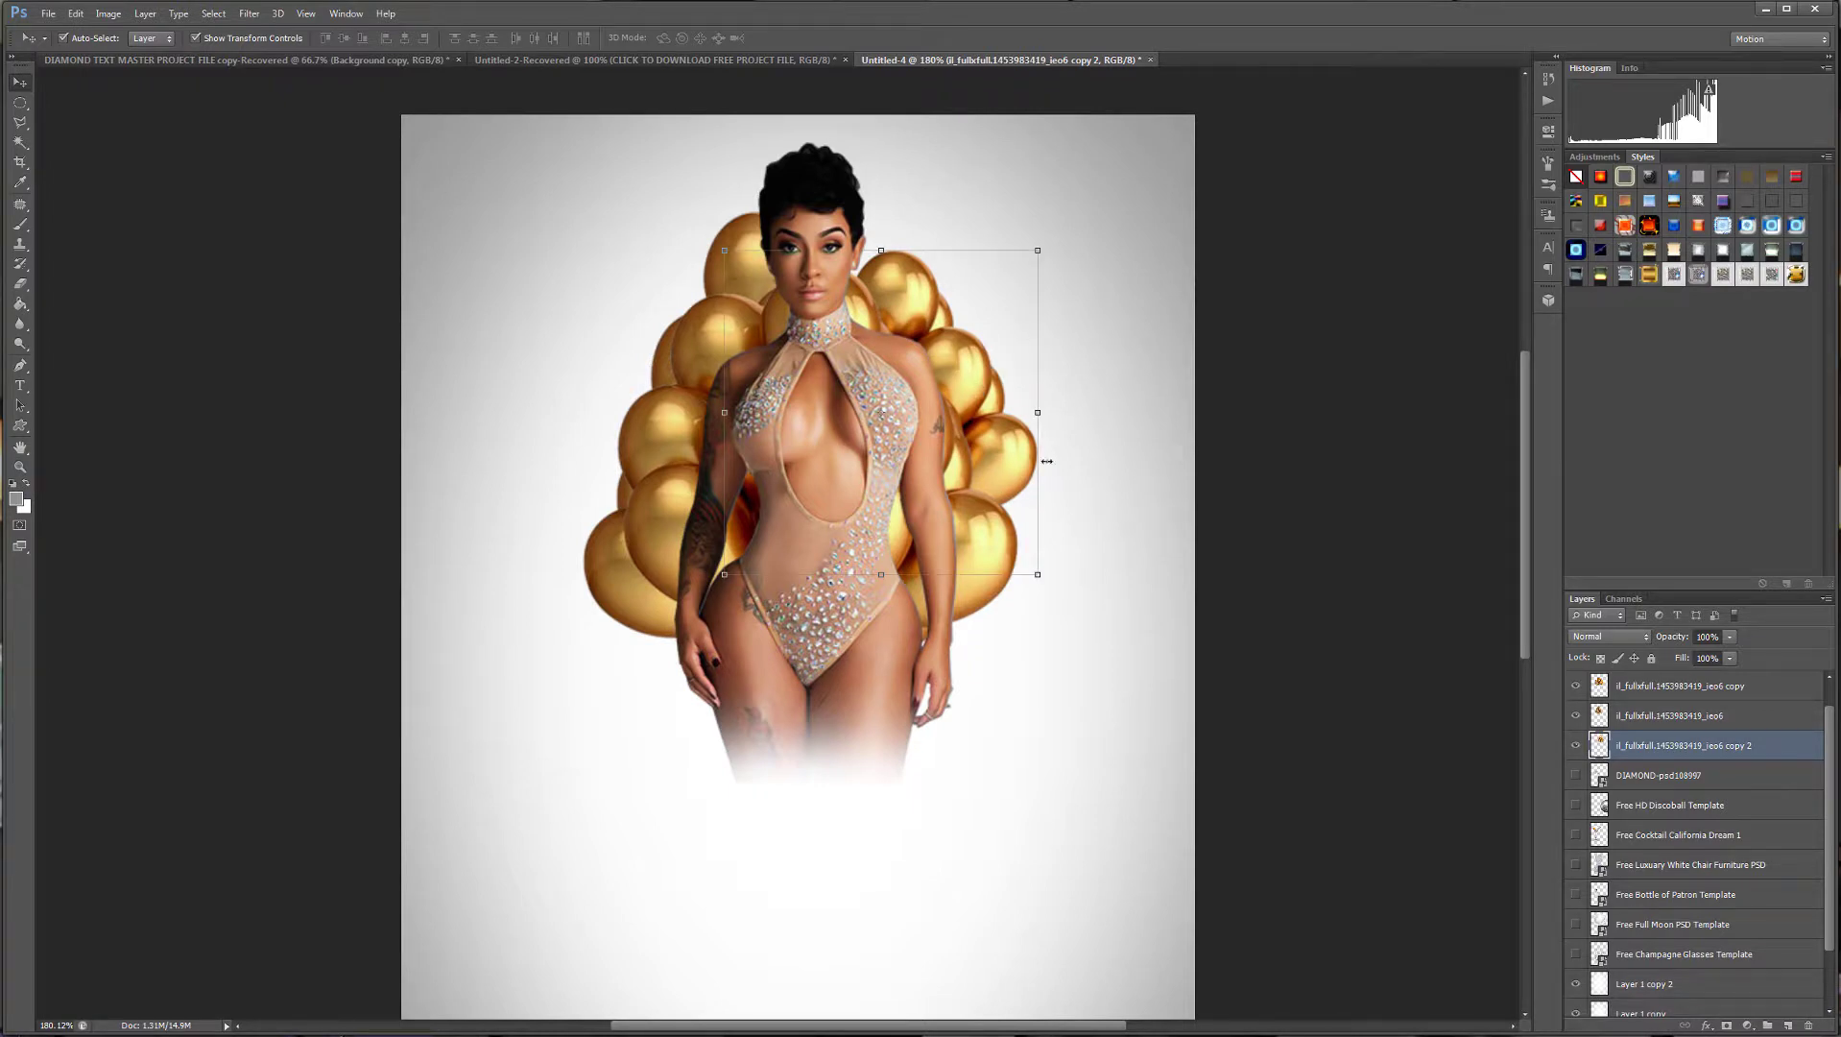
{"action": "scroll", "coordinate": [1058, 456], "scroll_direction": "up", "scroll_amount": 6}
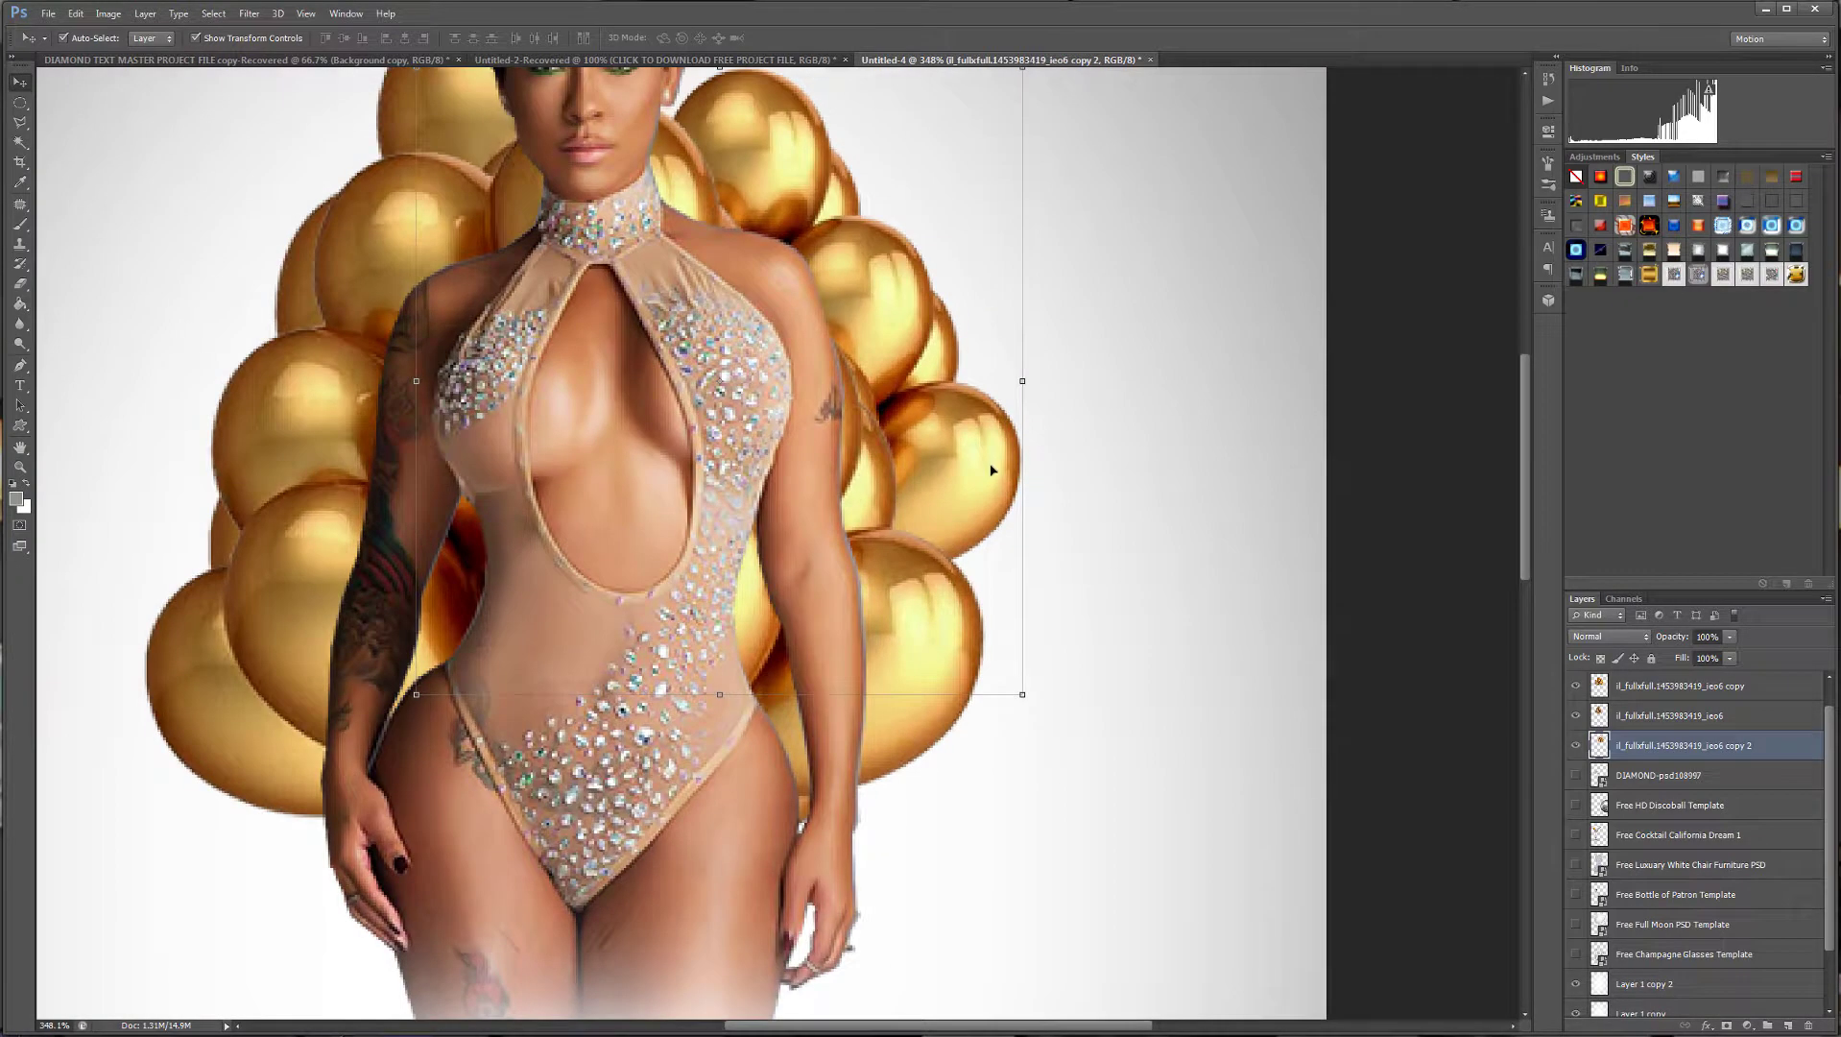
{"action": "scroll", "coordinate": [403, 263], "scroll_direction": "up", "scroll_amount": 1}
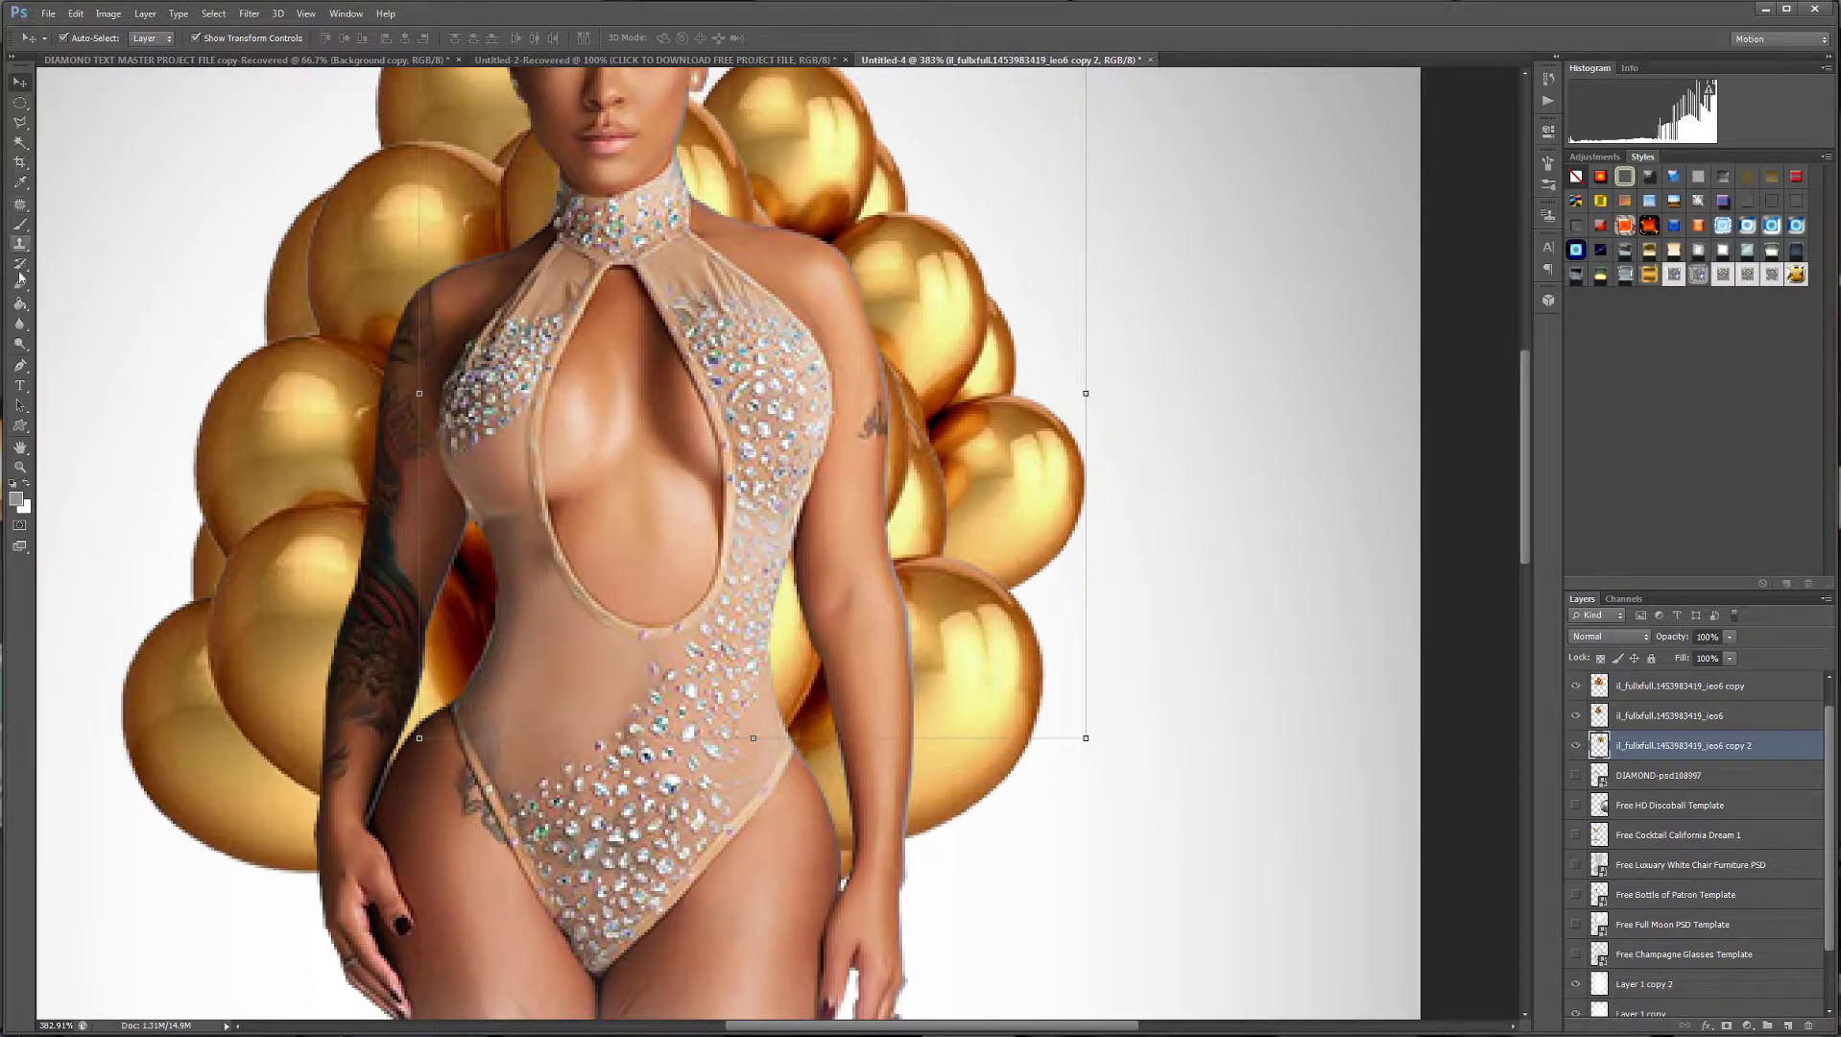
Draw a closed Pen path around the right-hand balloons.
{"action": "left_click", "coordinate": [19, 365]}
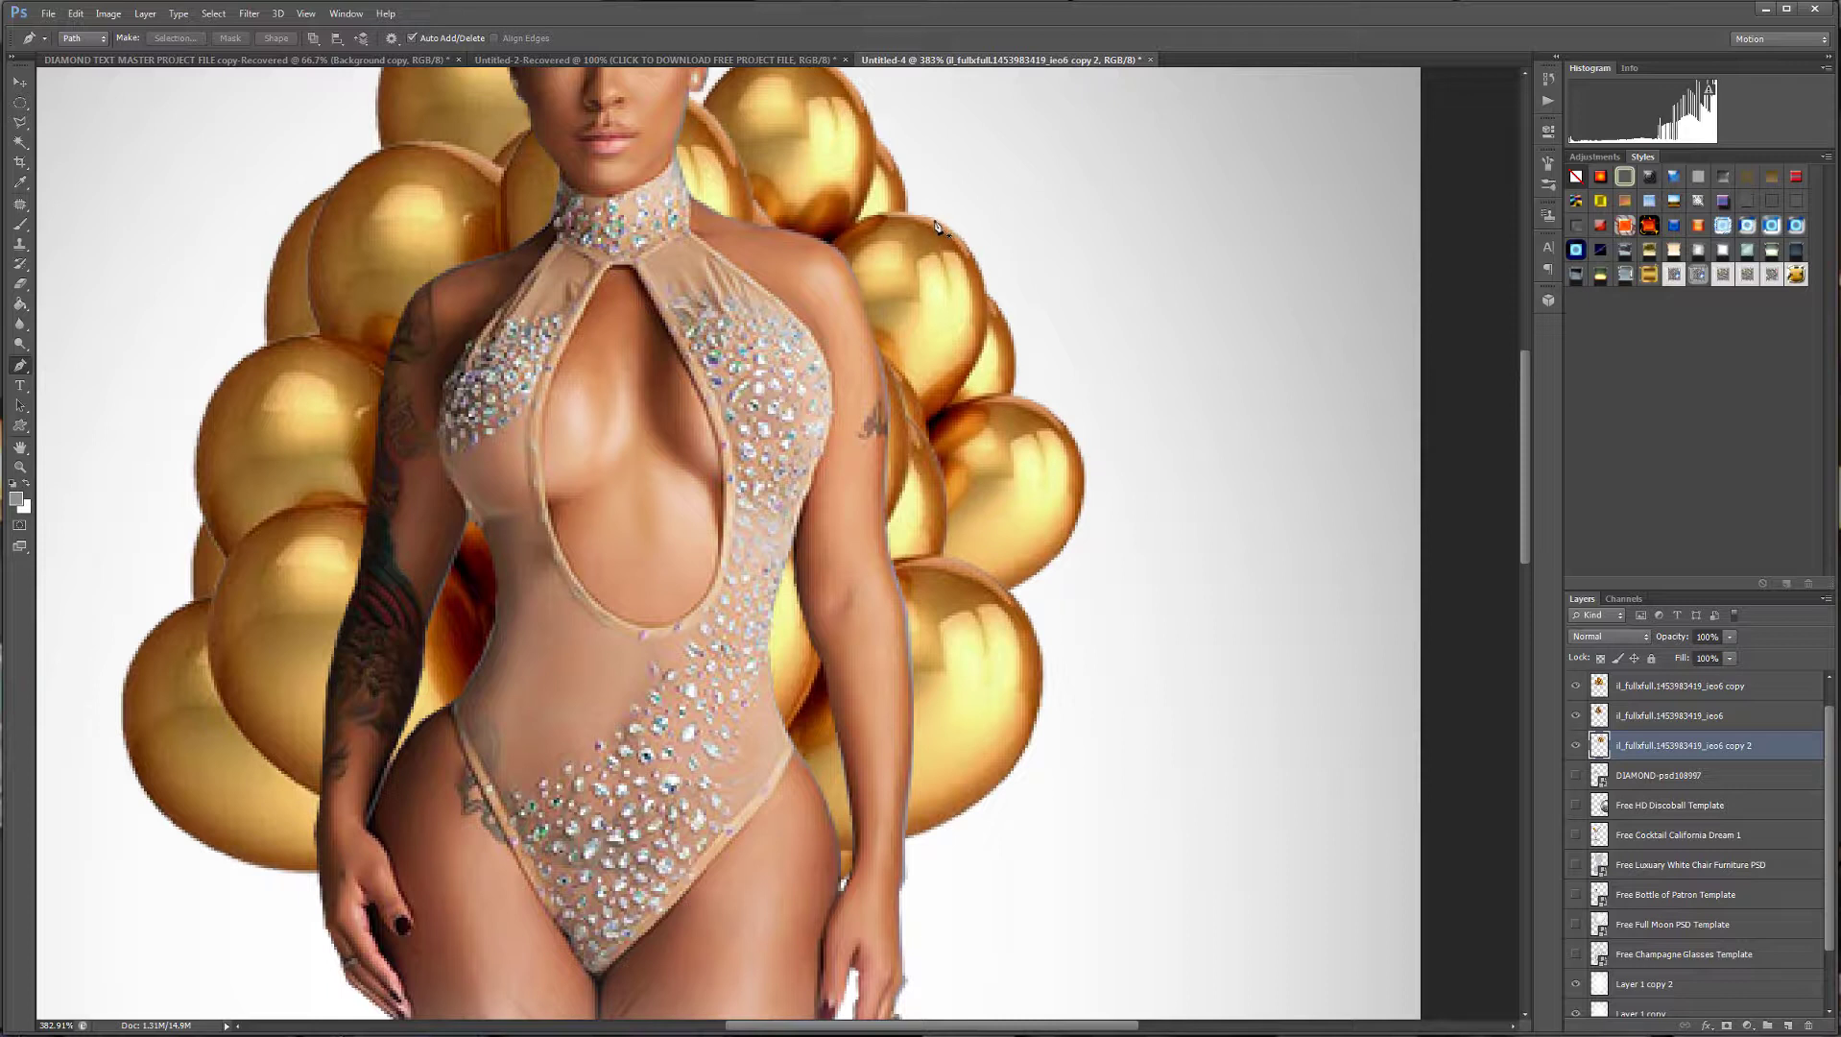
{"action": "left_click", "coordinate": [935, 221]}
{"action": "left_click_drag", "start_coordinate": [984, 331], "coordinate": [948, 424]}
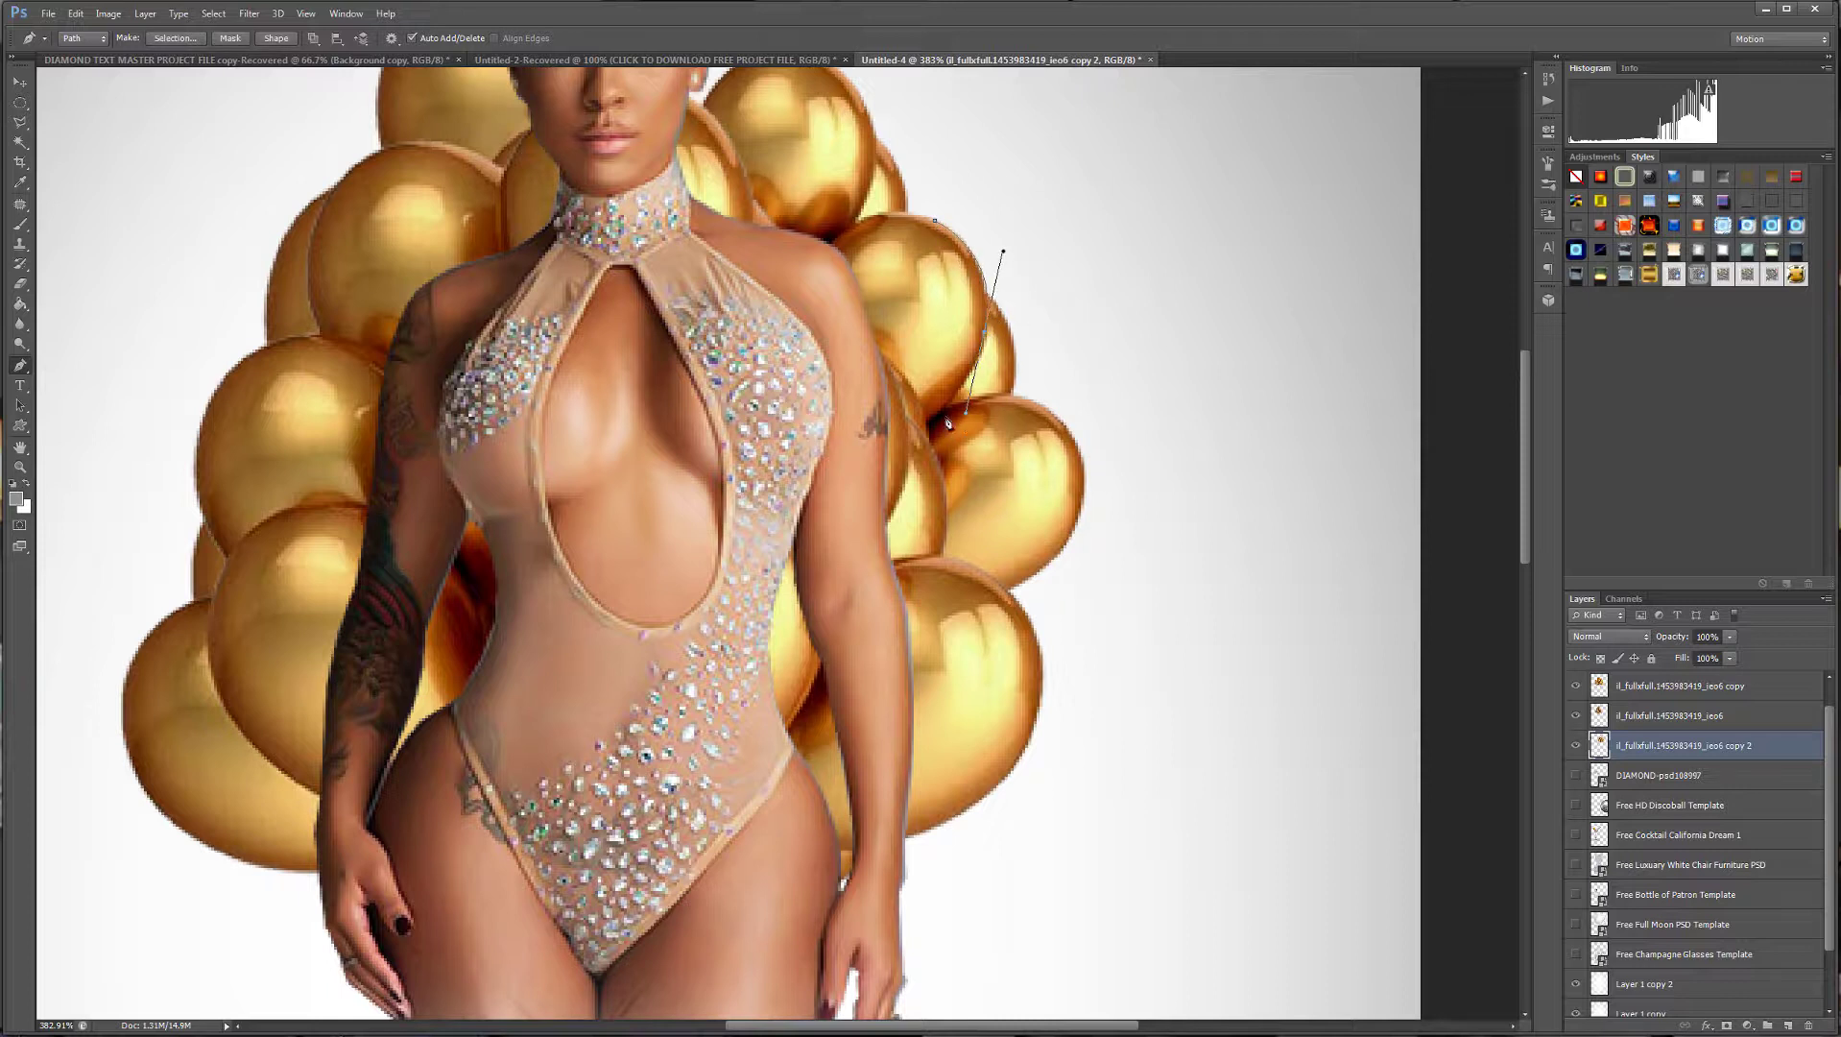
{"action": "left_click", "coordinate": [927, 428]}
{"action": "left_click_drag", "start_coordinate": [968, 419], "coordinate": [967, 405]}
{"action": "left_click", "coordinate": [800, 533]}
{"action": "left_click_drag", "start_coordinate": [845, 964], "coordinate": [1128, 924]}
{"action": "left_click", "coordinate": [1242, 537]}
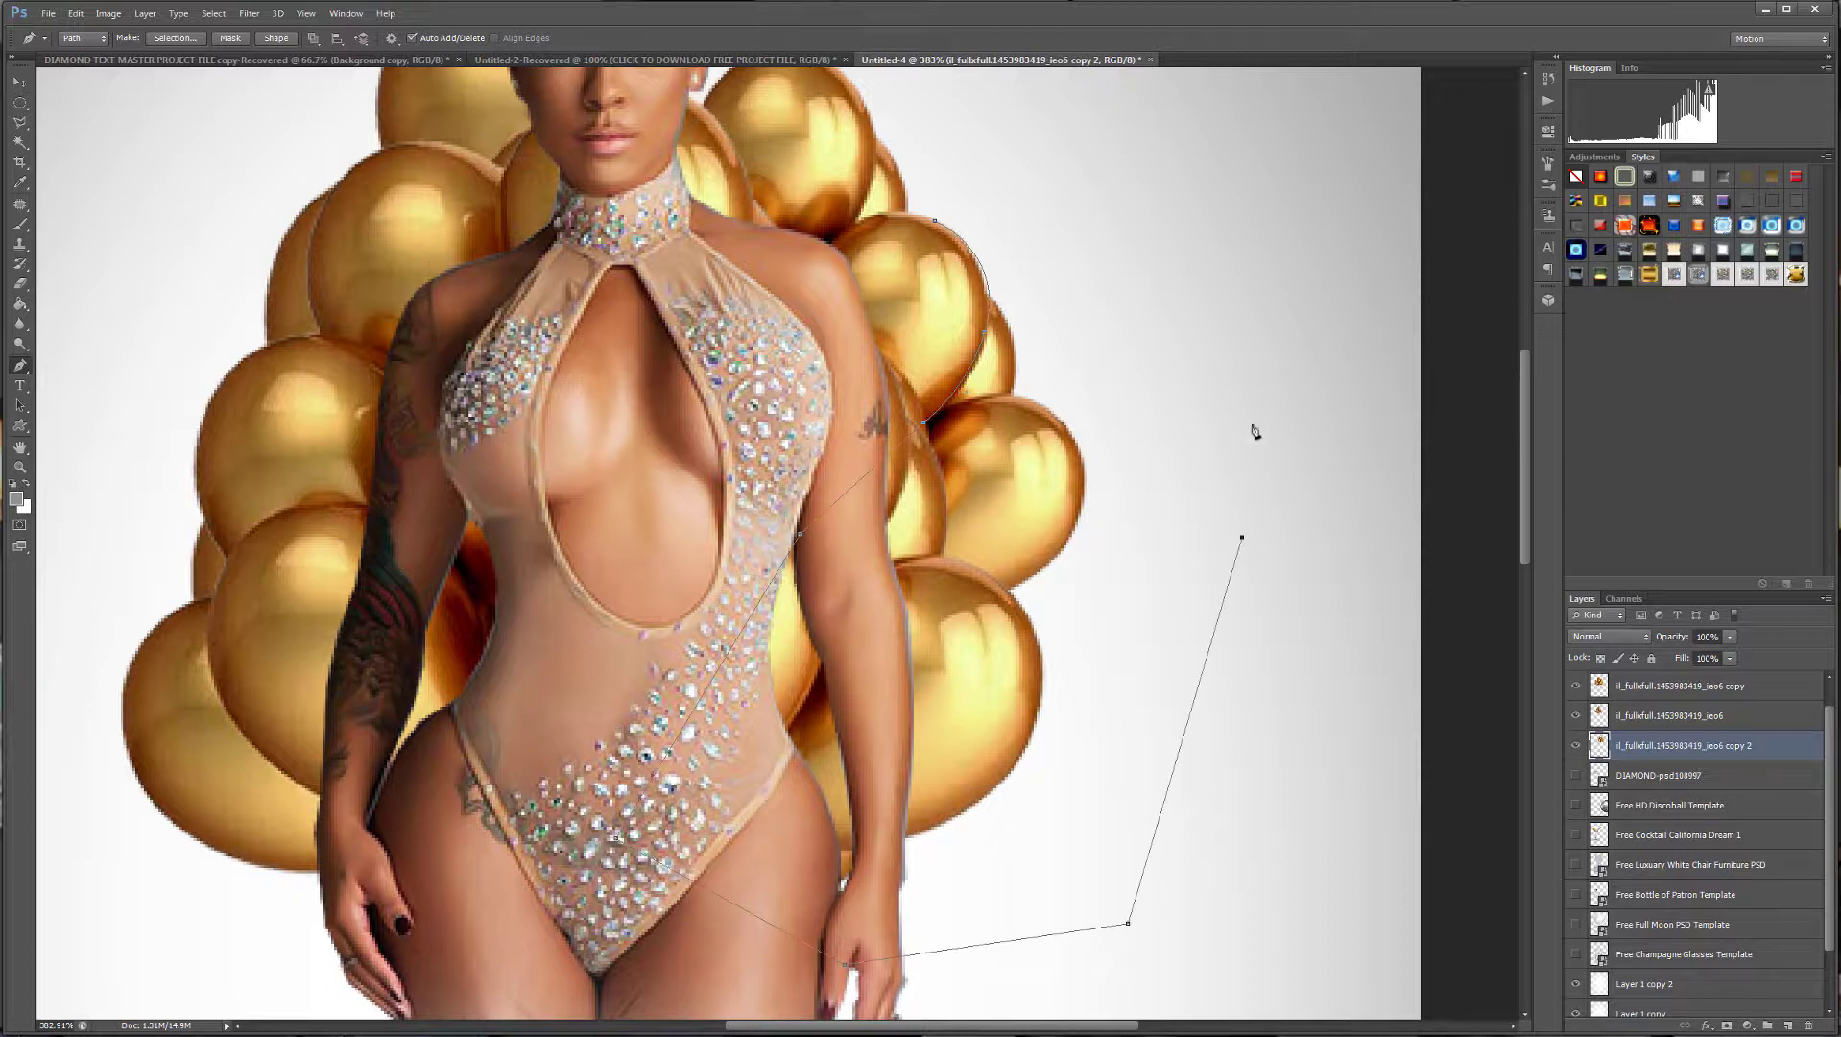
{"action": "left_click", "coordinate": [1086, 150]}
{"action": "left_click", "coordinate": [936, 223]}
Convert the path into a selection, then deselect.
{"action": "right_click", "coordinate": [936, 221]}
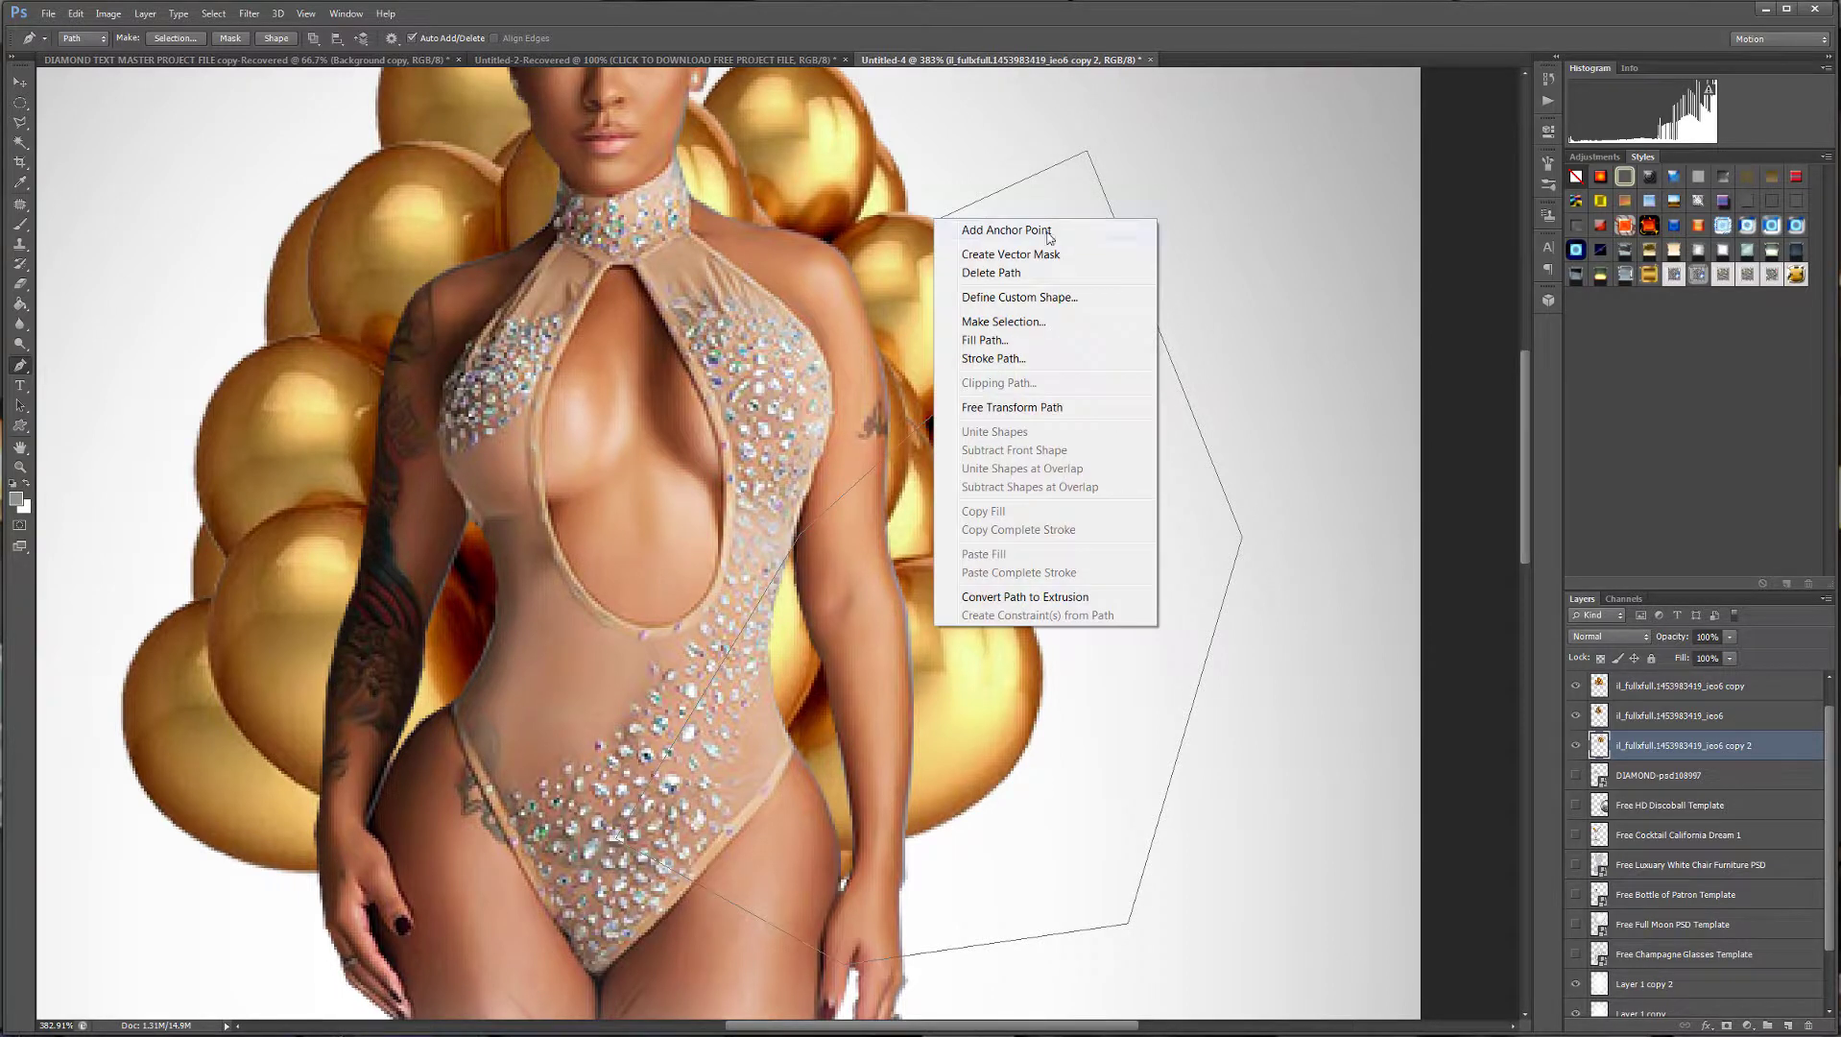
{"action": "left_click", "coordinate": [1020, 322]}
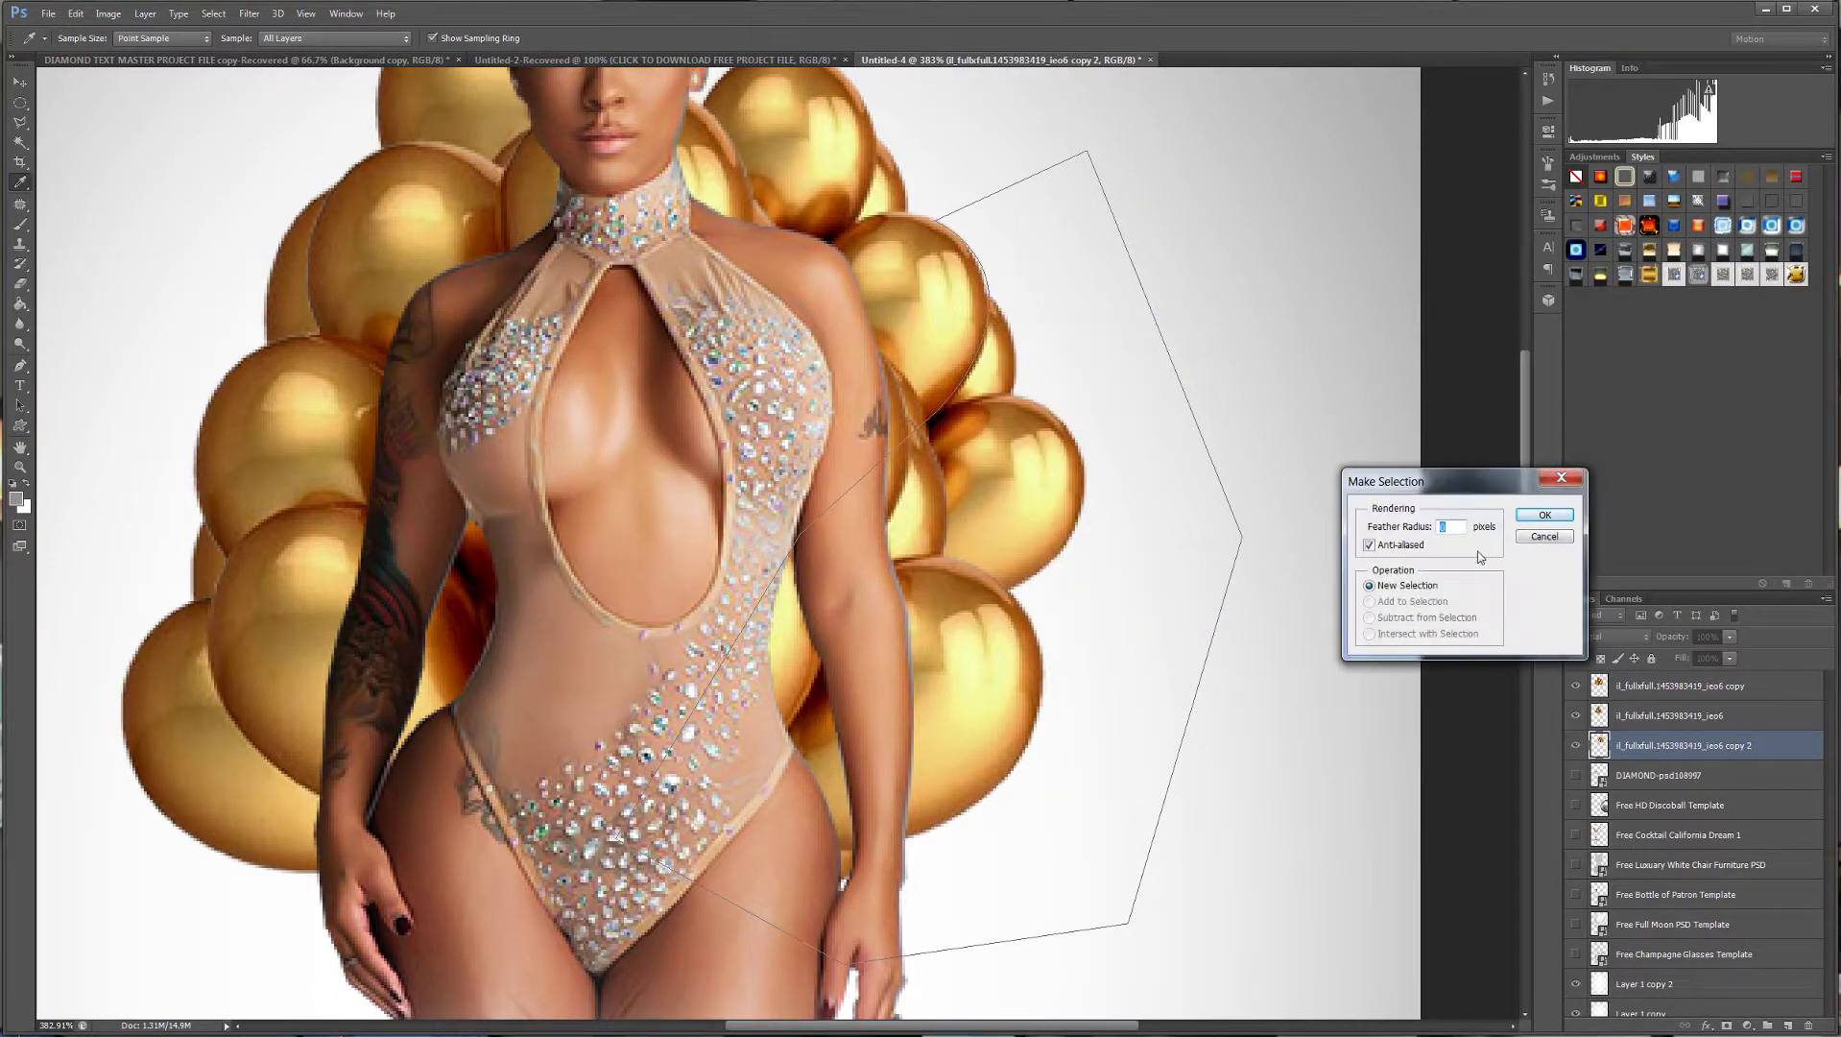
{"action": "left_click", "coordinate": [1540, 515]}
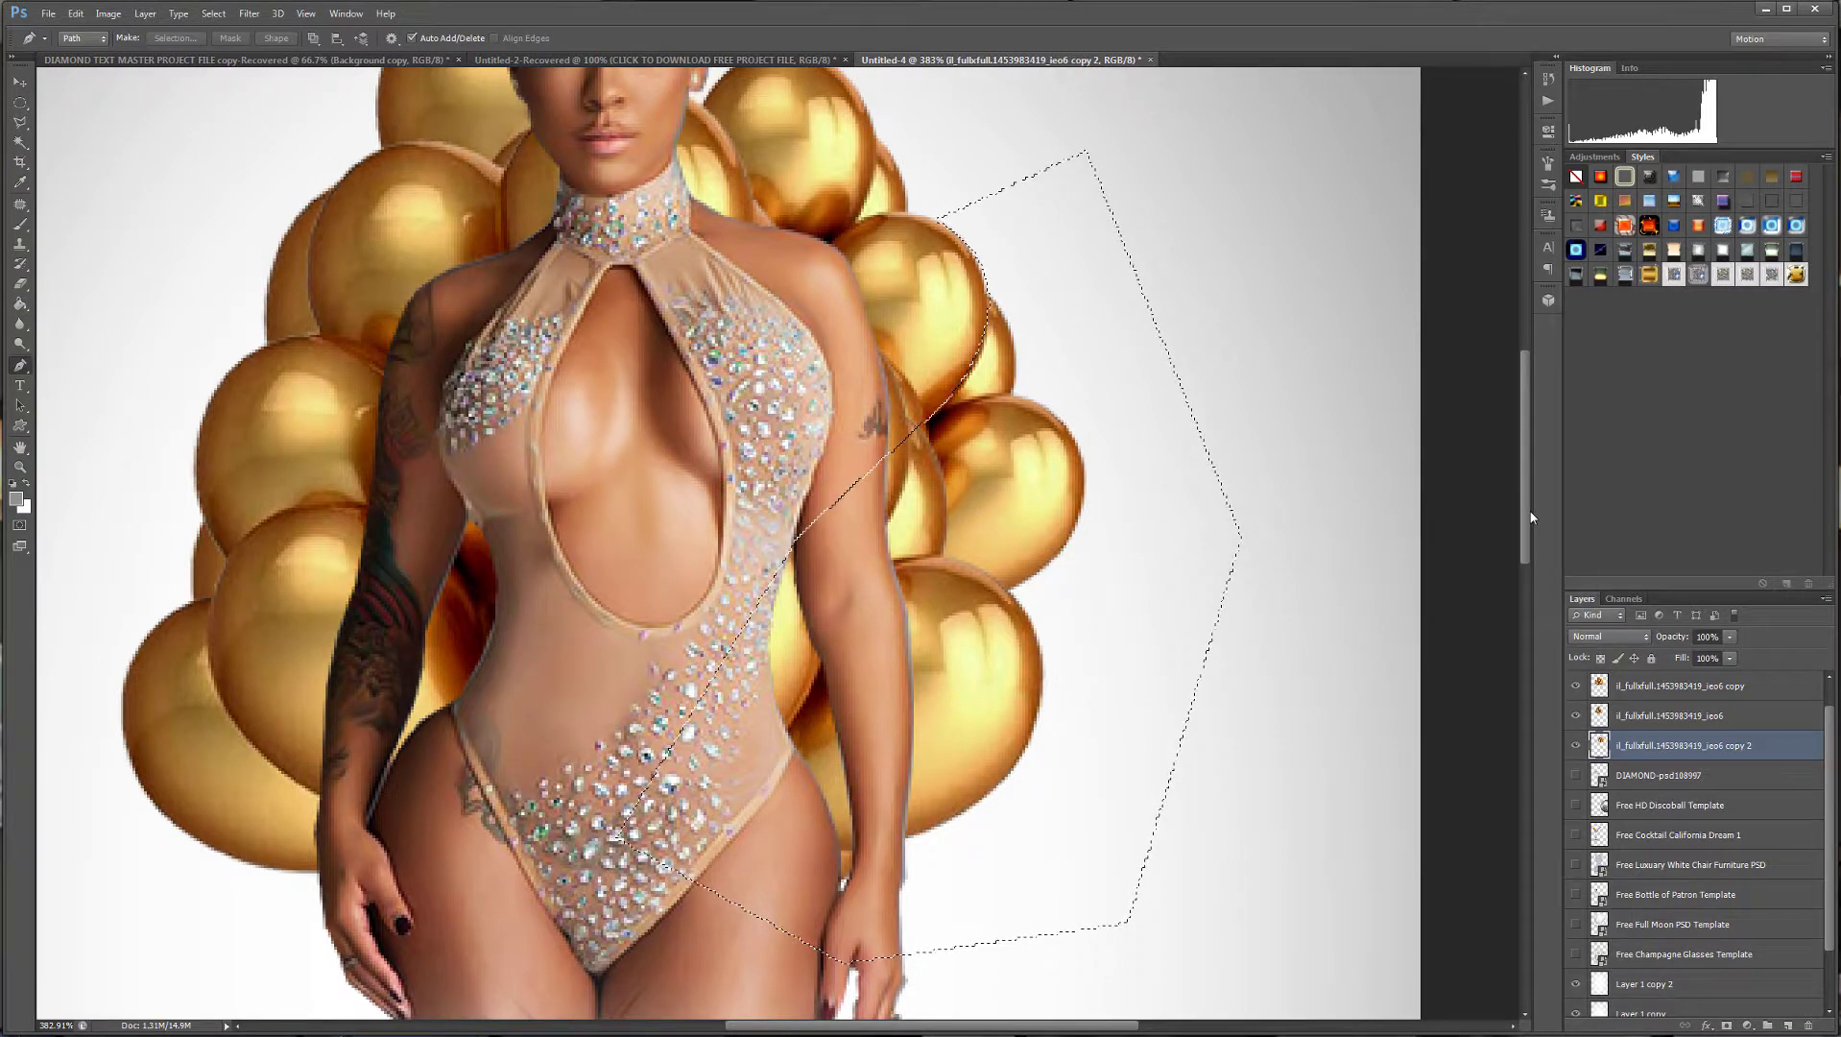
{"action": "left_click", "coordinate": [213, 14]}
{"action": "left_click", "coordinate": [231, 50]}
Fit the page in view, select the model layer, and reduce its saturation to -13.
{"action": "key", "text": "ctrl+0"}
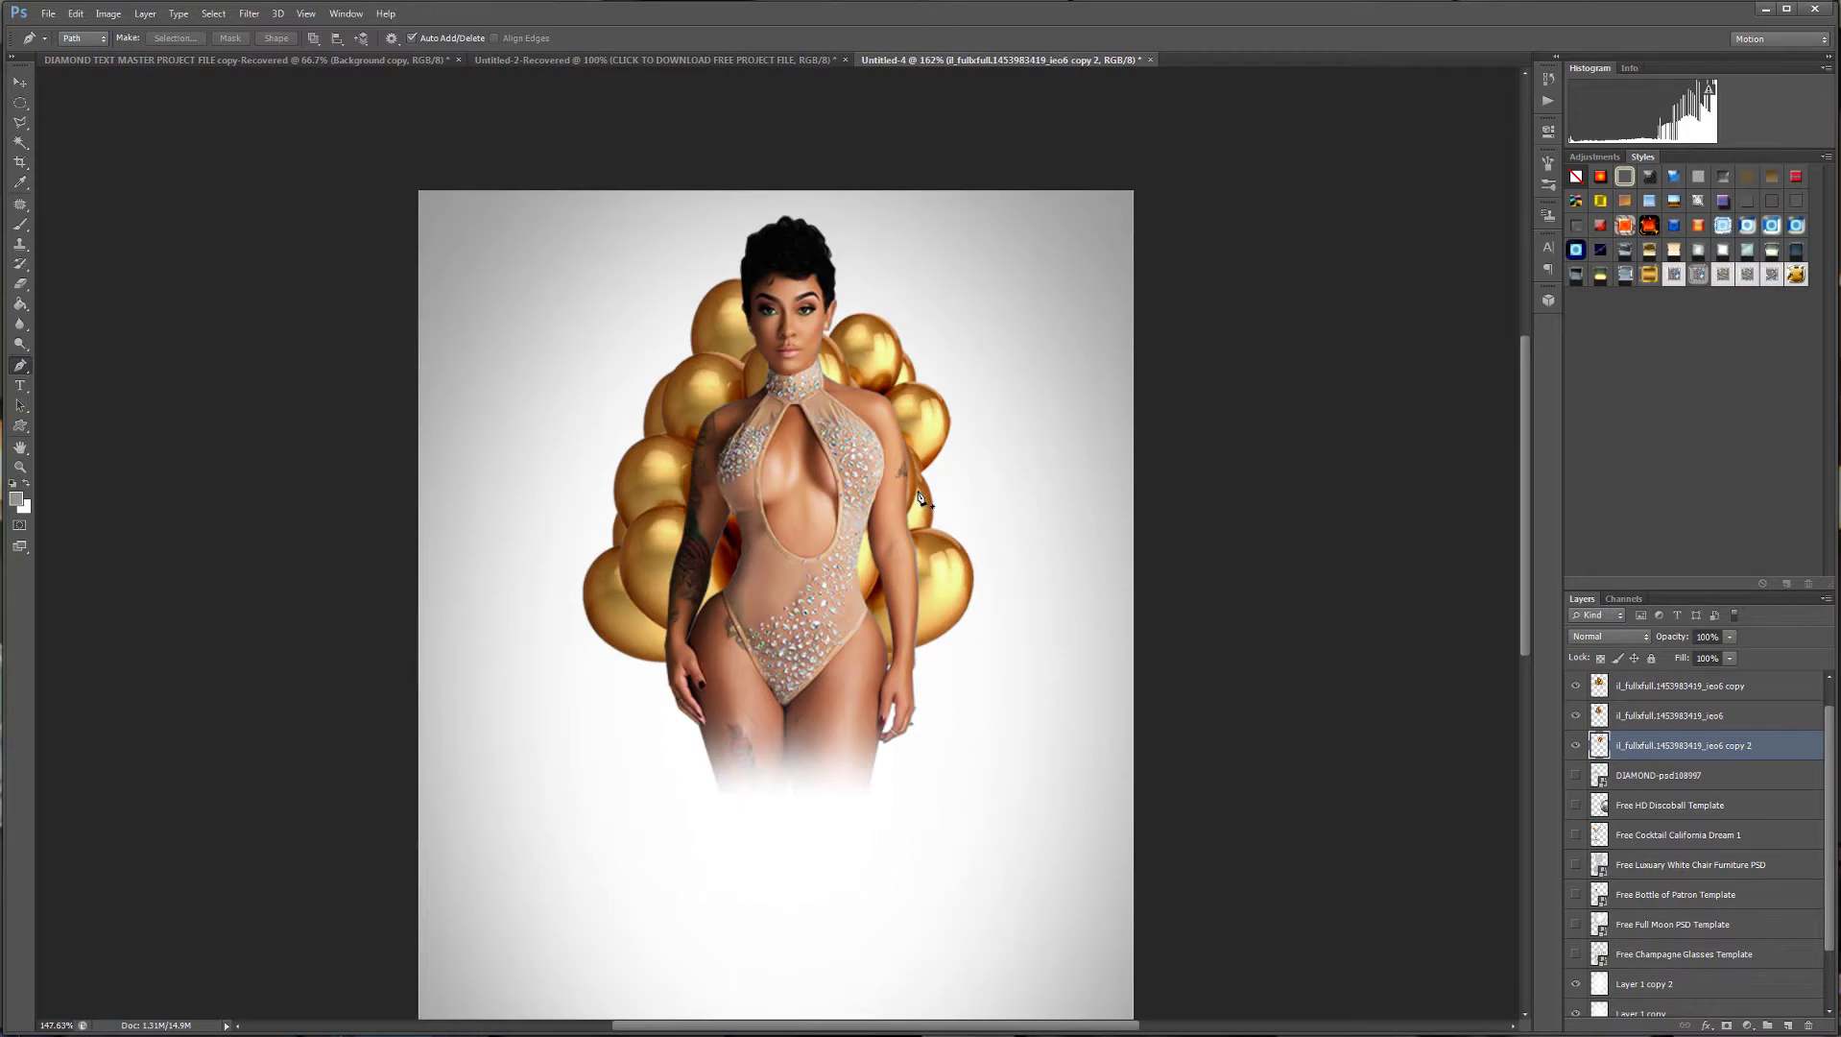
{"action": "scroll", "coordinate": [1037, 526], "scroll_direction": "up", "scroll_amount": 2}
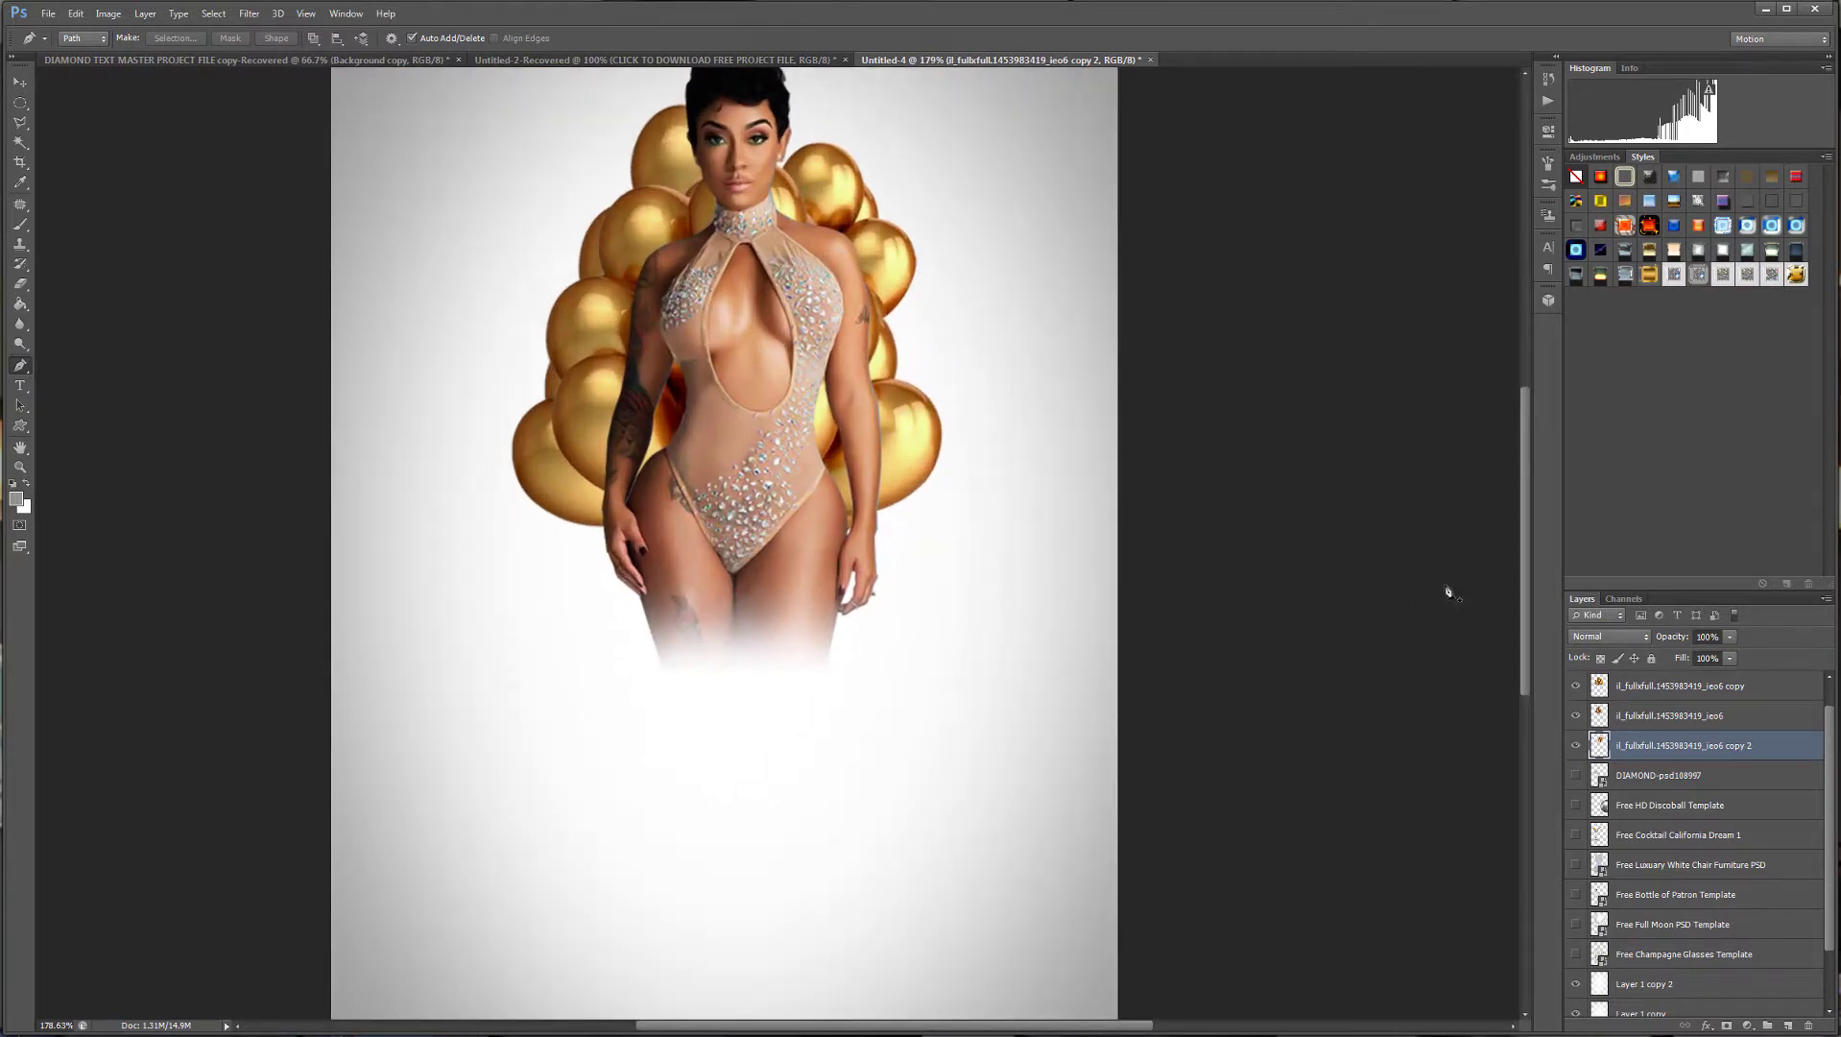
{"action": "left_click_drag", "start_coordinate": [1524, 544], "coordinate": [1532, 508]}
{"action": "left_click", "coordinate": [30, 84]}
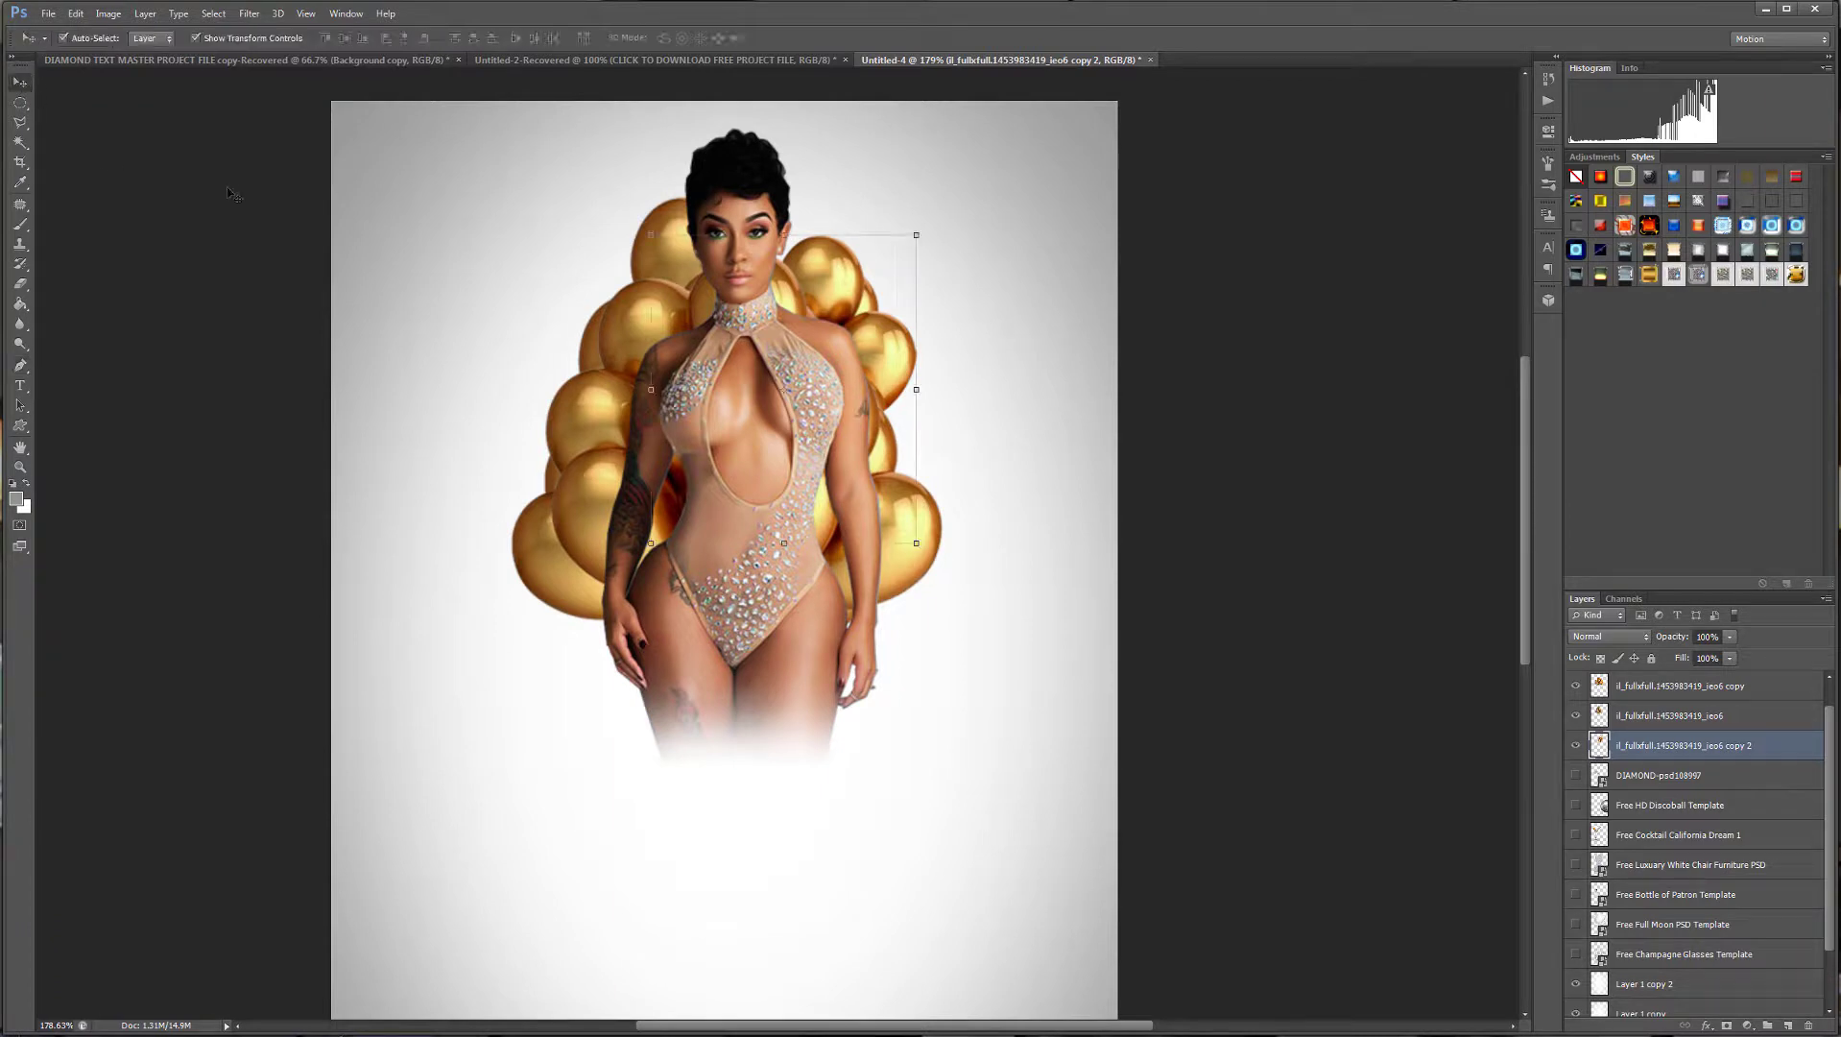
{"action": "left_click", "coordinate": [1298, 398]}
{"action": "left_click", "coordinate": [785, 346]}
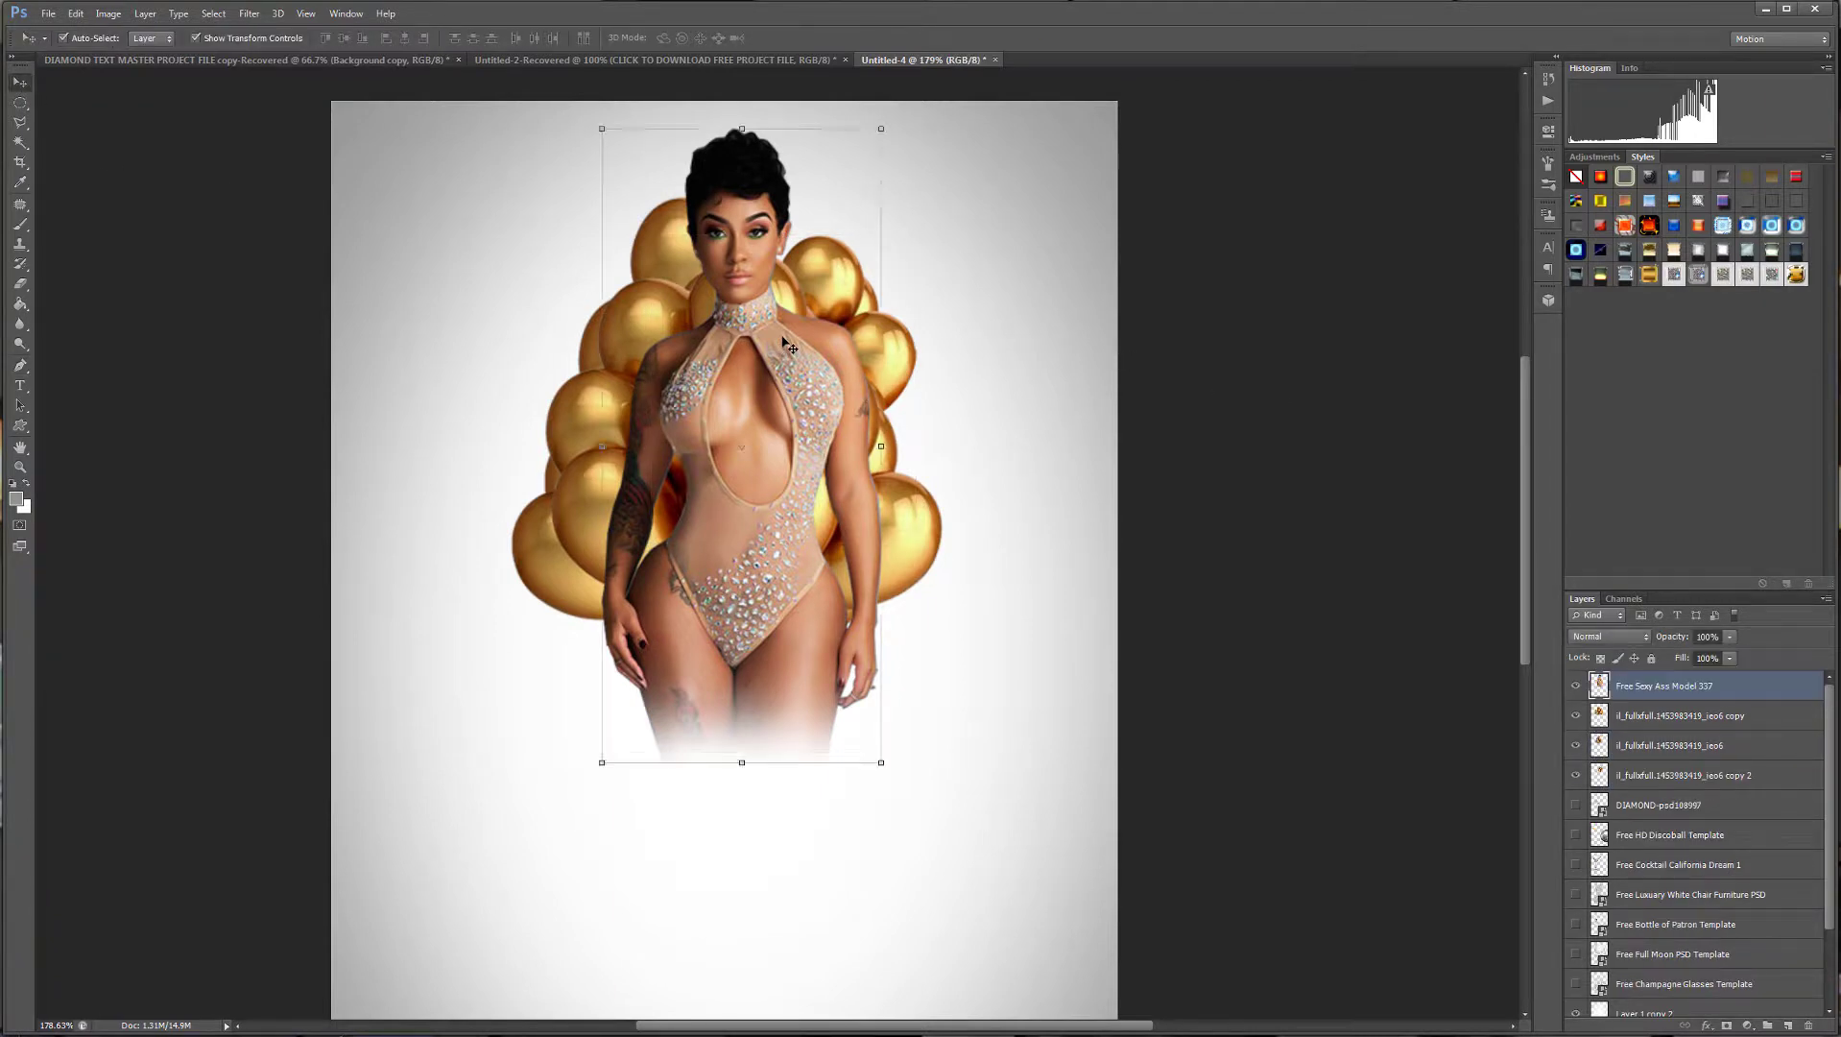
{"action": "left_click", "coordinate": [113, 17]}
{"action": "mouse_move", "coordinate": [134, 60]}
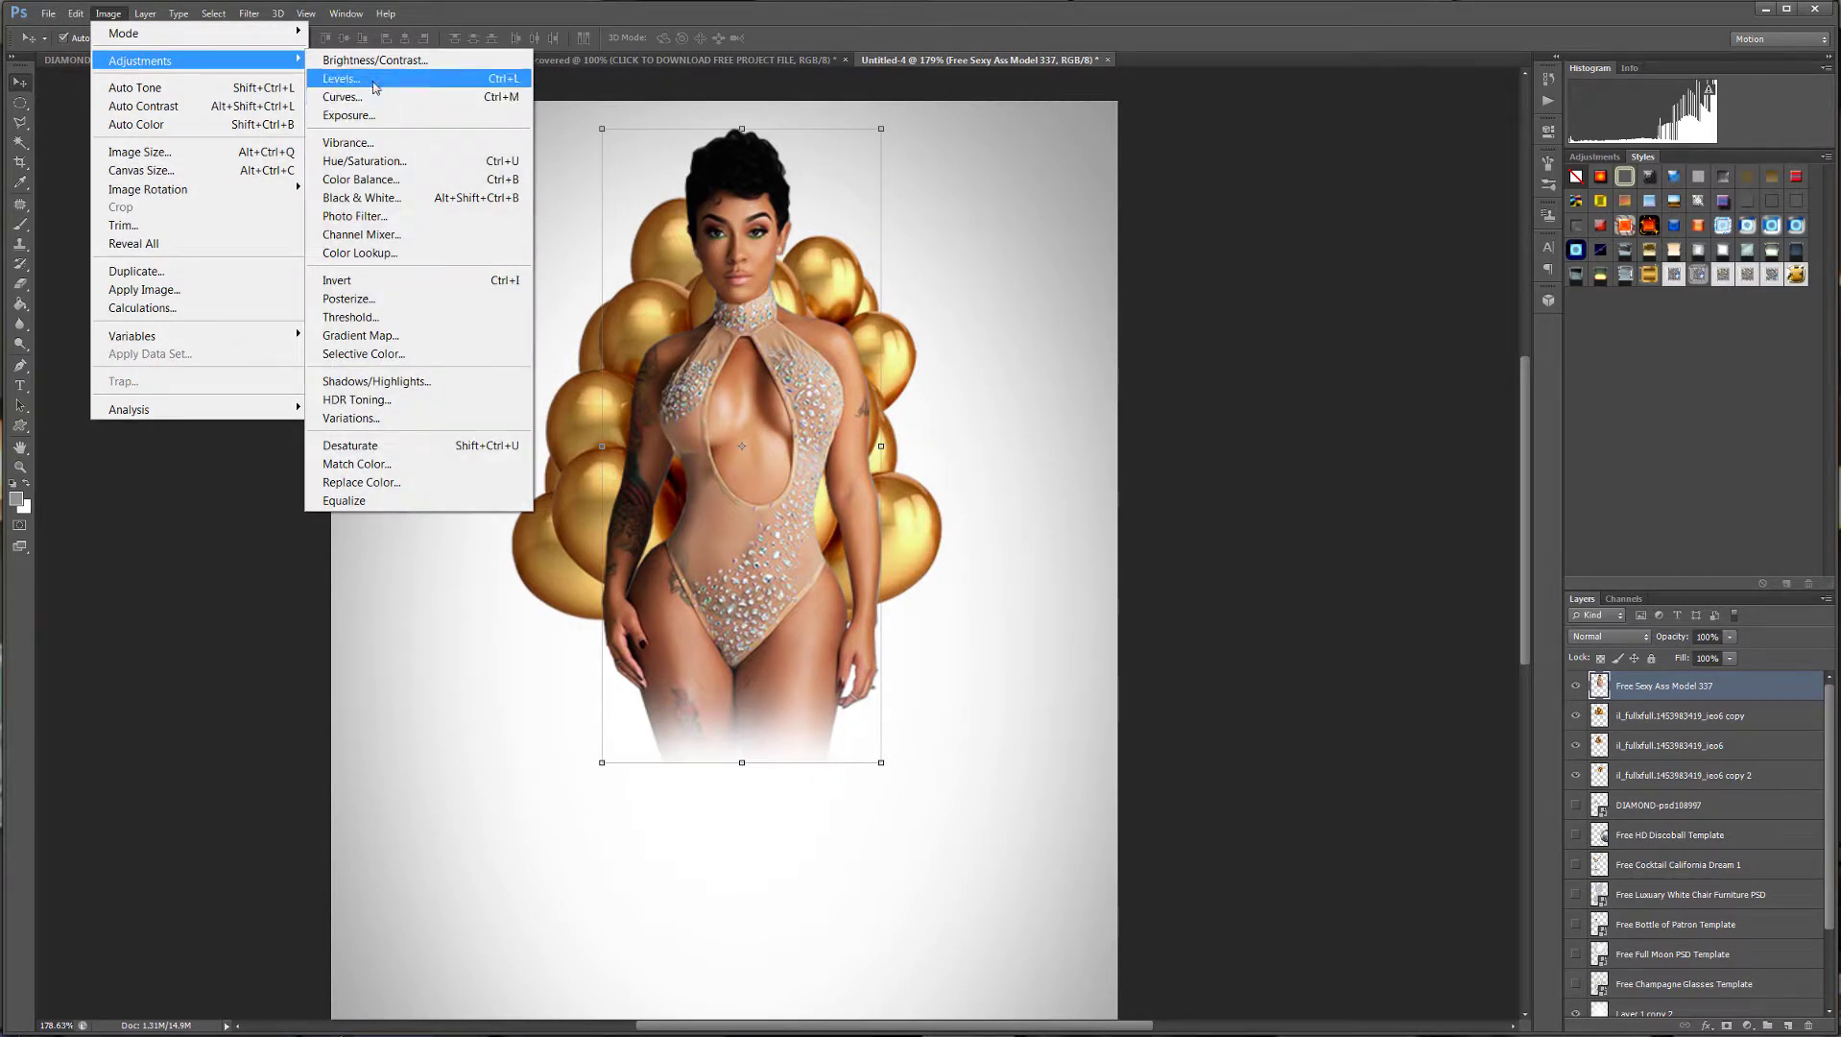
{"action": "left_click", "coordinate": [365, 160]}
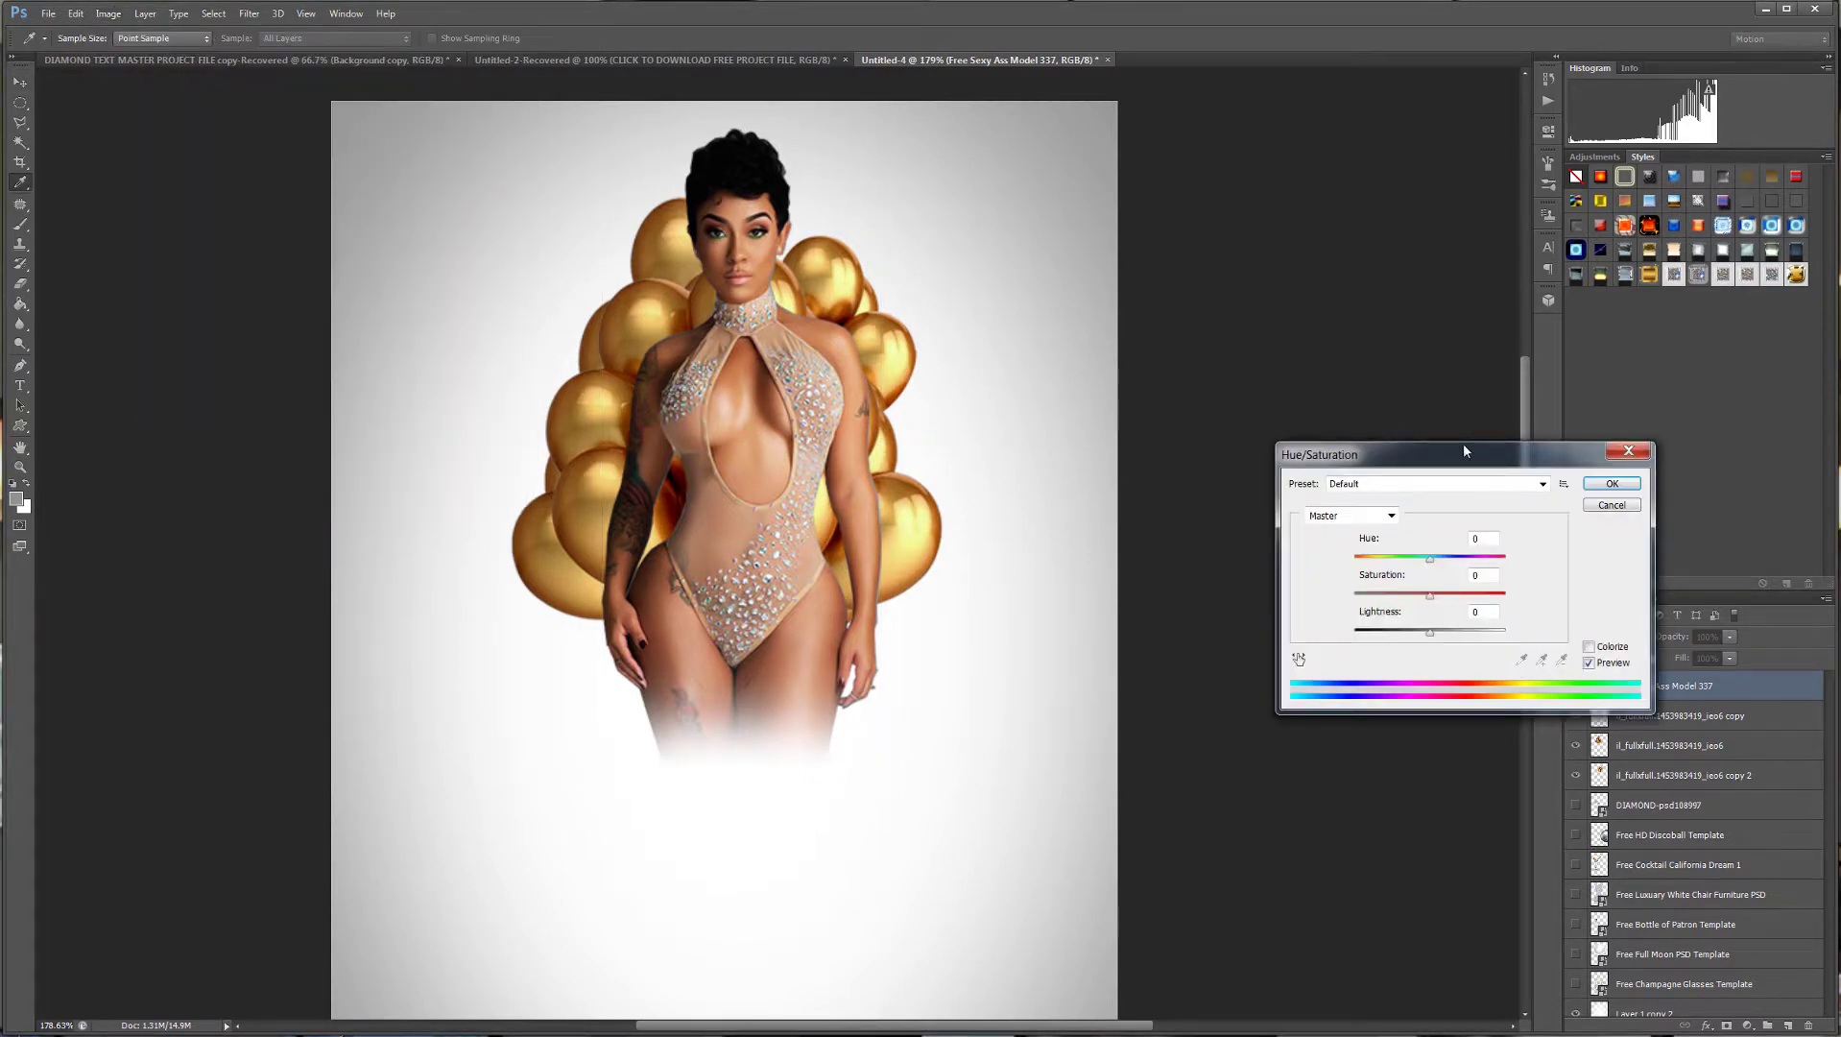
{"action": "left_click_drag", "start_coordinate": [1463, 444], "coordinate": [1365, 168]}
{"action": "left_click_drag", "start_coordinate": [1330, 322], "coordinate": [1306, 325]}
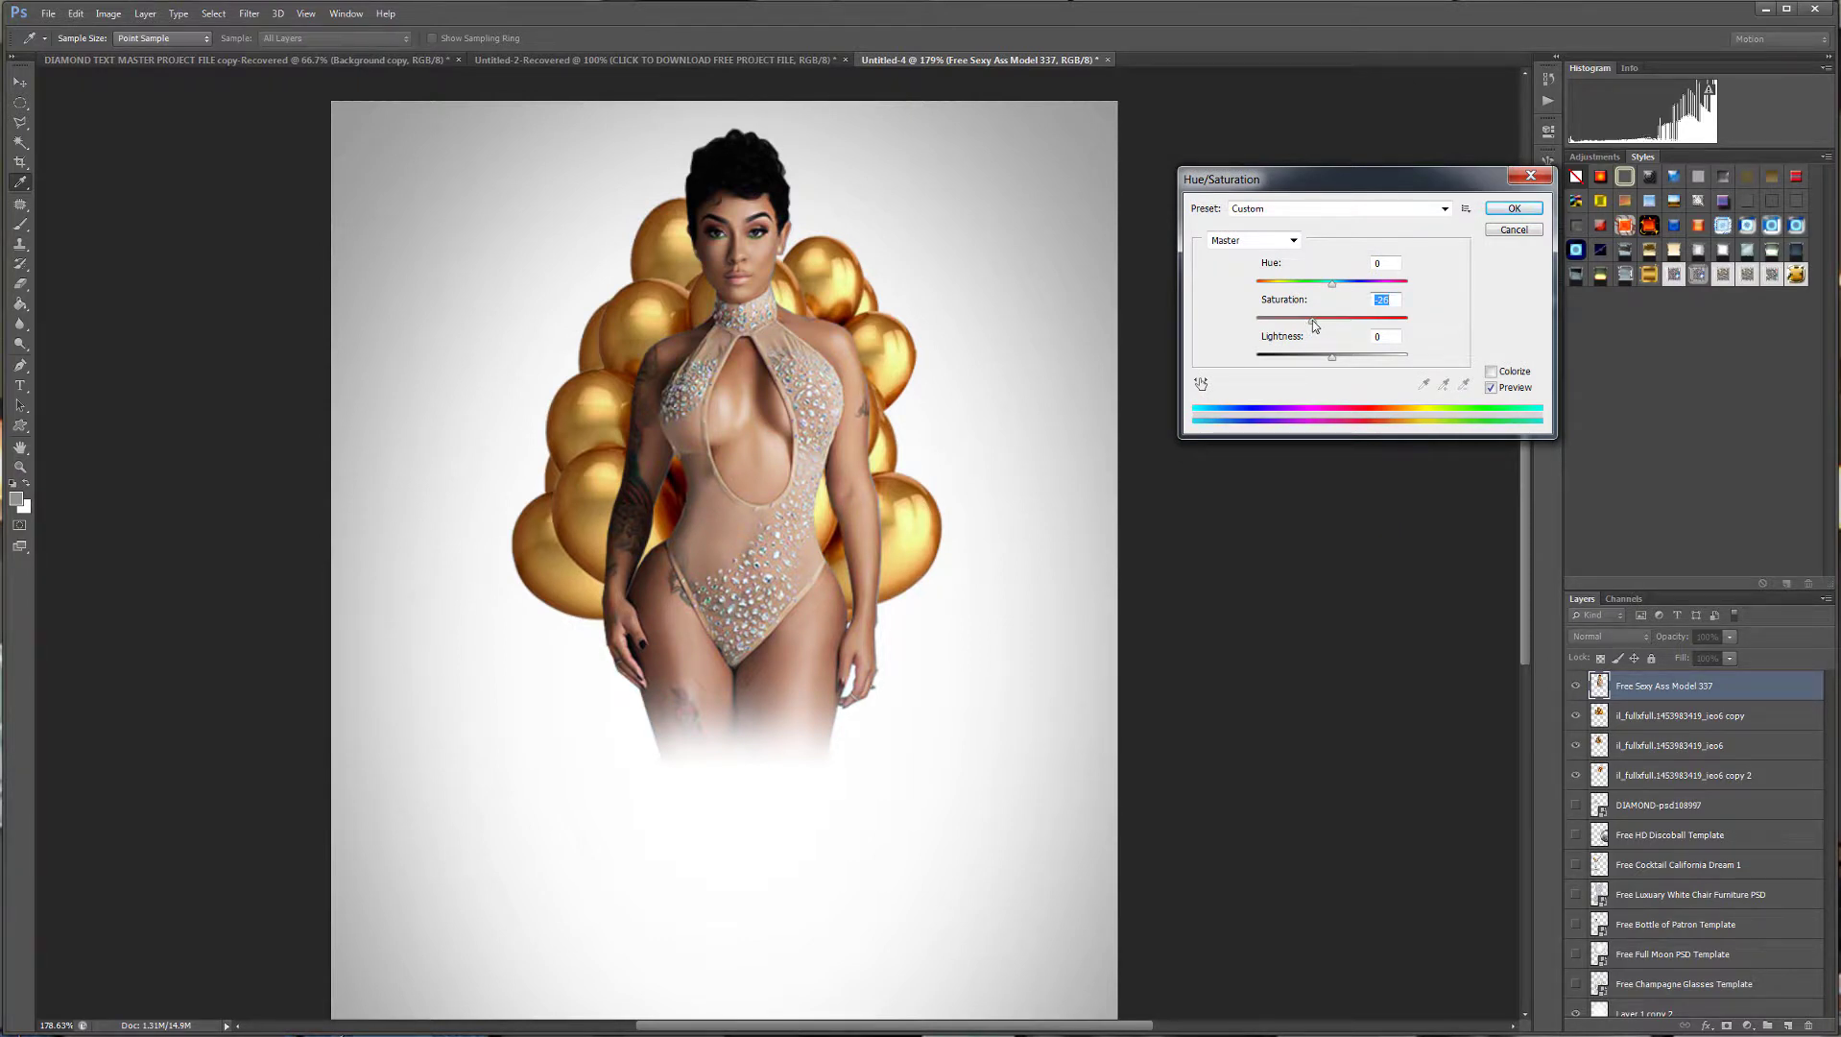
{"action": "left_click", "coordinate": [1514, 209]}
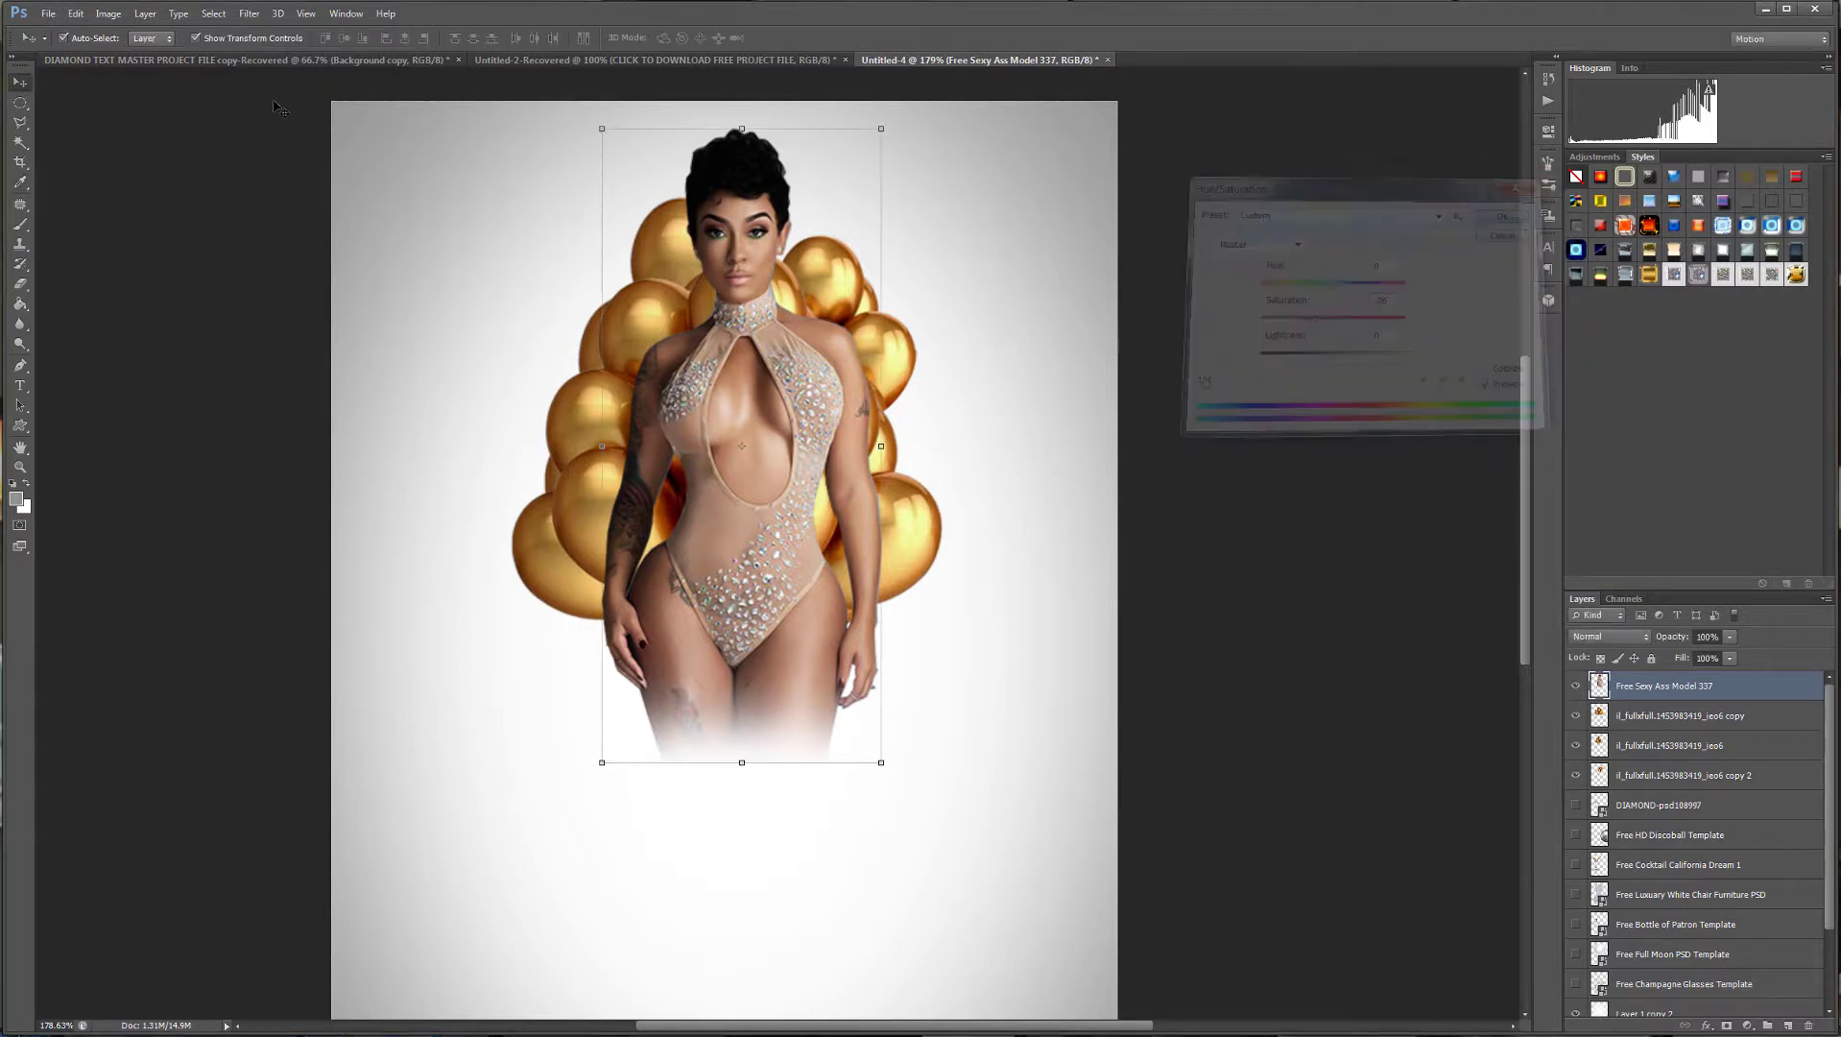
Apply Levels of 14 / 1.00 / 252 to the model layer.
{"action": "left_click", "coordinate": [108, 14]}
{"action": "mouse_move", "coordinate": [132, 62]}
{"action": "left_click", "coordinate": [328, 80]}
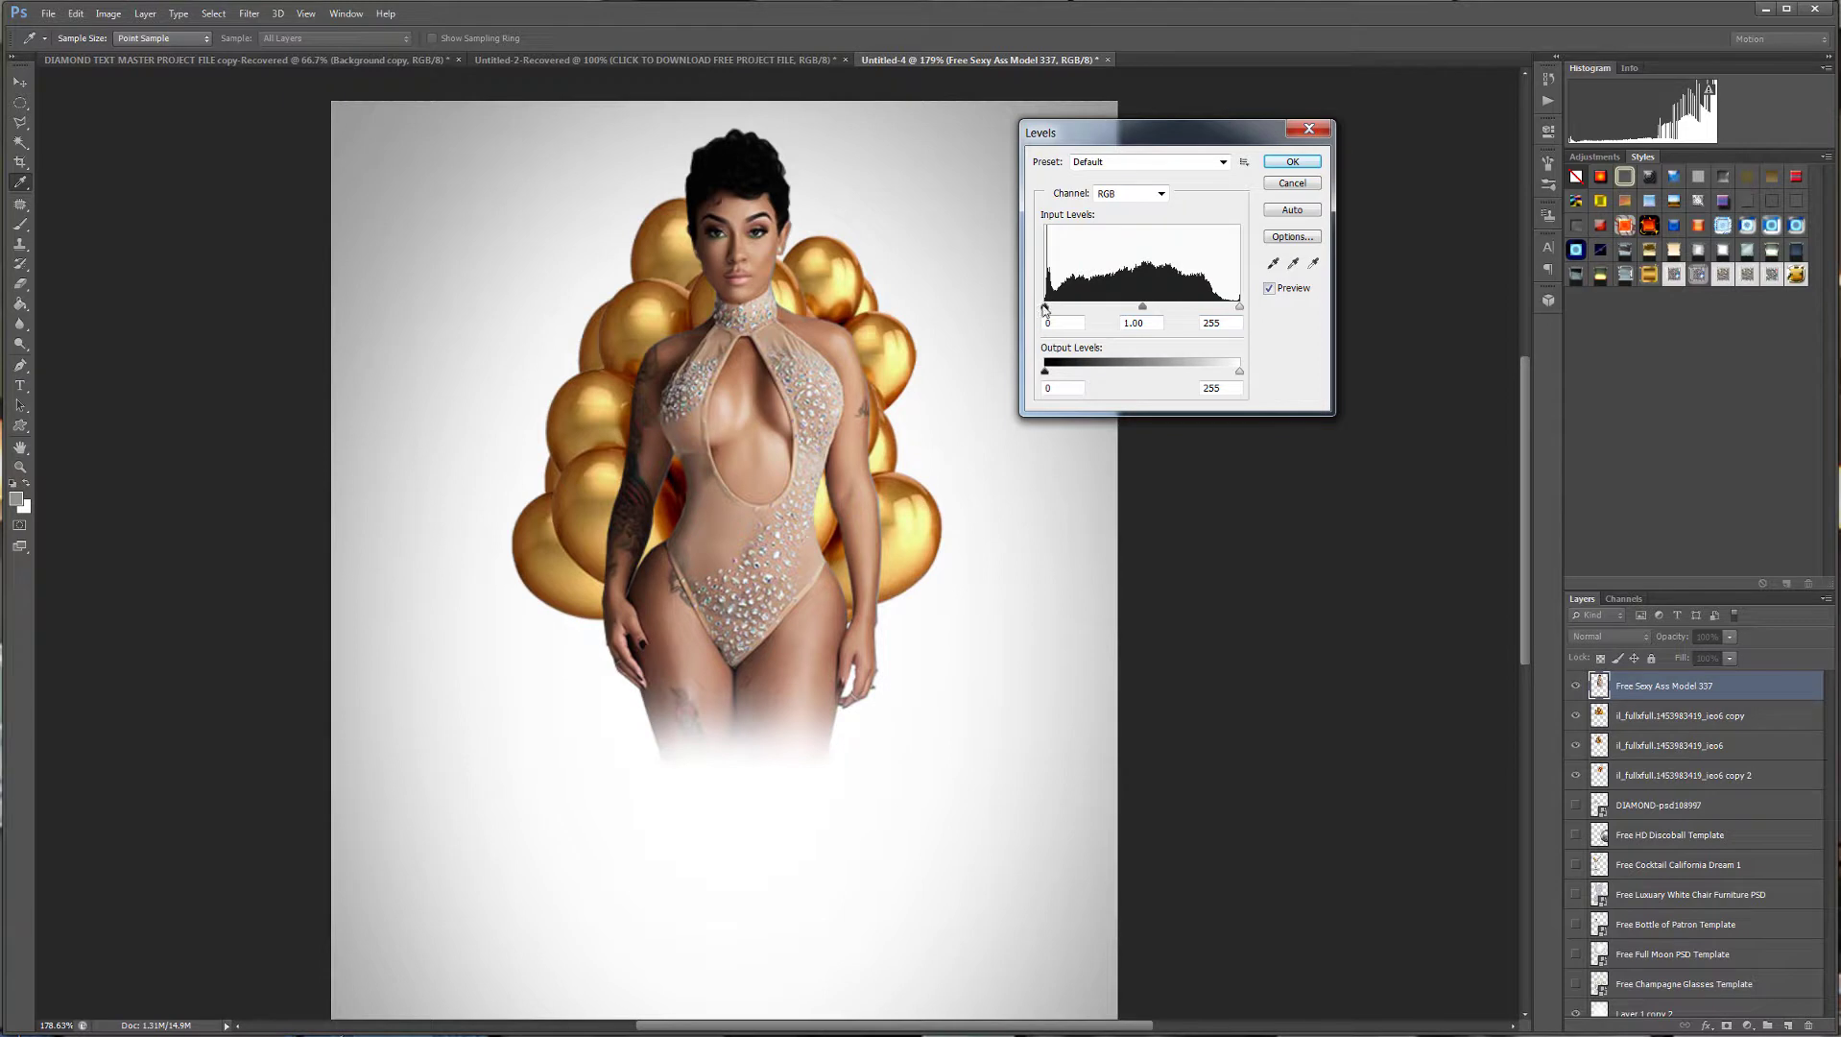
{"action": "mouse_move", "coordinate": [1044, 307]}
{"action": "left_mouse_down"}
{"action": "mouse_move", "coordinate": [1070, 310]}
{"action": "mouse_move", "coordinate": [1055, 307]}
{"action": "left_mouse_up"}
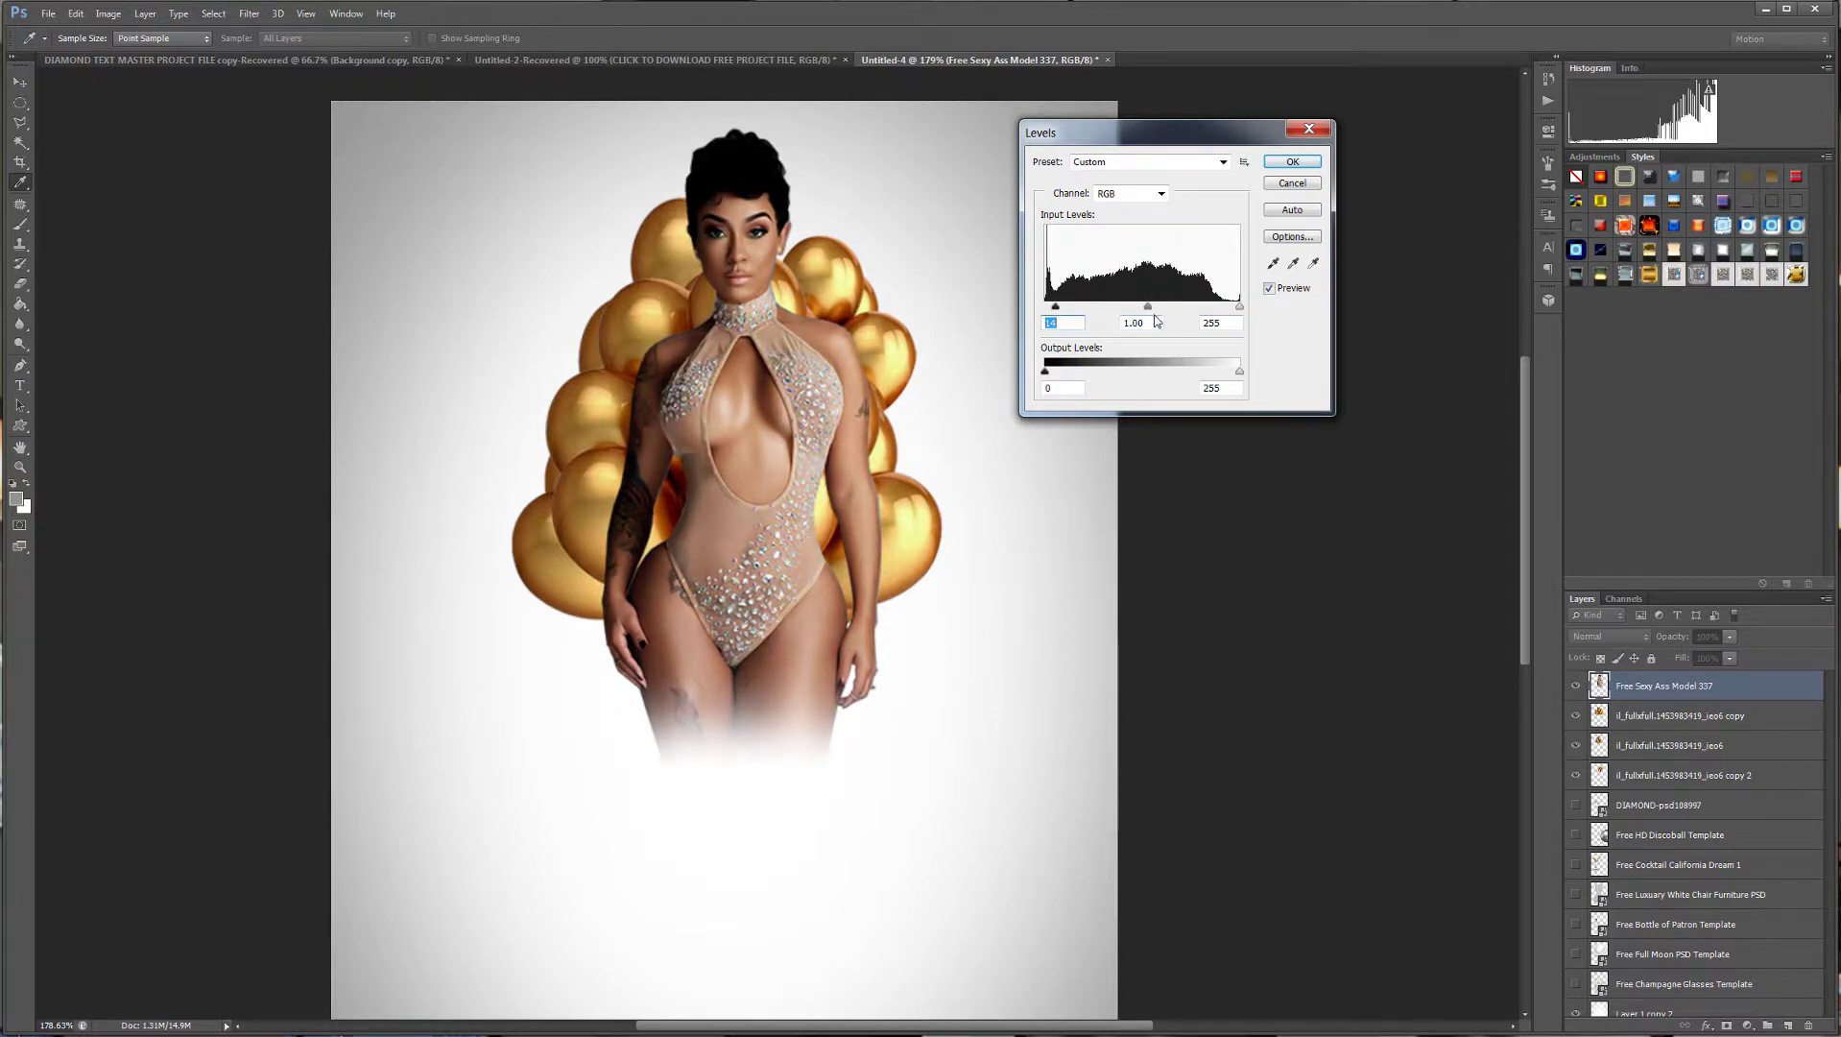
{"action": "left_click_drag", "start_coordinate": [1238, 308], "coordinate": [1236, 308]}
{"action": "left_click", "coordinate": [1293, 161]}
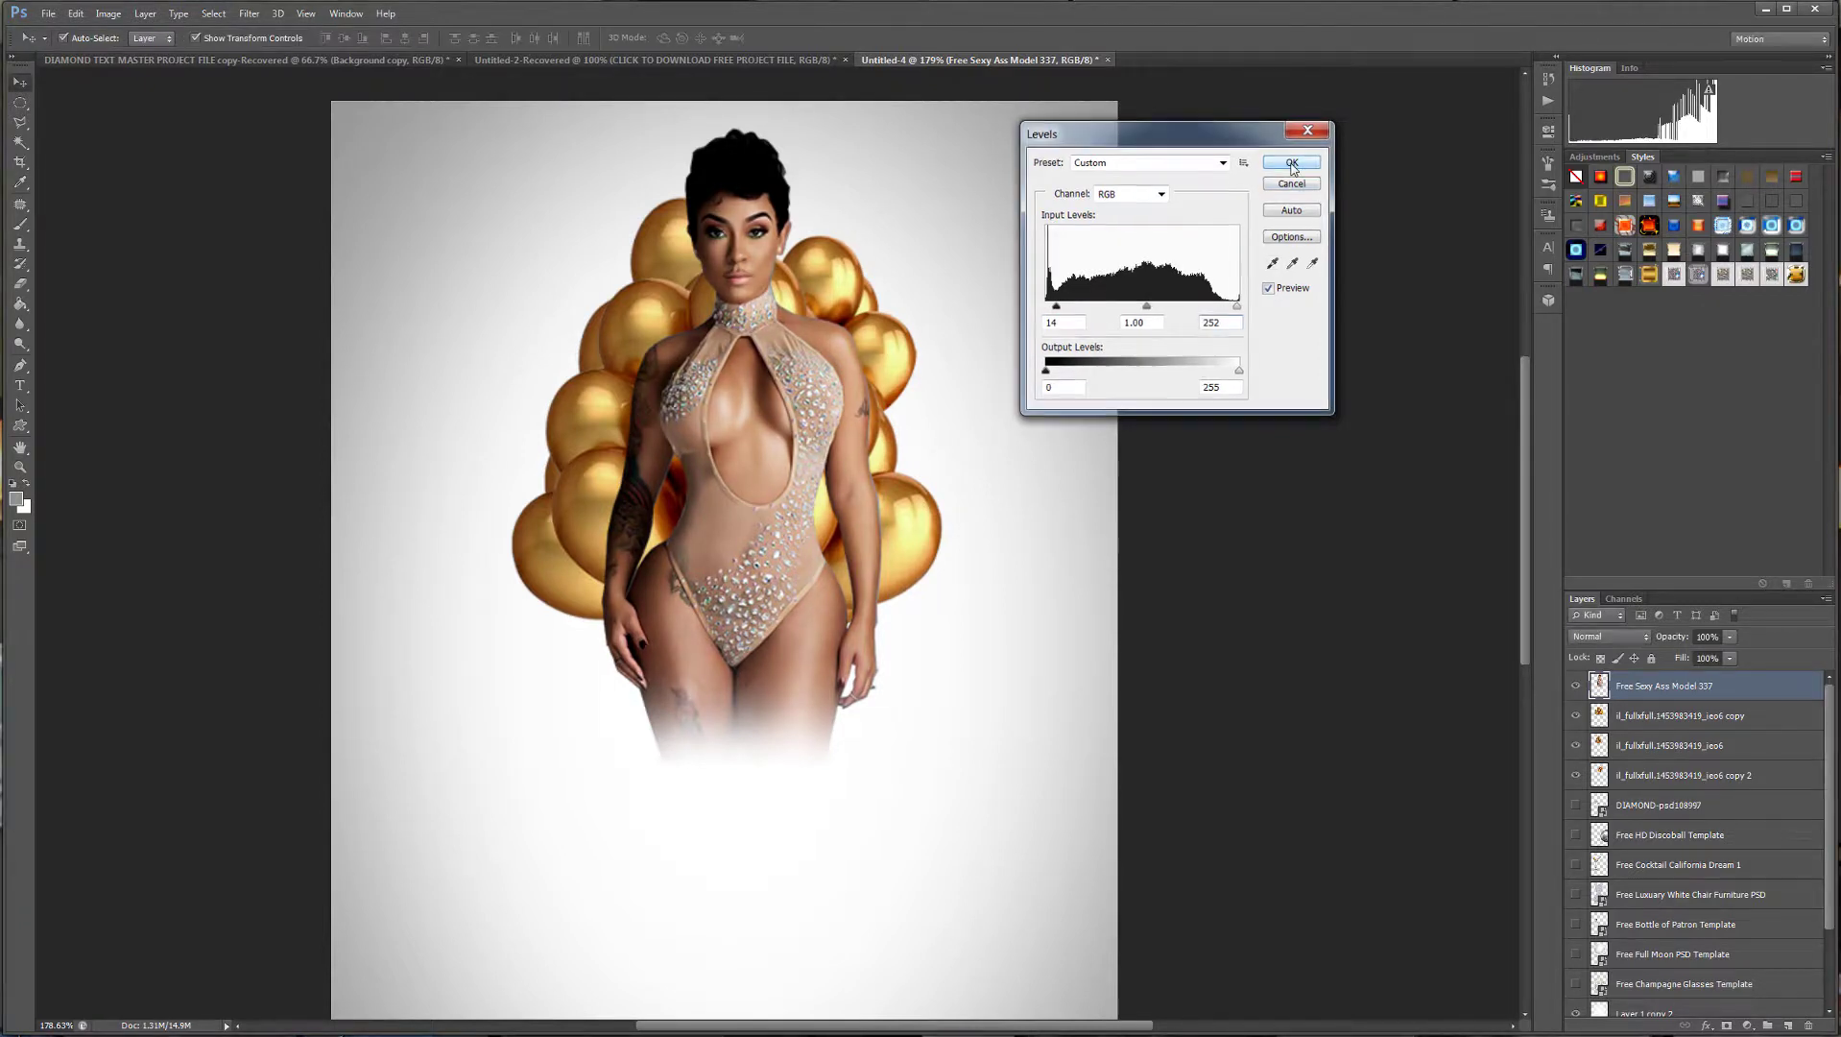
{"action": "key", "text": "v"}
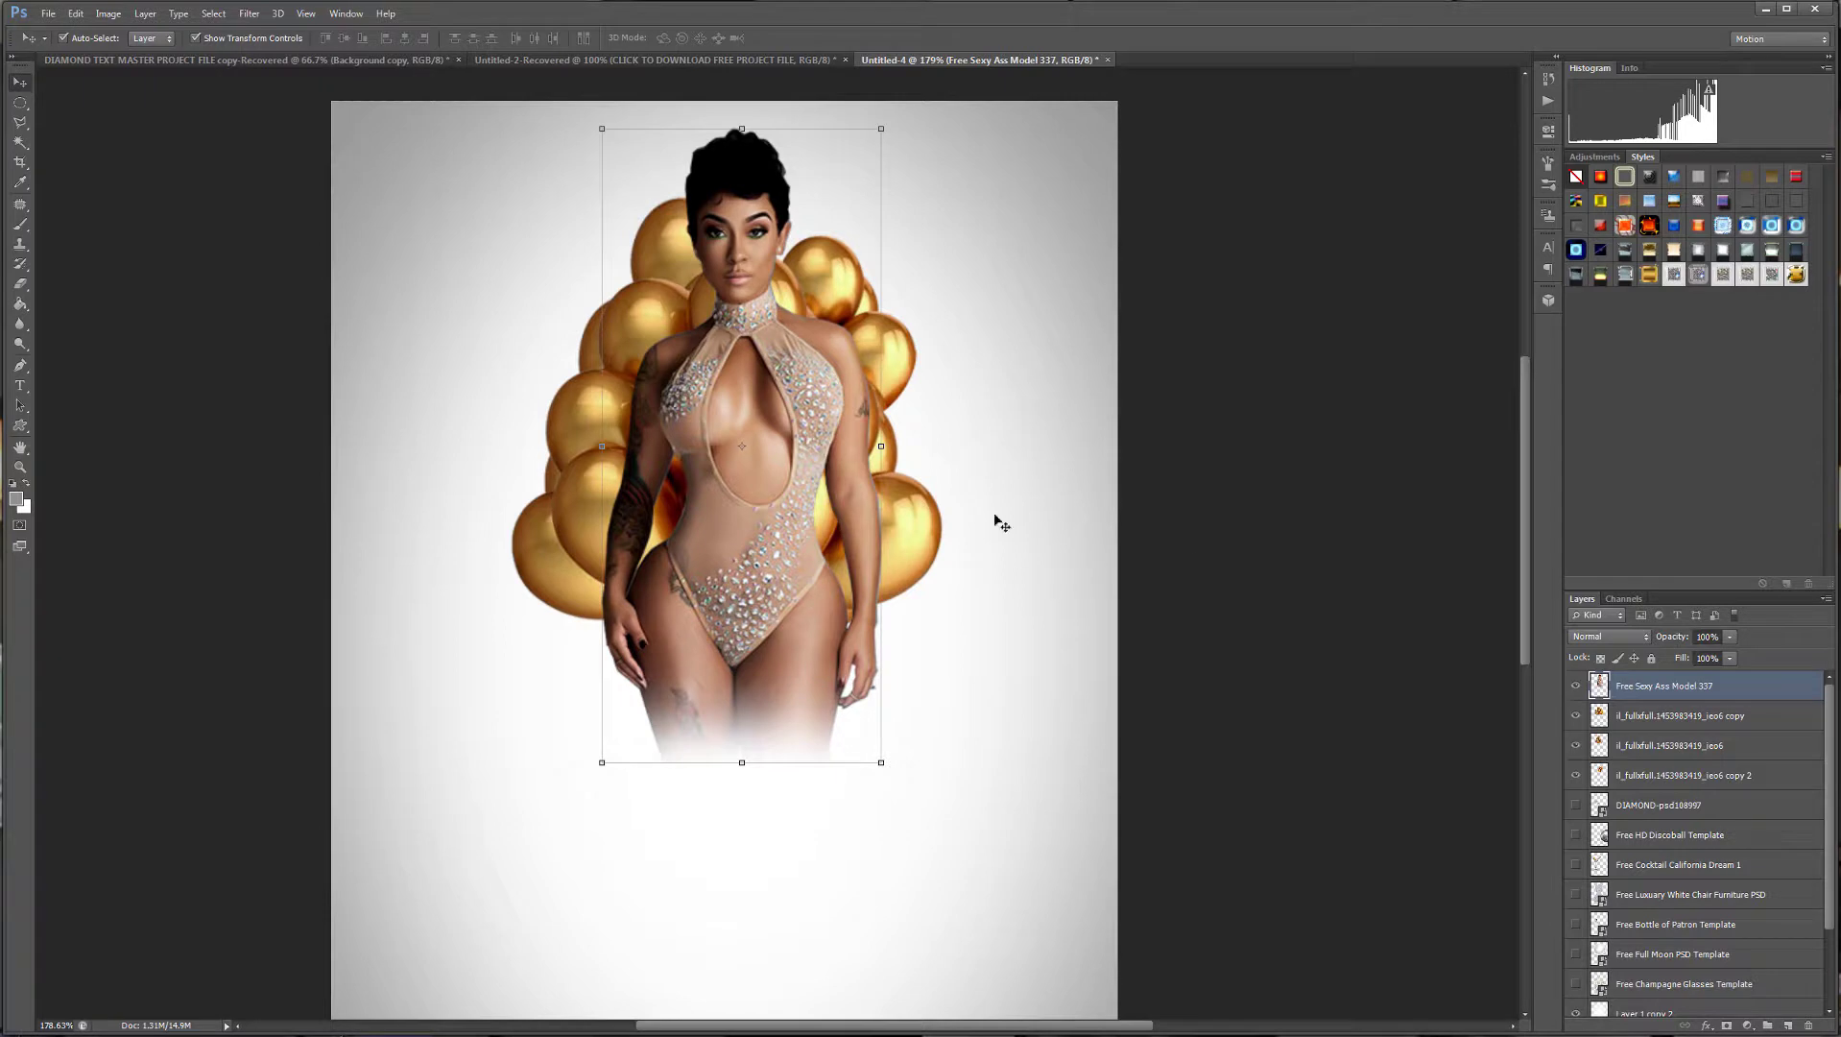
{"action": "scroll", "coordinate": [999, 519], "scroll_direction": "down", "scroll_amount": 2}
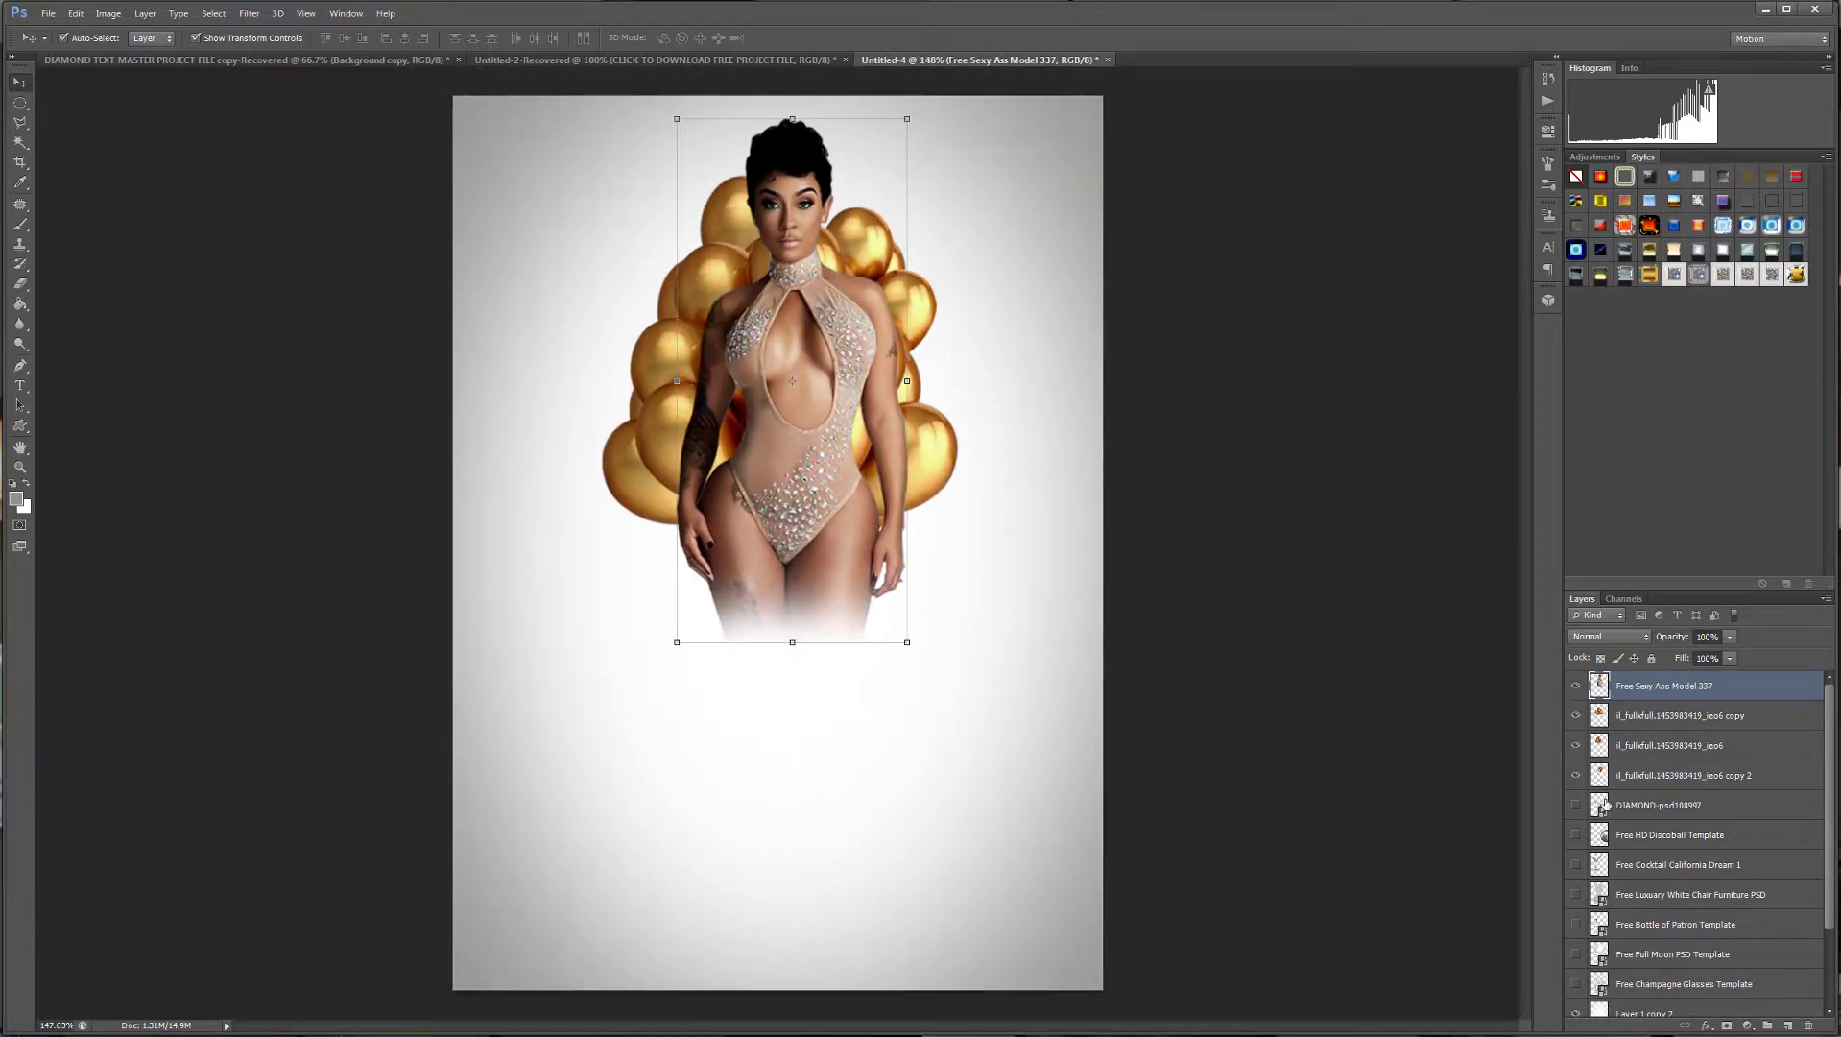
Show and rasterize the DIAMOND layer, then move the diamond to the top-left corner.
{"action": "left_click", "coordinate": [1572, 748]}
{"action": "left_click", "coordinate": [1571, 749]}
{"action": "left_click", "coordinate": [1575, 805]}
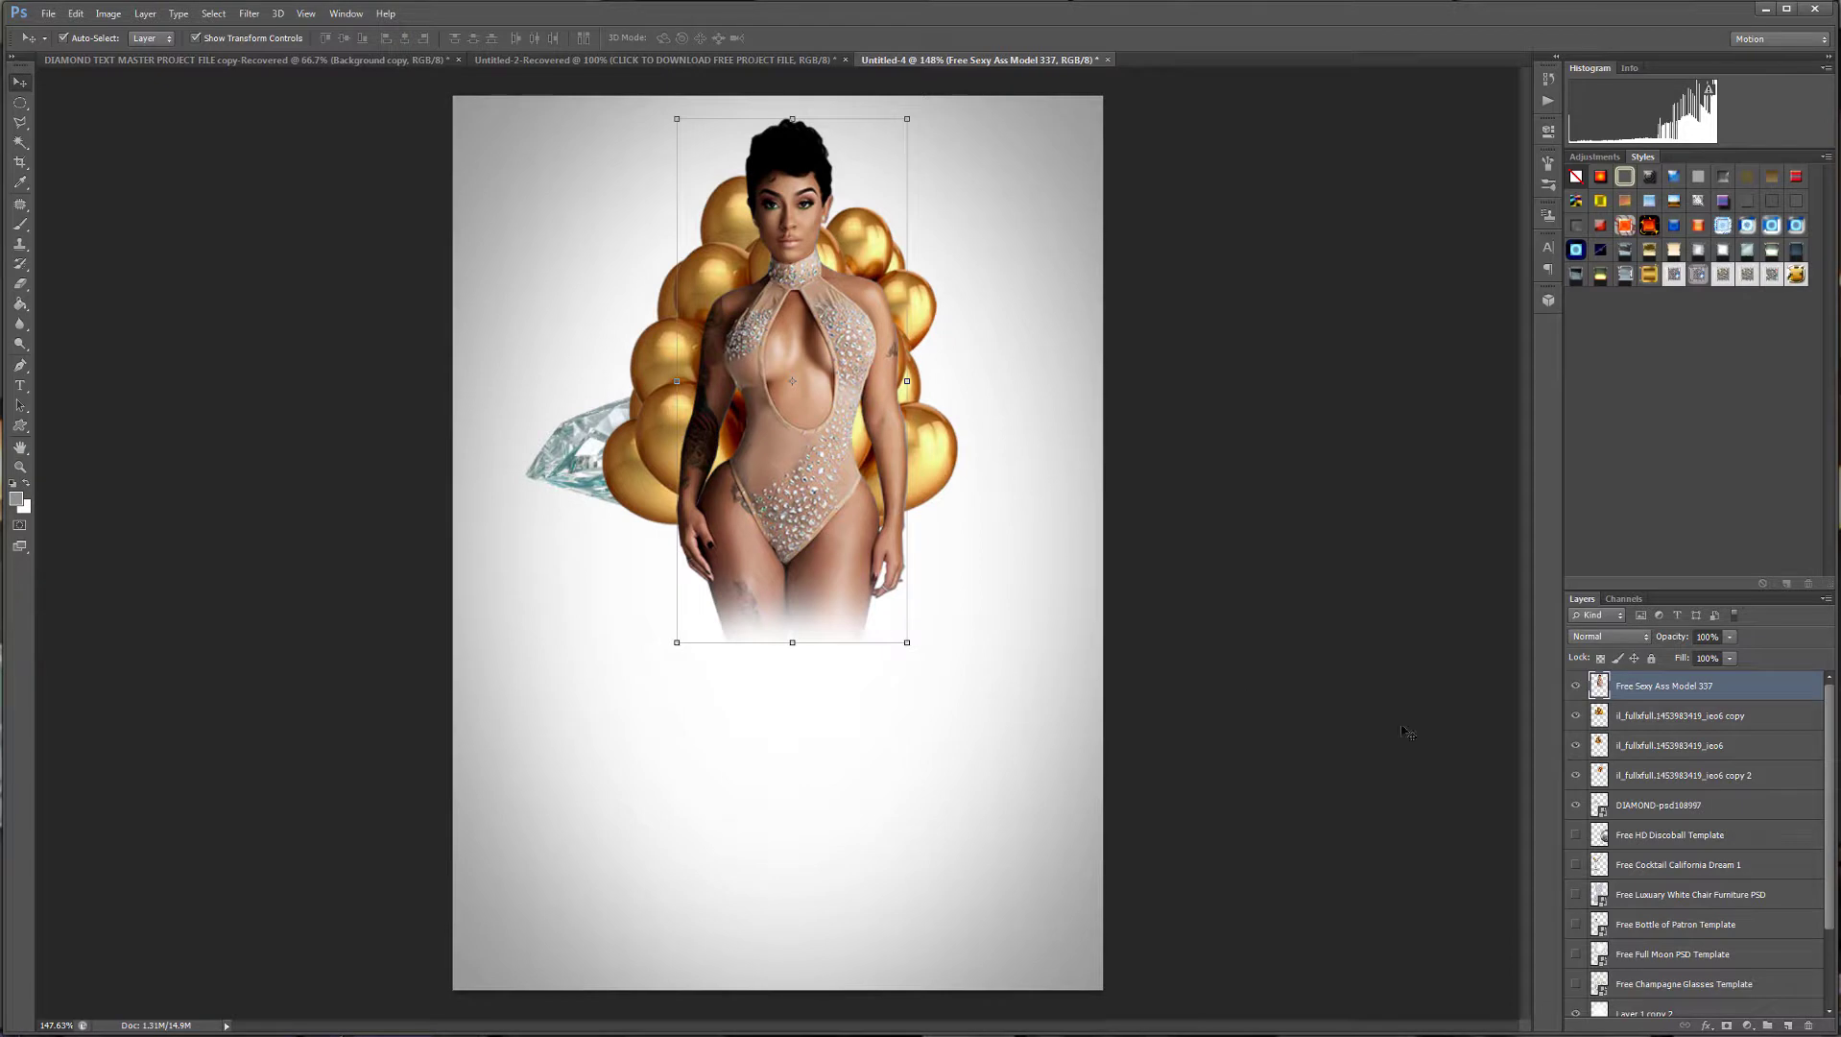
{"action": "left_click", "coordinate": [1714, 776]}
{"action": "left_click", "coordinate": [1670, 807]}
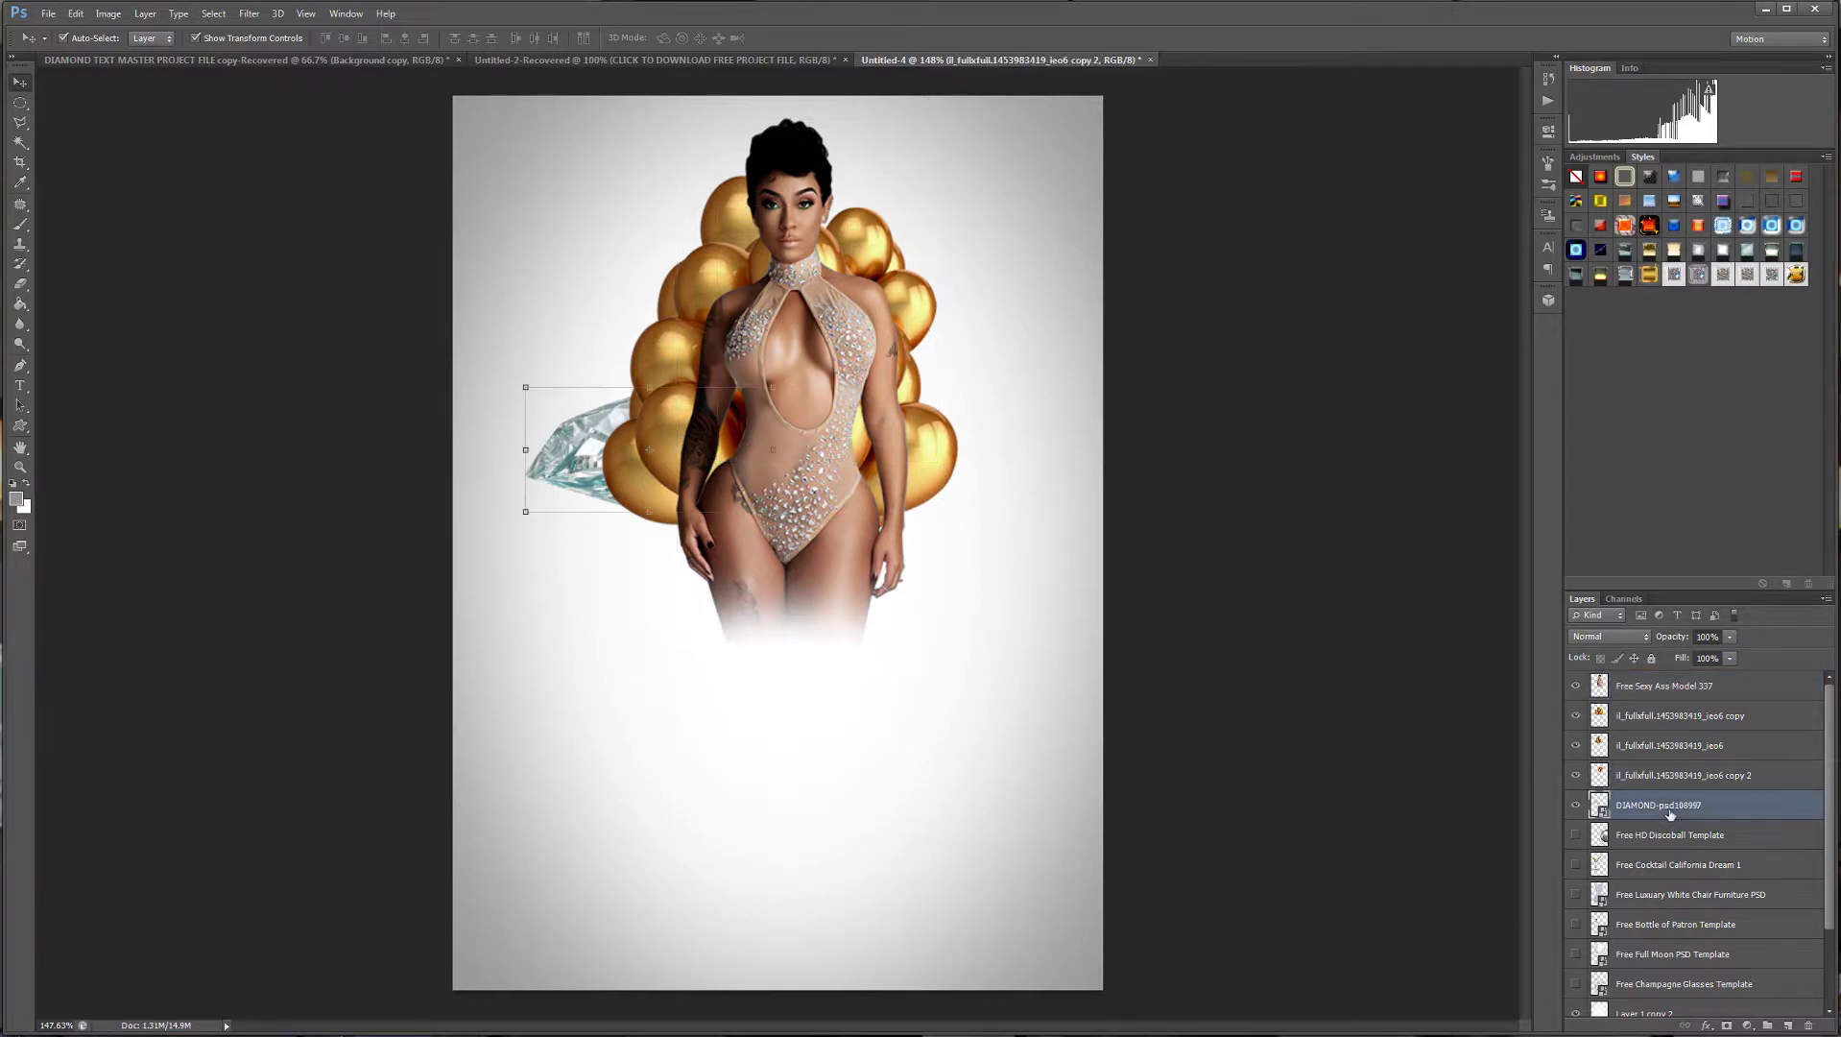
{"action": "right_click", "coordinate": [1675, 809]}
{"action": "left_click", "coordinate": [1766, 985]}
{"action": "left_click_drag", "start_coordinate": [597, 438], "coordinate": [532, 200]}
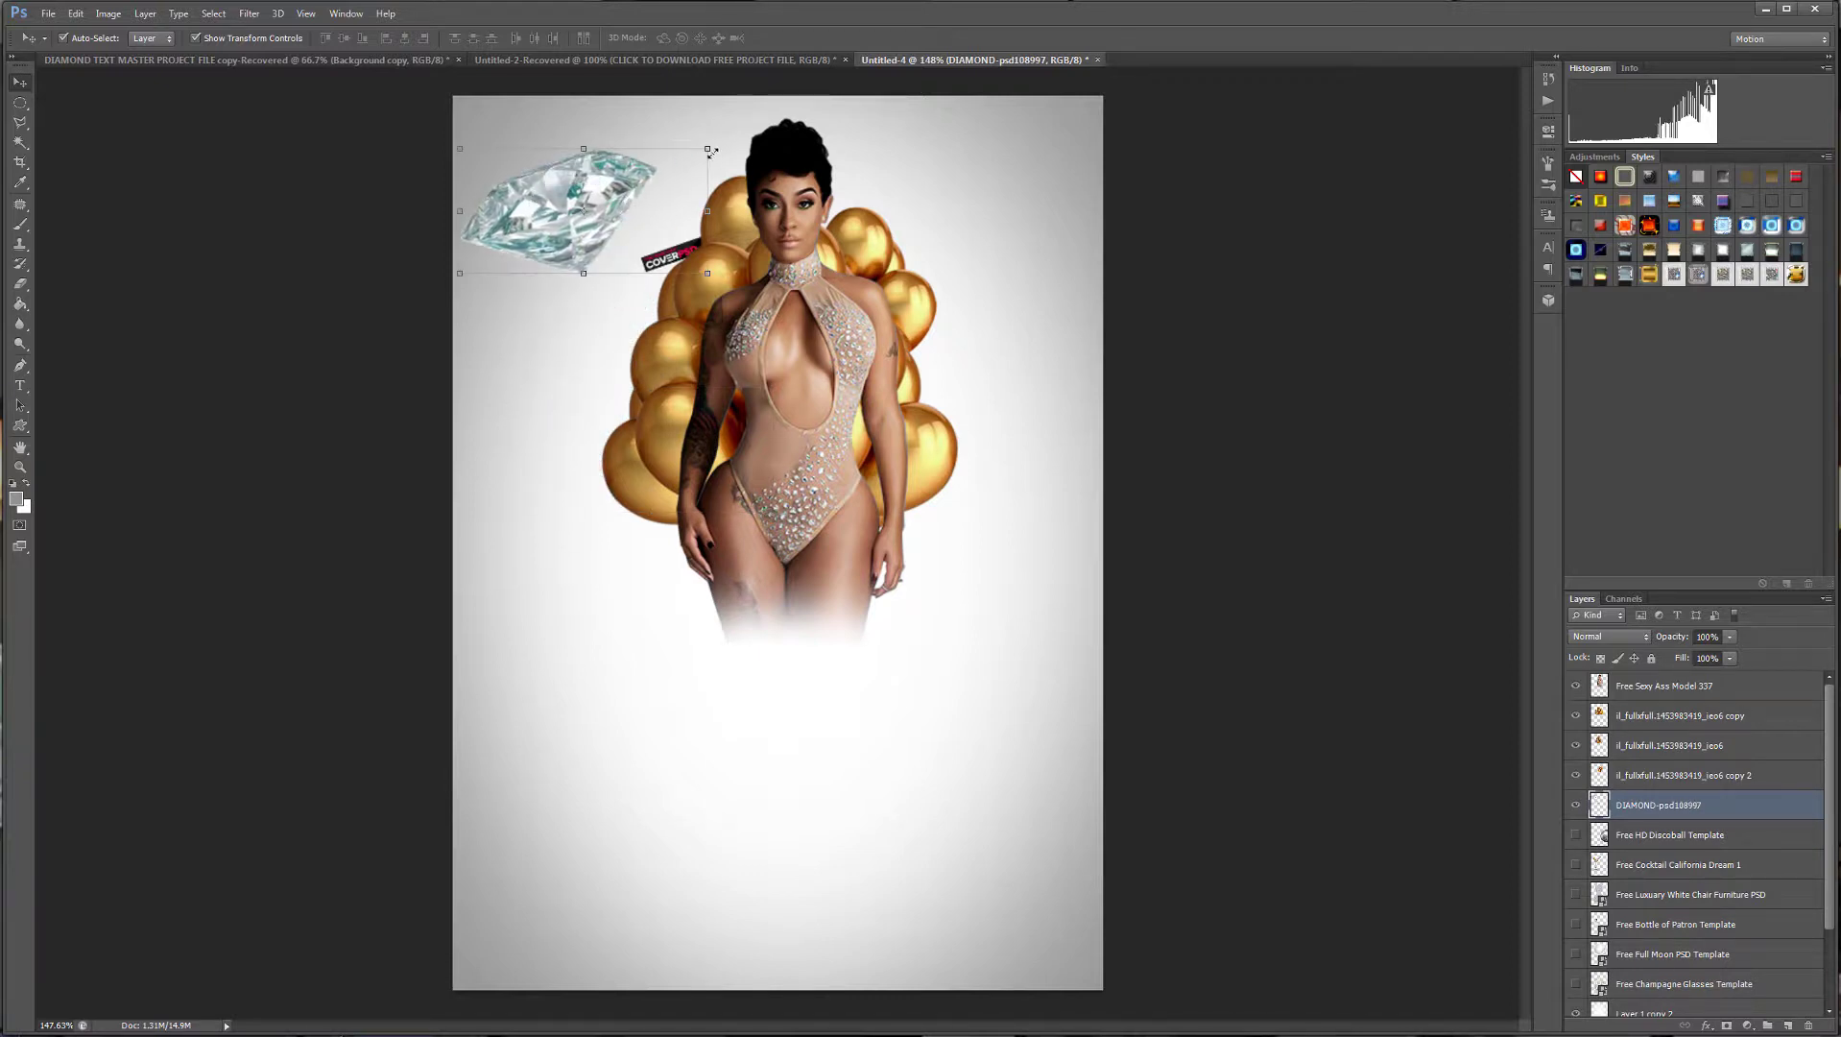
Erase the COVERPSD label, then shrink the diamond to about 52% and tilt it about 14°.
{"action": "left_click", "coordinate": [20, 284]}
{"action": "key", "text": "bracketleft"}
{"action": "key", "text": "bracketleft"}
{"action": "key", "text": "bracketleft"}
{"action": "key", "text": "bracketleft"}
{"action": "key", "text": "bracketleft"}
{"action": "key", "text": "bracketleft"}
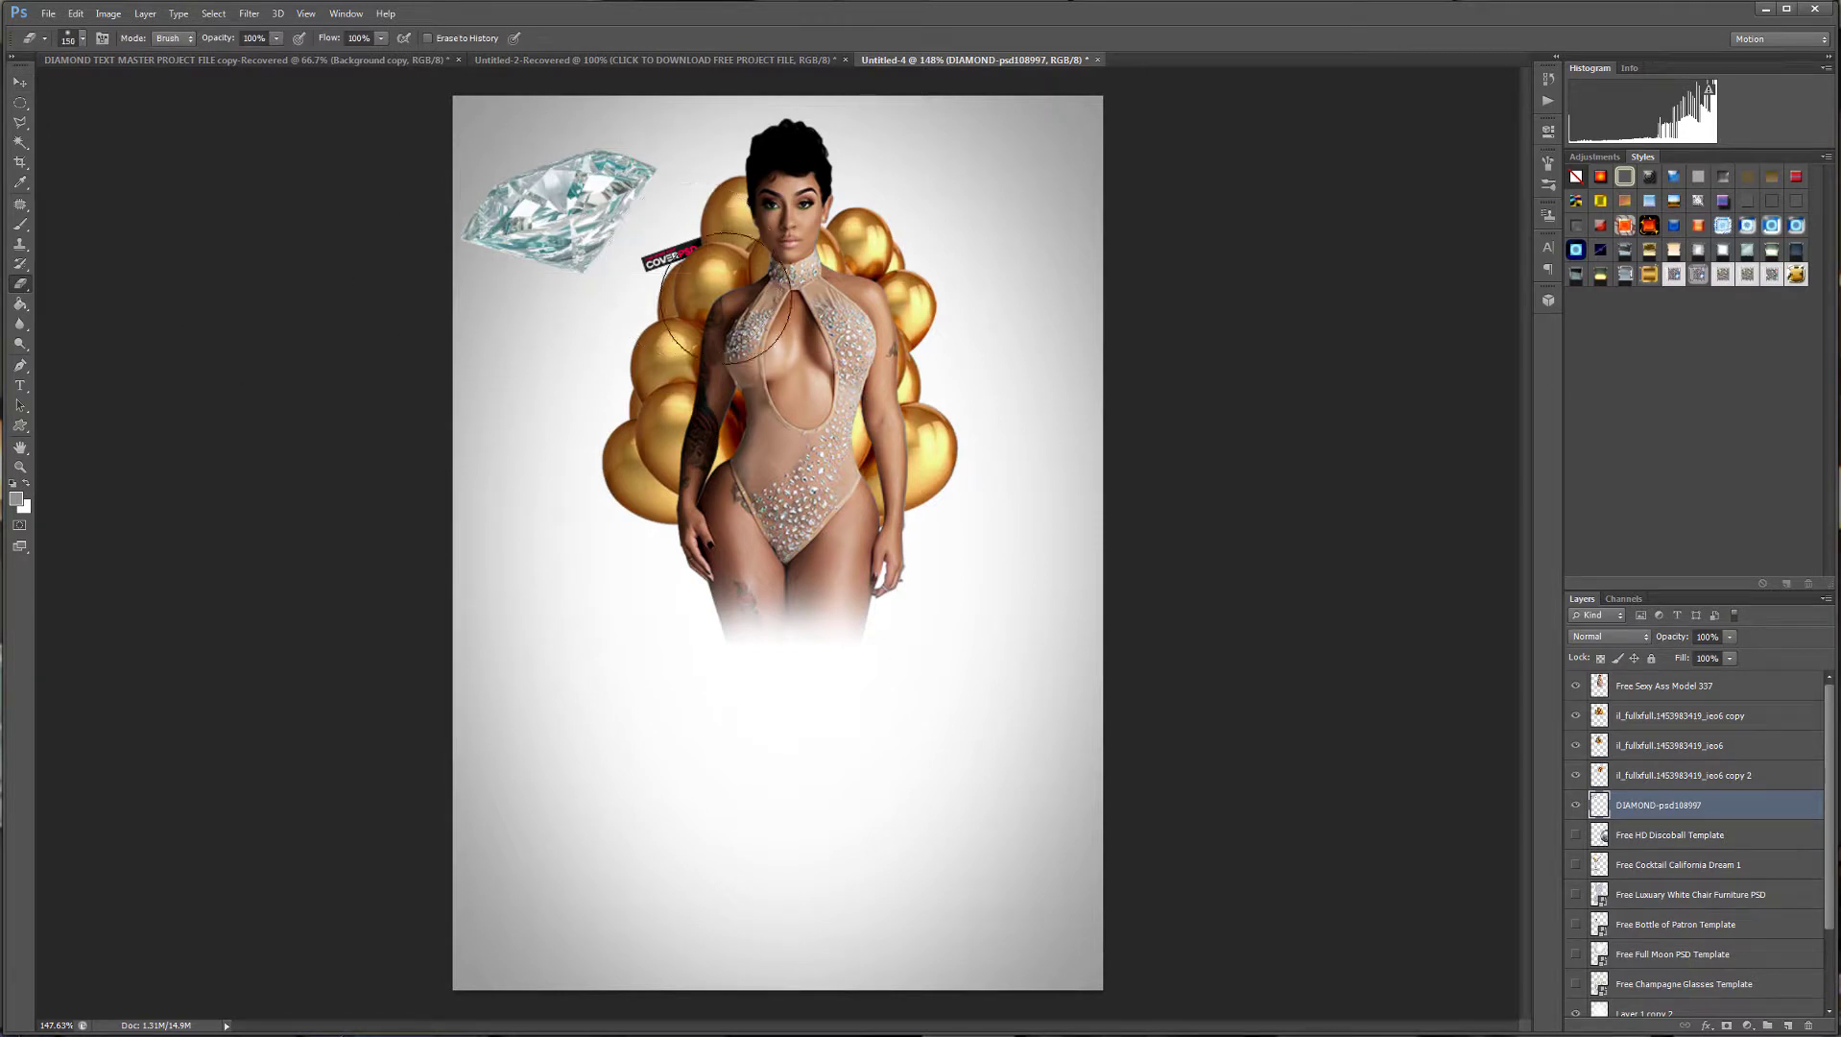
{"action": "mouse_move", "coordinate": [717, 249]}
{"action": "left_mouse_down"}
{"action": "mouse_move", "coordinate": [666, 253]}
{"action": "mouse_move", "coordinate": [680, 258]}
{"action": "left_mouse_up"}
{"action": "key", "text": "bracketleft"}
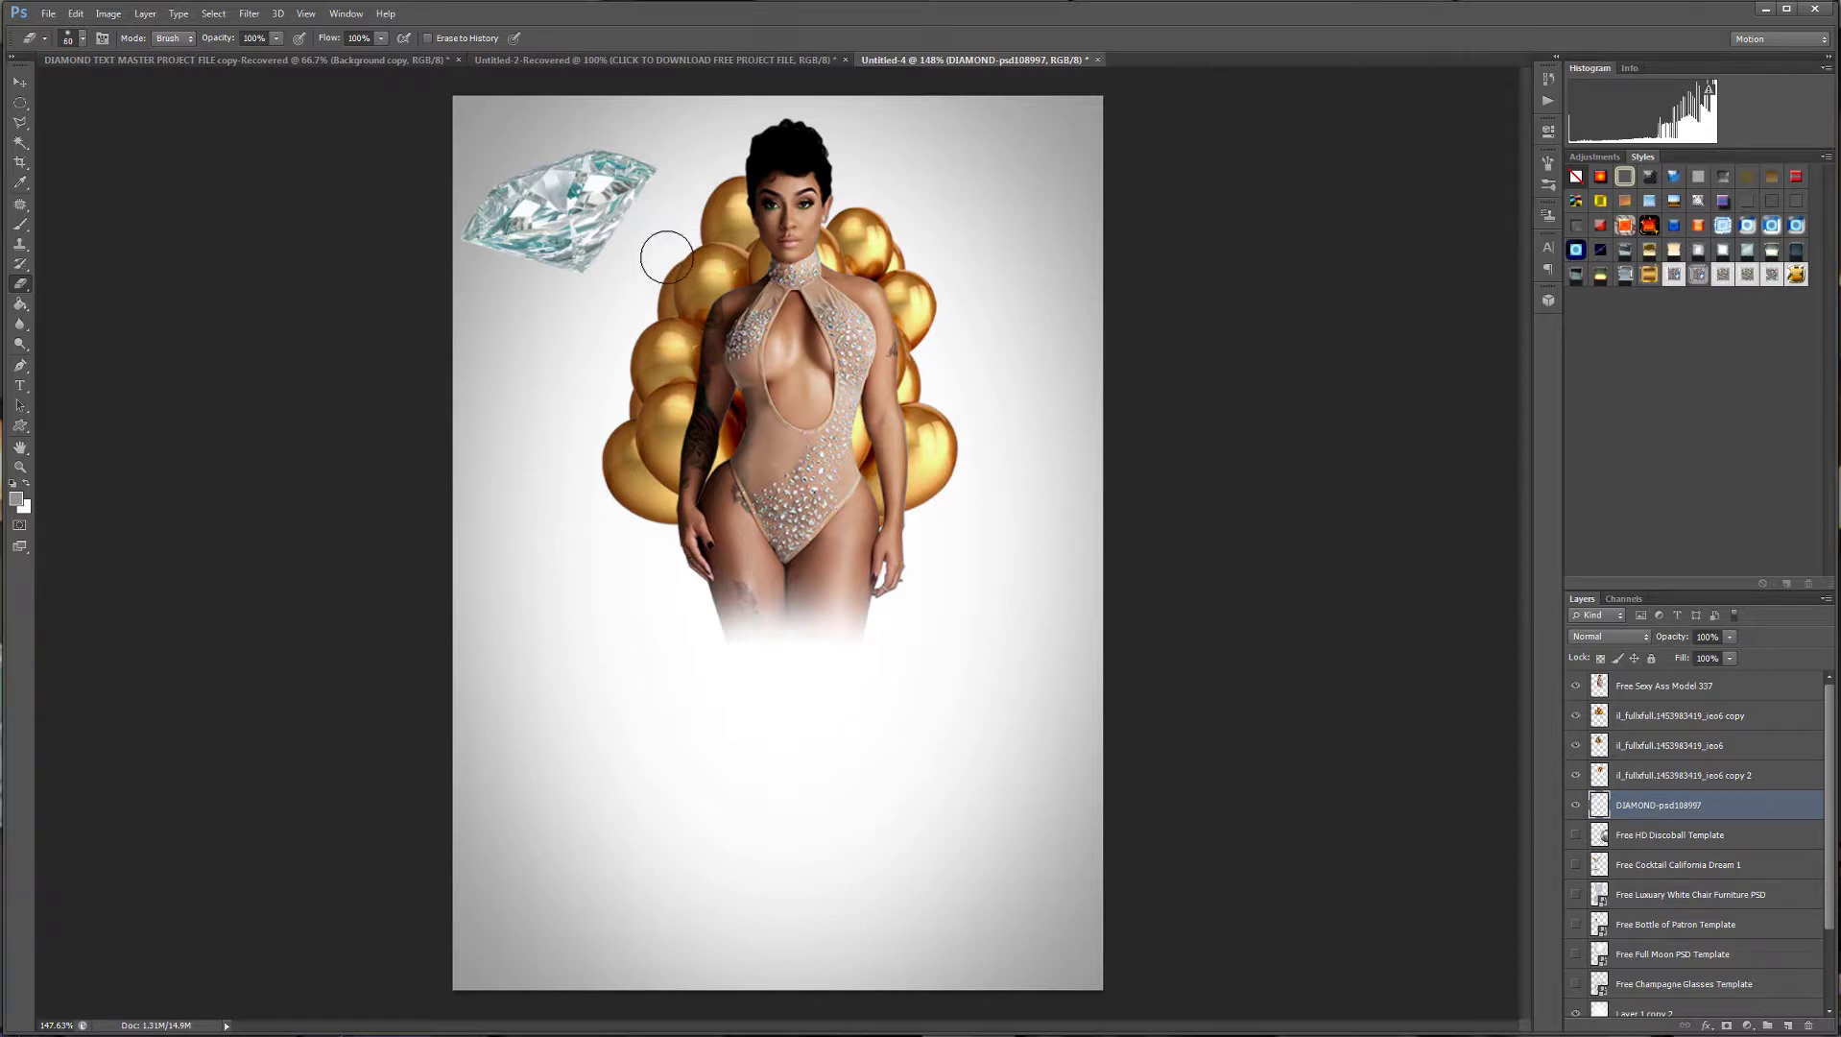
{"action": "left_click", "coordinate": [19, 82]}
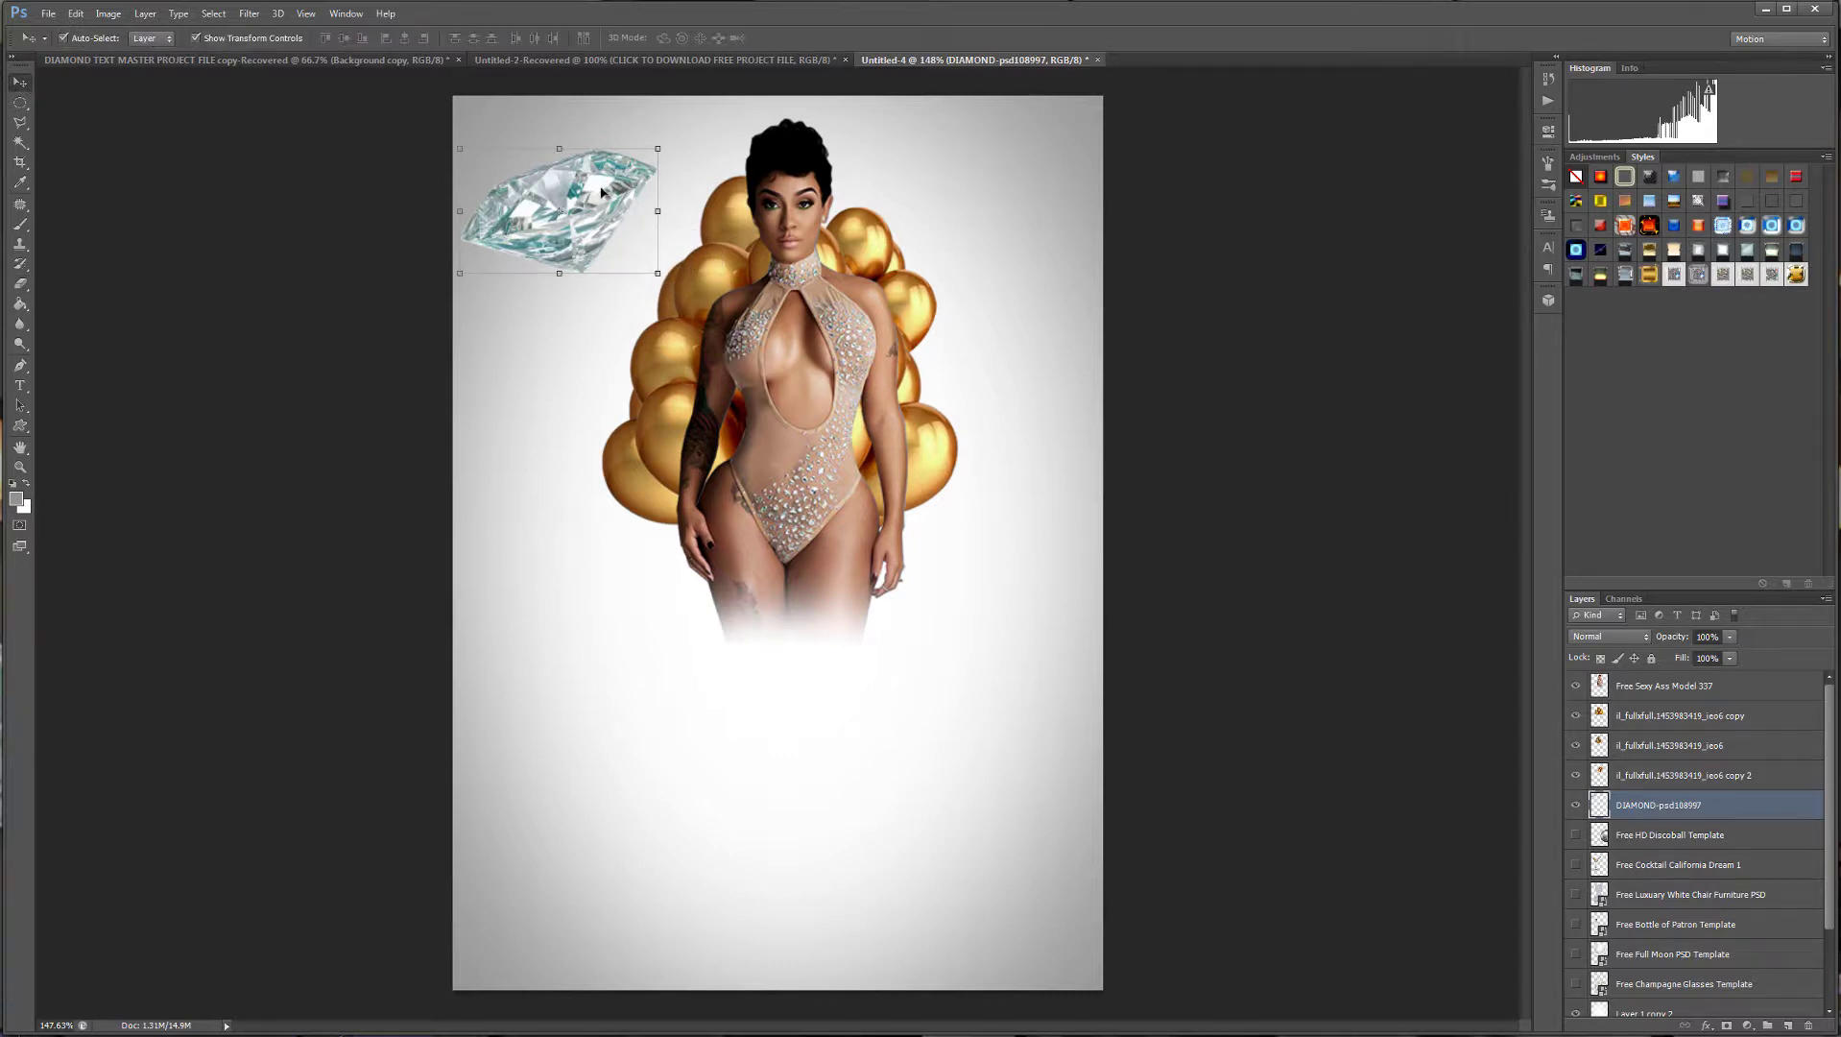
{"action": "mouse_move", "coordinate": [601, 192]}
{"action": "left_mouse_down"}
{"action": "mouse_move", "coordinate": [681, 134]}
{"action": "mouse_move", "coordinate": [588, 195]}
{"action": "left_mouse_up"}
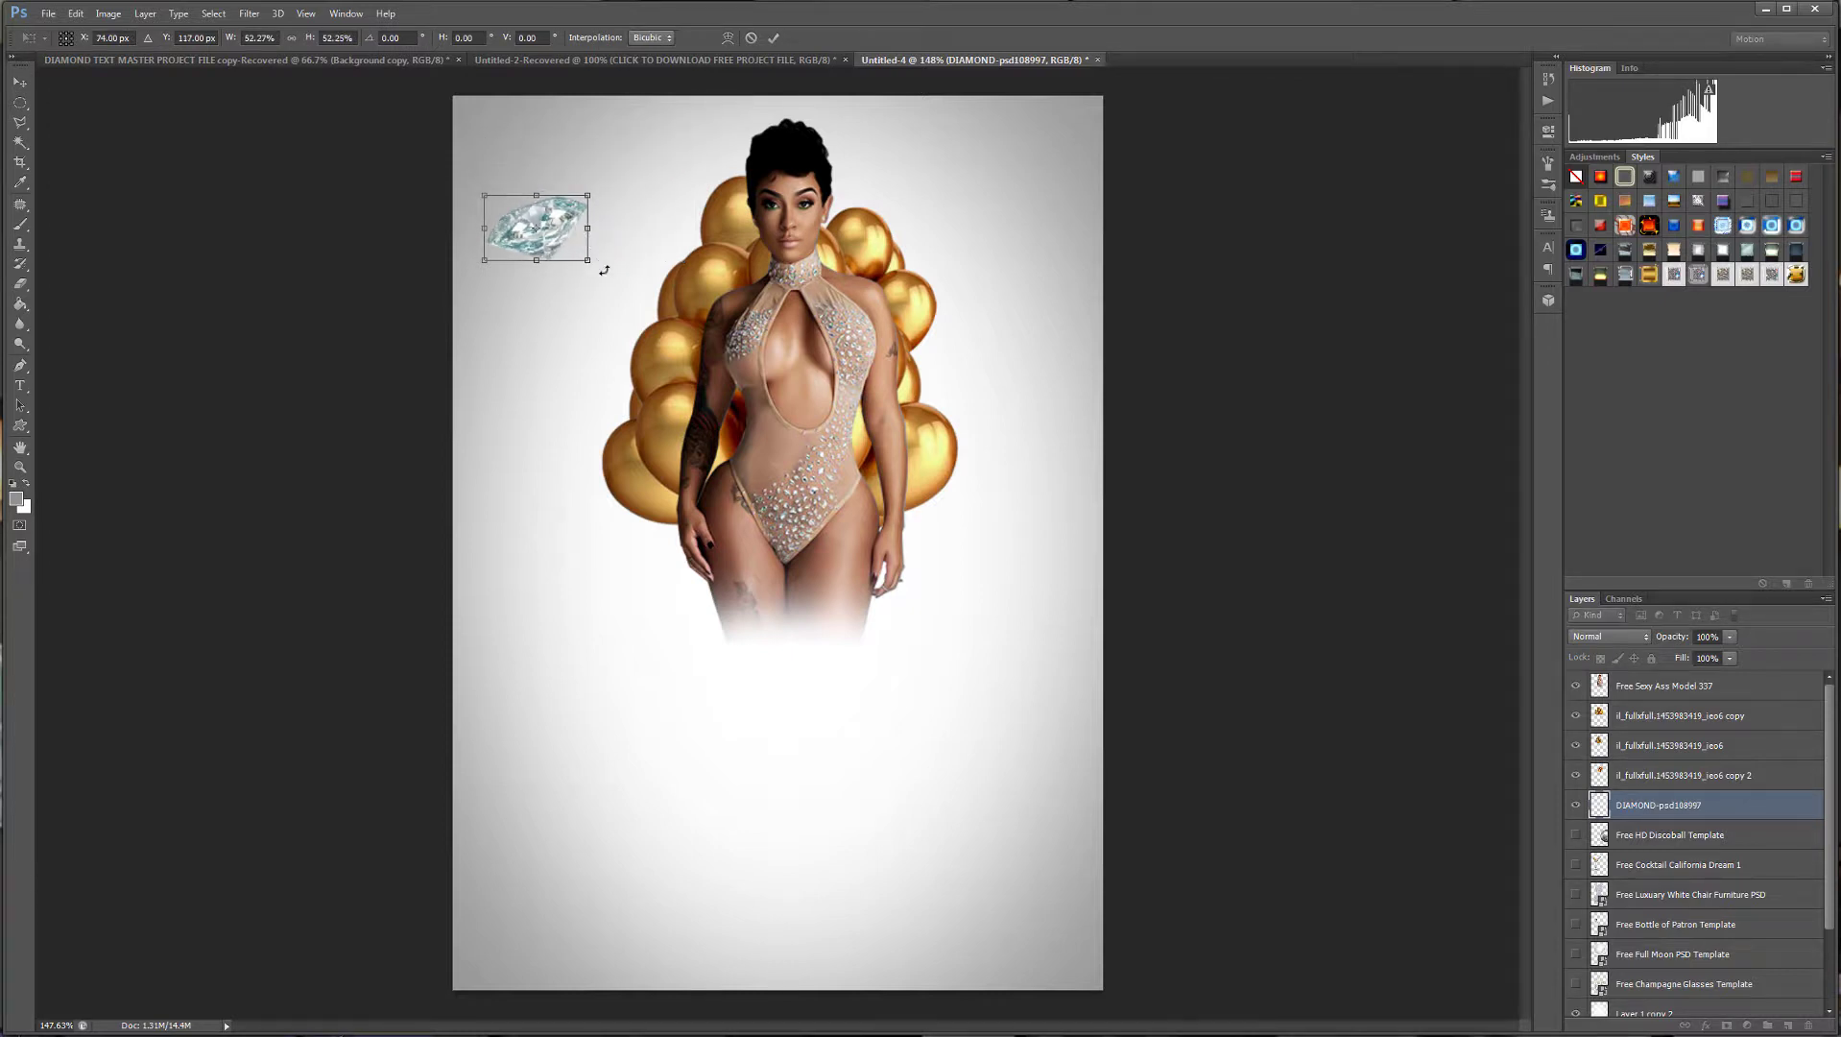
{"action": "left_click_drag", "start_coordinate": [603, 270], "coordinate": [626, 258]}
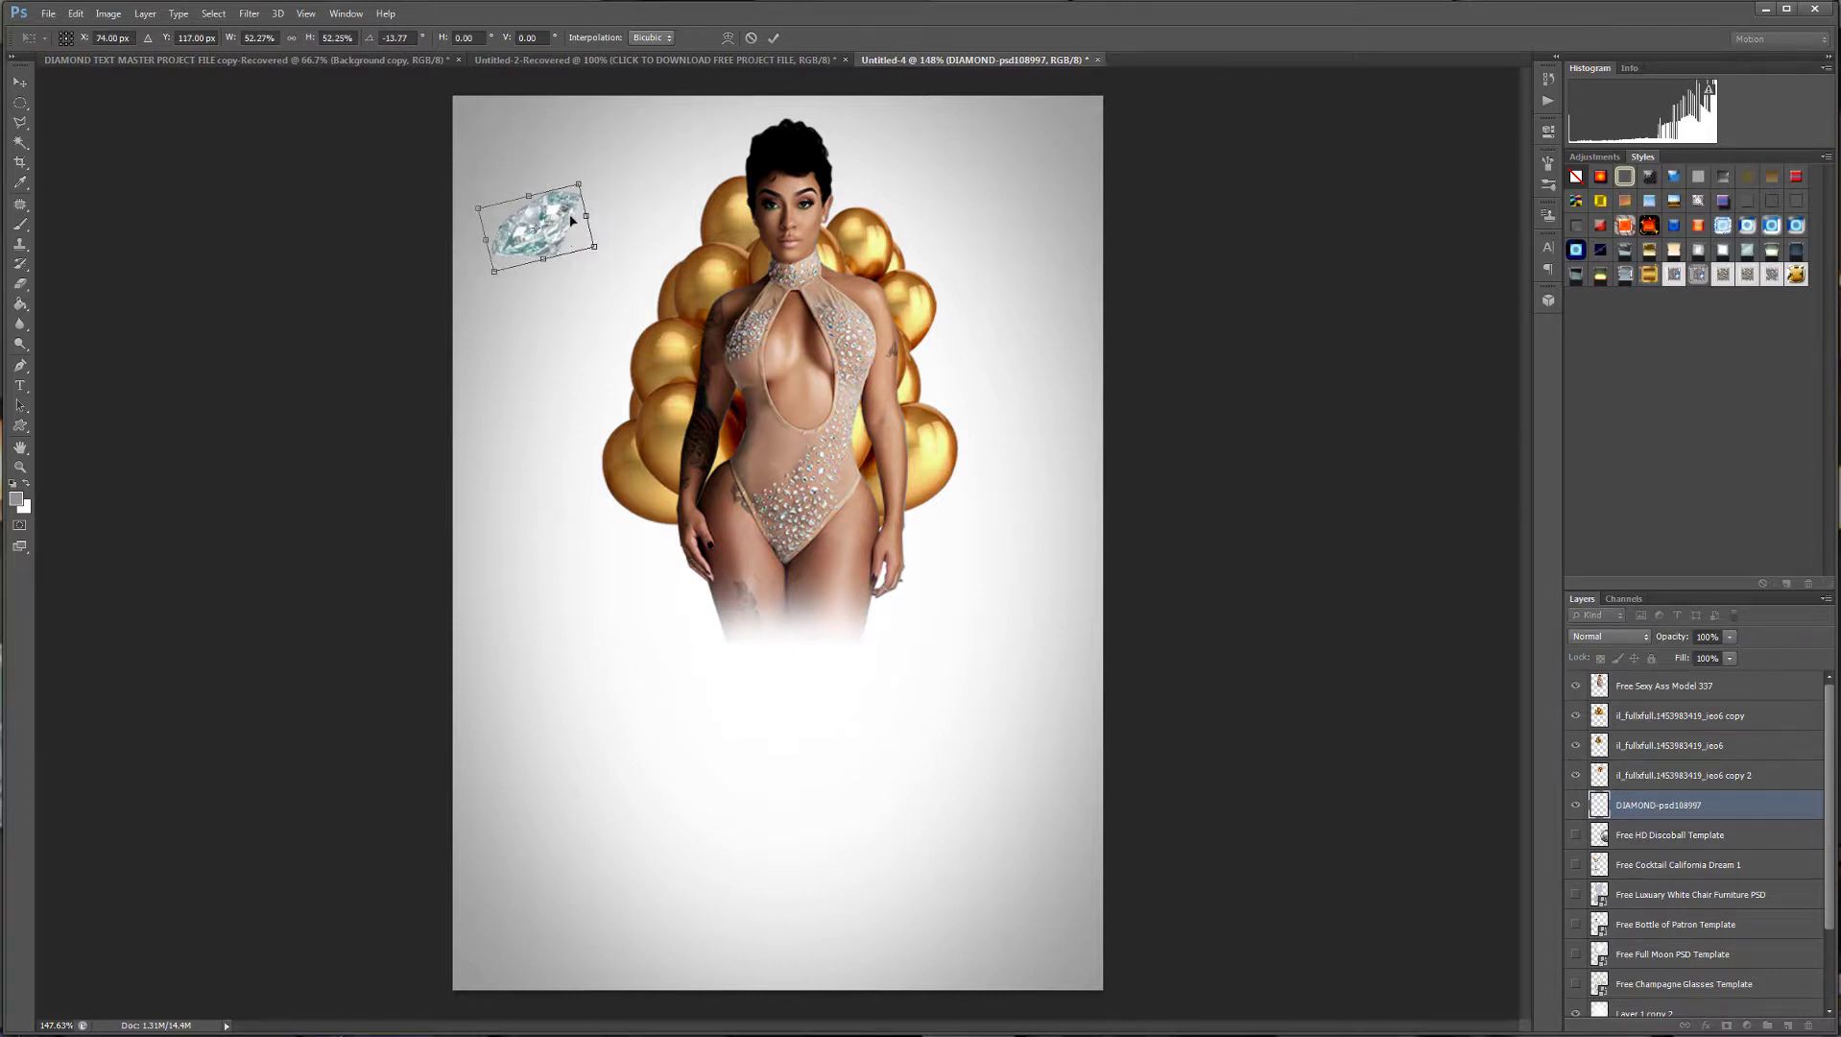
{"action": "key", "text": "Return"}
{"action": "scroll", "coordinate": [461, 252], "scroll_direction": "up", "scroll_amount": 1}
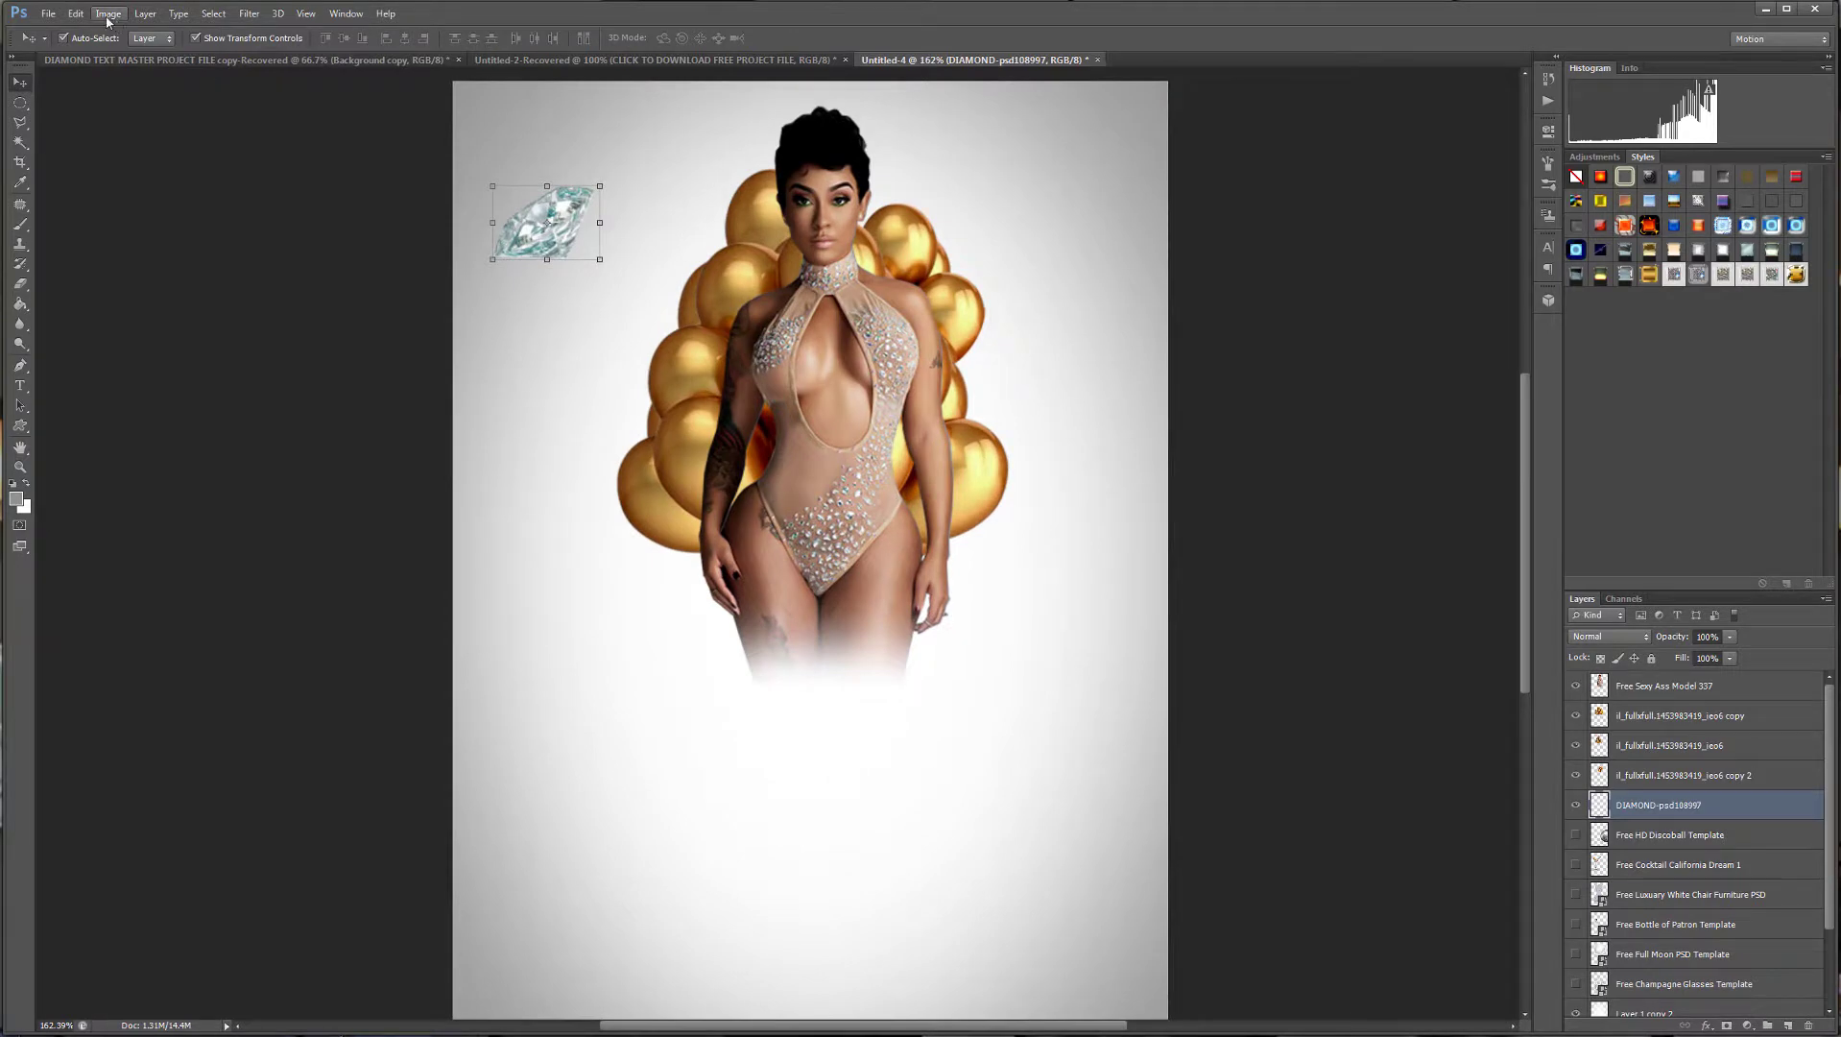
Apply Levels to the diamond with black input 59 and Red channel white input 255.
{"action": "left_click", "coordinate": [140, 15]}
{"action": "mouse_move", "coordinate": [108, 14]}
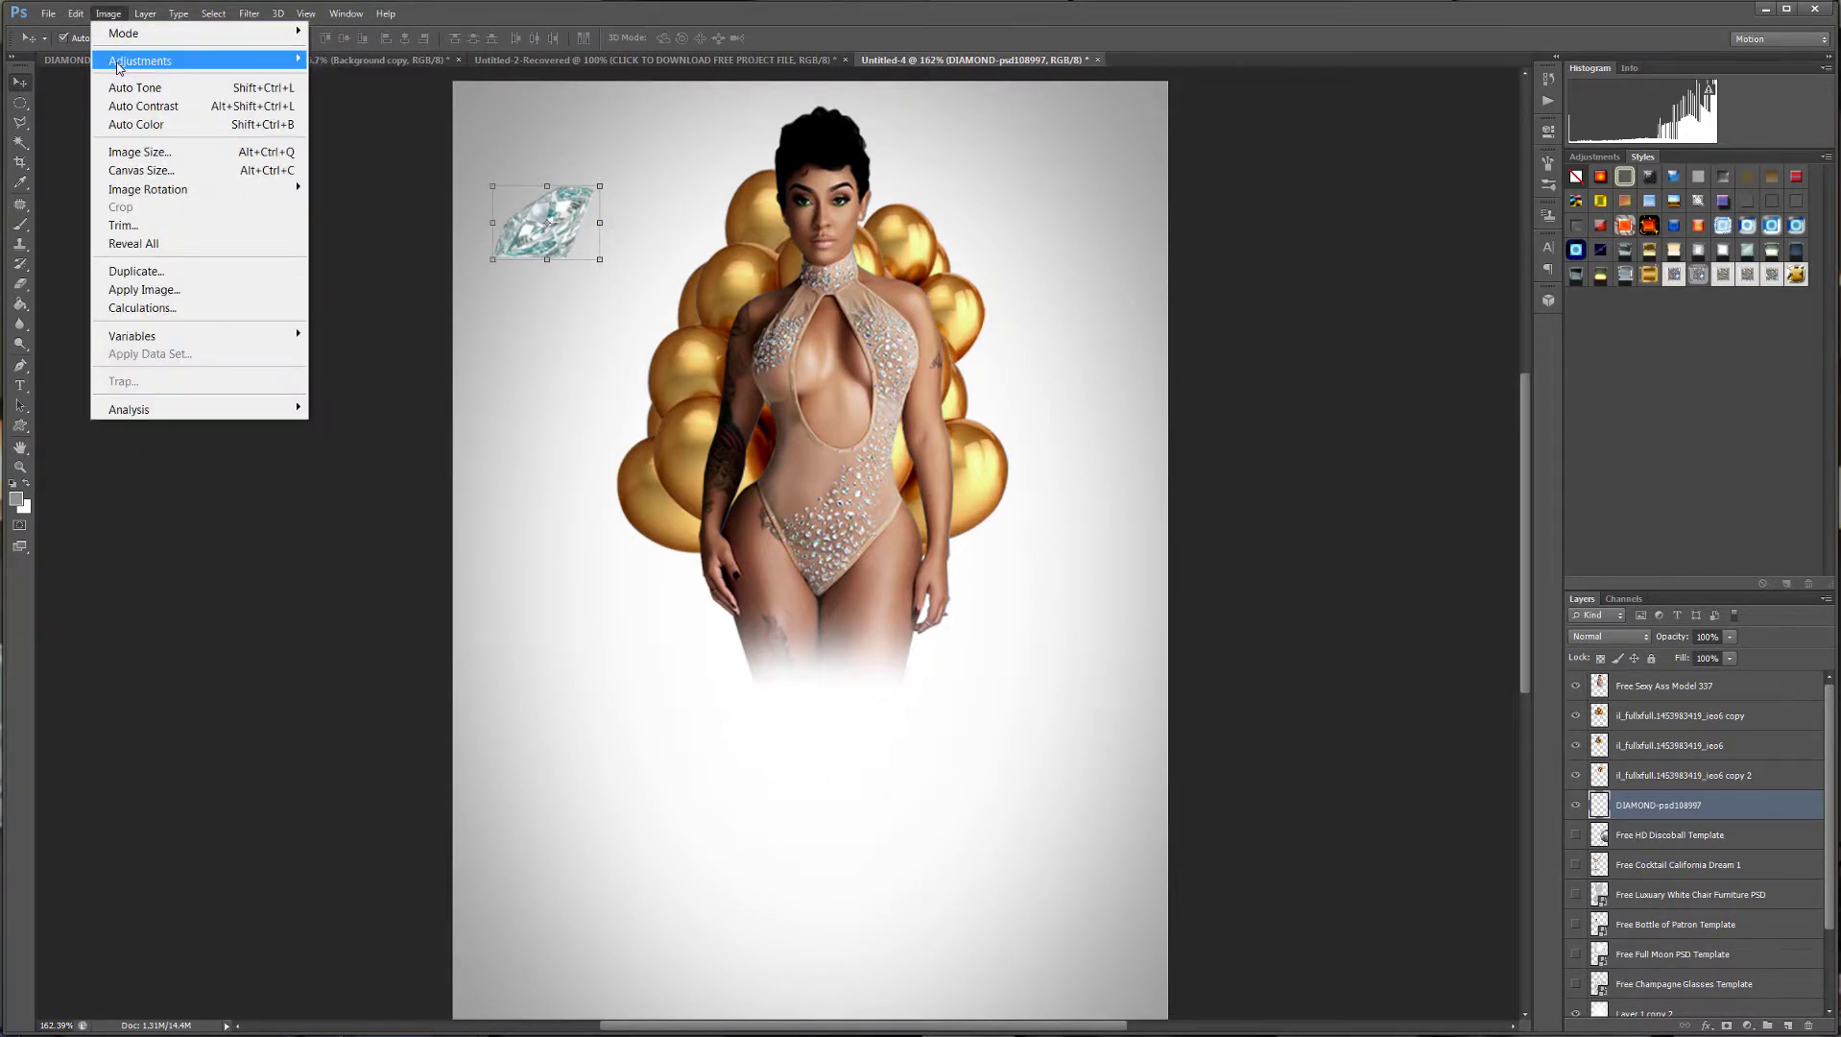
{"action": "mouse_move", "coordinate": [142, 62]}
{"action": "left_click", "coordinate": [336, 78]}
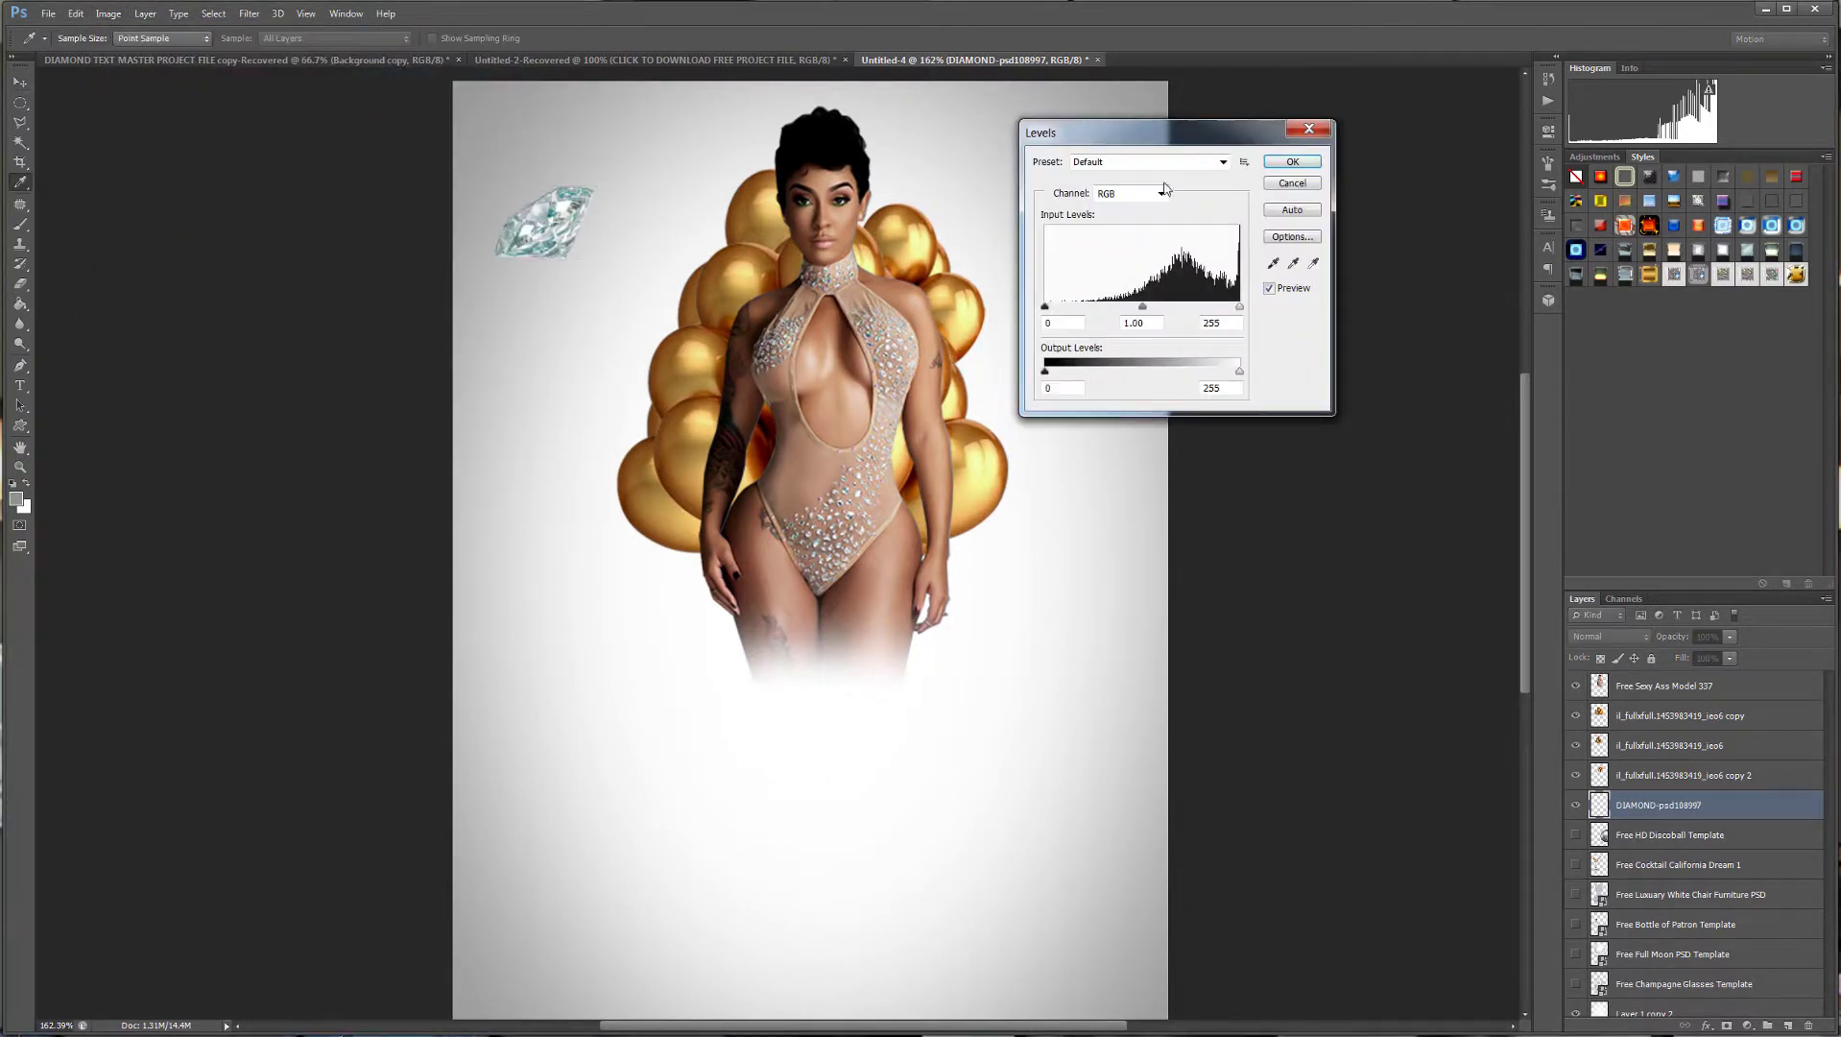
{"action": "left_click_drag", "start_coordinate": [1045, 306], "coordinate": [1089, 307]}
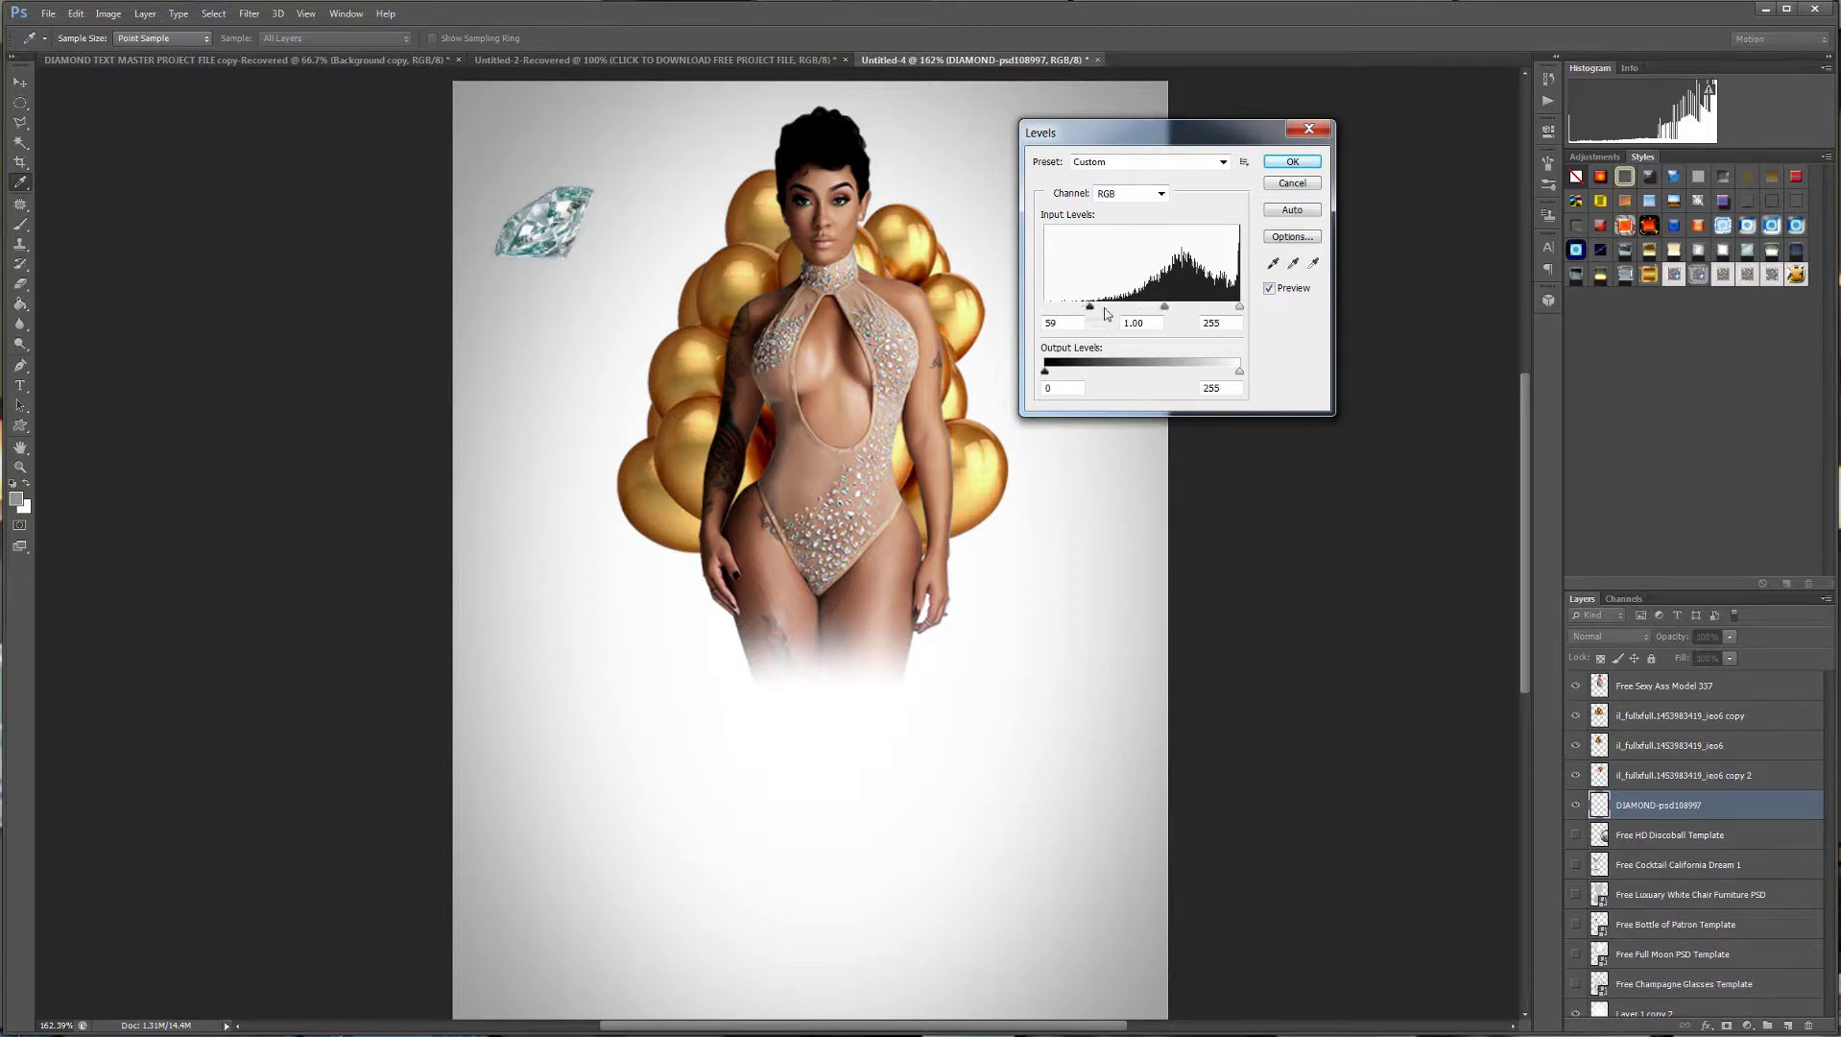
{"action": "left_click", "coordinate": [1161, 194]}
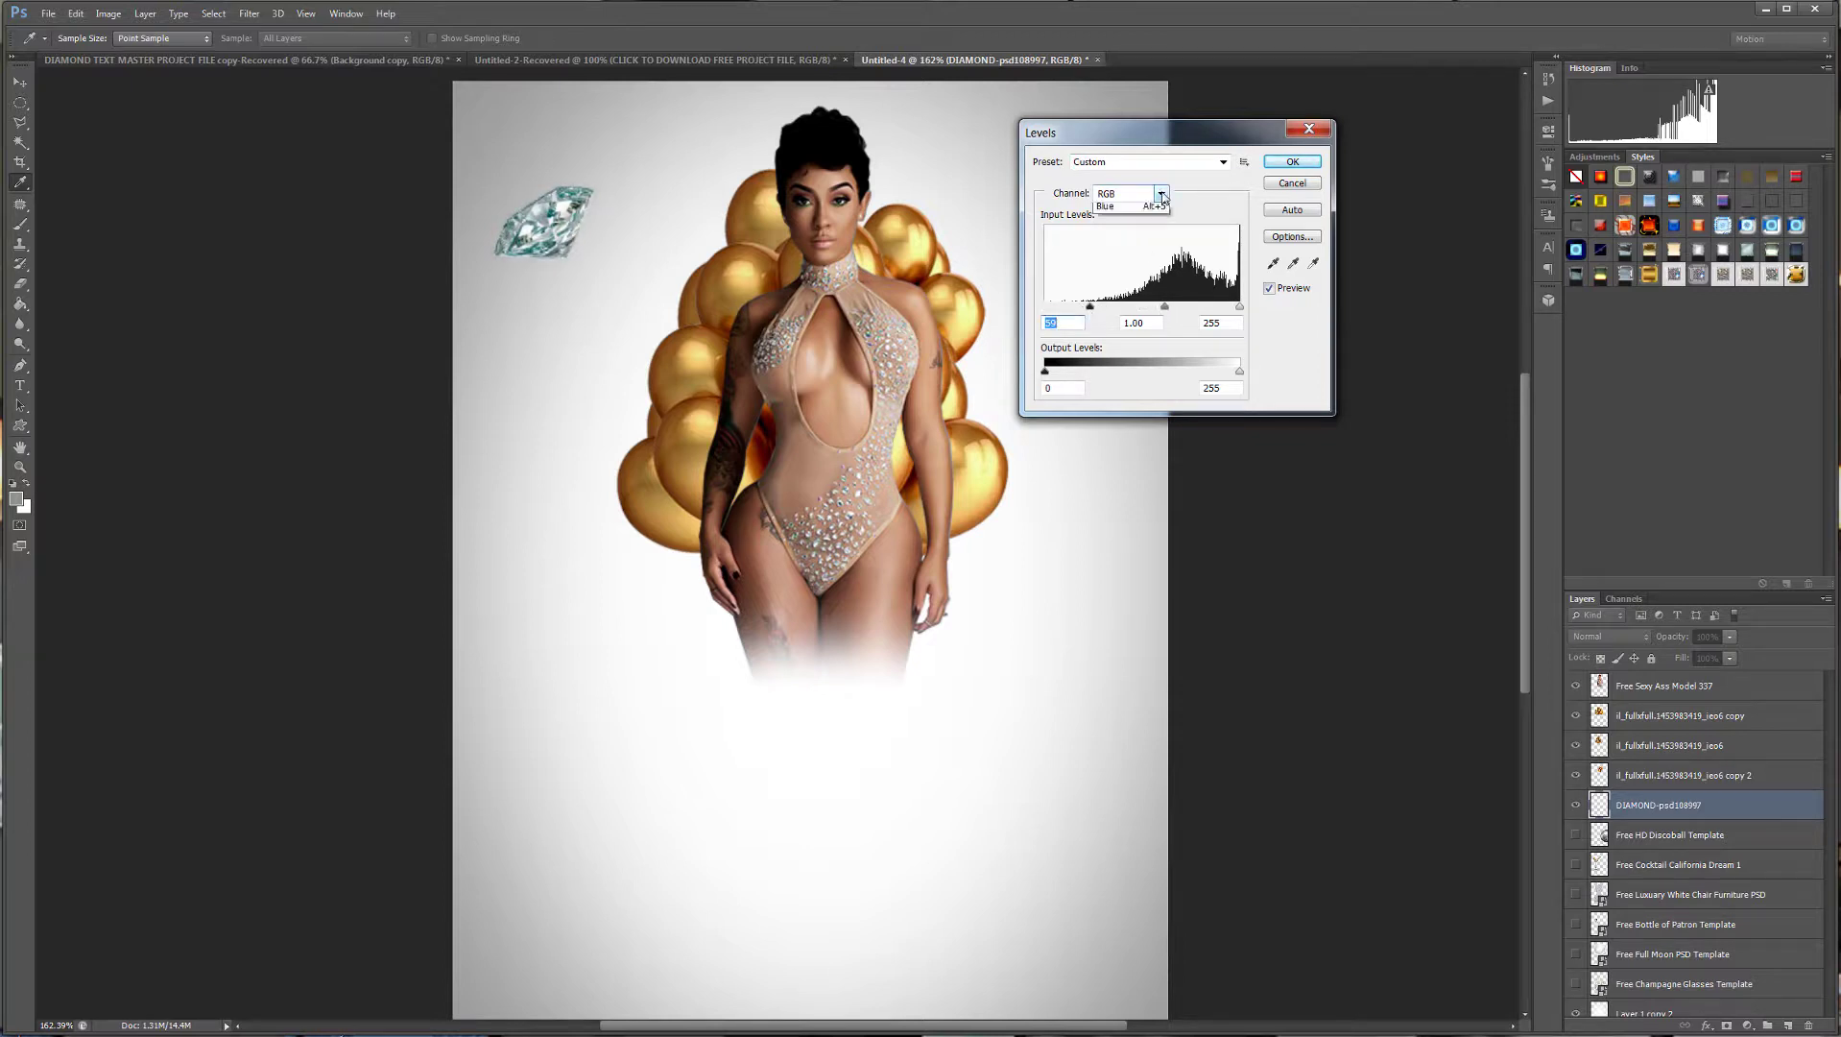
{"action": "left_click", "coordinate": [1127, 219]}
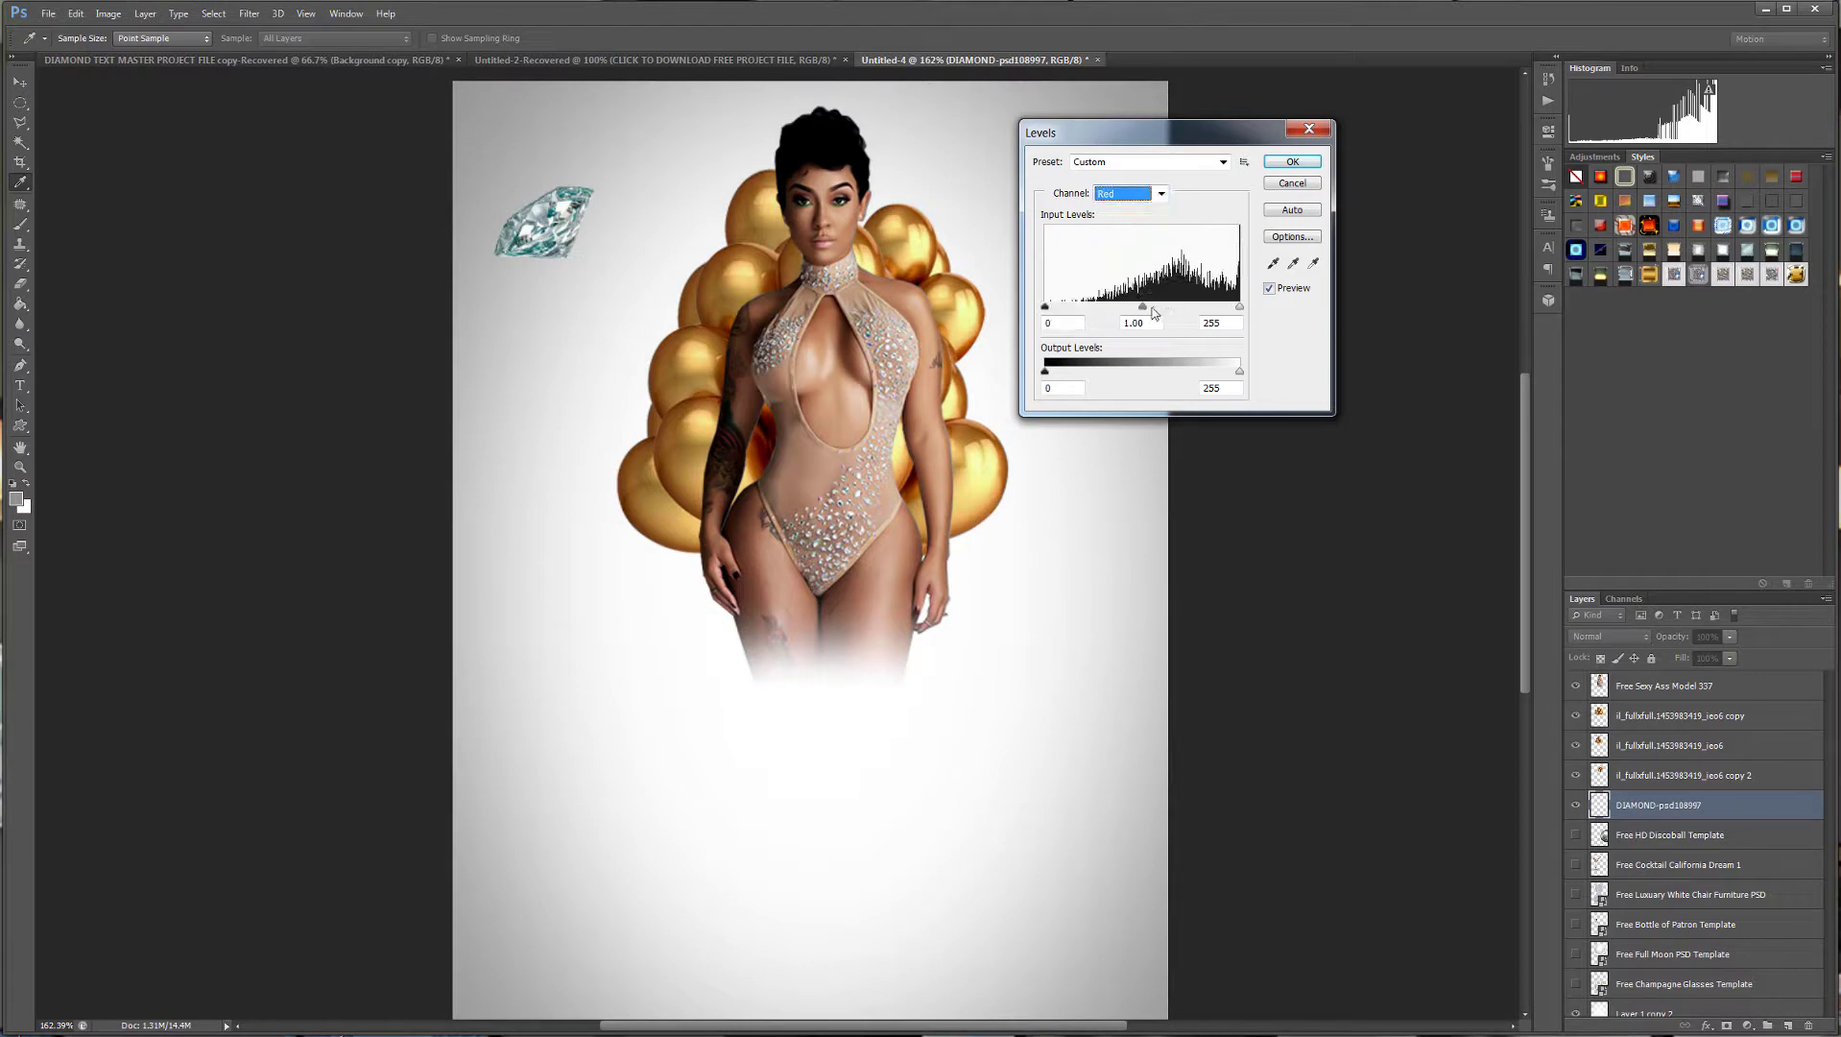
{"action": "left_click_drag", "start_coordinate": [1046, 308], "coordinate": [1117, 309]}
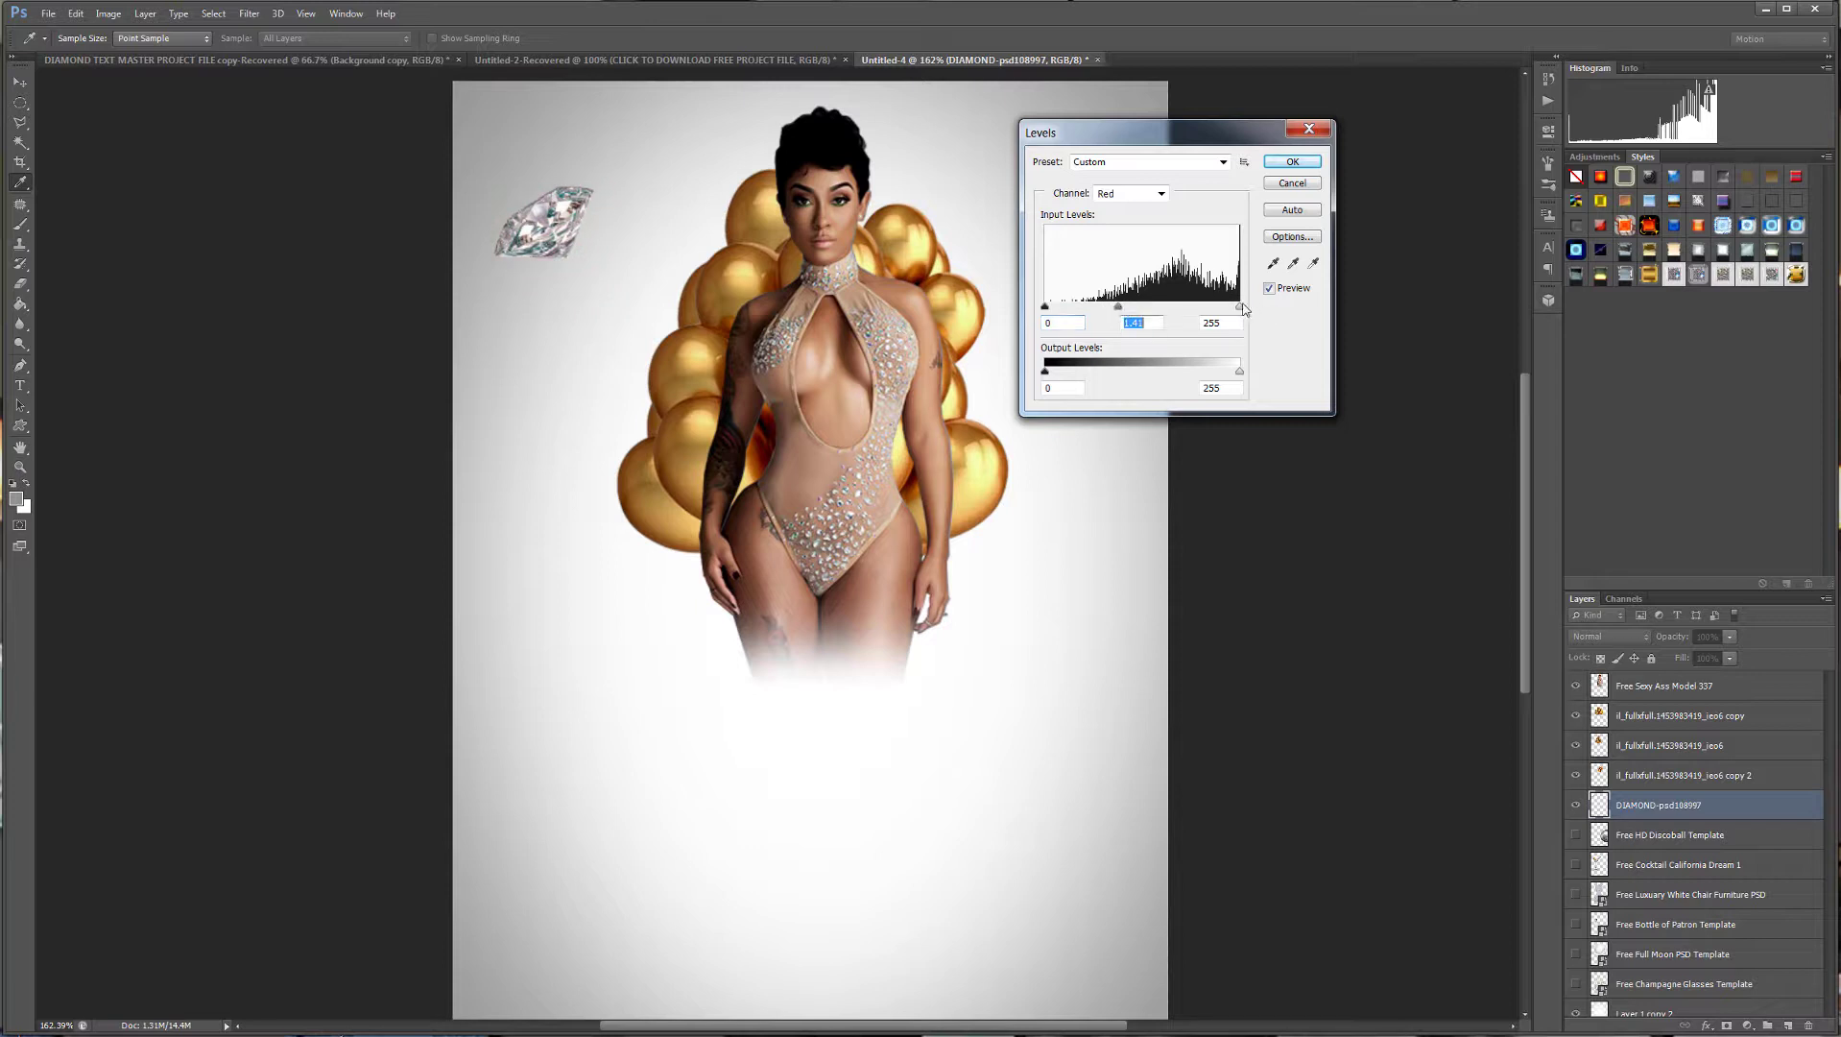
{"action": "left_click_drag", "start_coordinate": [1235, 311], "coordinate": [1243, 309]}
Tint the diamond in Levels: Green white 251, Blue gamma 0.90 and white 233, then confirm.
{"action": "left_click", "coordinate": [1163, 193]}
{"action": "left_click", "coordinate": [1130, 236]}
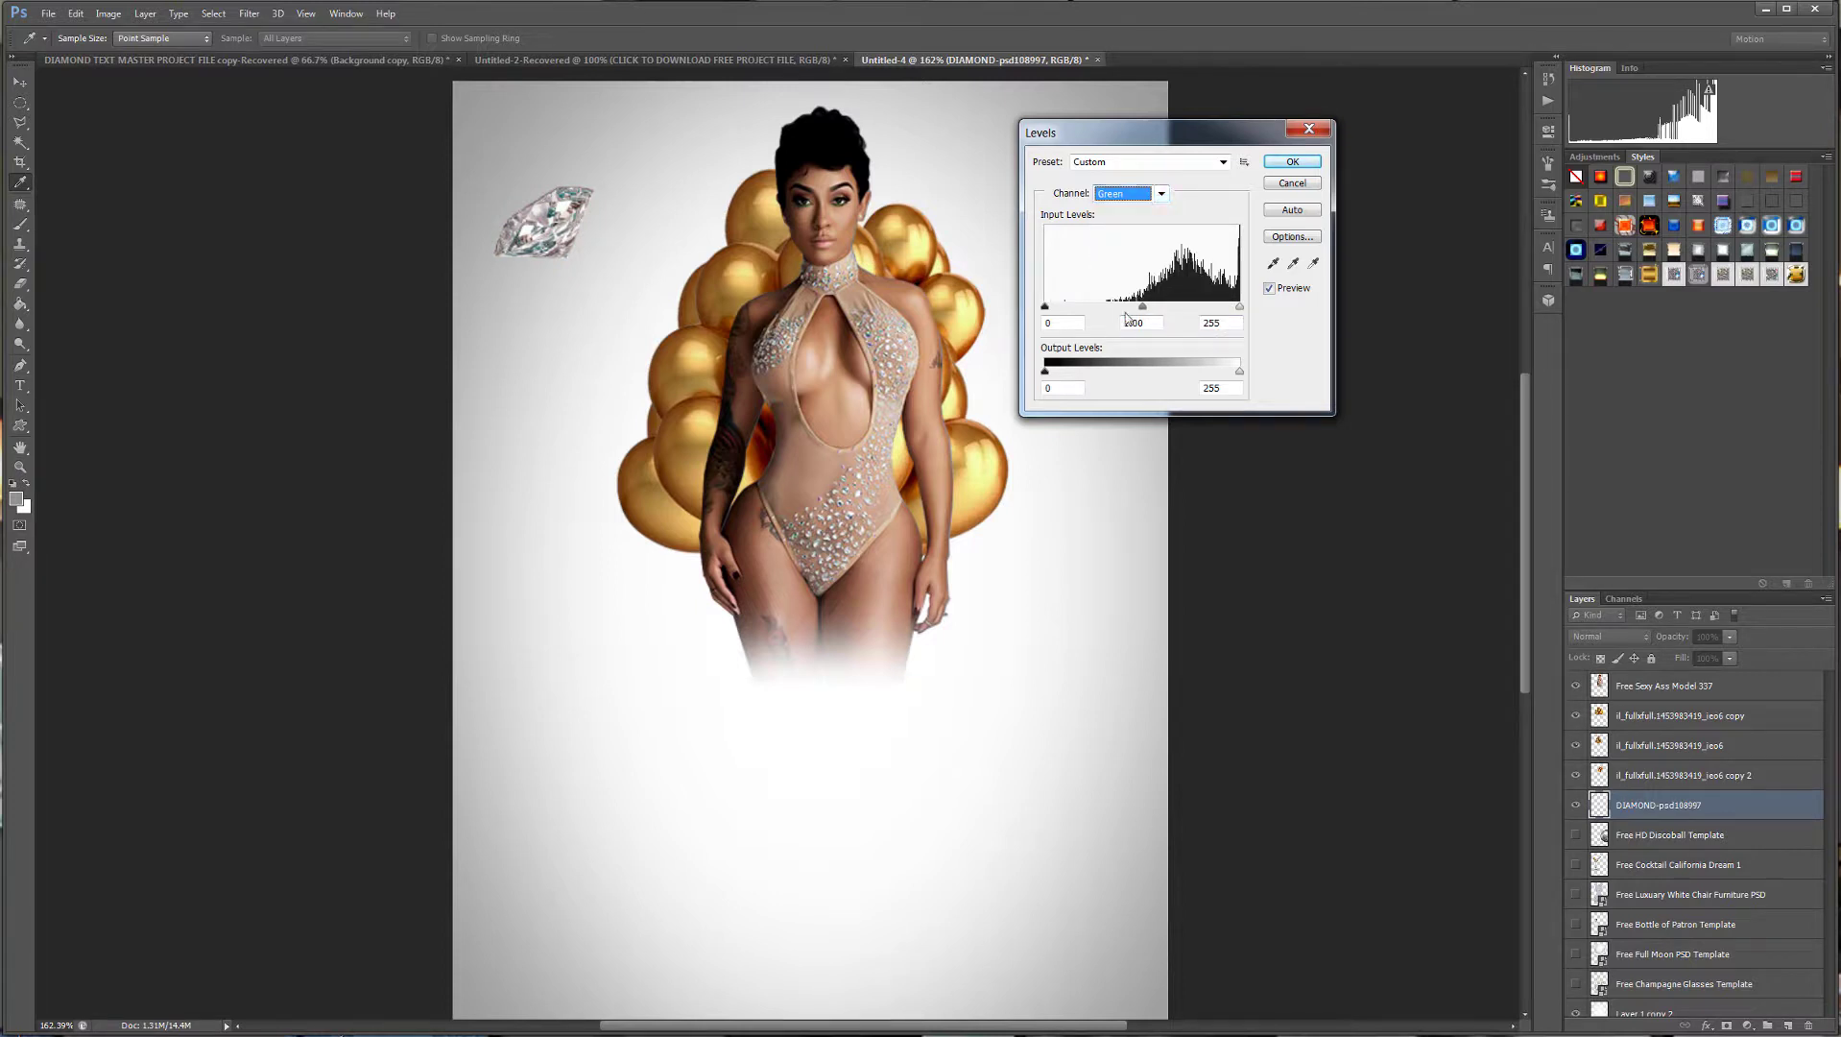
{"action": "left_click_drag", "start_coordinate": [1139, 311], "coordinate": [1050, 309]}
{"action": "left_click_drag", "start_coordinate": [1235, 308], "coordinate": [1239, 313]}
{"action": "left_click", "coordinate": [1162, 193]}
{"action": "left_click", "coordinate": [1137, 259]}
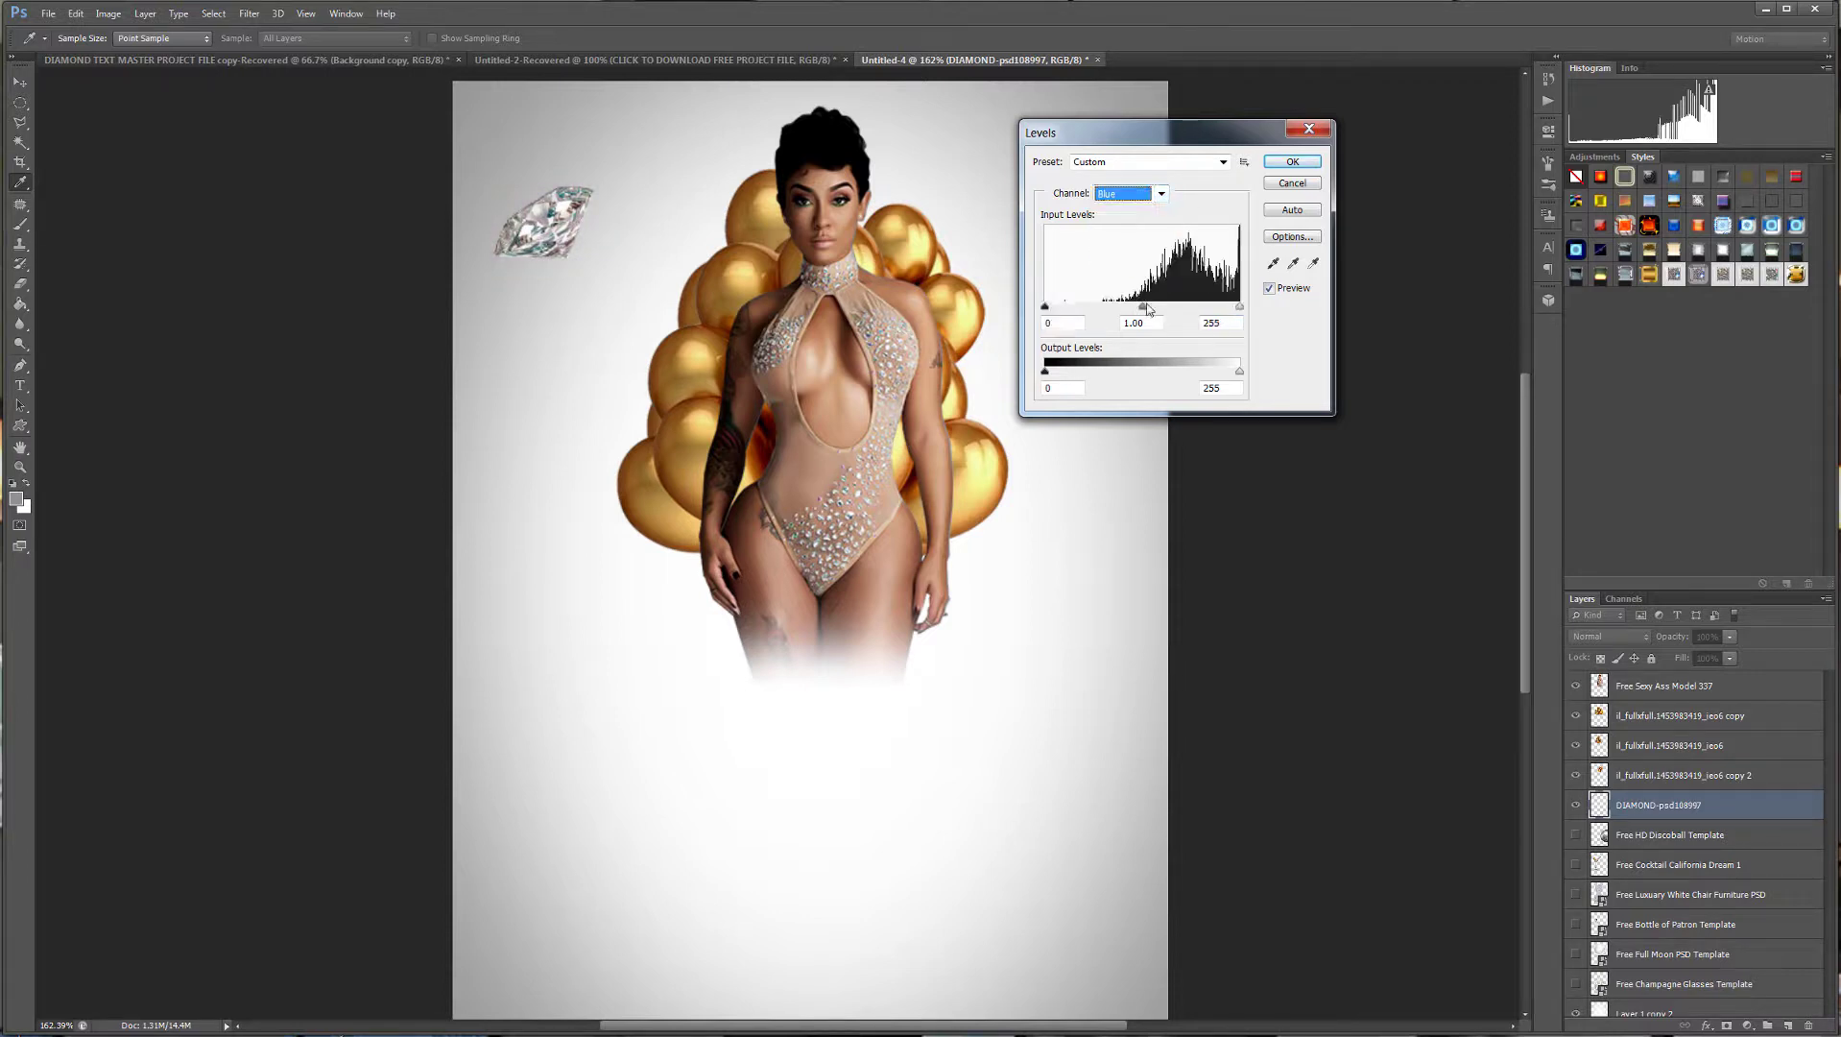
{"action": "left_click_drag", "start_coordinate": [1145, 307], "coordinate": [1048, 308]}
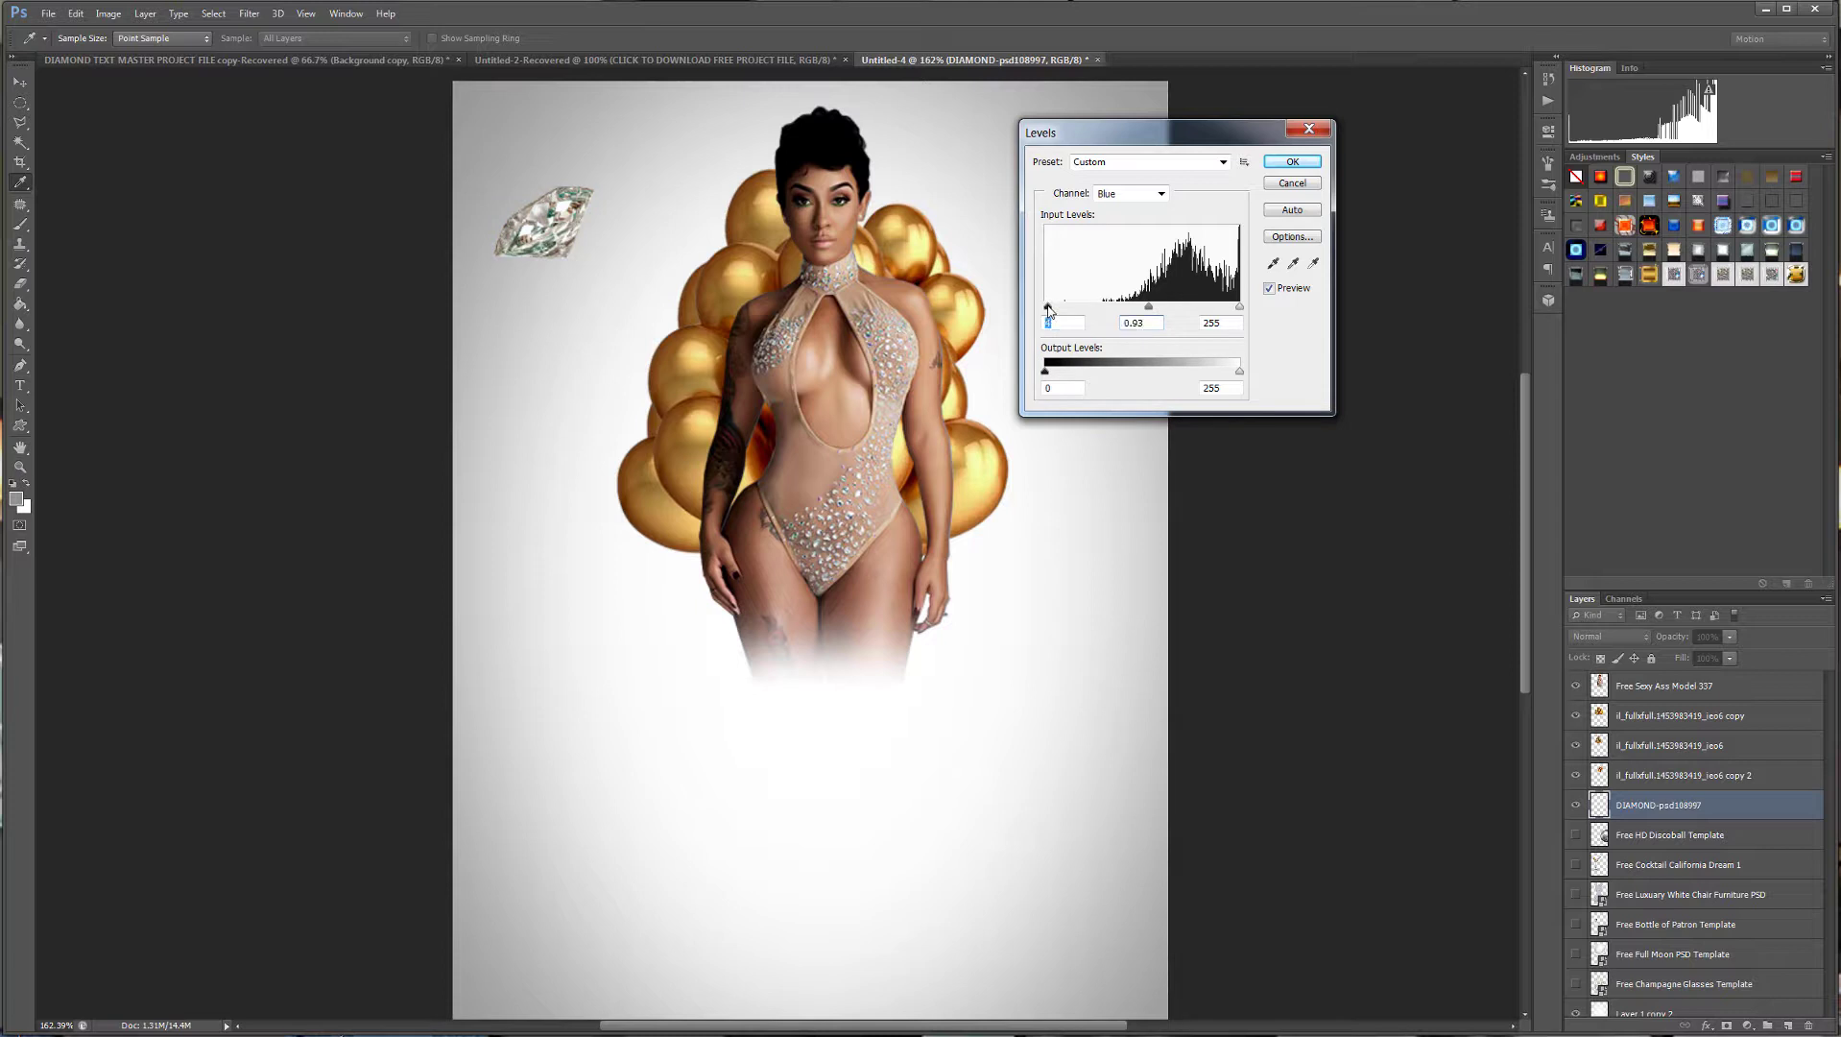
{"action": "left_click_drag", "start_coordinate": [1239, 307], "coordinate": [1222, 312]}
{"action": "left_click_drag", "start_coordinate": [1231, 311], "coordinate": [1229, 312]}
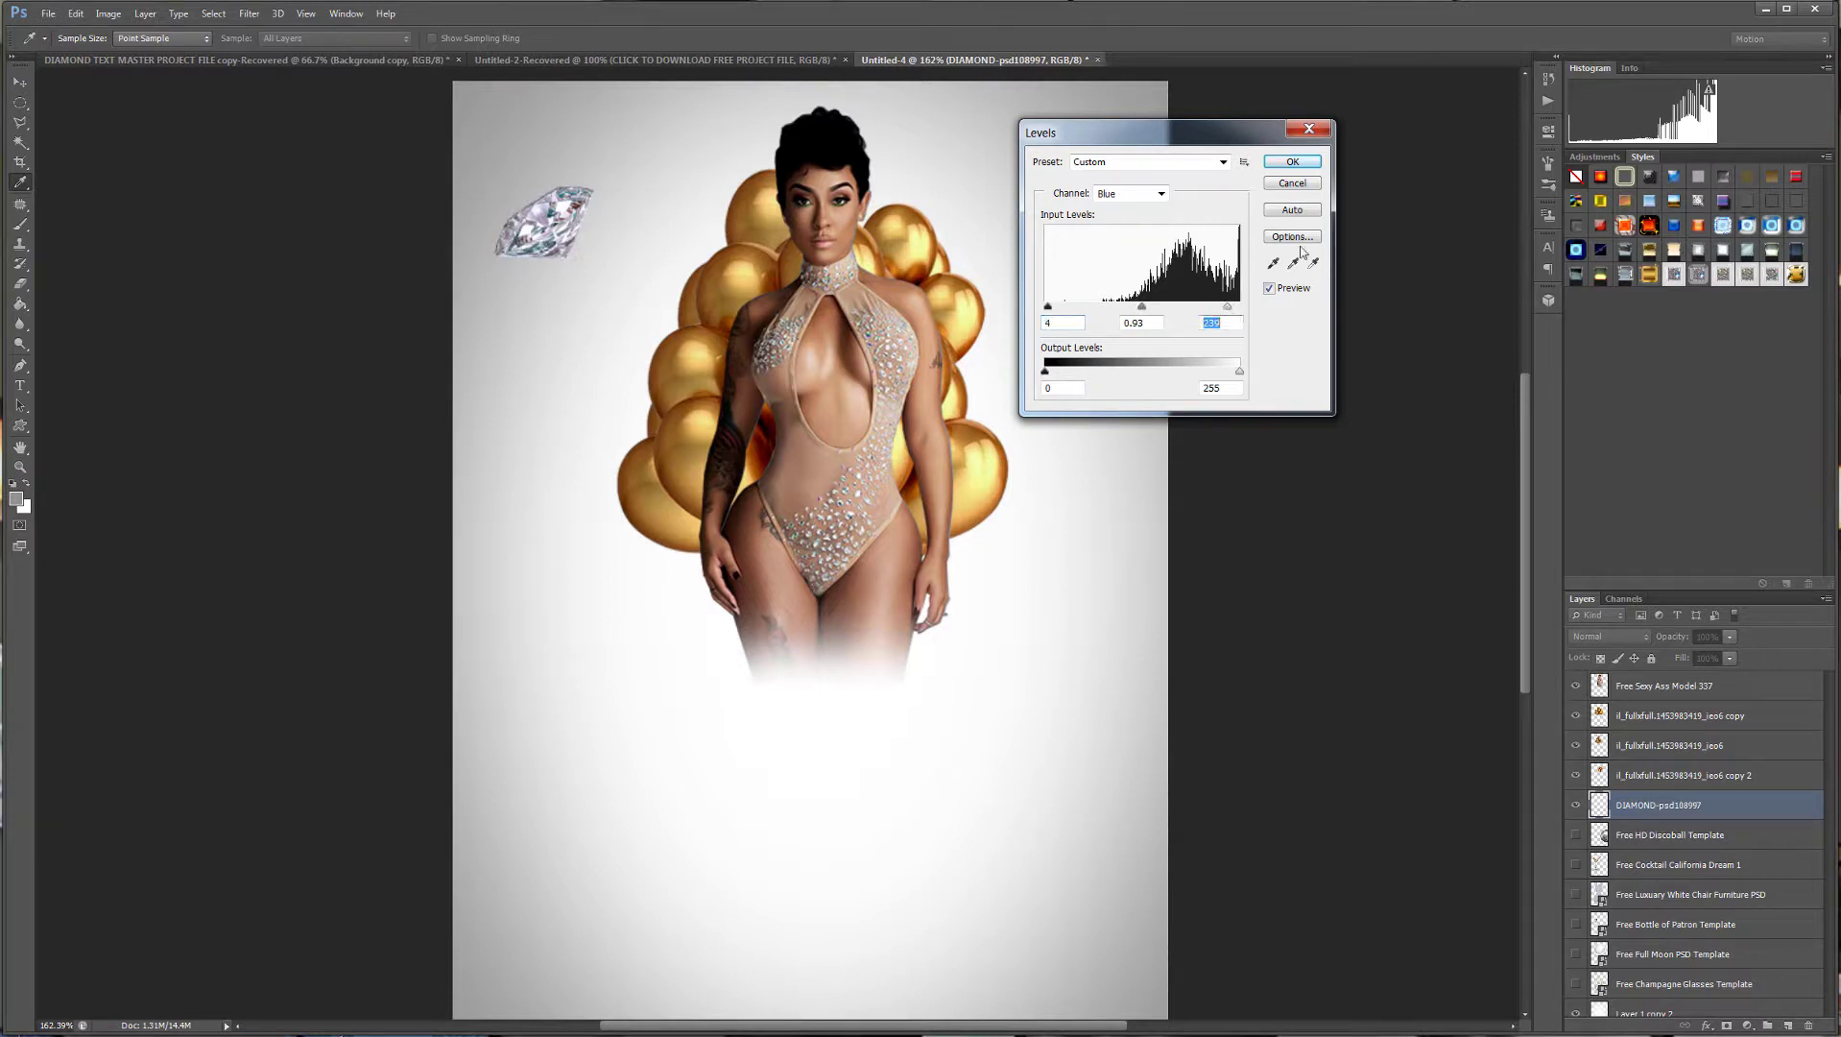
{"action": "left_click", "coordinate": [1289, 165]}
{"action": "key", "text": "v"}
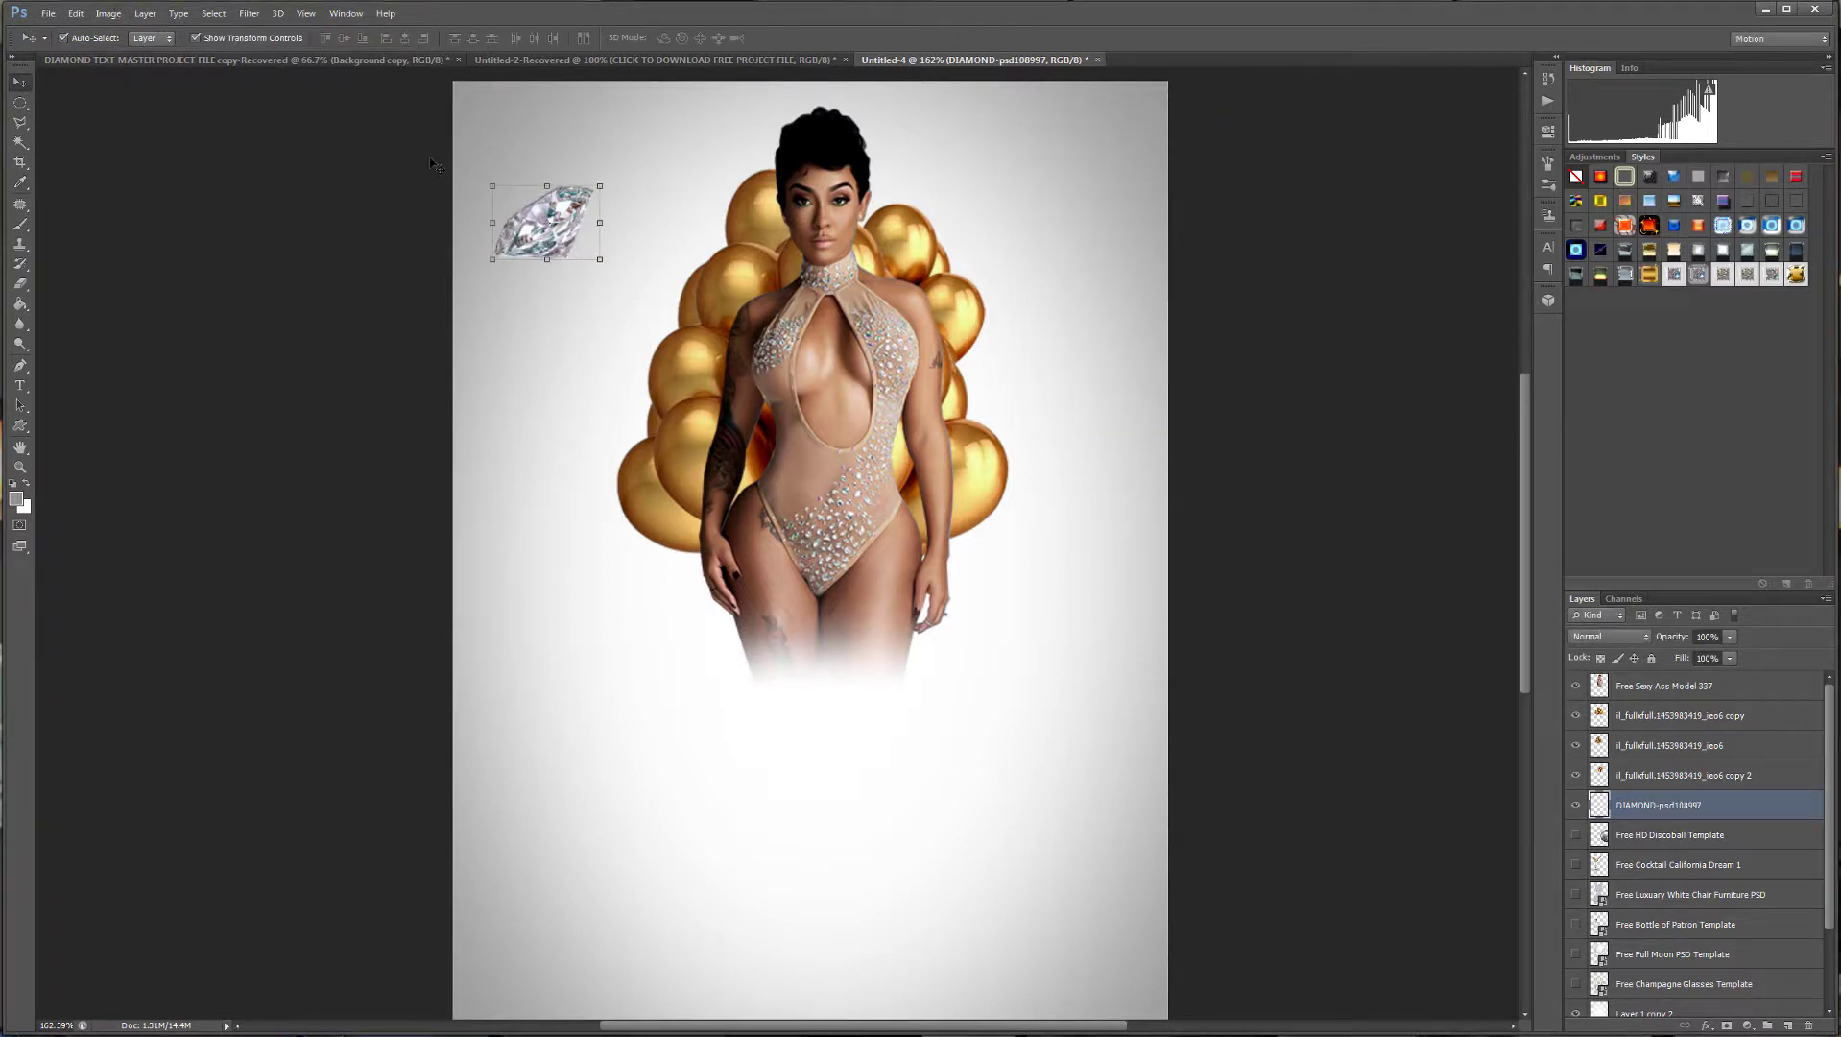
Lower the diamond's saturation to about -34 with Hue/Saturation.
{"action": "scroll", "coordinate": [619, 228], "scroll_direction": "up", "scroll_amount": 2}
{"action": "scroll", "coordinate": [619, 228], "scroll_direction": "down", "scroll_amount": 2}
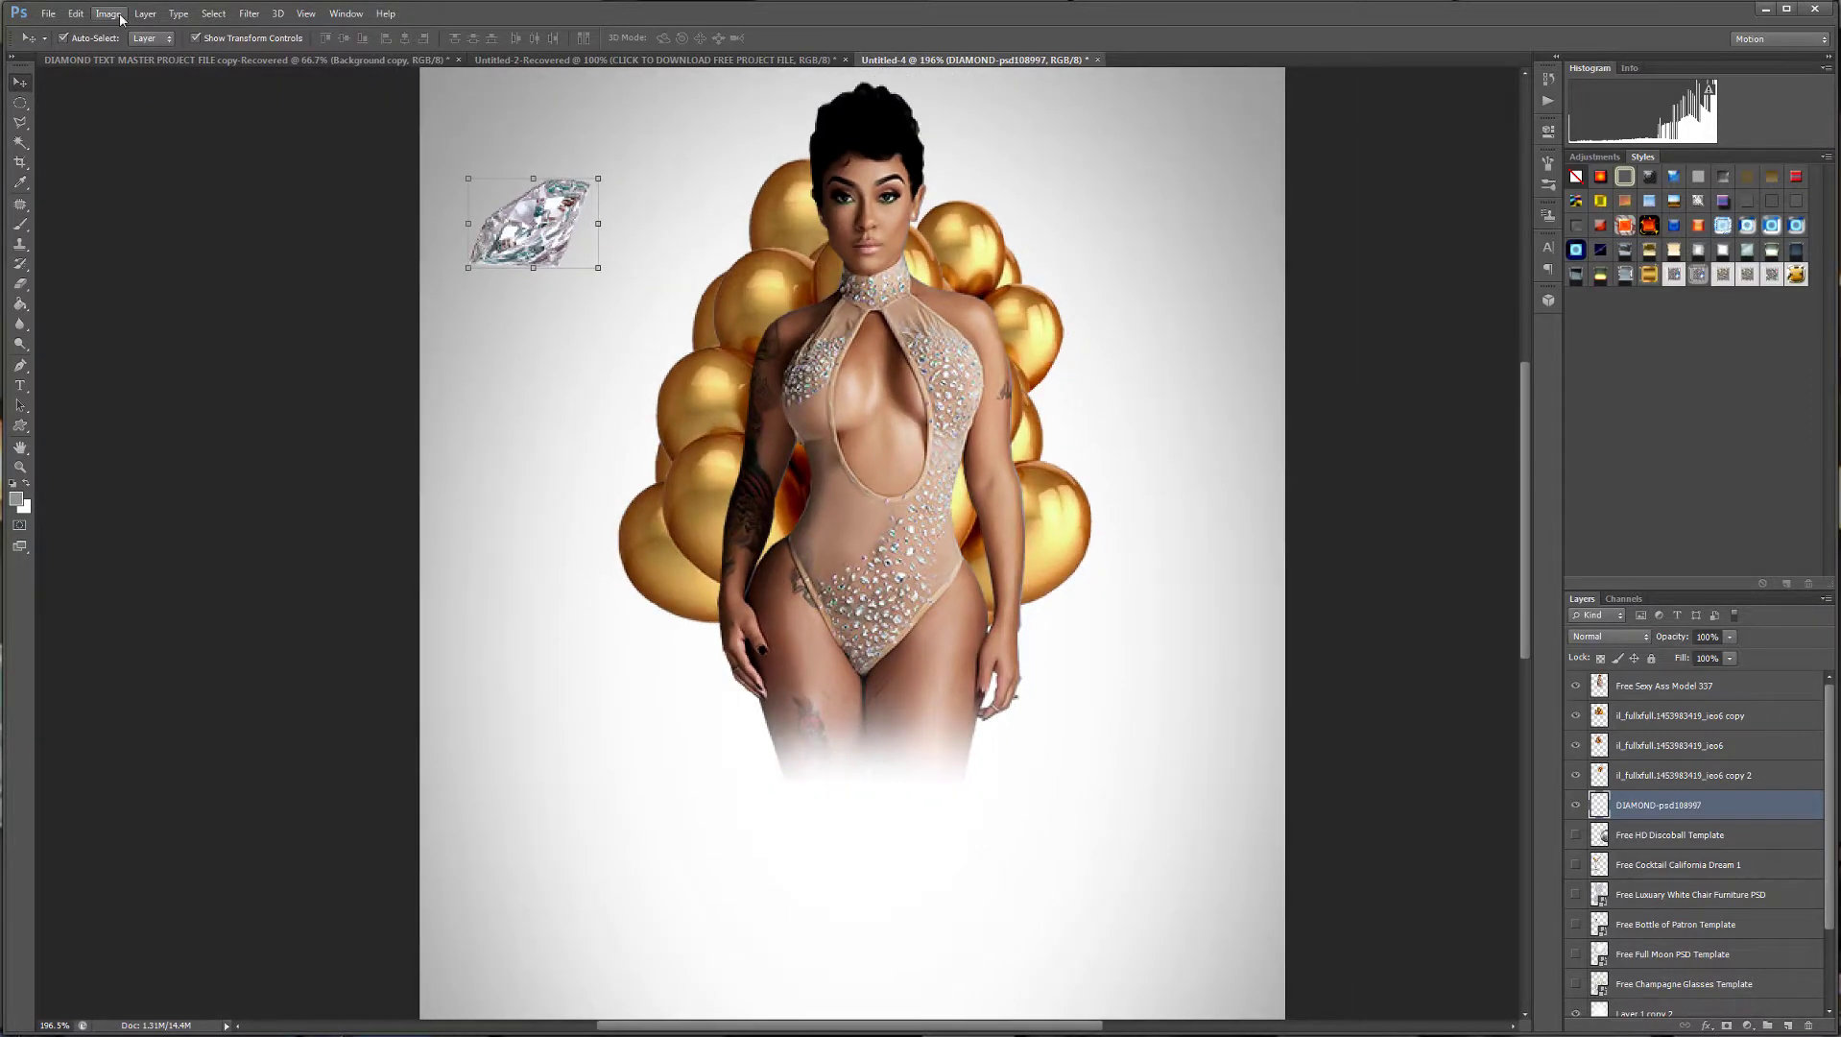
{"action": "left_click", "coordinate": [108, 14]}
{"action": "mouse_move", "coordinate": [149, 65]}
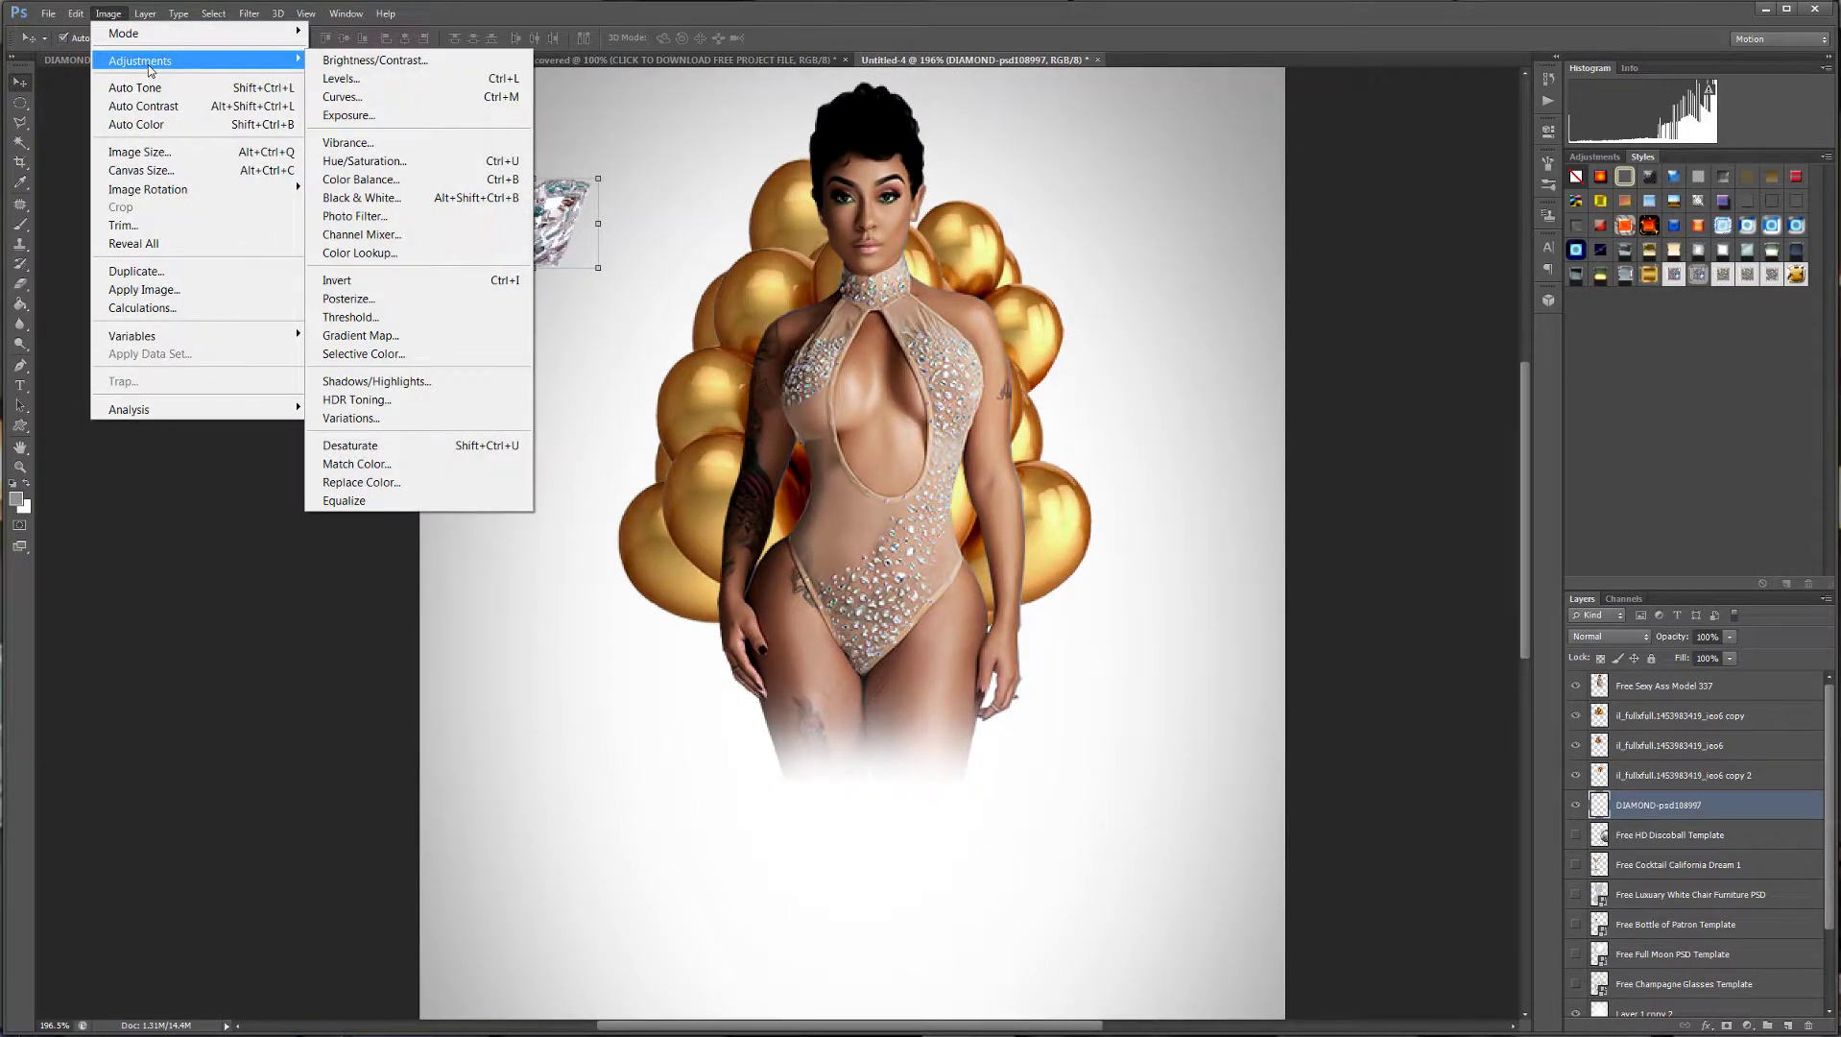
{"action": "left_click", "coordinate": [357, 160]}
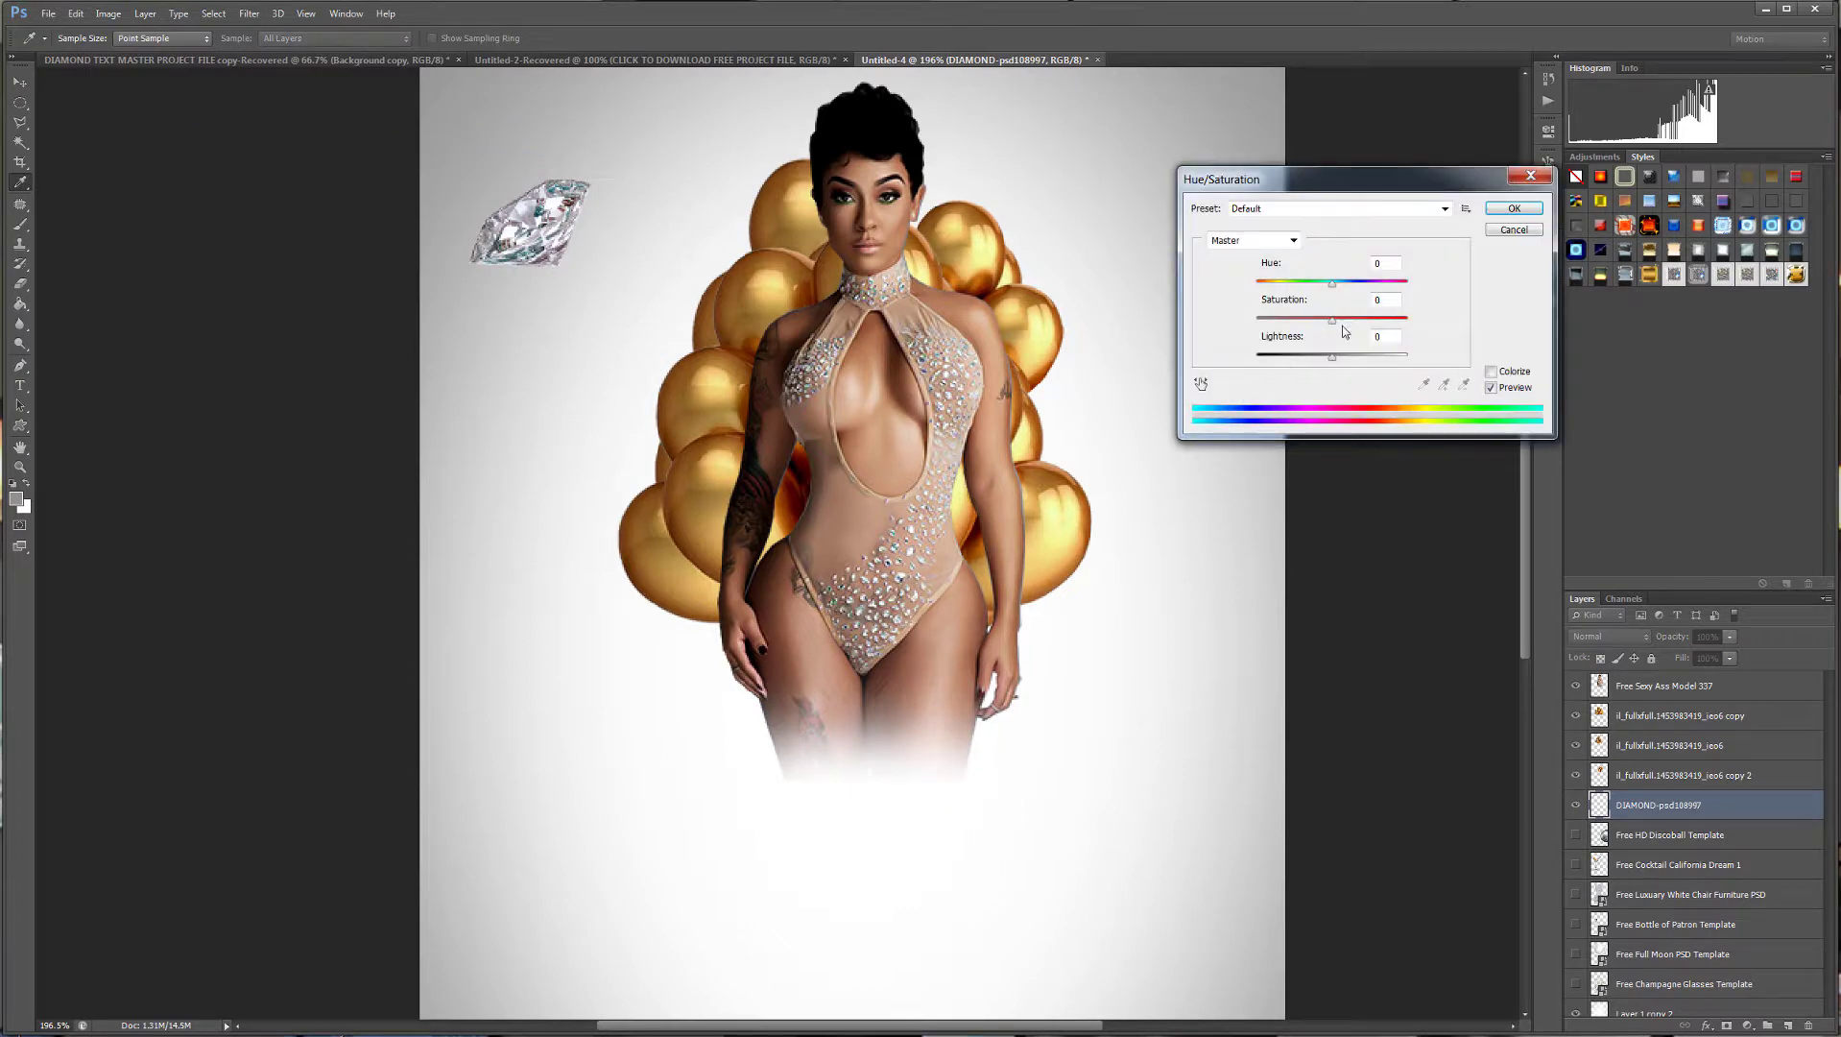
{"action": "left_click_drag", "start_coordinate": [1331, 326], "coordinate": [1308, 322]}
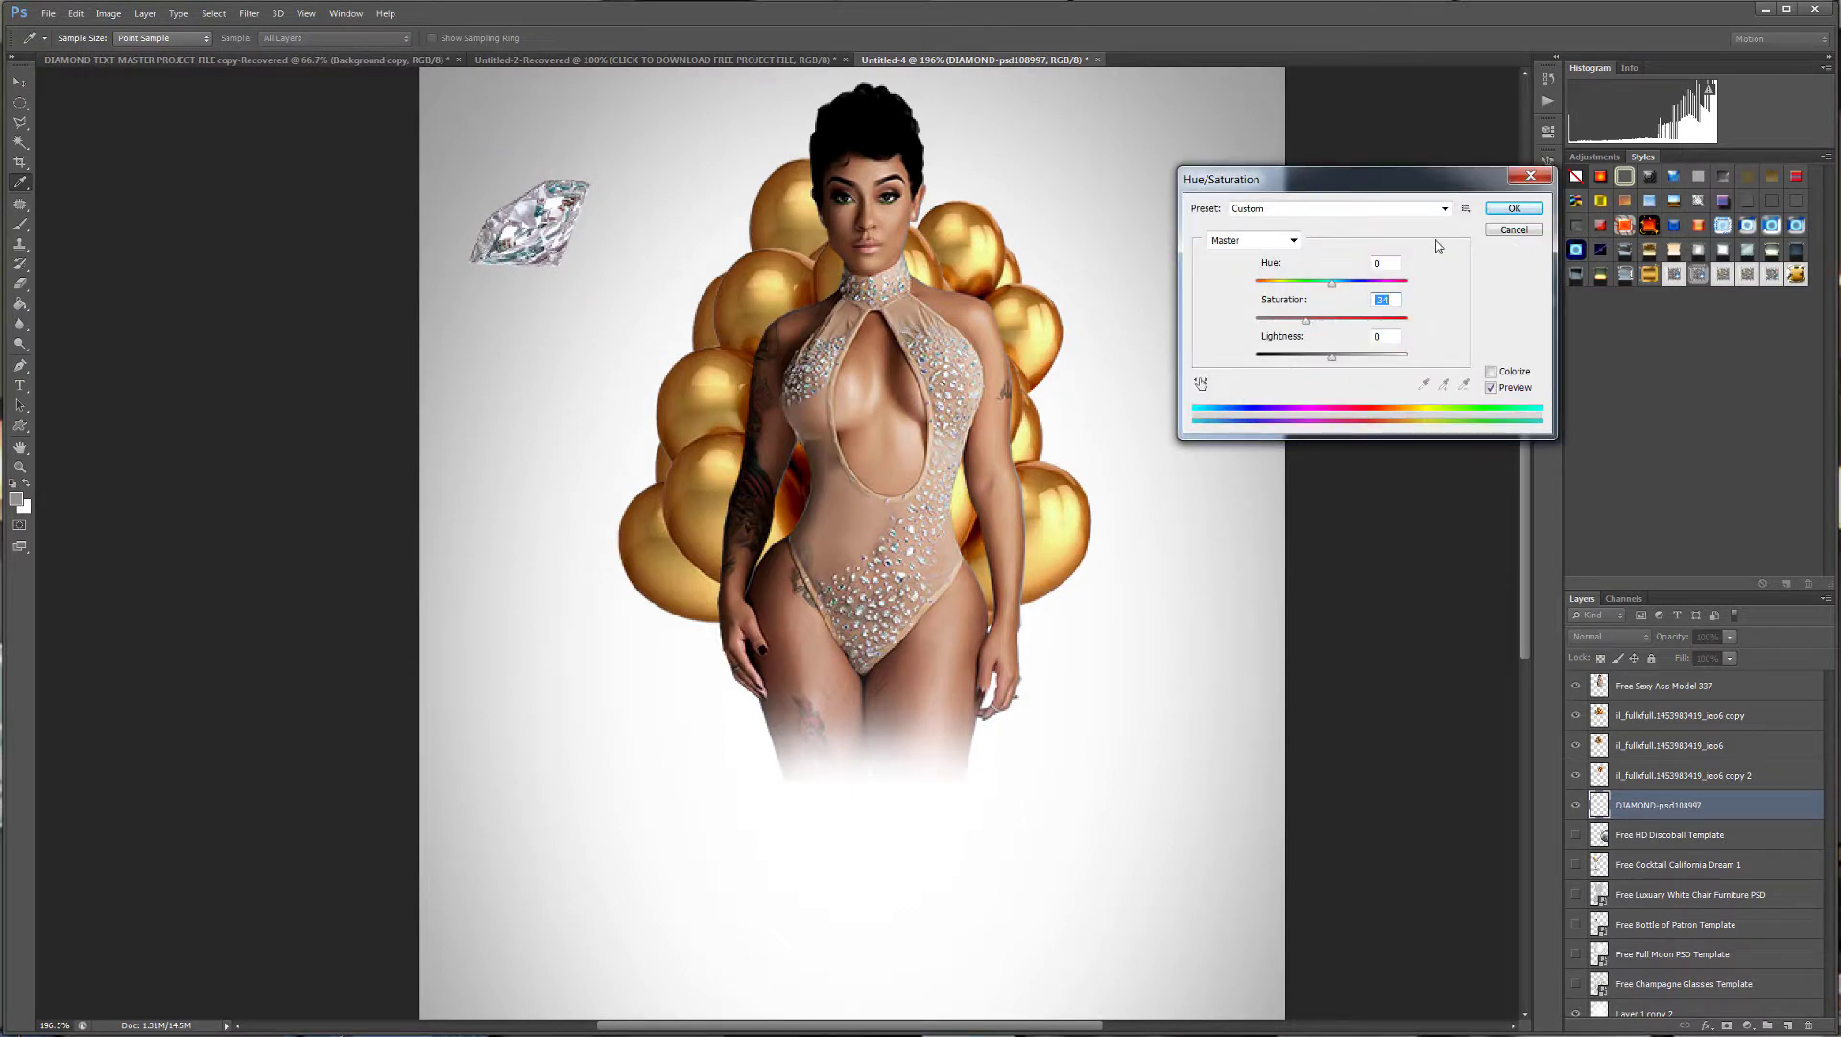
{"action": "left_click", "coordinate": [1514, 208]}
{"action": "key", "text": "v"}
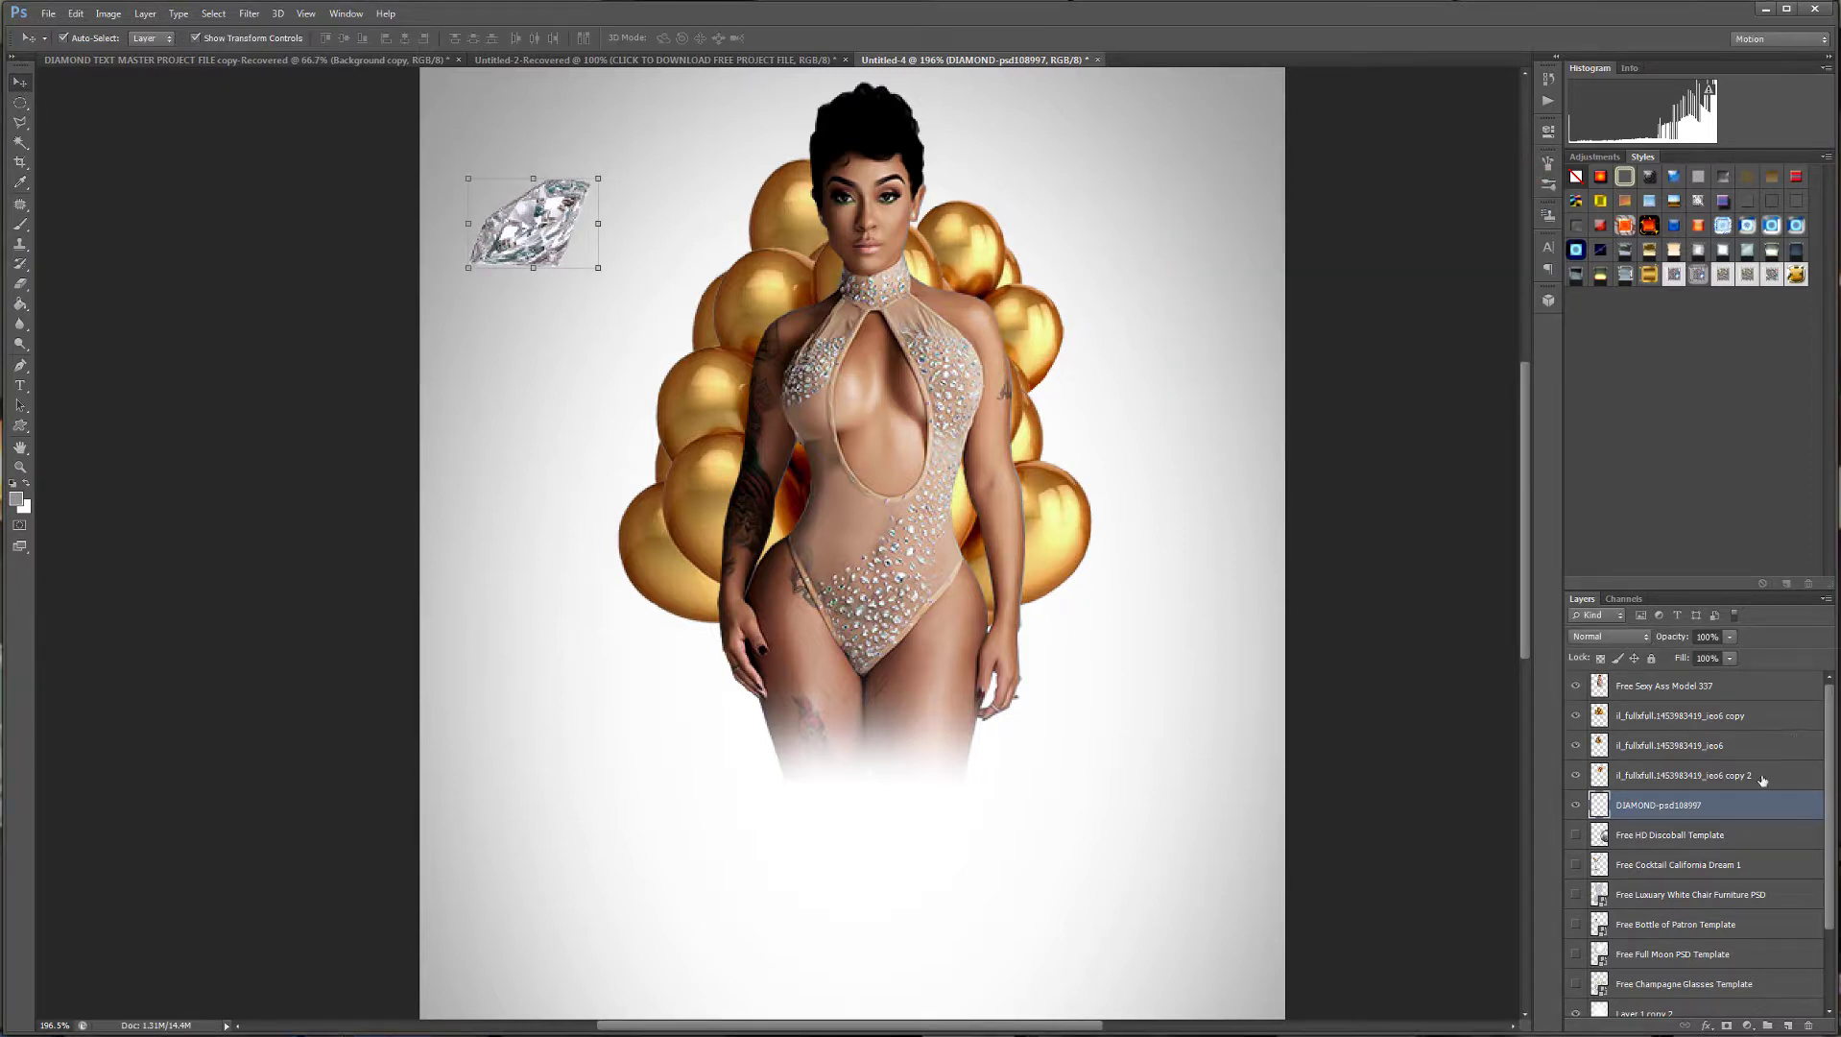
Duplicate the diamond twice, placing resized, rotated copies right of the model and left at mid-height.
{"action": "left_click_drag", "start_coordinate": [1777, 826], "coordinate": [1788, 1025]}
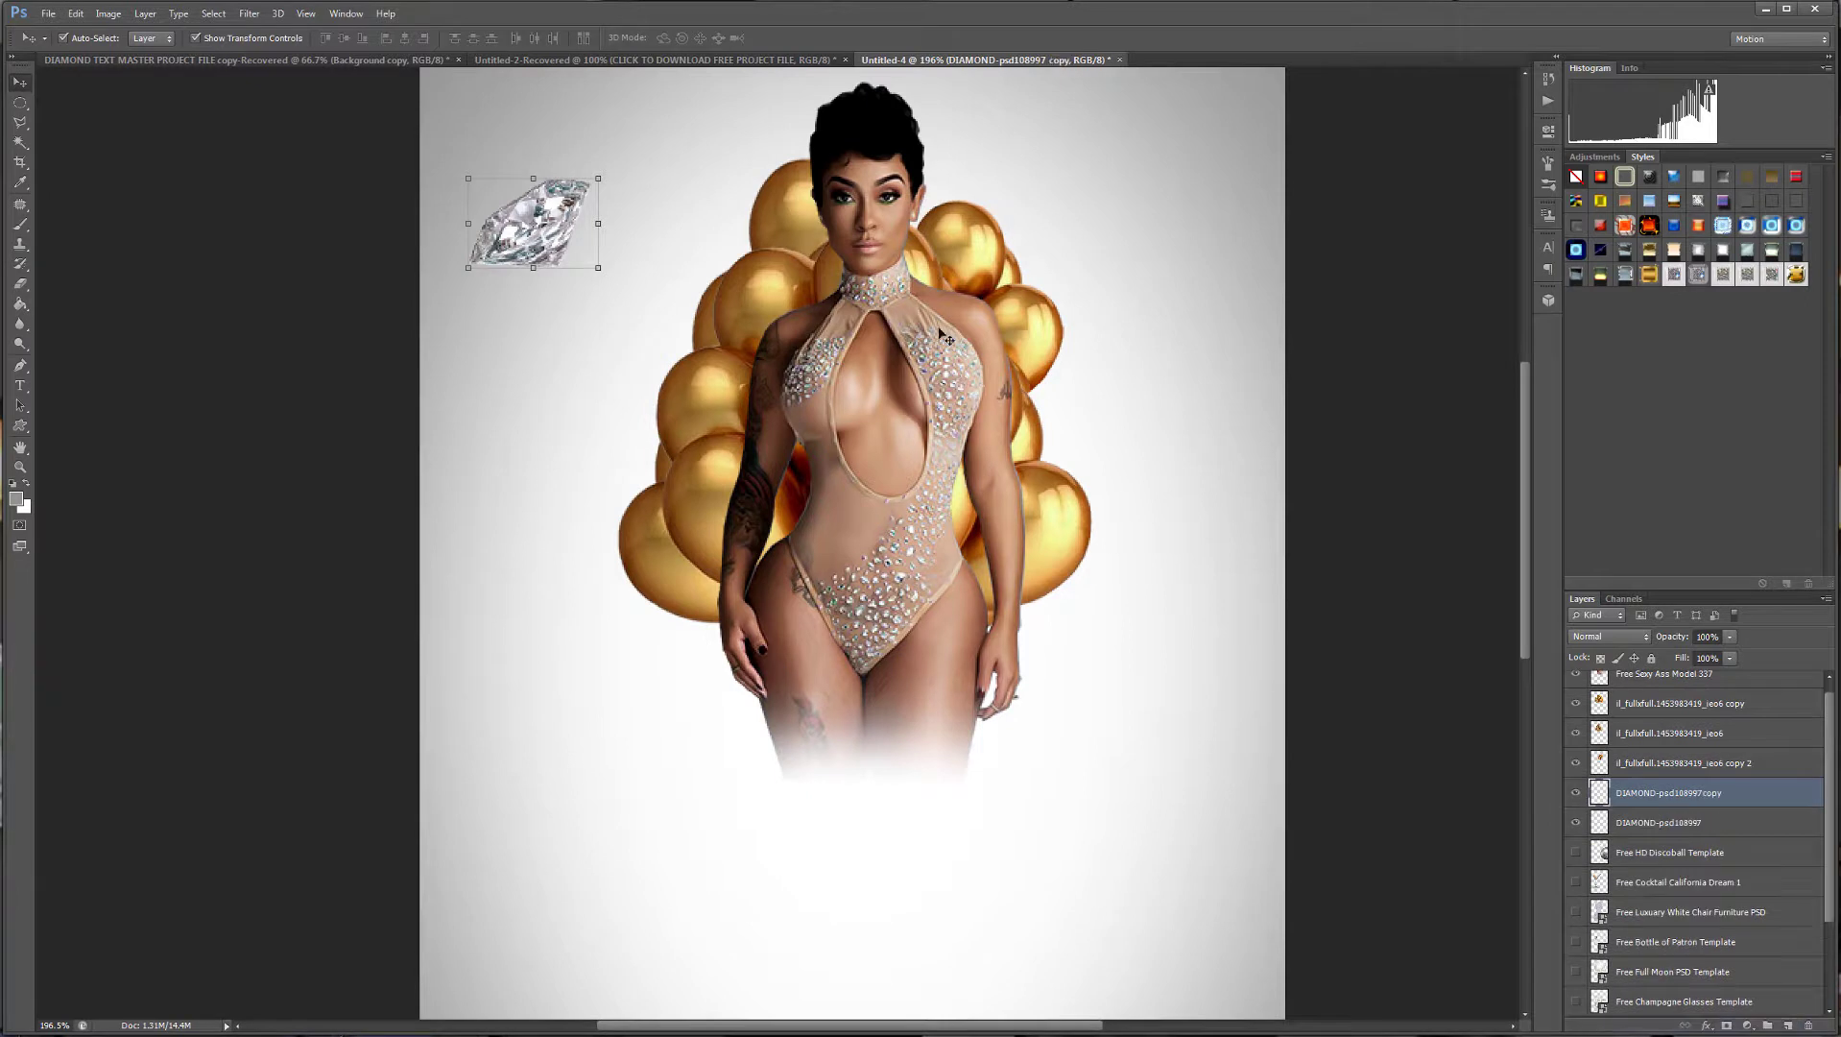
{"action": "left_click_drag", "start_coordinate": [559, 195], "coordinate": [1203, 431]}
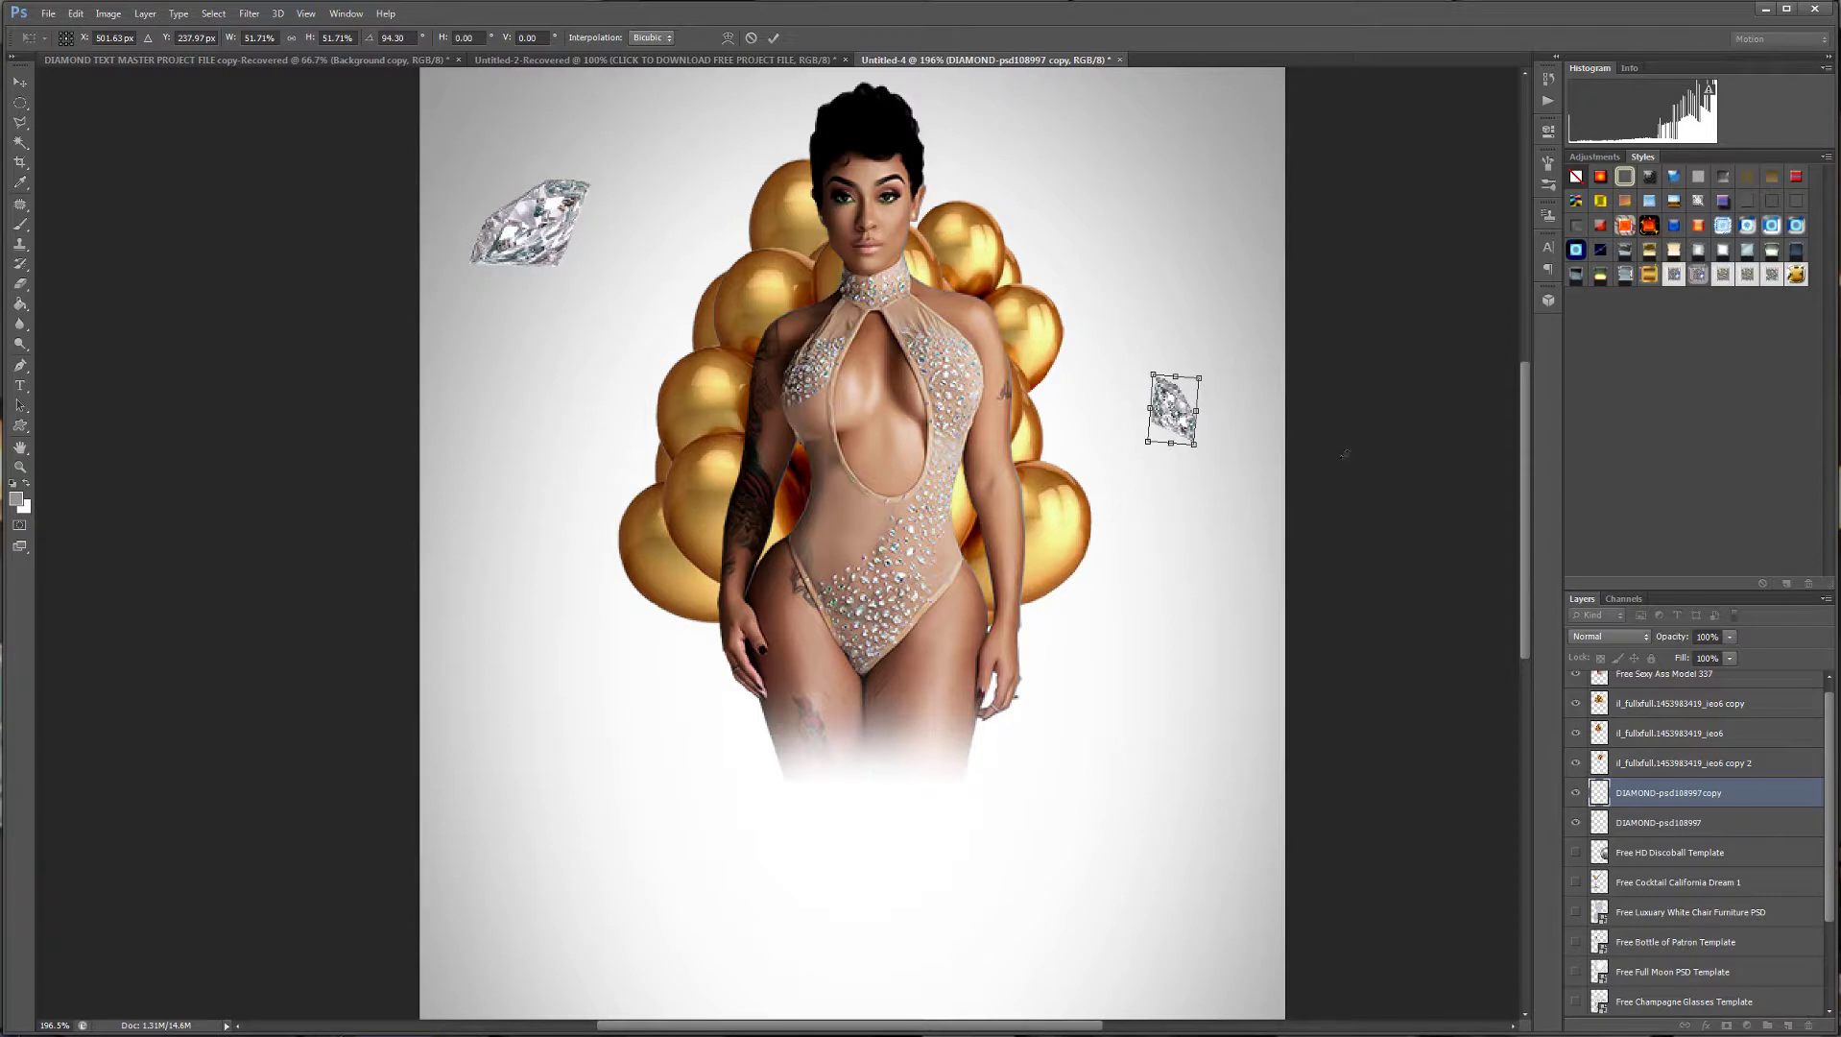
{"action": "key", "text": "Return"}
{"action": "left_click_drag", "start_coordinate": [1774, 793], "coordinate": [1788, 1025]}
{"action": "left_click_drag", "start_coordinate": [1181, 400], "coordinate": [625, 346]}
{"action": "key", "text": "Return"}
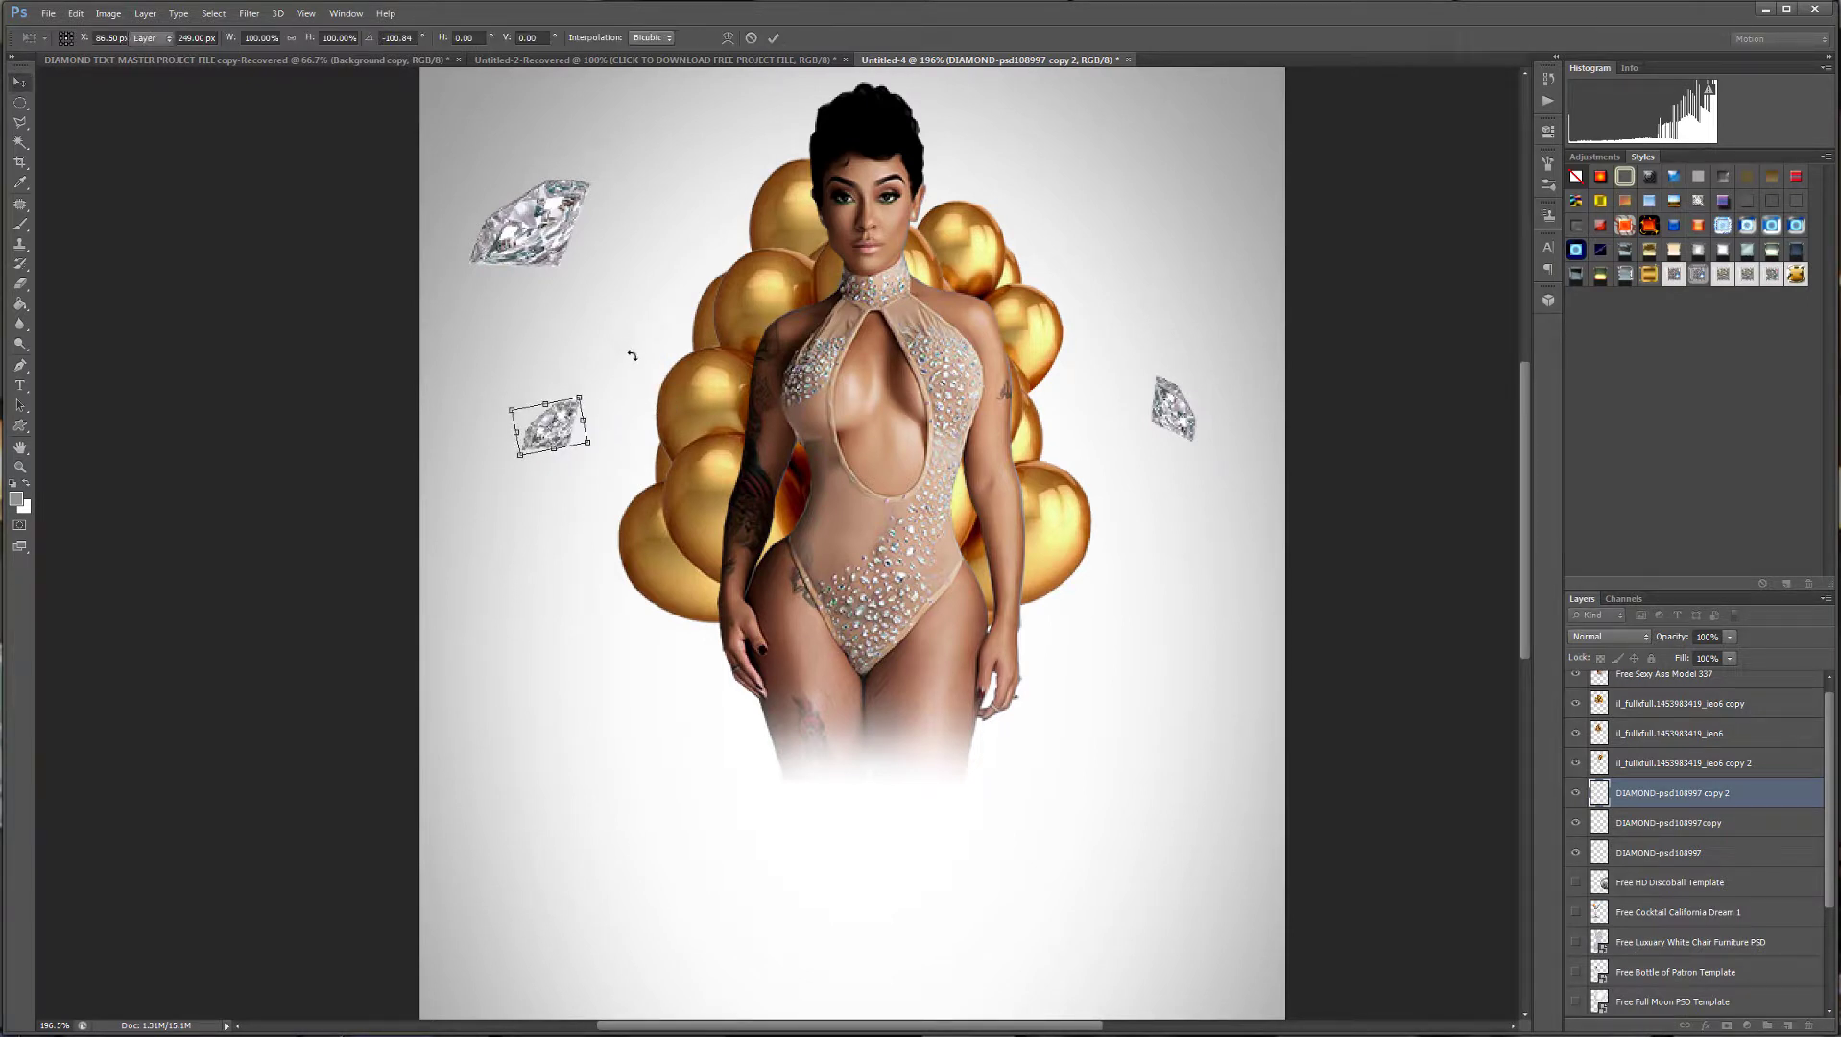
Copy the original diamond to the top right, scaled smaller and tilted.
{"action": "left_click", "coordinate": [576, 230]}
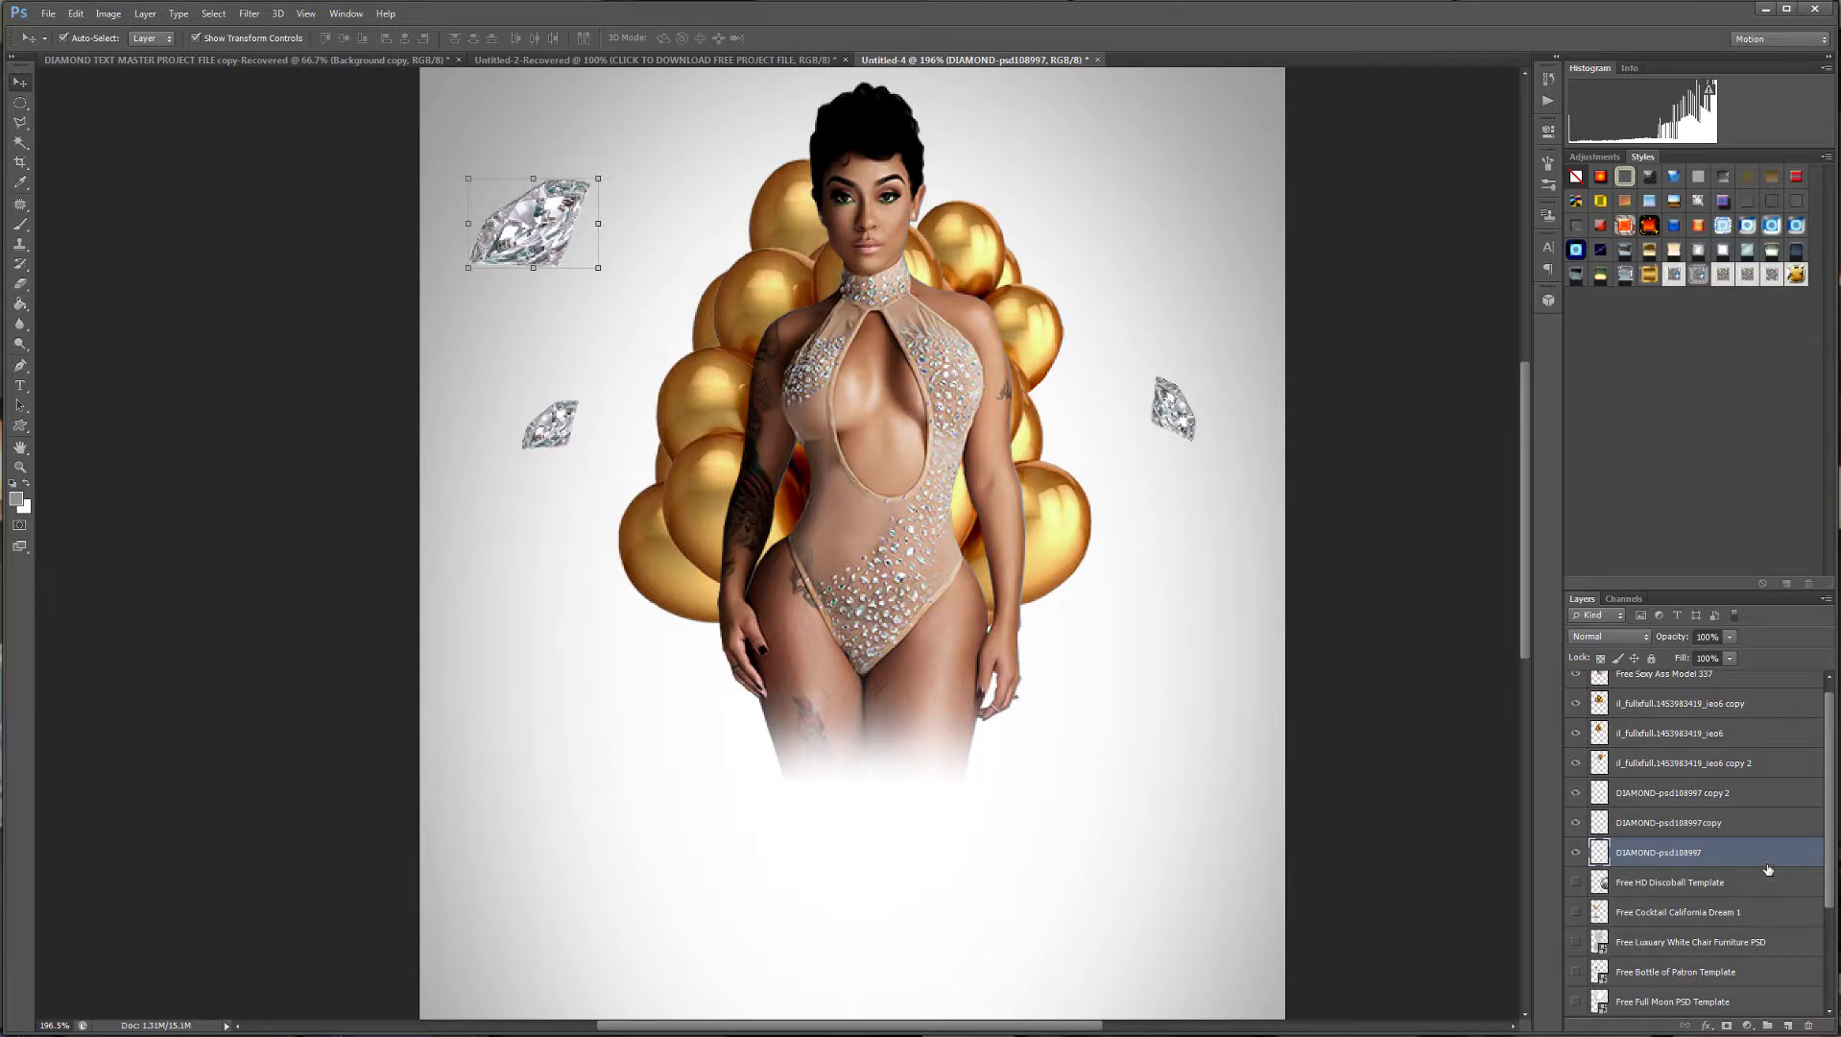
{"action": "key", "text": "ctrl+j"}
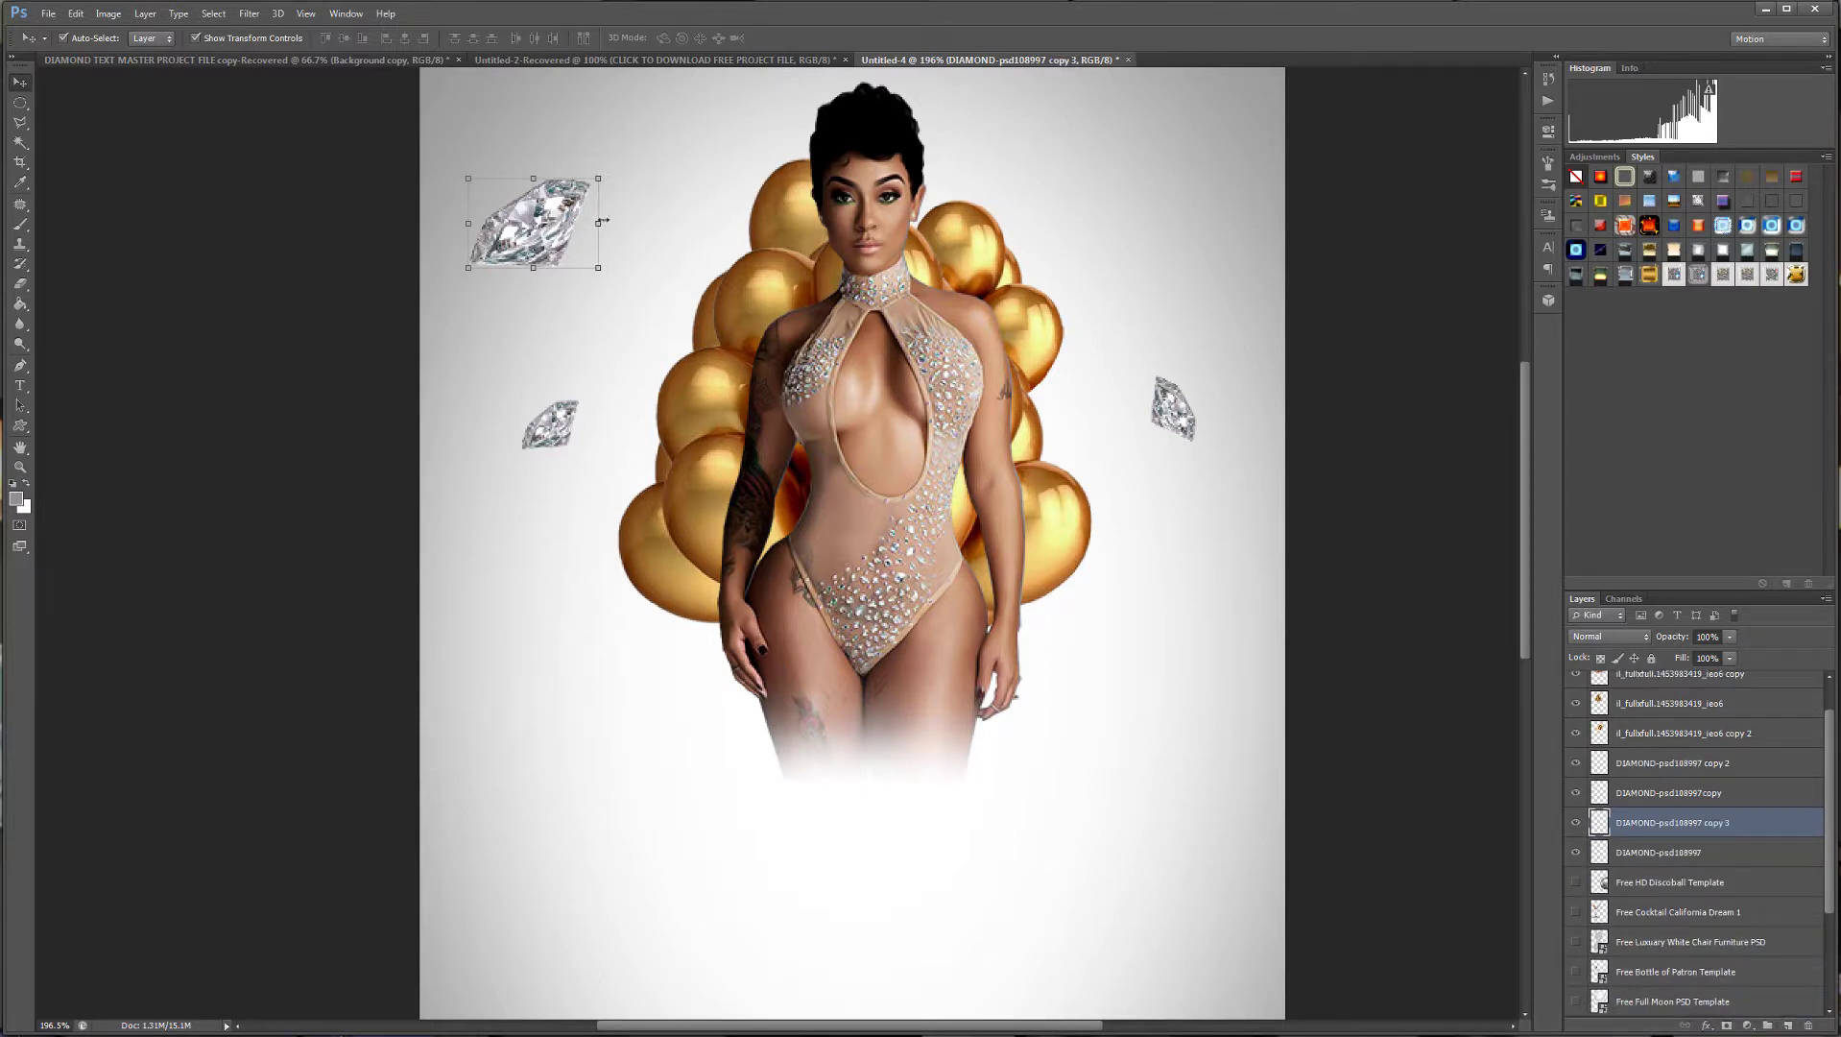
{"action": "left_click_drag", "start_coordinate": [581, 219], "coordinate": [1172, 238]}
{"action": "left_click", "coordinate": [1209, 146]}
{"action": "key", "text": "Return"}
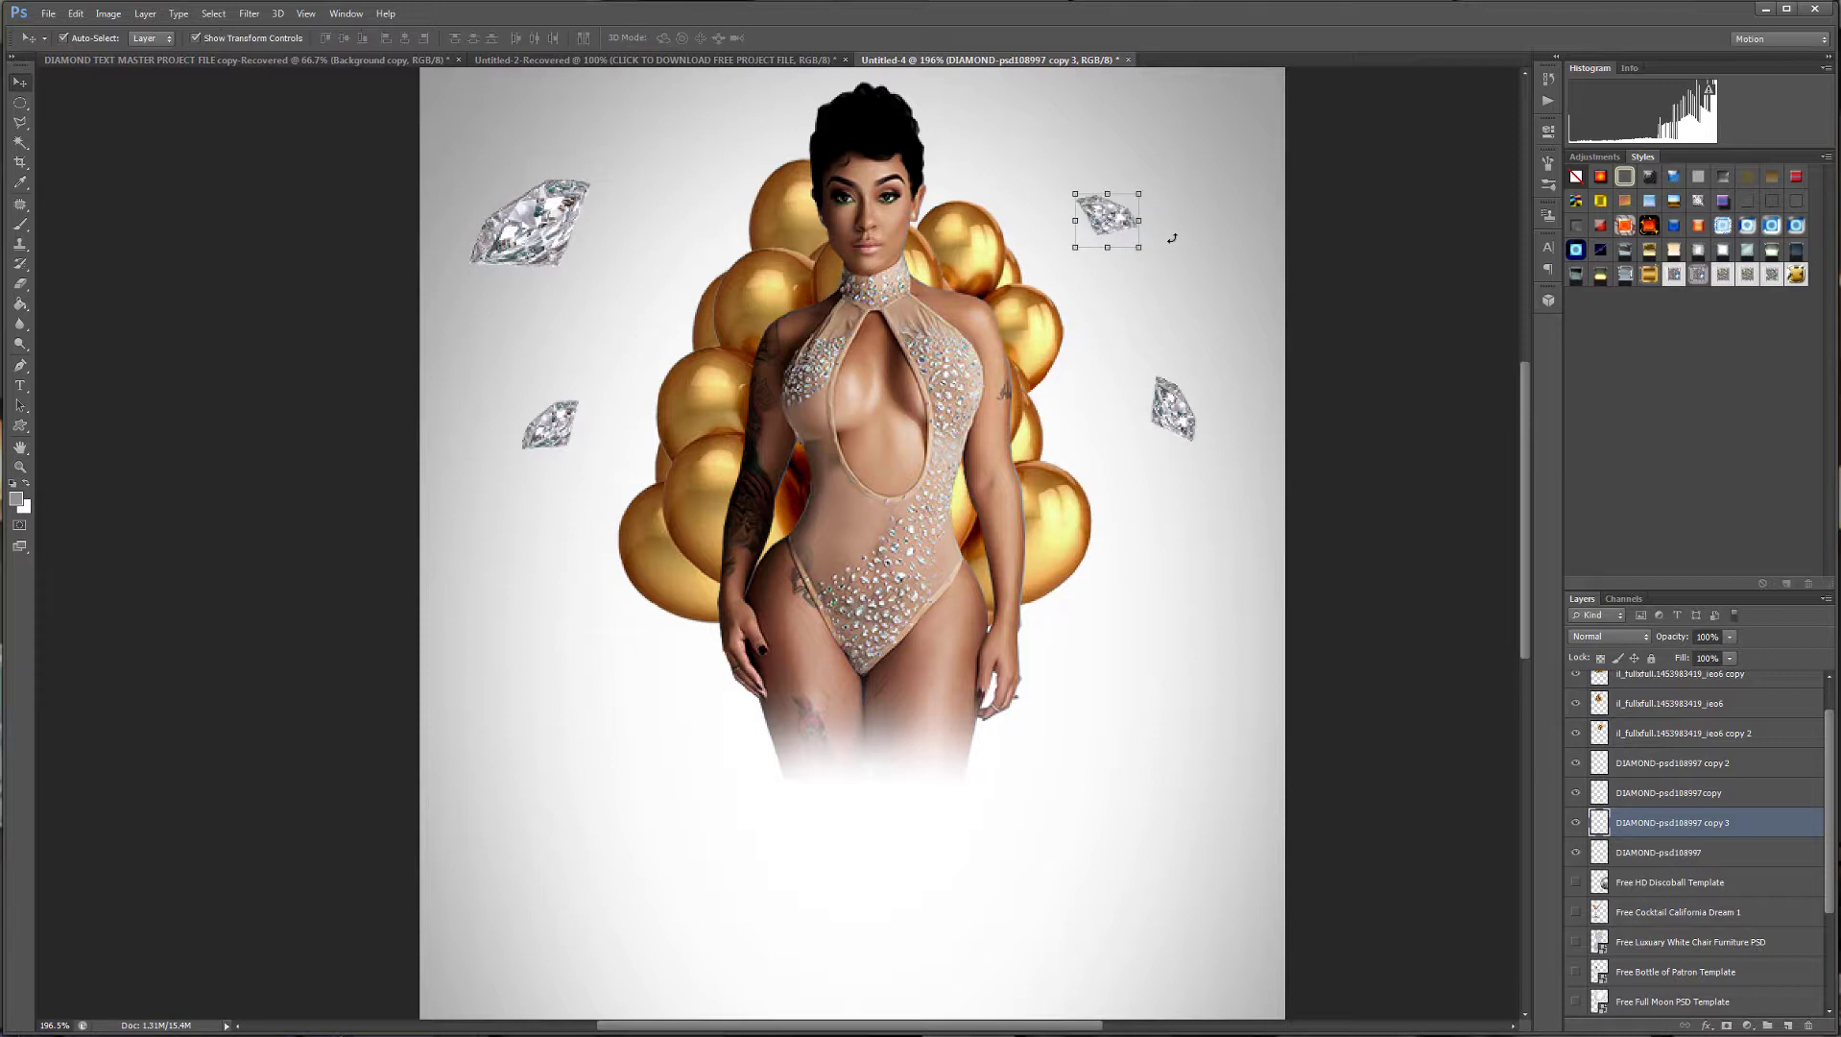
Select the Free Cocktail California Dream 1 and Free Luxuary White Chair Furniture PSD layers.
{"action": "left_click", "coordinate": [1409, 443]}
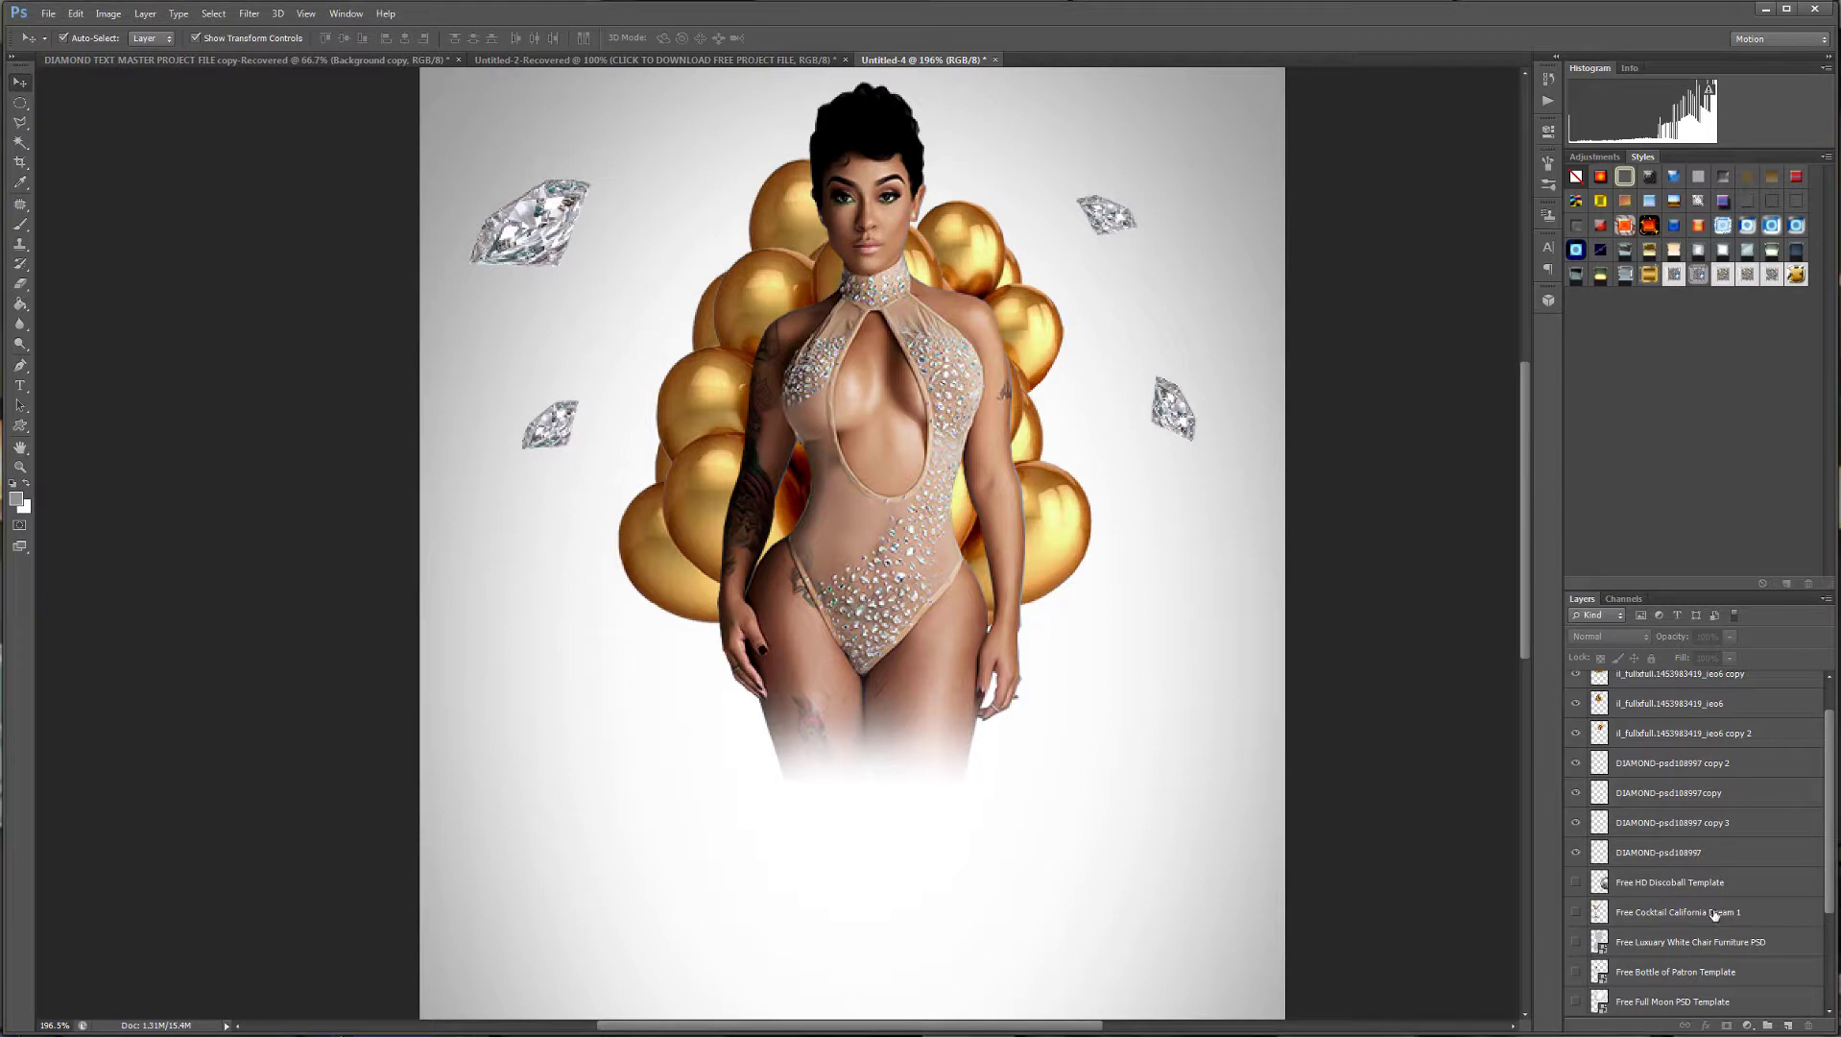
{"action": "left_click", "coordinate": [1713, 914]}
{"action": "left_click", "coordinate": [1704, 945]}
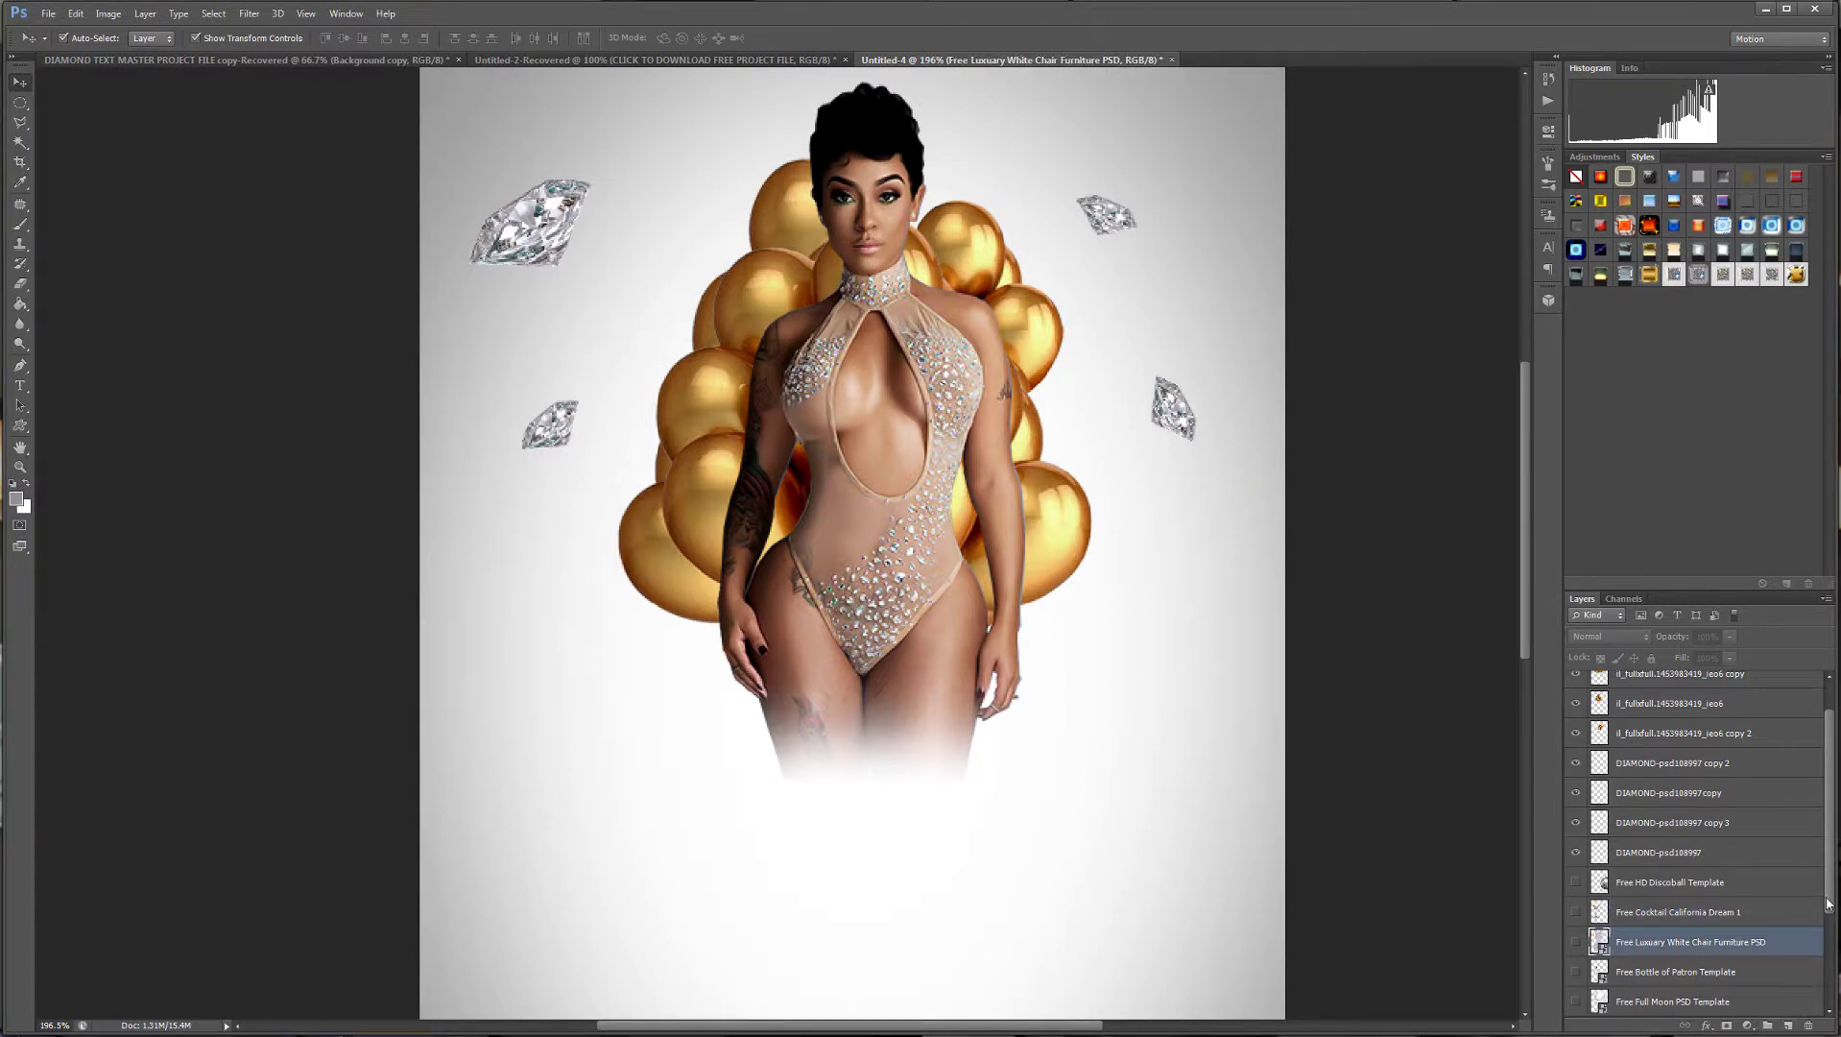
{"action": "left_click_drag", "start_coordinate": [1828, 902], "coordinate": [1835, 1016]}
Add an empty layer above Layer 1 copy 2 and start placing a file from PSD Ref material.
{"action": "left_click", "coordinate": [1703, 917]}
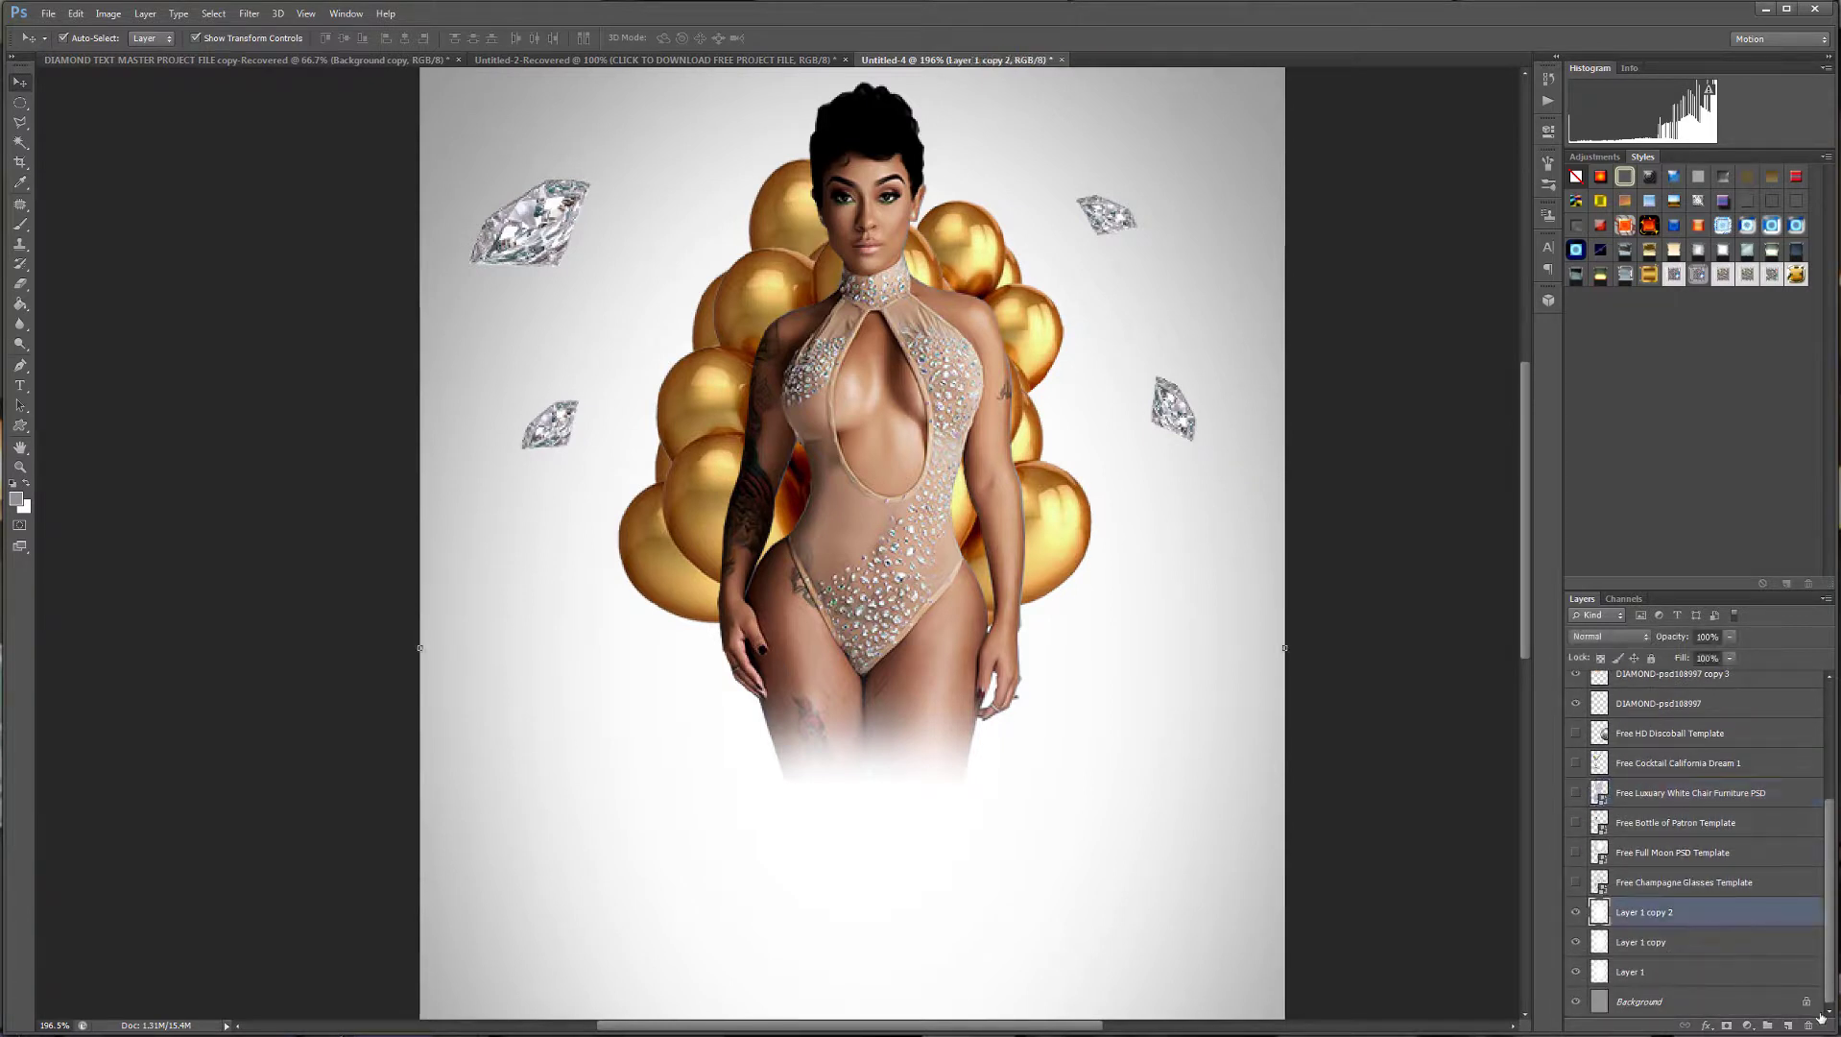
{"action": "left_click", "coordinate": [1788, 1025]}
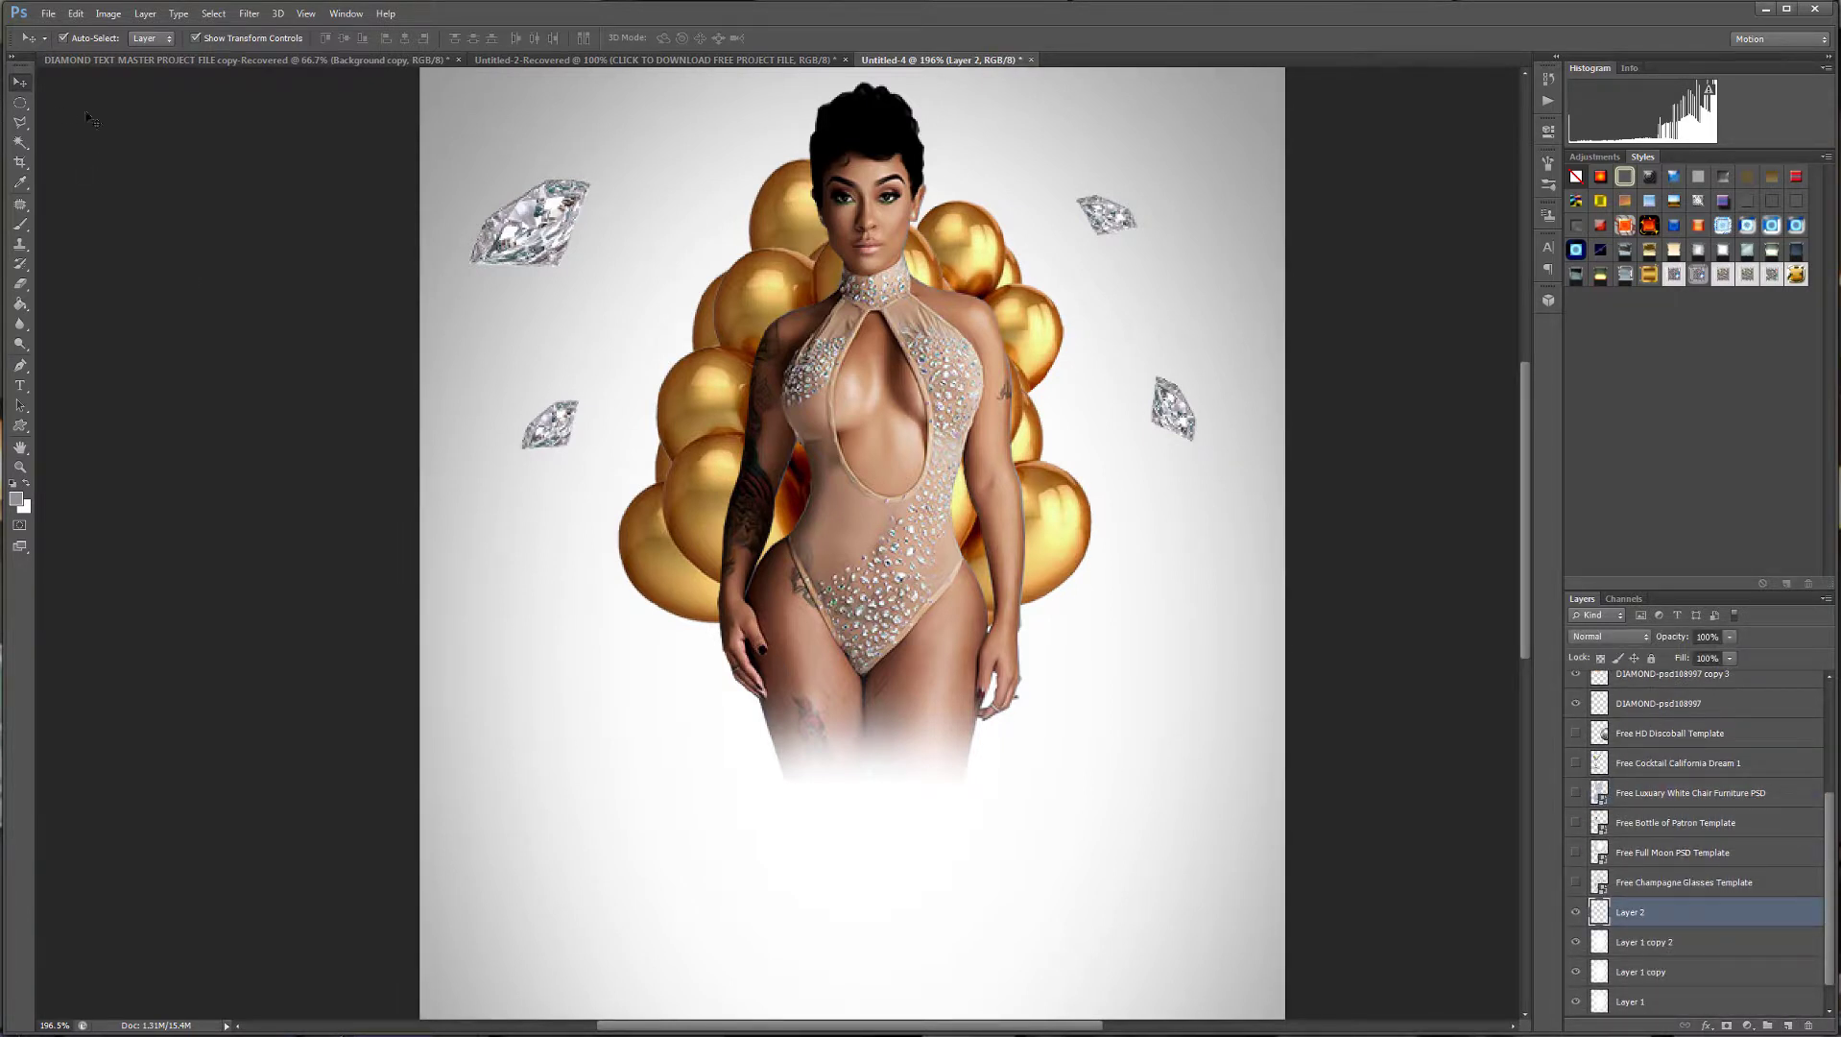
{"action": "left_click", "coordinate": [49, 15]}
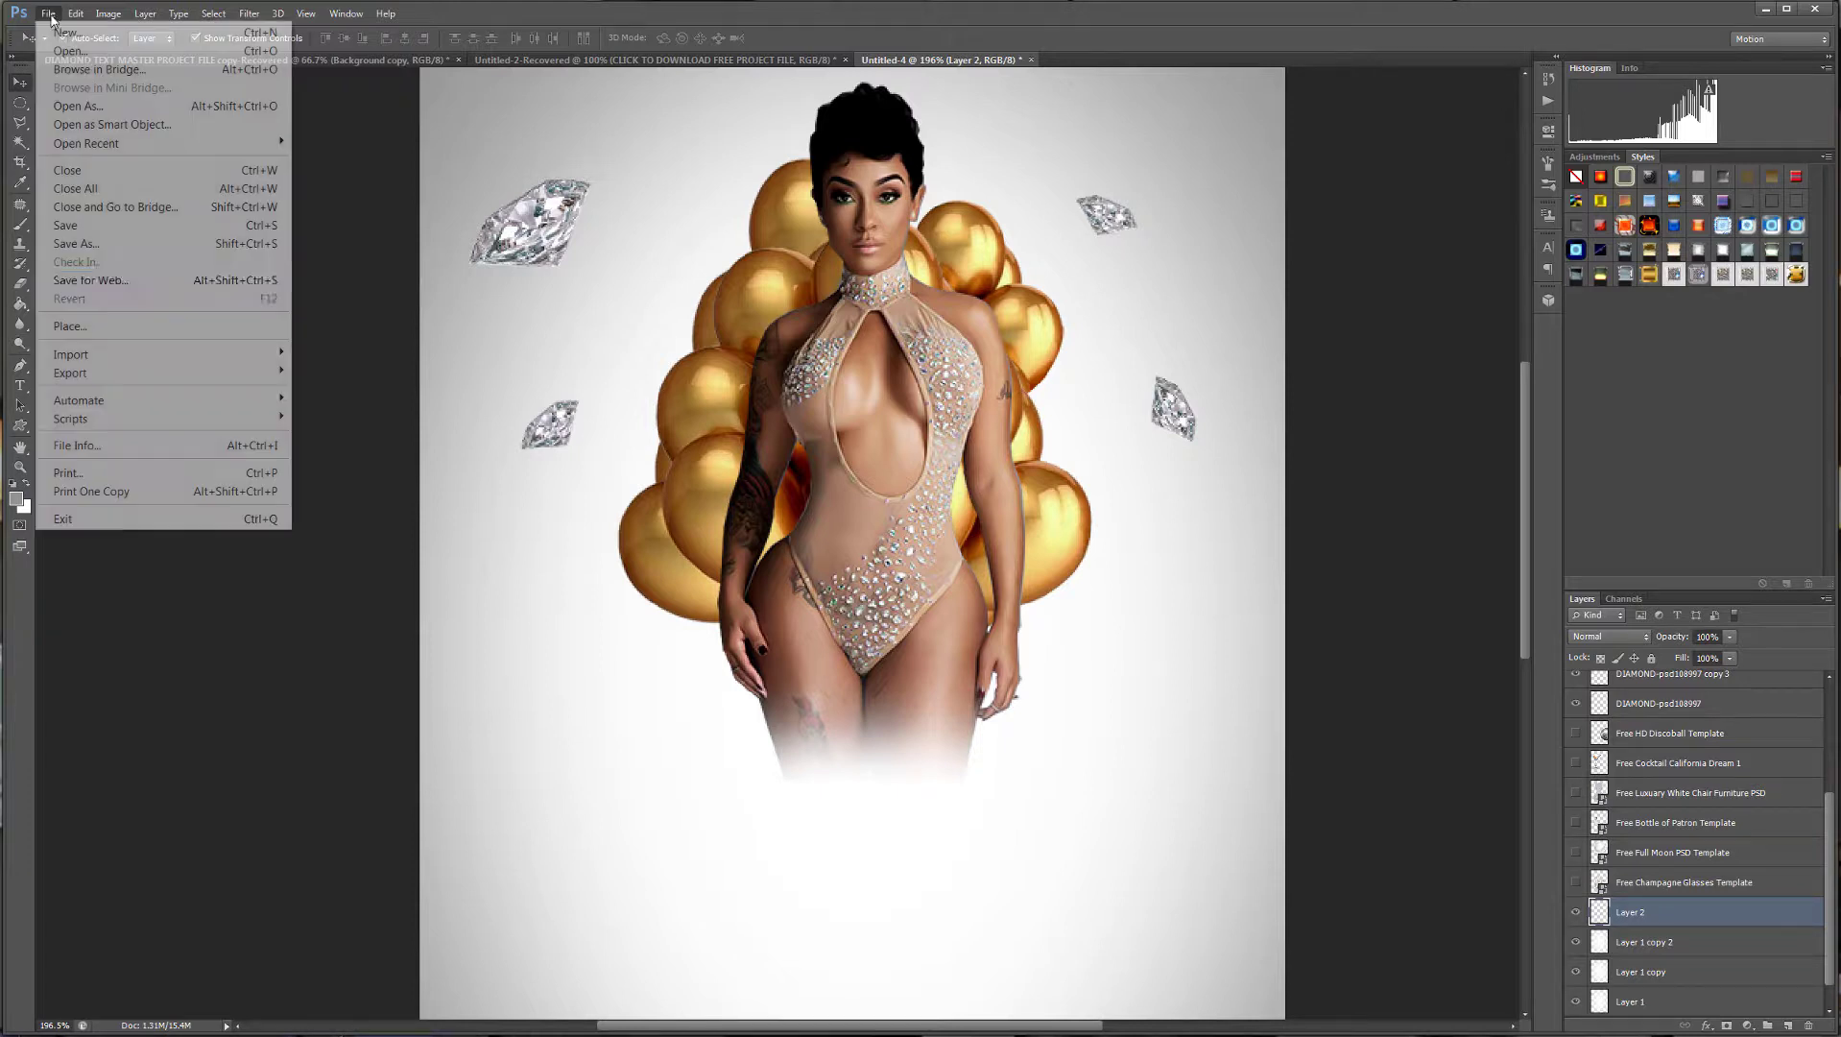
{"action": "left_click", "coordinate": [70, 326]}
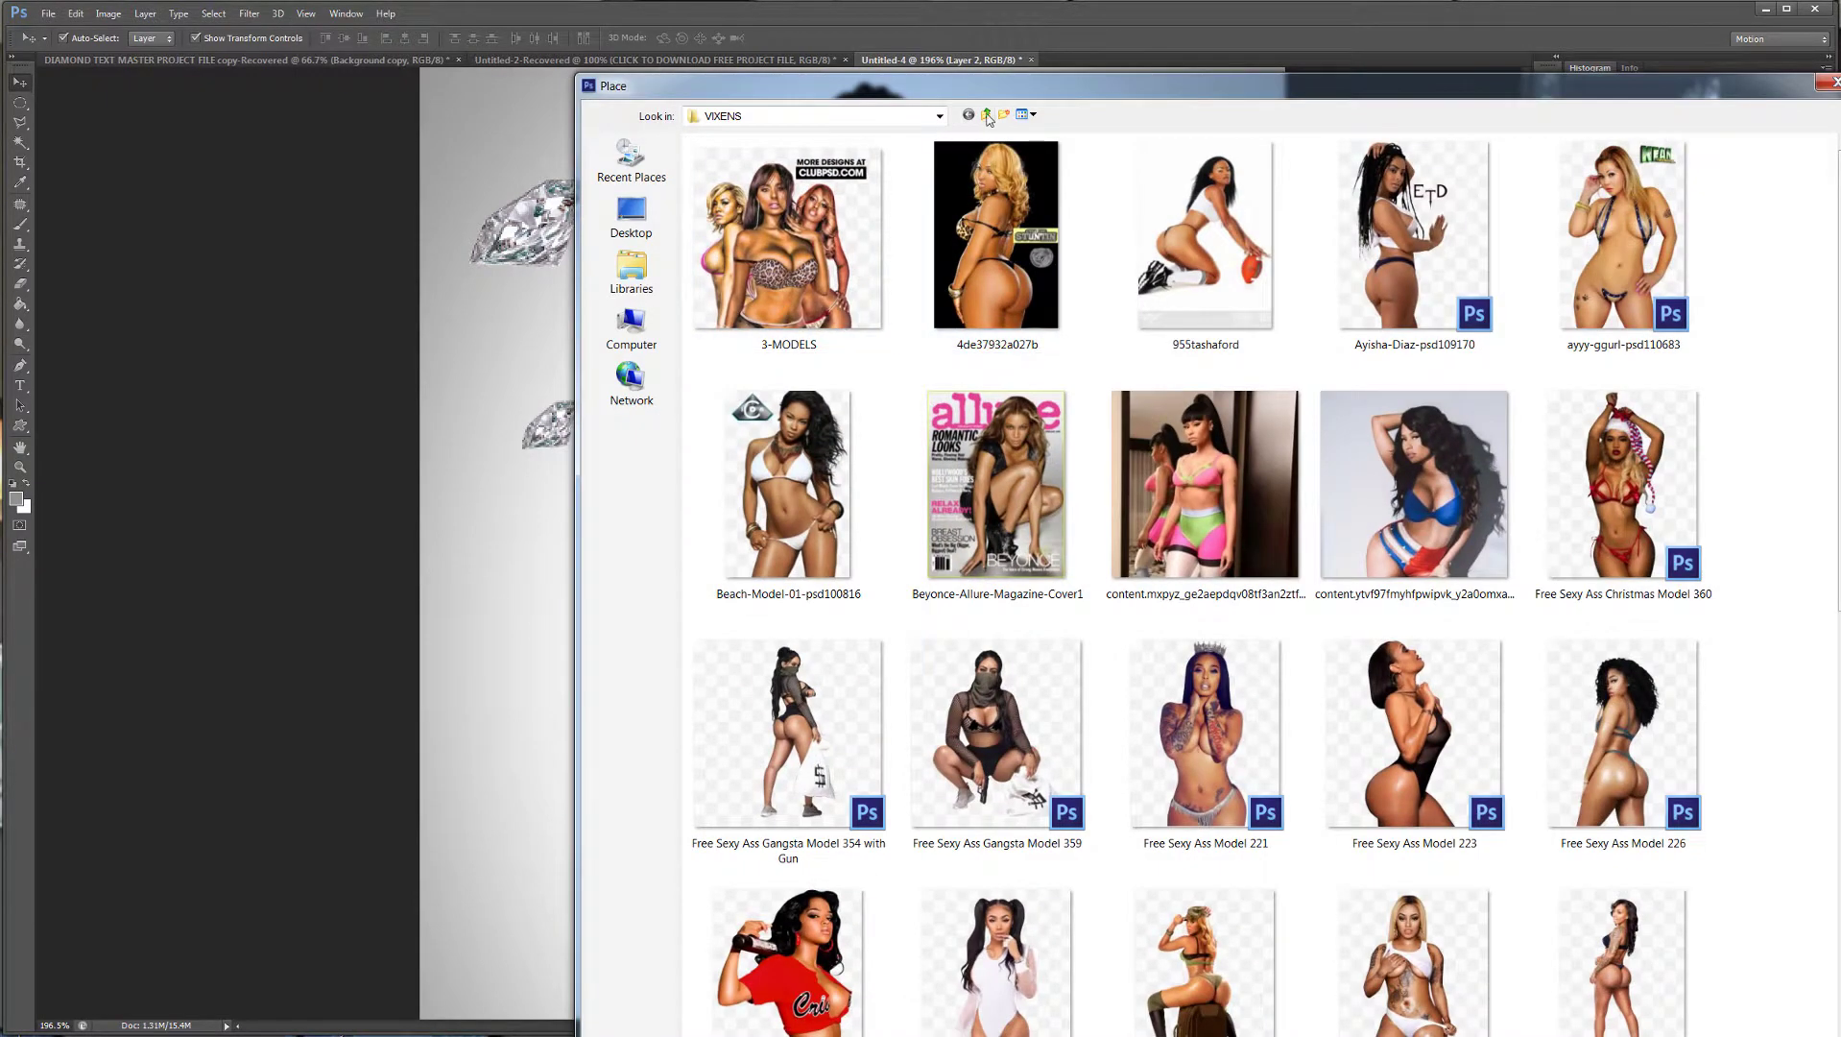
{"action": "left_click", "coordinate": [986, 114]}
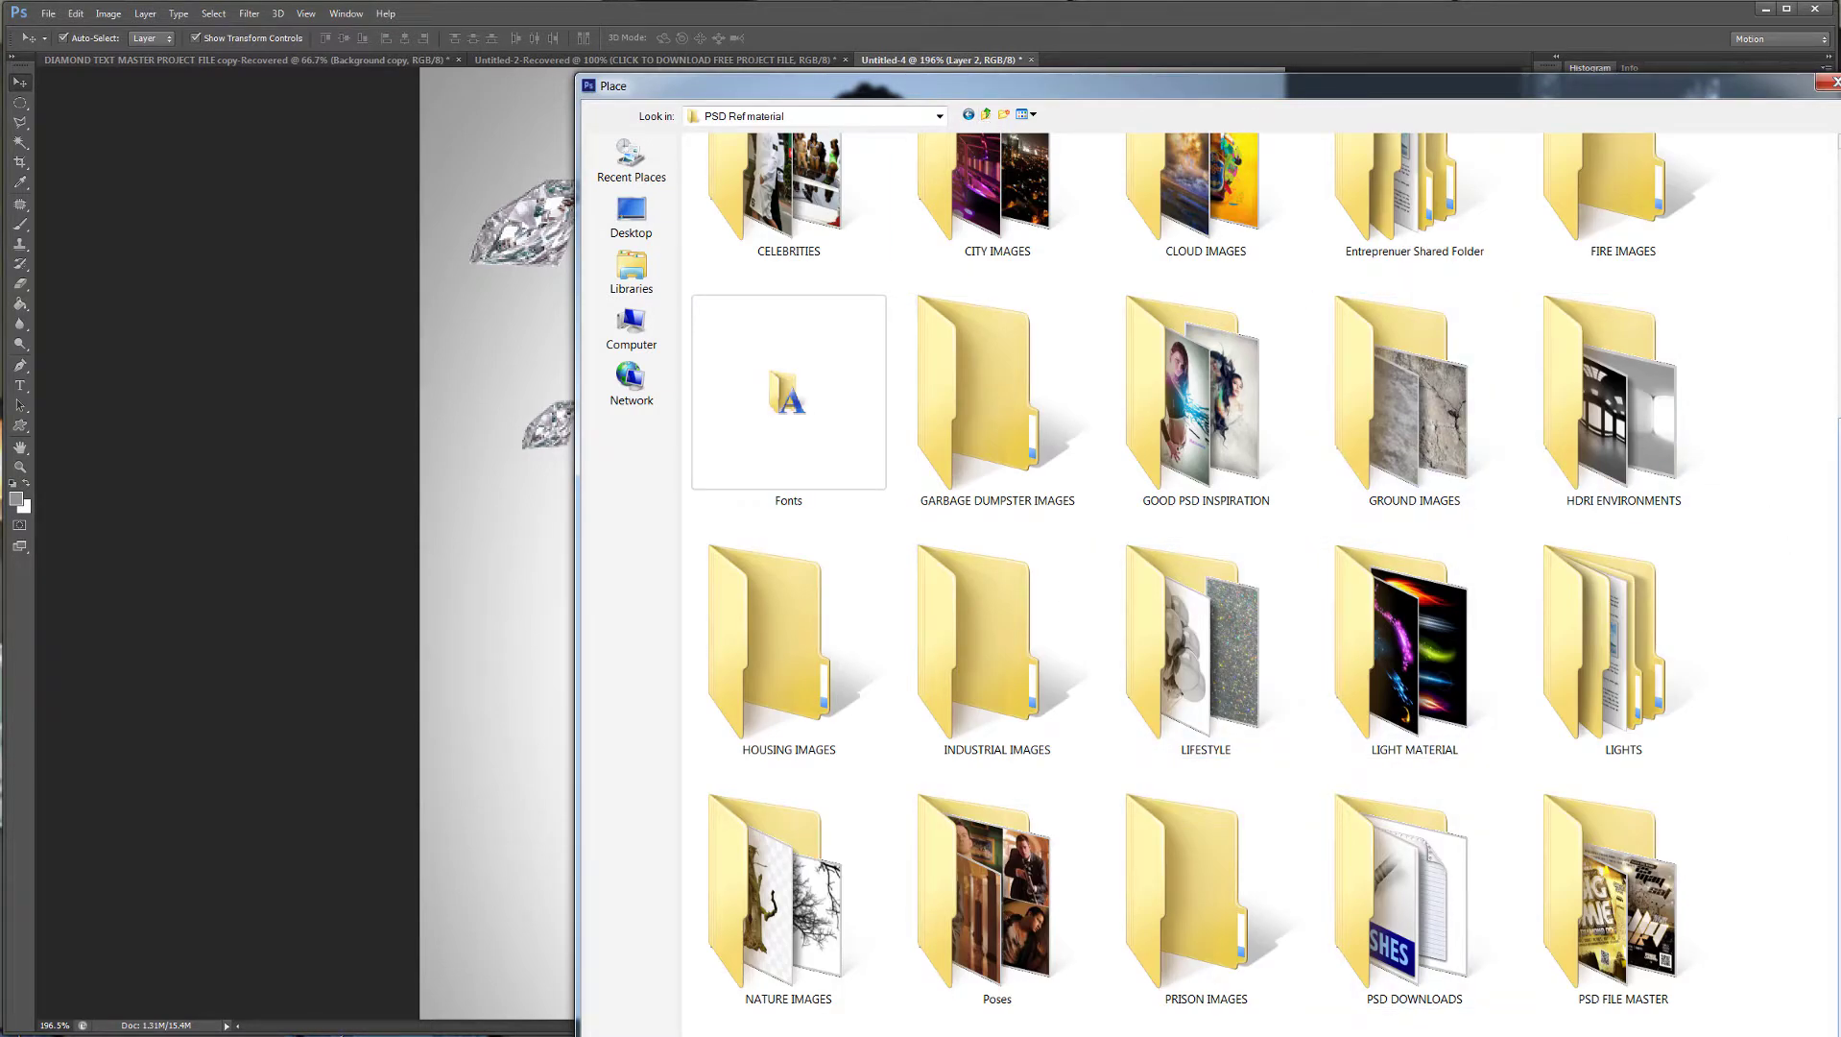
Browse into the CLOUD IMAGES folder, then cancel placement without adding a file.
{"action": "scroll", "coordinate": [1838, 365], "scroll_direction": "up", "scroll_amount": 5}
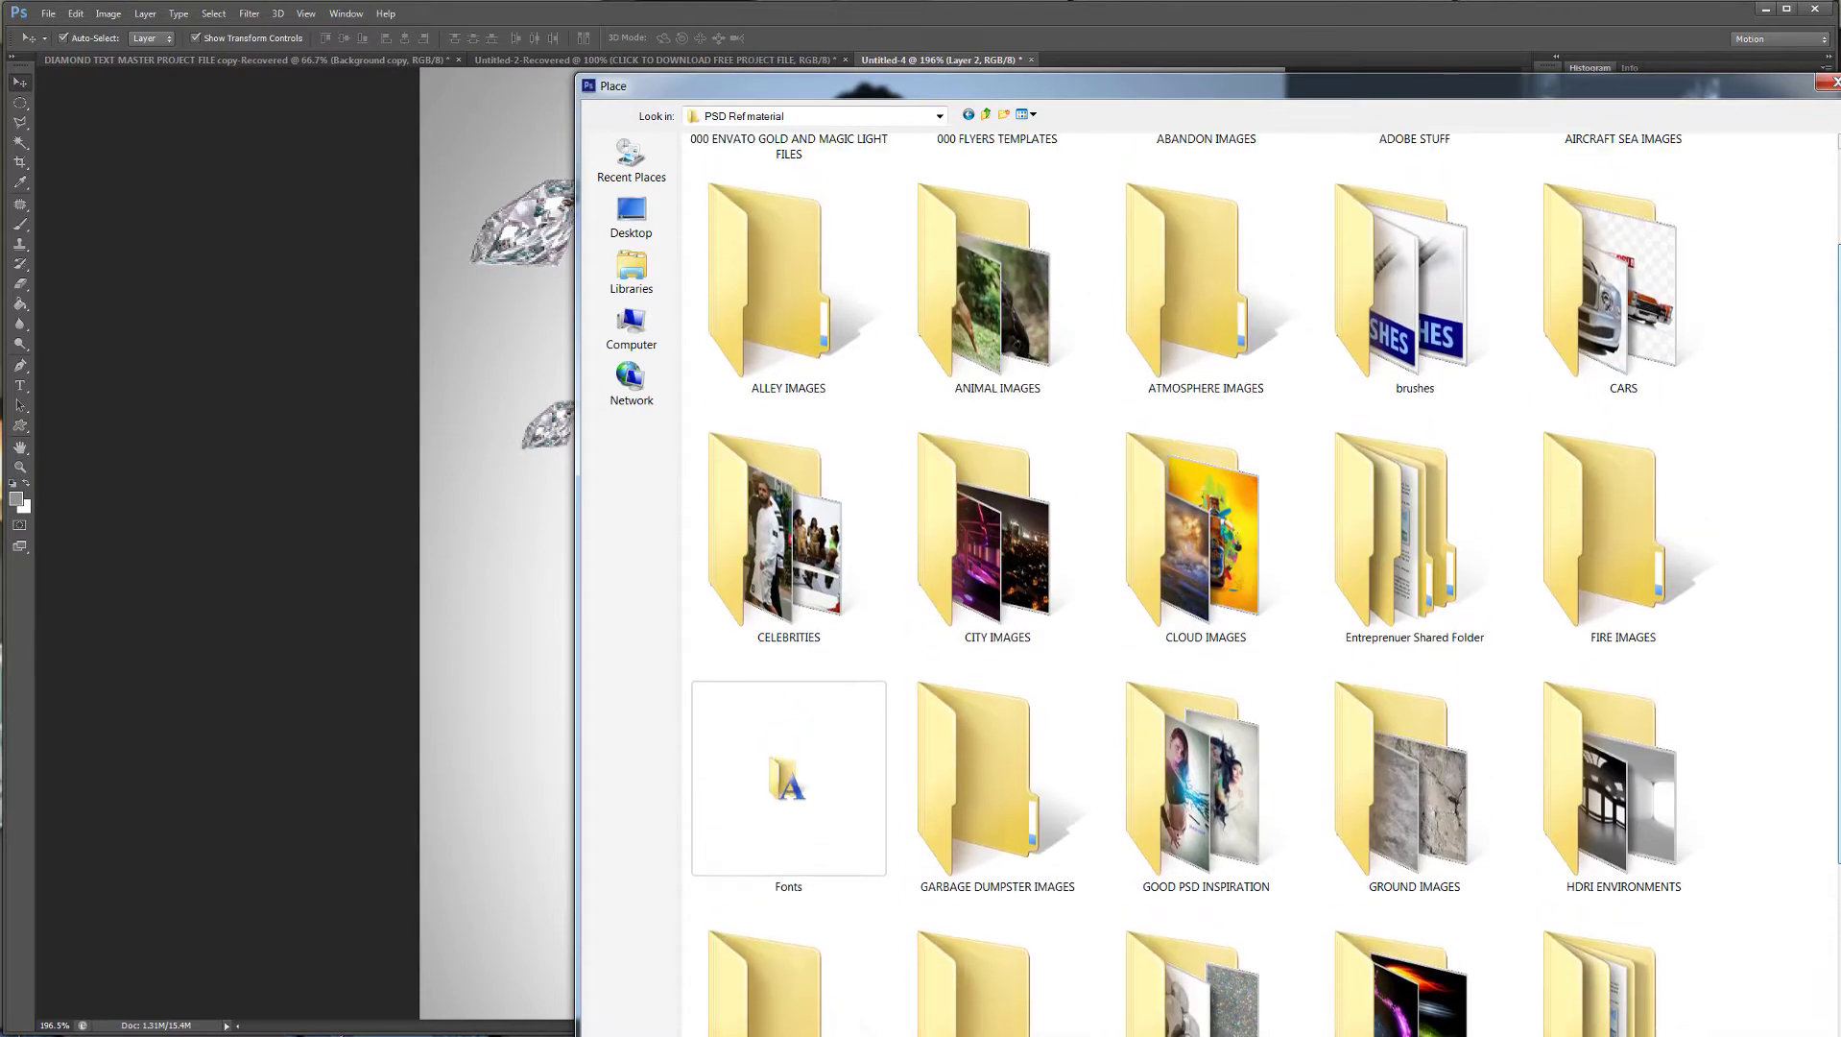
{"action": "scroll", "coordinate": [1838, 365], "scroll_direction": "up", "scroll_amount": 2}
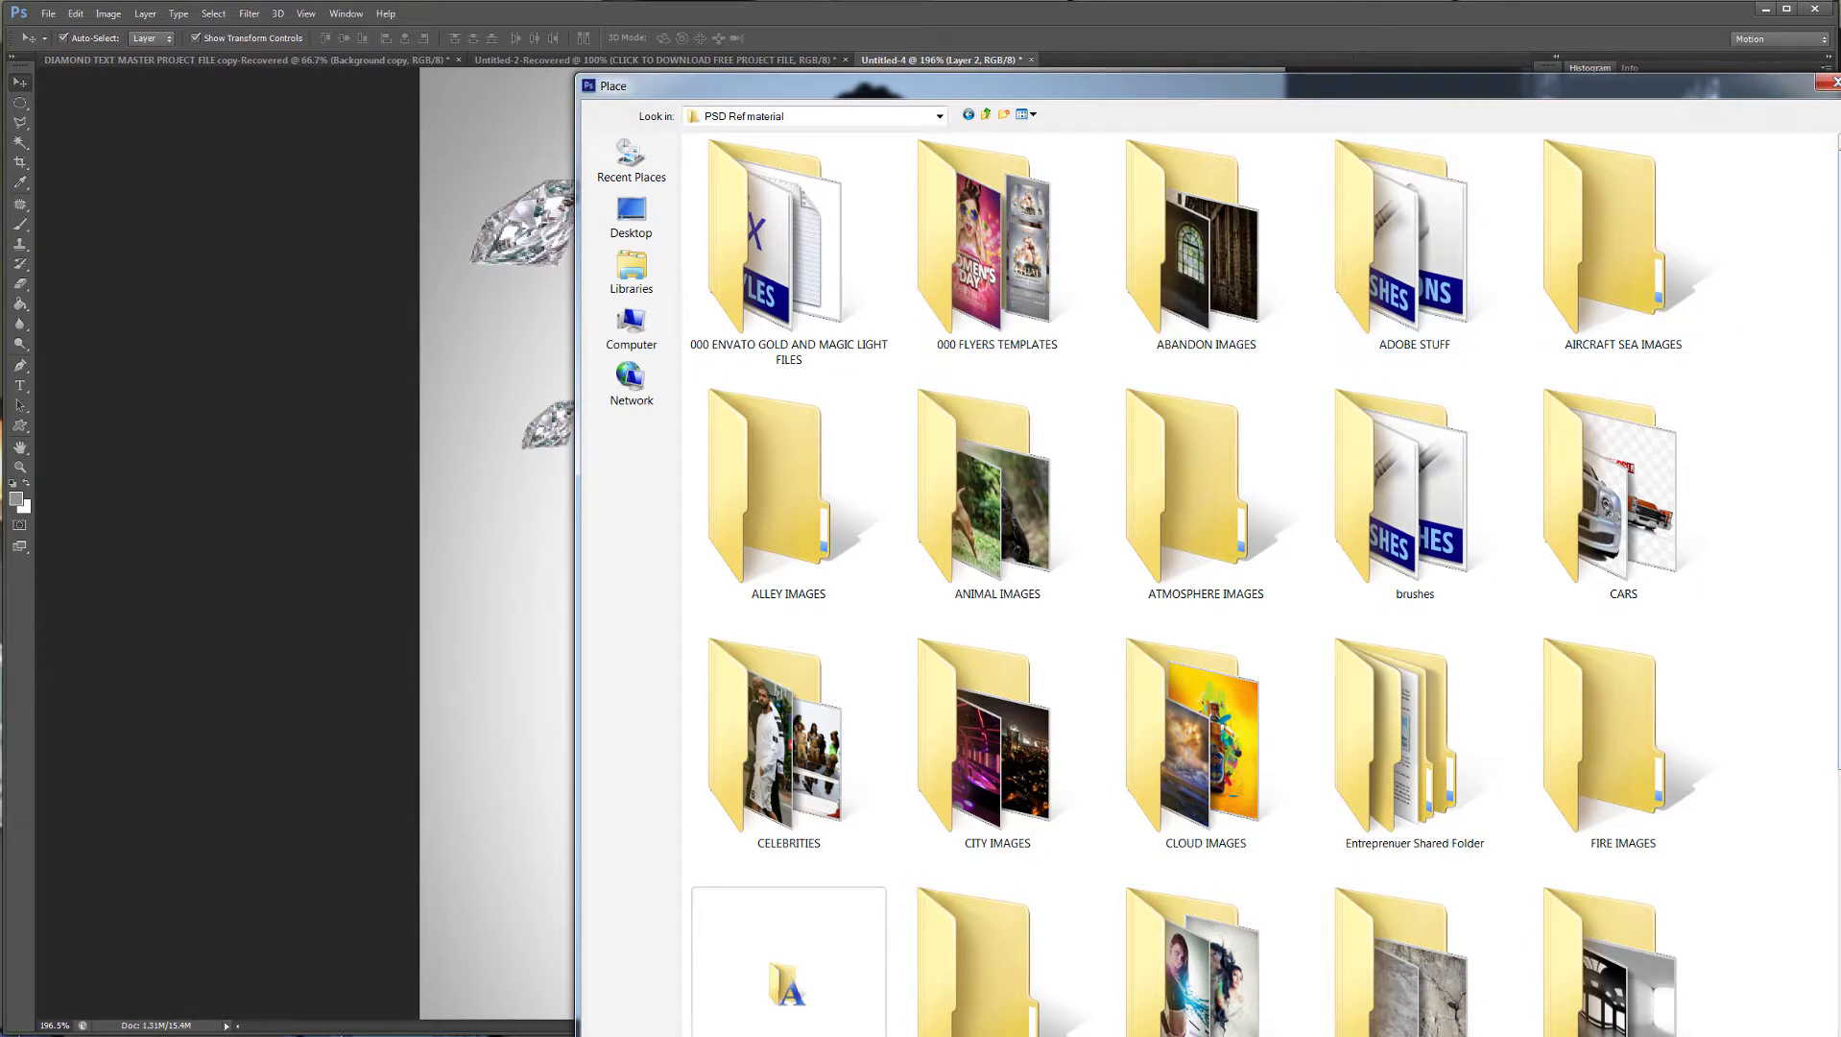
{"action": "scroll", "coordinate": [1791, 426], "scroll_direction": "down", "scroll_amount": 5}
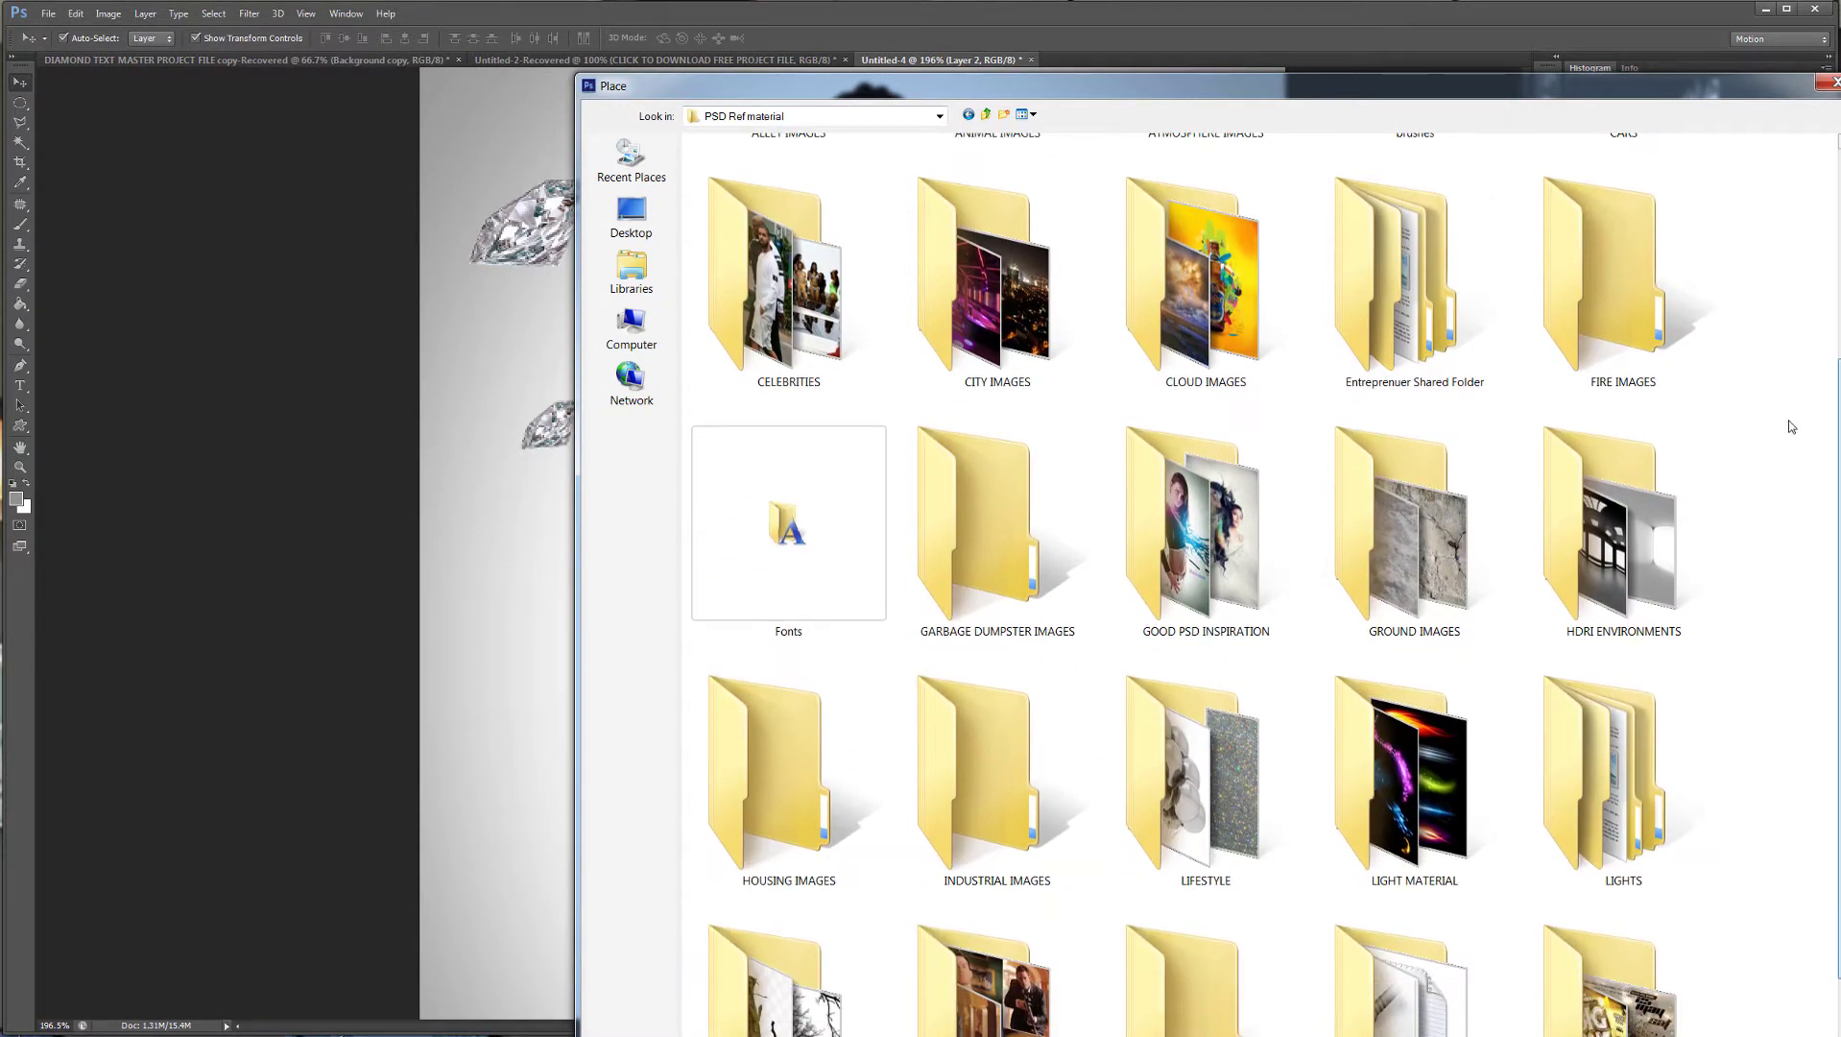
{"action": "scroll", "coordinate": [1792, 426], "scroll_direction": "down", "scroll_amount": 5}
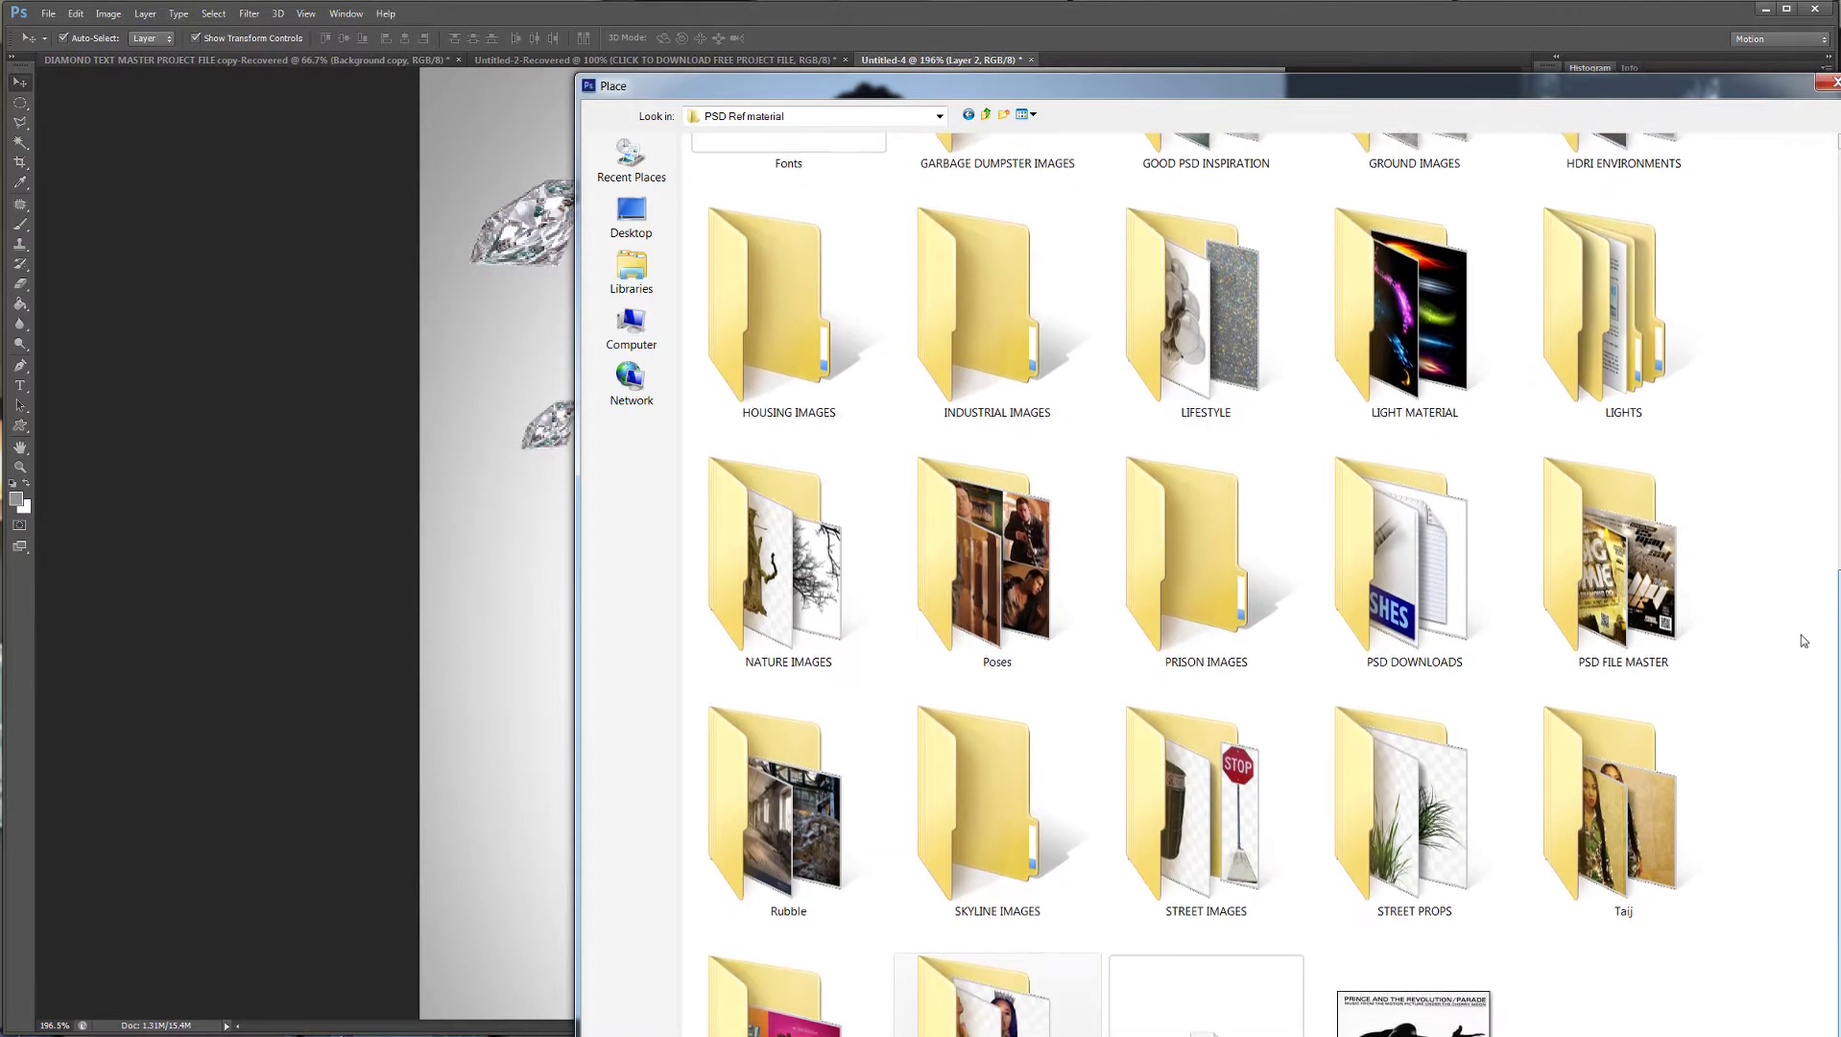
{"action": "scroll", "coordinate": [1801, 635], "scroll_direction": "down", "scroll_amount": 3}
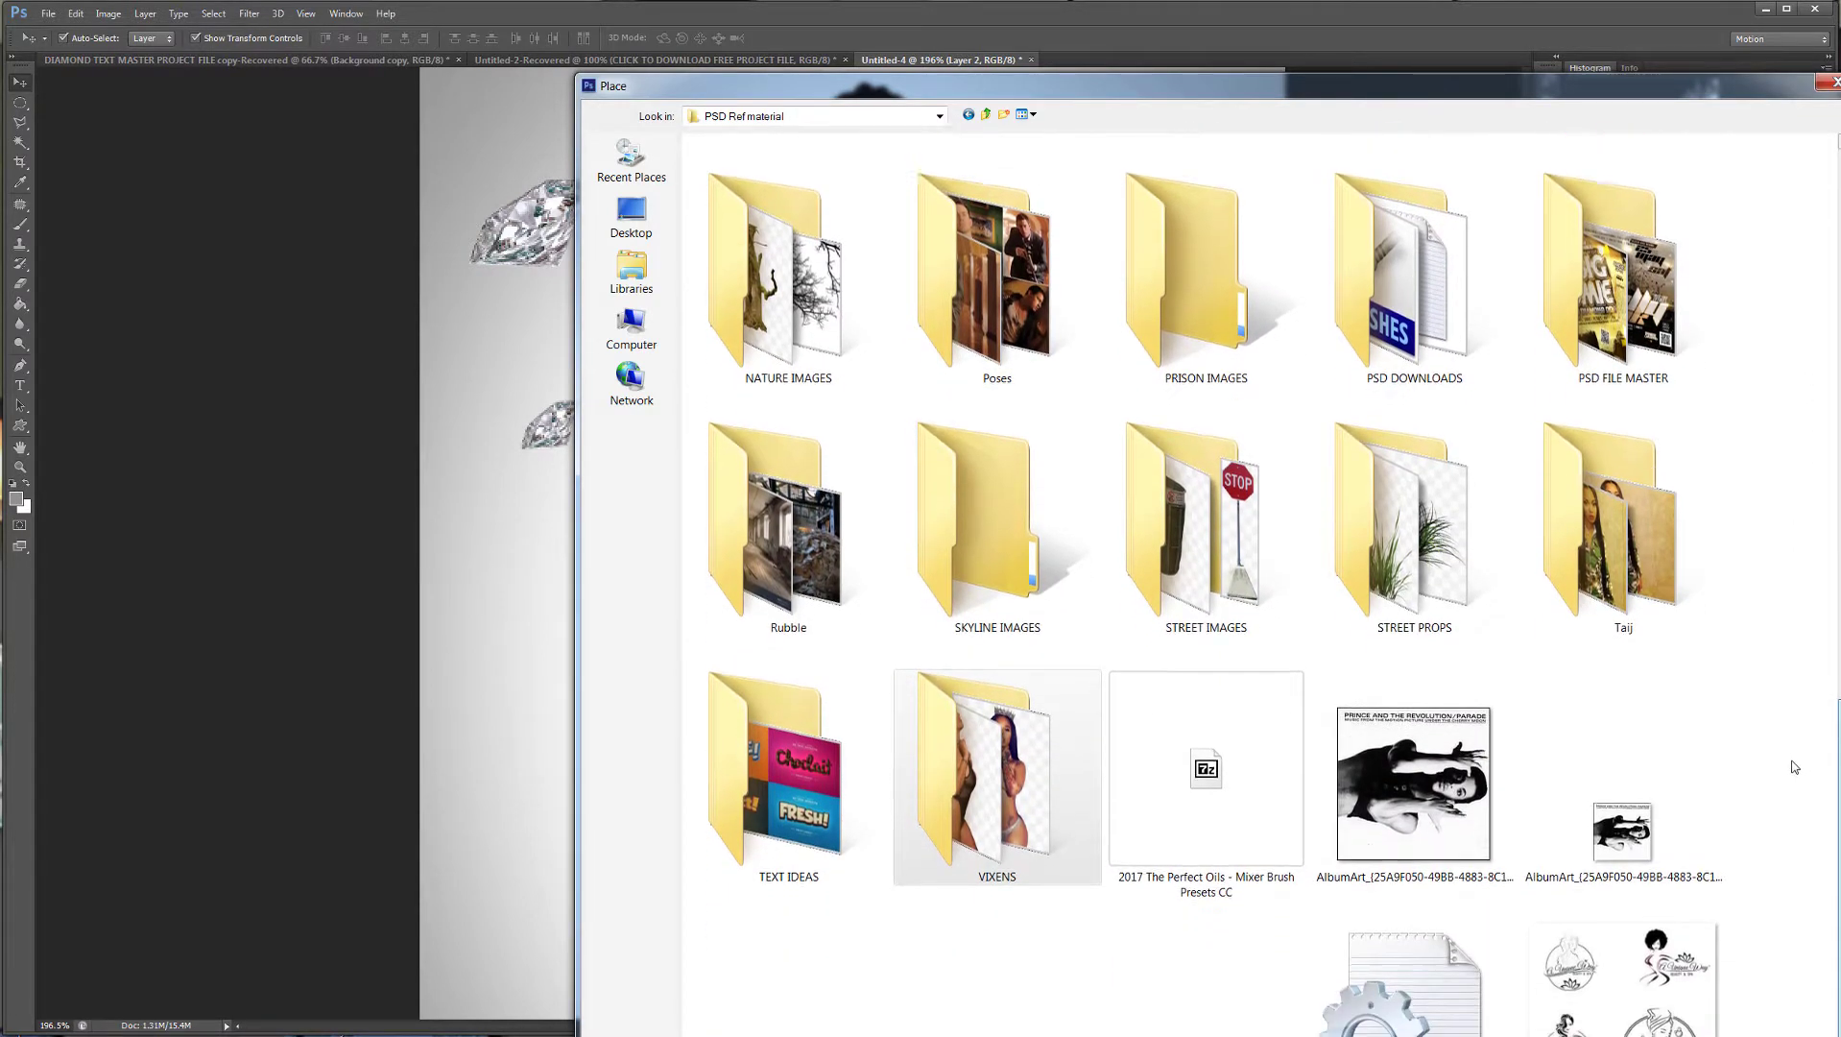
{"action": "scroll", "coordinate": [1805, 768], "scroll_direction": "down", "scroll_amount": 3}
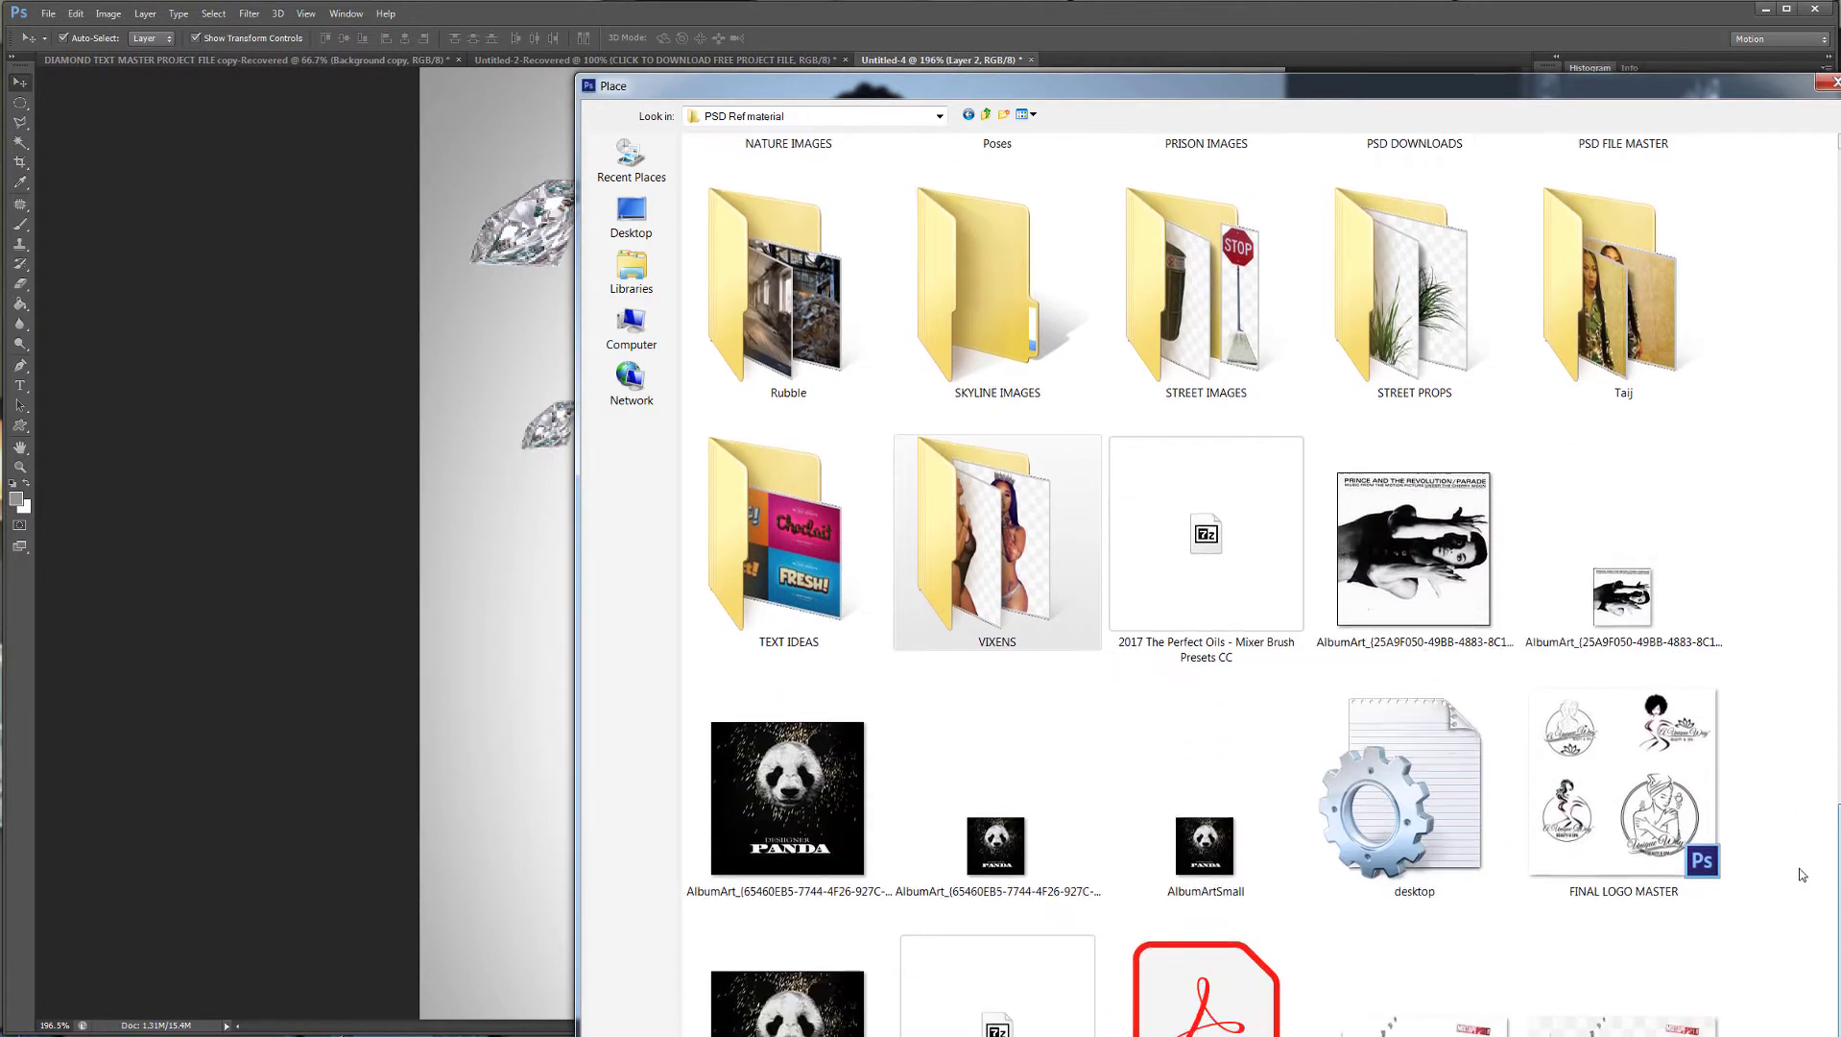
{"action": "scroll", "coordinate": [1803, 874], "scroll_direction": "down", "scroll_amount": 1}
{"action": "scroll", "coordinate": [1795, 795], "scroll_direction": "up", "scroll_amount": 6}
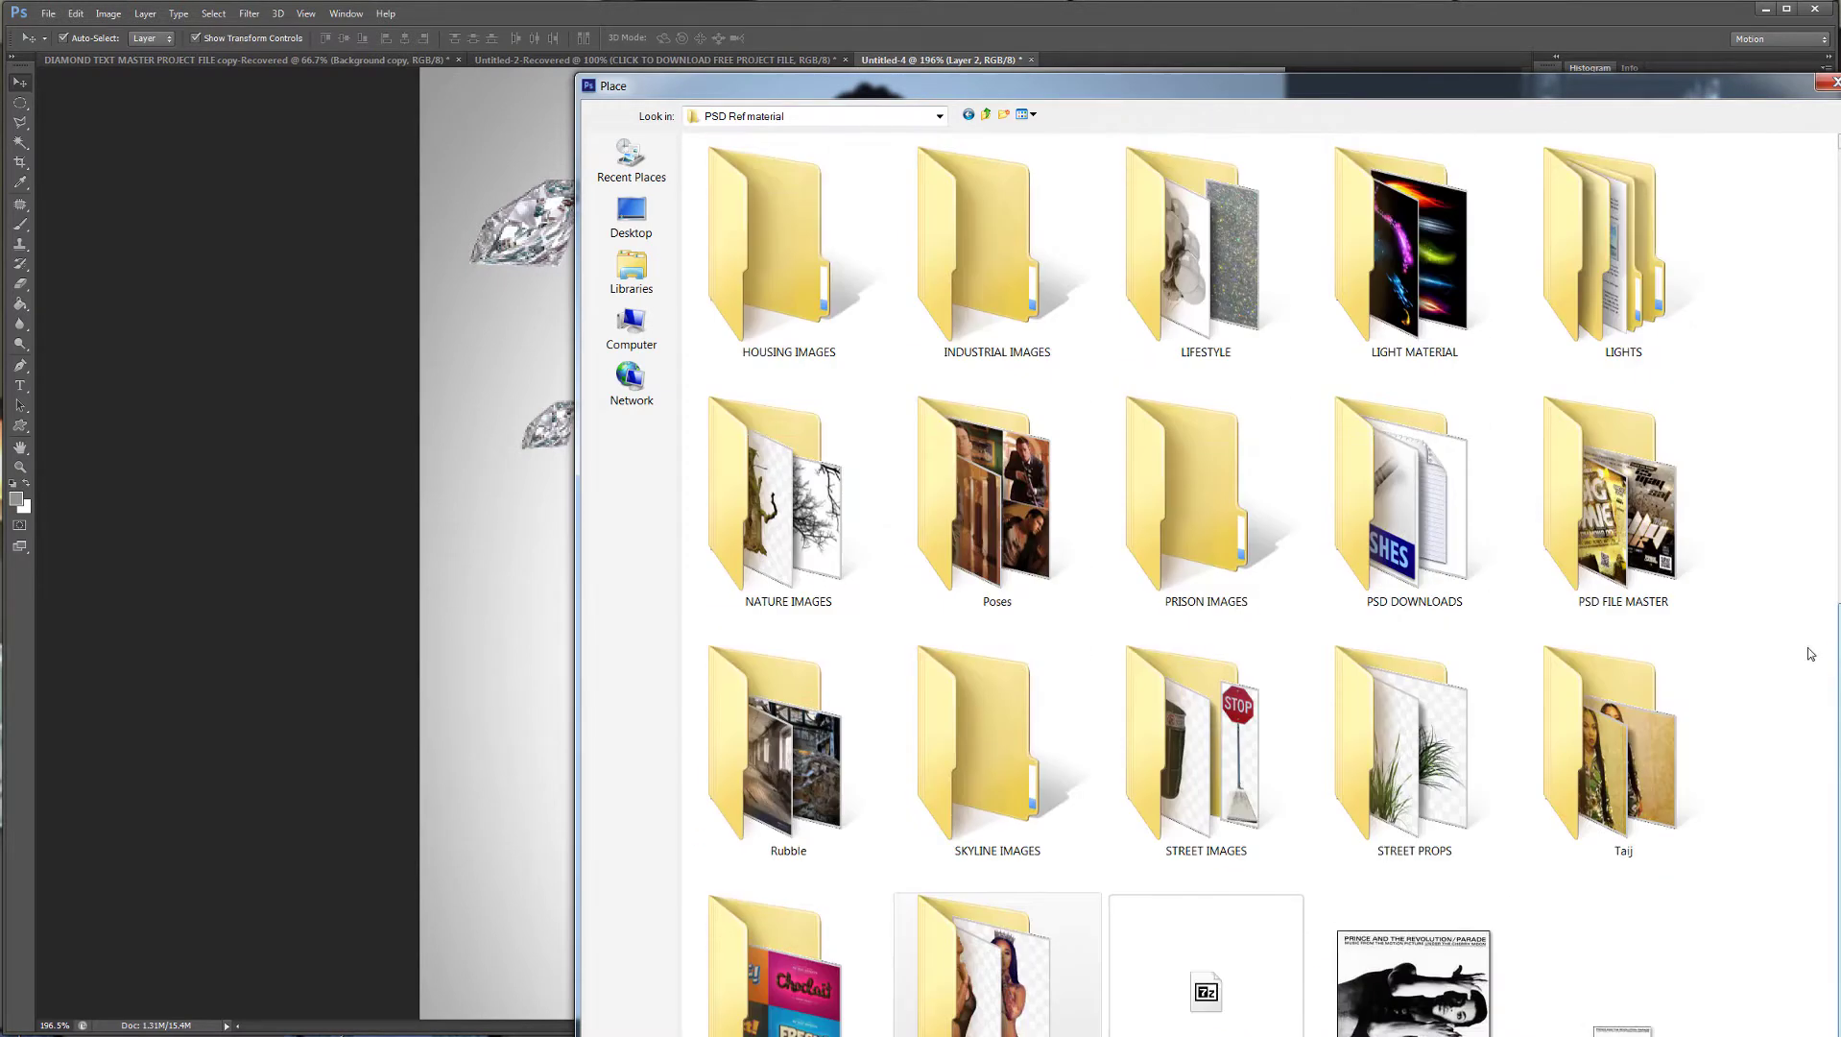
{"action": "scroll", "coordinate": [1821, 597], "scroll_direction": "up", "scroll_amount": 2}
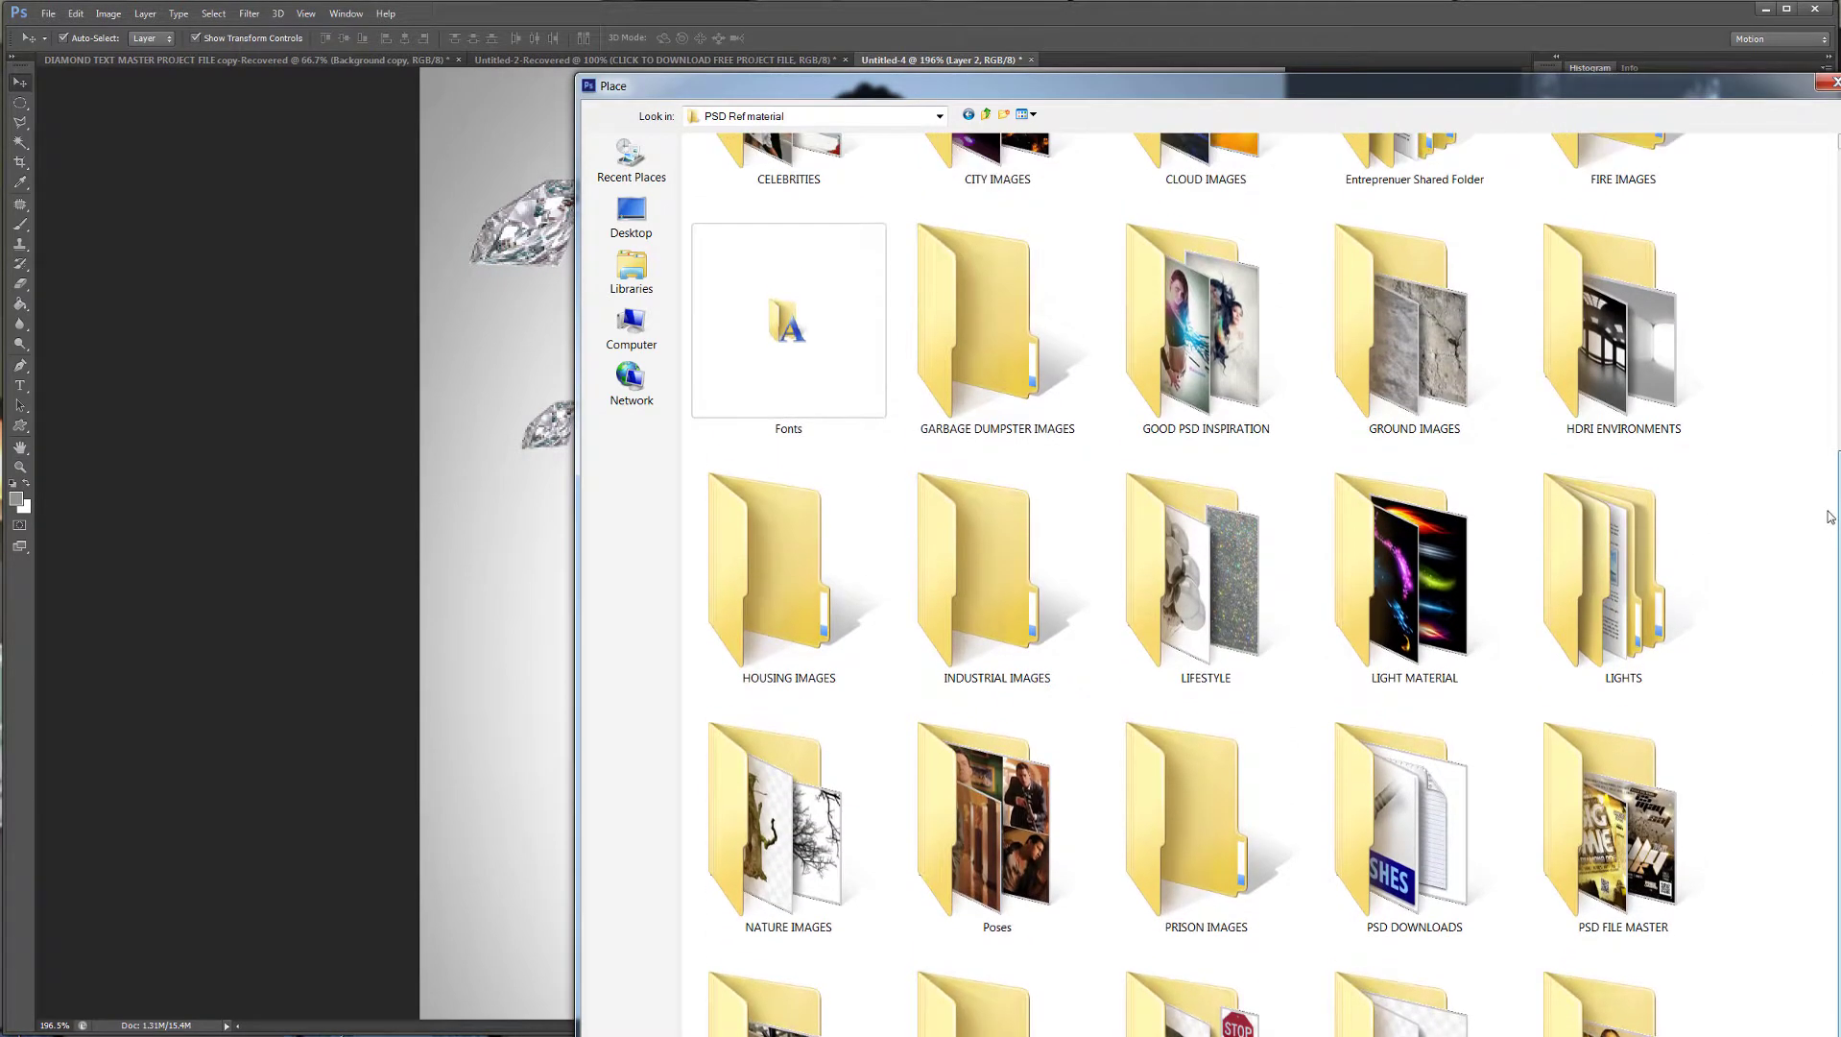
{"action": "scroll", "coordinate": [1834, 489], "scroll_direction": "up", "scroll_amount": 2}
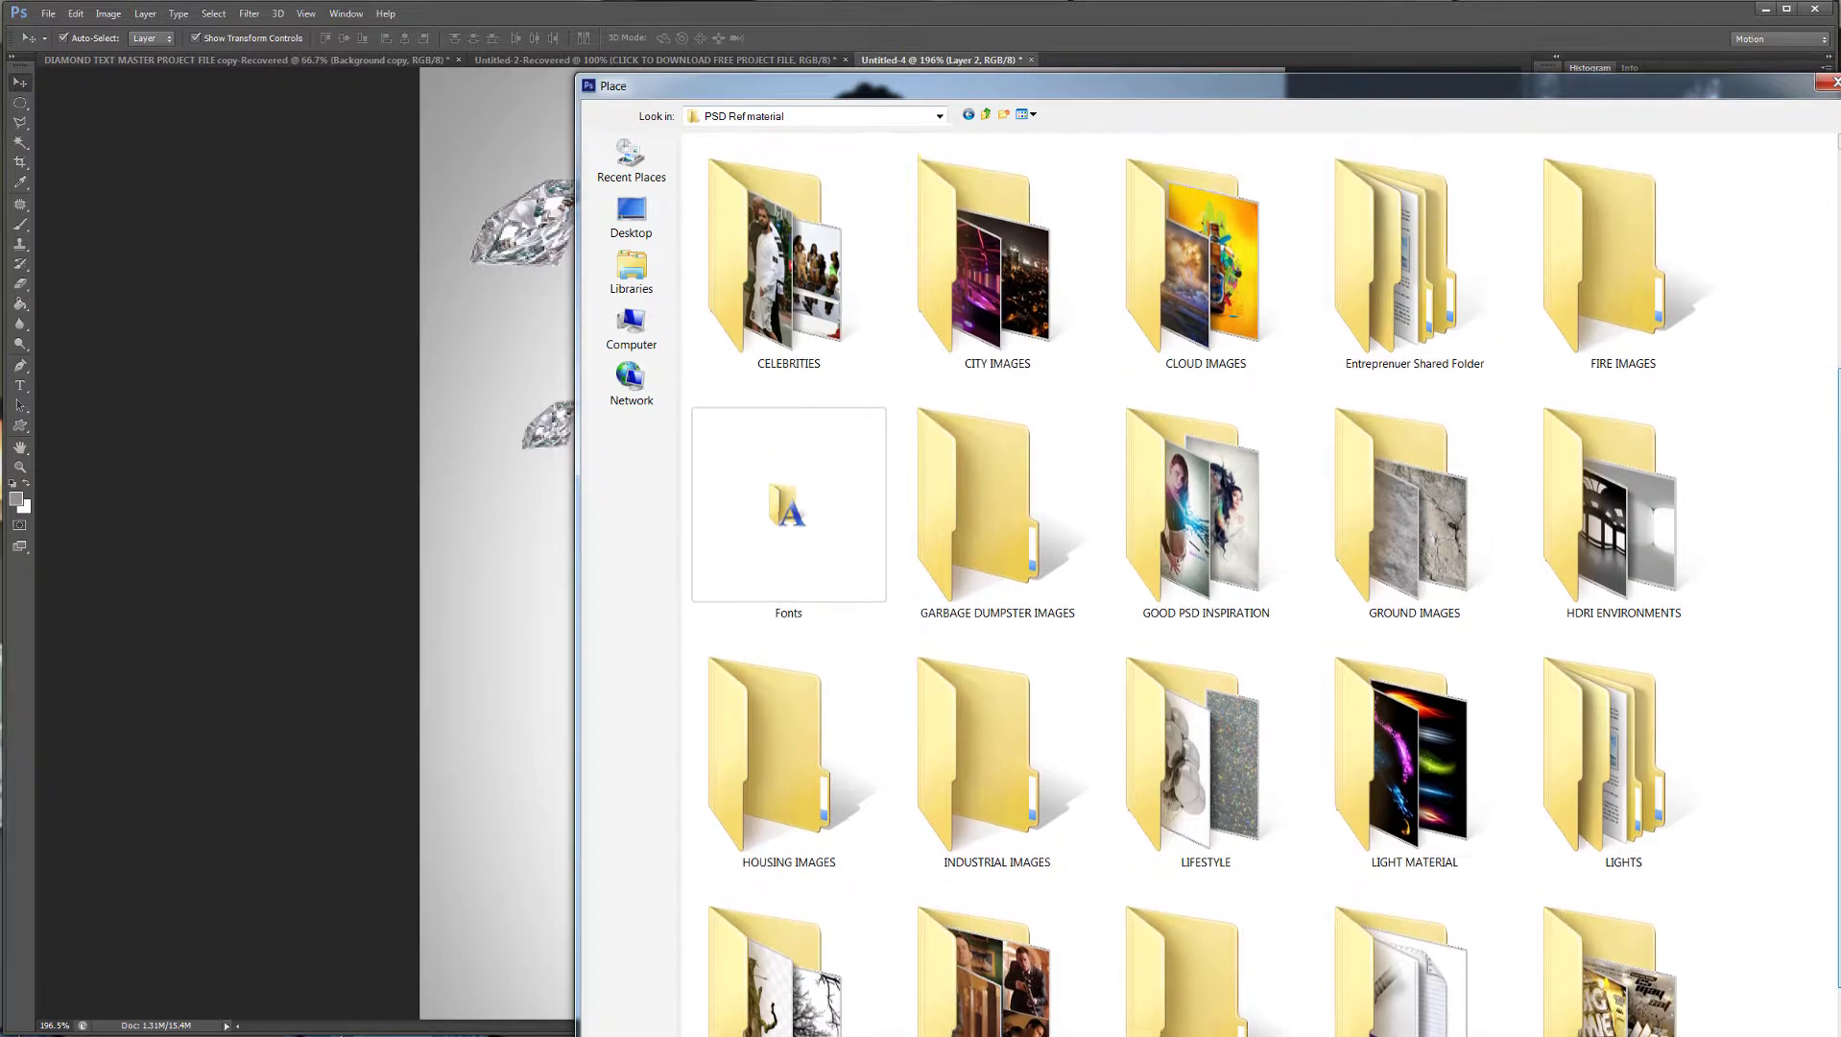
{"action": "scroll", "coordinate": [1201, 583], "scroll_direction": "up", "scroll_amount": 2}
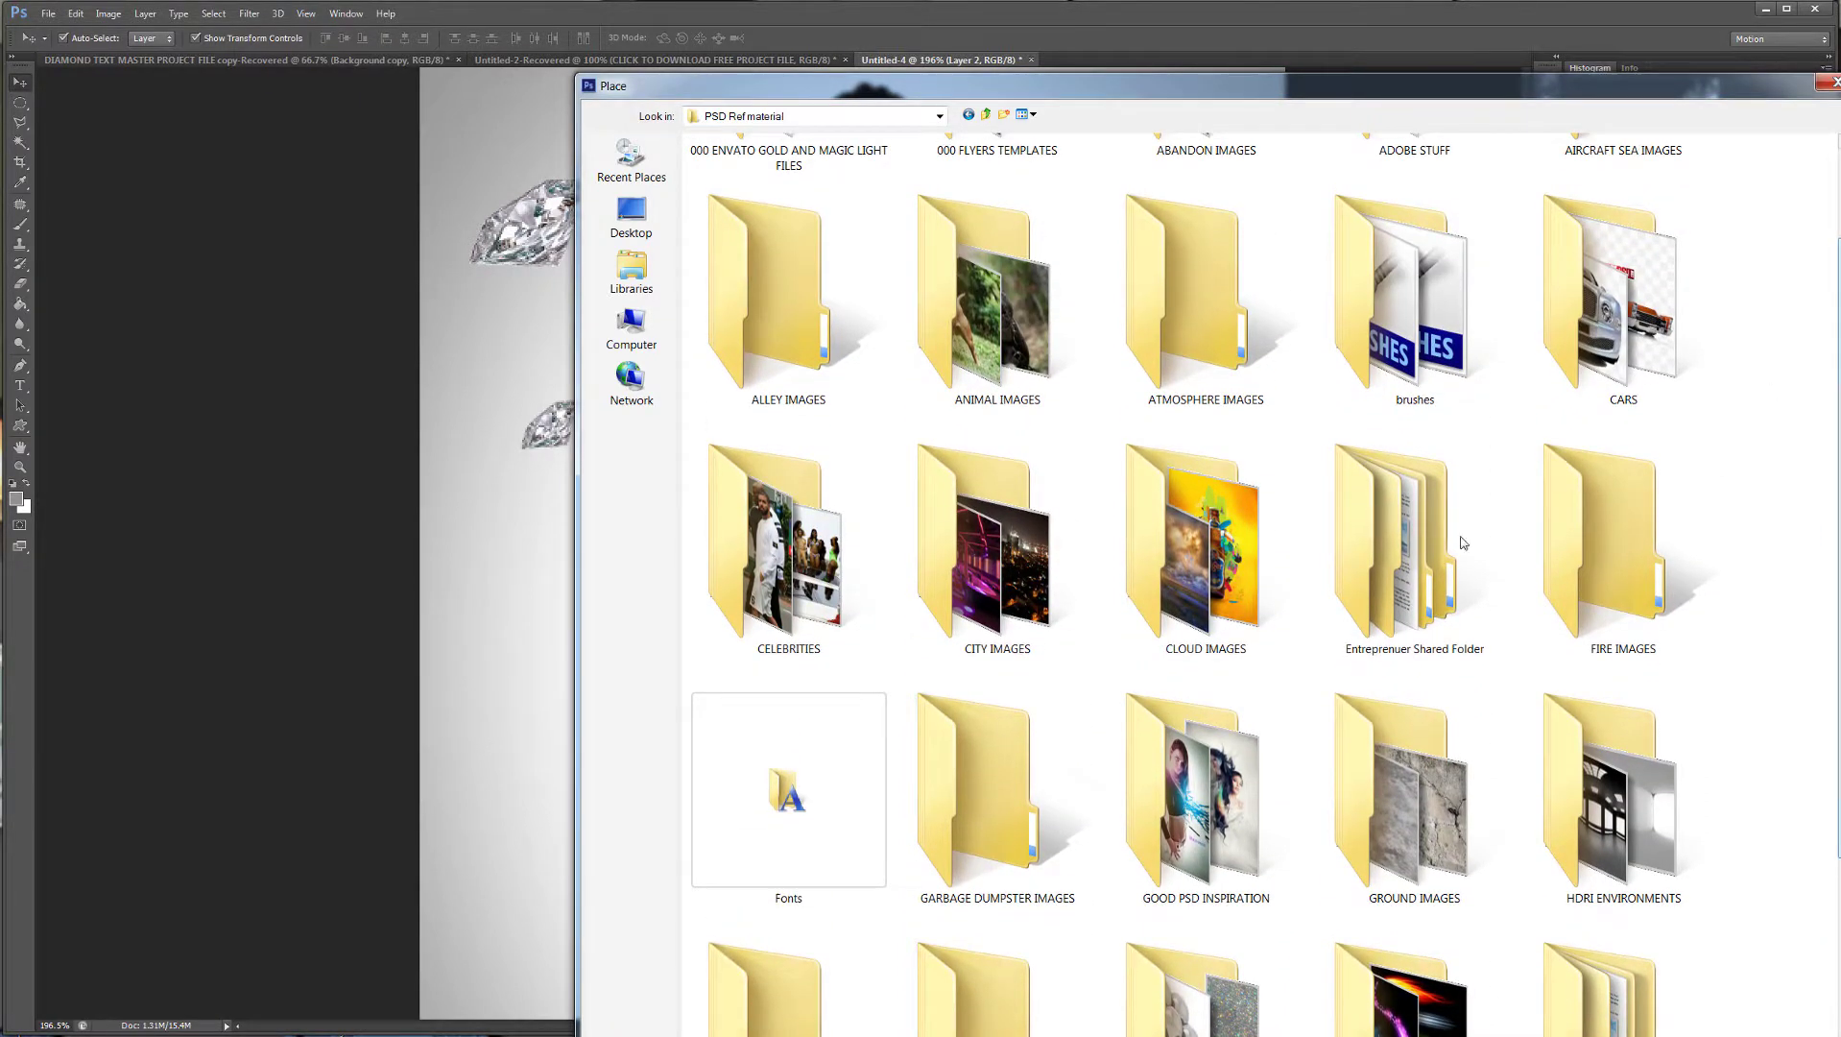
{"action": "double_click", "coordinate": [1236, 562]}
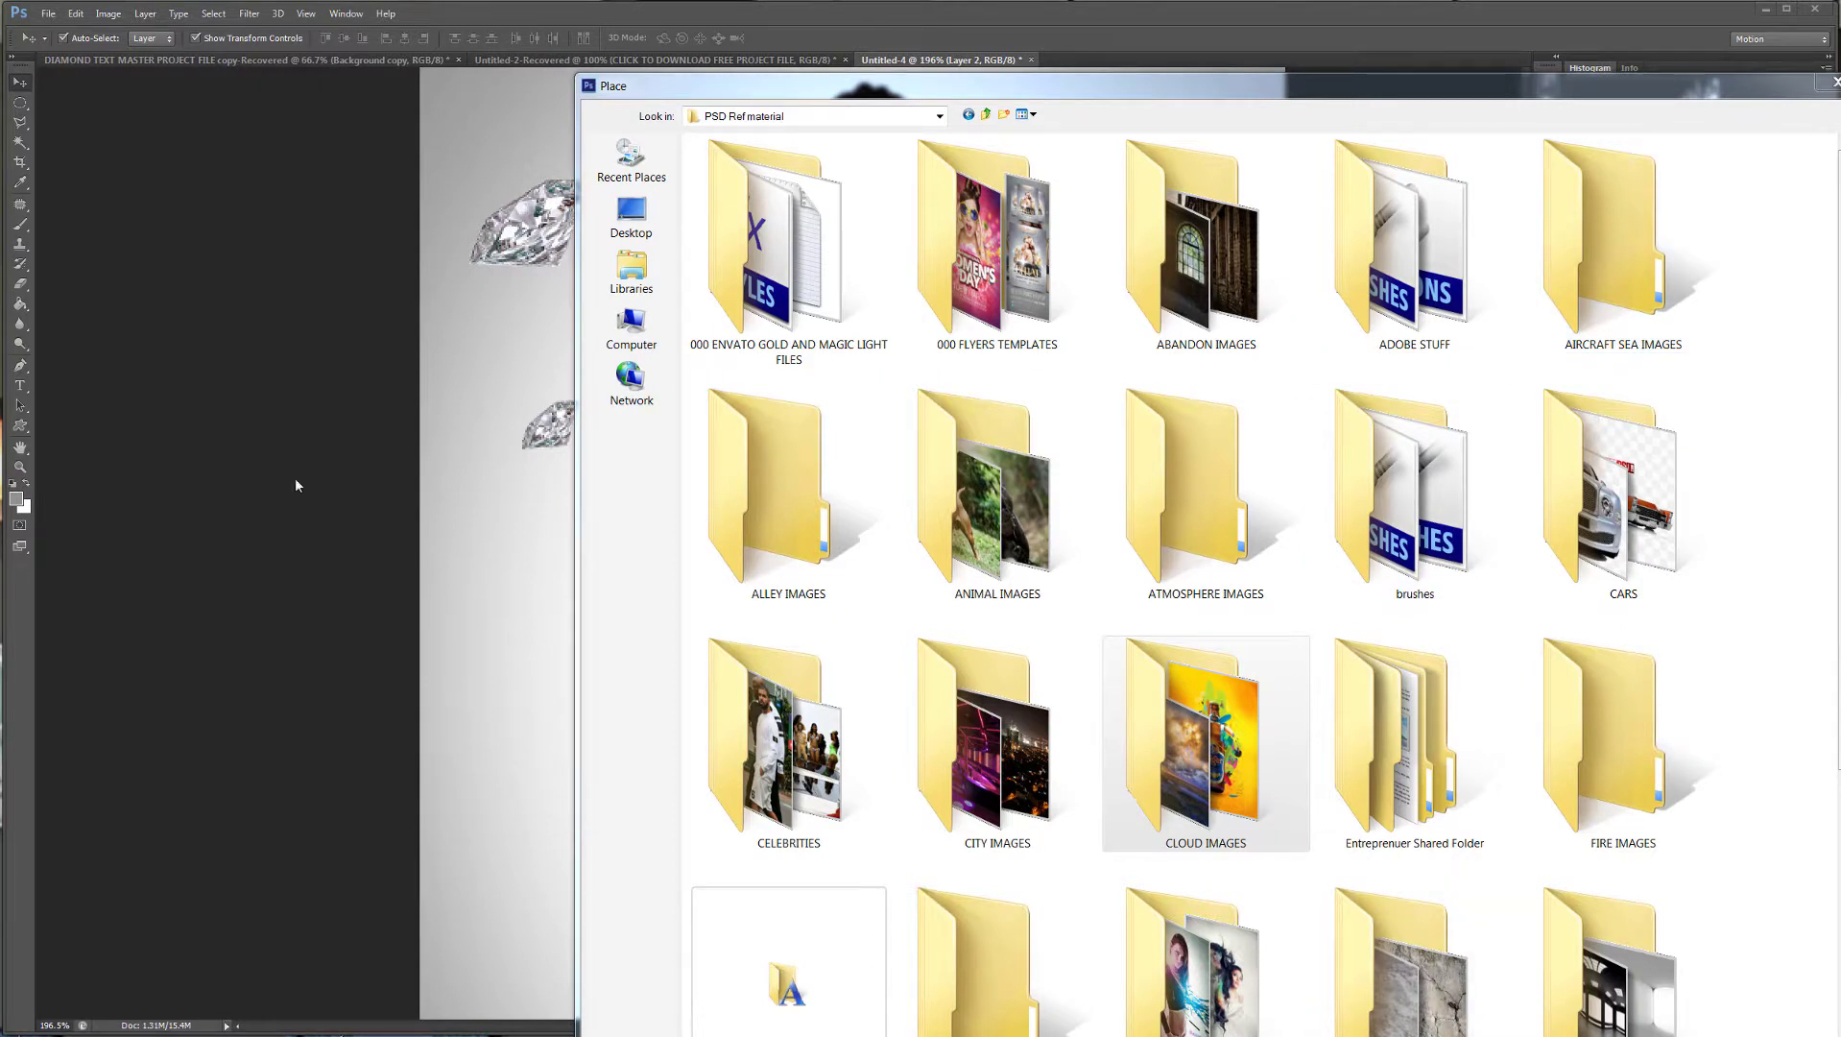
{"action": "left_click", "coordinate": [212, 223]}
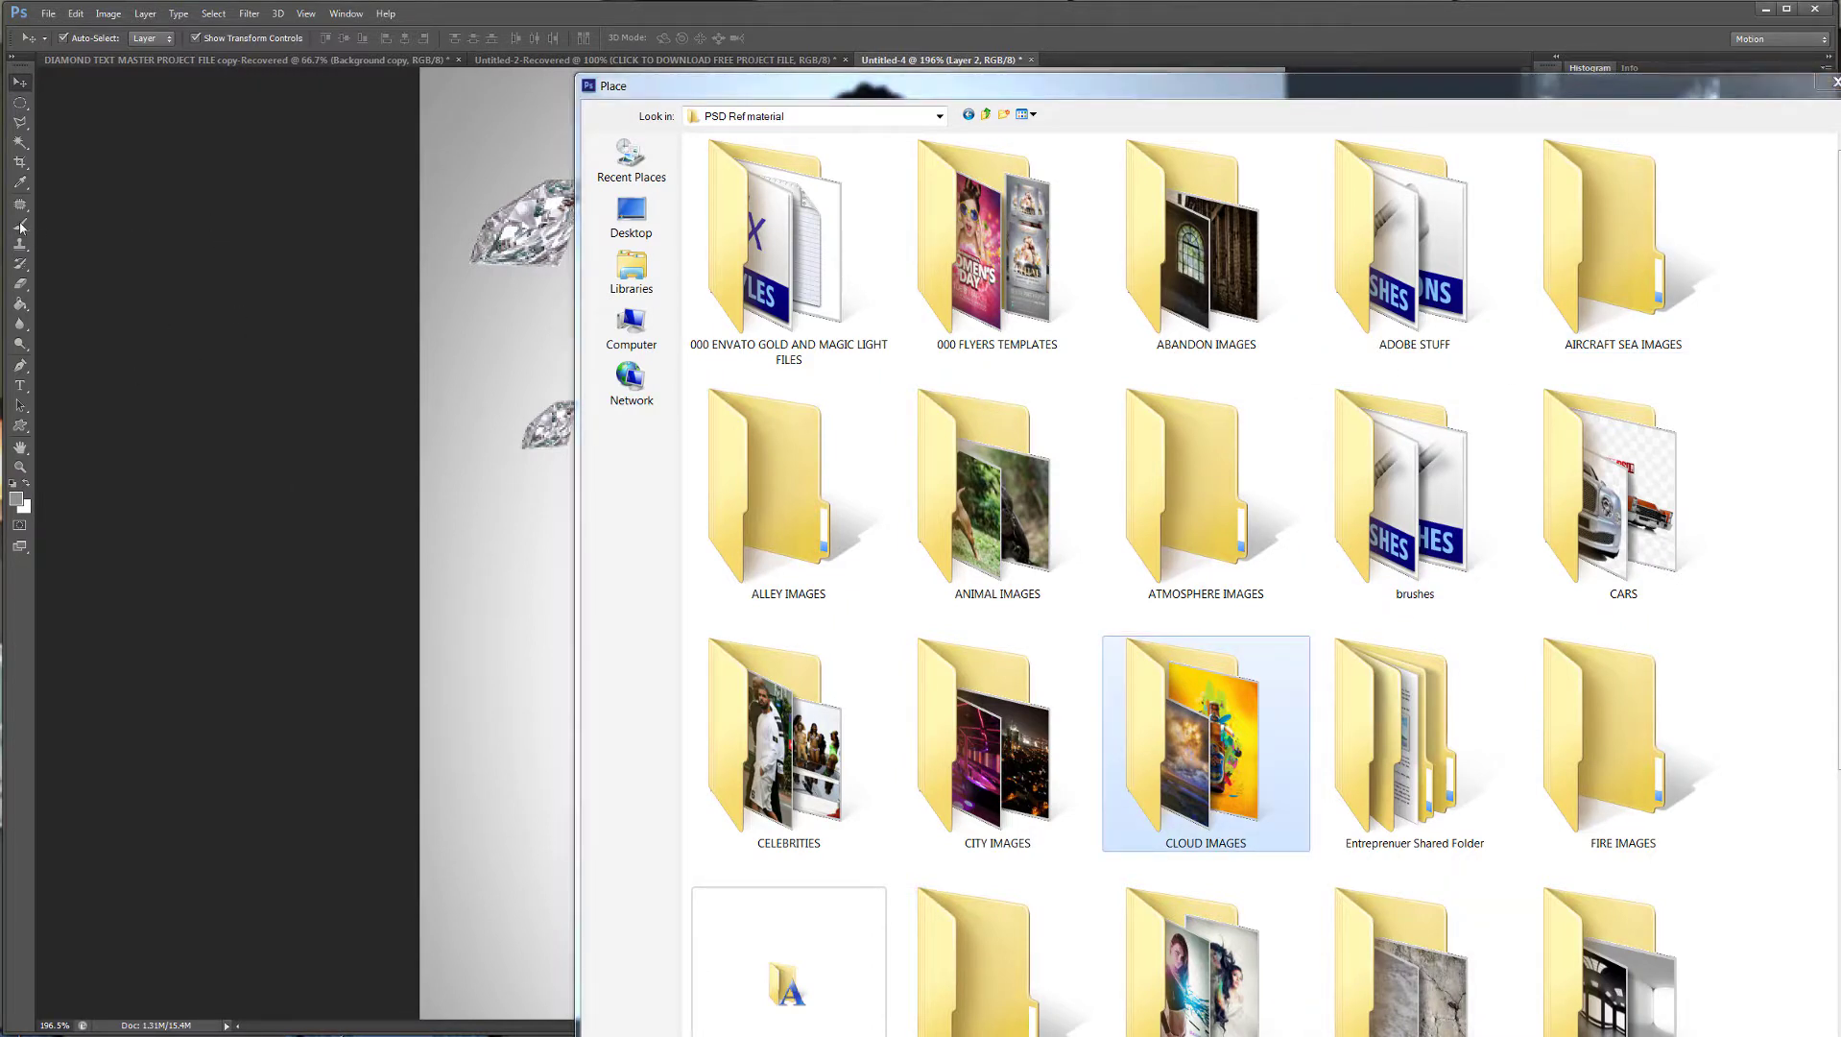
{"action": "key", "text": "Escape"}
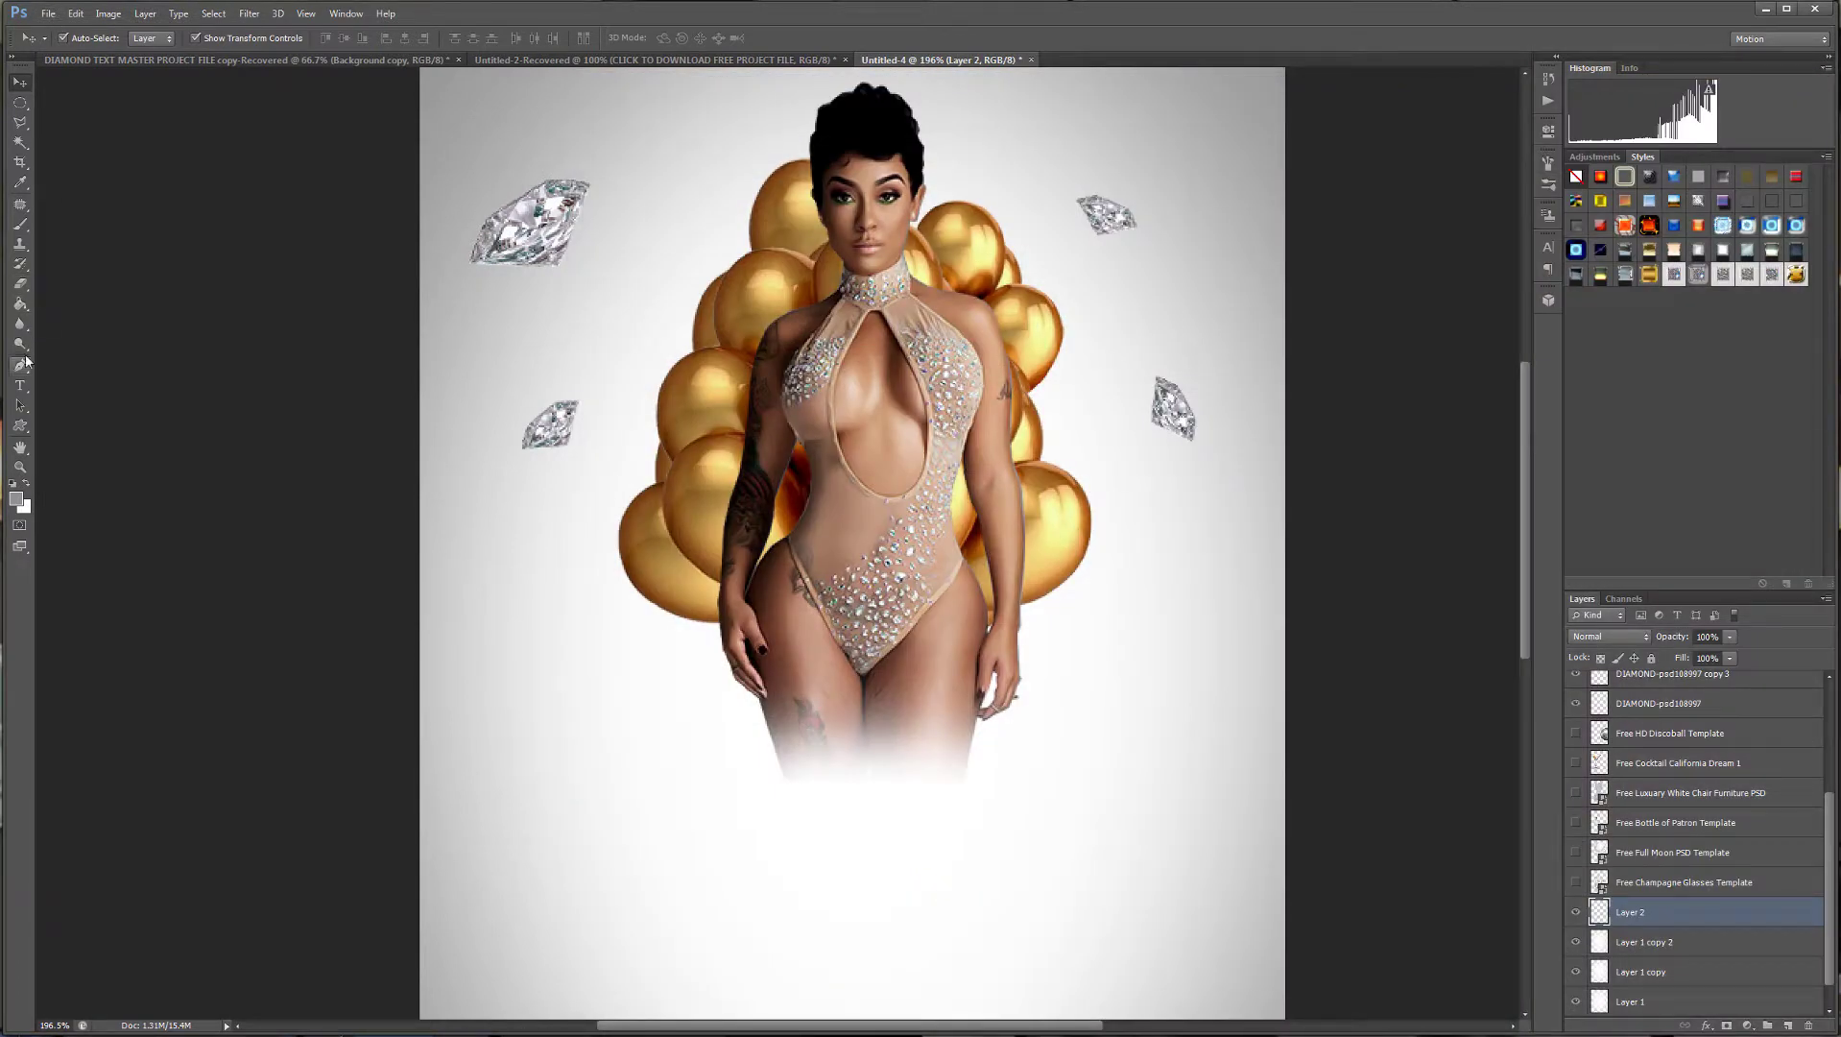
{"action": "left_click", "coordinate": [16, 230]}
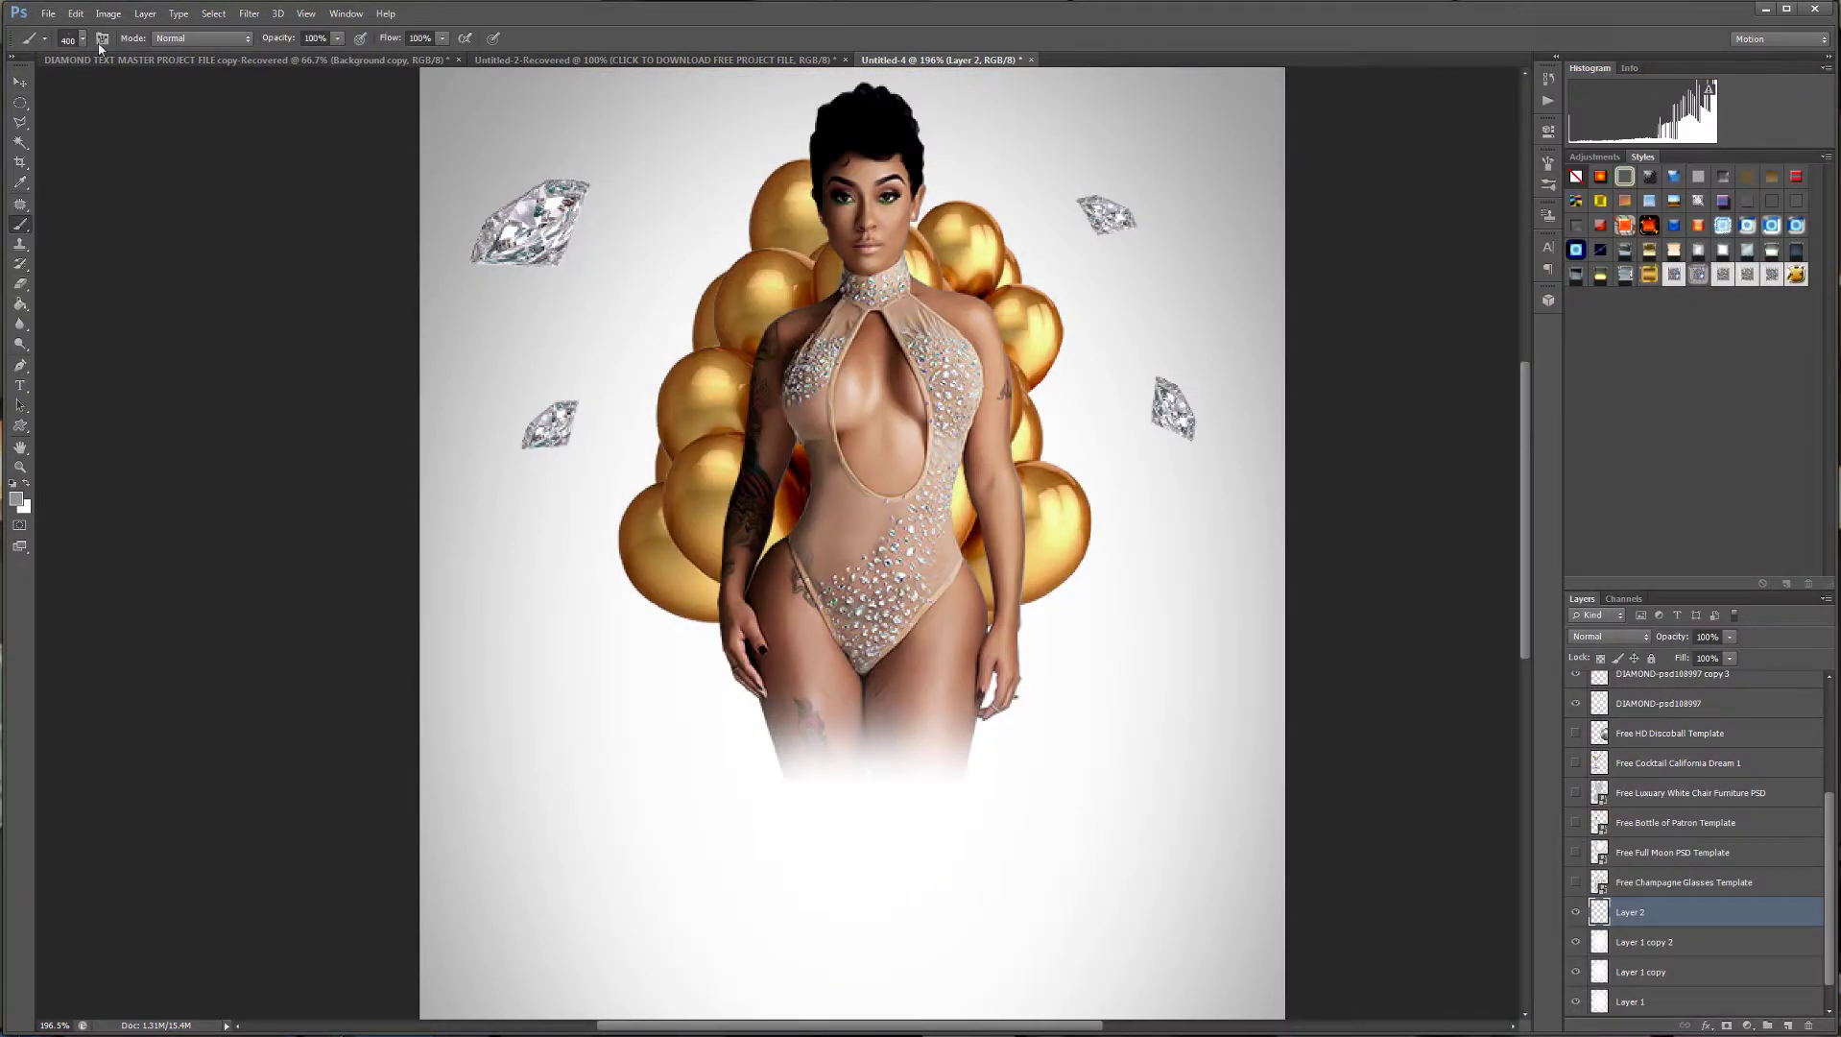
{"action": "right_click", "coordinate": [617, 430]}
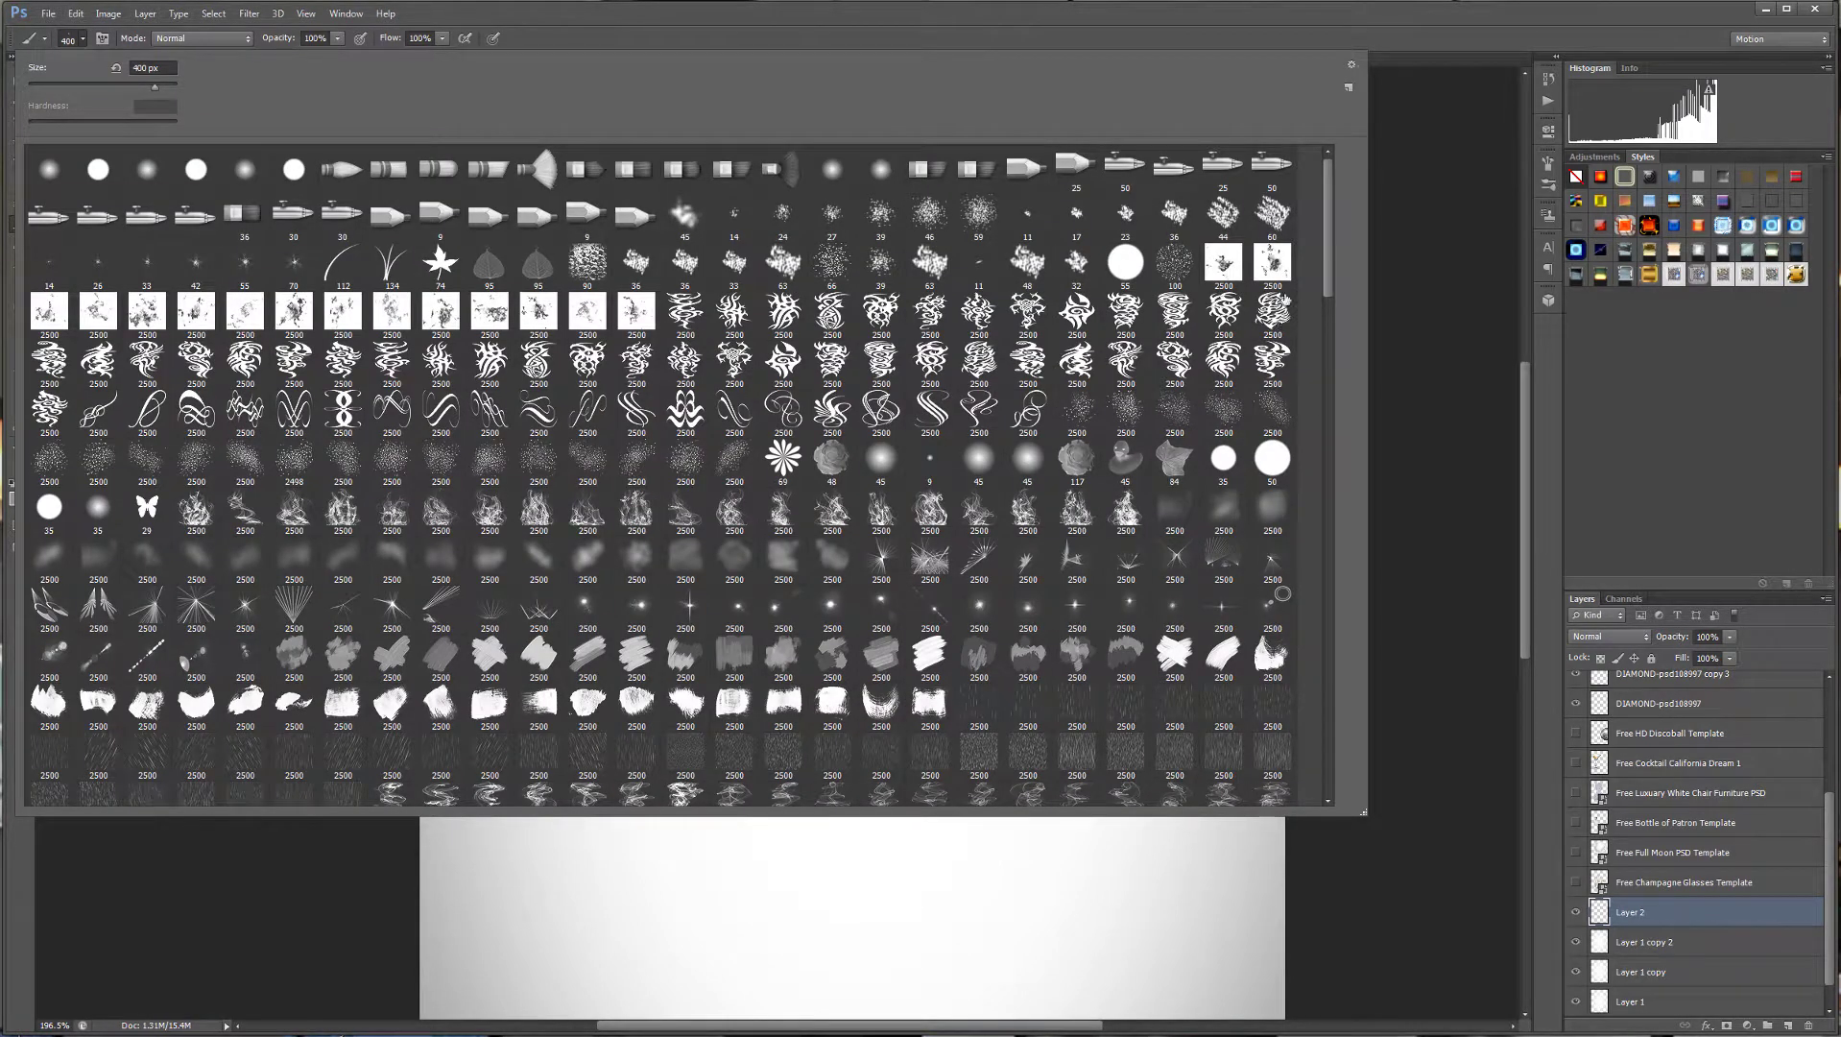
{"action": "scroll", "coordinate": [1320, 314], "scroll_direction": "down", "scroll_amount": 5}
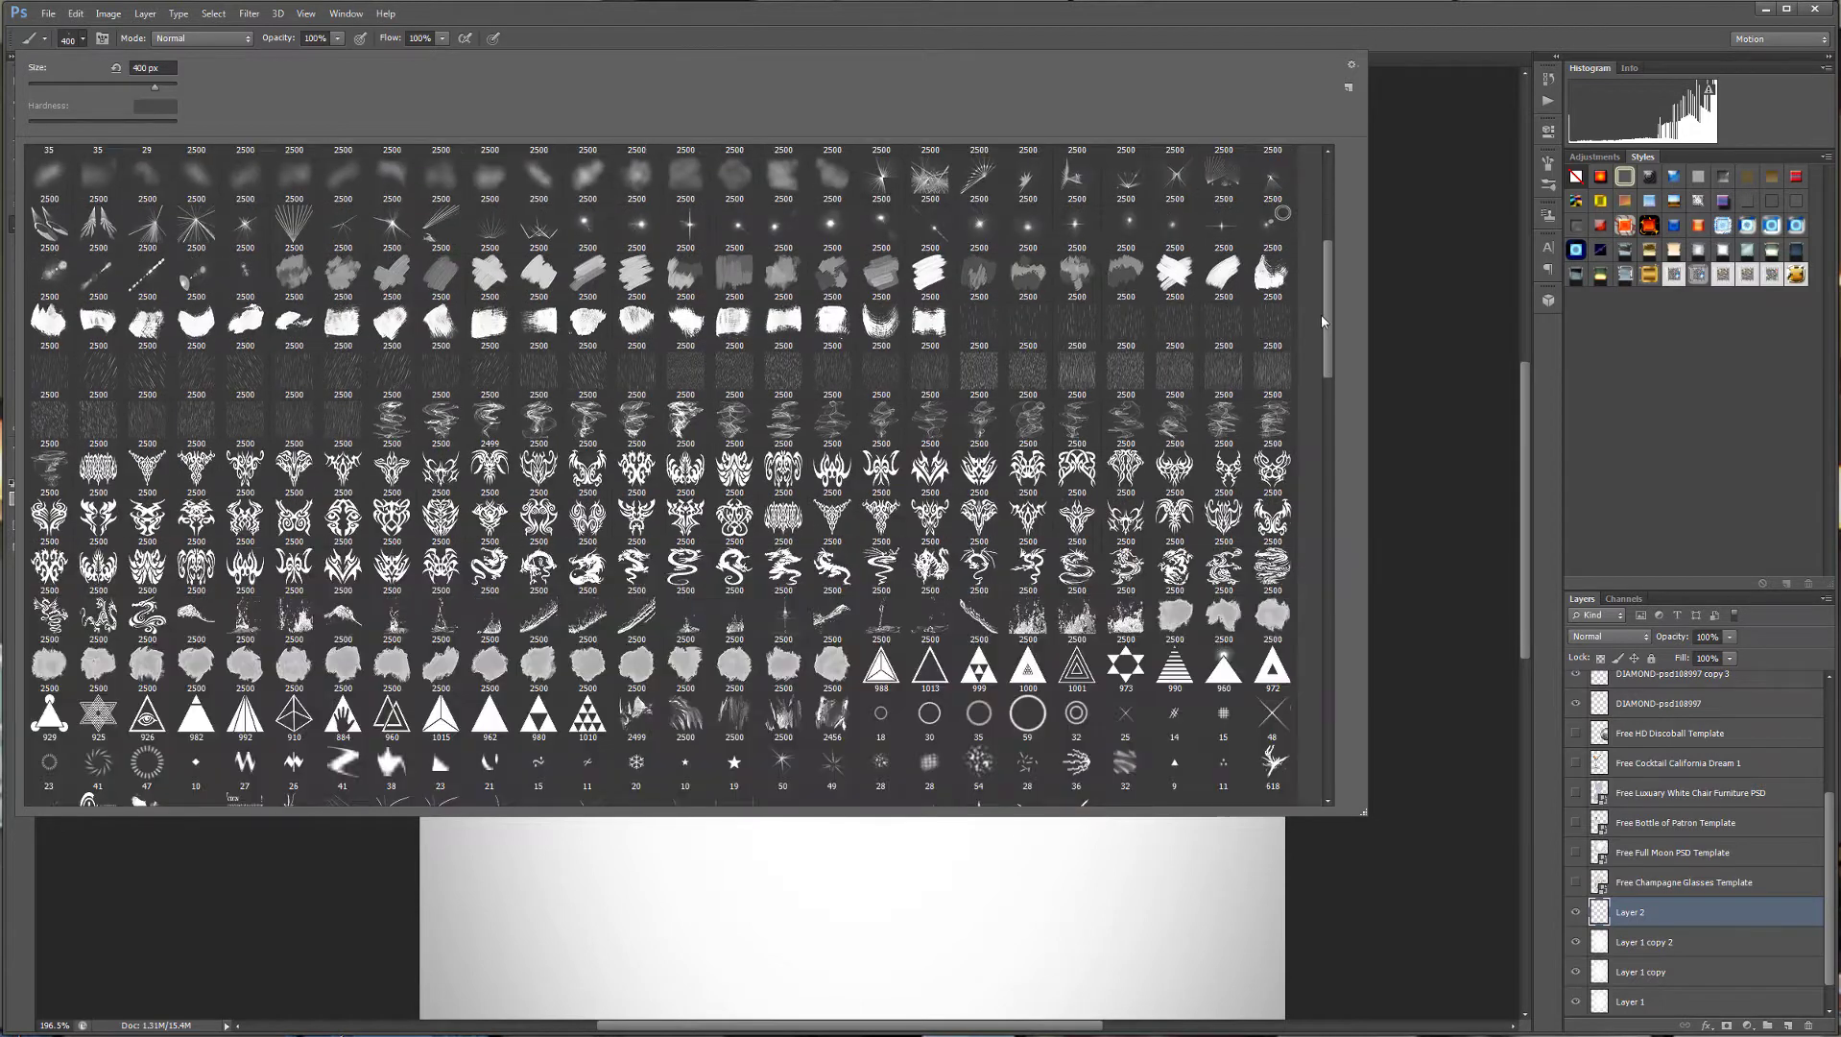
{"action": "left_click_drag", "start_coordinate": [1321, 314], "coordinate": [1299, 744]}
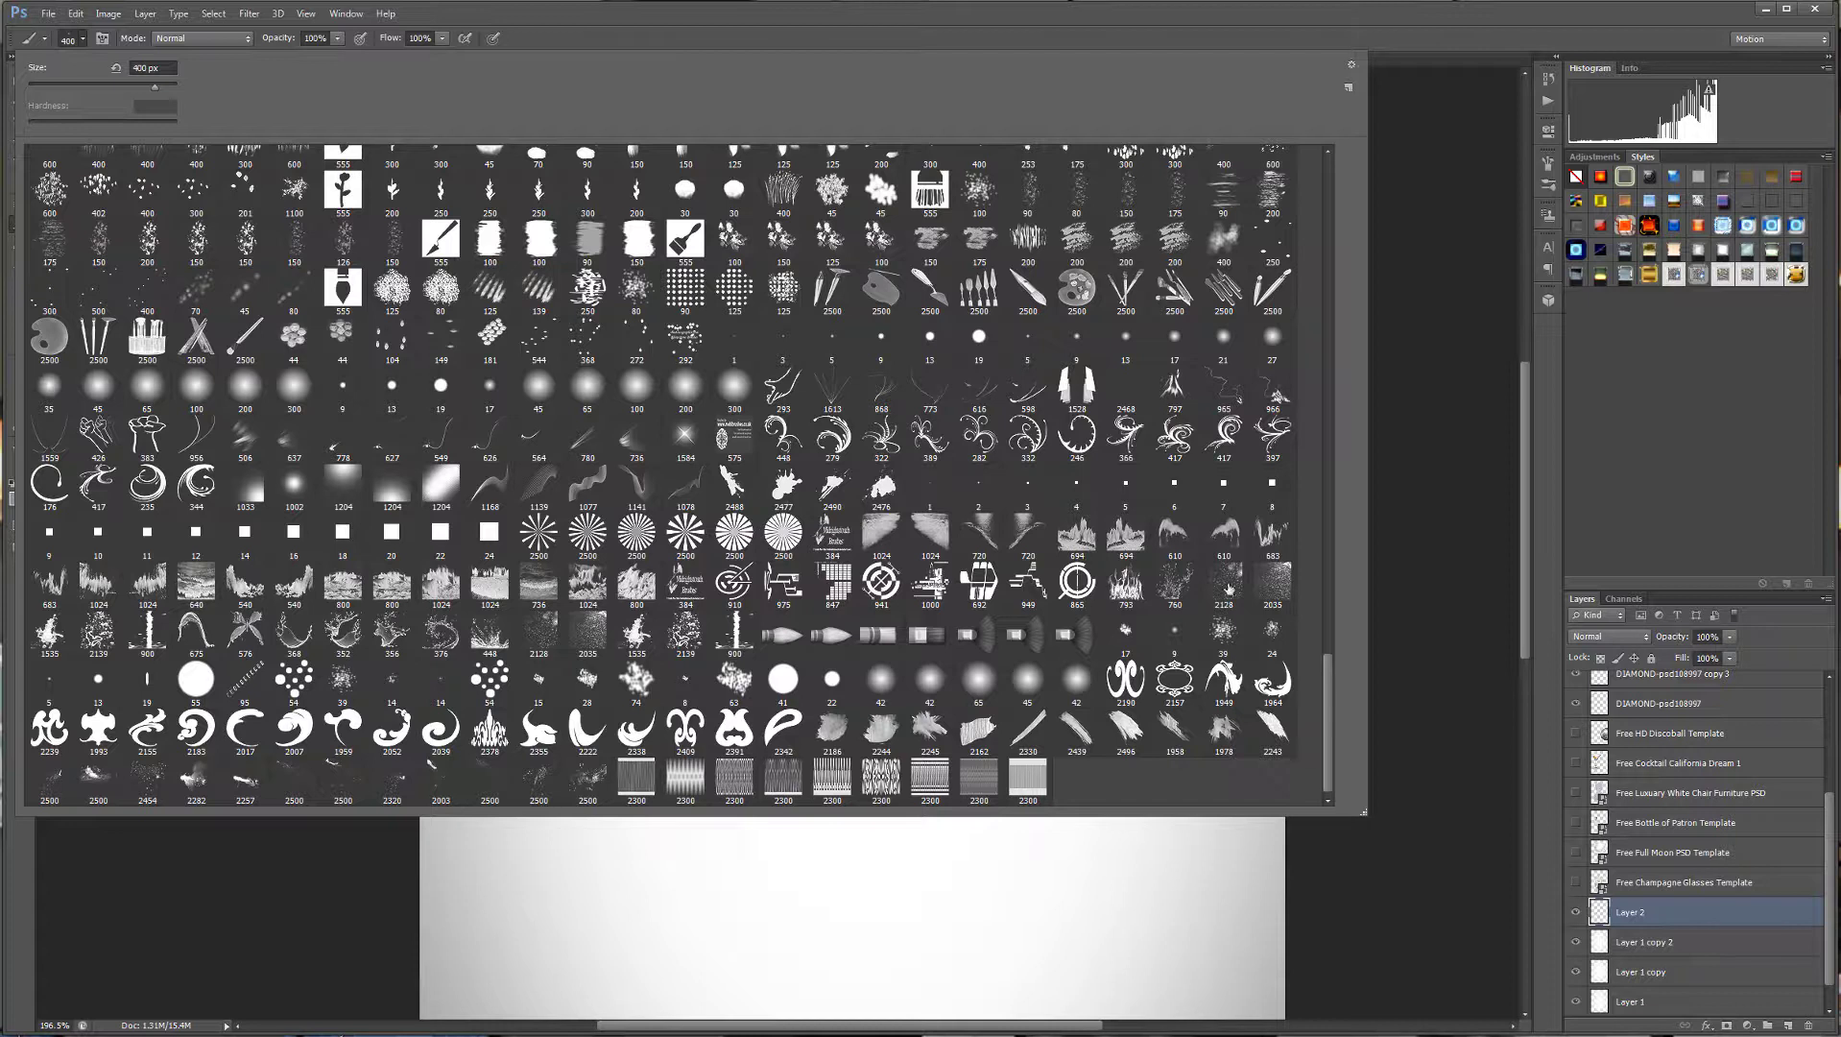
{"action": "double_click", "coordinate": [1273, 537]}
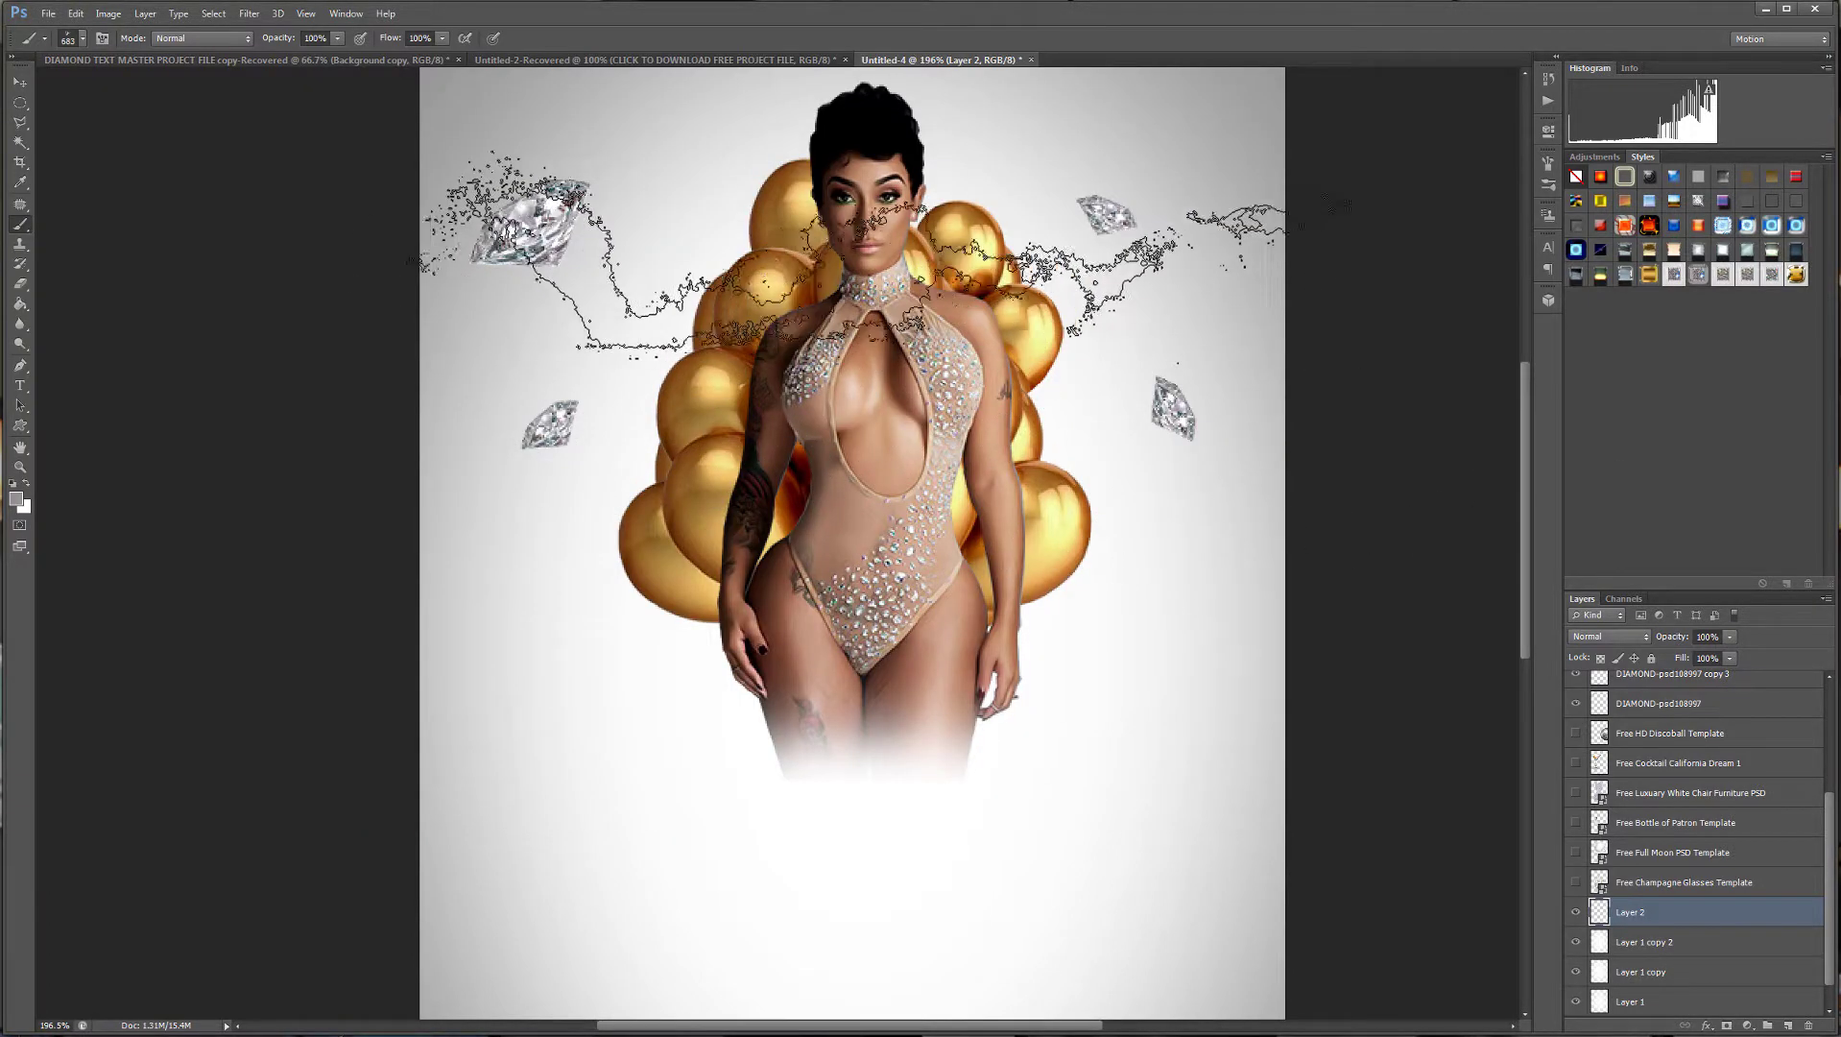
{"action": "left_click", "coordinate": [902, 225]}
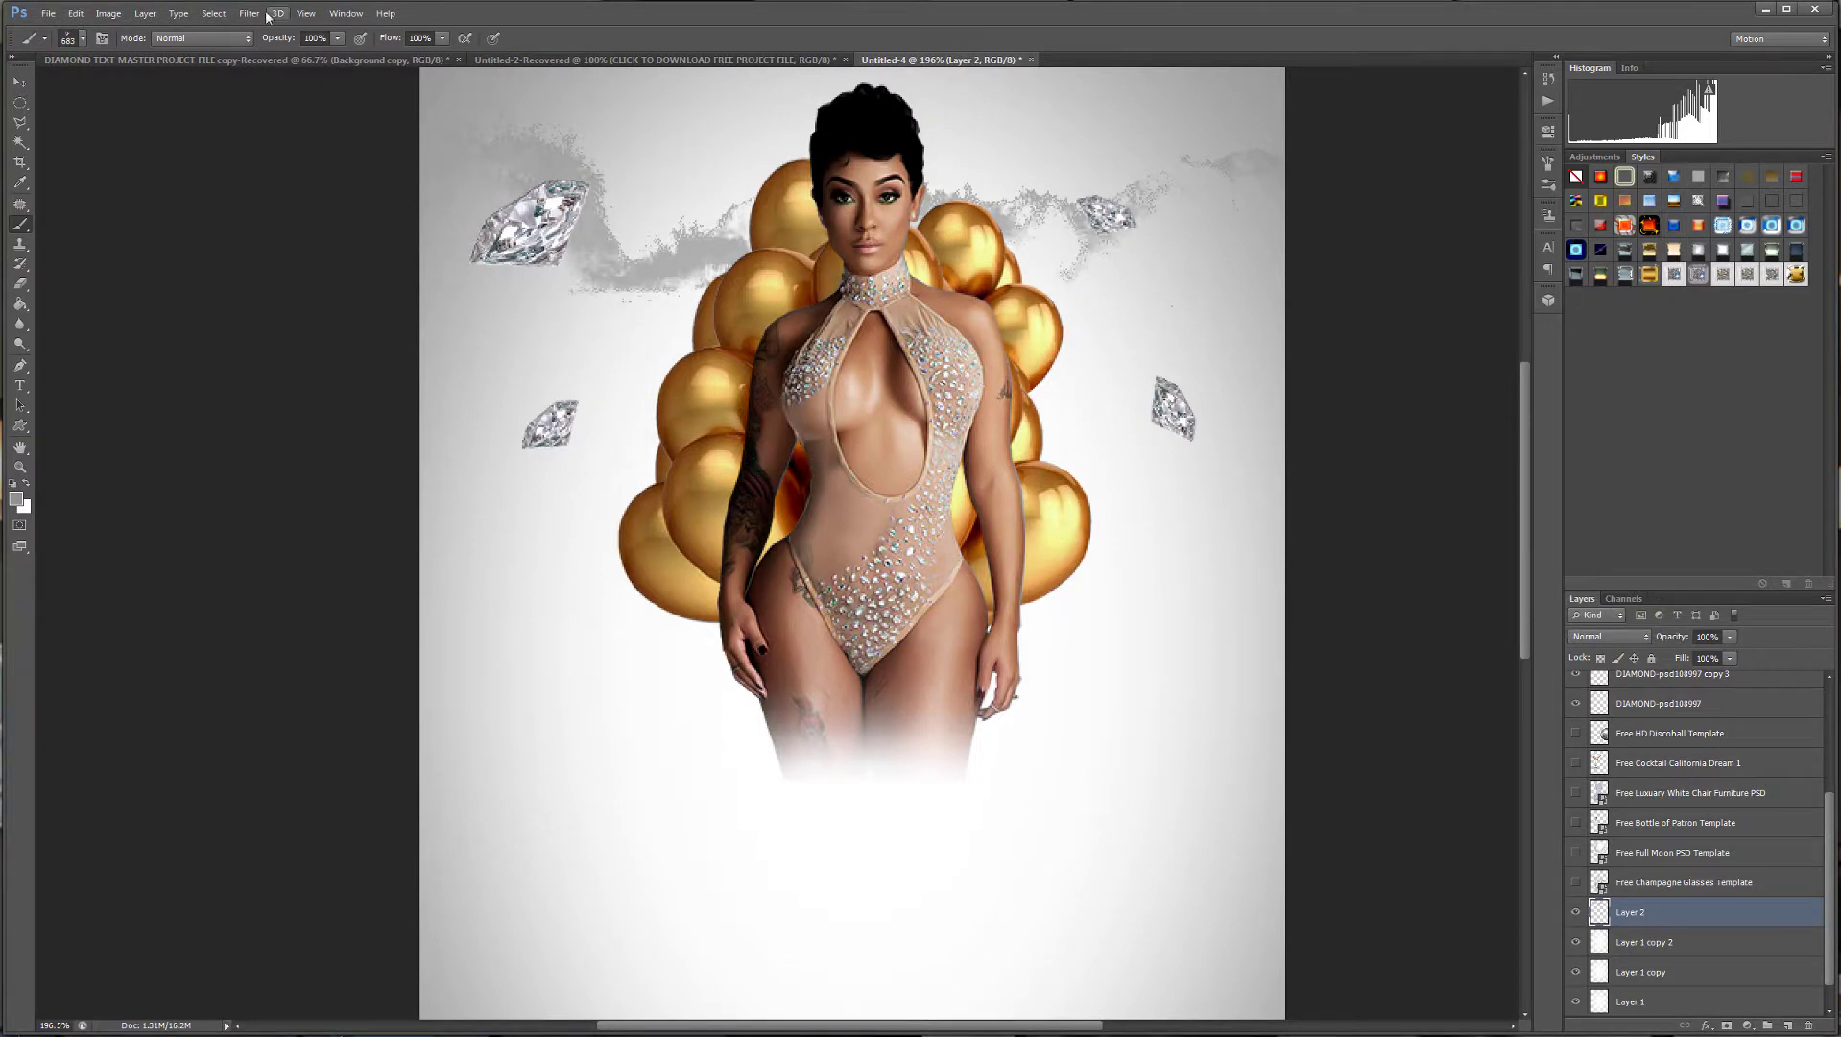
{"action": "left_click", "coordinate": [75, 13]}
{"action": "left_click", "coordinate": [106, 69]}
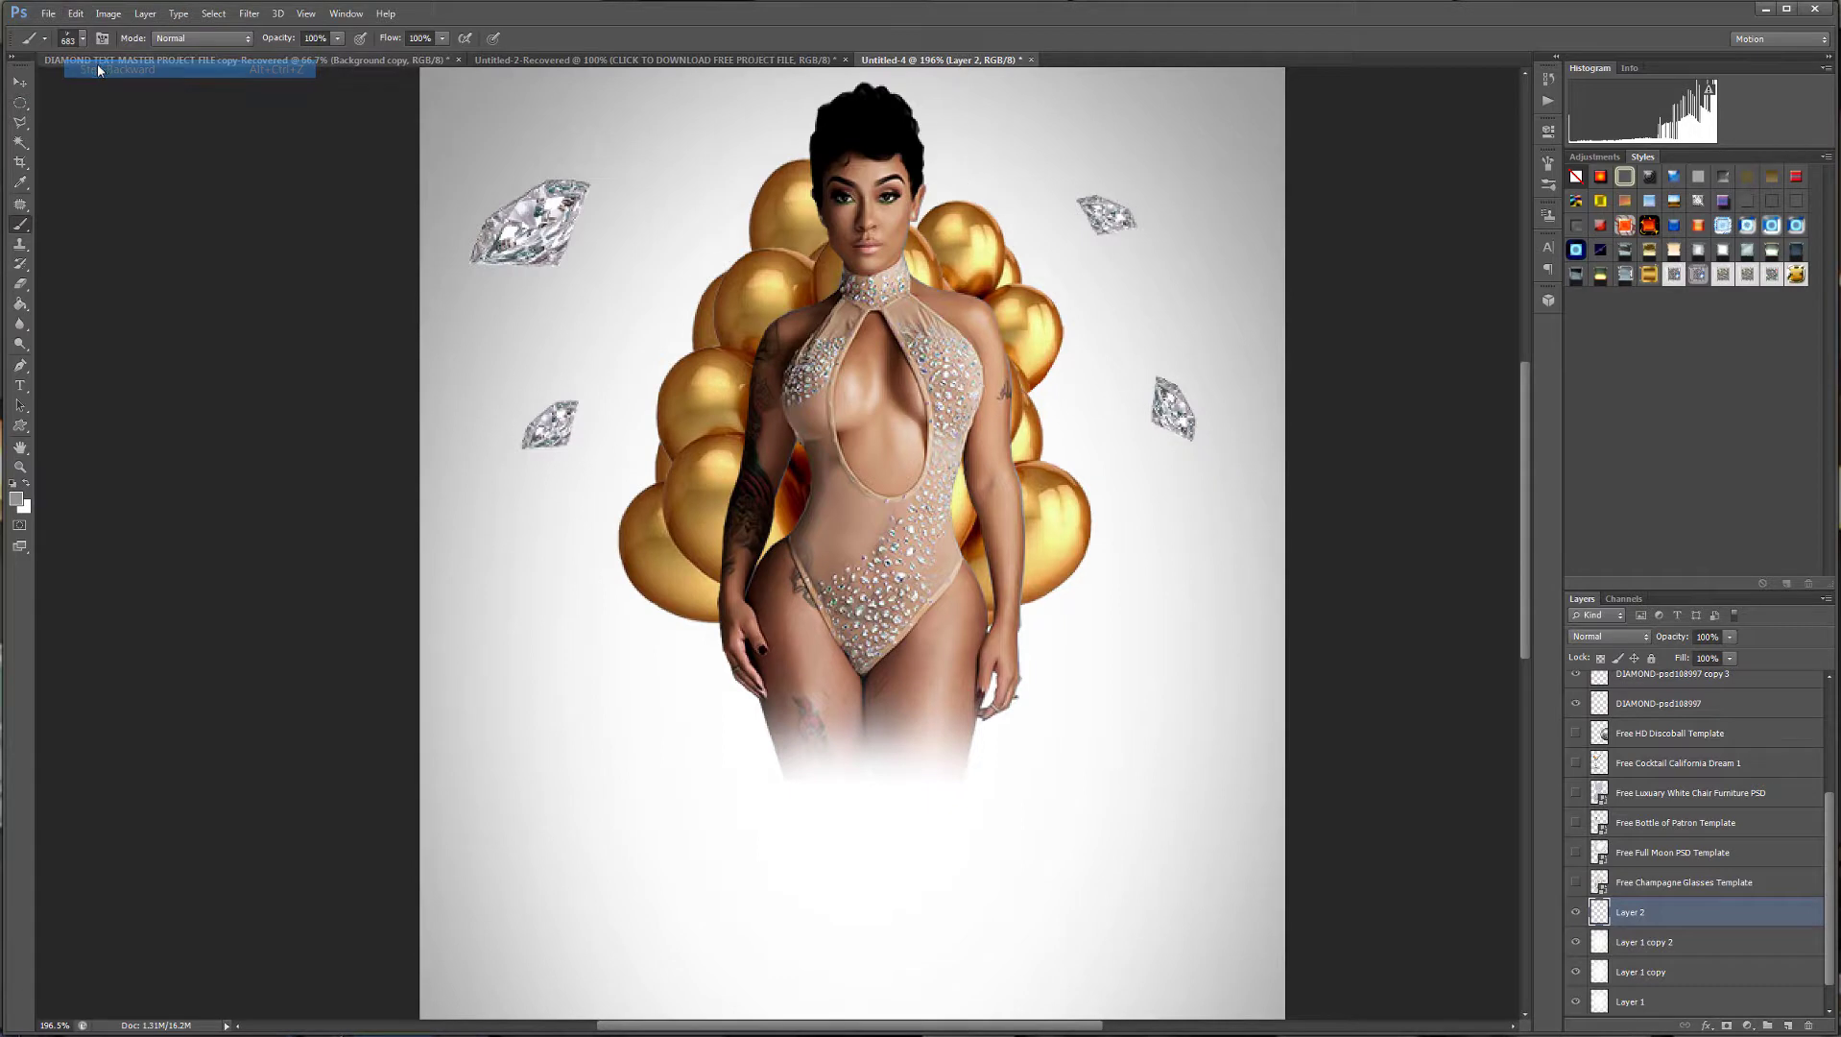
{"action": "left_click", "coordinate": [84, 38]}
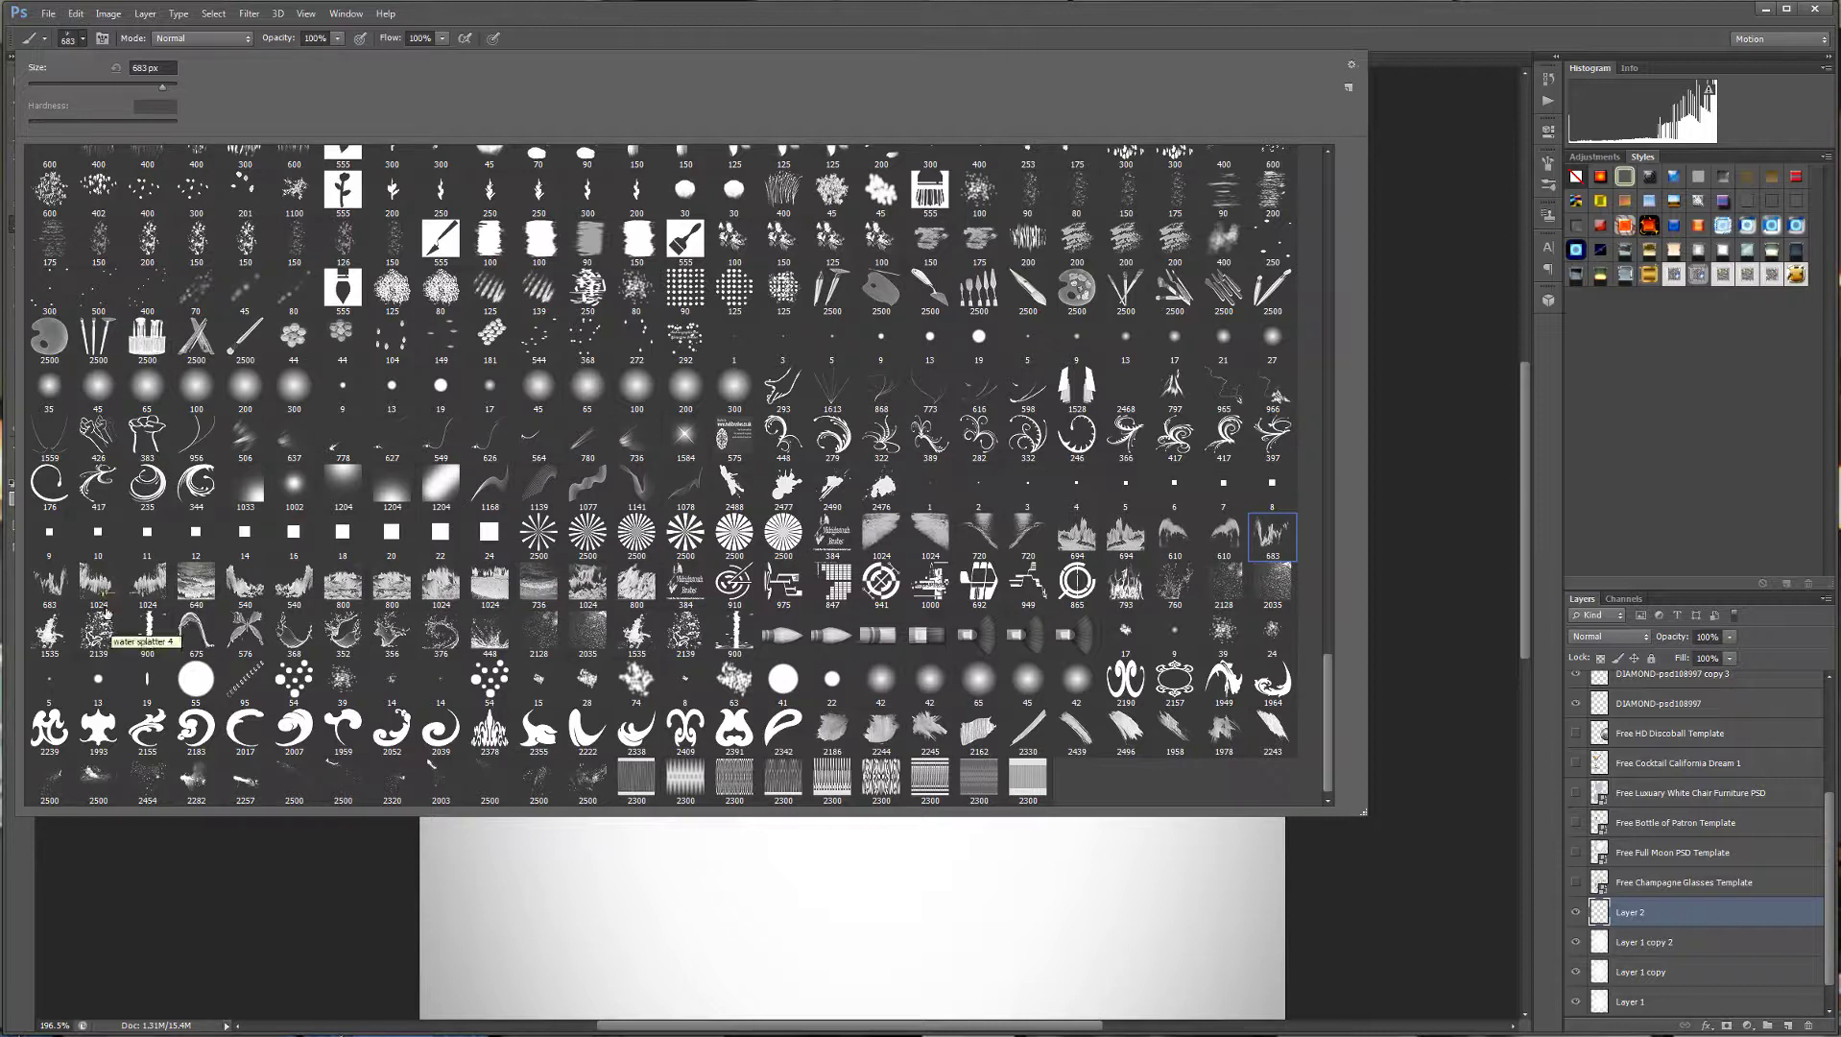
{"action": "double_click", "coordinate": [96, 586]}
{"action": "left_click", "coordinate": [558, 367]}
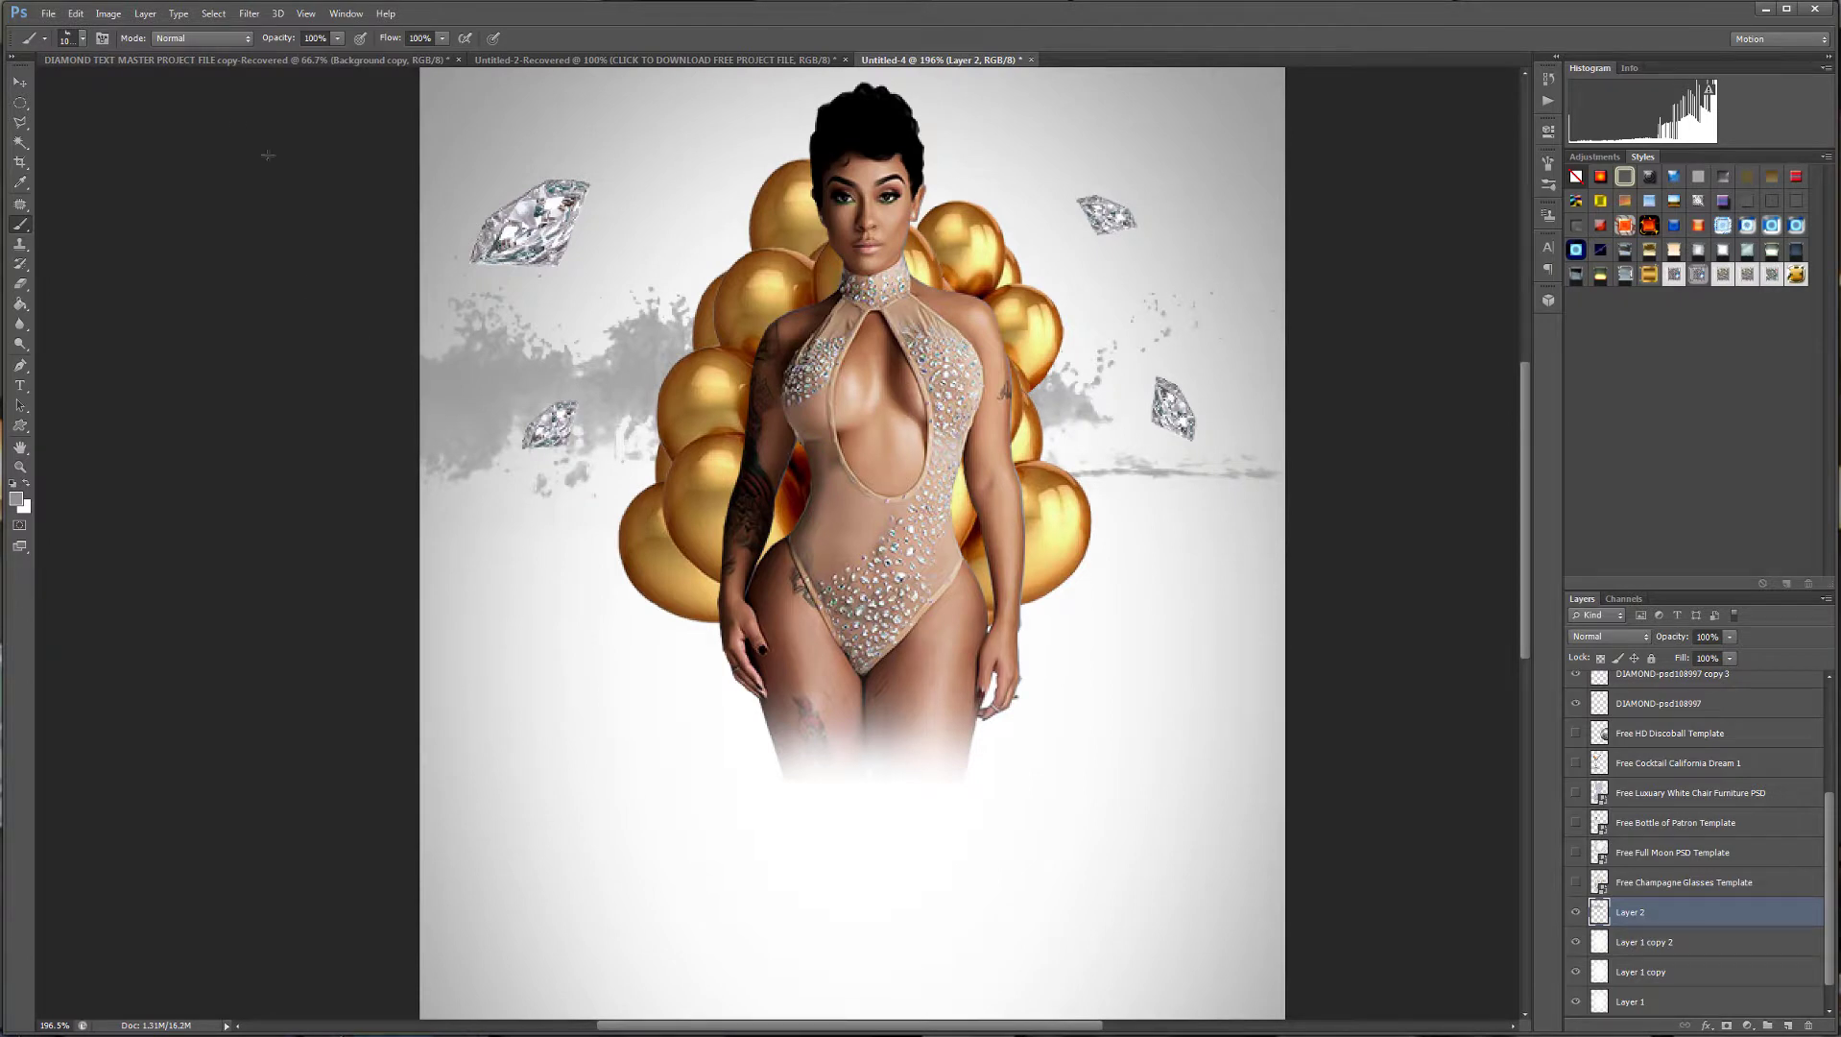
{"action": "left_click", "coordinate": [75, 13]}
{"action": "left_click", "coordinate": [101, 69]}
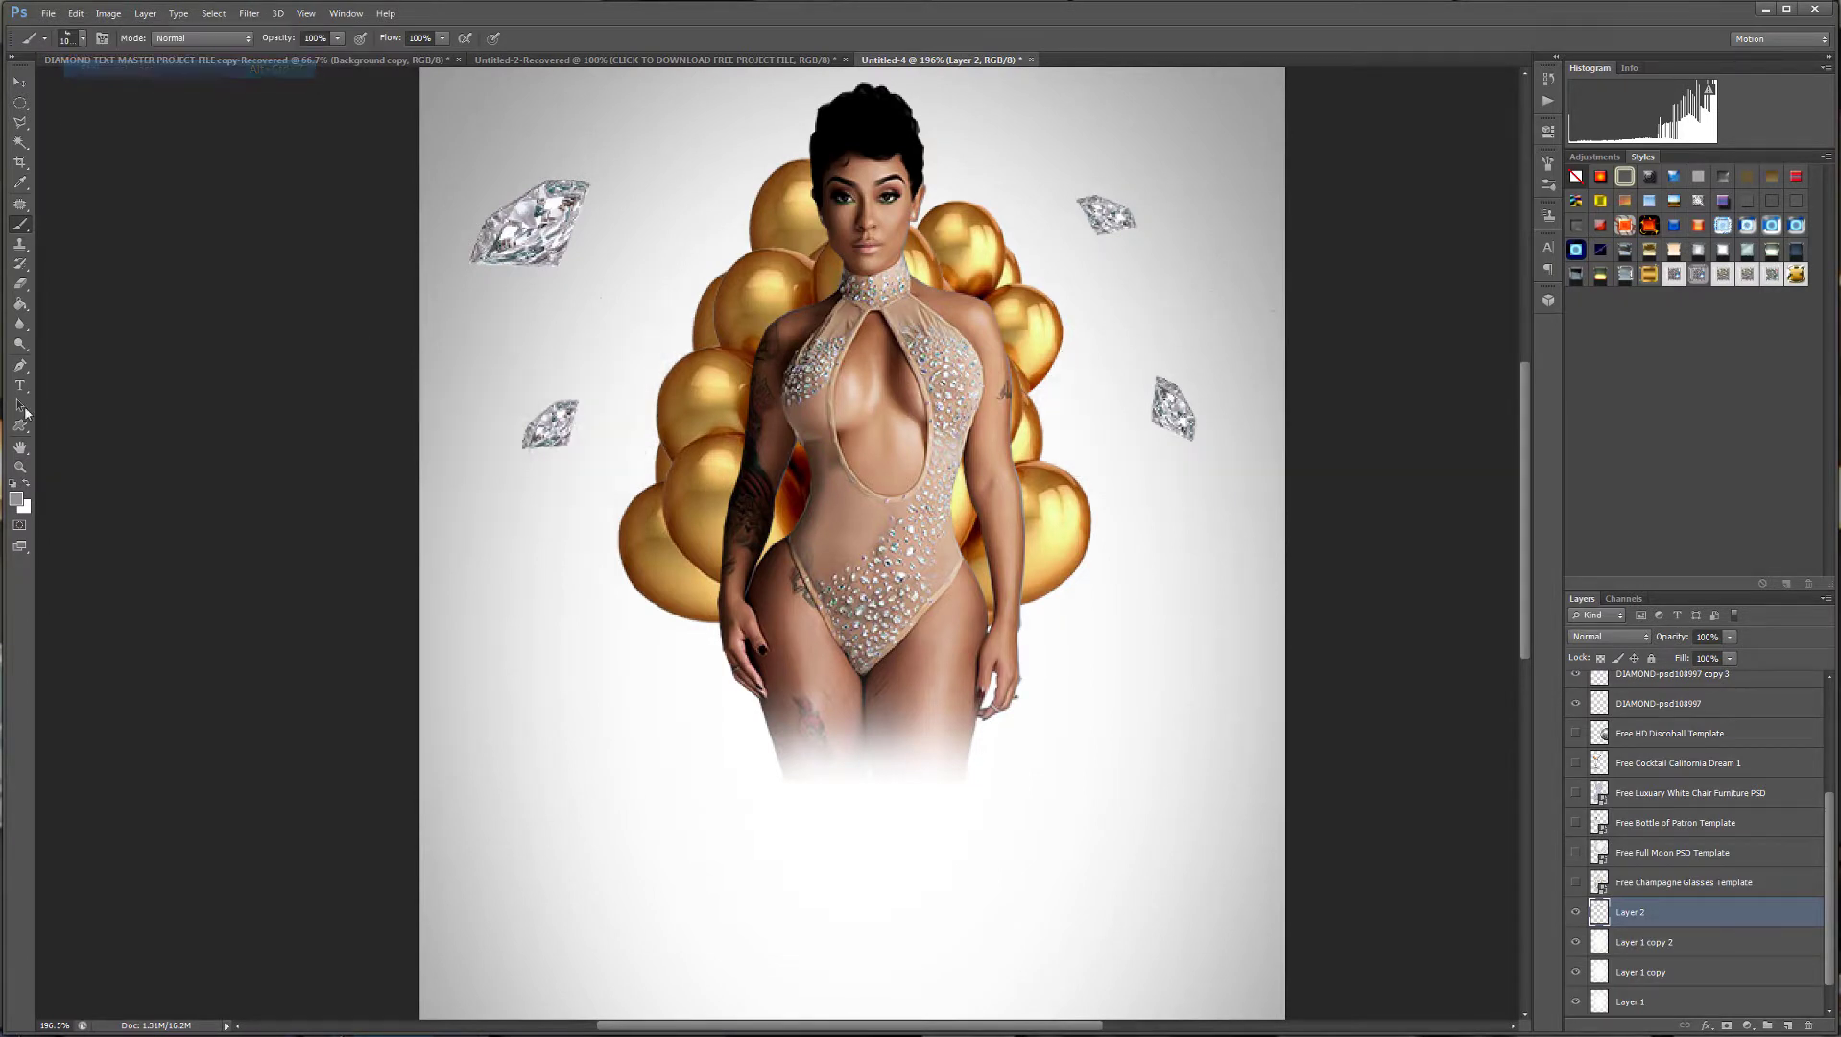
{"action": "key", "text": "i"}
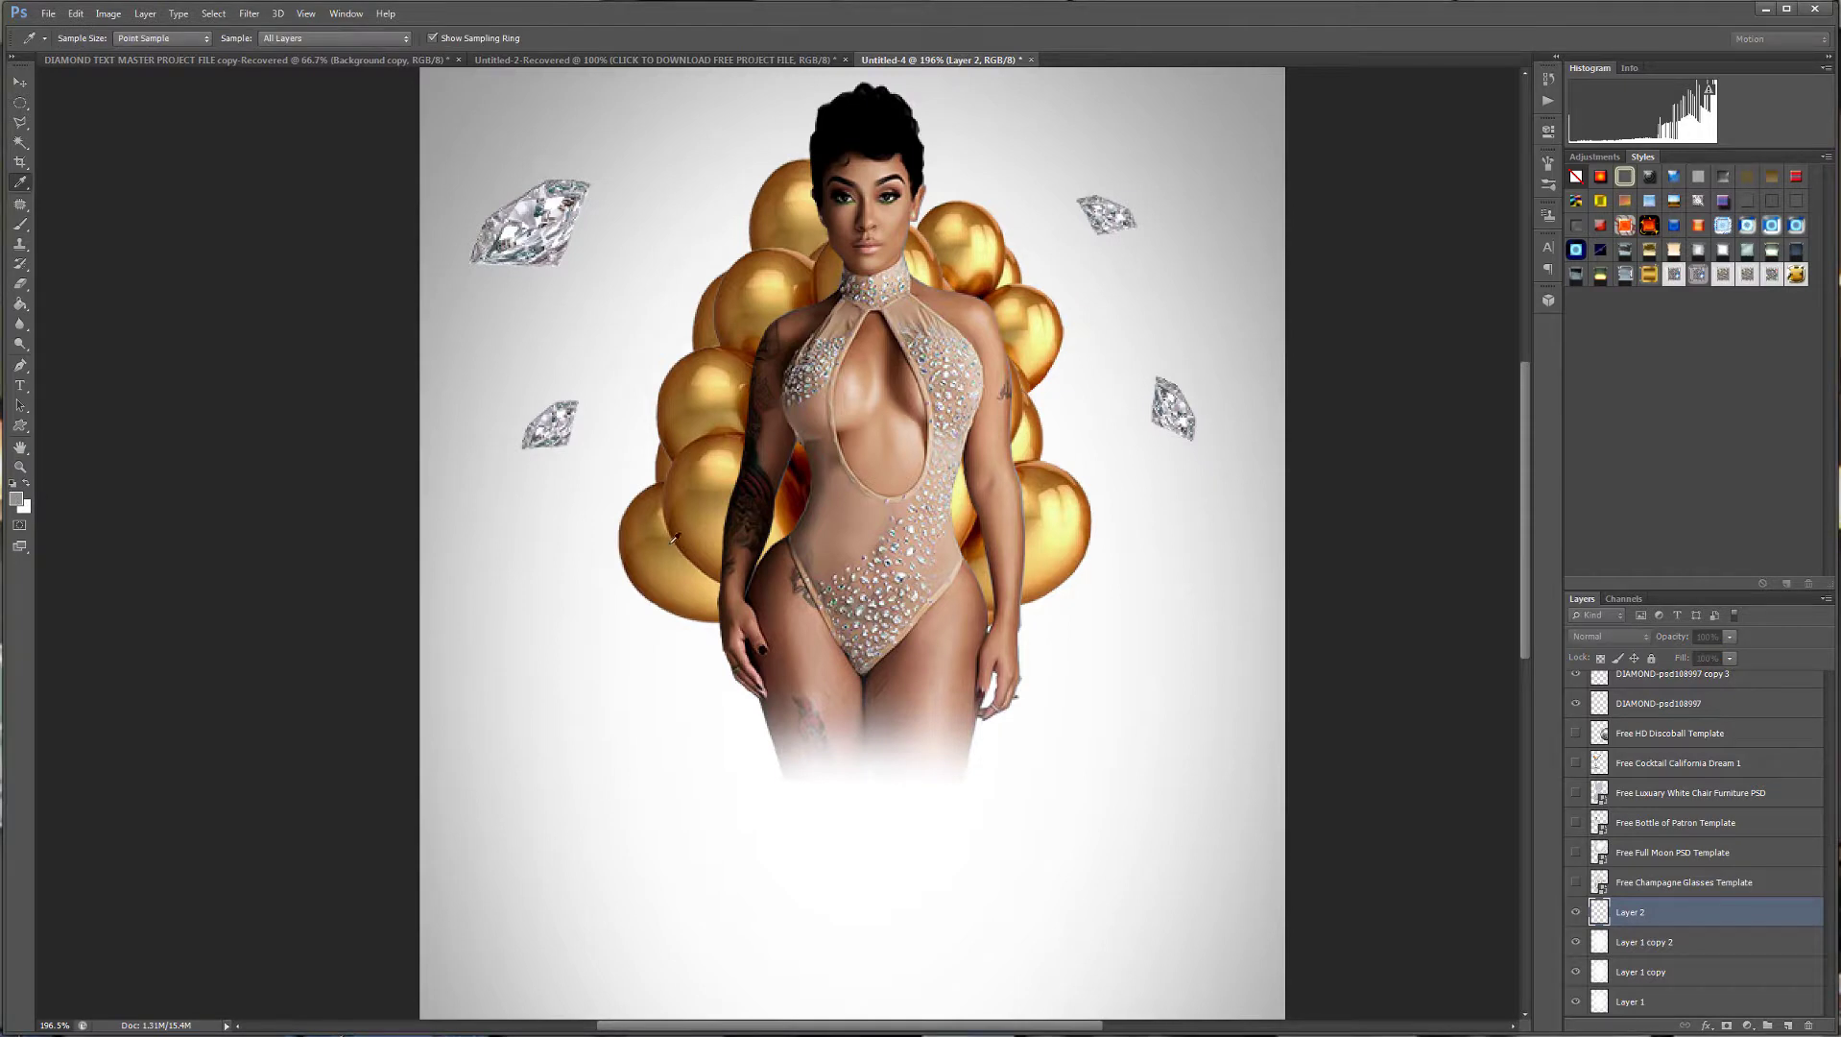
Set the foreground painting colour to light grey dddddd.
{"action": "left_click", "coordinate": [17, 498]}
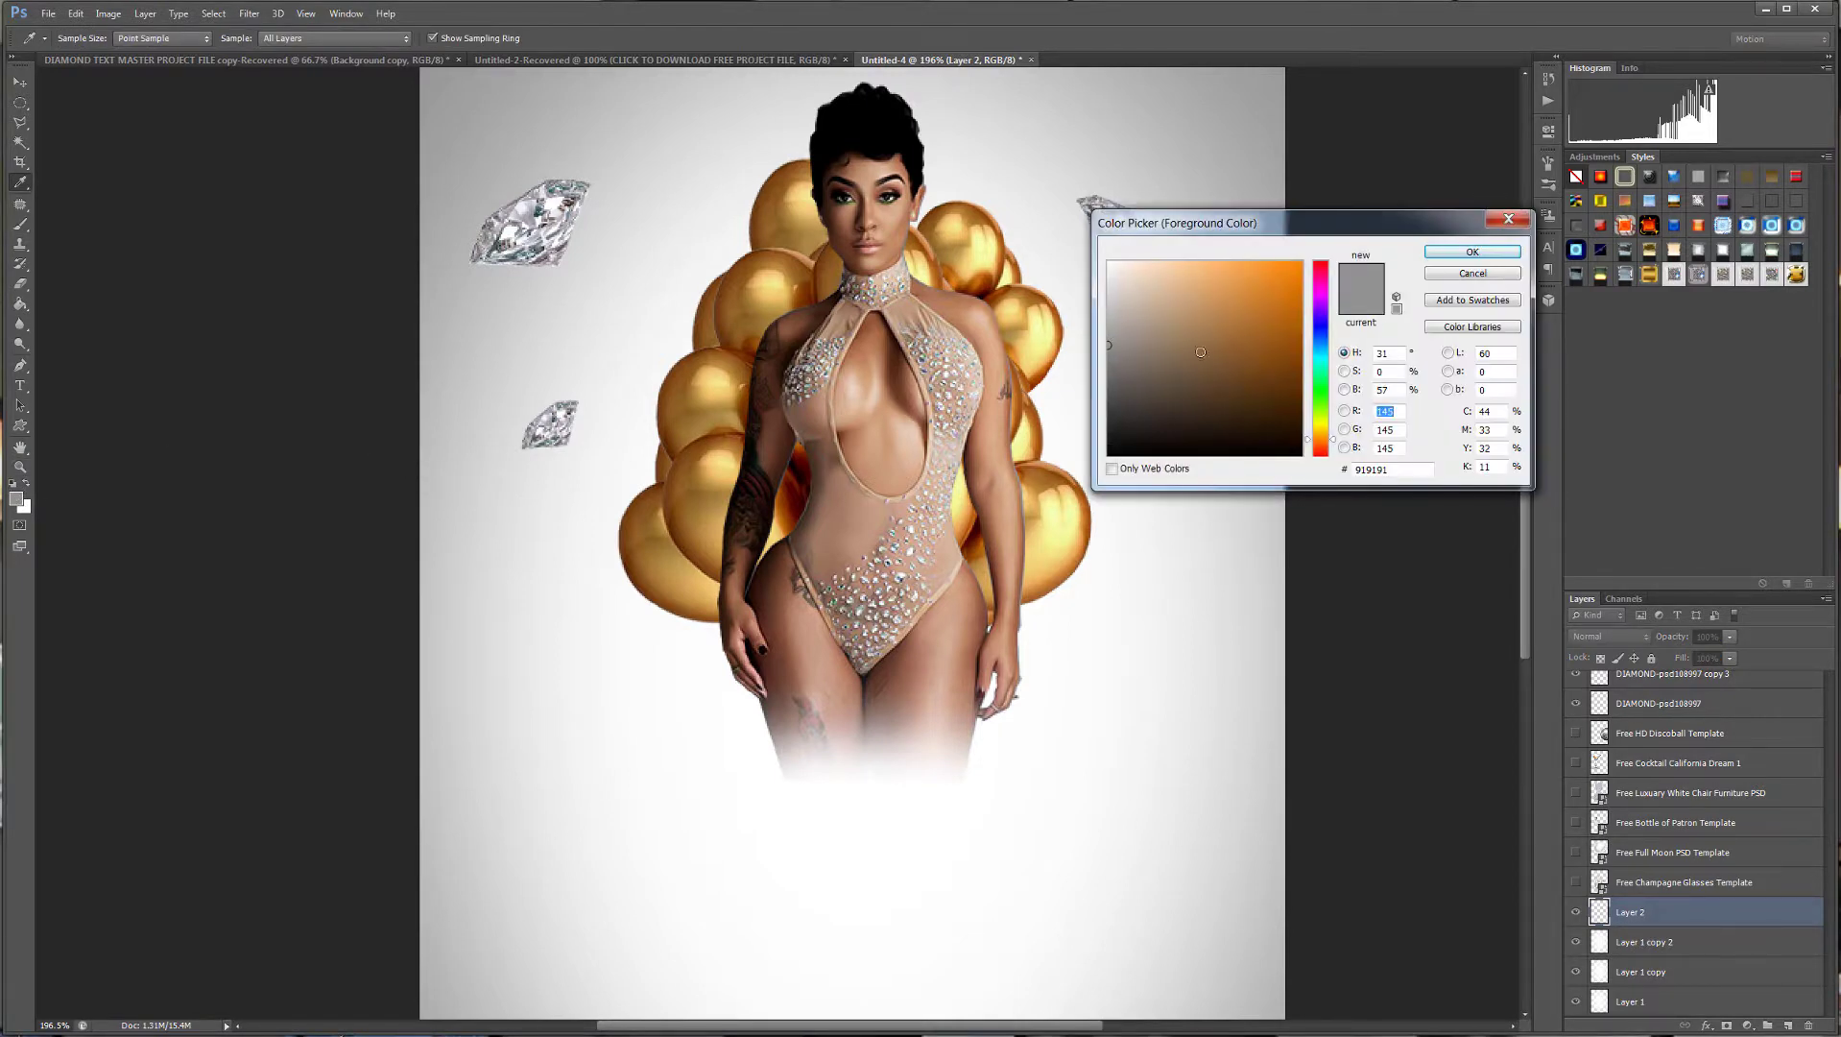
{"action": "left_click", "coordinate": [1088, 286]}
{"action": "left_click", "coordinate": [1472, 252]}
{"action": "key", "text": "b"}
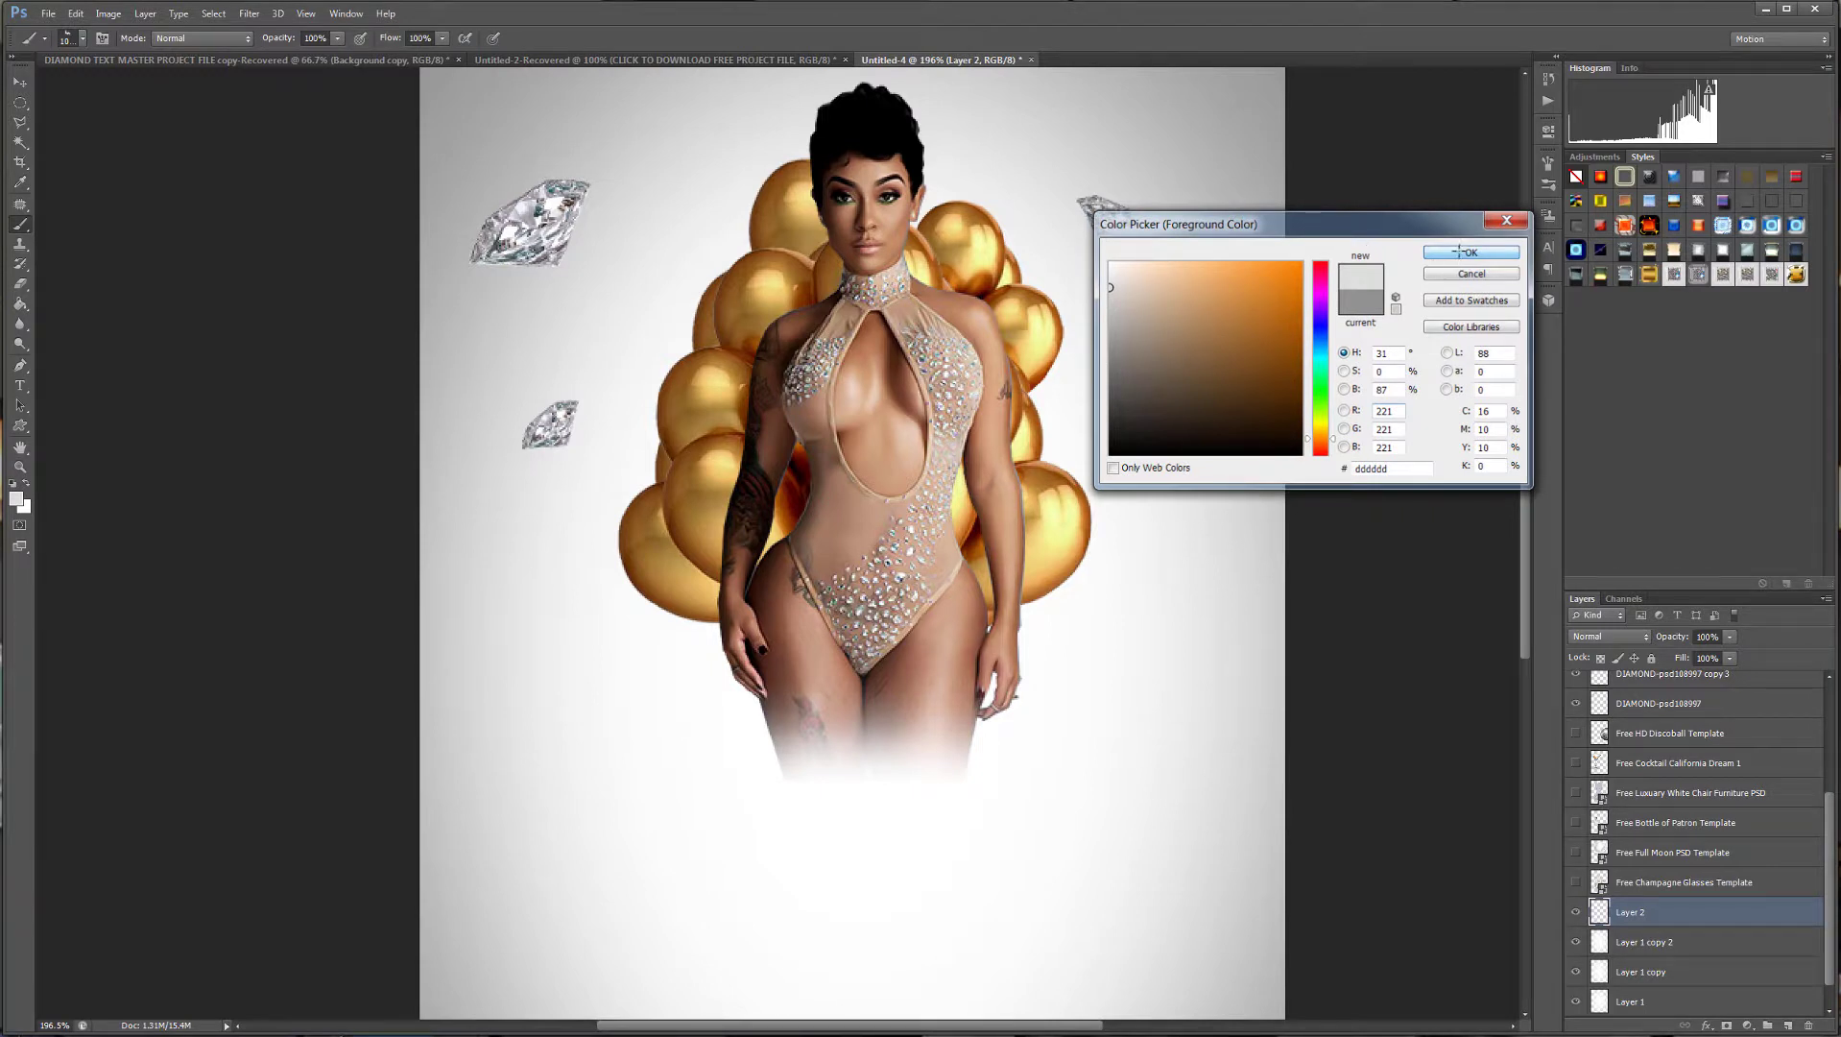
{"action": "left_click", "coordinate": [1459, 251]}
Undo a grey test stroke at the top and browse the brush presets for a cloud brush.
{"action": "left_click", "coordinate": [1169, 218]}
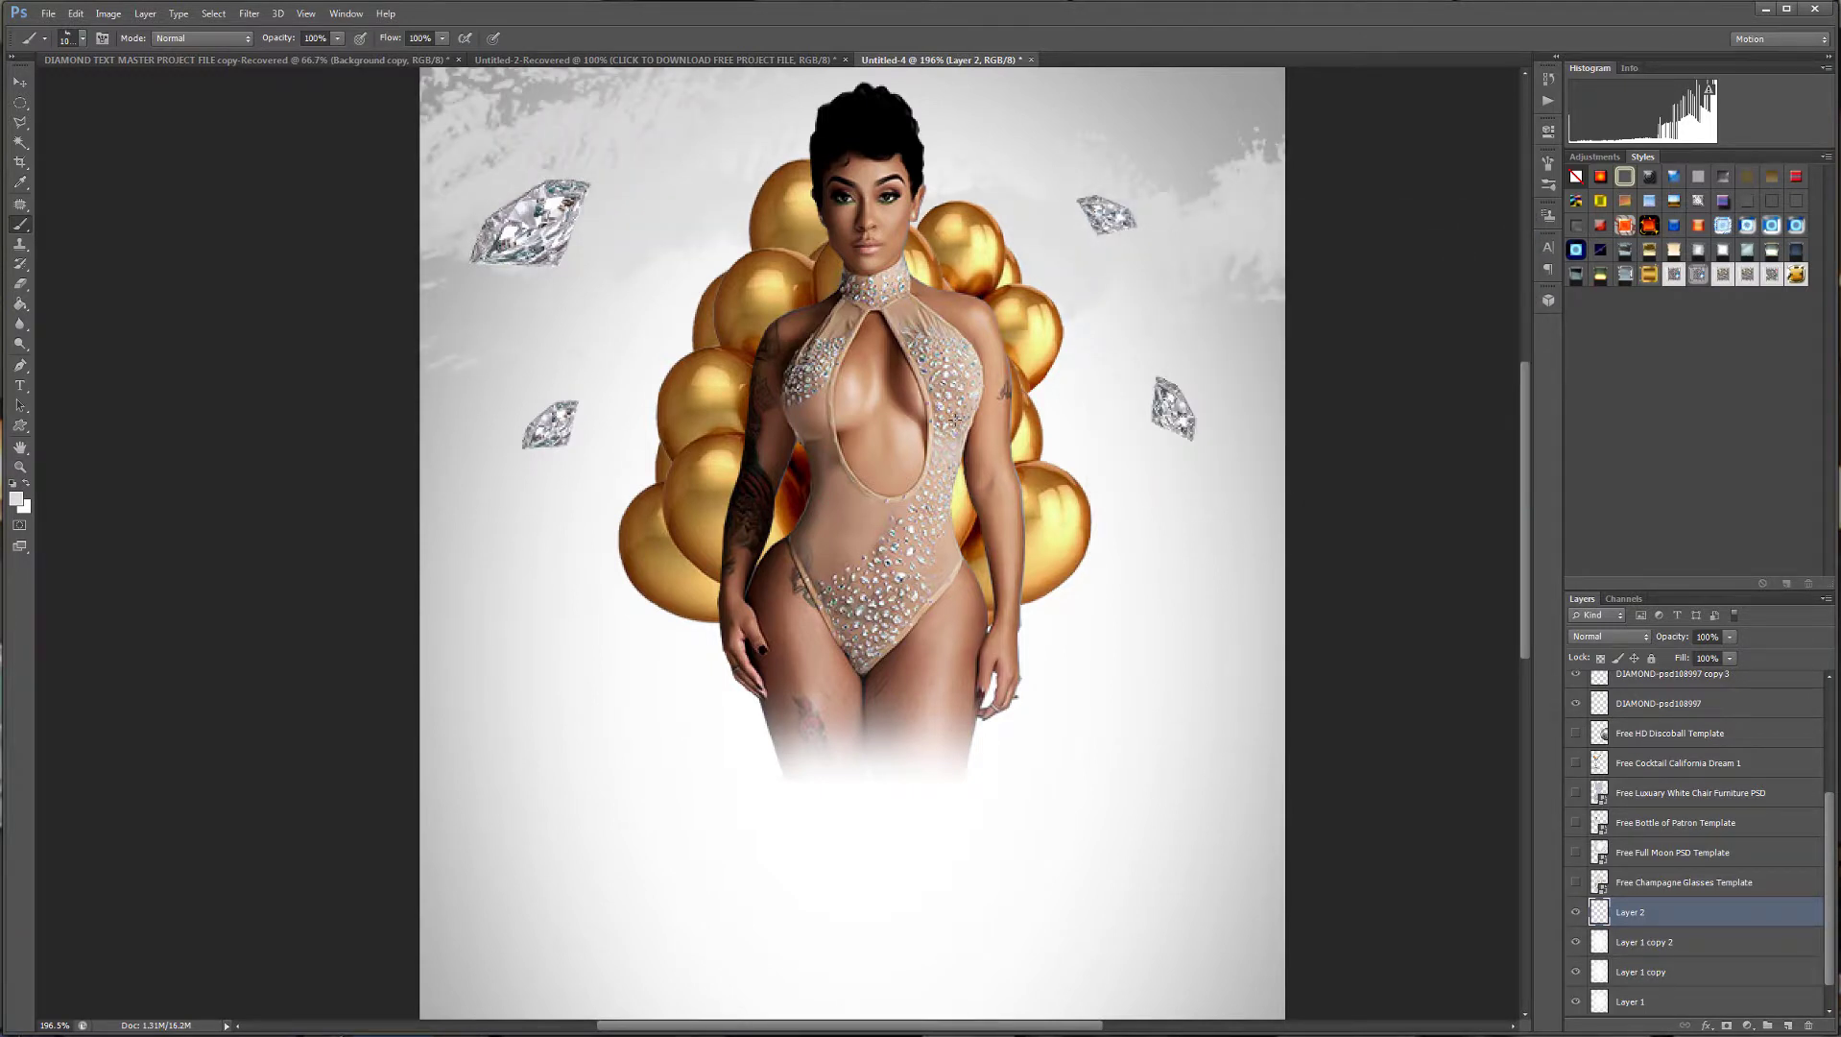
{"action": "left_click", "coordinate": [77, 13]}
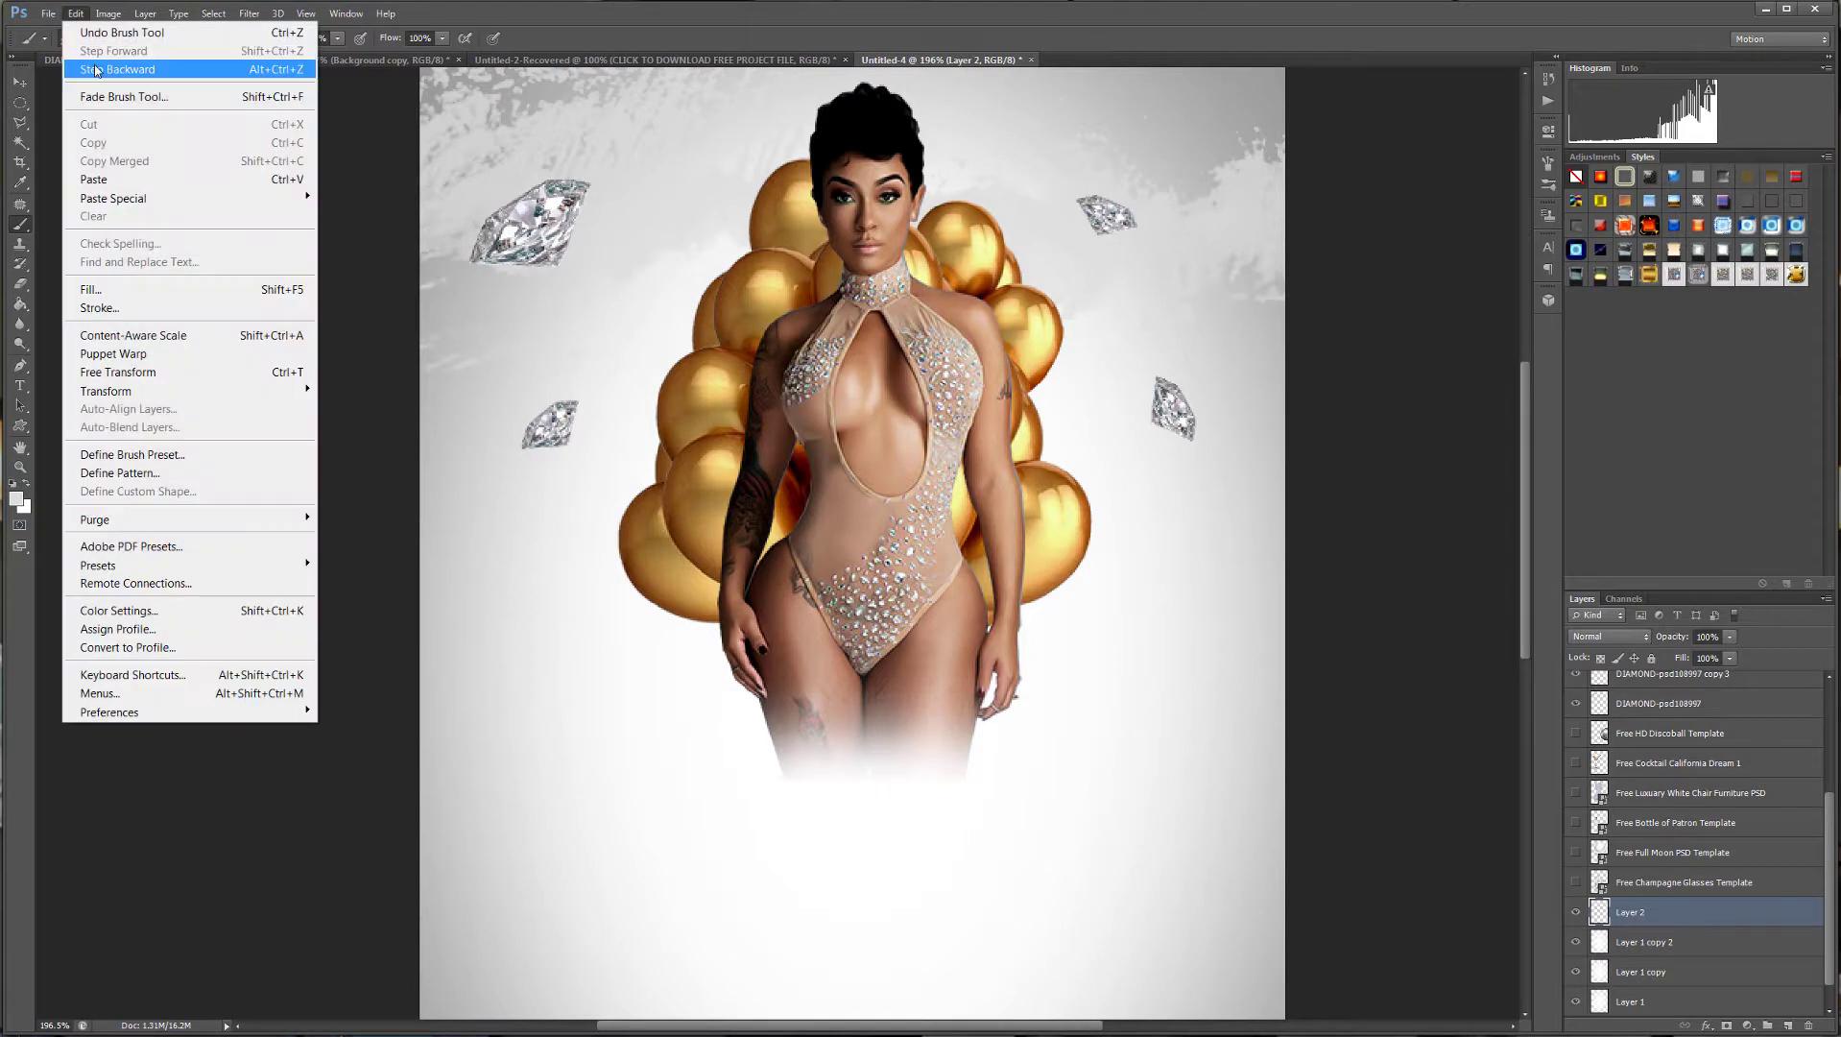
{"action": "left_click", "coordinate": [125, 69]}
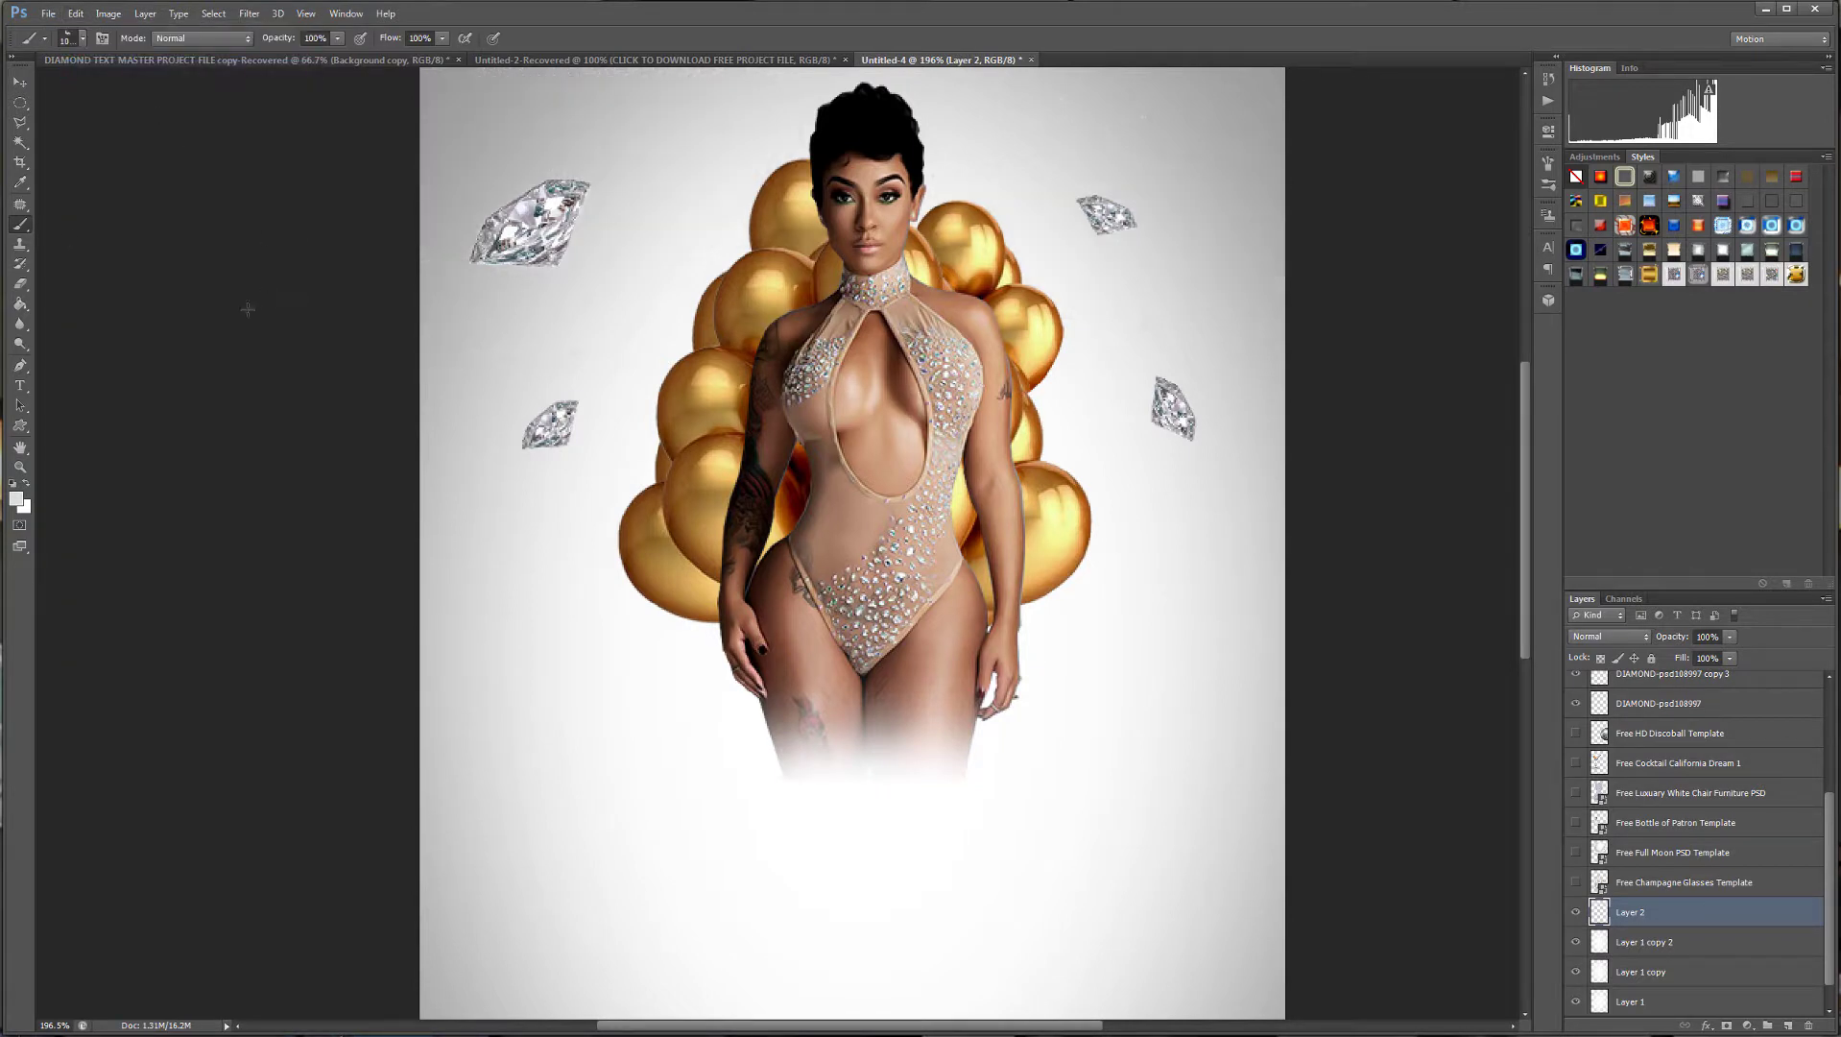
{"action": "left_click", "coordinate": [82, 37]}
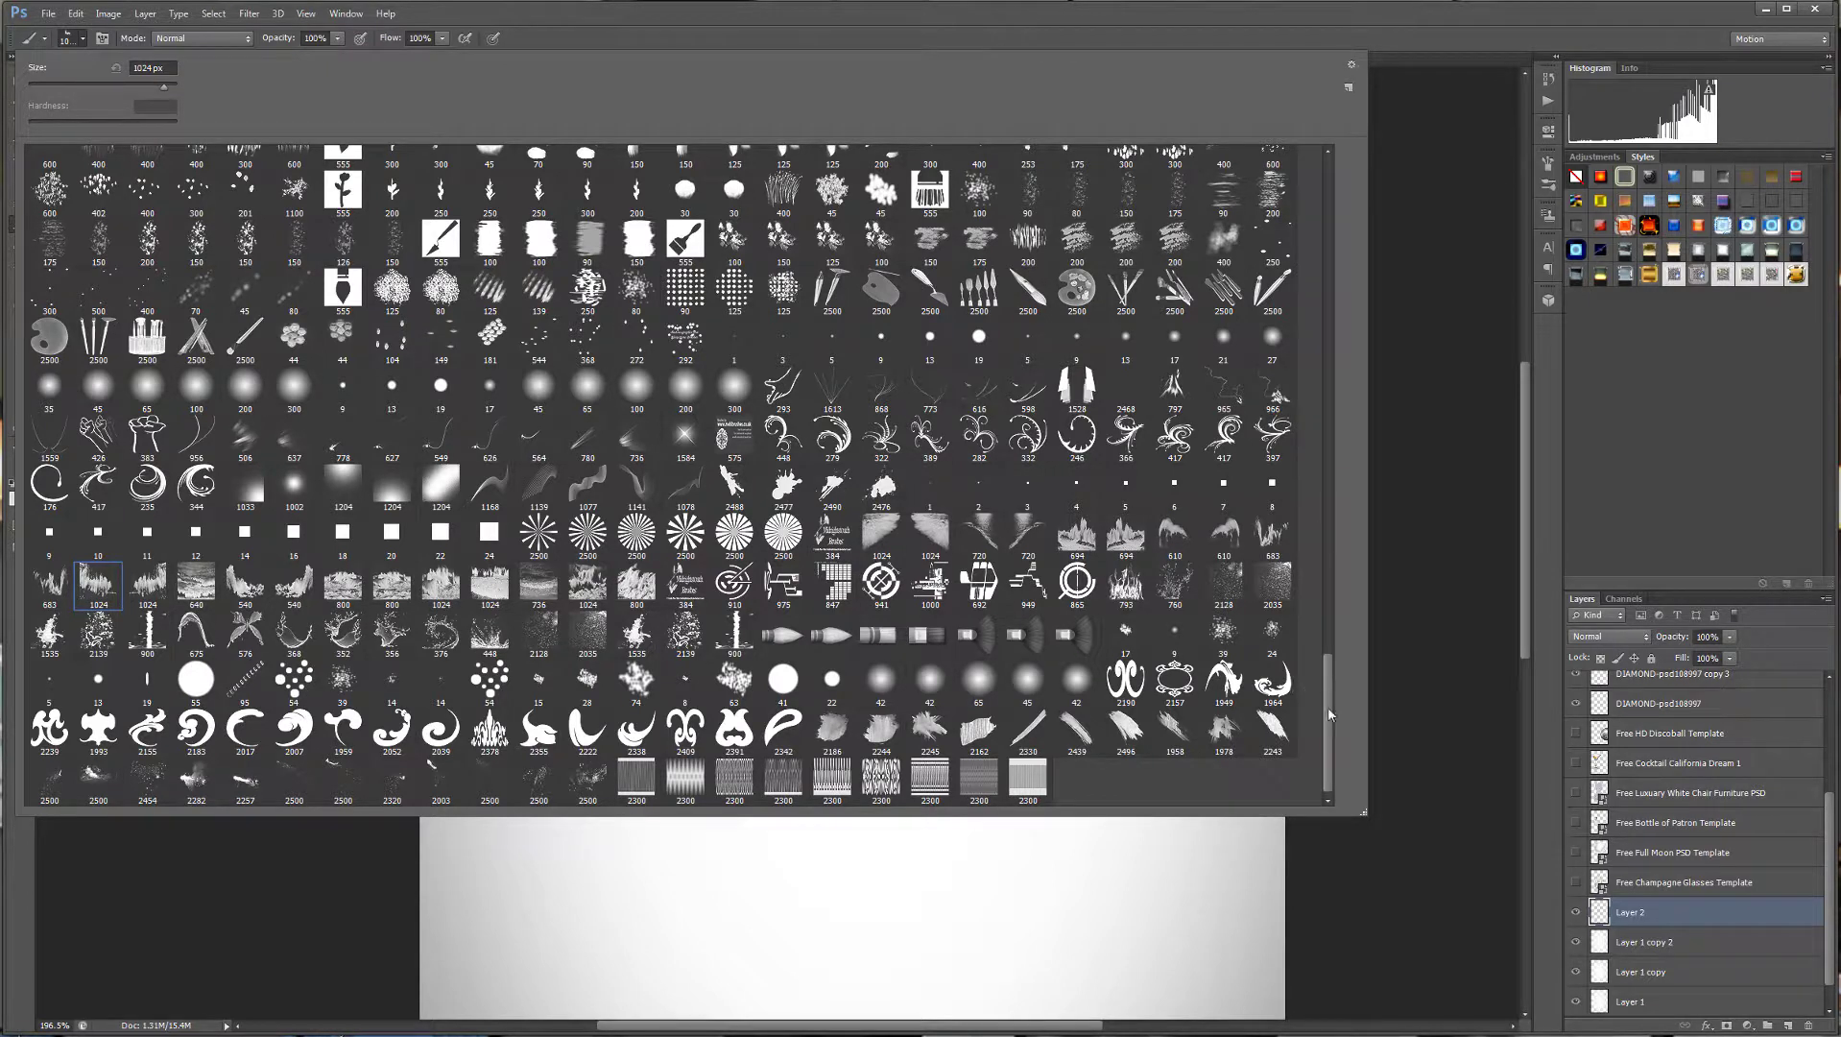
{"action": "left_click_drag", "start_coordinate": [1333, 670], "coordinate": [1332, 604]}
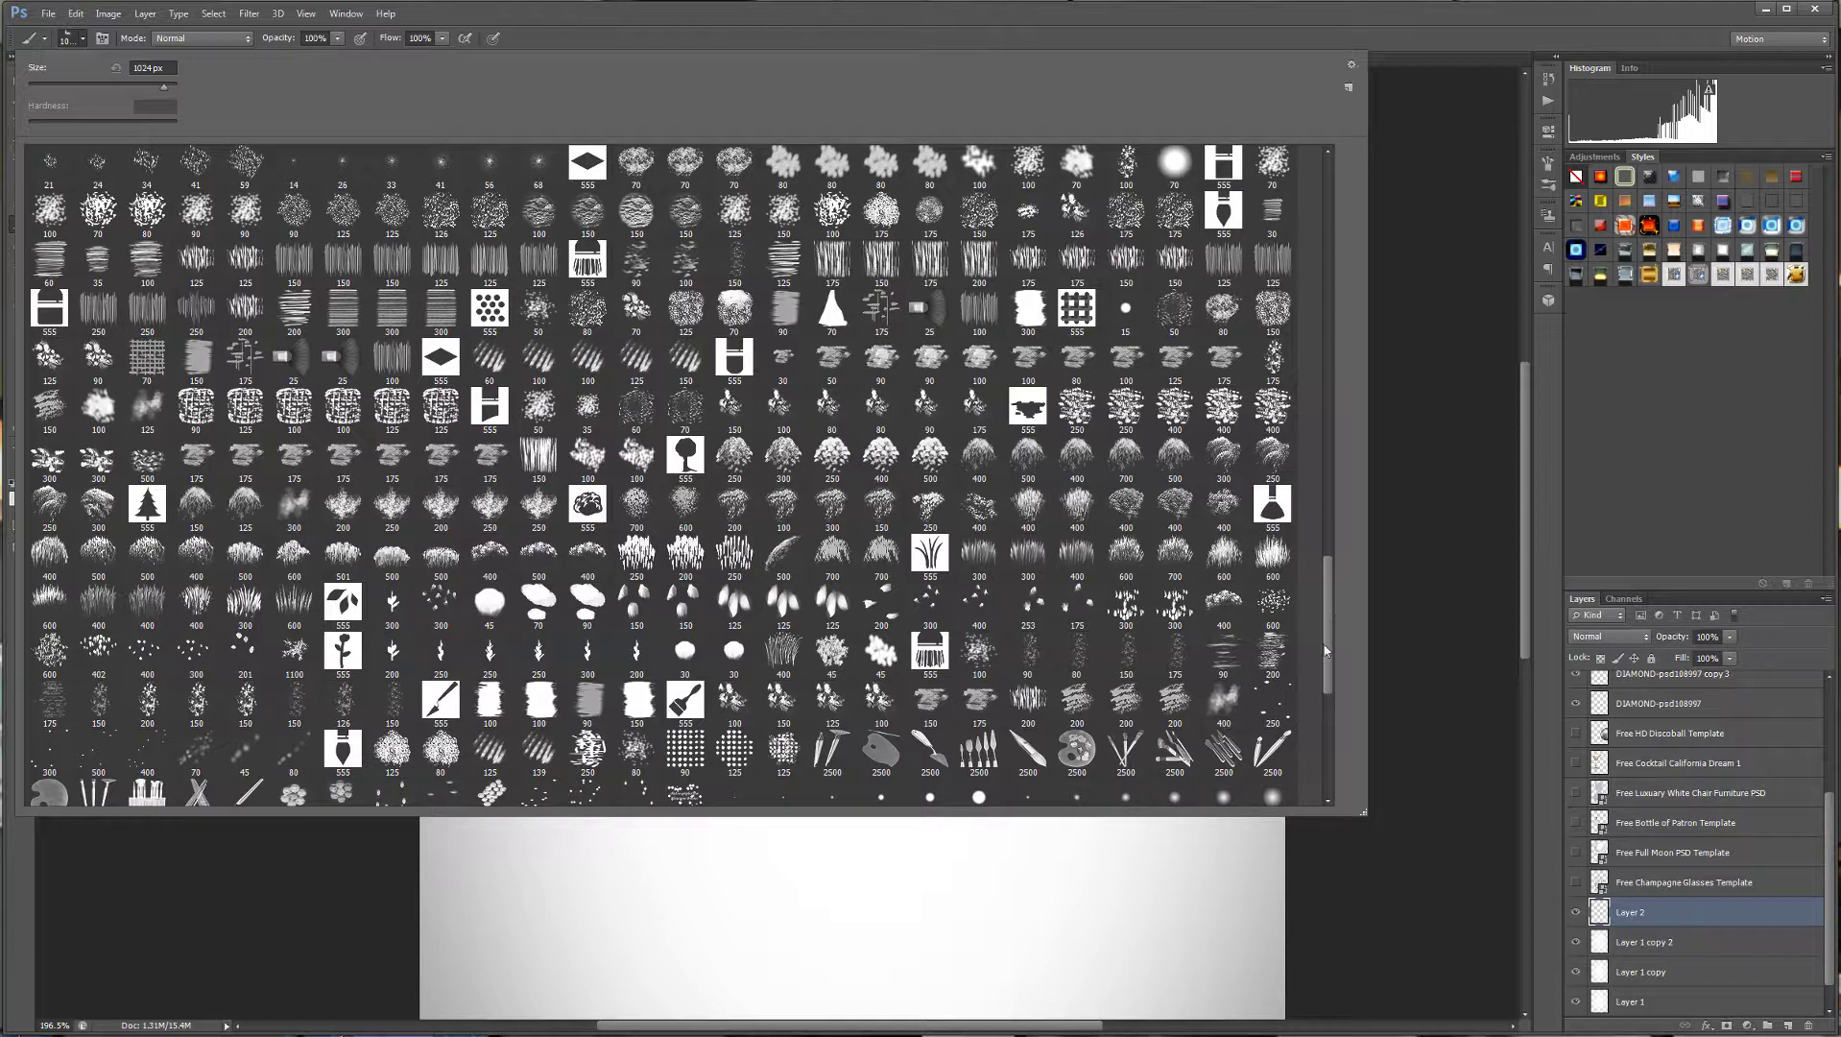
{"action": "left_click_drag", "start_coordinate": [1330, 637], "coordinate": [1339, 496]}
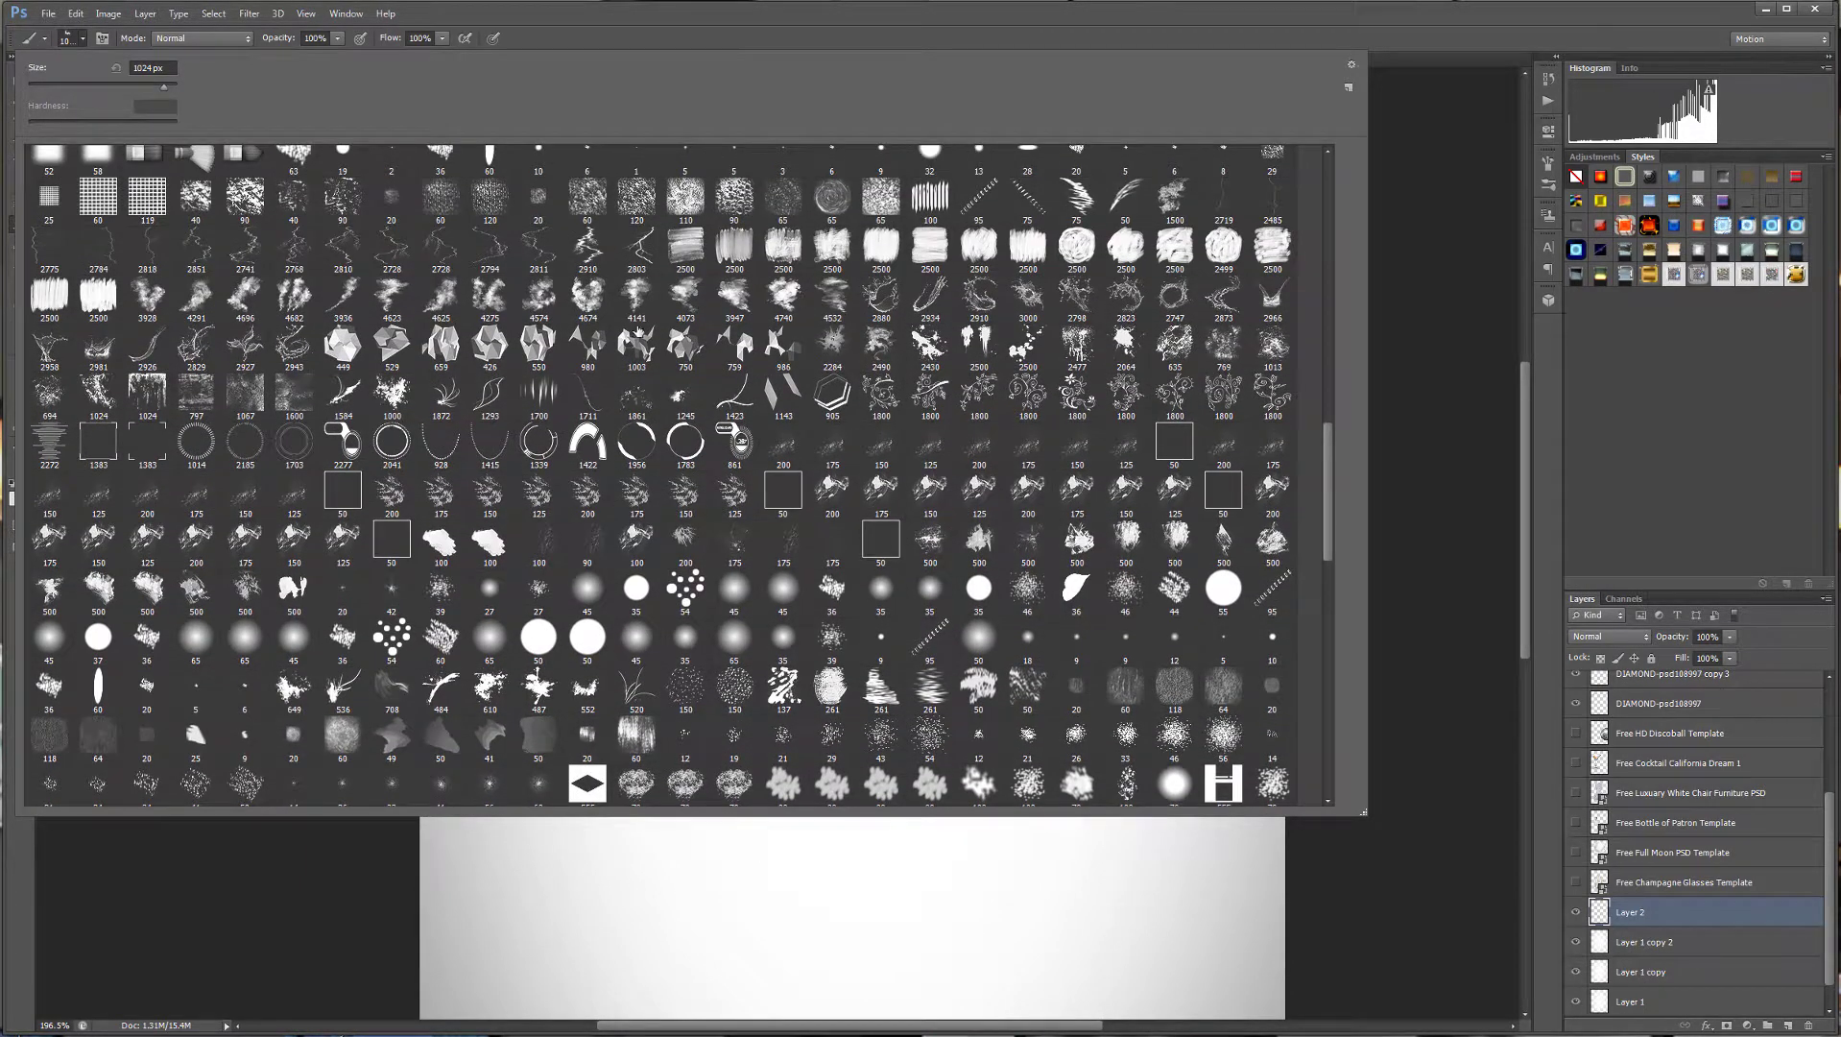
Choose the 4740 cloud brush preset, undoing an accidental grey fill on Layer 2.
{"action": "double_click", "coordinate": [784, 299]}
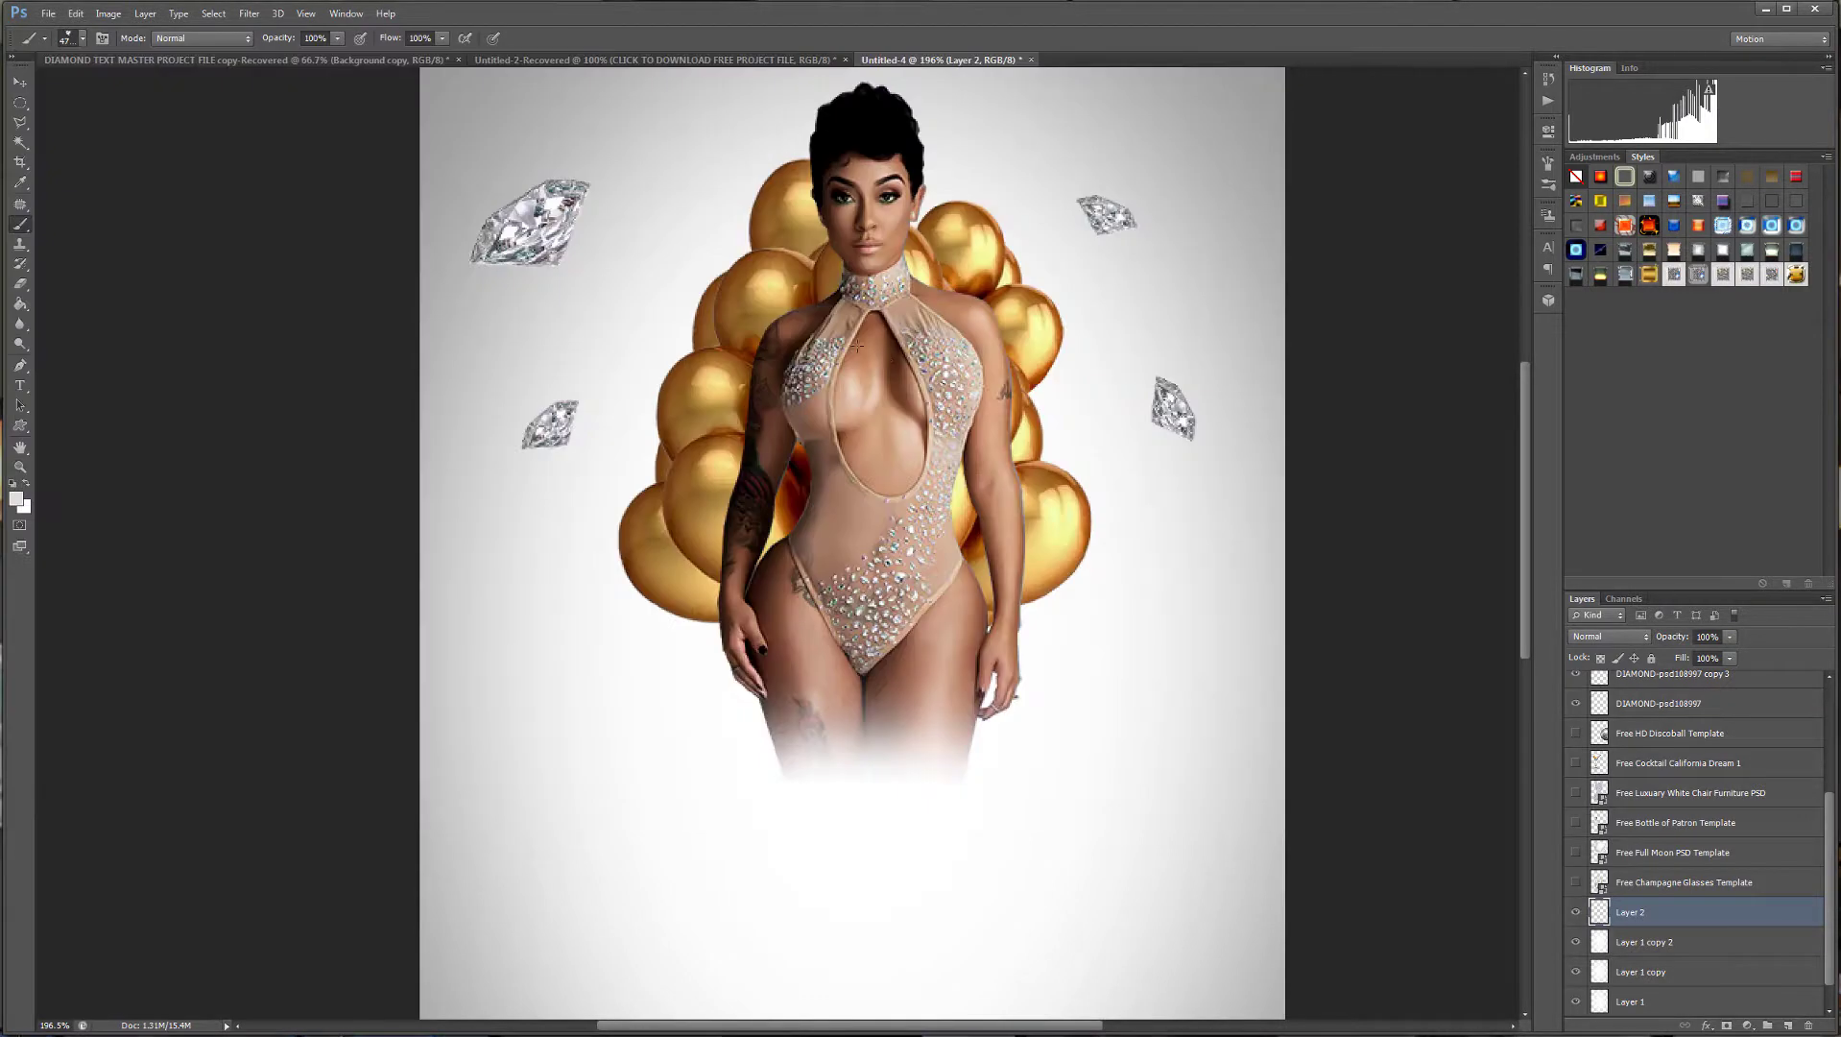
{"action": "left_click", "coordinate": [1038, 550]}
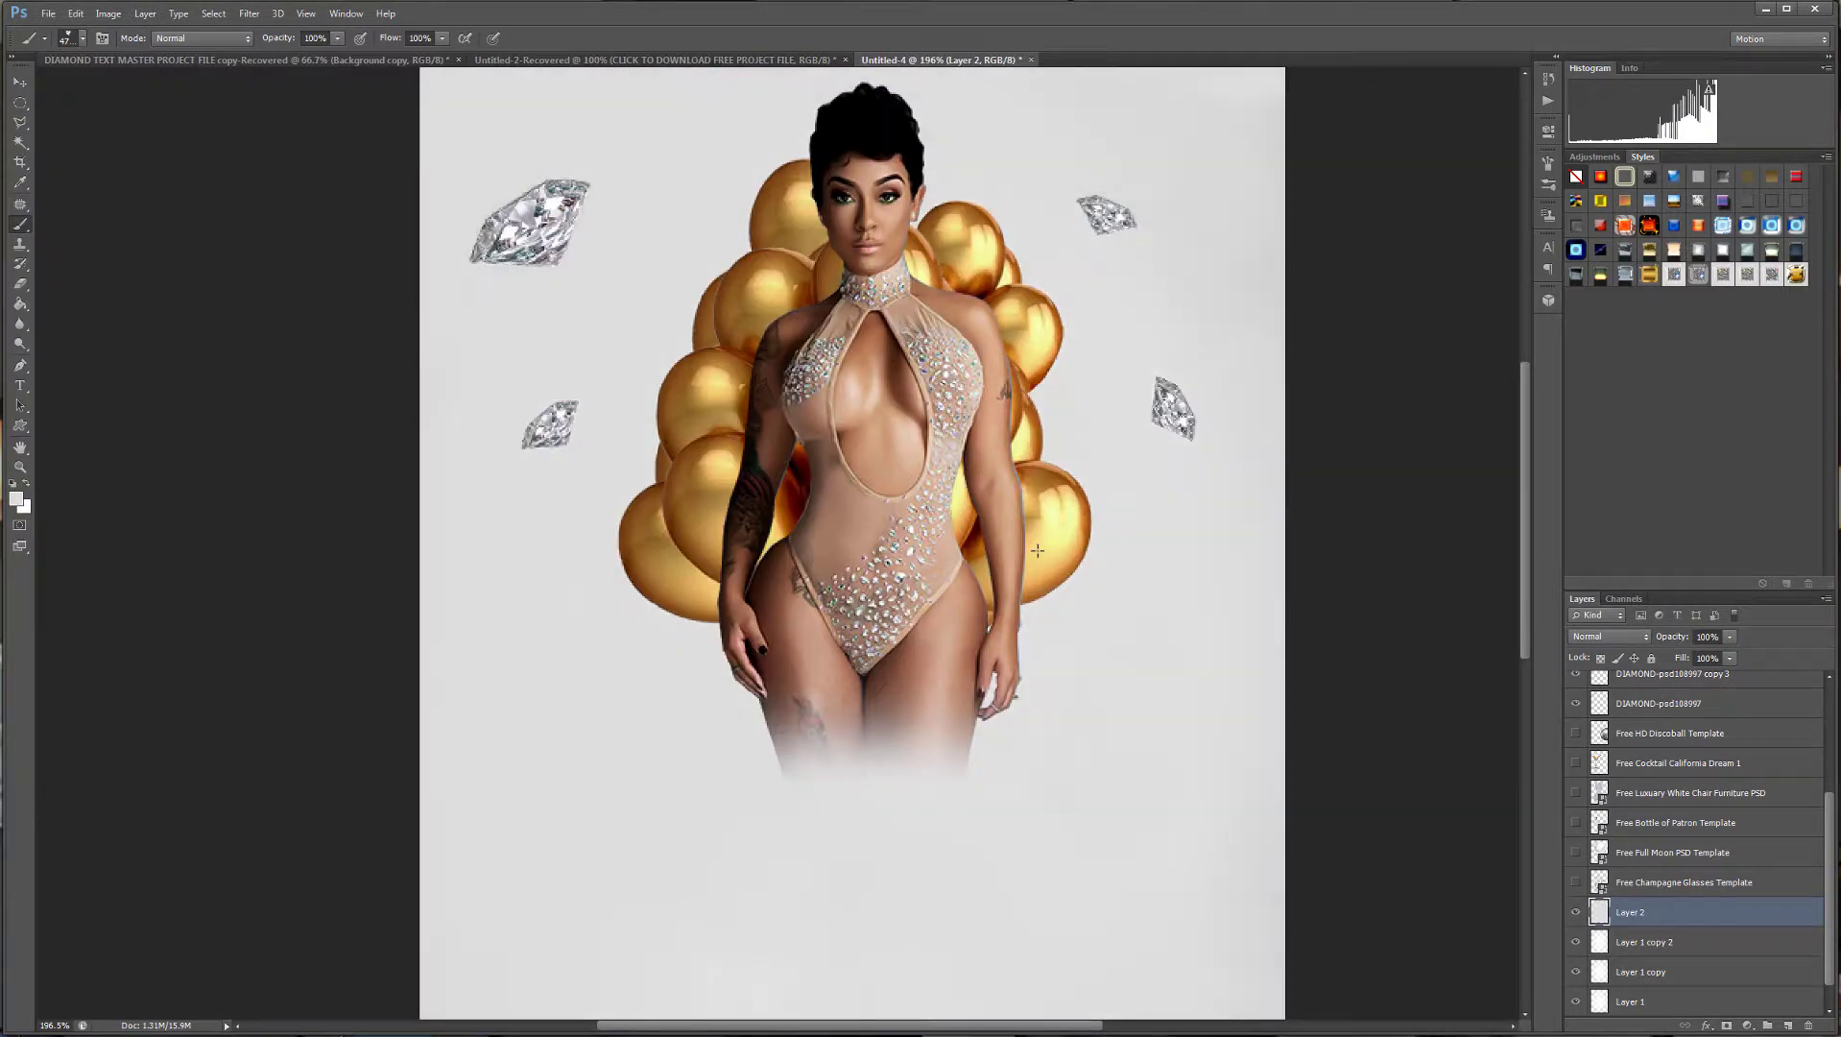
{"action": "left_click", "coordinate": [75, 13]}
{"action": "left_click", "coordinate": [101, 71]}
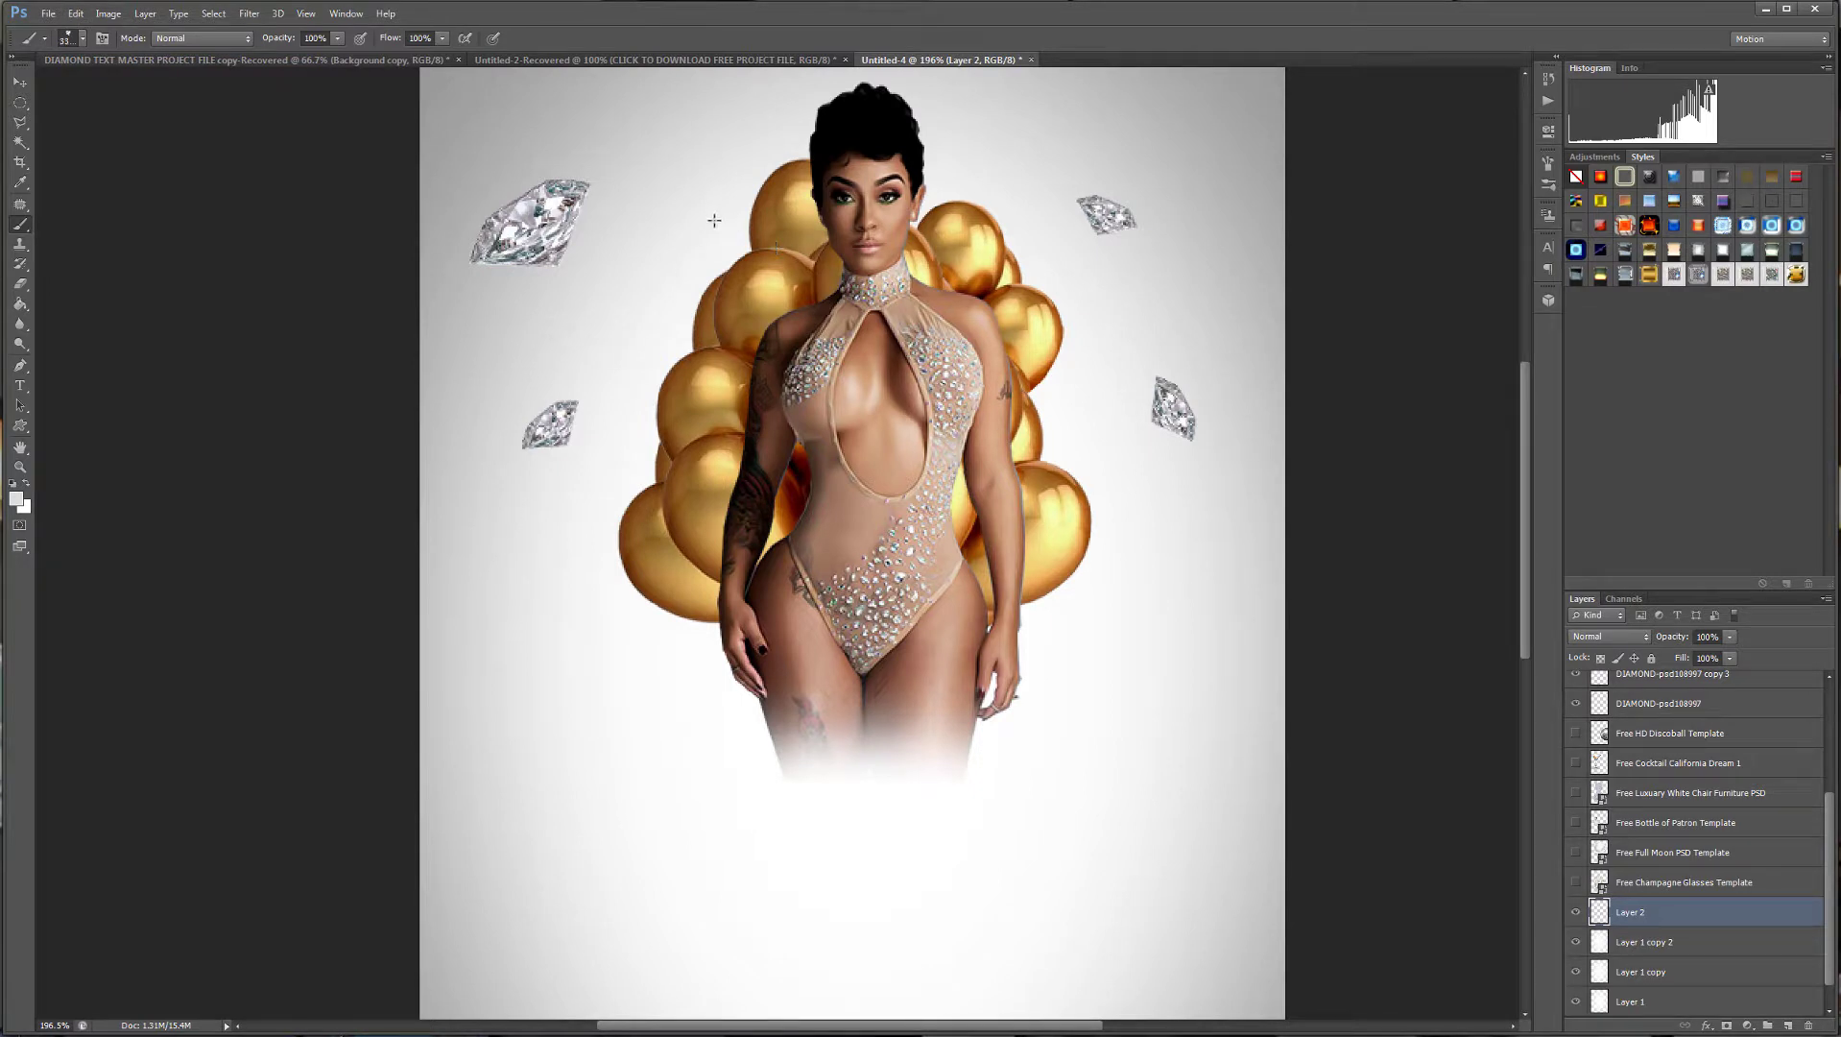
Stamp light grey clouds over the upper left at 300 px and the right side at 600 px.
{"action": "key", "text": "bracketleft"}
{"action": "key", "text": "bracketleft"}
{"action": "key", "text": "bracketleft"}
{"action": "key", "text": "bracketleft"}
{"action": "key", "text": "bracketleft"}
{"action": "key", "text": "bracketleft"}
{"action": "key", "text": "bracketleft"}
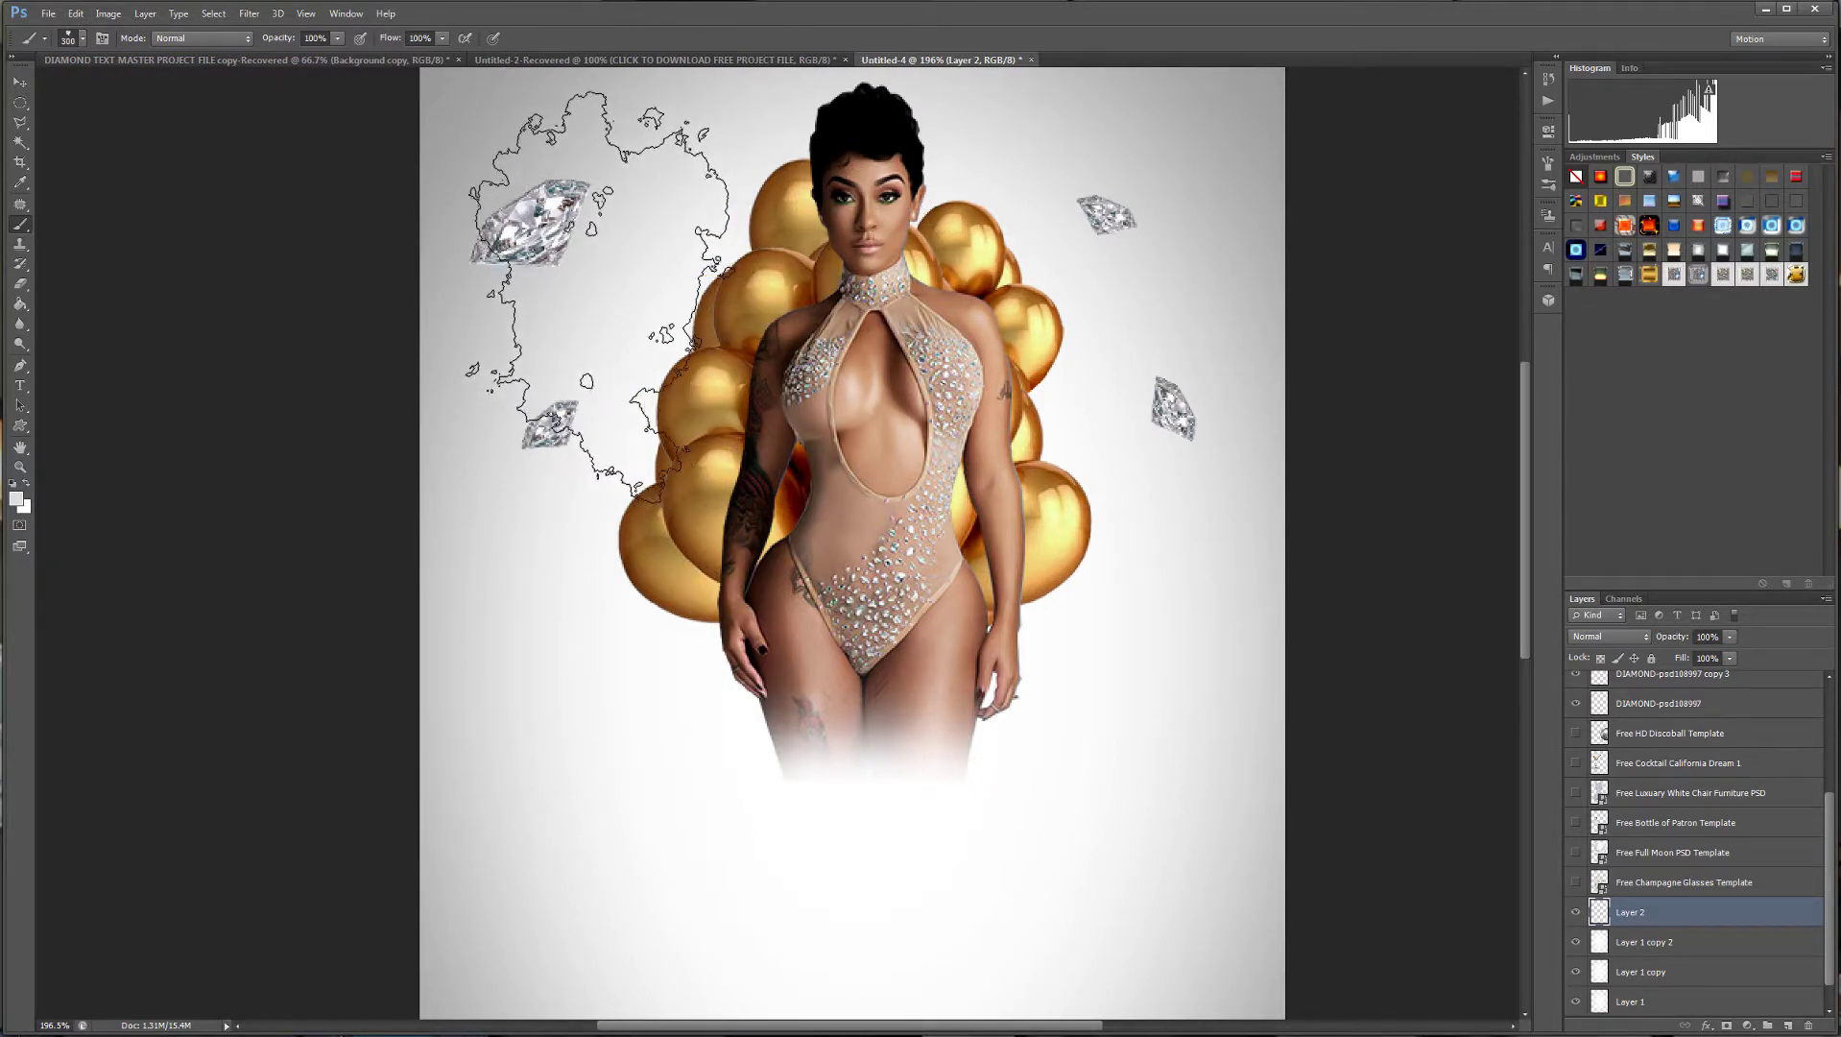
{"action": "left_click", "coordinate": [552, 278]}
{"action": "key", "text": "bracketright"}
{"action": "key", "text": "bracketright"}
{"action": "key", "text": "bracketright"}
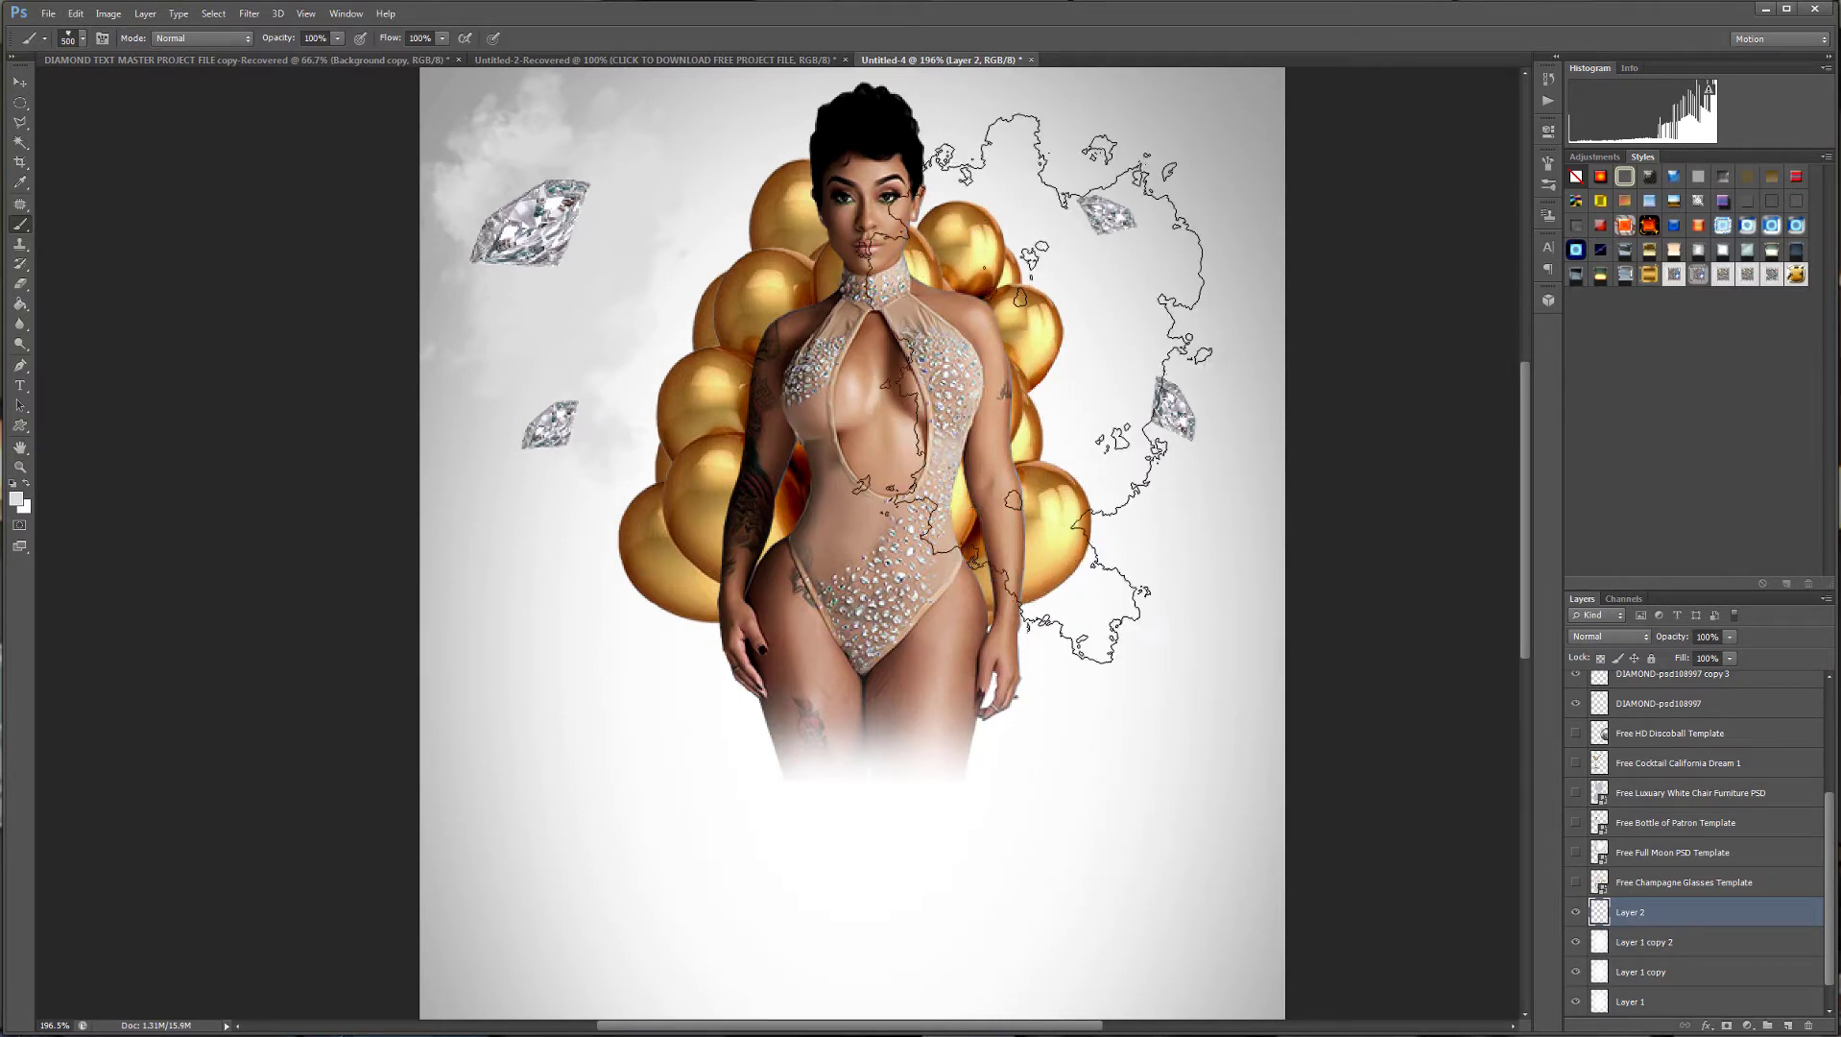
{"action": "left_click", "coordinate": [1109, 485]}
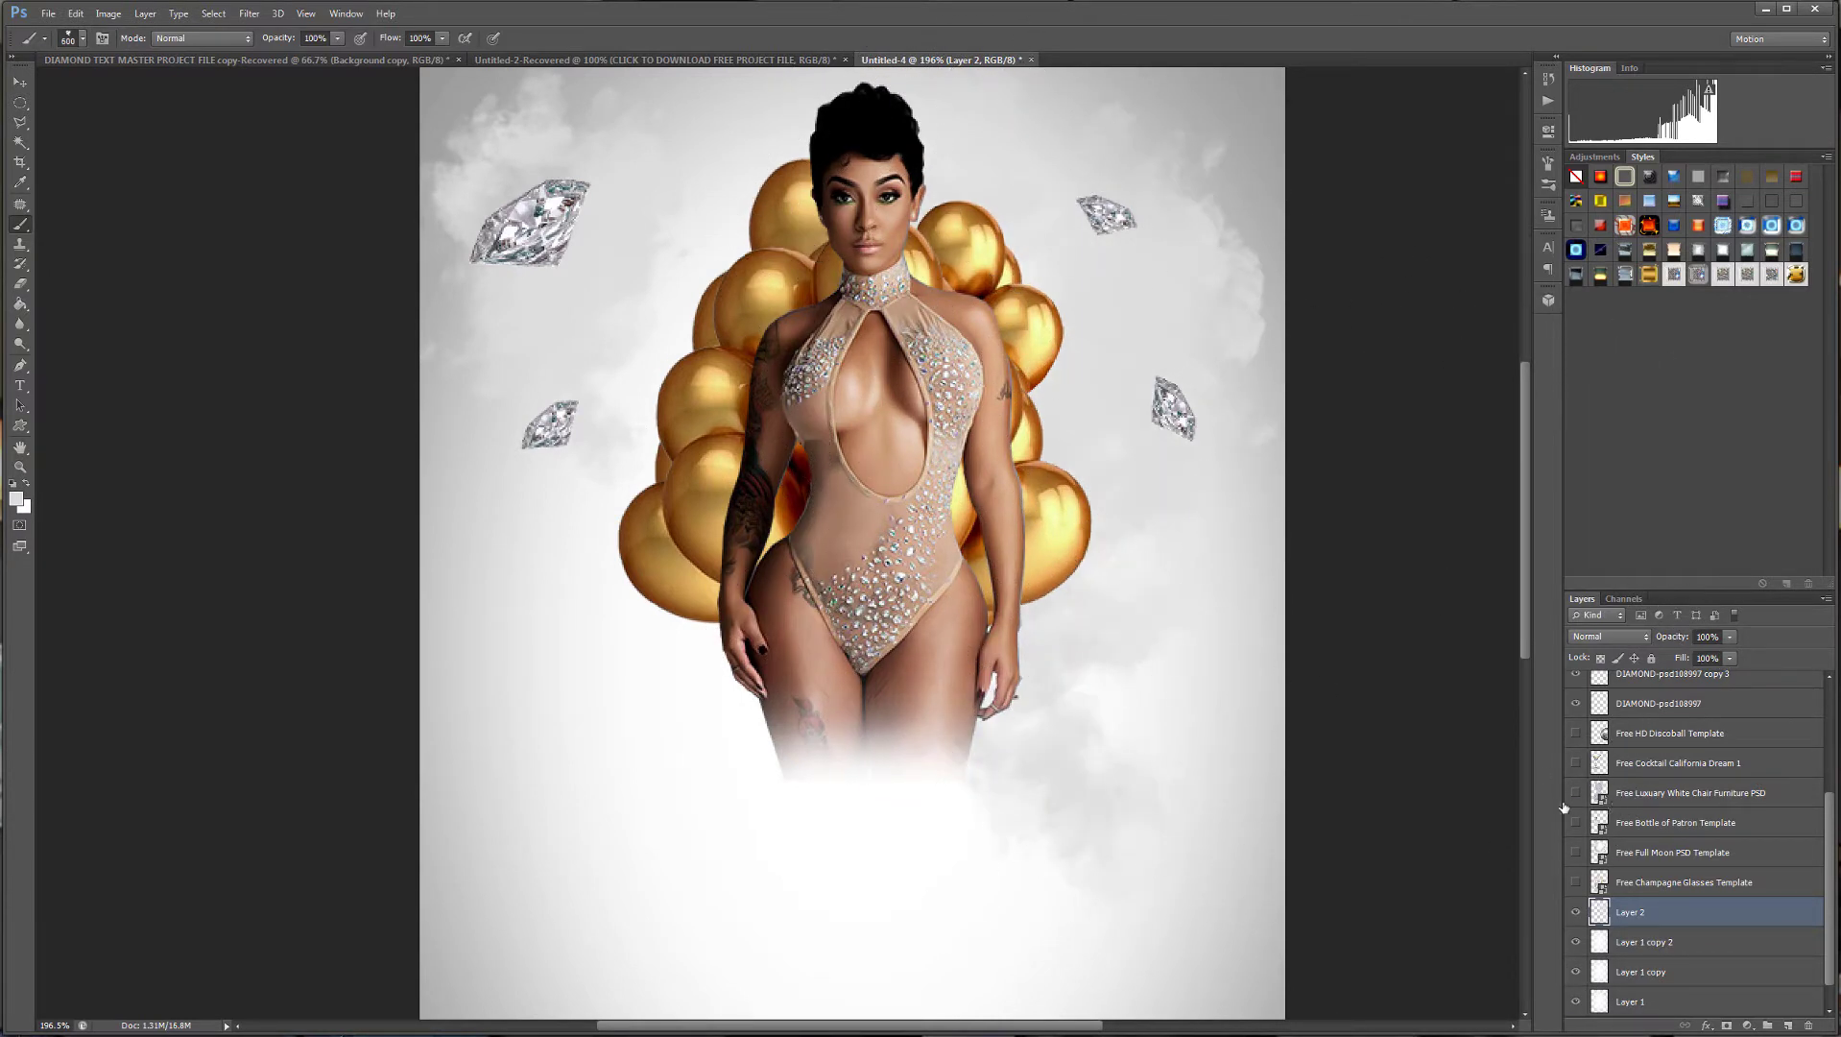
{"action": "key", "text": "bracketleft"}
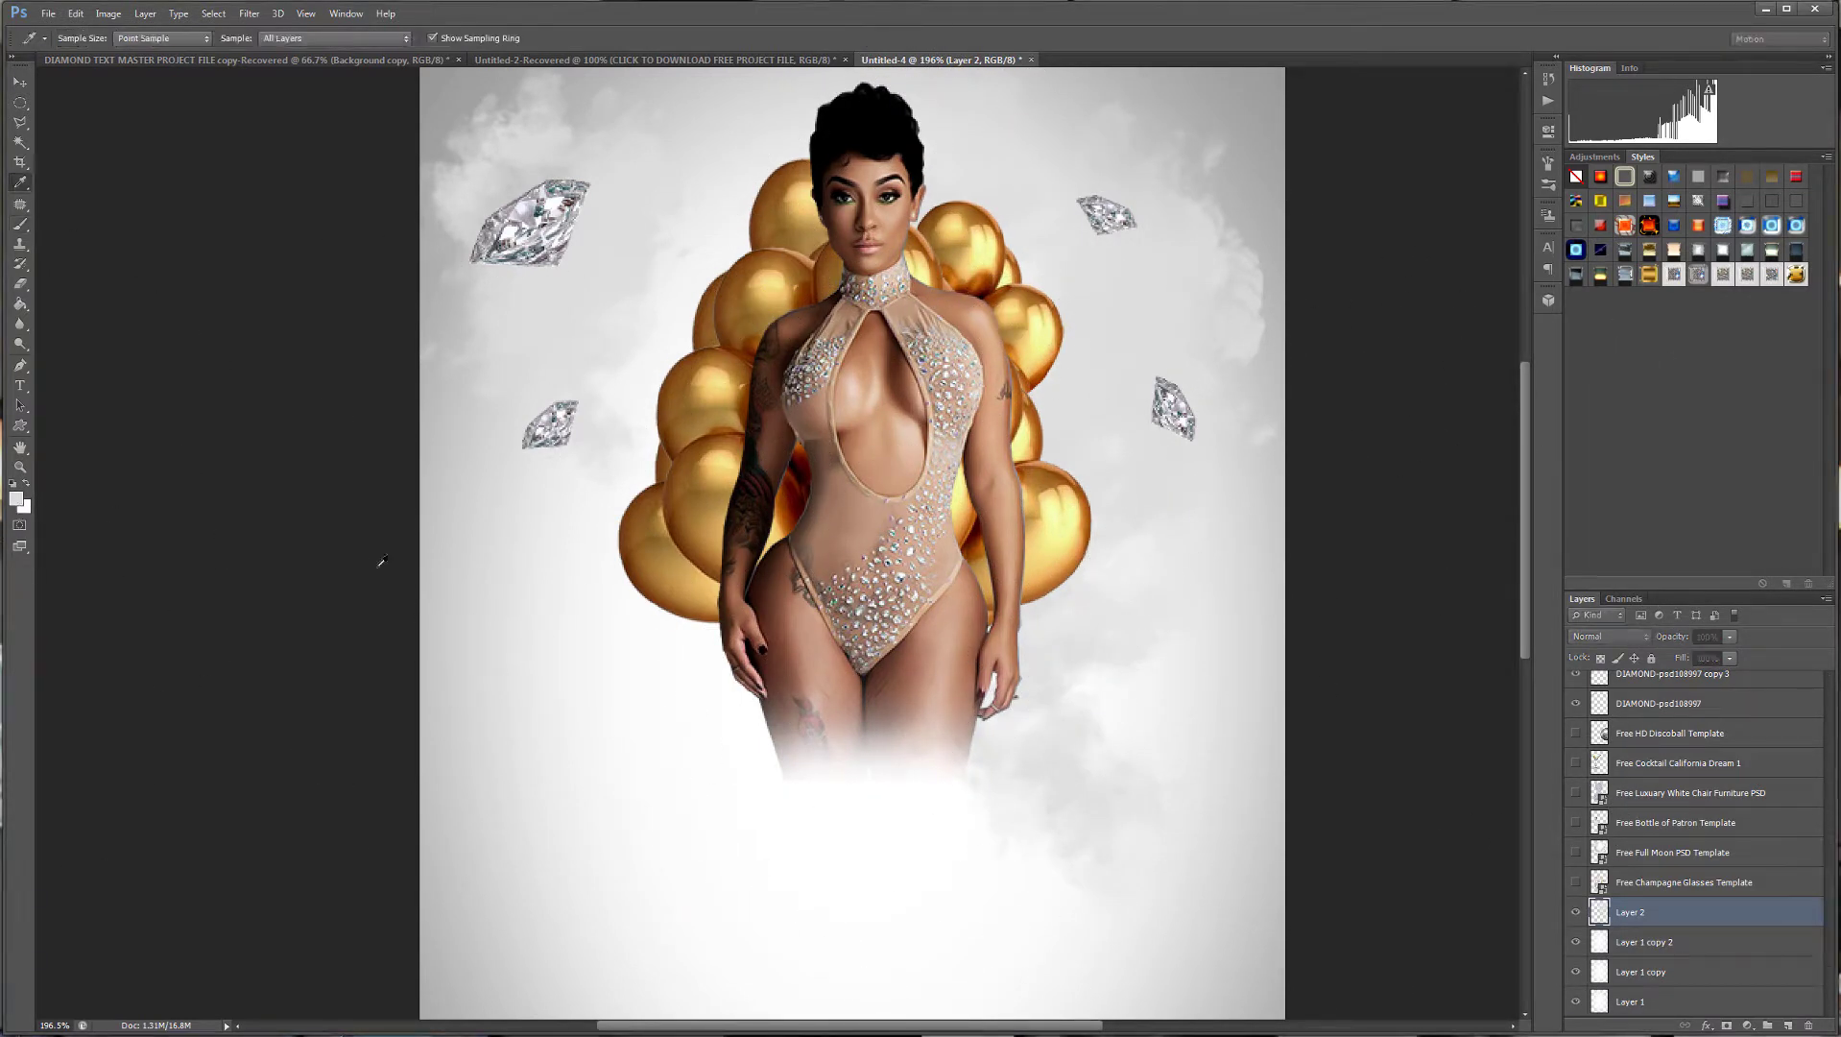
Switch the painting colour to white and reduce the cloud brush to 300 pixels.
{"action": "key", "text": "i"}
{"action": "left_click_drag", "start_coordinate": [1120, 297], "coordinate": [1105, 259]}
{"action": "left_click", "coordinate": [1471, 252]}
{"action": "key", "text": "b"}
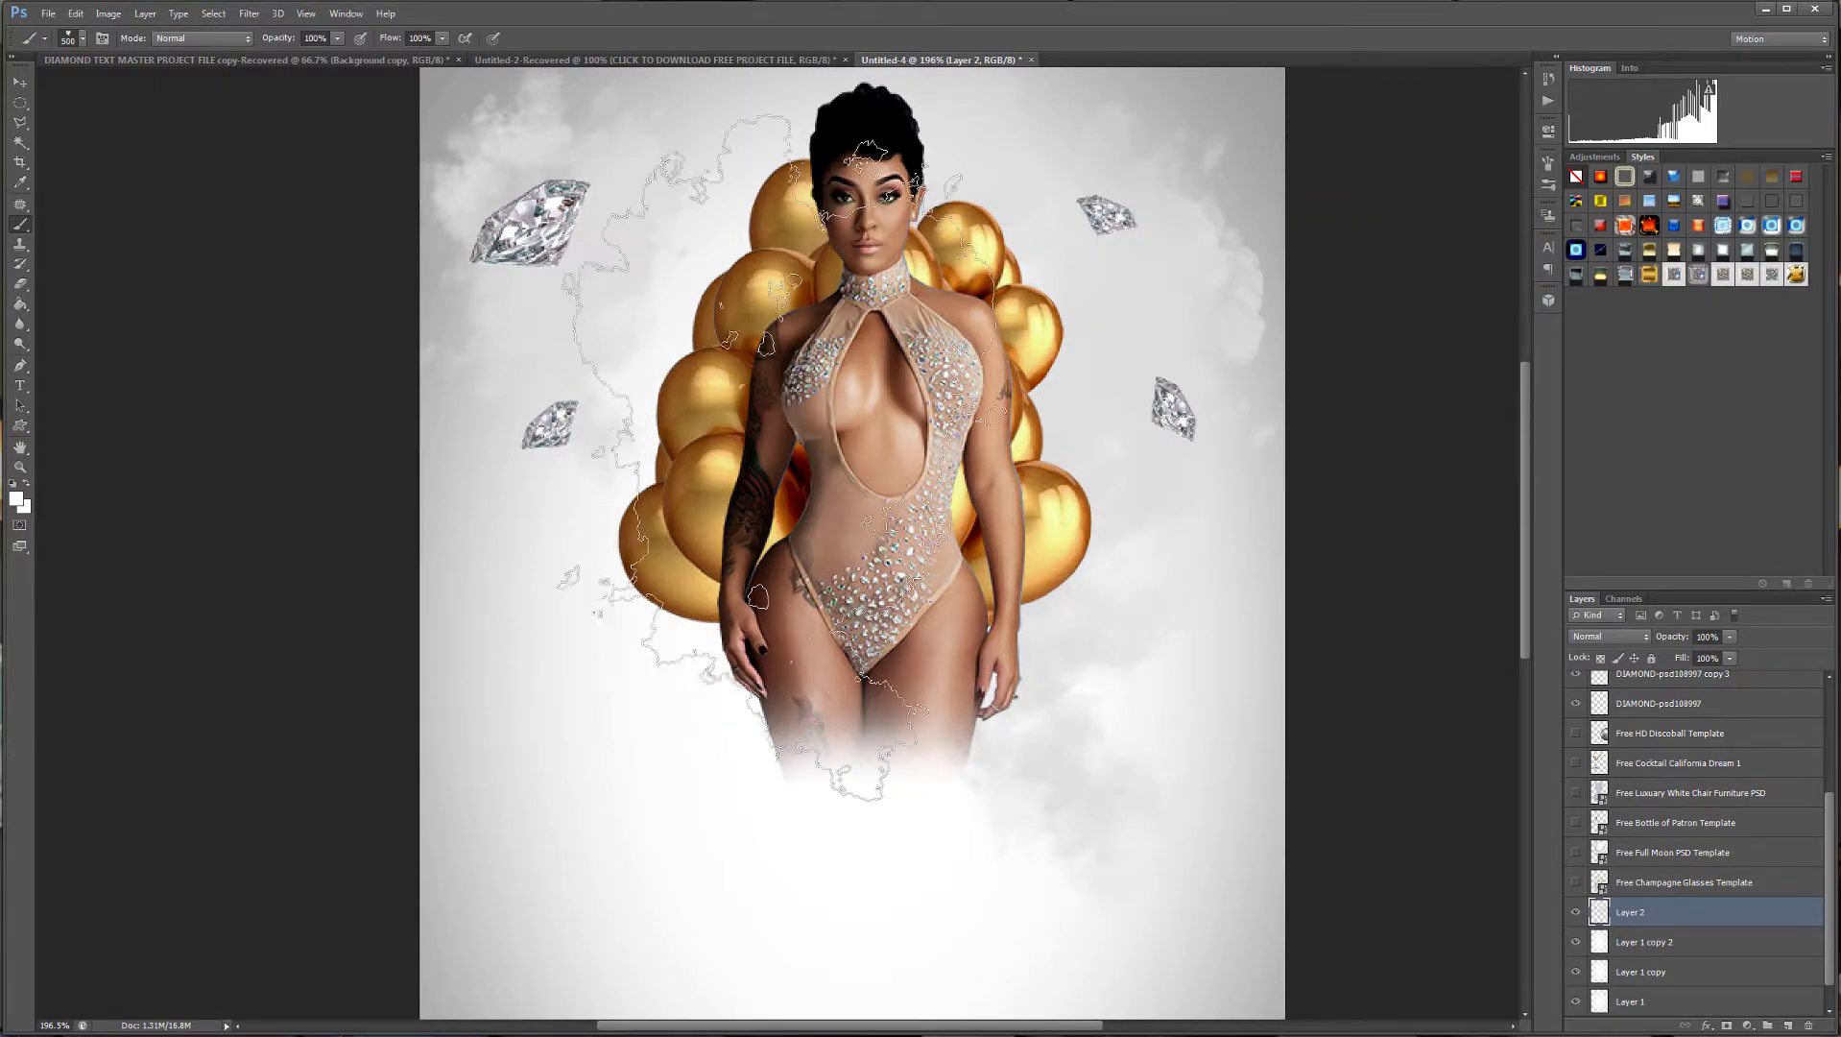
{"action": "key", "text": "bracketleft"}
{"action": "key", "text": "bracketleft"}
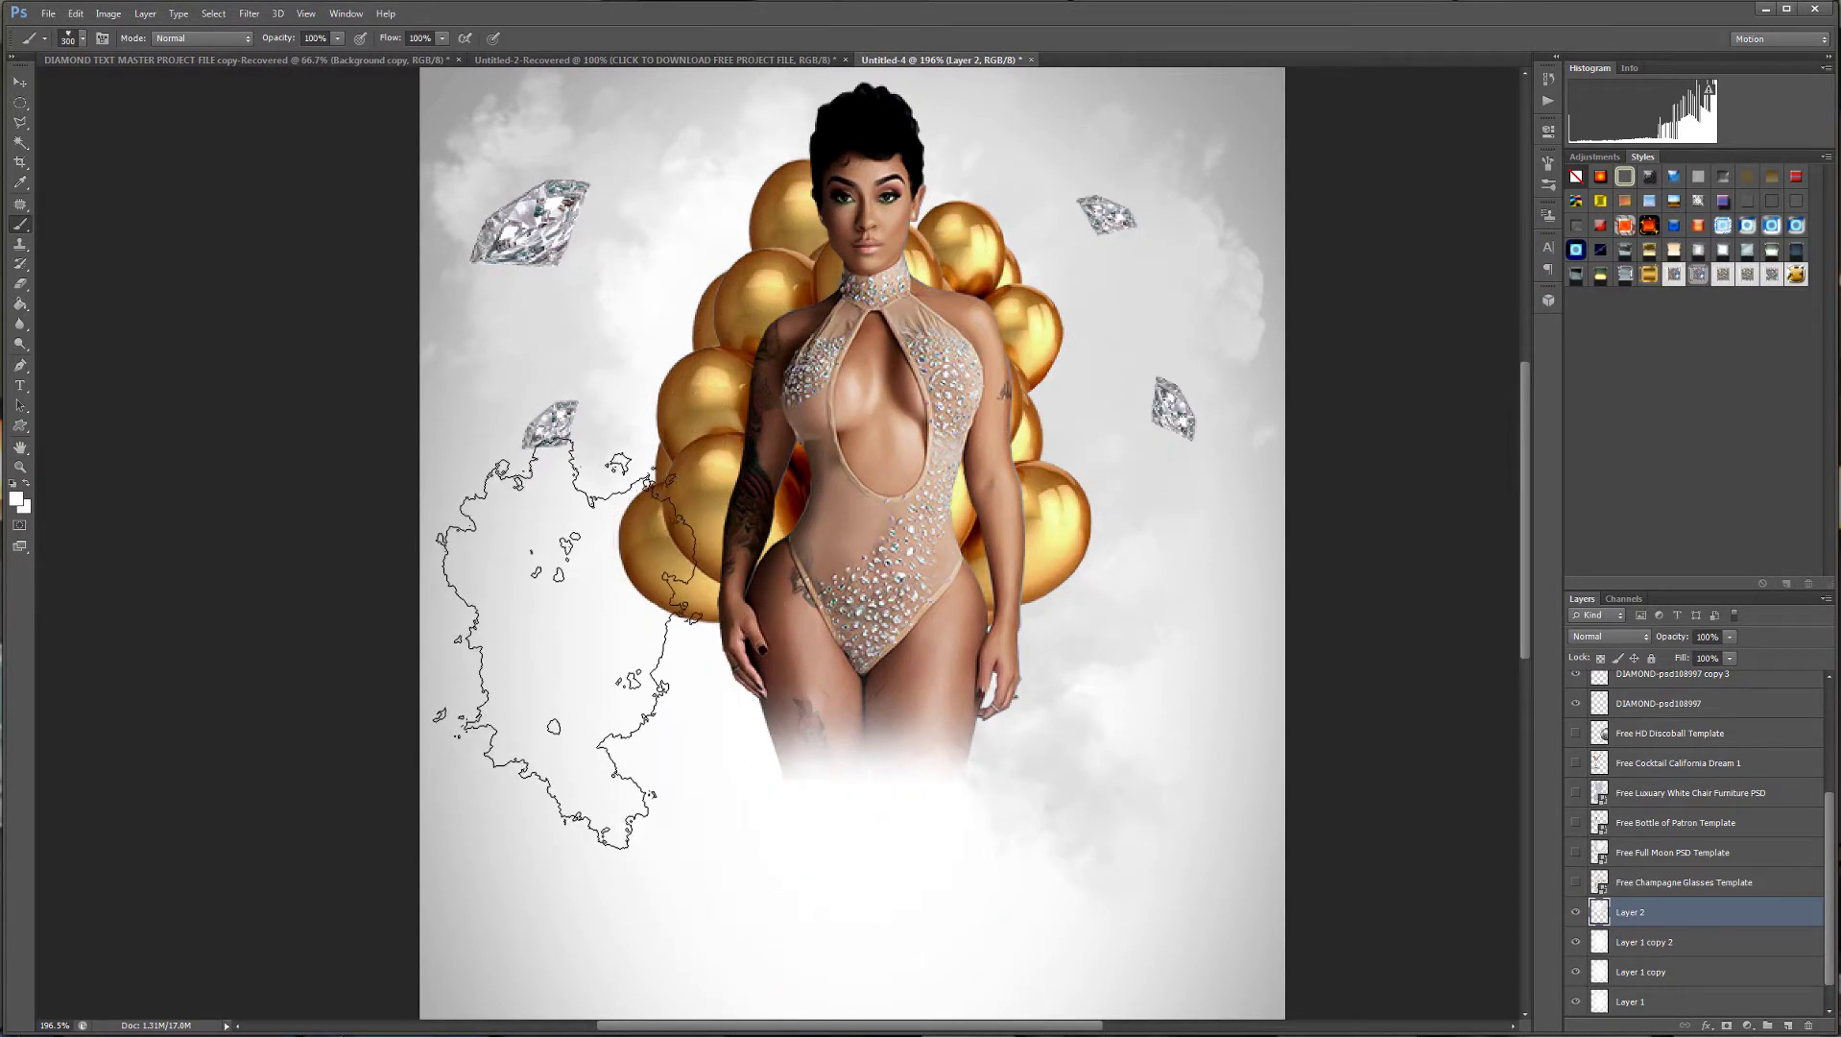
{"action": "scroll", "coordinate": [316, 423], "scroll_direction": "up", "scroll_amount": 1}
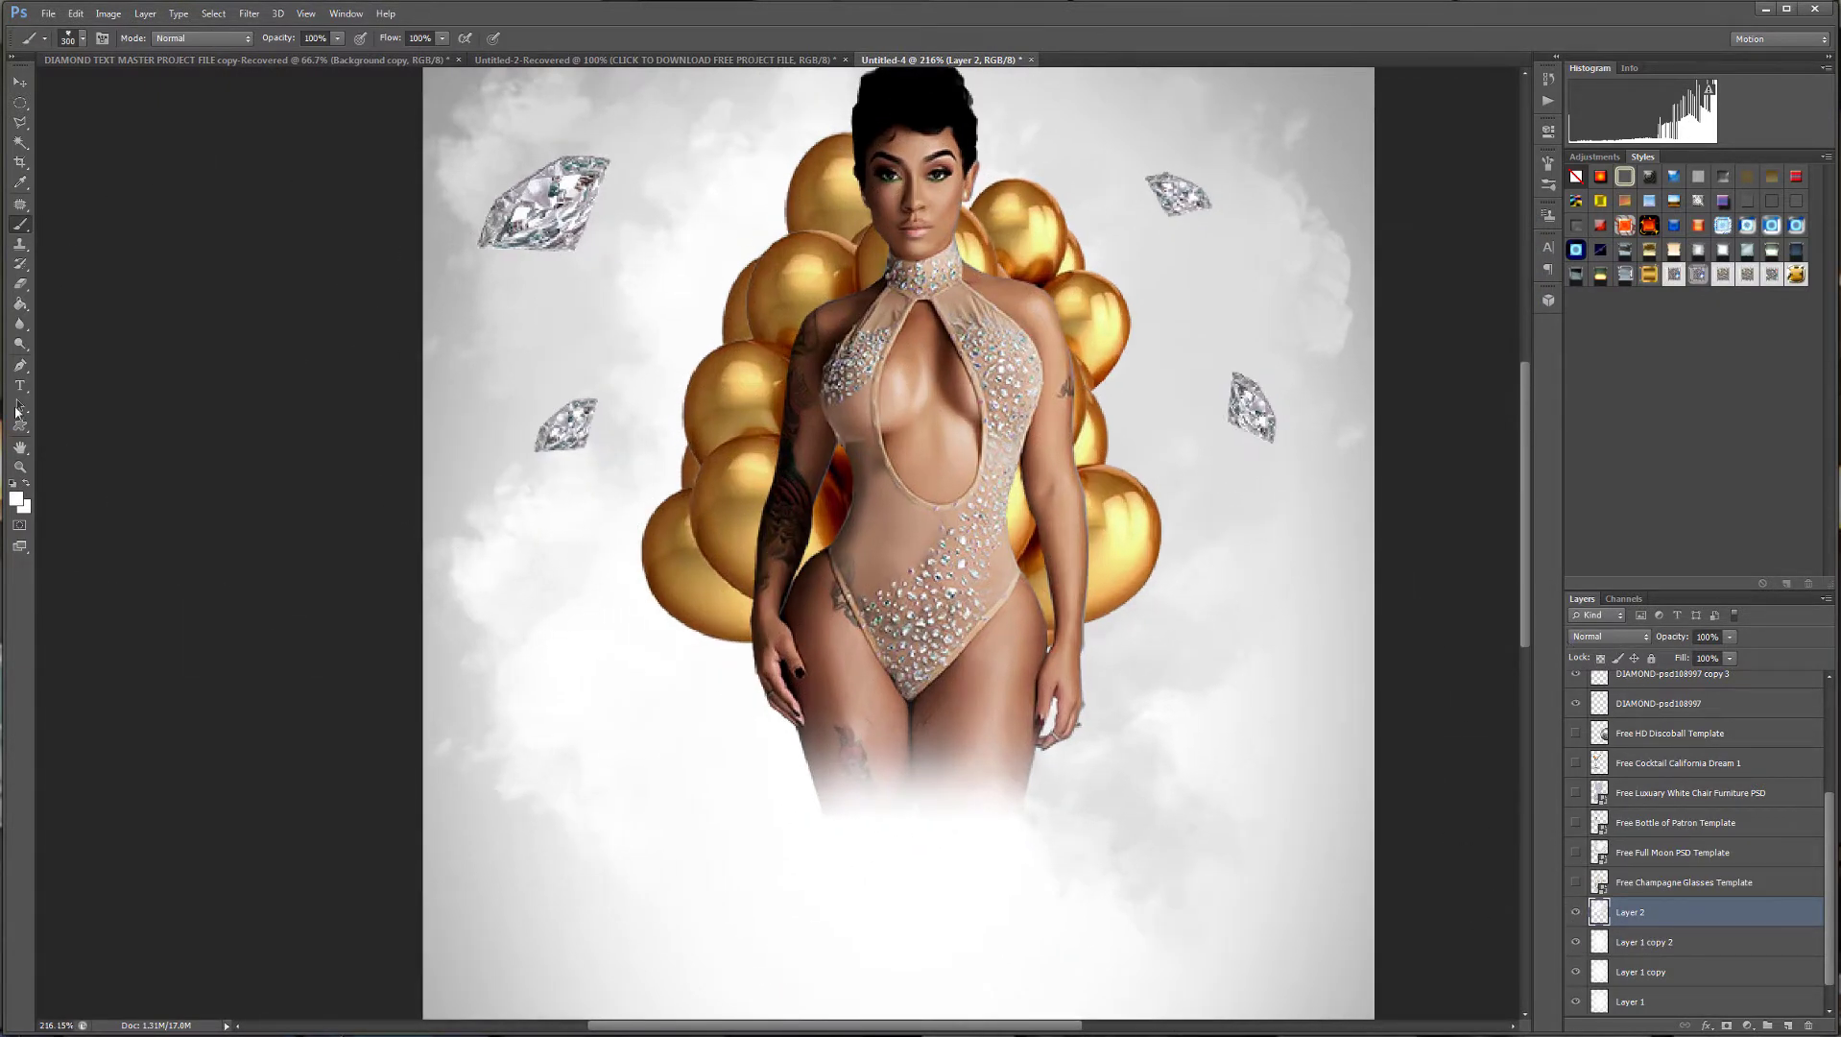
Paint a grey b9b8b7 cloud around the model with a 500 px cloud brush.
{"action": "left_click", "coordinate": [15, 500]}
{"action": "left_click_drag", "start_coordinate": [1136, 300], "coordinate": [1107, 314]}
{"action": "left_click", "coordinate": [1471, 251]}
{"action": "key", "text": "b"}
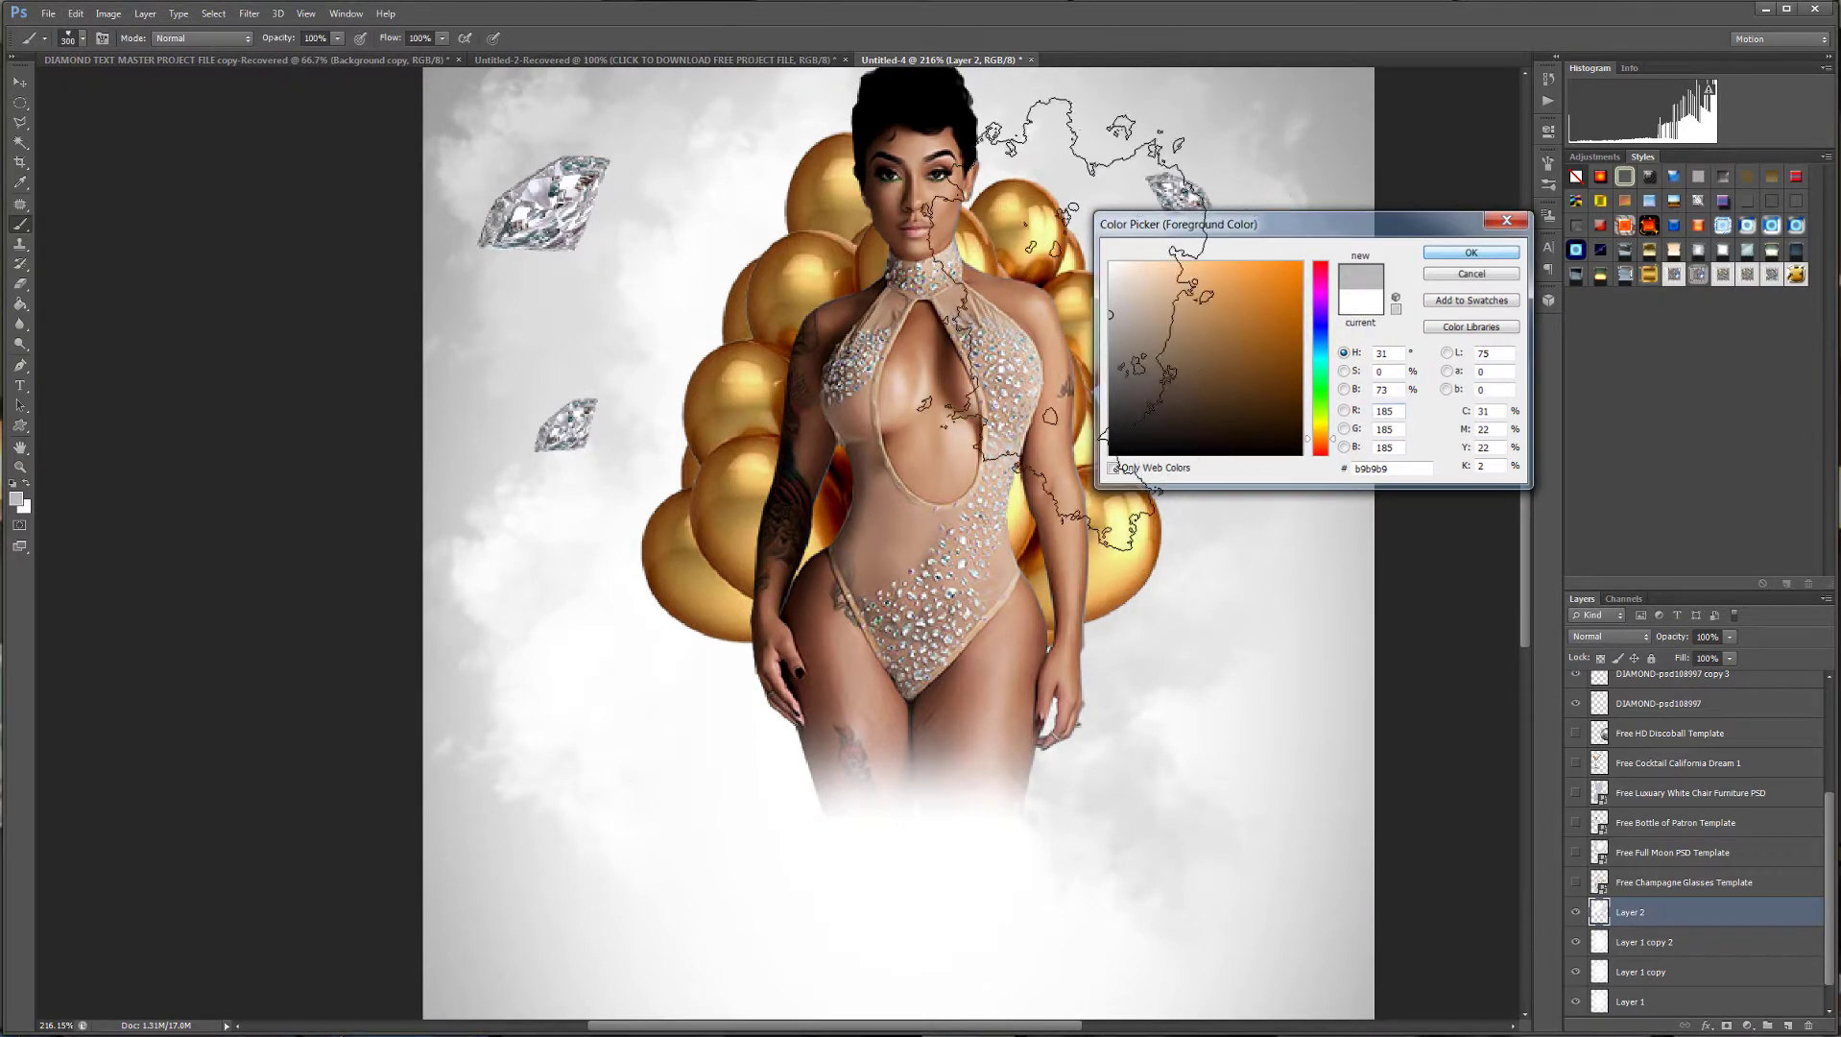
{"action": "key", "text": "]"}
{"action": "left_click", "coordinate": [907, 552]}
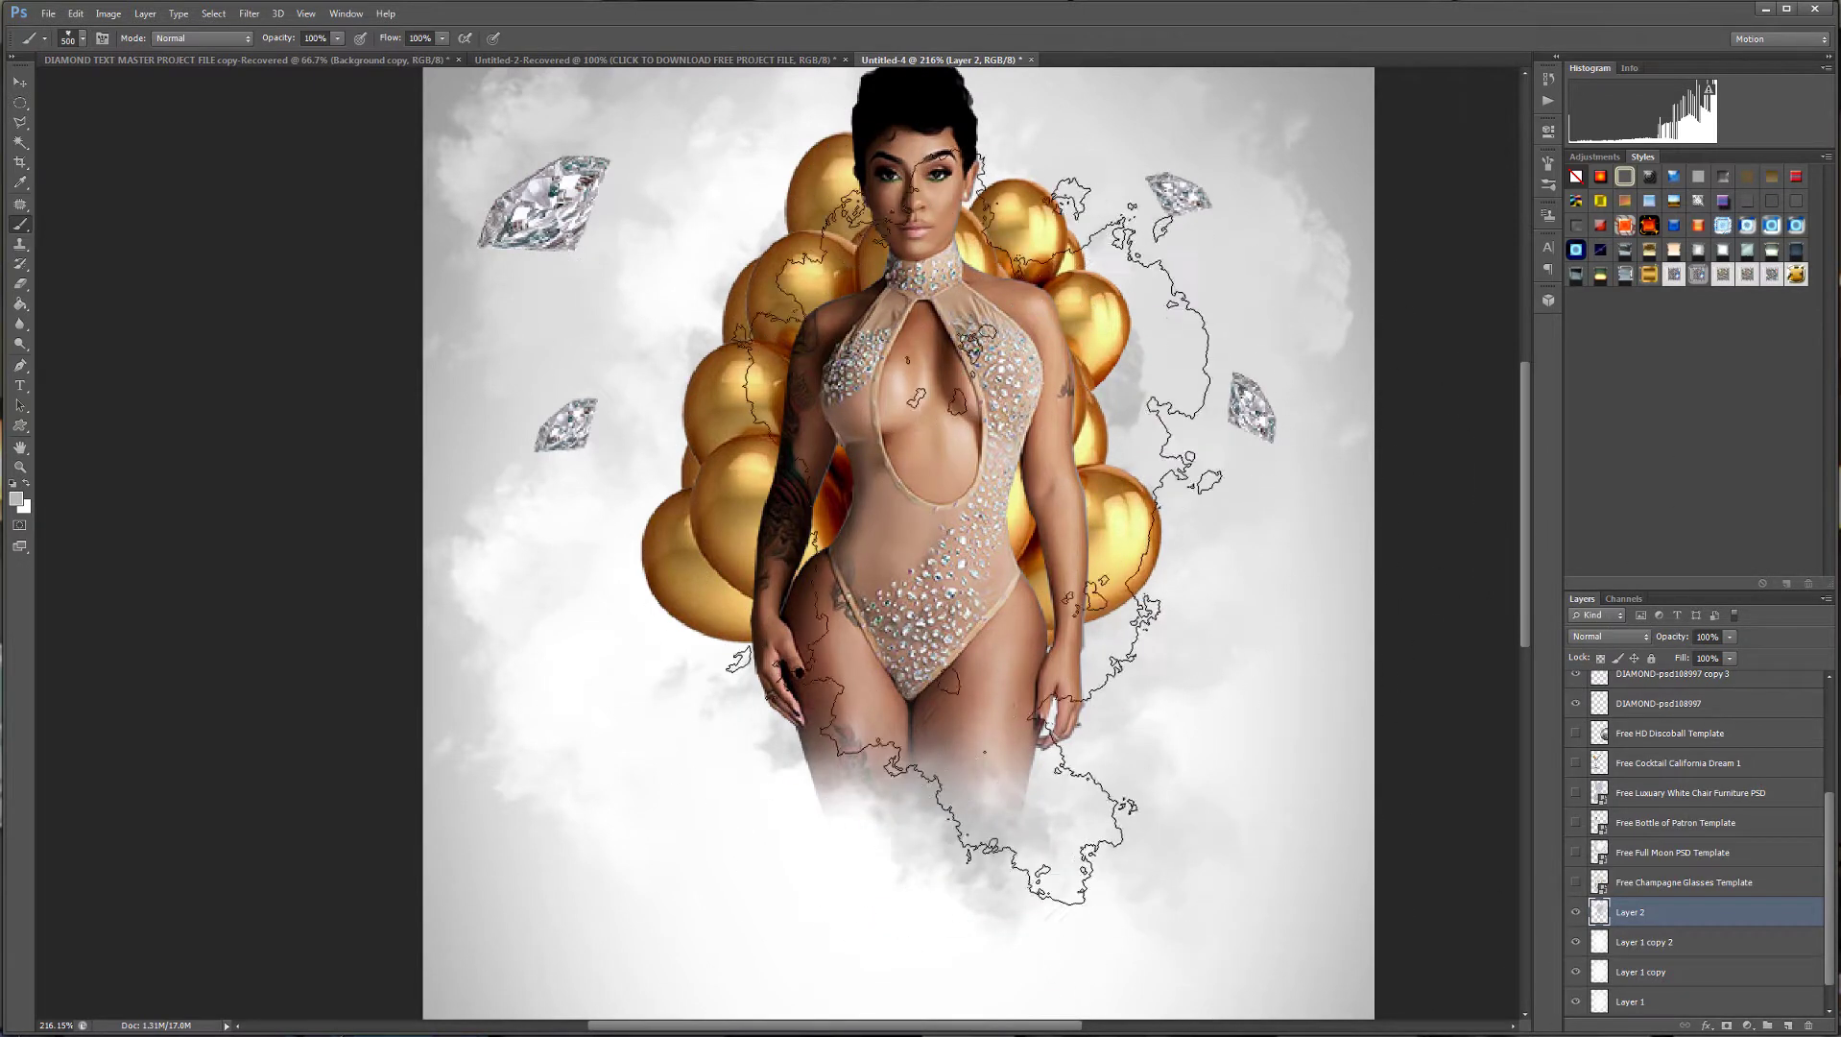
{"action": "scroll", "coordinate": [1073, 505], "scroll_direction": "down", "scroll_amount": 2}
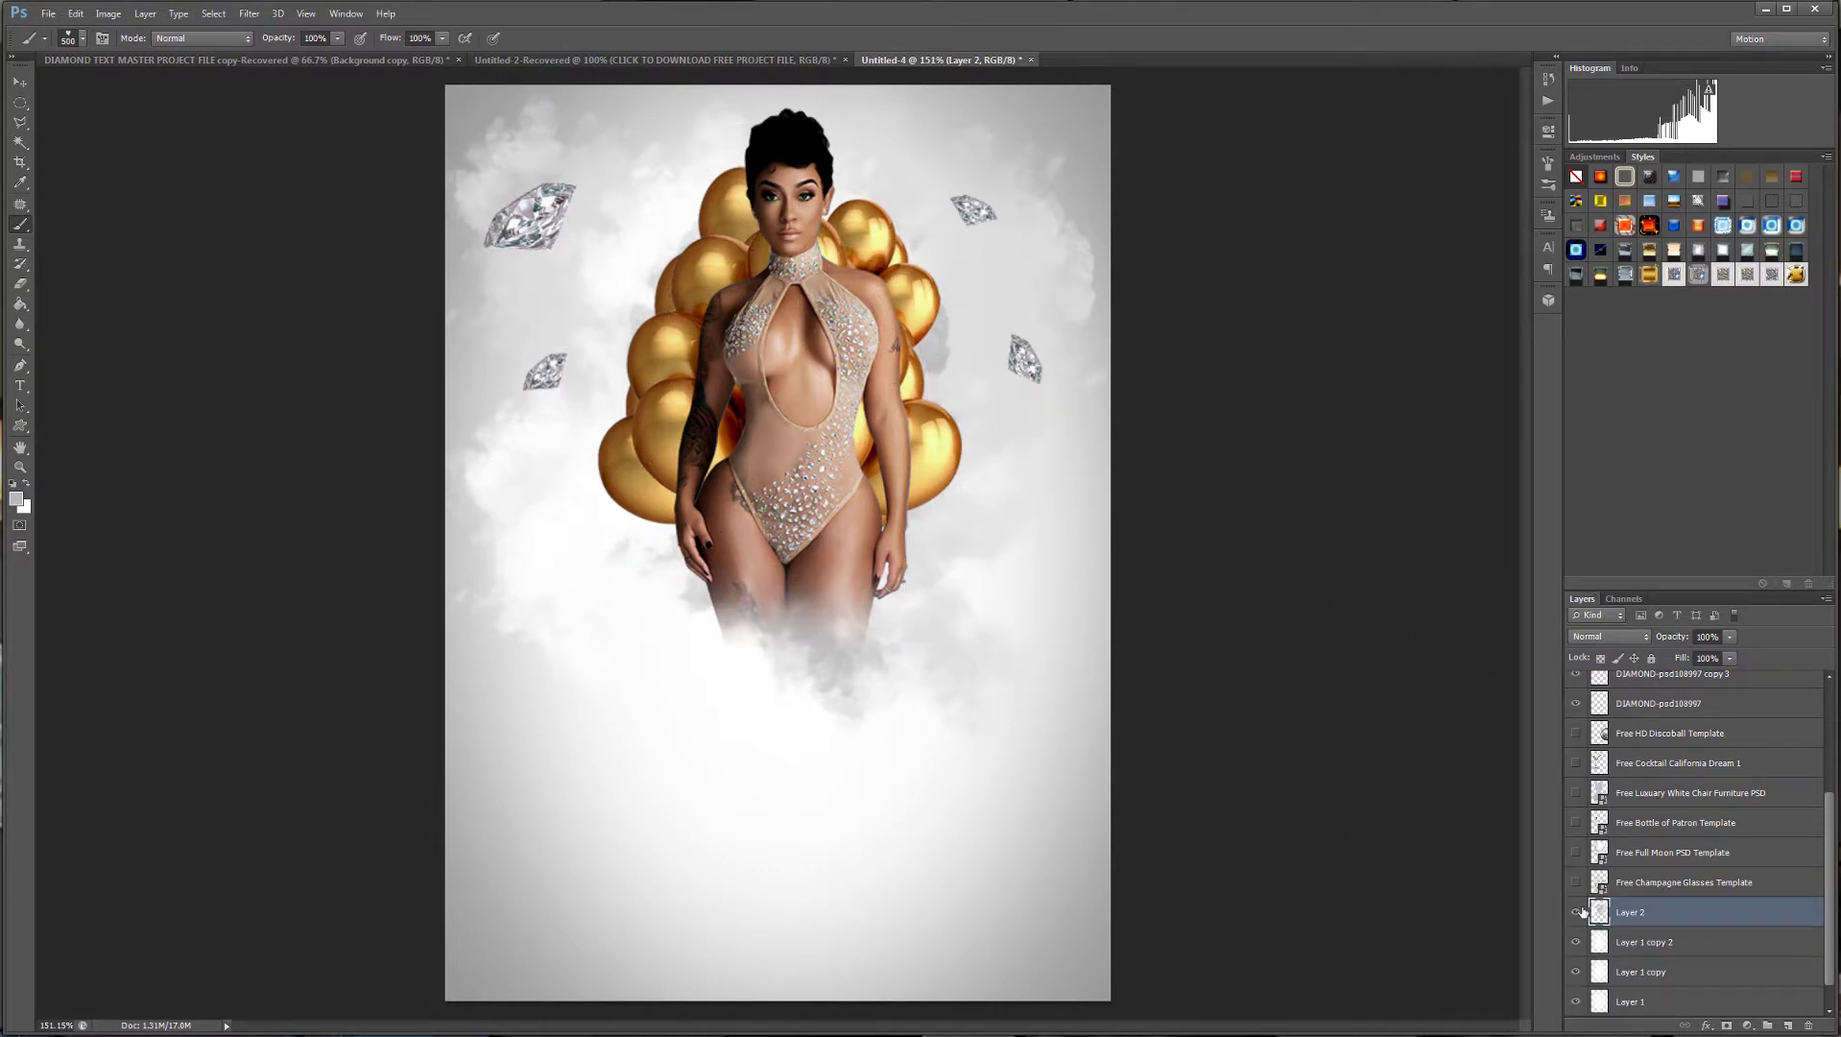
Compare the Layer 2 clouds on and off, then lower its opacity to about 69%.
{"action": "left_click", "coordinate": [1575, 912]}
{"action": "left_click", "coordinate": [1575, 912]}
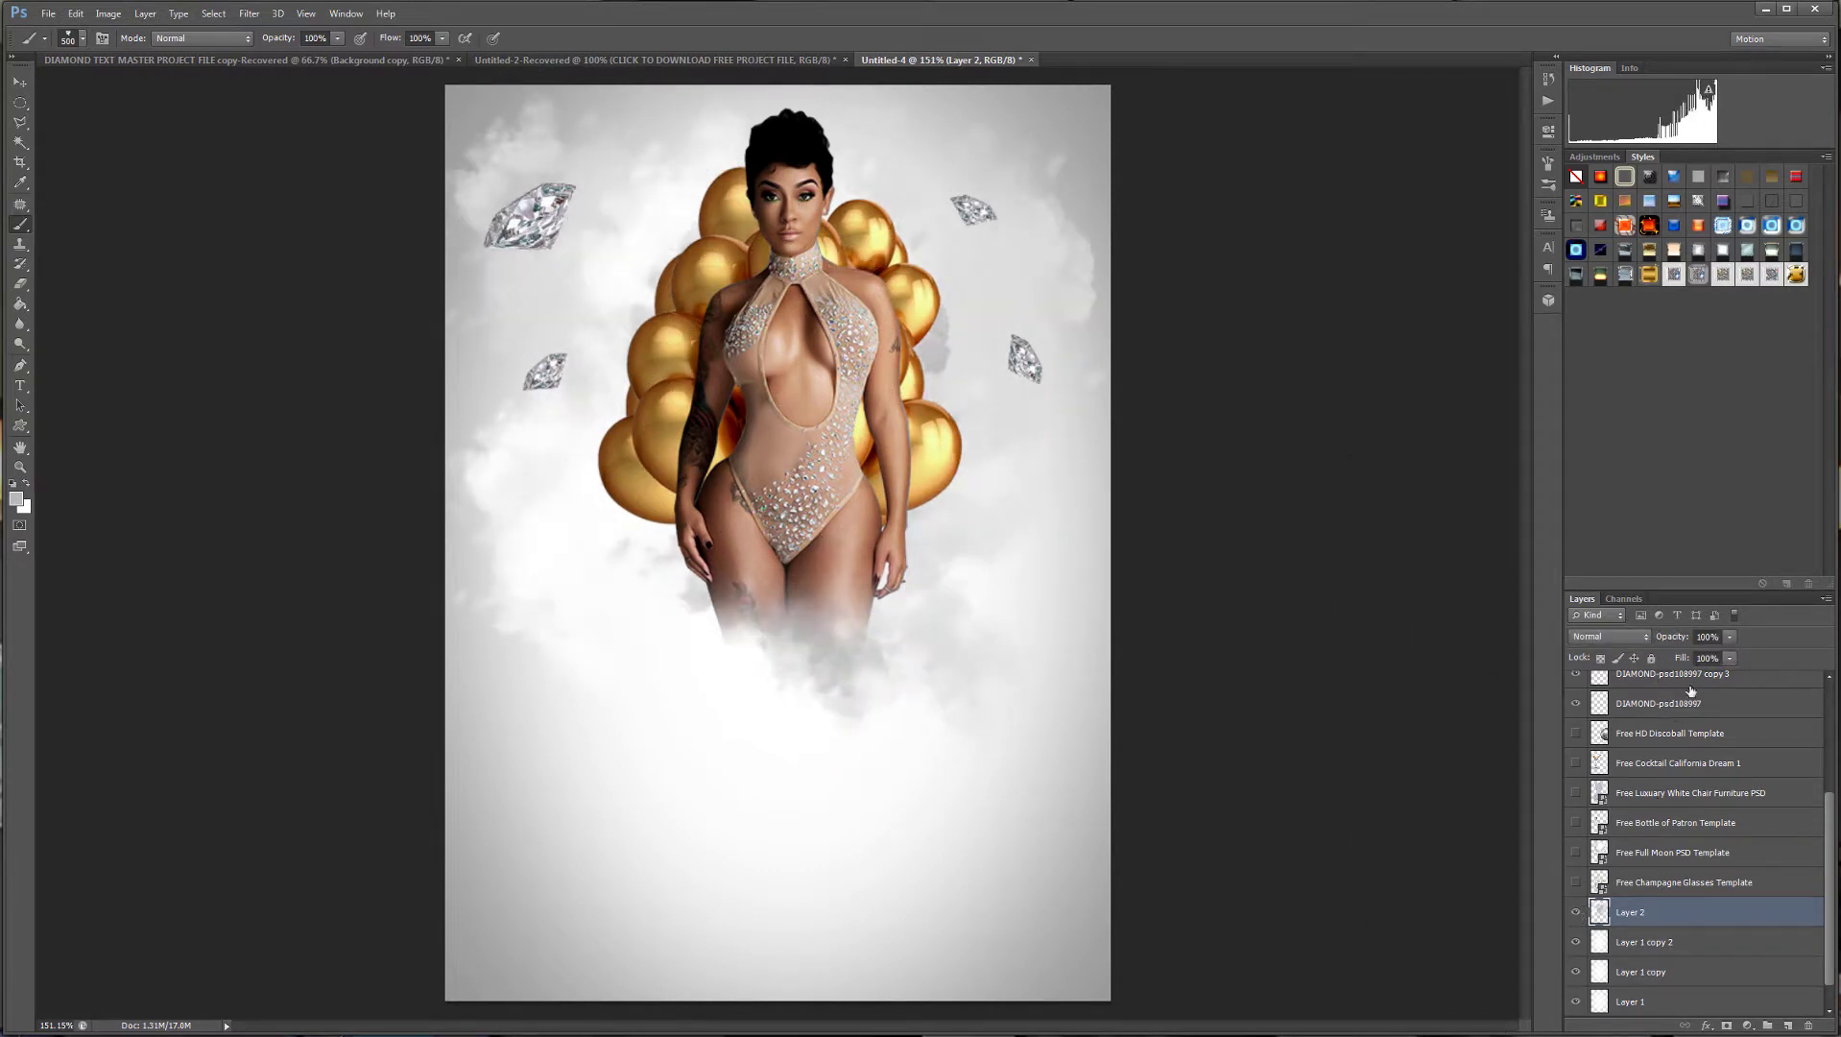
{"action": "left_click", "coordinate": [1730, 637]}
{"action": "mouse_move", "coordinate": [1717, 652]}
{"action": "left_mouse_down"}
{"action": "mouse_move", "coordinate": [1684, 658]}
{"action": "mouse_move", "coordinate": [1707, 662]}
{"action": "left_mouse_up"}
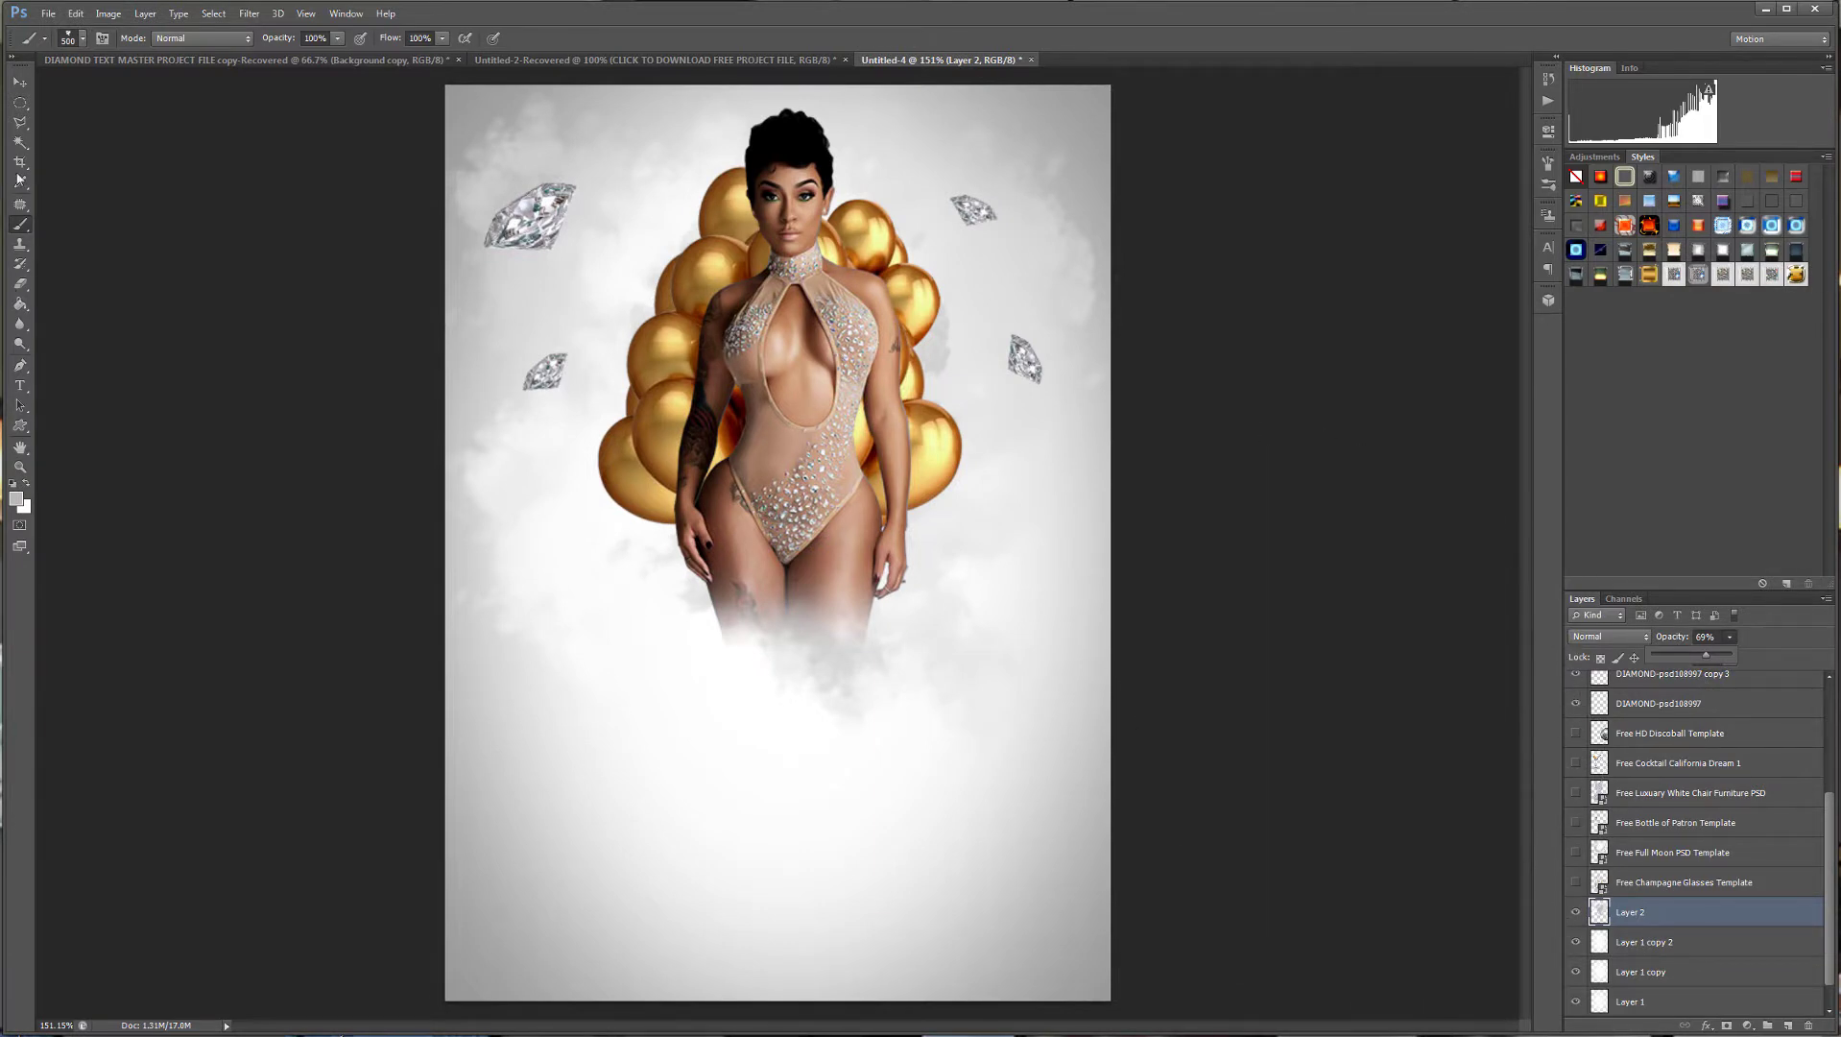
Make the Free HD Discoball Template layer visible at the lower right.
{"action": "left_click", "coordinate": [19, 84]}
{"action": "left_click", "coordinate": [1313, 492]}
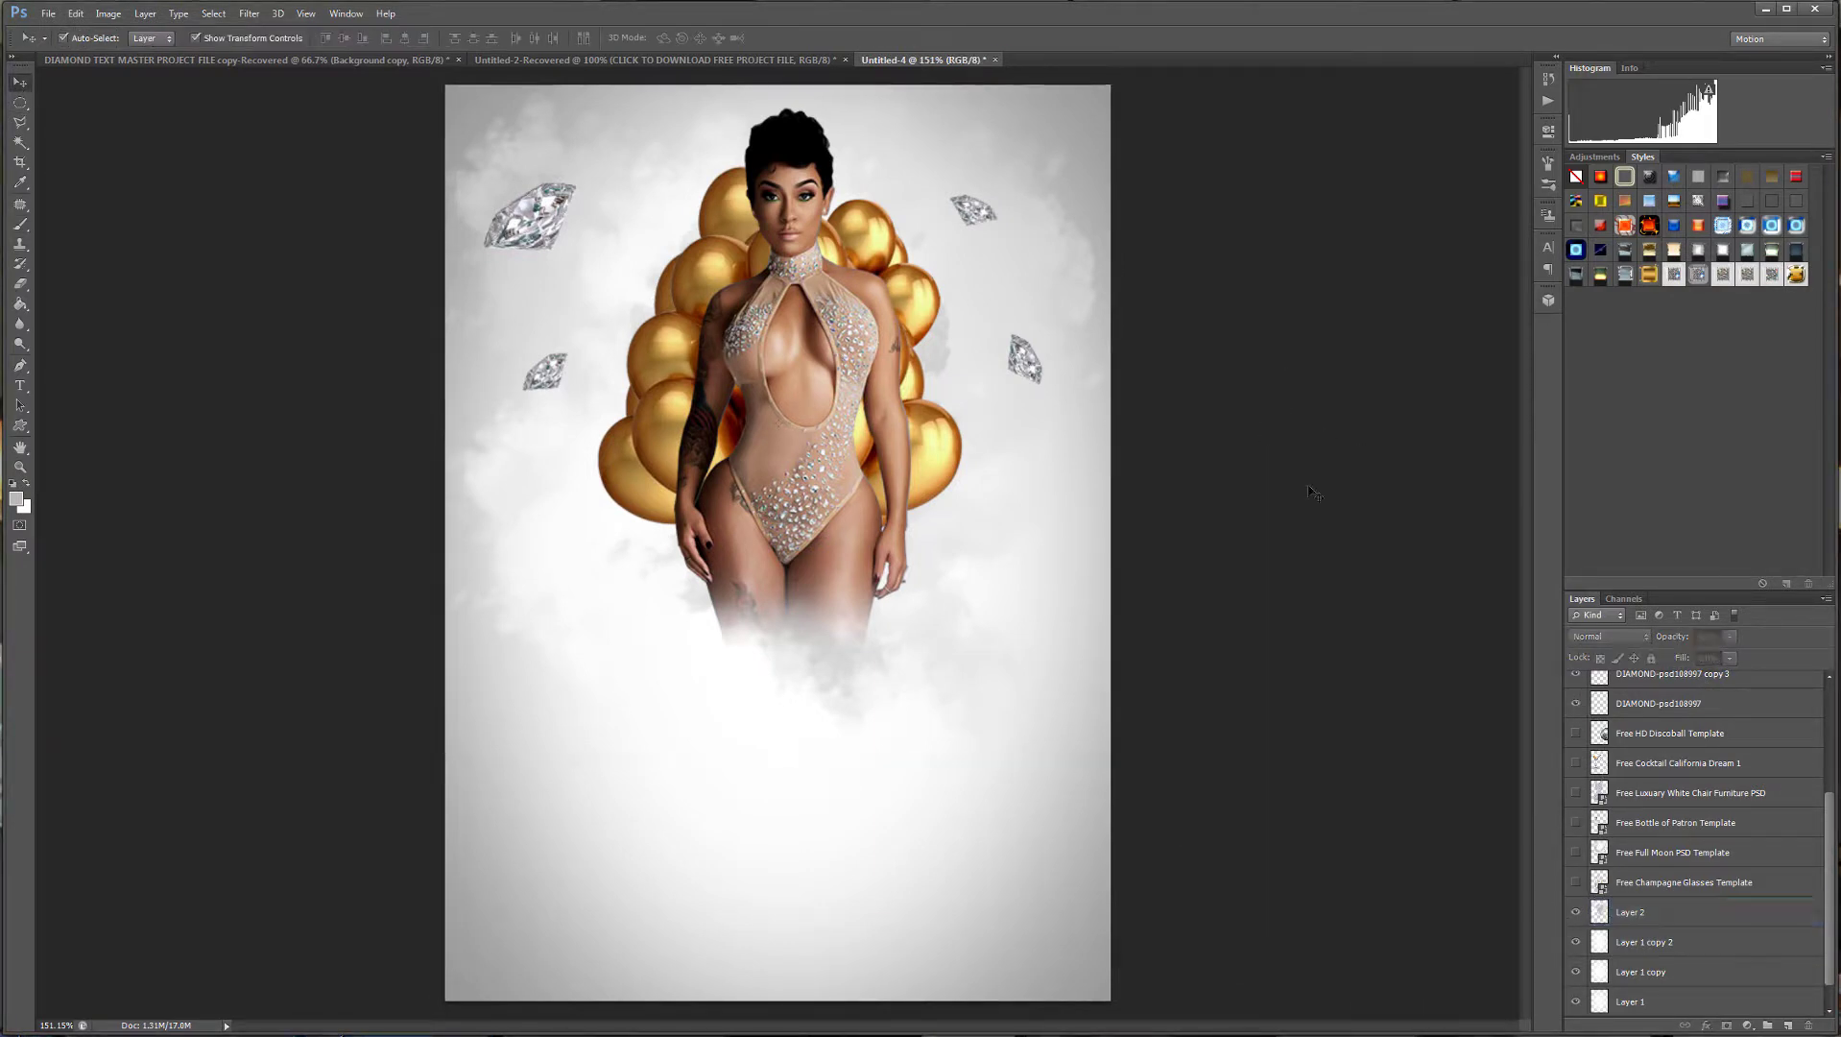
{"action": "scroll", "coordinate": [1104, 451], "scroll_direction": "up", "scroll_amount": 2}
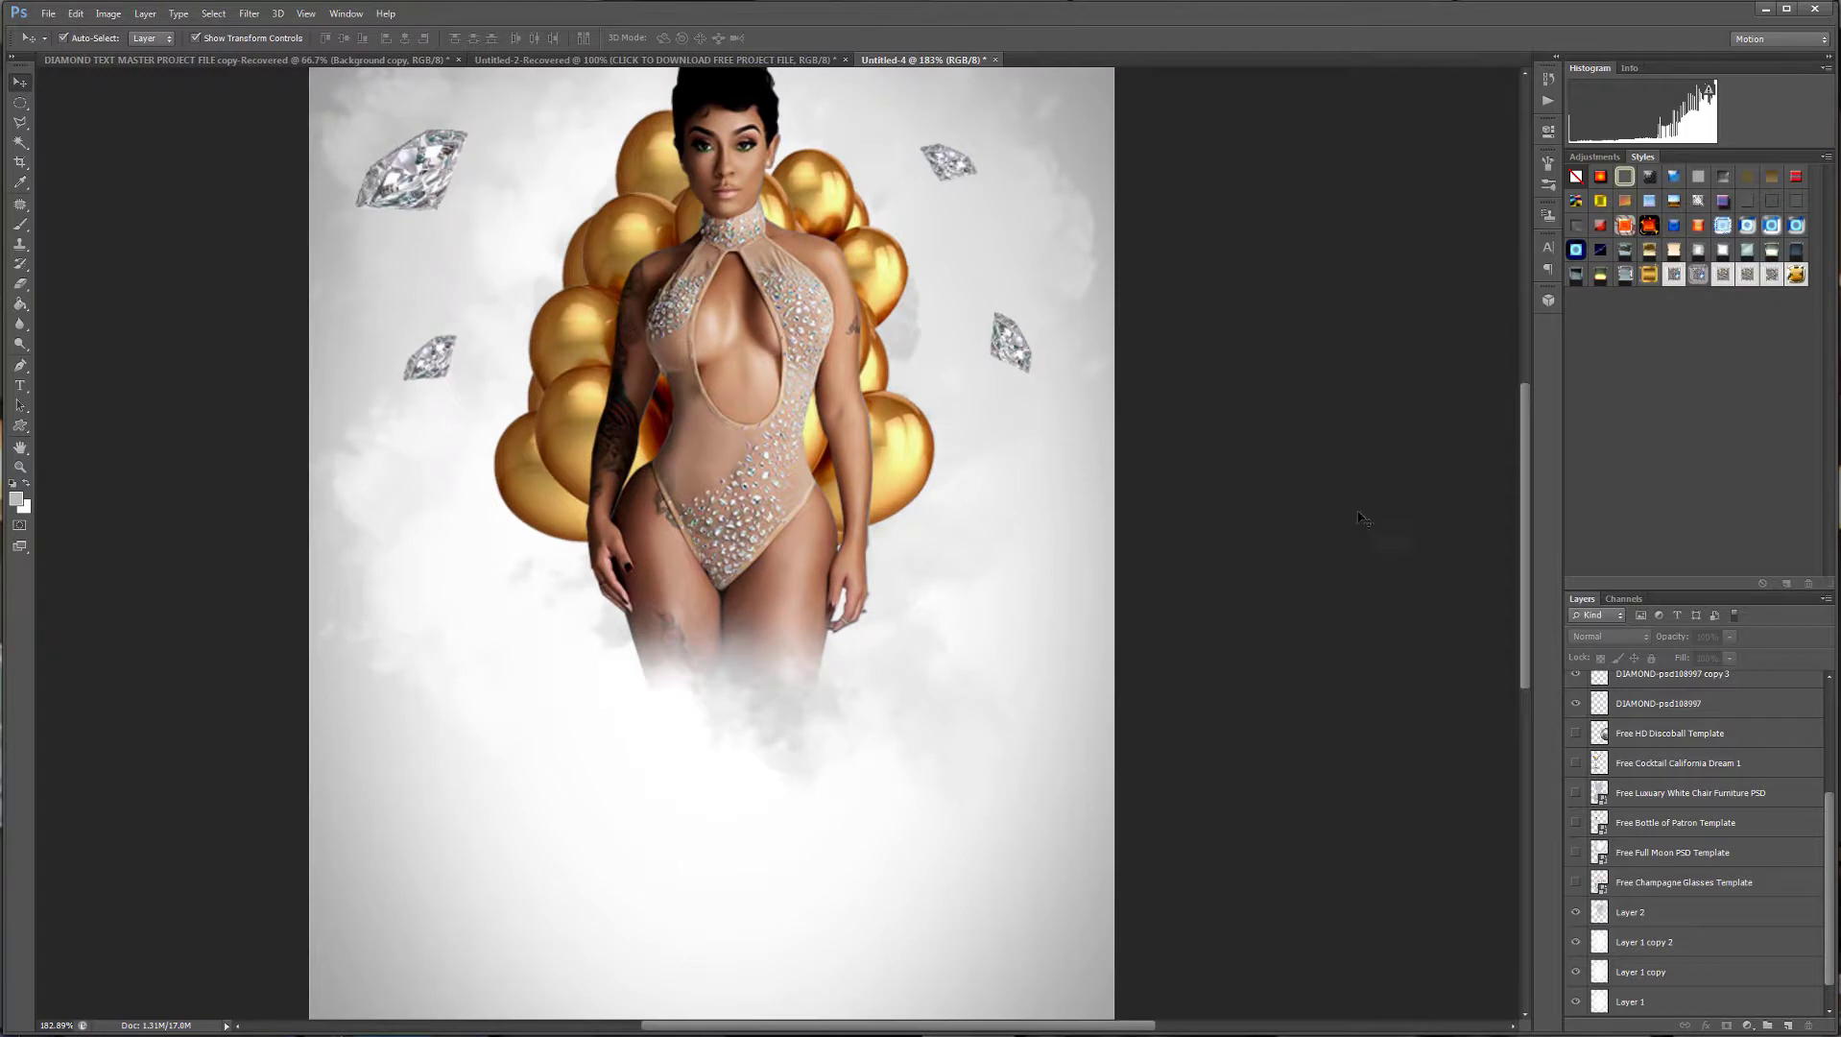
{"action": "left_click_drag", "start_coordinate": [1528, 511], "coordinate": [1527, 483]}
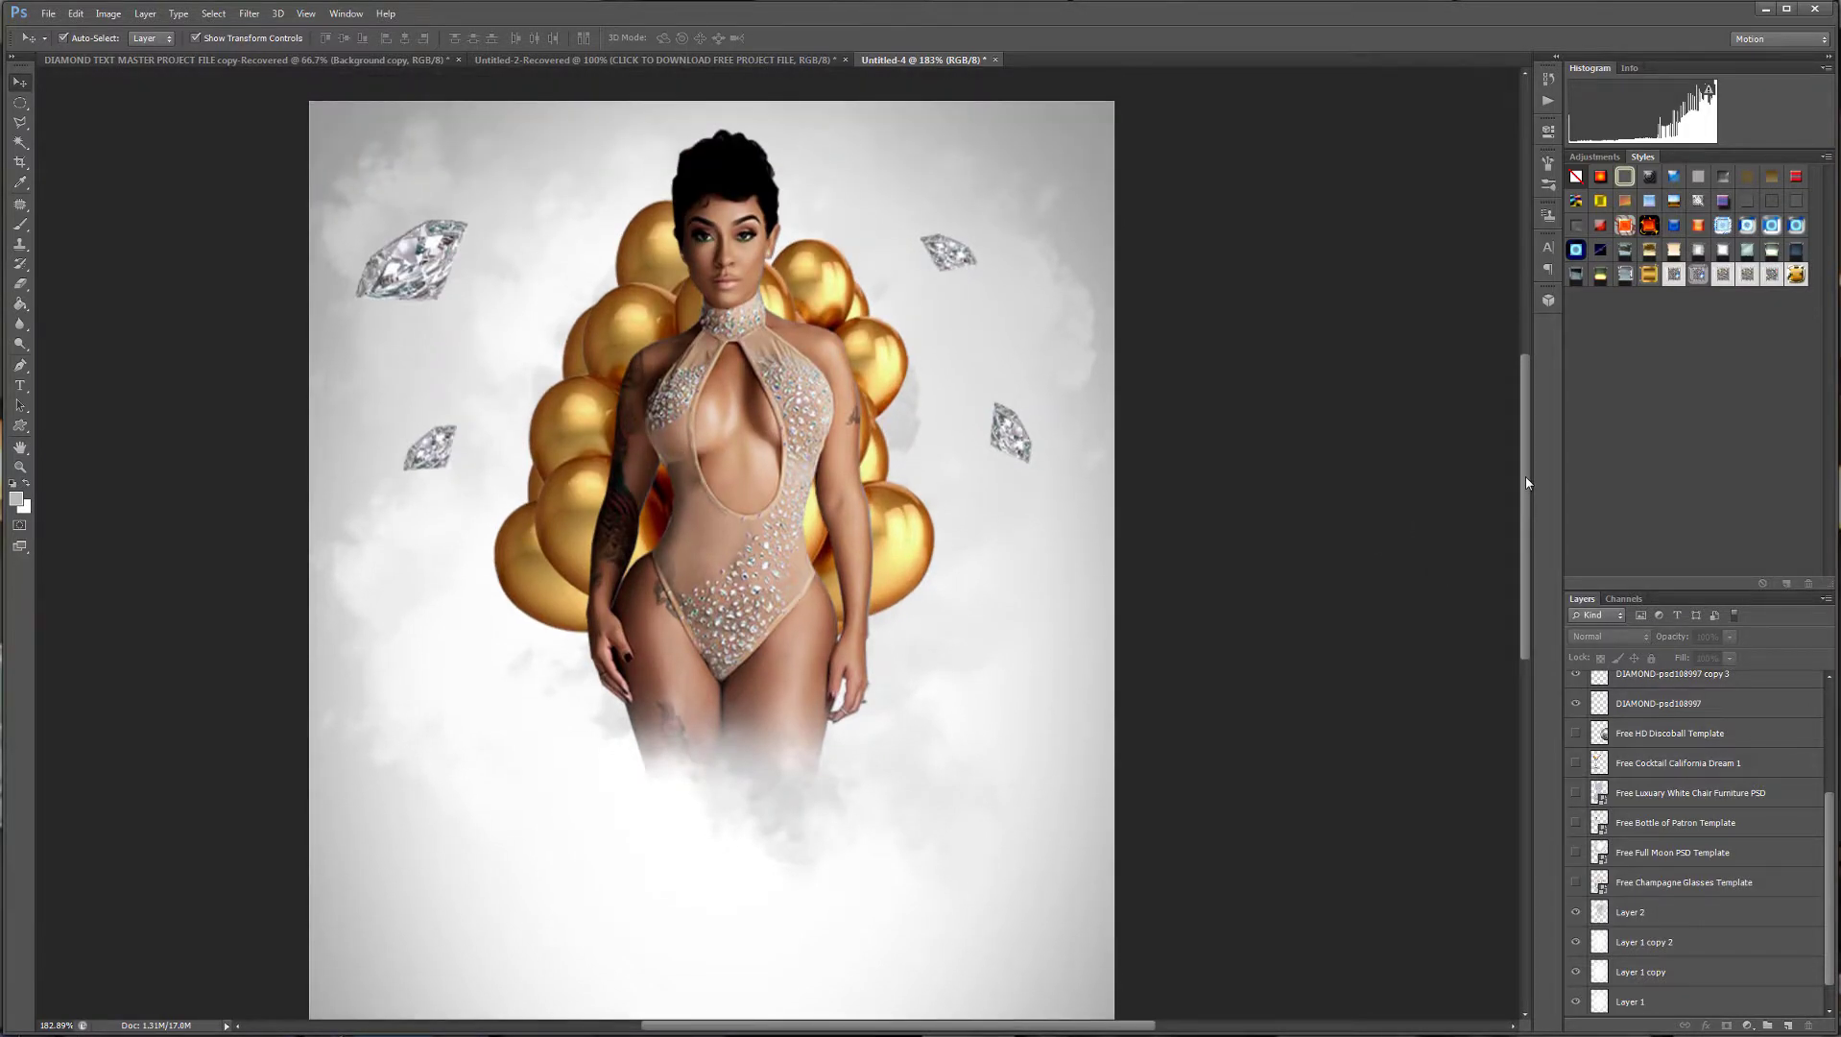
{"action": "left_click", "coordinate": [1574, 733]}
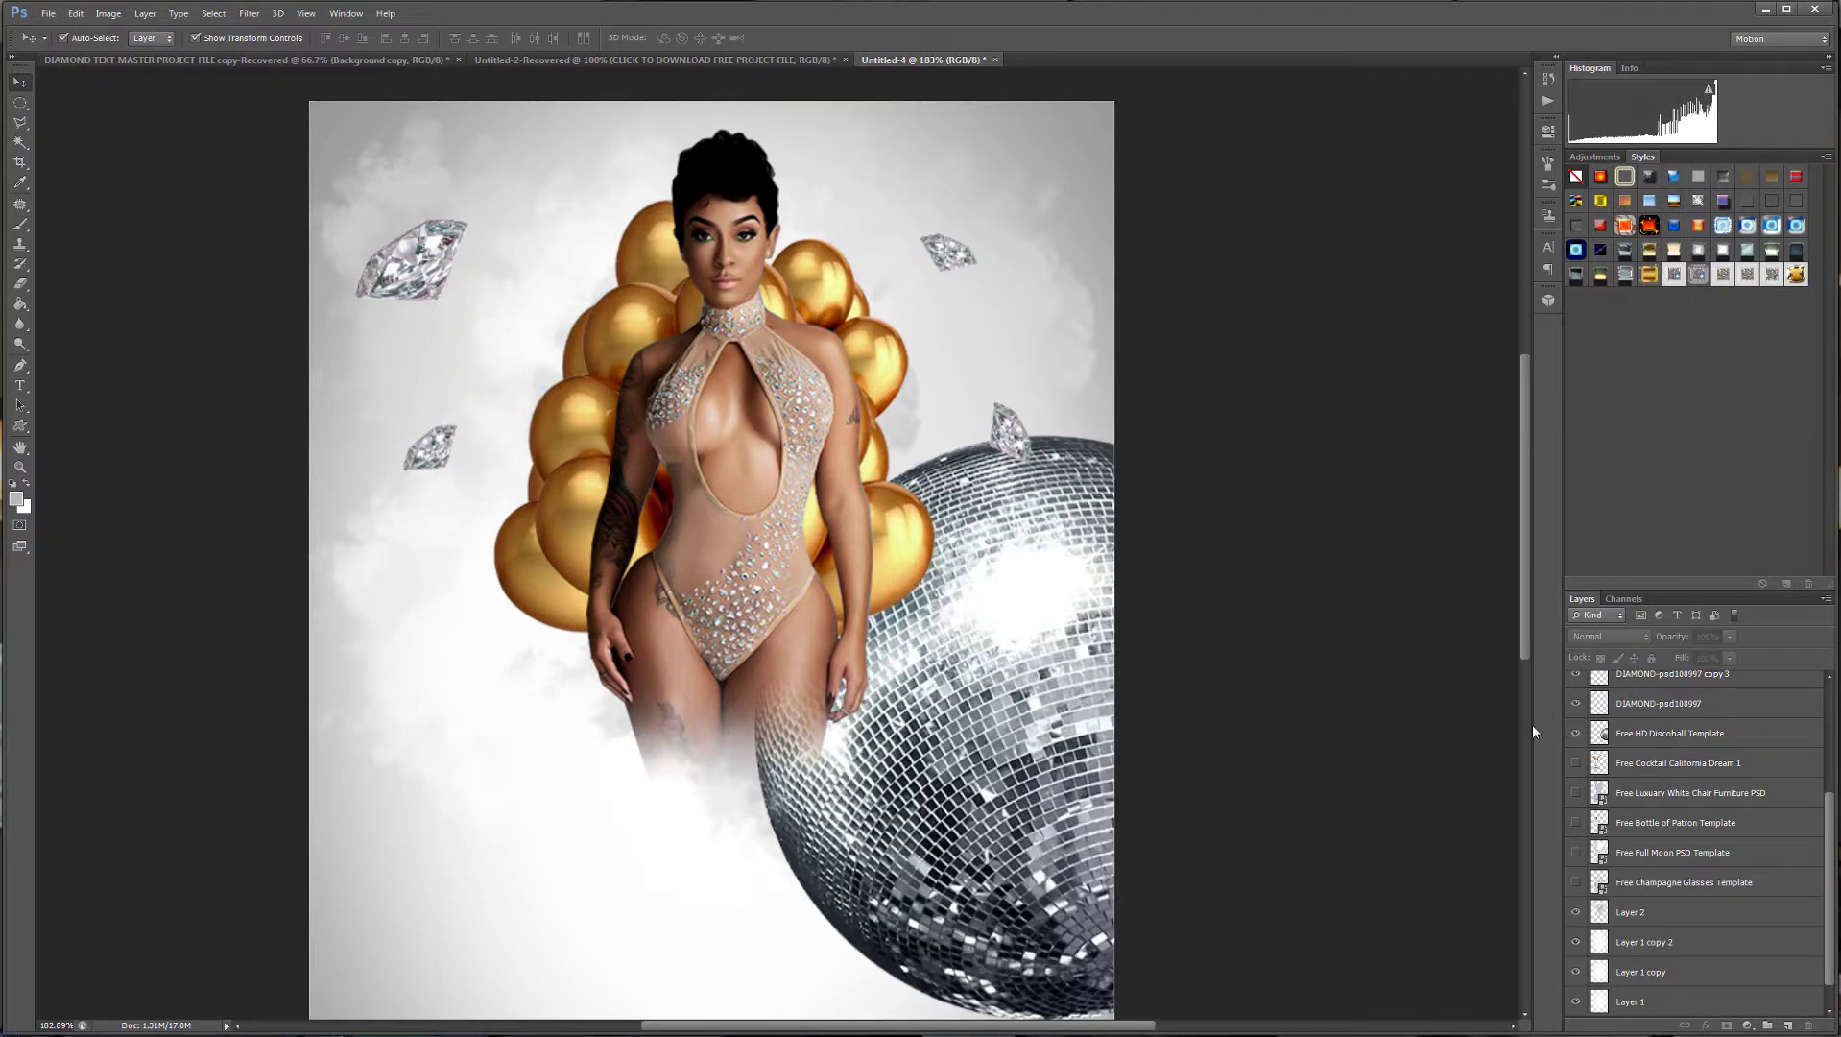
Scale the disco ball down and move it beside the model's left side.
{"action": "left_click", "coordinate": [857, 718]}
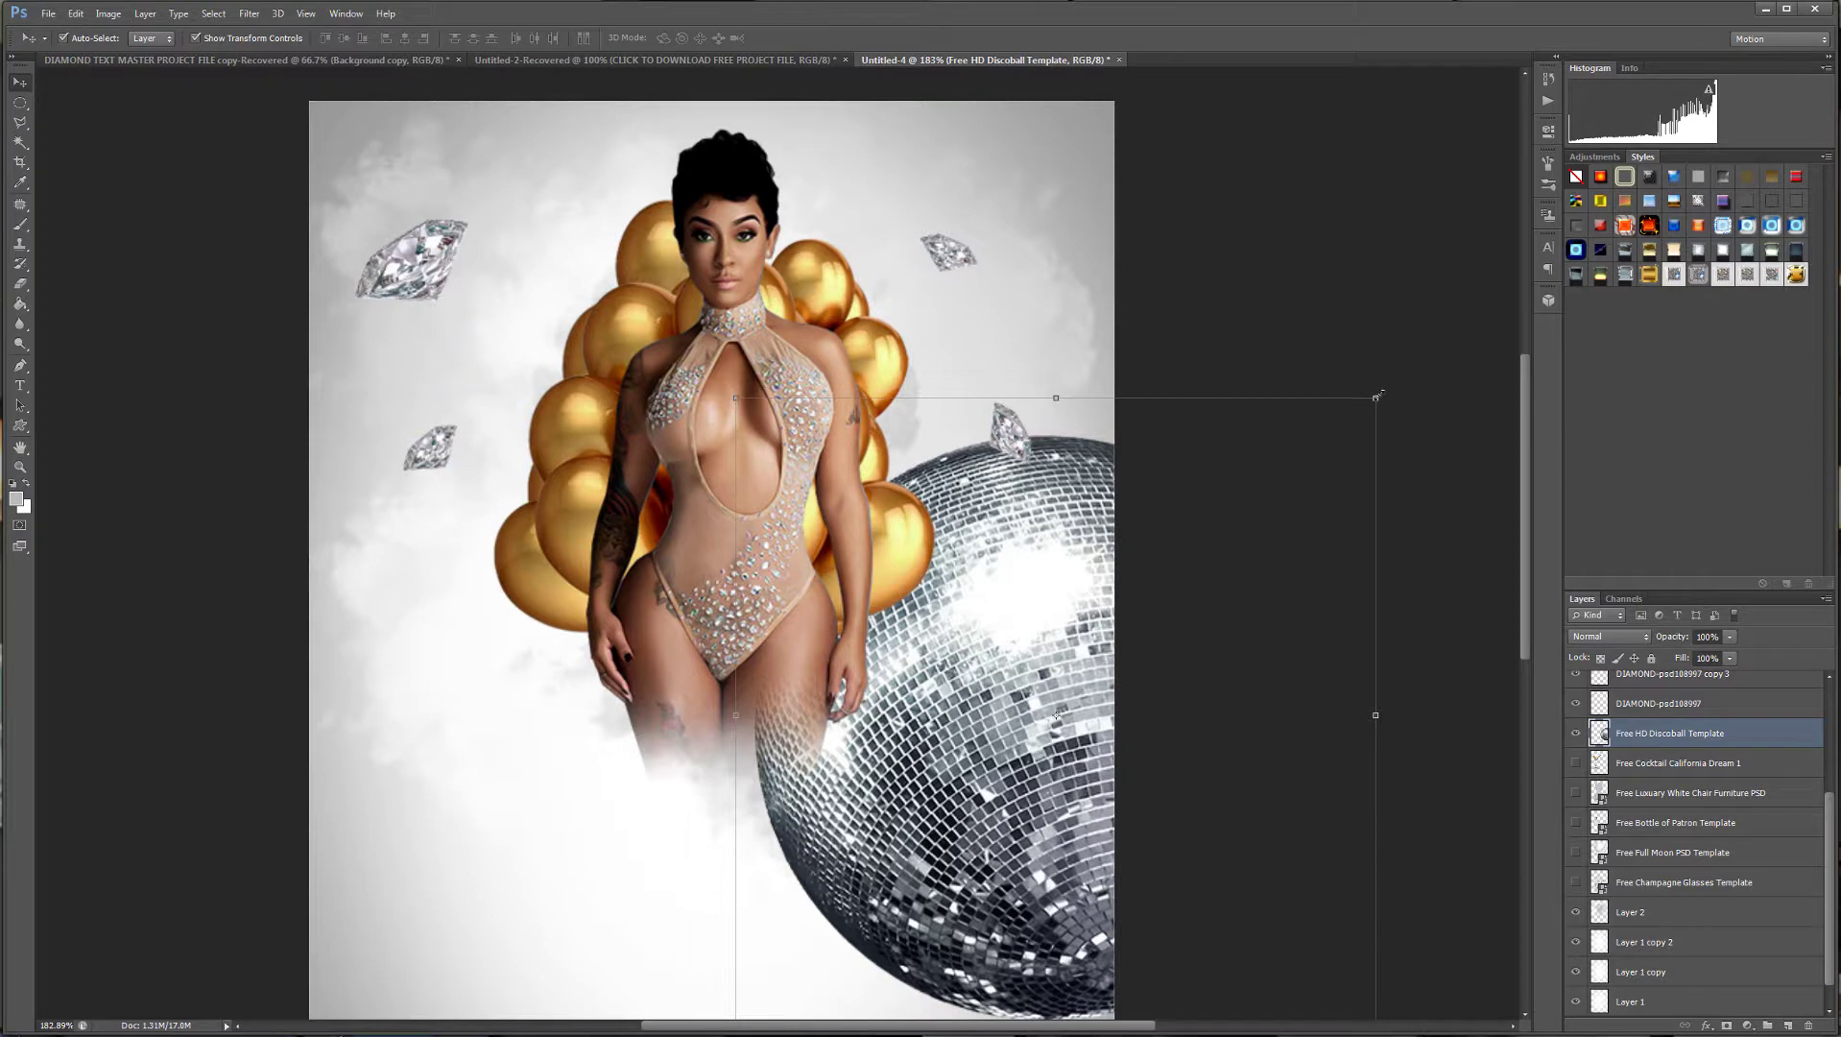
{"action": "left_click_drag", "start_coordinate": [1377, 396], "coordinate": [983, 661]}
{"action": "left_click_drag", "start_coordinate": [926, 835], "coordinate": [514, 543]}
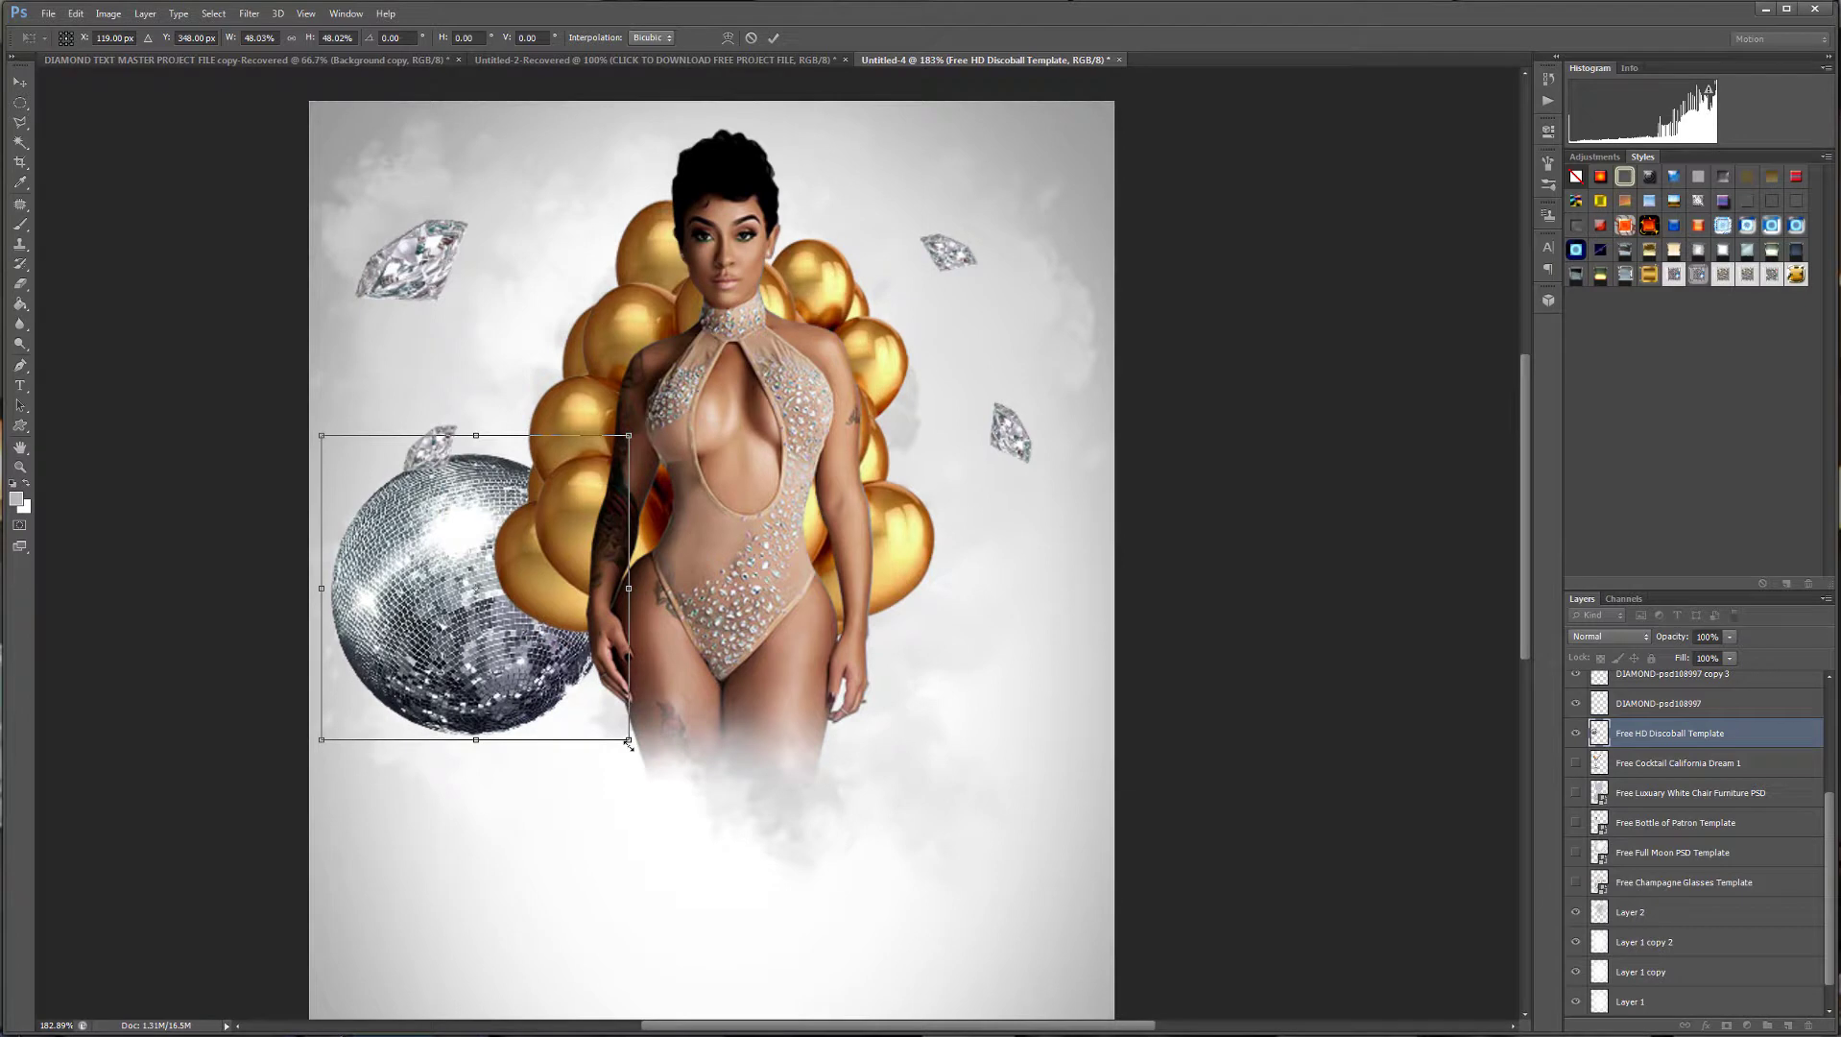
{"action": "left_click_drag", "start_coordinate": [627, 741], "coordinate": [542, 642]}
{"action": "left_click_drag", "start_coordinate": [472, 523], "coordinate": [538, 544]}
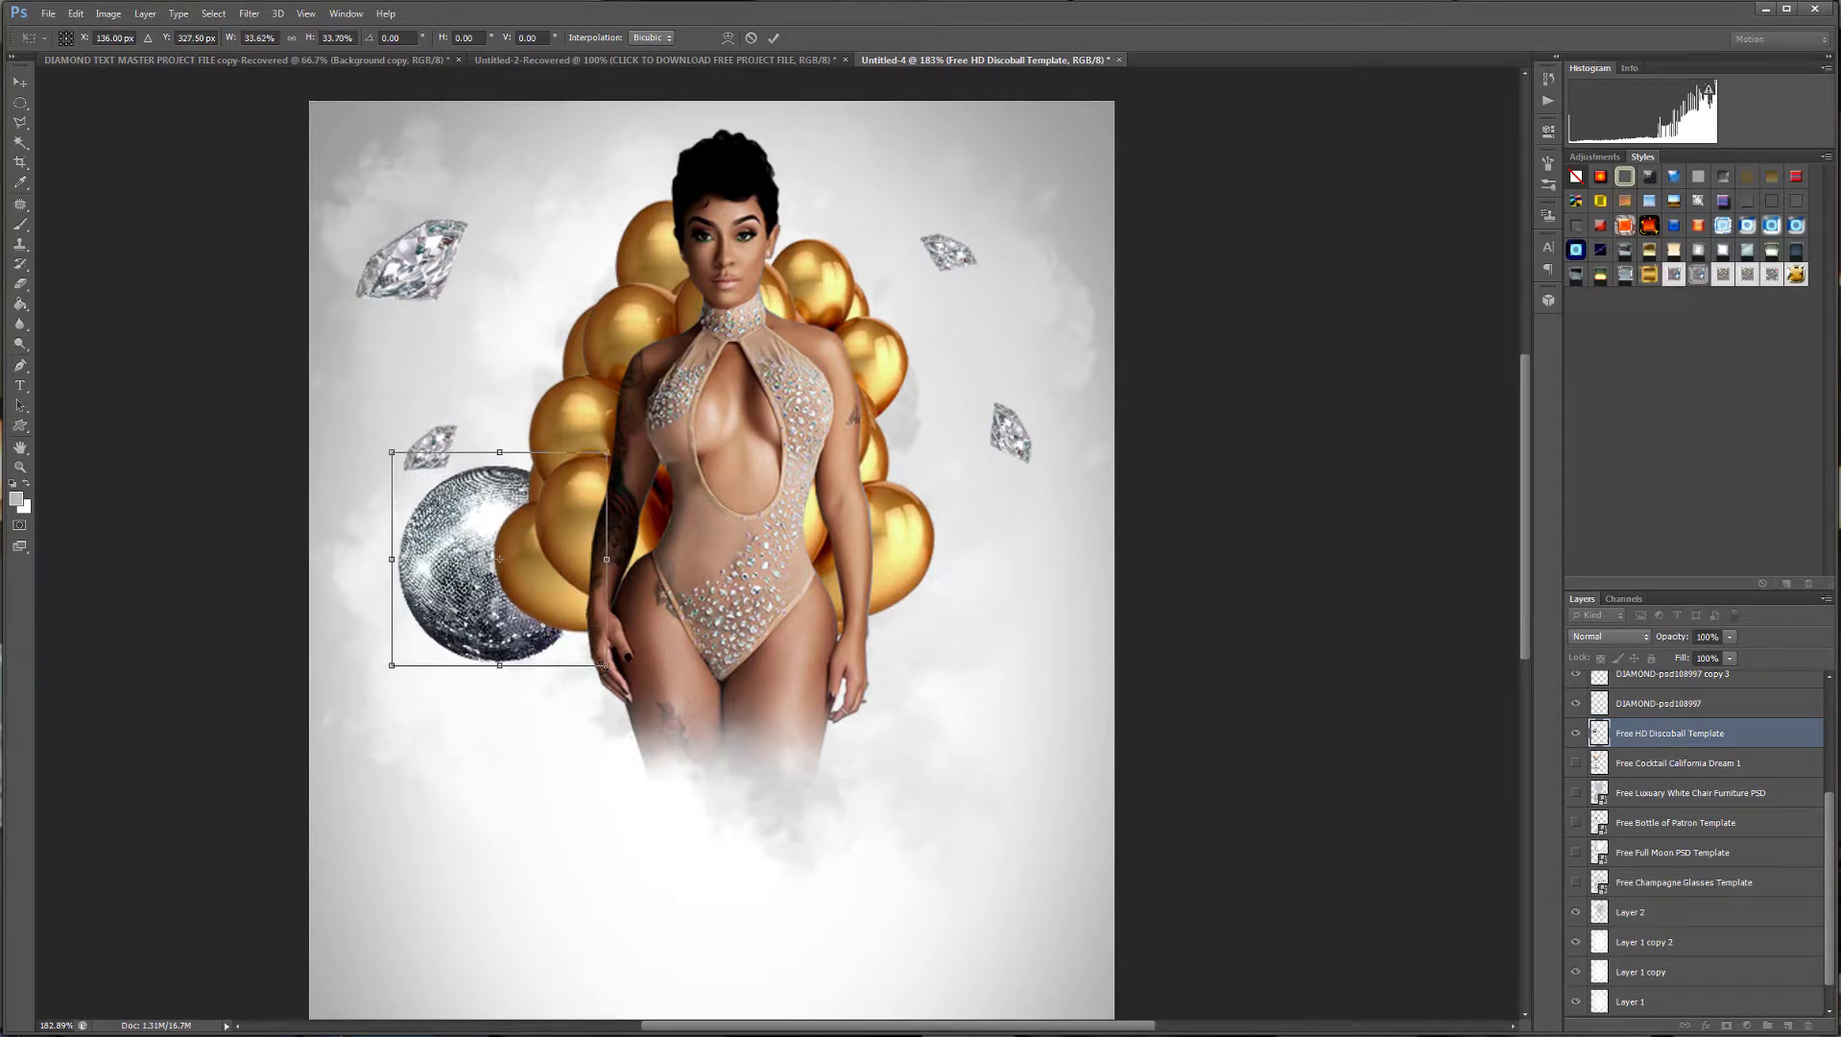
{"action": "left_click_drag", "start_coordinate": [605, 664], "coordinate": [571, 629]}
{"action": "left_click_drag", "start_coordinate": [499, 524], "coordinate": [499, 536]}
{"action": "key", "text": "Return"}
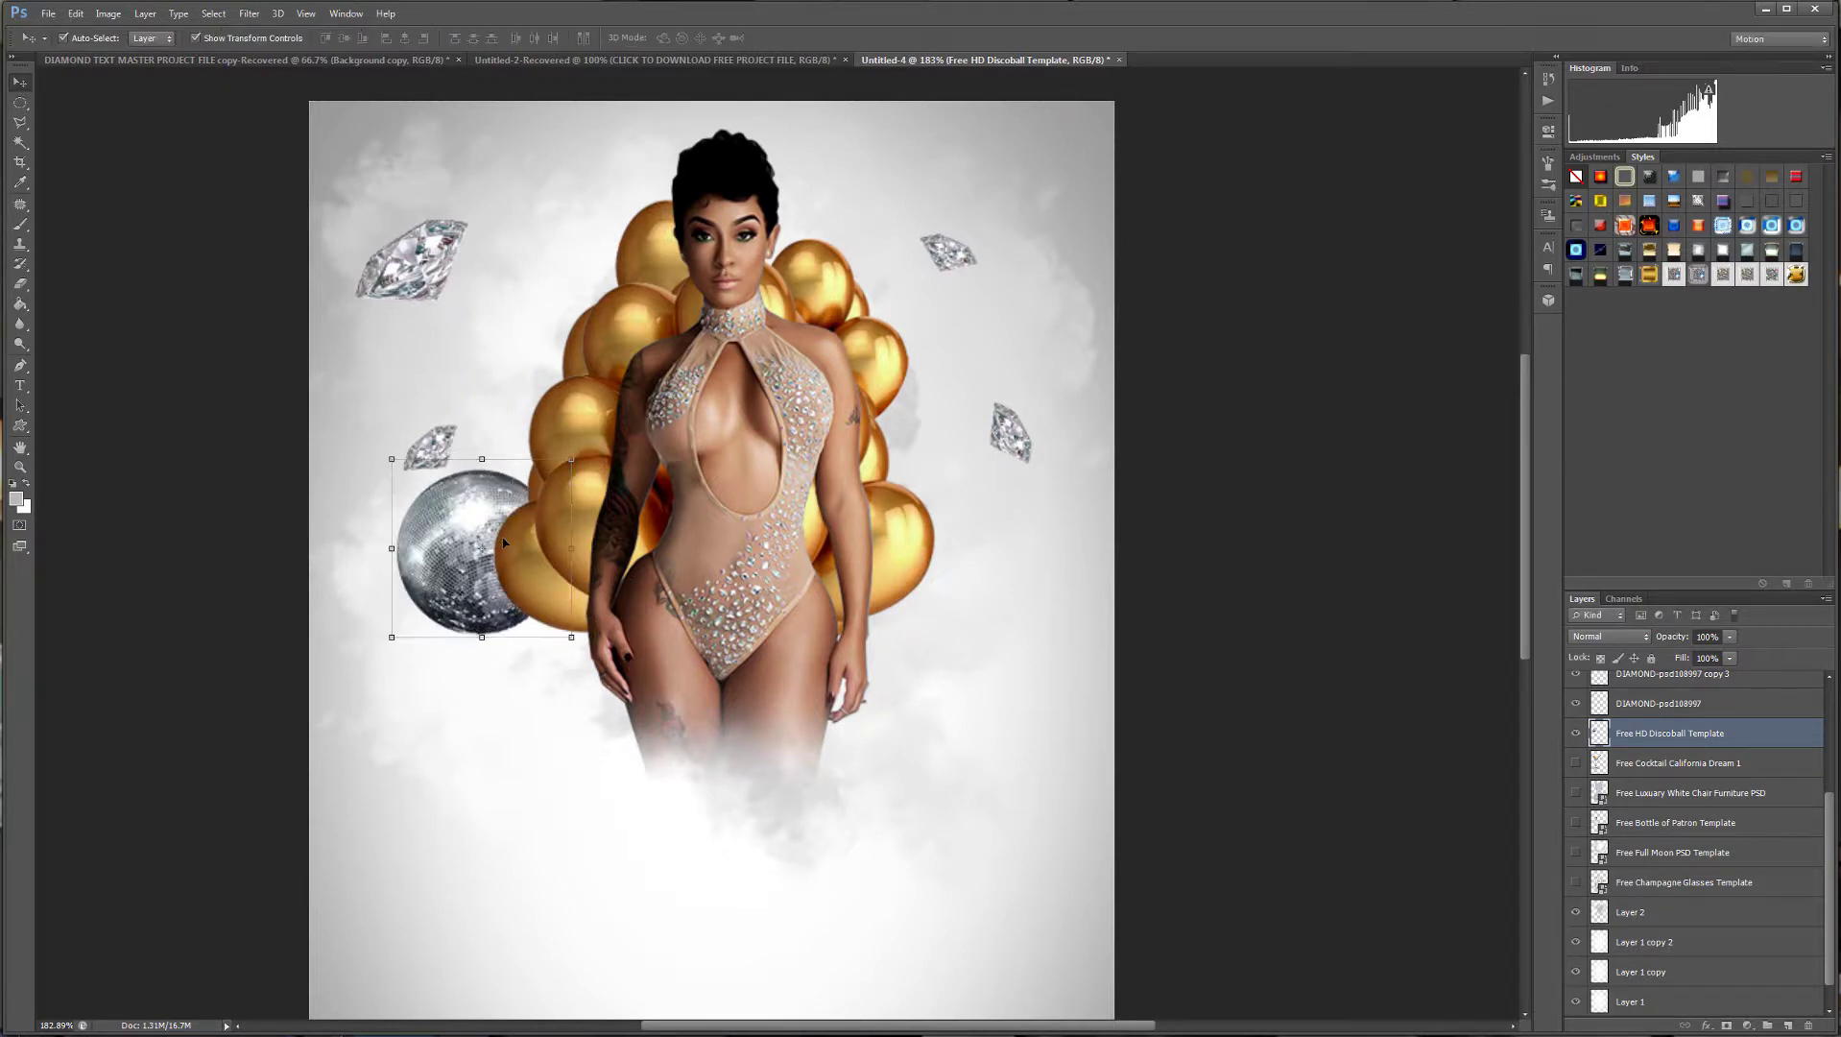
Desaturate the disco ball to -78 with raised lightness, then duplicate its layer.
{"action": "left_click", "coordinate": [109, 14]}
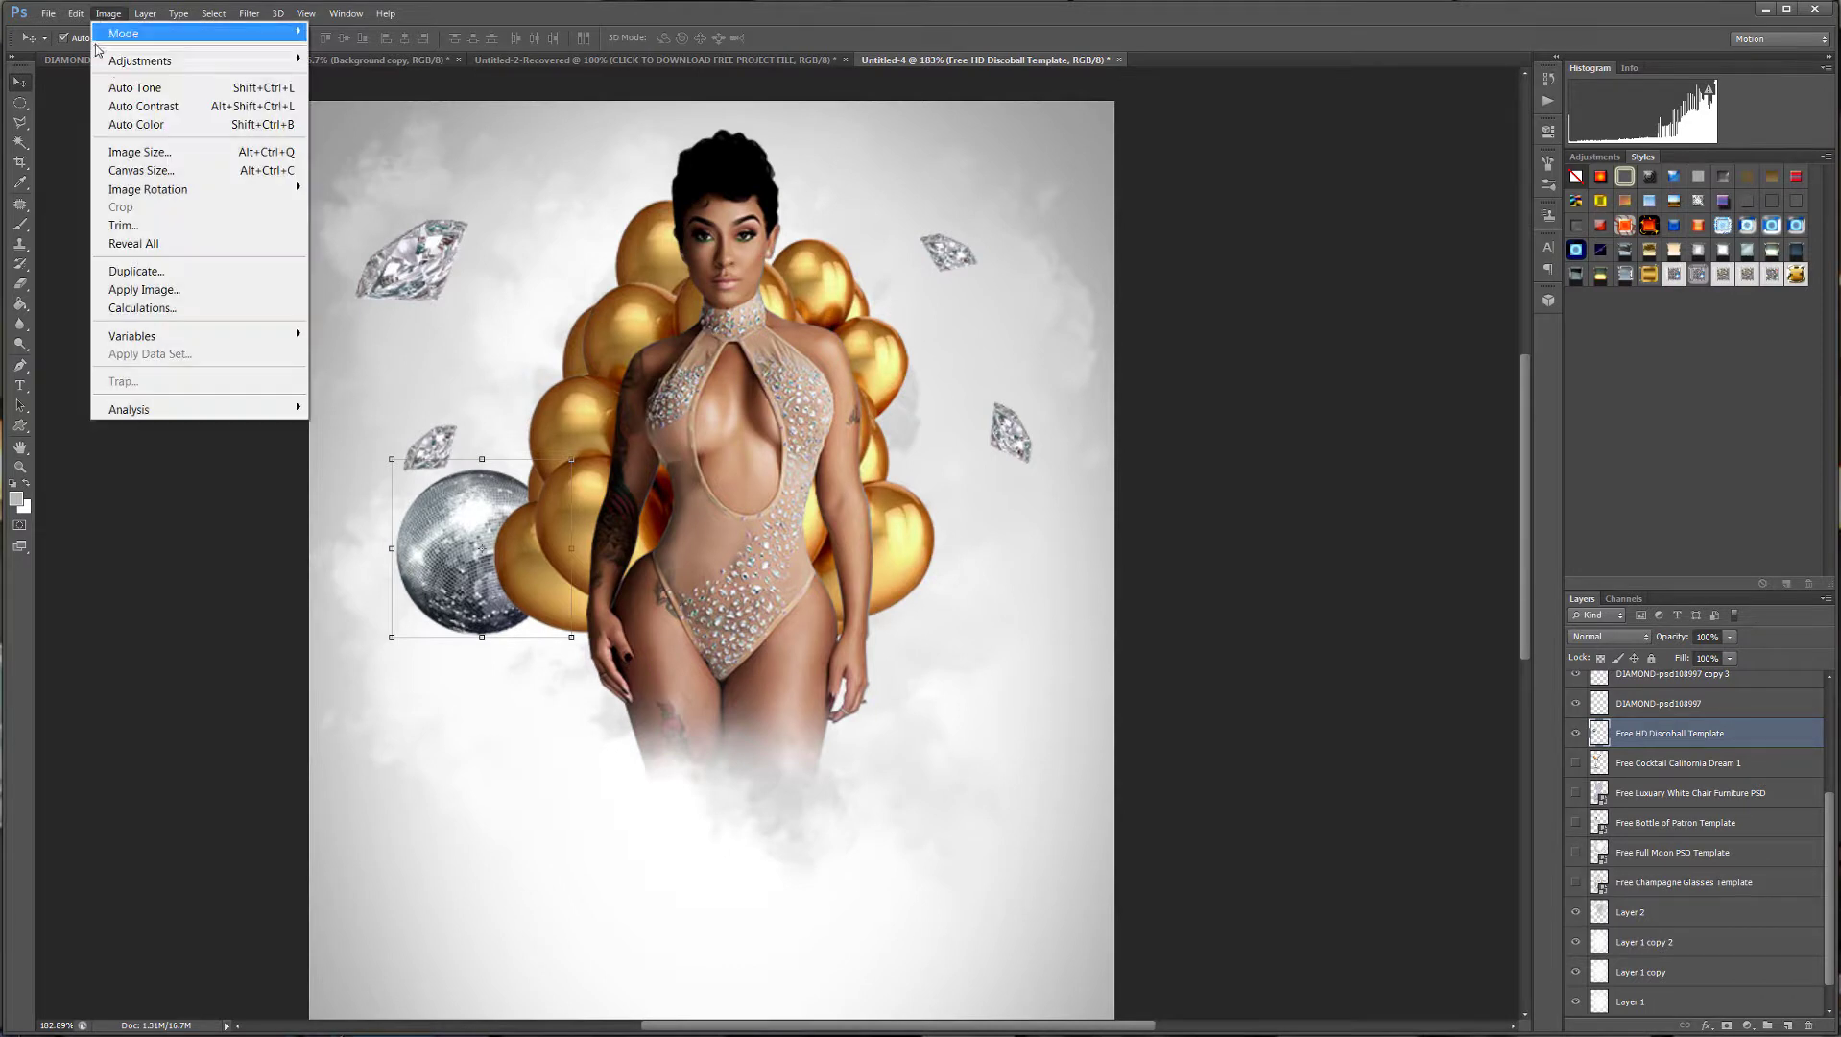
{"action": "mouse_move", "coordinate": [144, 60]}
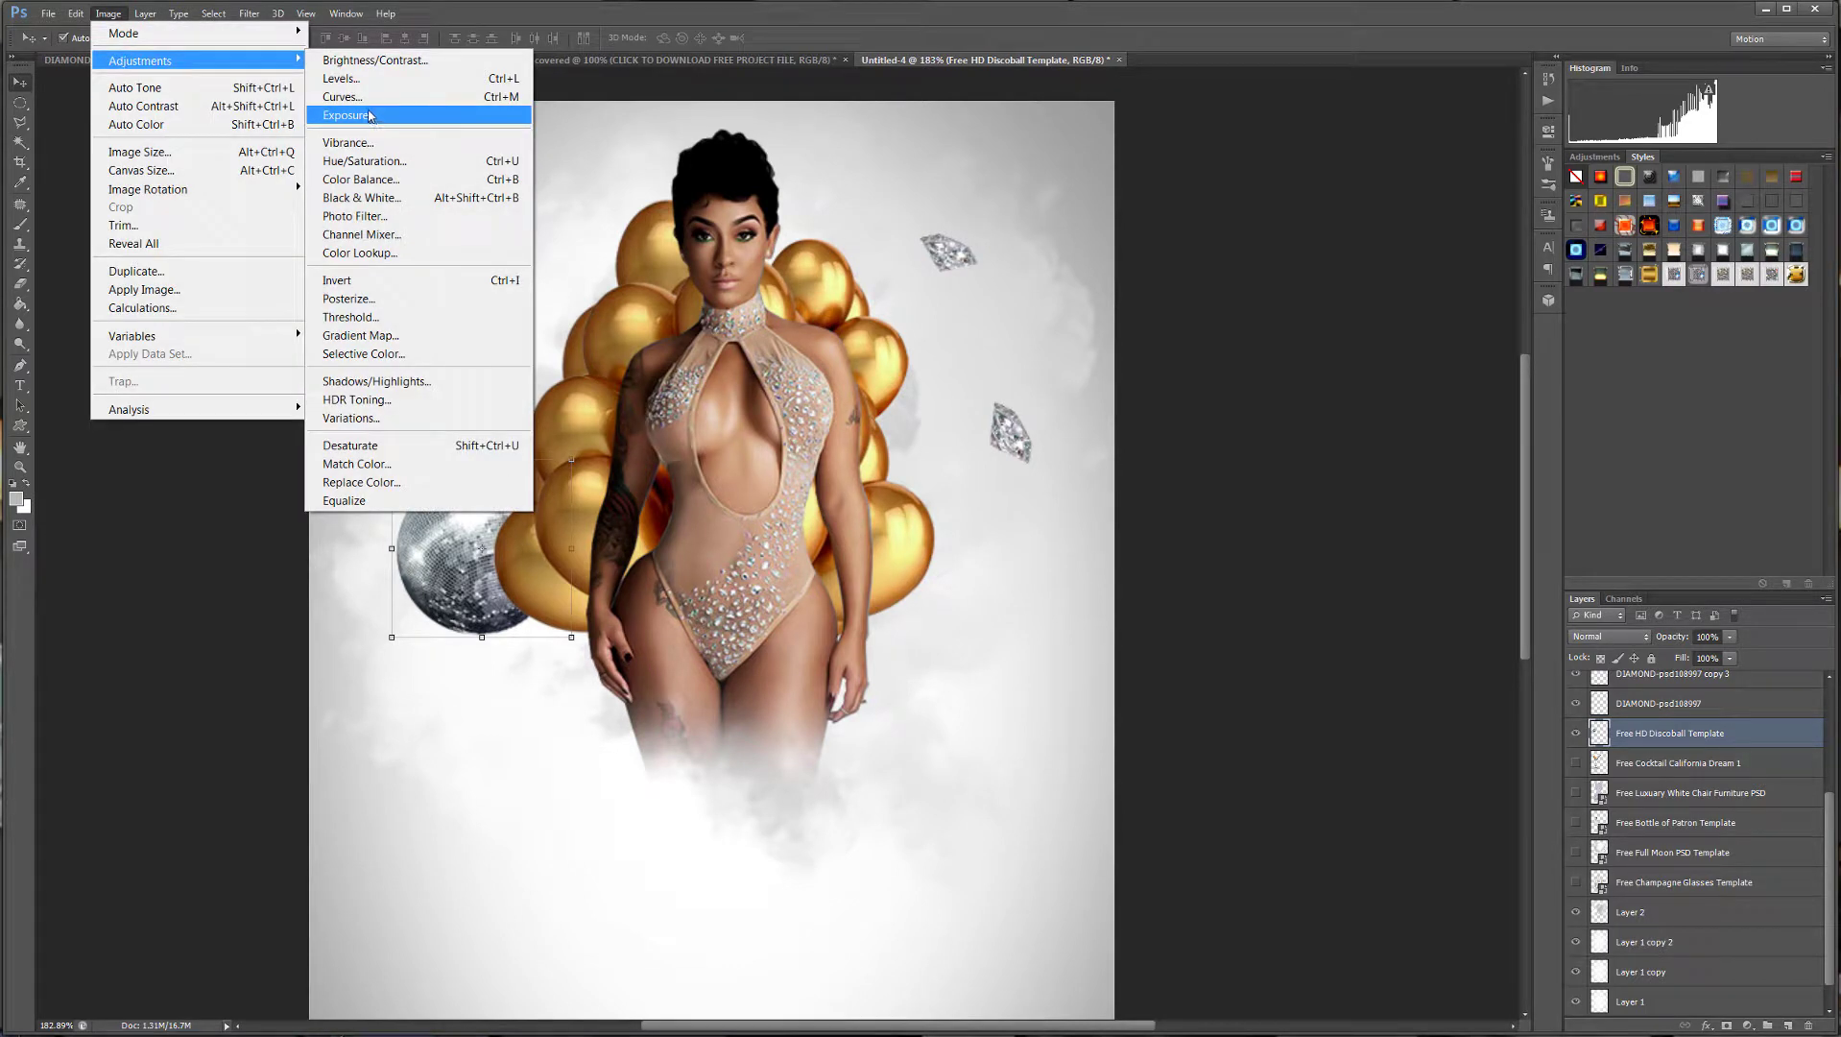
{"action": "left_click", "coordinate": [365, 161]}
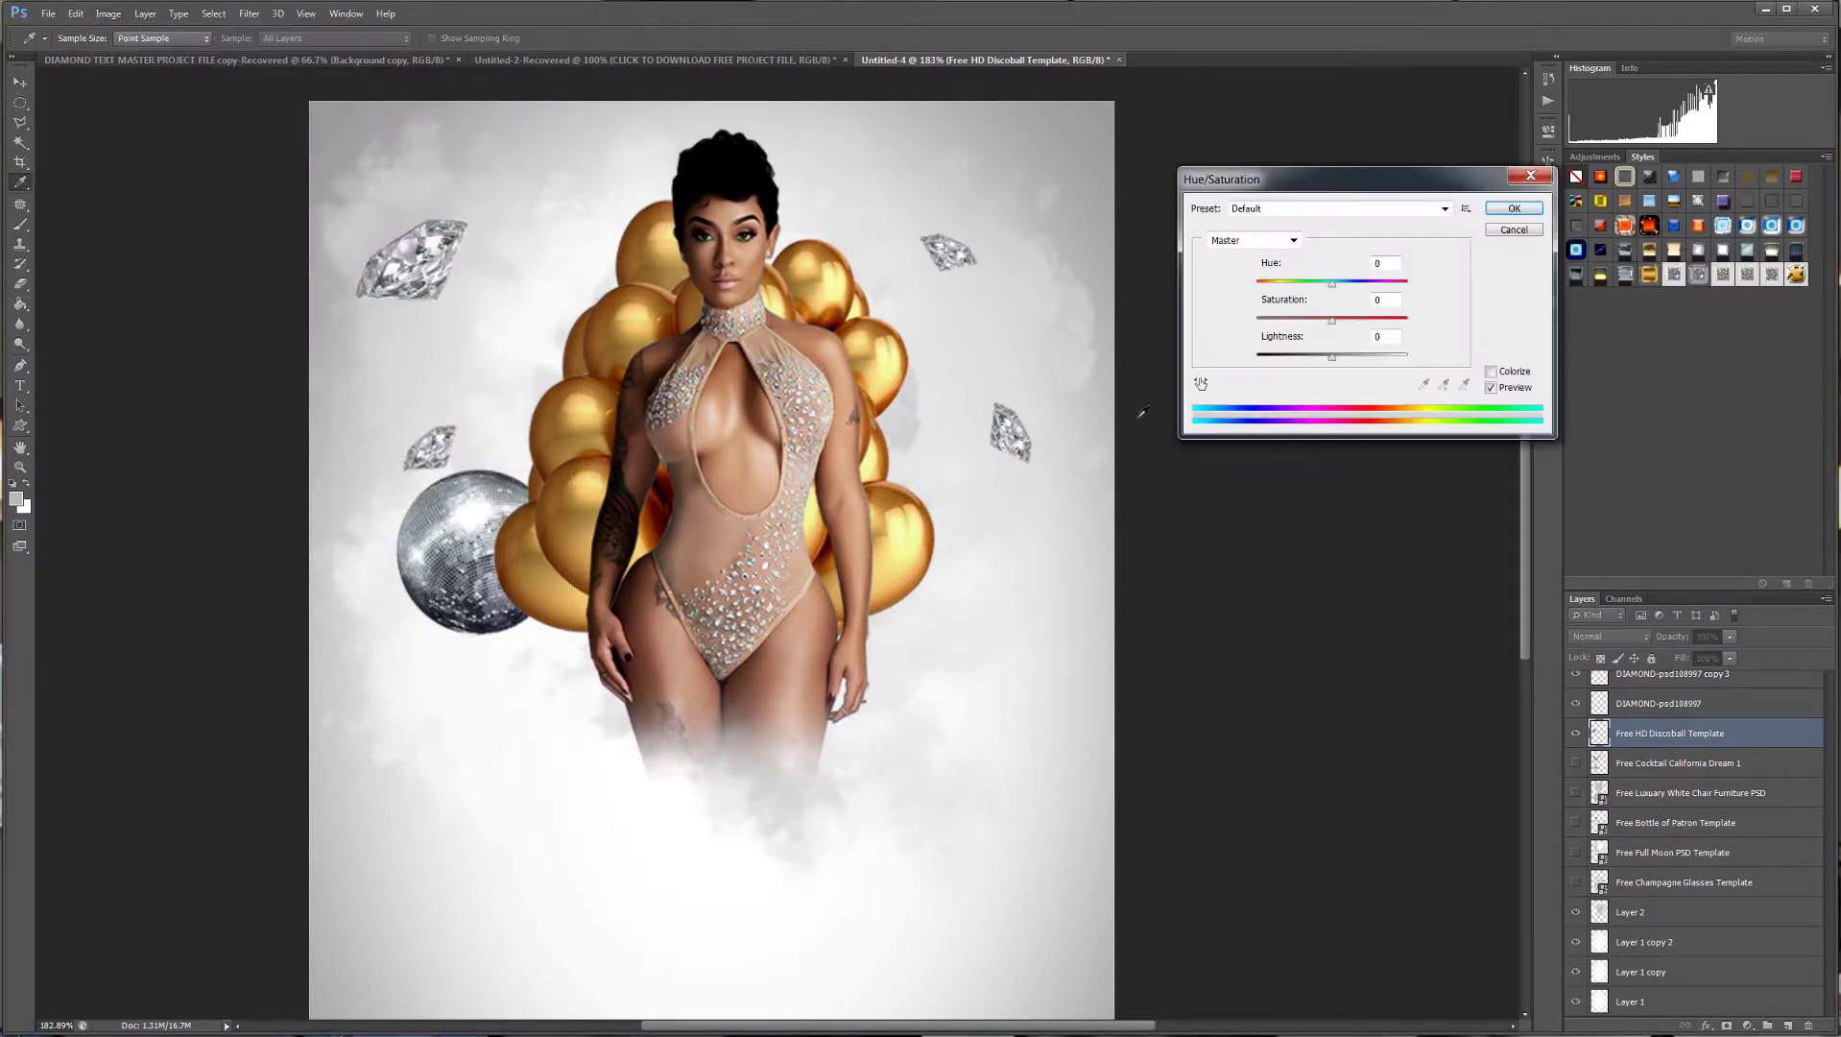
{"action": "left_click_drag", "start_coordinate": [1332, 319], "coordinate": [1270, 325]}
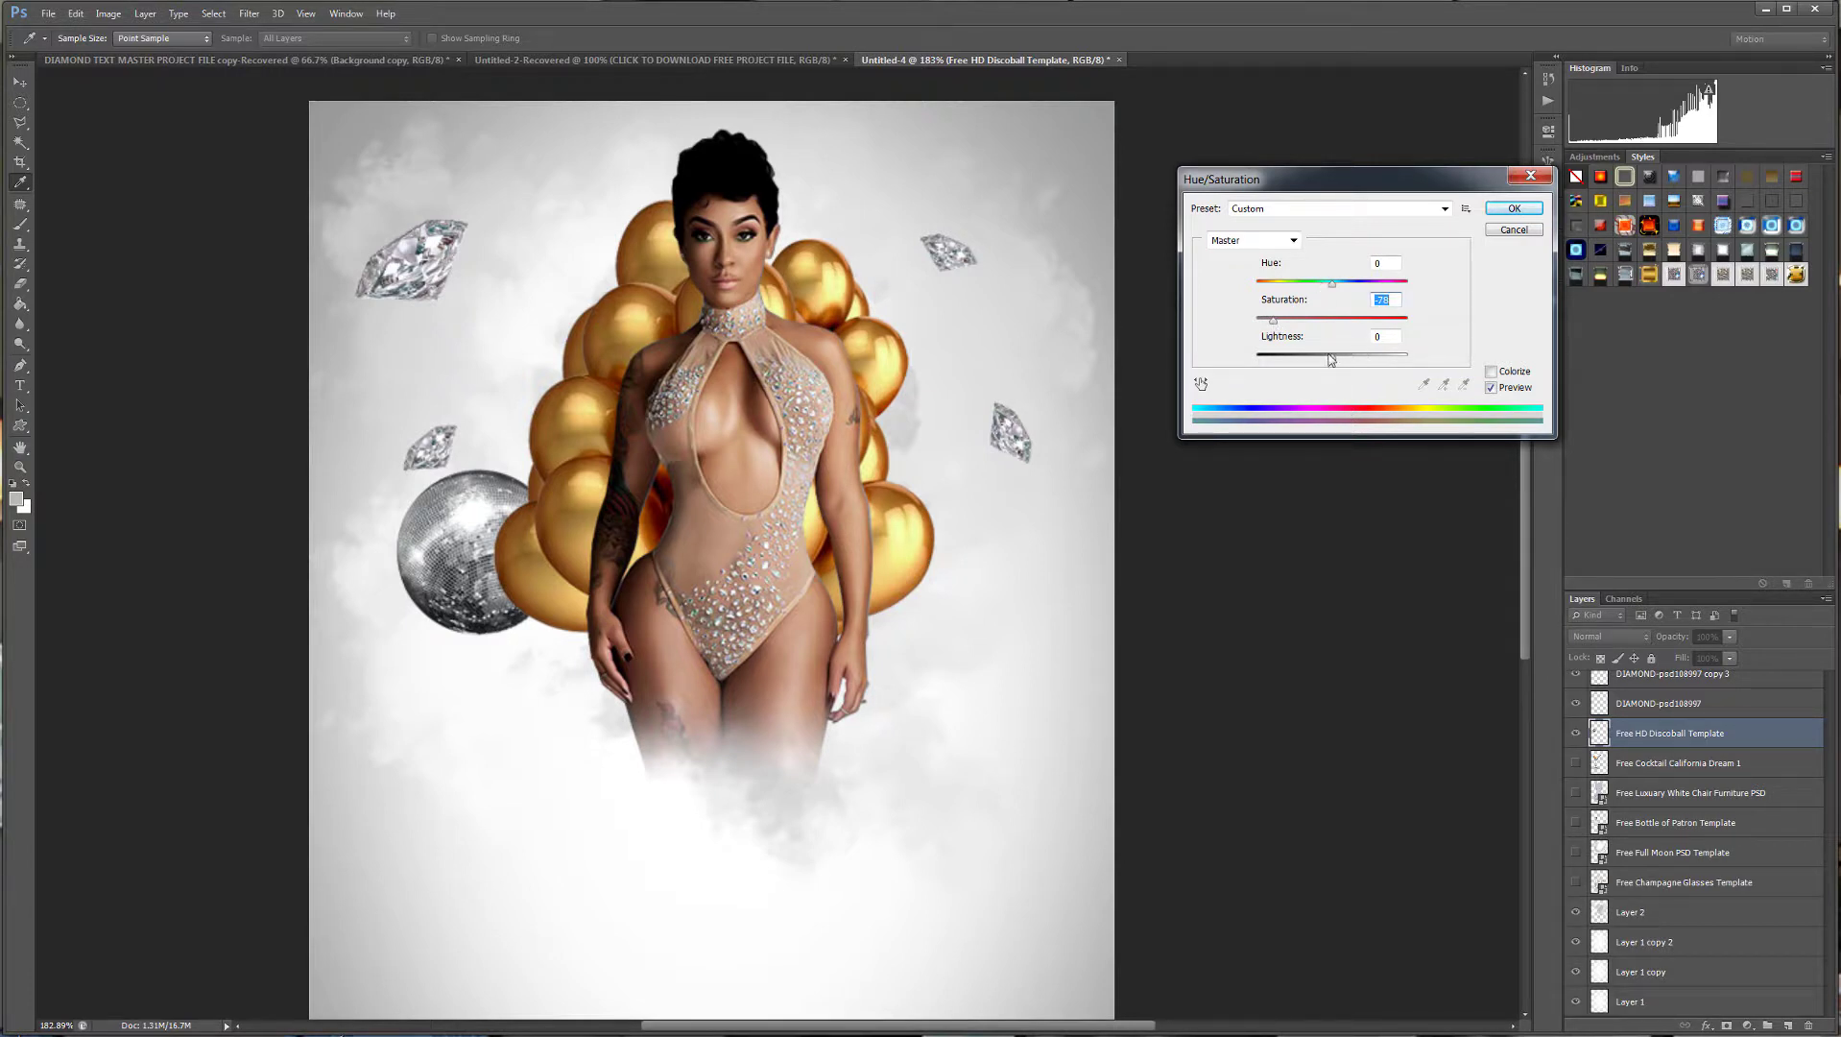
{"action": "left_click_drag", "start_coordinate": [1333, 357], "coordinate": [1369, 372]}
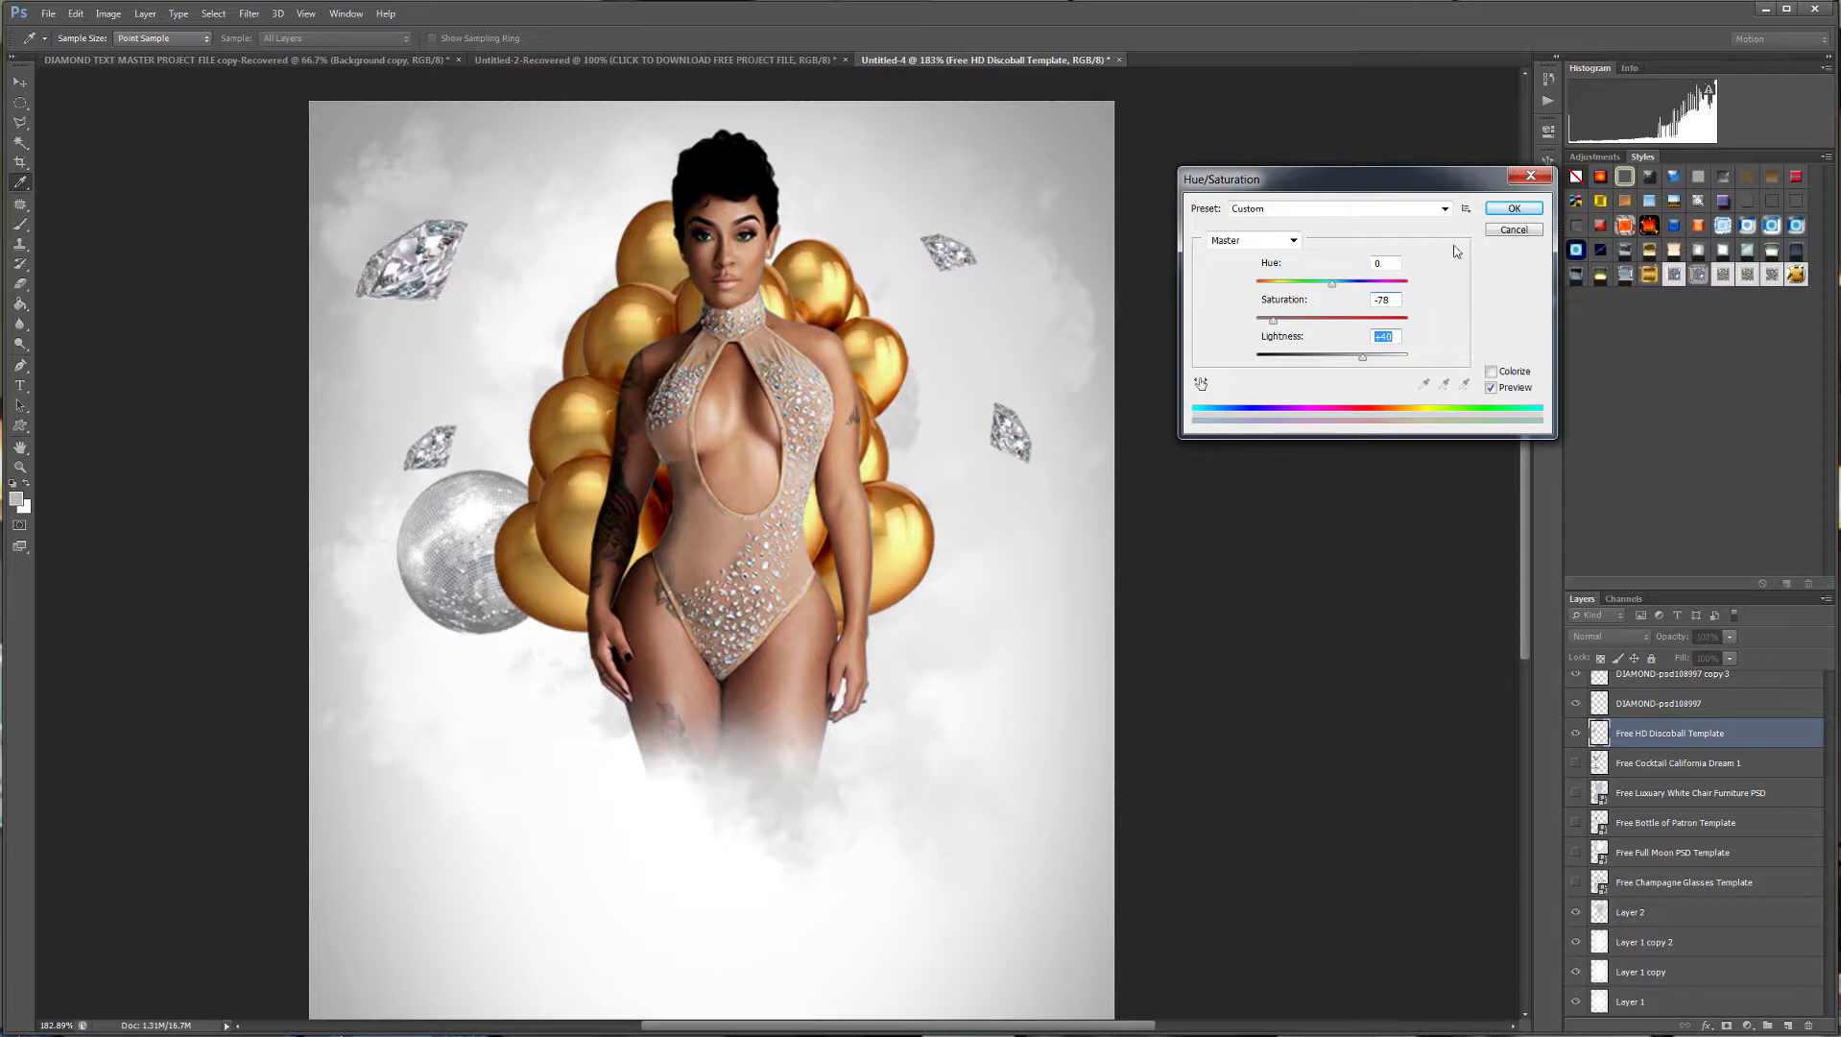
{"action": "left_click", "coordinate": [1510, 209]}
{"action": "left_click_drag", "start_coordinate": [1741, 733], "coordinate": [1788, 1025]}
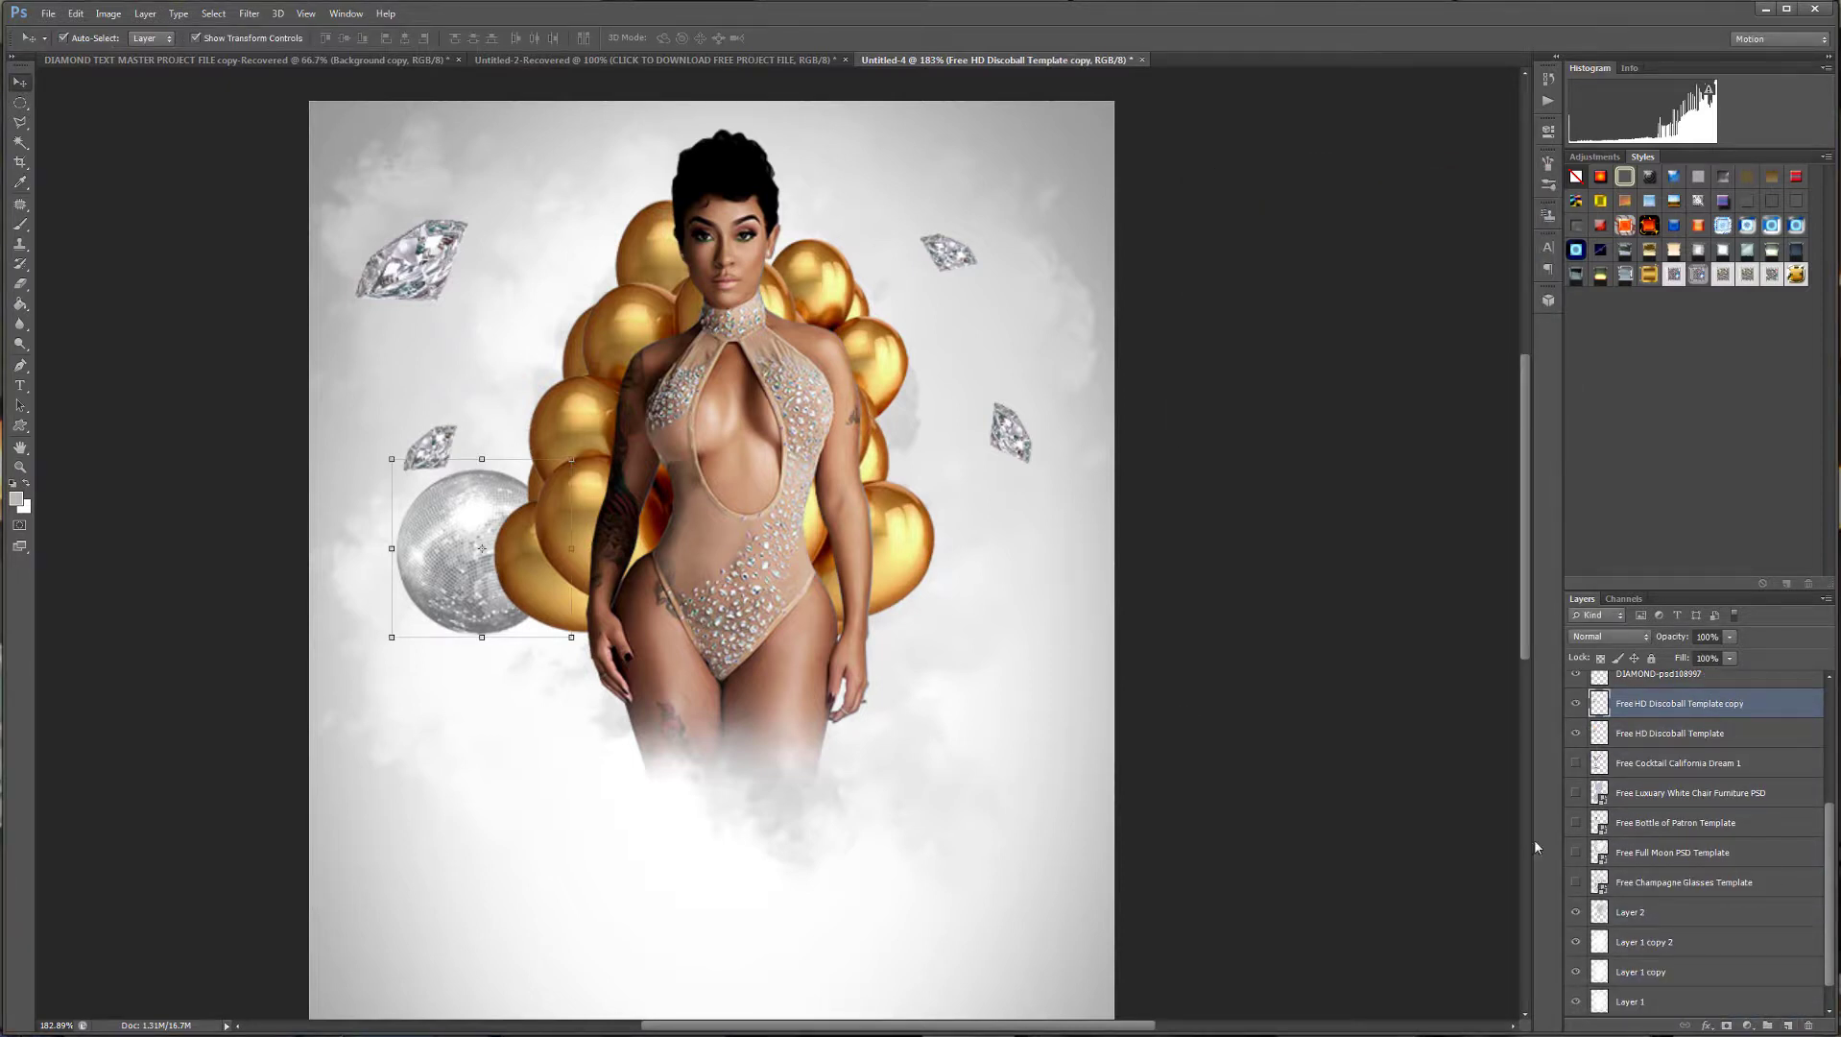
Shrink the original disco ball to about 58% and move it up behind the balloons.
{"action": "left_click", "coordinate": [1740, 734]}
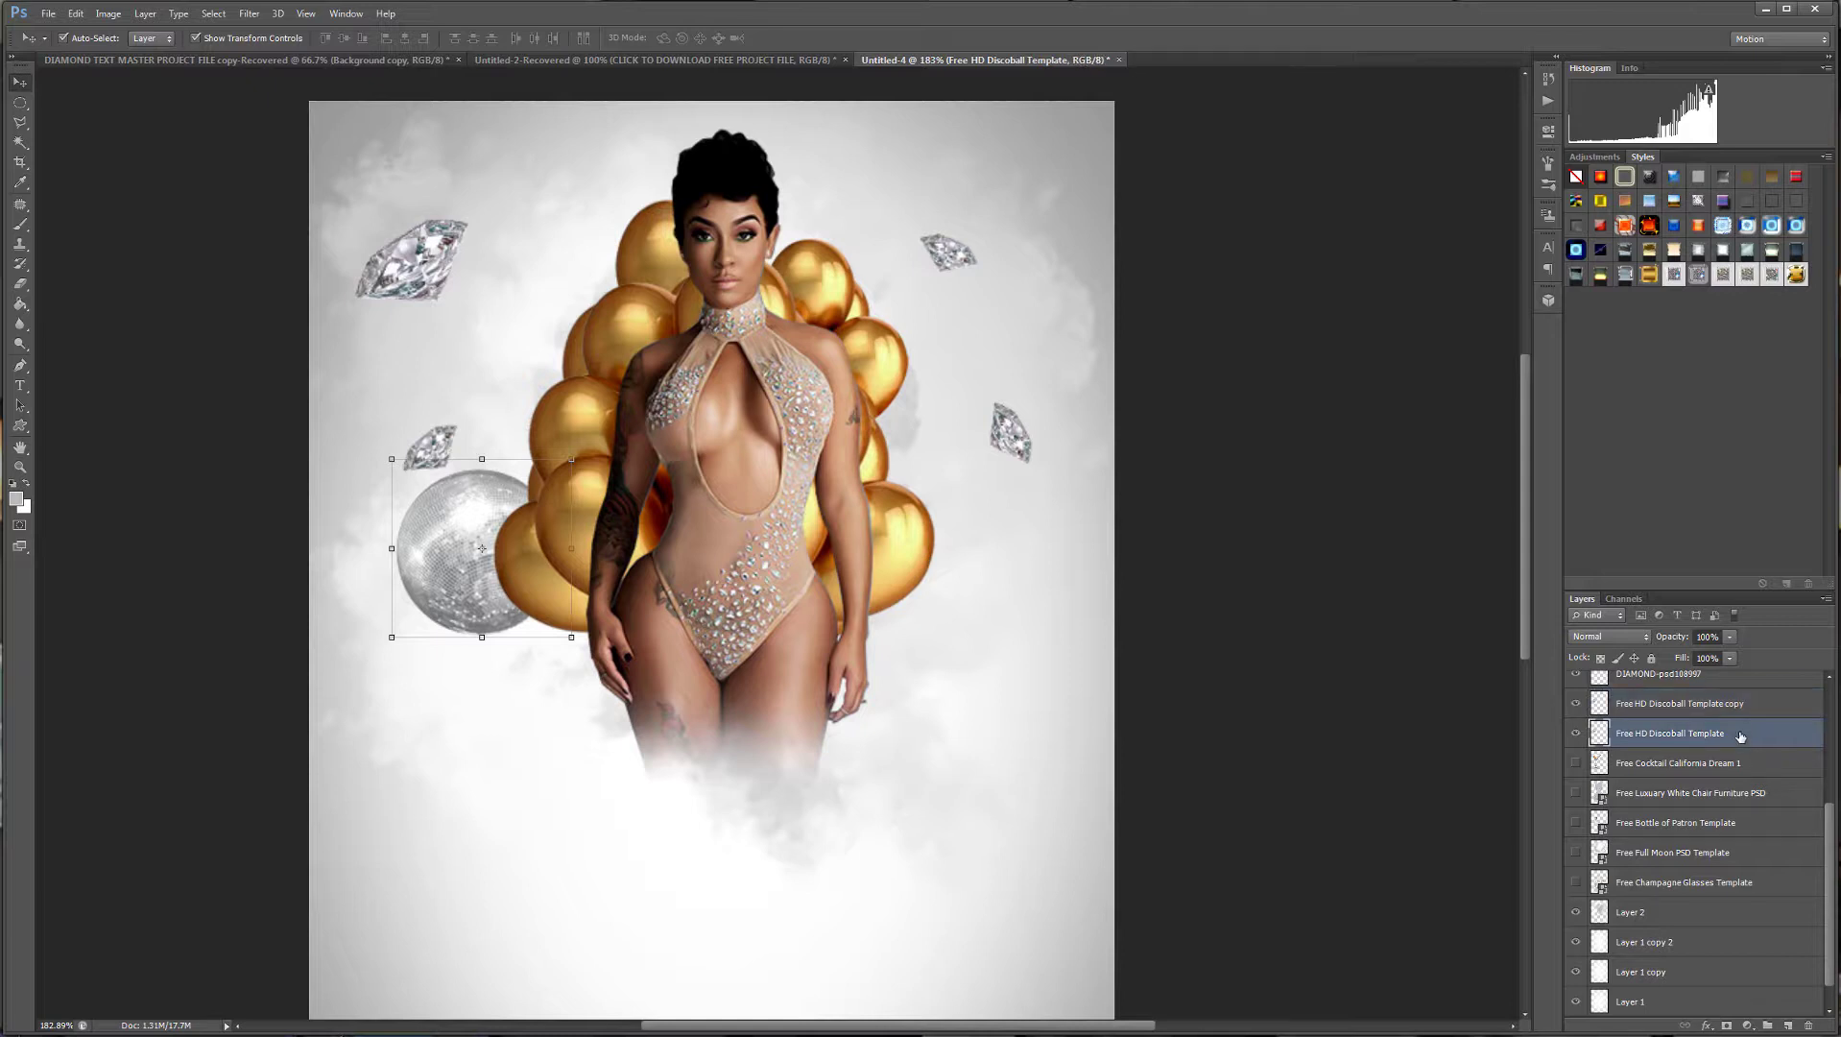
{"action": "key", "text": "Down"}
{"action": "key", "text": "Down"}
{"action": "key", "text": "Down"}
{"action": "key", "text": "Down"}
{"action": "key", "text": "Down"}
{"action": "key", "text": "Down"}
{"action": "key", "text": "Down"}
{"action": "key", "text": "Down"}
{"action": "key", "text": "Down"}
{"action": "key", "text": "Down"}
{"action": "key", "text": "Down"}
{"action": "key", "text": "Down"}
{"action": "key", "text": "Down"}
{"action": "key", "text": "Down"}
{"action": "key", "text": "Down"}
{"action": "key", "text": "Down"}
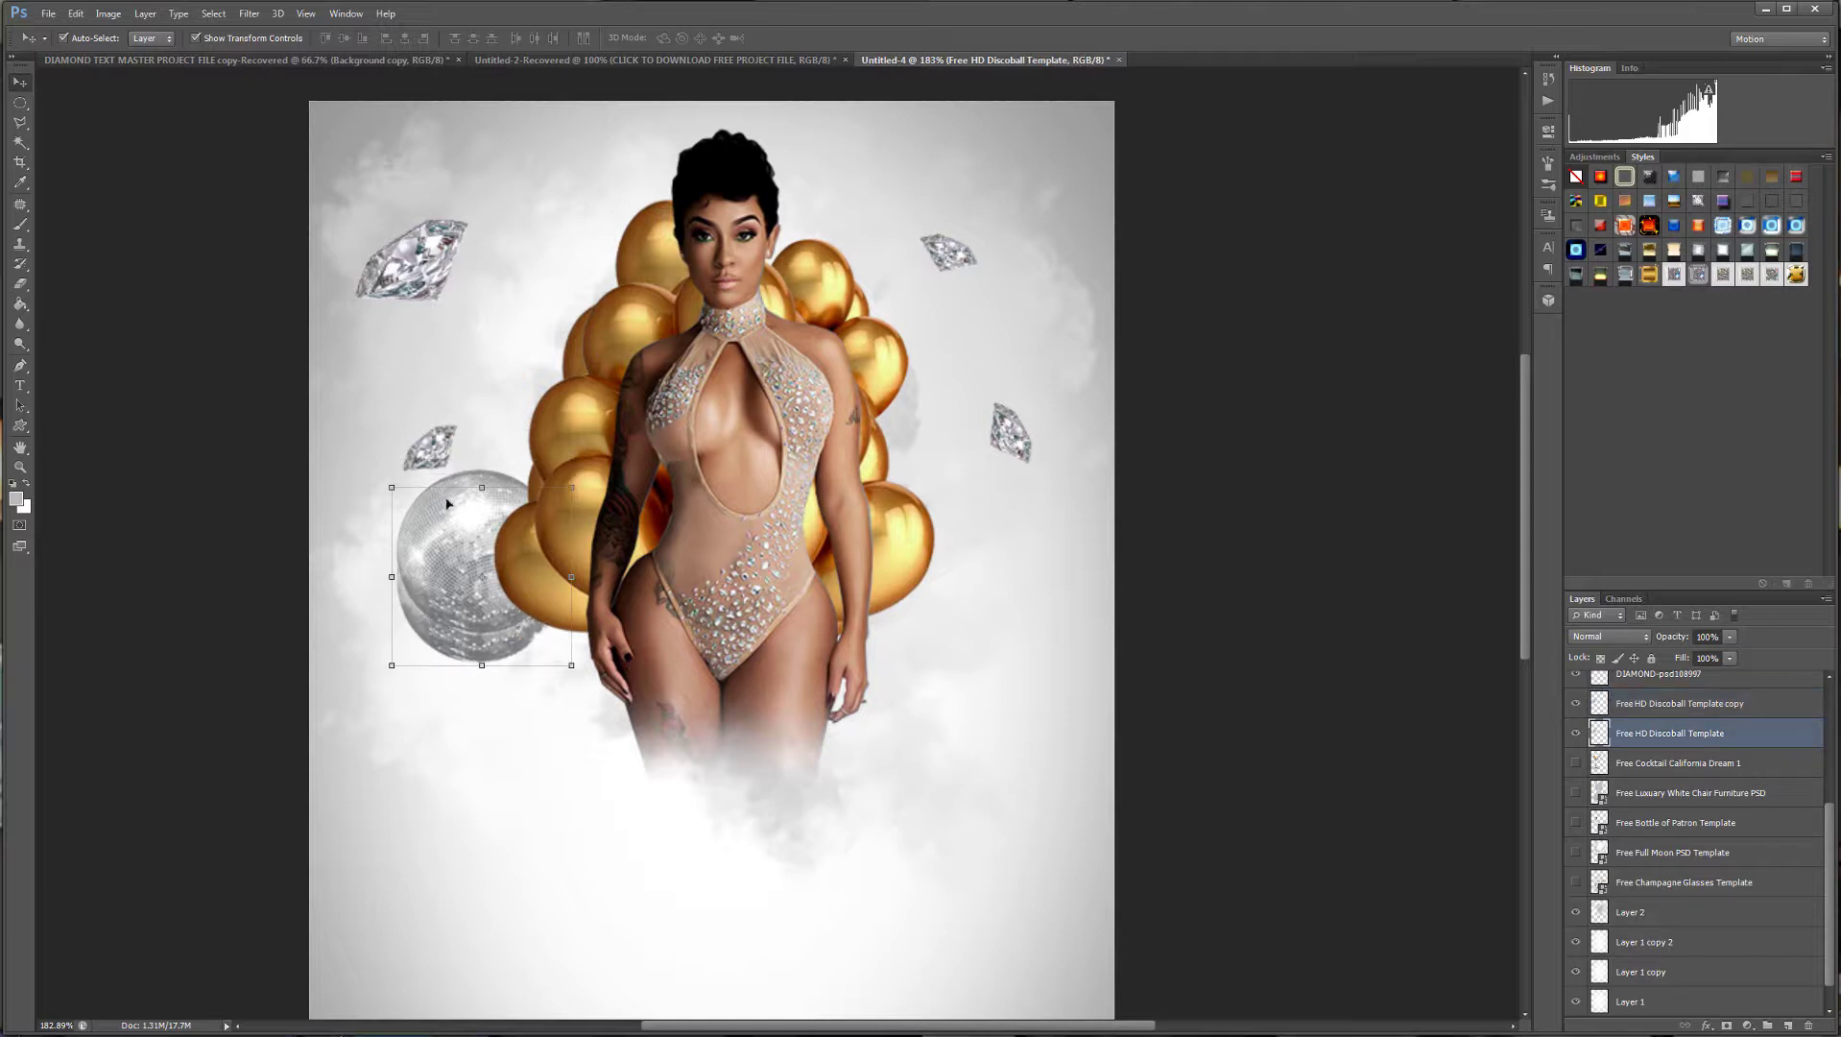
{"action": "left_click_drag", "start_coordinate": [401, 487], "coordinate": [468, 562]}
{"action": "left_click_drag", "start_coordinate": [544, 646], "coordinate": [547, 492]}
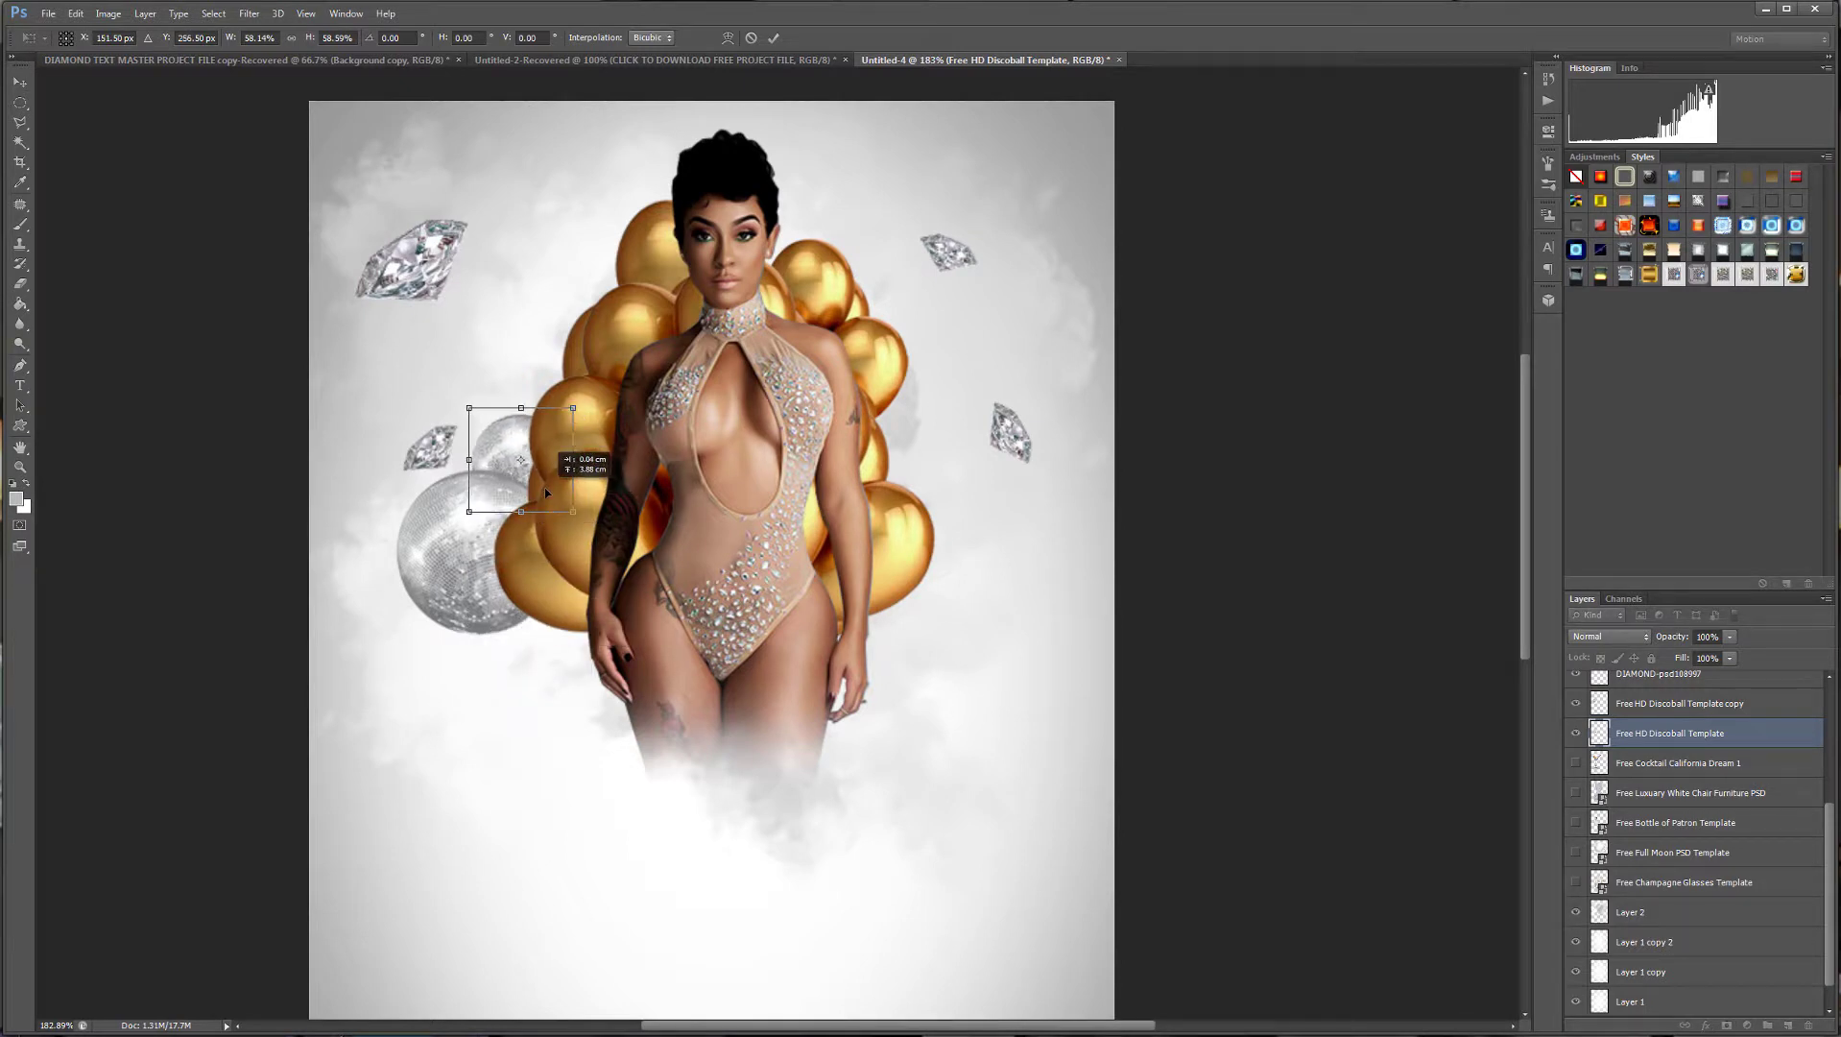
{"action": "key", "text": "Return"}
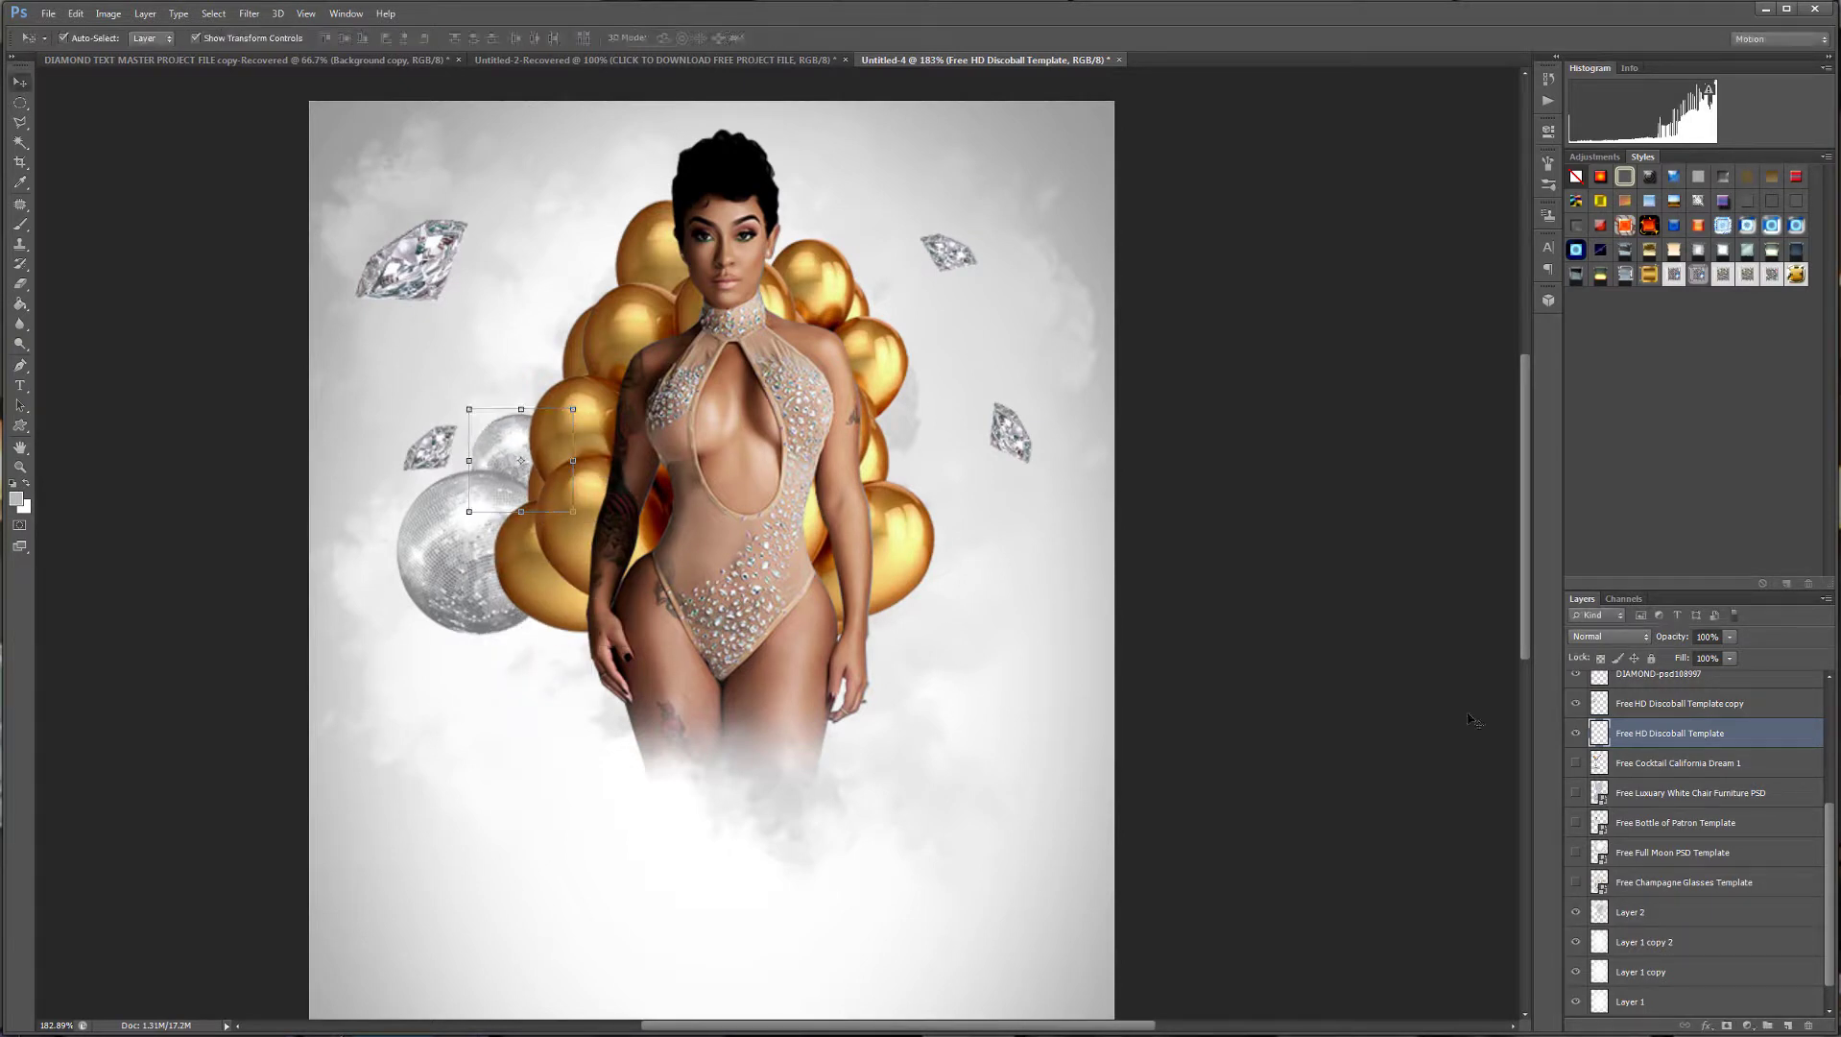
Place two disco ball copies at the model's right hip, one just above the other.
{"action": "left_click_drag", "start_coordinate": [1772, 745], "coordinate": [1787, 1025]}
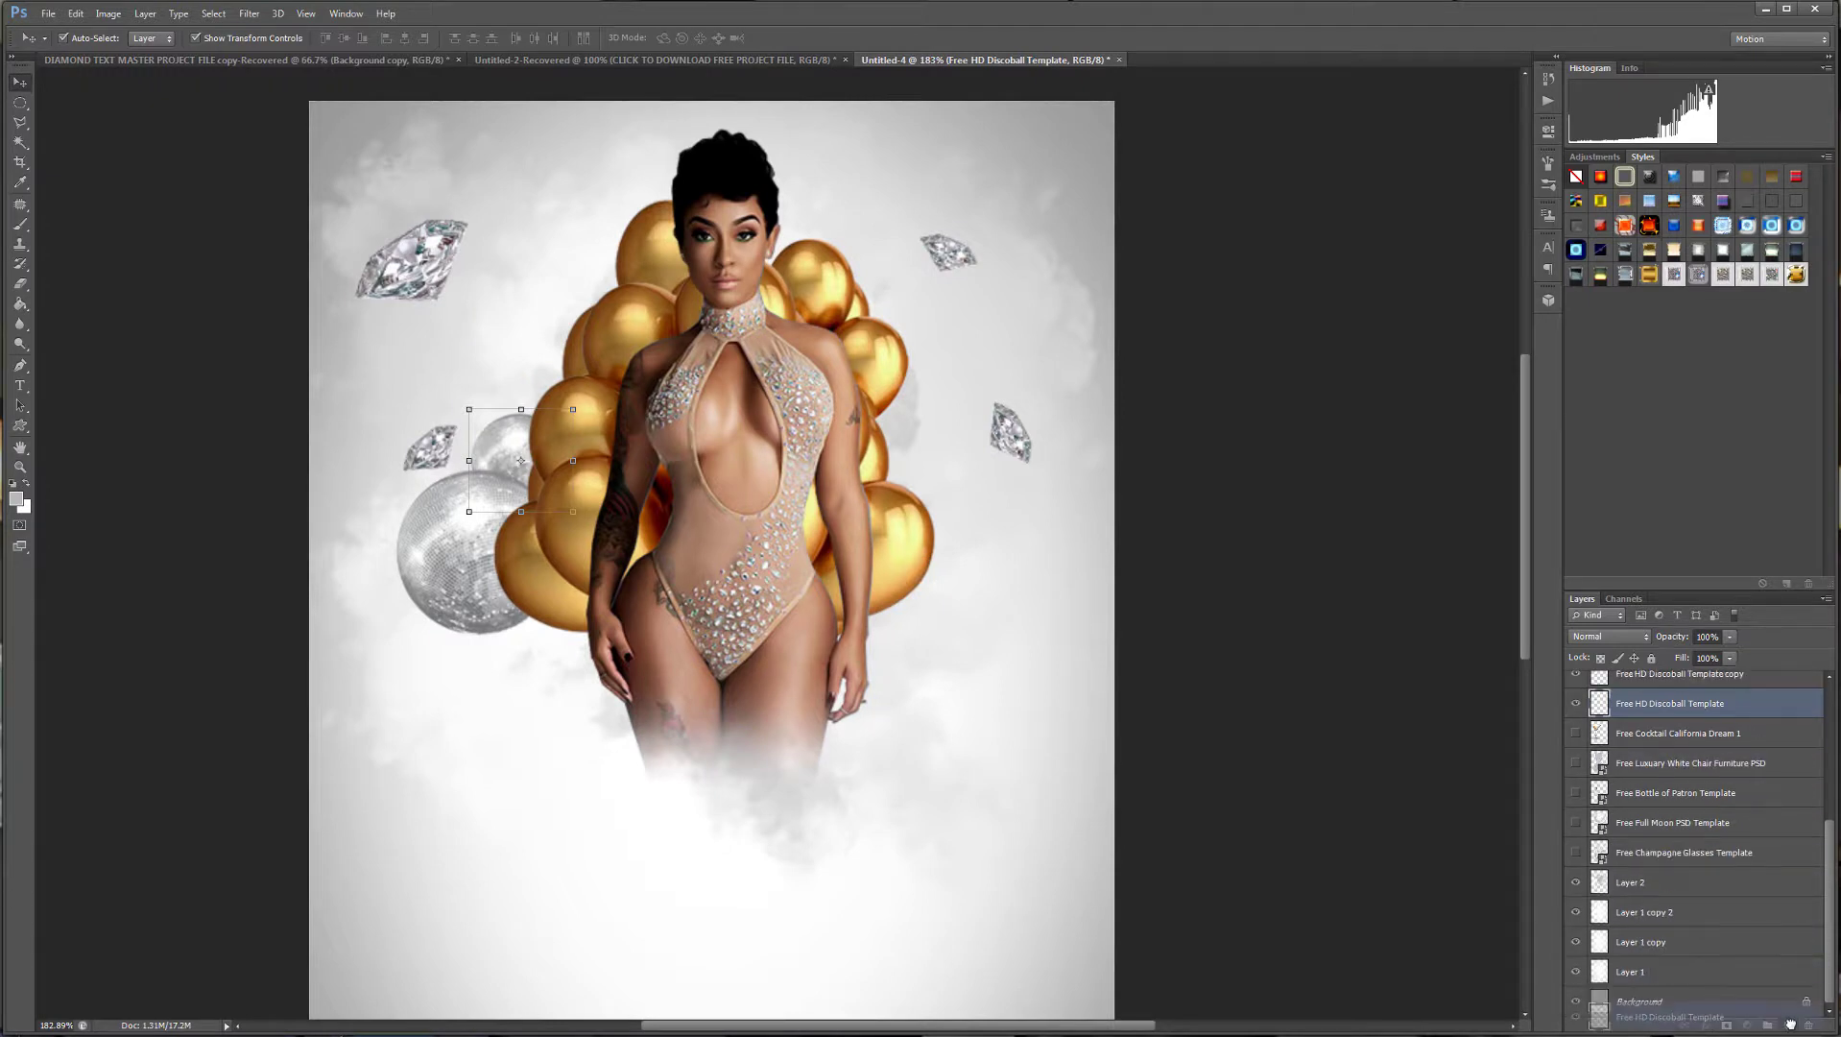
{"action": "left_click_drag", "start_coordinate": [515, 446], "coordinate": [942, 638]}
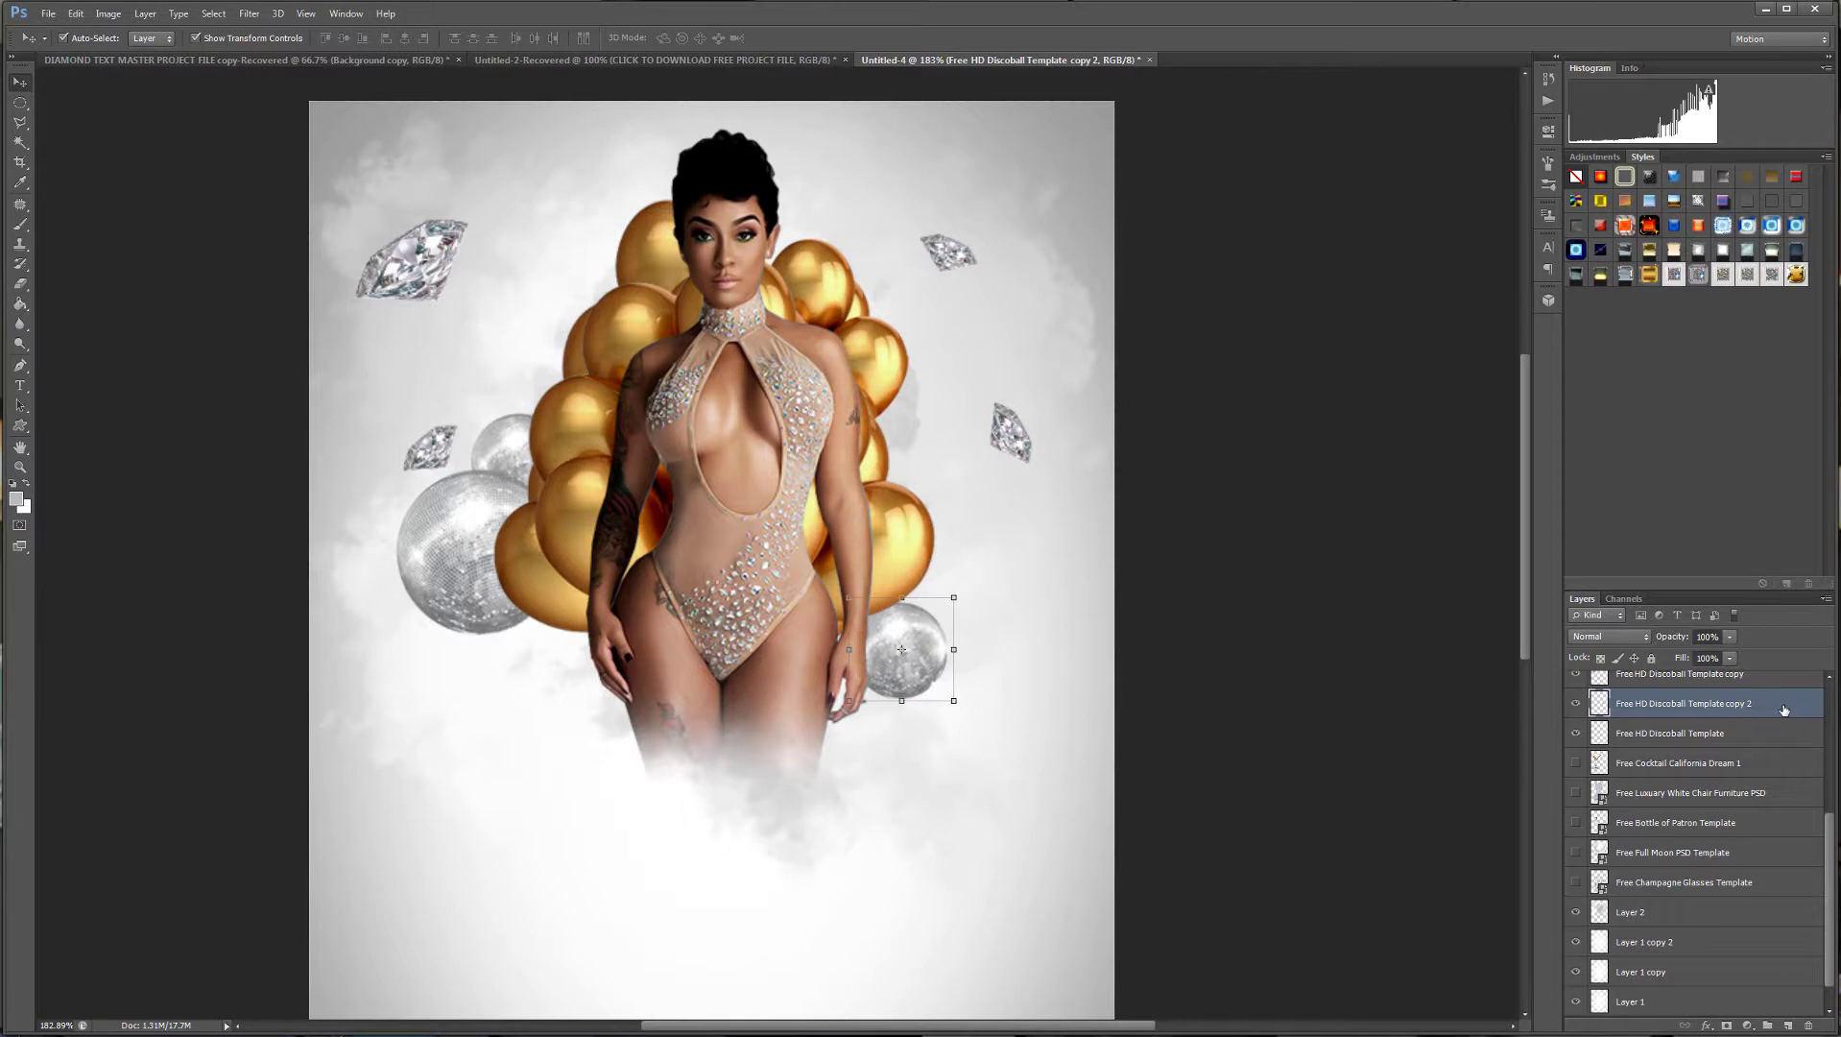
{"action": "left_click_drag", "start_coordinate": [1757, 712], "coordinate": [1788, 1025]}
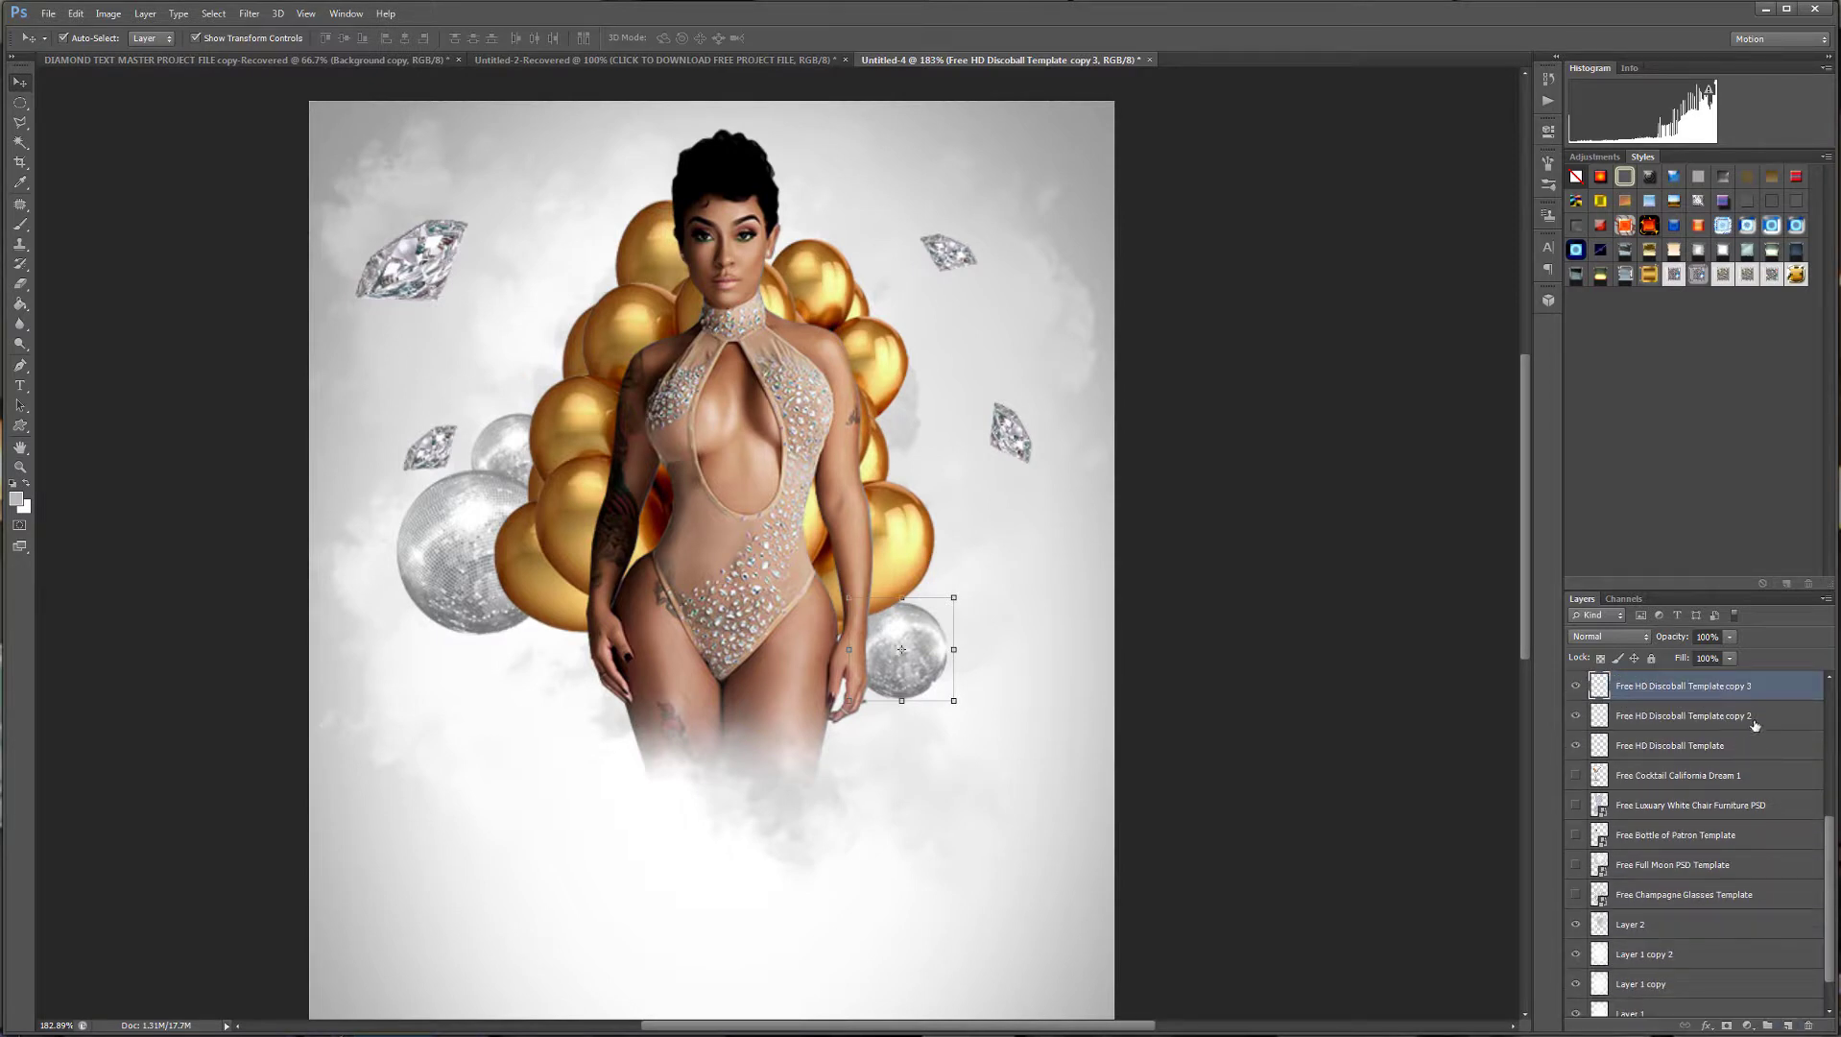
{"action": "left_click", "coordinate": [1756, 716]}
{"action": "key", "text": "shift+Down"}
{"action": "key", "text": "shift+Down"}
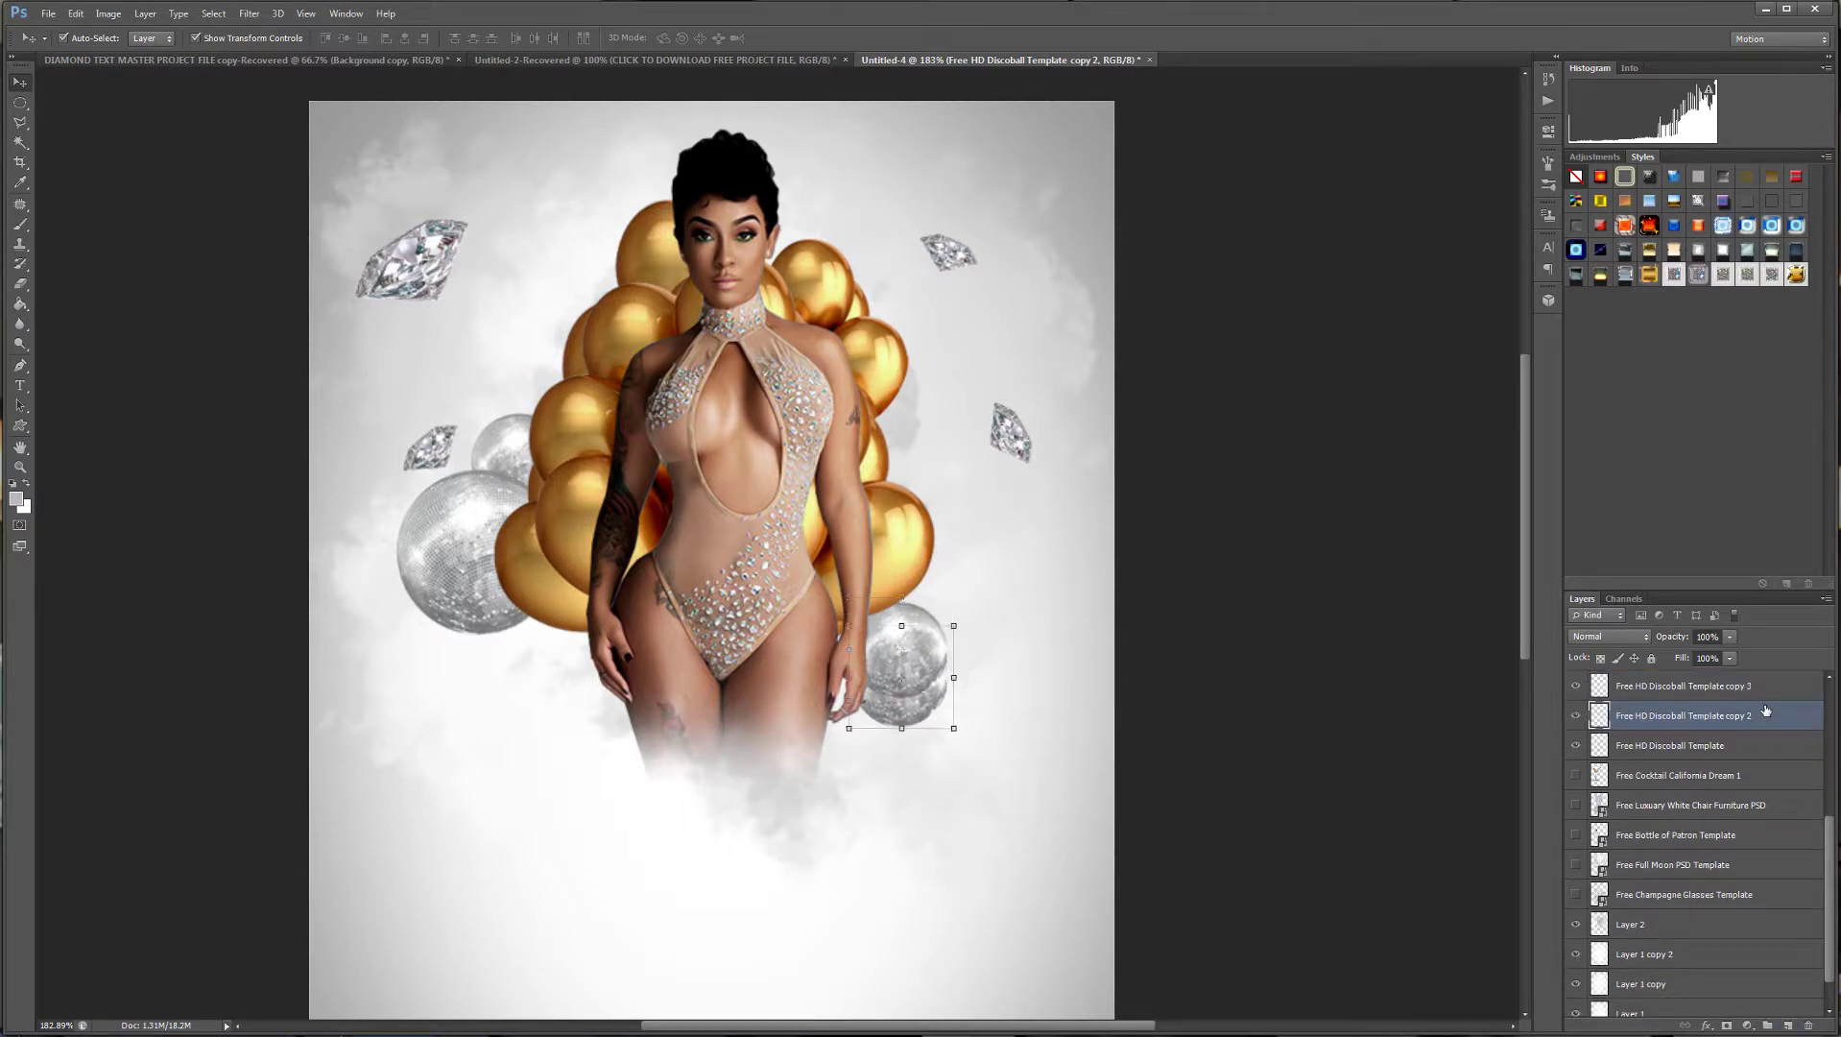
{"action": "key", "text": "shift+Left"}
{"action": "key", "text": "shift+Left"}
{"action": "key", "text": "shift+Left"}
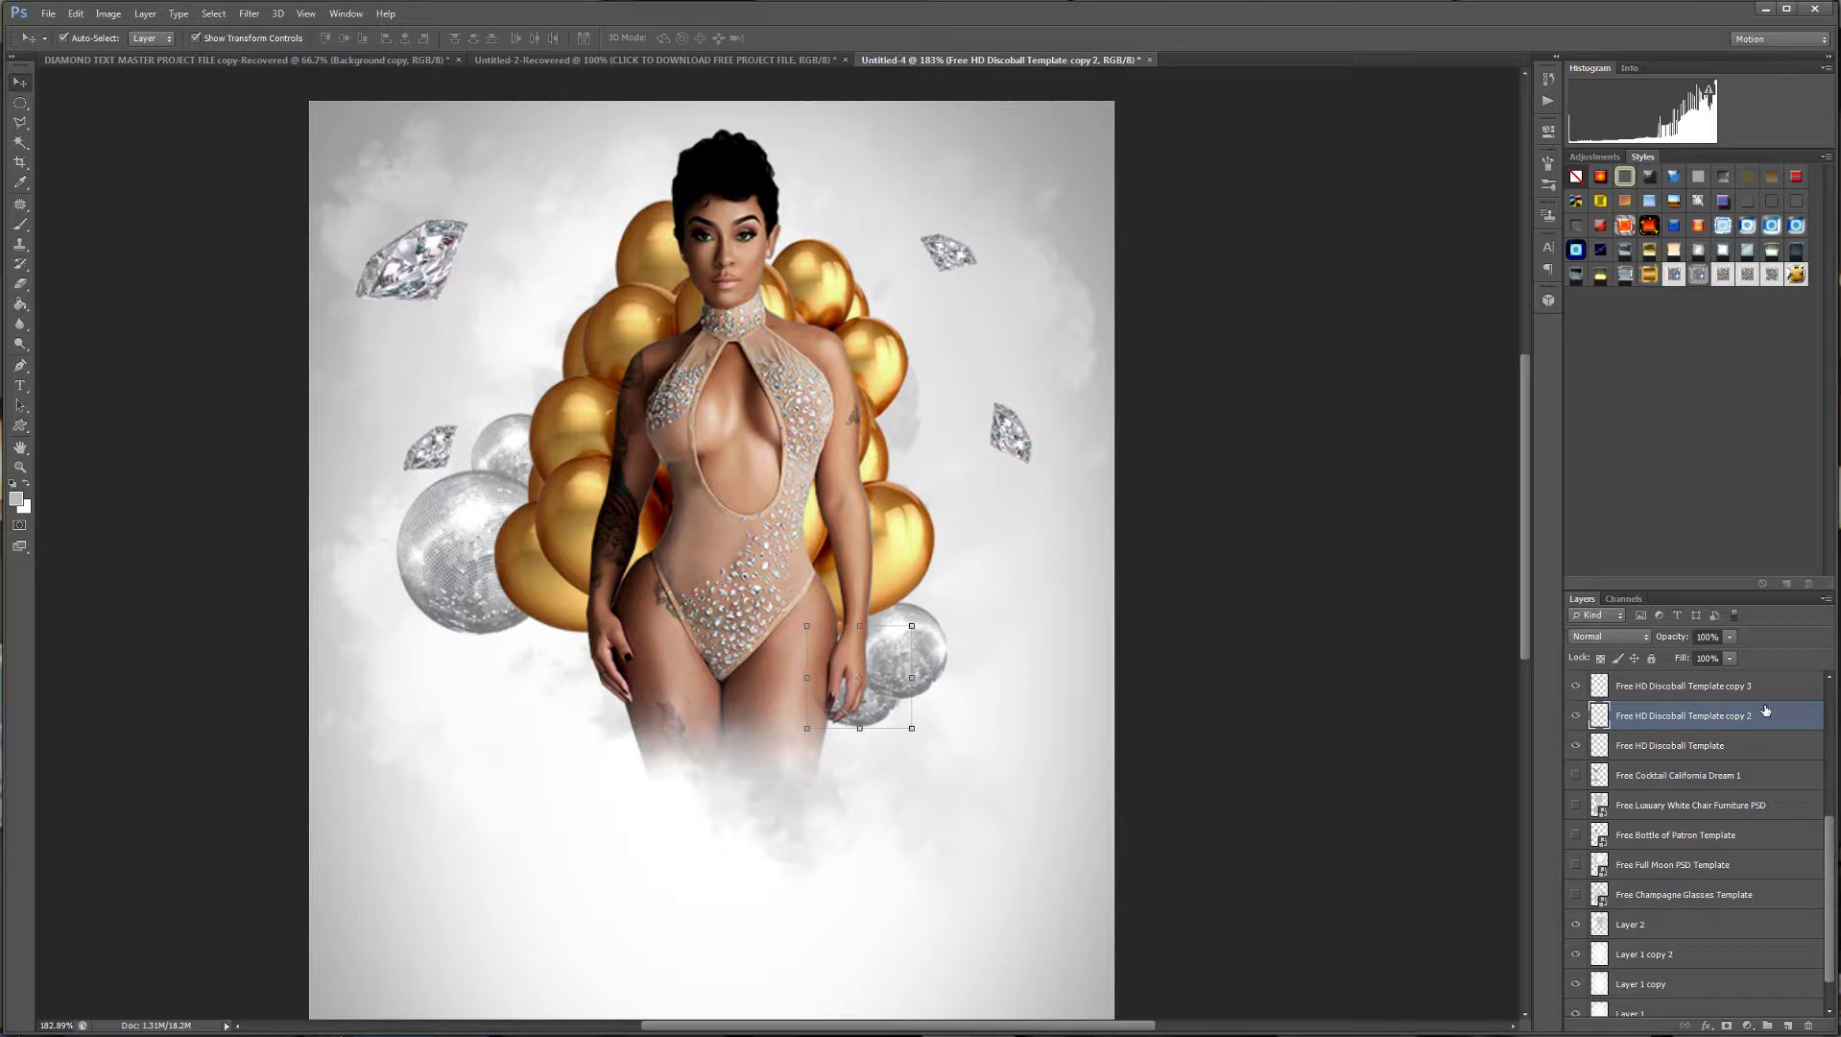
{"action": "left_click_drag", "start_coordinate": [900, 672], "coordinate": [949, 584]}
{"action": "key", "text": "Return"}
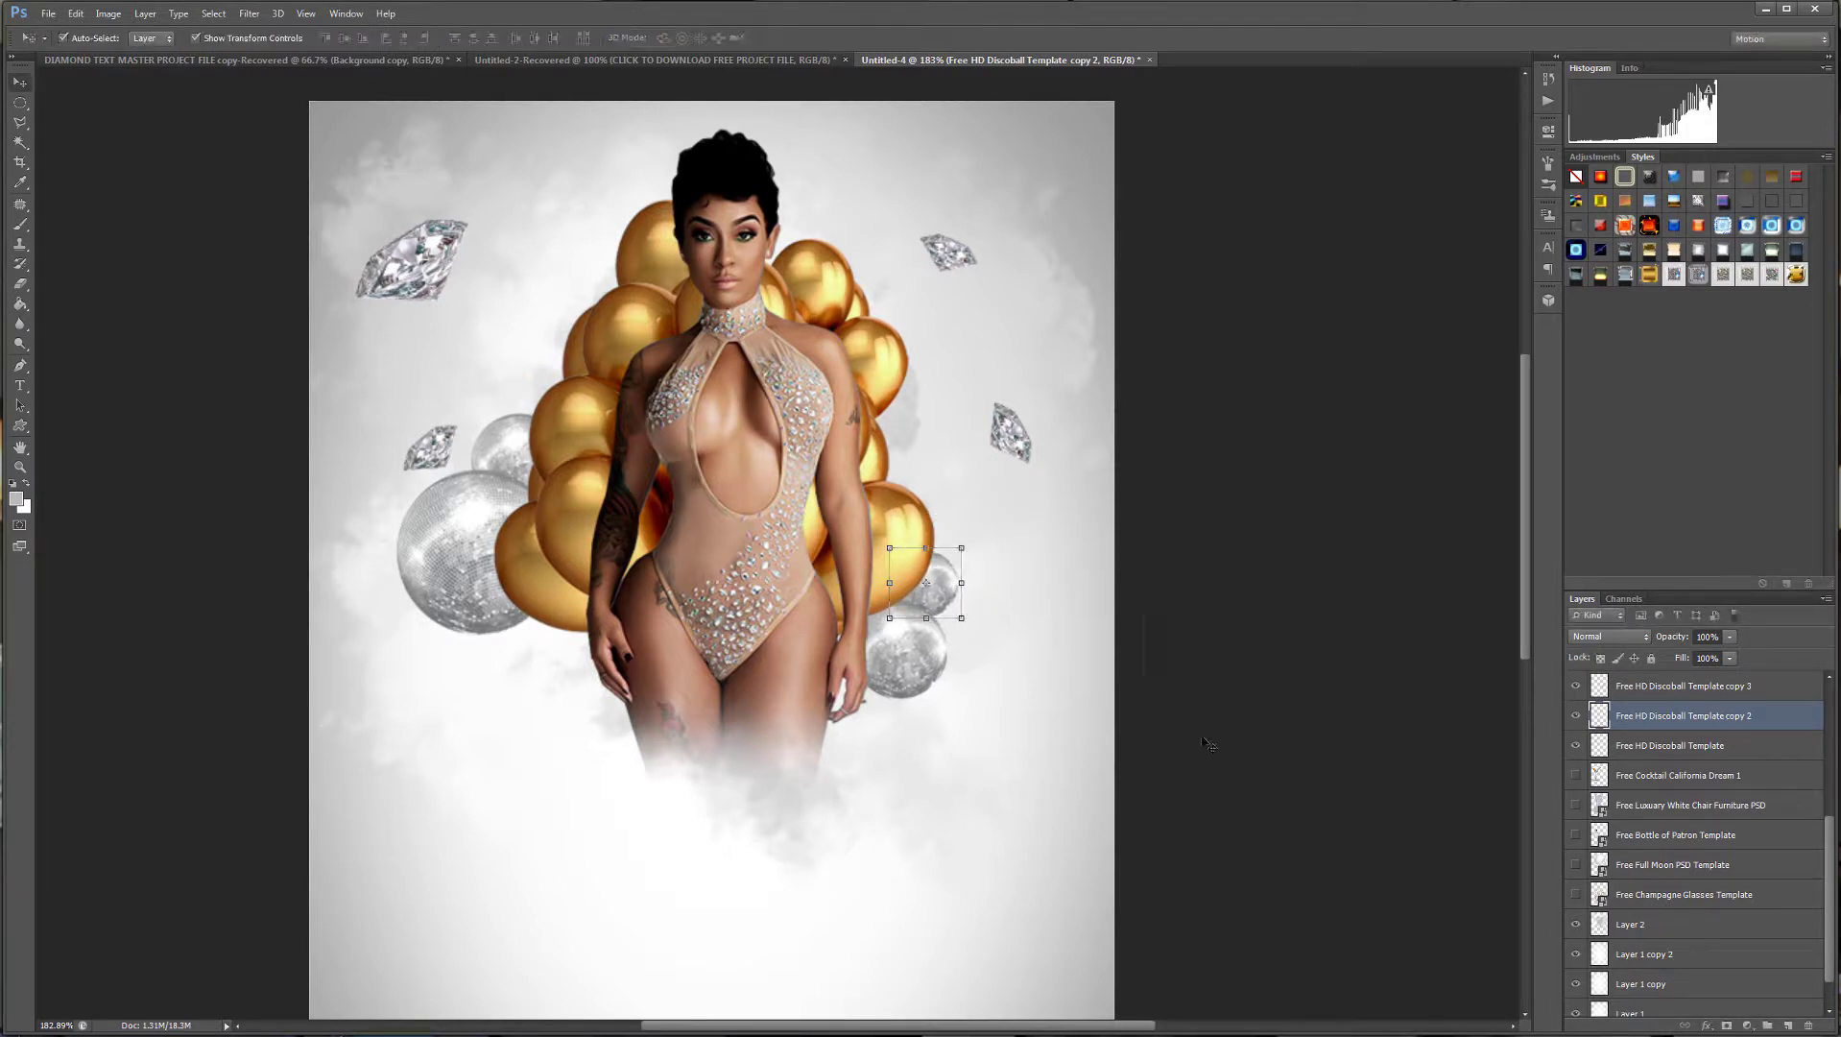
{"action": "left_click", "coordinate": [1282, 619]}
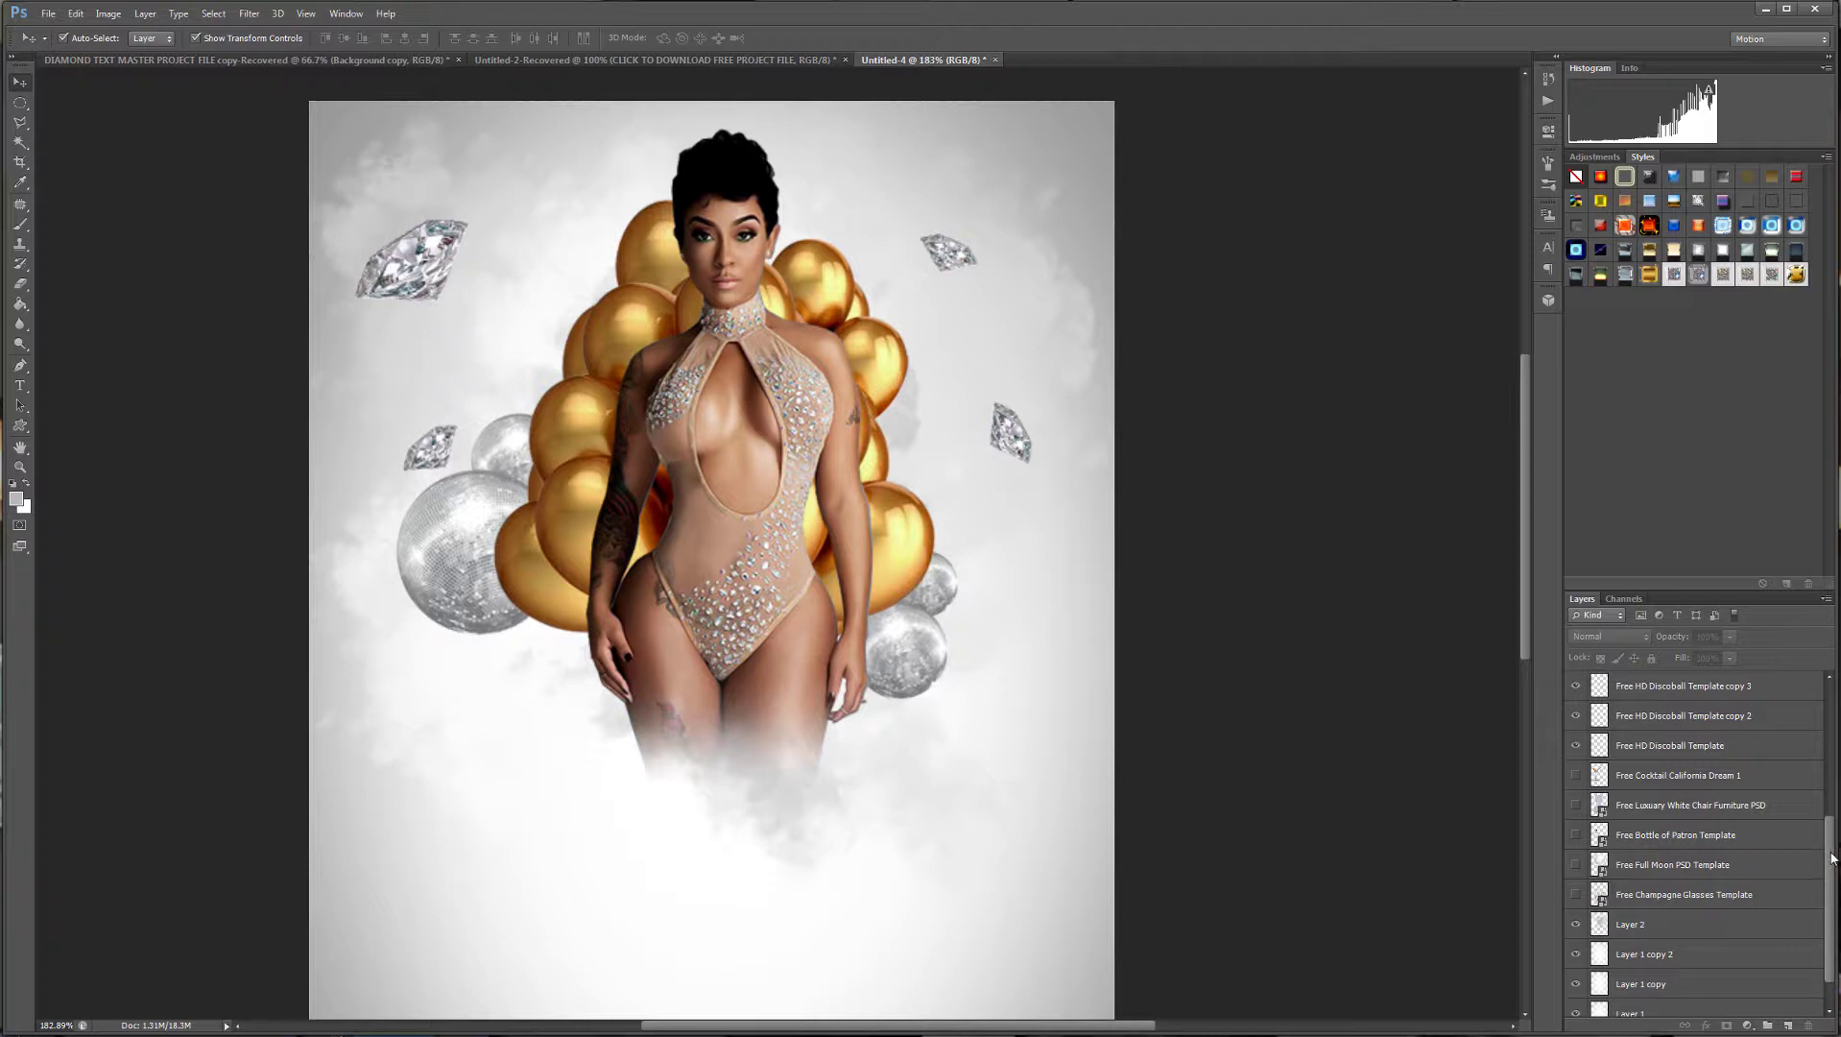
{"action": "left_click_drag", "start_coordinate": [1834, 869], "coordinate": [1828, 897]}
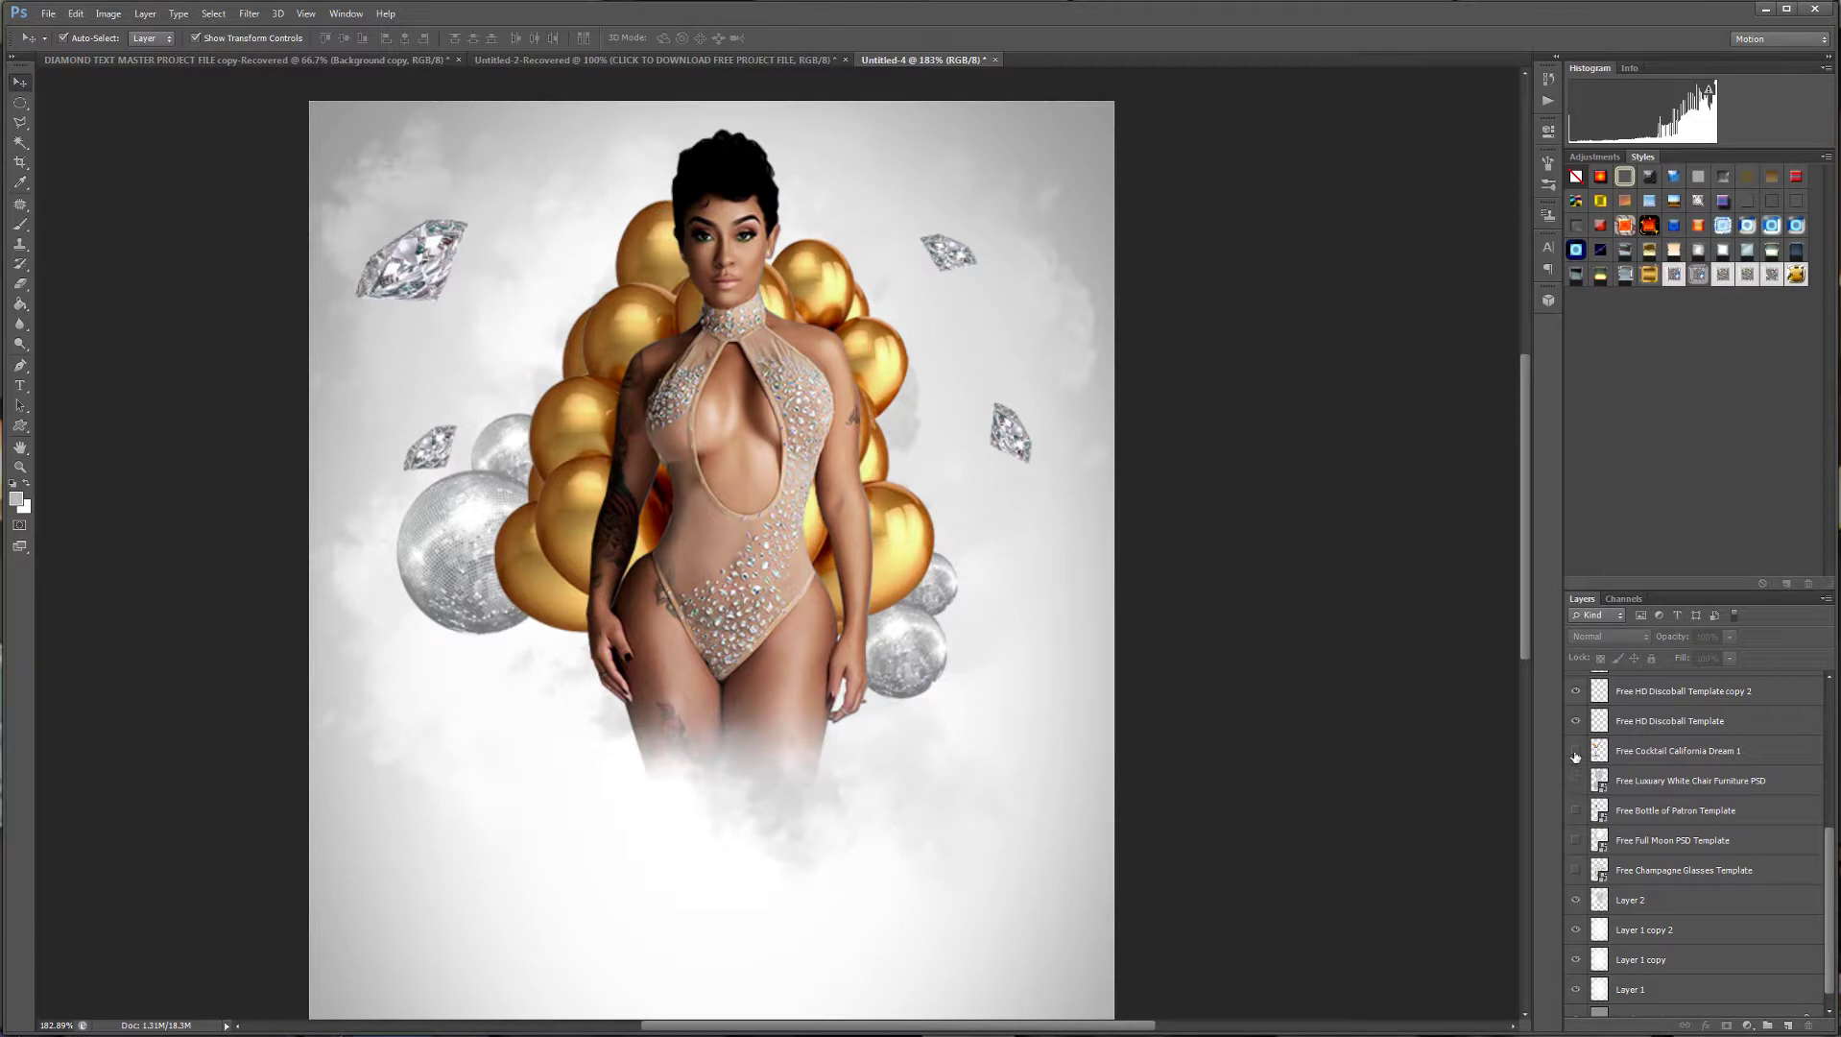
Show the Cocktail layer, stack it above the model, and start scaling the glass to about 48%.
{"action": "left_click", "coordinate": [1574, 751]}
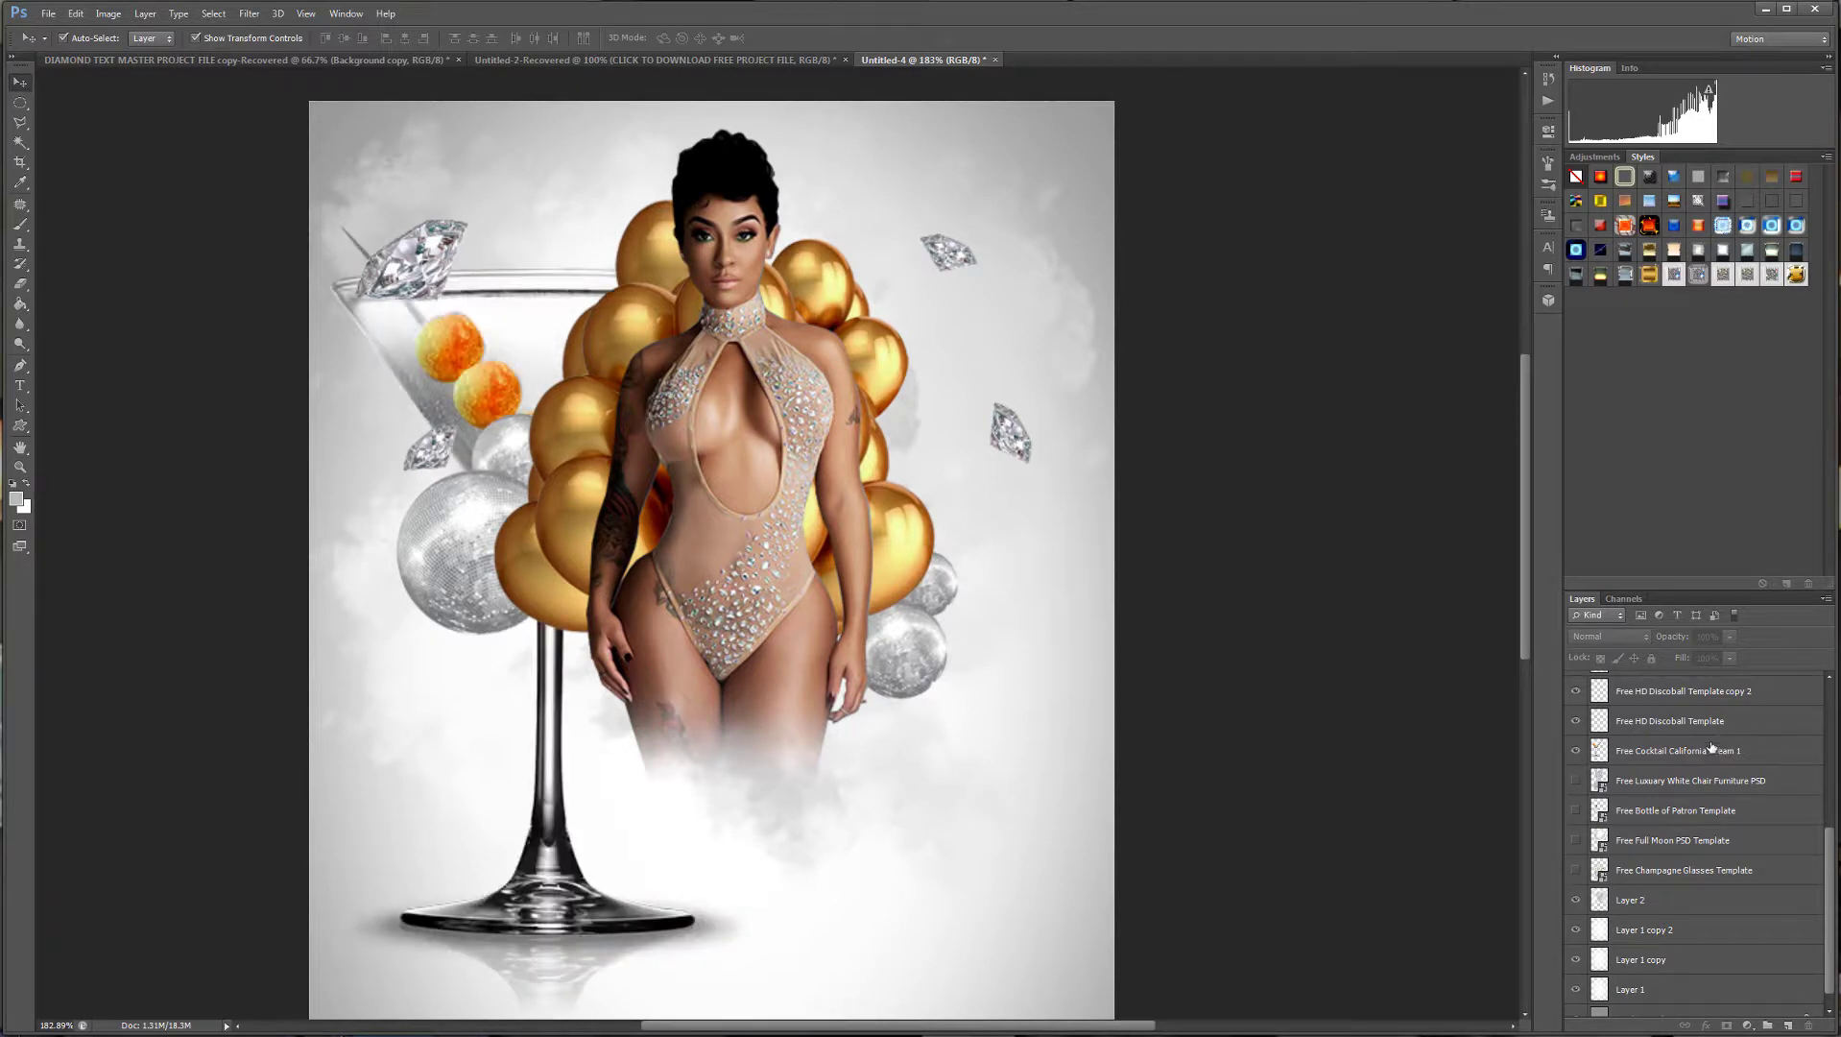
{"action": "left_click", "coordinate": [1671, 753]}
{"action": "left_click", "coordinate": [1573, 750]}
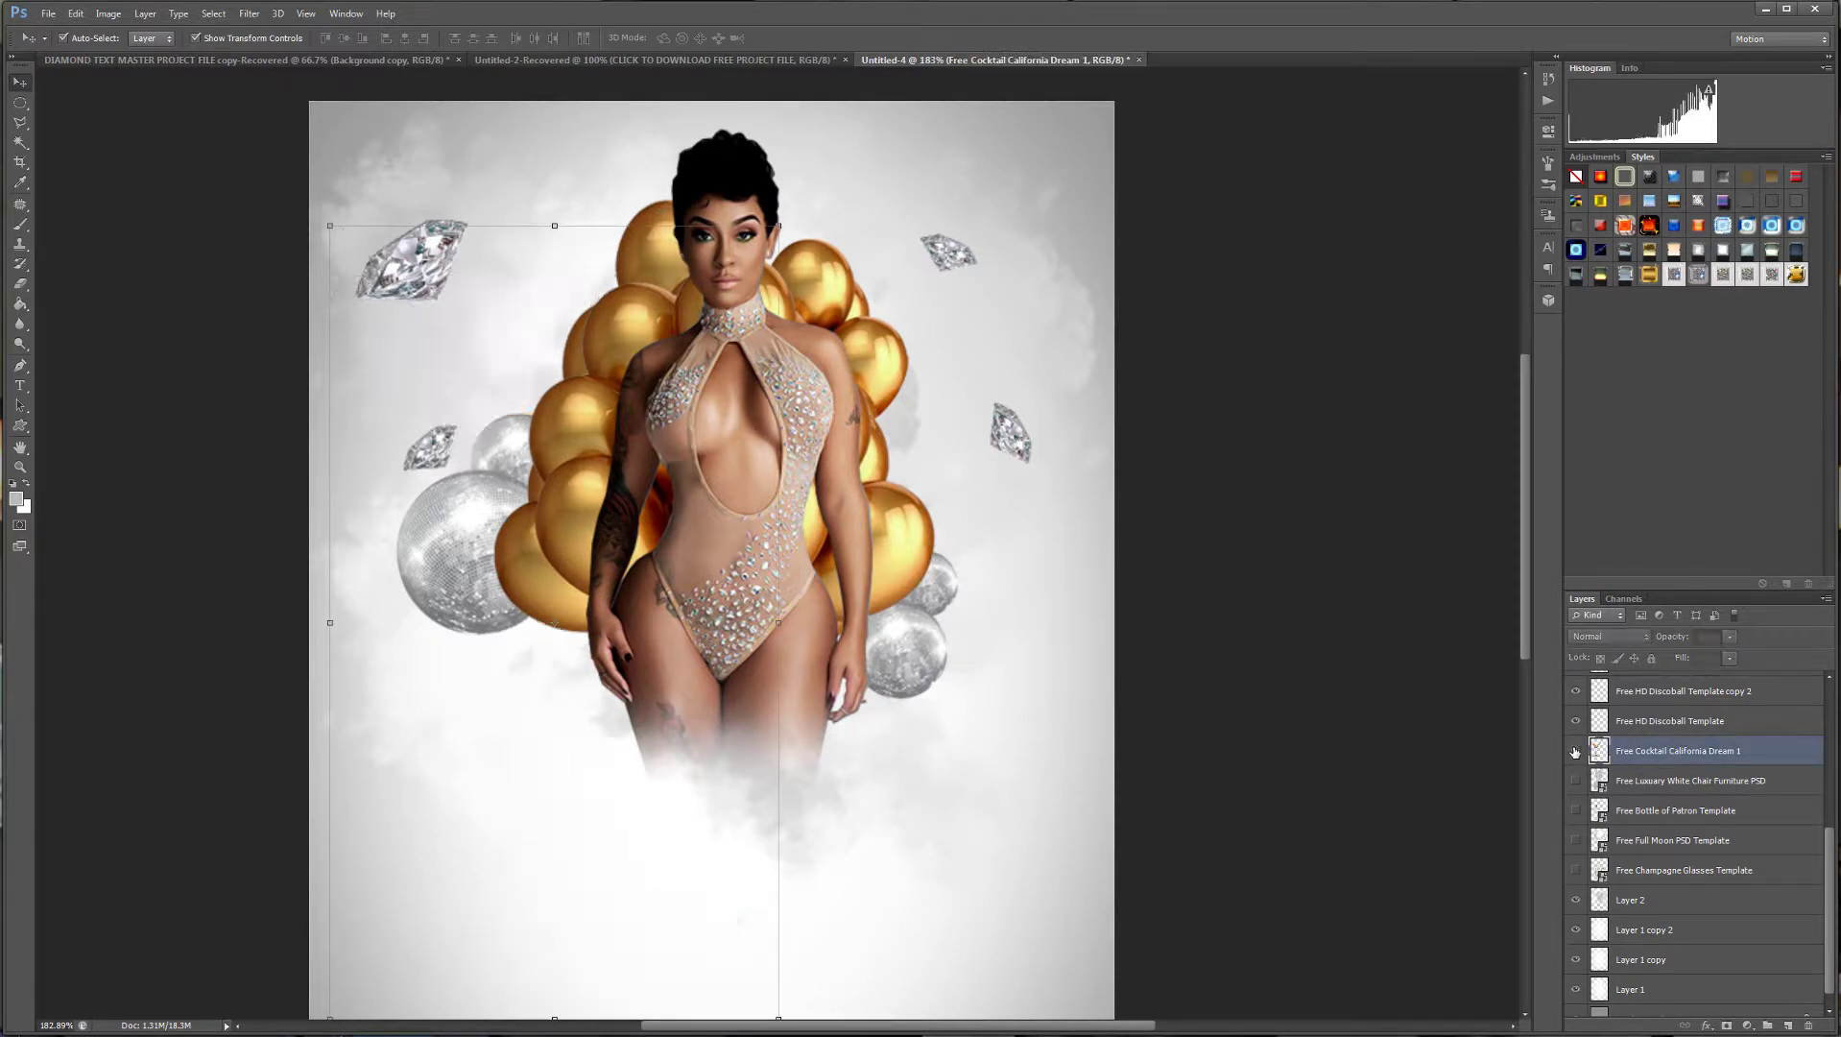
{"action": "left_click", "coordinate": [1572, 751]}
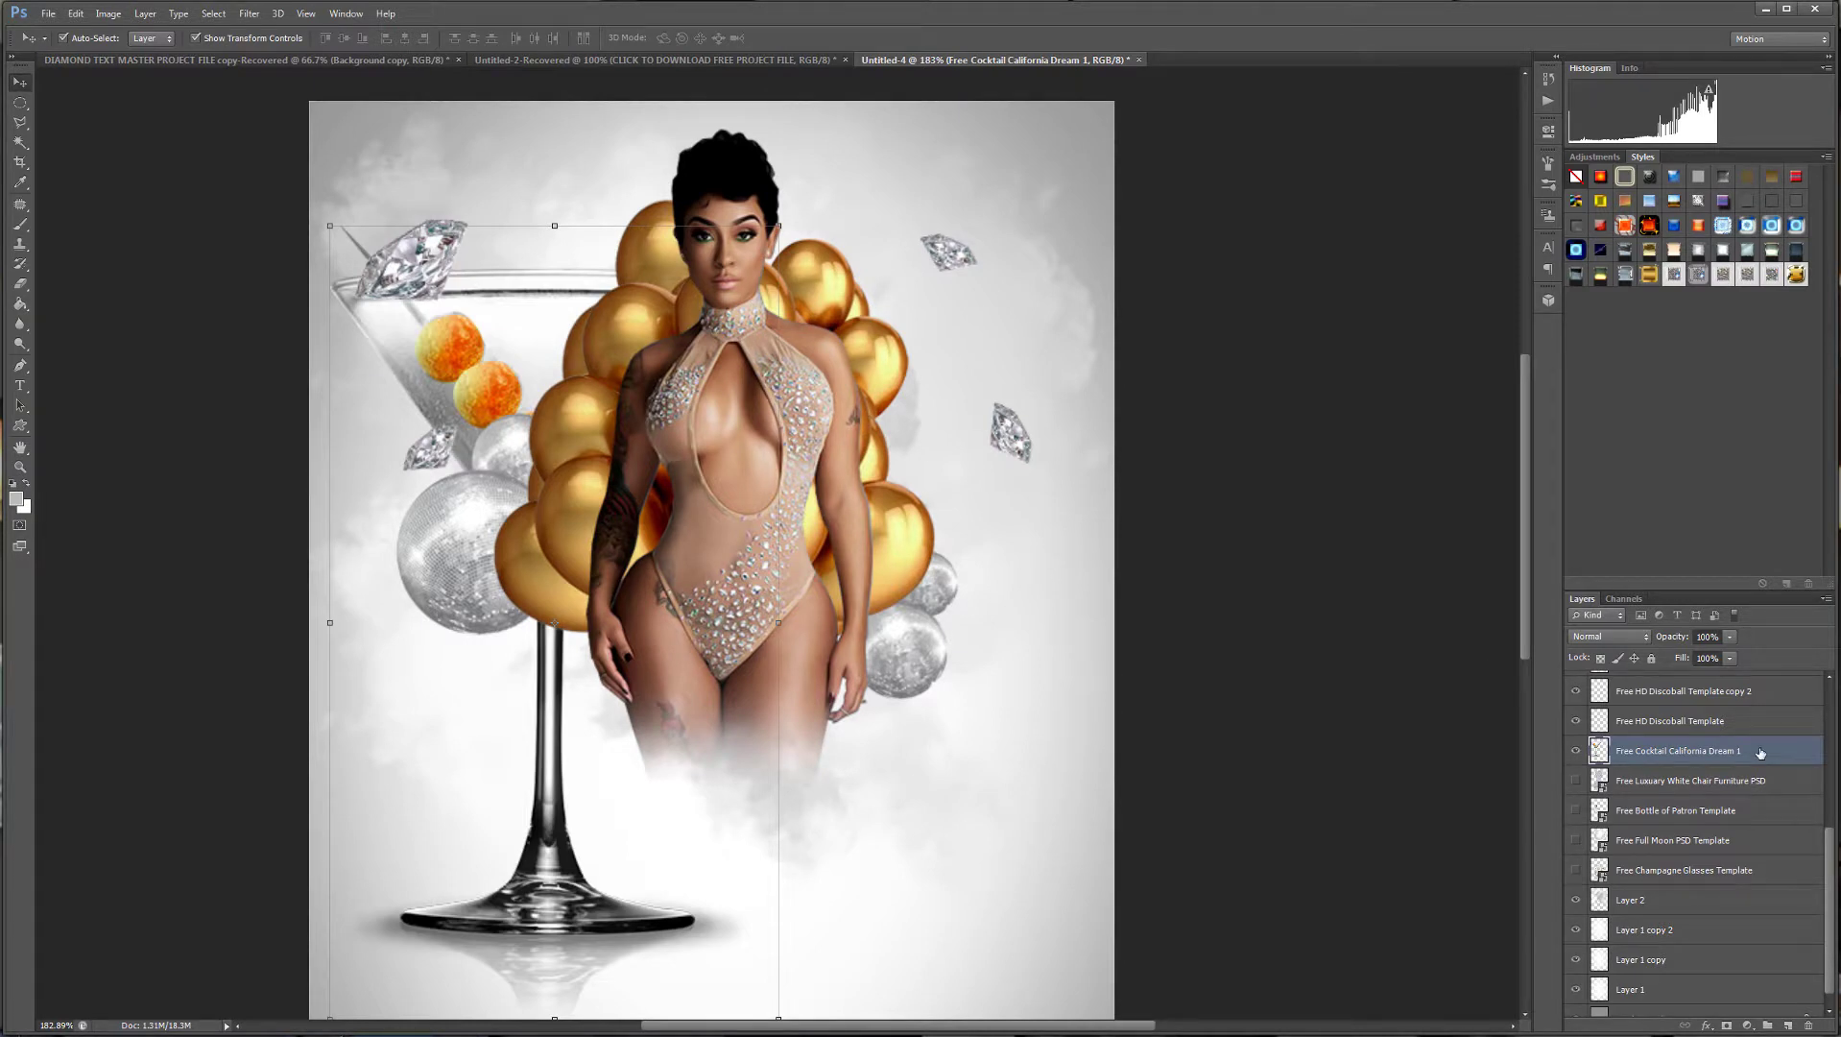
{"action": "left_click_drag", "start_coordinate": [1757, 756], "coordinate": [1733, 685]}
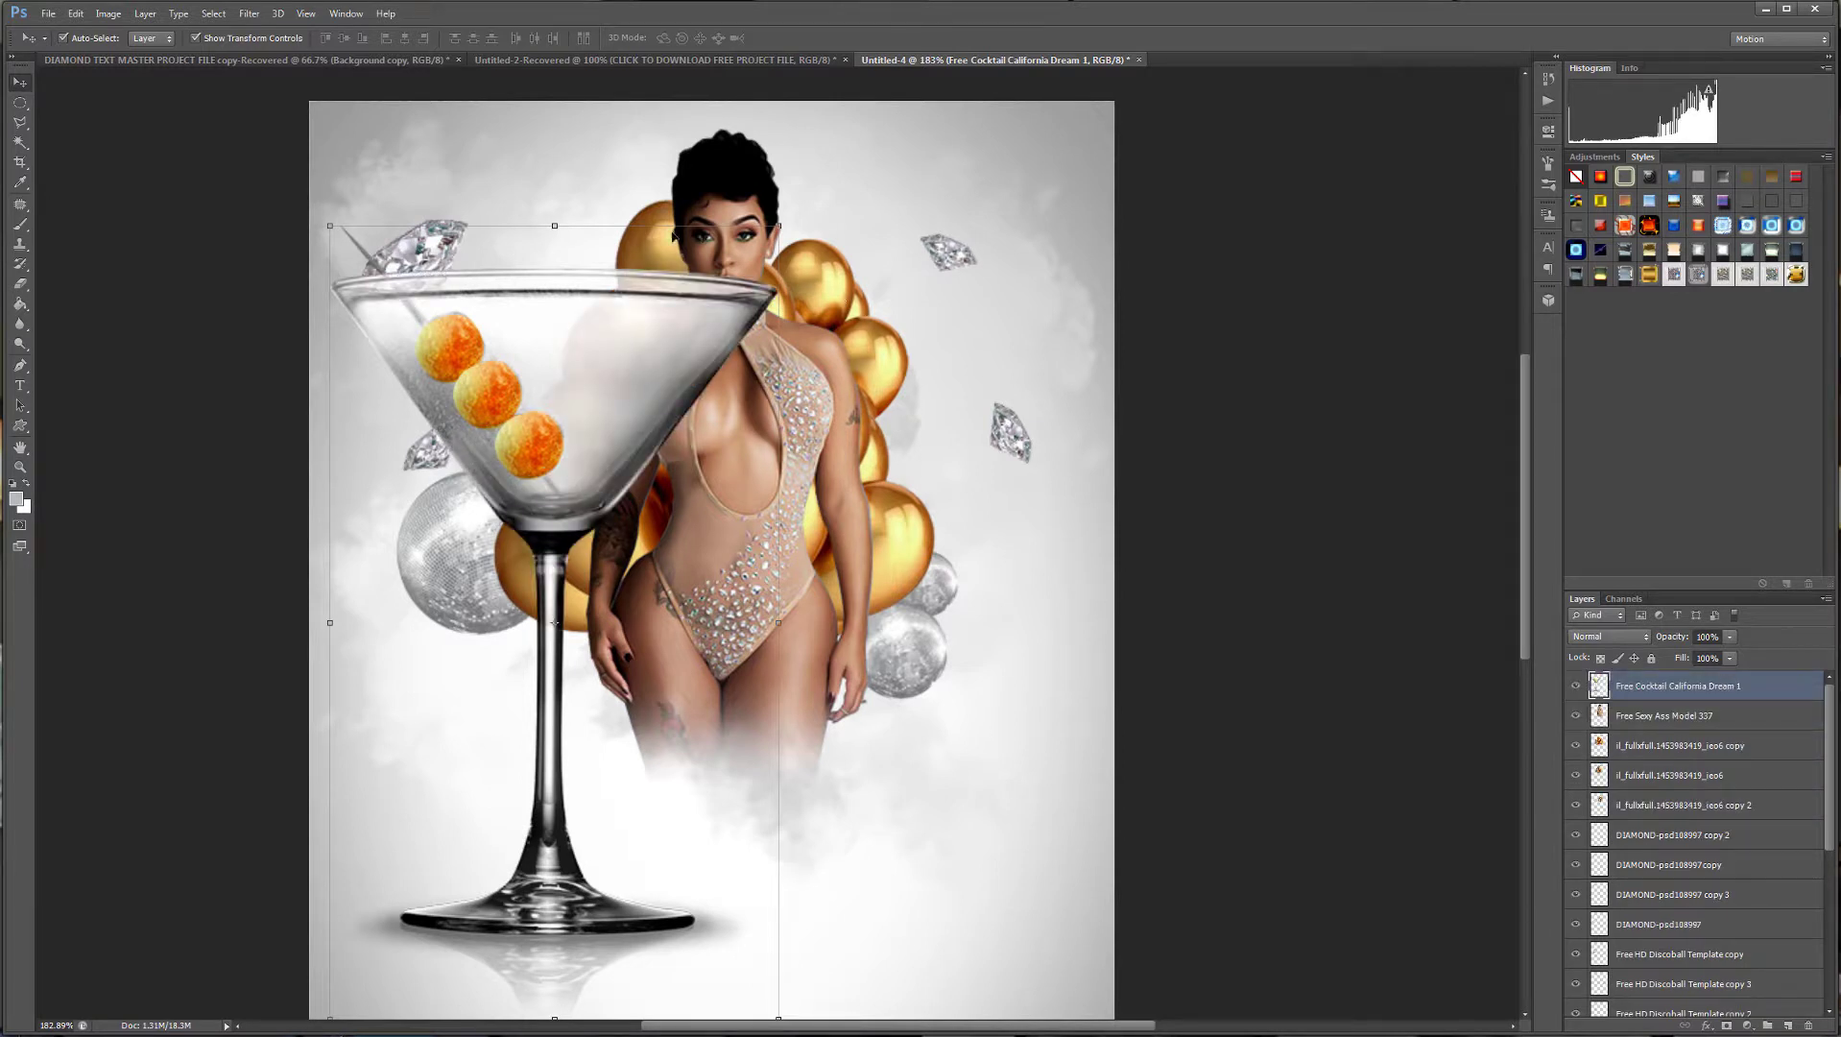
{"action": "left_click", "coordinate": [327, 225]}
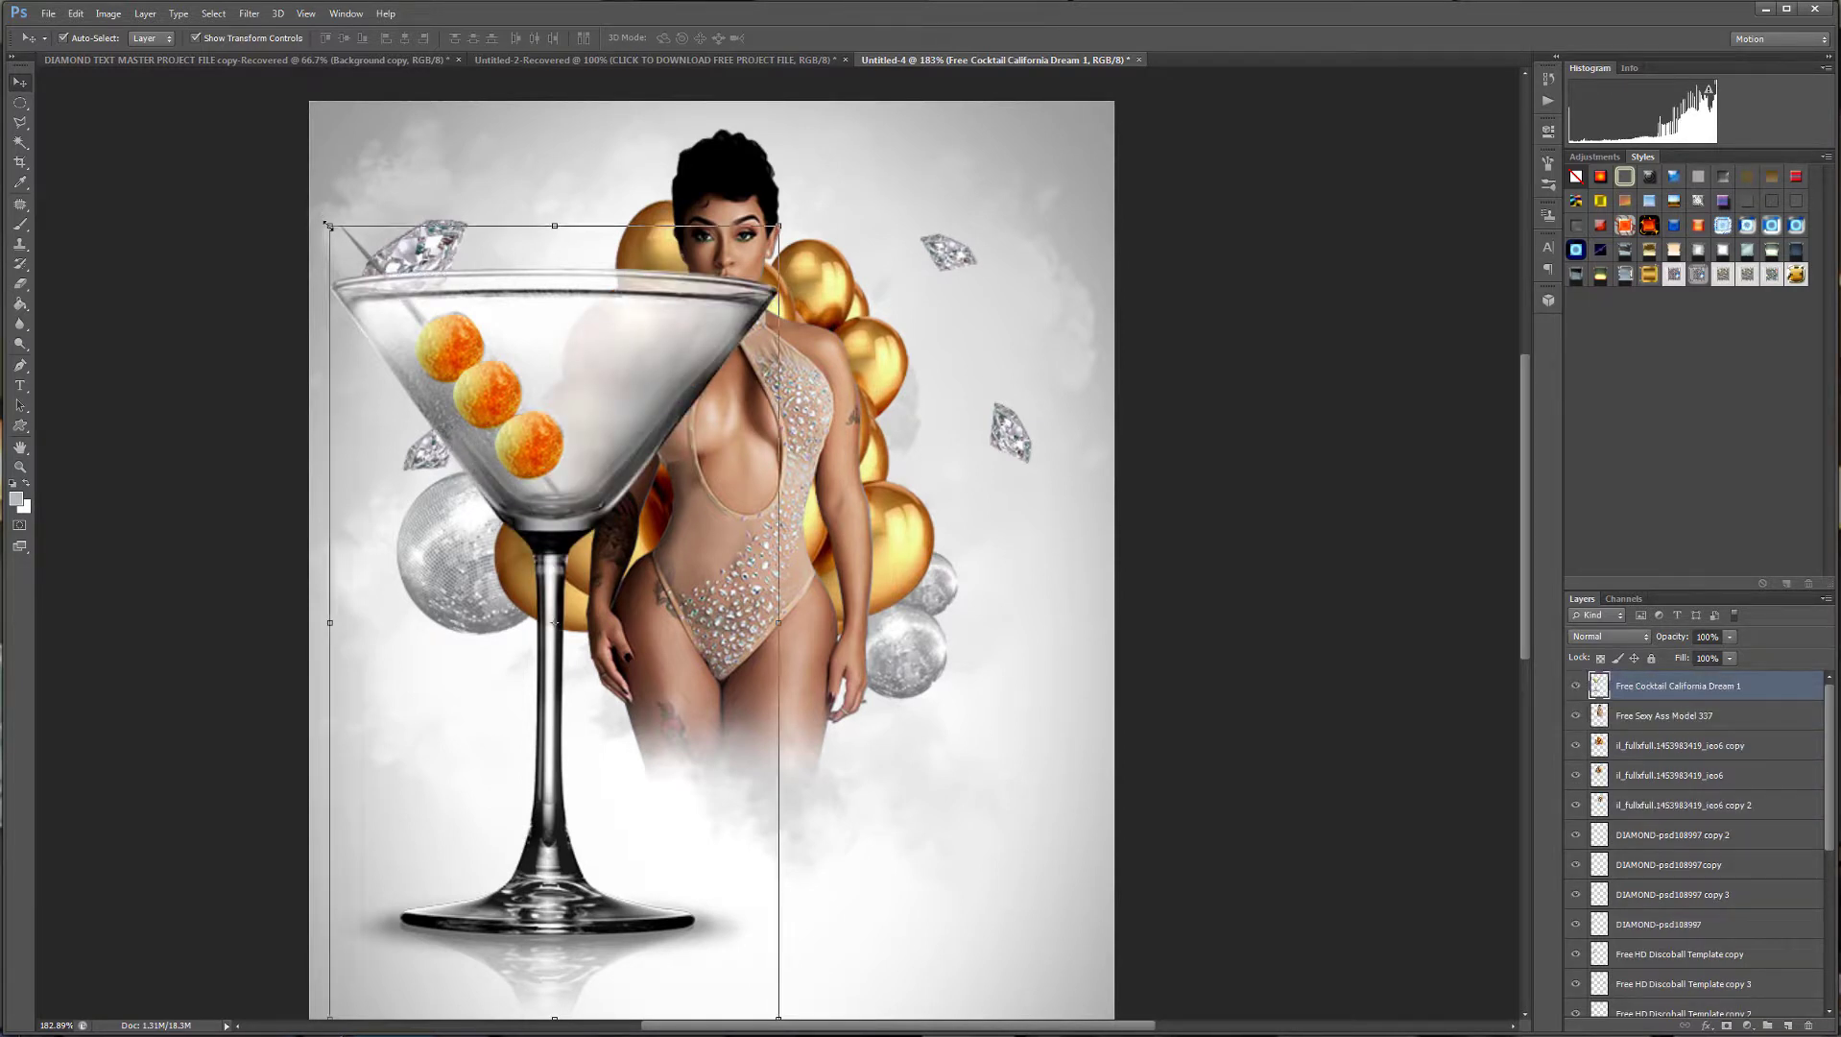
{"action": "left_click_drag", "start_coordinate": [327, 225], "coordinate": [534, 650]}
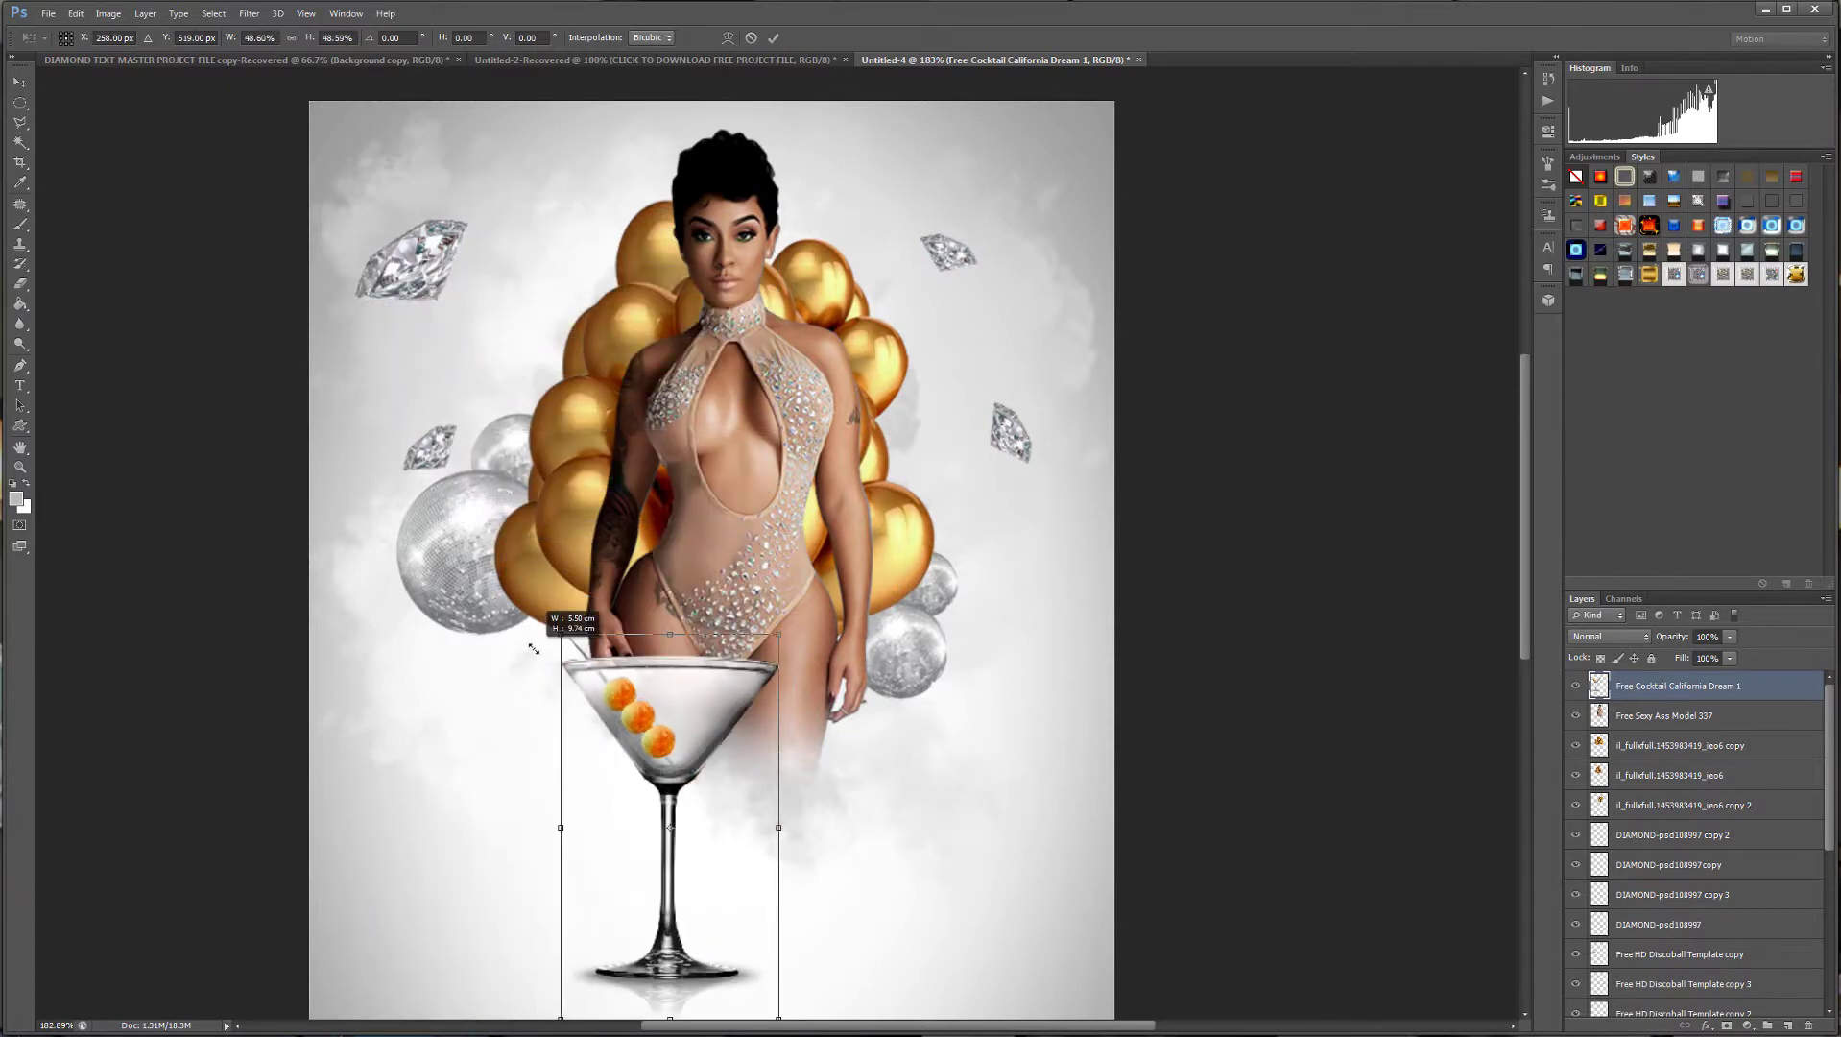
Scale the glass to about 34%, tilt it about -14.5°, and set it beside the model's hip.
{"action": "left_click_drag", "start_coordinate": [671, 688], "coordinate": [534, 563]}
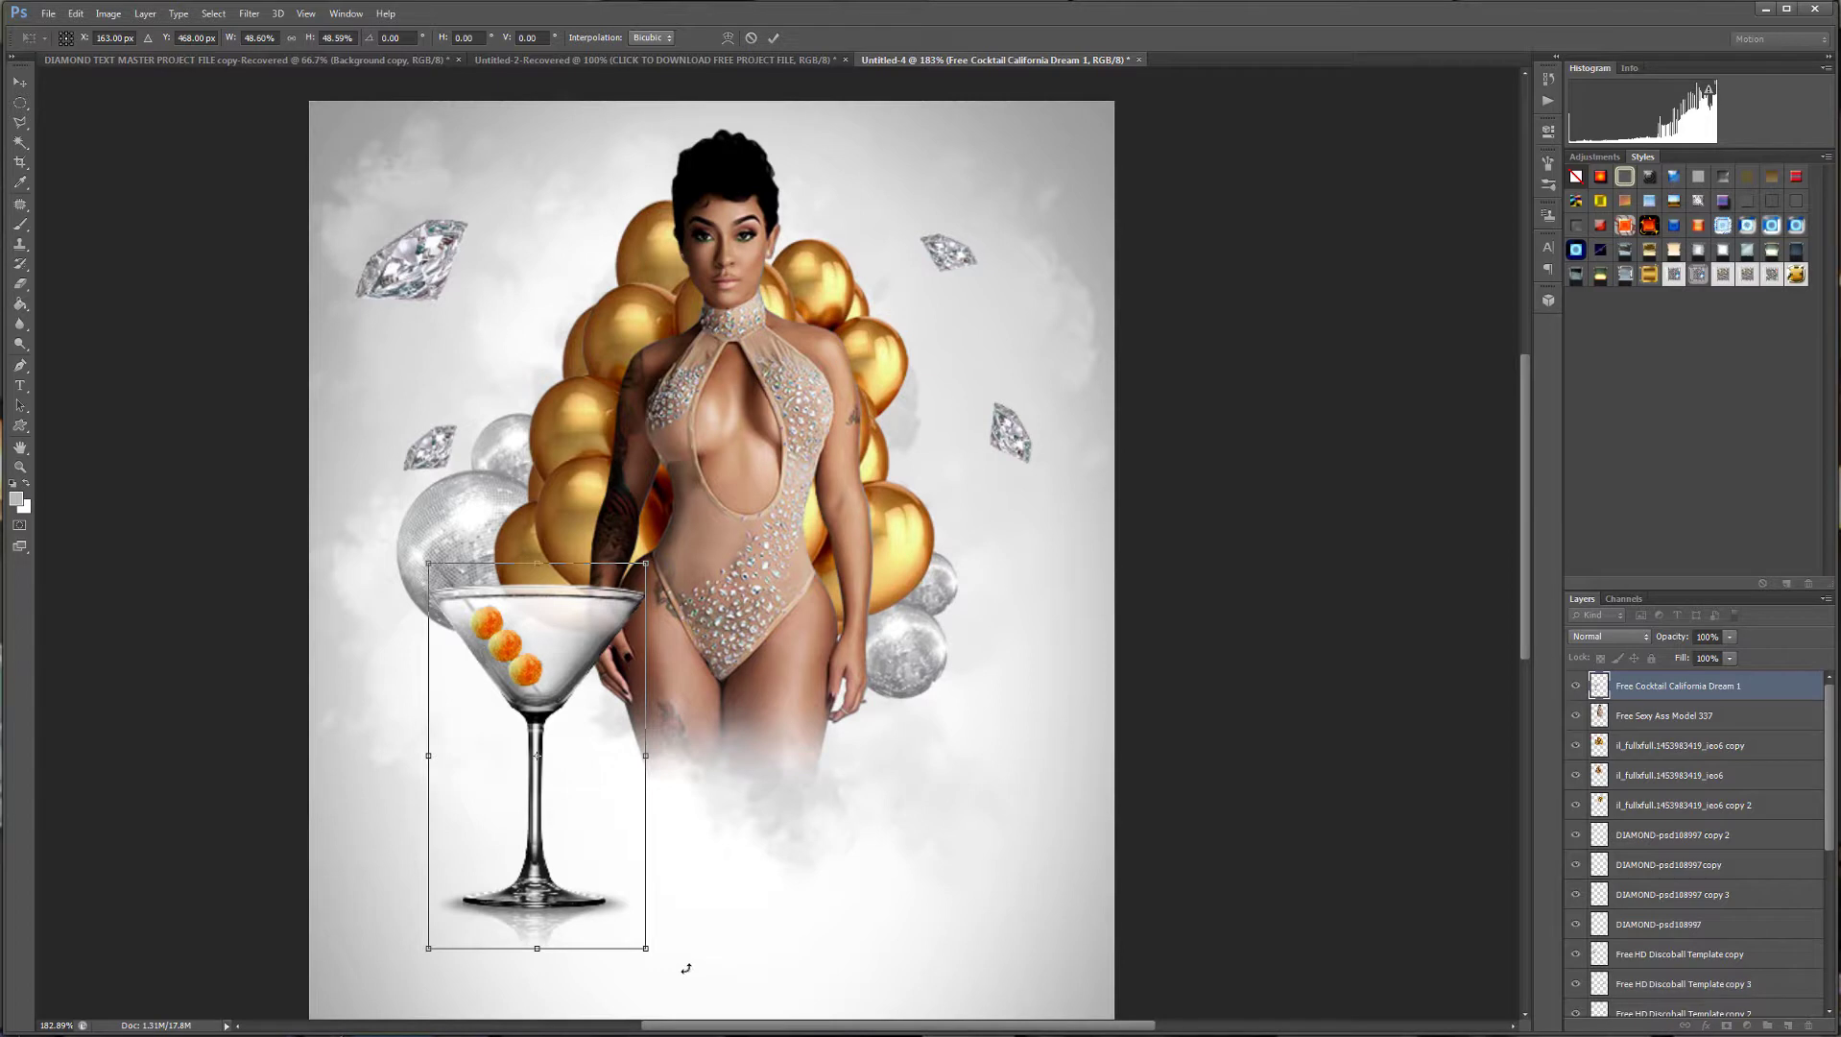
{"action": "left_click_drag", "start_coordinate": [686, 968], "coordinate": [599, 820]}
{"action": "left_click_drag", "start_coordinate": [473, 615], "coordinate": [523, 602]}
{"action": "key", "text": "Return"}
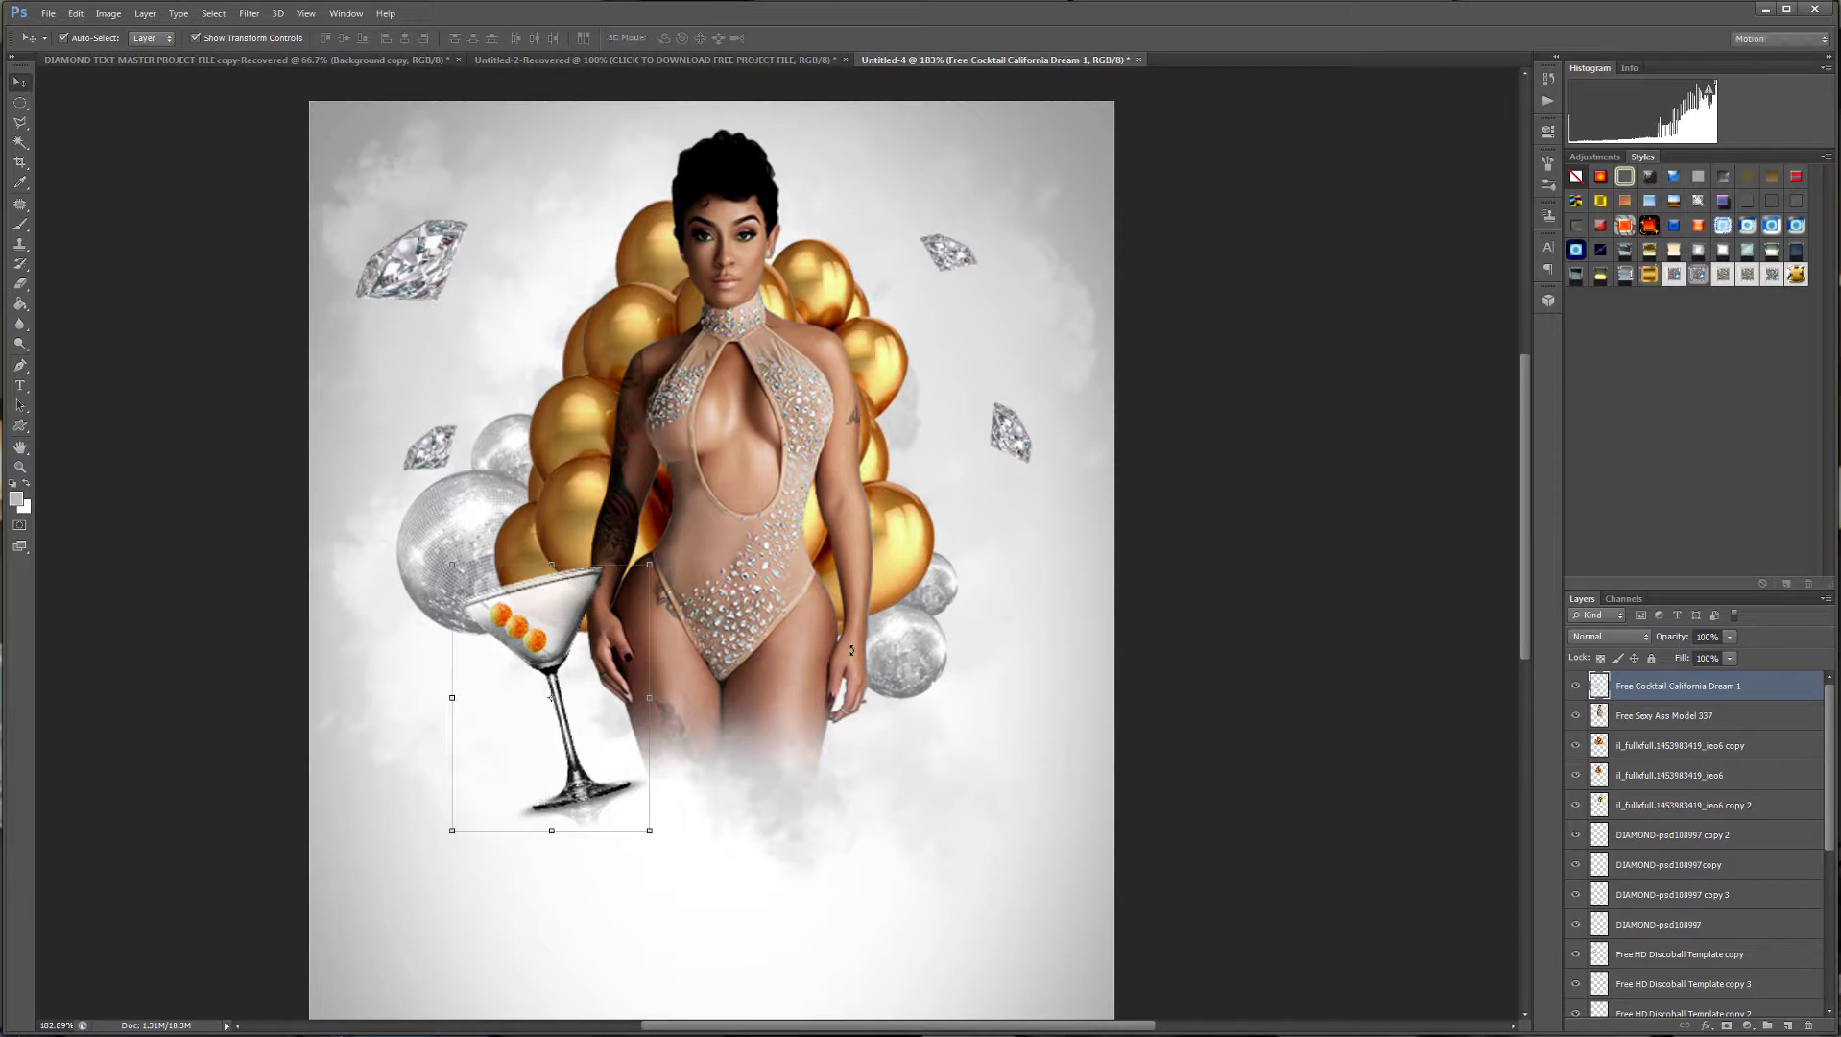
{"action": "left_click", "coordinate": [1726, 715]}
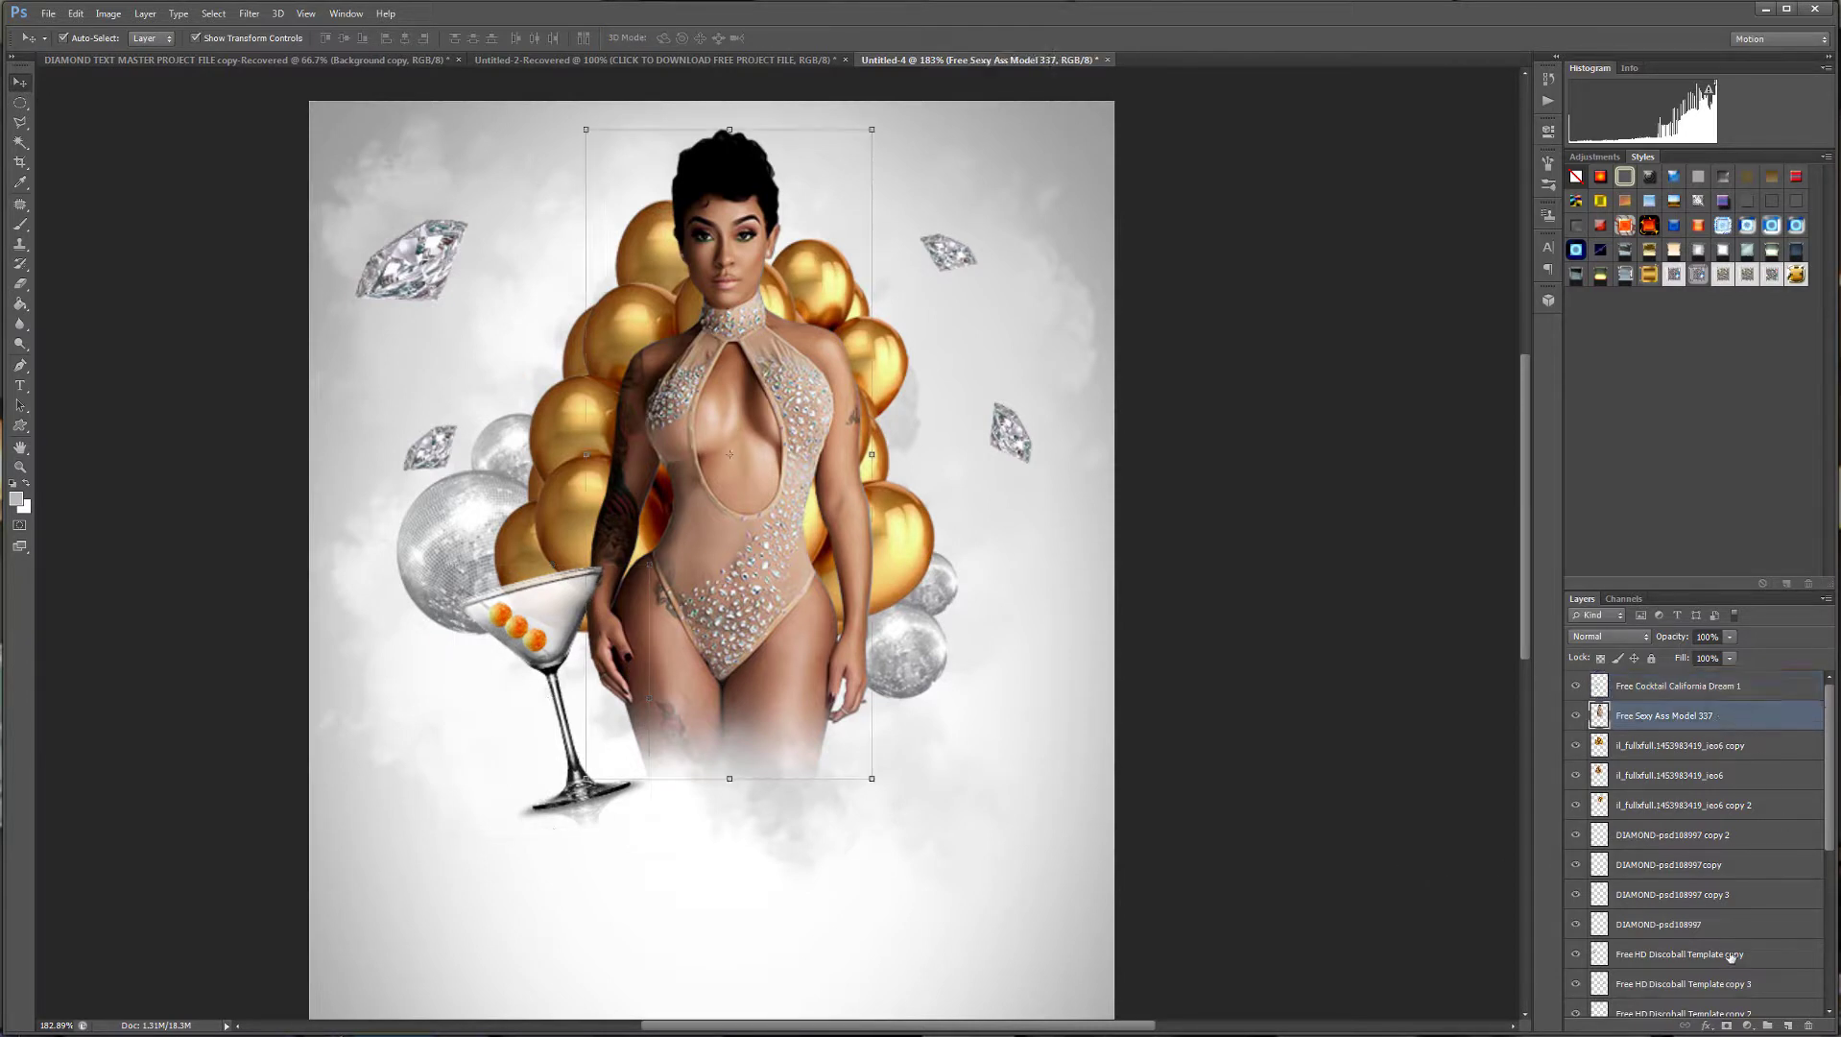
Create a new empty layer above the model named 'splash'.
{"action": "left_click", "coordinate": [1787, 1025]}
{"action": "double_click", "coordinate": [1632, 717]}
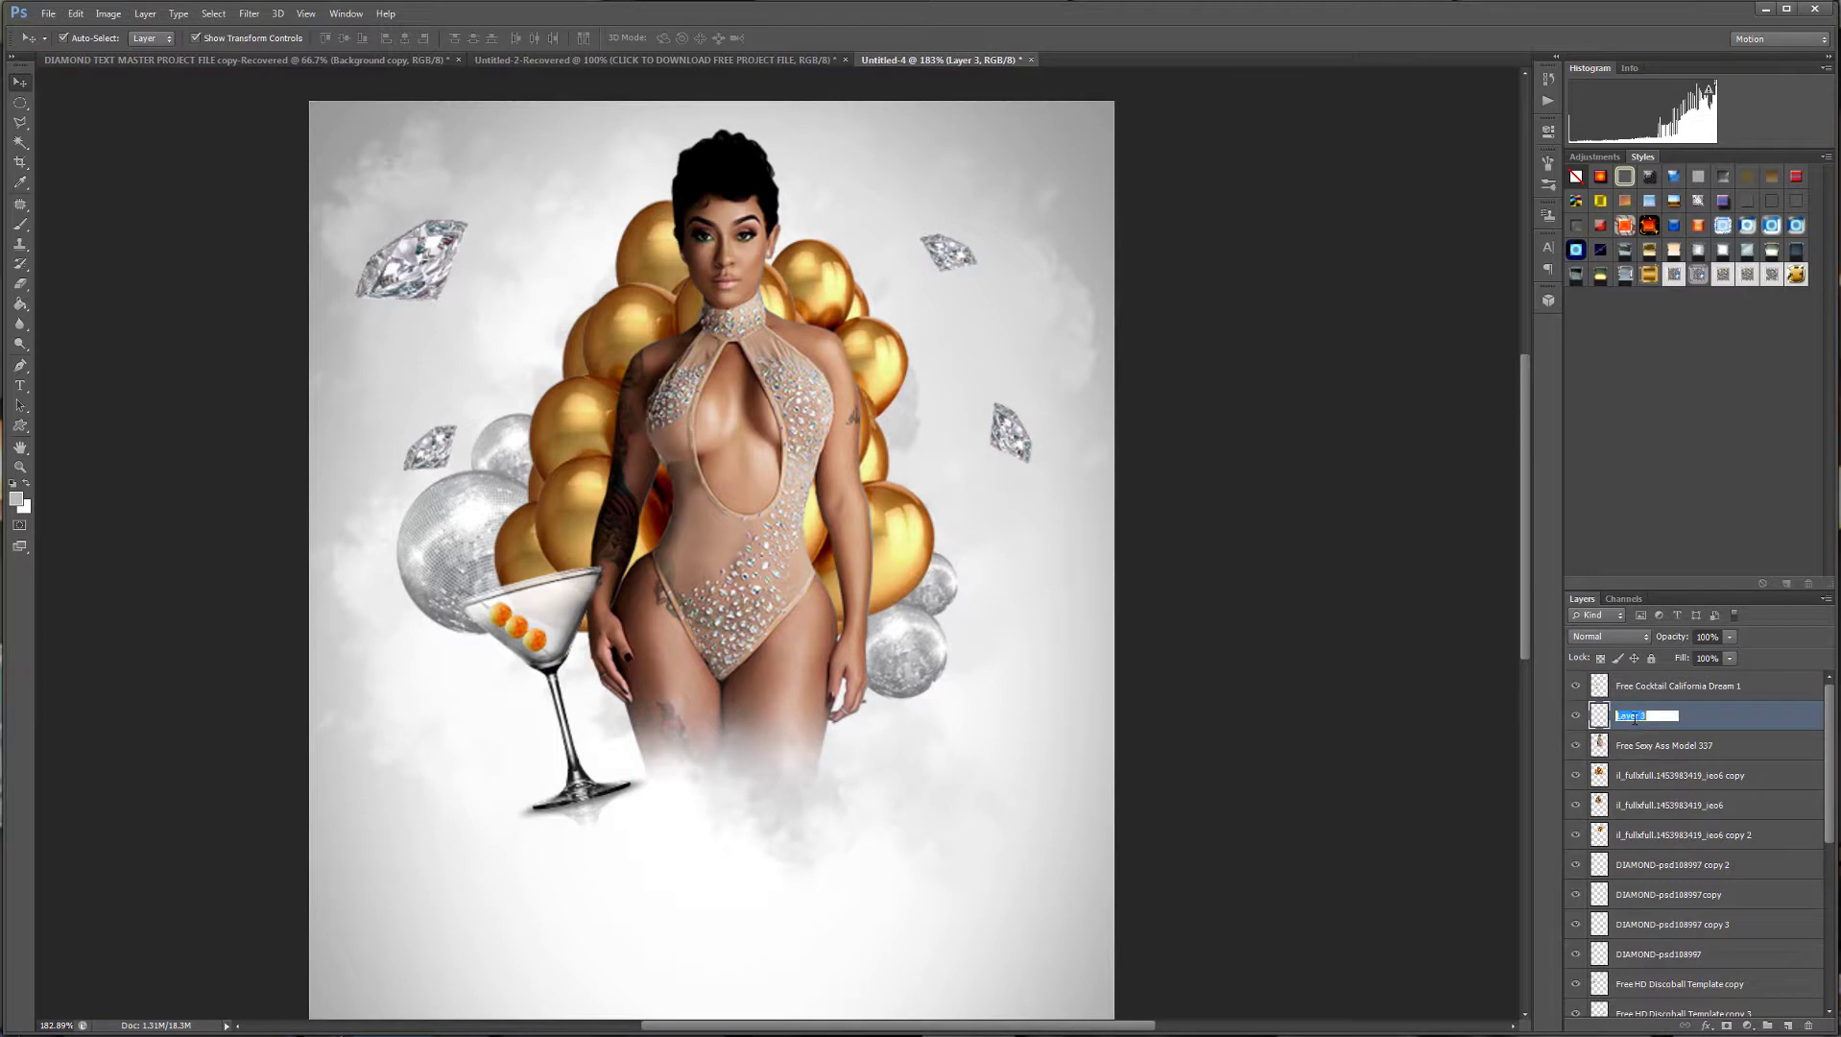
{"action": "type", "text": "splash"}
{"action": "key", "text": "Return"}
Choose splash brush 2823 at 200 px and step back to undo the stray stroke.
{"action": "left_click", "coordinate": [21, 229]}
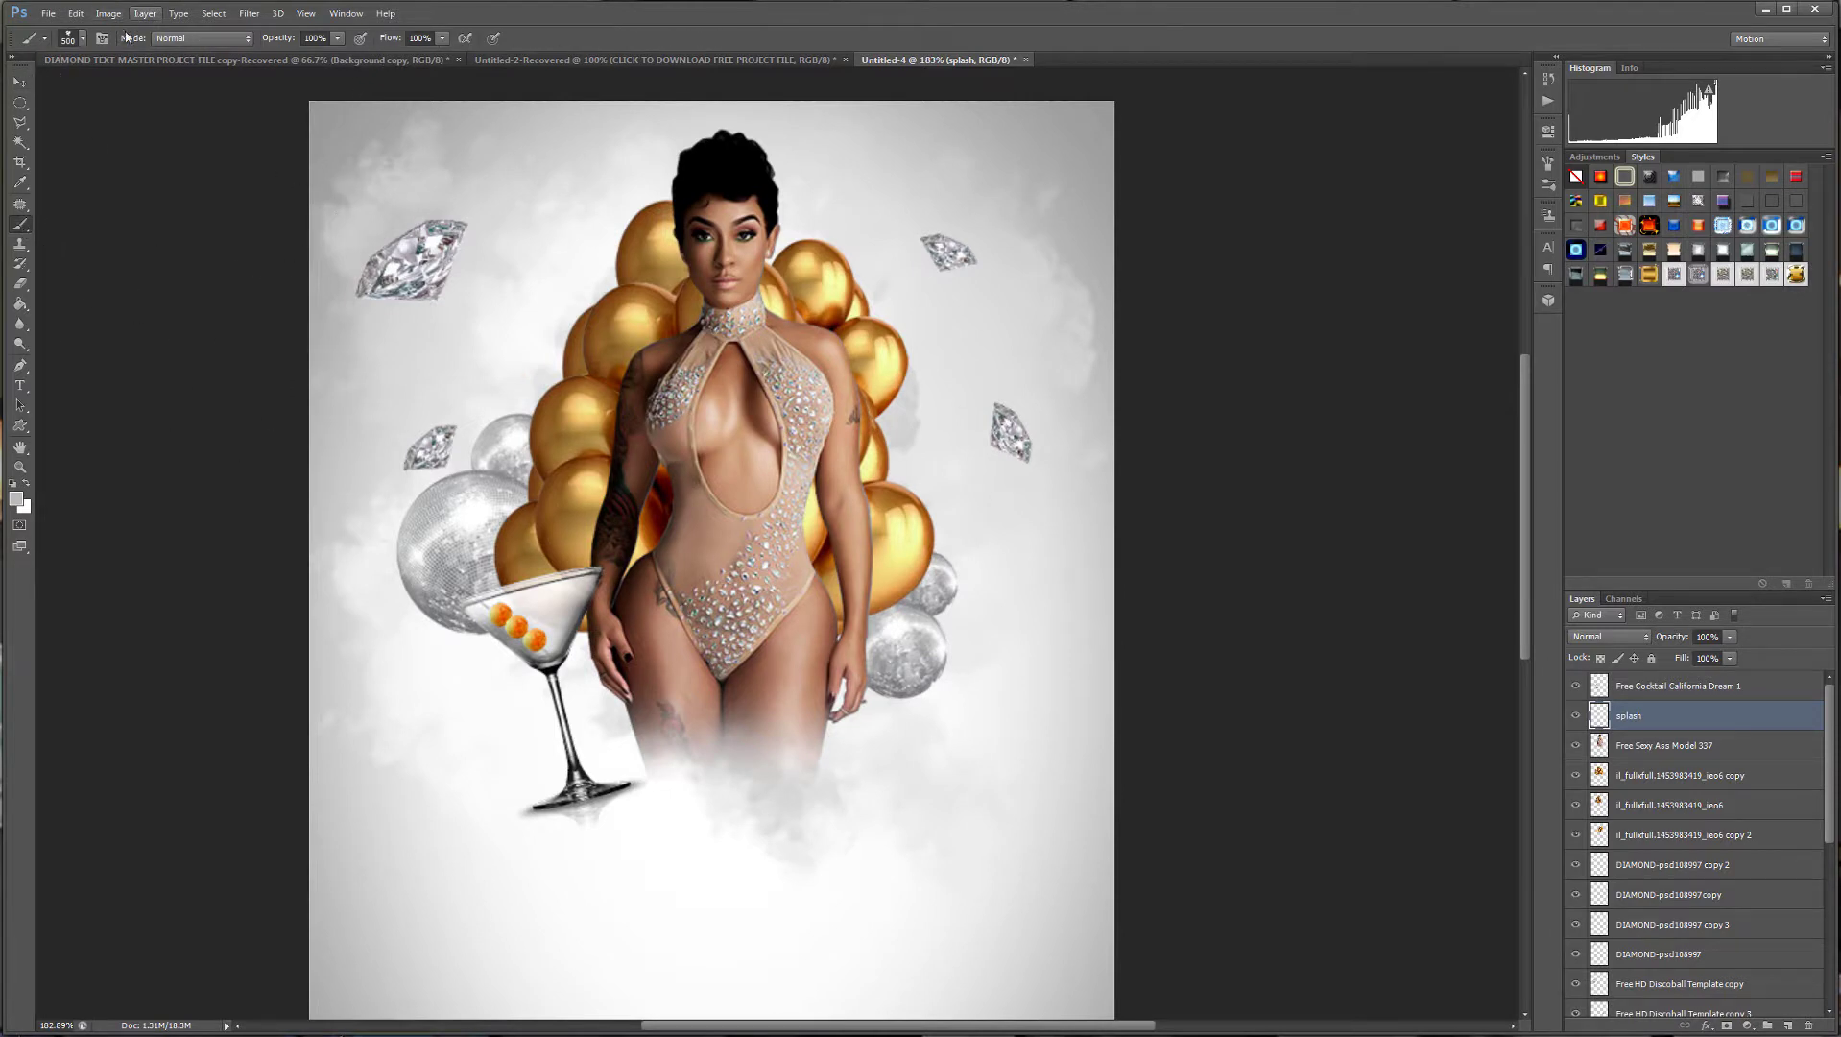
{"action": "left_click", "coordinate": [83, 39]}
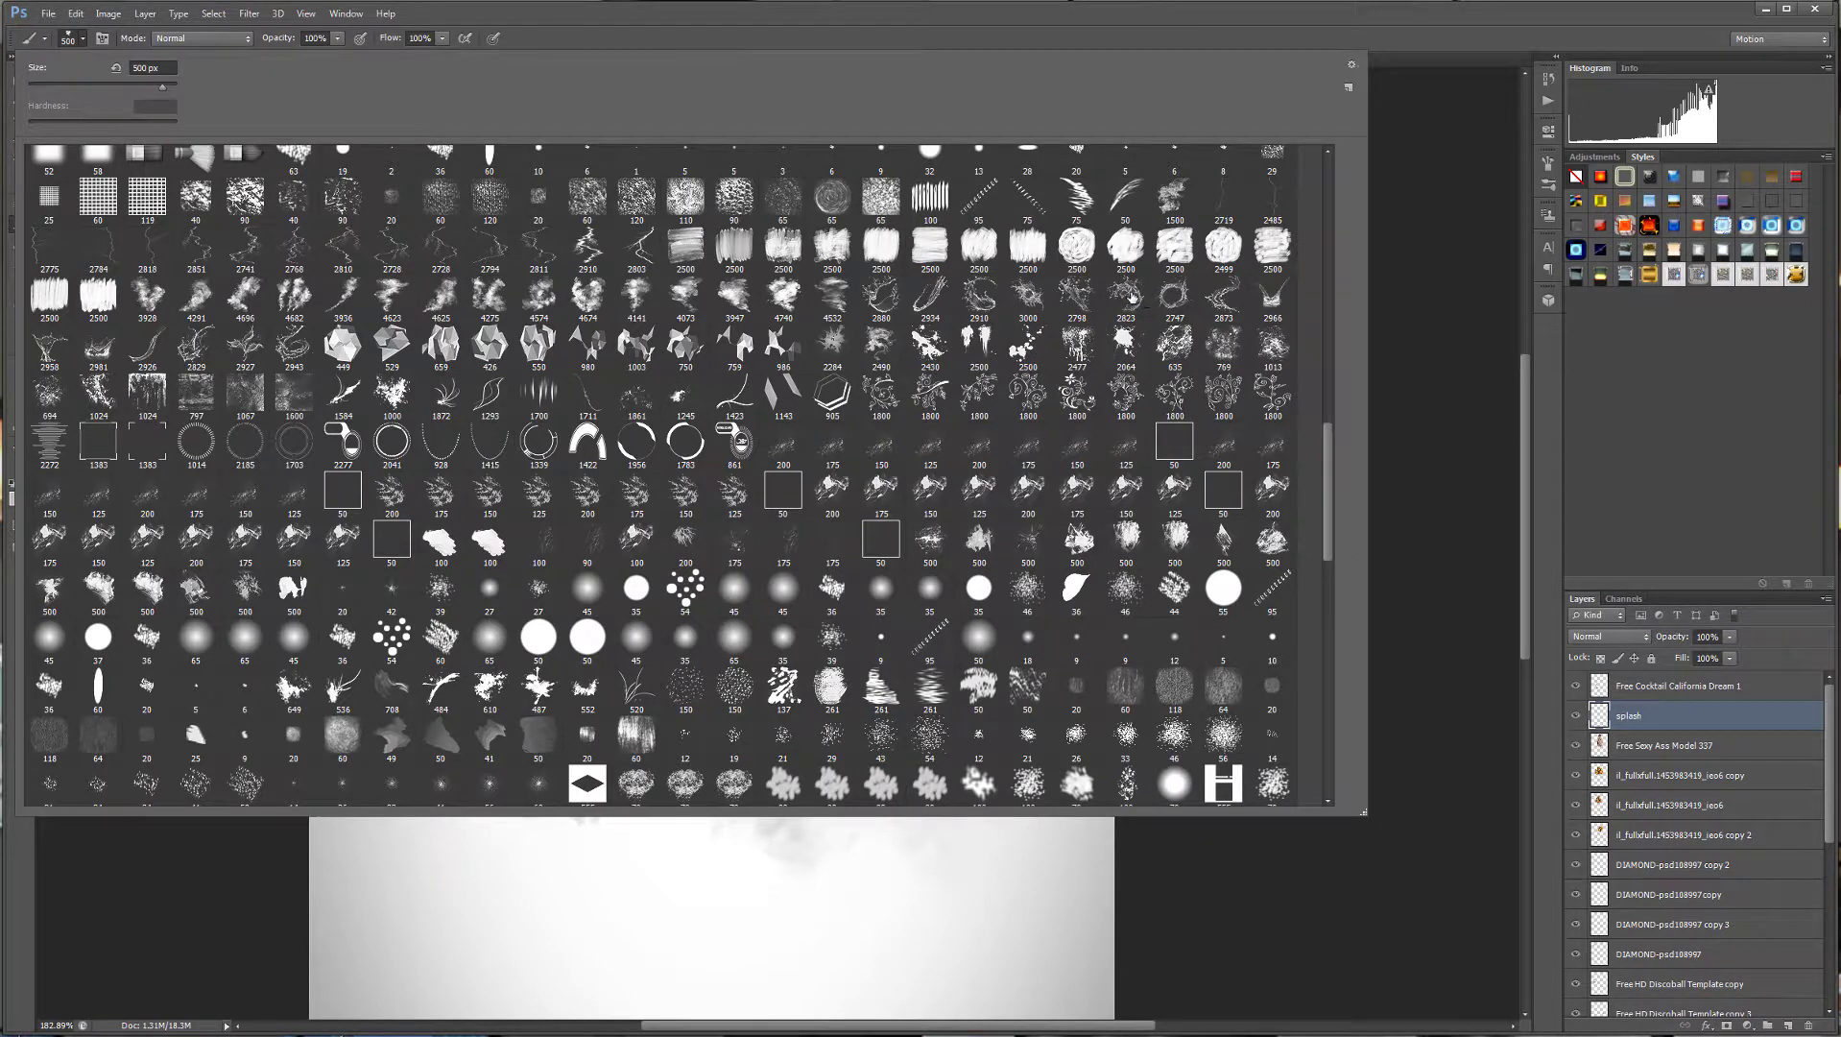
{"action": "double_click", "coordinate": [1132, 298]}
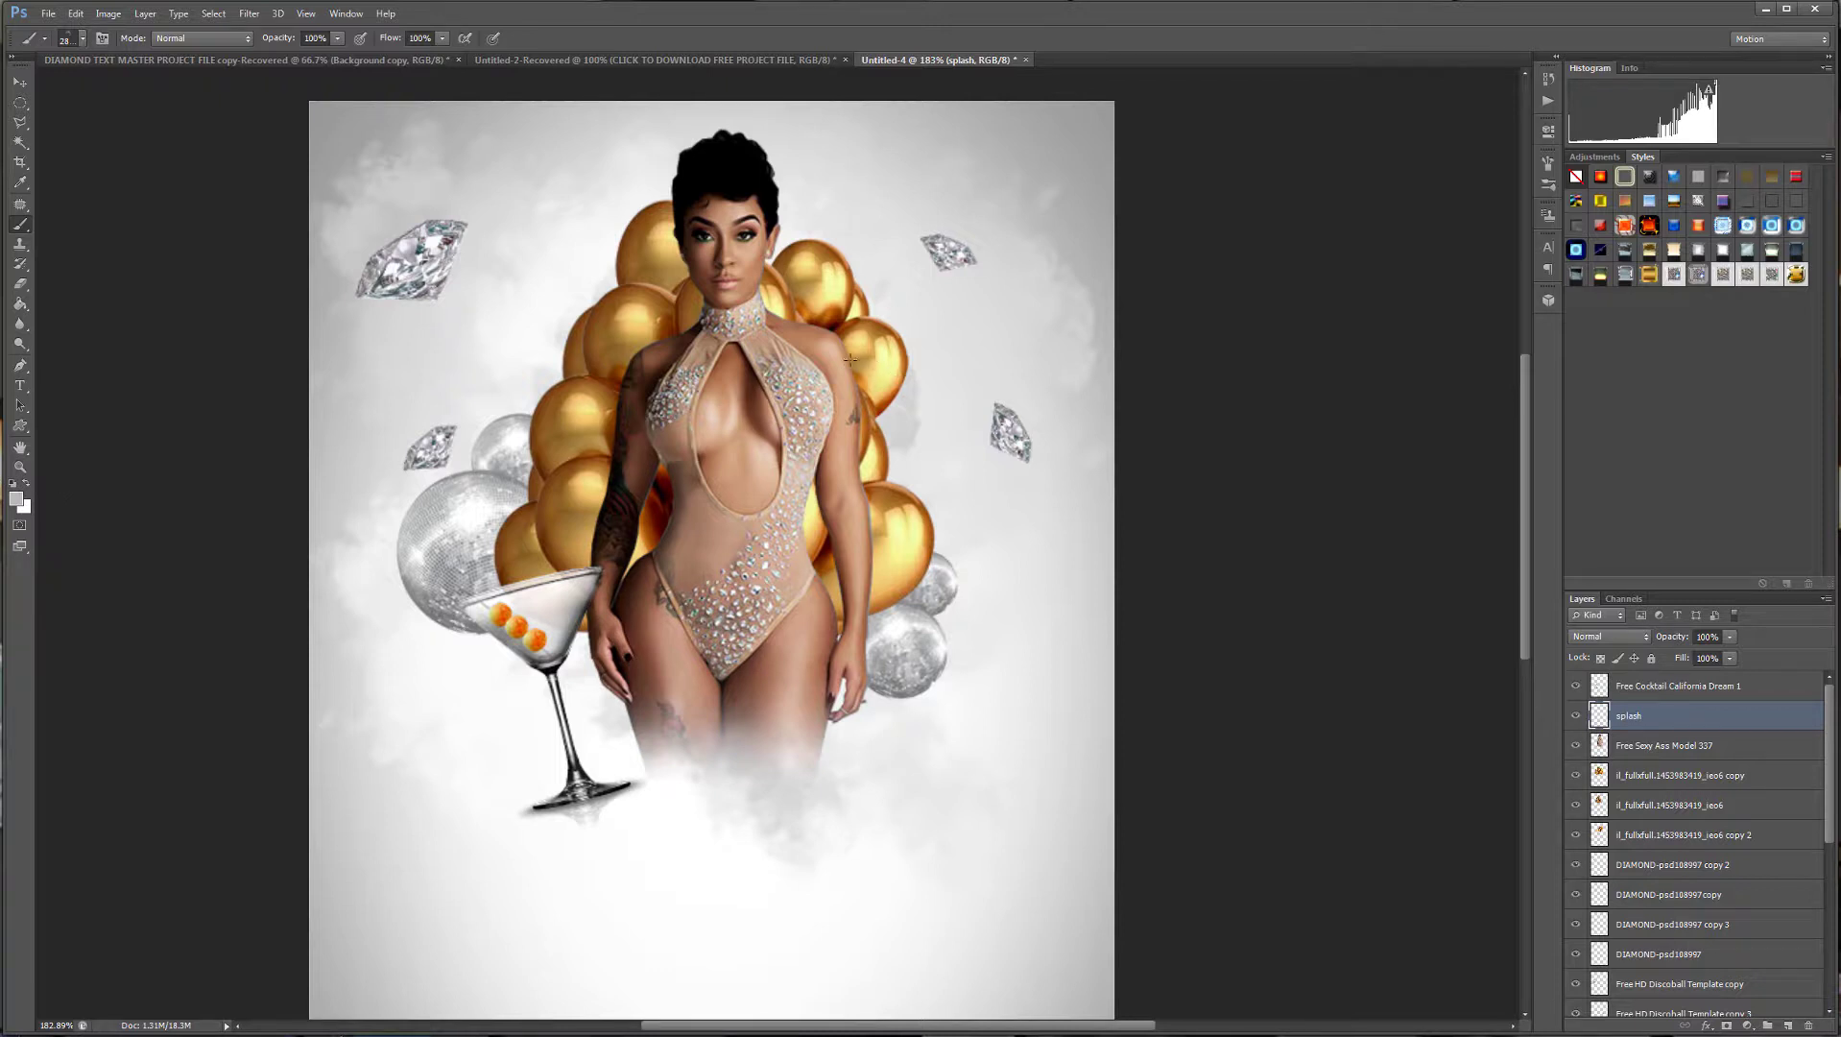
{"action": "key", "text": "bracketleft"}
{"action": "key", "text": "bracketleft"}
{"action": "key", "text": "bracketleft"}
{"action": "key", "text": "bracketleft"}
{"action": "key", "text": "bracketleft"}
{"action": "key", "text": "bracketleft"}
{"action": "key", "text": "bracketleft"}
{"action": "key", "text": "bracketleft"}
{"action": "key", "text": "bracketleft"}
{"action": "key", "text": "bracketleft"}
{"action": "key", "text": "bracketleft"}
{"action": "key", "text": "bracketleft"}
{"action": "key", "text": "bracketleft"}
{"action": "key", "text": "bracketleft"}
{"action": "key", "text": "bracketleft"}
{"action": "key", "text": "bracketleft"}
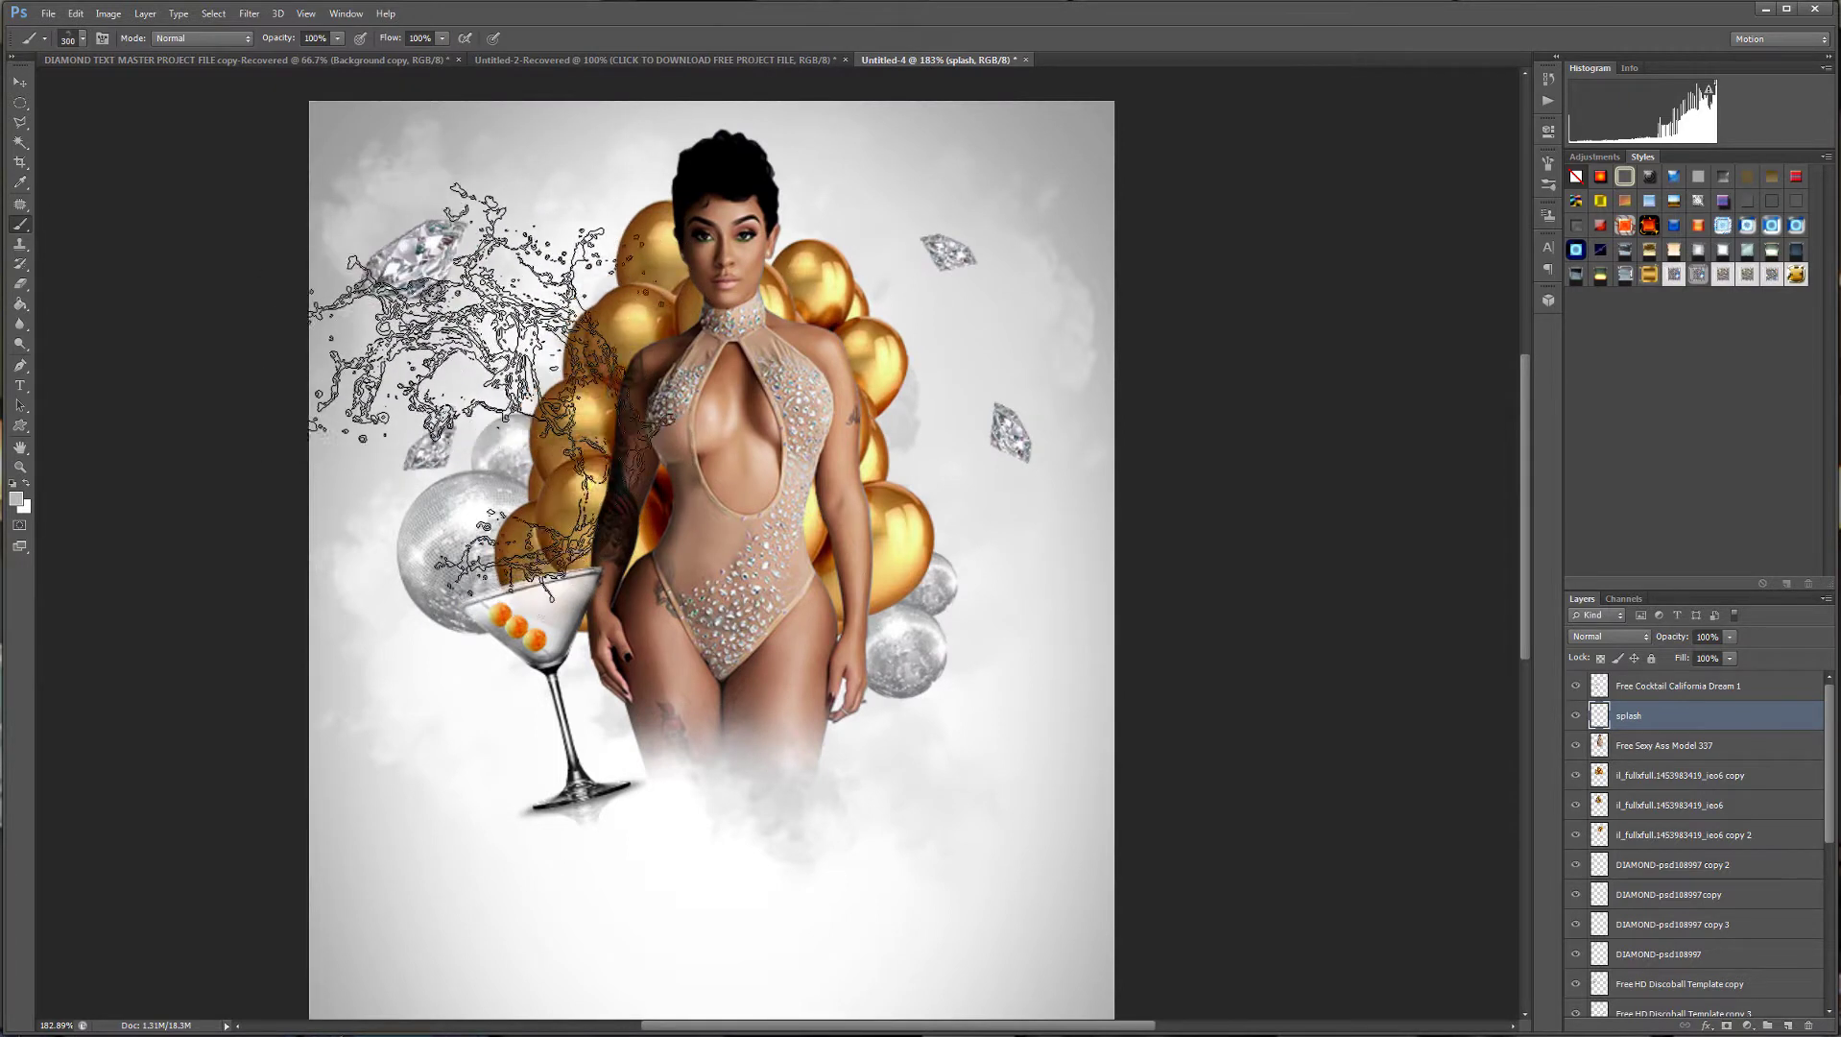
{"action": "key", "text": "bracketleft"}
{"action": "key", "text": "bracketleft"}
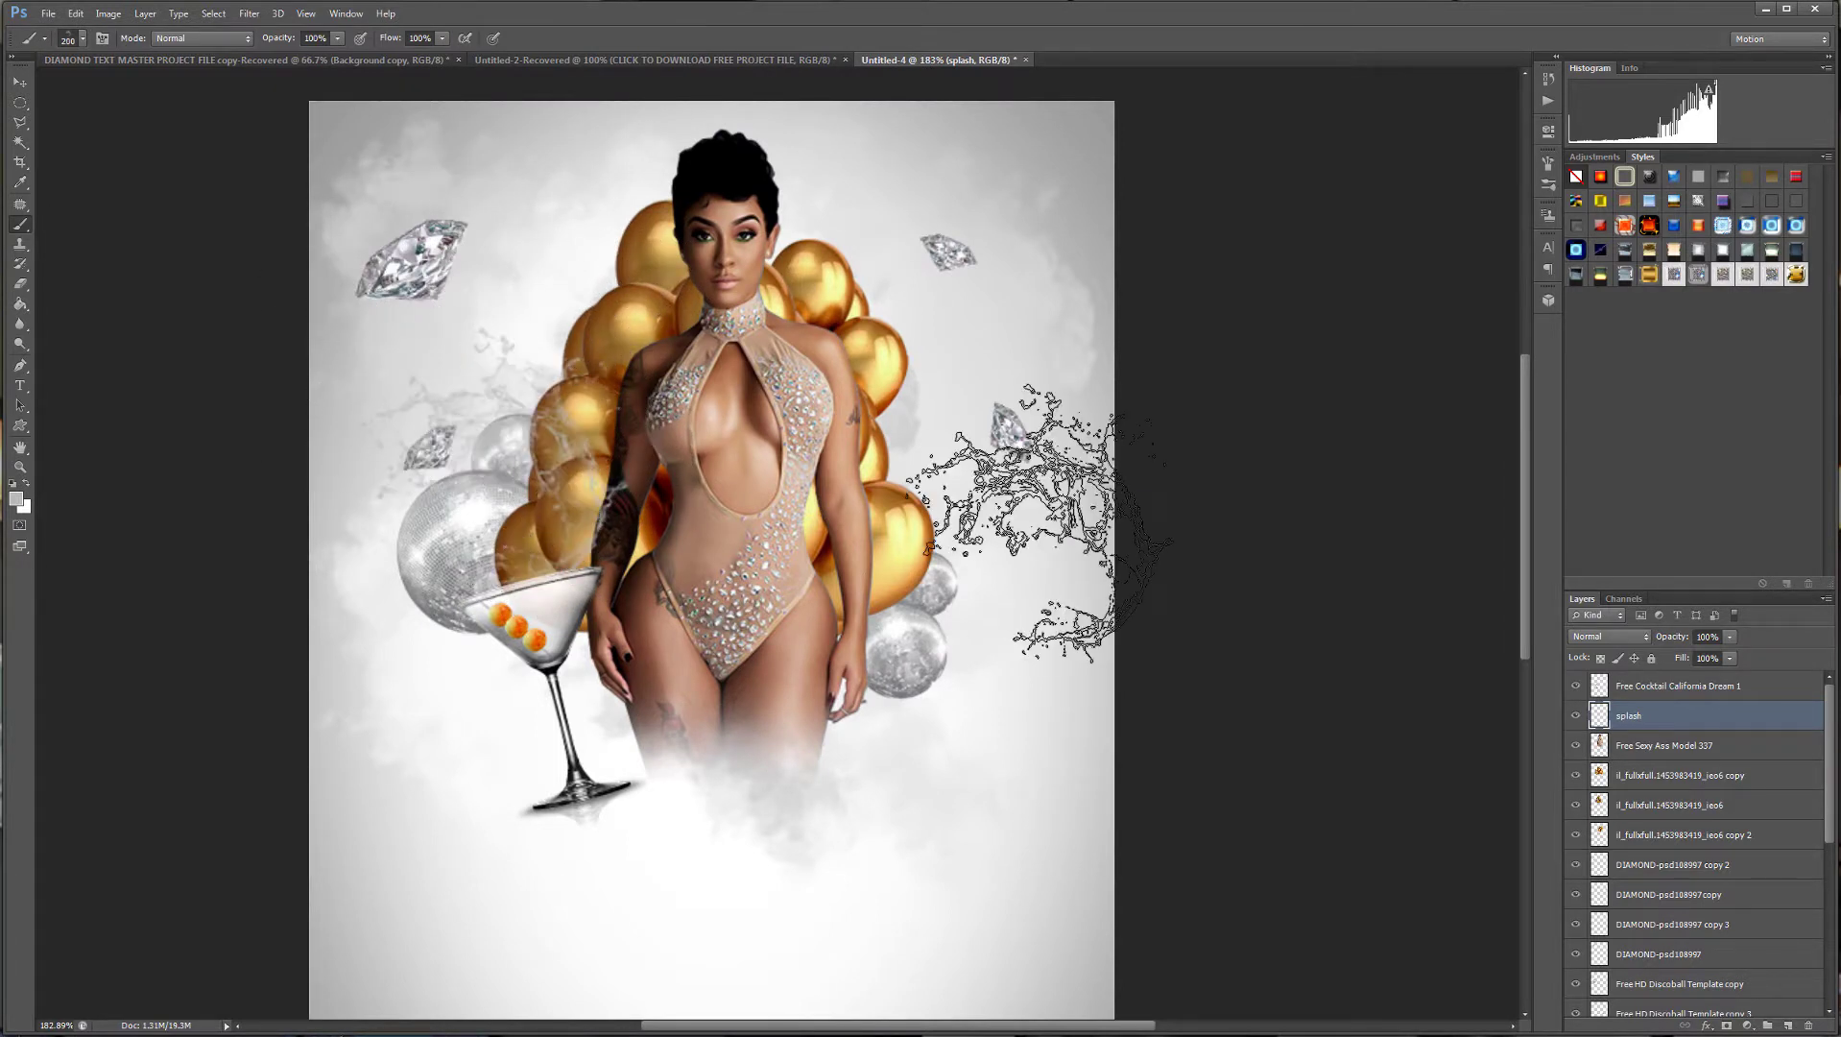
{"action": "left_click", "coordinate": [75, 14]}
{"action": "left_click", "coordinate": [118, 69]}
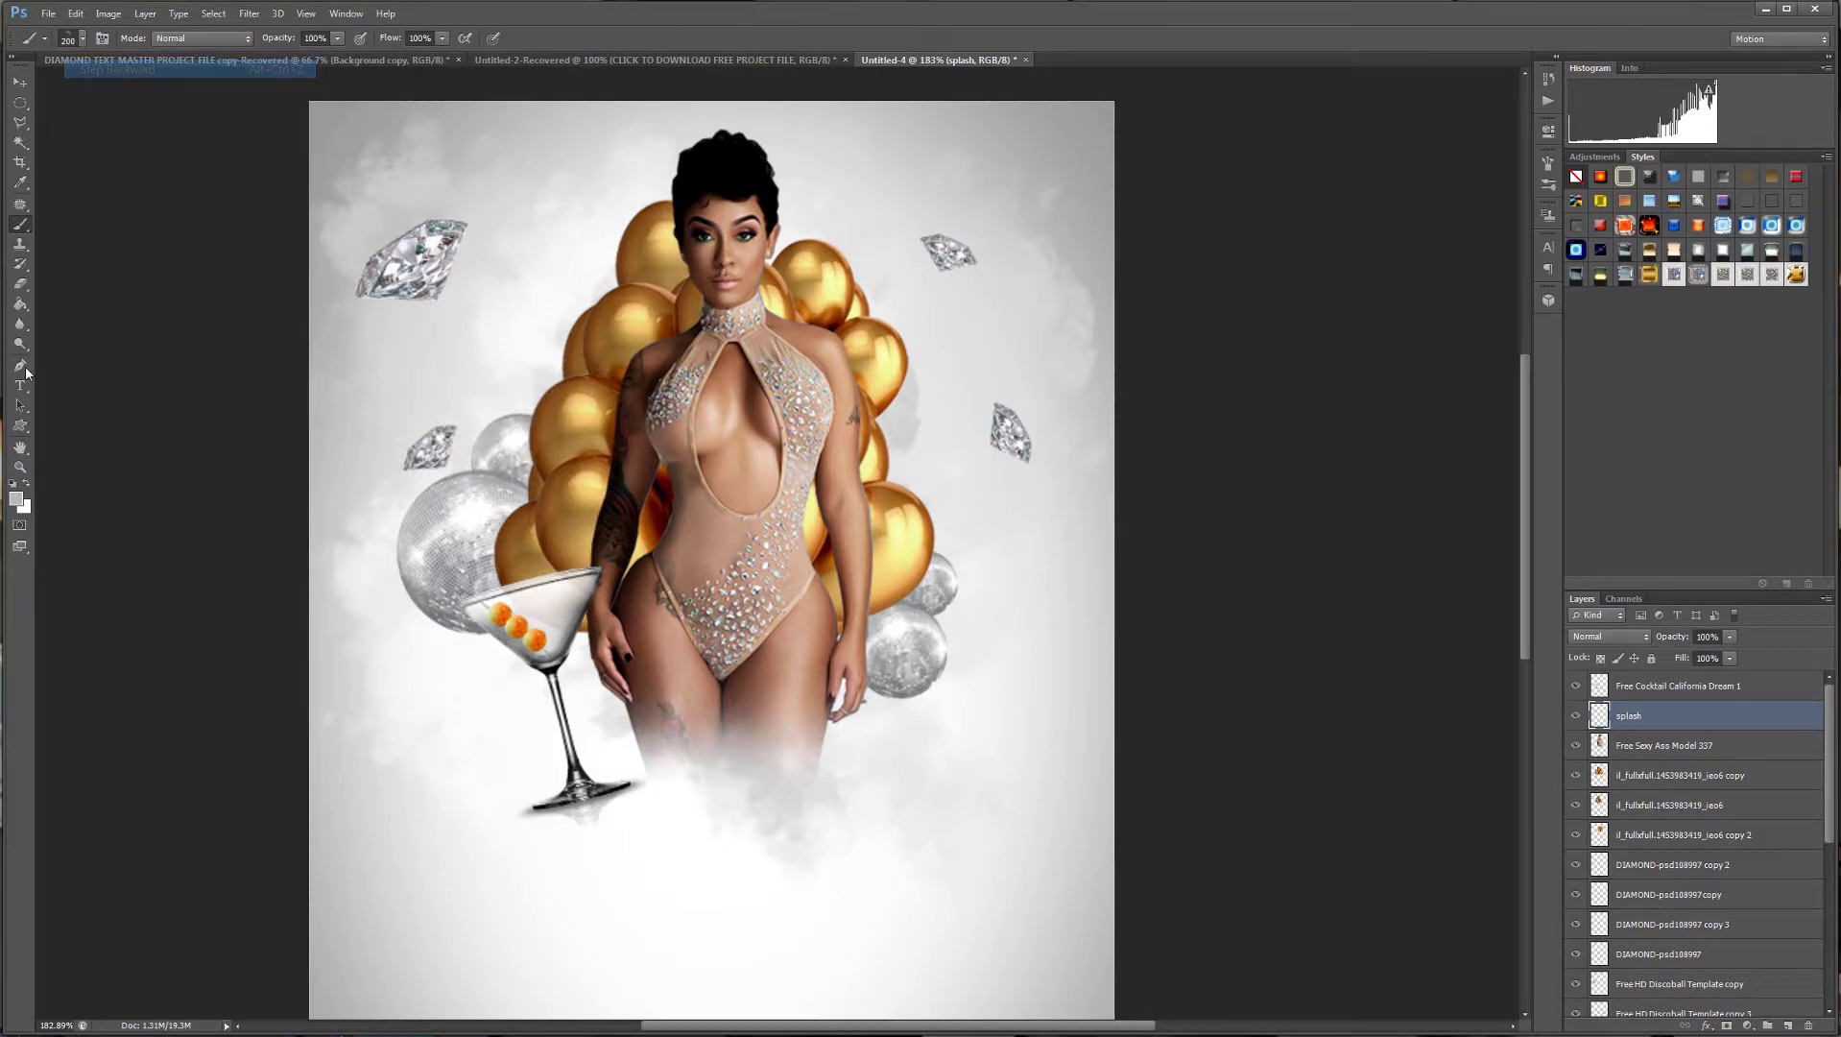
Set the foreground colour to grey 656565 and stamp a dark grey splash above the glass.
{"action": "key", "text": "i"}
{"action": "left_click", "coordinate": [15, 497]}
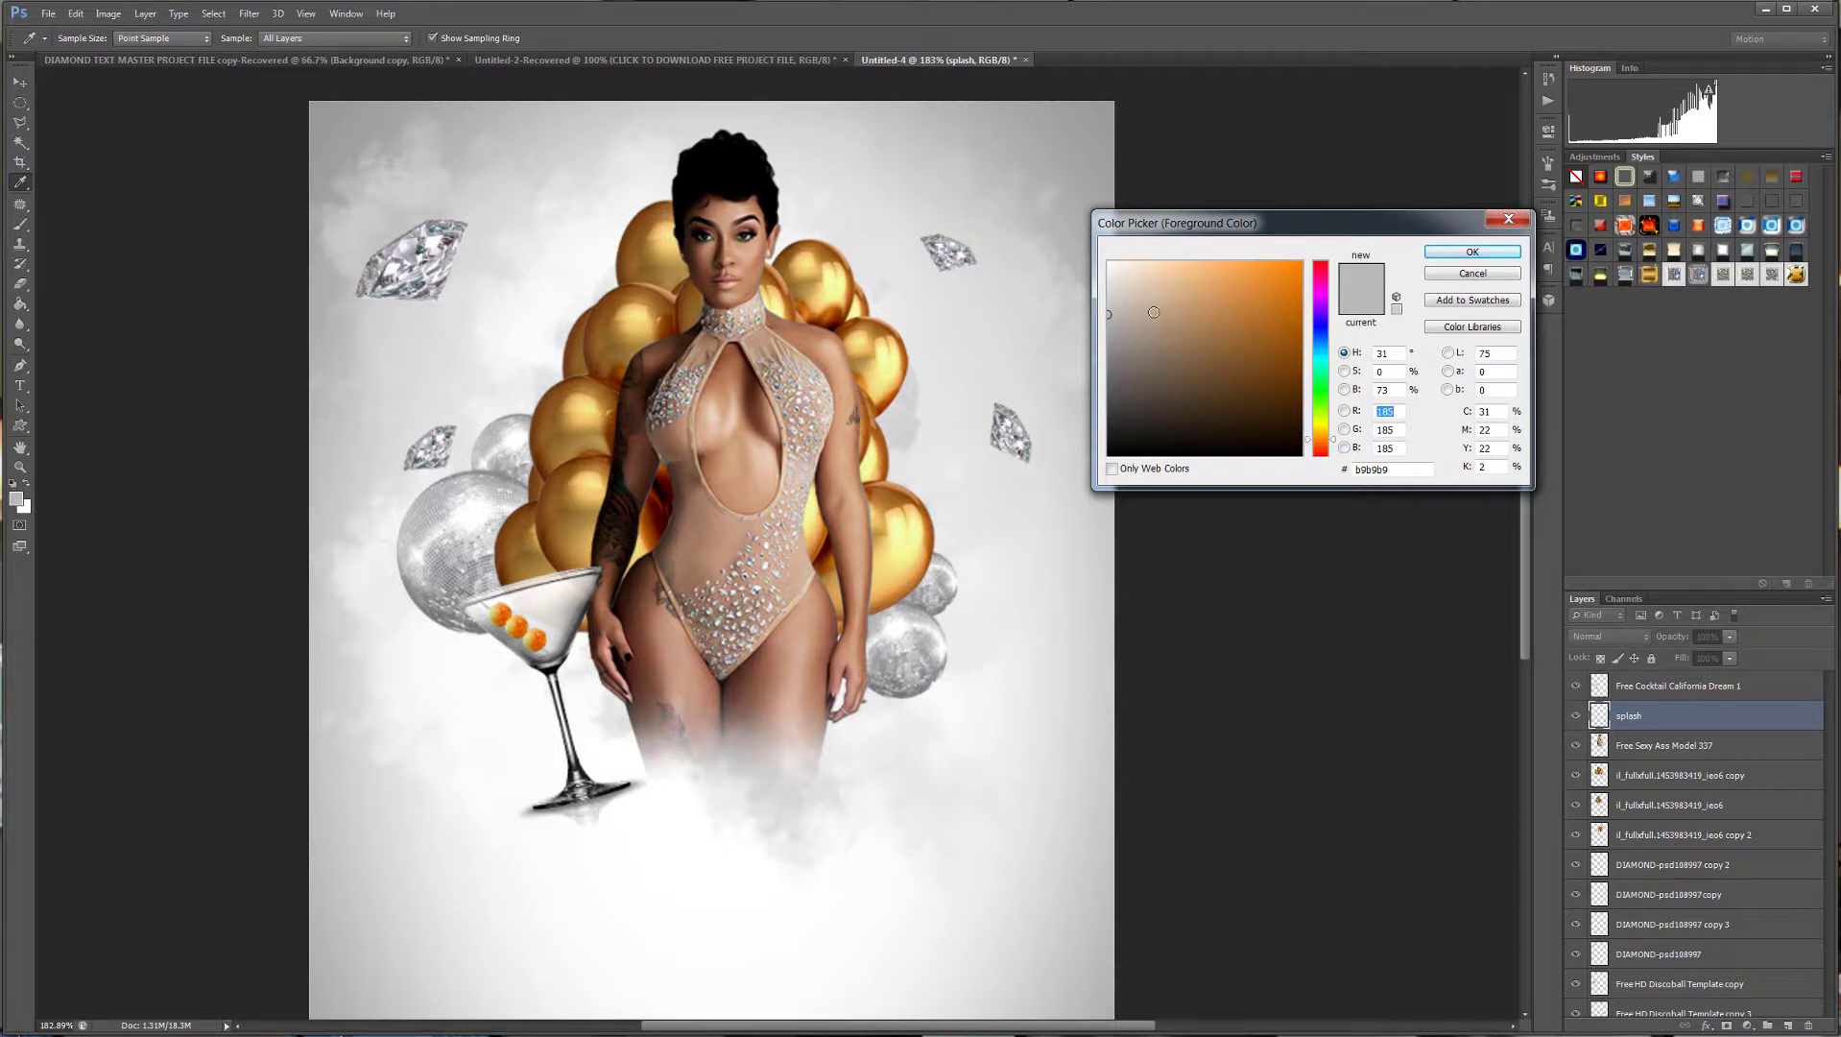
{"action": "left_click_drag", "start_coordinate": [1154, 312], "coordinate": [1107, 379]}
{"action": "left_click", "coordinate": [1440, 251]}
{"action": "key", "text": "b"}
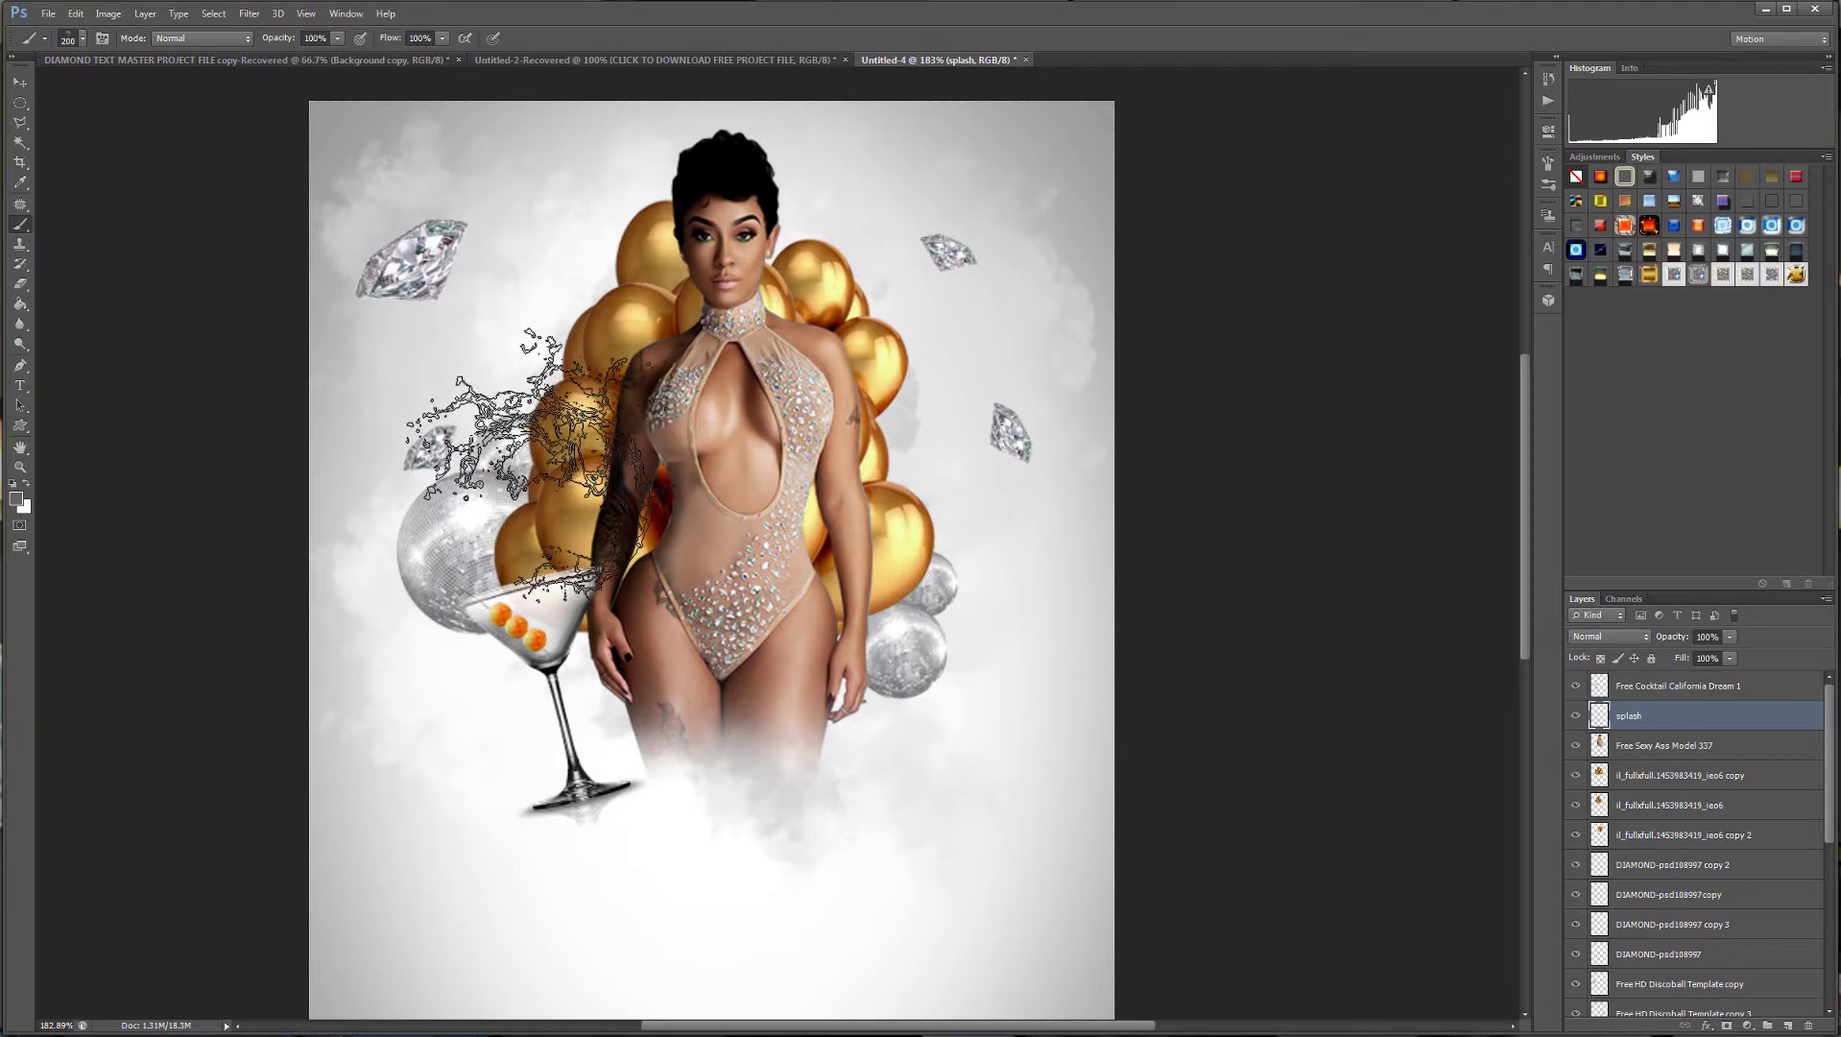
{"action": "left_click", "coordinate": [507, 459]}
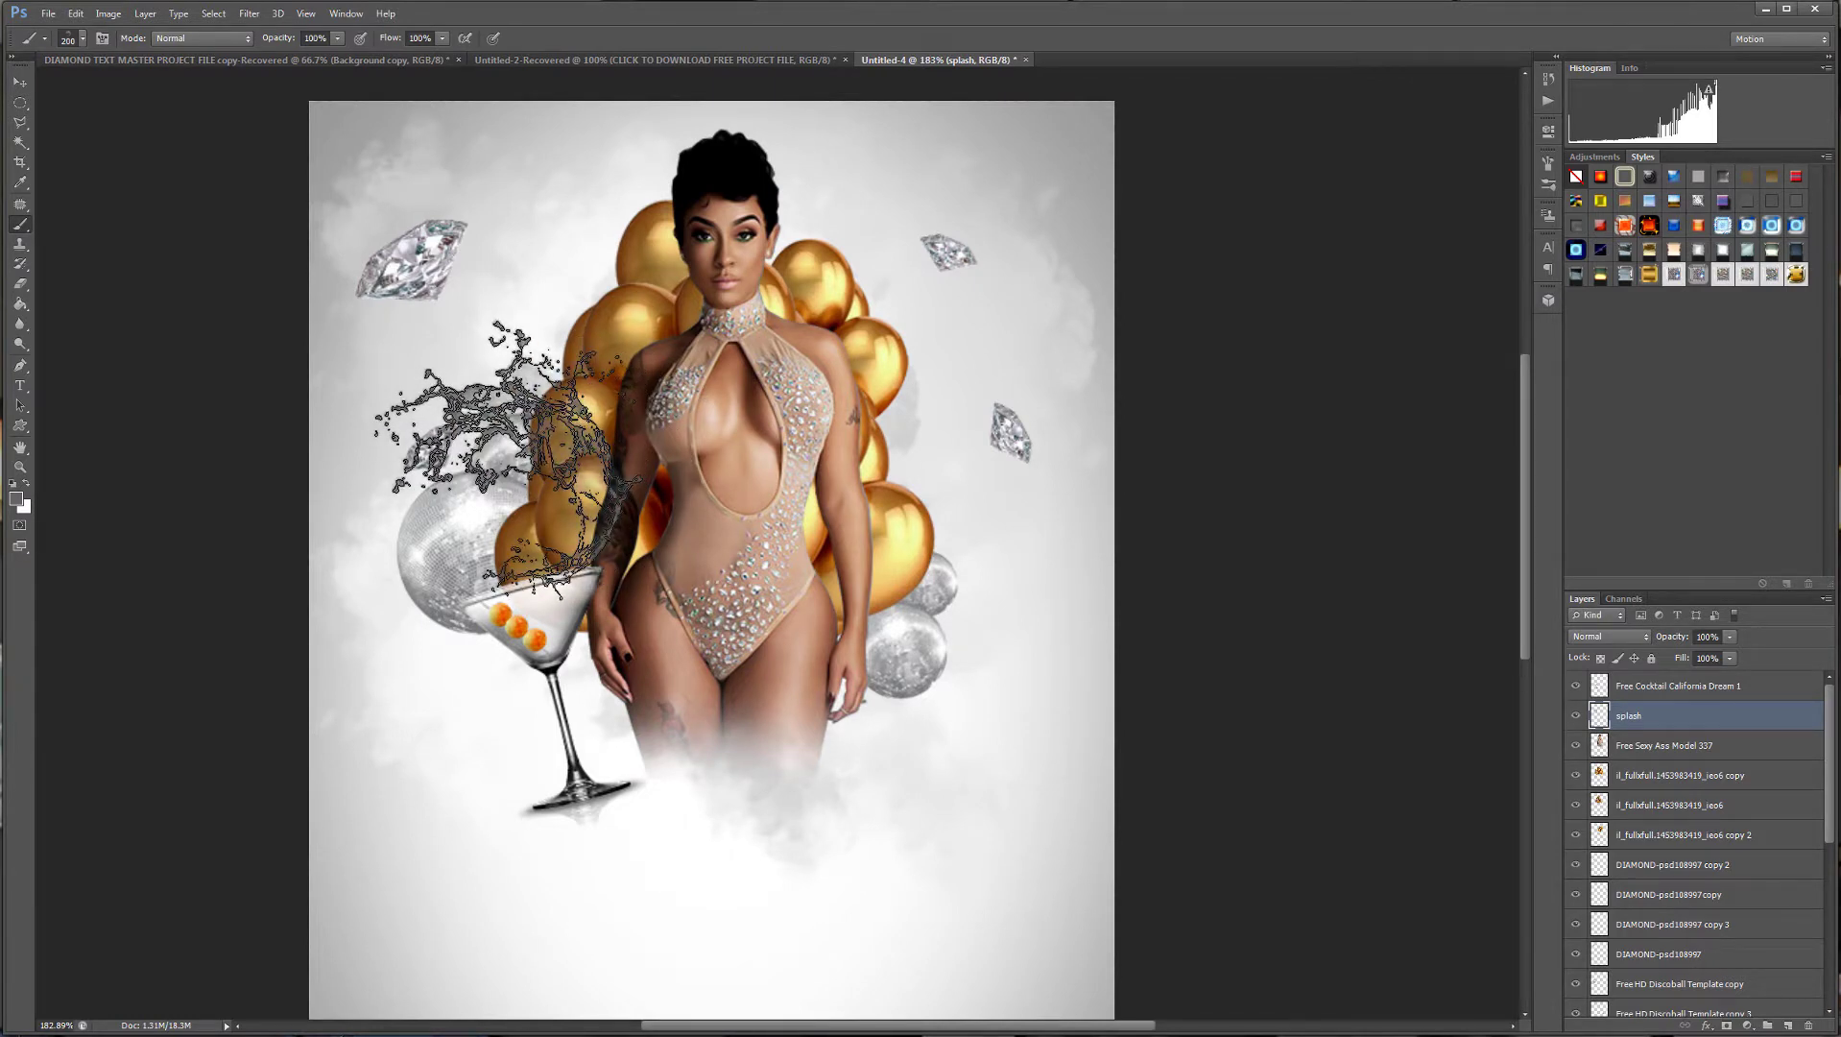
Switch to white and paint white splashes over the grey one and rising from the glass.
{"action": "left_click", "coordinate": [16, 501]}
{"action": "left_click", "coordinate": [1061, 205]}
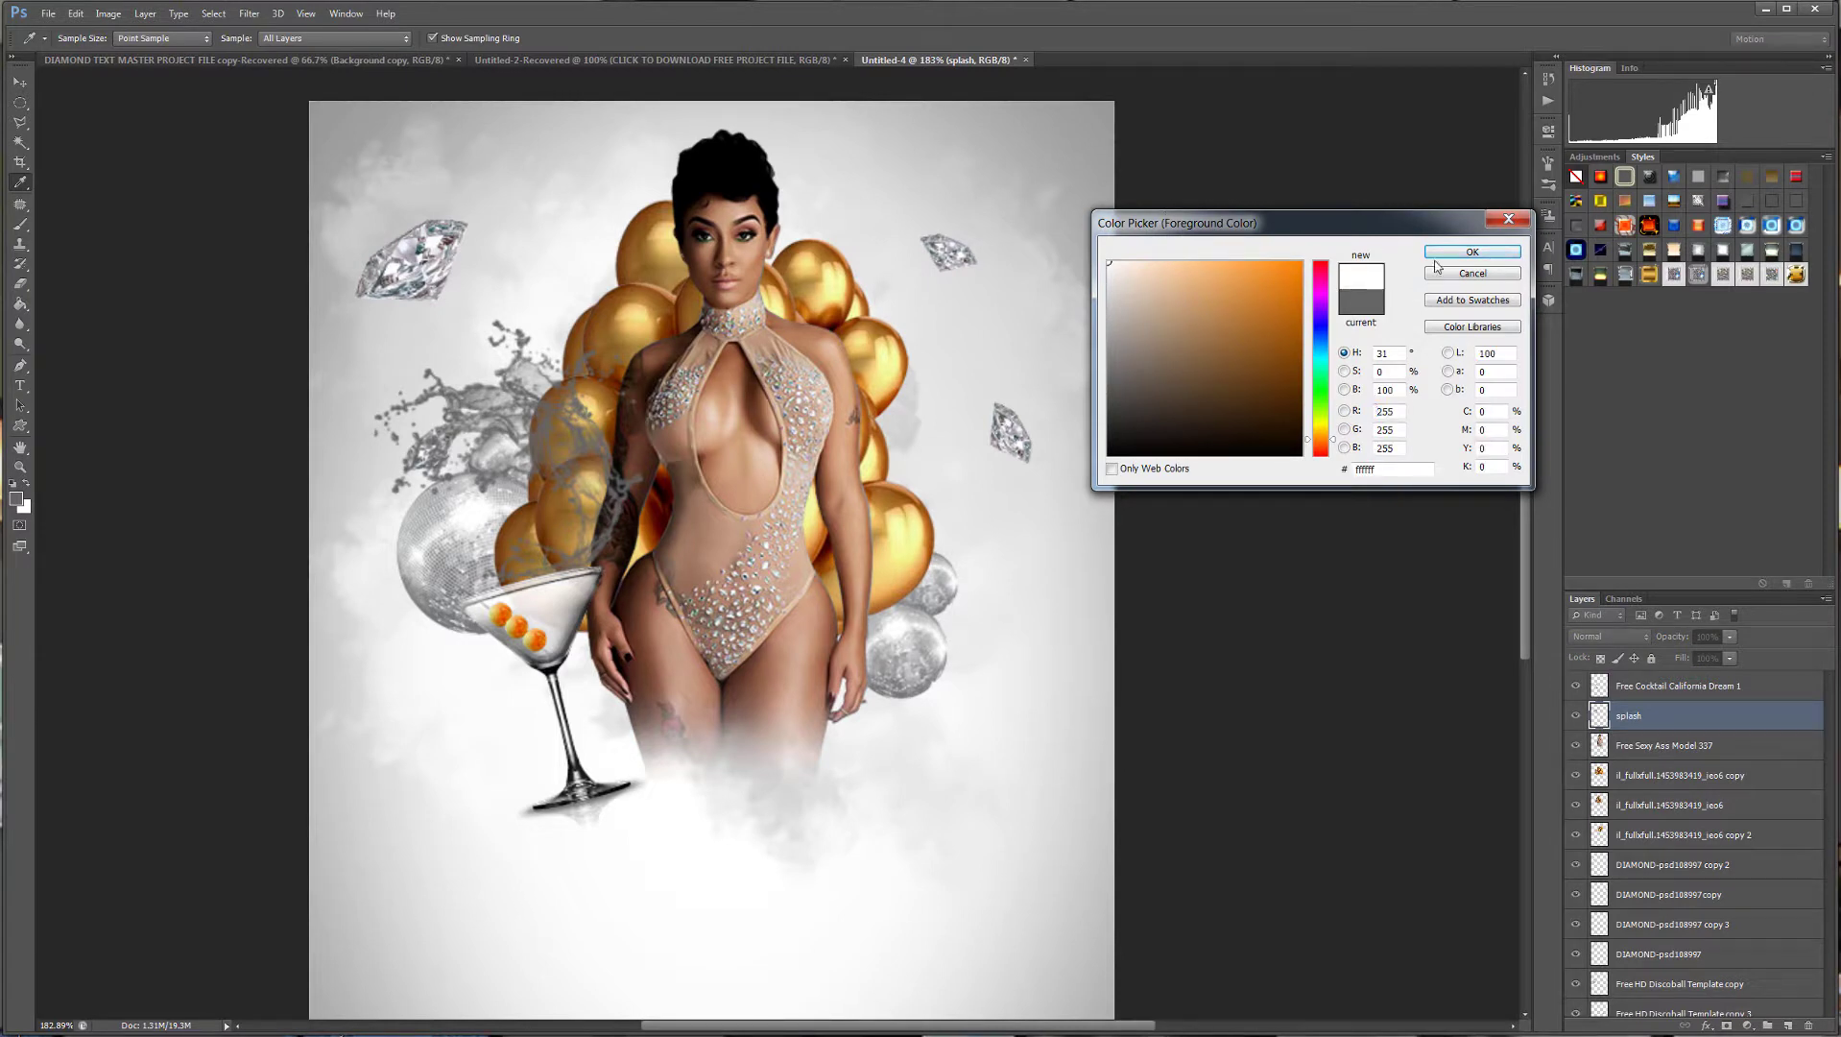
{"action": "left_click", "coordinate": [1471, 251]}
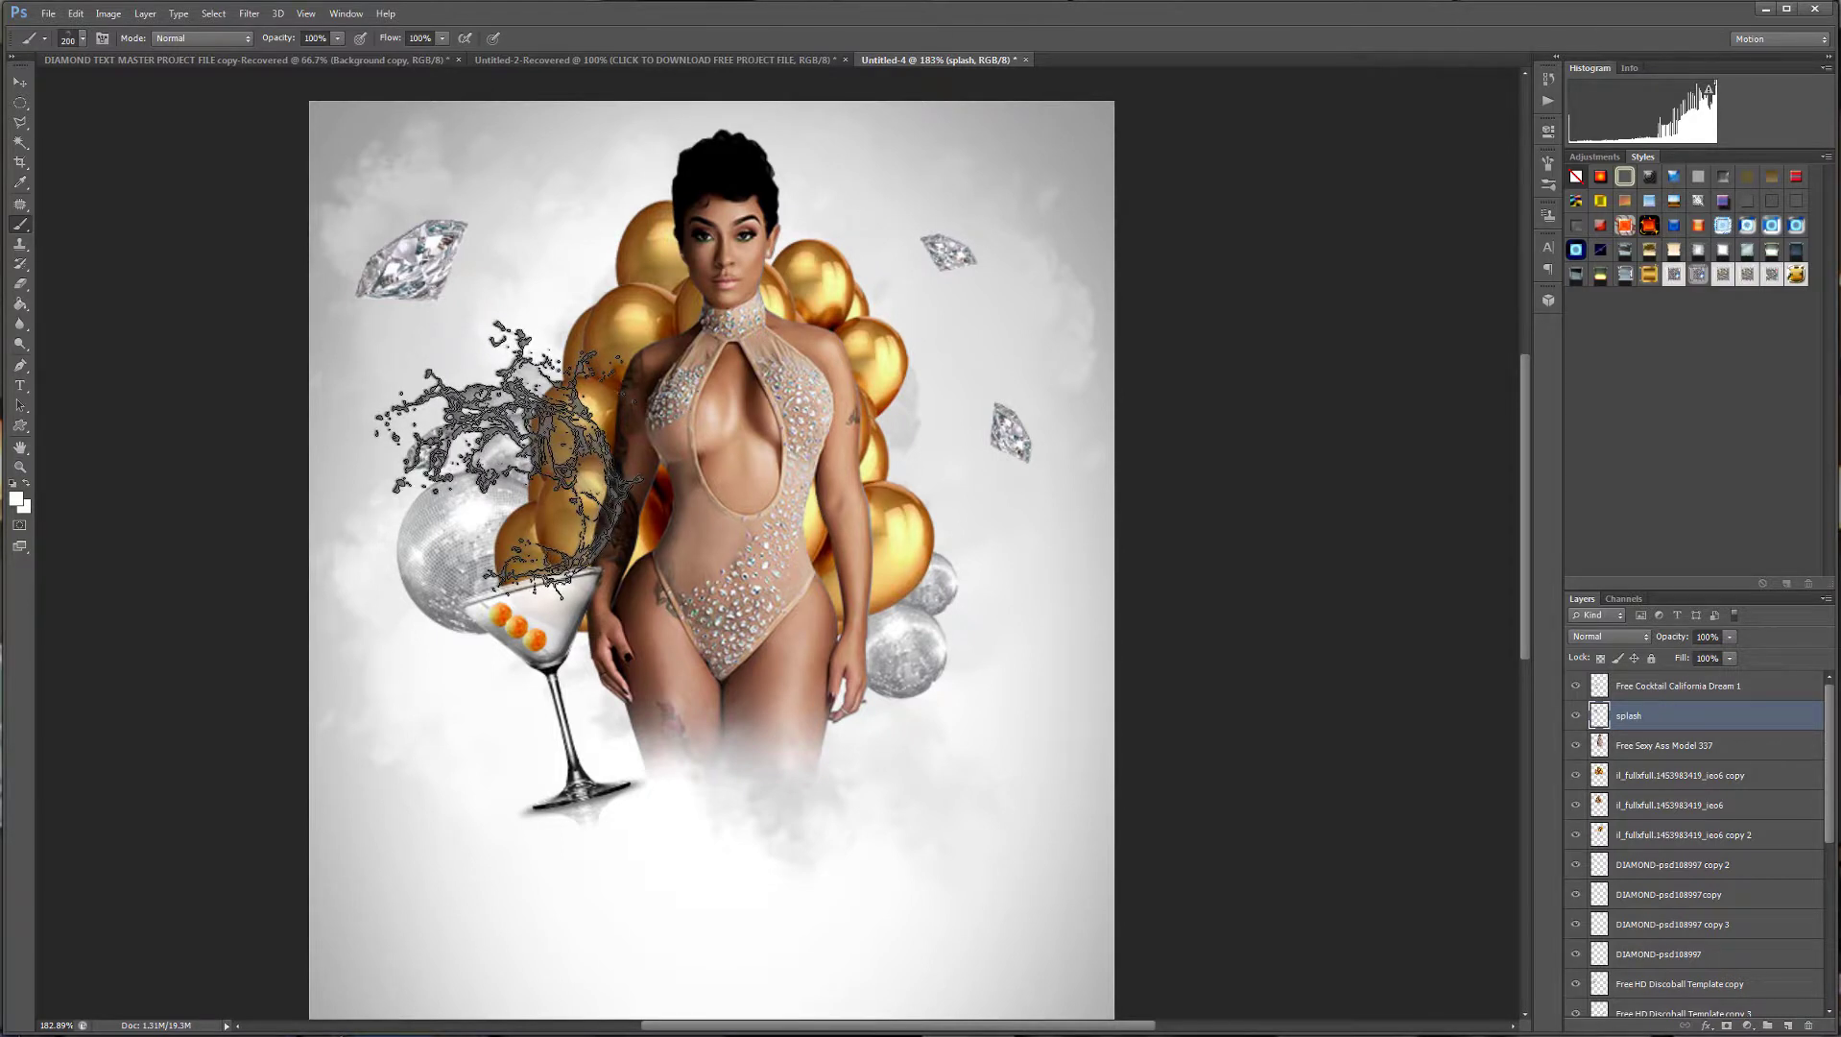
{"action": "left_click", "coordinate": [508, 451]}
{"action": "left_click", "coordinate": [509, 452]}
{"action": "left_click", "coordinate": [508, 451]}
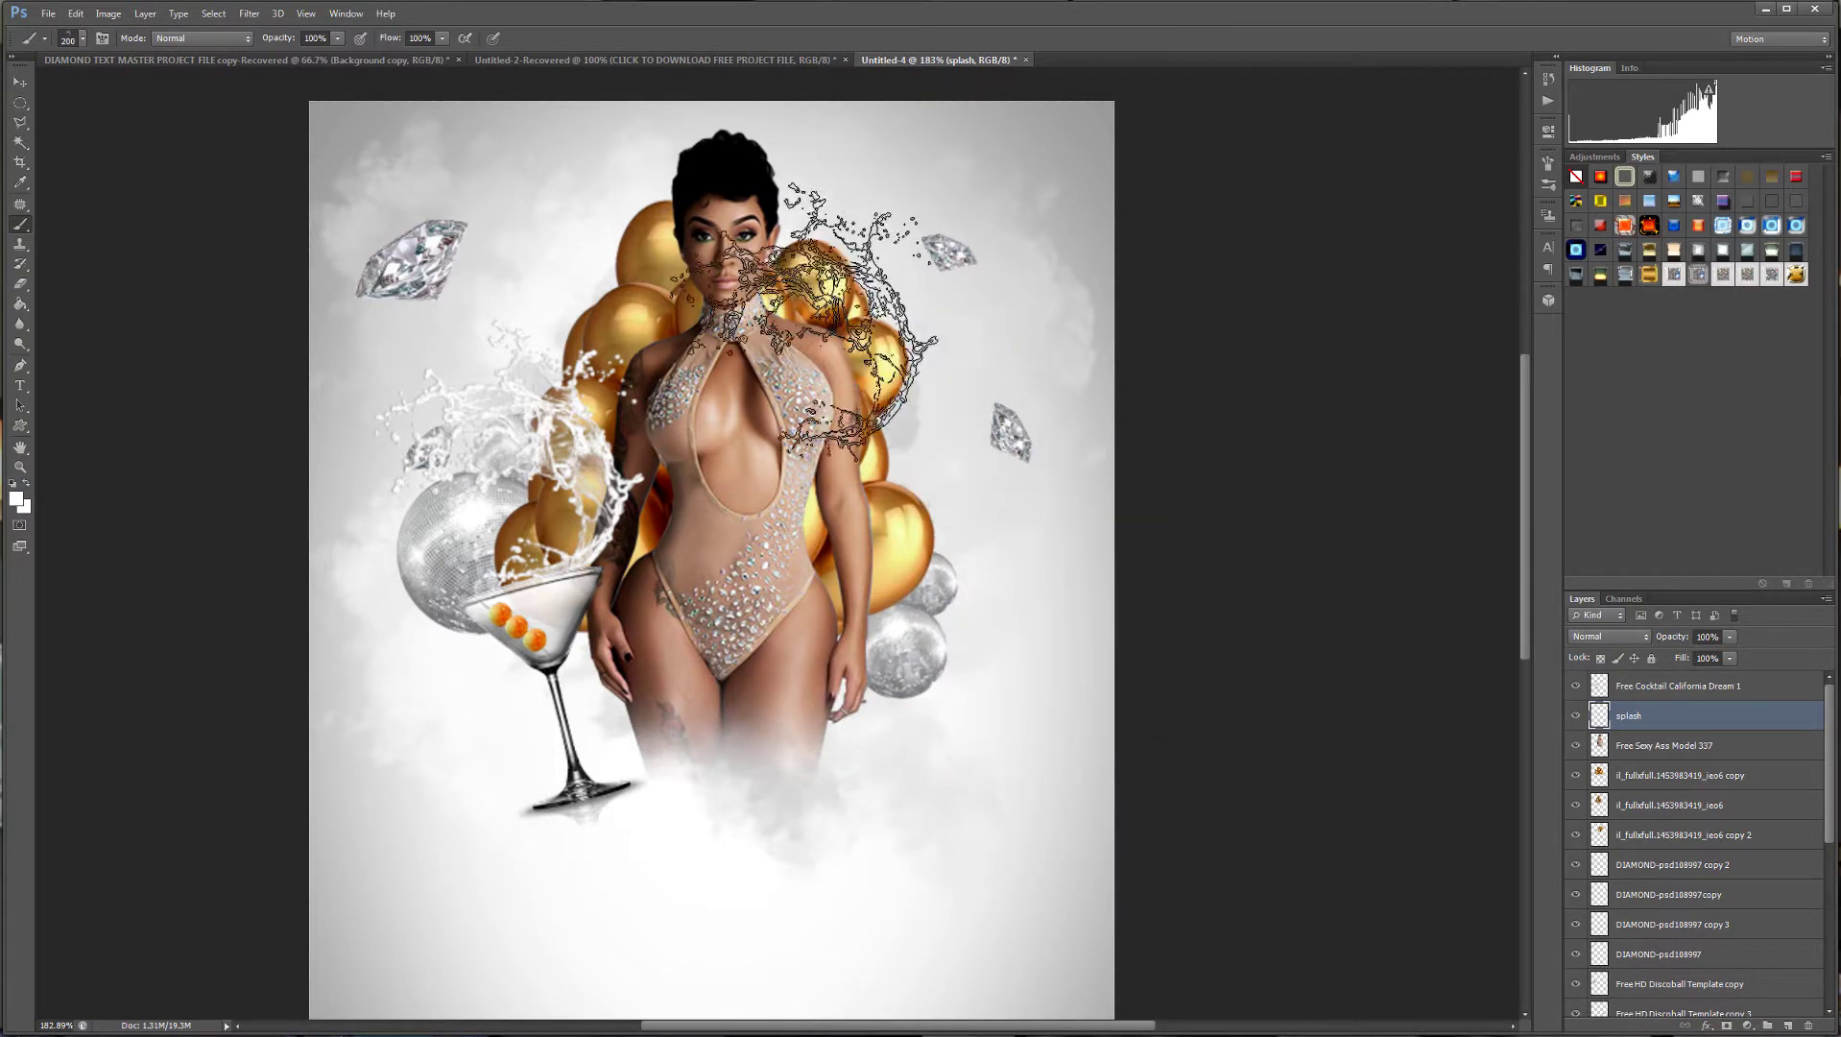
{"action": "left_click", "coordinate": [596, 301]}
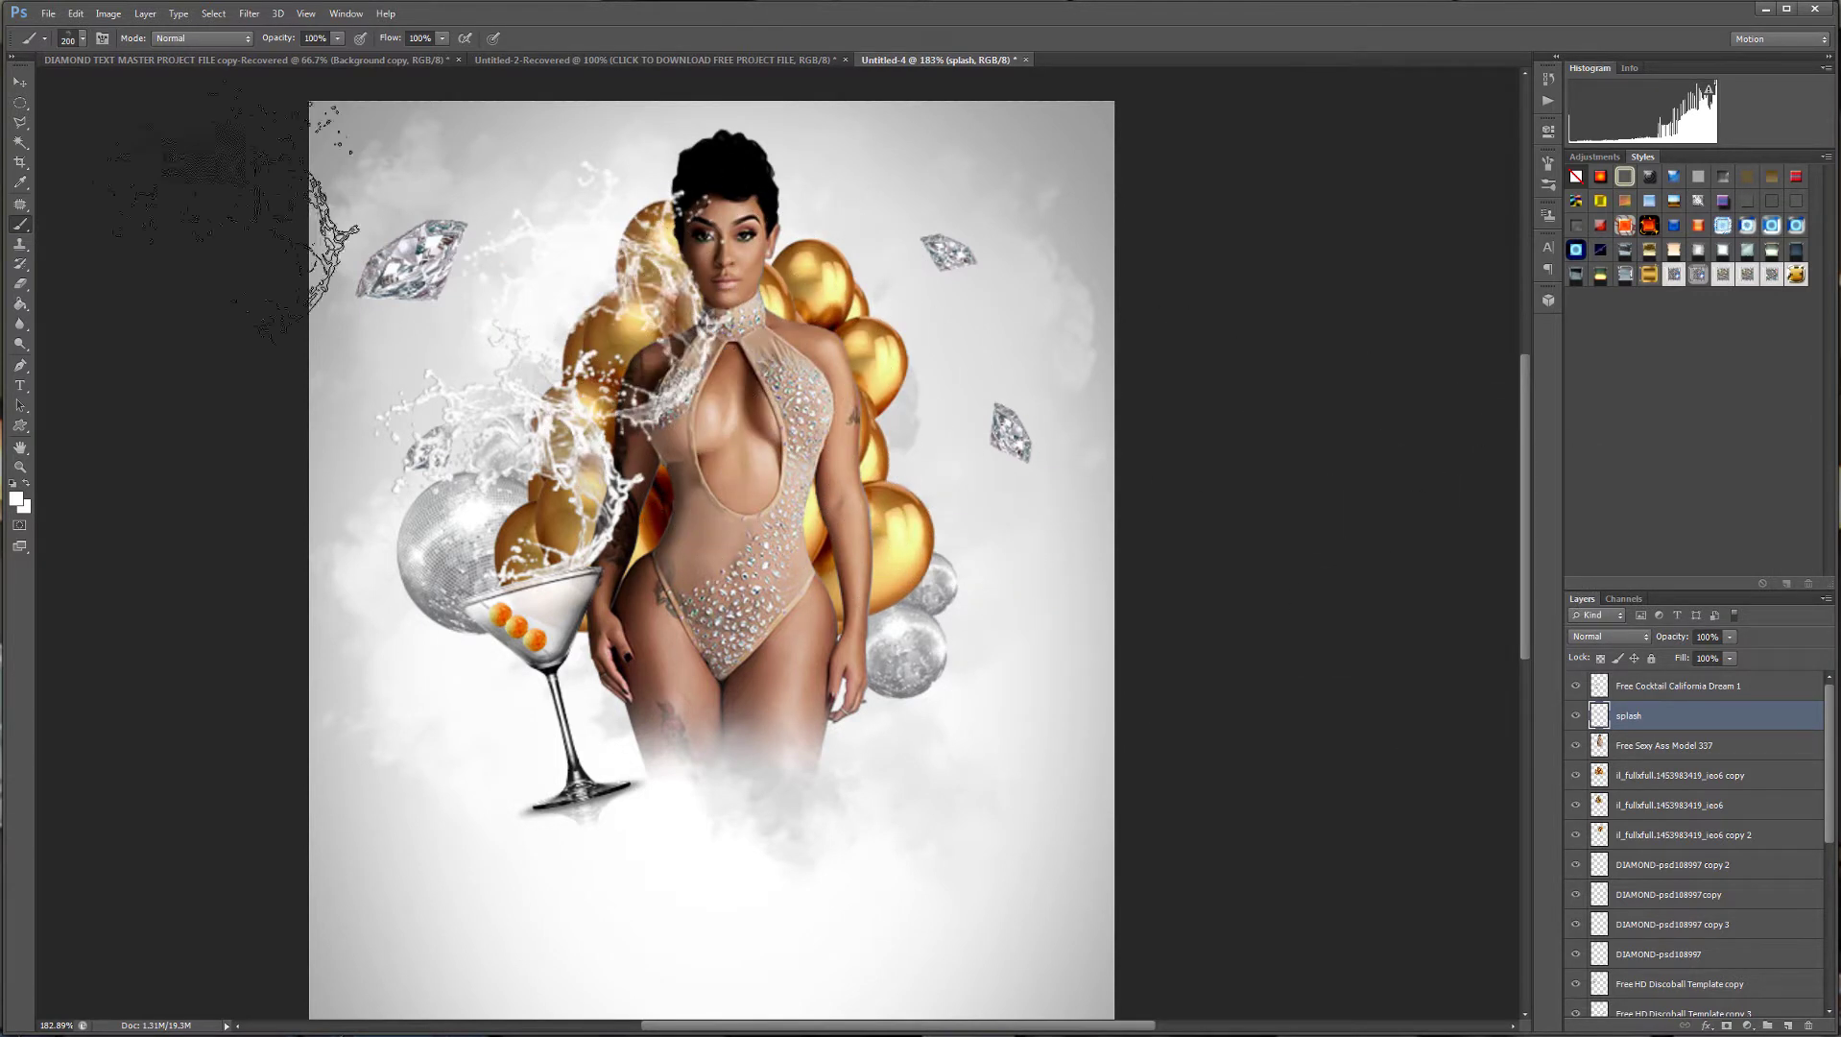
Undo the last two splash stamps, then toggle the splash layer to check its placement.
{"action": "left_click", "coordinate": [74, 13]}
{"action": "left_click", "coordinate": [117, 69]}
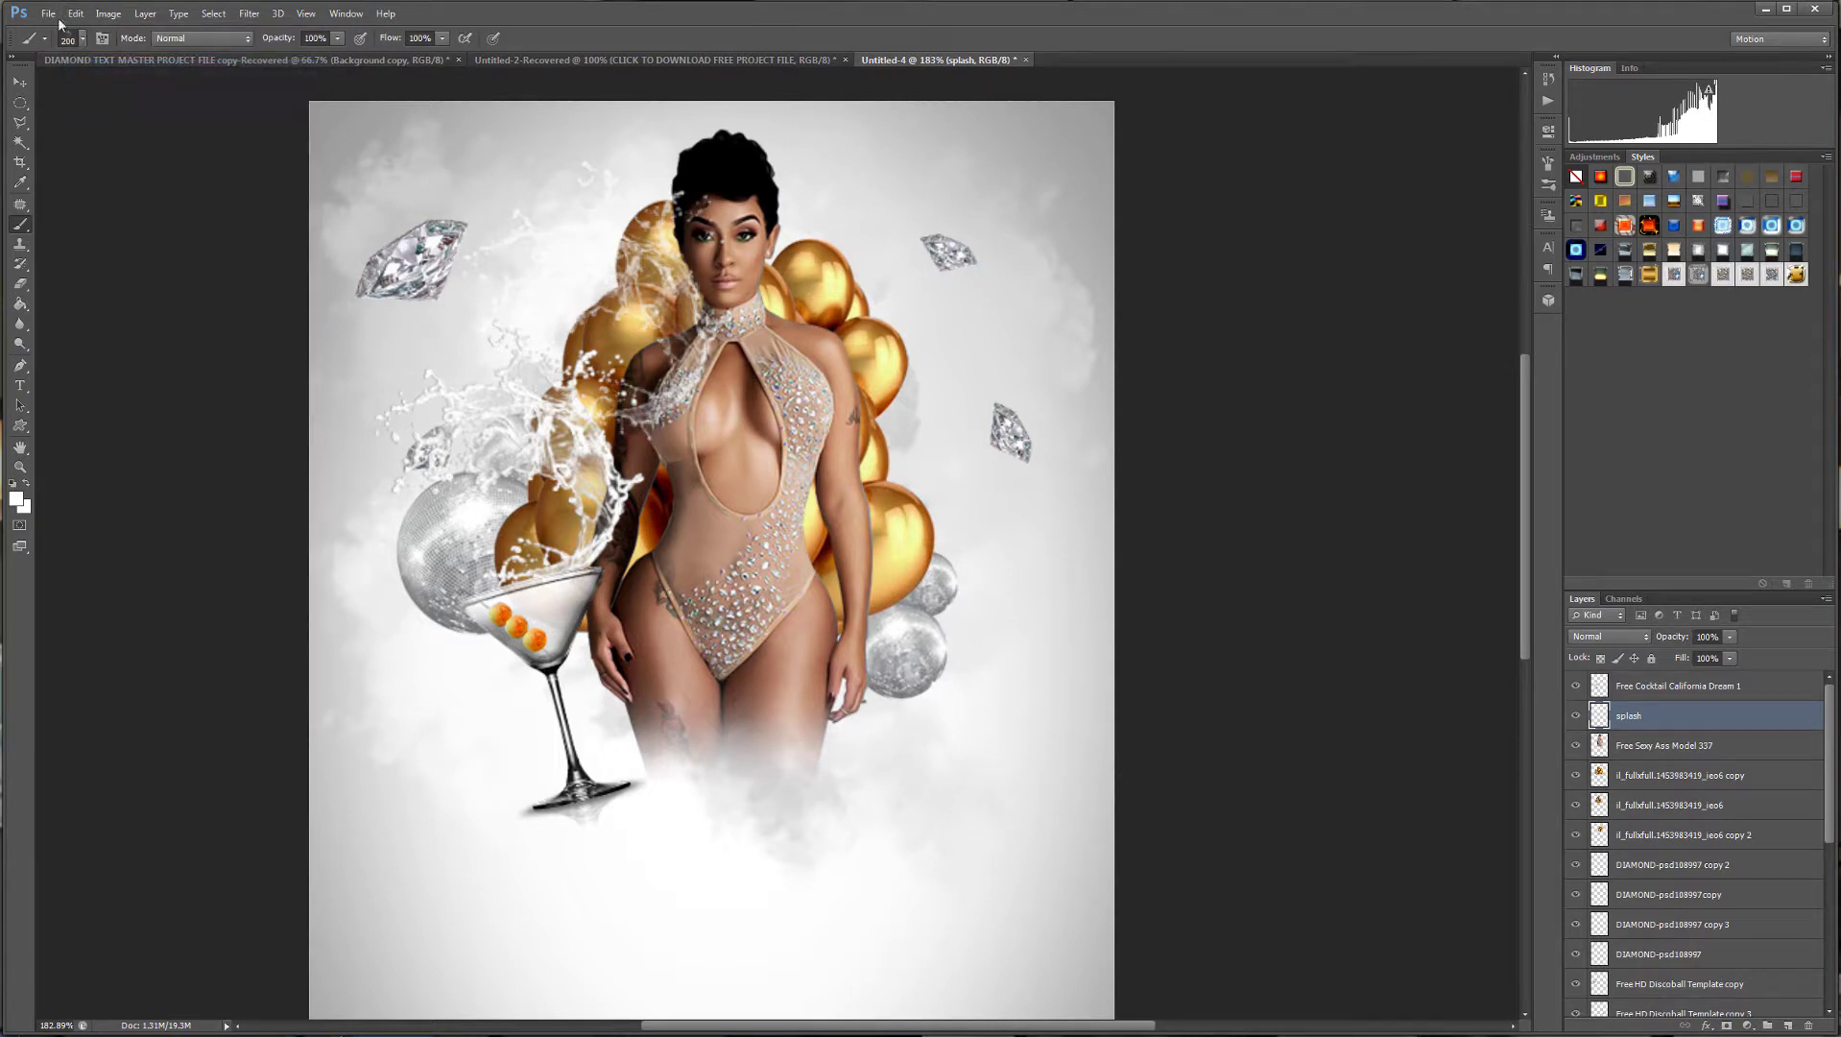
{"action": "left_click", "coordinate": [74, 14]}
{"action": "left_click", "coordinate": [117, 69]}
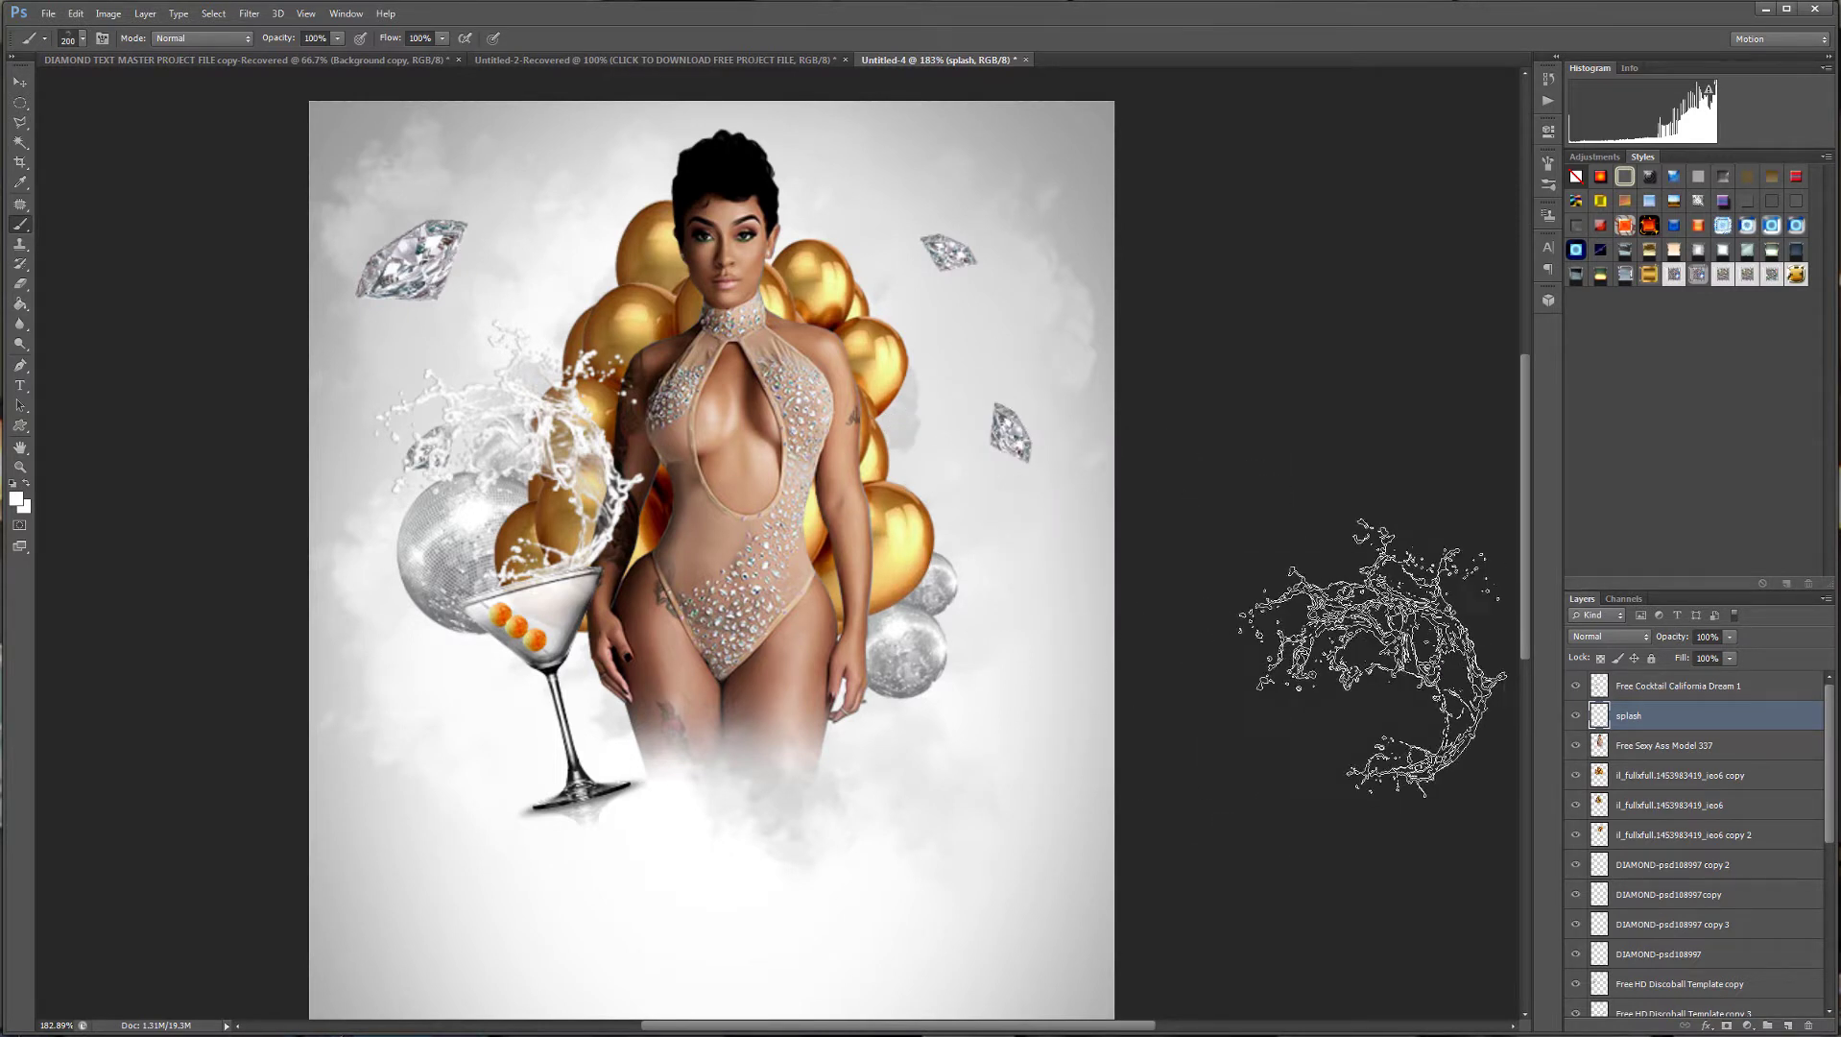
{"action": "left_click", "coordinate": [1576, 717]}
{"action": "left_click", "coordinate": [1576, 716]}
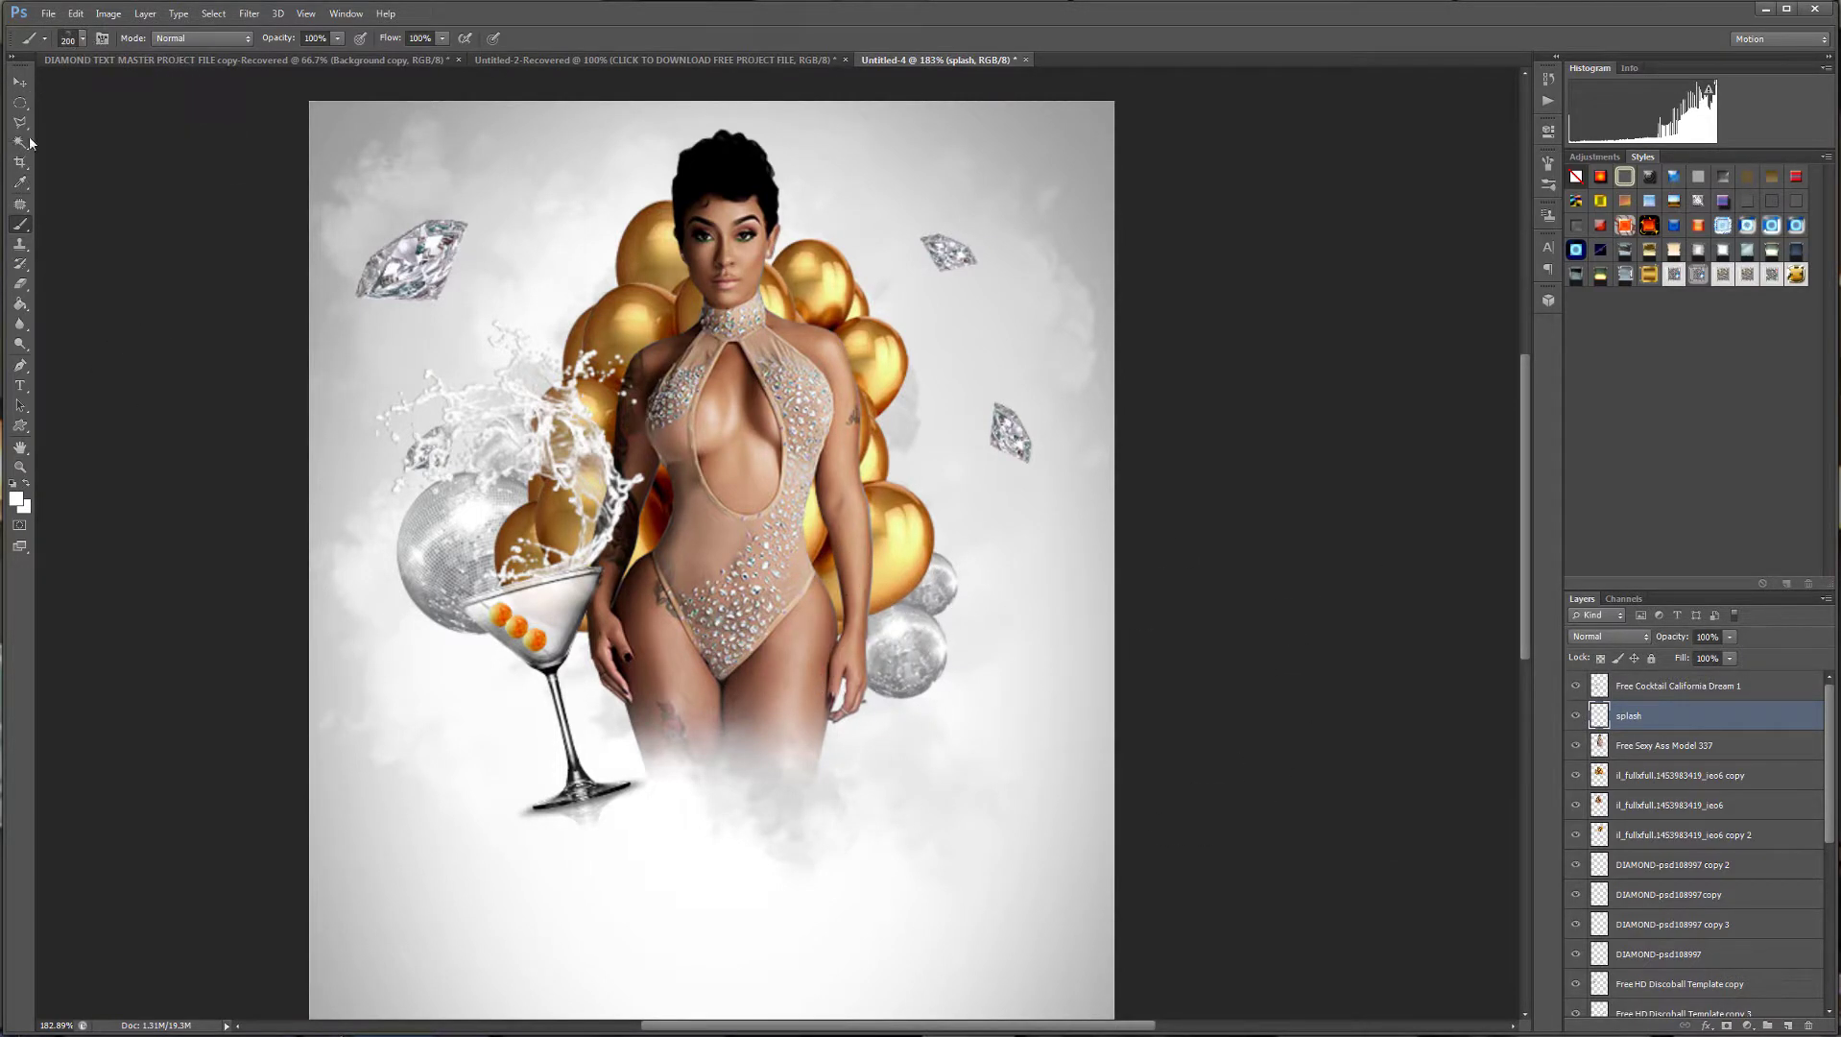
Move 'splash' below the model and the cocktail beneath 'splash', then reveal the chair layer.
{"action": "scroll", "coordinate": [1114, 499], "scroll_direction": "up", "scroll_amount": 1}
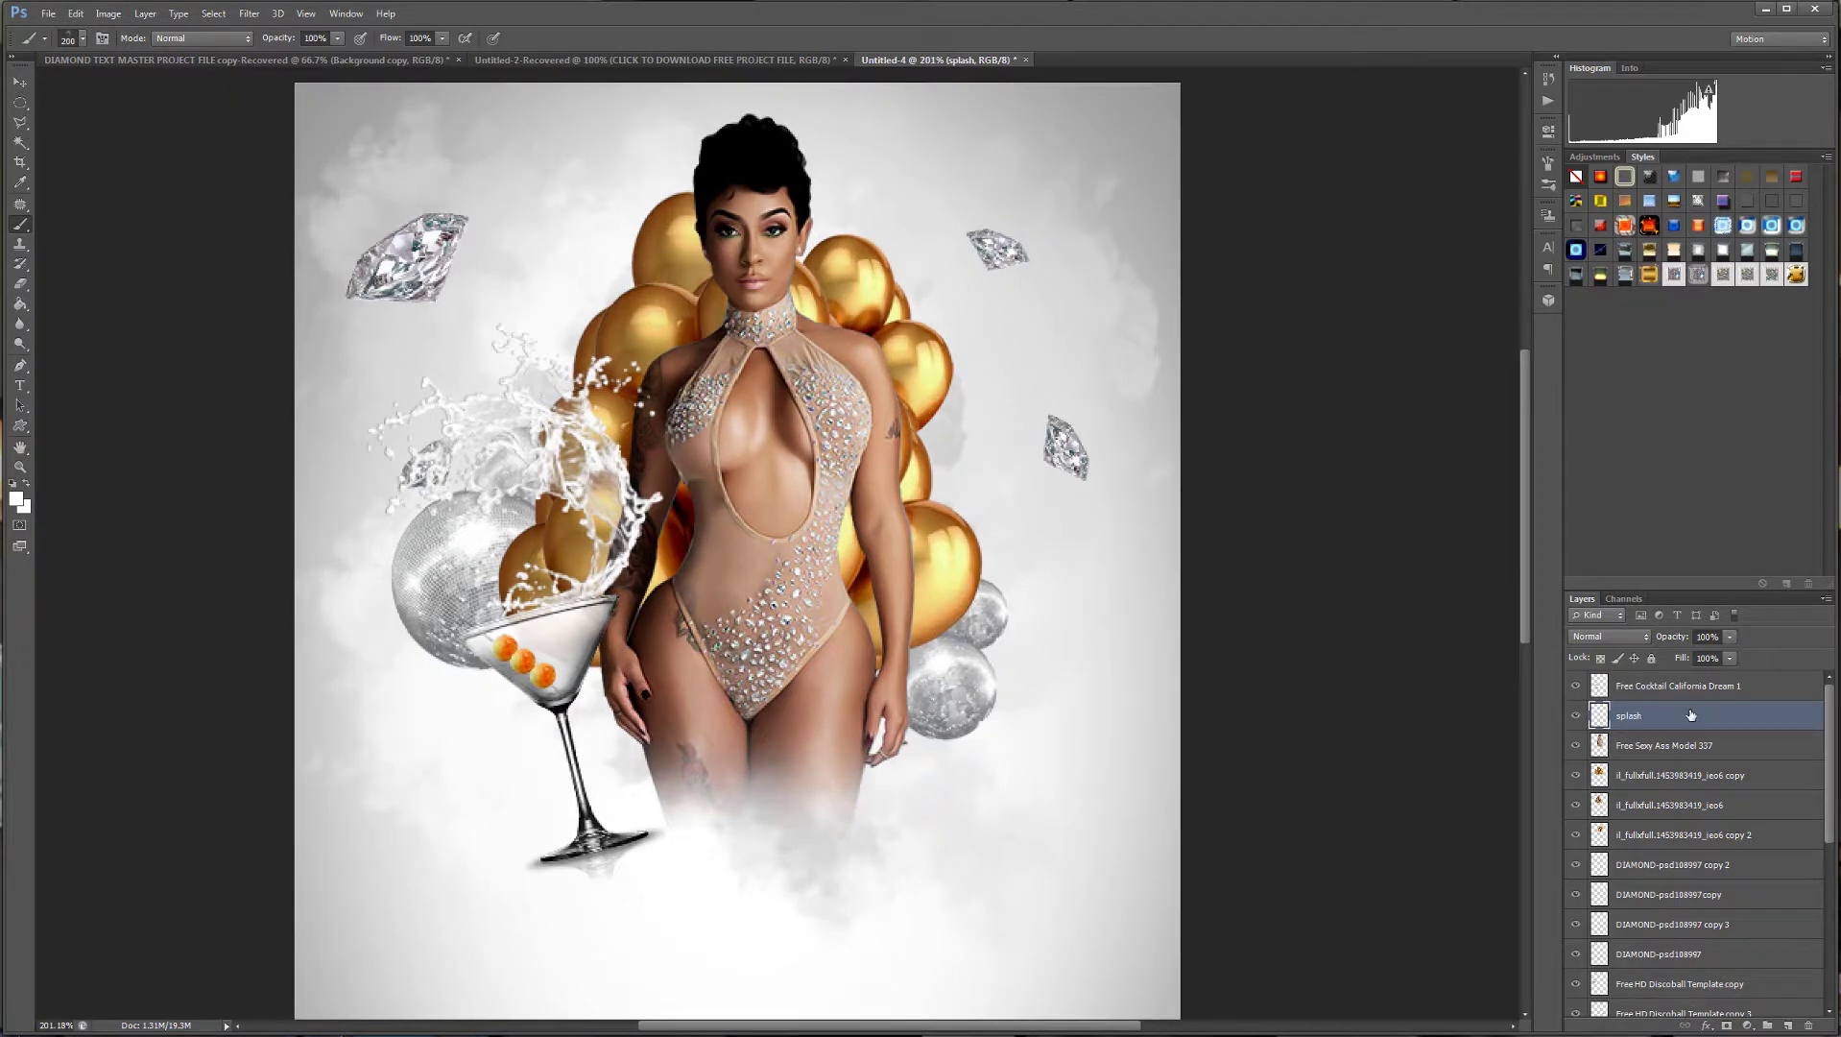
{"action": "left_click_drag", "start_coordinate": [1691, 716], "coordinate": [1704, 748]}
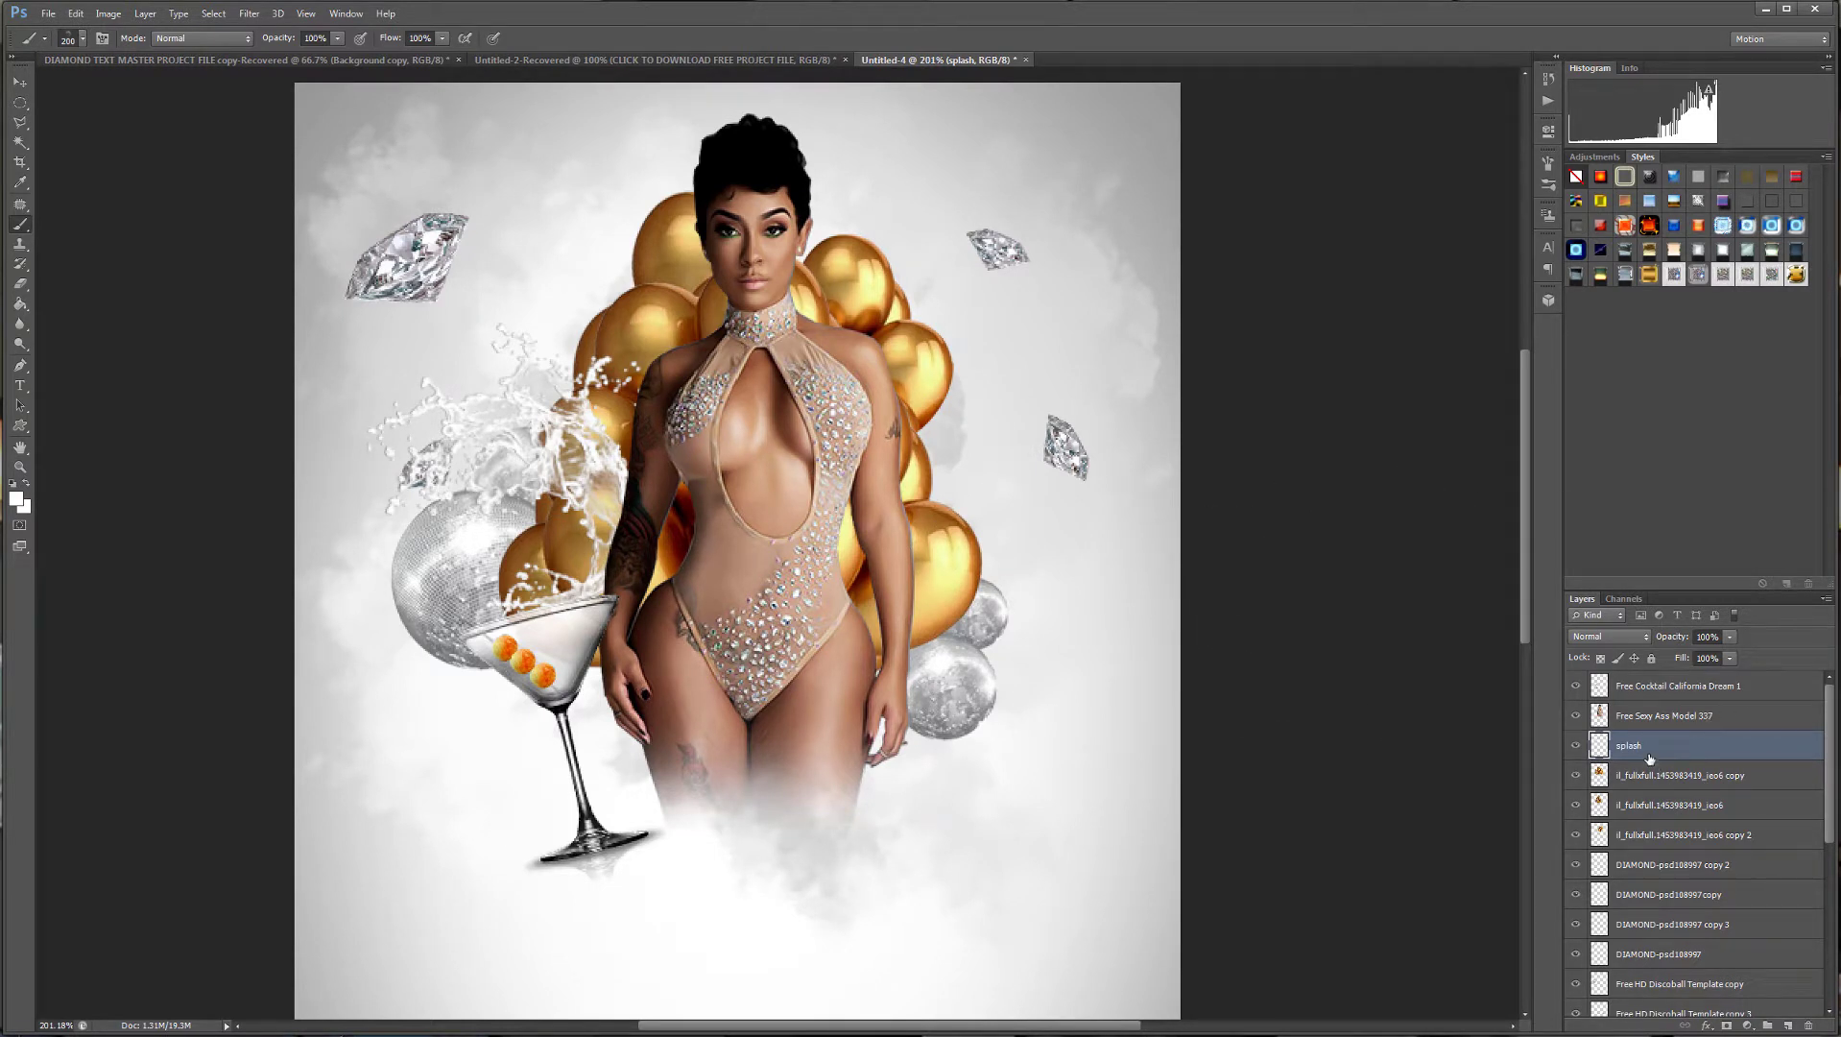
{"action": "left_click_drag", "start_coordinate": [1673, 687], "coordinate": [1708, 761]}
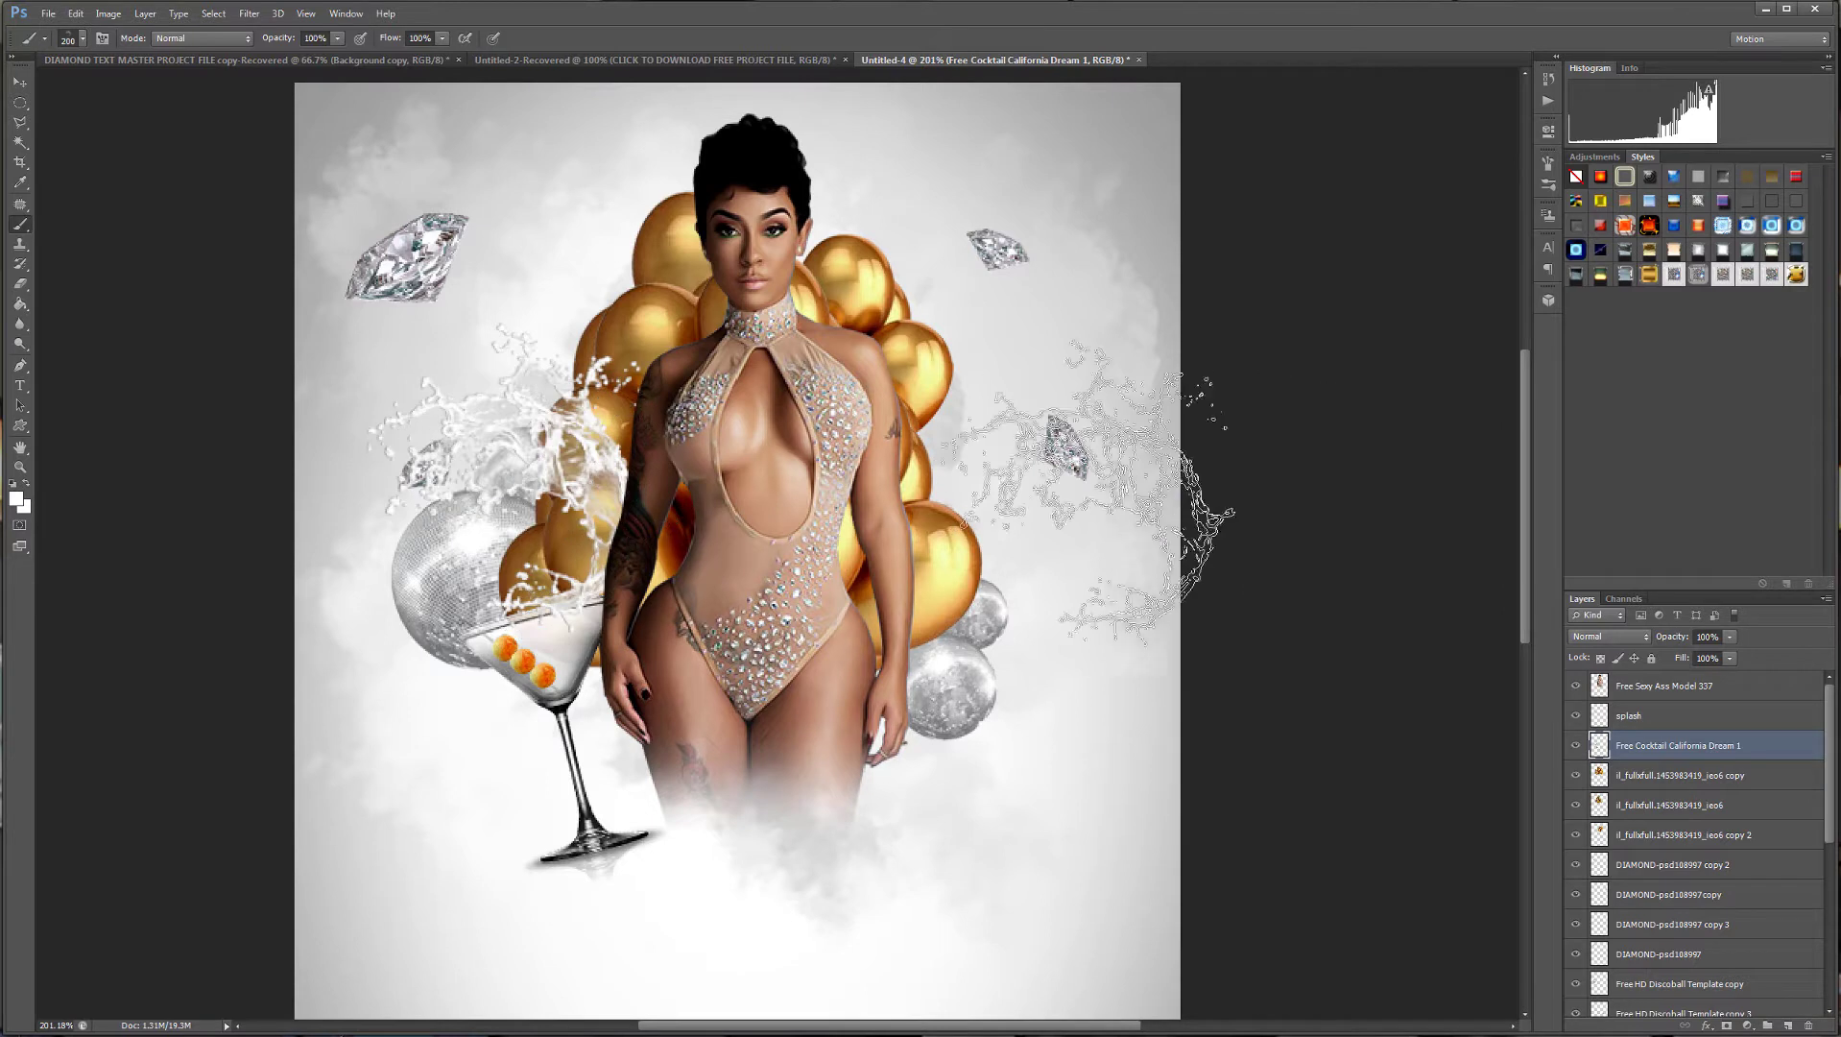
{"action": "scroll", "coordinate": [1691, 825], "scroll_direction": "down", "scroll_amount": 5}
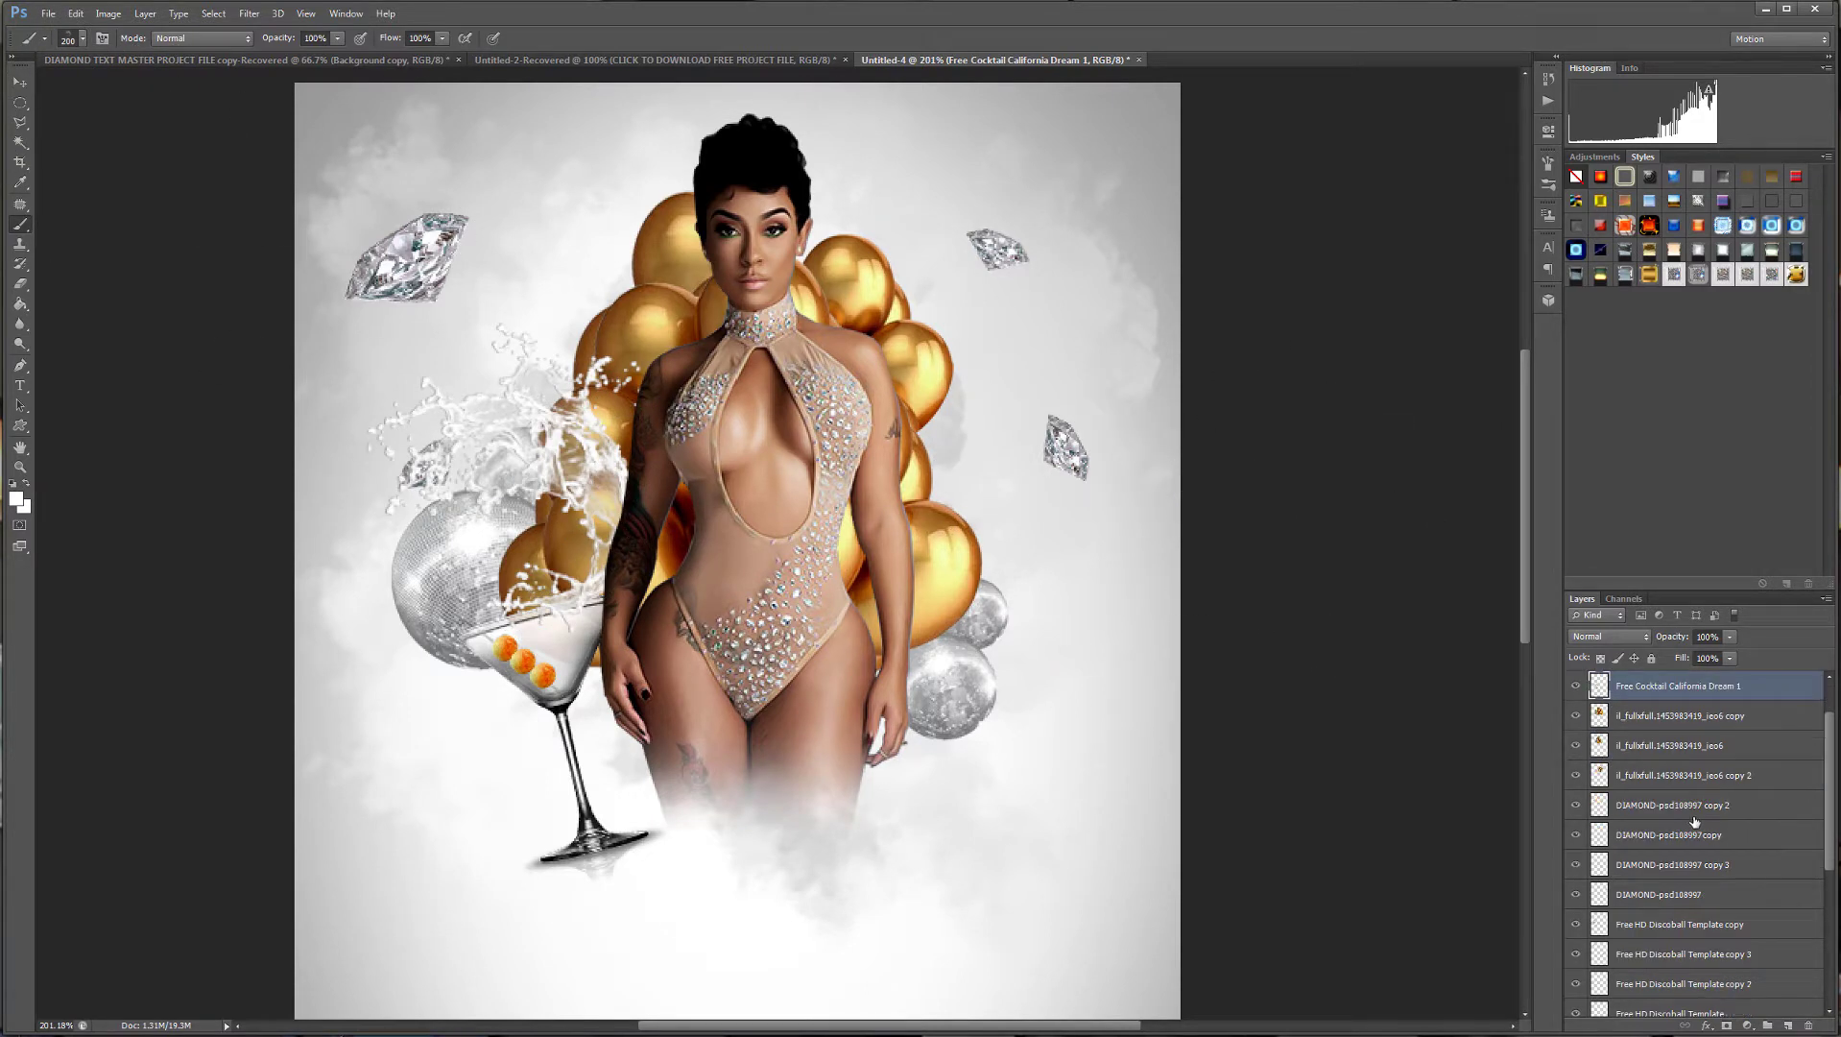
{"action": "left_click", "coordinate": [1576, 835]}
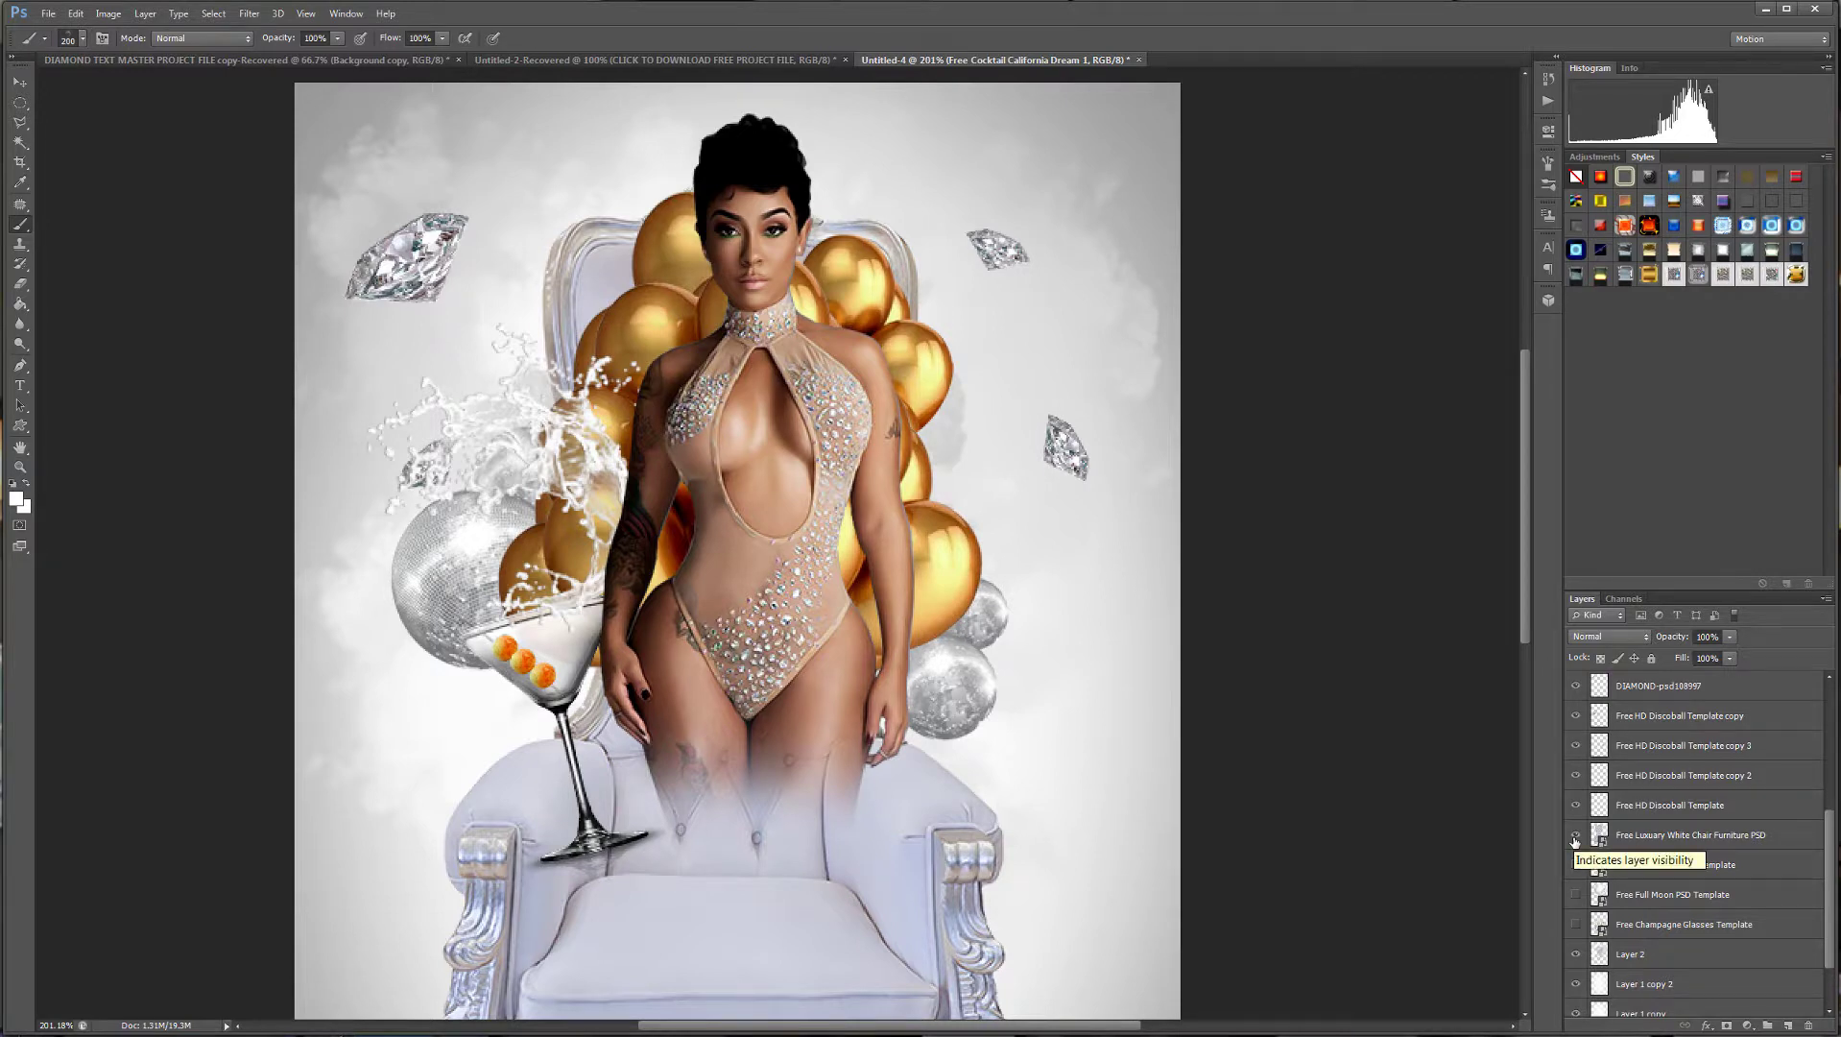
Select the white chair with the Move tool and drag it up behind the model.
{"action": "left_click", "coordinate": [19, 81]}
{"action": "left_click", "coordinate": [852, 823]}
{"action": "left_click_drag", "start_coordinate": [956, 890], "coordinate": [972, 708]}
{"action": "scroll", "coordinate": [972, 708], "scroll_direction": "down", "scroll_amount": 5}
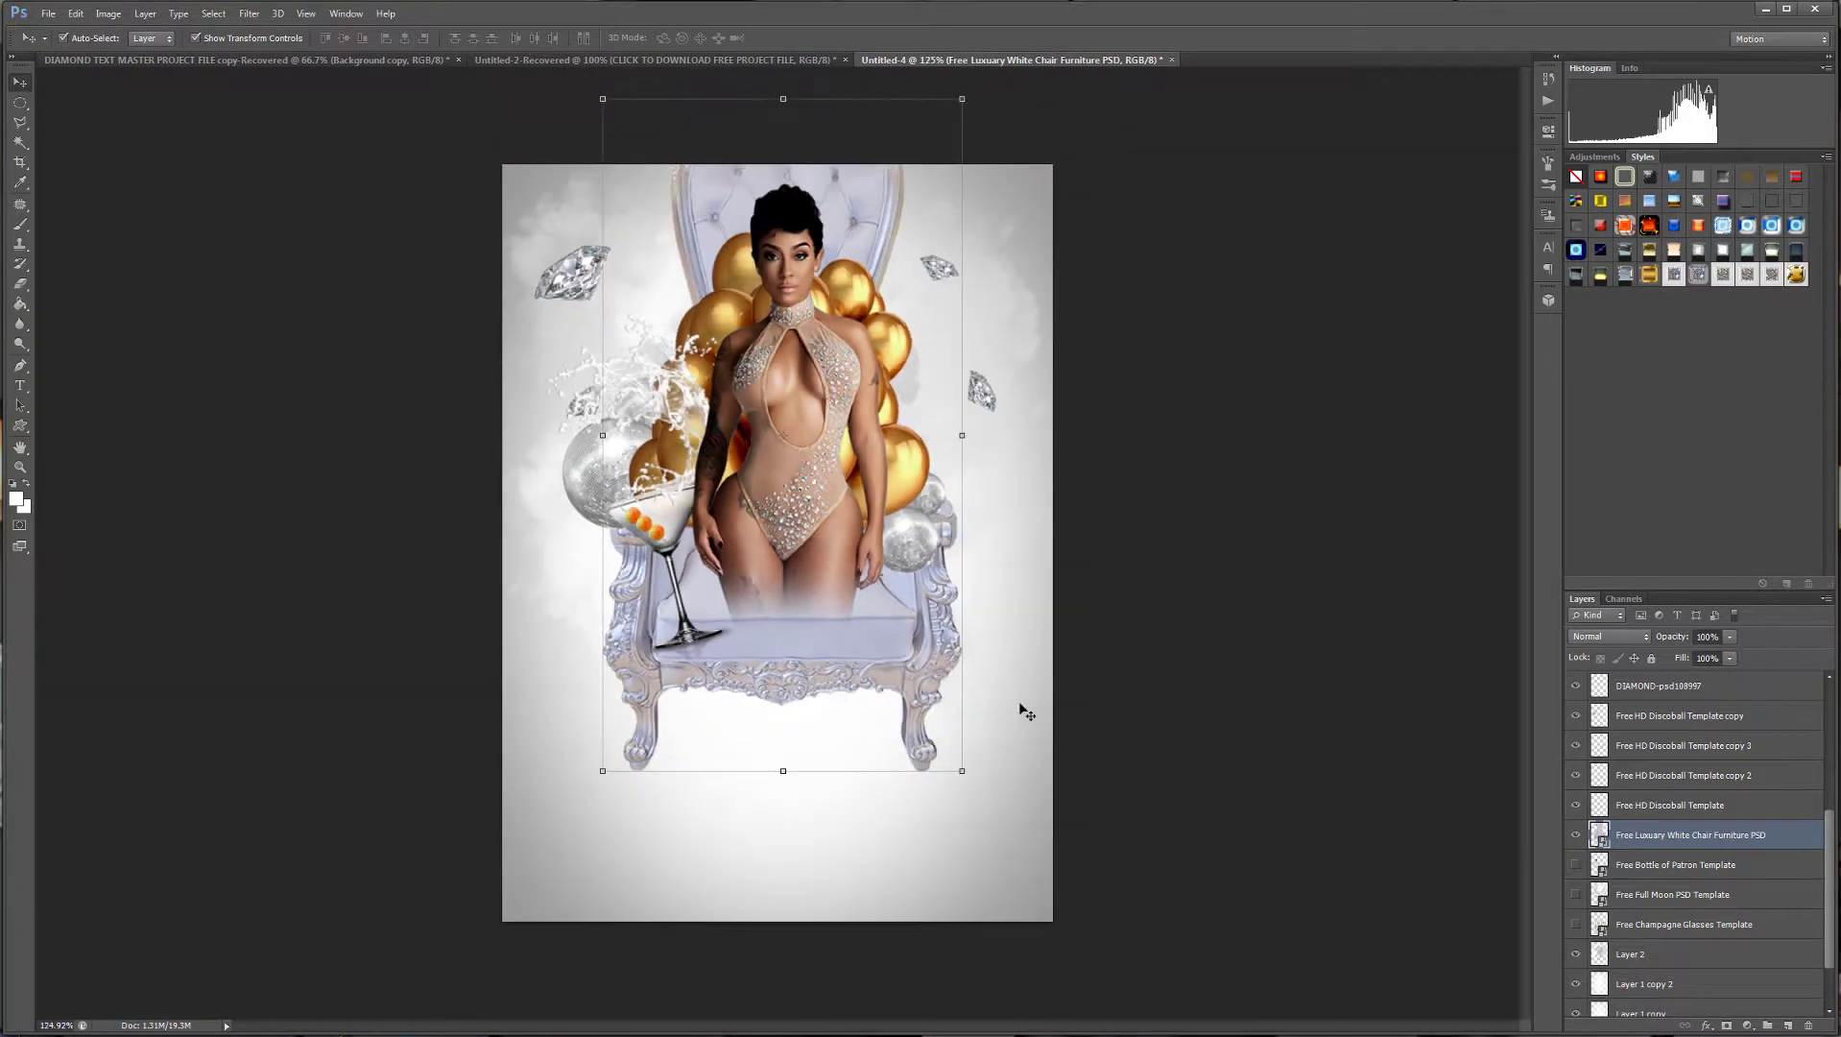
Scale the chair to about 73%, shift it behind the model, and commit the transform.
{"action": "left_click", "coordinate": [960, 773]}
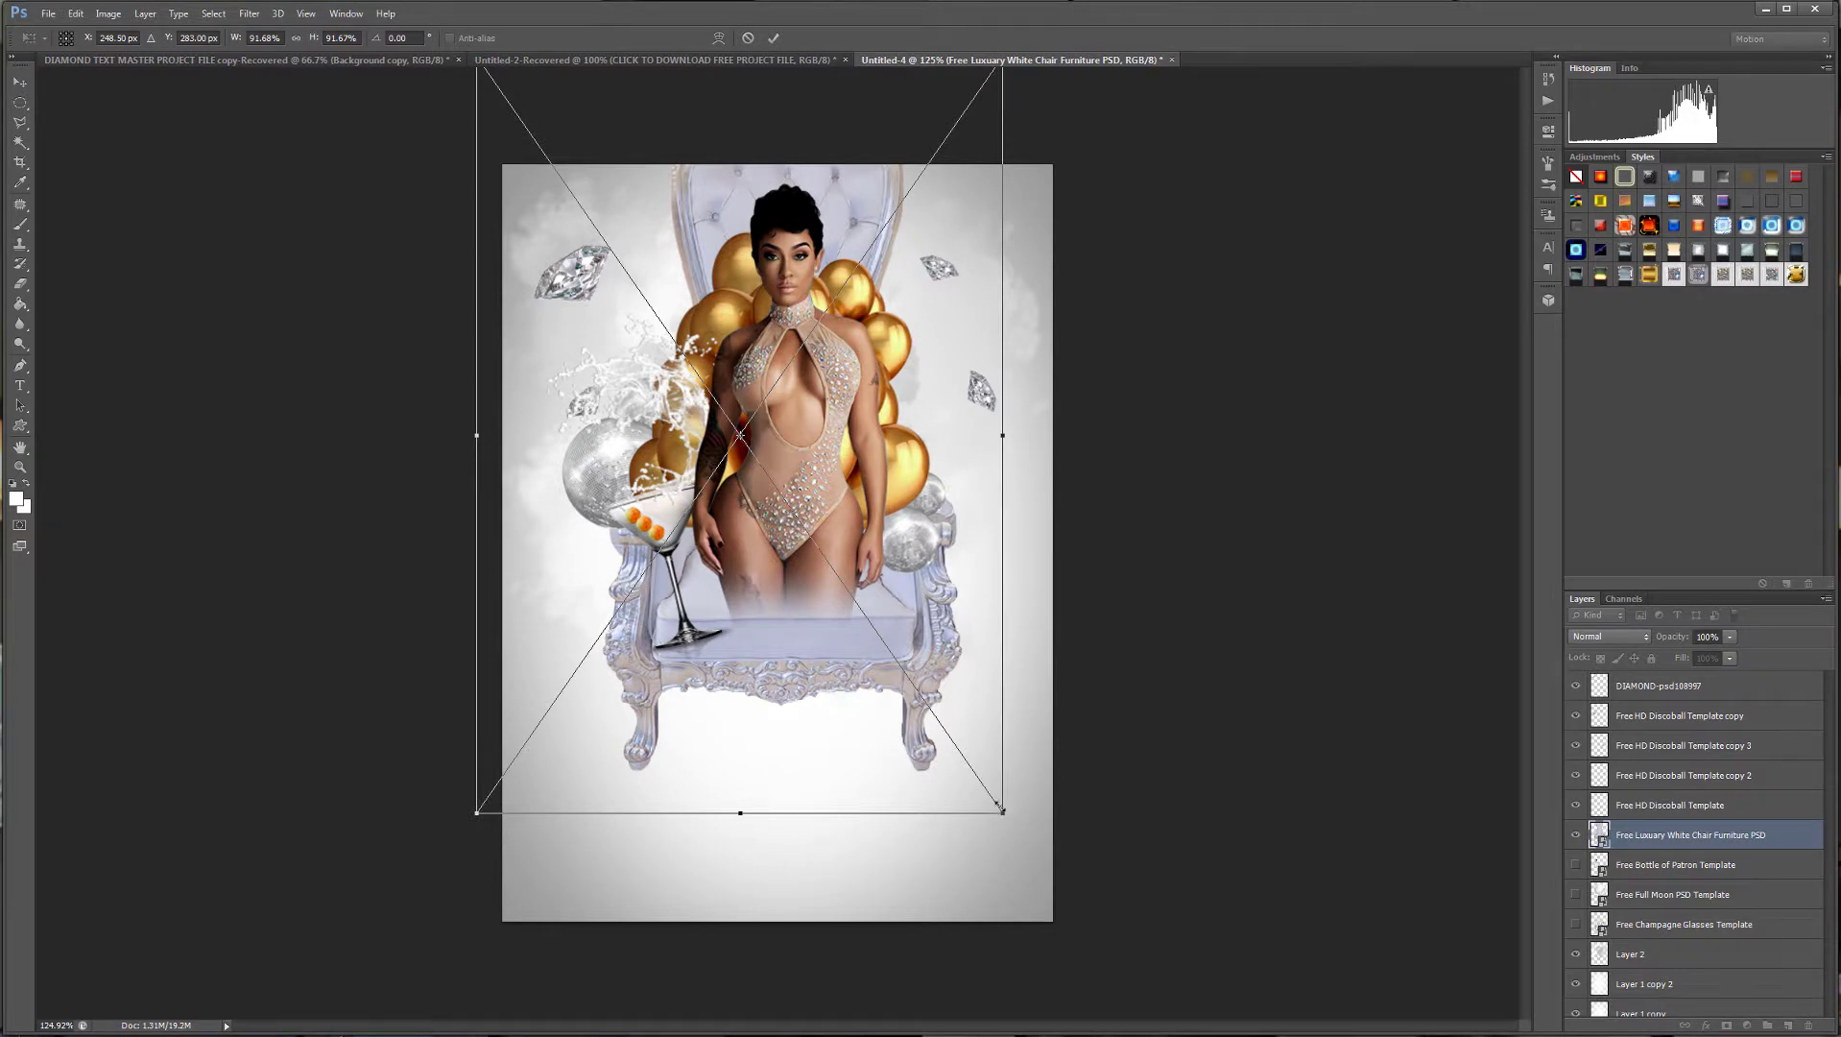
{"action": "left_click_drag", "start_coordinate": [999, 807], "coordinate": [897, 658]}
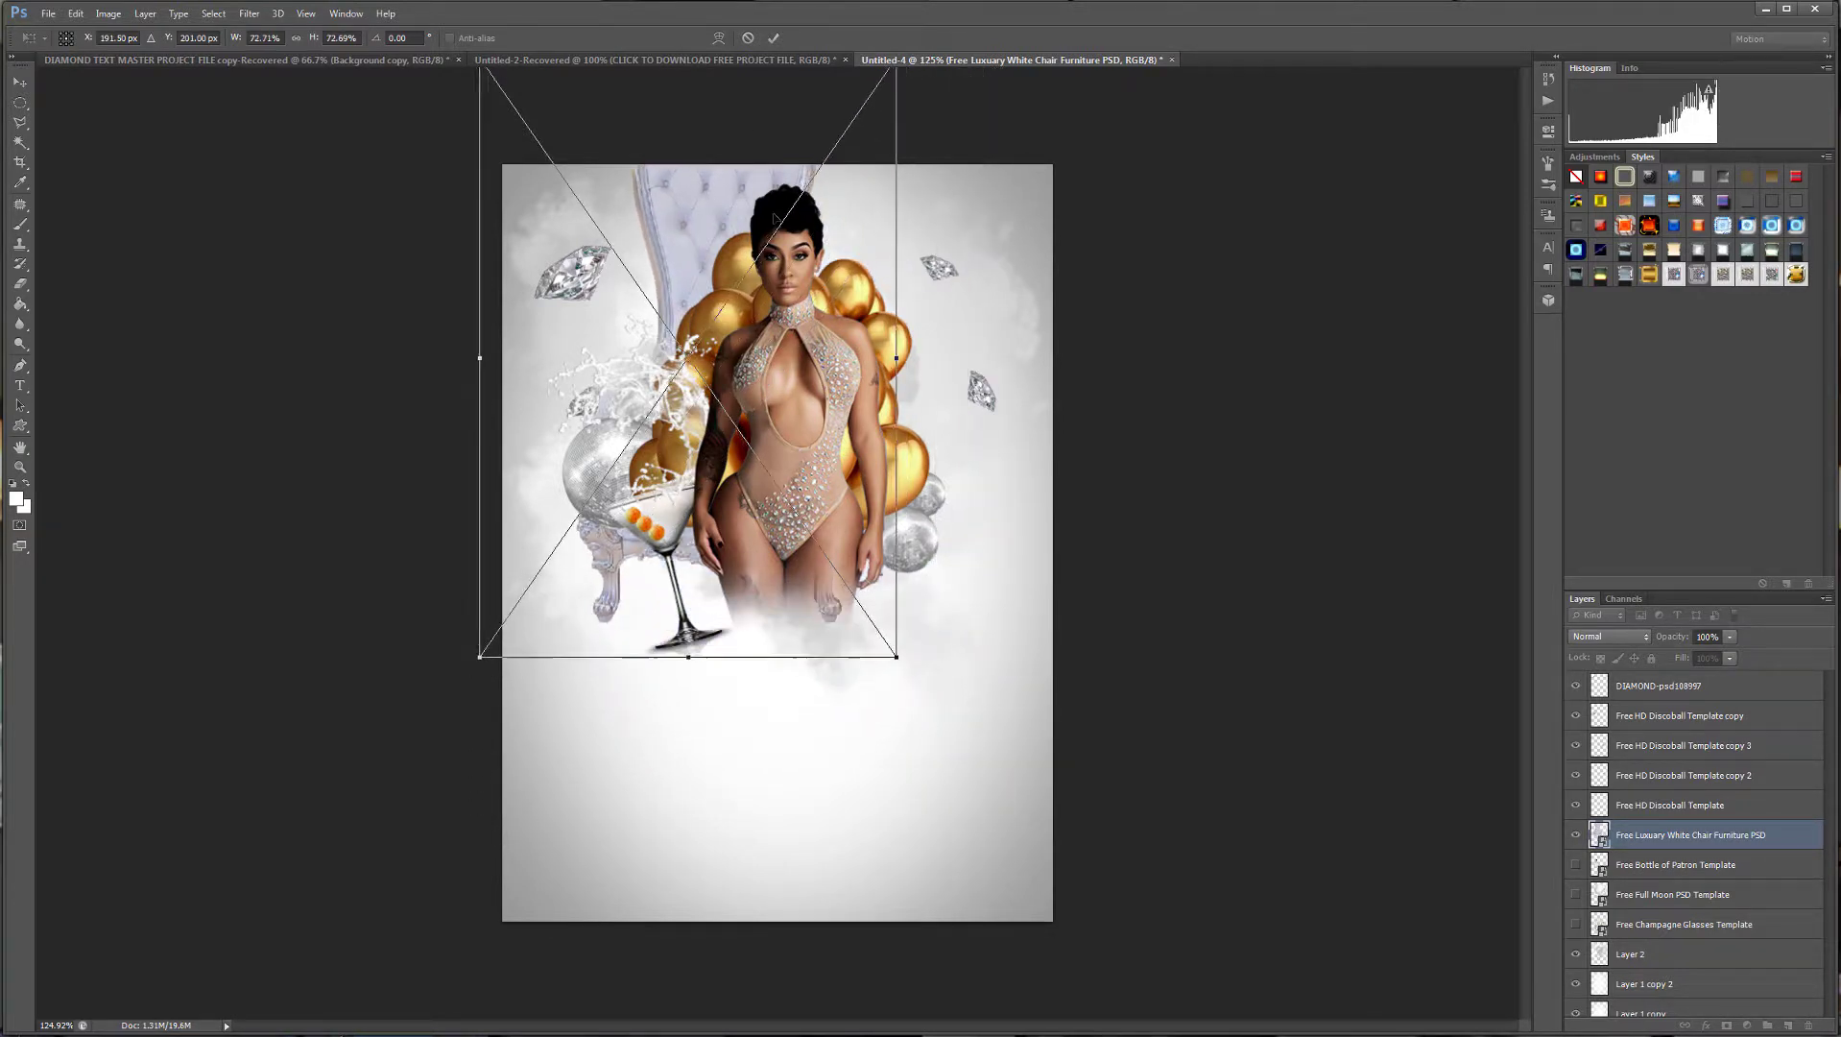
{"action": "left_click_drag", "start_coordinate": [774, 219], "coordinate": [772, 261]}
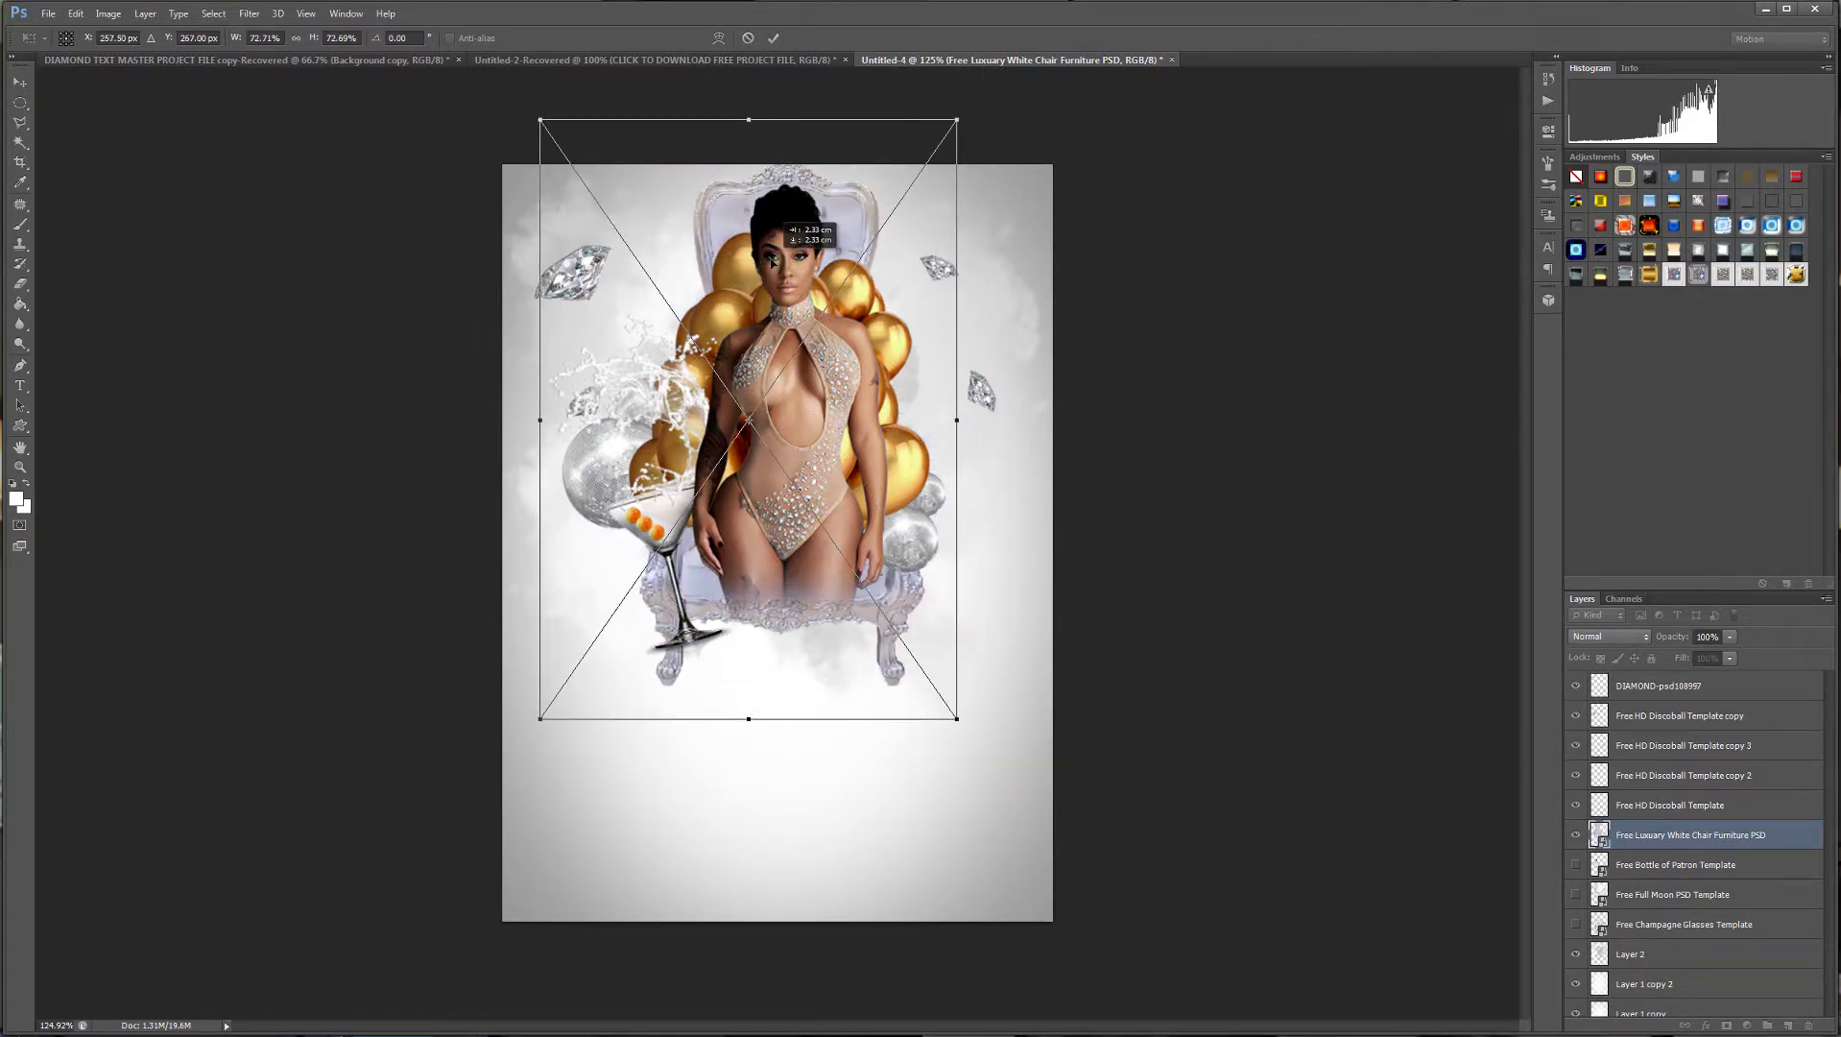
{"action": "scroll", "coordinate": [988, 396], "scroll_direction": "up", "scroll_amount": 4}
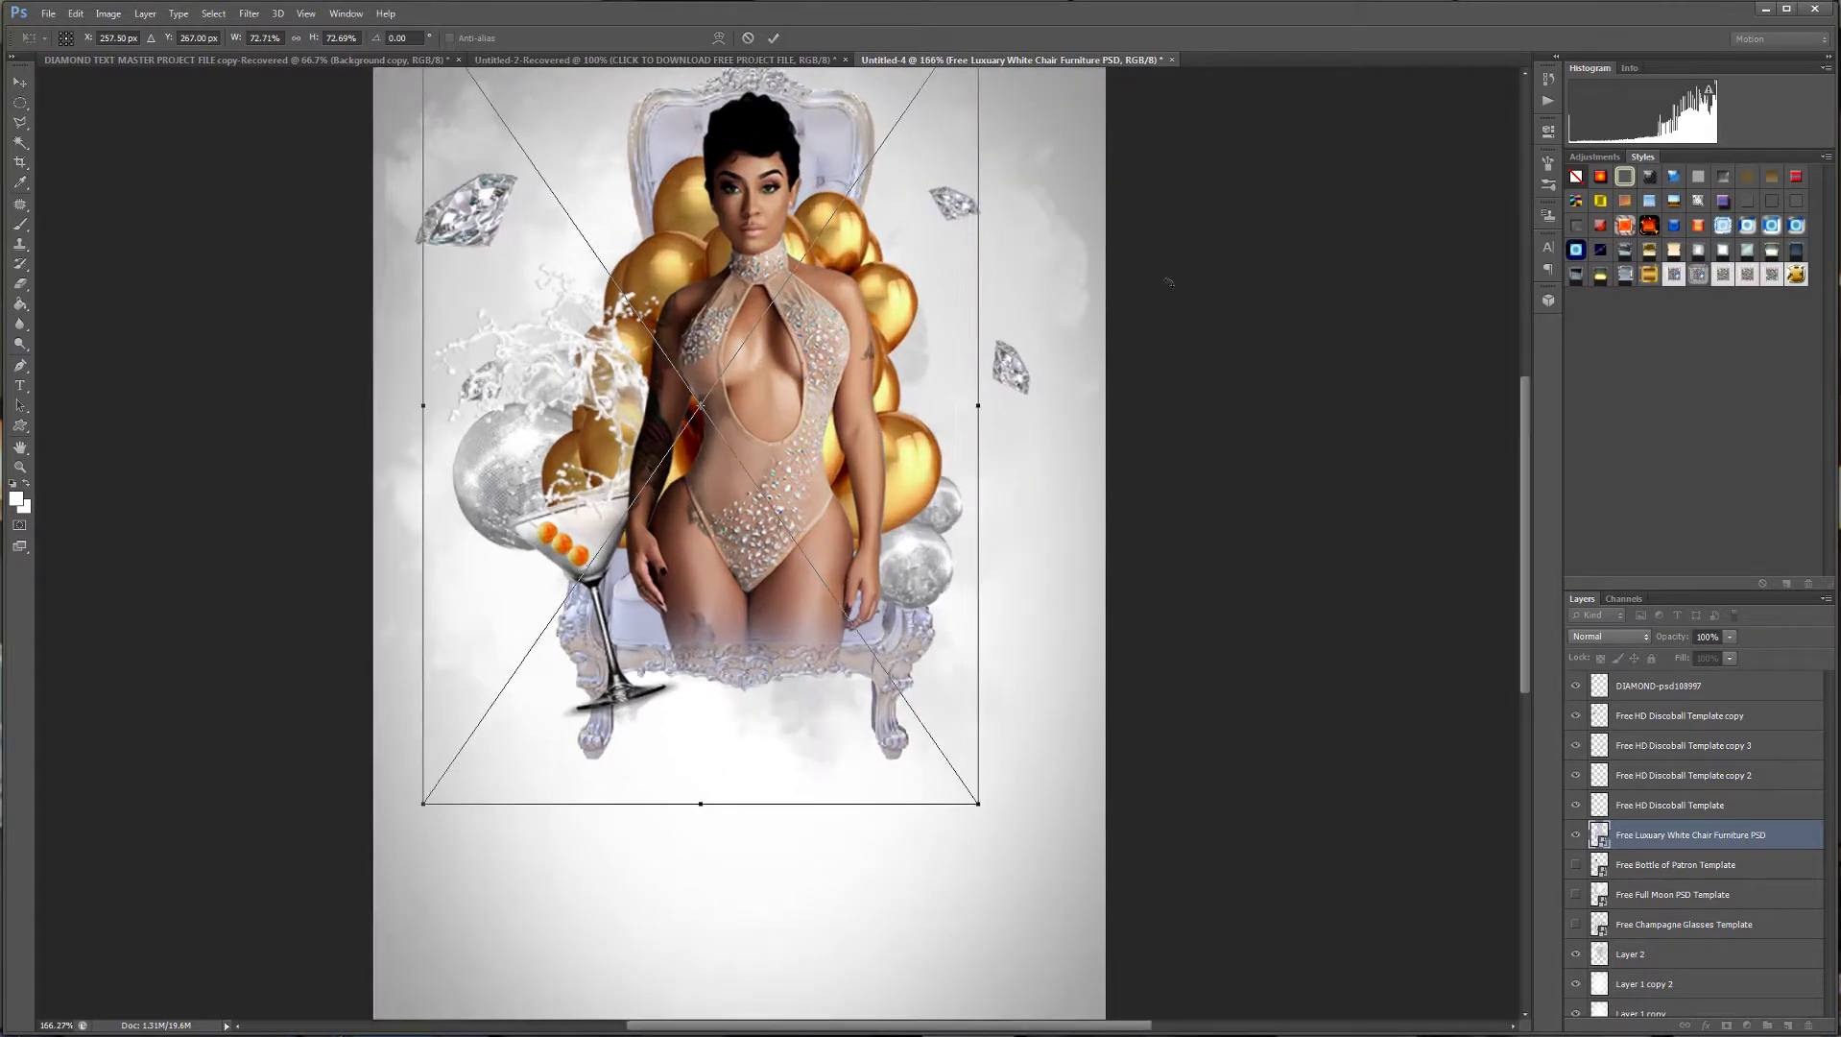
{"action": "left_click_drag", "start_coordinate": [1525, 457], "coordinate": [1523, 436]}
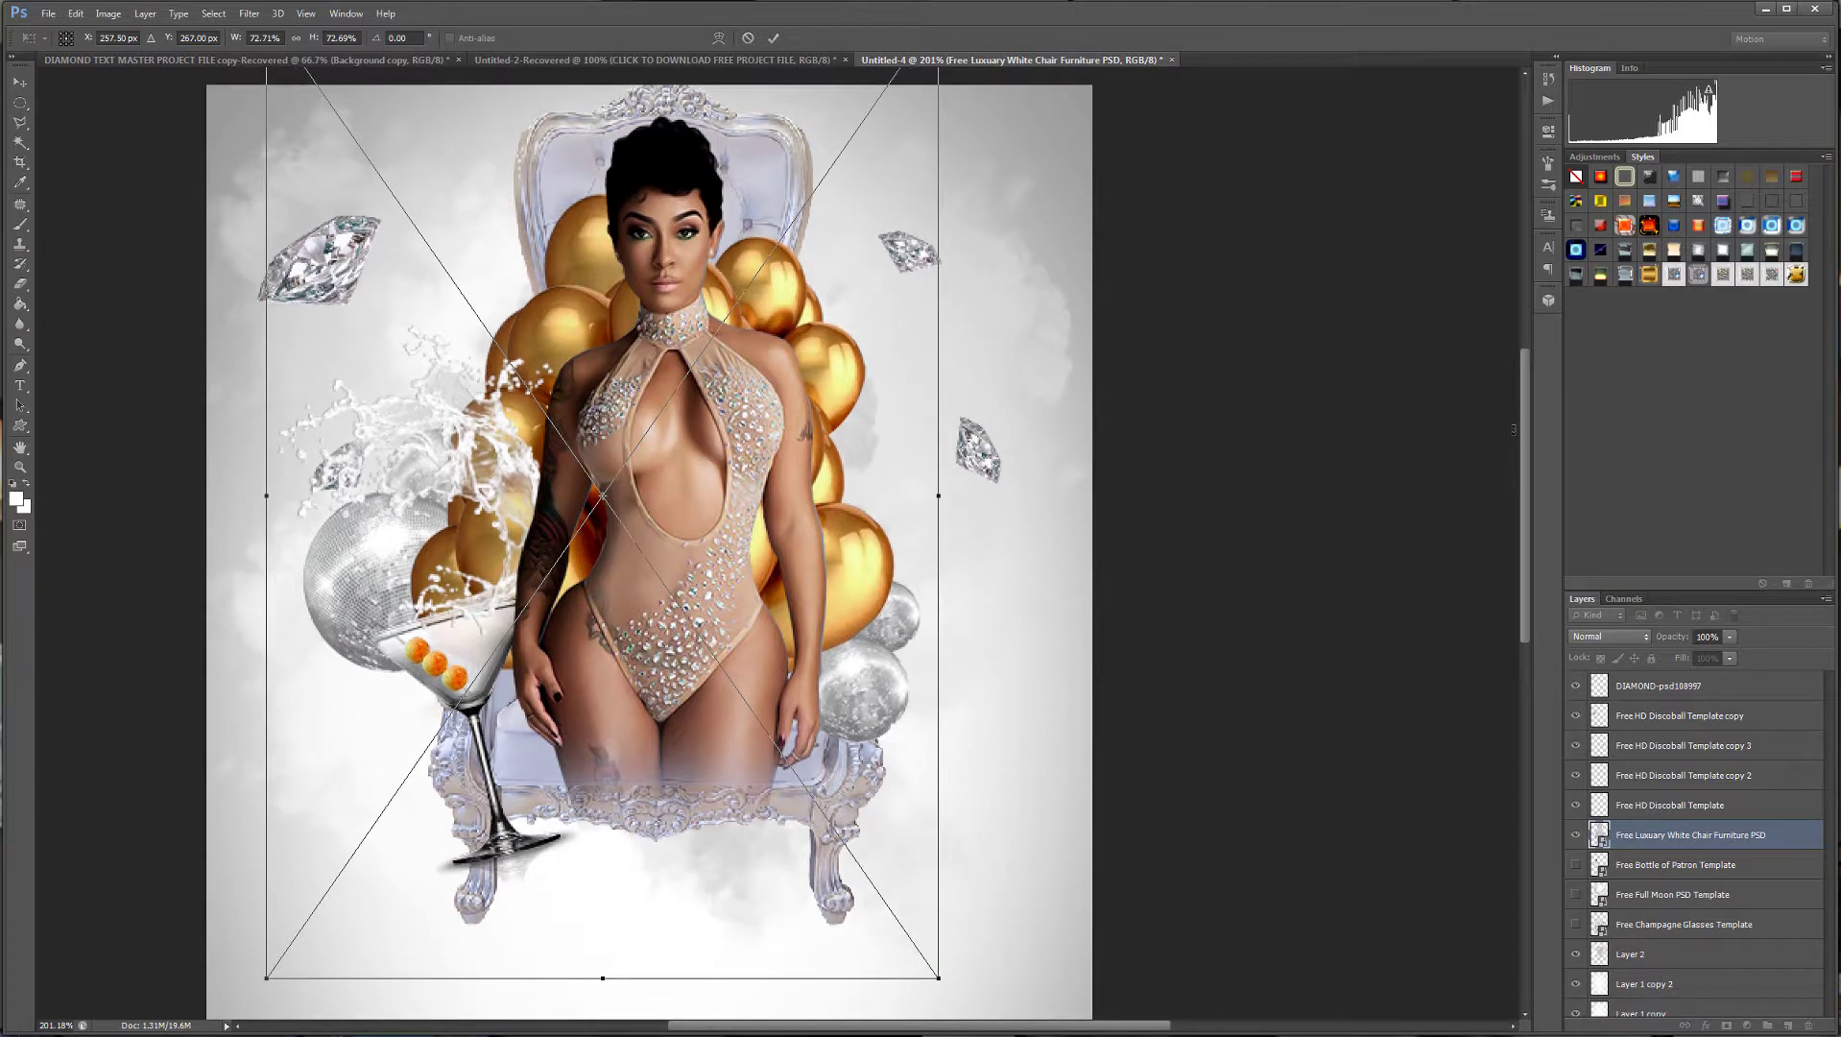
{"action": "key", "text": "Return"}
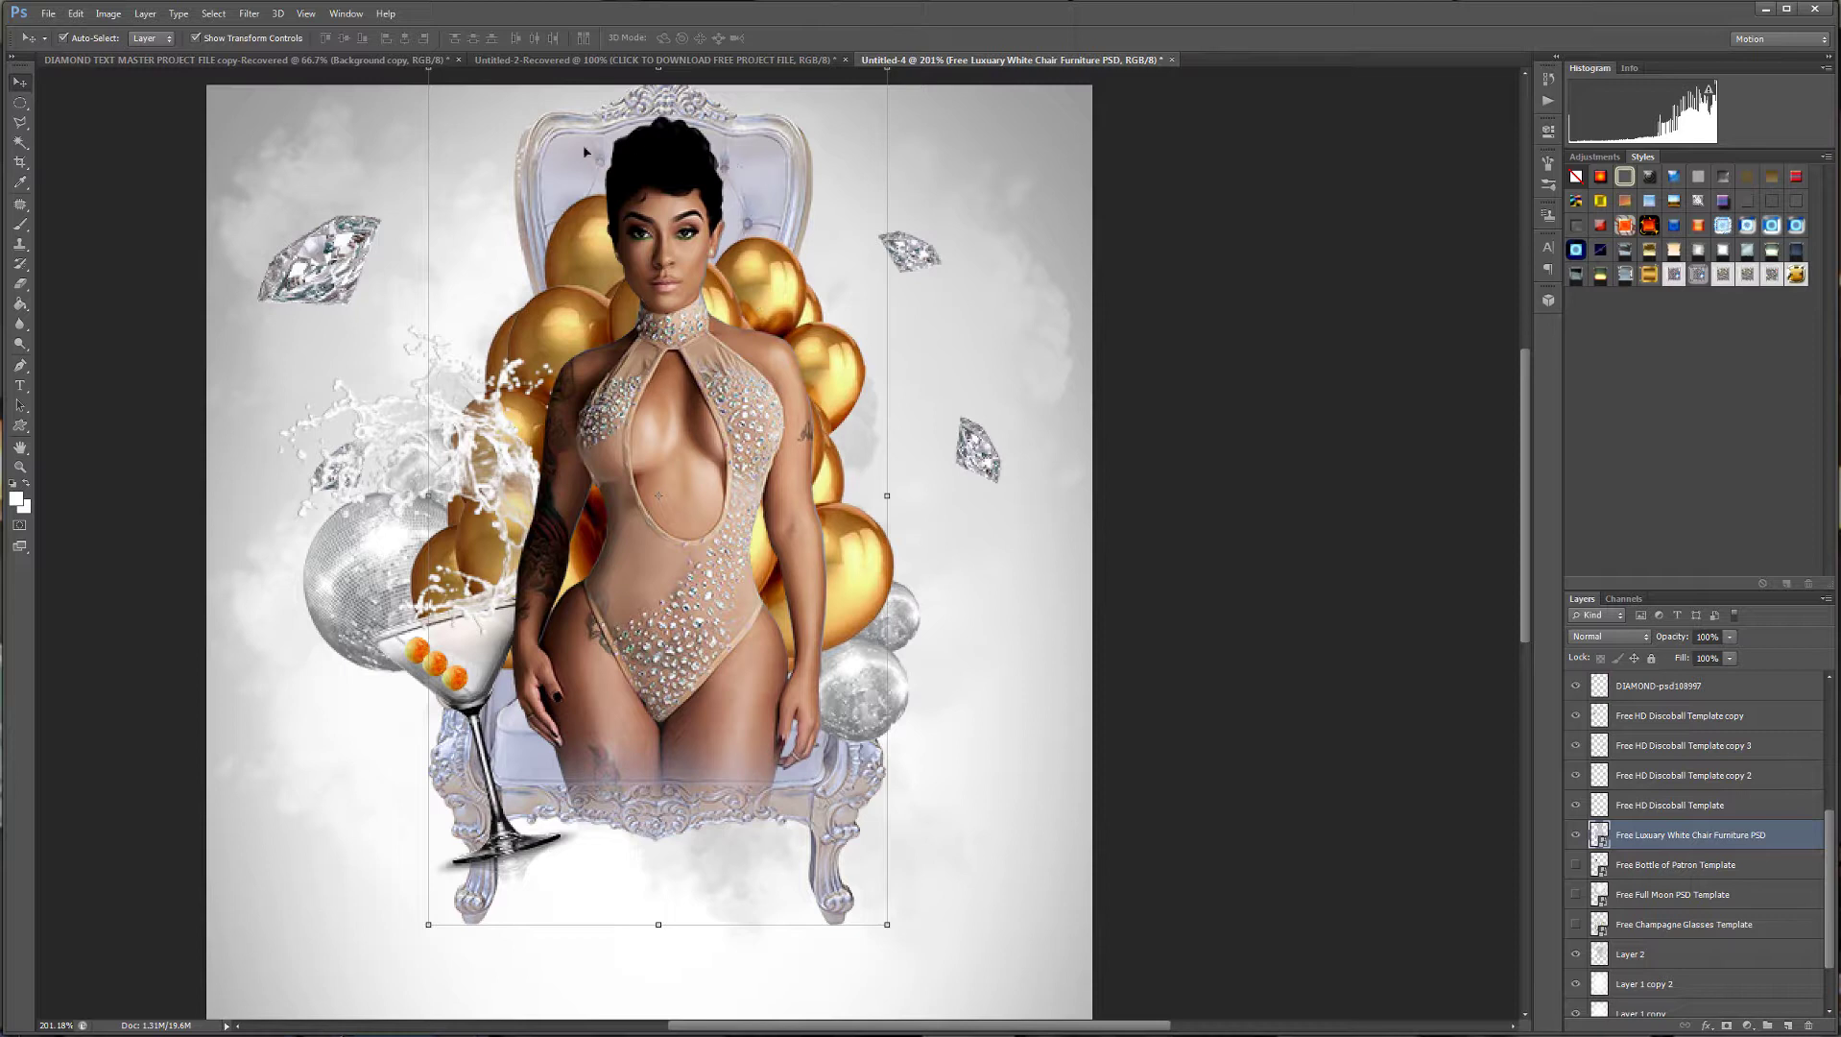
{"action": "left_click", "coordinate": [108, 14]}
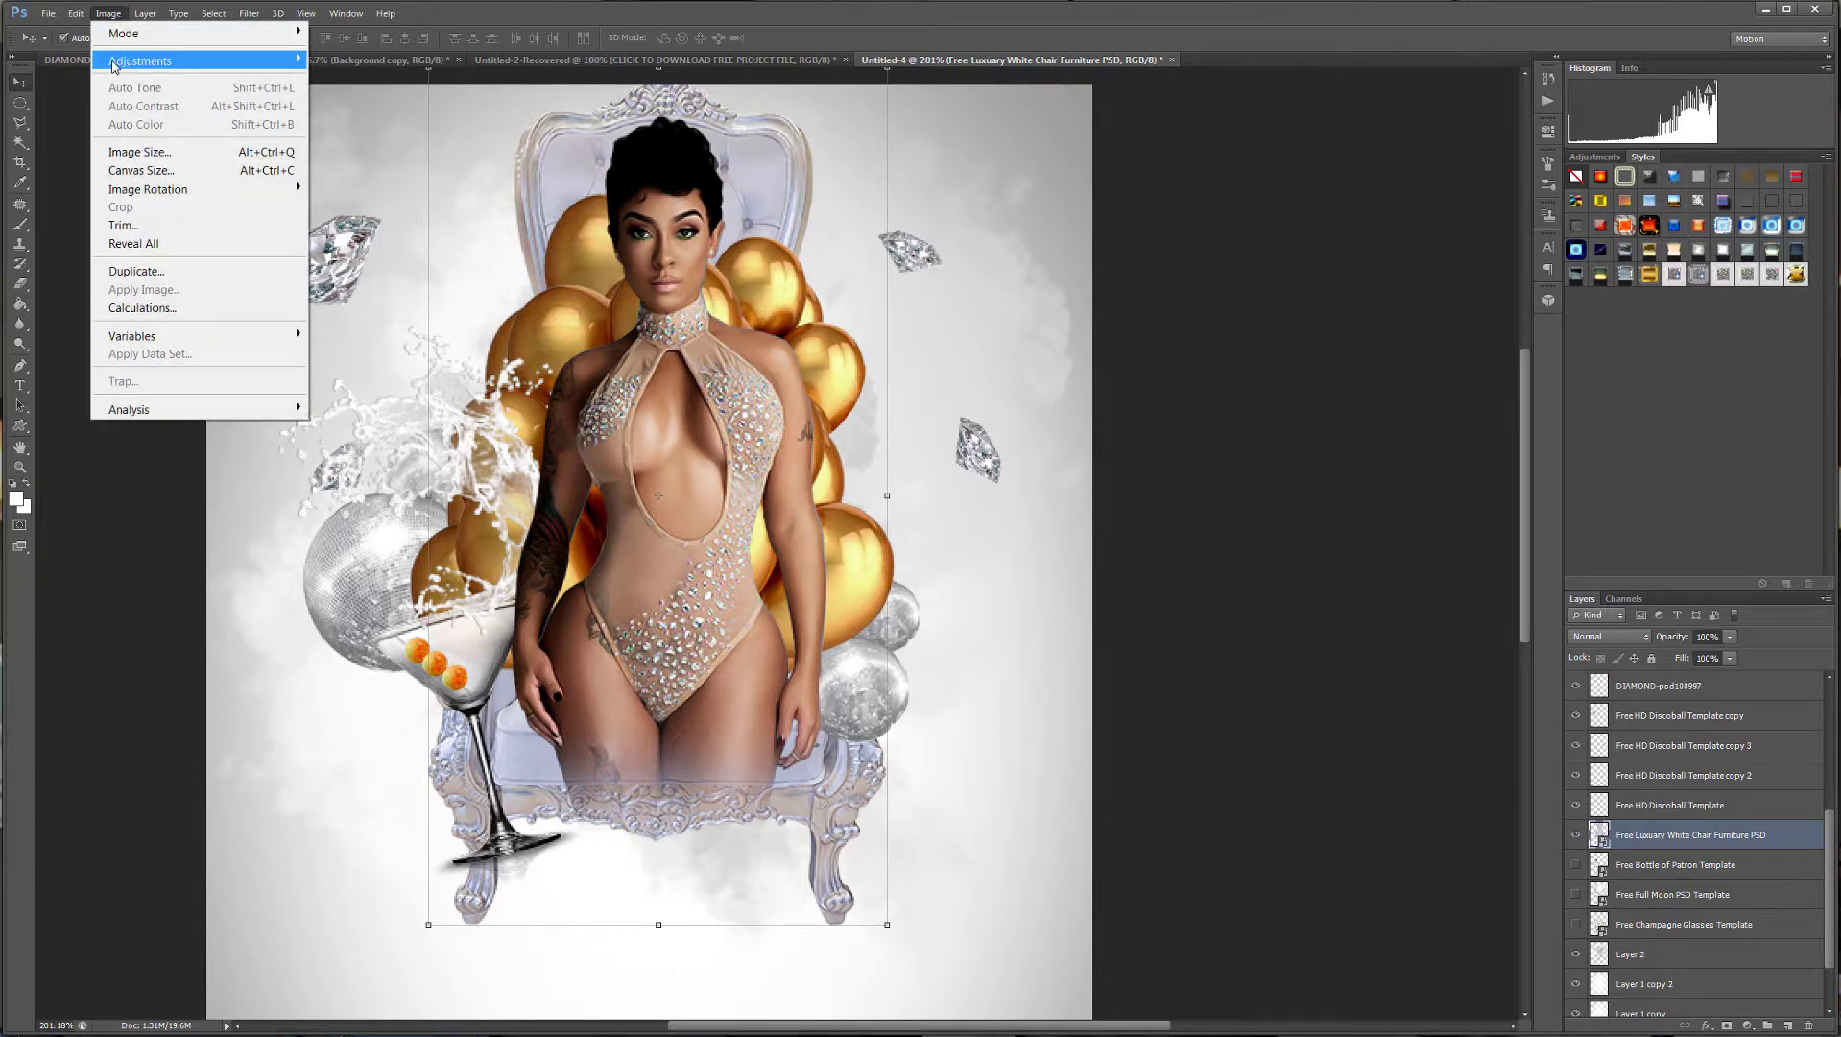
Rasterize the chair layer.
{"action": "mouse_move", "coordinate": [279, 60]}
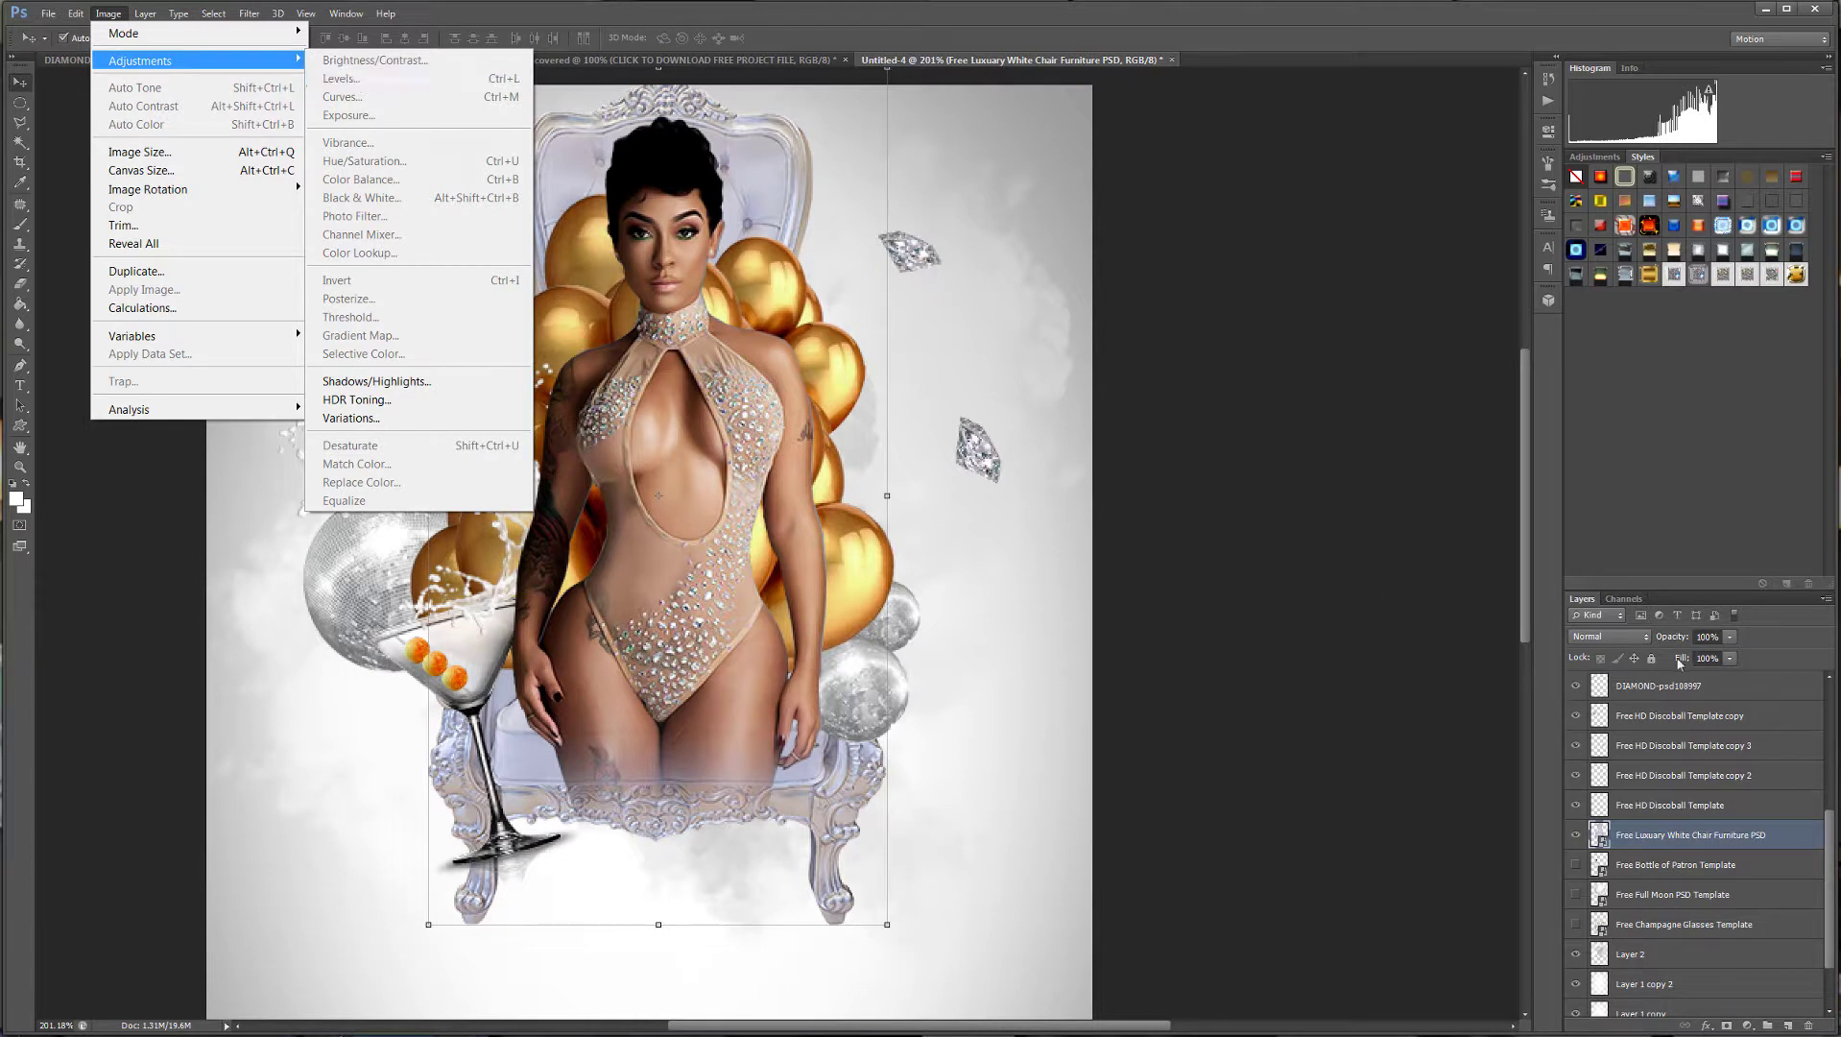
{"action": "right_click", "coordinate": [1663, 838]}
{"action": "left_click", "coordinate": [1759, 1012]}
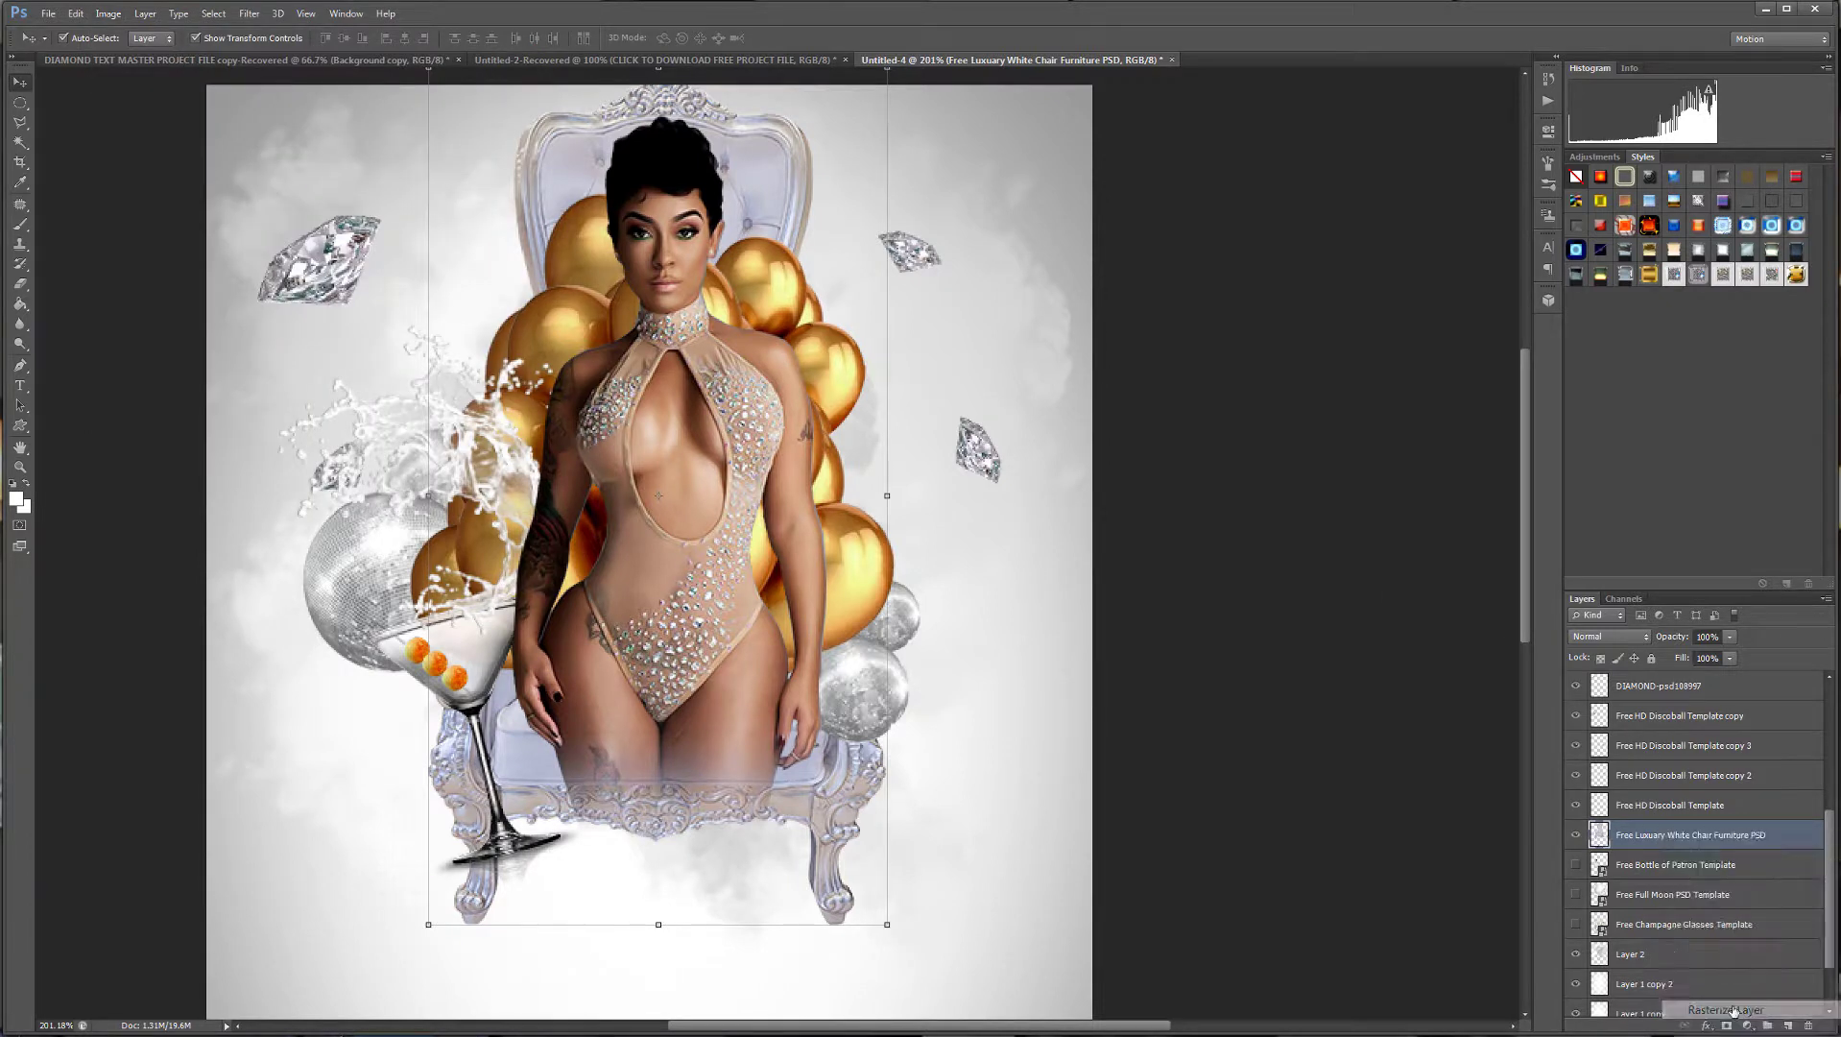
In Levels, raise the Blue input black point to 10 and lower Green midtones to about 0.96.
{"action": "left_click", "coordinate": [139, 13]}
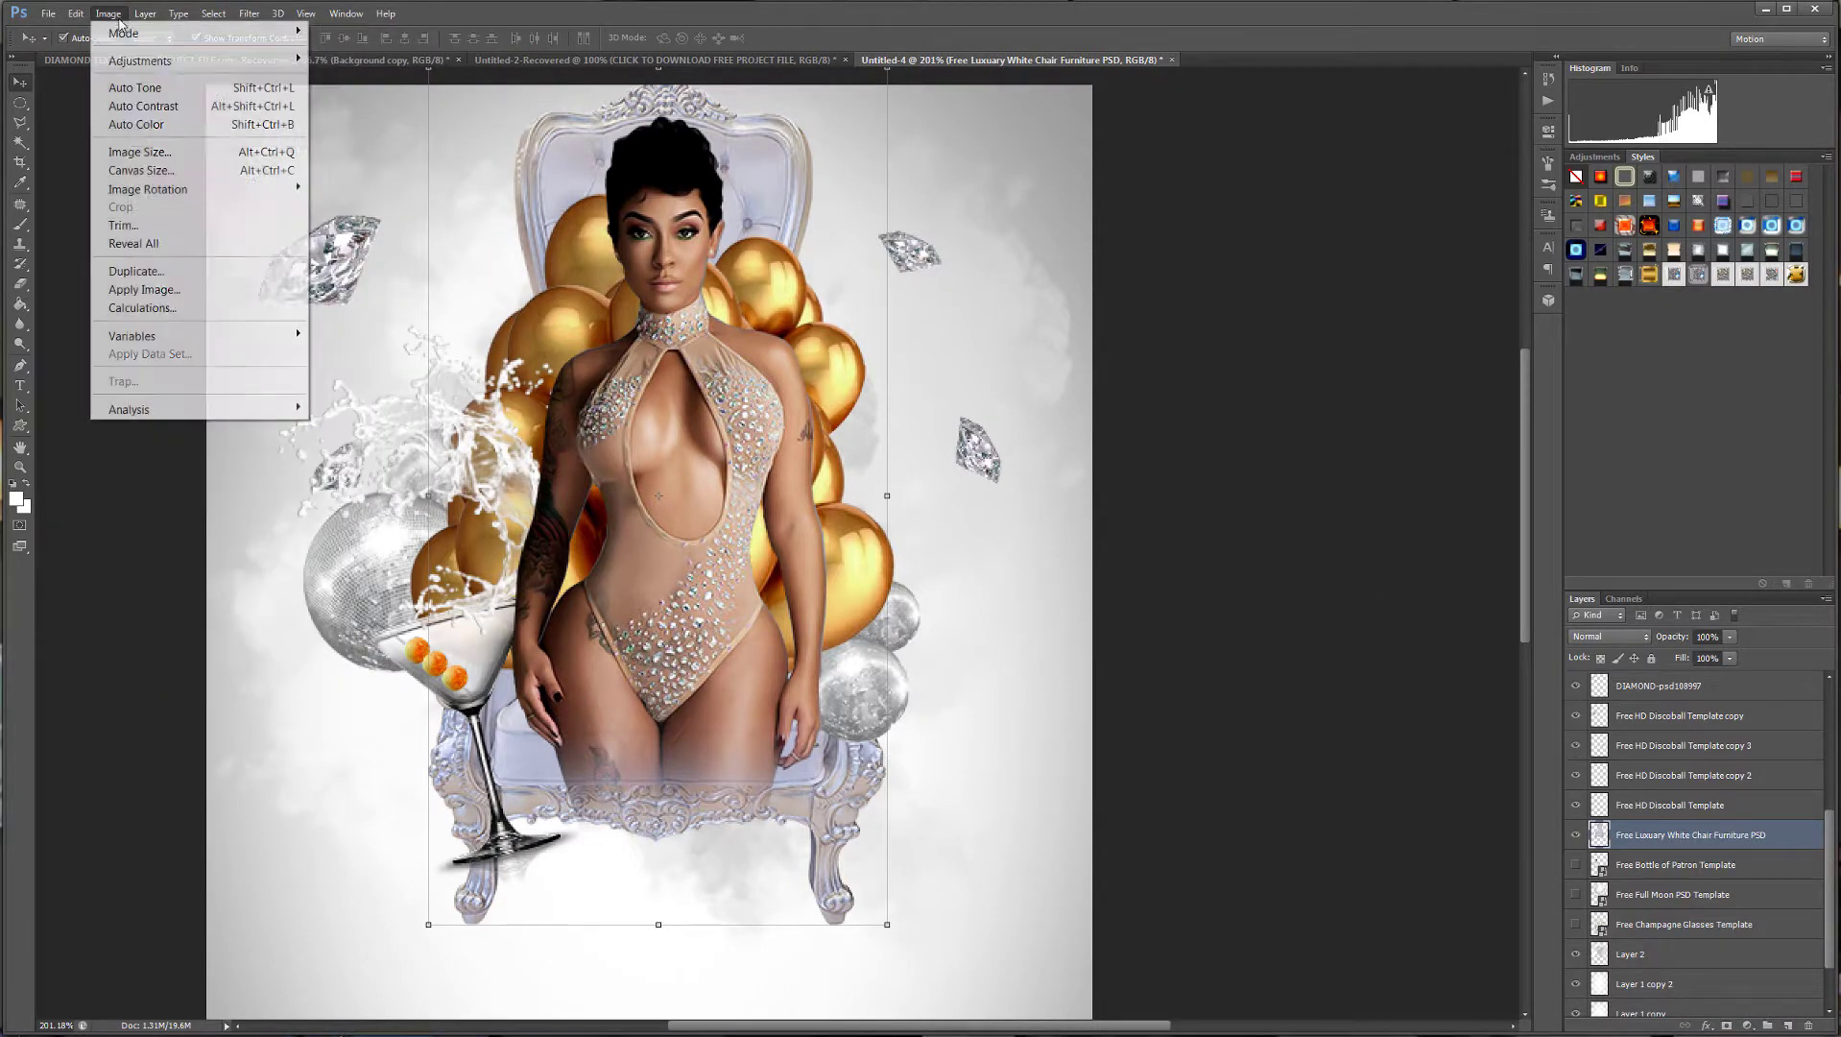
{"action": "mouse_move", "coordinate": [124, 63]}
{"action": "left_click", "coordinate": [346, 78]}
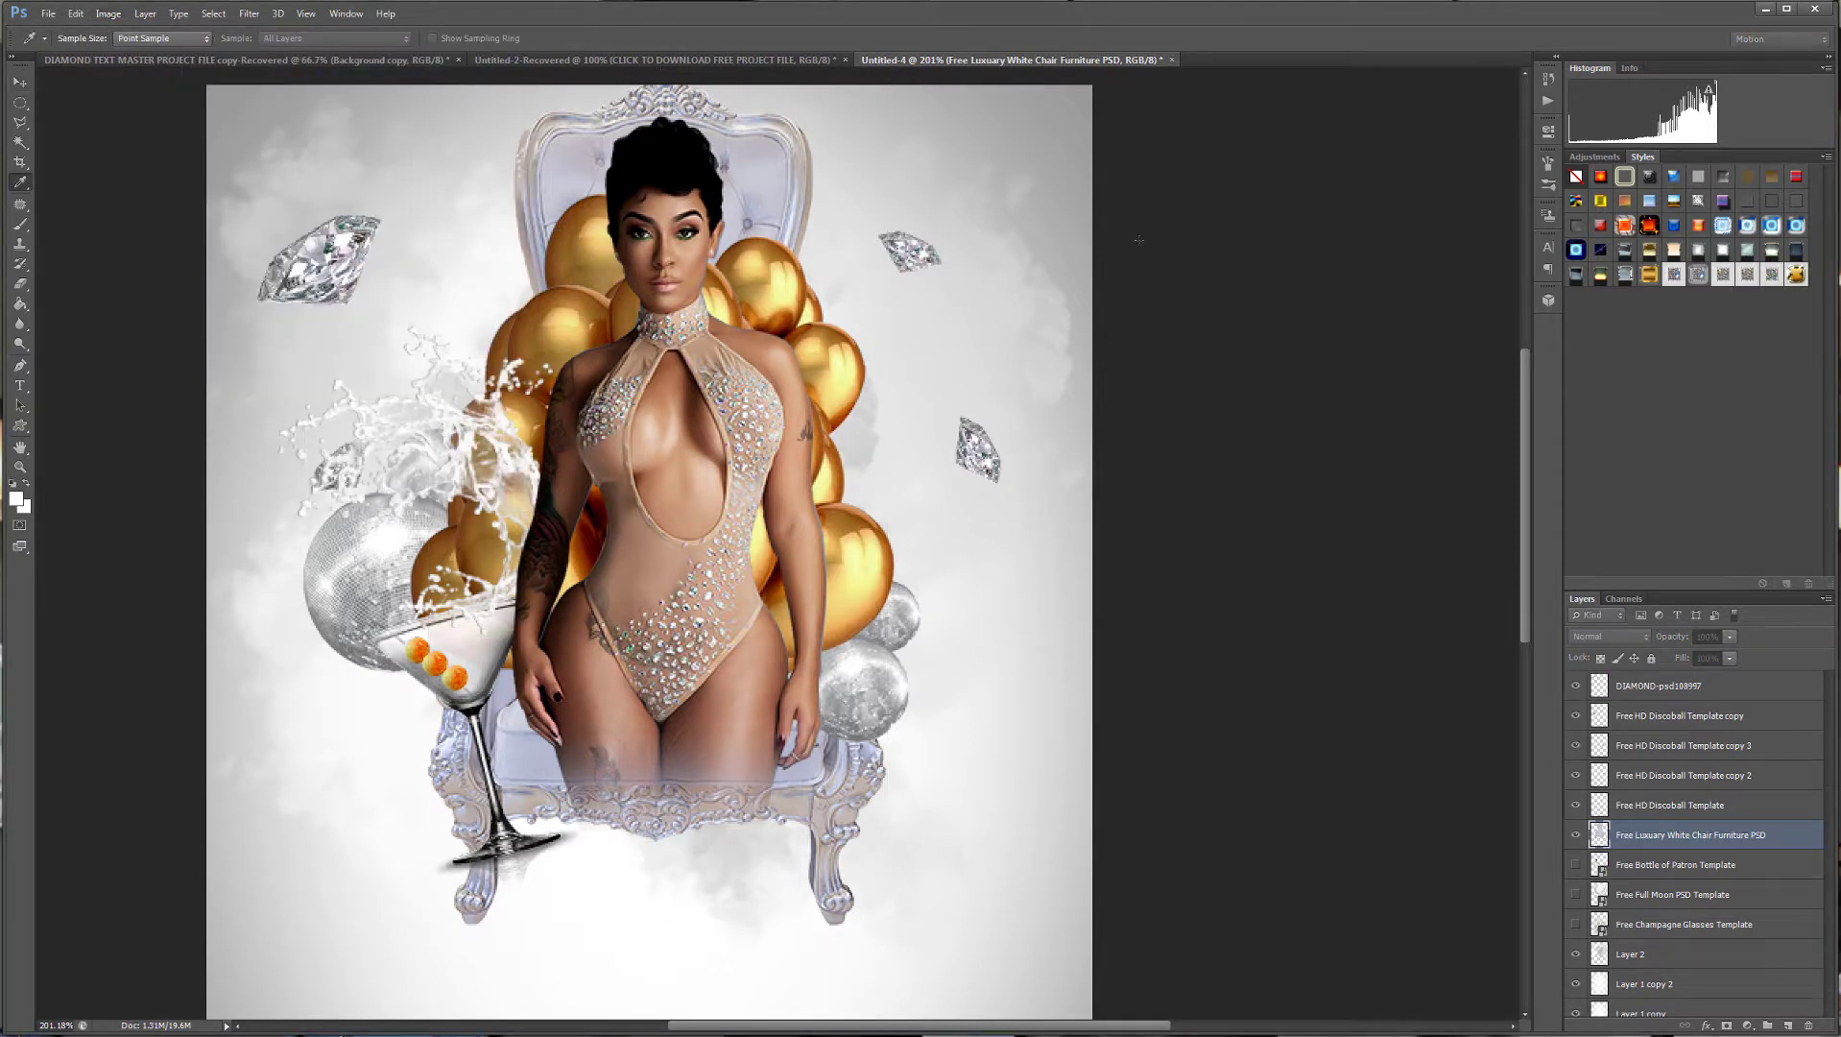
{"action": "left_click", "coordinate": [1157, 195]}
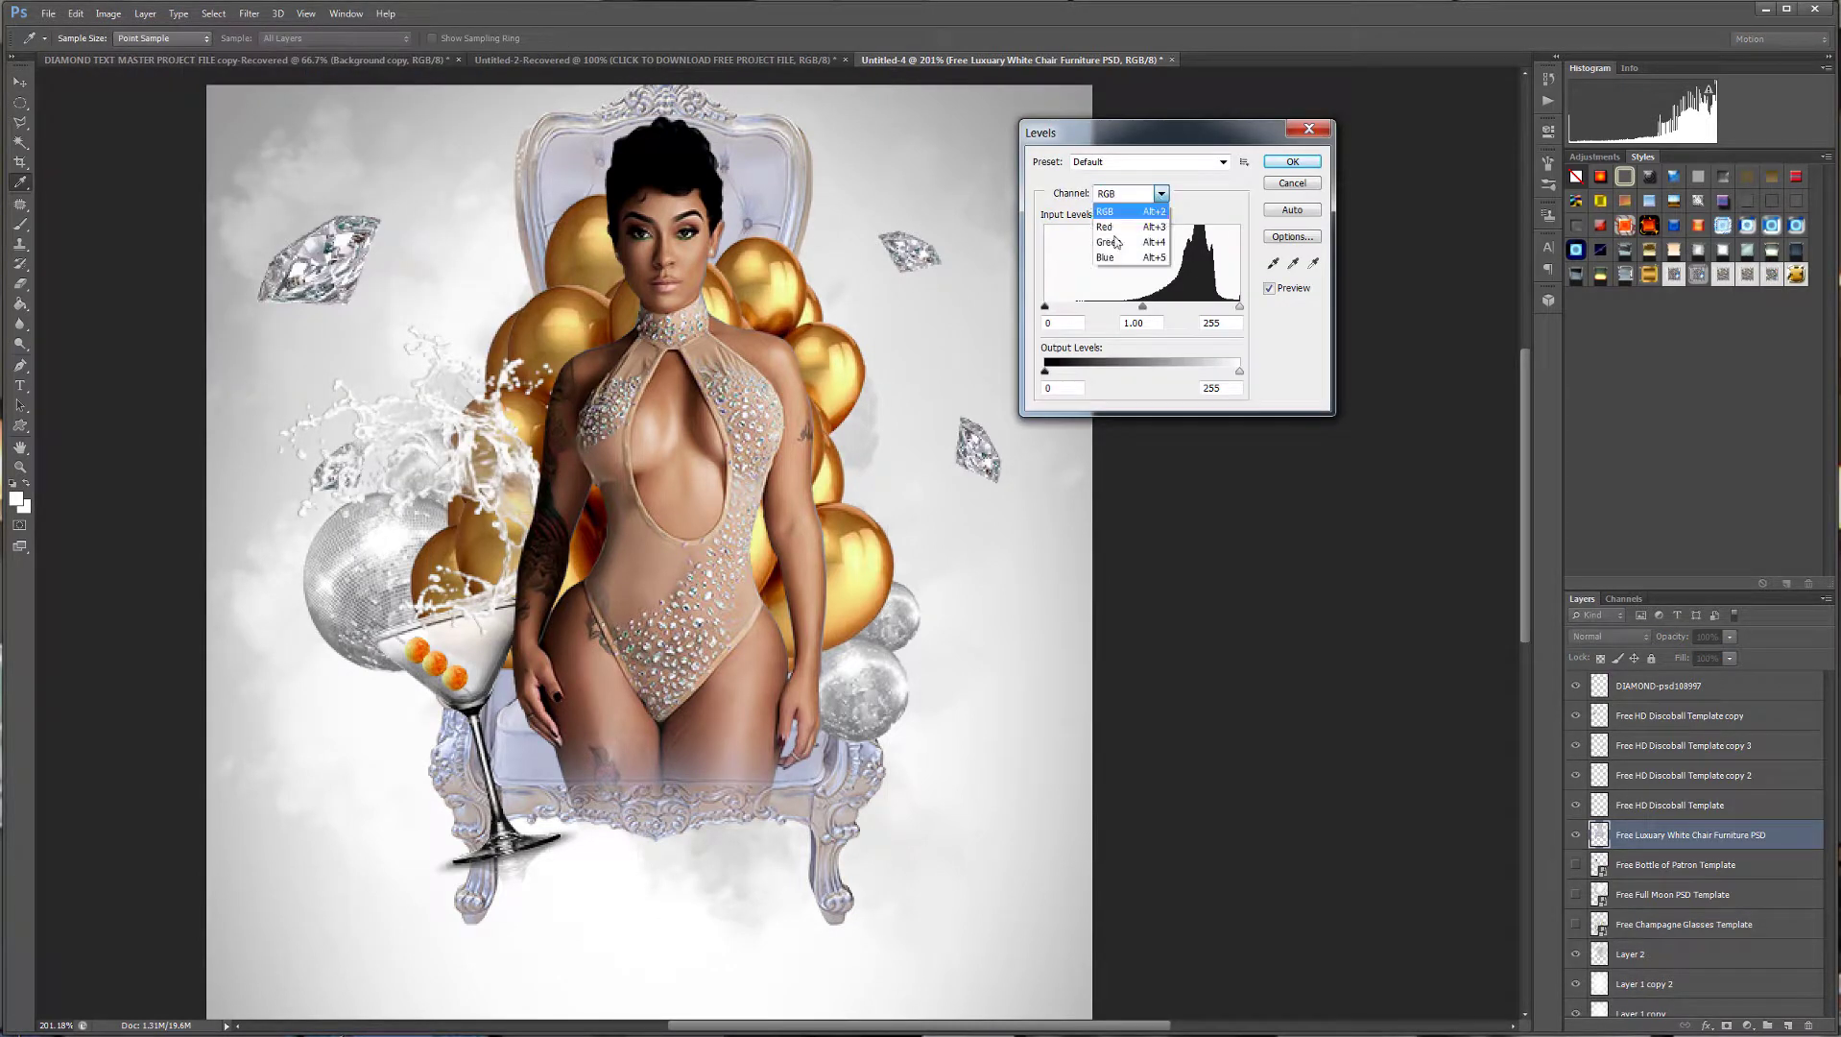
{"action": "left_click", "coordinate": [1129, 256]}
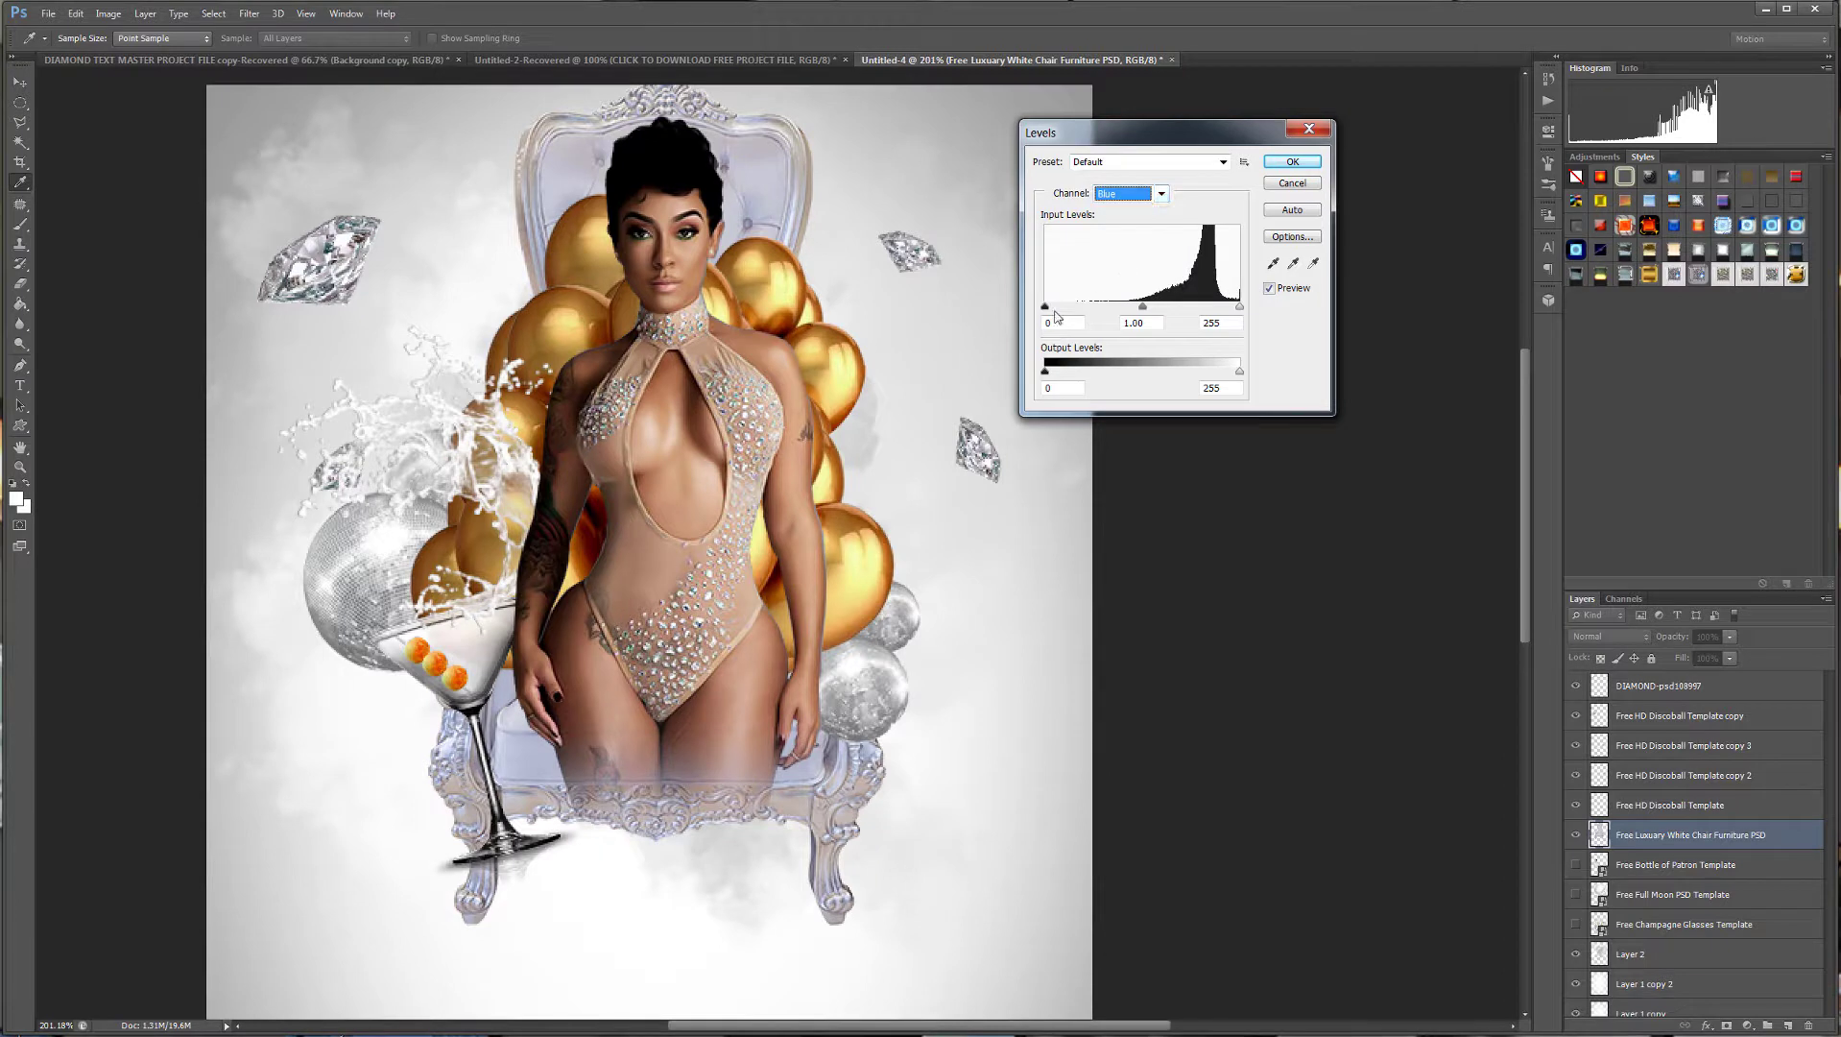
{"action": "left_click_drag", "start_coordinate": [1046, 307], "coordinate": [1264, 318]}
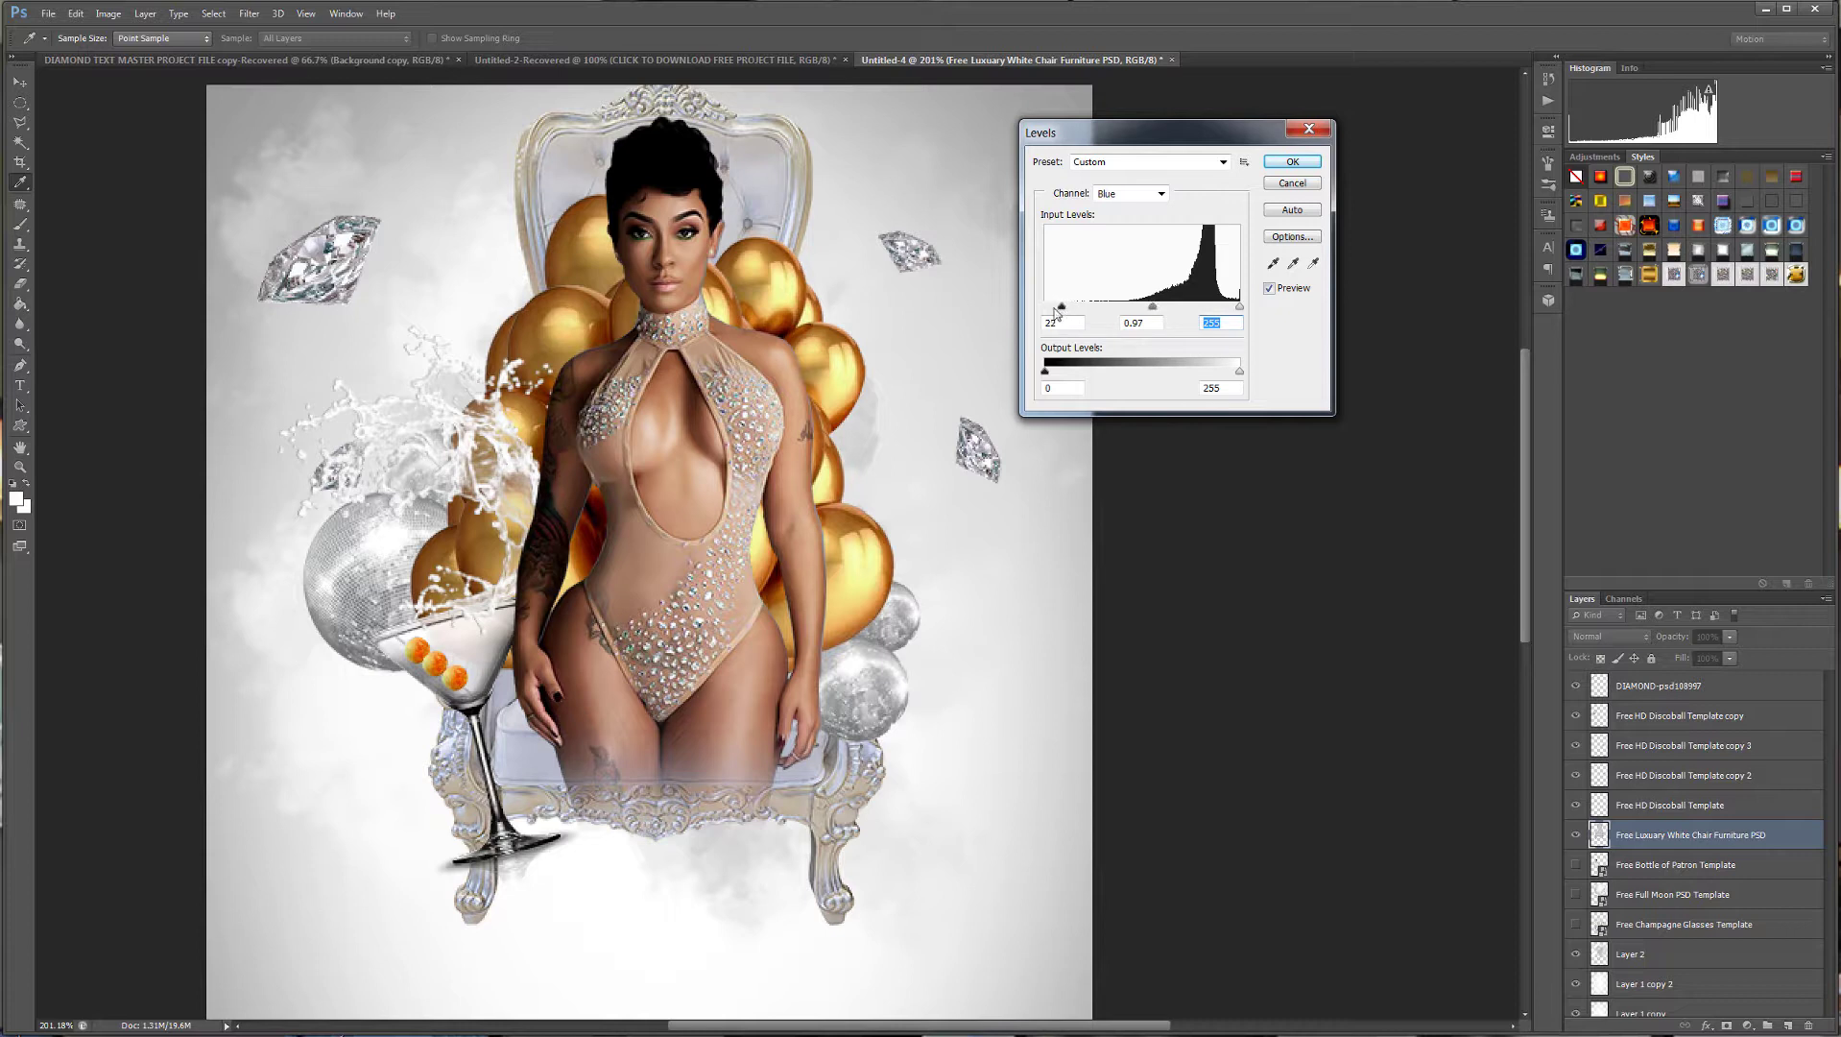
{"action": "left_click_drag", "start_coordinate": [1054, 308], "coordinate": [1052, 308]}
{"action": "left_click", "coordinate": [1161, 194]}
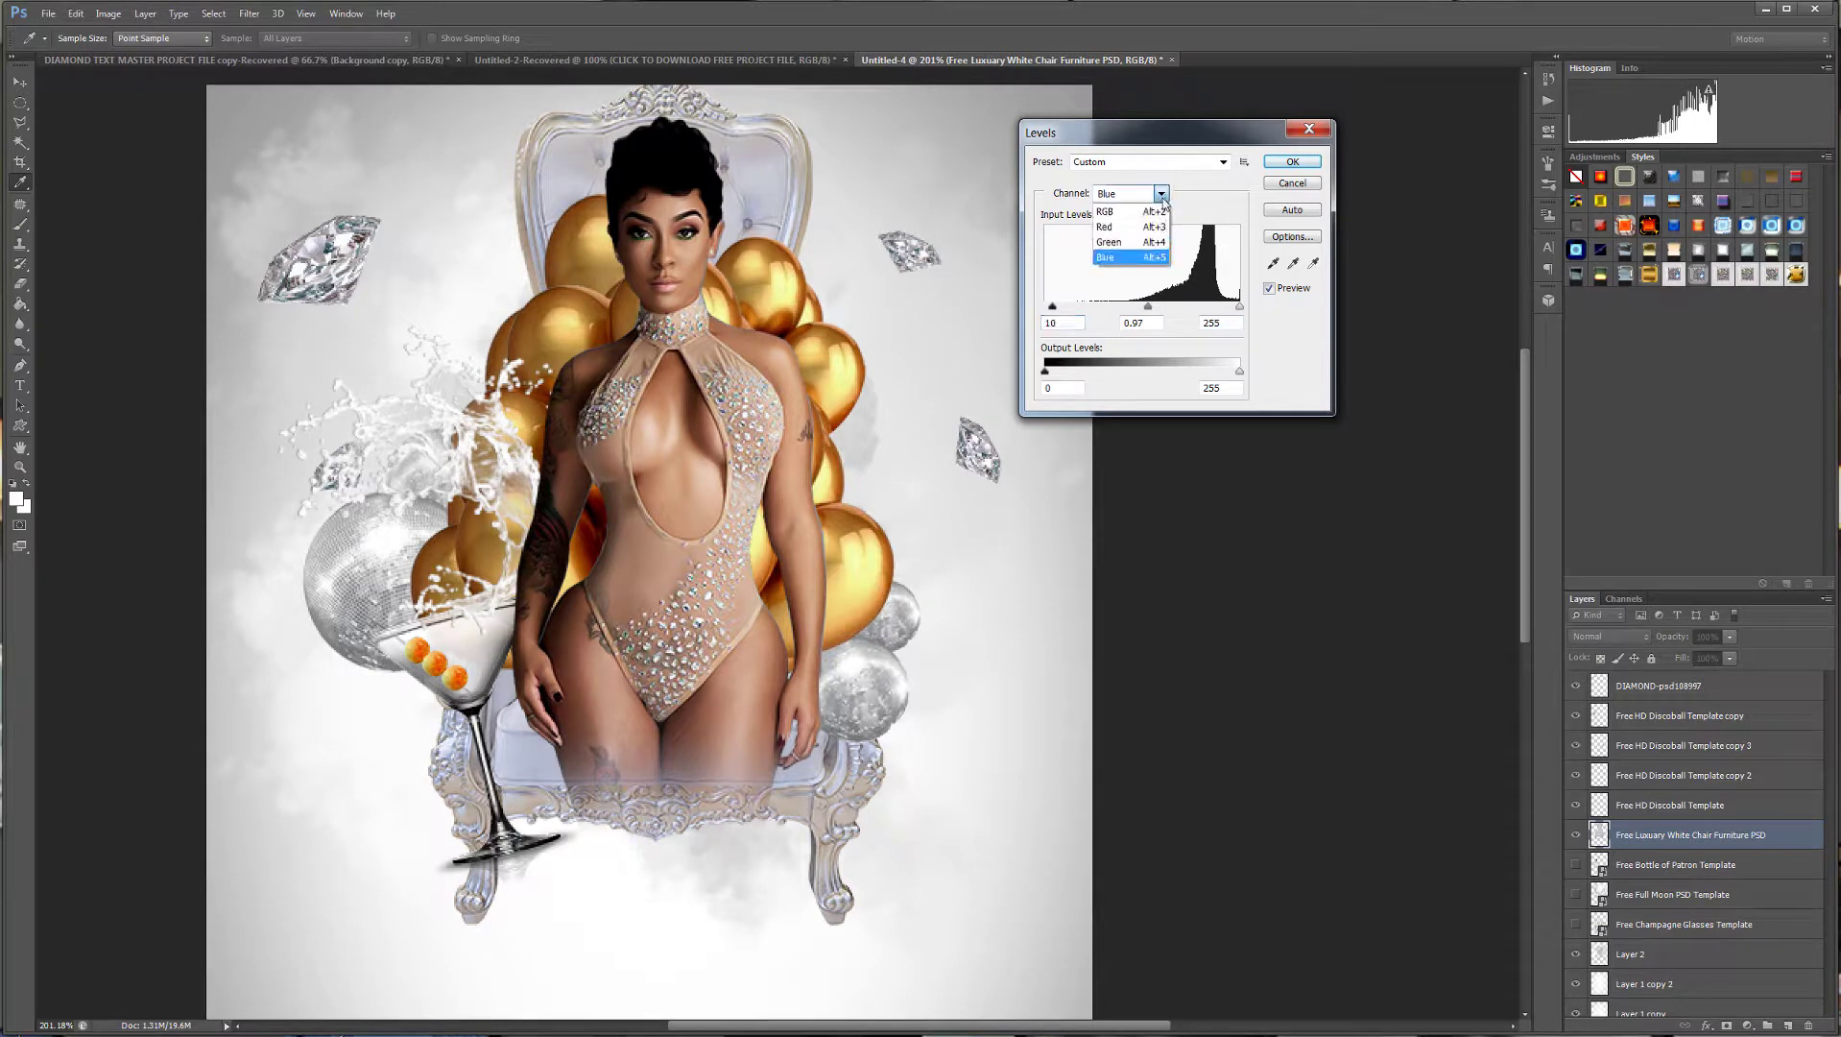
{"action": "left_click", "coordinate": [1133, 244]}
{"action": "left_click_drag", "start_coordinate": [1143, 309], "coordinate": [1237, 309]}
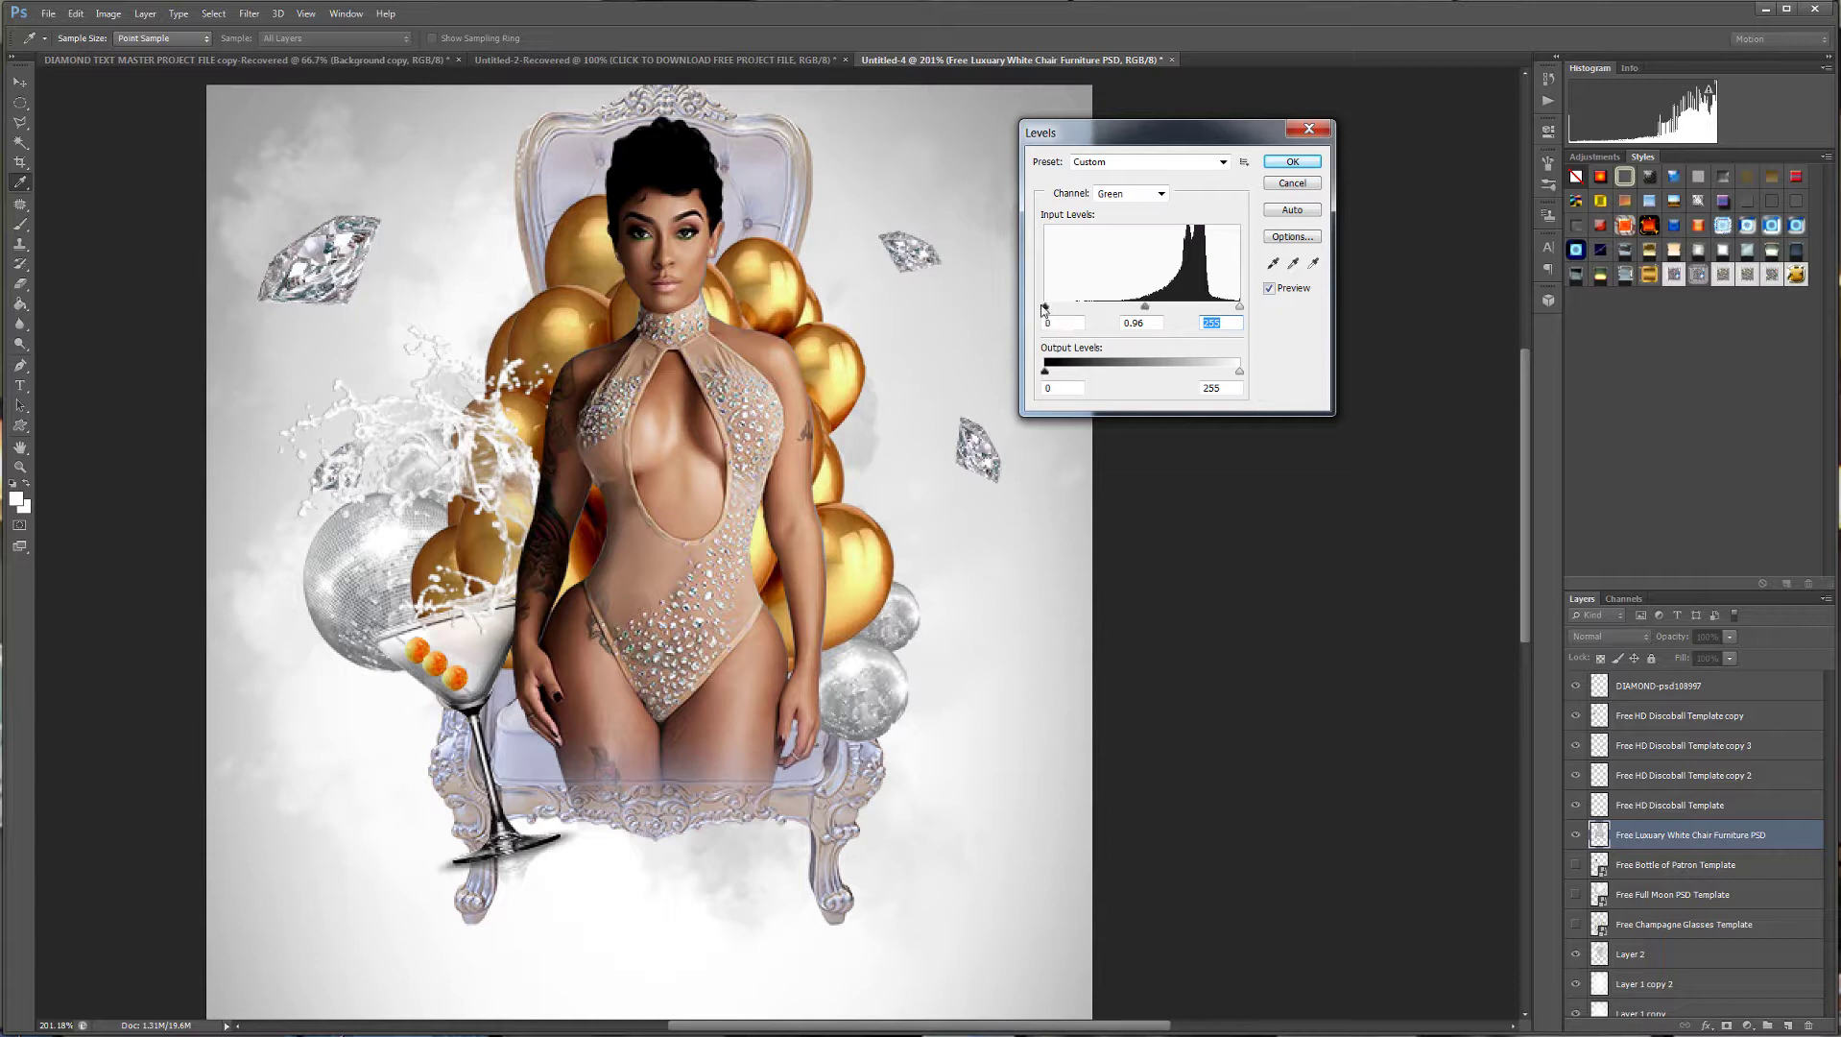
Apply the Levels change with Green midtones at 0.96 to the white chair layer.
{"action": "left_click", "coordinate": [1293, 162]}
{"action": "key", "text": "v"}
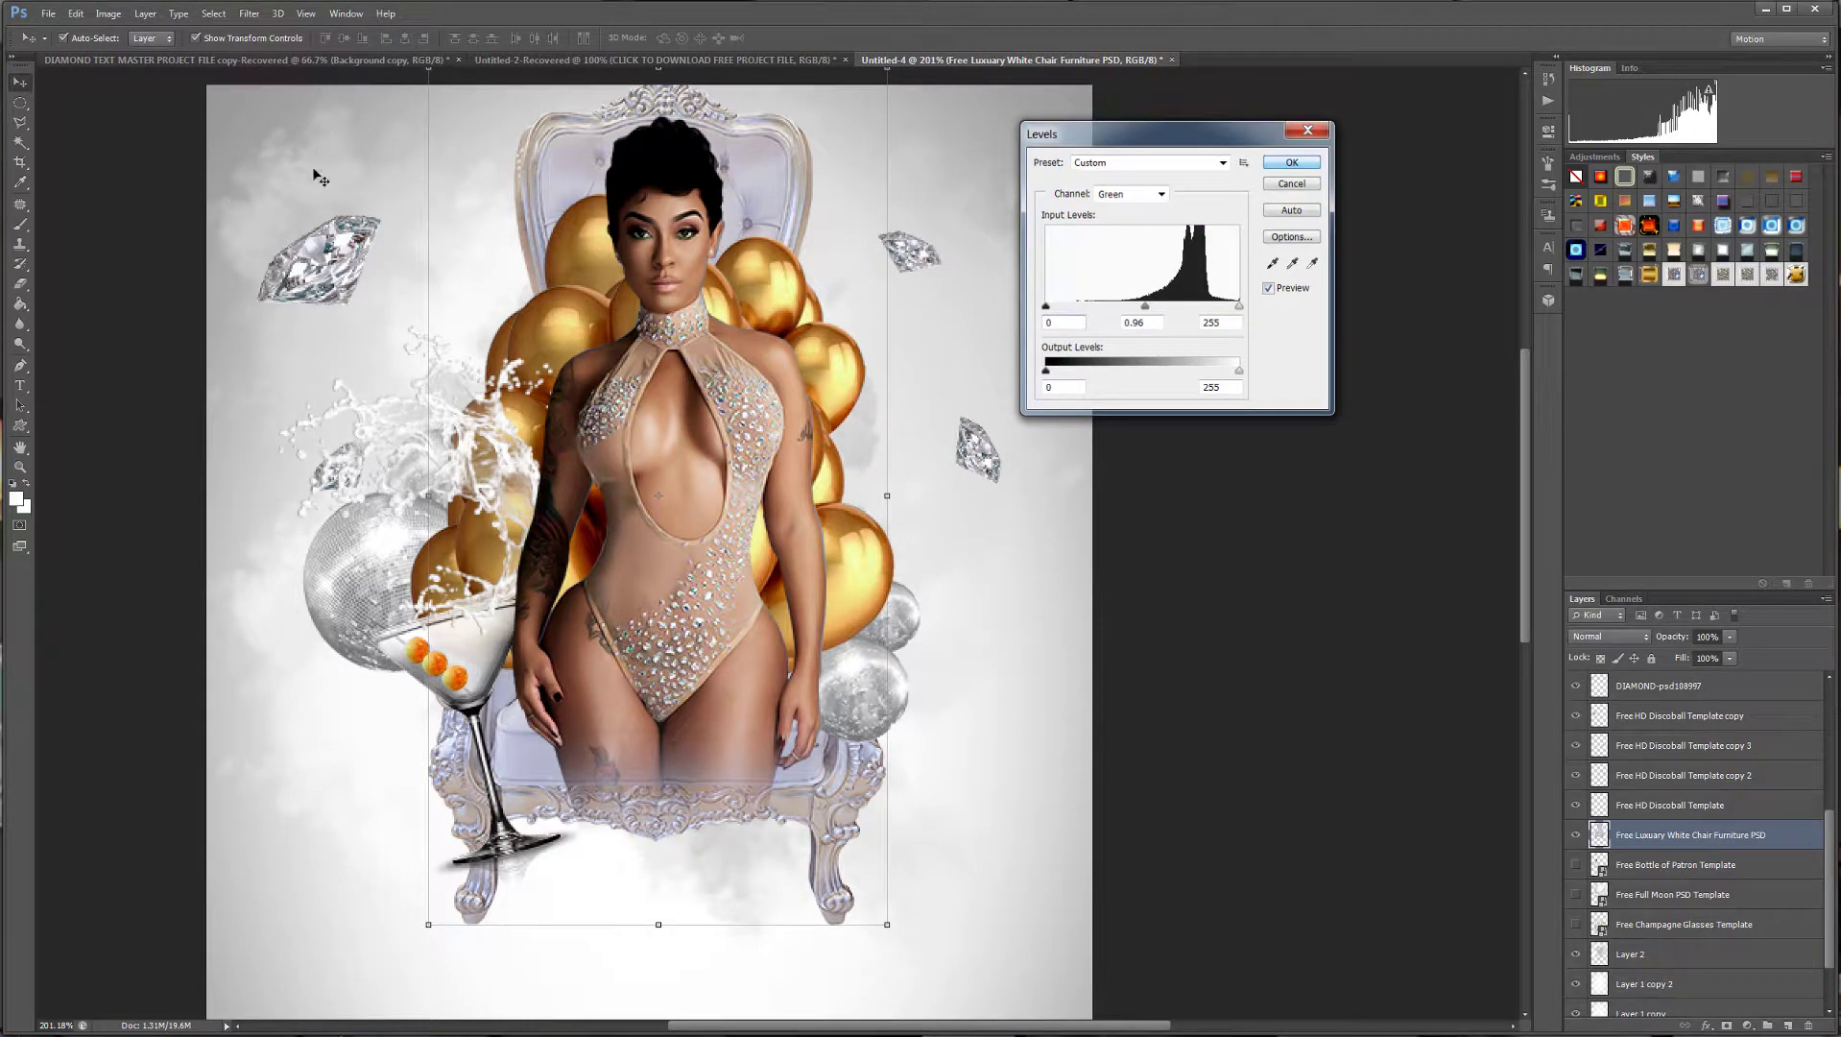
{"action": "left_click", "coordinate": [108, 13]}
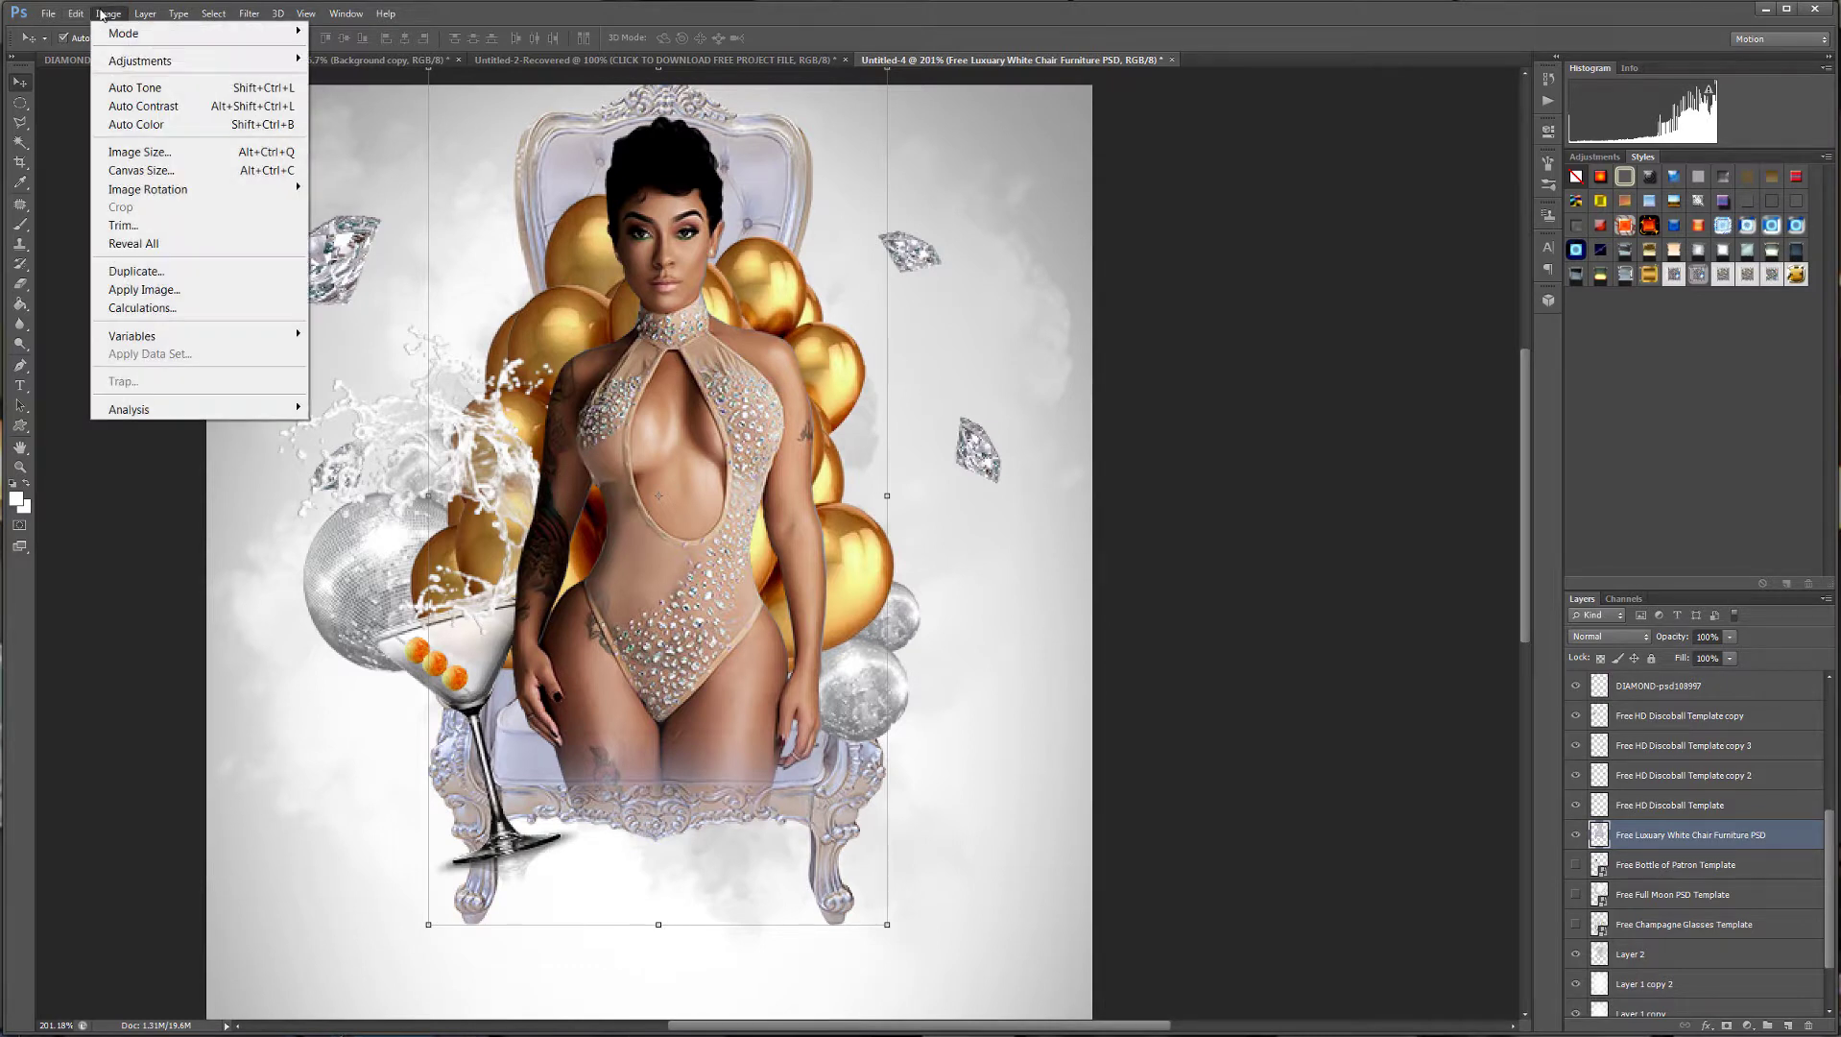
Desaturate the chair in Hue/Saturation with Saturation at -71.
{"action": "mouse_move", "coordinate": [118, 63]}
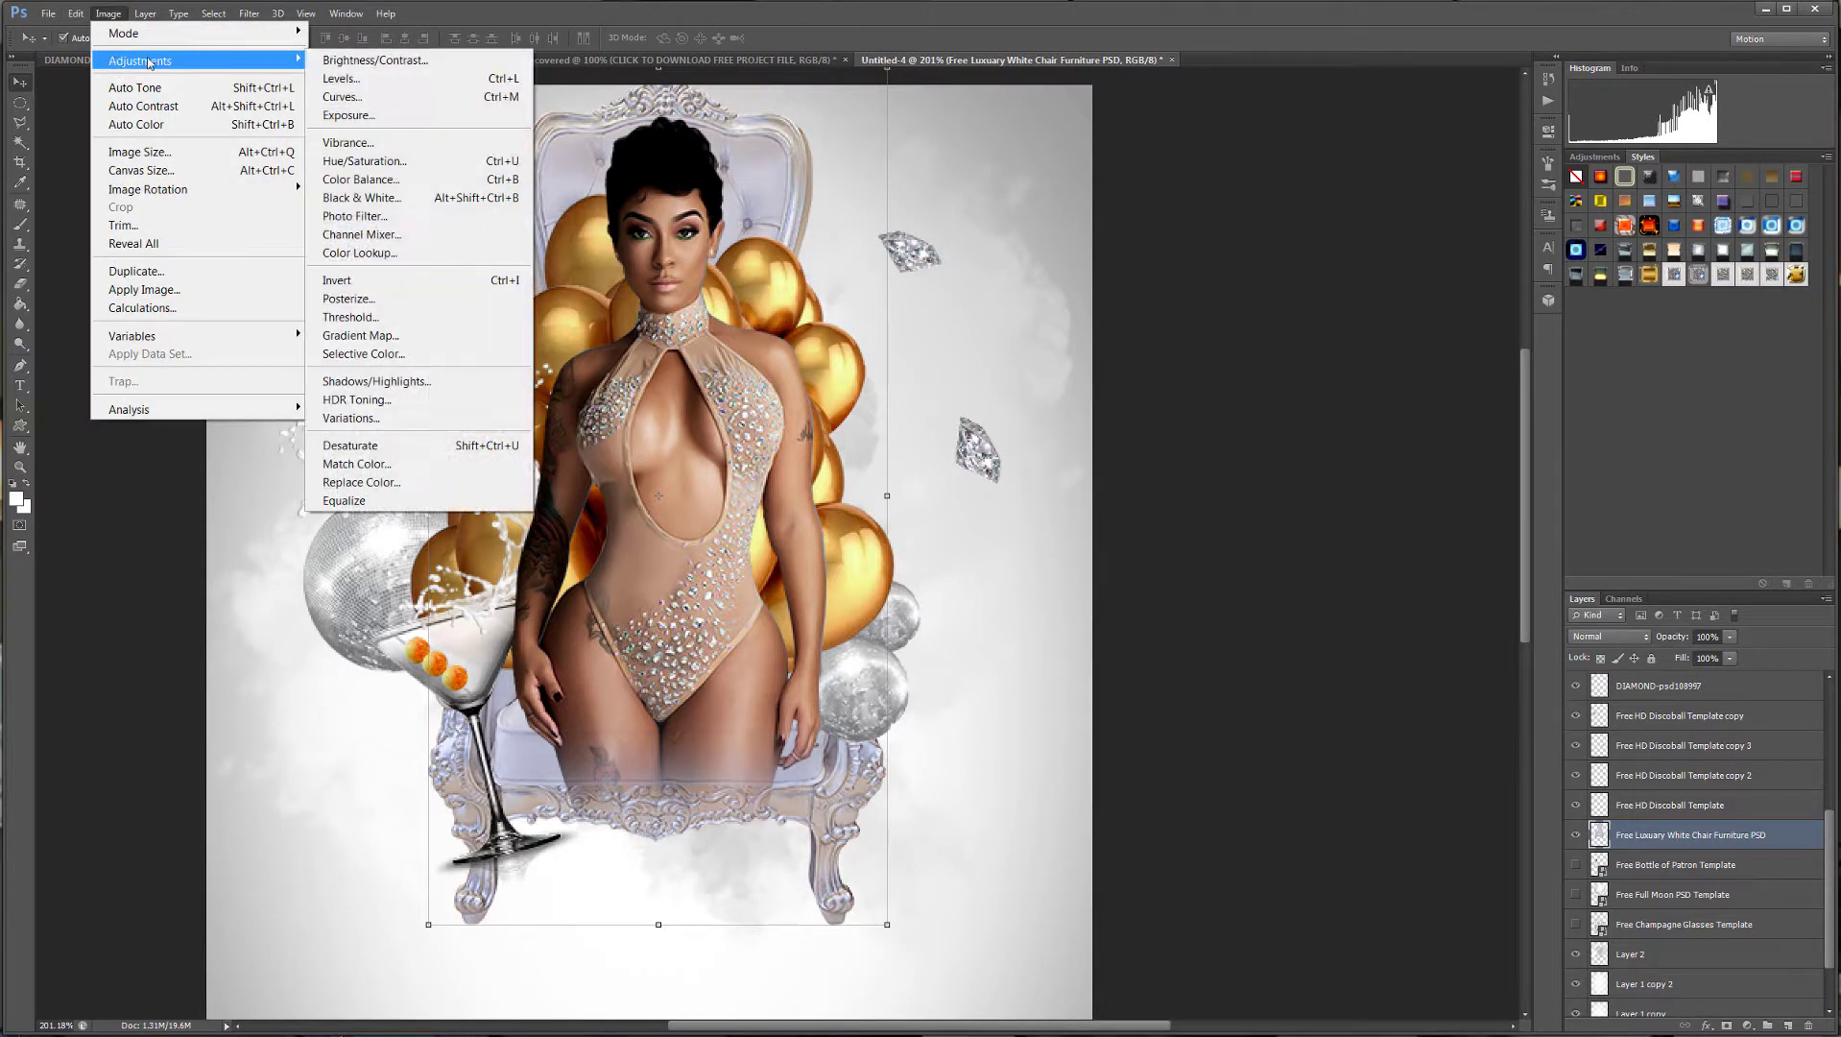
{"action": "left_click", "coordinate": [394, 163]}
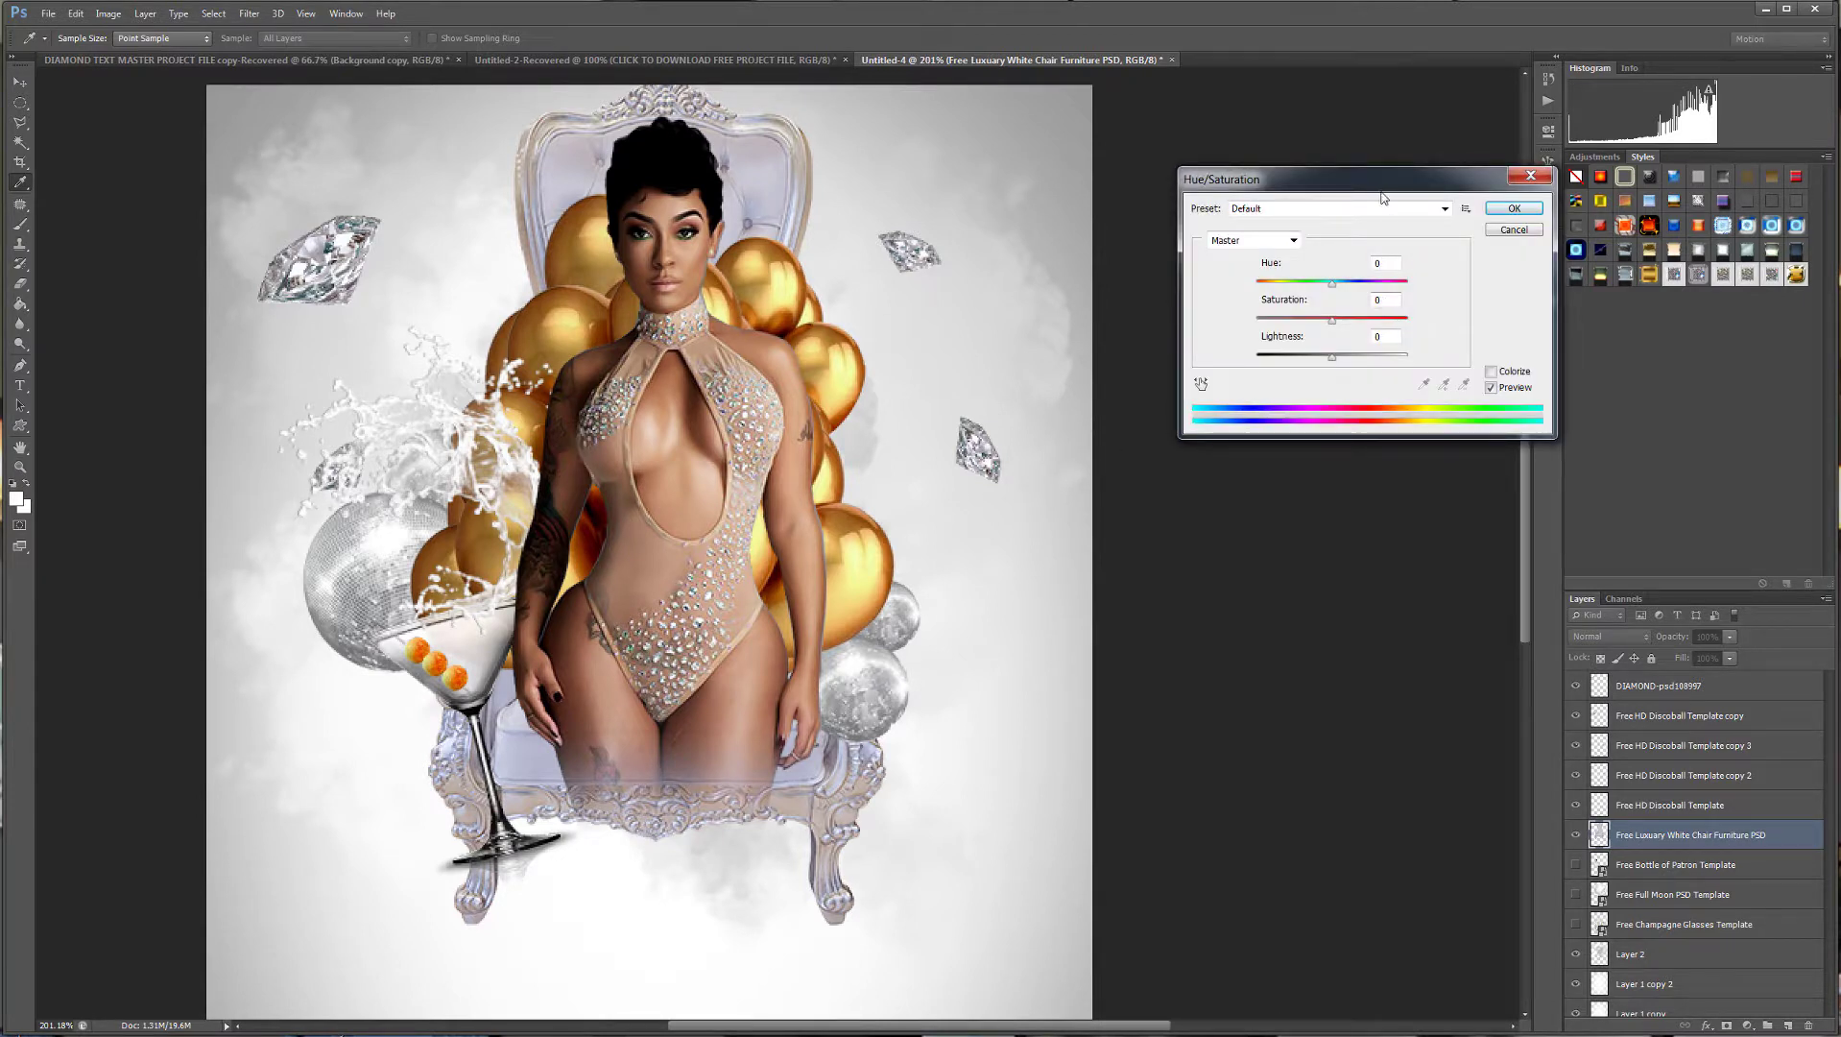
{"action": "left_click_drag", "start_coordinate": [1224, 183], "coordinate": [999, 122]}
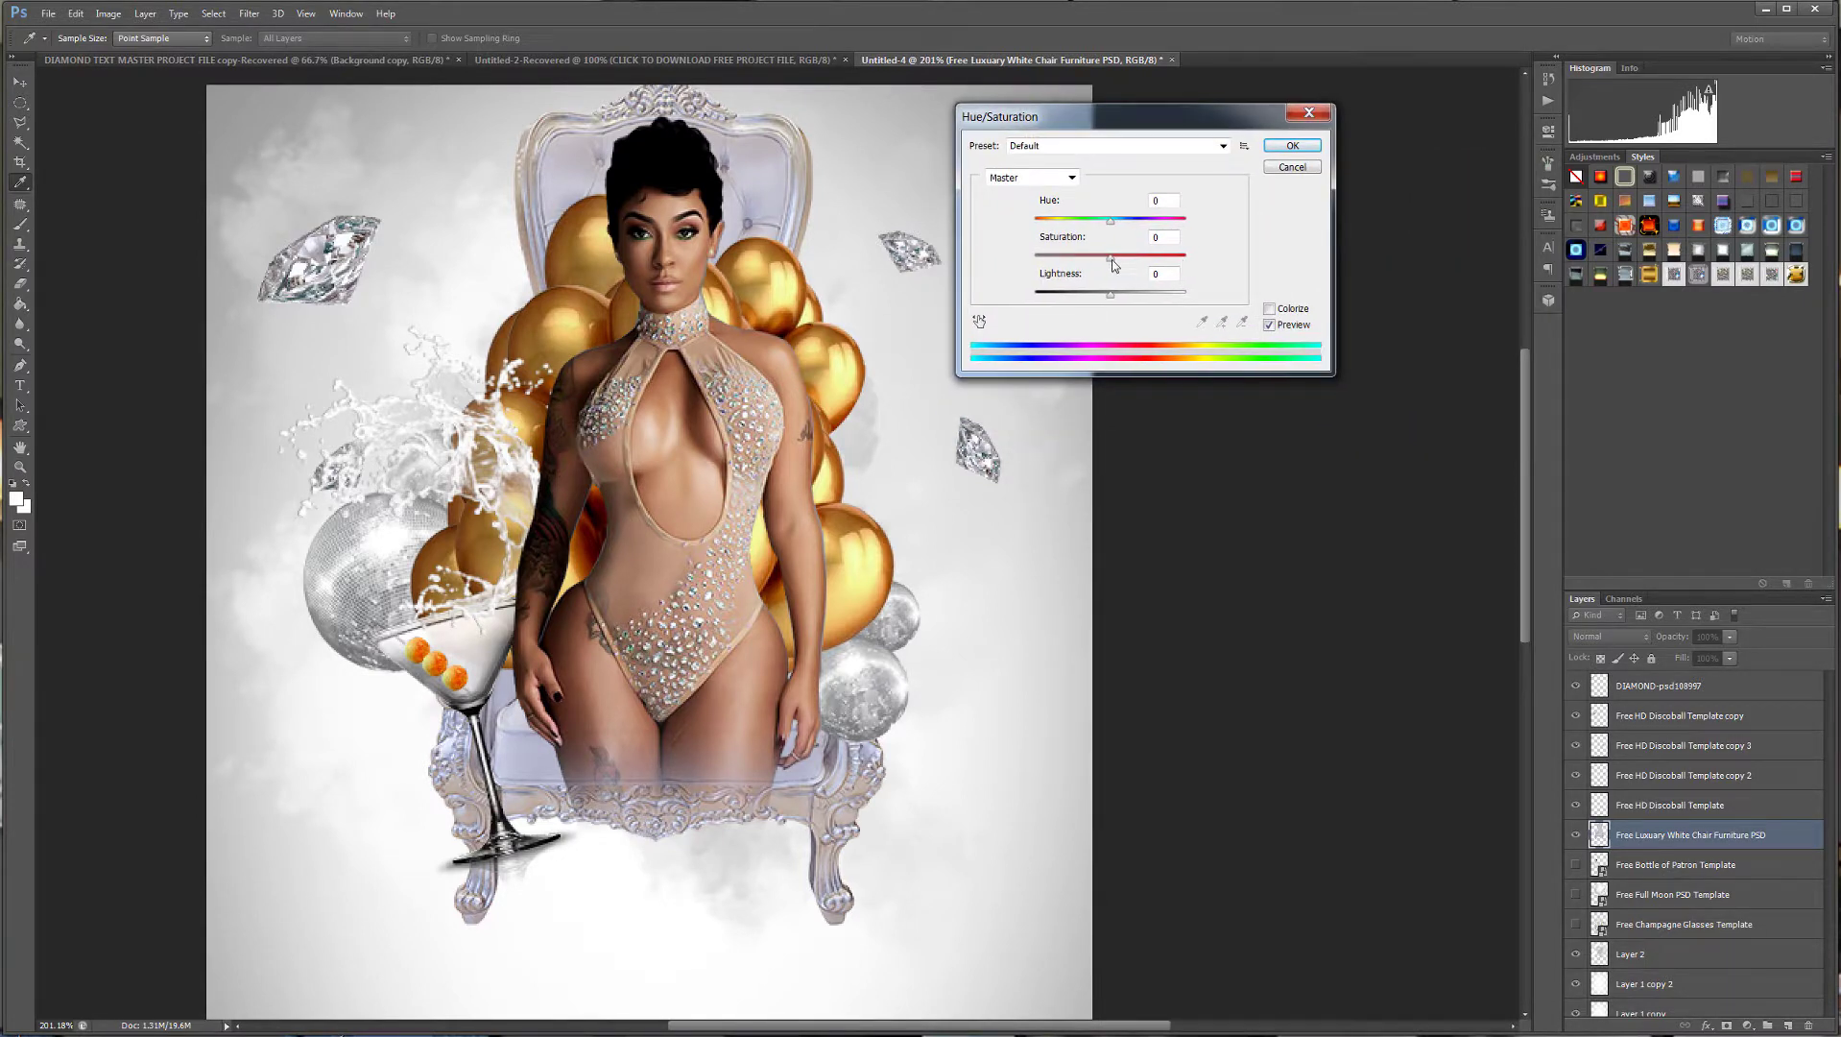
{"action": "left_click_drag", "start_coordinate": [1111, 258], "coordinate": [1088, 261]}
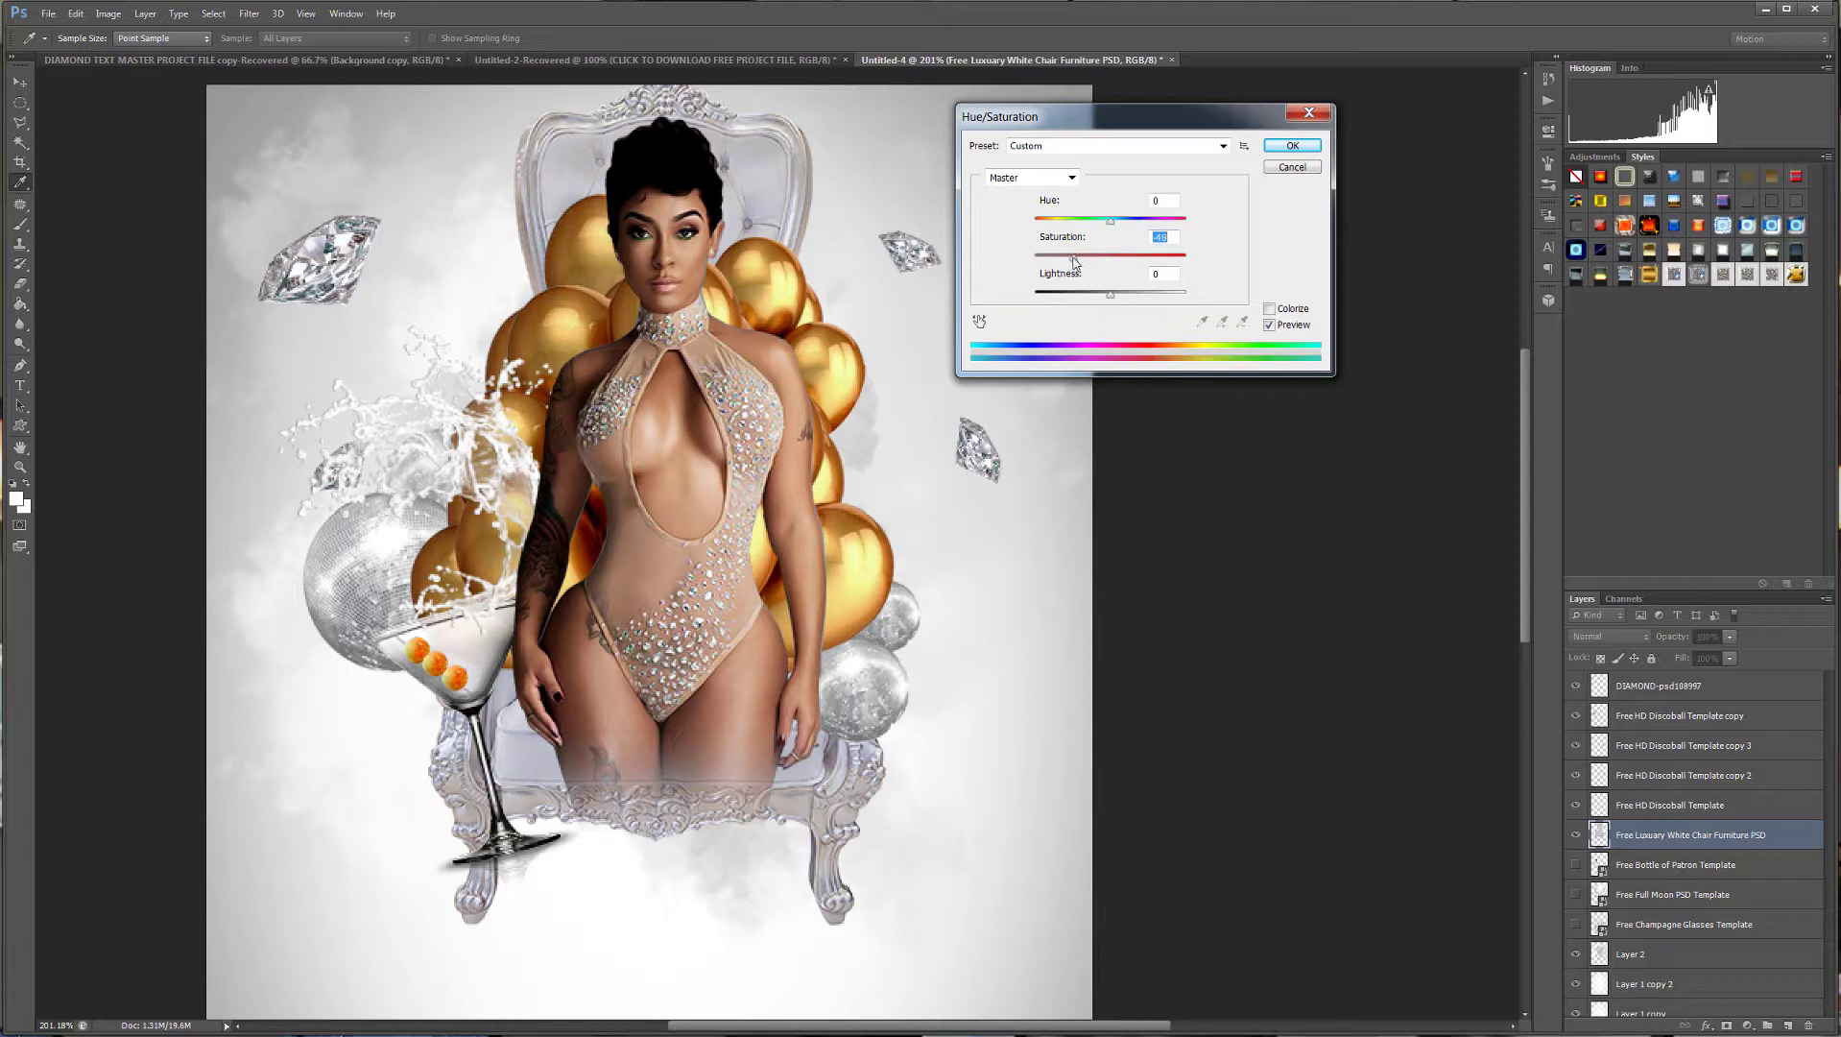
{"action": "mouse_move", "coordinate": [1074, 262]}
{"action": "left_mouse_down"}
{"action": "mouse_move", "coordinate": [1048, 258]}
{"action": "mouse_move", "coordinate": [1063, 259]}
{"action": "left_mouse_up"}
{"action": "left_click", "coordinate": [1290, 145]}
Brighten the chair with Levels input values of 30, 1.32 and 234.
{"action": "left_click", "coordinate": [122, 16]}
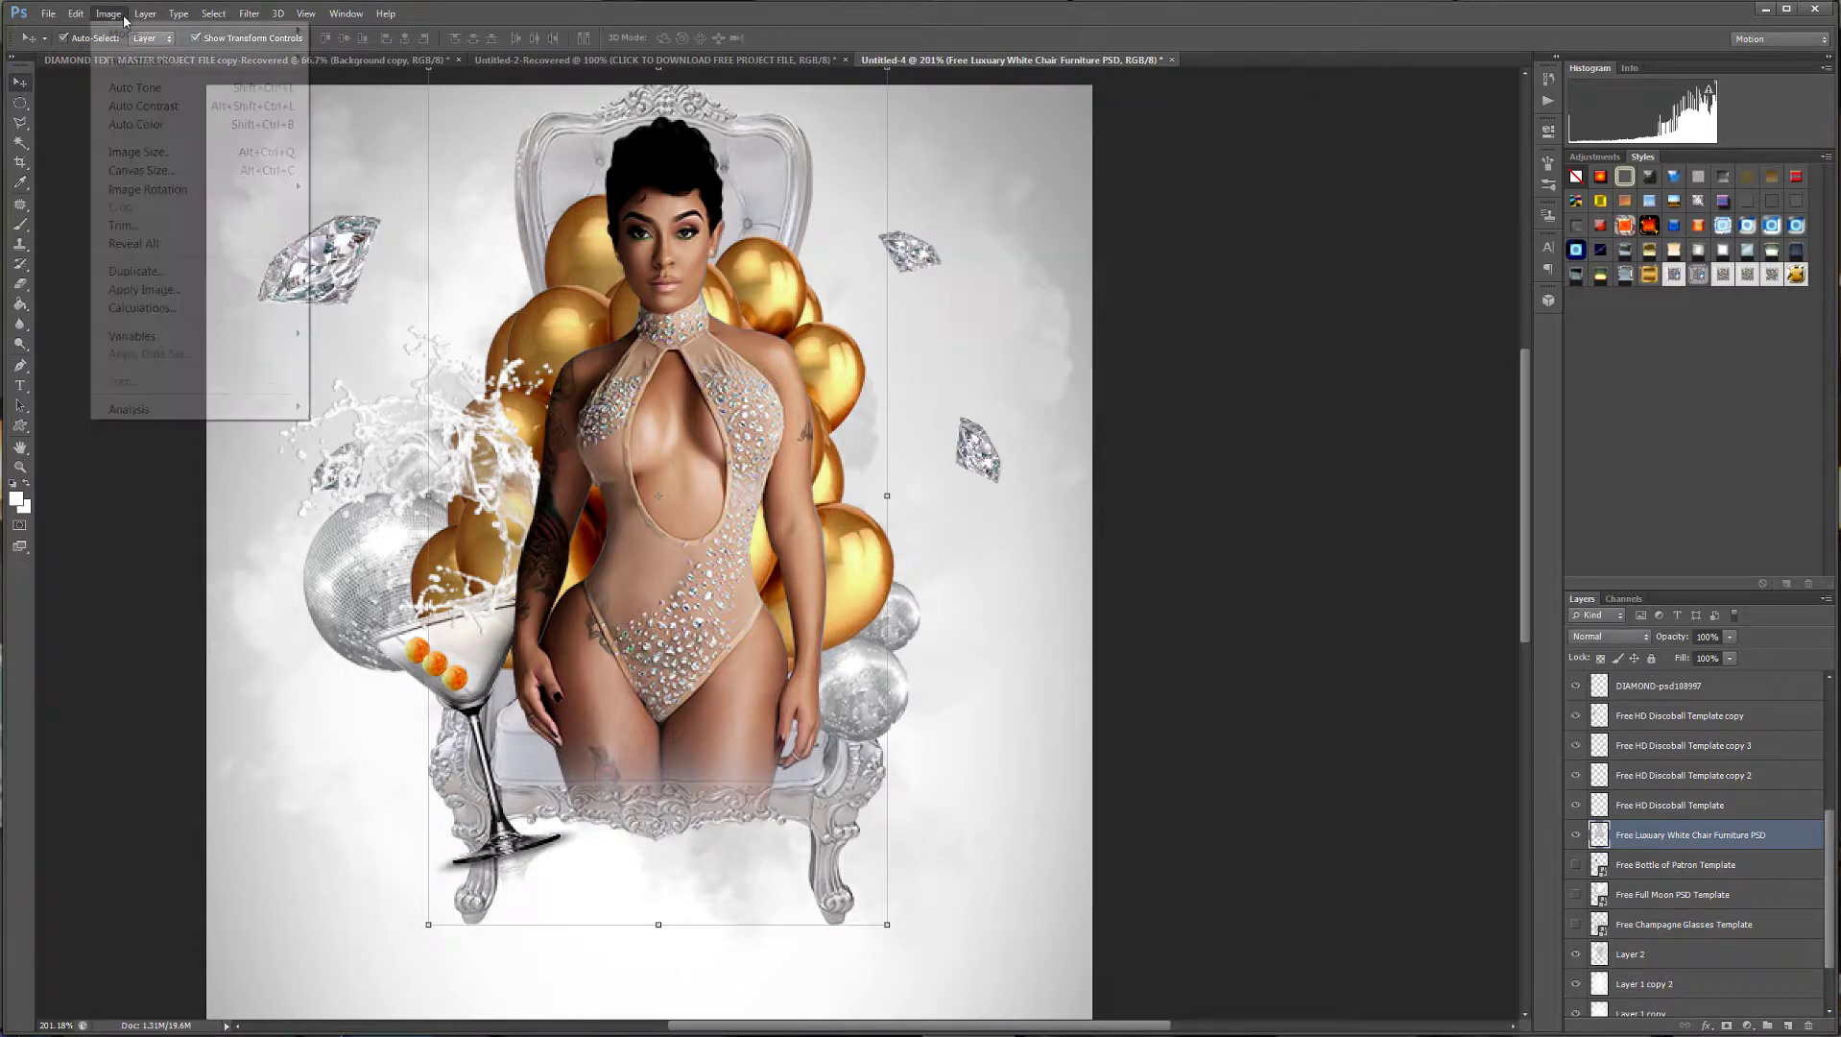
{"action": "mouse_move", "coordinate": [140, 62]}
{"action": "left_click", "coordinate": [403, 79]}
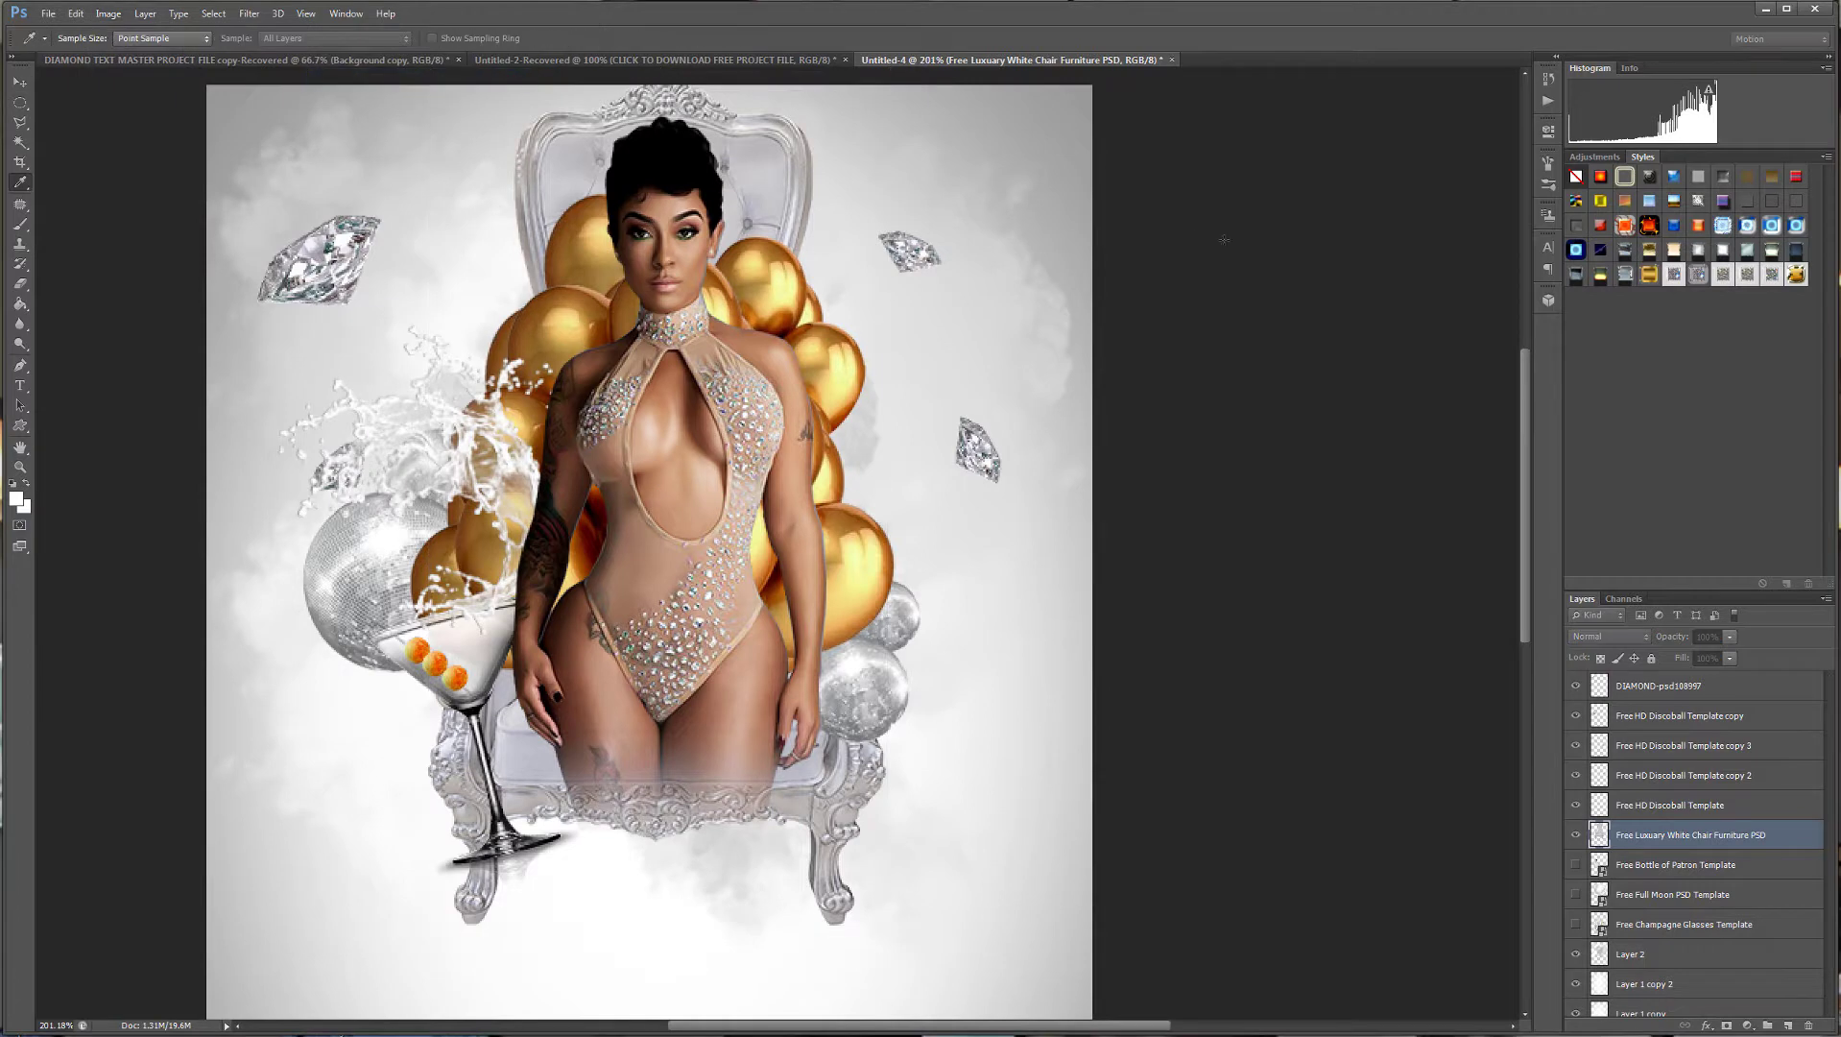
{"action": "left_click_drag", "start_coordinate": [1238, 309], "coordinate": [1223, 309]}
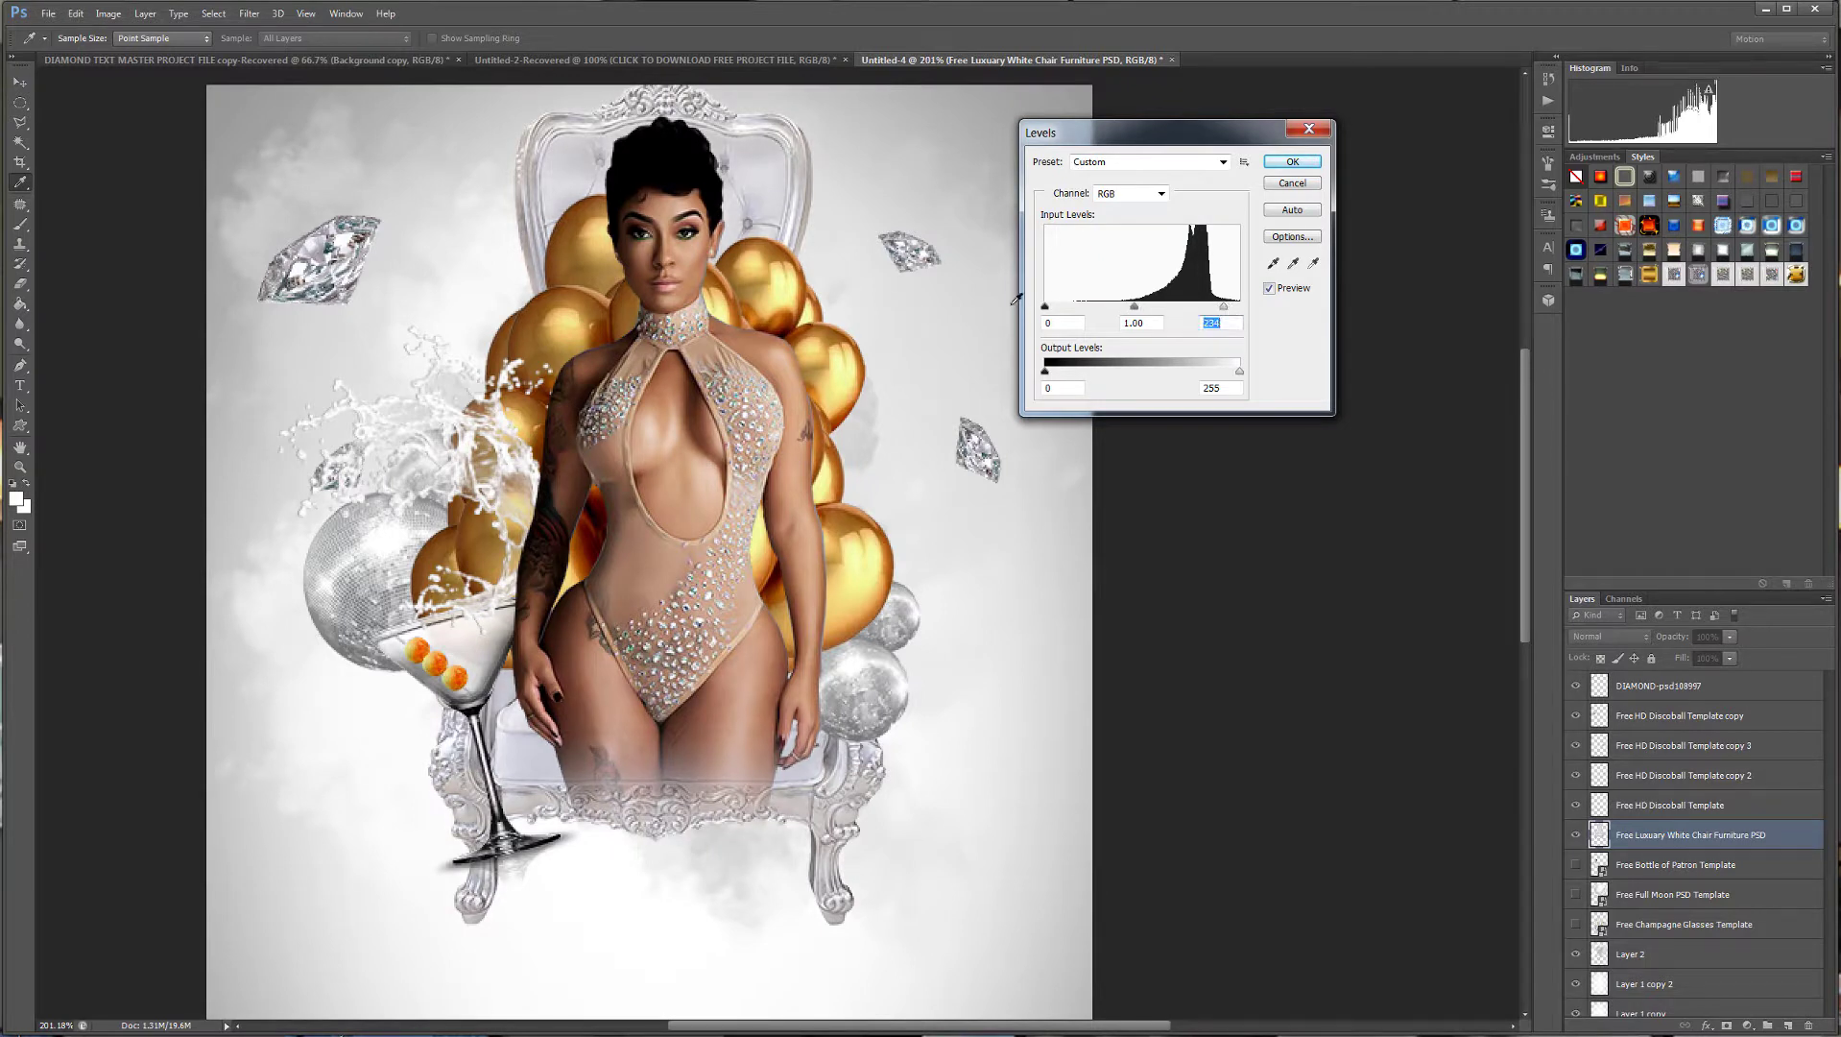
{"action": "left_click_drag", "start_coordinate": [1056, 309], "coordinate": [1068, 311]}
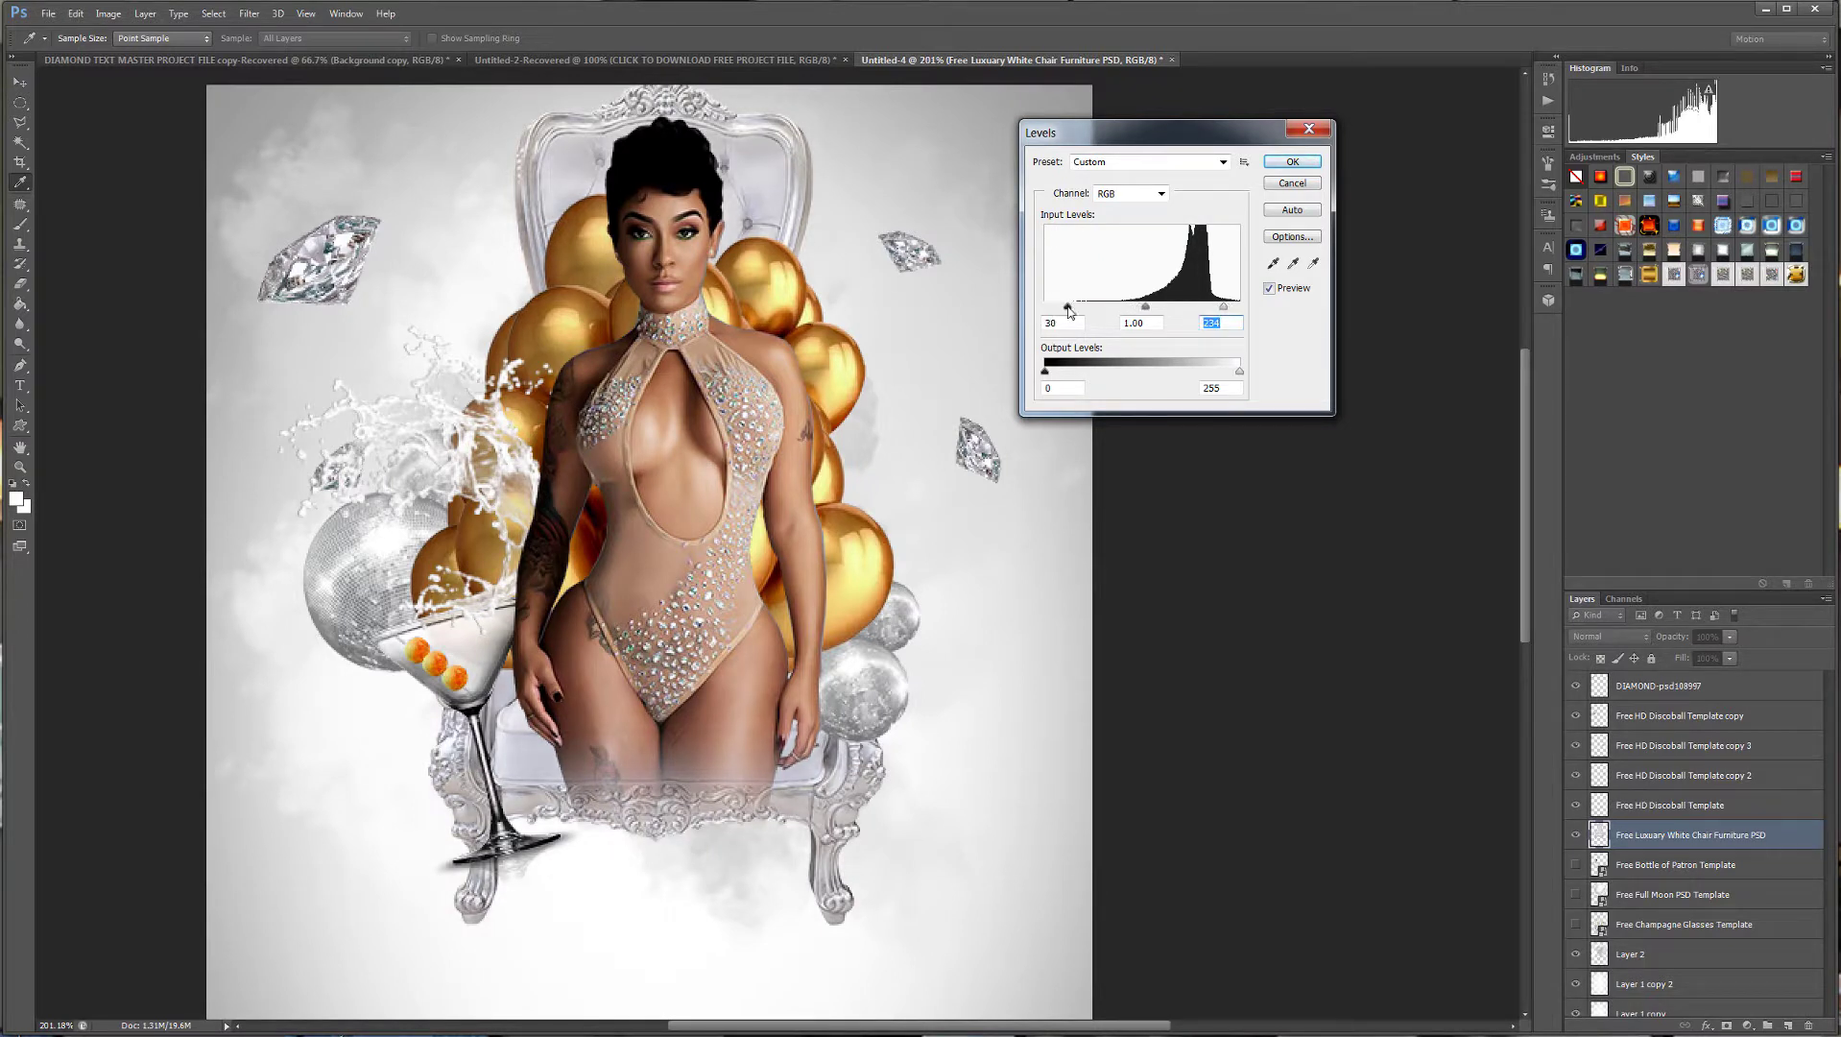
{"action": "left_click", "coordinate": [1068, 309]}
{"action": "left_click_drag", "start_coordinate": [1147, 308], "coordinate": [1077, 309]}
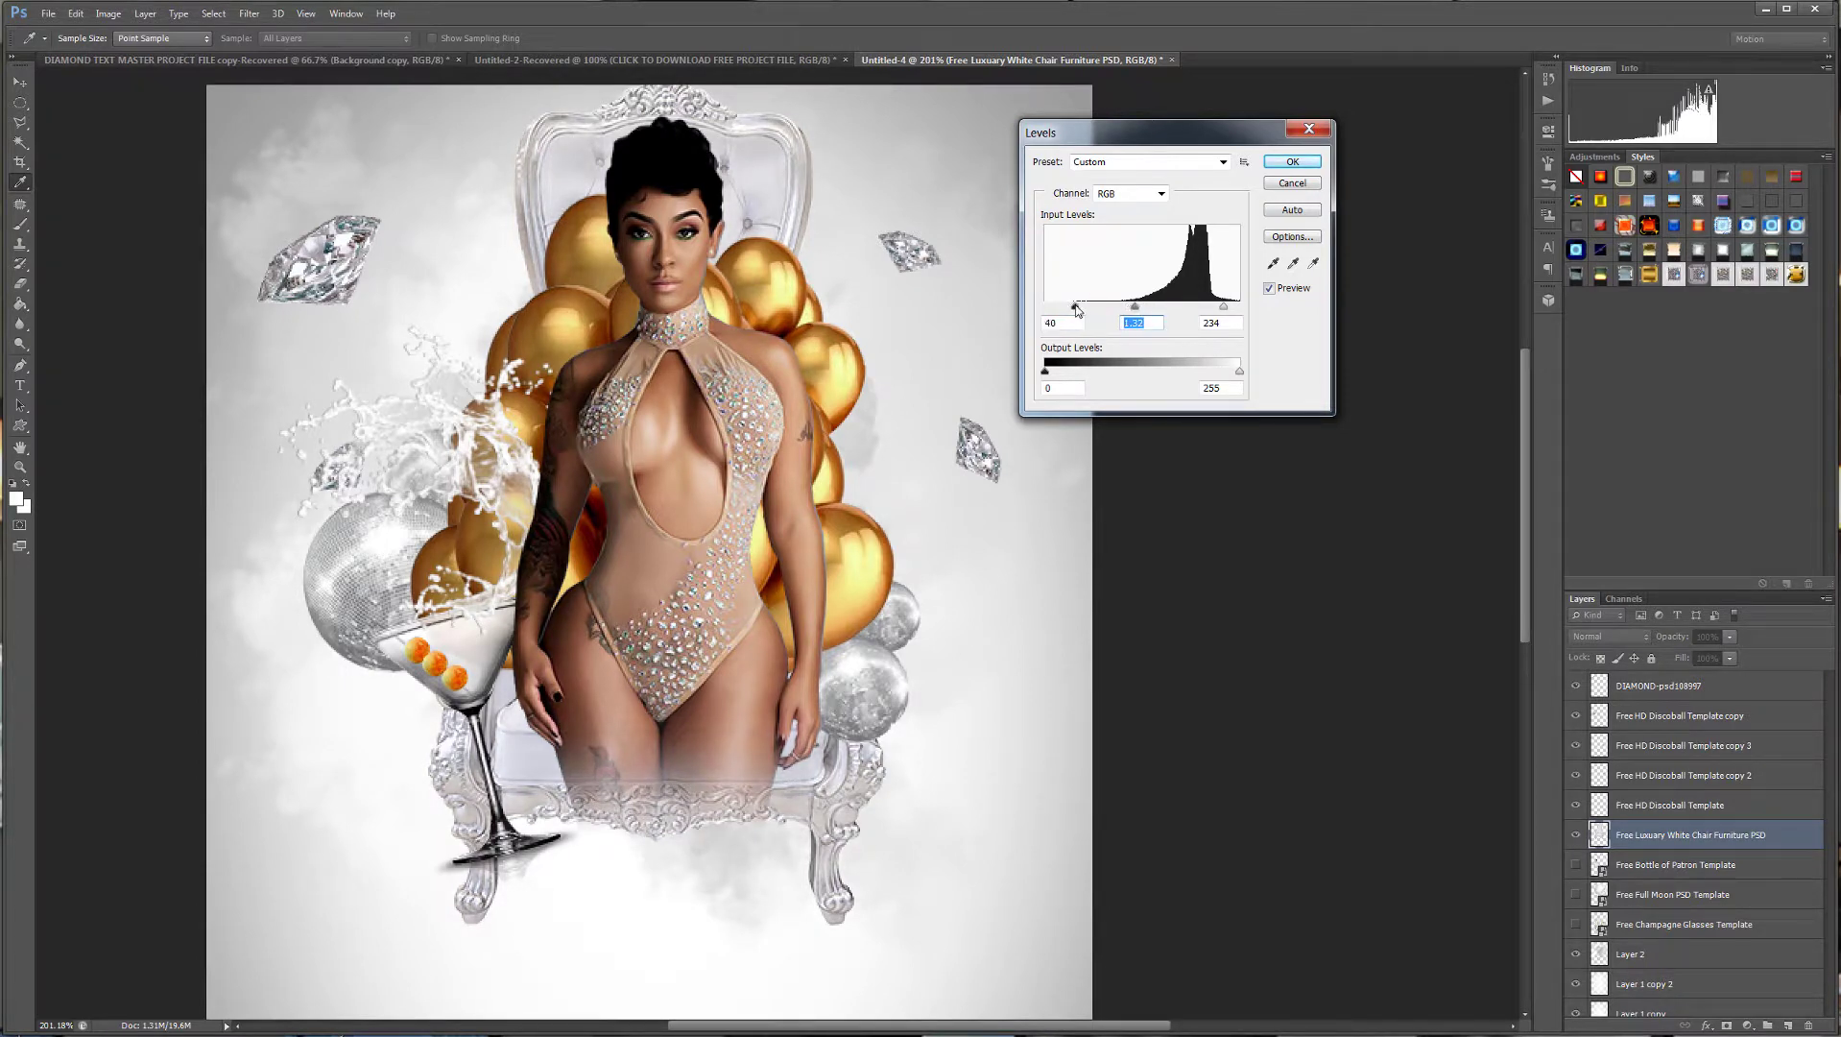
{"action": "left_click", "coordinate": [1292, 161]}
{"action": "key", "text": "v"}
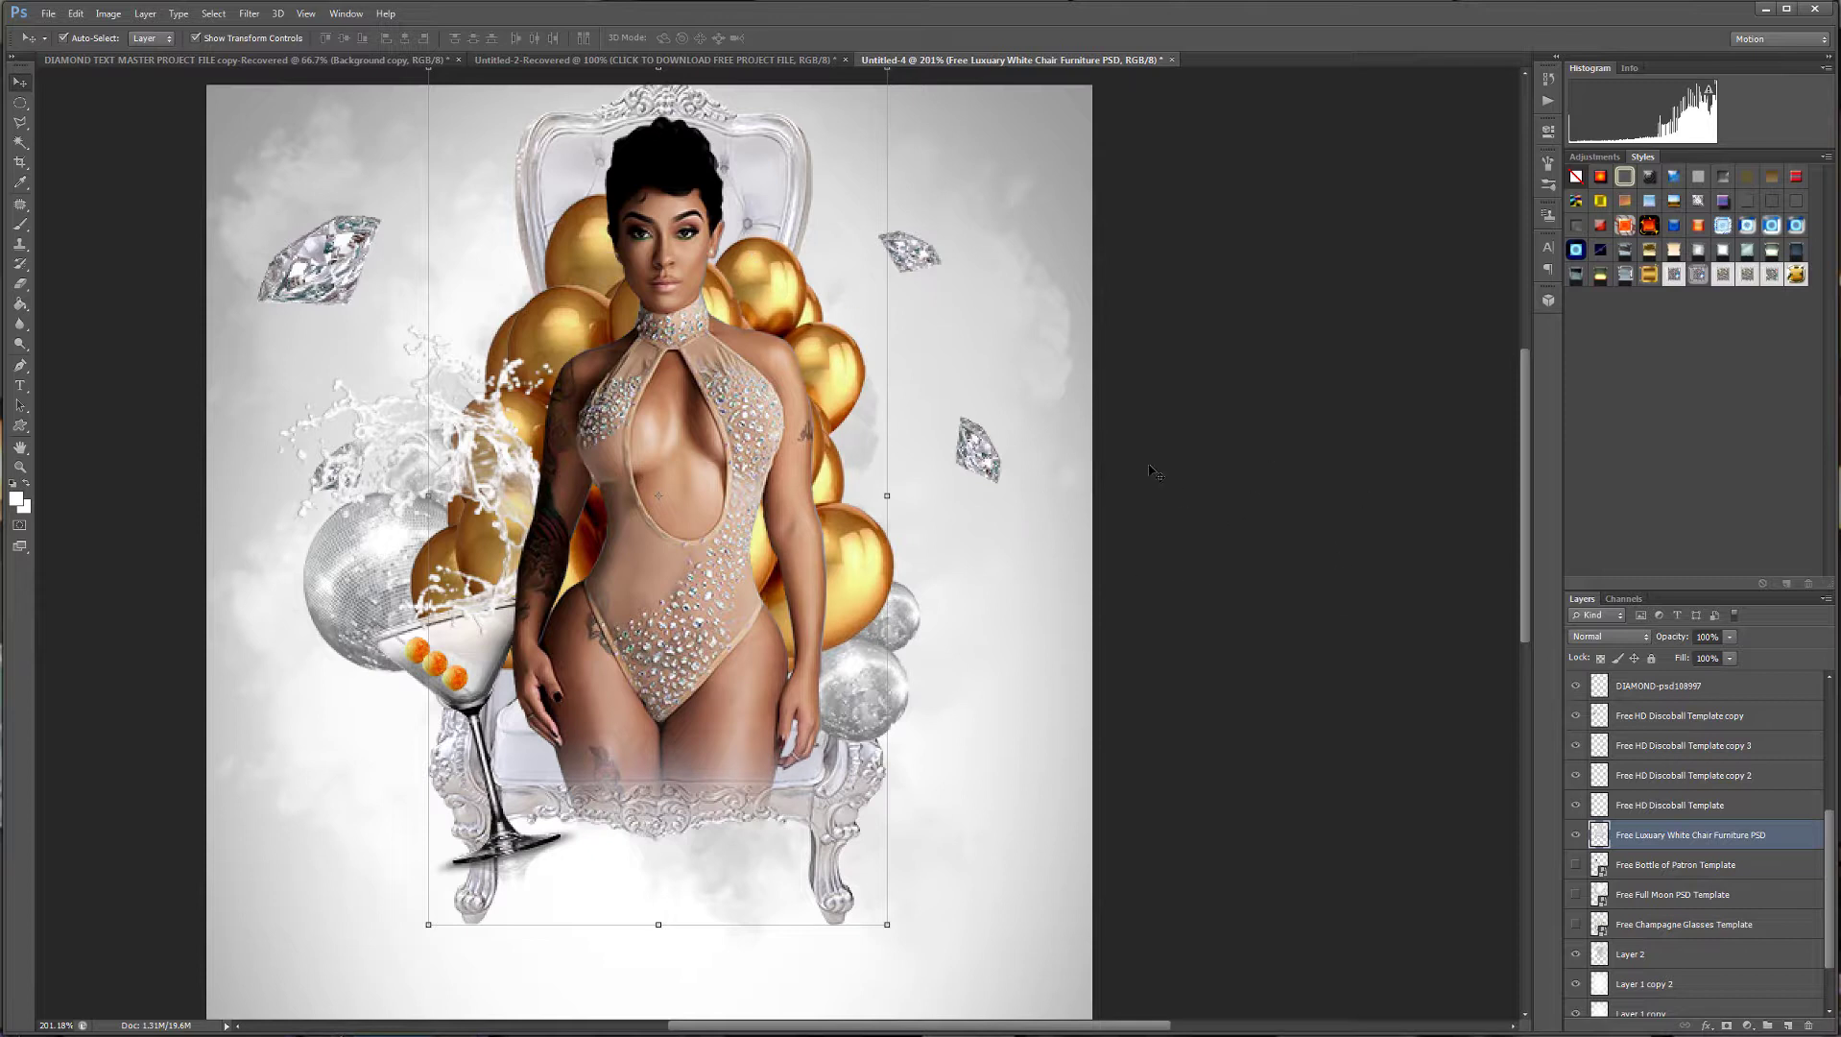
Move the right disco ball up near the diamond and nudge the lower one up-right.
{"action": "left_click", "coordinate": [922, 607]}
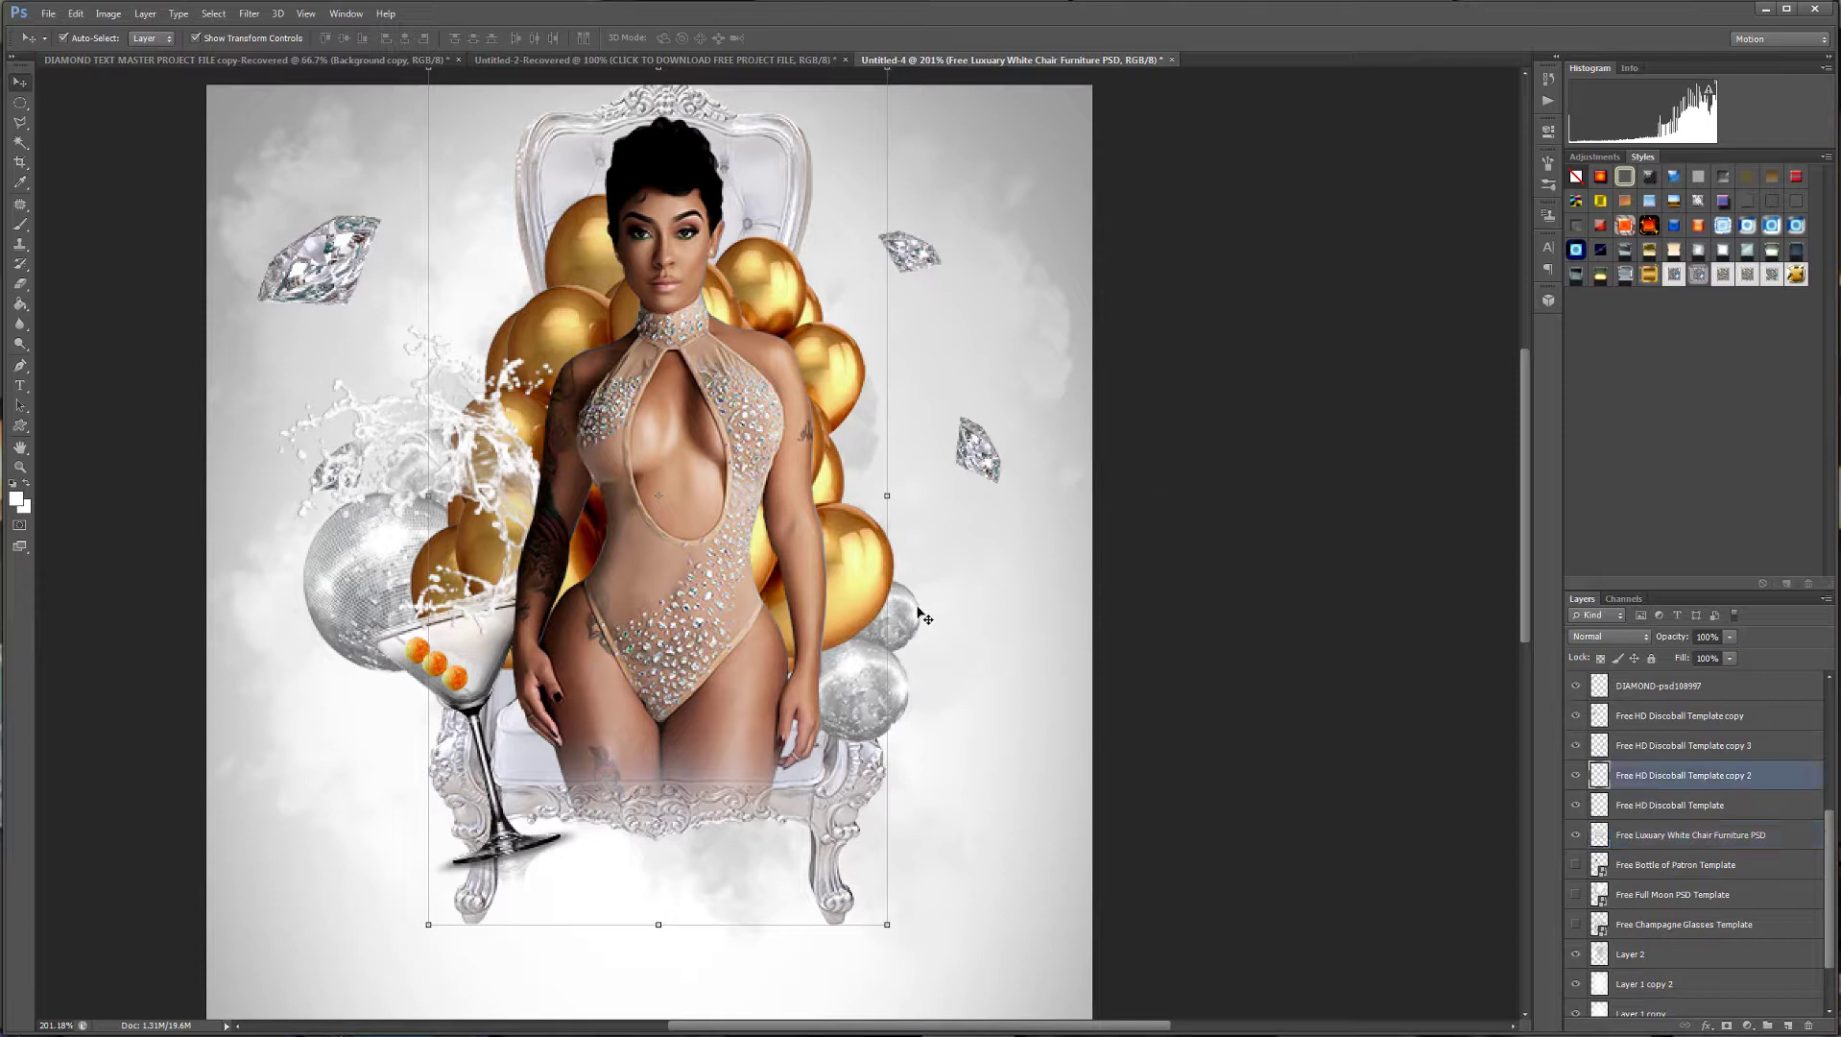
{"action": "left_click_drag", "start_coordinate": [948, 575], "coordinate": [930, 445]}
{"action": "left_click", "coordinate": [893, 707]}
{"action": "left_click_drag", "start_coordinate": [894, 707], "coordinate": [915, 696]}
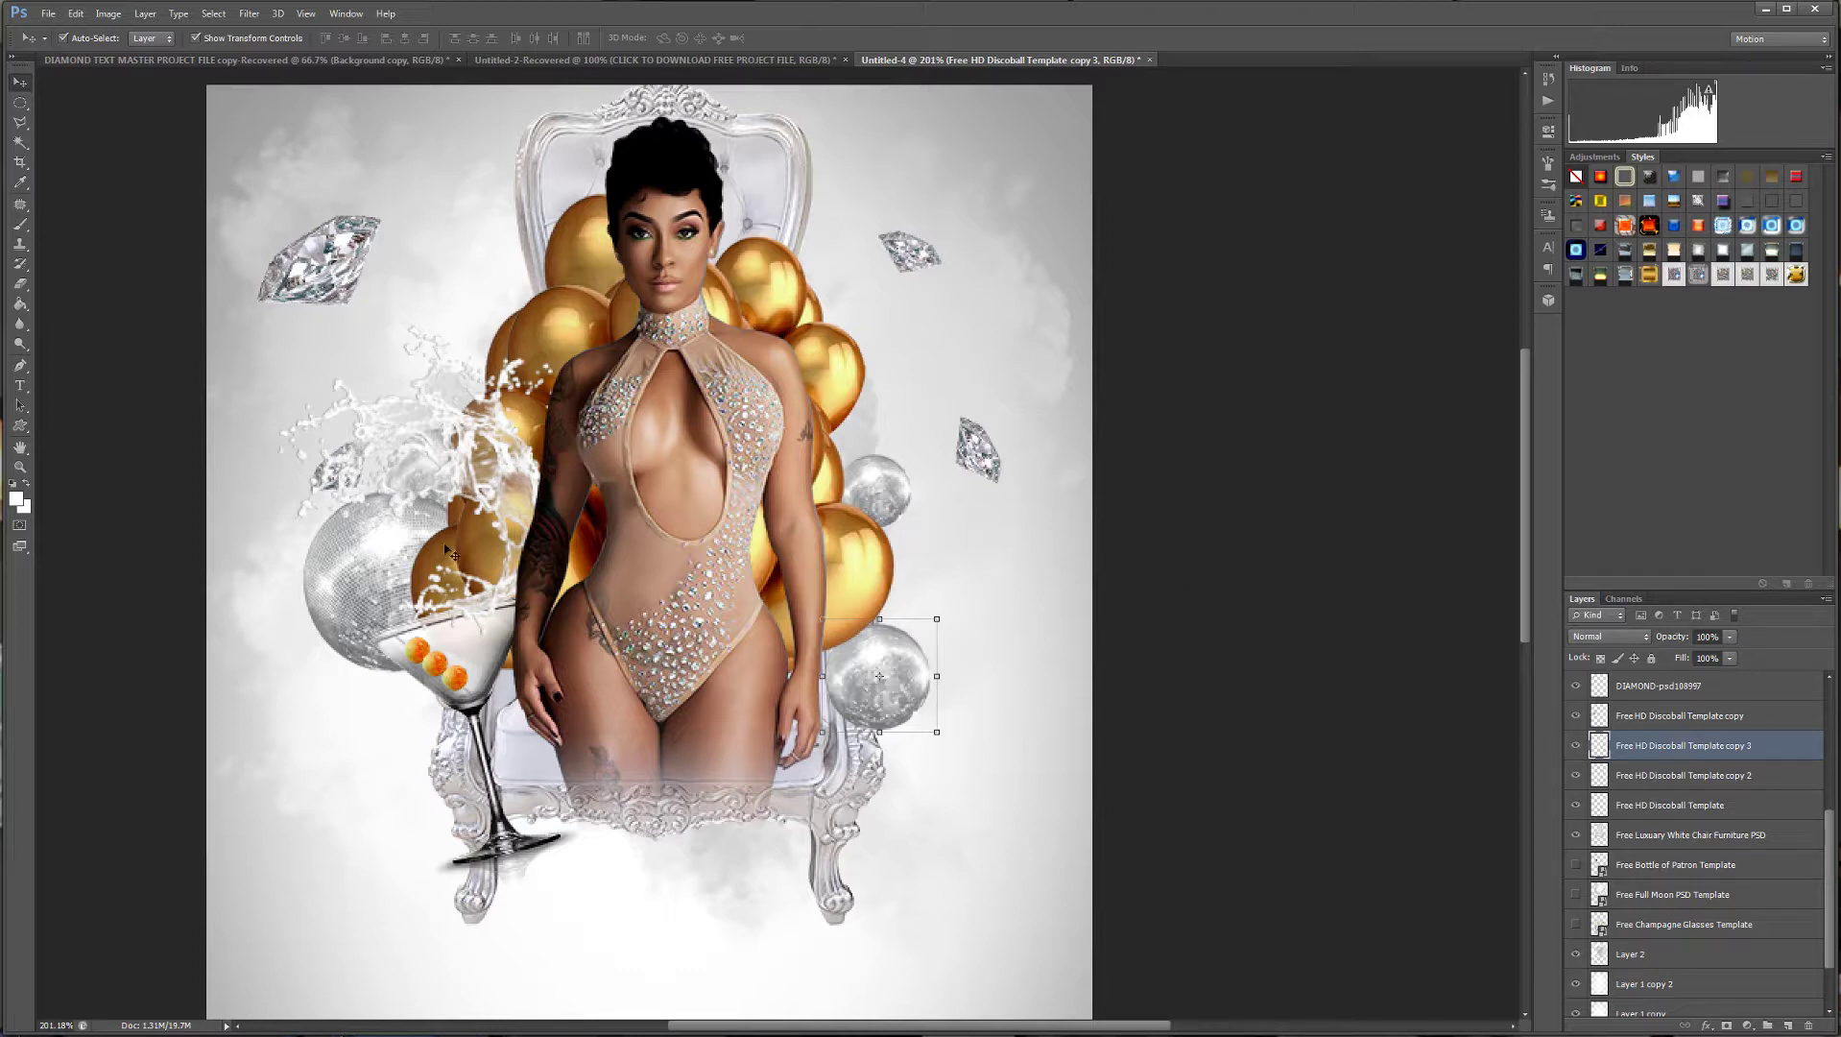
Duplicate the large left disco ball layer and shift the copy to the right side.
{"action": "left_click", "coordinate": [364, 578]}
{"action": "left_click_drag", "start_coordinate": [1758, 733], "coordinate": [1784, 1027]}
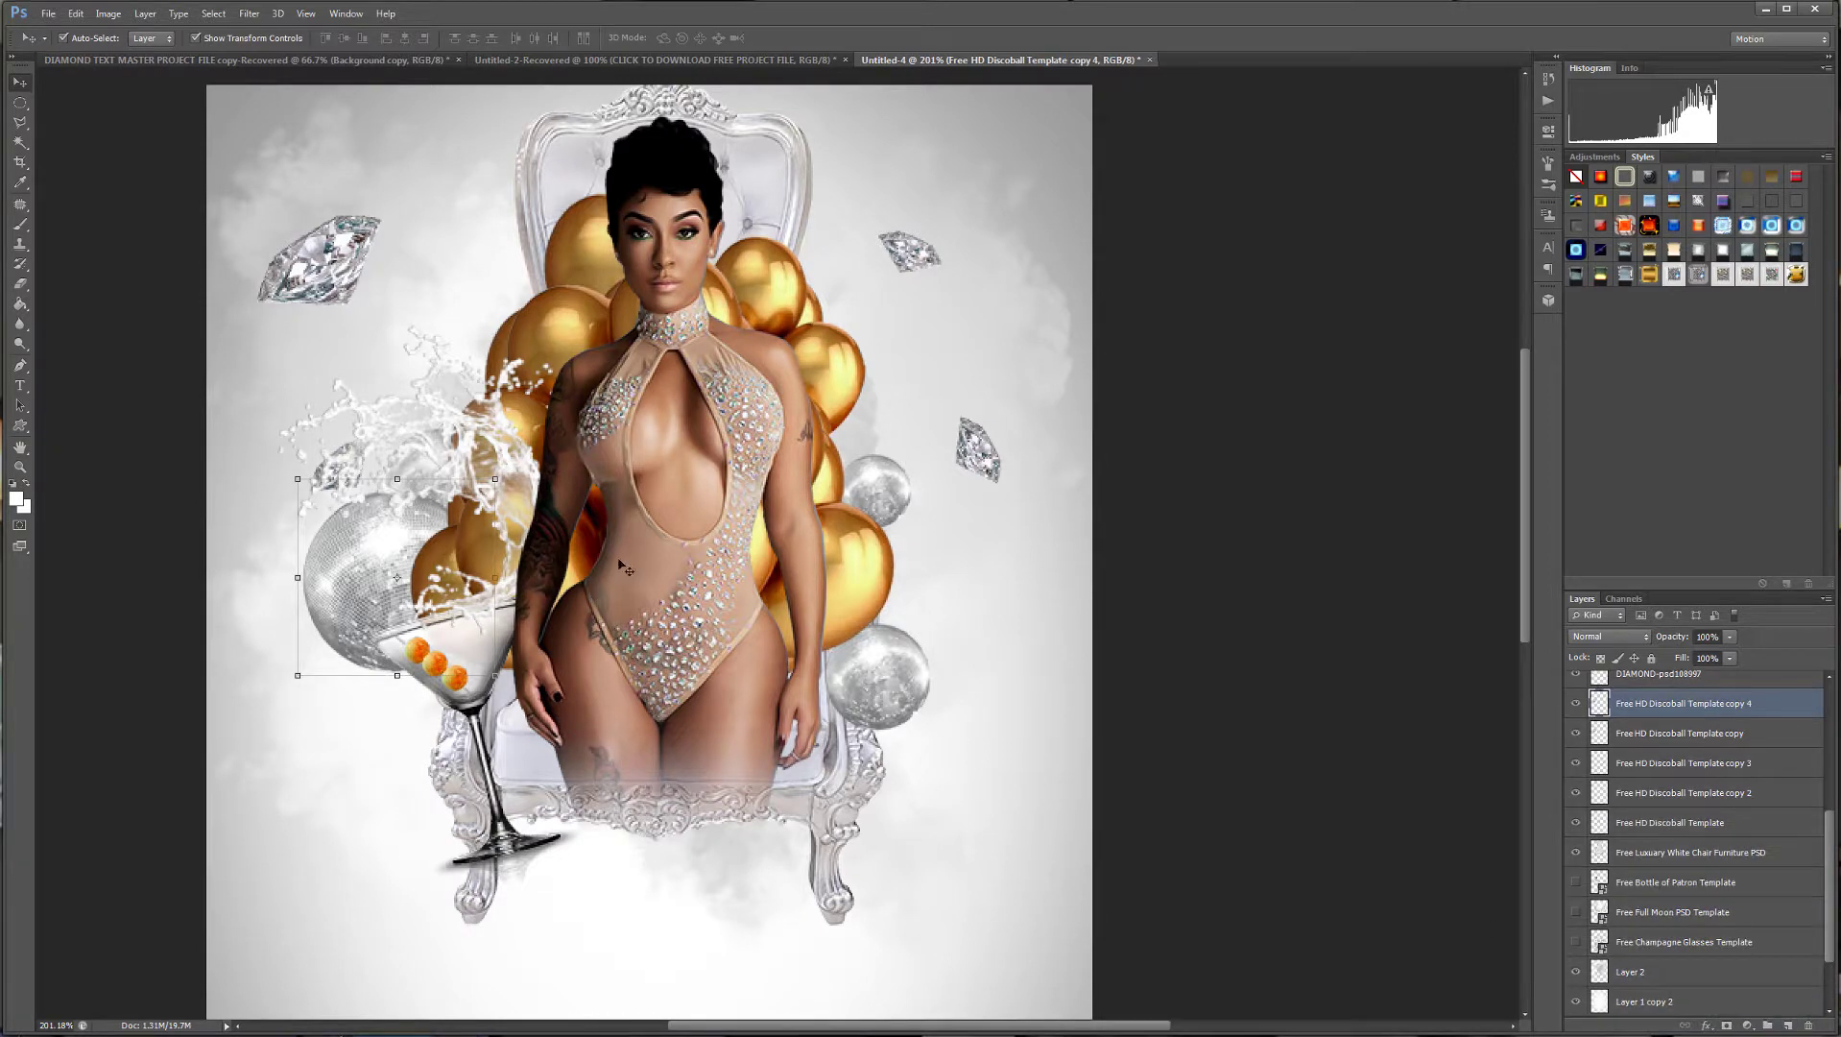
{"action": "key", "text": "Right"}
{"action": "key", "text": "Right"}
{"action": "key", "text": "Right"}
{"action": "key", "text": "Right"}
{"action": "key", "text": "Right"}
{"action": "key", "text": "Right"}
{"action": "key", "text": "Right"}
{"action": "key", "text": "Right"}
{"action": "key", "text": "shift+Right"}
{"action": "key", "text": "shift+Right"}
{"action": "key", "text": "shift+Right"}
{"action": "key", "text": "shift+Right"}
{"action": "key", "text": "shift+Right"}
{"action": "key", "text": "shift+Right"}
{"action": "key", "text": "shift+Right"}
{"action": "key", "text": "shift+Right"}
{"action": "key", "text": "shift+Right"}
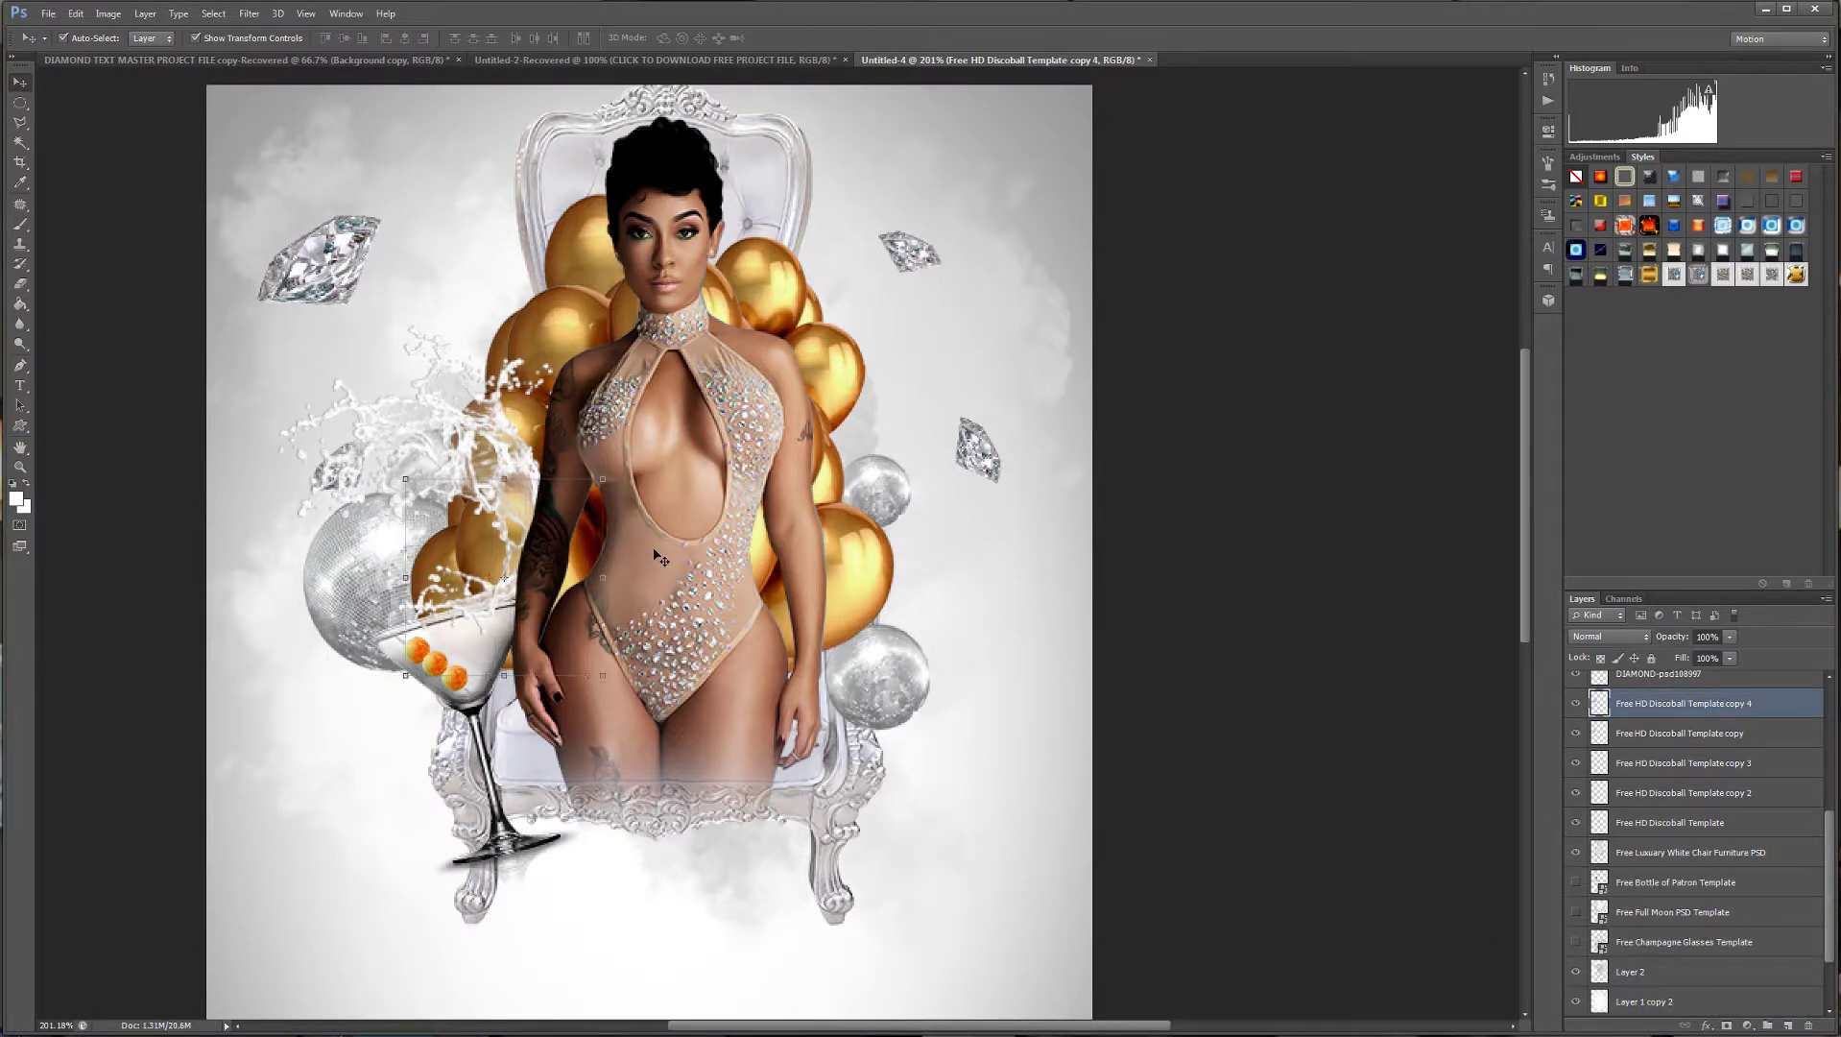
{"action": "key", "text": "shift+Right"}
{"action": "key", "text": "shift+Right"}
{"action": "key", "text": "shift+Right"}
{"action": "key", "text": "shift+Right"}
{"action": "key", "text": "shift+Right"}
{"action": "key", "text": "shift+Right"}
{"action": "key", "text": "shift+Right"}
{"action": "key", "text": "shift+Right"}
{"action": "key", "text": "shift+Right"}
{"action": "key", "text": "shift+Right"}
{"action": "key", "text": "shift+Right"}
{"action": "key", "text": "shift+Right"}
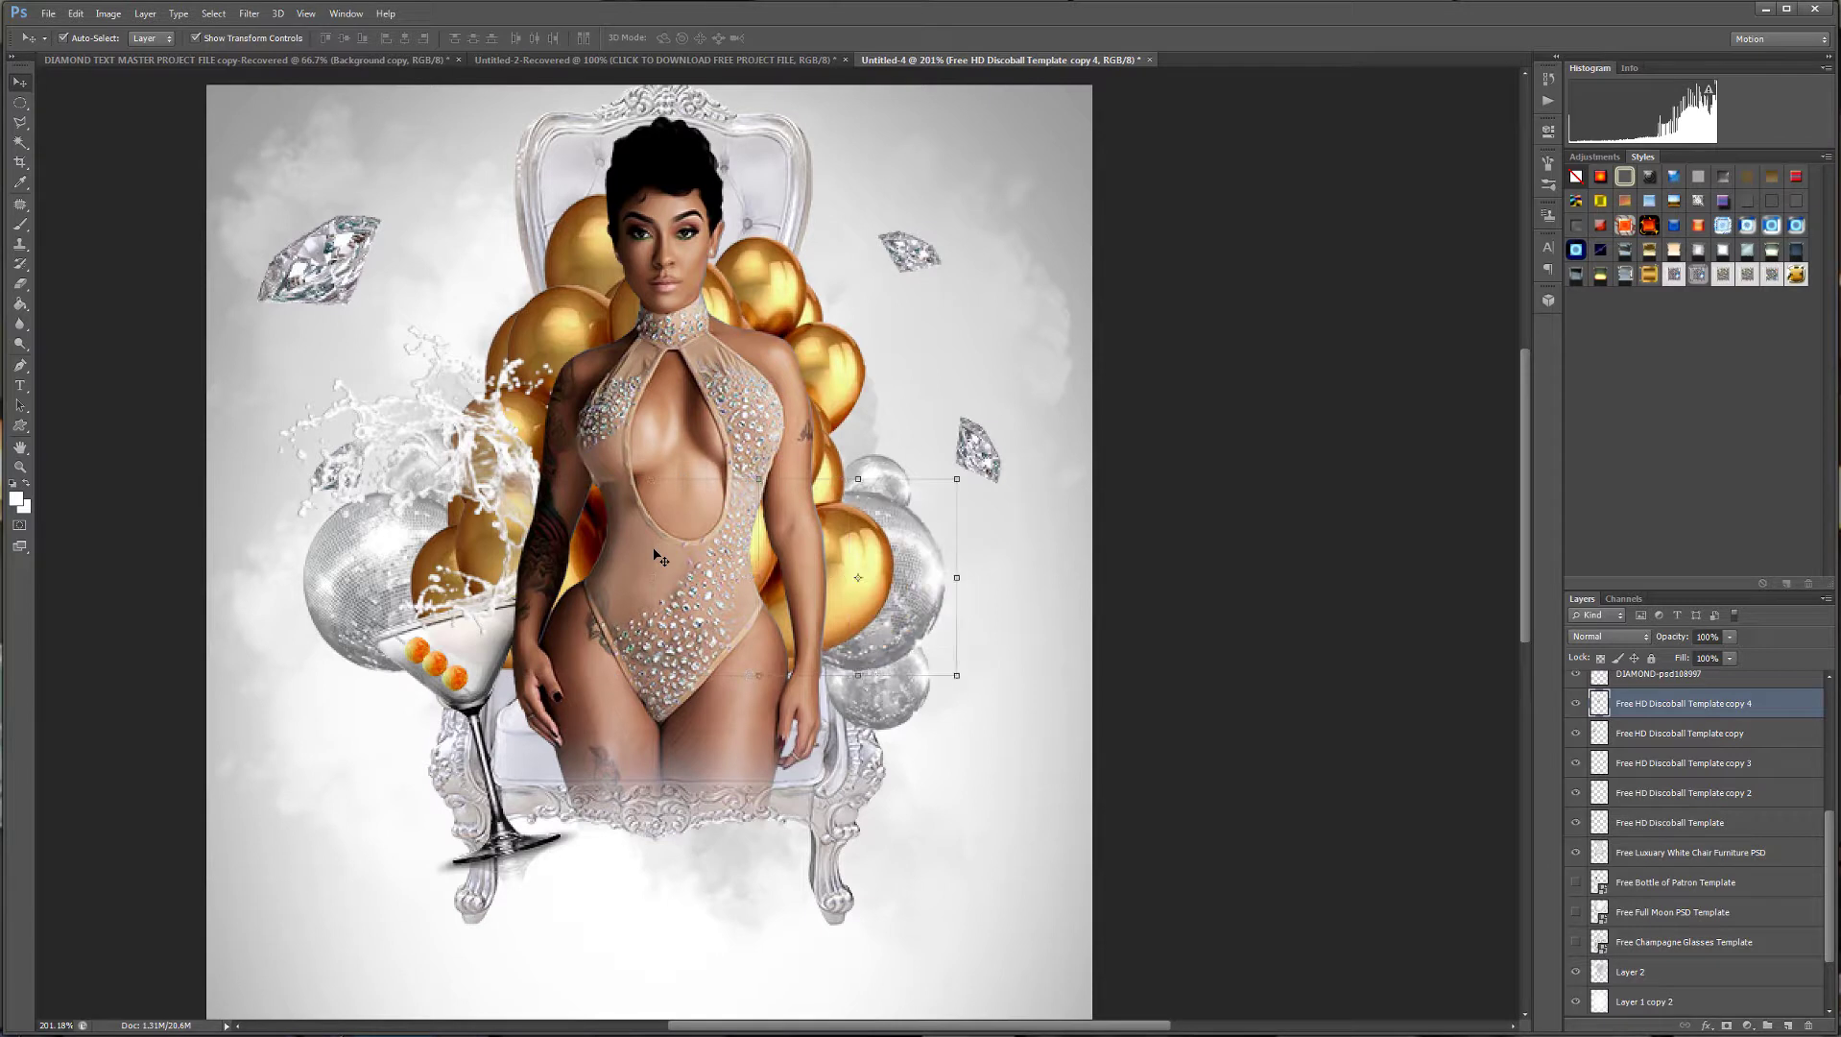
{"action": "key", "text": "Right"}
{"action": "key", "text": "Right"}
{"action": "key", "text": "Right"}
{"action": "key", "text": "Right"}
{"action": "key", "text": "Right"}
{"action": "key", "text": "Right"}
{"action": "key", "text": "Right"}
{"action": "key", "text": "Right"}
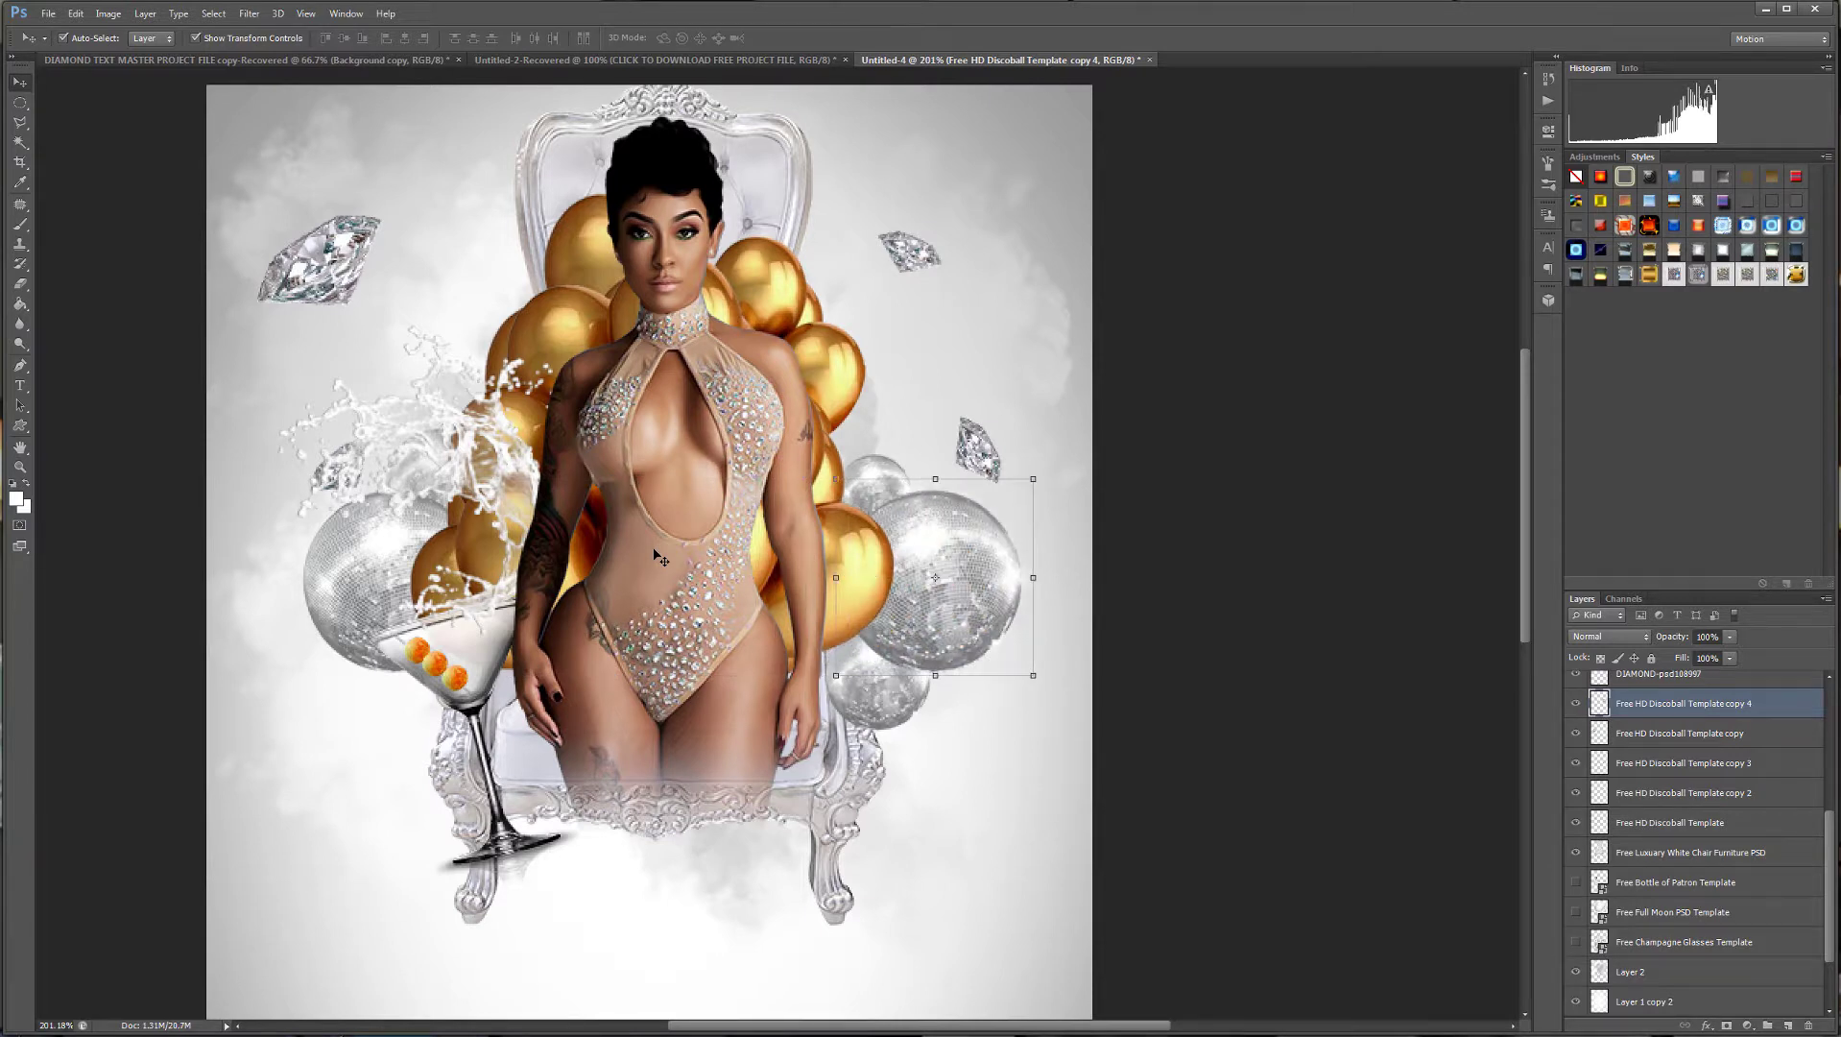
{"action": "key", "text": "Right"}
{"action": "key", "text": "Right"}
{"action": "key", "text": "Right"}
{"action": "key", "text": "Right"}
{"action": "key", "text": "Right"}
{"action": "key", "text": "Right"}
{"action": "key", "text": "Right"}
{"action": "key", "text": "Right"}
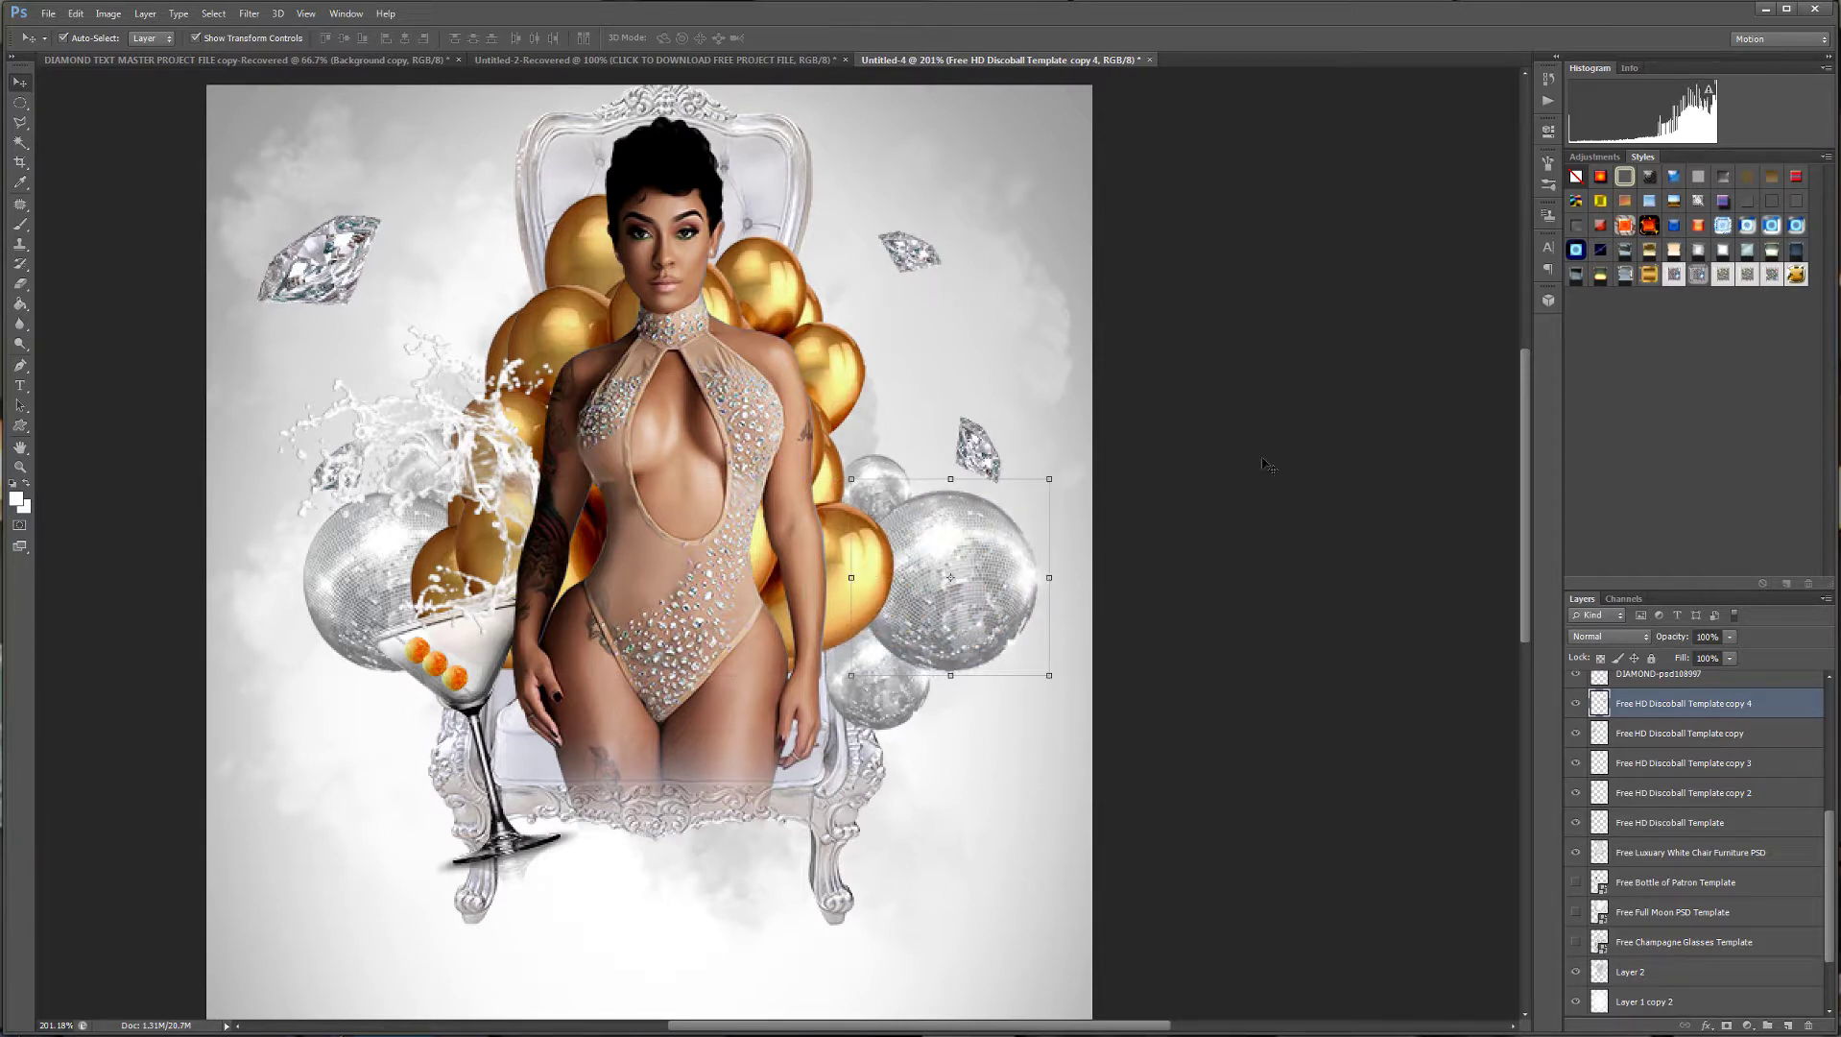
{"action": "left_click", "coordinate": [1267, 465]}
{"action": "scroll", "coordinate": [1241, 456], "scroll_direction": "down", "scroll_amount": 1}
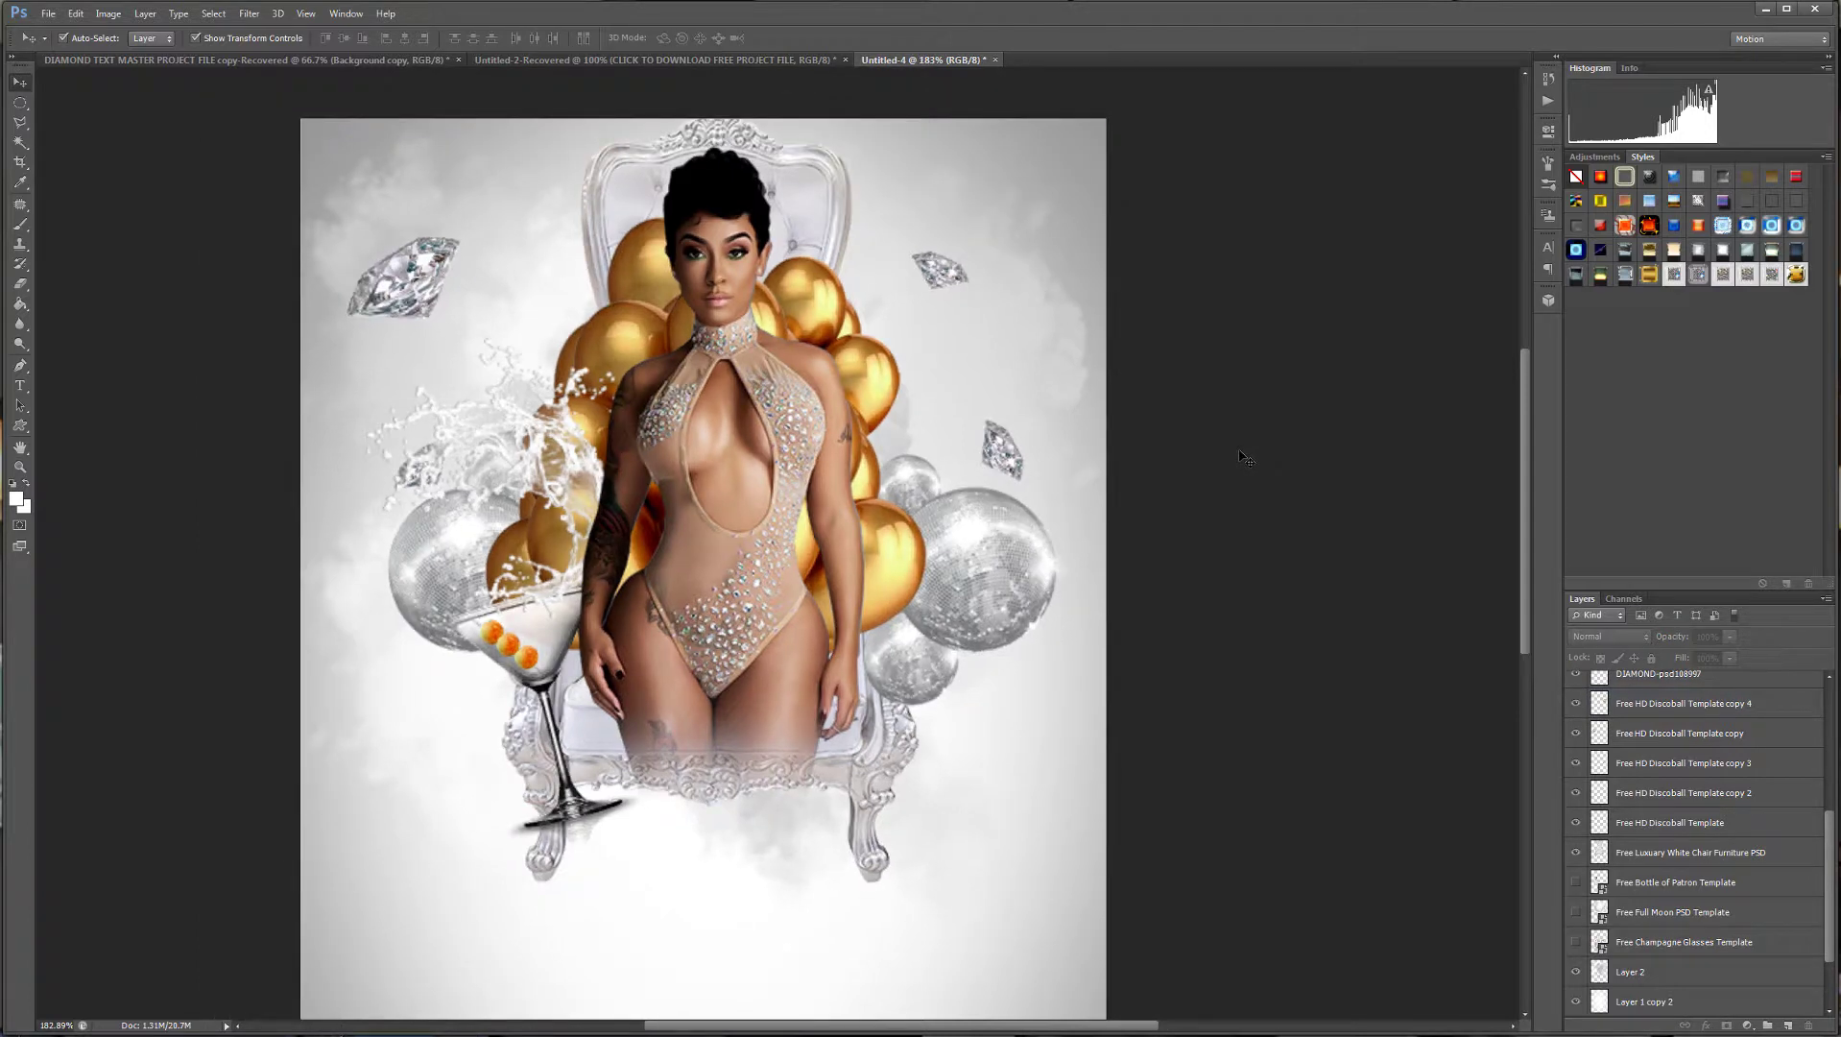
{"action": "scroll", "coordinate": [1317, 363], "scroll_direction": "down", "scroll_amount": 3}
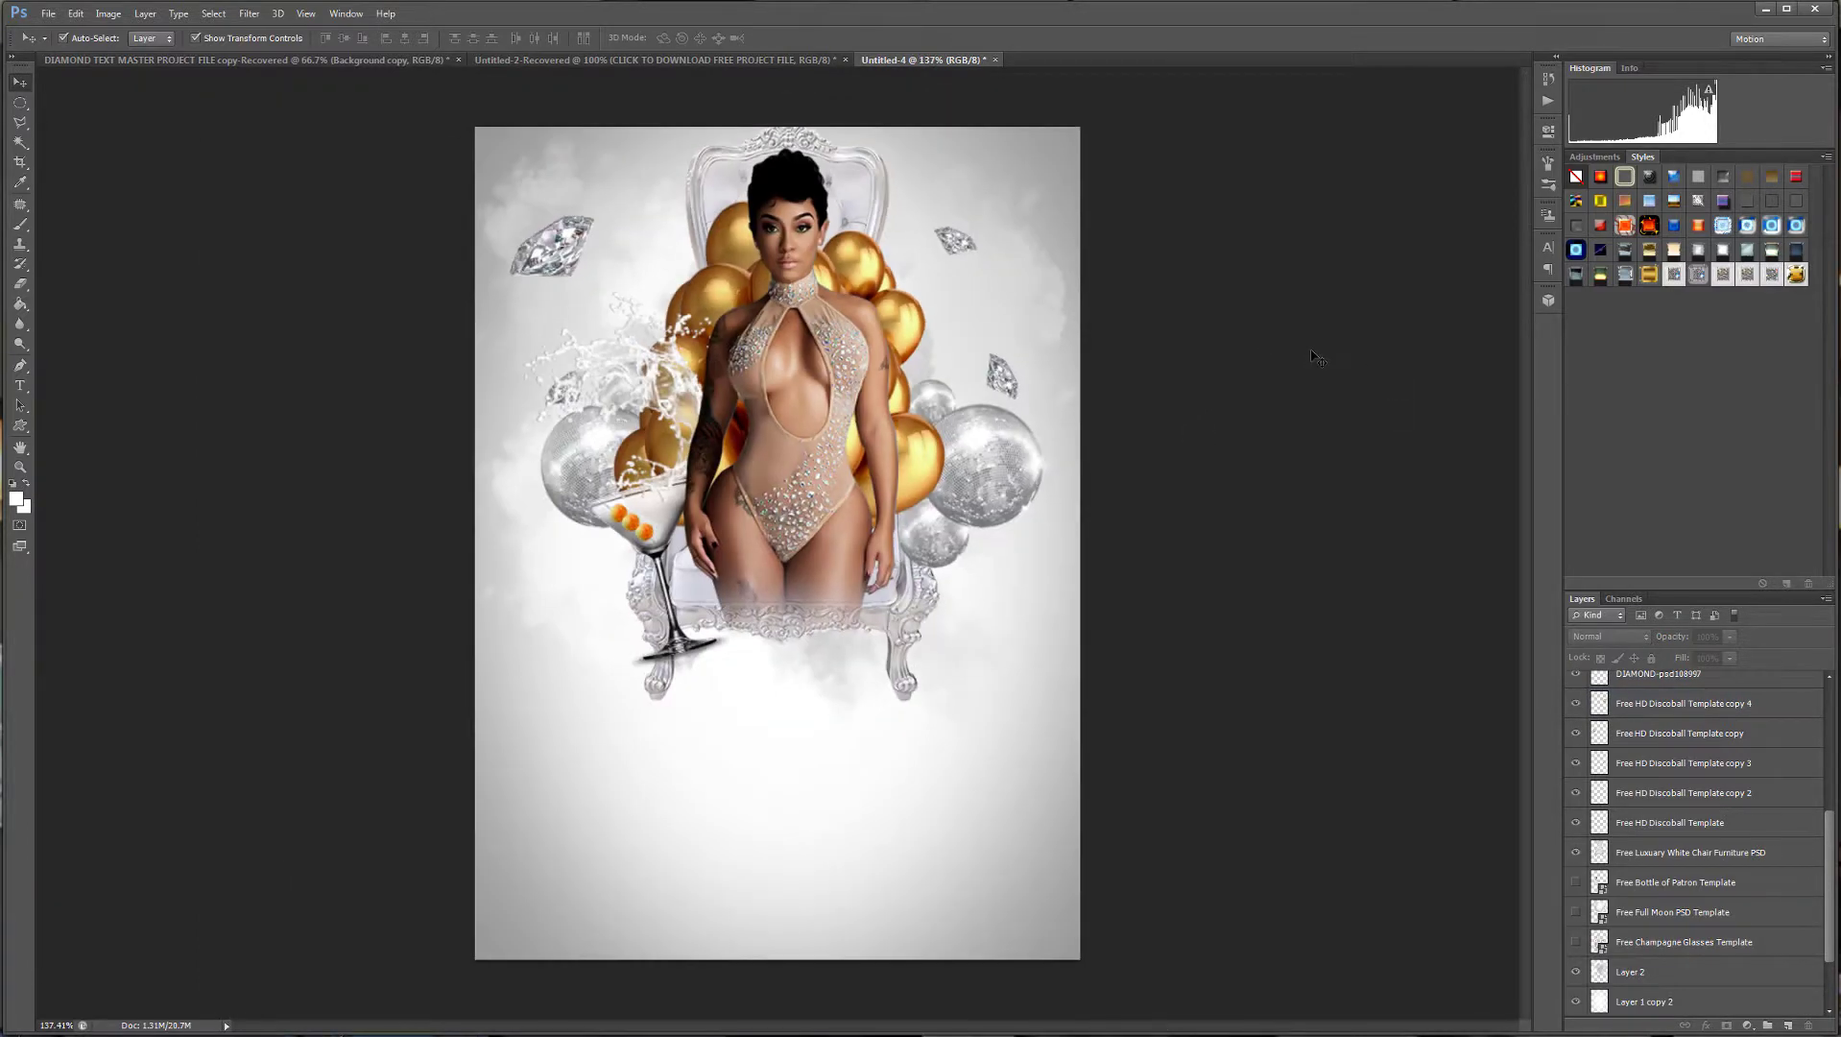
{"action": "scroll", "coordinate": [1312, 351], "scroll_direction": "up", "scroll_amount": 2}
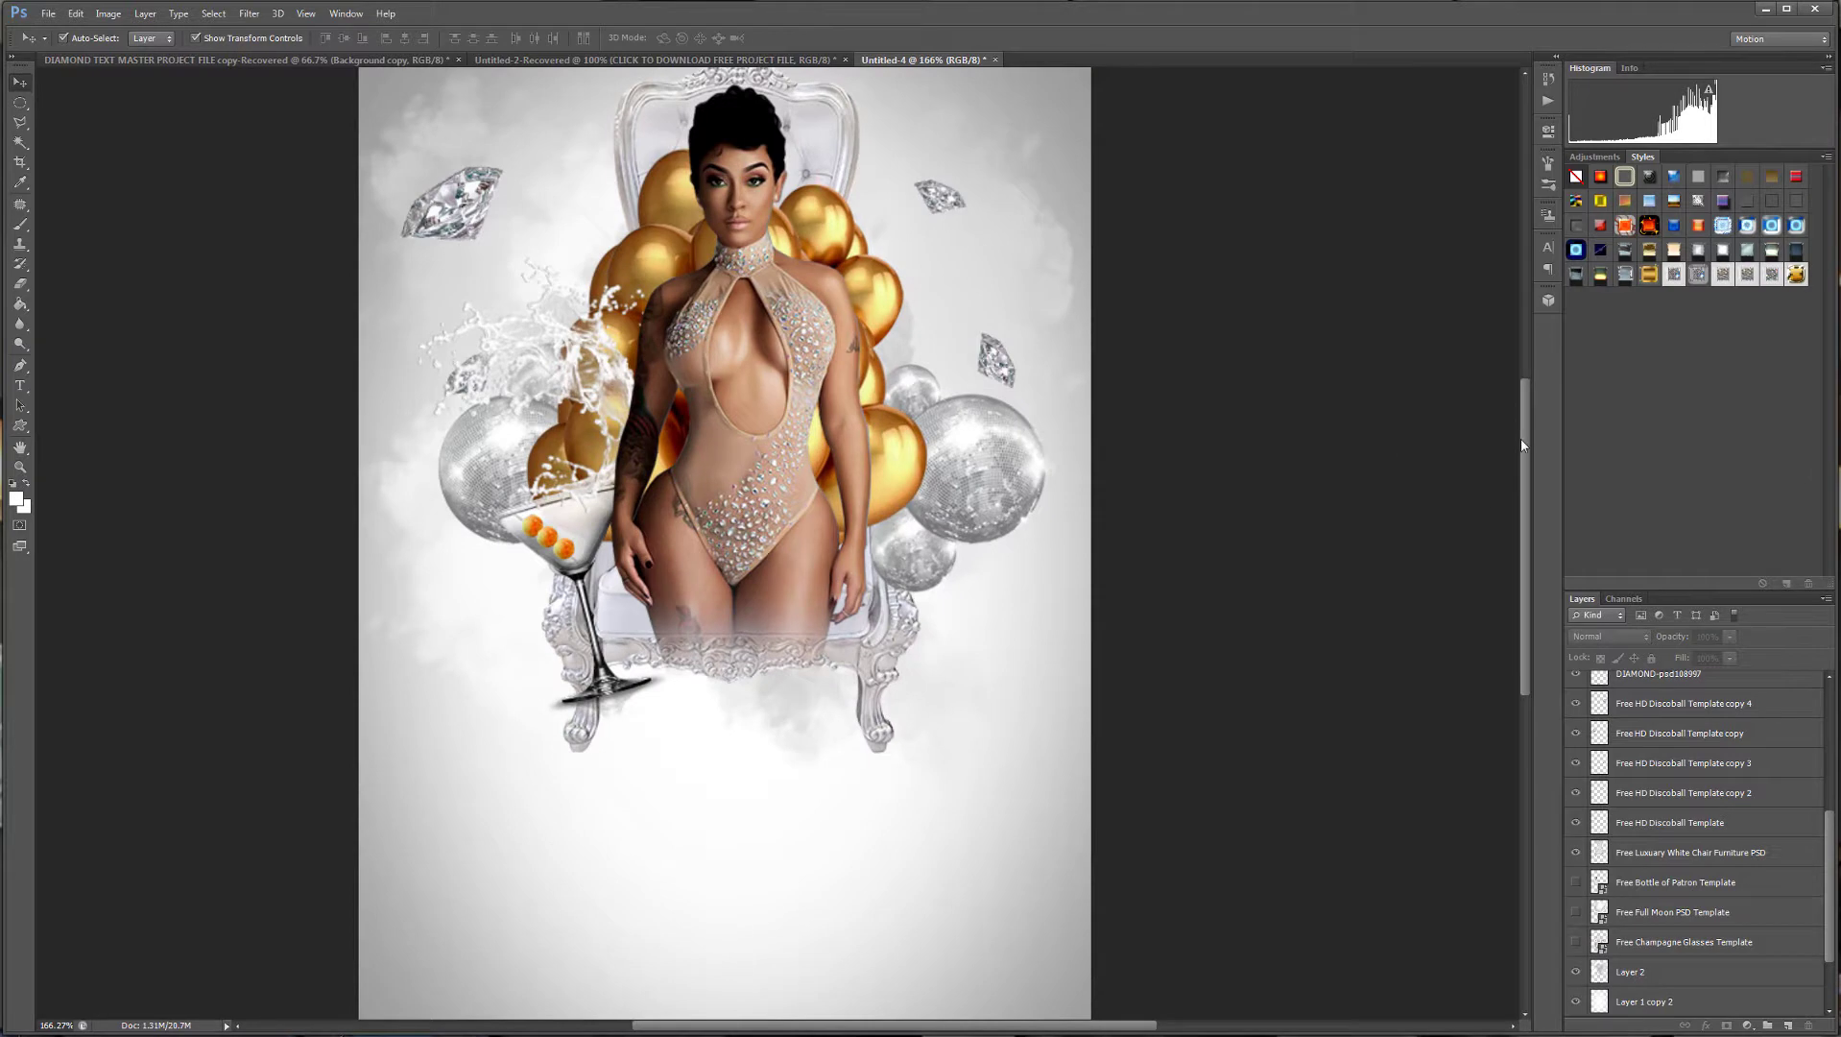
{"action": "scroll", "coordinate": [1522, 444], "scroll_direction": "up", "scroll_amount": 2}
Shift the right disco ball copy slightly left and scale it to about 94%.
{"action": "left_click", "coordinate": [1022, 552]}
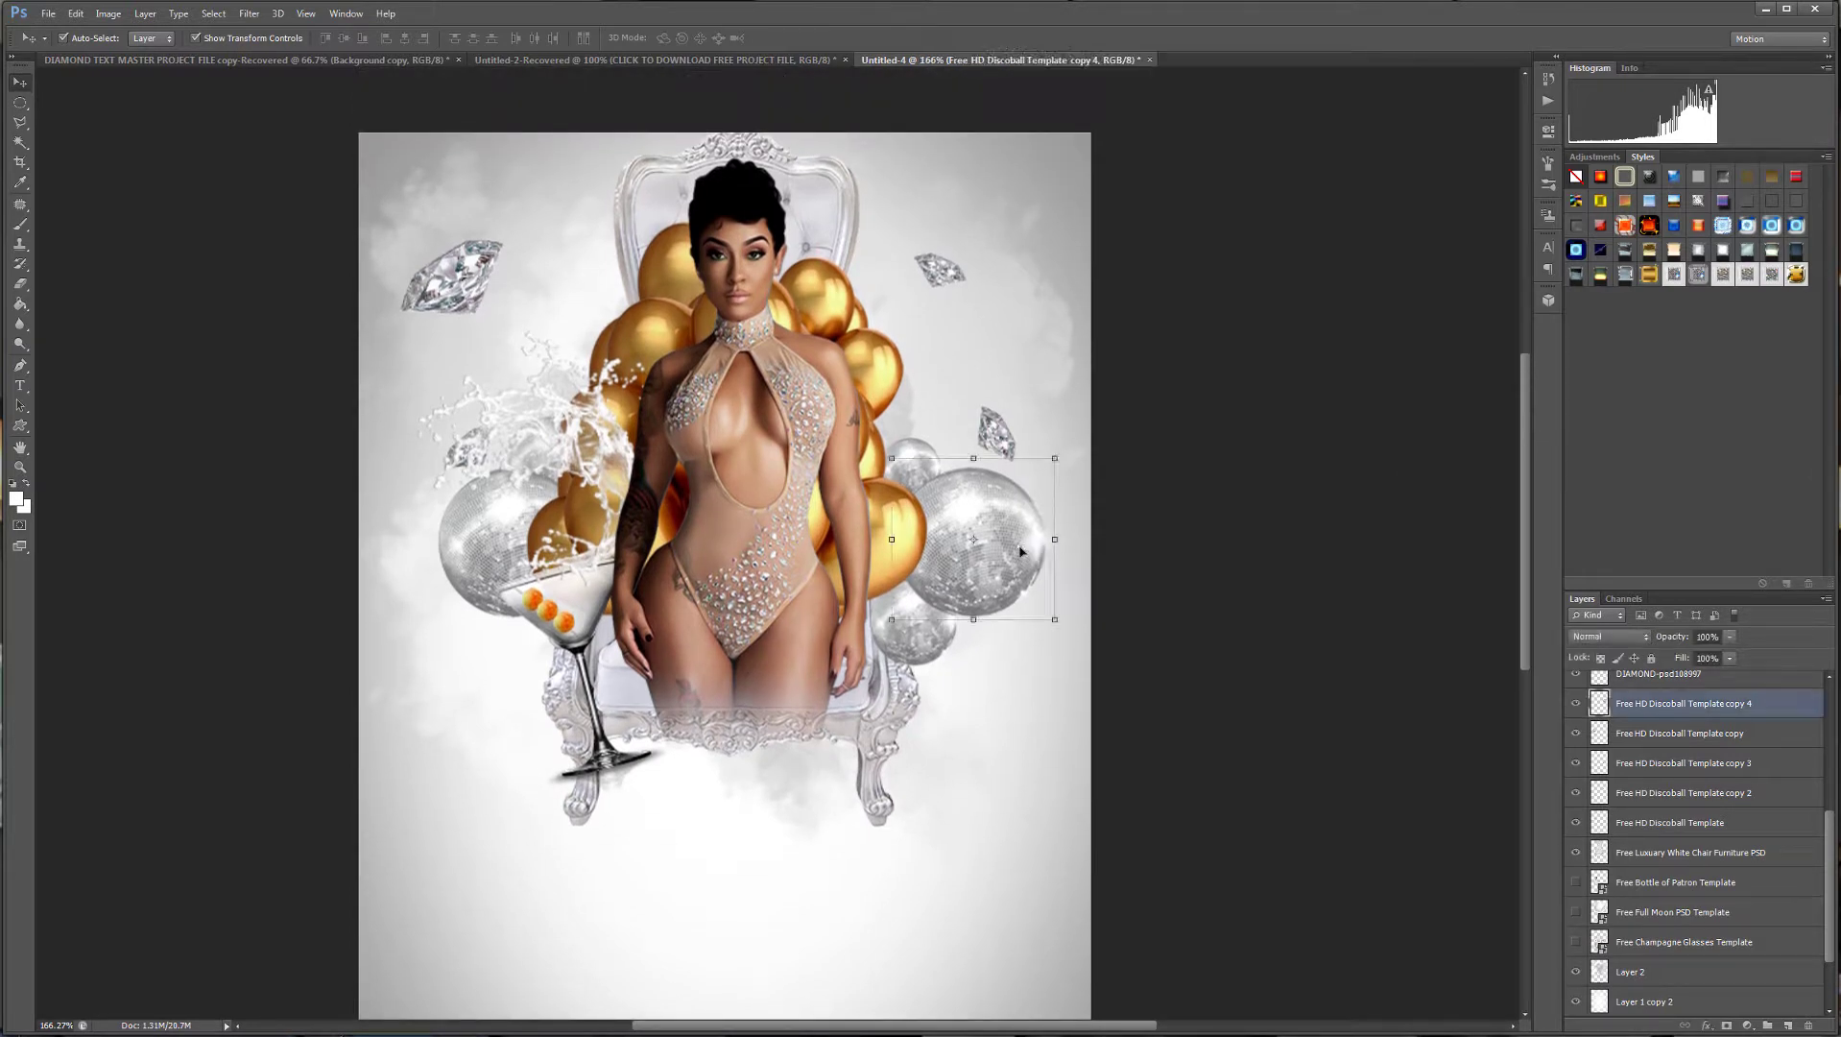
{"action": "left_click_drag", "start_coordinate": [1021, 554], "coordinate": [1006, 551]}
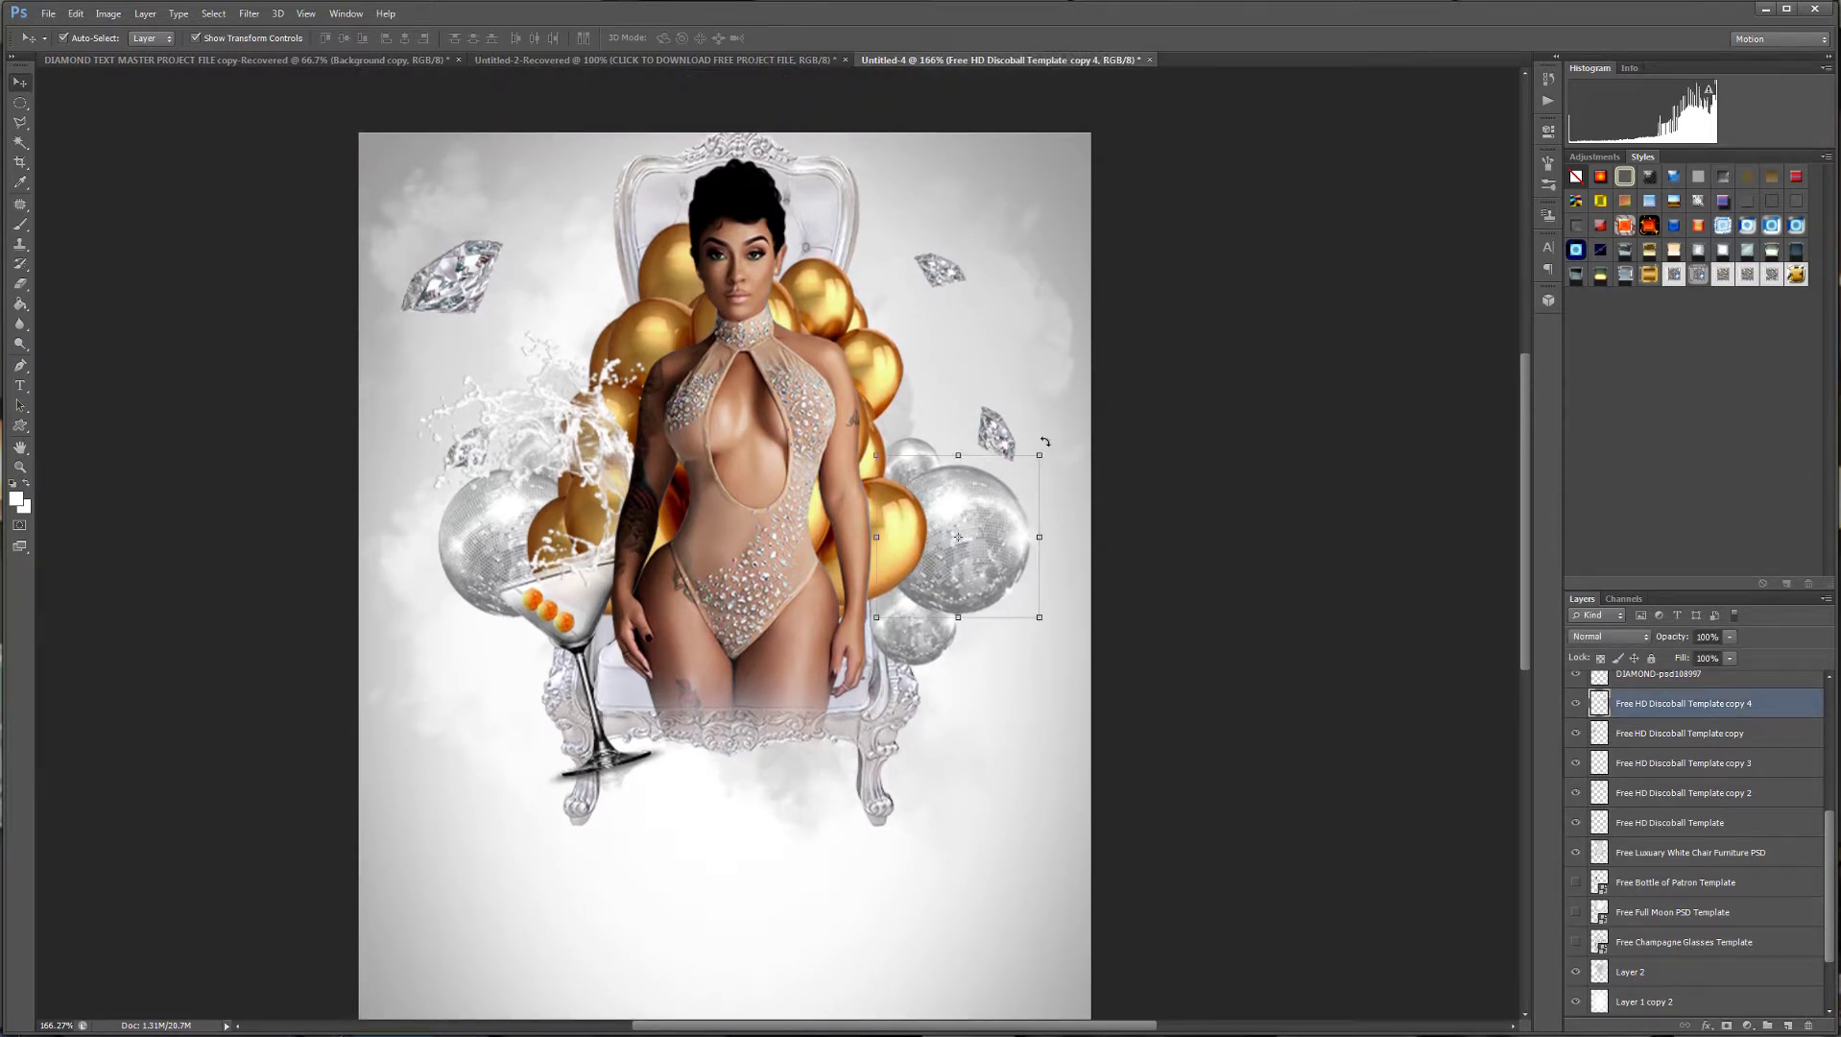
{"action": "left_click", "coordinate": [1039, 454]}
{"action": "left_click_drag", "start_coordinate": [1038, 454], "coordinate": [1029, 465]}
{"action": "key", "text": "Return"}
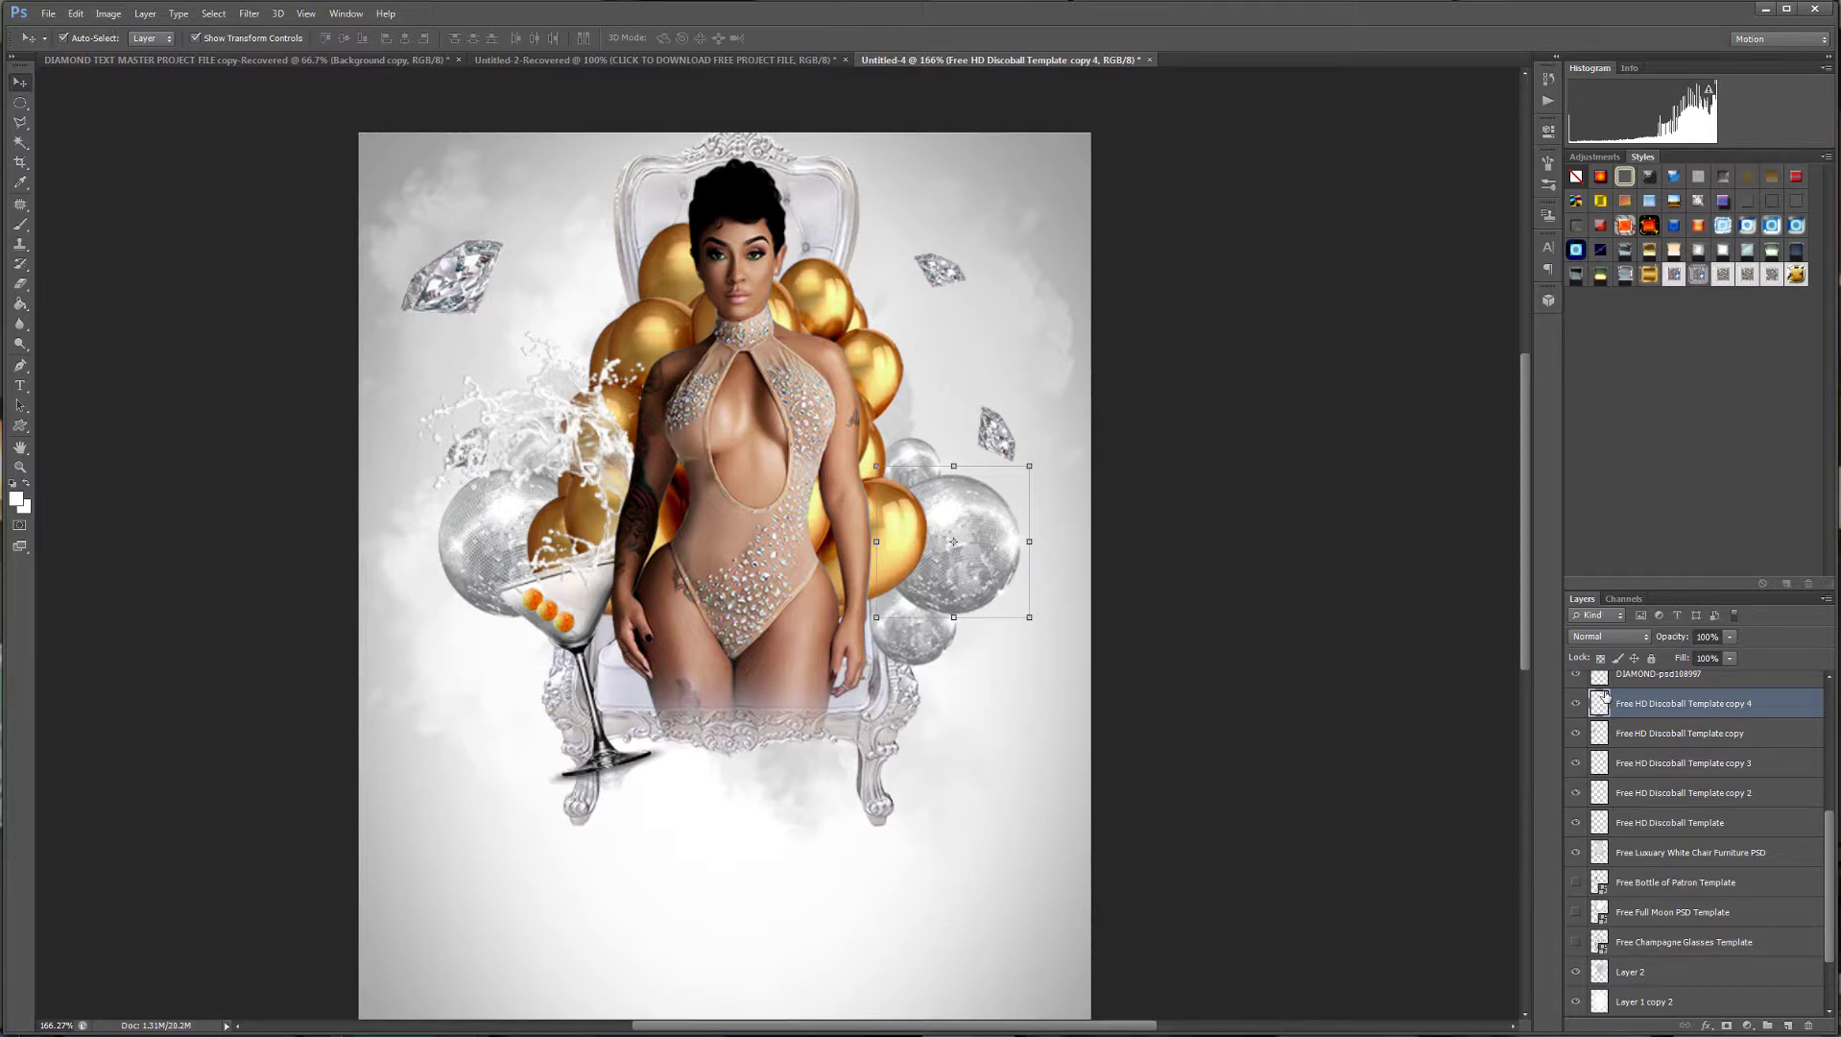
Load the right disco ball's outline as a selection and add a new empty layer.
{"action": "left_click", "coordinate": [1601, 703], "text": "ctrl"}
{"action": "left_click", "coordinate": [1675, 735]}
{"action": "key", "text": "ctrl+j"}
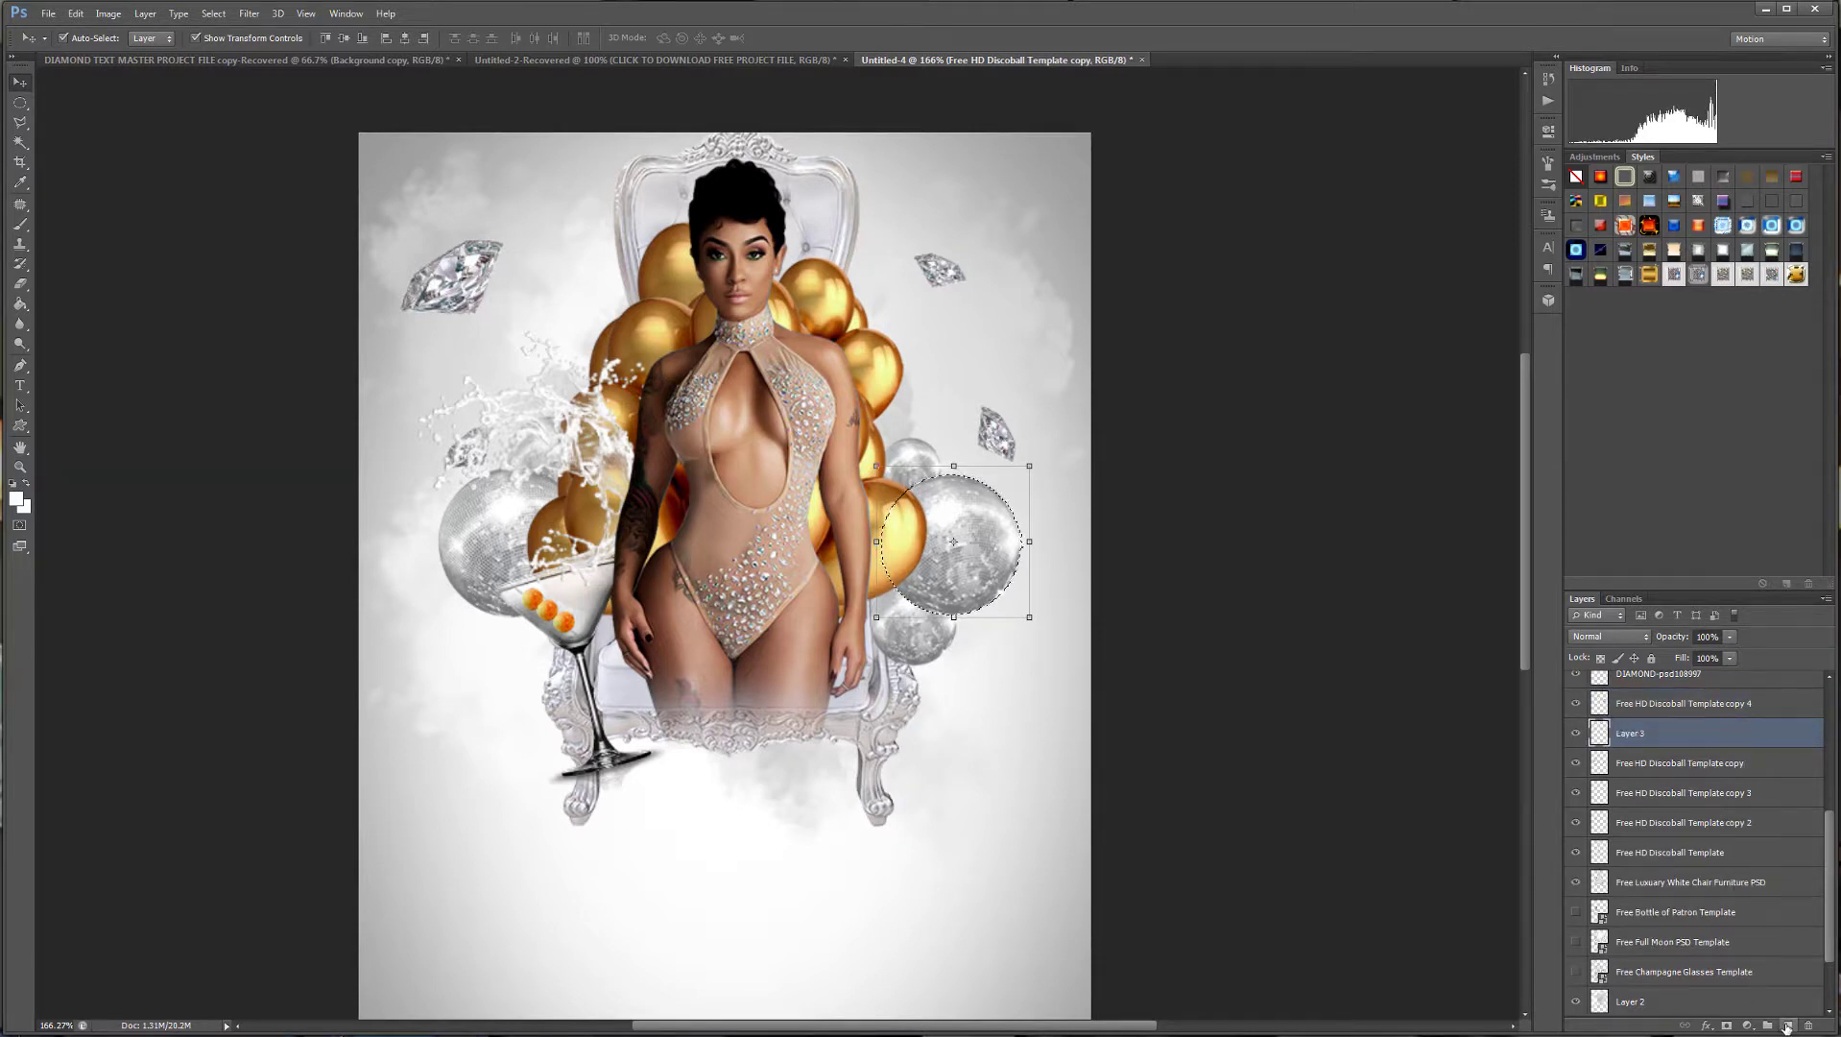
Set up a small basic round brush with a dark grey foreground colour.
{"action": "key", "text": "ctrl+0"}
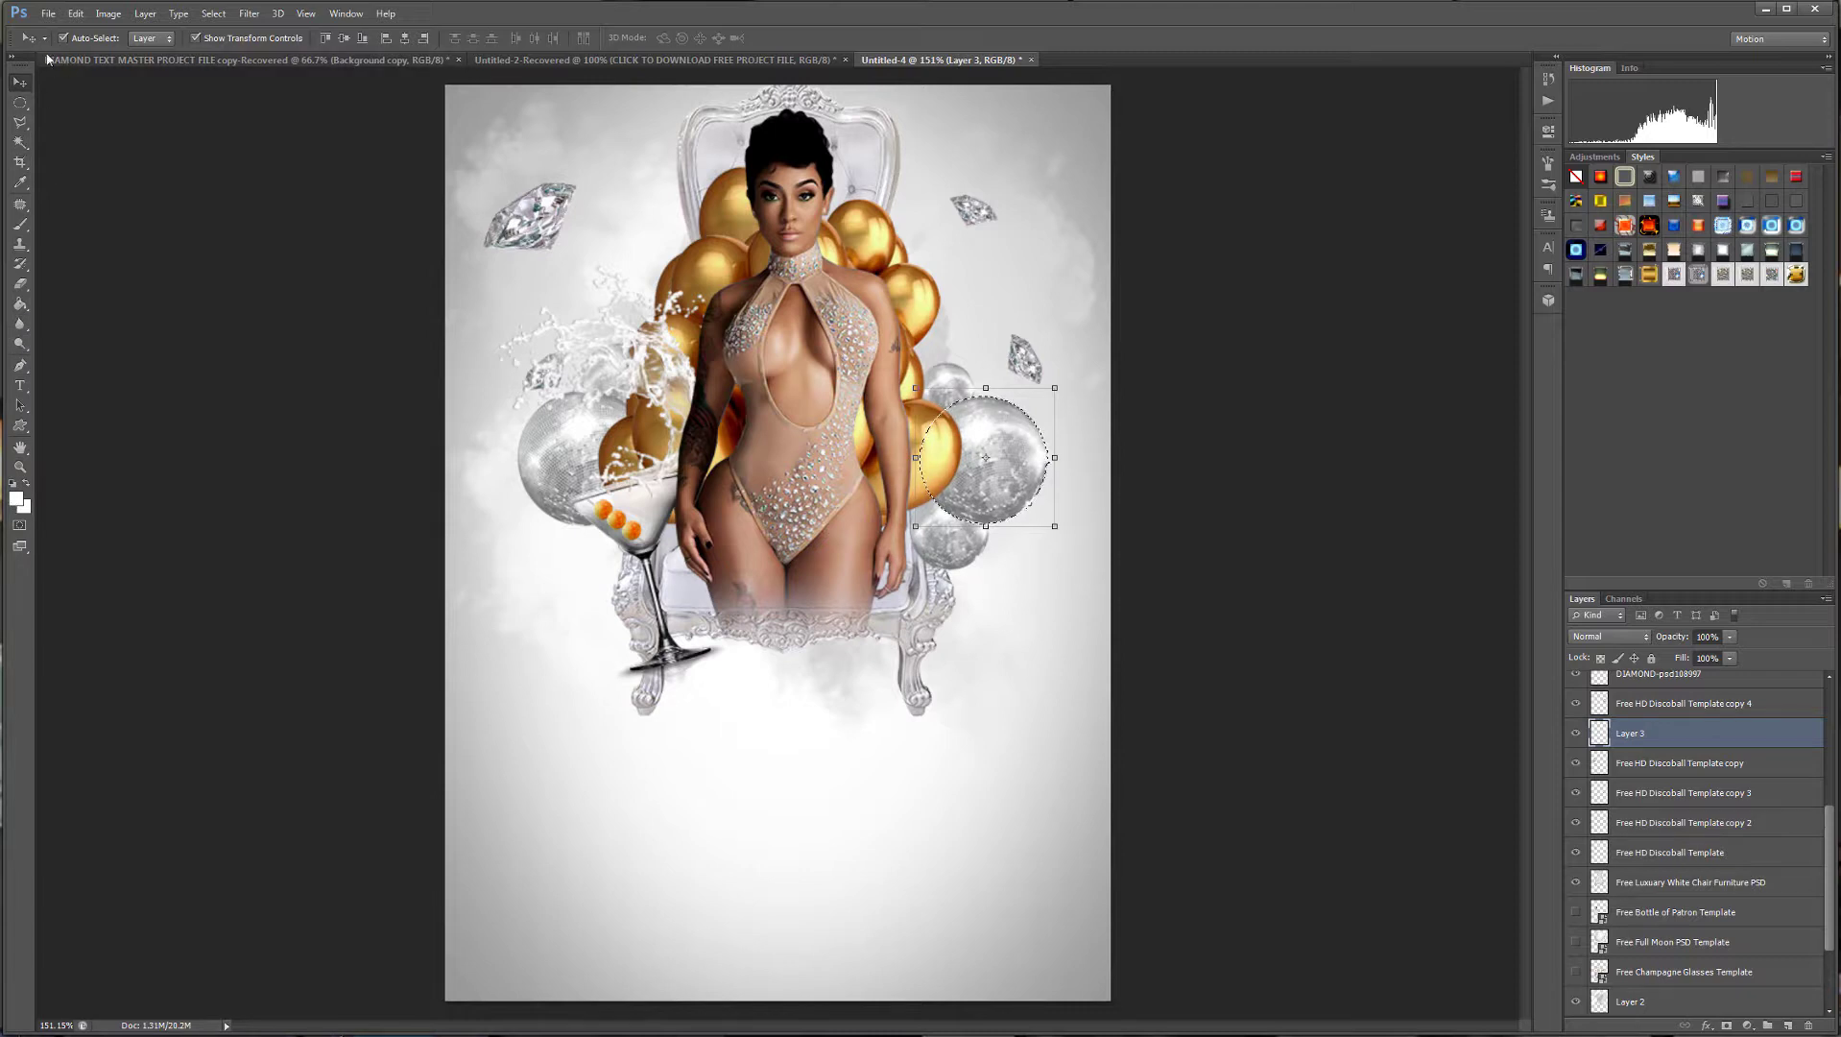
{"action": "left_click", "coordinate": [20, 223]}
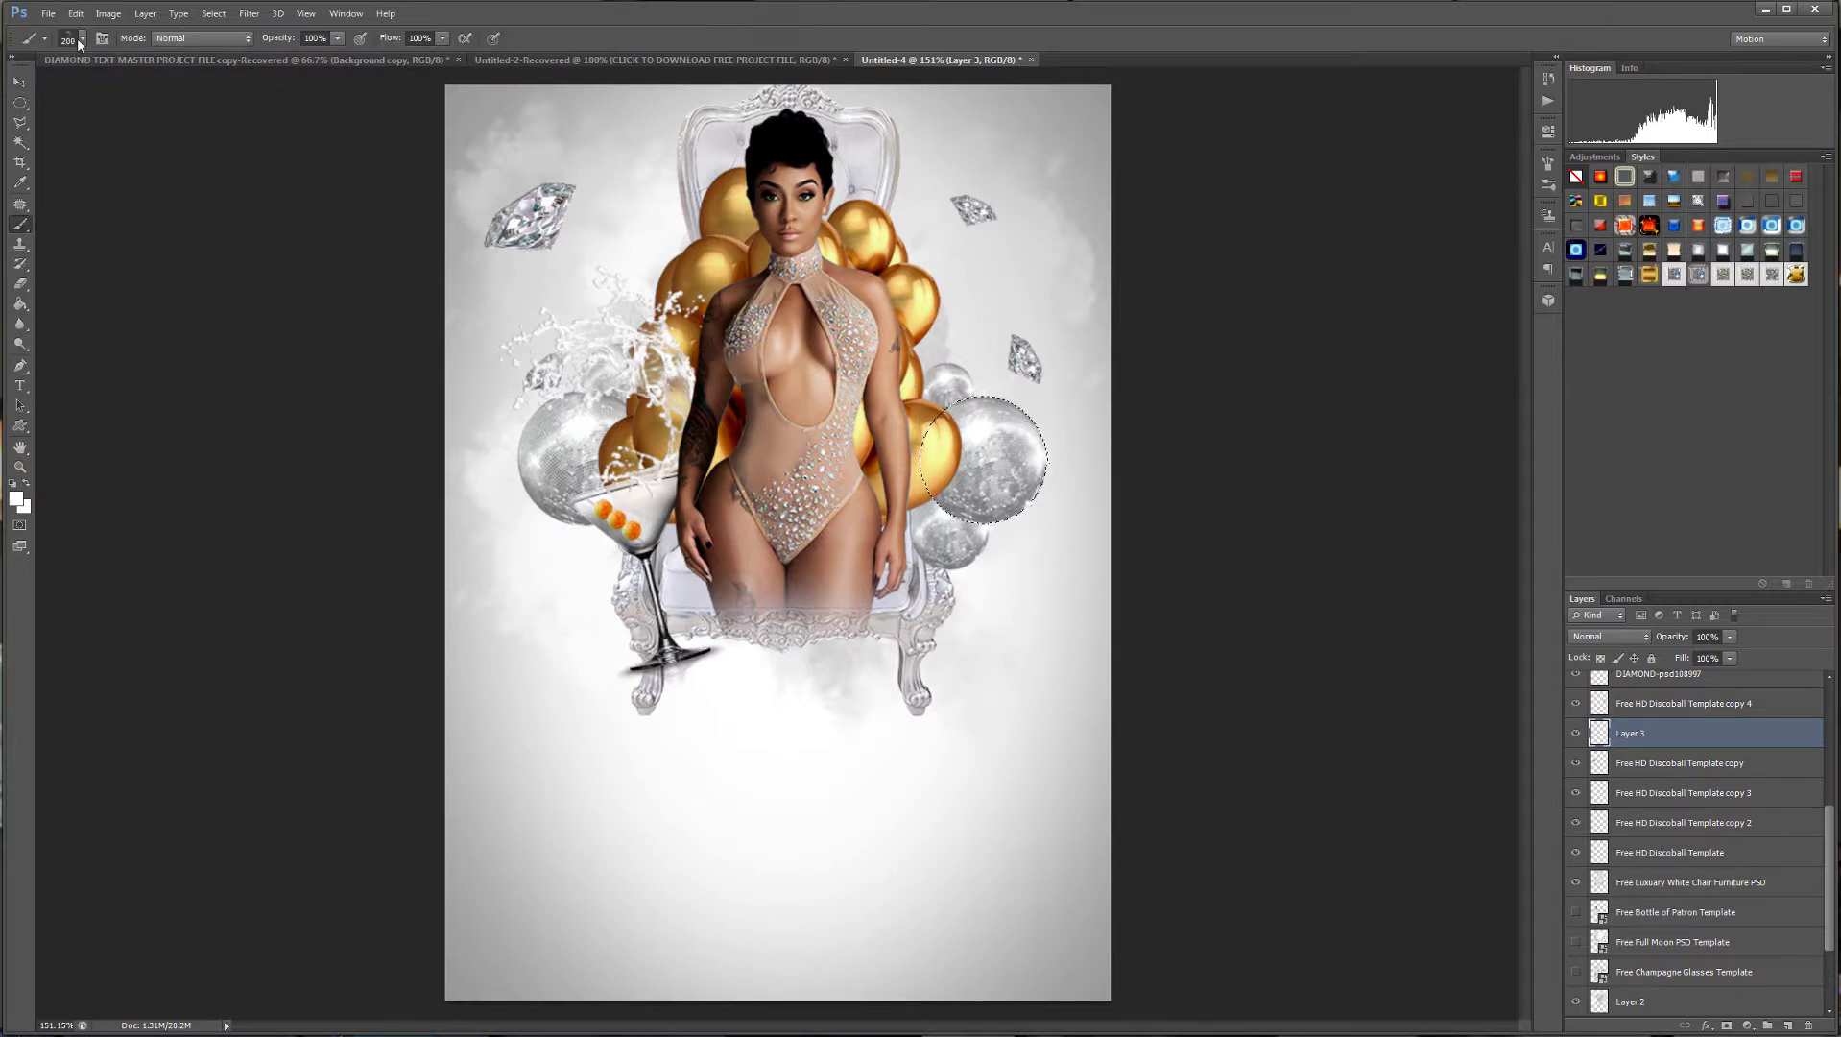
{"action": "left_click", "coordinate": [82, 38]}
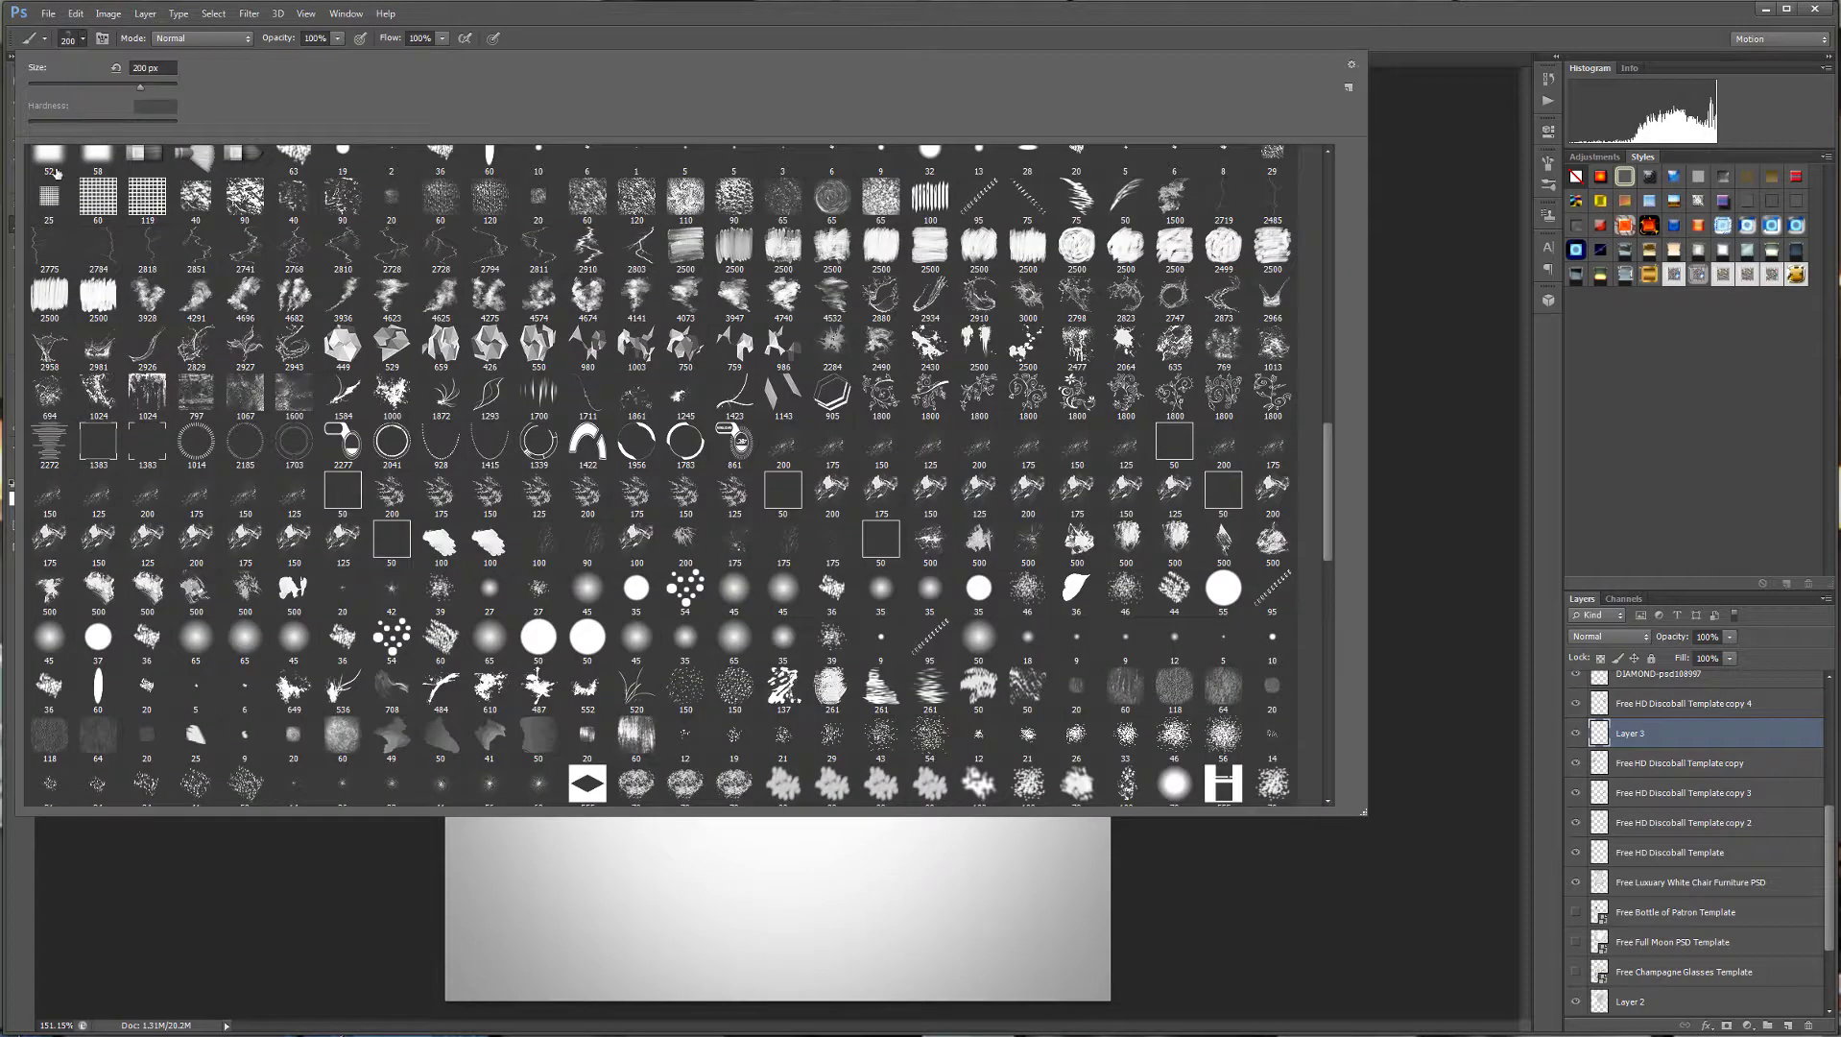
{"action": "left_click_drag", "start_coordinate": [1334, 513], "coordinate": [1328, 176]}
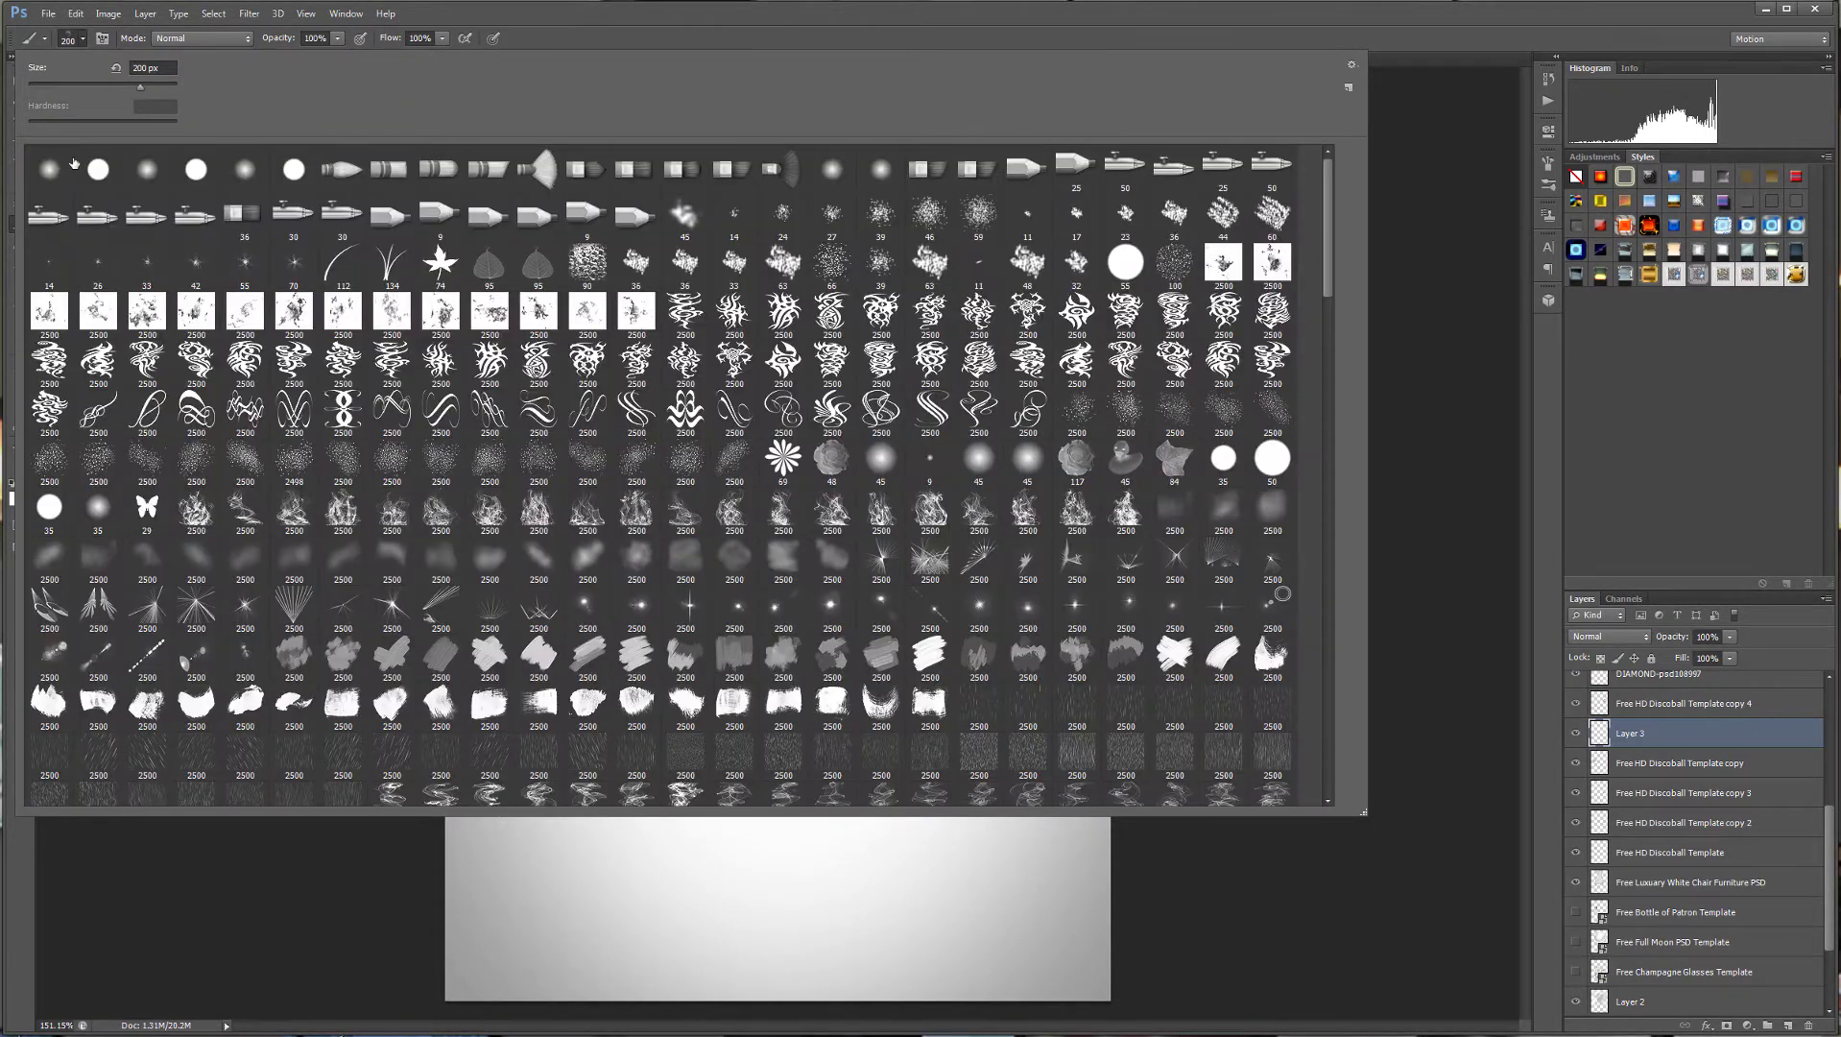
{"action": "double_click", "coordinate": [51, 163]}
{"action": "left_click", "coordinate": [15, 495]}
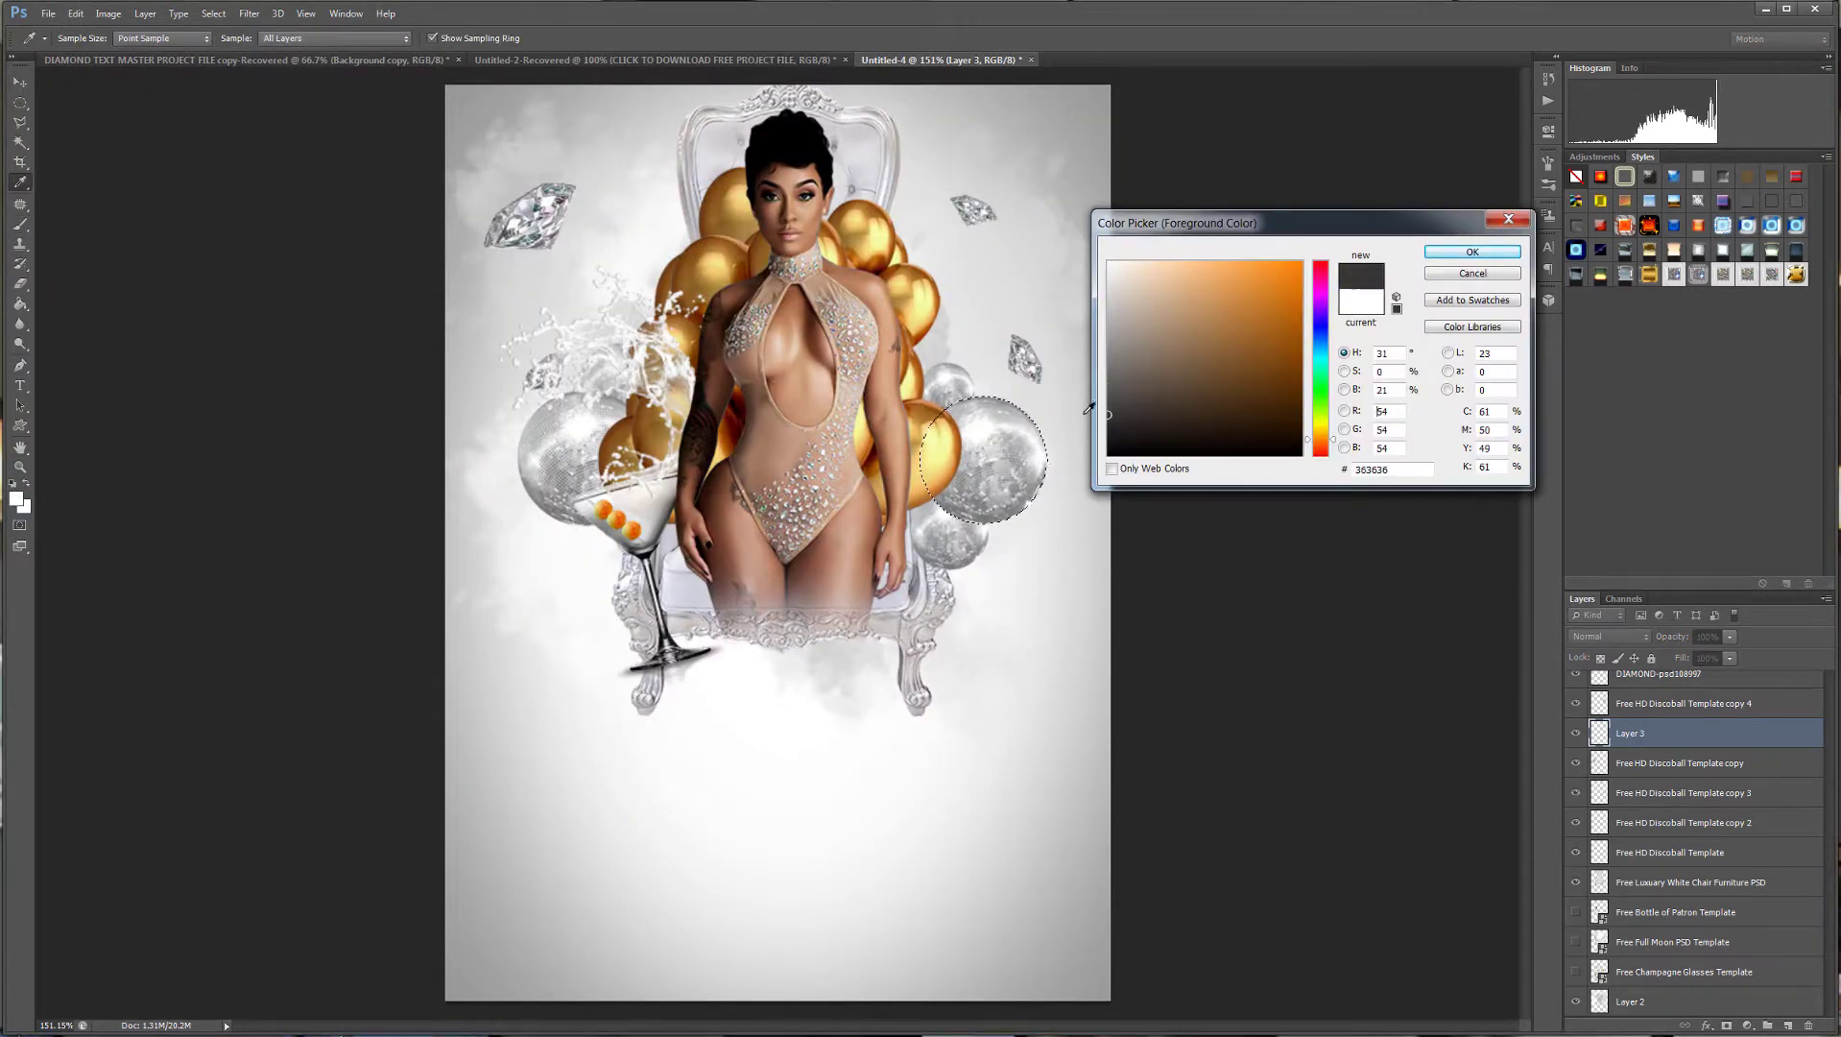
{"action": "left_click", "coordinate": [1472, 252]}
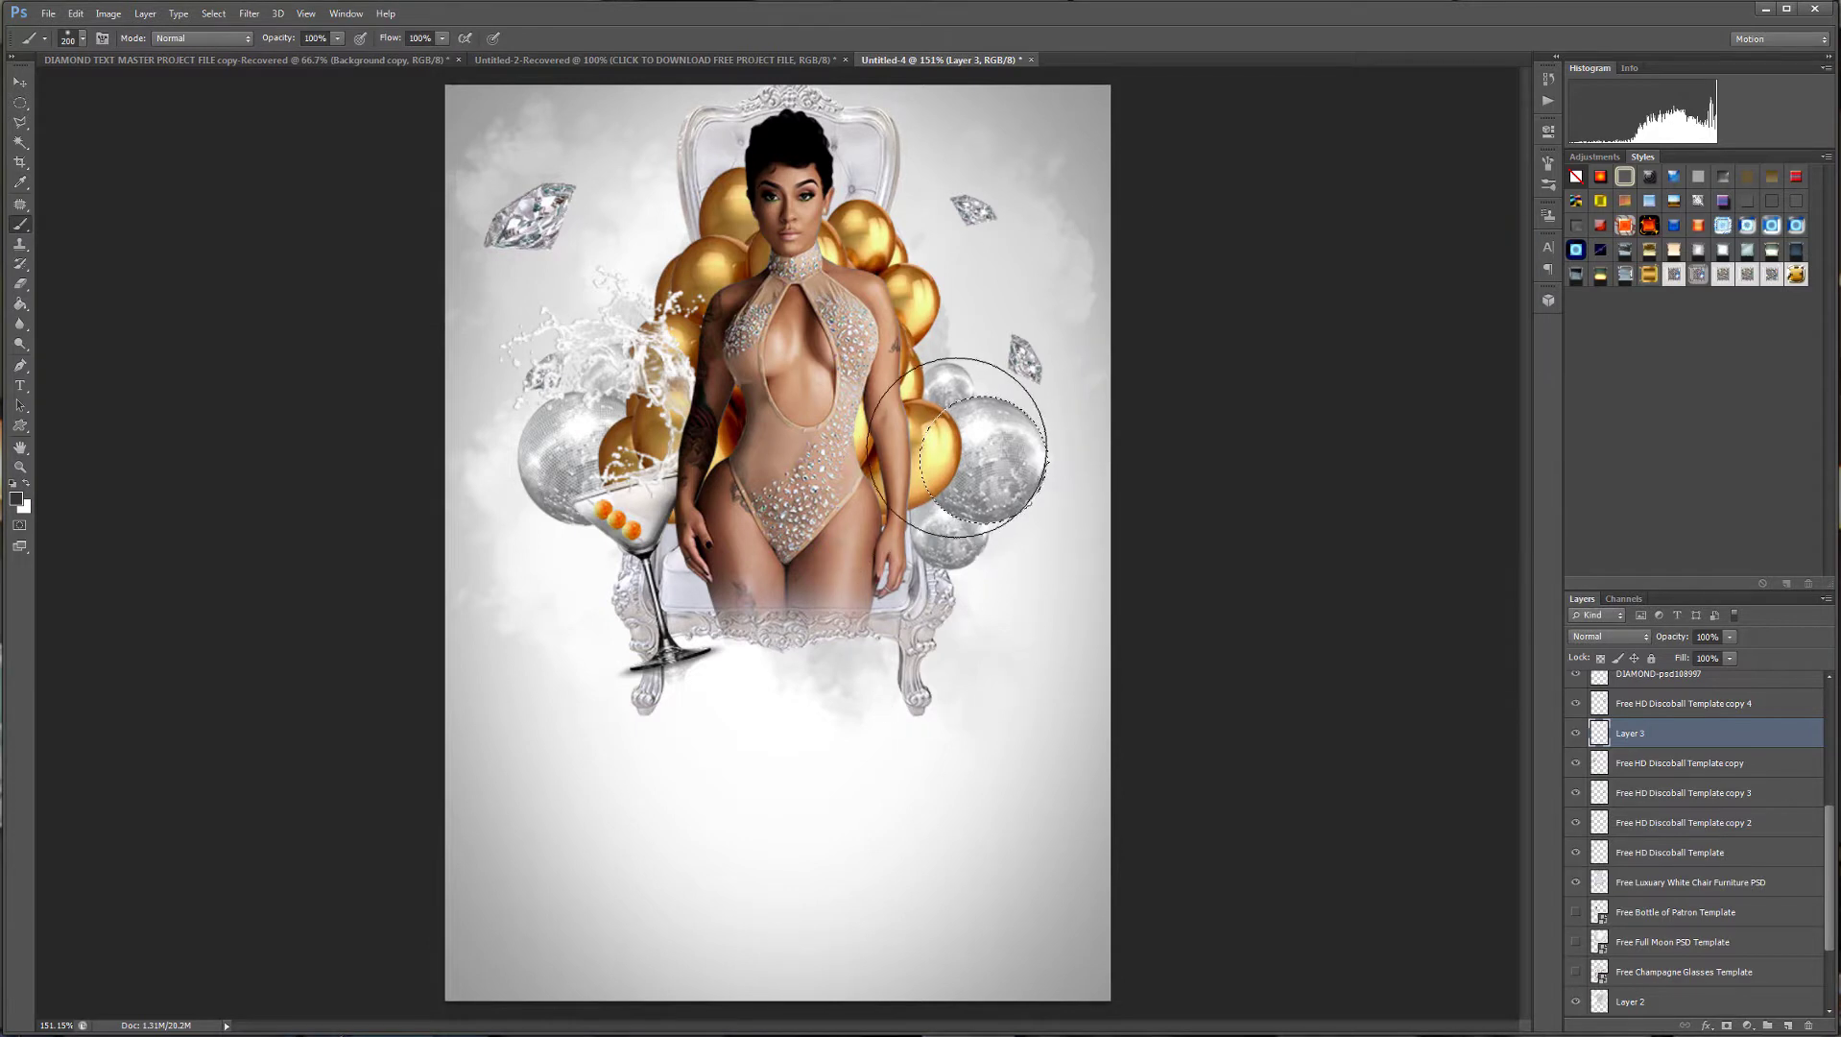
{"action": "scroll", "coordinate": [957, 446], "scroll_direction": "up", "scroll_amount": 3}
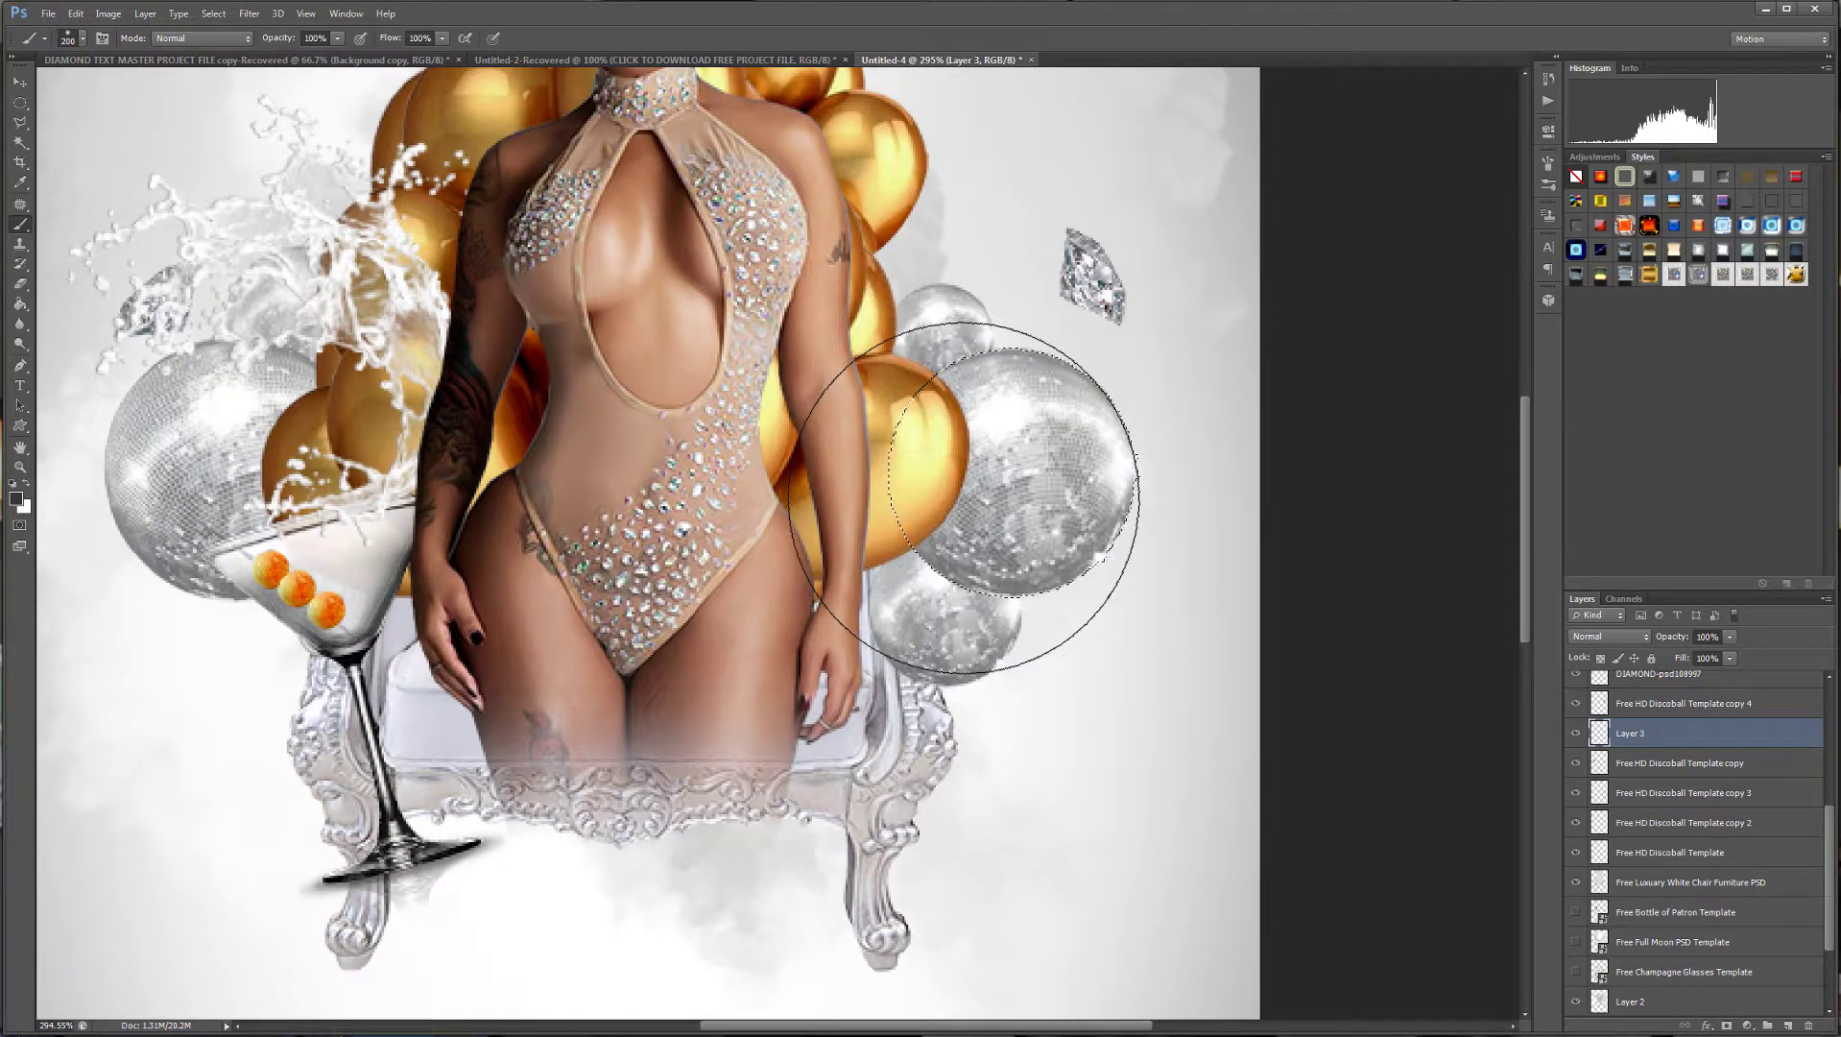
{"action": "key", "text": "bracketleft"}
{"action": "key", "text": "bracketleft"}
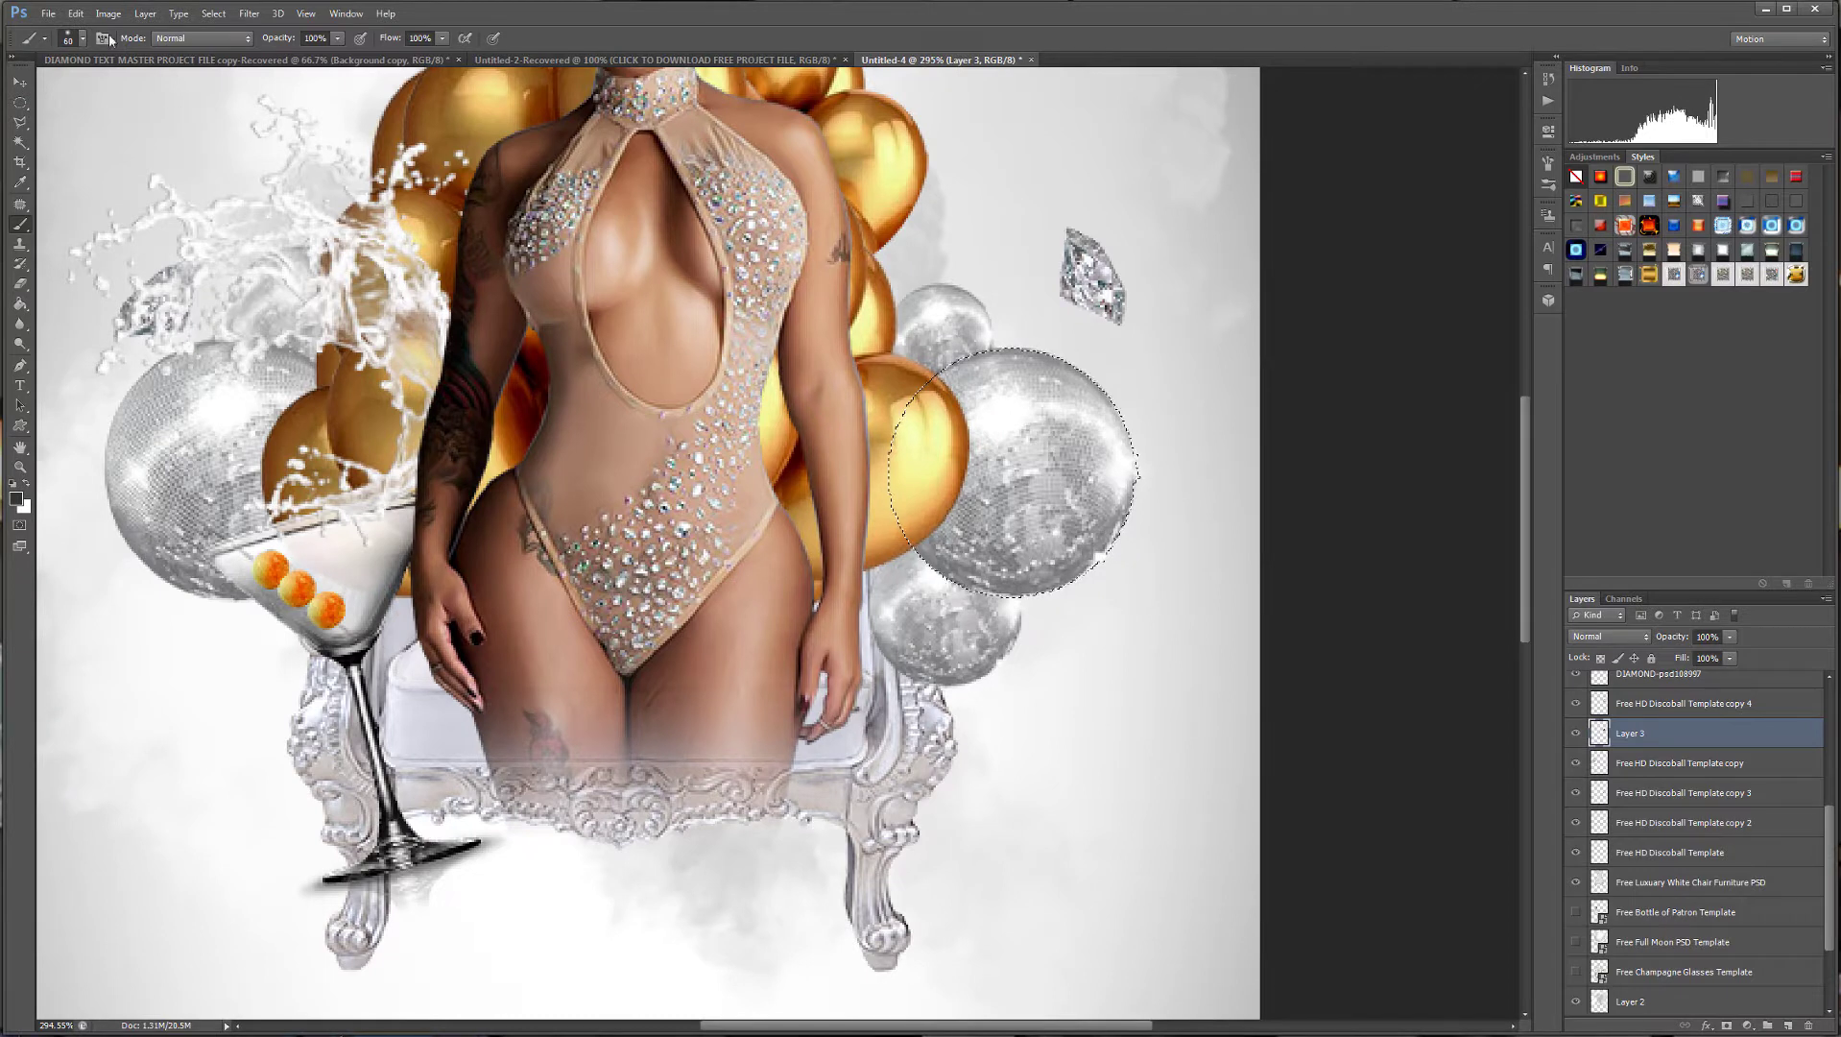
Invert the selection and paint shading at the disco ball's edge, undoing one stroke.
{"action": "left_click", "coordinate": [215, 13]}
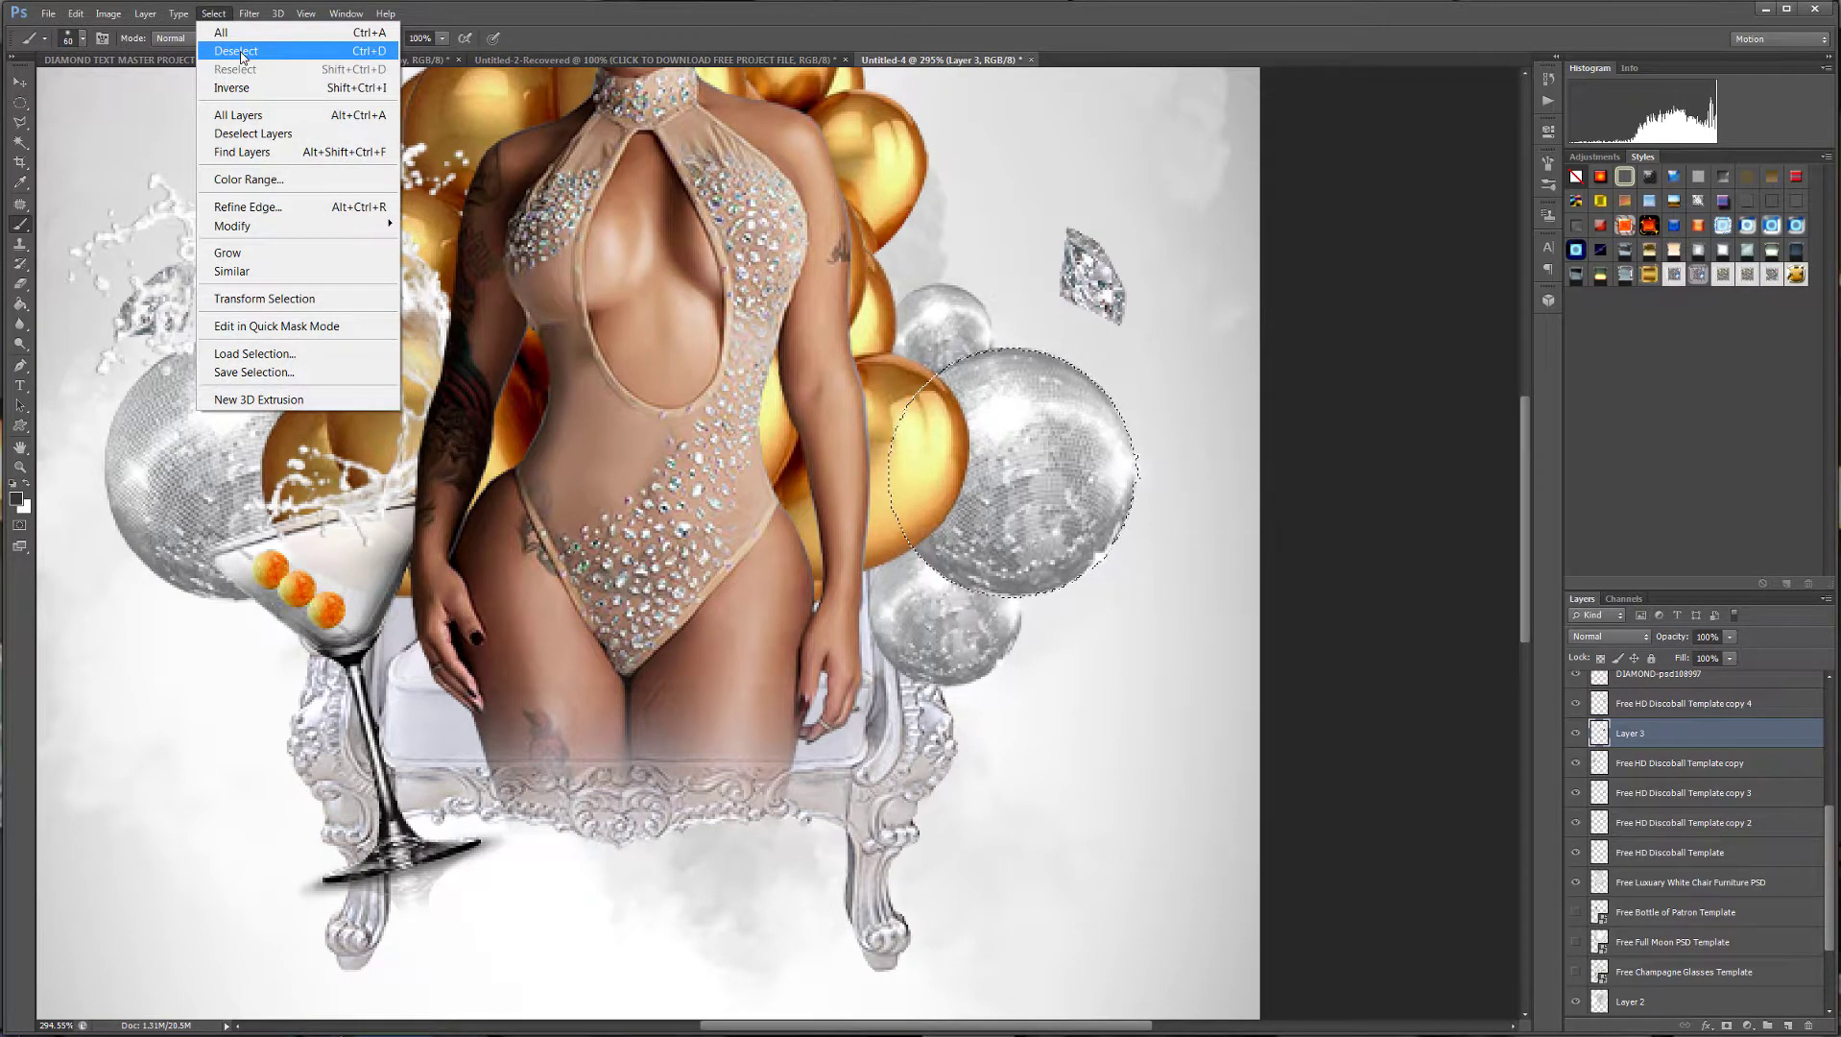
{"action": "left_click", "coordinate": [232, 87]}
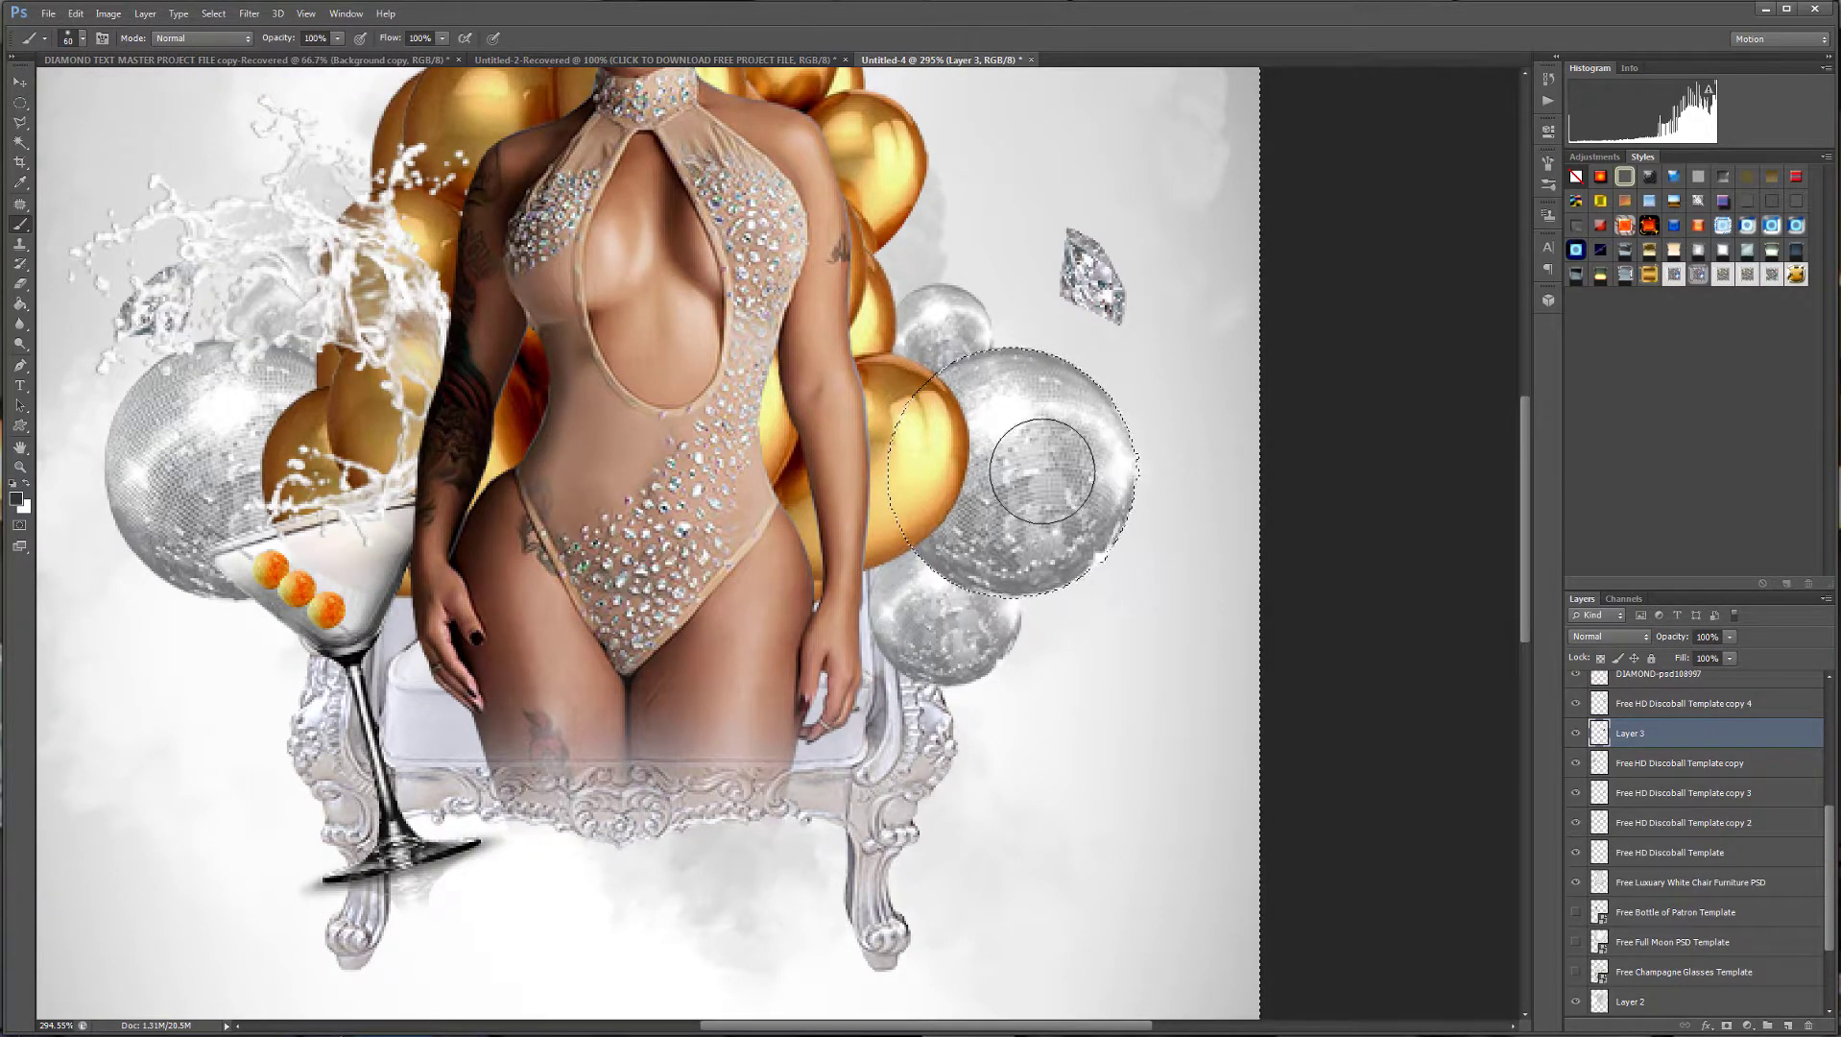
{"action": "key", "text": "bracketleft"}
{"action": "key", "text": "bracketleft"}
{"action": "left_click", "coordinate": [993, 403]}
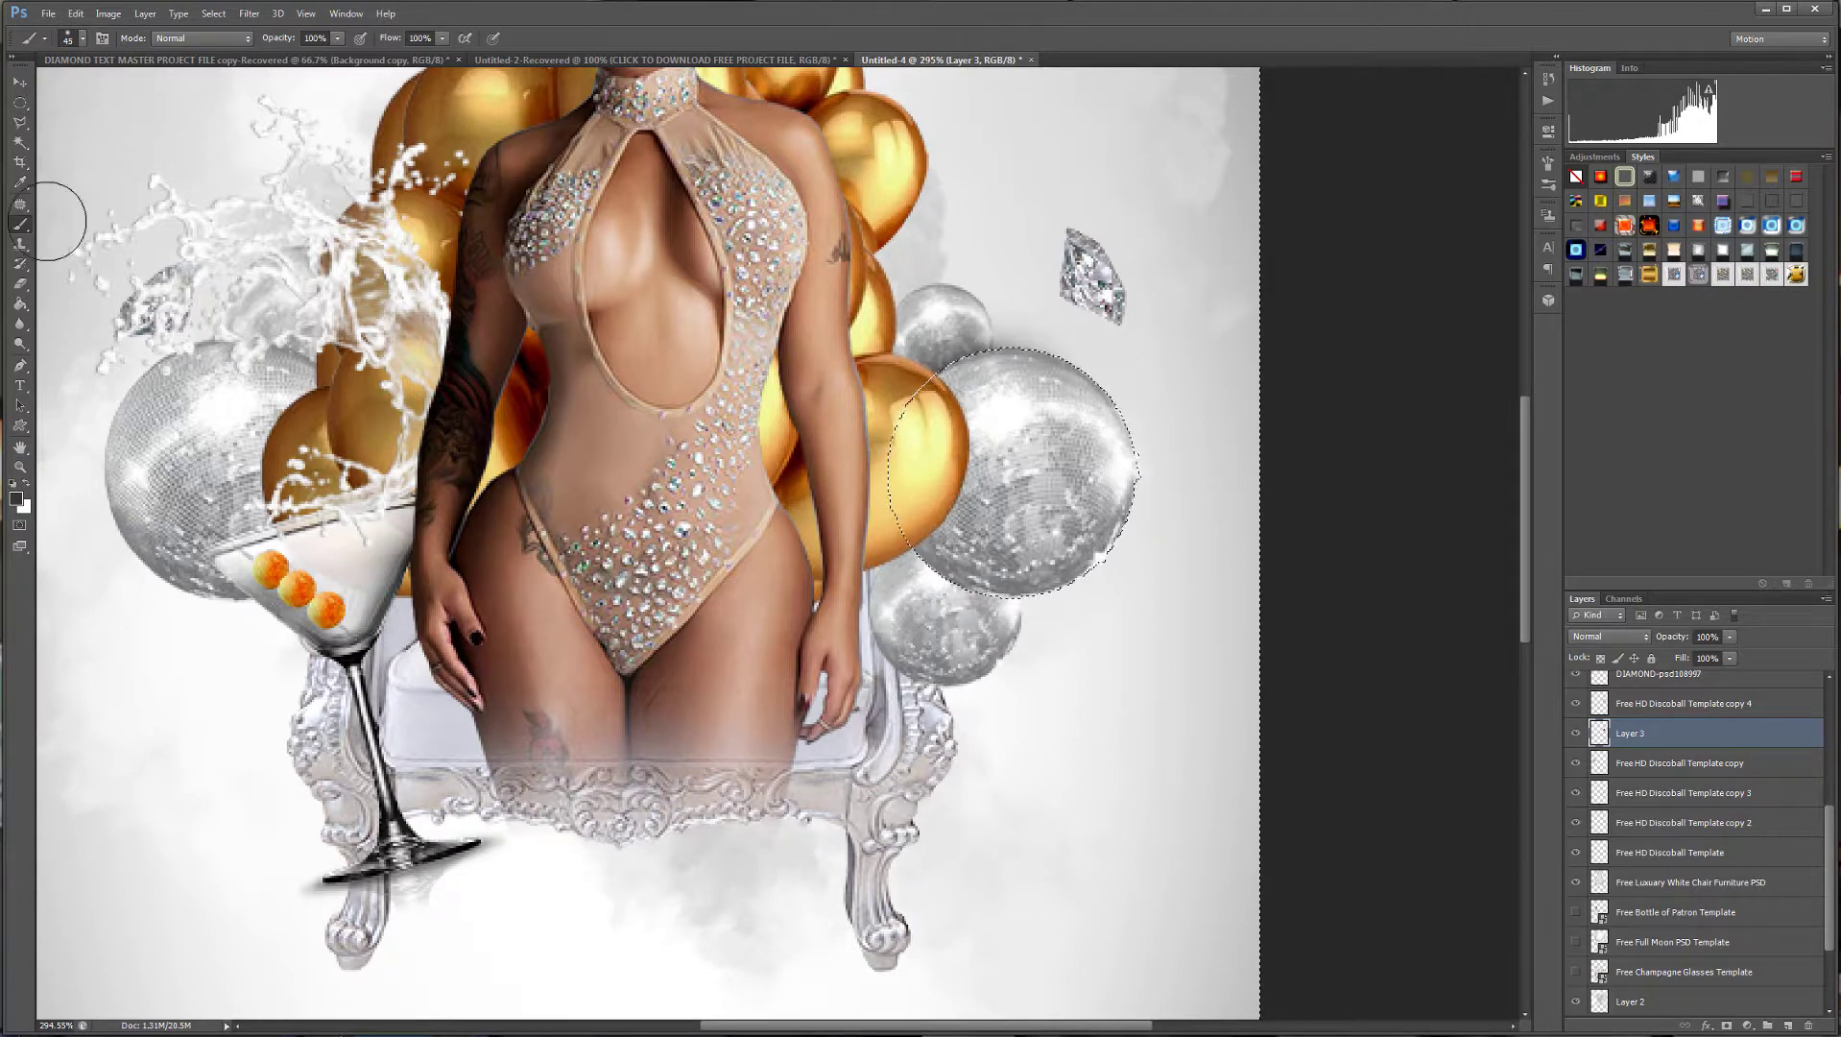
{"action": "left_click", "coordinate": [75, 14]}
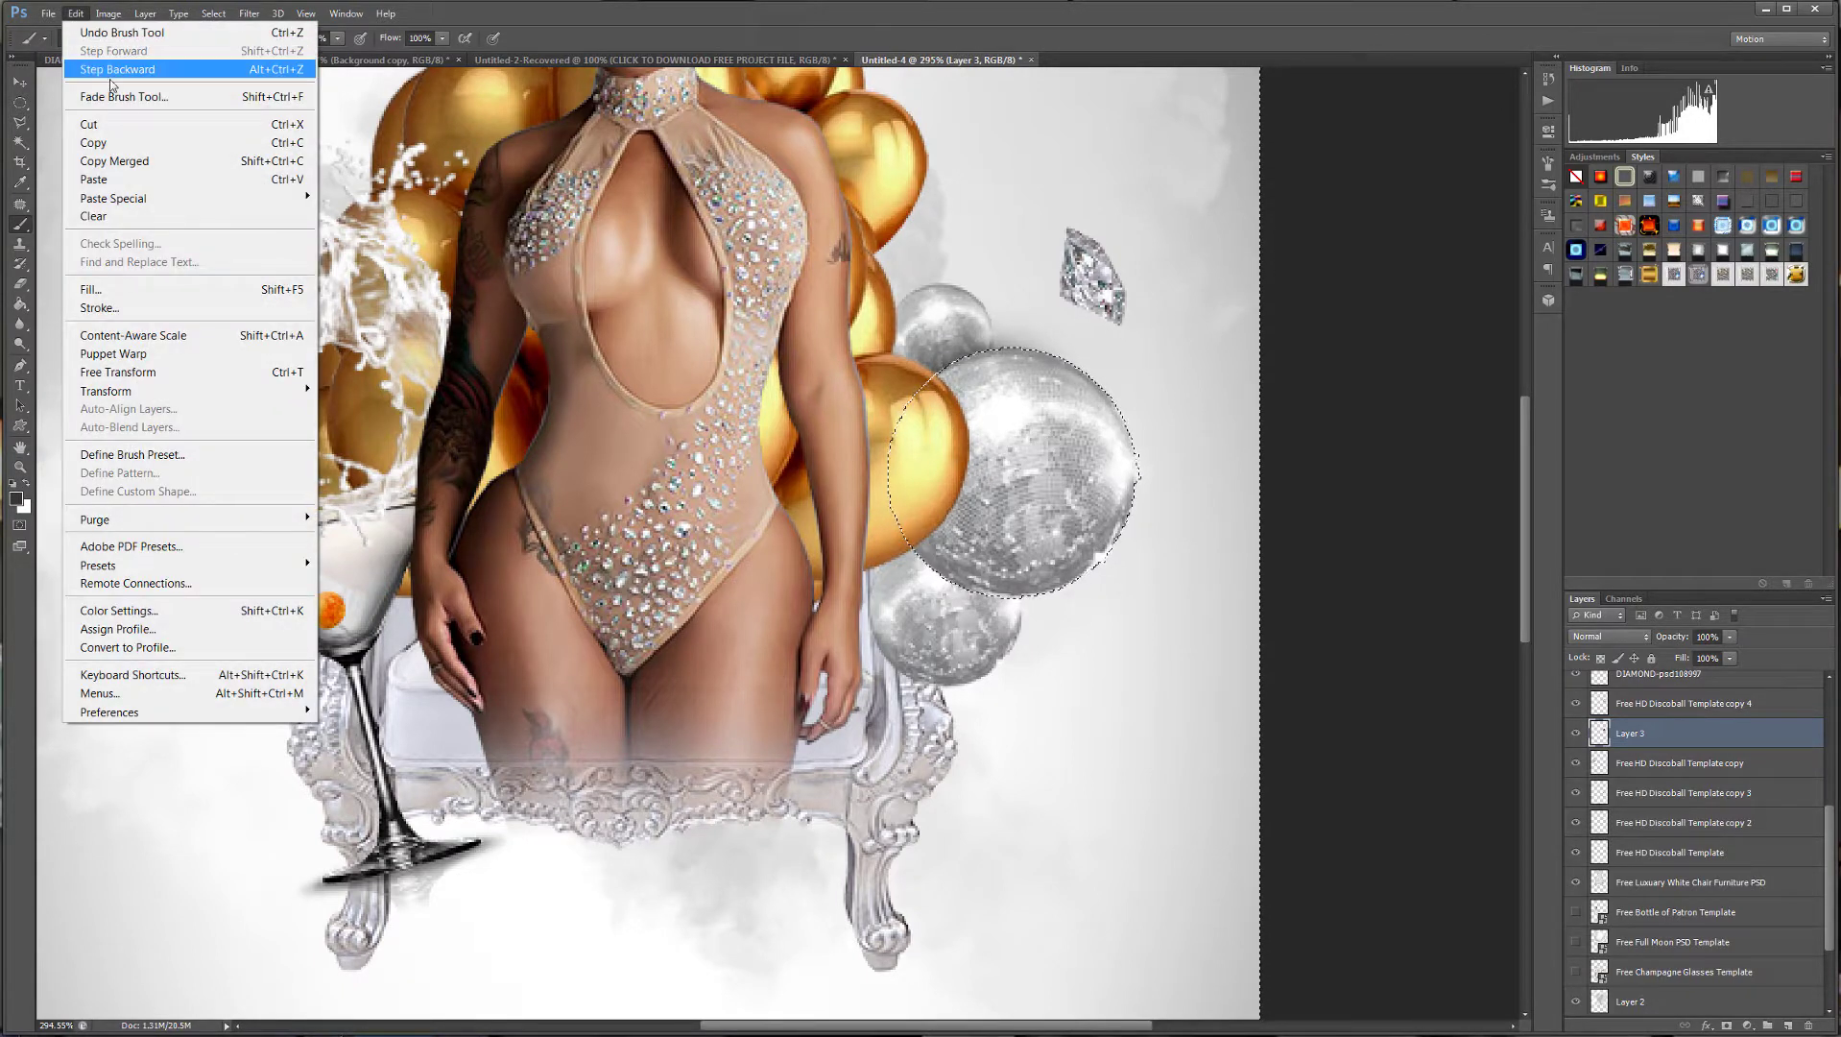
{"action": "left_click", "coordinate": [112, 77]}
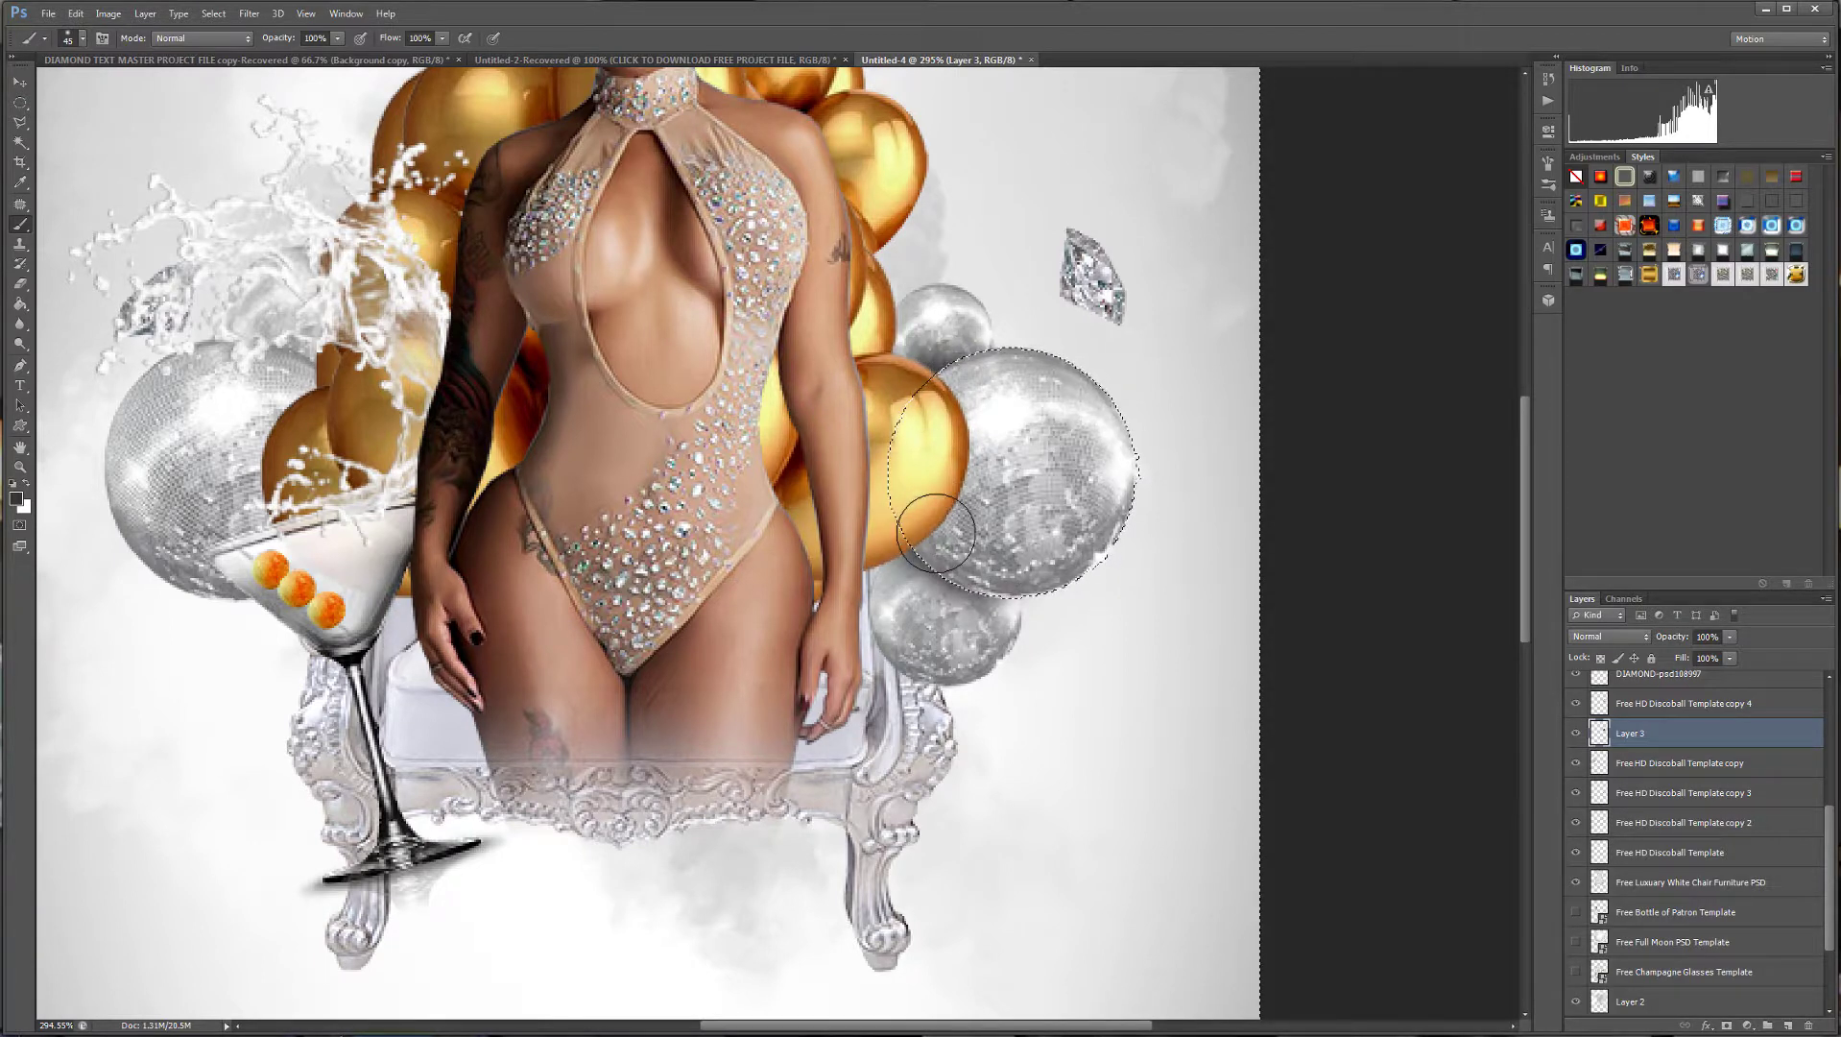
{"action": "key", "text": "bracketright"}
{"action": "key", "text": "bracketright"}
{"action": "key", "text": "bracketright"}
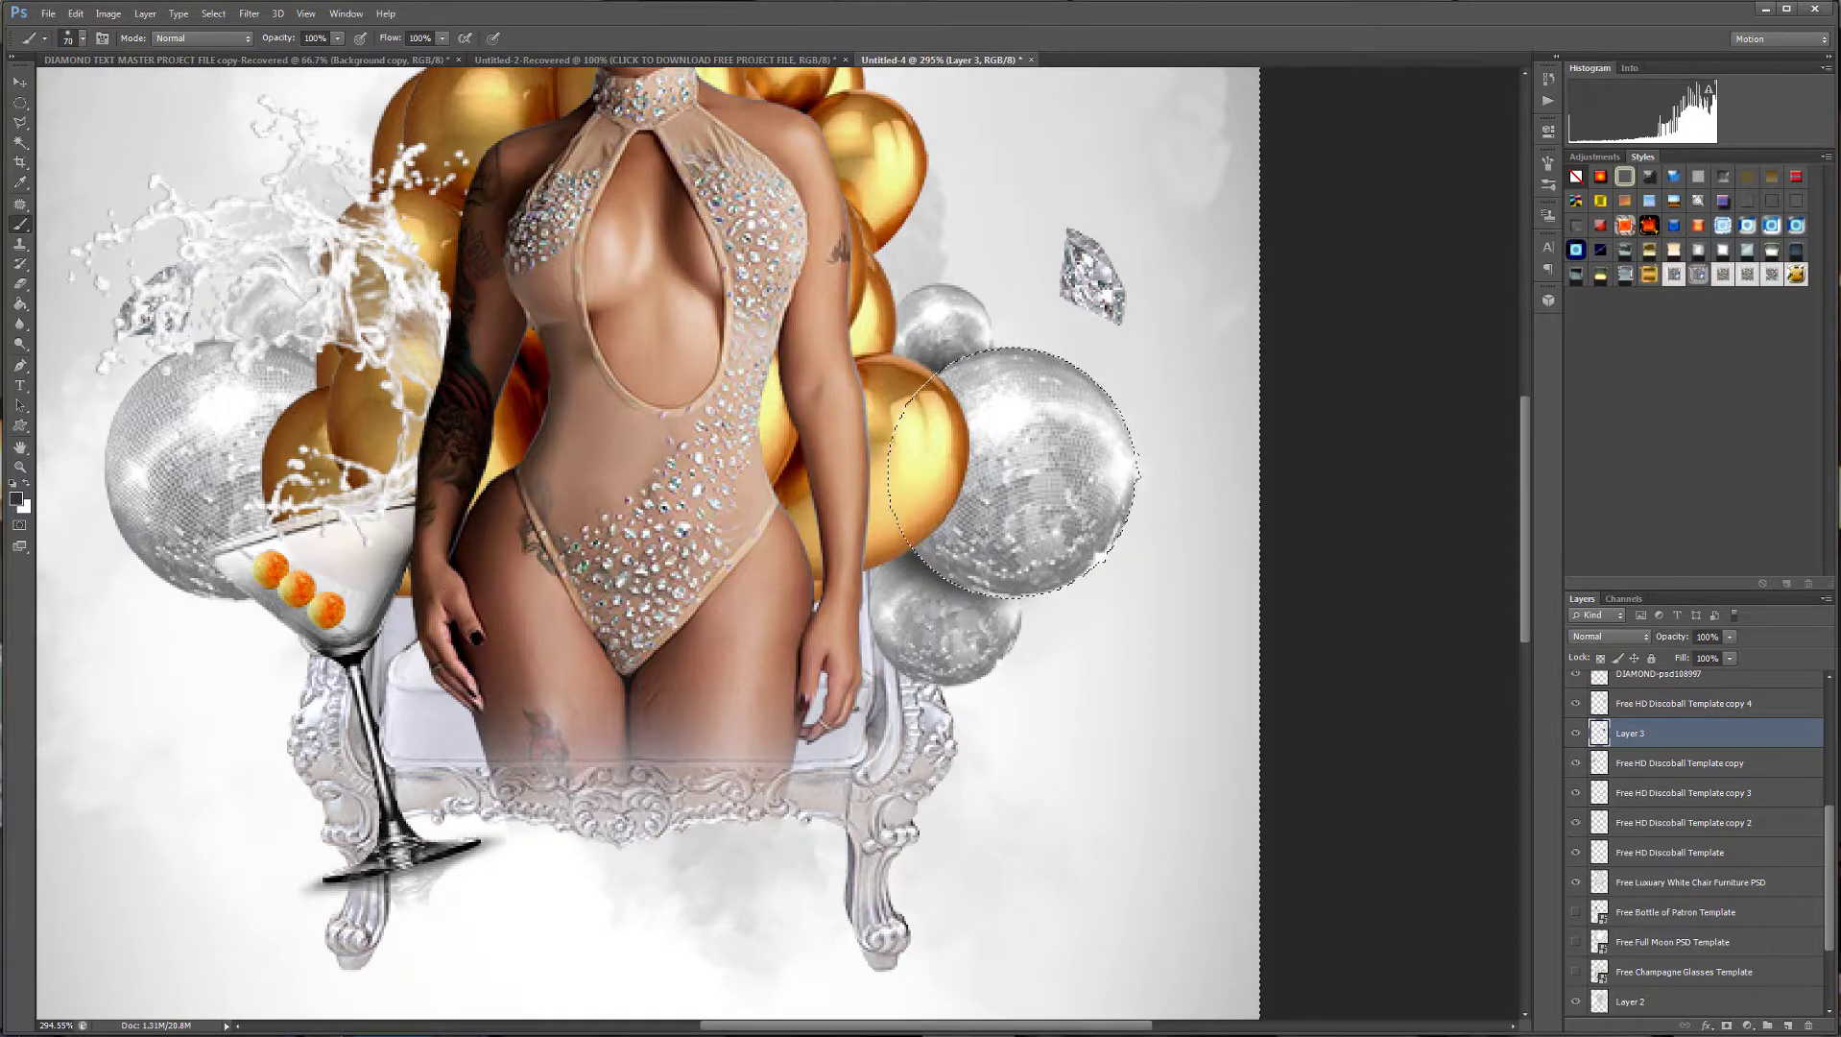
{"action": "scroll", "coordinate": [996, 431], "scroll_direction": "down", "scroll_amount": 3}
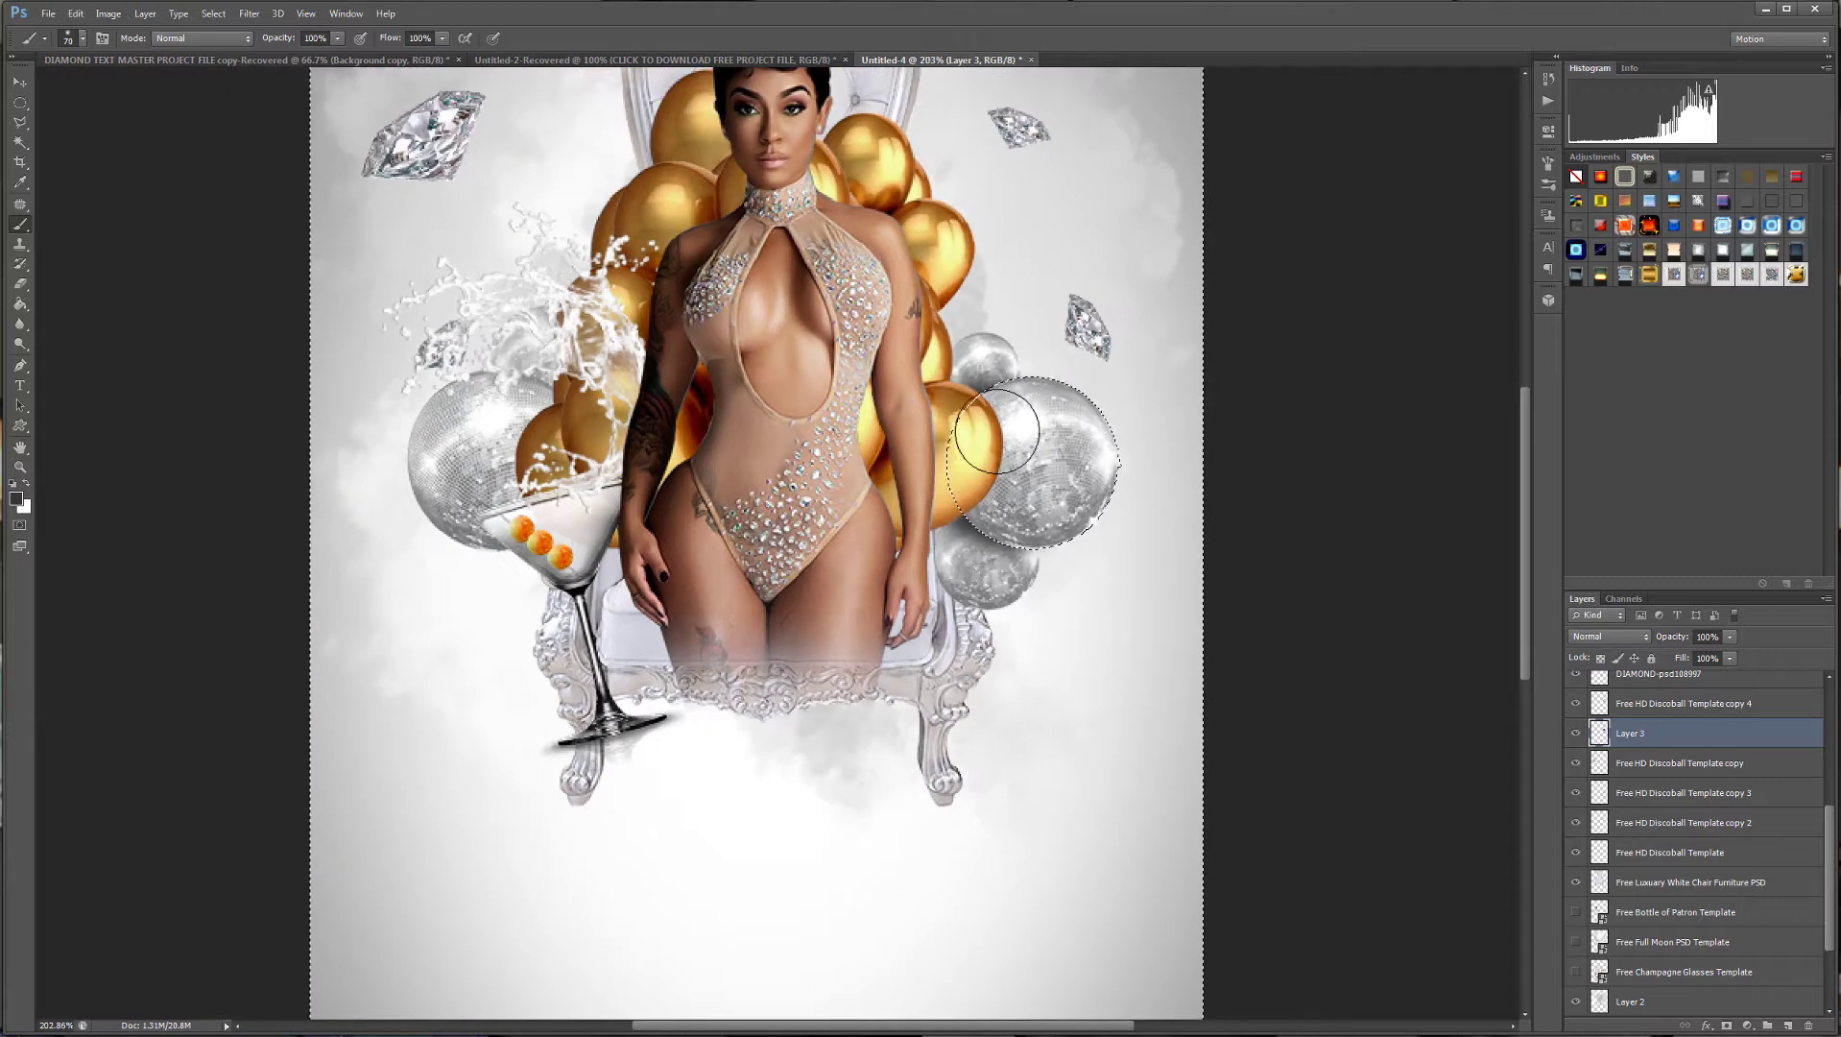
{"action": "scroll", "coordinate": [825, 403], "scroll_direction": "down", "scroll_amount": 3}
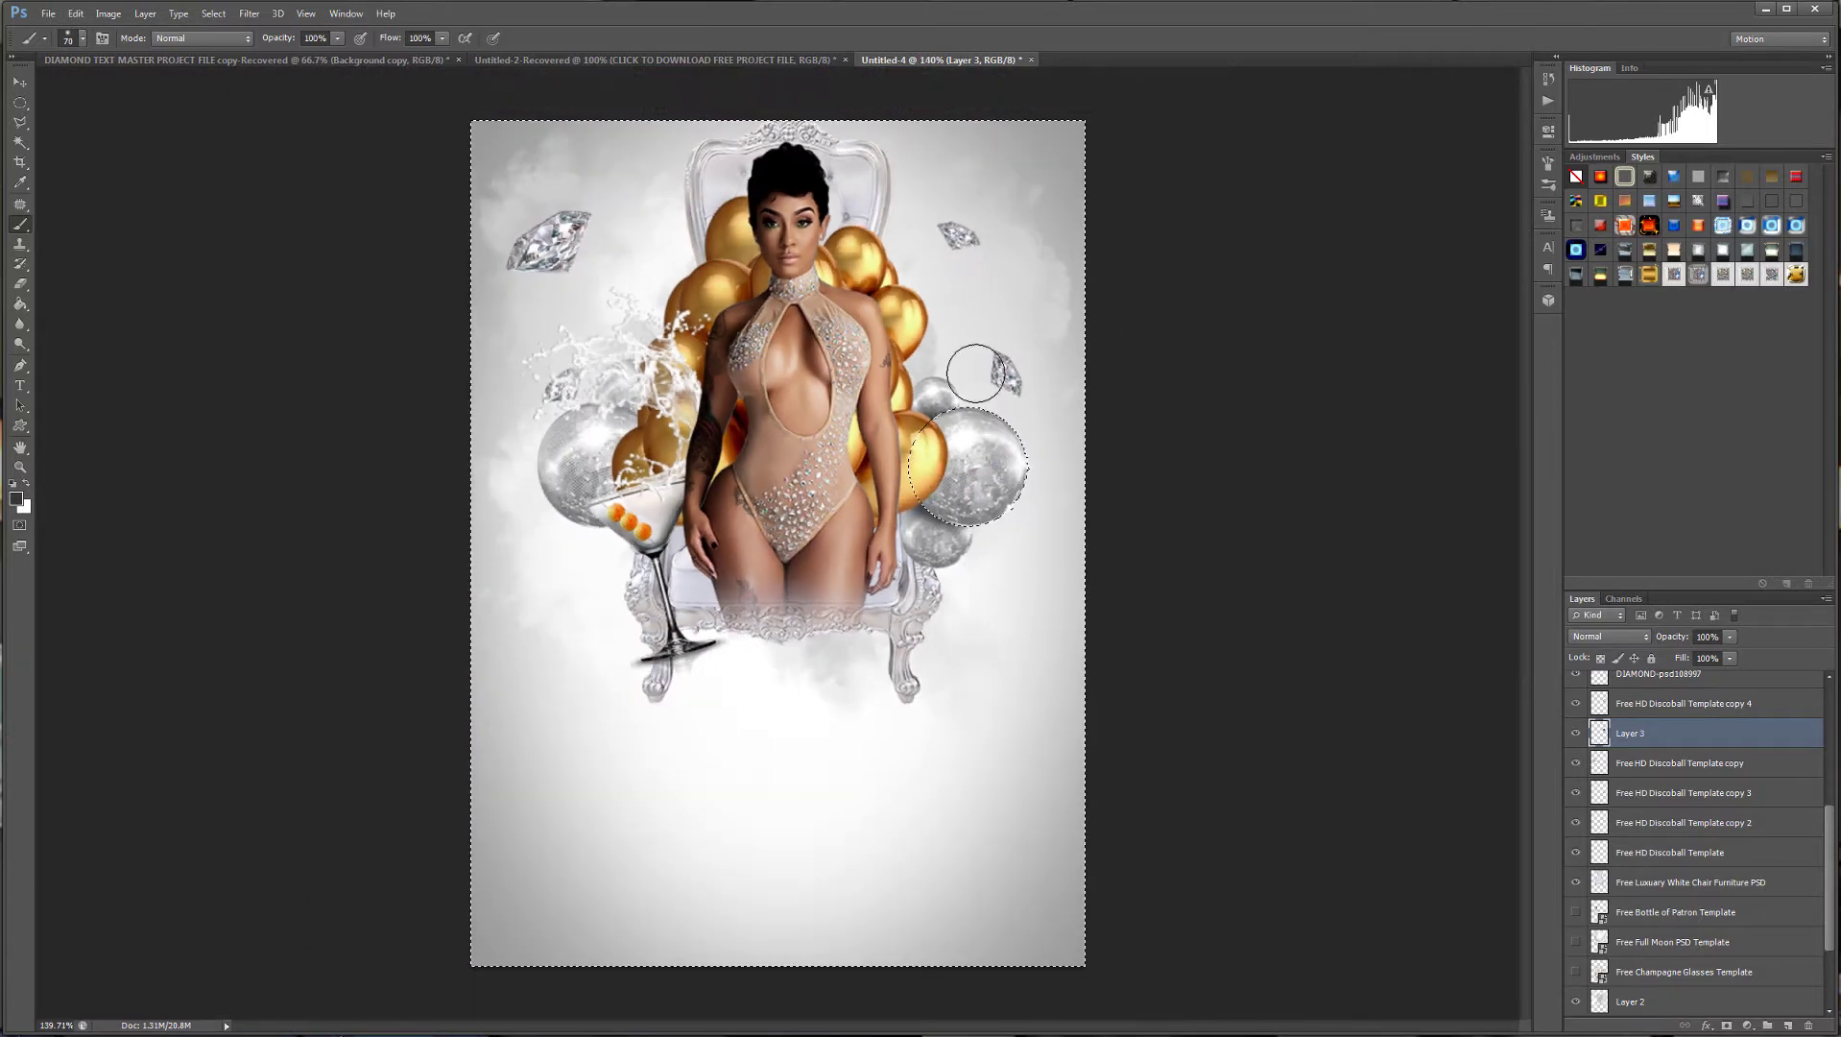
Deselect everything on the flyer.
{"action": "left_click", "coordinate": [206, 15]}
{"action": "left_click", "coordinate": [230, 48]}
{"action": "scroll", "coordinate": [859, 506], "scroll_direction": "up", "scroll_amount": 3}
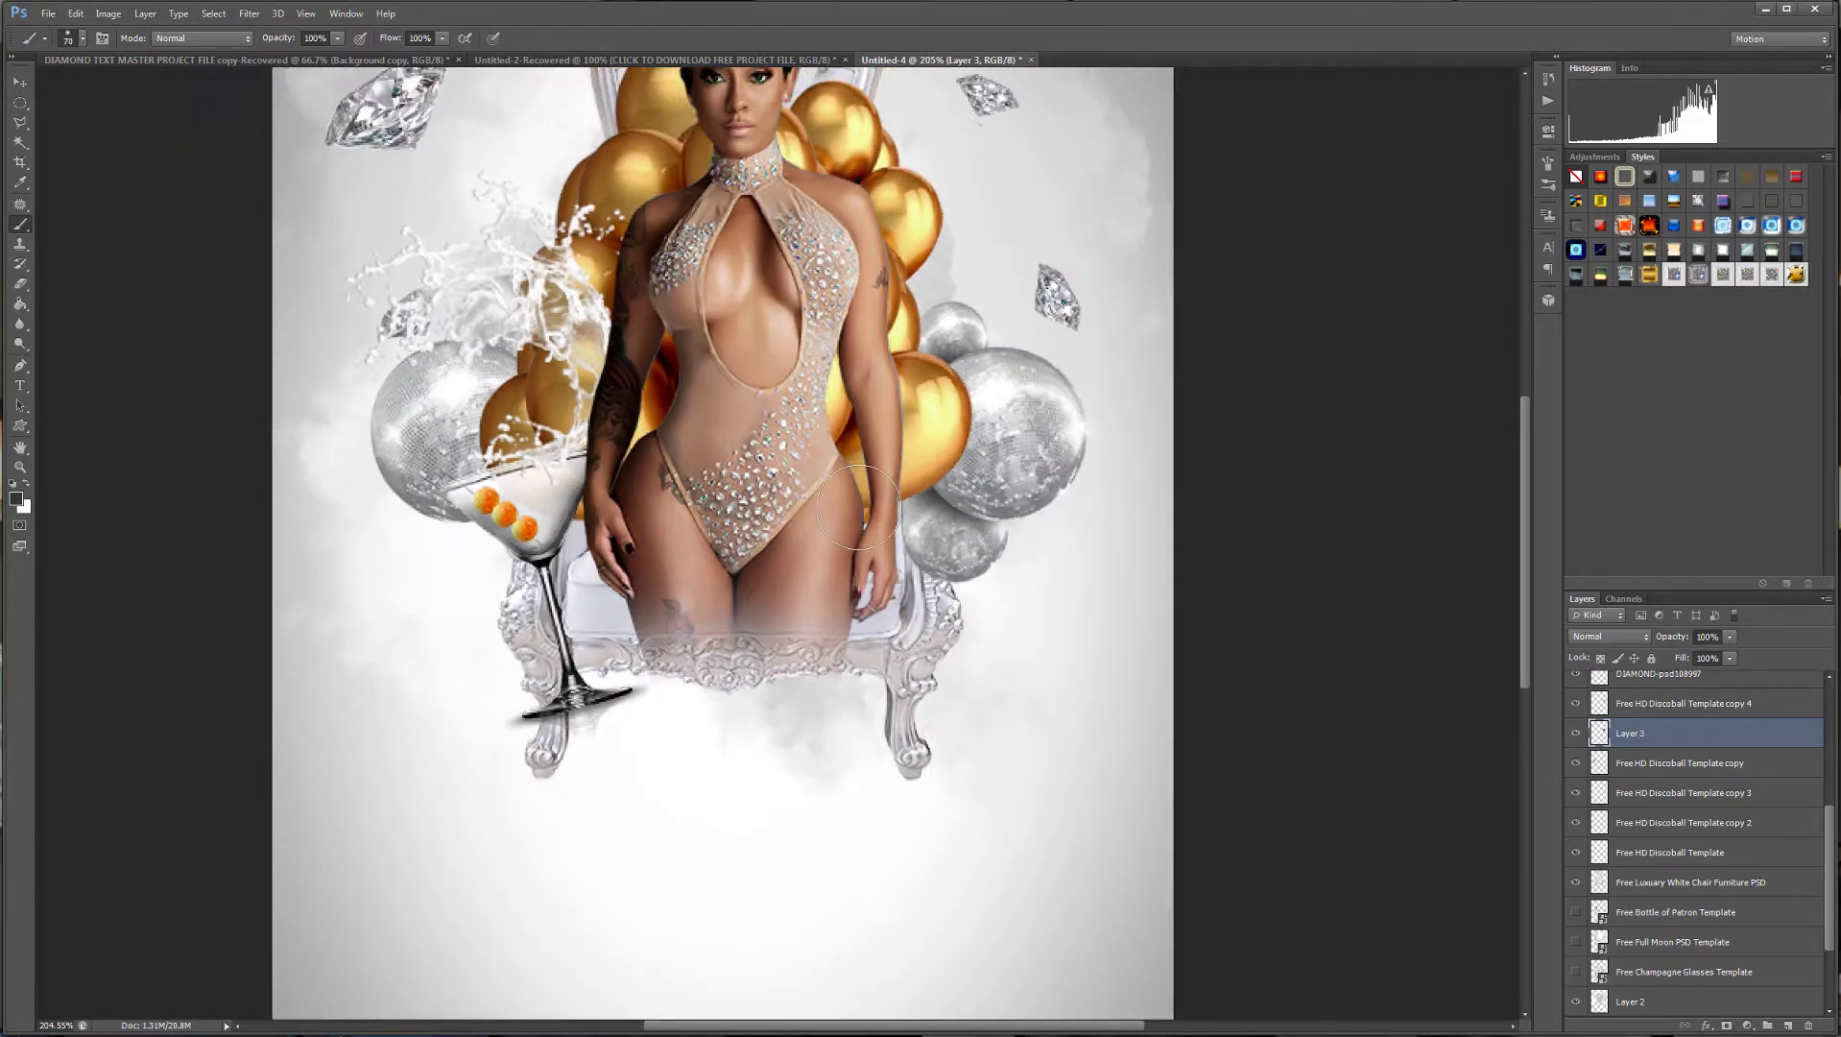
{"action": "scroll", "coordinate": [859, 506], "scroll_direction": "down", "scroll_amount": 1}
{"action": "scroll", "coordinate": [981, 547], "scroll_direction": "down", "scroll_amount": 2}
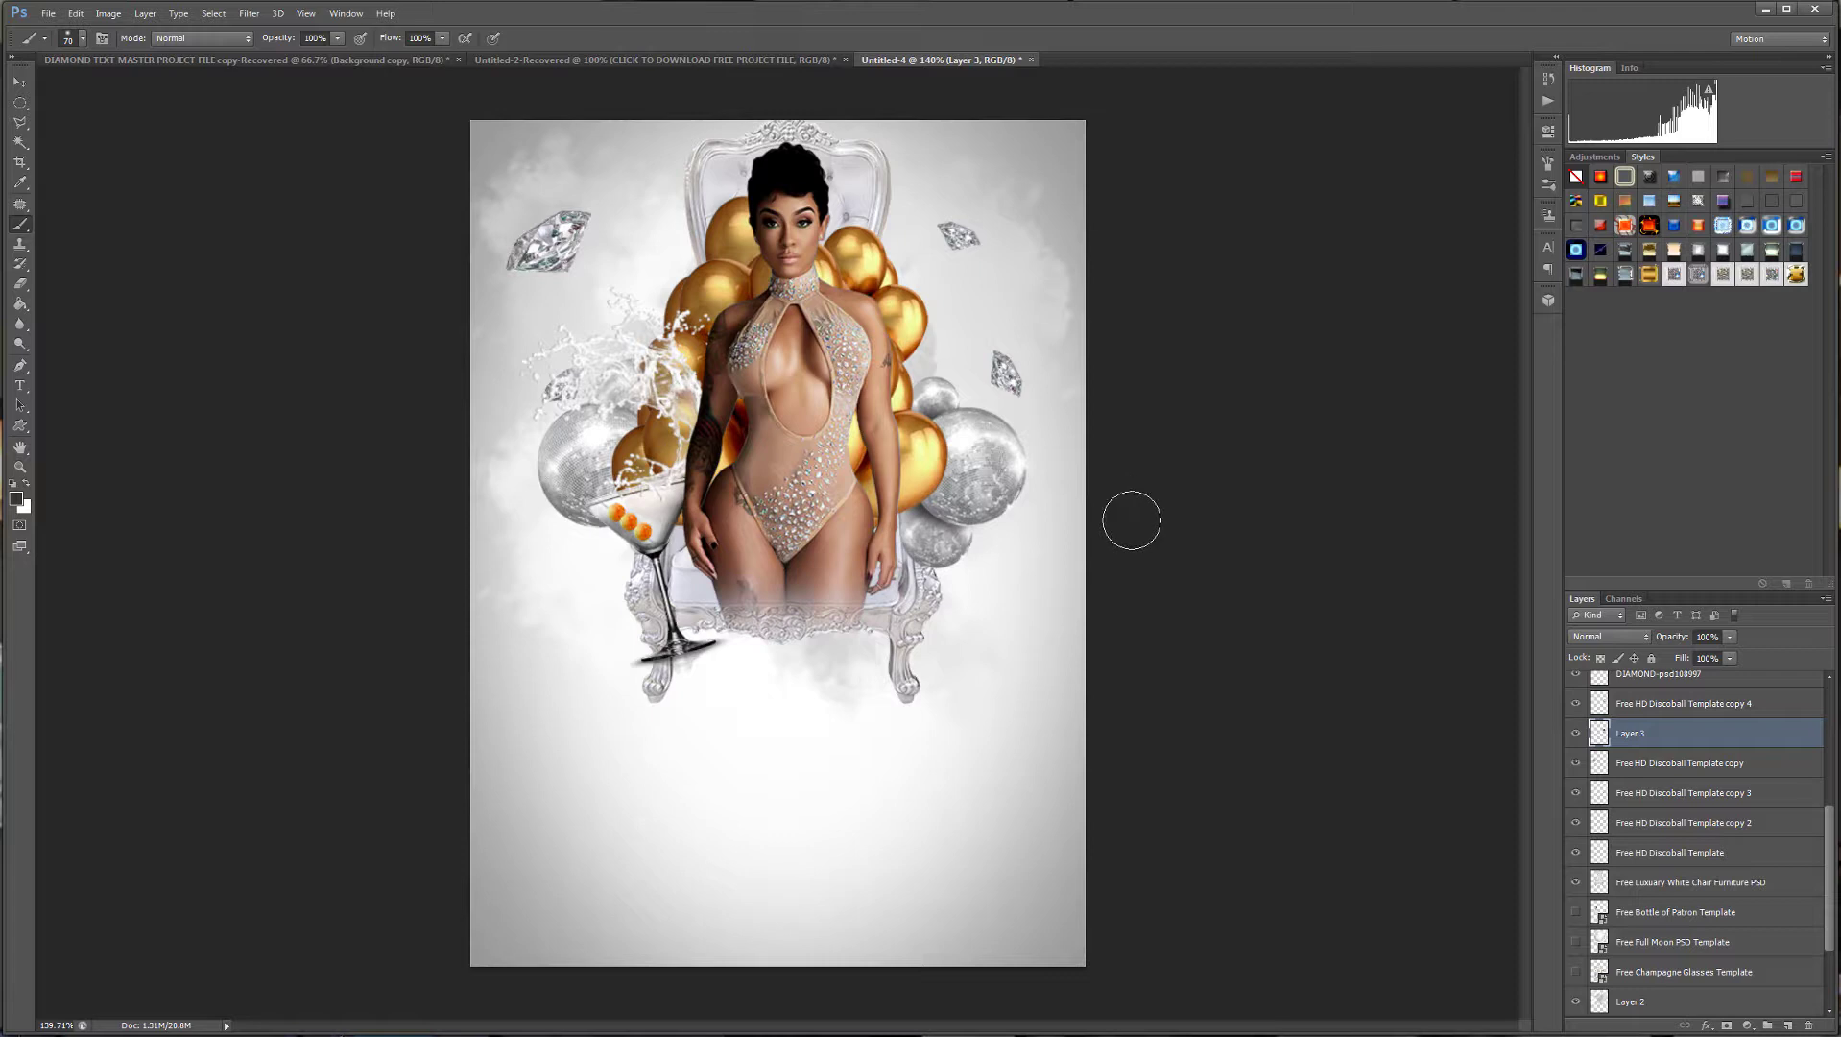
{"action": "scroll", "coordinate": [1133, 476], "scroll_direction": "up", "scroll_amount": 1}
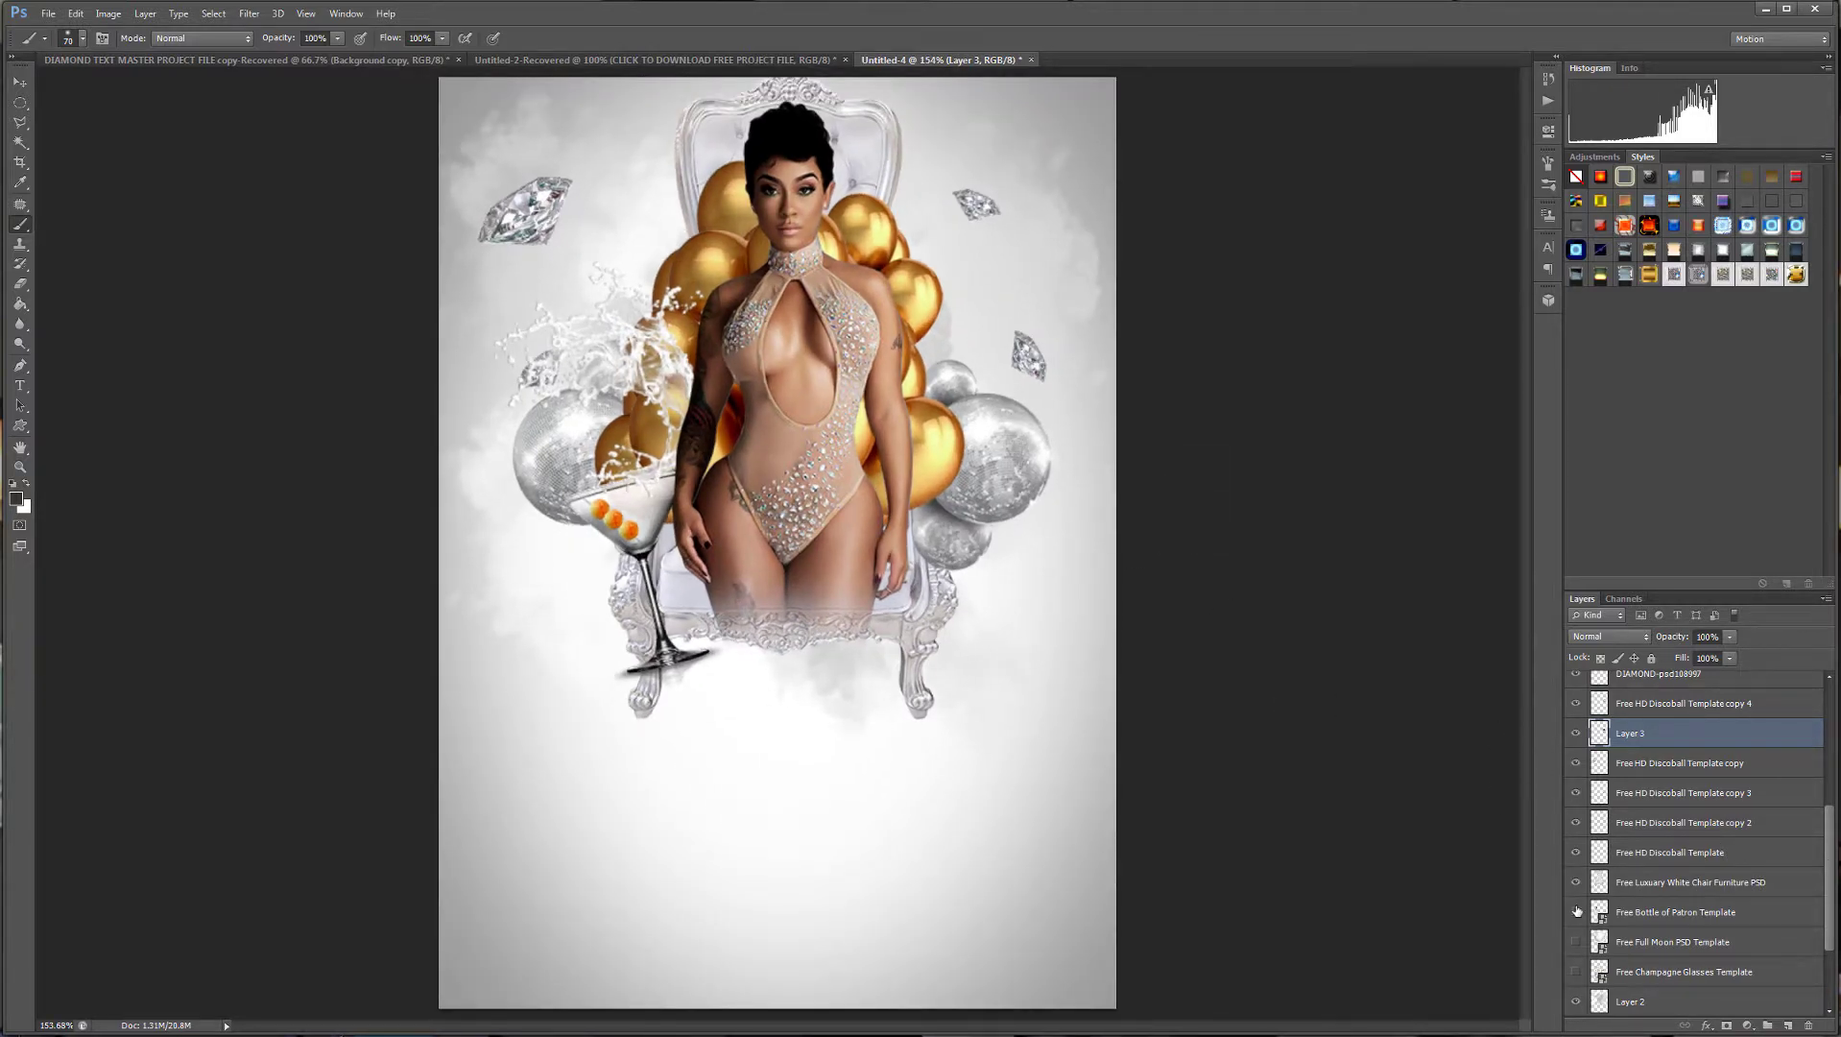
Show the Patron bottle layer and move it near the top of the layer stack.
{"action": "left_click", "coordinate": [1576, 912]}
{"action": "left_click", "coordinate": [1690, 913]}
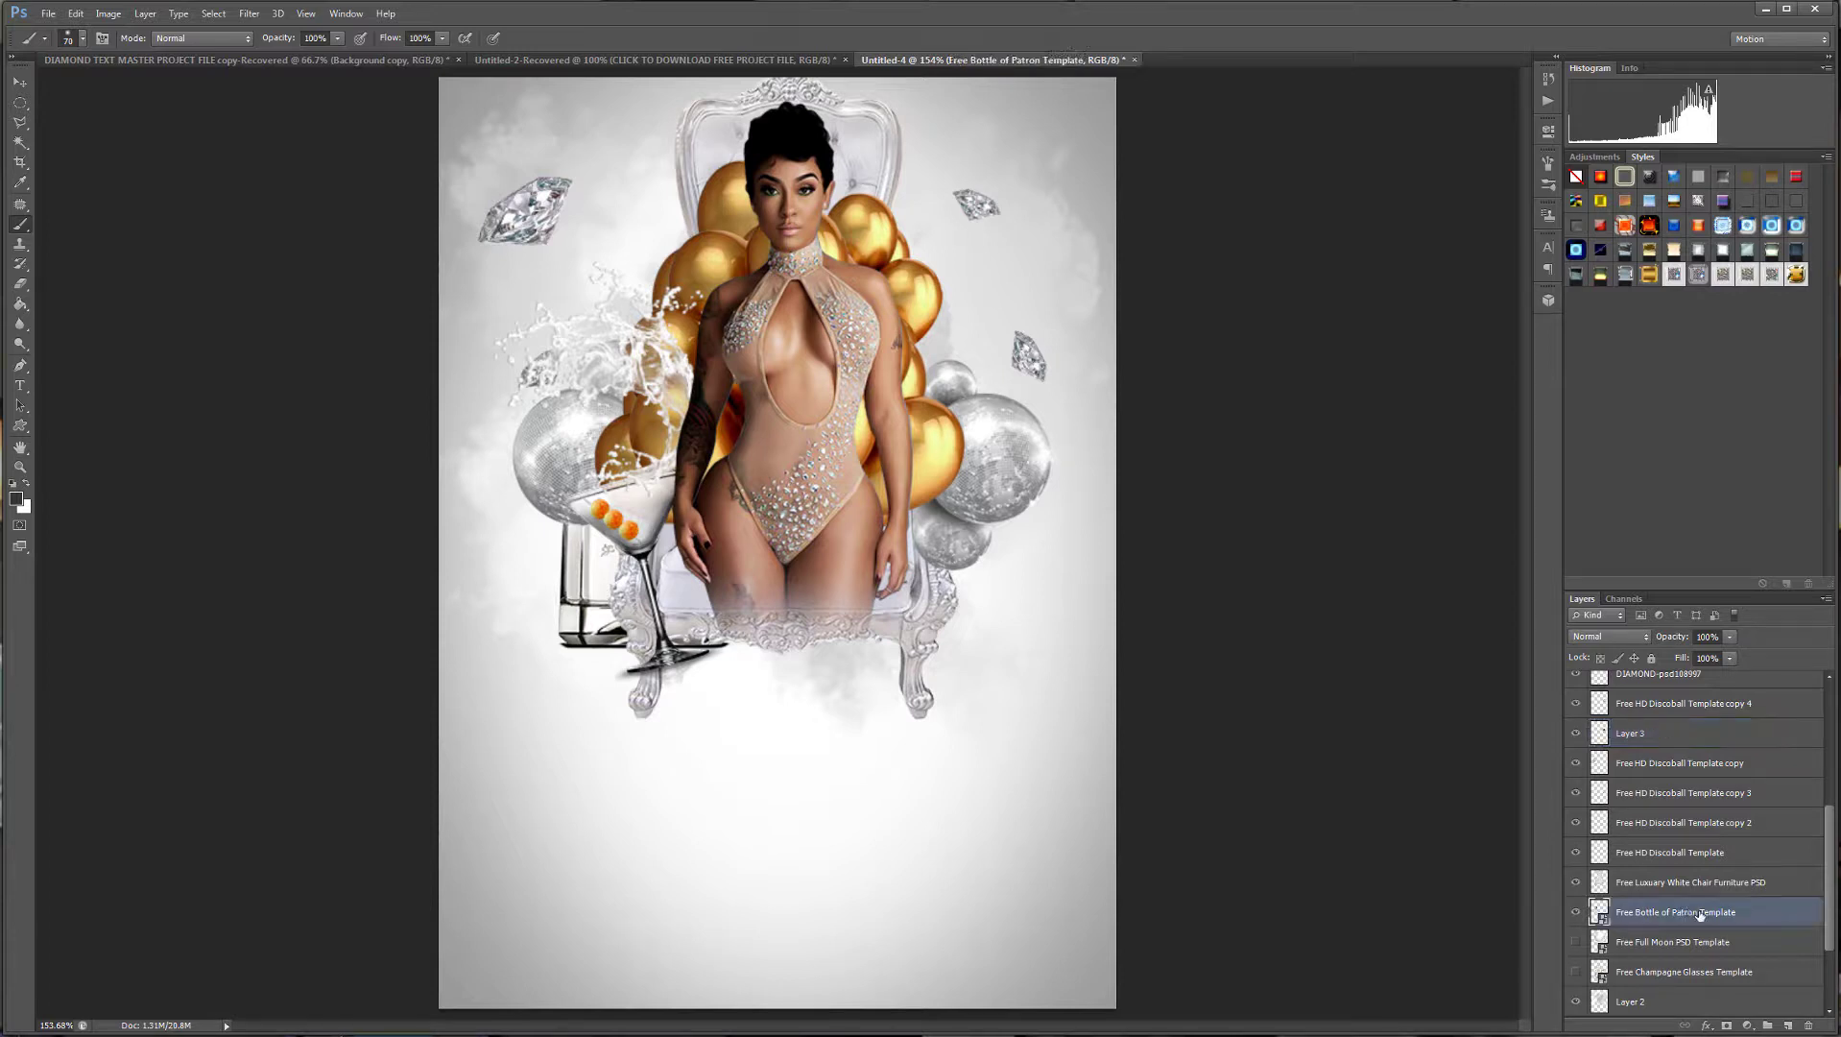
{"action": "left_click_drag", "start_coordinate": [1700, 915], "coordinate": [1691, 687]}
{"action": "left_click", "coordinate": [20, 83]}
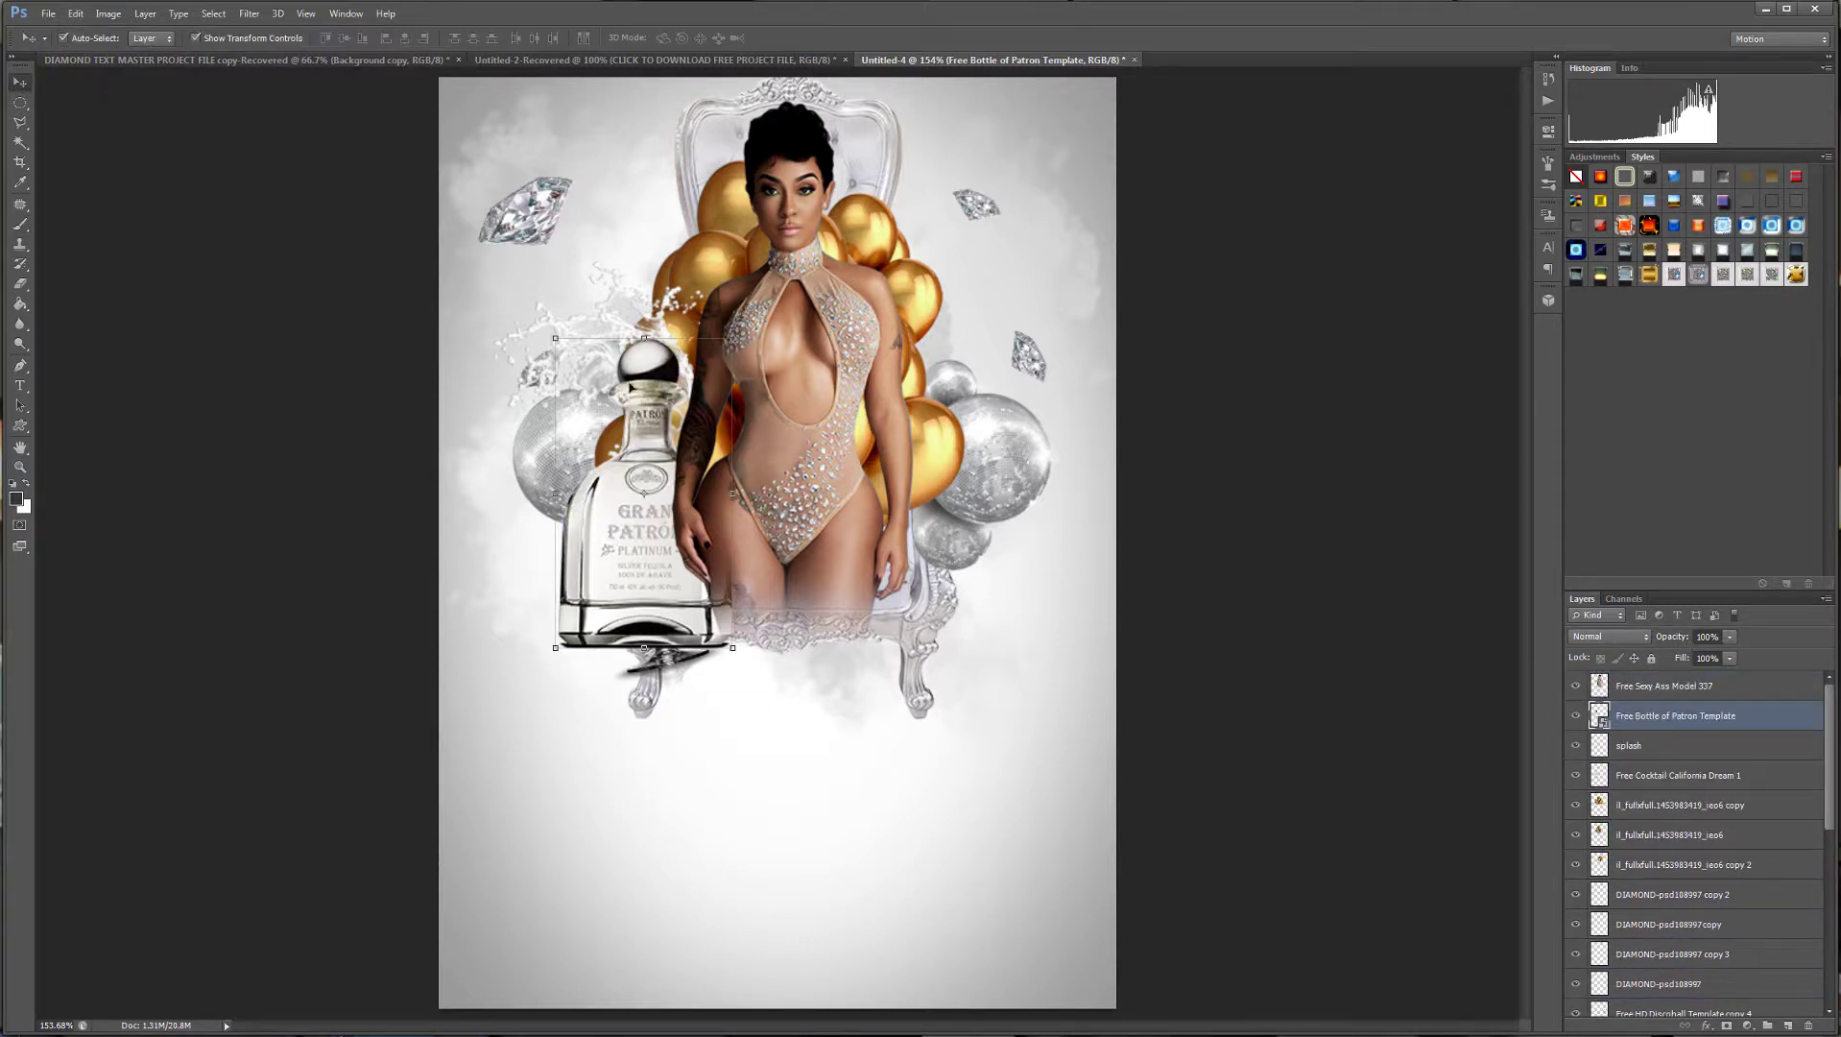
Shrink the bottle to about half size, tilt it about 14 degrees, and place it beside the model's hand.
{"action": "left_click", "coordinate": [555, 337]}
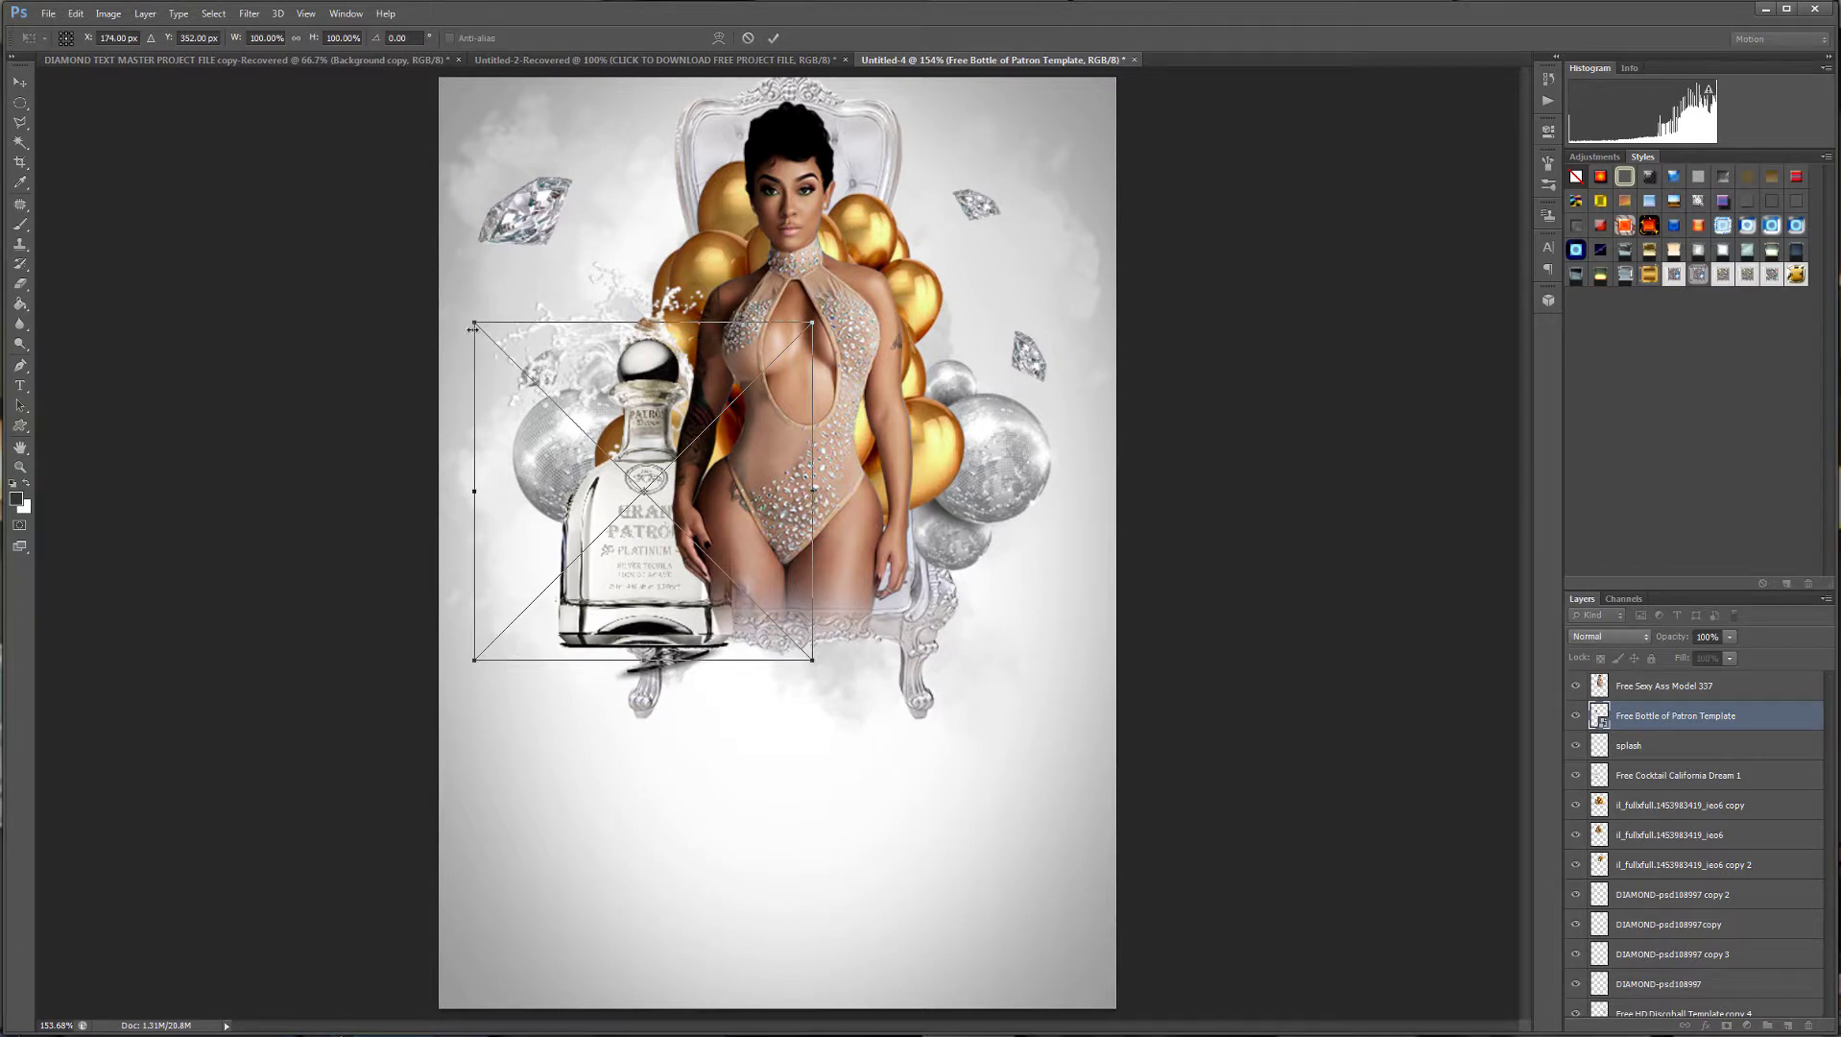
{"action": "left_click_drag", "start_coordinate": [482, 348], "coordinate": [591, 454]}
{"action": "left_click_drag", "start_coordinate": [687, 611], "coordinate": [936, 642]}
{"action": "left_click_drag", "start_coordinate": [1080, 457], "coordinate": [1100, 477]}
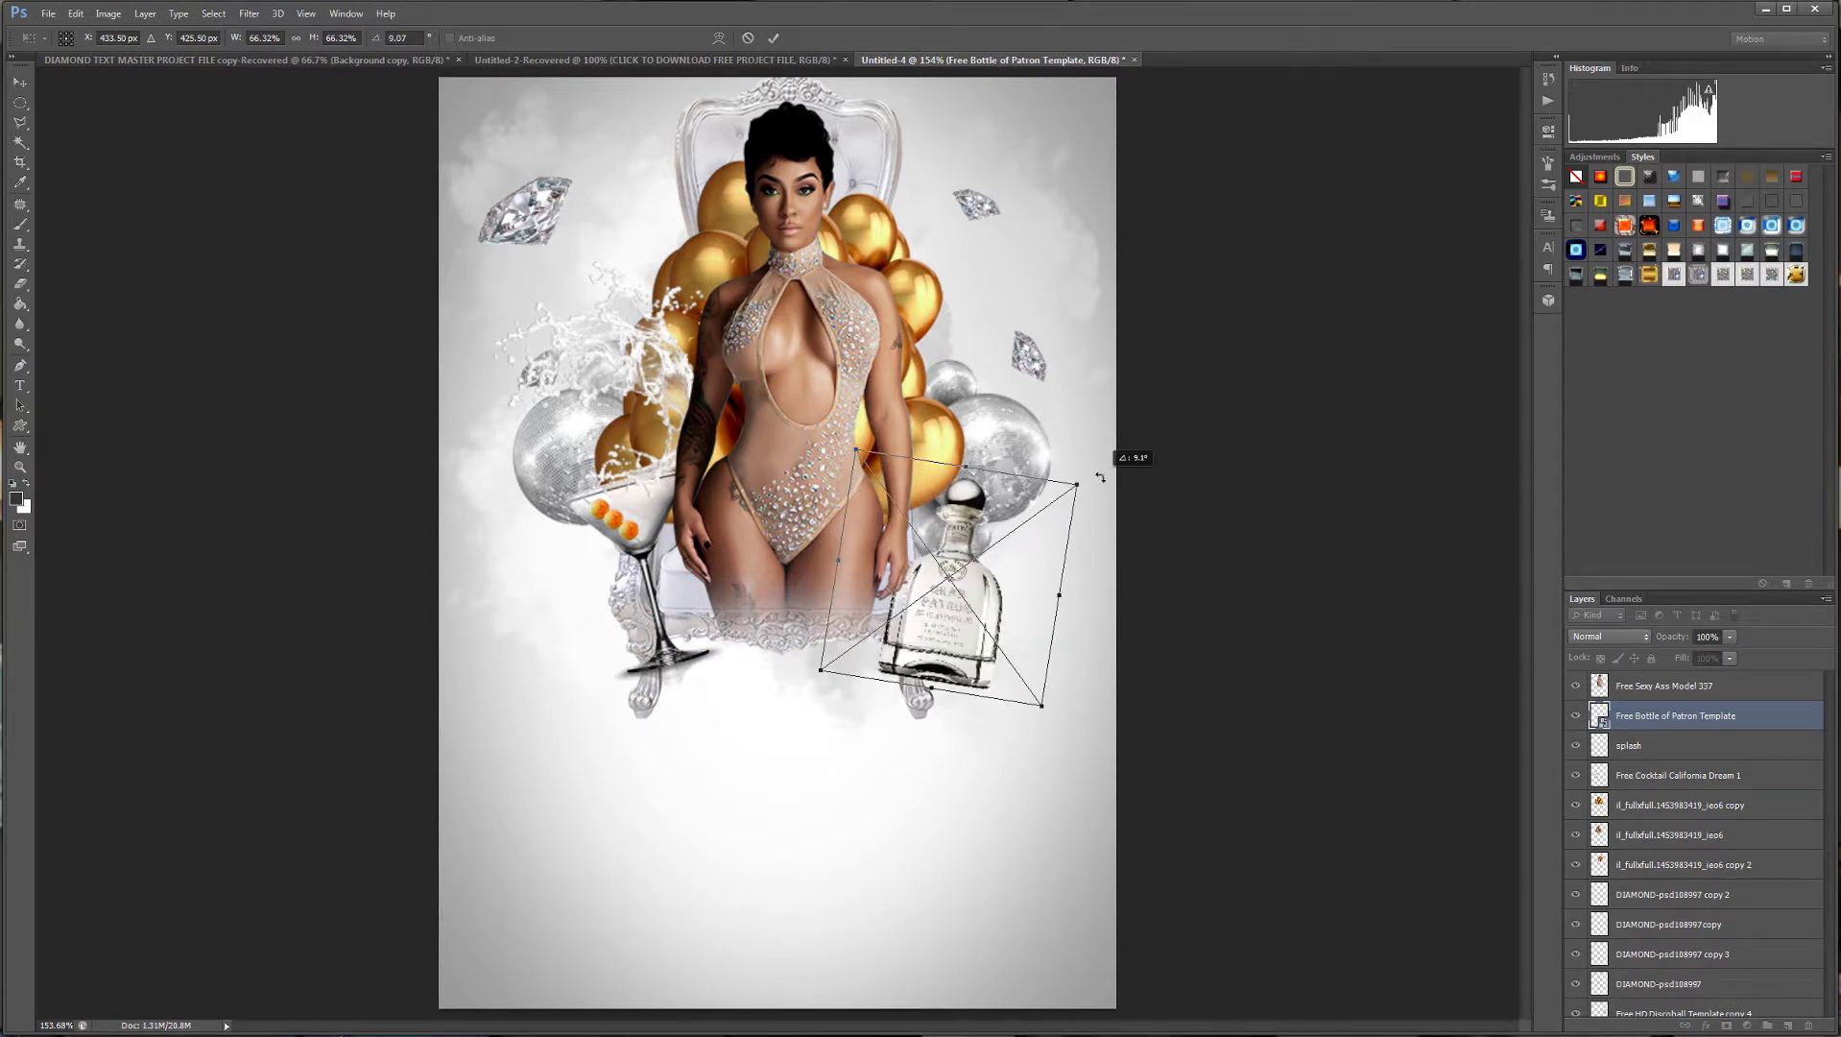
{"action": "left_click_drag", "start_coordinate": [981, 611], "coordinate": [982, 596]}
{"action": "left_click_drag", "start_coordinate": [1046, 696], "coordinate": [1002, 633]}
{"action": "left_click_drag", "start_coordinate": [1050, 448], "coordinate": [1086, 432]}
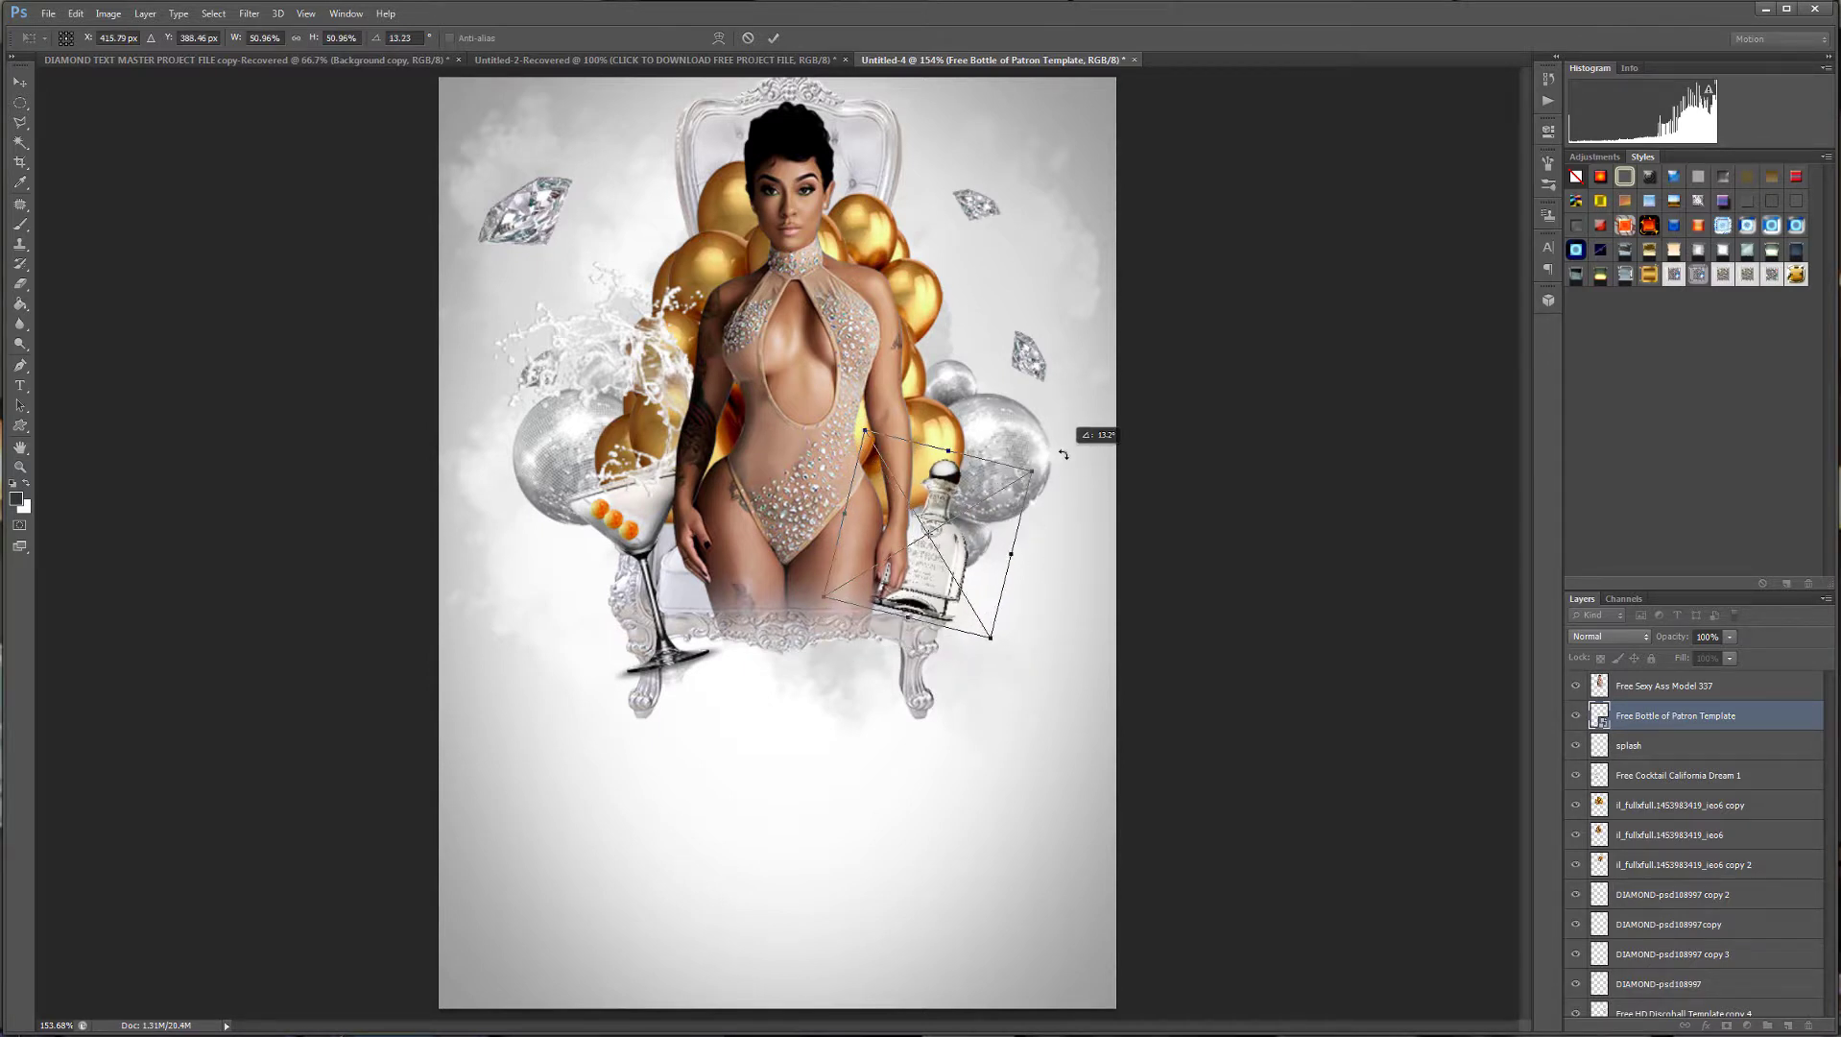
{"action": "mouse_move", "coordinate": [945, 541]}
{"action": "left_mouse_down"}
{"action": "mouse_move", "coordinate": [933, 430]}
{"action": "mouse_move", "coordinate": [949, 540]}
{"action": "left_mouse_up"}
{"action": "key", "text": "Return"}
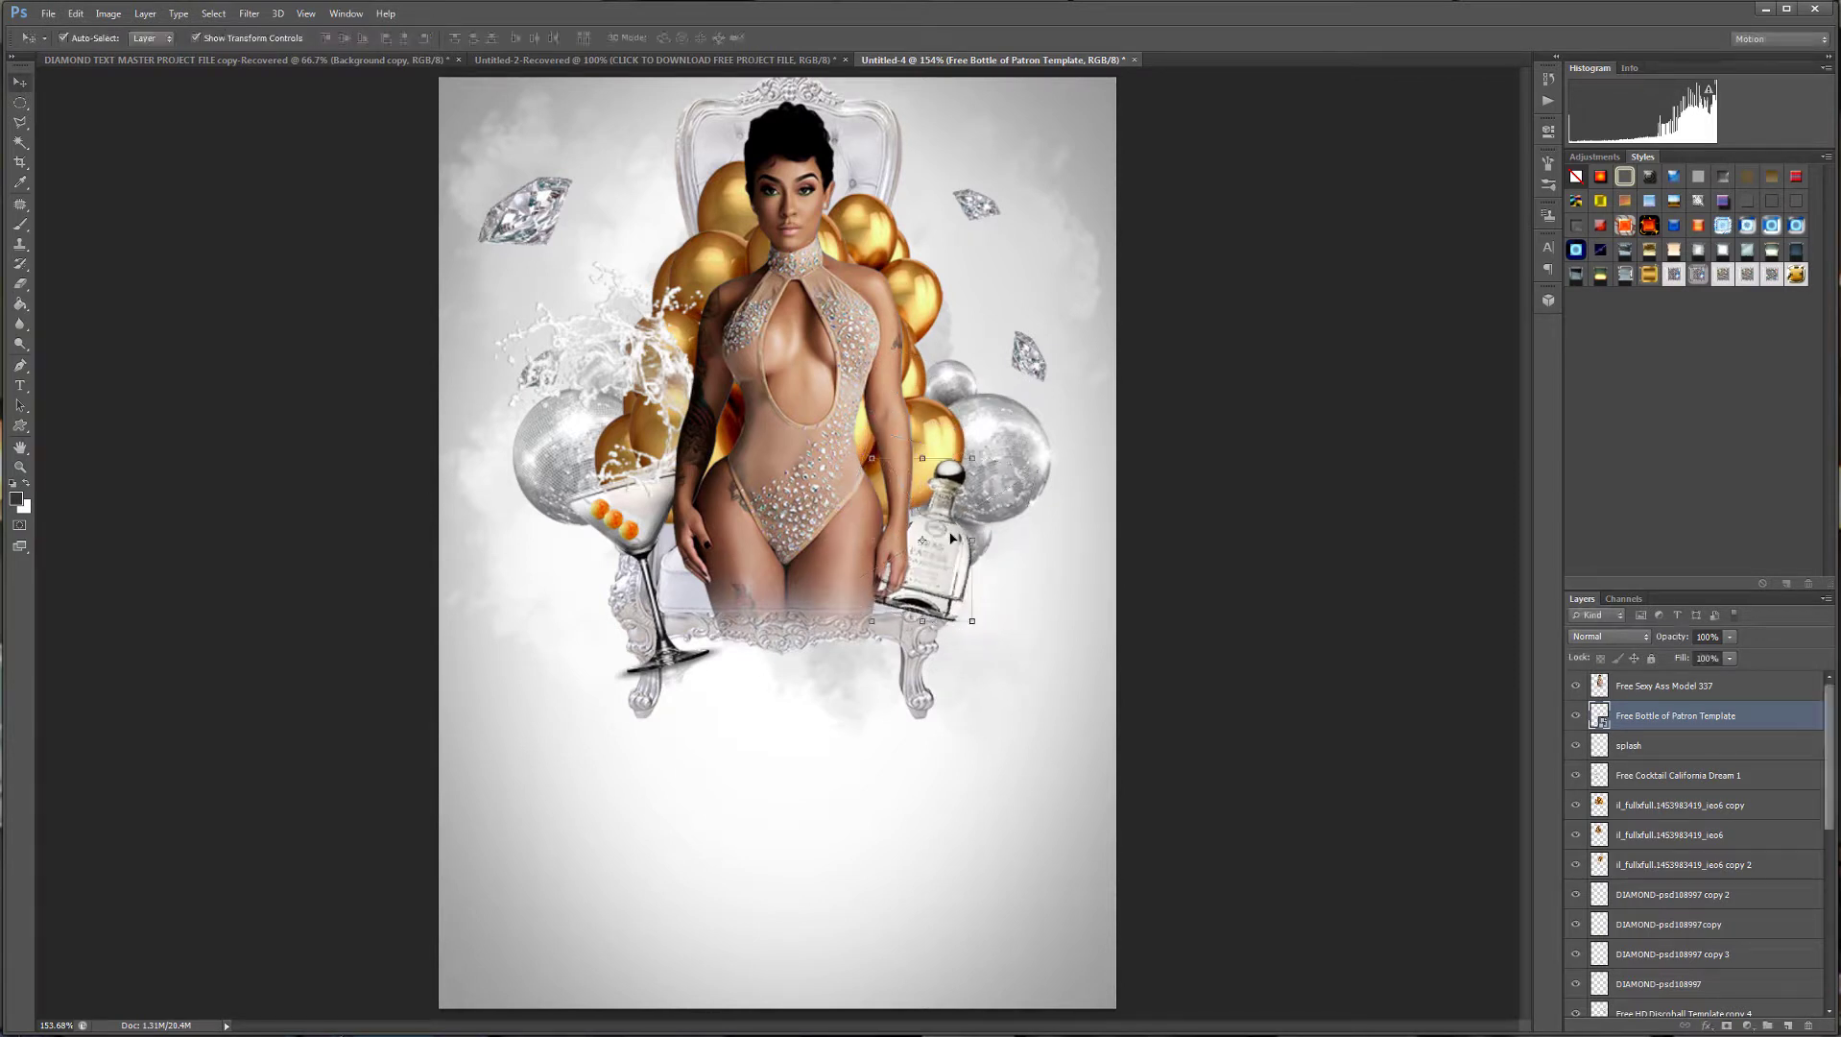
{"action": "scroll", "coordinate": [1255, 525], "scroll_direction": "up", "scroll_amount": 2}
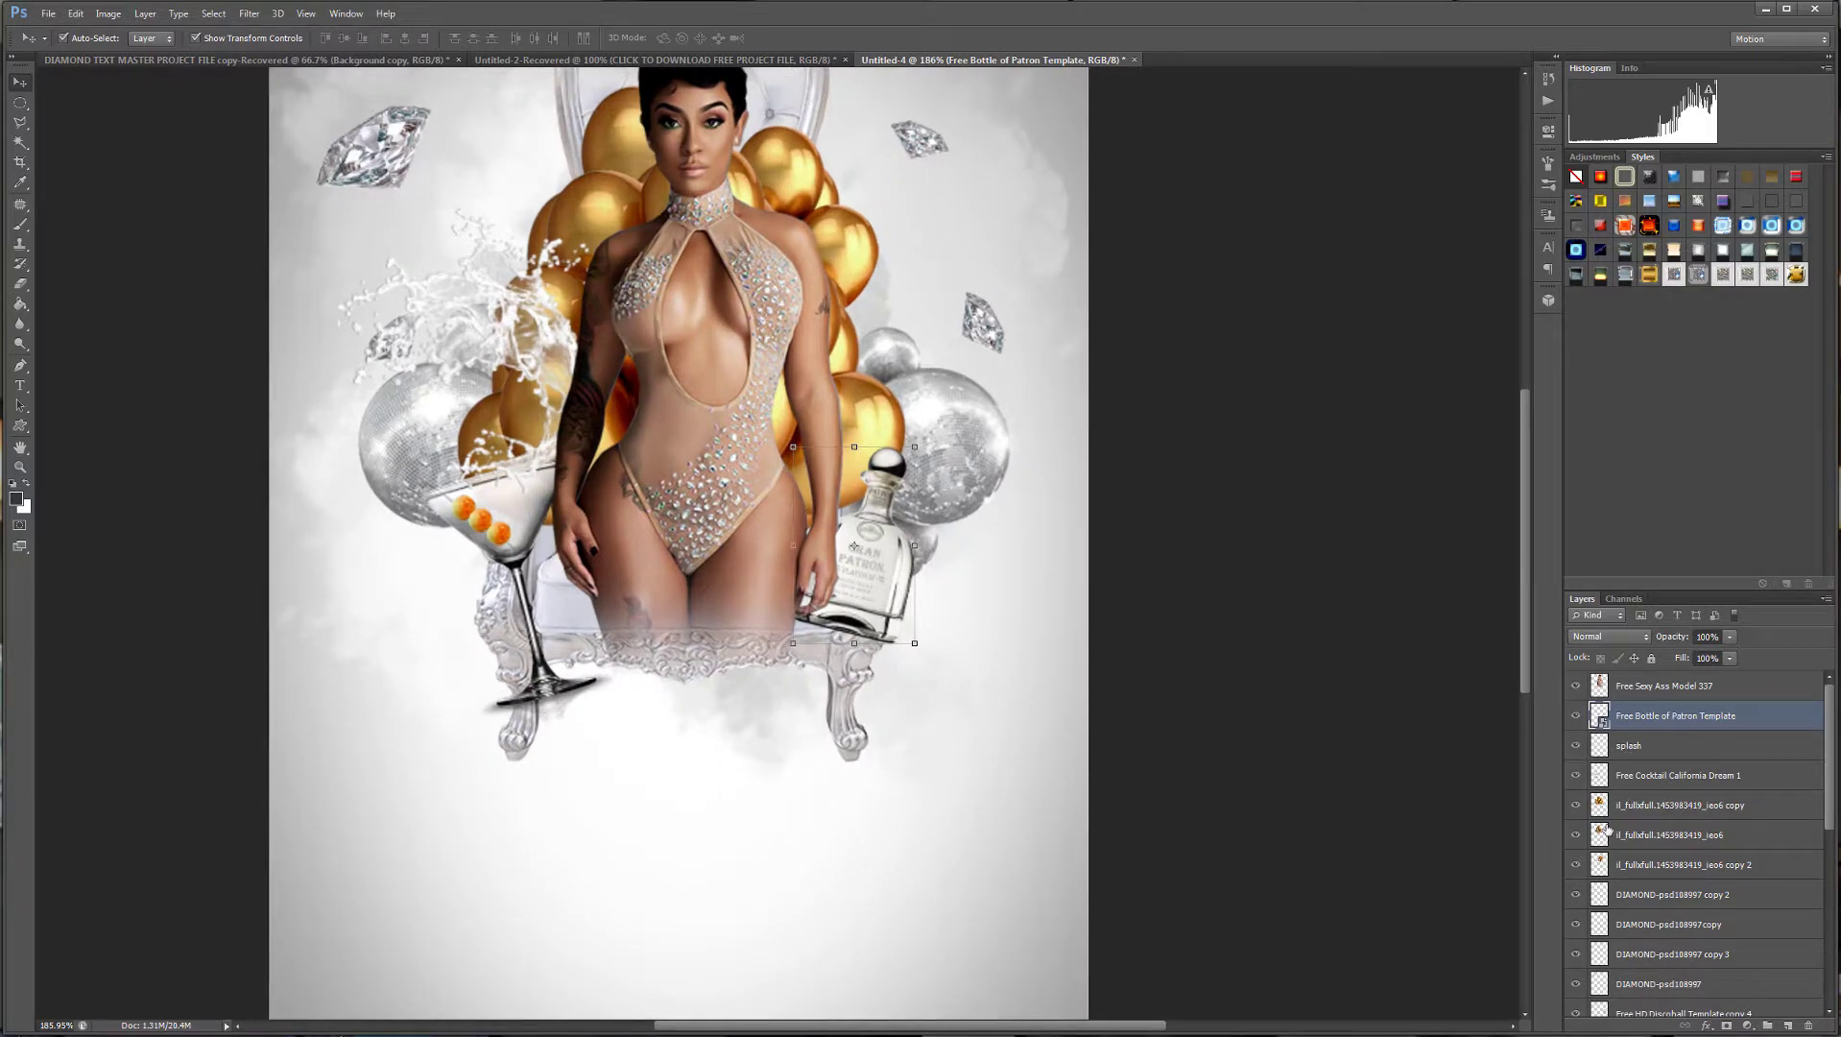
{"action": "right_click", "coordinate": [1674, 718]}
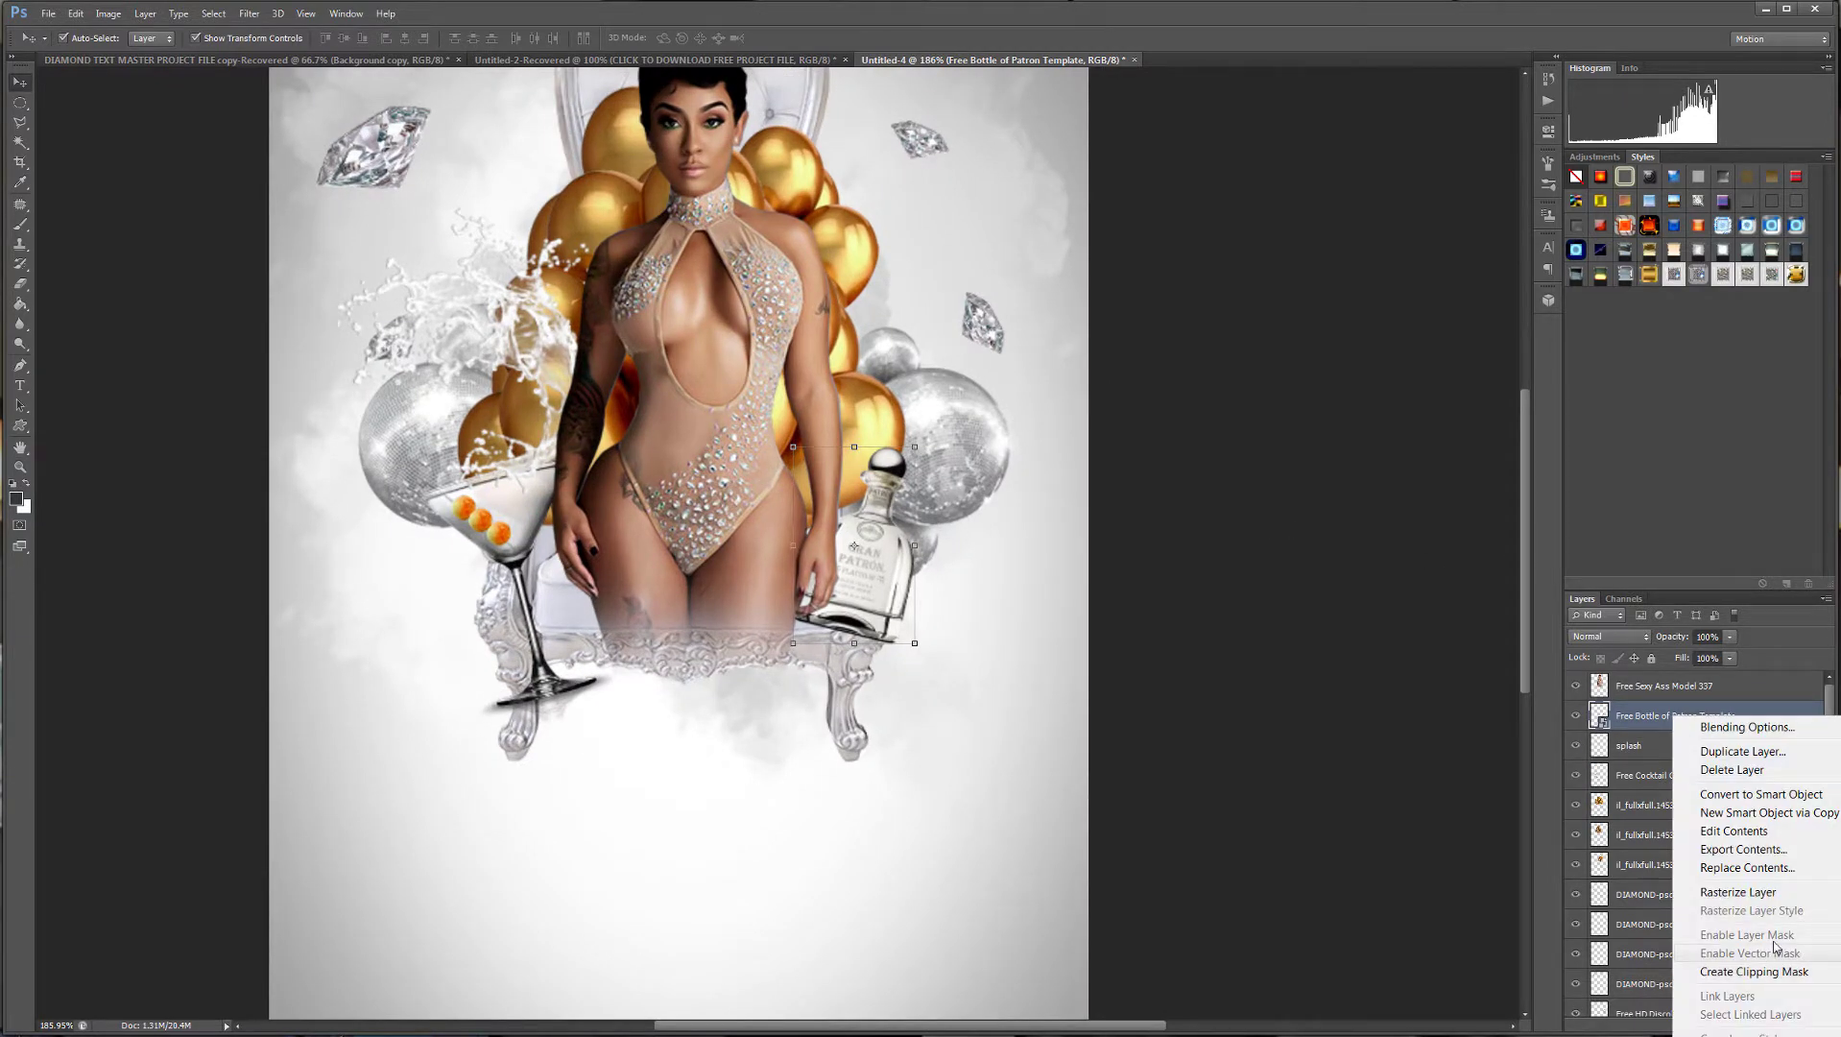
{"action": "left_click", "coordinate": [1635, 736]}
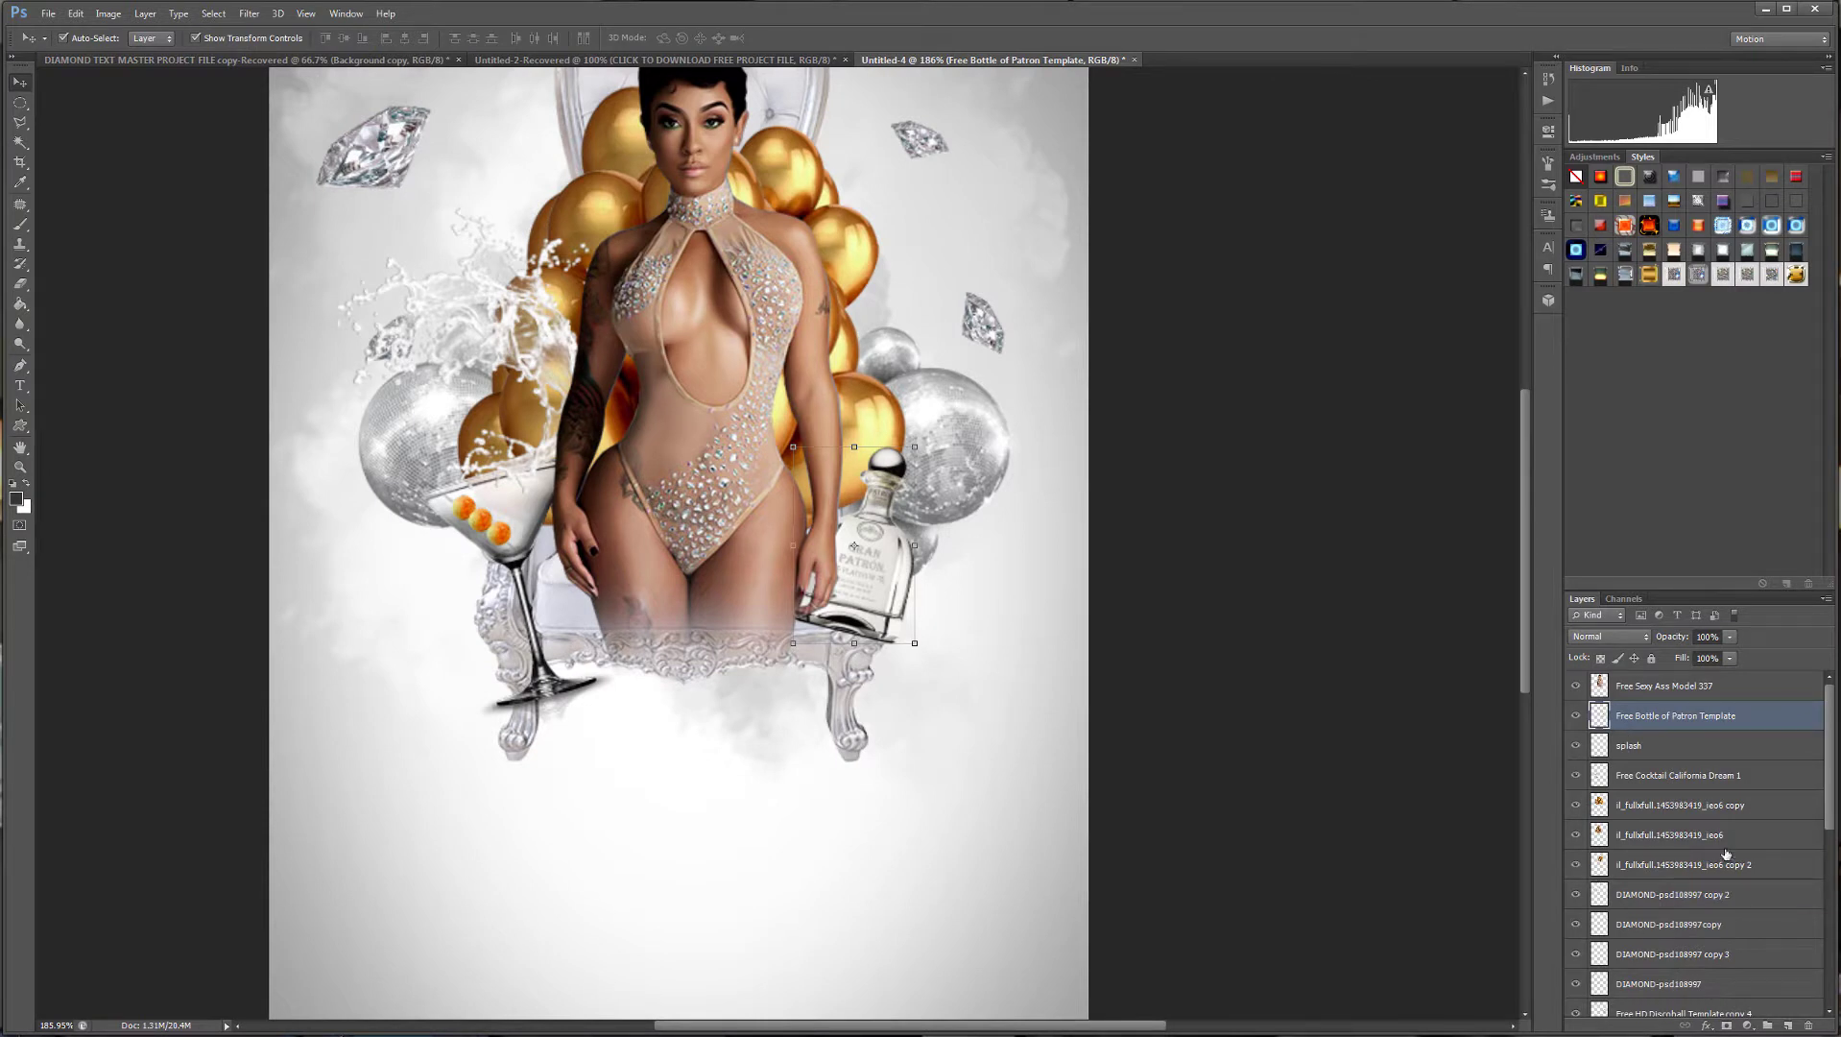
Show the full moon, nudge the Patron bottle down, and move the moon higher.
{"action": "scroll", "coordinate": [1718, 845], "scroll_direction": "down", "scroll_amount": 5}
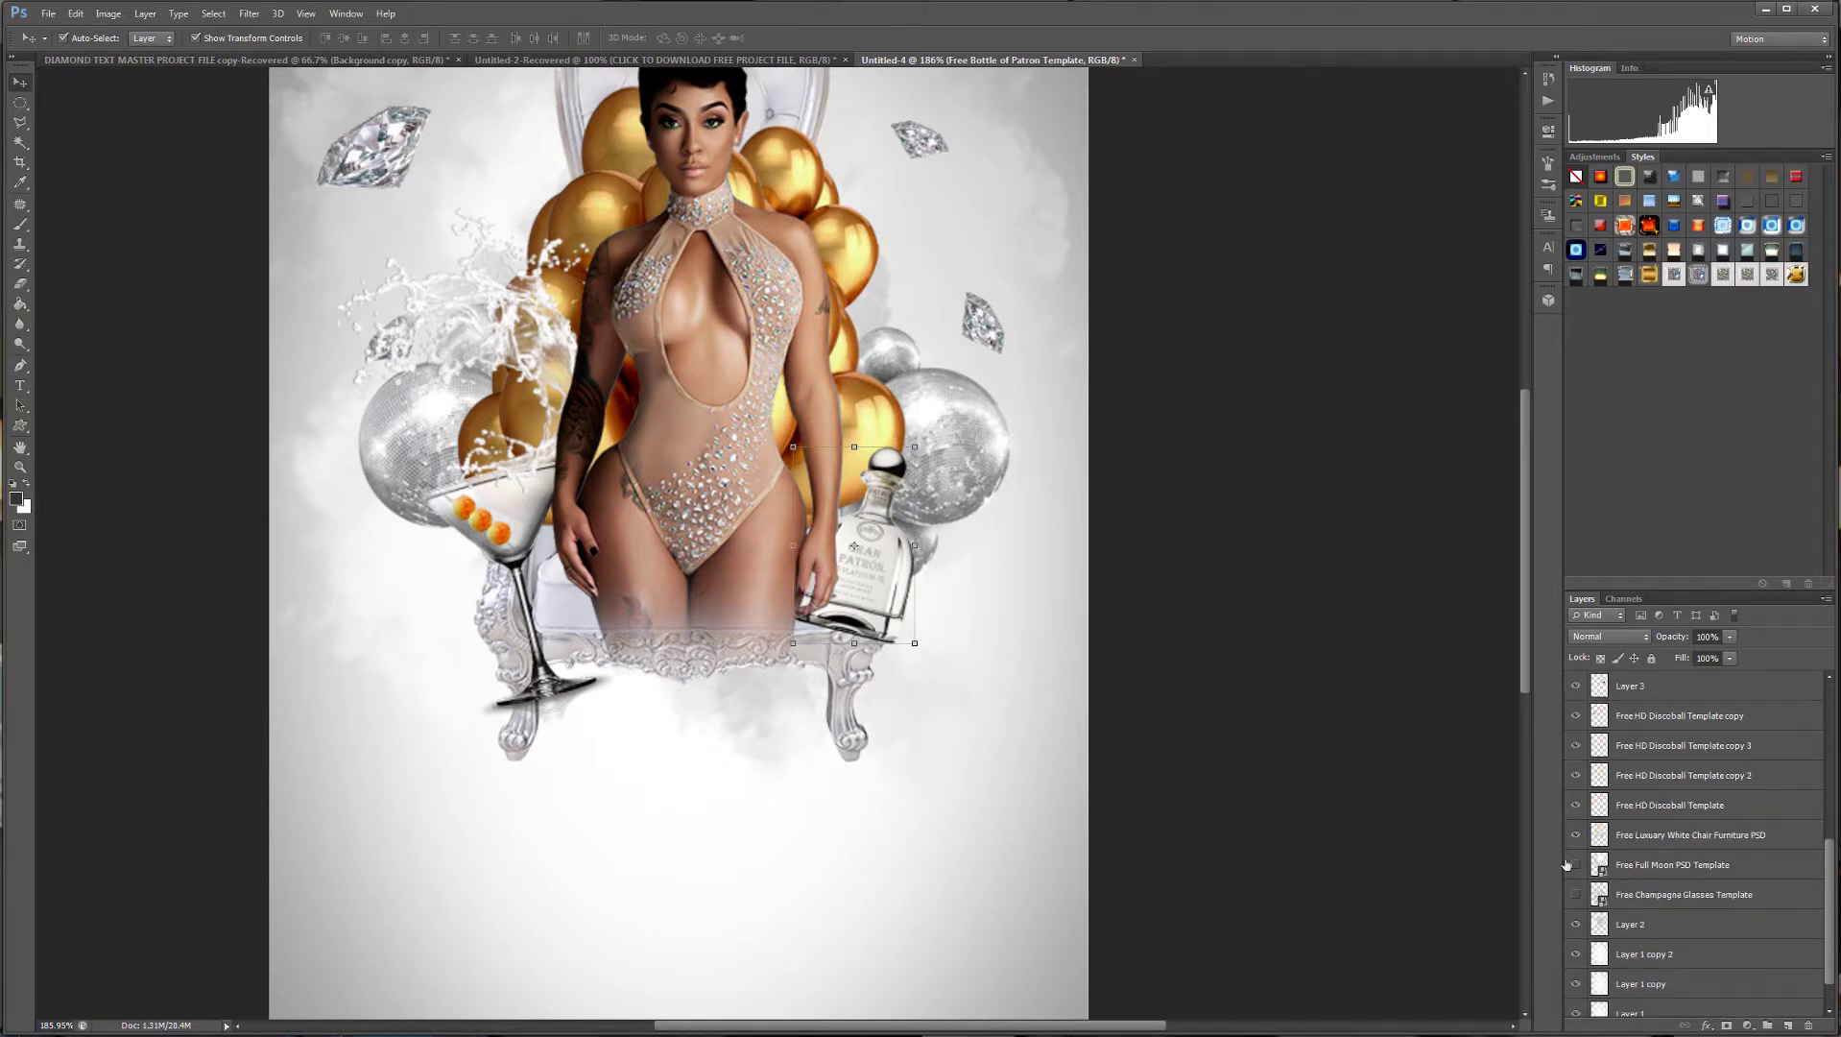
{"action": "left_click", "coordinate": [1577, 865]}
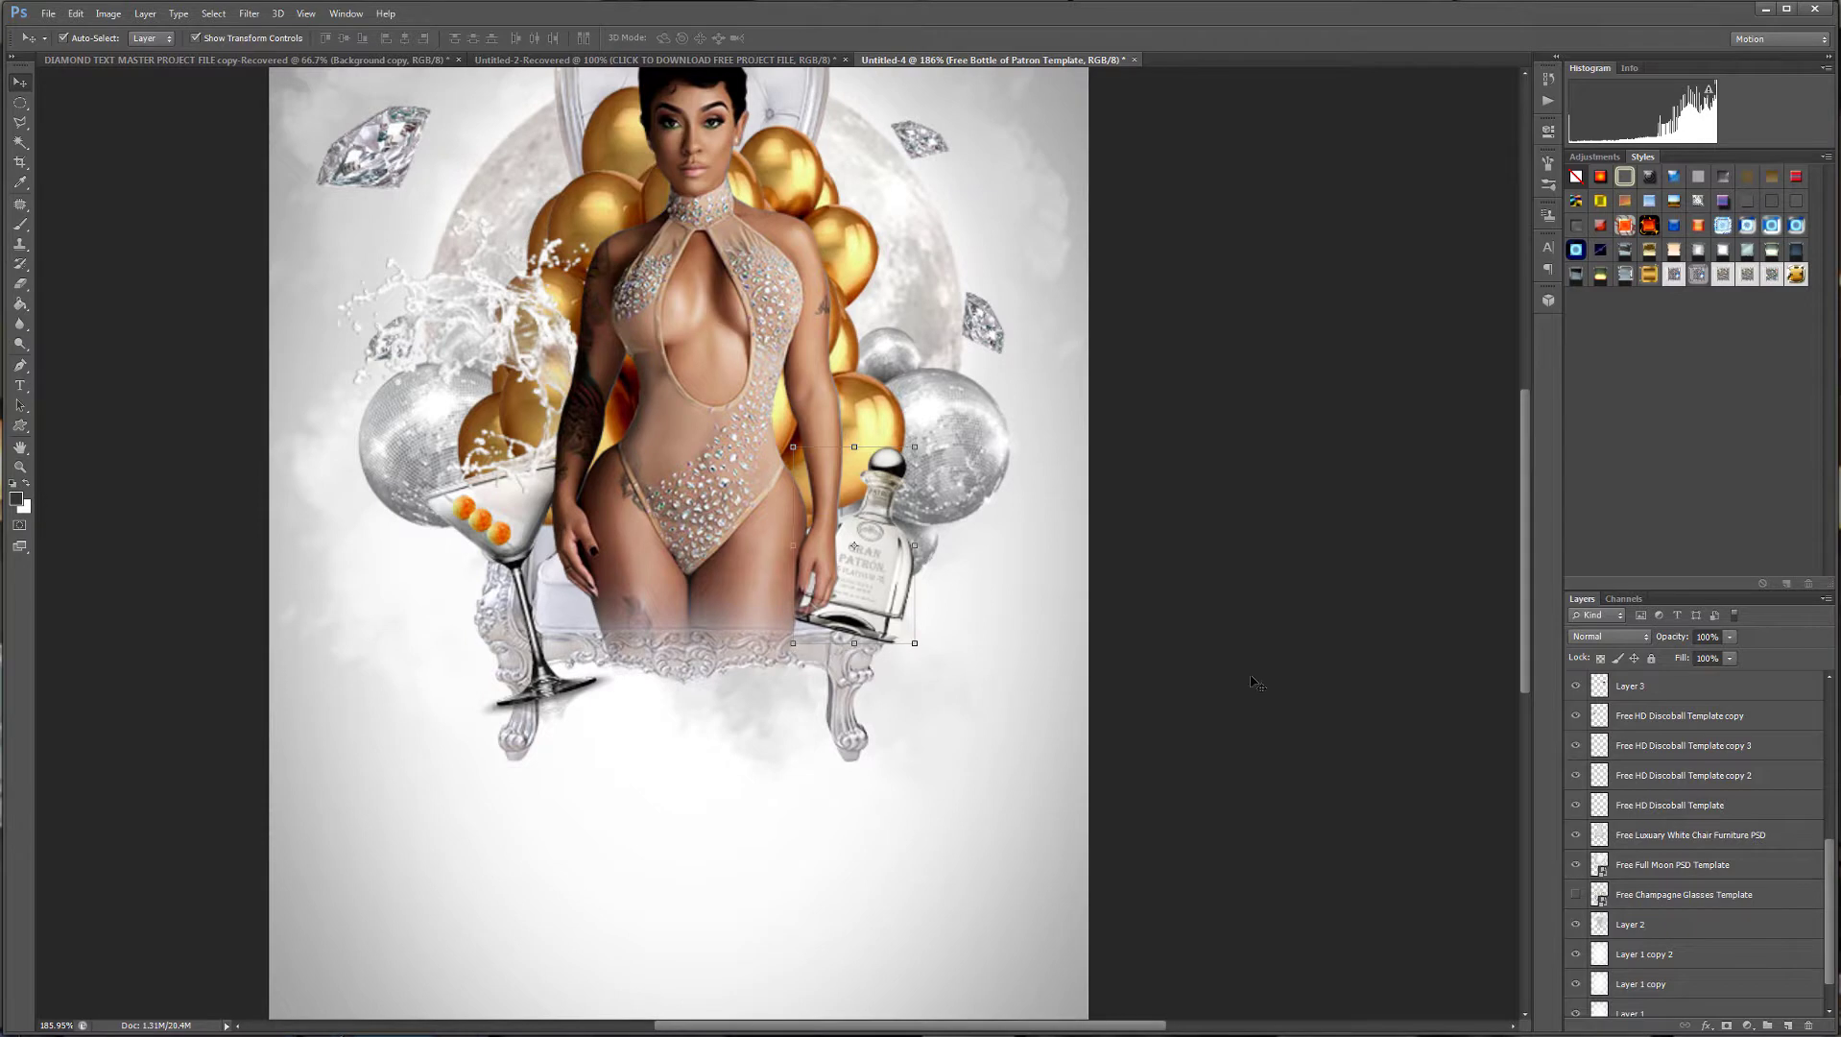
{"action": "scroll", "coordinate": [1251, 613], "scroll_direction": "down", "scroll_amount": 2}
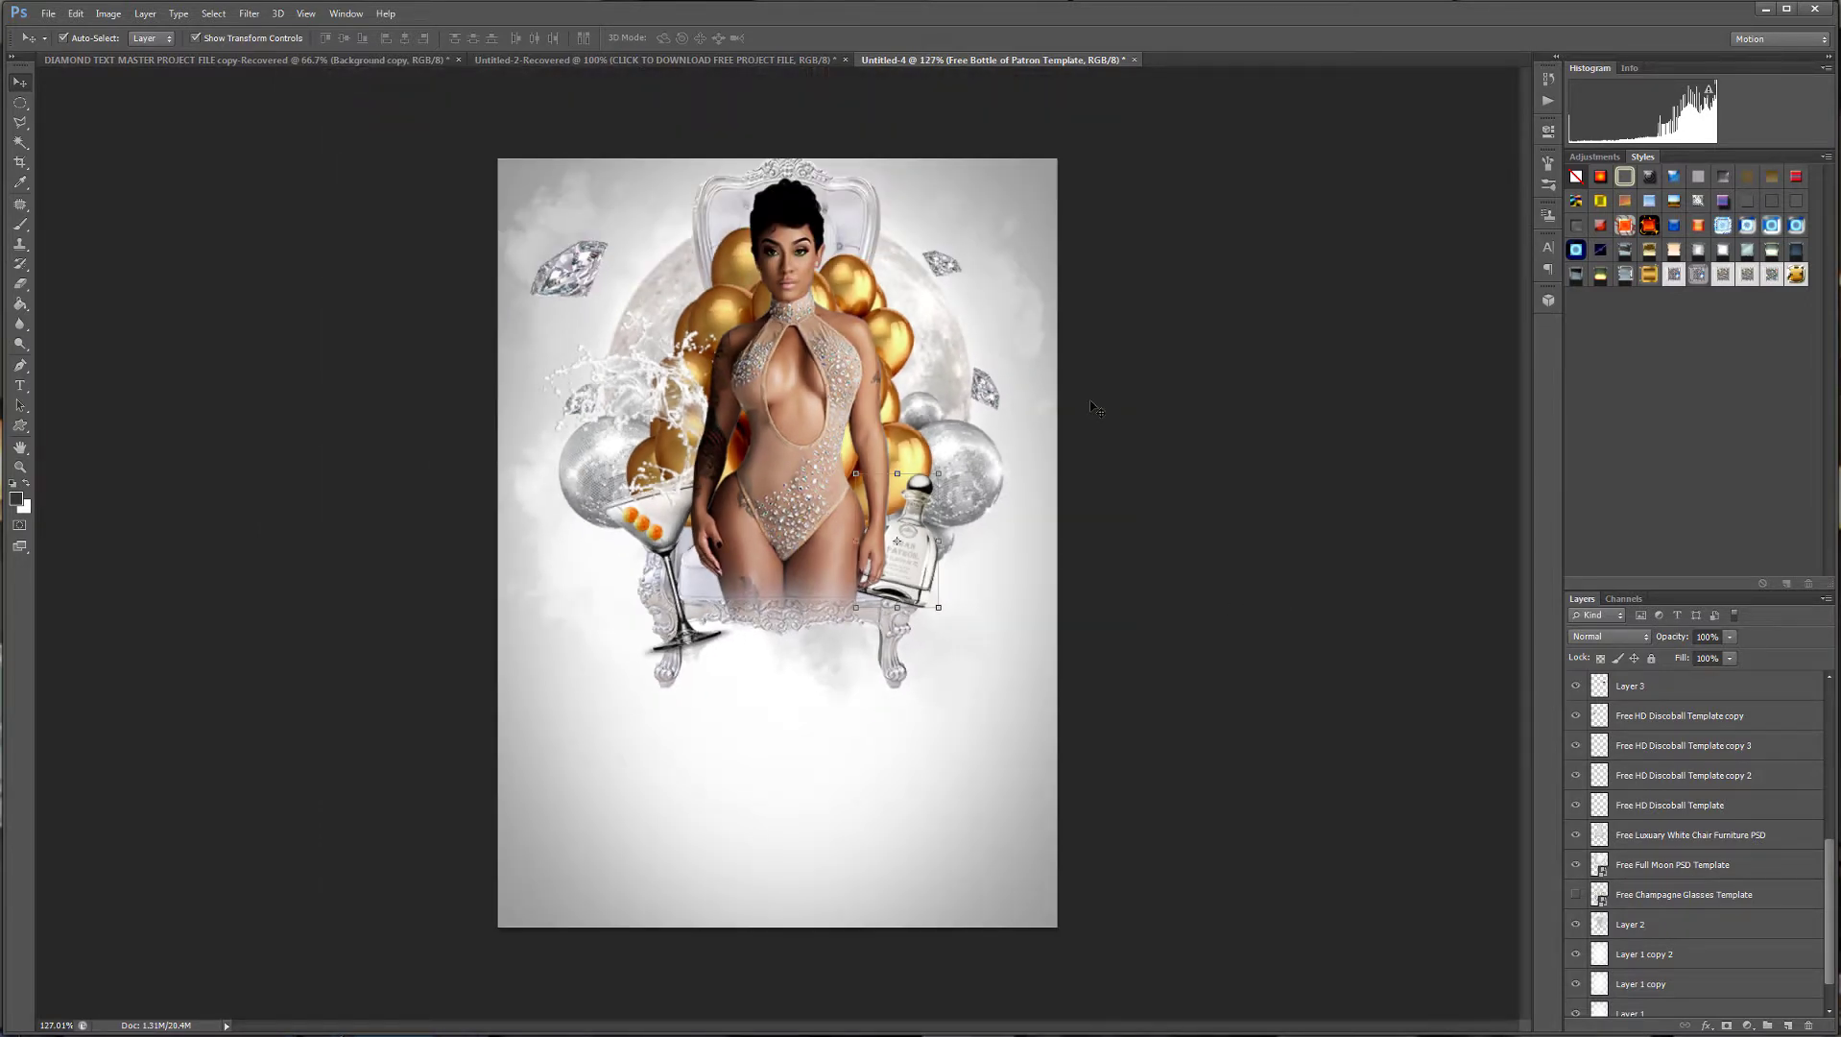
{"action": "key", "text": "Down"}
{"action": "key", "text": "Down"}
{"action": "key", "text": "Down"}
{"action": "key", "text": "Down"}
{"action": "key", "text": "Down"}
{"action": "key", "text": "Down"}
{"action": "key", "text": "Down"}
{"action": "key", "text": "Down"}
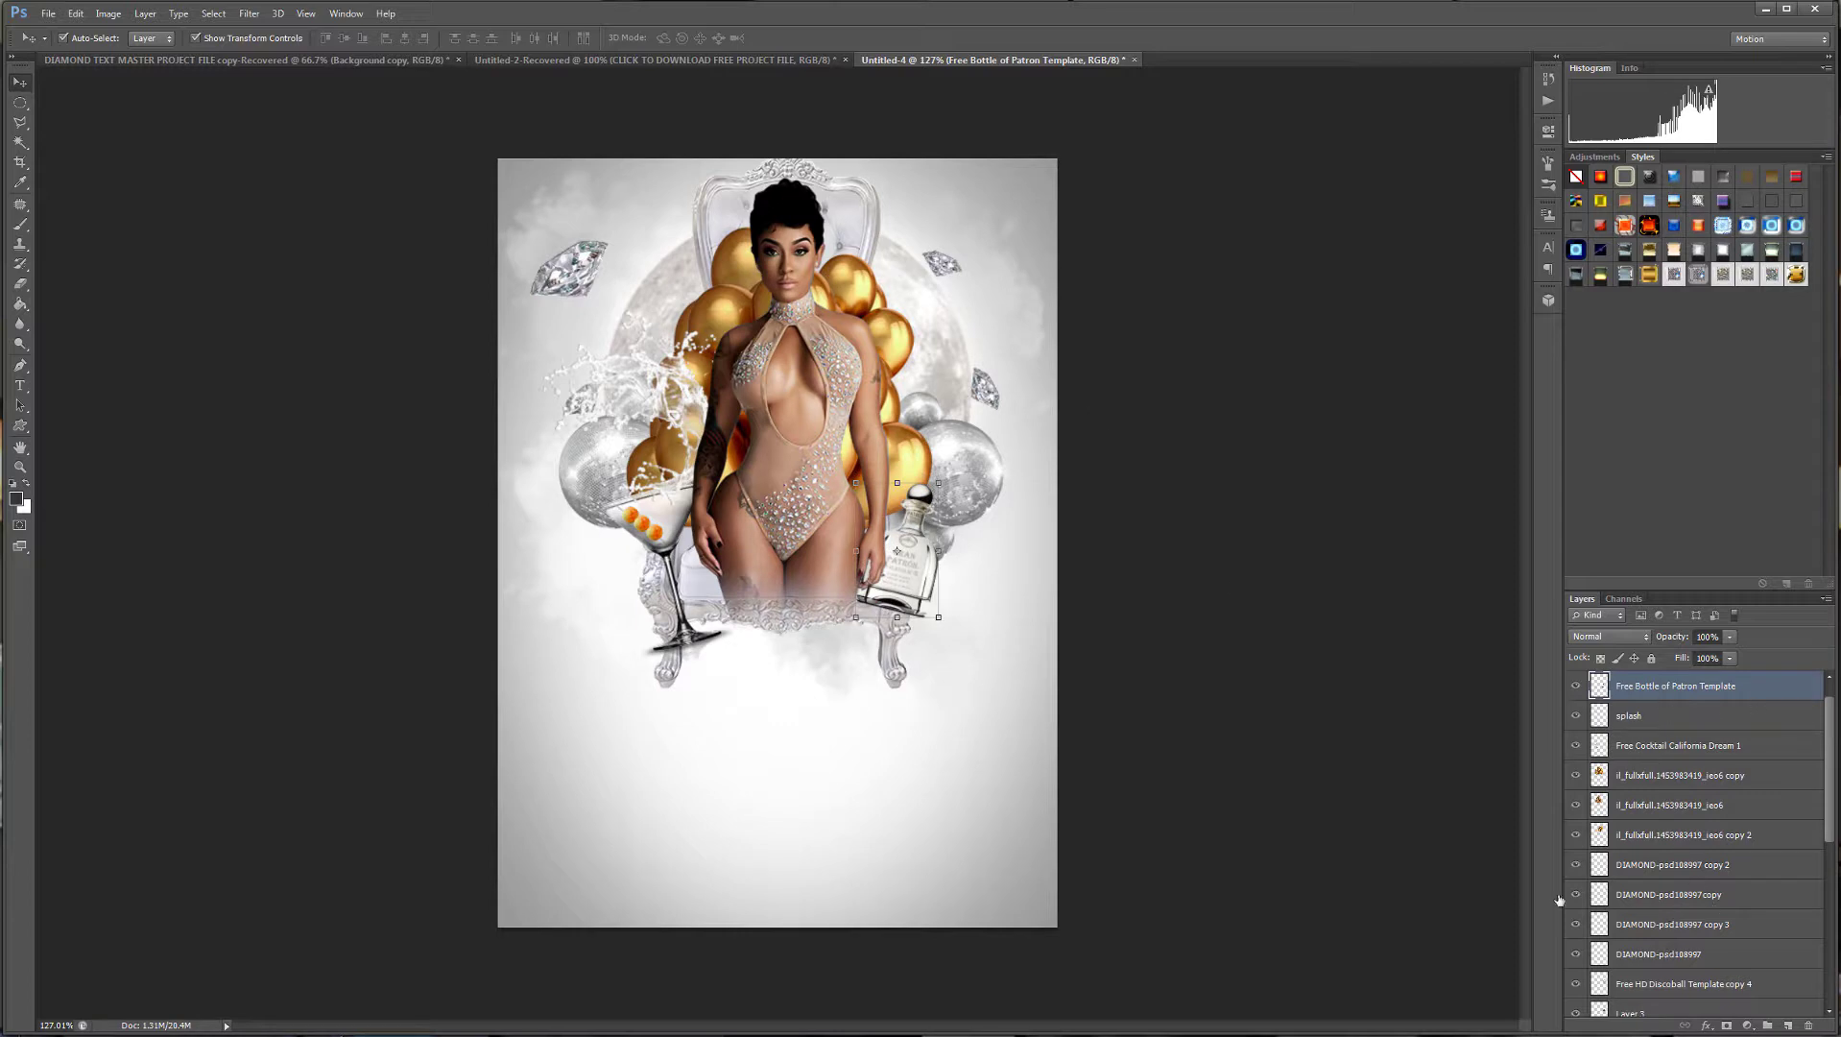
{"action": "left_click", "coordinate": [680, 283]}
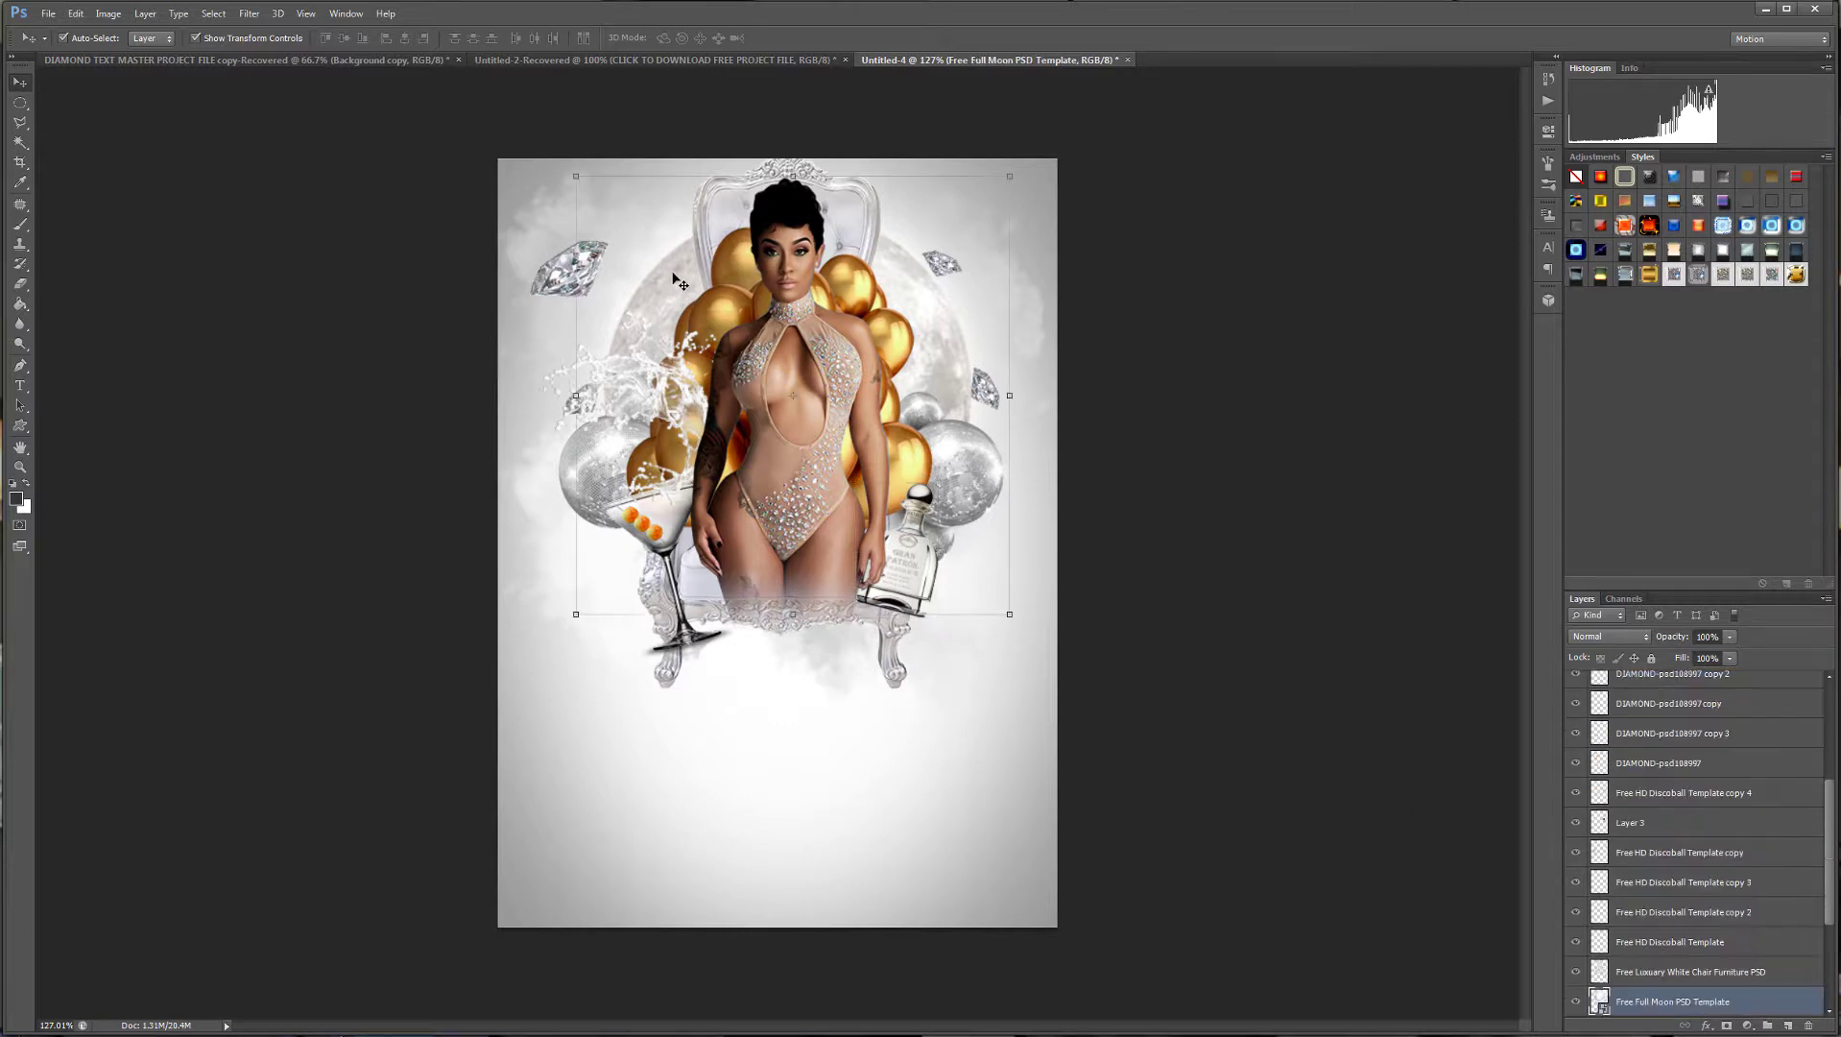
{"action": "left_click", "coordinate": [1575, 1002]}
{"action": "left_click", "coordinate": [1576, 1002]}
{"action": "key", "text": "shift+Up"}
{"action": "key", "text": "shift+Up"}
{"action": "key", "text": "shift+Up"}
{"action": "key", "text": "shift+Up"}
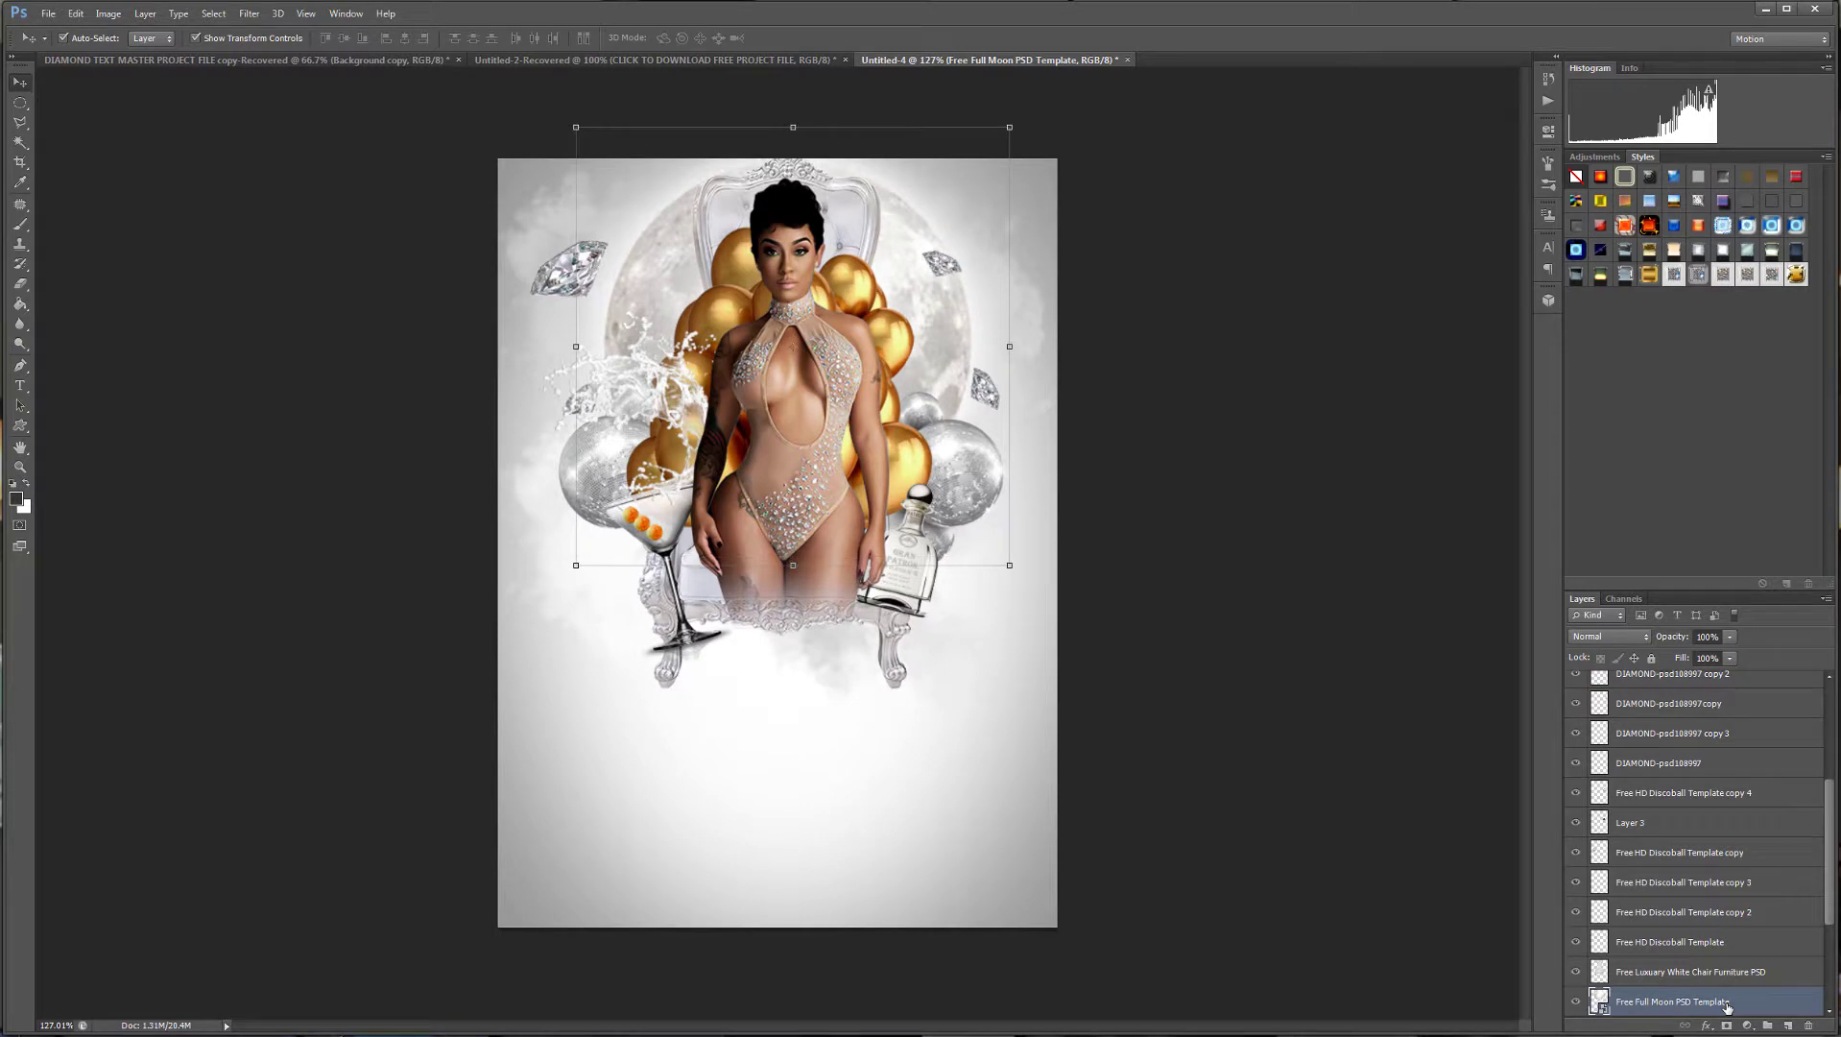
Toggle the full moon's visibility to compare the flyer with and without it.
{"action": "scroll", "coordinate": [1197, 531], "scroll_direction": "up", "scroll_amount": 3}
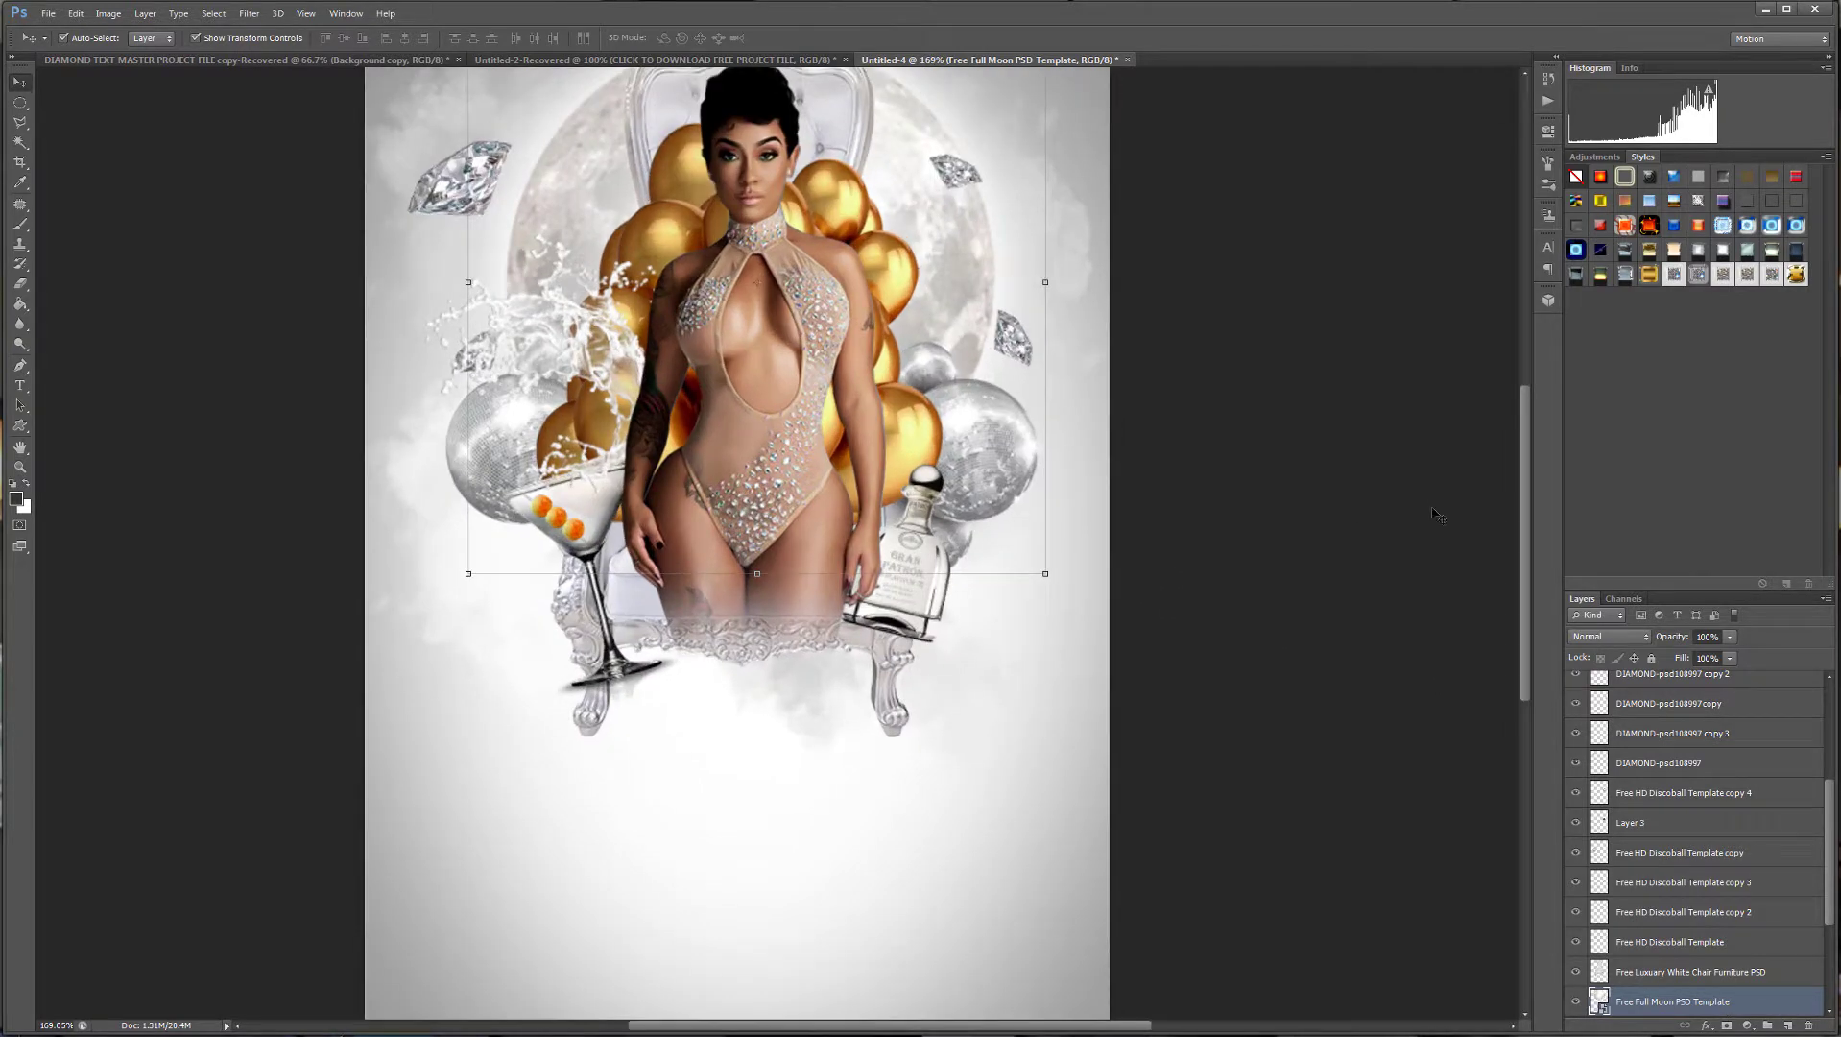
{"action": "left_click_drag", "start_coordinate": [1525, 465], "coordinate": [1523, 415]}
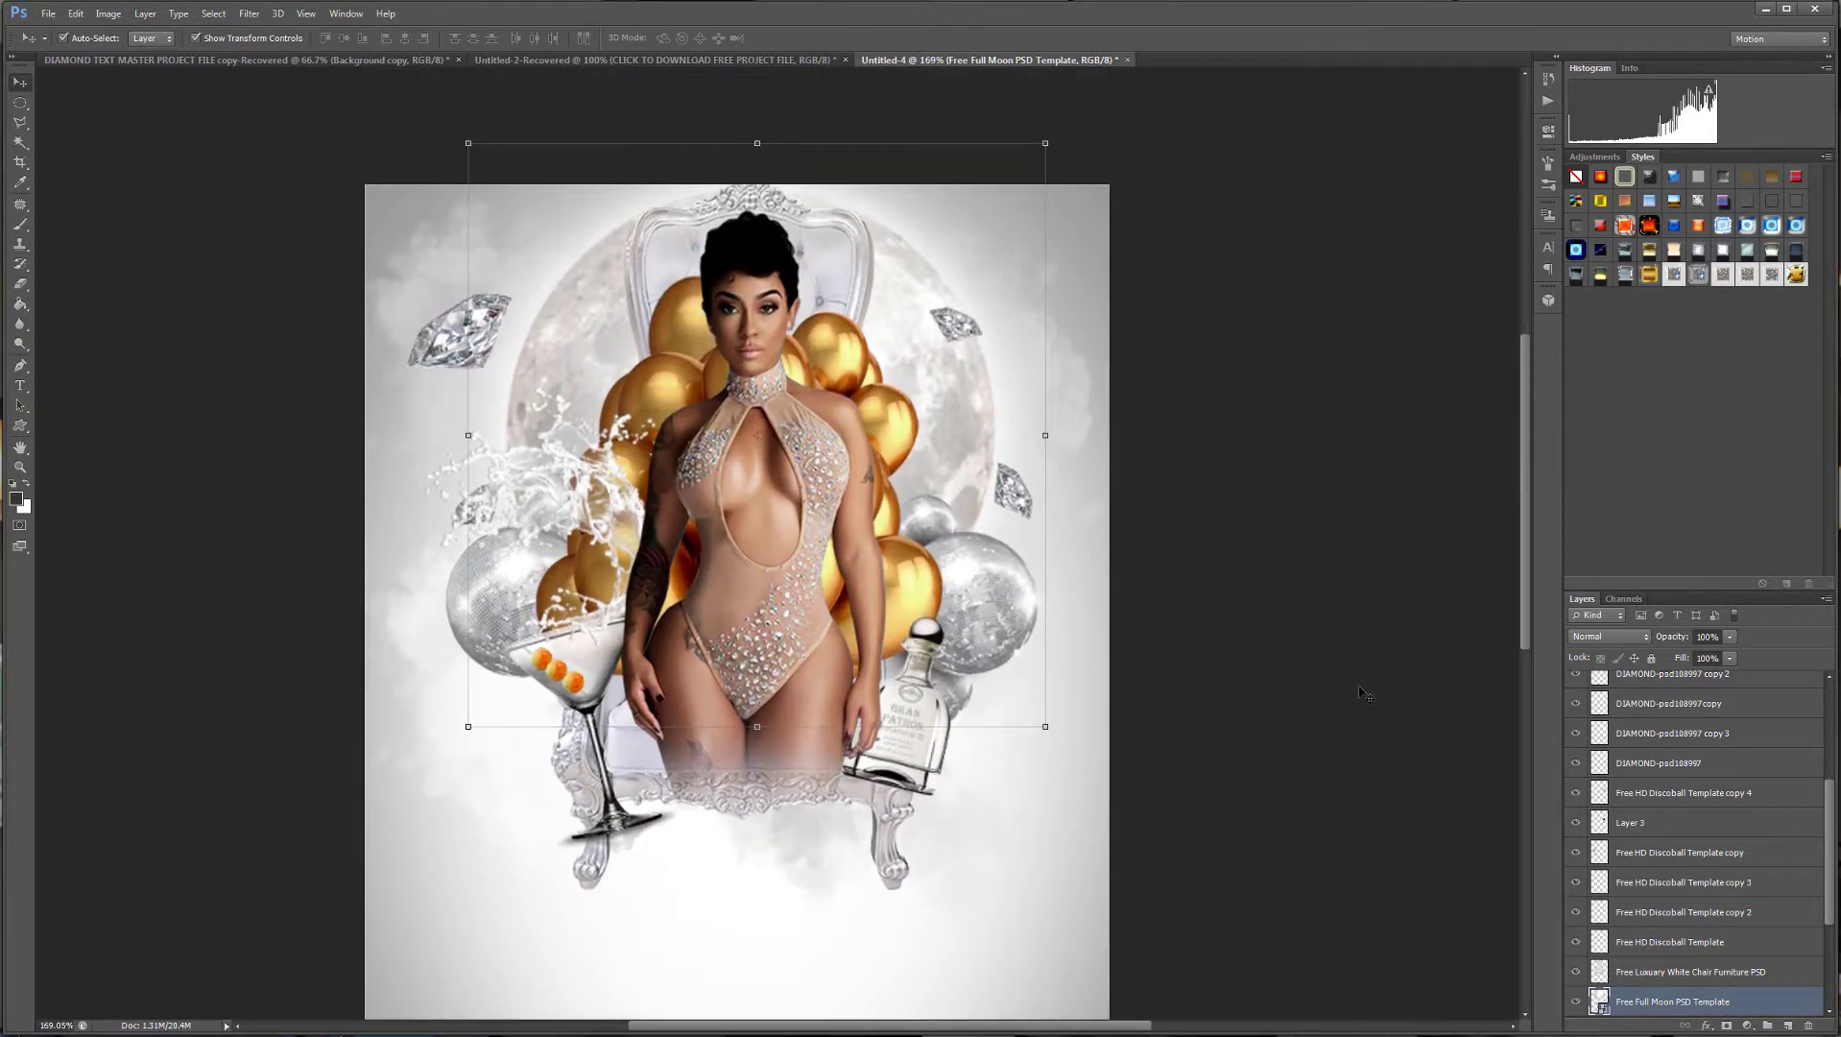
{"action": "left_click", "coordinate": [1575, 1002]}
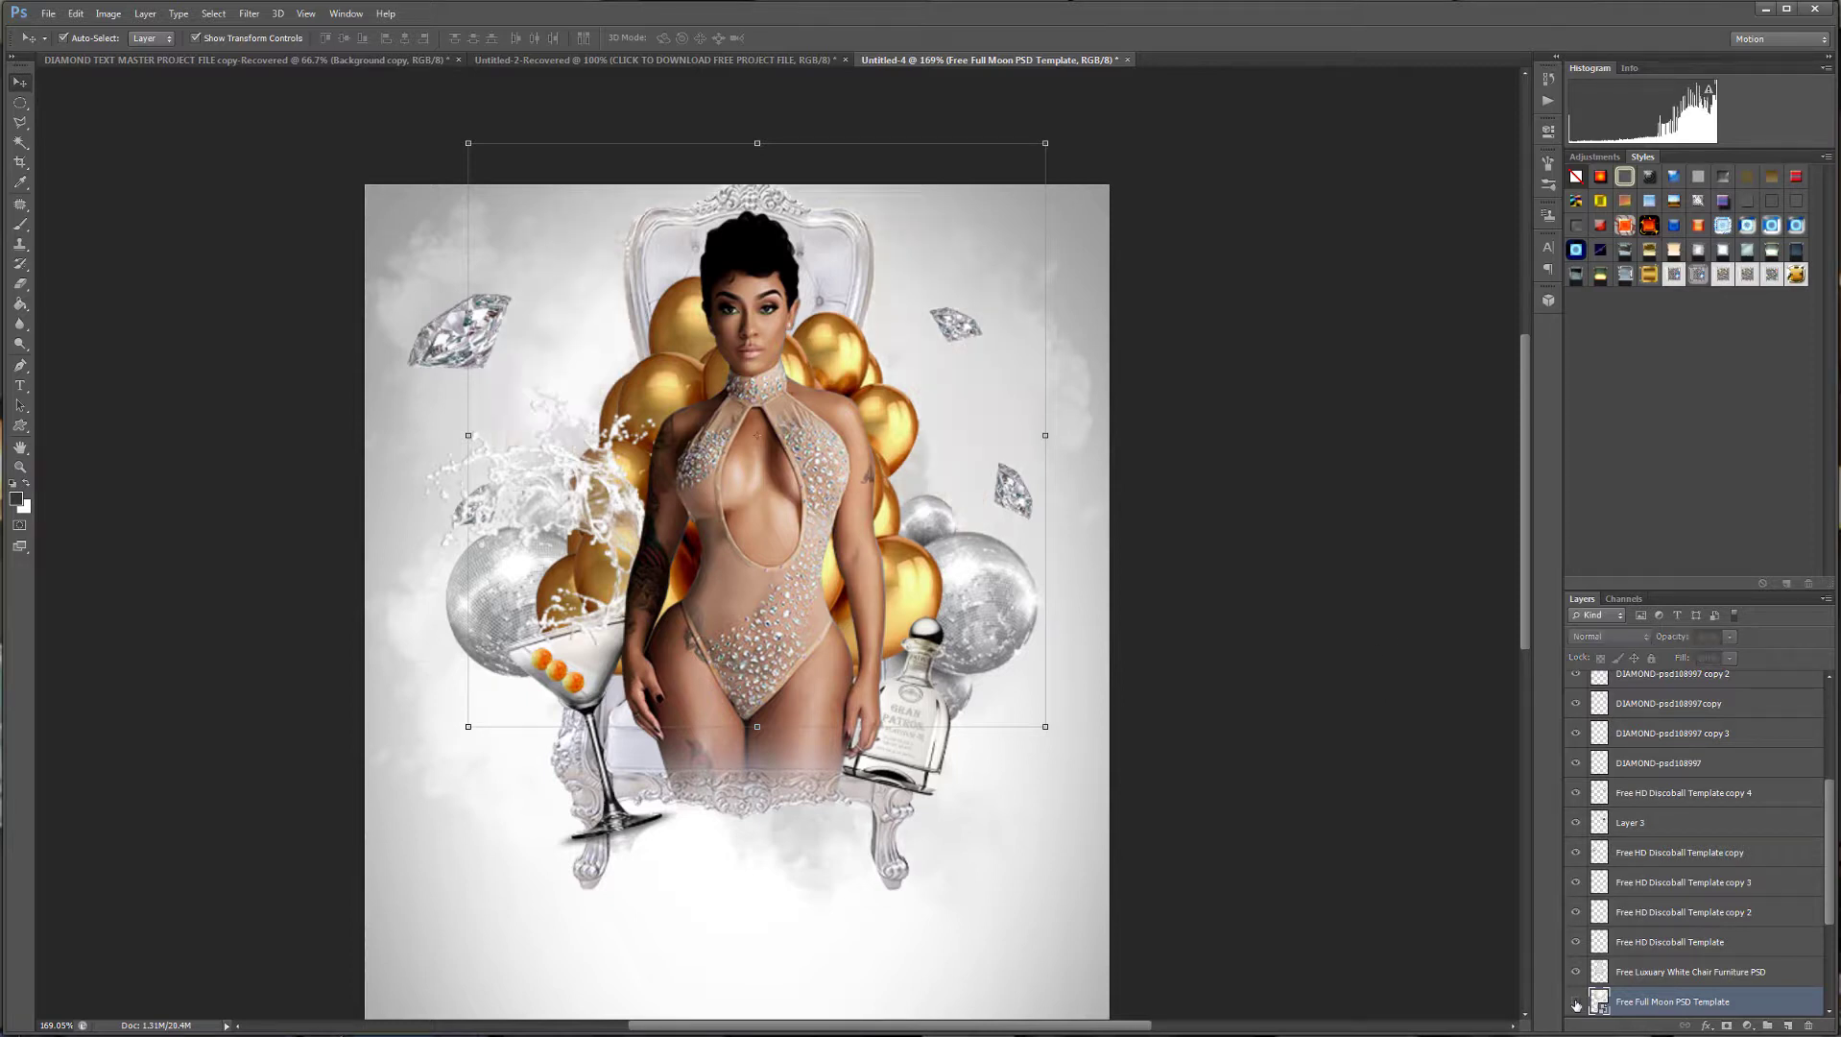
{"action": "left_click", "coordinate": [1575, 1002]}
{"action": "left_click", "coordinate": [1575, 1002]}
{"action": "left_click", "coordinate": [1575, 1002]}
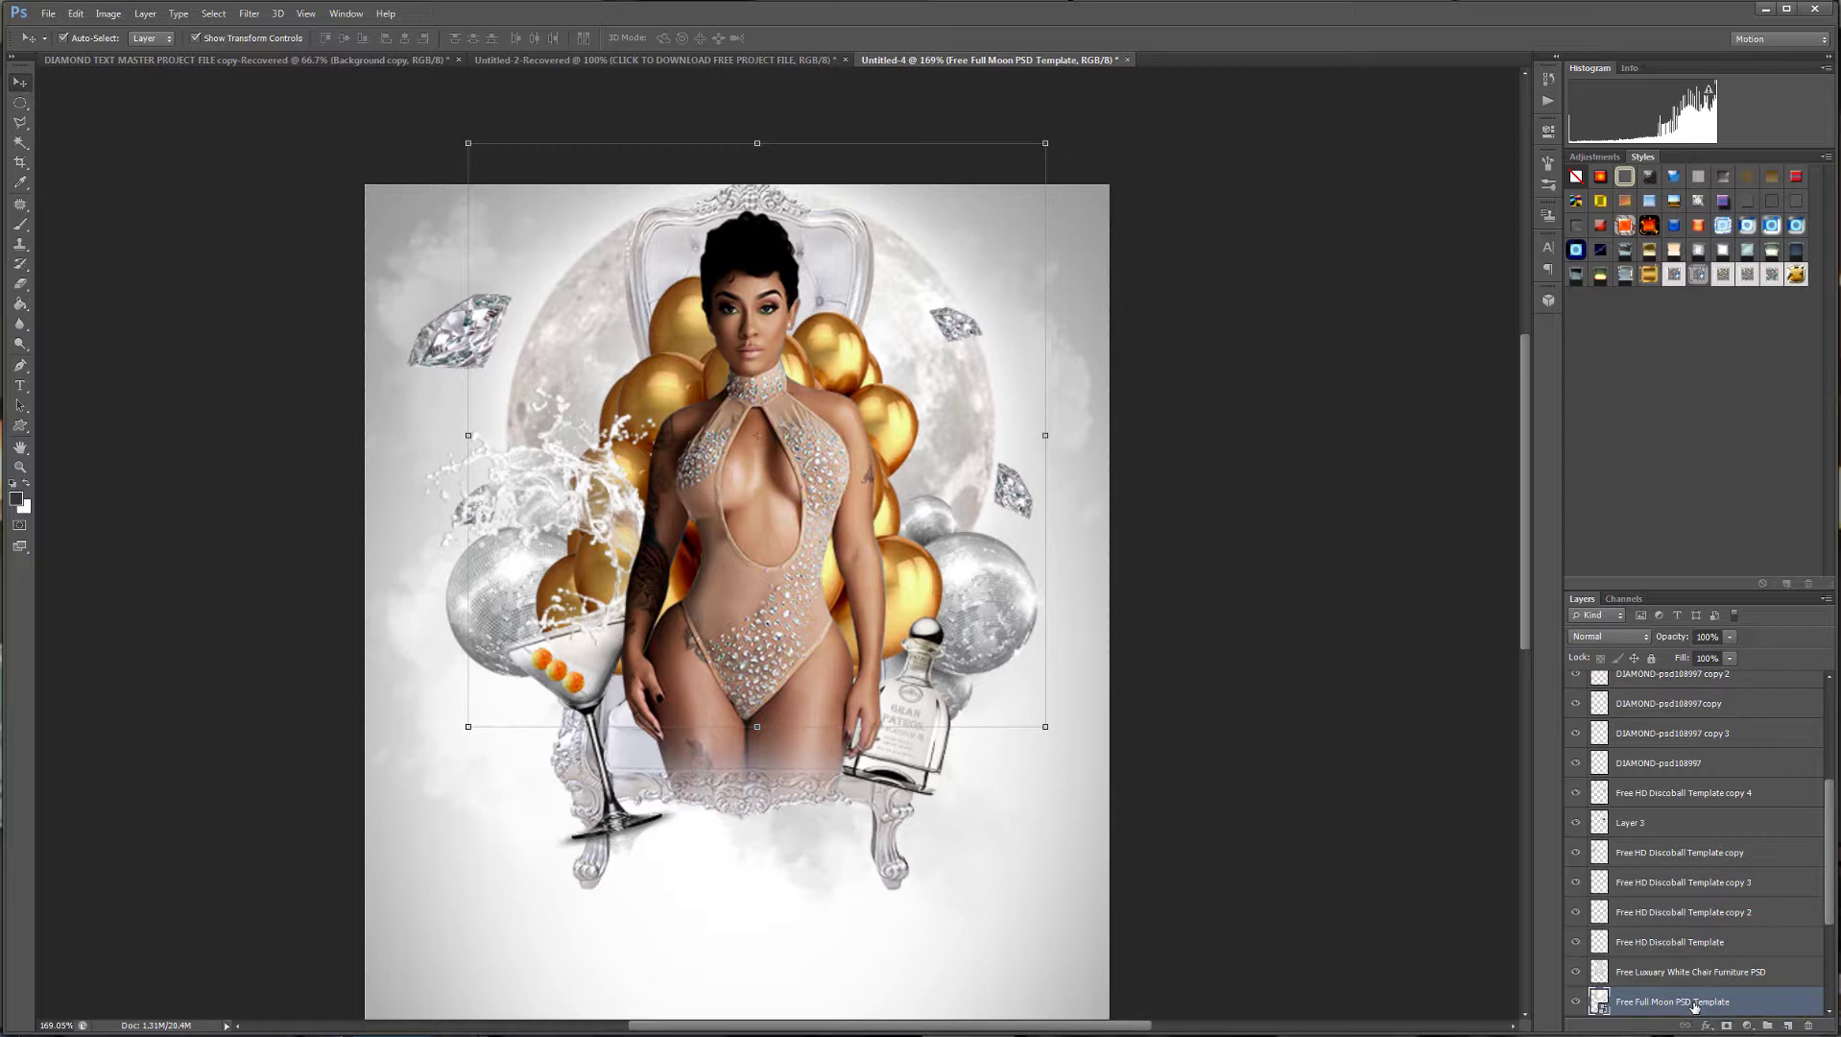
{"action": "left_click", "coordinate": [1576, 1002]}
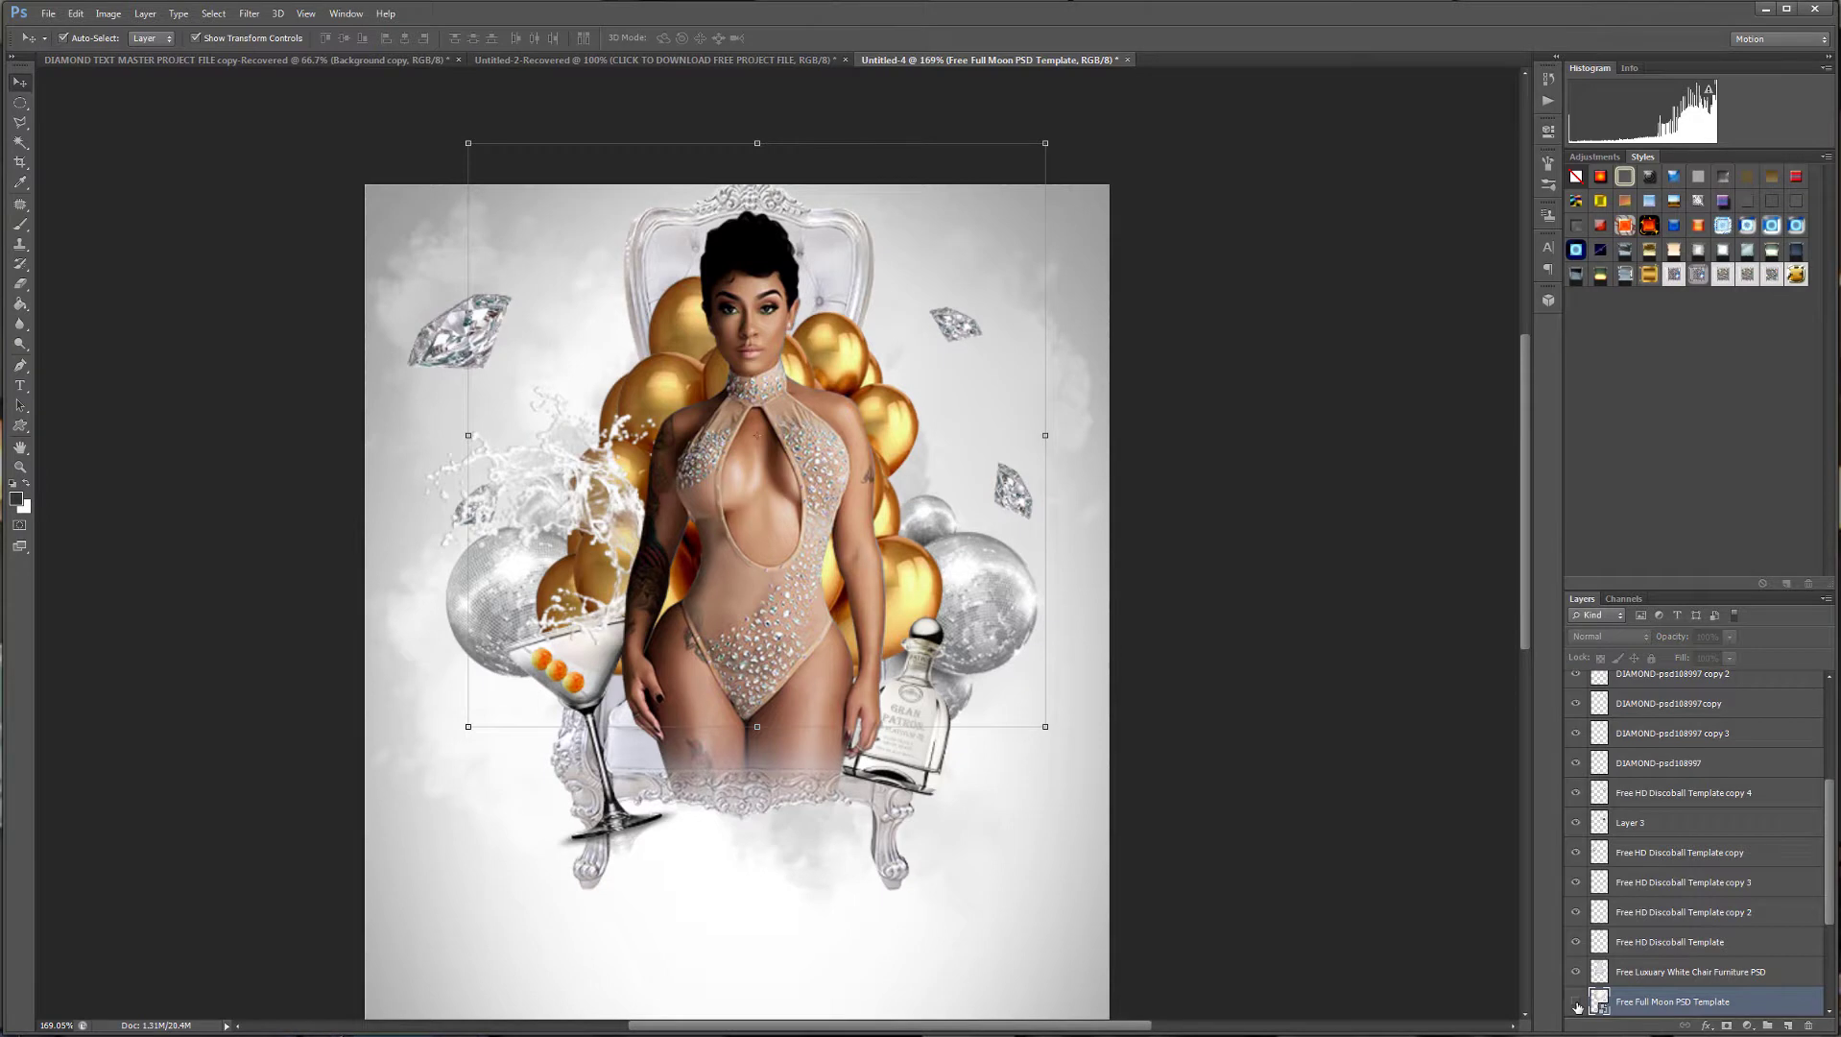
{"action": "left_click", "coordinate": [1577, 1002]}
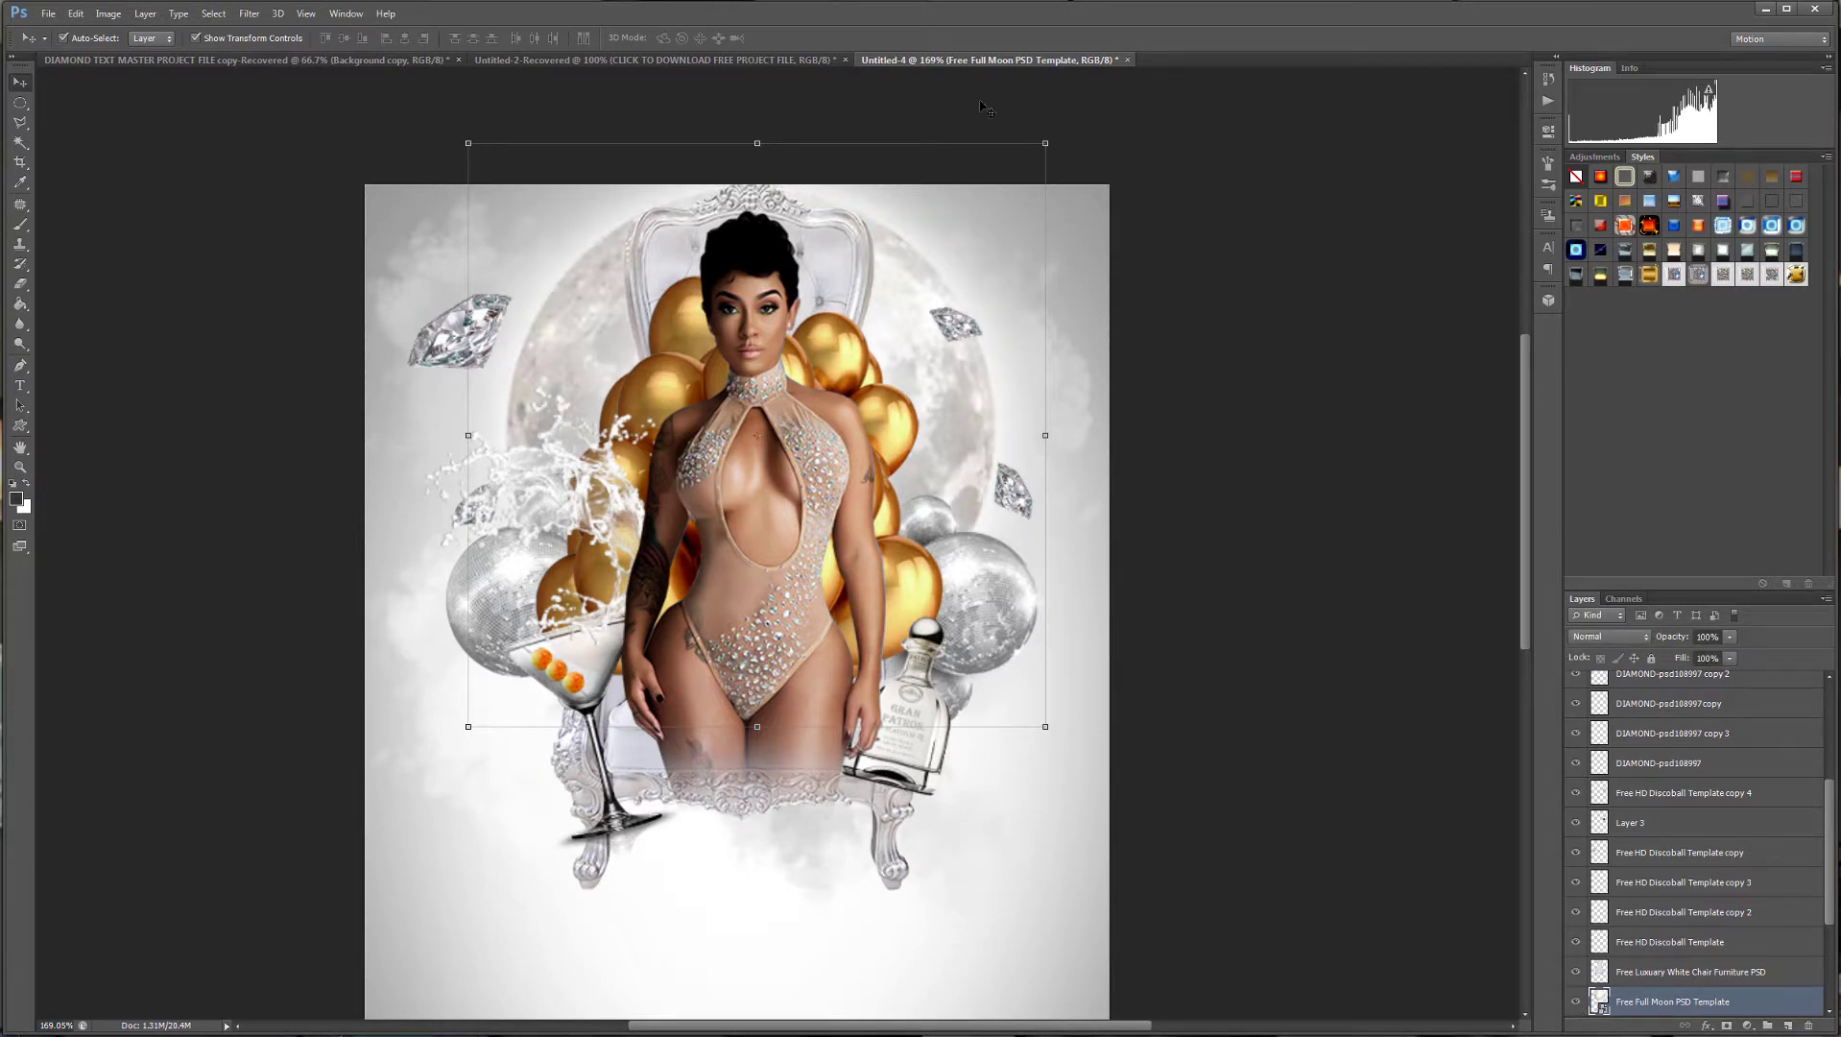
Scale the moon to about 61% and centre it higher behind the throne.
{"action": "left_click", "coordinate": [1047, 727]}
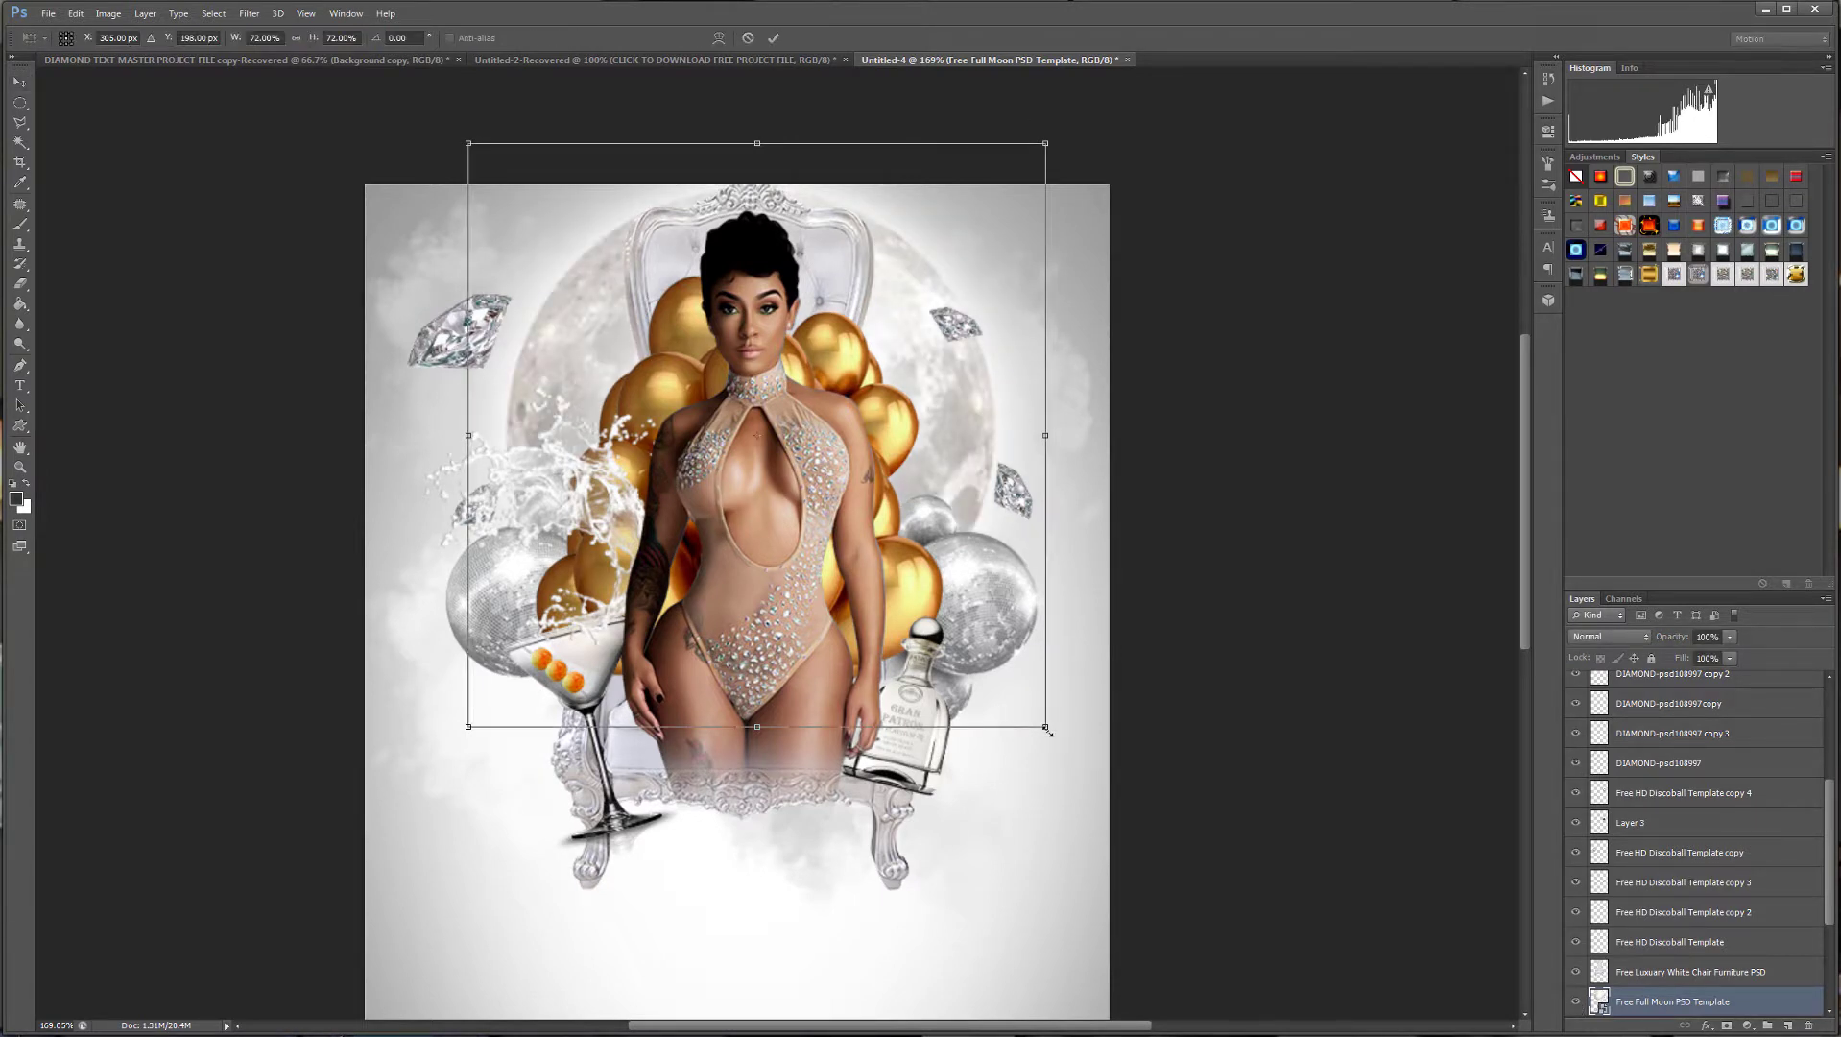
{"action": "left_click_drag", "start_coordinate": [1046, 730], "coordinate": [1047, 786]}
{"action": "left_click_drag", "start_coordinate": [387, 113], "coordinate": [504, 229]}
{"action": "left_click_drag", "start_coordinate": [907, 438], "coordinate": [887, 346]}
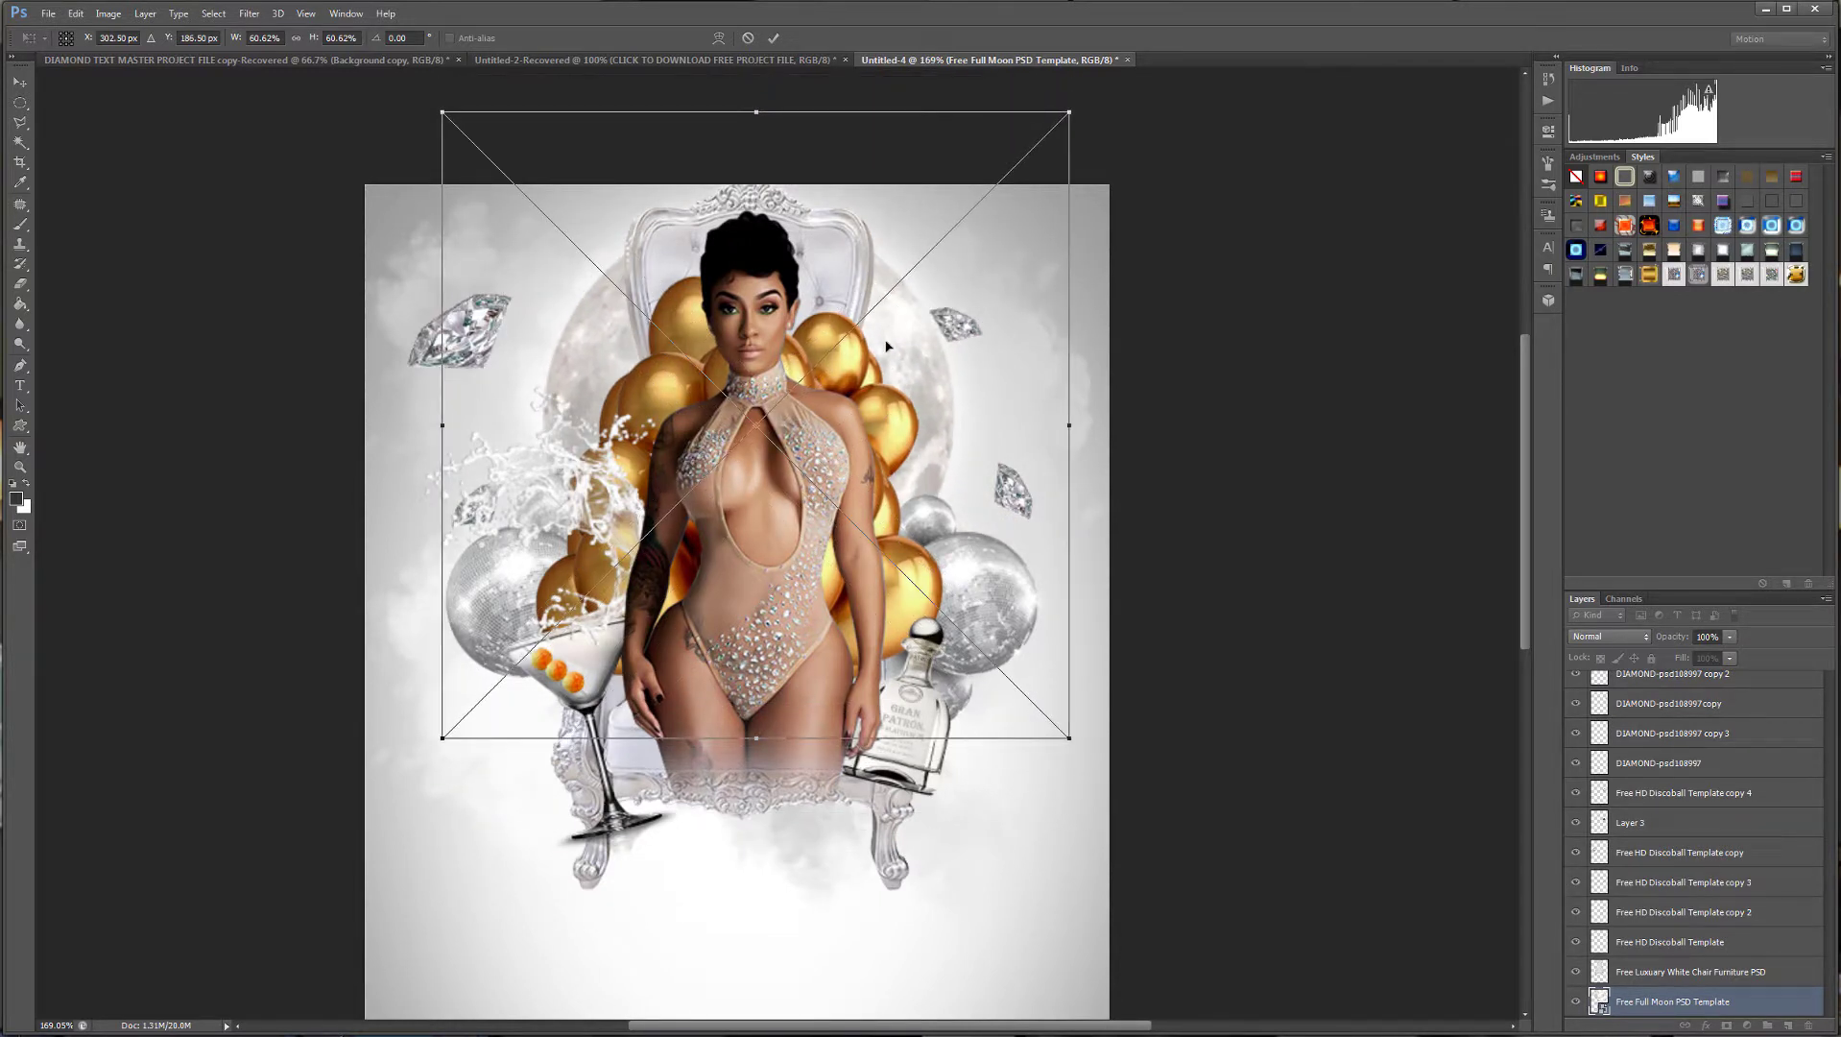
{"action": "key", "text": "Return"}
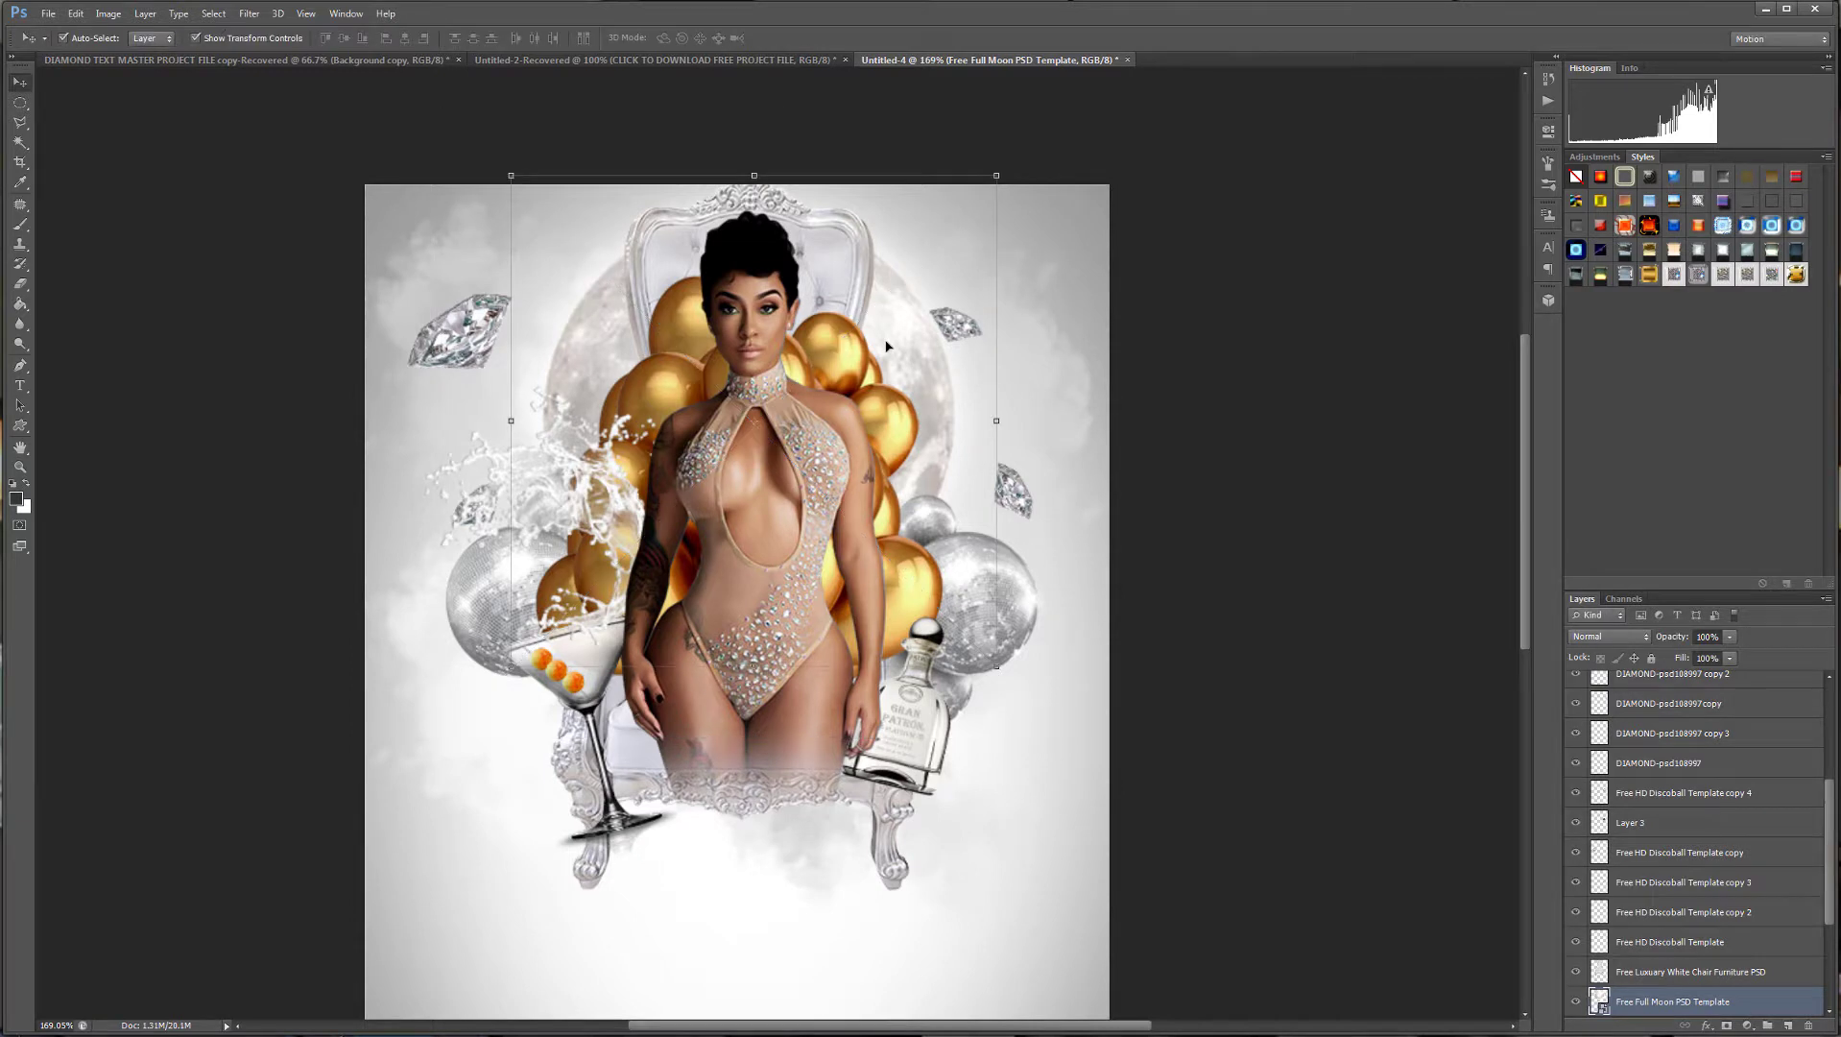
{"action": "scroll", "coordinate": [1625, 945], "scroll_direction": "down", "scroll_amount": 3}
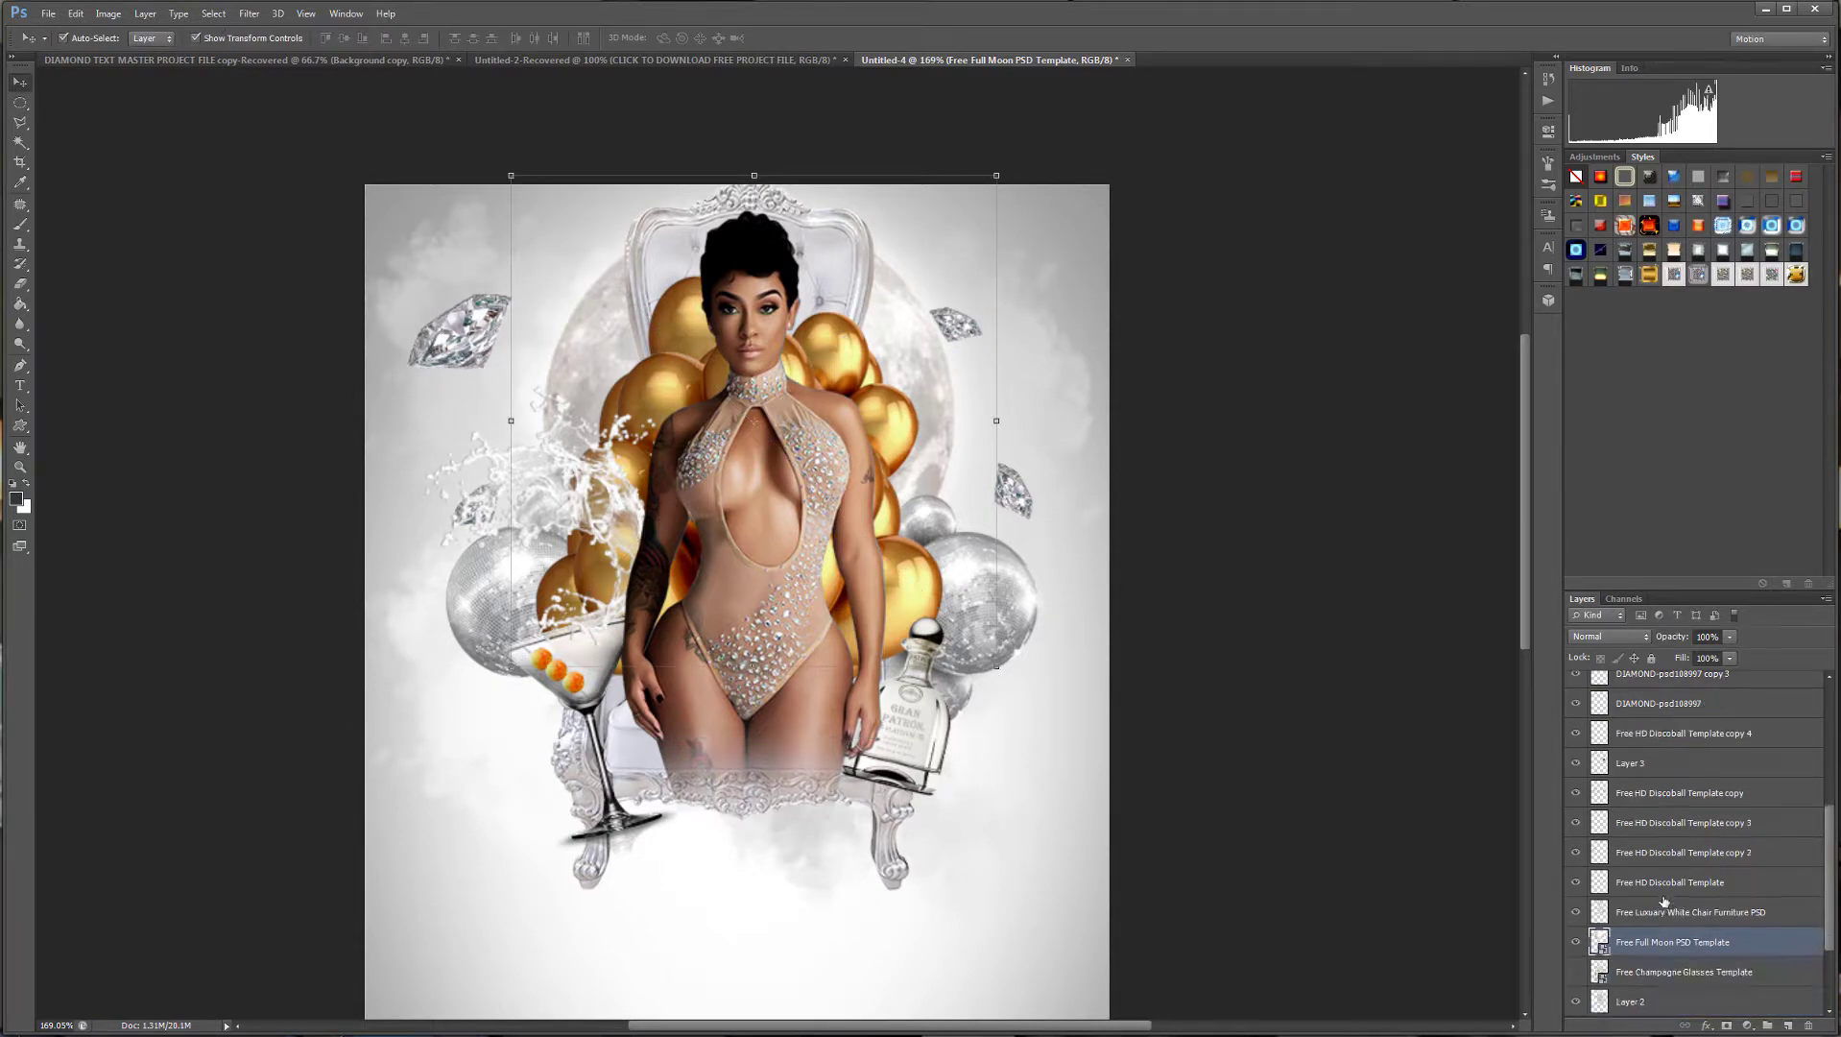
Show the champagne glasses, hide the full moon, and raise the glasses layer in the stack.
{"action": "left_click", "coordinate": [1573, 943]}
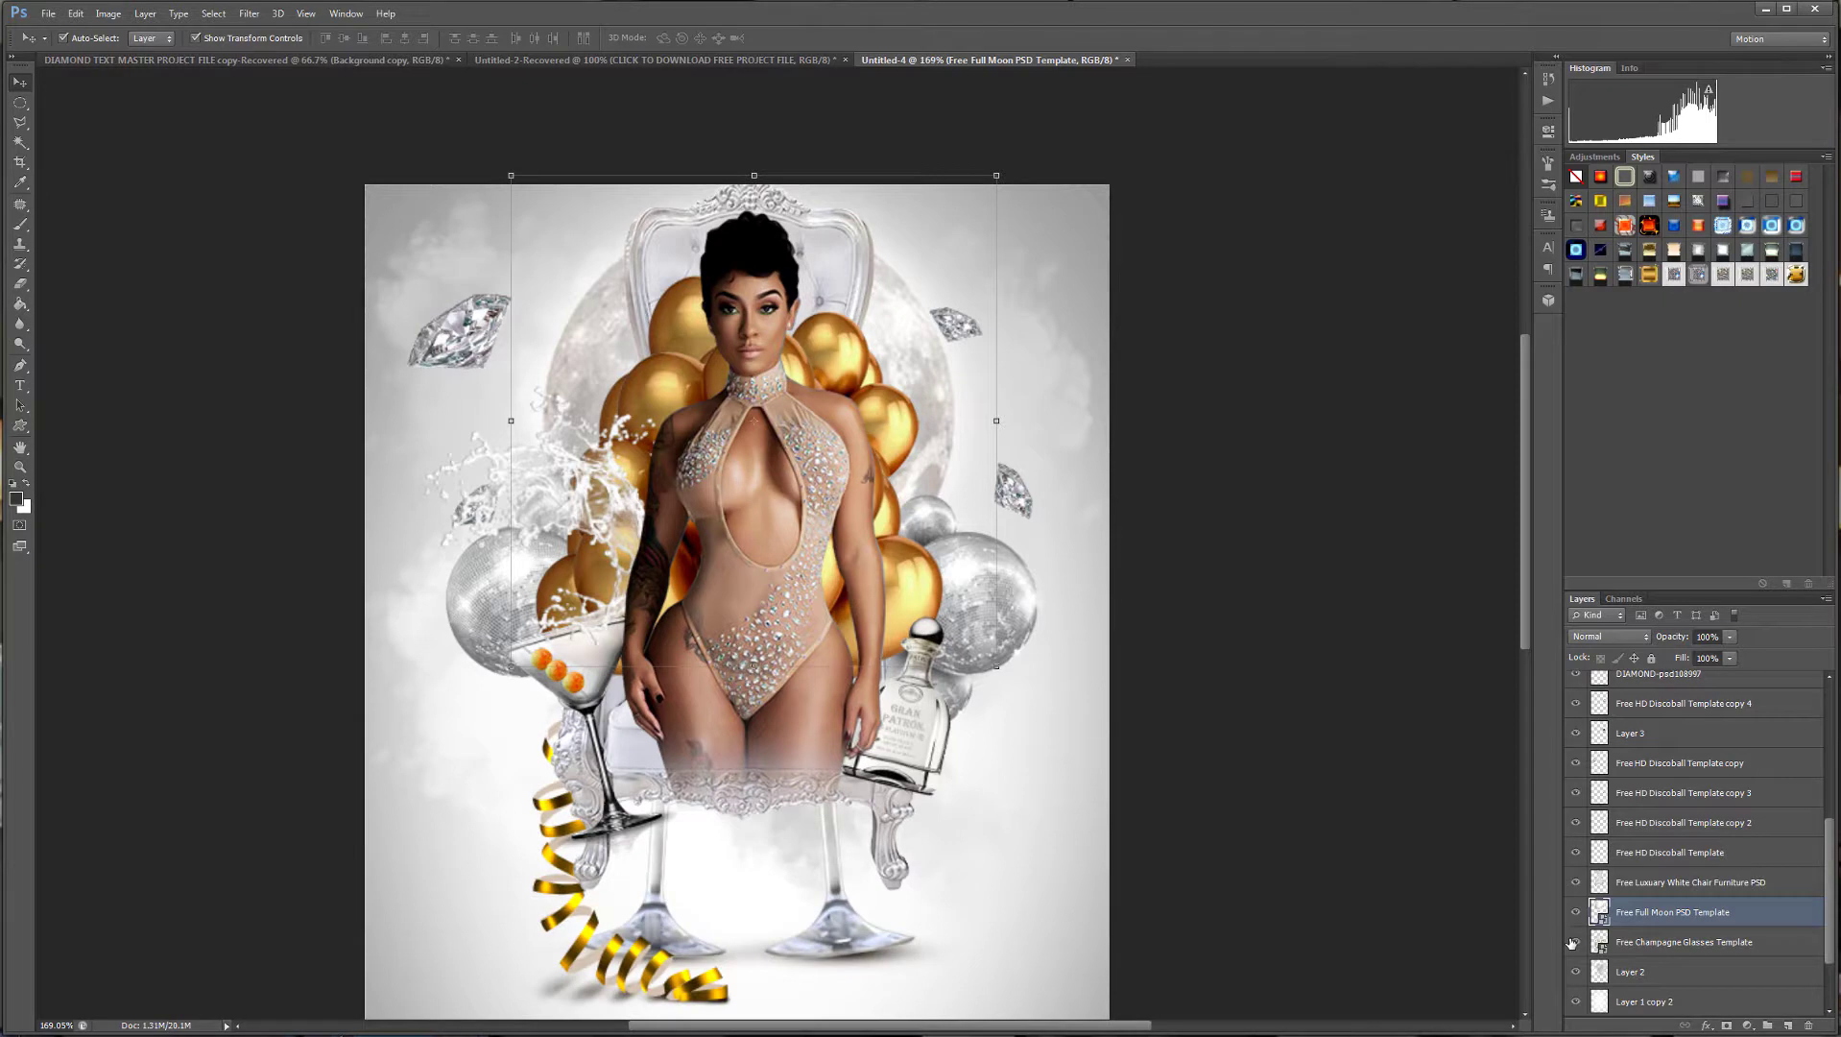
{"action": "left_click", "coordinate": [1696, 944]}
{"action": "left_click", "coordinate": [1576, 913]}
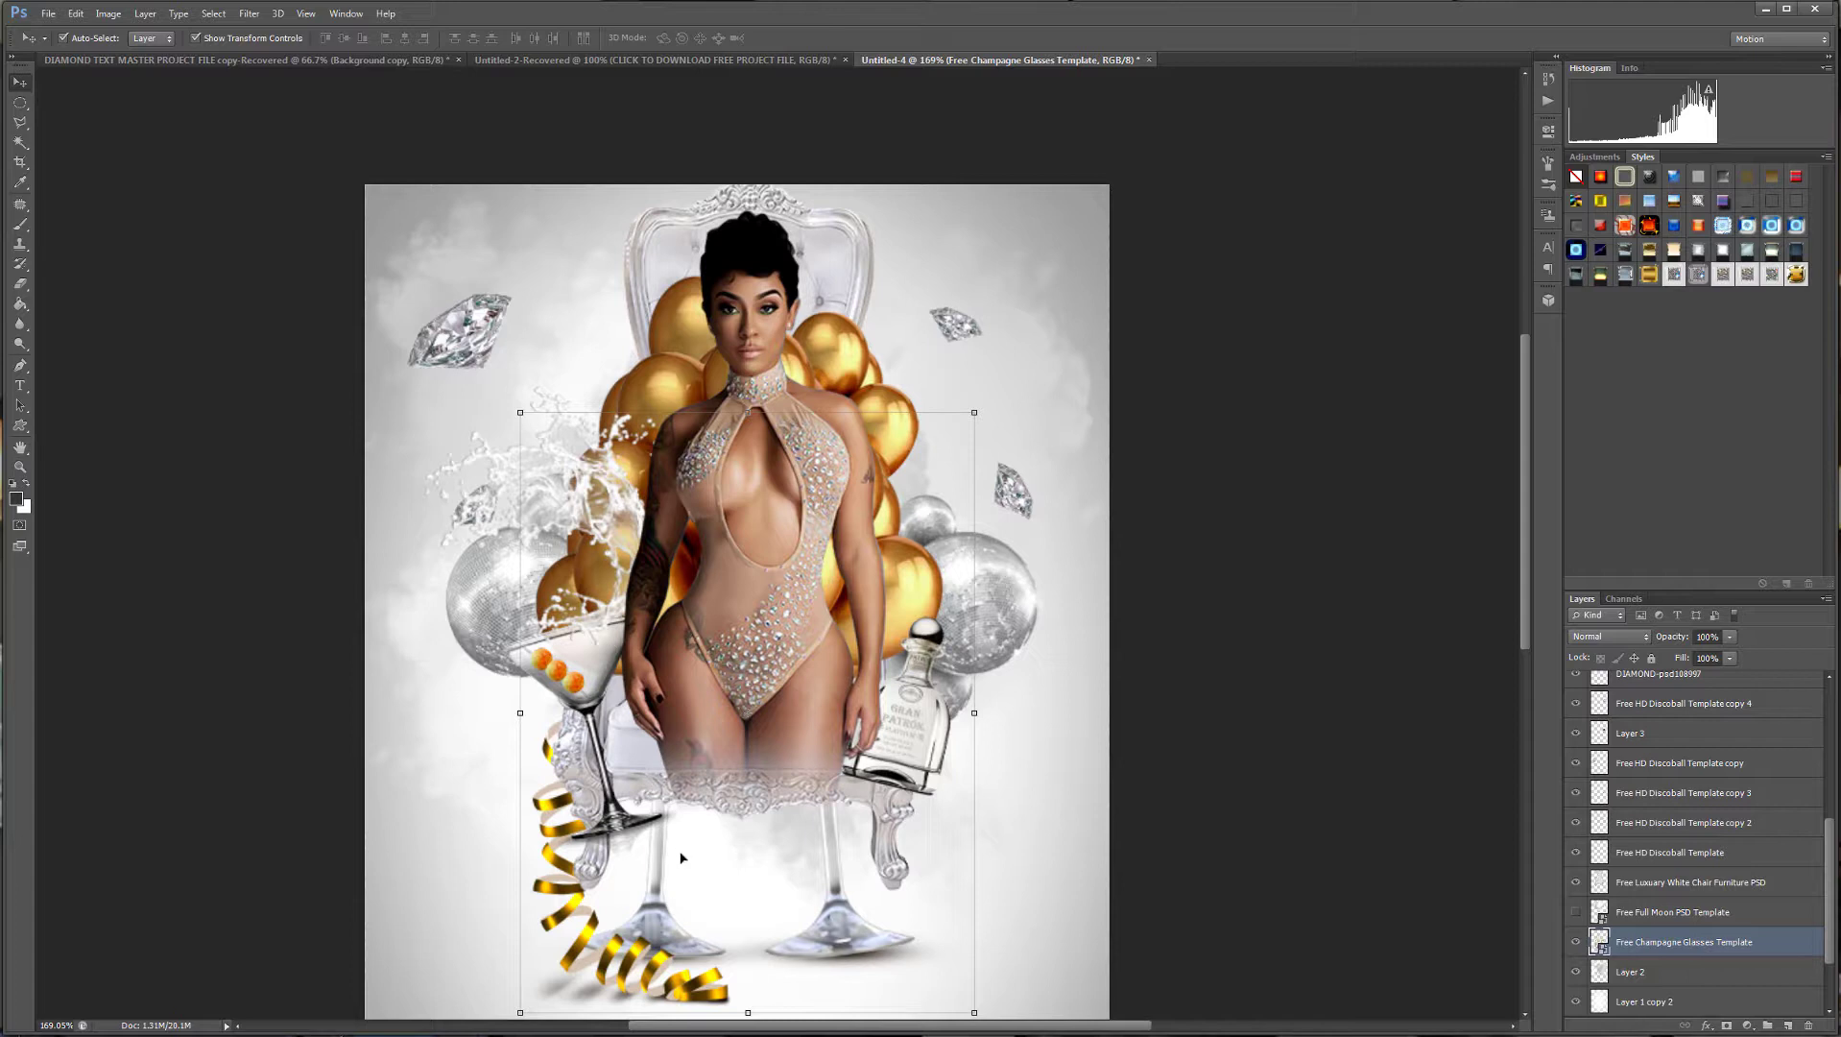
{"action": "left_click_drag", "start_coordinate": [1660, 949], "coordinate": [1670, 725]}
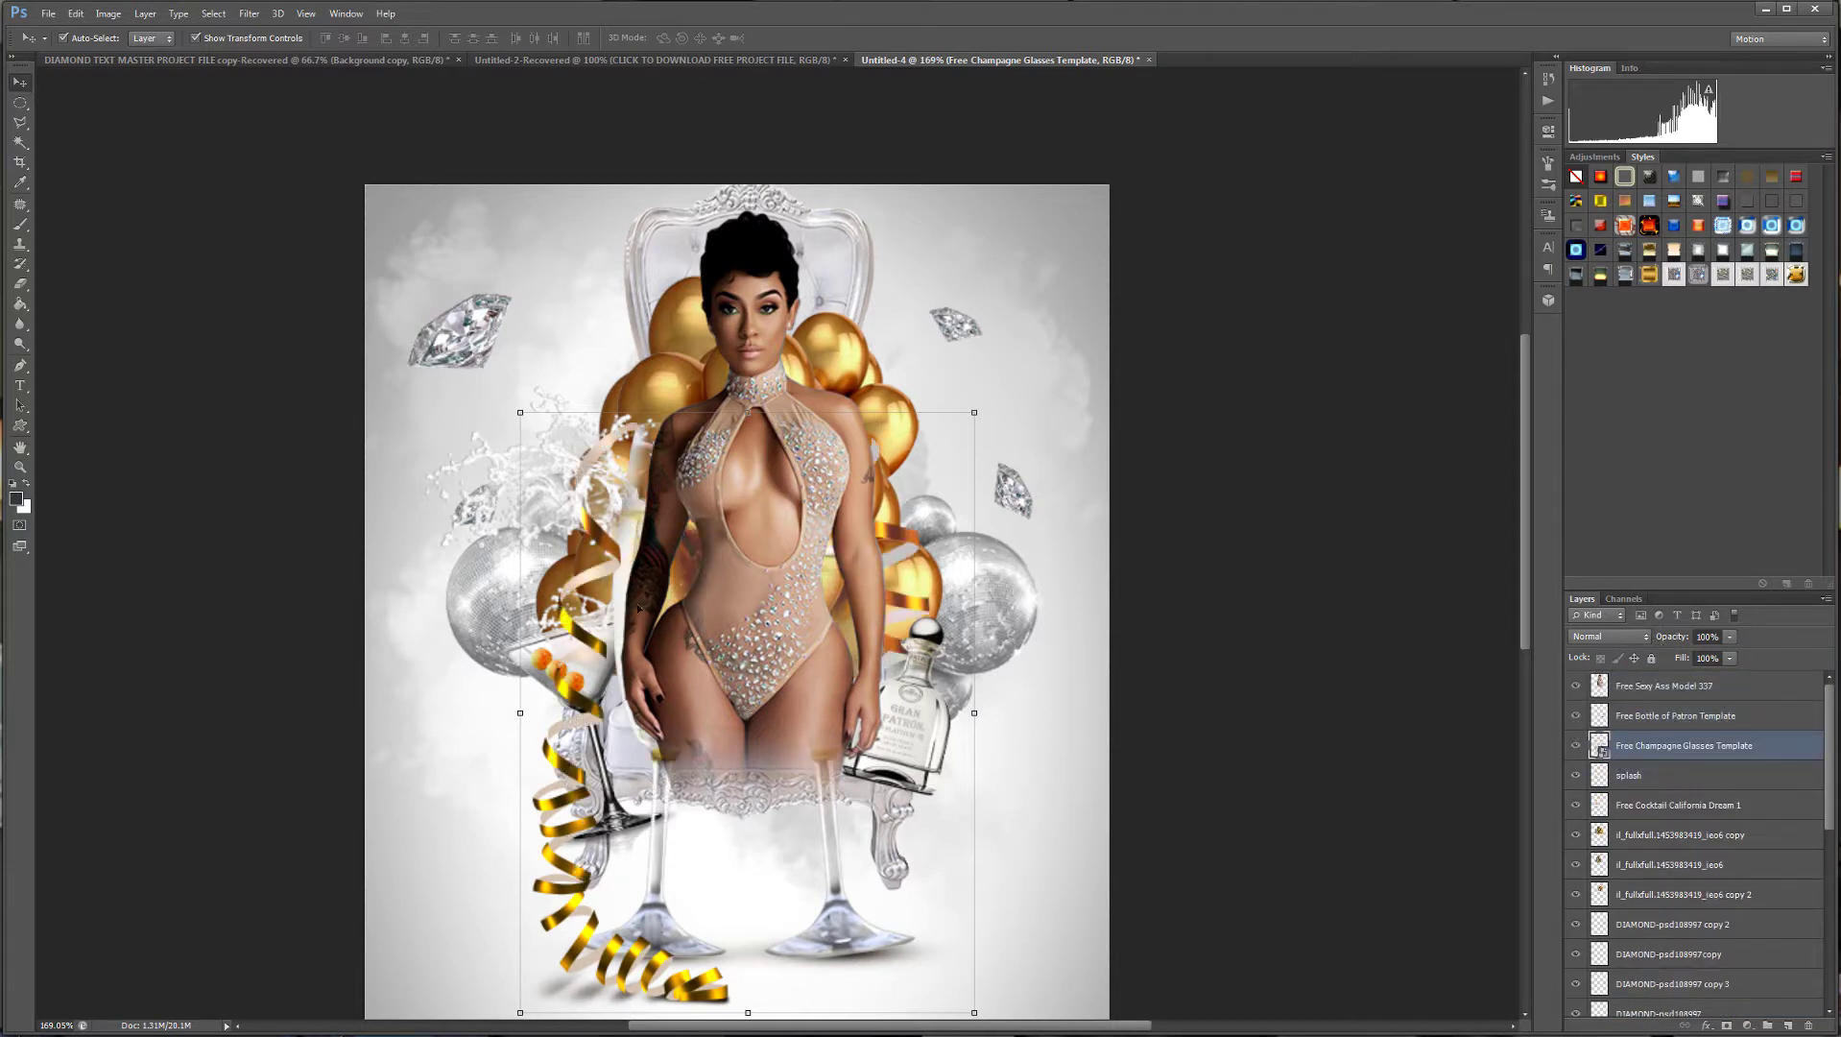
Scale the champagne glasses to about 47% and position them near the model.
{"action": "left_click", "coordinate": [975, 411]}
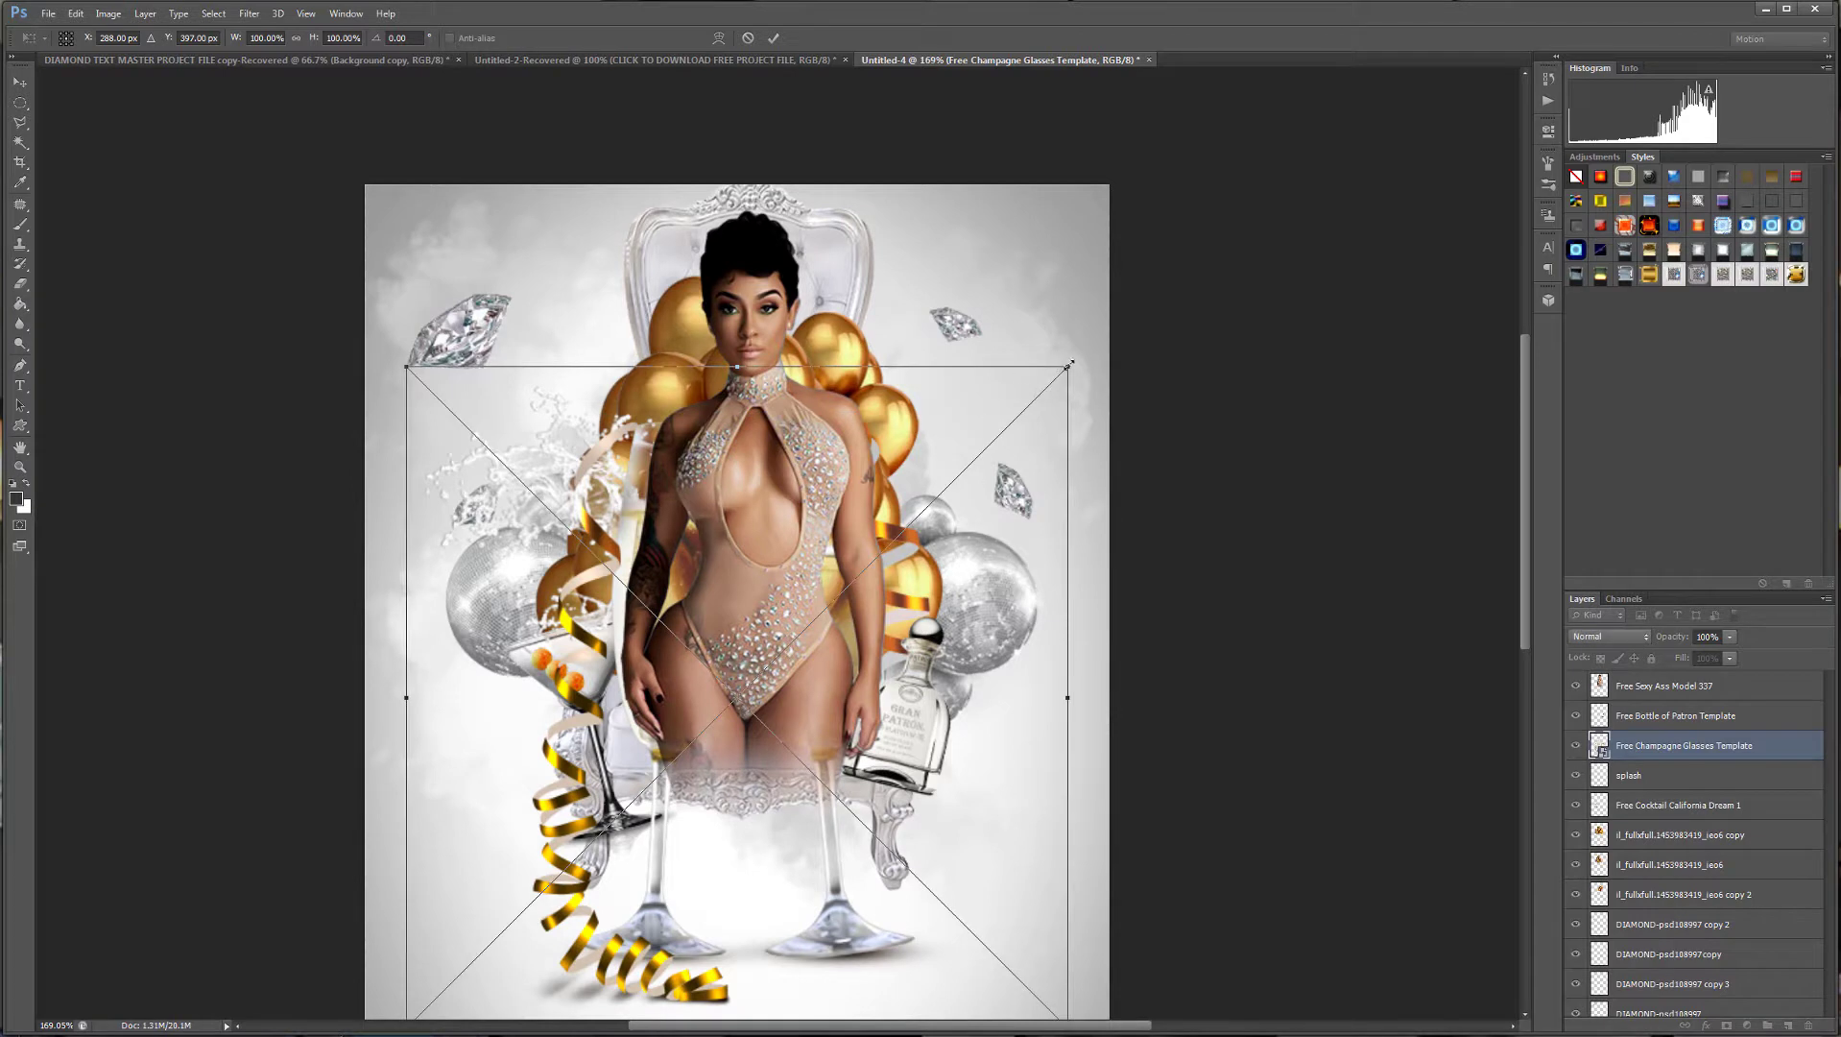
{"action": "left_click_drag", "start_coordinate": [1069, 364], "coordinate": [715, 719]}
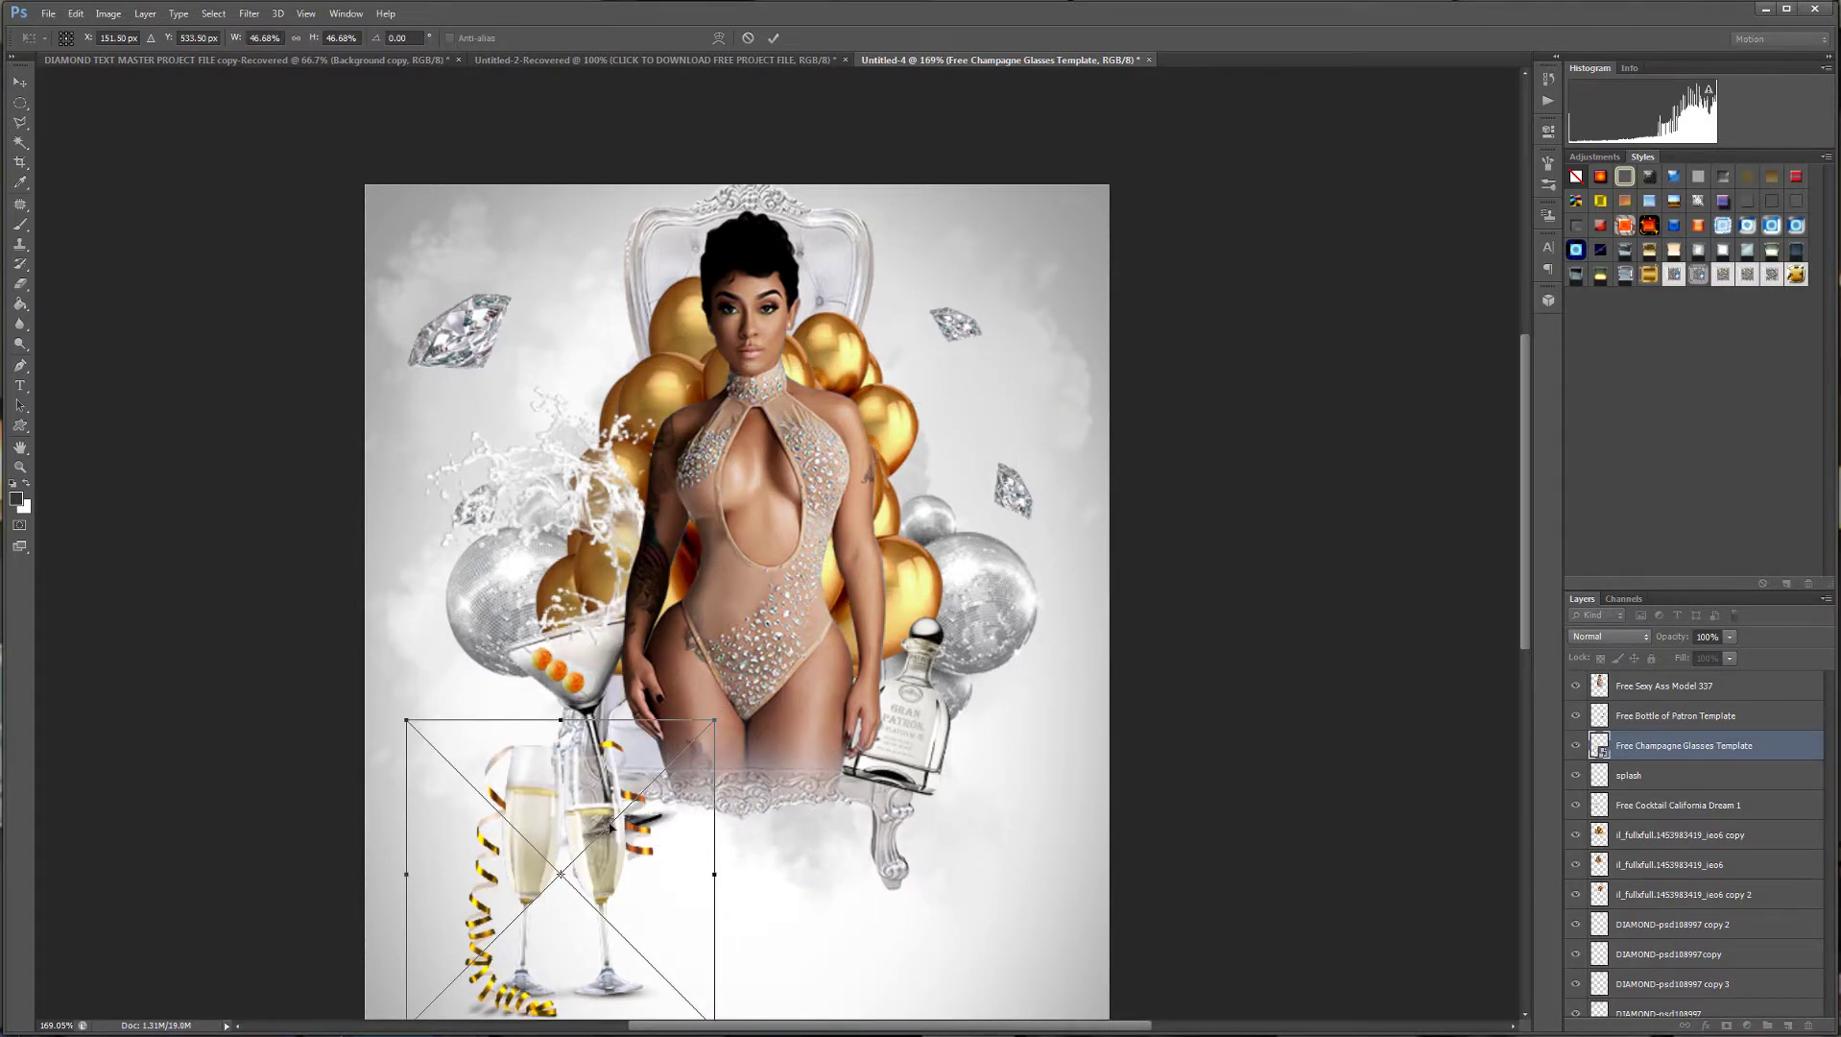
{"action": "left_click_drag", "start_coordinate": [577, 804], "coordinate": [501, 624]}
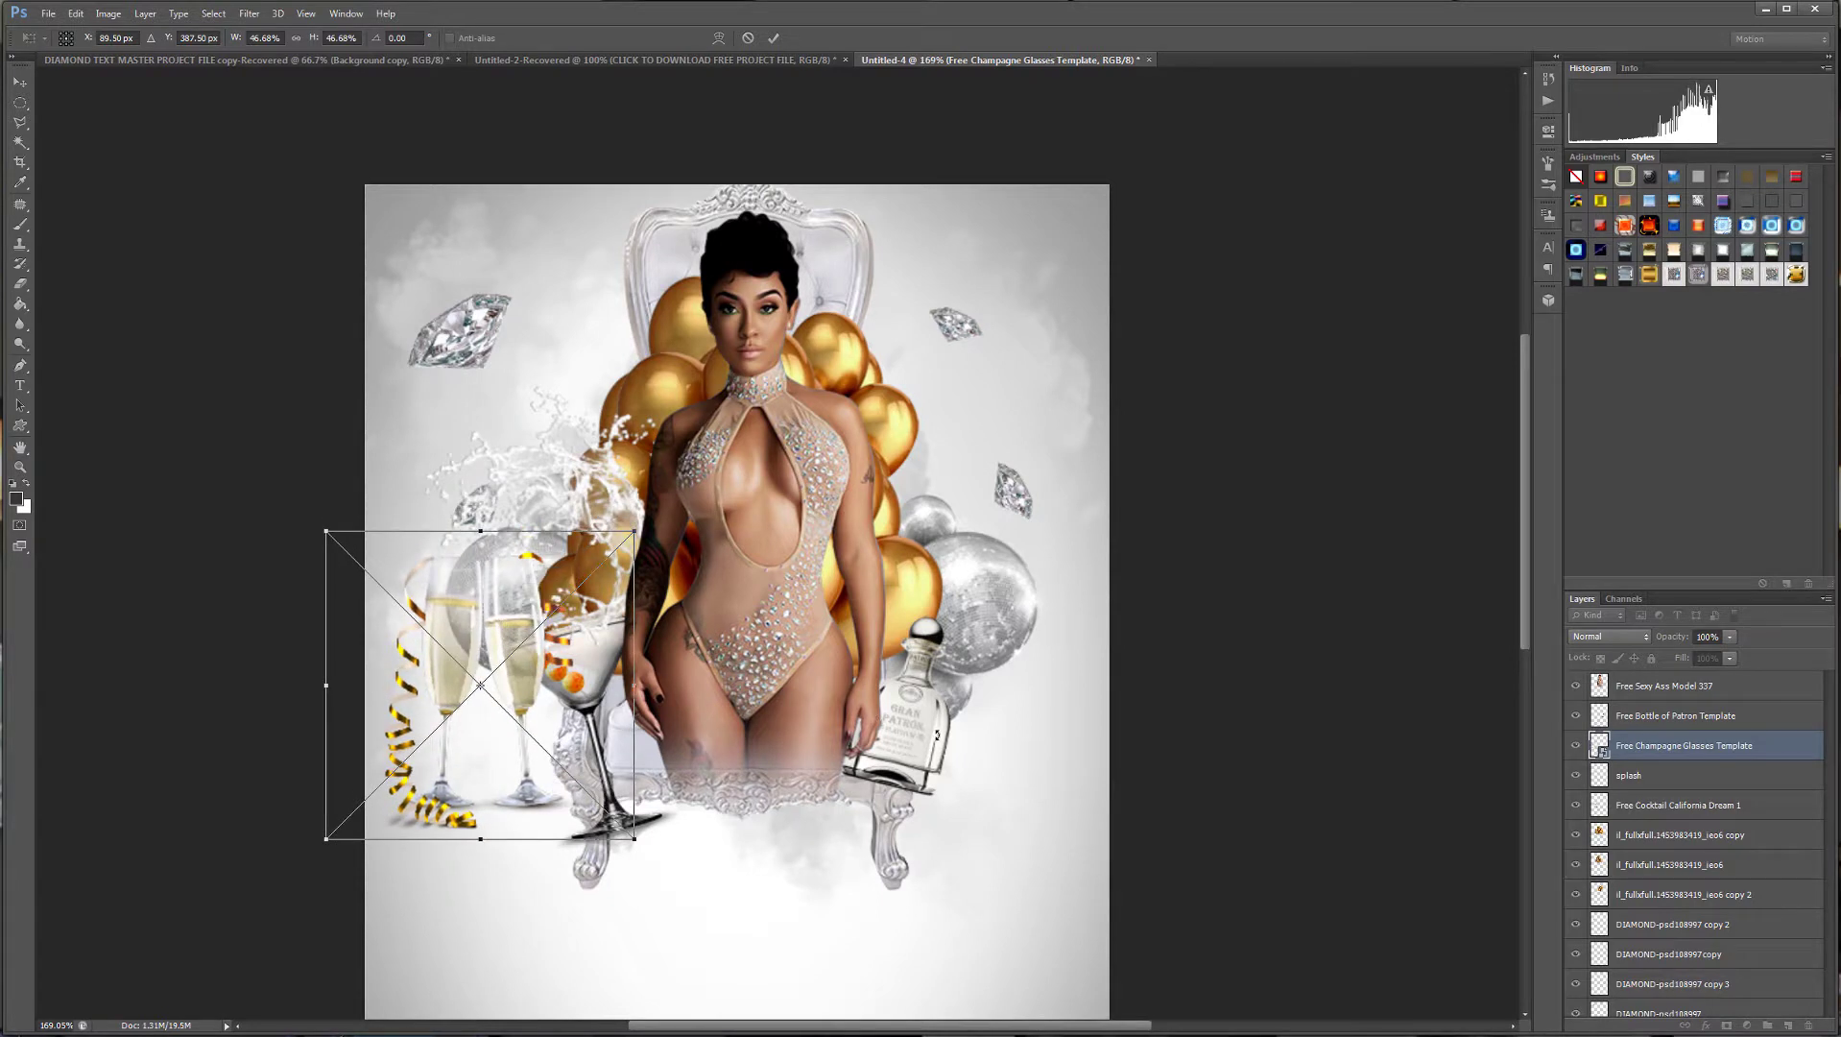
{"action": "left_click_drag", "start_coordinate": [444, 614], "coordinate": [596, 612]}
{"action": "key", "text": "Return"}
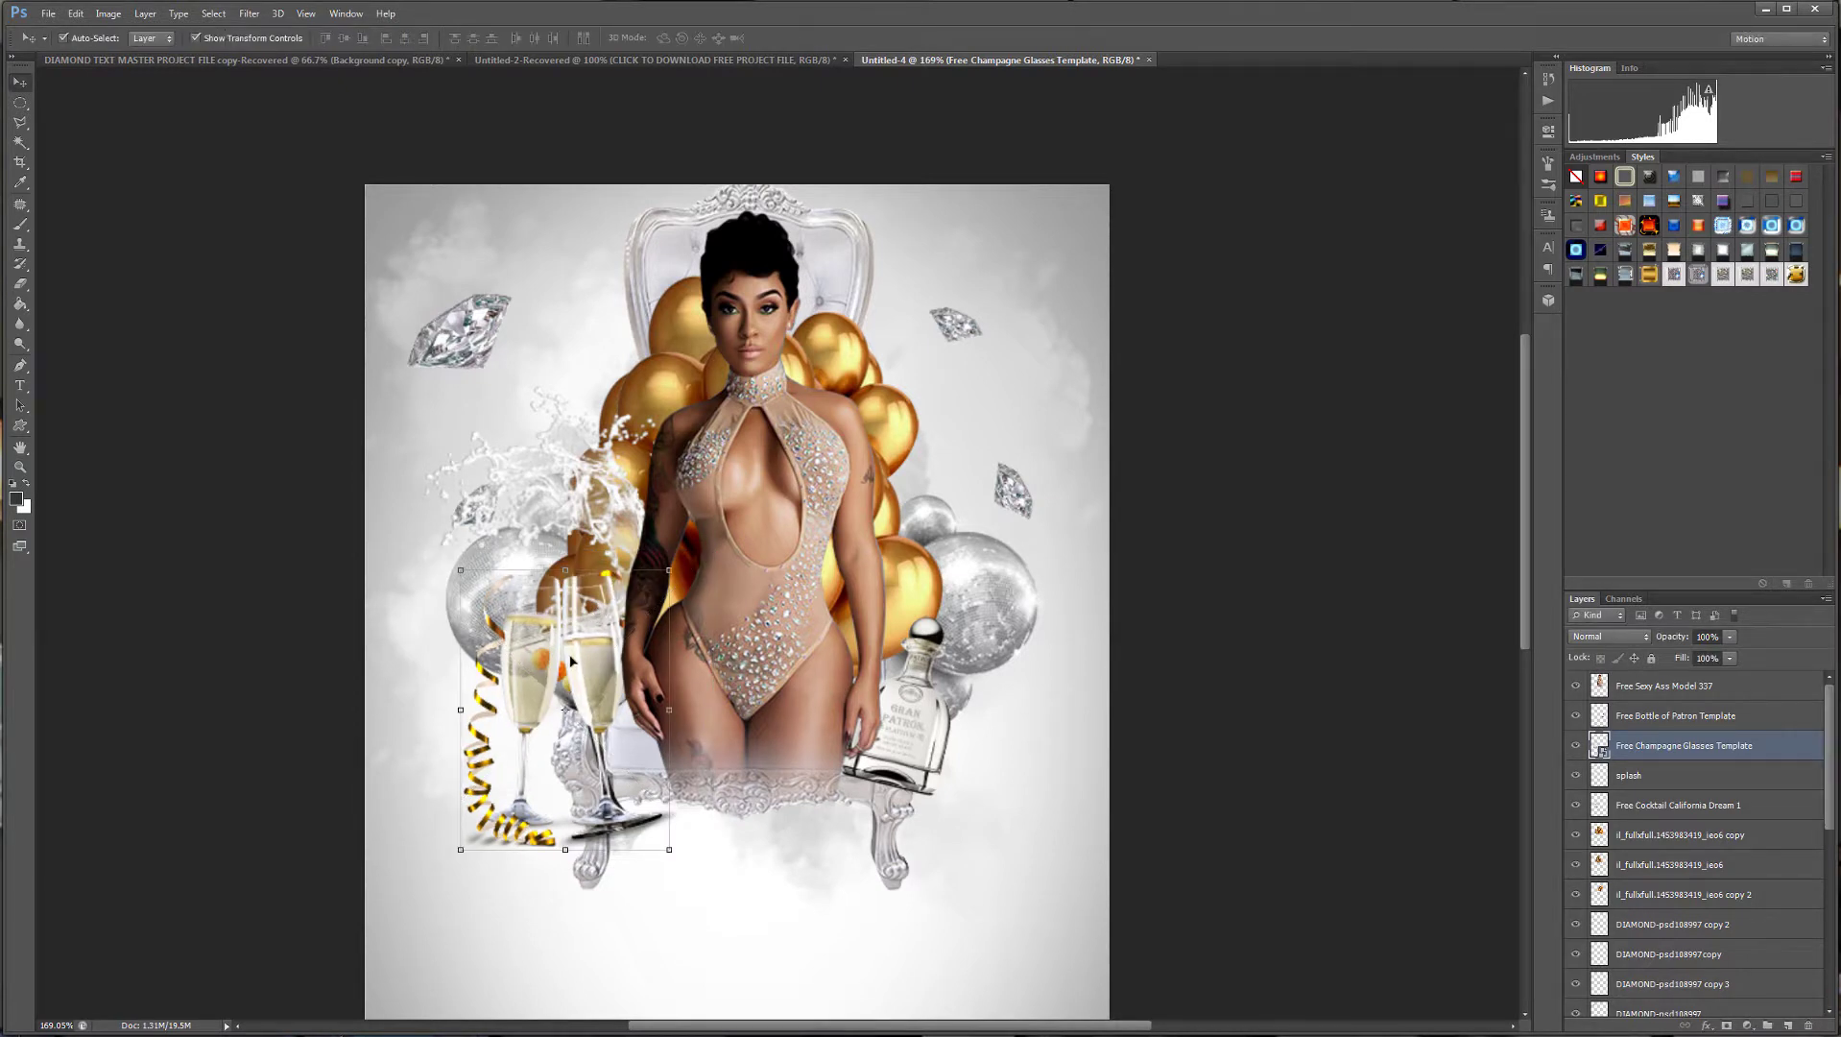
{"action": "left_click_drag", "start_coordinate": [596, 678], "coordinate": [884, 596]}
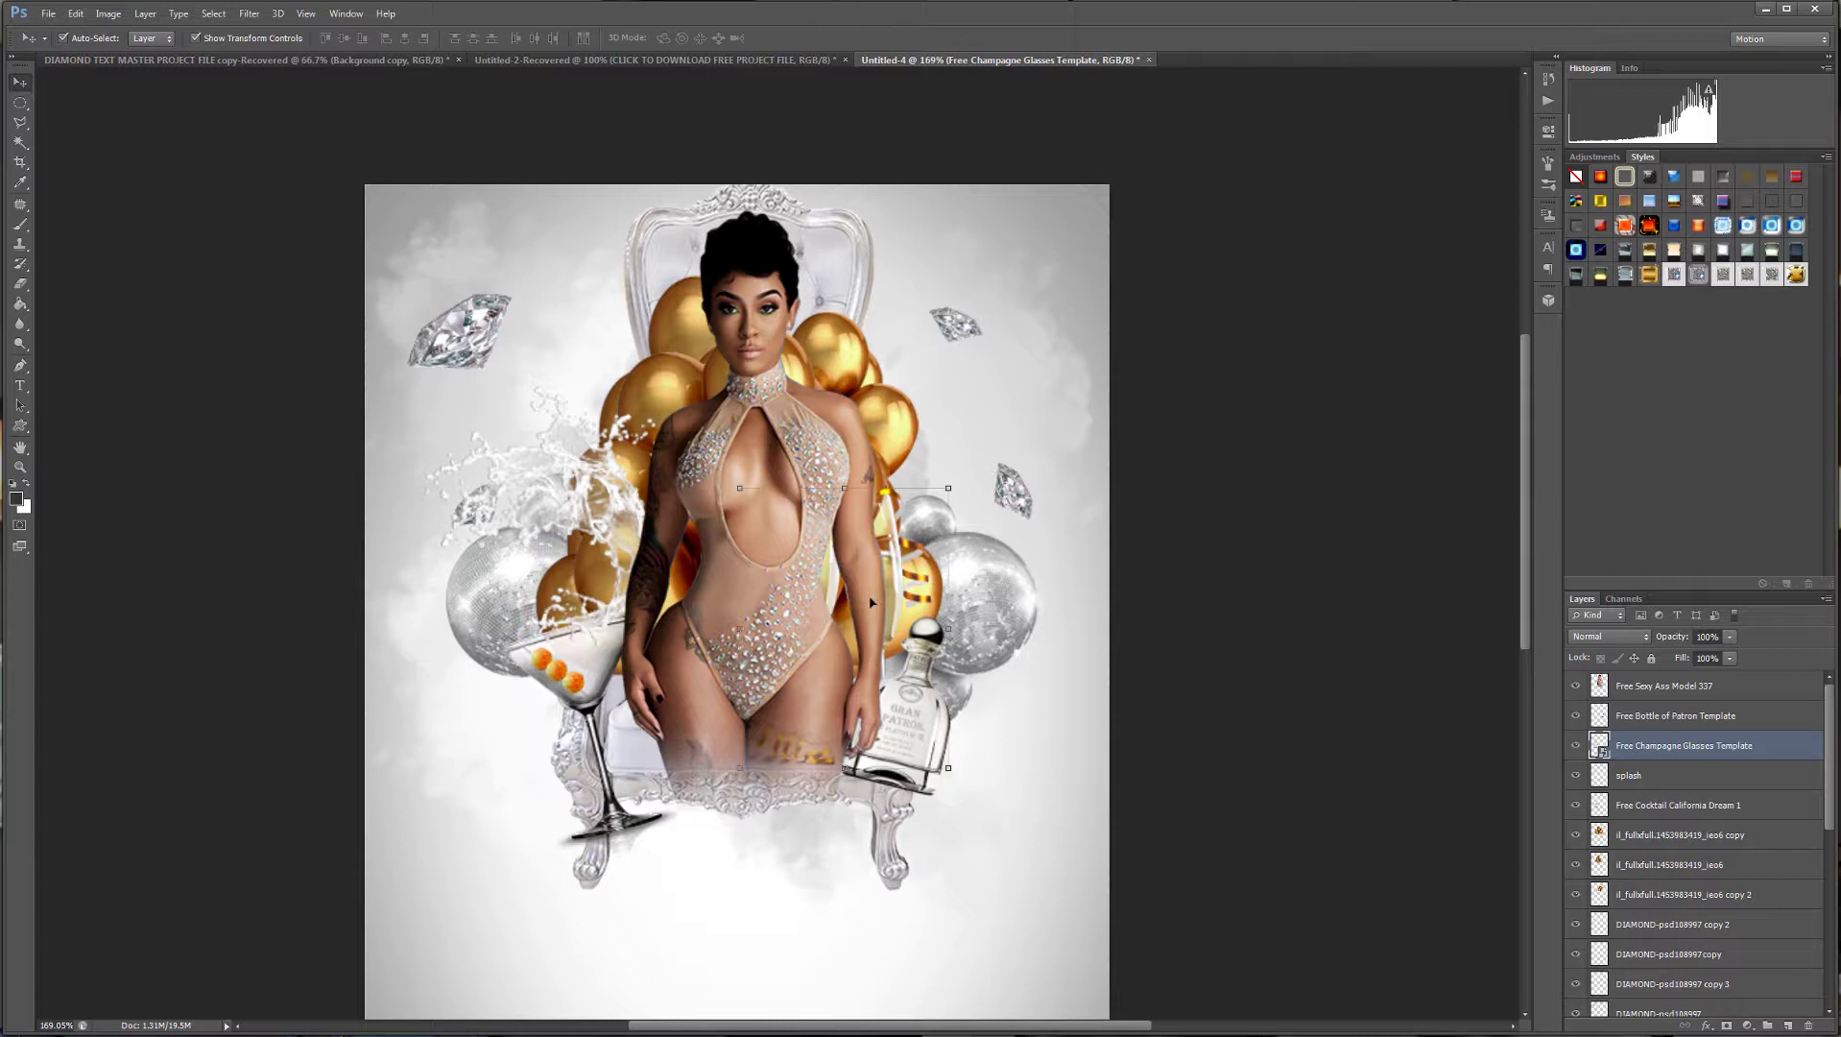
Hide the cocktail glass, move the champagne glasses left of the model, and rasterize their layer.
{"action": "left_click", "coordinate": [578, 670]}
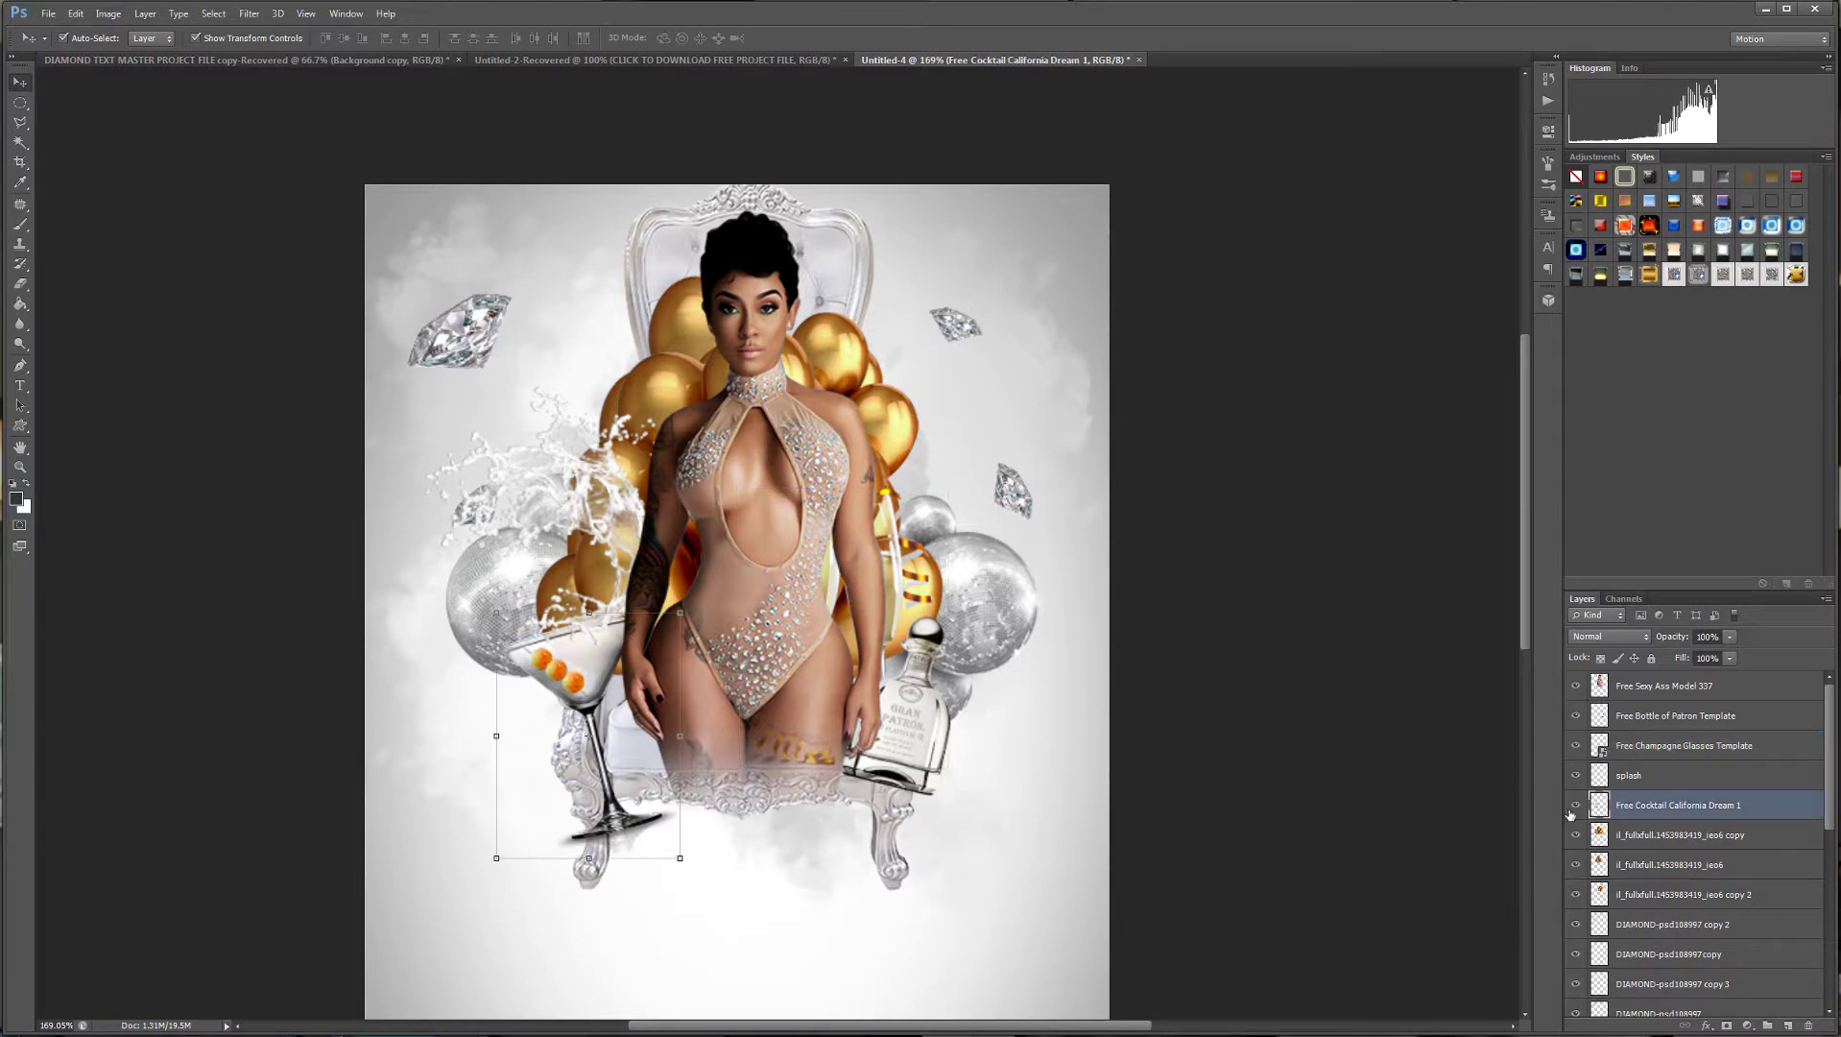
{"action": "left_click", "coordinate": [1574, 807]}
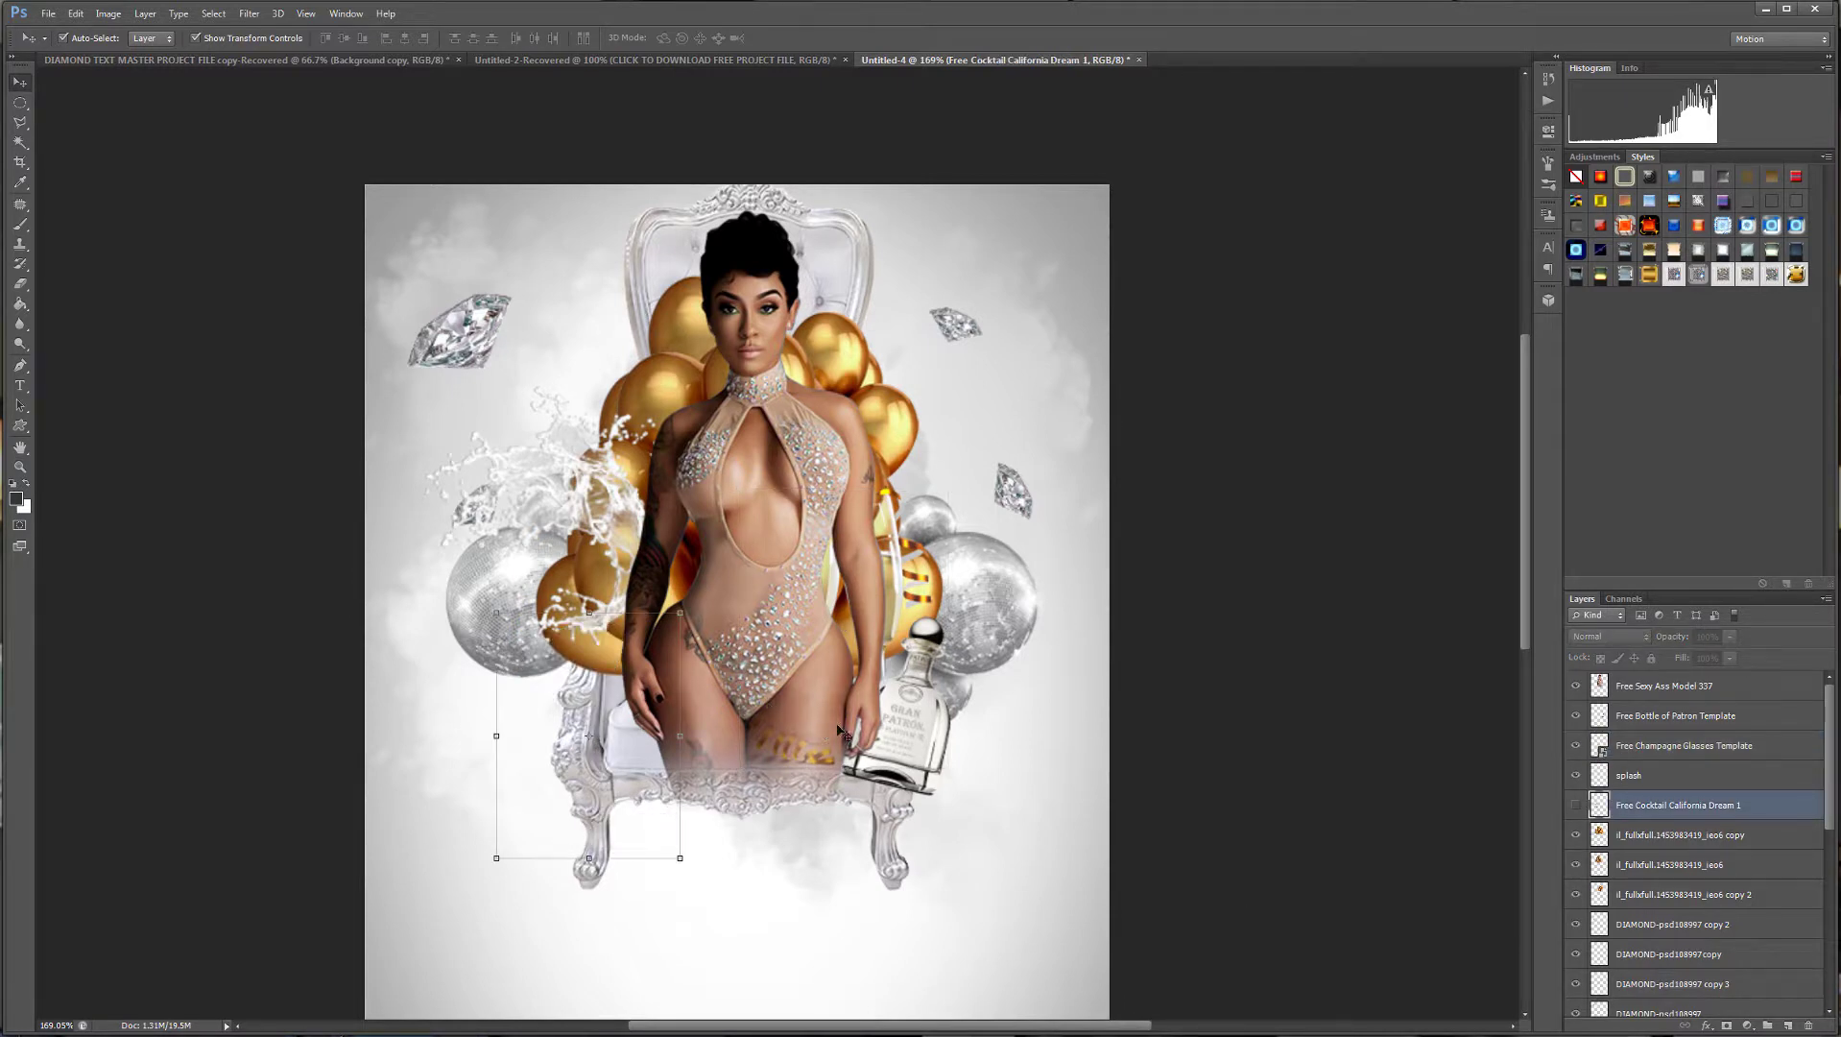
{"action": "left_click_drag", "start_coordinate": [906, 553], "coordinate": [624, 625]}
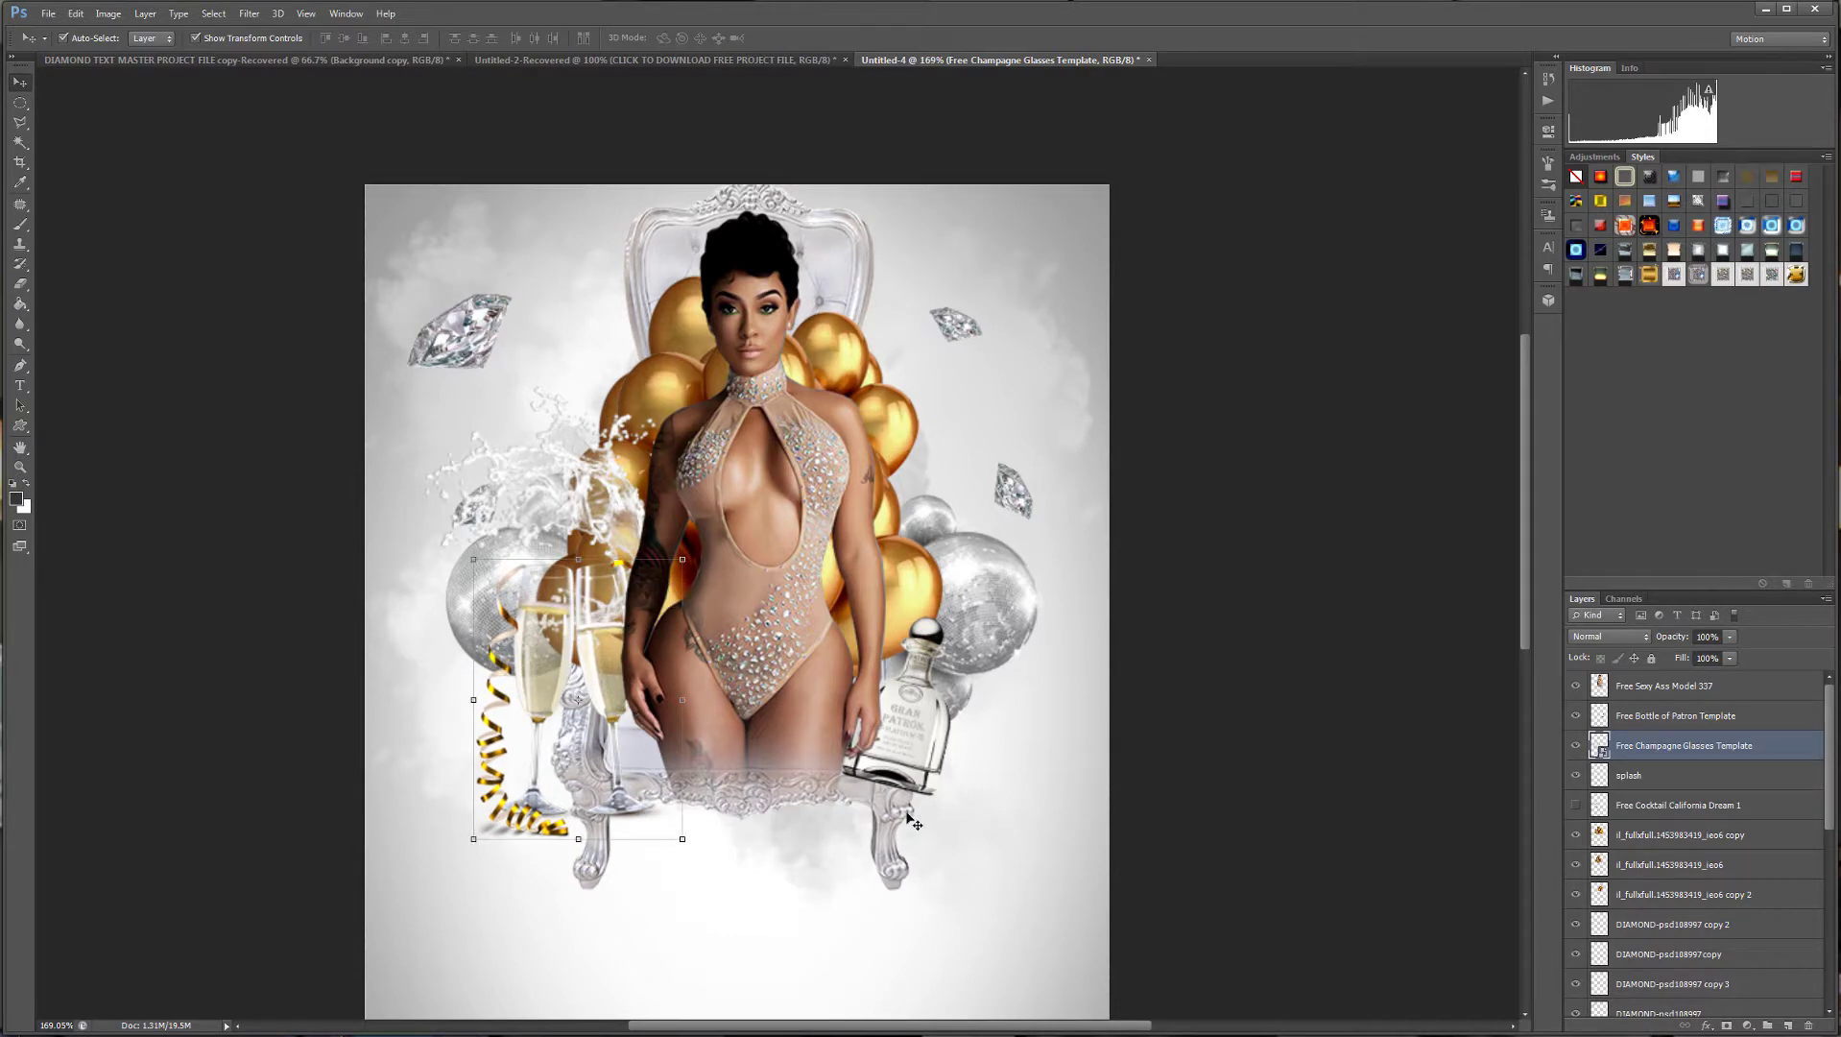
{"action": "left_click", "coordinate": [109, 14]}
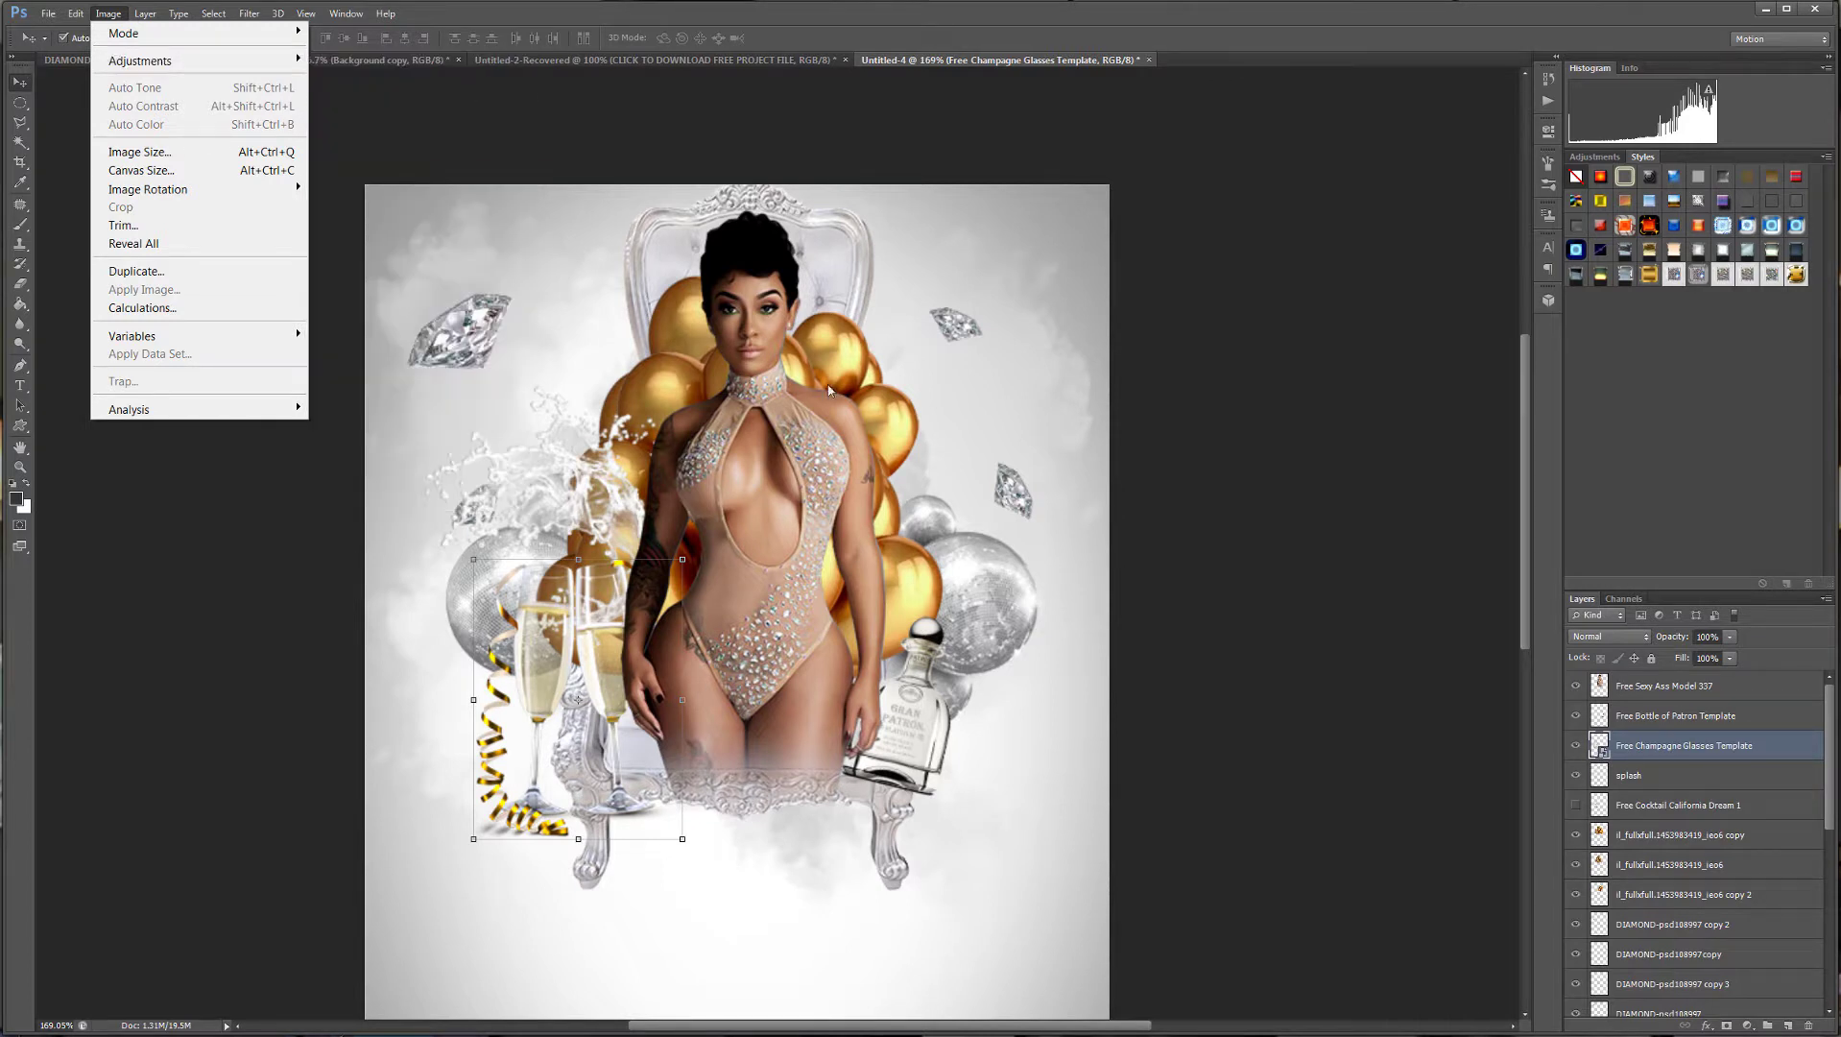
{"action": "right_click", "coordinate": [1681, 736]}
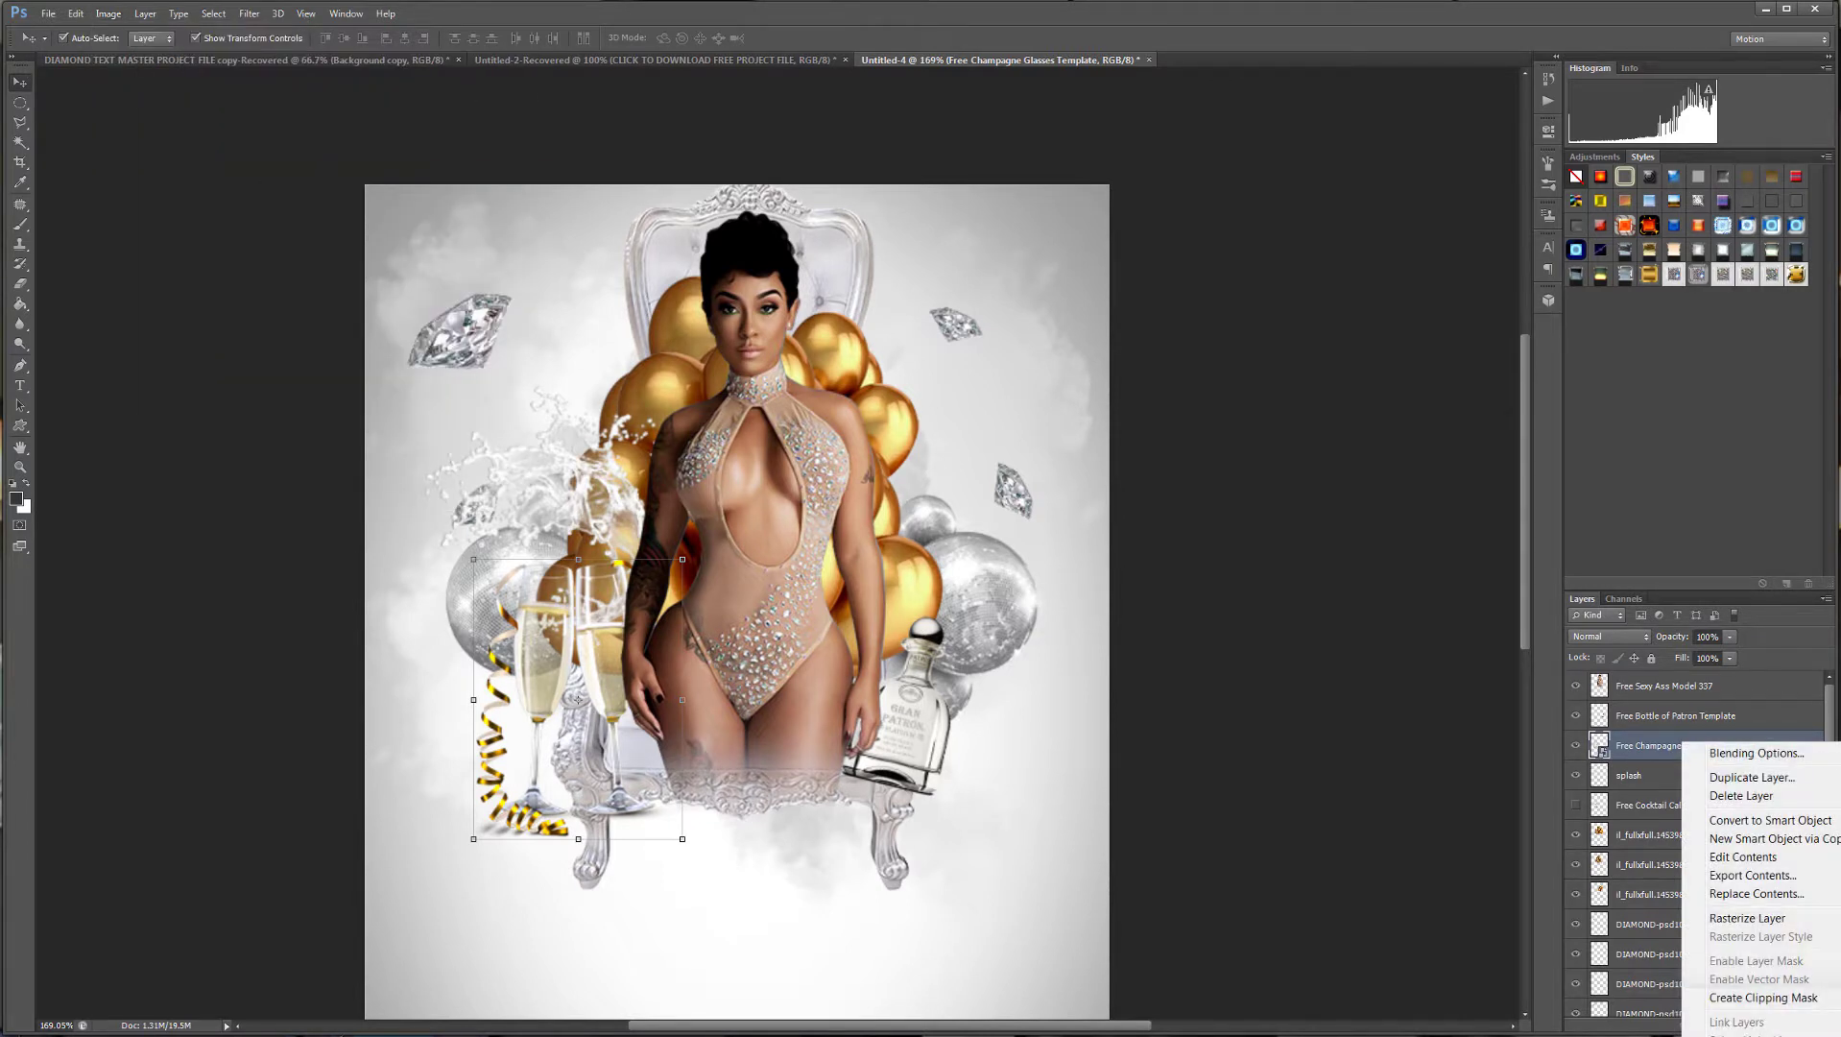
{"action": "left_click", "coordinate": [1786, 919]}
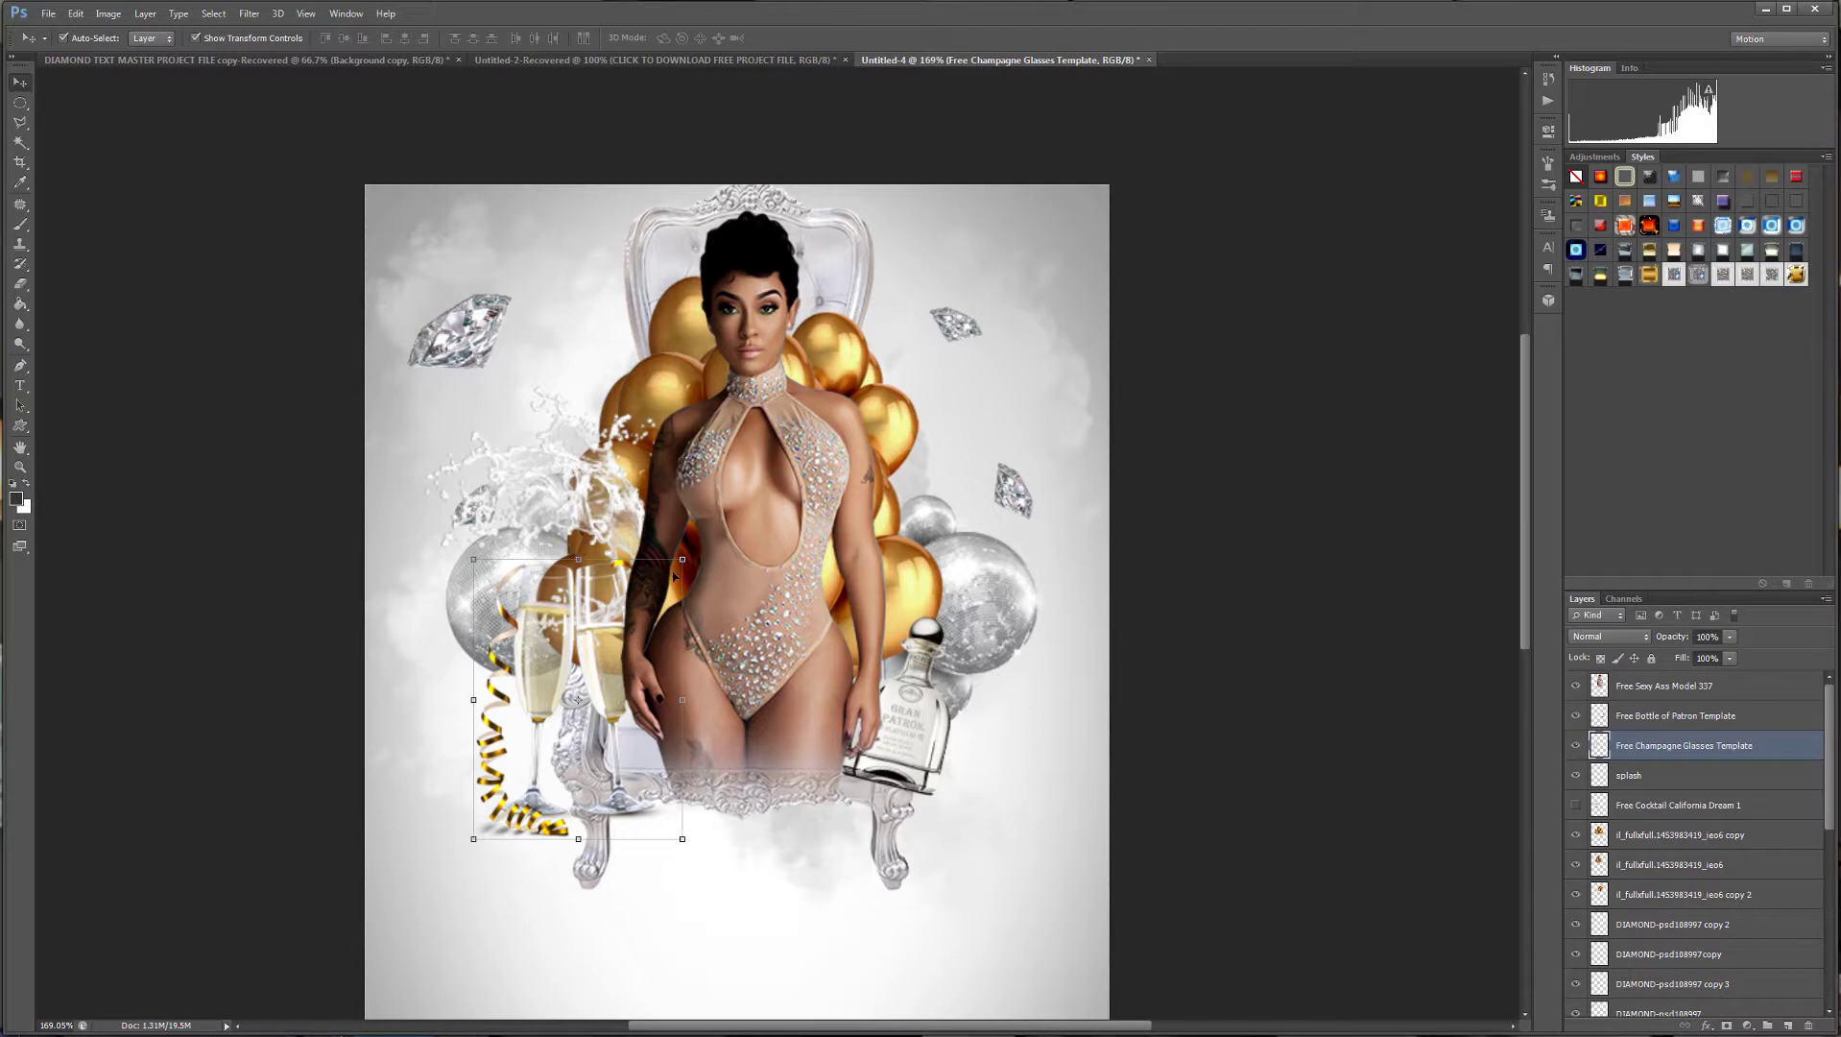
Apply Levels with black input 115 and white 243 to the glasses, then duplicate their layer.
{"action": "left_click", "coordinate": [109, 14]}
{"action": "mouse_move", "coordinate": [140, 60]}
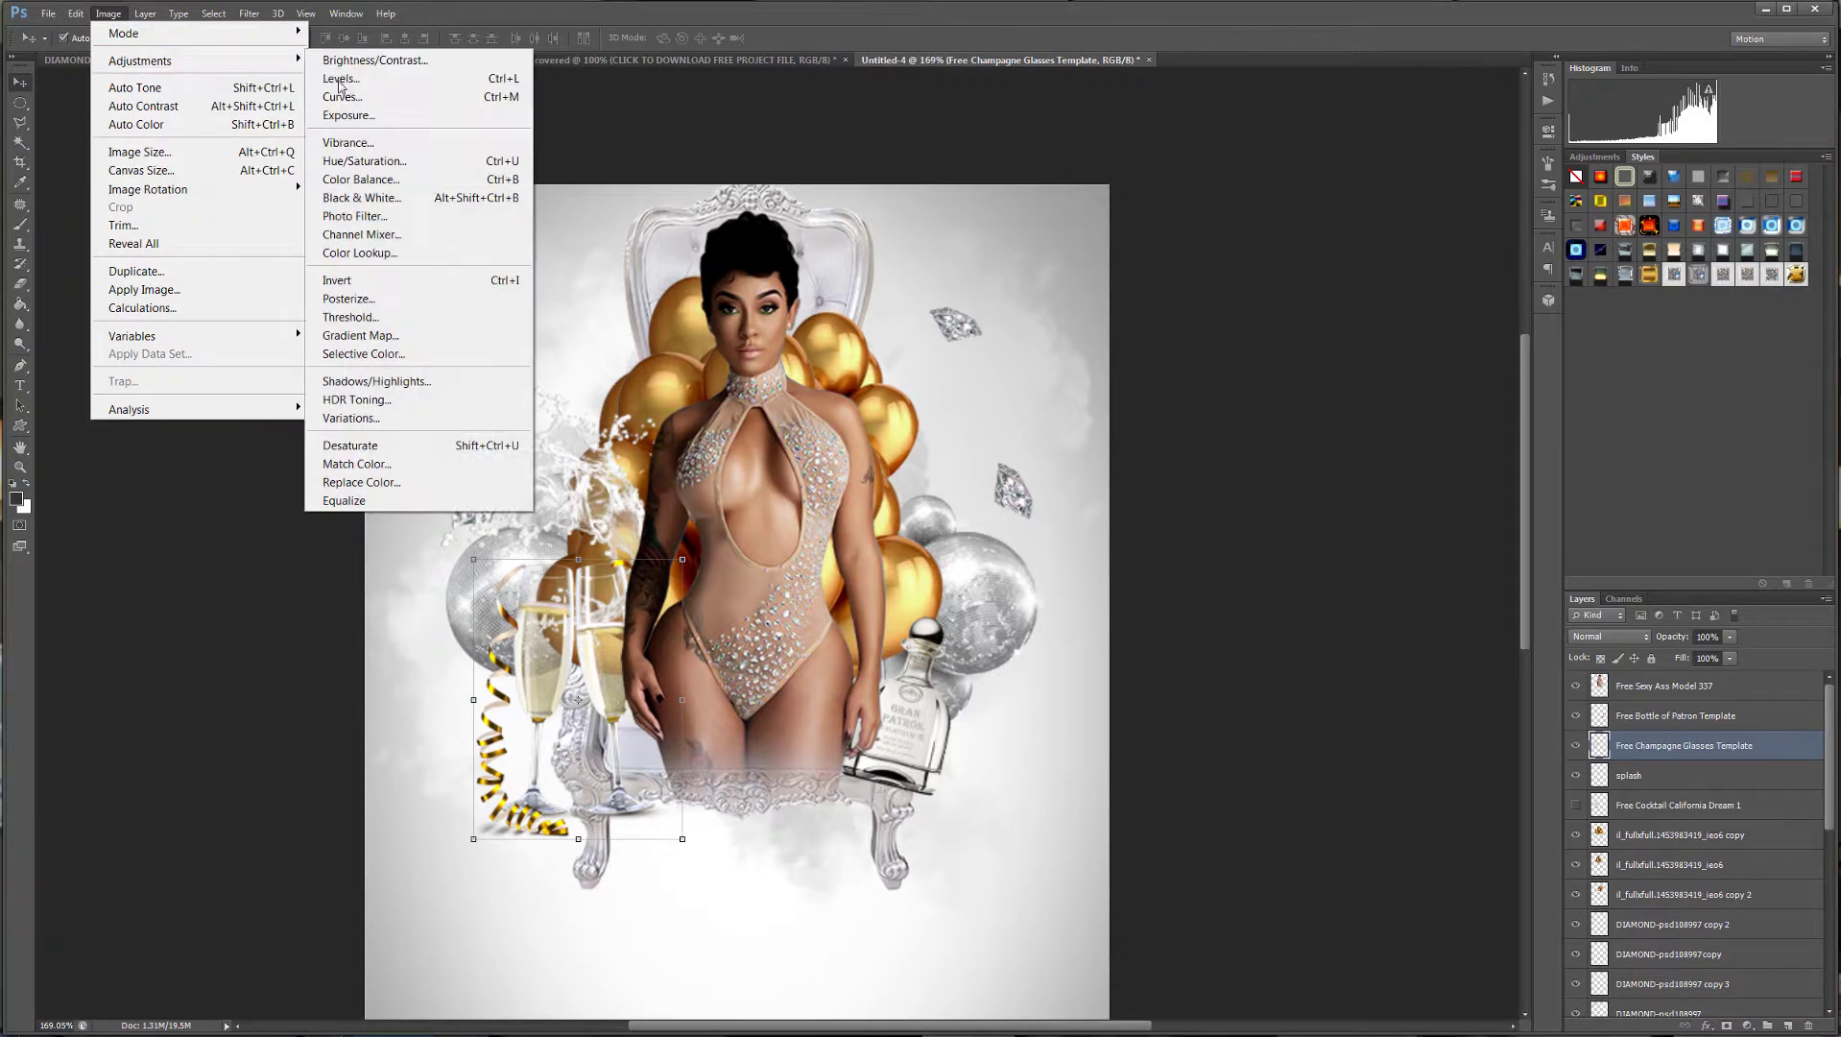
{"action": "left_click", "coordinate": [340, 80]}
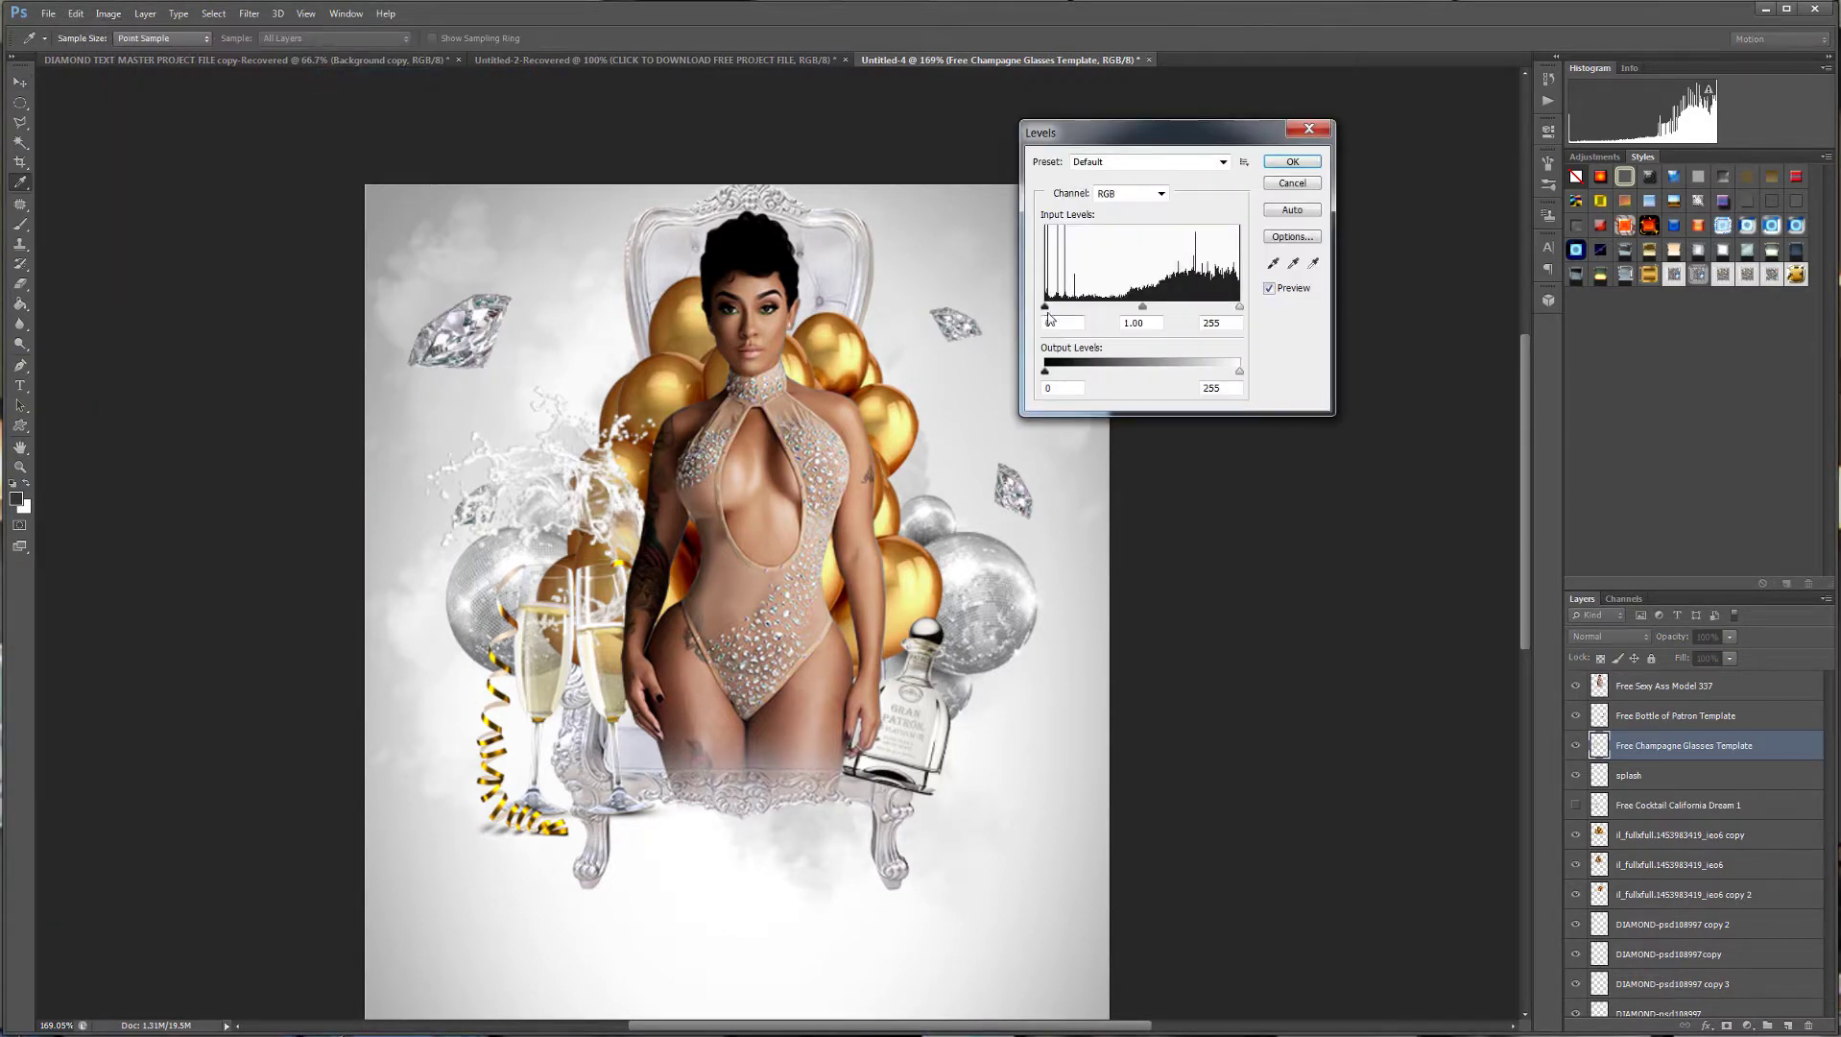
{"action": "left_click_drag", "start_coordinate": [1046, 307], "coordinate": [1133, 308]}
{"action": "key", "text": "alt+Tab"}
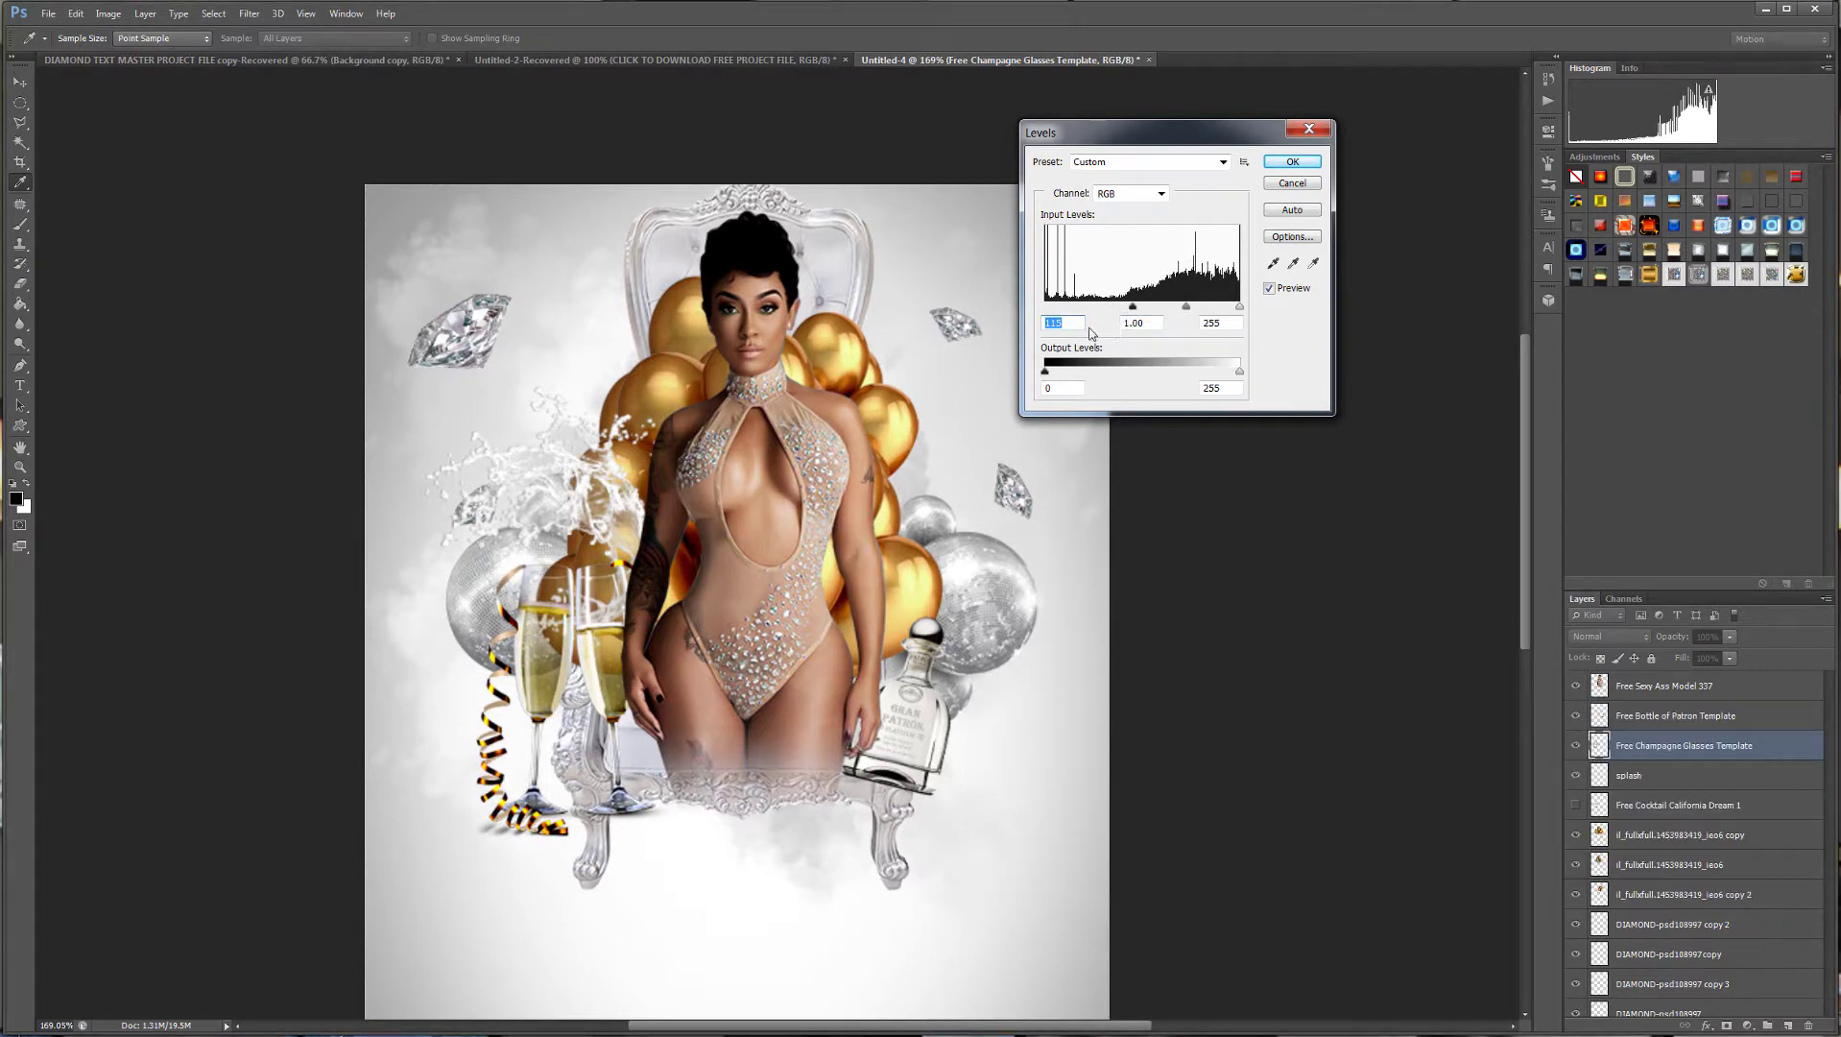
{"action": "left_click_drag", "start_coordinate": [1239, 307], "coordinate": [1225, 315]}
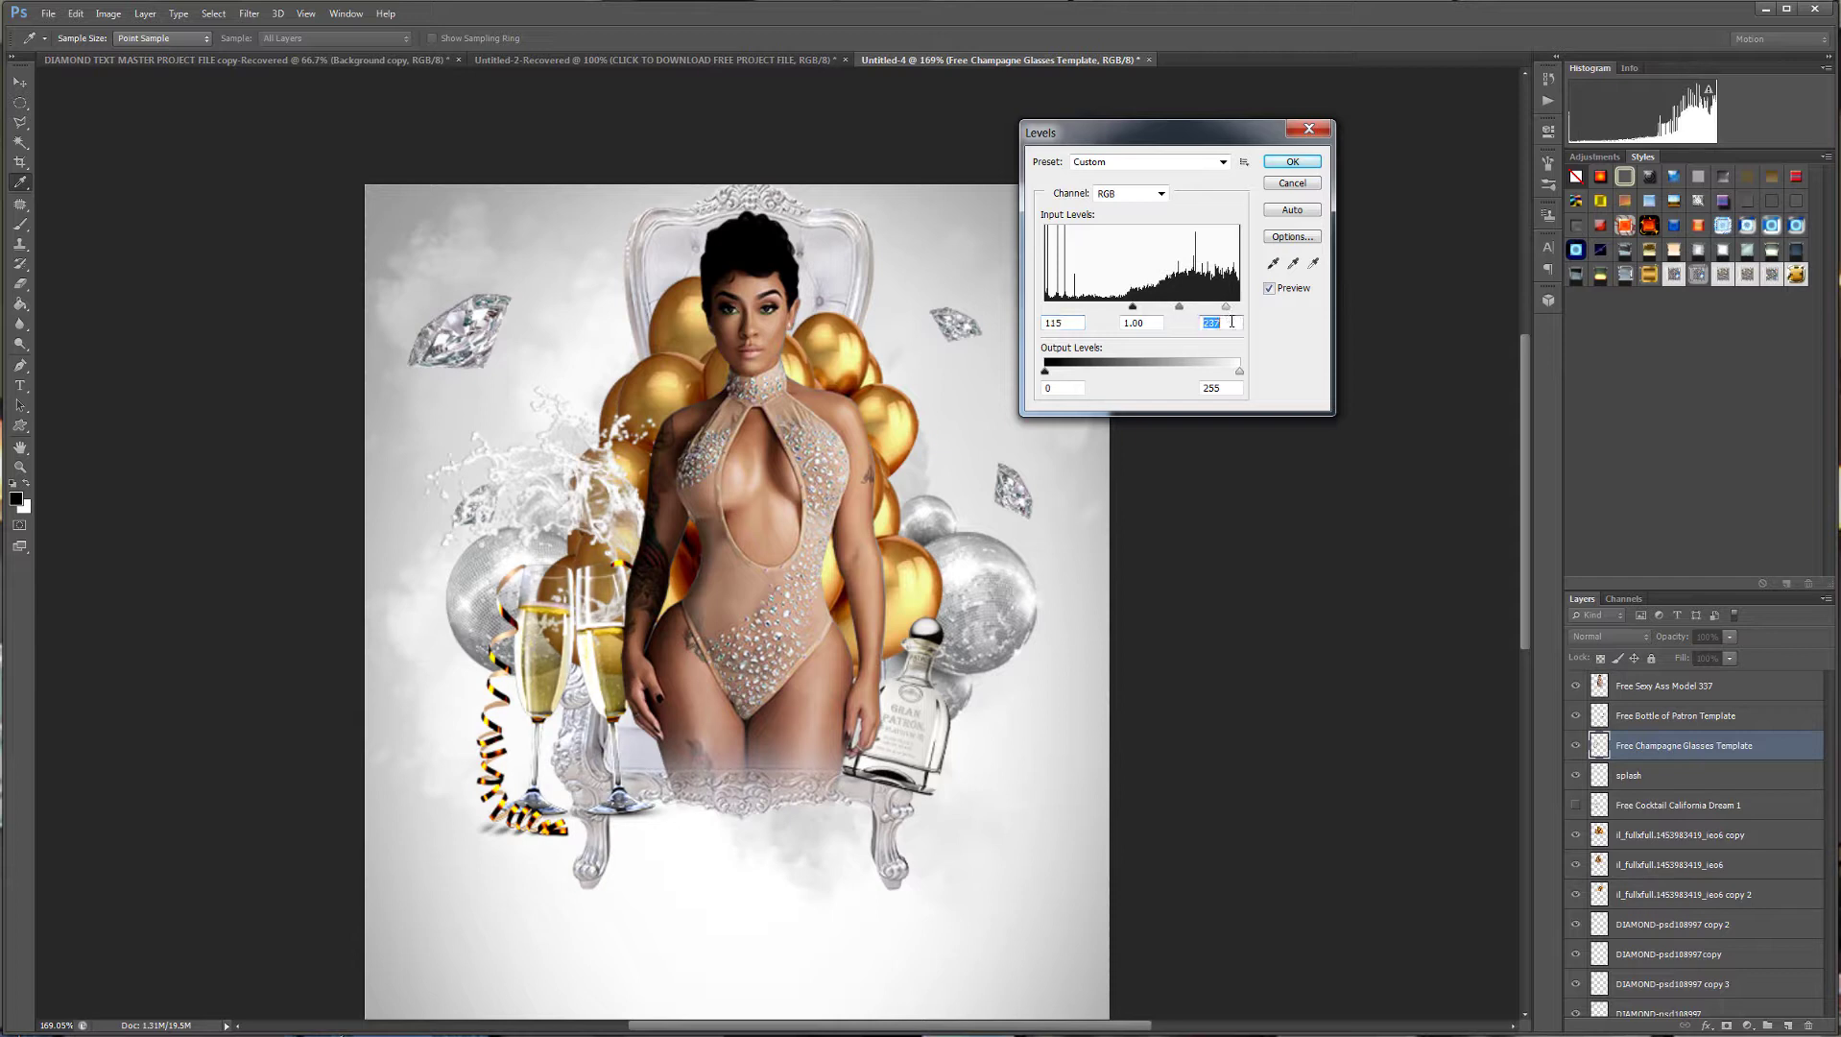
{"action": "left_click", "coordinate": [1291, 161]}
{"action": "key", "text": "v"}
{"action": "left_click_drag", "start_coordinate": [1772, 759], "coordinate": [1786, 1025]}
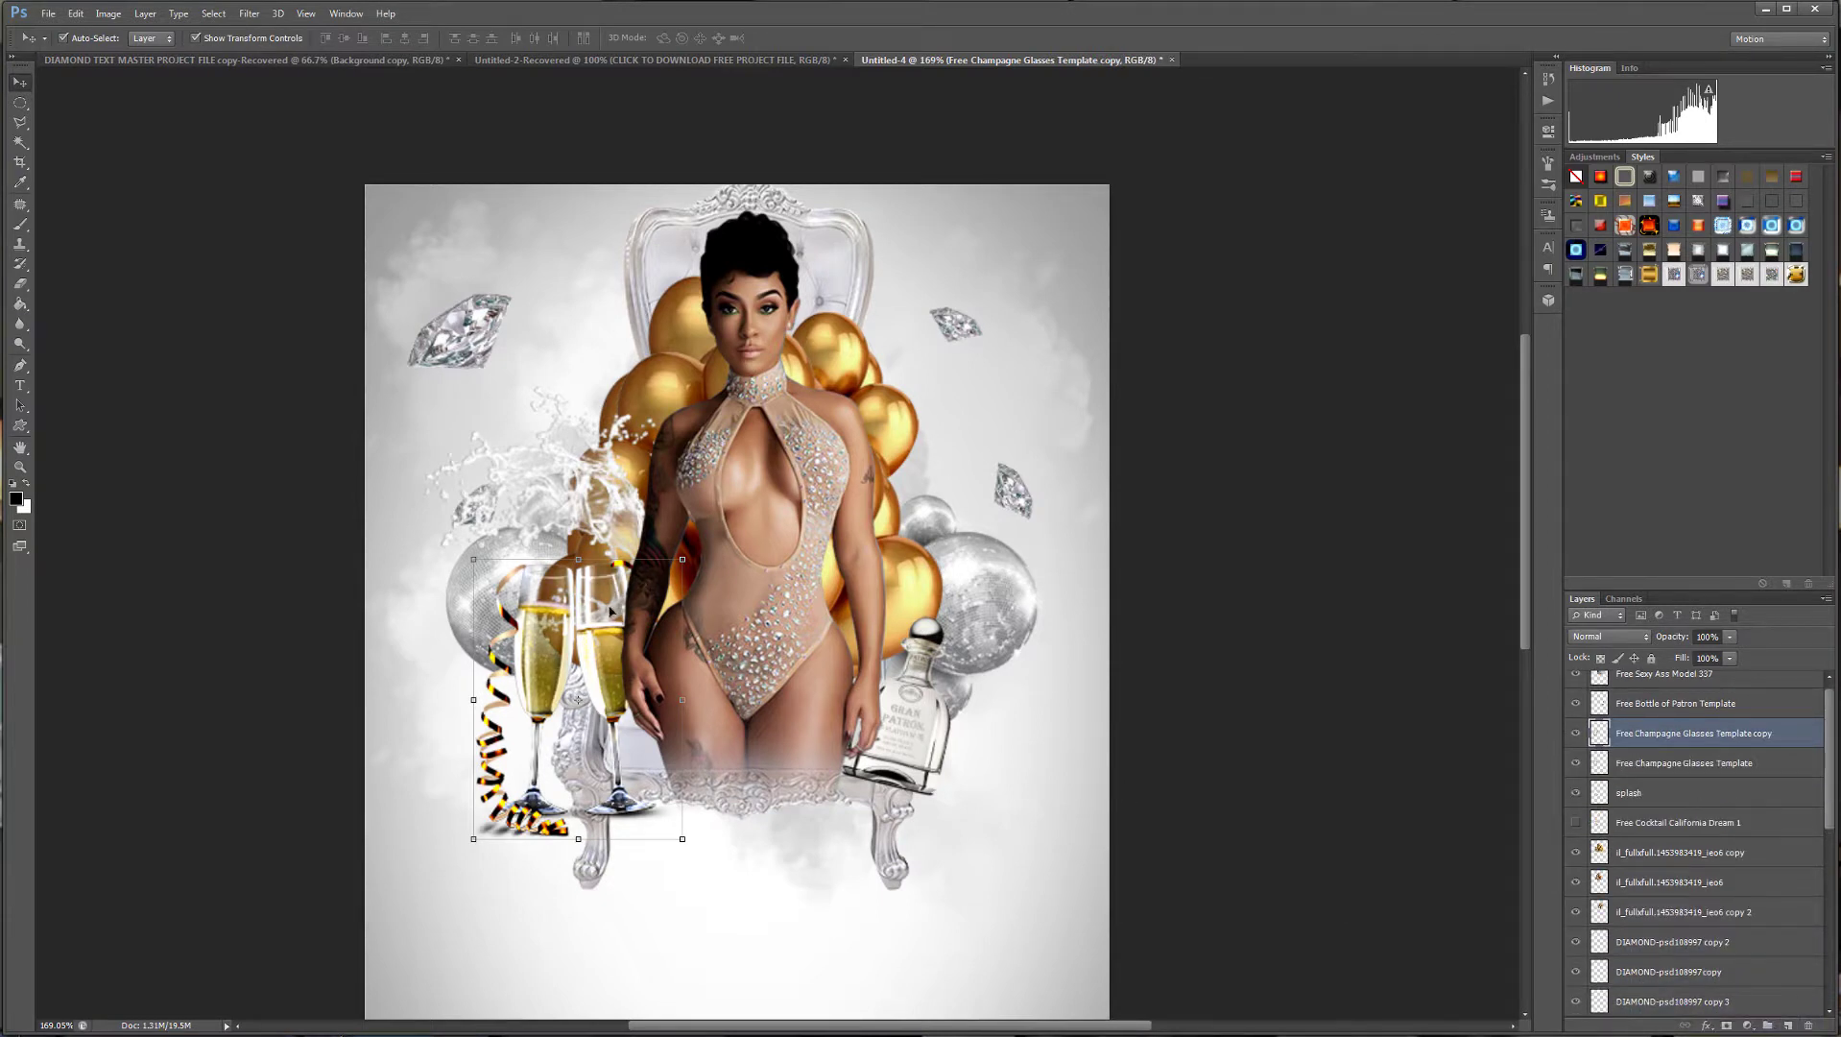
Move the glasses copy right of the model, scale and tilt it, and put it behind the balloons.
{"action": "left_click_drag", "start_coordinate": [607, 610], "coordinate": [1049, 418]}
{"action": "left_click", "coordinate": [1062, 347]}
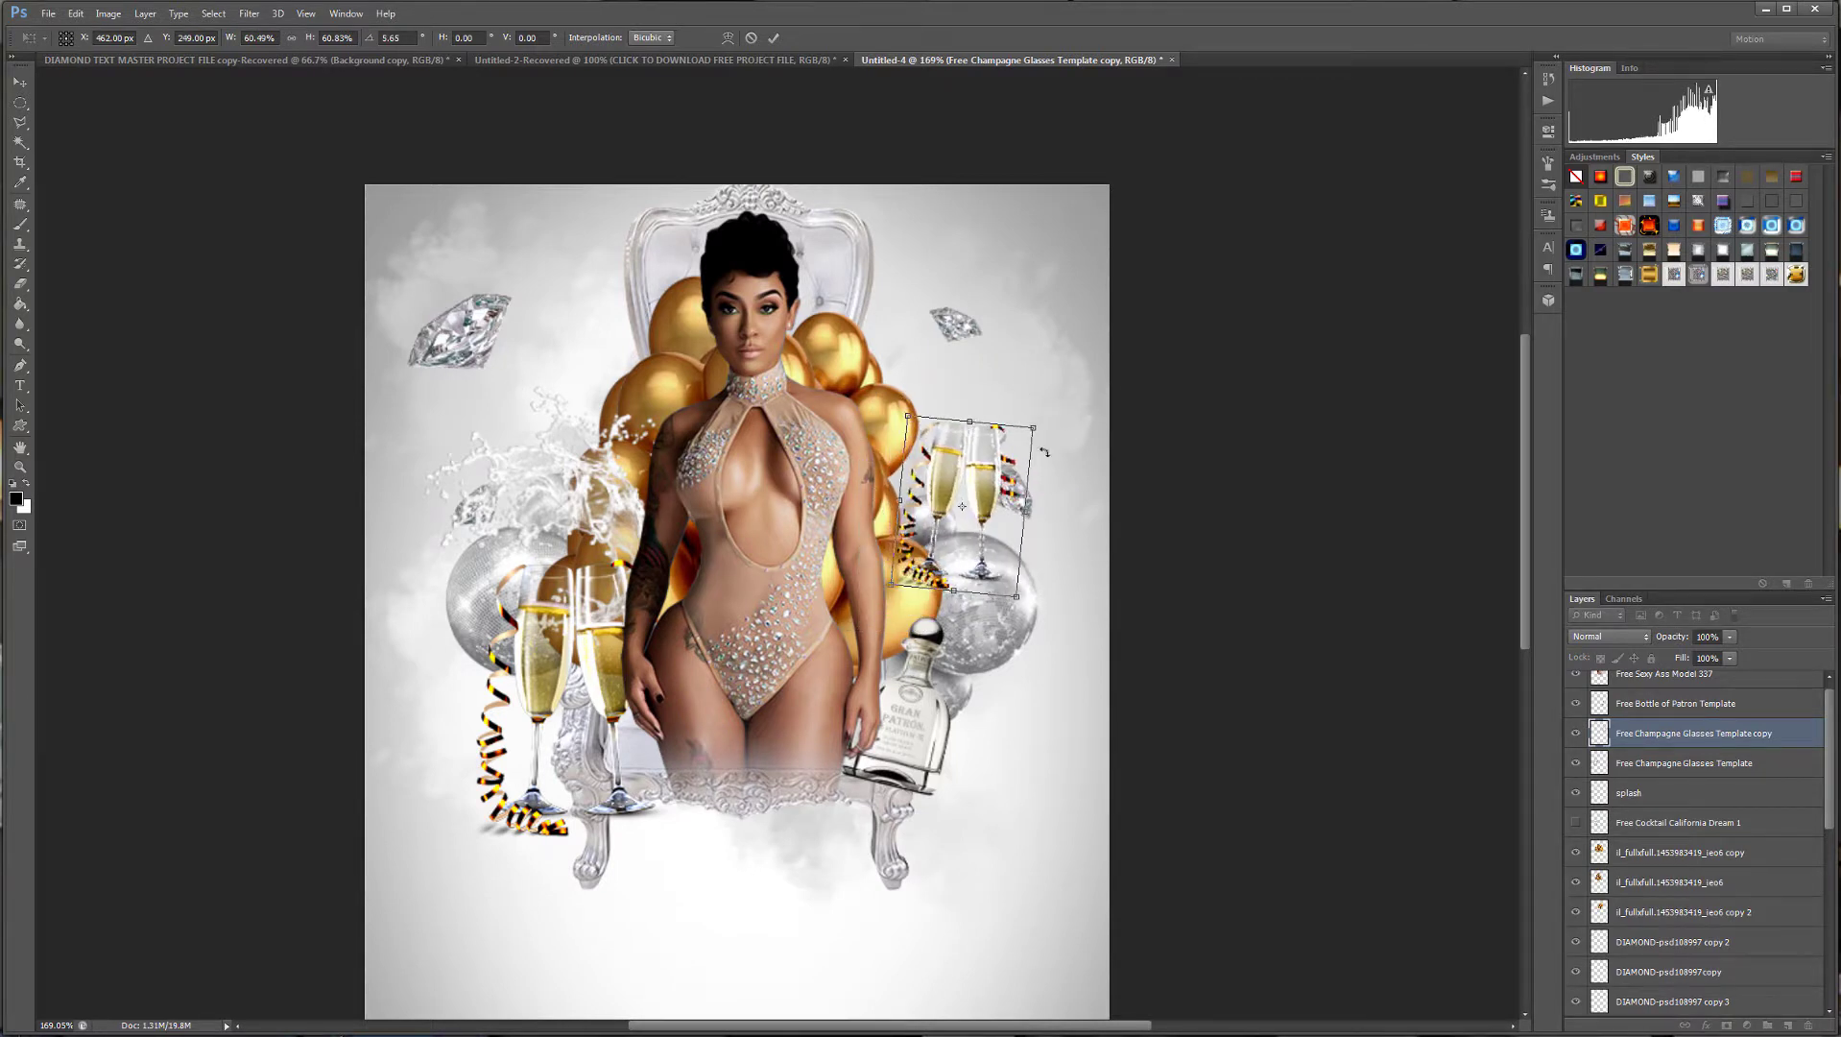
{"action": "key", "text": "Return"}
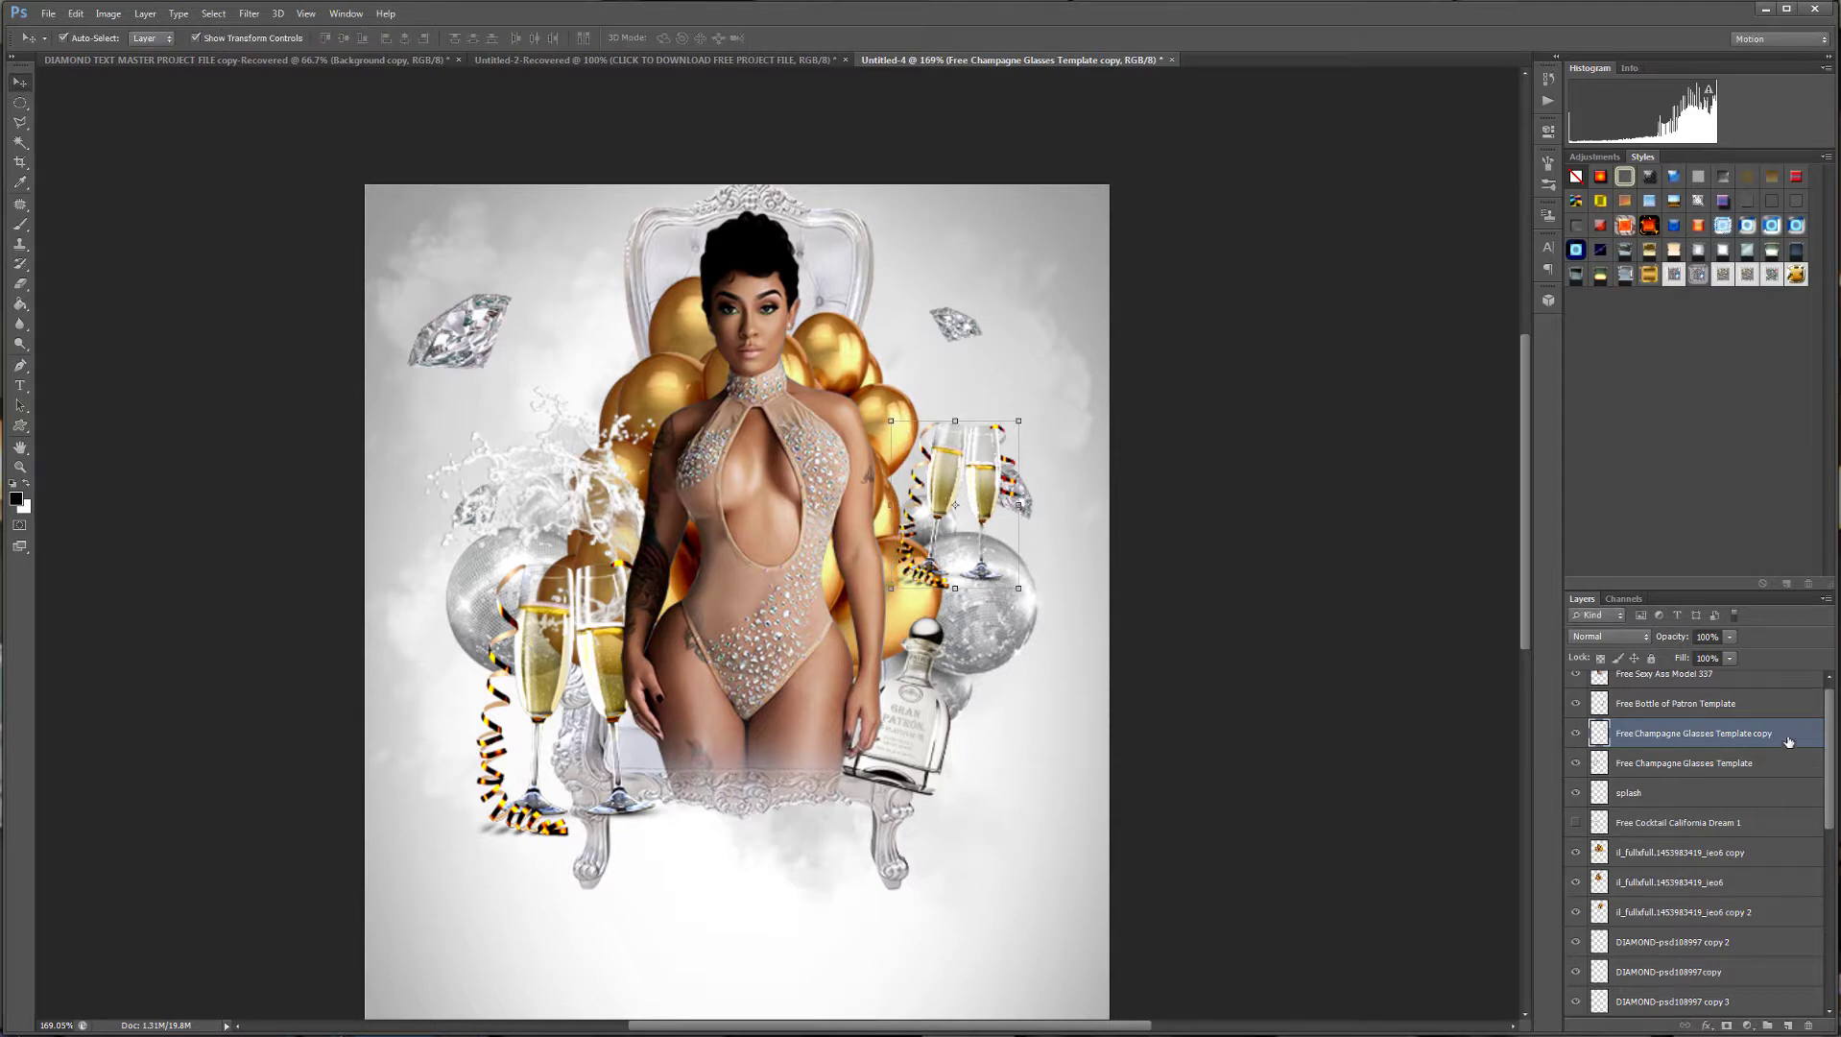
{"action": "scroll", "coordinate": [1689, 835], "scroll_direction": "down", "scroll_amount": 3}
{"action": "left_click_drag", "start_coordinate": [1743, 1034], "coordinate": [1764, 903]}
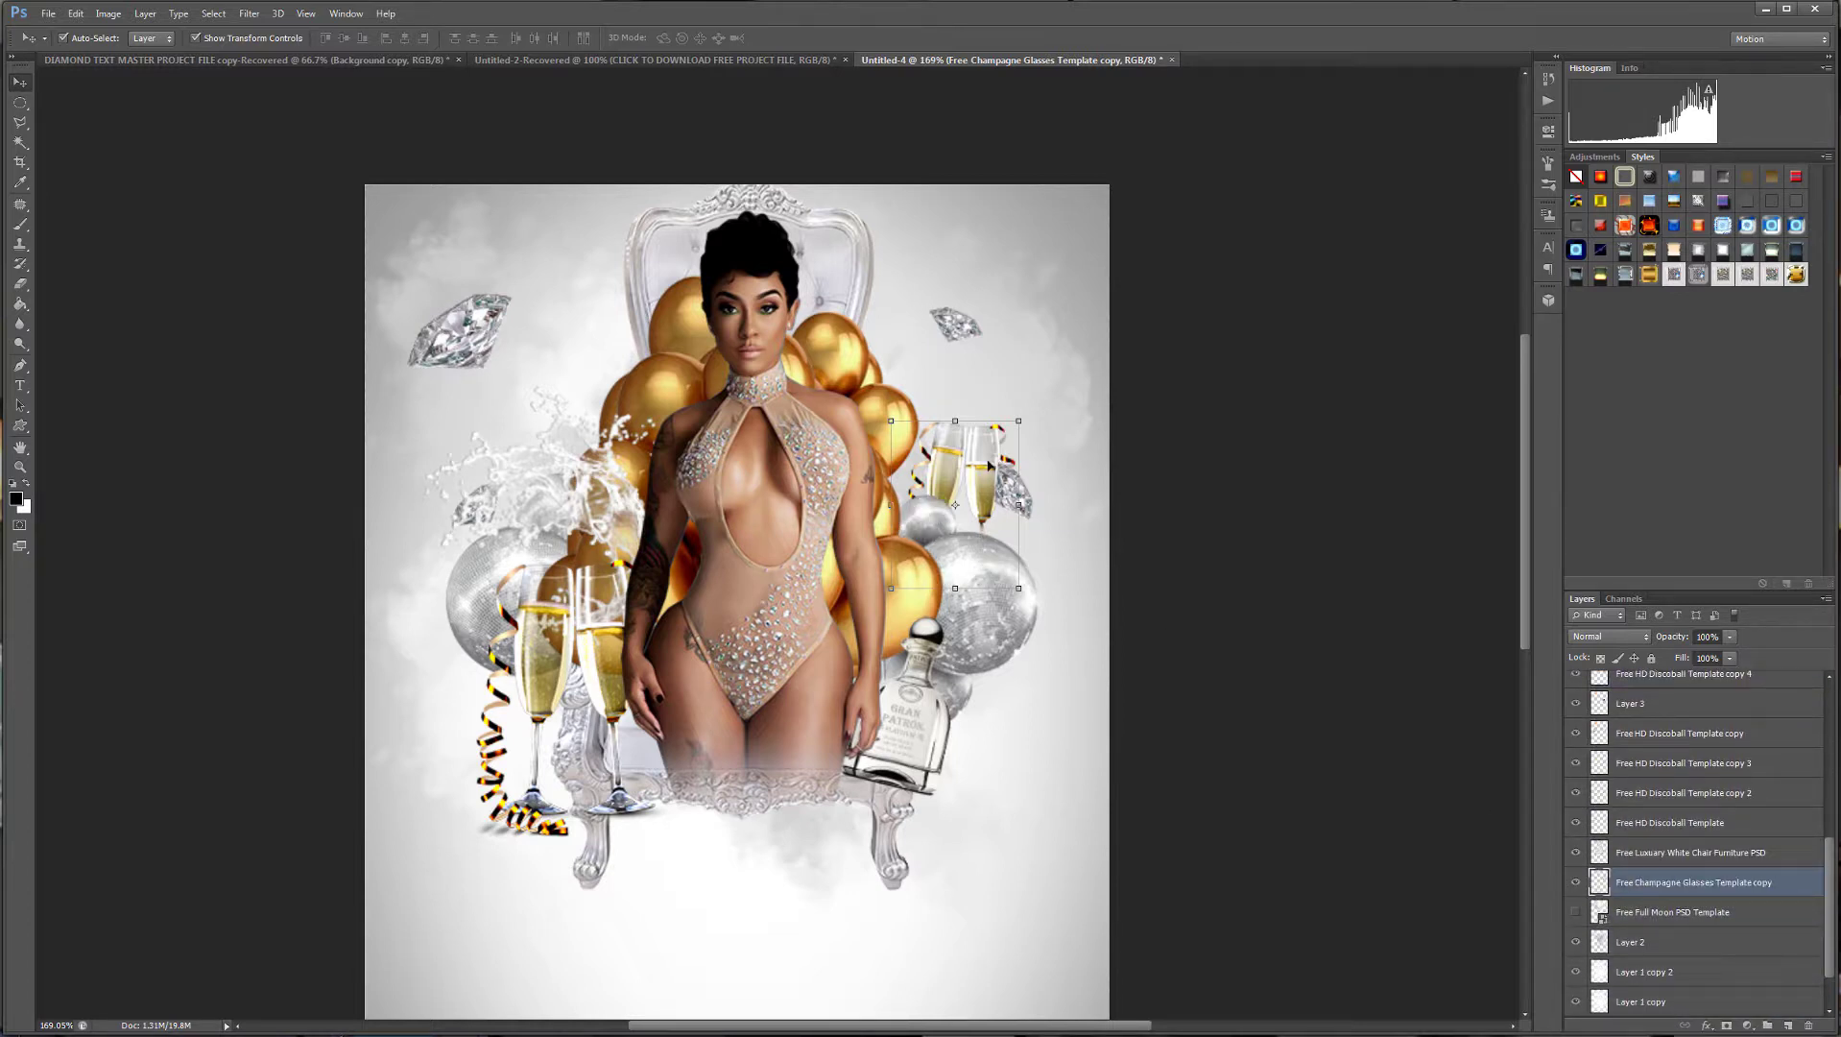
{"action": "left_click_drag", "start_coordinate": [990, 466], "coordinate": [975, 463]}
{"action": "left_click", "coordinate": [1308, 538]}
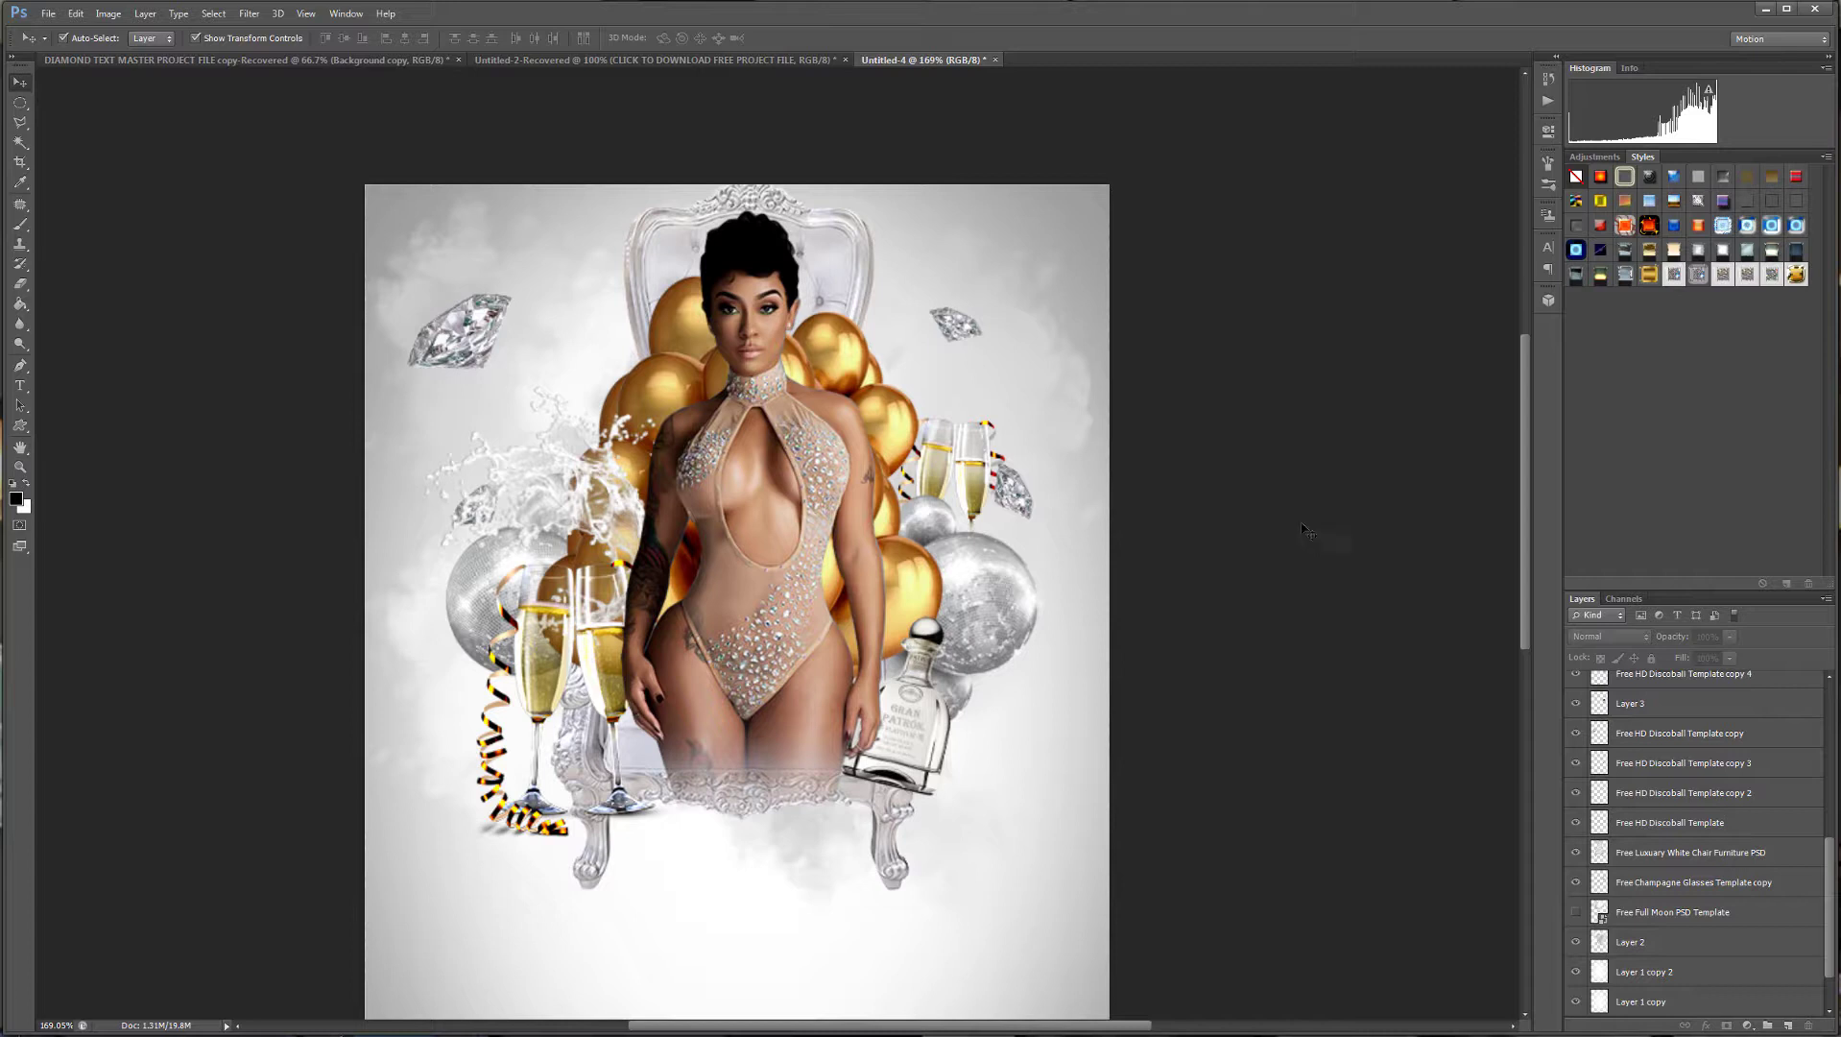
Rotate the lower-left champagne glasses about 13 degrees, shift them down-left, and apply the transform.
{"action": "left_click", "coordinate": [638, 597]}
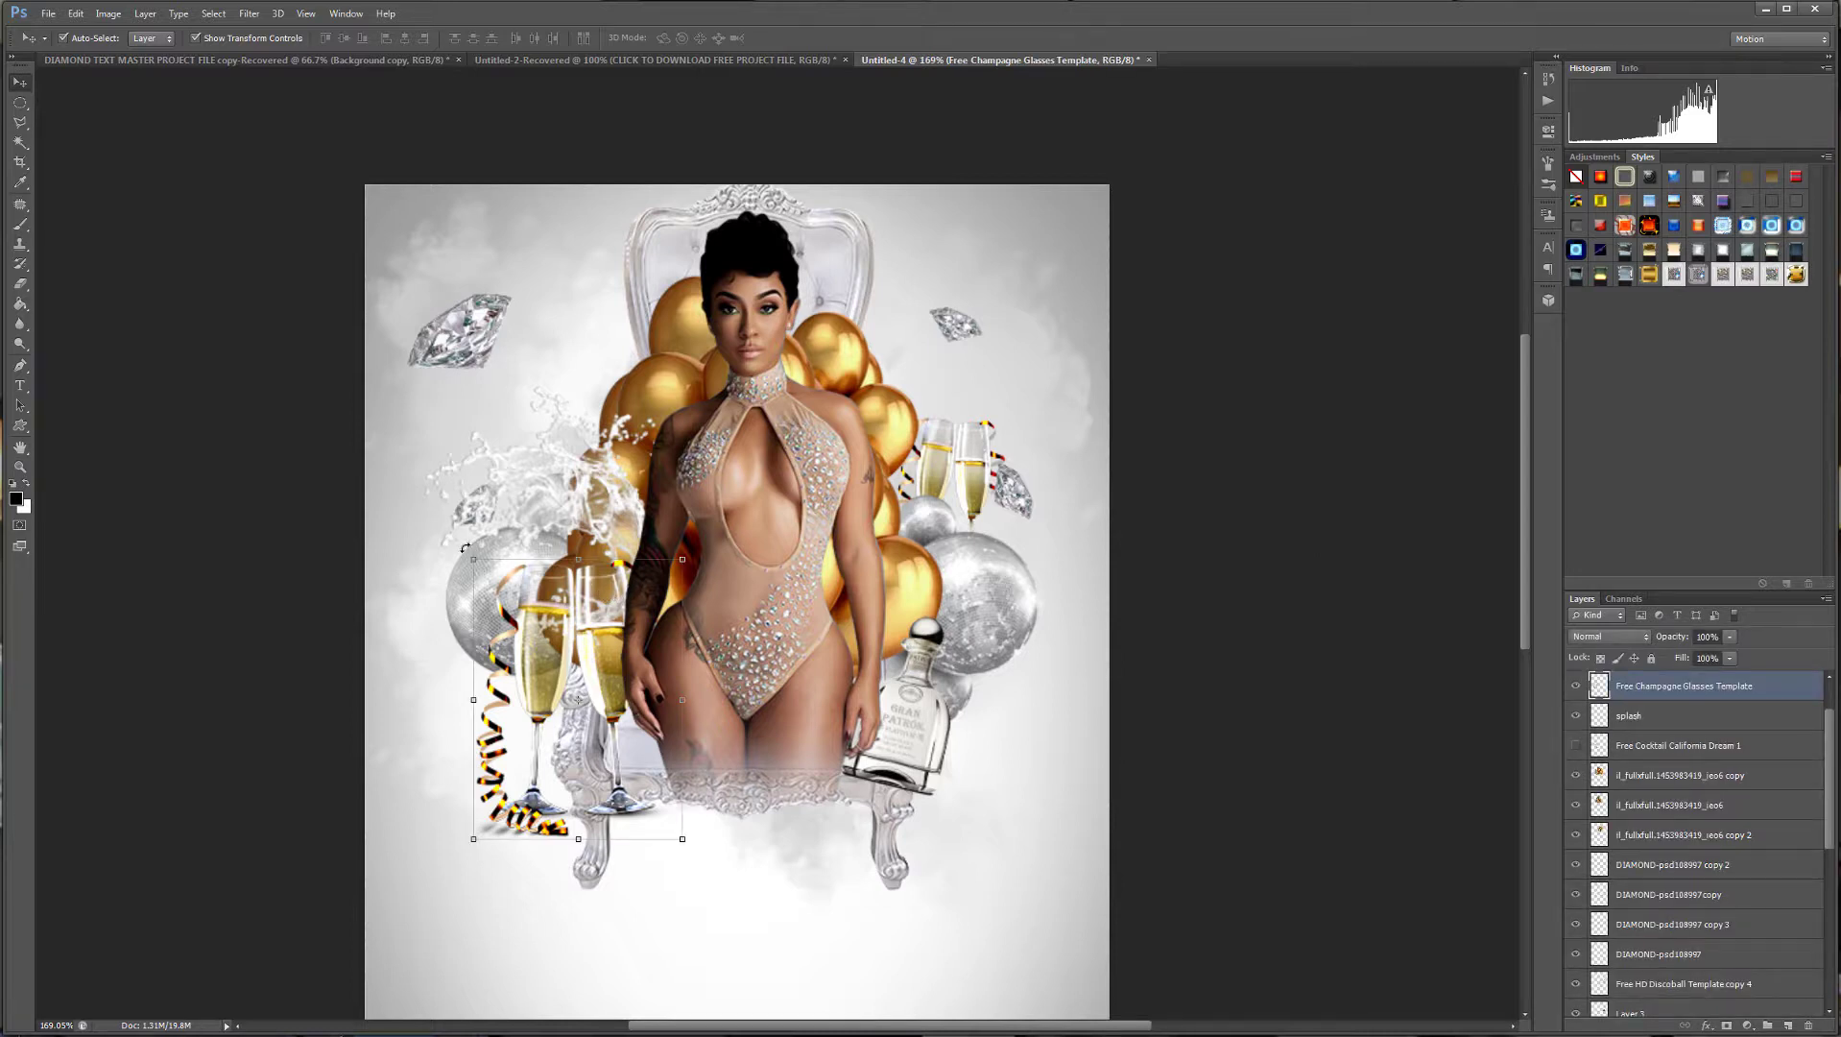
{"action": "left_click_drag", "start_coordinate": [465, 547], "coordinate": [433, 577]}
{"action": "mouse_move", "coordinate": [587, 594]}
{"action": "left_mouse_down"}
{"action": "mouse_move", "coordinate": [574, 621]}
{"action": "mouse_move", "coordinate": [579, 599]}
{"action": "left_mouse_up"}
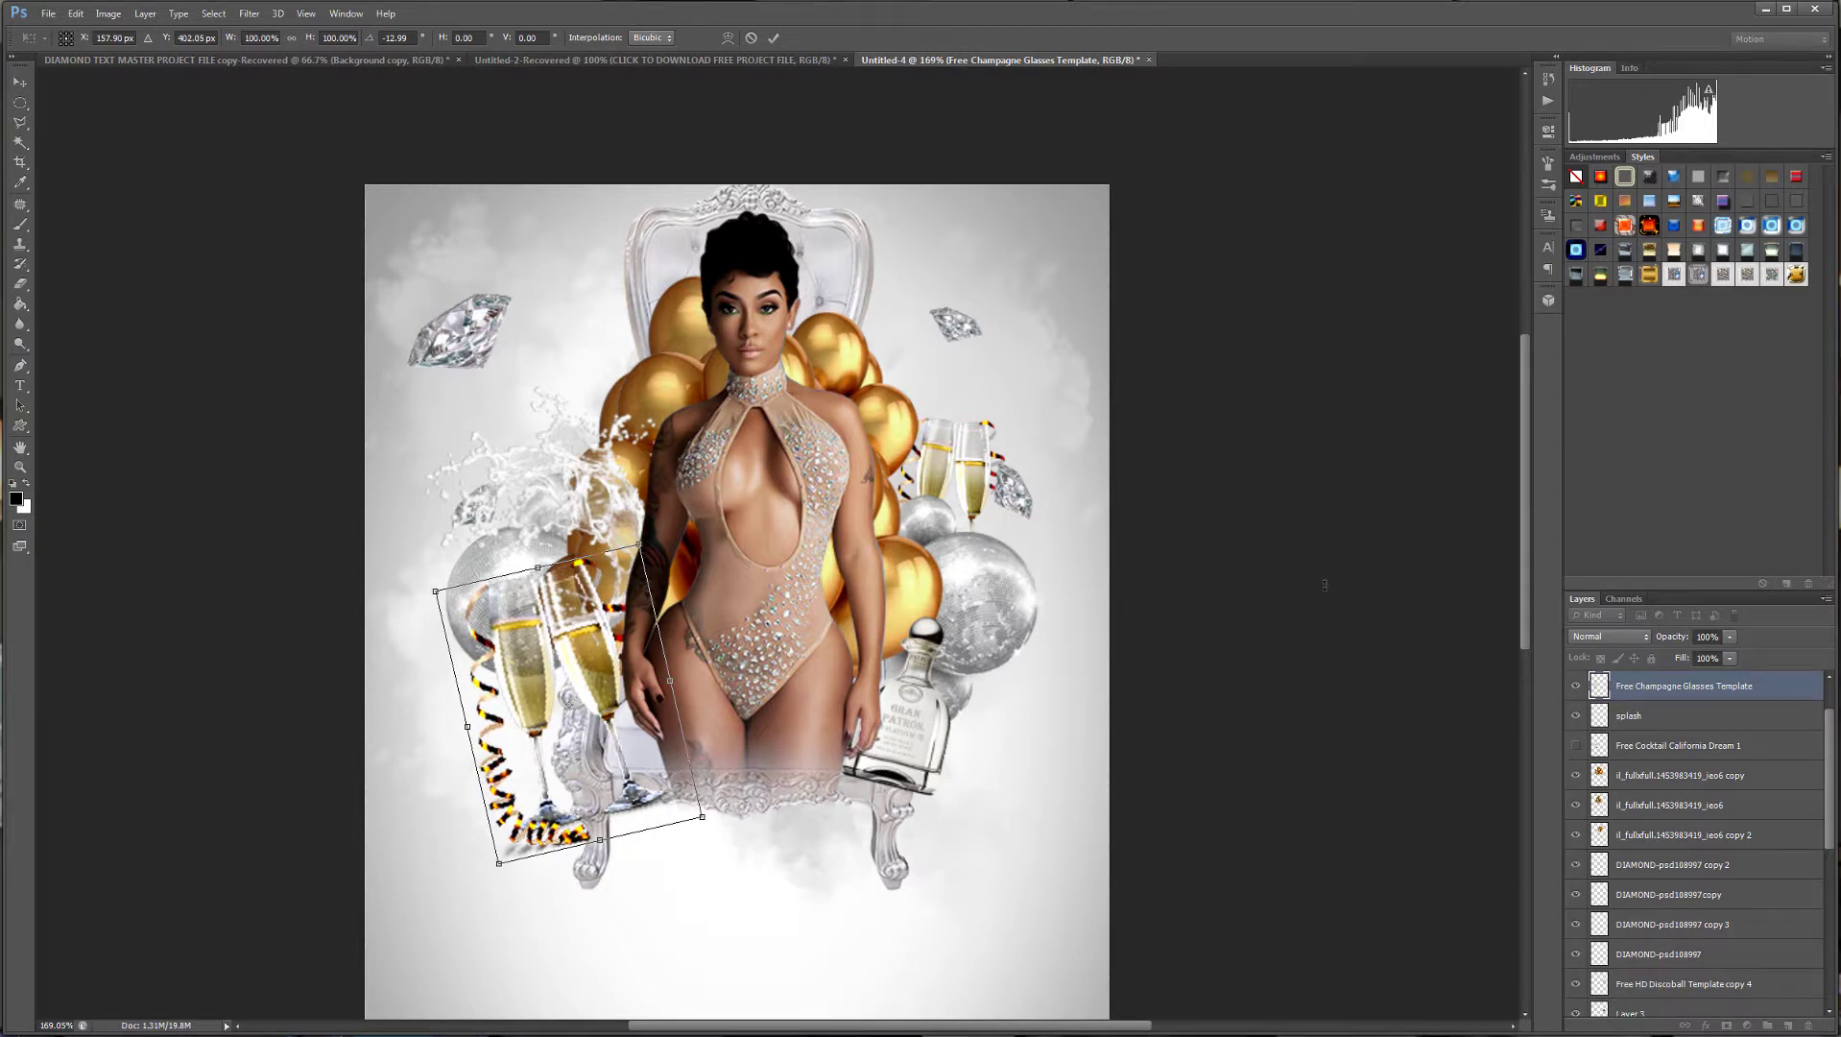
{"action": "scroll", "coordinate": [1259, 566], "scroll_direction": "down", "scroll_amount": 2}
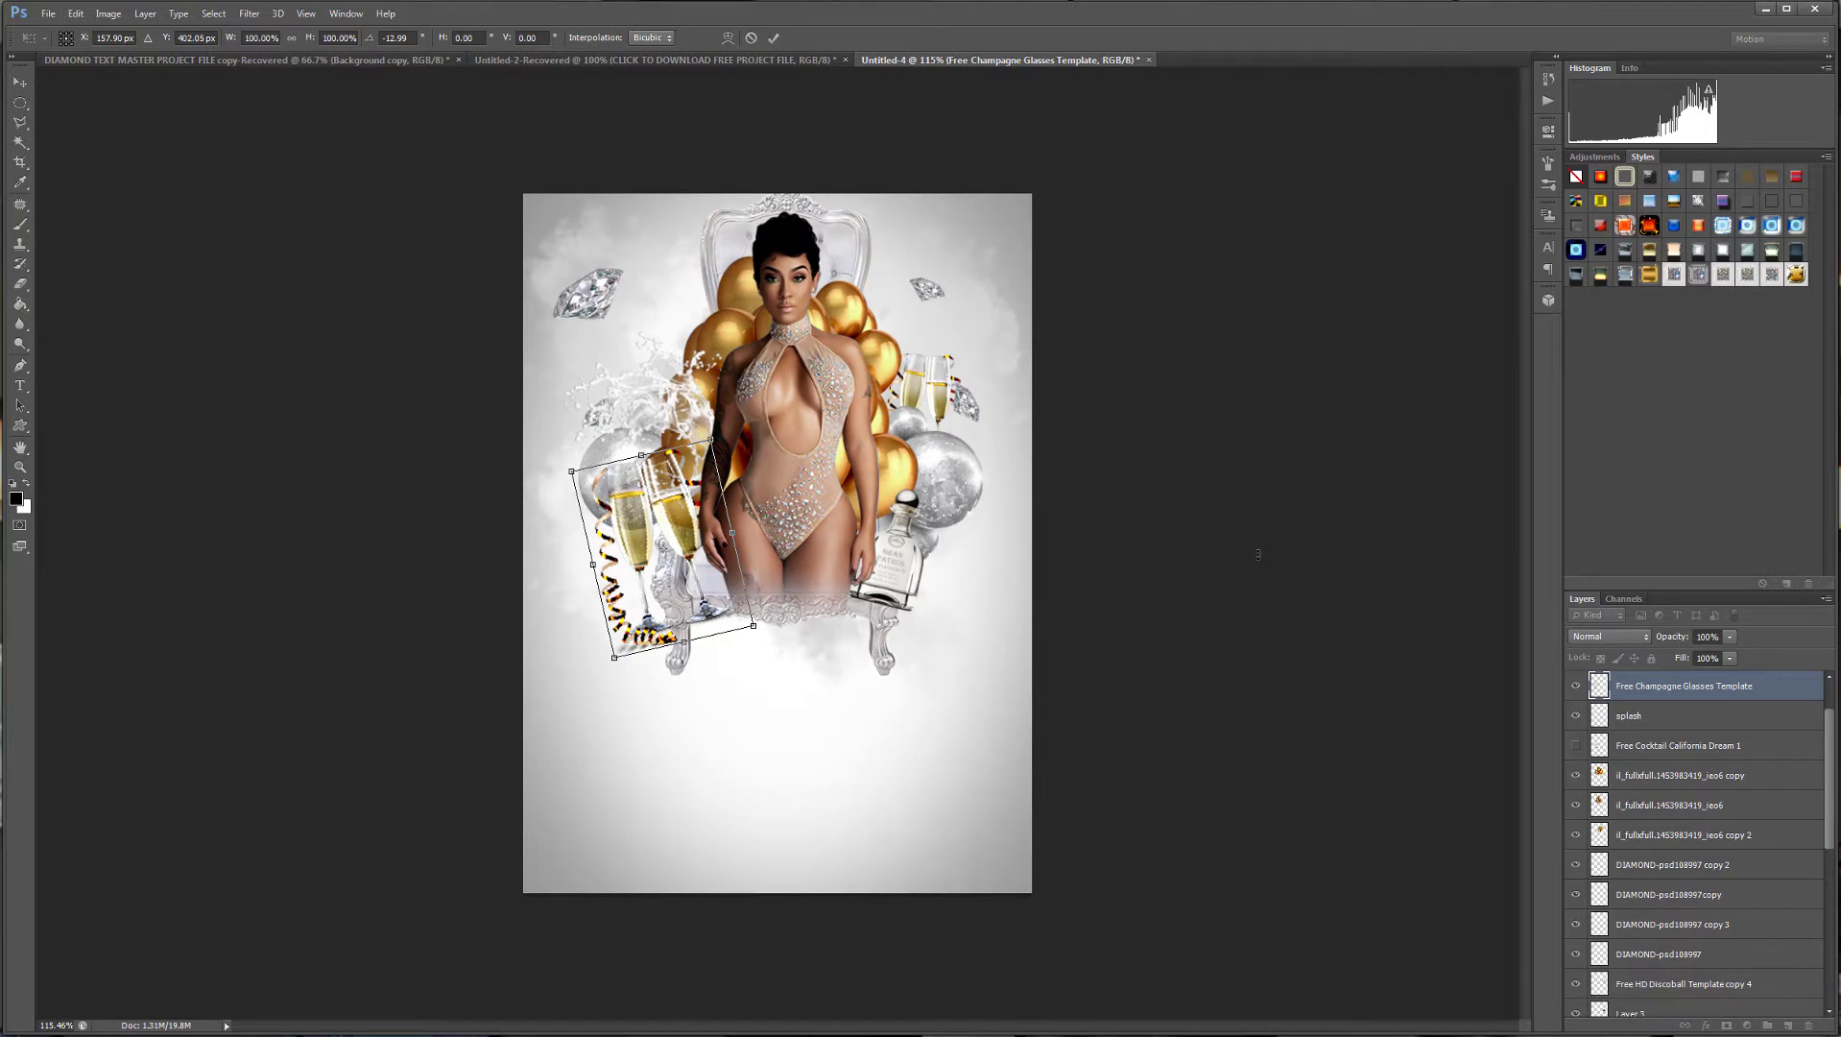
{"action": "scroll", "coordinate": [1257, 554], "scroll_direction": "up", "scroll_amount": 1}
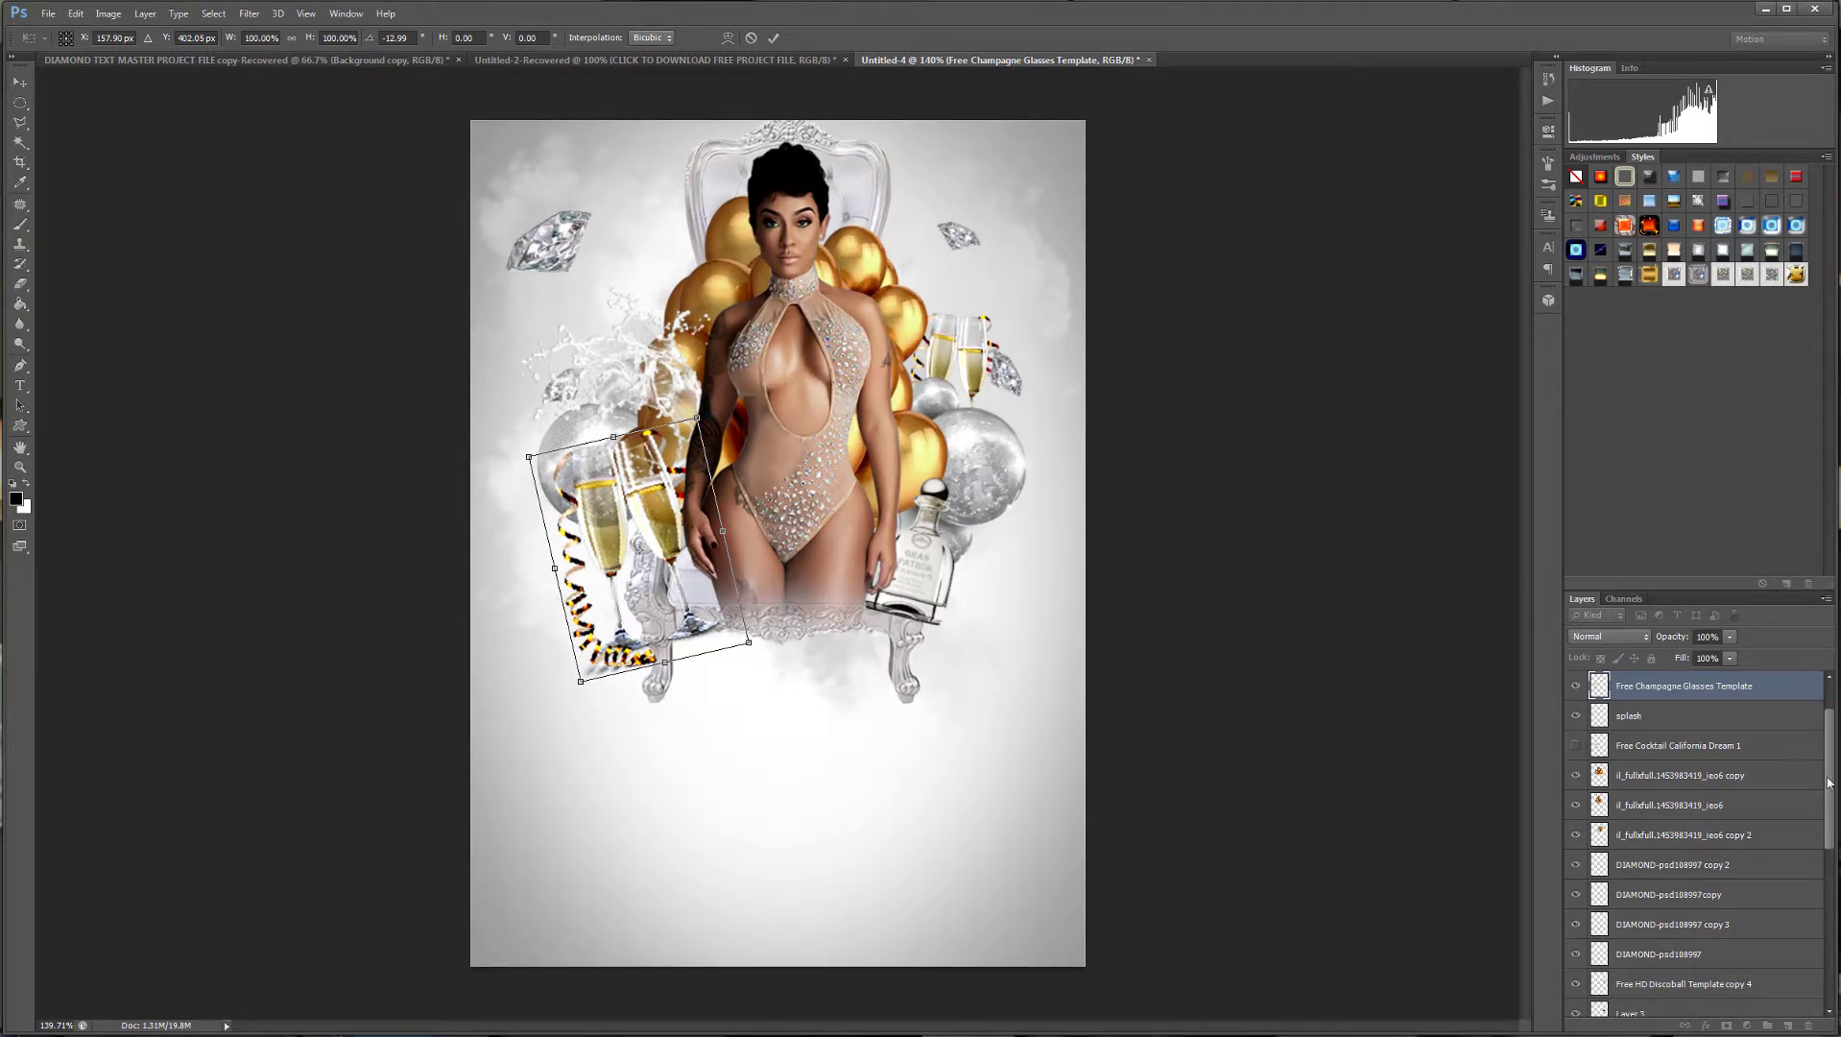
{"action": "left_click_drag", "start_coordinate": [1830, 786], "coordinate": [1806, 972]}
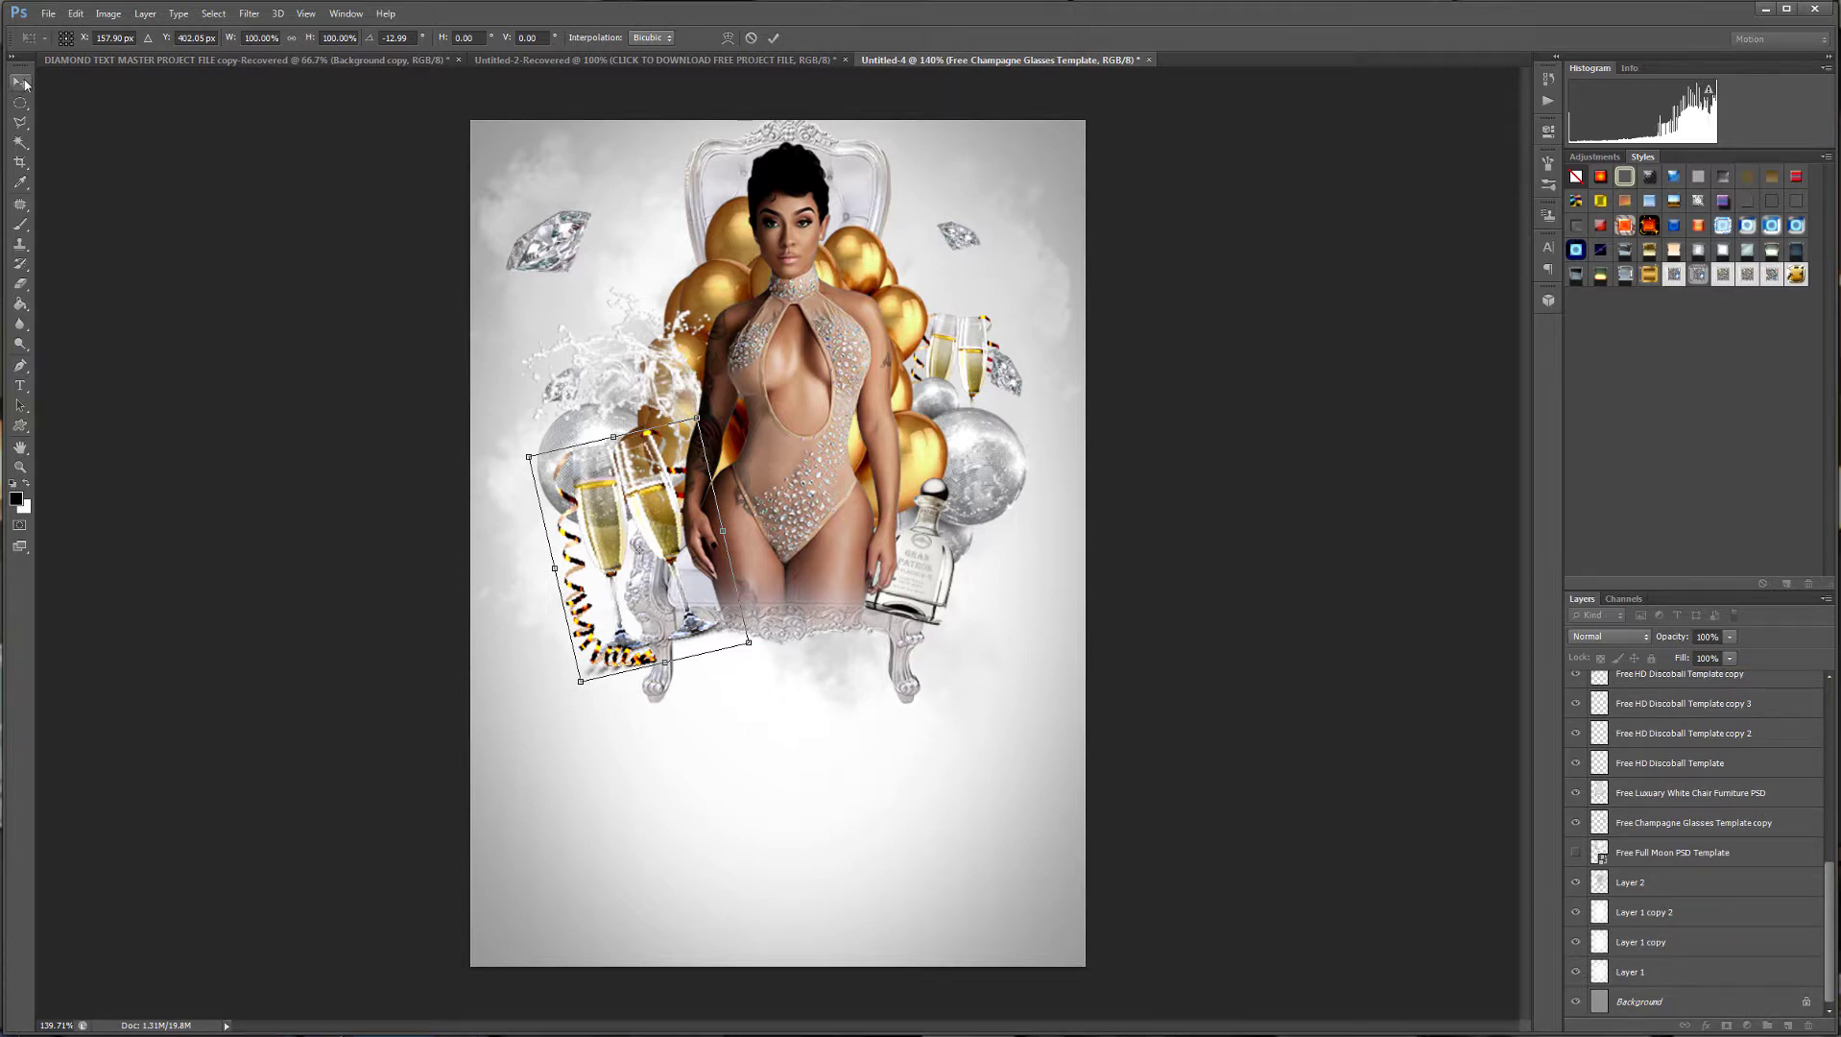
{"action": "left_click", "coordinate": [22, 85]}
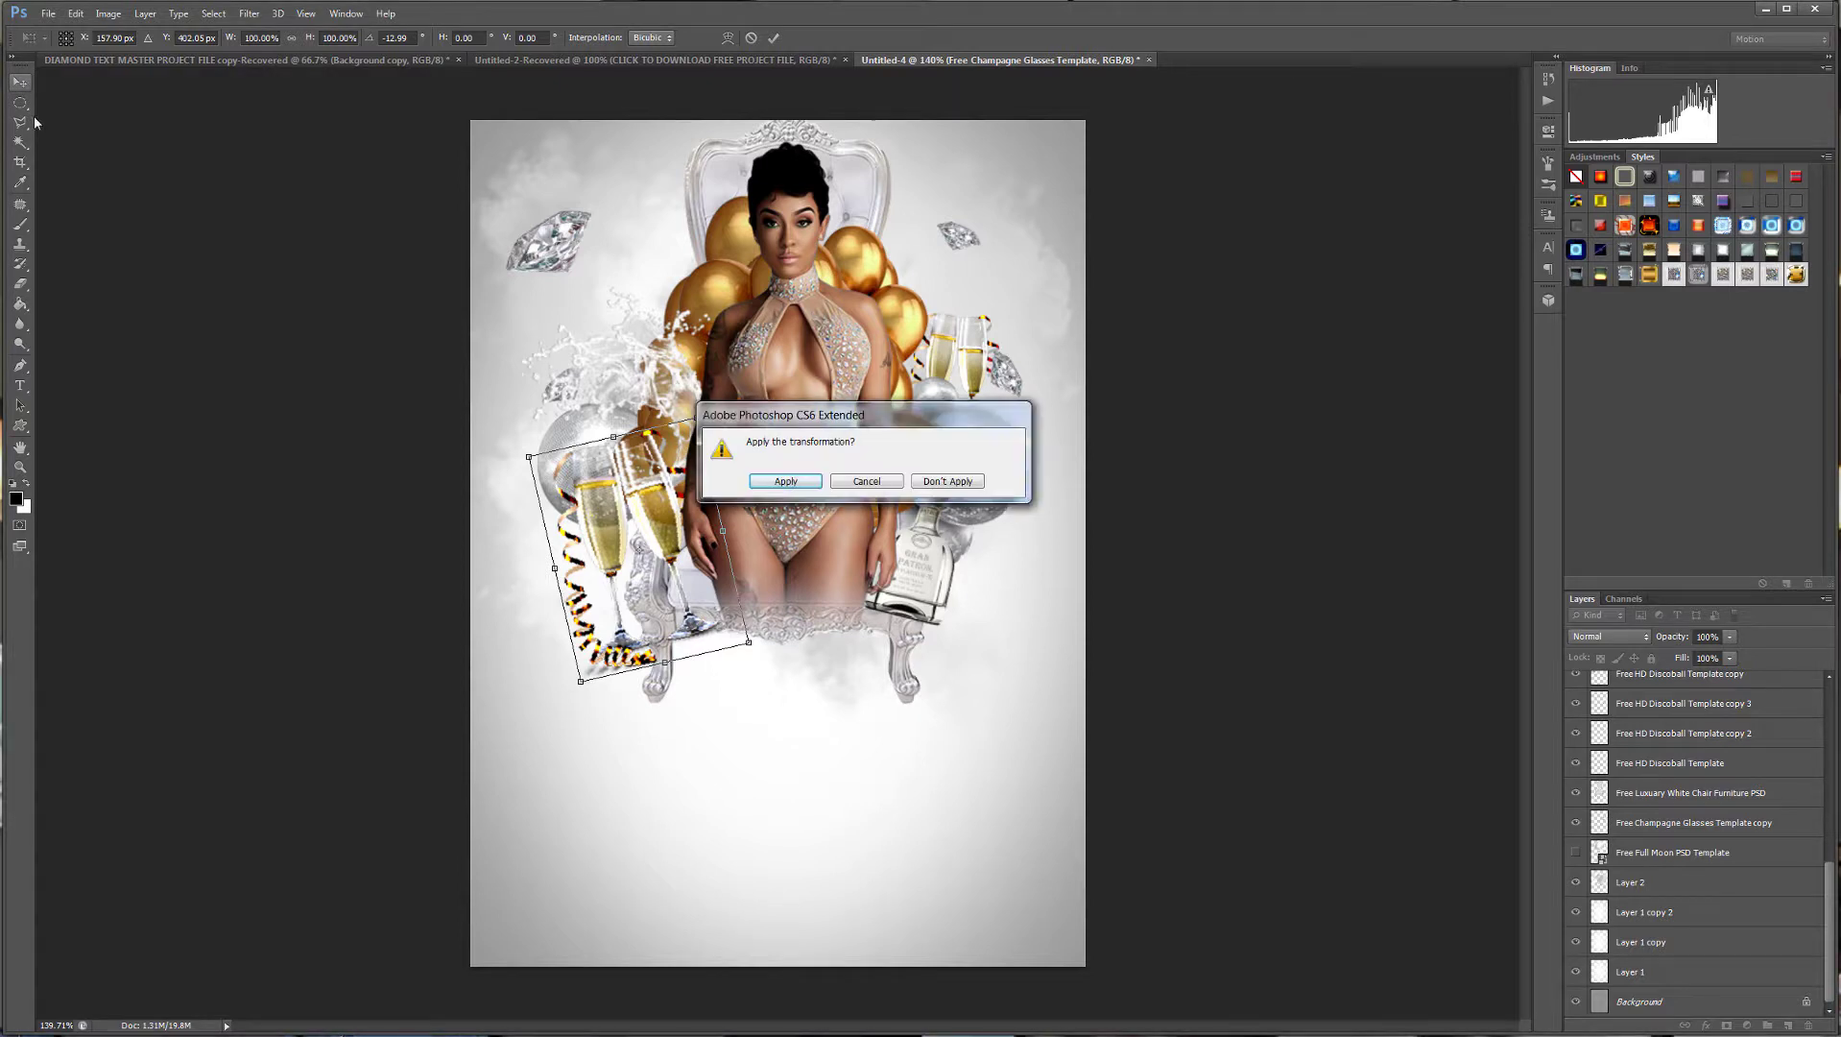
{"action": "left_click", "coordinate": [786, 481]}
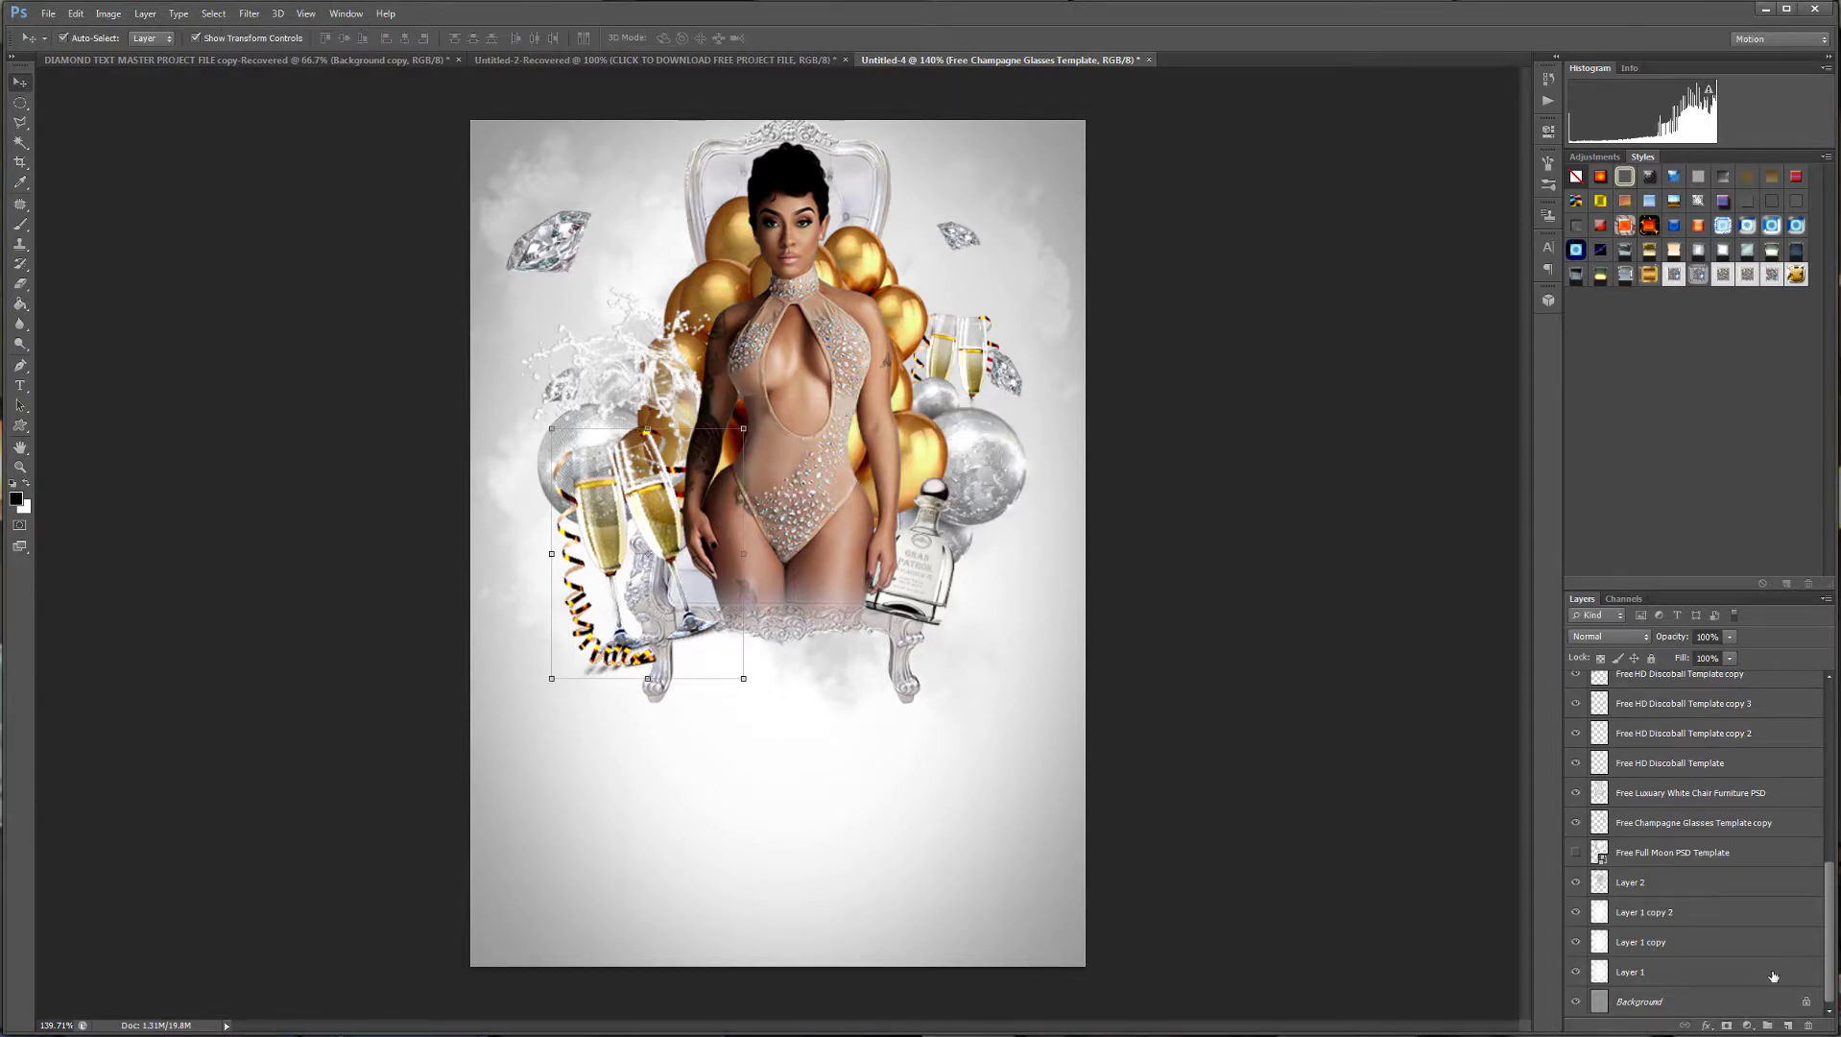
{"action": "left_click", "coordinate": [1754, 888]}
Add a new layer above Layer 1 copy 2 and choose a scatter sparkle brush preset.
{"action": "left_click", "coordinate": [1756, 911]}
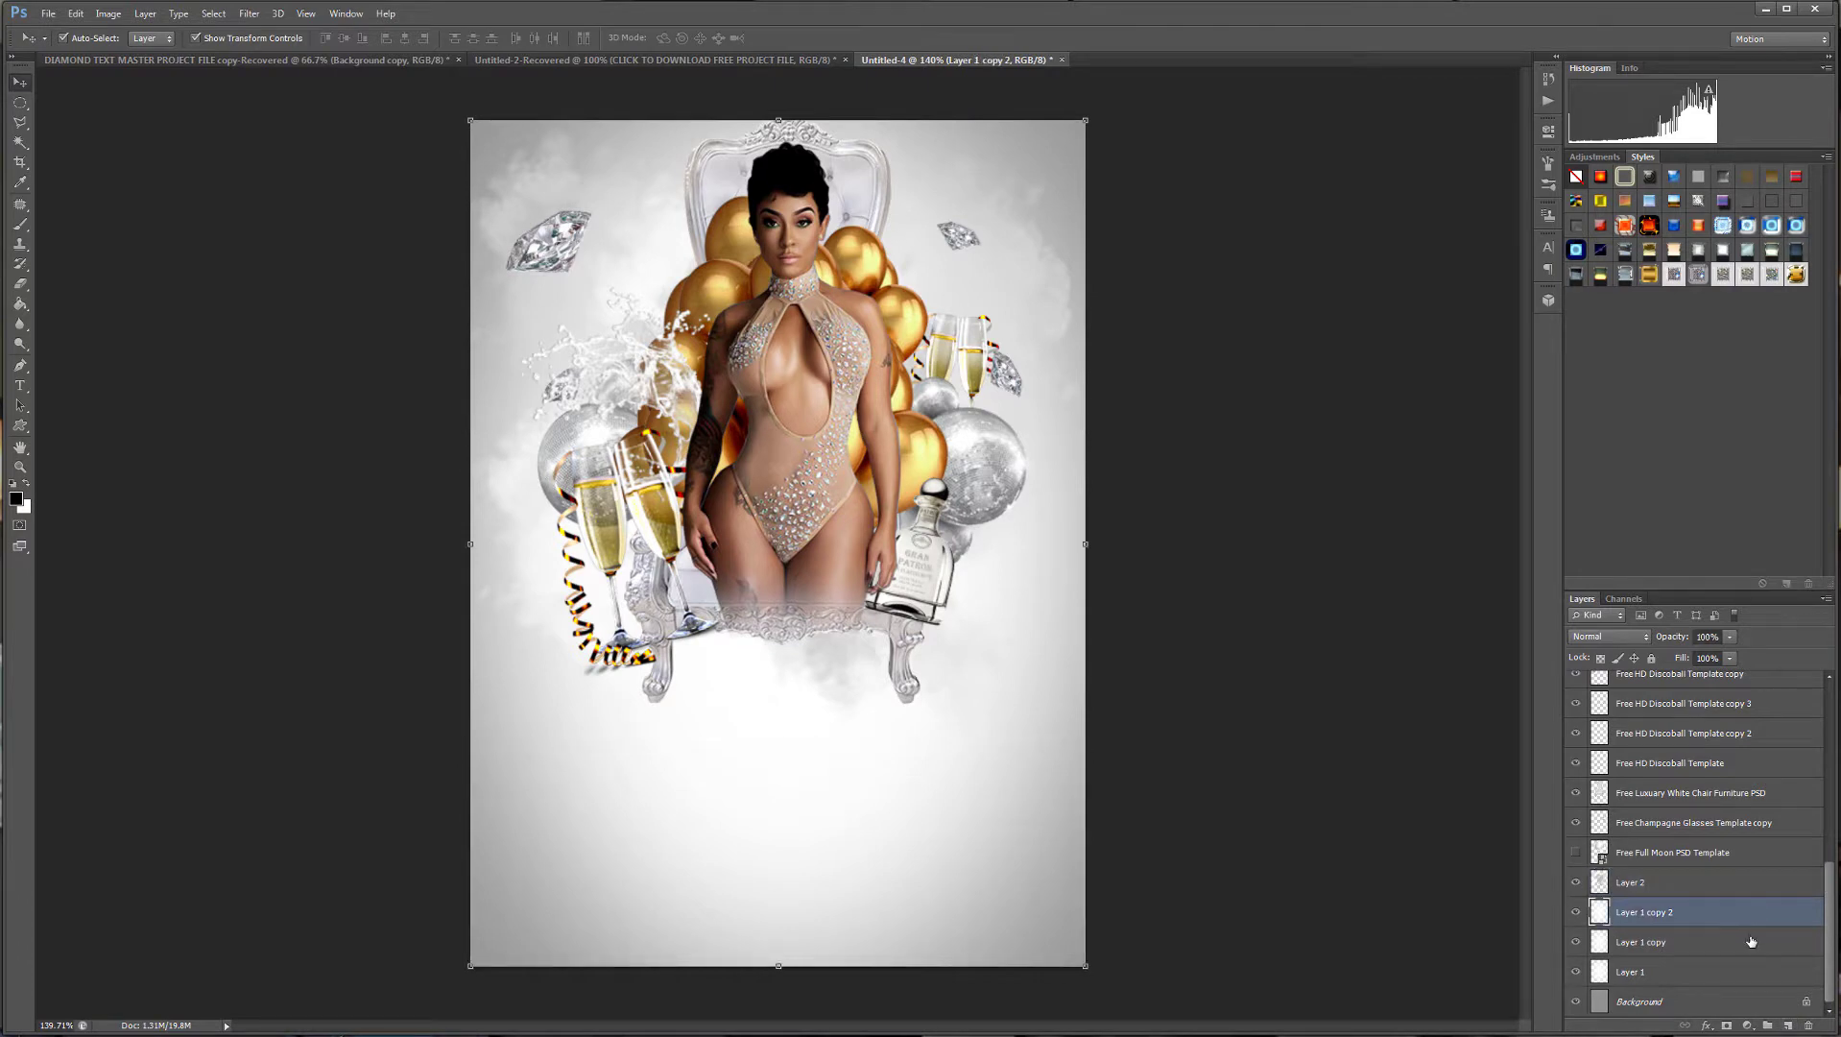
{"action": "left_click", "coordinate": [1788, 1022]}
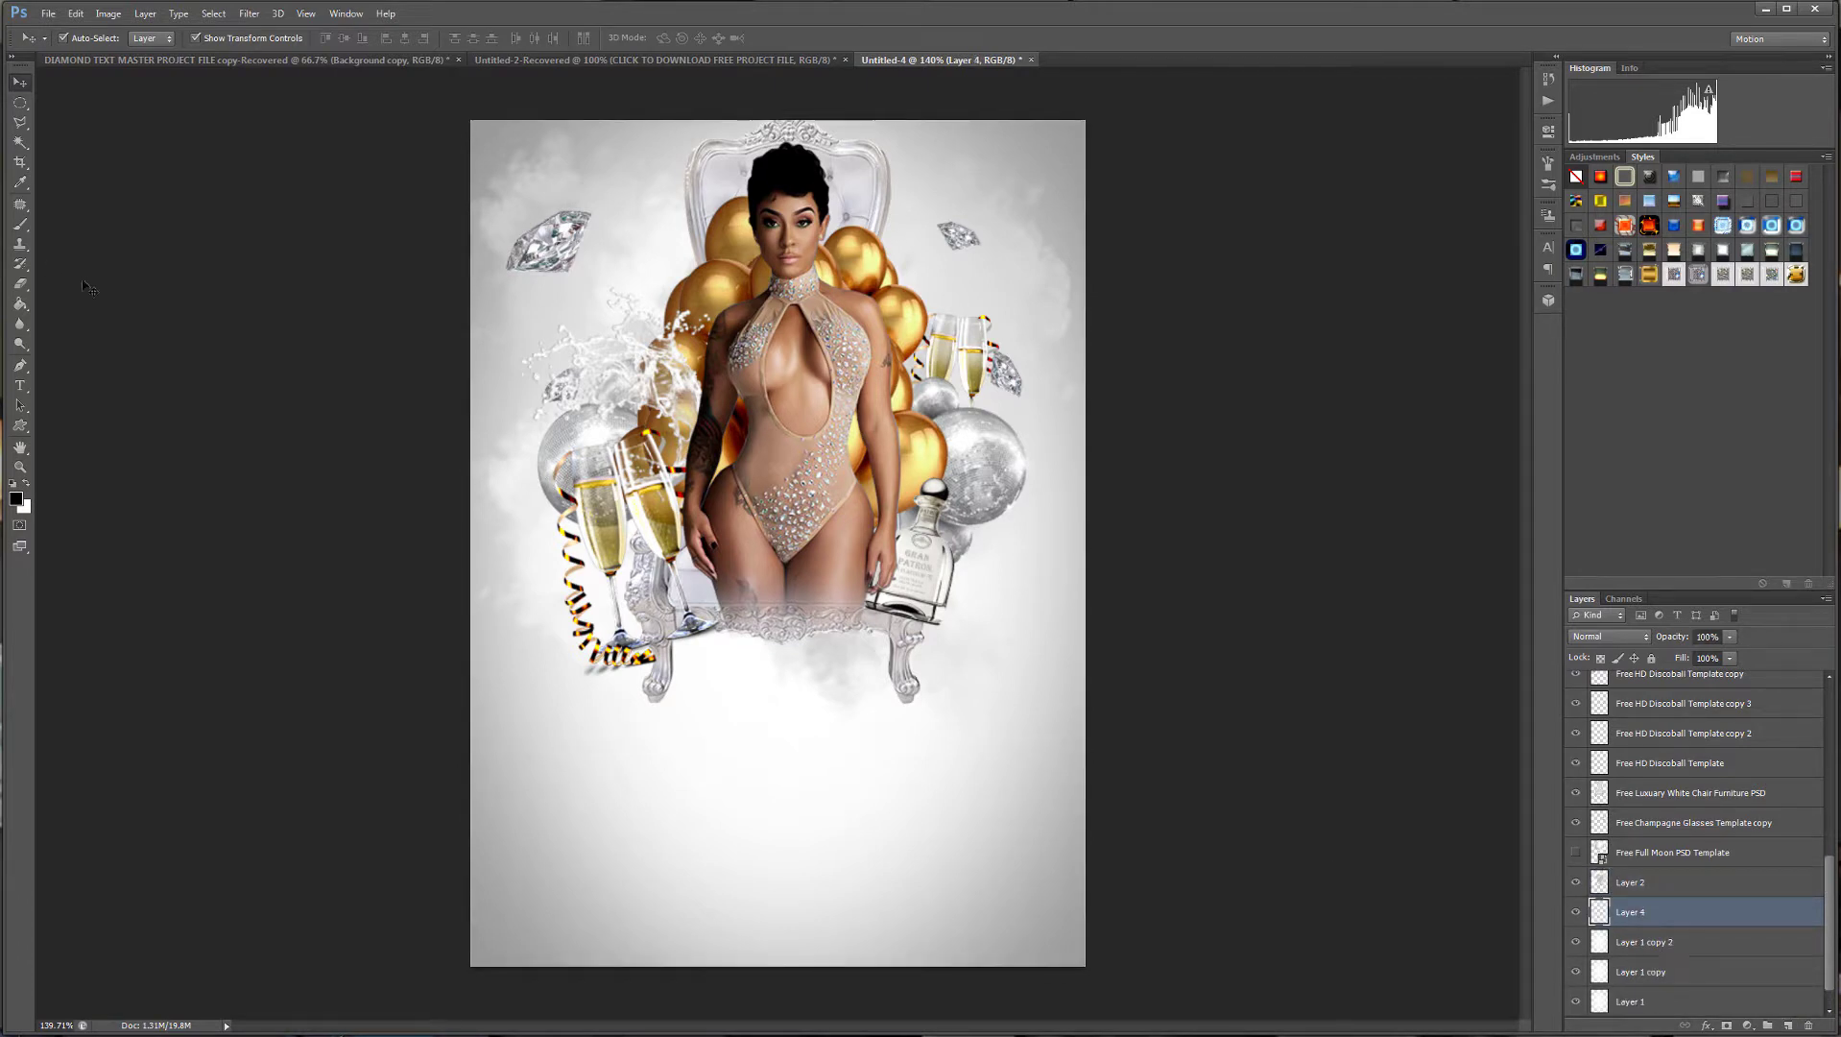
{"action": "left_click", "coordinate": [19, 223]}
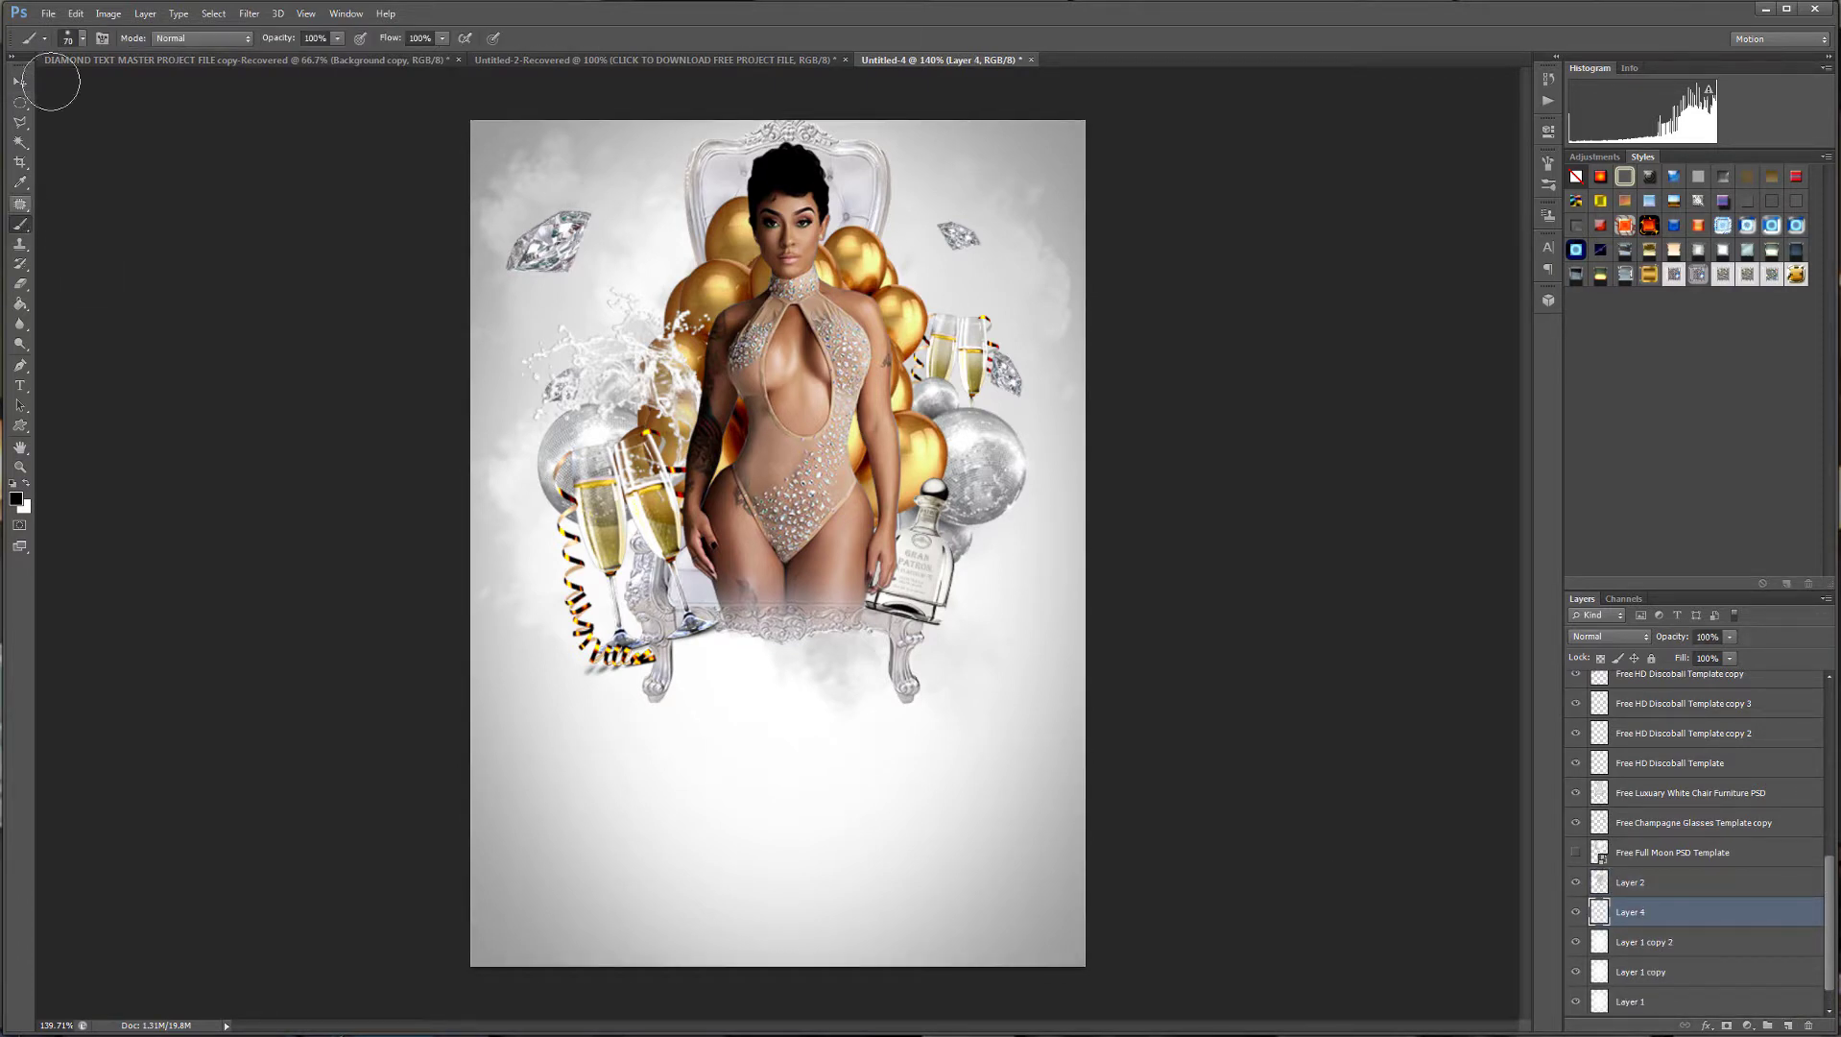
{"action": "left_click", "coordinate": [83, 38]}
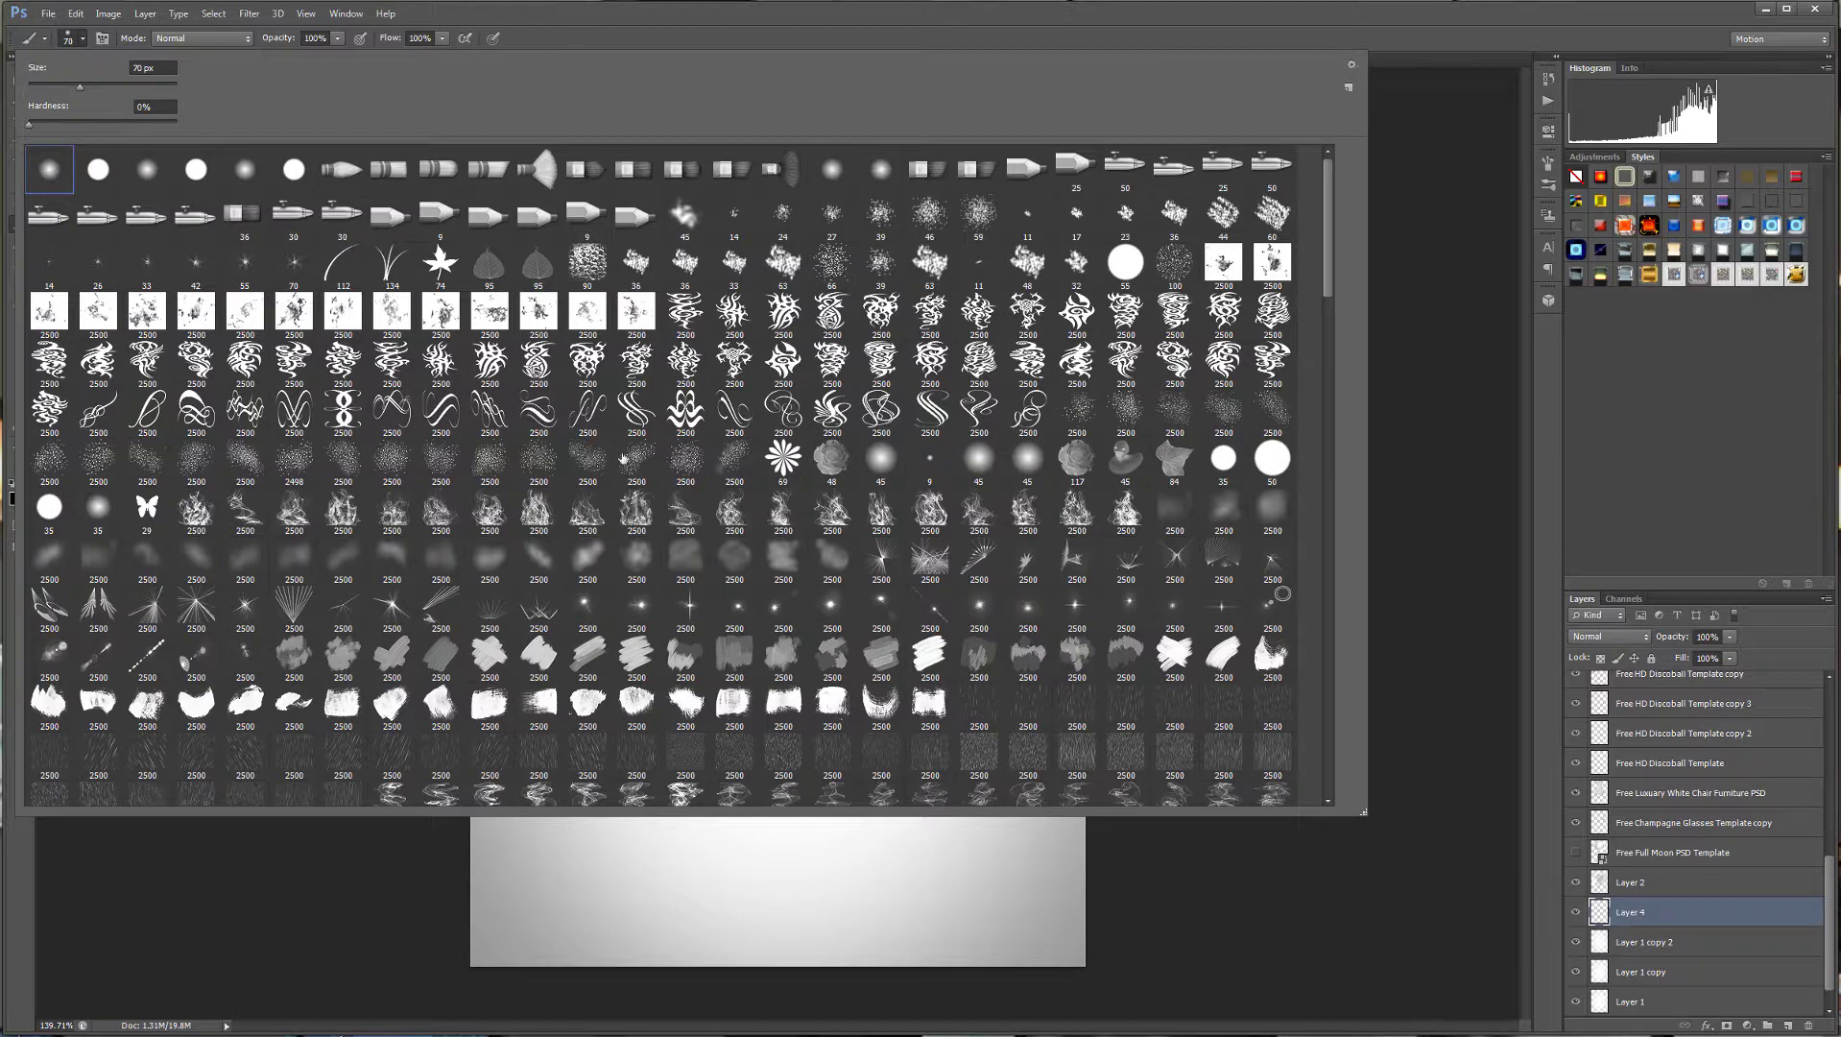
{"action": "double_click", "coordinate": [688, 460]}
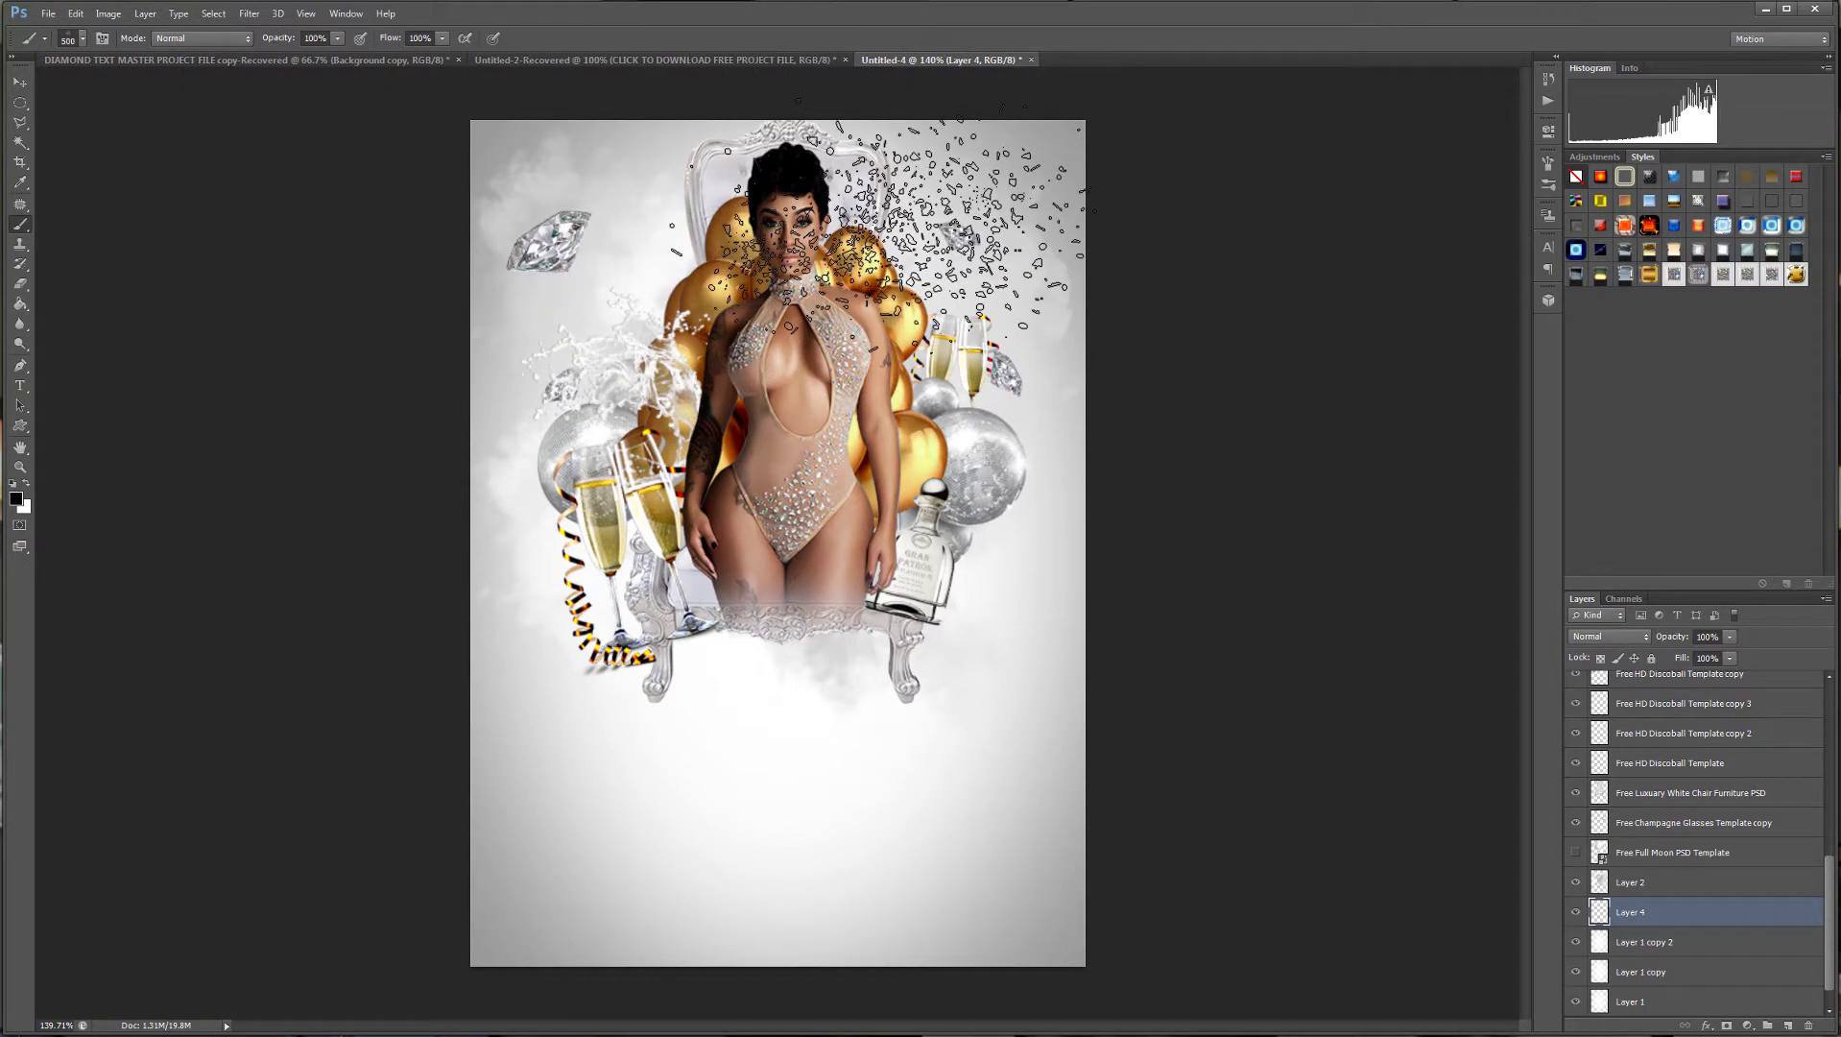
Set the foreground colour to white and size the sparkle brush to 400 px.
{"action": "left_click", "coordinate": [16, 498]}
{"action": "left_click_drag", "start_coordinate": [1140, 313], "coordinate": [1046, 218]}
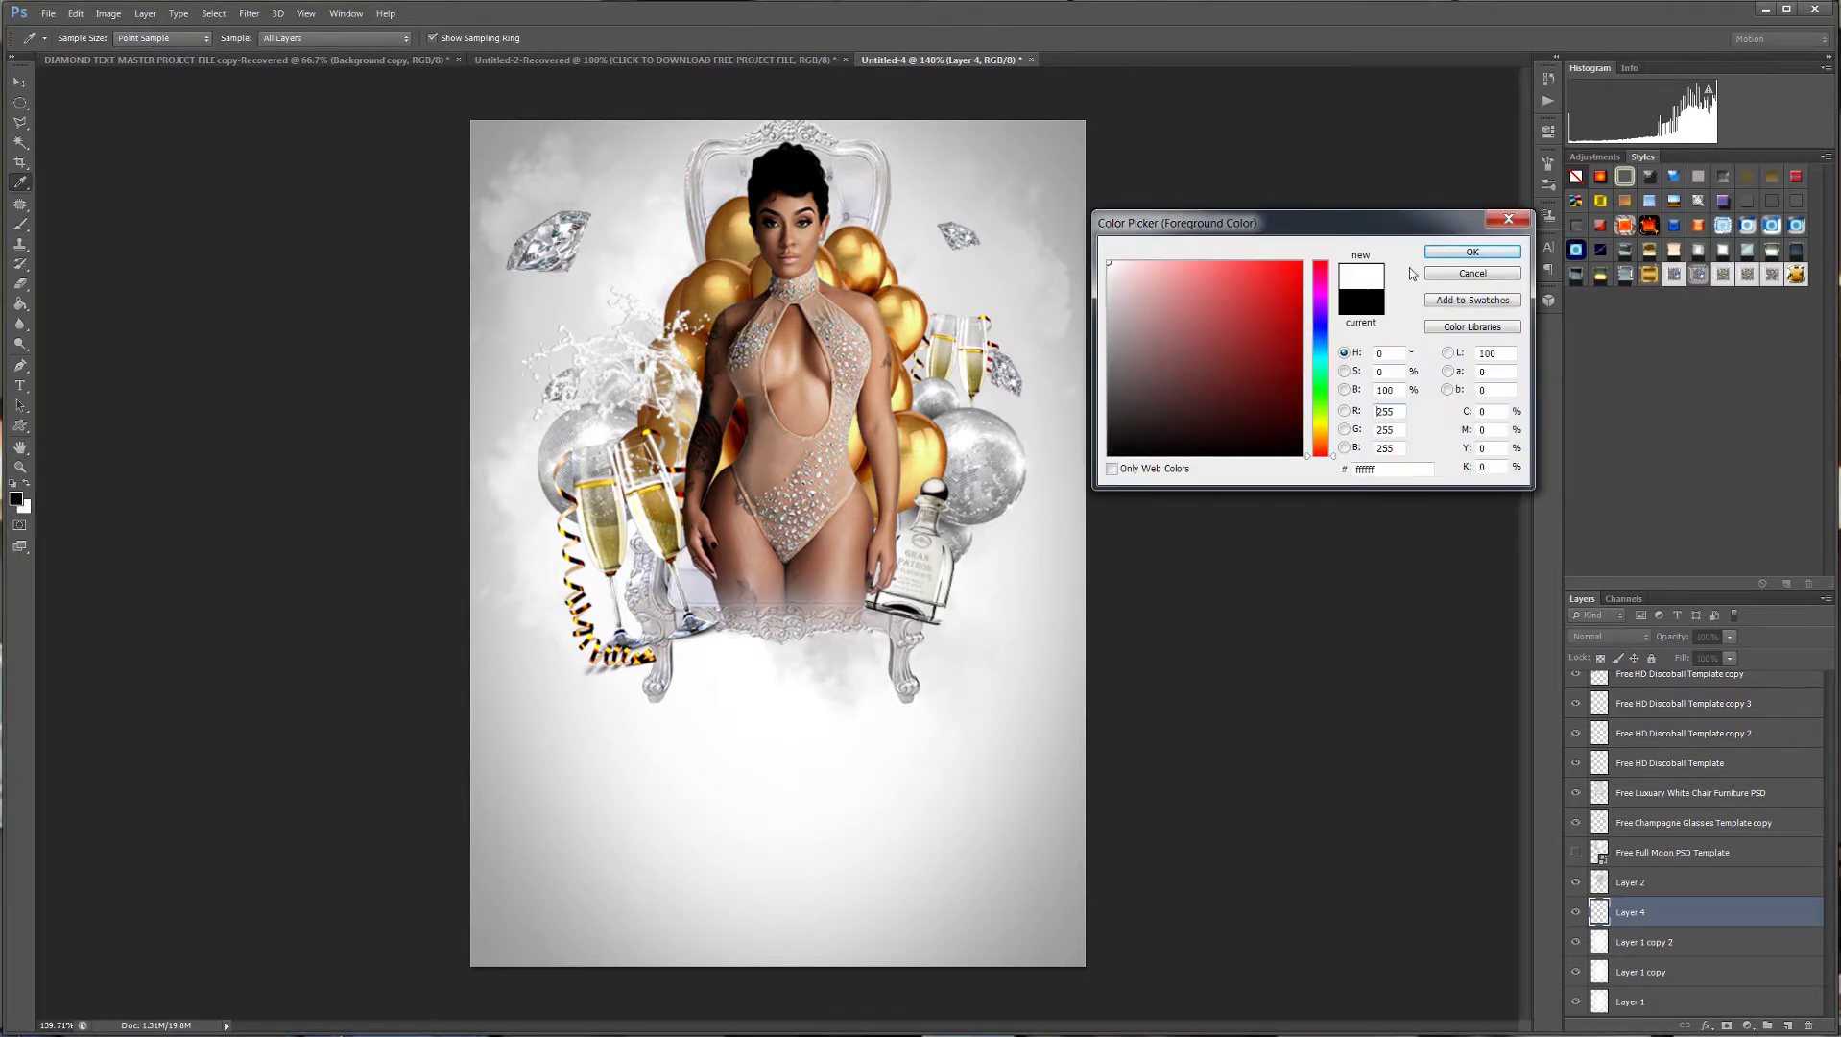
{"action": "left_click", "coordinate": [1471, 251]}
{"action": "key", "text": "bracketleft"}
{"action": "key", "text": "bracketleft"}
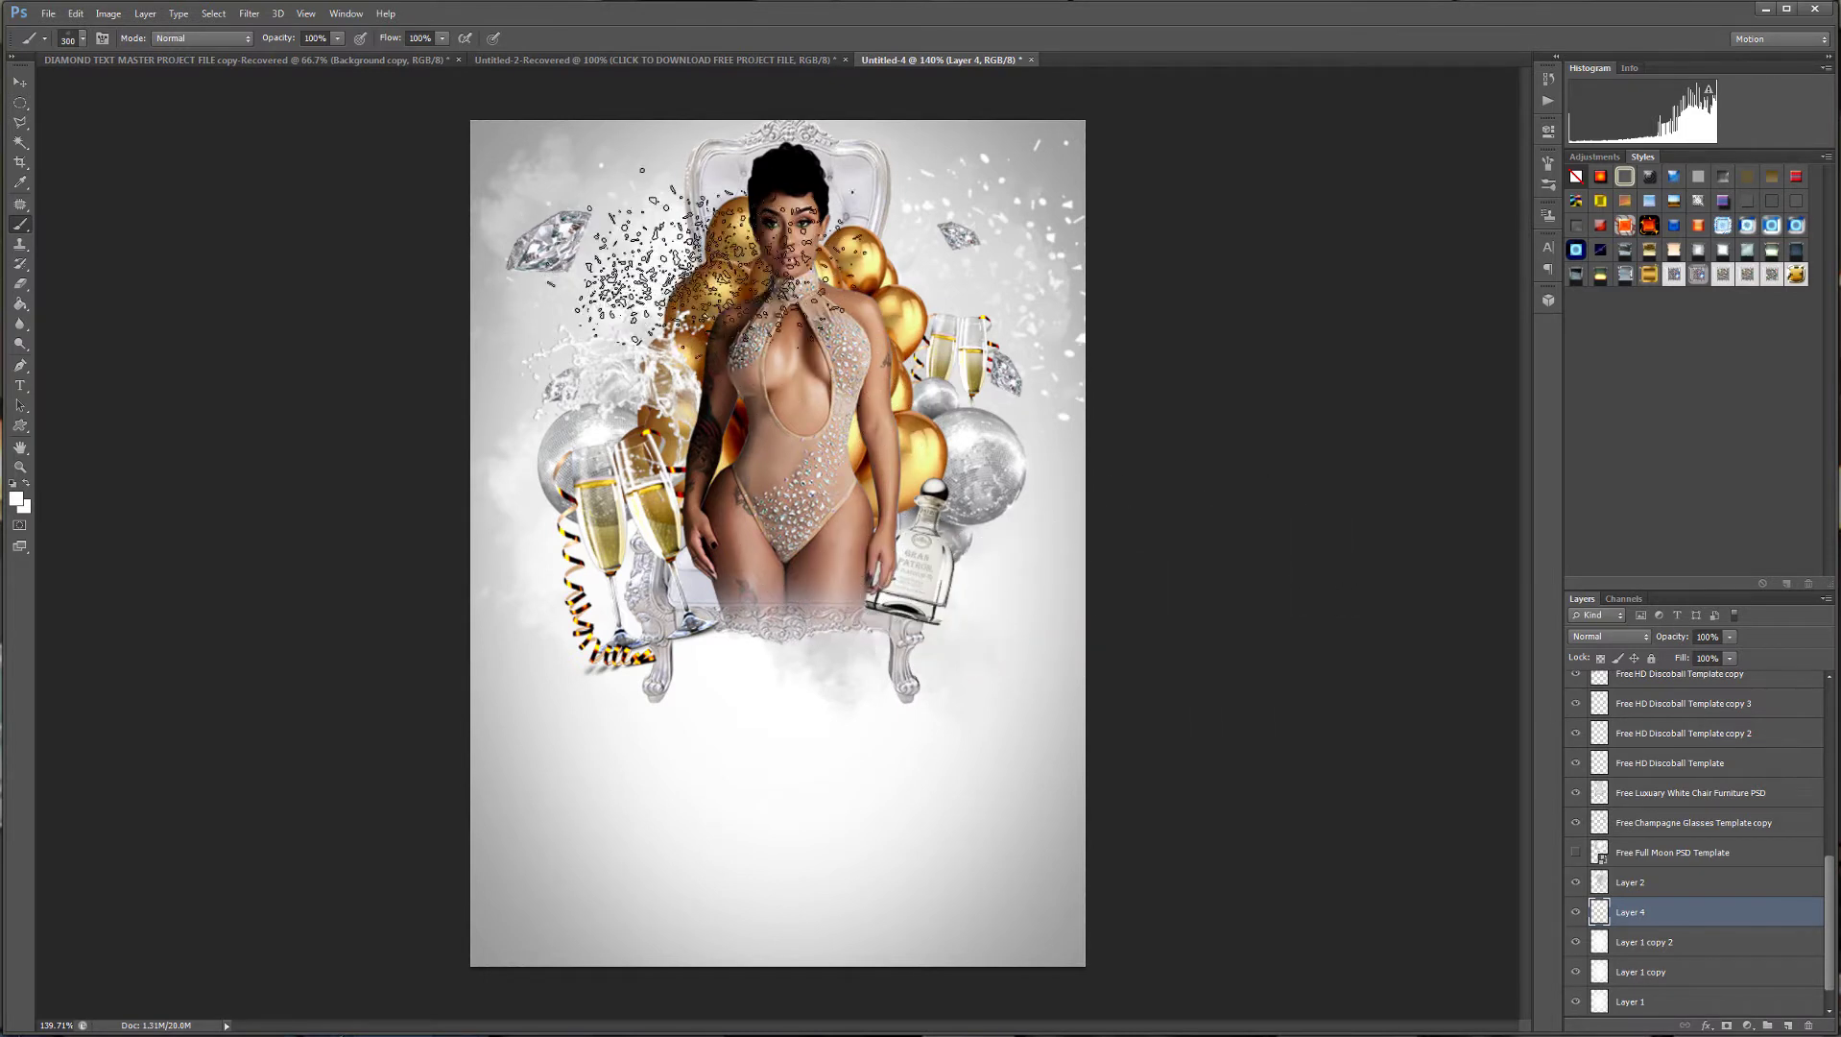
{"action": "key", "text": "bracketleft"}
{"action": "key", "text": "bracketleft"}
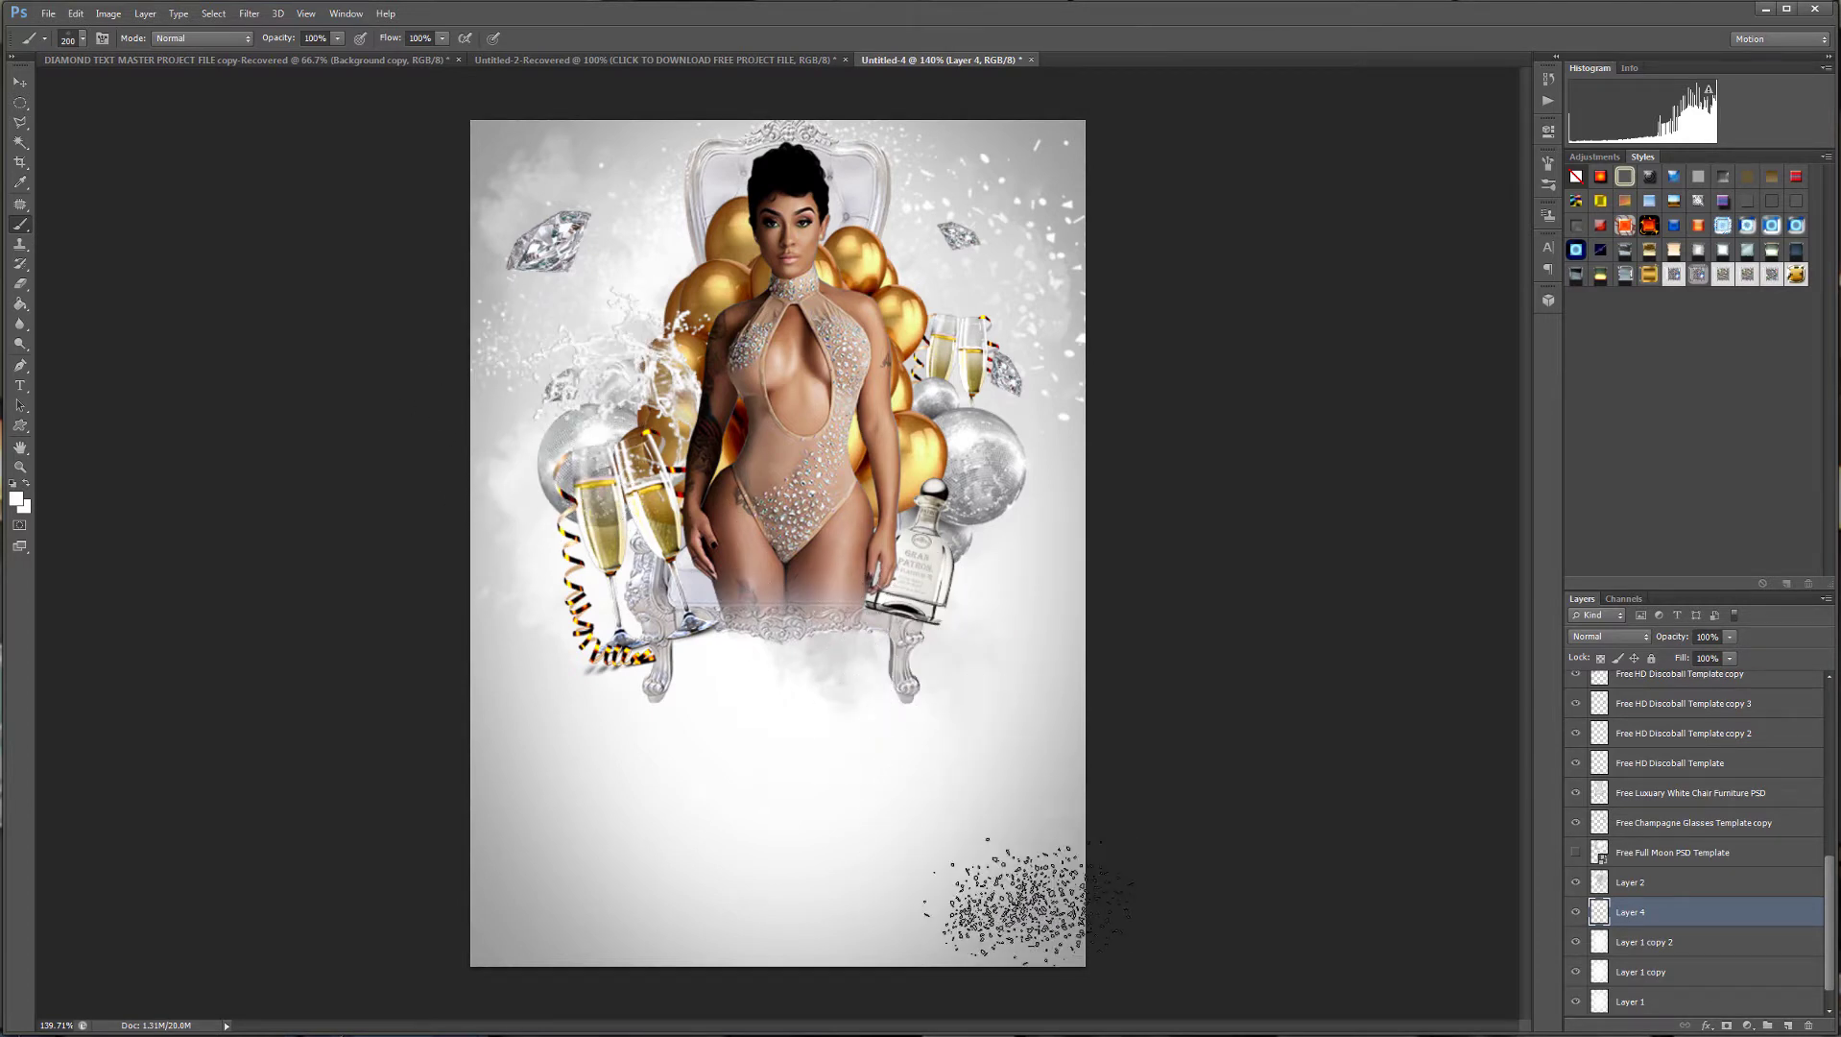
{"action": "key", "text": "bracketright"}
{"action": "key", "text": "bracketright"}
{"action": "key", "text": "bracketright"}
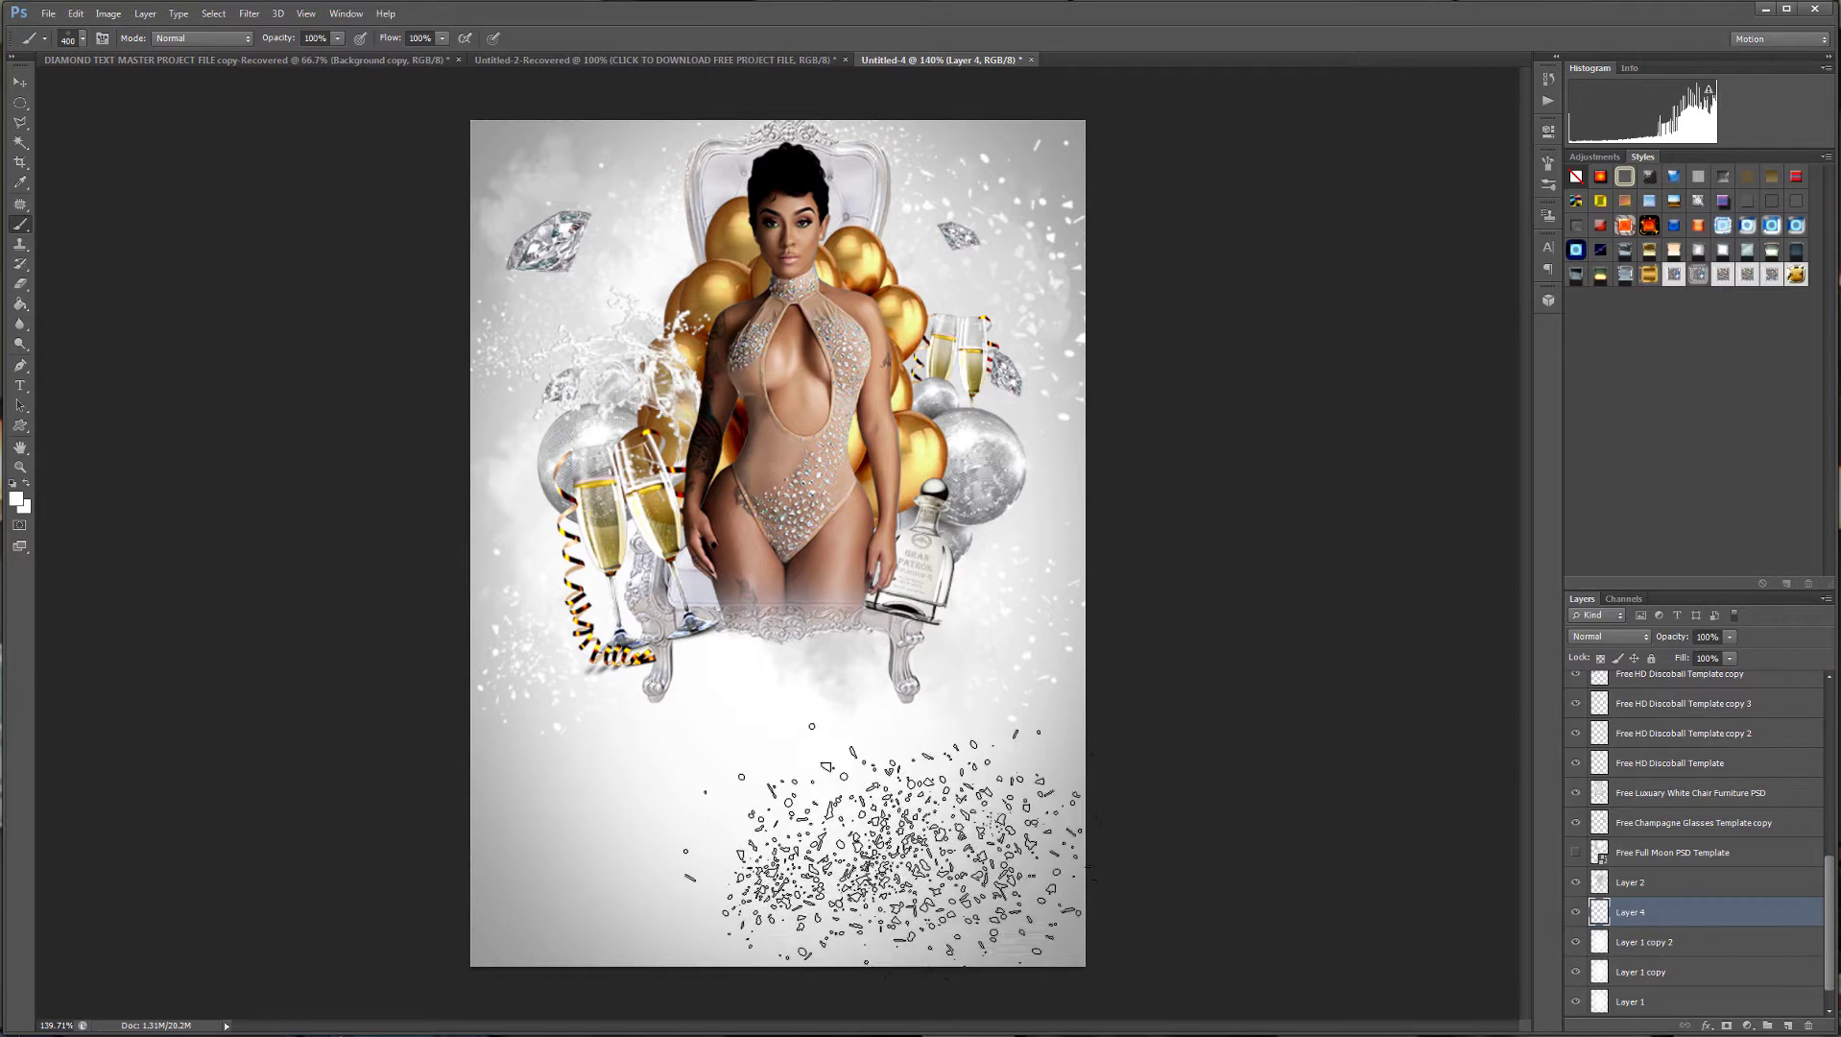
Pick a splash texture brush at 700 px, then undo the trial white splash stamp.
{"action": "left_click", "coordinate": [83, 39]}
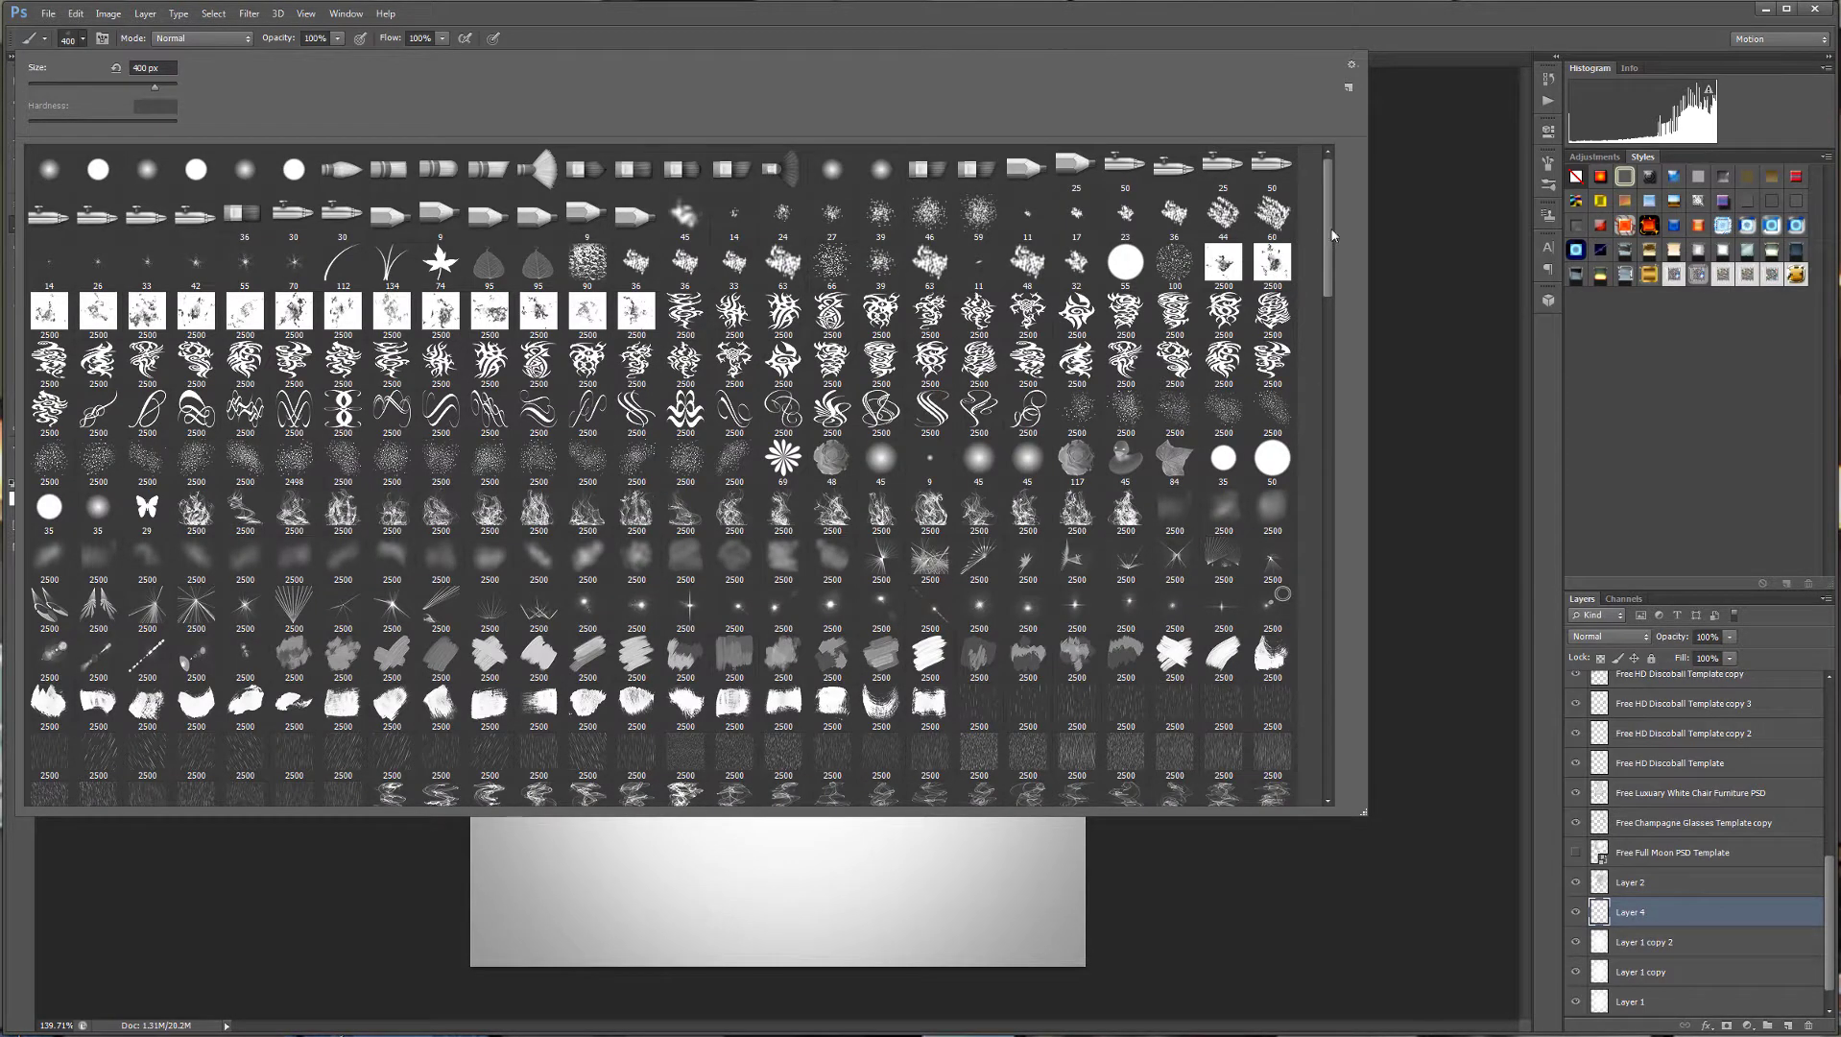
{"action": "left_click_drag", "start_coordinate": [1331, 230], "coordinate": [1301, 350]}
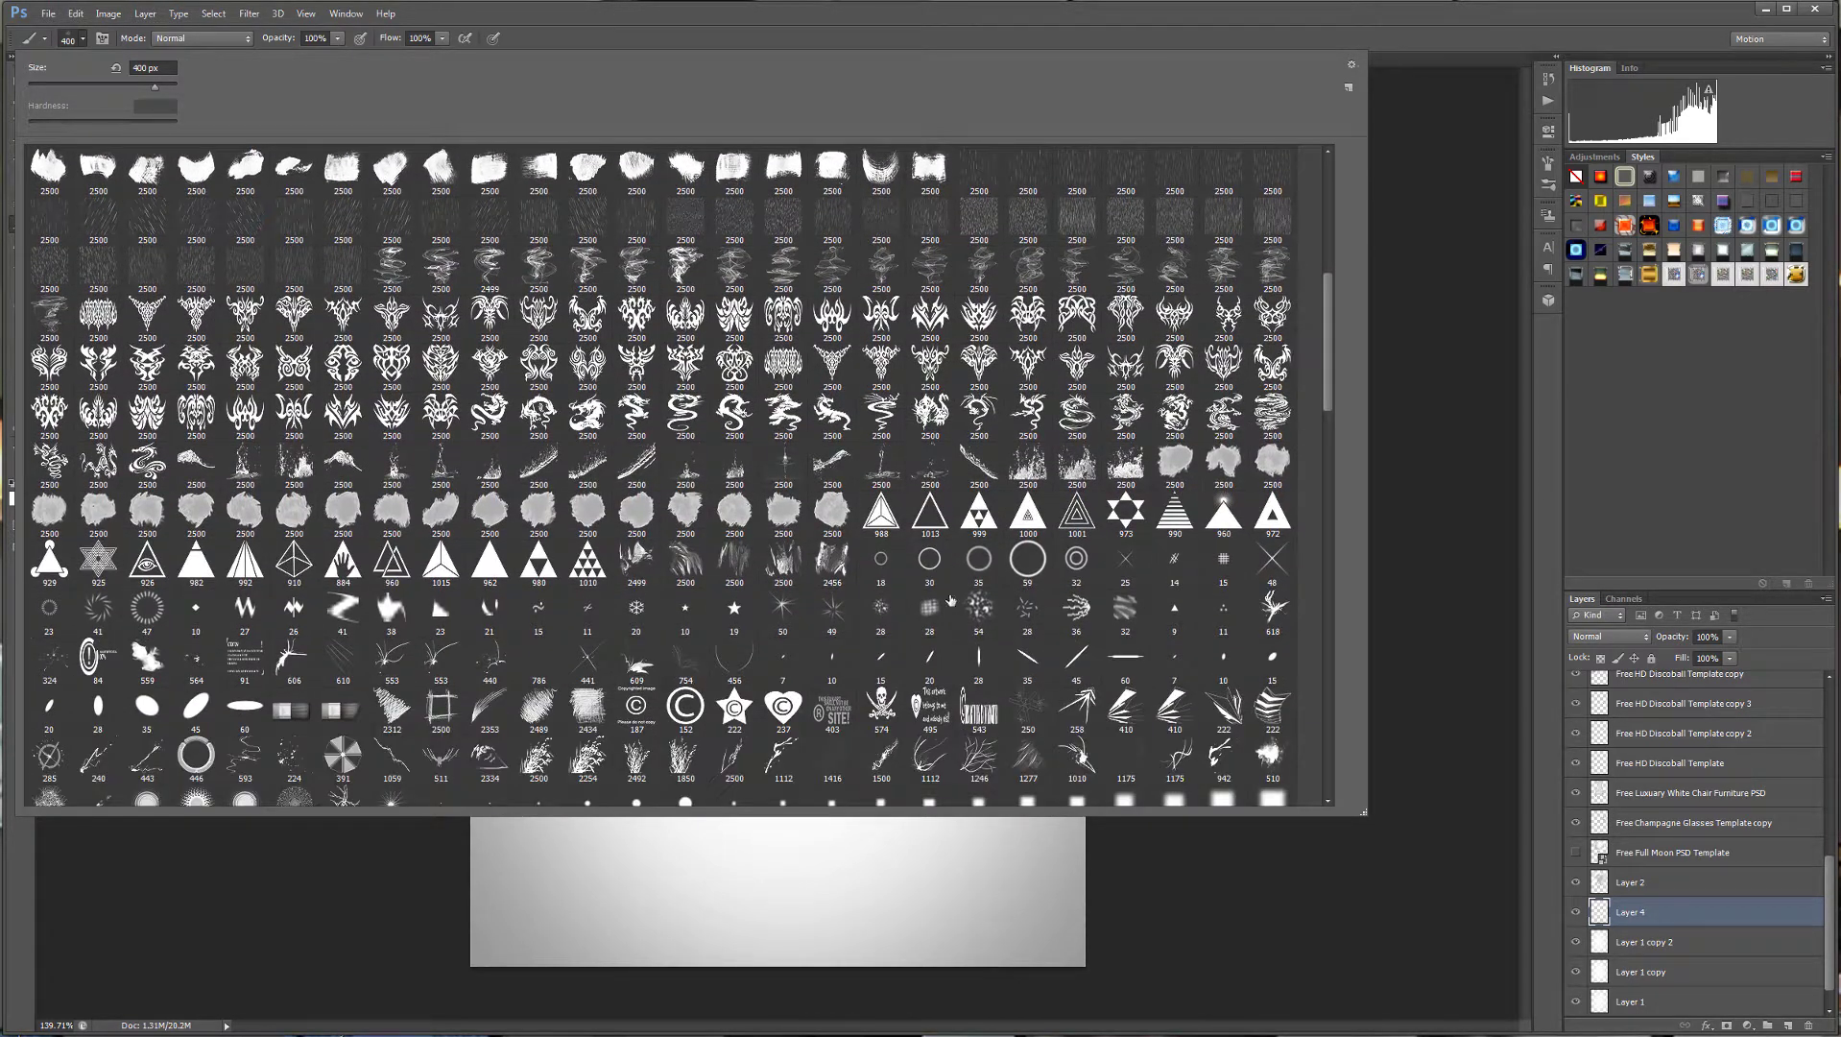
{"action": "double_click", "coordinate": [1027, 465]}
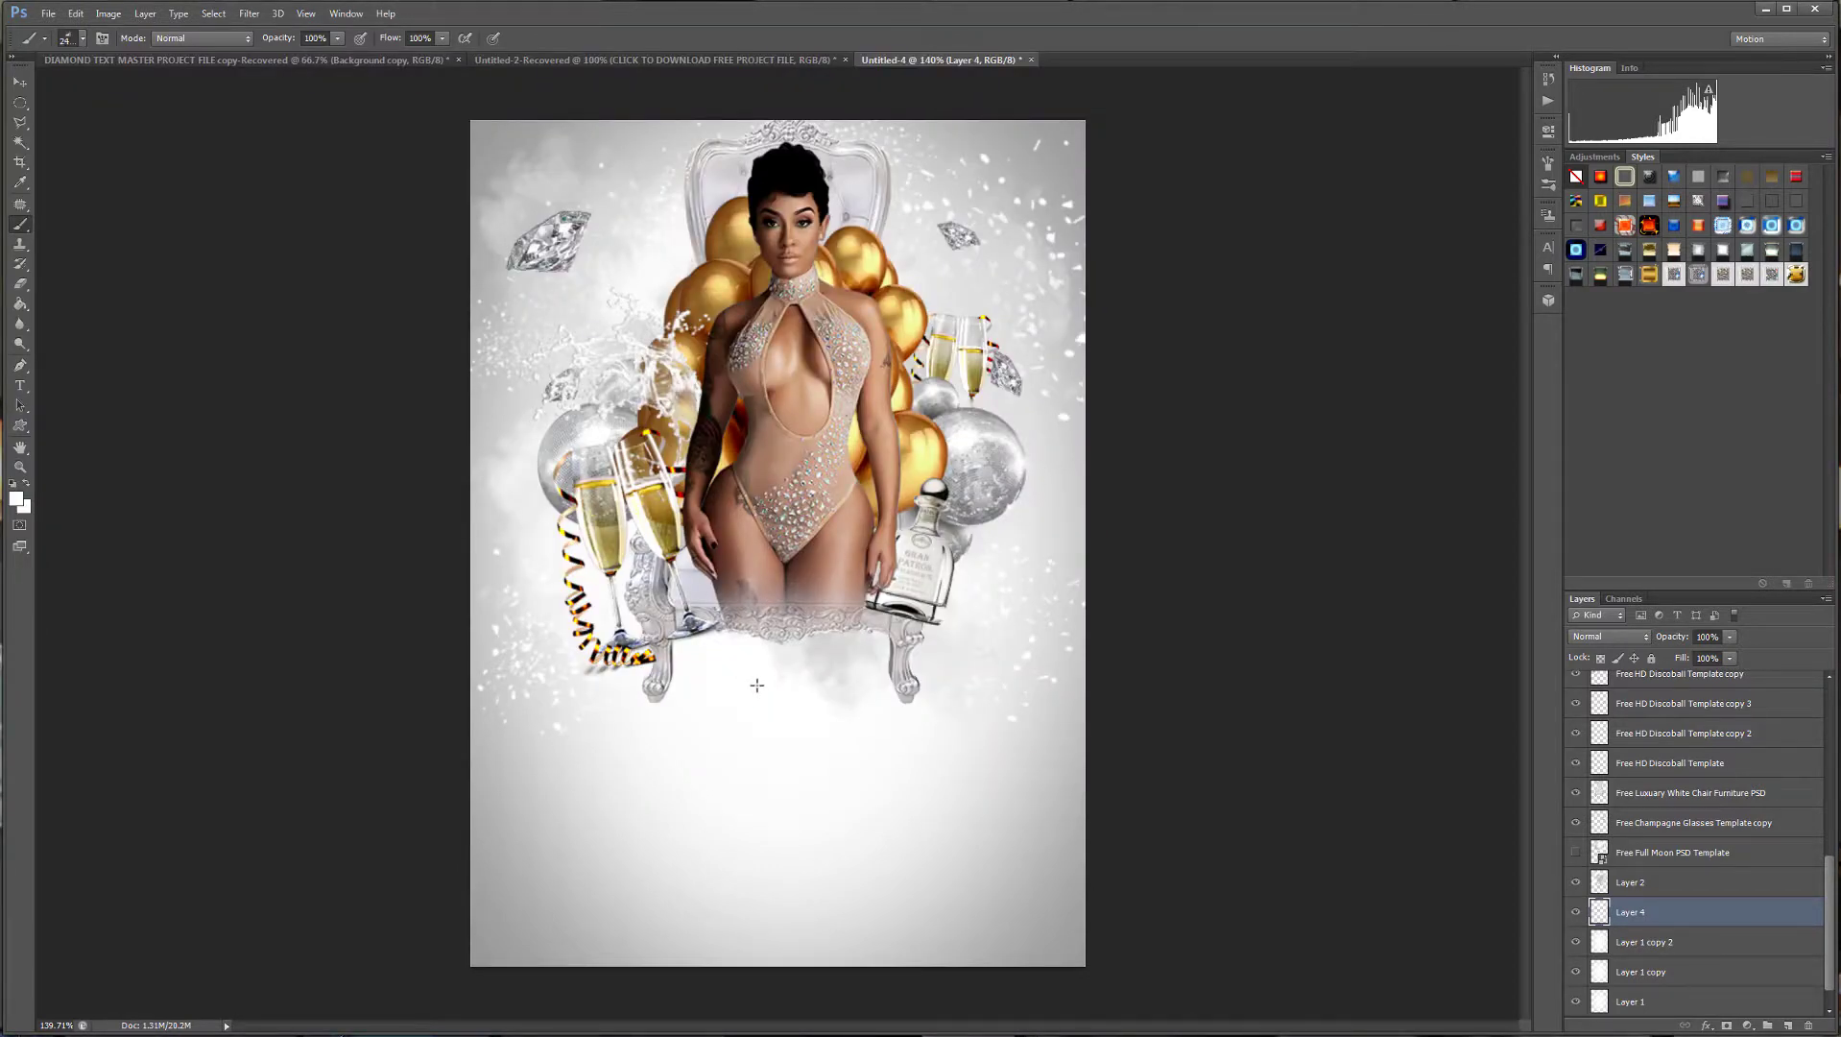
{"action": "key", "text": "bracketleft"}
{"action": "key", "text": "bracketleft"}
{"action": "key", "text": "bracketleft"}
{"action": "key", "text": "bracketleft"}
{"action": "key", "text": "bracketleft"}
{"action": "key", "text": "bracketleft"}
{"action": "key", "text": "bracketleft"}
{"action": "key", "text": "bracketleft"}
{"action": "key", "text": "bracketleft"}
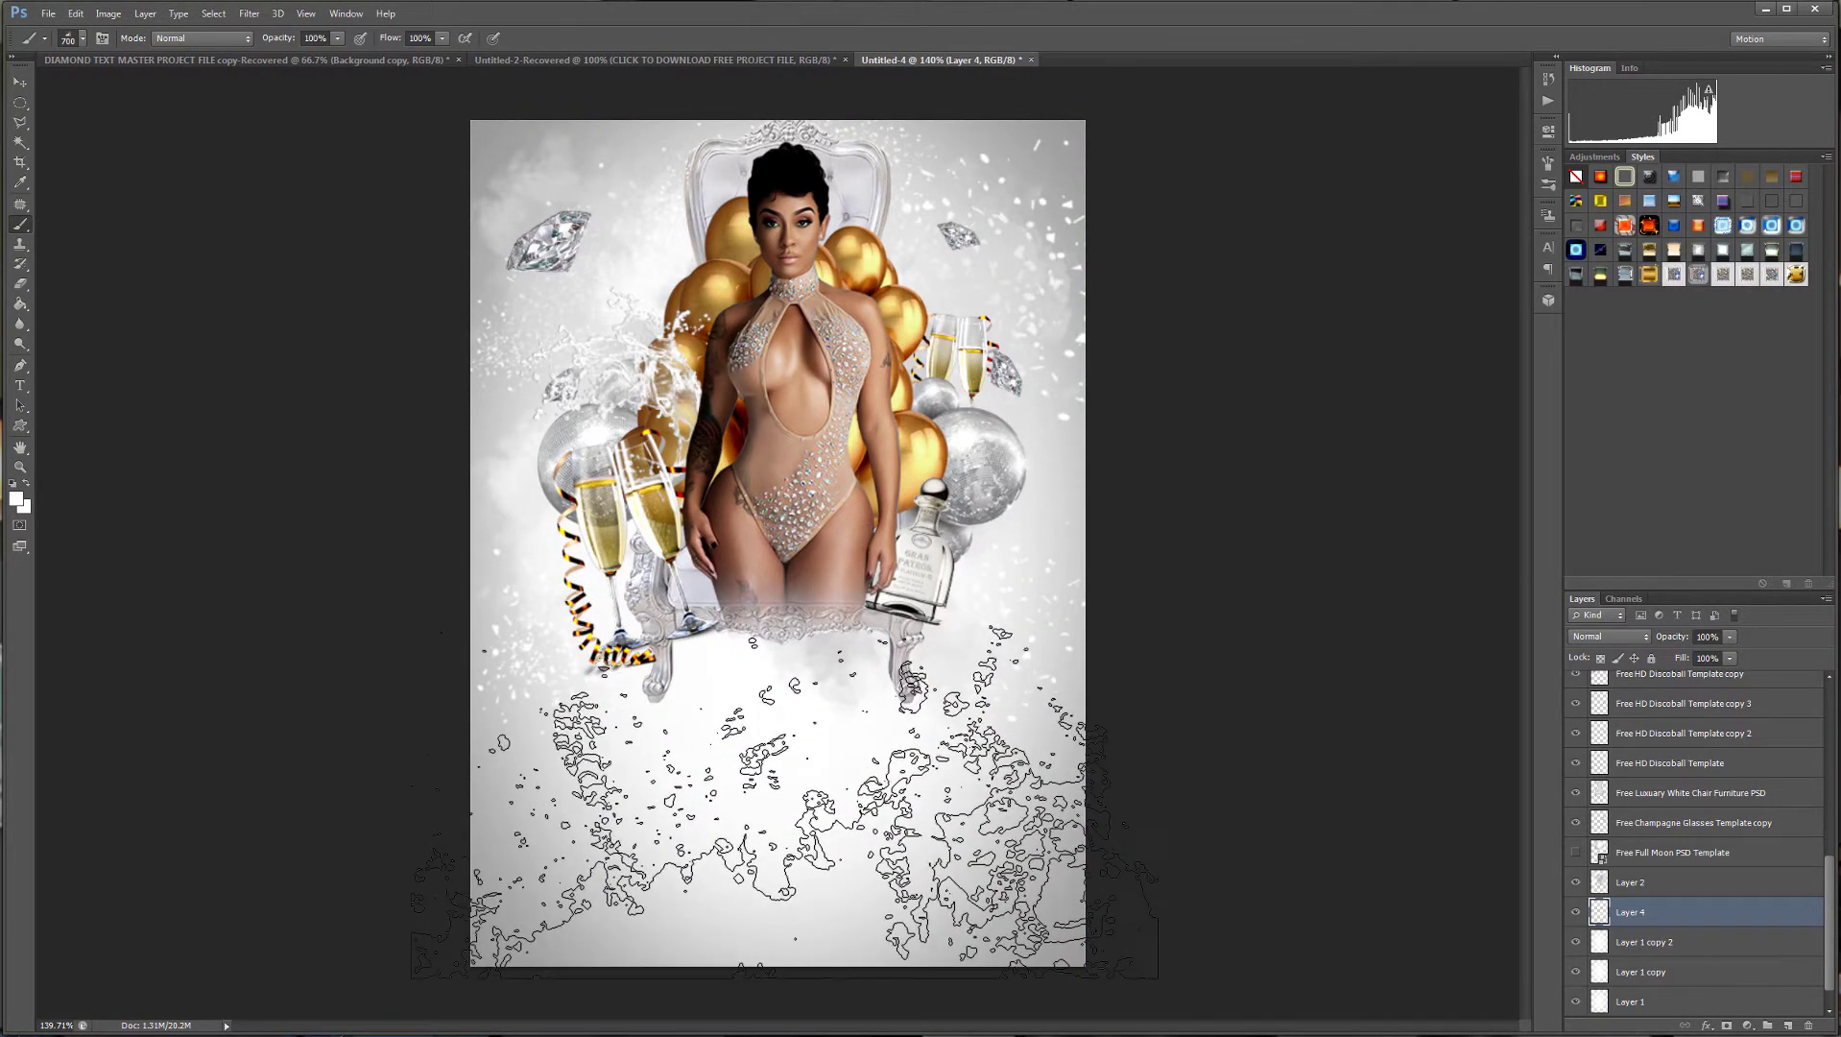
{"action": "left_click", "coordinate": [784, 801]}
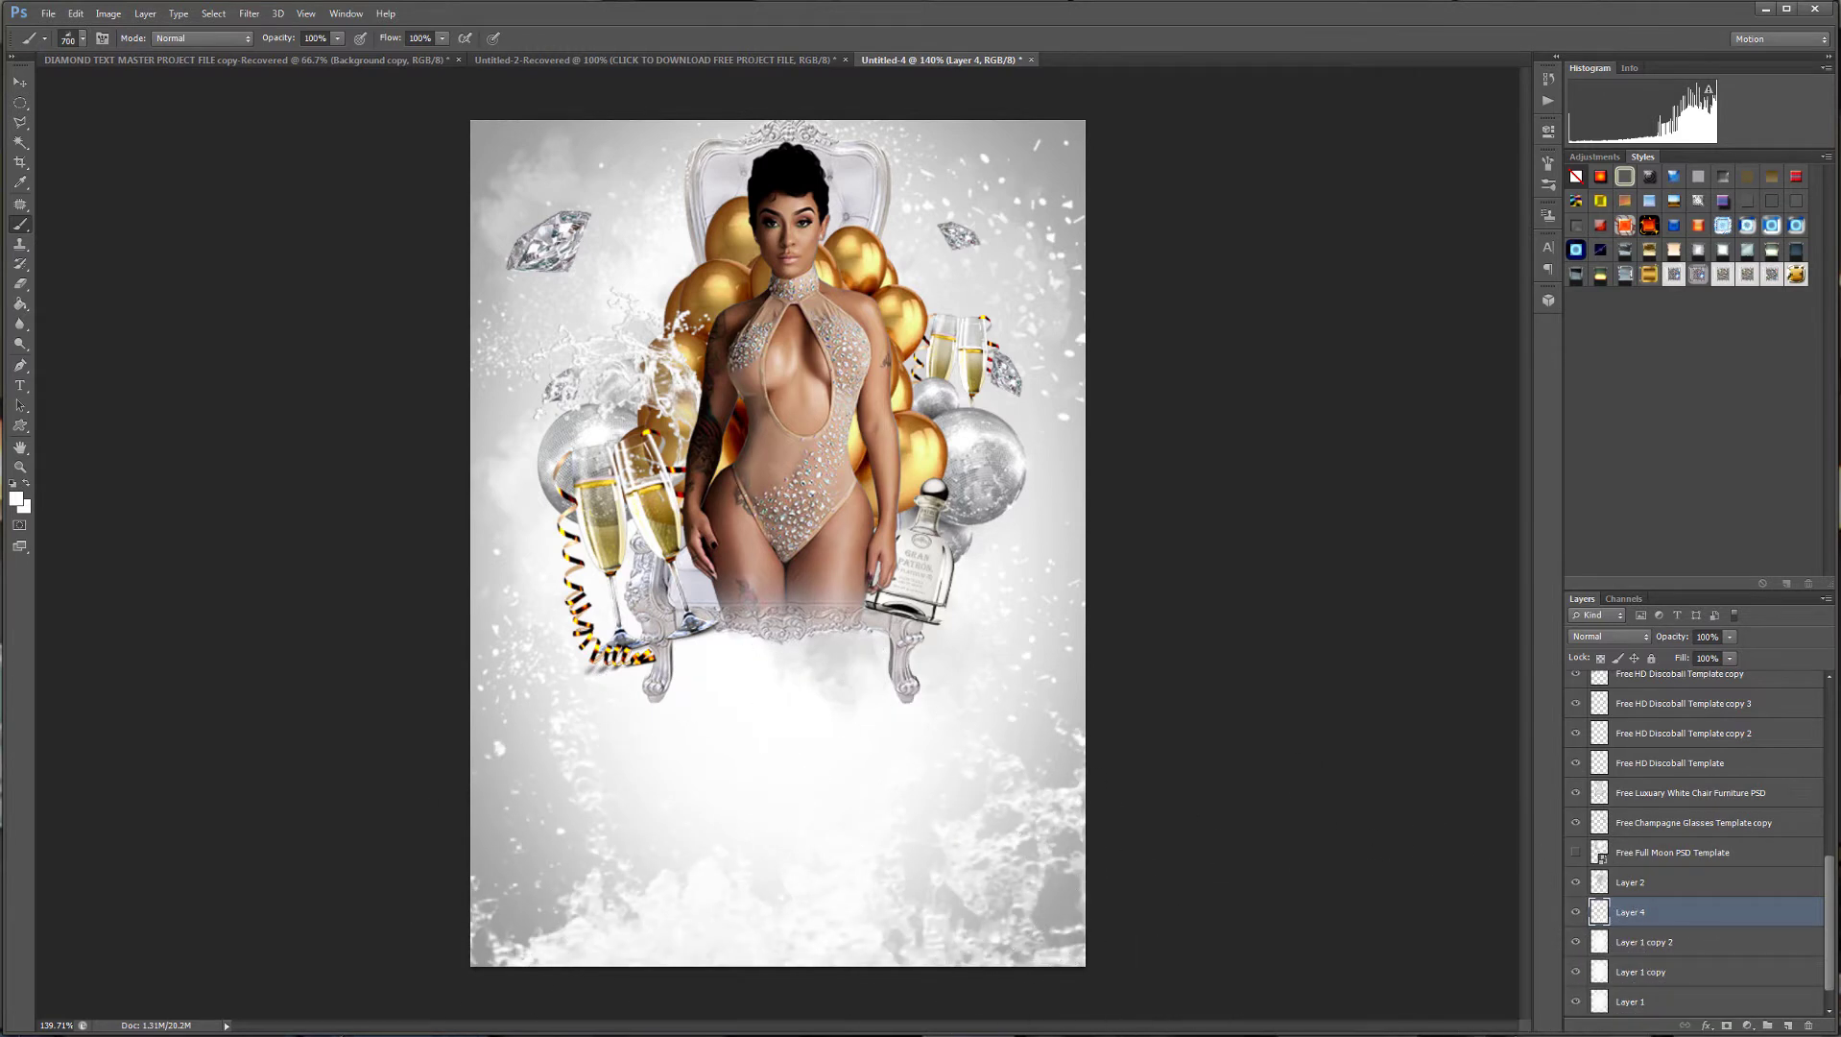
{"action": "left_click", "coordinate": [75, 13]}
{"action": "left_click", "coordinate": [106, 66]}
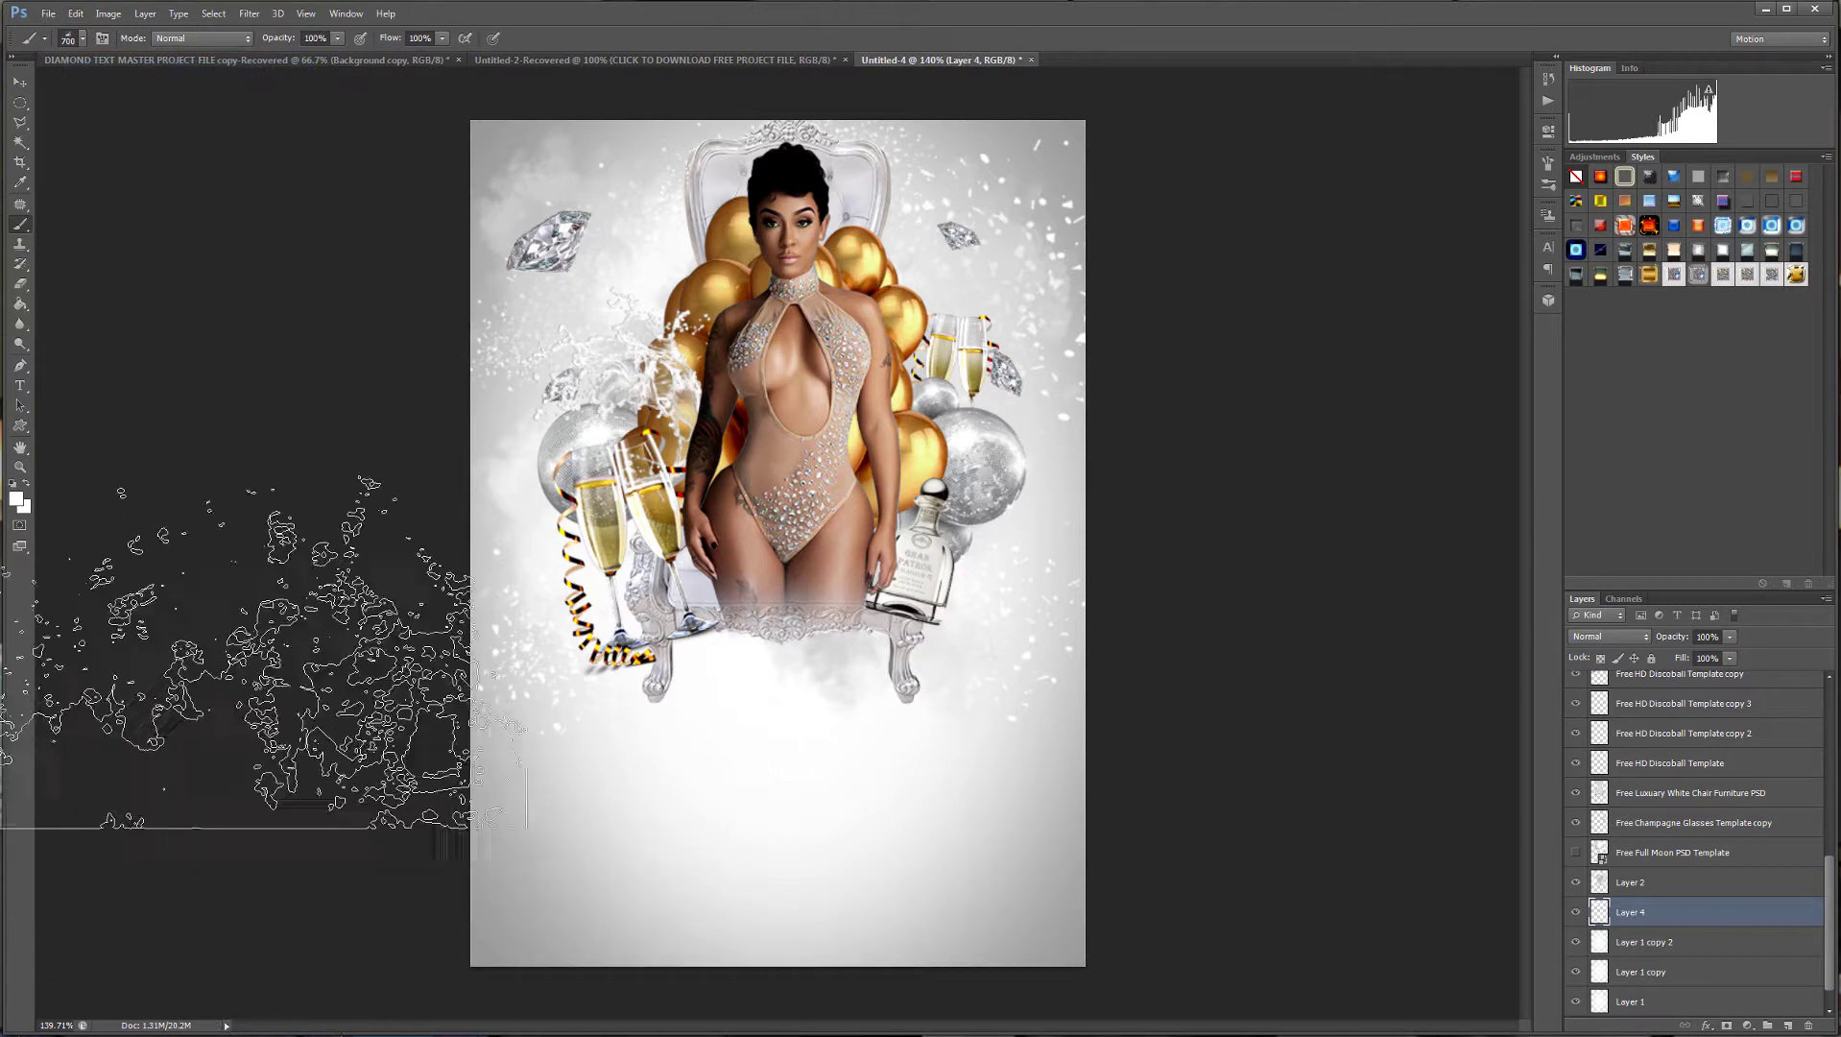
Stamp a grey #aeaeae splash onto the lower-right of the canvas.
{"action": "left_click", "coordinate": [15, 498]}
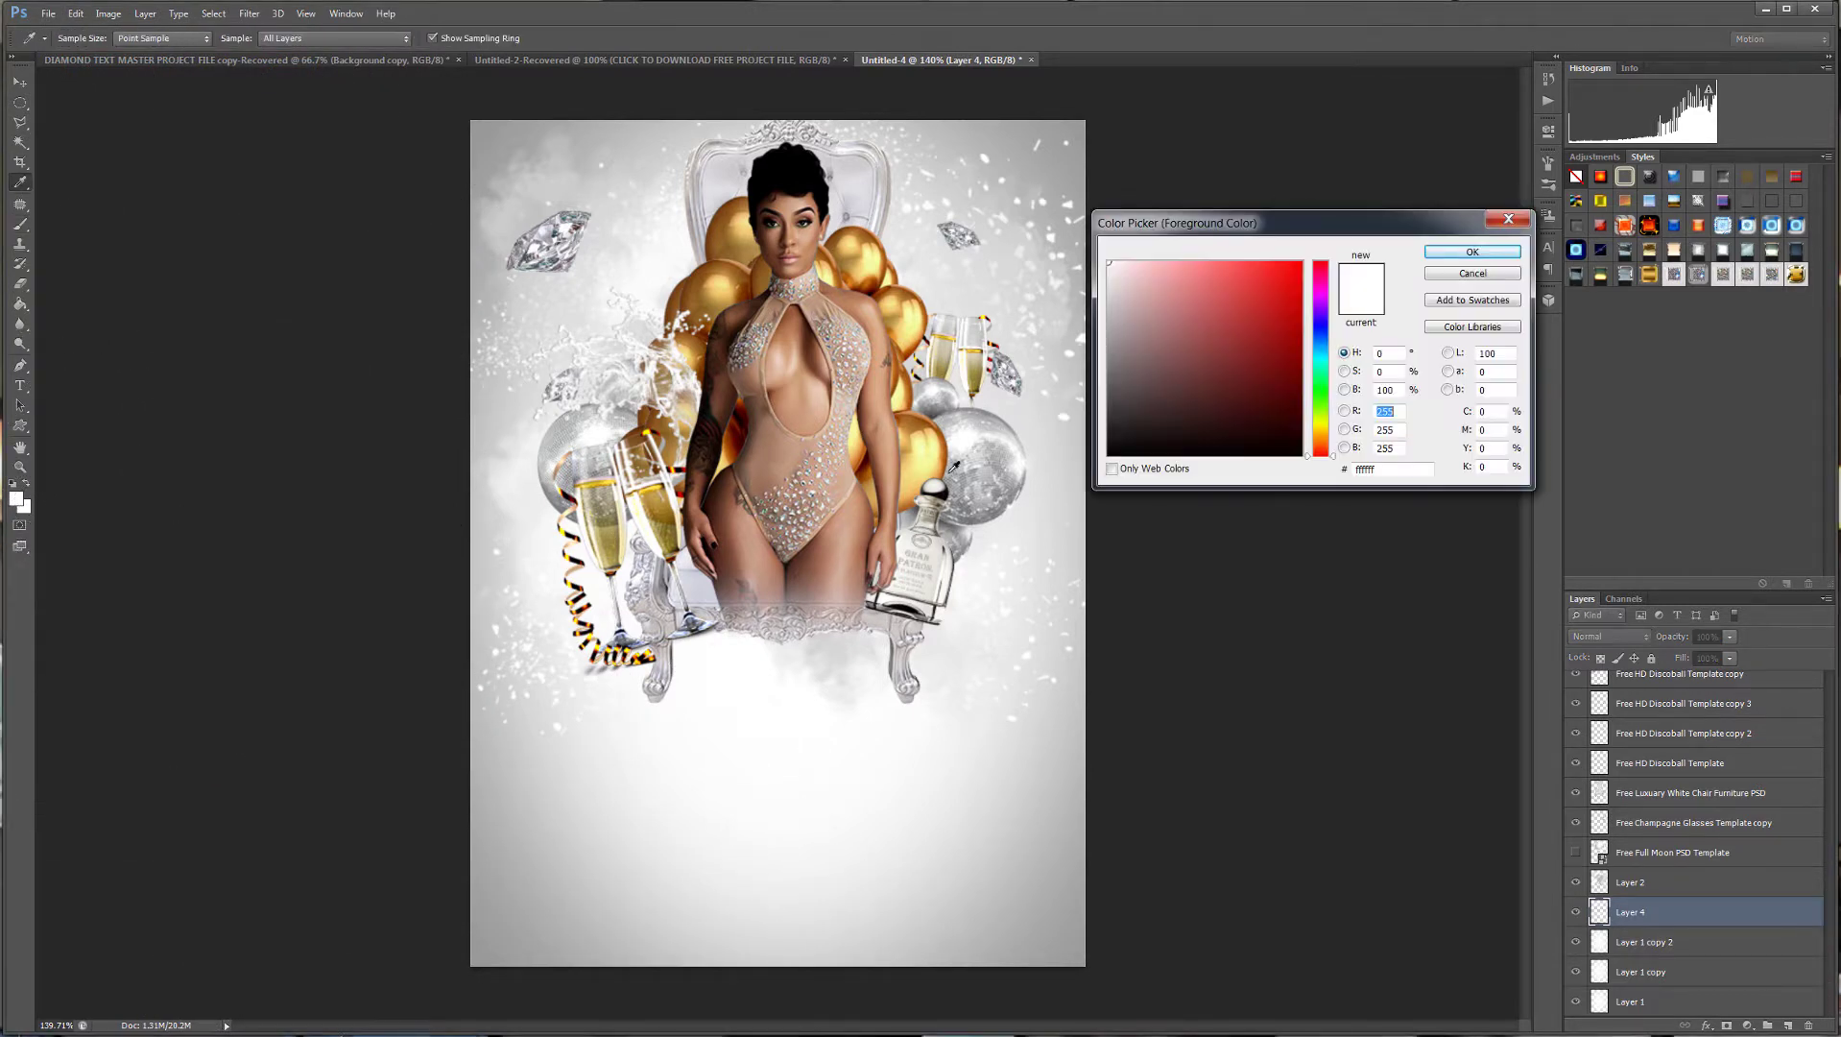
{"action": "left_click_drag", "start_coordinate": [1142, 362], "coordinate": [1099, 323]}
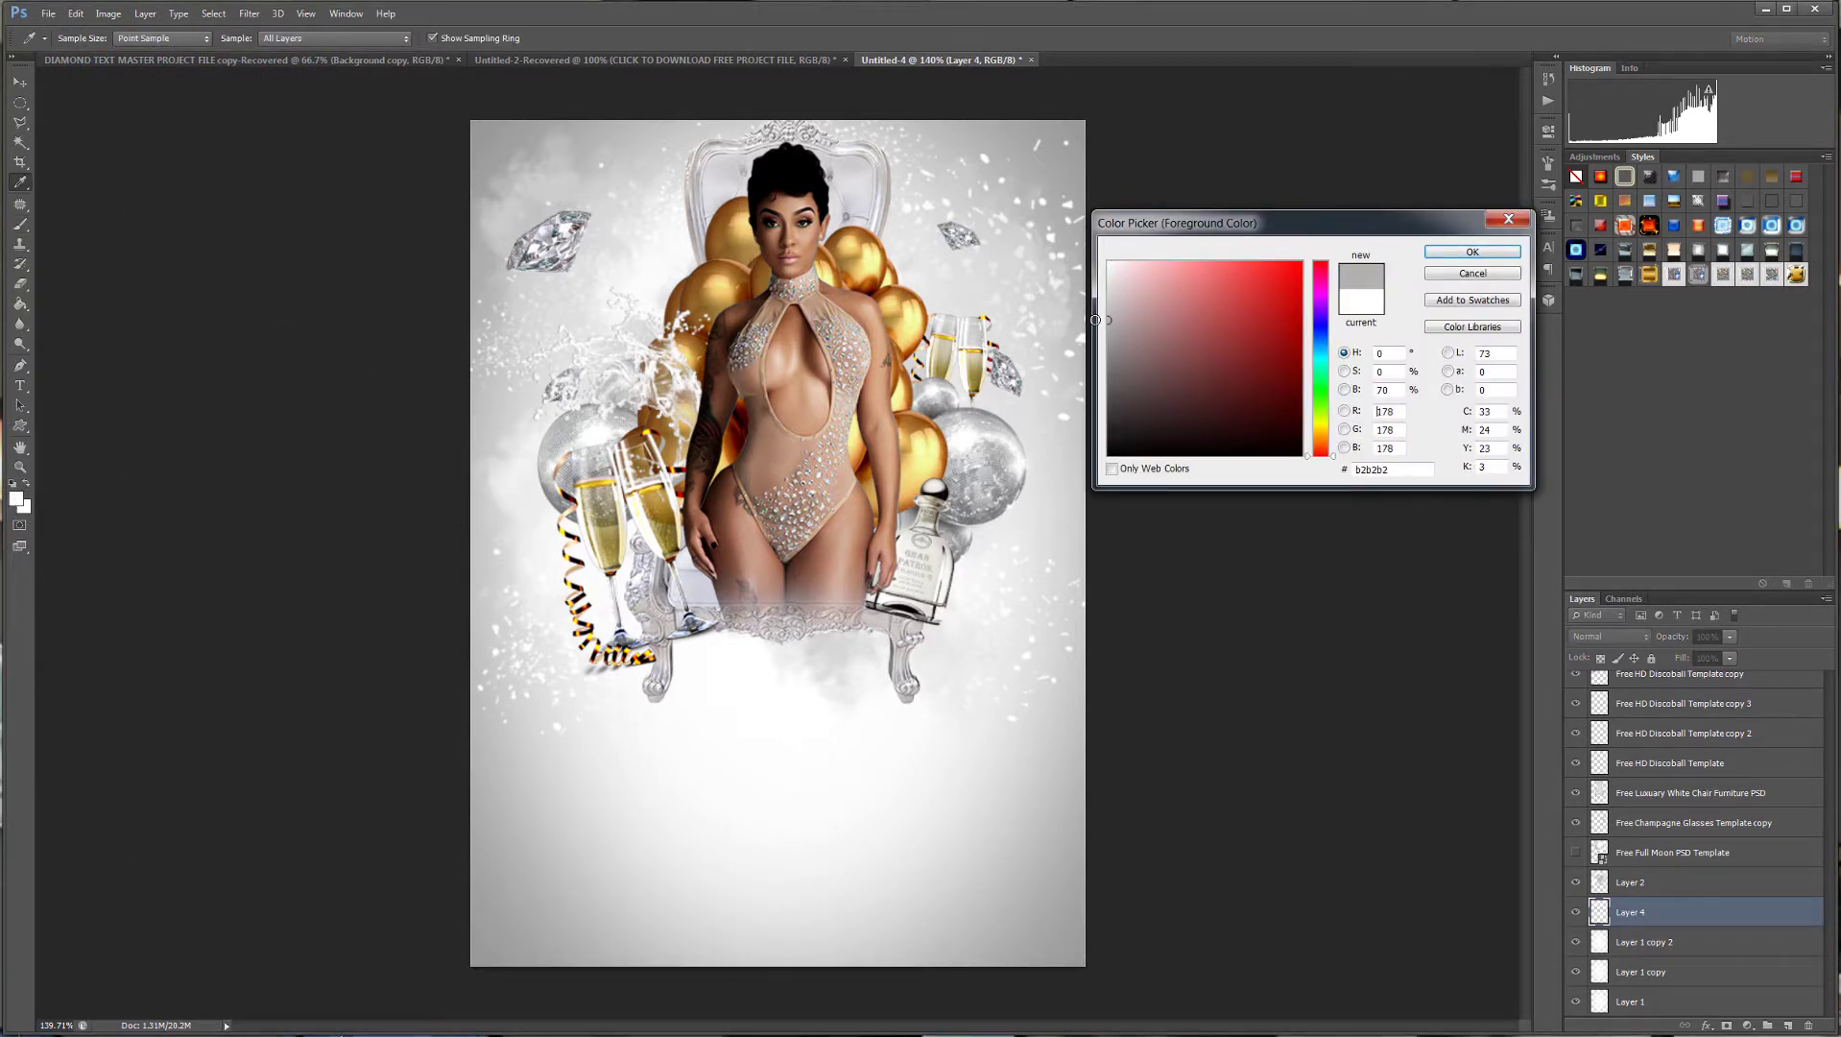
{"action": "left_click", "coordinate": [1472, 253]}
{"action": "scroll", "coordinate": [768, 768], "scroll_direction": "down", "scroll_amount": 3}
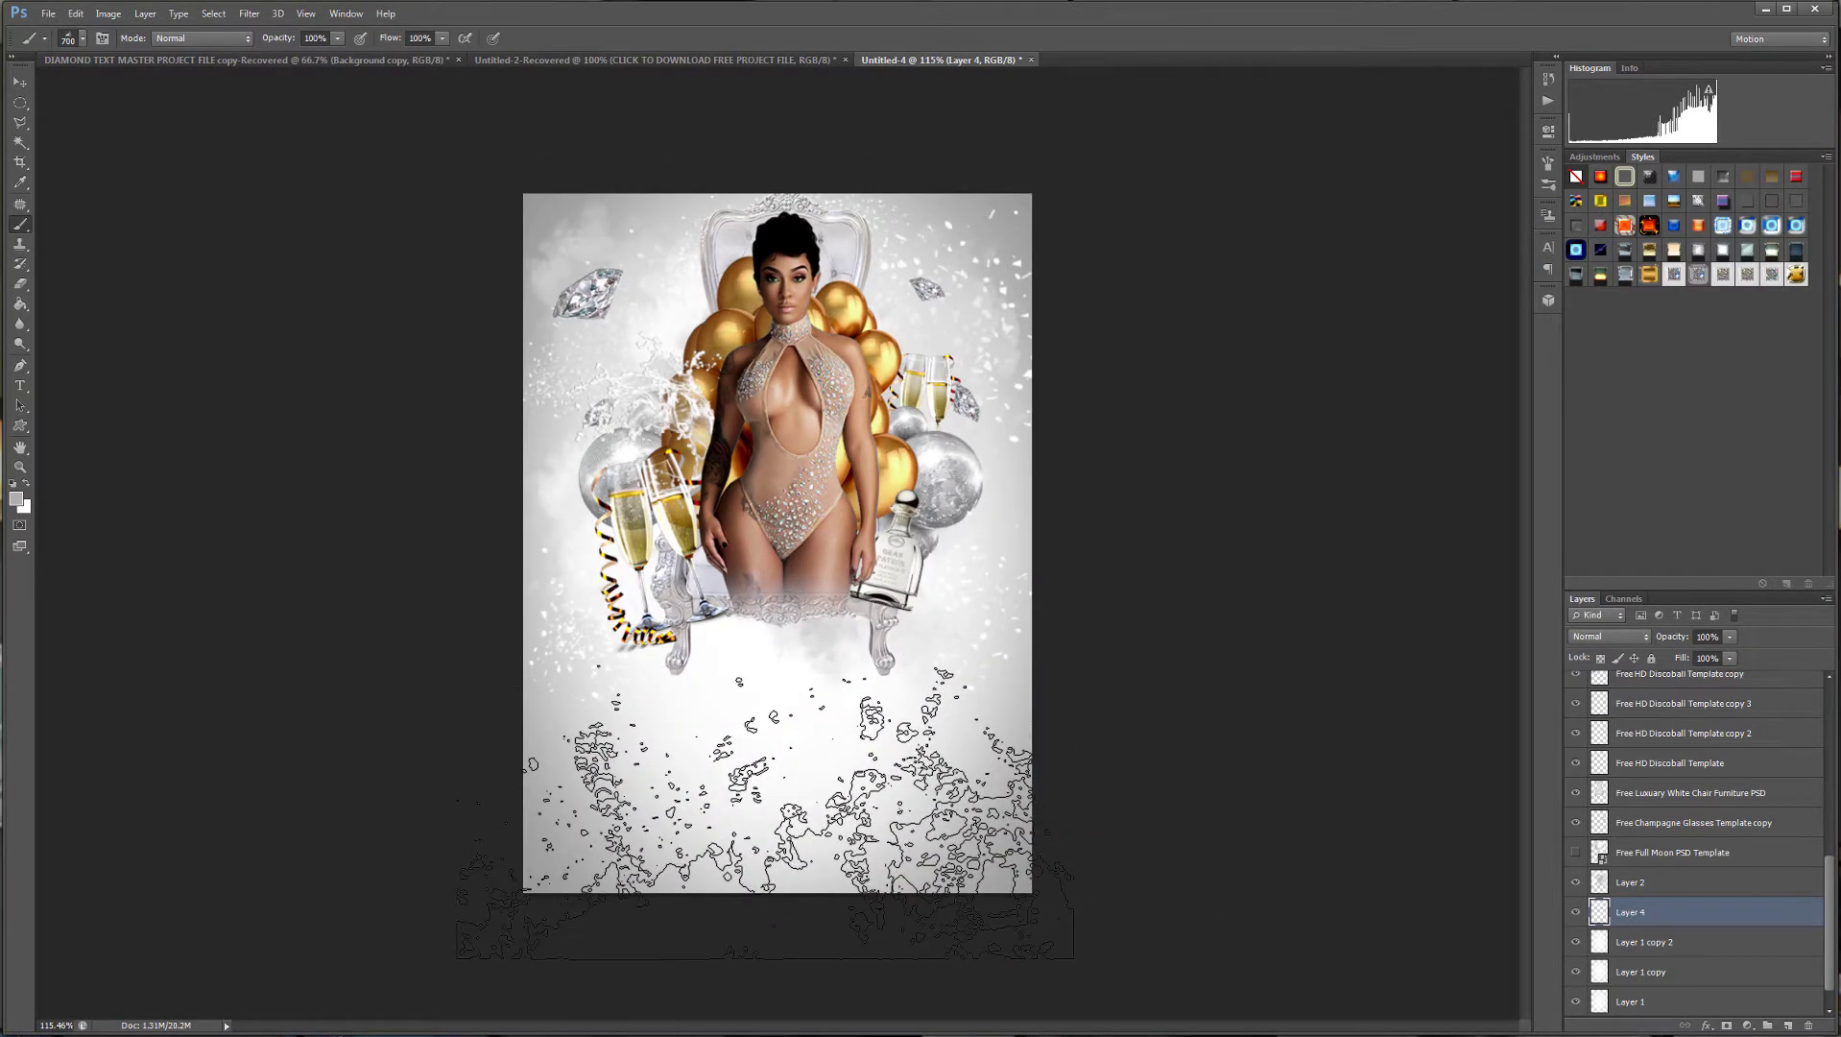
{"action": "left_click", "coordinate": [765, 811]}
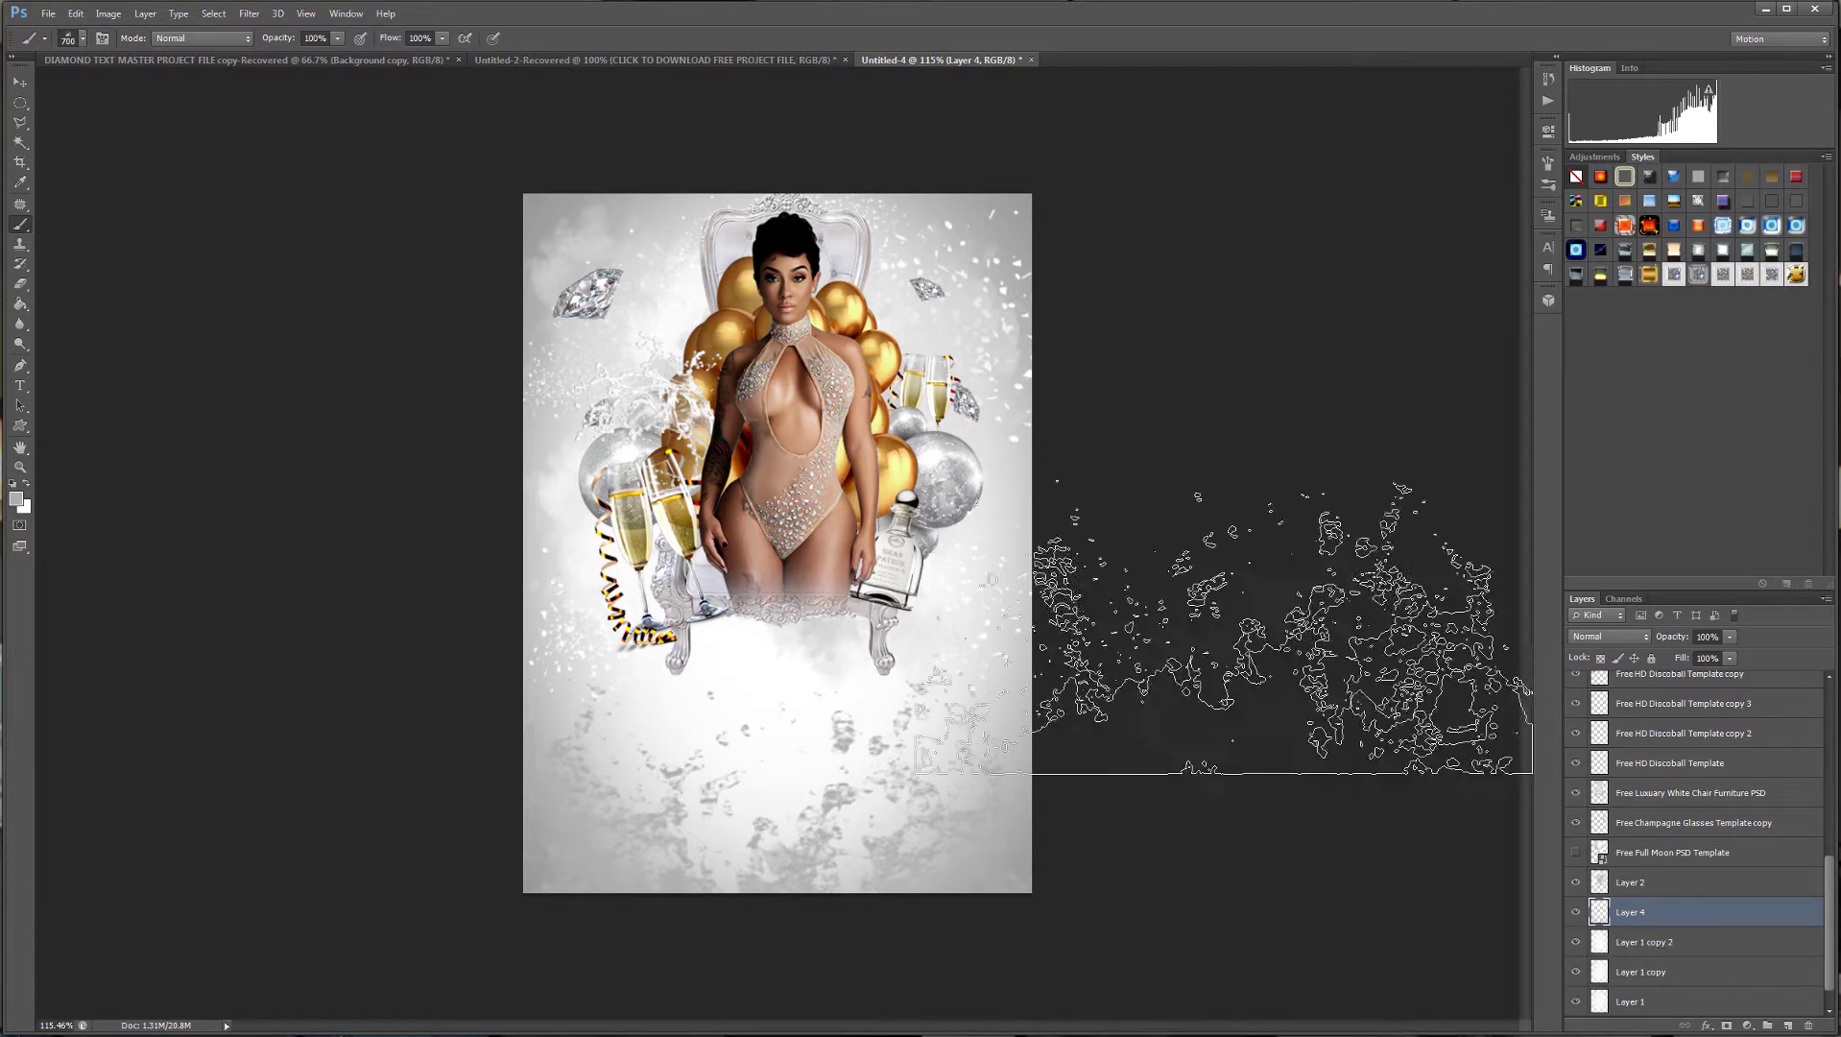
Stamp a lighter near-white splash across the lower canvas.
{"action": "key", "text": "i"}
{"action": "left_click", "coordinate": [17, 496]}
{"action": "left_click", "coordinate": [1130, 304]}
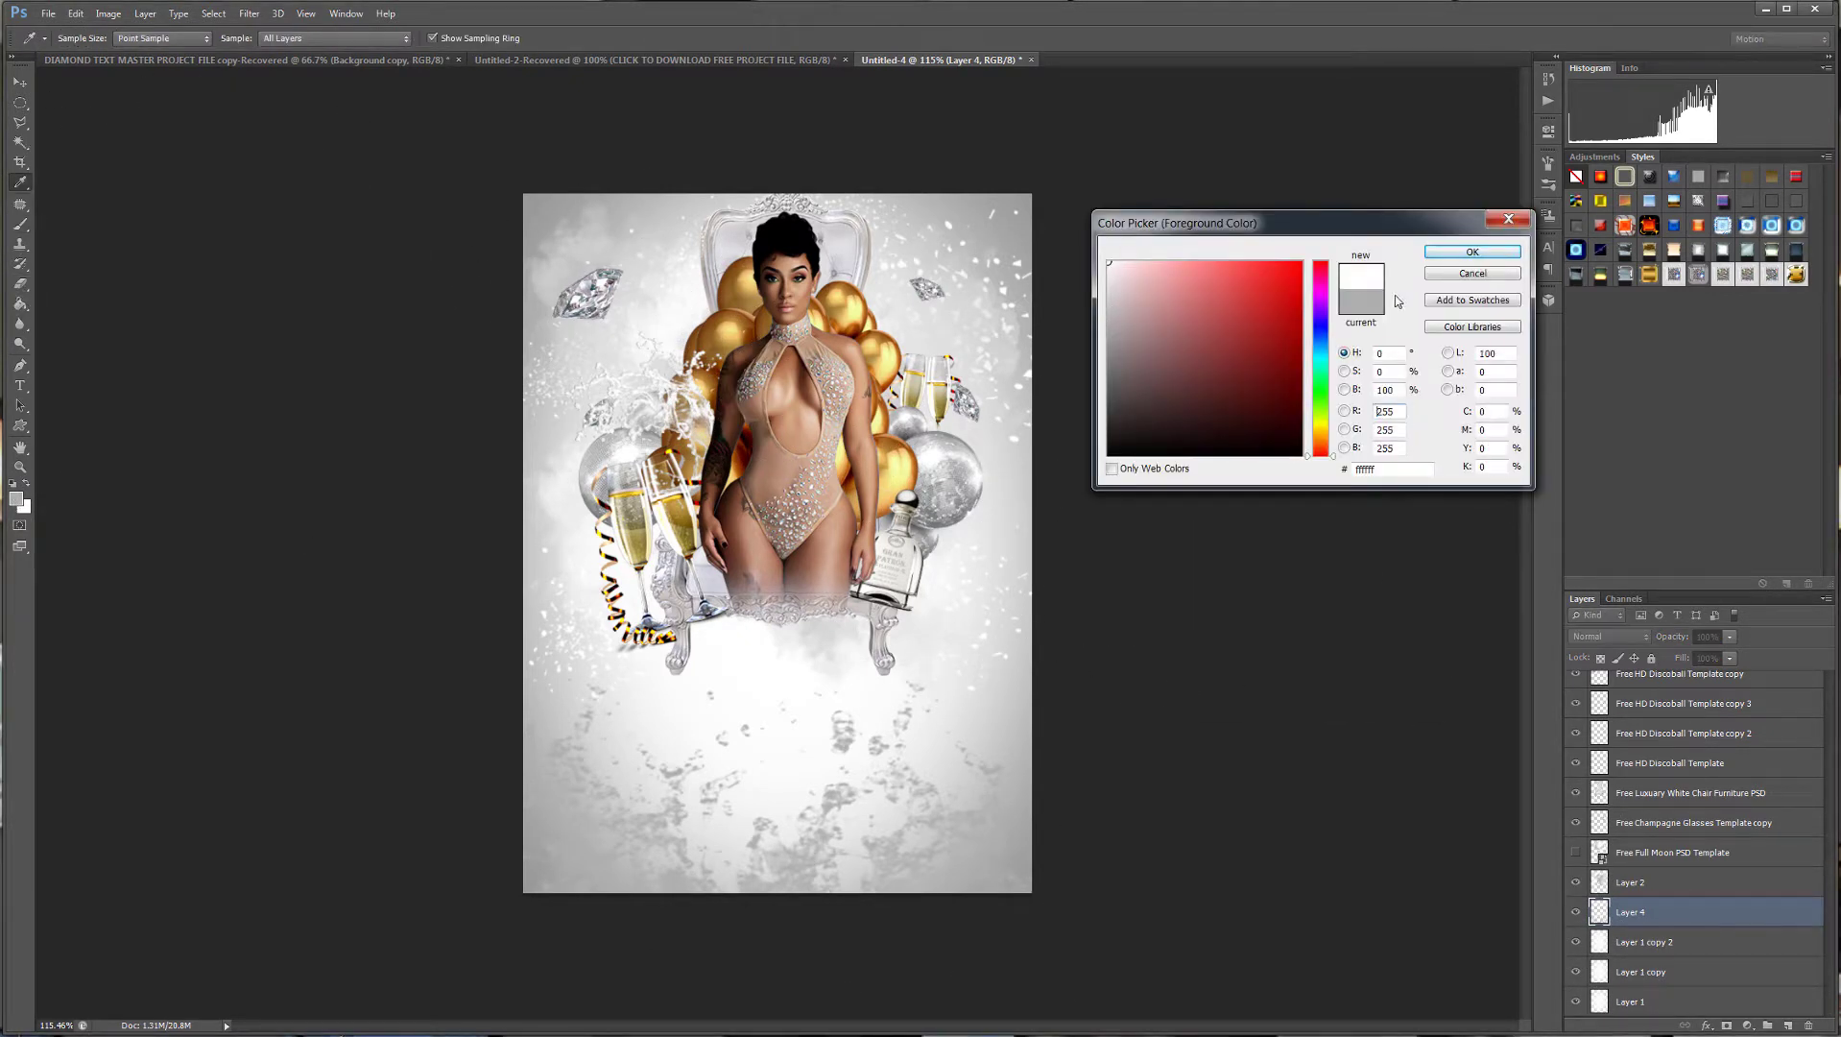
{"action": "left_click", "coordinate": [1472, 251]}
{"action": "key", "text": "b"}
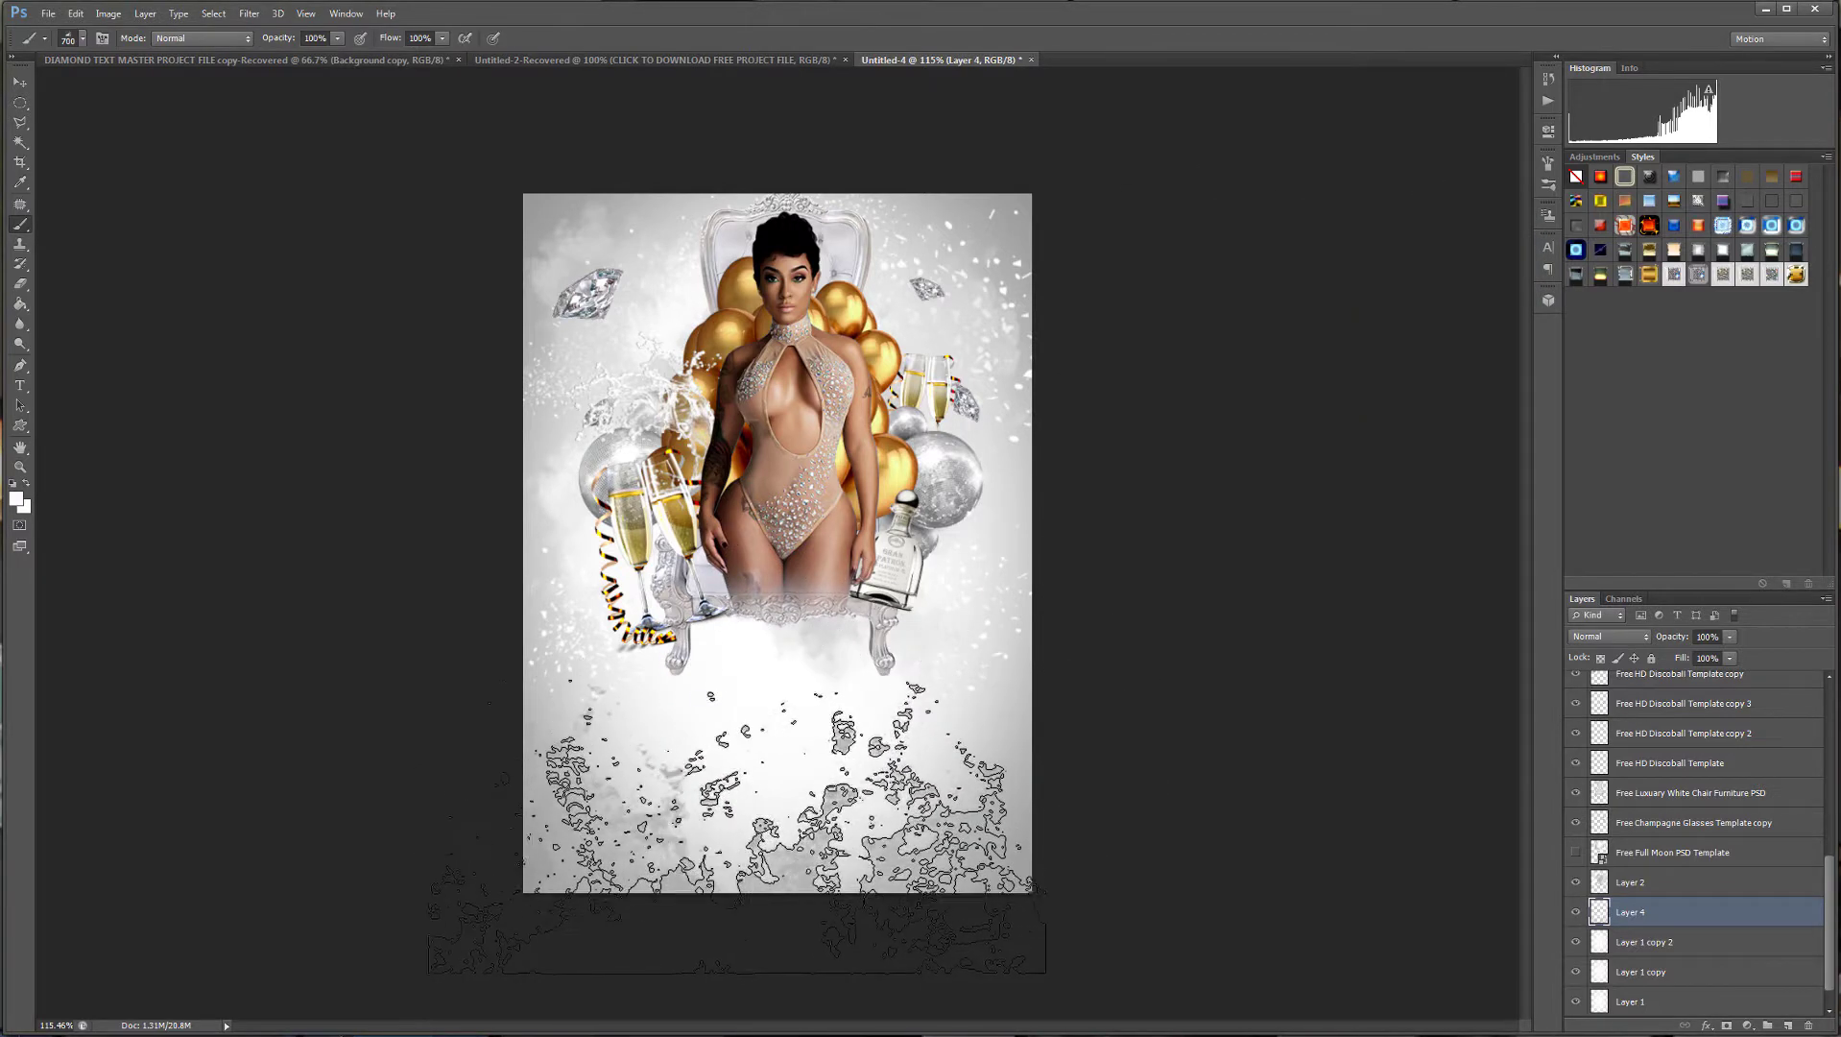
{"action": "left_click", "coordinate": [737, 823]}
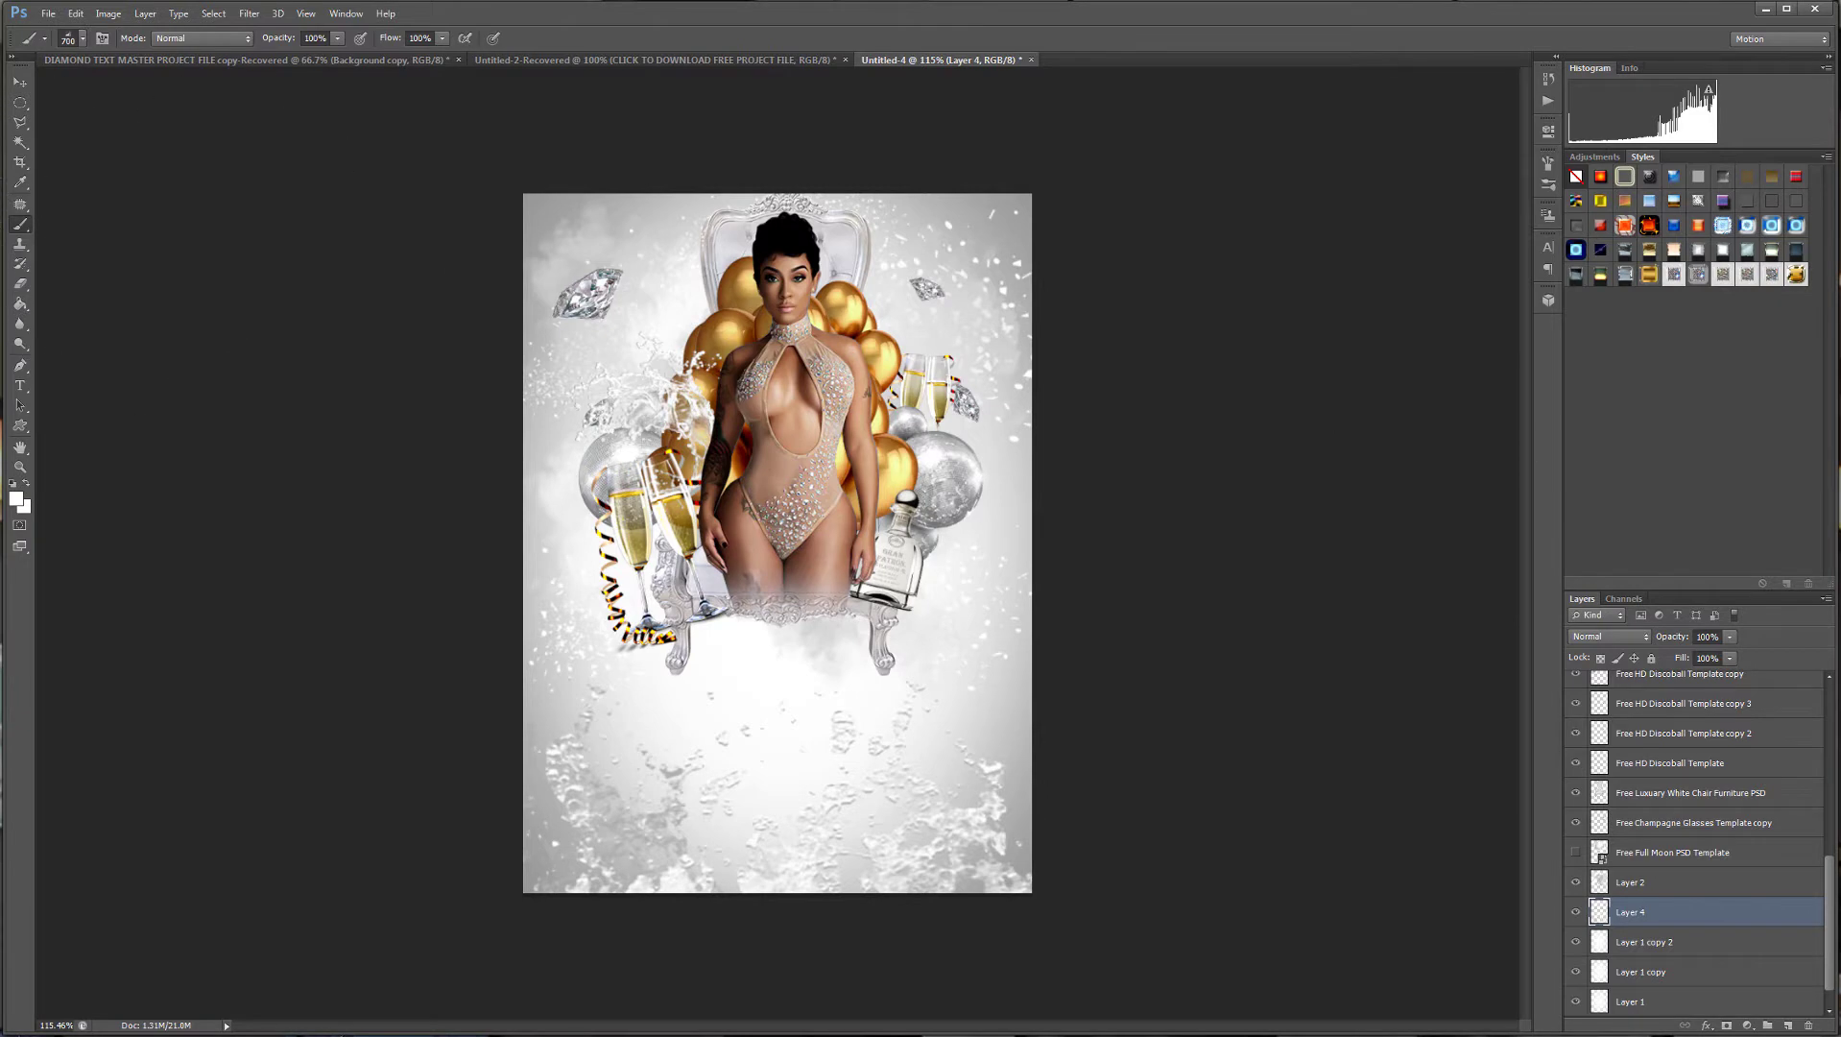
{"action": "left_click", "coordinate": [20, 283]}
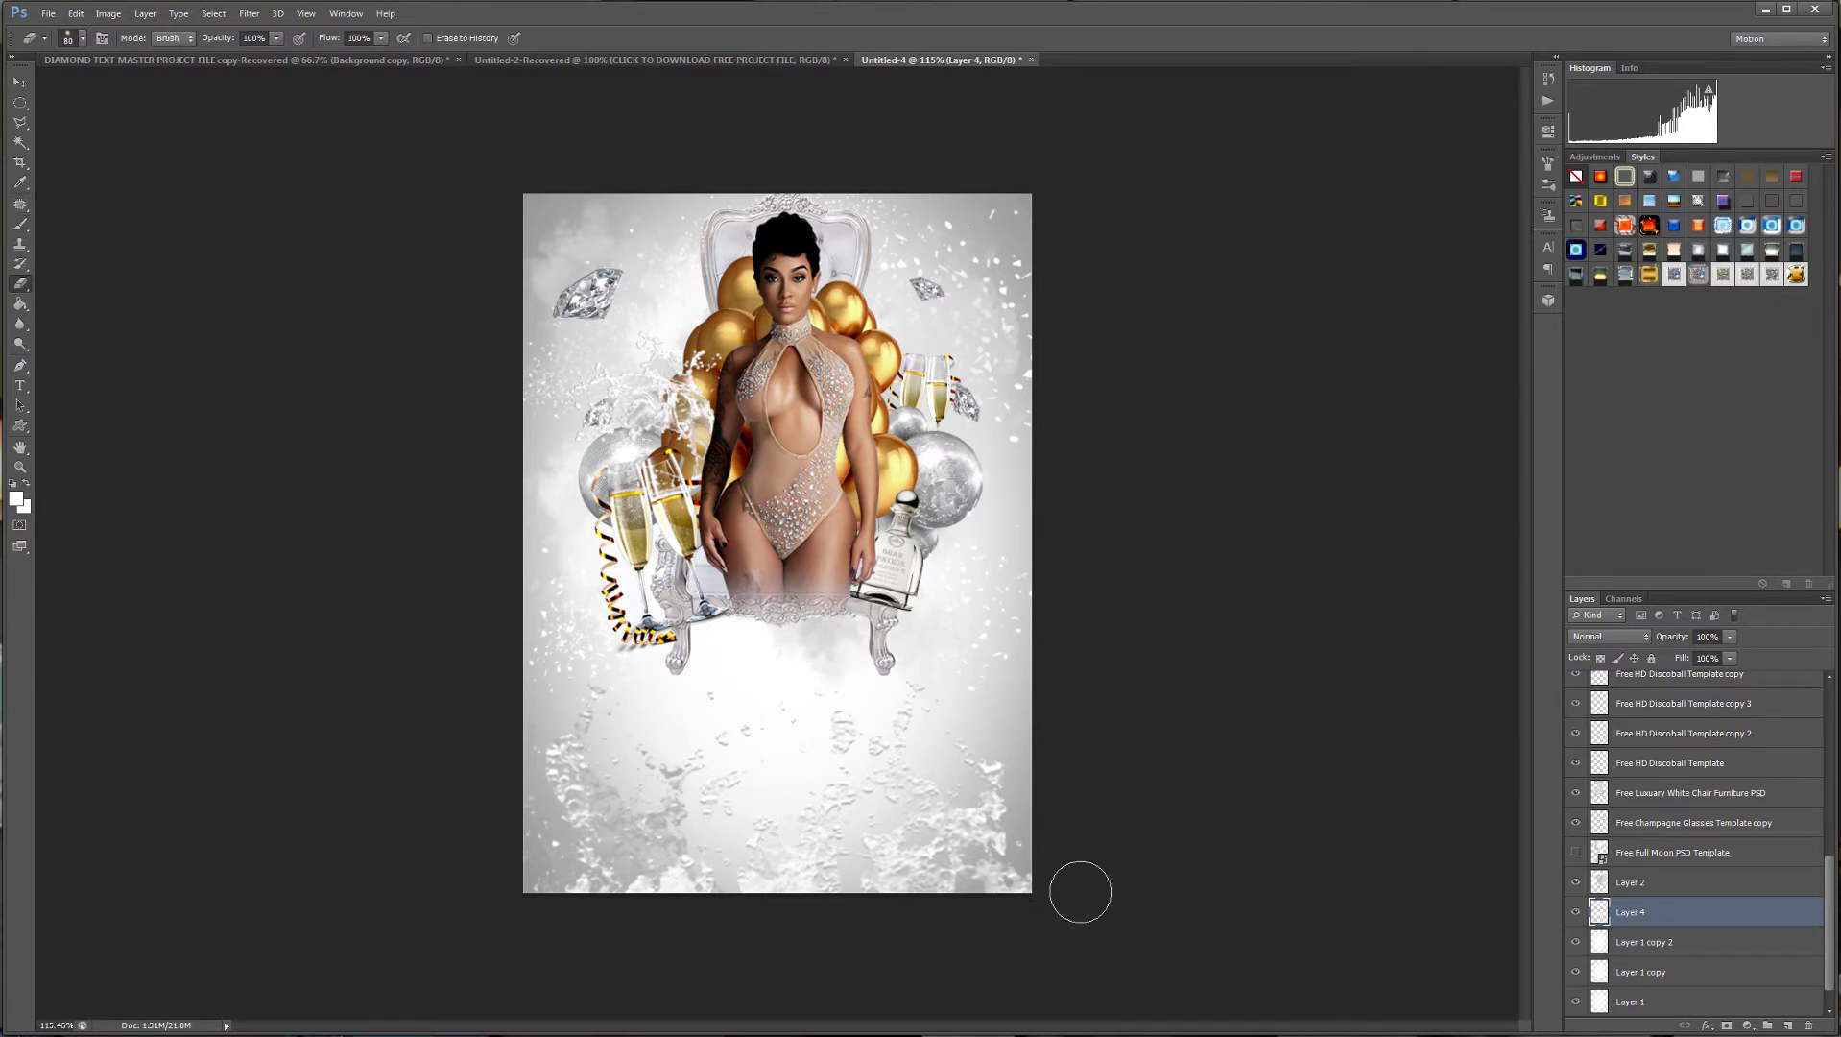
Erase splash along the bottom edge with a 200 px eraser, toggling Layer 4 to compare.
{"action": "key", "text": "bracketright"}
{"action": "key", "text": "bracketright"}
{"action": "key", "text": "bracketright"}
{"action": "key", "text": "bracketright"}
{"action": "key", "text": "bracketright"}
{"action": "key", "text": "bracketright"}
{"action": "mouse_move", "coordinate": [994, 883]}
{"action": "left_mouse_down"}
{"action": "mouse_move", "coordinate": [730, 886]}
{"action": "mouse_move", "coordinate": [383, 714]}
{"action": "left_mouse_up"}
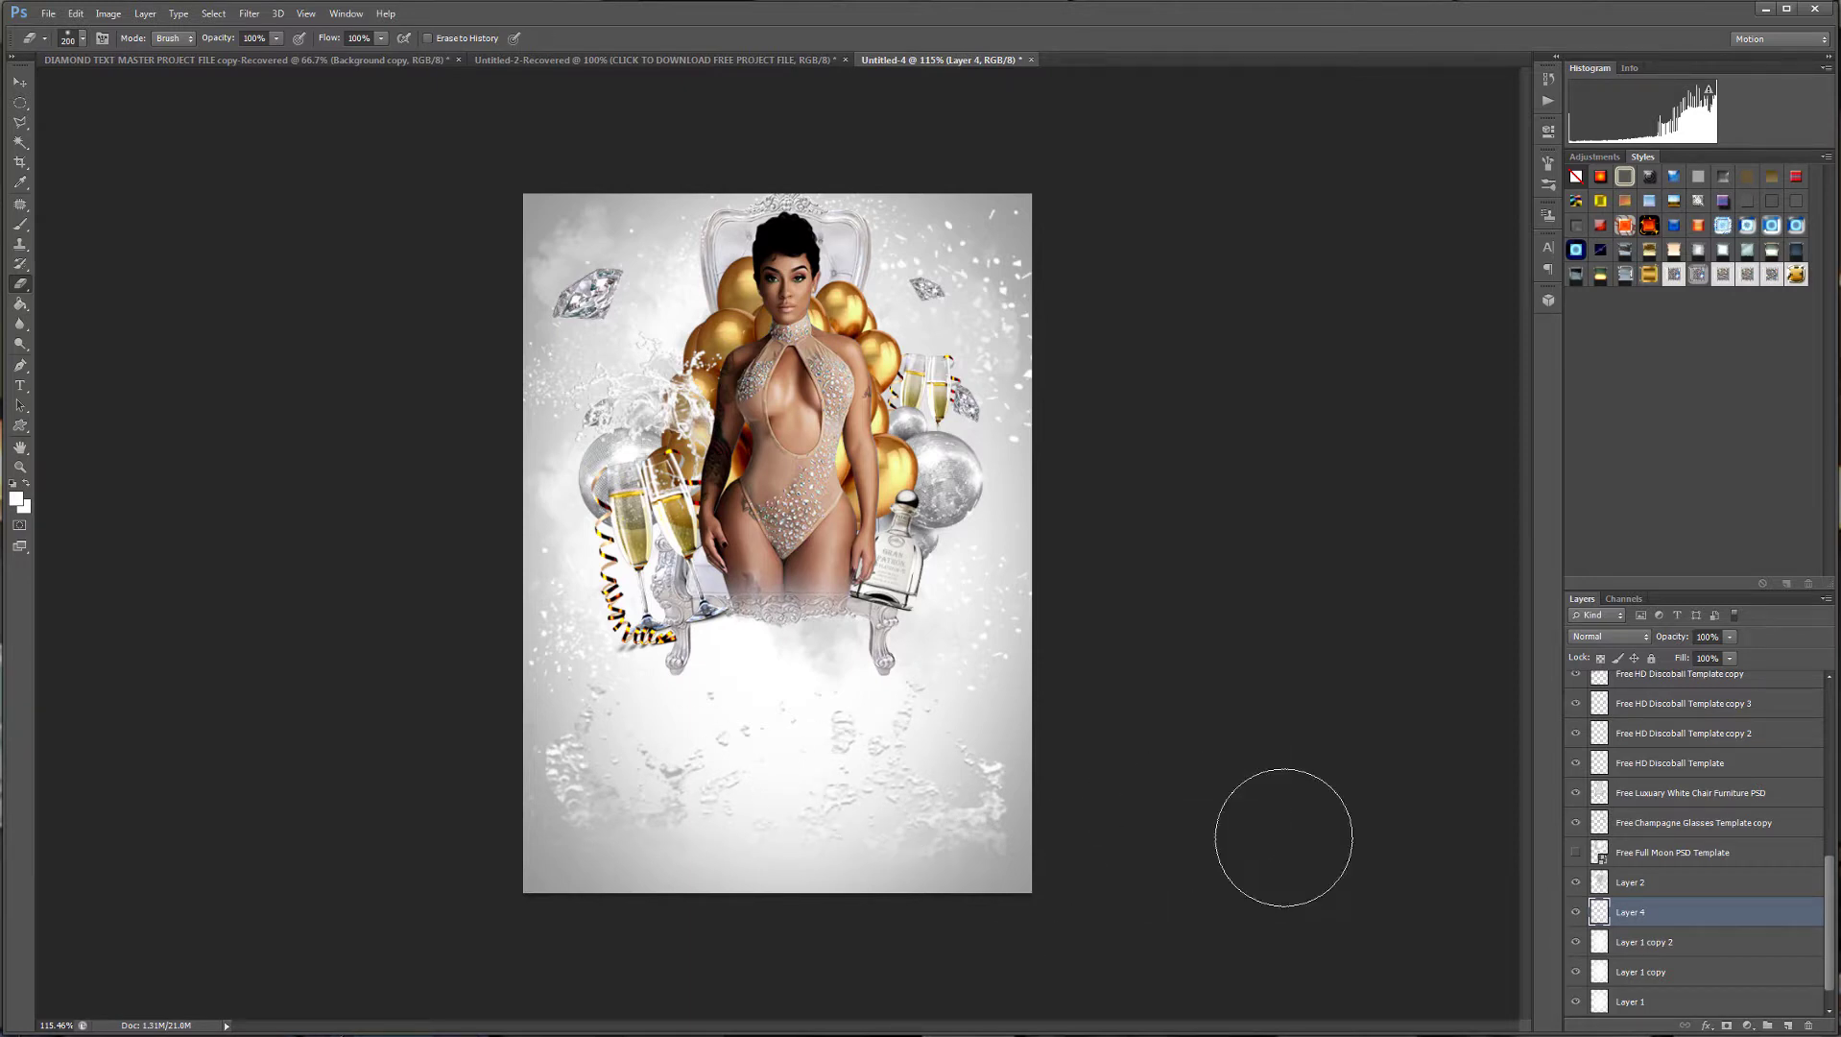
{"action": "left_click", "coordinate": [1575, 913]}
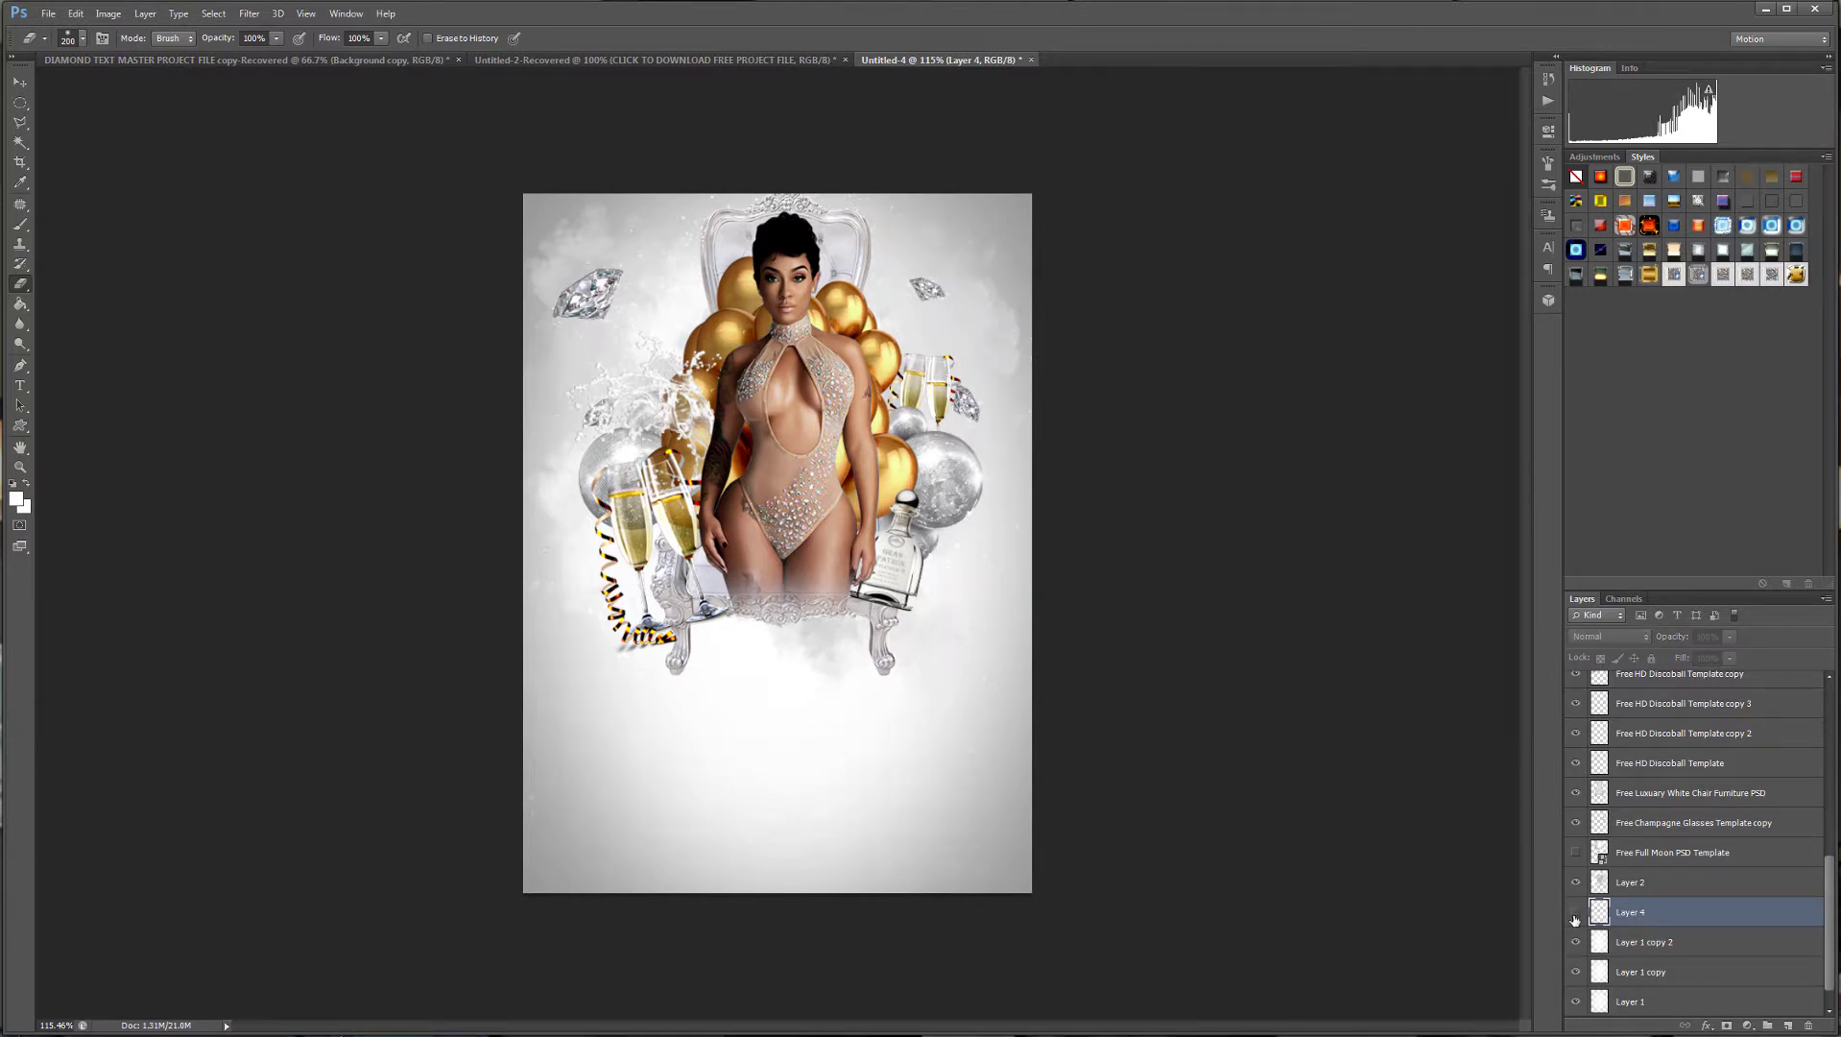
{"action": "left_click", "coordinate": [1575, 913]}
{"action": "left_click", "coordinate": [1576, 913]}
{"action": "left_click", "coordinate": [1575, 913]}
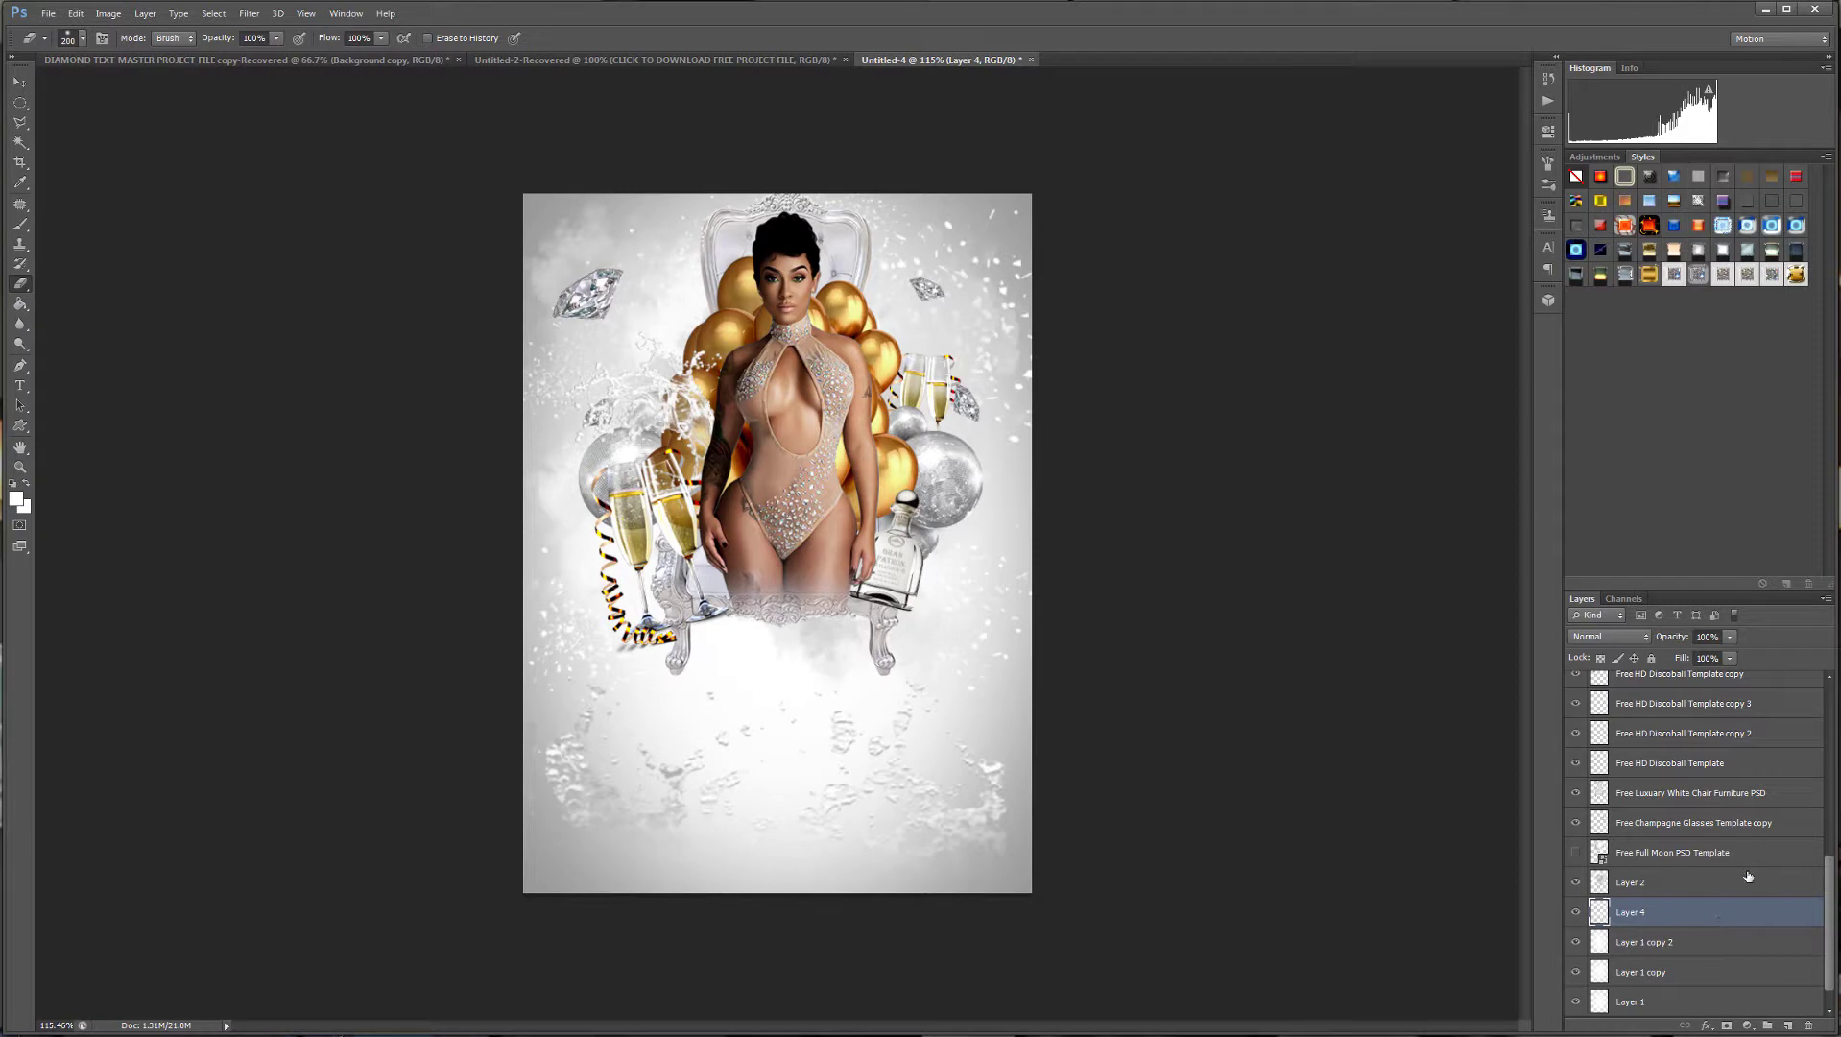
{"action": "left_click", "coordinate": [1730, 637]}
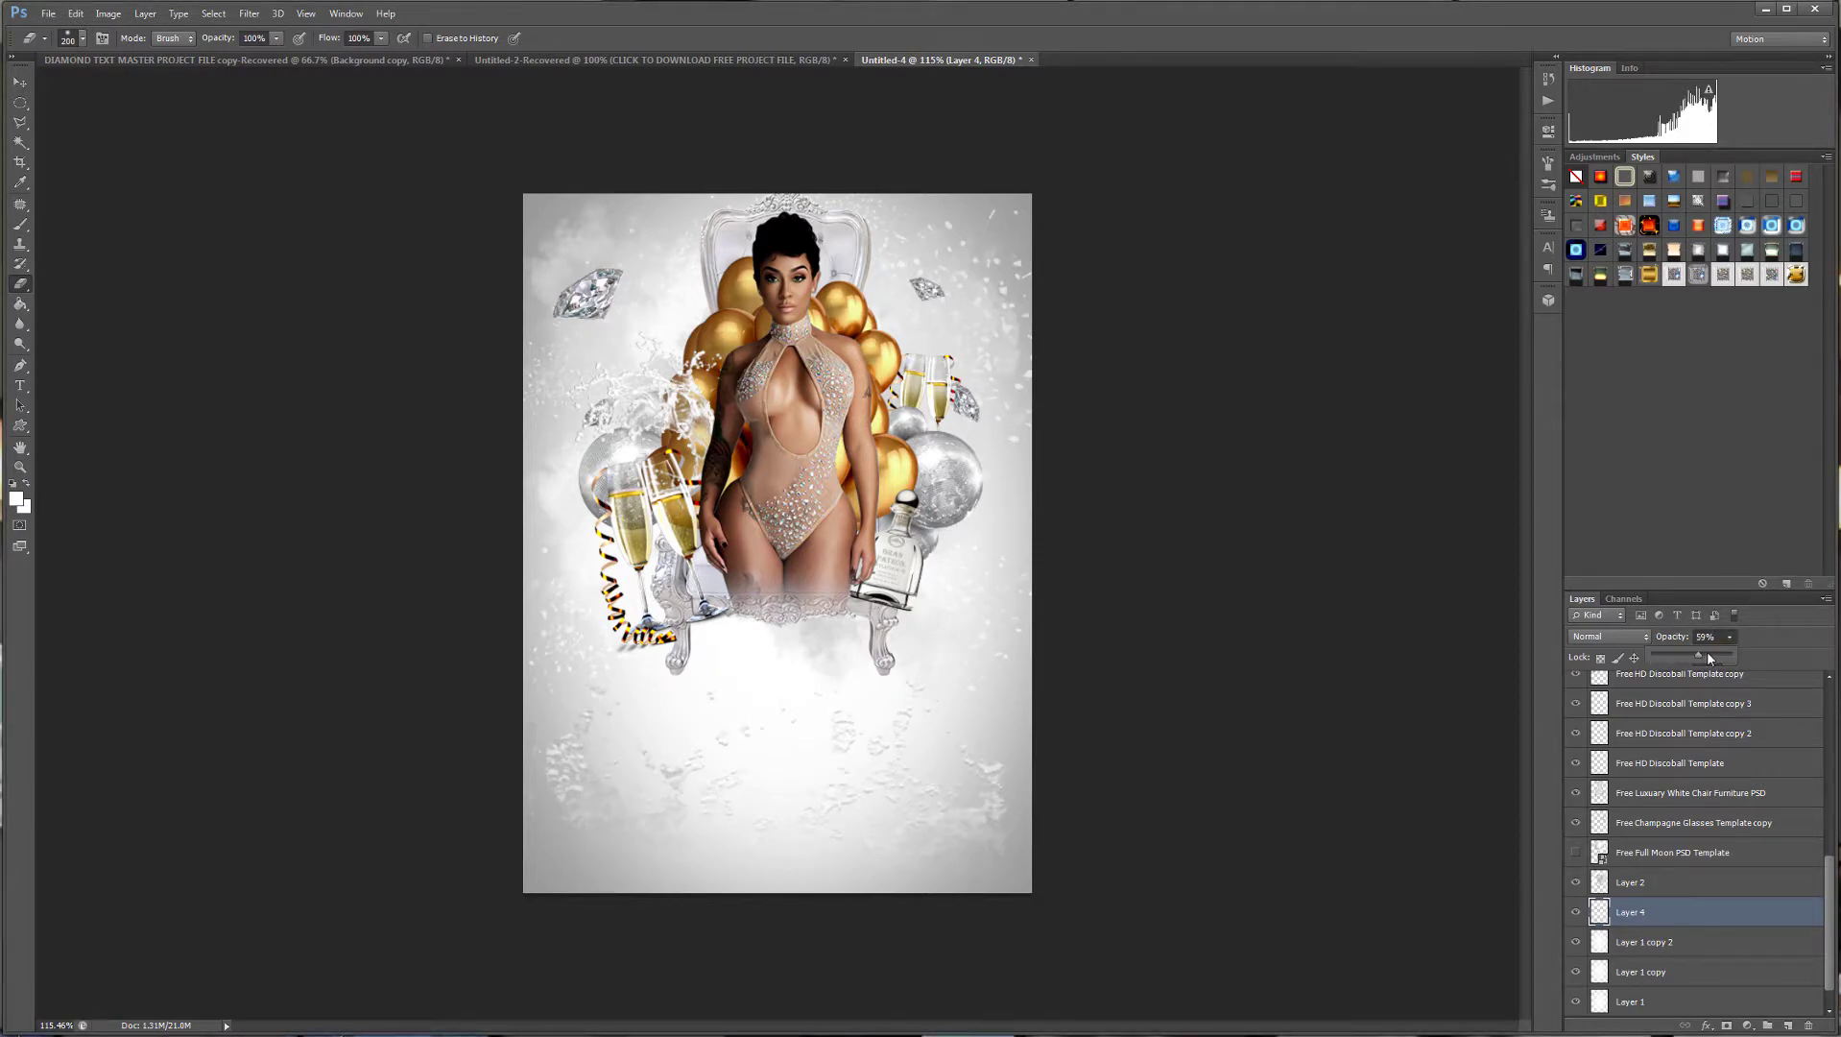
{"action": "left_click", "coordinate": [1707, 655]}
{"action": "left_click", "coordinate": [20, 82]}
{"action": "left_click", "coordinate": [1114, 503]}
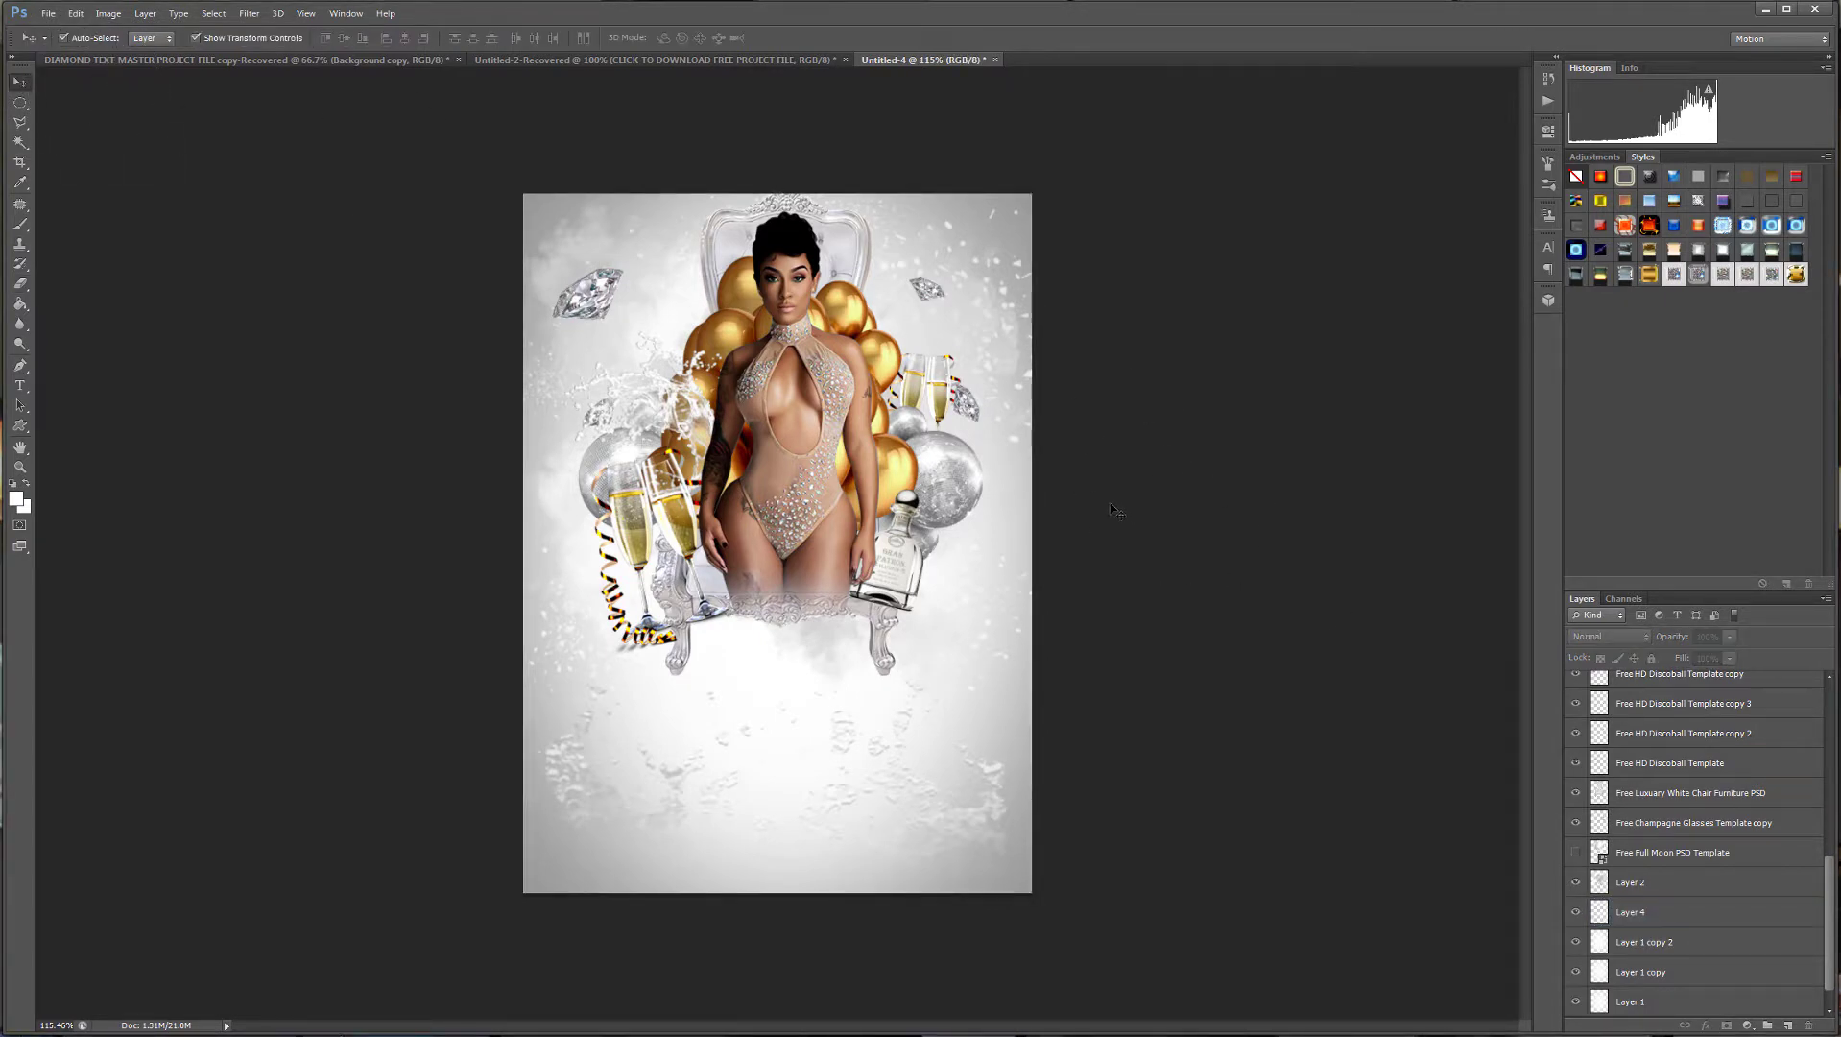
{"action": "scroll", "coordinate": [1113, 507], "scroll_direction": "up", "scroll_amount": 4}
{"action": "scroll", "coordinate": [1111, 516], "scroll_direction": "down", "scroll_amount": 1}
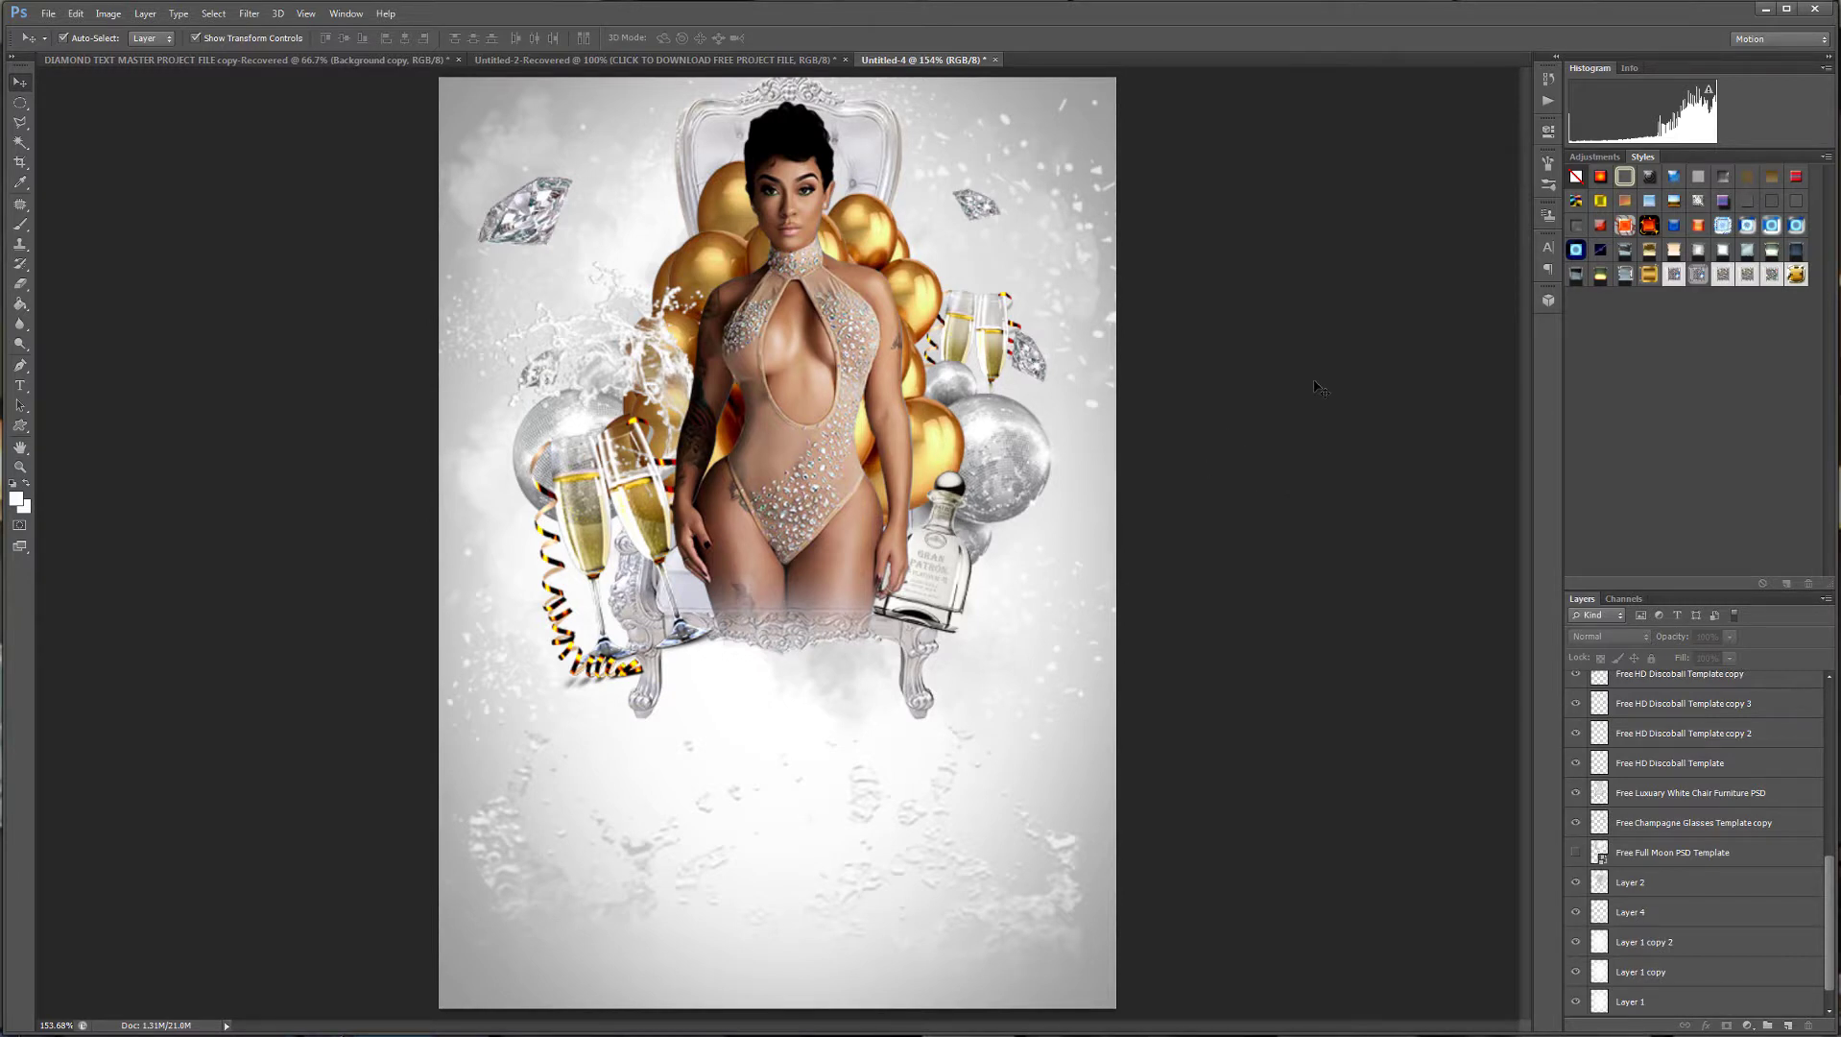
{"action": "scroll", "coordinate": [1317, 386], "scroll_direction": "down", "scroll_amount": 2}
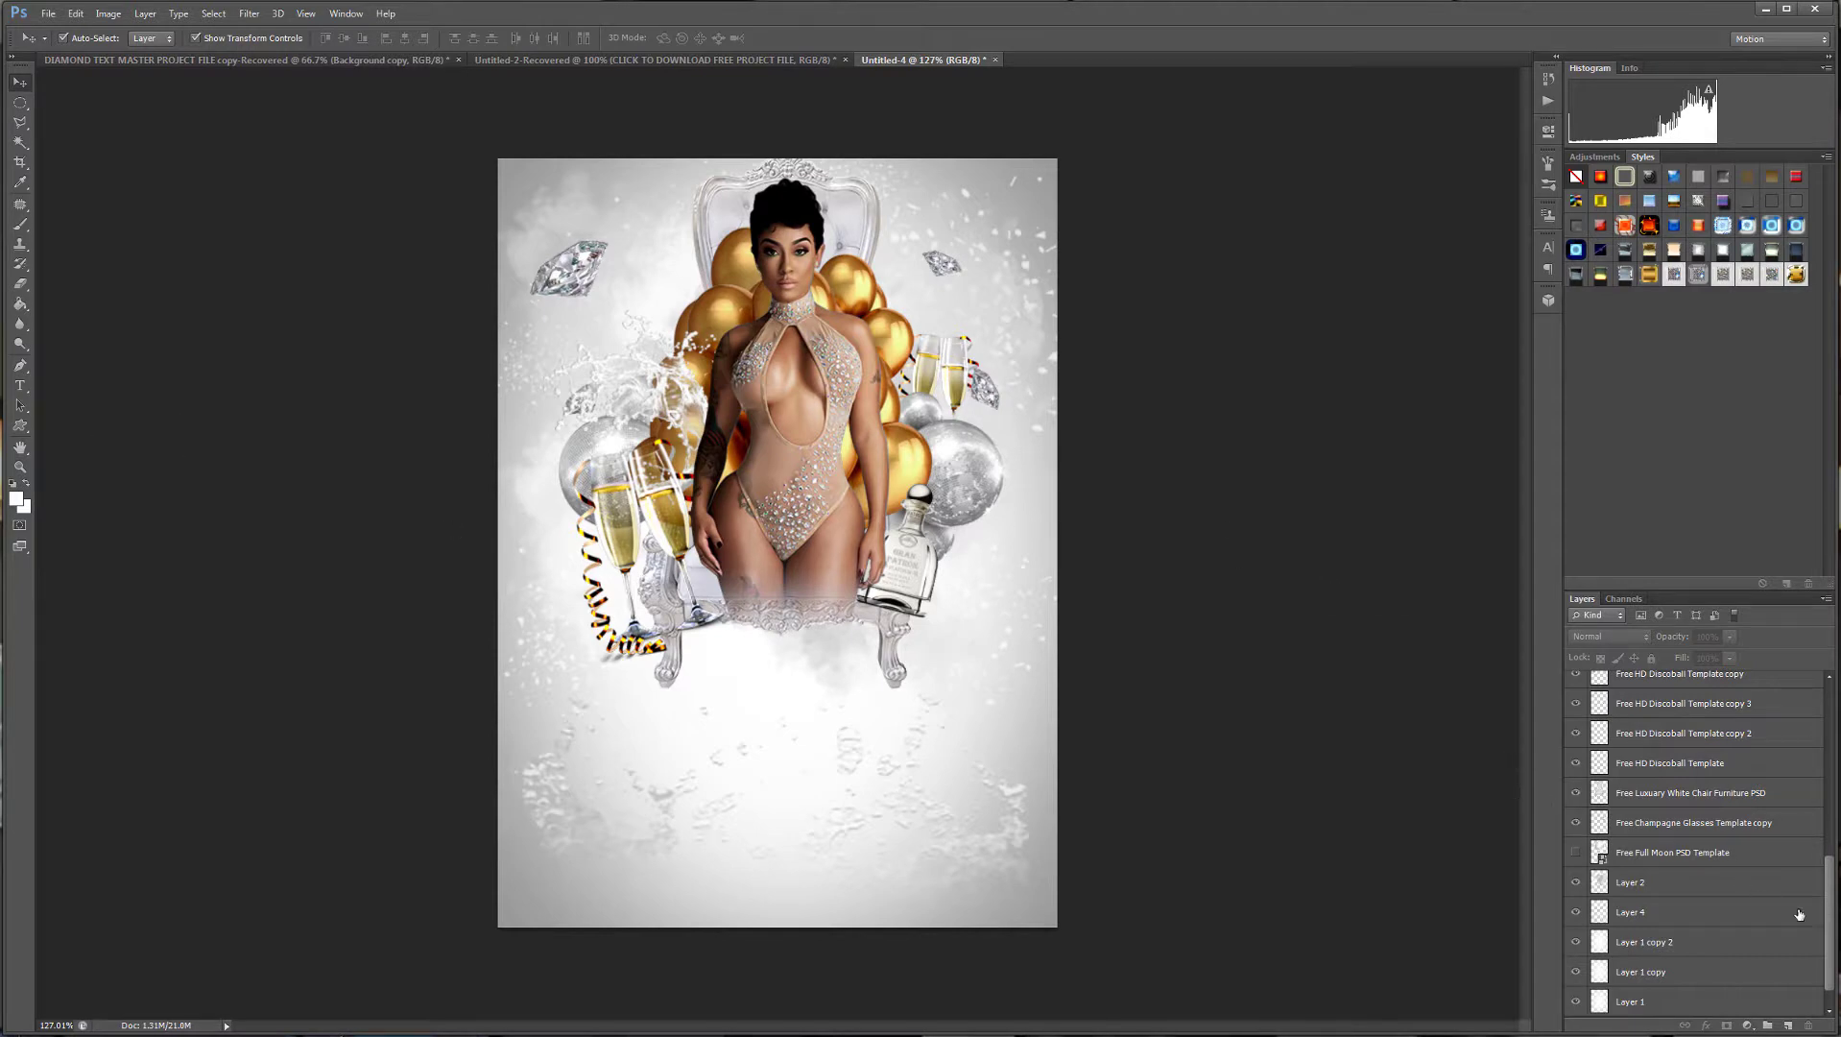
{"action": "left_click_drag", "start_coordinate": [1830, 909], "coordinate": [1829, 732]}
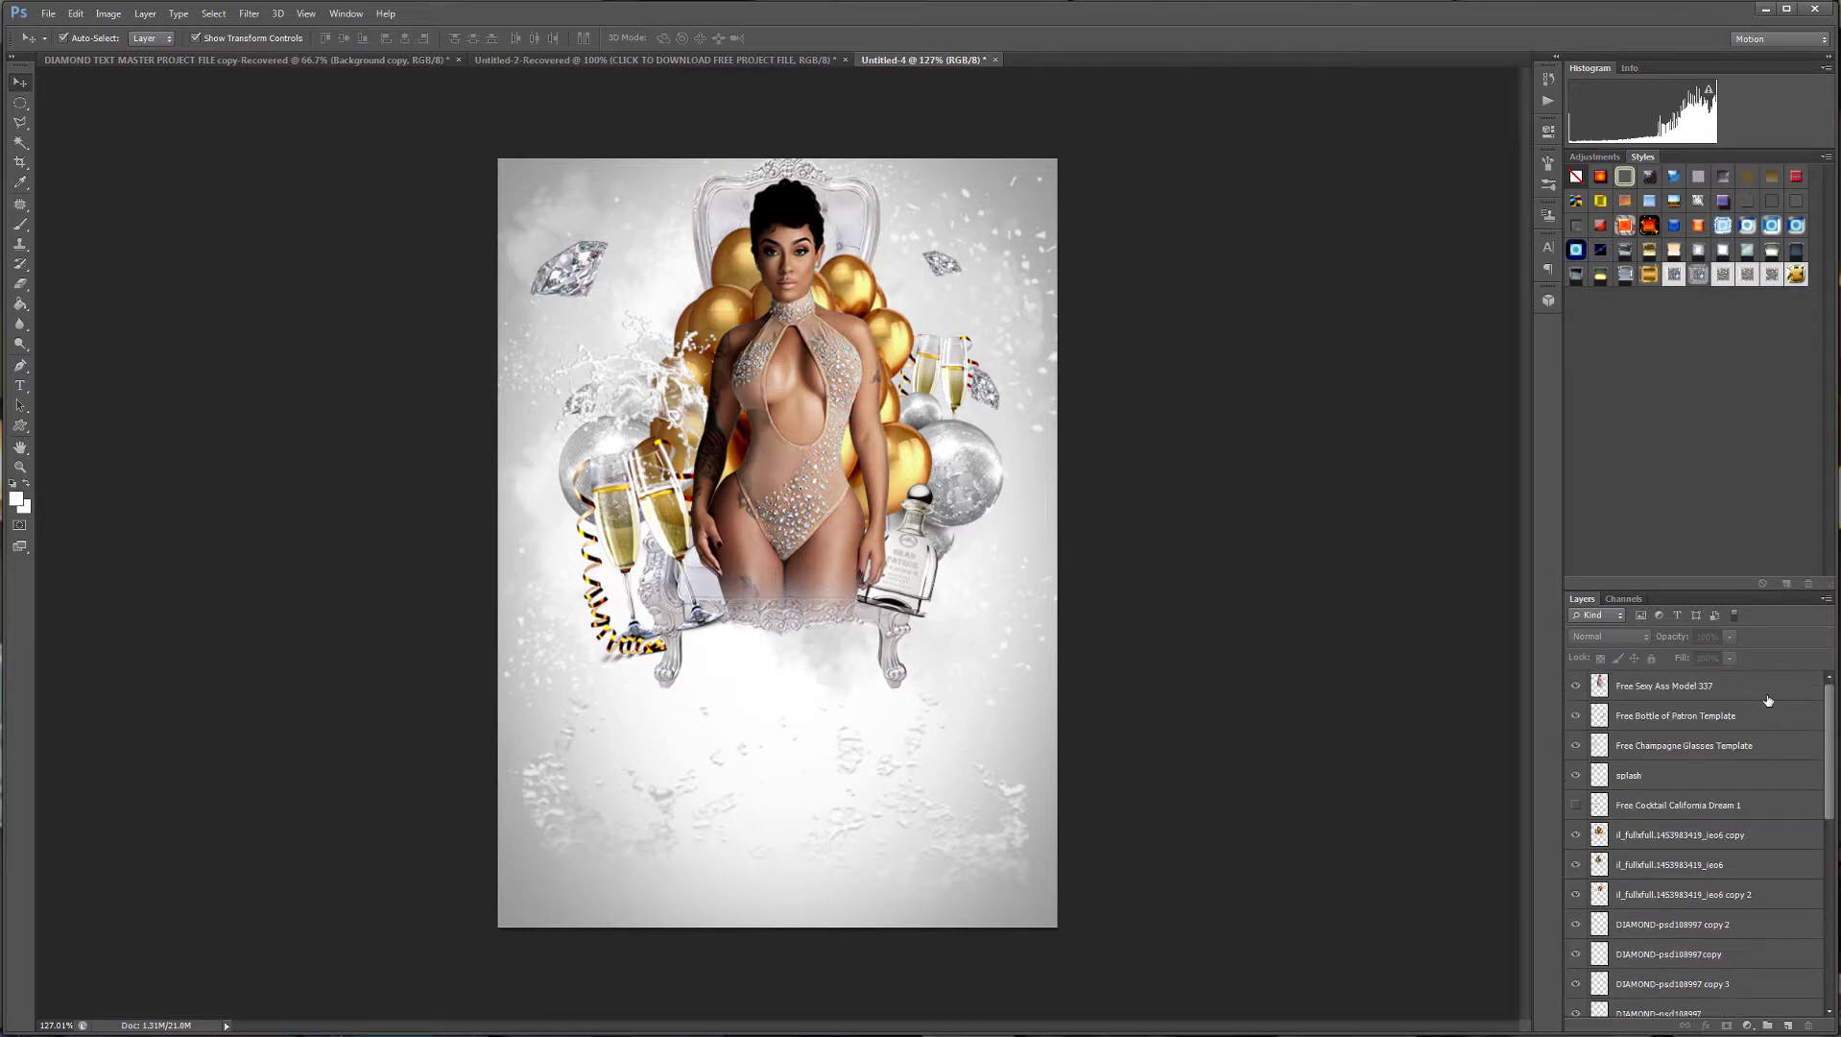
Add a new layer above the model and type 'White Party' just below the model.
{"action": "left_click", "coordinate": [1767, 696]}
{"action": "left_click", "coordinate": [1789, 1025]}
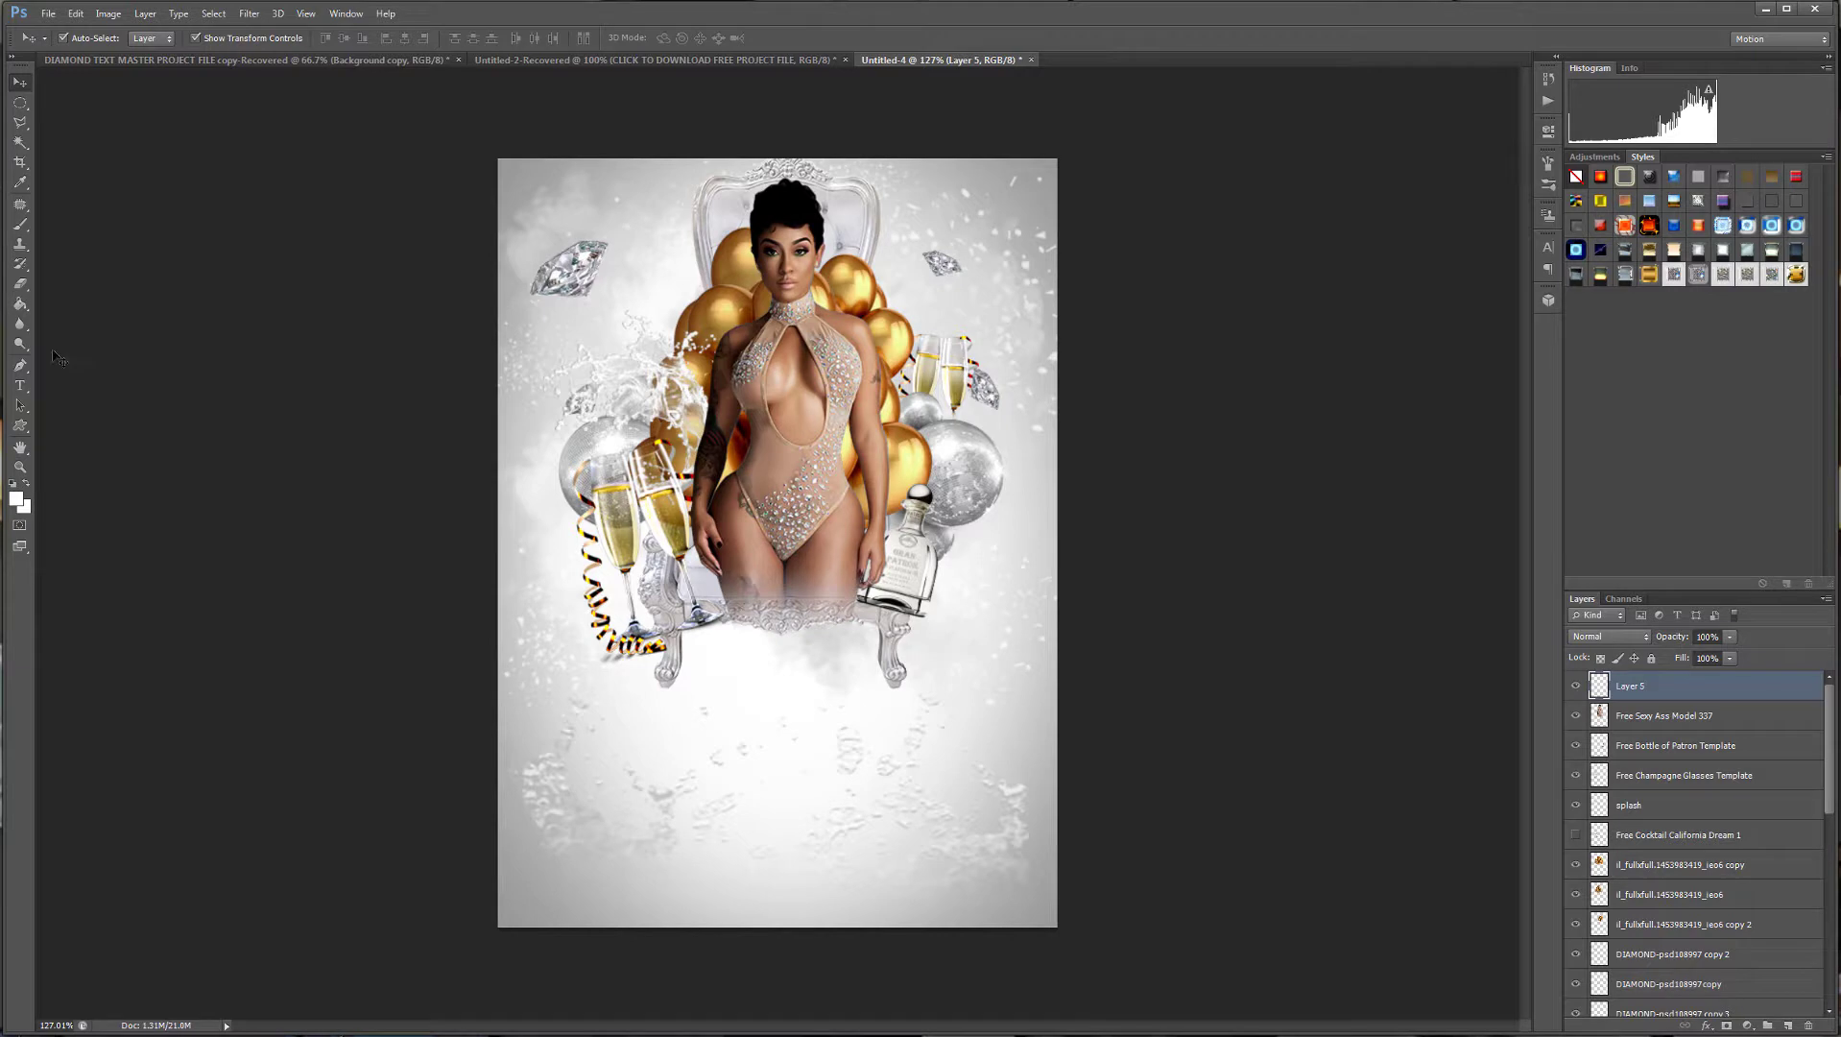
{"action": "left_click", "coordinate": [19, 384]}
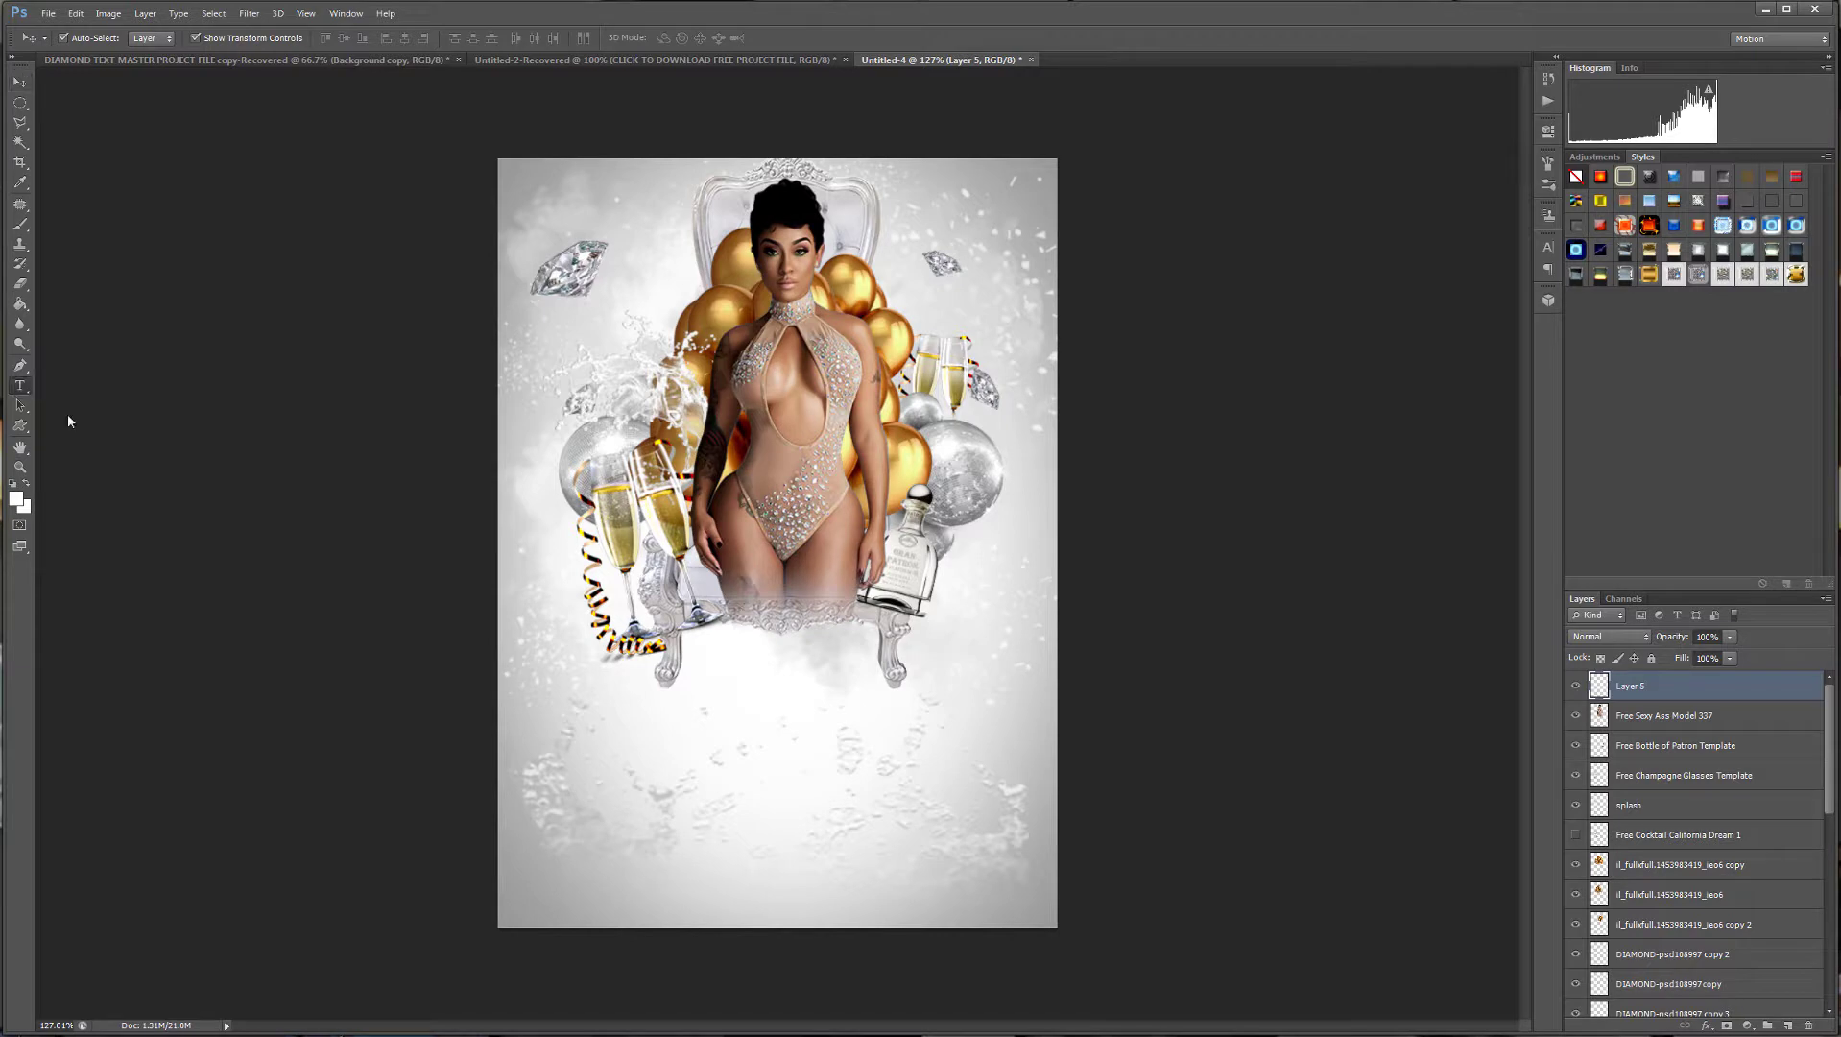
{"action": "left_click", "coordinate": [549, 727]}
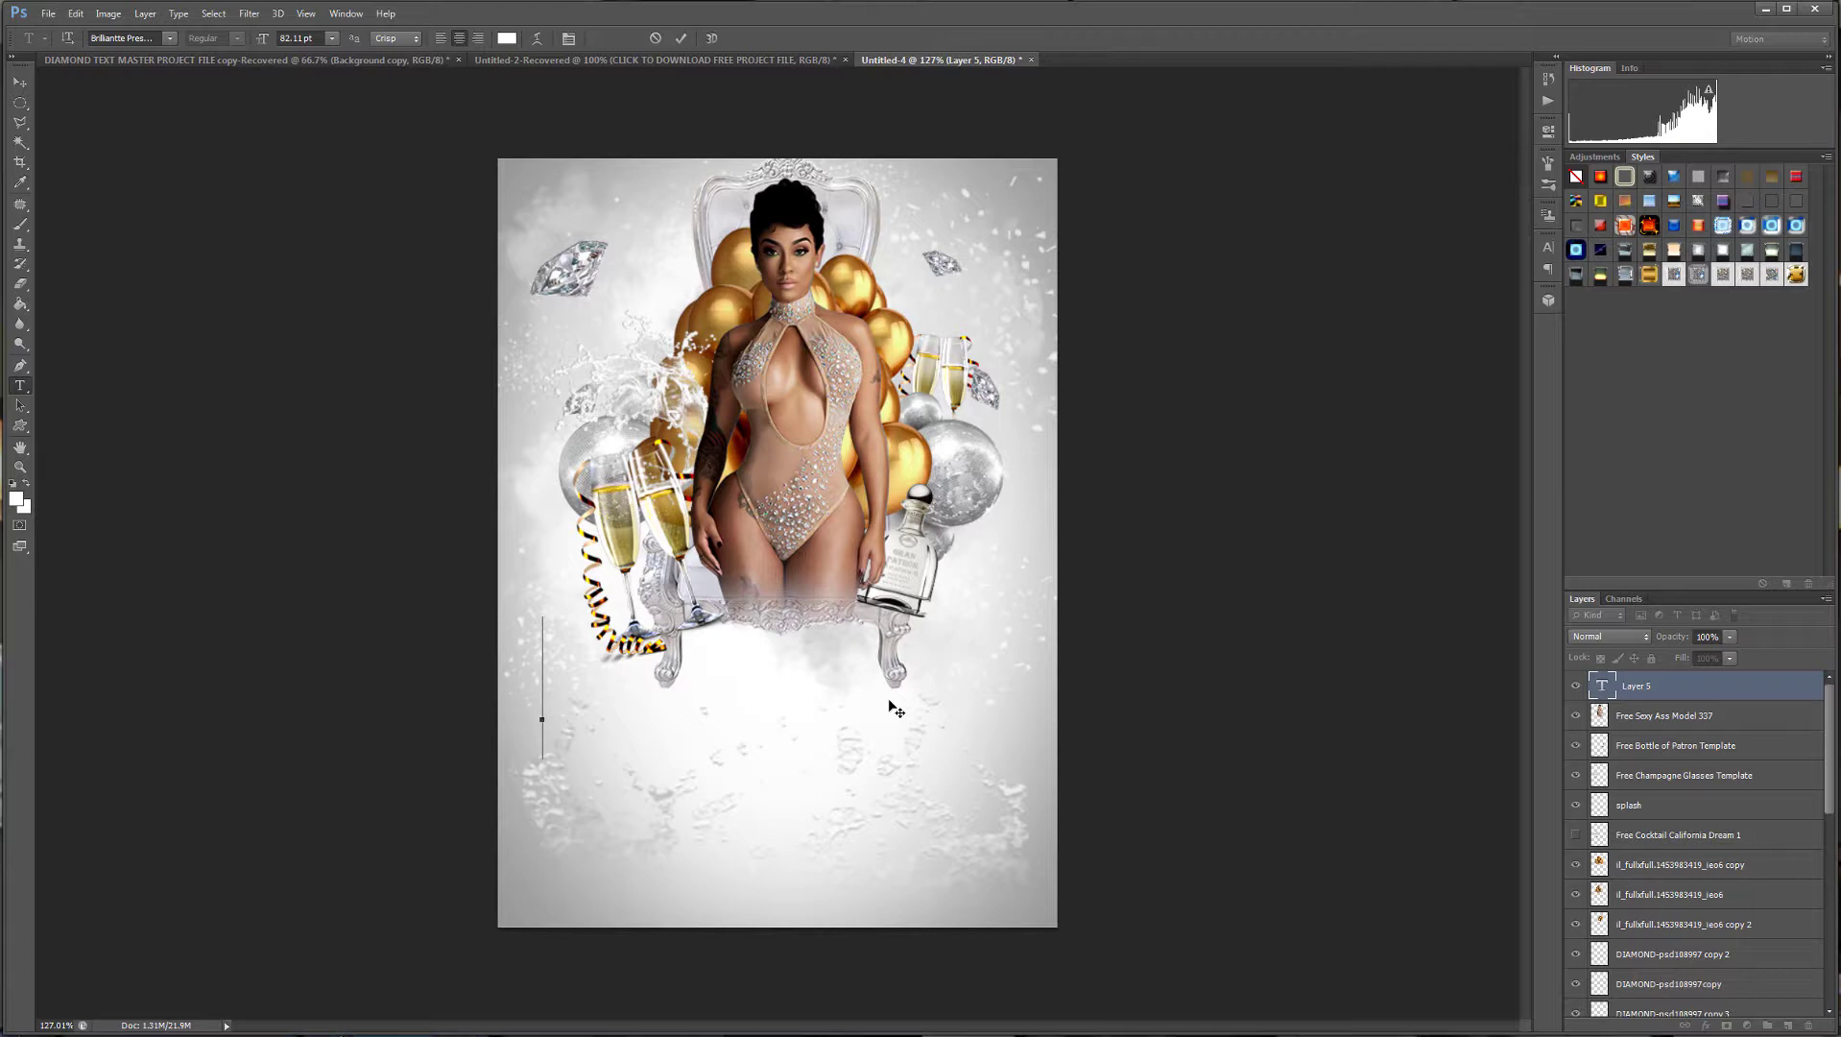
{"action": "type", "text": "White"}
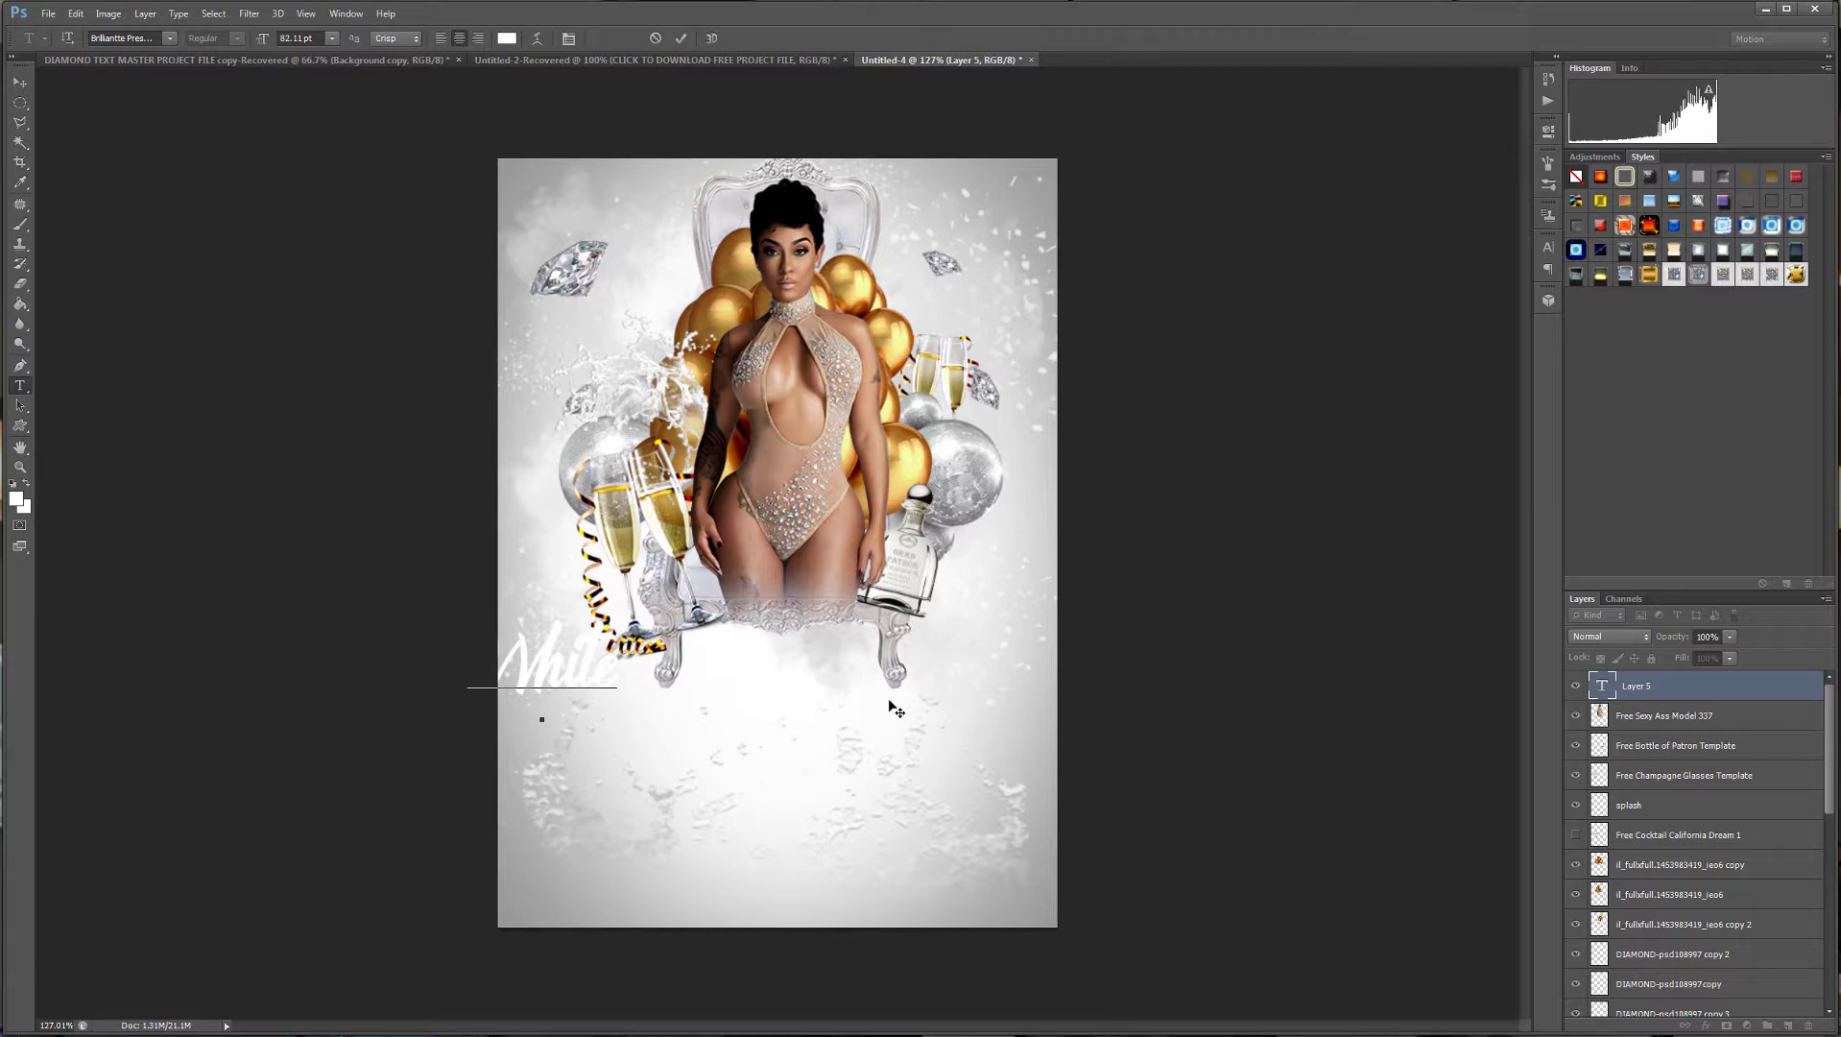
{"action": "type", "text": " Party"}
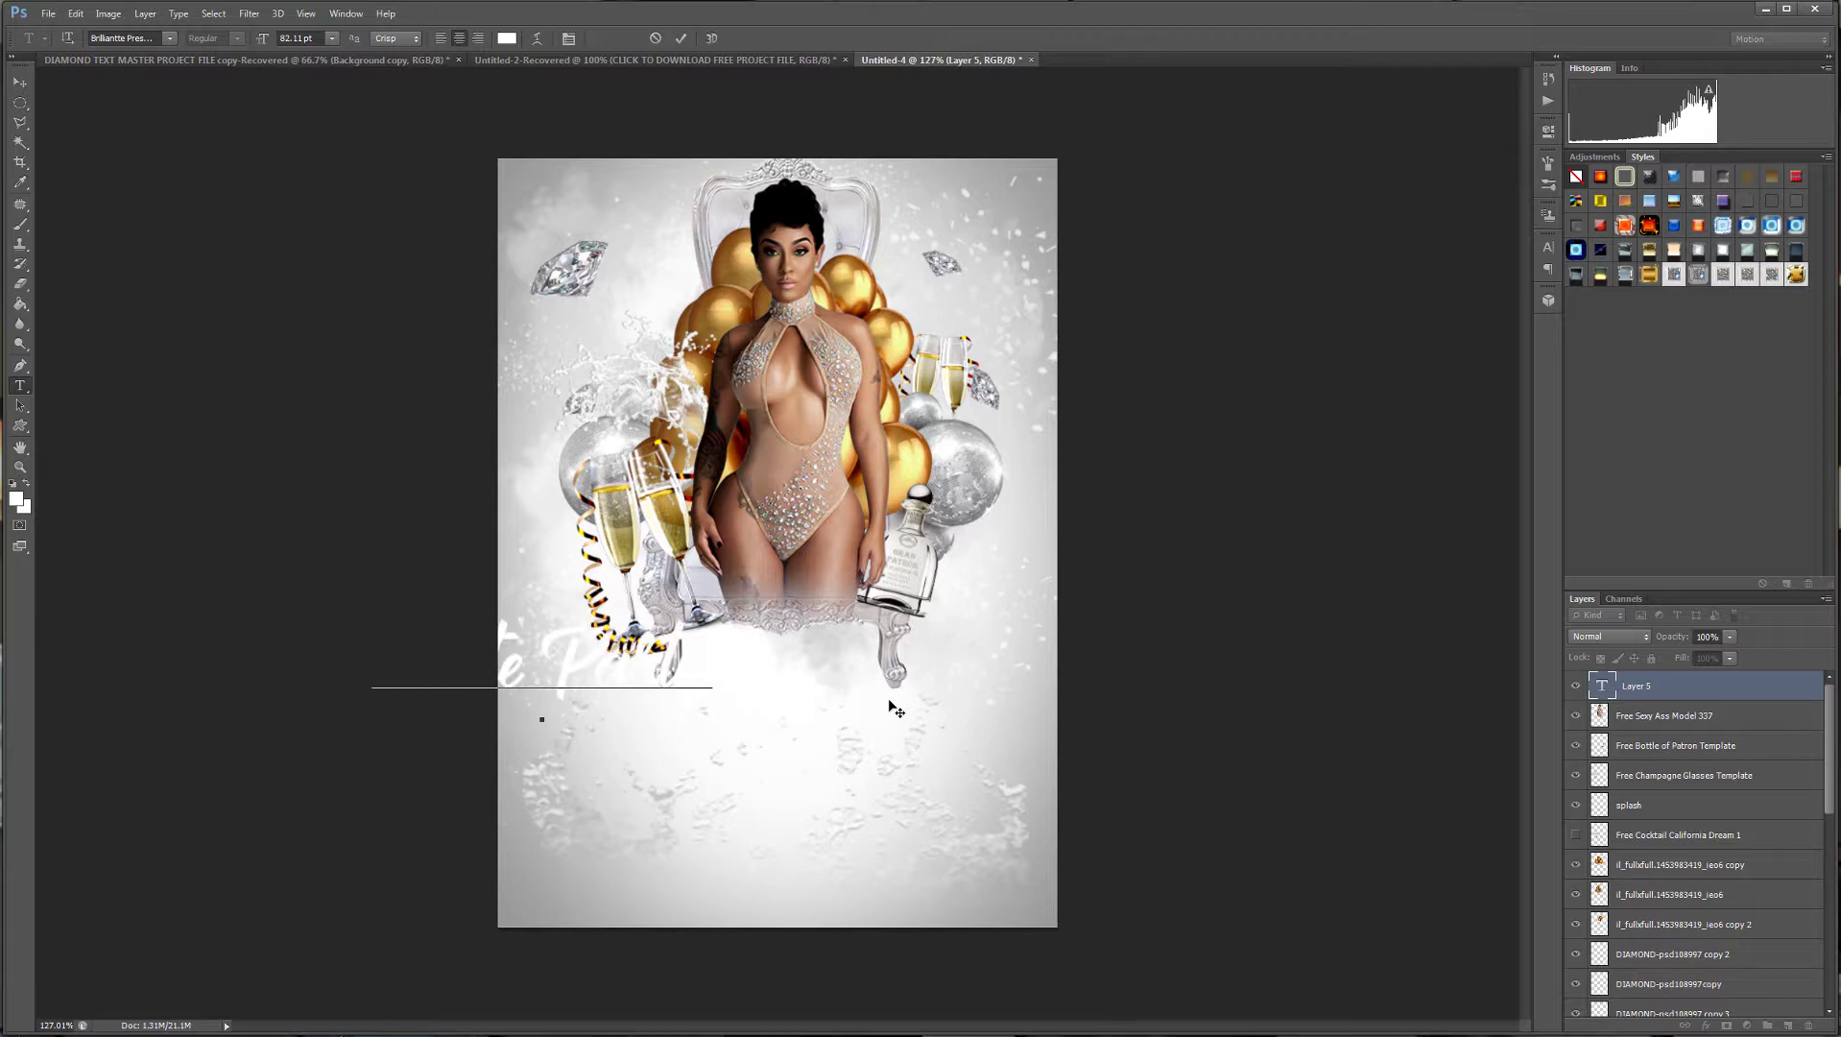
{"action": "left_click", "coordinate": [20, 83]}
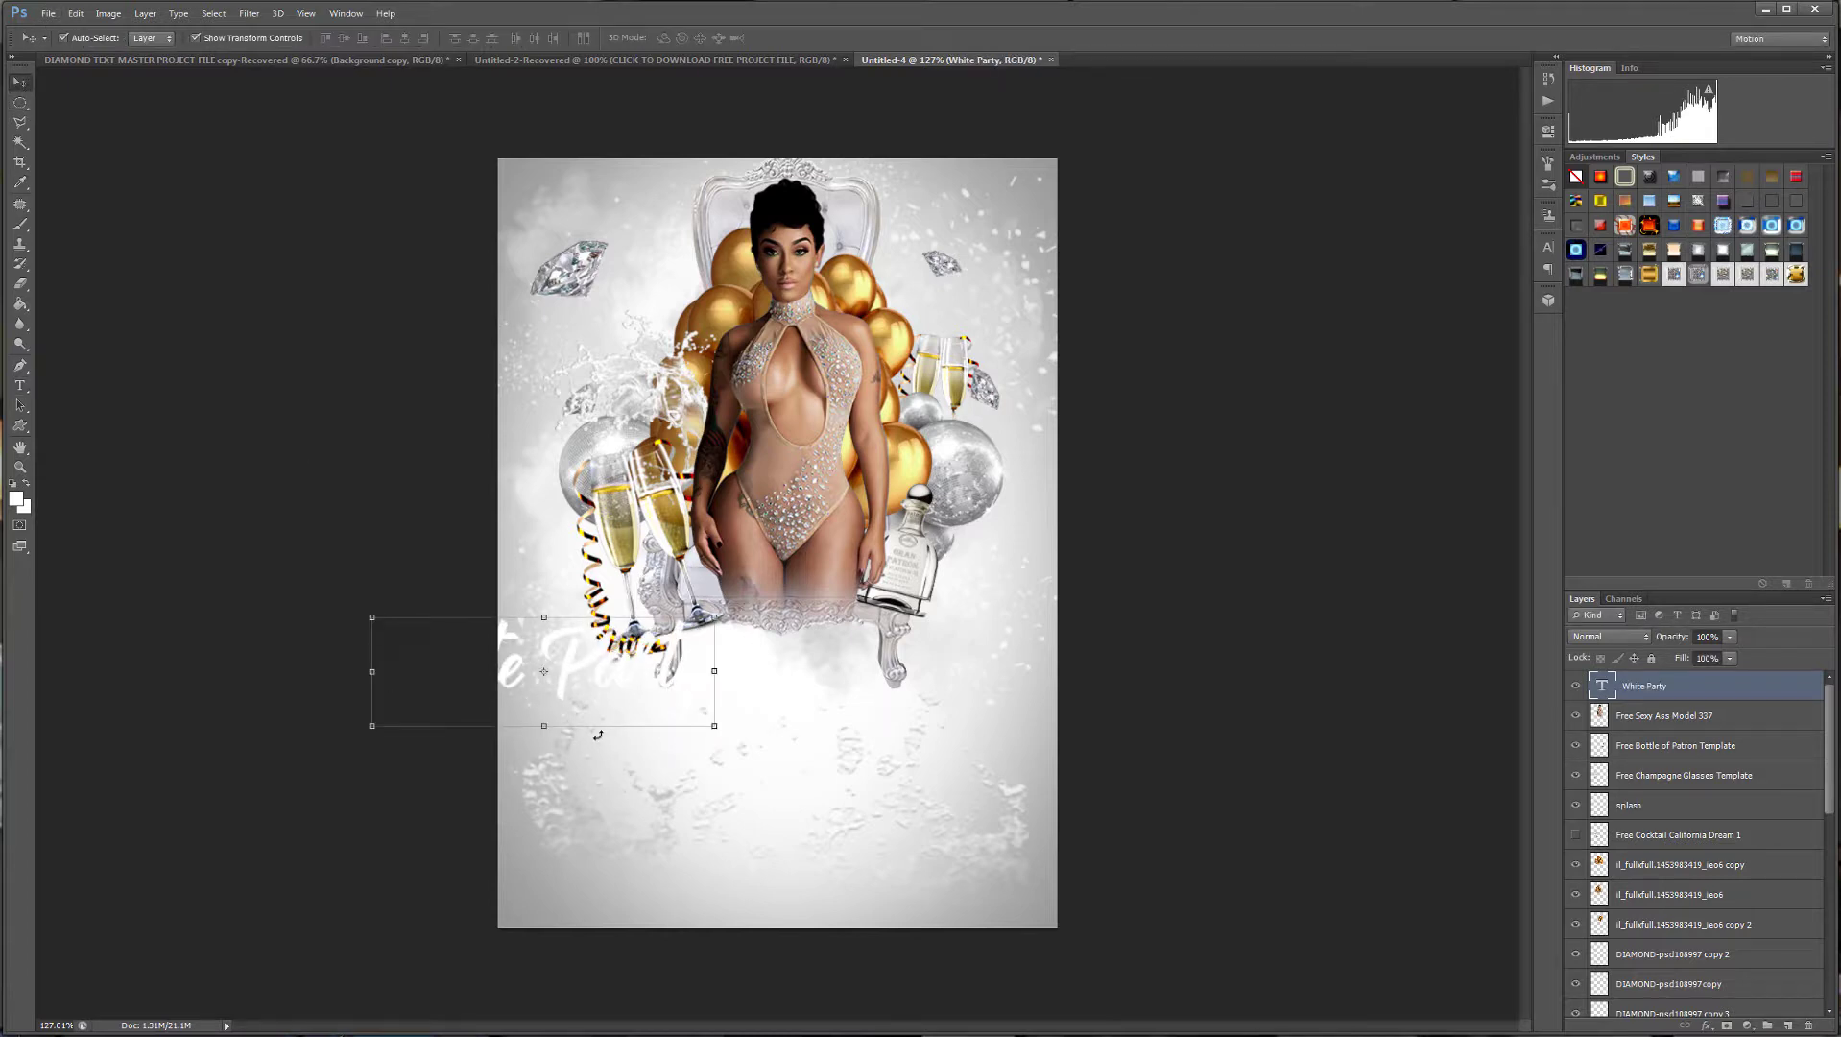
Enlarge the 'White Party' title to about 146% and centre it below the throne.
{"action": "left_click", "coordinate": [716, 729]}
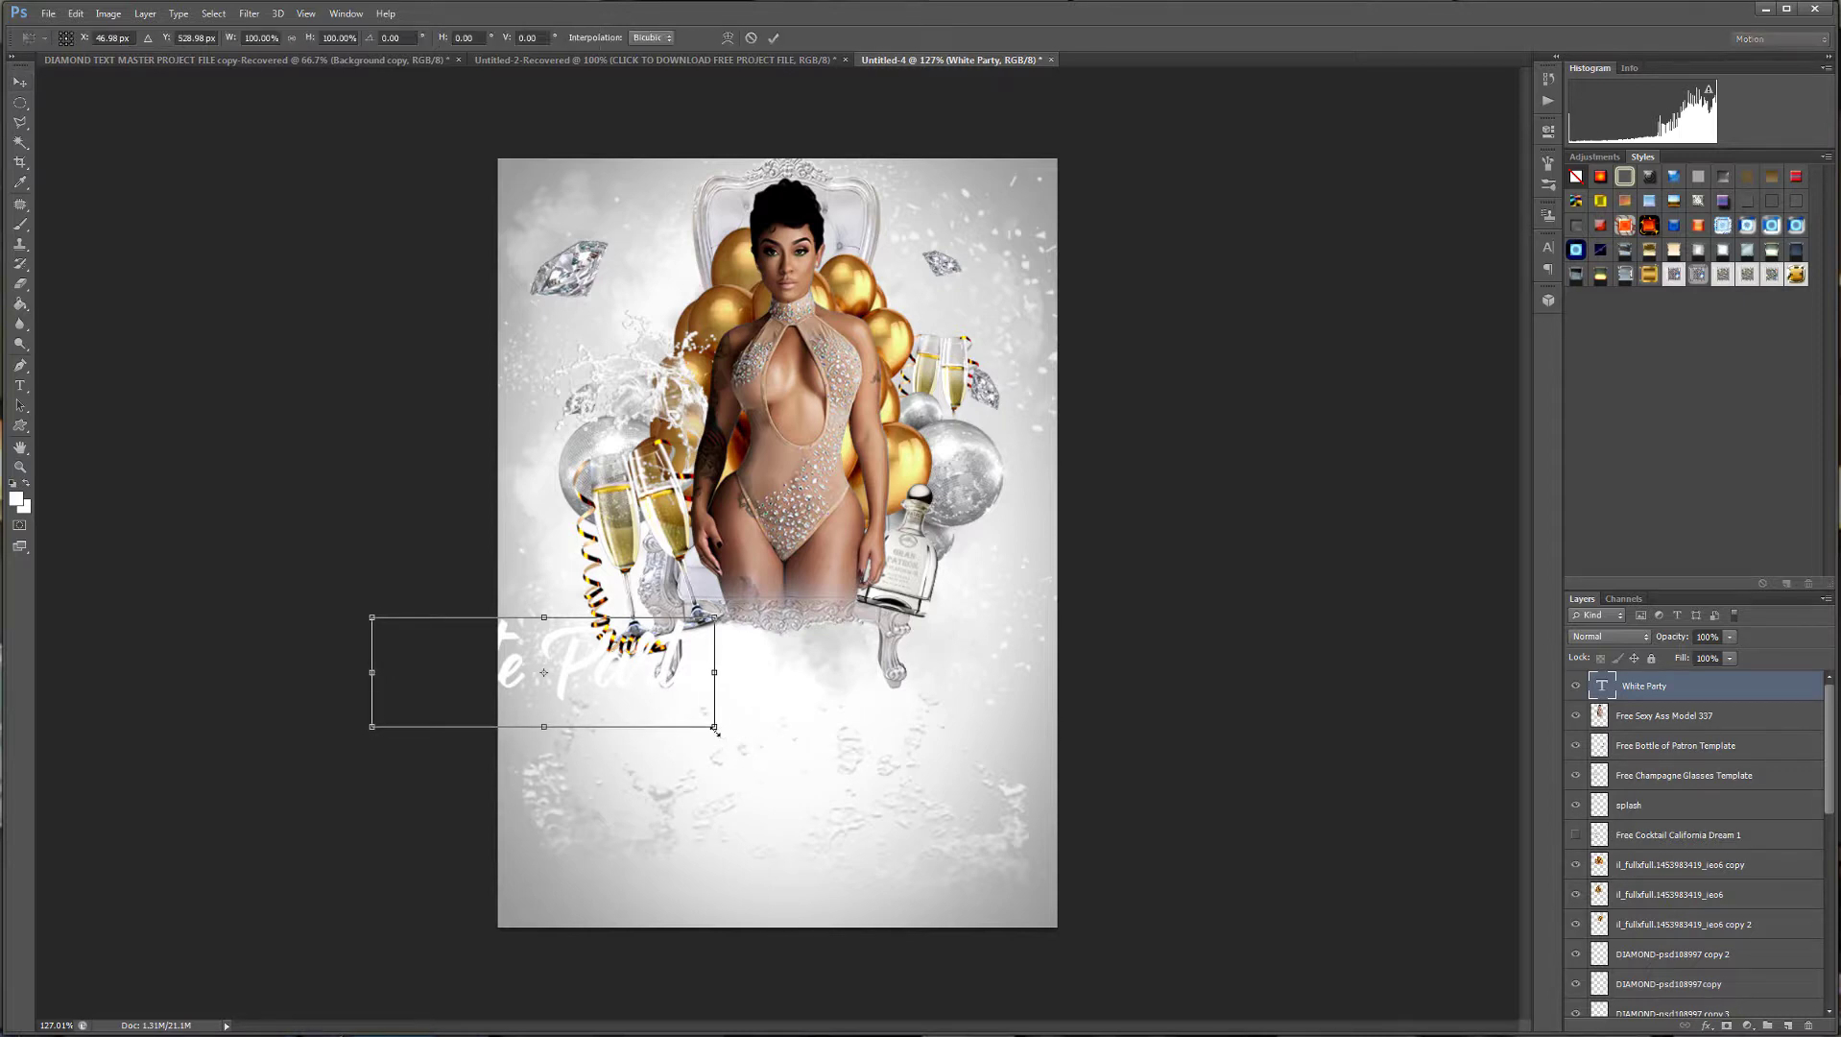
{"action": "left_click_drag", "start_coordinate": [716, 729], "coordinate": [866, 775]}
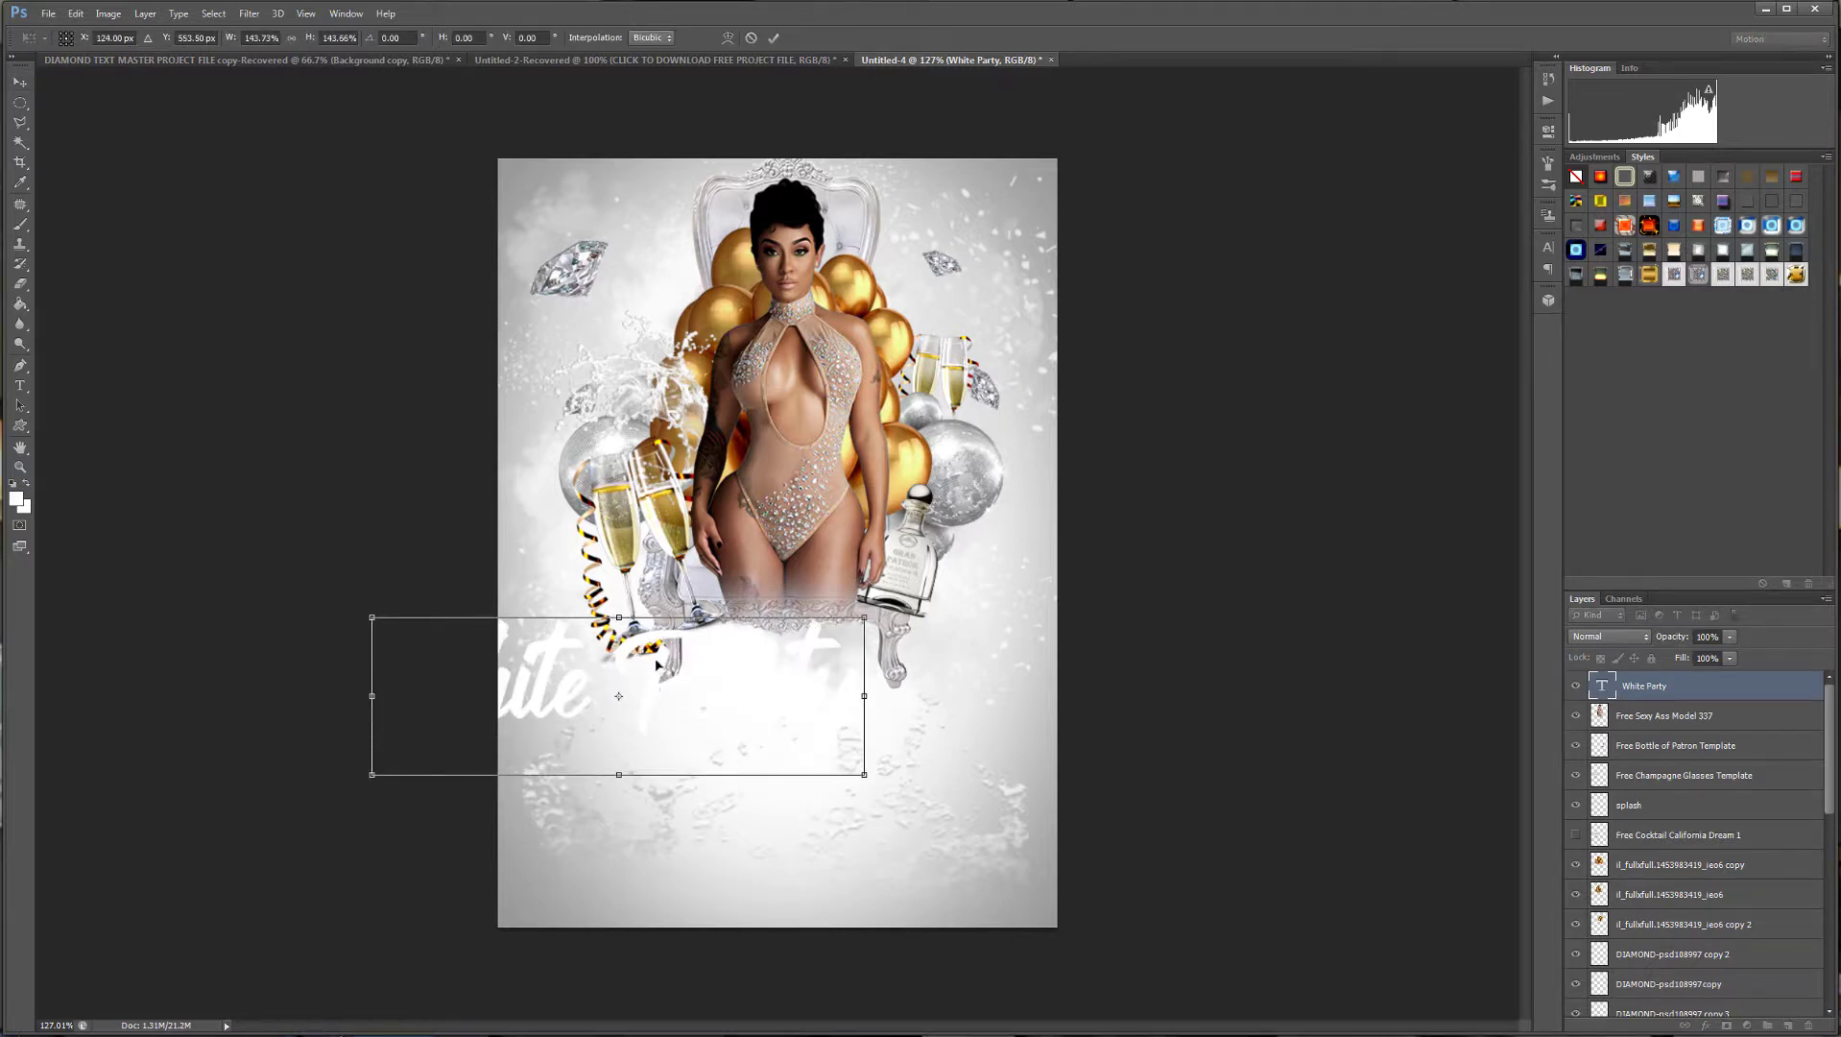
{"action": "left_click_drag", "start_coordinate": [657, 665], "coordinate": [833, 664]}
{"action": "key", "text": "Return"}
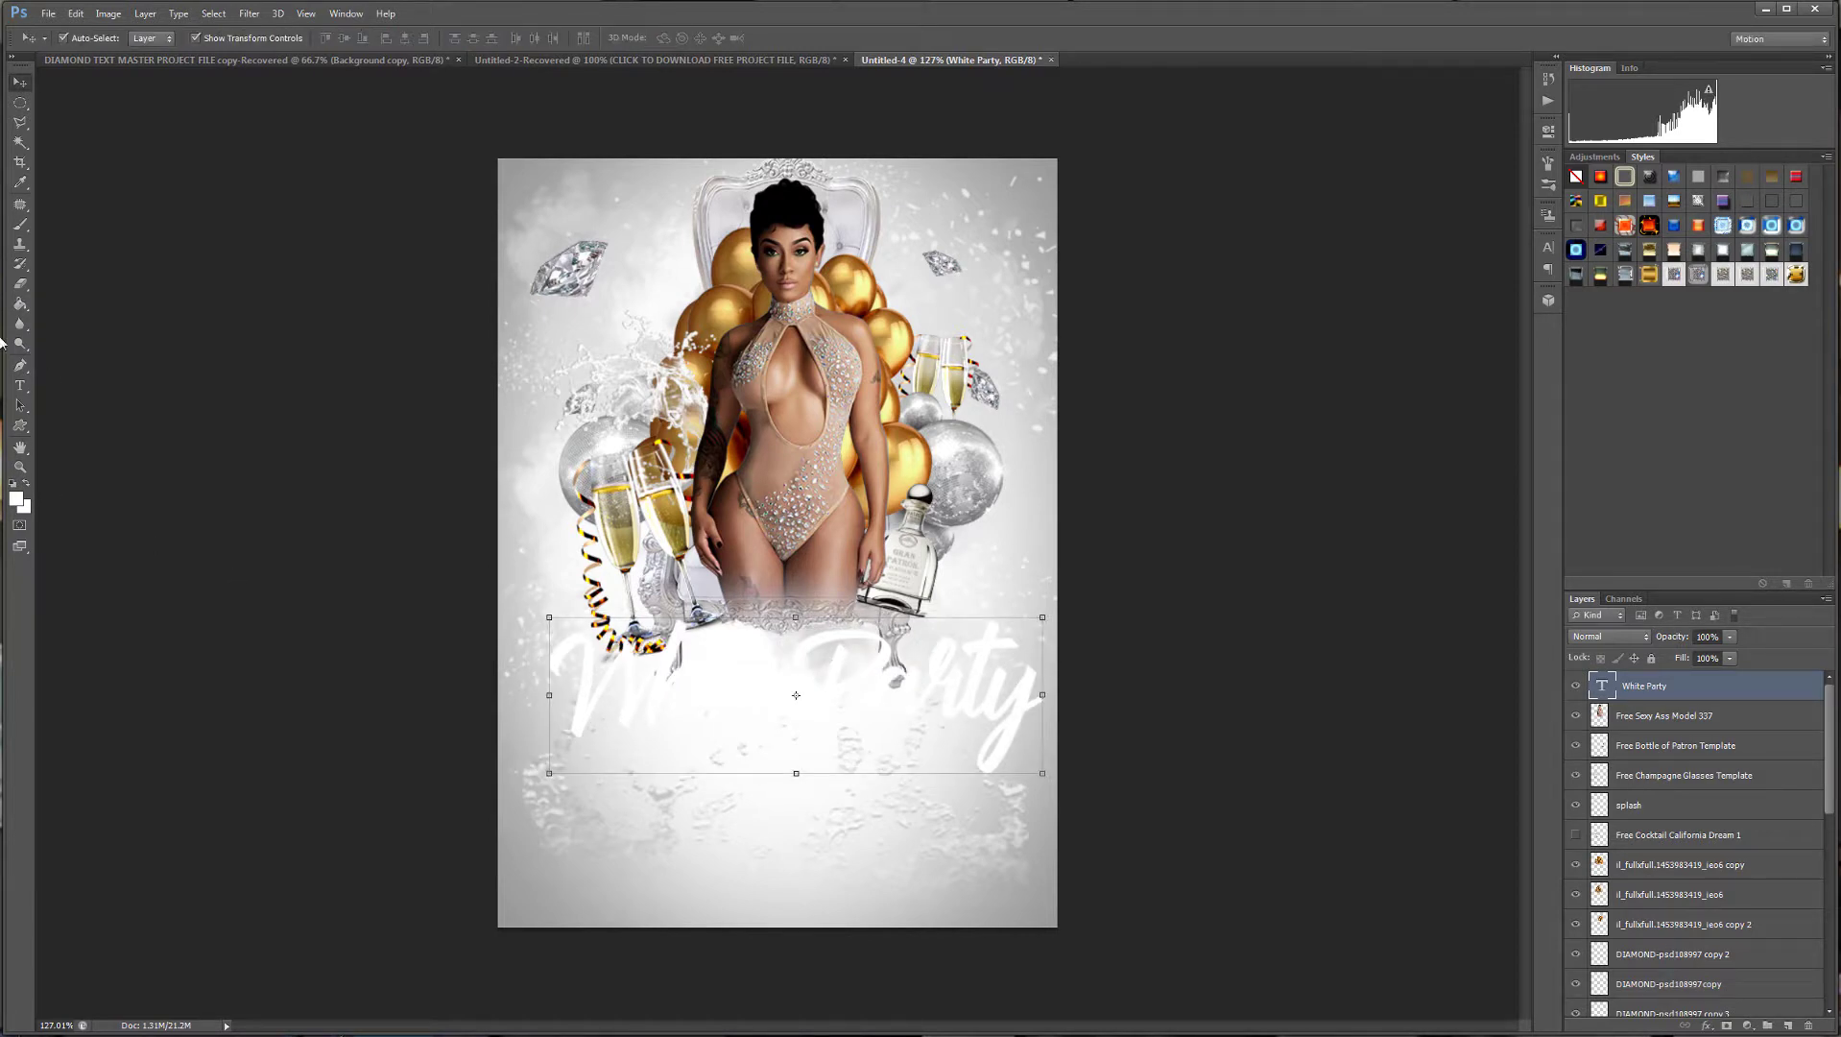
{"action": "left_click", "coordinate": [19, 385]}
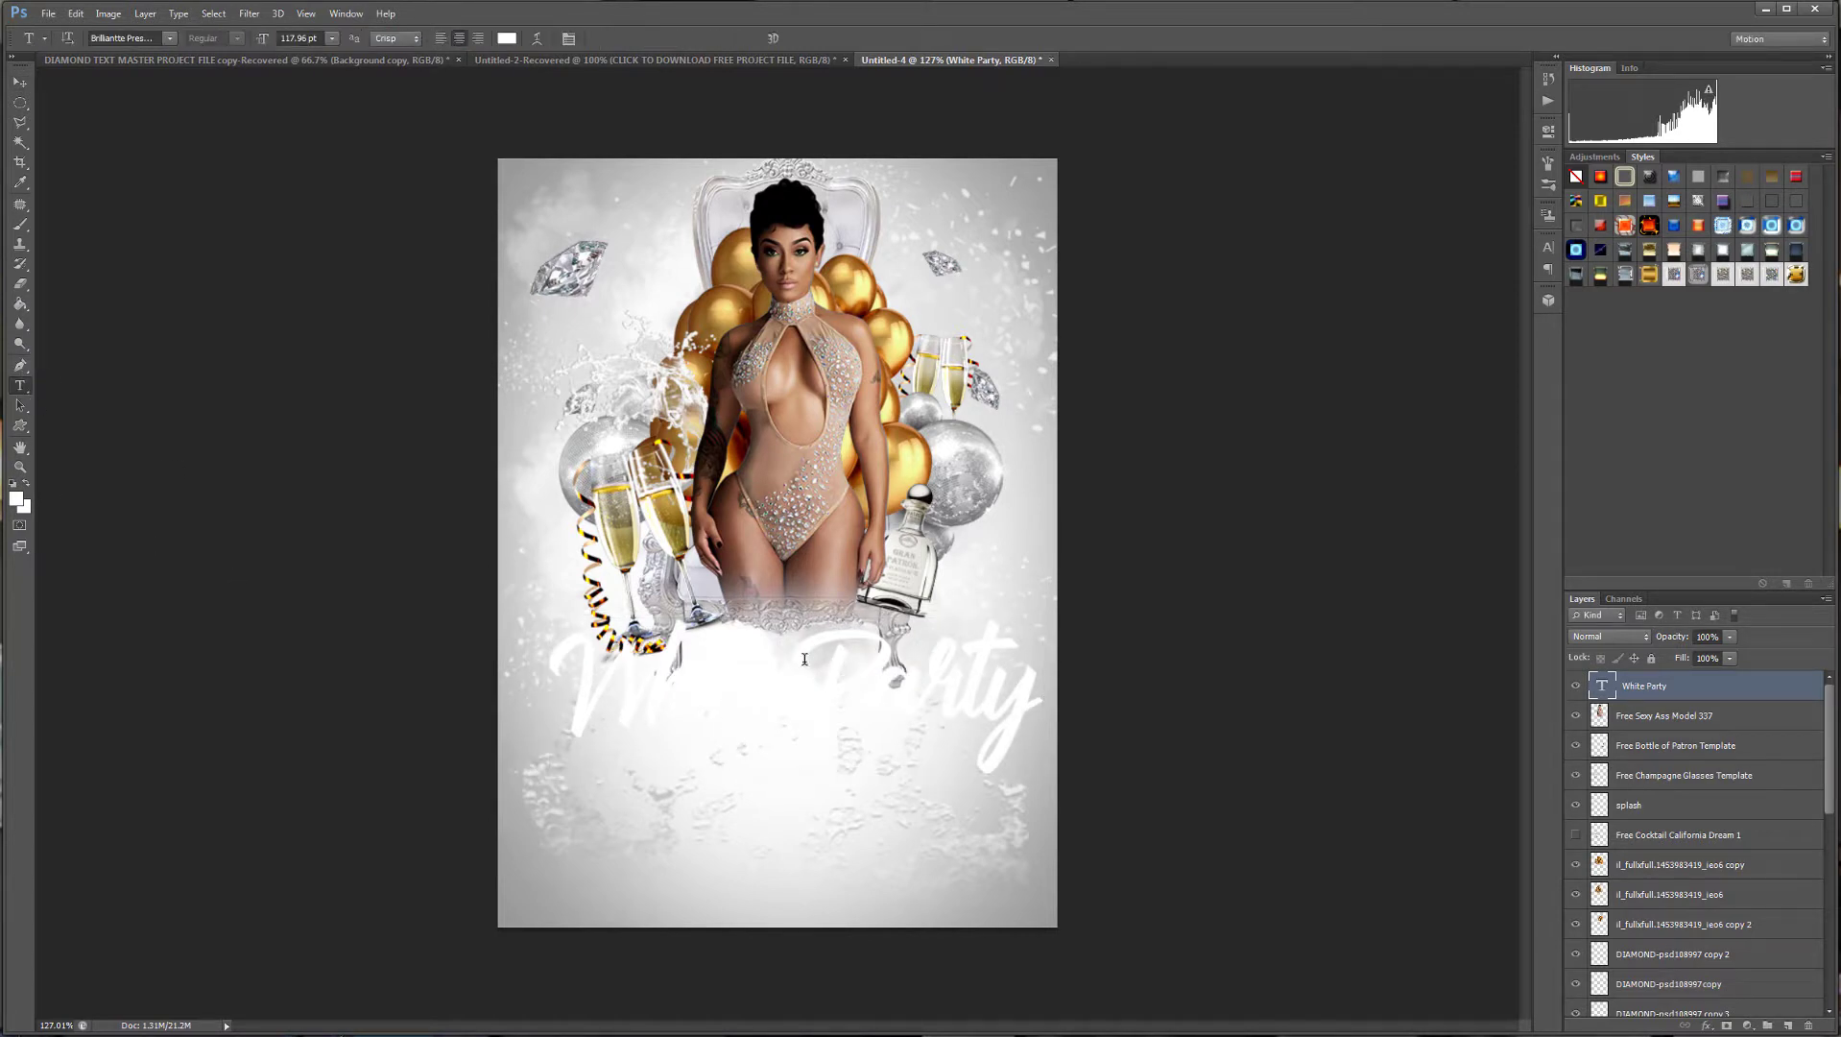
Delete 'Party' from the title, then scale 'White' to about 193% and raise it over the legs.
{"action": "left_click_drag", "start_coordinate": [804, 659], "coordinate": [1160, 742]}
{"action": "key", "text": "BackSpace"}
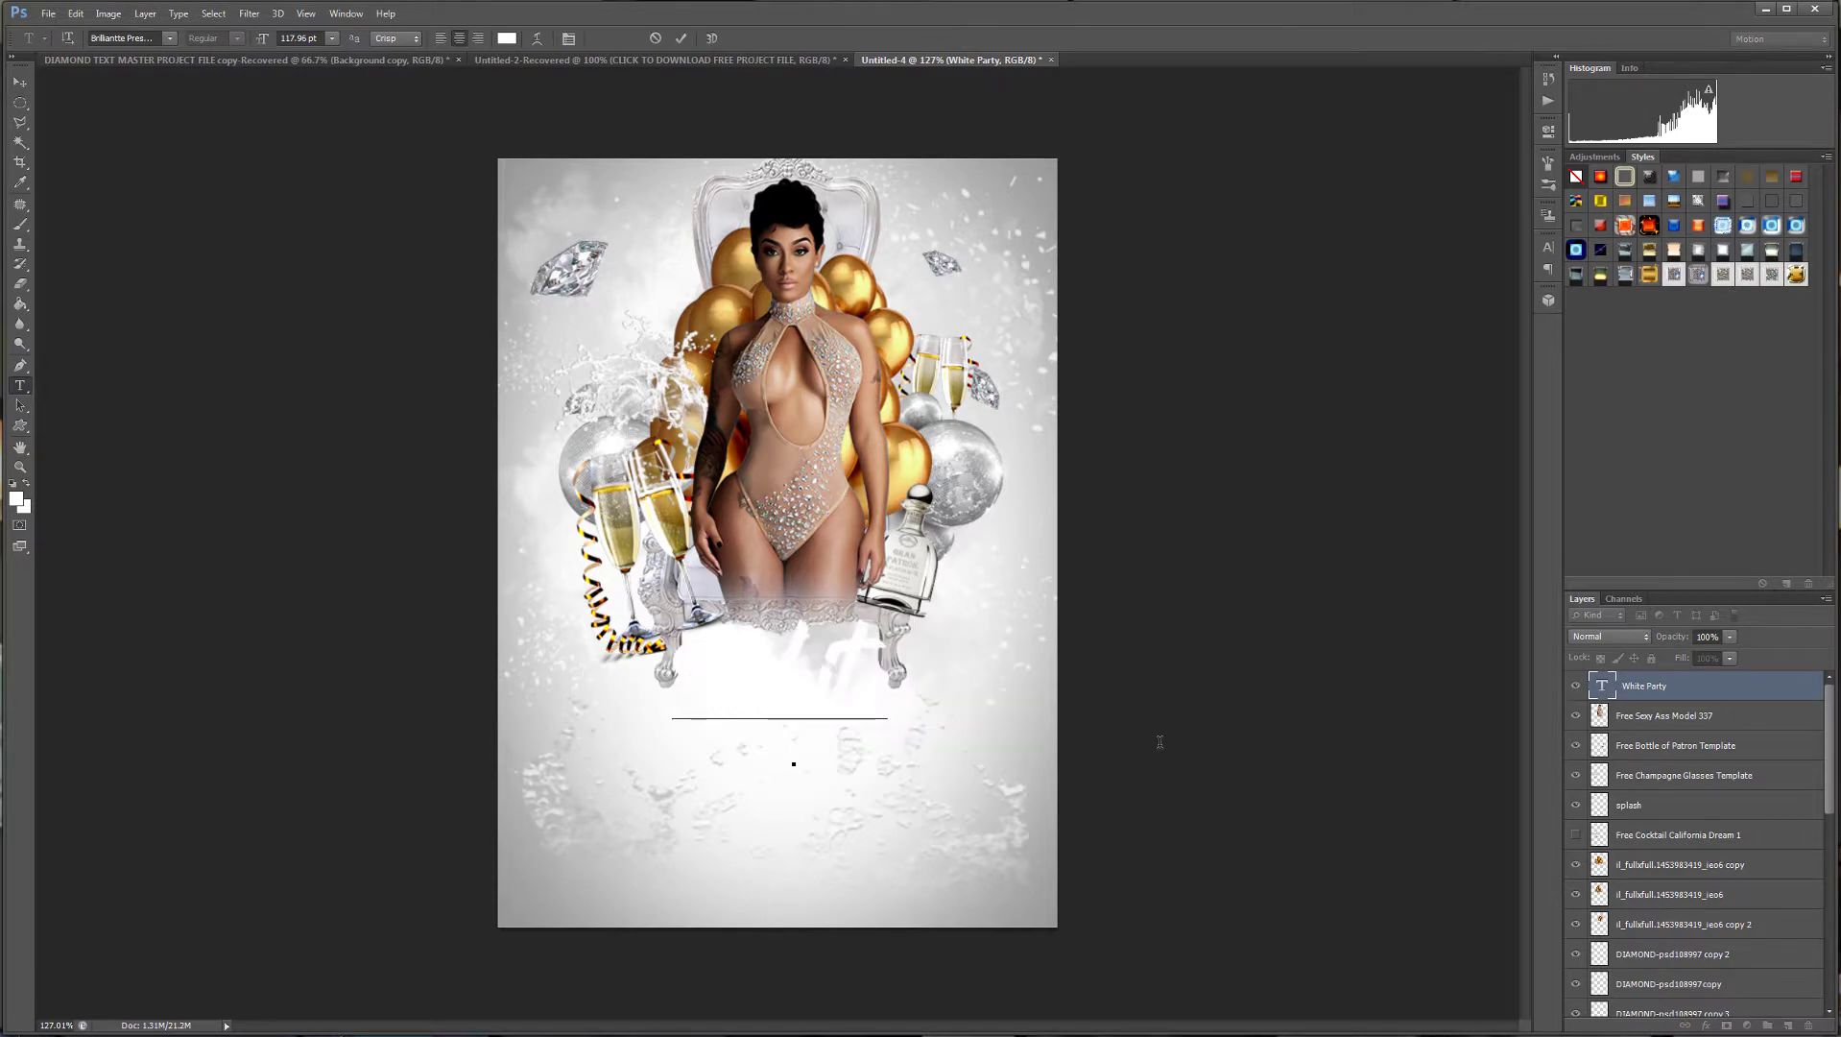
{"action": "key", "text": "ctrl+Return"}
{"action": "key", "text": "ctrl+t"}
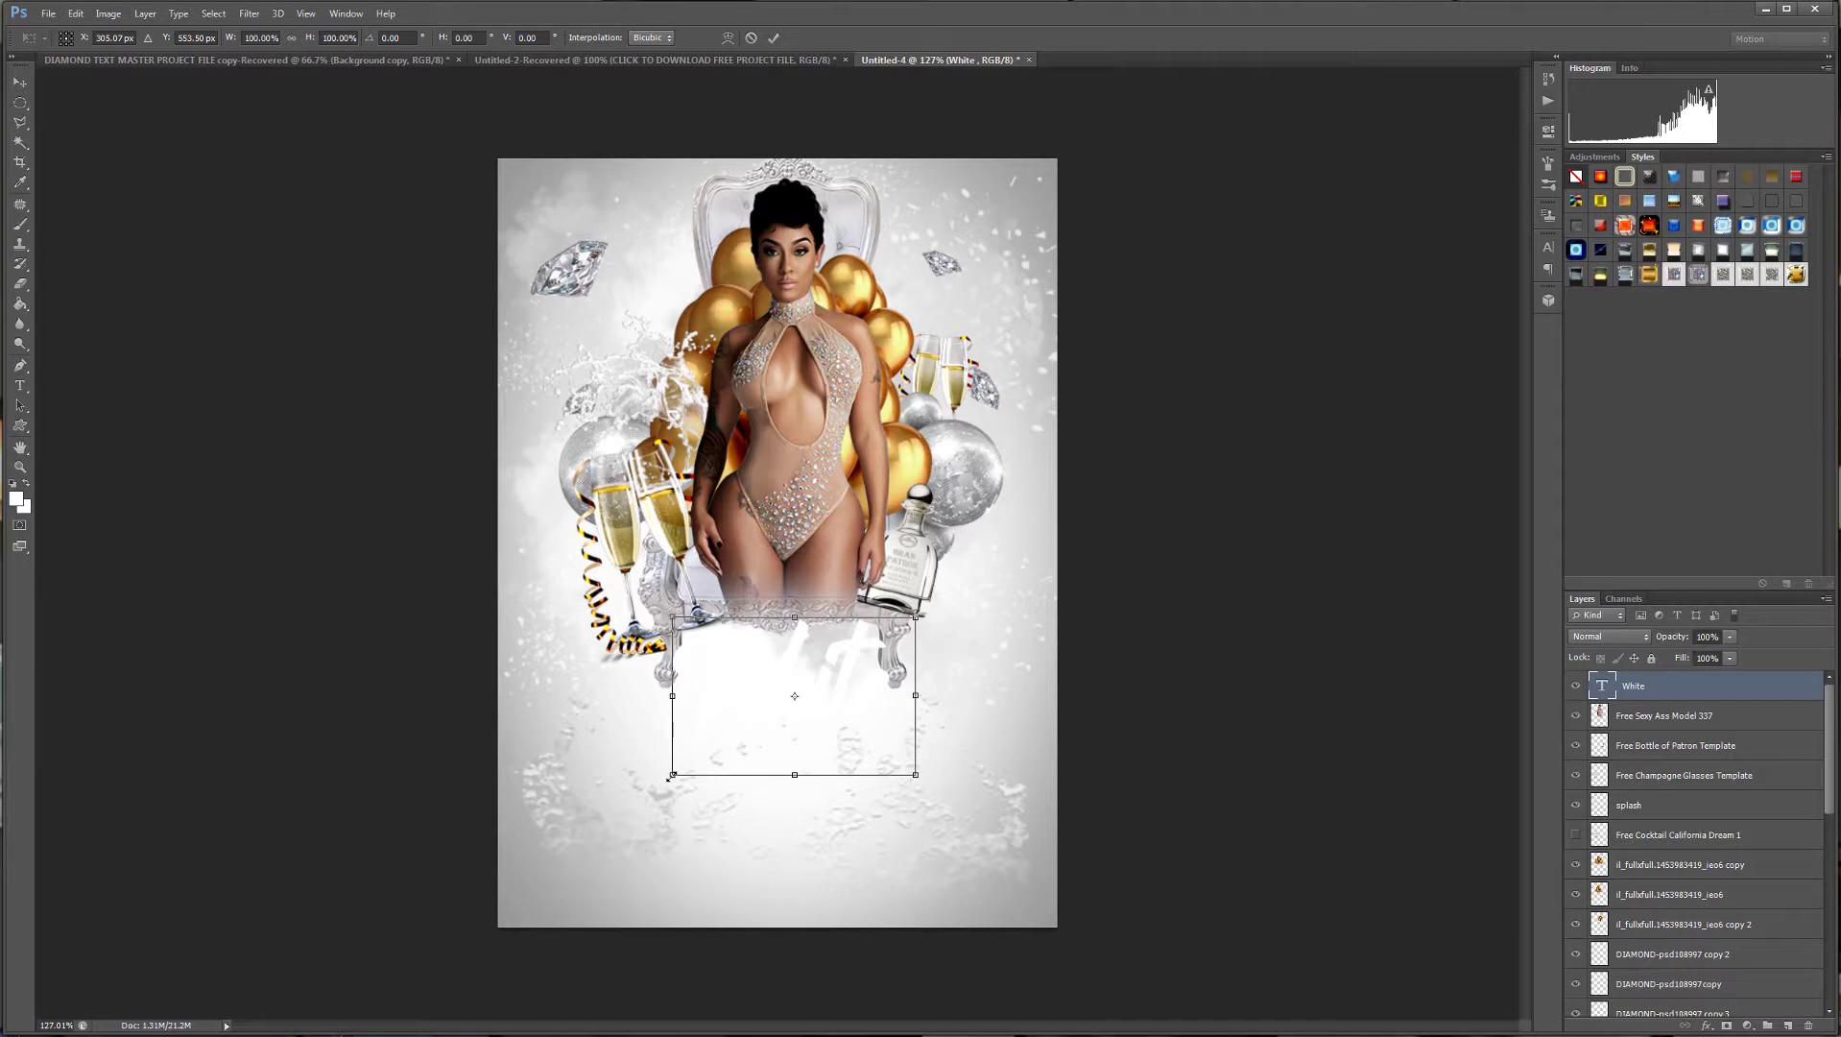
{"action": "left_click_drag", "start_coordinate": [671, 776], "coordinate": [526, 870]}
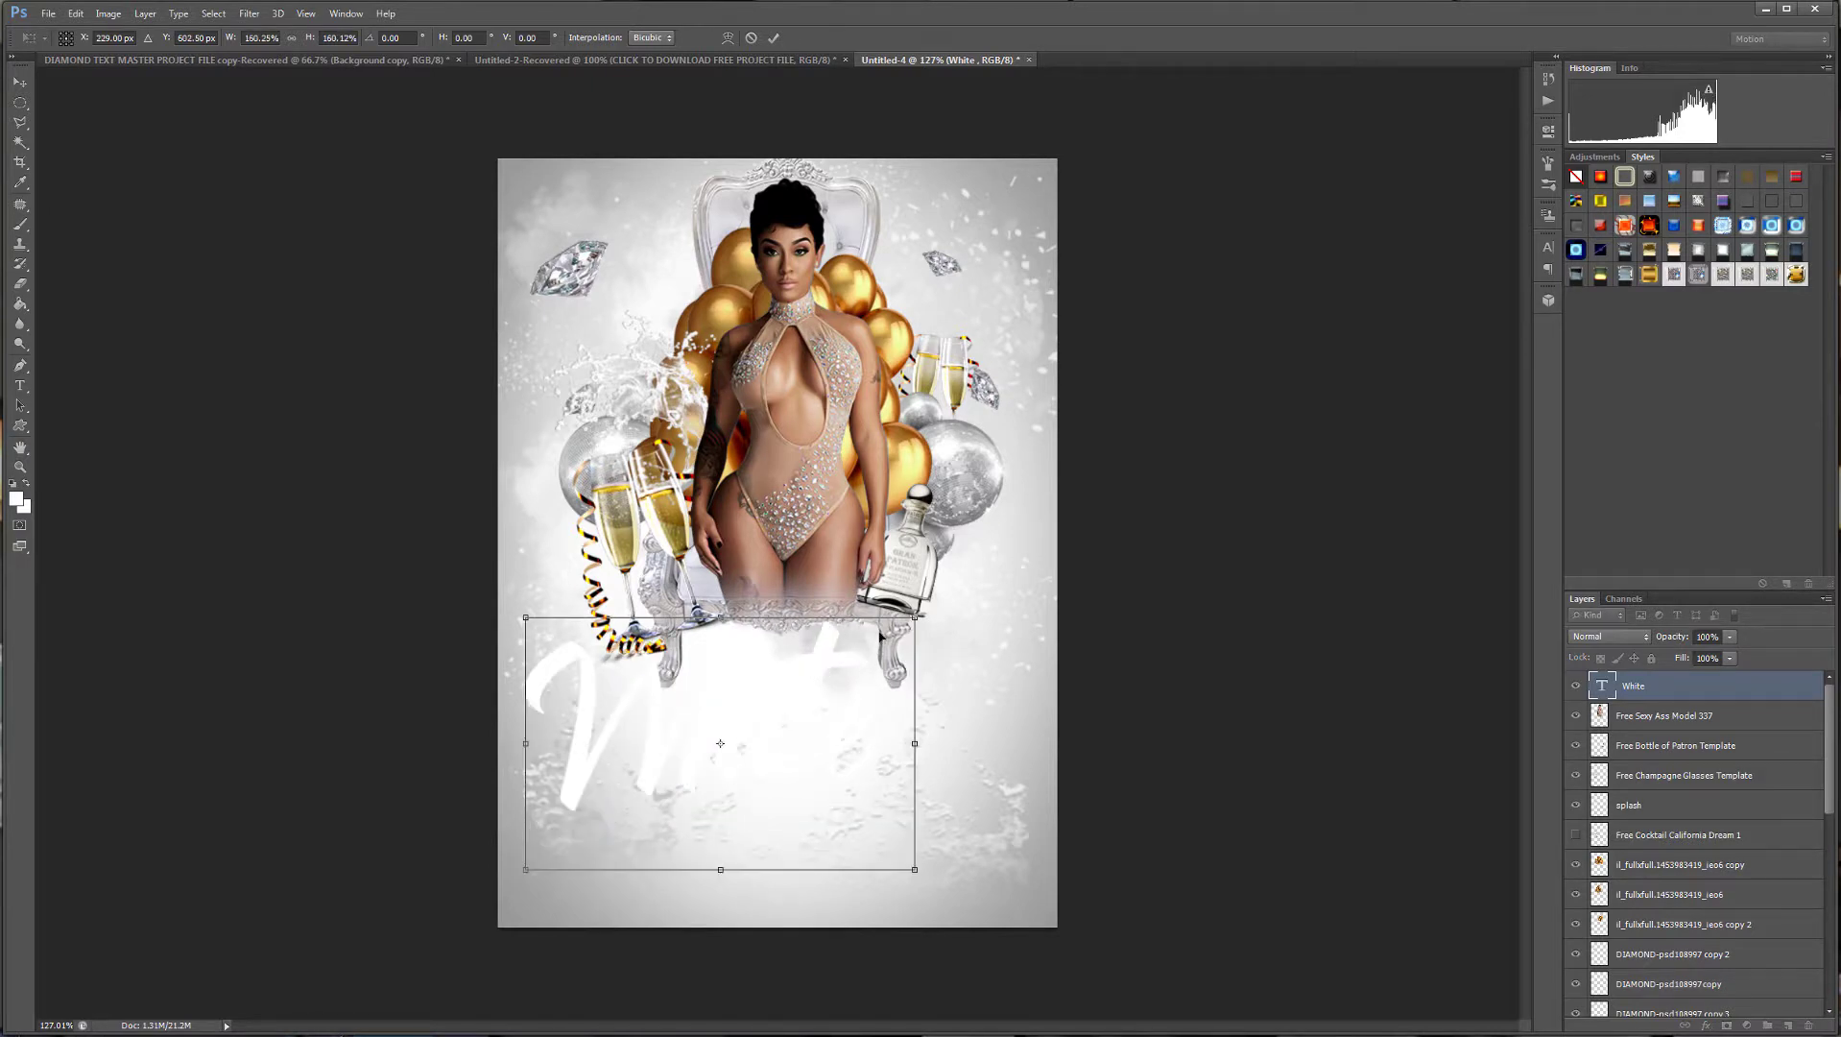
{"action": "left_click_drag", "start_coordinate": [933, 611], "coordinate": [998, 564]}
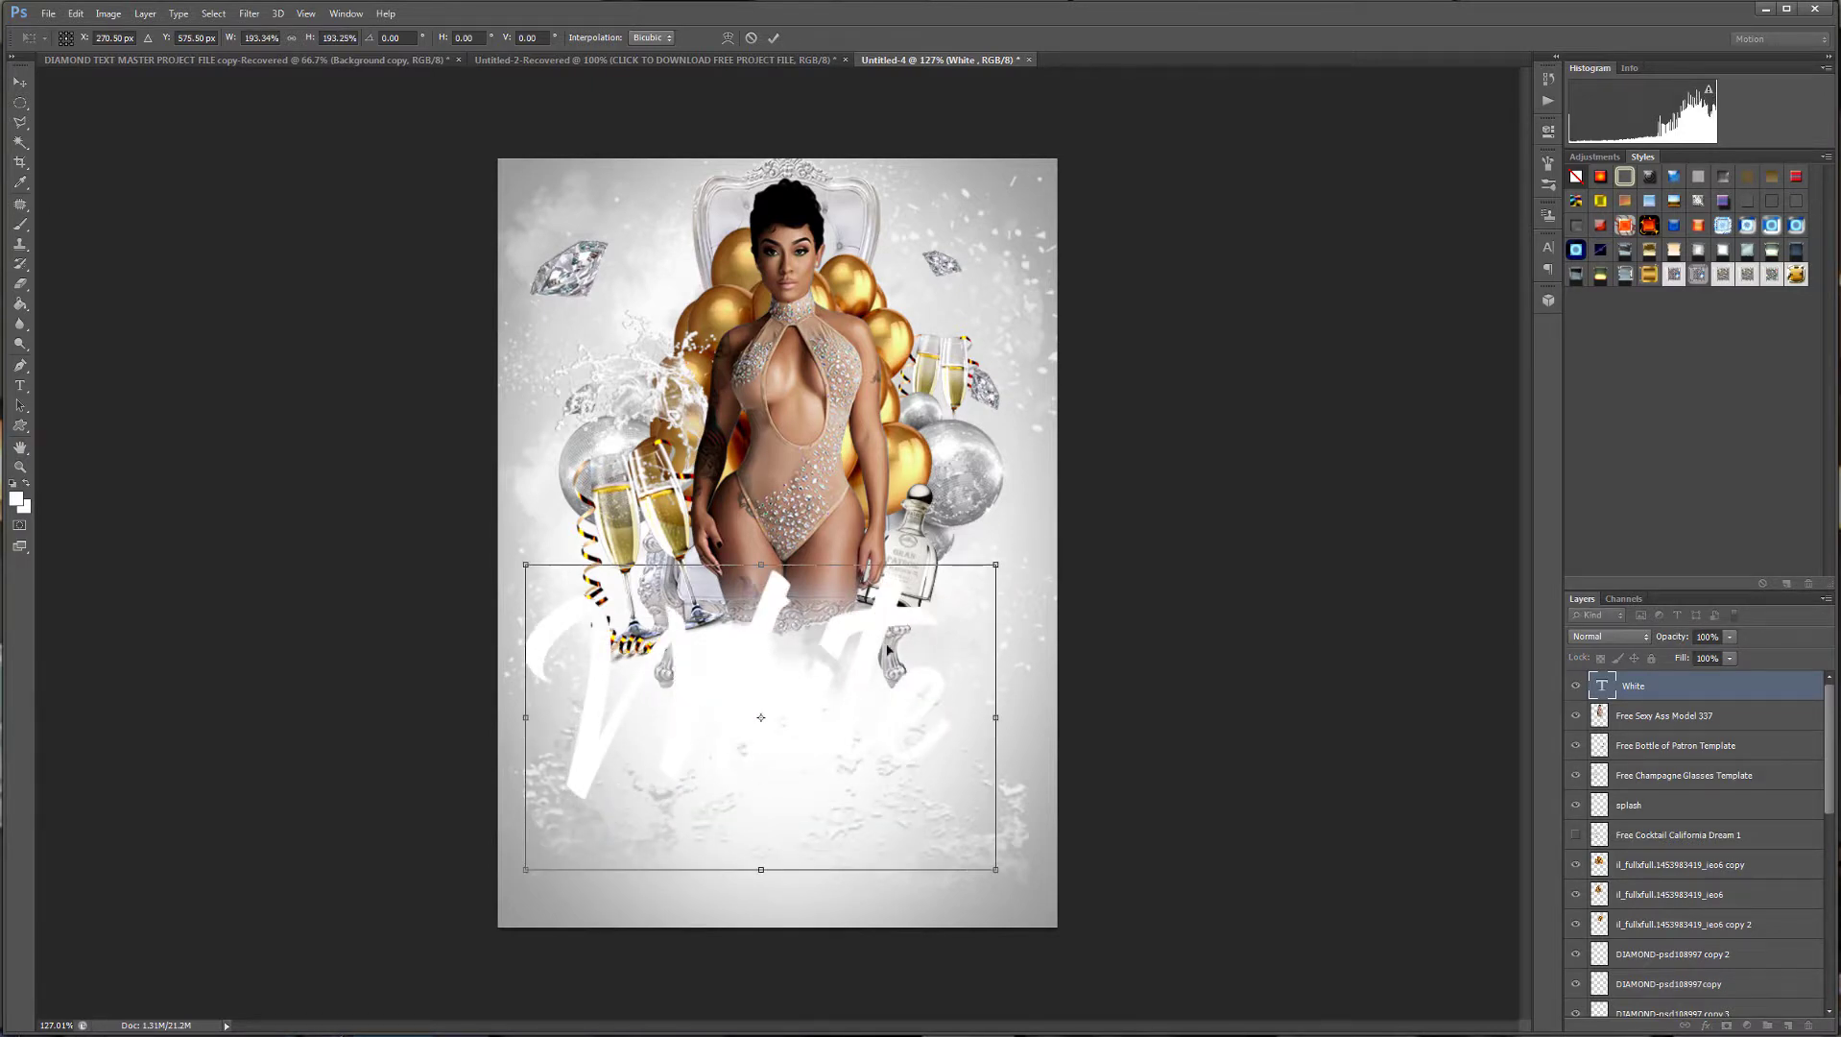
{"action": "left_click_drag", "start_coordinate": [879, 685], "coordinate": [893, 573]}
{"action": "key", "text": "Return"}
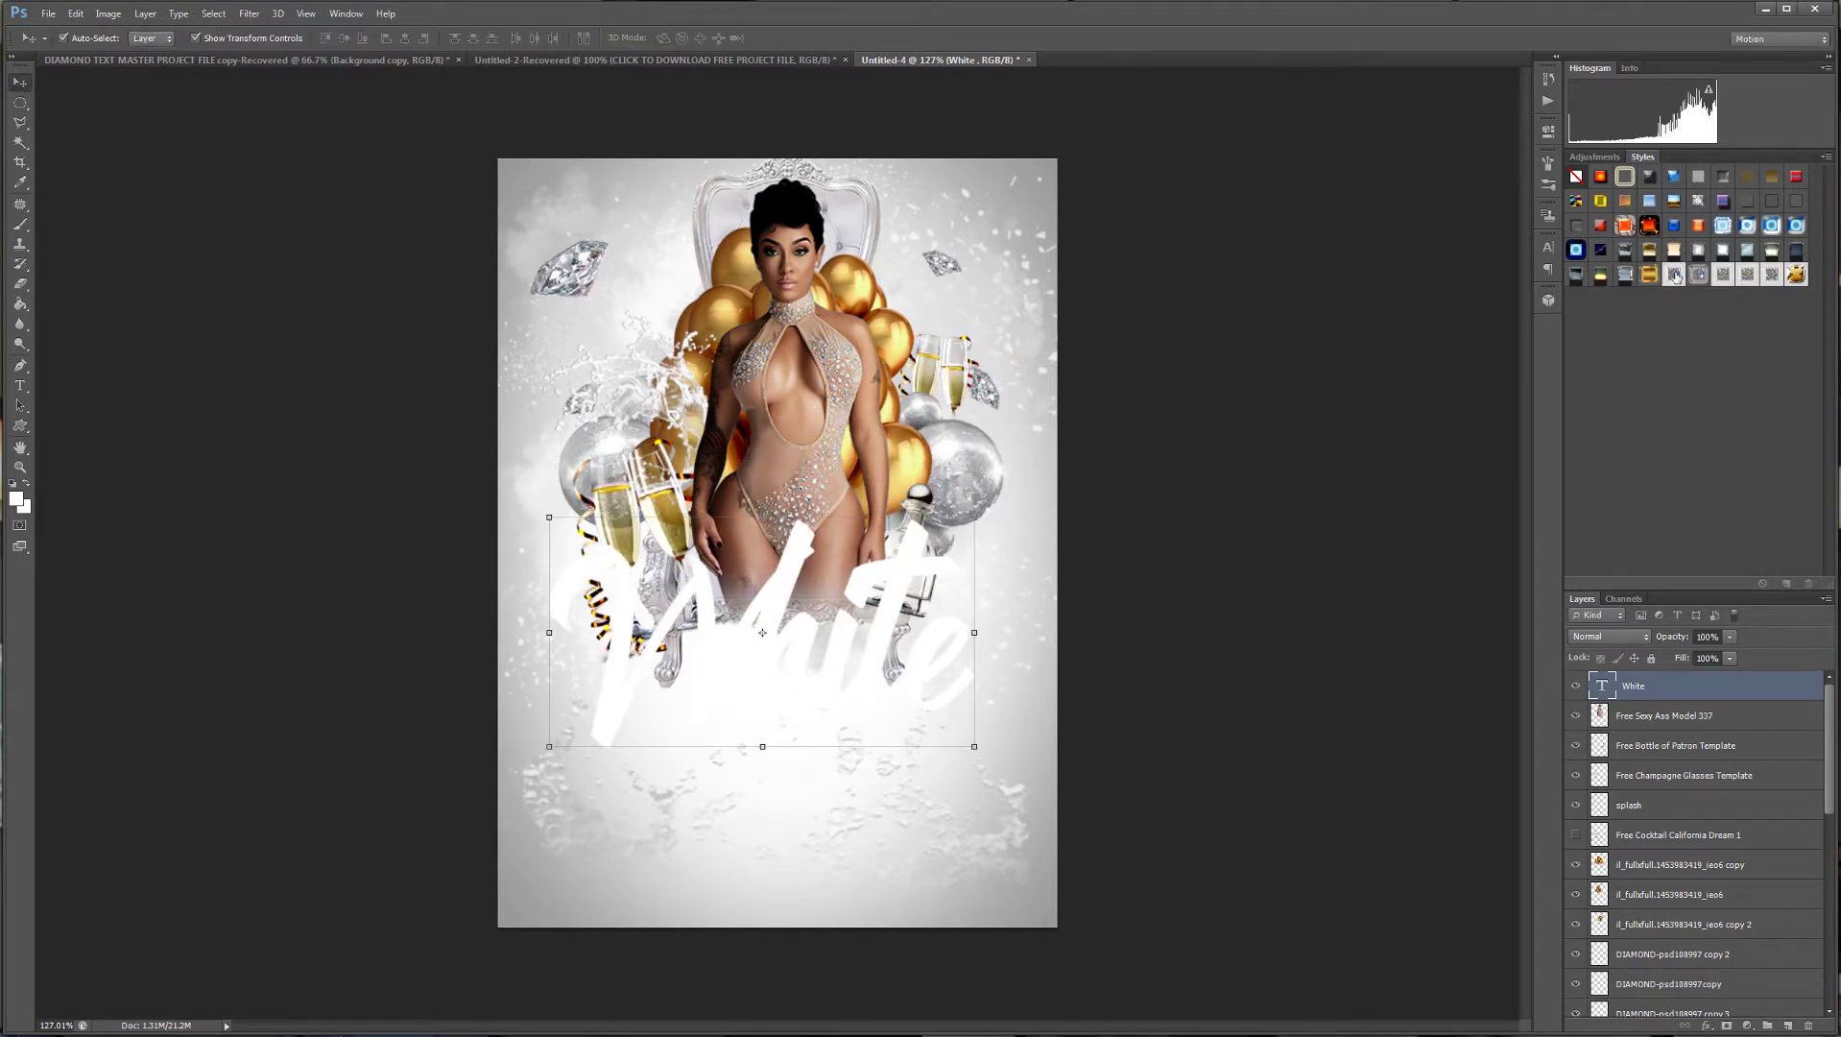
Try glitter, rhinestone and chrome styles on 'White', settling on the smooth gold gradient style.
{"action": "left_click", "coordinate": [1675, 276]}
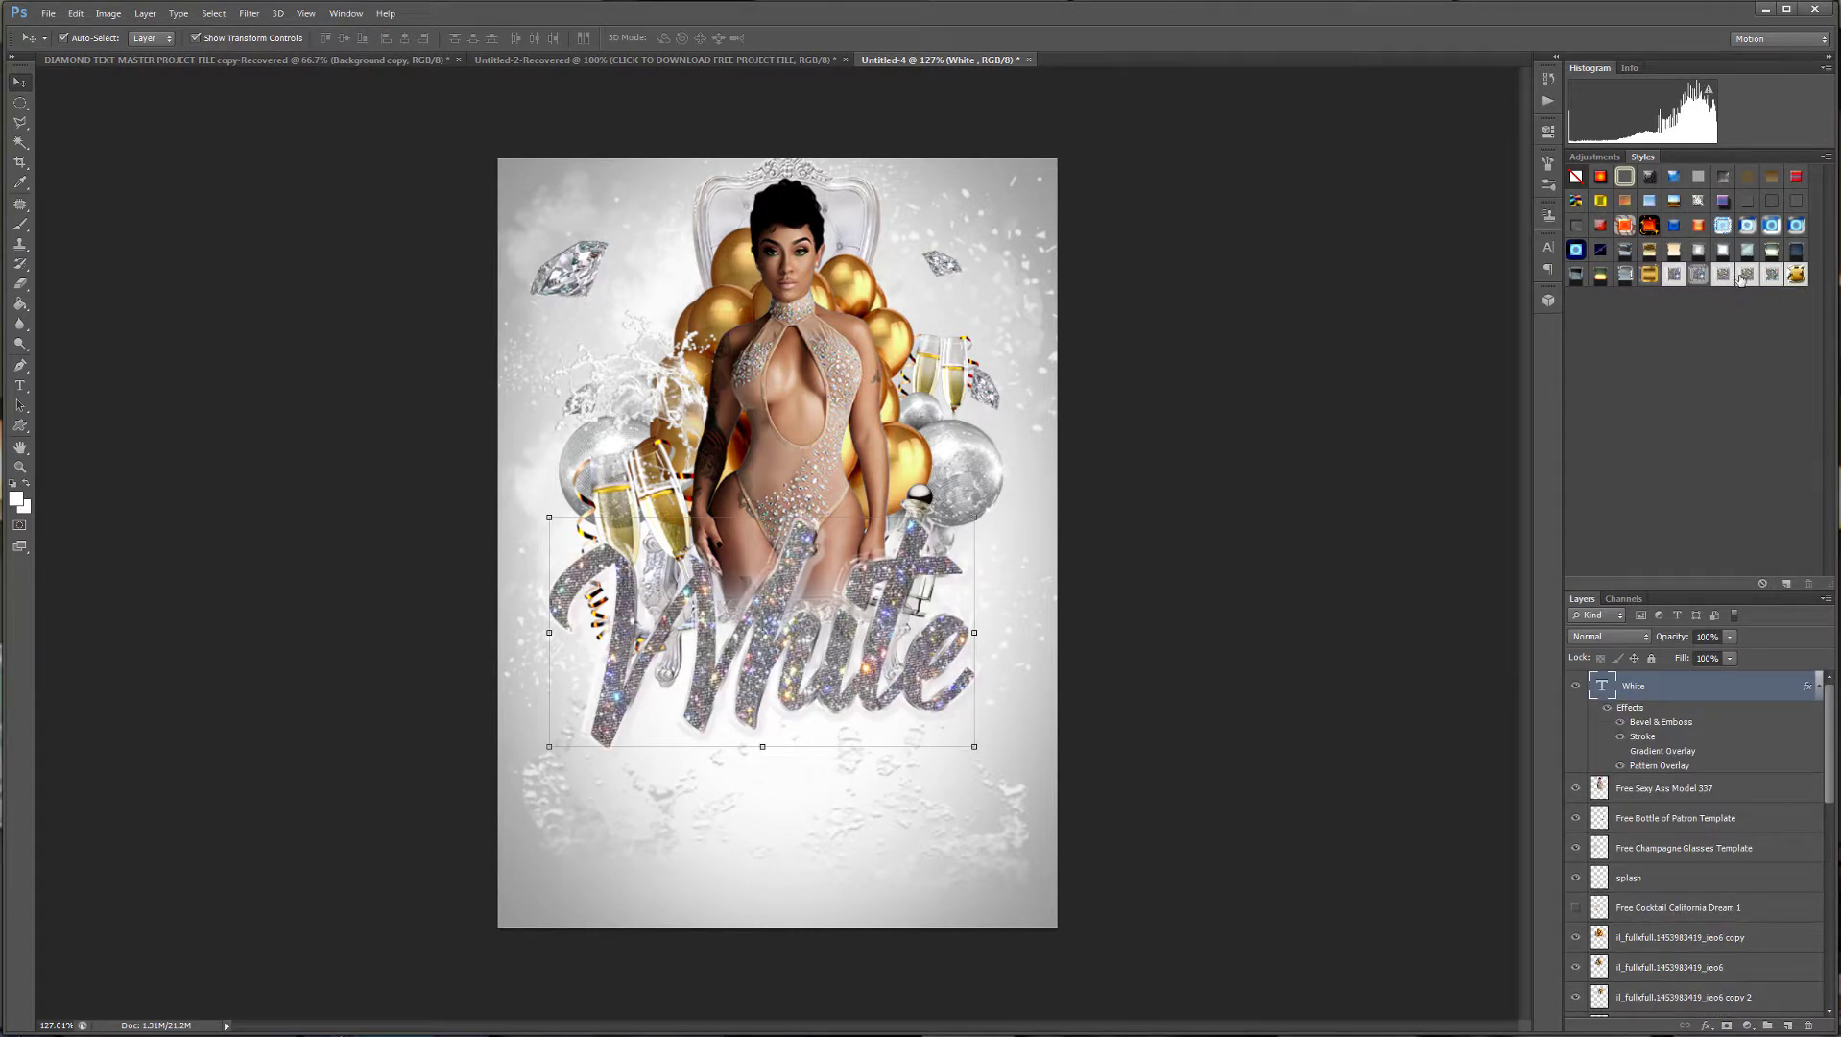
{"action": "left_click", "coordinate": [1723, 276]}
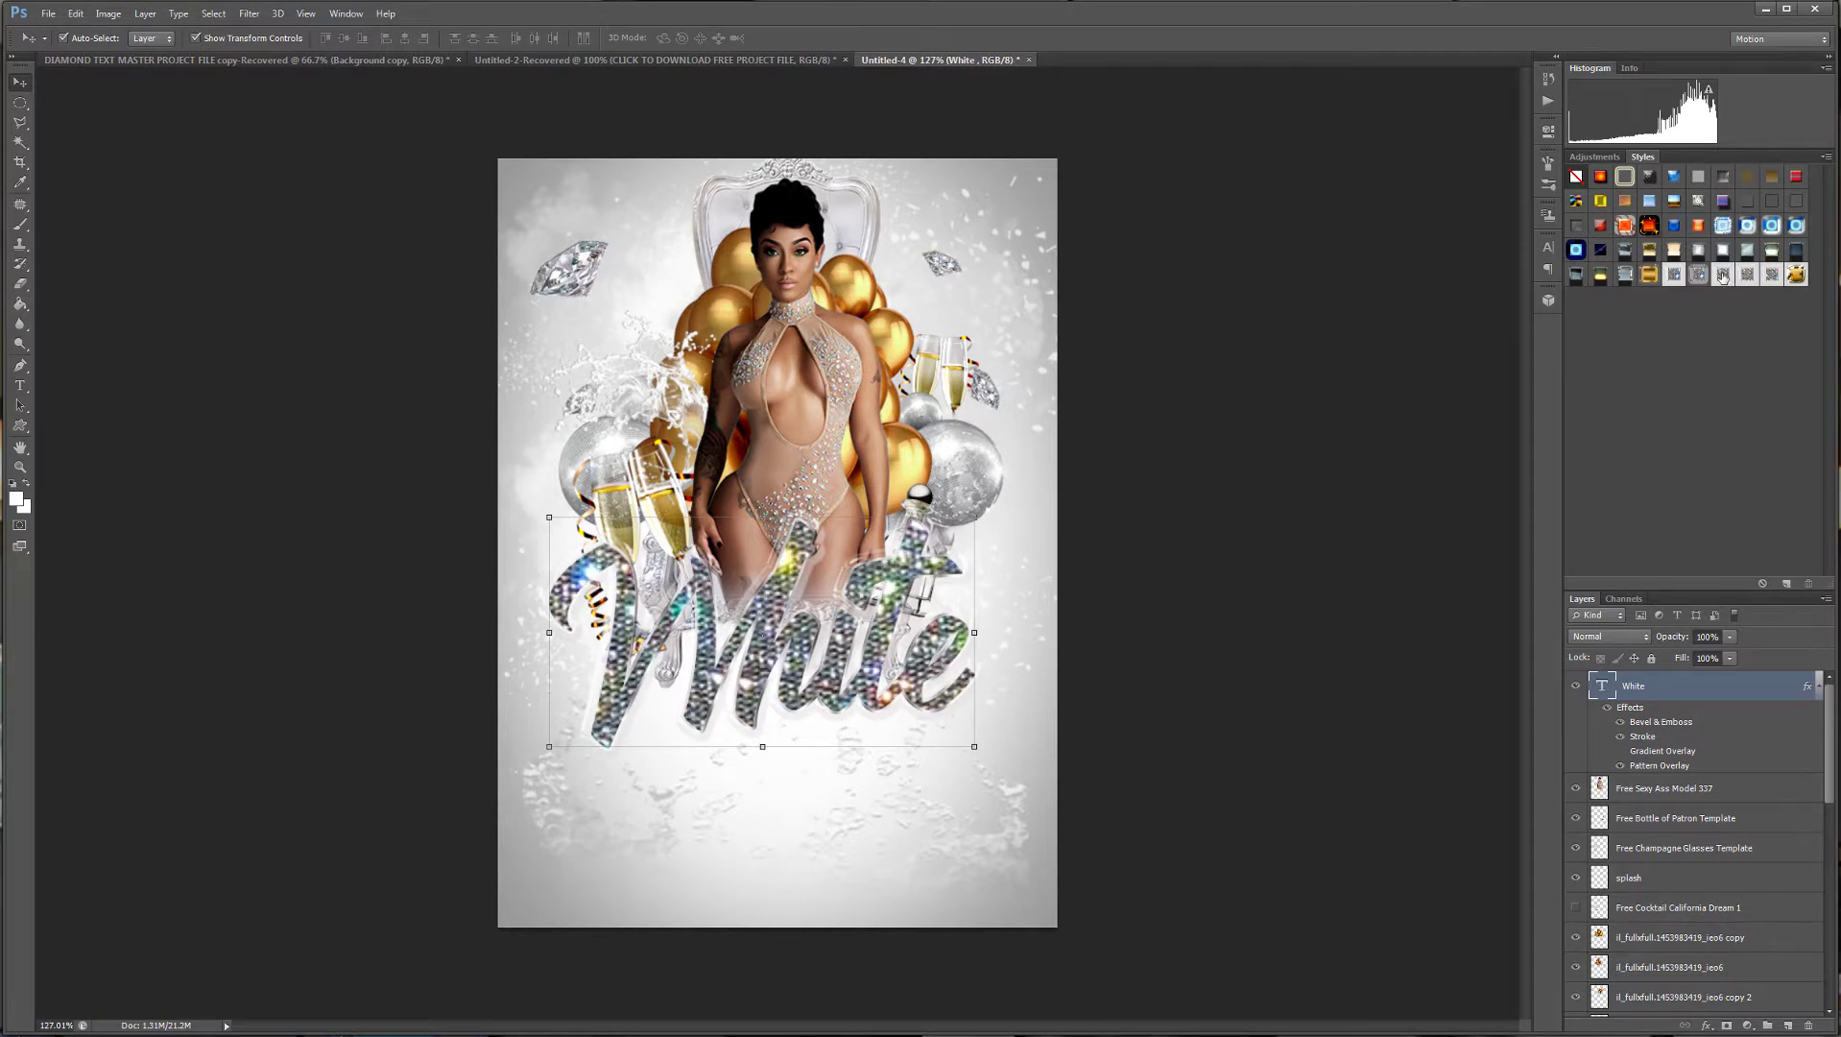
{"action": "left_click", "coordinate": [1740, 276]}
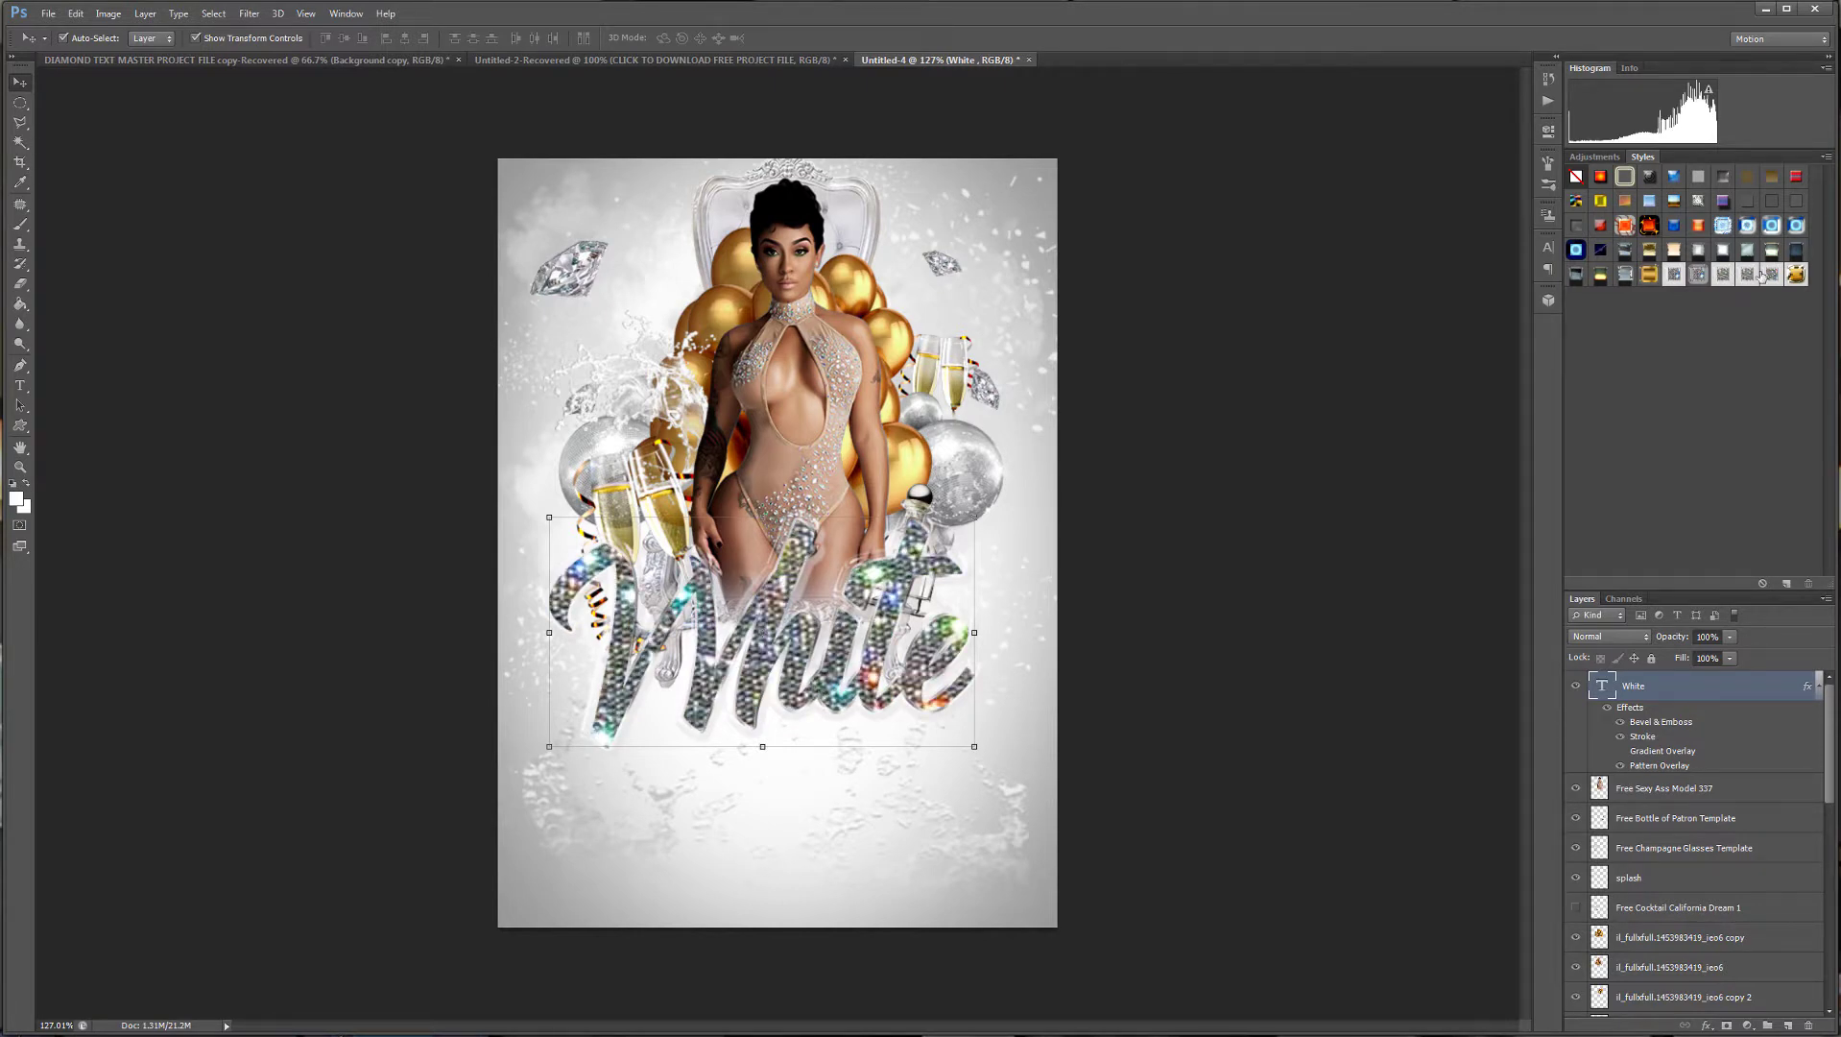
{"action": "left_click", "coordinate": [1773, 276]}
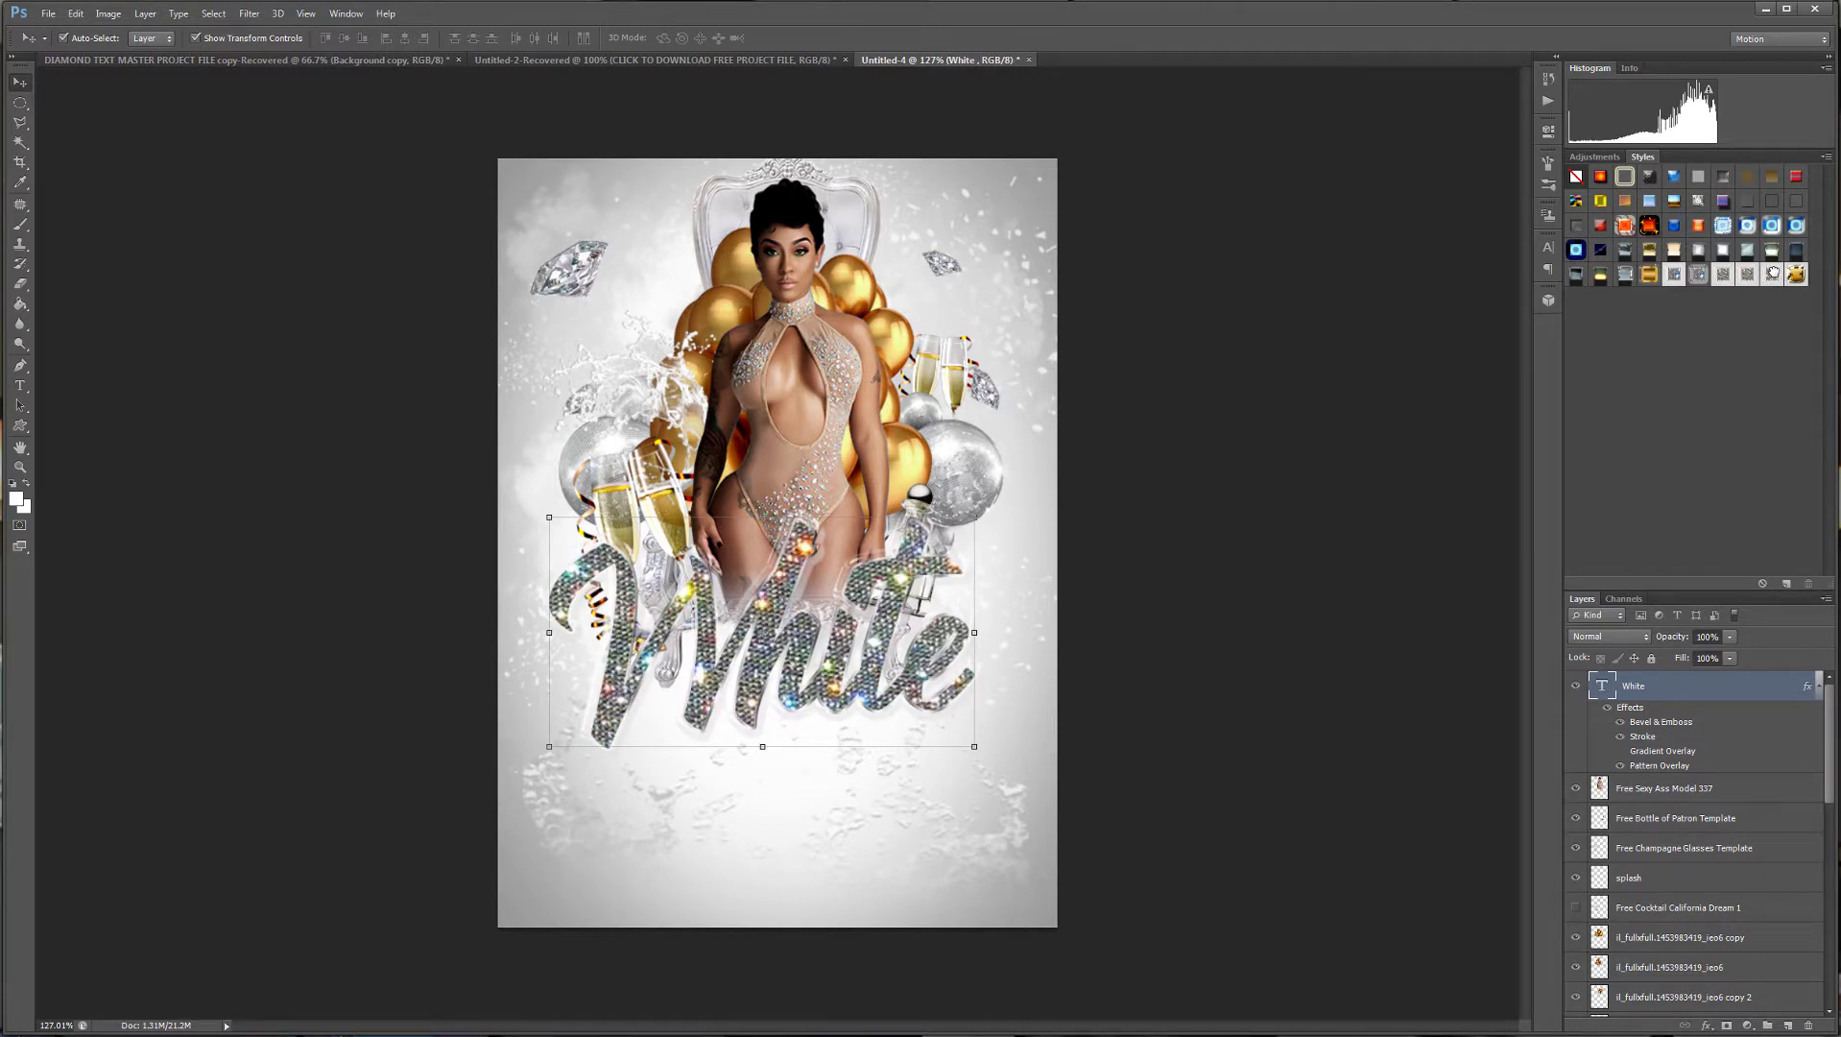
{"action": "left_click", "coordinate": [1796, 275]}
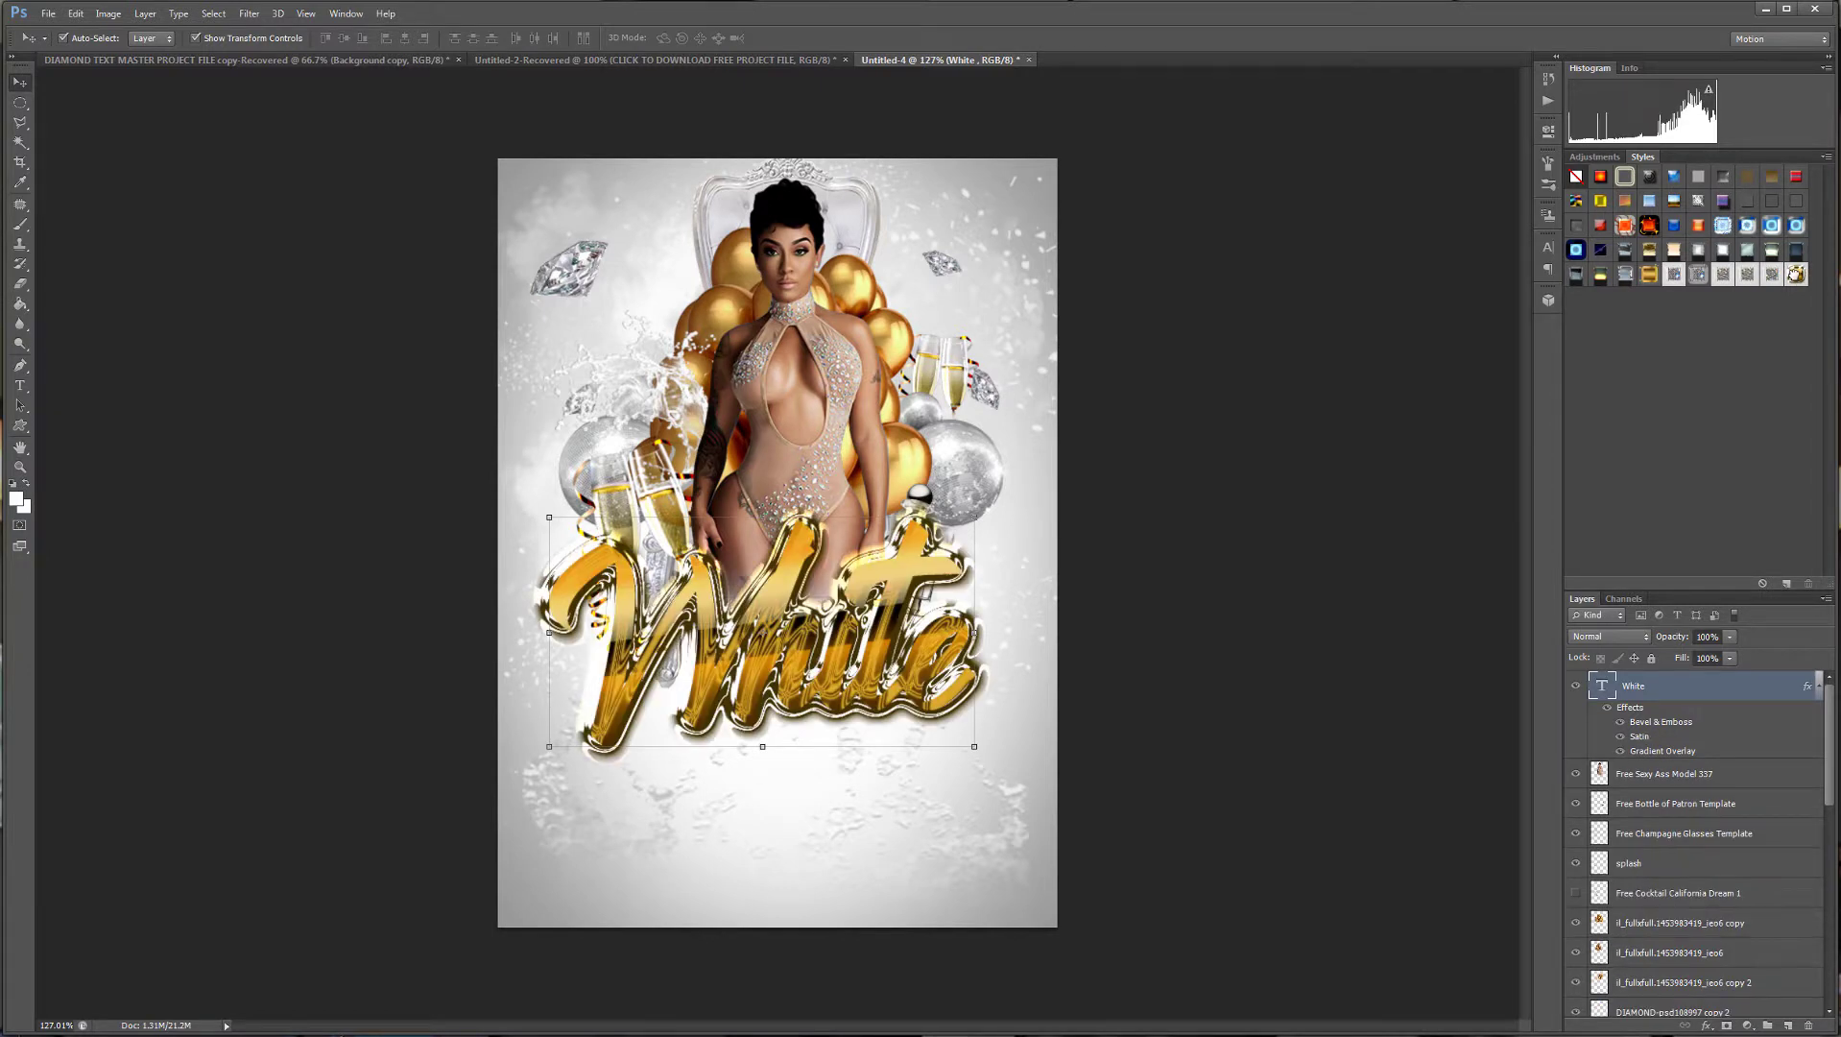
{"action": "left_click", "coordinate": [1648, 275]}
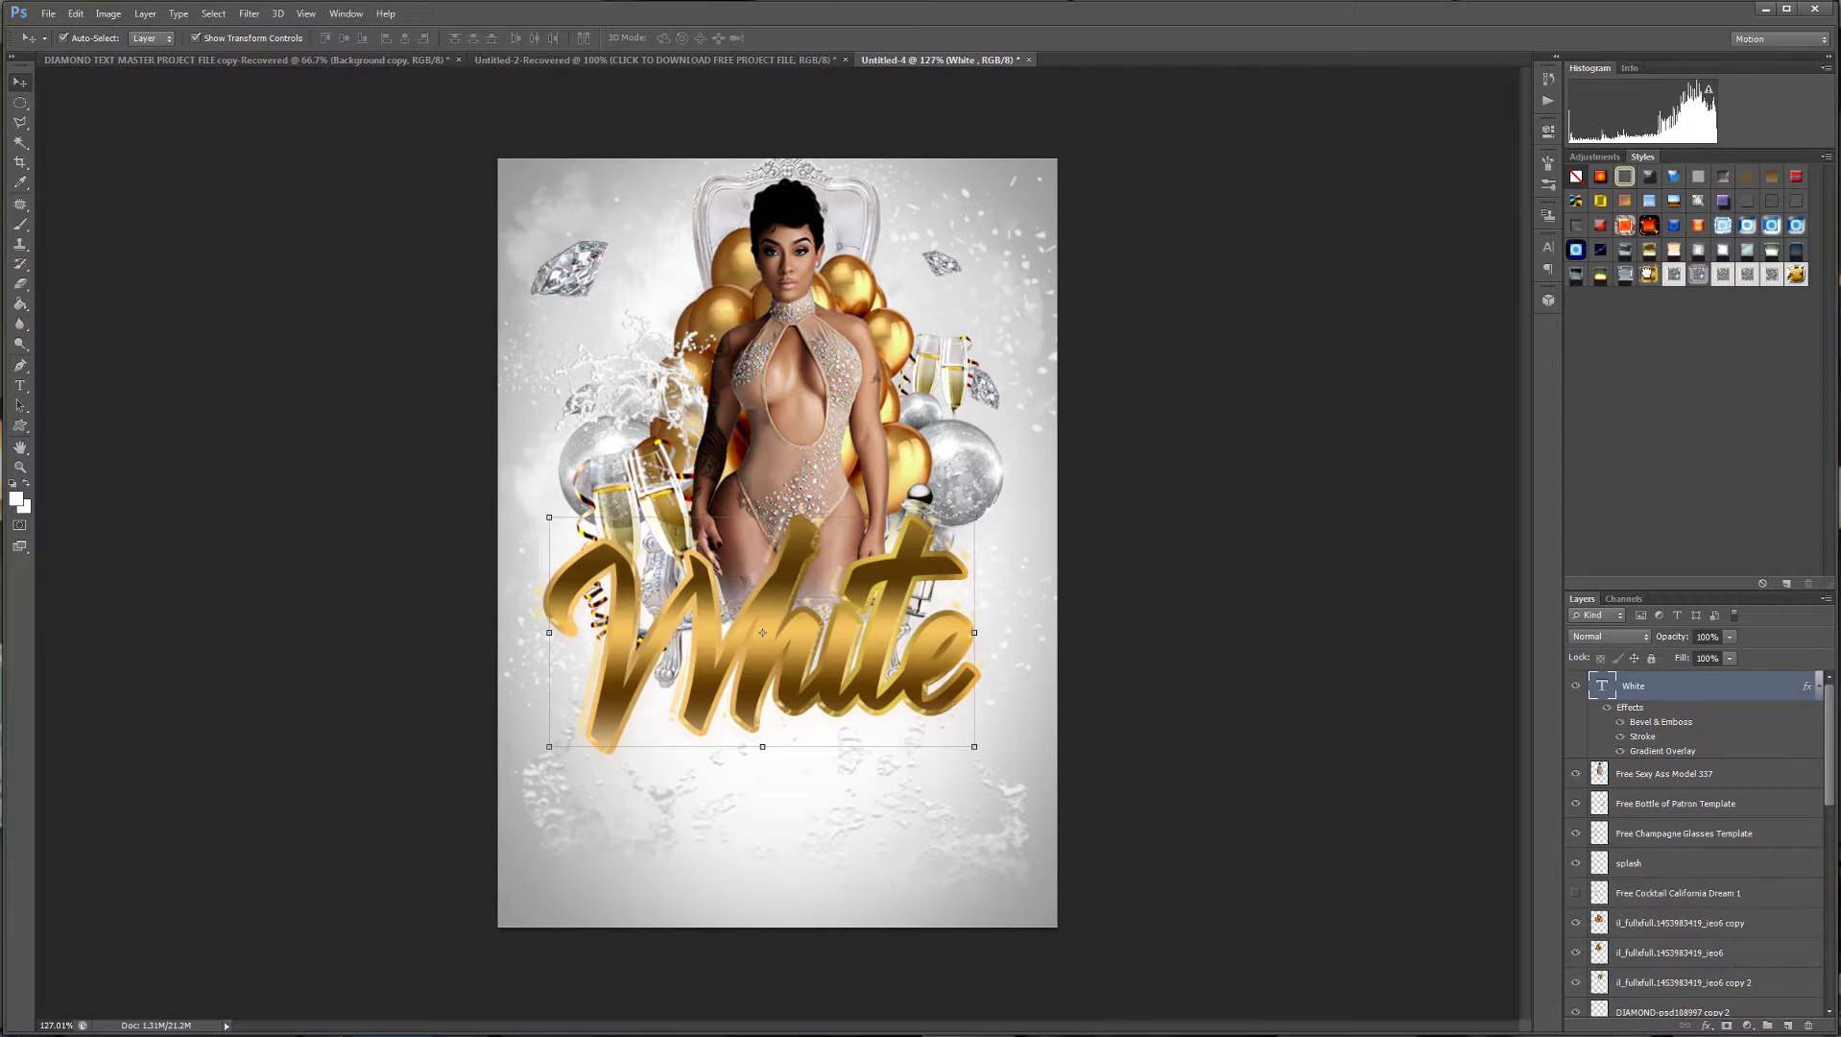
Reposition and rescale the gold 'White' title, then delete its text layer.
{"action": "left_click_drag", "start_coordinate": [908, 567], "coordinate": [904, 625]}
{"action": "key", "text": "ctrl+t"}
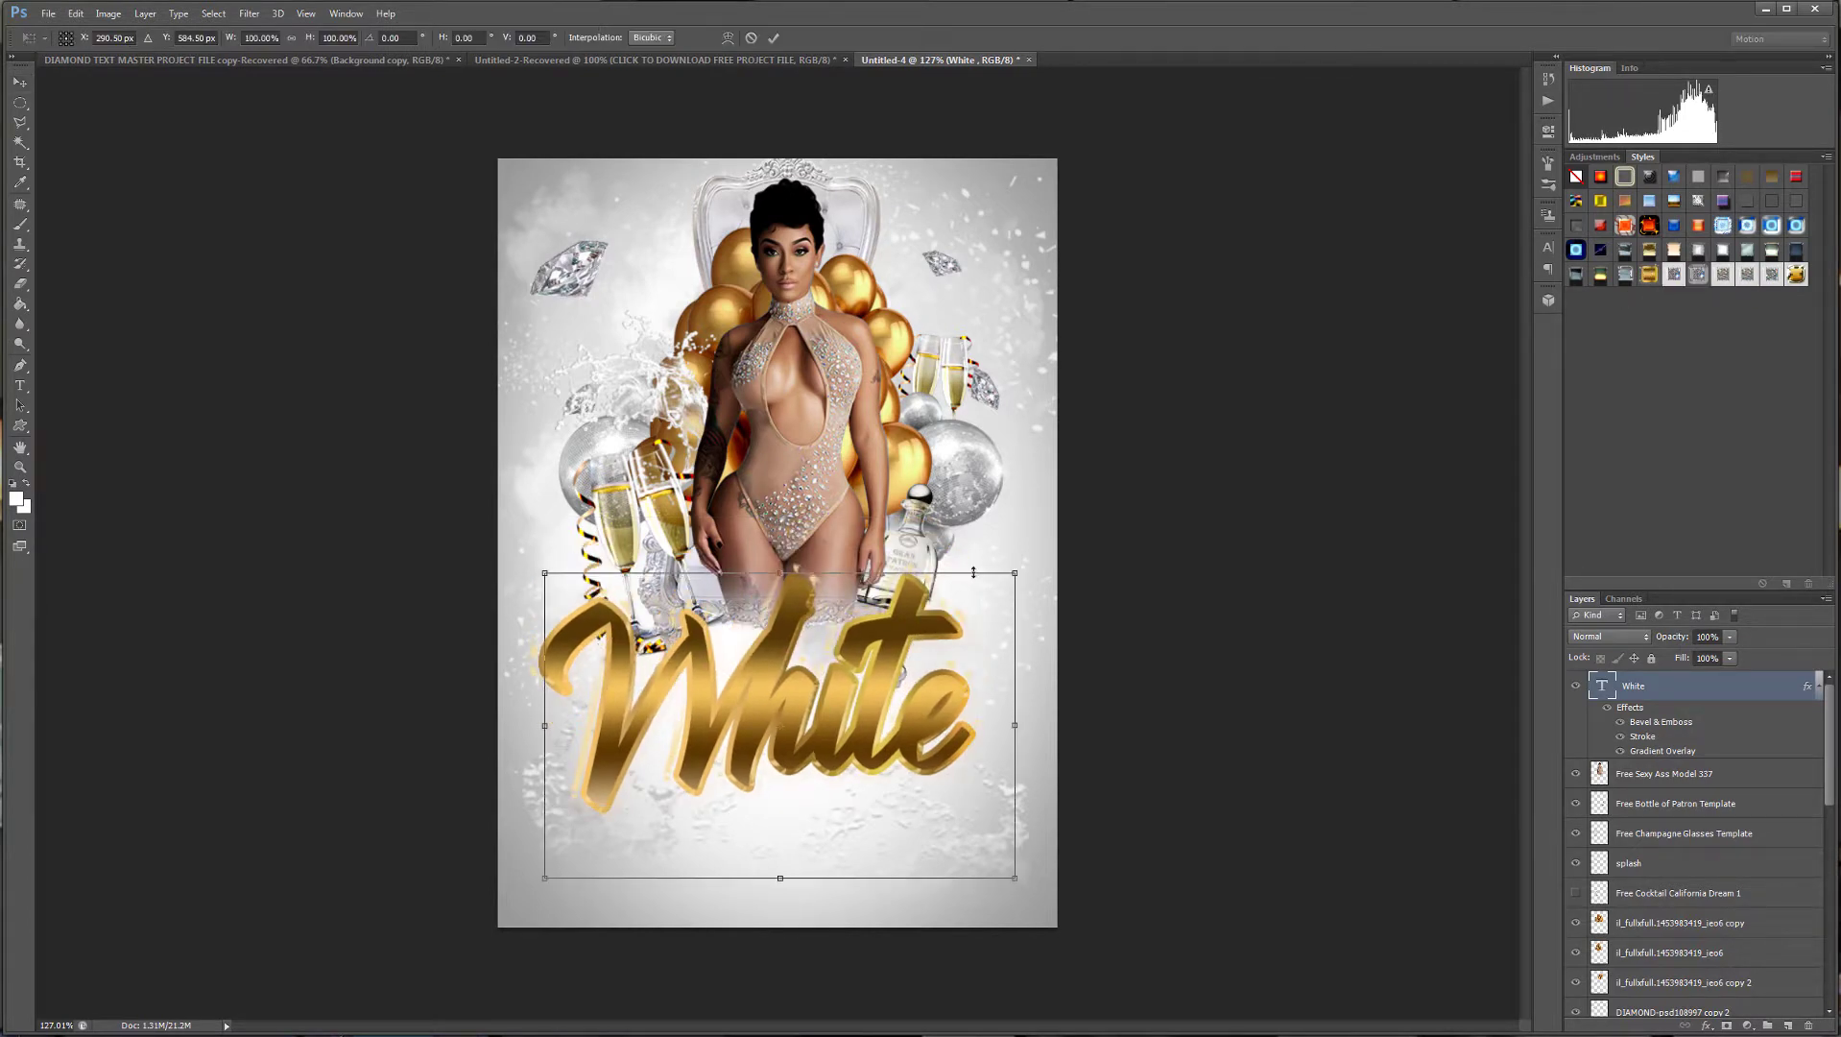
{"action": "scroll", "coordinate": [1005, 587], "scroll_direction": "up", "scroll_amount": 3}
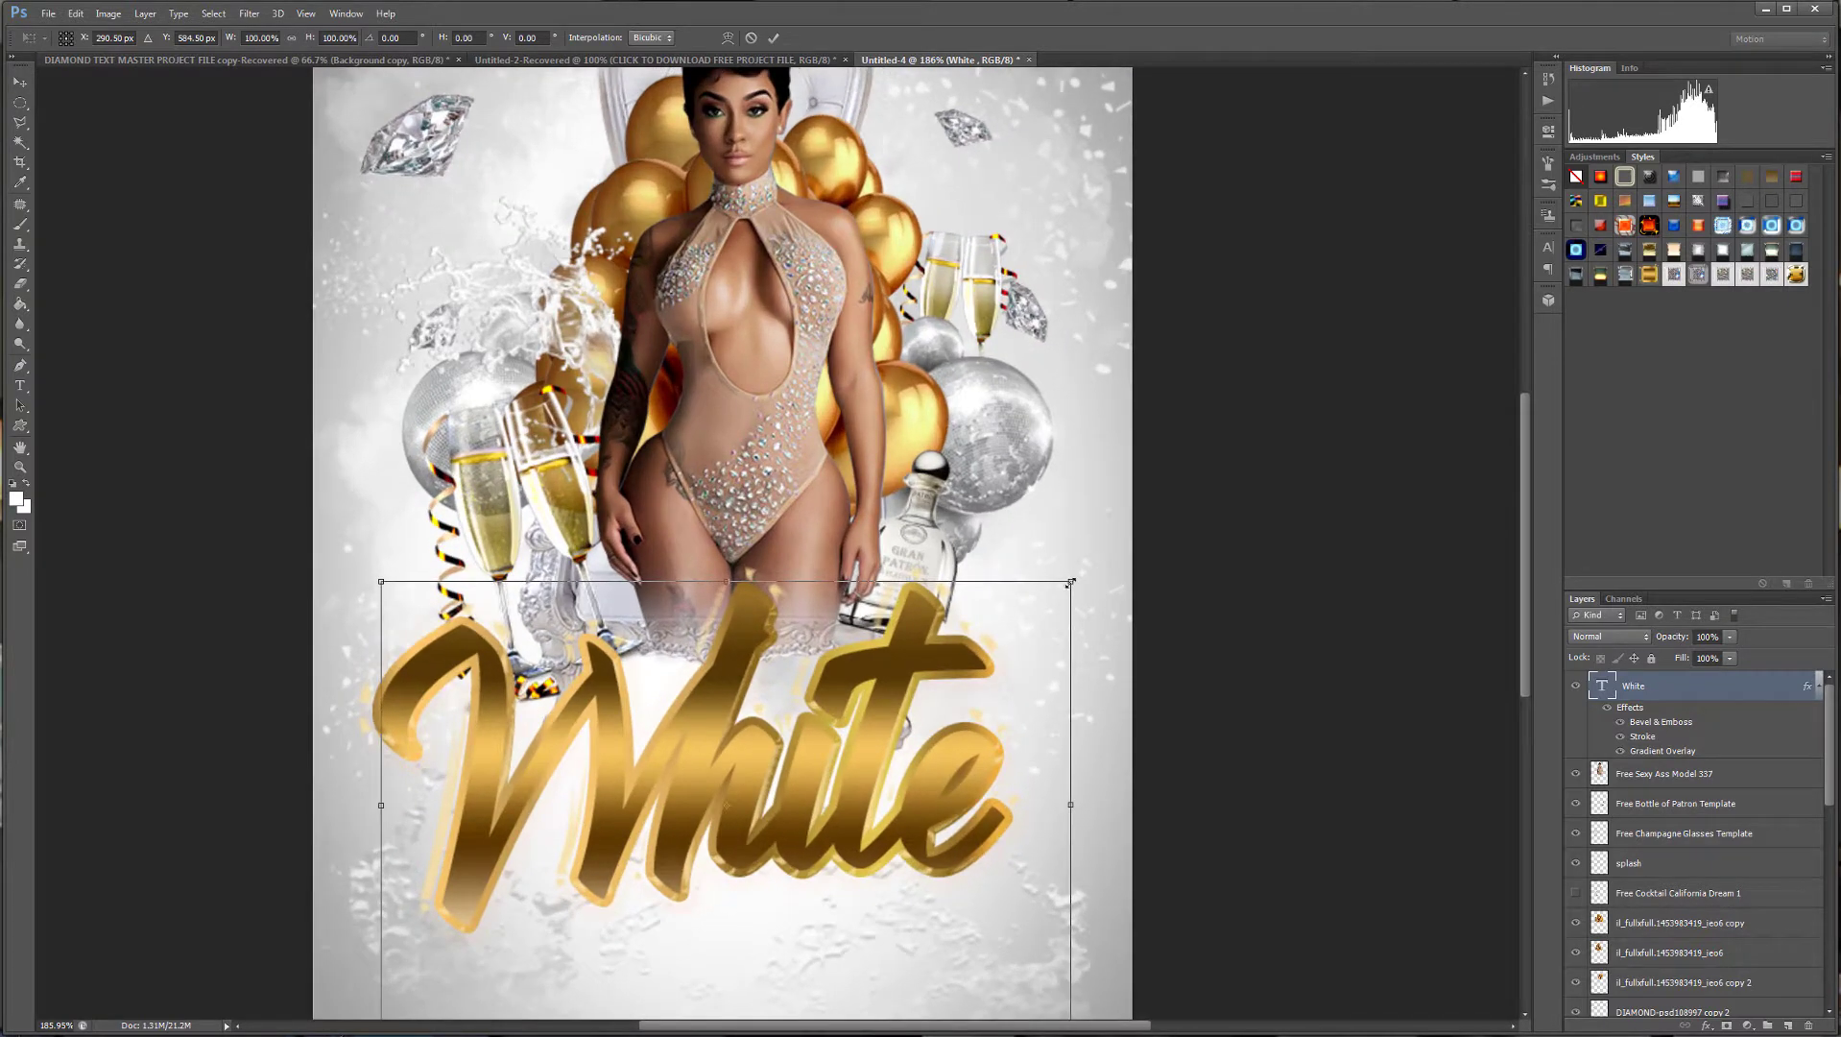
{"action": "left_click_drag", "start_coordinate": [1072, 580], "coordinate": [967, 386]}
{"action": "scroll", "coordinate": [904, 542], "scroll_direction": "down", "scroll_amount": 9}
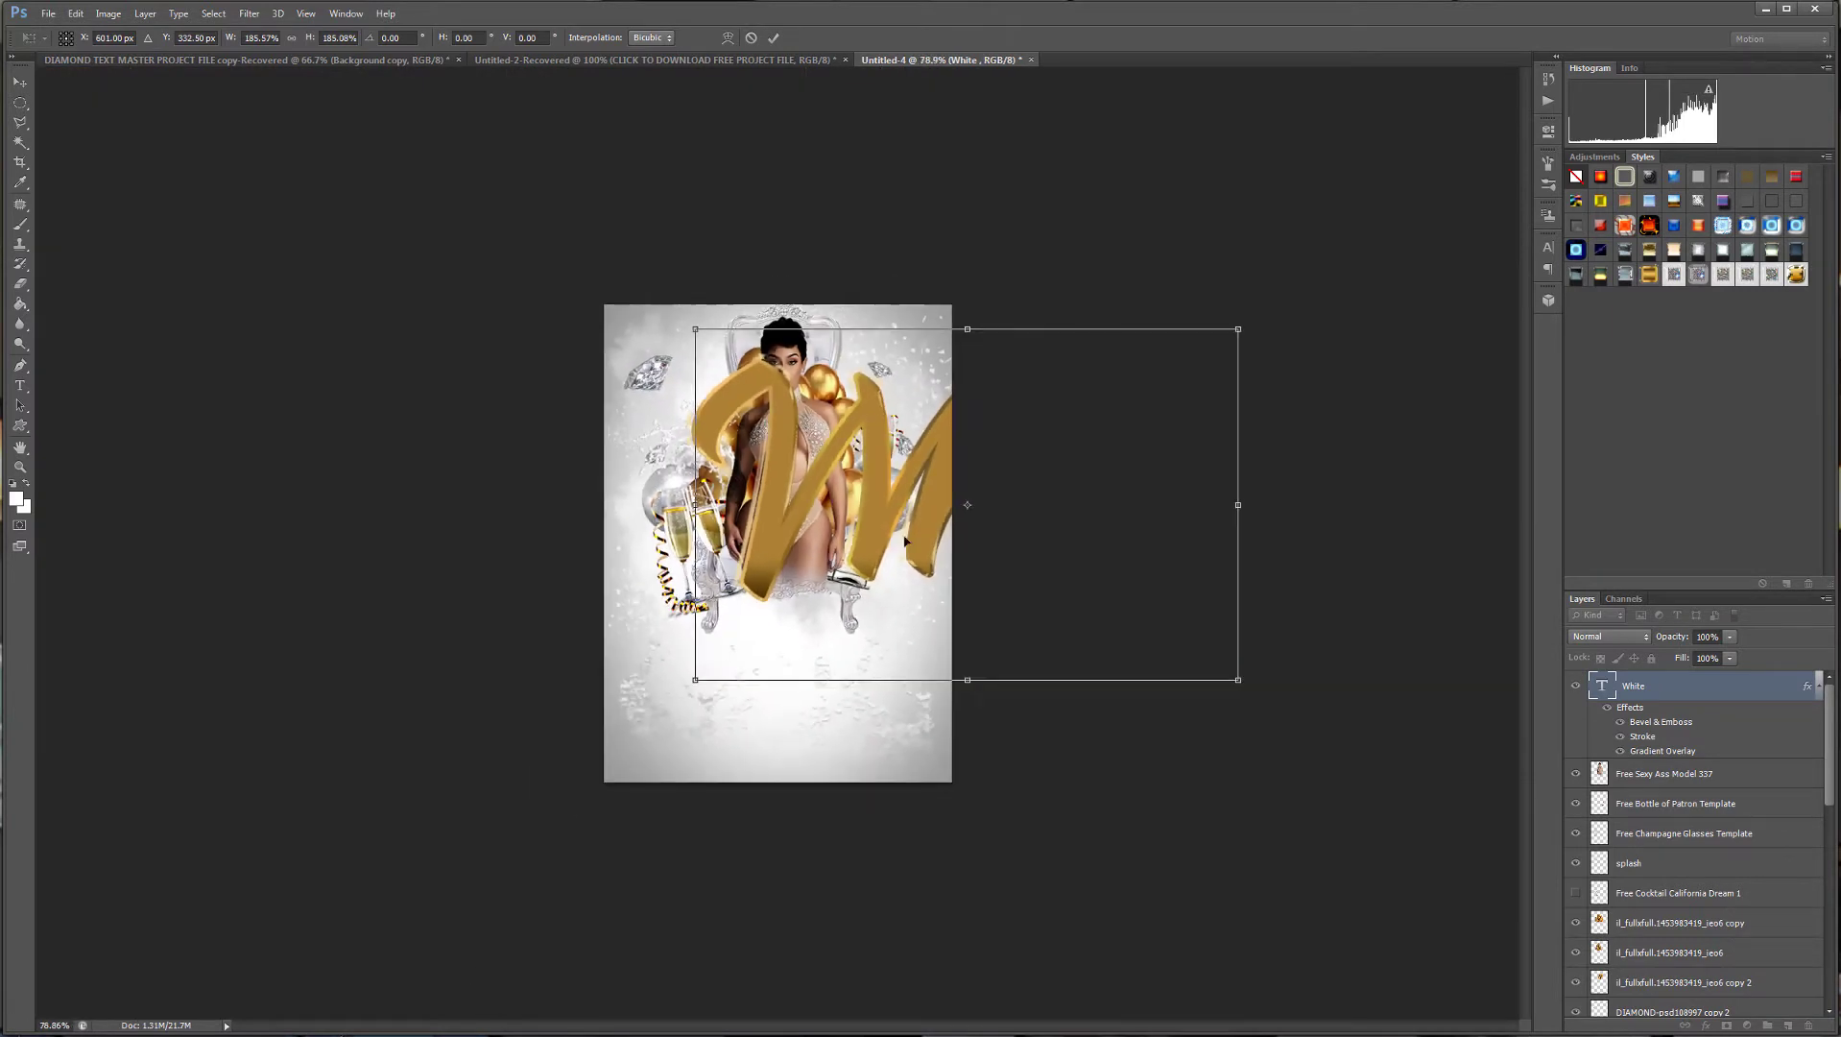
{"action": "scroll", "coordinate": [1246, 326], "scroll_direction": "down", "scroll_amount": 1}
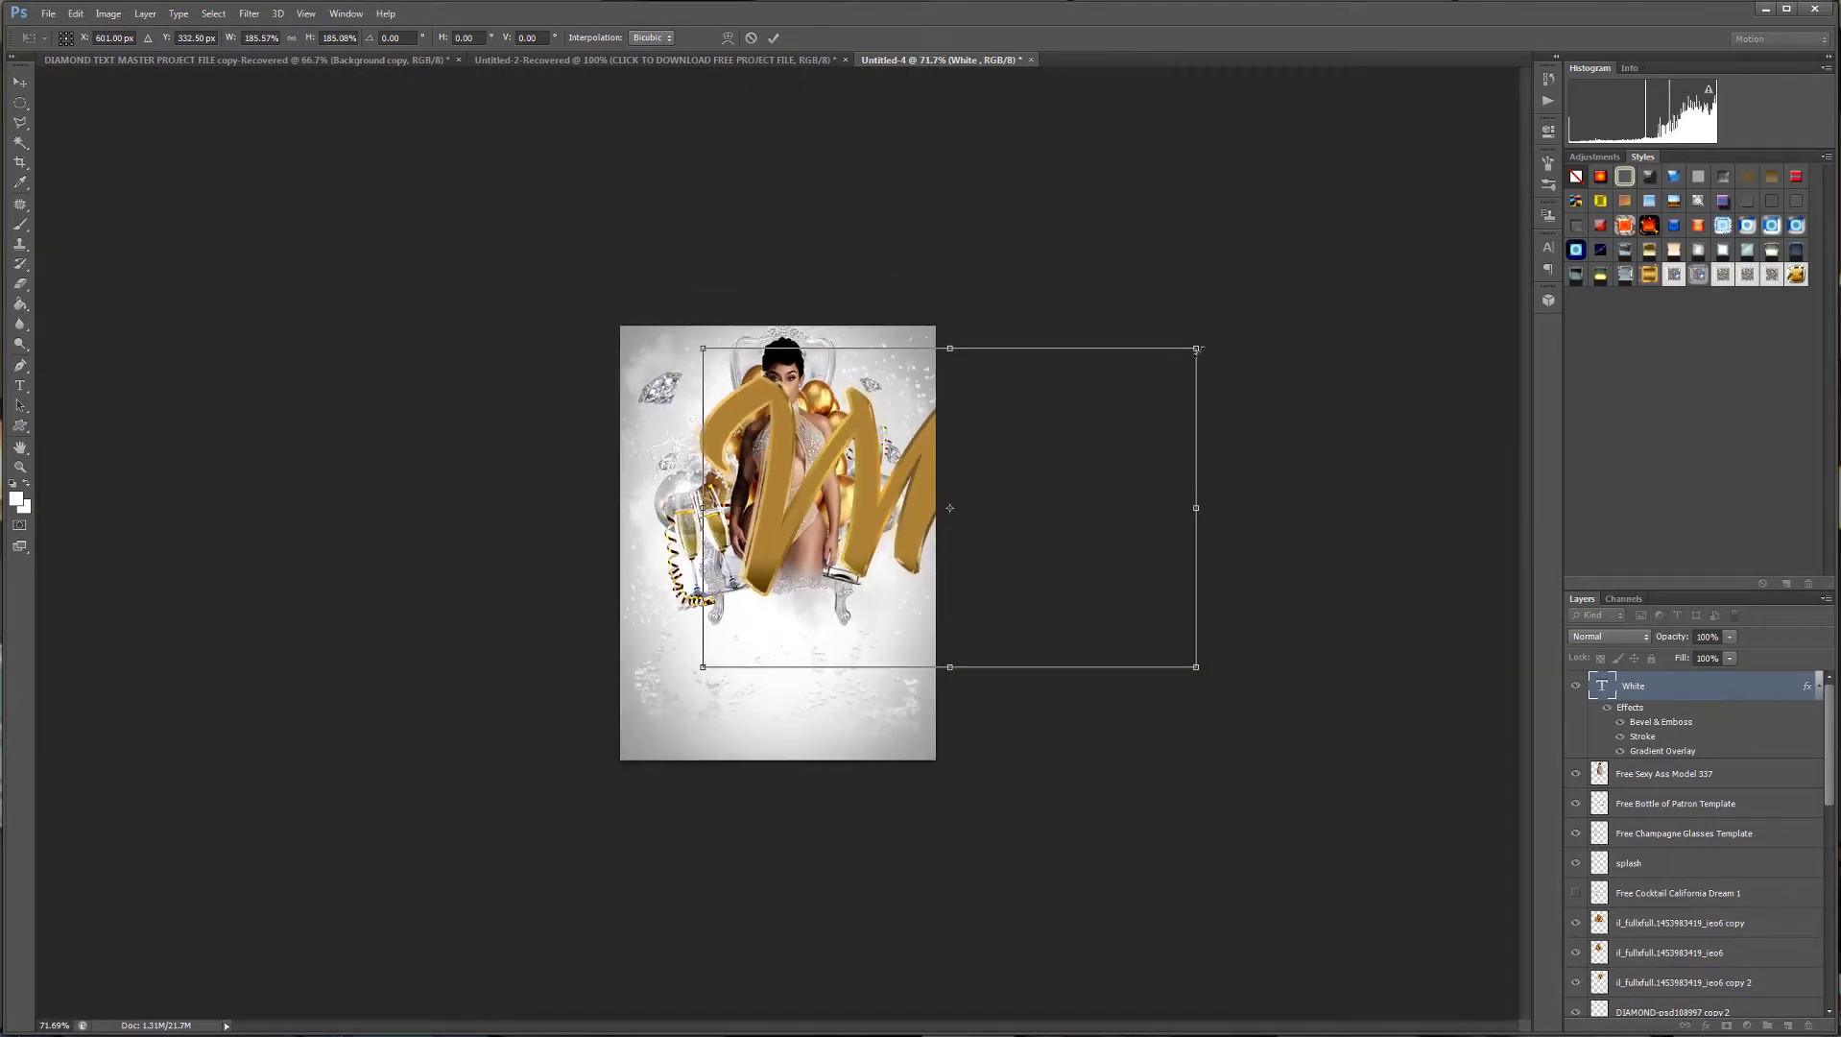
{"action": "left_click_drag", "start_coordinate": [1204, 347], "coordinate": [1312, 273]}
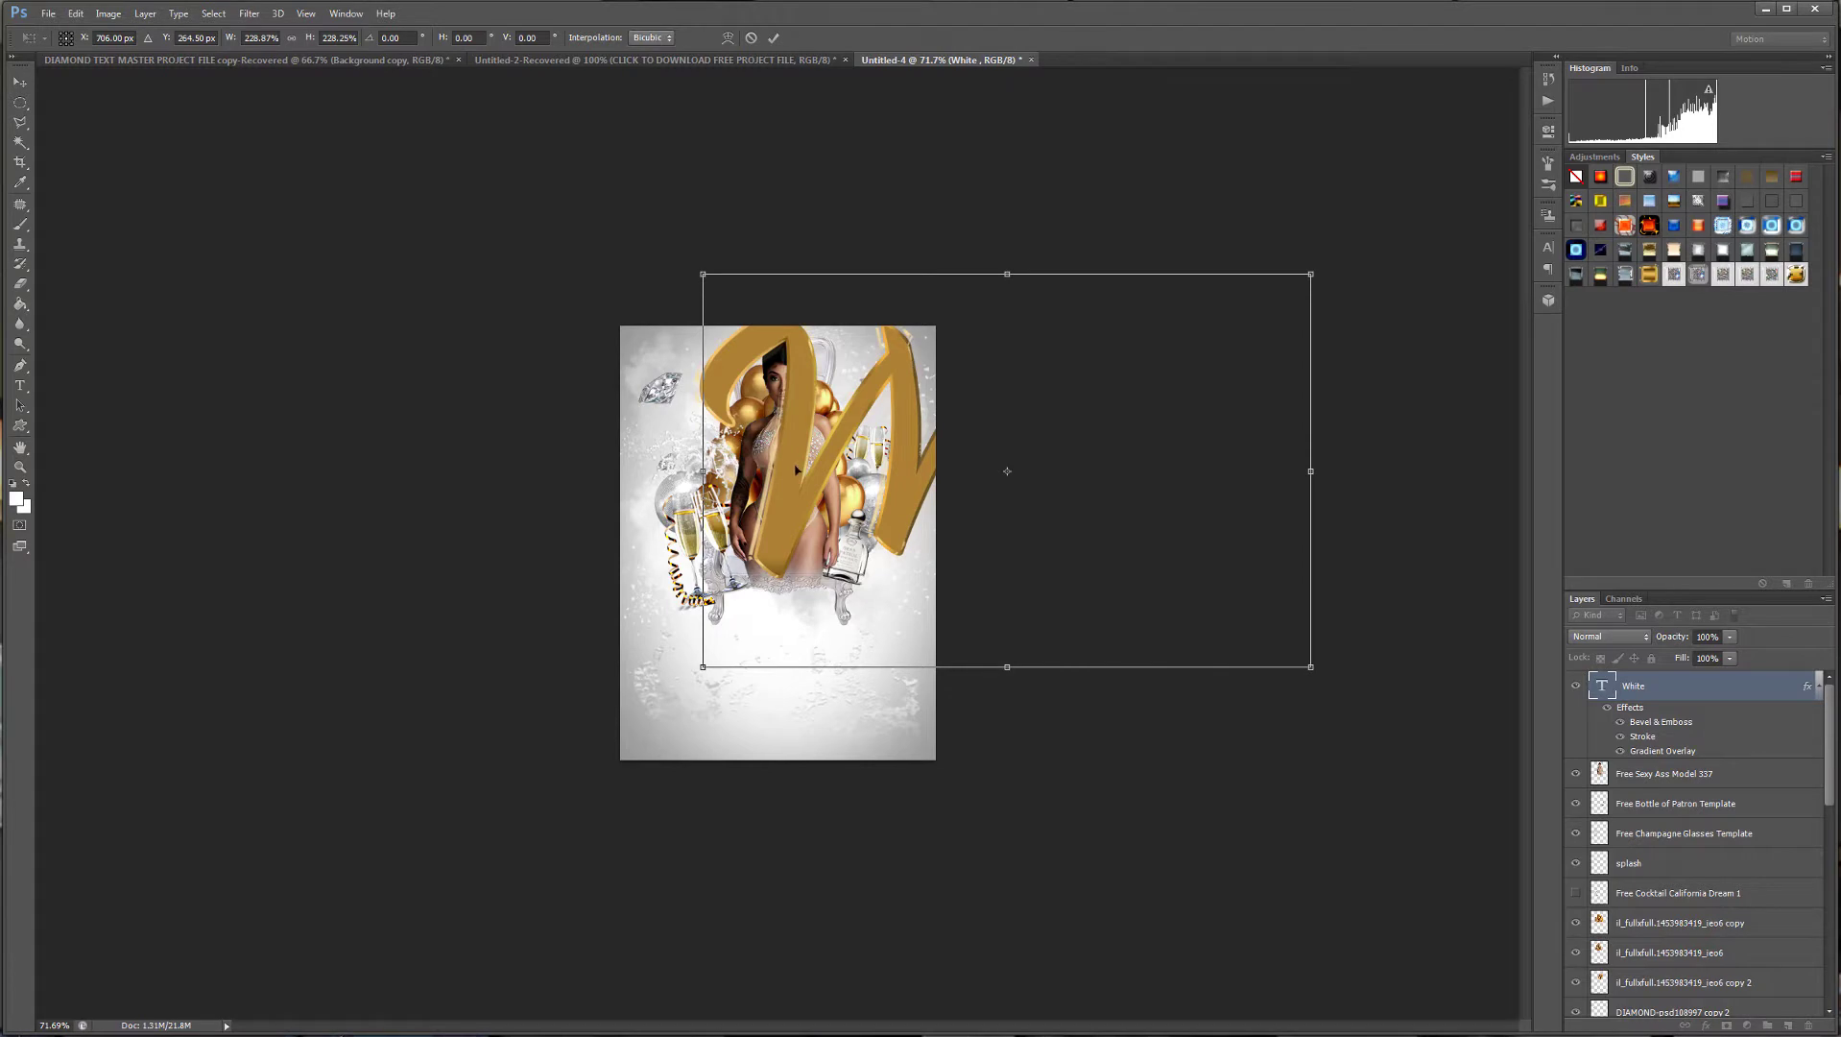
{"action": "left_click_drag", "start_coordinate": [797, 471], "coordinate": [725, 603]}
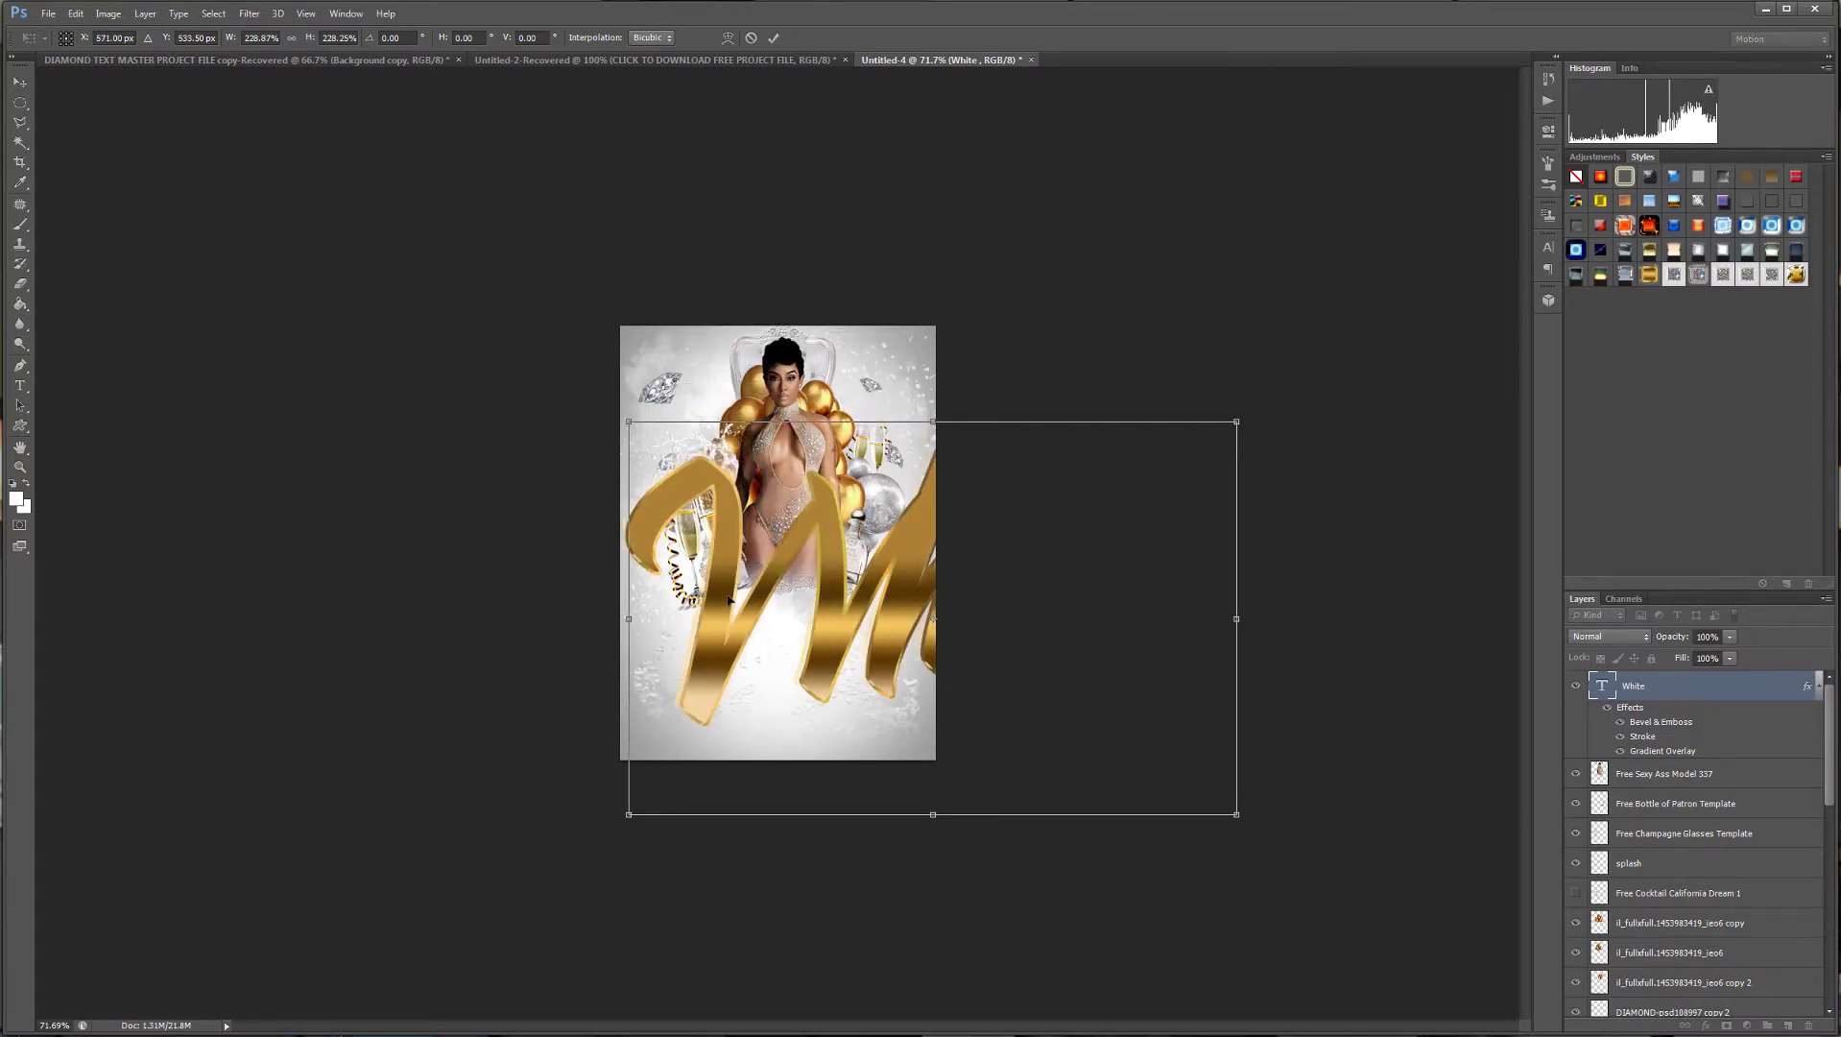
{"action": "key", "text": "Return"}
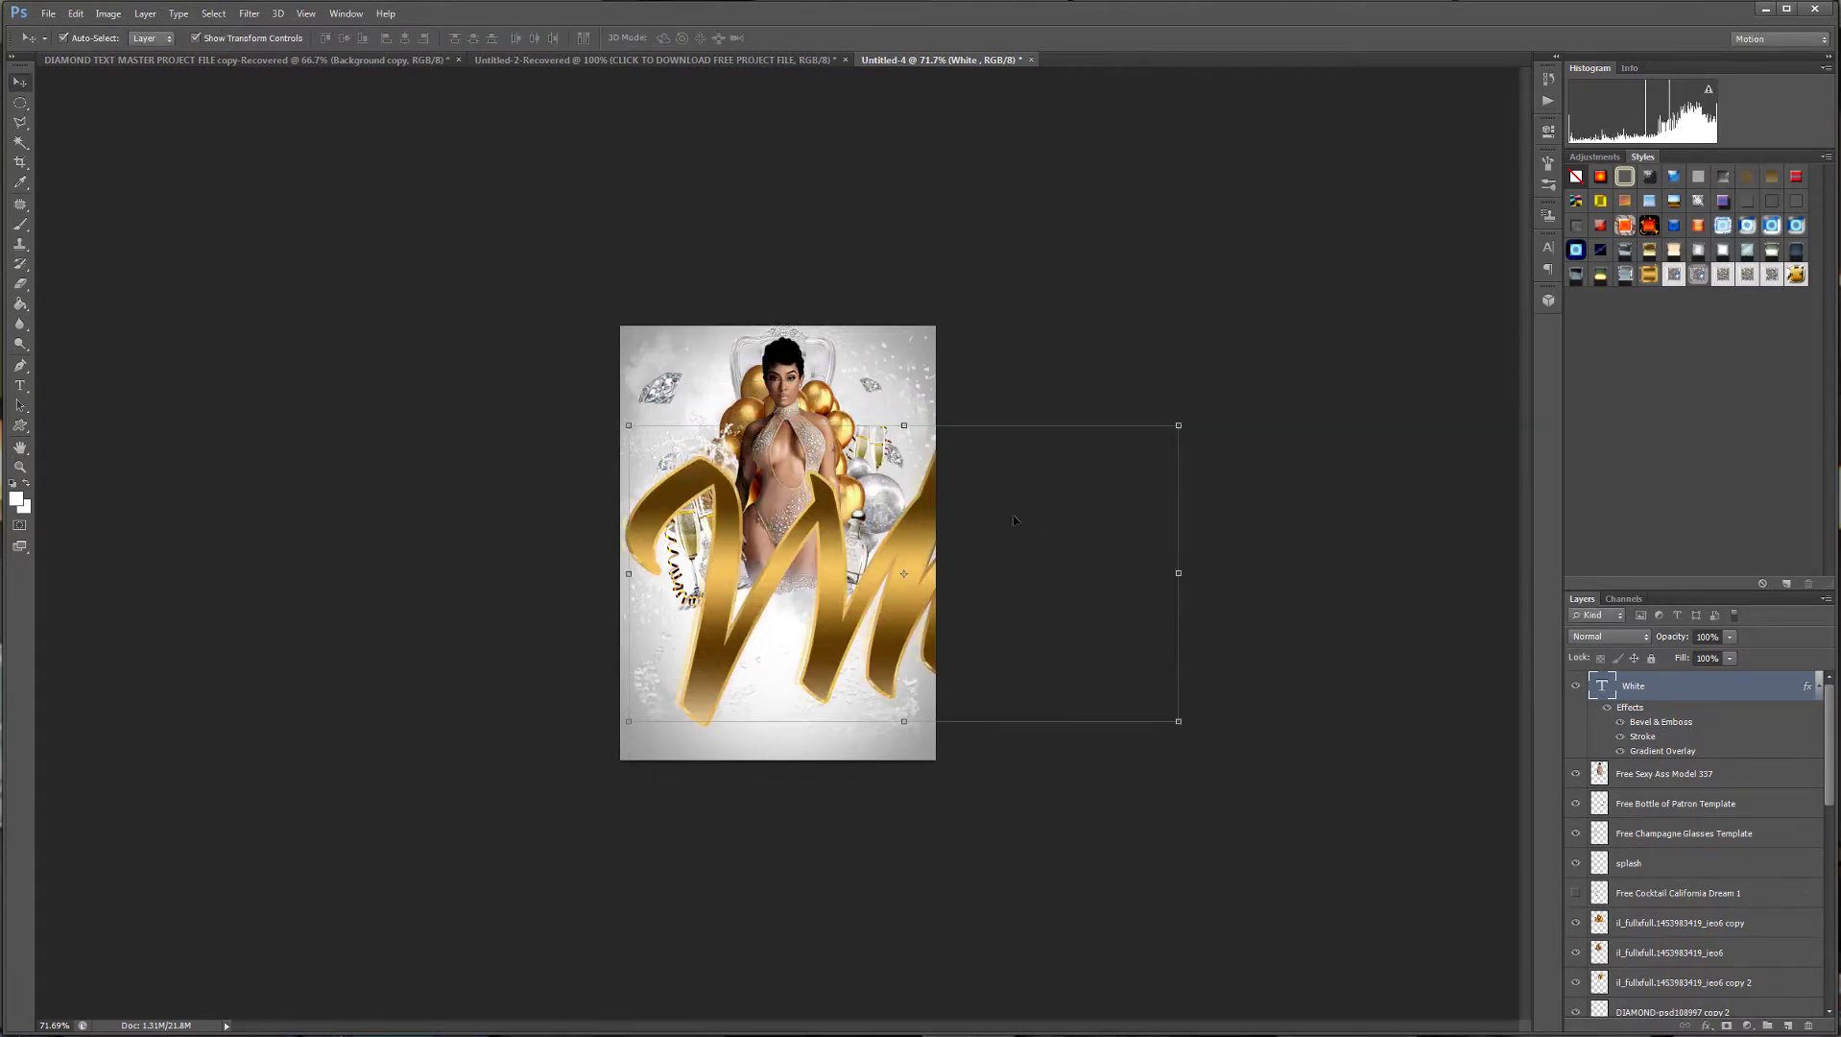
{"action": "key", "text": "Delete"}
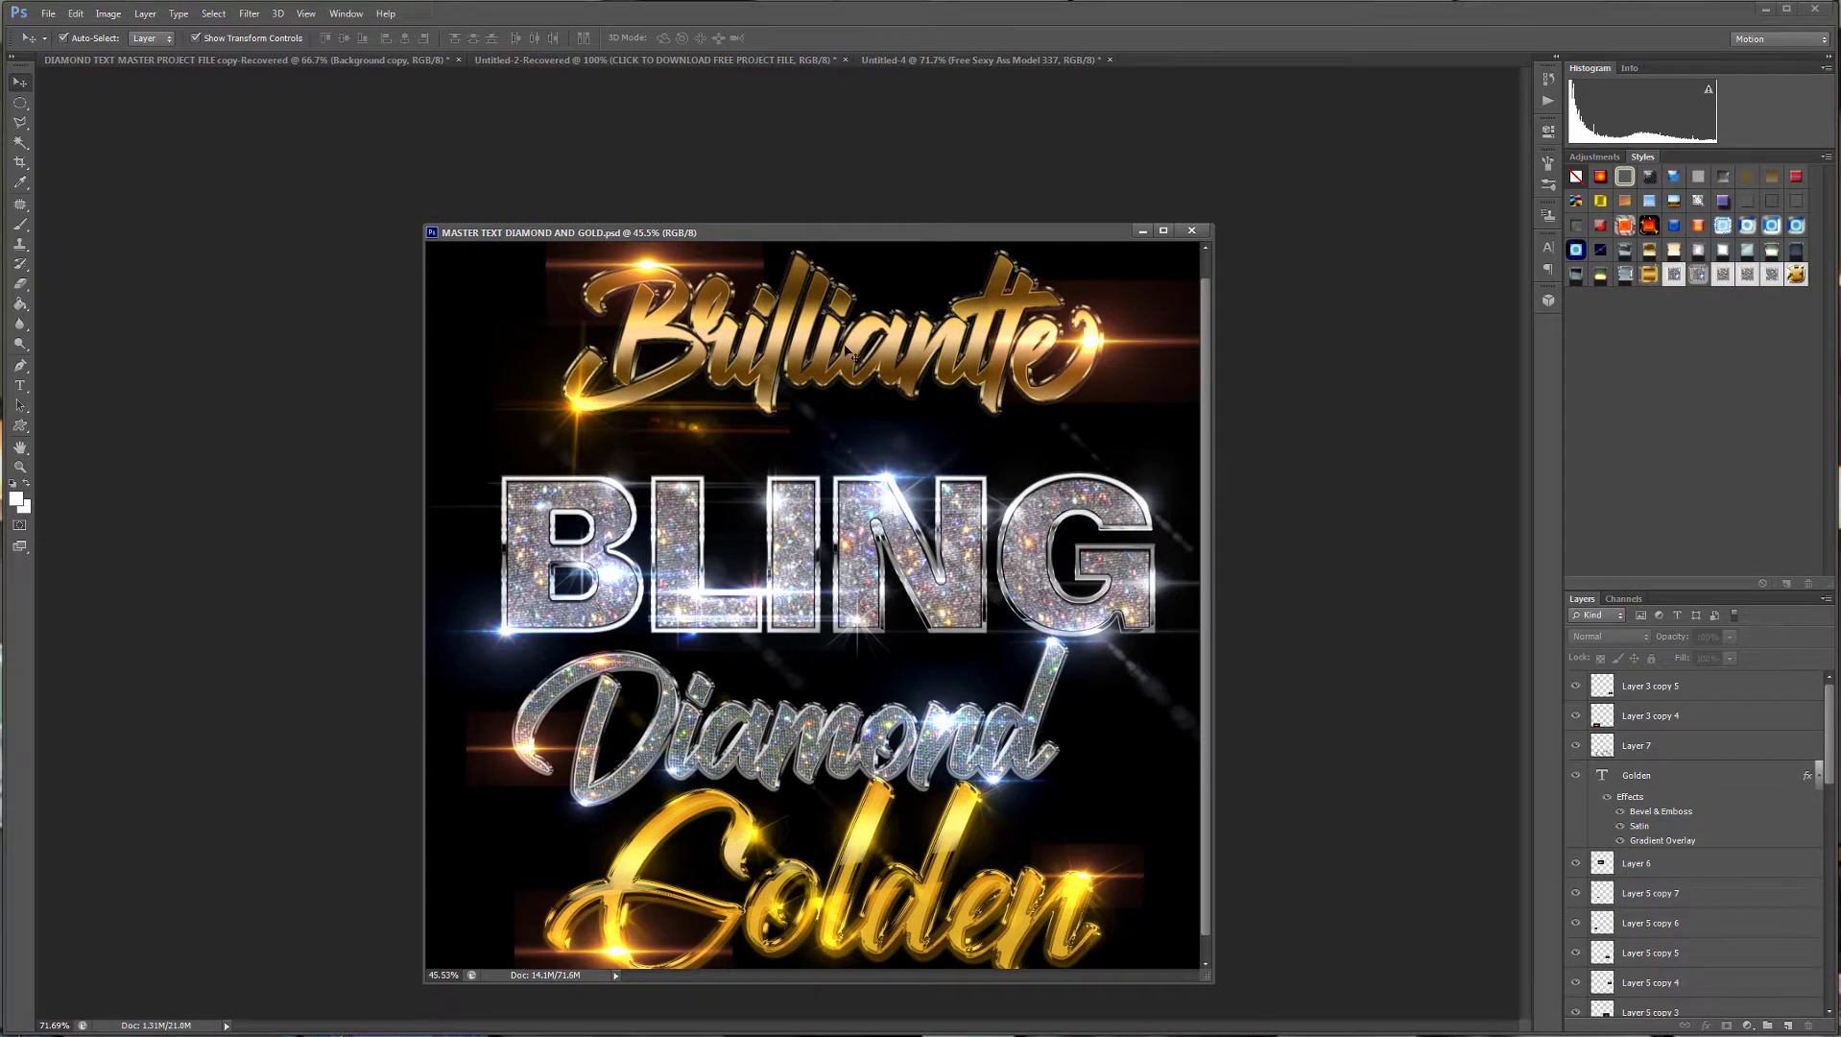
Enlarge the MASTER TEXT document window and select all the text in the Brilliantte layer.
{"action": "left_click_drag", "start_coordinate": [877, 230], "coordinate": [751, 144]}
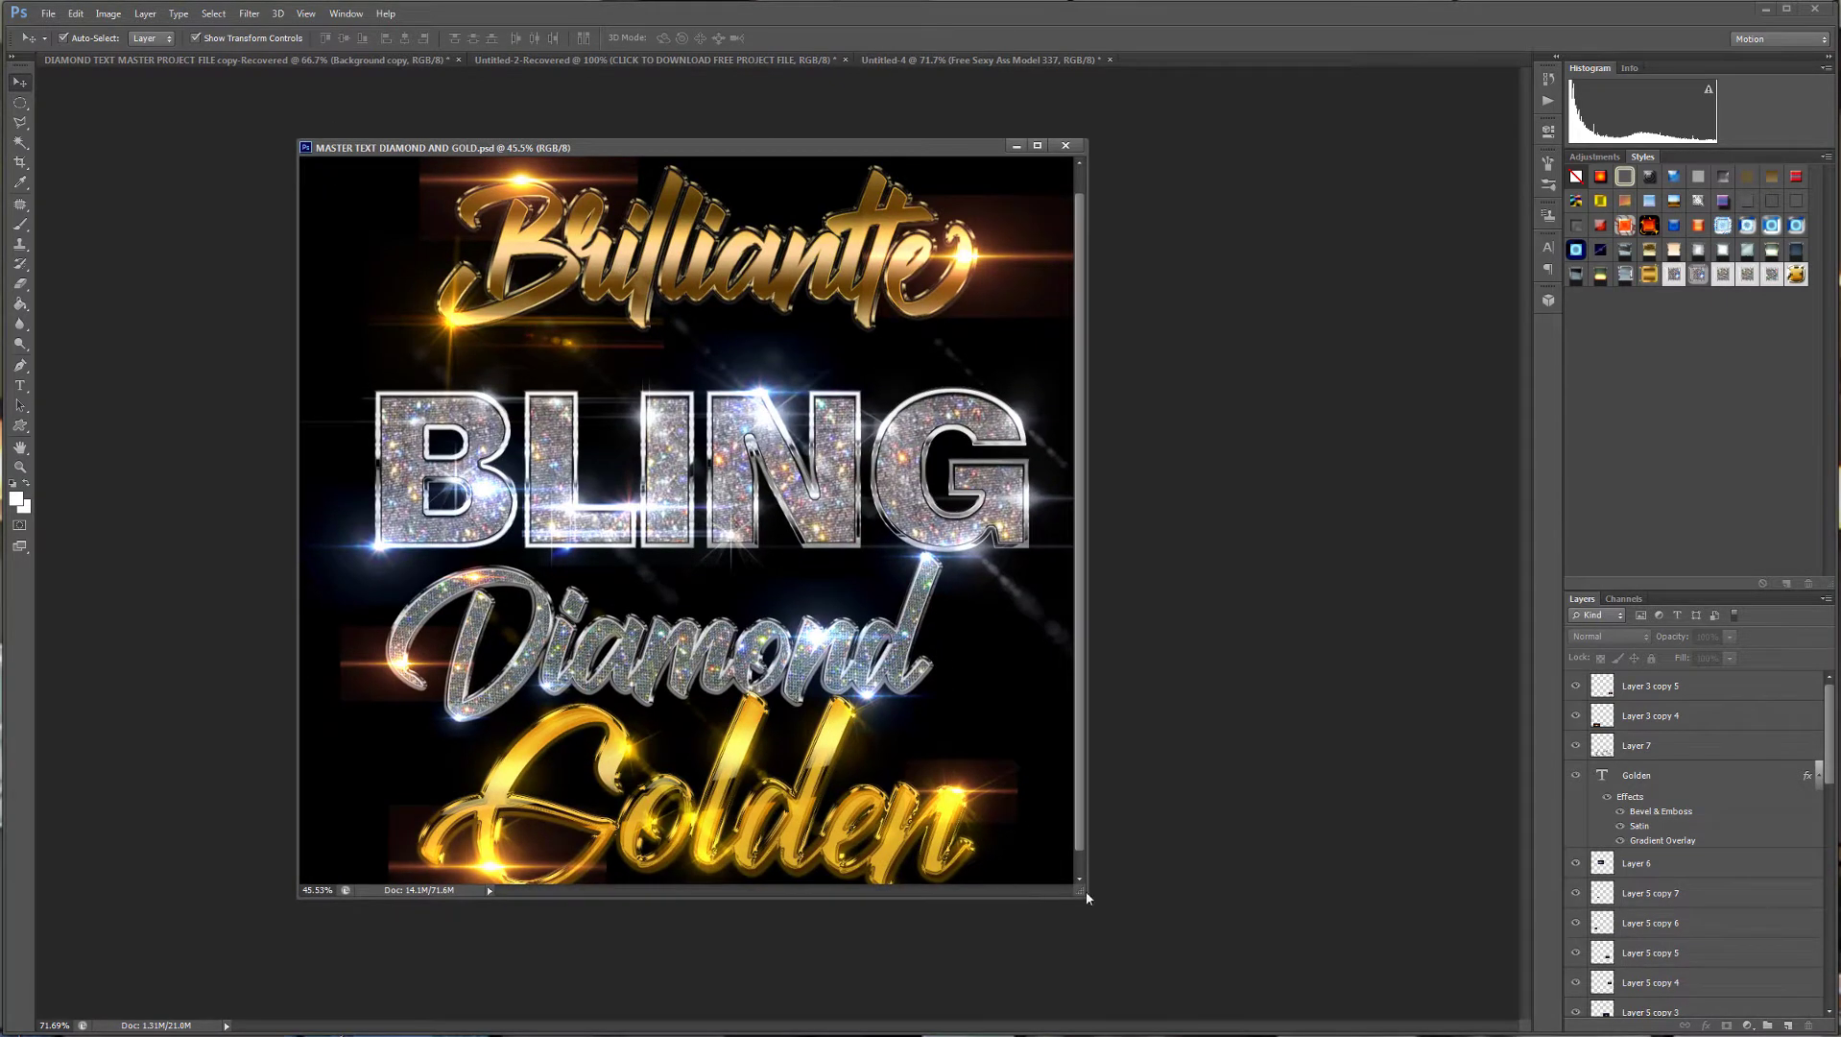
{"action": "left_click_drag", "start_coordinate": [1119, 915], "coordinate": [1229, 1017]}
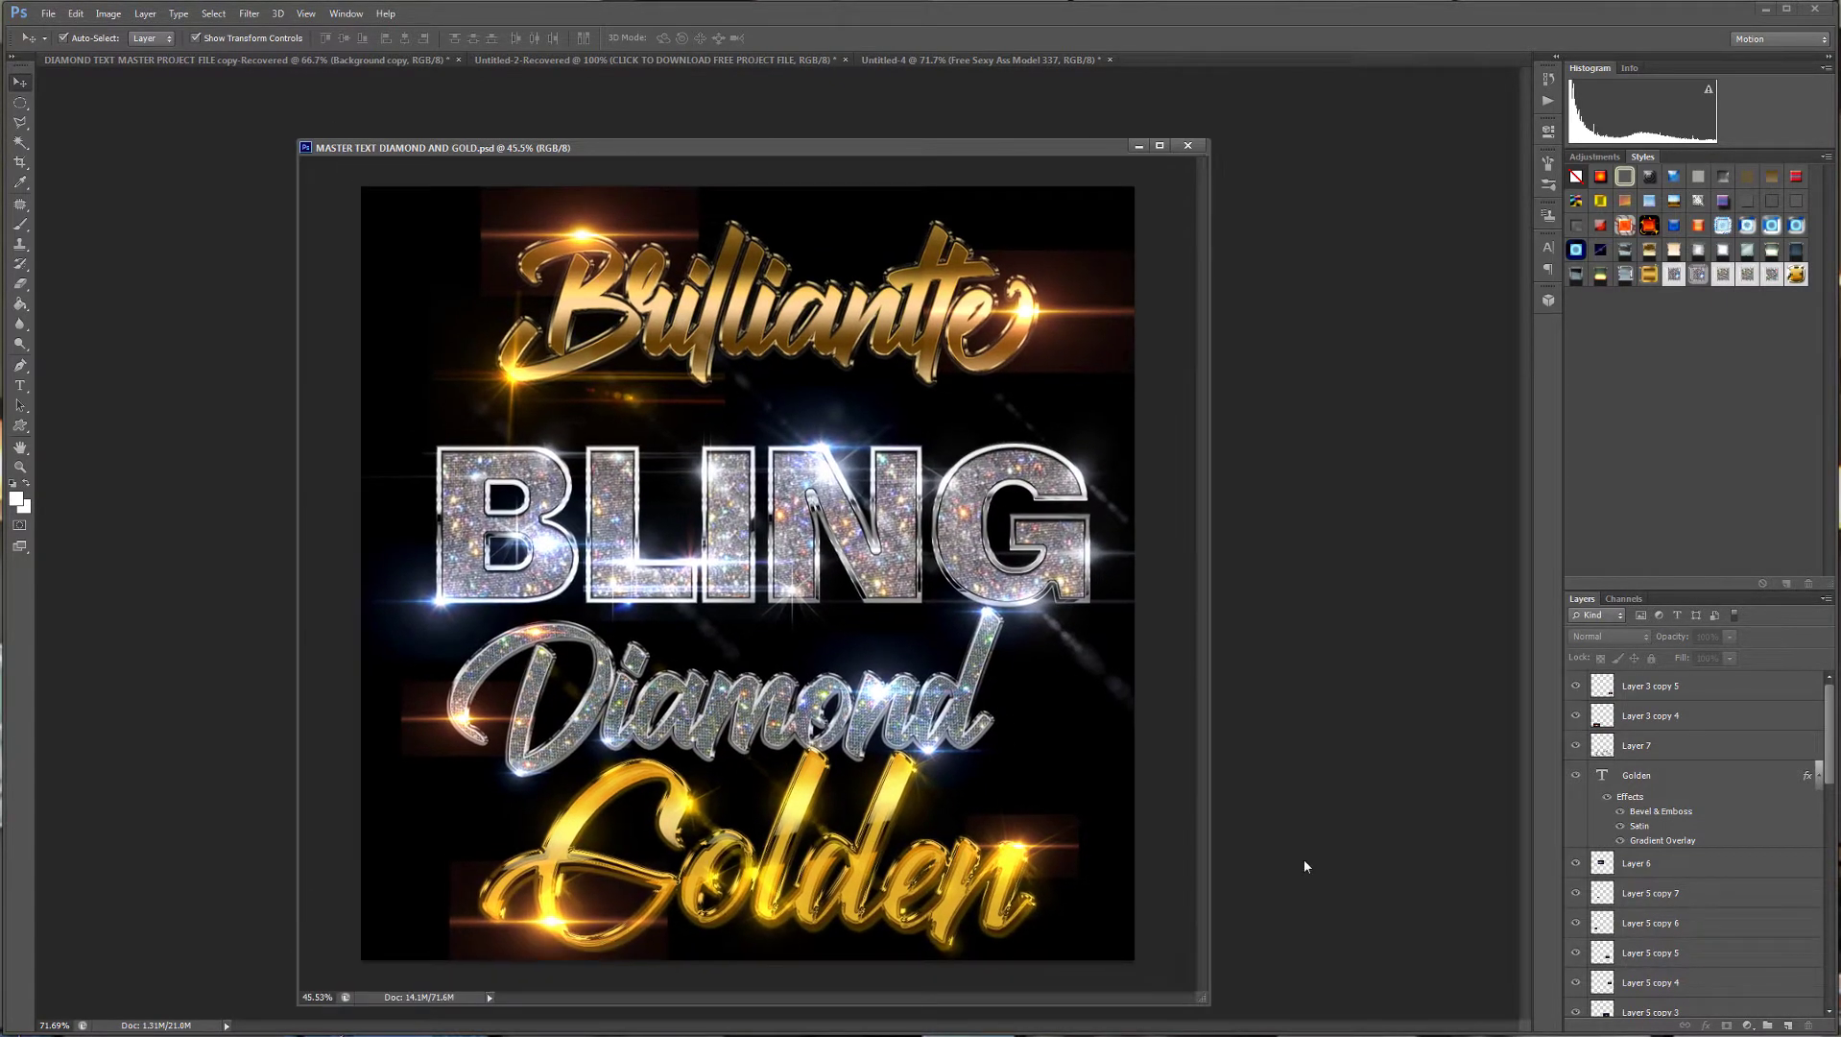
{"action": "left_click", "coordinate": [844, 326]}
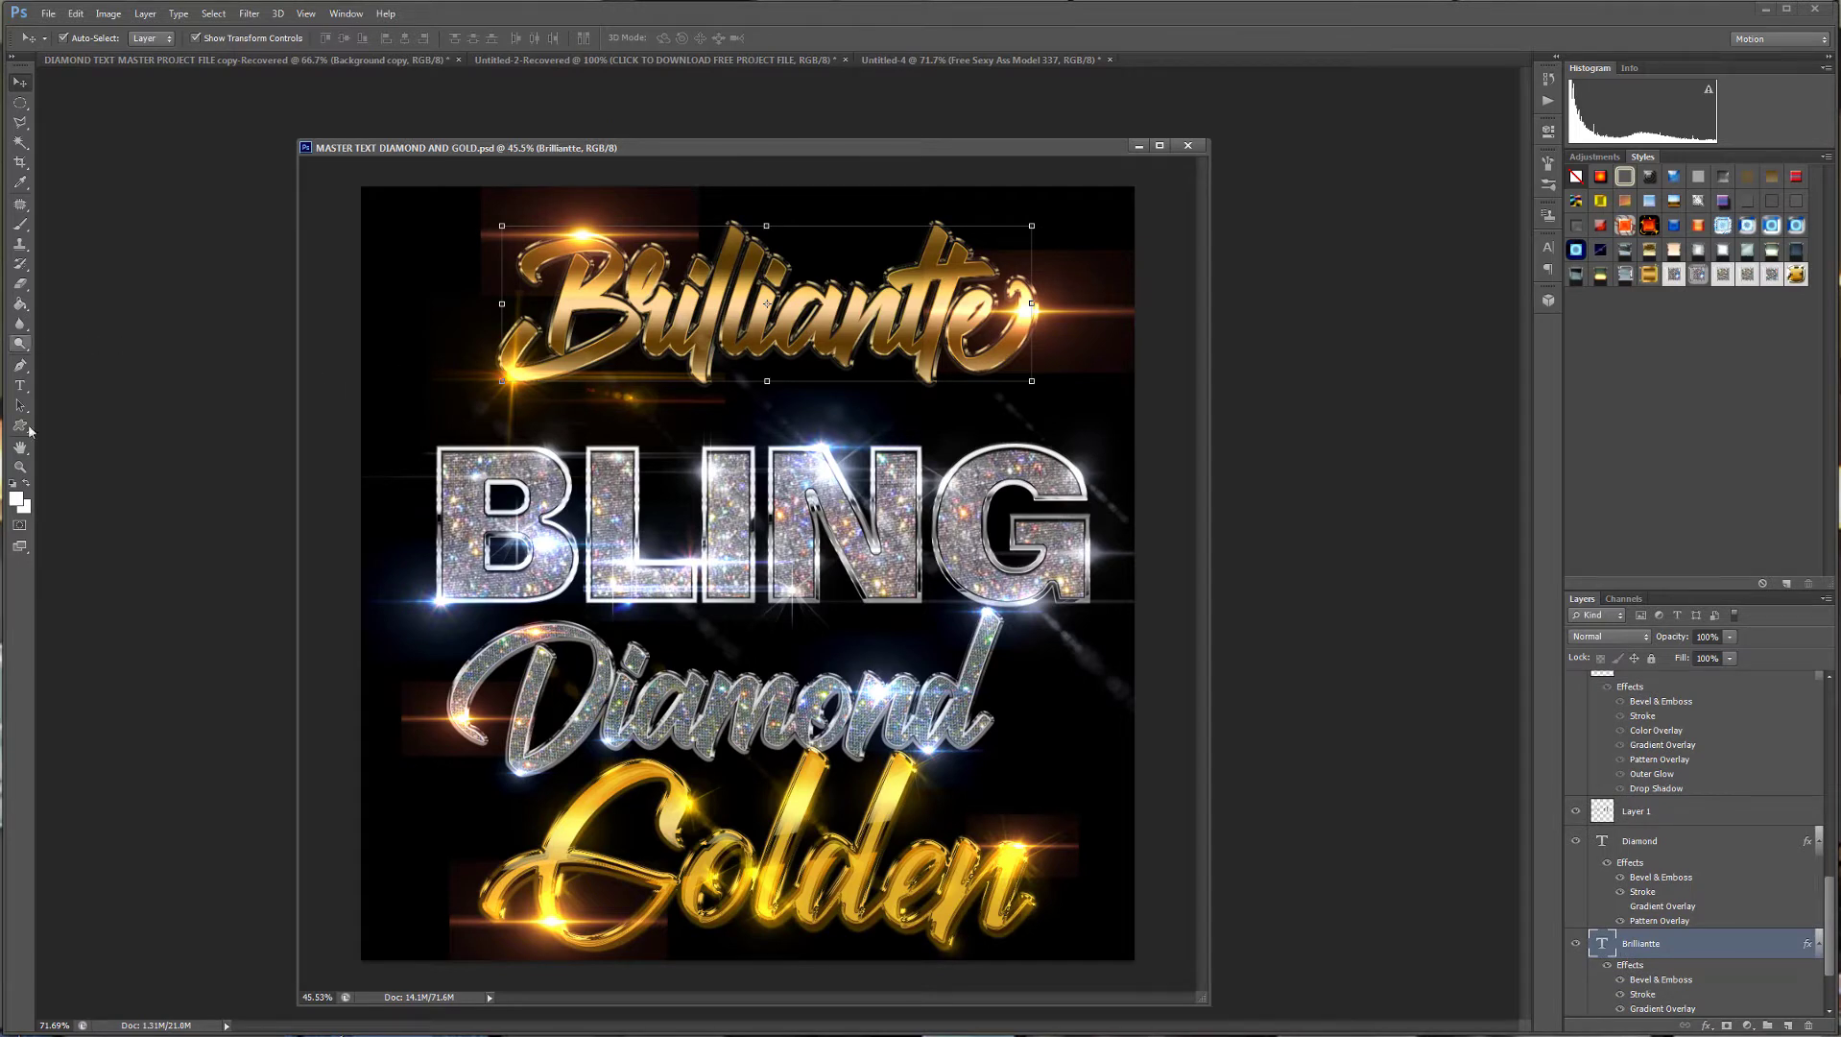
{"action": "left_click", "coordinate": [20, 385]}
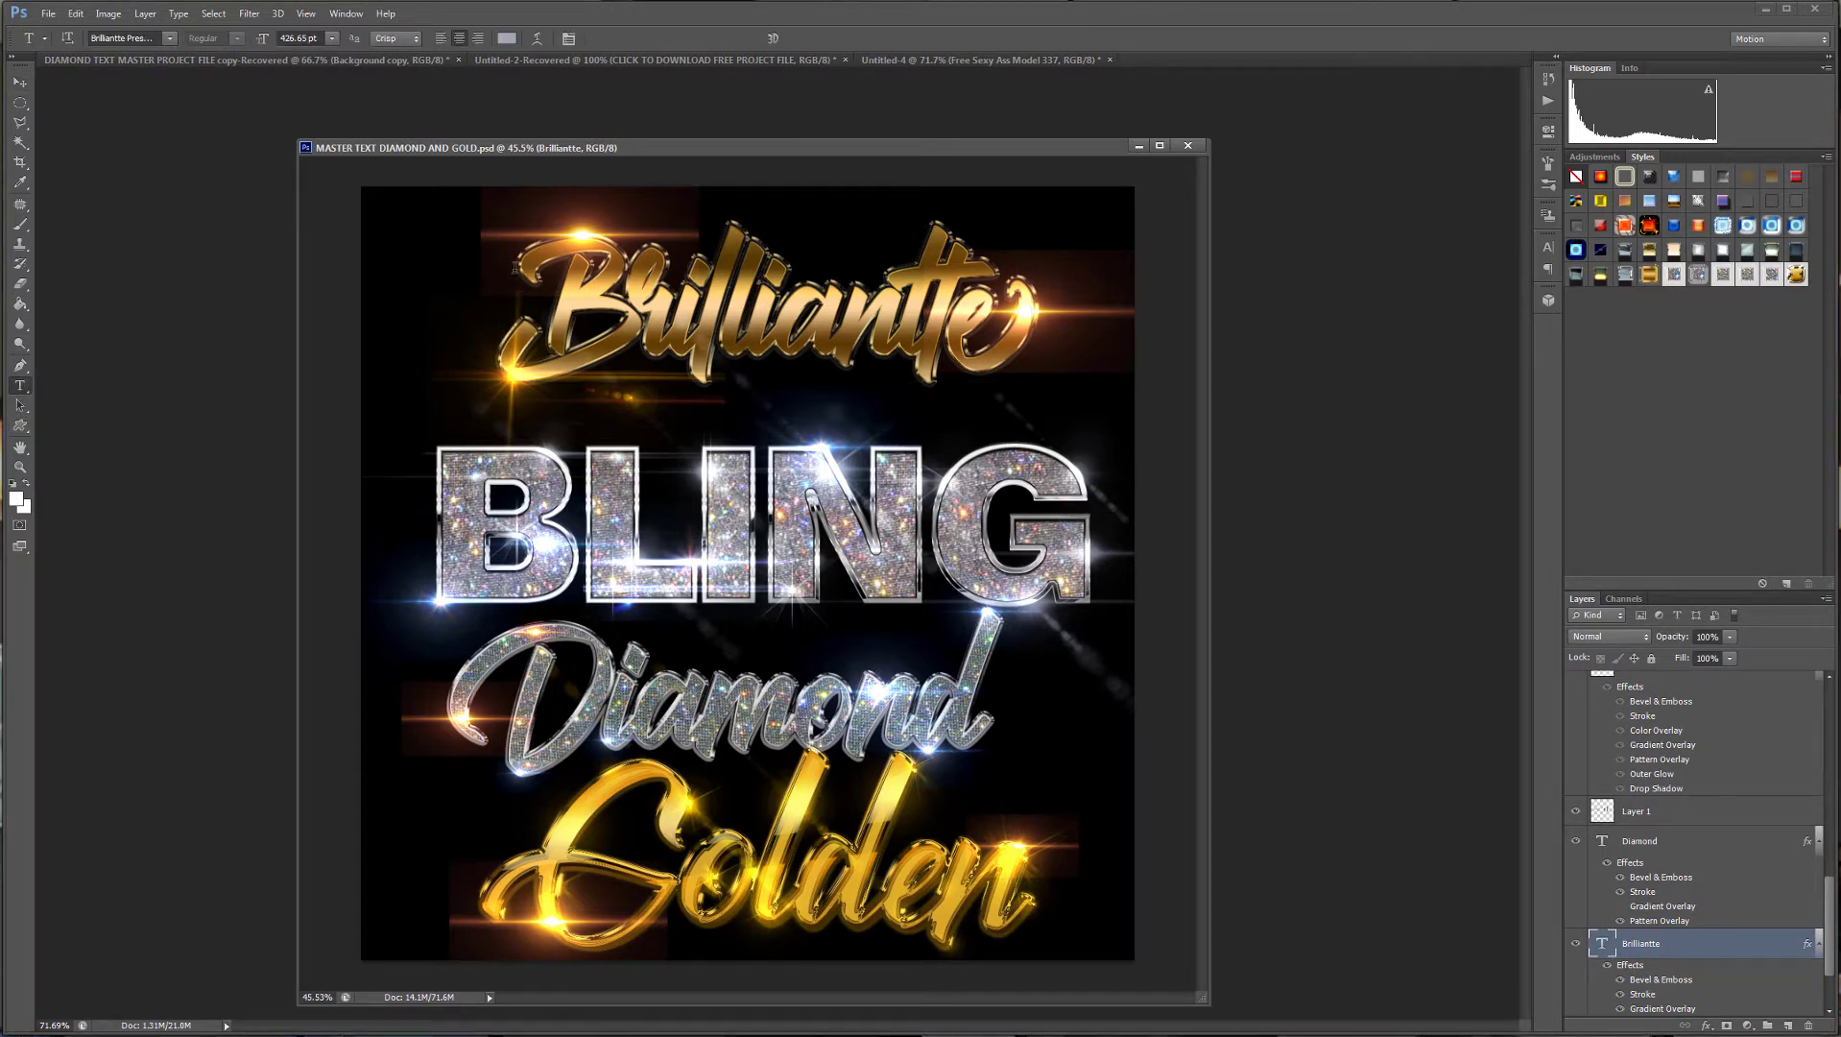
{"action": "left_click_drag", "start_coordinate": [521, 267], "coordinate": [1091, 320]}
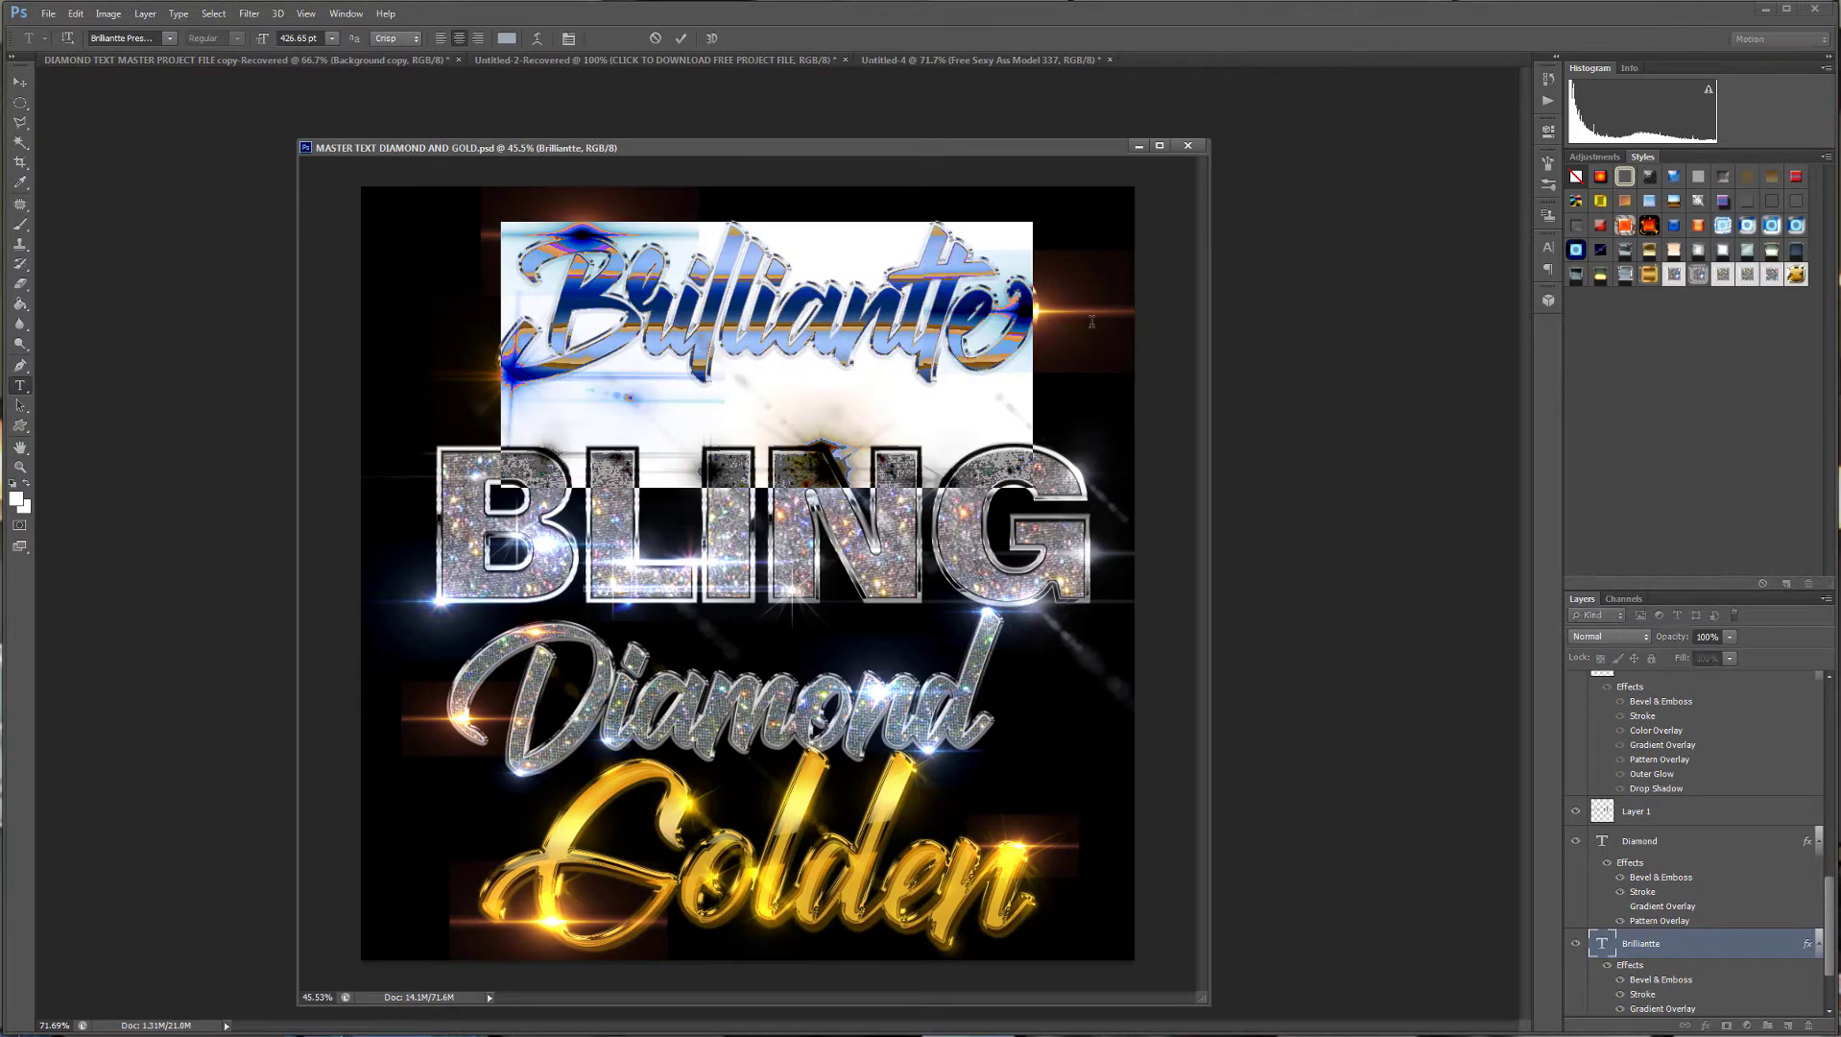
{"action": "left_click_drag", "start_coordinate": [829, 156], "coordinate": [1840, 347]}
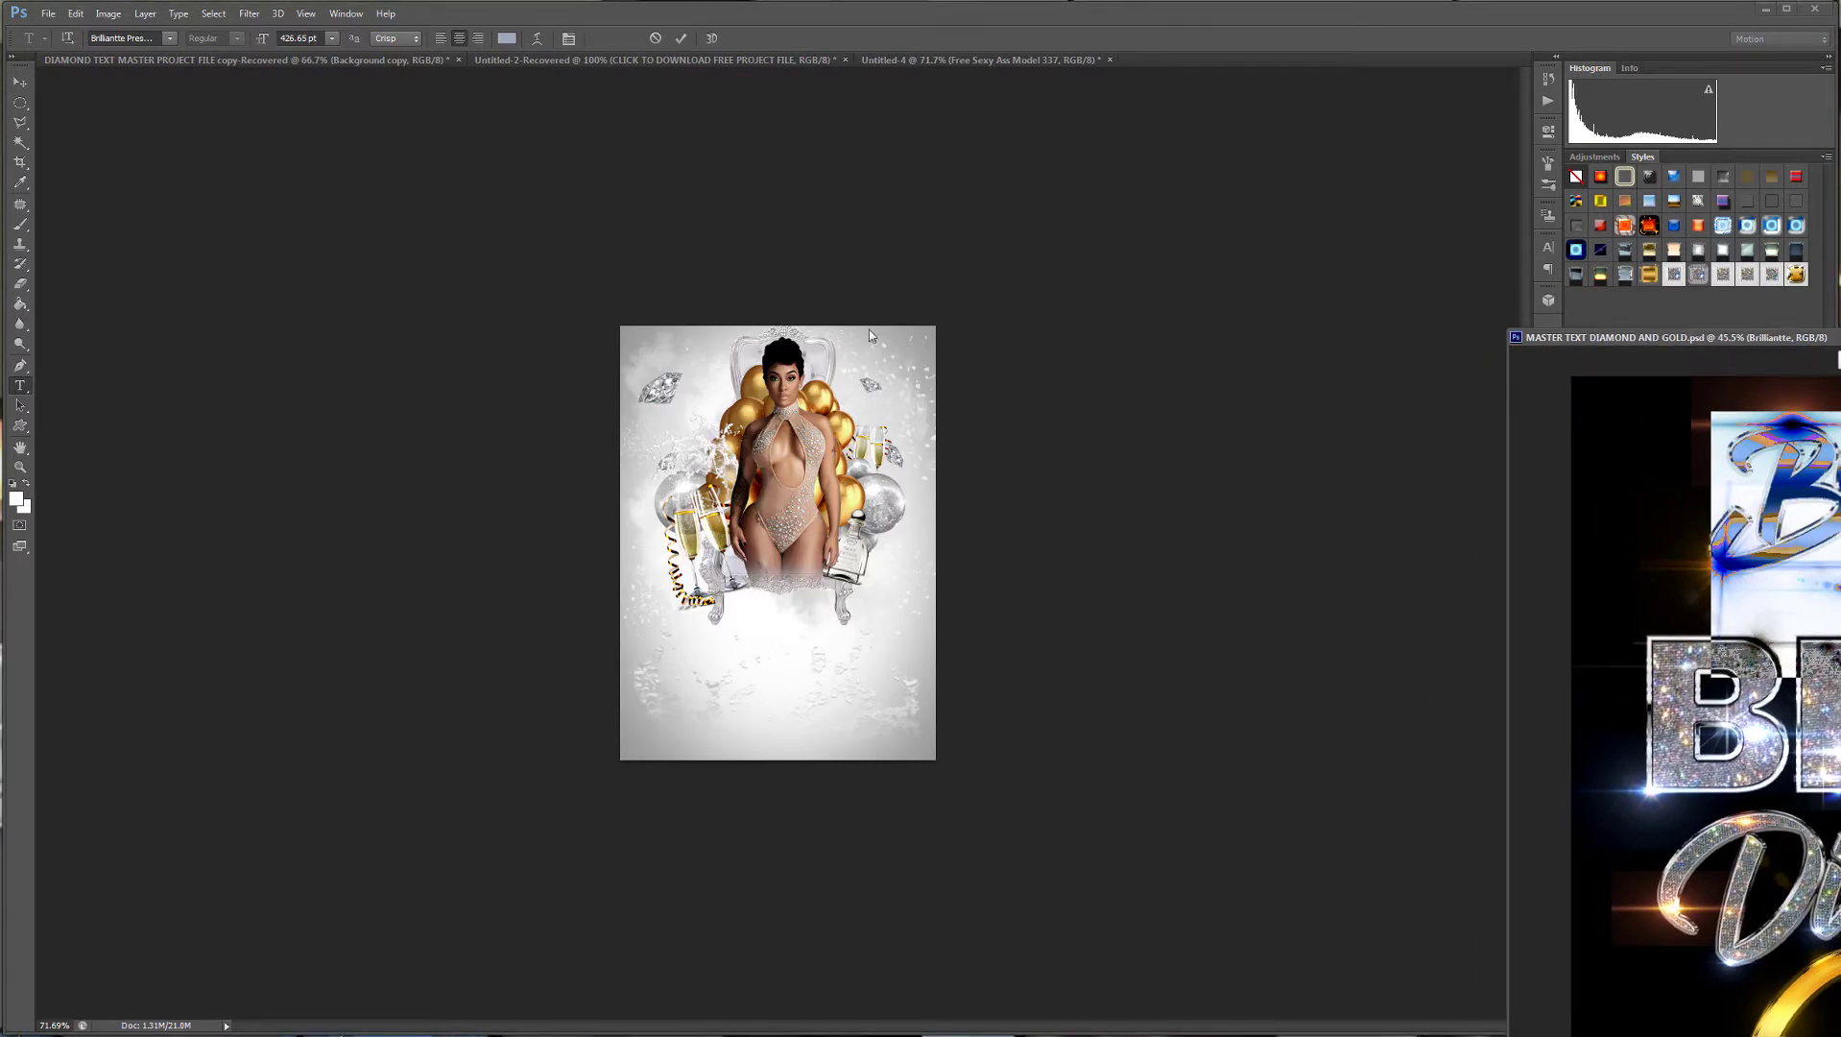
{"action": "left_click_drag", "start_coordinate": [1675, 337], "coordinate": [497, 196]}
{"action": "left_click", "coordinate": [778, 327]}
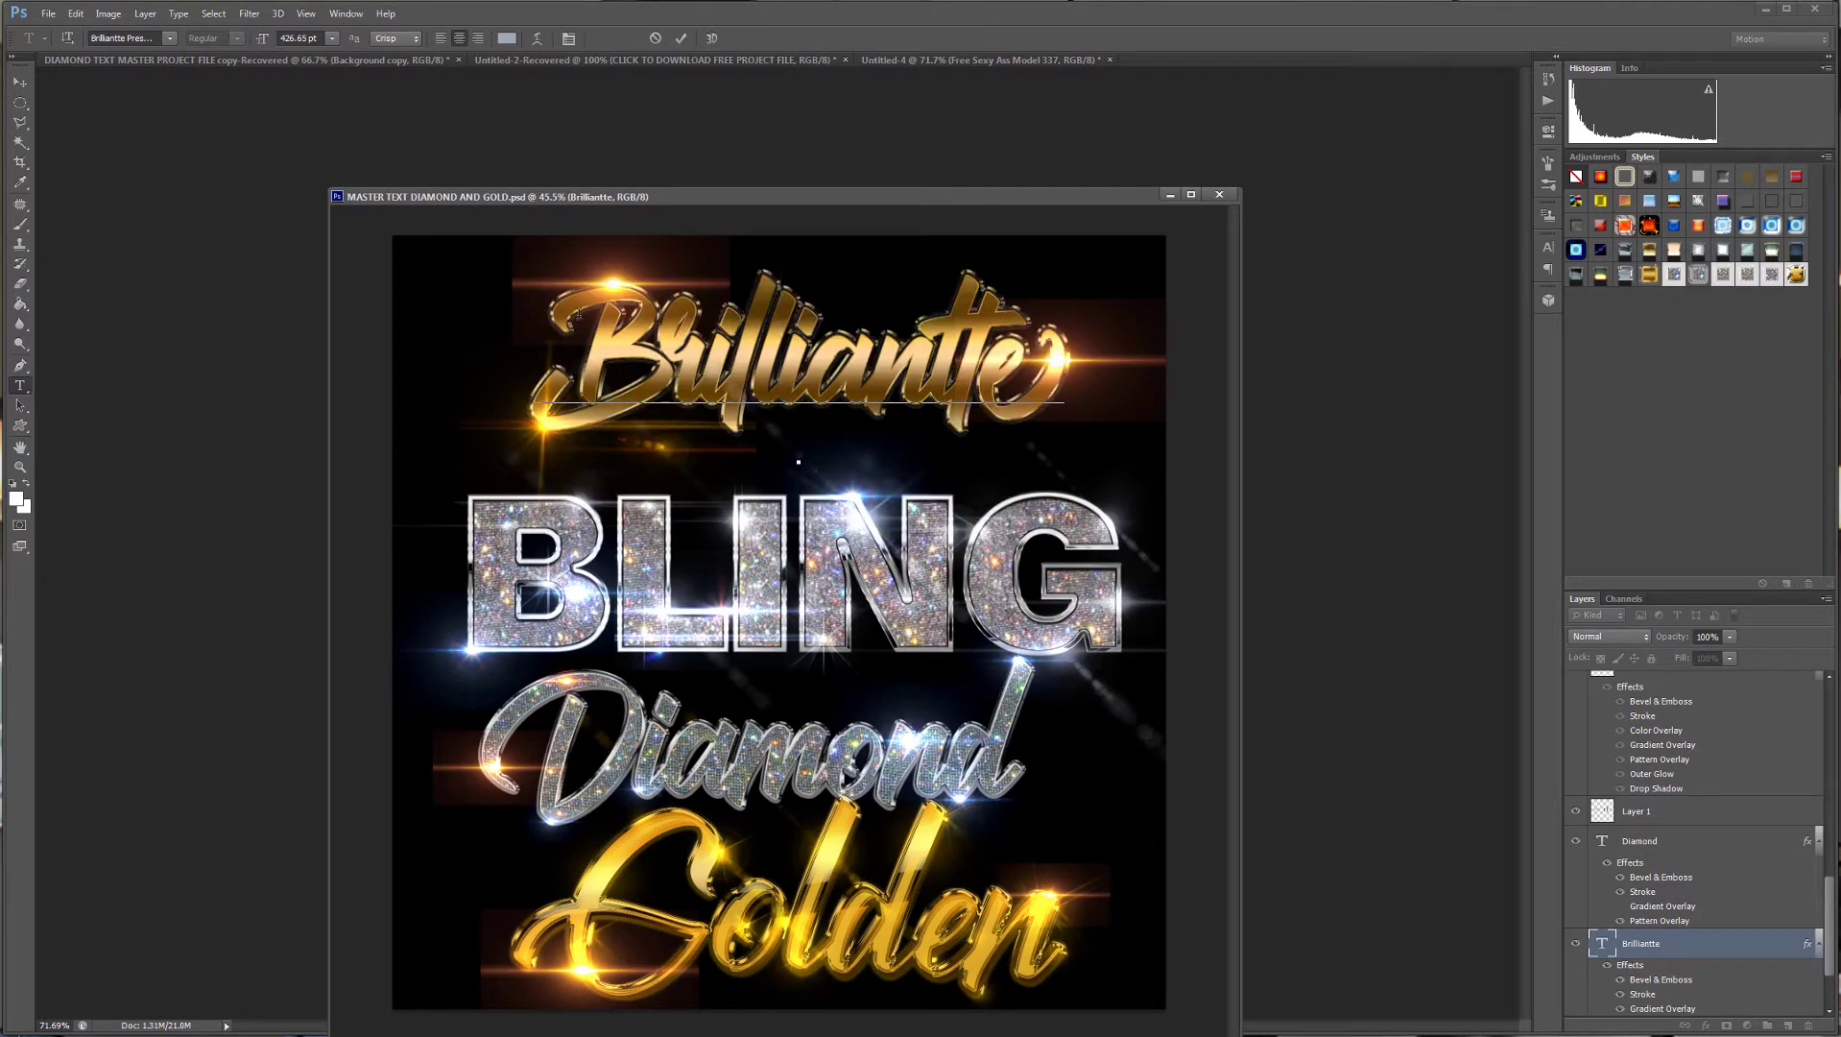
{"action": "key", "text": "ctrl+a"}
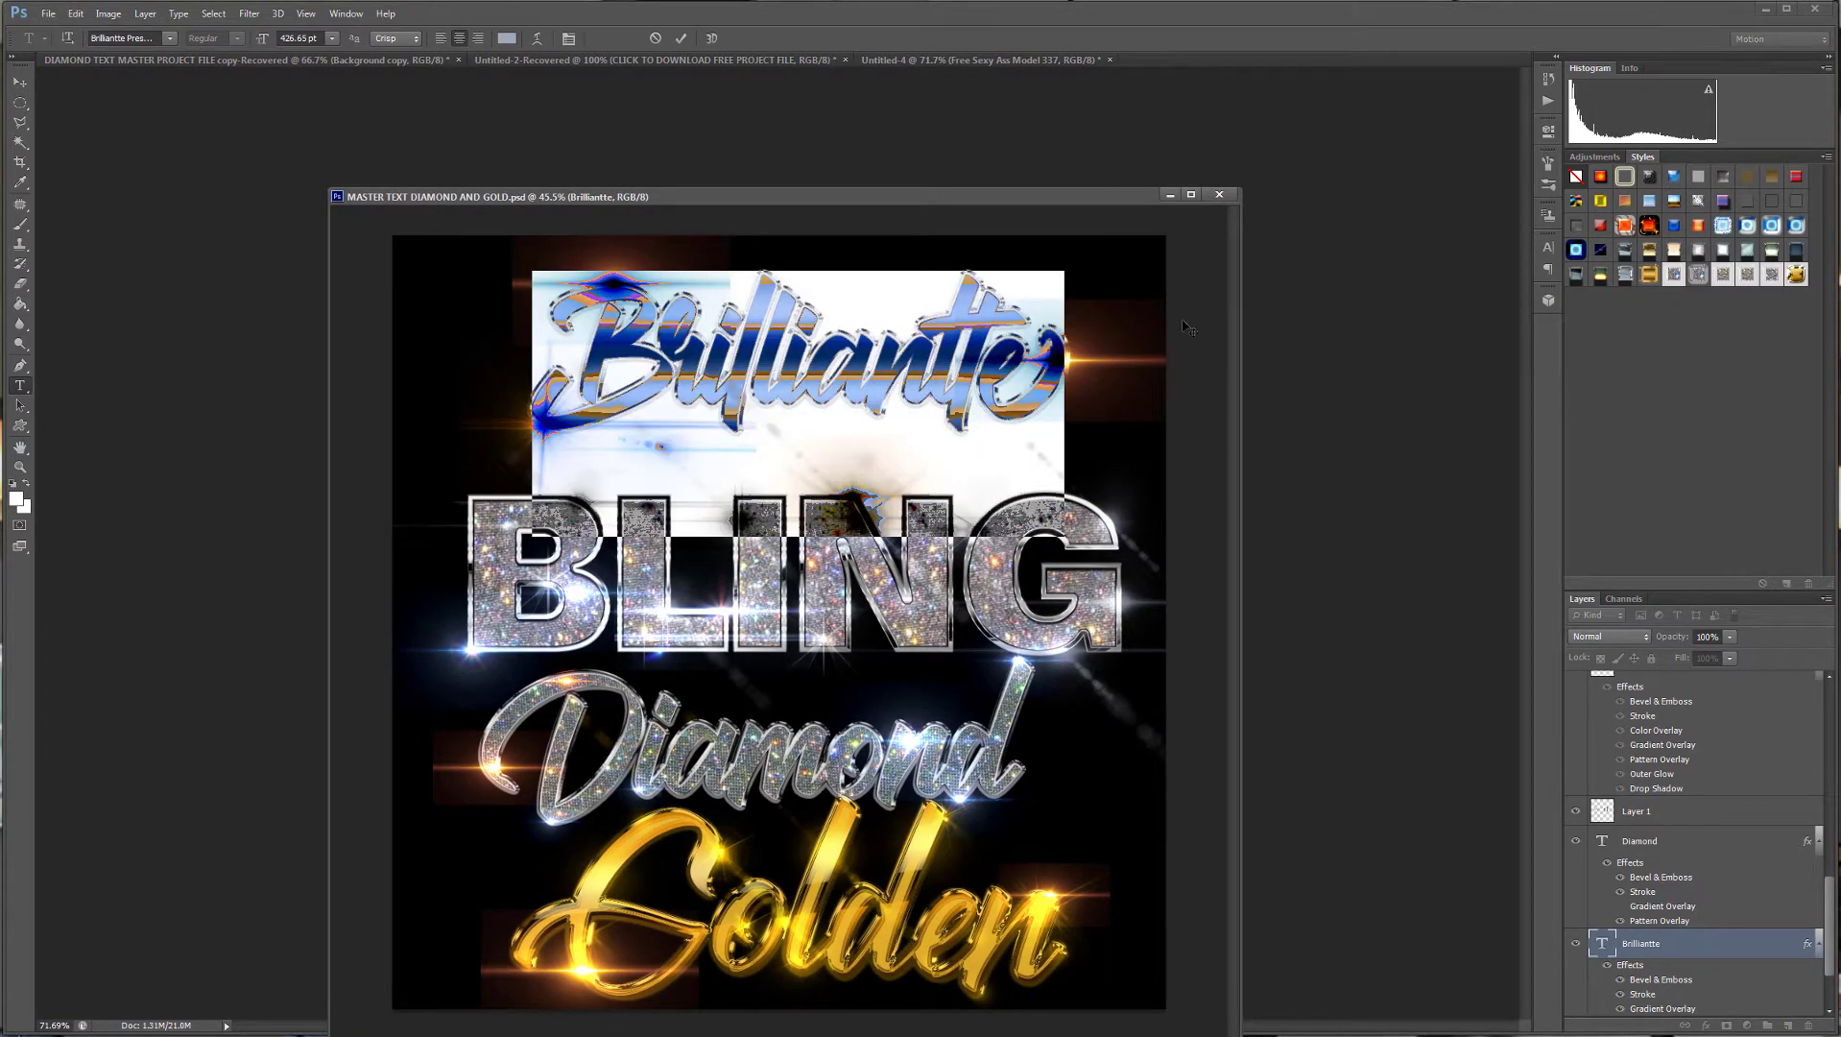
Replace Brilliantte with 'White' and scale the new title up slightly.
{"action": "type", "text": "White"}
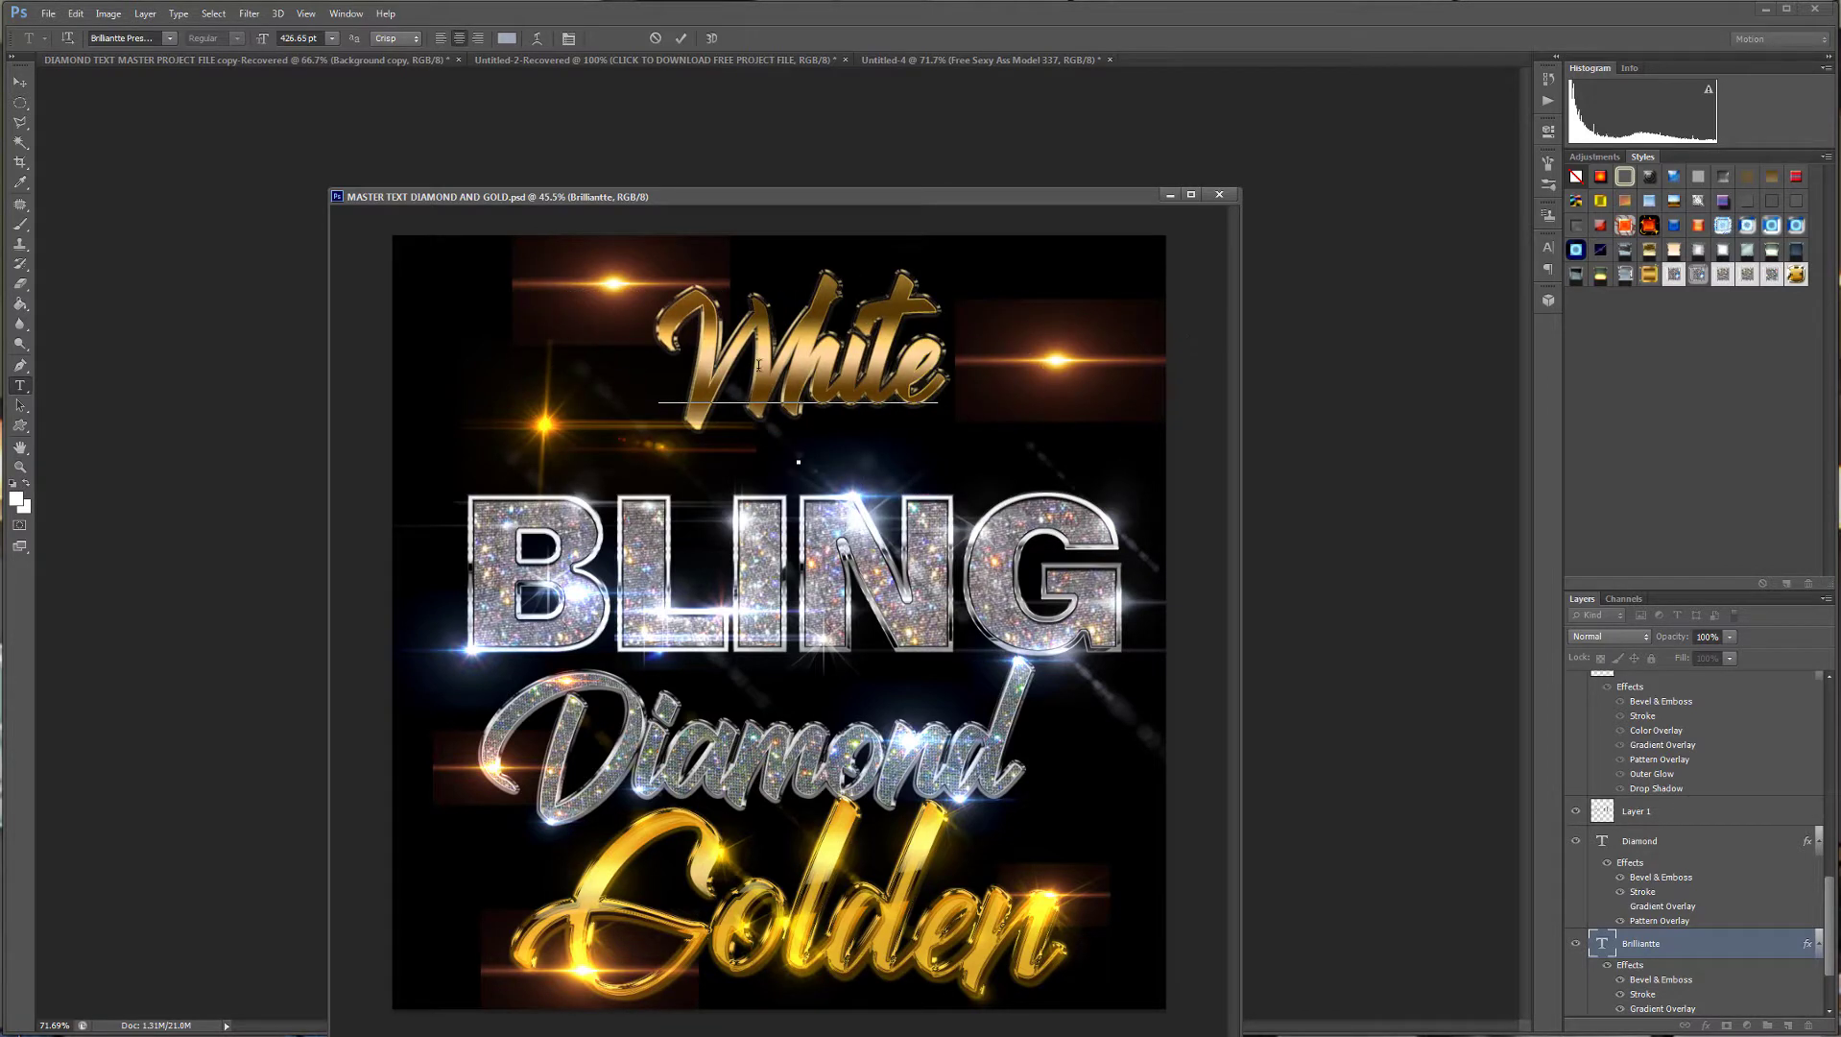
{"action": "left_click", "coordinate": [20, 83]}
{"action": "key", "text": "ctrl+plus"}
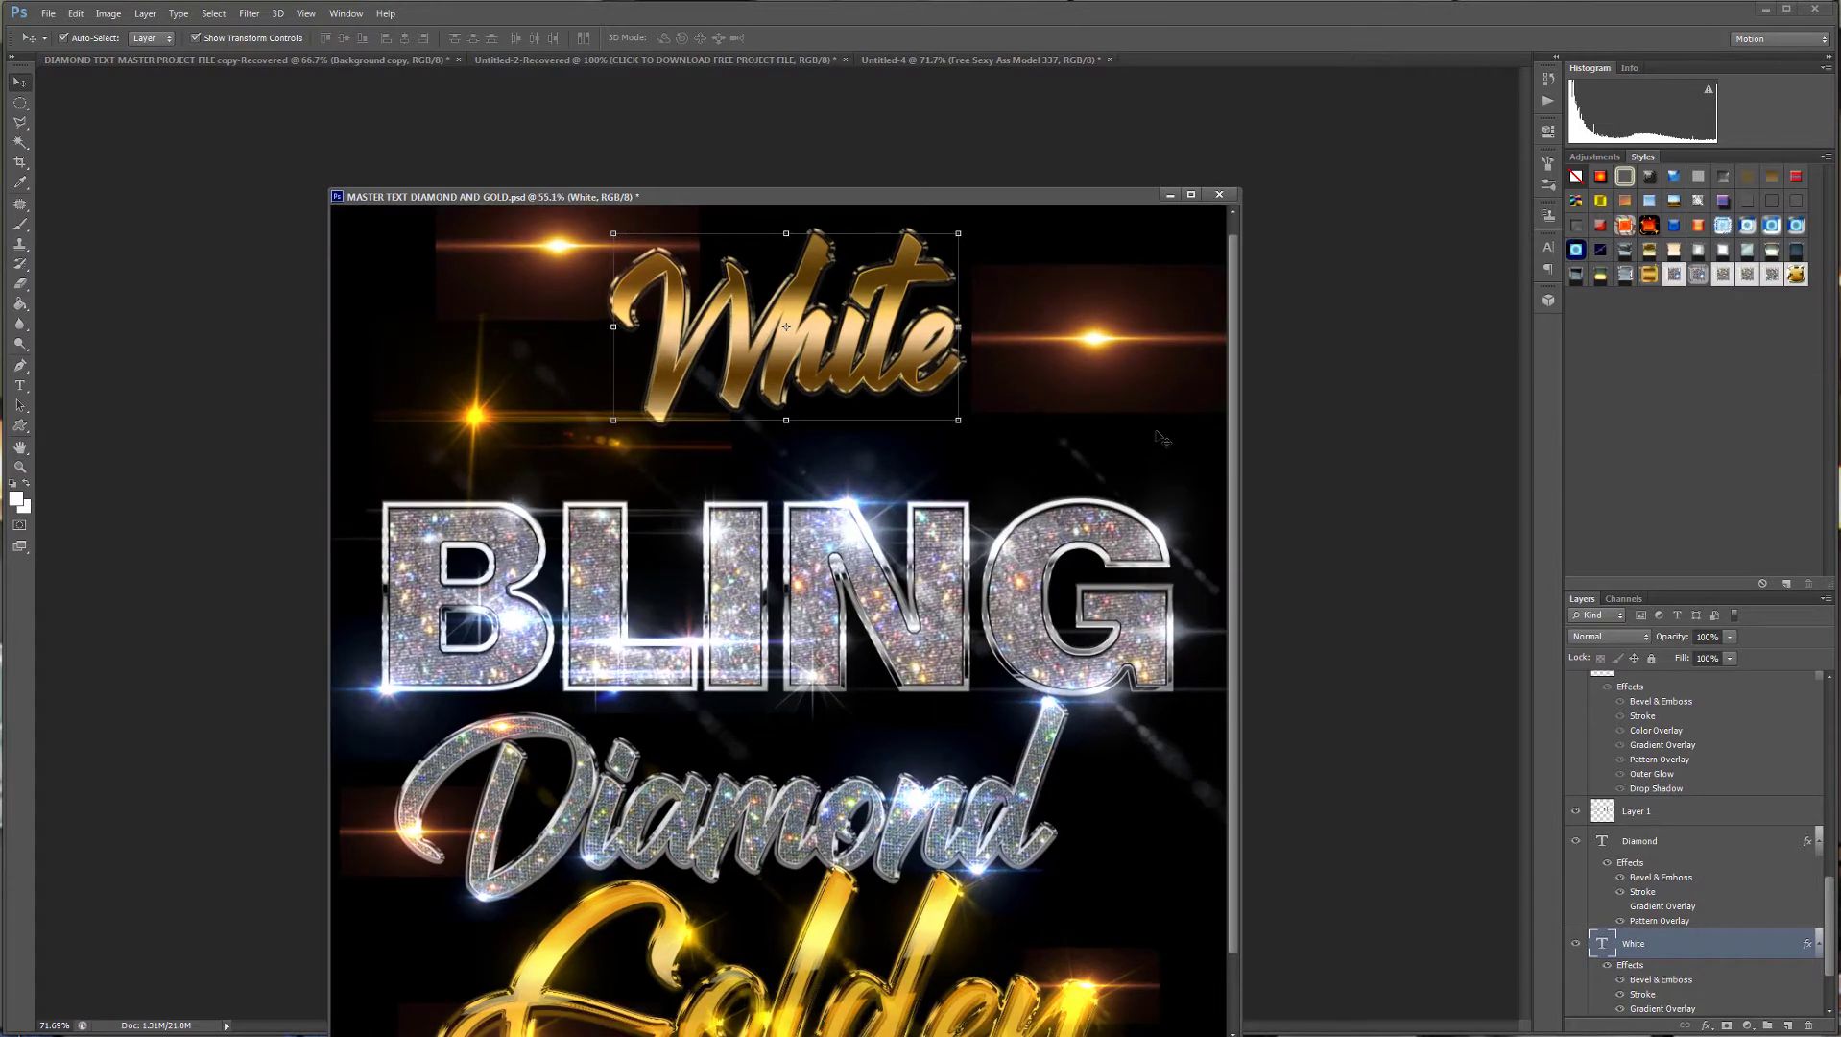
{"action": "key", "text": "ctrl+t"}
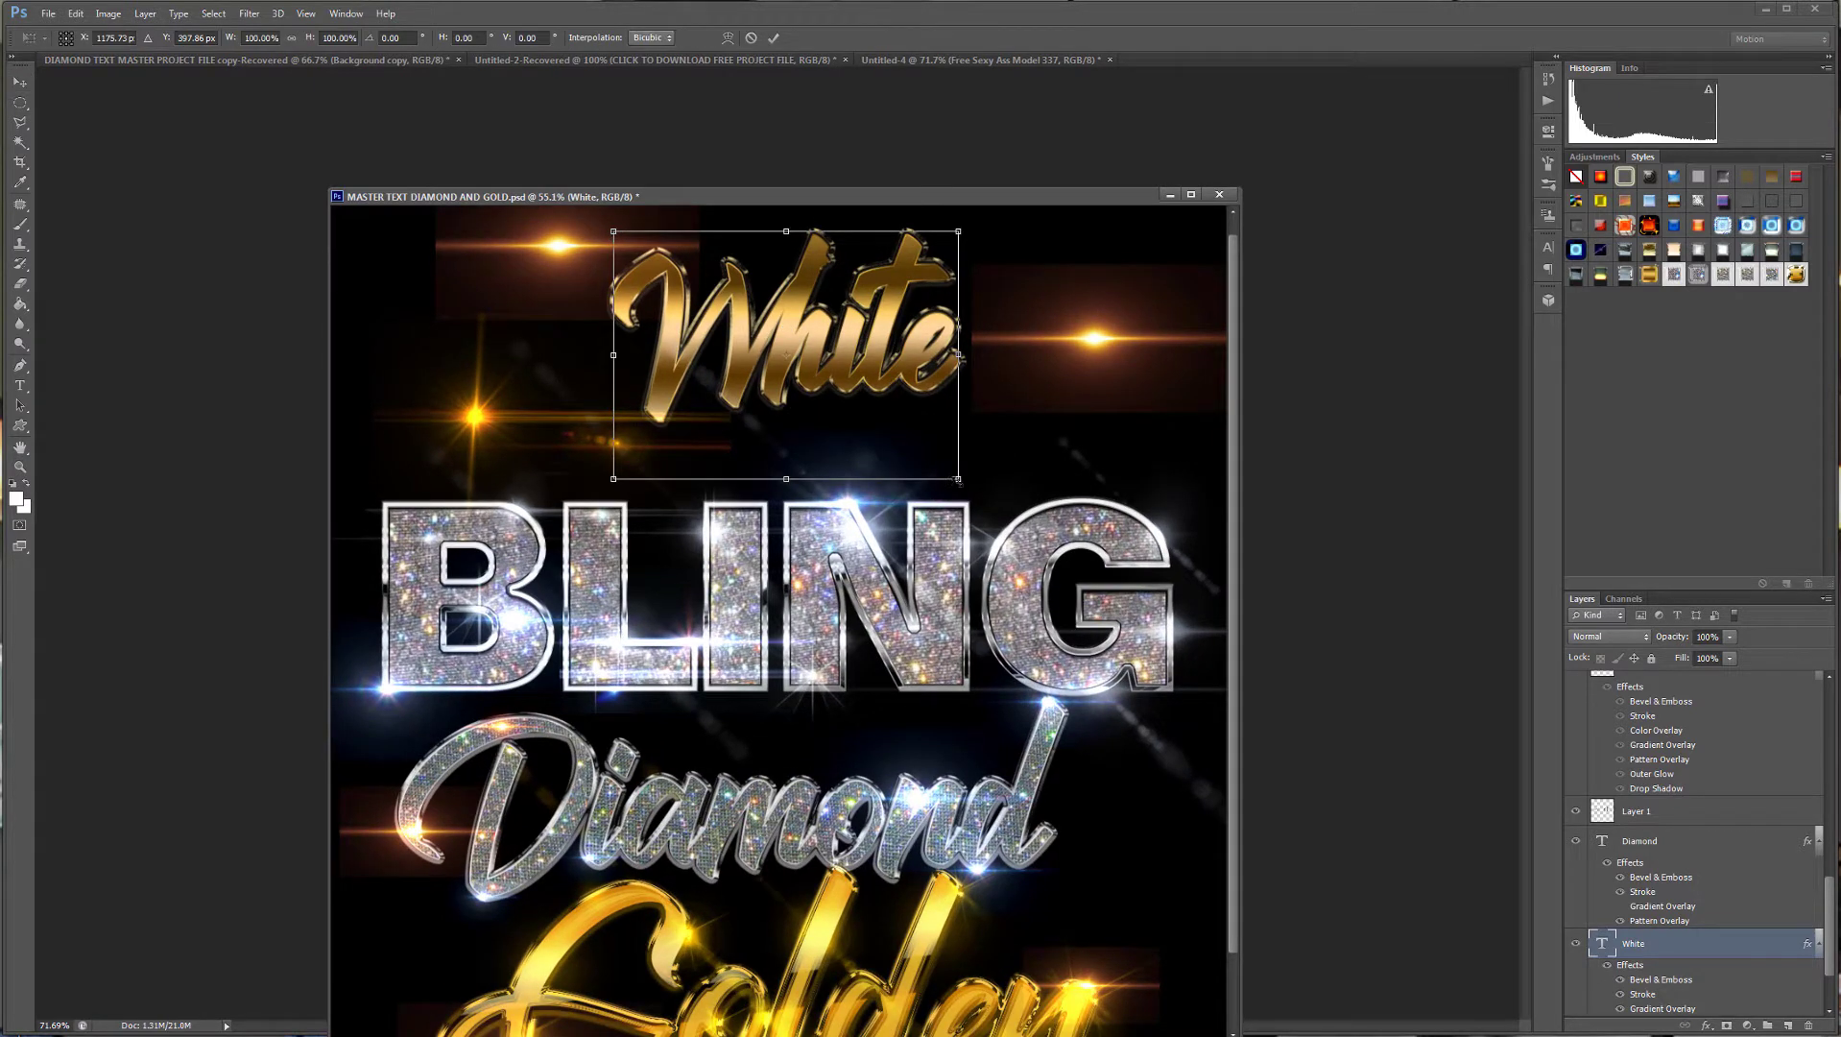
{"action": "left_click_drag", "start_coordinate": [958, 479], "coordinate": [956, 520]}
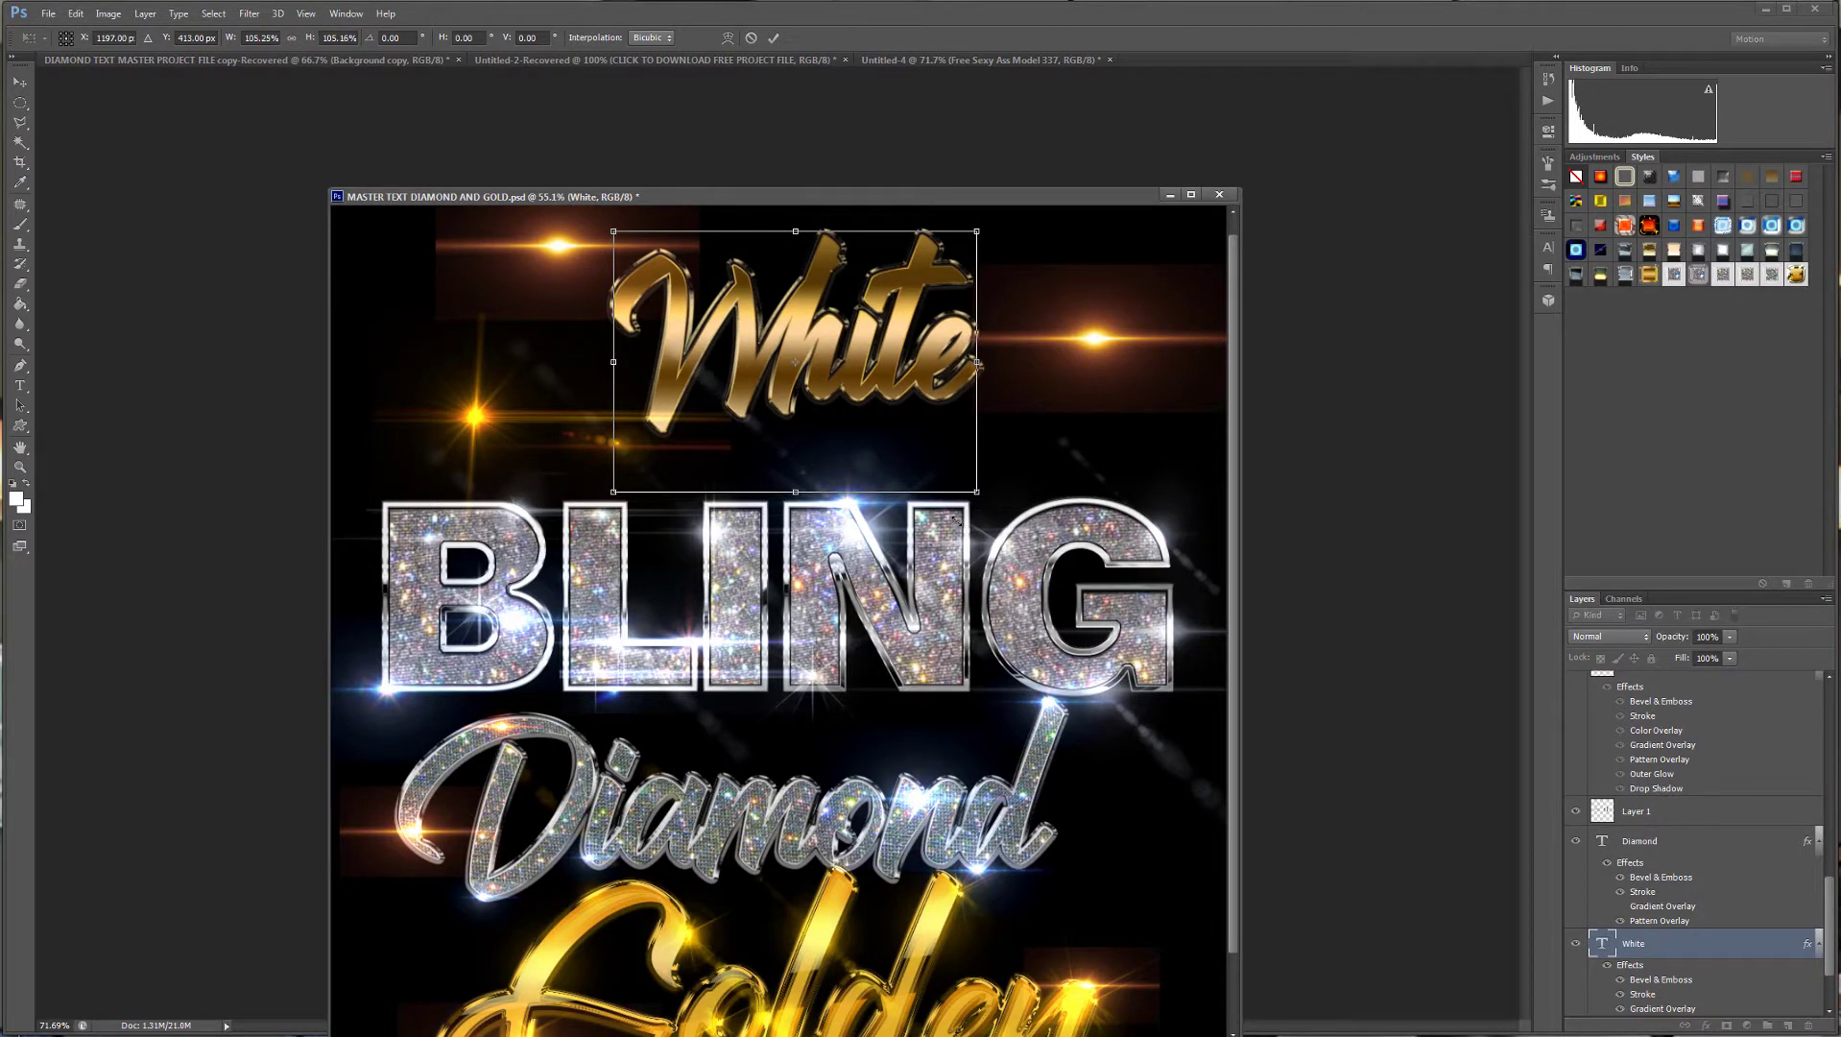
{"action": "key", "text": "Return"}
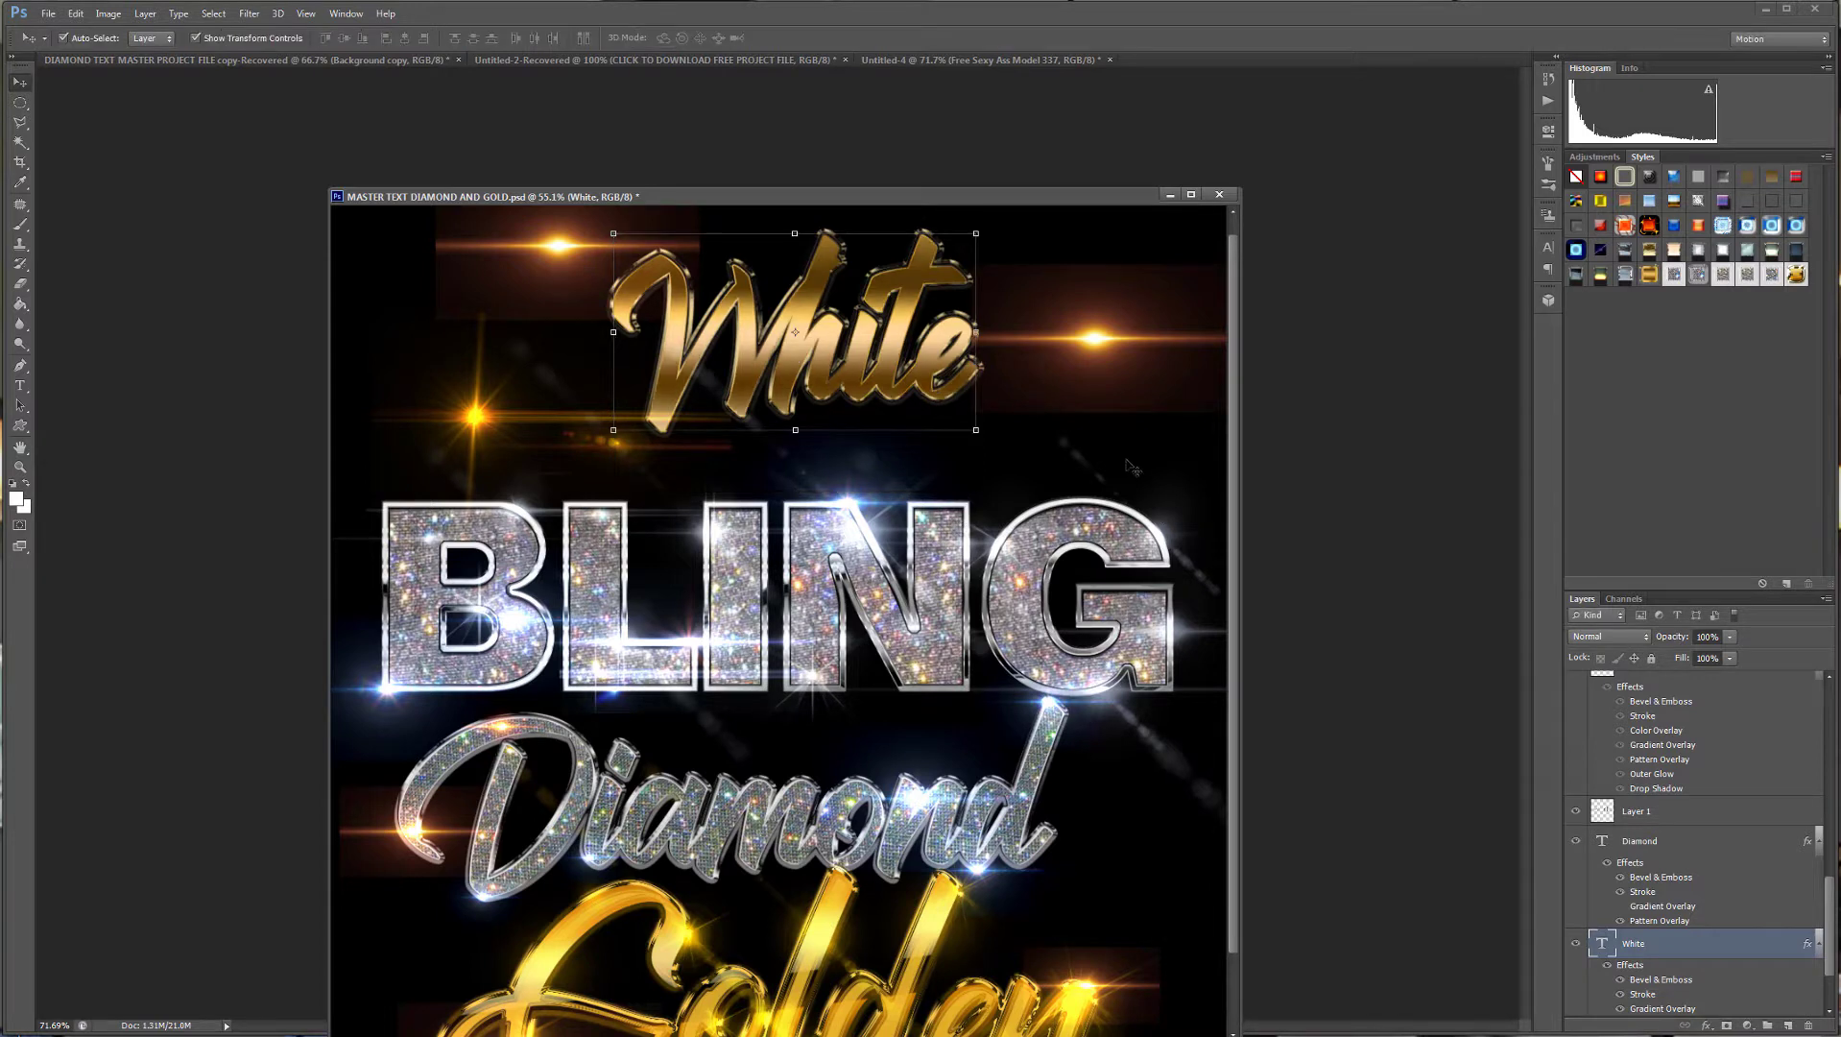
Replace the word Golden with 'White' and commit the text.
{"action": "scroll", "coordinate": [1132, 463], "scroll_direction": "down", "scroll_amount": 2}
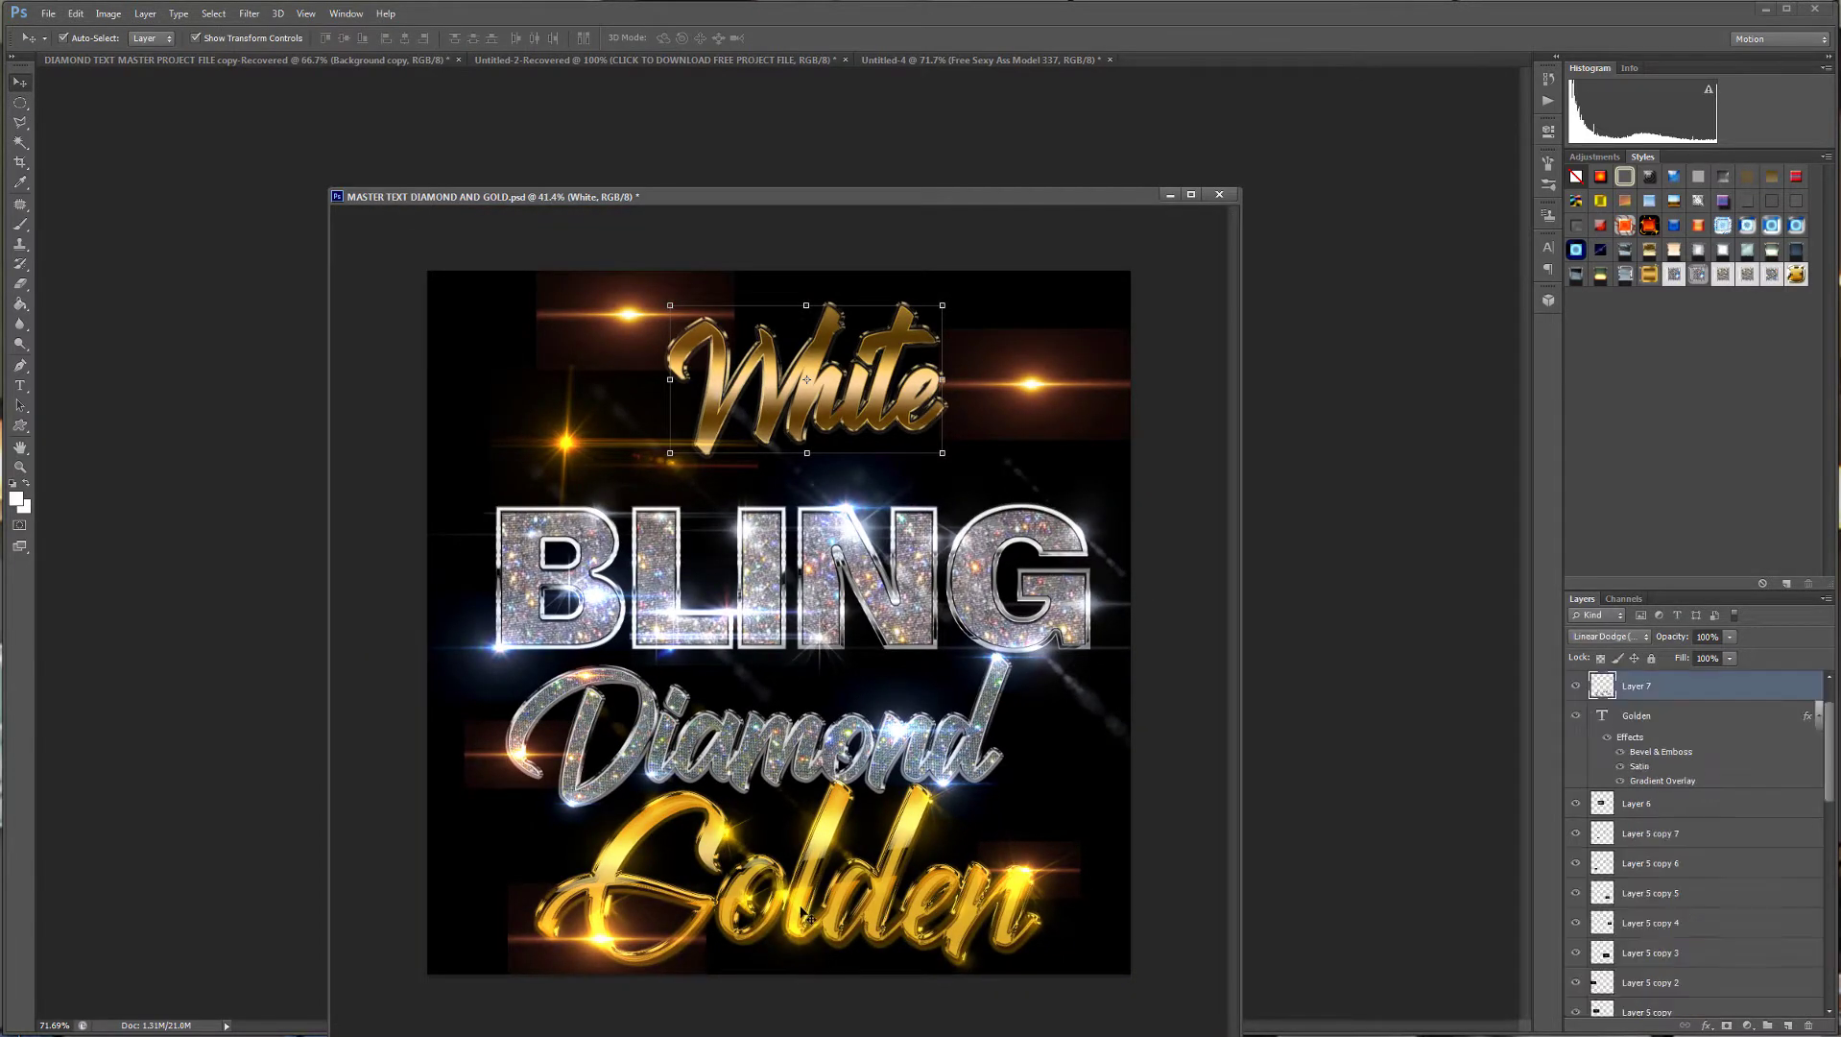
{"action": "left_click", "coordinate": [814, 924]}
{"action": "left_click", "coordinate": [19, 387]}
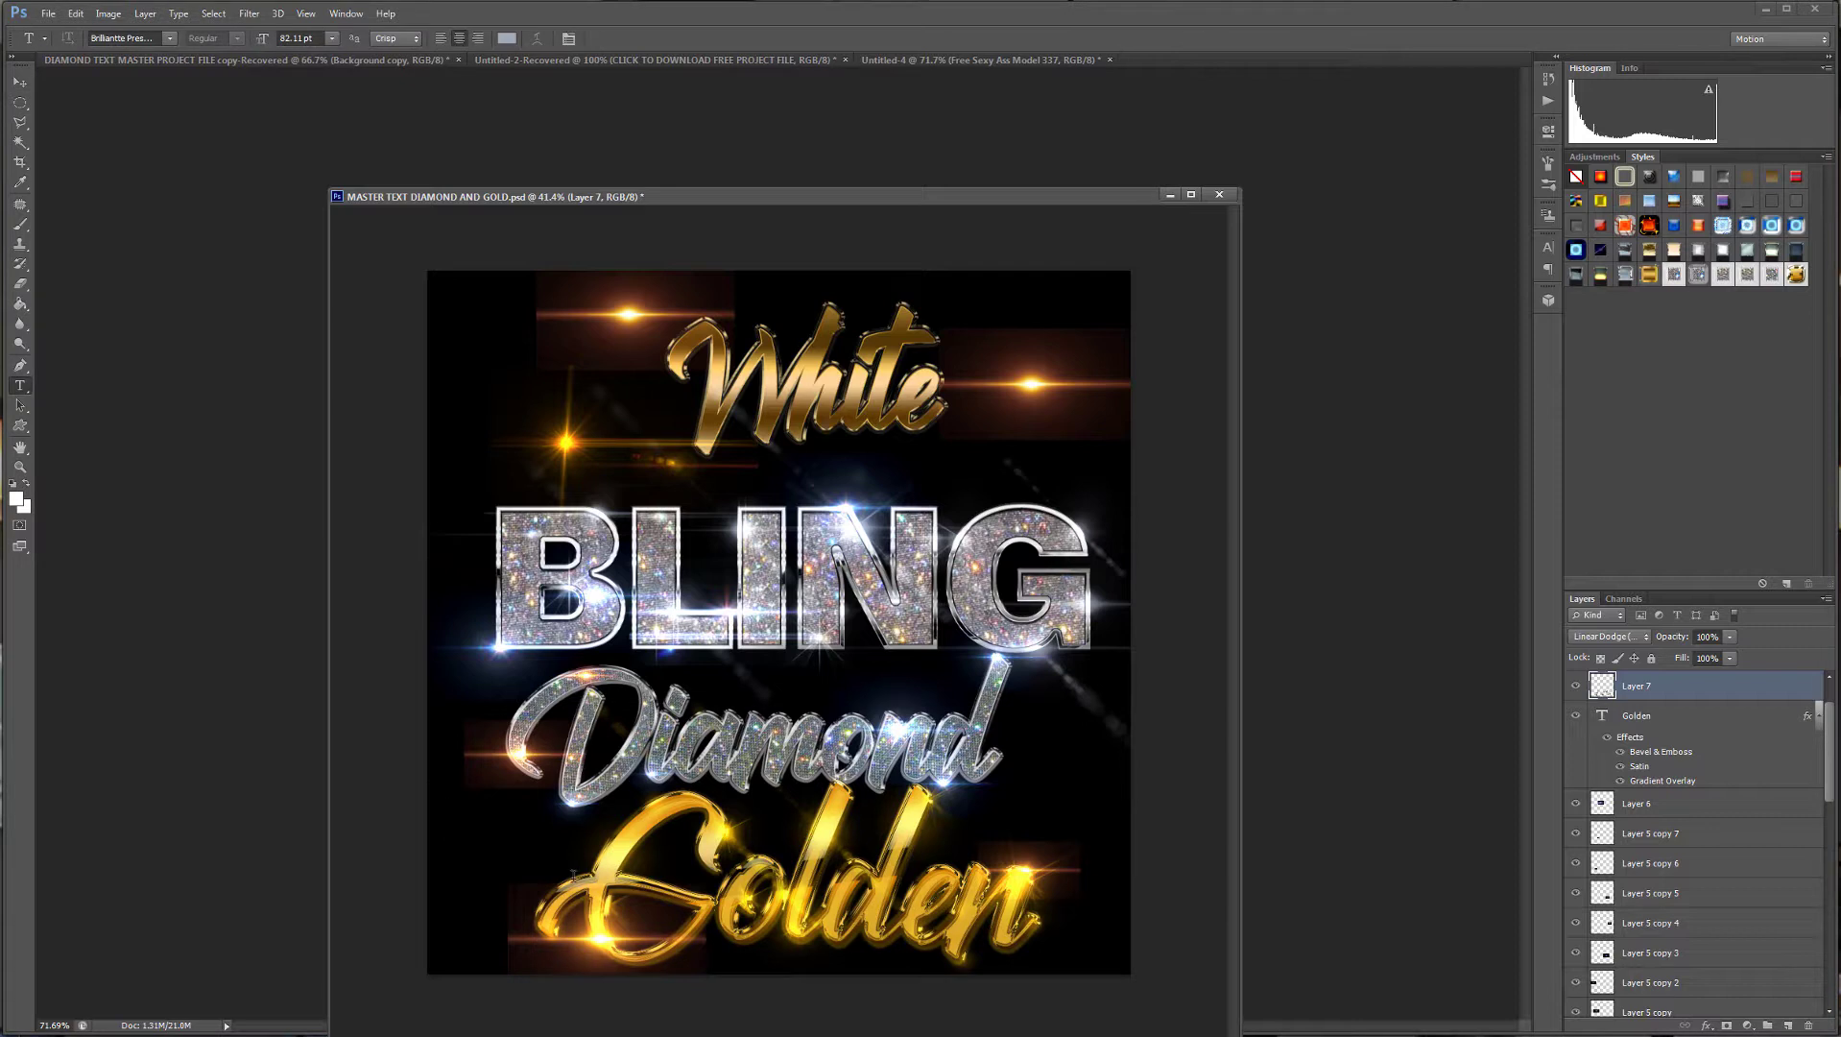
{"action": "left_click_drag", "start_coordinate": [555, 883], "coordinate": [1049, 903]}
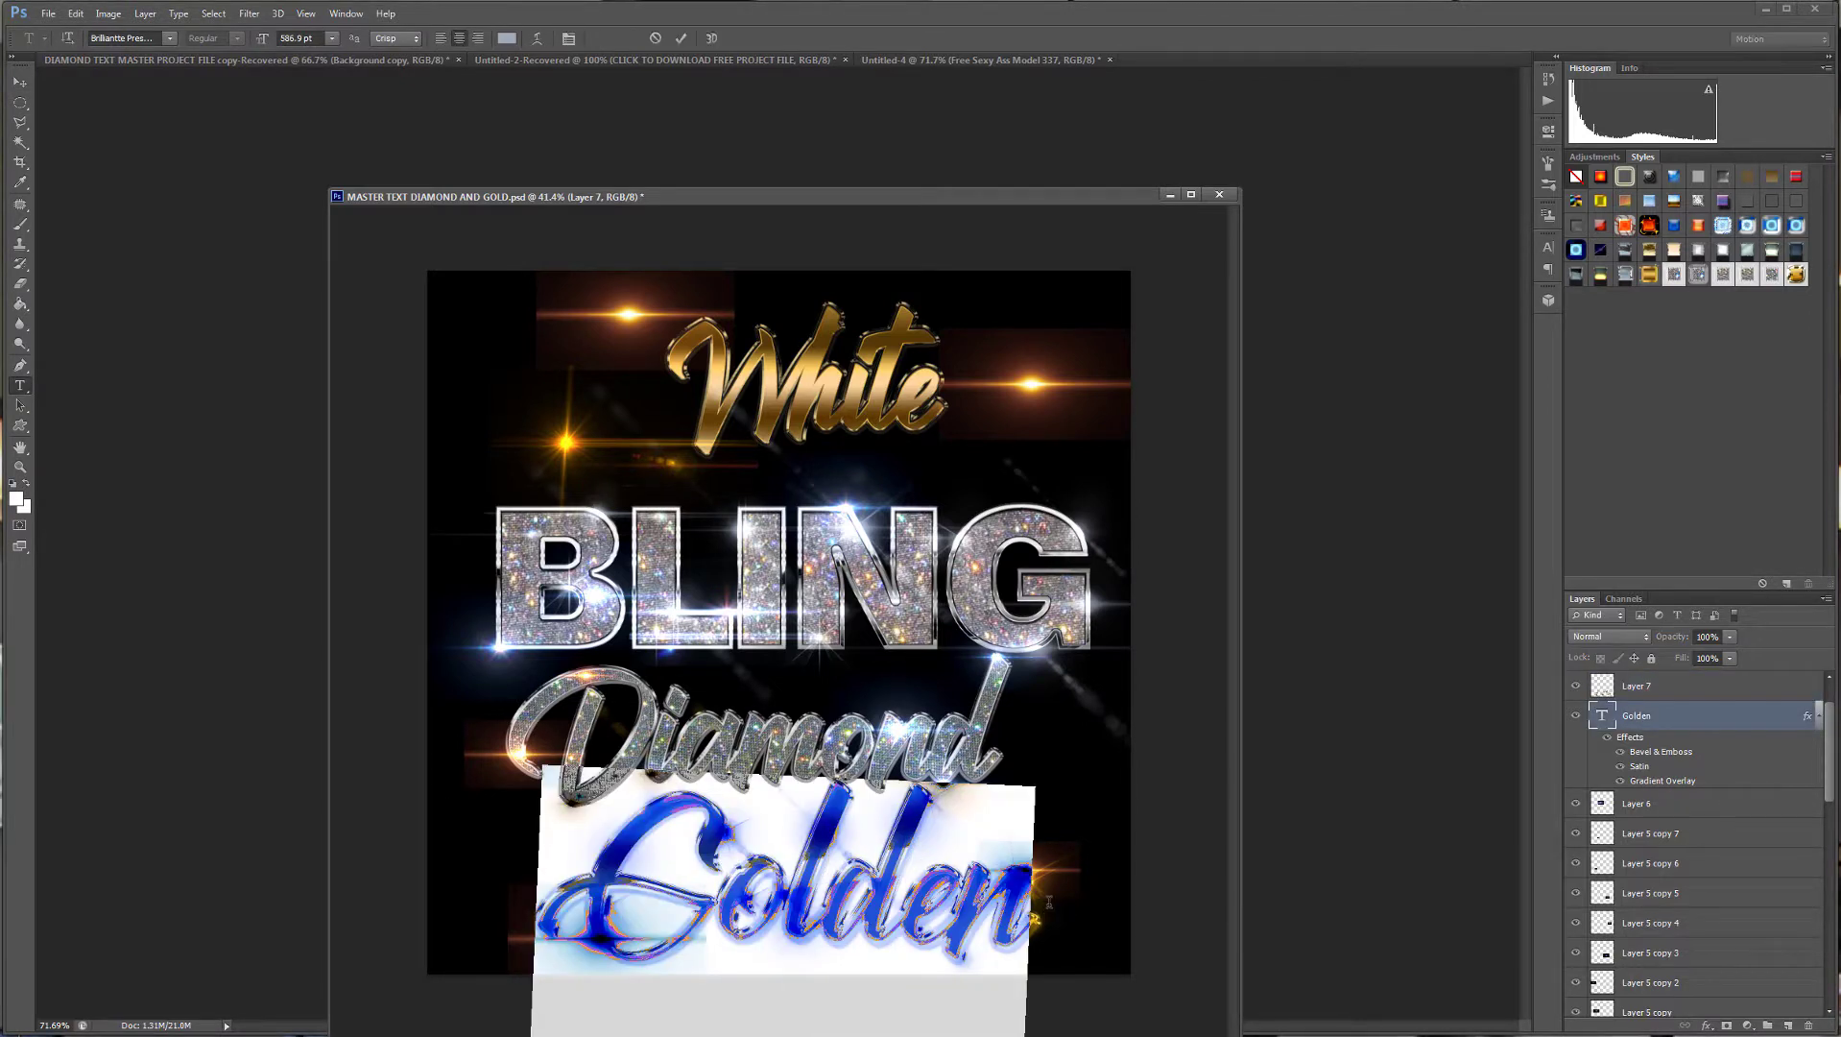
{"action": "type", "text": "White"}
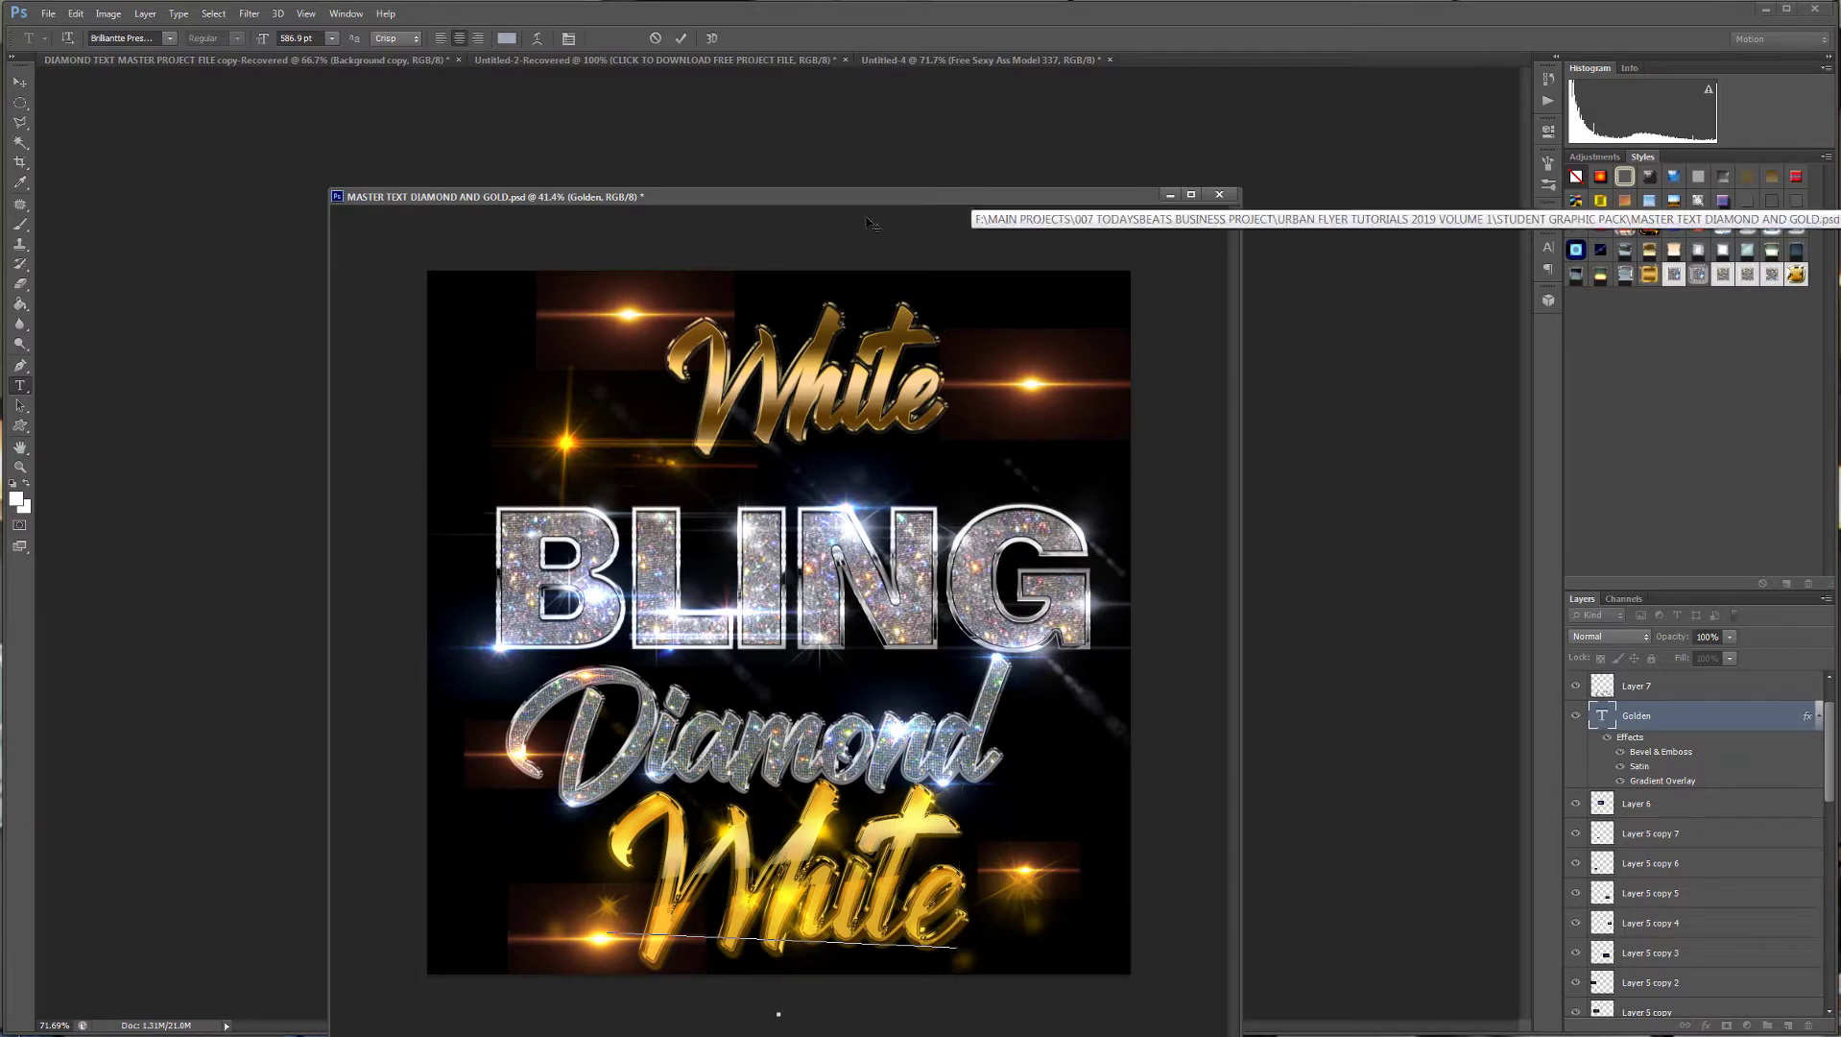
{"action": "scroll", "coordinate": [973, 203], "scroll_direction": "down", "scroll_amount": 1}
{"action": "left_click", "coordinate": [20, 82]}
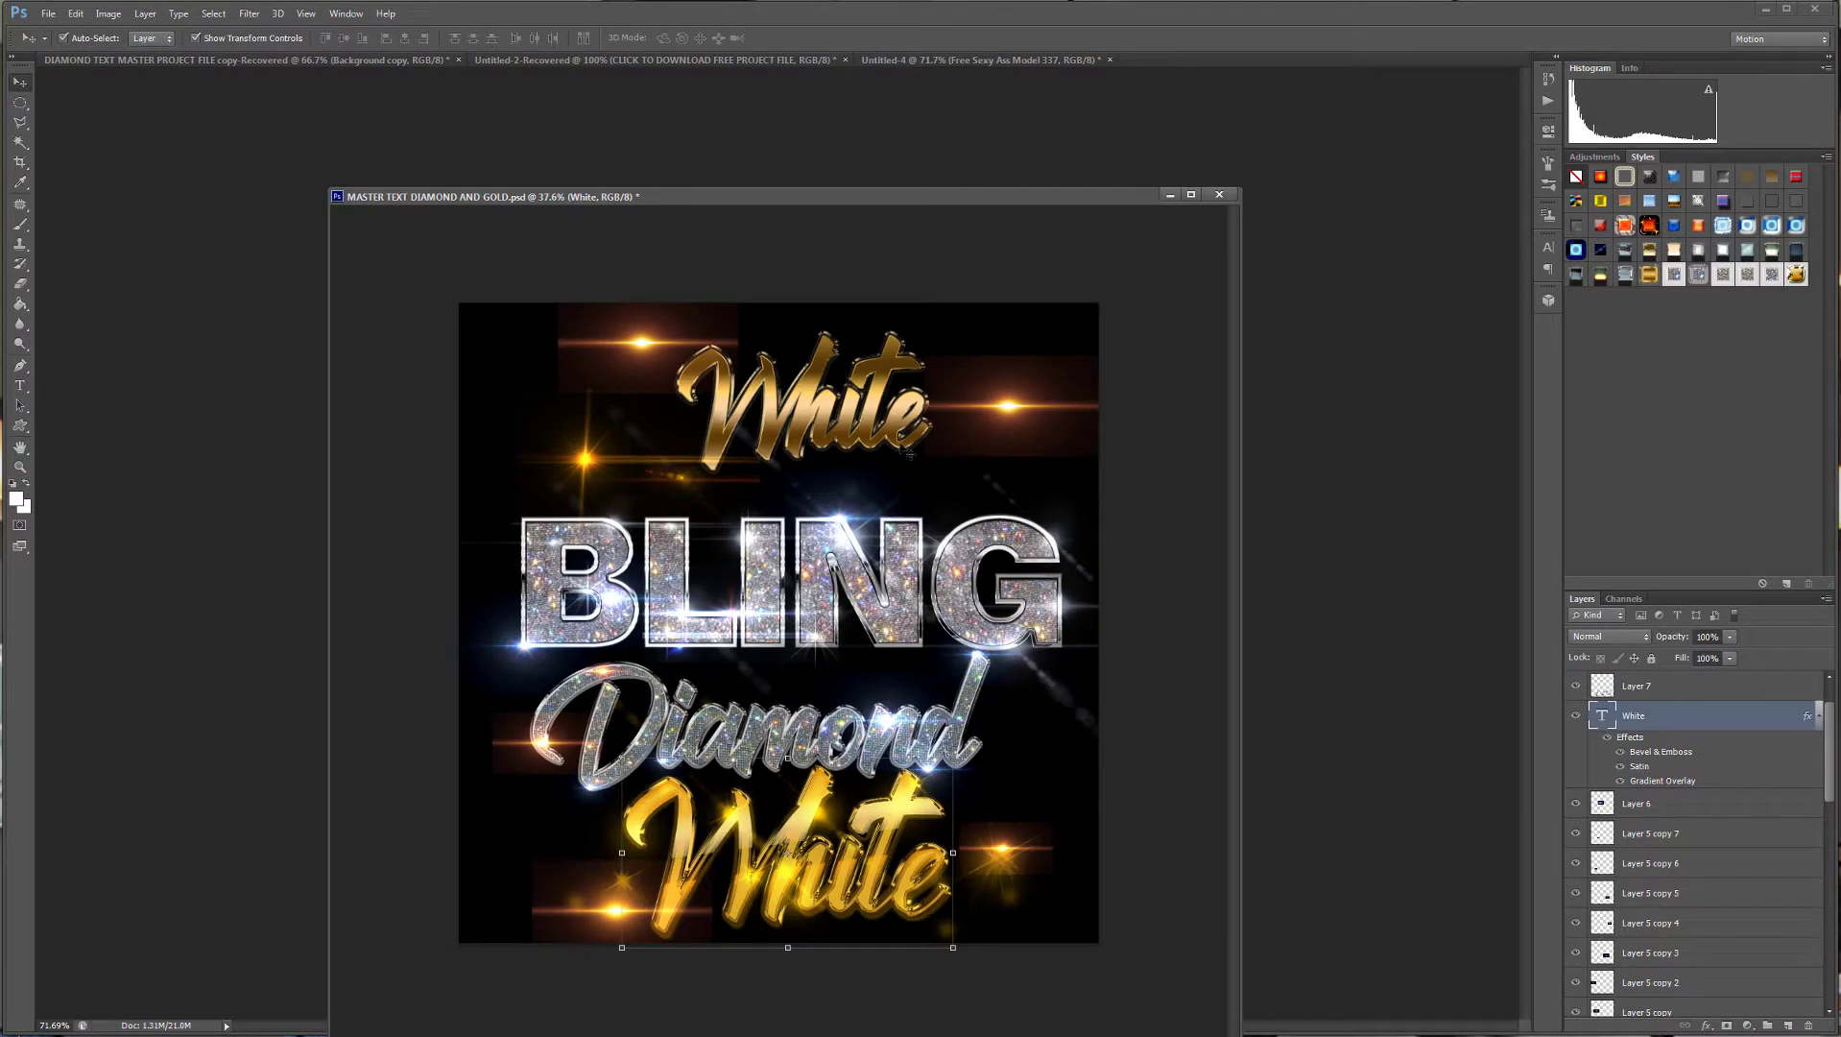
Copy the gold White title layer from the text document onto the Untitled-4 flyer.
{"action": "left_click_drag", "start_coordinate": [844, 201], "coordinate": [1840, 327]}
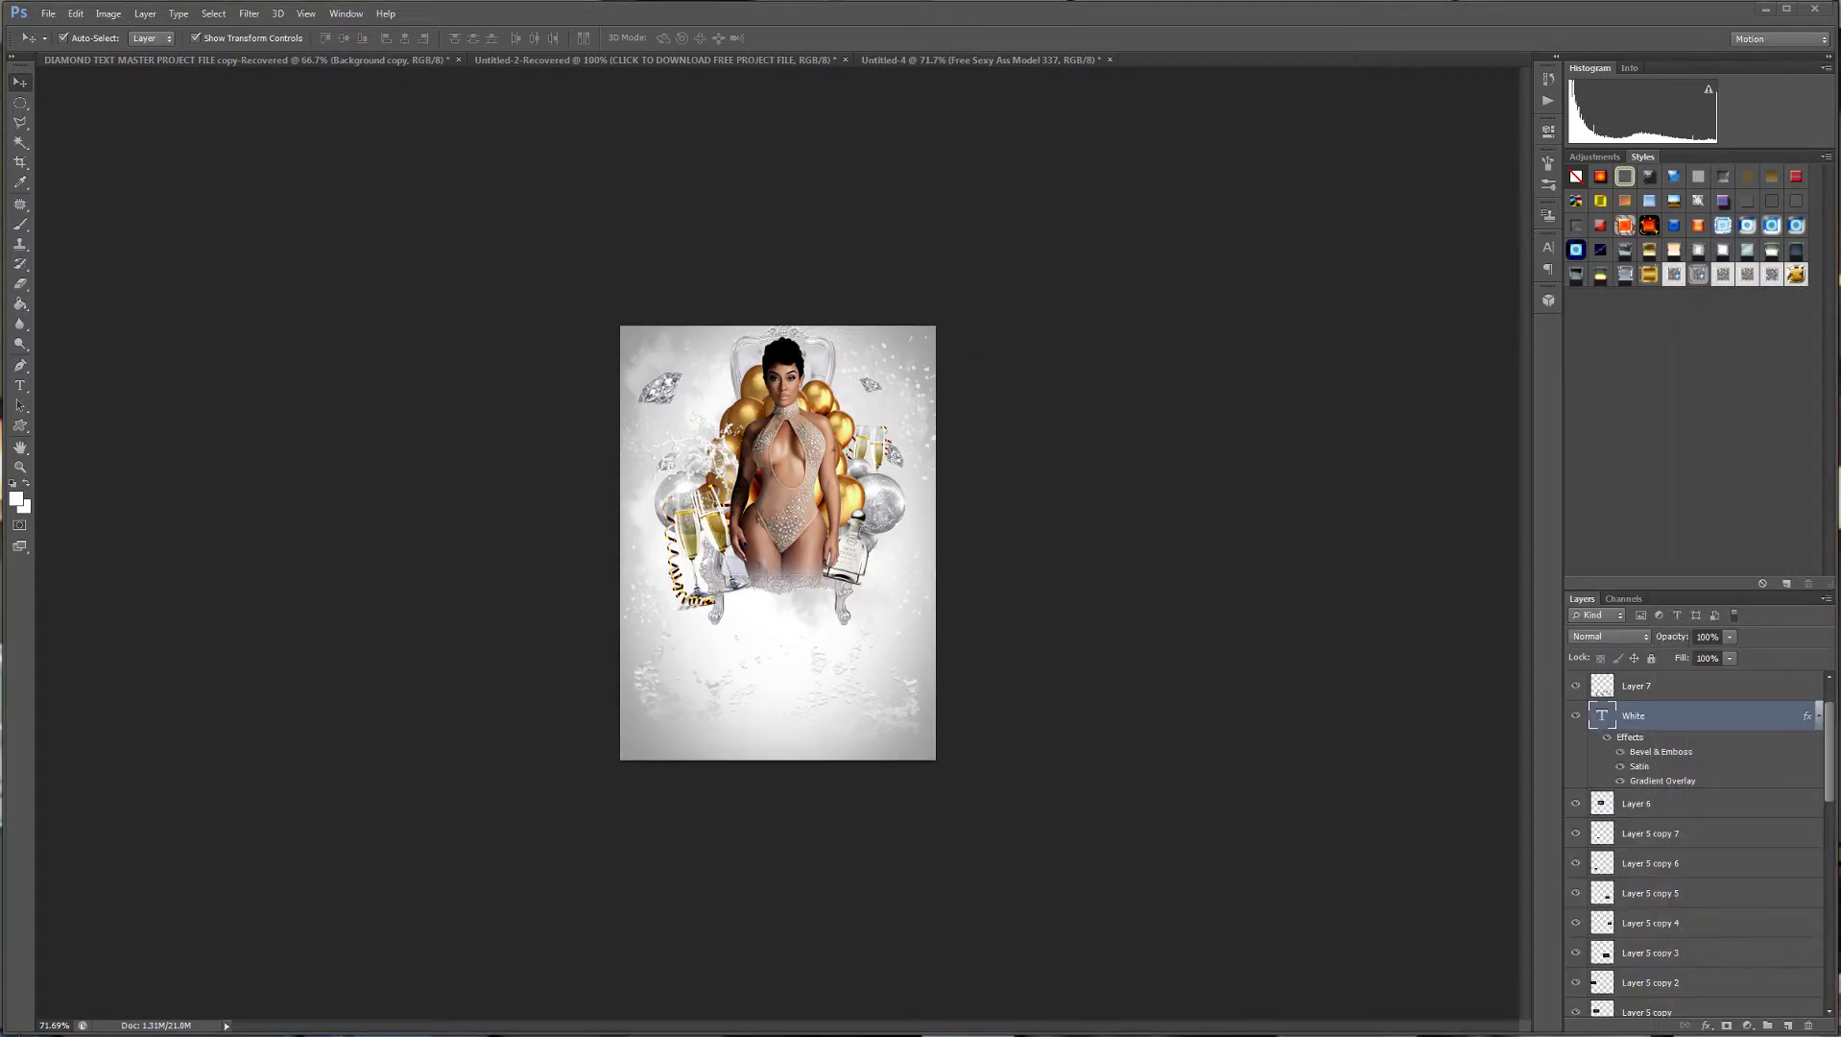
{"action": "left_click_drag", "start_coordinate": [1610, 721], "coordinate": [937, 658]}
{"action": "scroll", "coordinate": [1009, 578], "scroll_direction": "up", "scroll_amount": 9}
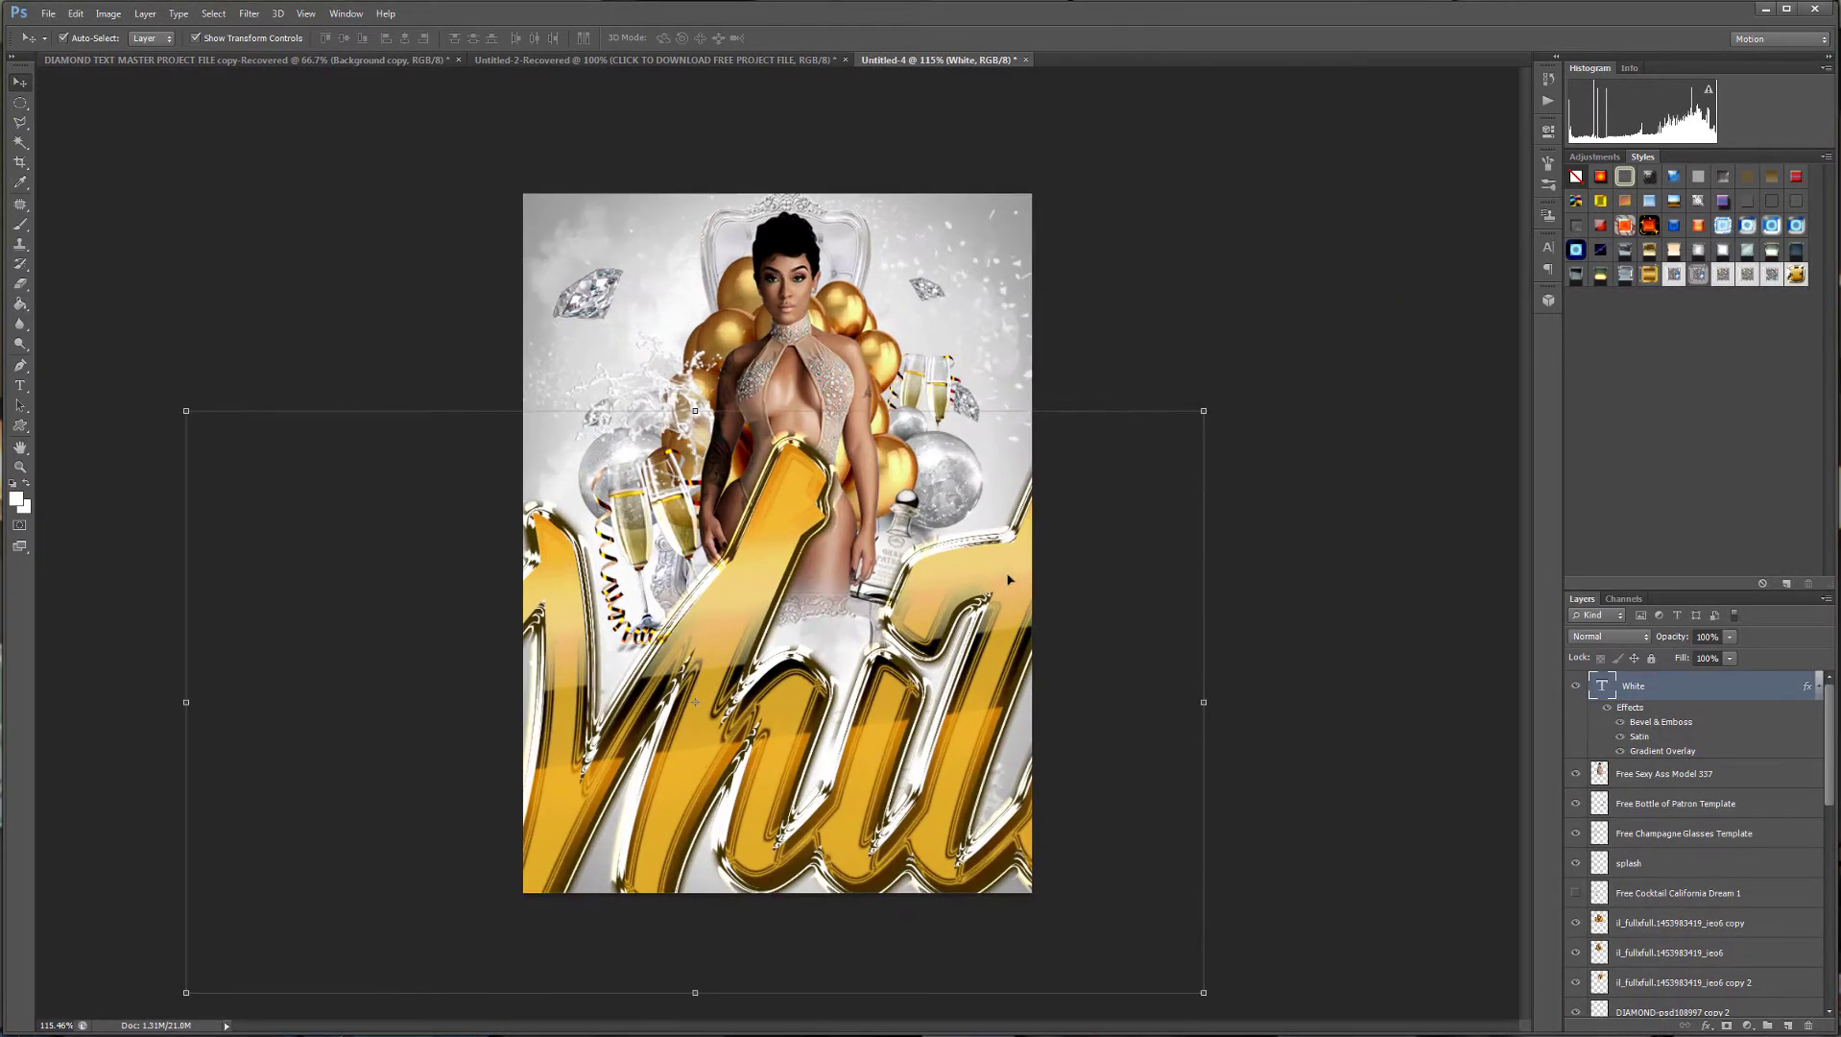
{"action": "scroll", "coordinate": [1008, 582], "scroll_direction": "down", "scroll_amount": 2}
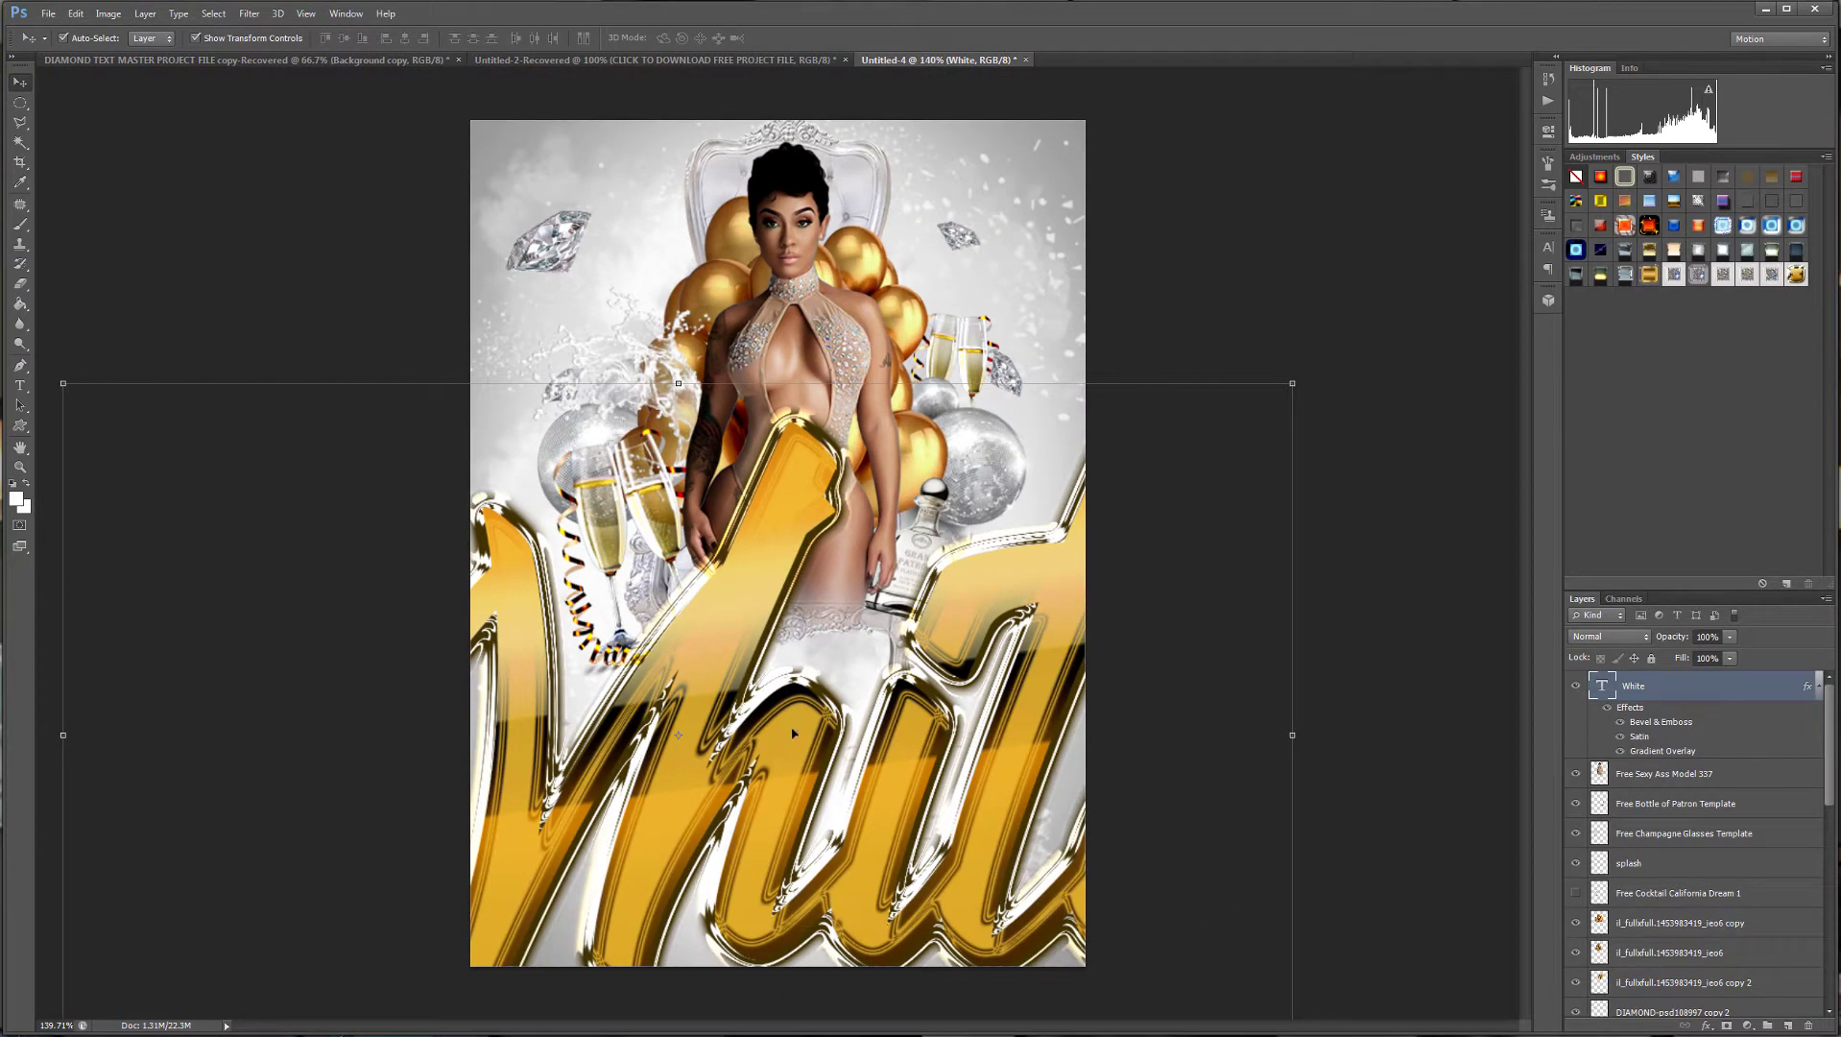
{"action": "scroll", "coordinate": [793, 734], "scroll_direction": "down", "scroll_amount": 4}
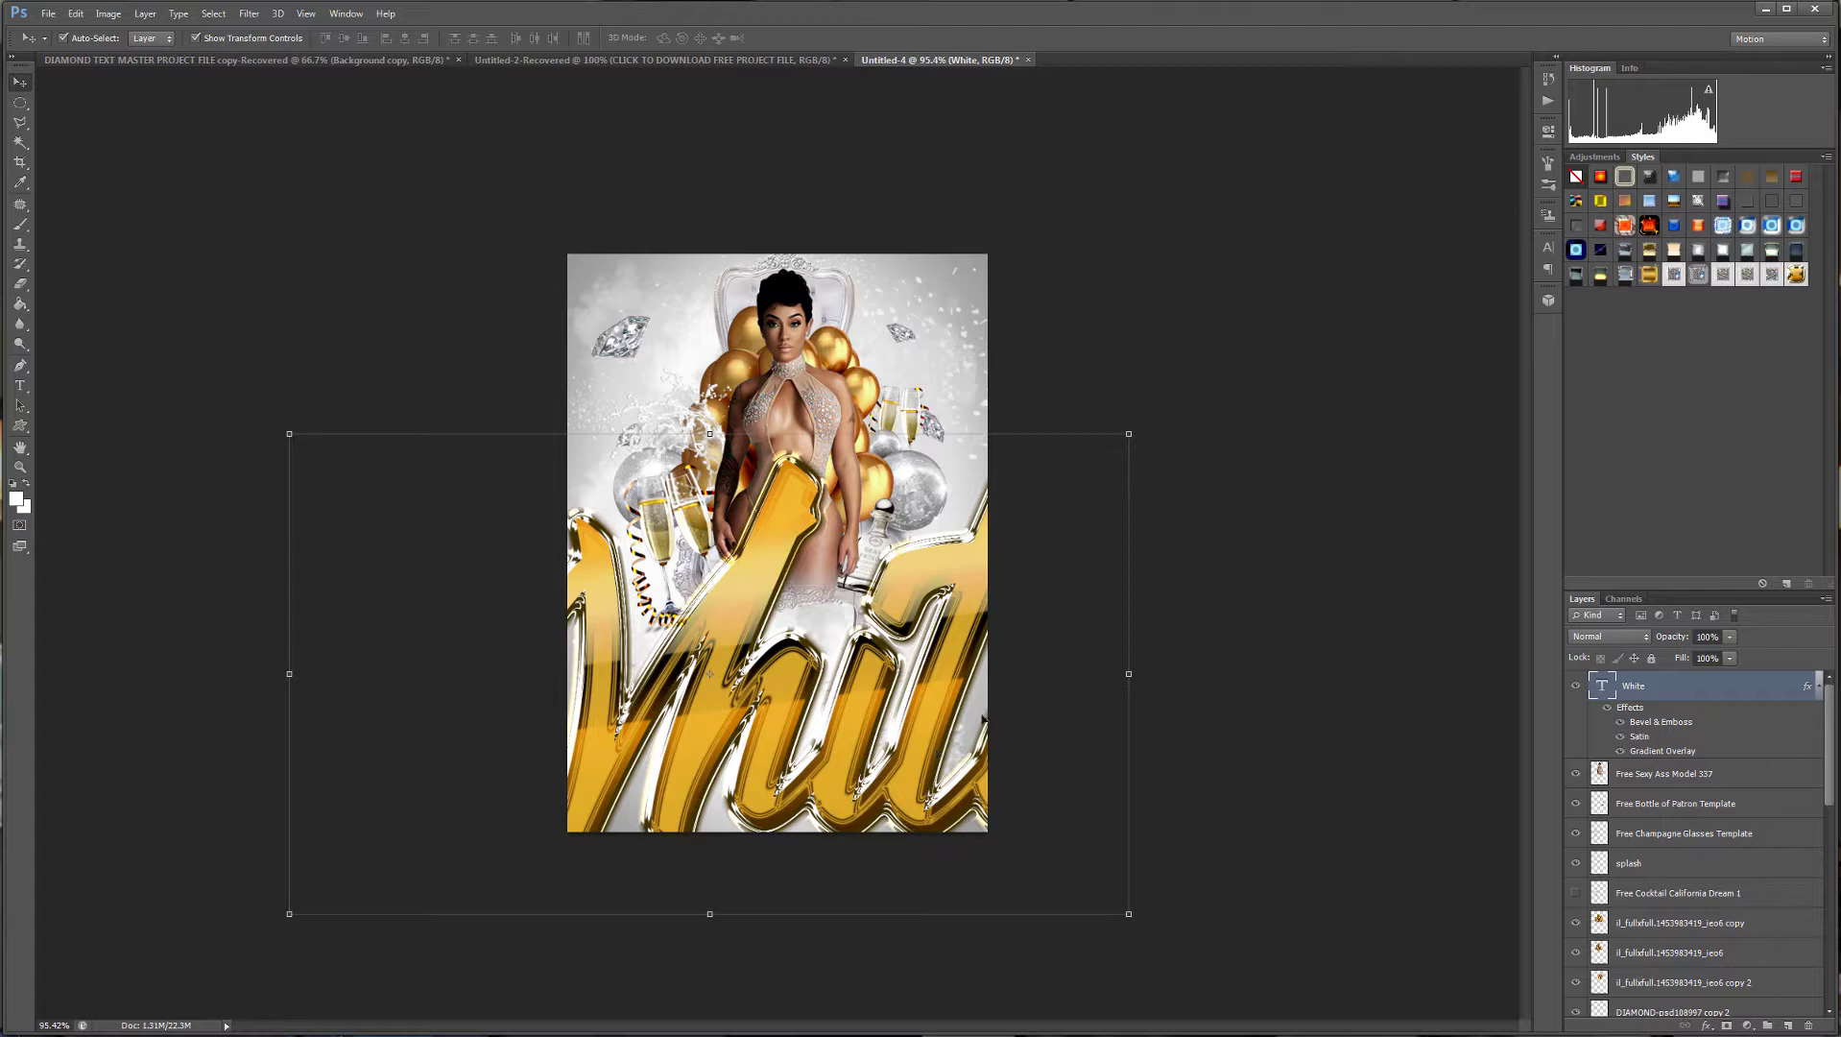
Add a new empty layer above the model and load the White lettering as a selection.
{"action": "left_click", "coordinate": [1693, 787]}
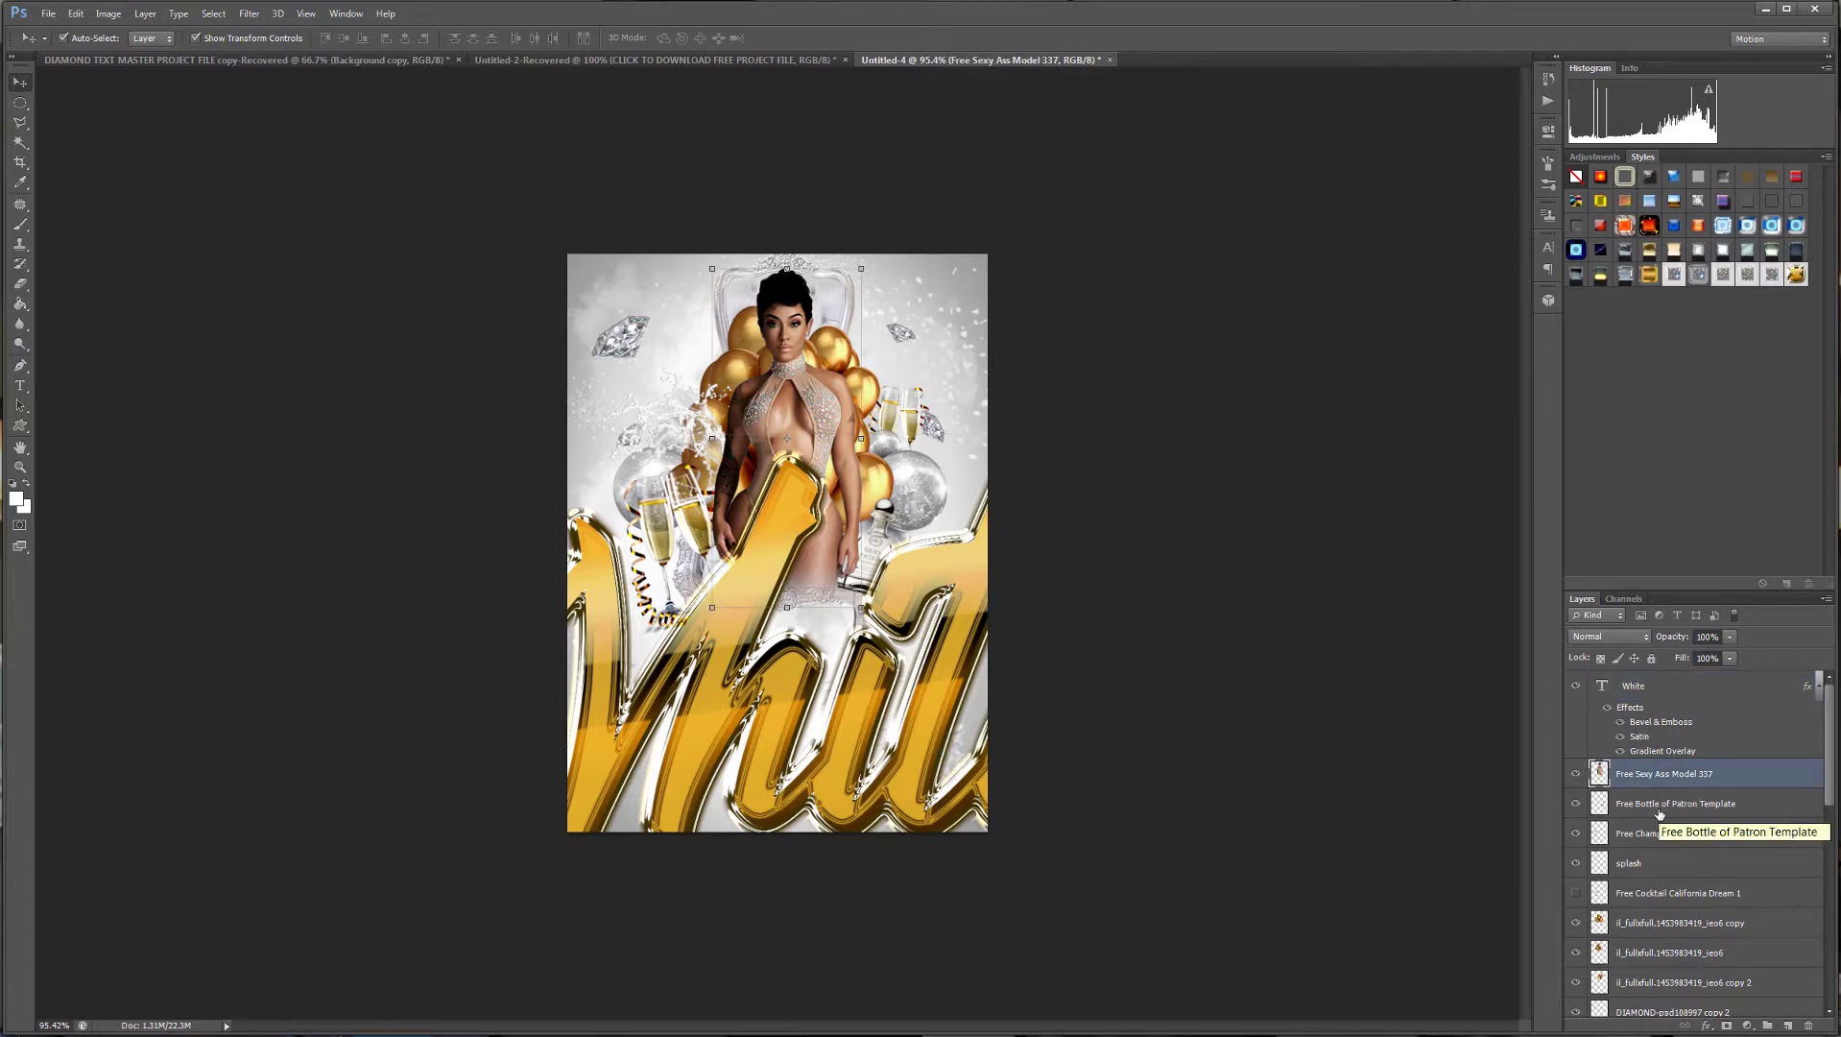
{"action": "left_click", "coordinate": [1787, 1025]}
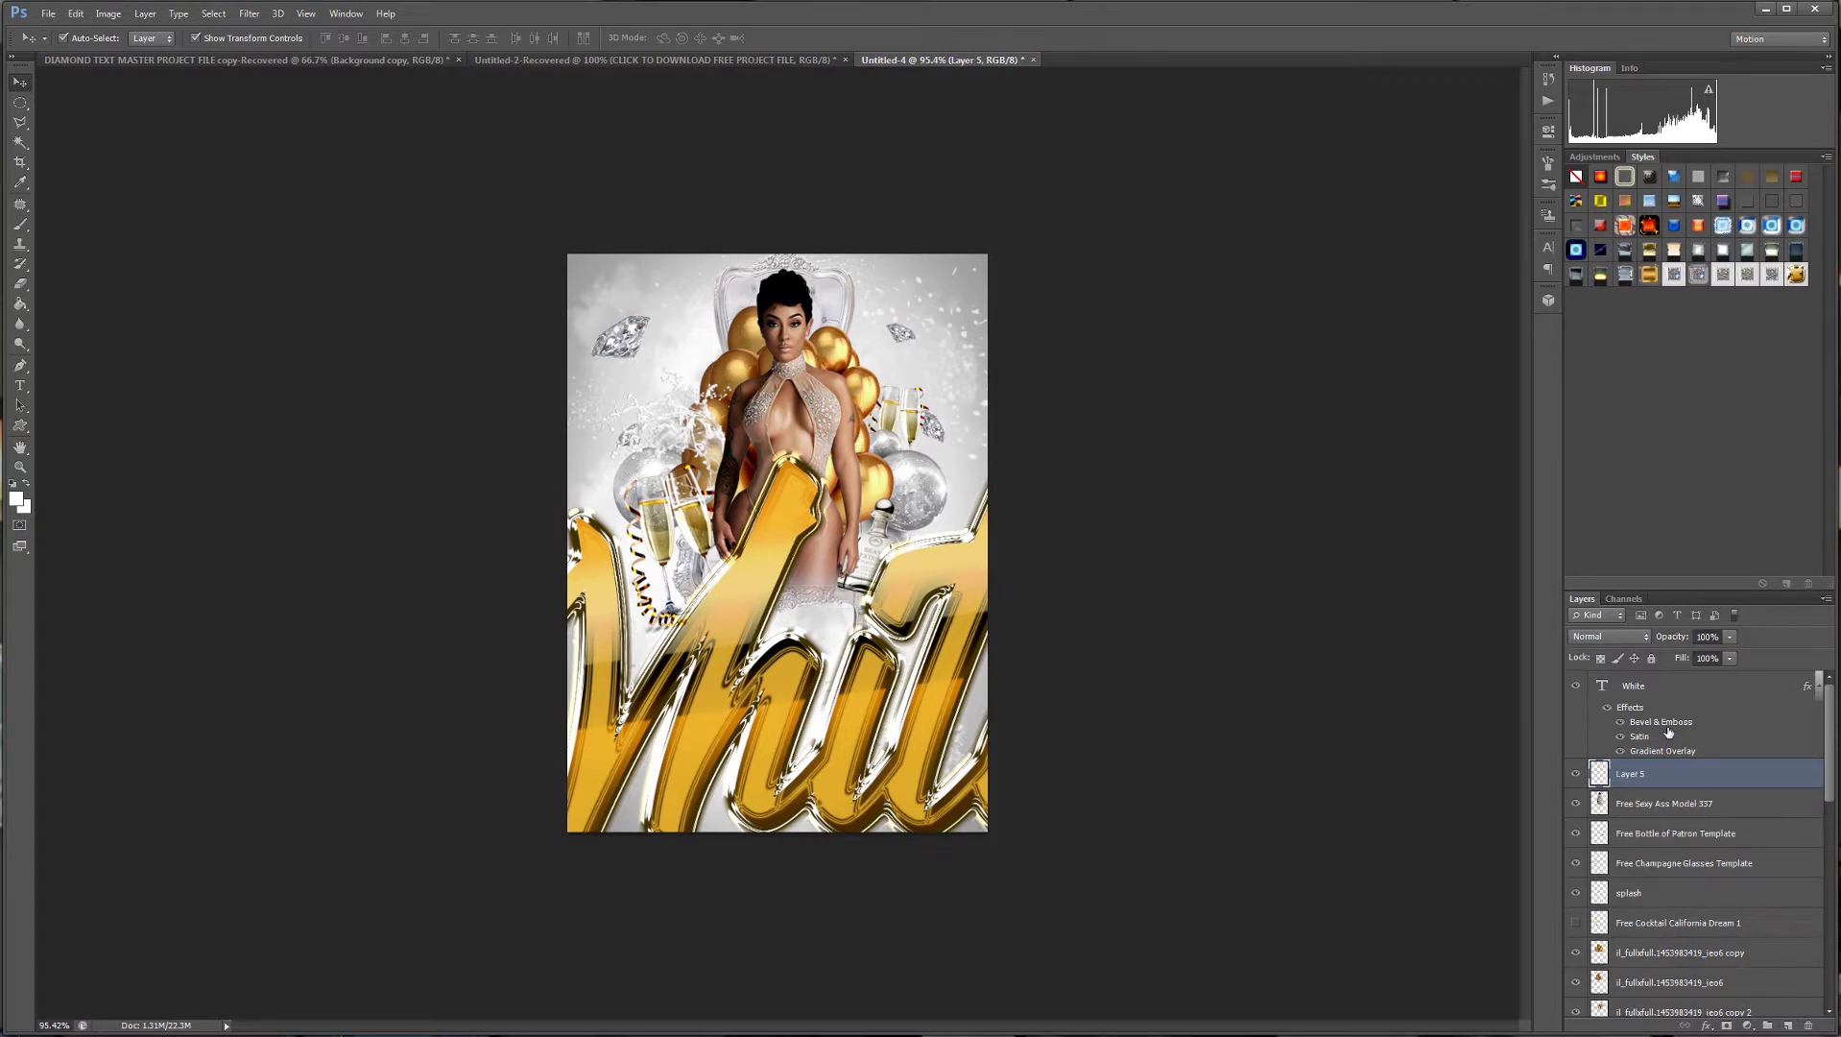
{"action": "left_click", "coordinate": [1692, 691]}
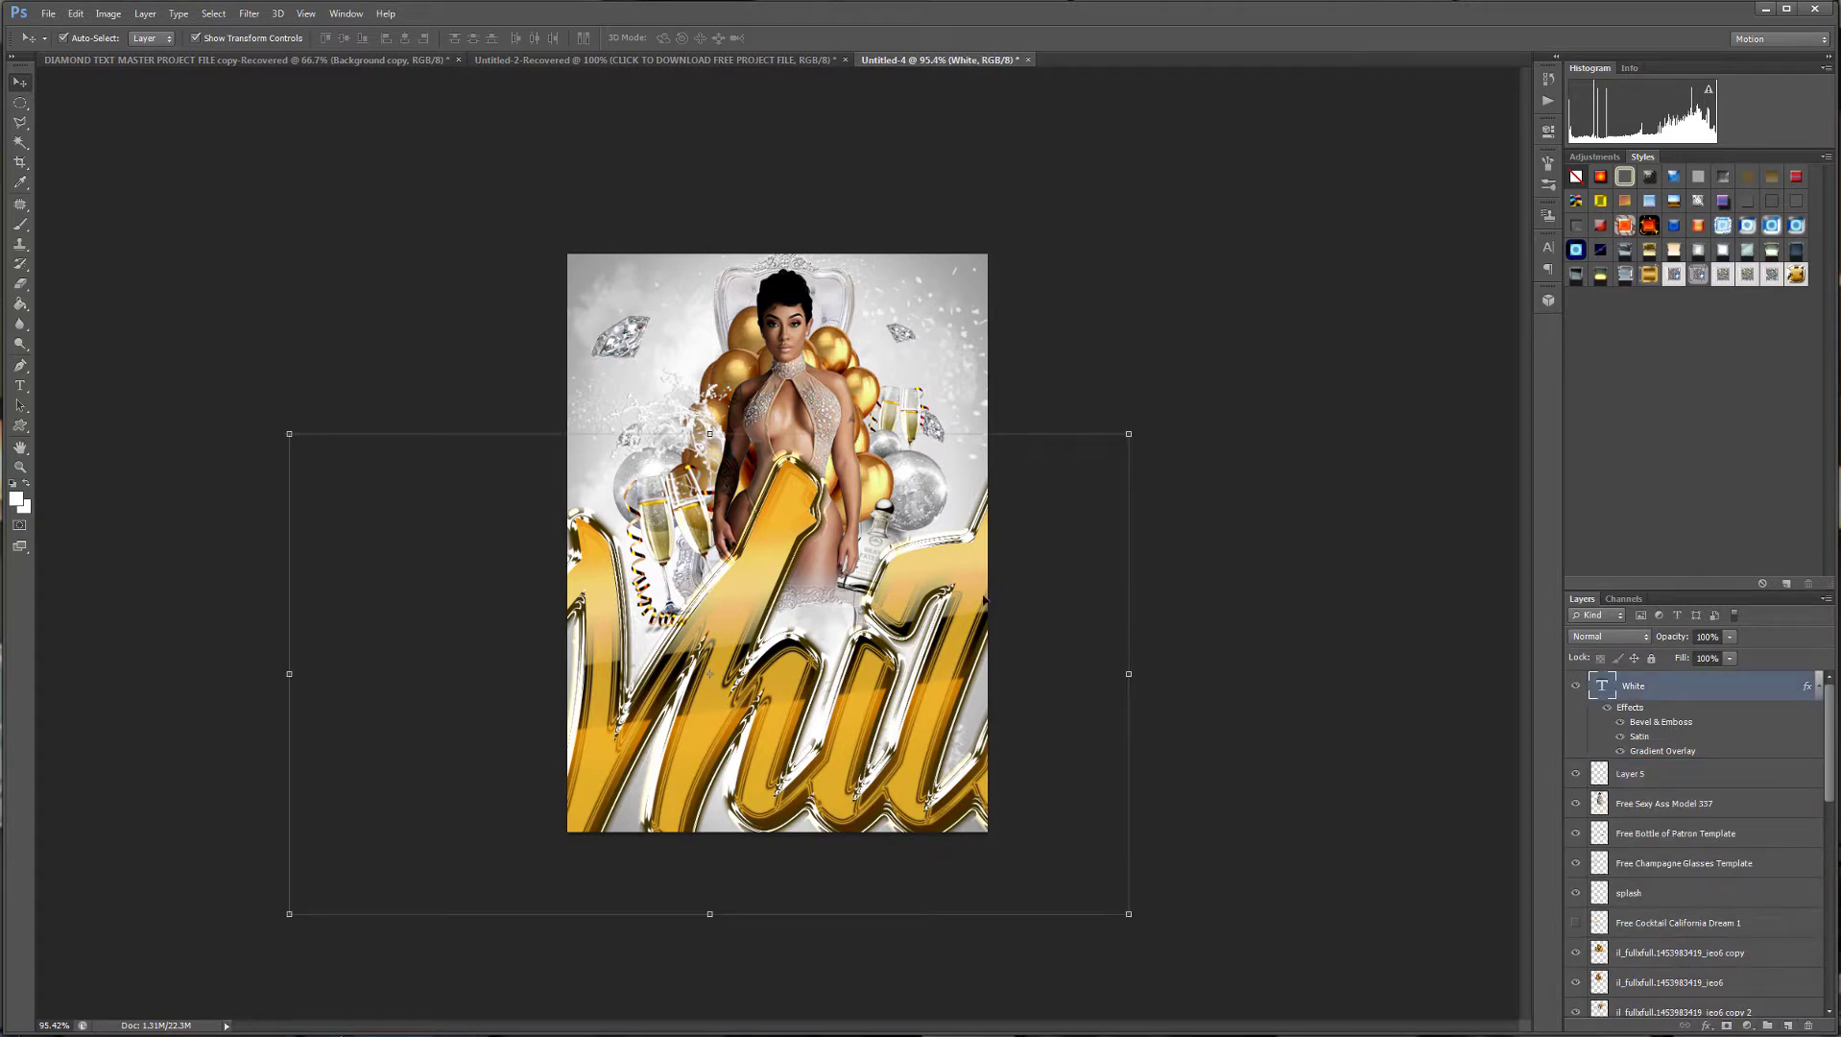
{"action": "key", "text": "ctrl+e"}
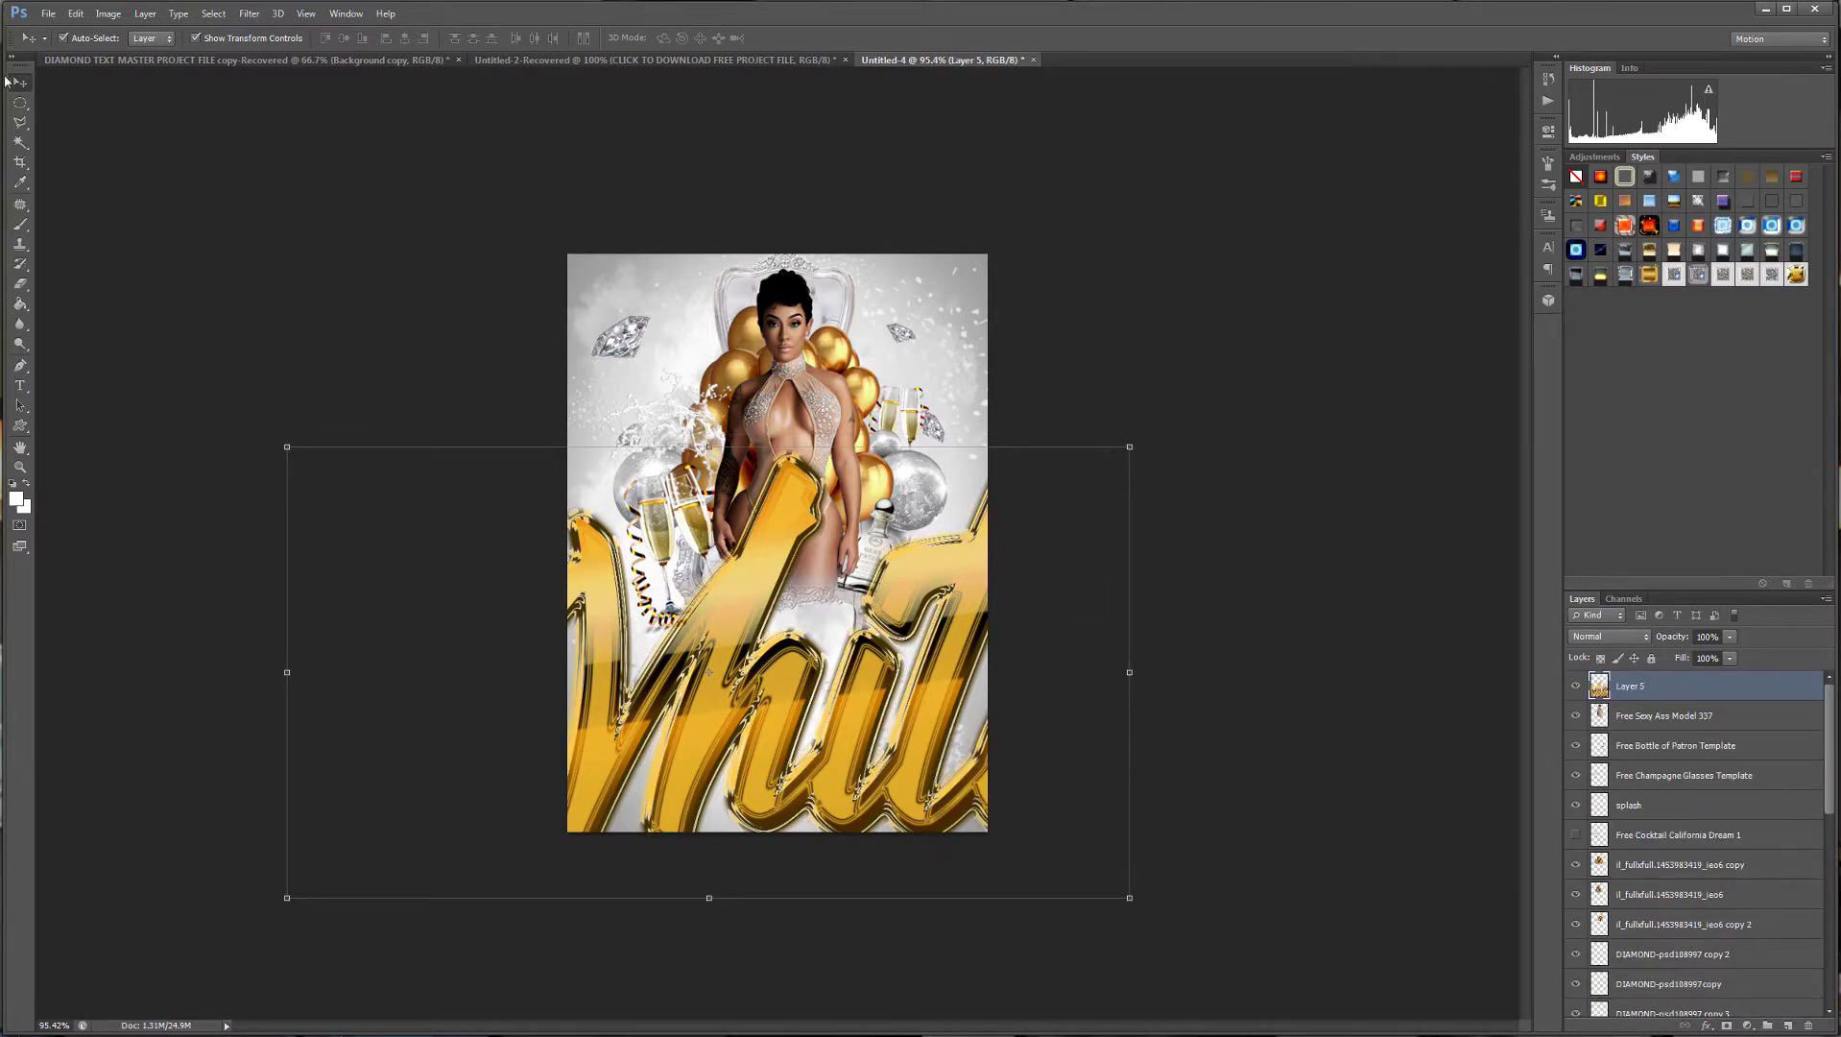
{"action": "left_click", "coordinate": [75, 14]}
{"action": "left_click", "coordinate": [107, 72]}
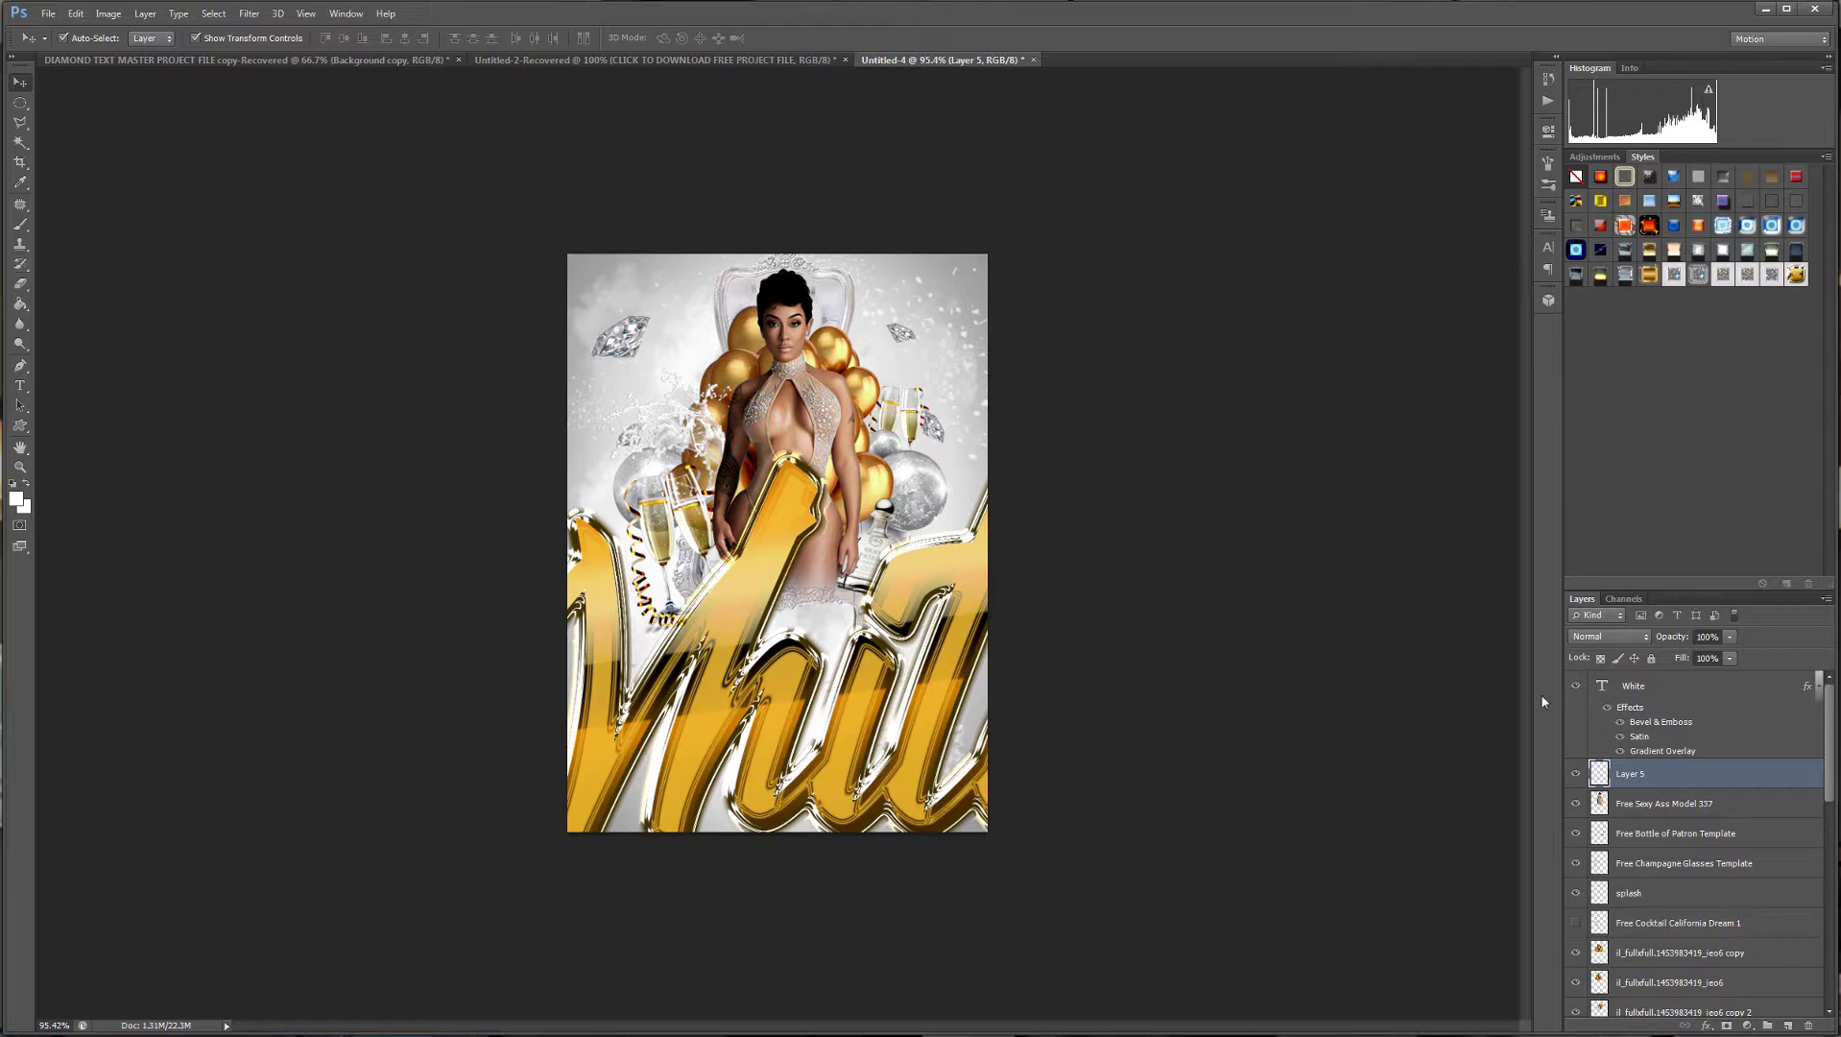
{"action": "left_click", "coordinate": [1603, 685], "text": "ctrl"}
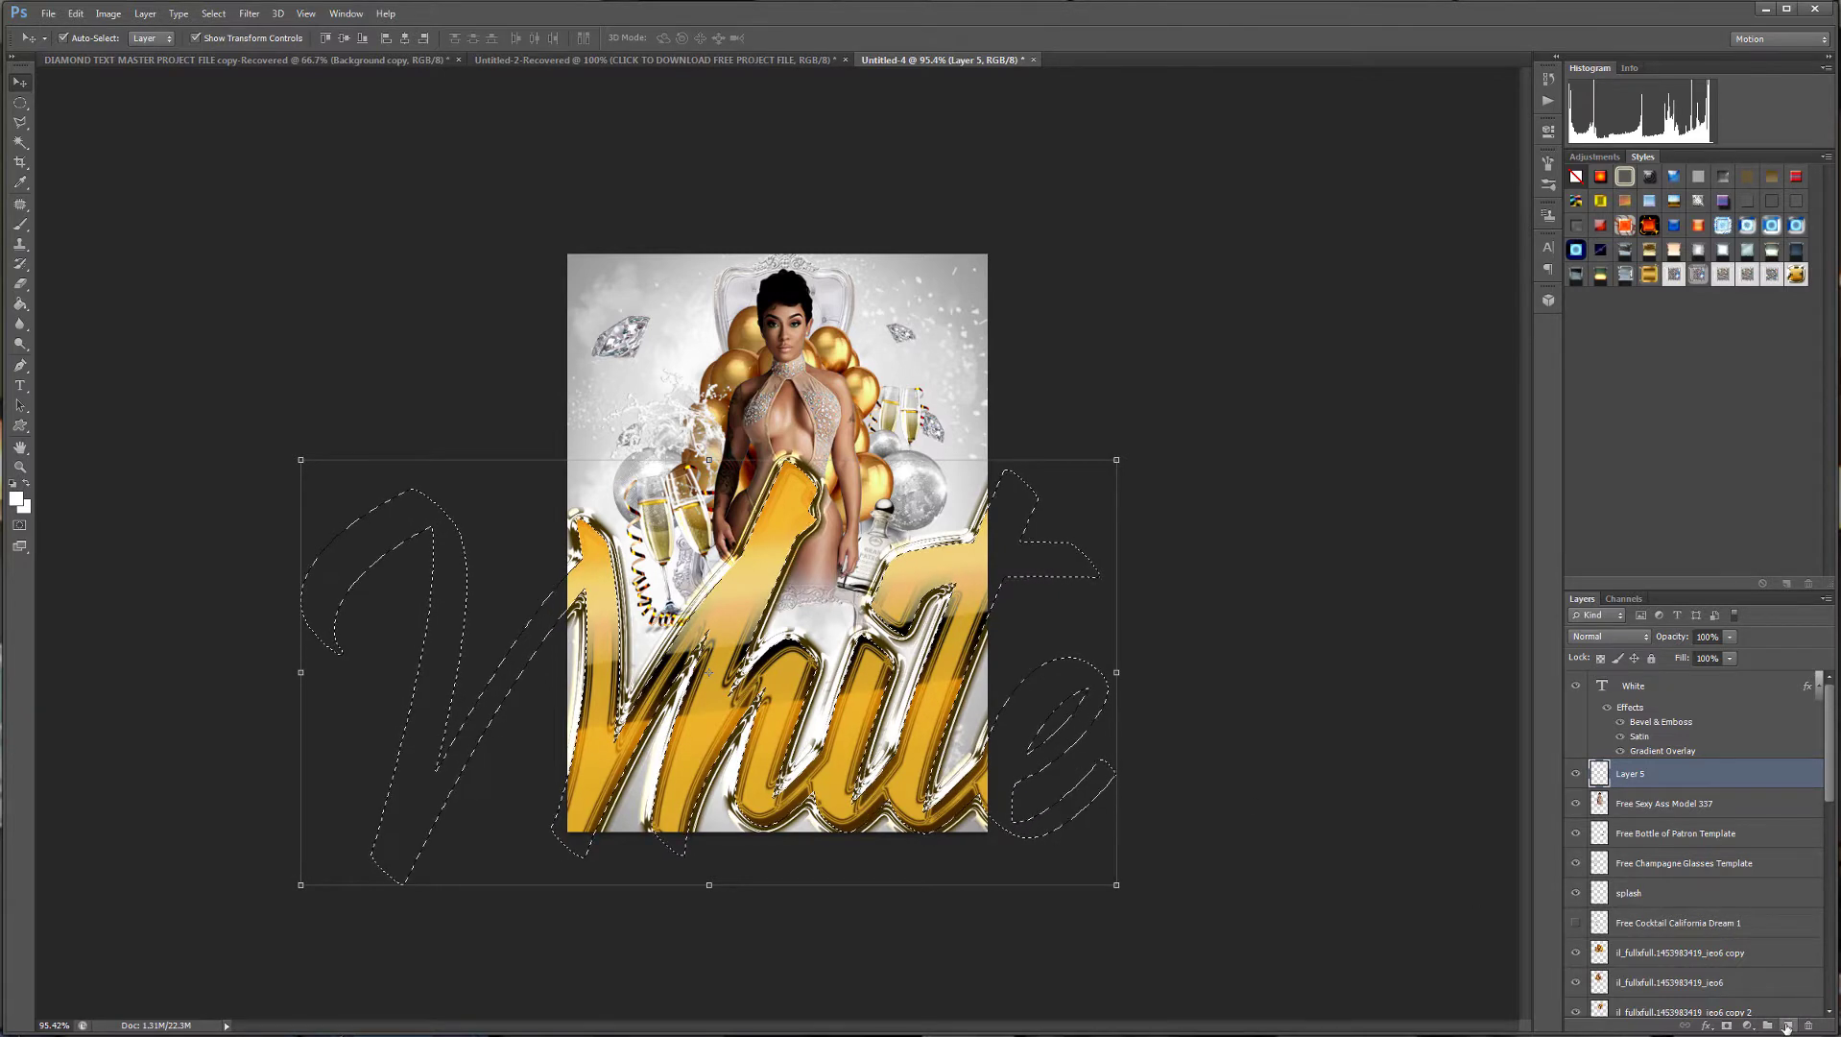
Fill the lettering selection on Layer 5 with black, then deselect.
{"action": "left_click", "coordinate": [21, 303]}
{"action": "left_click", "coordinate": [17, 499]}
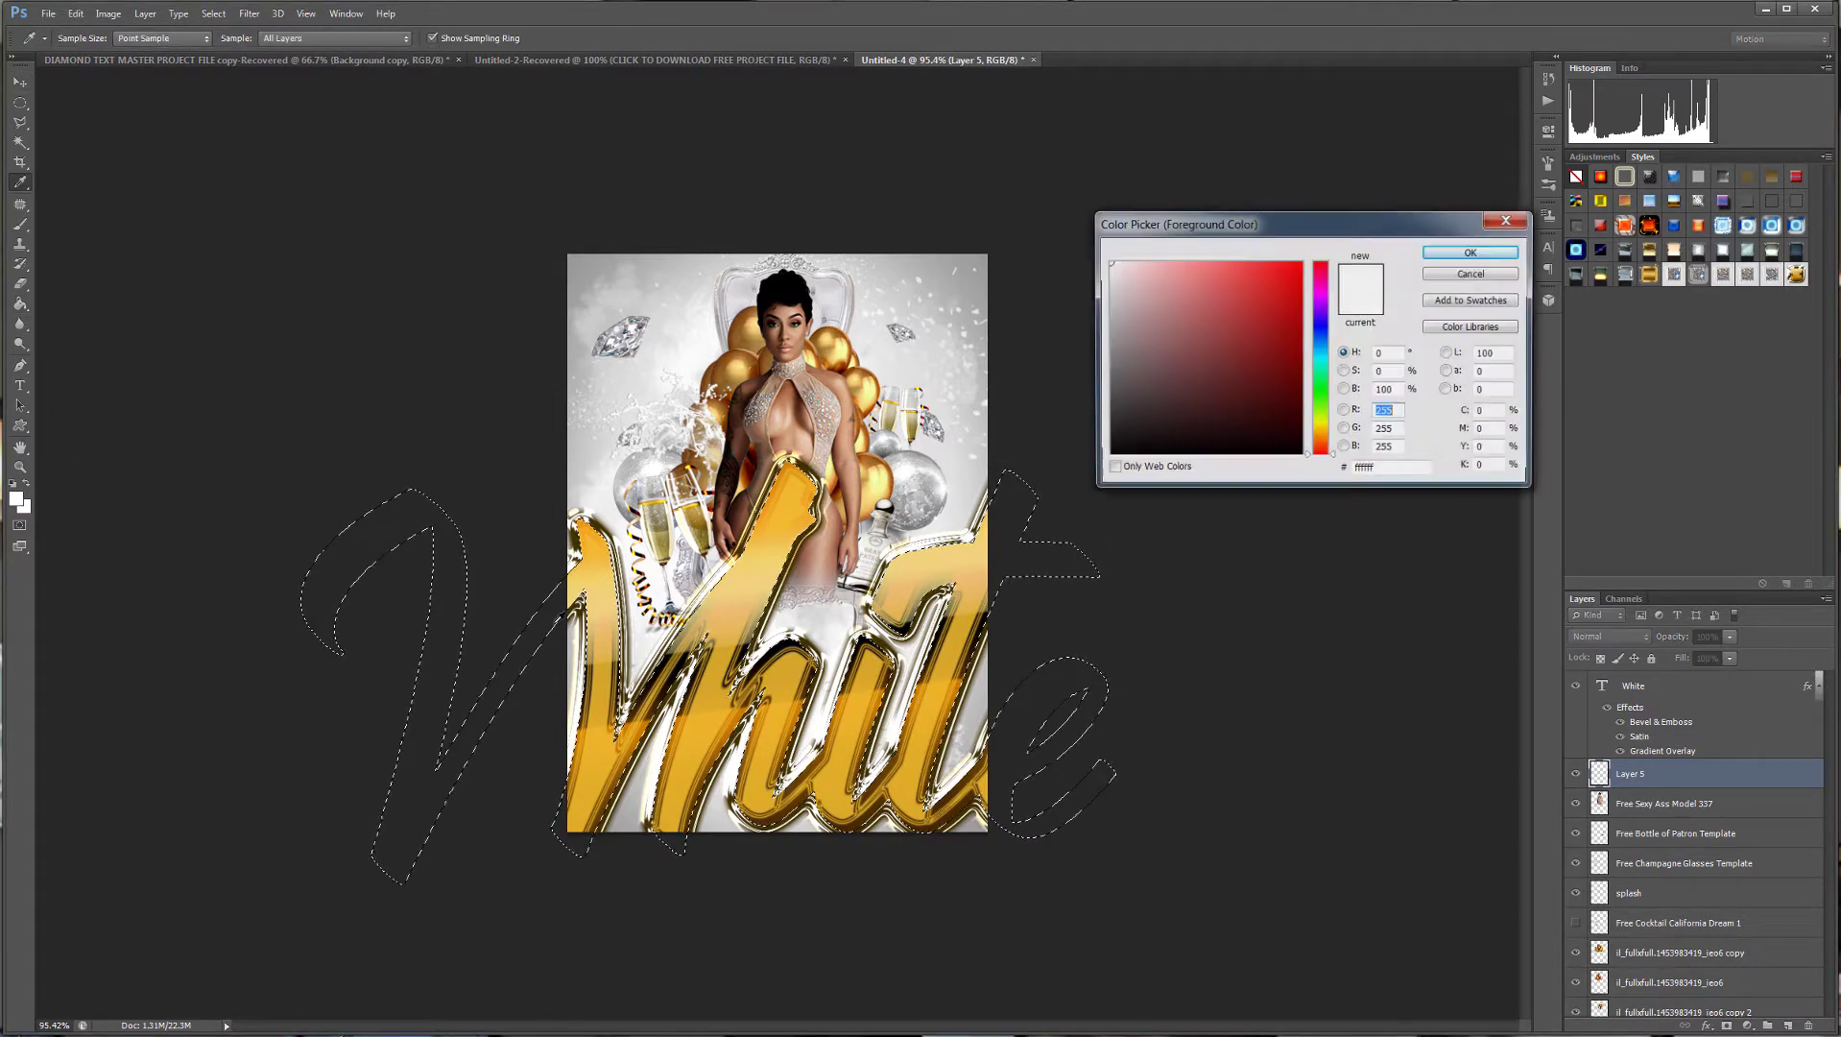
{"action": "left_click", "coordinate": [1303, 455]}
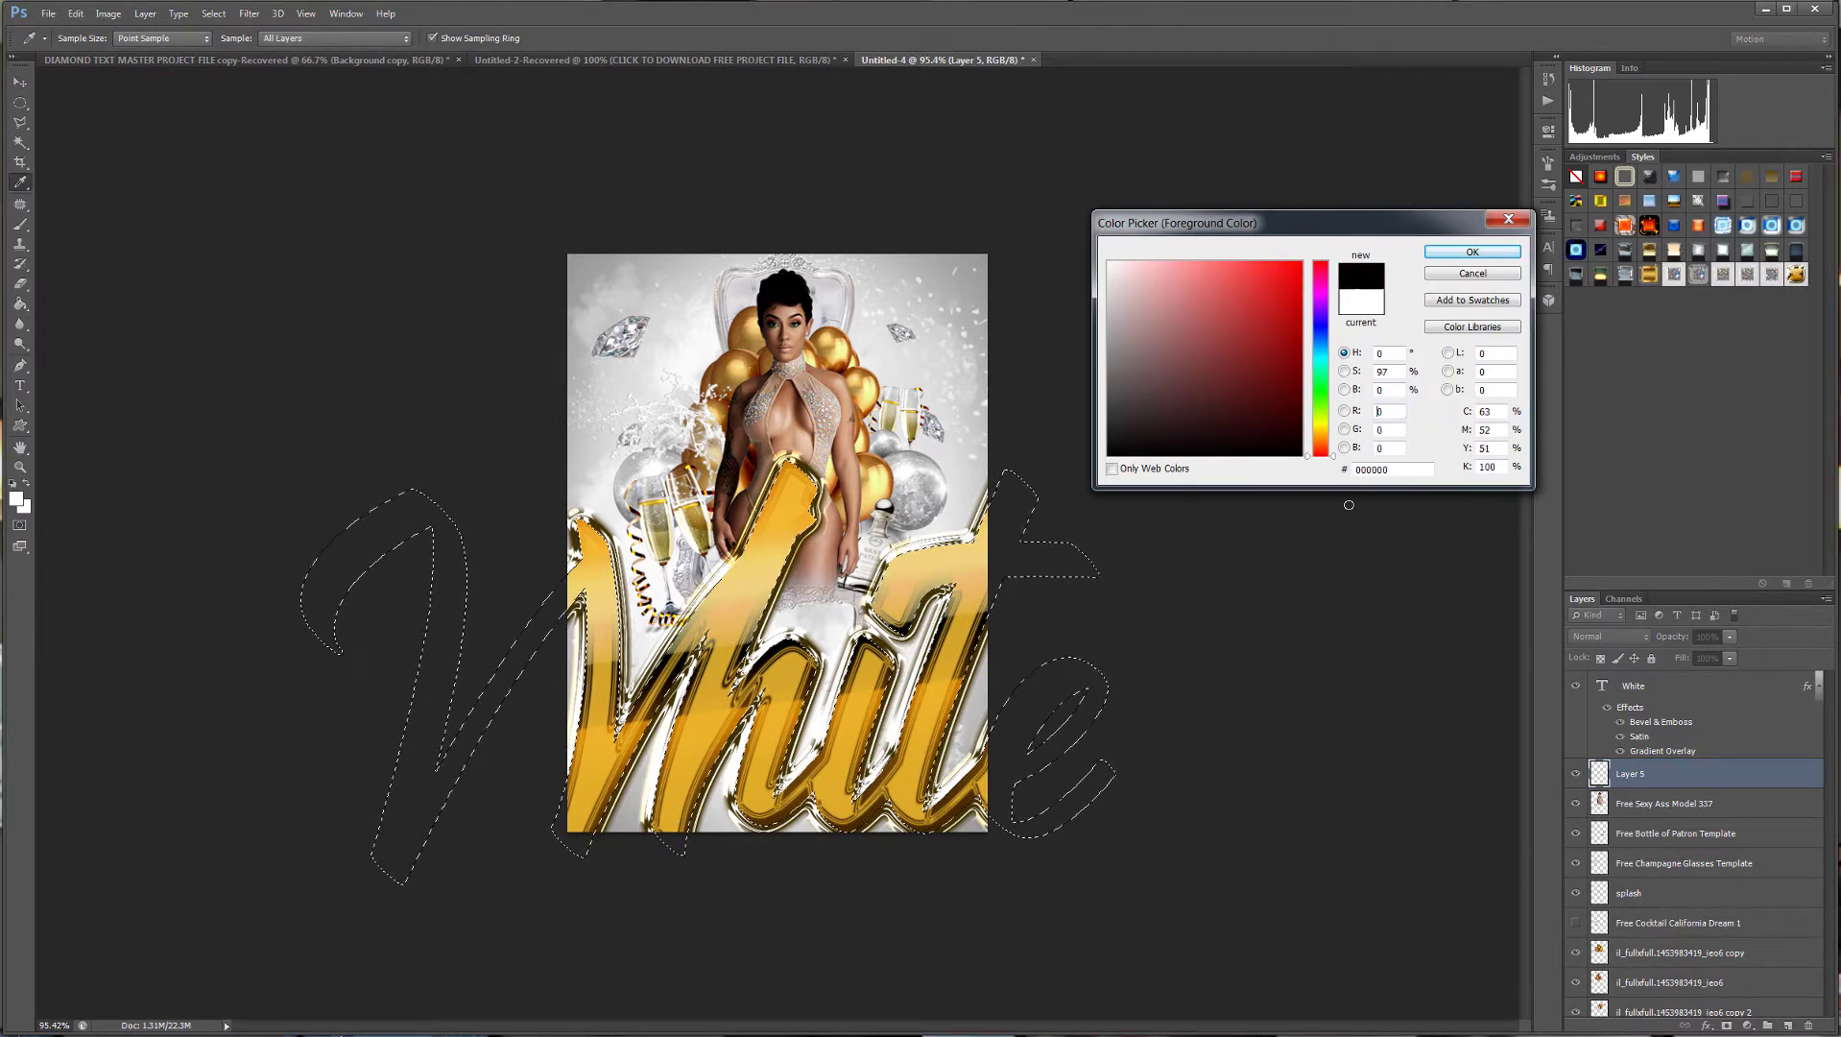
{"action": "left_click", "coordinate": [1440, 254]}
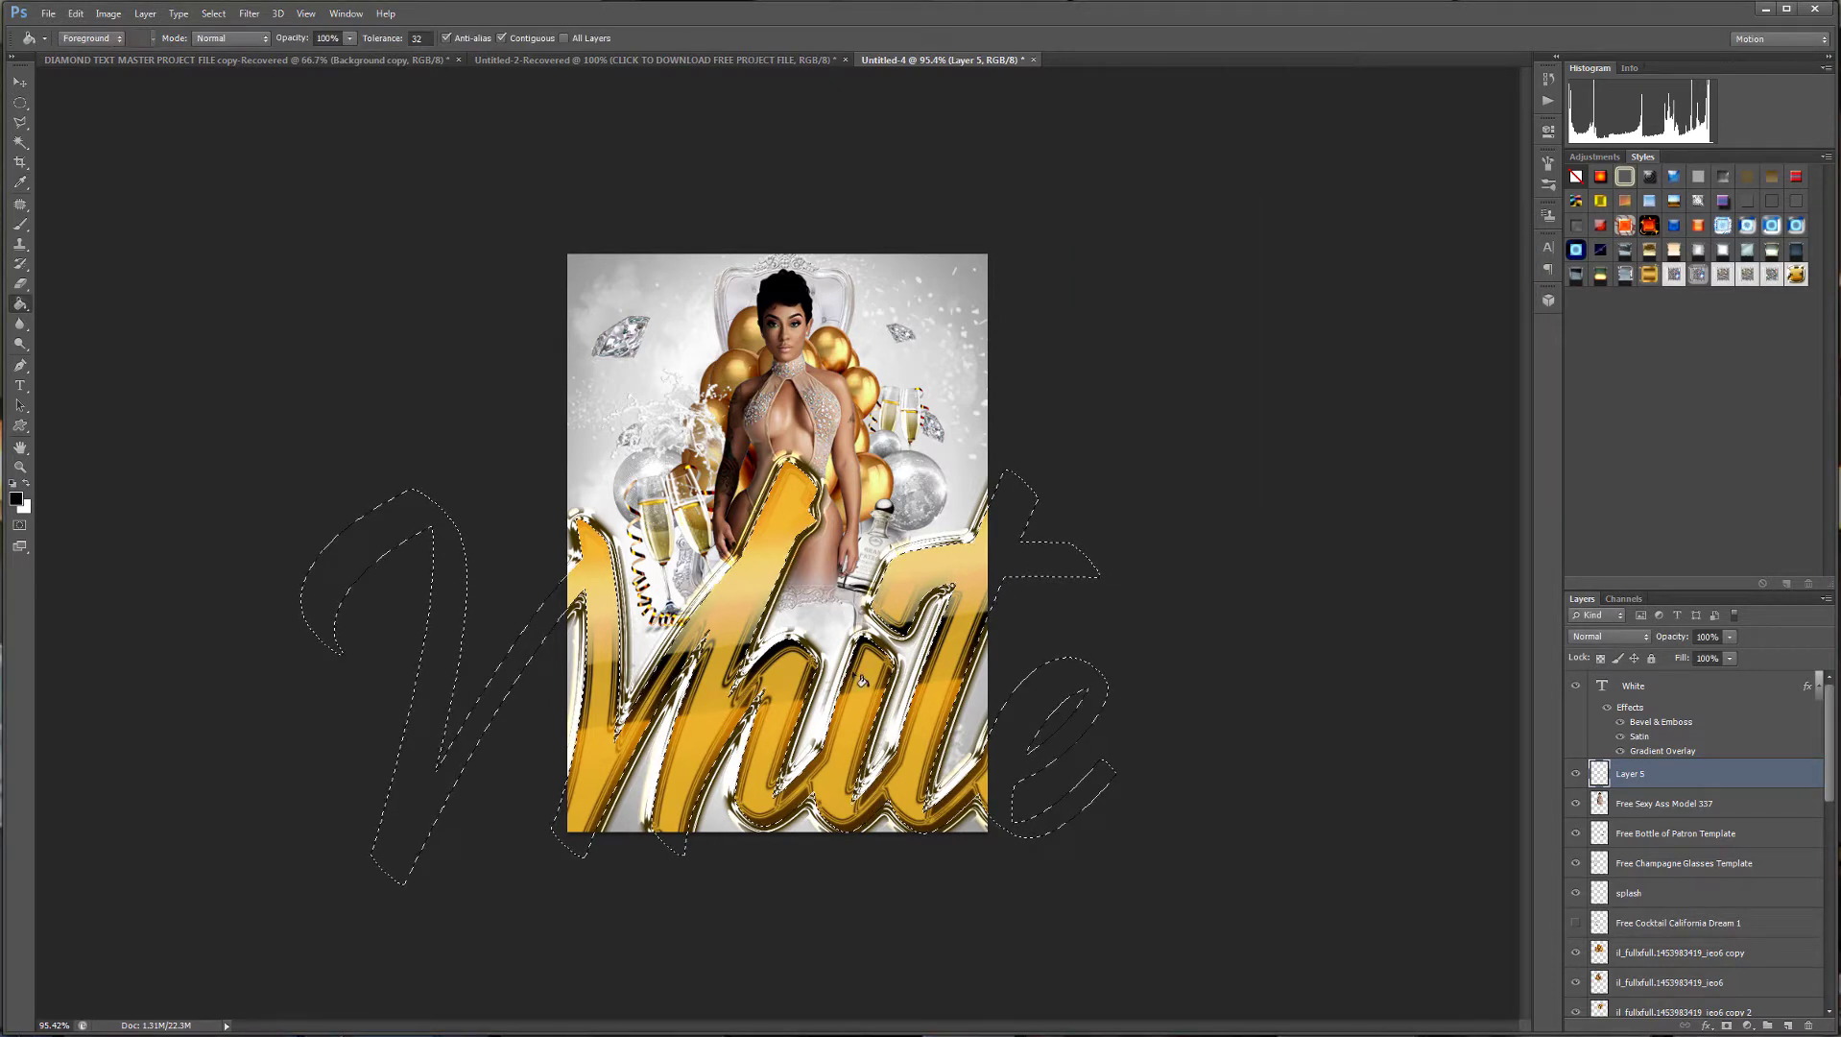
{"action": "left_click", "coordinate": [917, 648]}
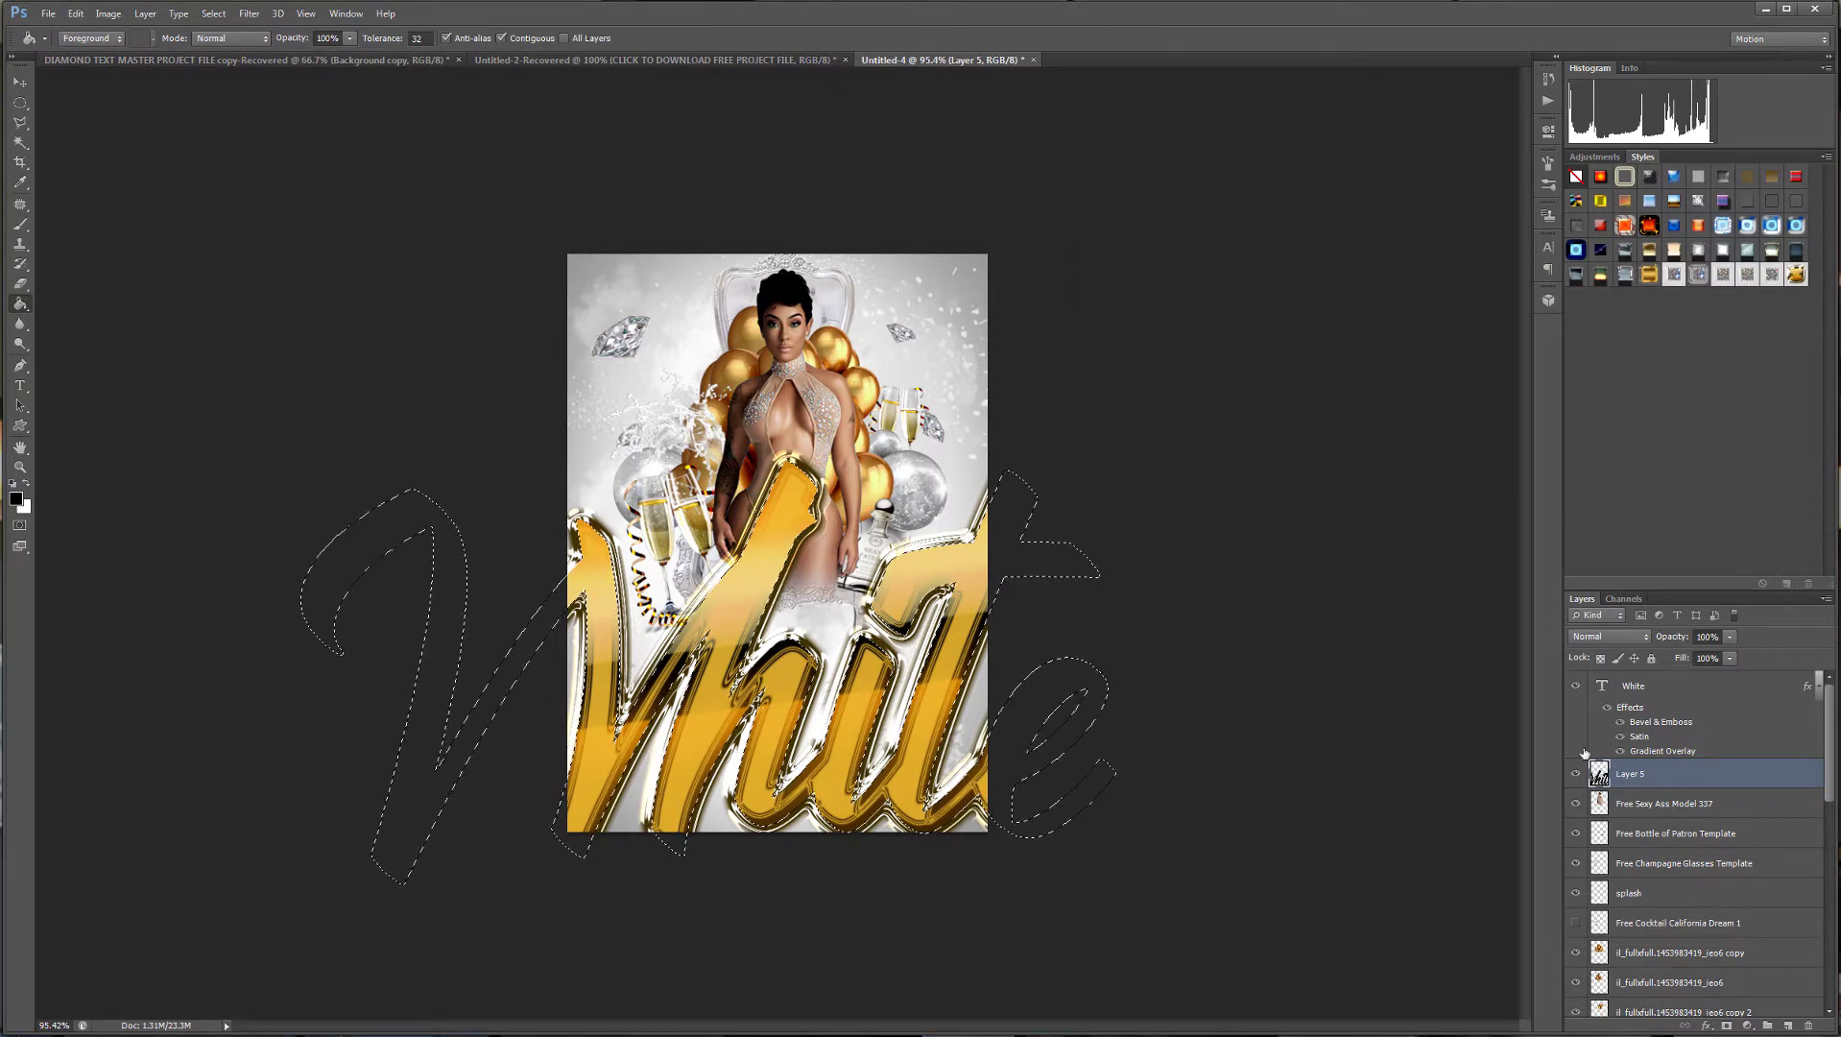
{"action": "left_click", "coordinate": [213, 13]}
{"action": "left_click", "coordinate": [223, 41]}
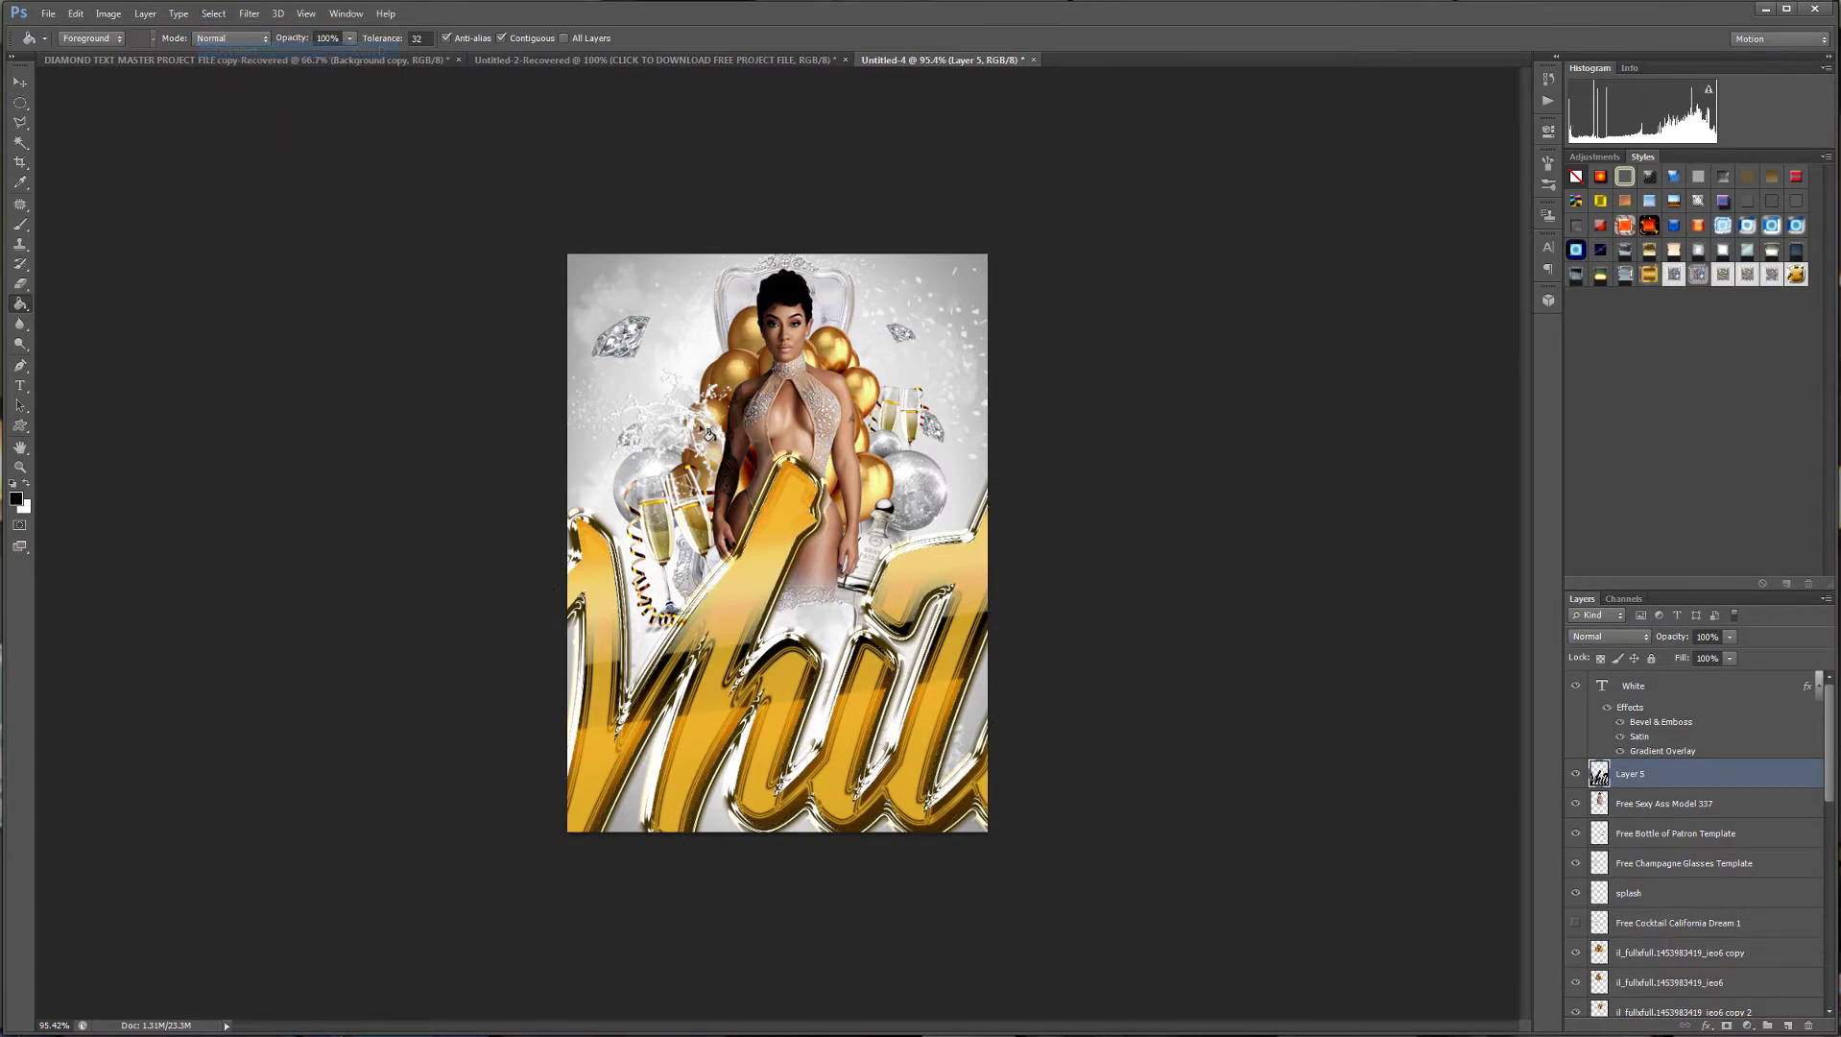
Apply a black Stroke layer style of about 16 px to Layer 5.
{"action": "left_click", "coordinate": [108, 14]}
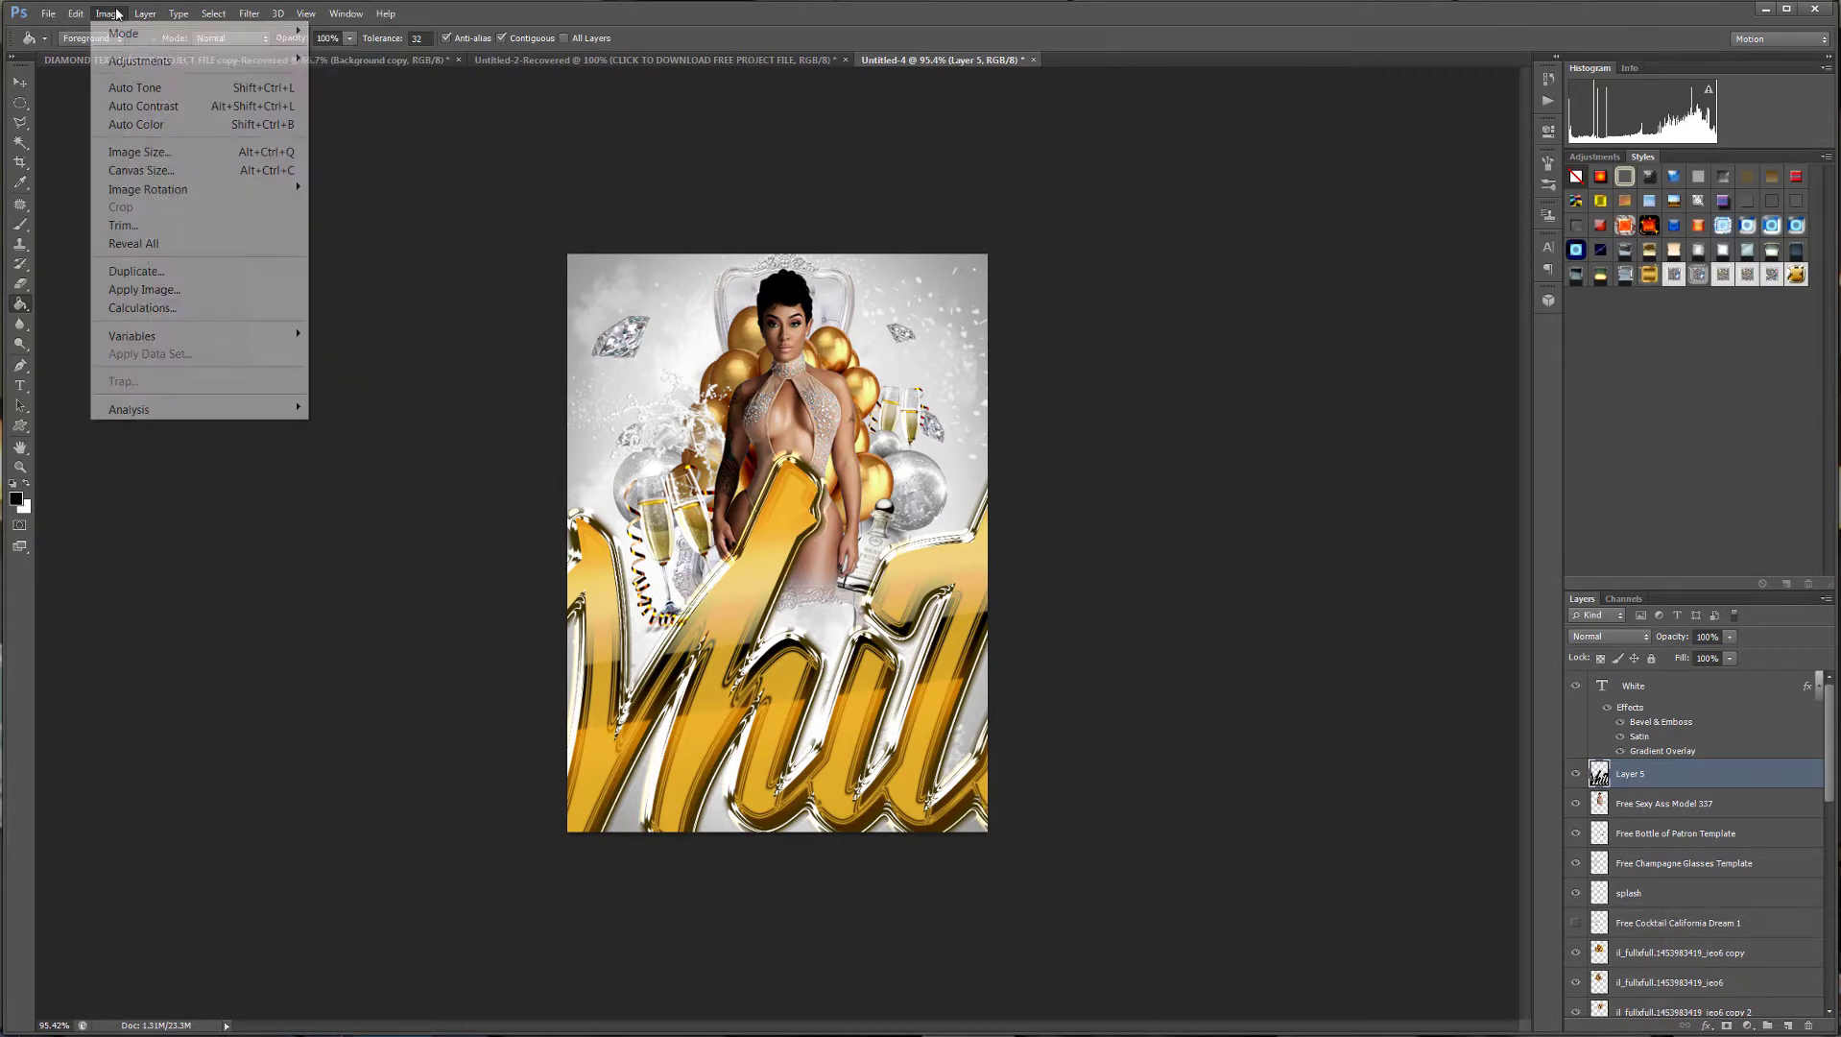
{"action": "mouse_move", "coordinate": [145, 19]}
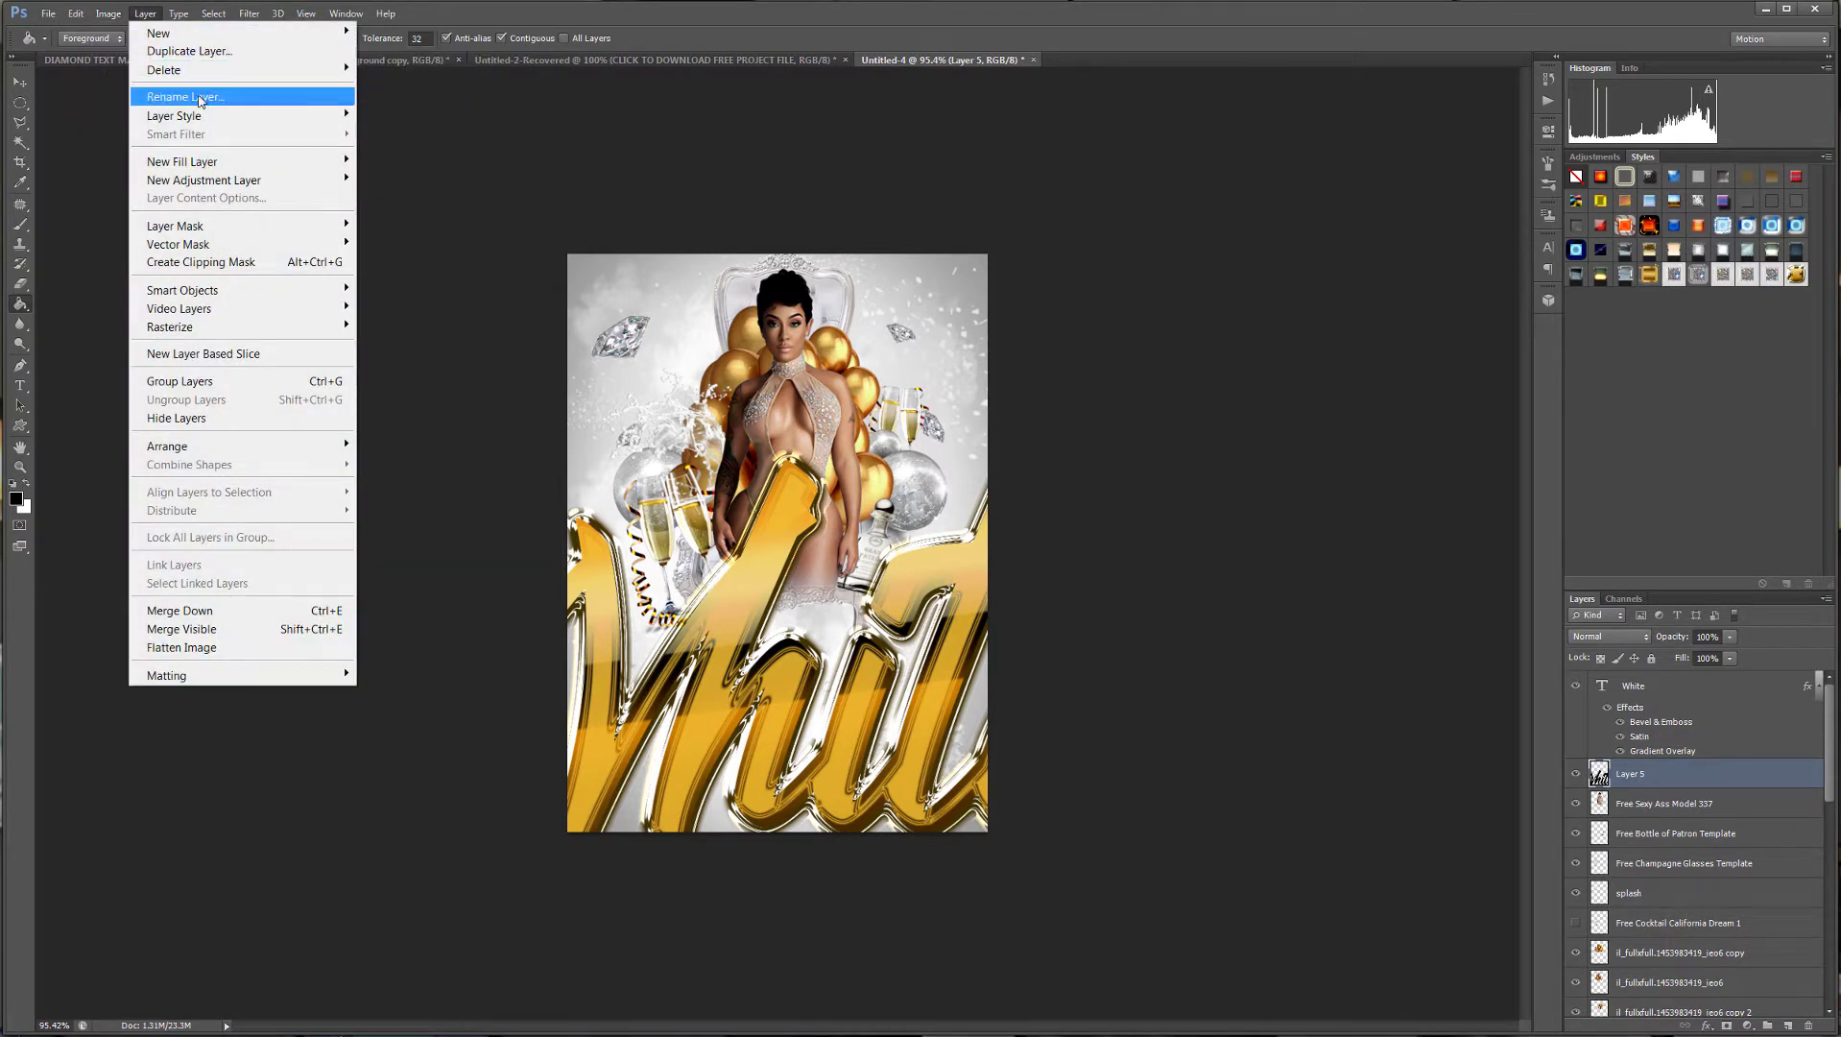
{"action": "mouse_move", "coordinate": [192, 116]}
{"action": "left_click", "coordinate": [451, 161]}
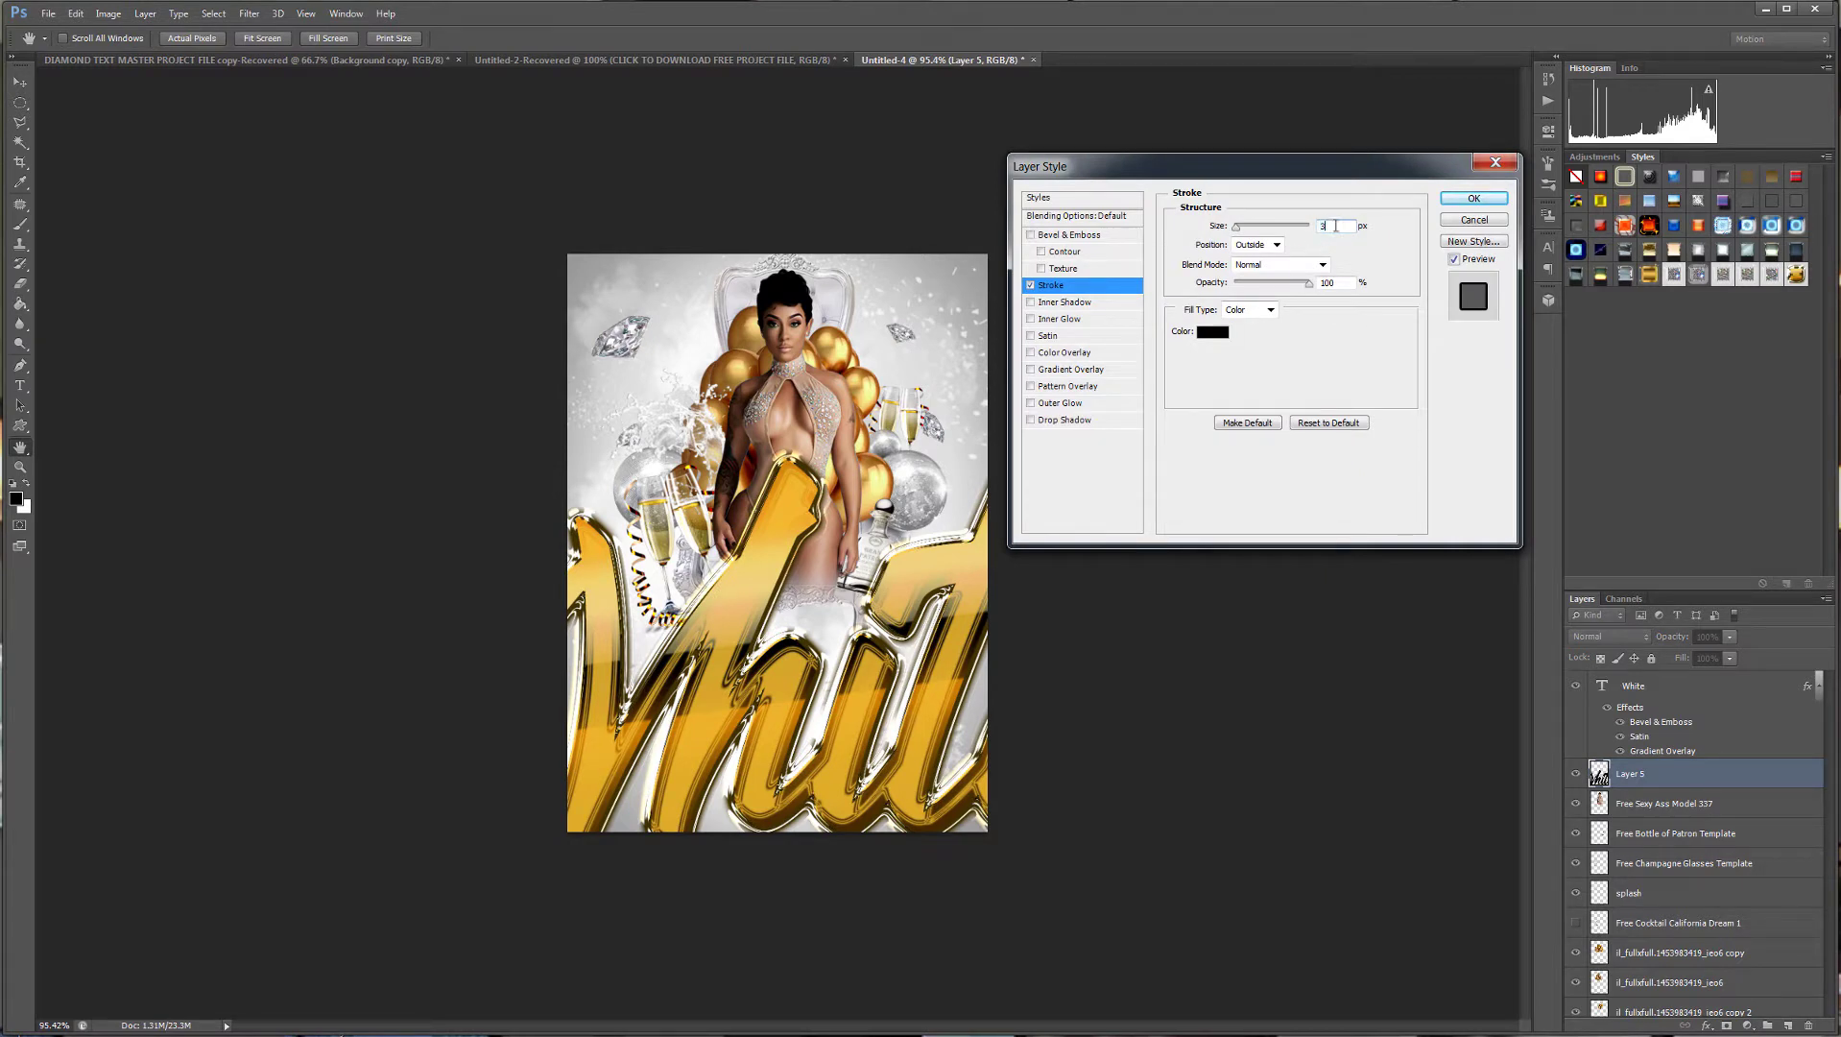
{"action": "scroll", "coordinate": [1339, 227], "scroll_direction": "up", "scroll_amount": 20}
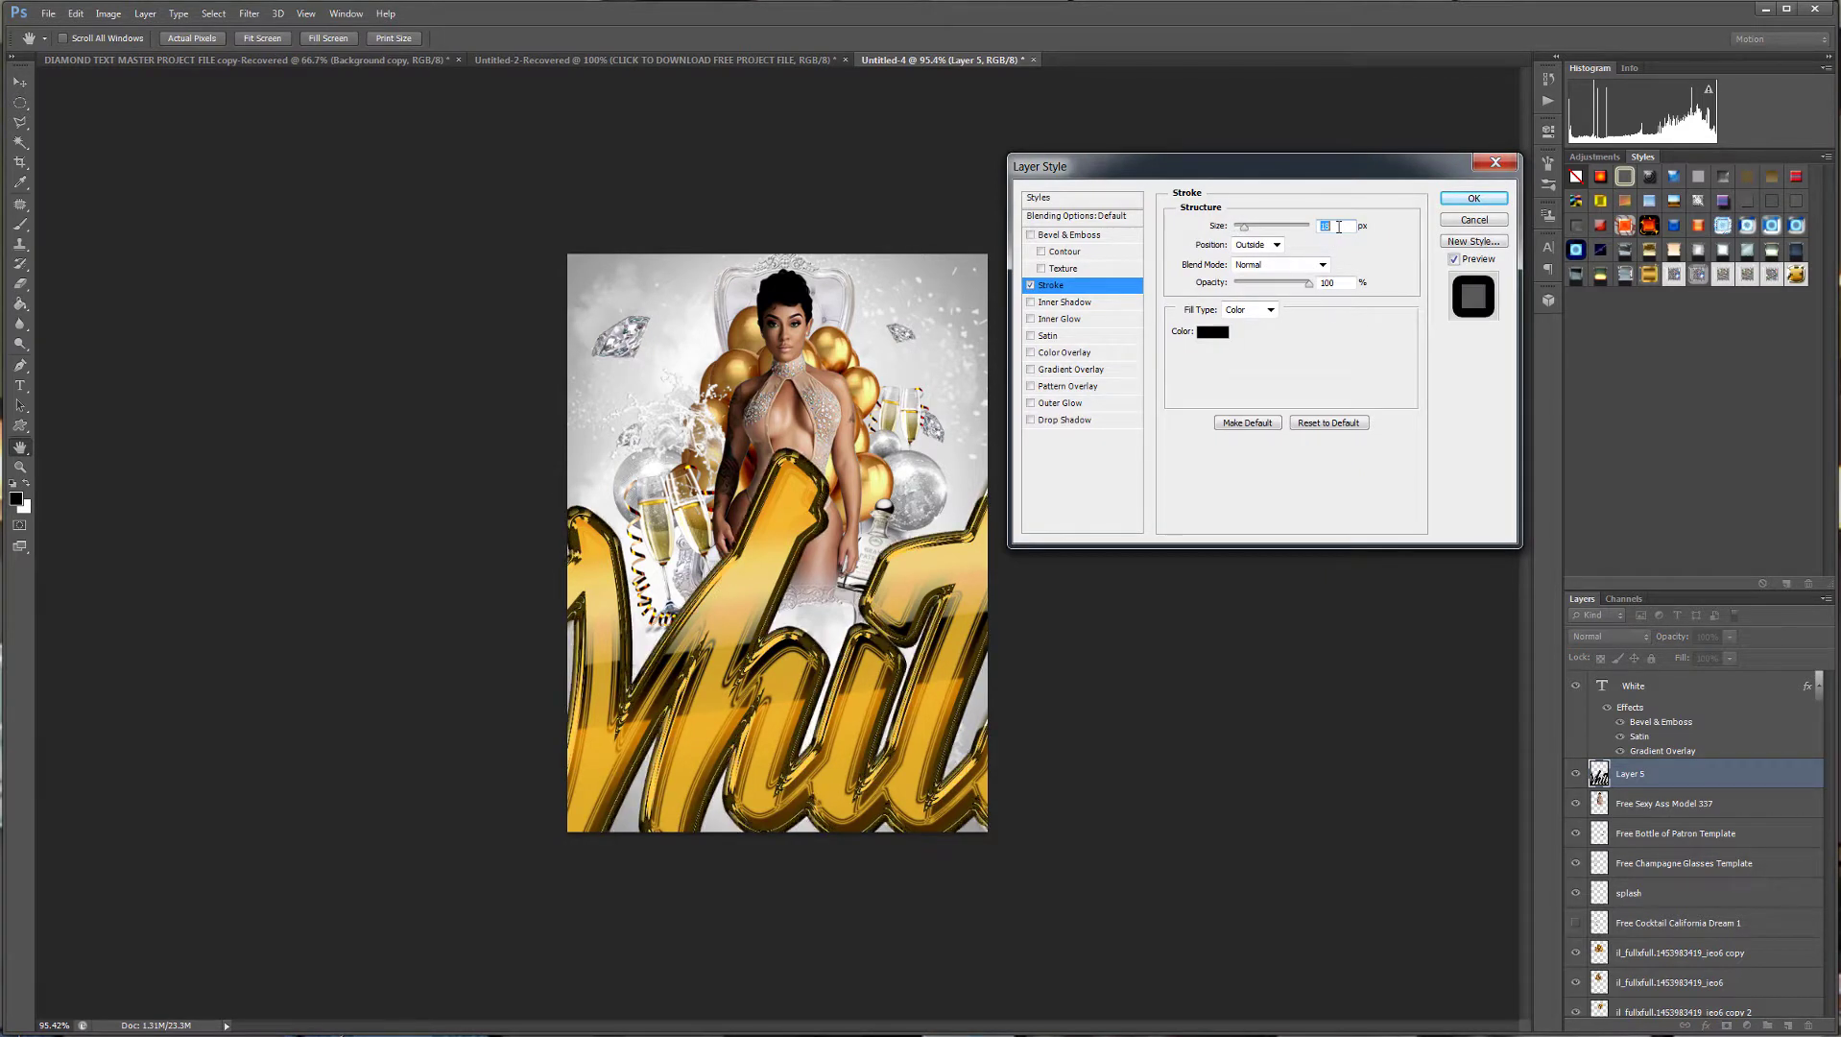
{"action": "scroll", "coordinate": [1339, 227], "scroll_direction": "up", "scroll_amount": 12}
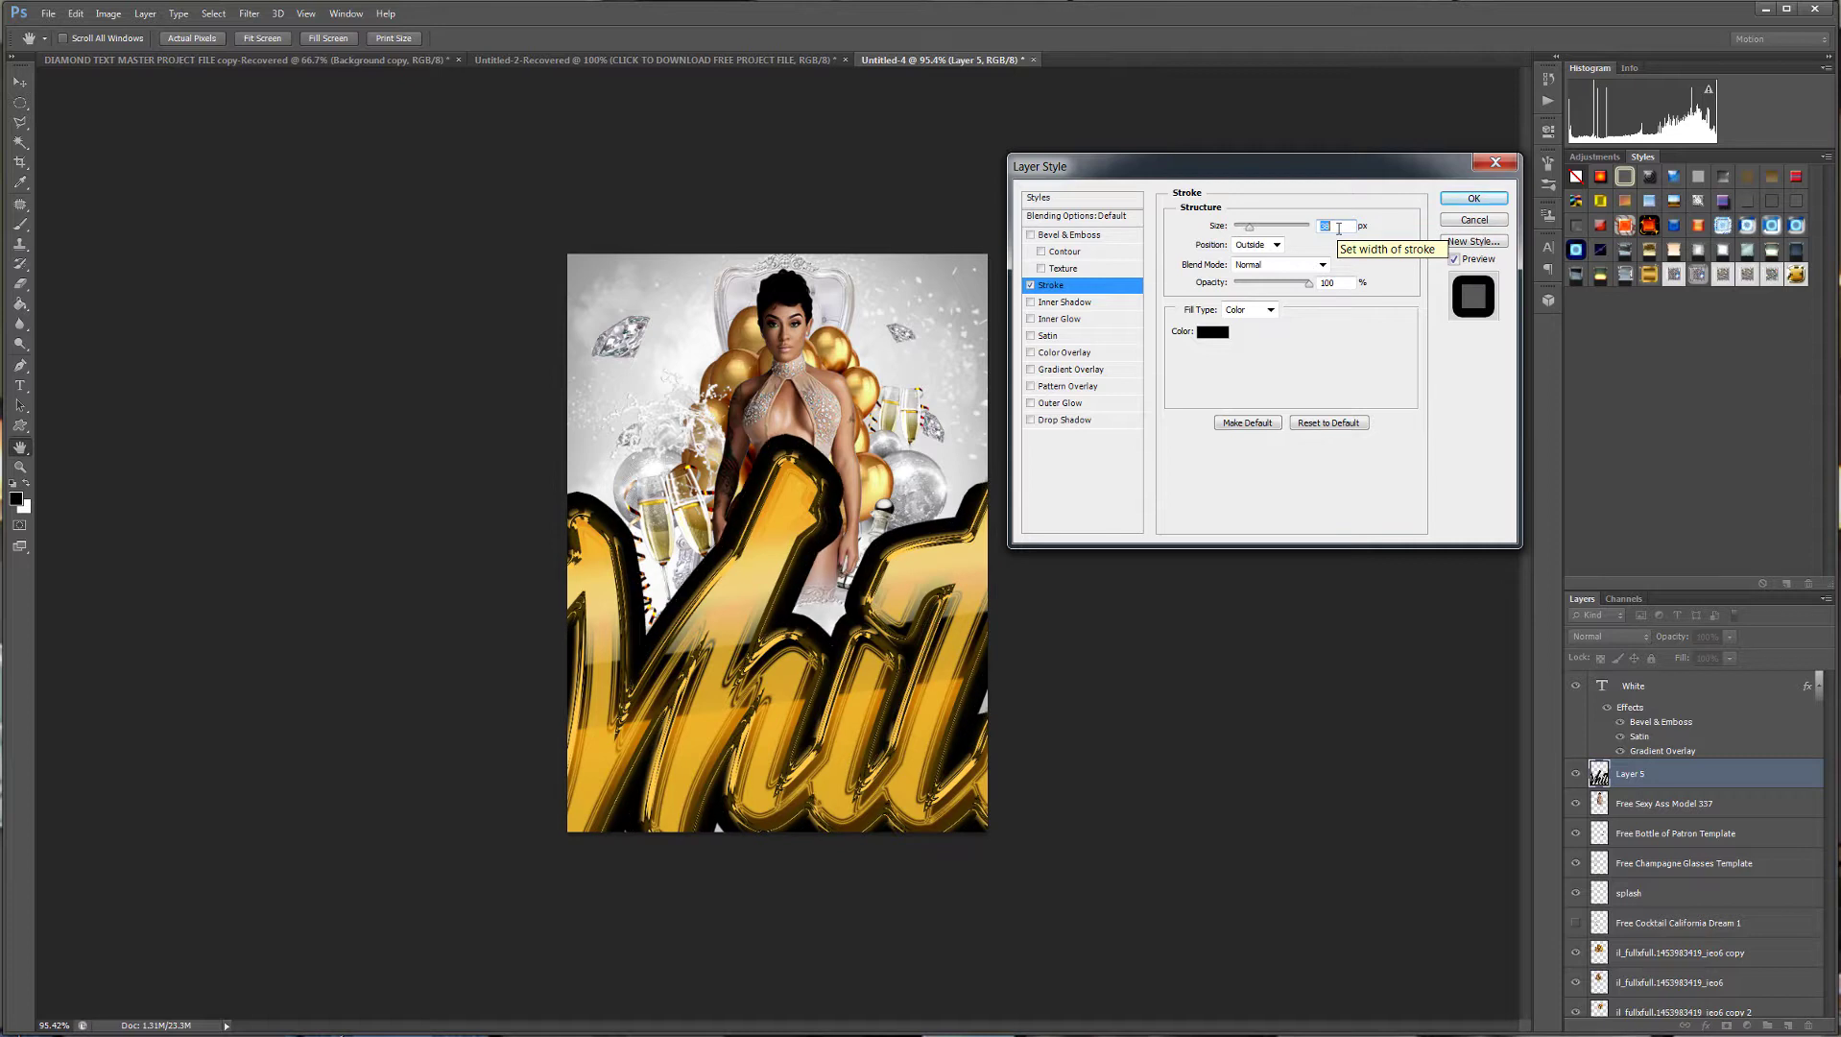
{"action": "scroll", "coordinate": [1339, 227], "scroll_direction": "down", "scroll_amount": 20}
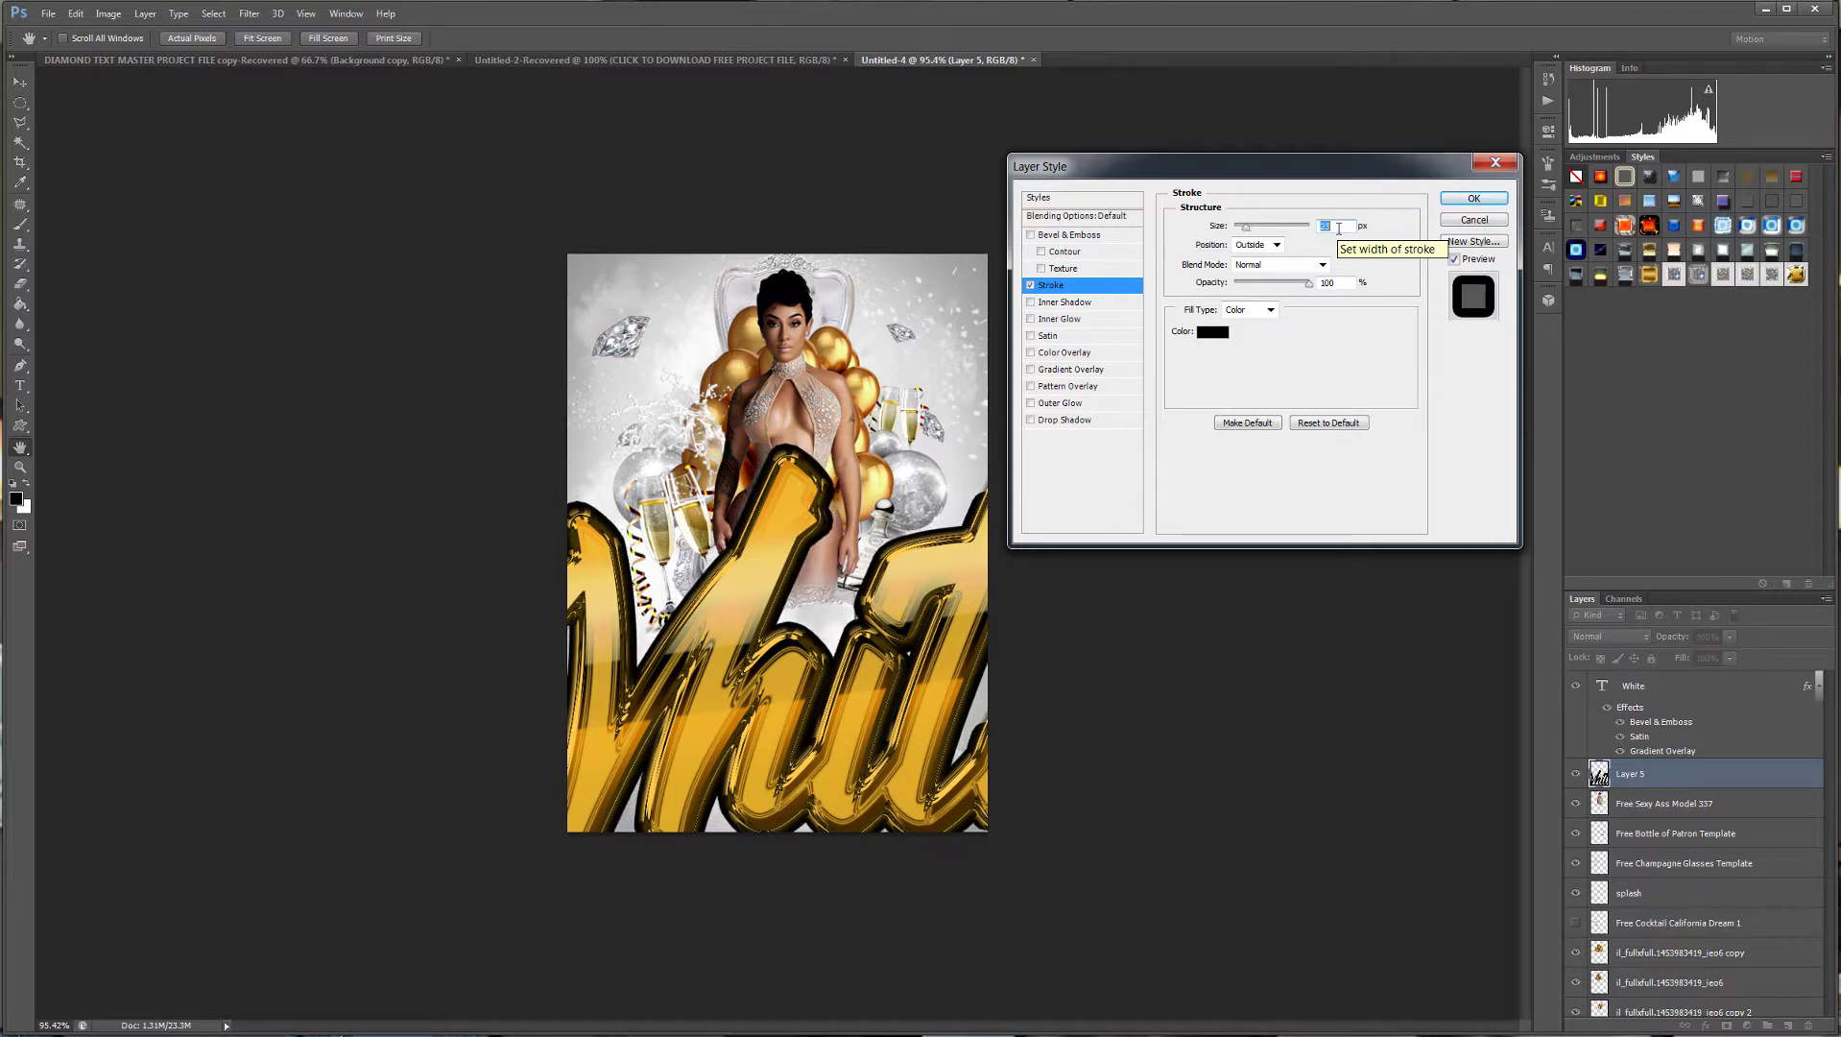
{"action": "scroll", "coordinate": [1339, 227], "scroll_direction": "down", "scroll_amount": 4}
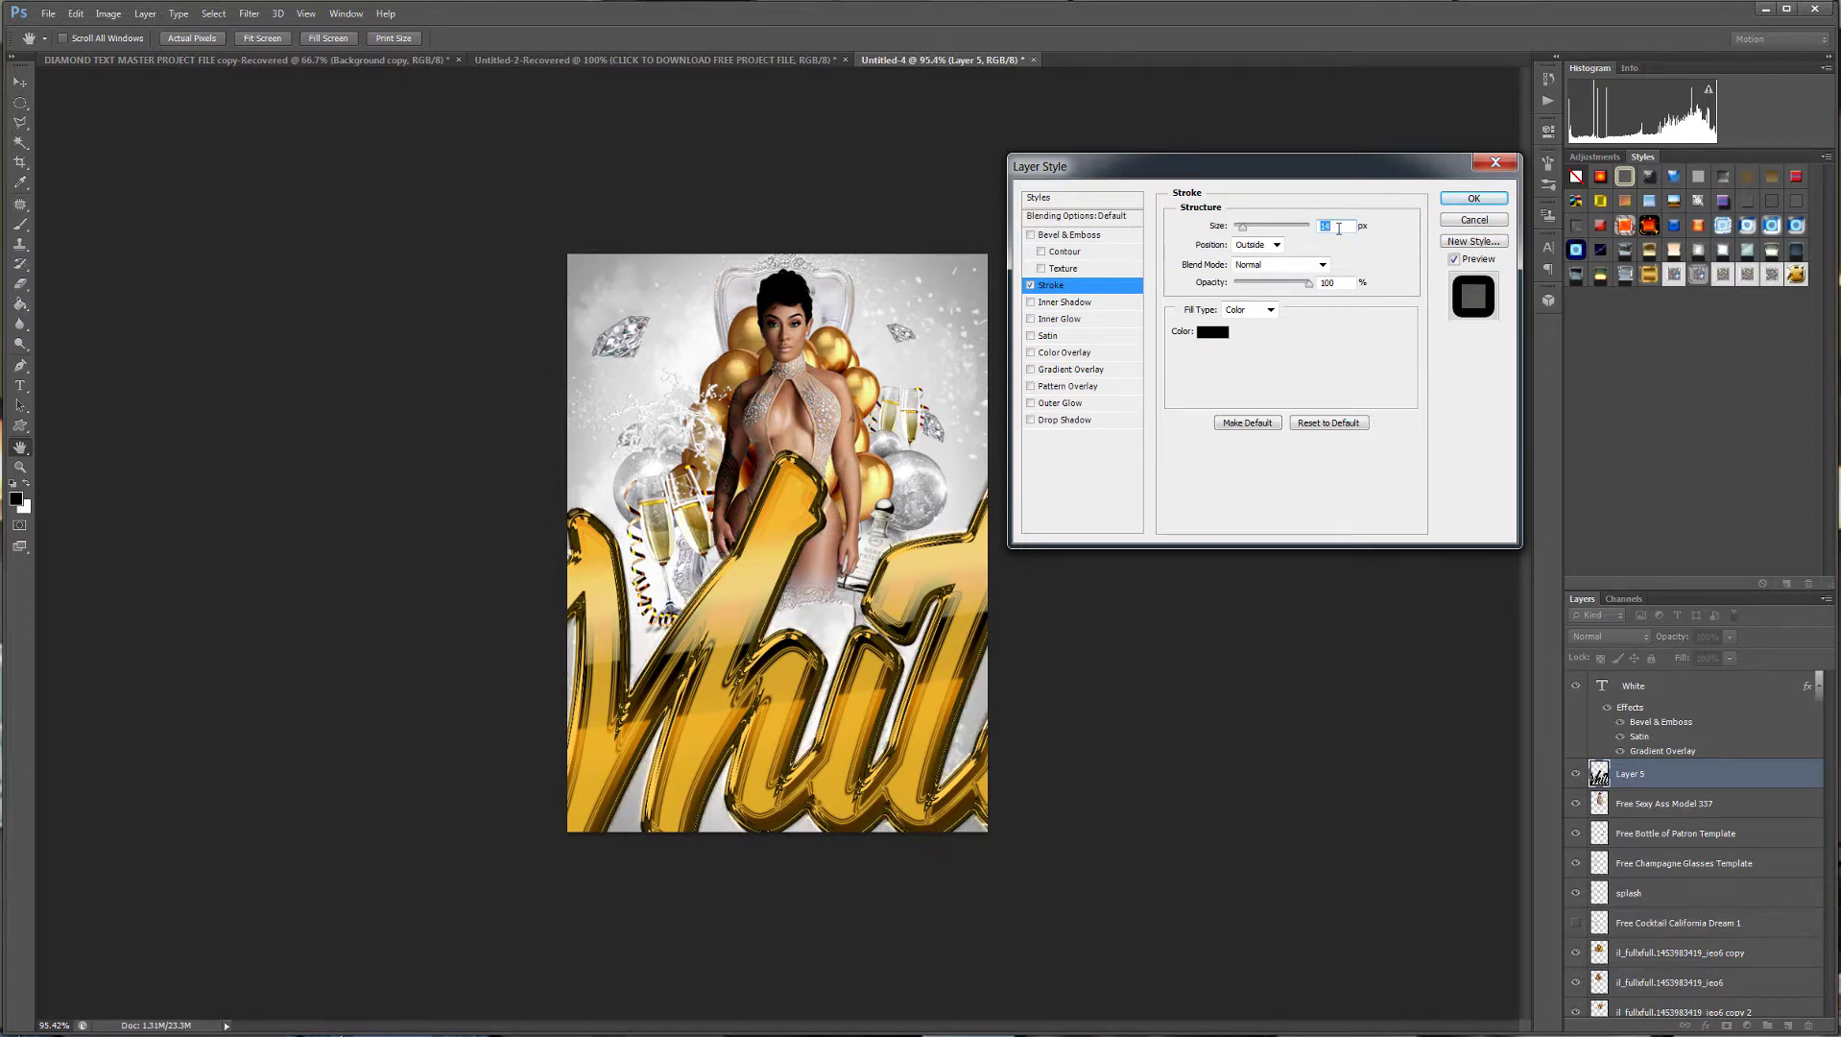
{"action": "scroll", "coordinate": [1339, 228], "scroll_direction": "up", "scroll_amount": 1}
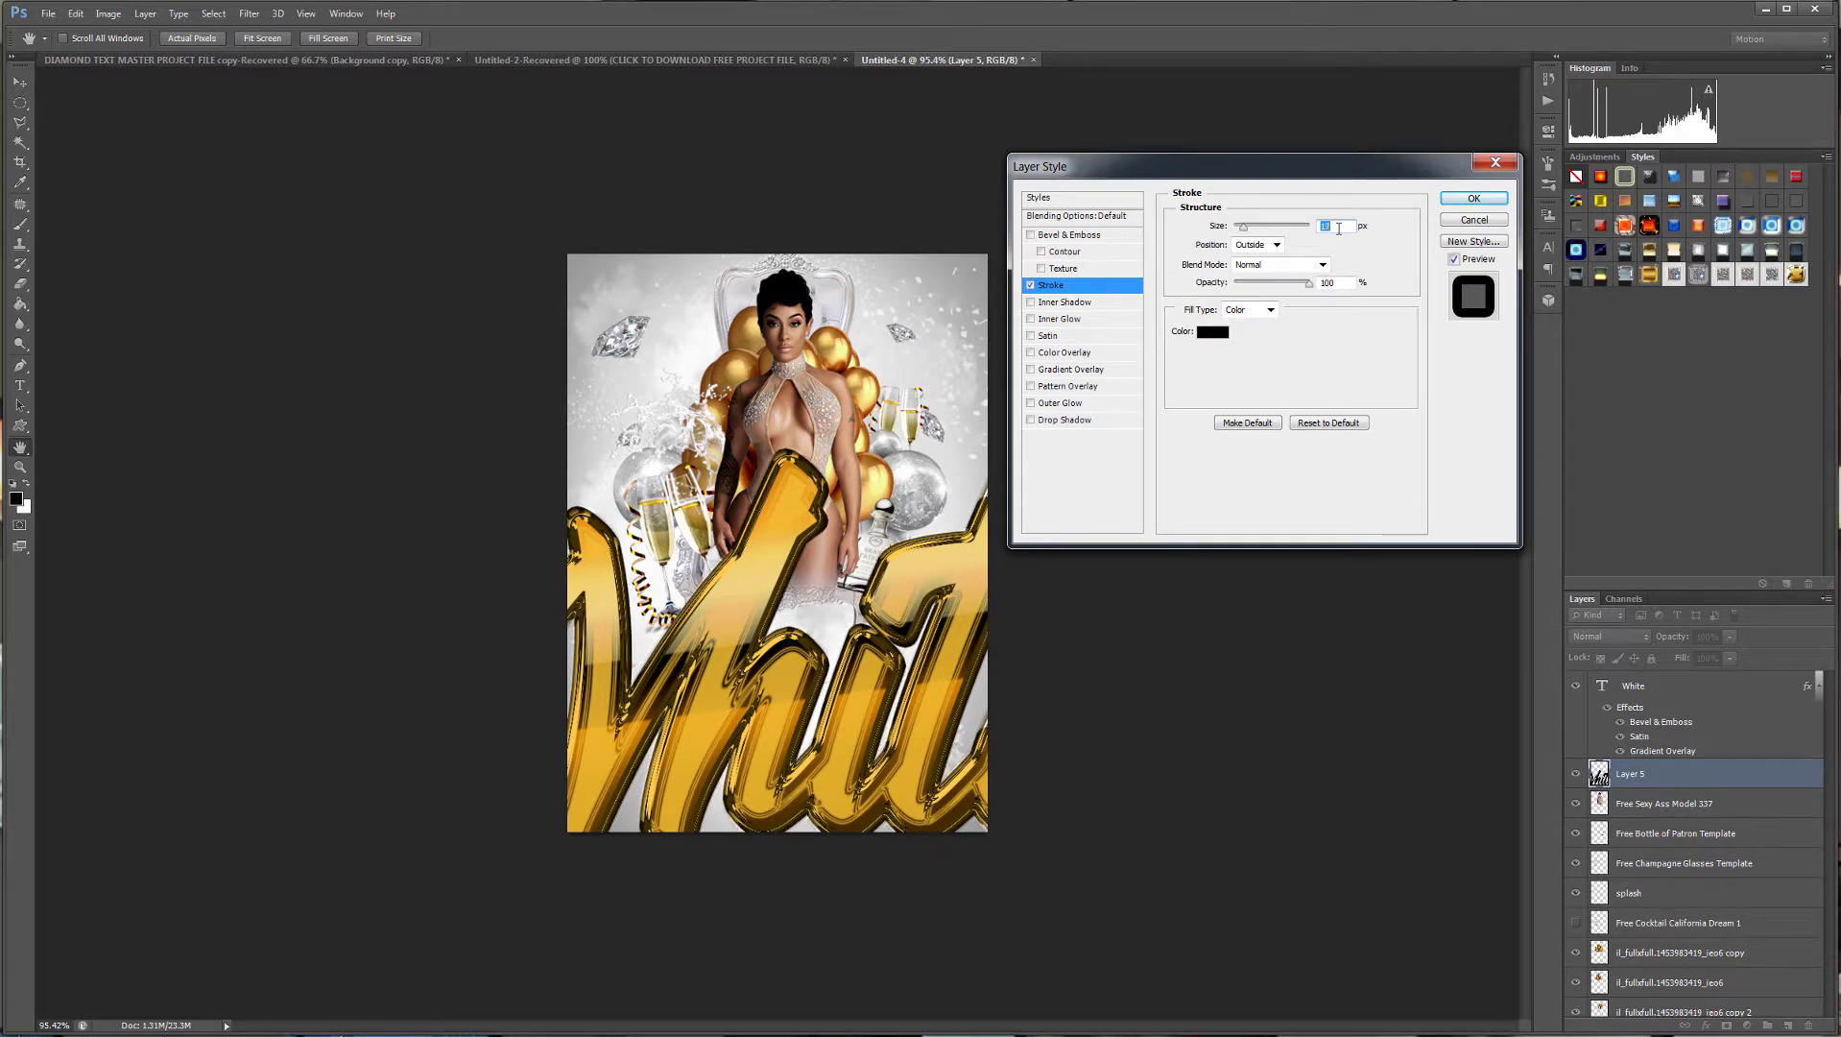
{"action": "scroll", "coordinate": [1340, 227], "scroll_direction": "up", "scroll_amount": 1}
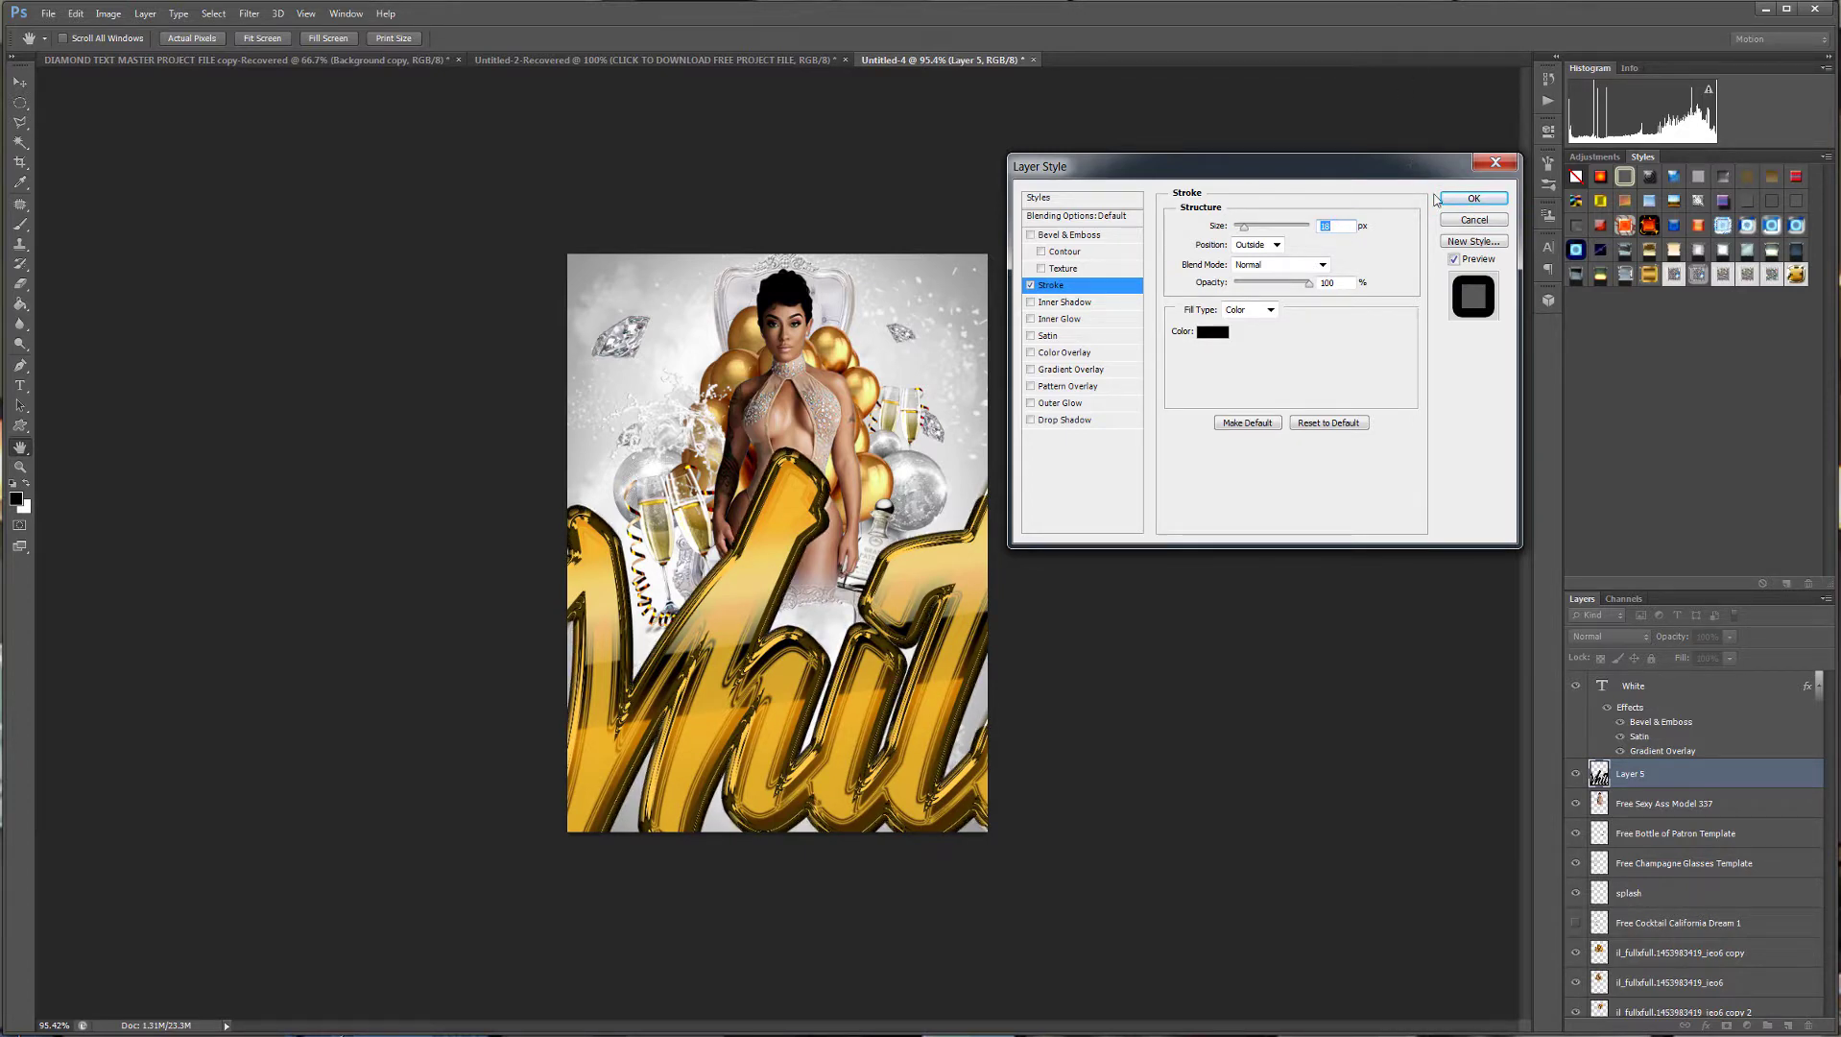
{"action": "left_click", "coordinate": [1469, 199]}
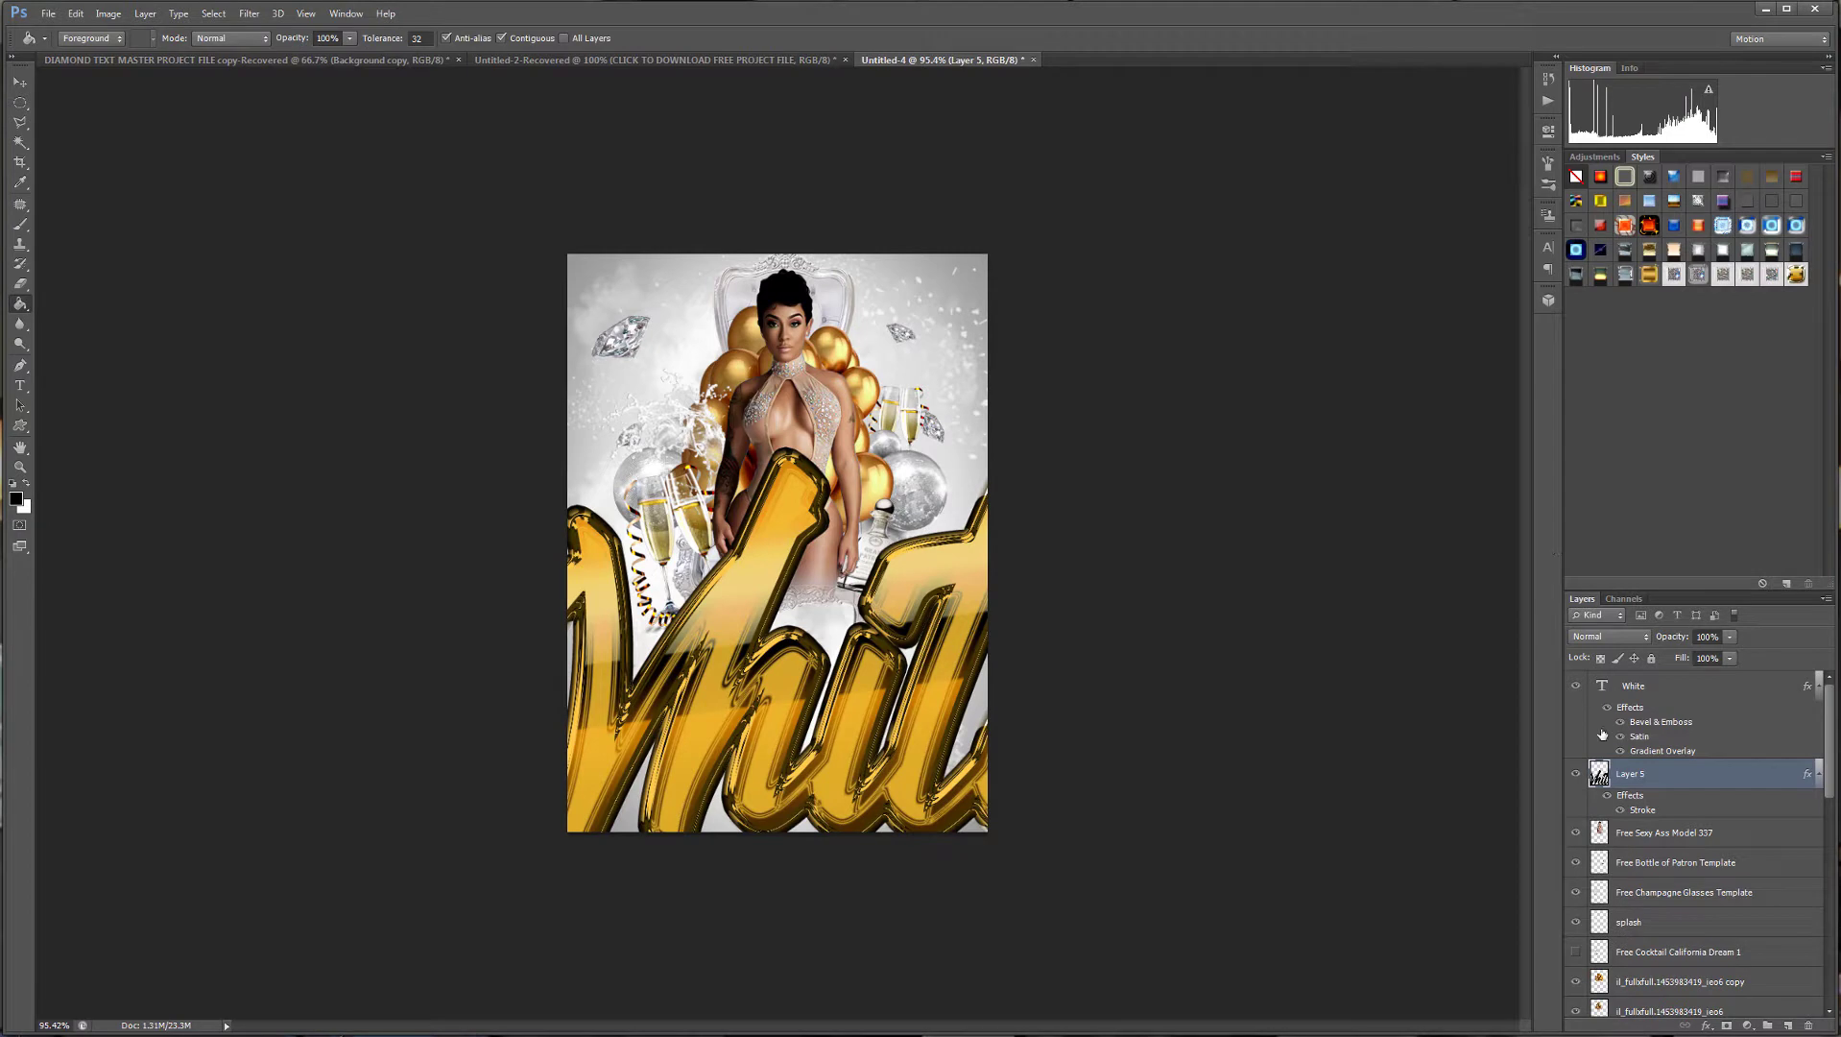
Delete the original White text layer.
{"action": "left_click", "coordinate": [1694, 681]}
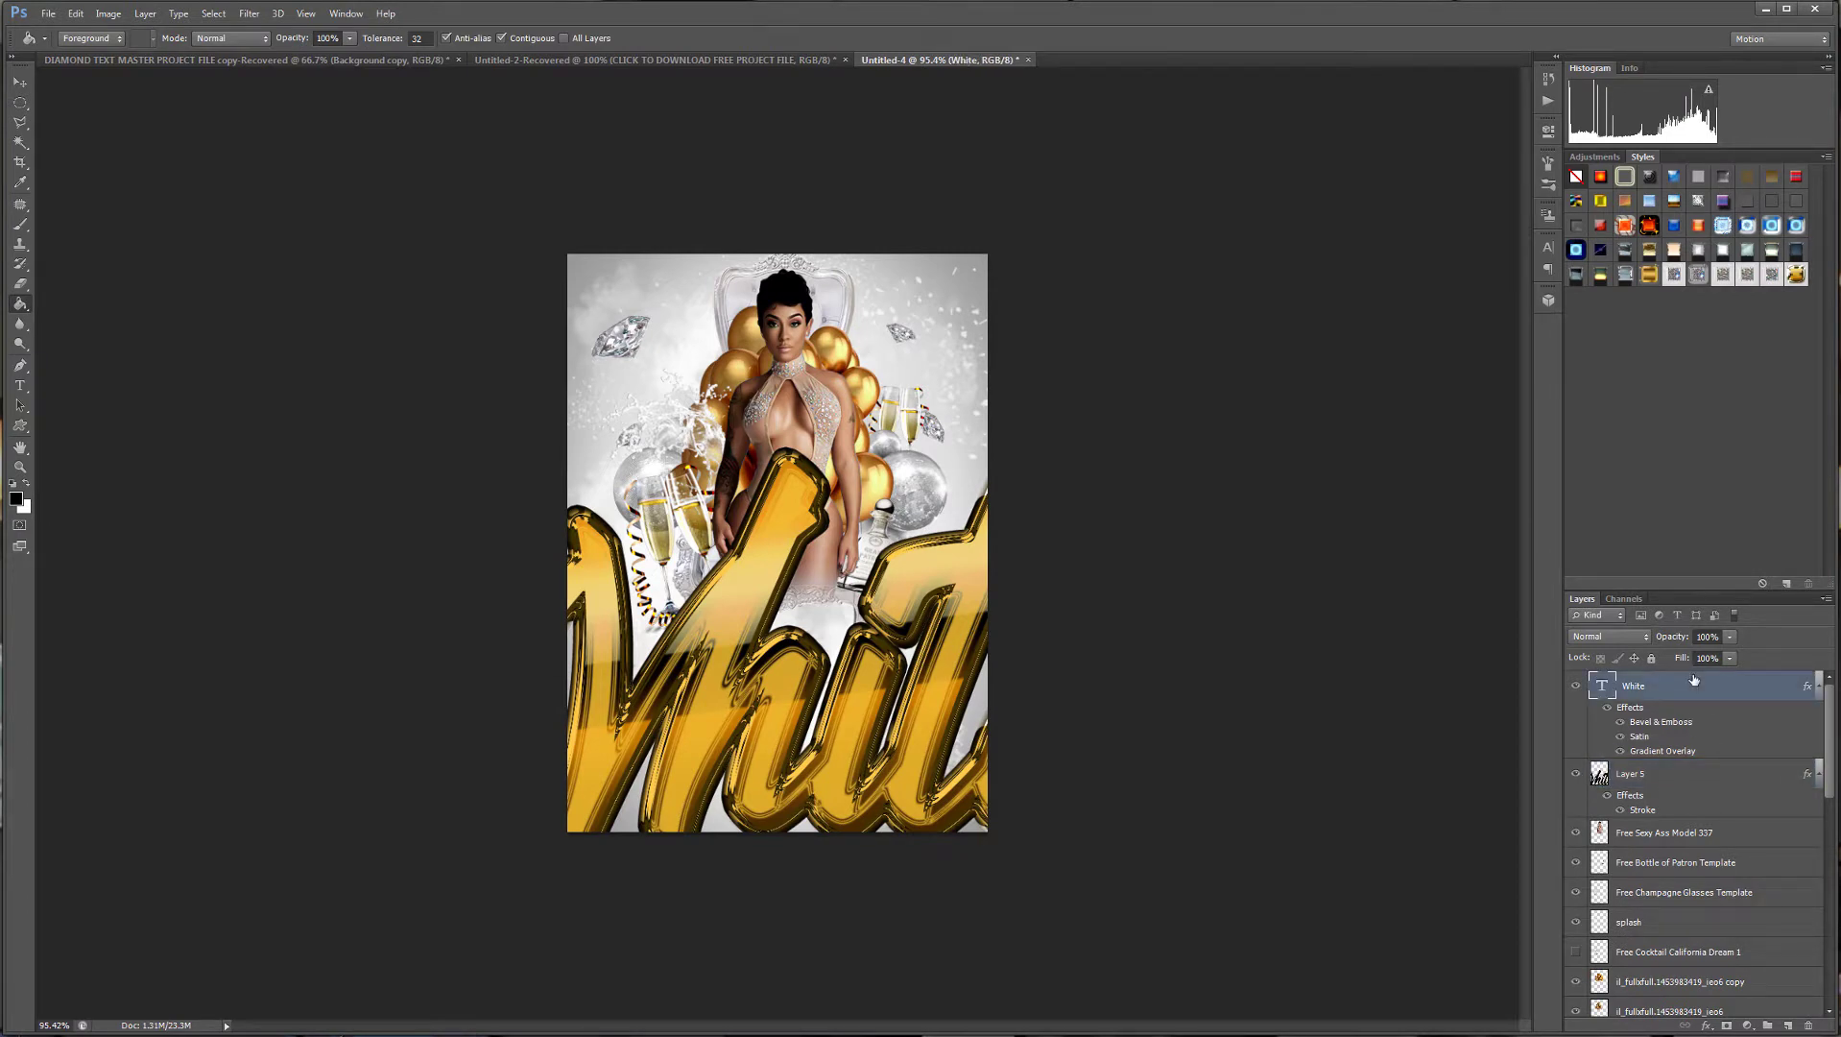
{"action": "key", "text": "Delete"}
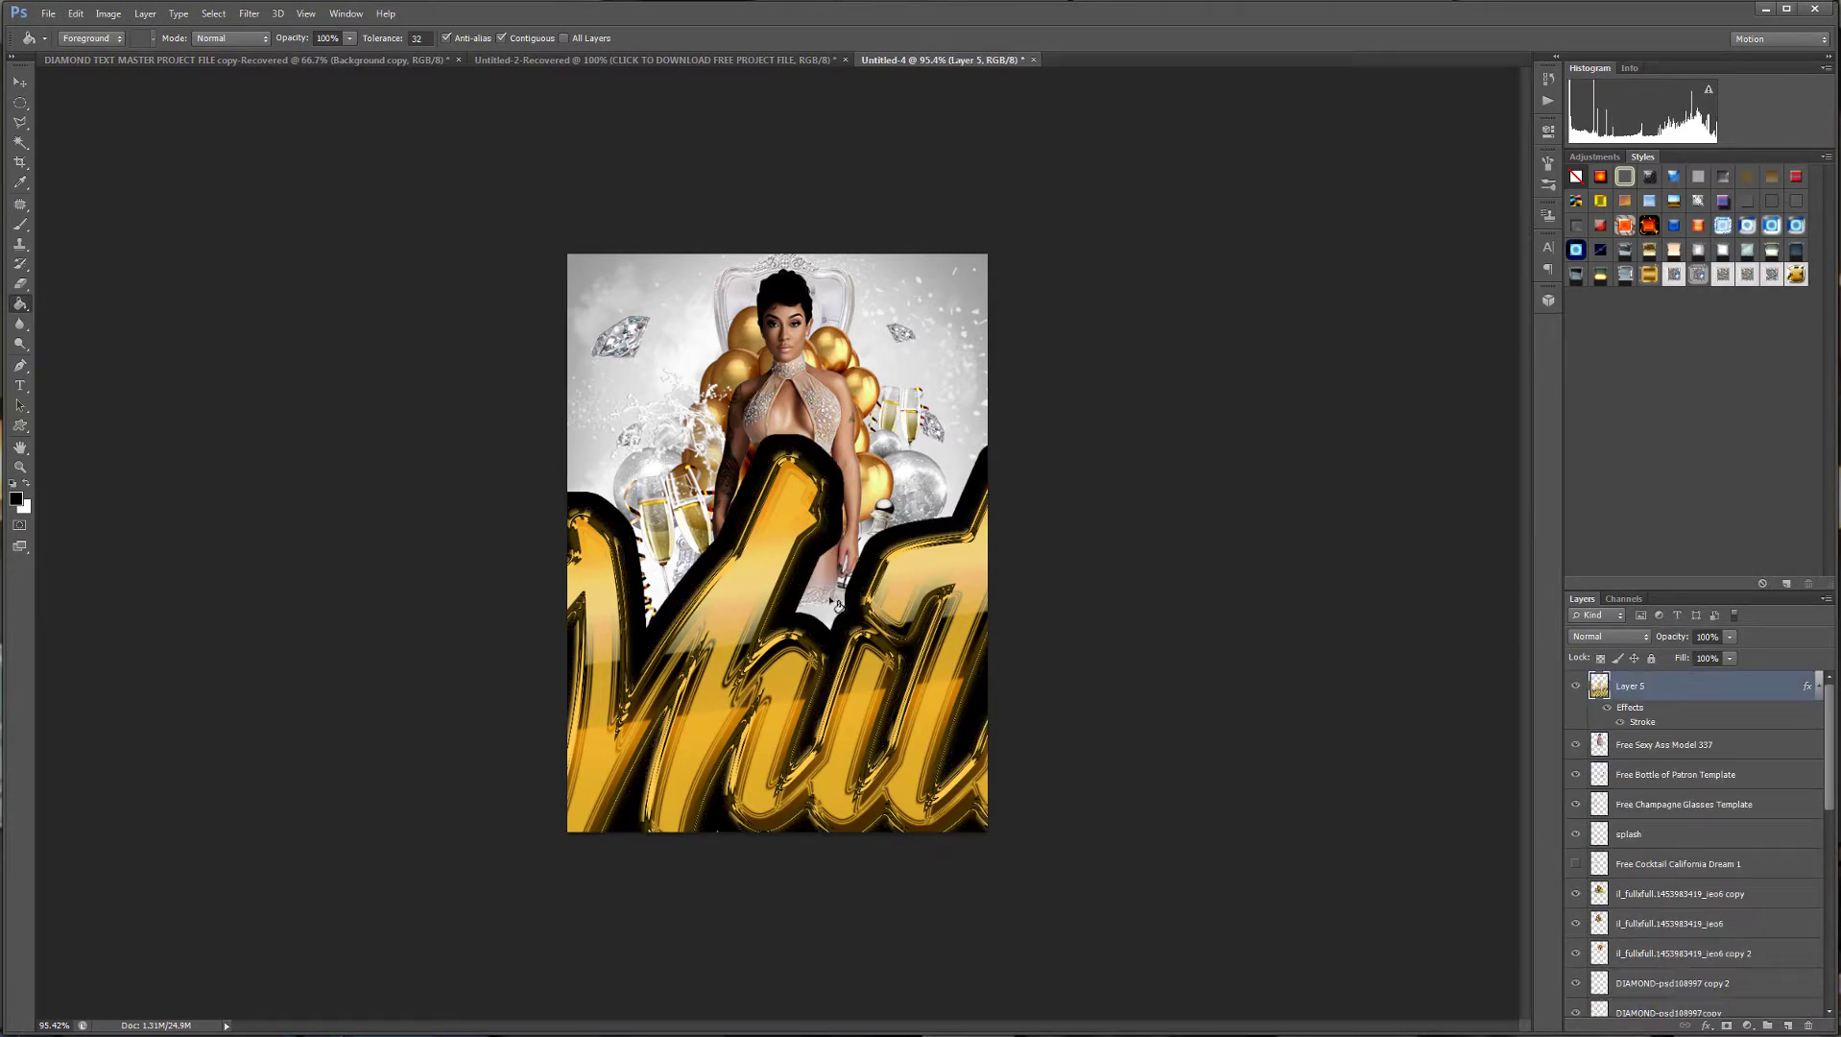
{"action": "scroll", "coordinate": [830, 539], "scroll_direction": "down", "scroll_amount": 2}
{"action": "scroll", "coordinate": [830, 539], "scroll_direction": "up", "scroll_amount": 2}
Scale the Layer 5 lettering to about half size and place it below the model.
{"action": "left_click", "coordinate": [20, 83]}
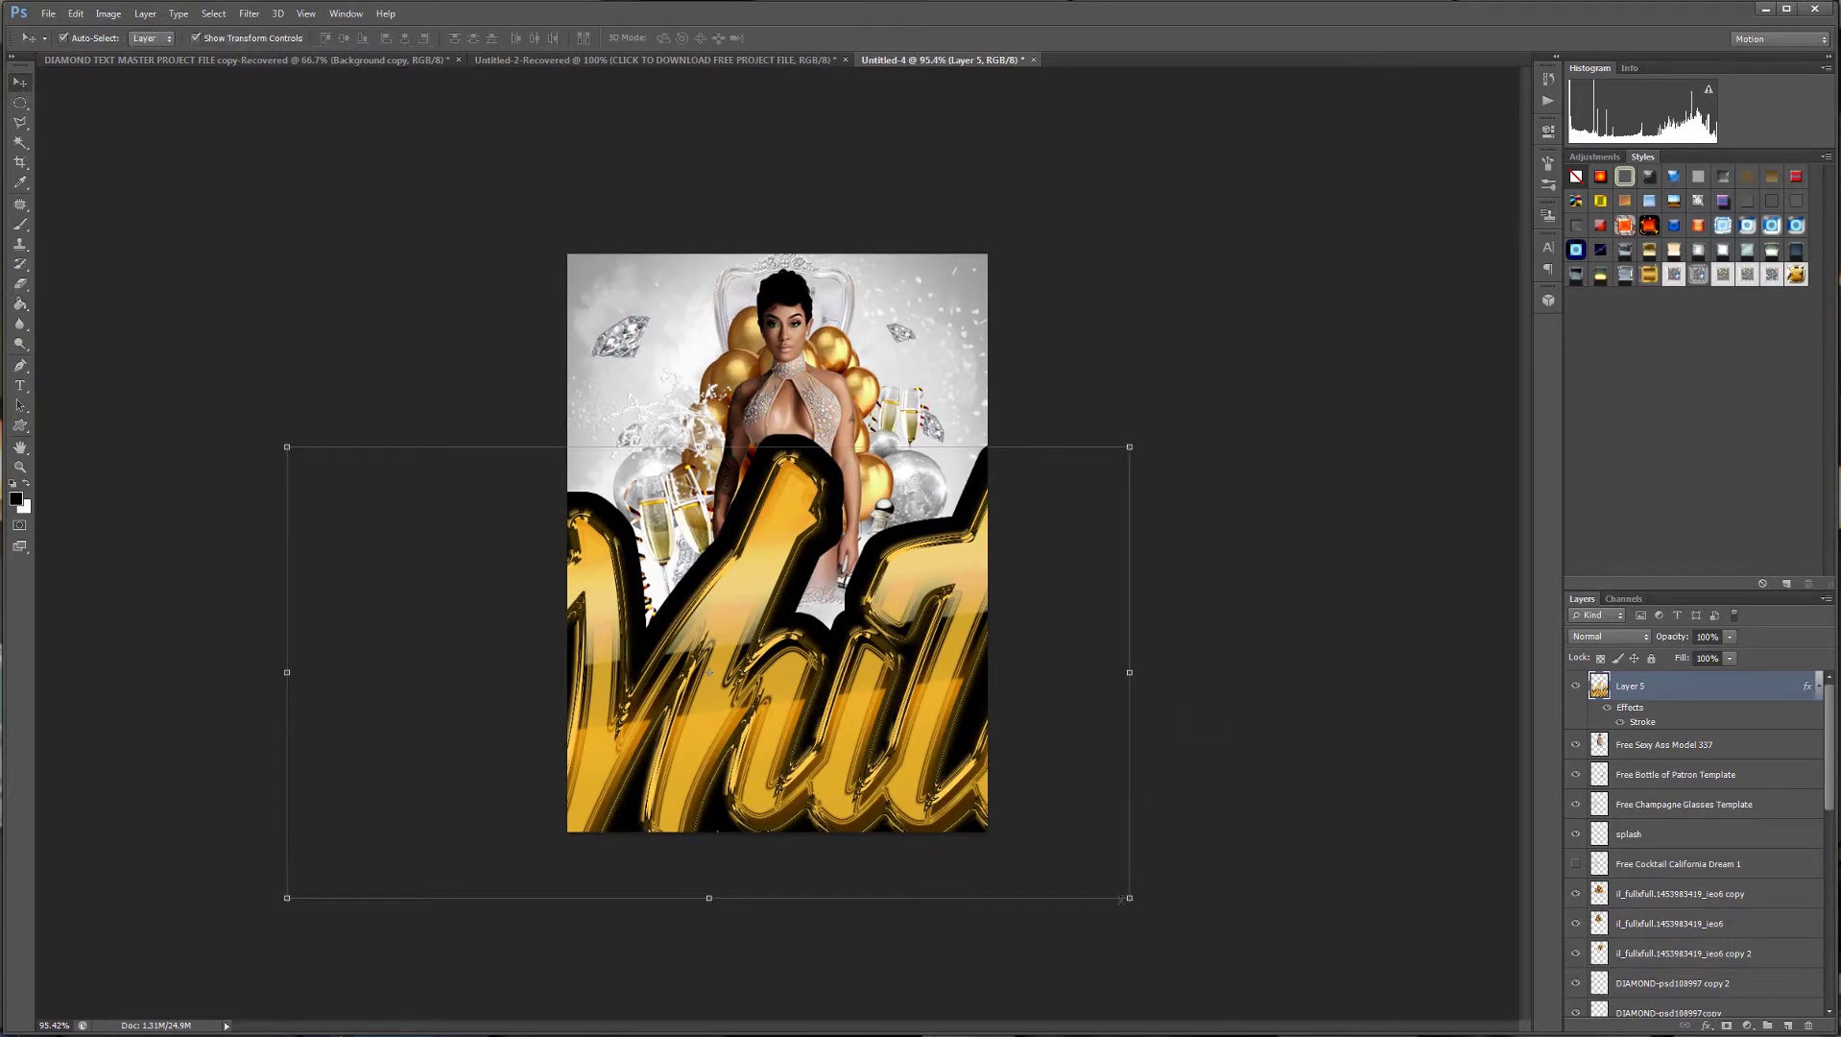
{"action": "left_click", "coordinate": [1129, 897]}
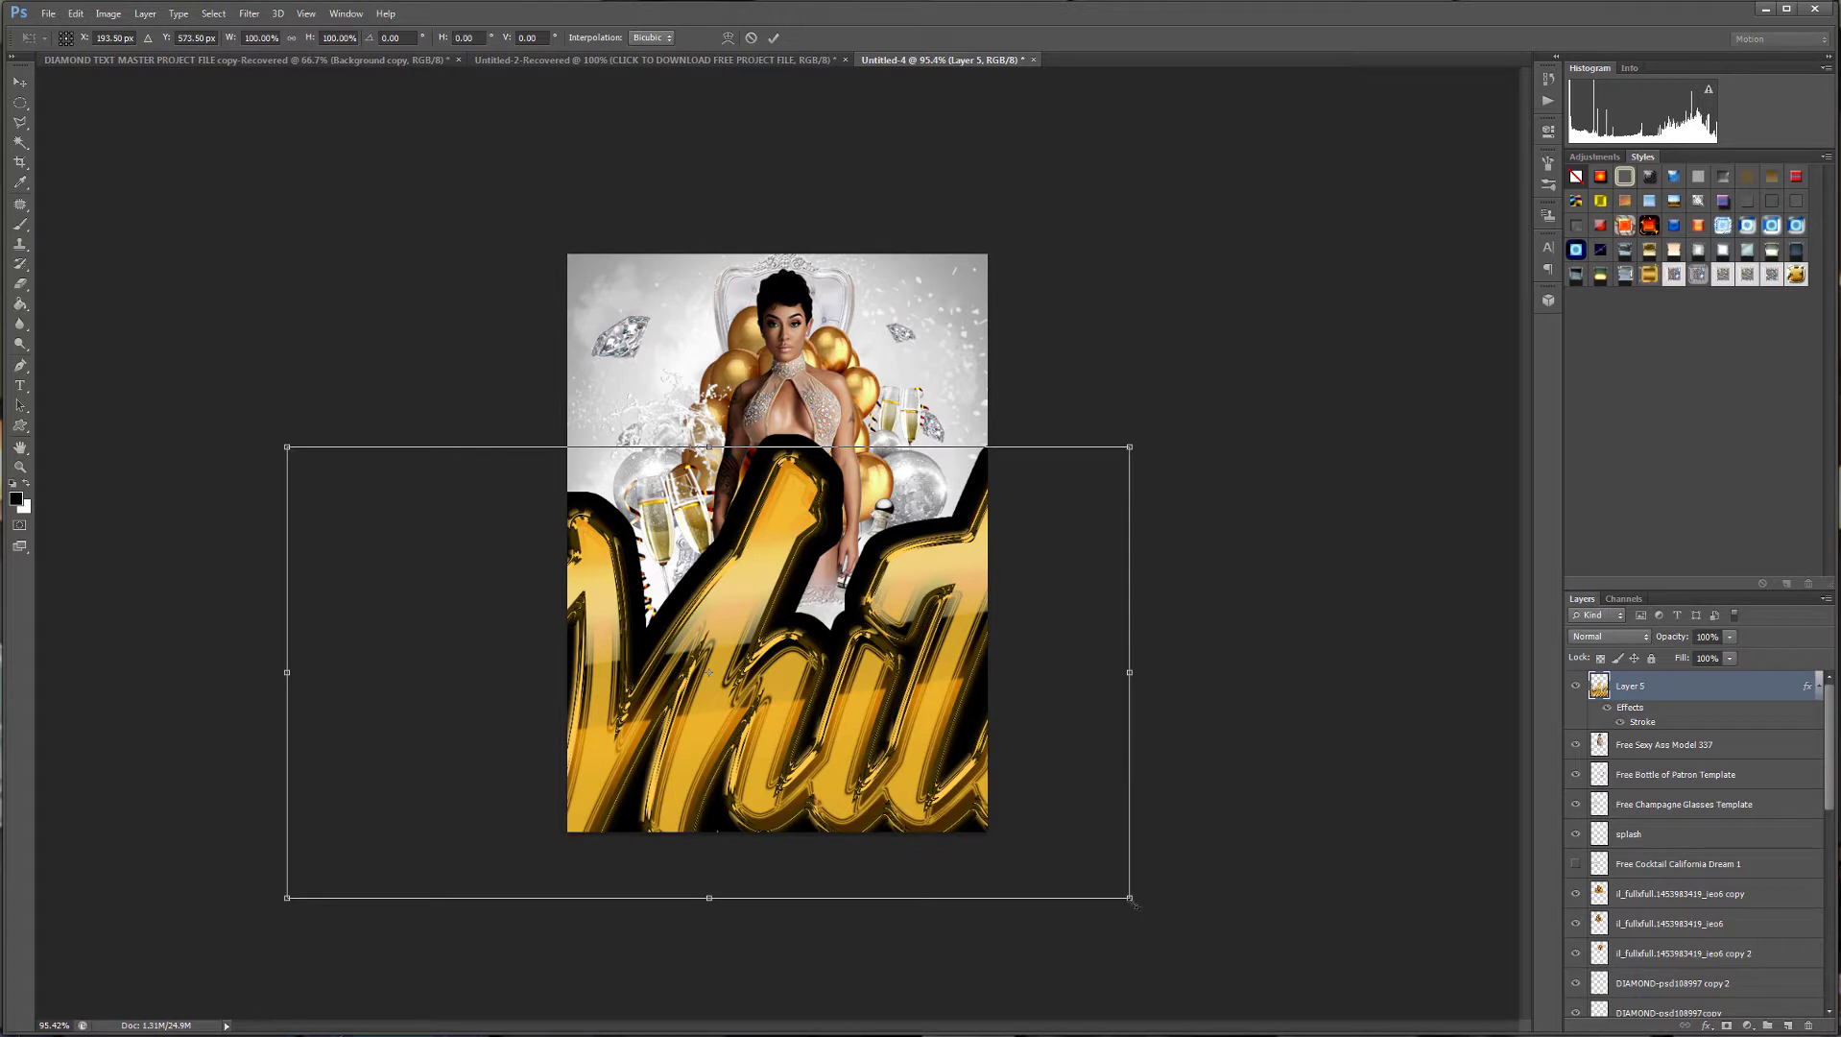
{"action": "left_click_drag", "start_coordinate": [1133, 900], "coordinate": [740, 706]}
{"action": "left_click_drag", "start_coordinate": [646, 567], "coordinate": [932, 600]}
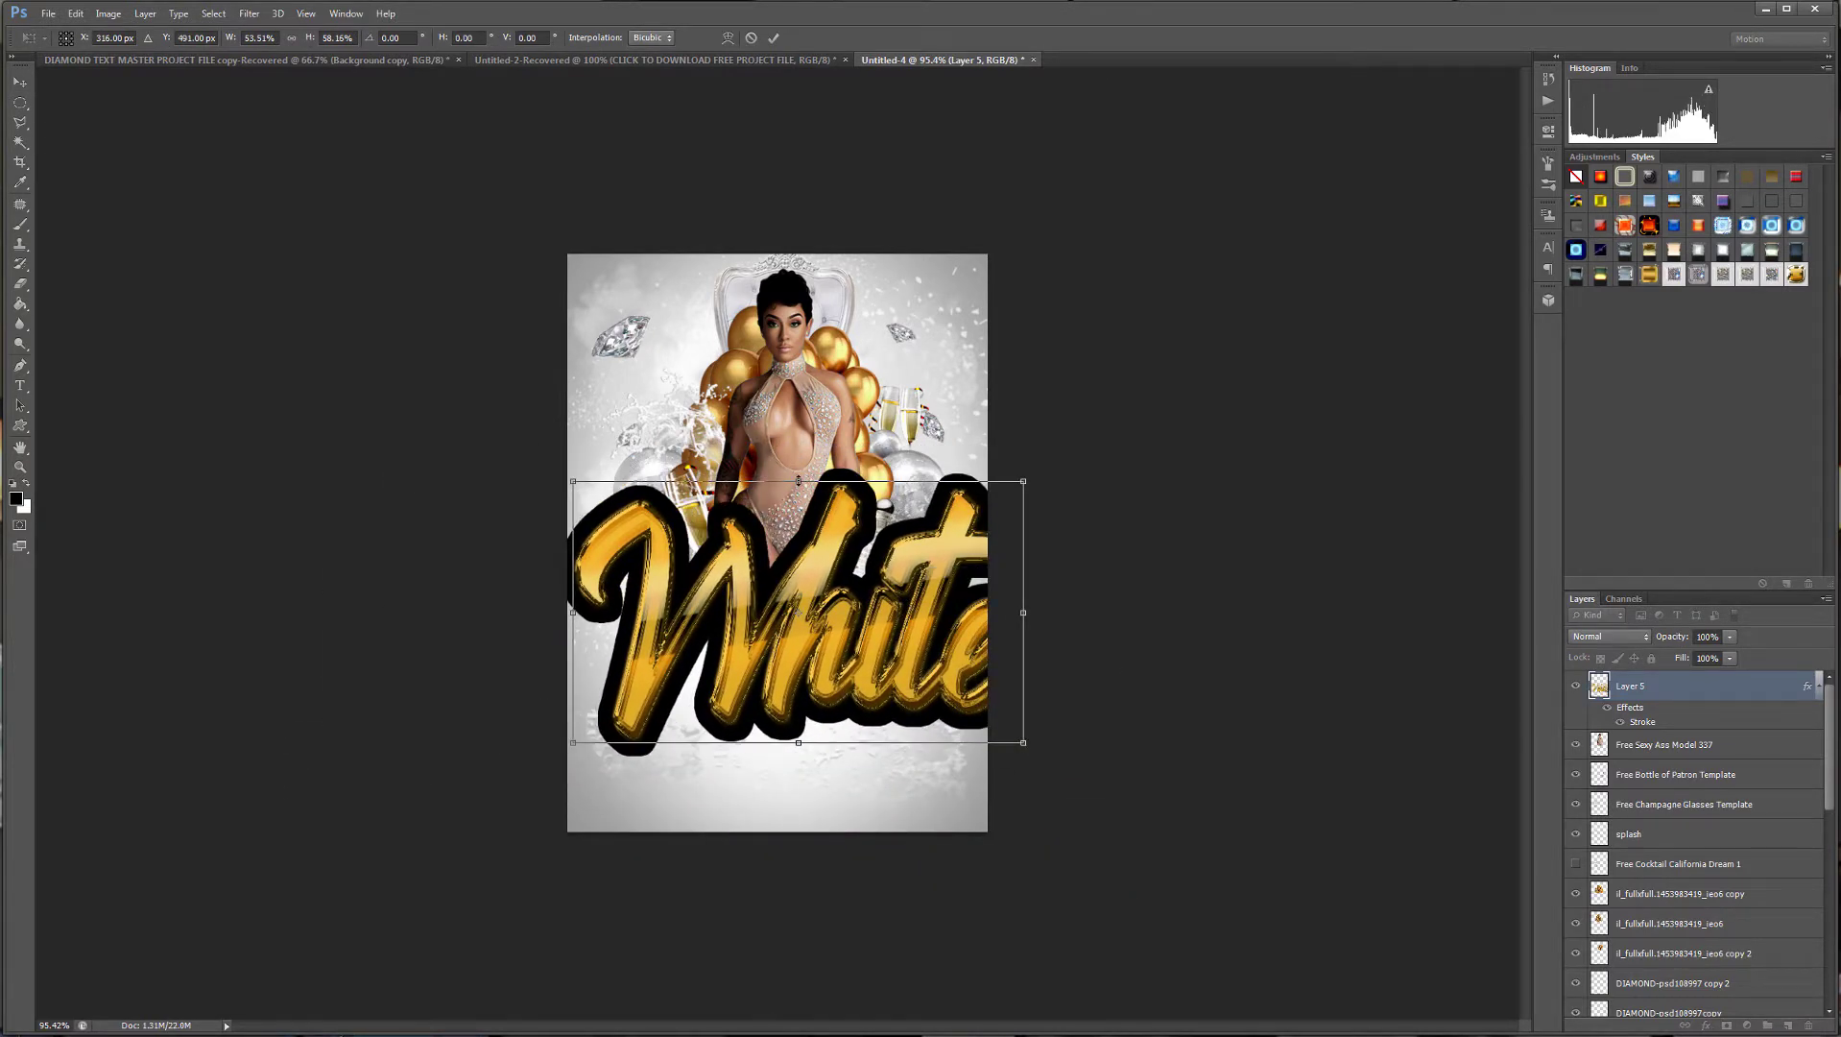
{"action": "left_click_drag", "start_coordinate": [798, 480], "coordinate": [798, 502]}
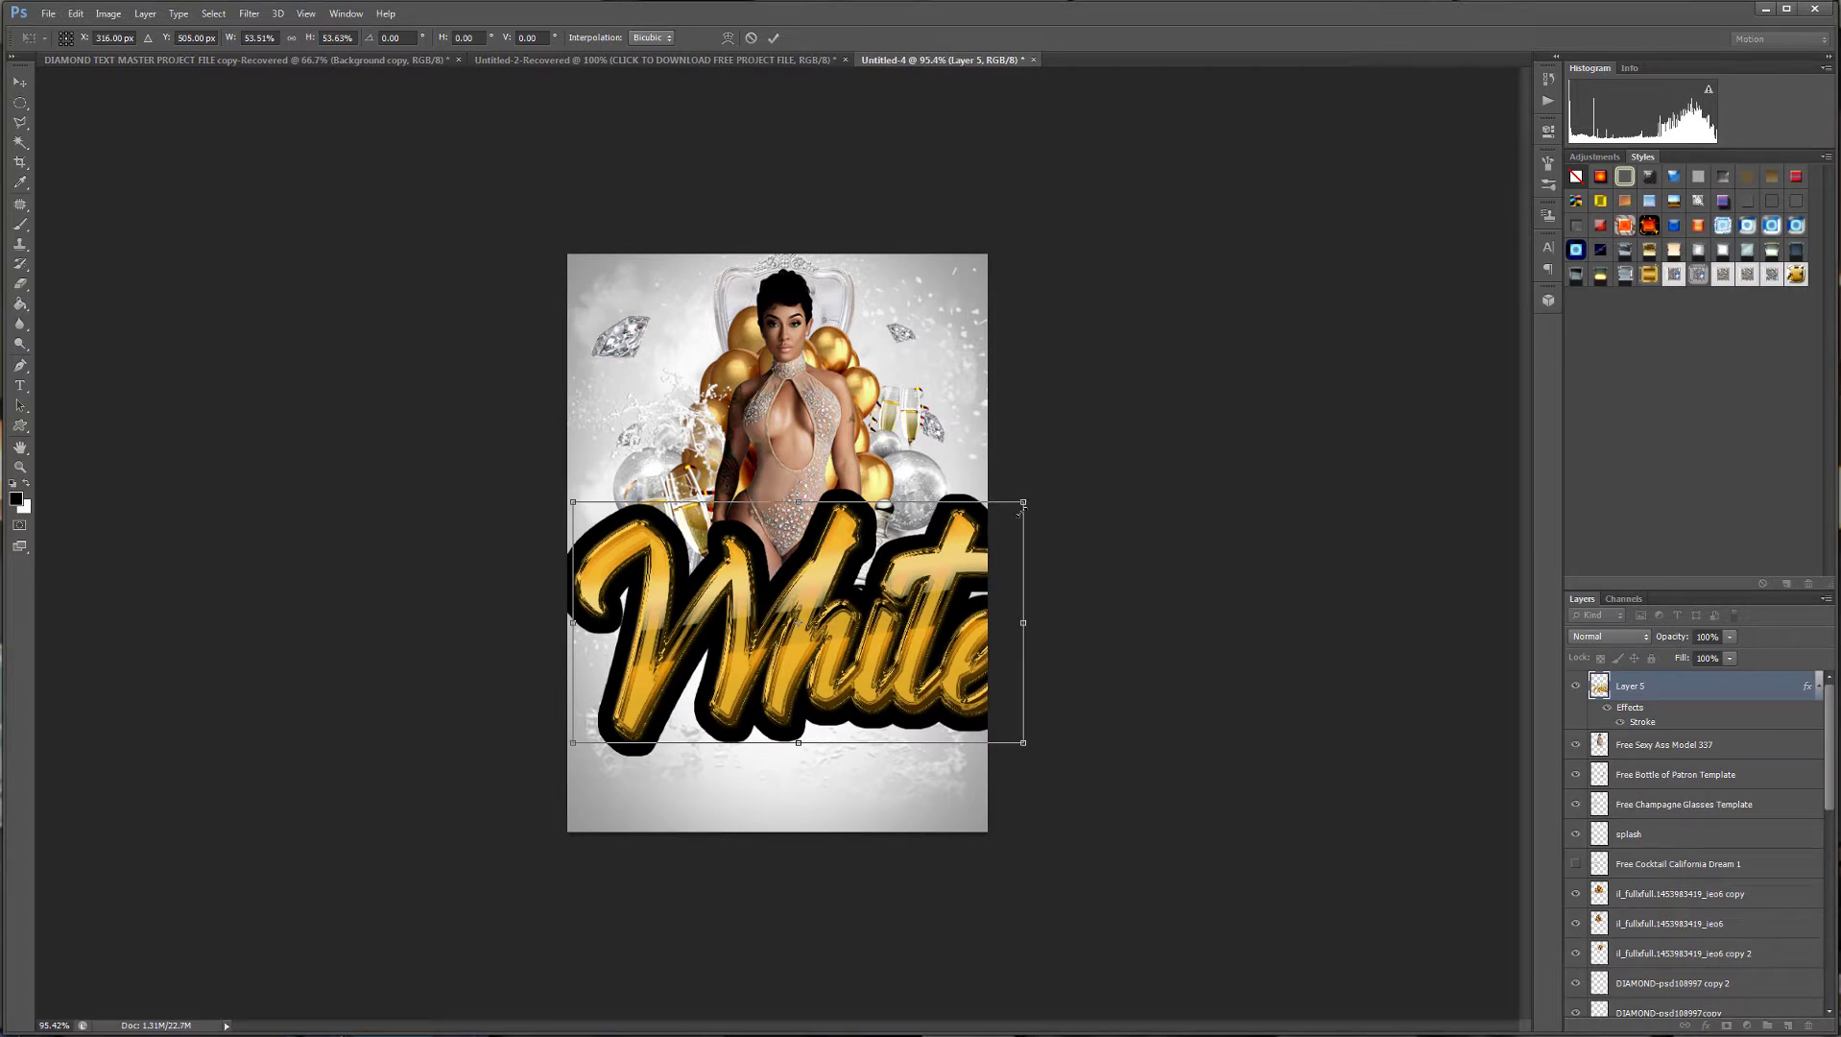
{"action": "left_click_drag", "start_coordinate": [1020, 512], "coordinate": [888, 656]}
{"action": "left_click_drag", "start_coordinate": [765, 690], "coordinate": [809, 654]}
Enlarge and nudge the lettering slightly, commit the transform, and fit the flyer in view.
{"action": "scroll", "coordinate": [808, 654], "scroll_direction": "up", "scroll_amount": 3}
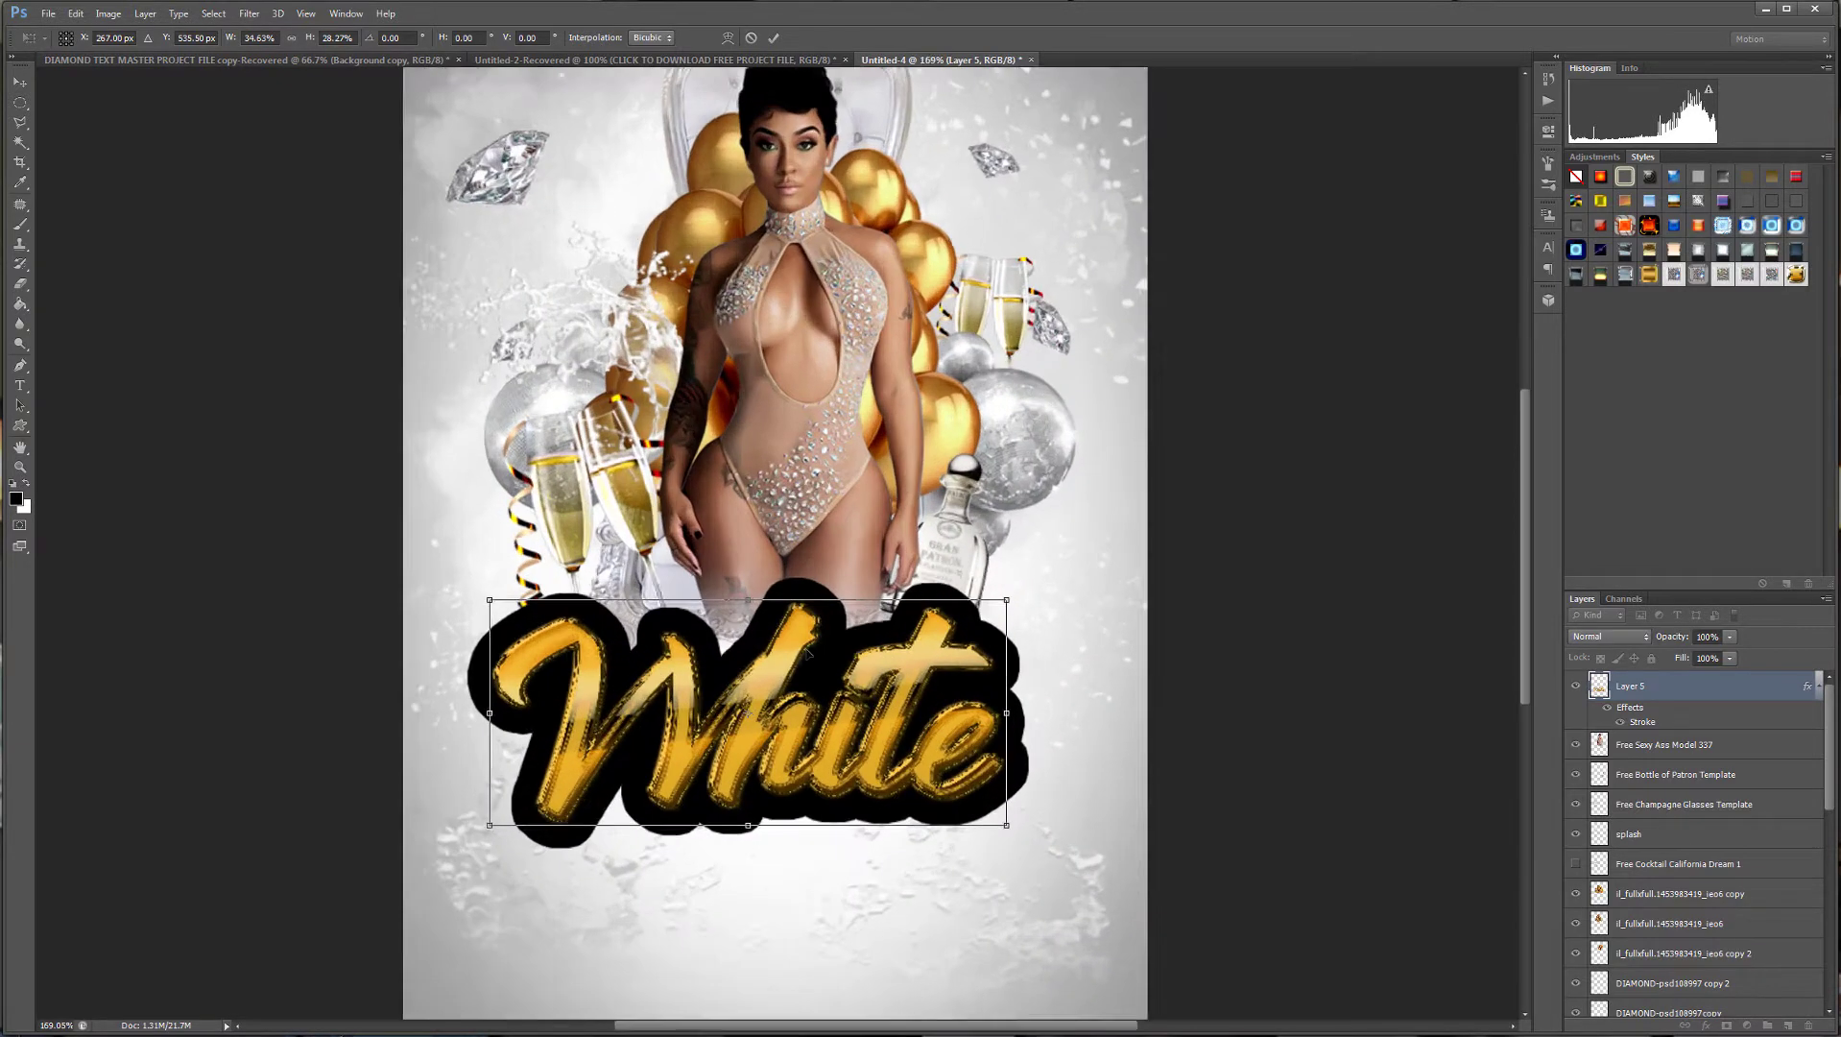
{"action": "scroll", "coordinate": [808, 654], "scroll_direction": "up", "scroll_amount": 1}
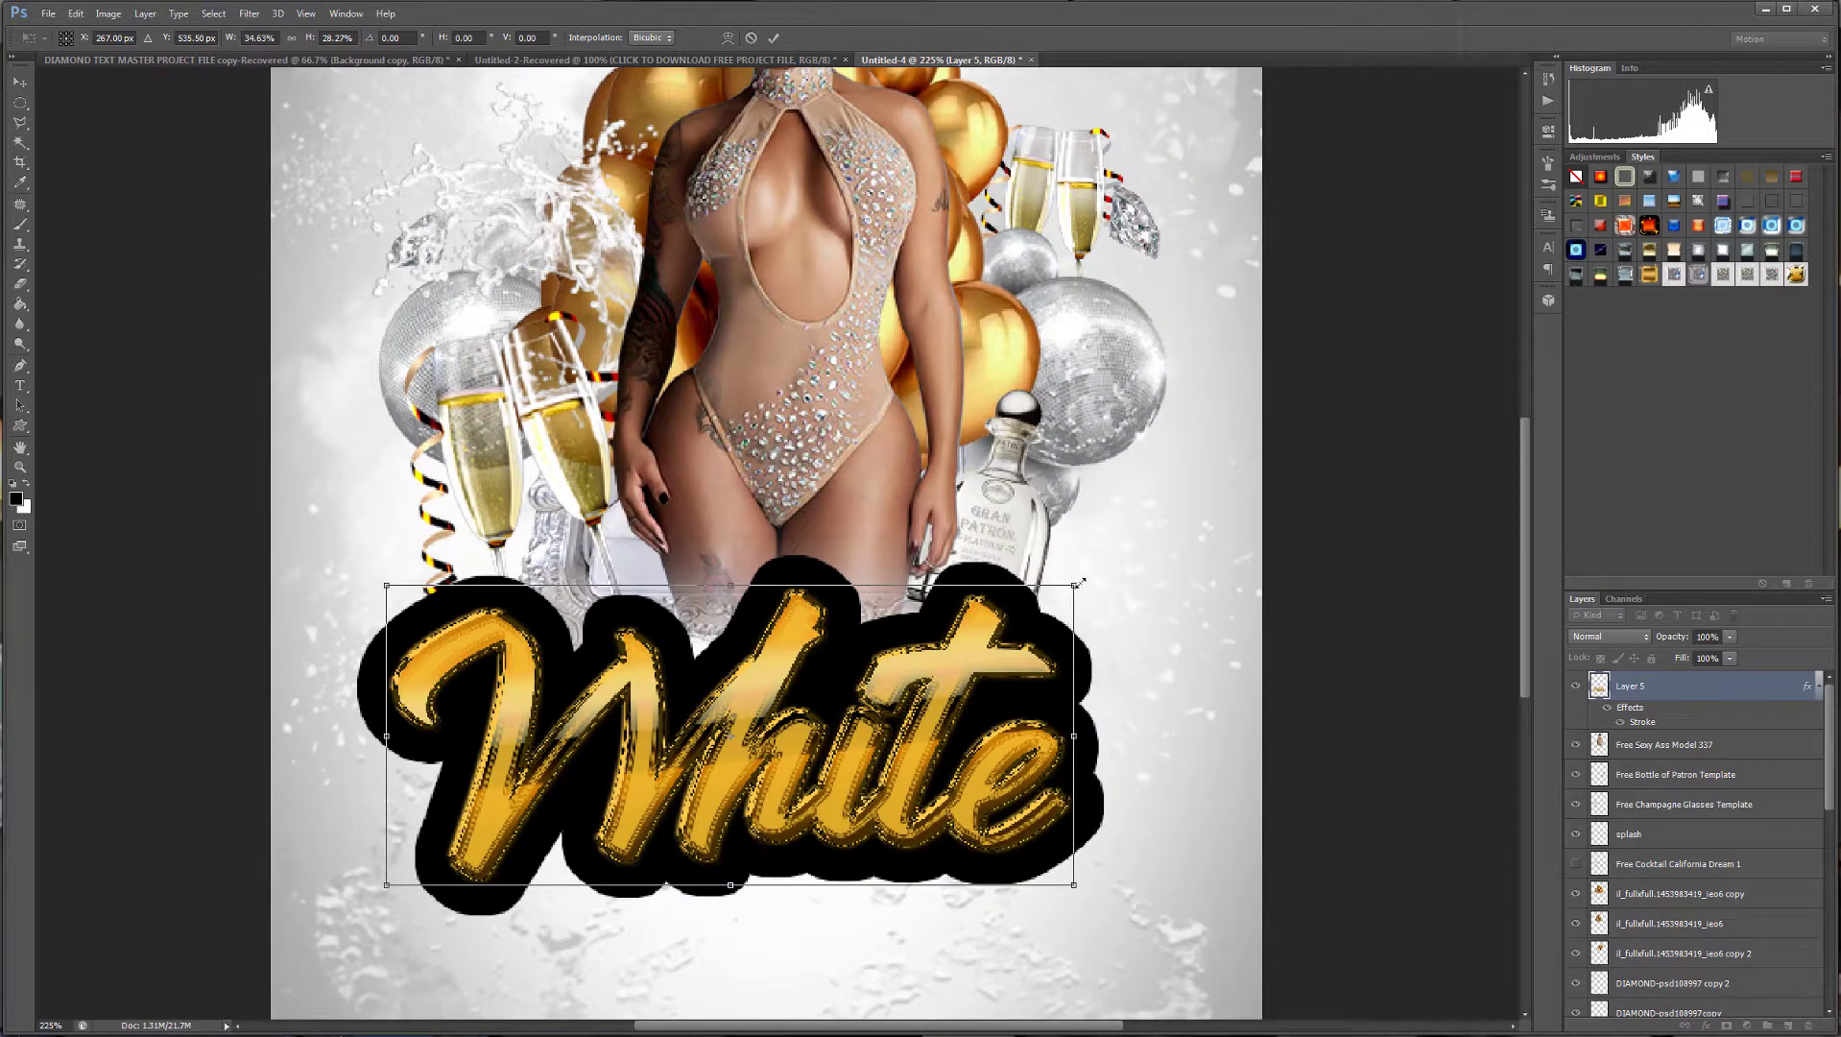
{"action": "left_click_drag", "start_coordinate": [1079, 582], "coordinate": [1215, 481]}
{"action": "left_click_drag", "start_coordinate": [1105, 615], "coordinate": [1066, 574]}
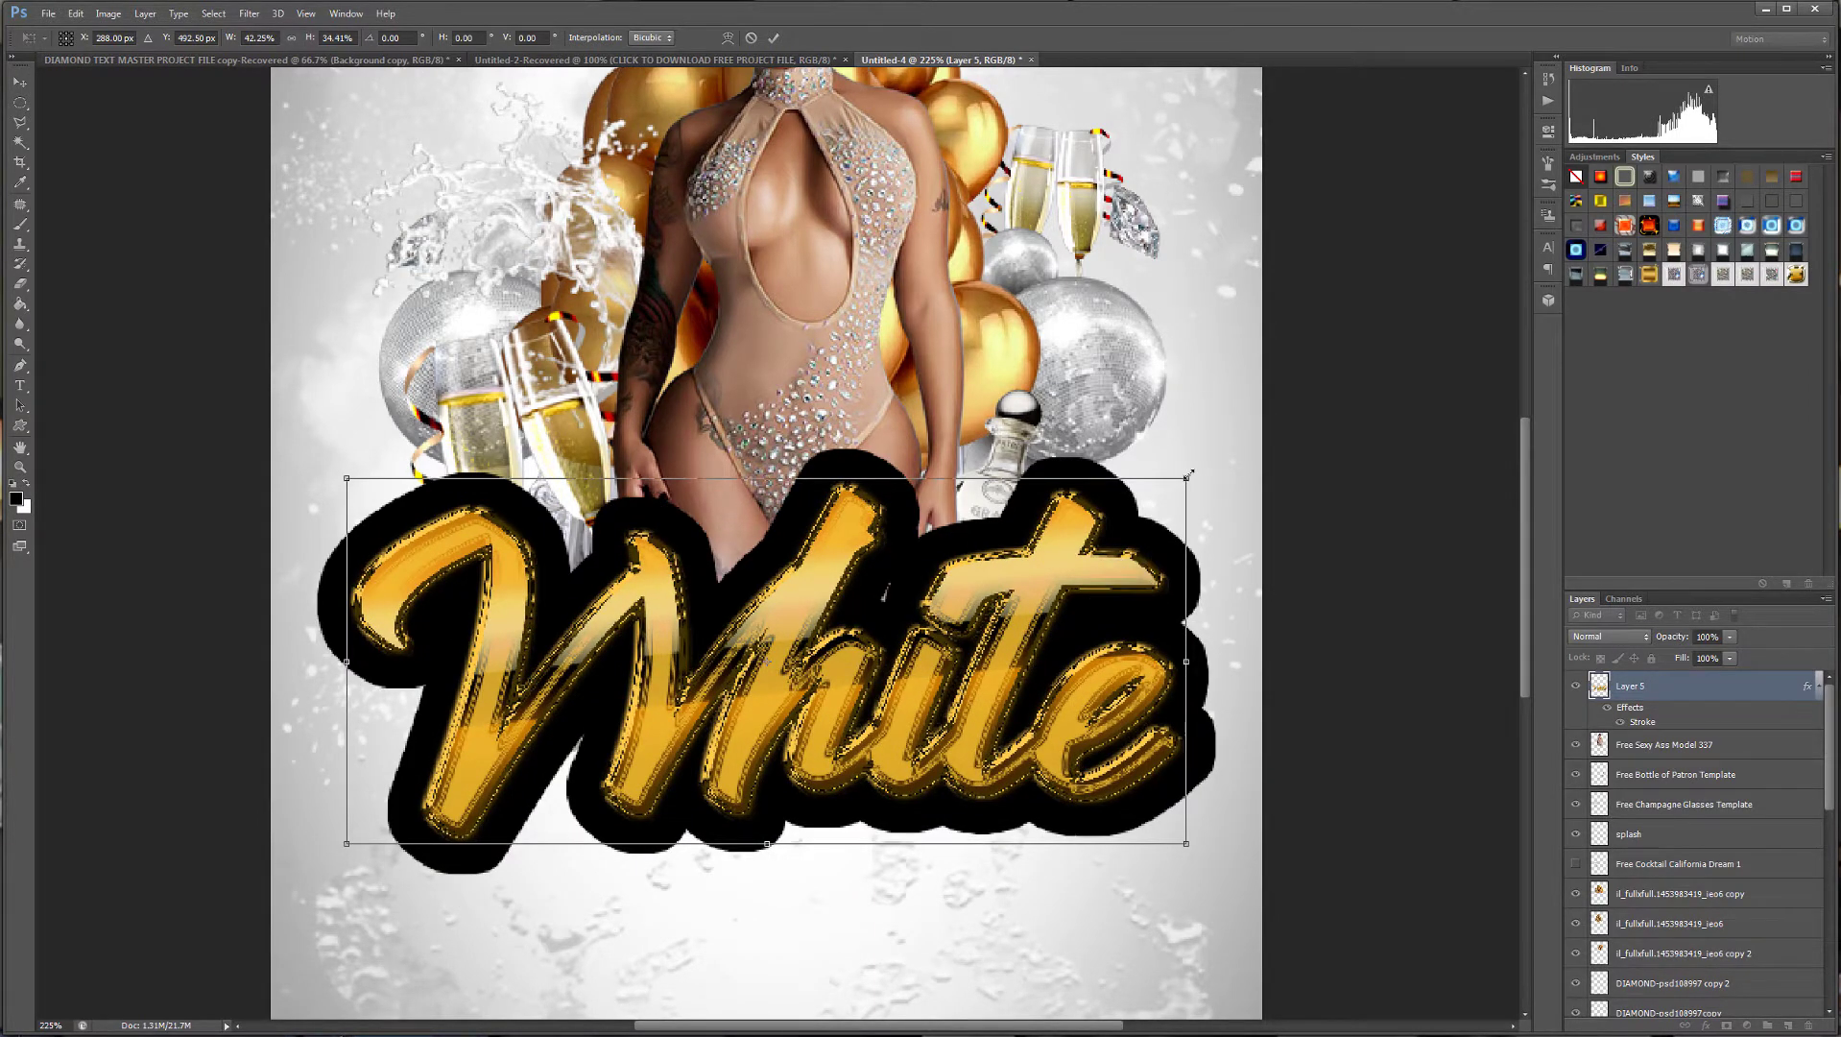
{"action": "mouse_move", "coordinate": [1188, 475]}
{"action": "left_mouse_down"}
{"action": "mouse_move", "coordinate": [1238, 427]}
{"action": "mouse_move", "coordinate": [1190, 480]}
{"action": "mouse_move", "coordinate": [1201, 465]}
{"action": "left_mouse_up"}
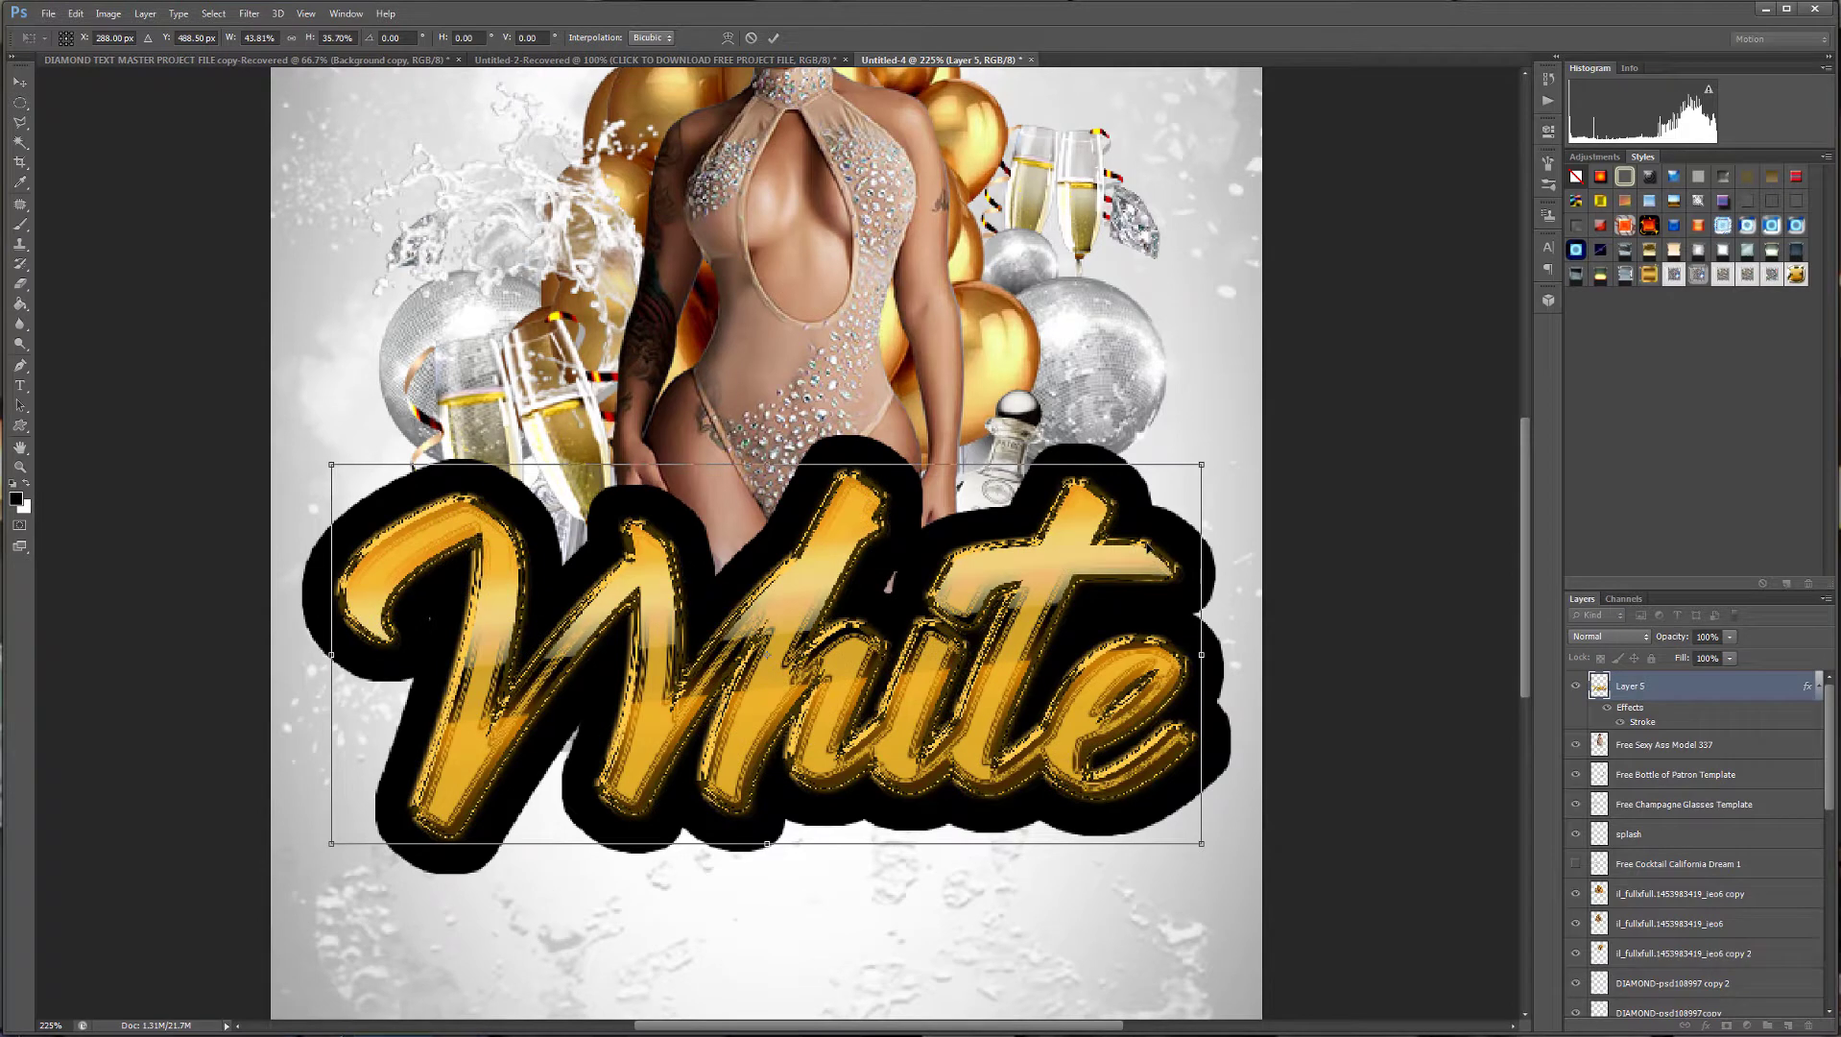
{"action": "key", "text": "Return"}
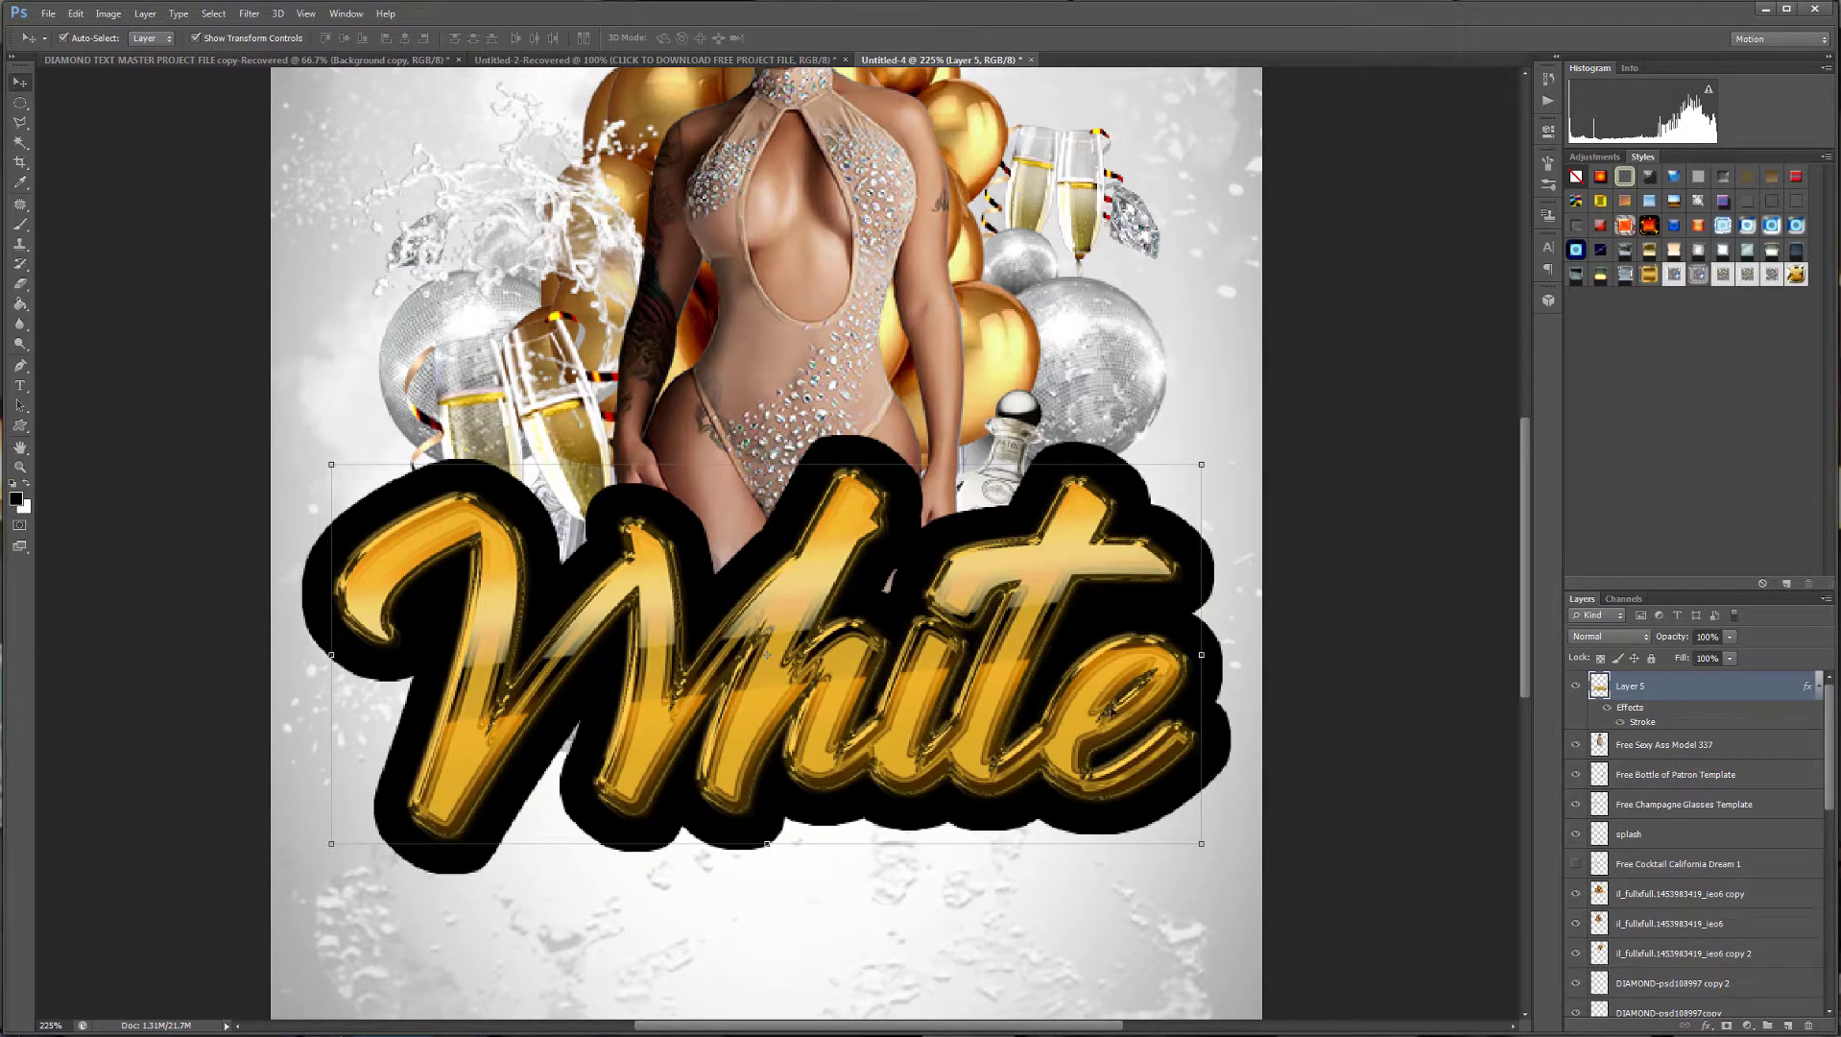
{"action": "key", "text": "ctrl+0"}
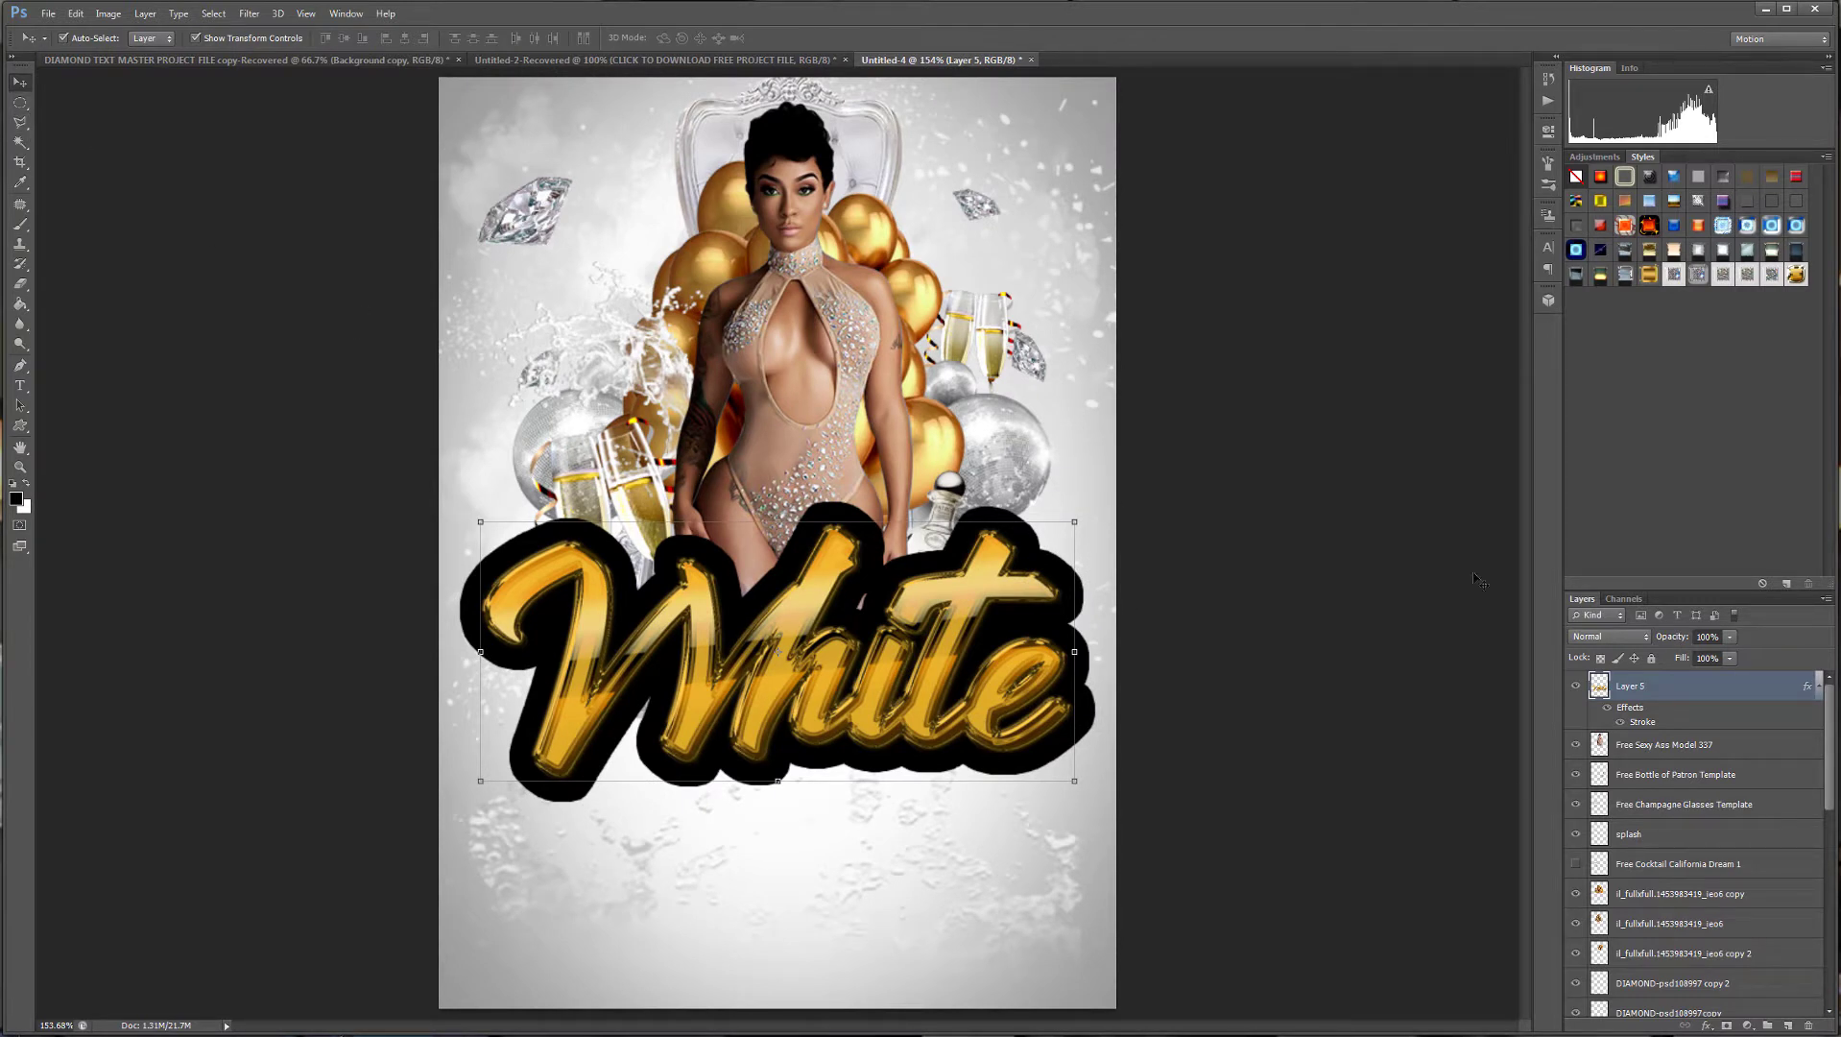
Load the lettering selection and select the surrounding area with the Magic Wand at tolerance 22.
{"action": "left_click", "coordinate": [1600, 686], "text": "ctrl"}
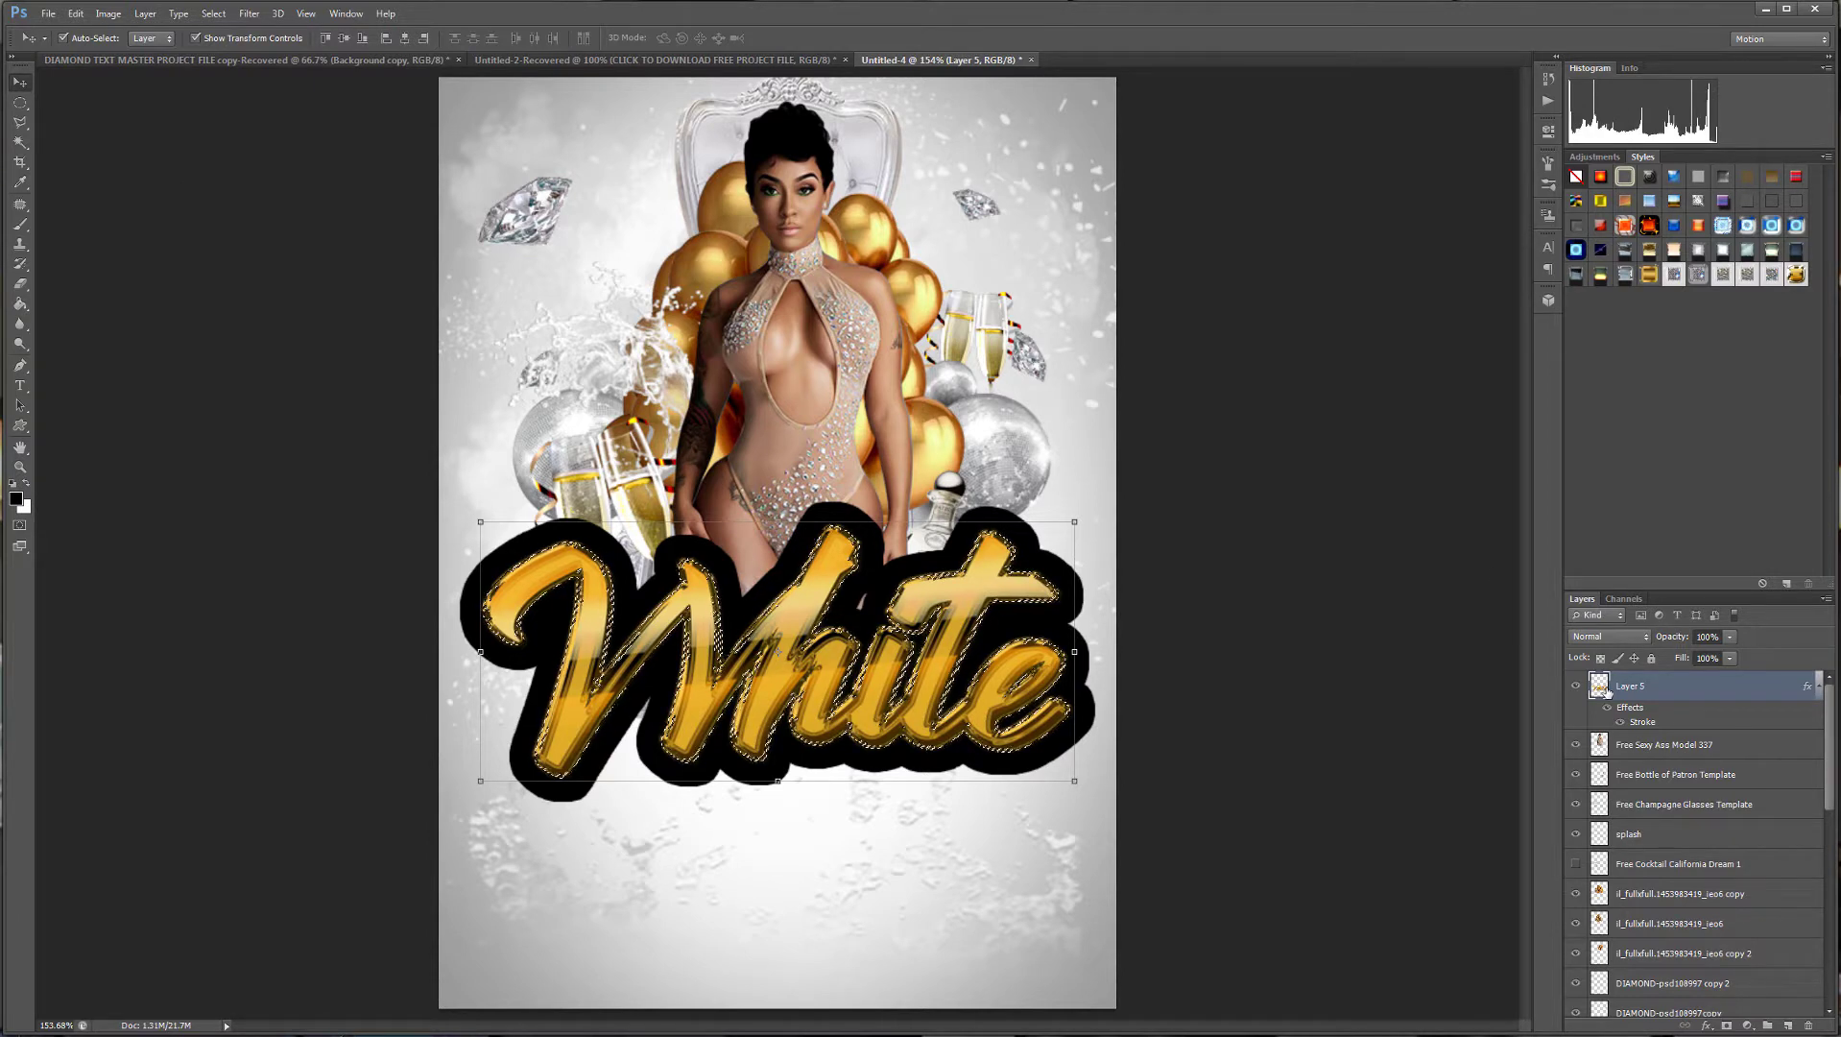
{"action": "scroll", "coordinate": [960, 617], "scroll_direction": "up", "scroll_amount": 10}
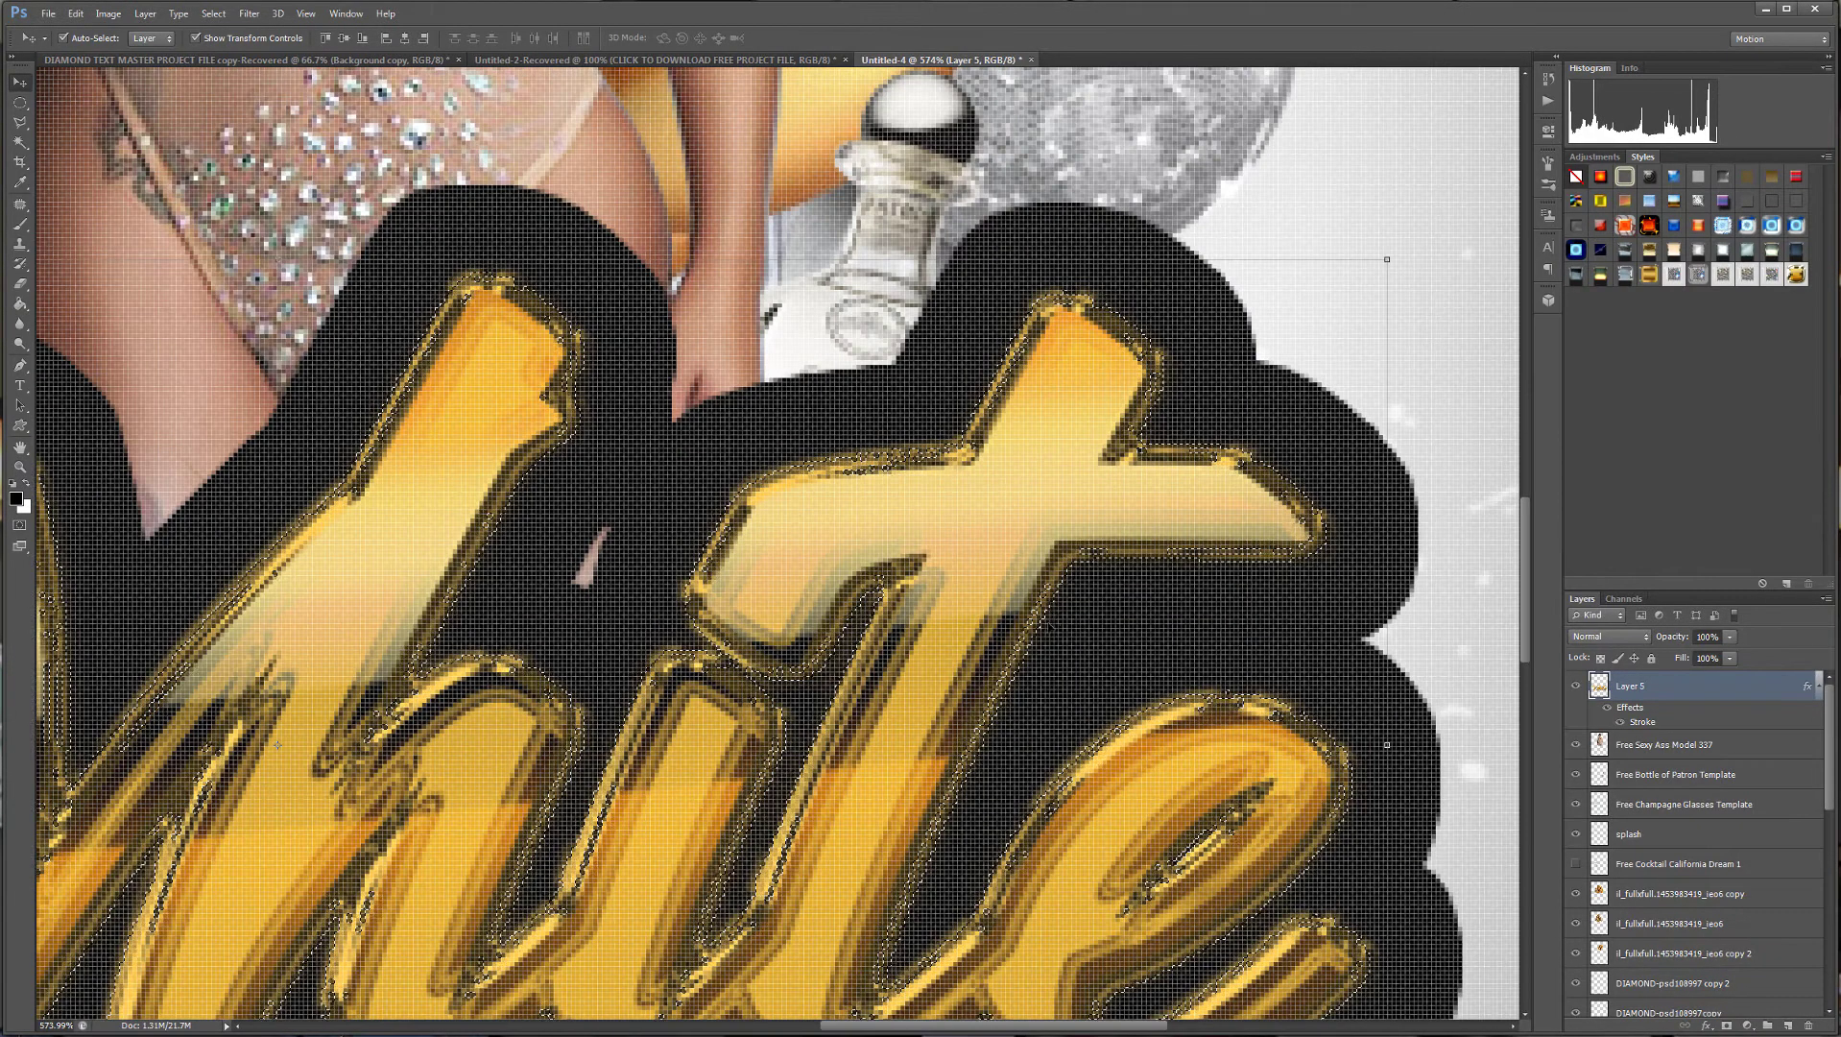
{"action": "scroll", "coordinate": [1053, 620], "scroll_direction": "down", "scroll_amount": 3}
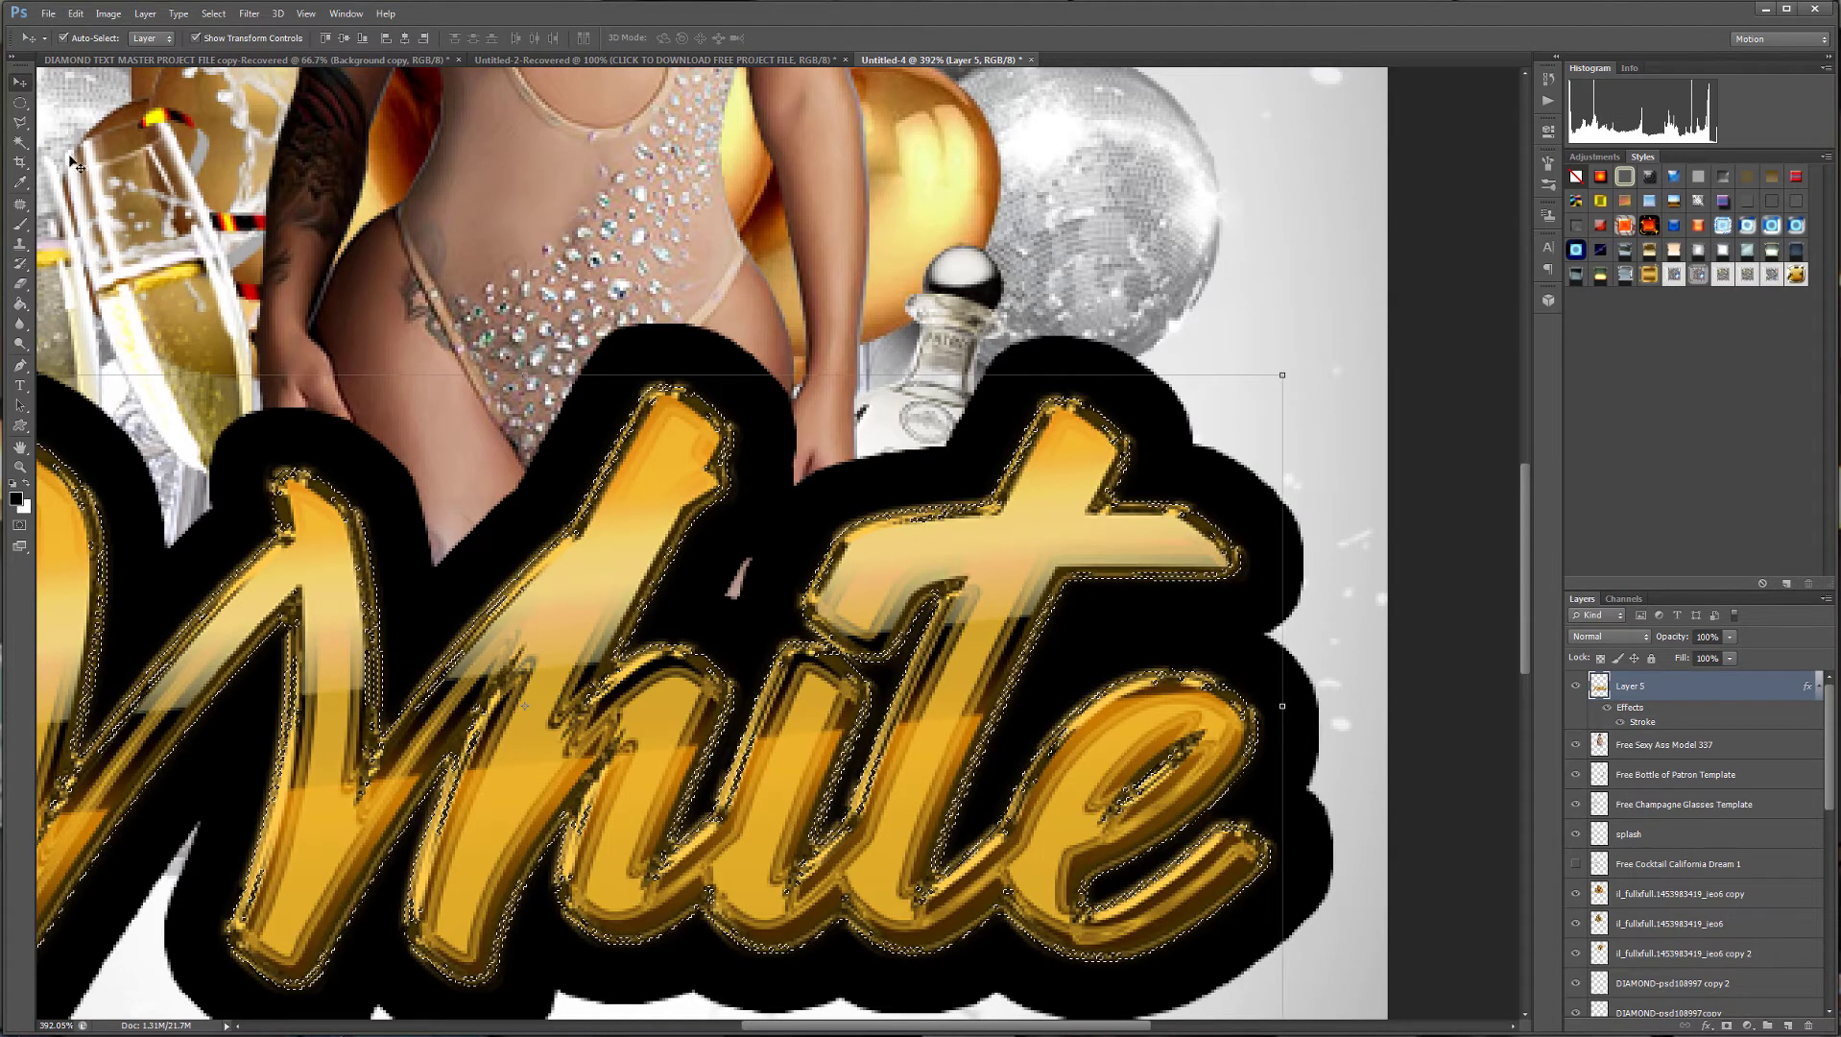
{"action": "left_click", "coordinate": [19, 141]}
{"action": "left_click", "coordinate": [637, 368]}
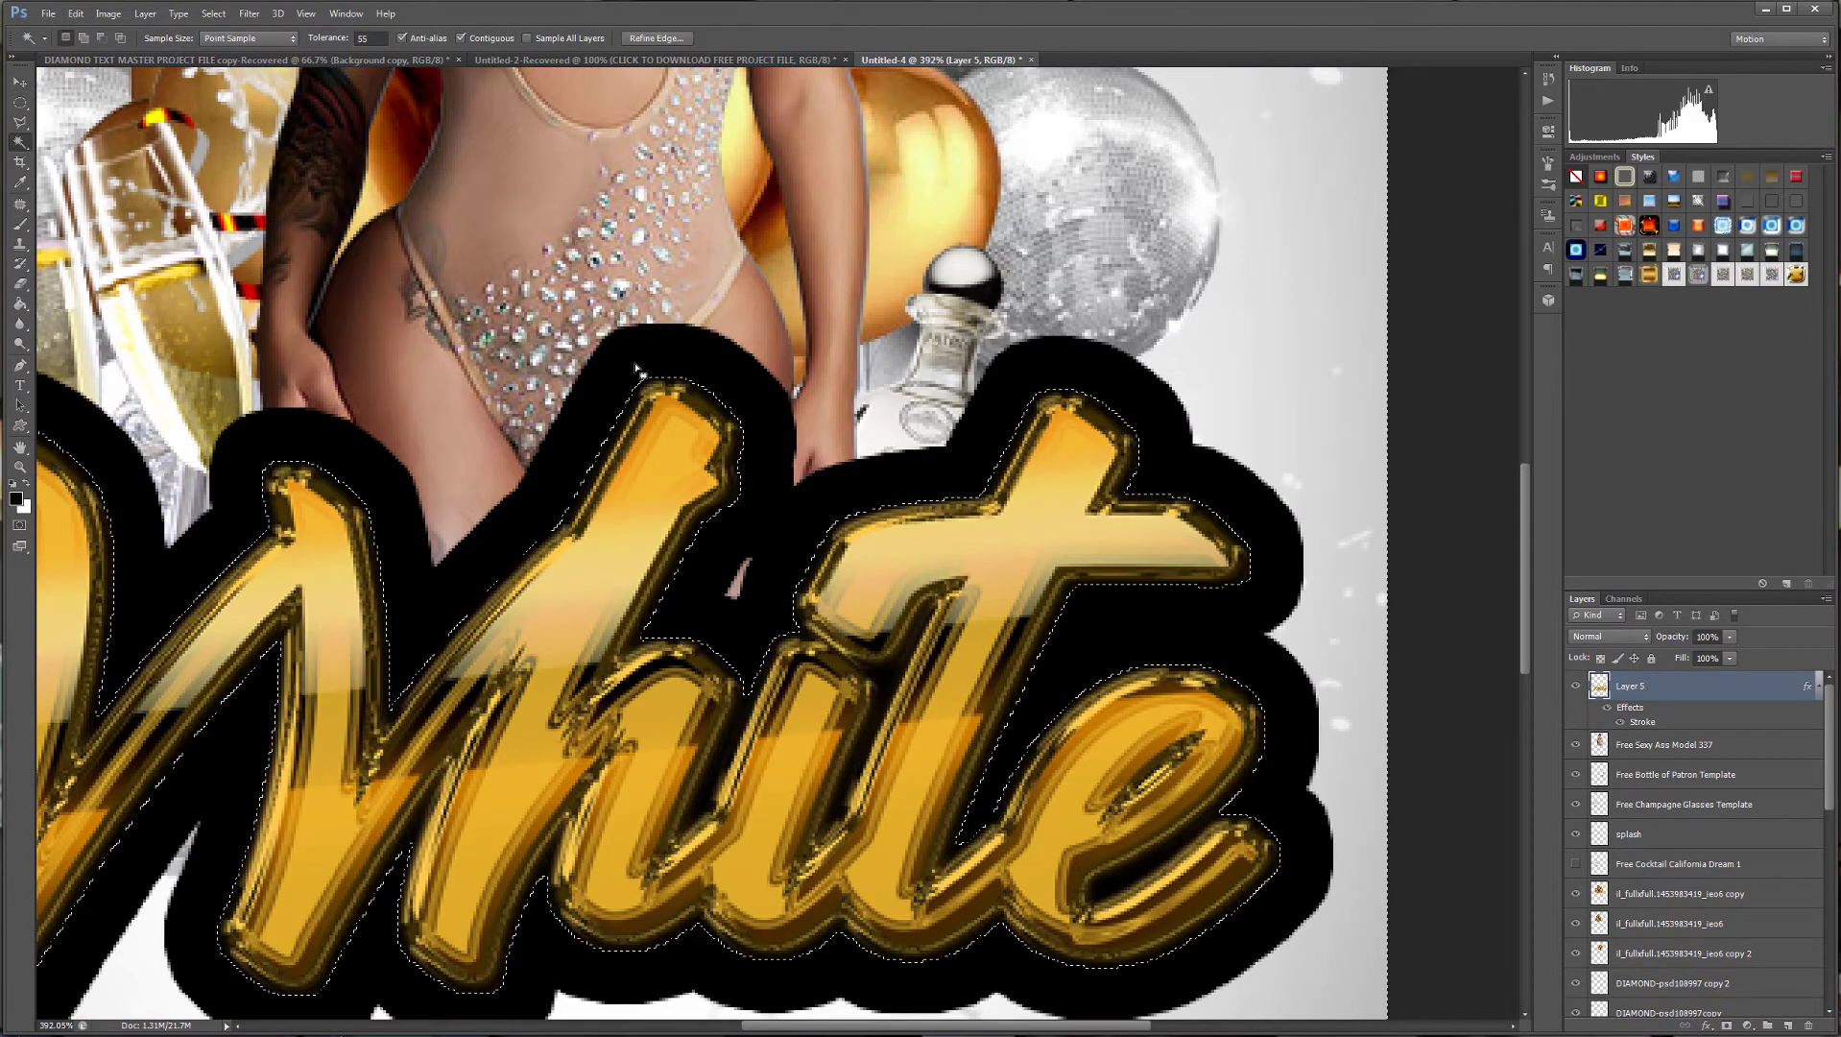
{"action": "left_click", "coordinate": [370, 38]}
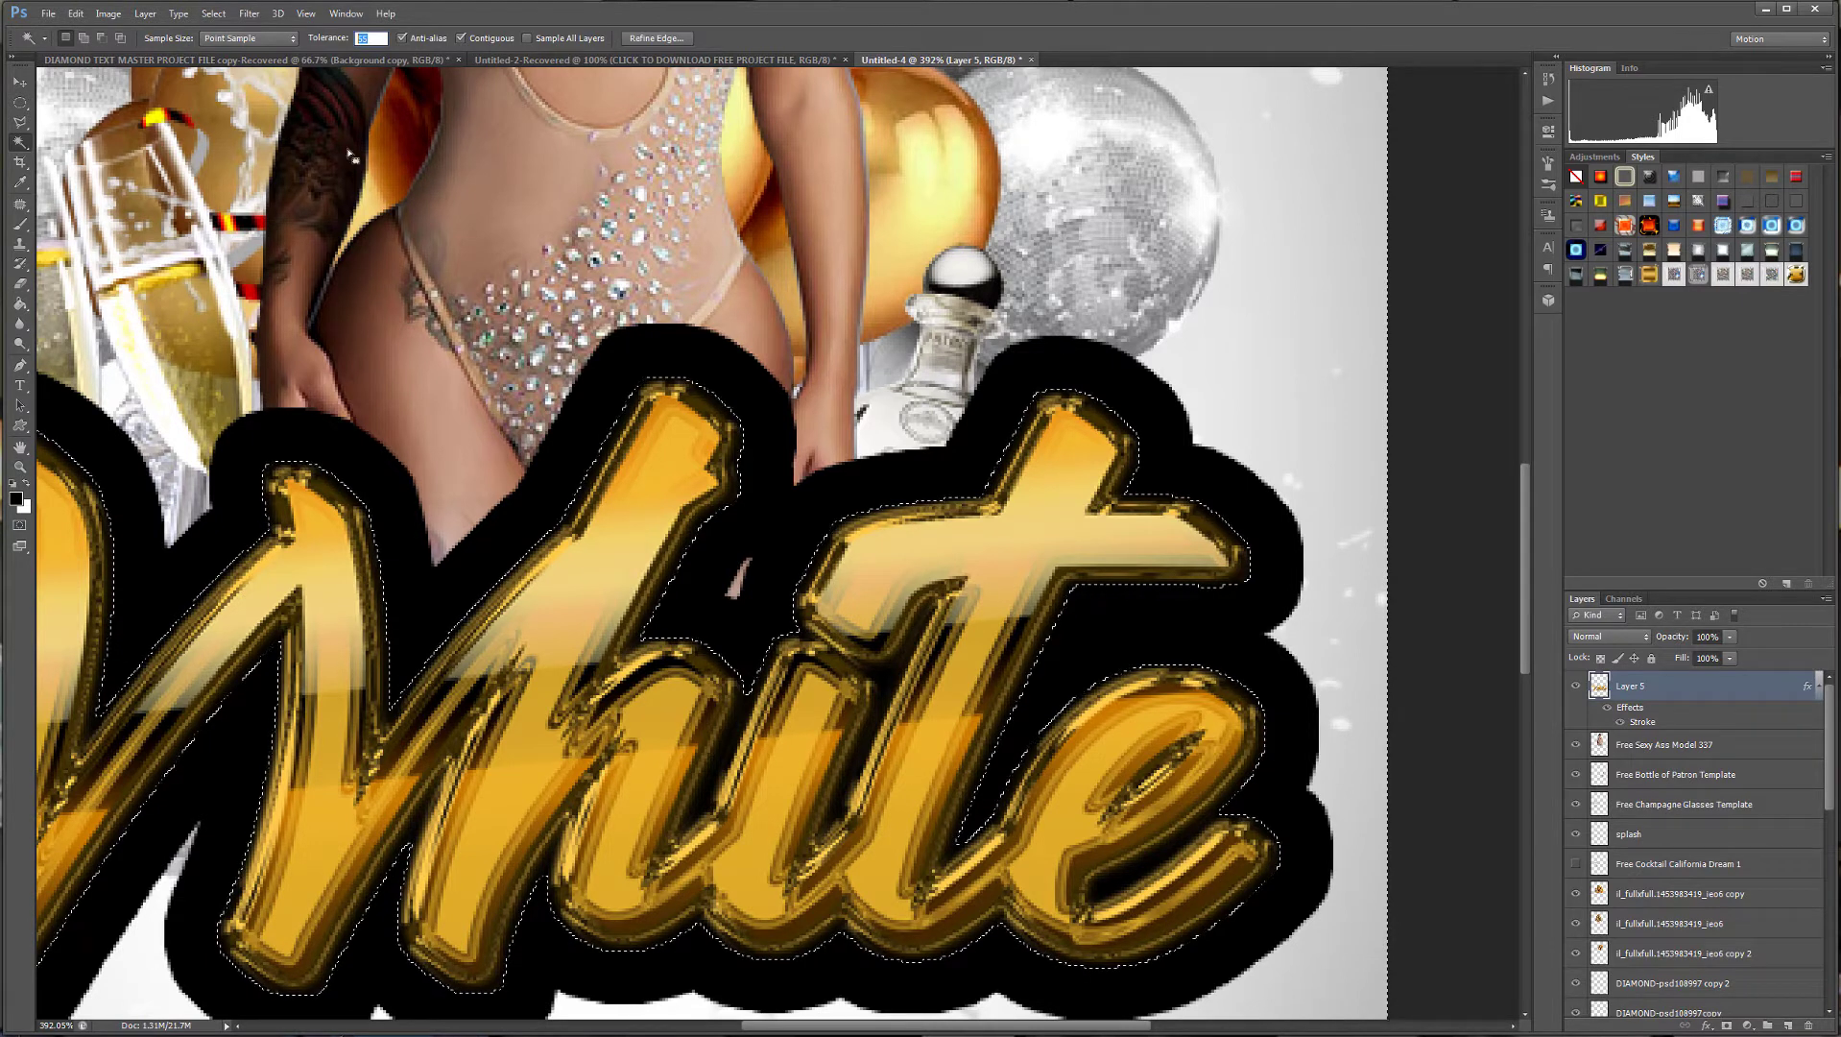
{"action": "type", "text": "22"}
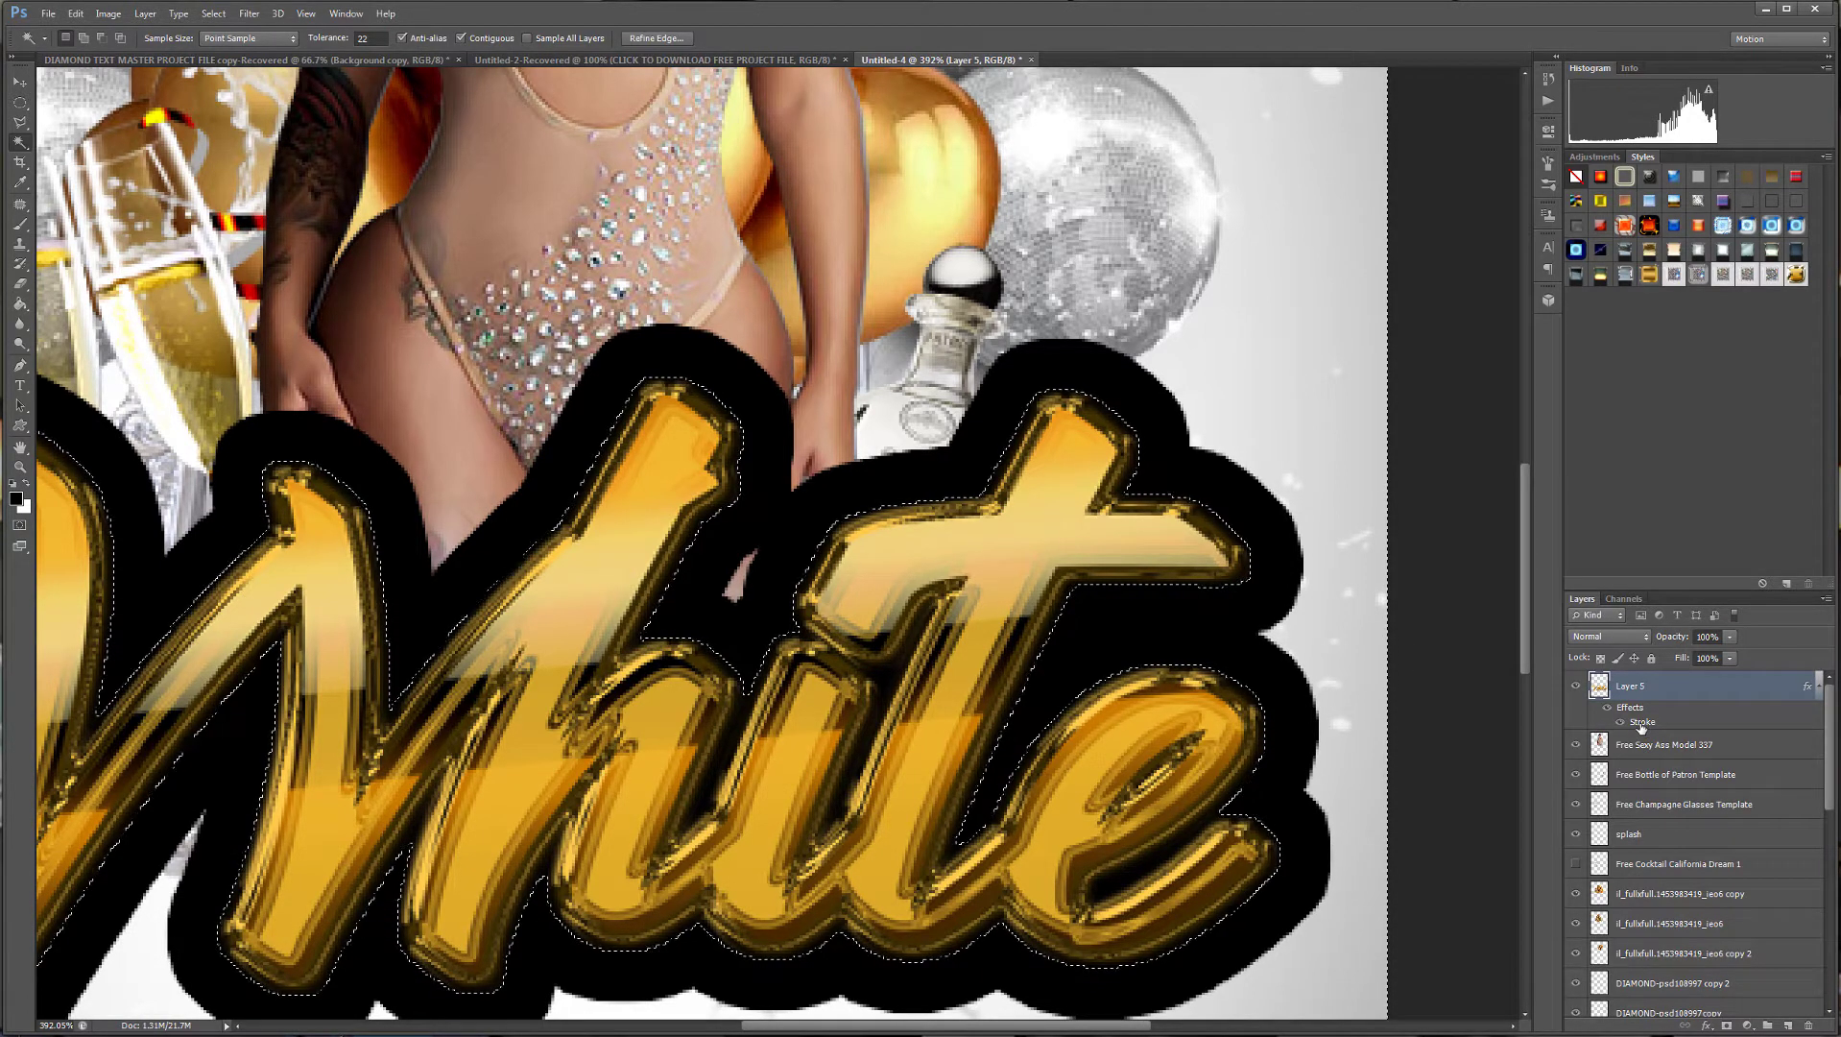
Merge Layer 5 into a new Layer 6, delete the black outline, and deselect.
{"action": "left_click", "coordinate": [1678, 746]}
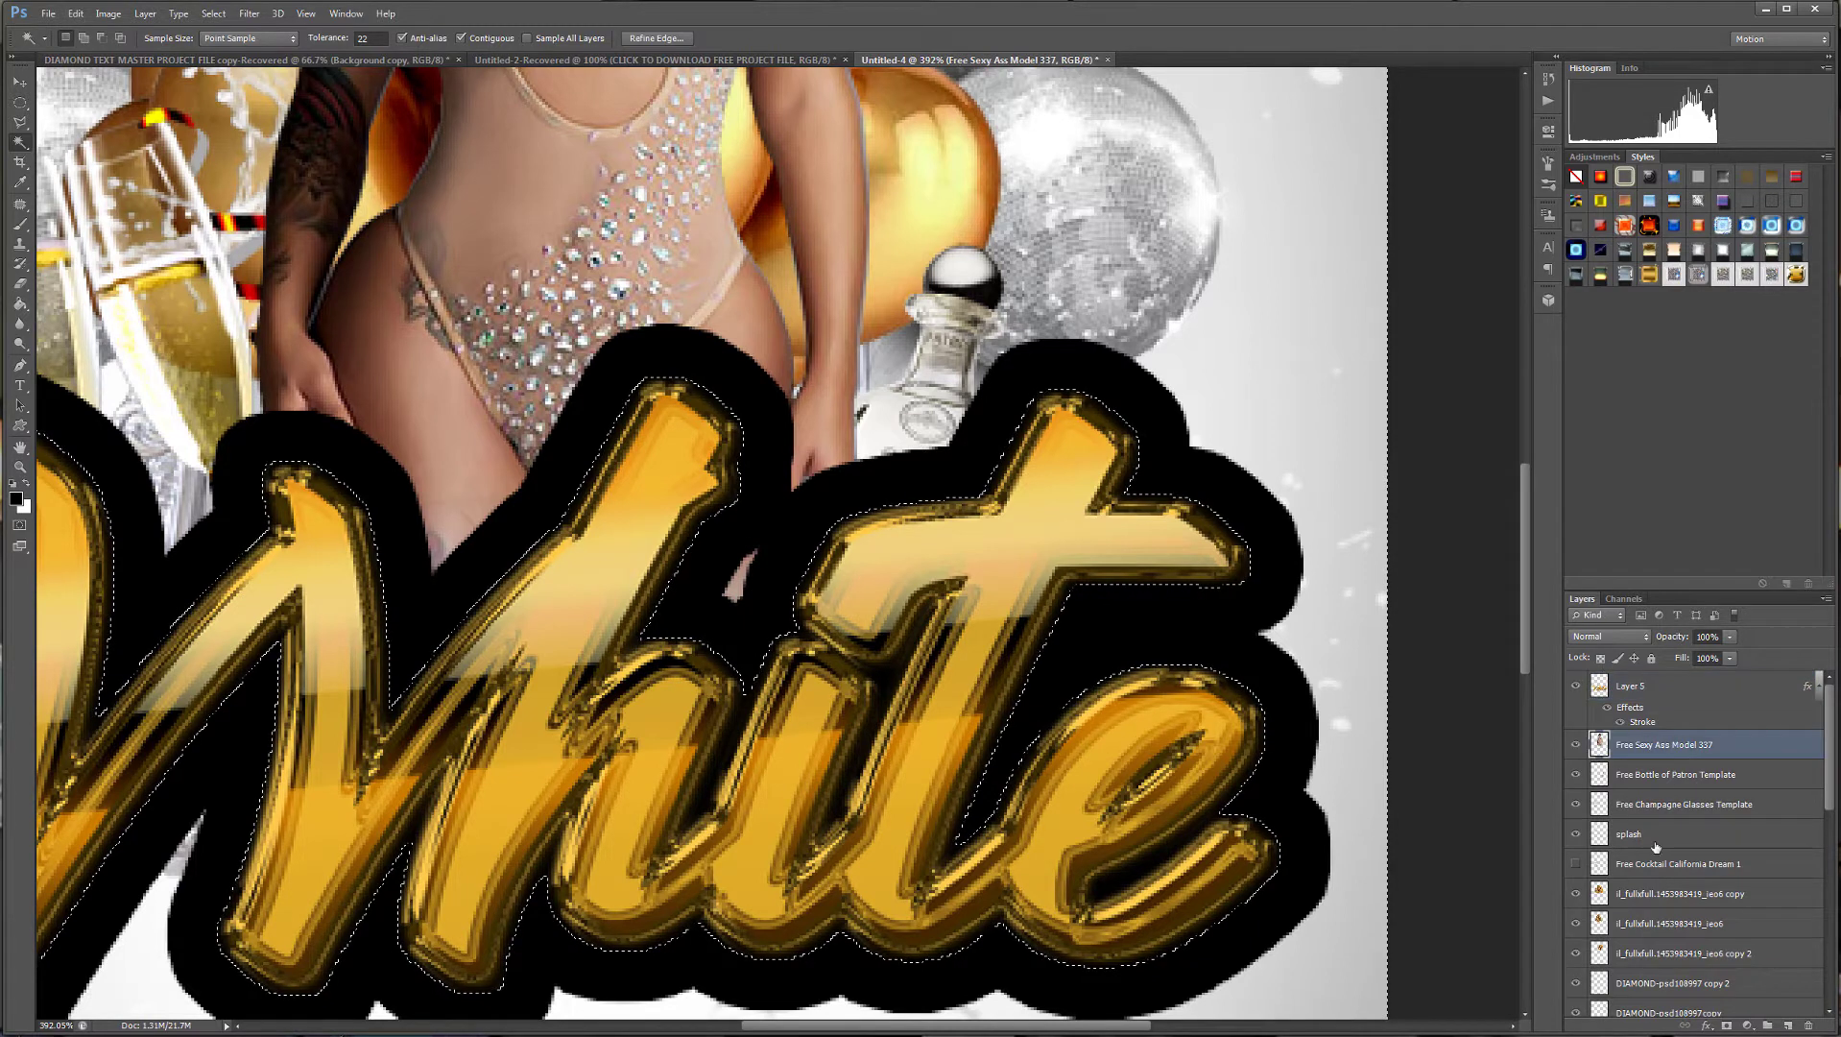
{"action": "left_click", "coordinate": [1789, 1025]}
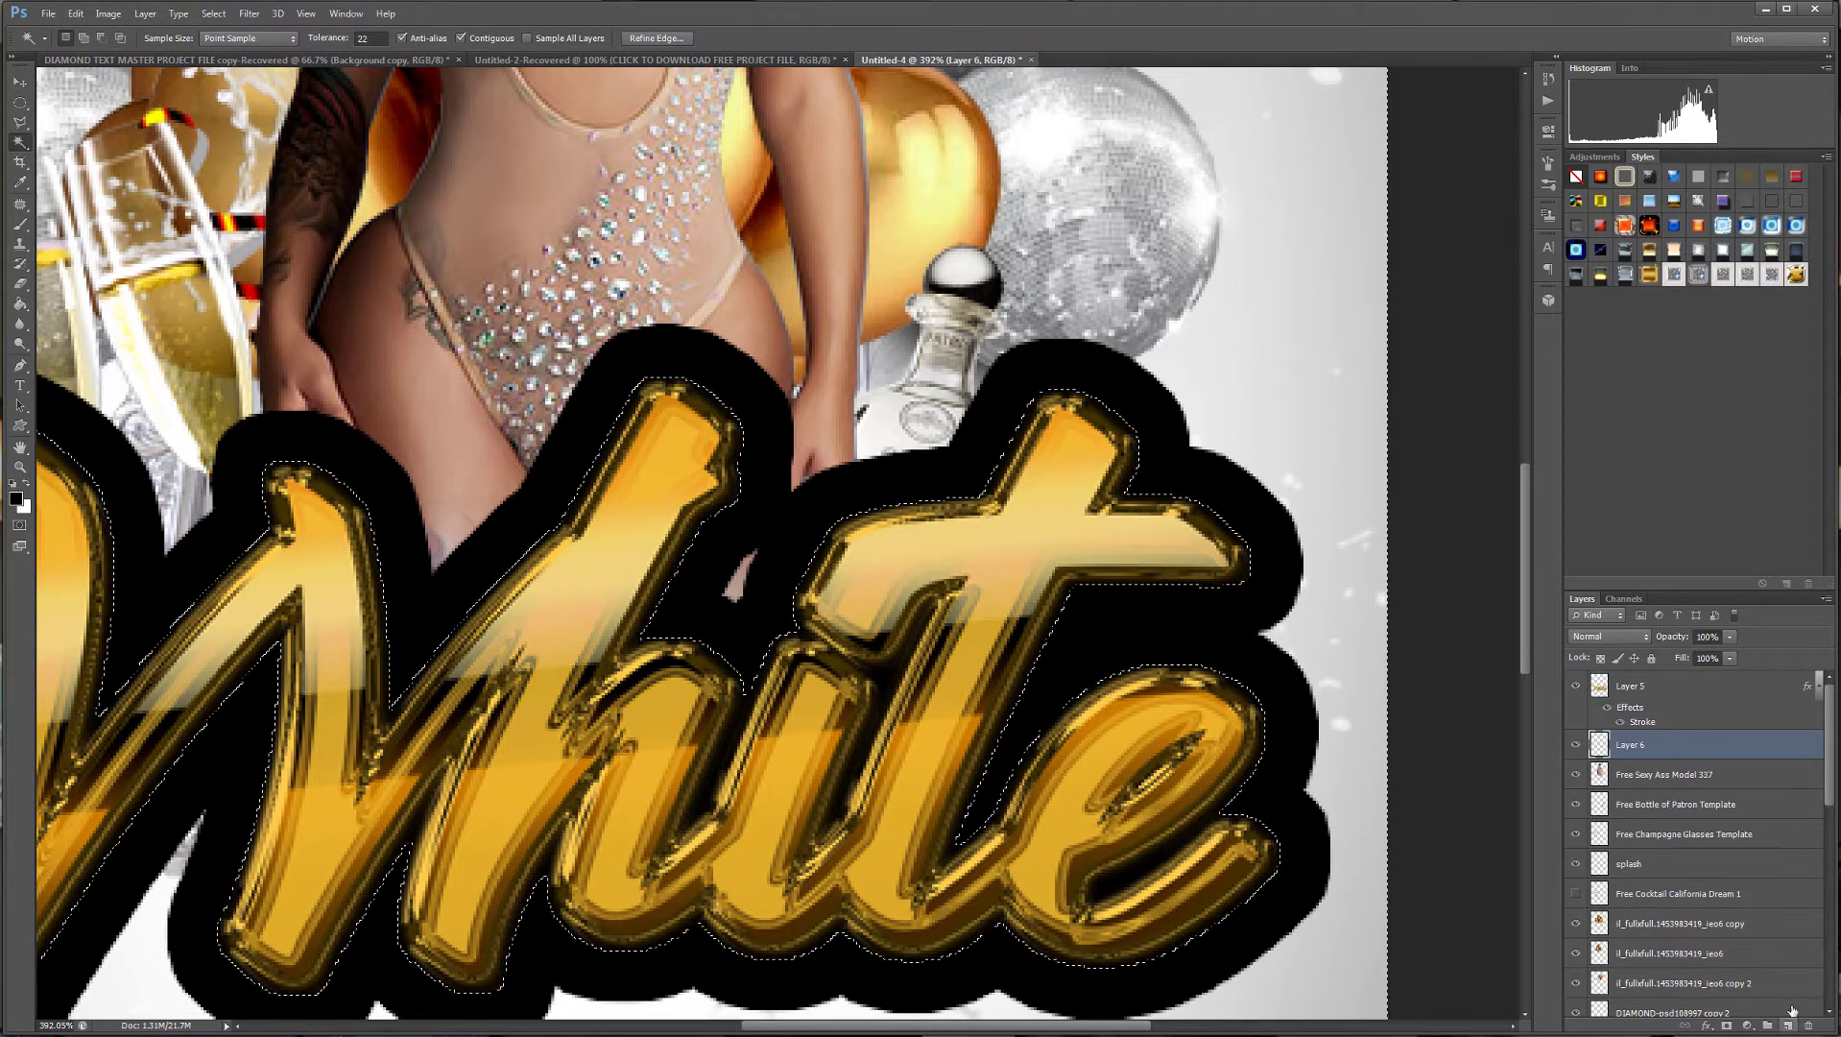
{"action": "left_click", "coordinate": [1673, 689]}
{"action": "key", "text": "ctrl+e"}
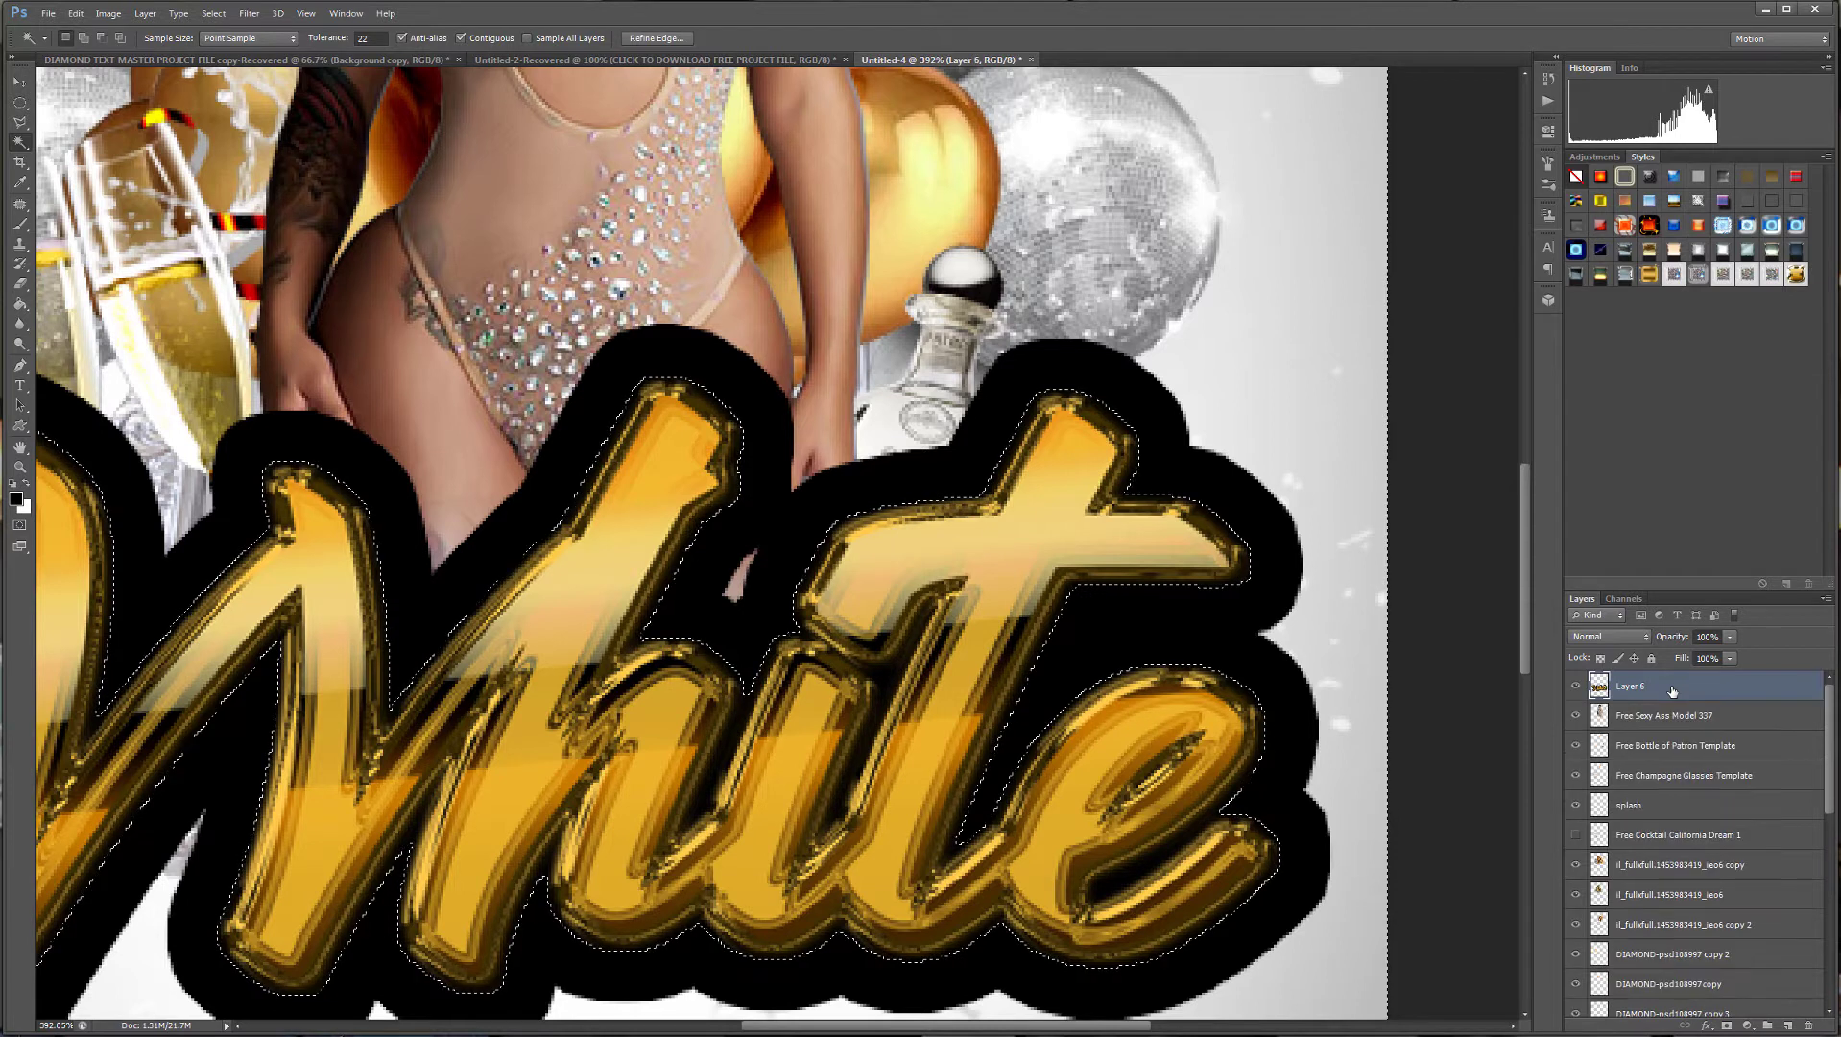
{"action": "key", "text": "Delete"}
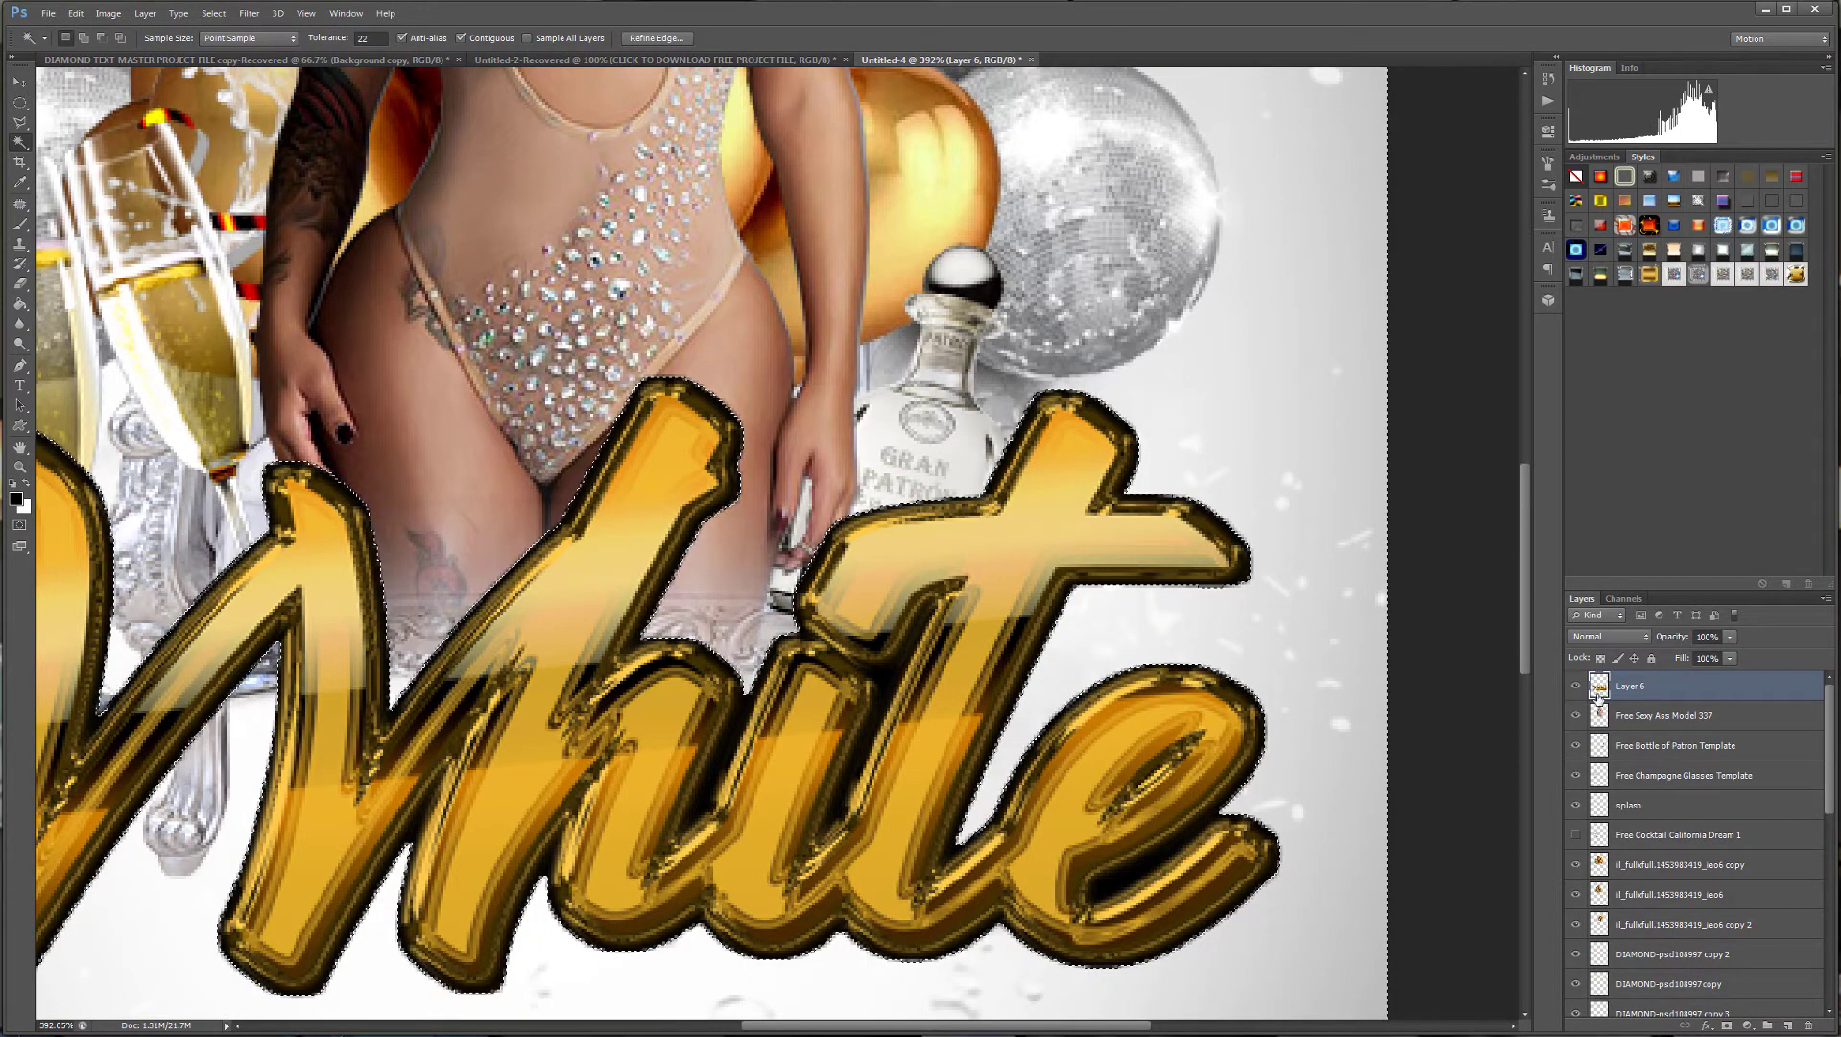
{"action": "left_click", "coordinate": [212, 14]}
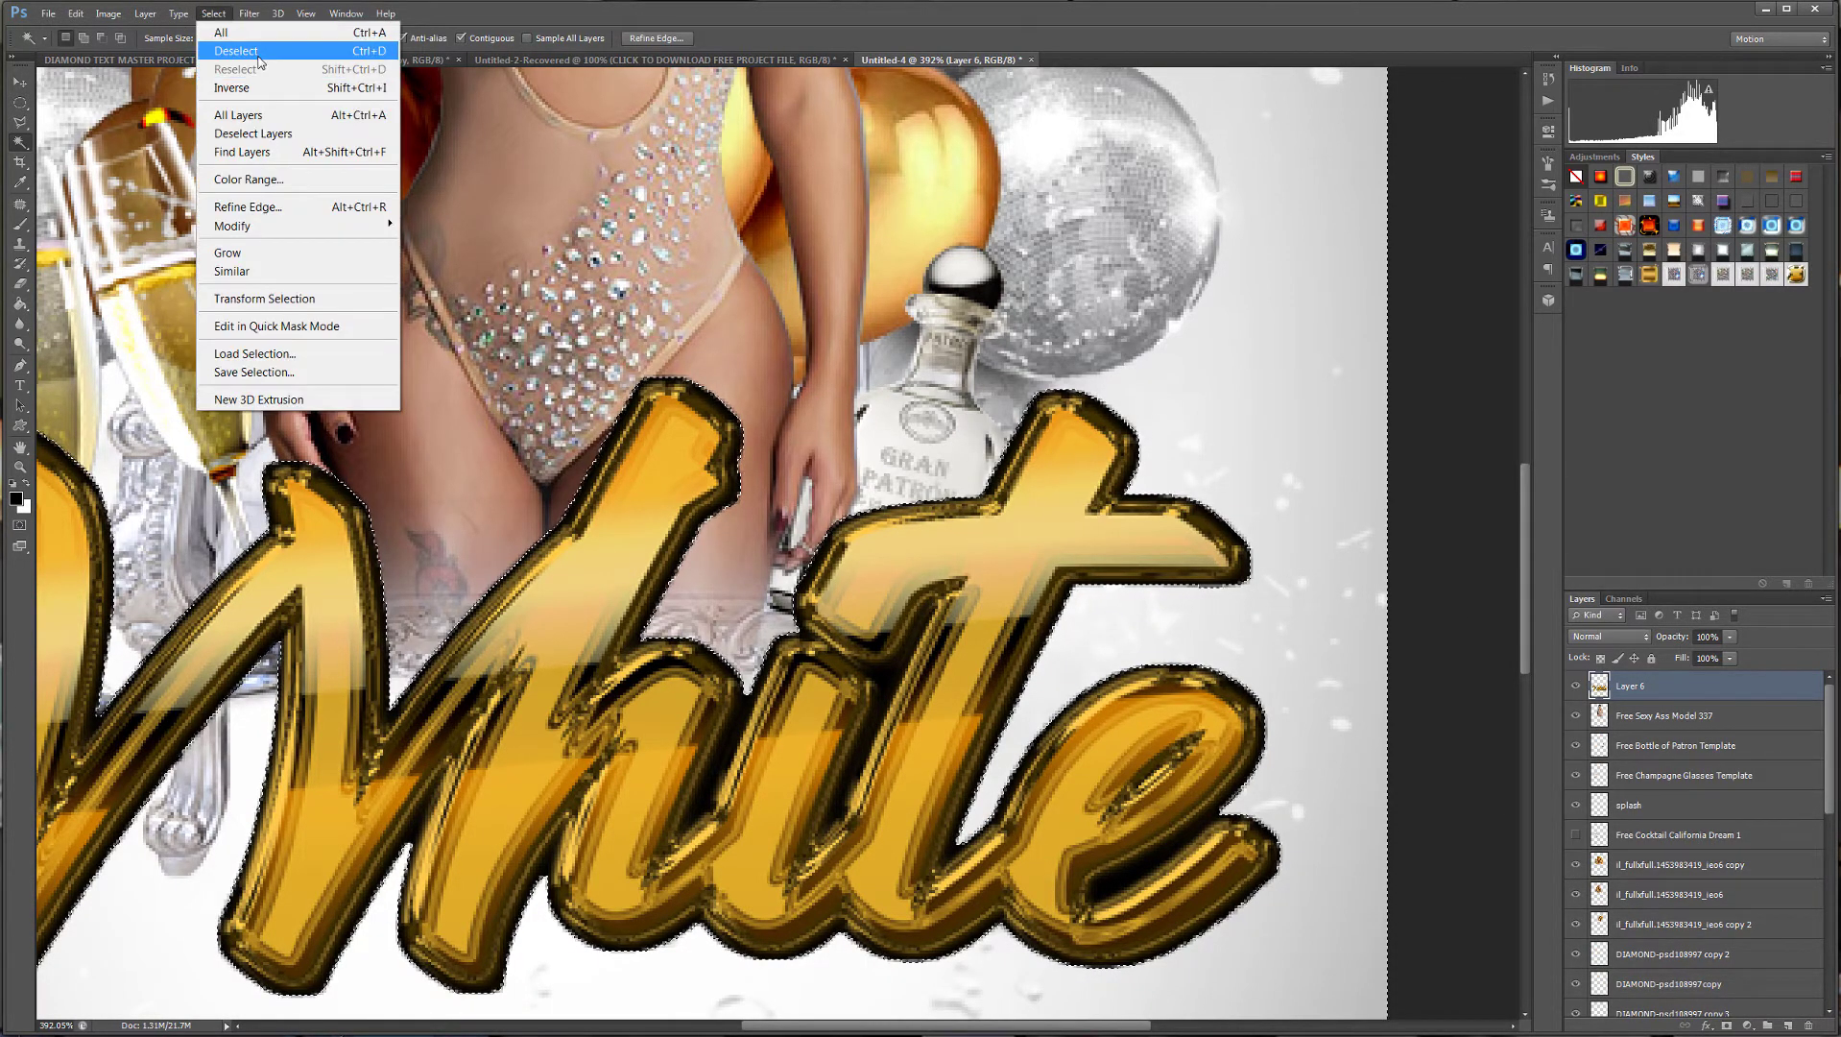
{"action": "left_click", "coordinate": [256, 58]}
{"action": "scroll", "coordinate": [800, 406], "scroll_direction": "down", "scroll_amount": 5}
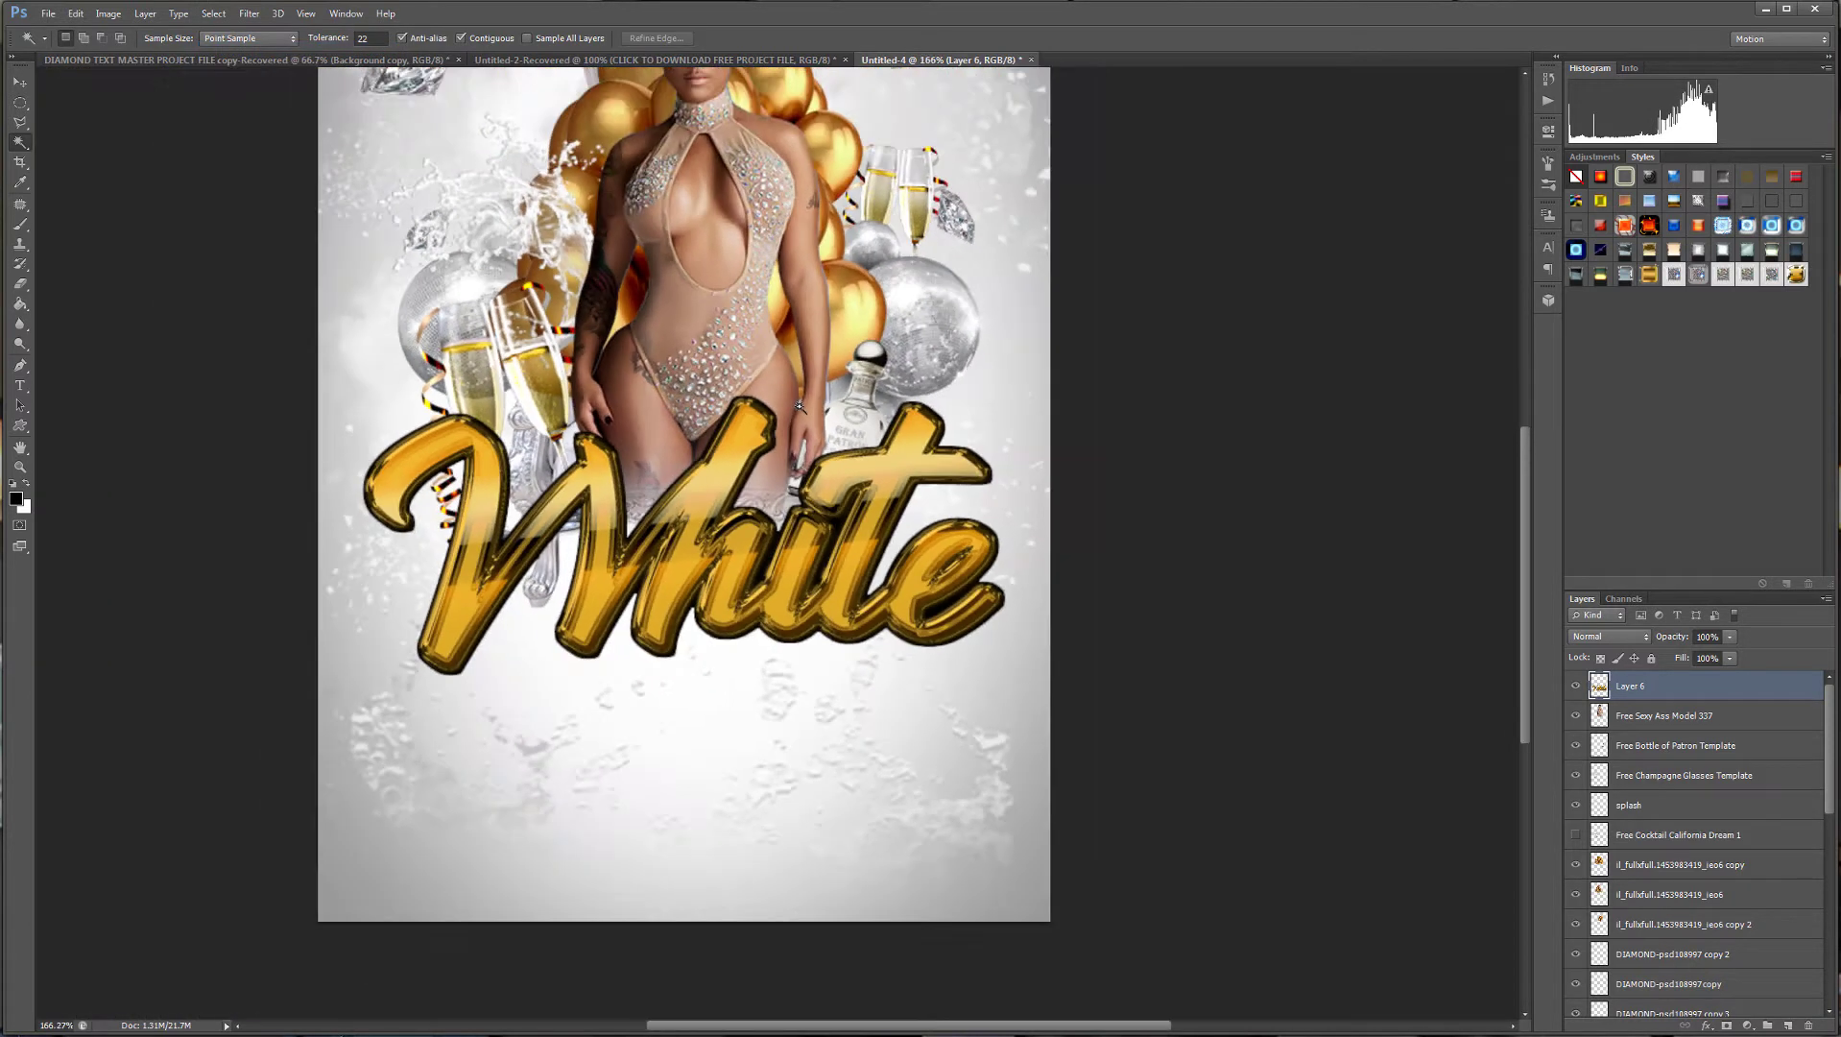
Nudge the gold White title on Layer 6 a few pixels with the Move tool.
{"action": "scroll", "coordinate": [1050, 517], "scroll_direction": "up", "scroll_amount": 2}
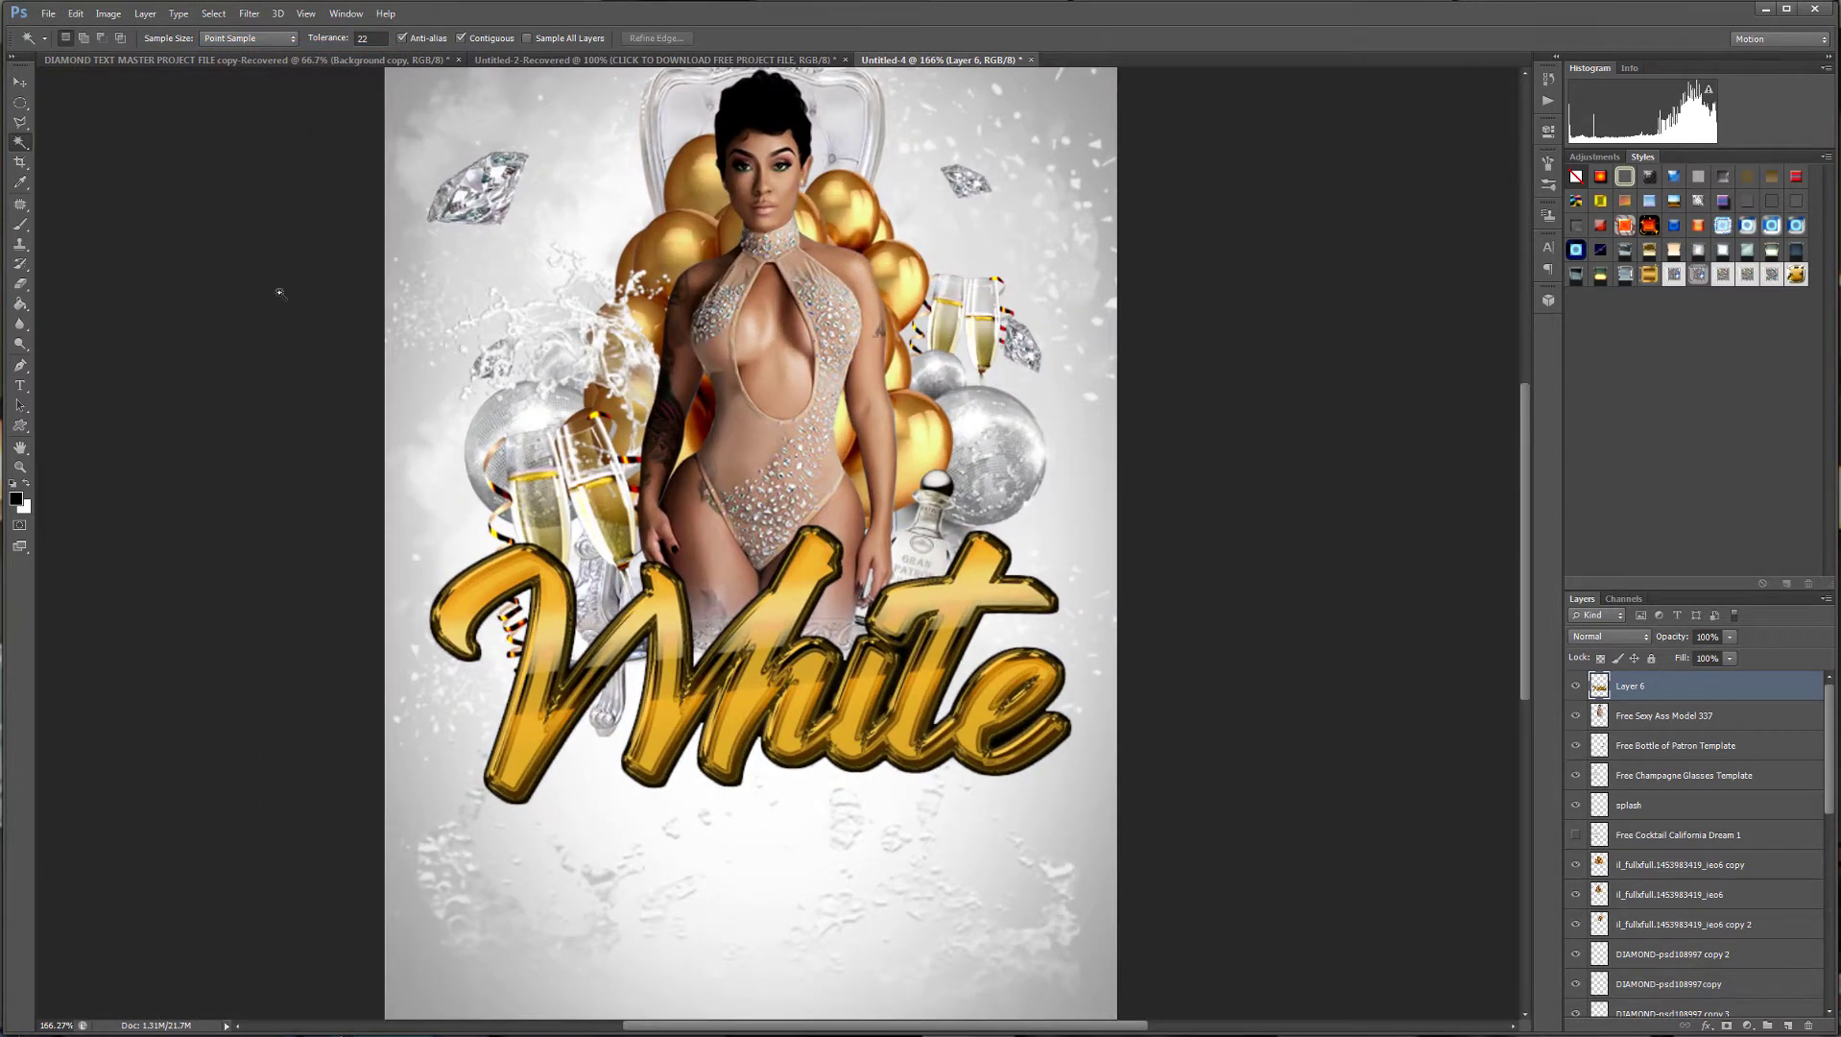
{"action": "left_click", "coordinate": [19, 82]}
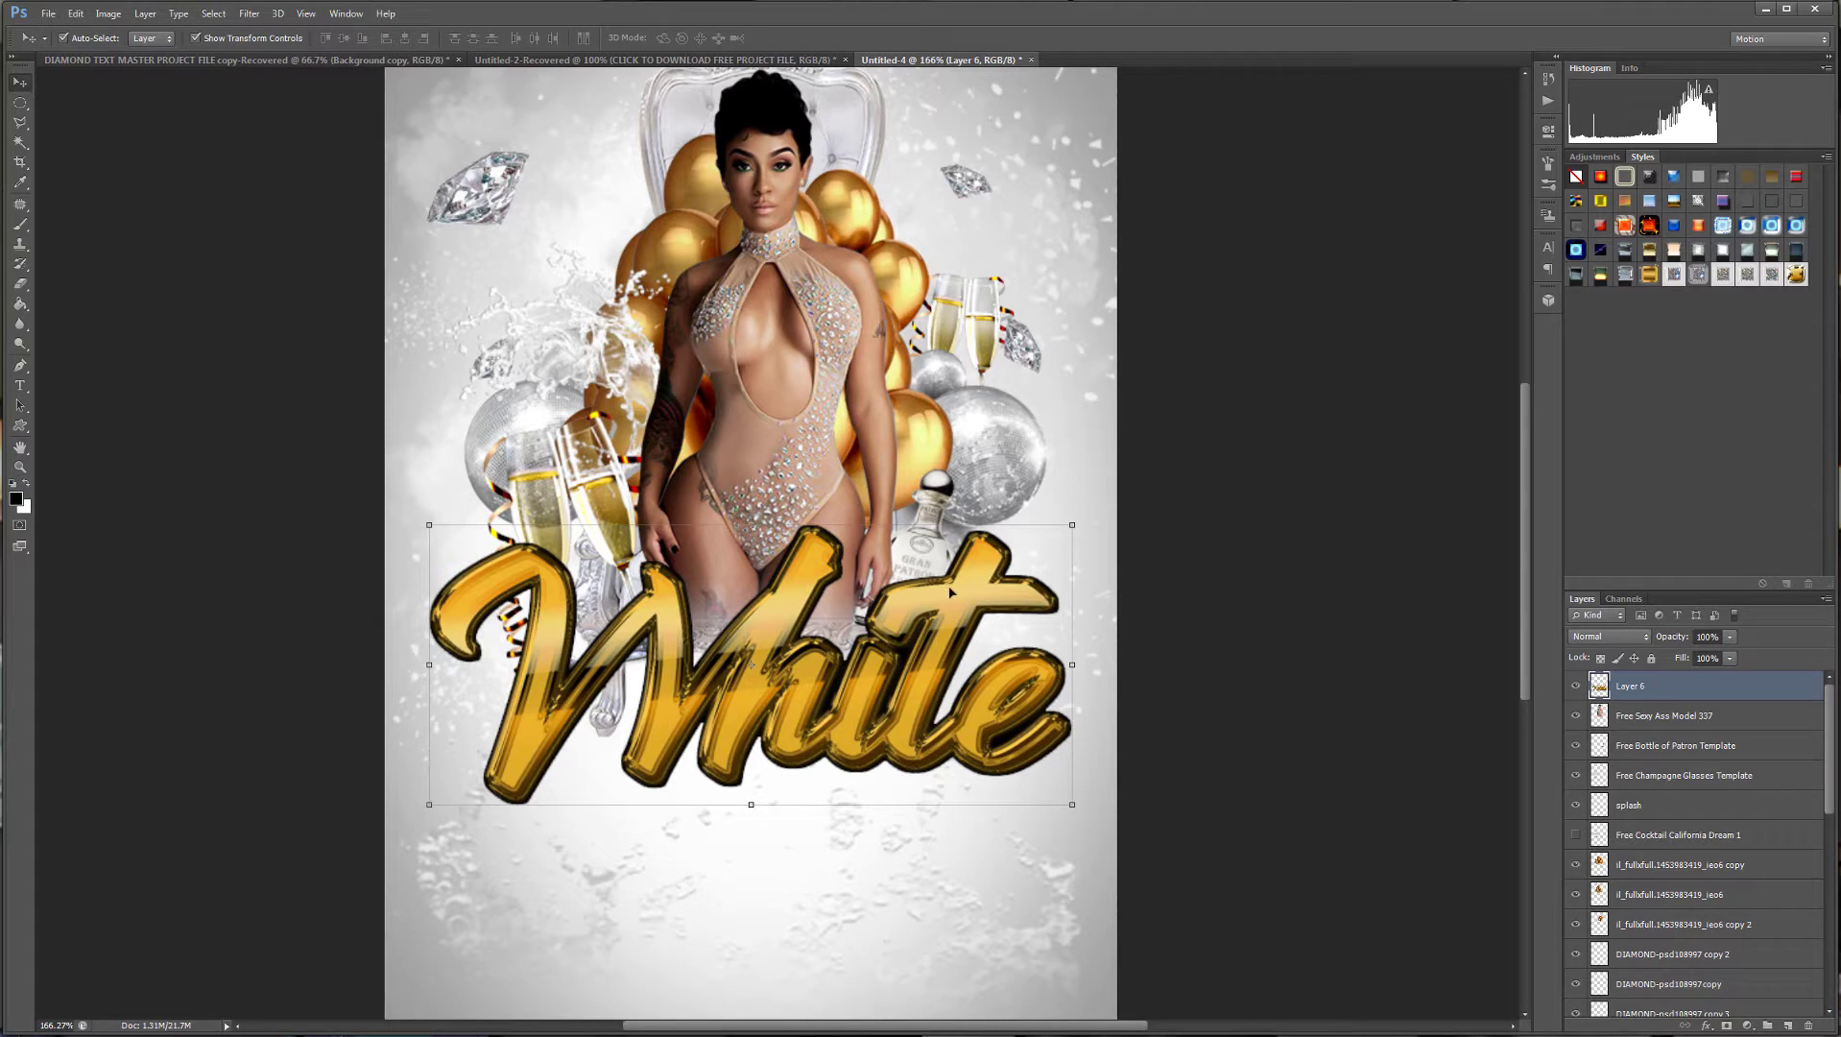
{"action": "mouse_move", "coordinate": [951, 592]}
{"action": "left_mouse_down"}
{"action": "mouse_move", "coordinate": [979, 601]}
{"action": "mouse_move", "coordinate": [940, 607]}
{"action": "mouse_move", "coordinate": [926, 662]}
{"action": "mouse_move", "coordinate": [924, 577]}
{"action": "left_mouse_up"}
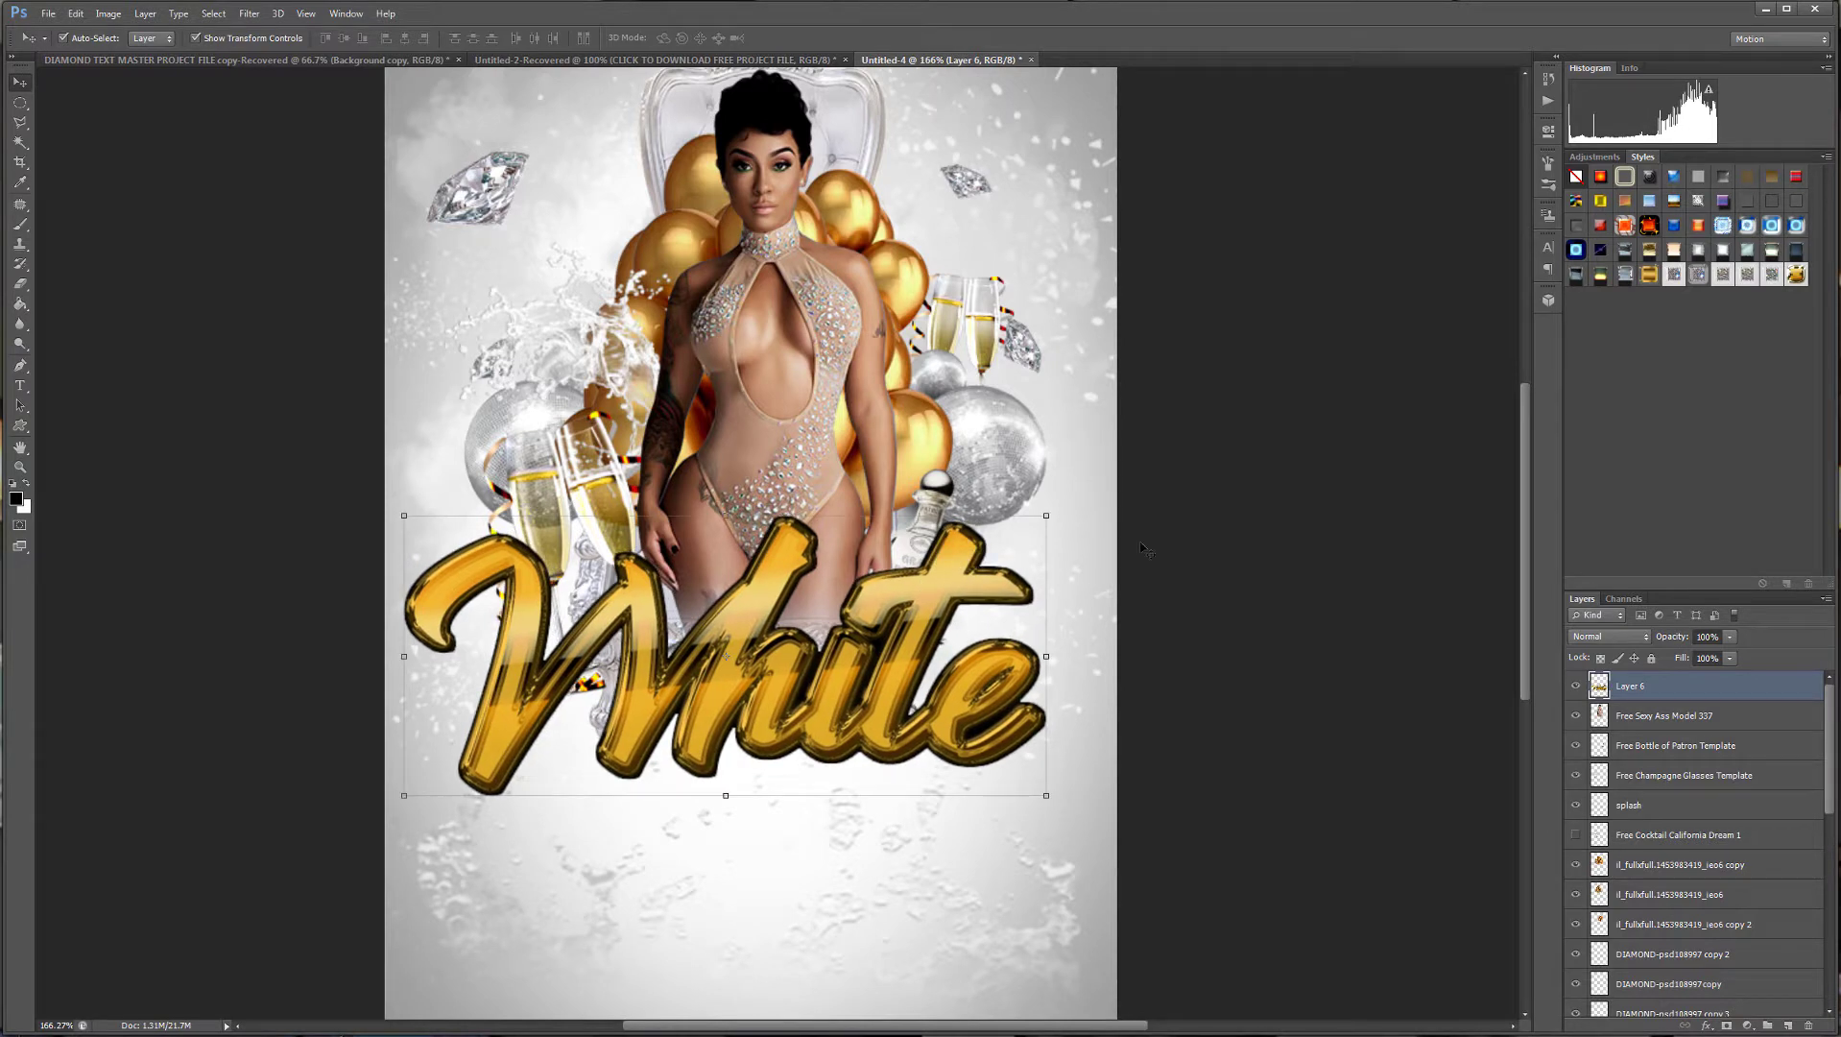
{"action": "scroll", "coordinate": [1186, 506], "scroll_direction": "down", "scroll_amount": 4}
{"action": "scroll", "coordinate": [1187, 506], "scroll_direction": "up", "scroll_amount": 4}
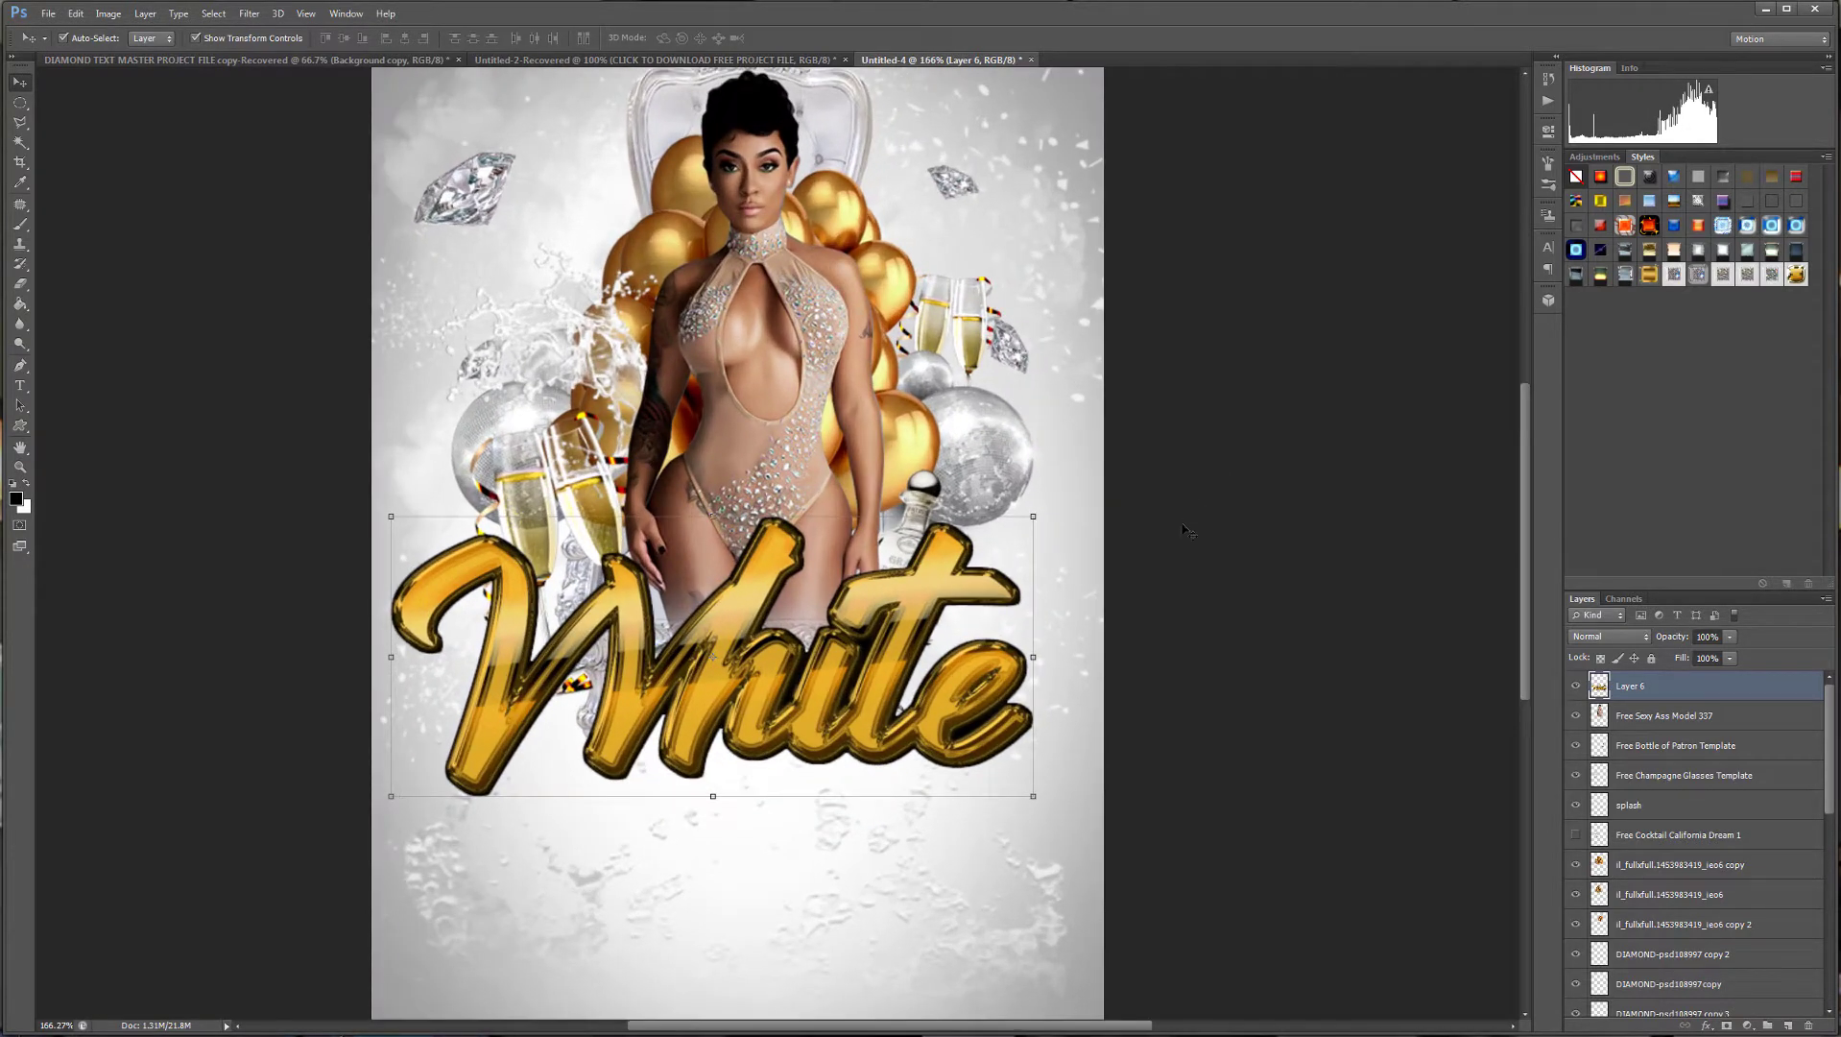
{"action": "scroll", "coordinate": [1173, 586], "scroll_direction": "down", "scroll_amount": 2}
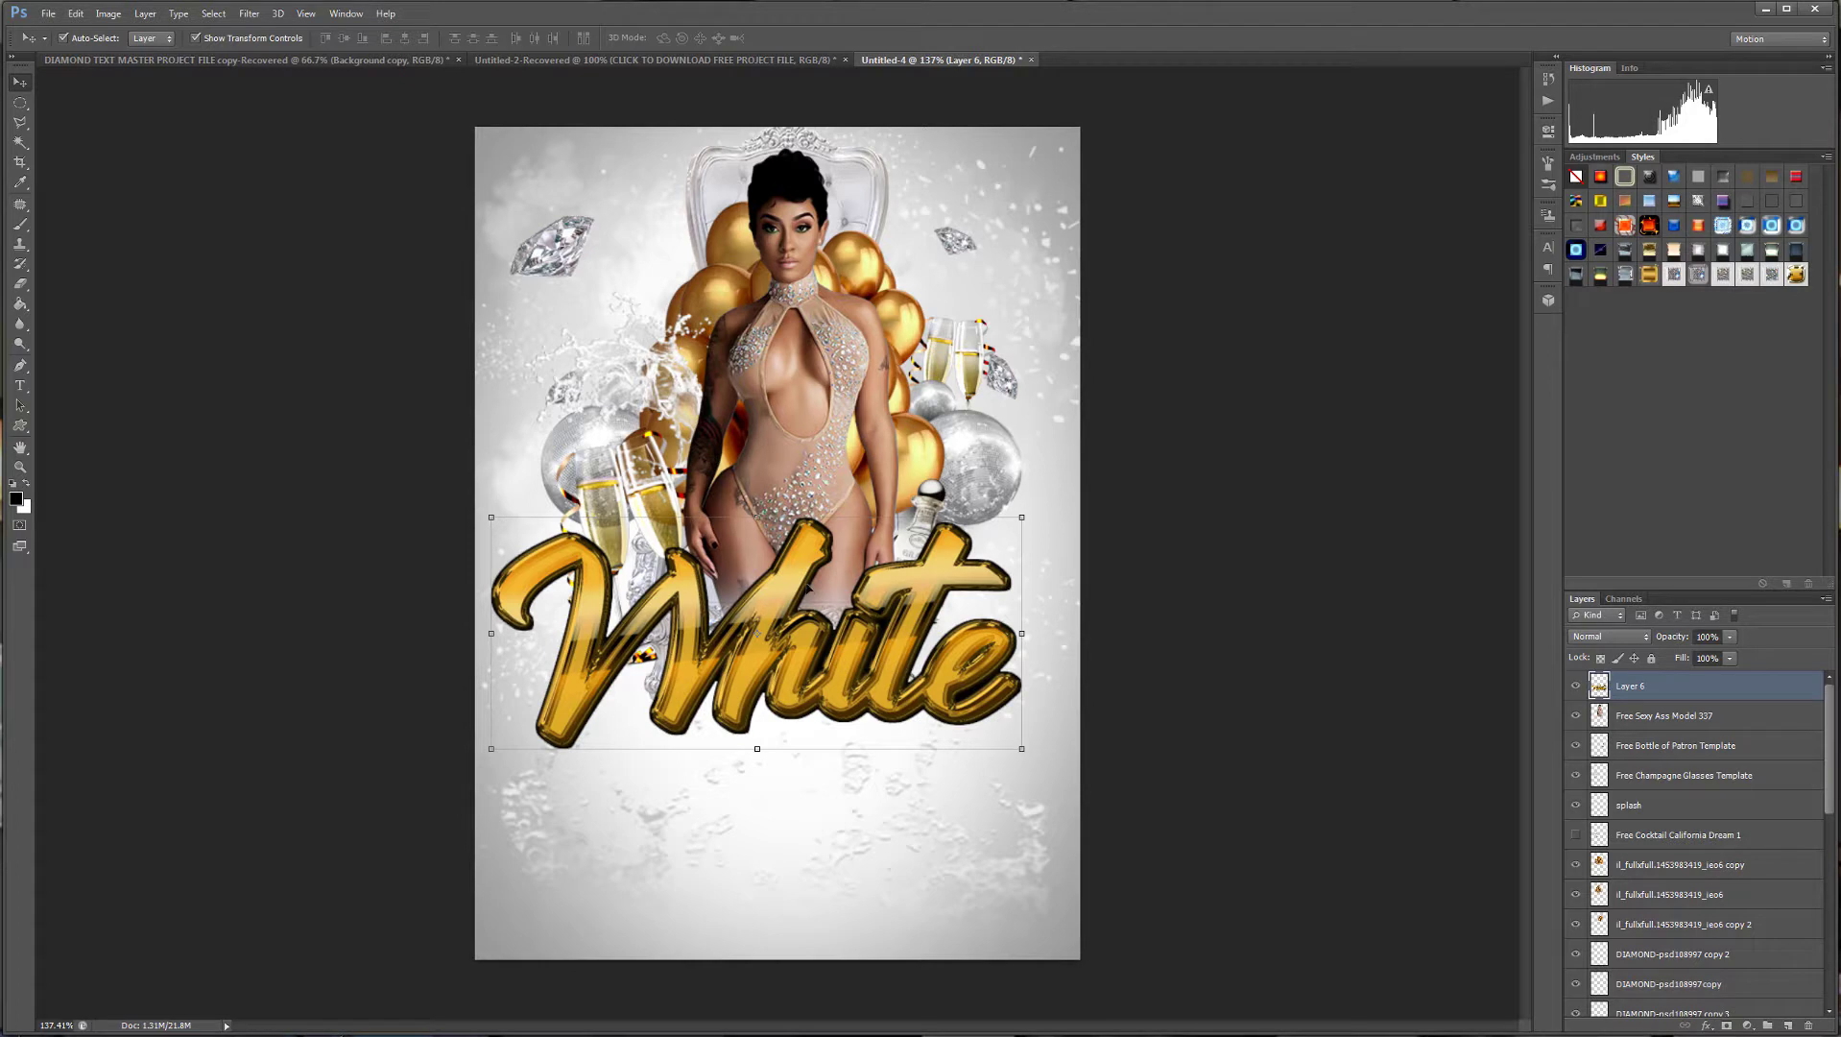
{"action": "mouse_move", "coordinate": [809, 586]}
{"action": "left_mouse_down"}
{"action": "mouse_move", "coordinate": [821, 609]}
{"action": "mouse_move", "coordinate": [824, 594]}
{"action": "left_mouse_up"}
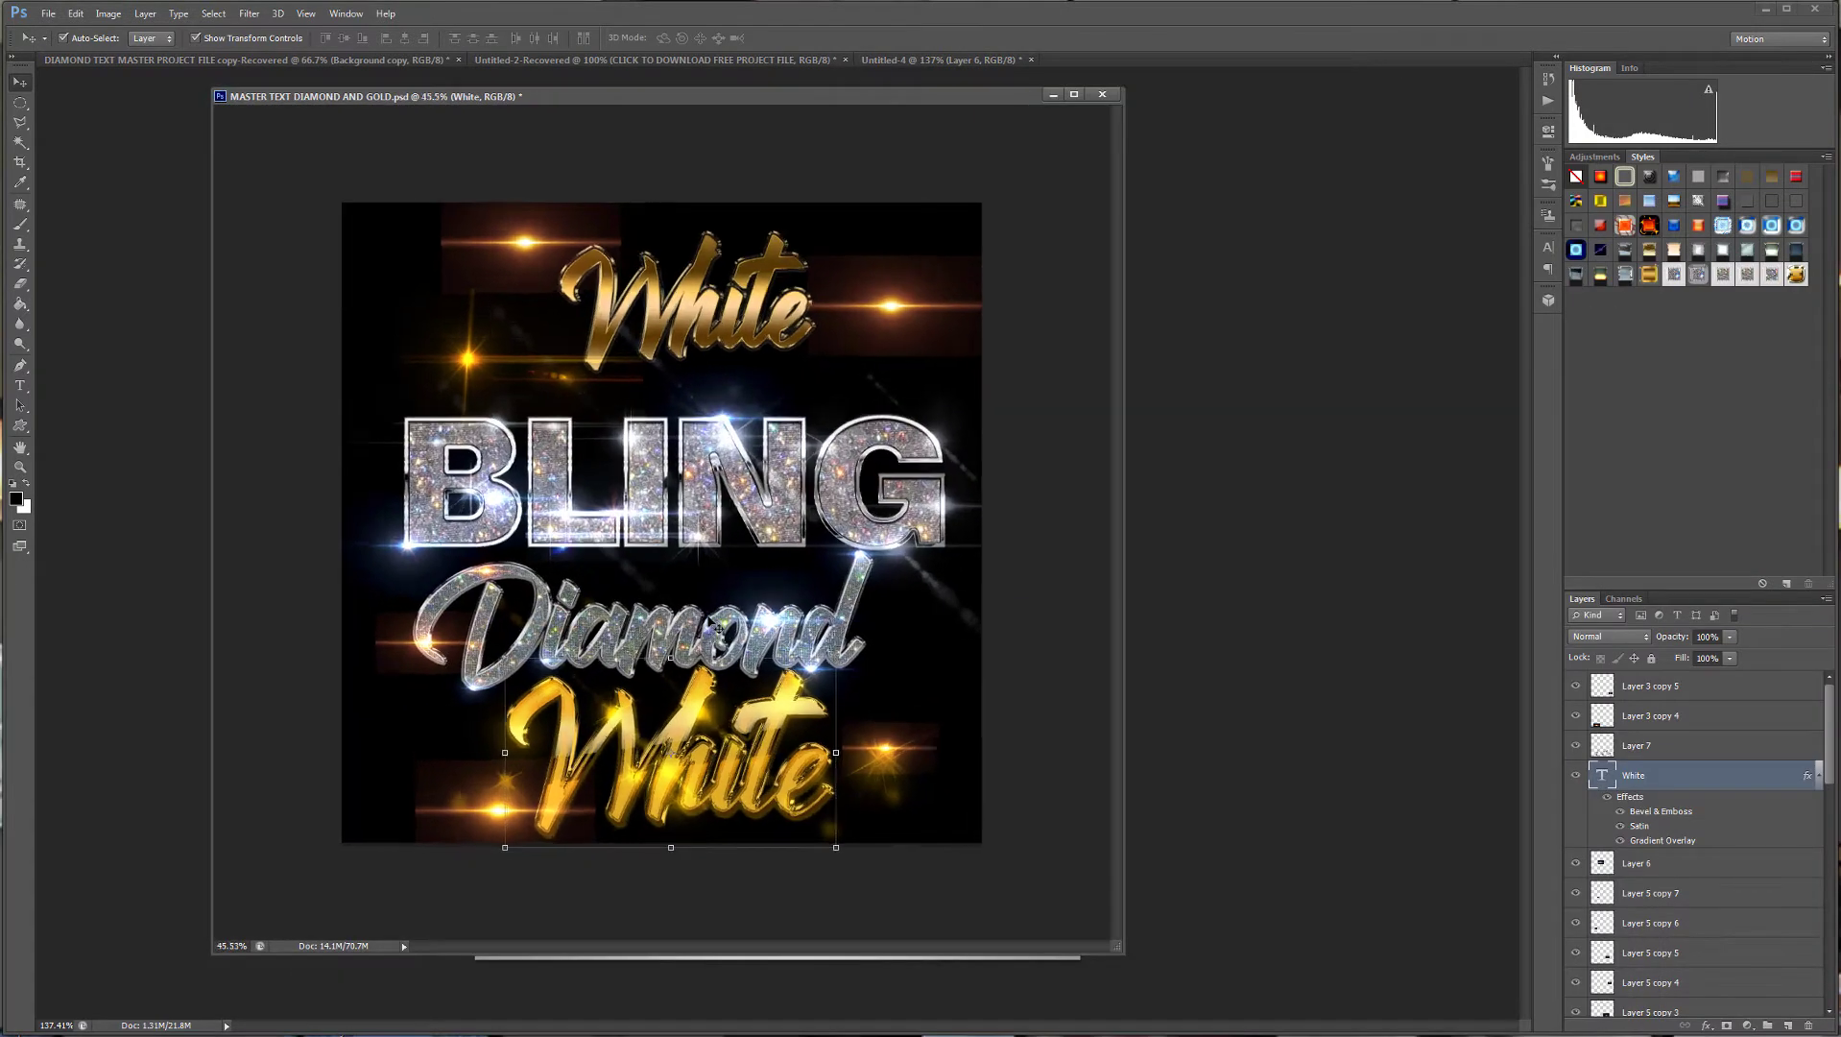
Replace the word Diamond with White in the MASTER TEXT DIAMOND AND GOLD file.
{"action": "scroll", "coordinate": [718, 626], "scroll_direction": "up", "scroll_amount": 4}
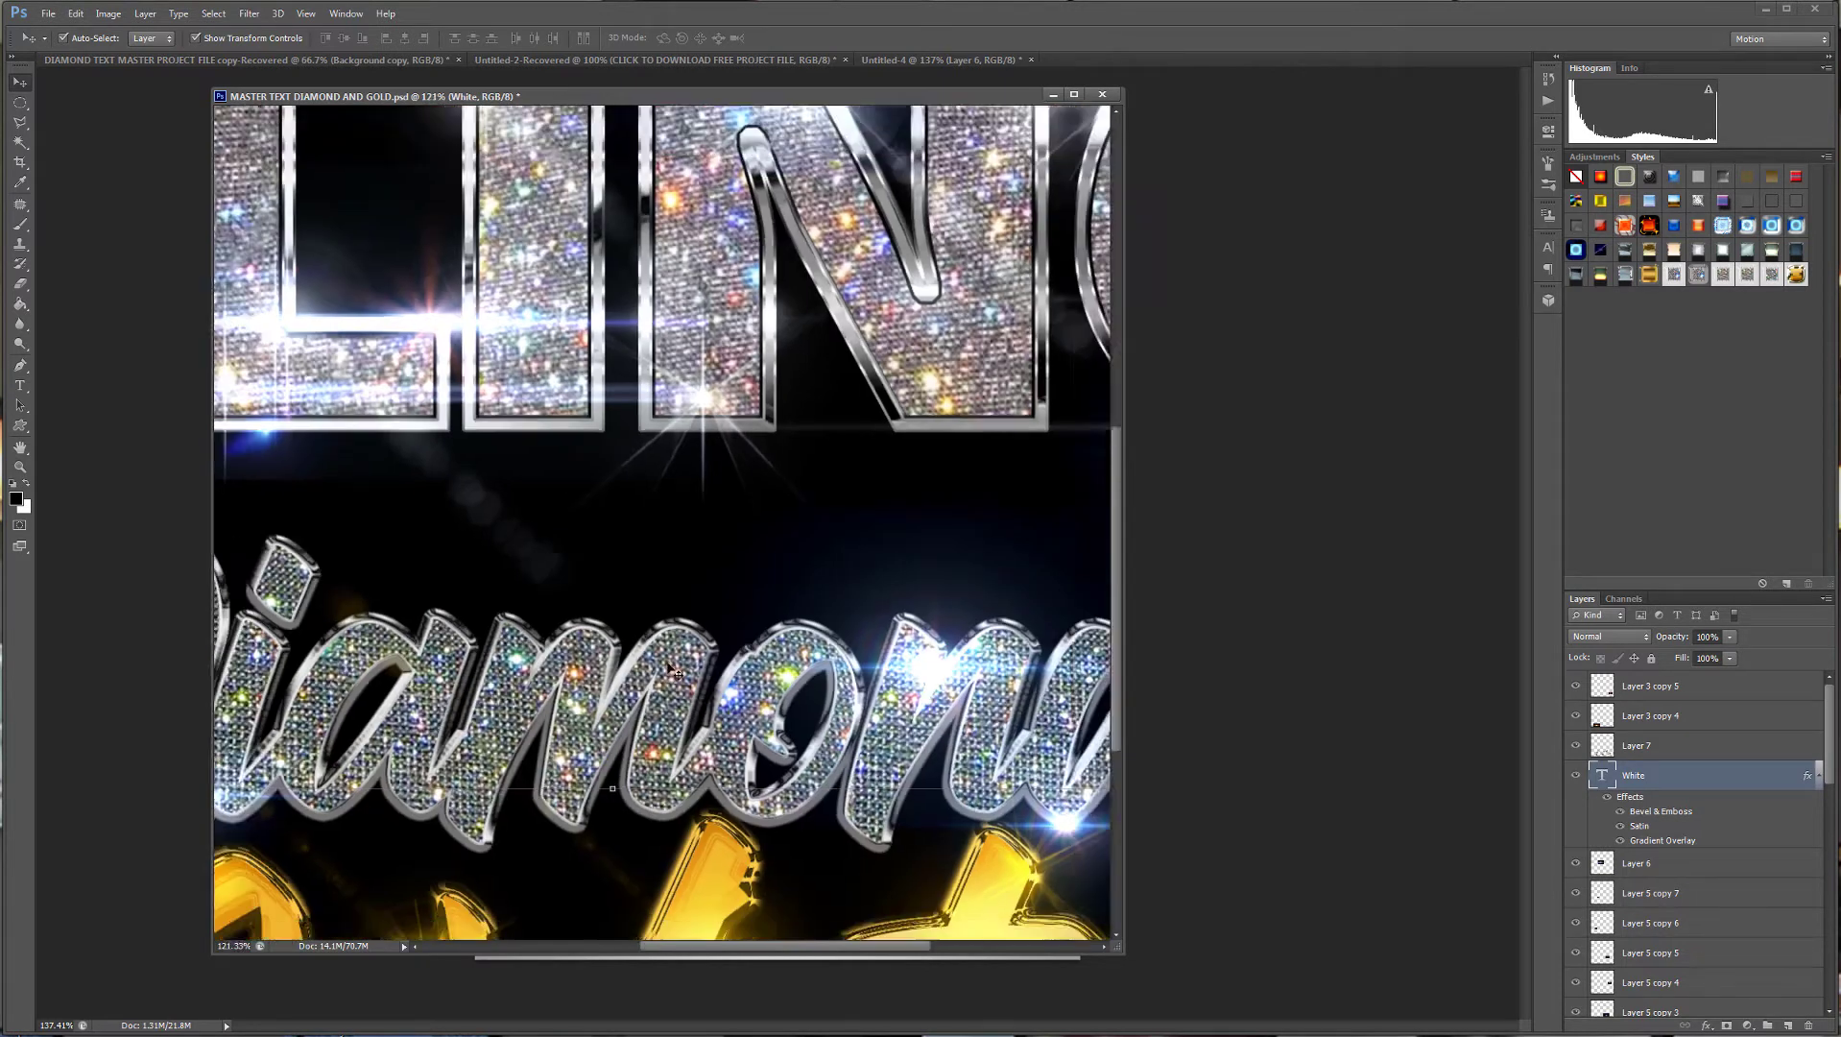
{"action": "scroll", "coordinate": [672, 669], "scroll_direction": "down", "scroll_amount": 1}
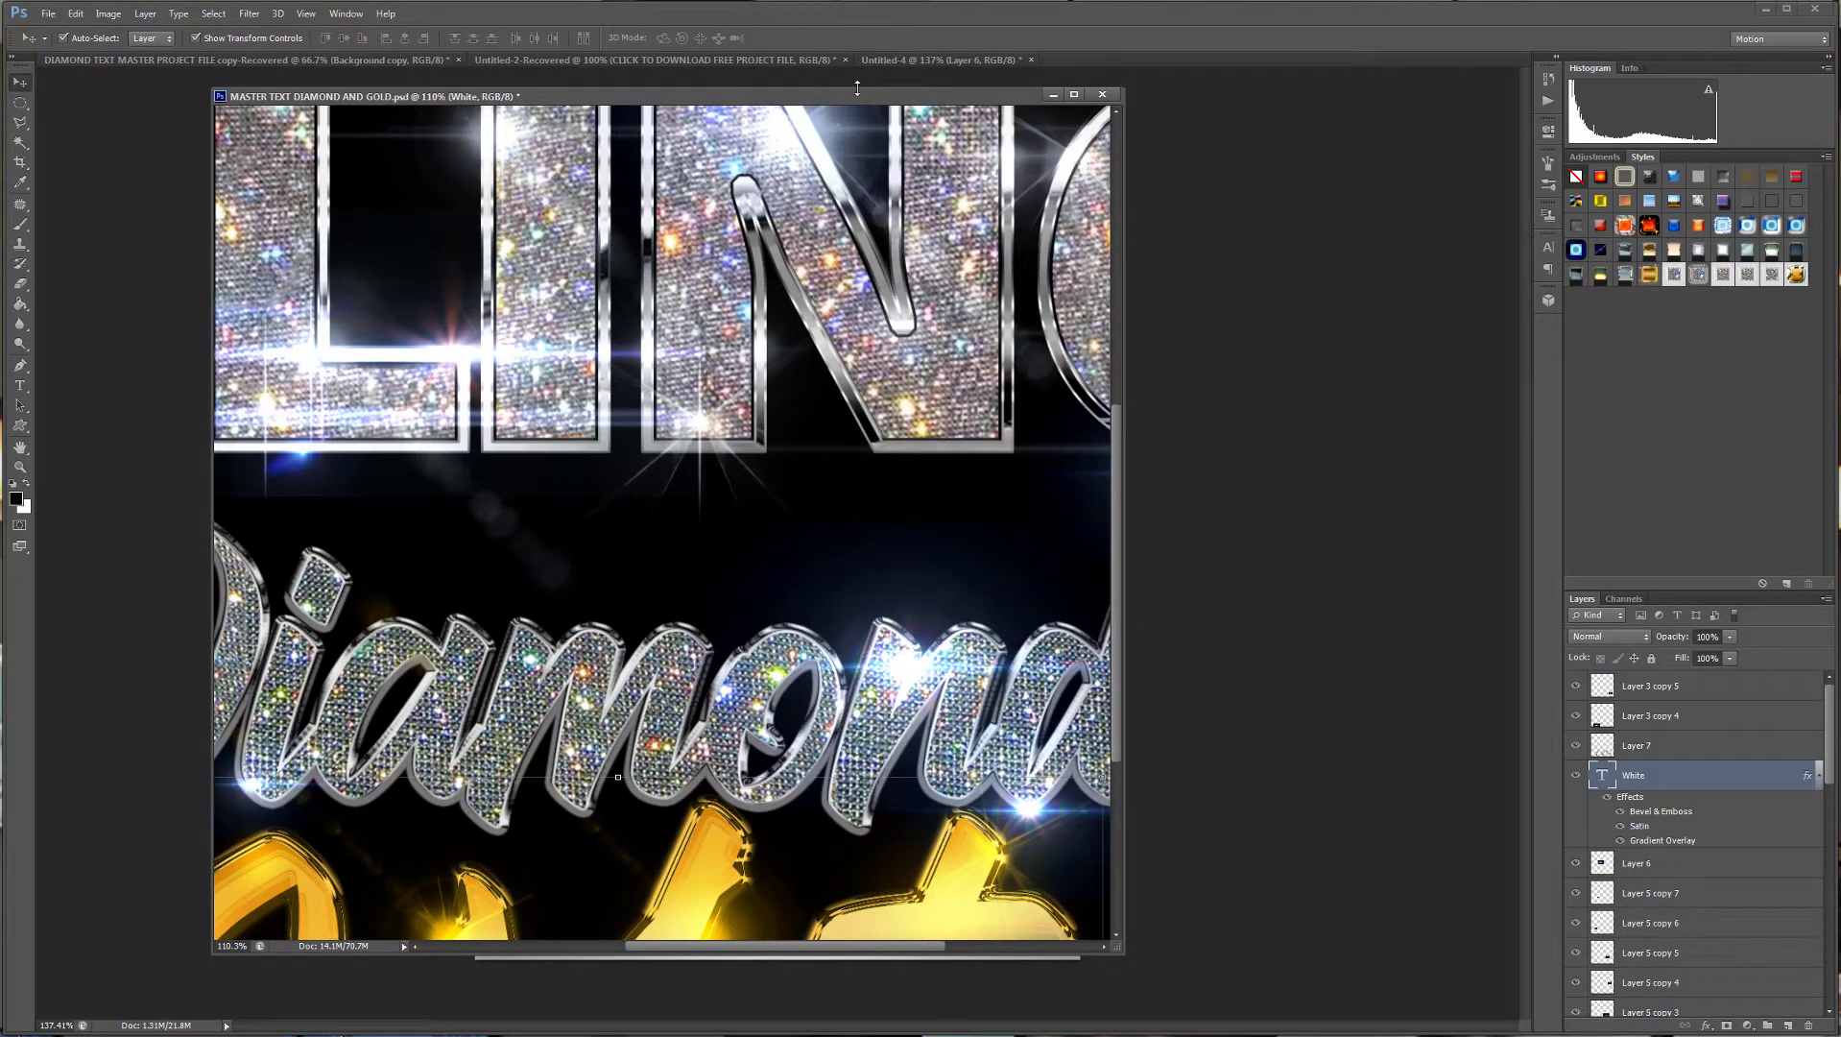
{"action": "left_click_drag", "start_coordinate": [852, 101], "coordinate": [1050, 73]}
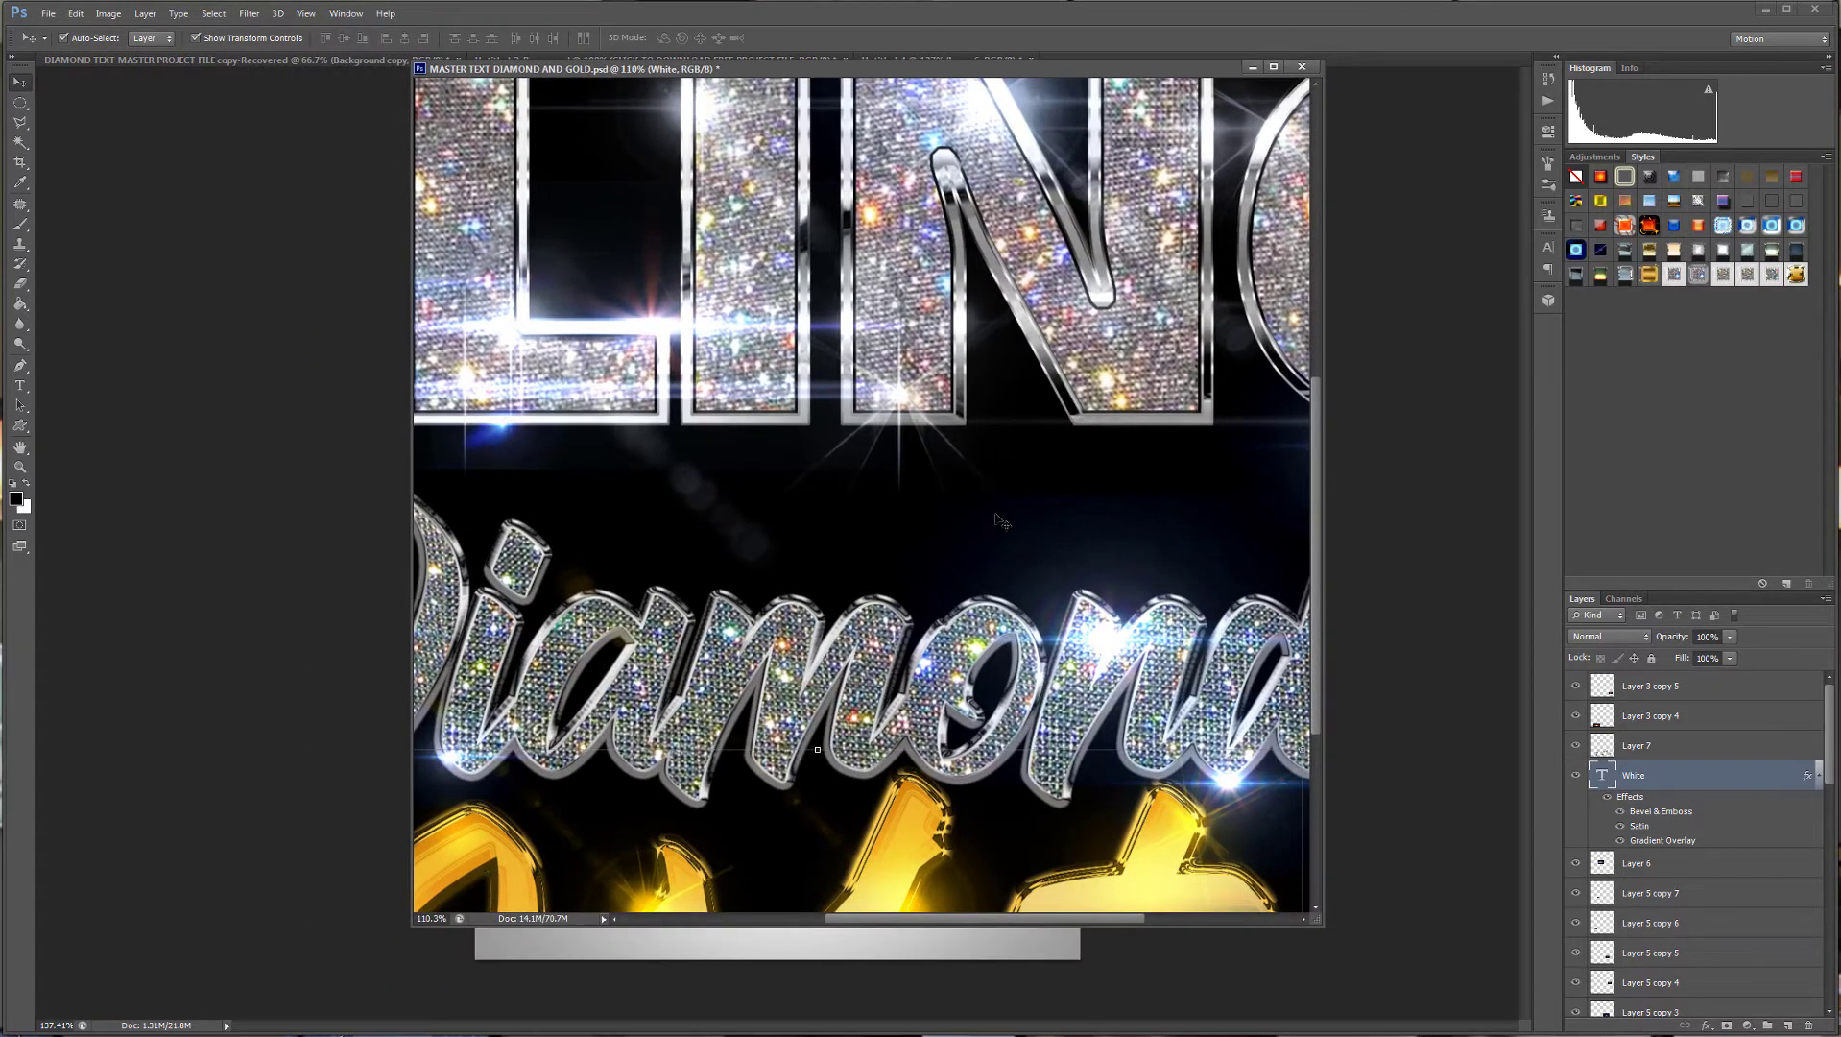
{"action": "scroll", "coordinate": [977, 535], "scroll_direction": "down", "scroll_amount": 3}
{"action": "scroll", "coordinate": [978, 535], "scroll_direction": "down", "scroll_amount": 2}
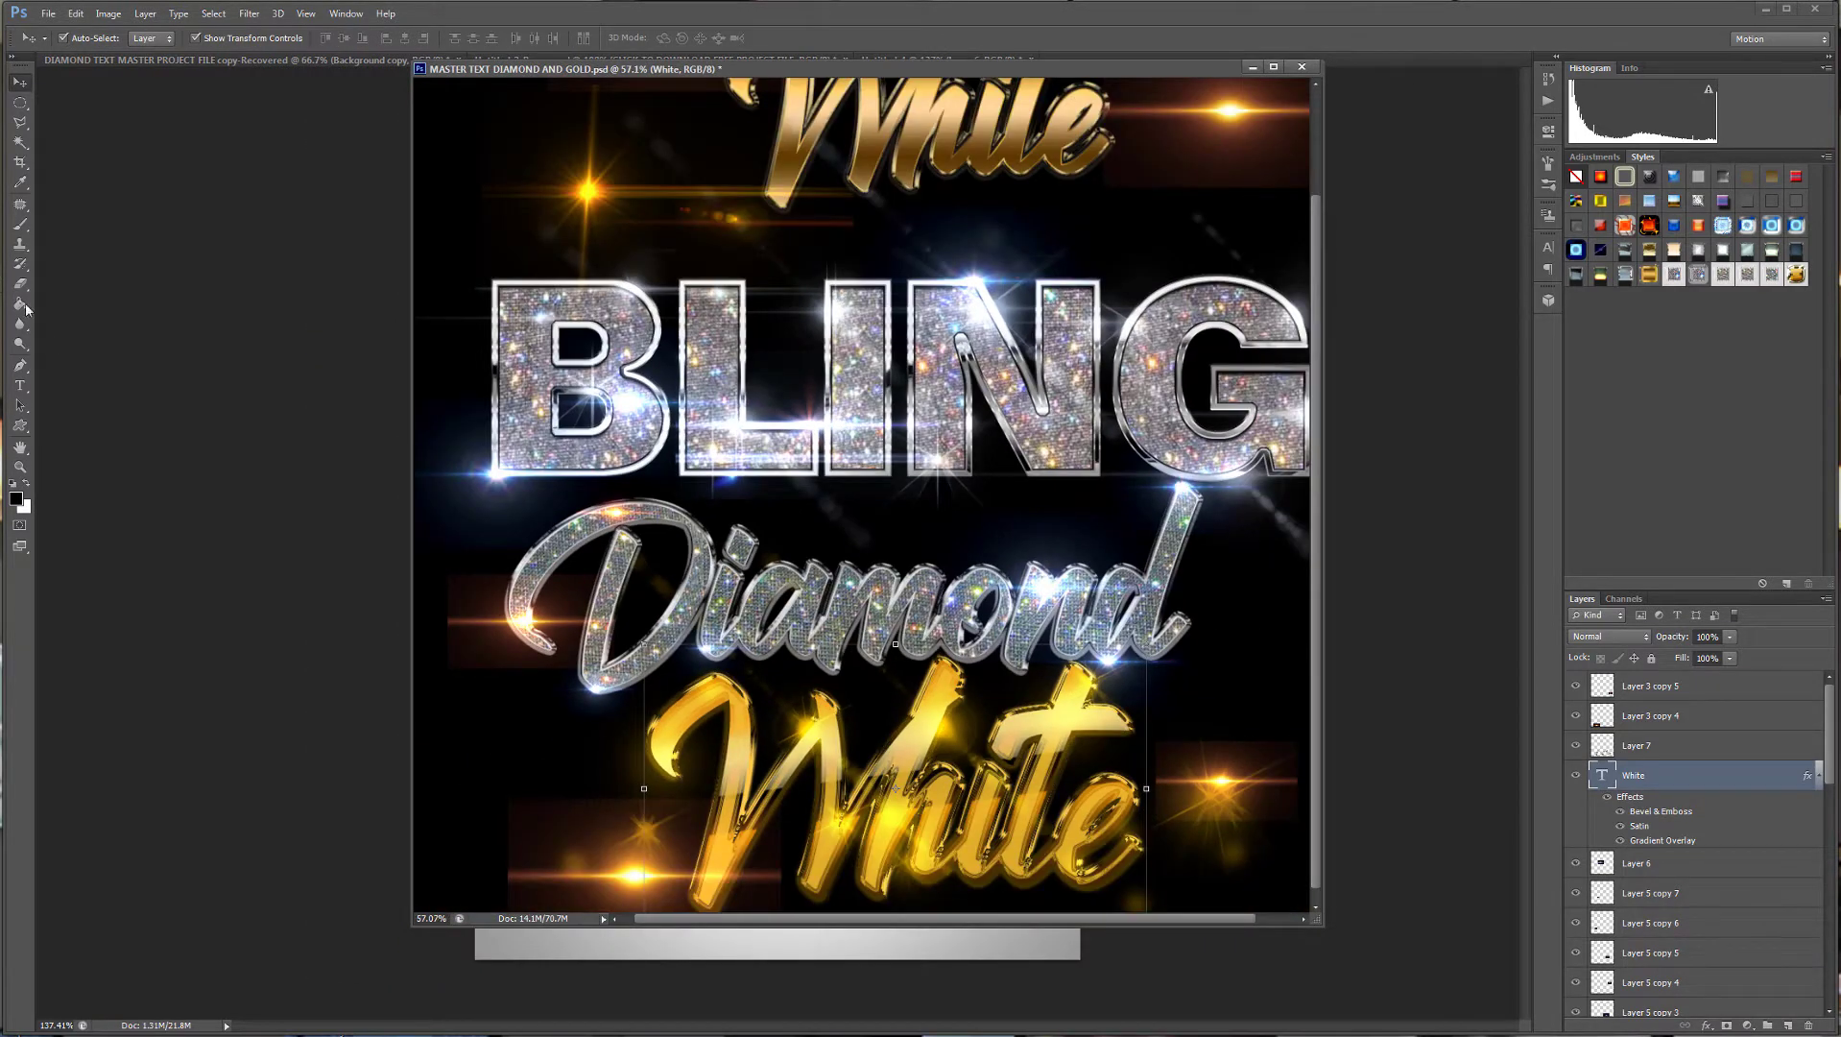
{"action": "left_click", "coordinate": [19, 385]}
{"action": "left_click_drag", "start_coordinate": [518, 576], "coordinate": [1188, 599]}
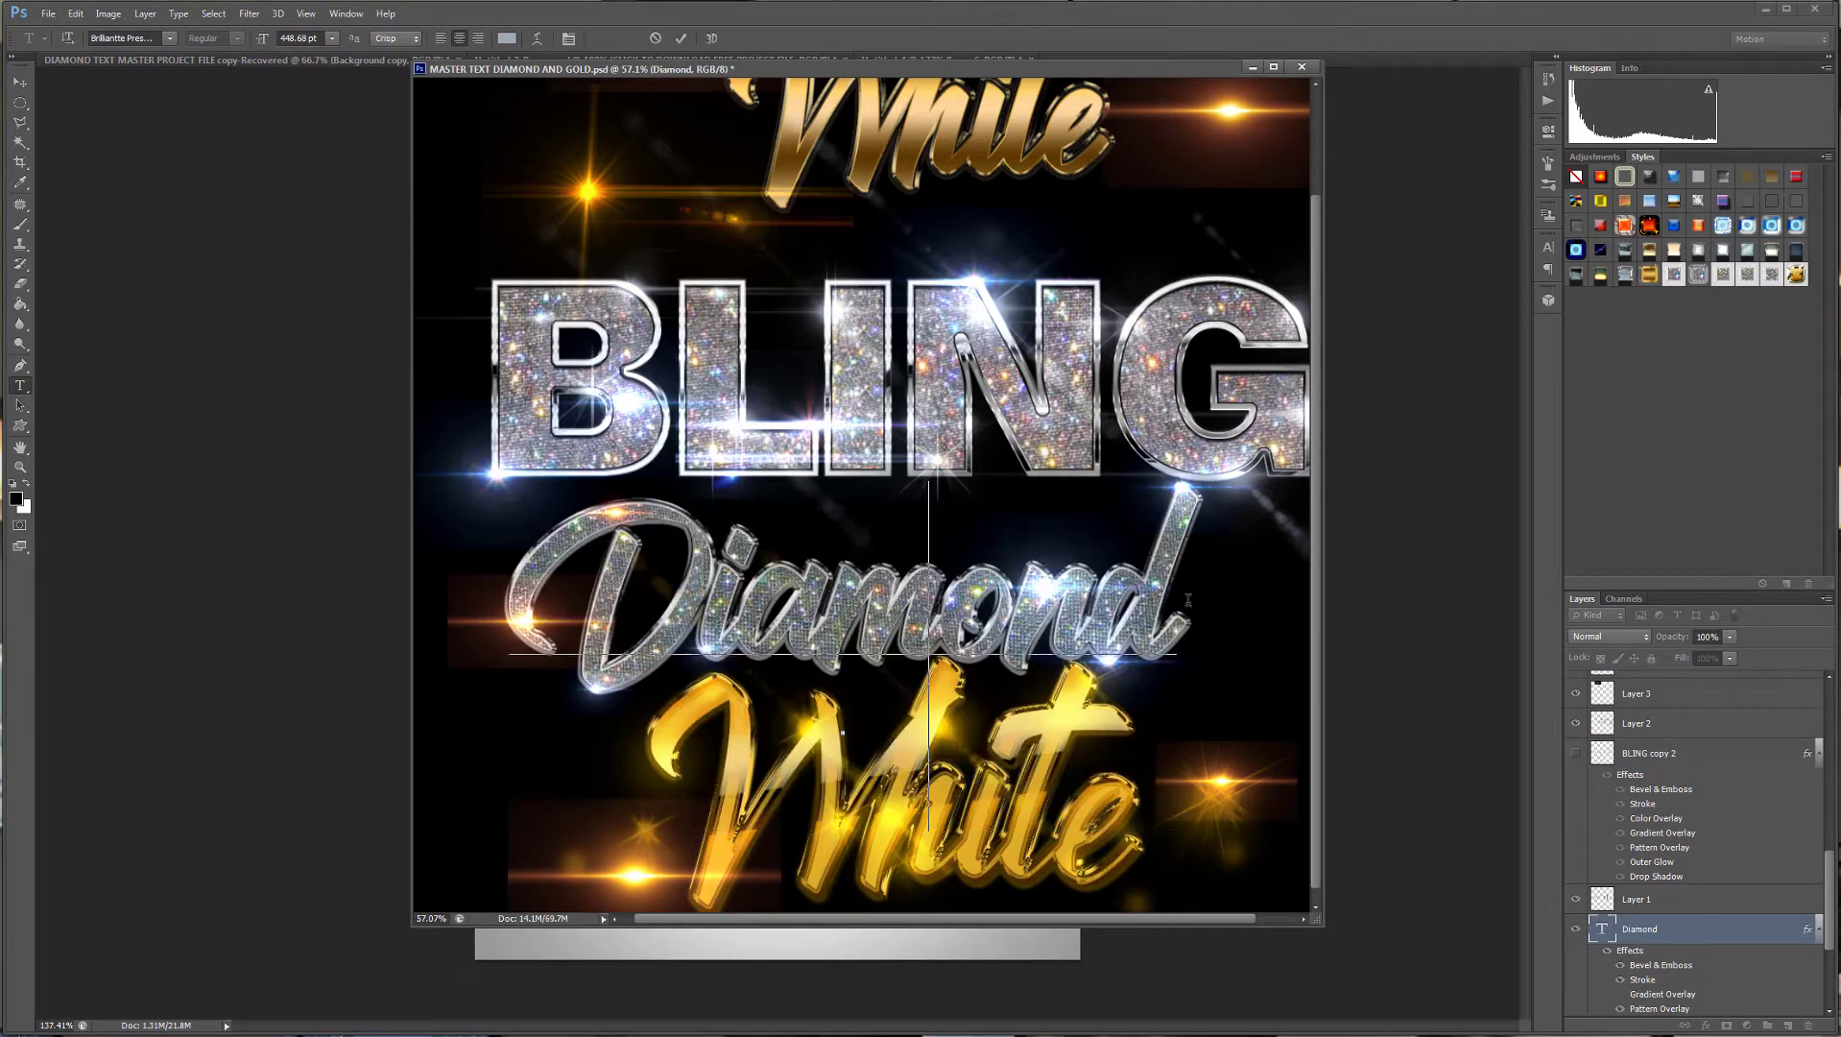
{"action": "type", "text": "White"}
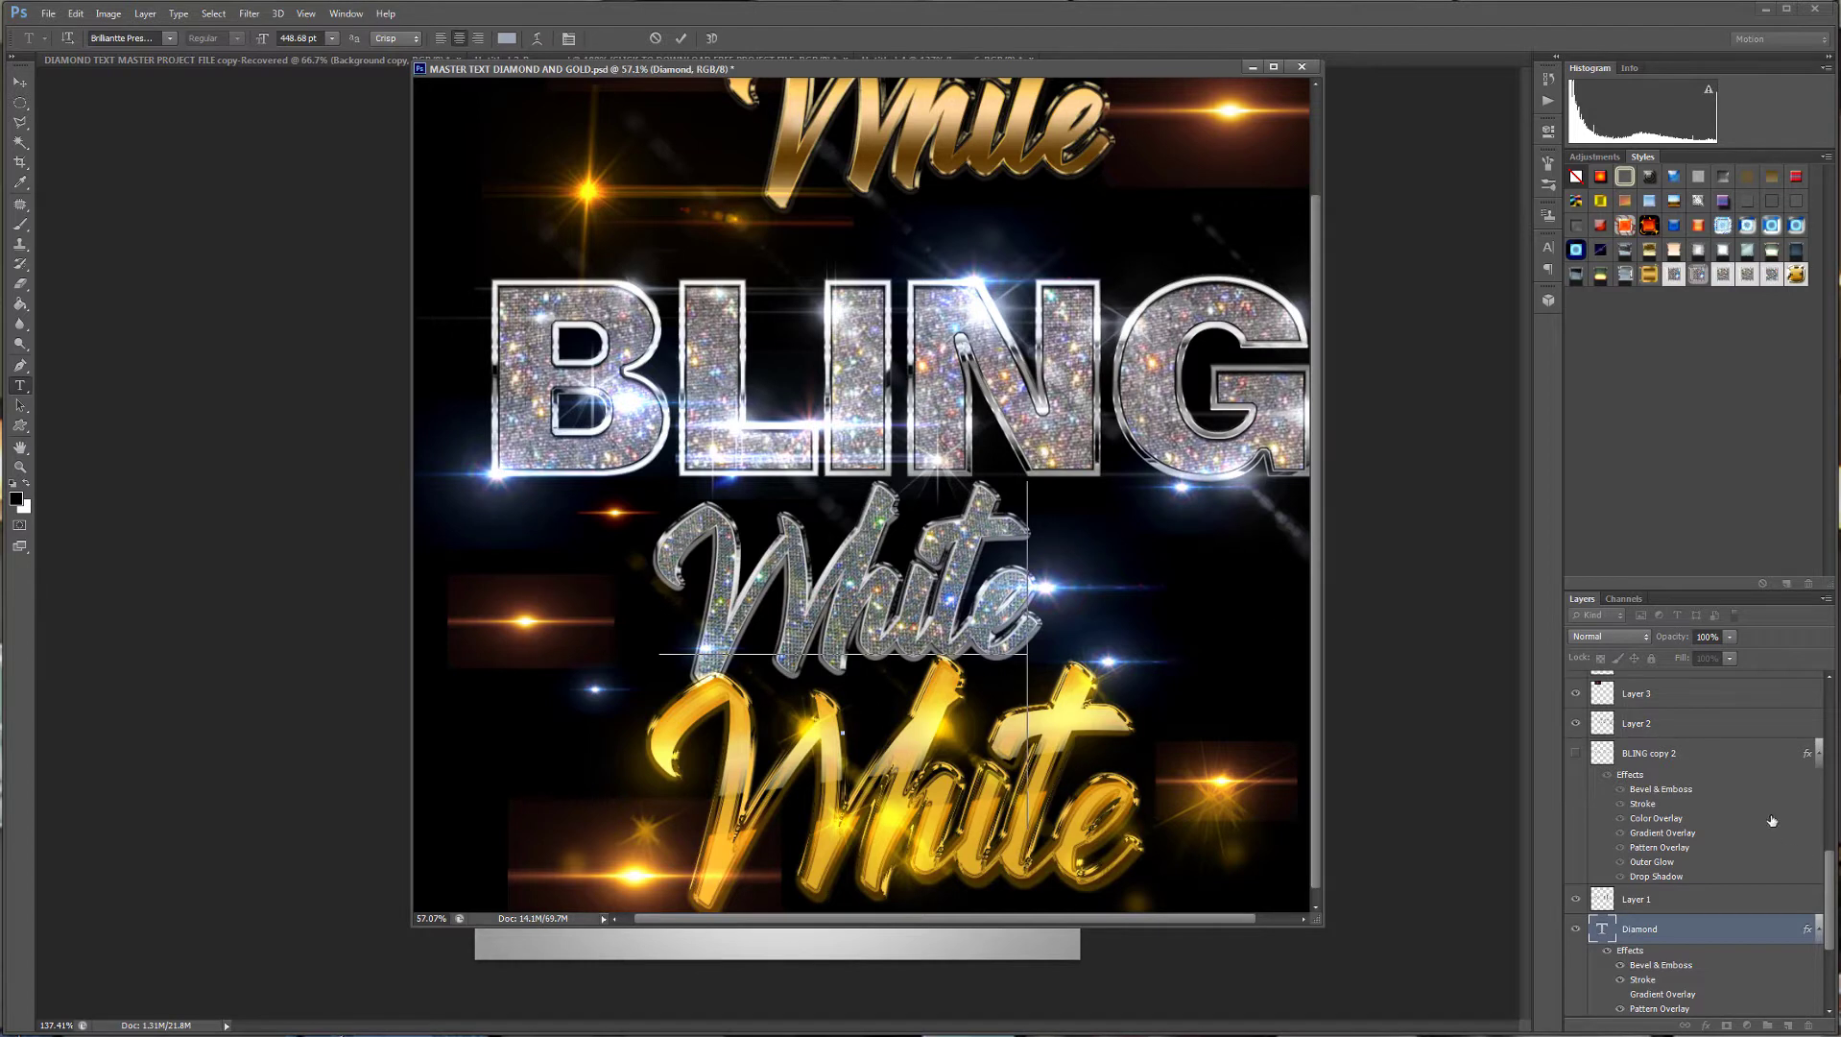
Commit the text, toggle the black Background's visibility, and move the text window aside.
{"action": "left_click_drag", "start_coordinate": [1833, 883], "coordinate": [1833, 964]}
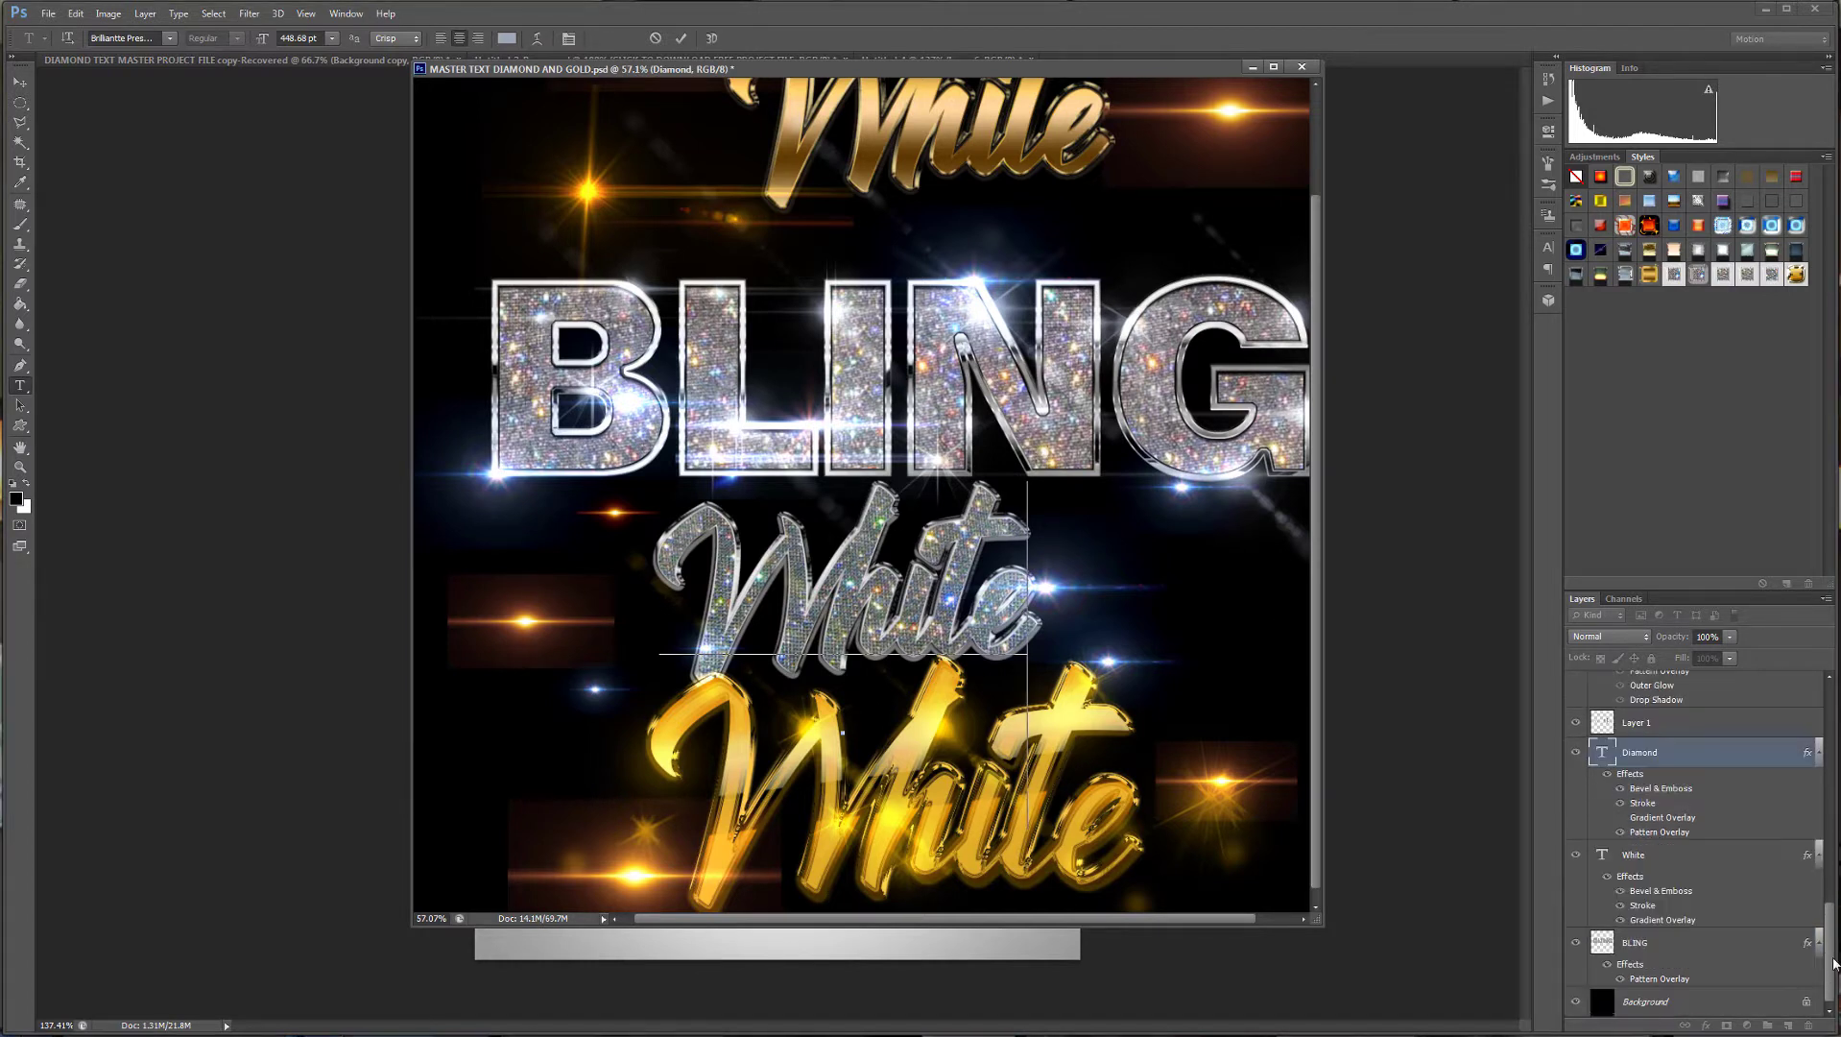
{"action": "left_click", "coordinate": [1575, 1001]}
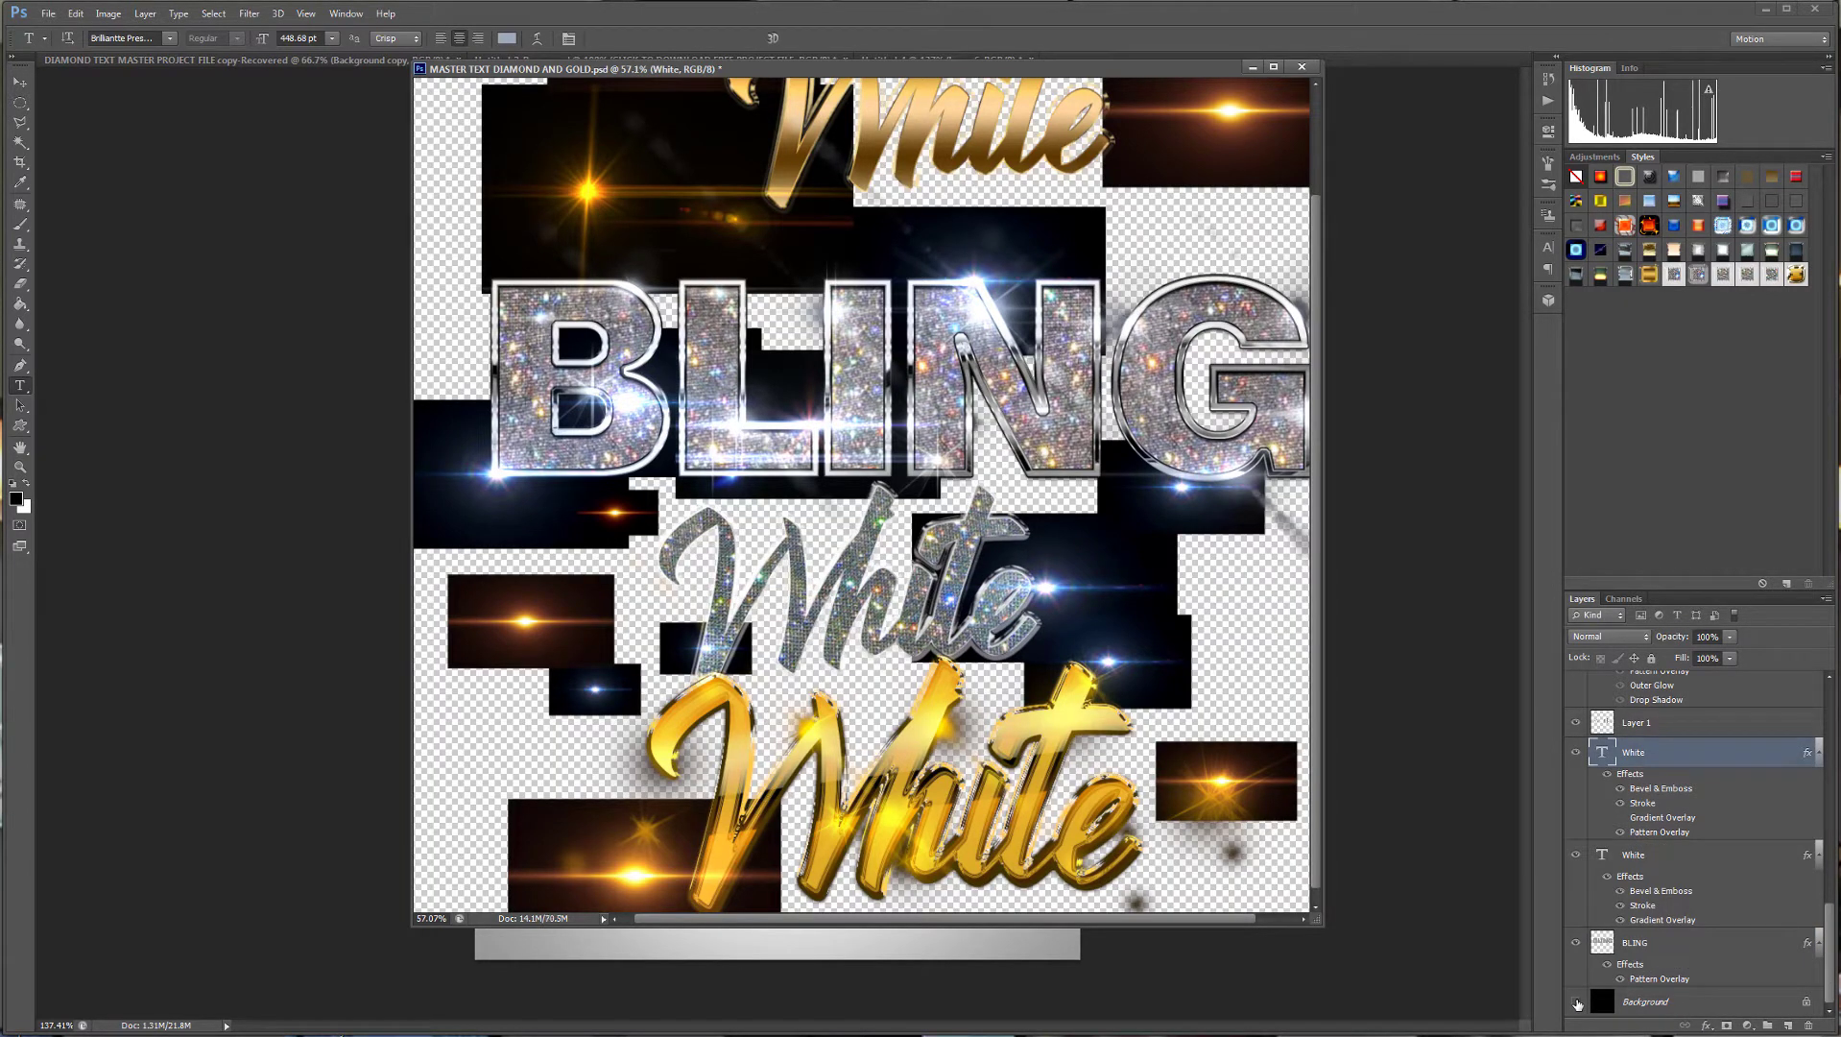
{"action": "left_click", "coordinate": [1576, 1001]}
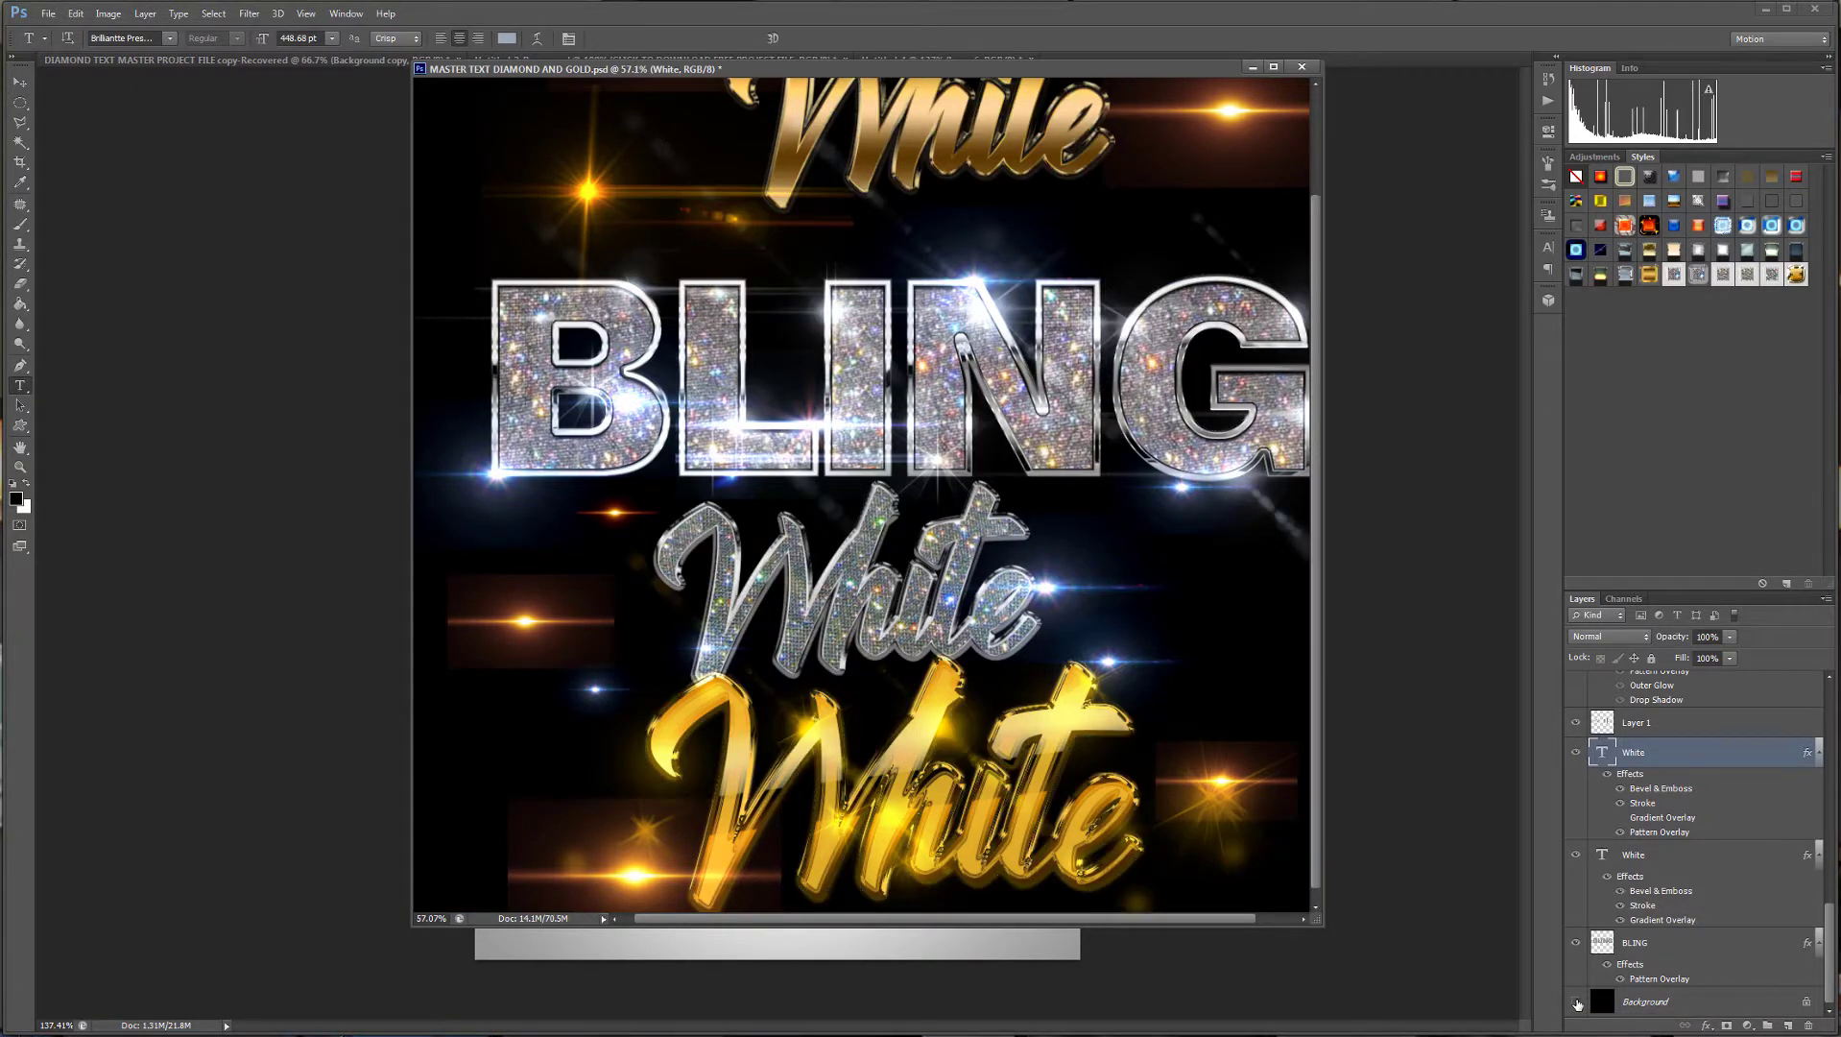
{"action": "left_click", "coordinate": [1576, 1001]}
{"action": "left_click", "coordinate": [1576, 1001]}
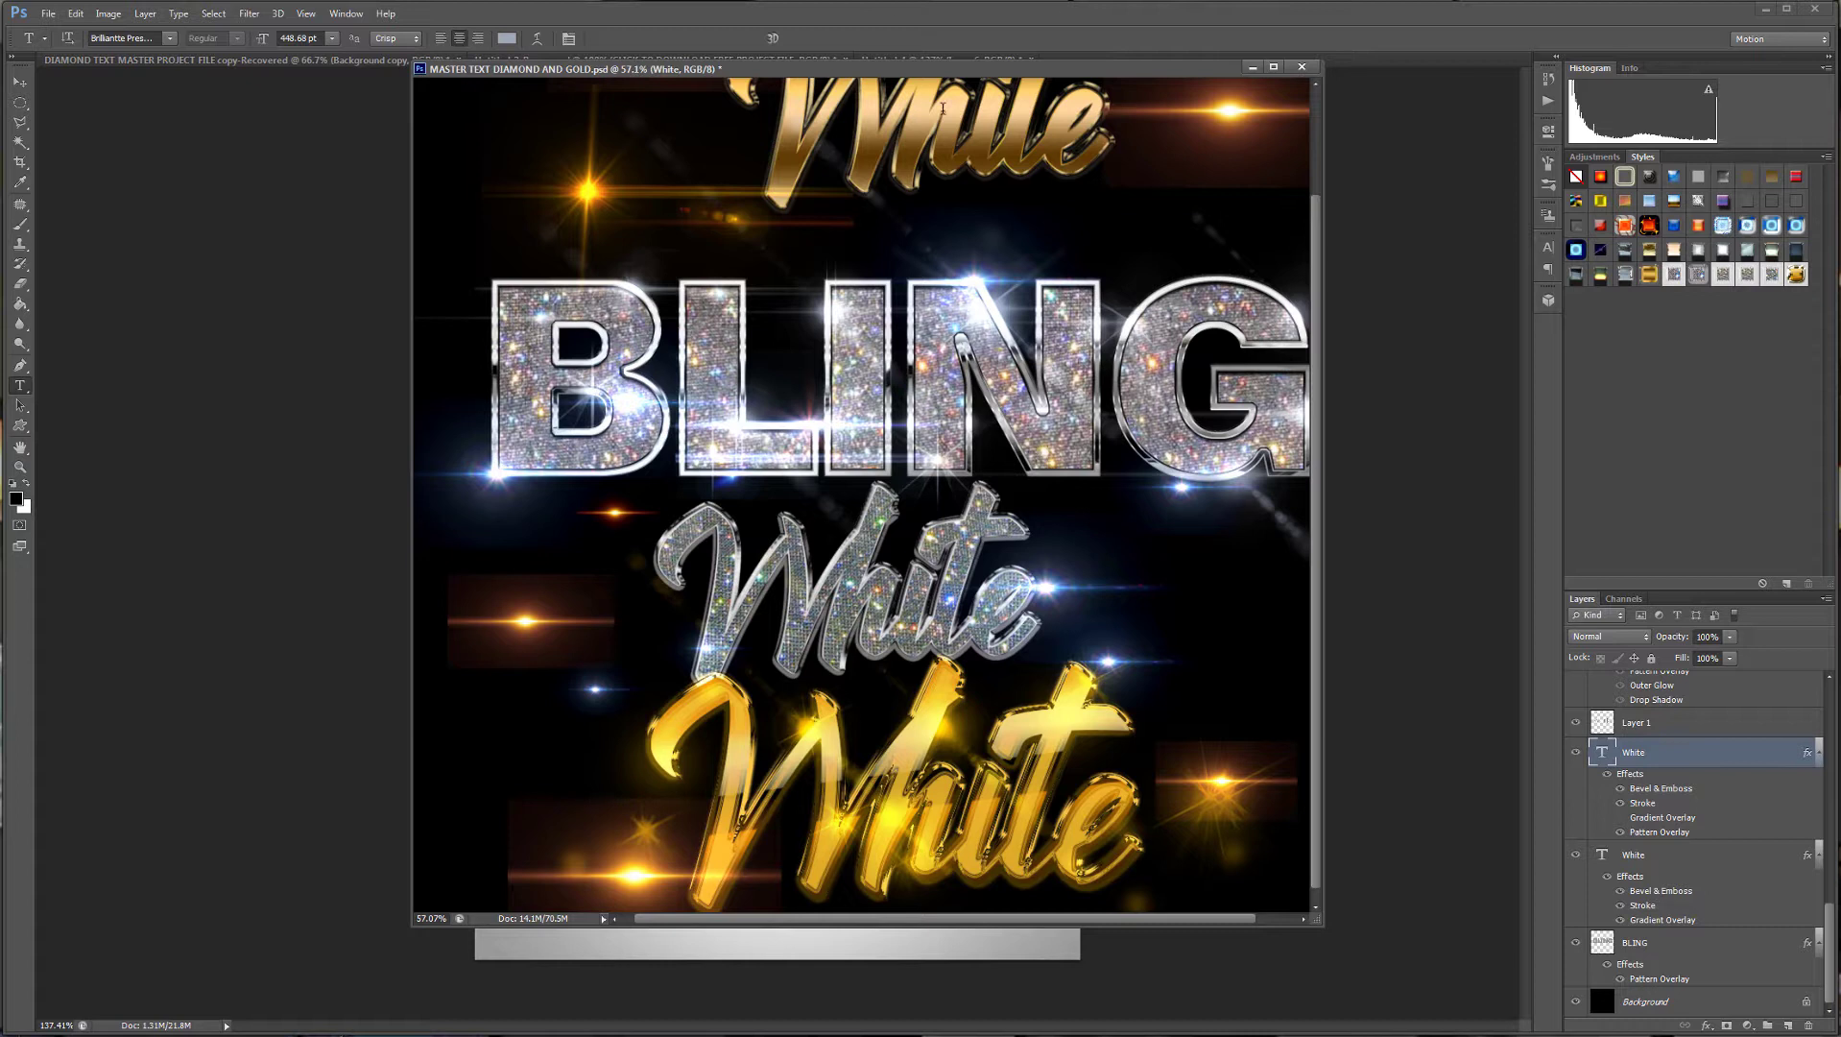
{"action": "left_click_drag", "start_coordinate": [921, 68], "coordinate": [1840, 252]}
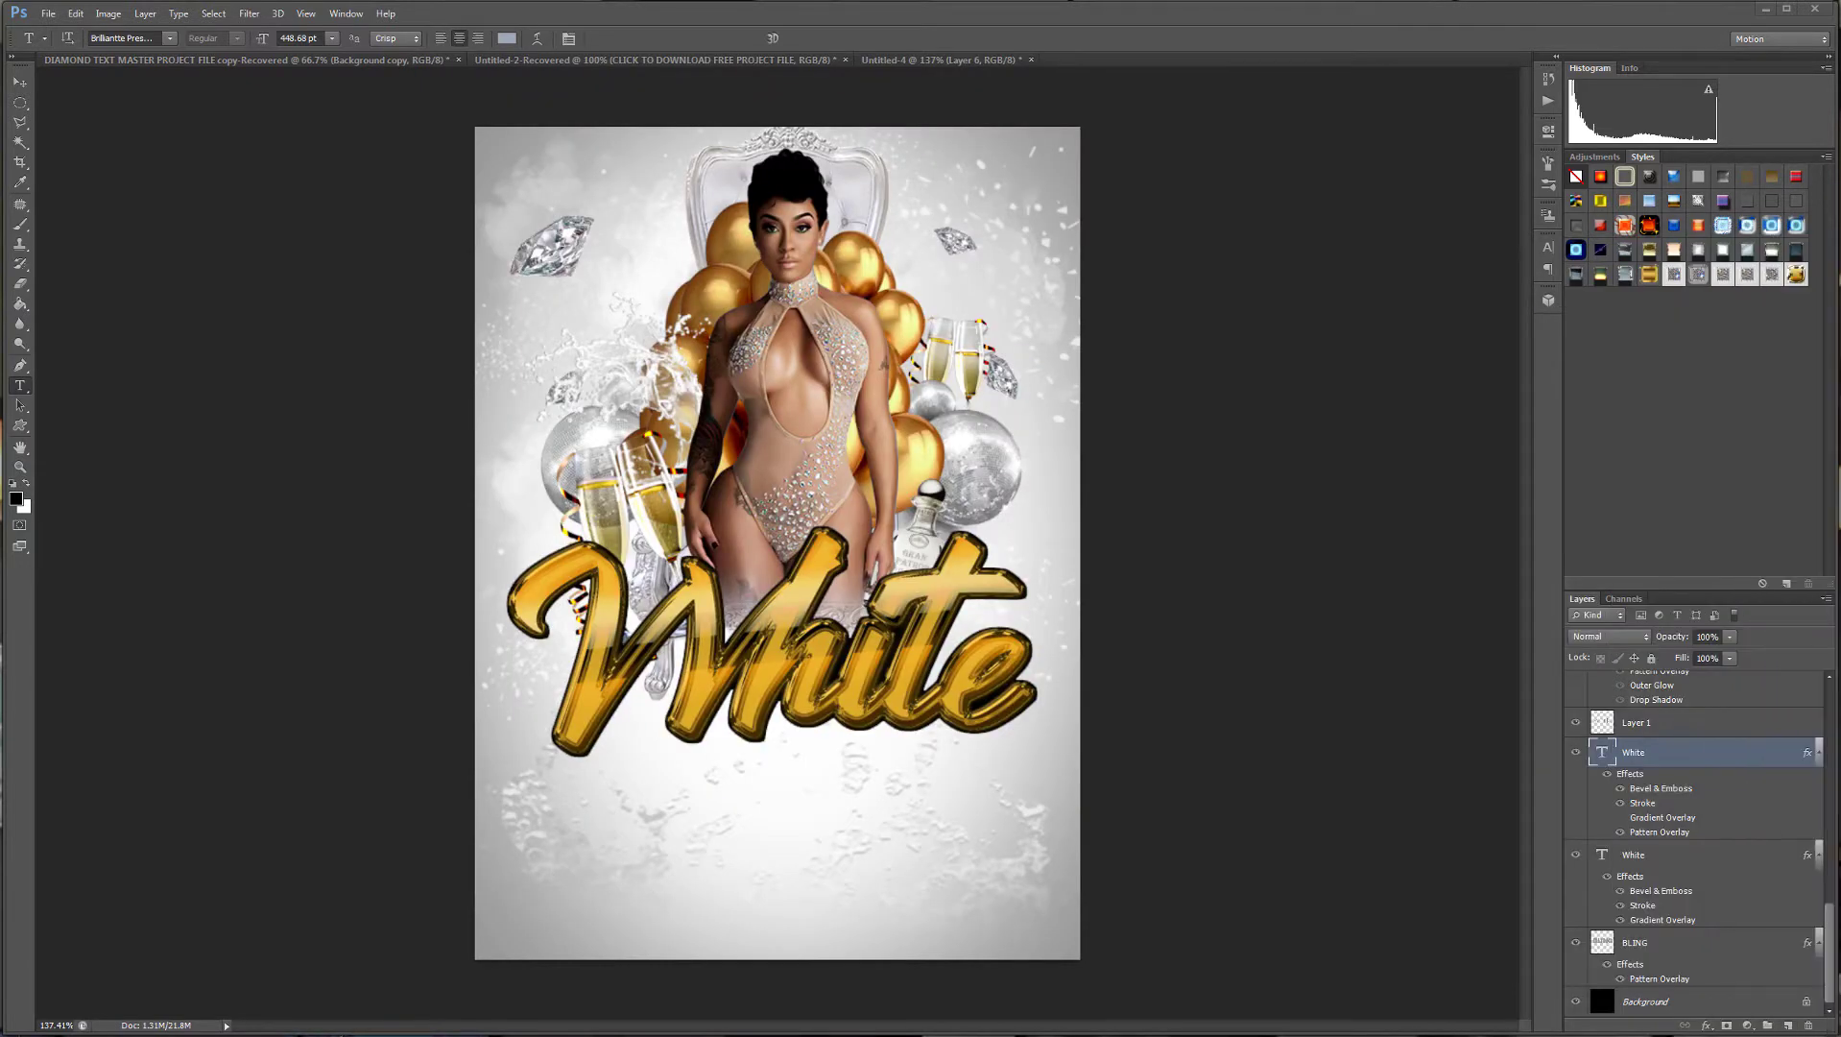
Copy the glitter White text onto the flyer, hide Layer 6, reposition it, and load its outline.
{"action": "left_click_drag", "start_coordinate": [1603, 751], "coordinate": [820, 795]}
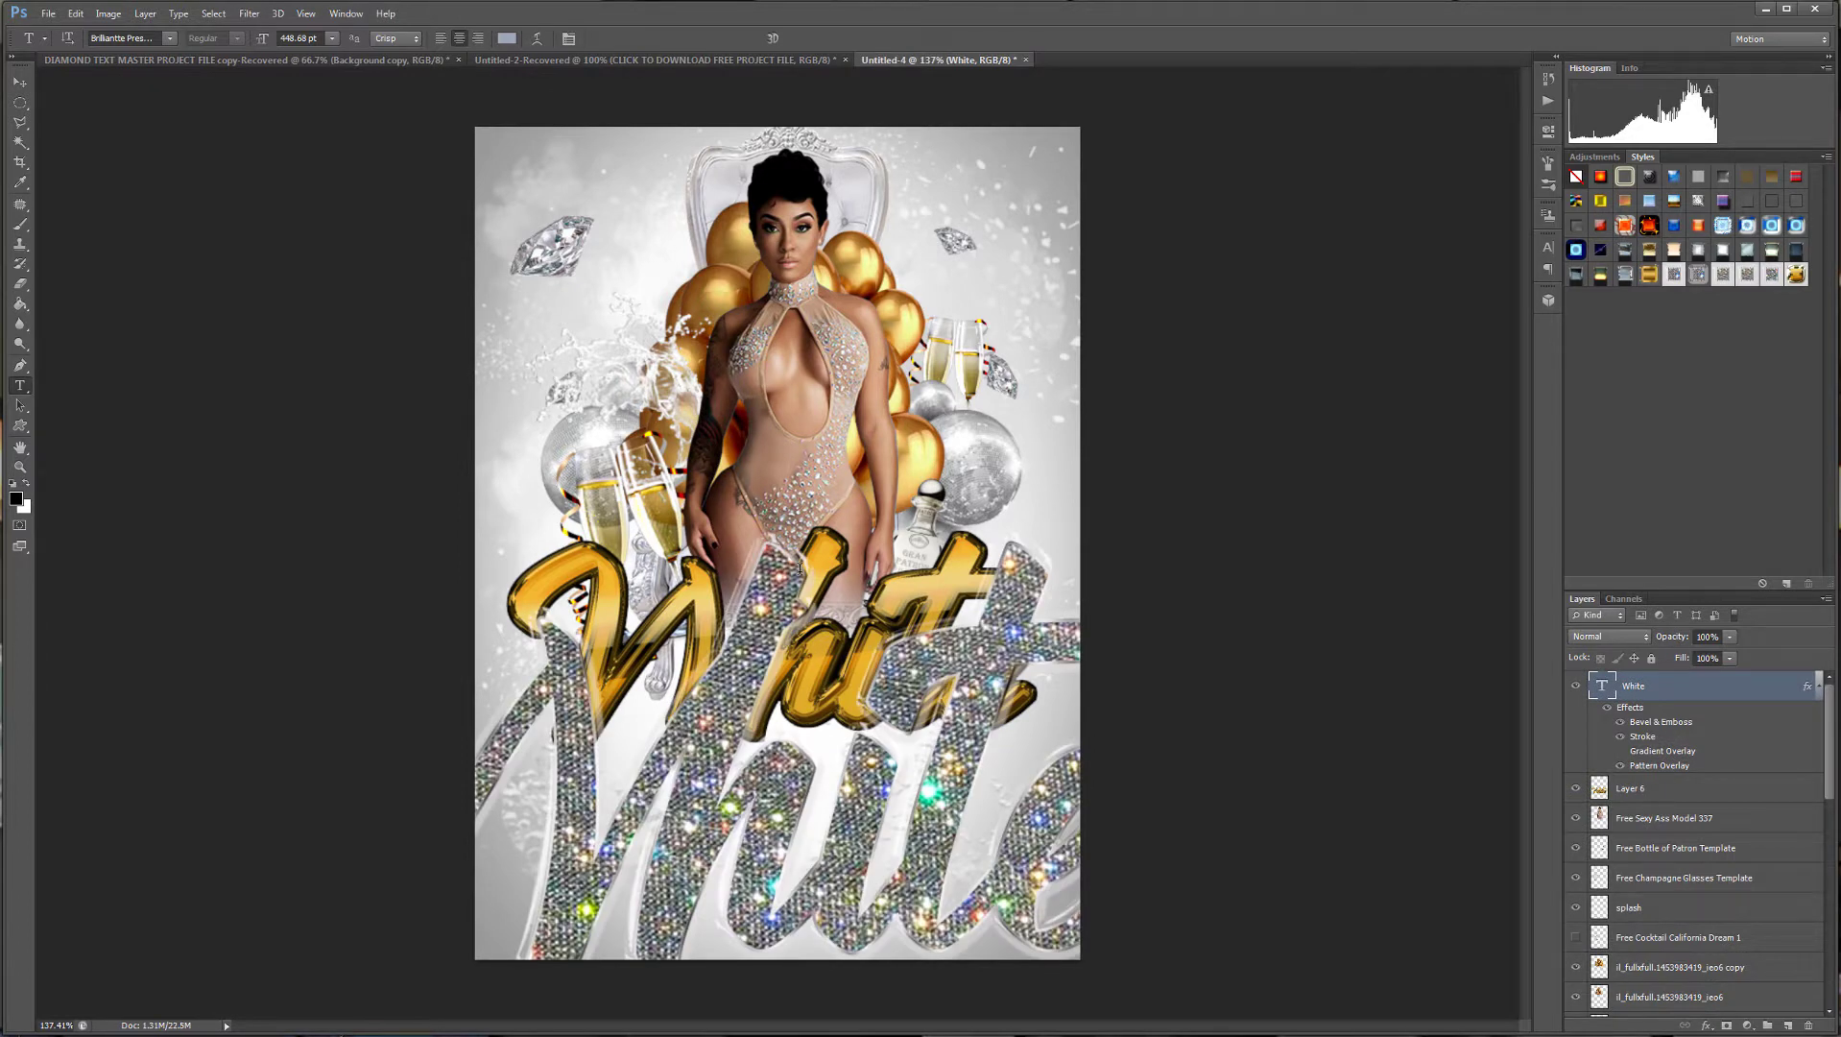
{"action": "left_click", "coordinate": [1575, 788]}
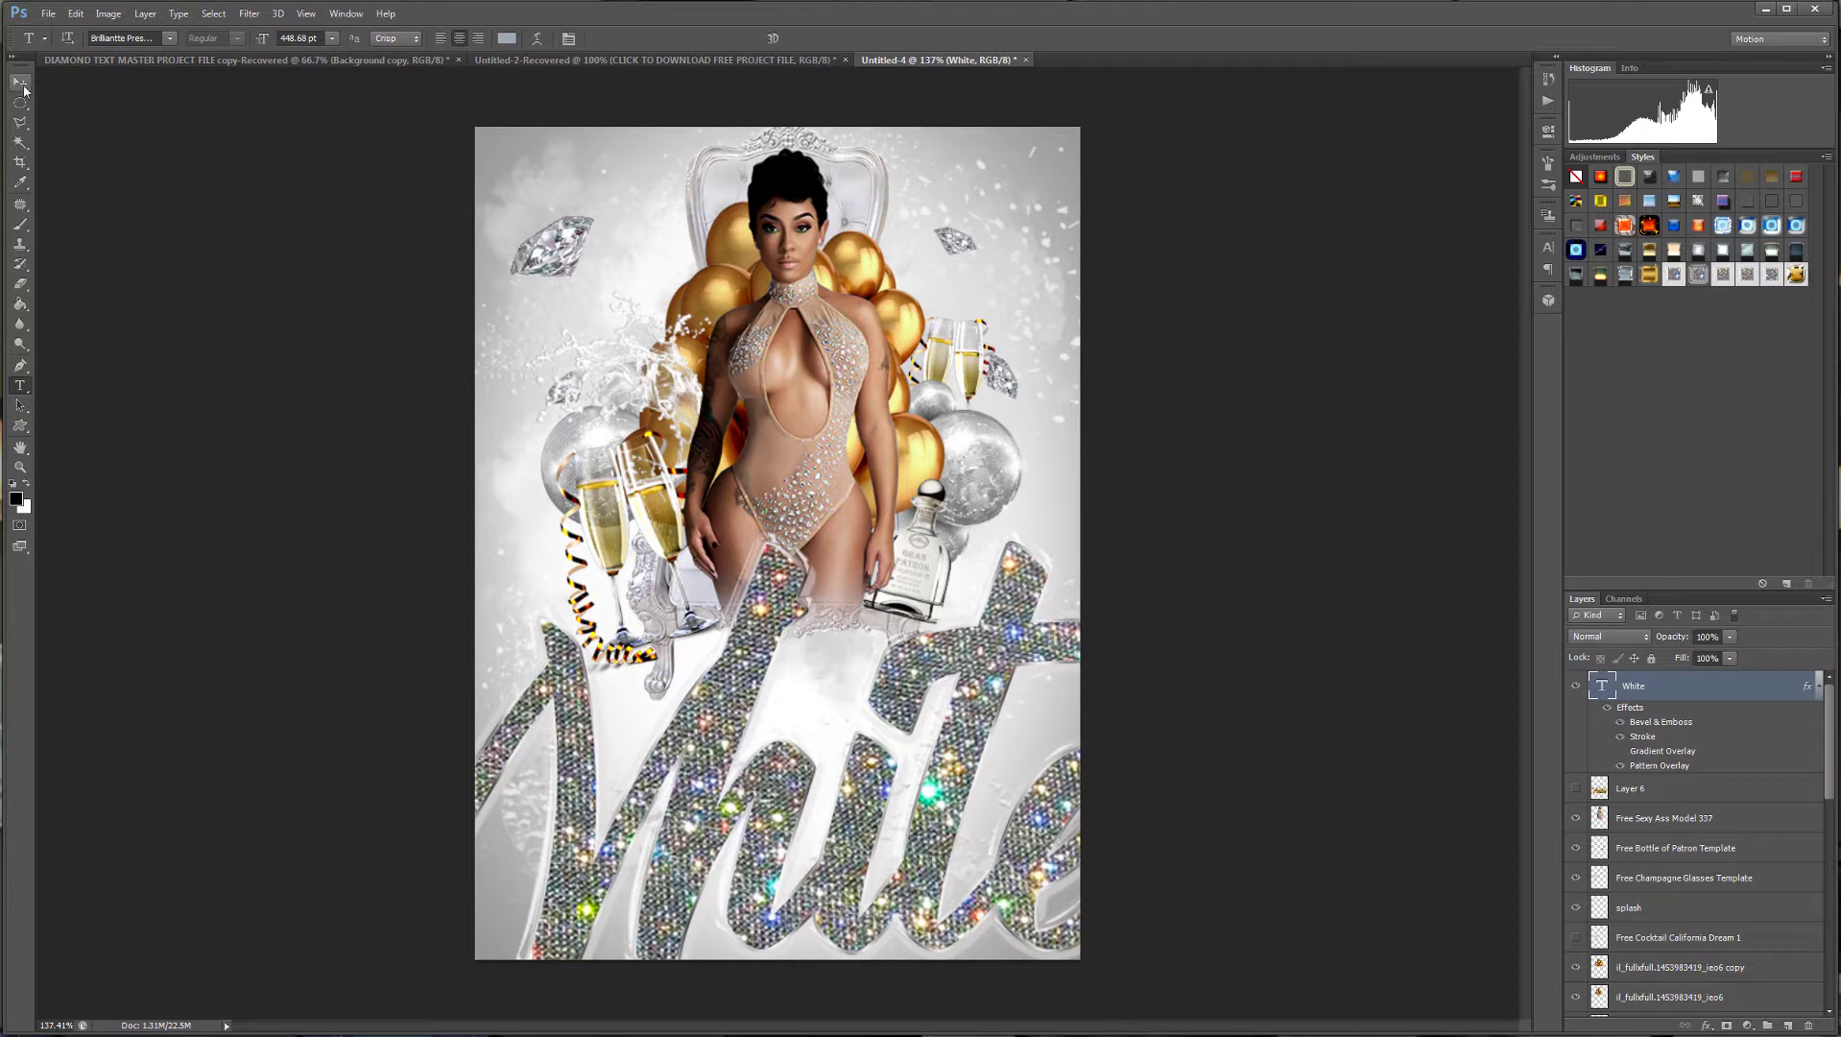
{"action": "left_click", "coordinate": [19, 82]}
{"action": "left_click_drag", "start_coordinate": [732, 666], "coordinate": [977, 515]}
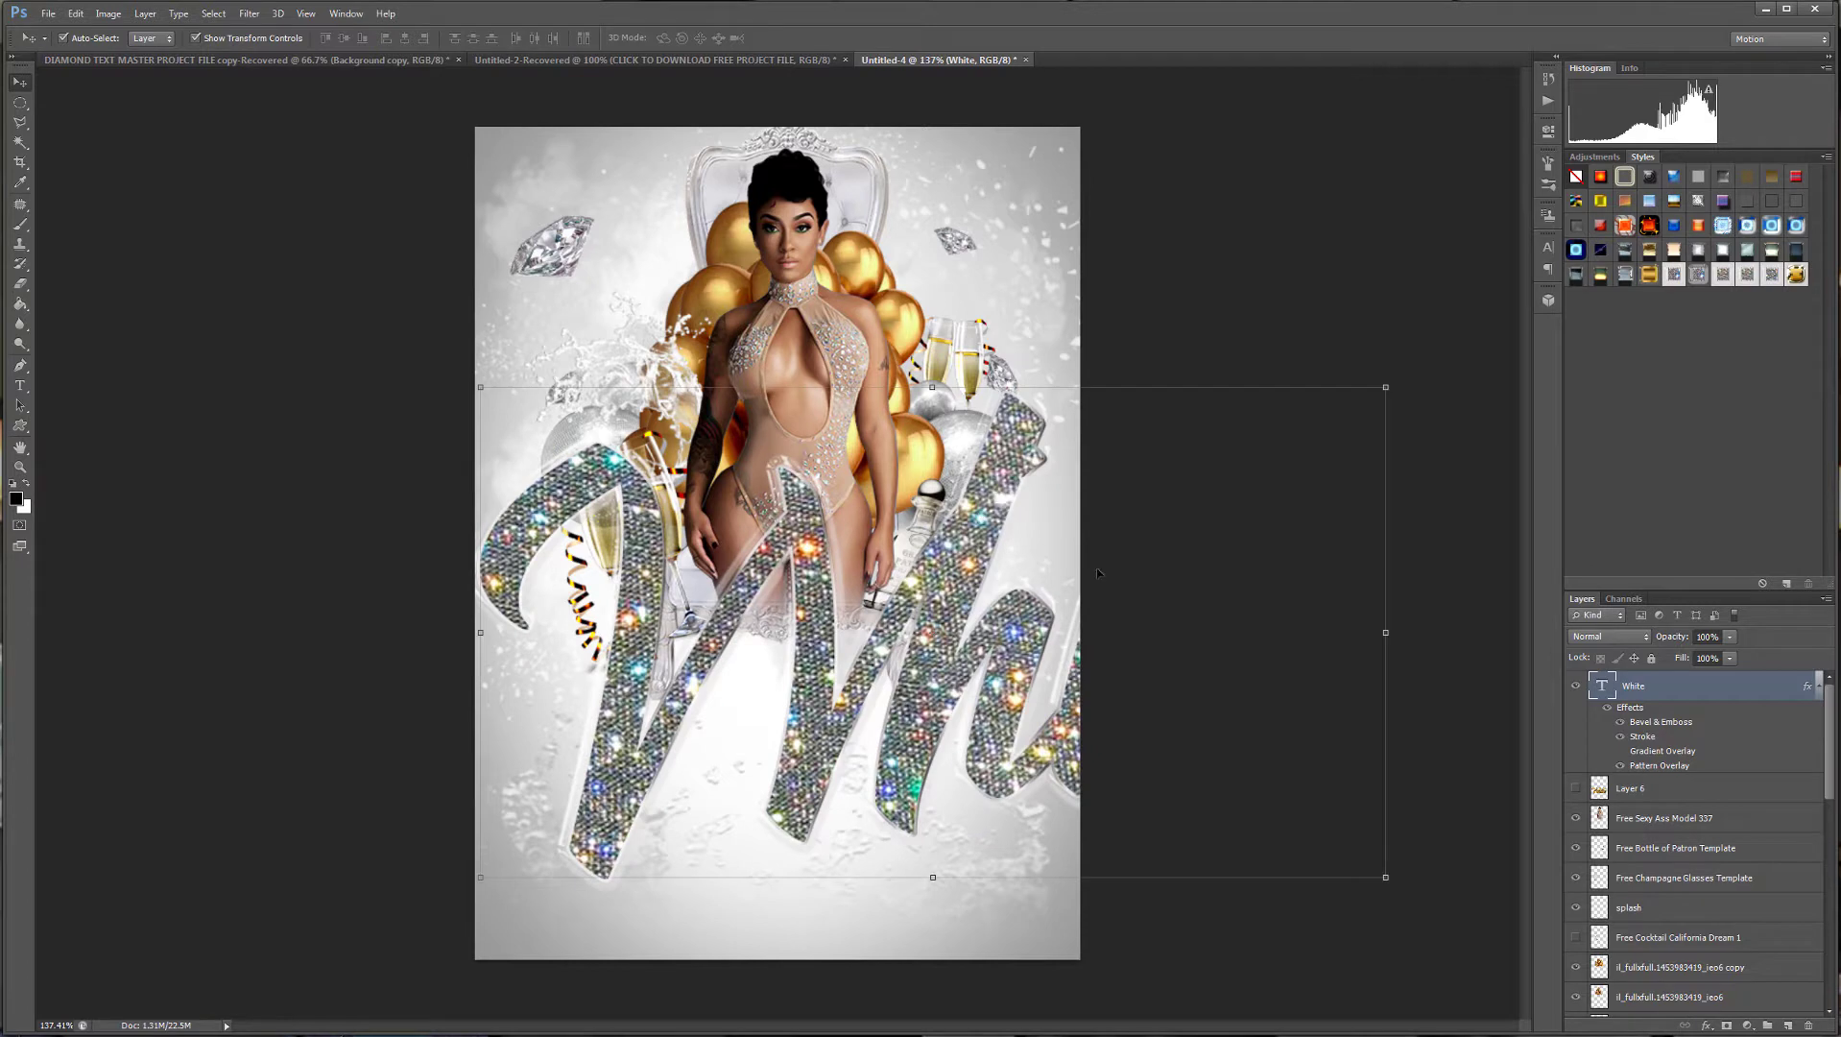
{"action": "left_click", "coordinate": [1603, 684], "text": "ctrl"}
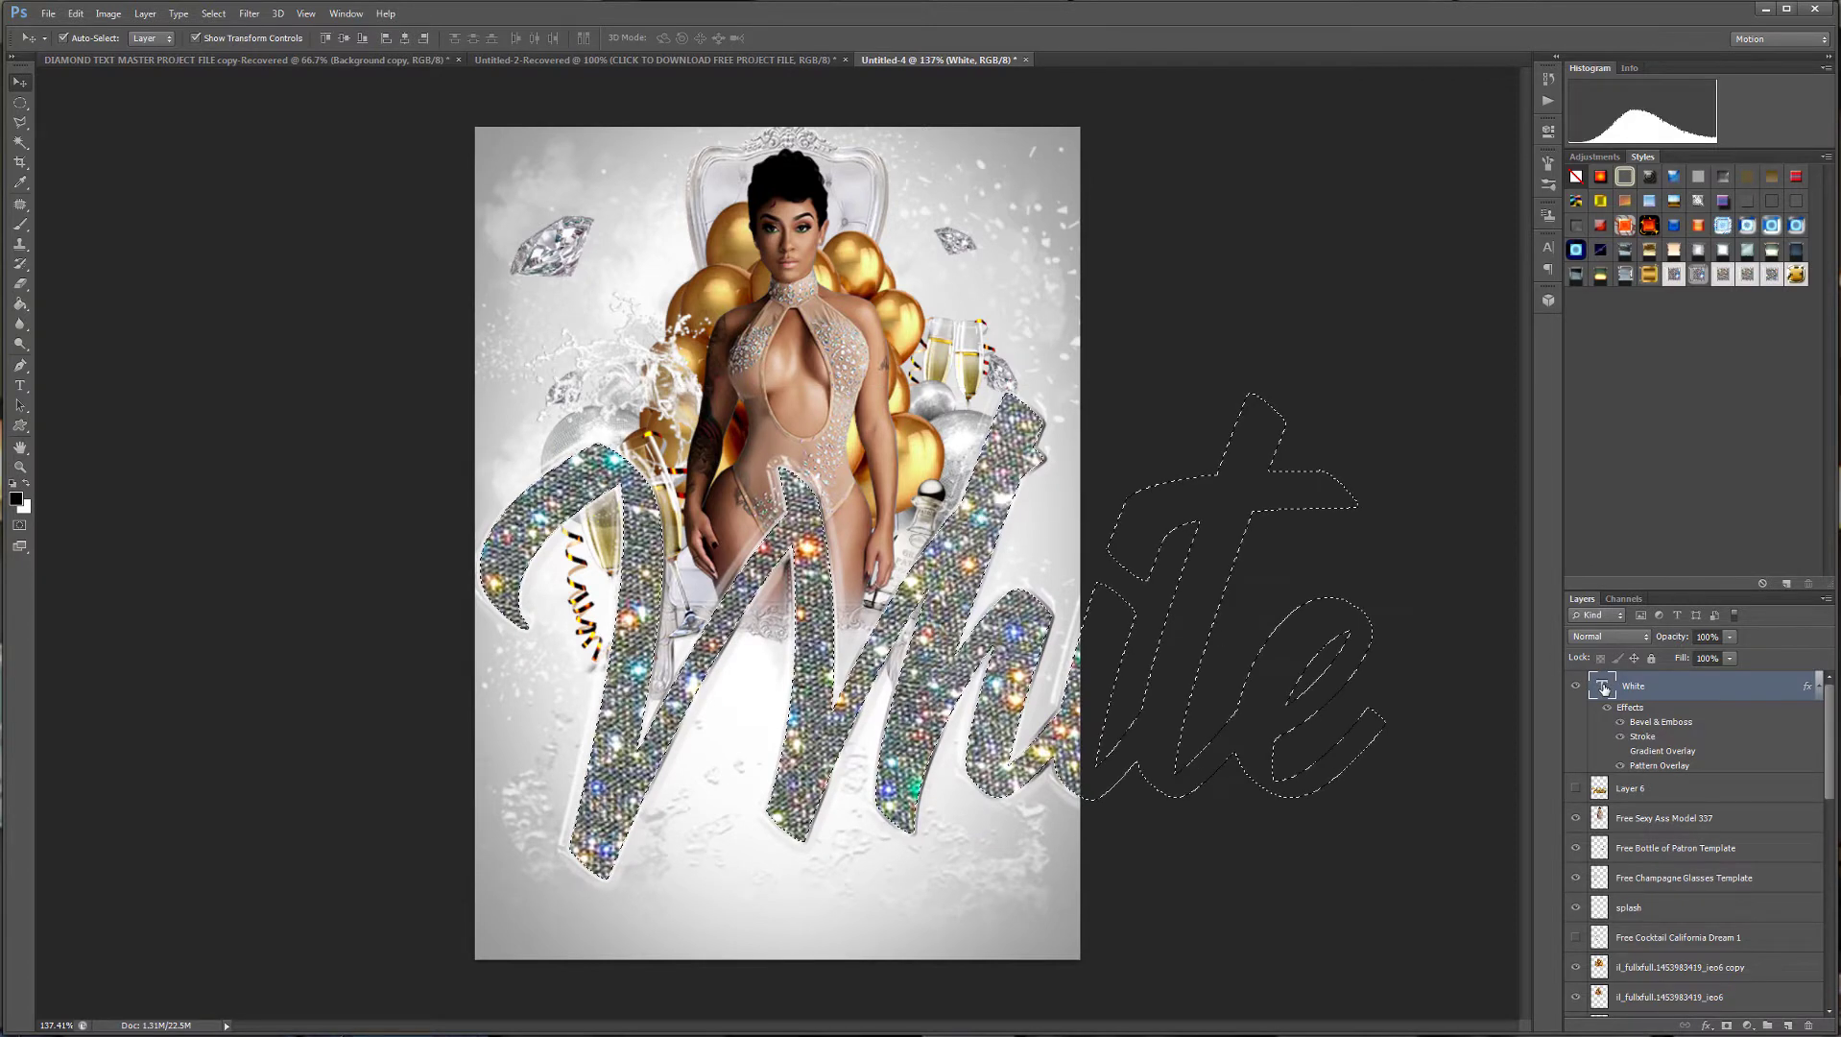
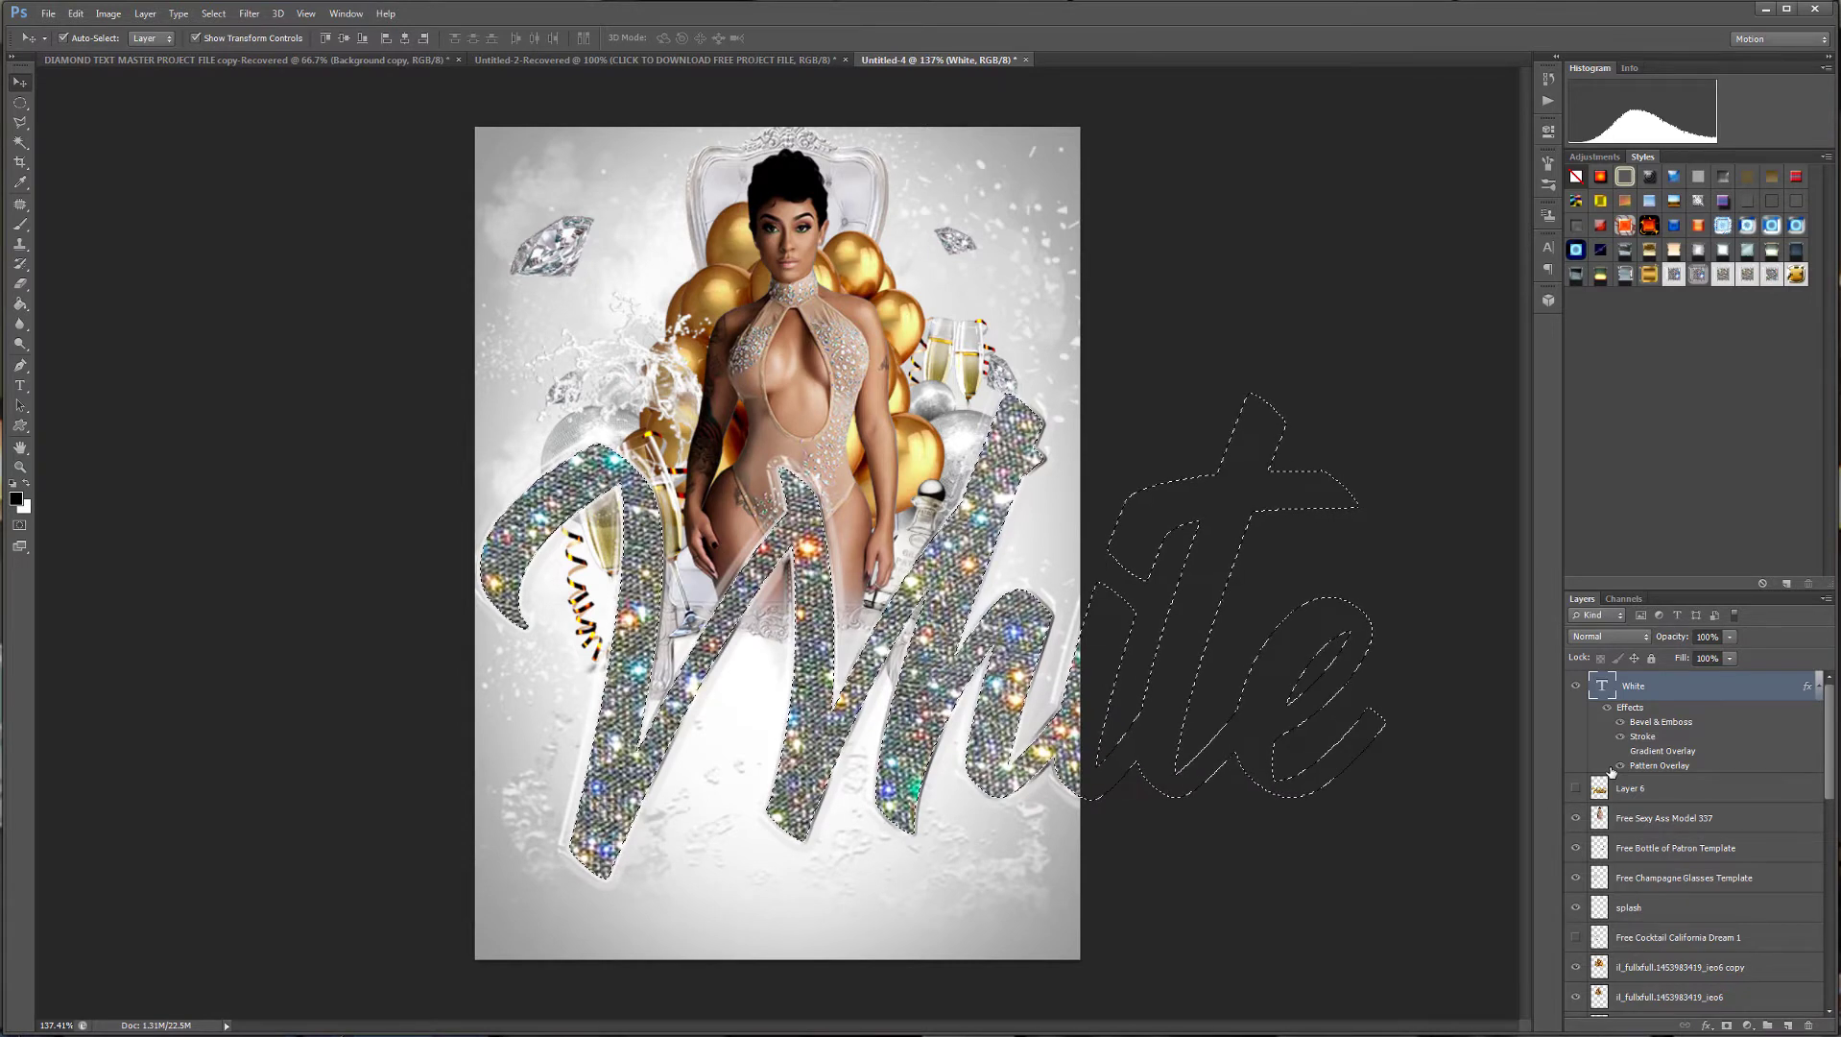
Add a new Layer 7 above Layer 6 and Paint Bucket-fill the lettering selection.
{"action": "left_click", "coordinate": [1642, 796]}
{"action": "left_click", "coordinate": [1796, 1027]}
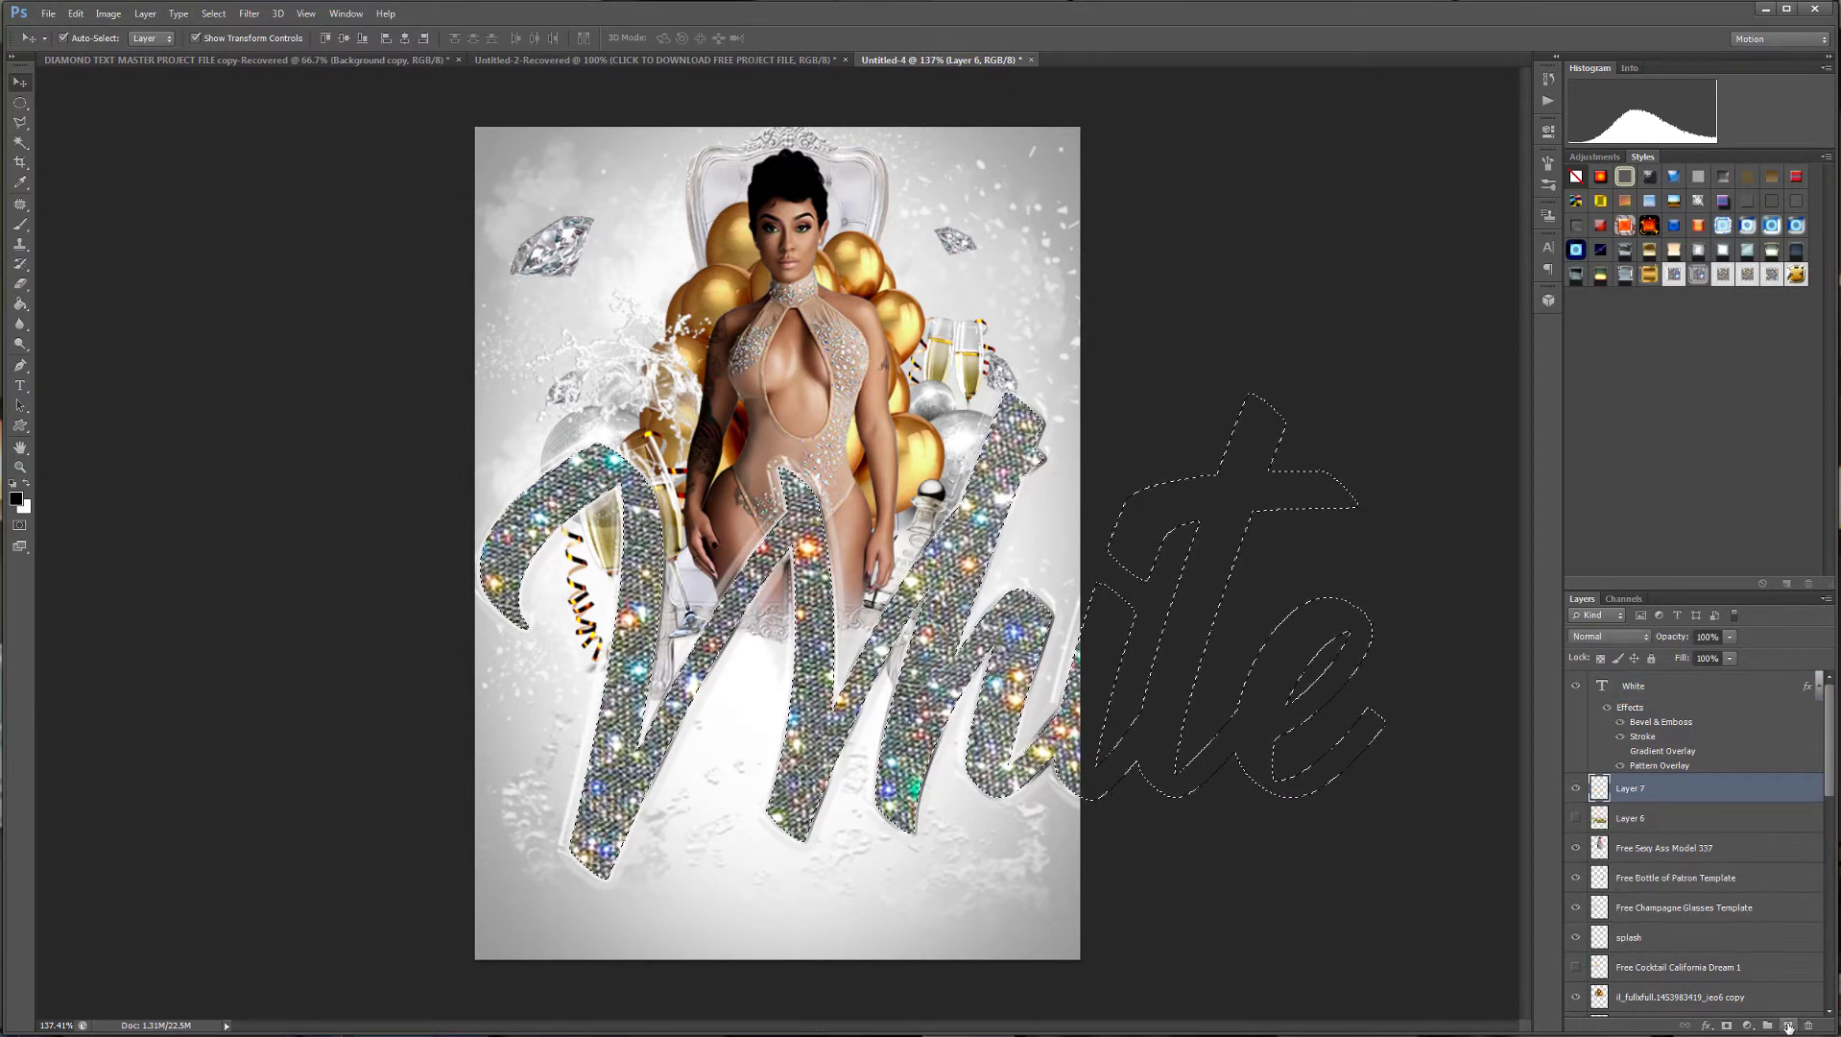
{"action": "left_click", "coordinate": [19, 303]}
{"action": "left_click", "coordinate": [583, 469]}
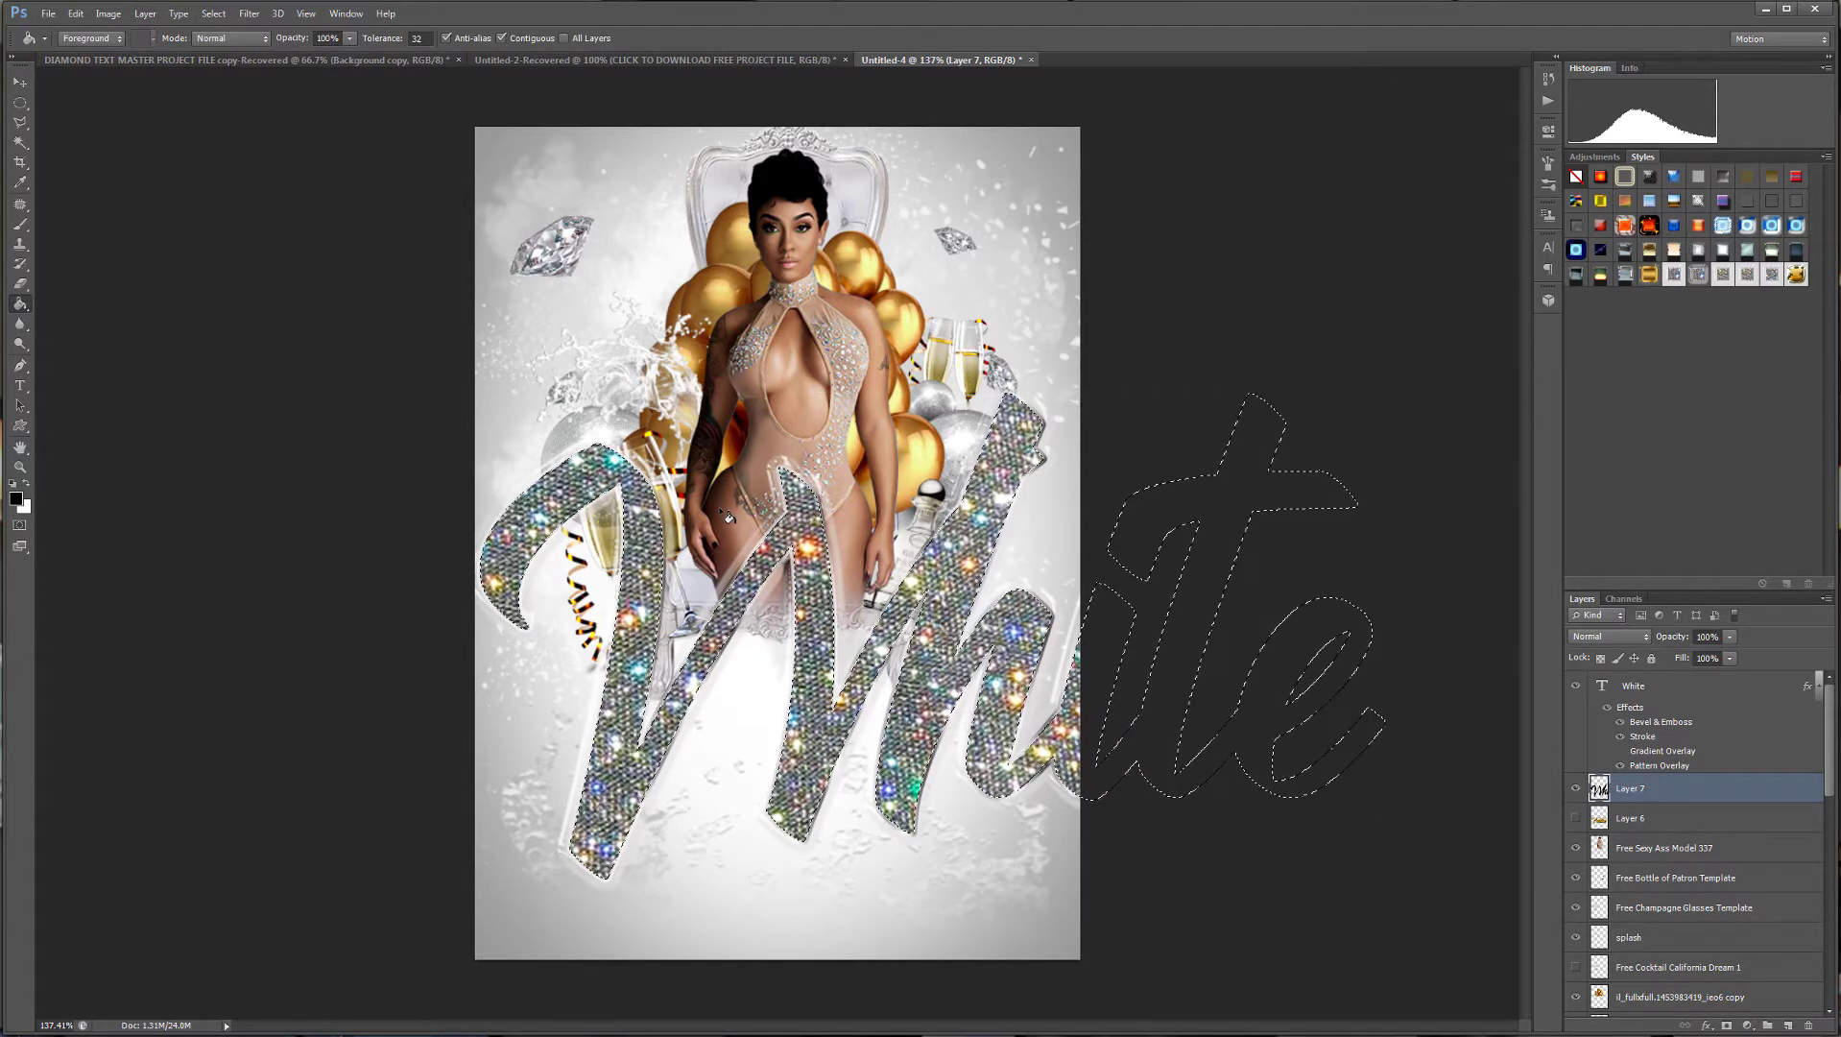
Expand the letter selection outward with Select > Modify > Expand.
{"action": "left_click", "coordinate": [213, 13]}
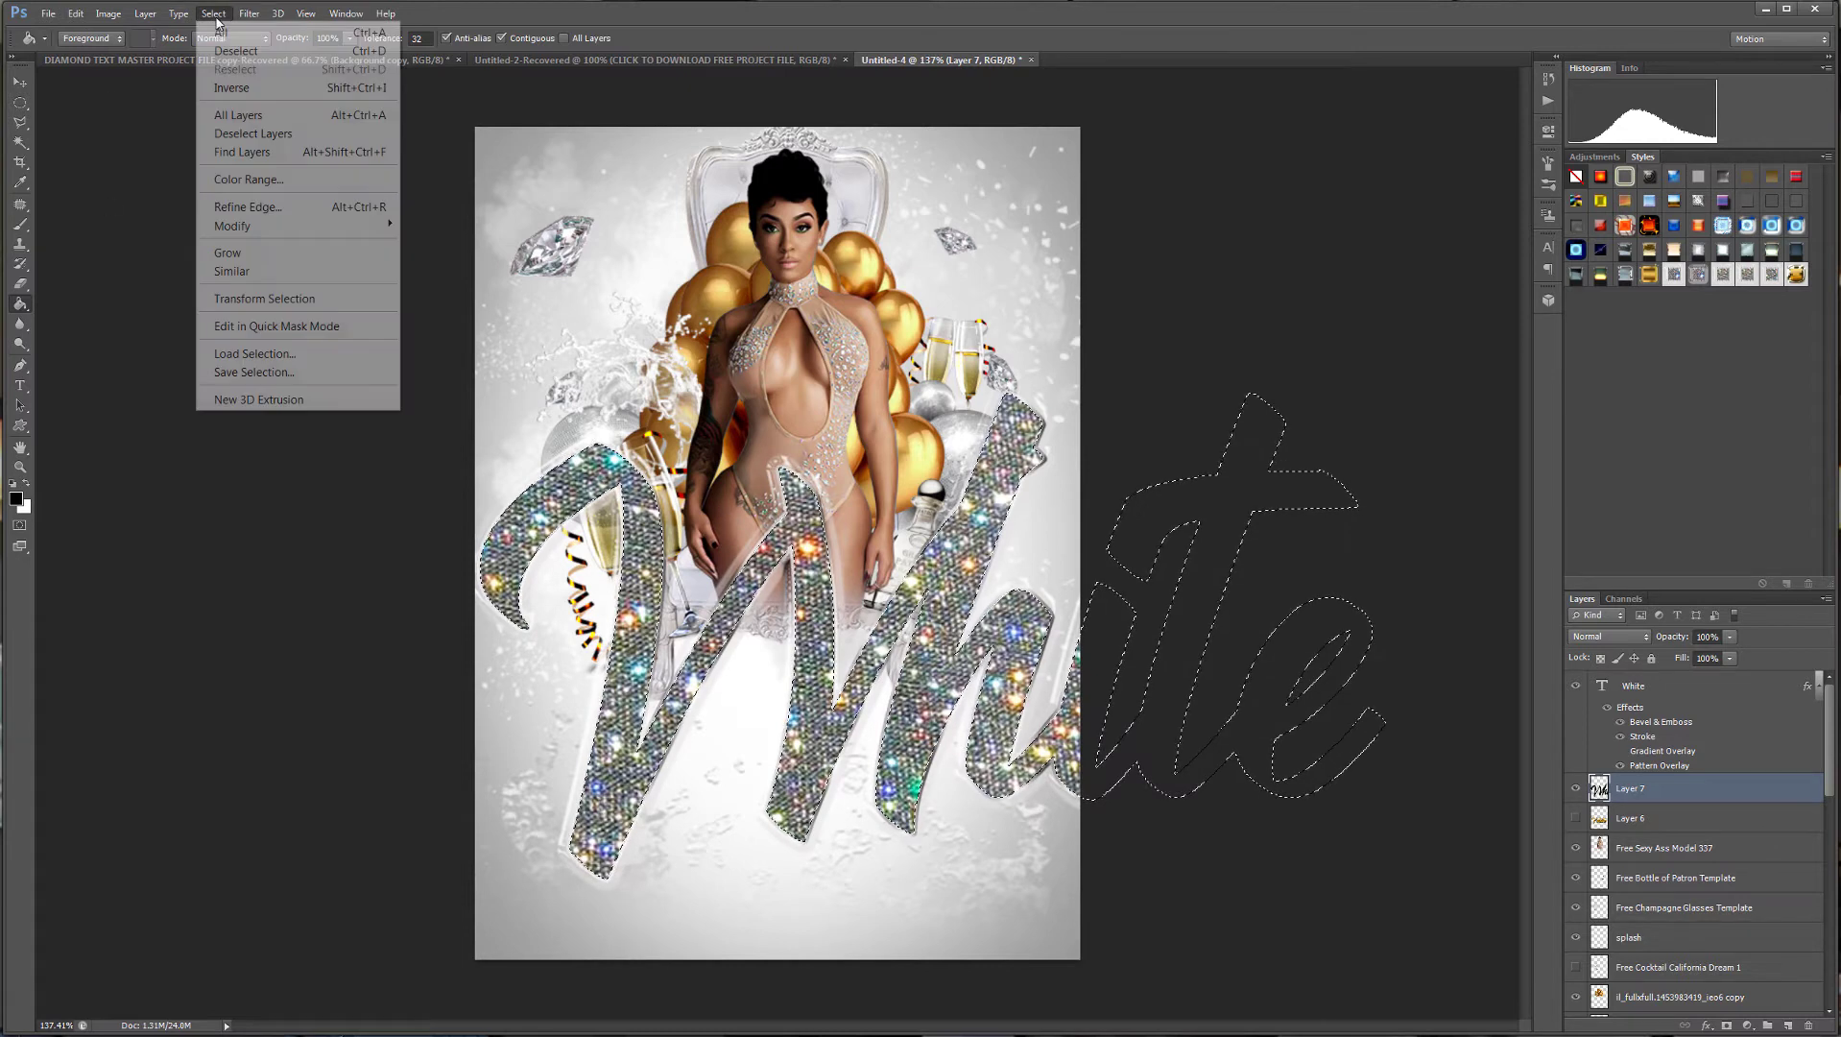
{"action": "mouse_move", "coordinate": [256, 233]}
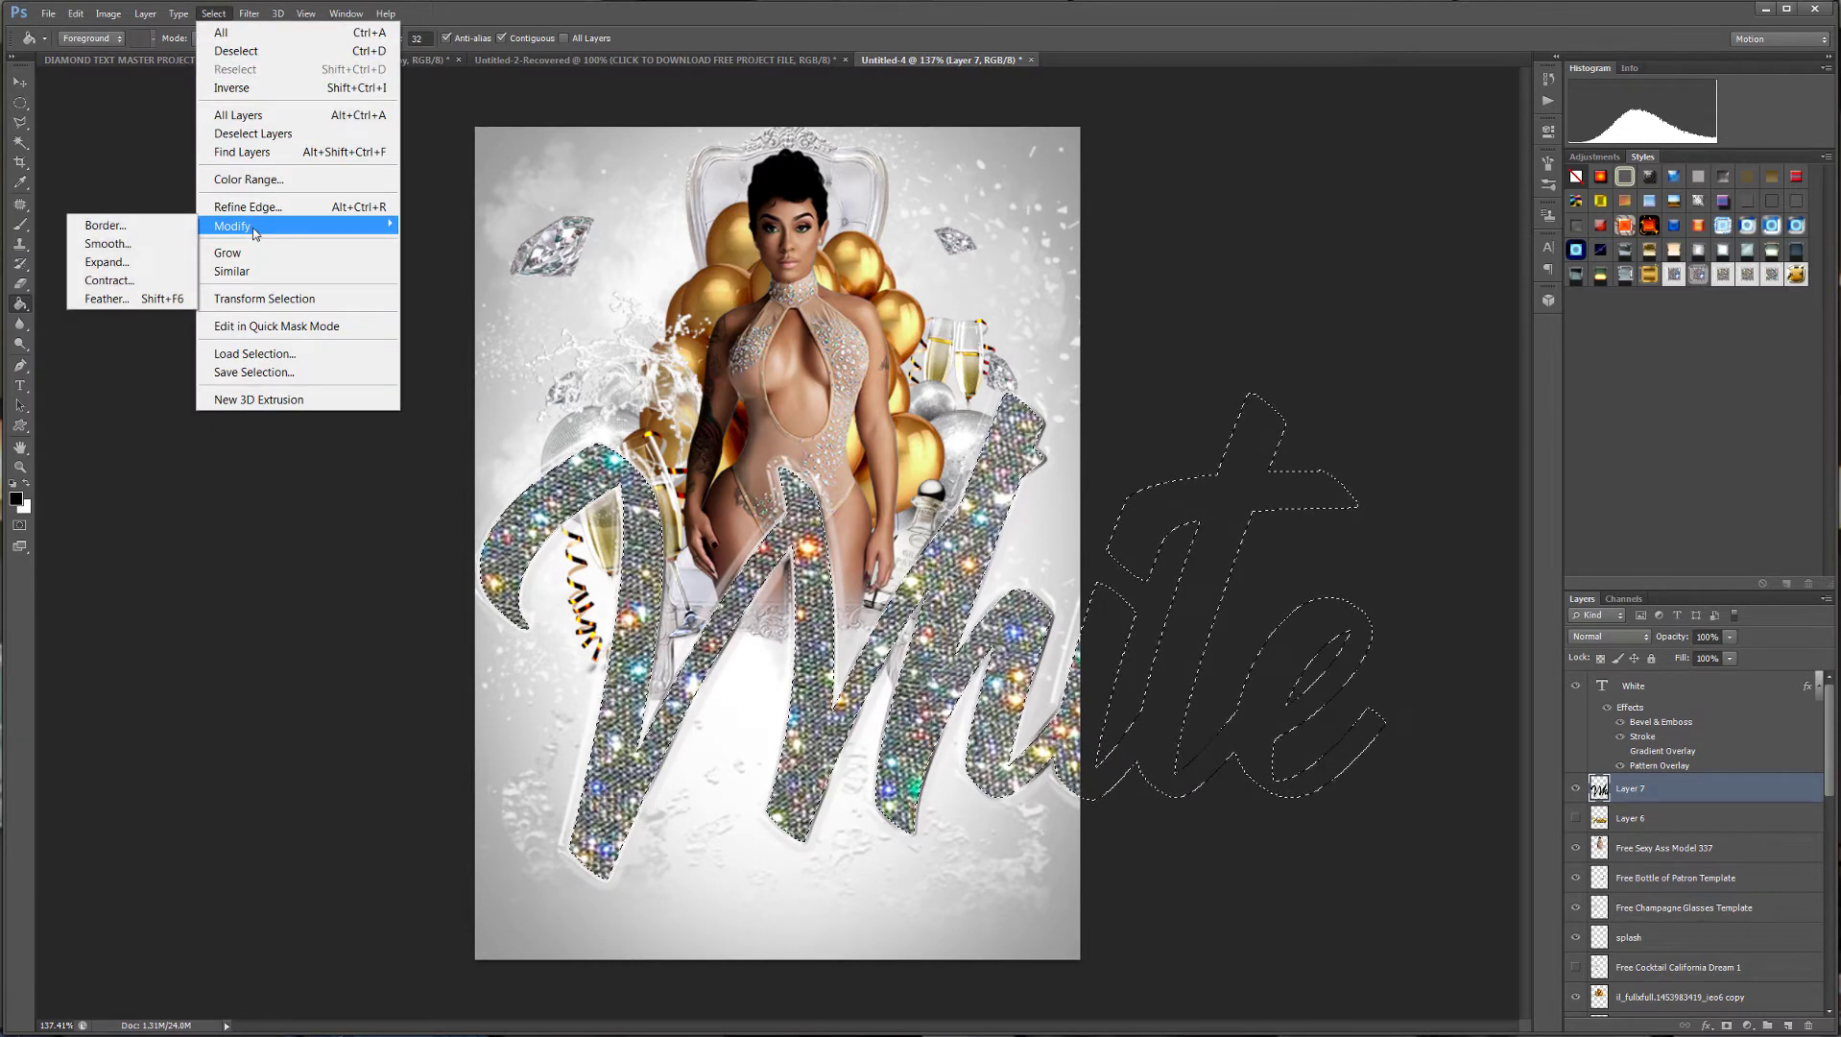
{"action": "left_click", "coordinate": [115, 260]}
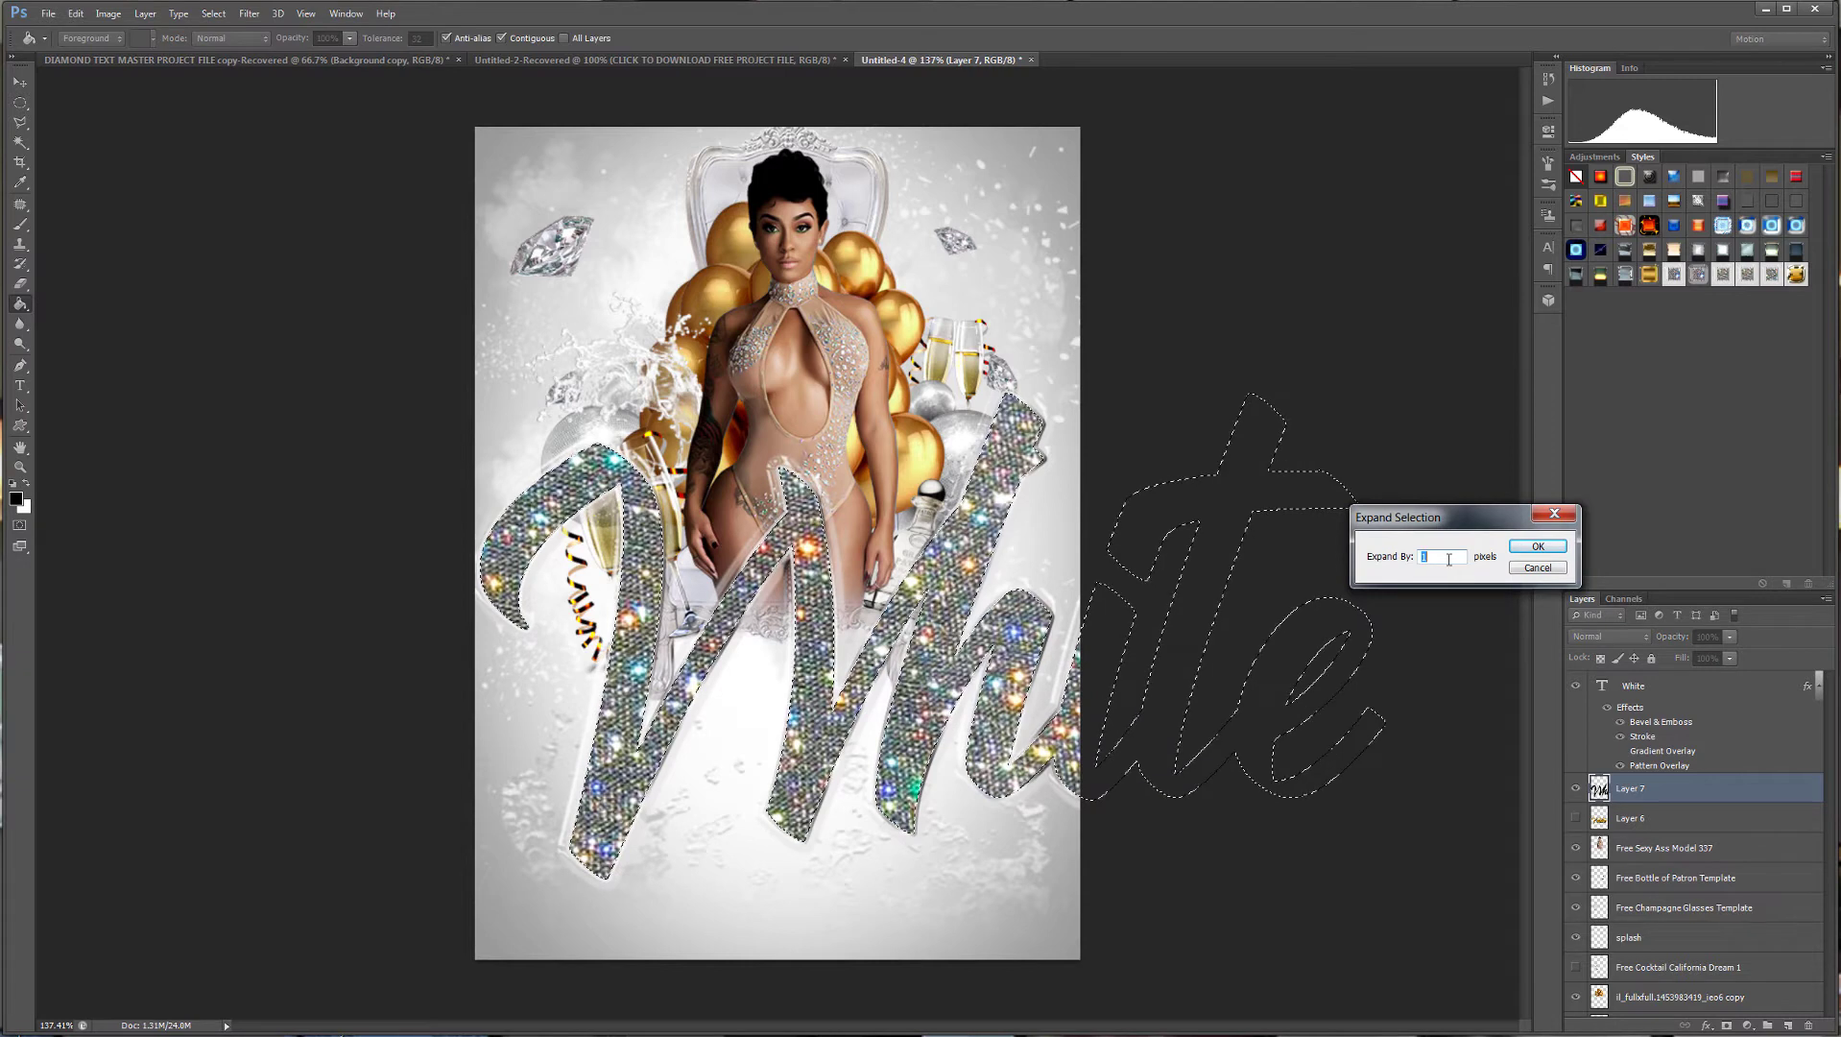
{"action": "left_click", "coordinate": [1538, 545]}
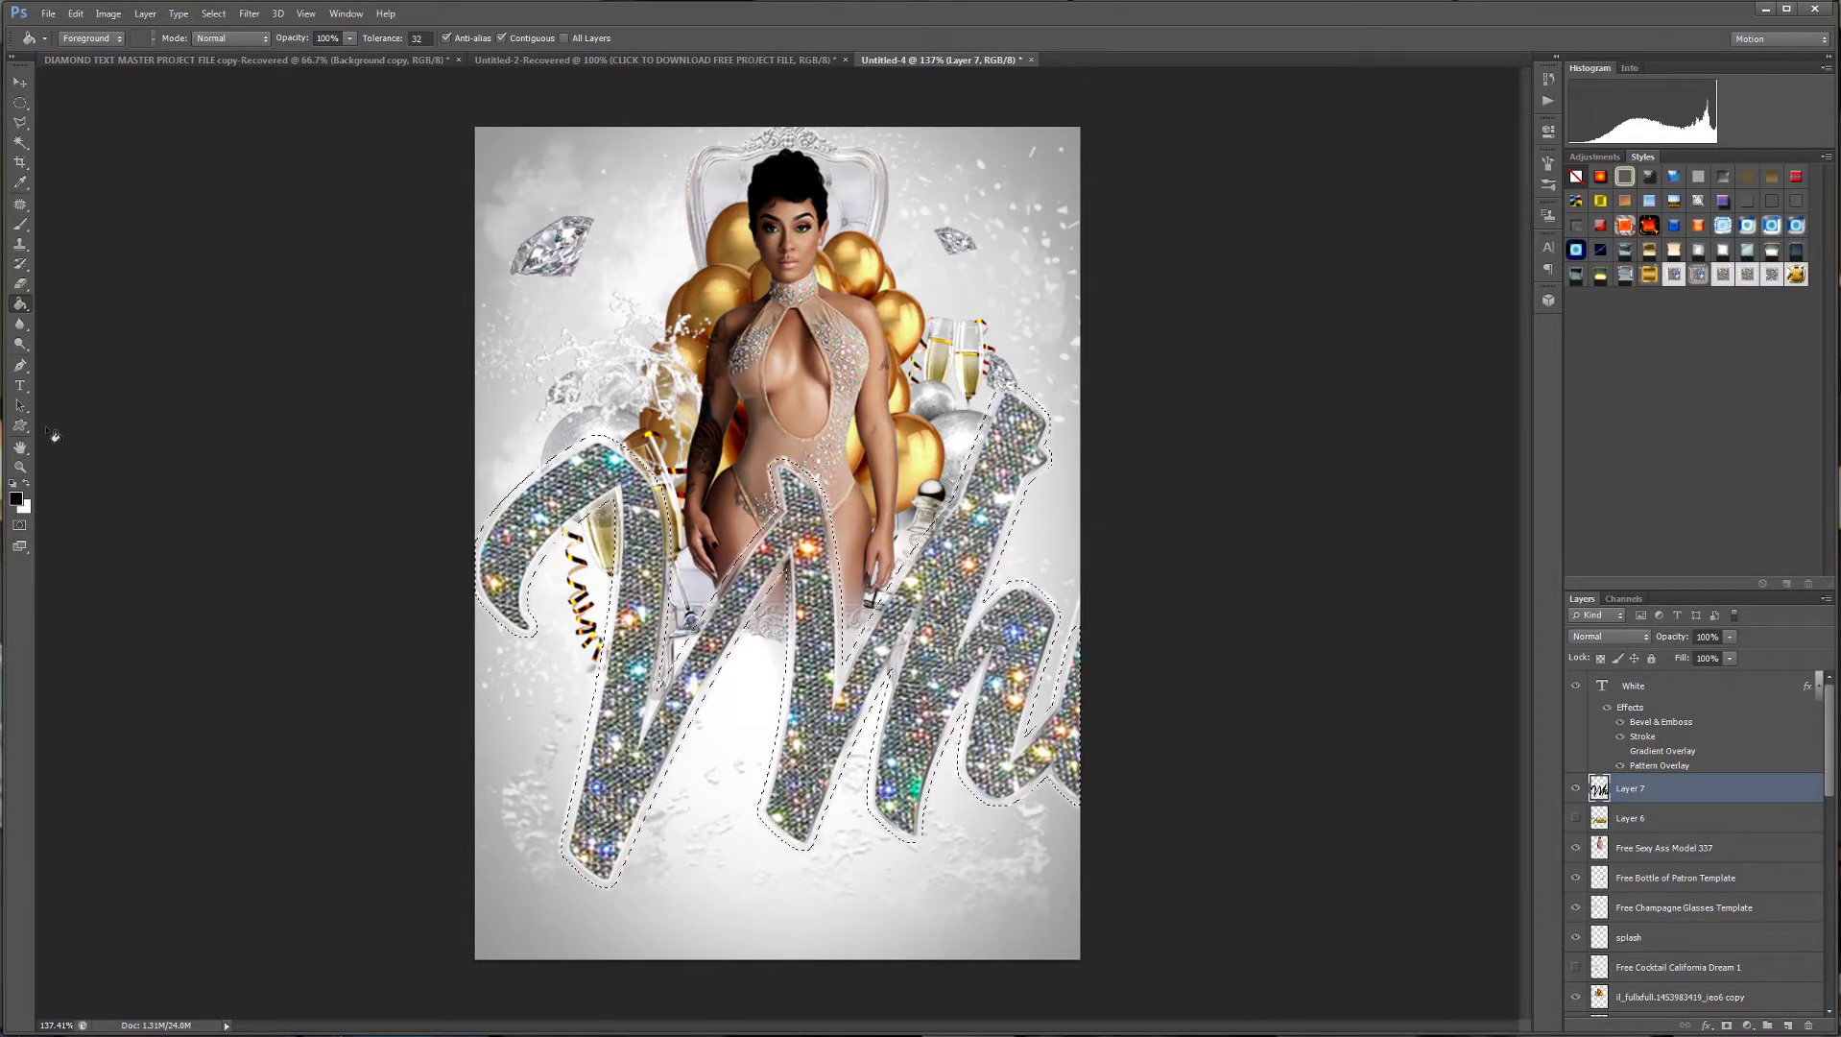
Invert the selection twice and fill the expanded outline on Layer 7 with dark grey.
{"action": "left_click", "coordinate": [213, 13]}
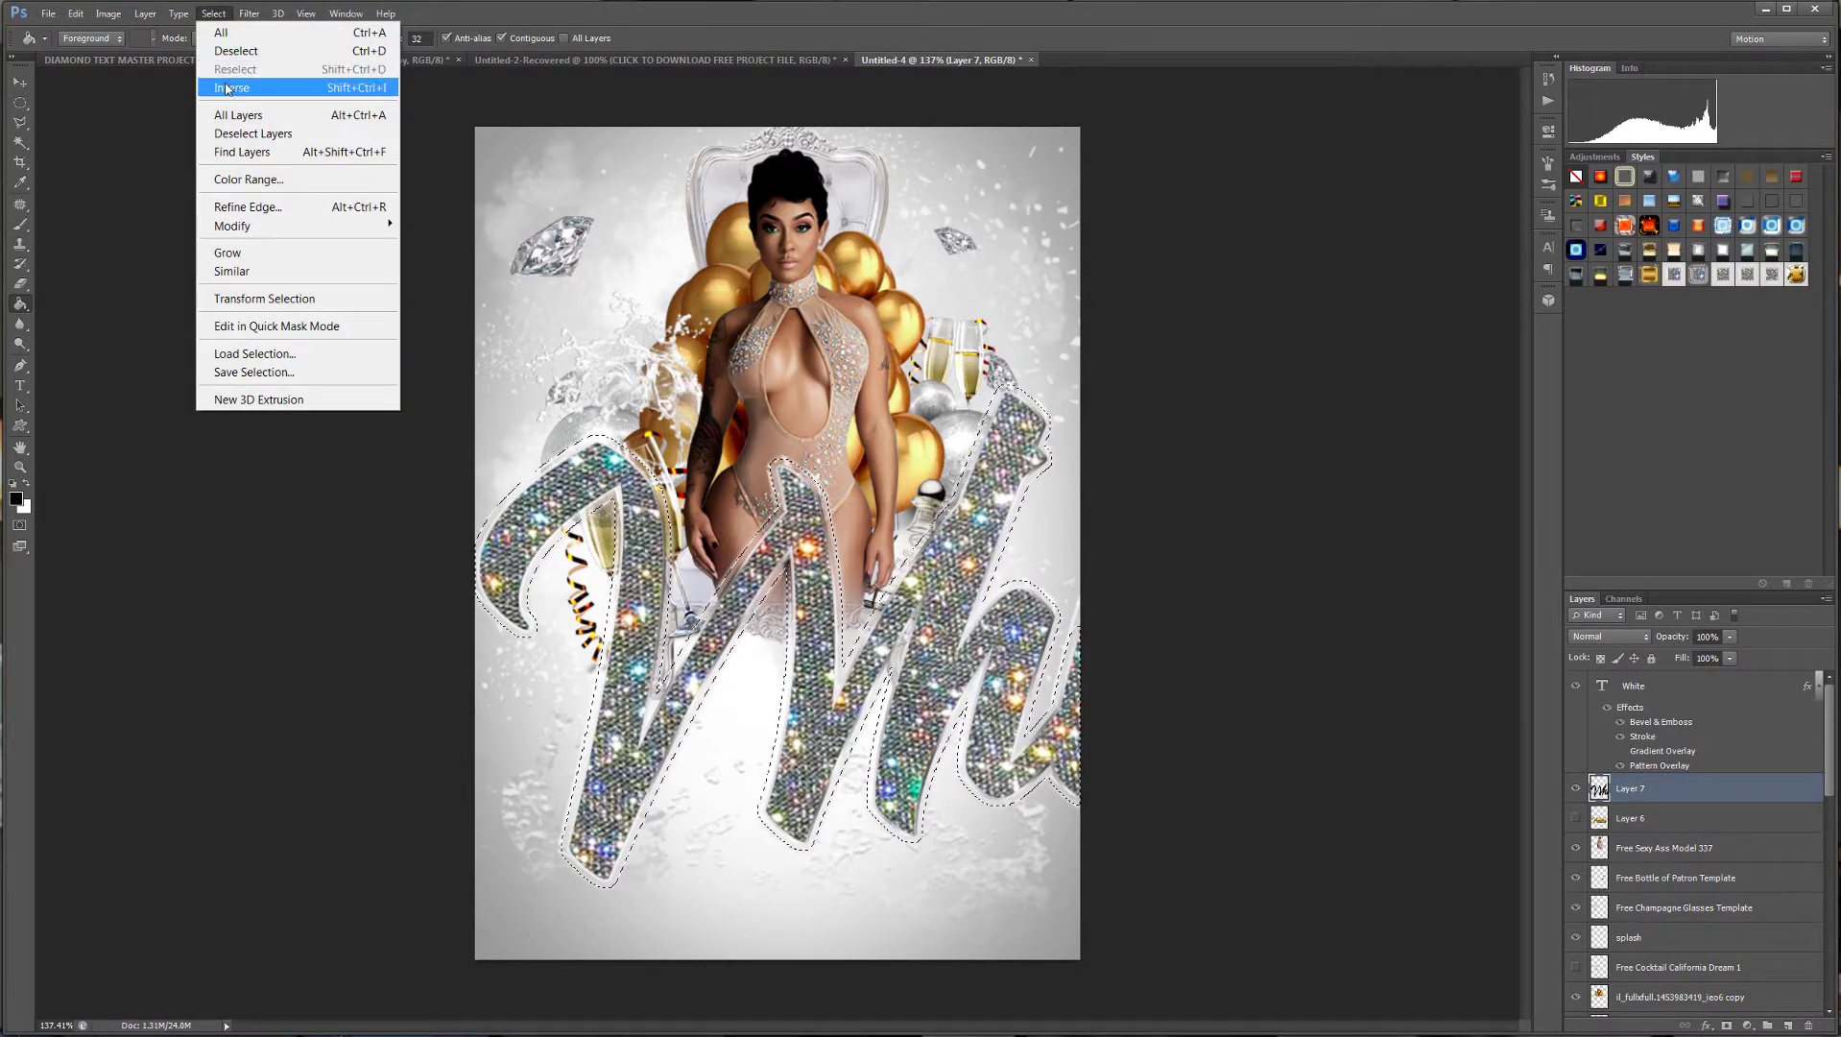
{"action": "left_click", "coordinate": [231, 88]}
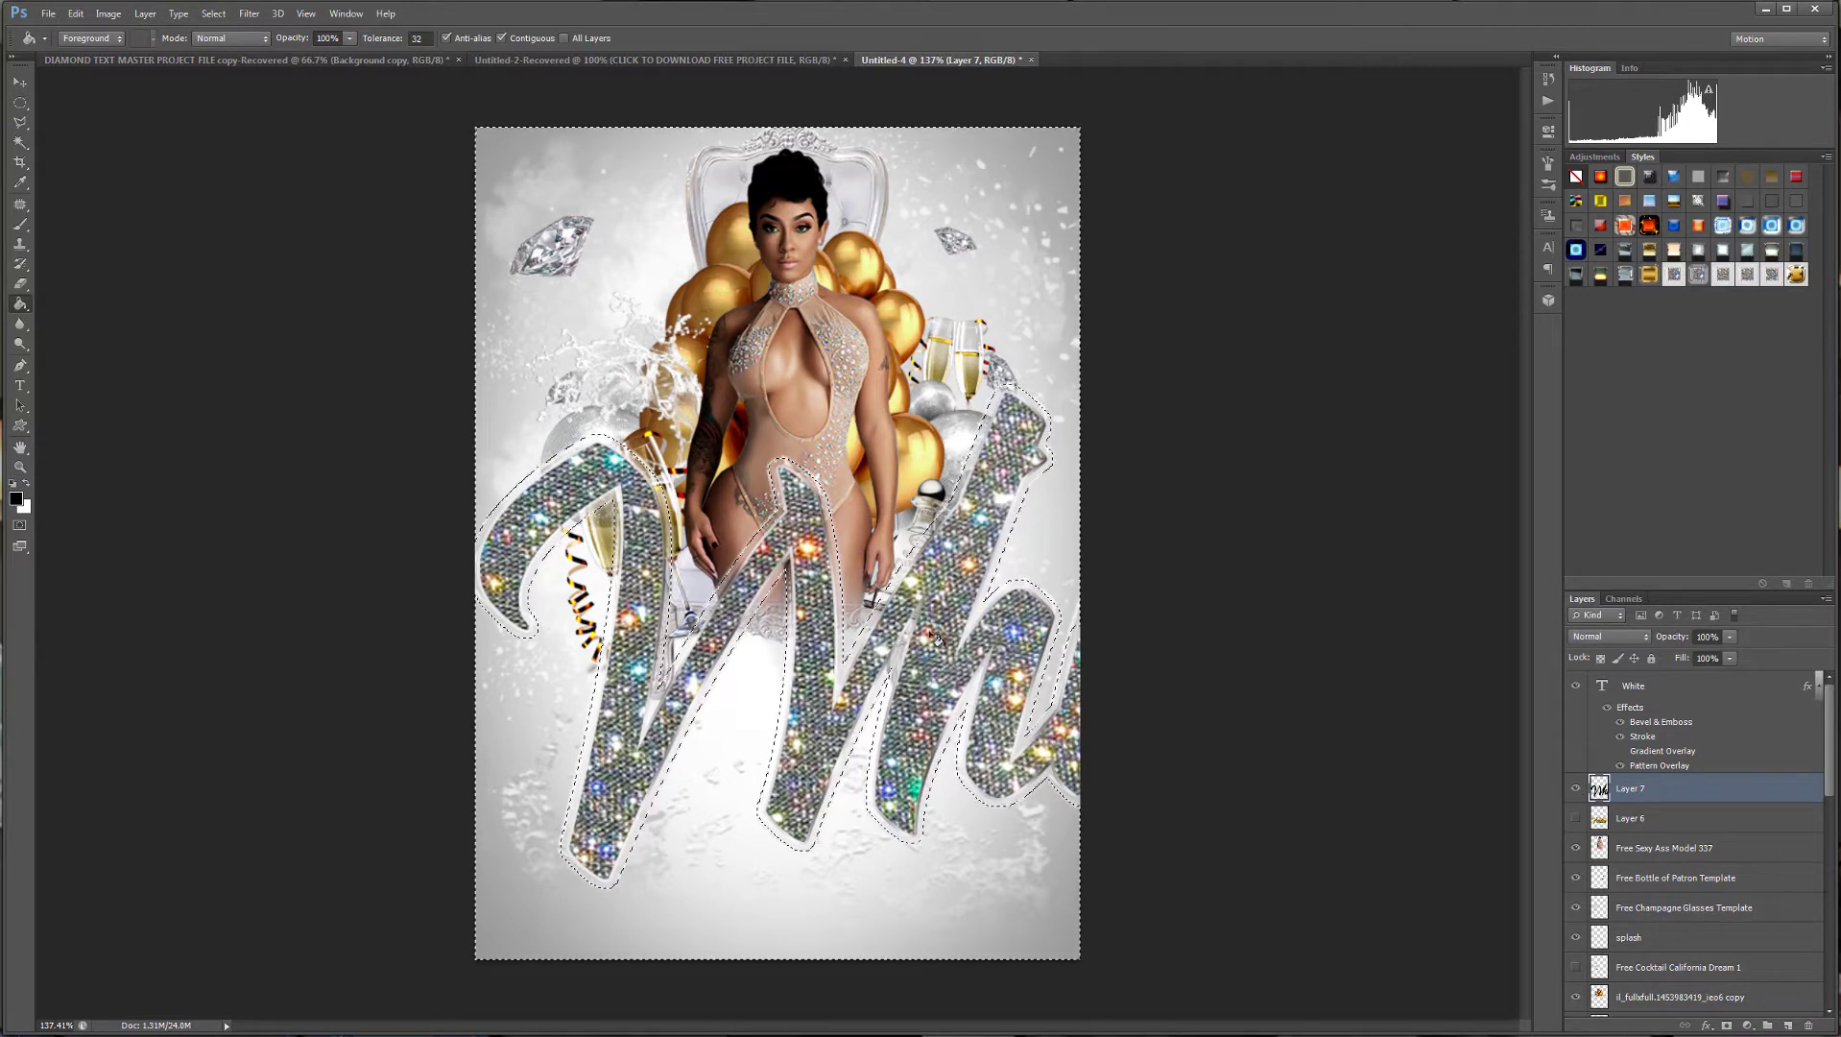
{"action": "left_click", "coordinate": [213, 13]}
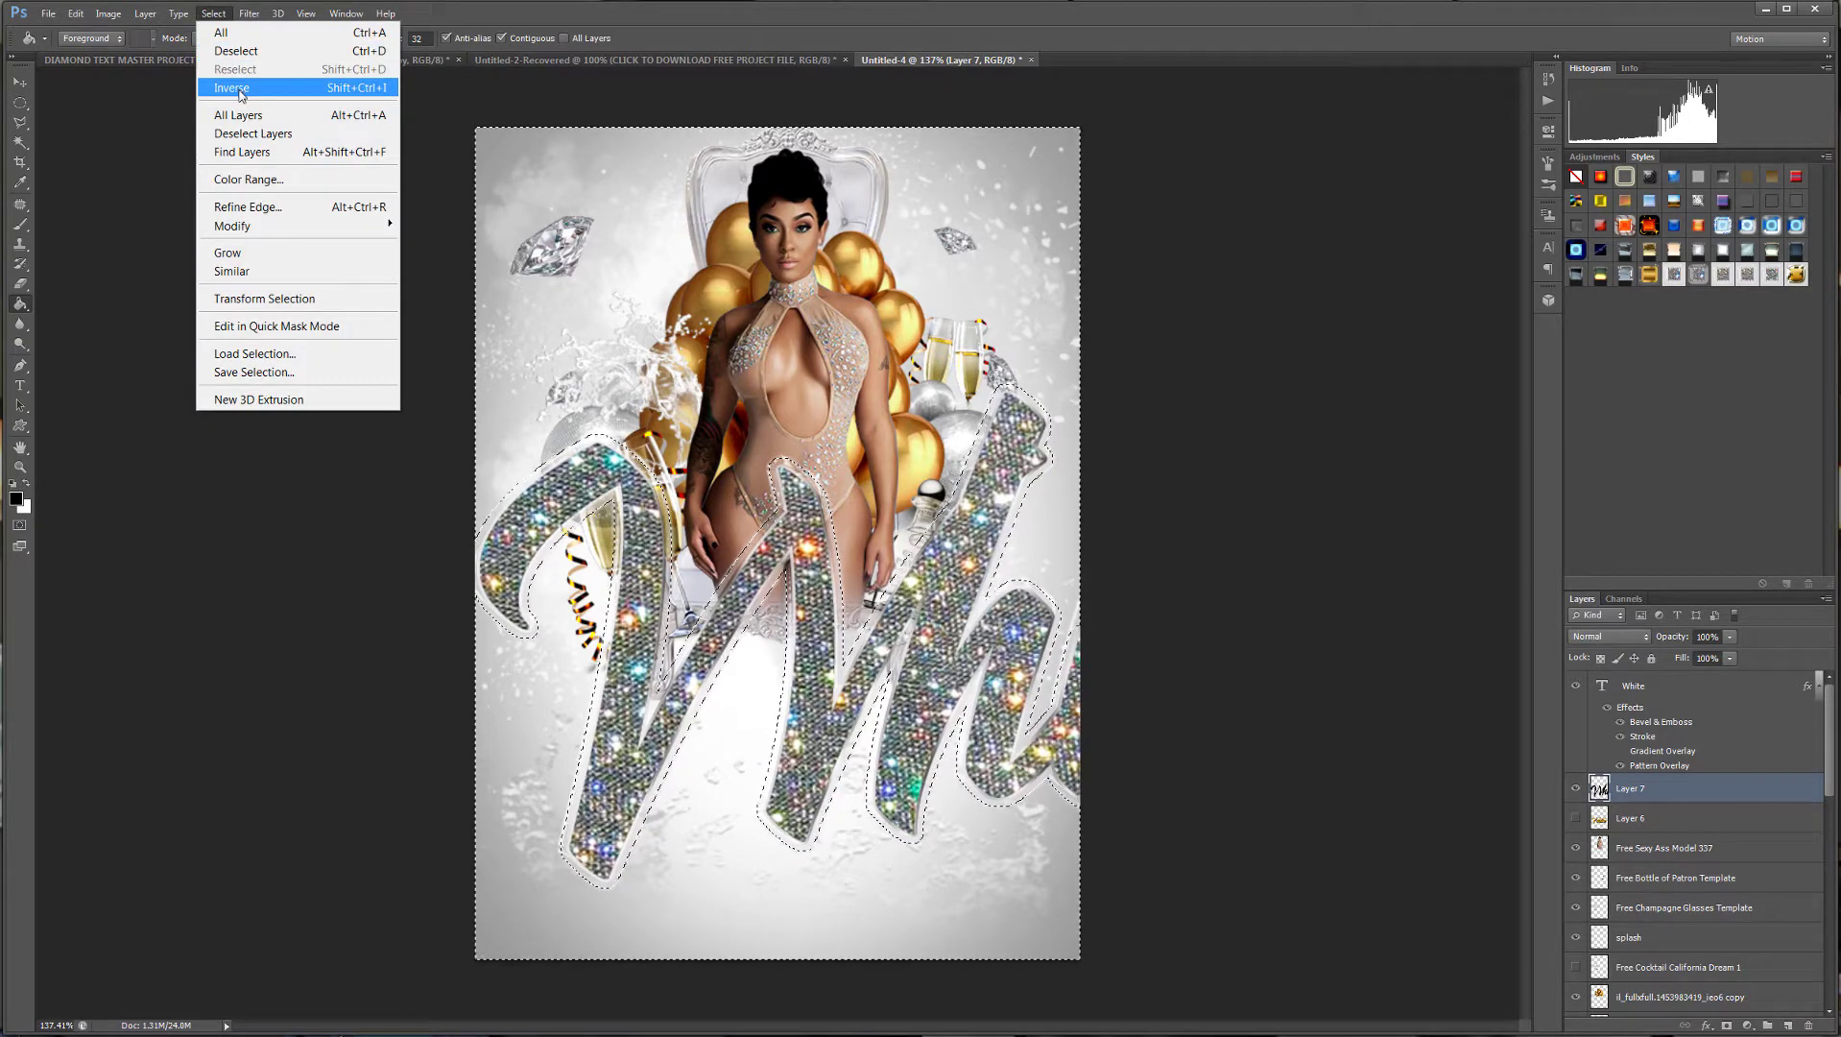
{"action": "left_click", "coordinate": [233, 87]}
{"action": "left_click", "coordinate": [649, 474]}
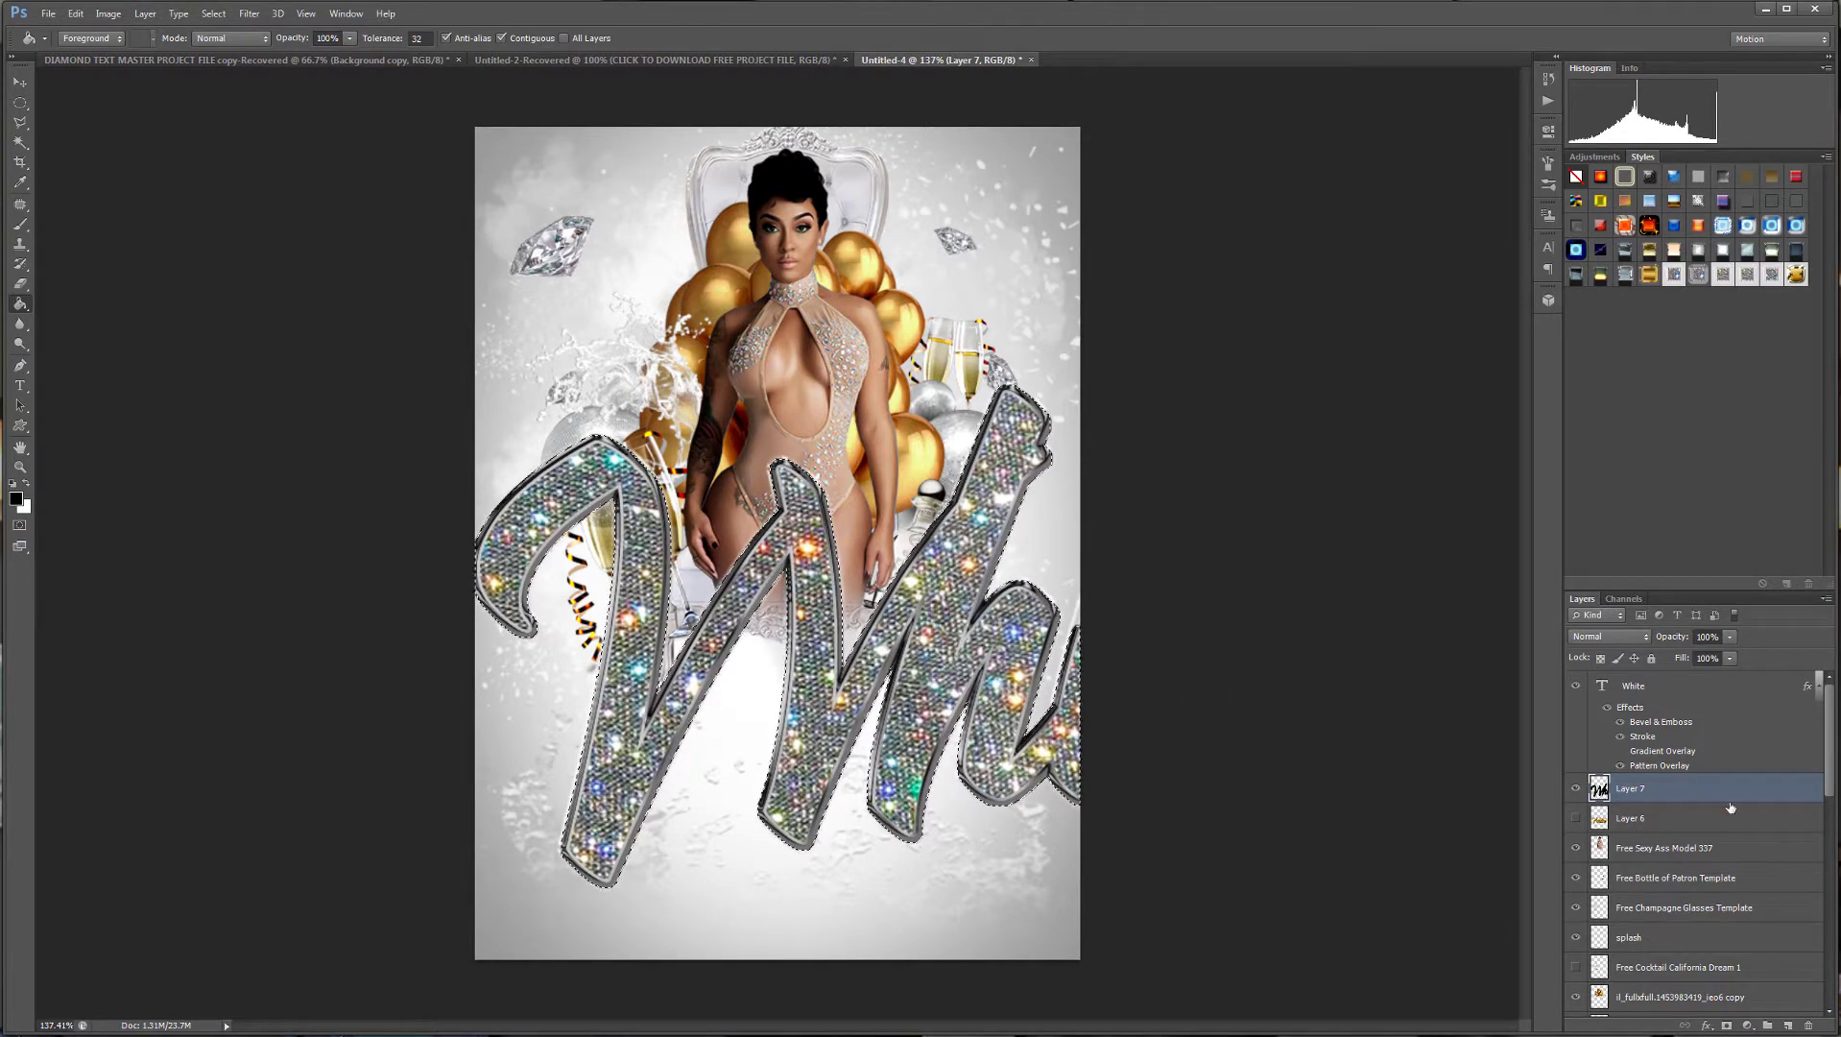
Check the dark grey outline by toggling Layer 7's visibility, then deselect.
{"action": "left_click", "coordinate": [1576, 789]}
{"action": "left_click", "coordinate": [1576, 789]}
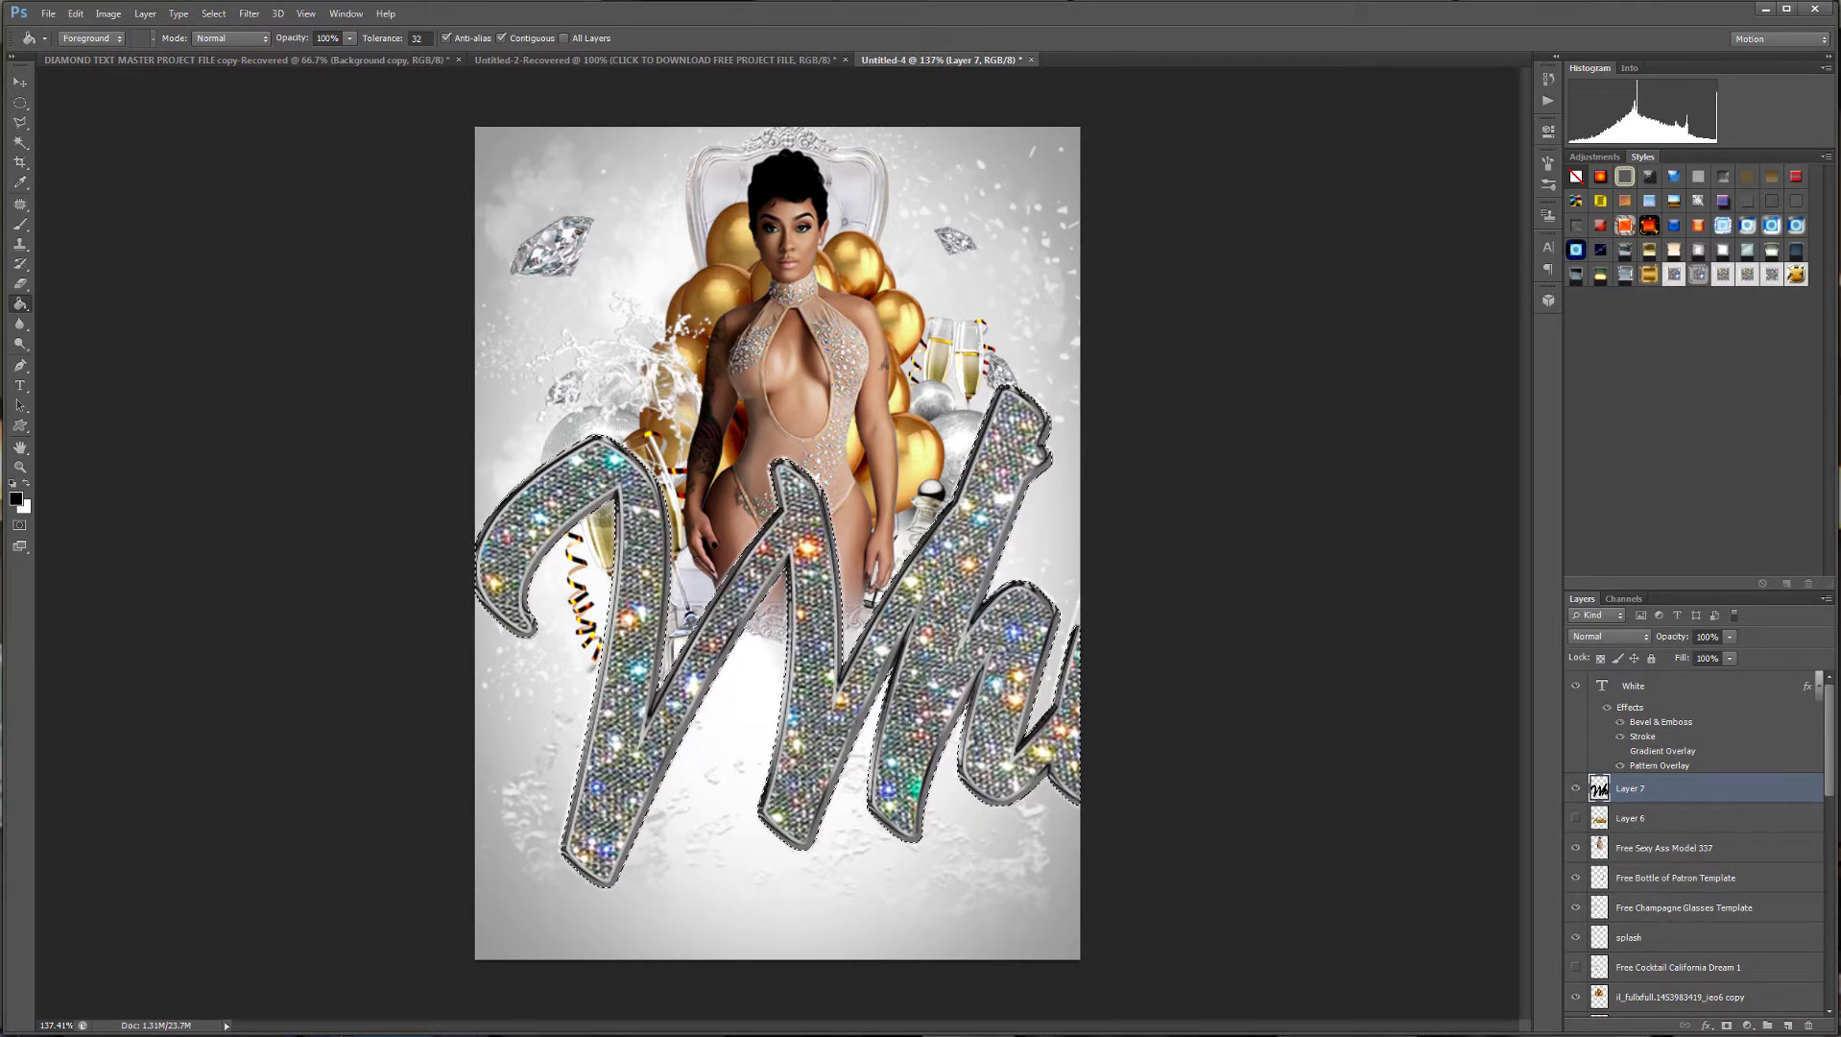
{"action": "key", "text": "ctrl+d"}
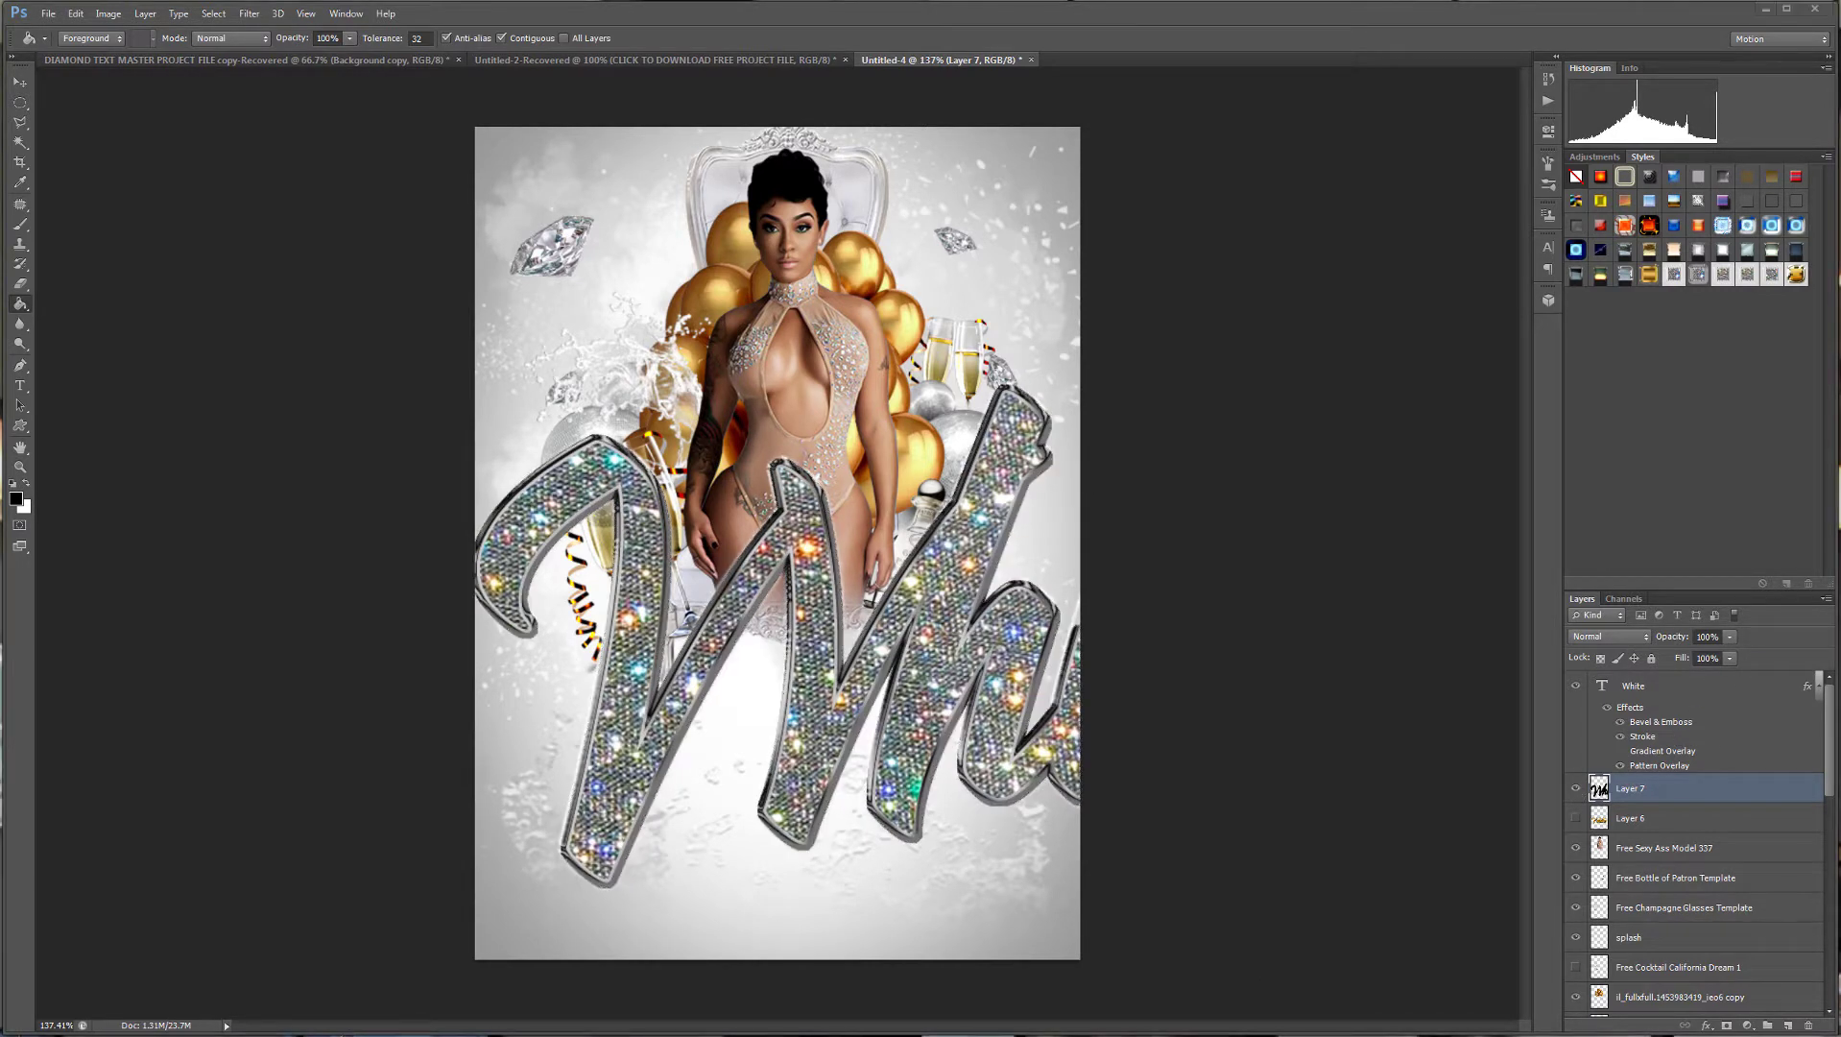
{"action": "left_click", "coordinate": [1576, 788]}
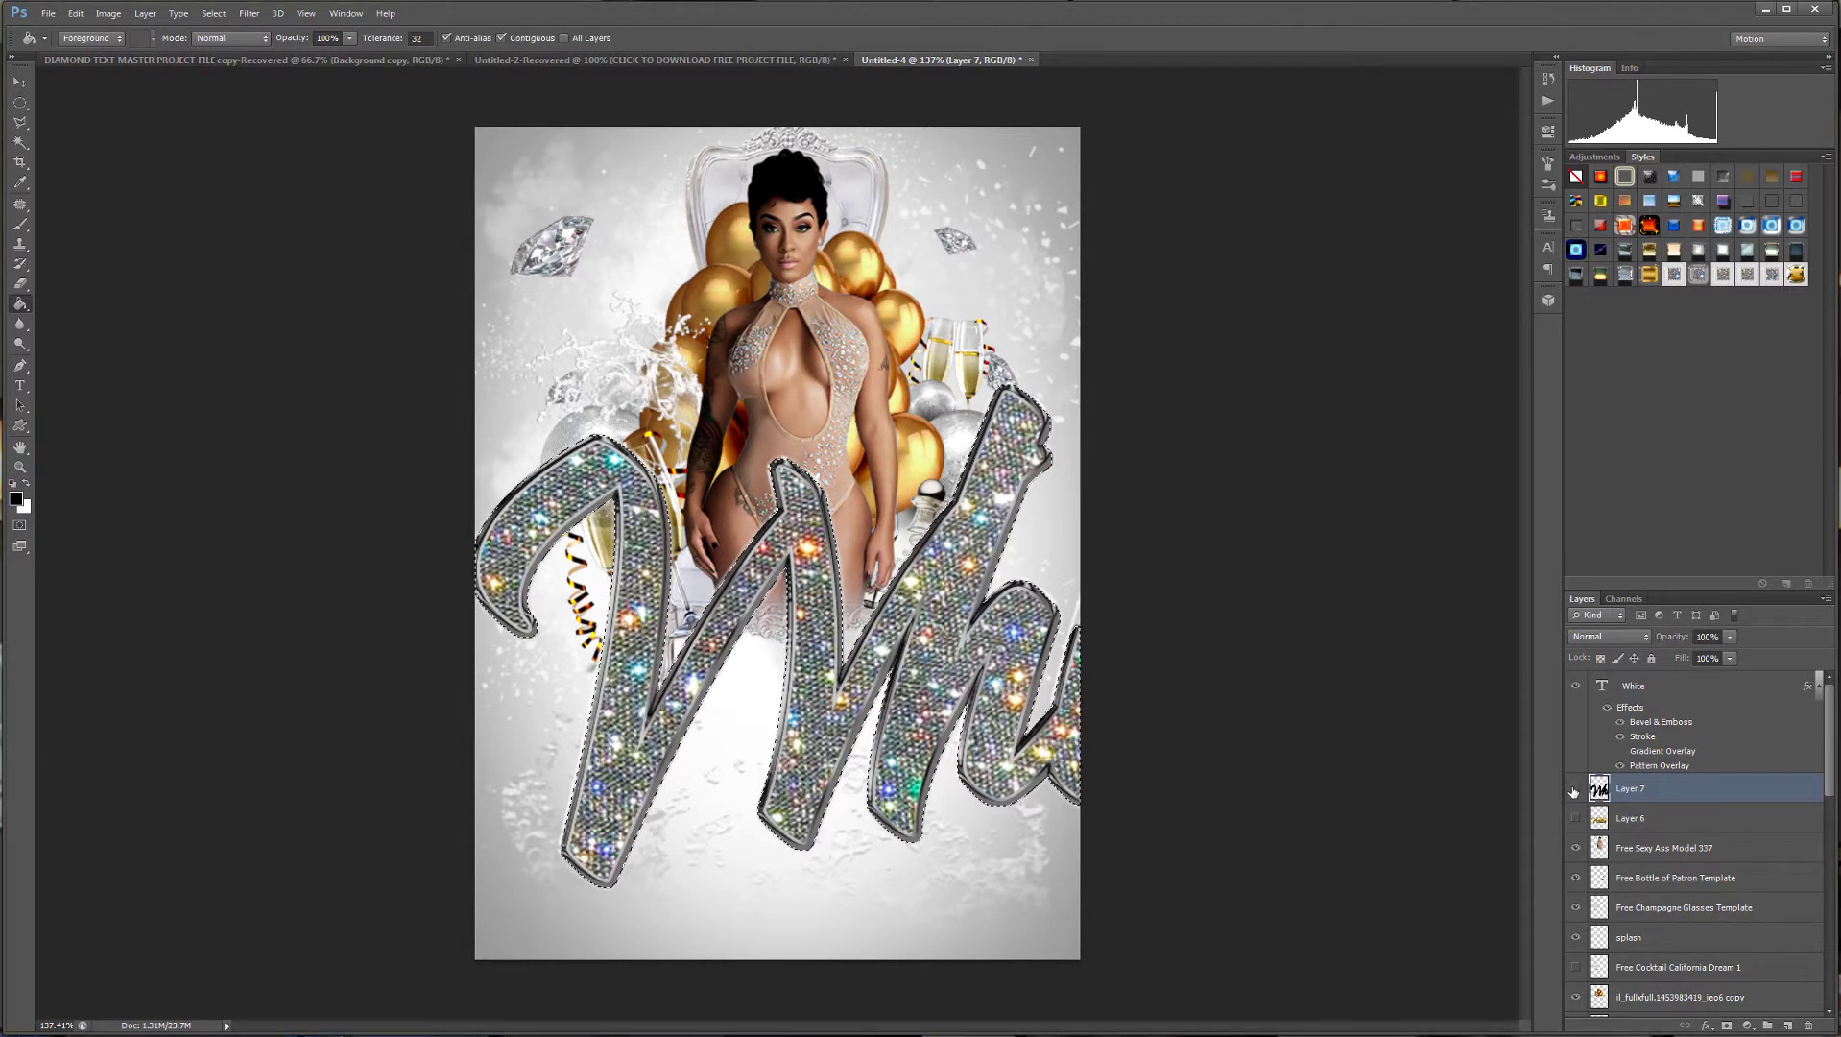
{"action": "left_click", "coordinate": [1595, 788], "text": "ctrl"}
{"action": "left_click", "coordinate": [1575, 788]}
{"action": "left_click", "coordinate": [213, 14]}
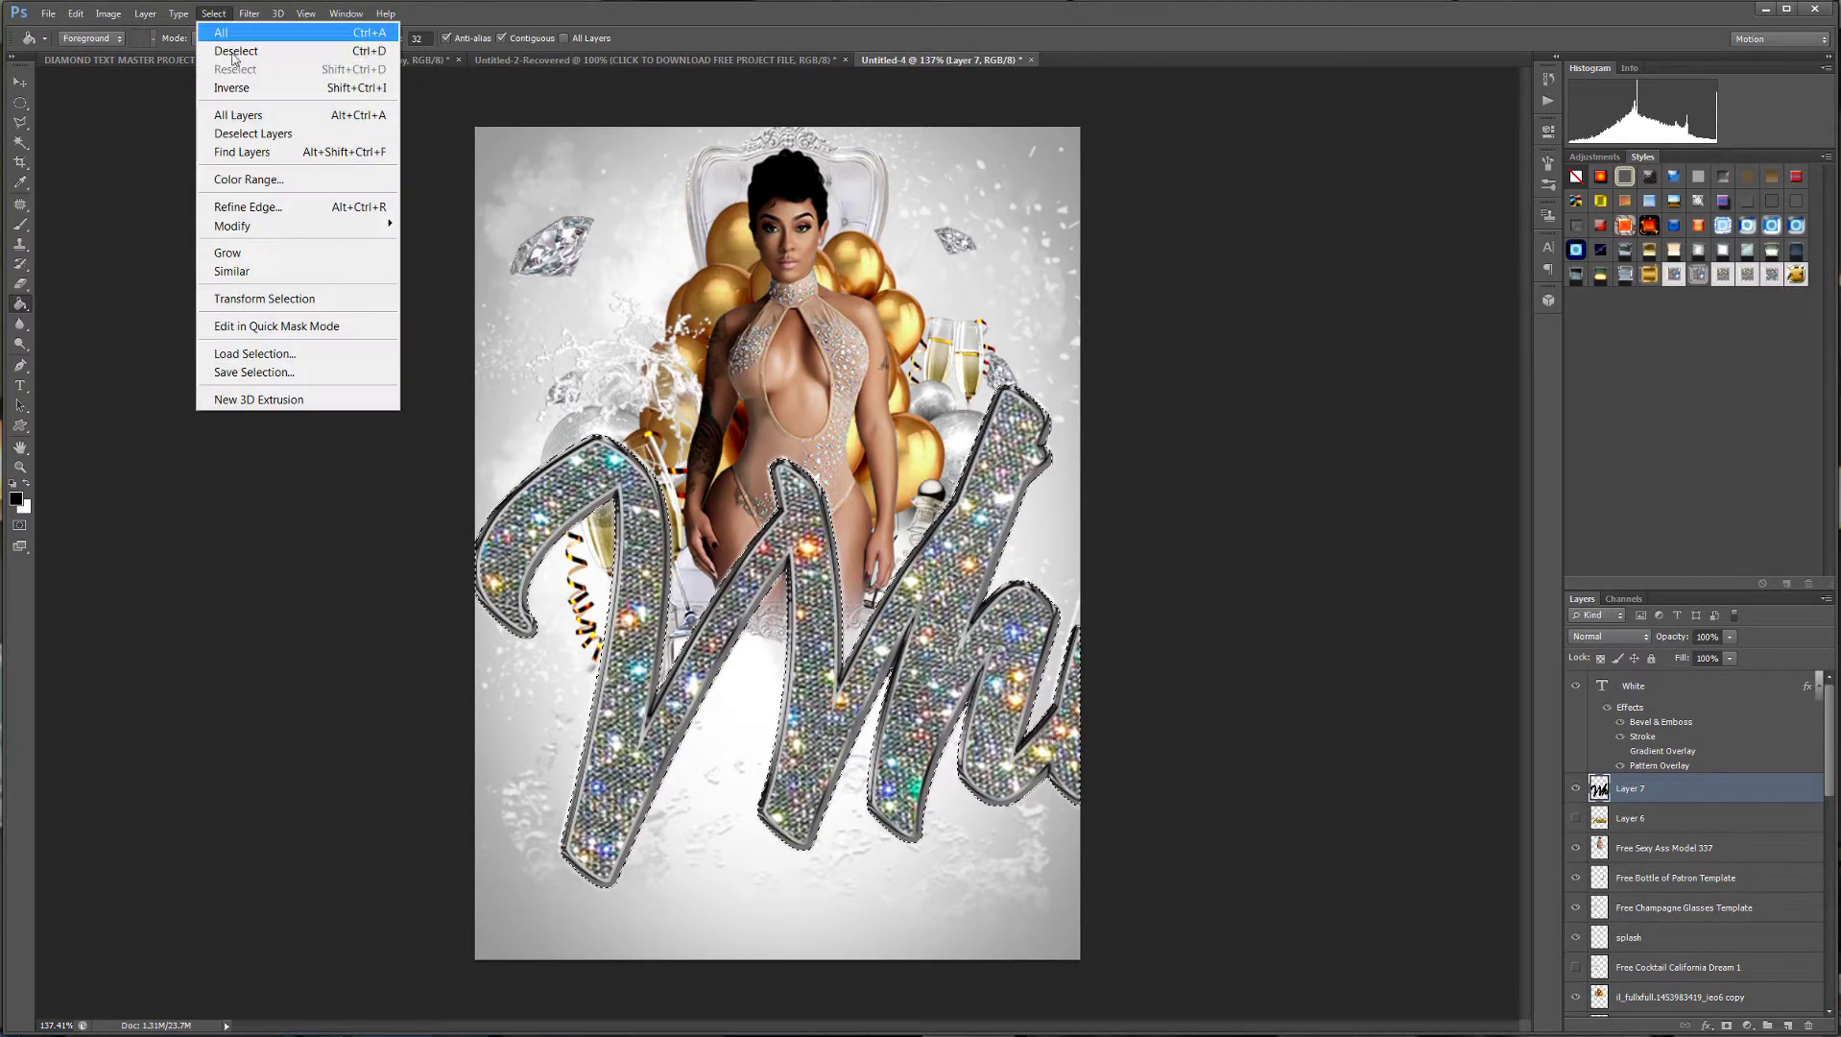
{"action": "left_click", "coordinate": [235, 49]}
{"action": "scroll", "coordinate": [710, 538], "scroll_direction": "down", "scroll_amount": 1}
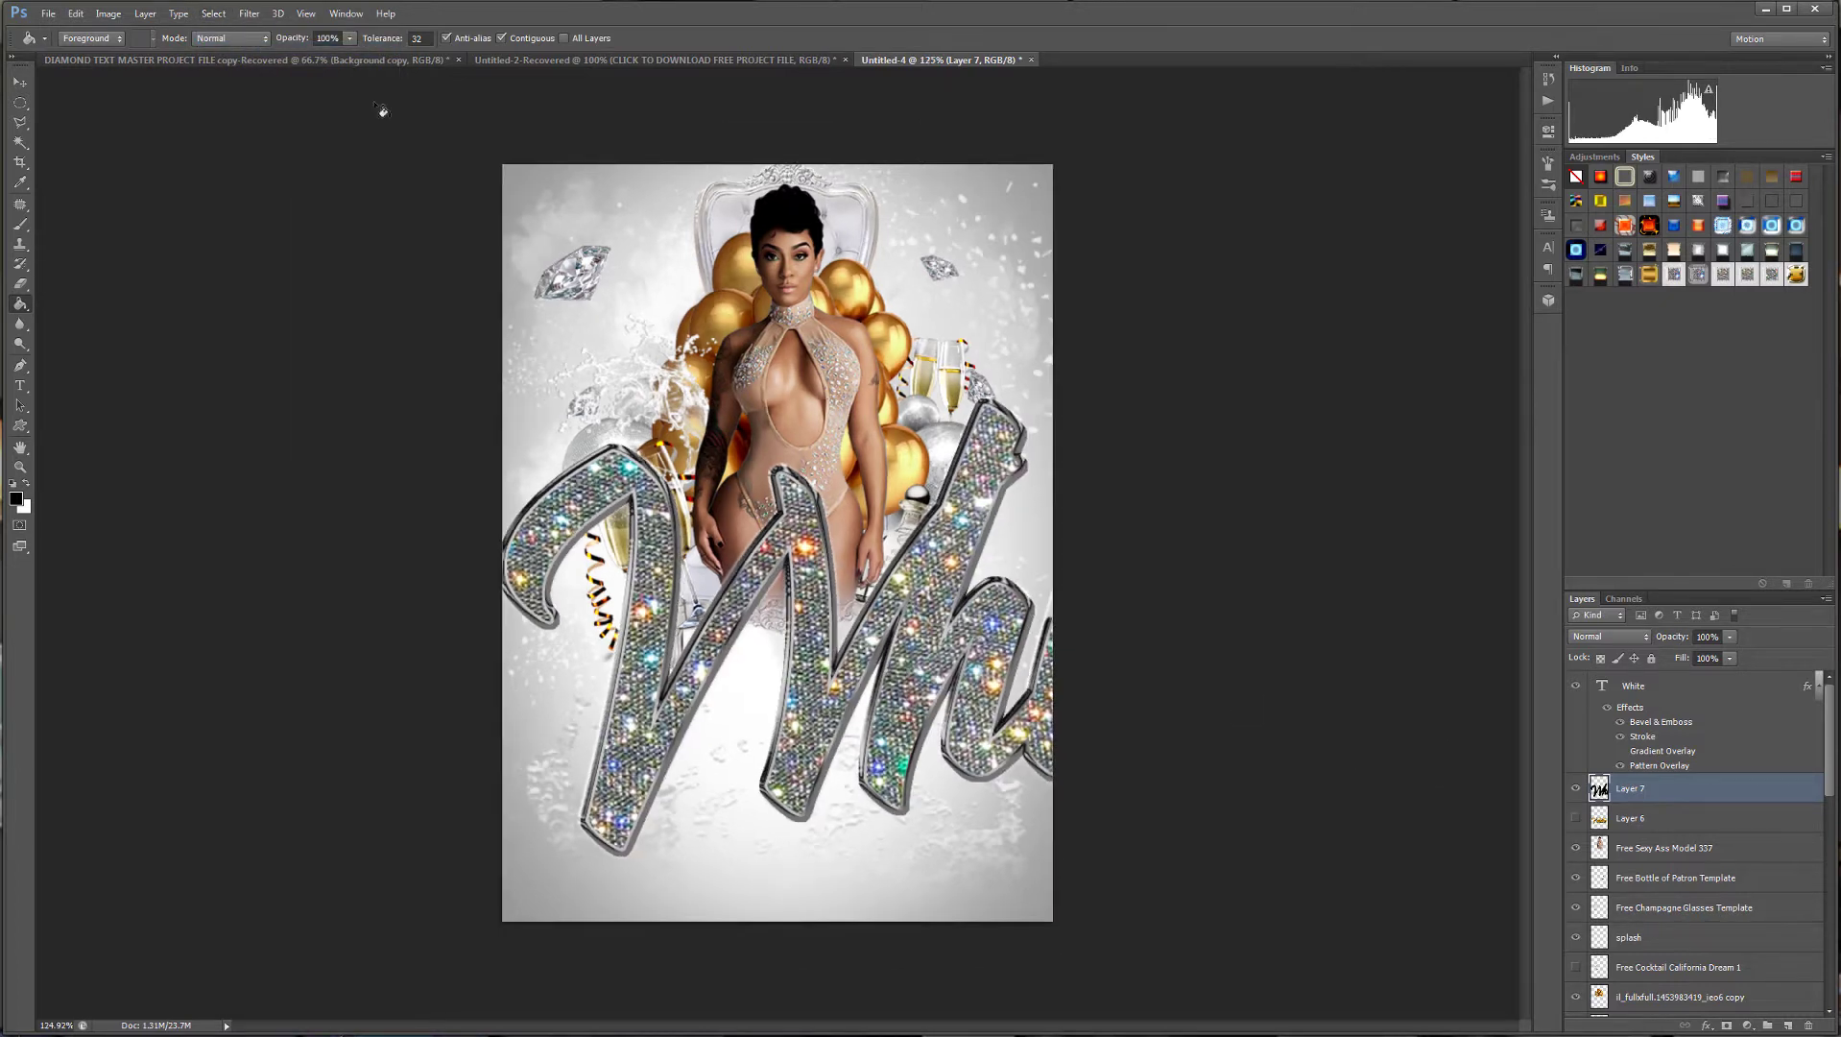
{"action": "left_click", "coordinate": [145, 13]}
Add a Stroke layer style to Layer 7 with a size of 4 px.
{"action": "mouse_move", "coordinate": [182, 119]}
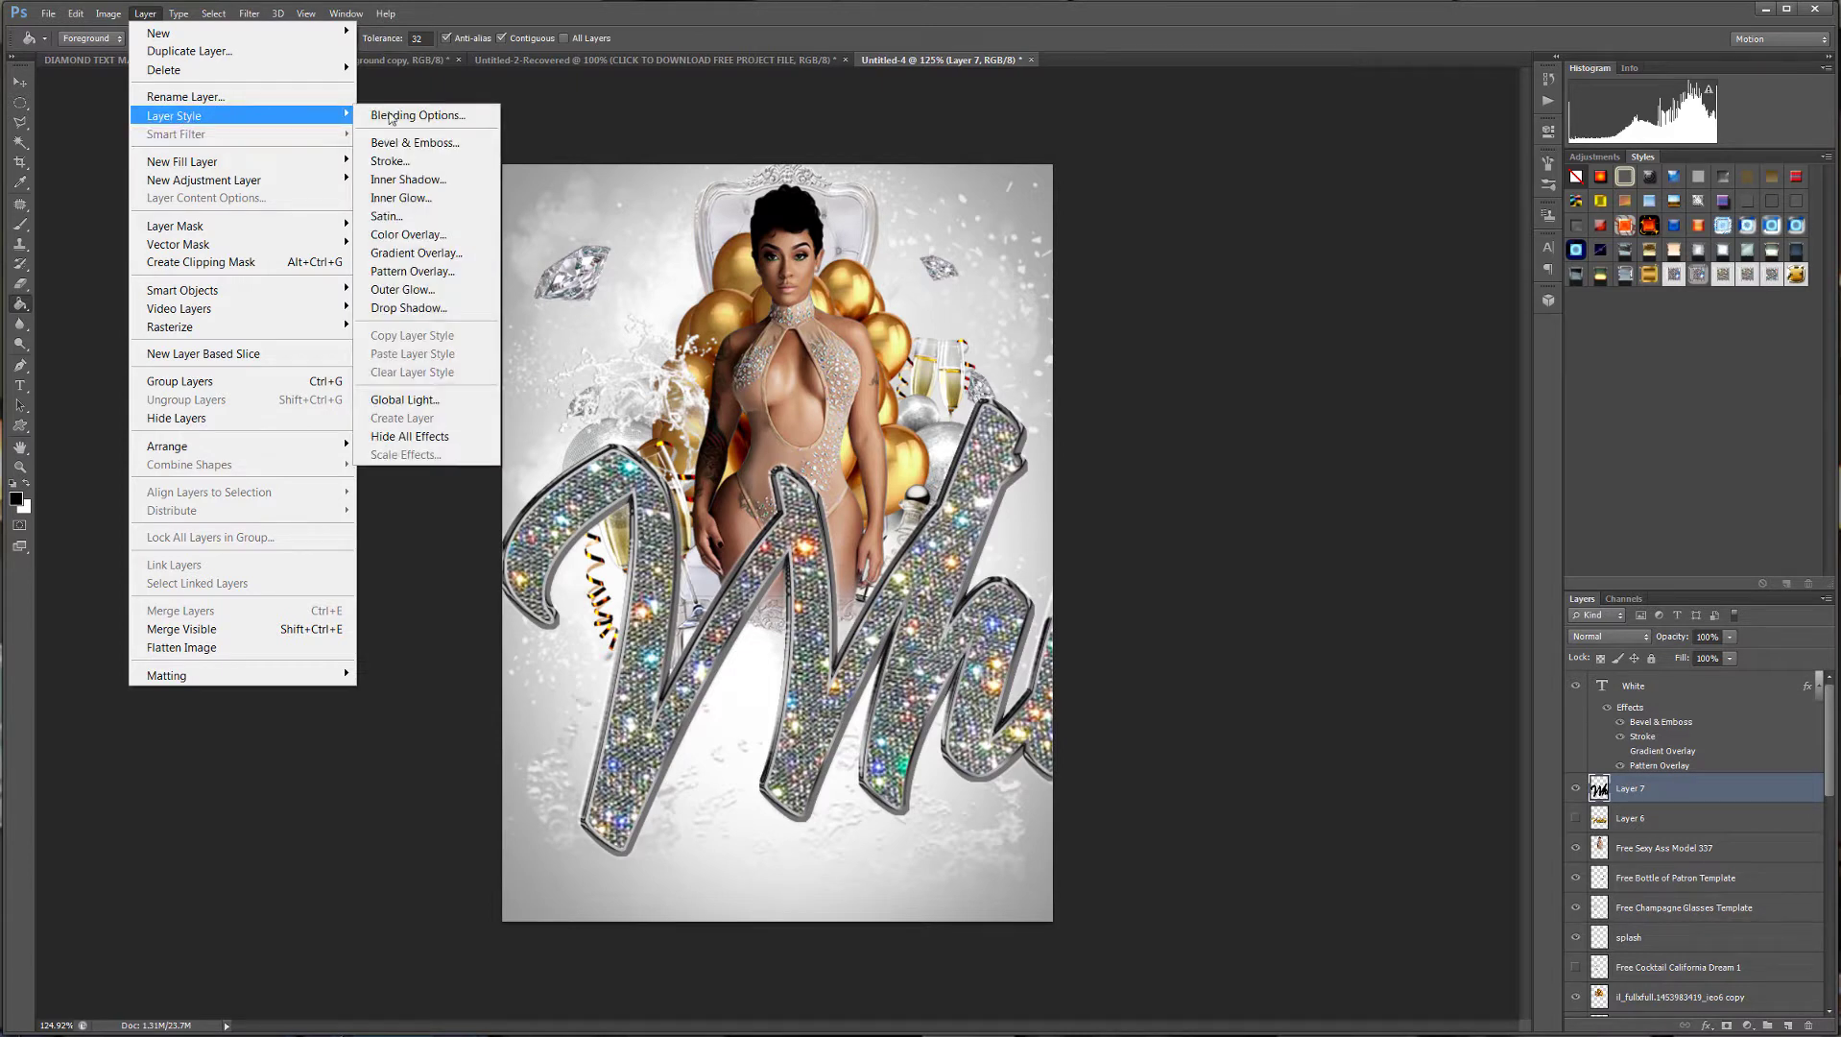
{"action": "left_click", "coordinate": [420, 166]}
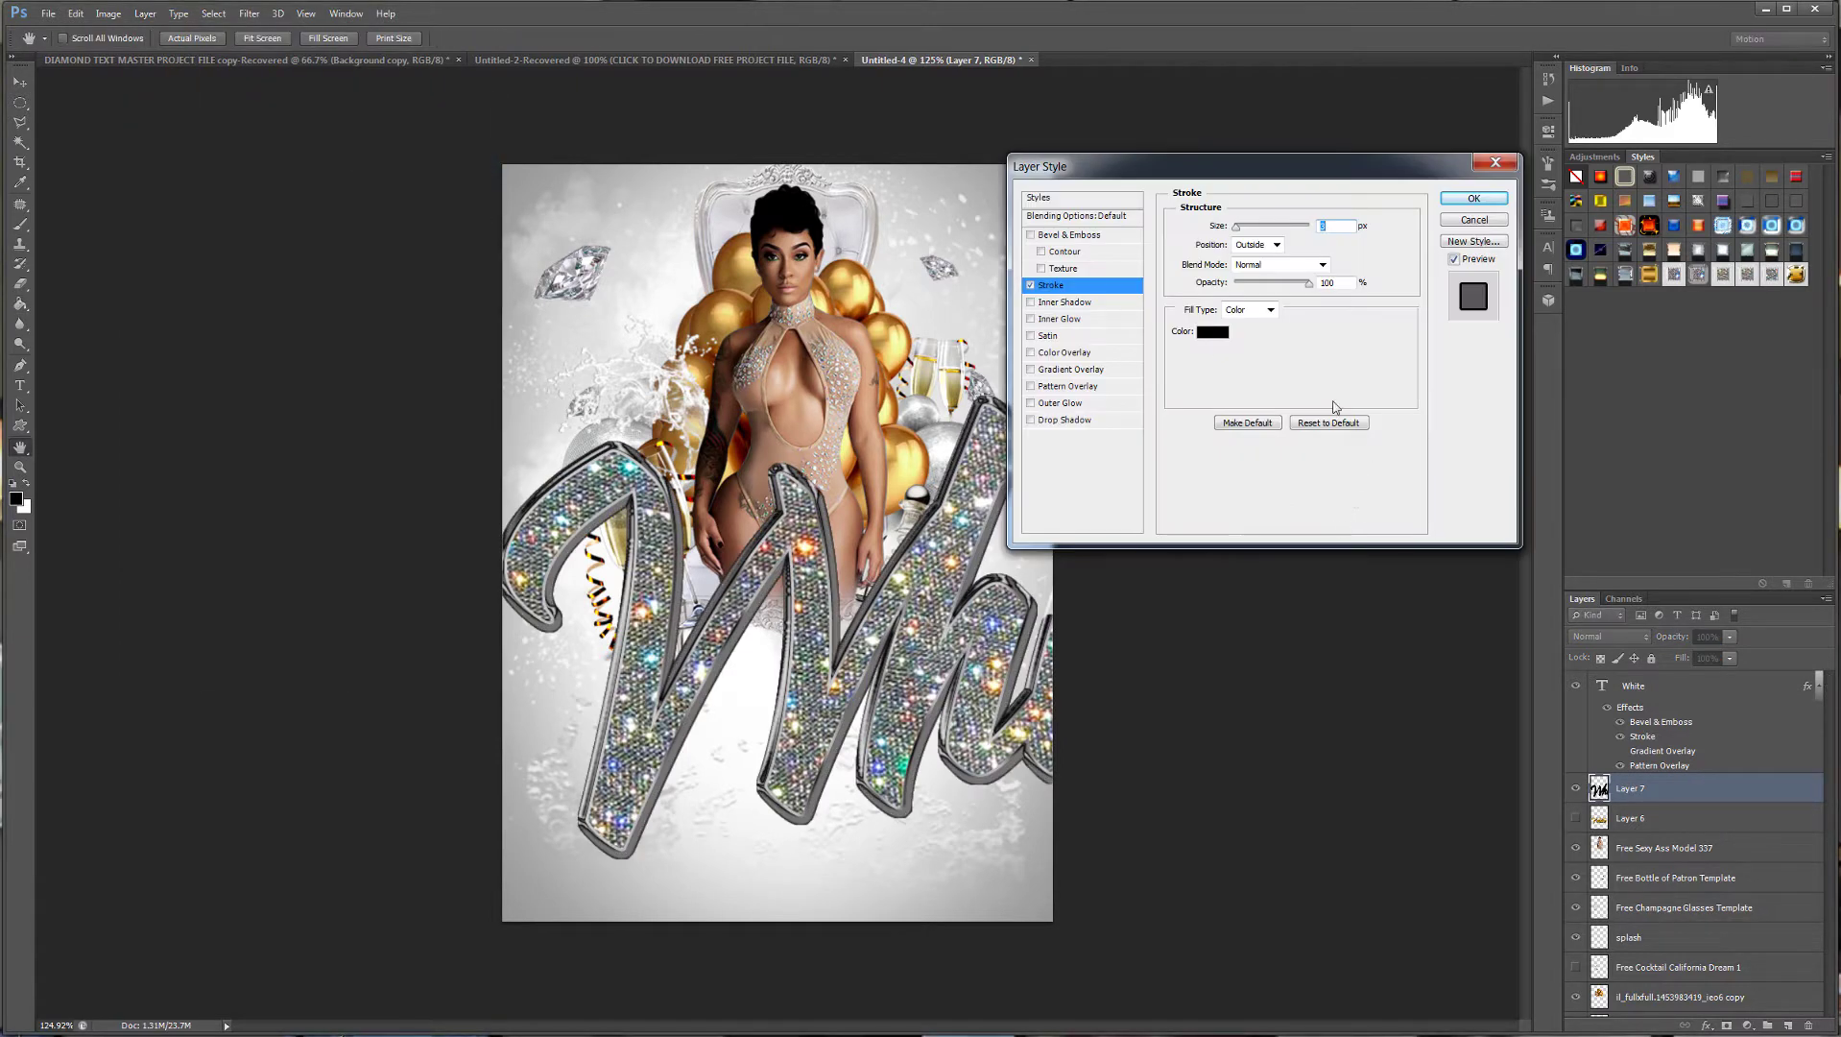
{"action": "scroll", "coordinate": [1338, 227], "scroll_direction": "up", "scroll_amount": 7}
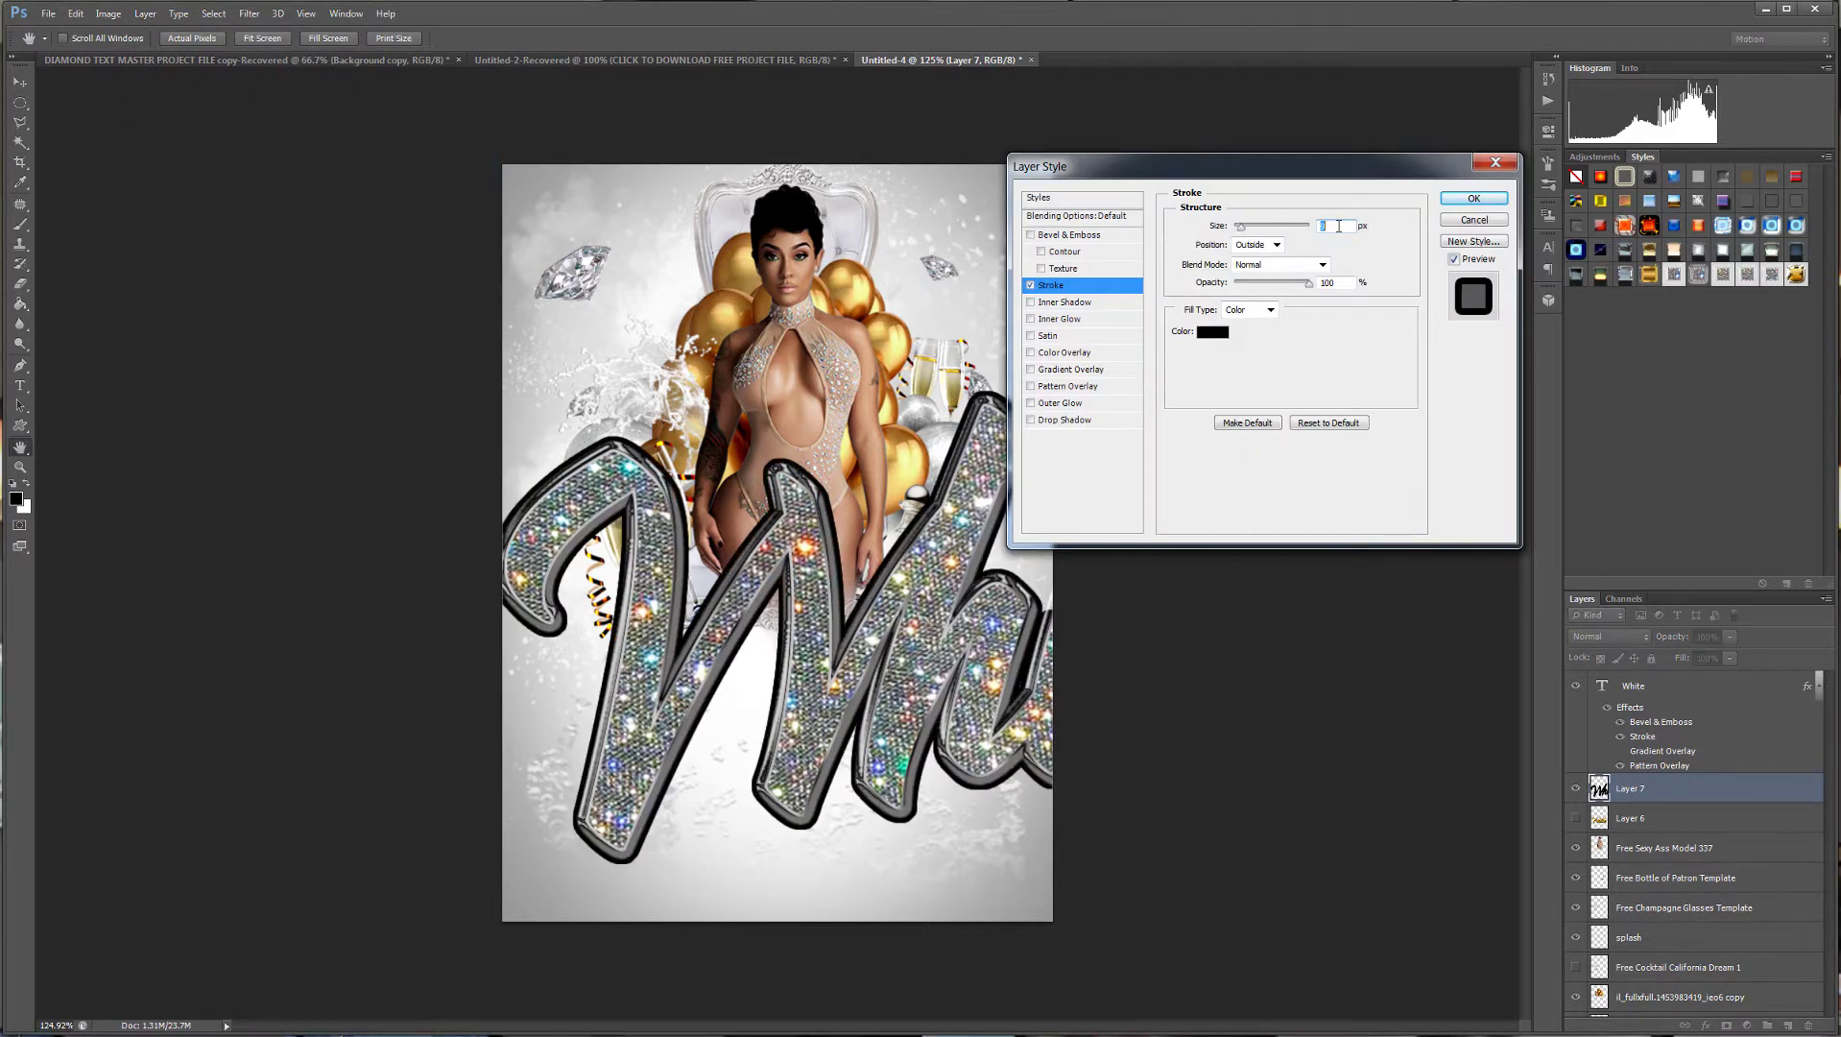
{"action": "scroll", "coordinate": [1338, 226], "scroll_direction": "down", "scroll_amount": 3}
{"action": "scroll", "coordinate": [1338, 227], "scroll_direction": "down", "scroll_amount": 4}
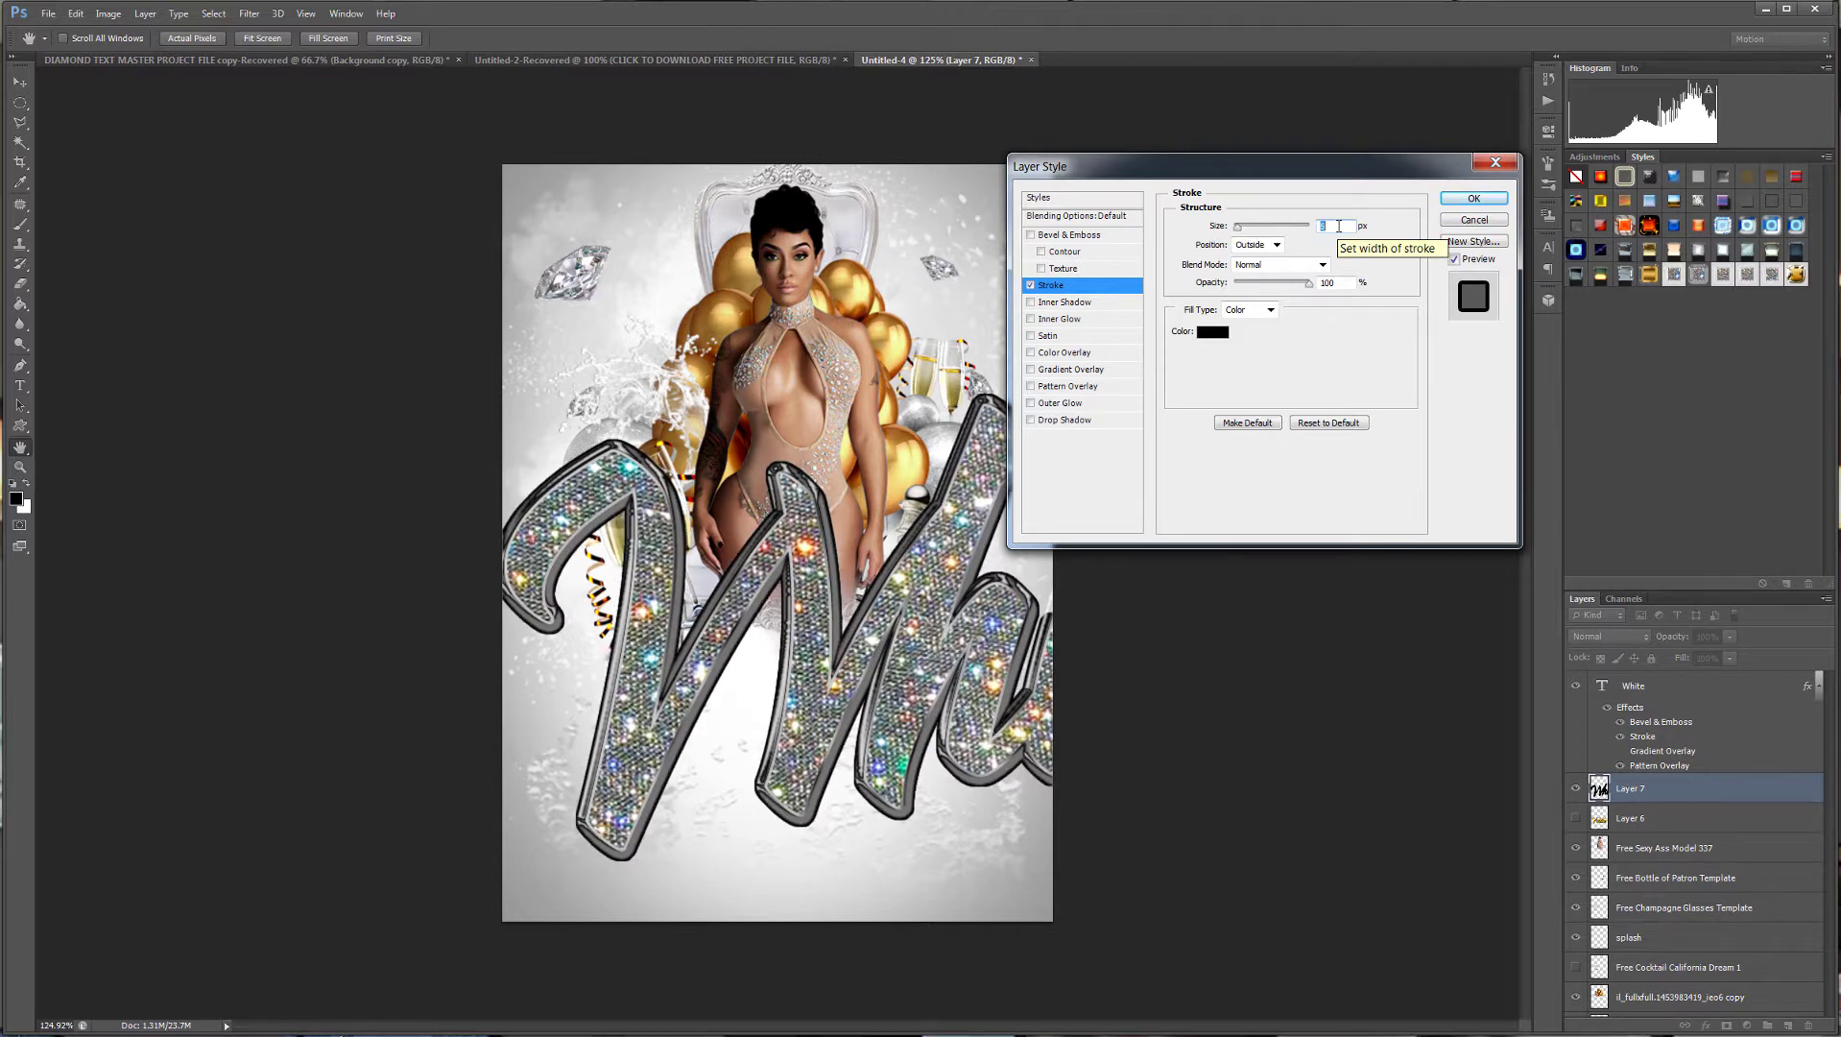
{"action": "scroll", "coordinate": [1339, 227], "scroll_direction": "down", "scroll_amount": 1}
{"action": "scroll", "coordinate": [1338, 227], "scroll_direction": "up", "scroll_amount": 2}
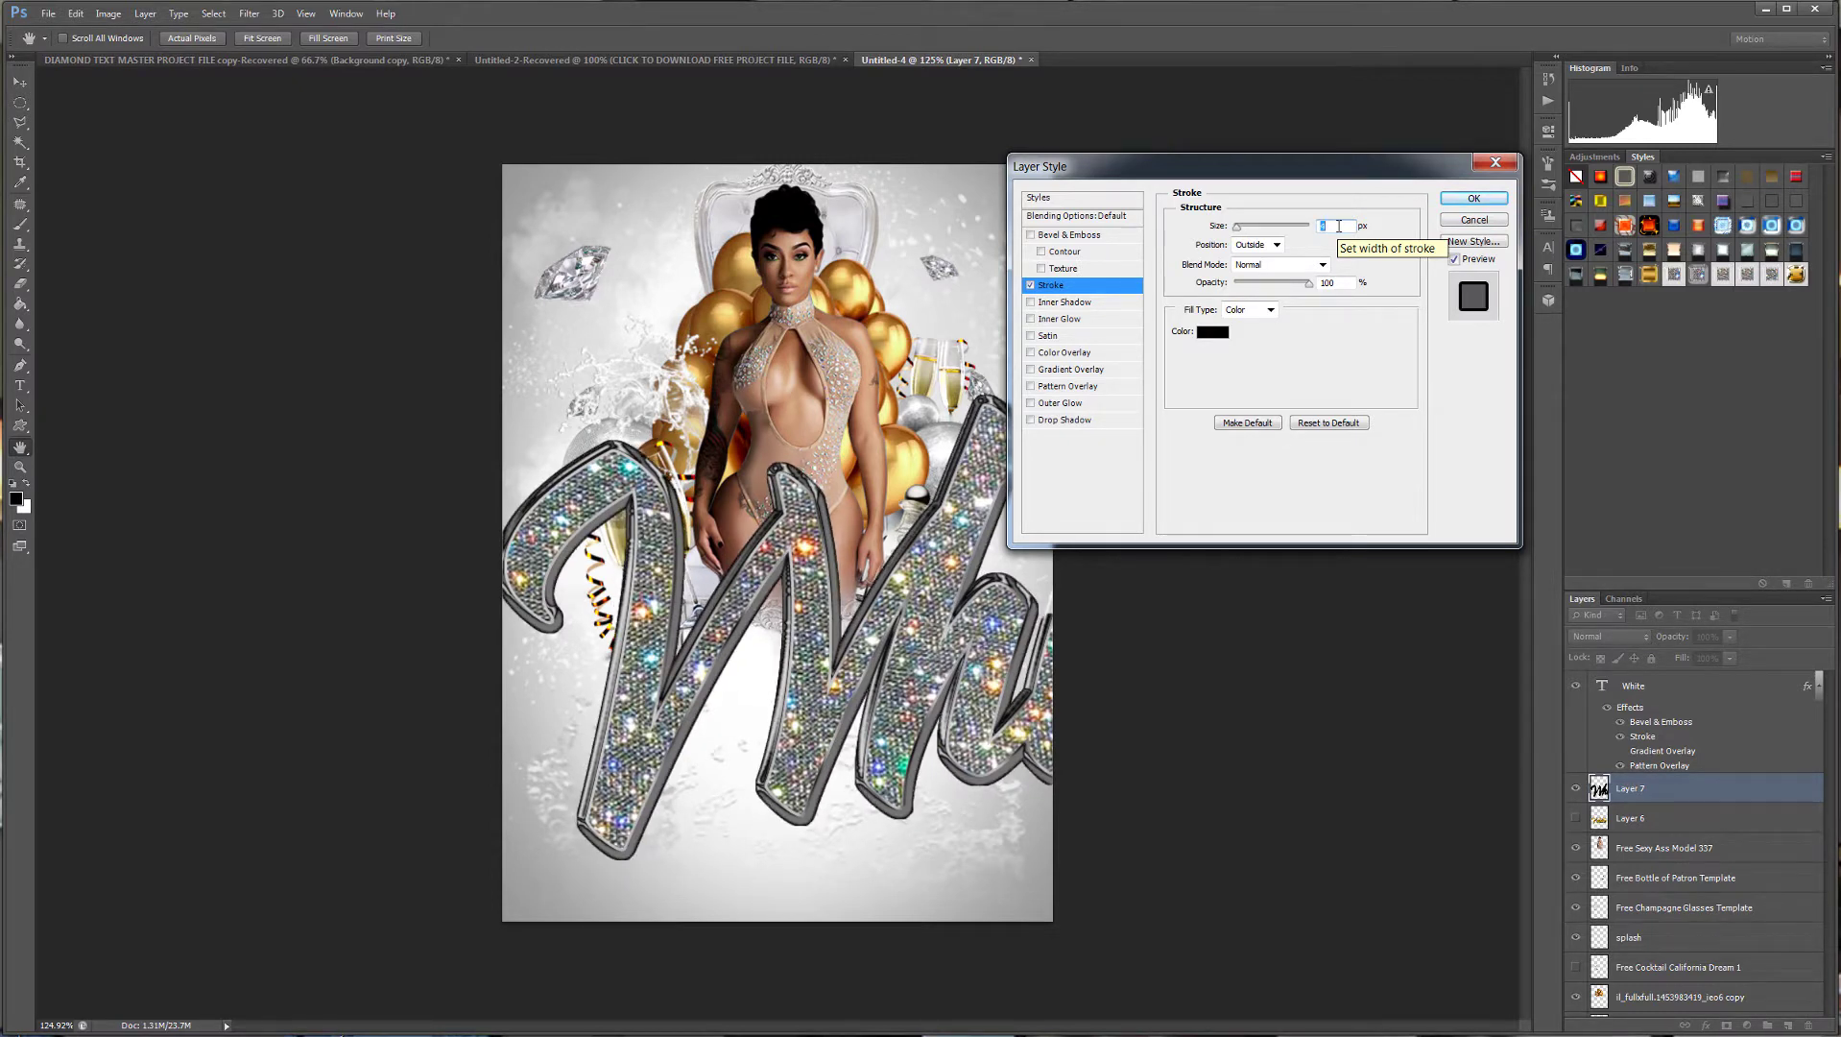
{"action": "scroll", "coordinate": [1338, 226], "scroll_direction": "down", "scroll_amount": 2}
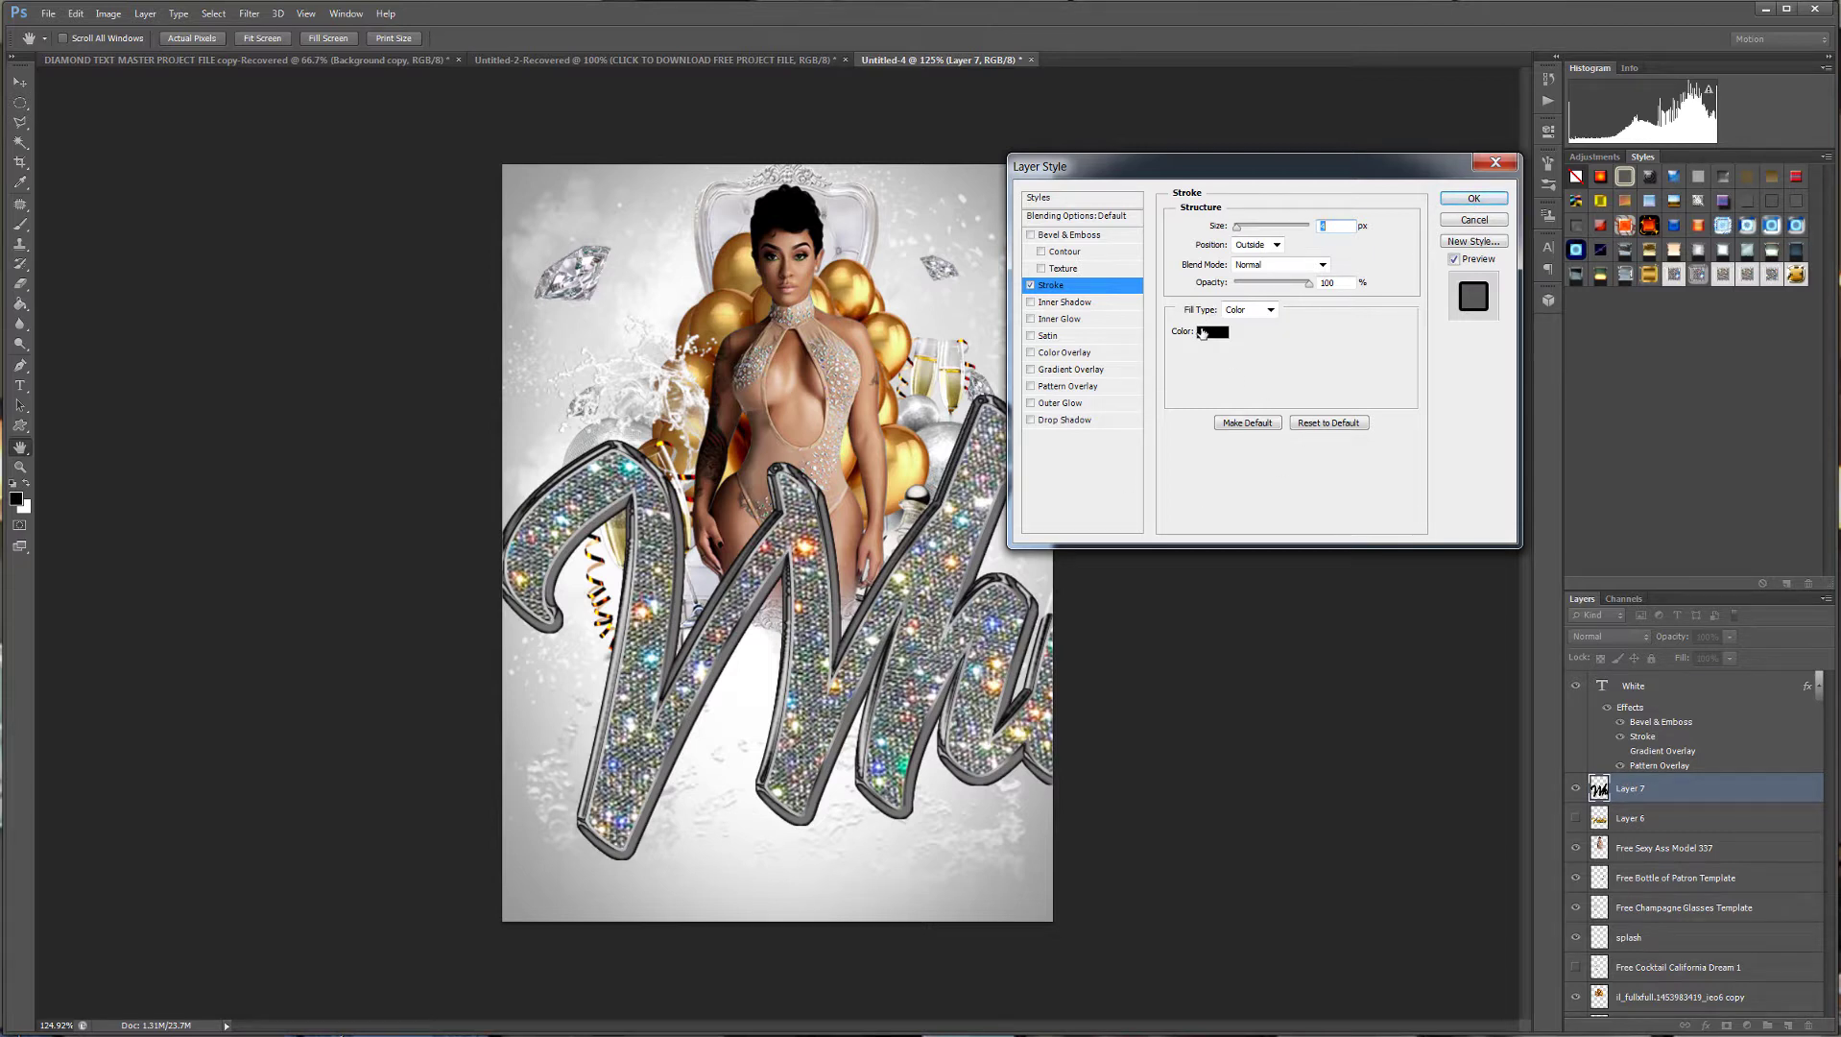
Set the stroke colour to black 000000 and apply the effect.
{"action": "left_click", "coordinate": [1202, 332]}
{"action": "left_click", "coordinate": [1109, 342]}
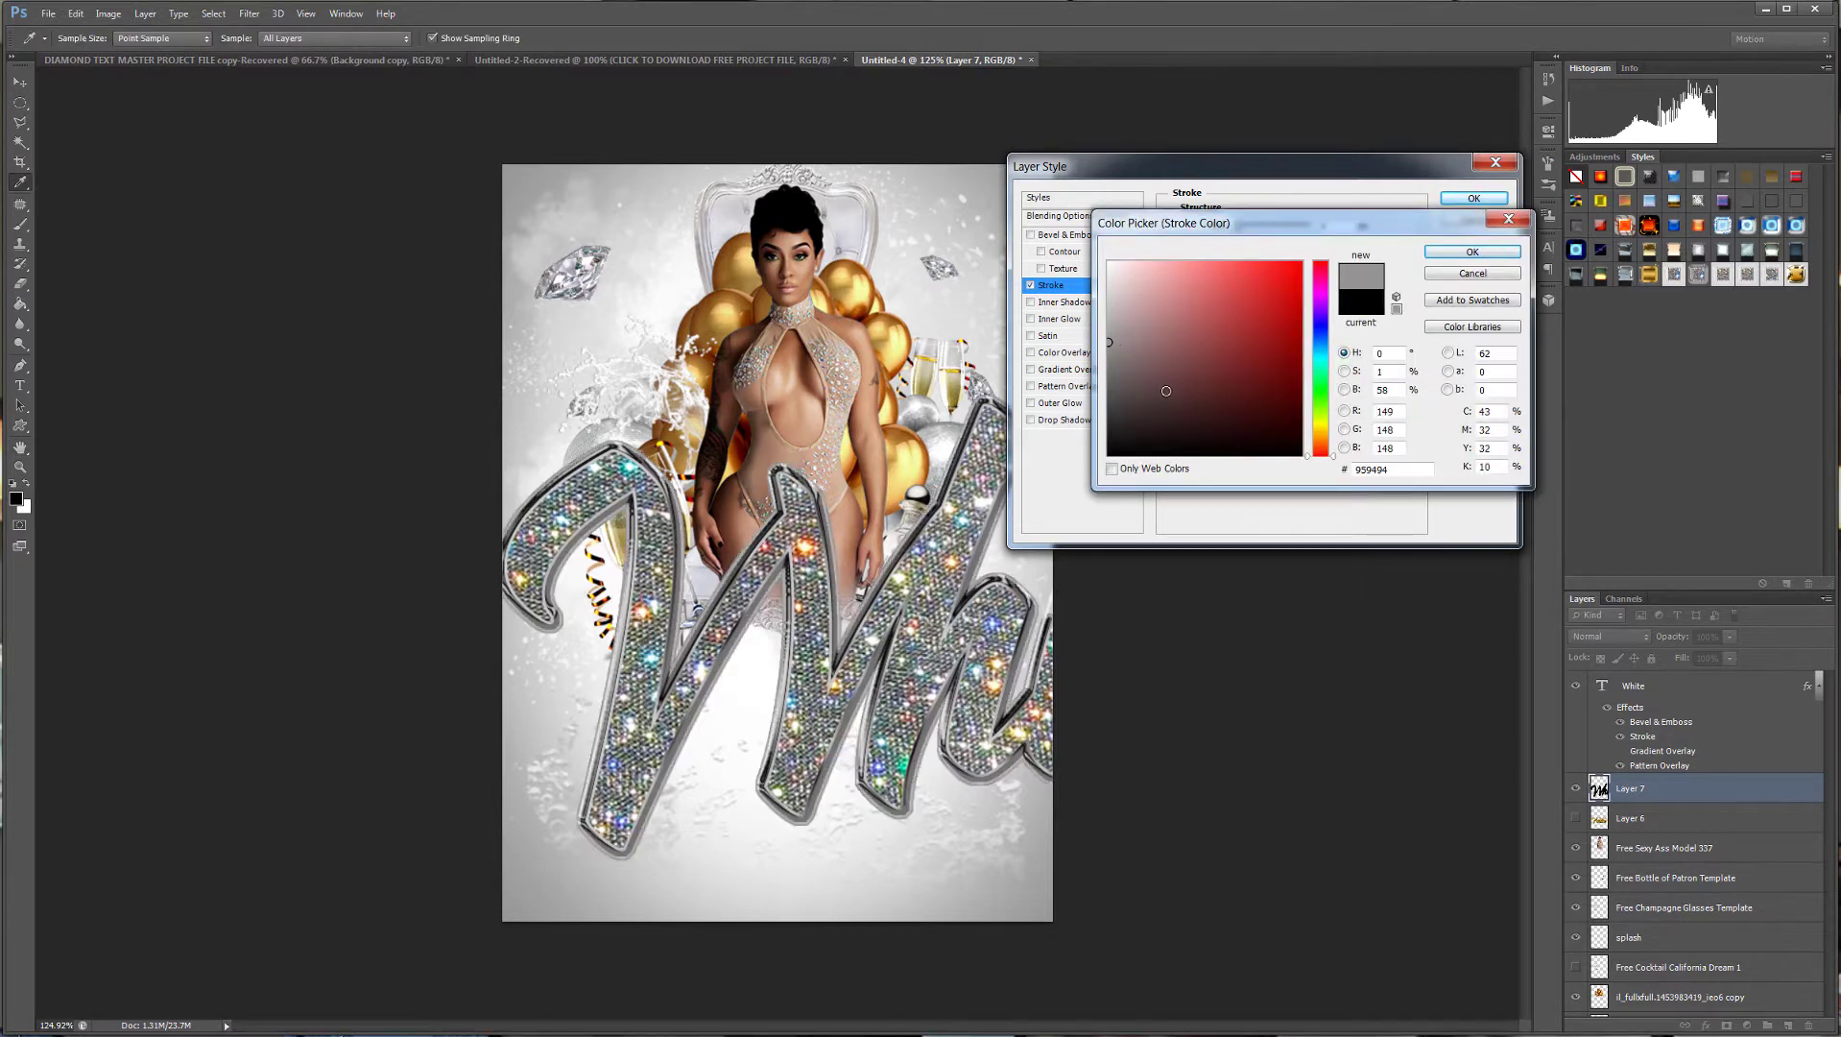
{"action": "left_click", "coordinate": [1110, 407]}
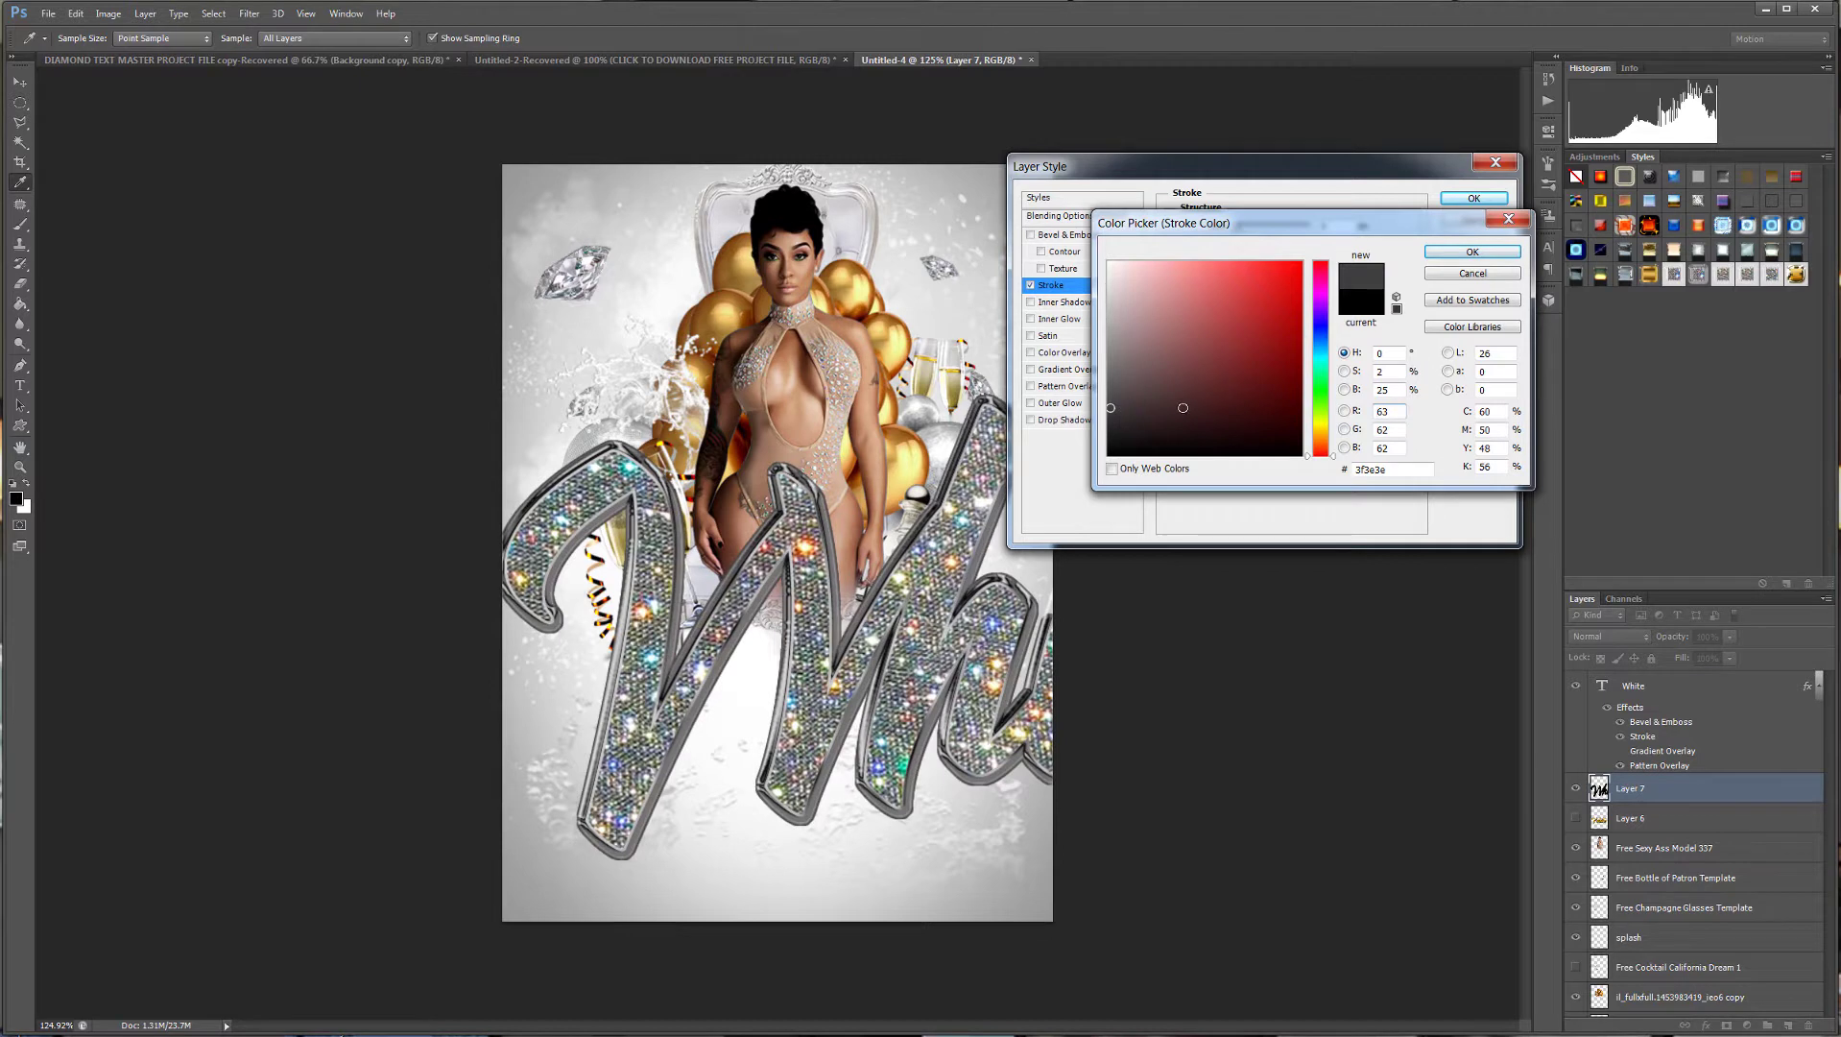
{"action": "left_click_drag", "start_coordinate": [1183, 407], "coordinate": [1306, 457]}
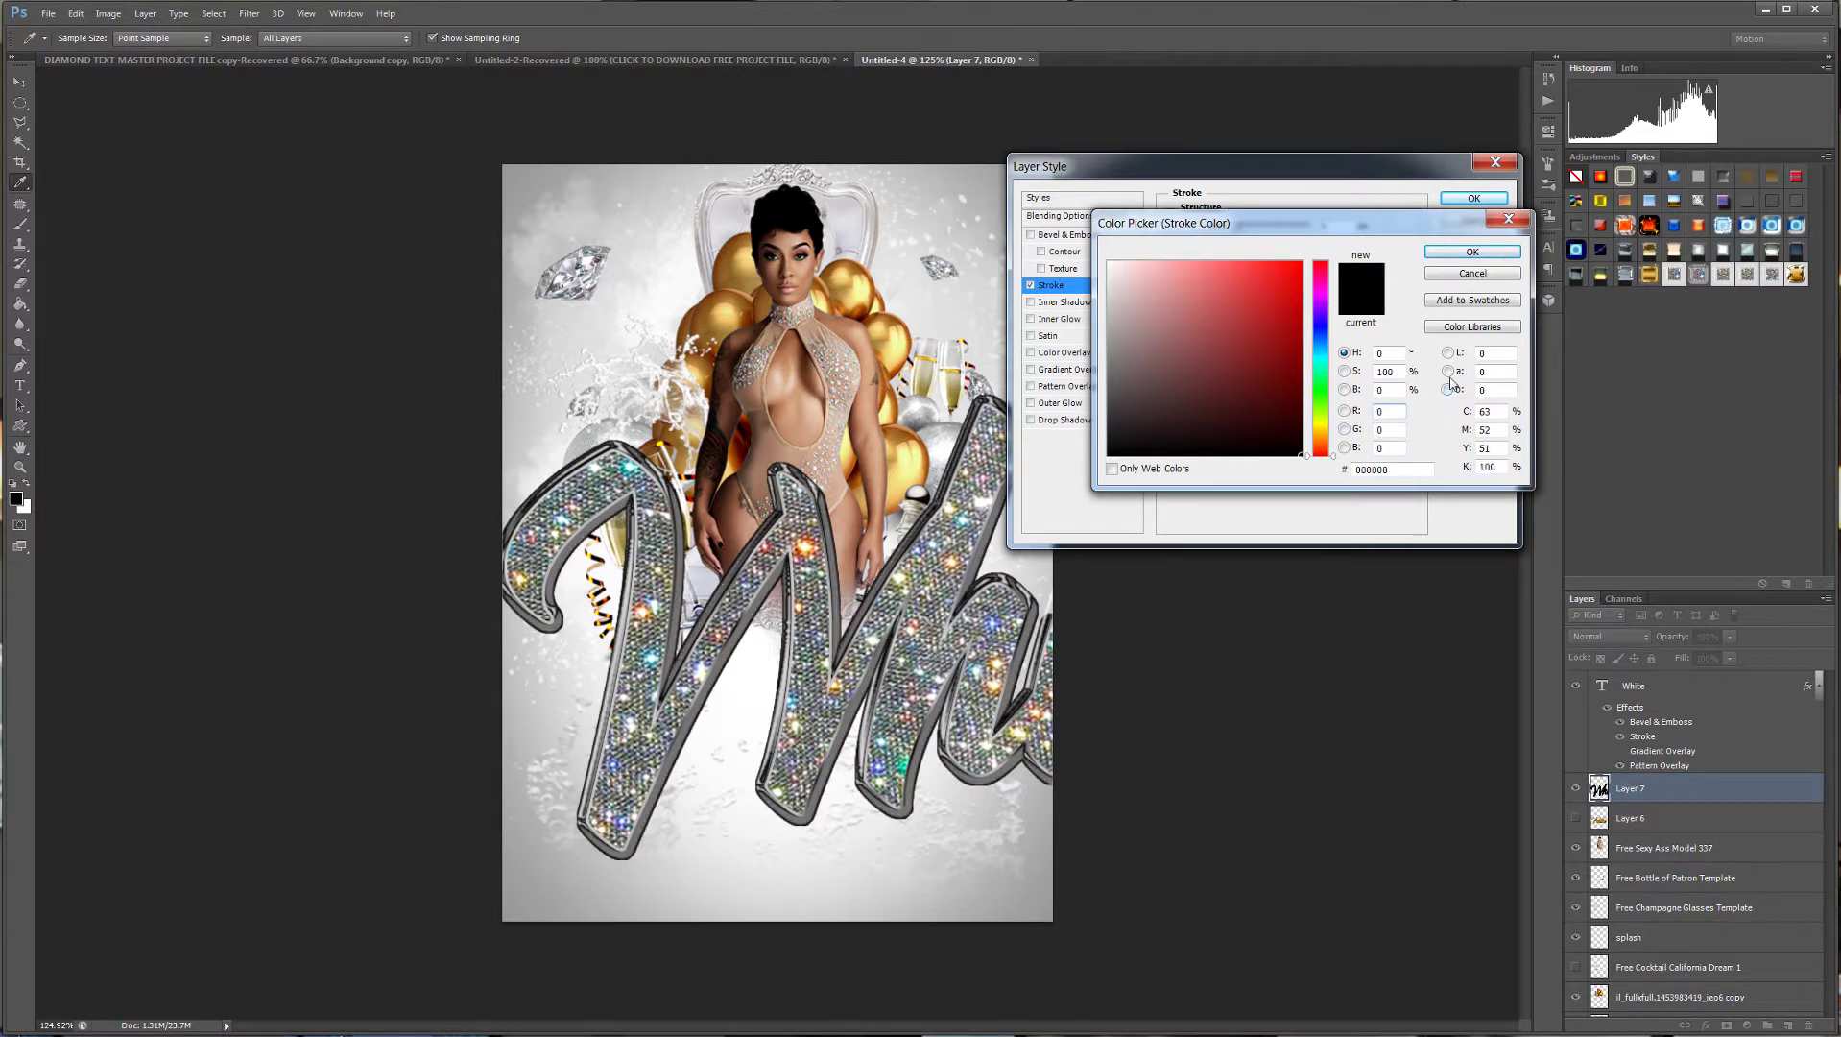
{"action": "left_click", "coordinate": [1457, 252]}
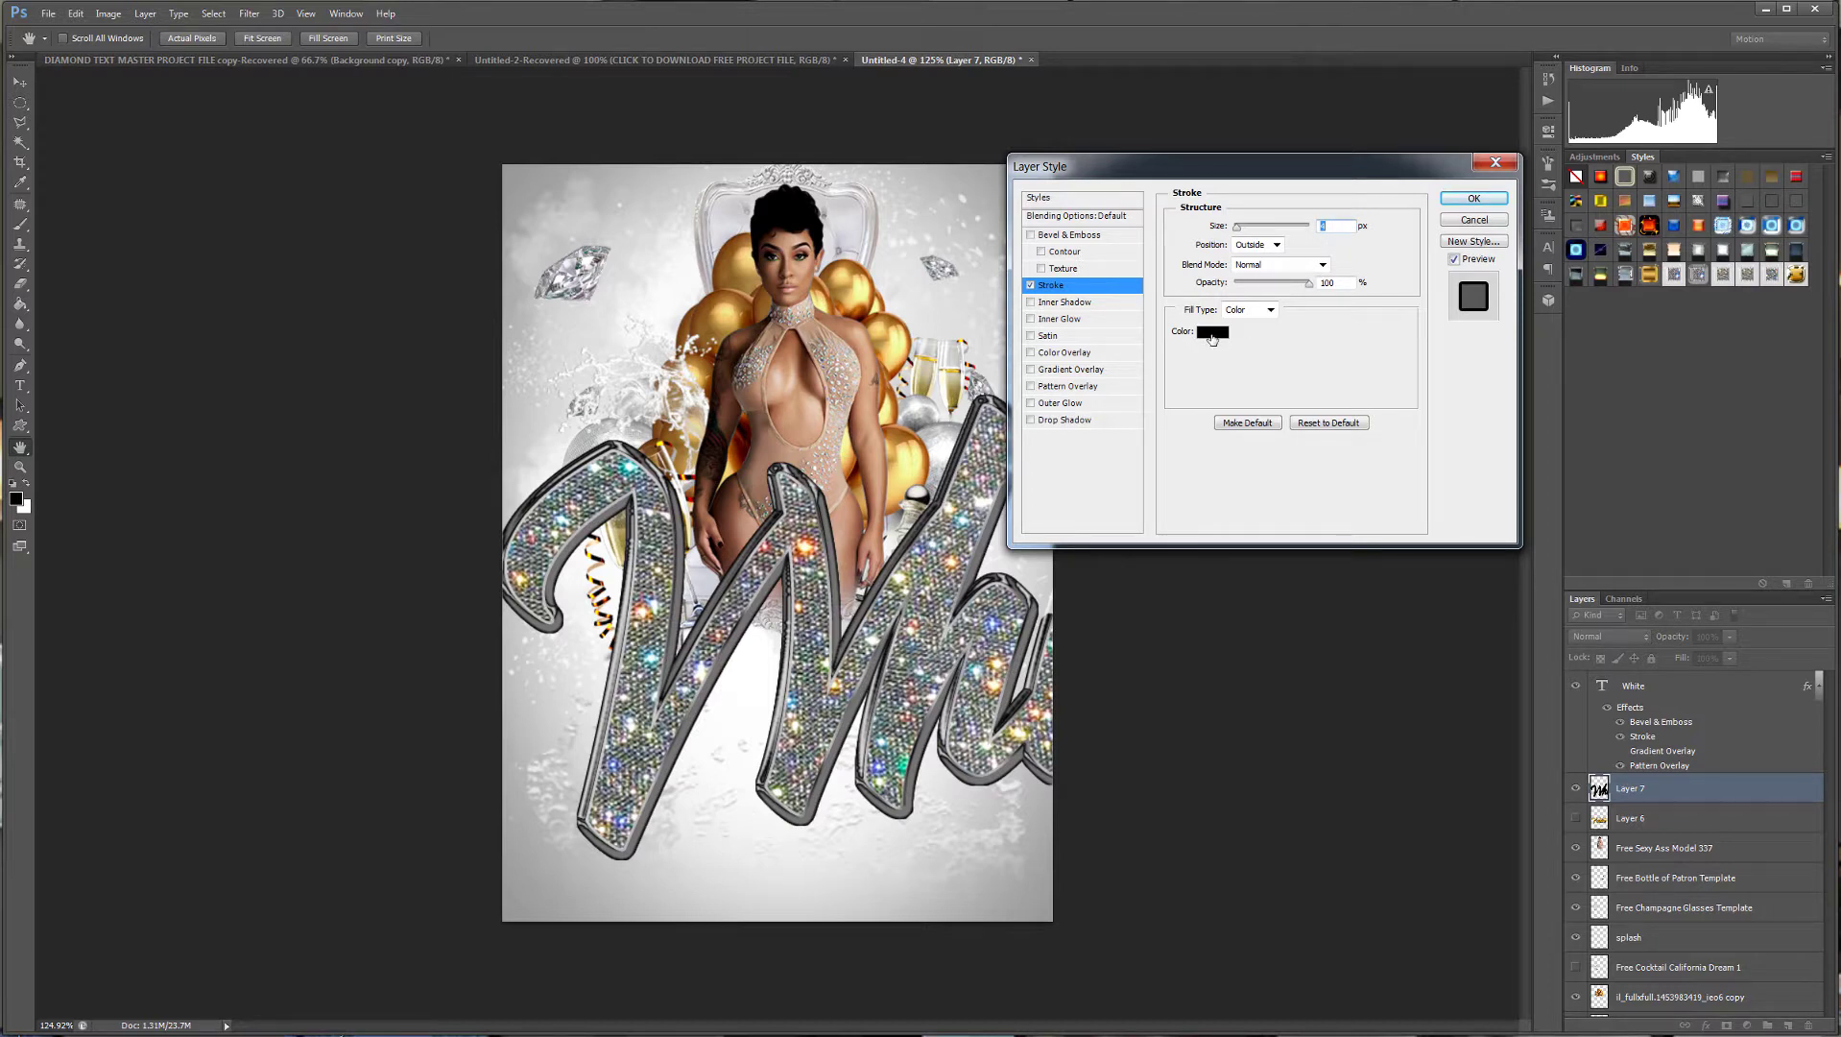
{"action": "left_click", "coordinate": [1454, 197]}
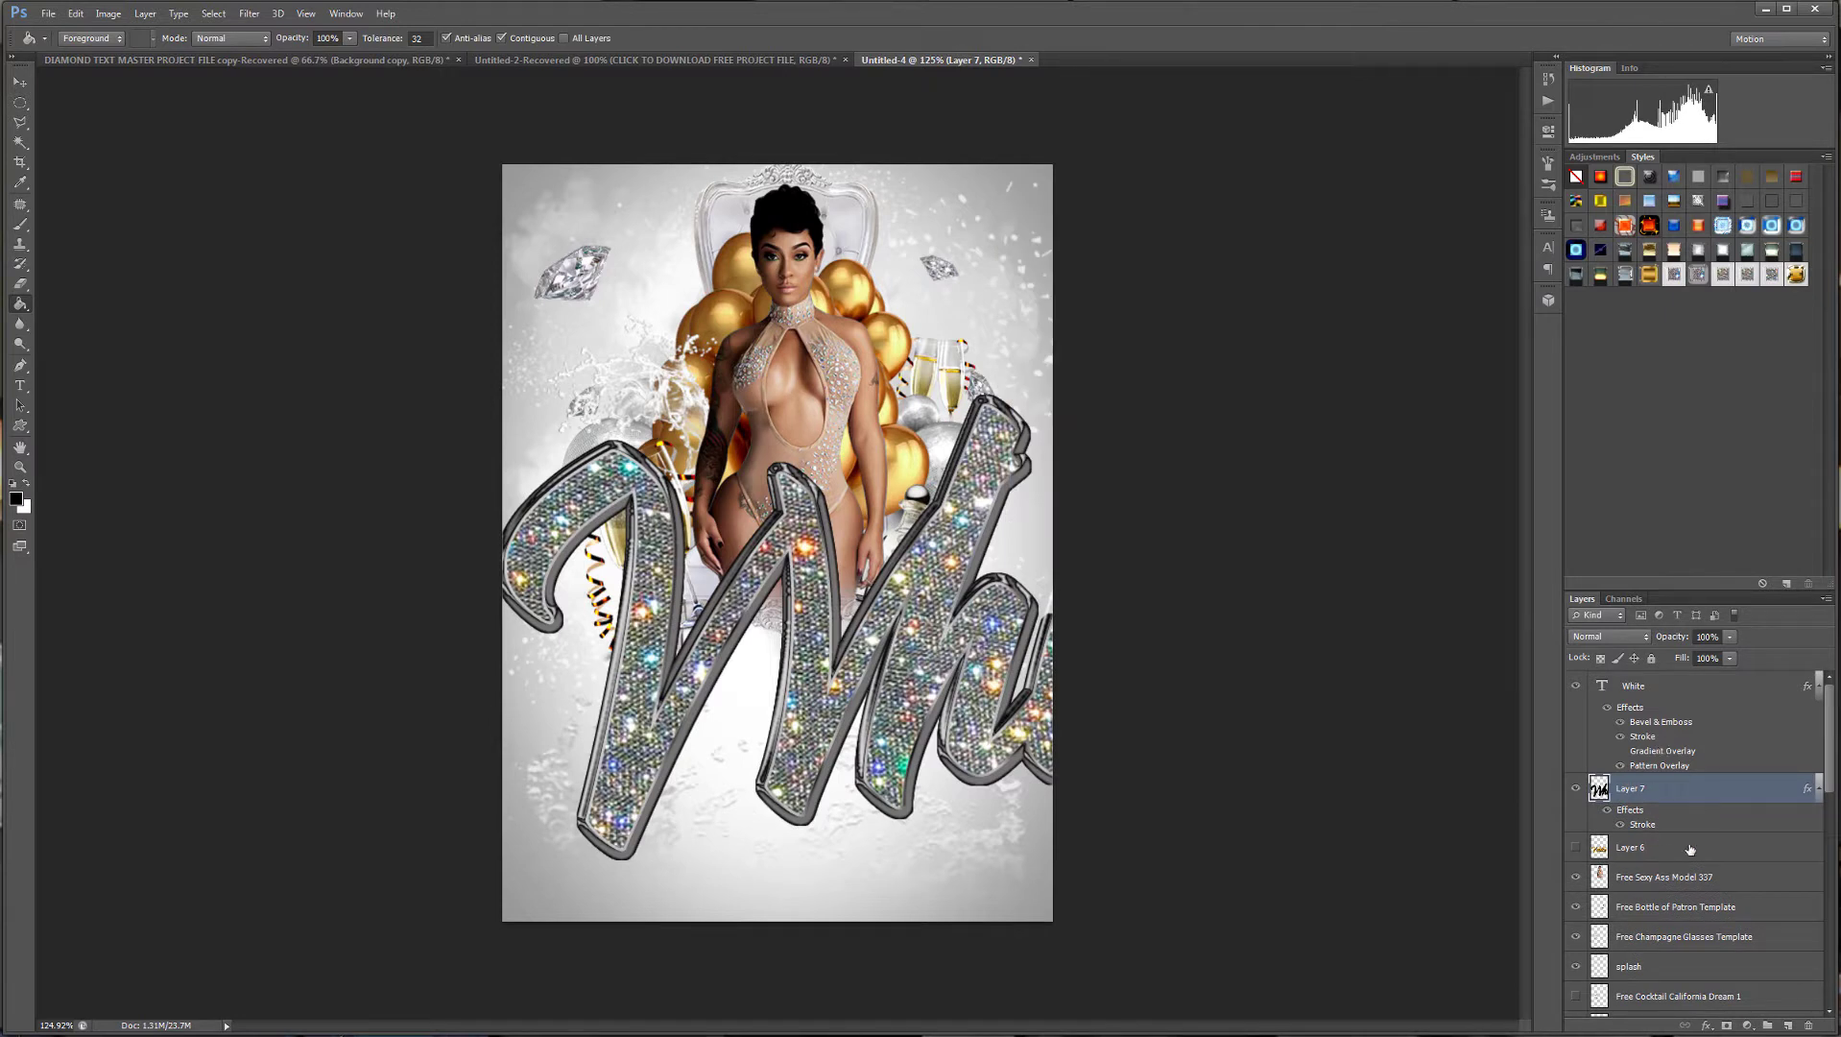
Merge Layer 7 and the diamond White title with its effects into Layer 8.
{"action": "left_click", "coordinate": [1678, 855]}
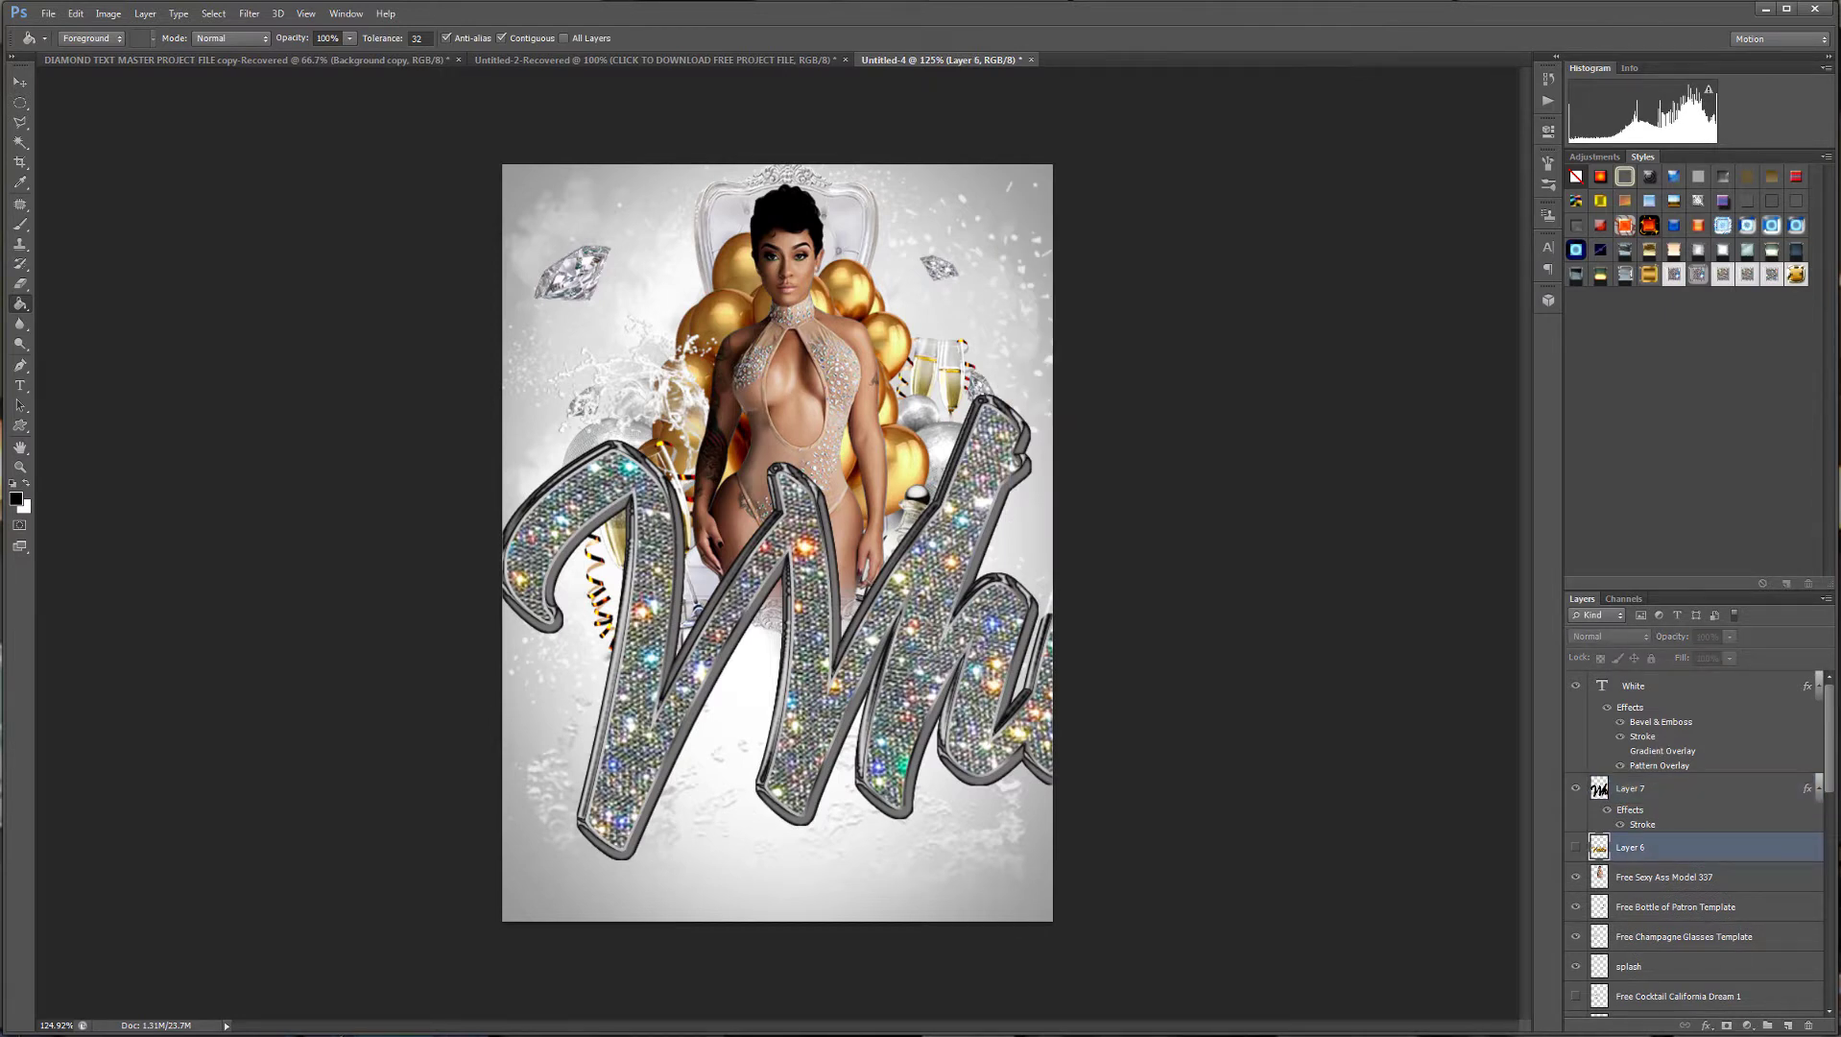
{"action": "left_click", "coordinate": [1787, 1026]}
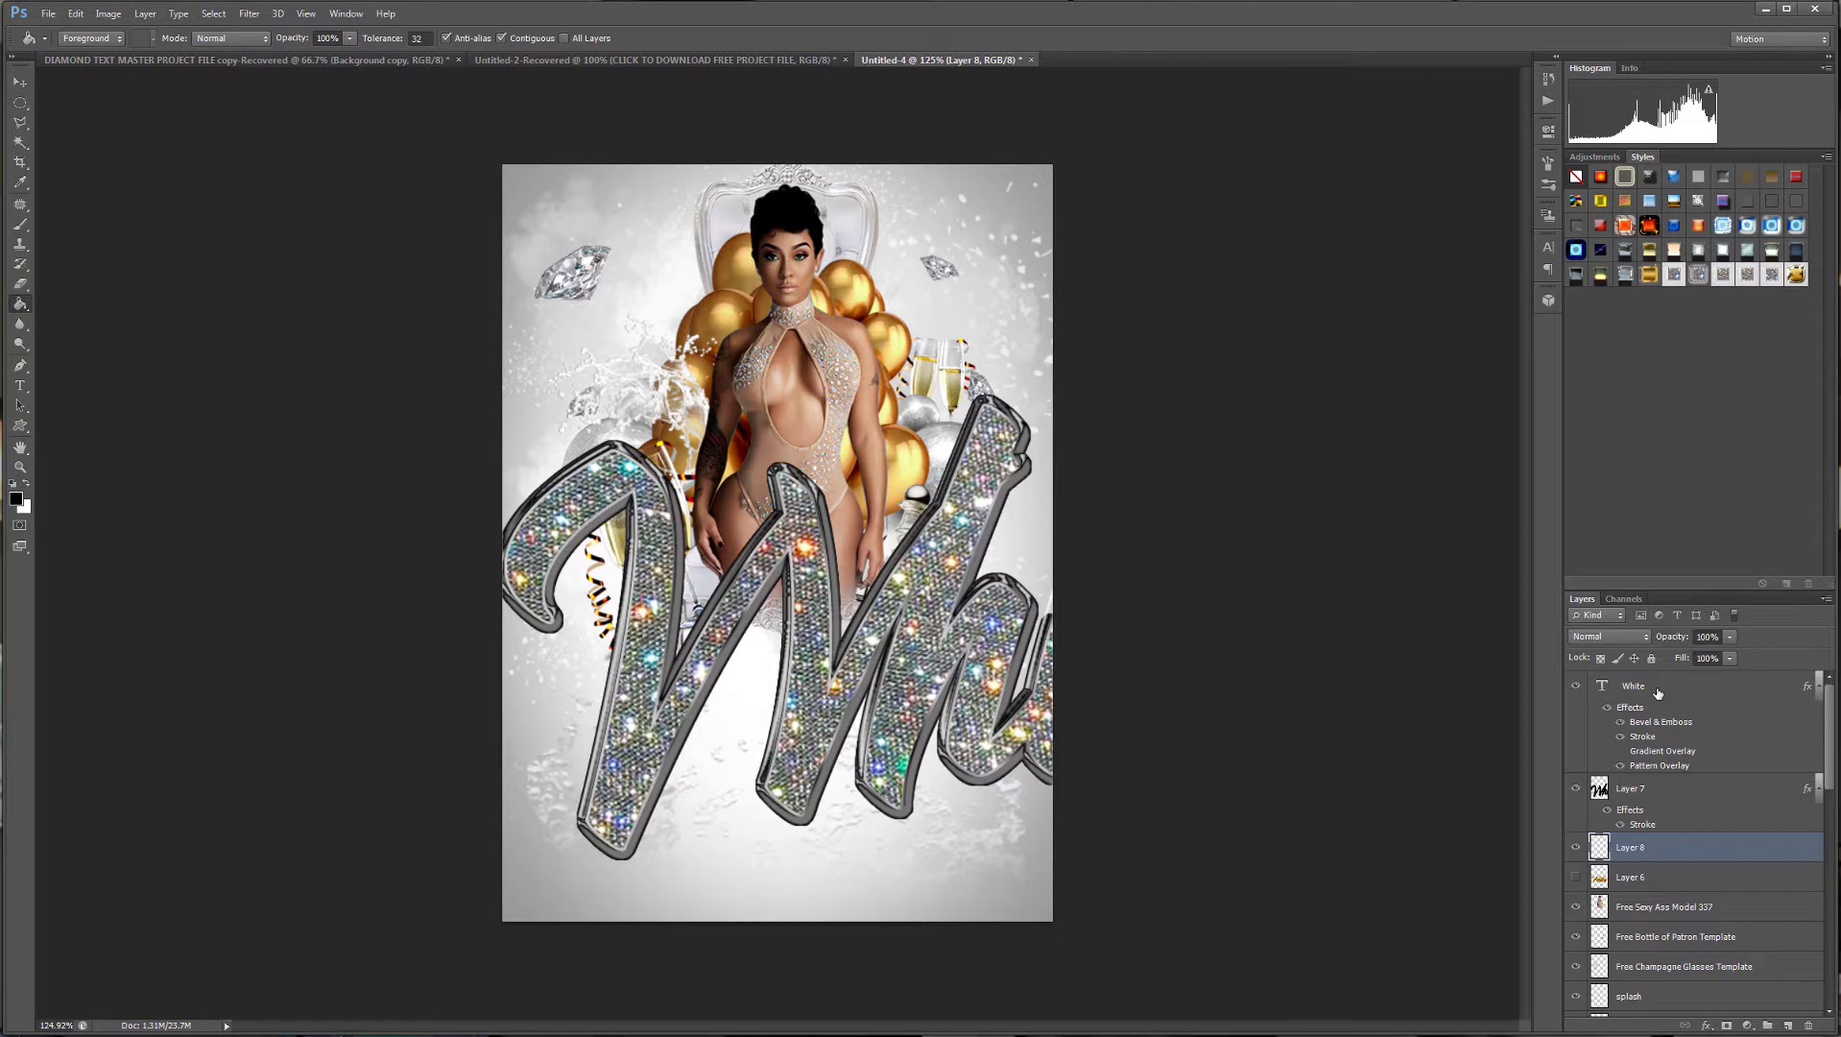
{"action": "left_click", "coordinate": [1682, 790]}
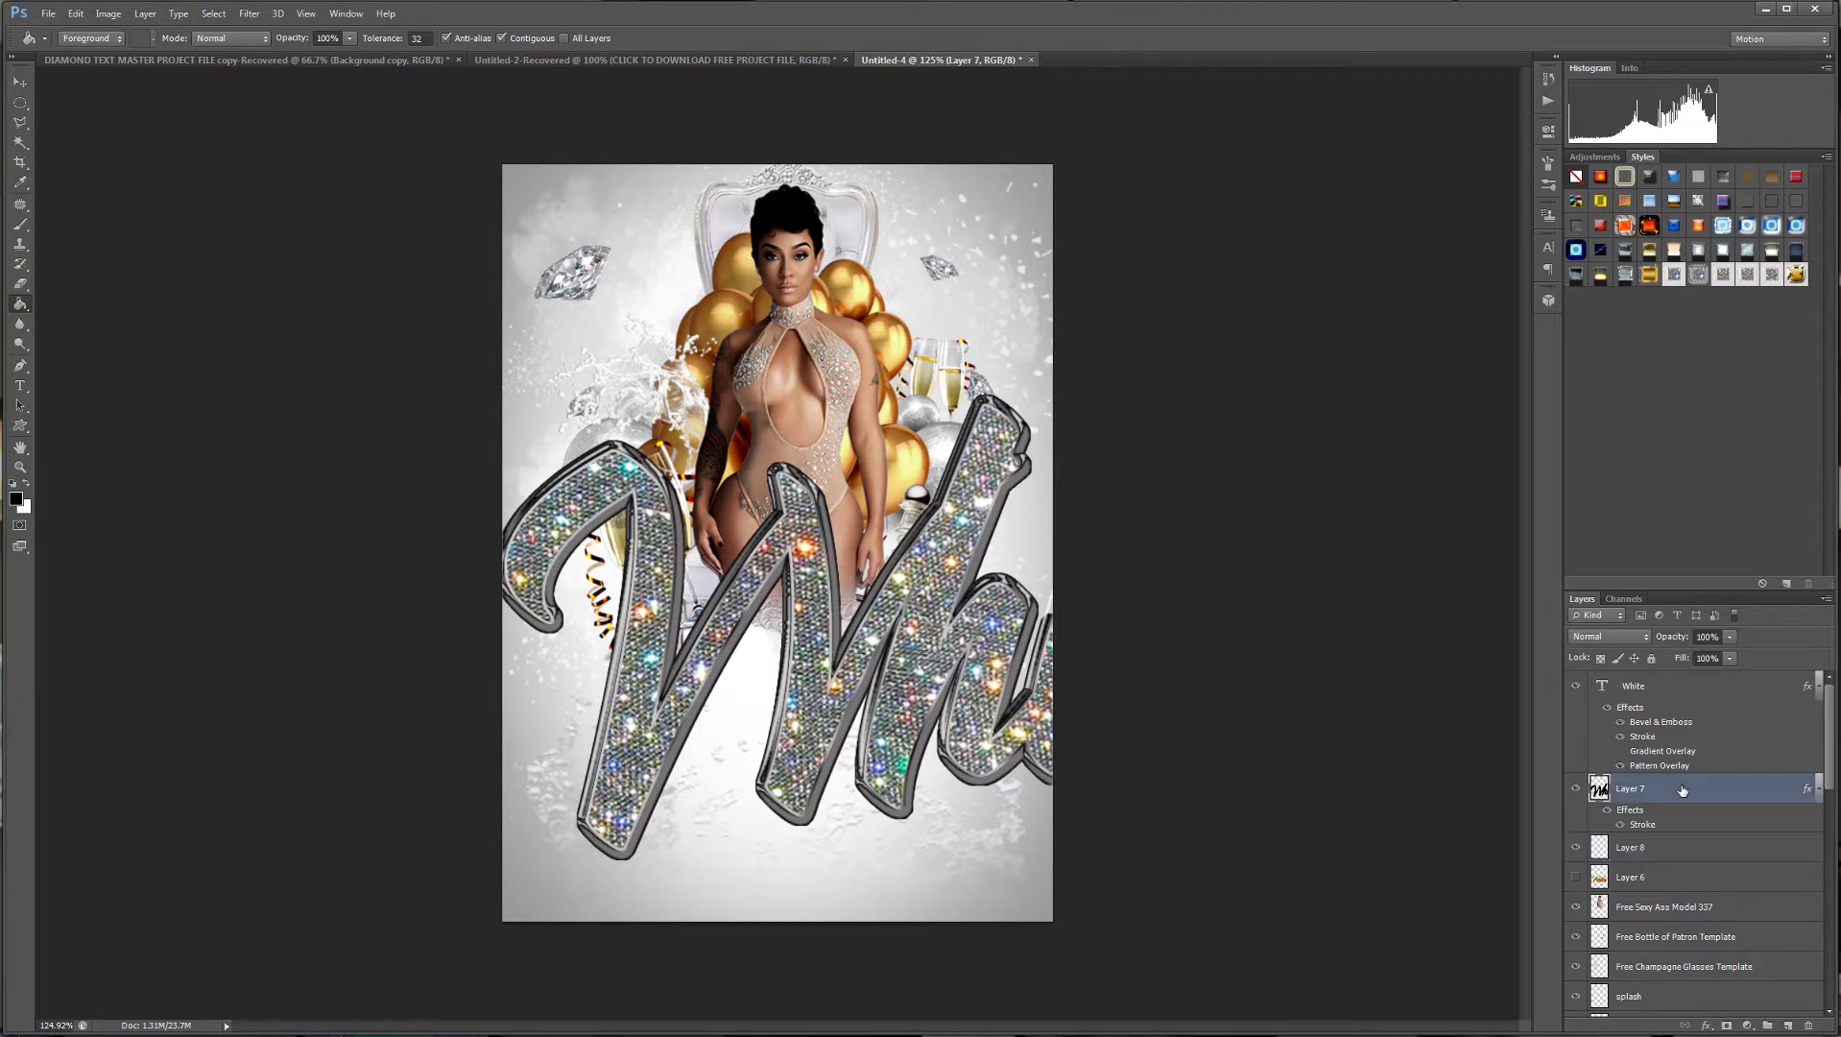
{"action": "key", "text": "ctrl+e"}
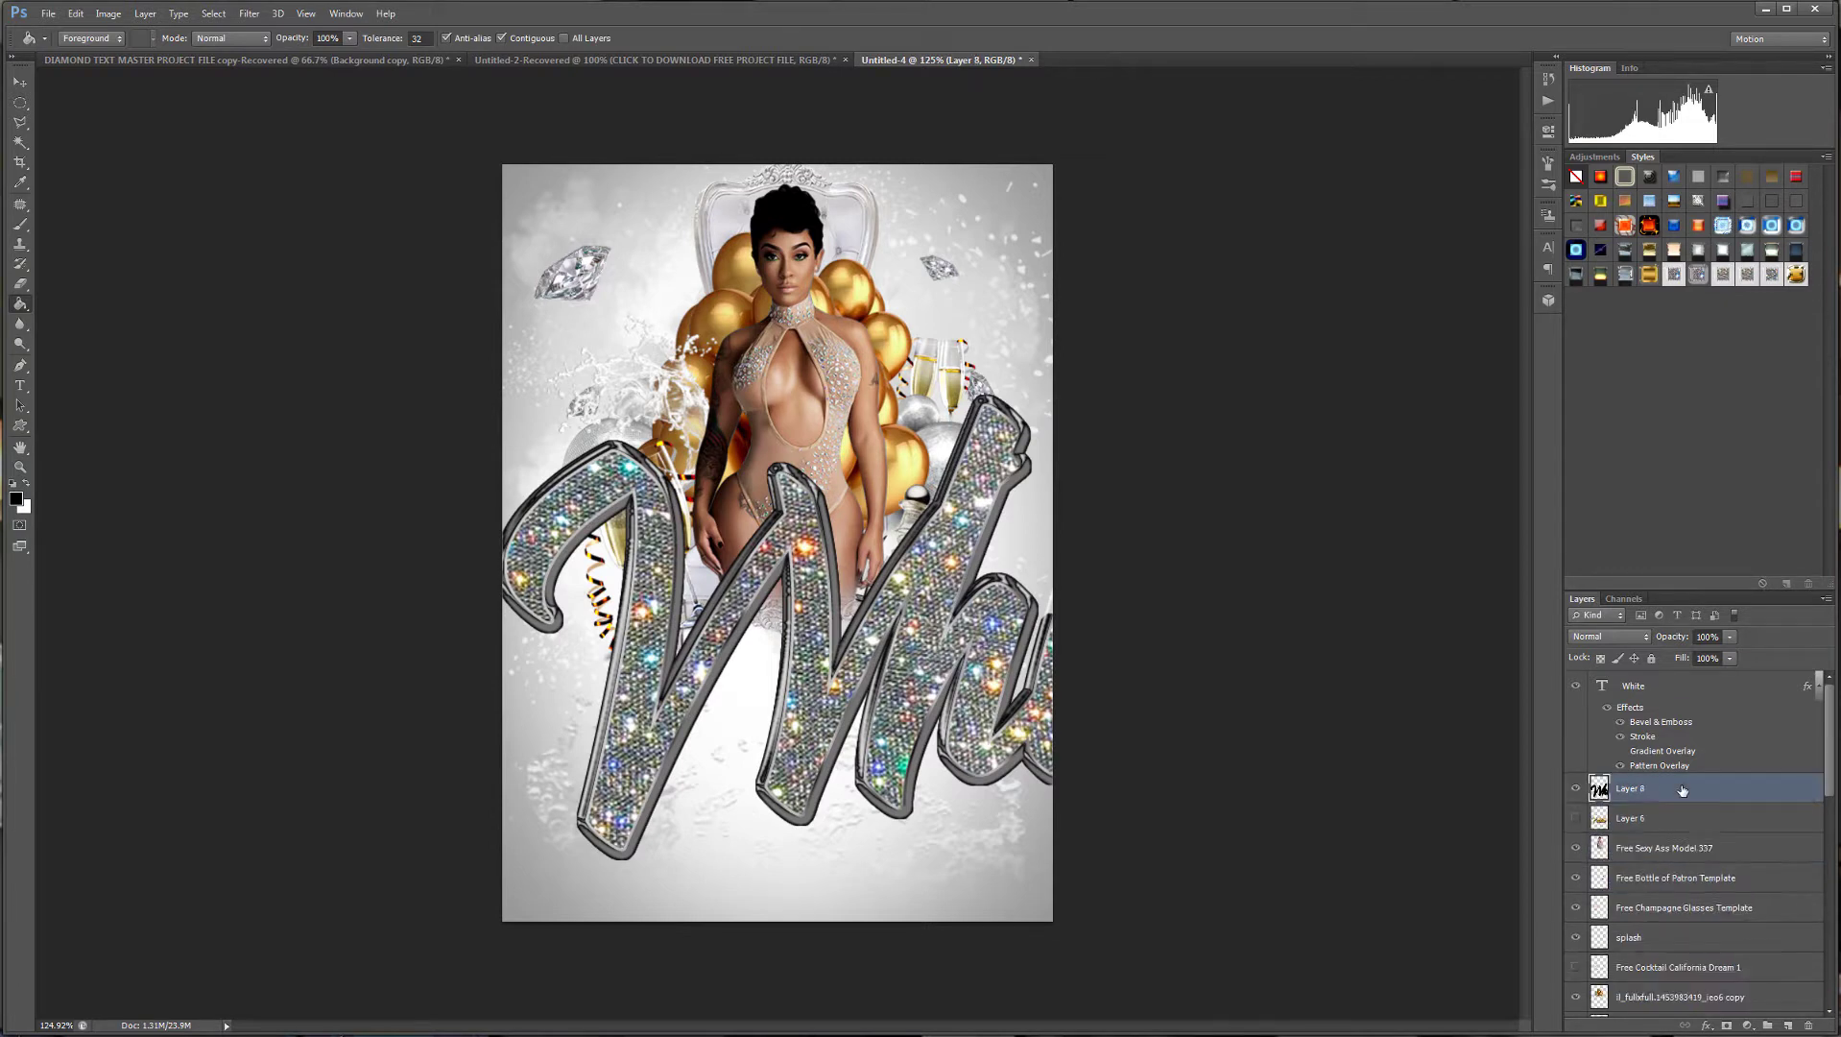
{"action": "left_click", "coordinate": [1635, 709]}
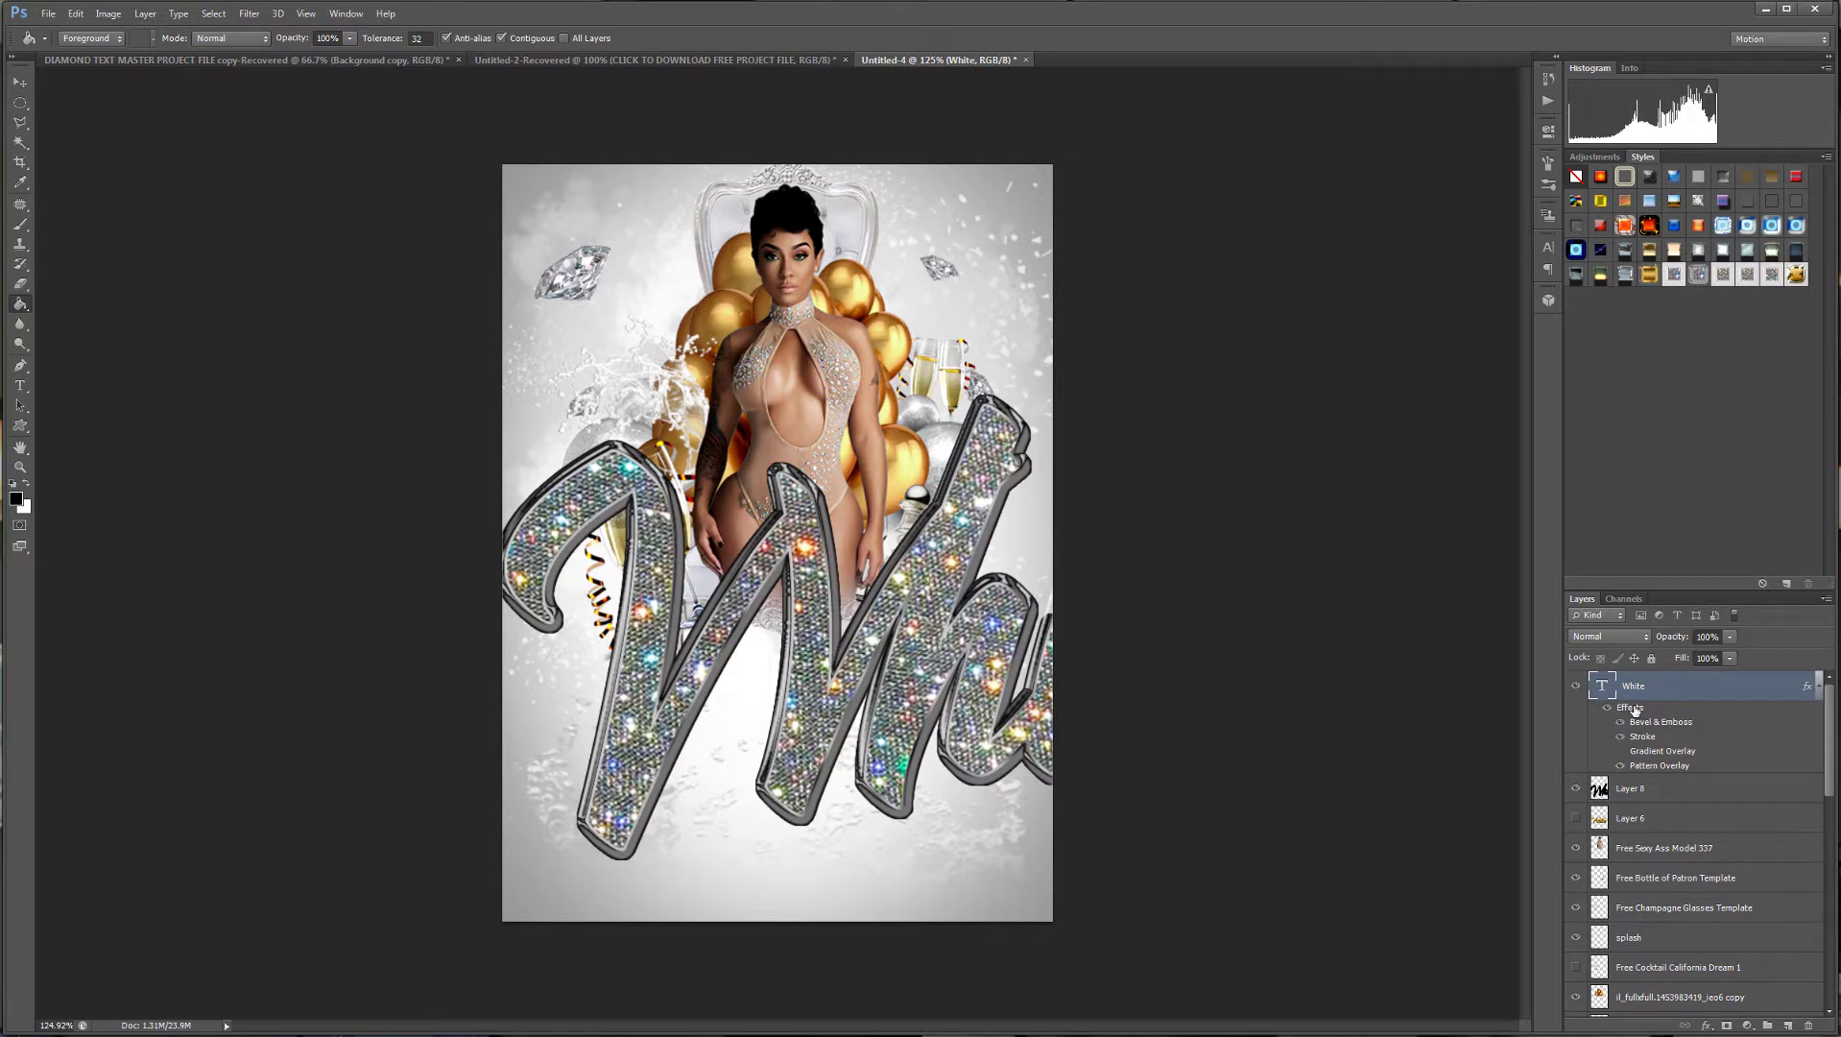
{"action": "key", "text": "ctrl+e"}
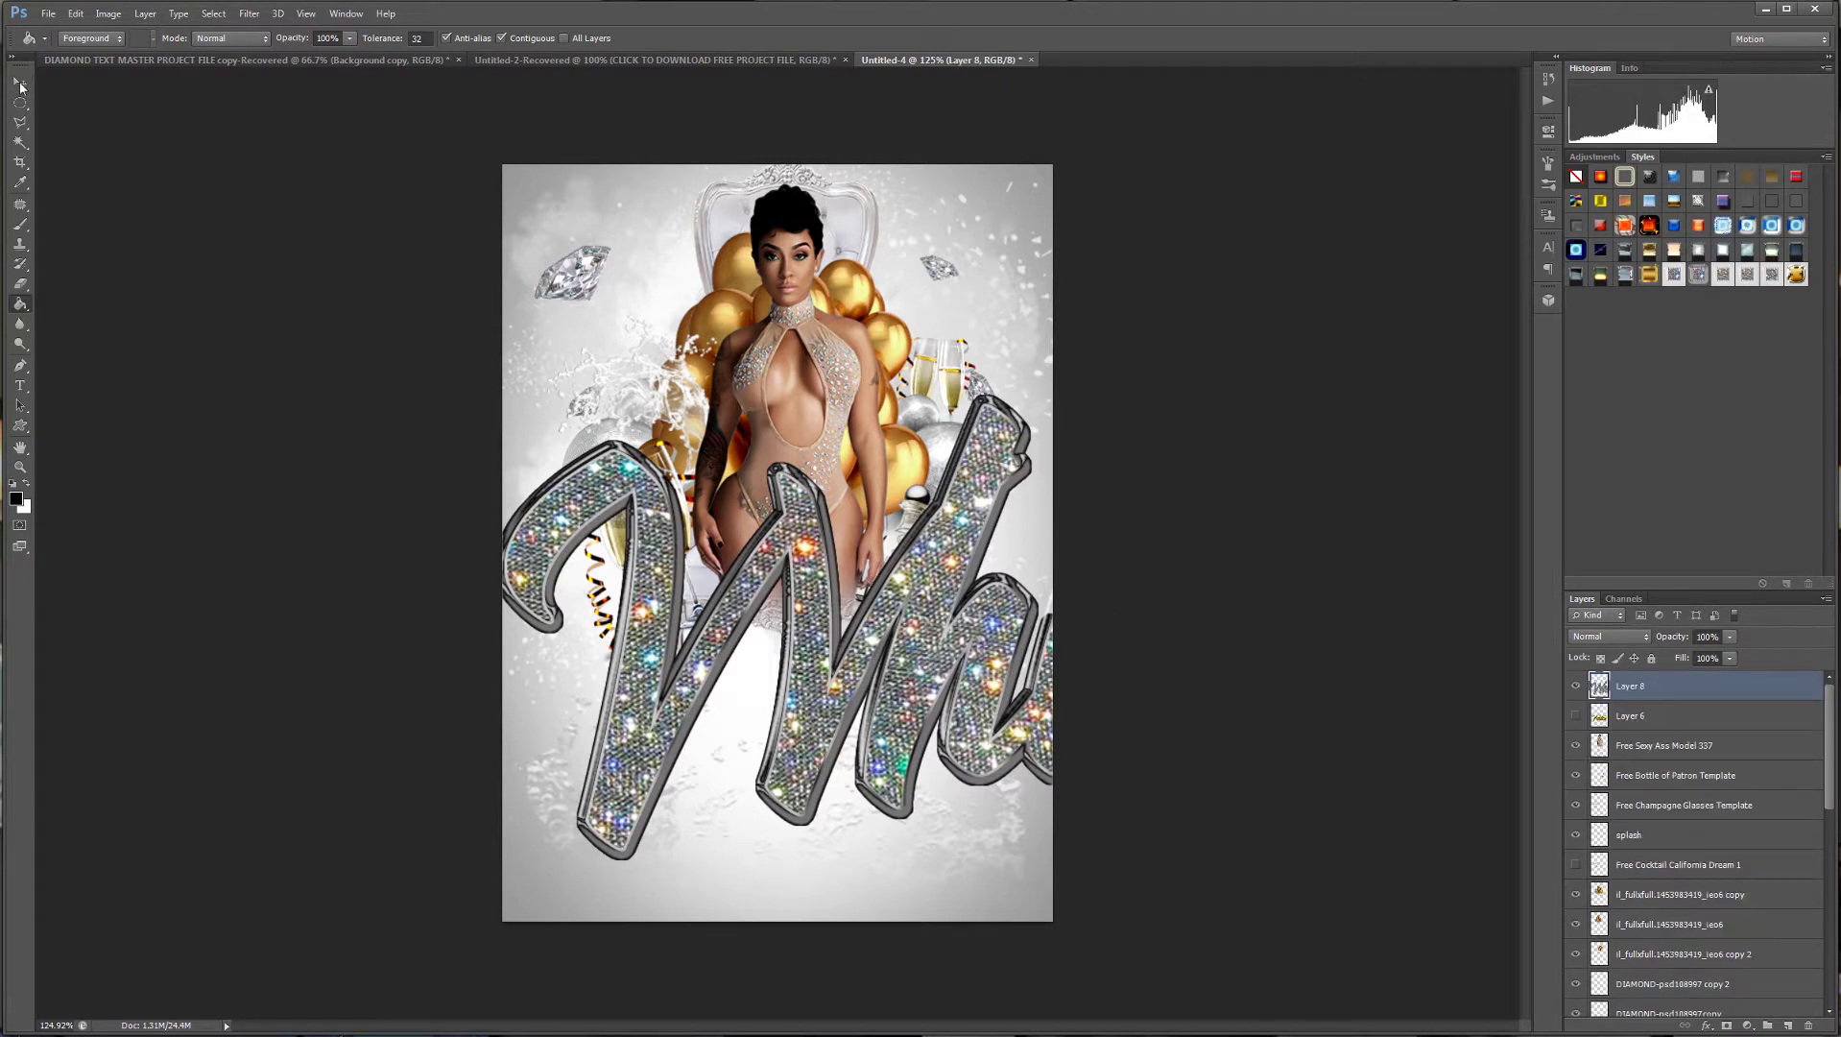
Scale the merged White title to about 54% and place it below the model.
{"action": "left_click_drag", "start_coordinate": [20, 79], "coordinate": [45, 101]}
{"action": "left_click", "coordinate": [22, 99]}
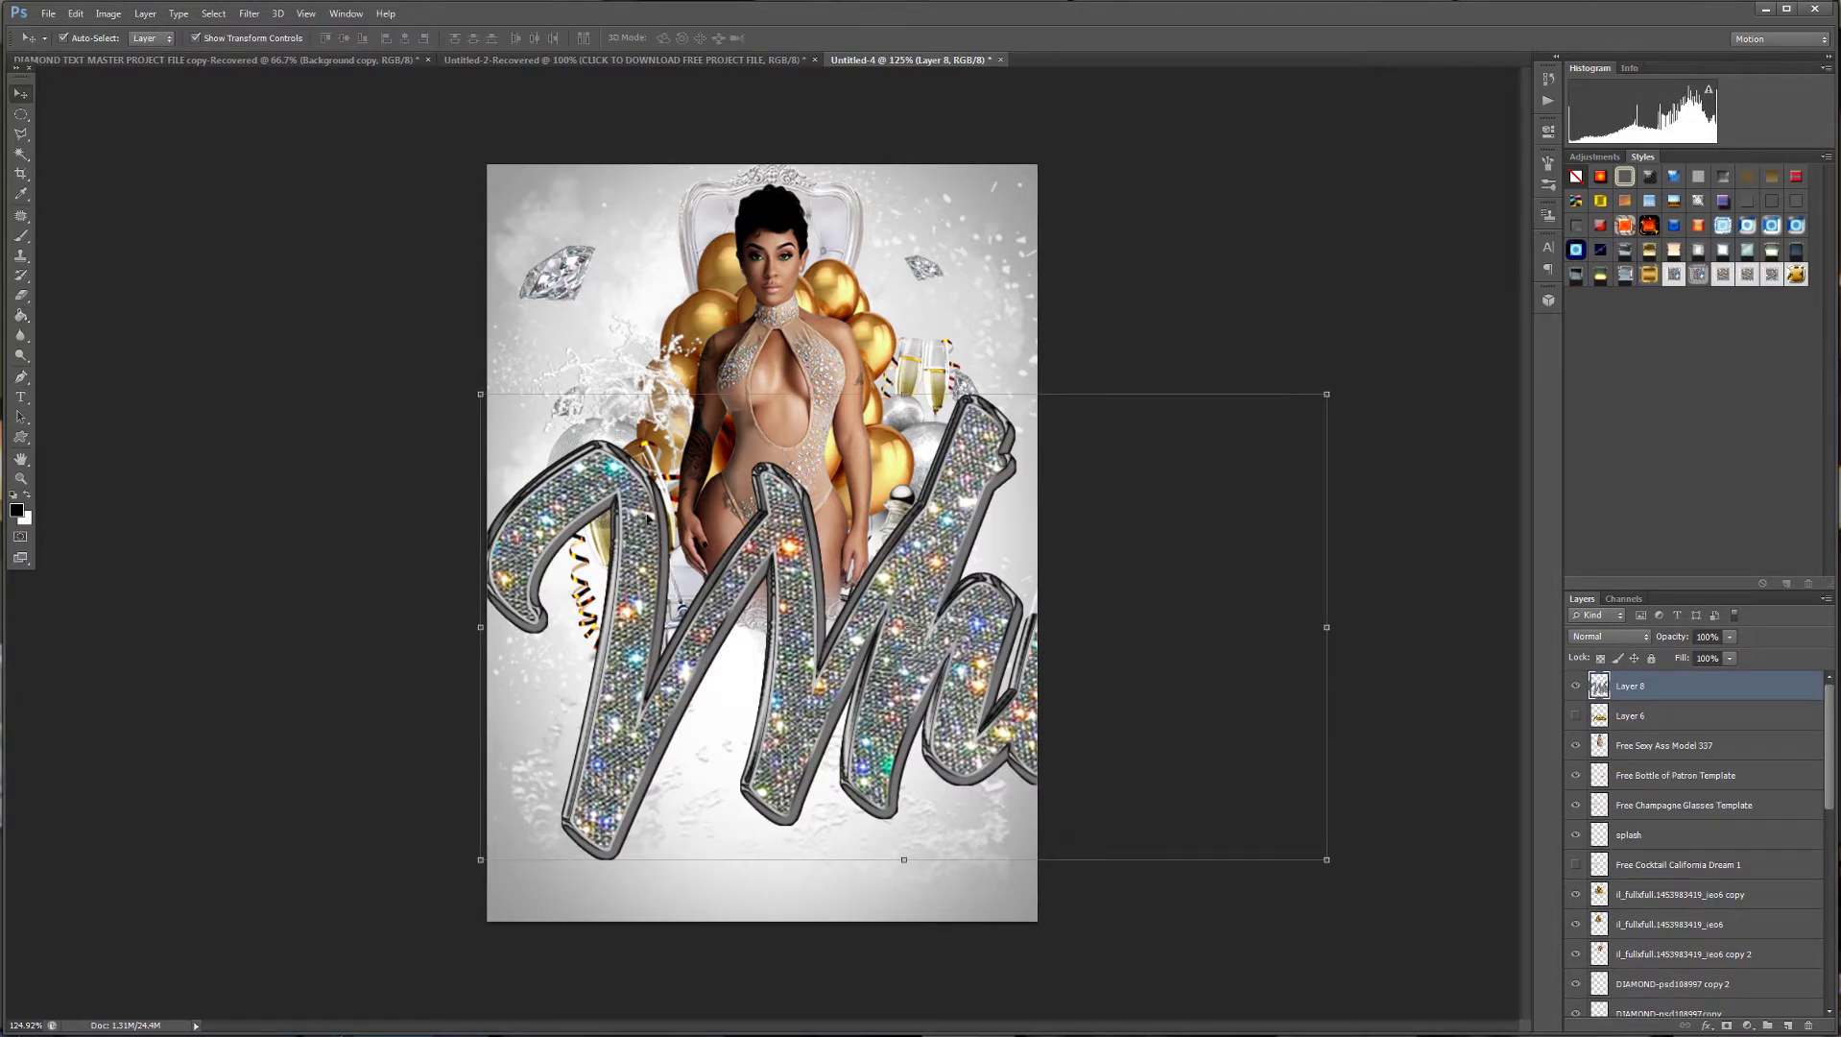
{"action": "left_click_drag", "start_coordinate": [648, 518], "coordinate": [657, 465]}
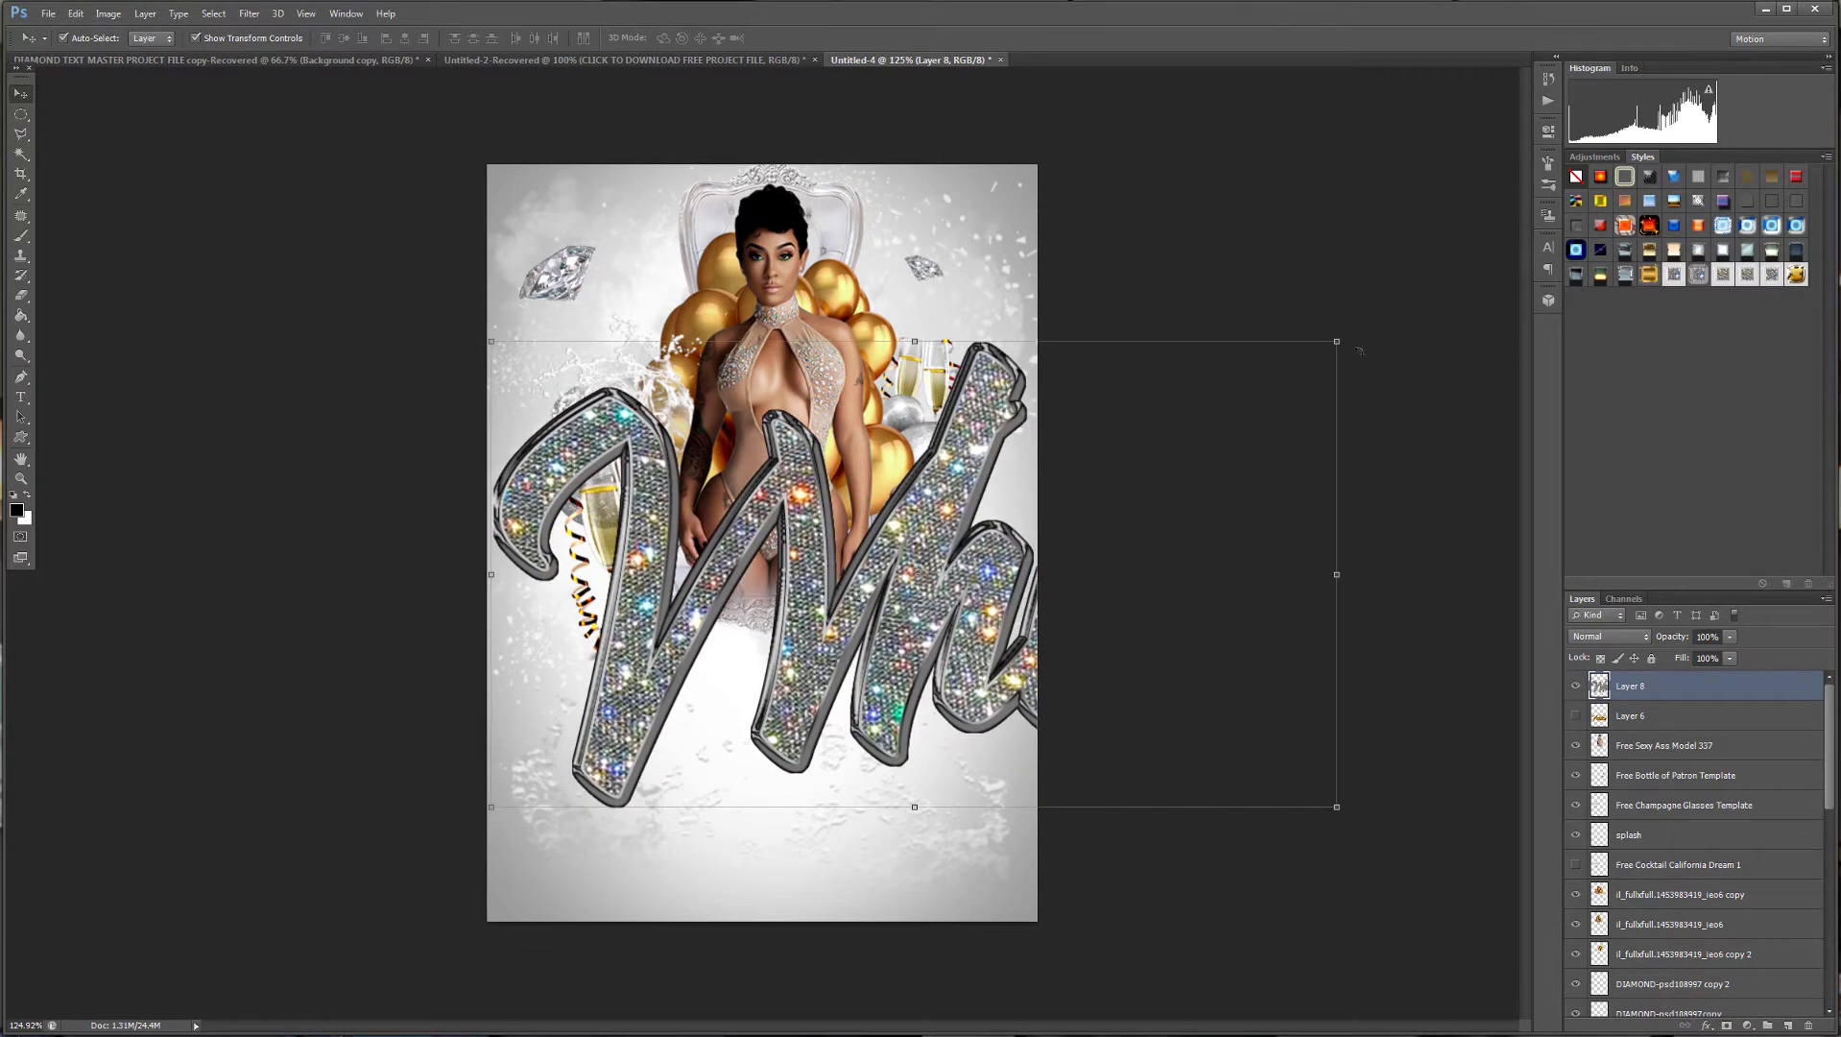
{"action": "left_click", "coordinate": [1340, 340]}
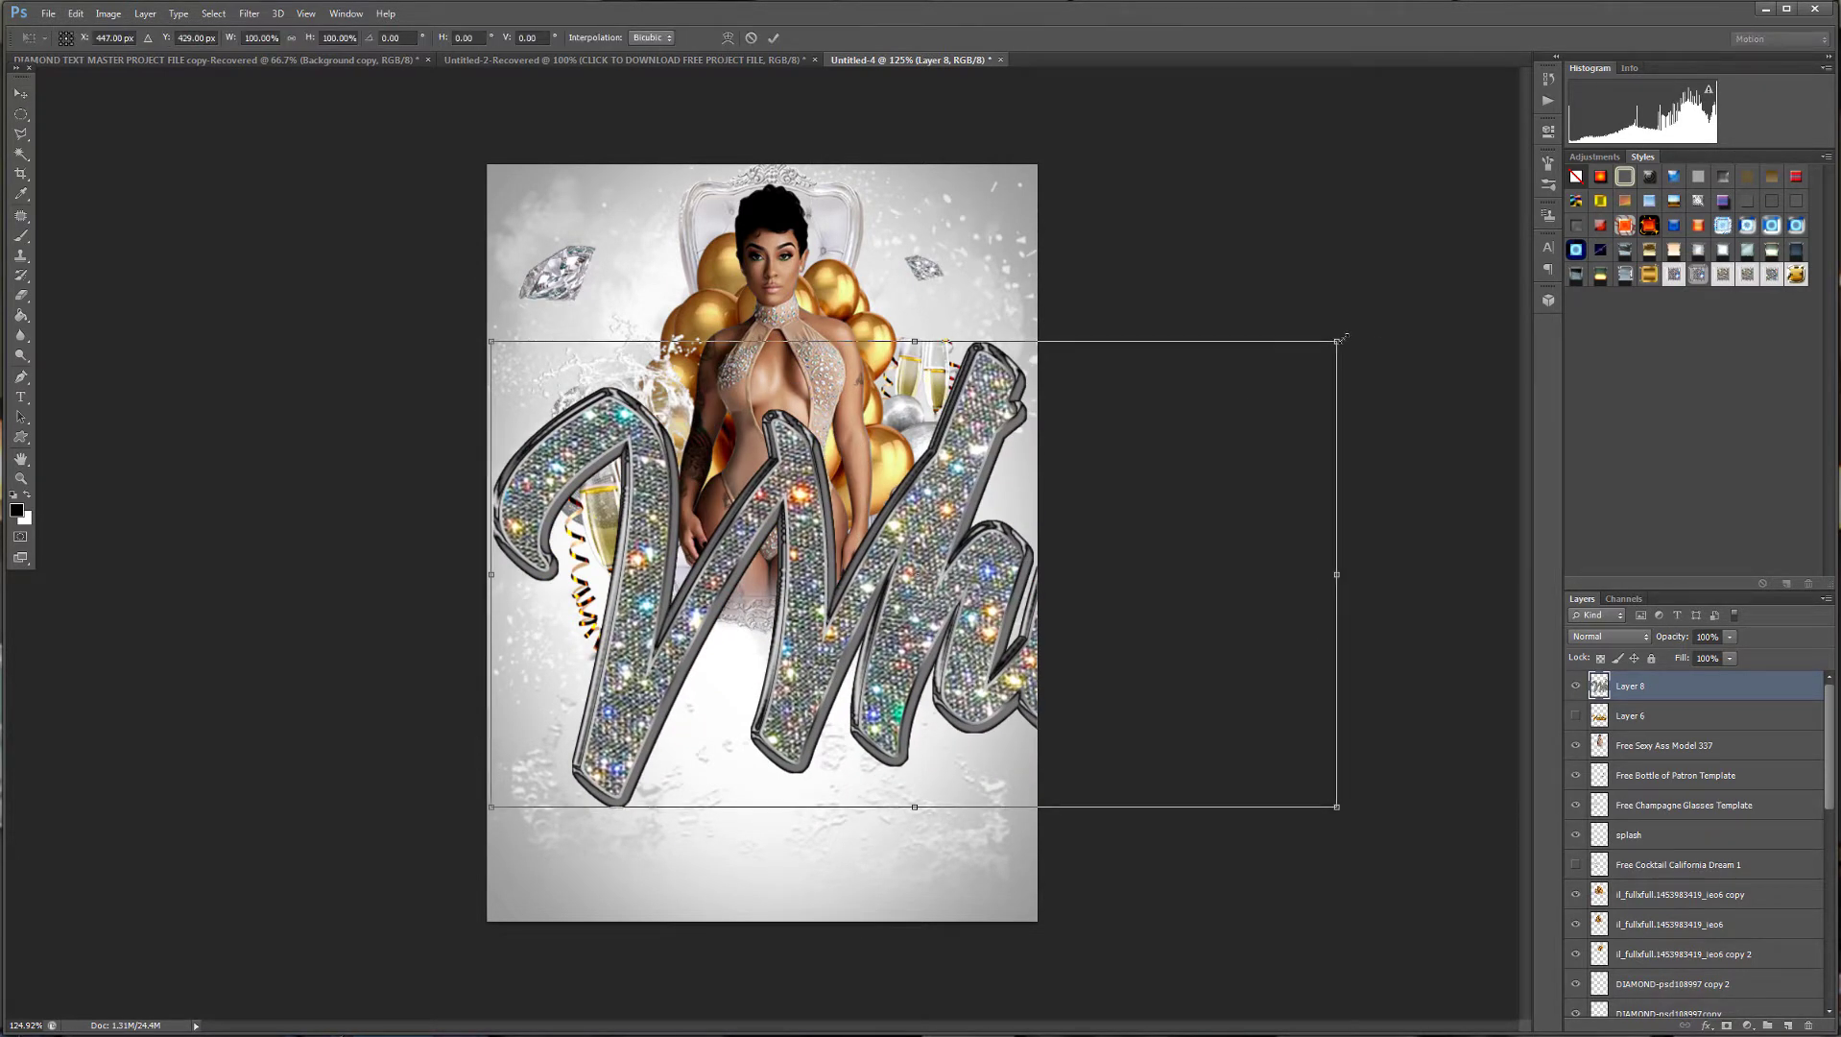
{"action": "left_click_drag", "start_coordinate": [1342, 338], "coordinate": [964, 566]}
{"action": "left_click_drag", "start_coordinate": [739, 693], "coordinate": [777, 666]}
{"action": "key", "text": "Return"}
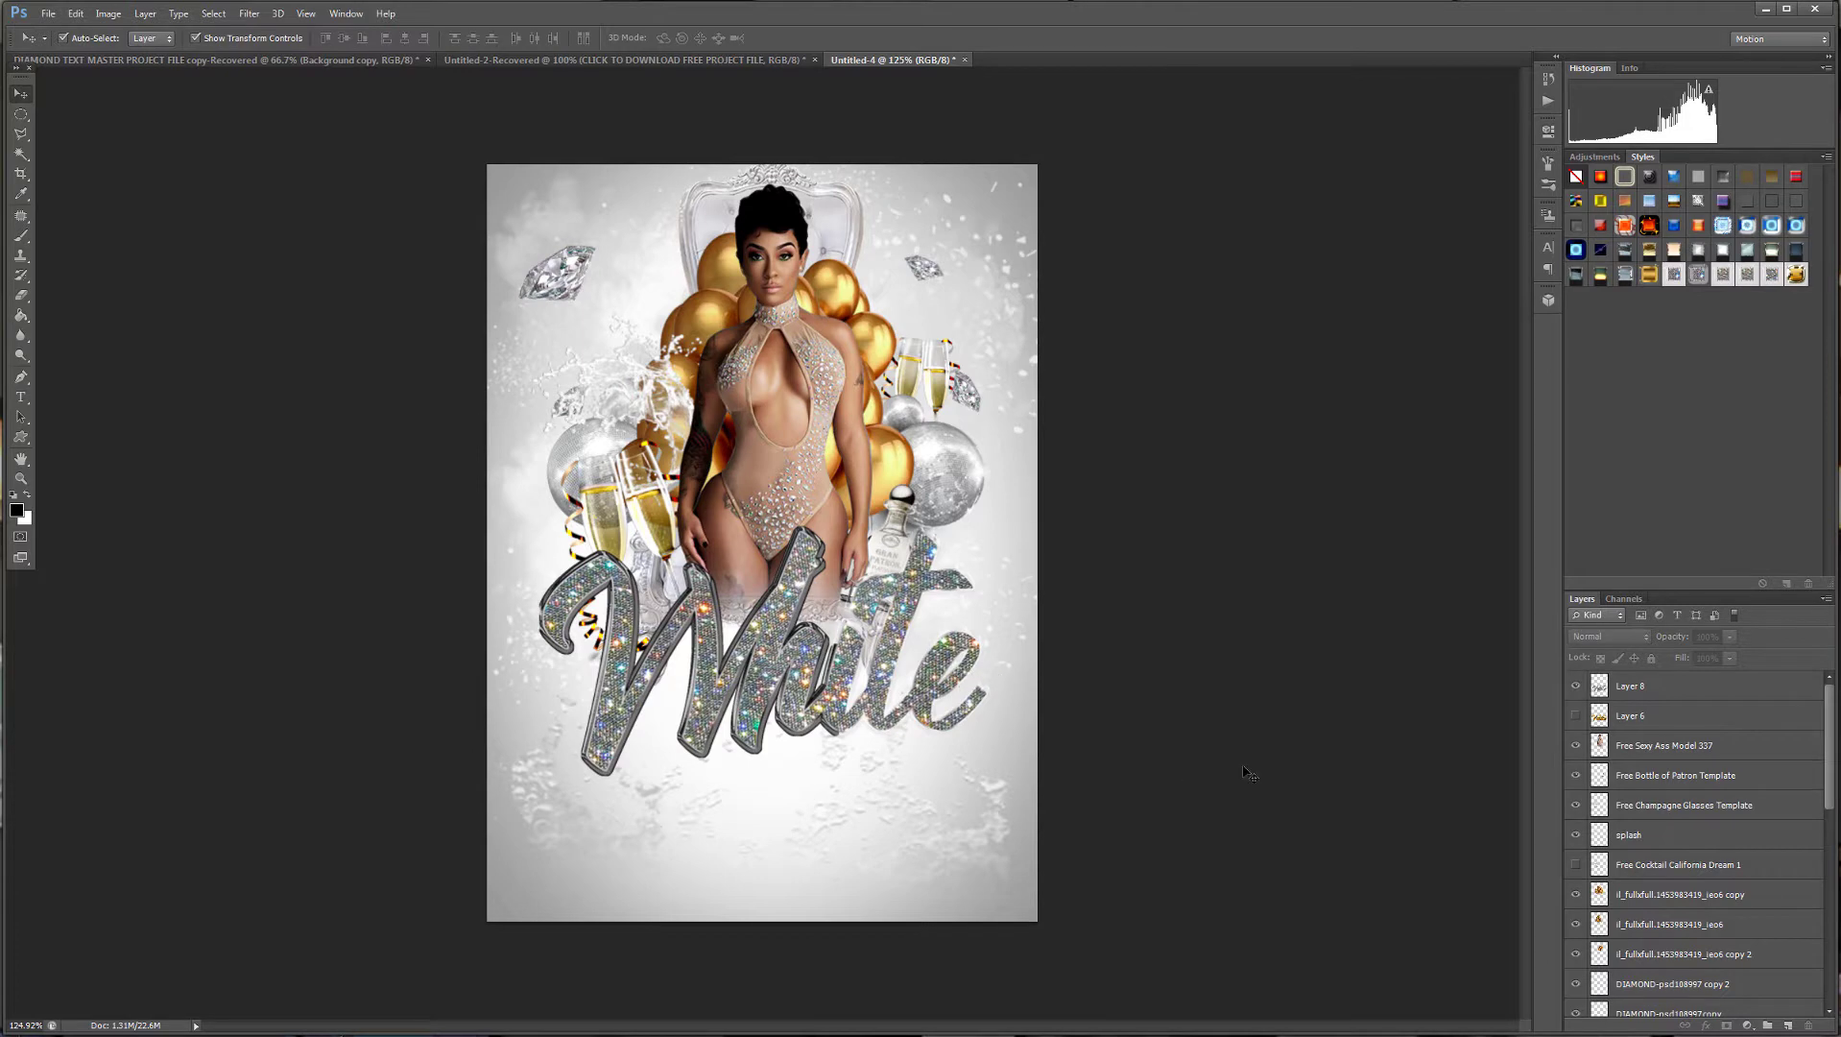
{"action": "scroll", "coordinate": [1160, 734], "scroll_direction": "down", "scroll_amount": 1}
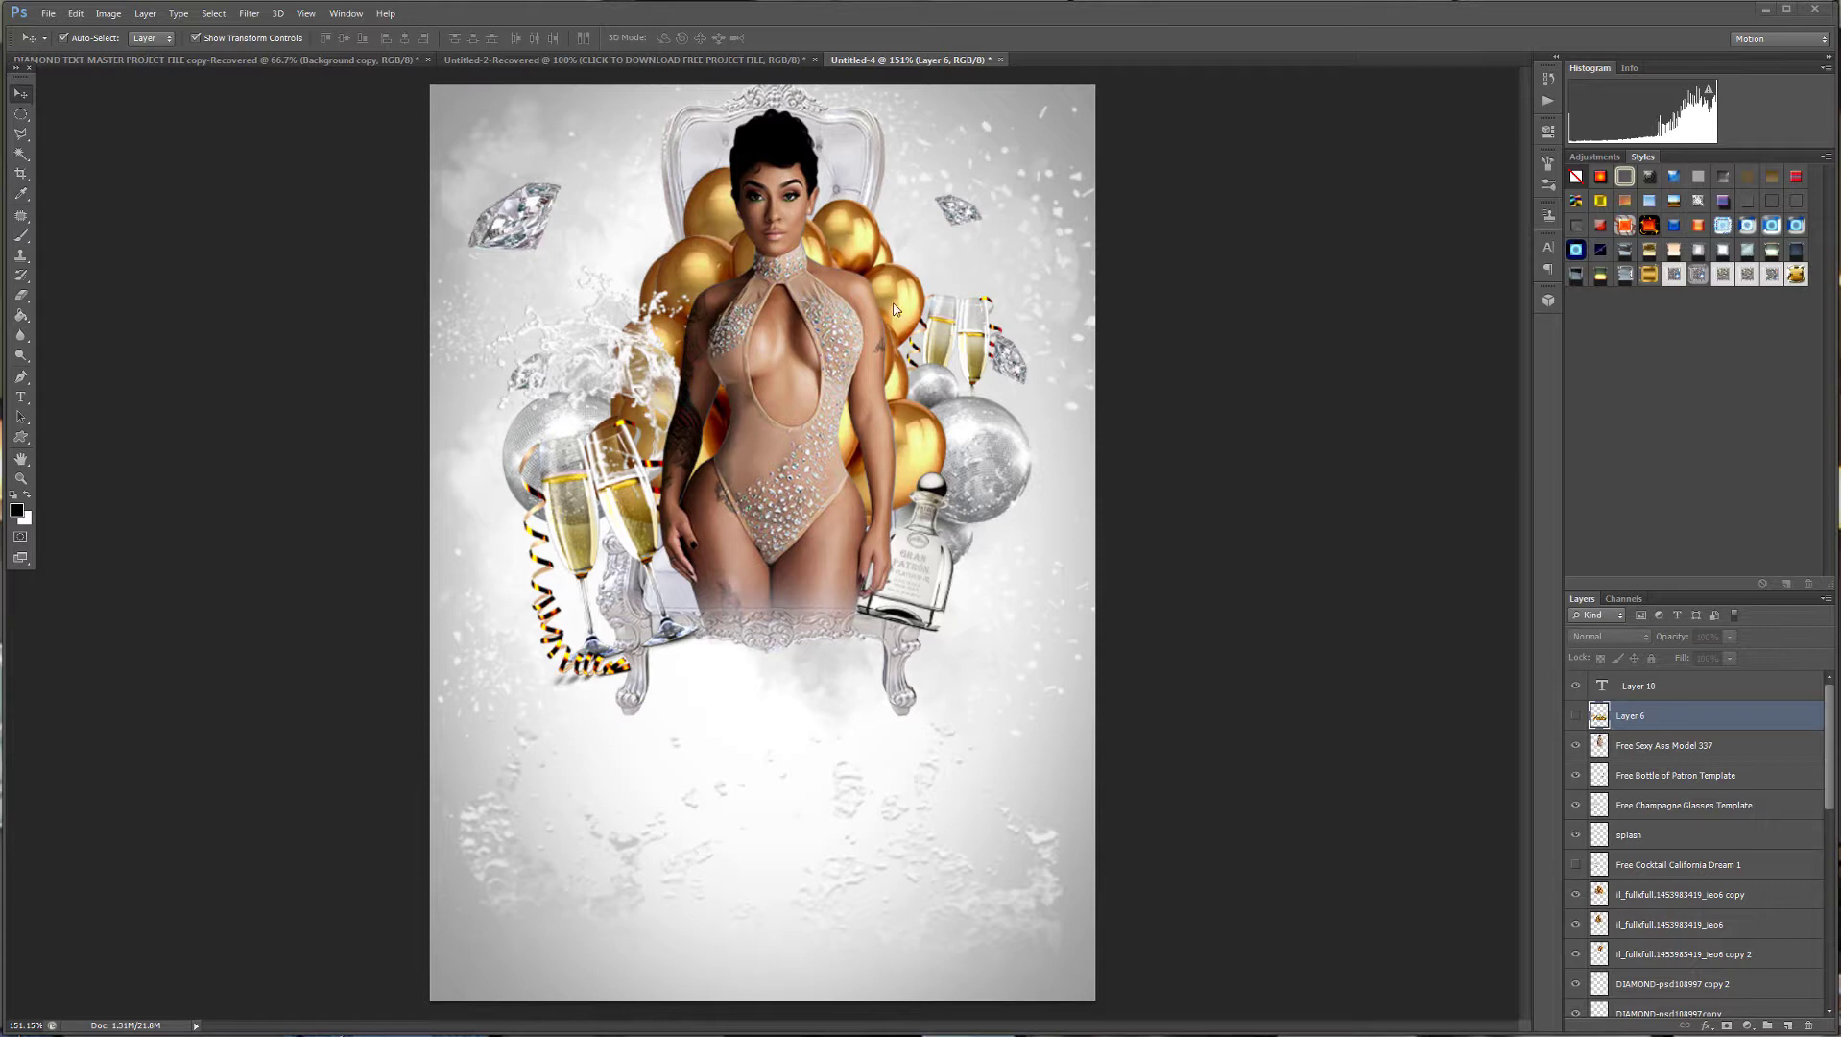
Read the Canvas Size in pixels (576 × 792), cancel unchanged, and Ctrl+Tab to the master text.
{"action": "left_click", "coordinate": [109, 14]}
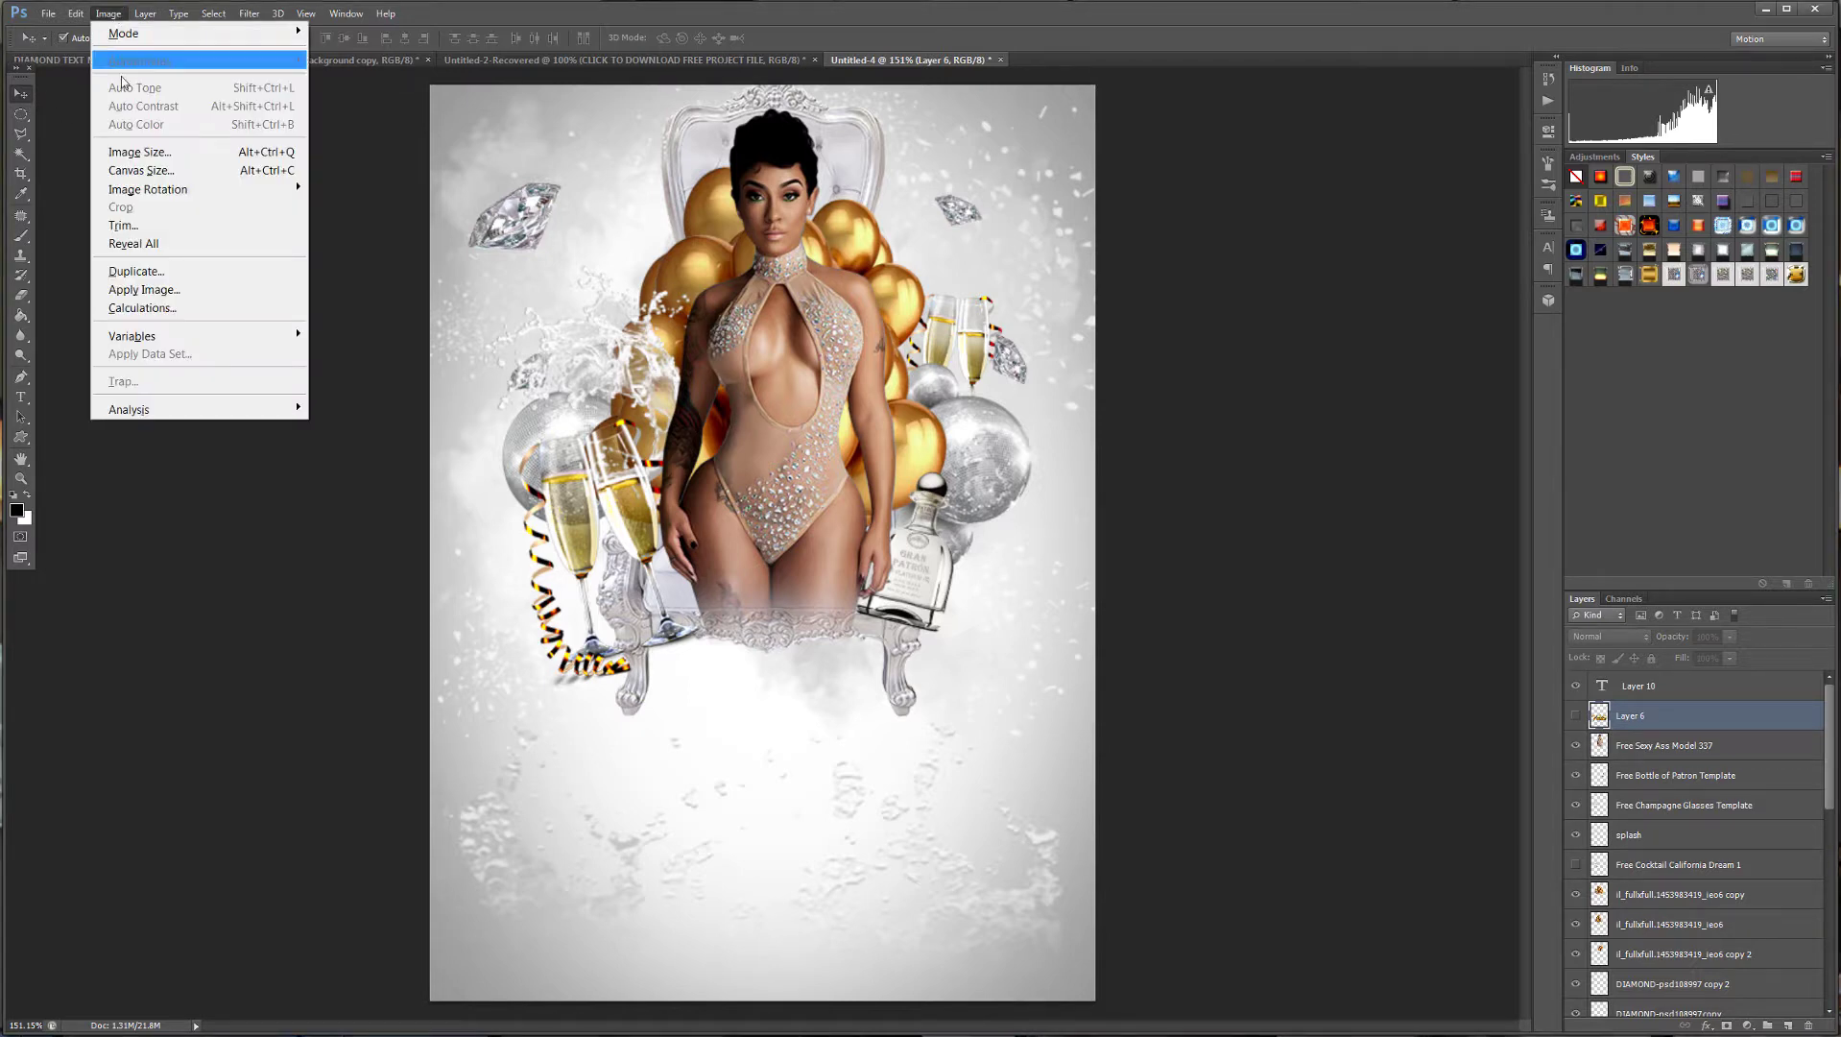
{"action": "left_click", "coordinate": [159, 170]}
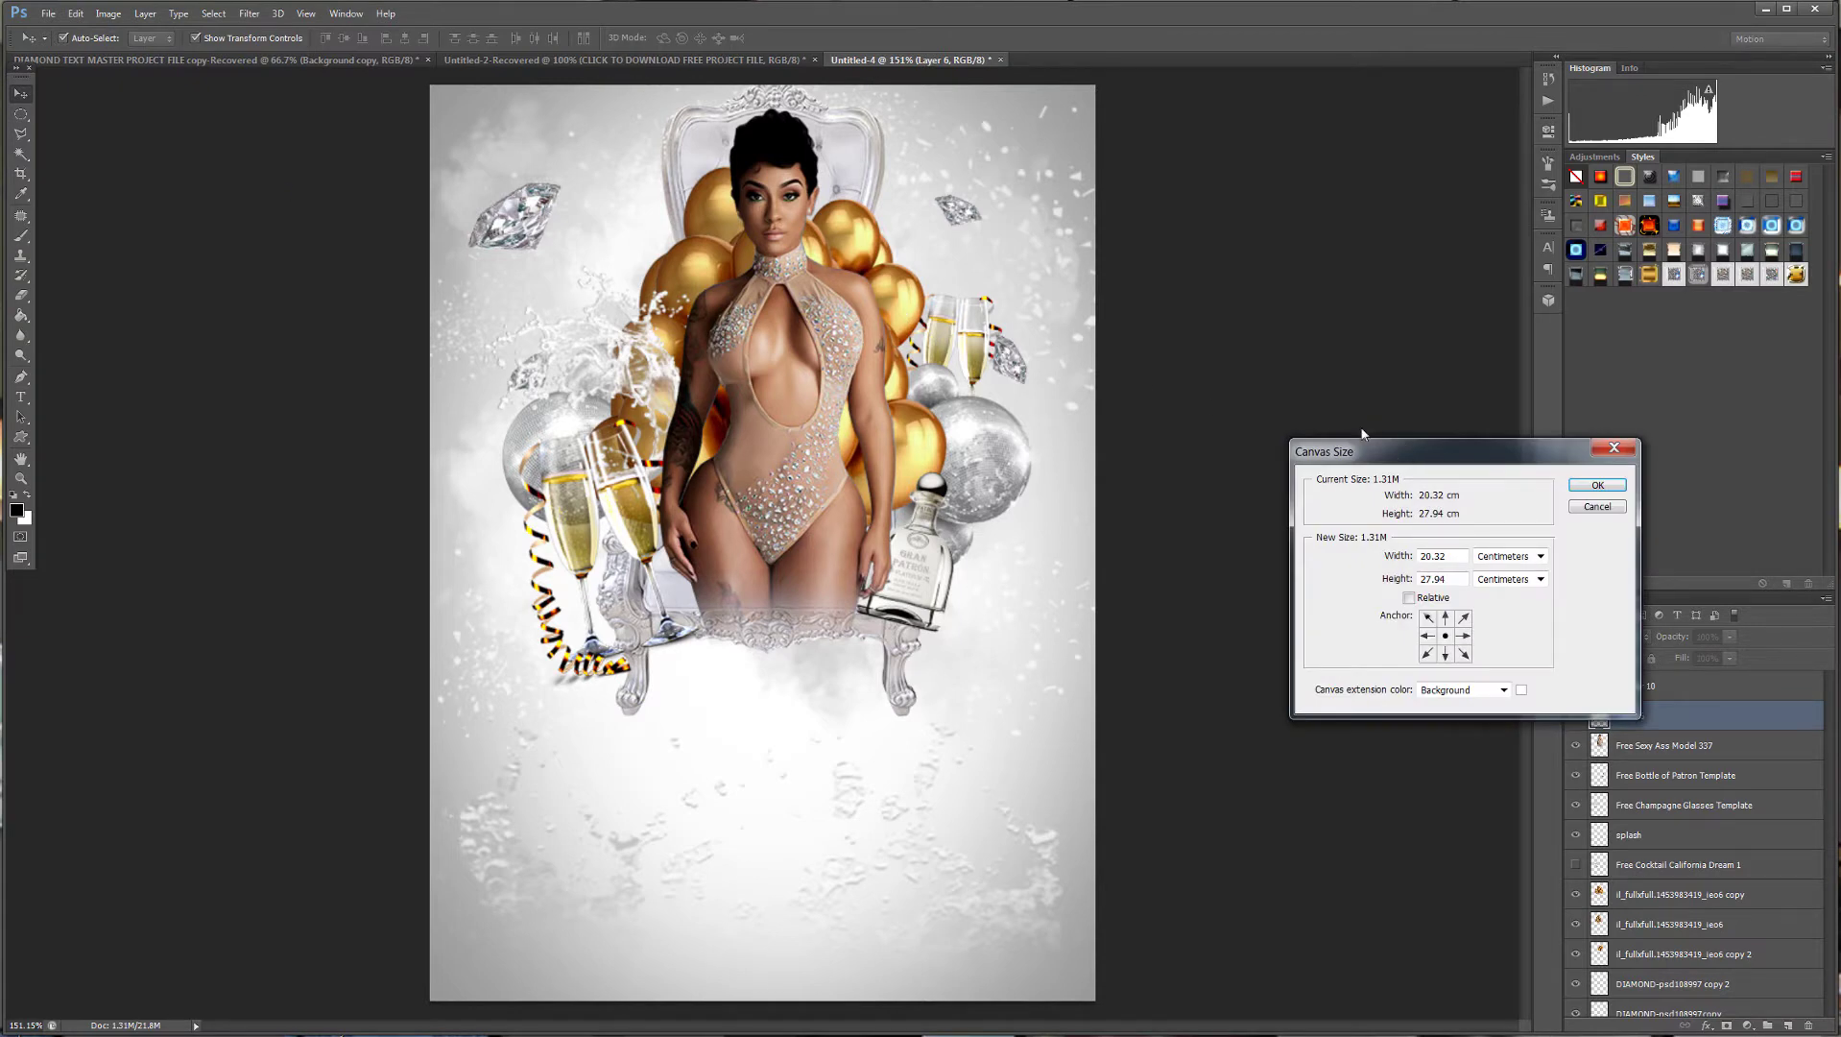
{"action": "left_click_drag", "start_coordinate": [1362, 452], "coordinate": [921, 264]}
{"action": "left_click", "coordinate": [1075, 369]}
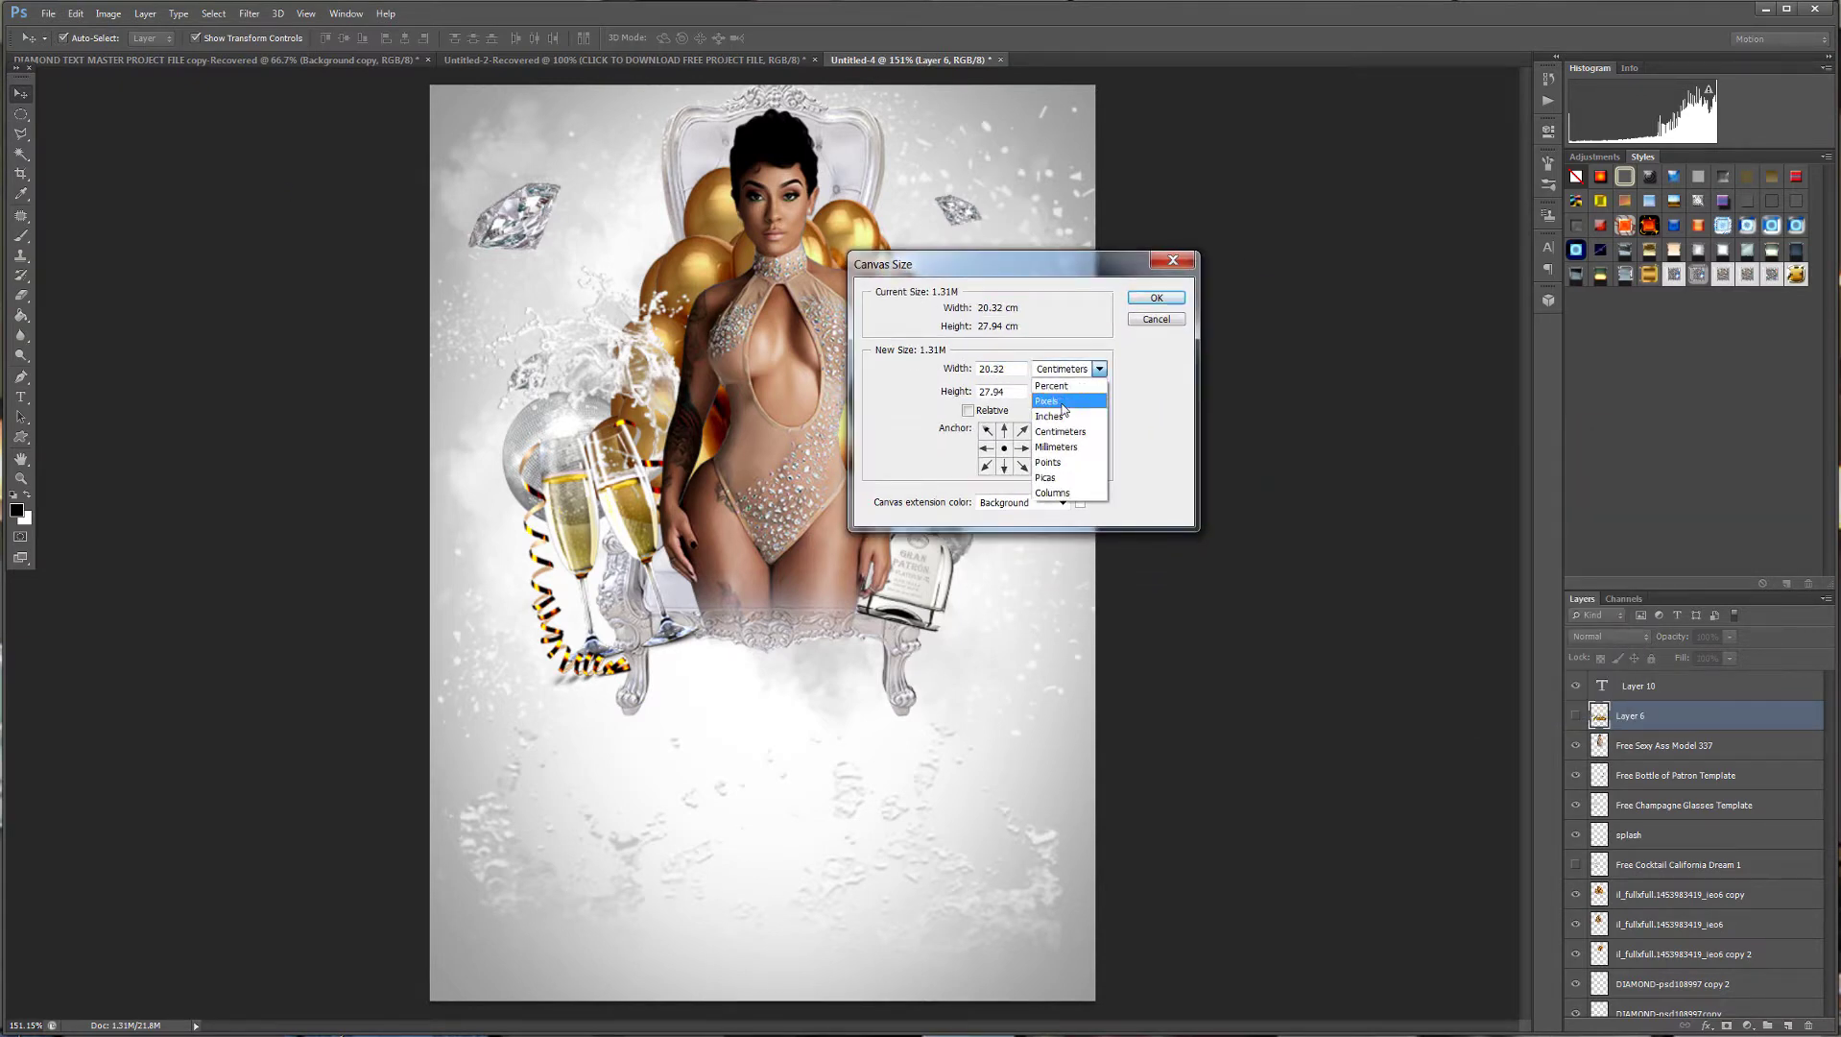
{"action": "left_click", "coordinate": [1064, 403]}
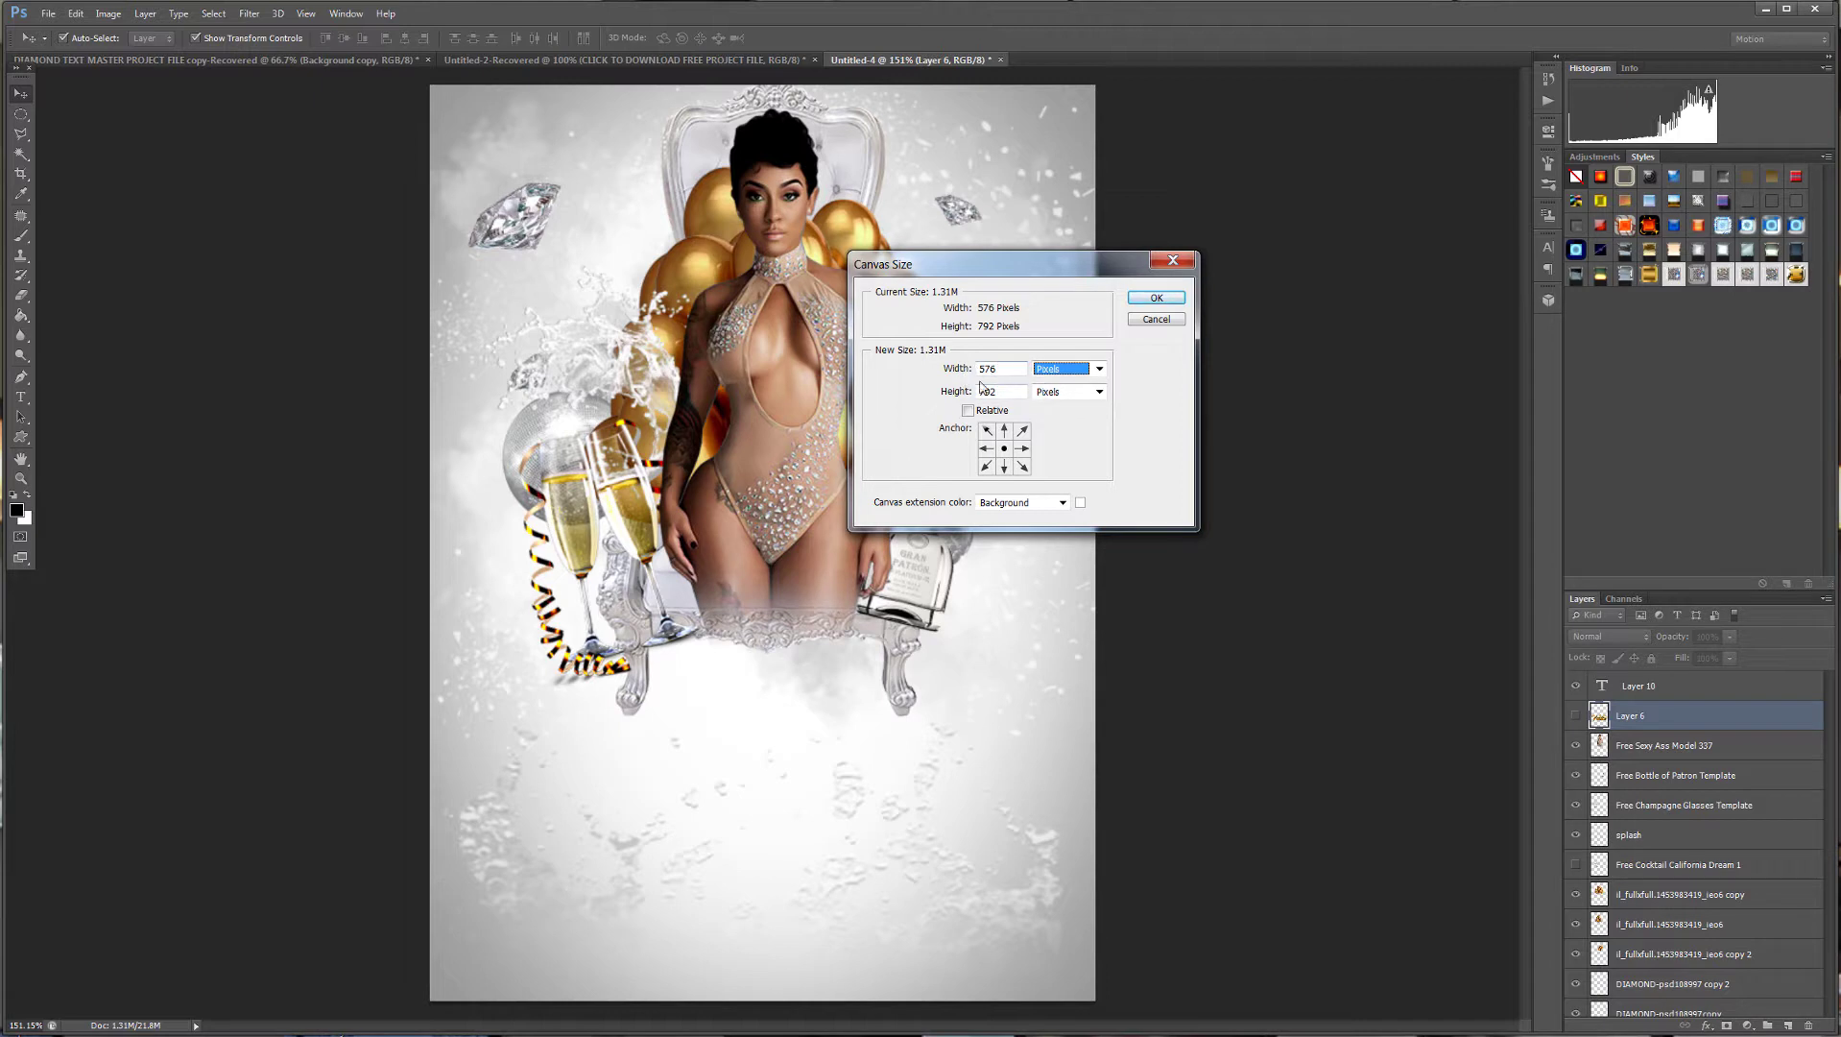
{"action": "left_click", "coordinate": [1148, 323]}
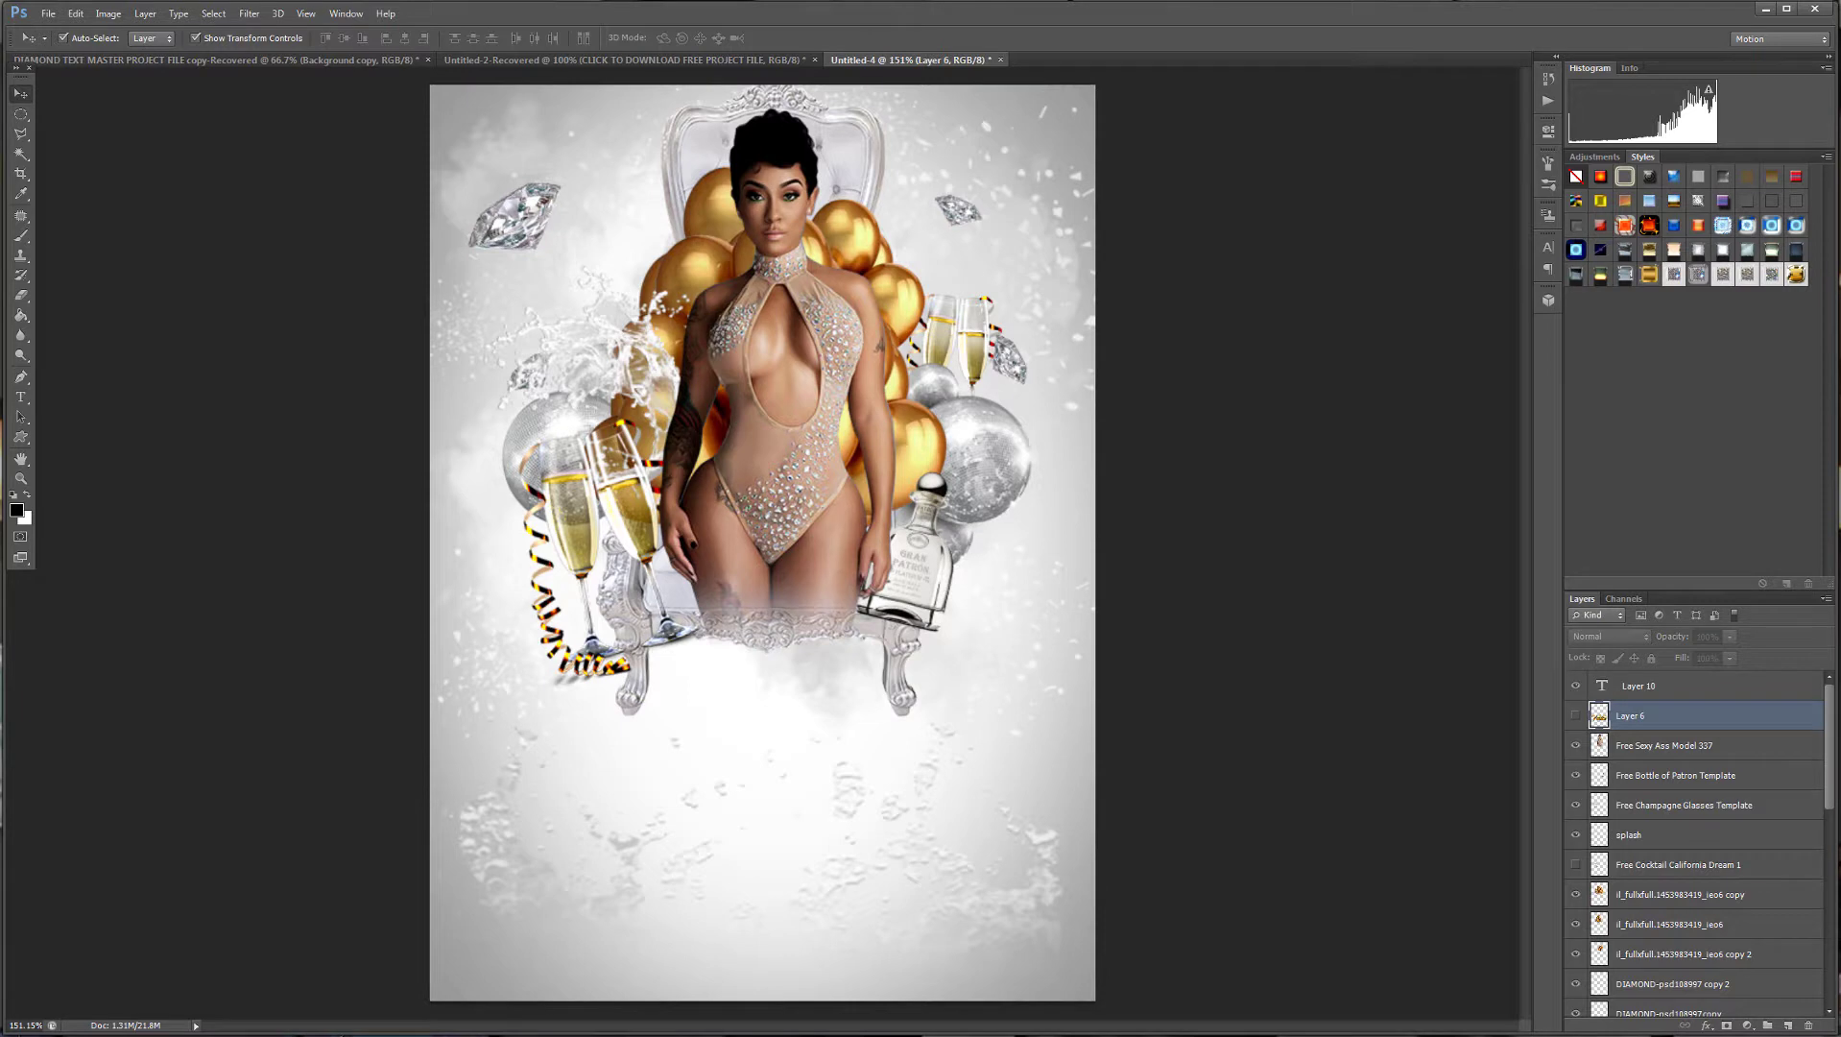
{"action": "key", "text": "ctrl+Tab"}
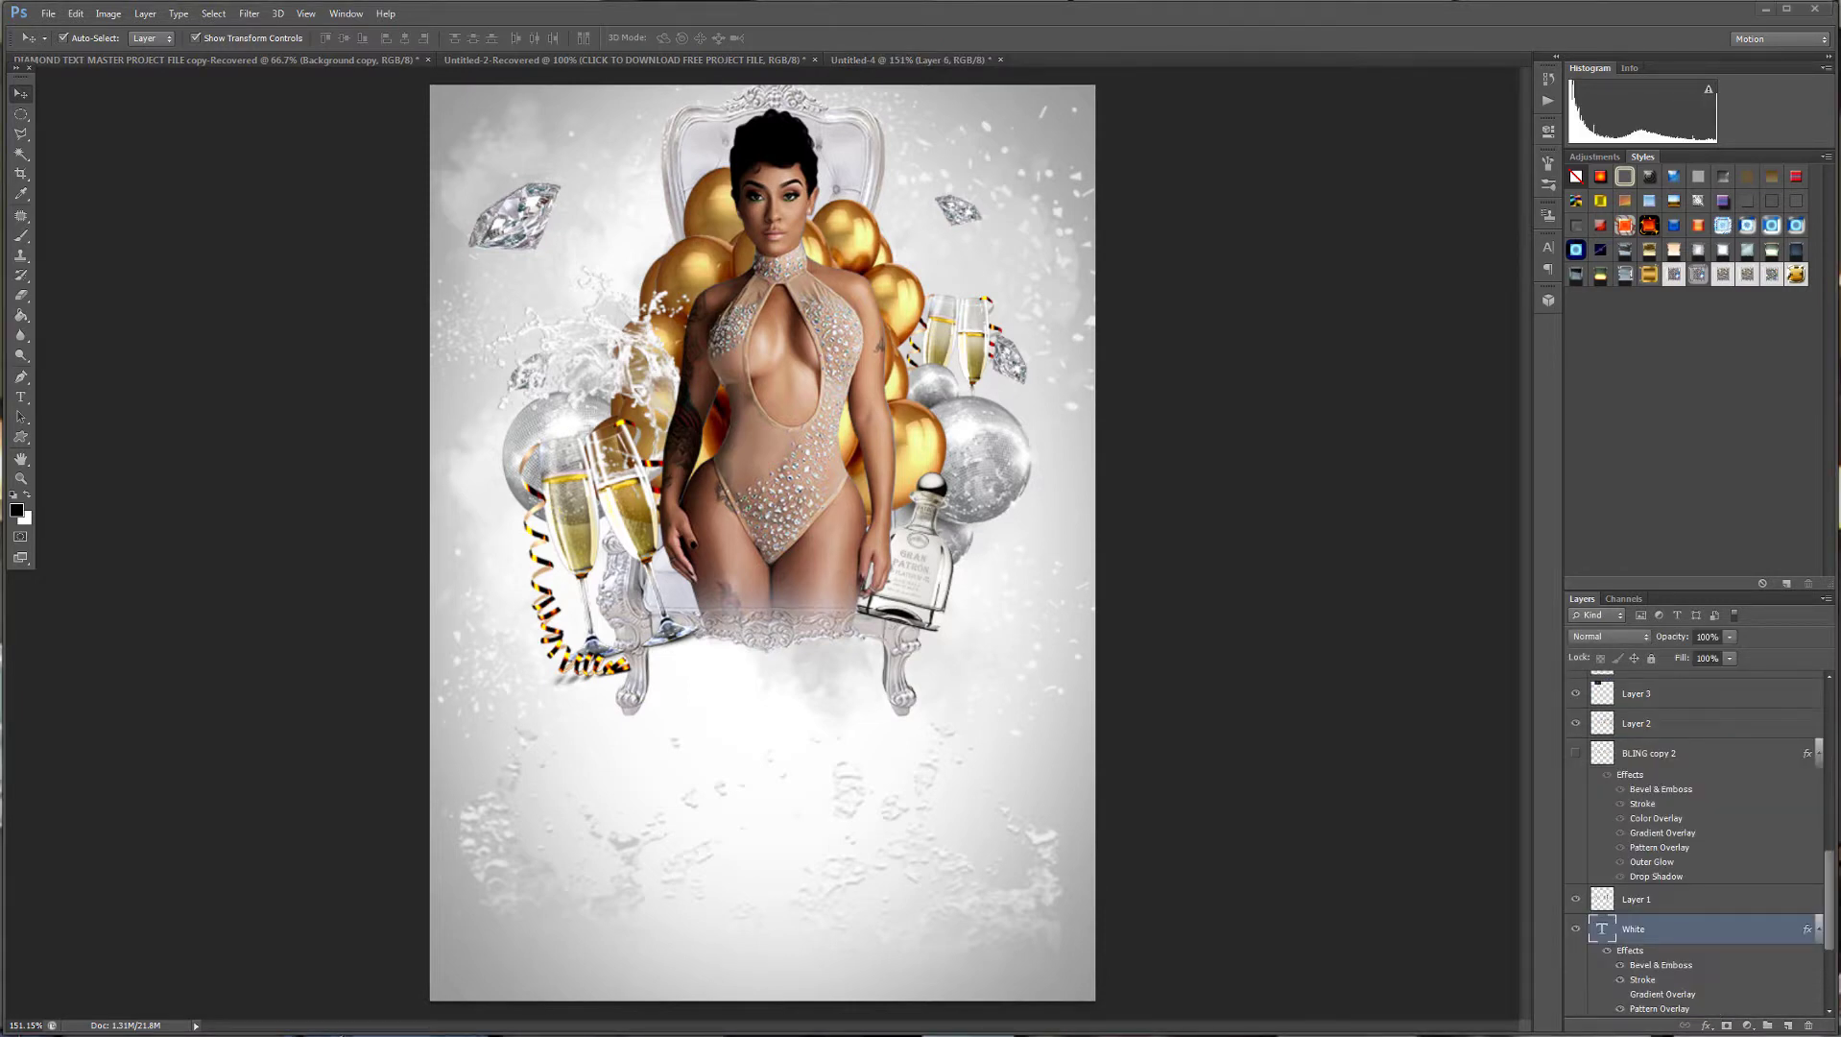
Drag the MASTER TEXT window over the flyer, reselect the White layer, and start a 1545 × 401 document.
{"action": "left_click_drag", "start_coordinate": [1839, 221], "coordinate": [814, 106]}
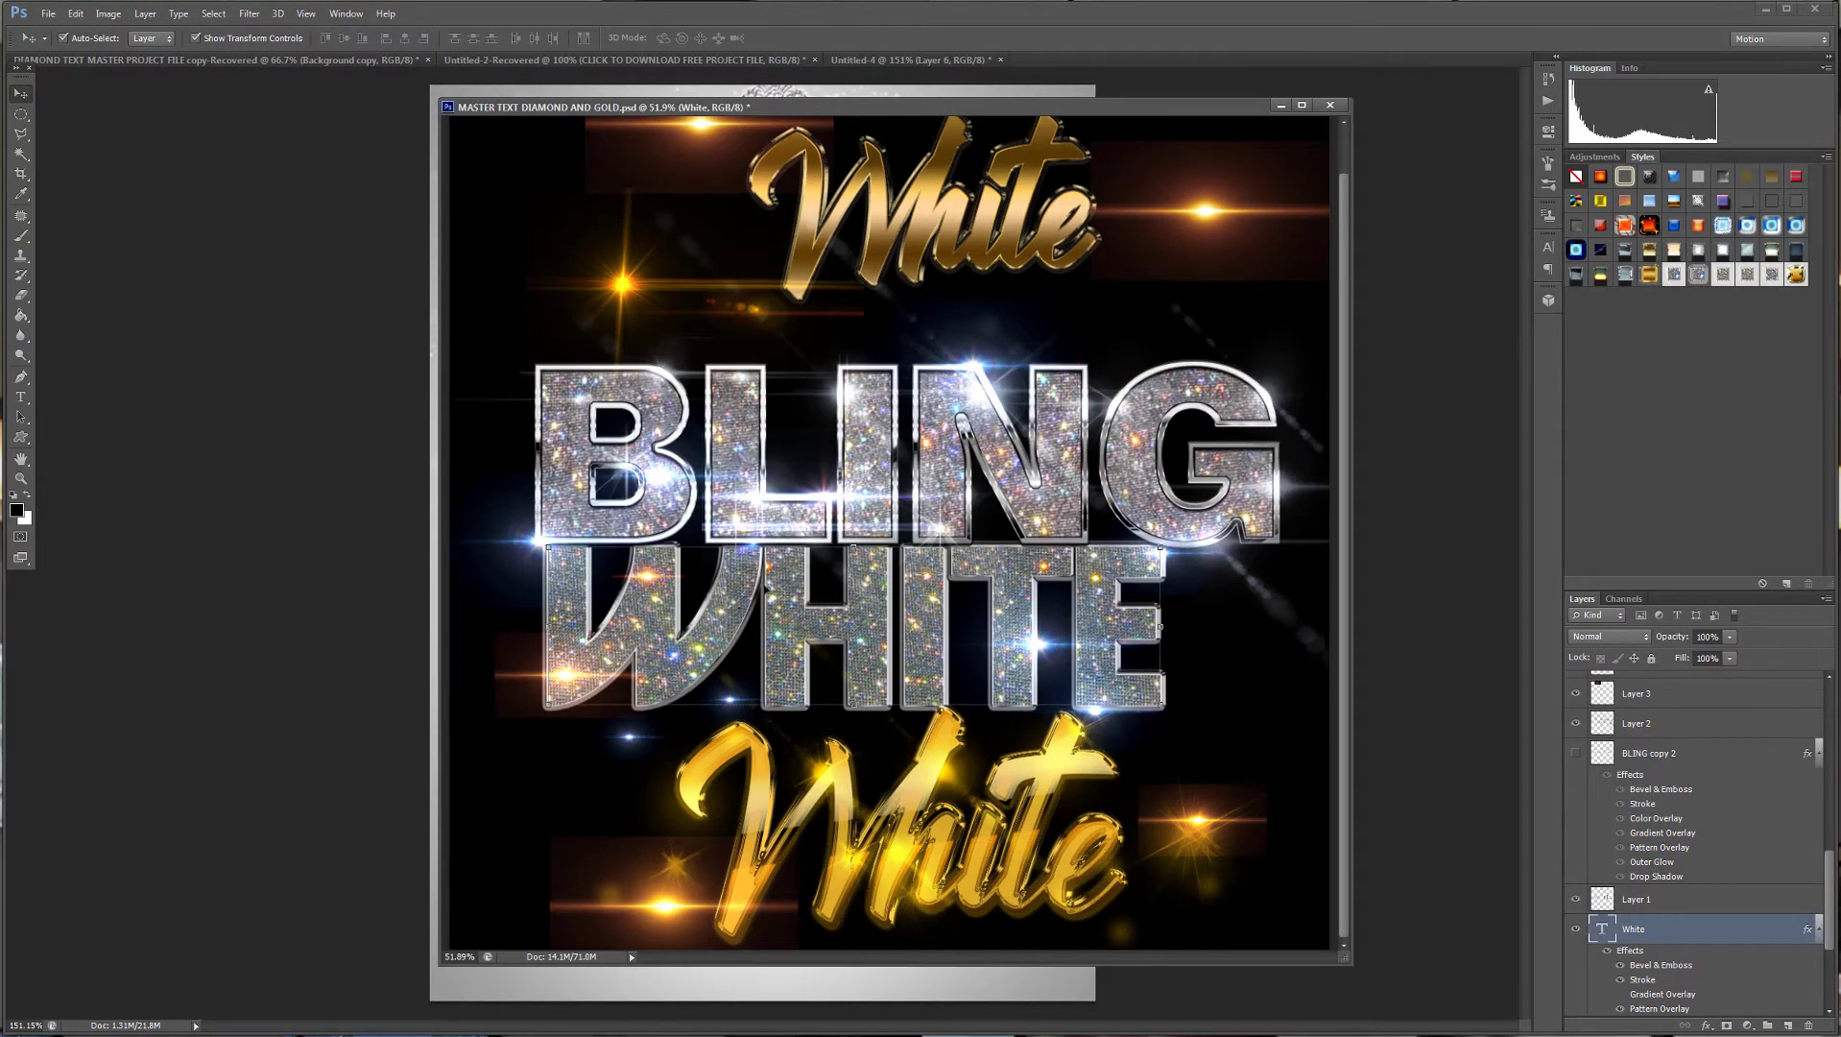
{"action": "scroll", "coordinate": [769, 588], "scroll_direction": "down", "scroll_amount": 5}
{"action": "scroll", "coordinate": [769, 588], "scroll_direction": "up", "scroll_amount": 3}
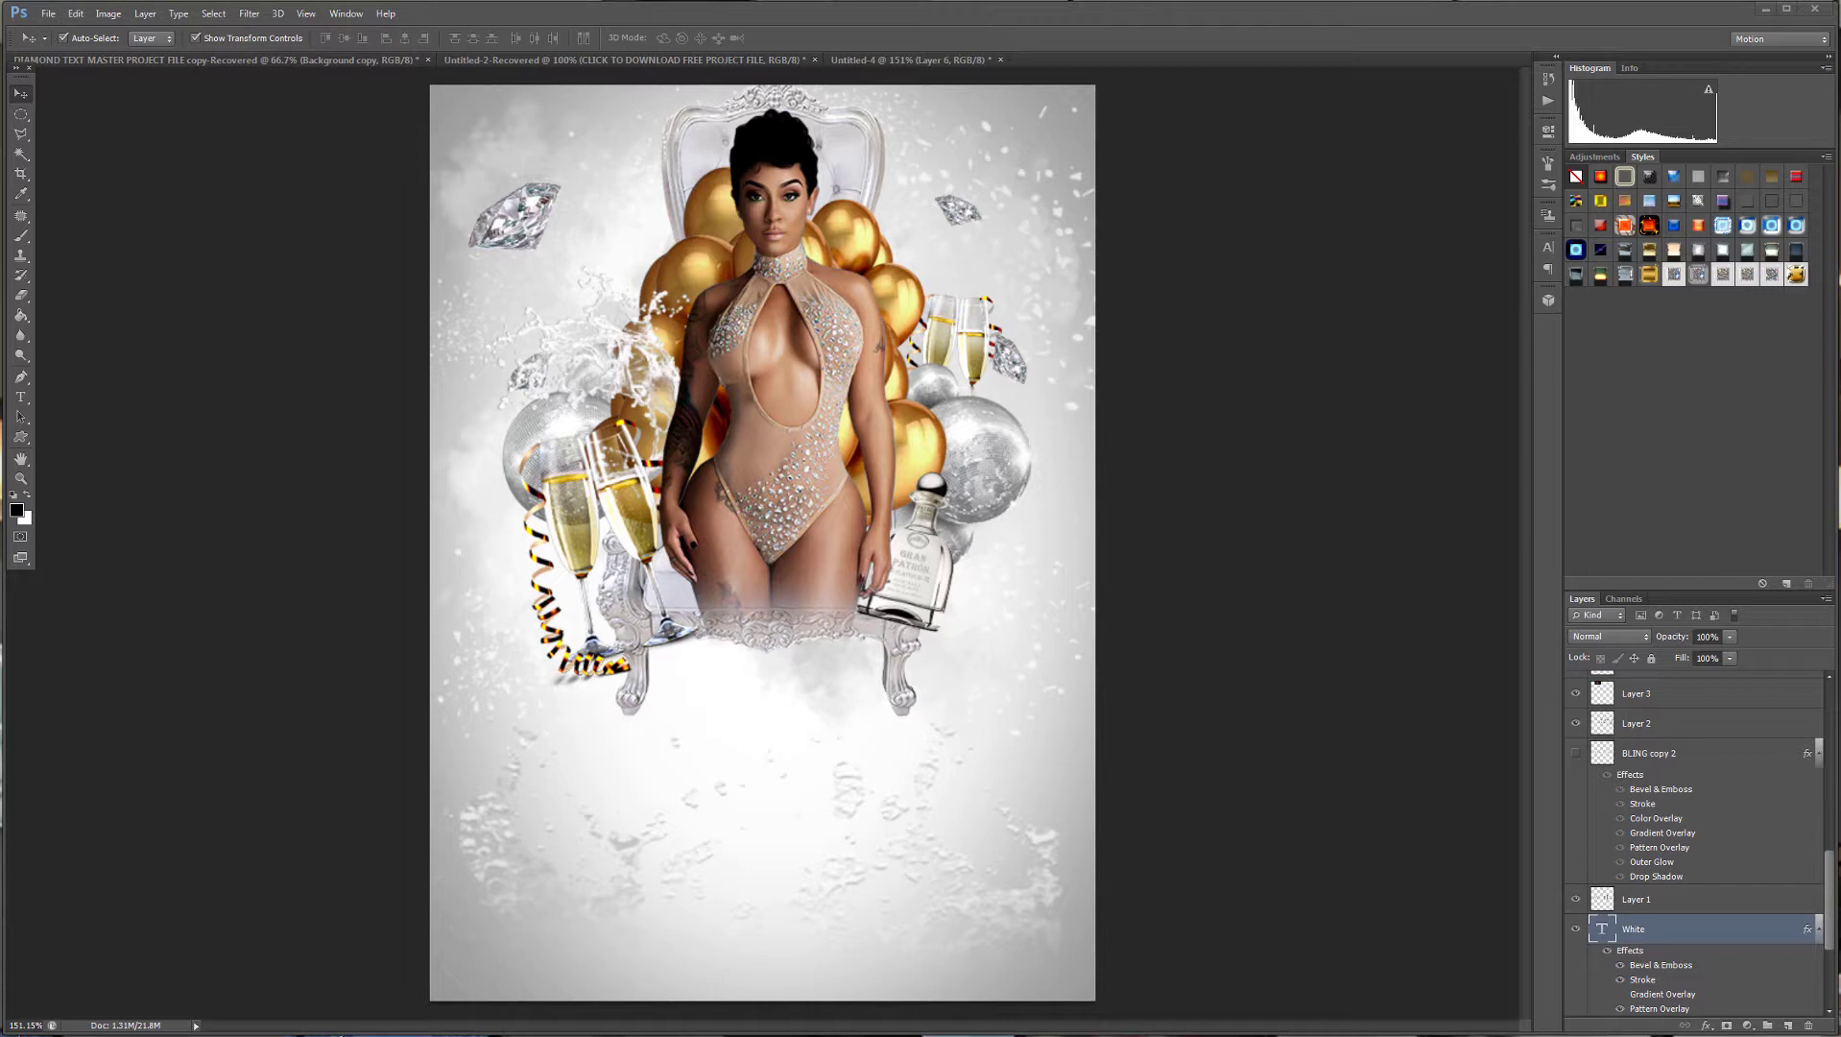
{"action": "left_click", "coordinate": [567, 653]}
{"action": "left_click", "coordinate": [1634, 981]}
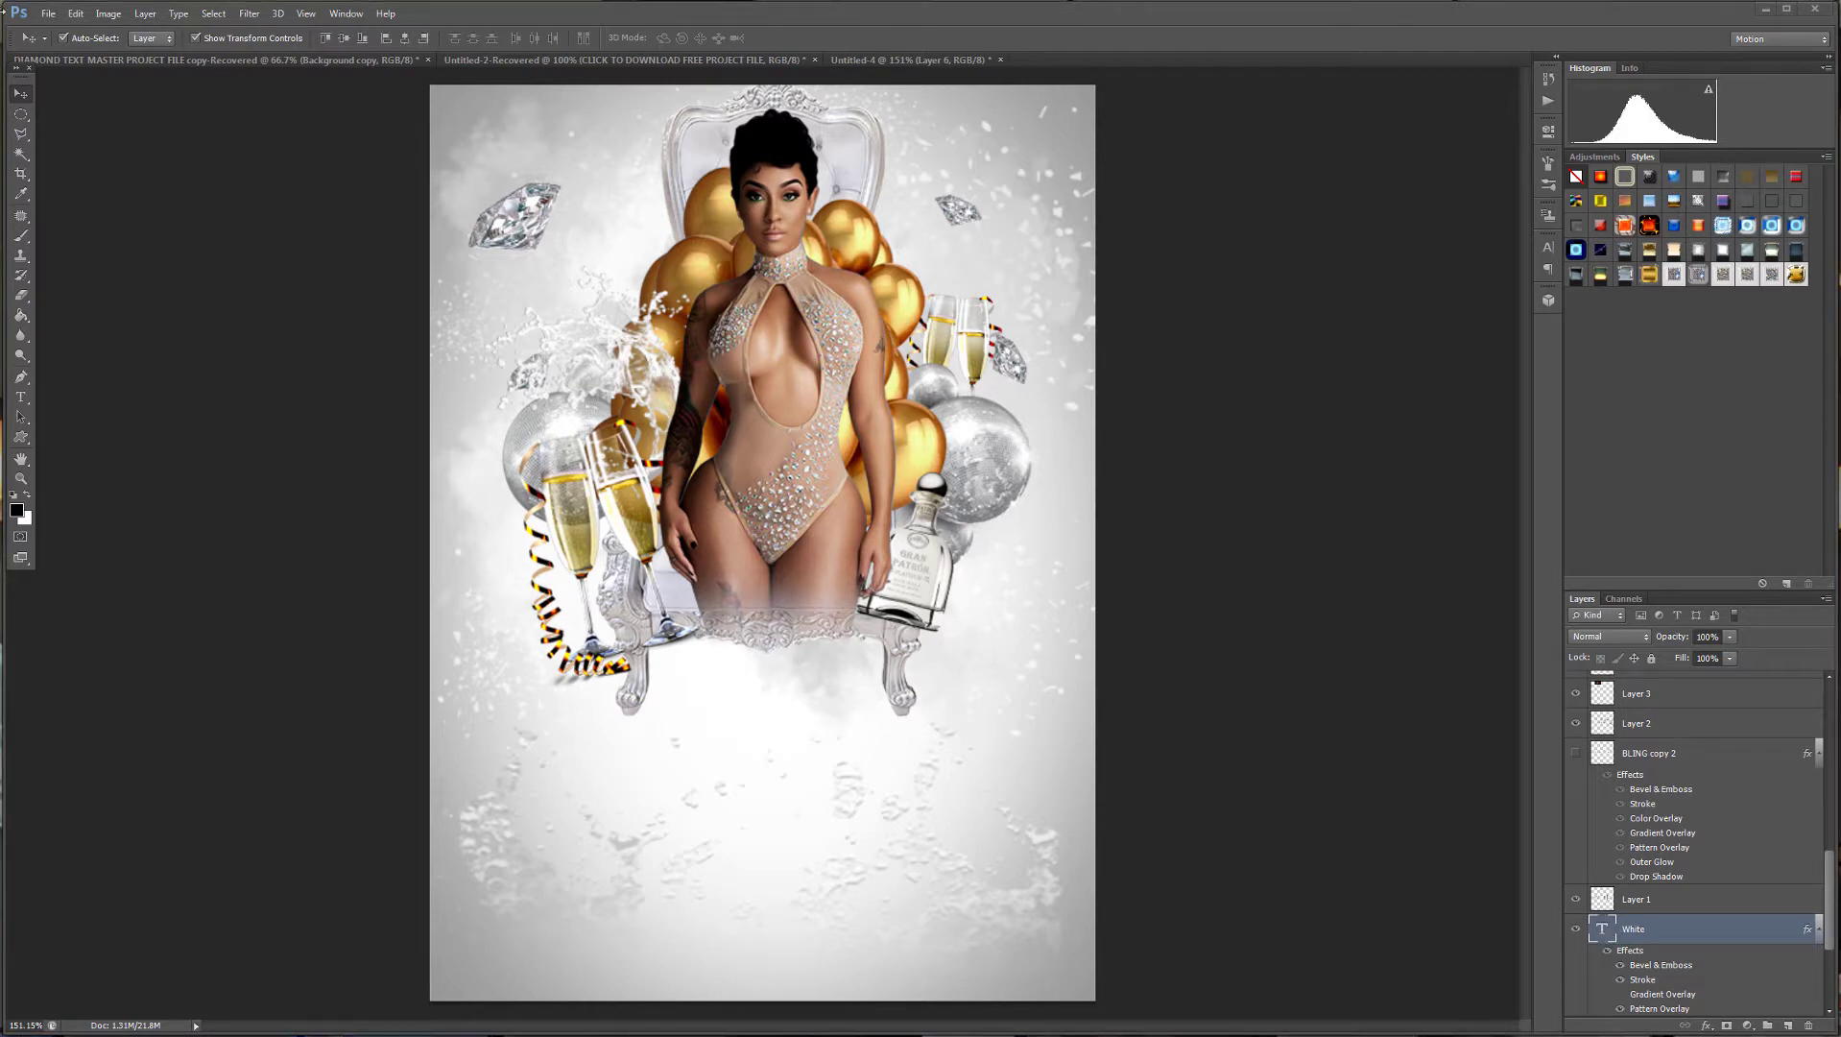
{"action": "left_click", "coordinate": [50, 11]}
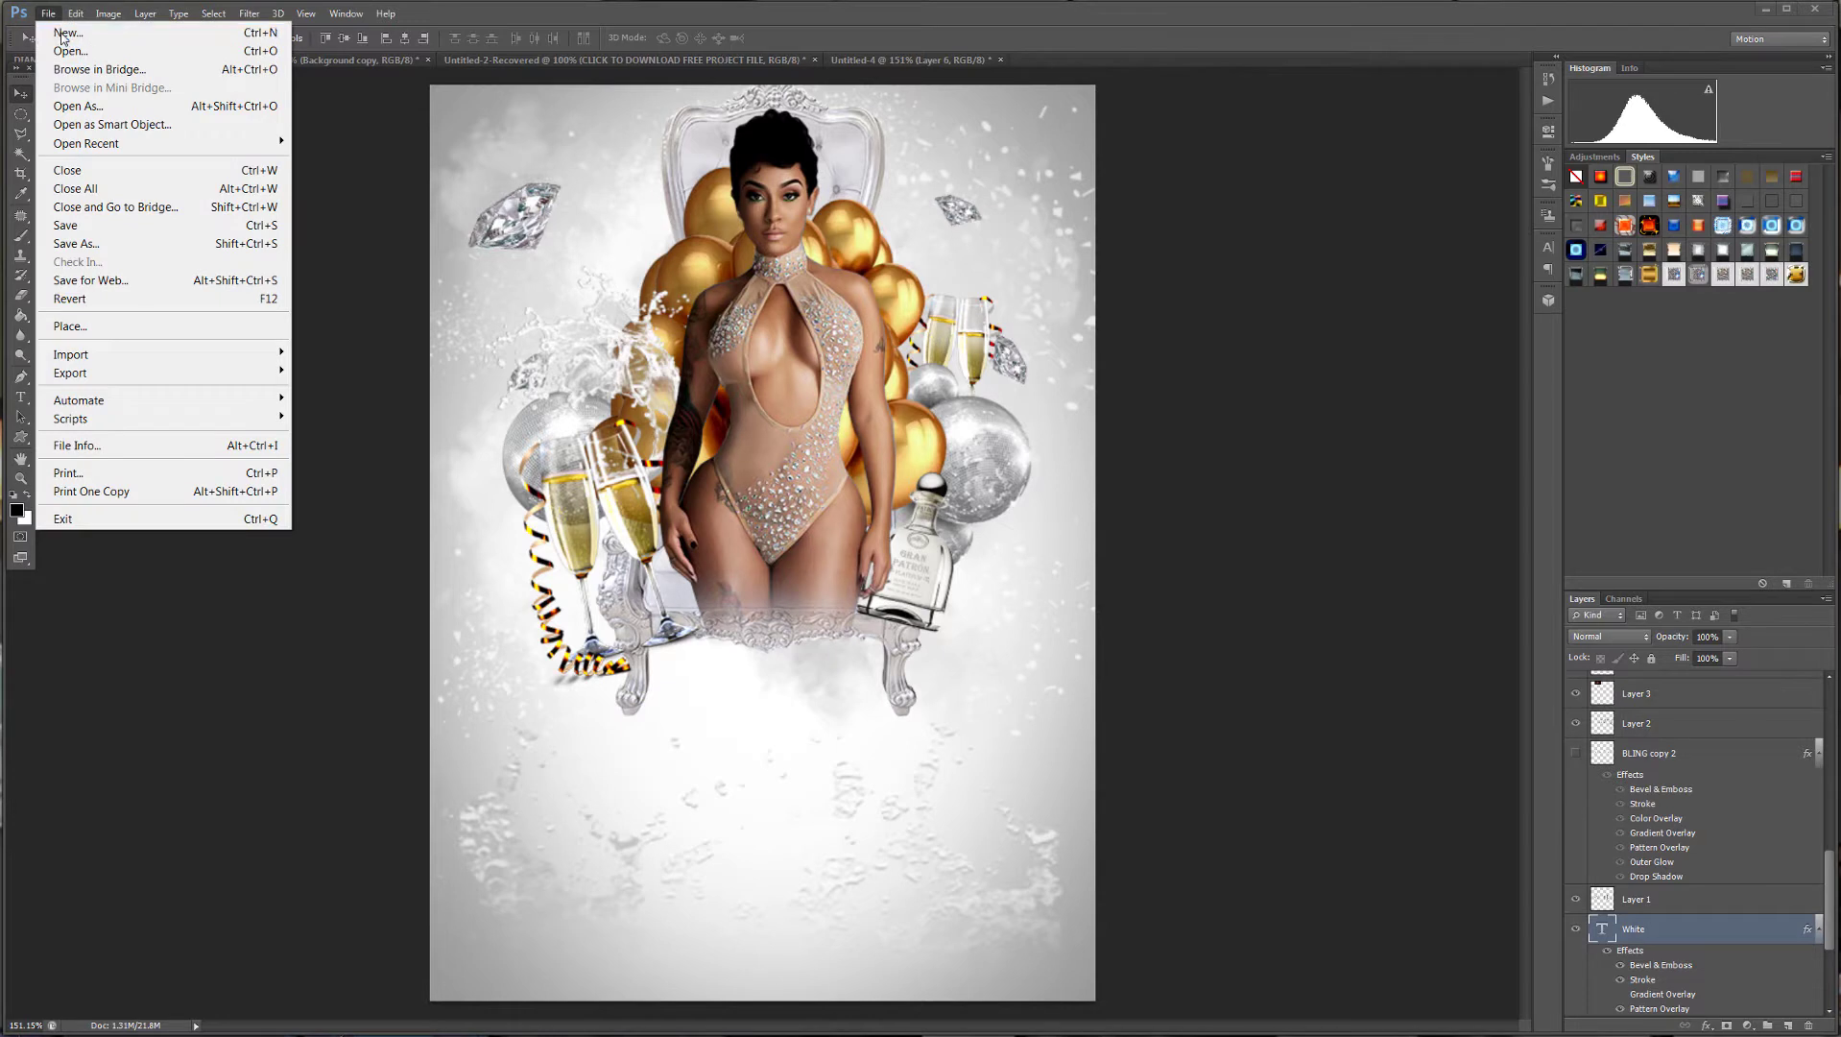
{"action": "left_click", "coordinate": [66, 32]}
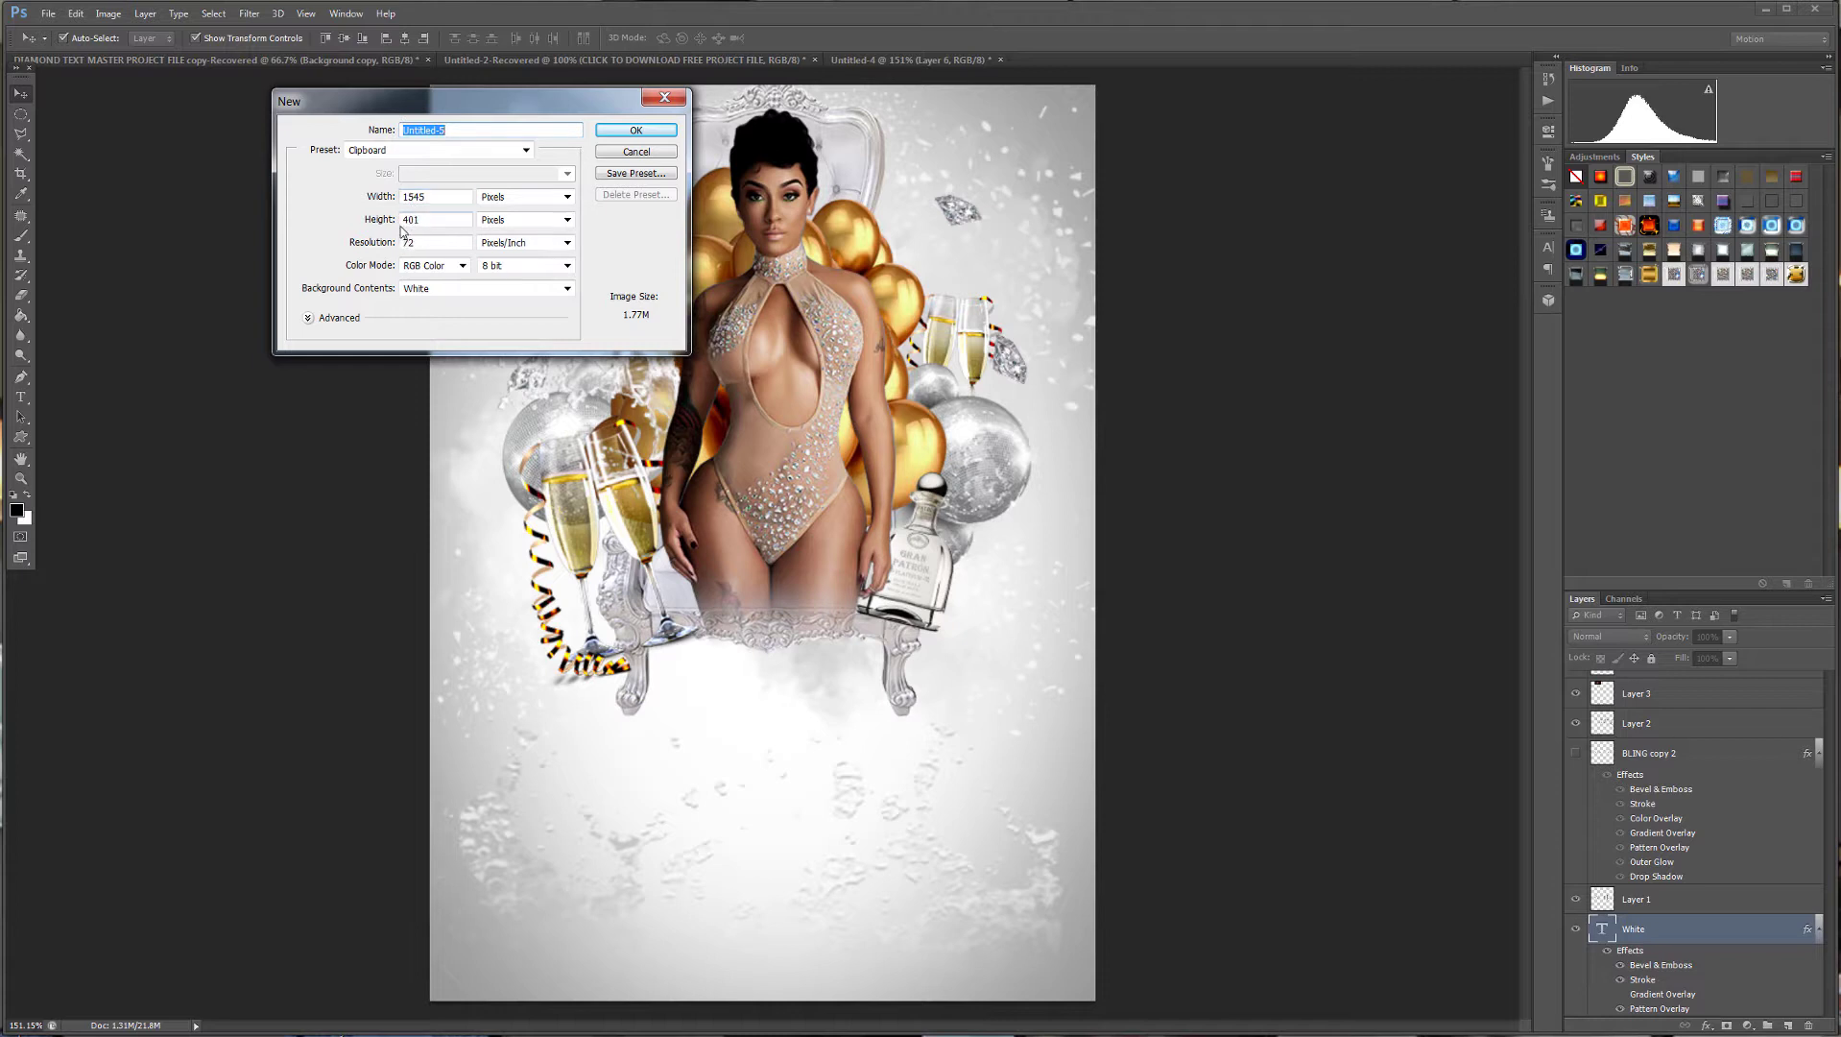
Create the 1545 × 401 document, paste the WHITE lettering, and scale it to about 84%, centred.
{"action": "left_click", "coordinate": [631, 151]}
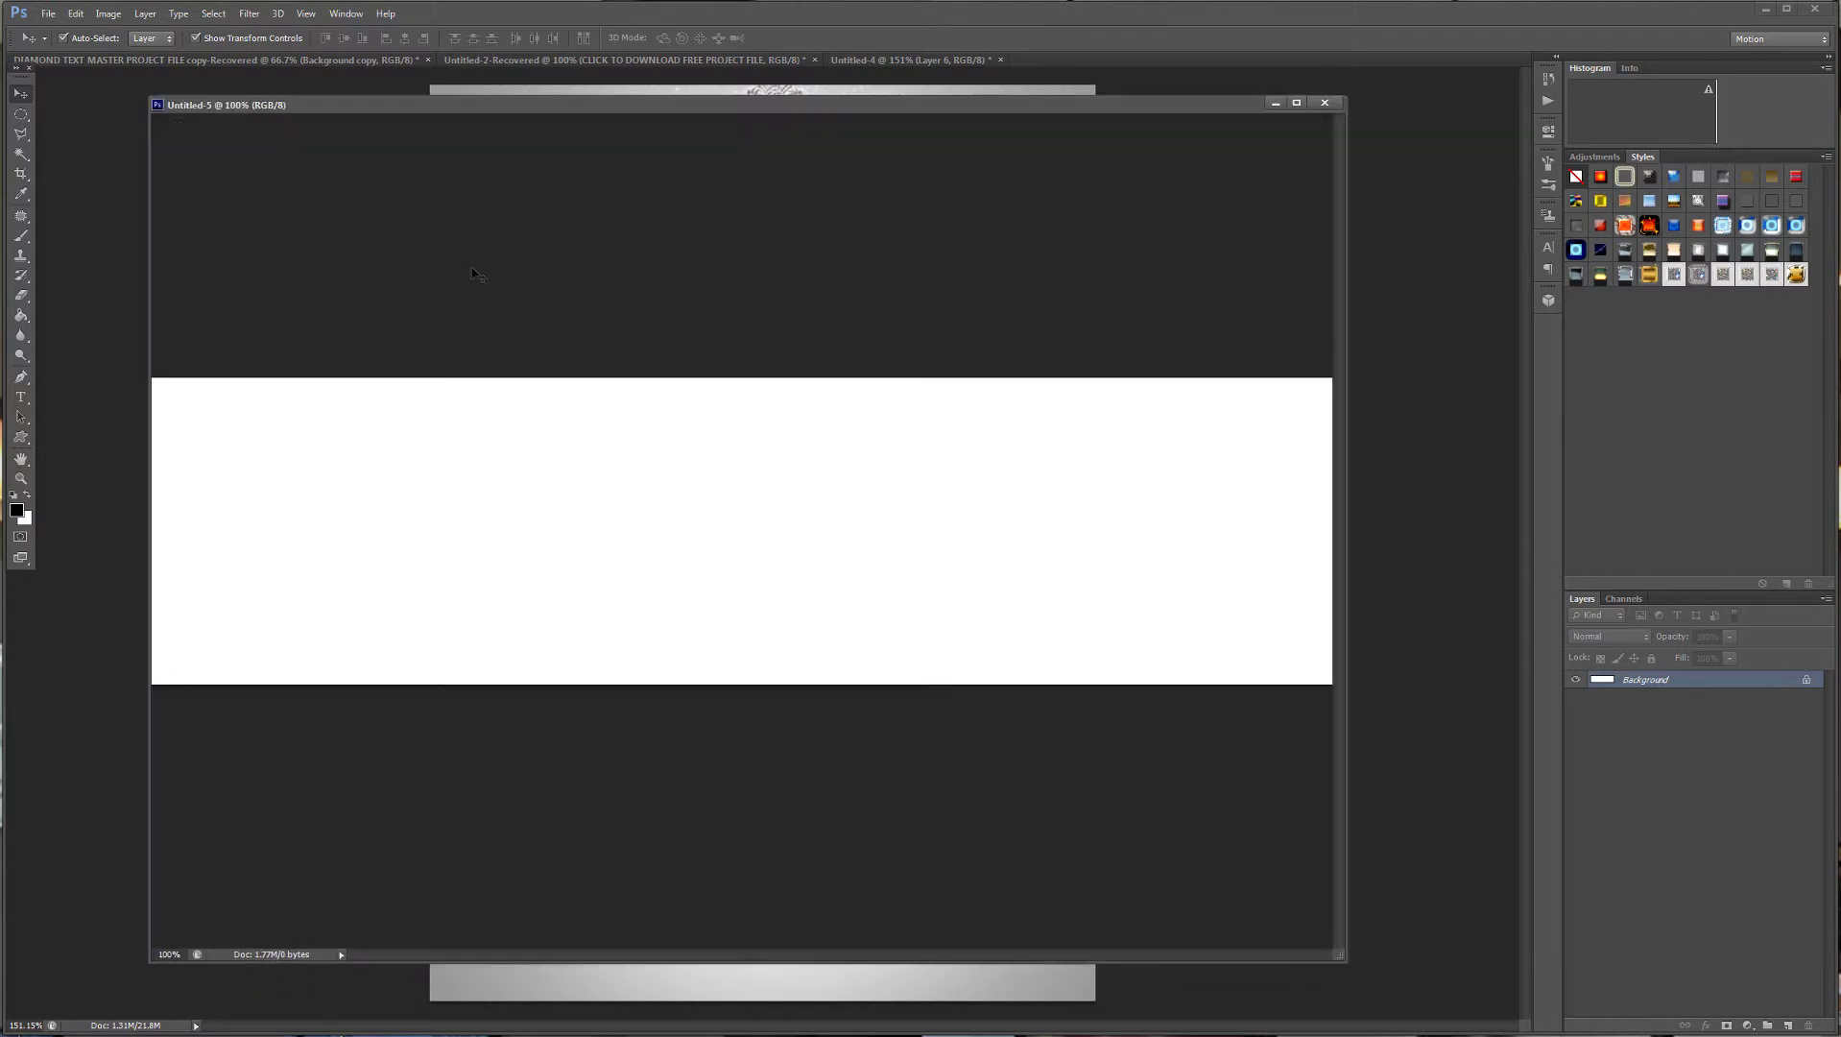
{"action": "key", "text": "ctrl+minus"}
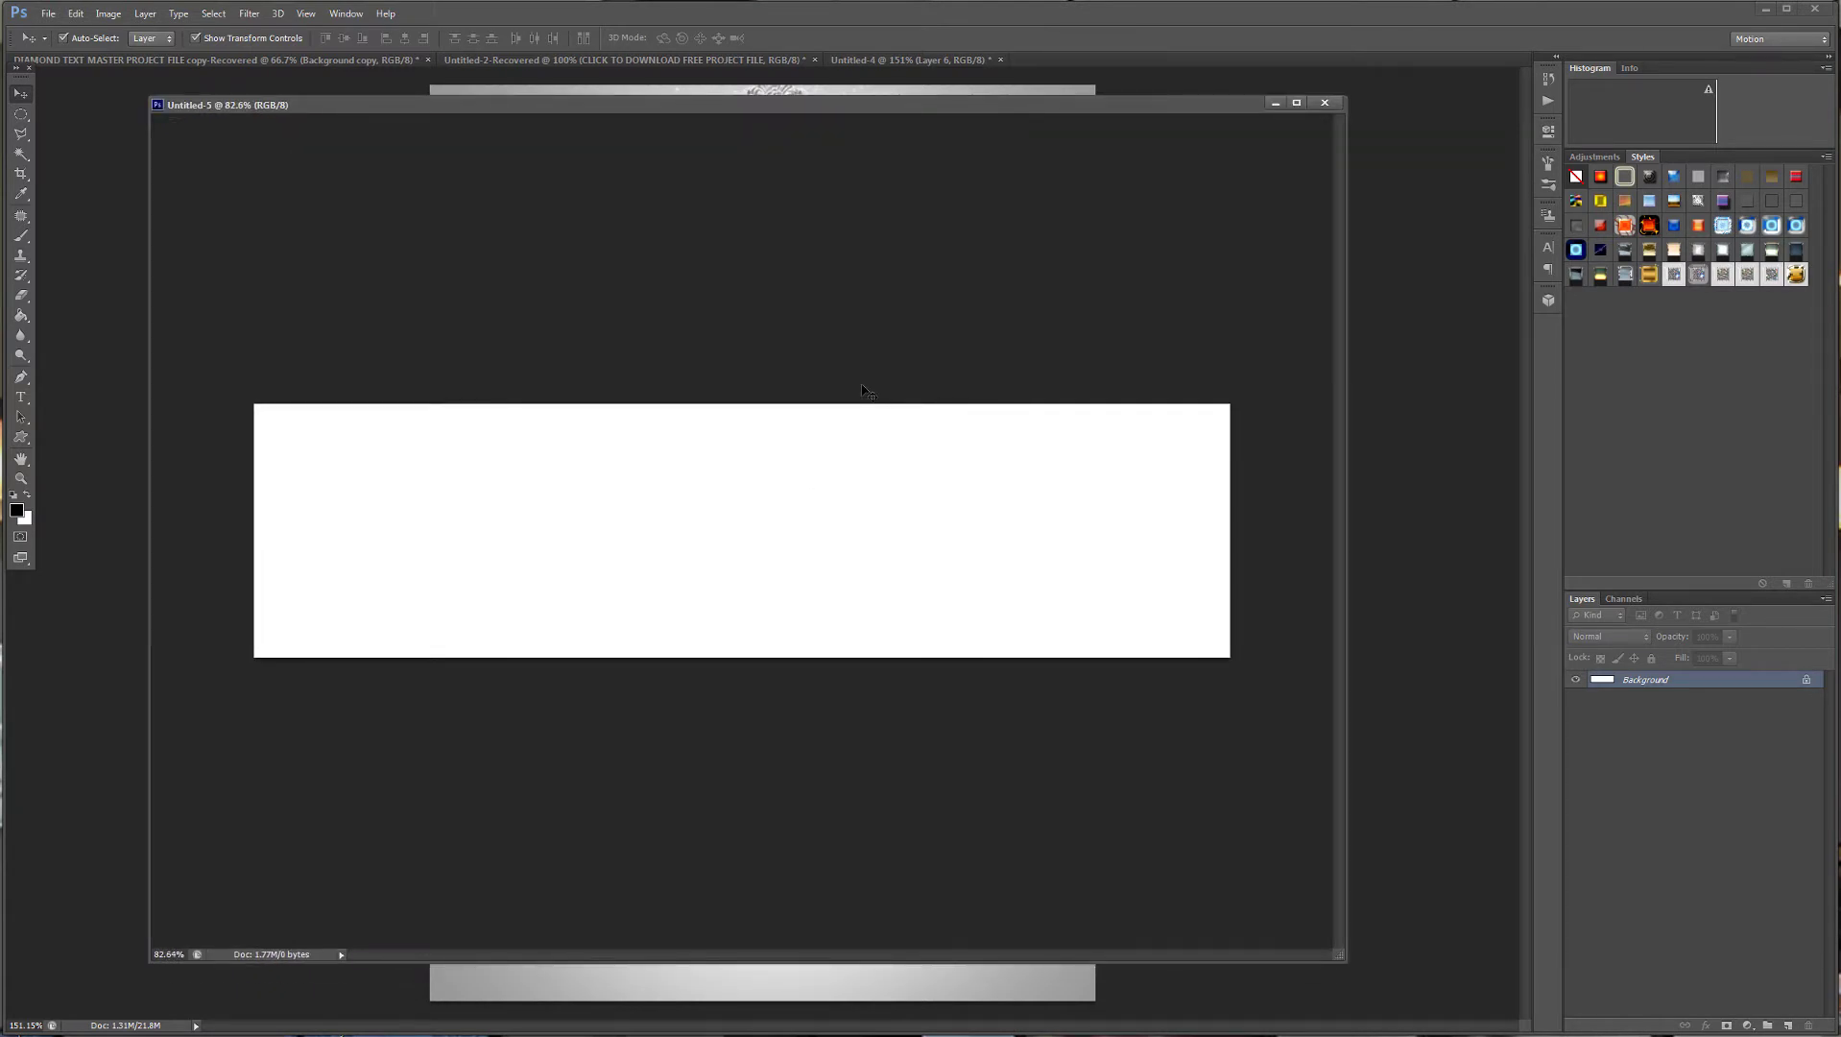
{"action": "key", "text": "ctrl+v"}
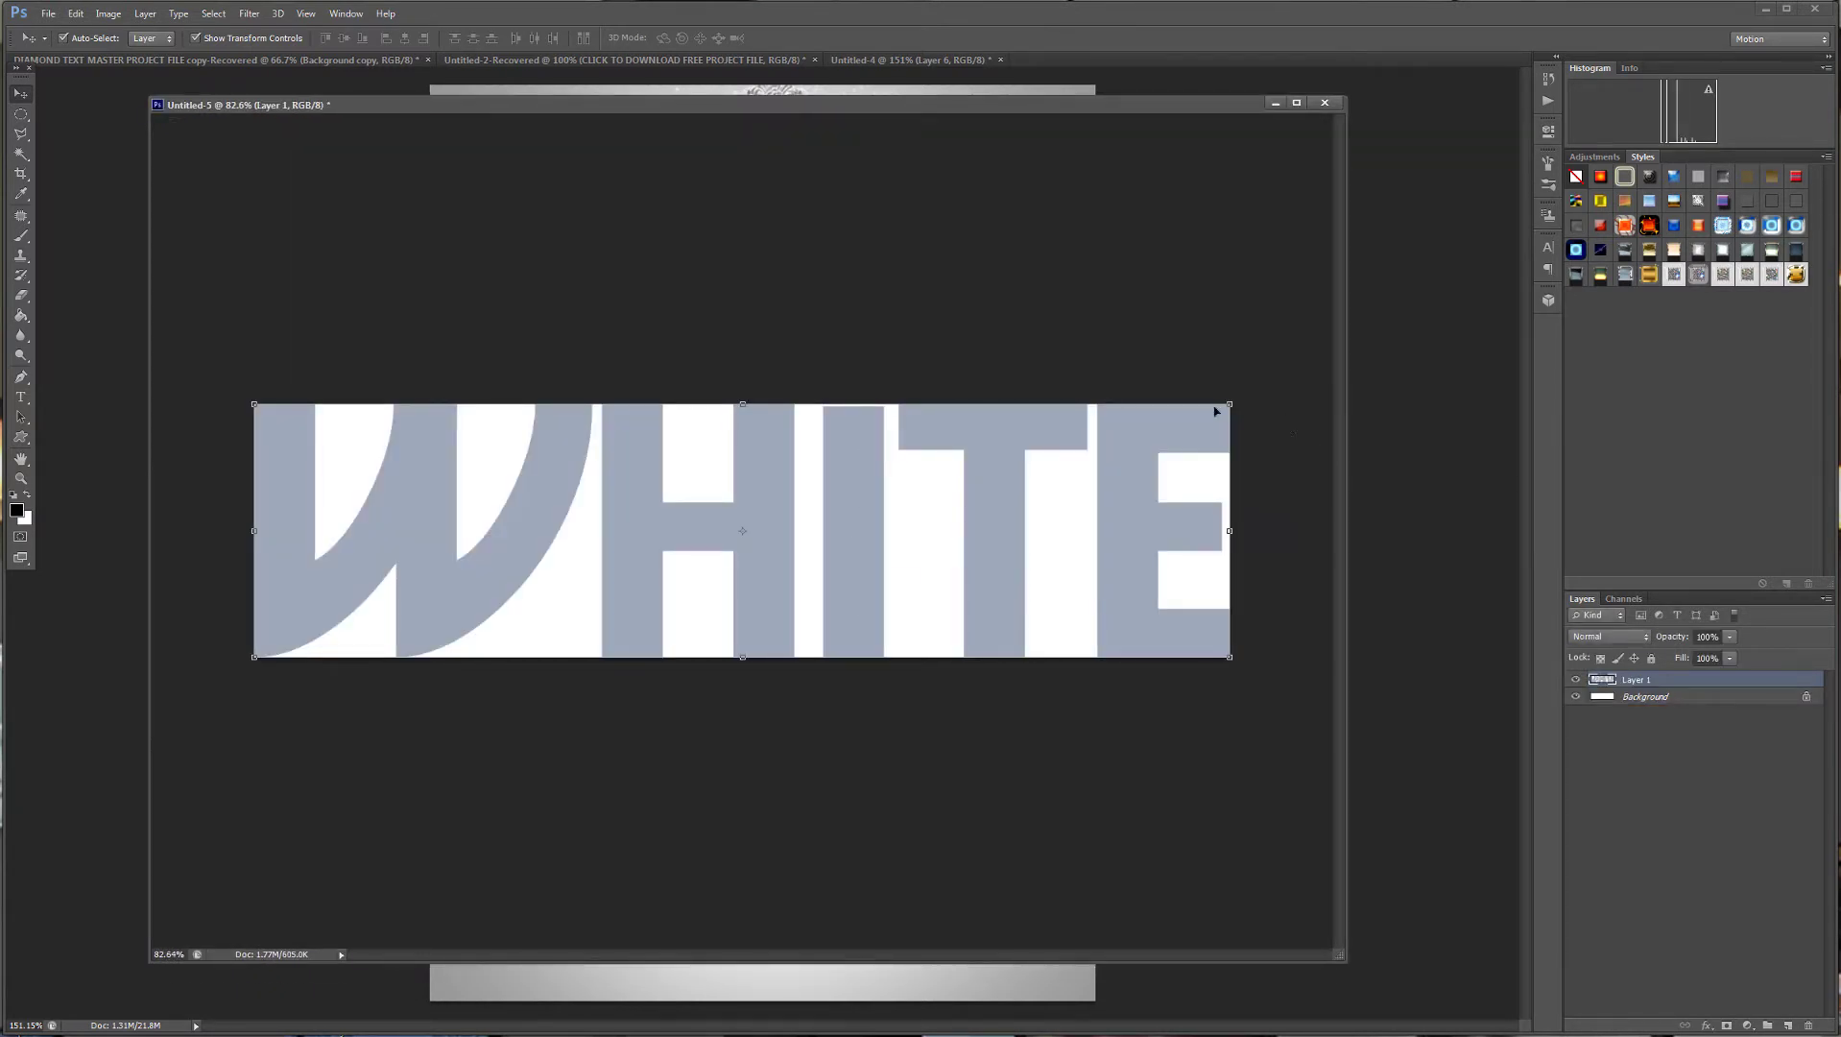
{"action": "key", "text": "ctrl+t"}
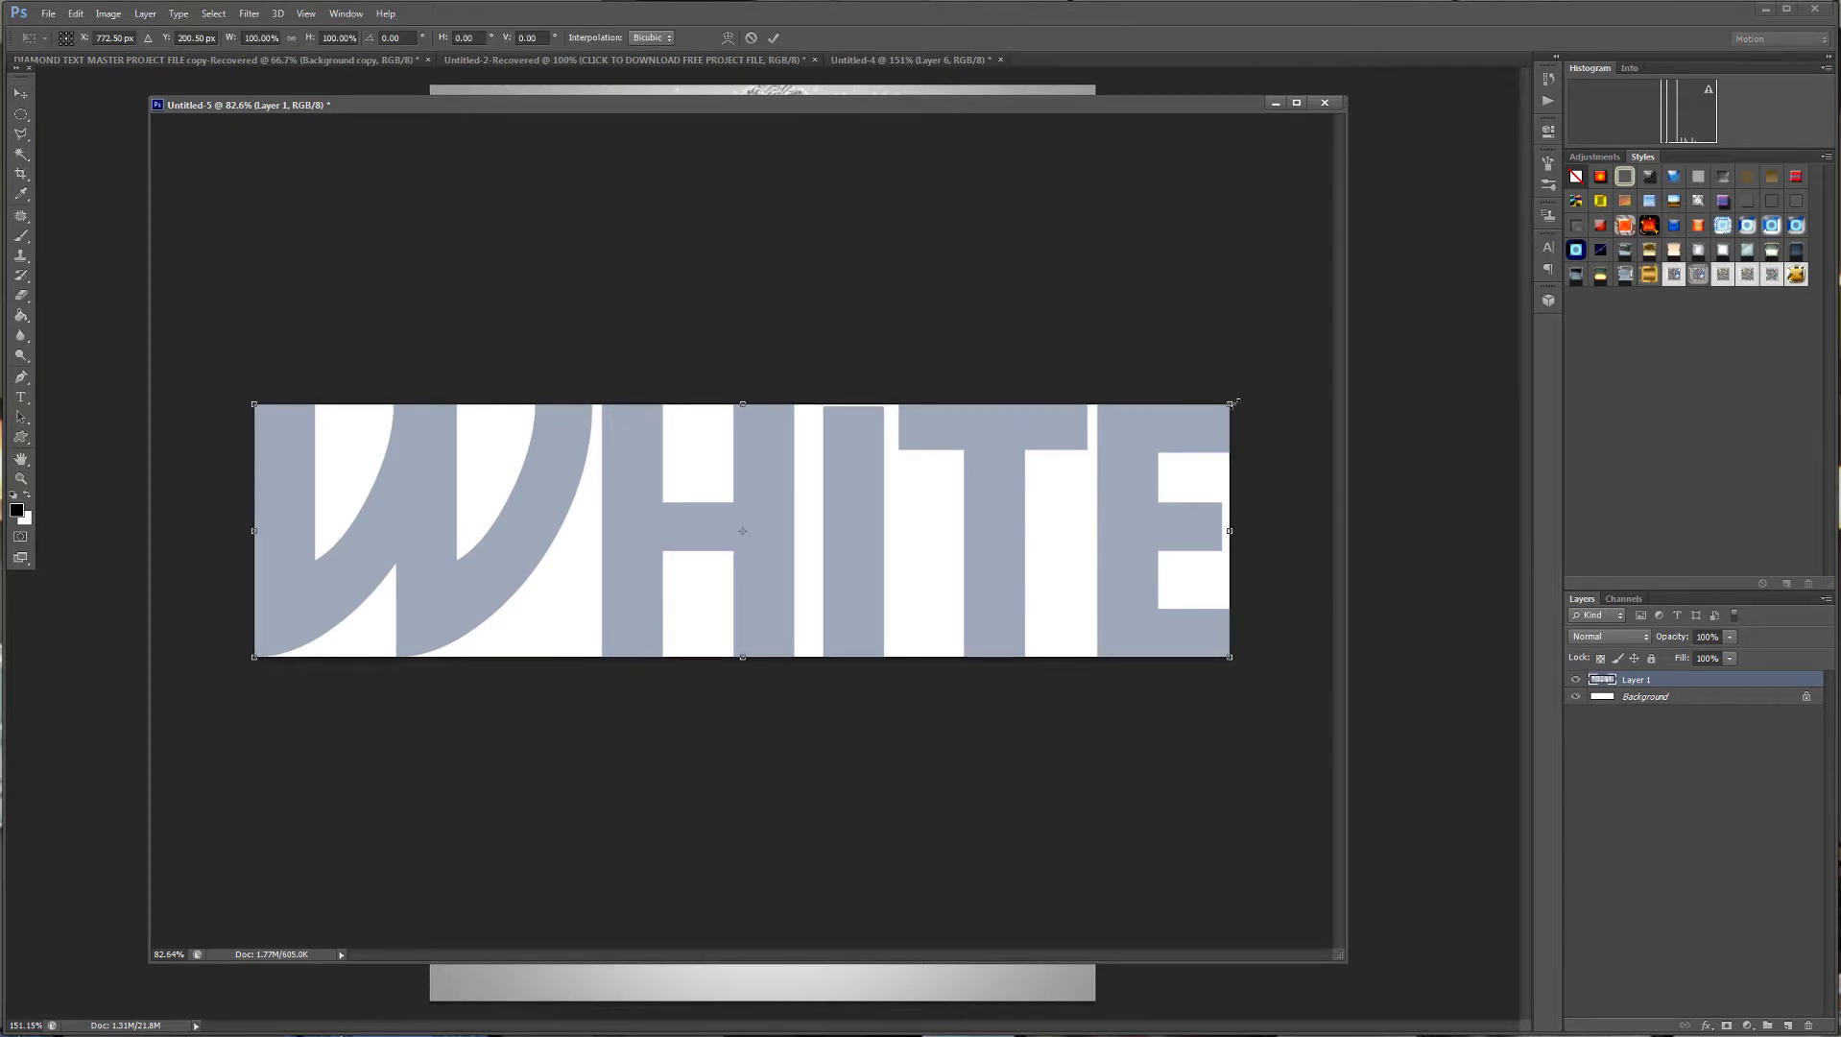
{"action": "left_click_drag", "start_coordinate": [1232, 404], "coordinate": [1076, 444]}
{"action": "left_click_drag", "start_coordinate": [988, 513], "coordinate": [1060, 497]}
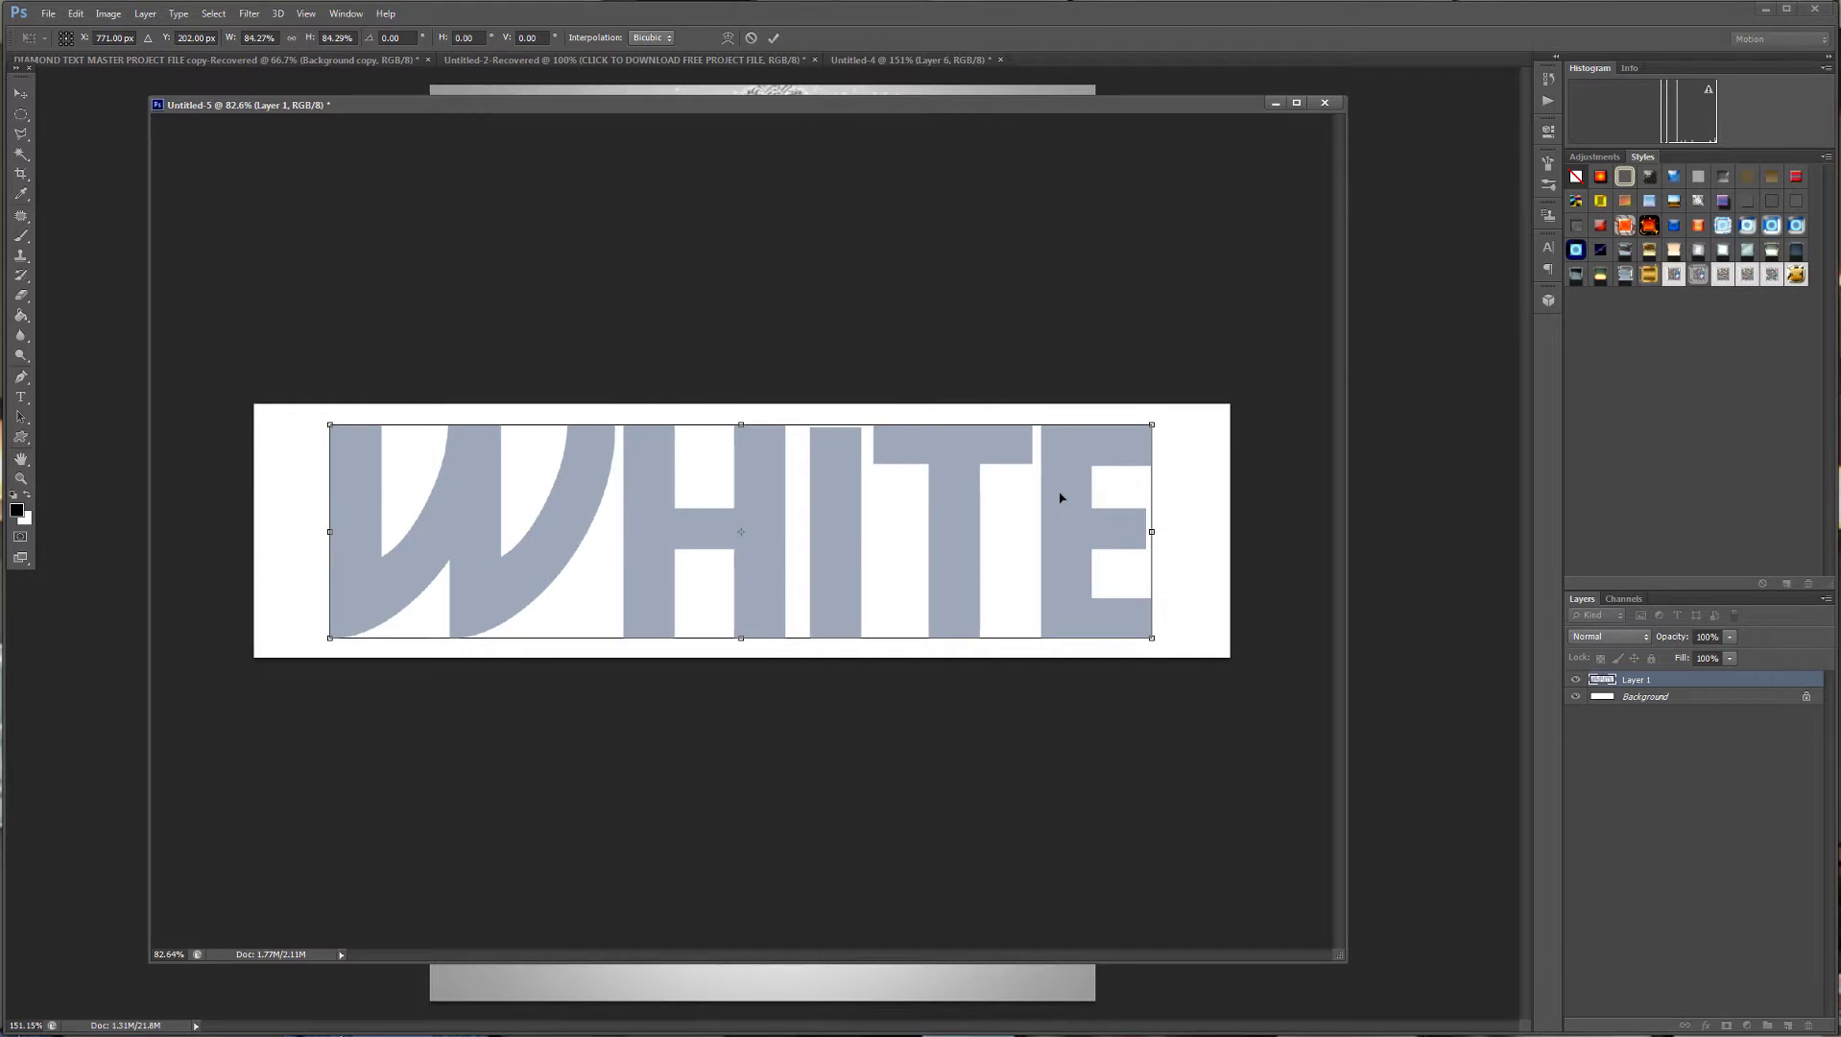
{"action": "key", "text": "Return"}
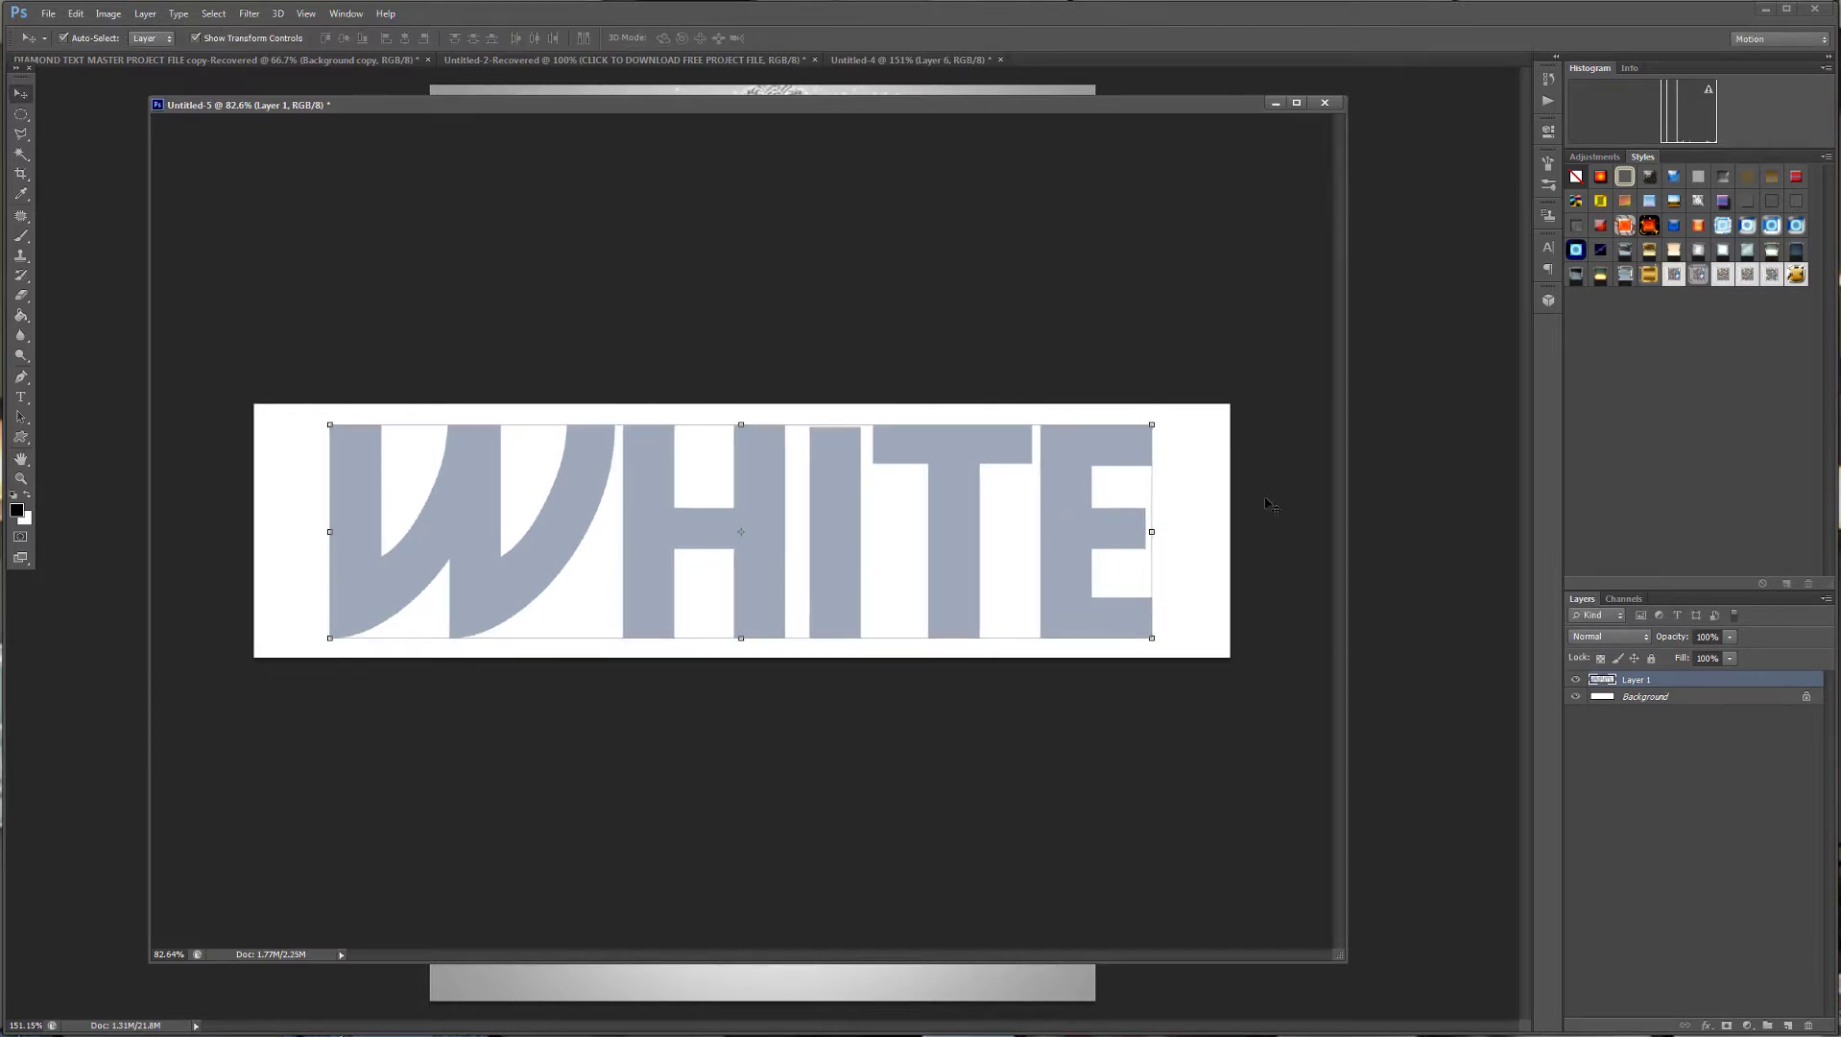
{"action": "left_click", "coordinate": [1675, 276]}
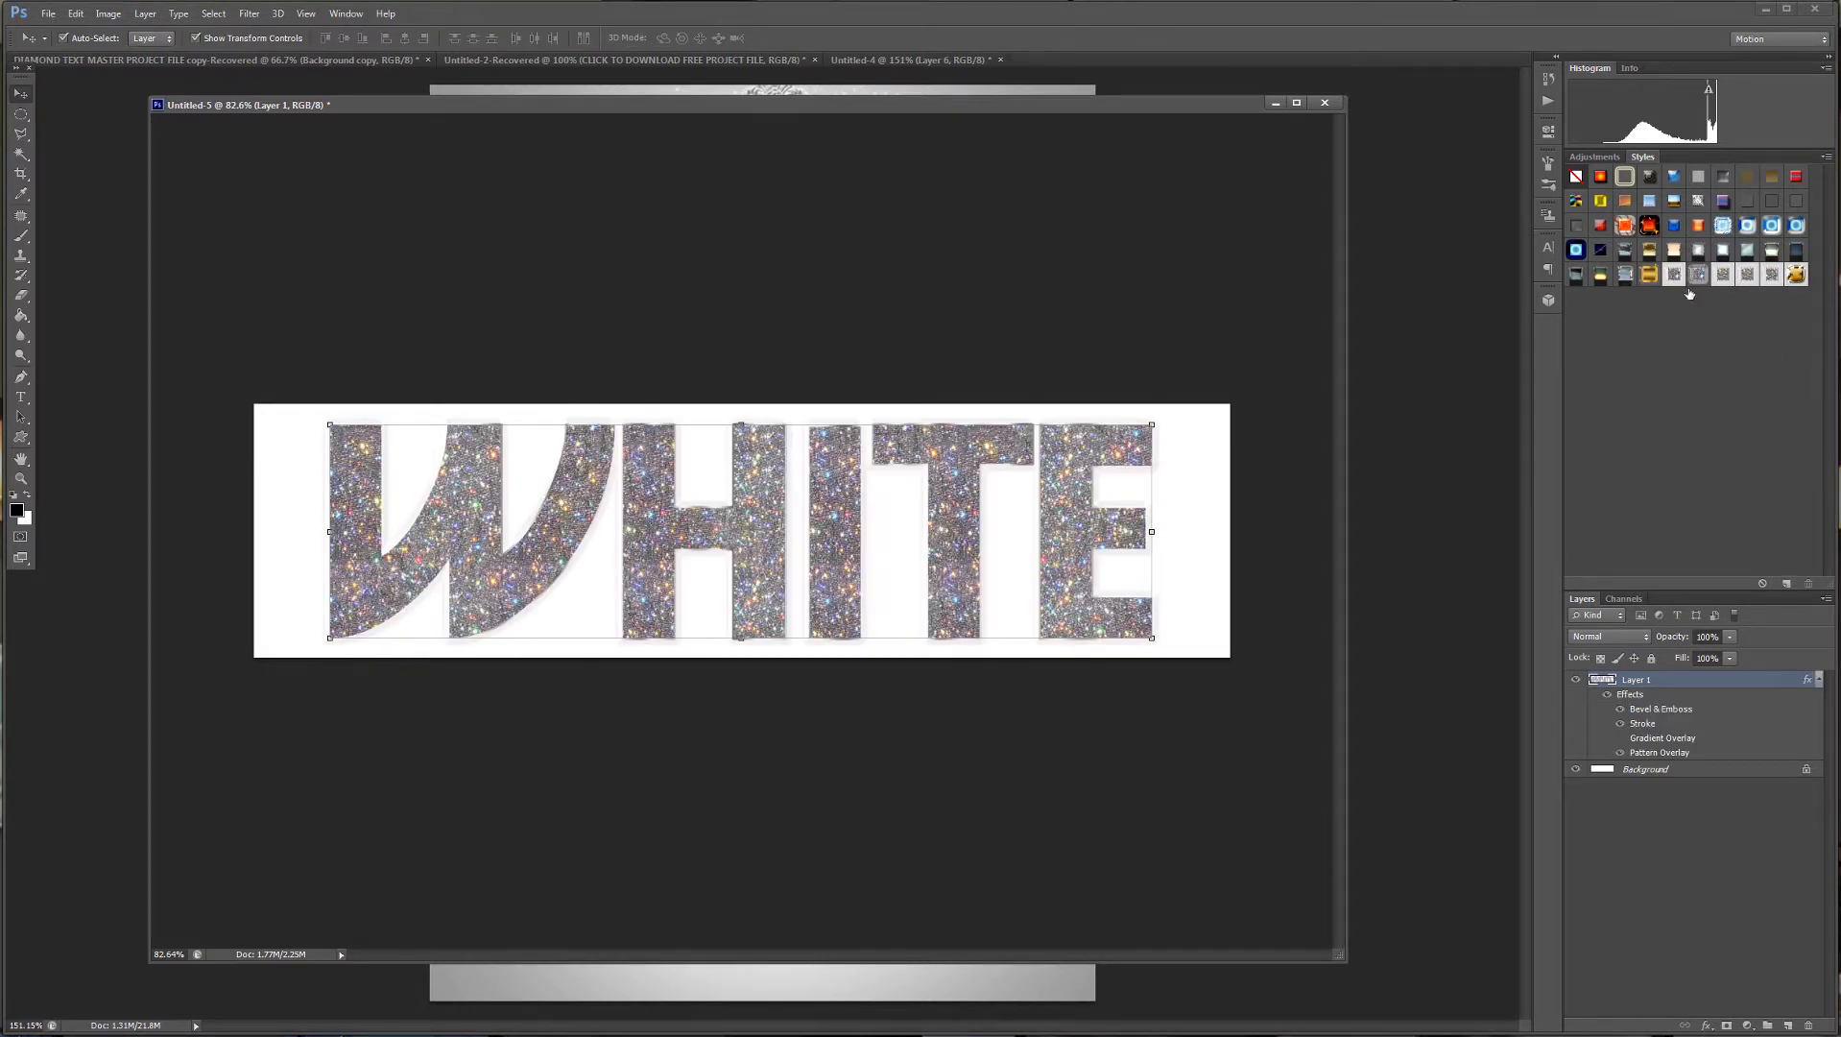
Fill the Background layer of Untitled-5 with black.
{"action": "left_click", "coordinate": [1697, 769]}
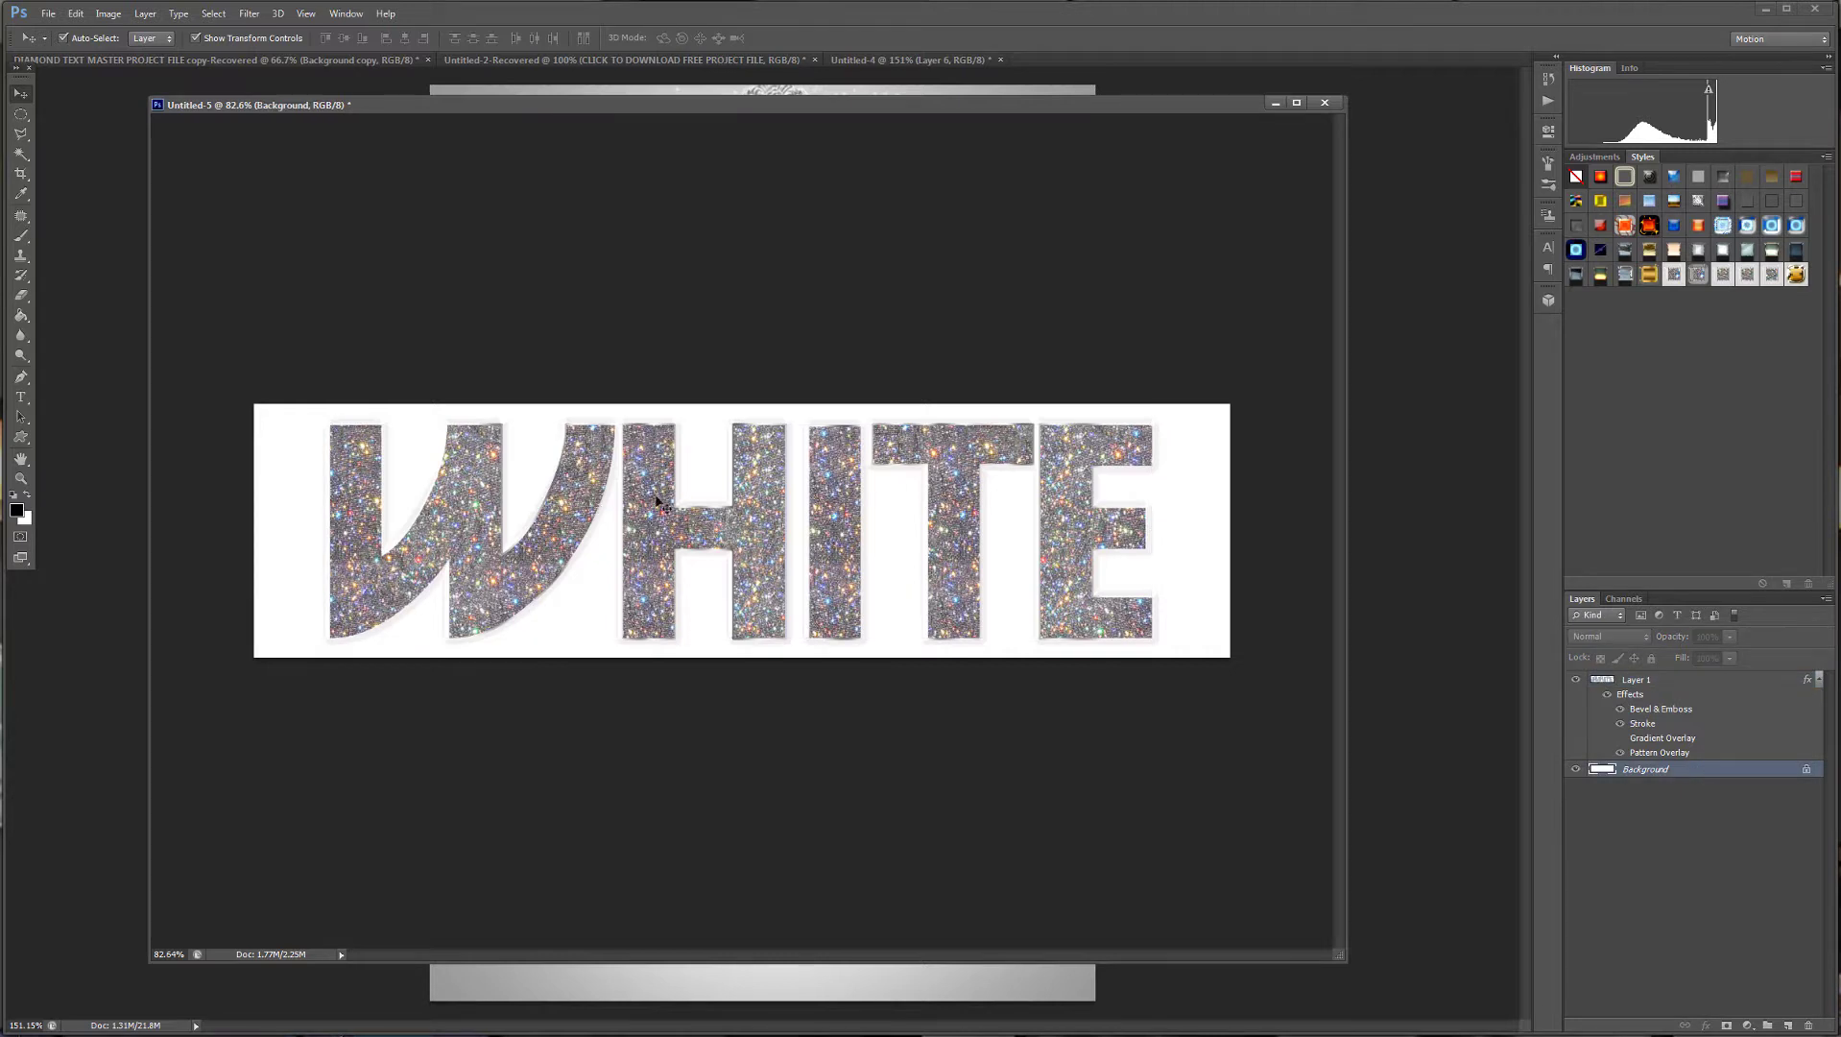
{"action": "left_click", "coordinate": [21, 317]}
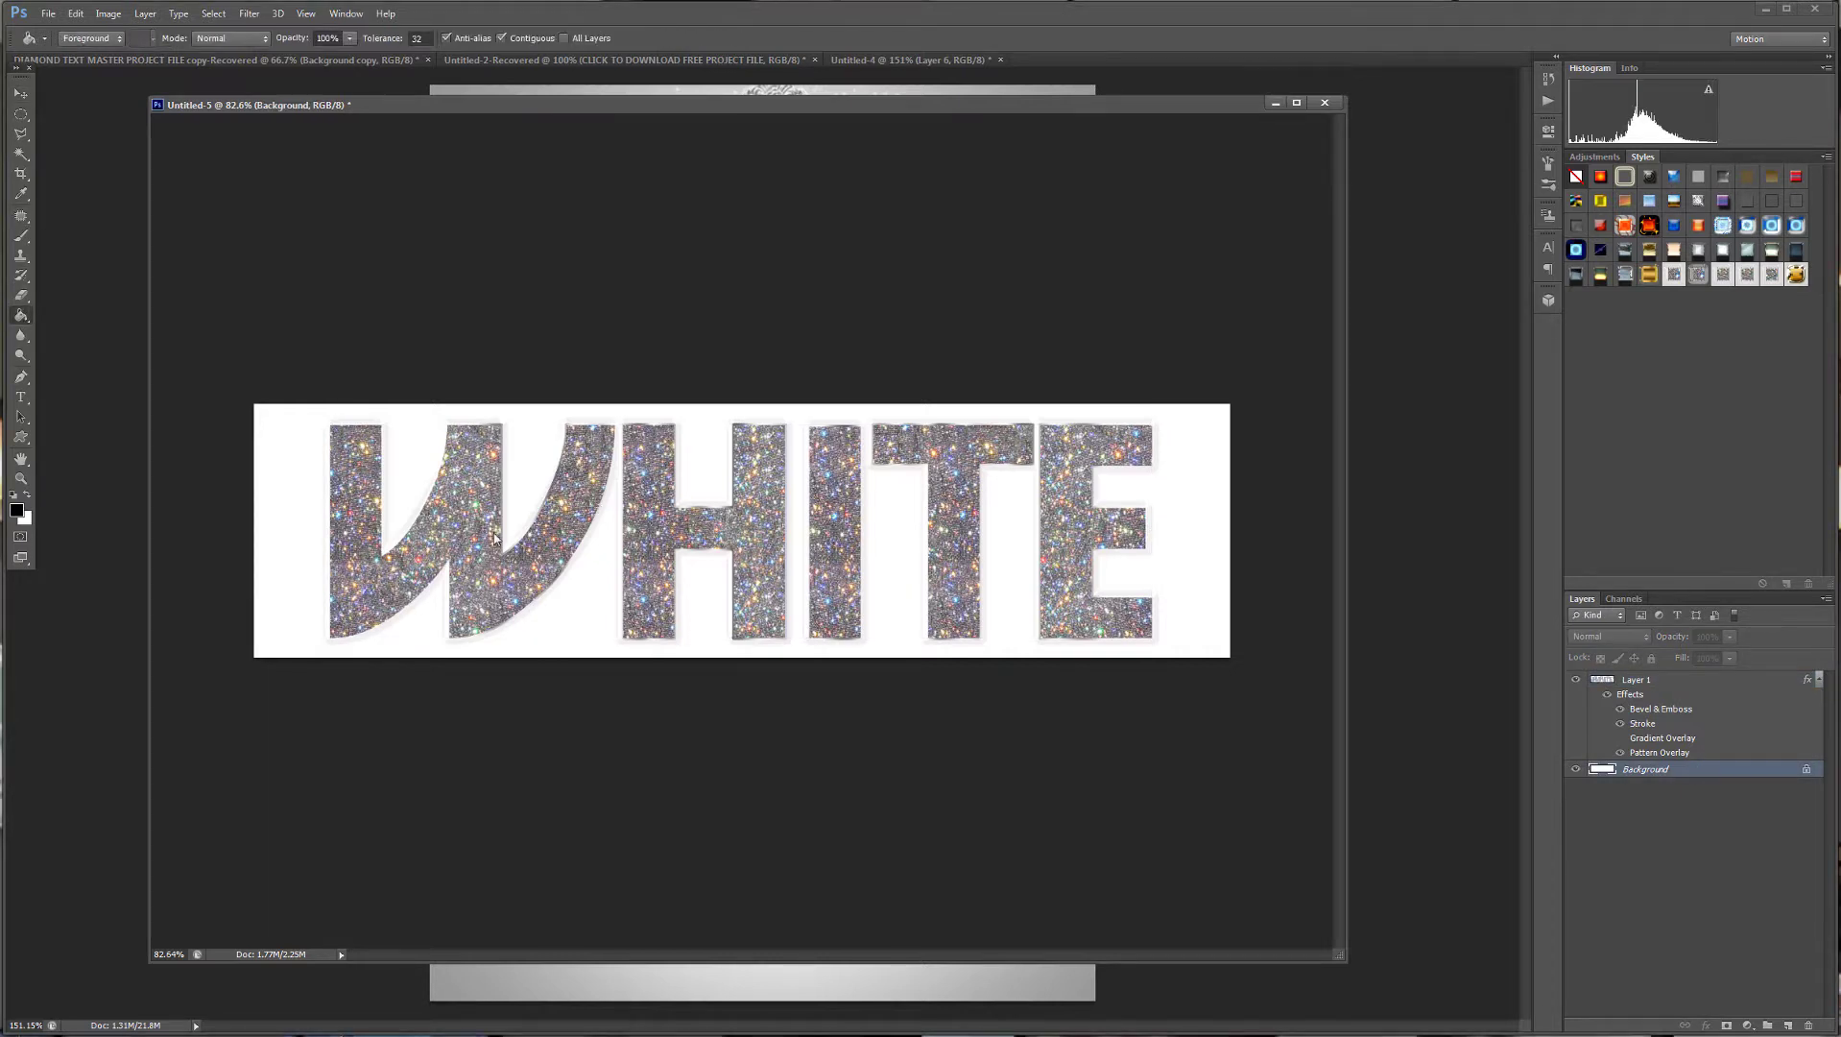
{"action": "left_click", "coordinate": [888, 603]}
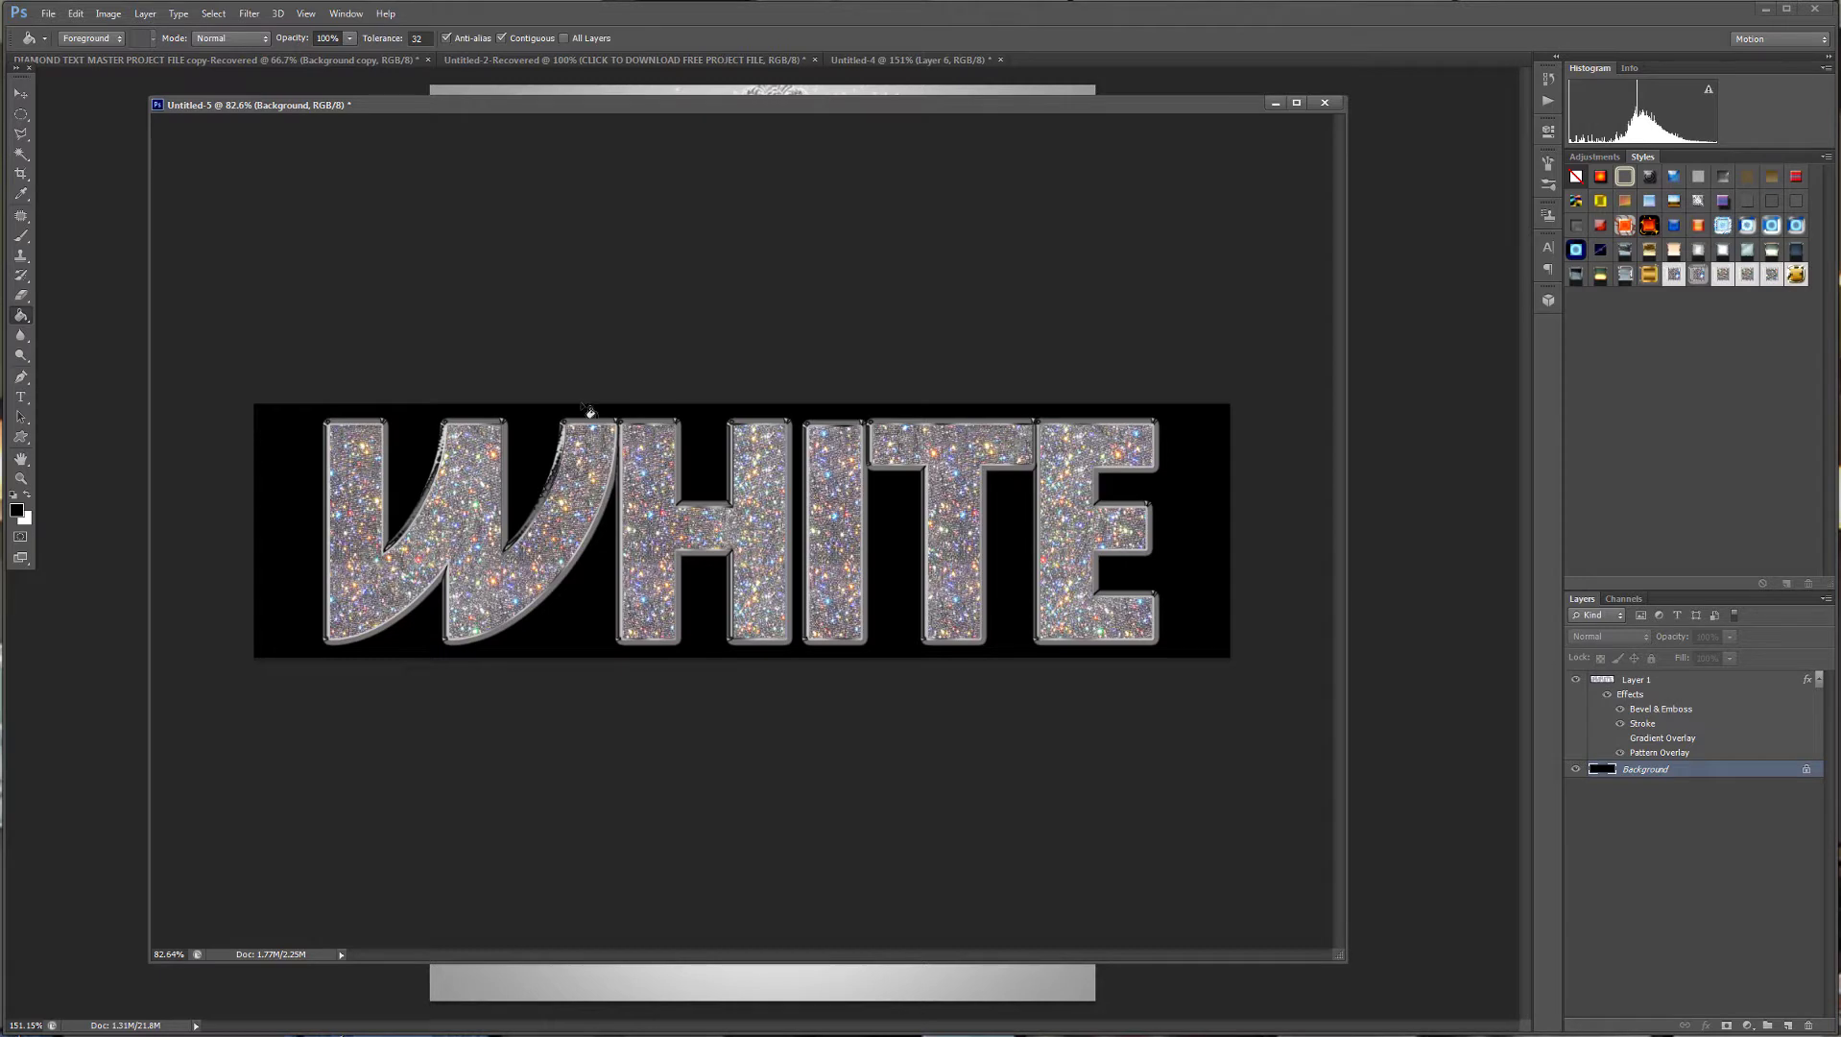
{"action": "scroll", "coordinate": [603, 473], "scroll_direction": "up", "scroll_amount": 4}
{"action": "scroll", "coordinate": [612, 464], "scroll_direction": "down", "scroll_amount": 4}
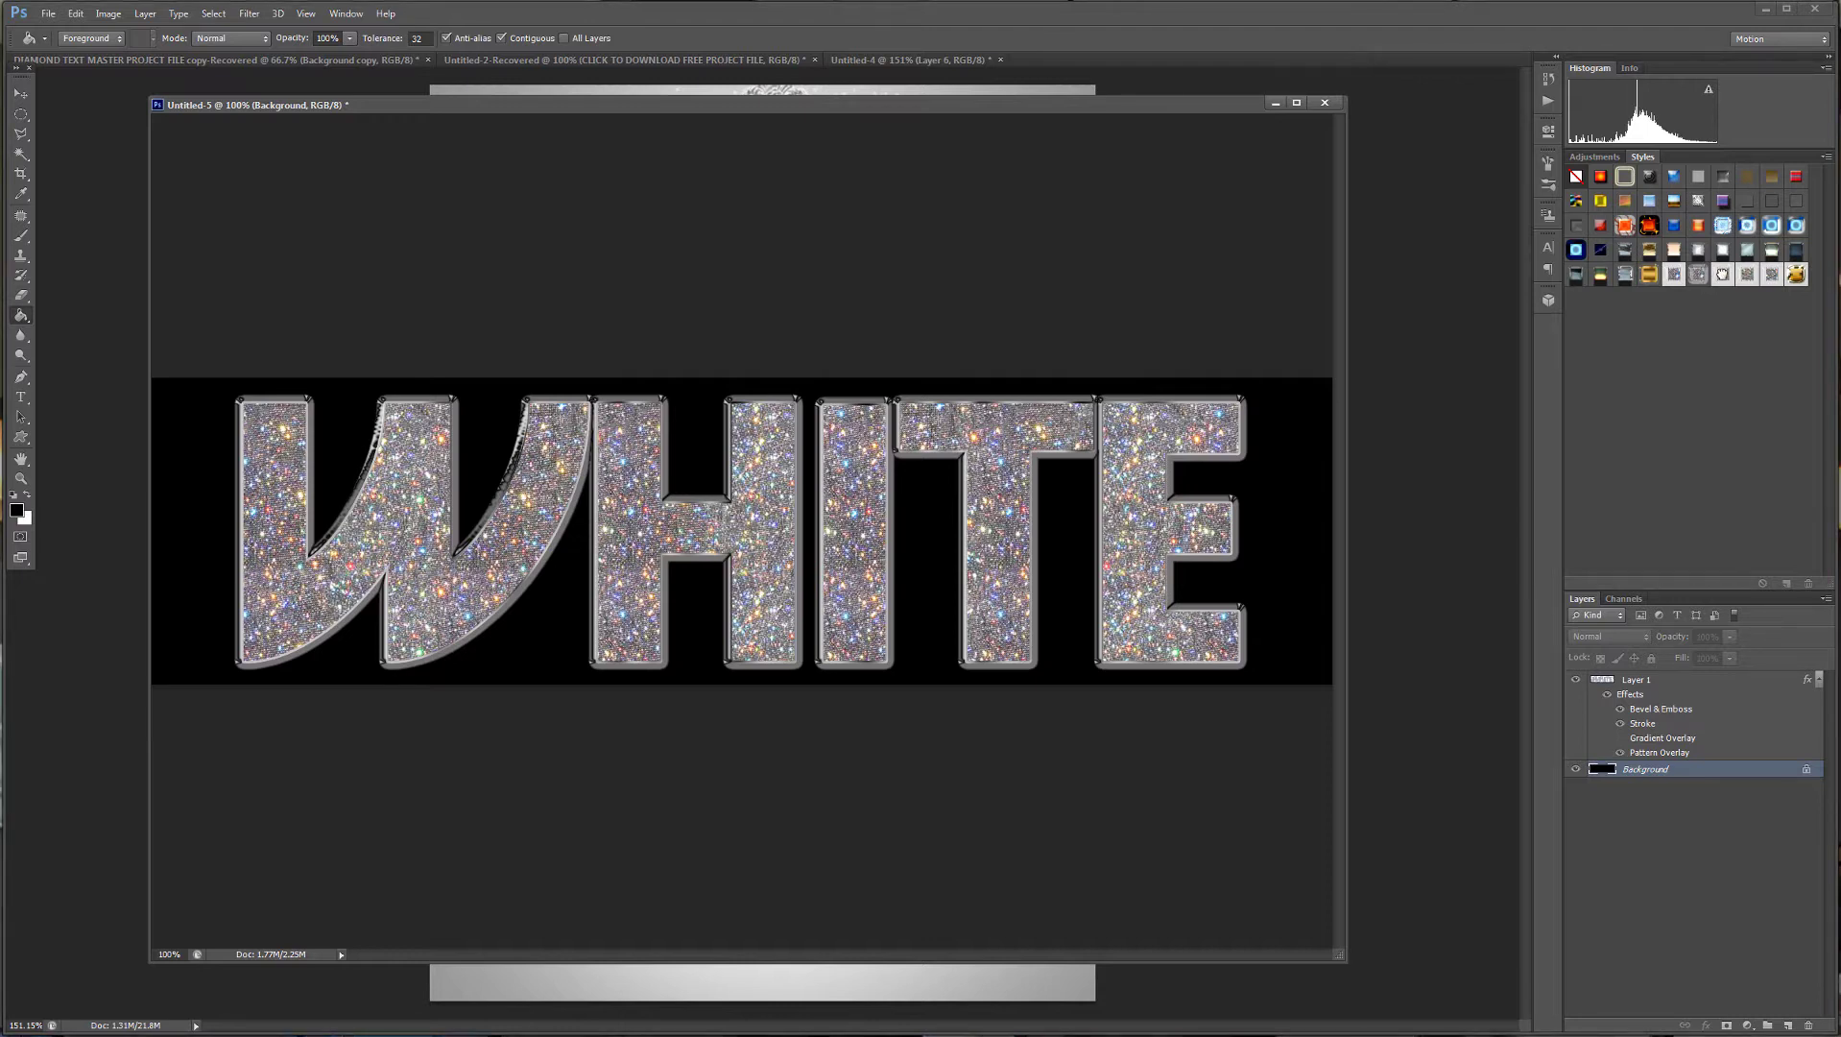
Try several diamond glitter presets on the WHITE letters, settling on the brightest sparkle.
{"action": "left_click", "coordinate": [1647, 679]}
{"action": "left_click", "coordinate": [1699, 276]}
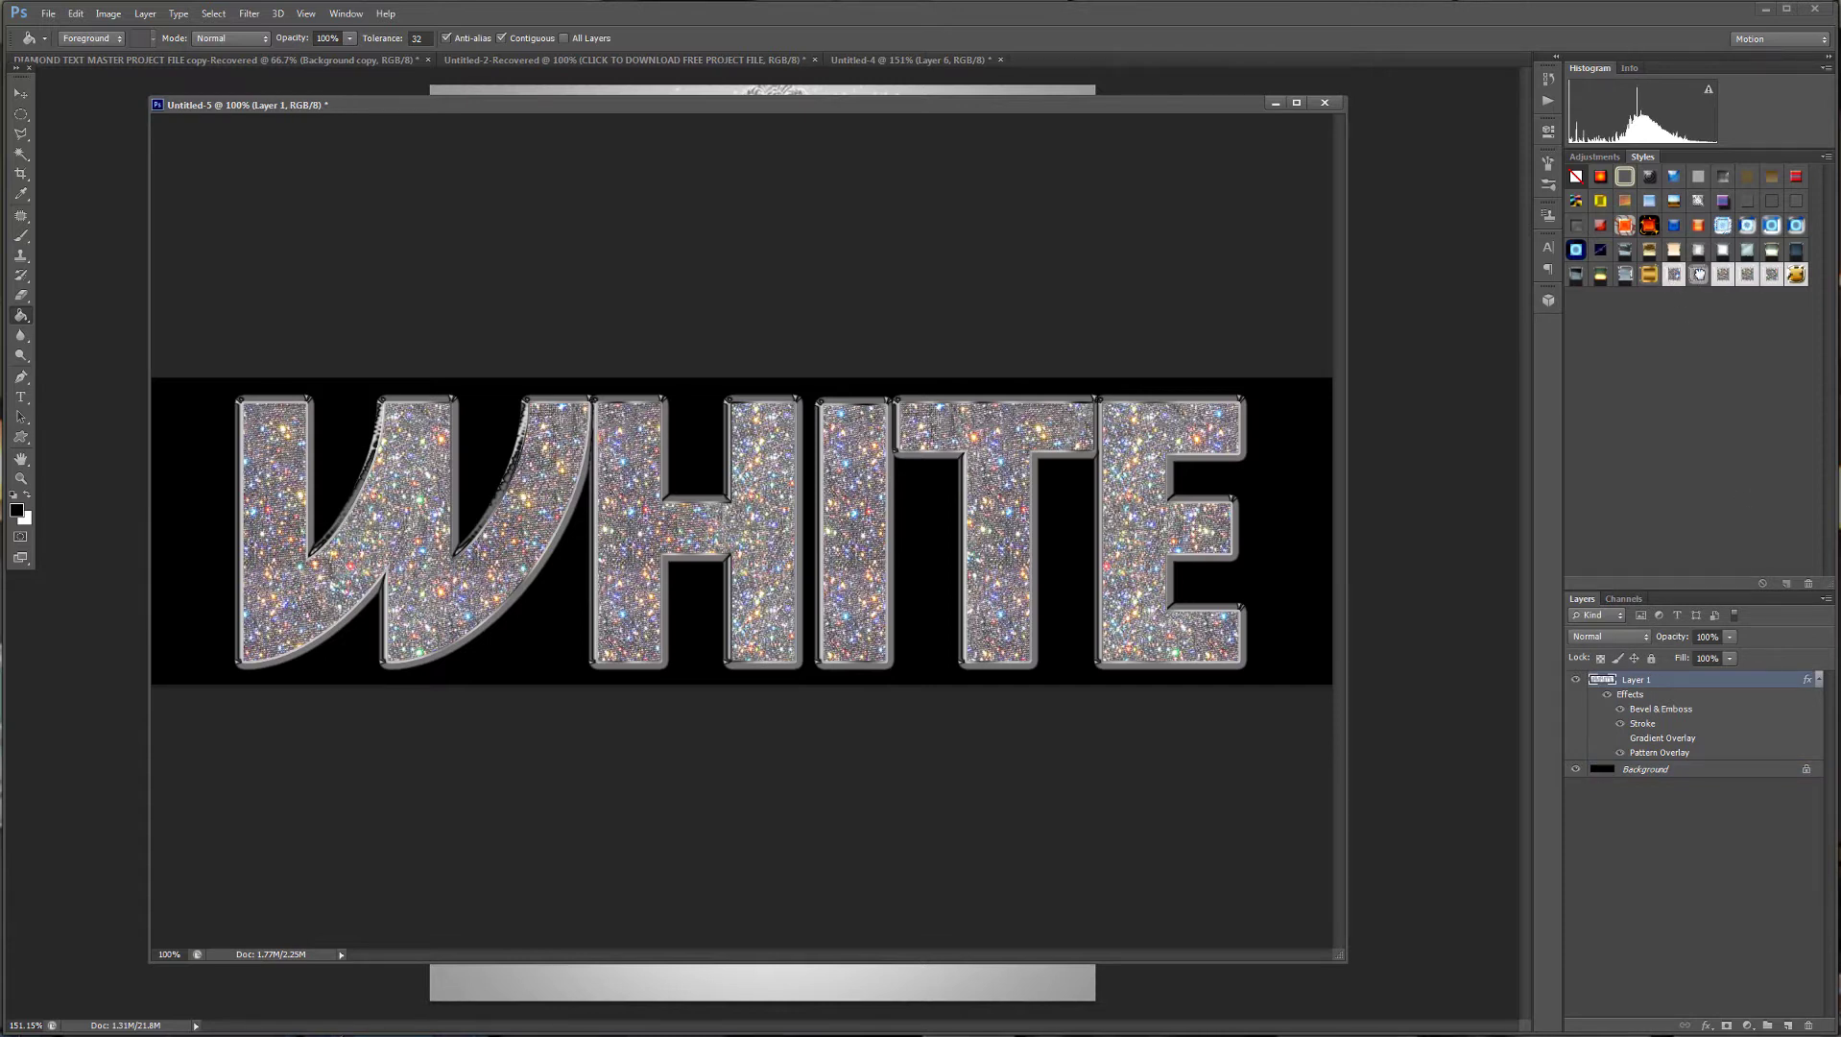
{"action": "left_click", "coordinate": [1722, 277]}
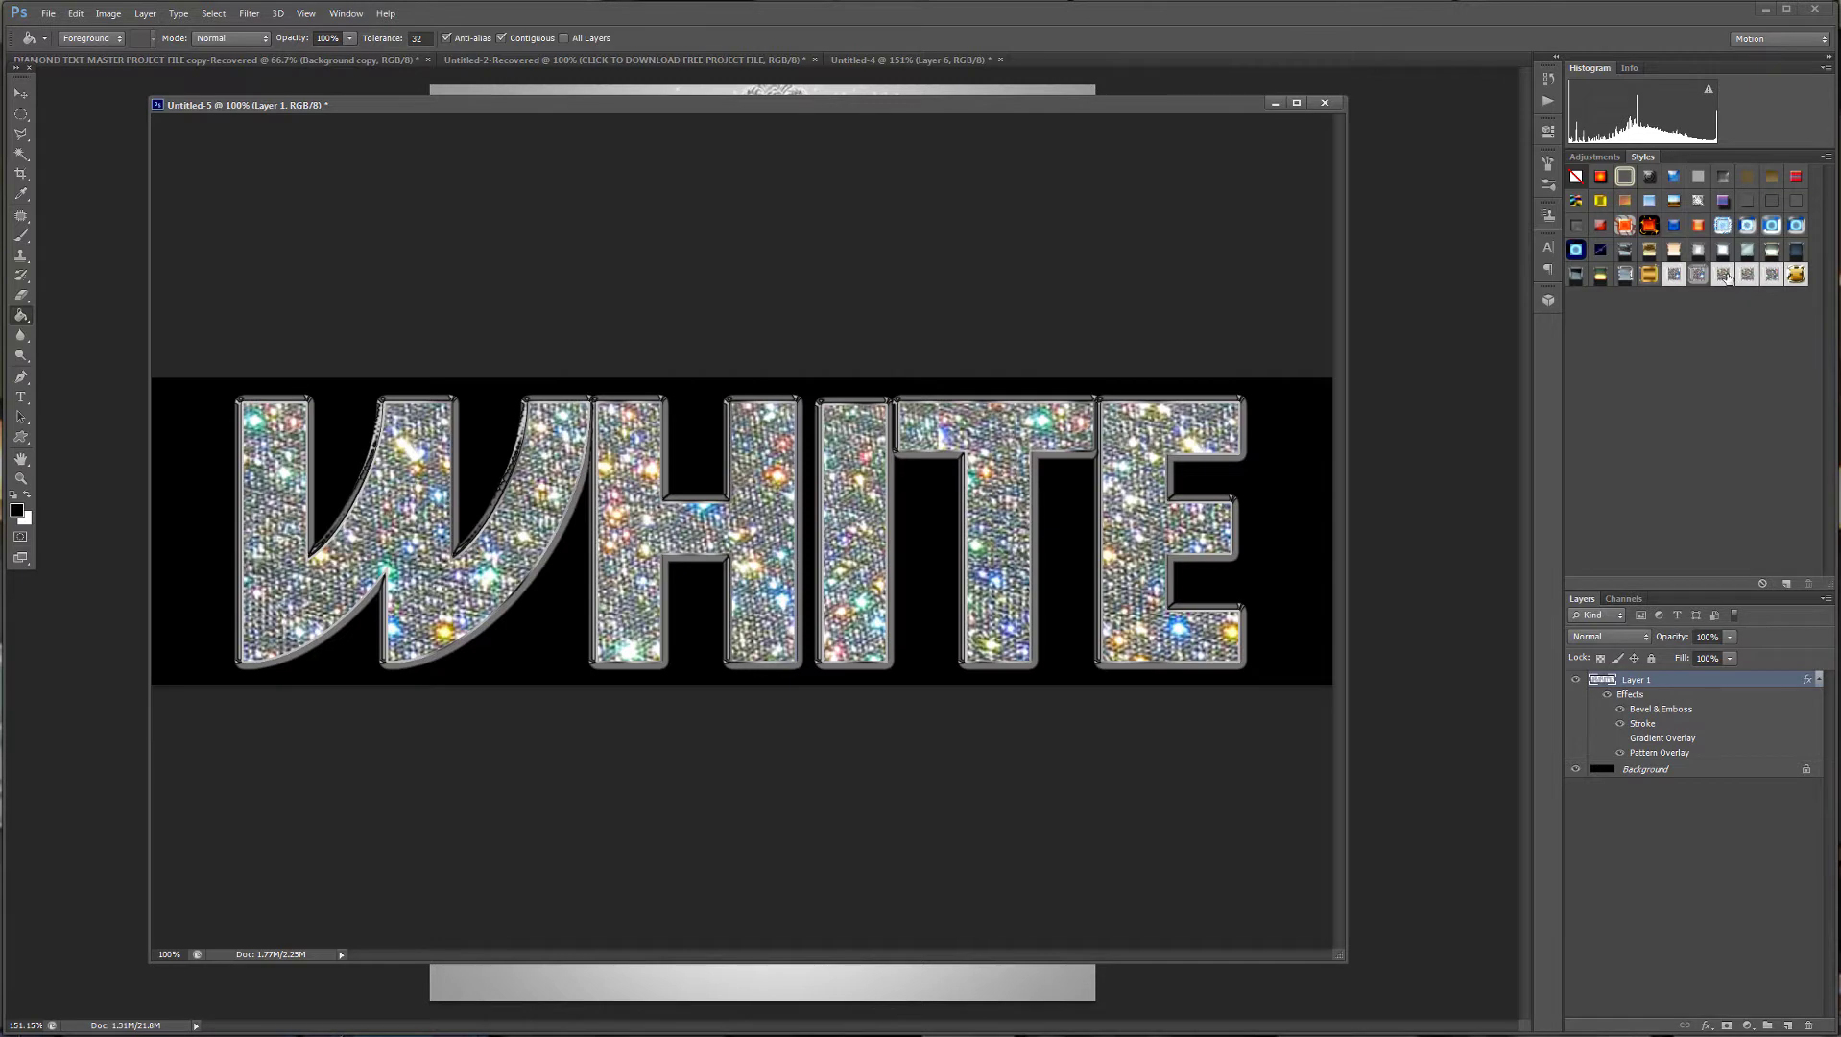
{"action": "left_click", "coordinate": [1746, 274]}
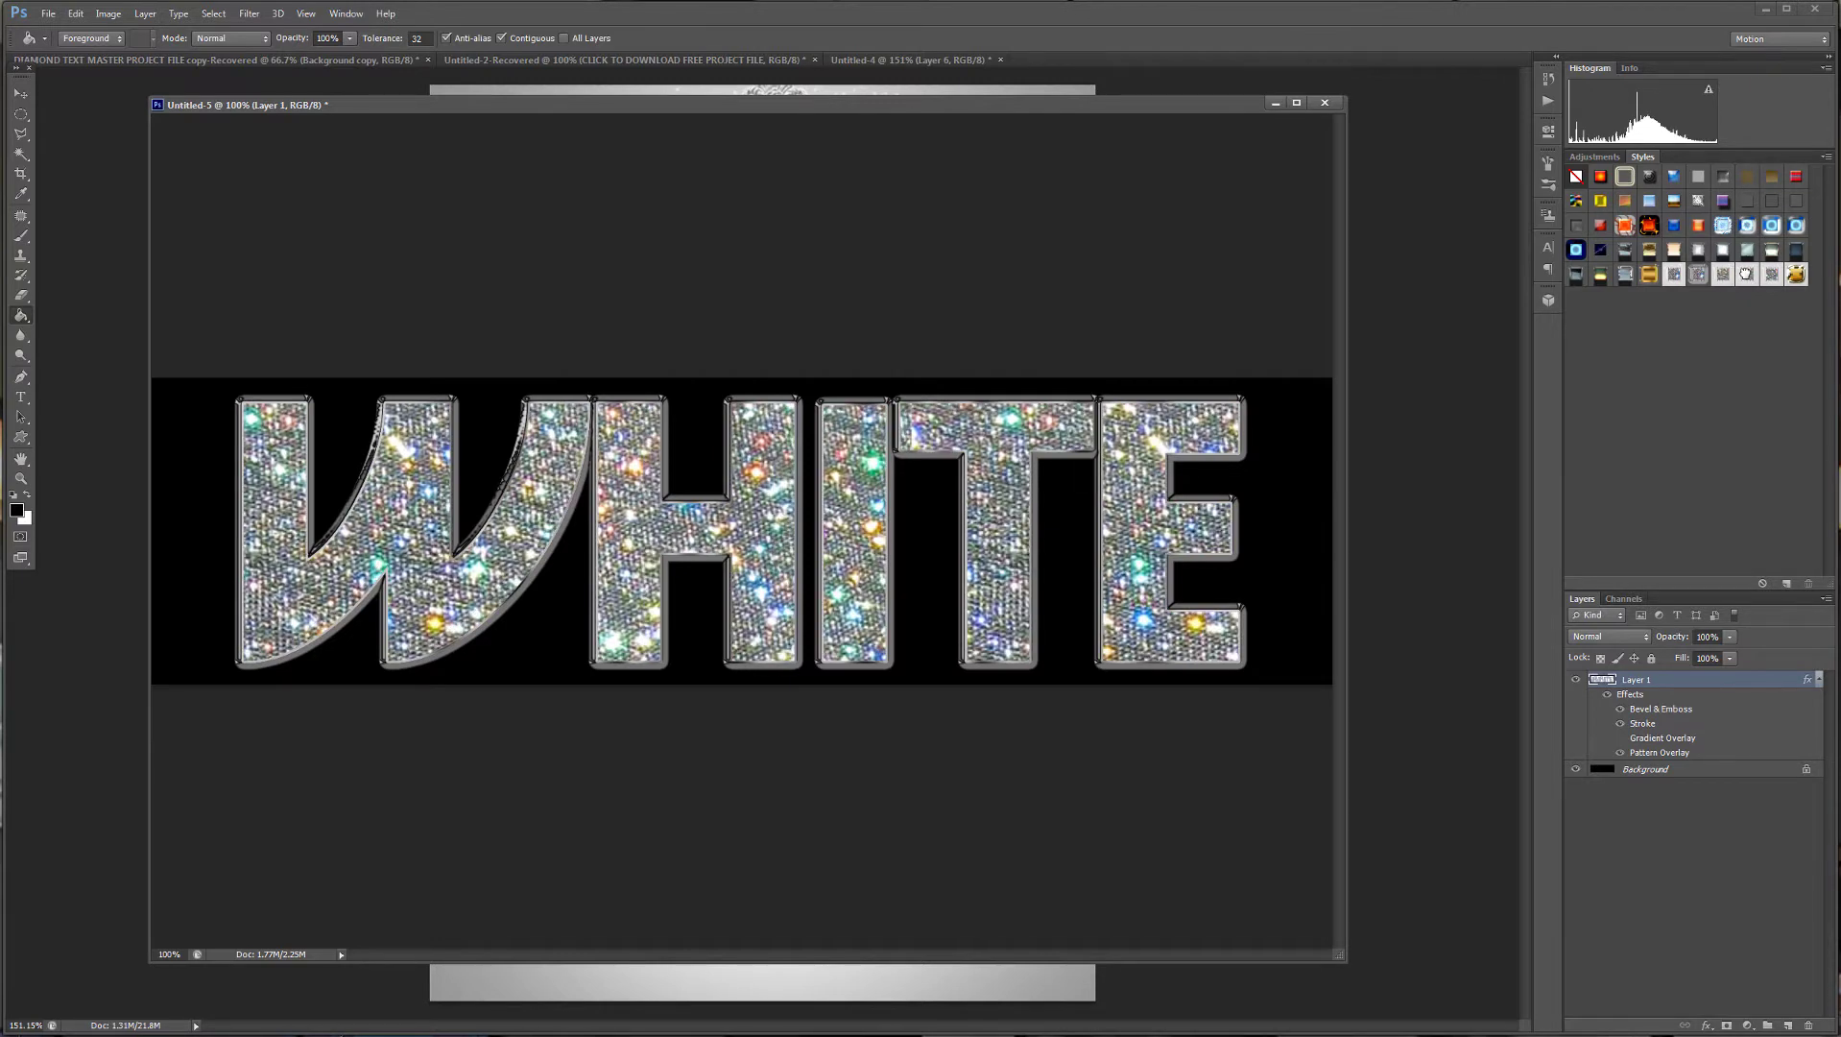
{"action": "left_click", "coordinate": [1770, 276]}
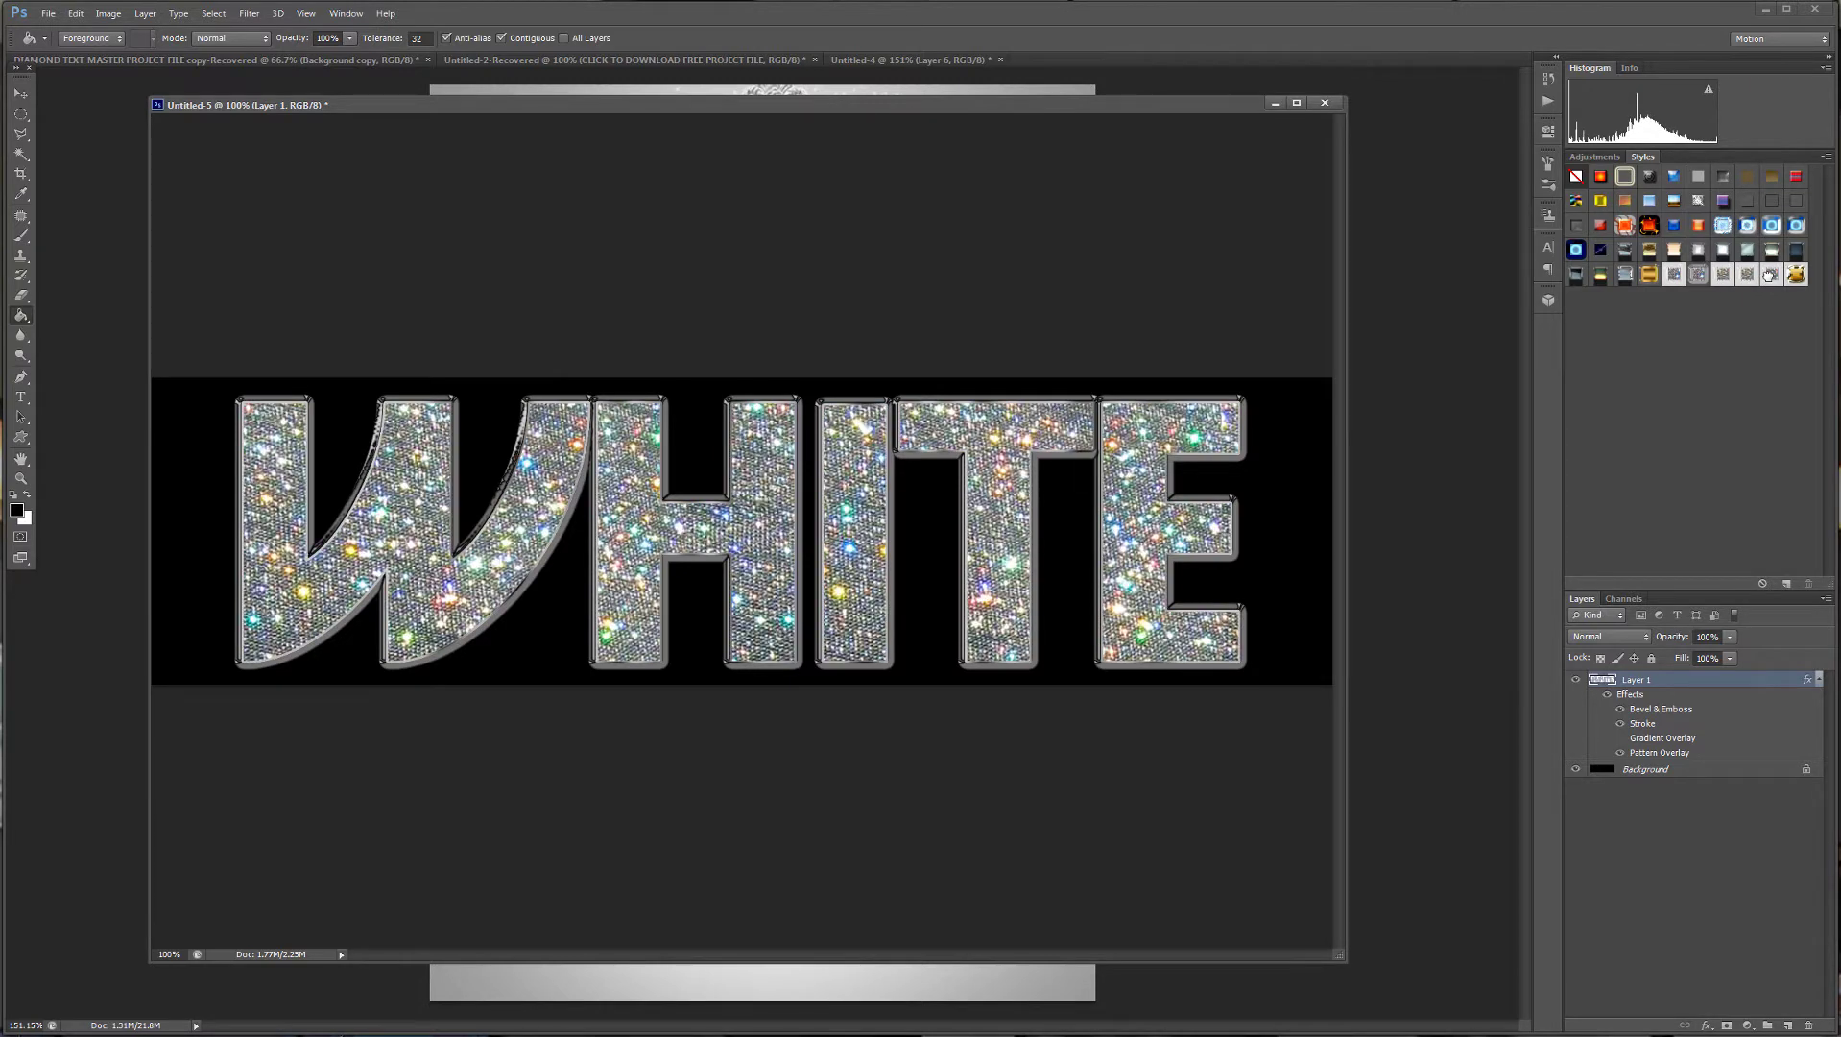
{"action": "left_click", "coordinate": [1674, 275]}
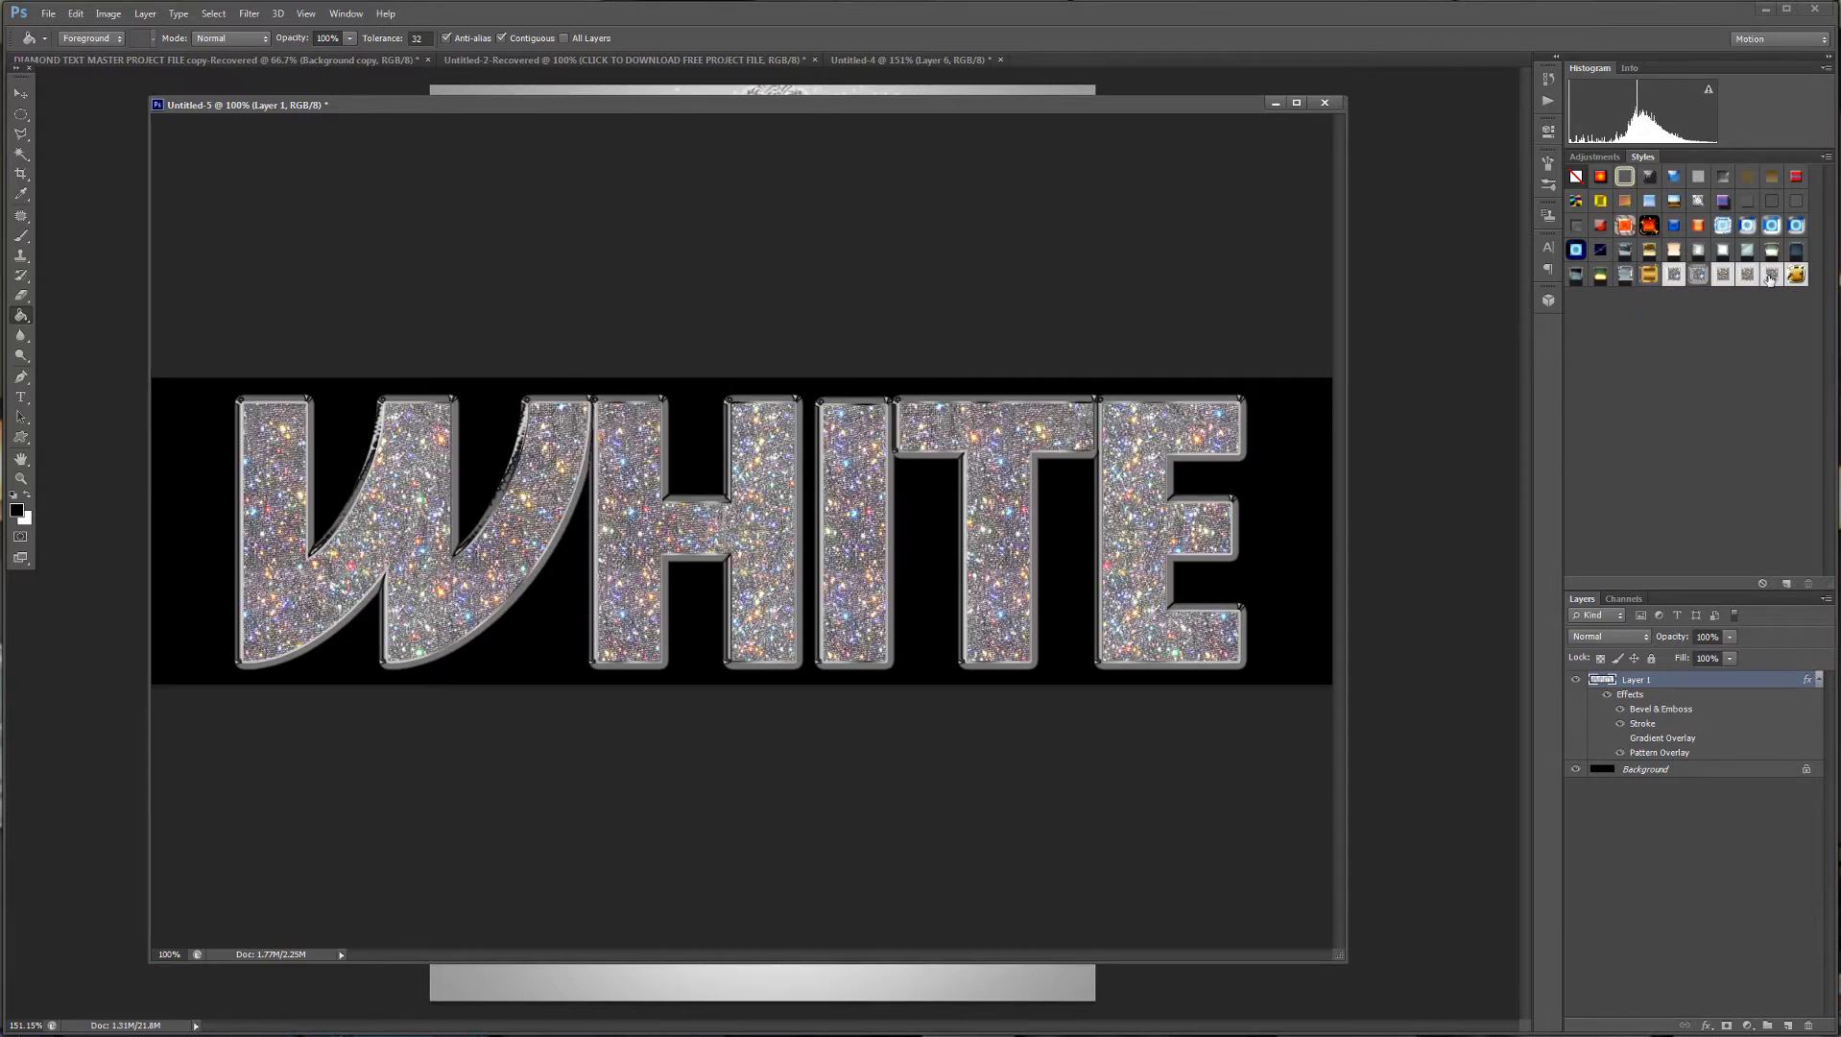
{"action": "left_click", "coordinate": [1770, 277]}
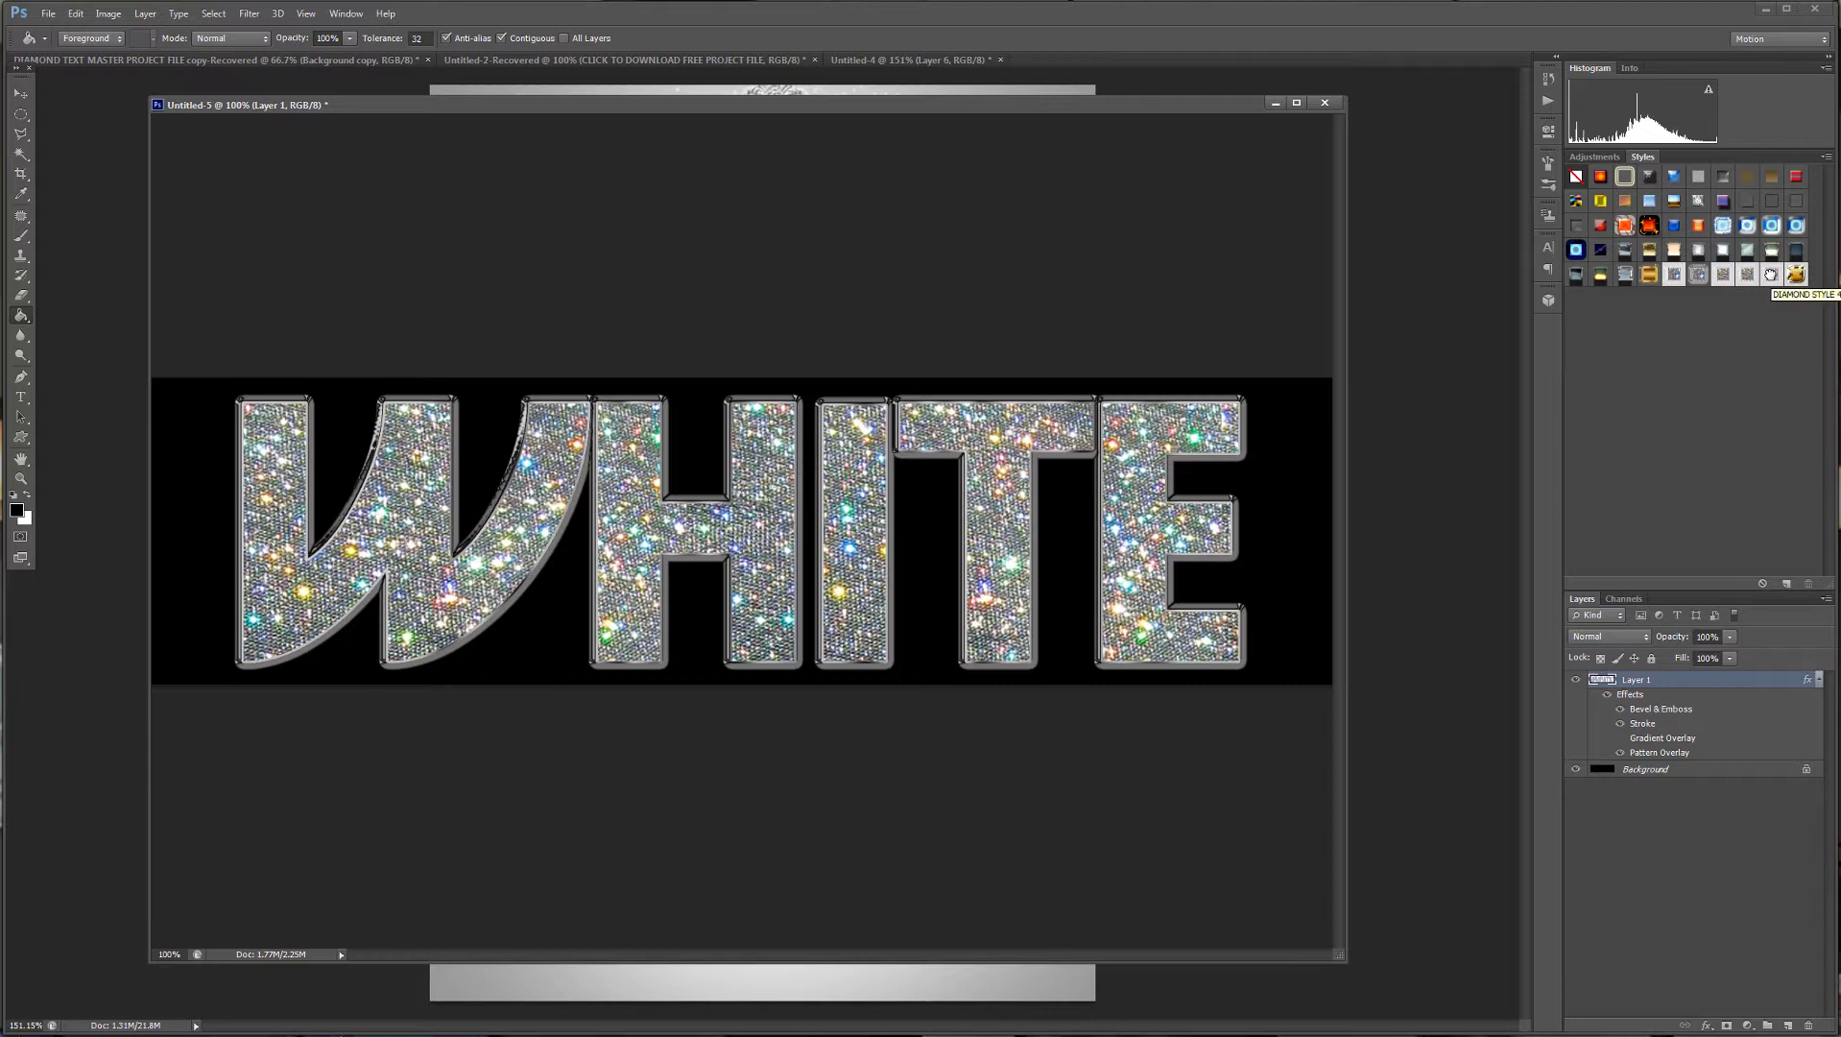
Load the WHITE letter shapes as a selection from the Layer 1 thumbnail.
{"action": "left_click", "coordinate": [1602, 680], "text": "ctrl"}
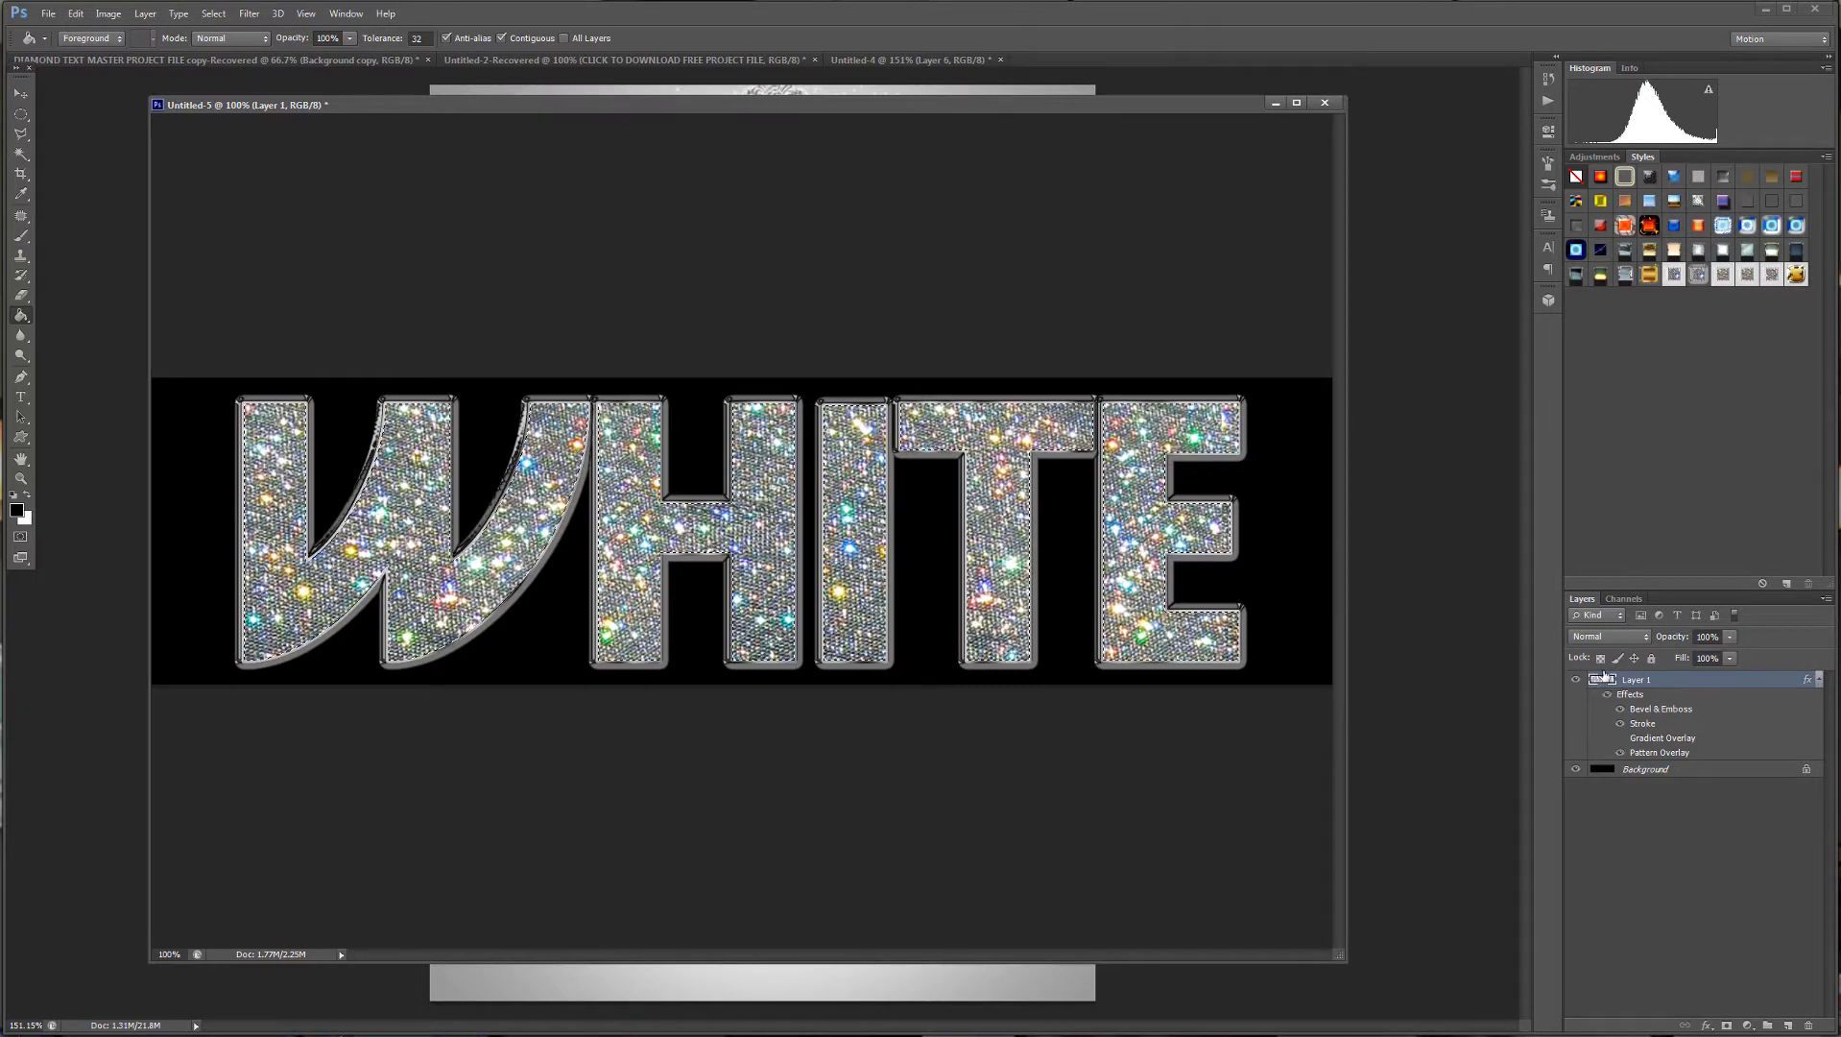
{"action": "scroll", "coordinate": [945, 427], "scroll_direction": "up", "scroll_amount": 10}
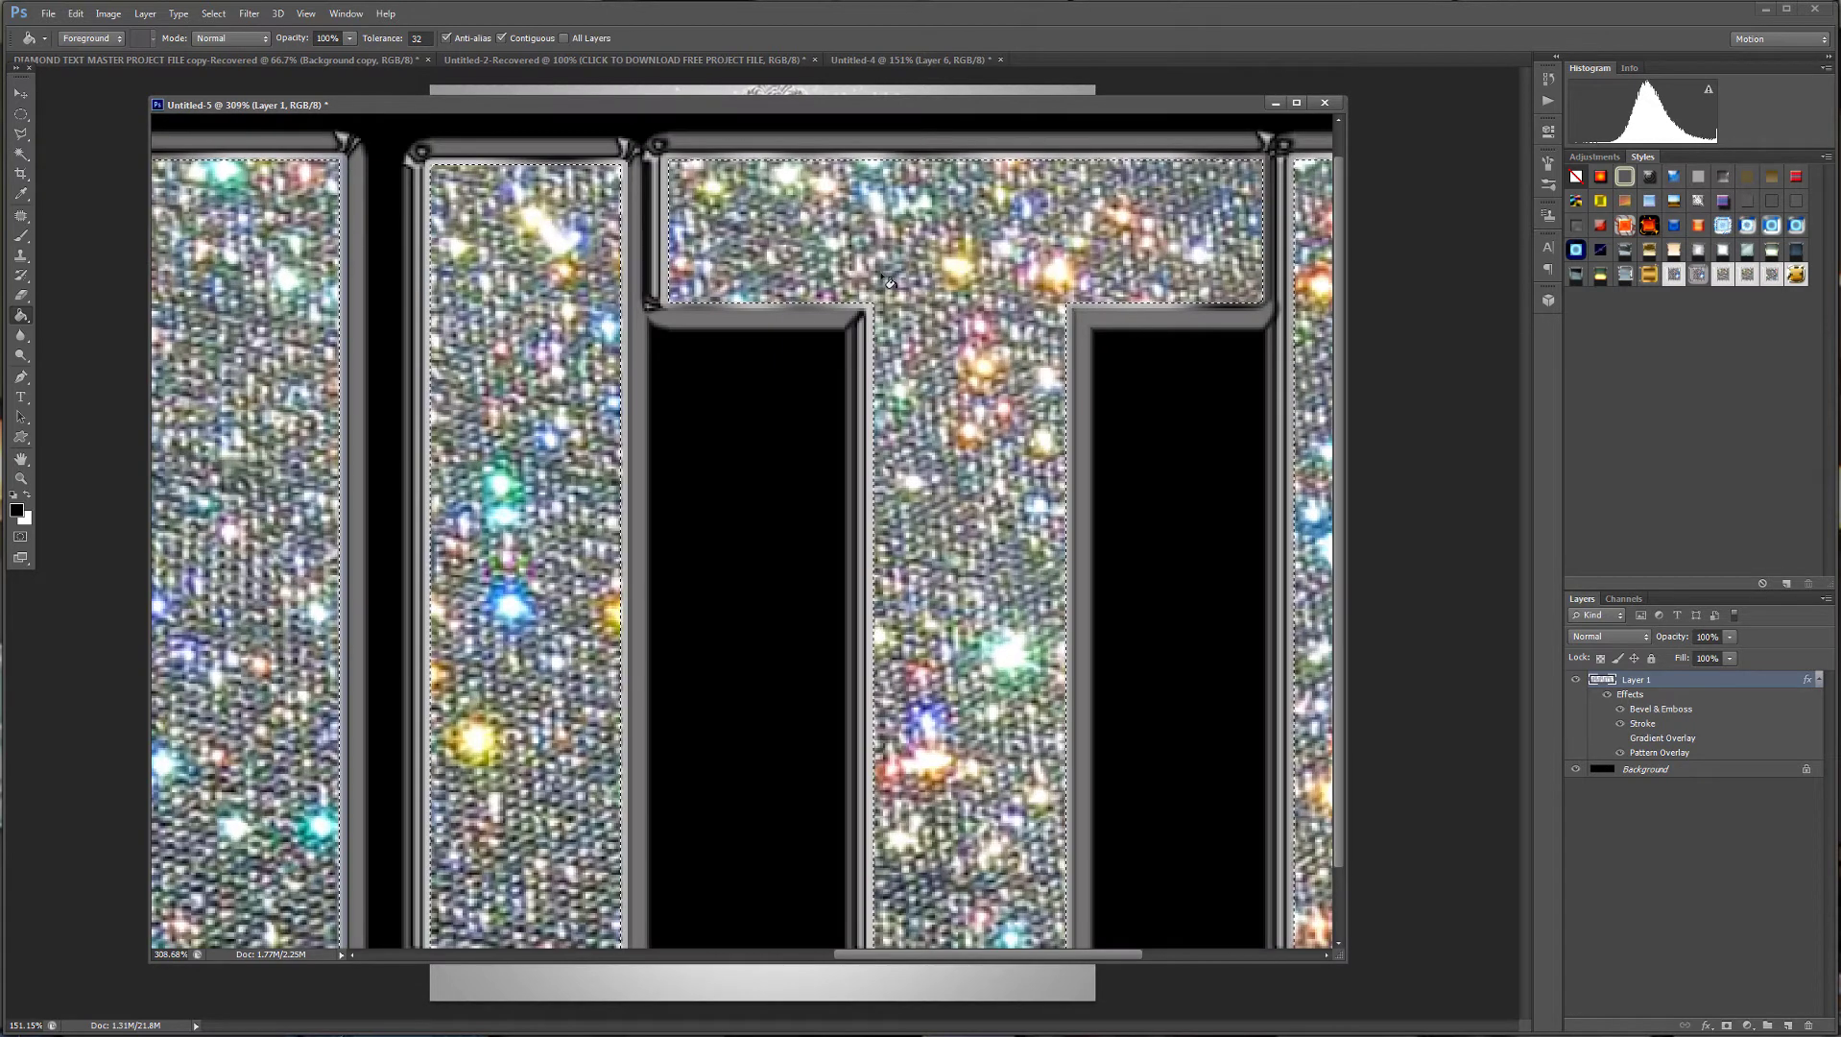
{"action": "scroll", "coordinate": [869, 413], "scroll_direction": "down", "scroll_amount": 2}
{"action": "scroll", "coordinate": [785, 250], "scroll_direction": "down", "scroll_amount": 5}
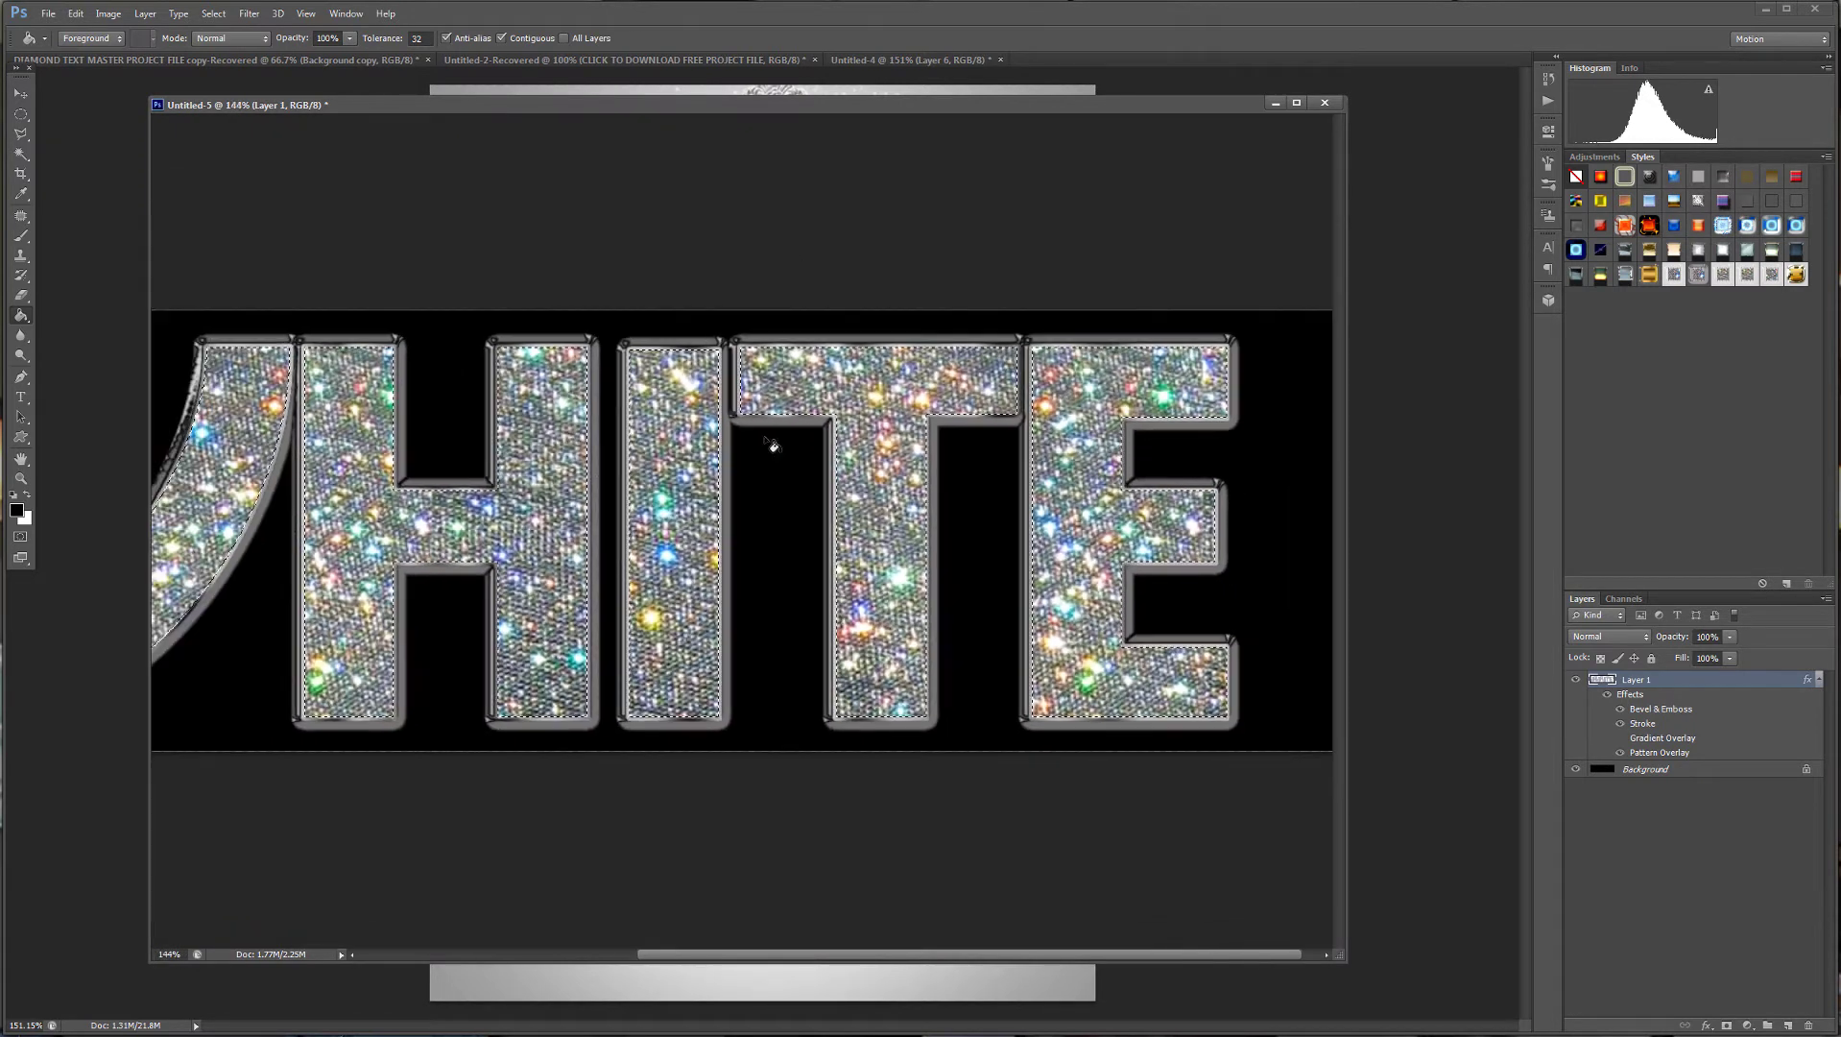
{"action": "scroll", "coordinate": [773, 369], "scroll_direction": "up", "scroll_amount": 18}
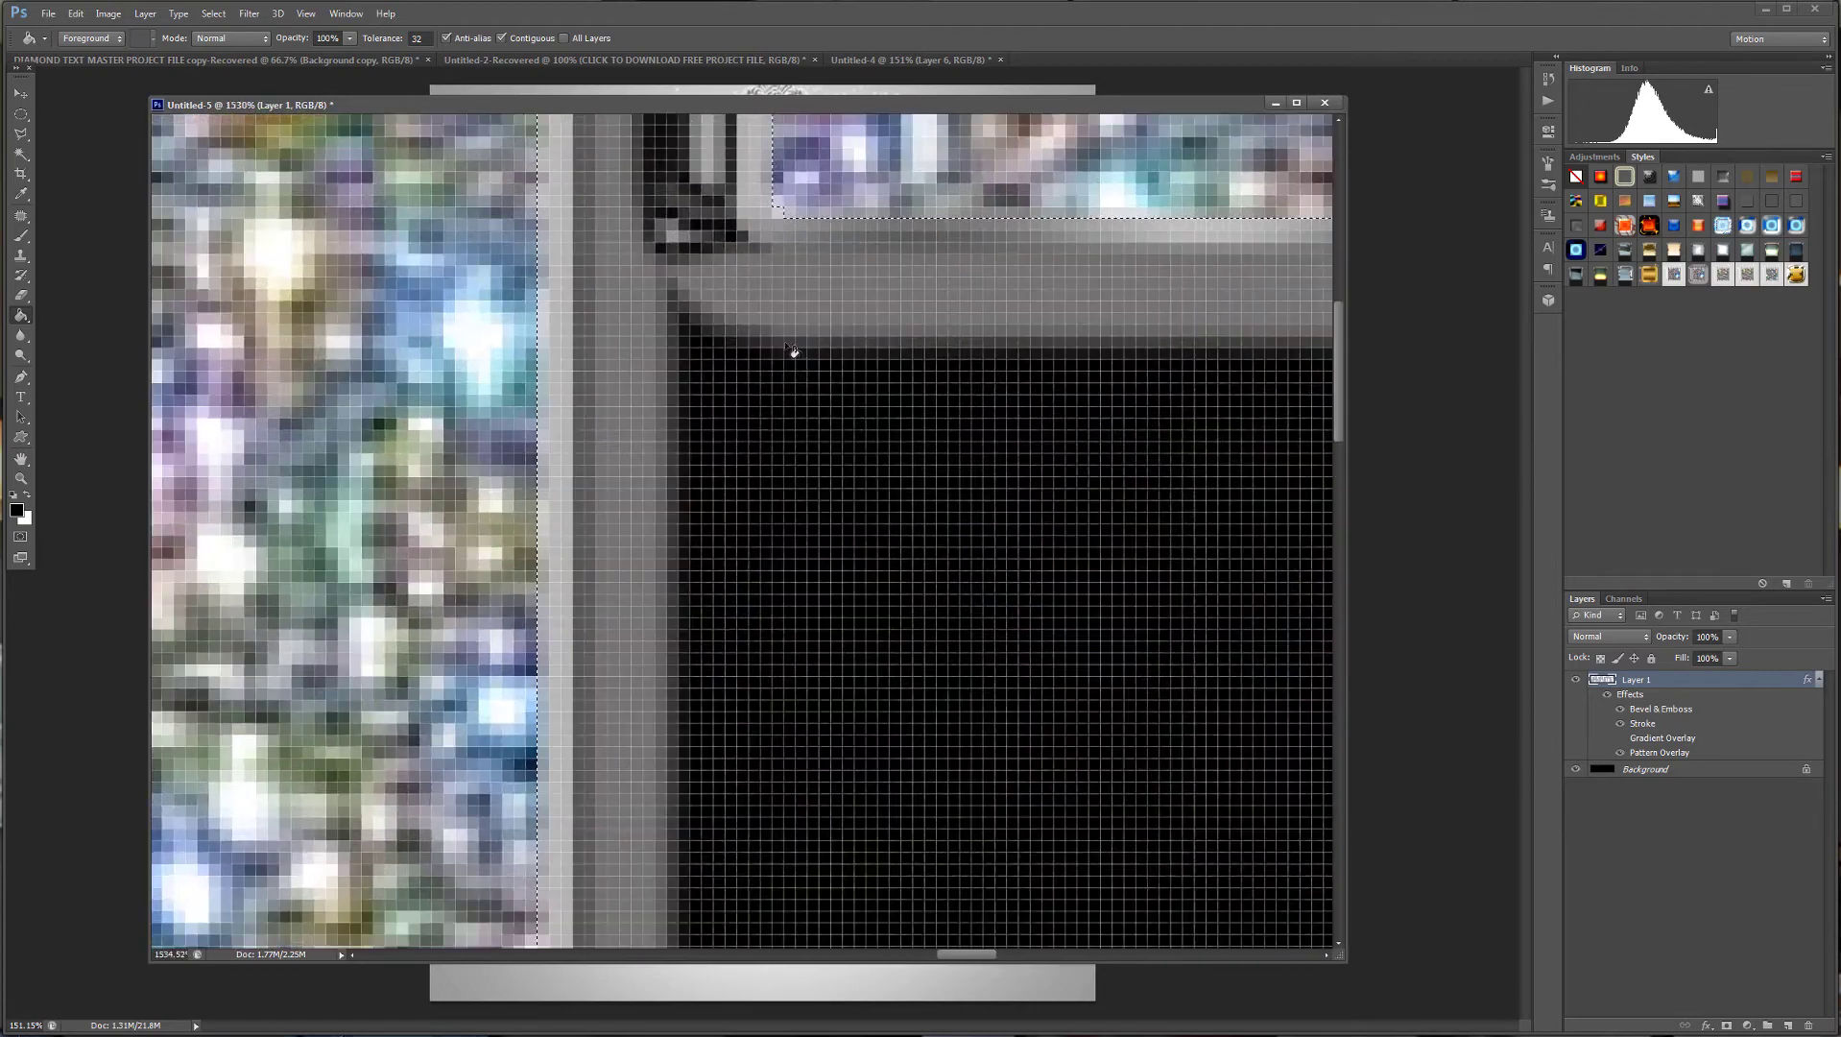
{"action": "scroll", "coordinate": [936, 364], "scroll_direction": "down", "scroll_amount": 15}
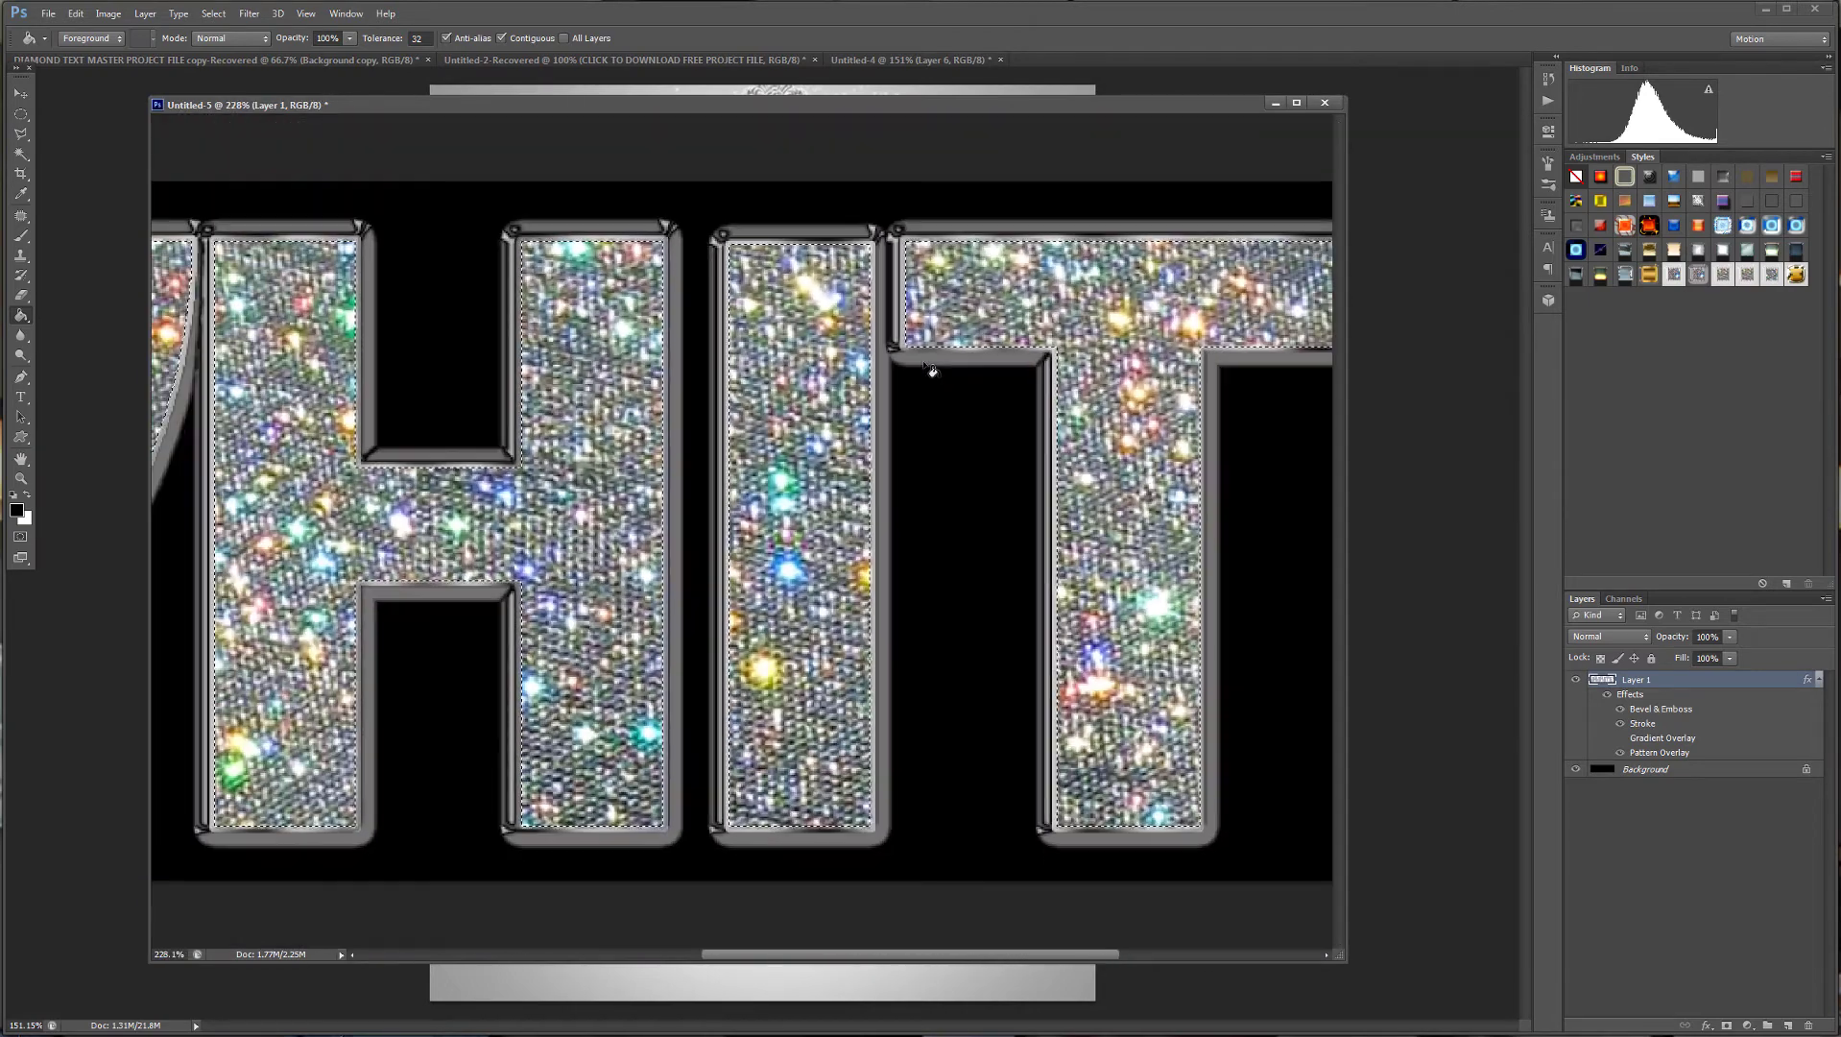
Expand the WHITE letter selection, fit the view with Ctrl+0, and merge the letters into the Background.
{"action": "left_click", "coordinate": [213, 14]}
{"action": "mouse_move", "coordinate": [269, 226]}
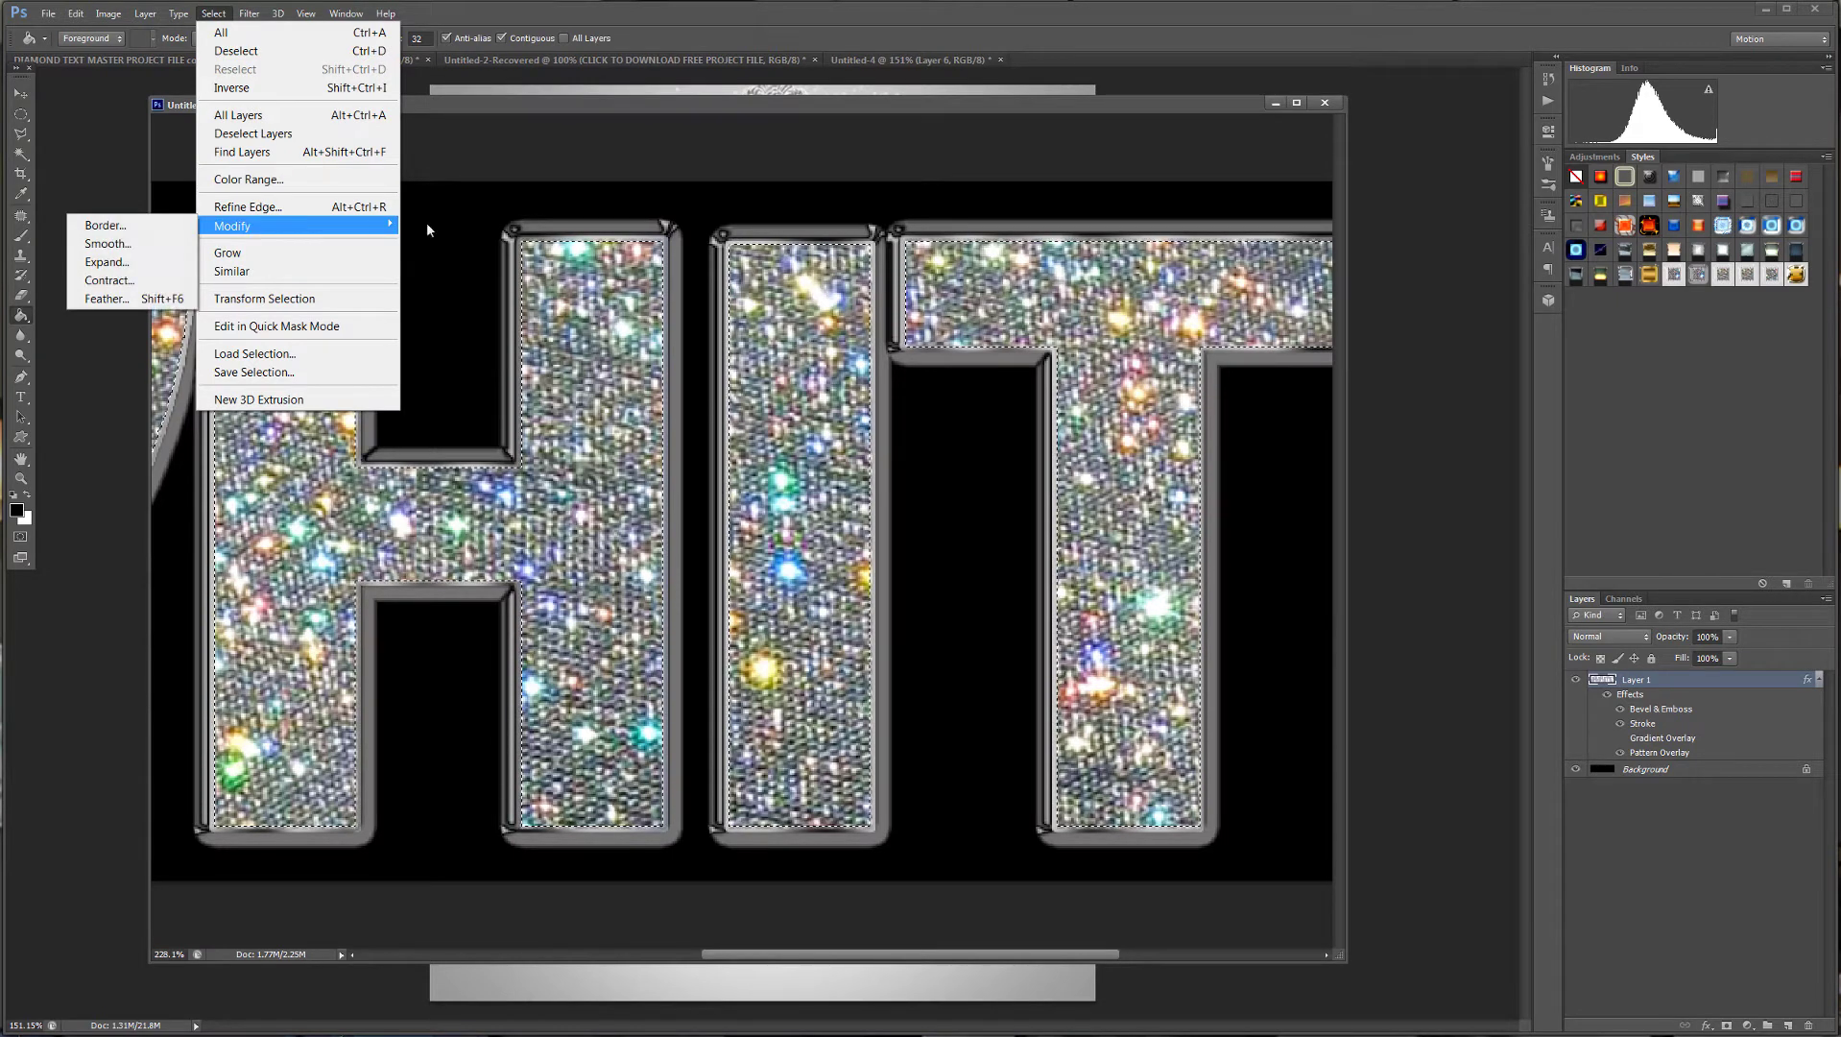
{"action": "left_click", "coordinate": [167, 267]}
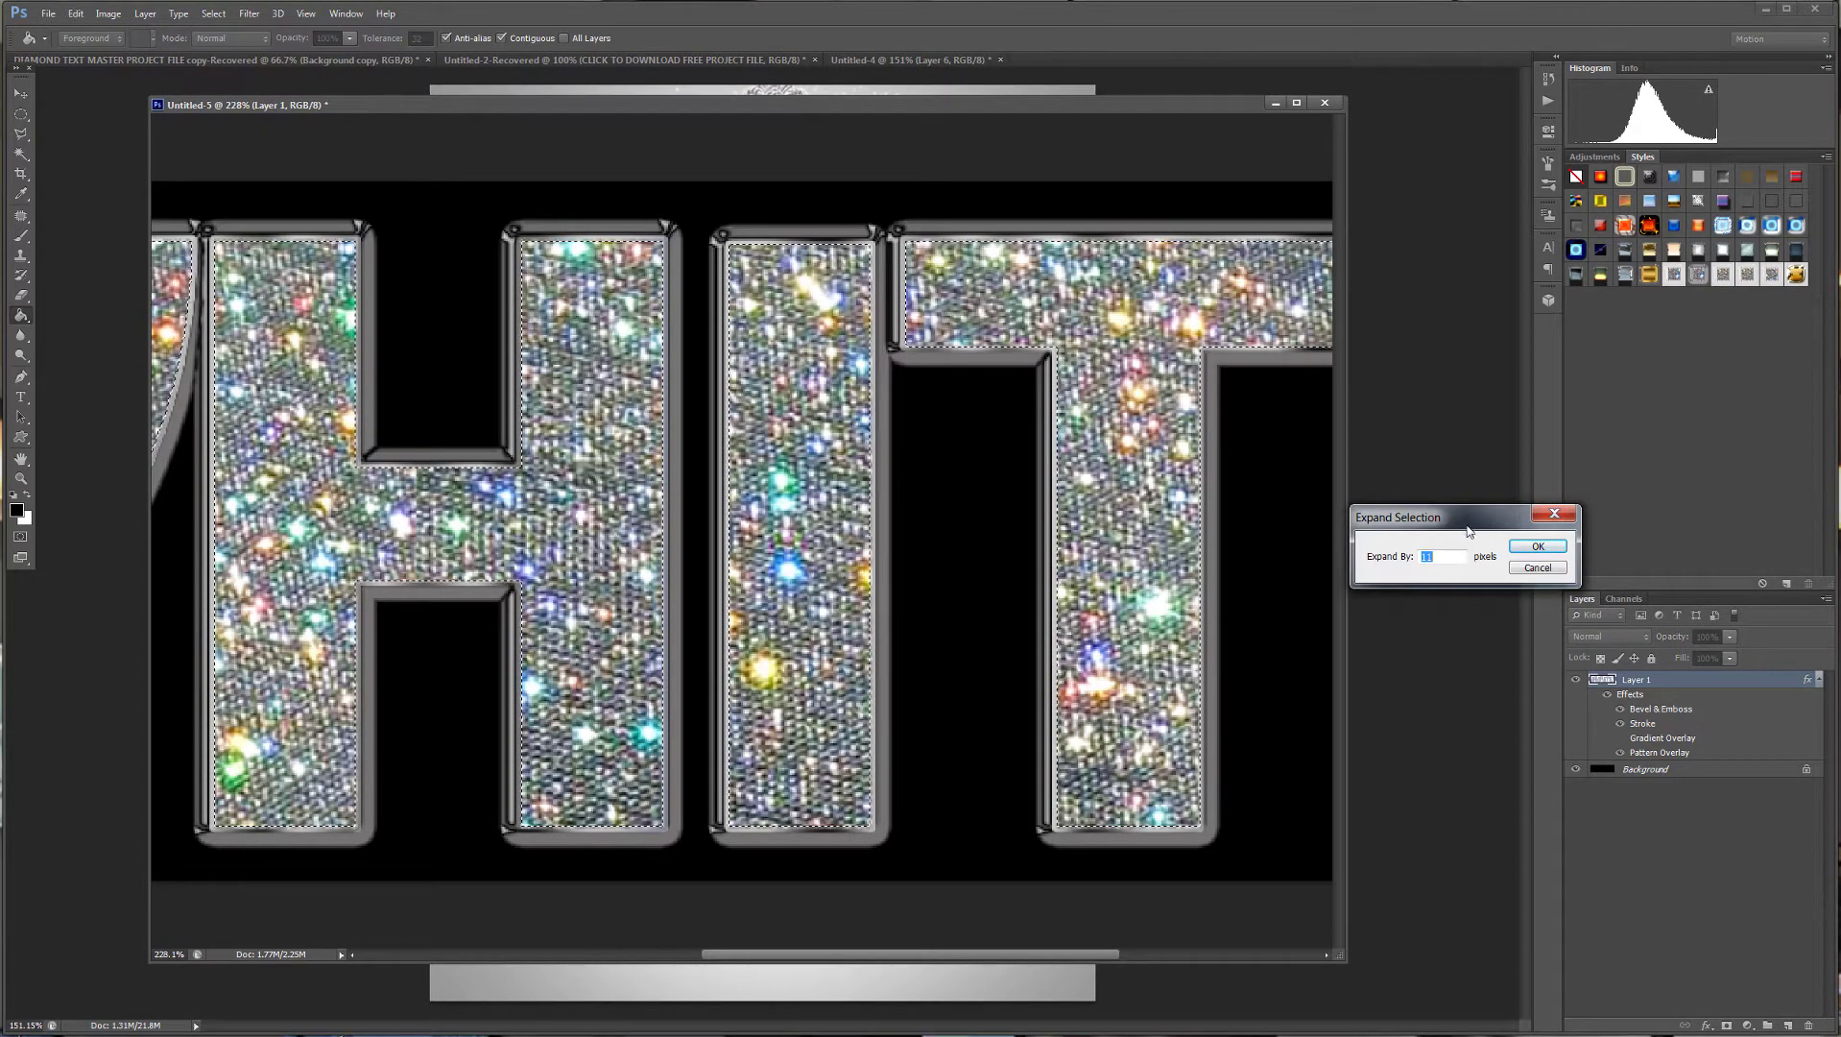
{"action": "left_click_drag", "start_coordinate": [1449, 521], "coordinate": [865, 330]}
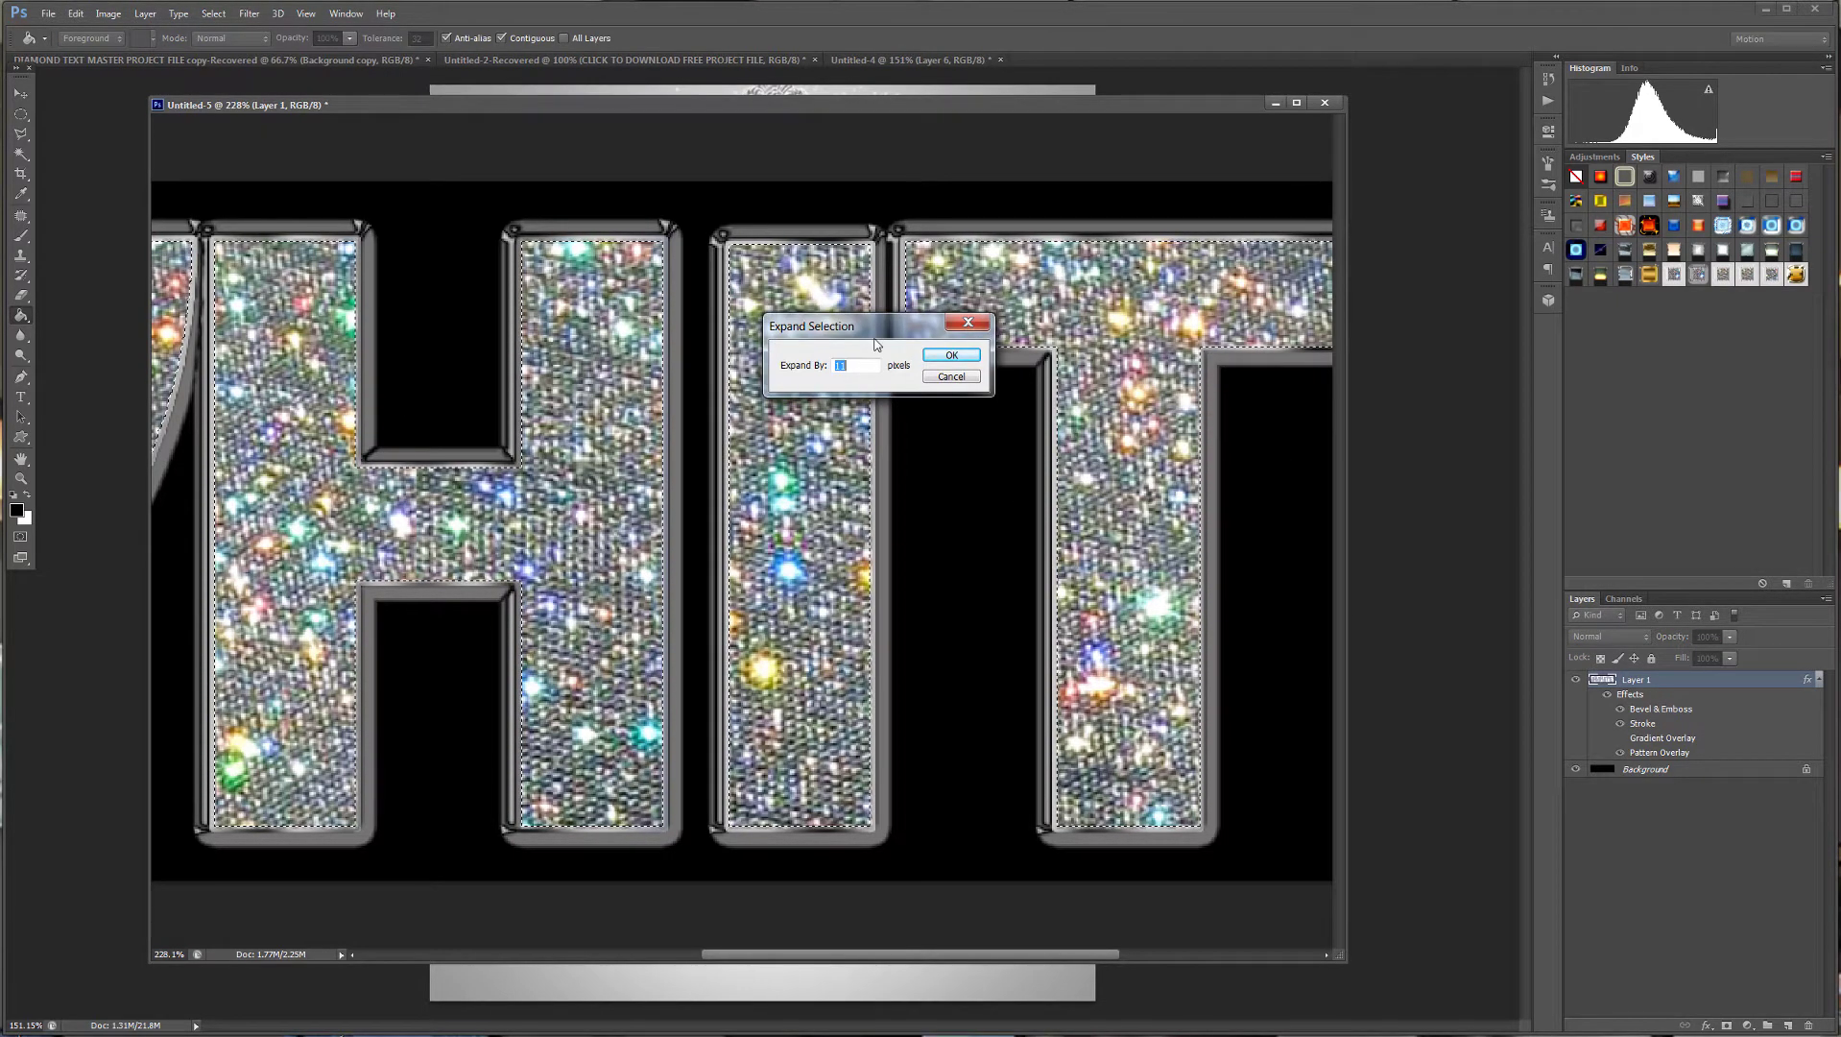
{"action": "left_click", "coordinate": [950, 355]}
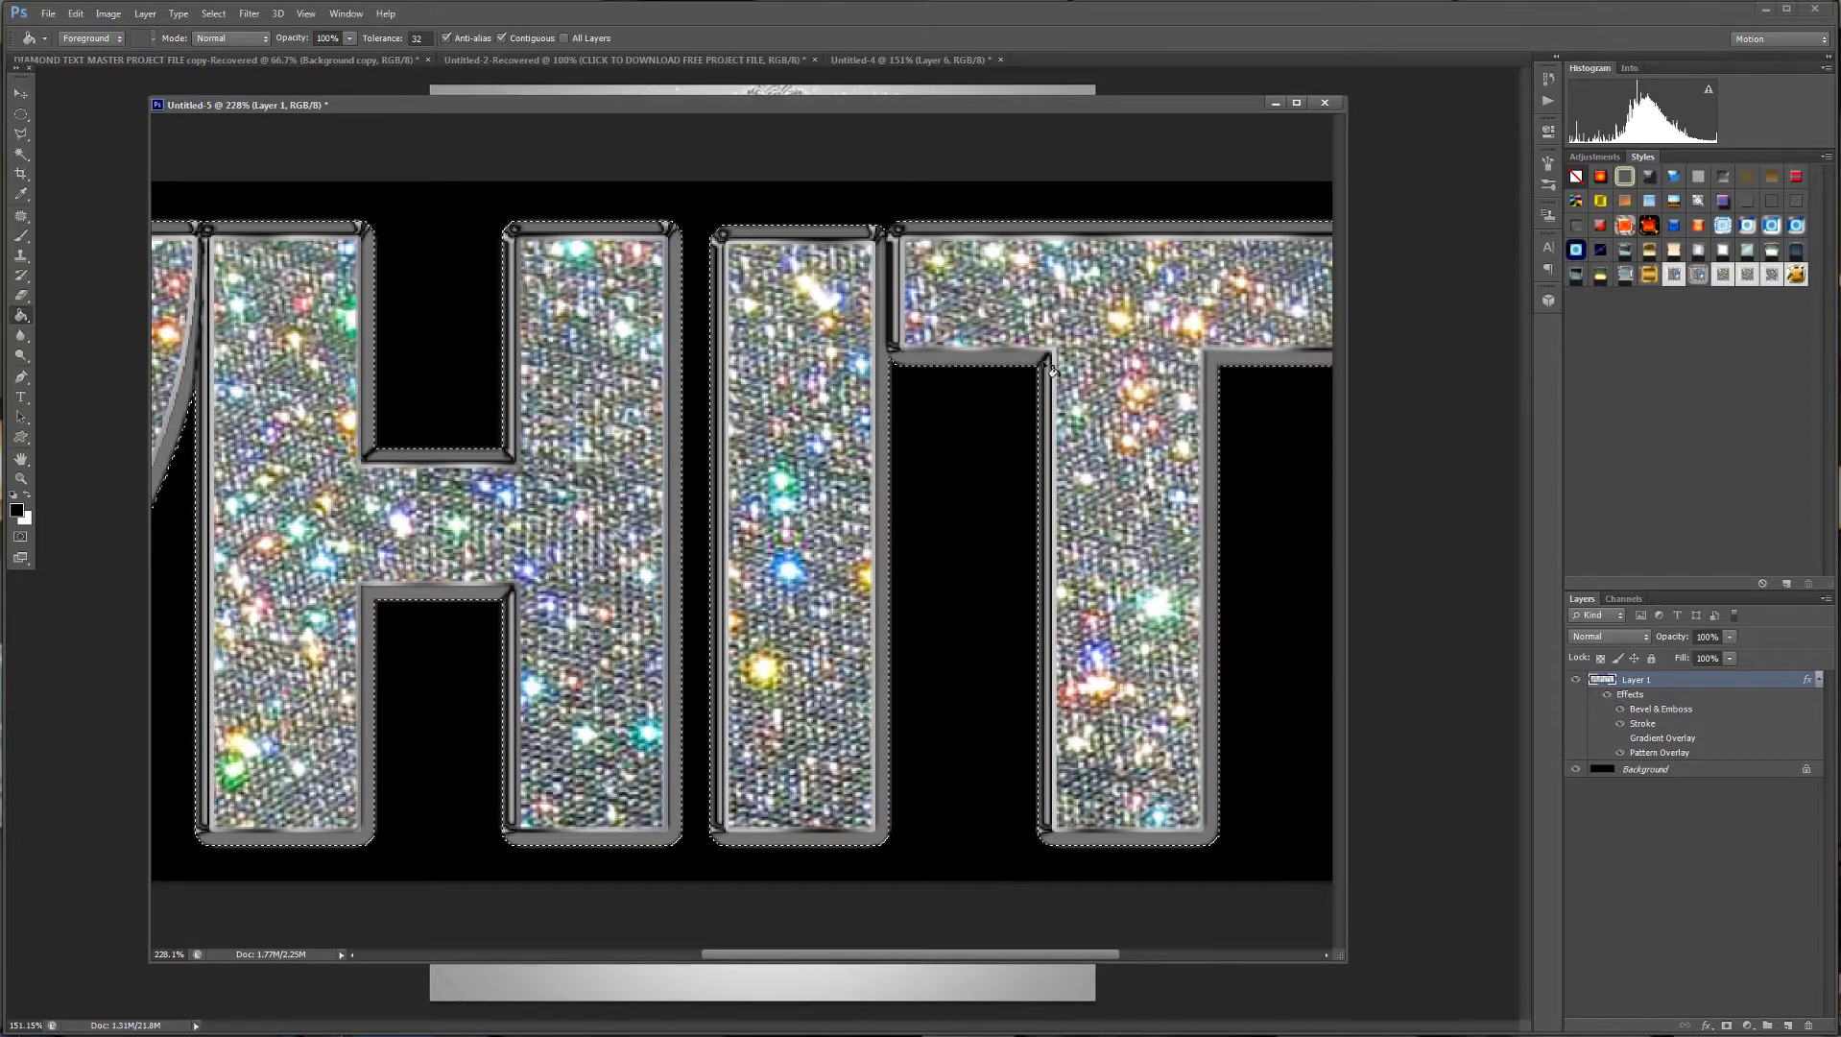
{"action": "key", "text": "ctrl+0"}
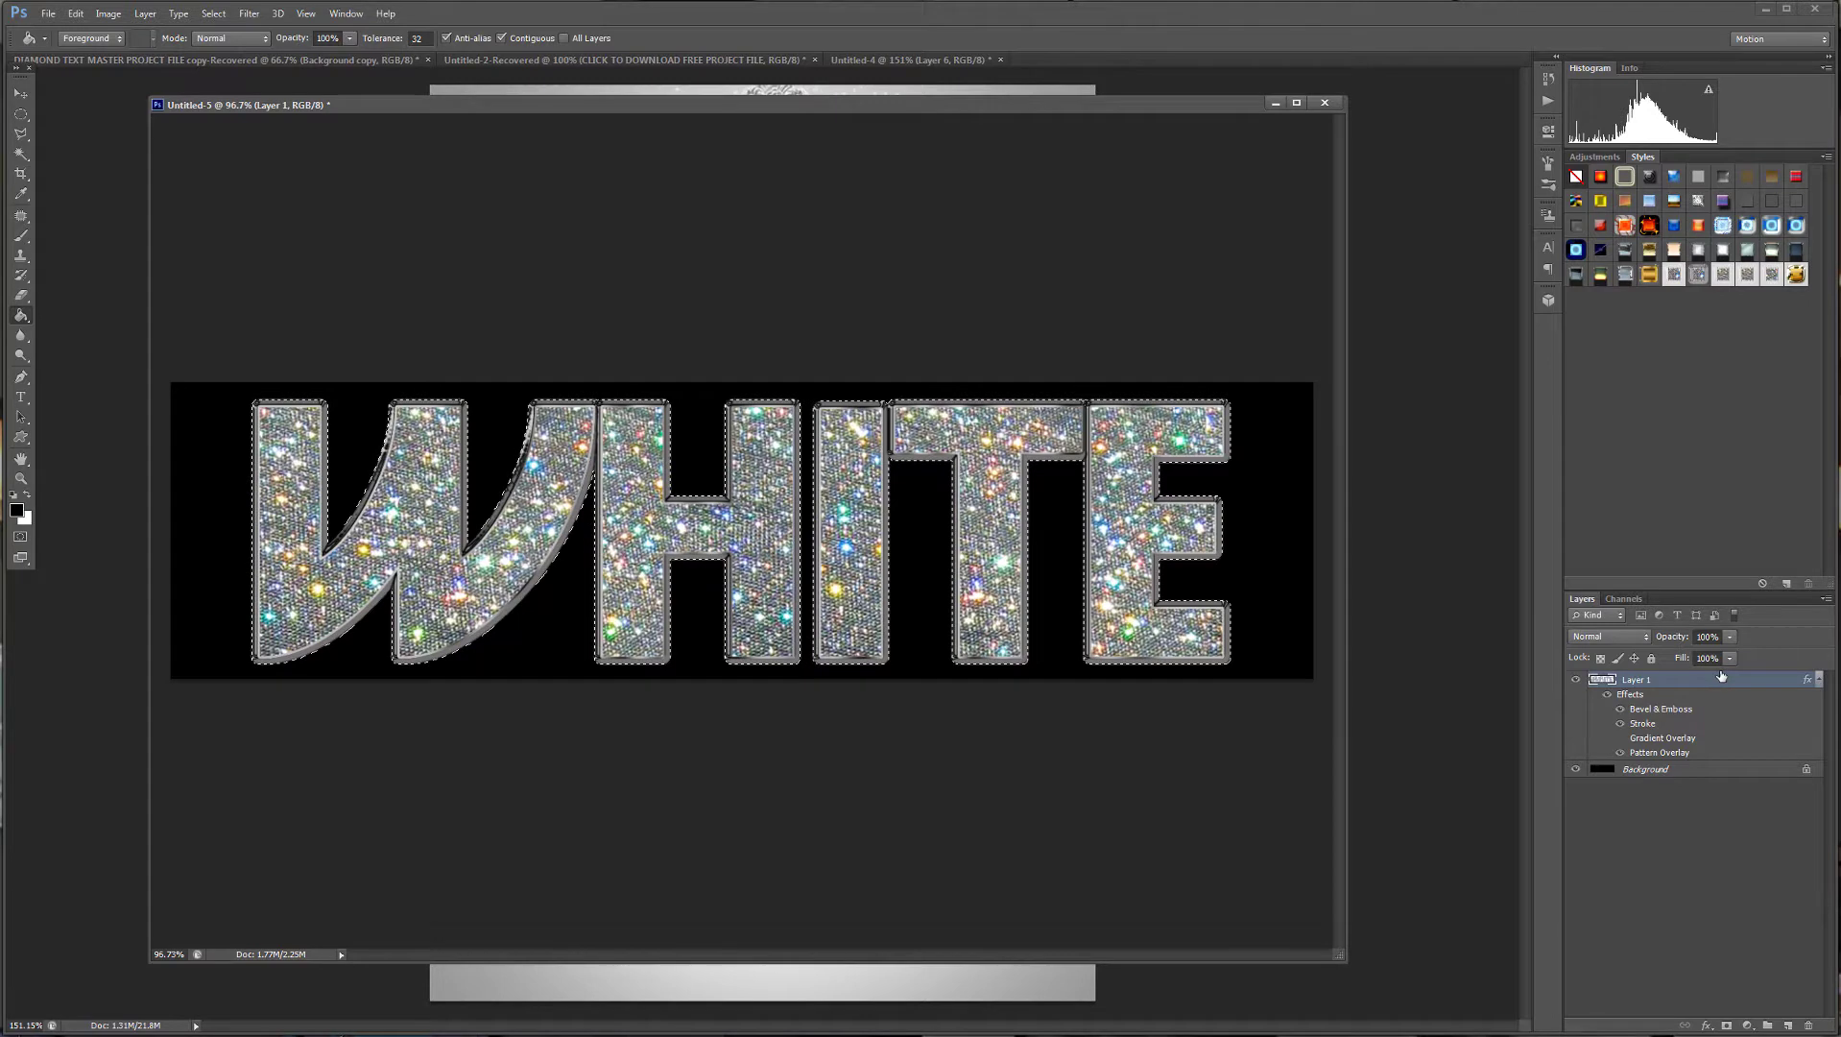
{"action": "key", "text": "ctrl+e"}
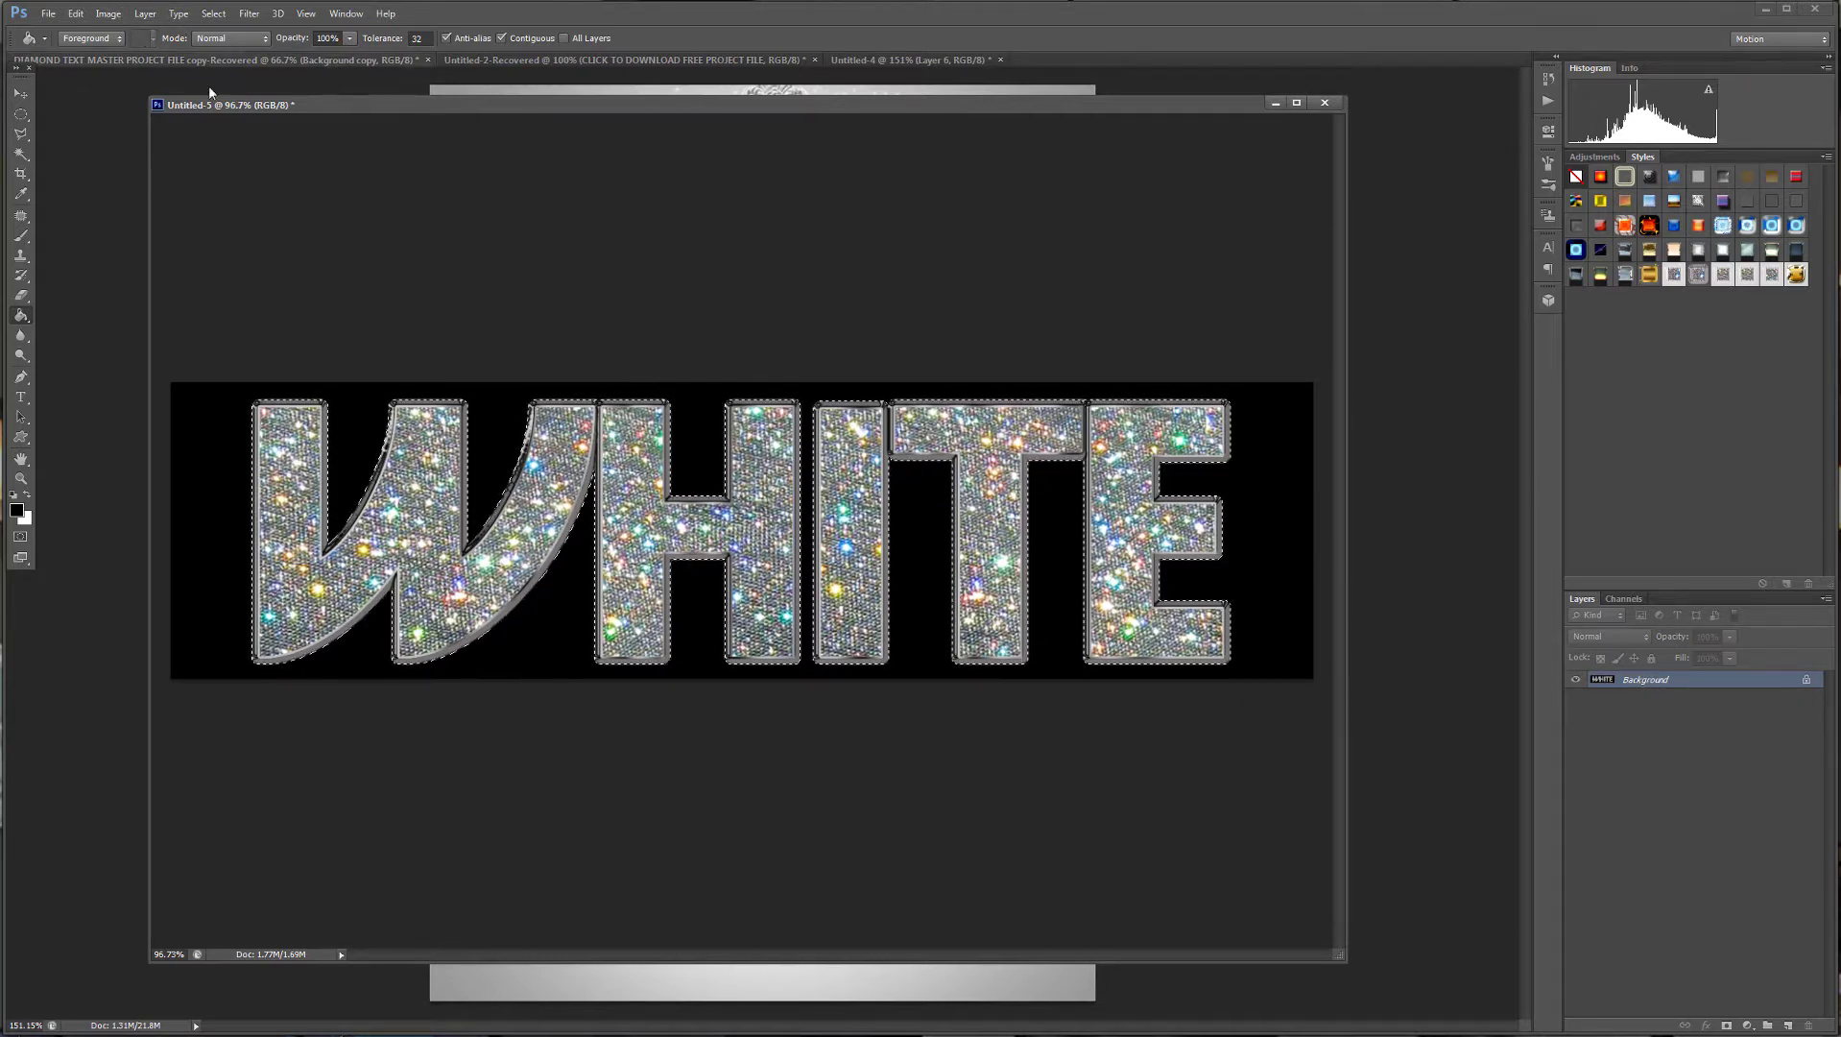
Drag the glitter WHITE text onto the party poster and start scaling it below the model.
{"action": "left_click_drag", "start_coordinate": [488, 103], "coordinate": [1840, 178]}
{"action": "left_click", "coordinate": [1212, 309]}
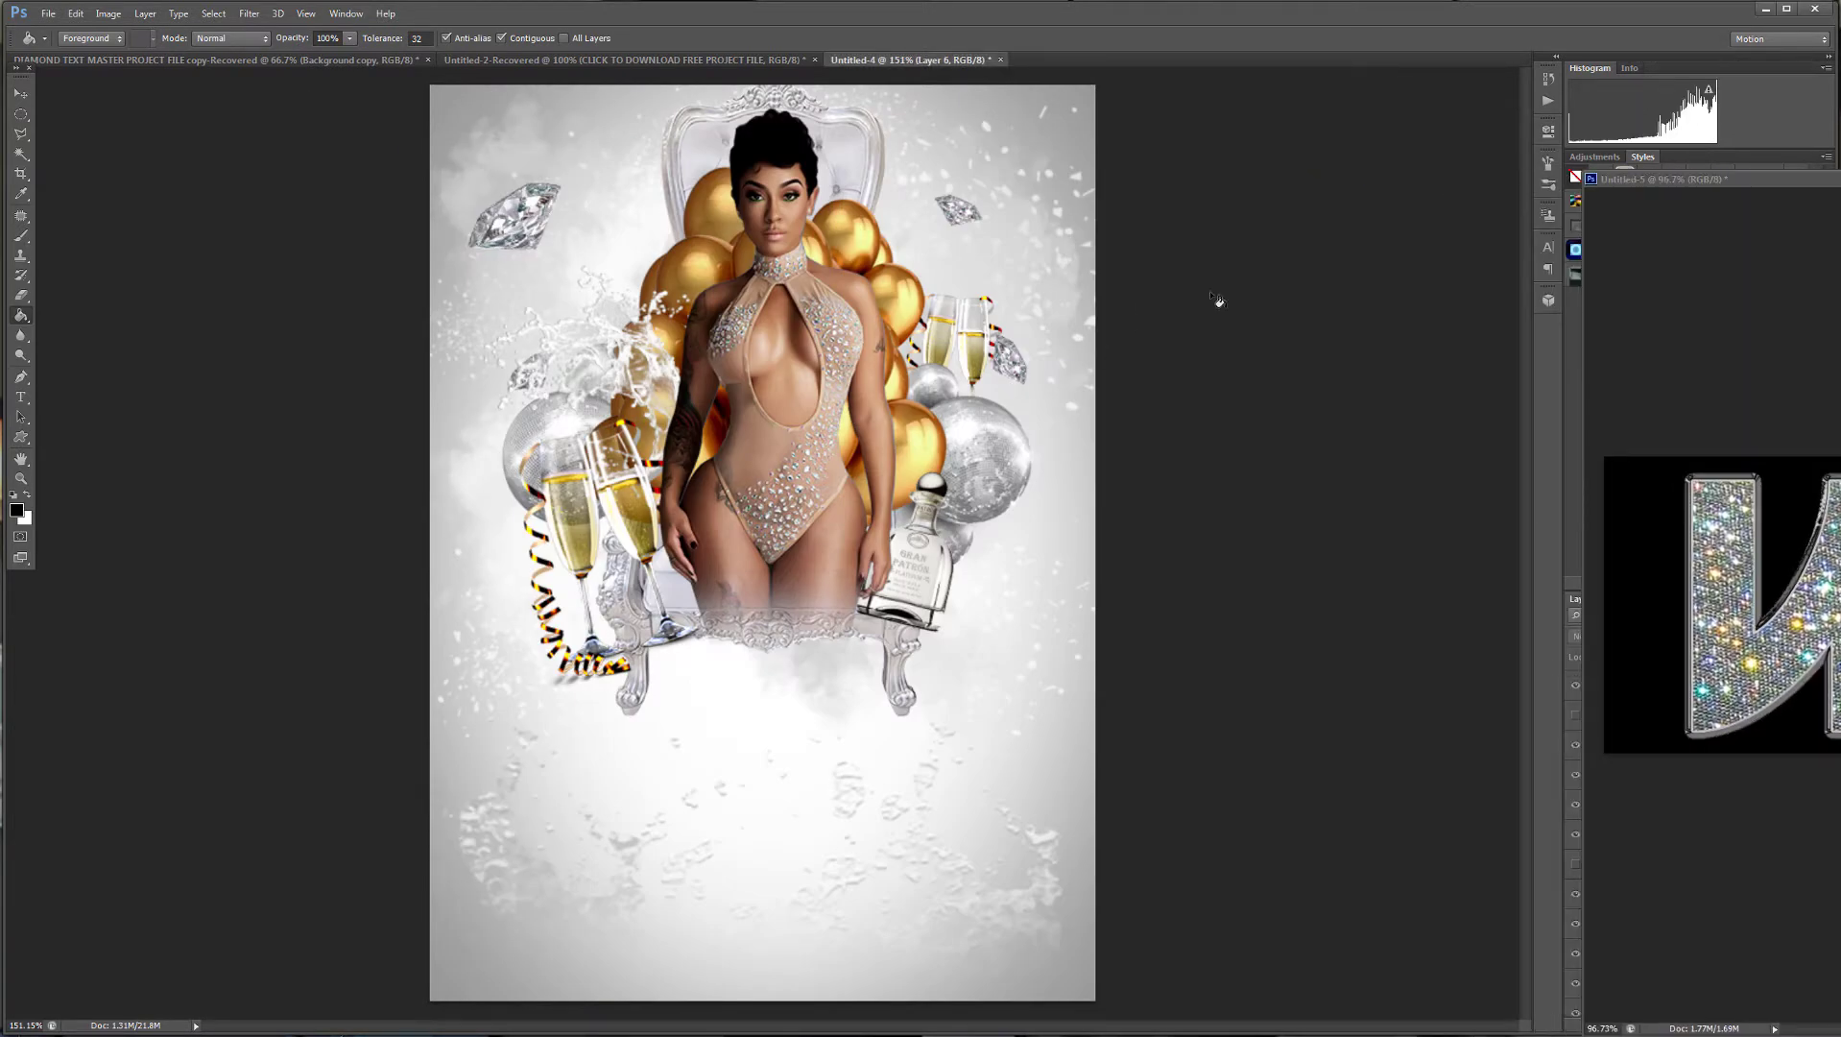
{"action": "left_click_drag", "start_coordinate": [1216, 301], "coordinate": [1216, 298]}
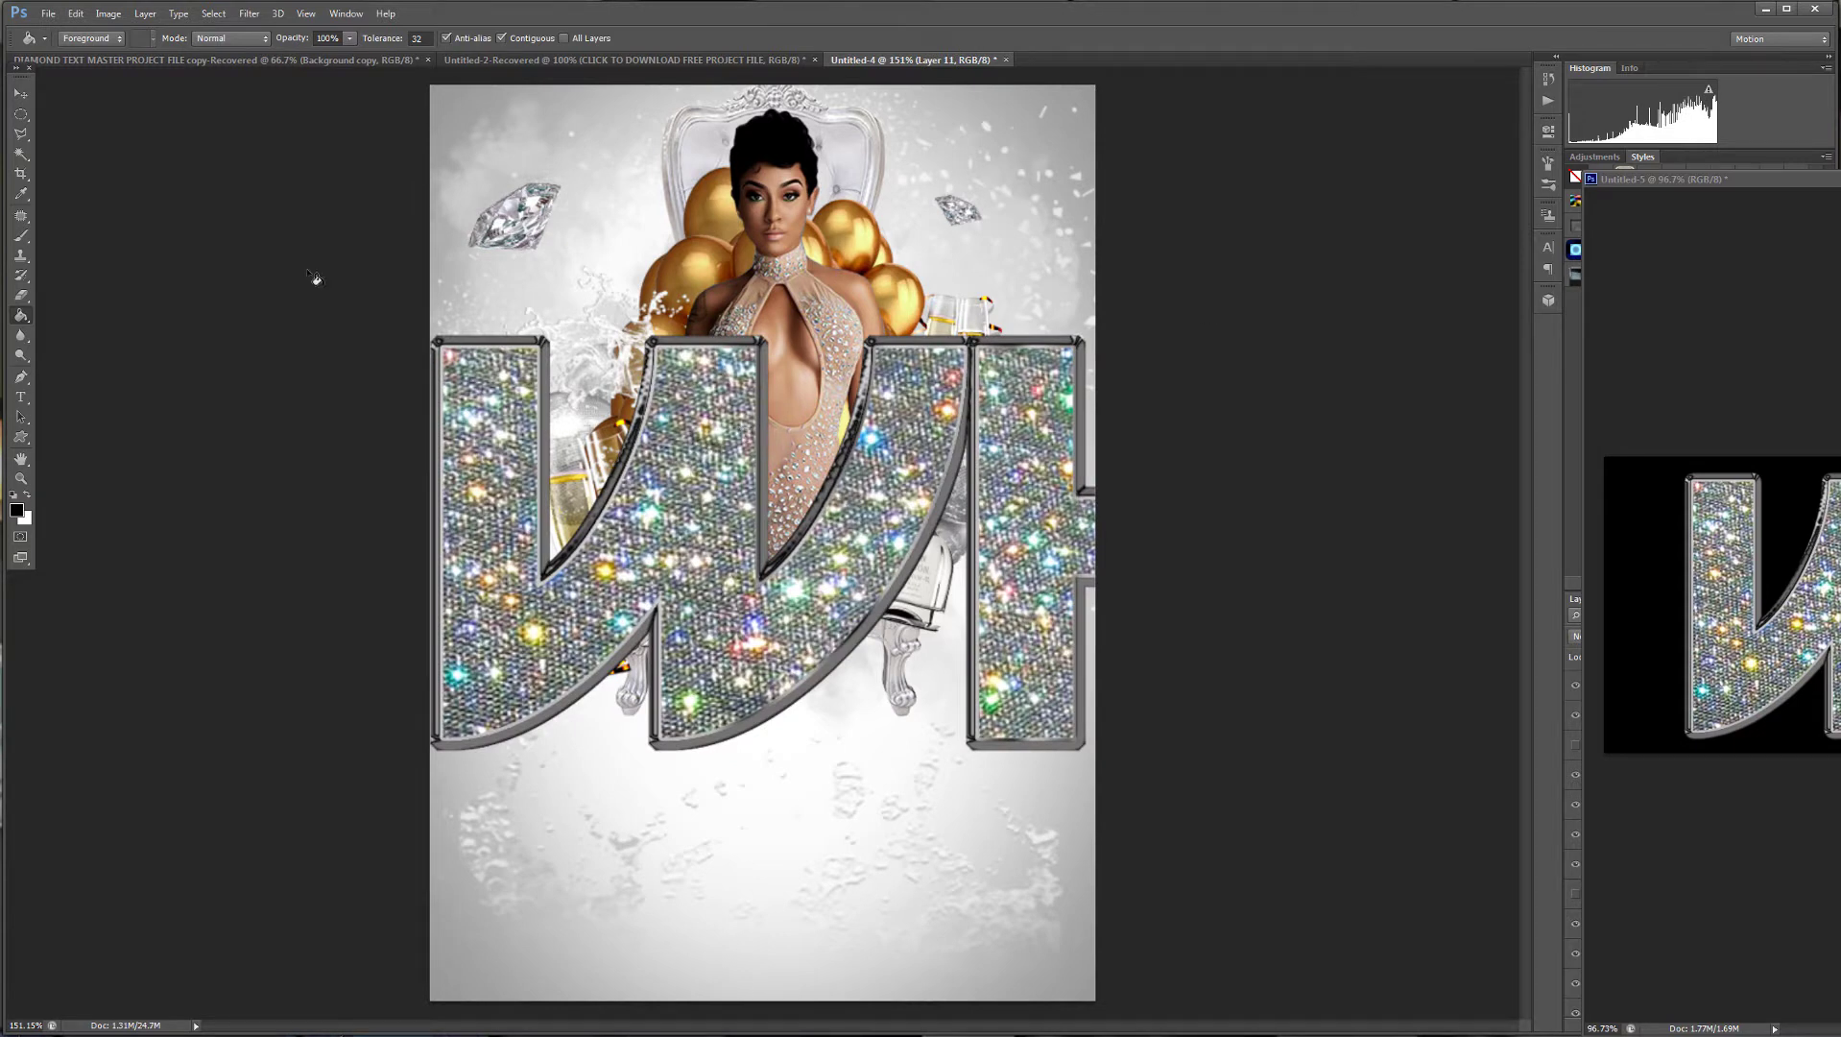
{"action": "key", "text": "v"}
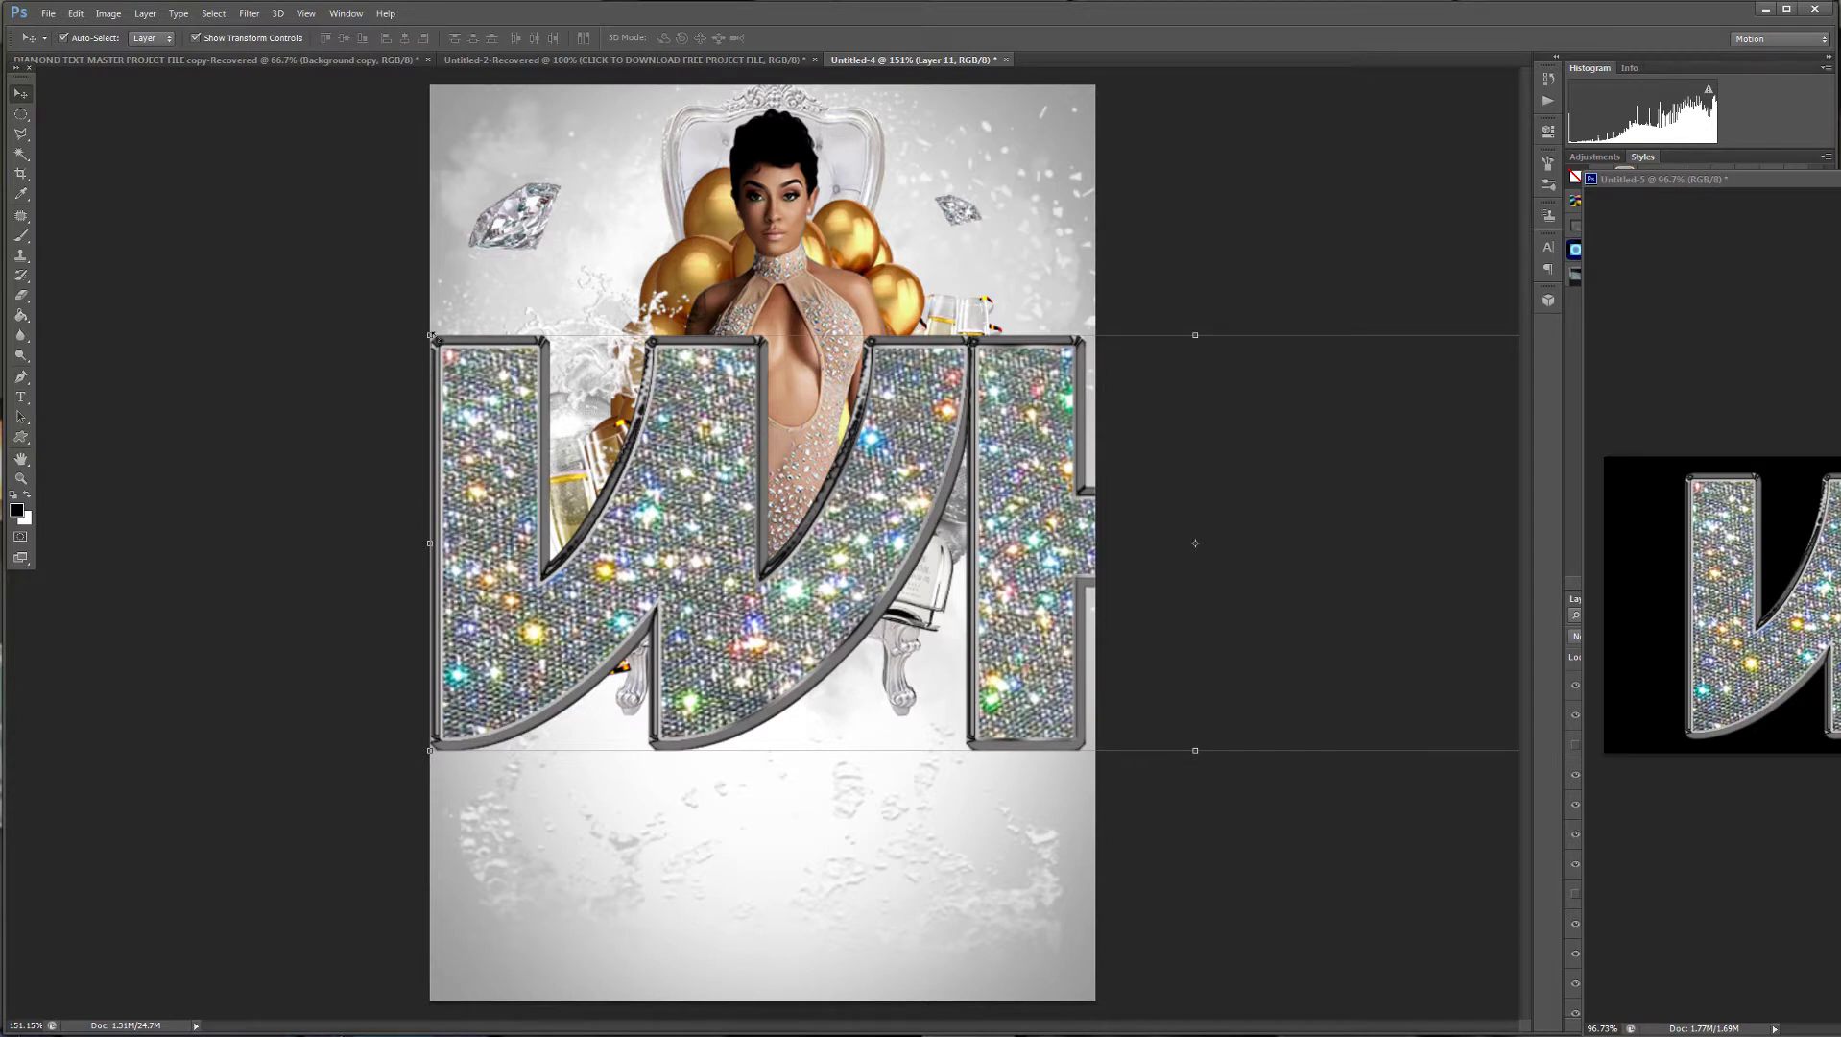
{"action": "left_click", "coordinate": [430, 335]}
{"action": "left_click_drag", "start_coordinate": [430, 335], "coordinate": [1069, 903]}
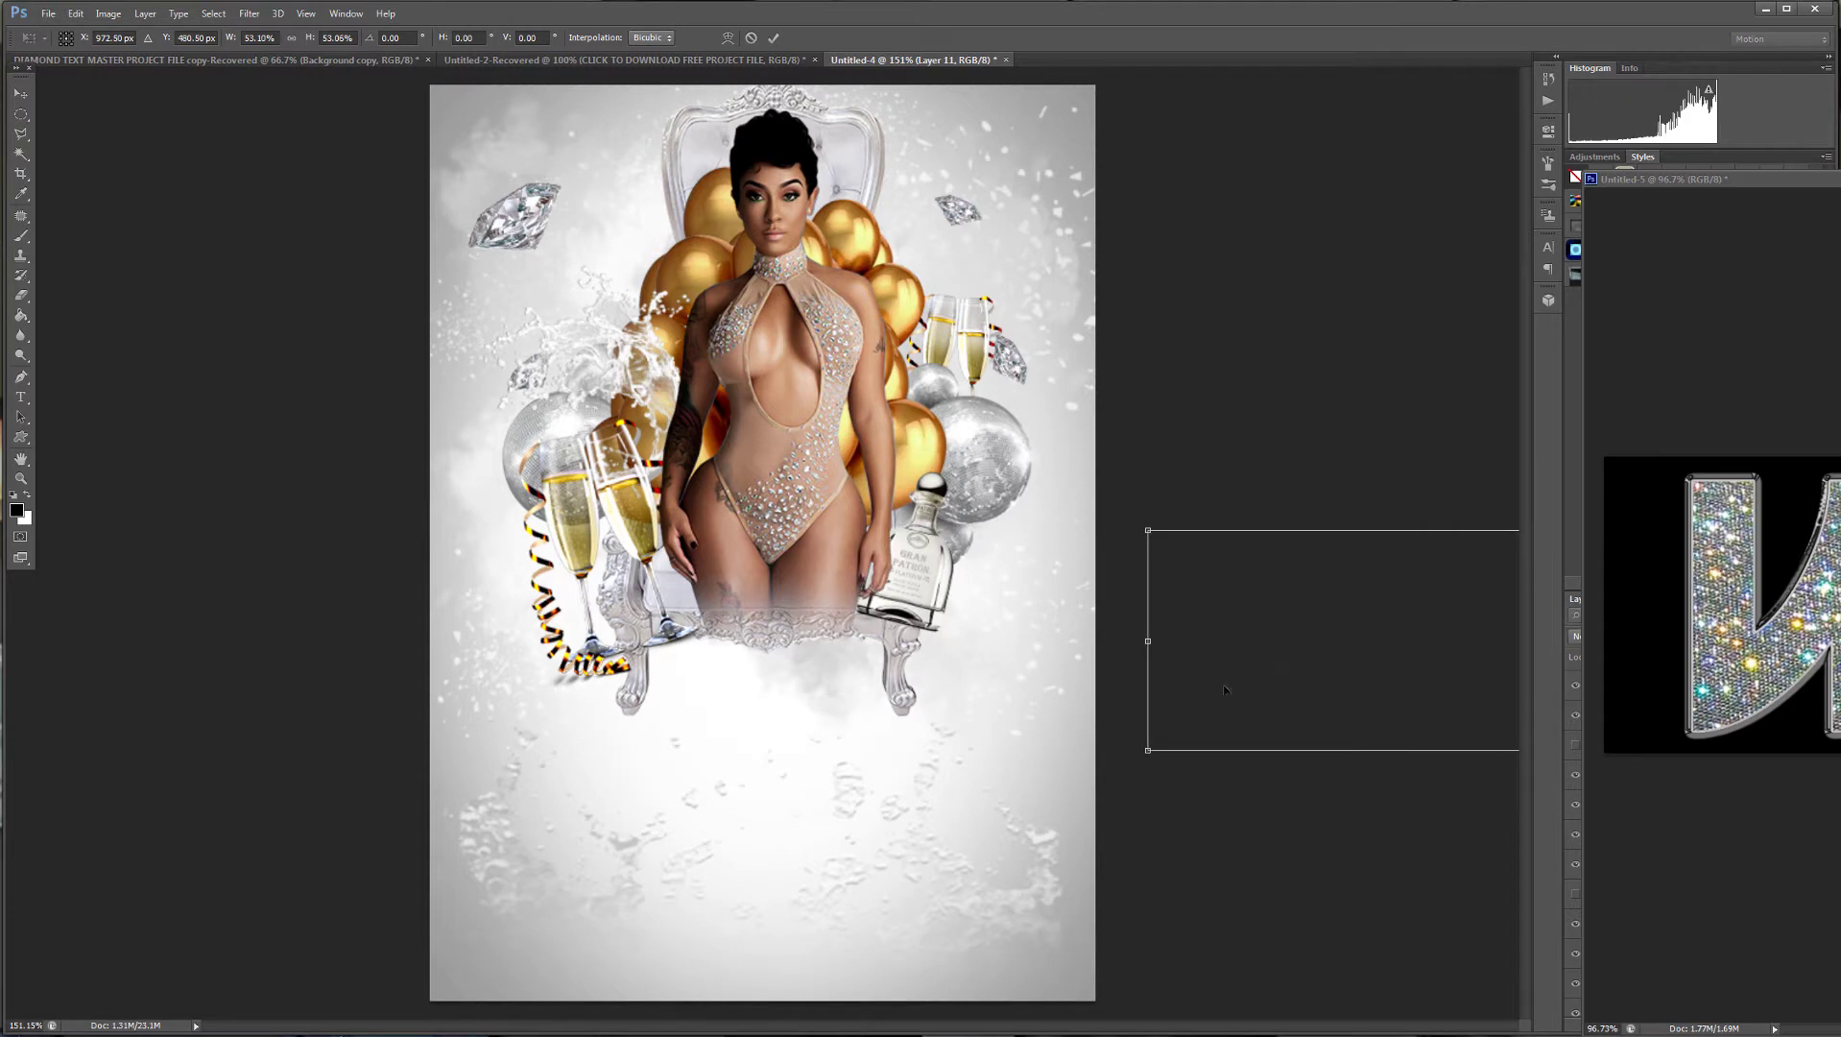
{"action": "left_click_drag", "start_coordinate": [1285, 611], "coordinate": [603, 740]}
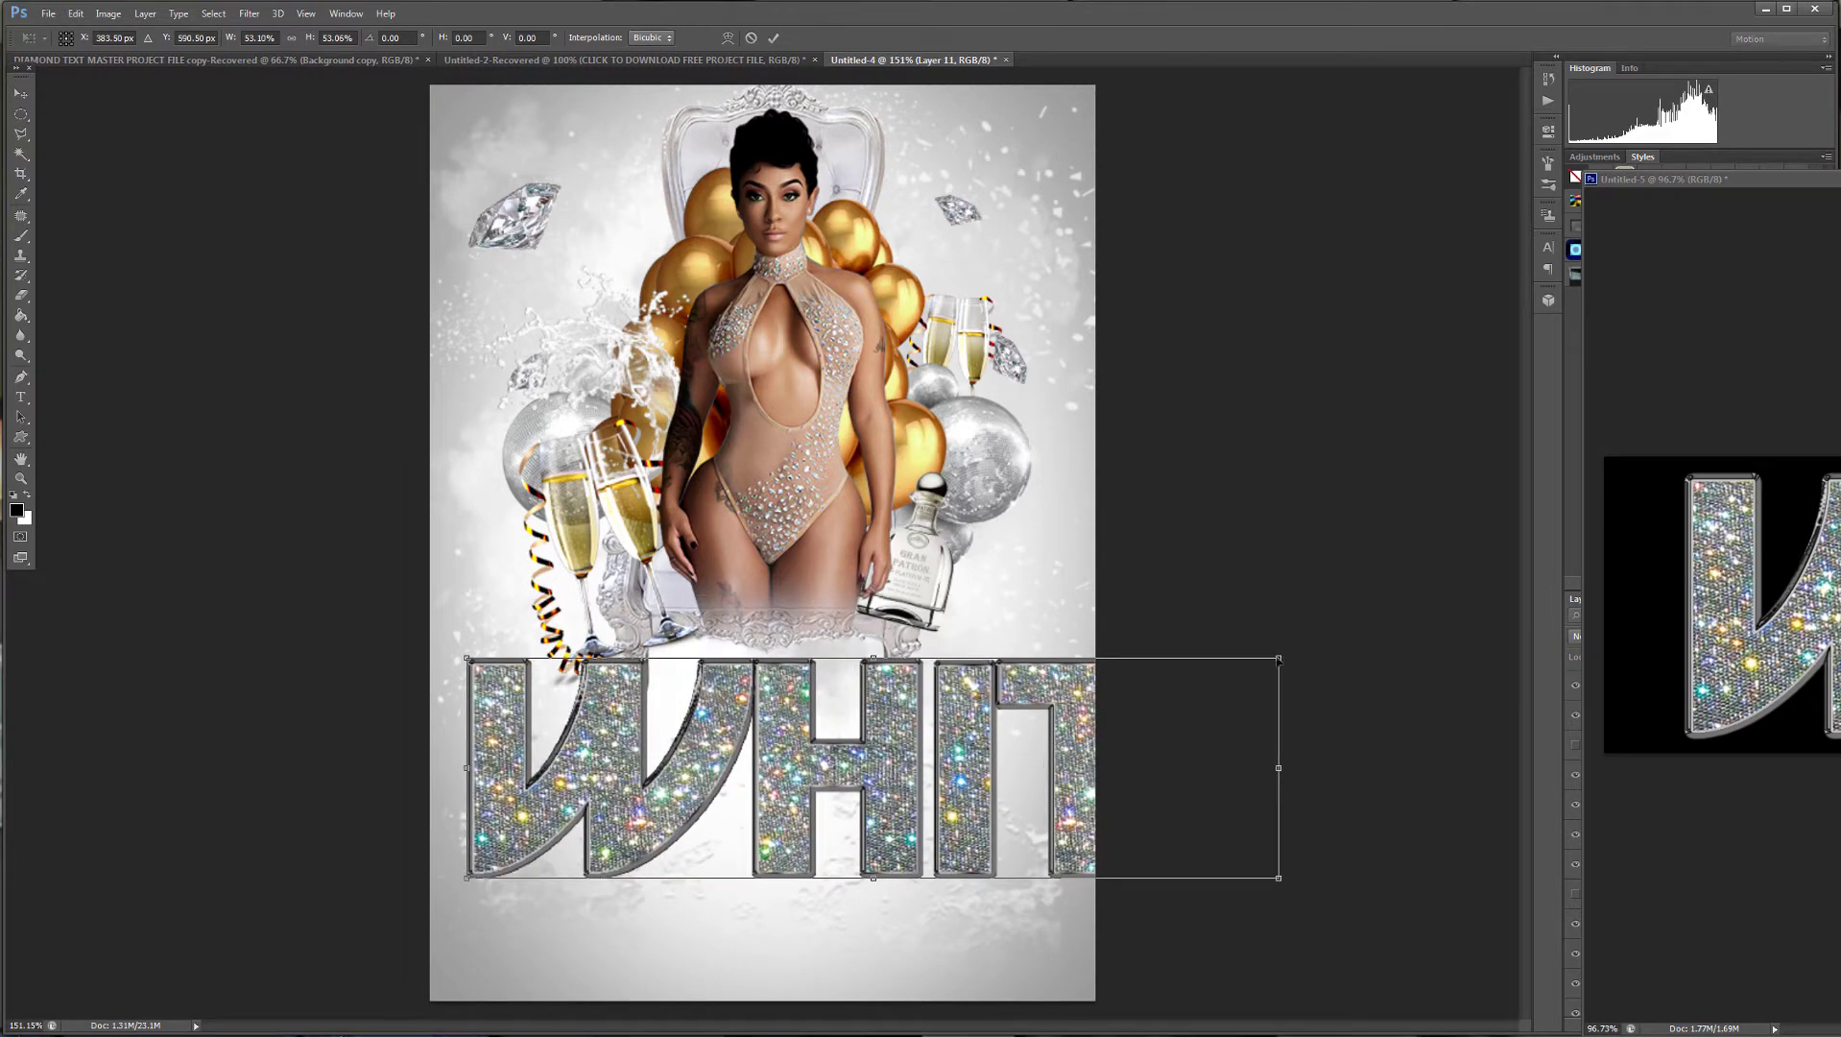
{"action": "left_click_drag", "start_coordinate": [1284, 653], "coordinate": [1018, 635]}
{"action": "left_click_drag", "start_coordinate": [1097, 589], "coordinate": [1006, 597]}
{"action": "left_click_drag", "start_coordinate": [936, 650], "coordinate": [992, 659]}
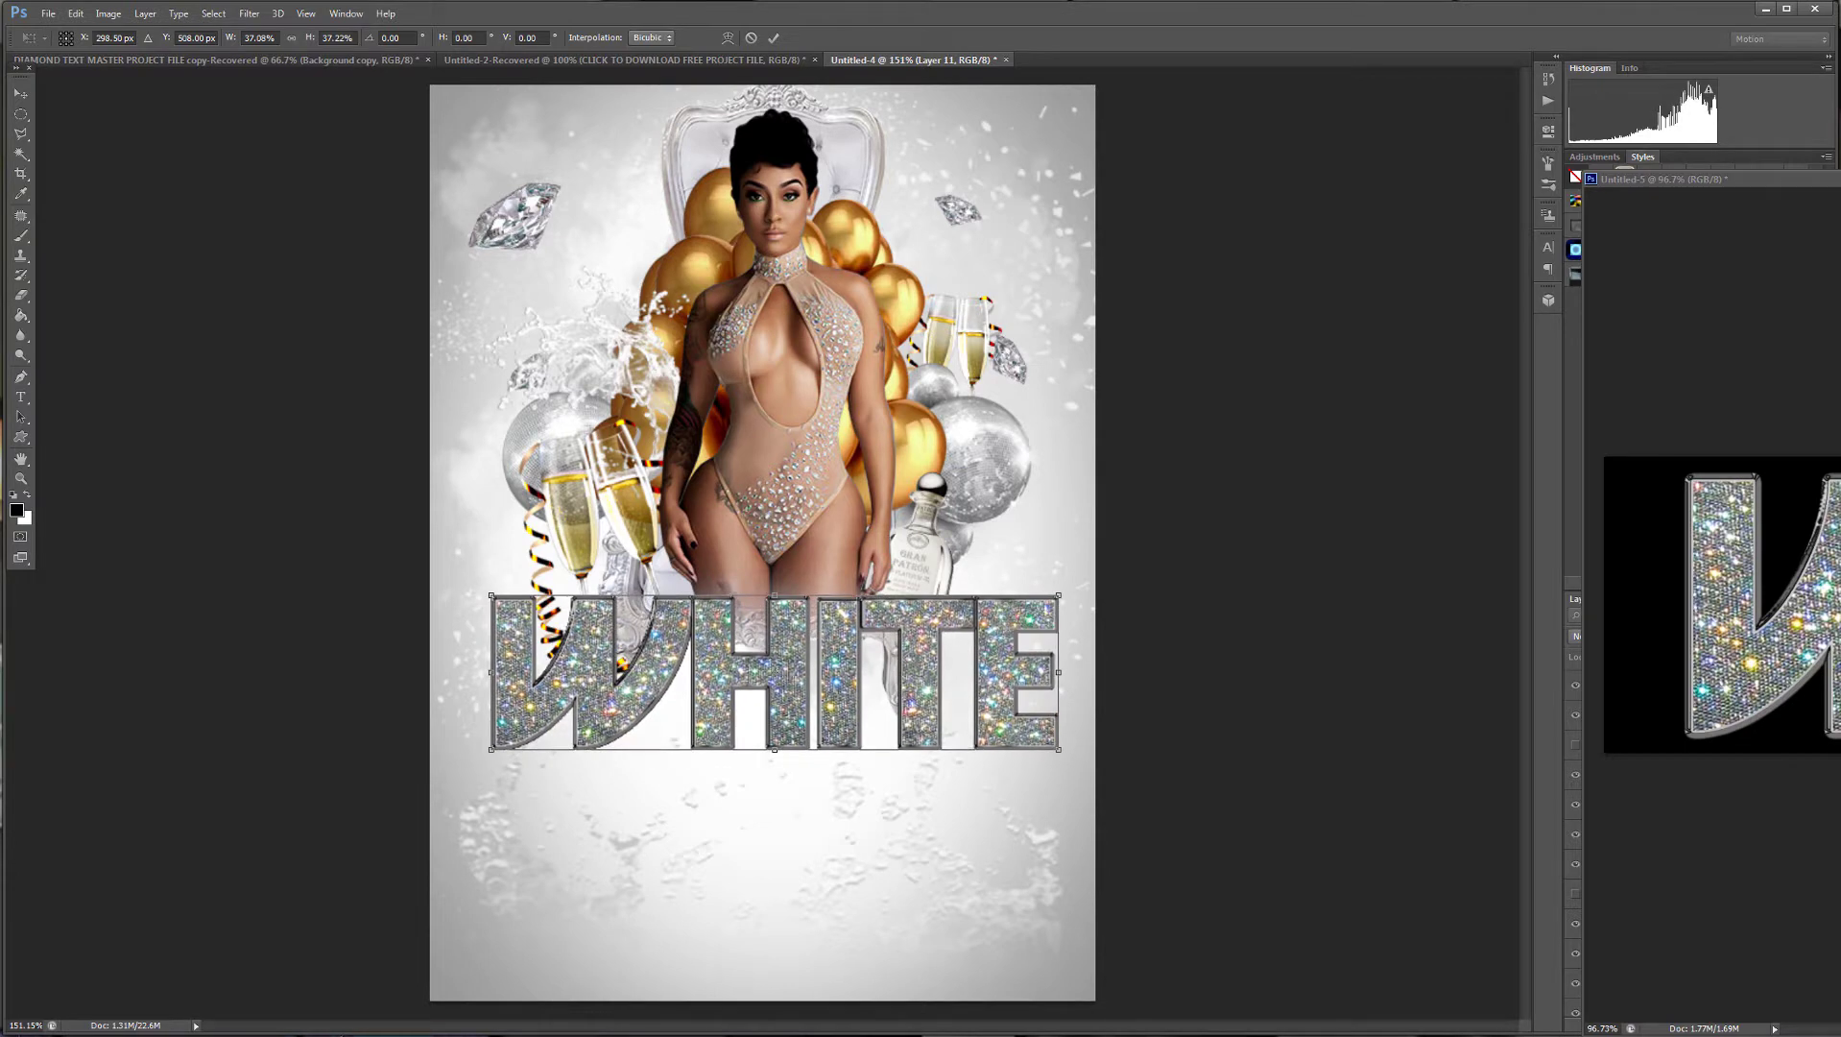
Cancel that transform and undo the previous step.
{"action": "left_click", "coordinate": [108, 13]}
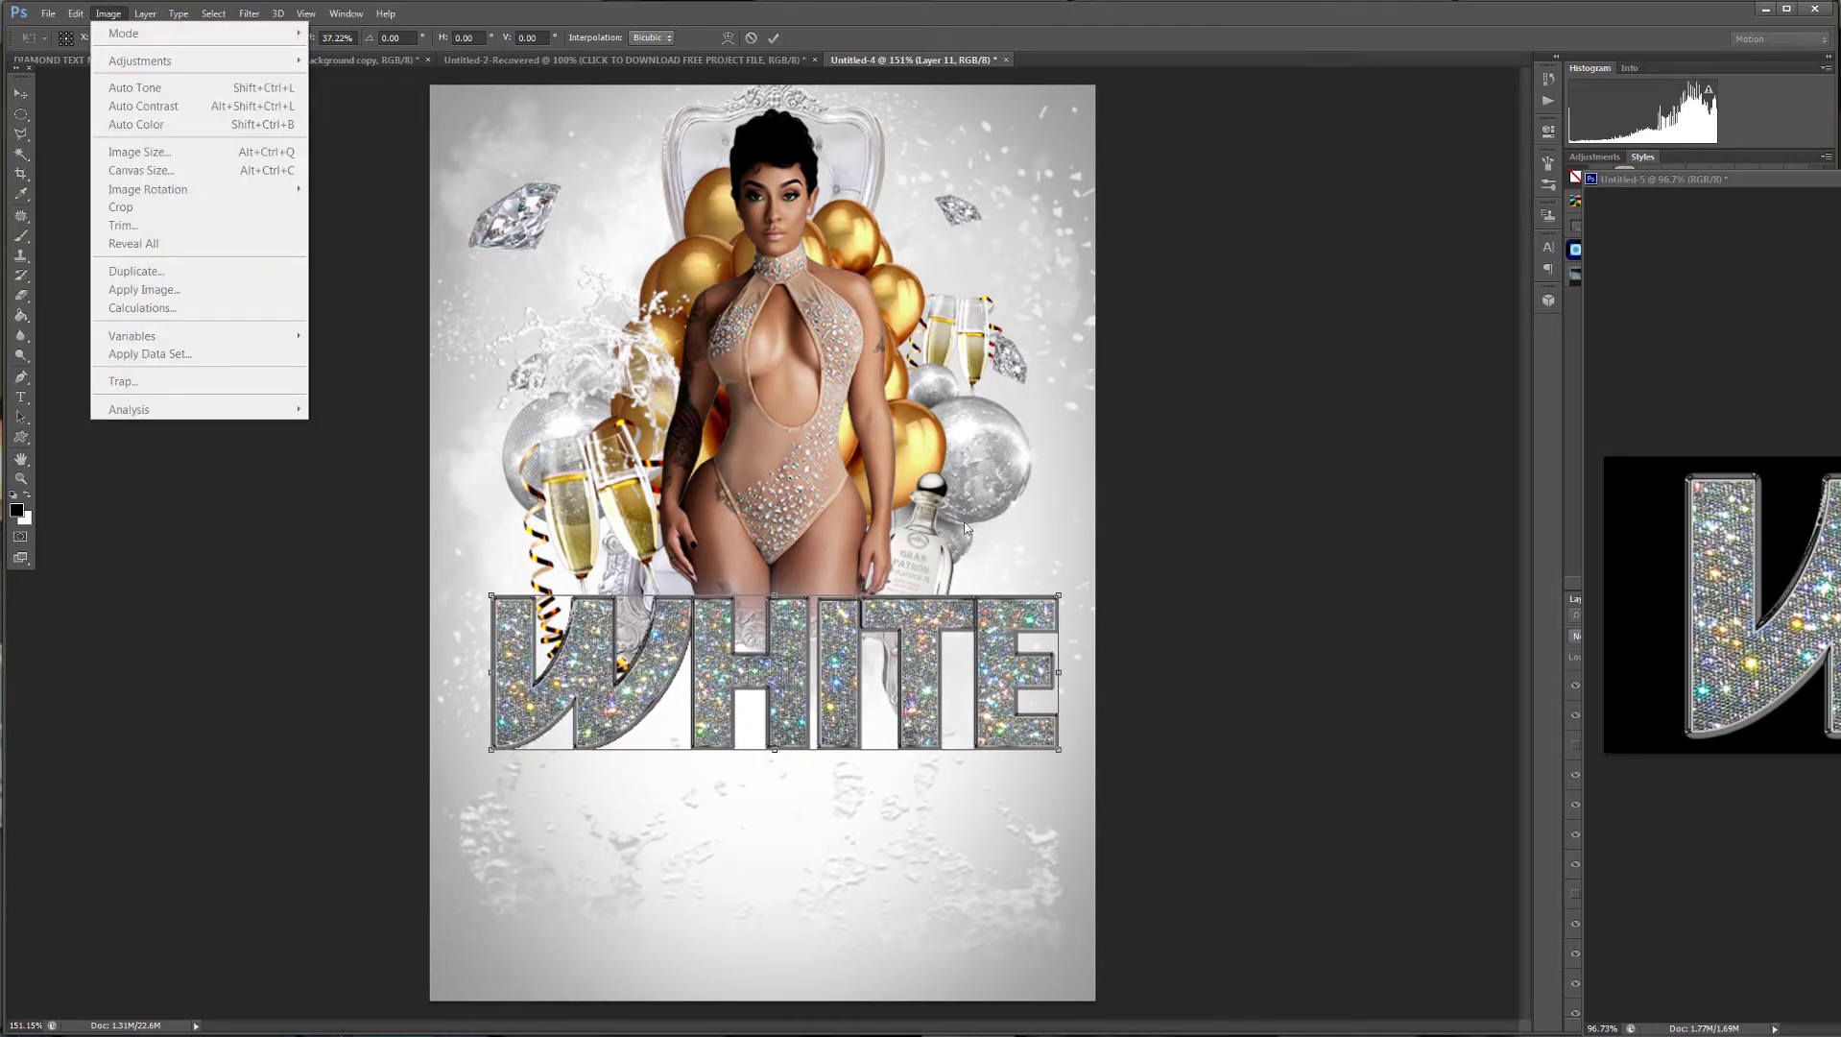
{"action": "left_click", "coordinate": [1234, 535]}
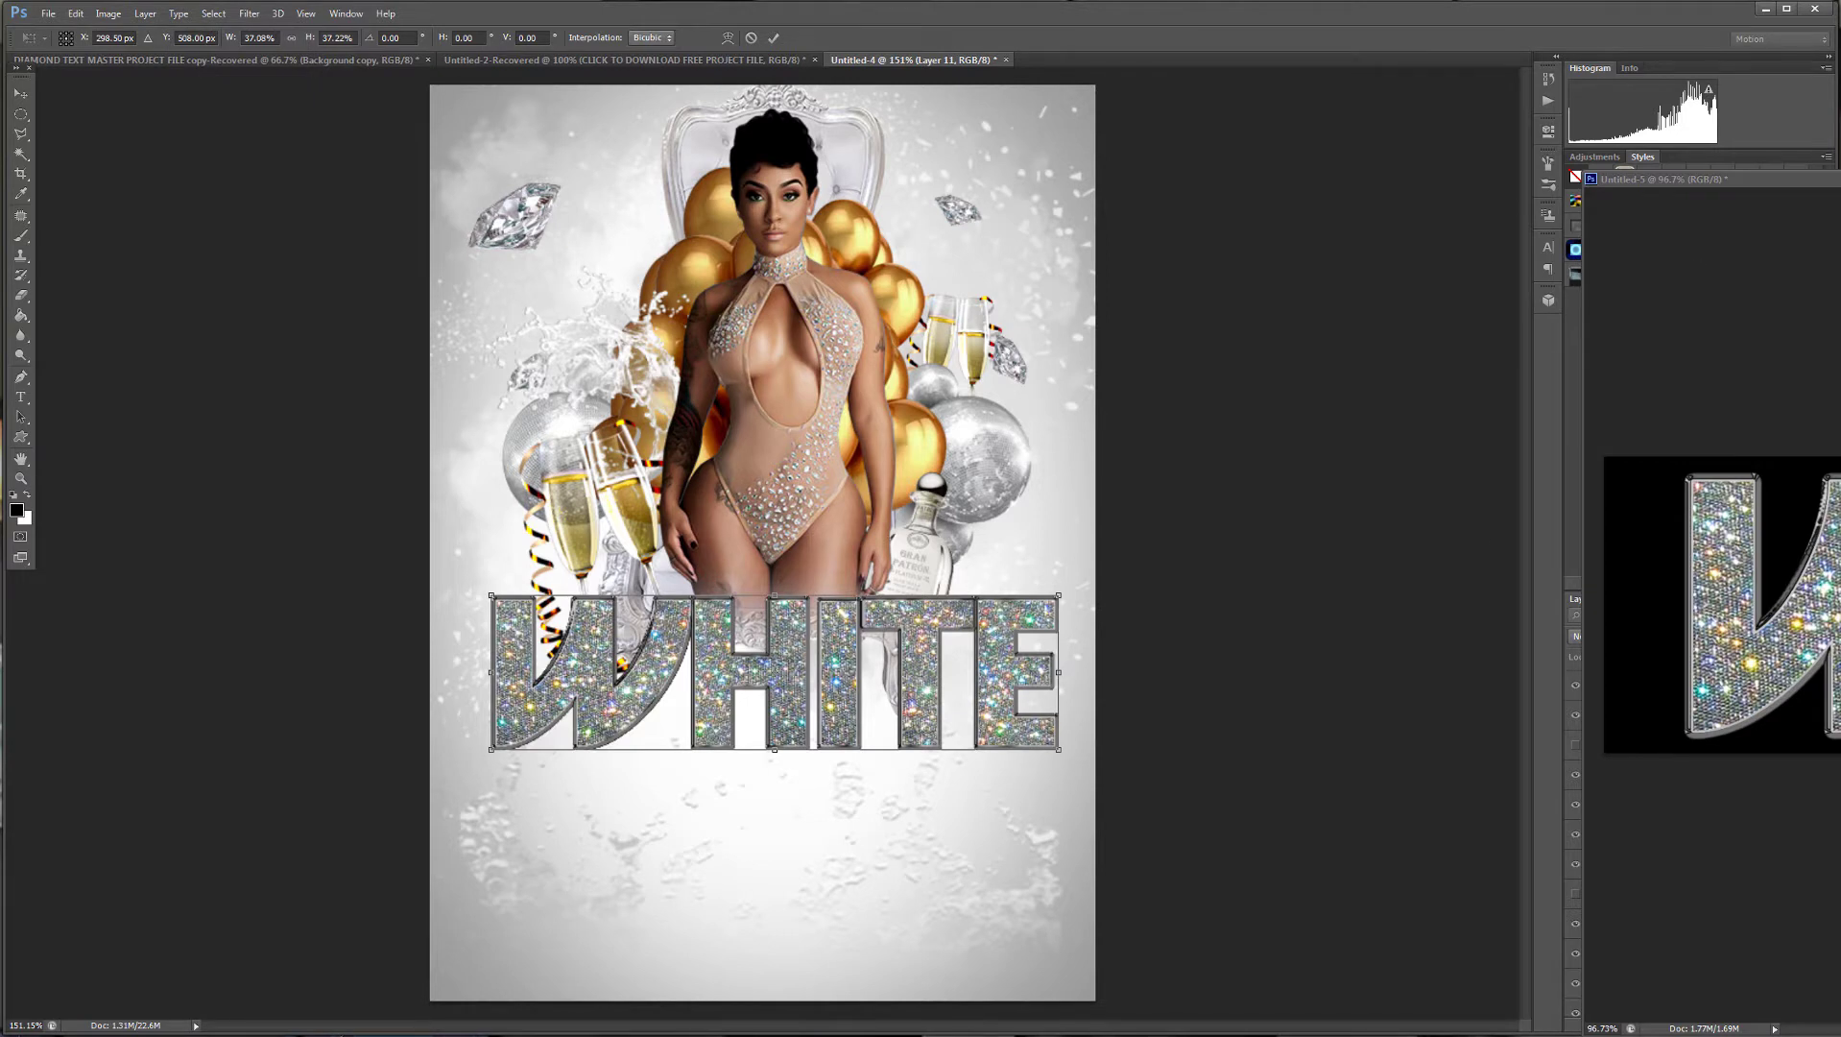
{"action": "key", "text": "Escape"}
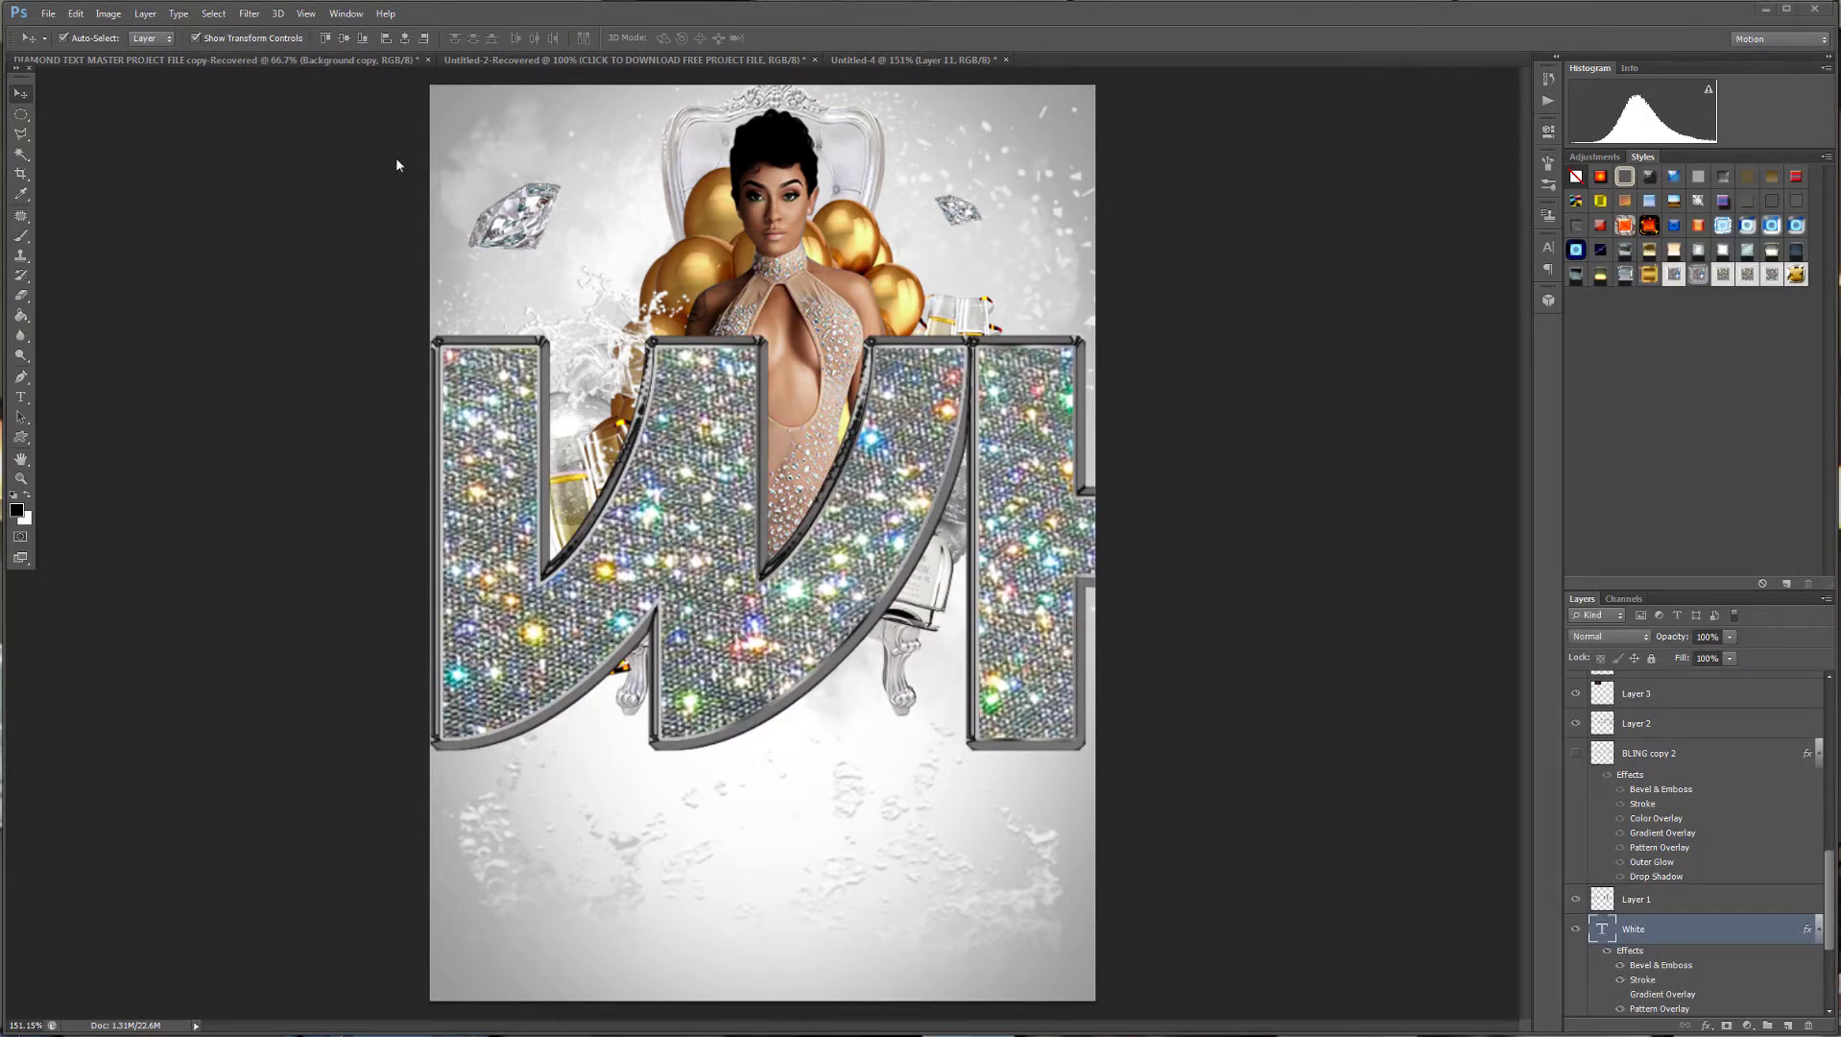
{"action": "left_click", "coordinate": [75, 14]}
{"action": "left_click", "coordinate": [82, 74]}
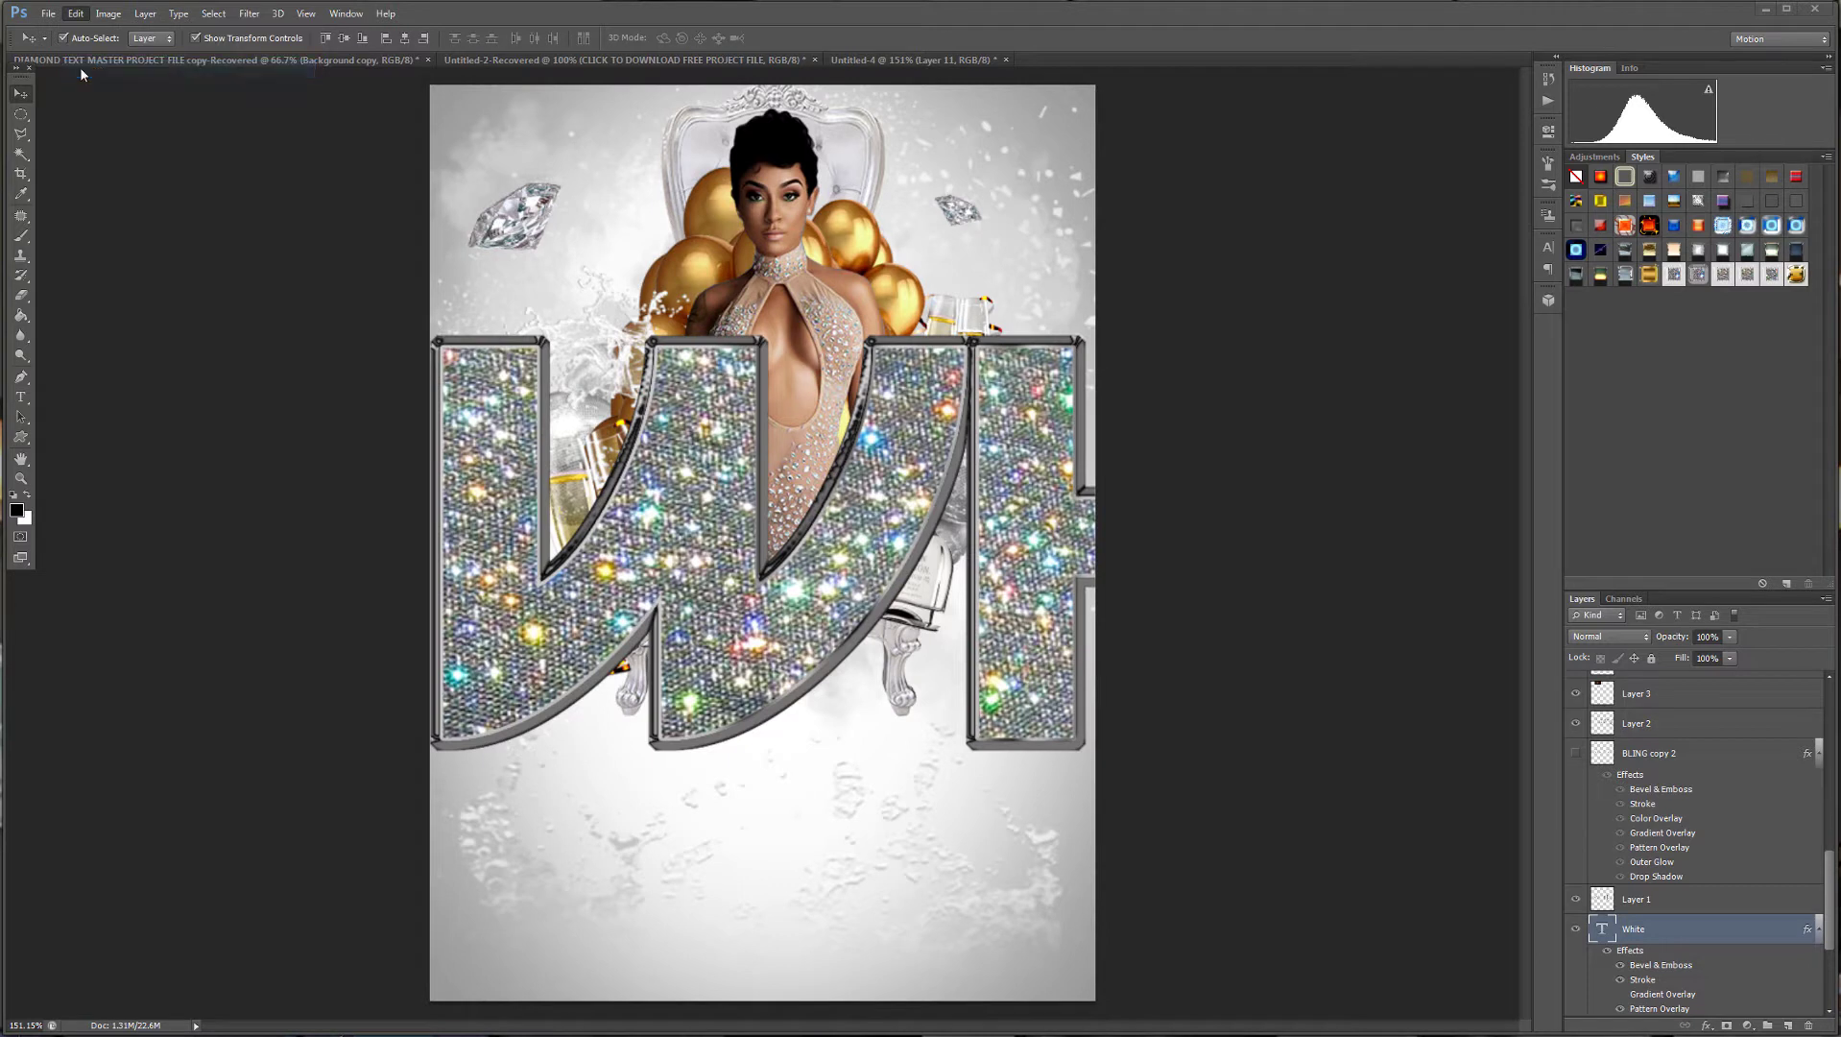
Rescale the WHITE title to about 38%, set it below the model, and commit.
{"action": "left_click", "coordinate": [424, 333]}
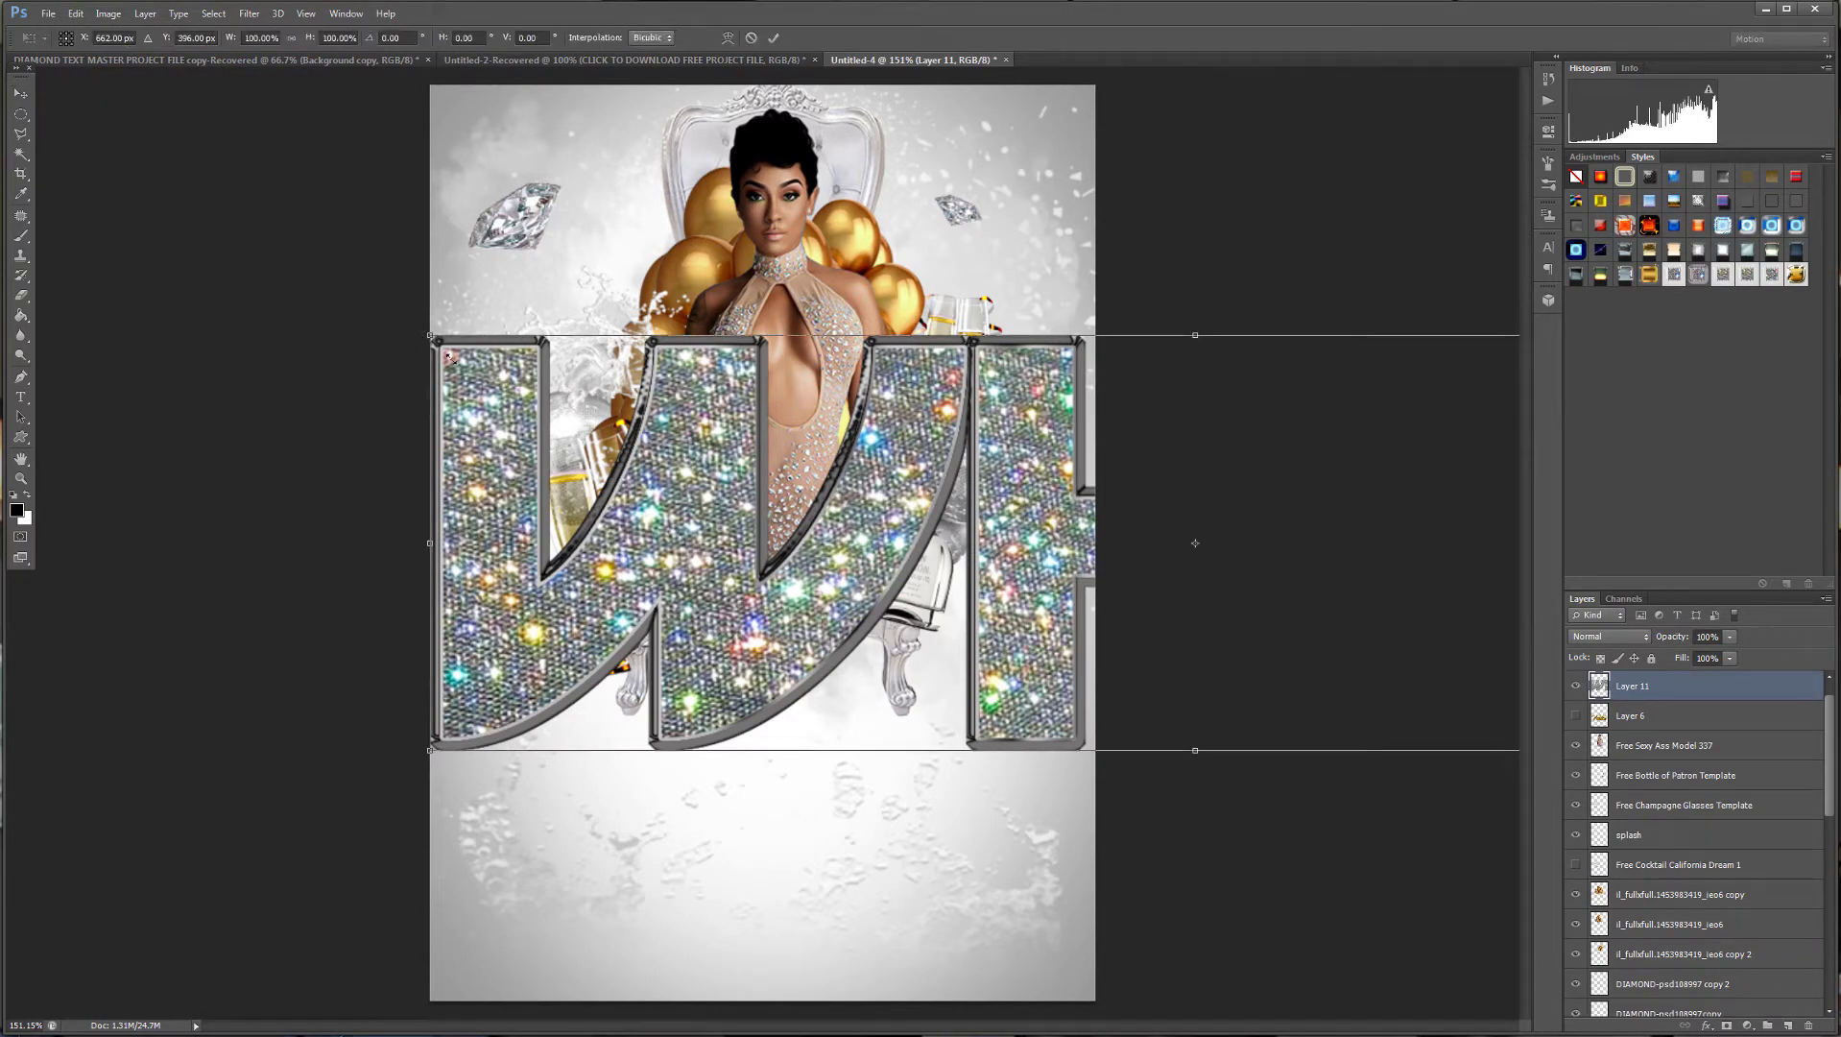
{"action": "left_click_drag", "start_coordinate": [446, 355], "coordinate": [1255, 558]}
{"action": "left_click_drag", "start_coordinate": [1347, 682], "coordinate": [584, 670]}
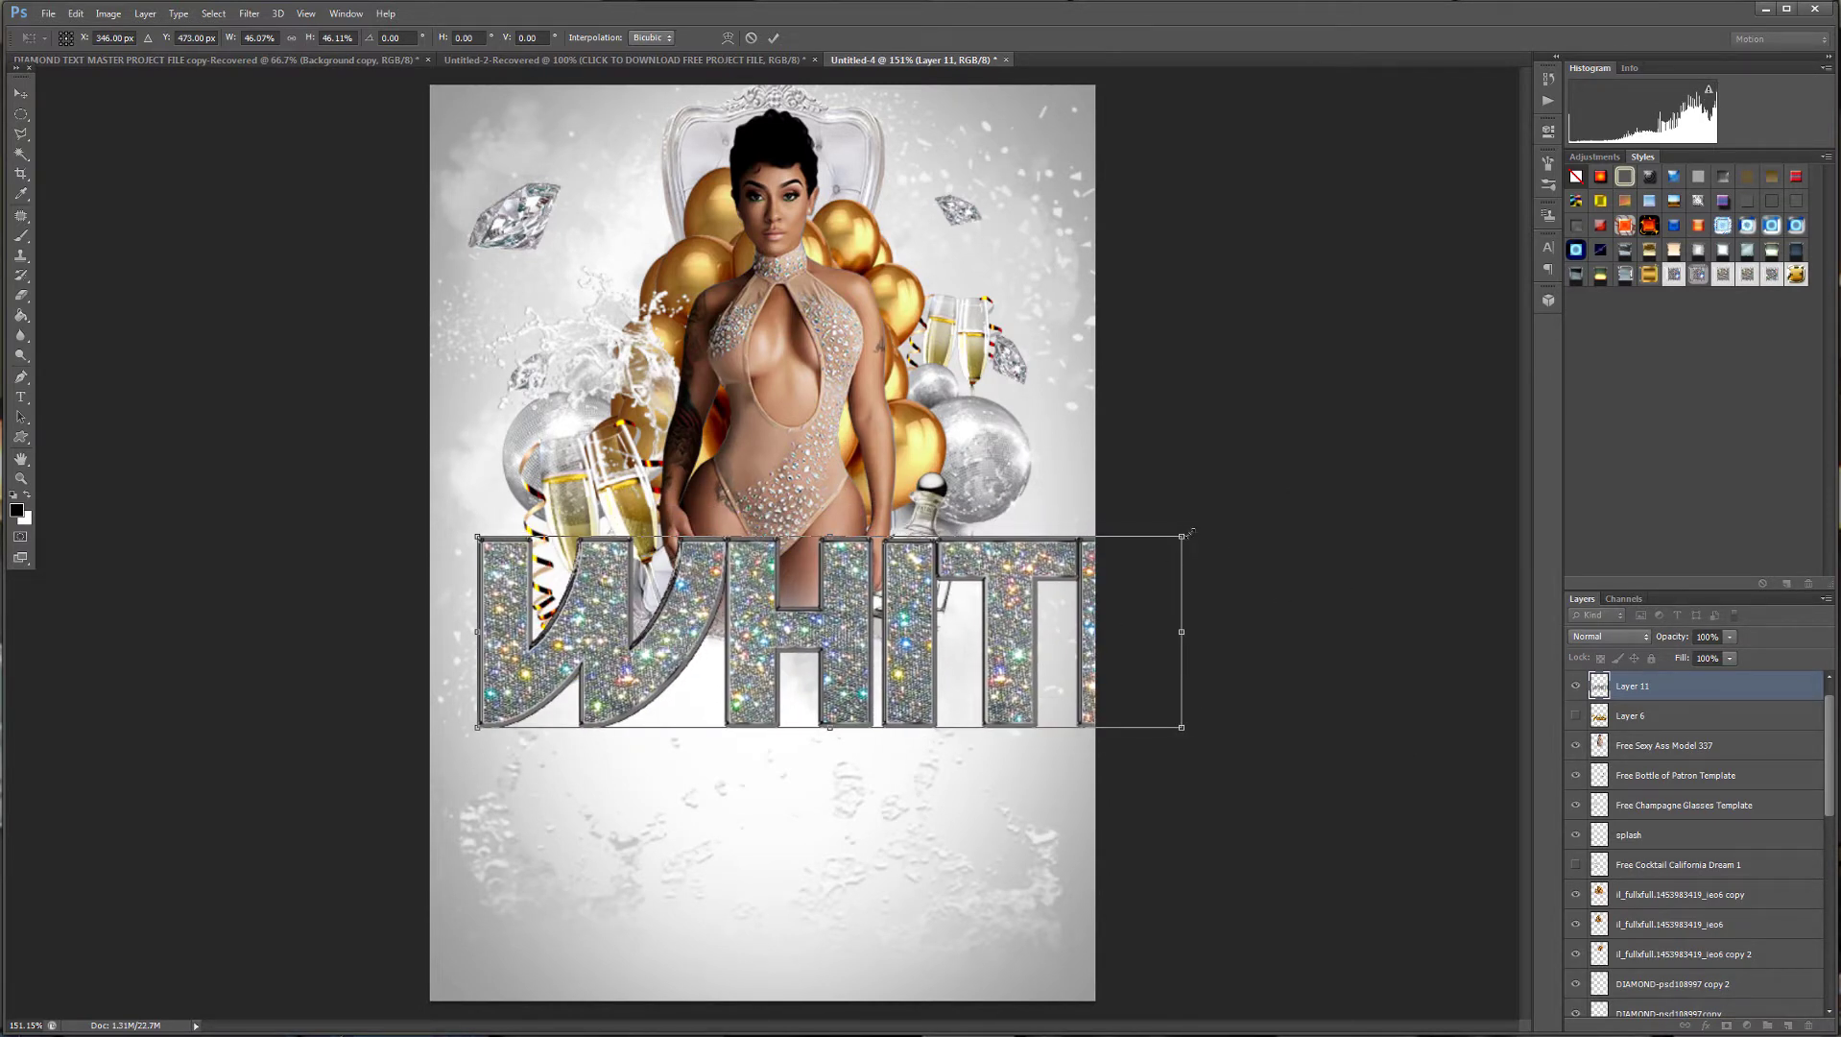
{"action": "left_click_drag", "start_coordinate": [1186, 532], "coordinate": [1058, 569]}
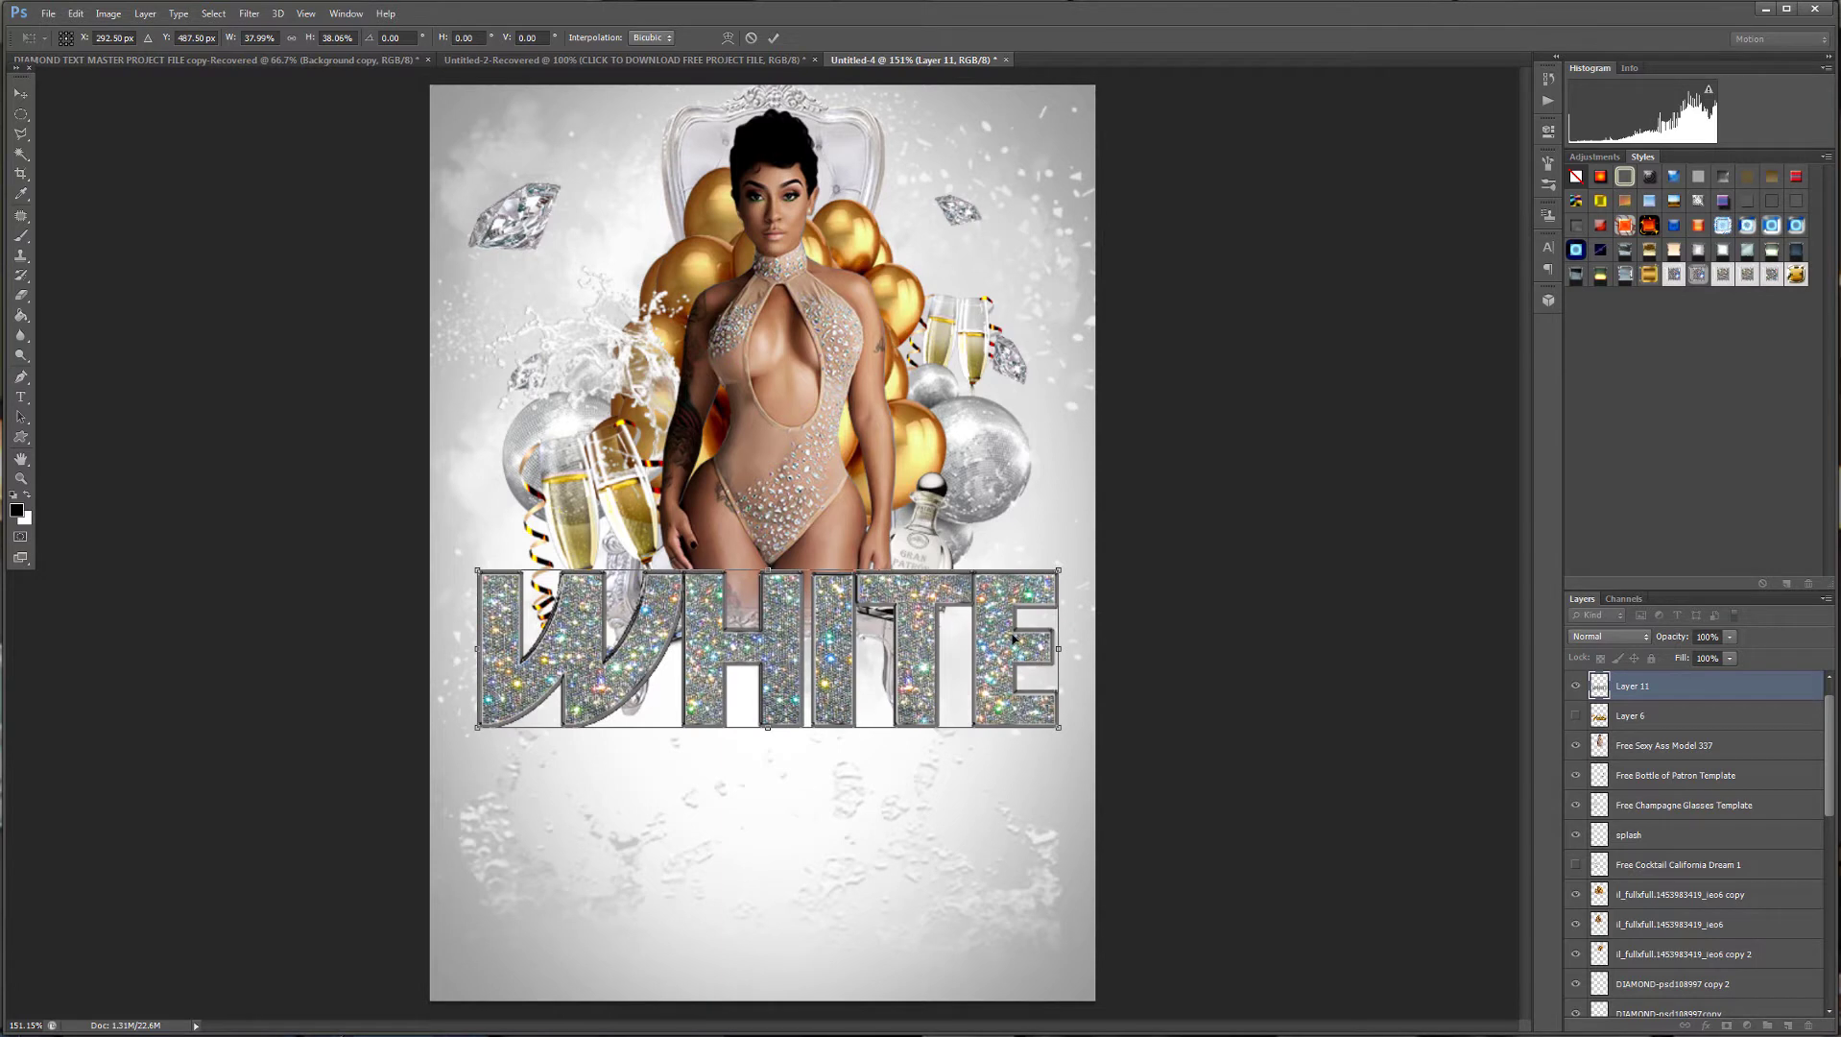
{"action": "mouse_move", "coordinate": [1013, 638]}
{"action": "left_mouse_down"}
{"action": "mouse_move", "coordinate": [1033, 635]}
{"action": "mouse_move", "coordinate": [1018, 635]}
{"action": "left_mouse_up"}
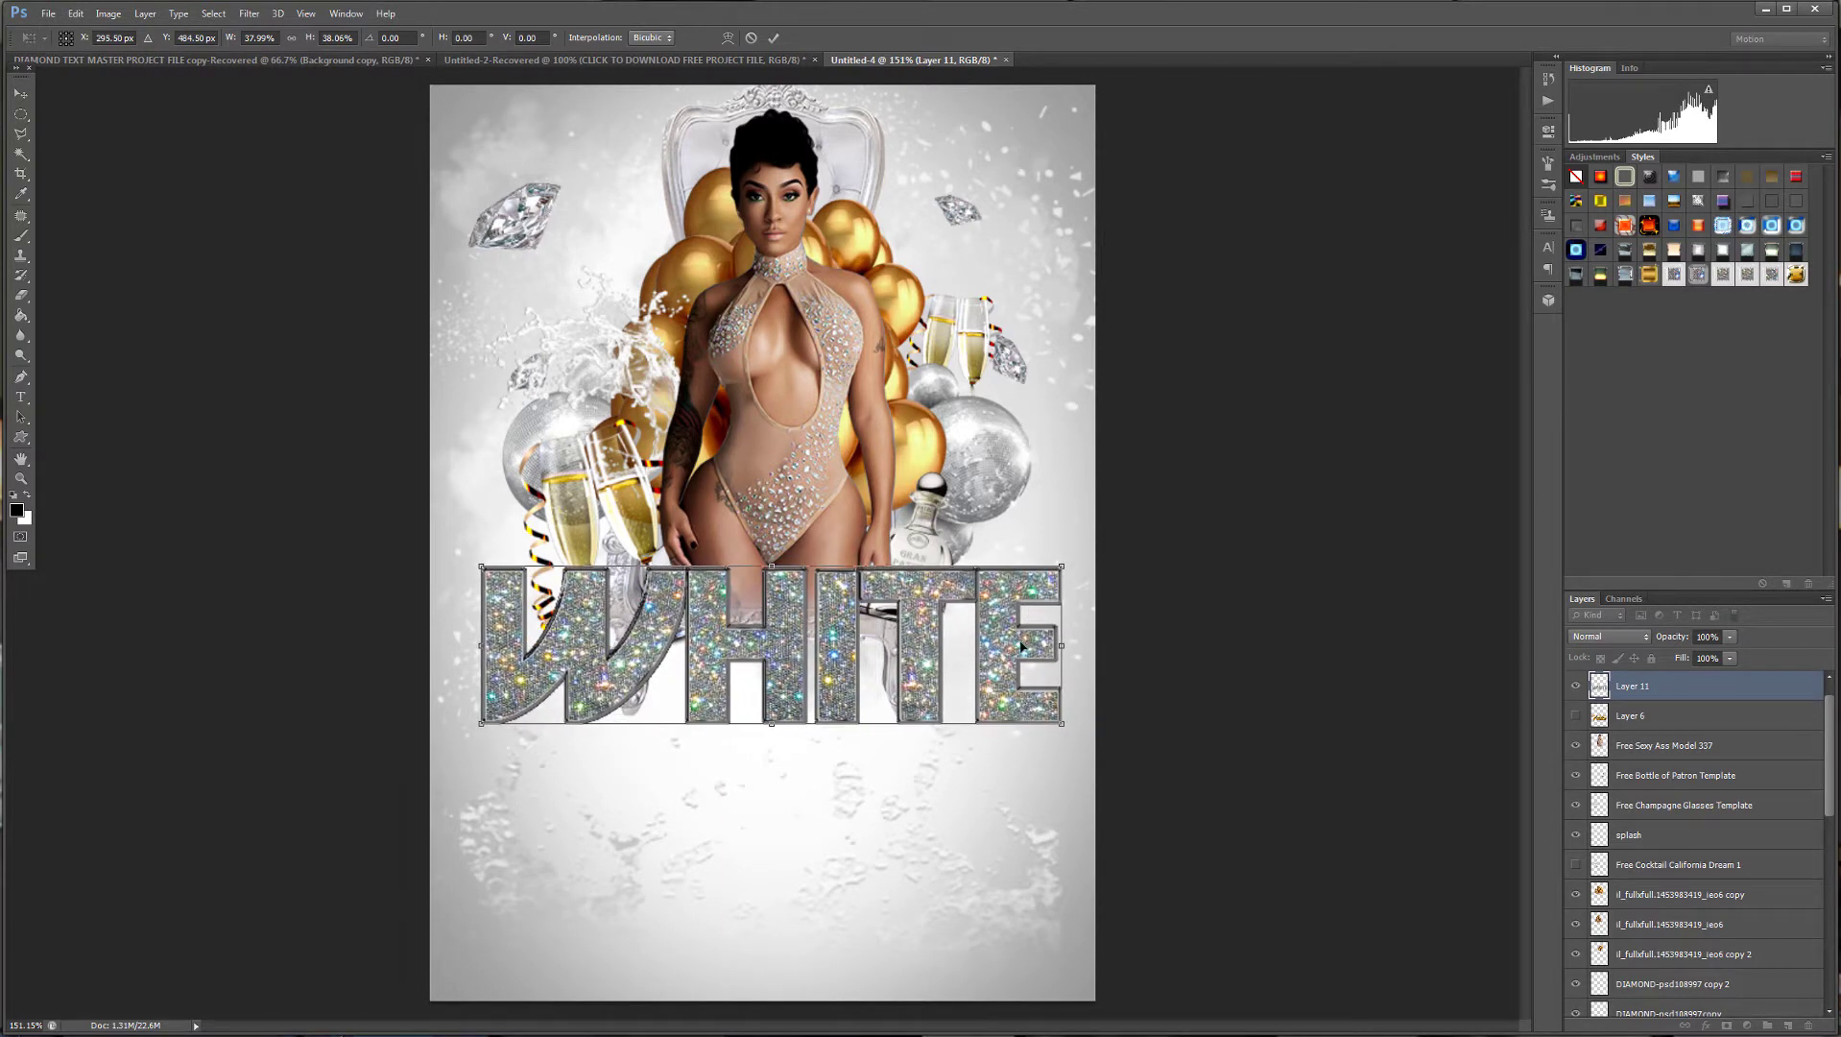
{"action": "key", "text": "Return"}
{"action": "left_click", "coordinate": [1328, 645]}
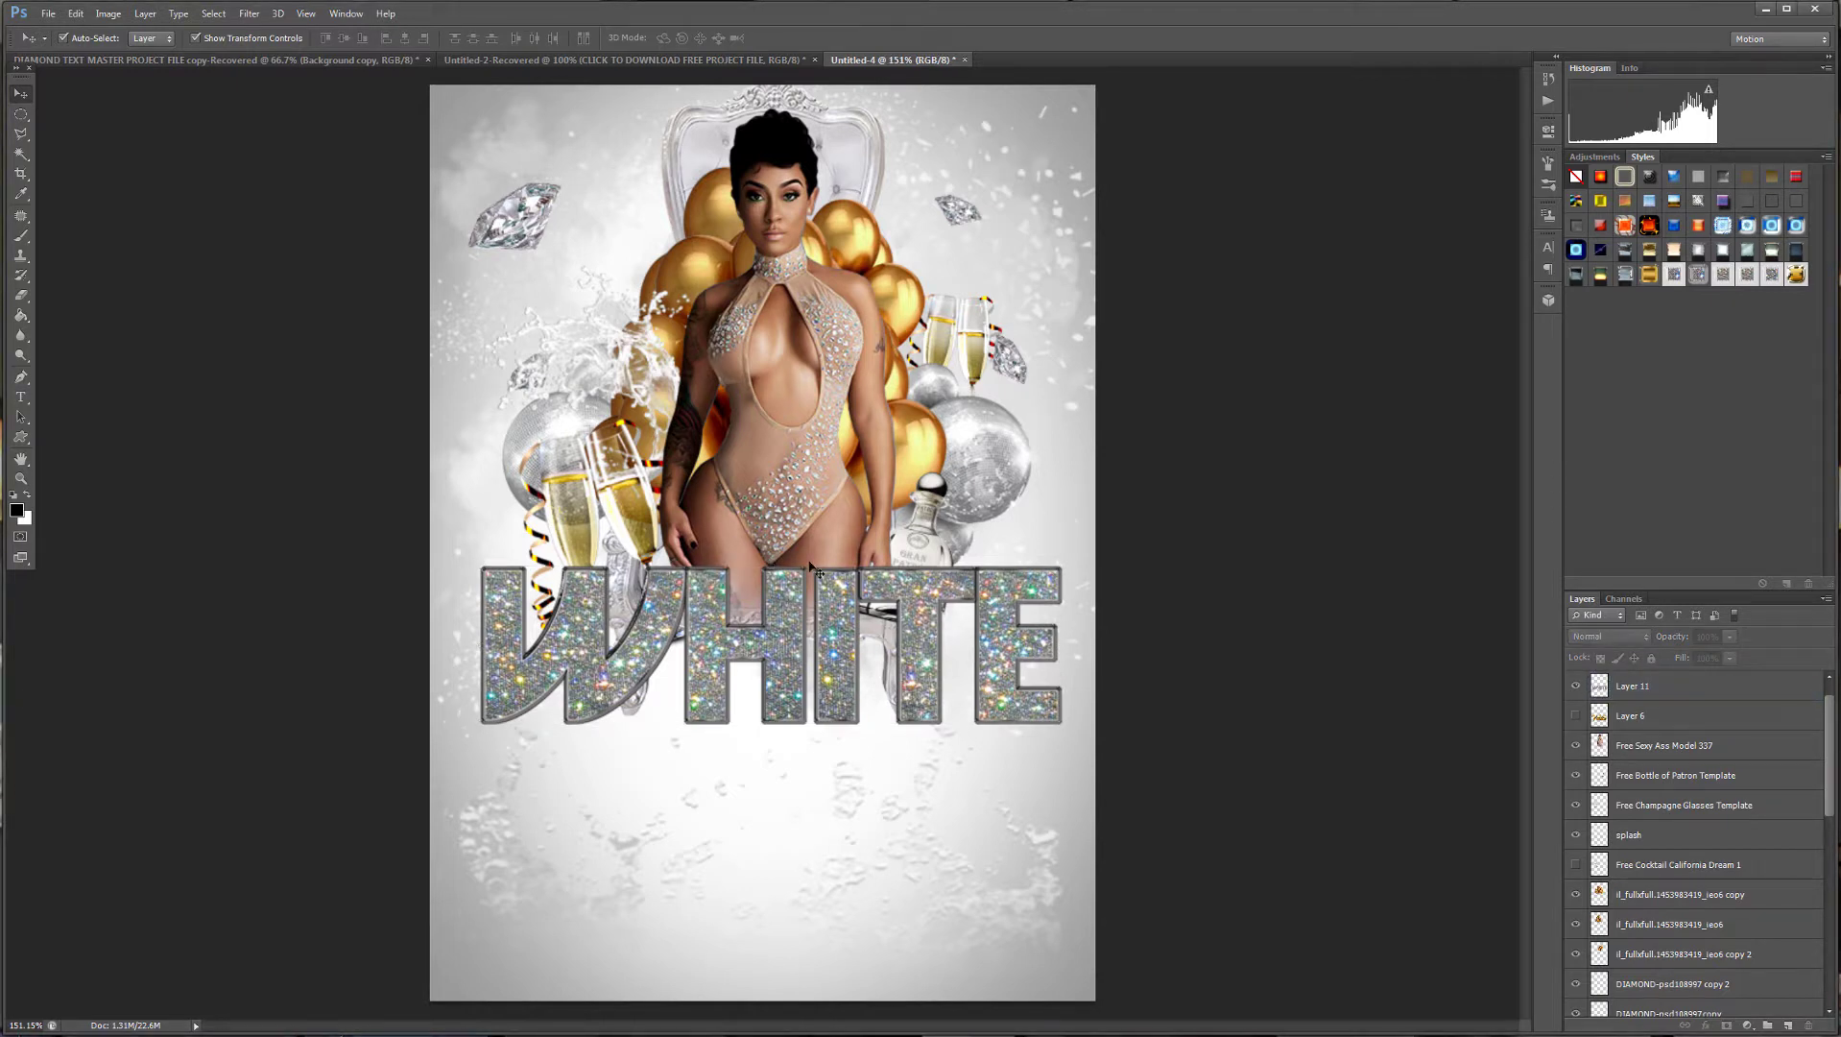
Open Levels on the WHITE glitter text layer and adjust the Green channel's midtones and shadows.
{"action": "scroll", "coordinate": [958, 602], "scroll_direction": "up", "scroll_amount": 2}
{"action": "left_click", "coordinate": [789, 568]}
{"action": "left_click", "coordinate": [107, 13]}
{"action": "mouse_move", "coordinate": [145, 13]}
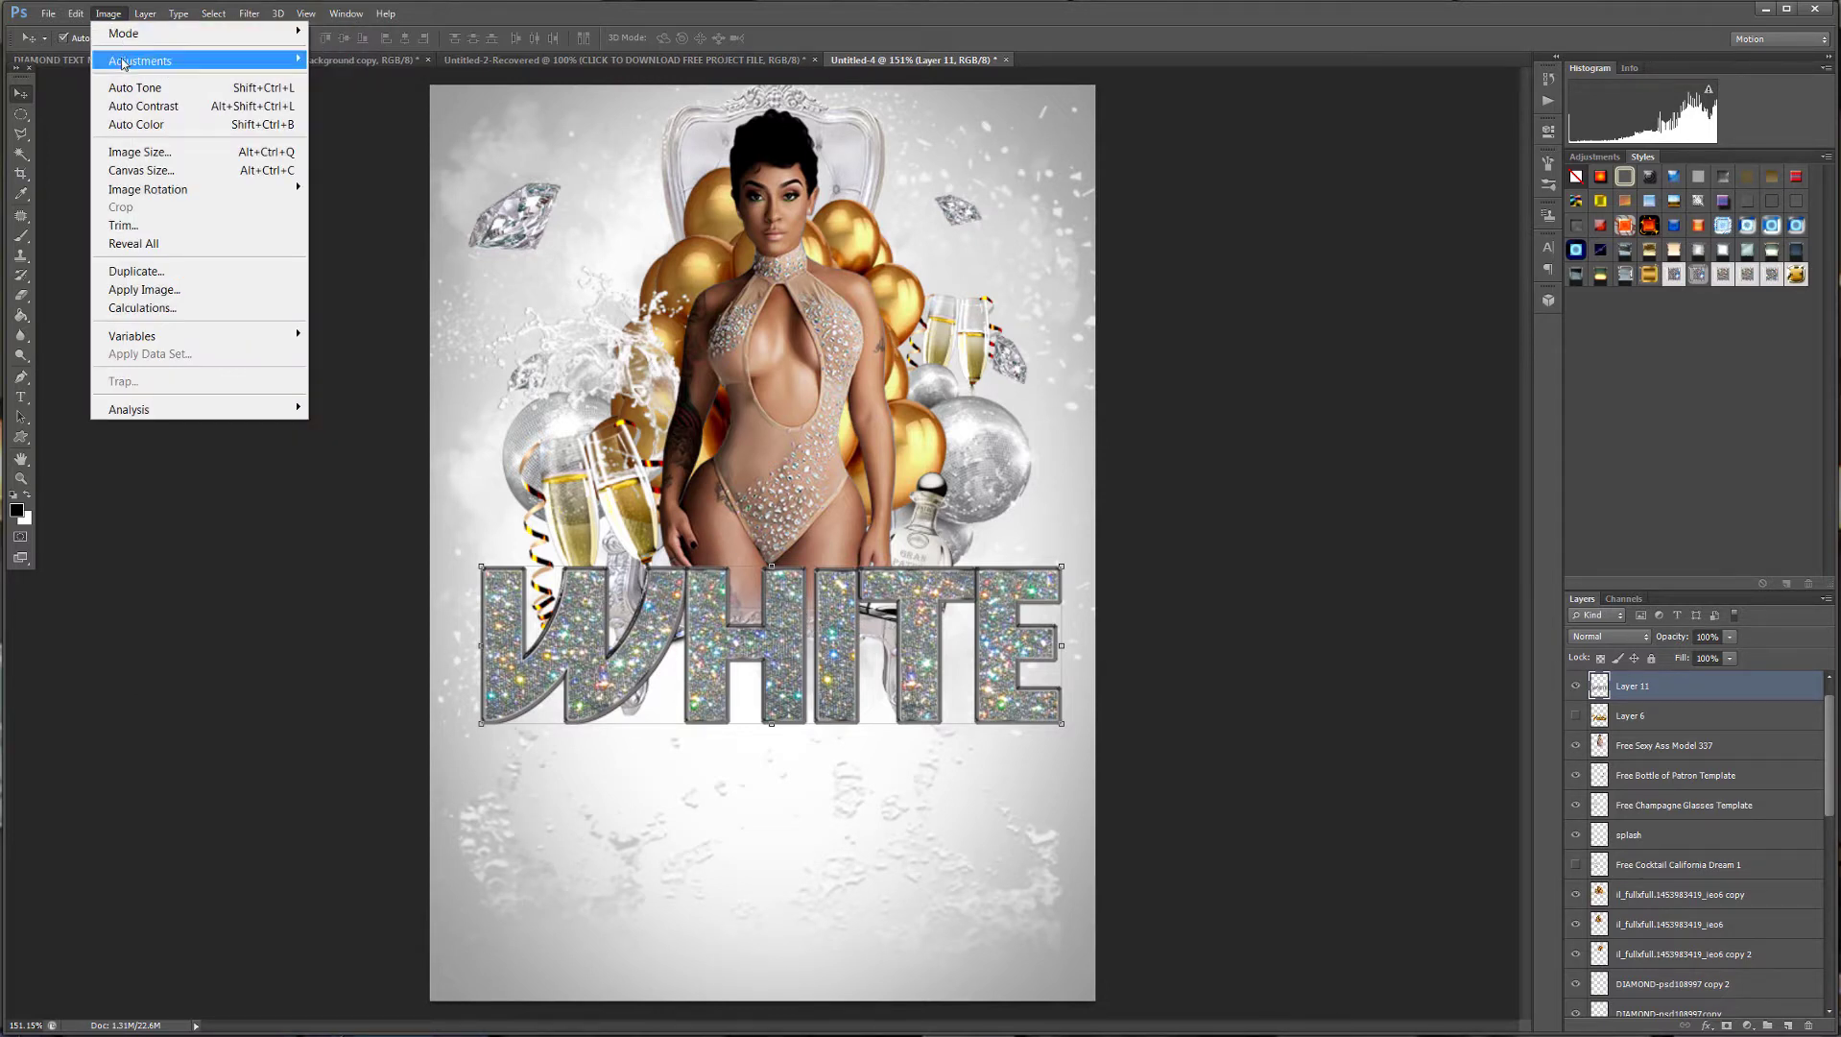
{"action": "mouse_move", "coordinate": [125, 63]}
{"action": "left_click", "coordinate": [343, 80]}
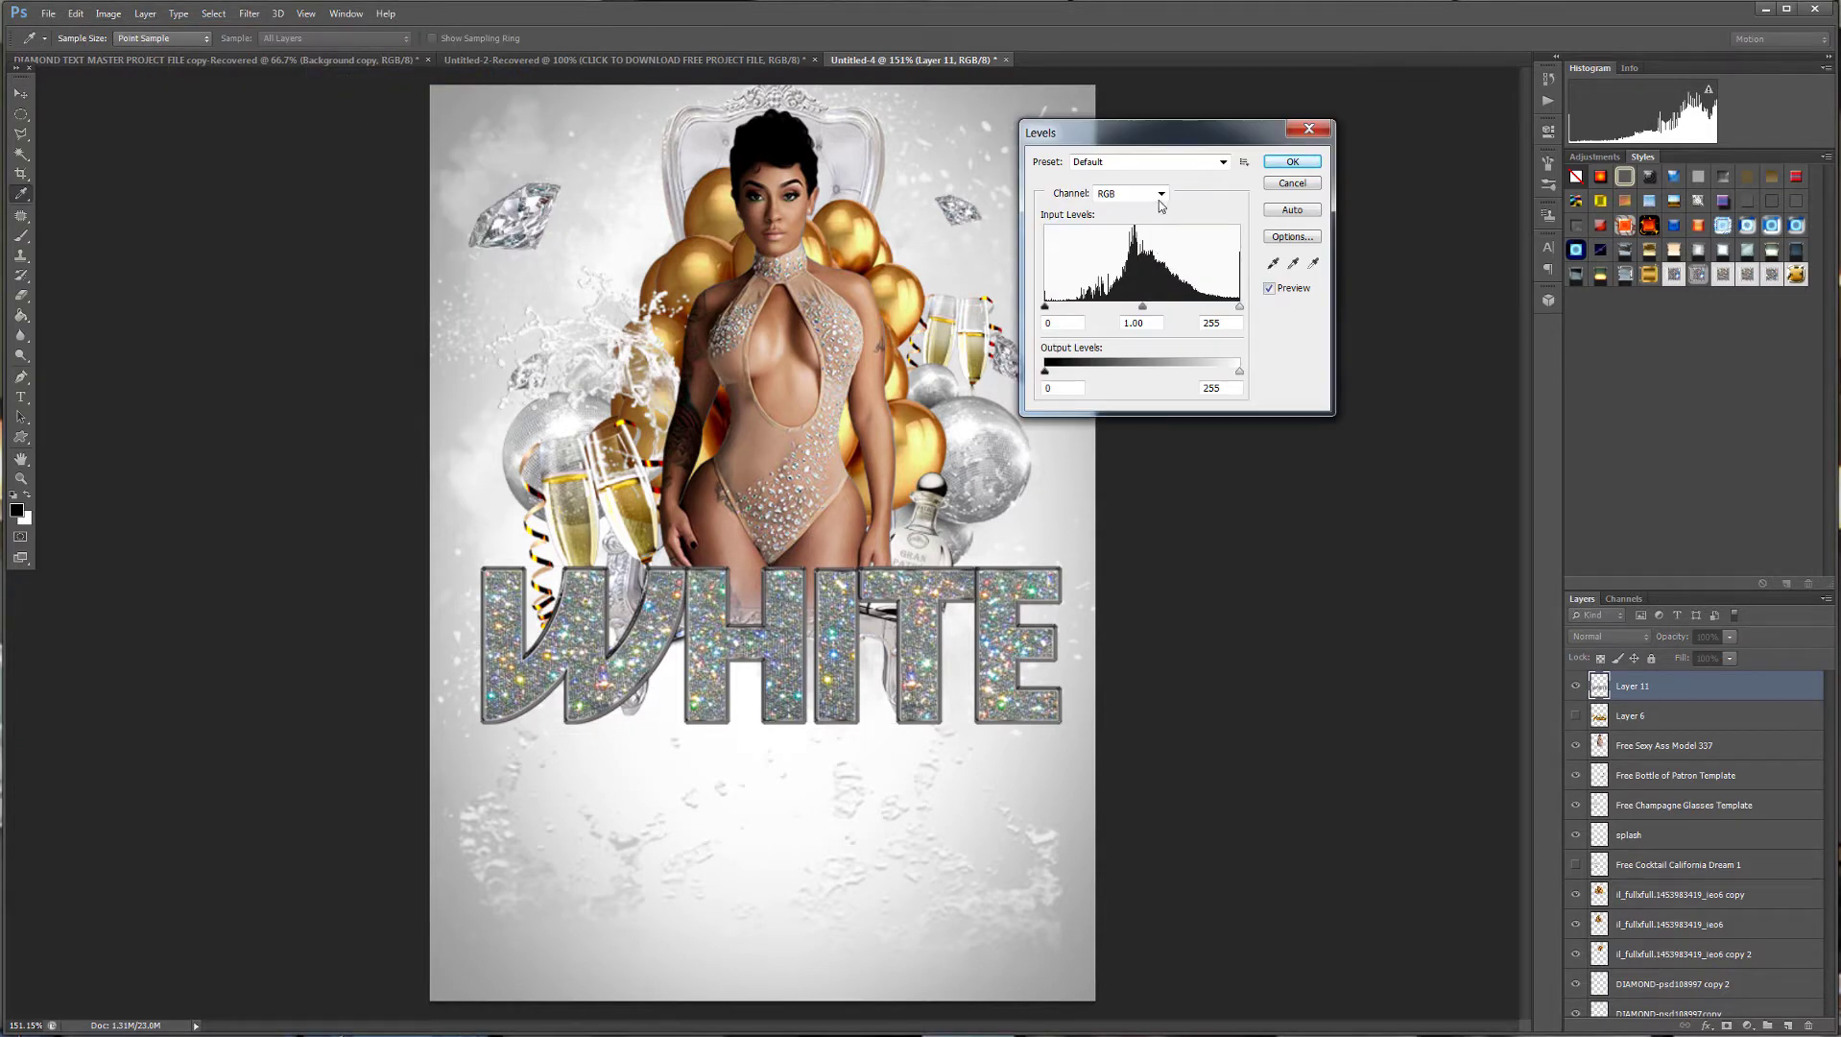
{"action": "left_click", "coordinate": [1160, 194]}
{"action": "left_click", "coordinate": [1137, 235]}
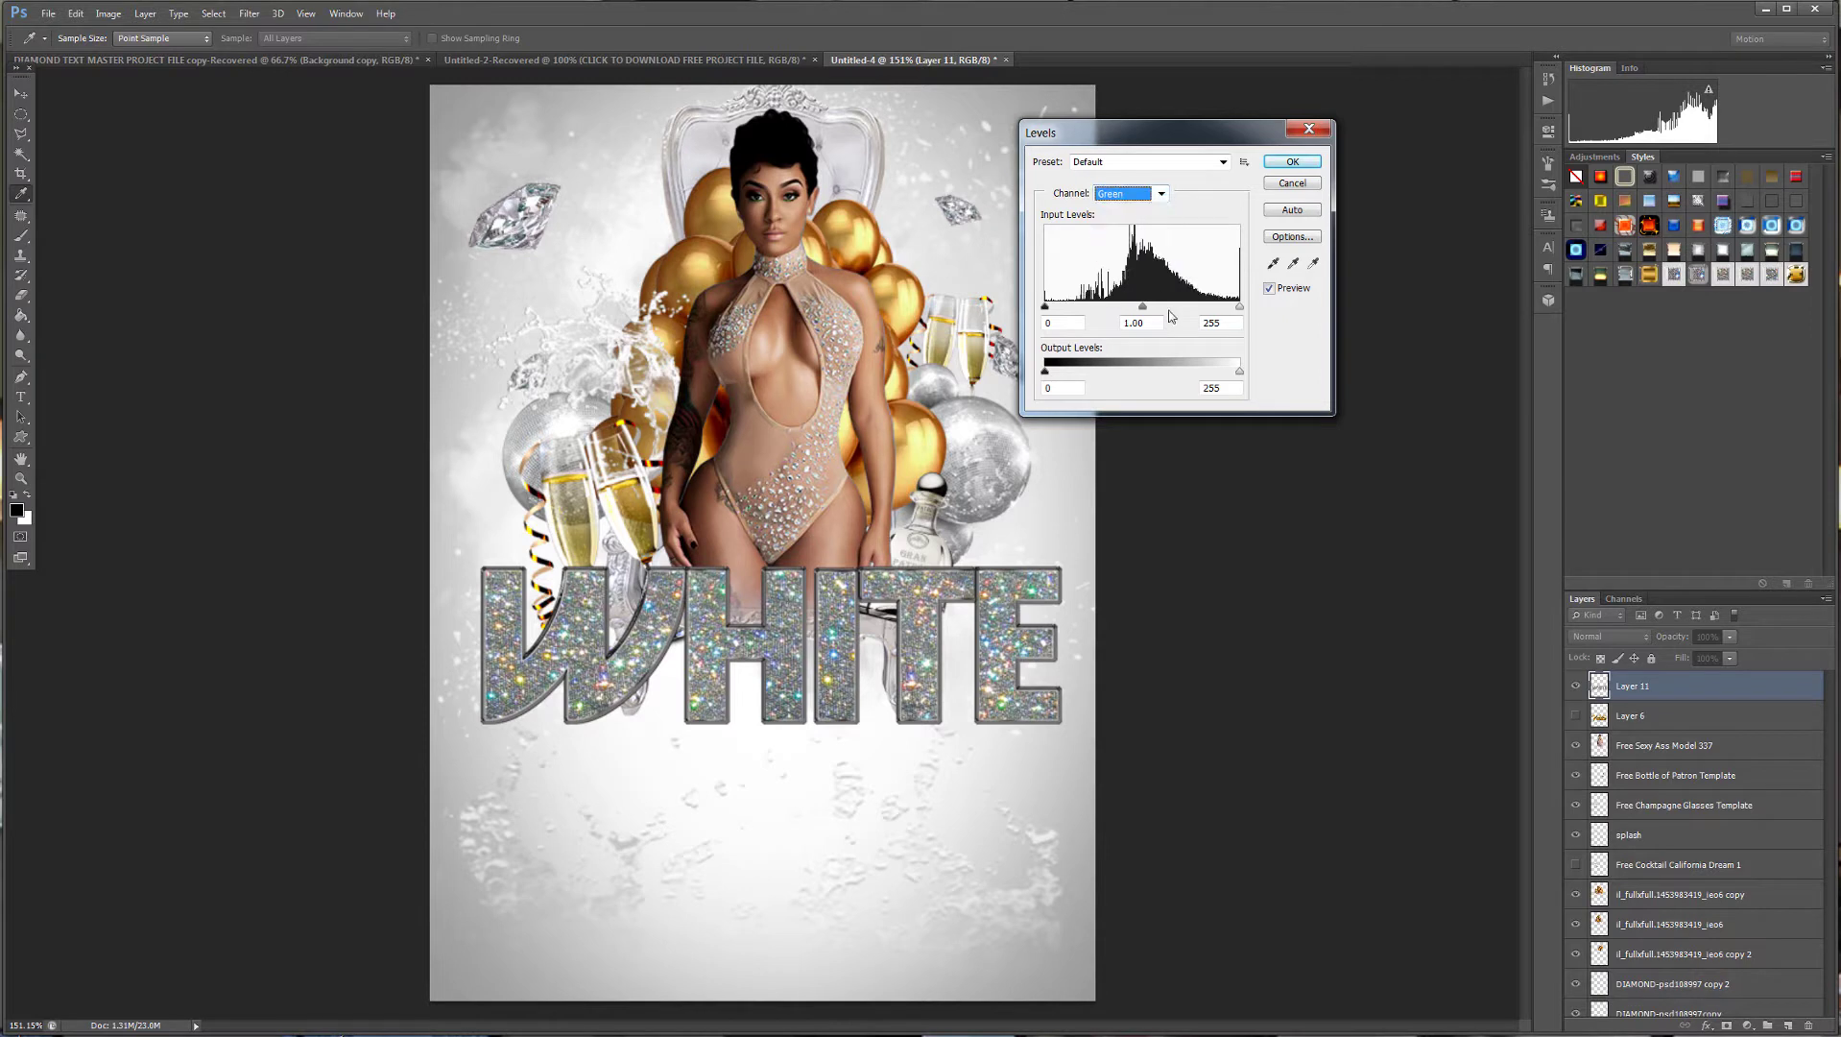
{"action": "left_click_drag", "start_coordinate": [1142, 308], "coordinate": [1246, 308]}
{"action": "left_click_drag", "start_coordinate": [1046, 308], "coordinate": [1052, 312]}
Deepen the Blue channel's shadows slightly in Levels.
{"action": "left_click", "coordinate": [1161, 195]}
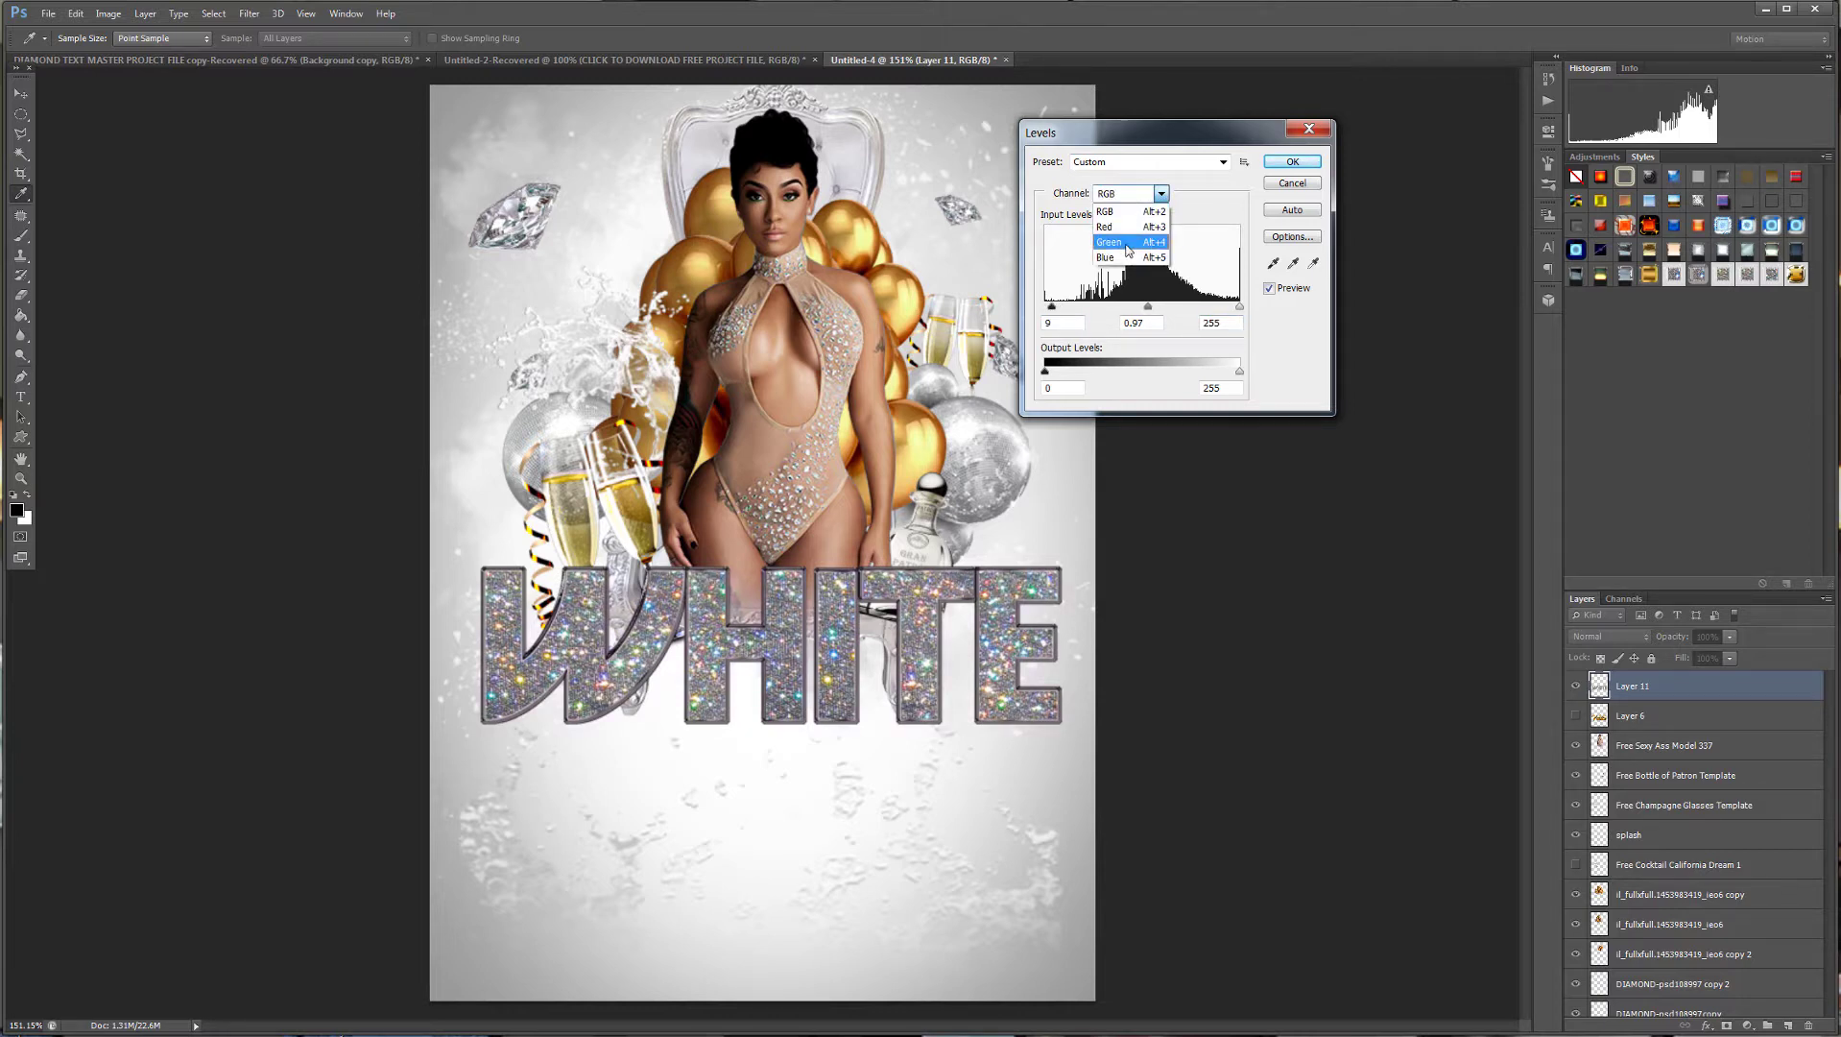
{"action": "left_click", "coordinate": [1148, 257]}
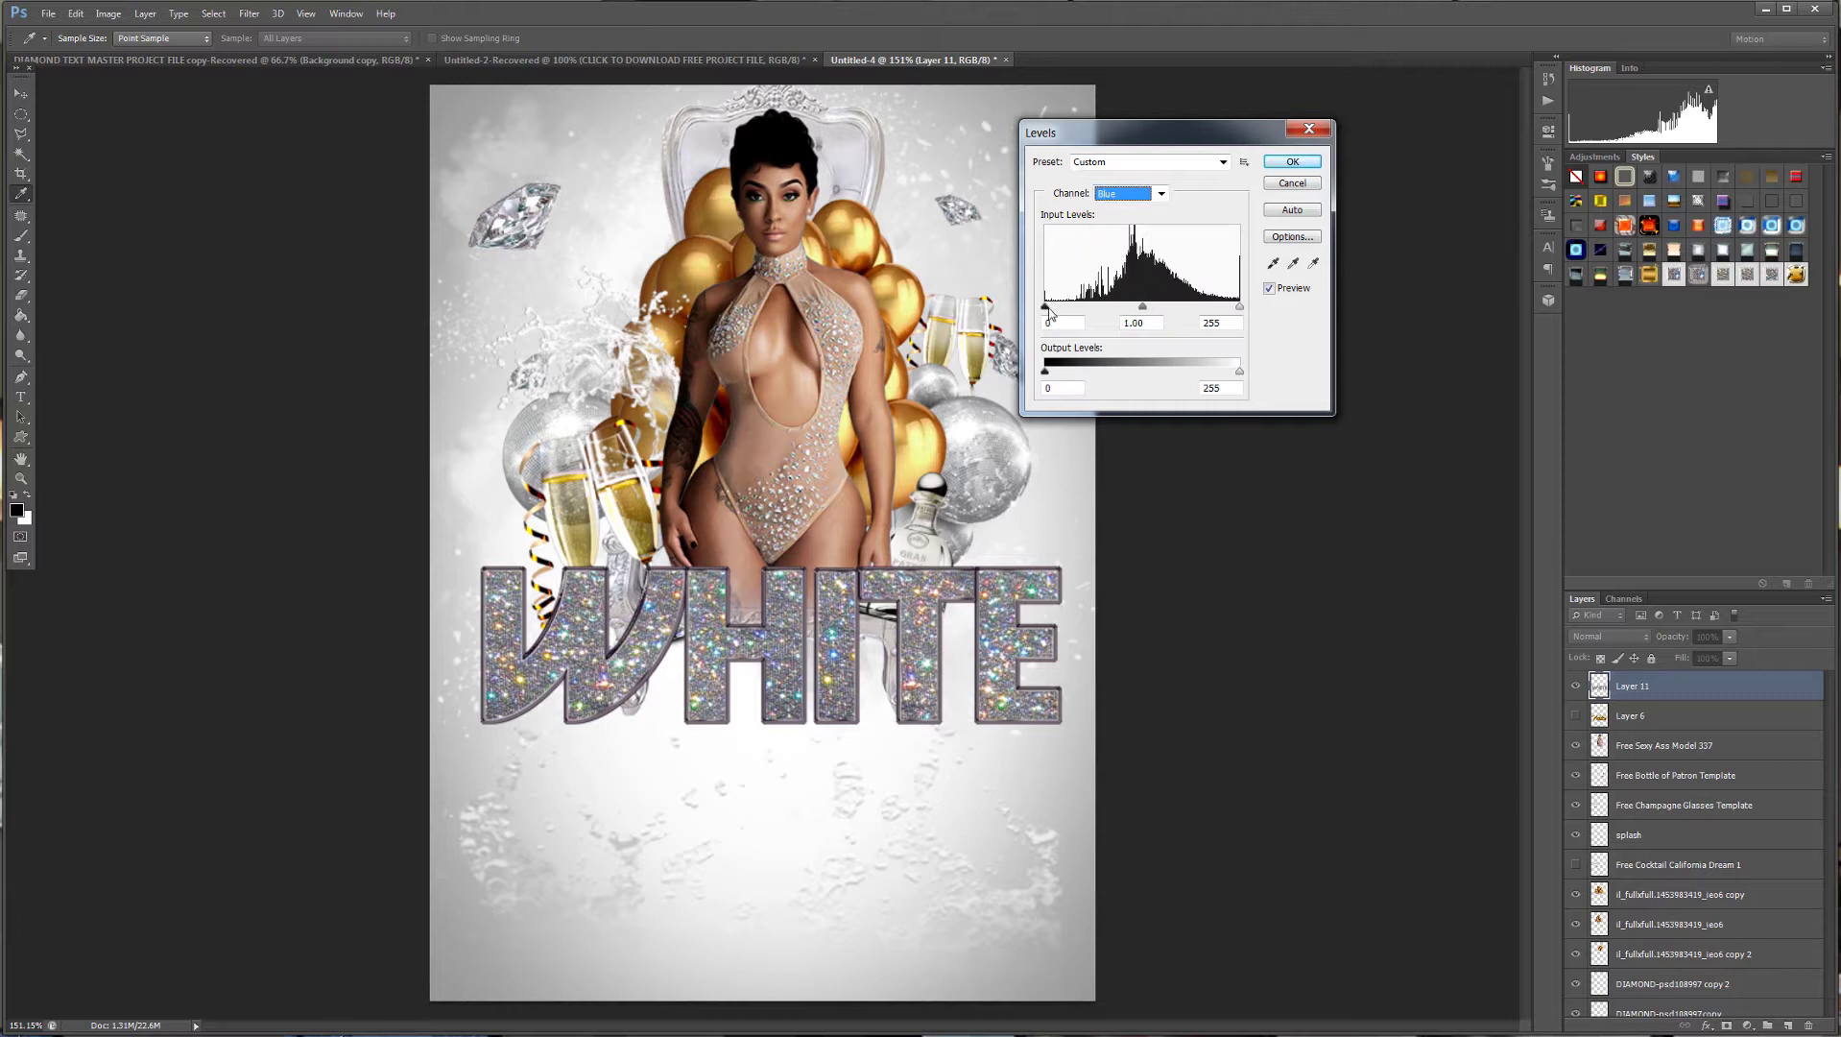
{"action": "left_click_drag", "start_coordinate": [1049, 309], "coordinate": [1053, 311]}
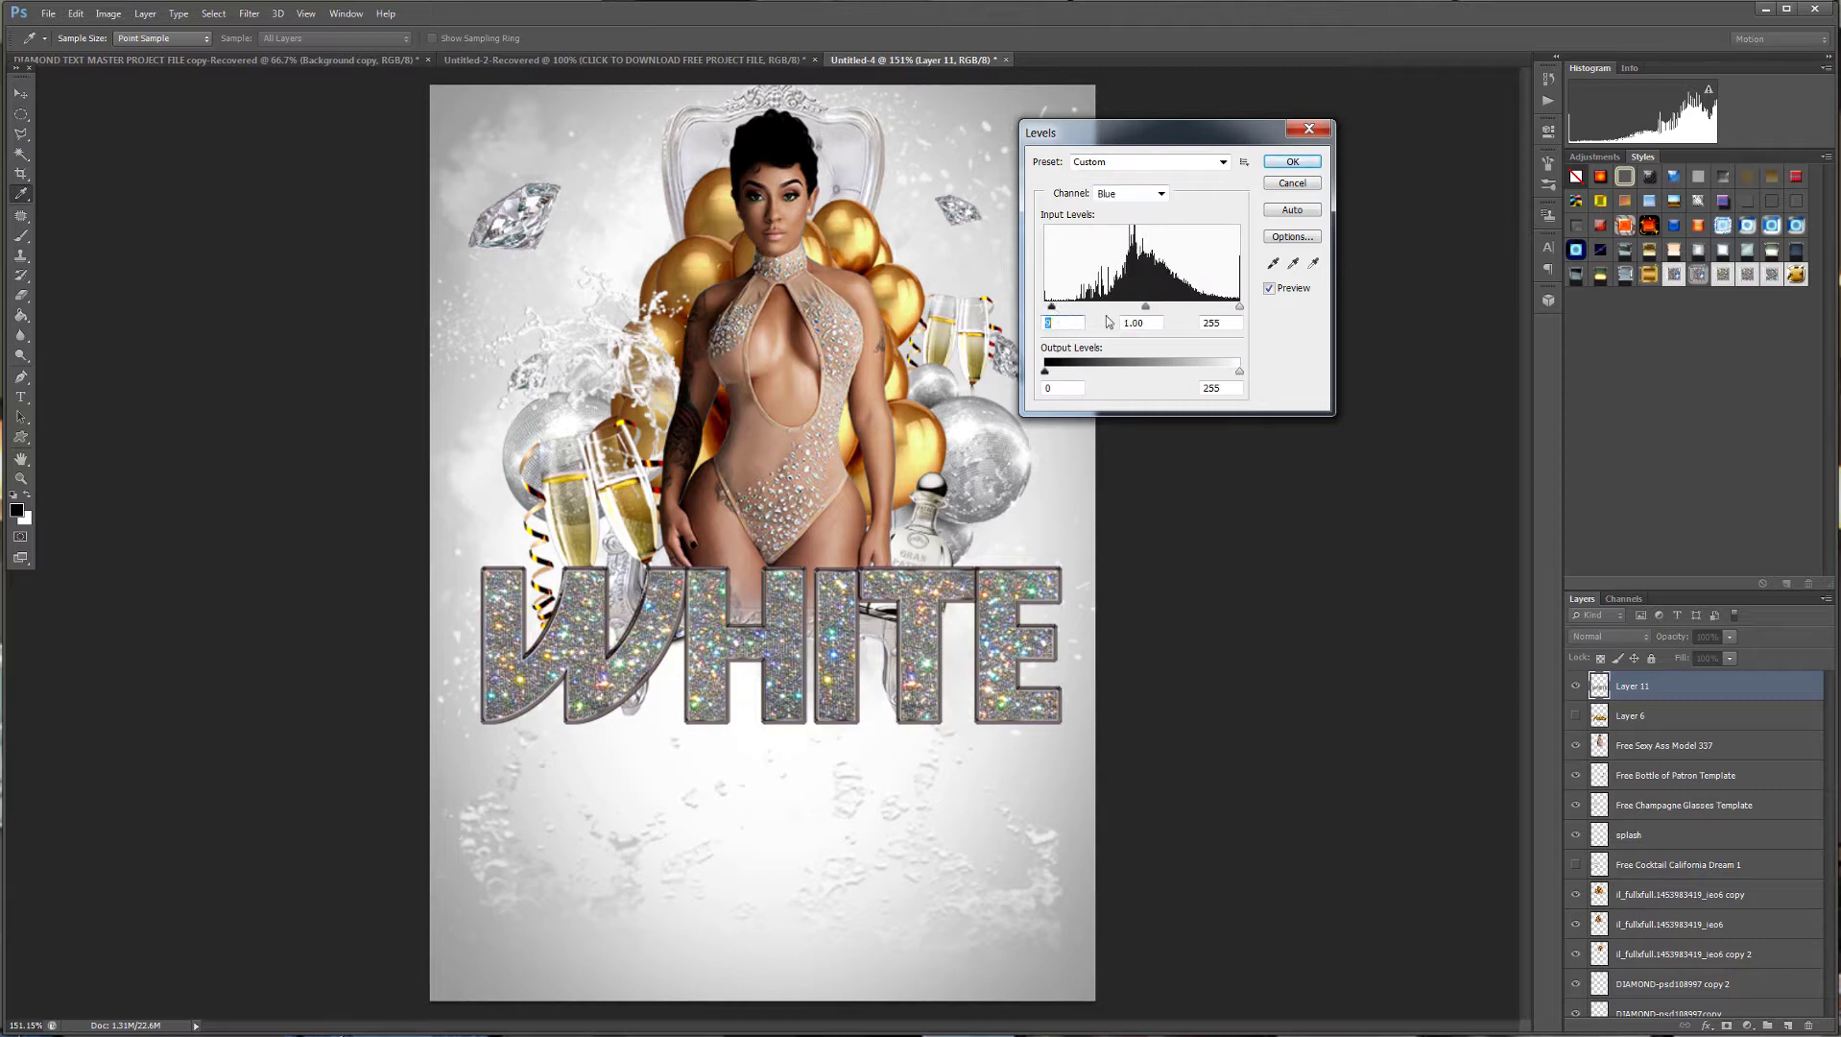
{"action": "left_click", "coordinate": [1239, 308]}
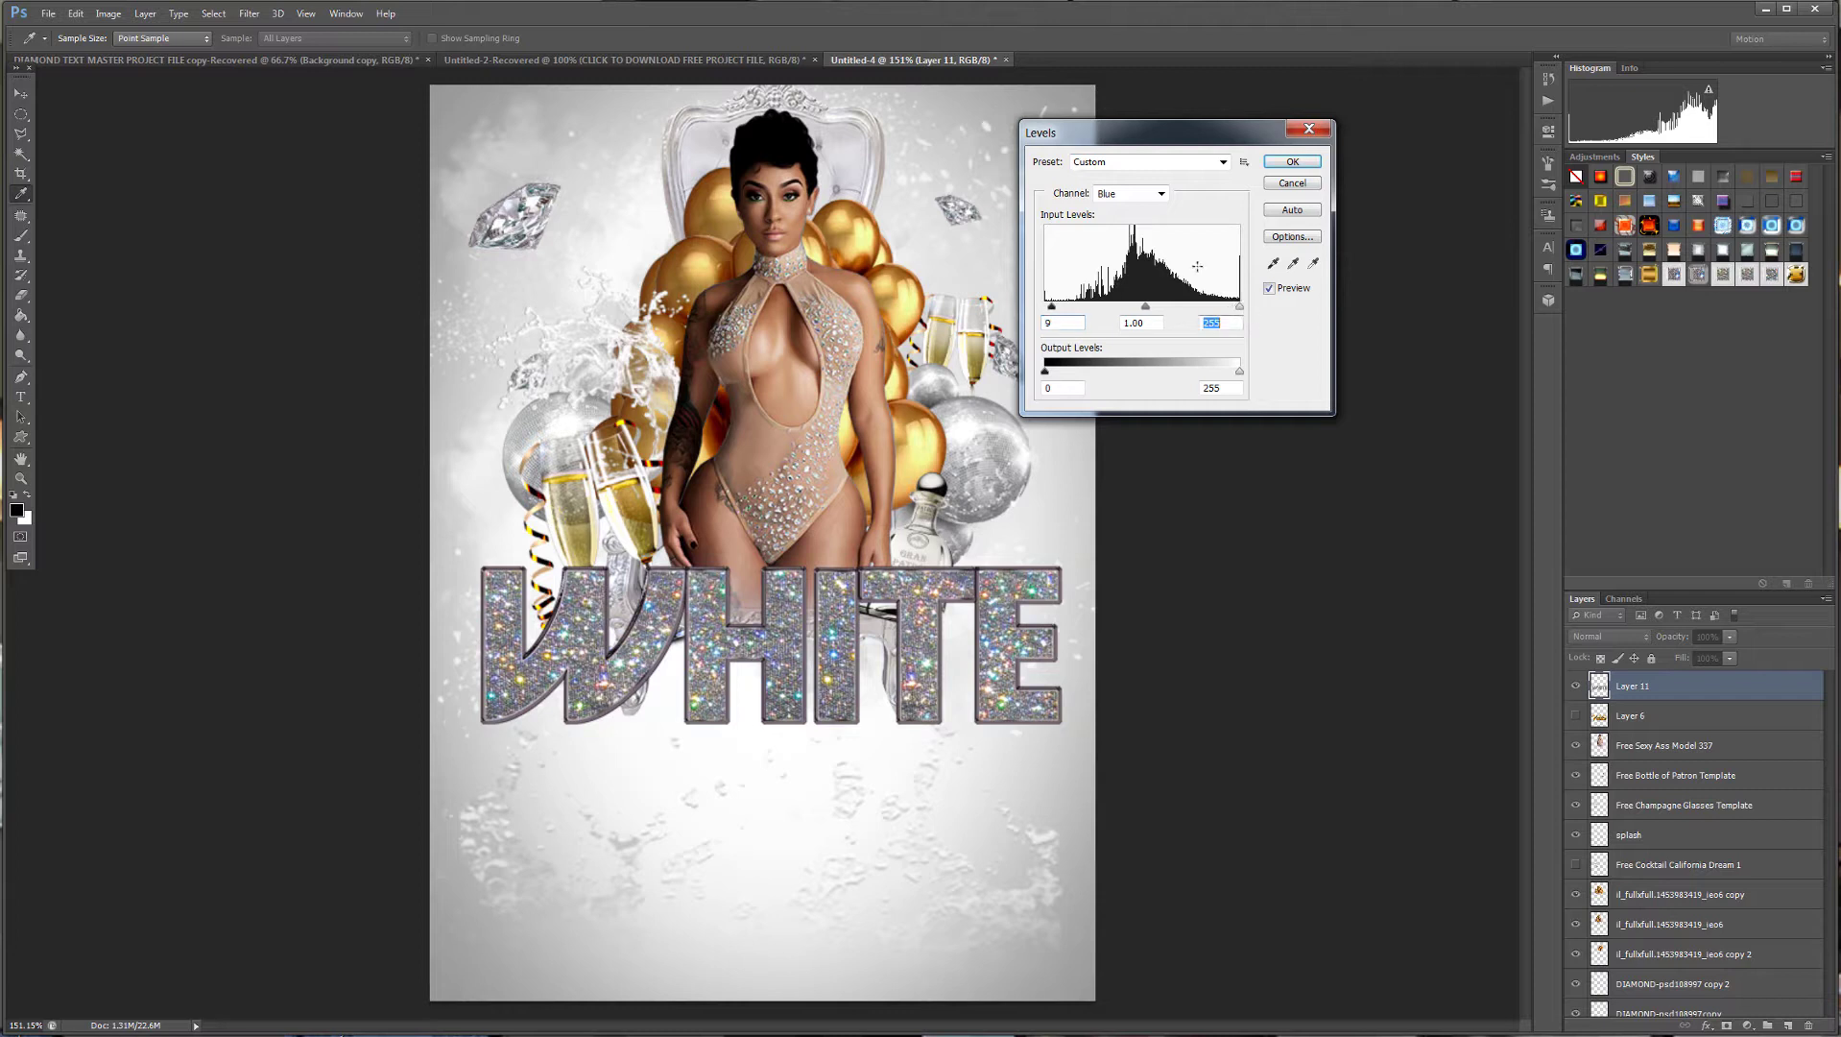
{"action": "left_click", "coordinate": [1160, 194]}
{"action": "left_click", "coordinate": [1147, 194]}
Deepen the Red shadows, brighten Red midtones, set the Green white point to 246, and apply.
{"action": "left_click", "coordinate": [1163, 195]}
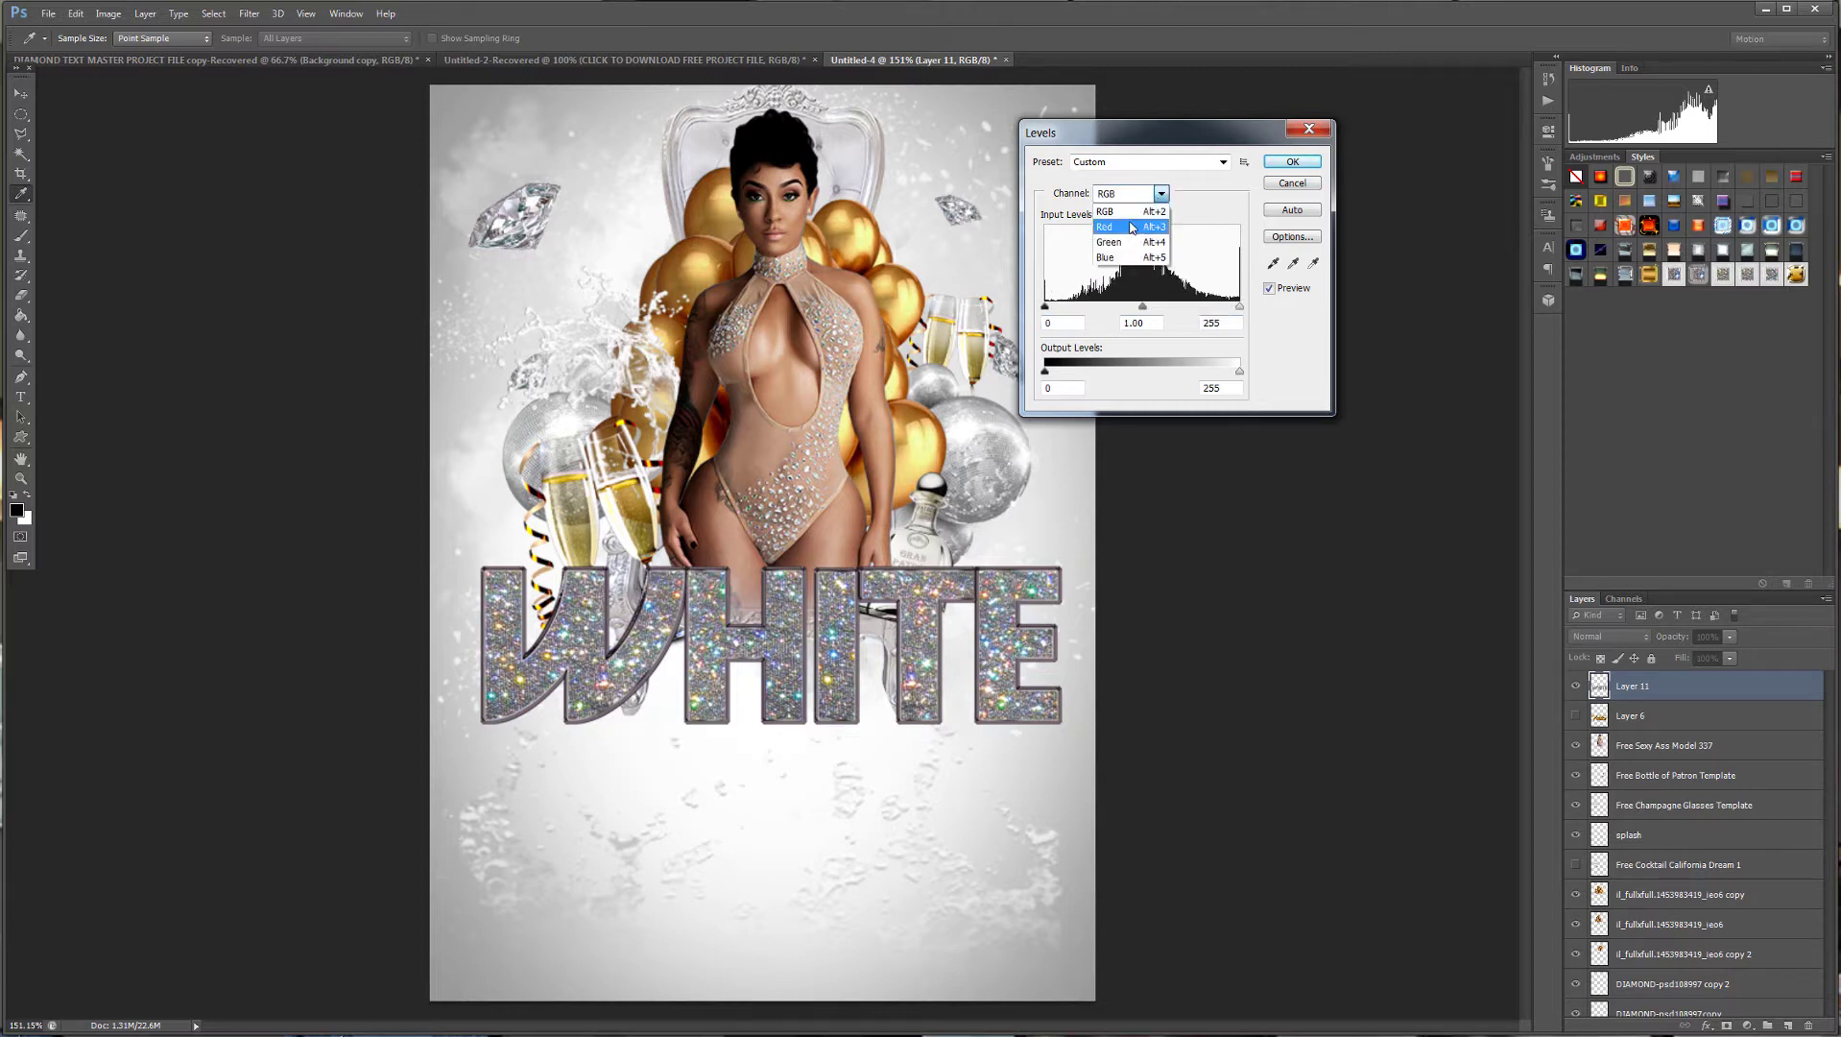
{"action": "left_click", "coordinate": [1115, 222]}
{"action": "left_click_drag", "start_coordinate": [1046, 307], "coordinate": [1067, 308]}
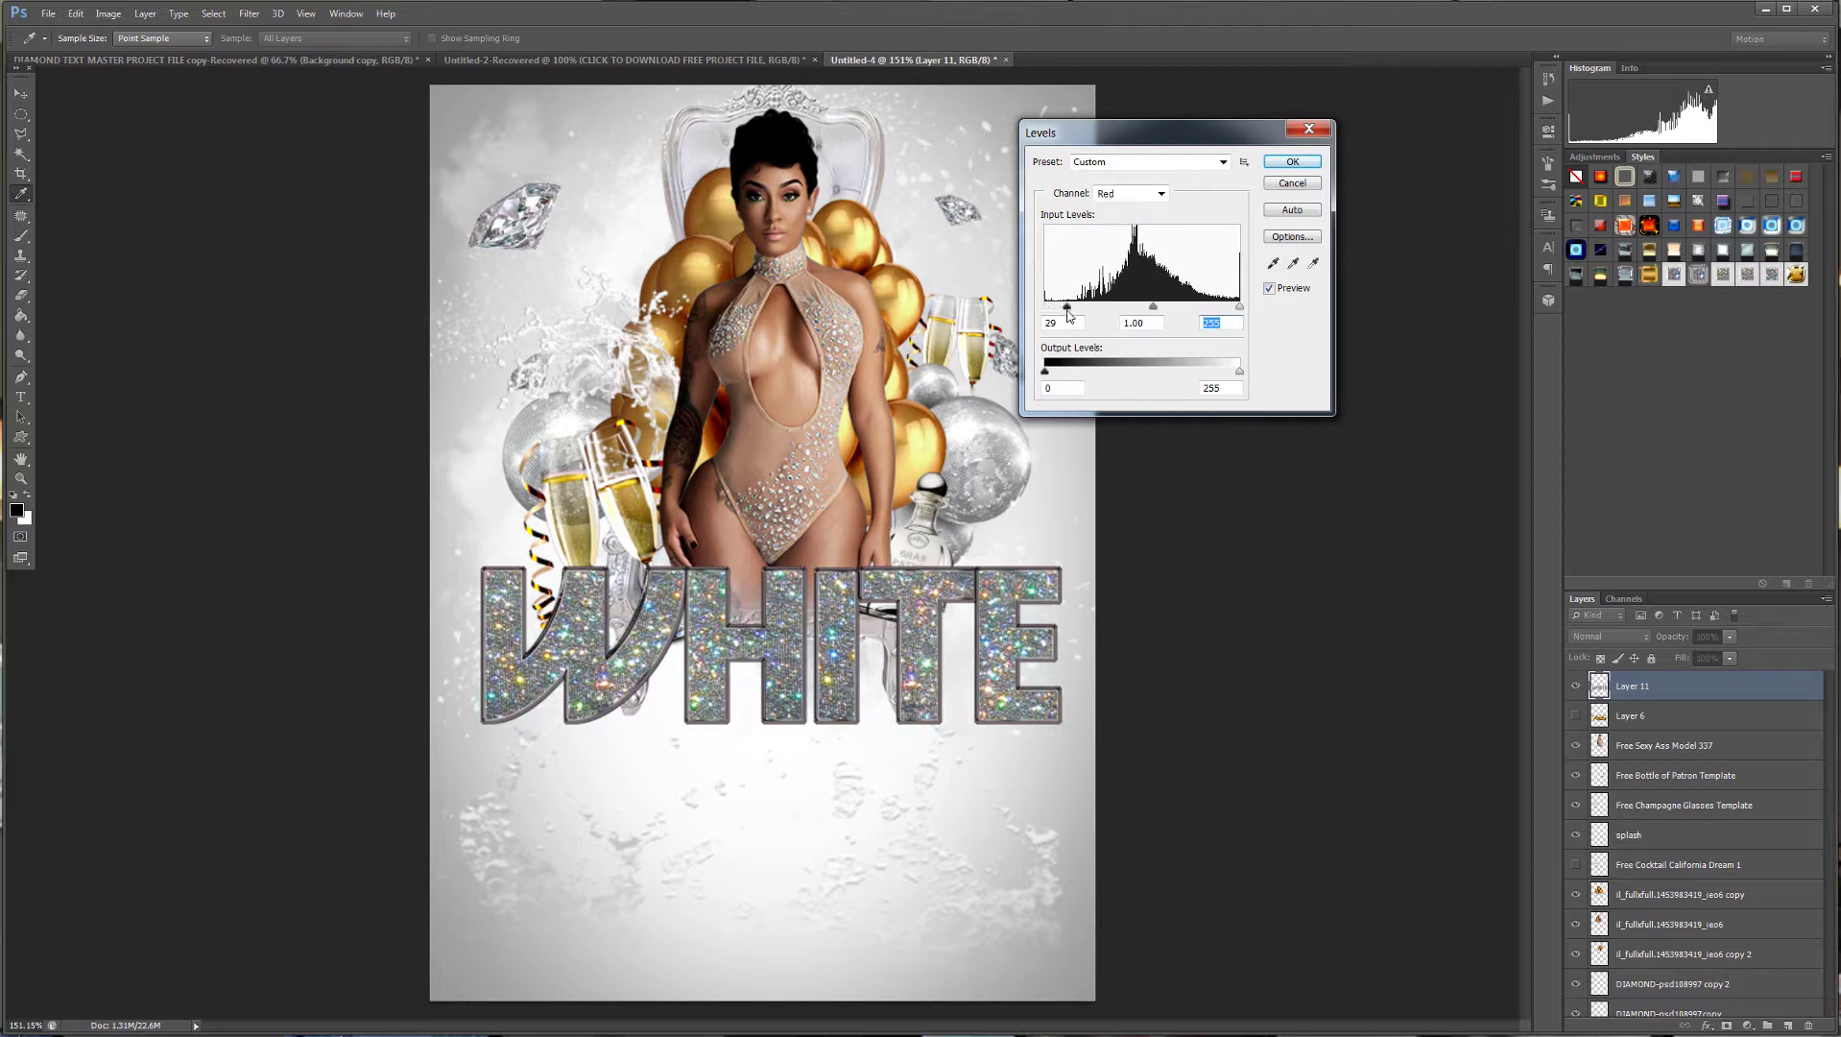
{"action": "left_click", "coordinate": [1053, 308]}
{"action": "left_click_drag", "start_coordinate": [1148, 308], "coordinate": [1236, 308]}
{"action": "left_click", "coordinate": [1142, 309]}
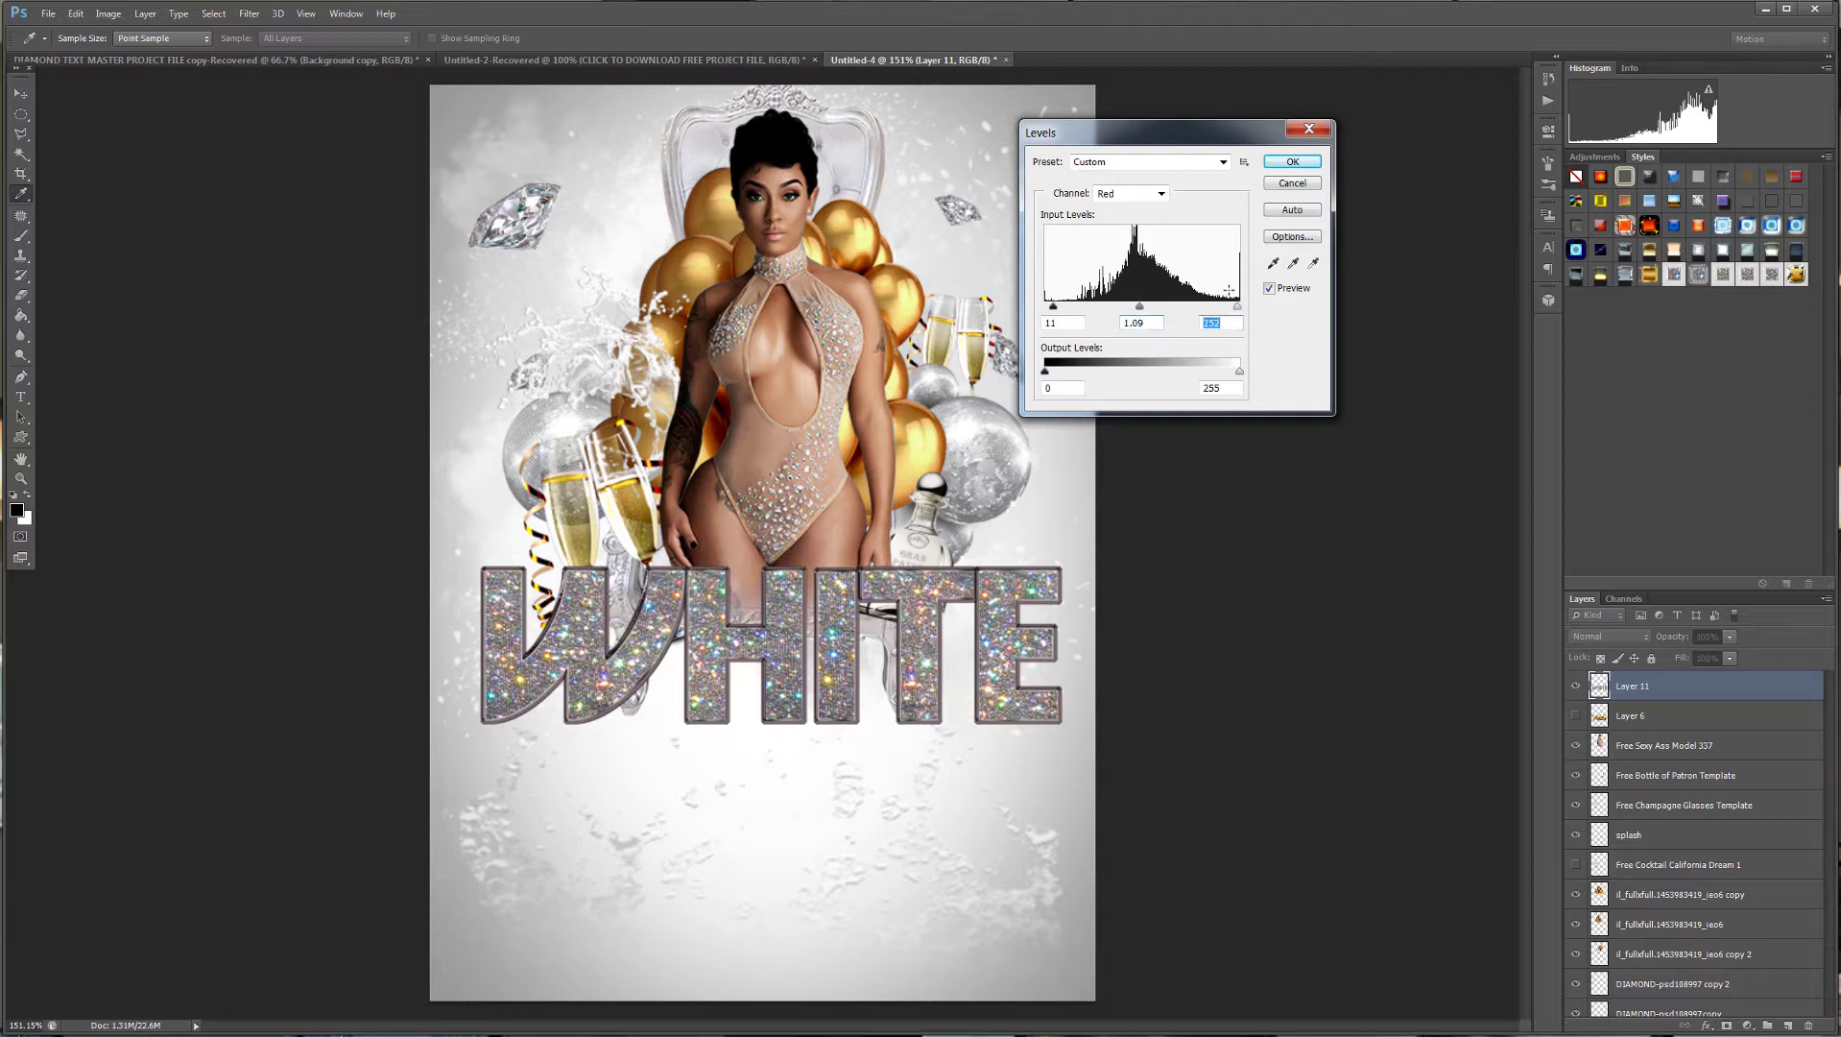
{"action": "left_click", "coordinate": [1162, 193]}
{"action": "left_click", "coordinate": [1125, 243]}
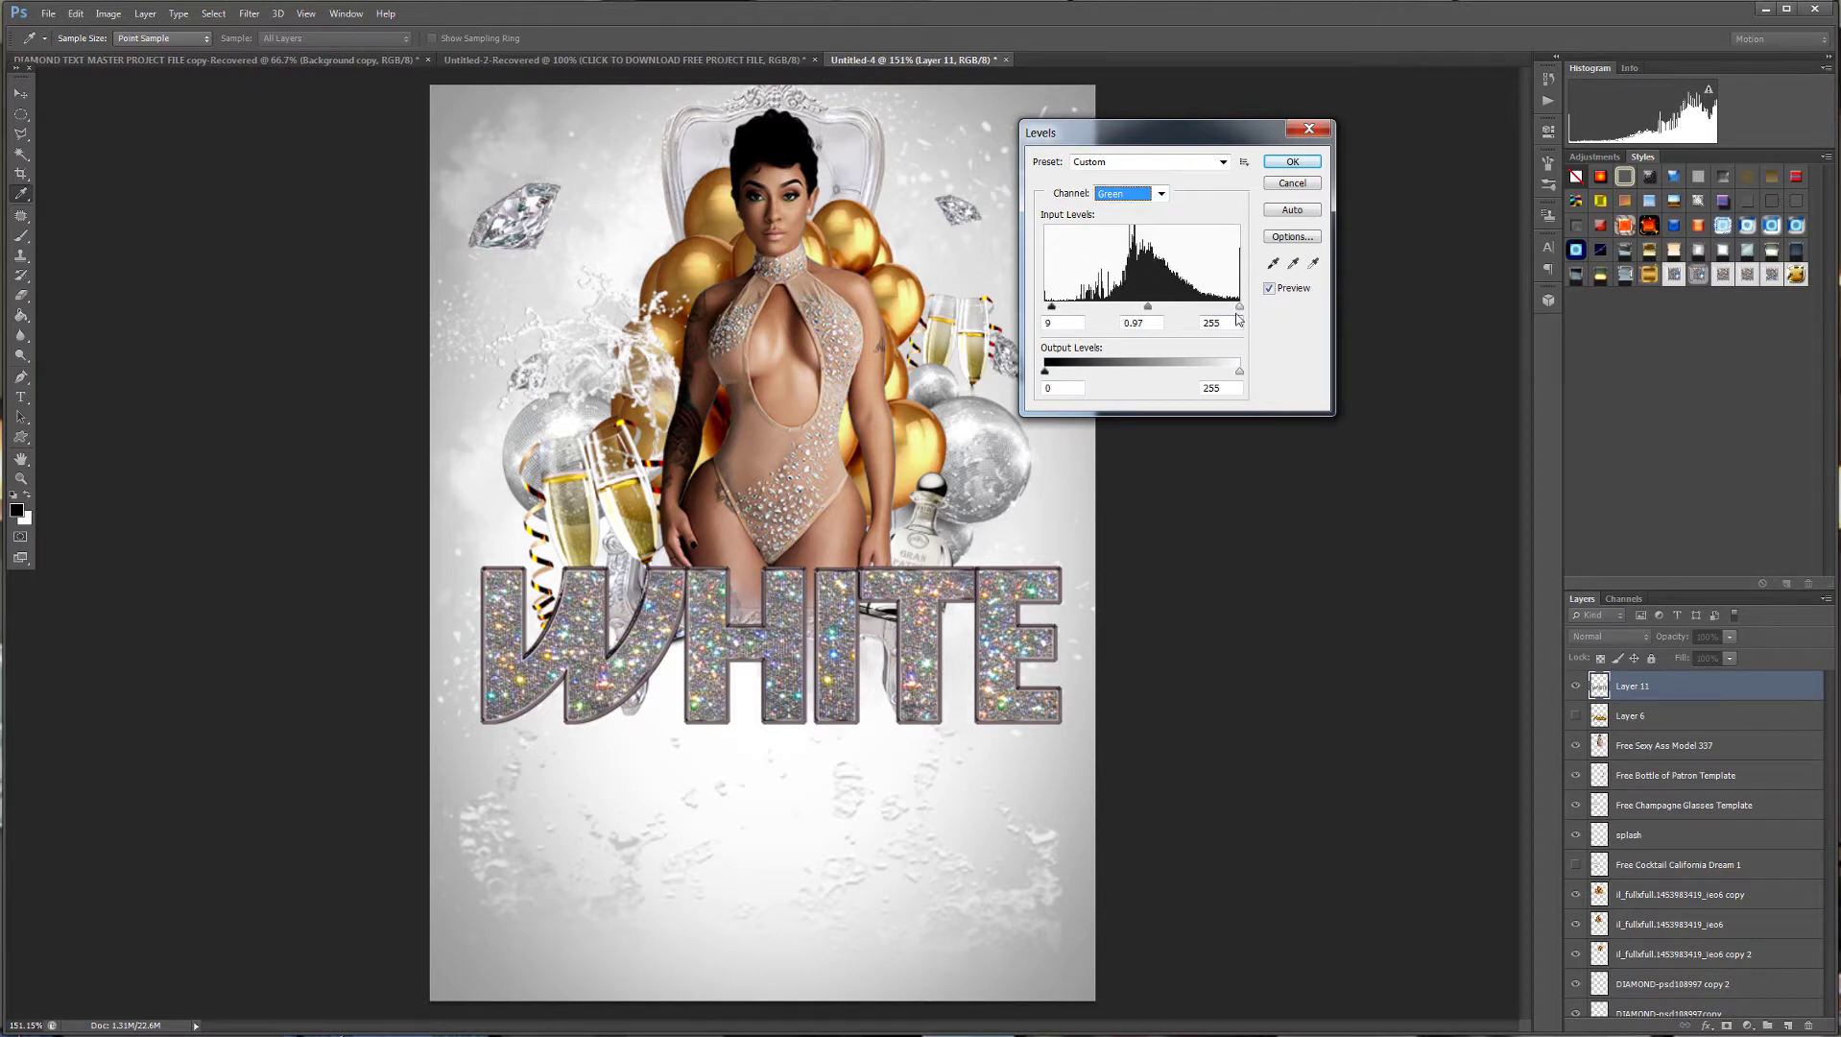
{"action": "left_click_drag", "start_coordinate": [1239, 307], "coordinate": [1236, 306]}
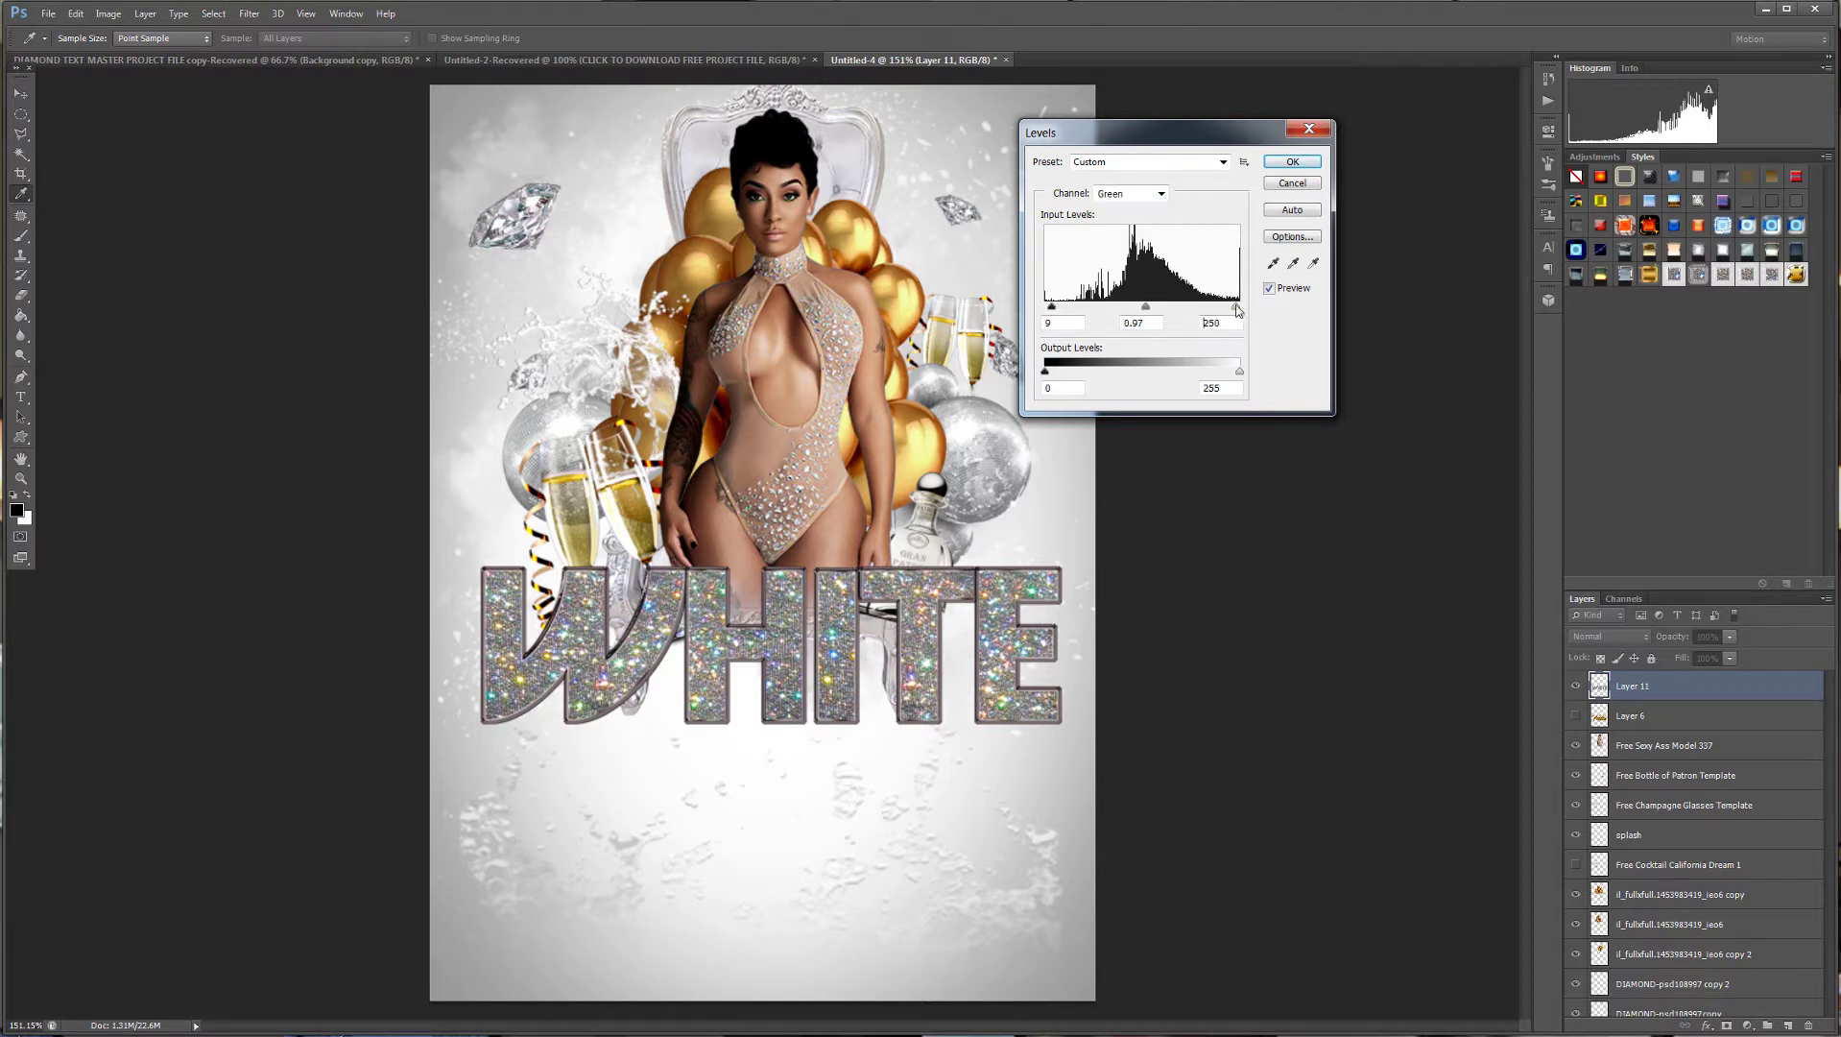
{"action": "left_click", "coordinate": [1292, 161]}
Apply Hue/Saturation to the WHITE text with Saturation -33 and Lightness +8.
{"action": "key", "text": "v"}
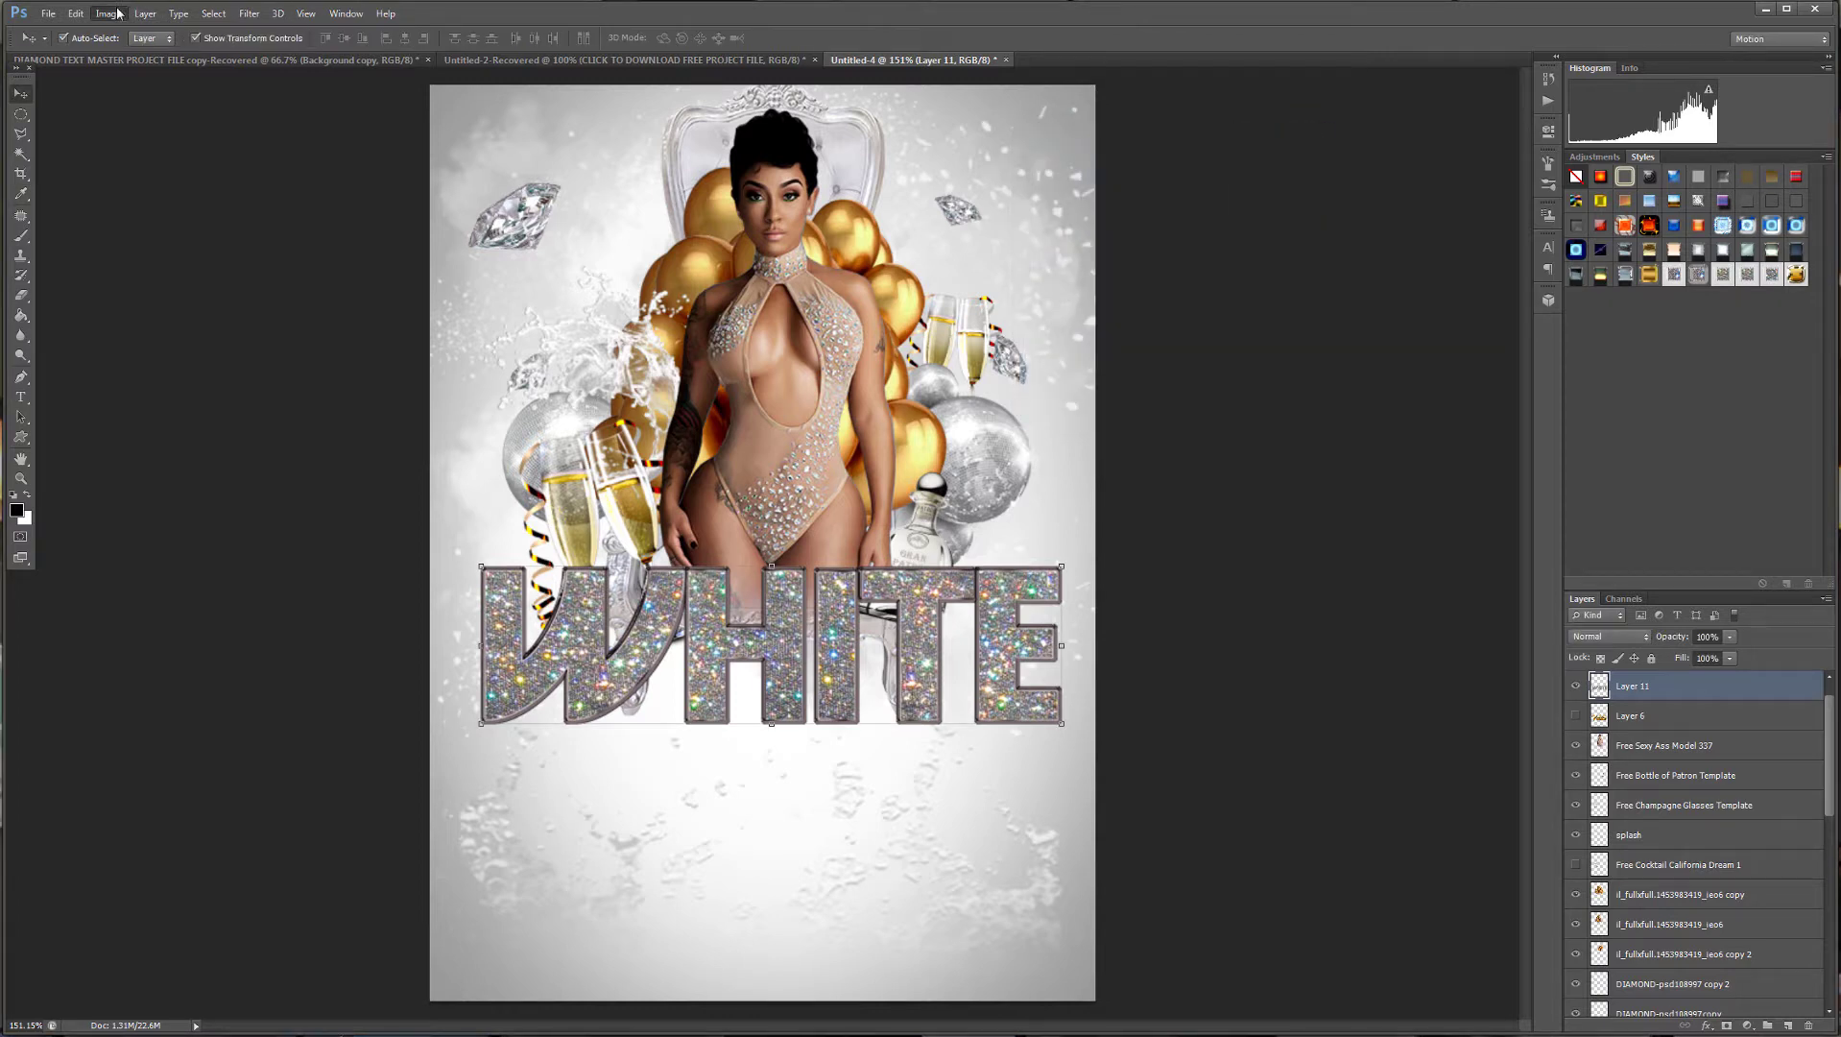
{"action": "left_click", "coordinate": [109, 14]}
{"action": "mouse_move", "coordinate": [149, 60]}
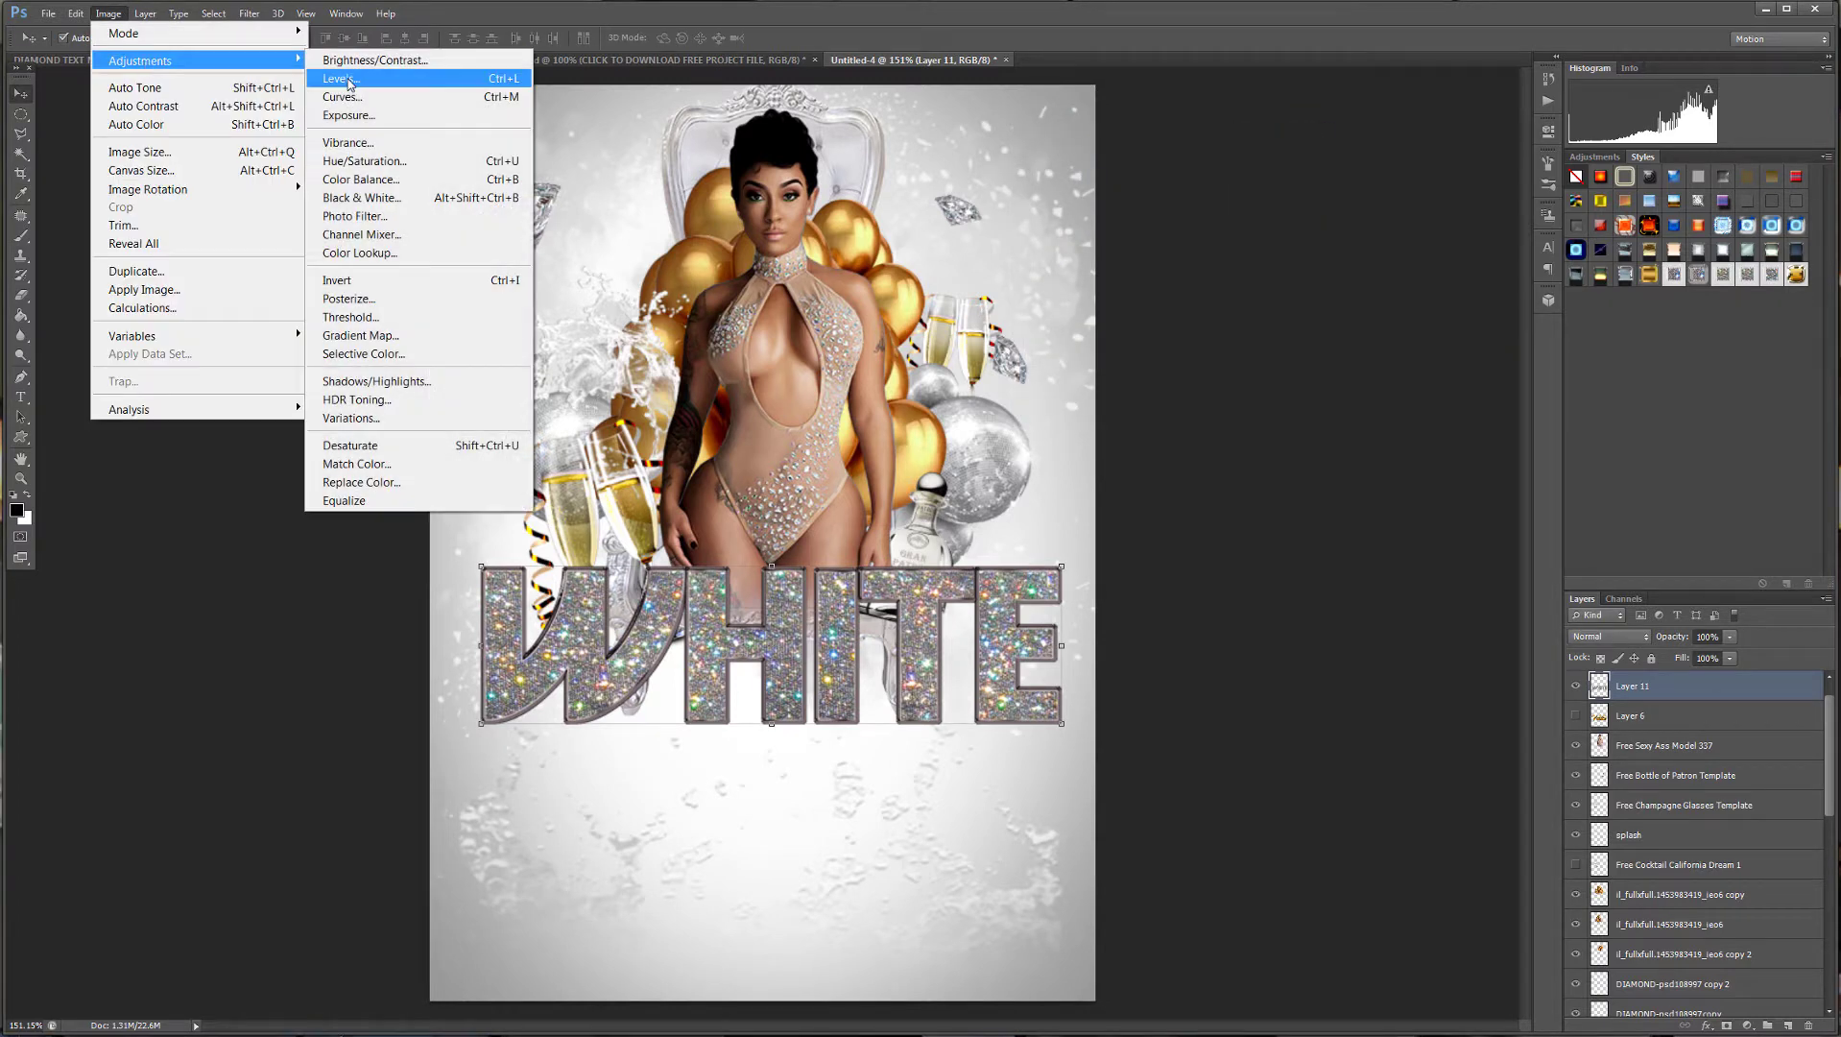
{"action": "left_click", "coordinate": [397, 160]}
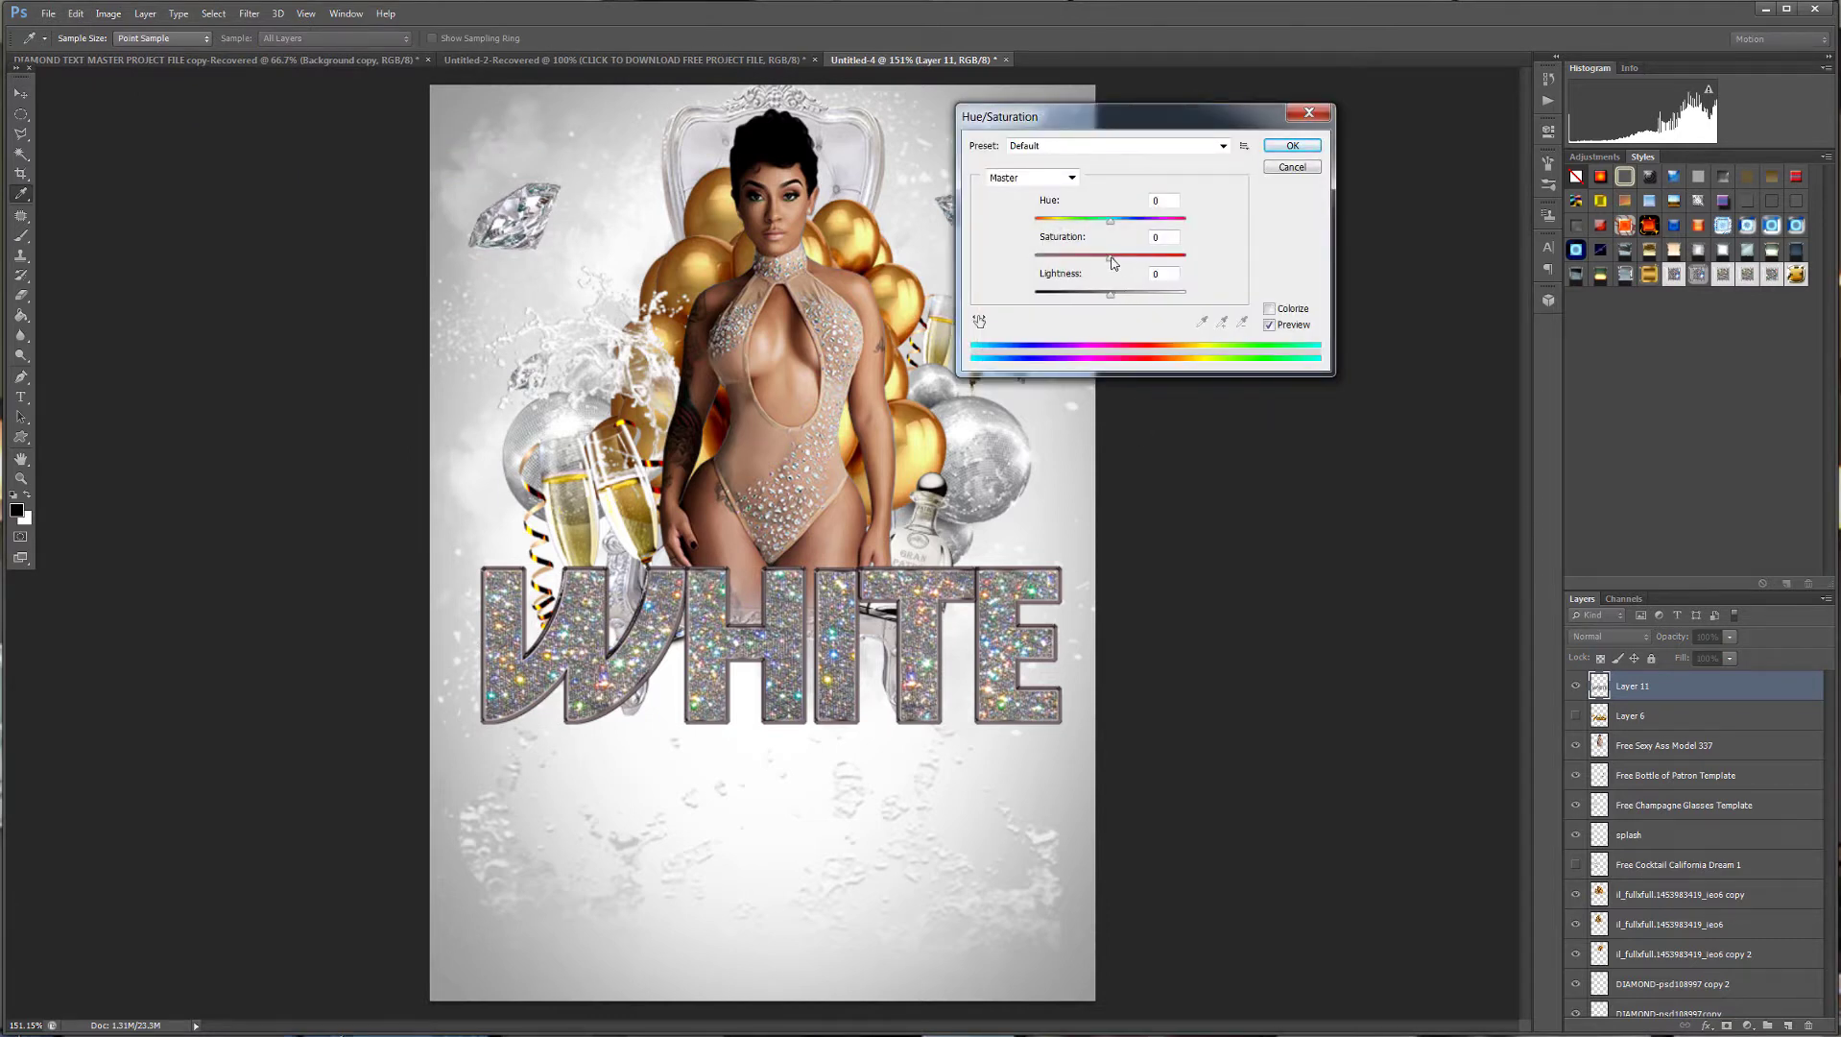
{"action": "left_click_drag", "start_coordinate": [1109, 257], "coordinate": [1088, 269]}
{"action": "left_click_drag", "start_coordinate": [1117, 301], "coordinate": [1120, 300]}
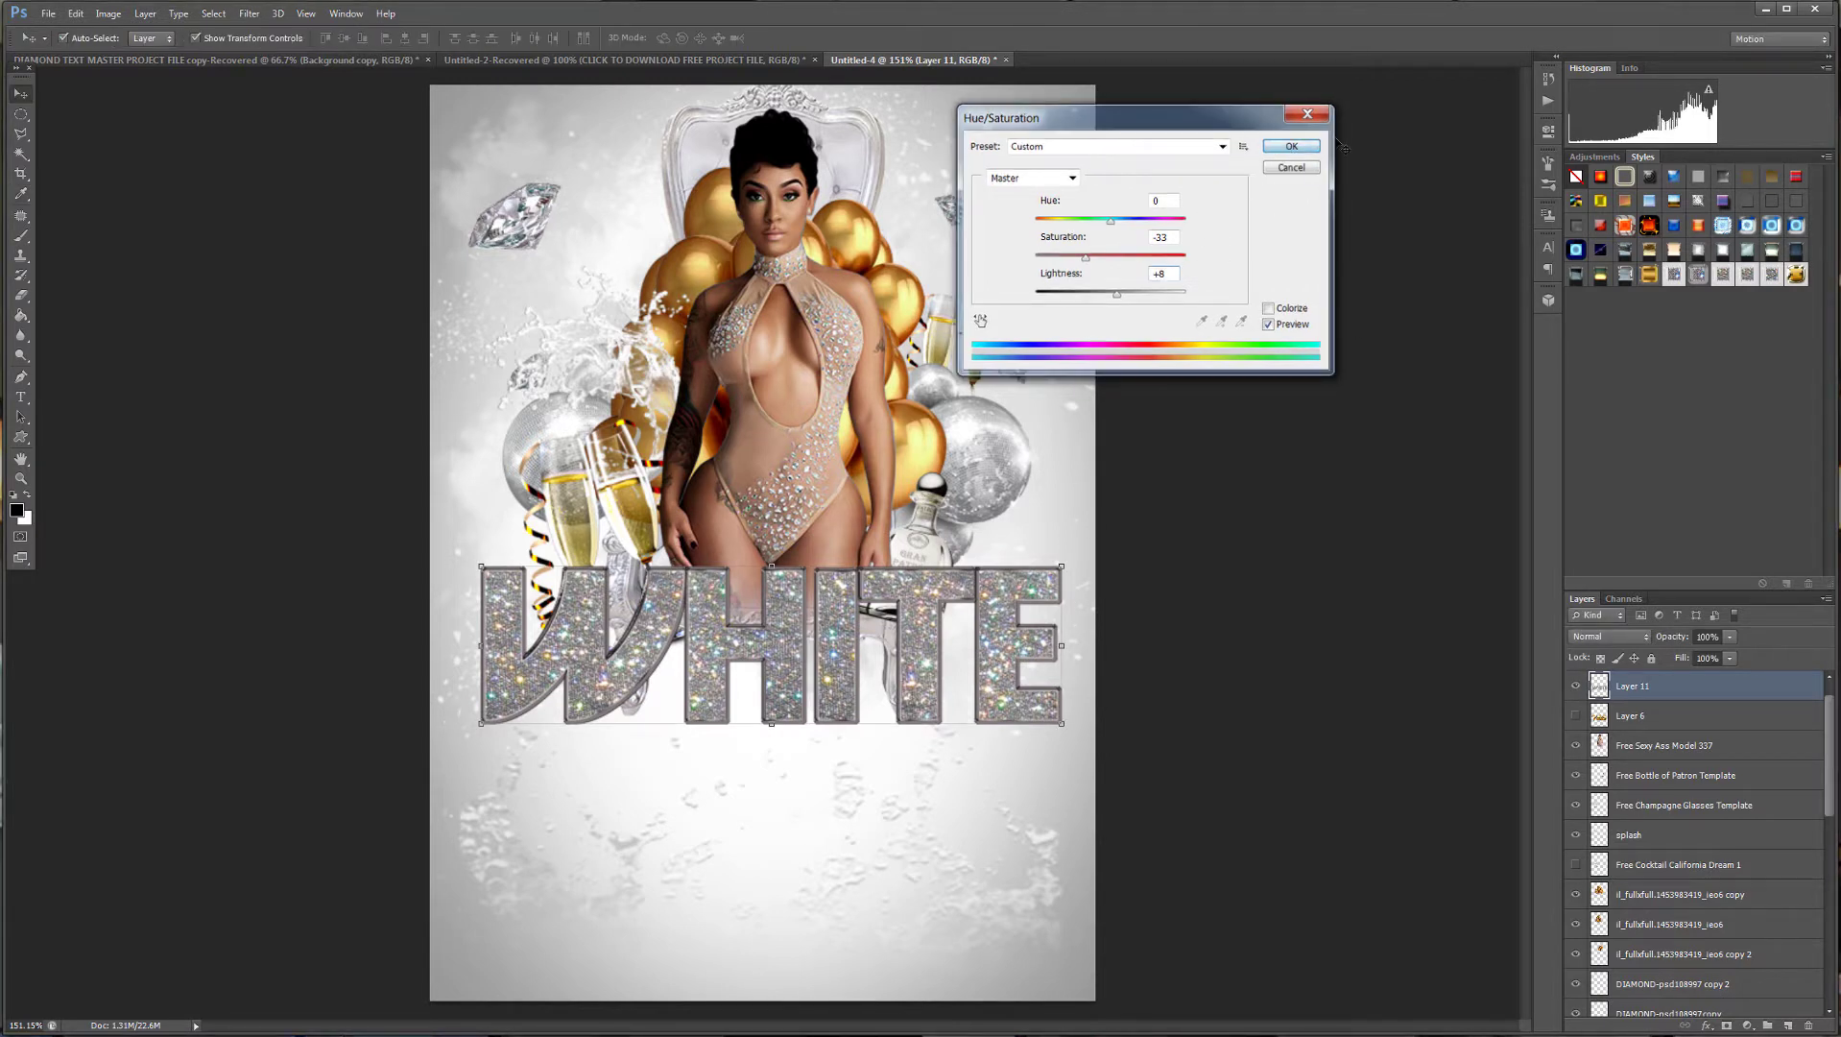
{"action": "left_click", "coordinate": [1306, 147]}
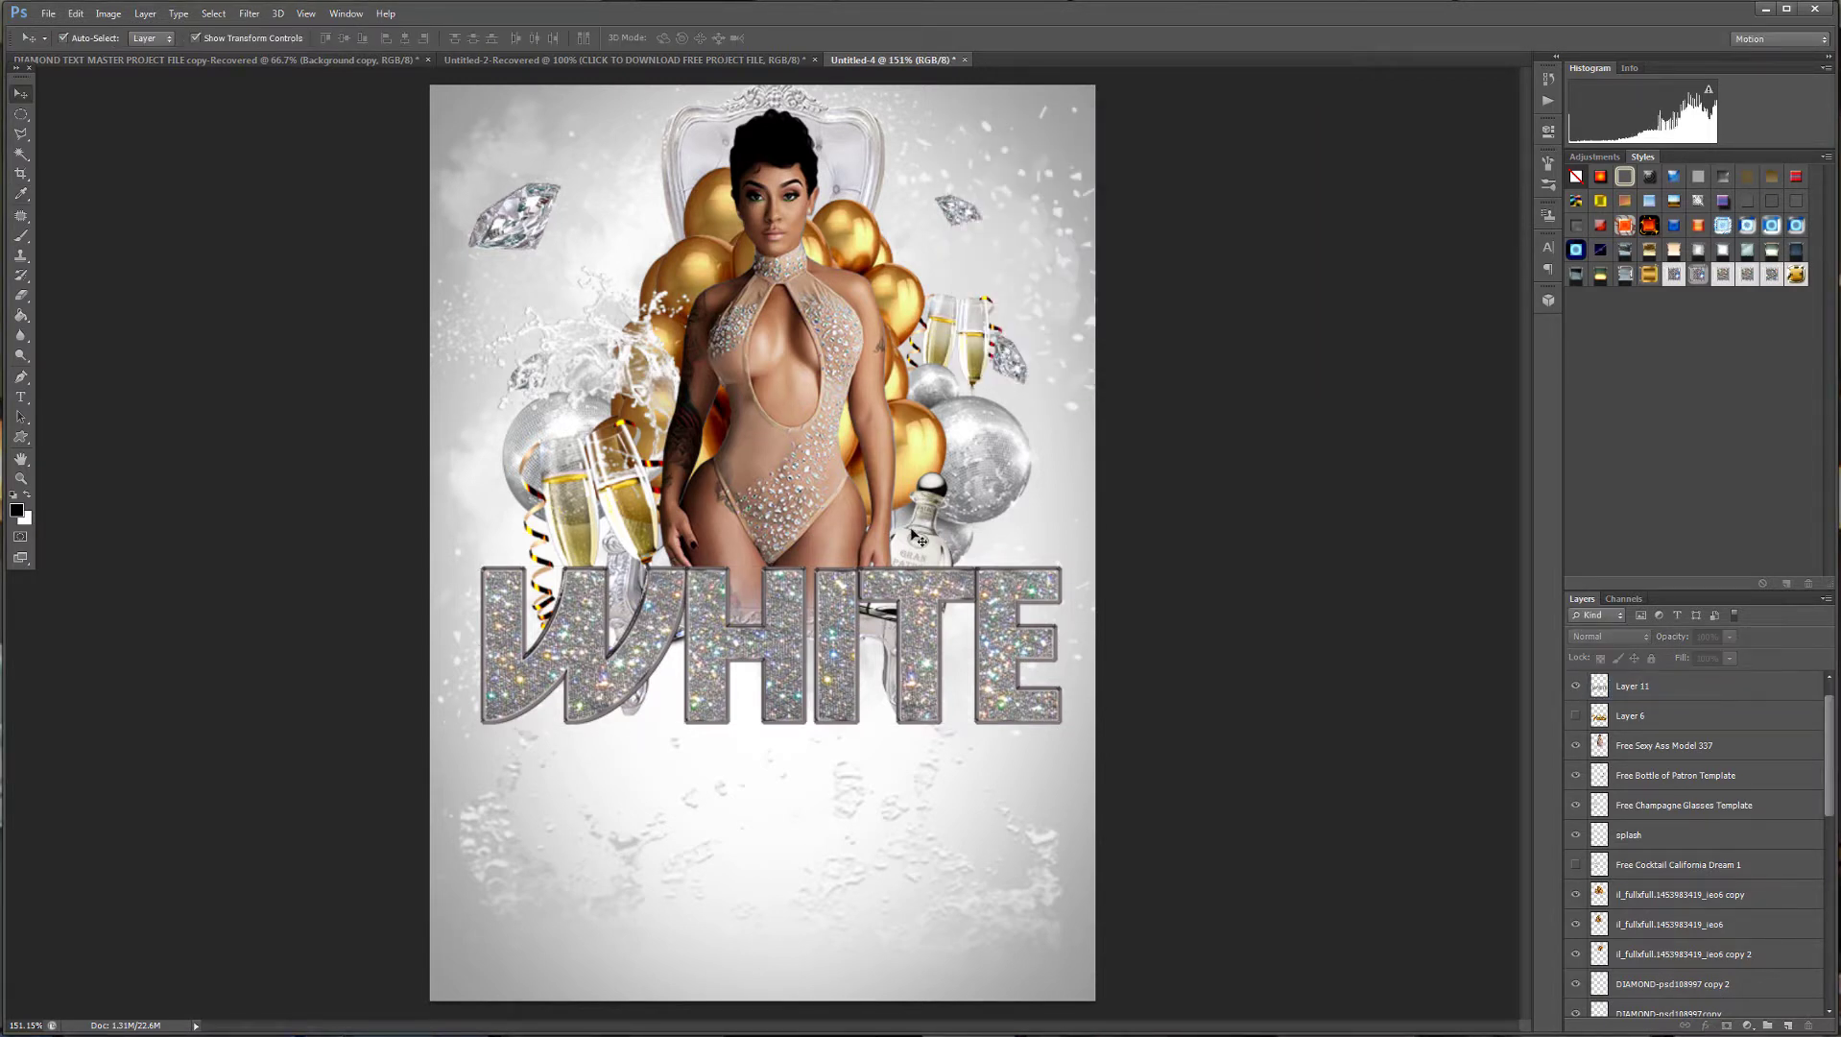
Apply Unsharp Mask to the WHITE glitter layer with Amount 45% and Radius 2.1 pixels.
{"action": "left_click", "coordinate": [249, 14]}
{"action": "key", "text": "Escape"}
{"action": "left_click", "coordinate": [281, 16]}
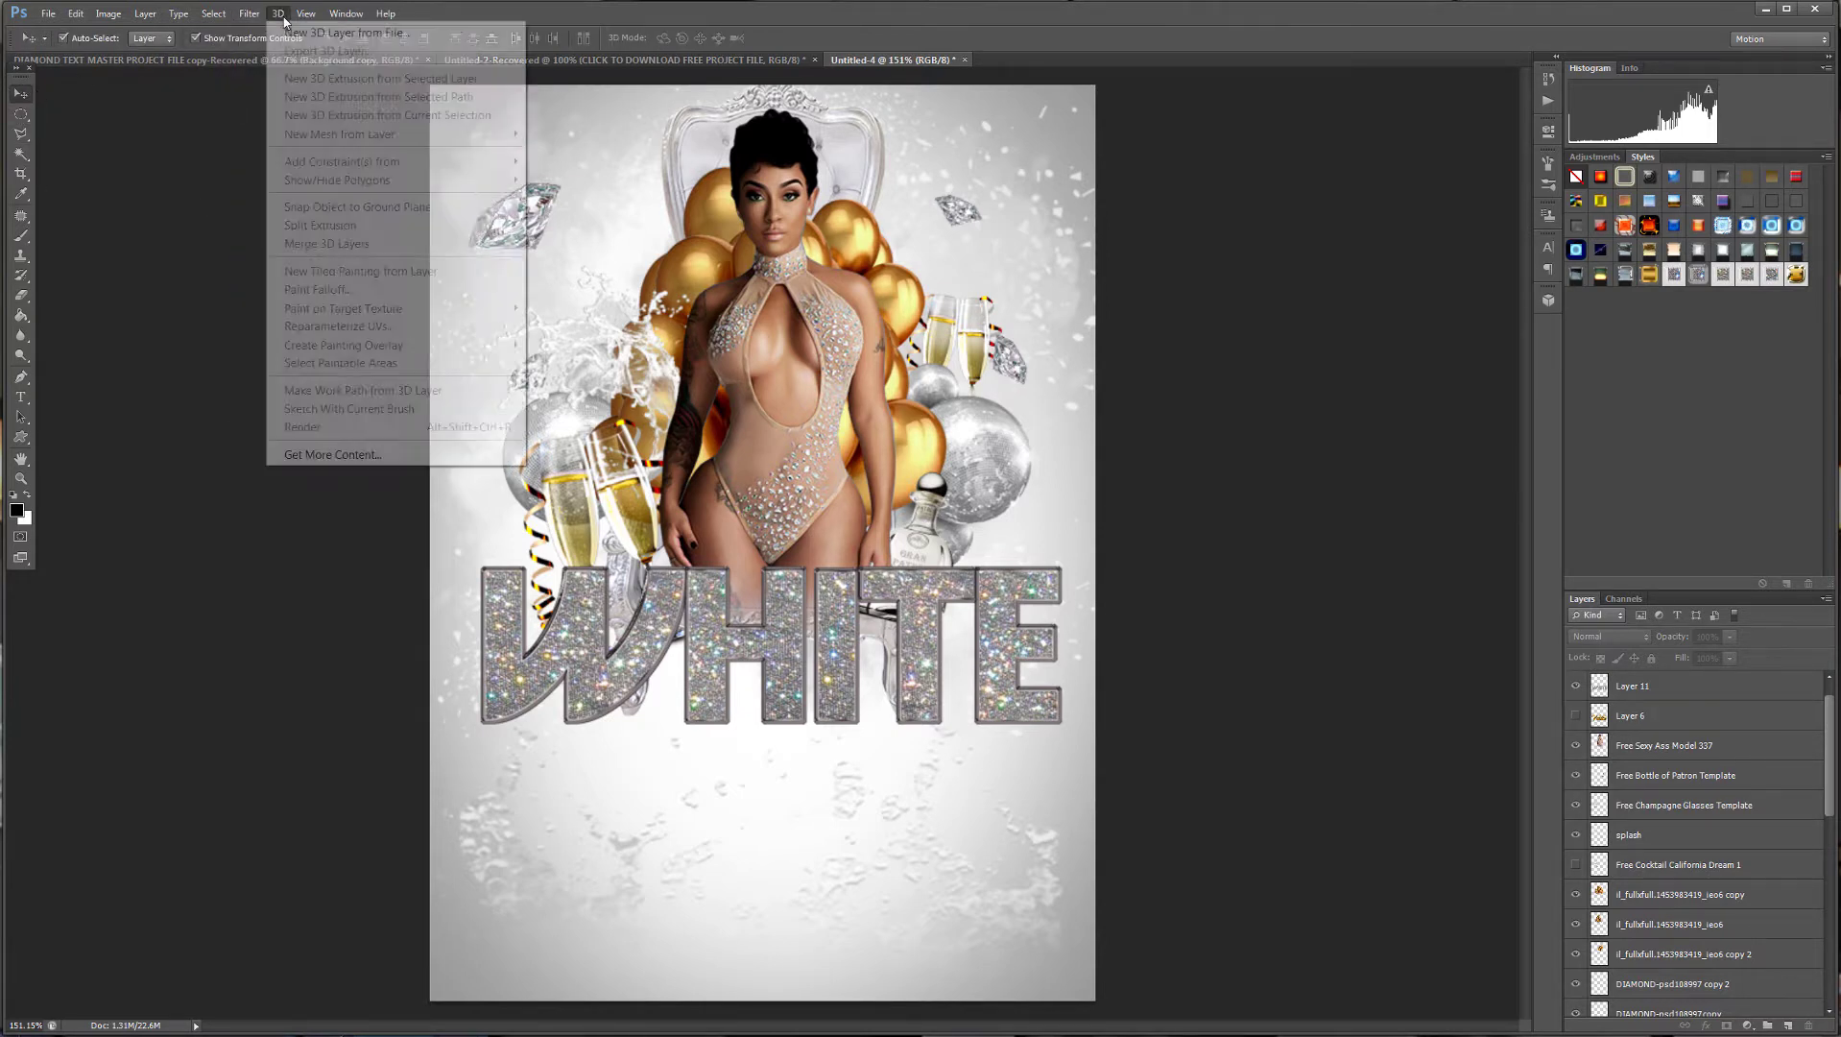
{"action": "mouse_move", "coordinate": [249, 13]}
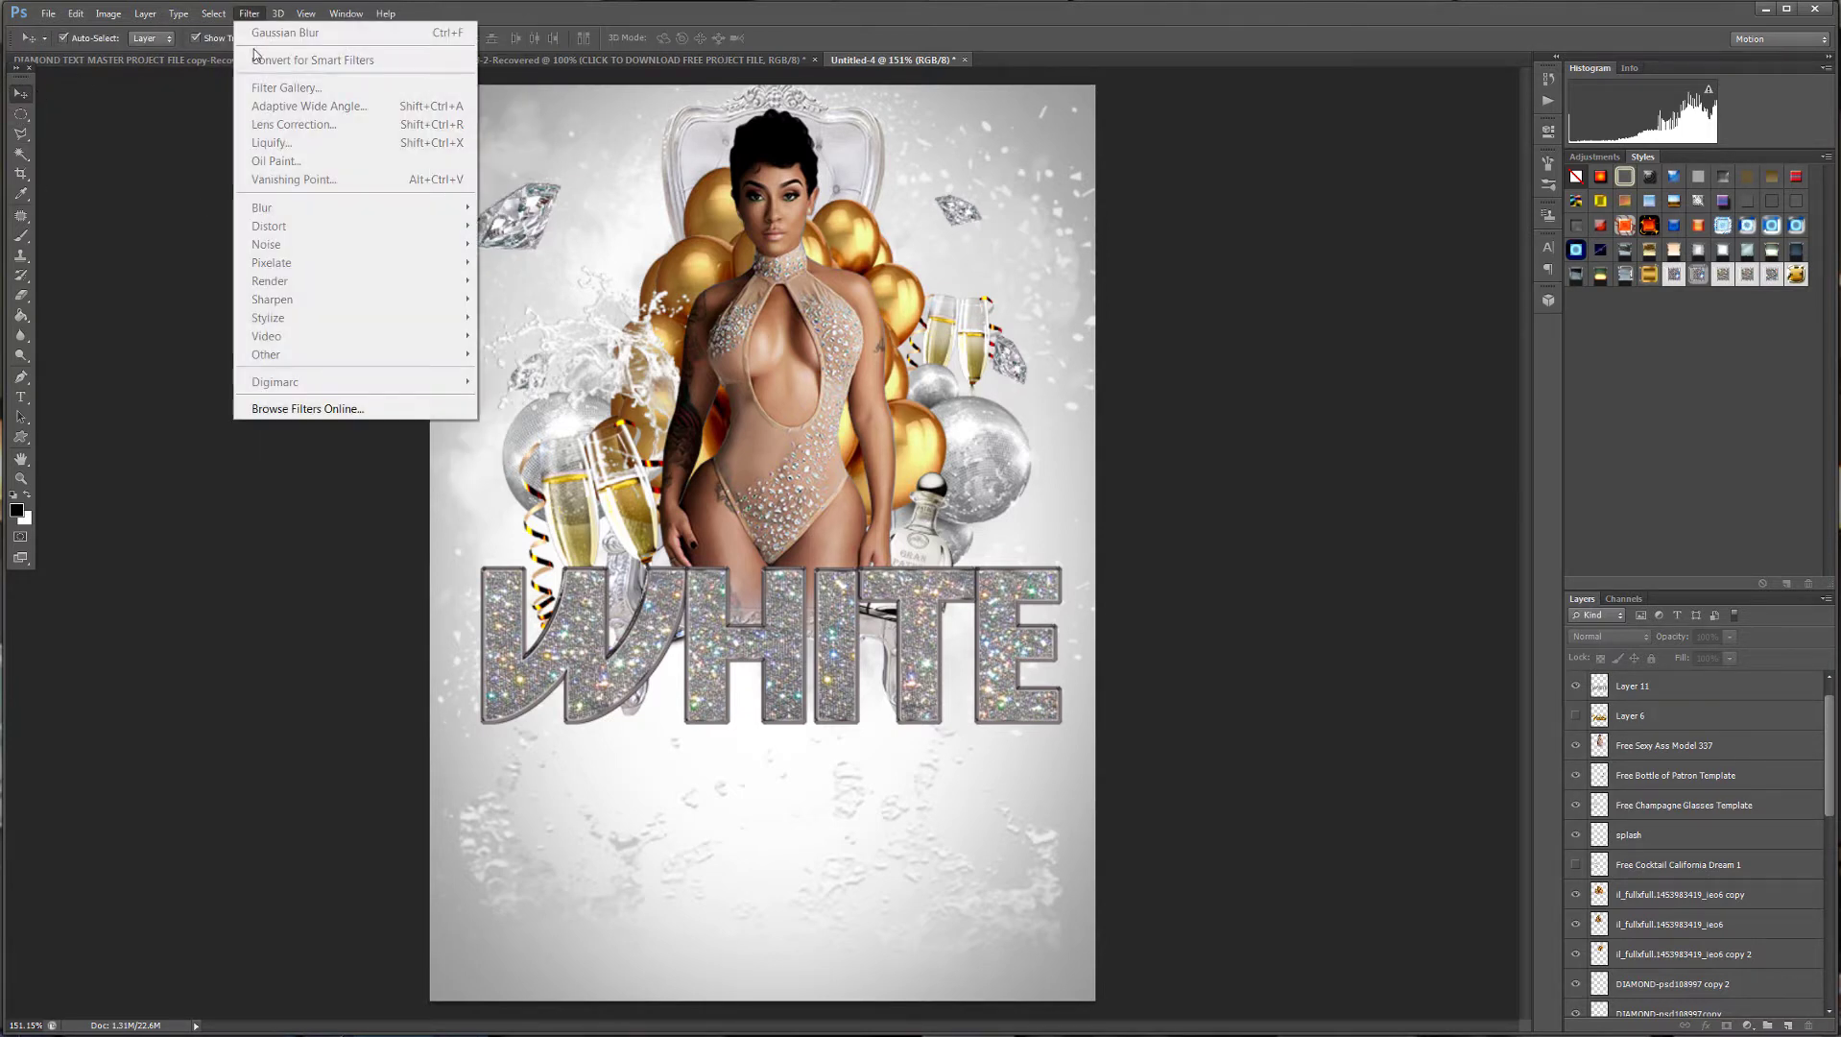
{"action": "left_click", "coordinate": [945, 640]}
{"action": "left_click", "coordinate": [929, 636]}
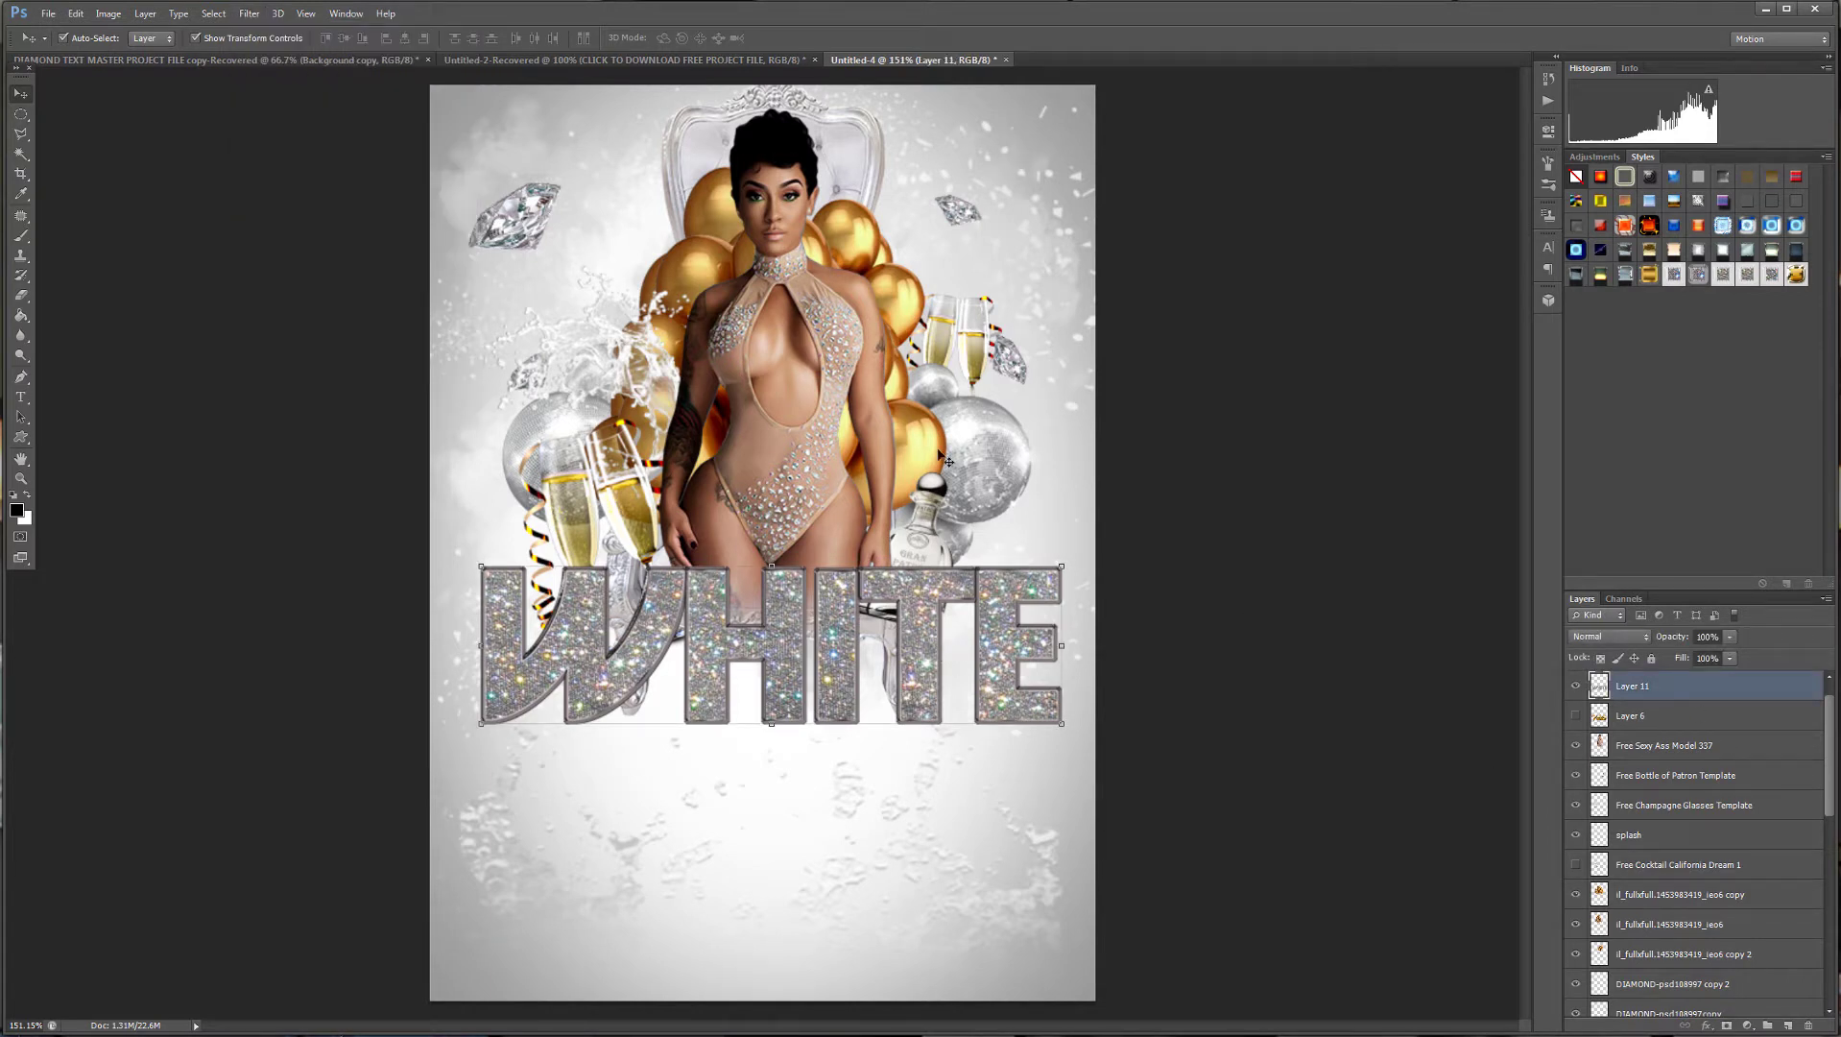
{"action": "left_click", "coordinate": [248, 13]}
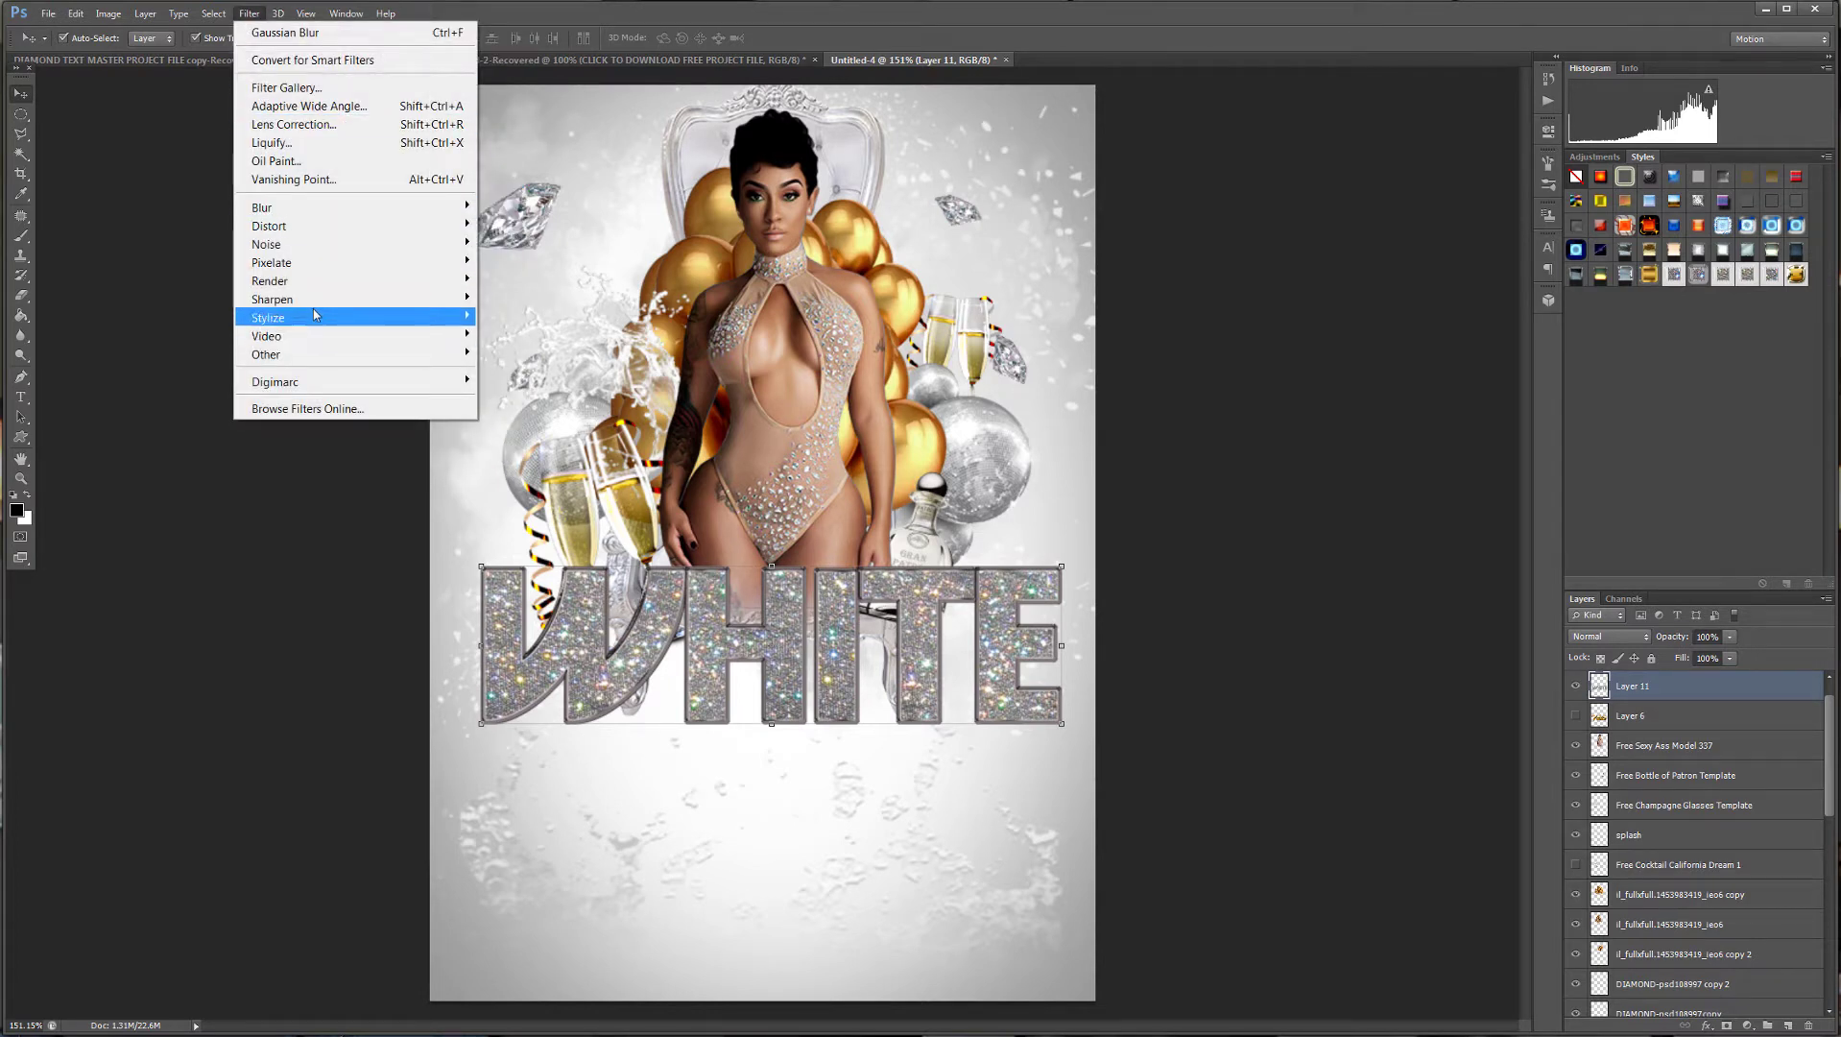
{"action": "mouse_move", "coordinate": [317, 305]}
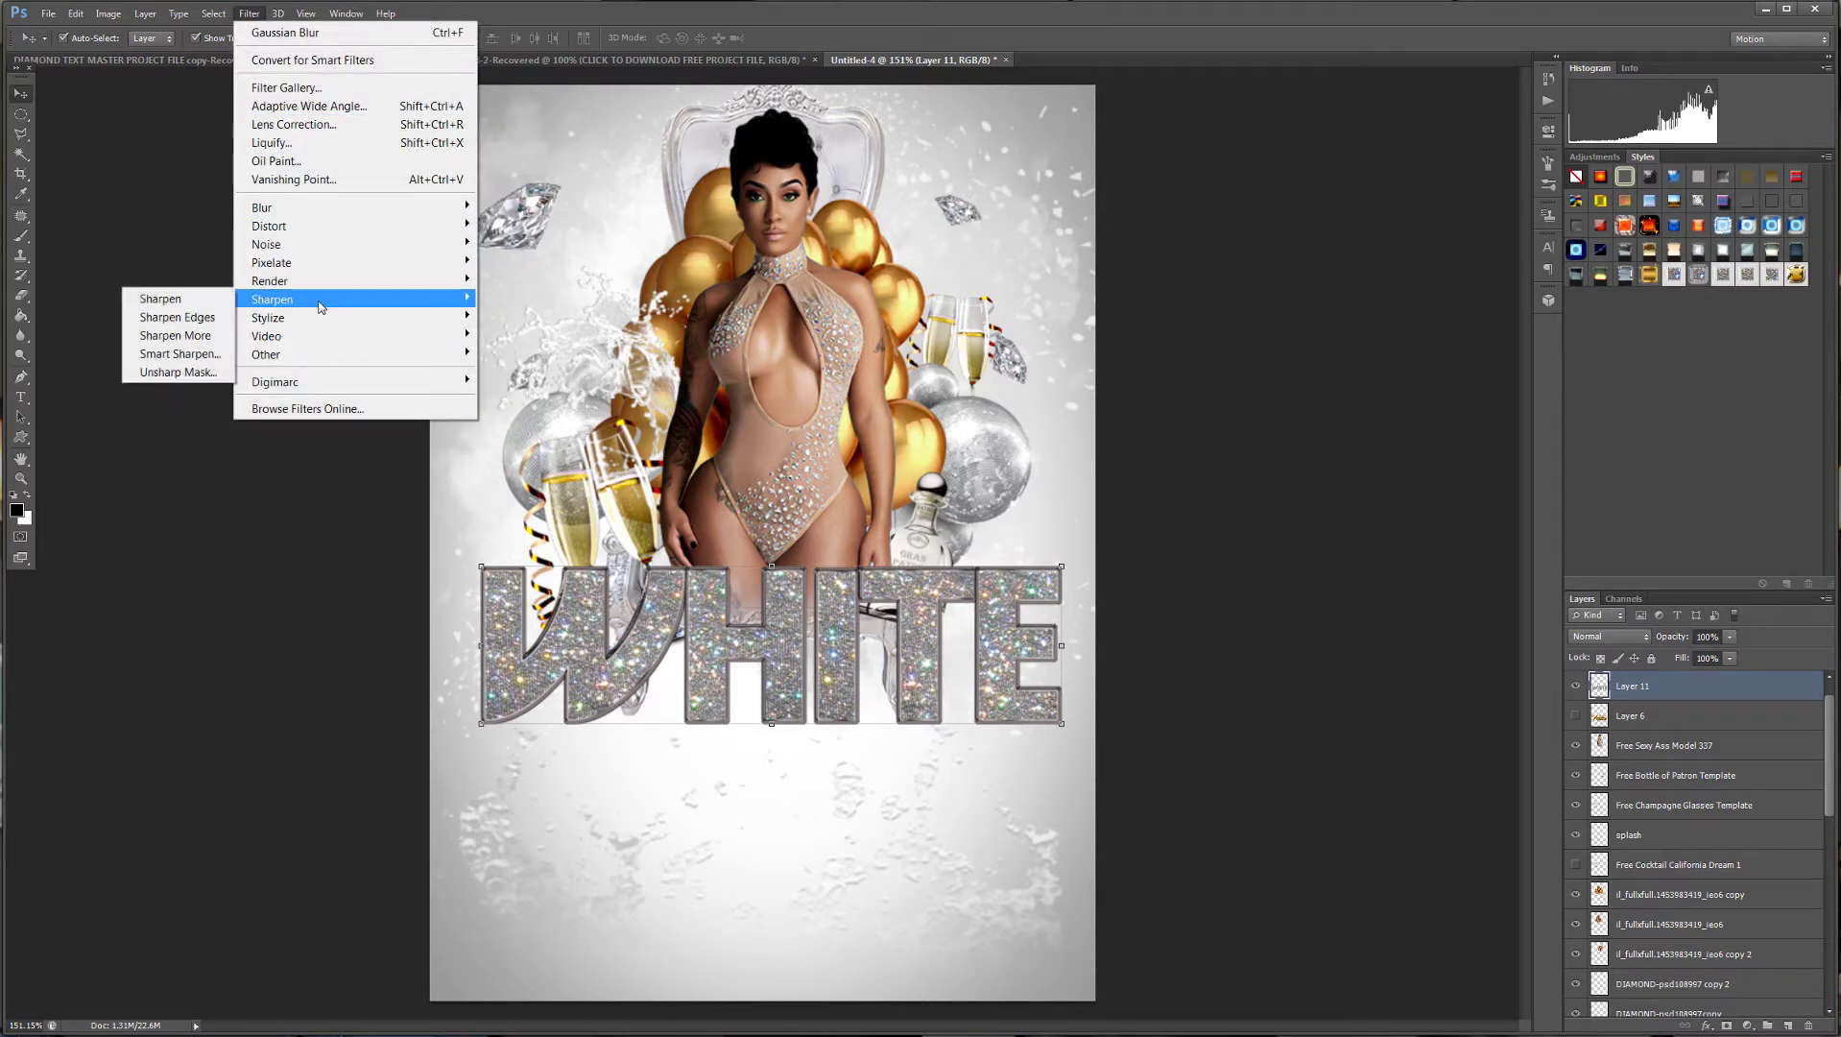
{"action": "left_click", "coordinate": [214, 371]}
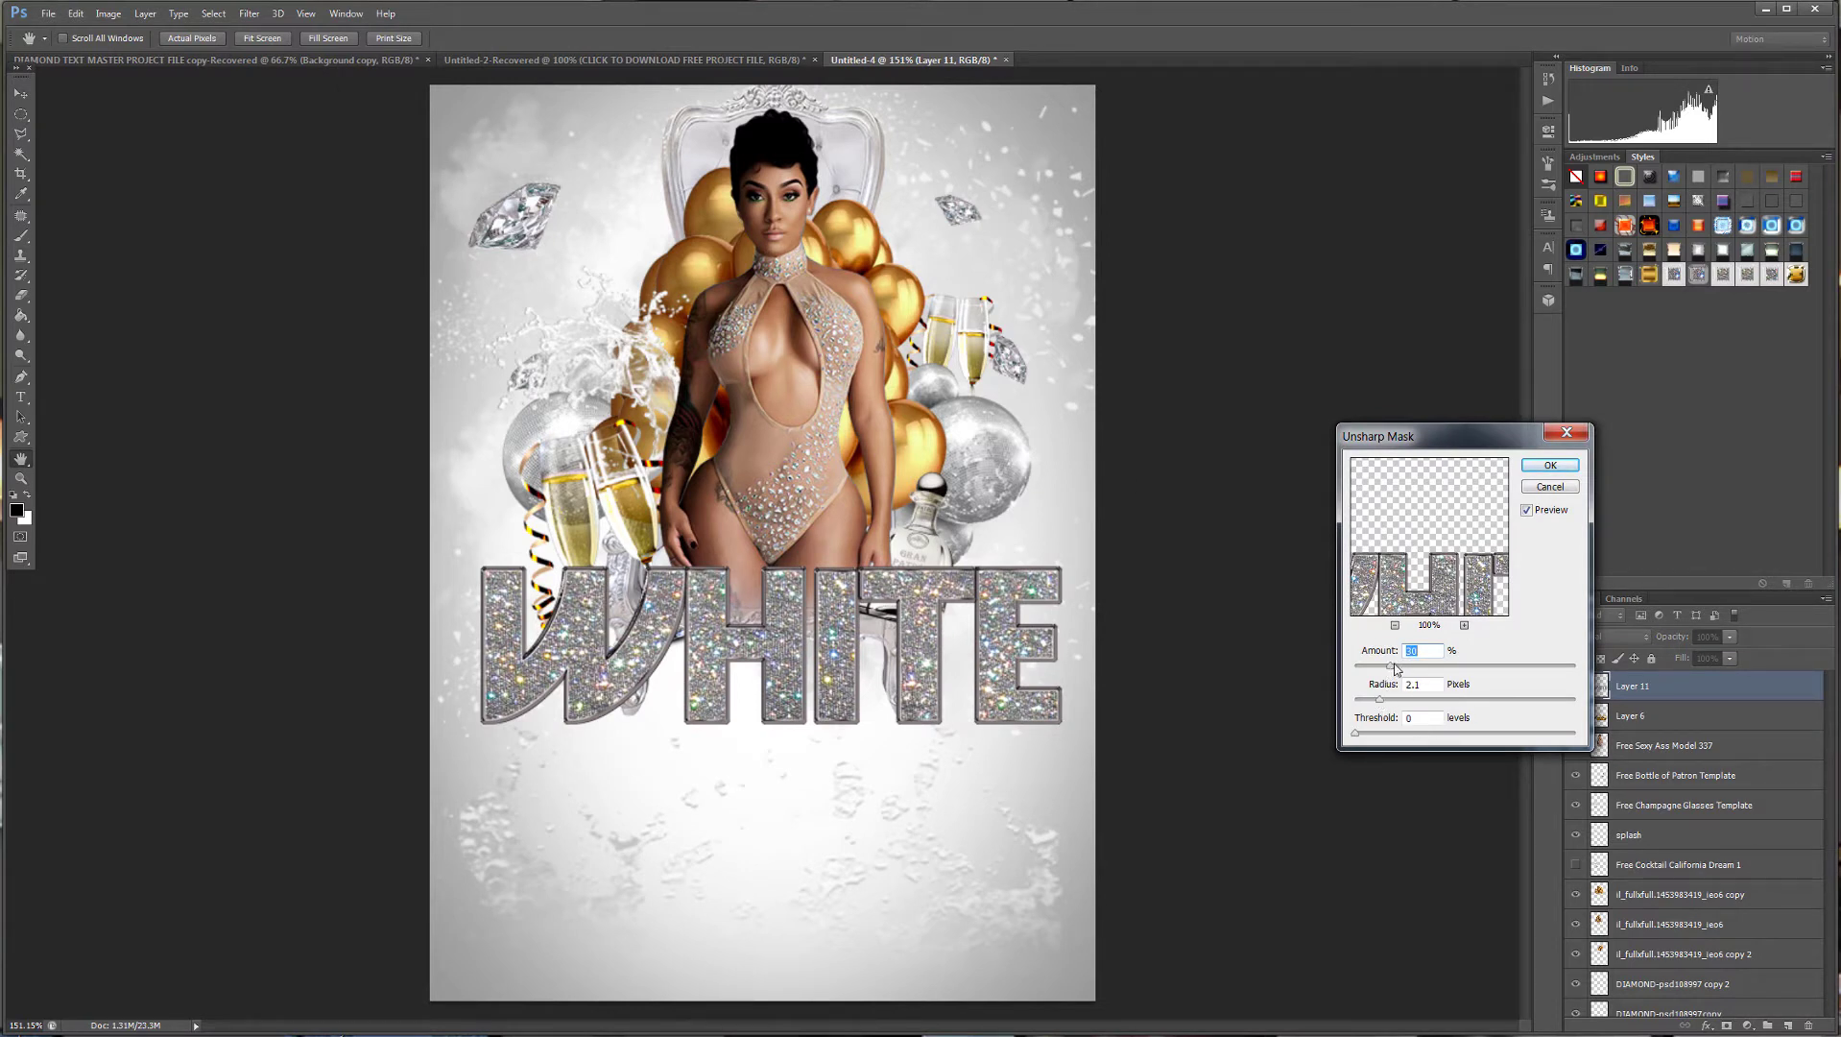
{"action": "left_click_drag", "start_coordinate": [1394, 665], "coordinate": [1408, 669]}
{"action": "left_click", "coordinate": [1546, 465]}
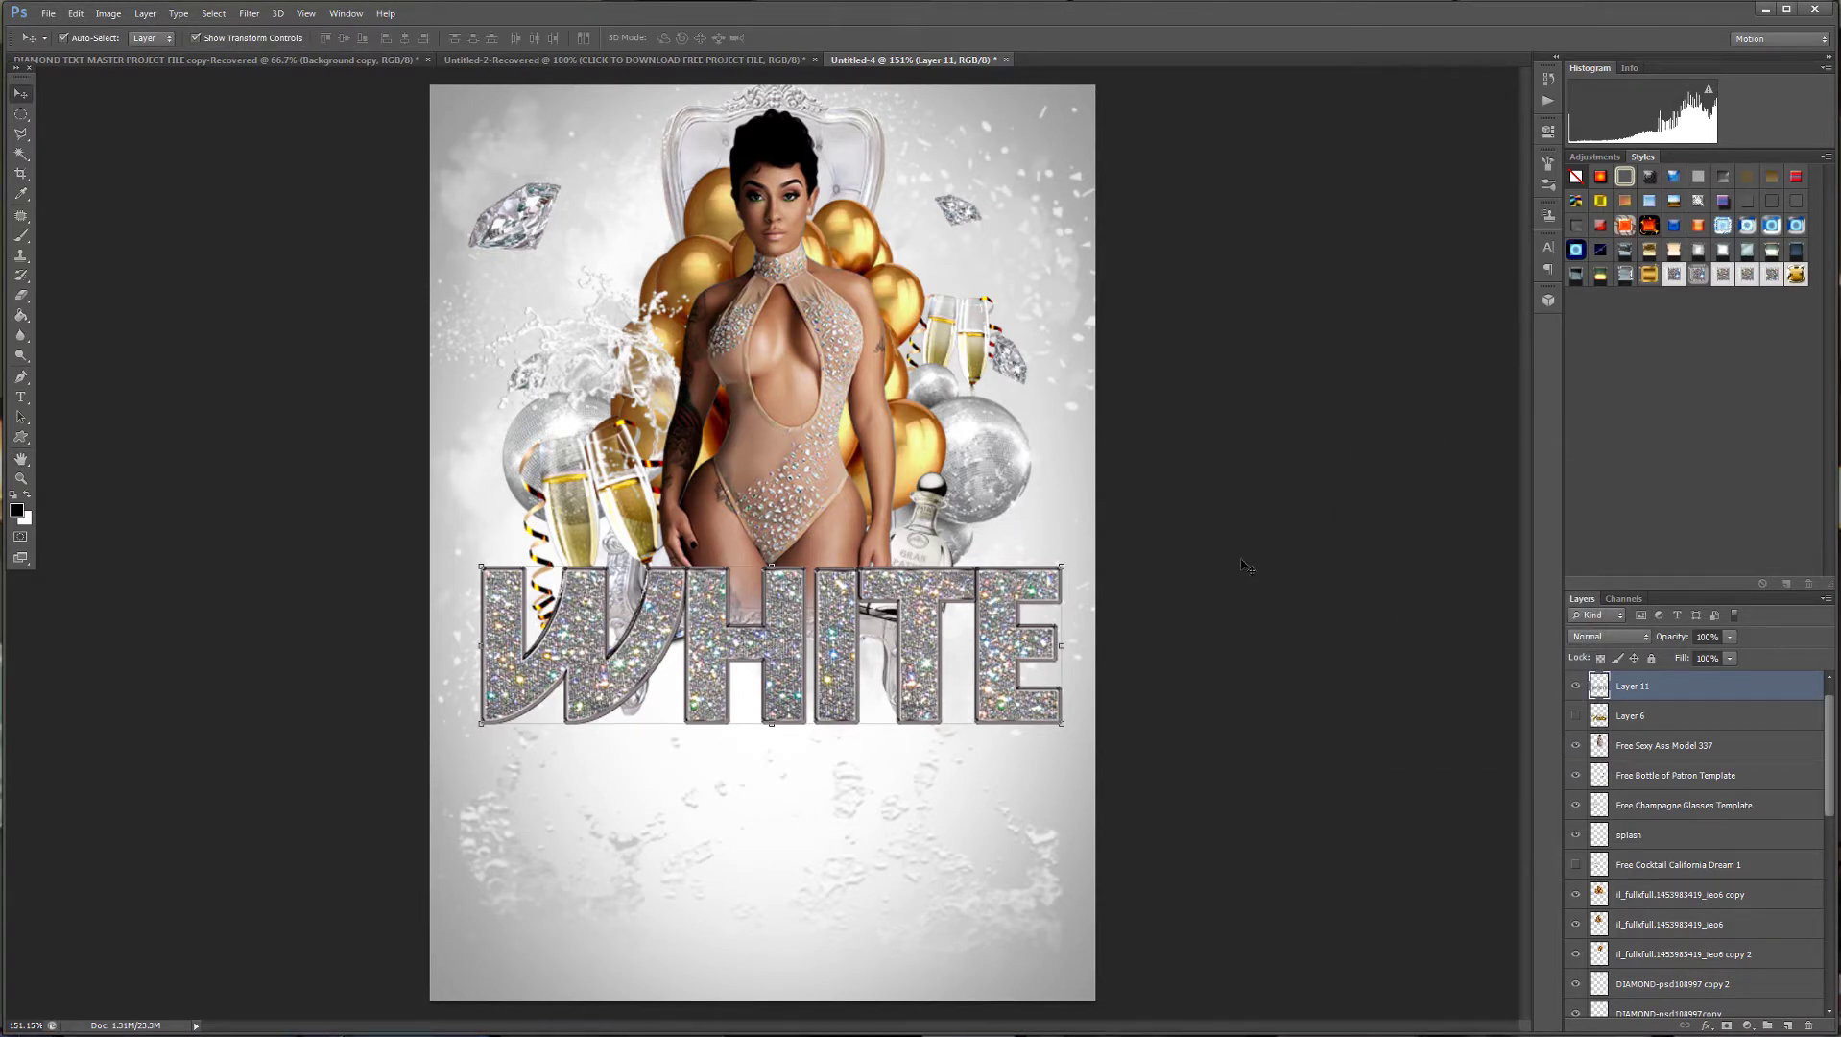
Nudge WHITE slightly lower and retype the top gold script 'White' as 'Party'.
{"action": "mouse_move", "coordinate": [940, 607]}
{"action": "left_mouse_down"}
{"action": "mouse_move", "coordinate": [934, 563]}
{"action": "mouse_move", "coordinate": [975, 645]}
{"action": "mouse_move", "coordinate": [927, 618]}
{"action": "left_mouse_up"}
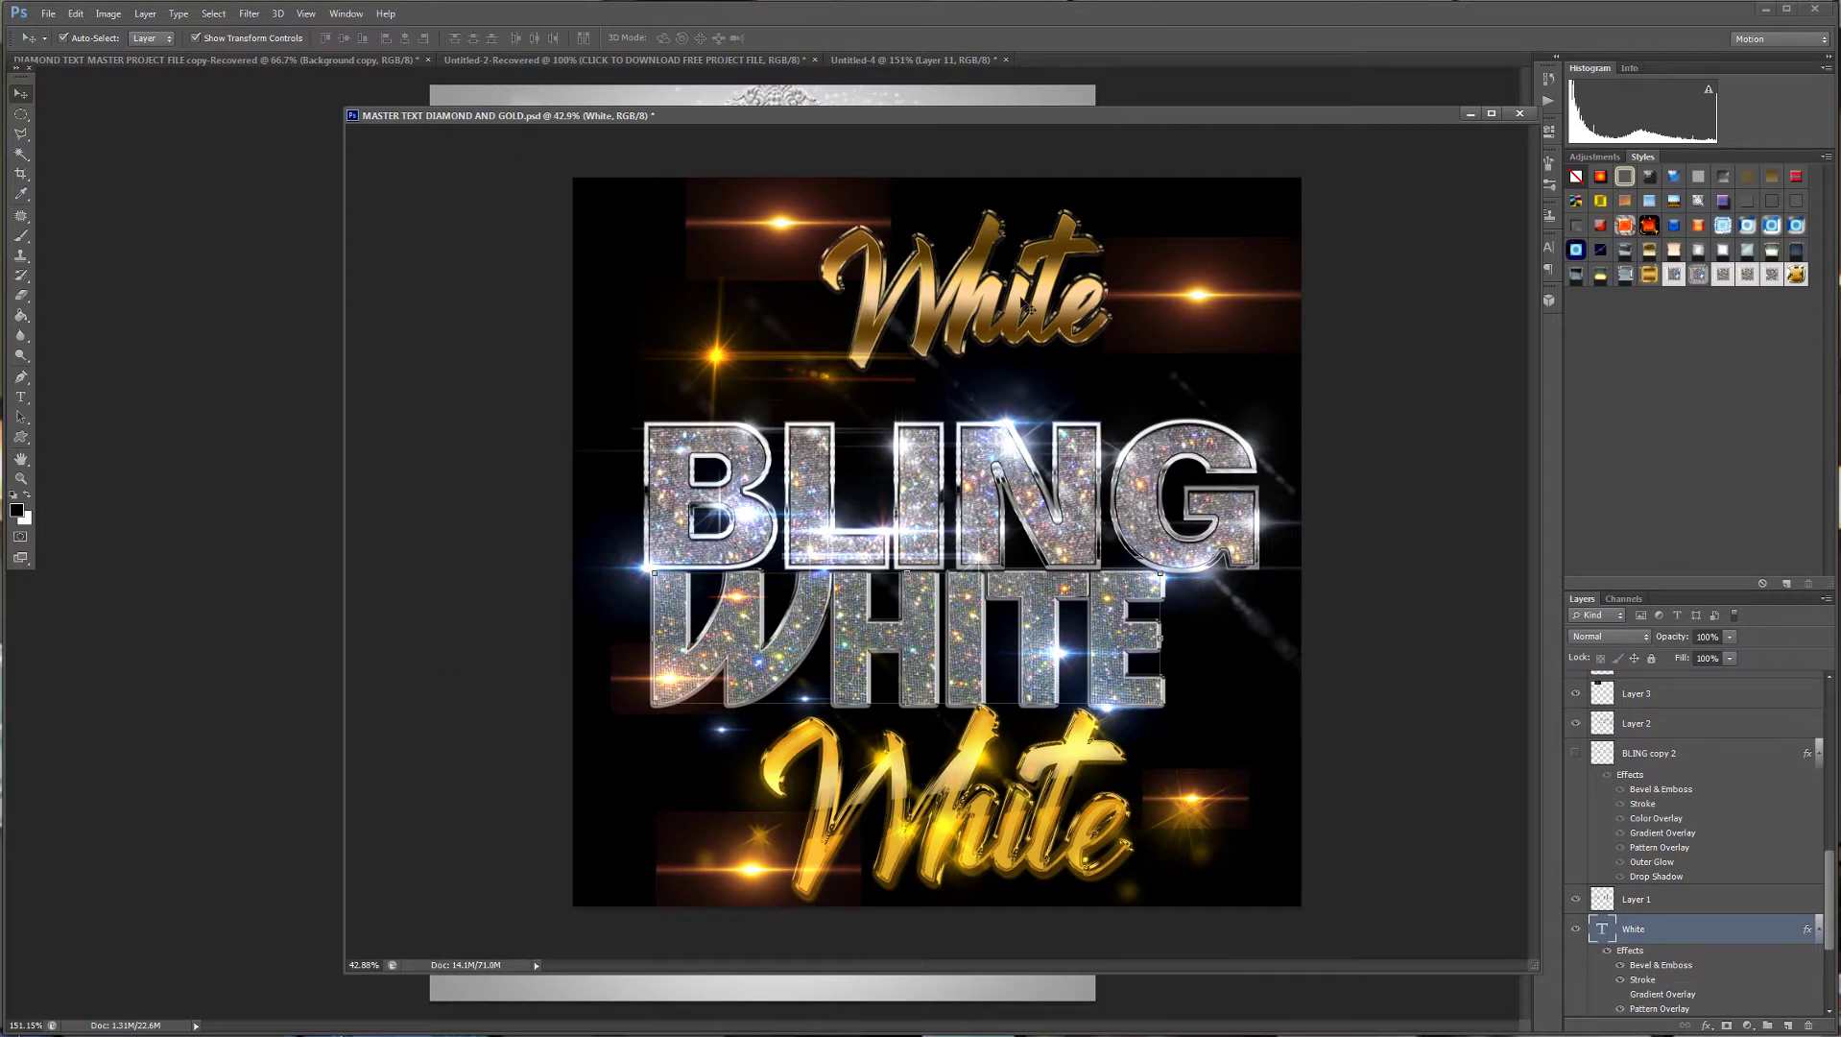
{"action": "left_click", "coordinate": [1025, 308]}
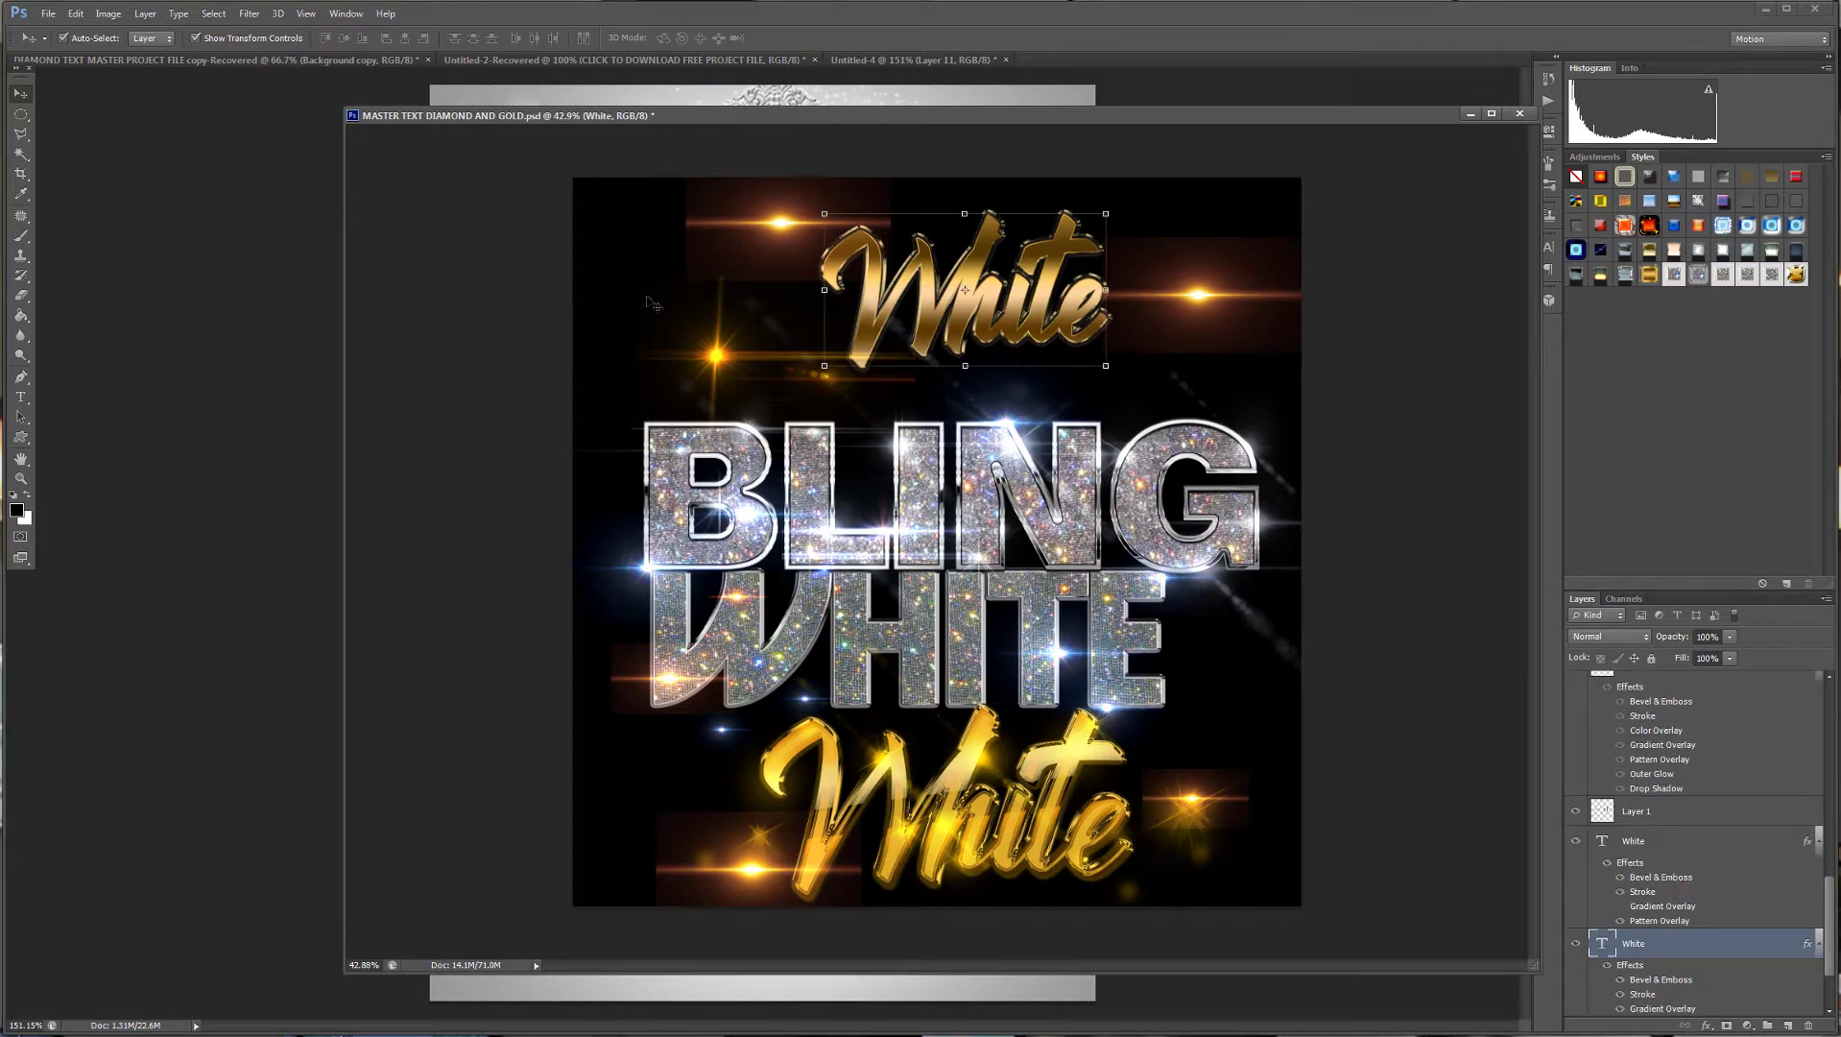
{"action": "left_click", "coordinate": [20, 397]}
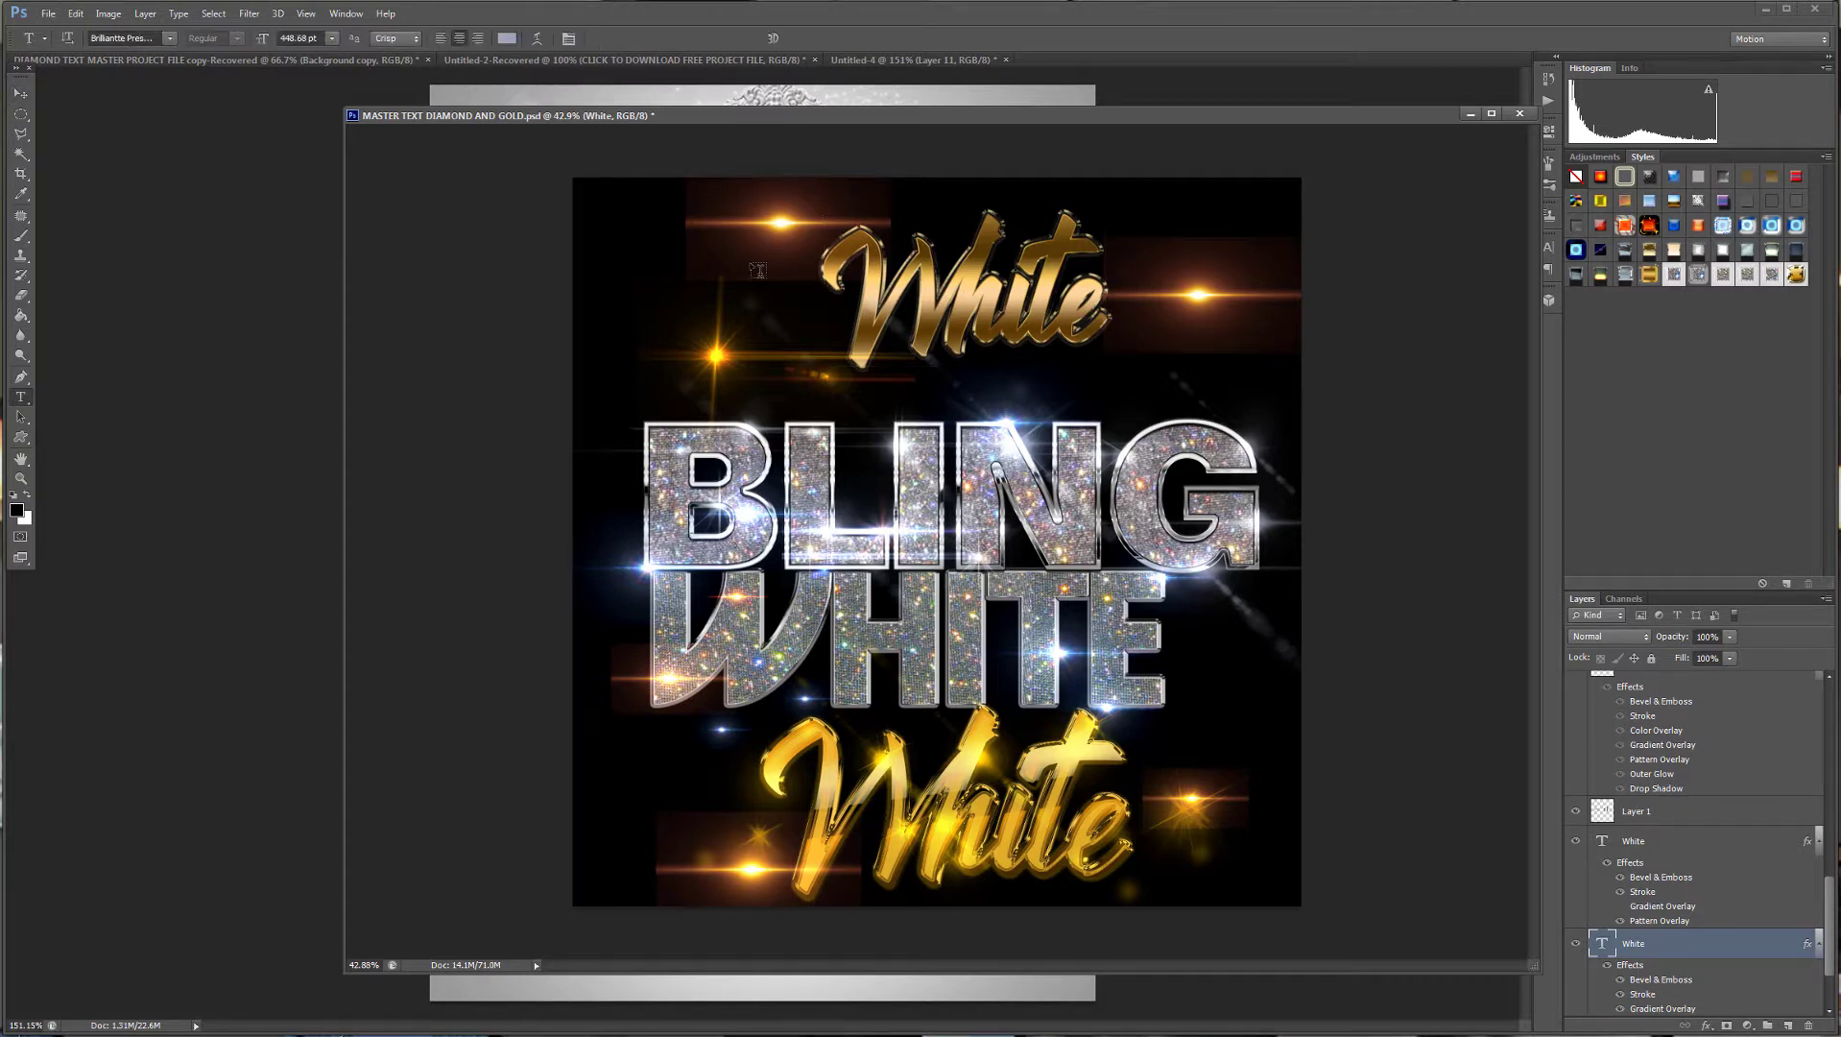
{"action": "left_click_drag", "start_coordinate": [827, 271], "coordinate": [1188, 312]}
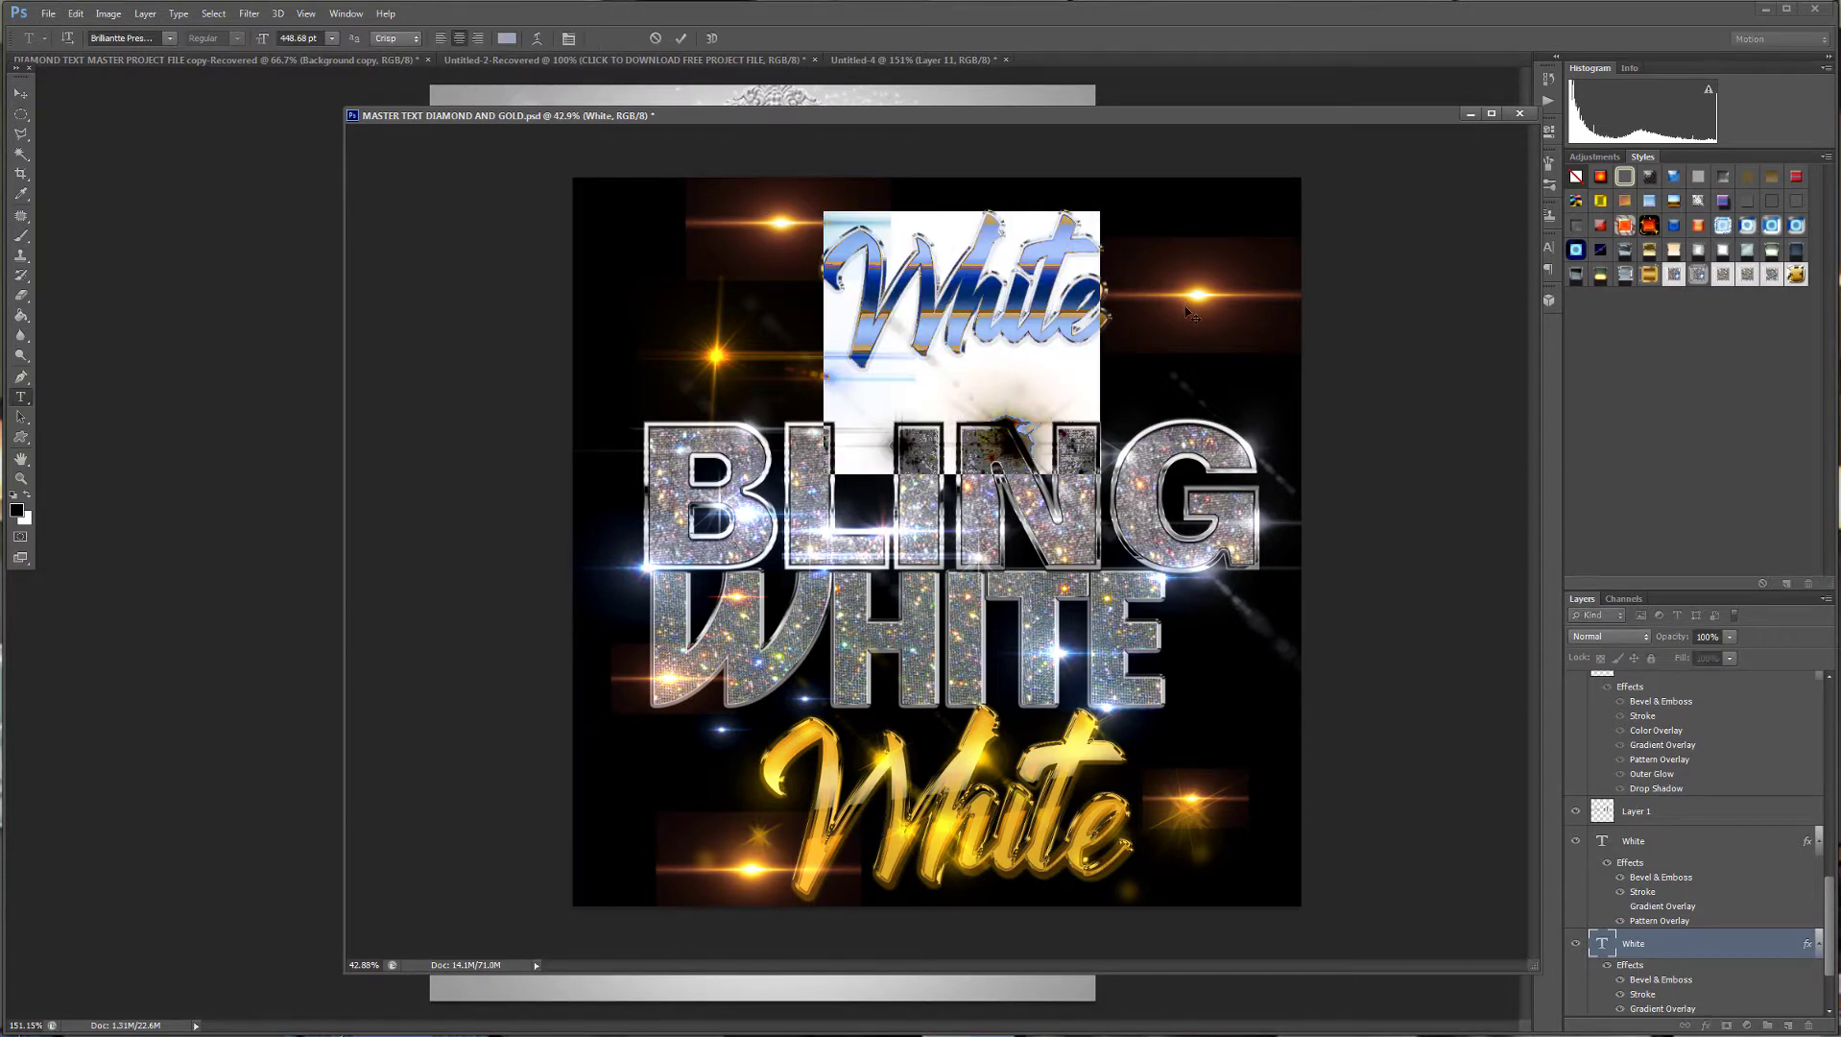
{"action": "type", "text": "Party"}
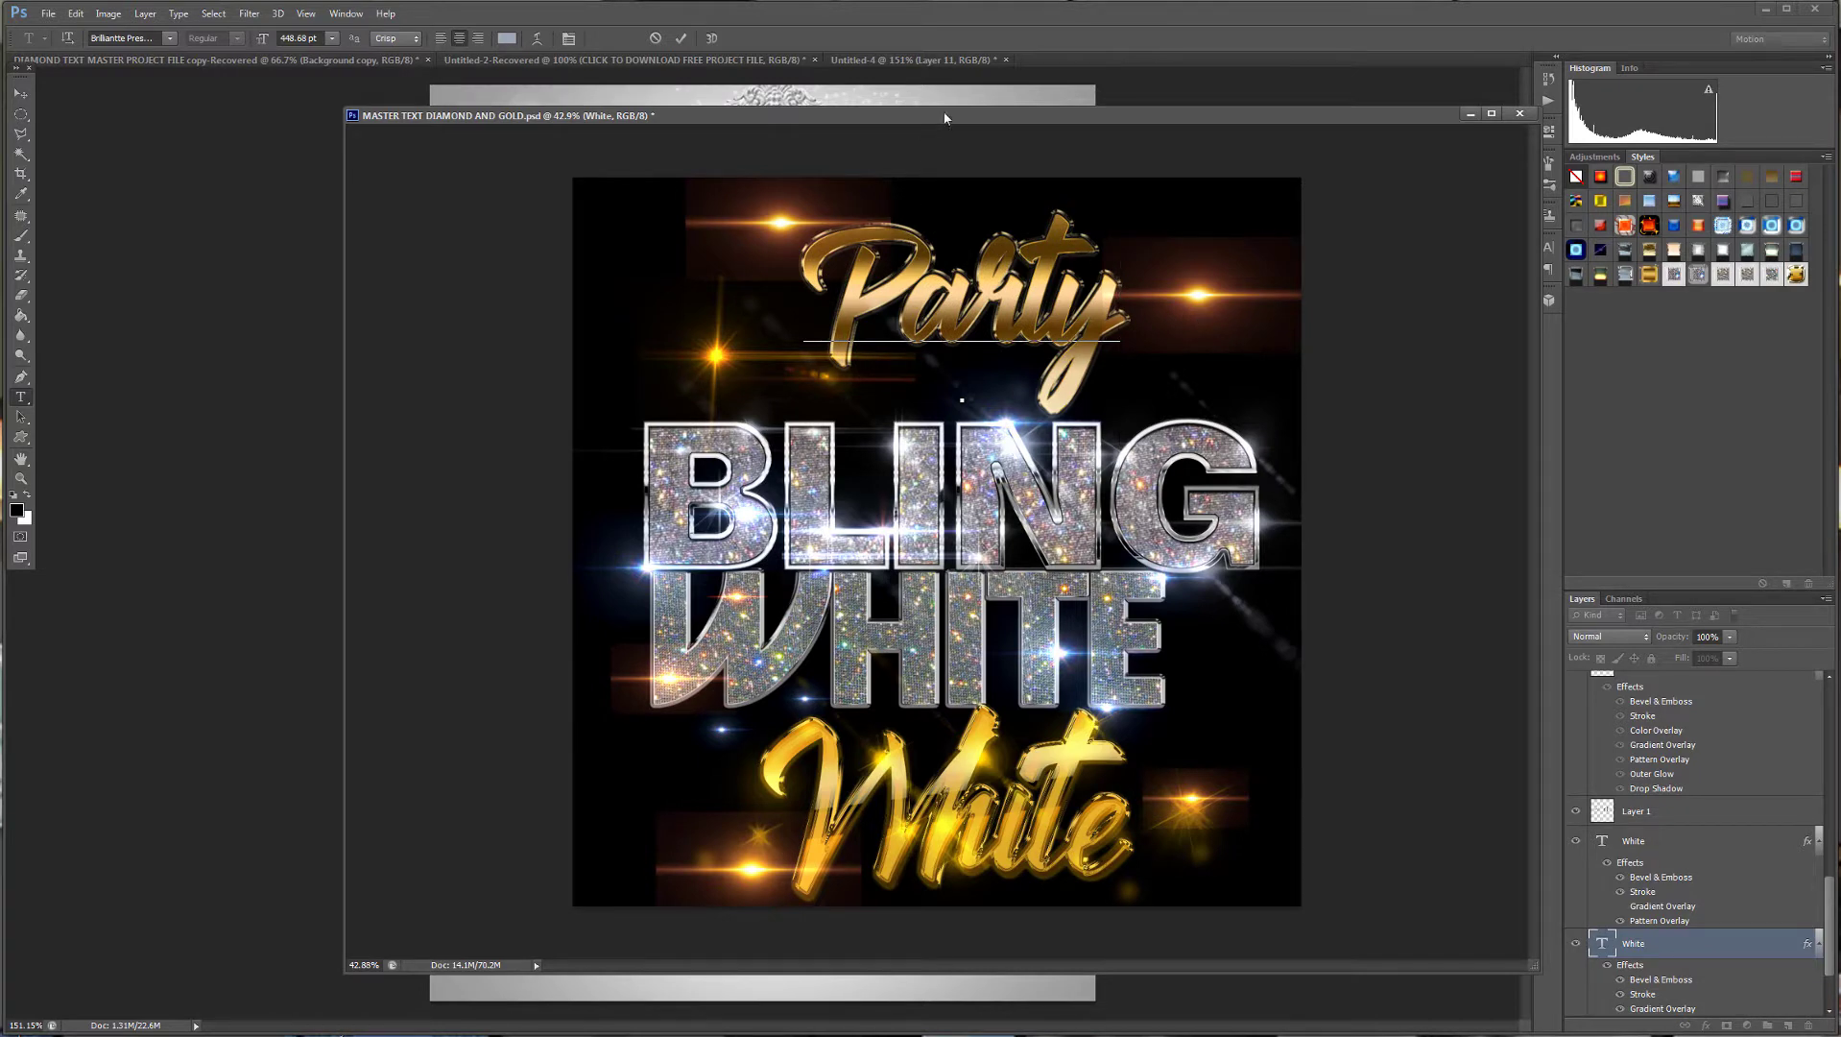
{"action": "left_click", "coordinate": [1598, 946]}
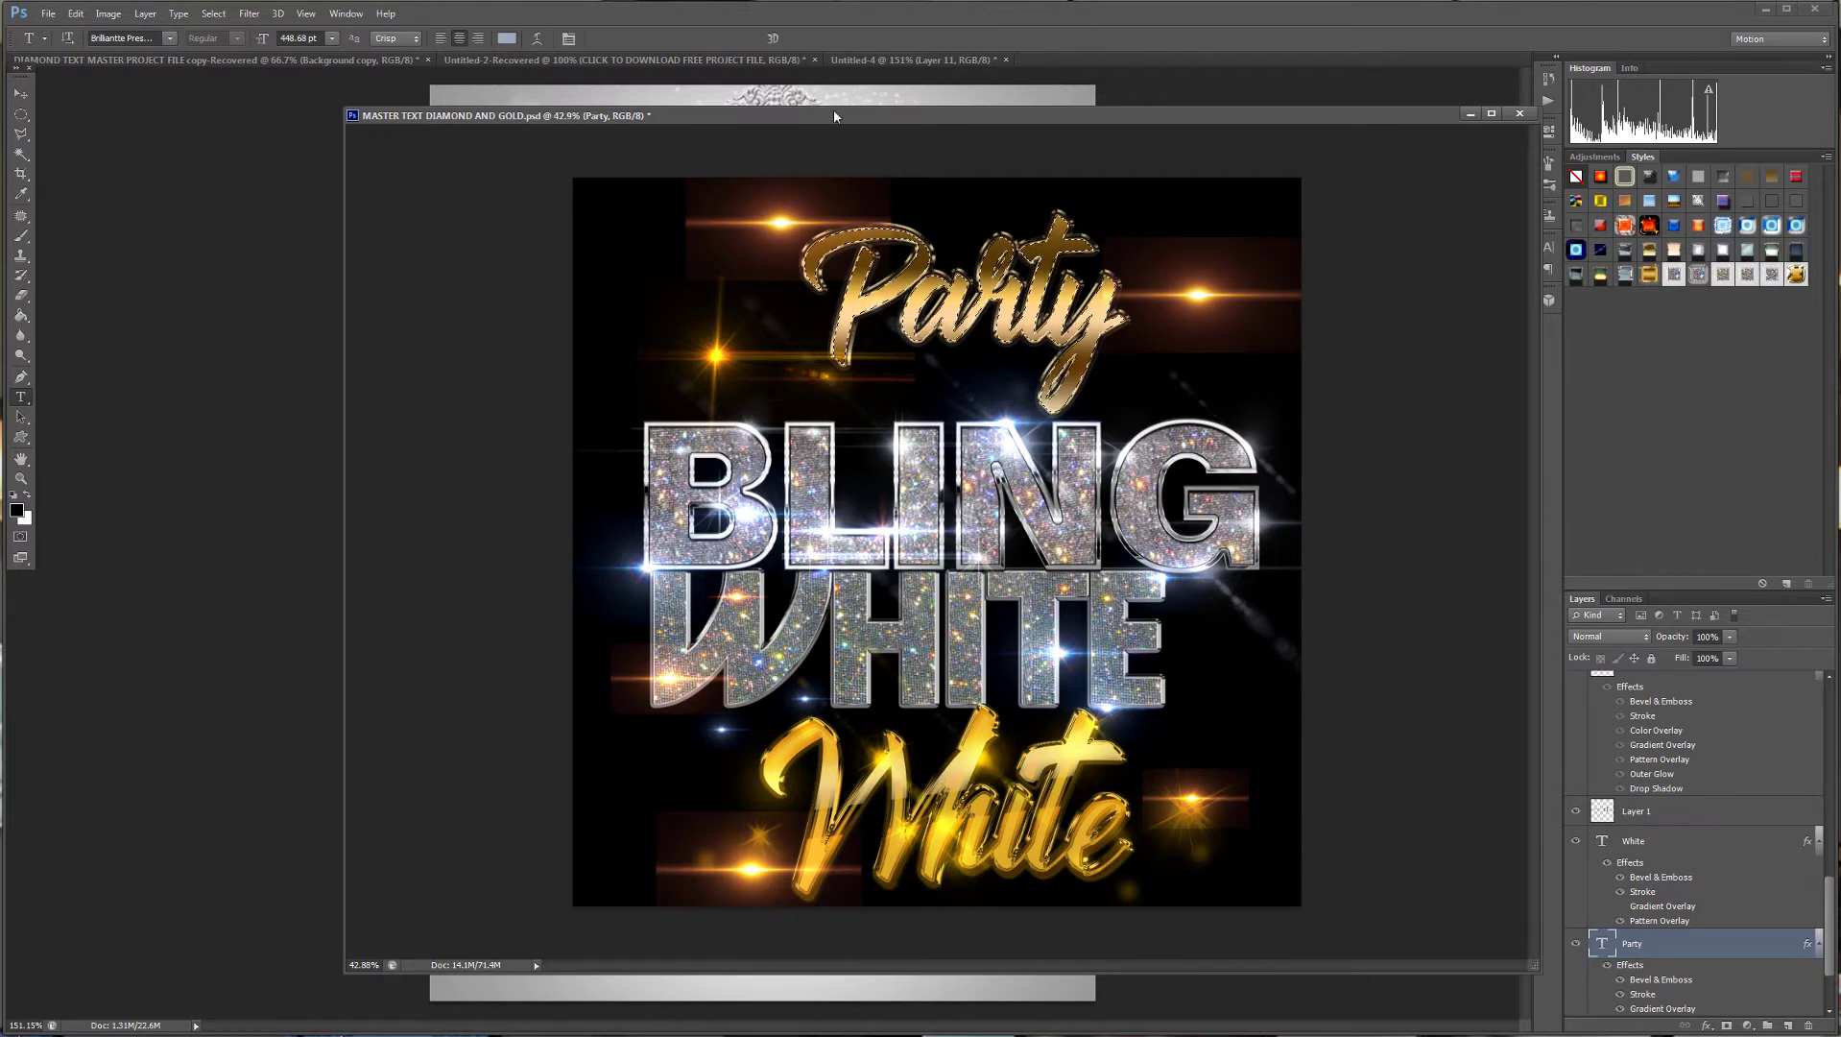
{"action": "left_click_drag", "start_coordinate": [833, 114], "coordinate": [1840, 182]}
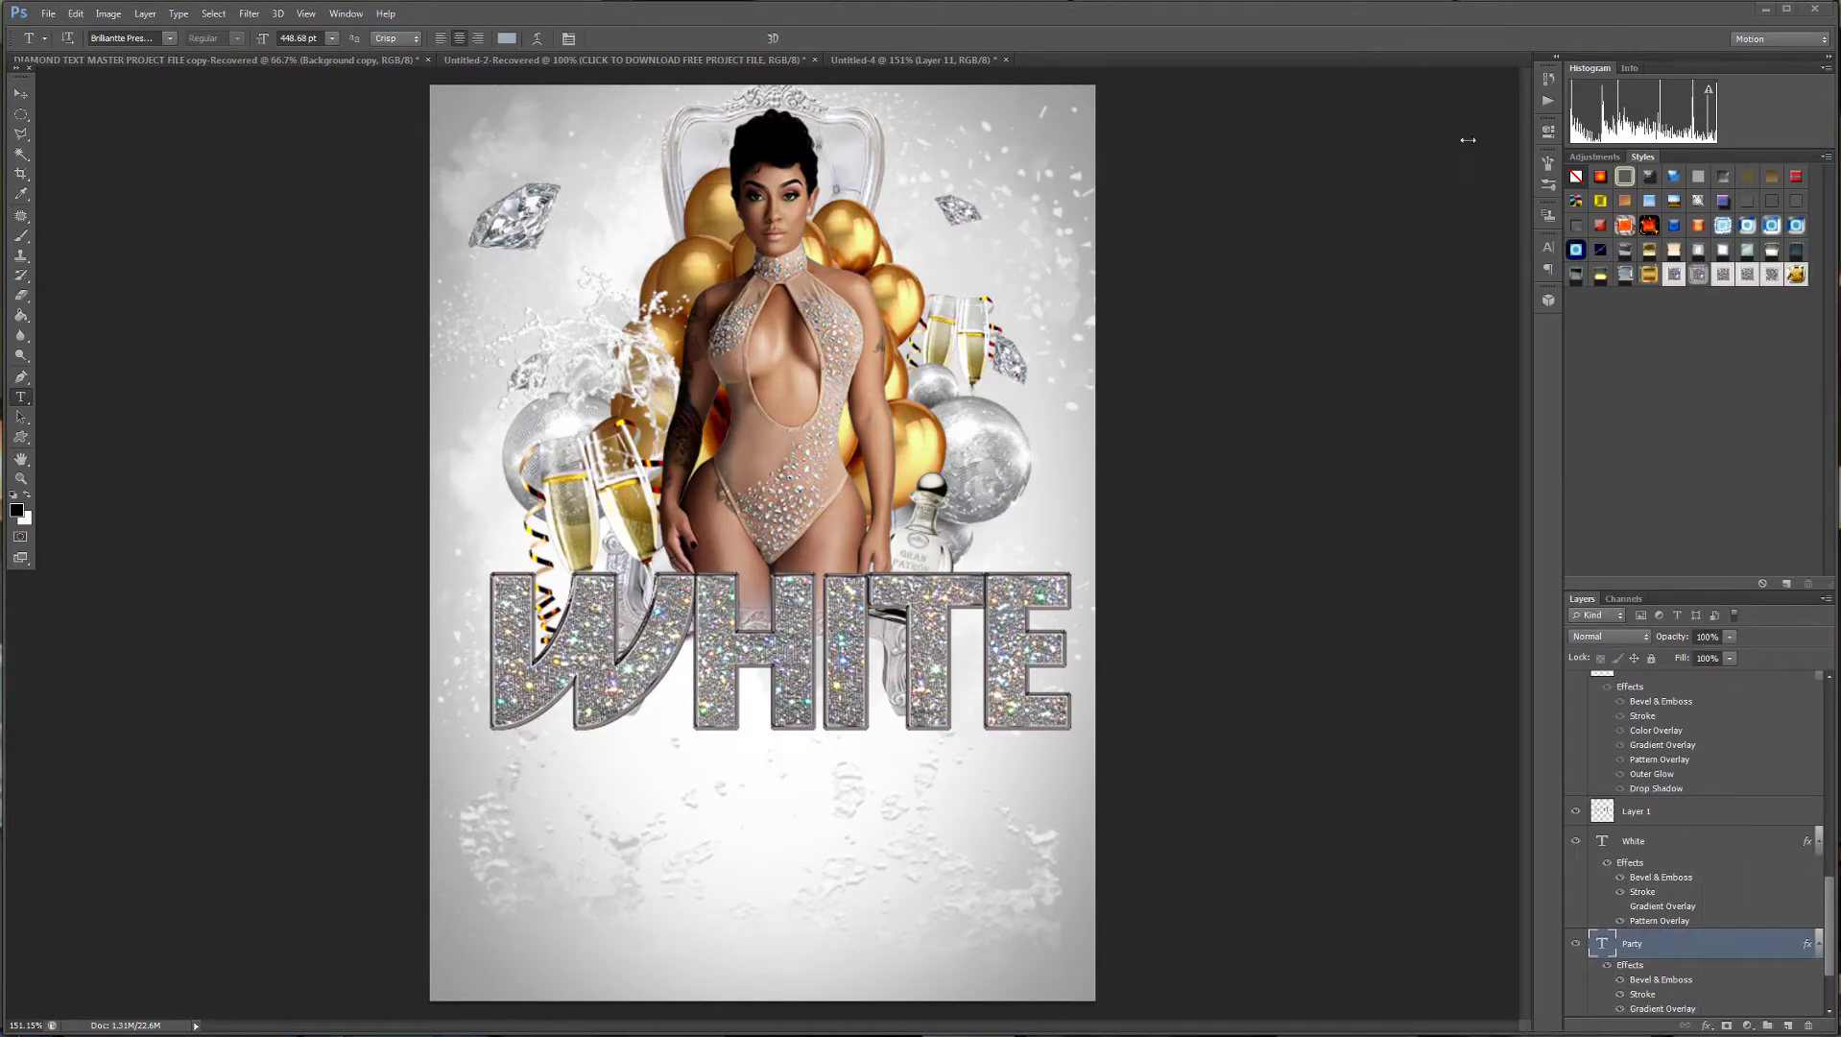
Create a new clipboard-sized document and paste the Party artwork into it.
{"action": "left_click", "coordinate": [48, 13]}
{"action": "left_click", "coordinate": [69, 36]}
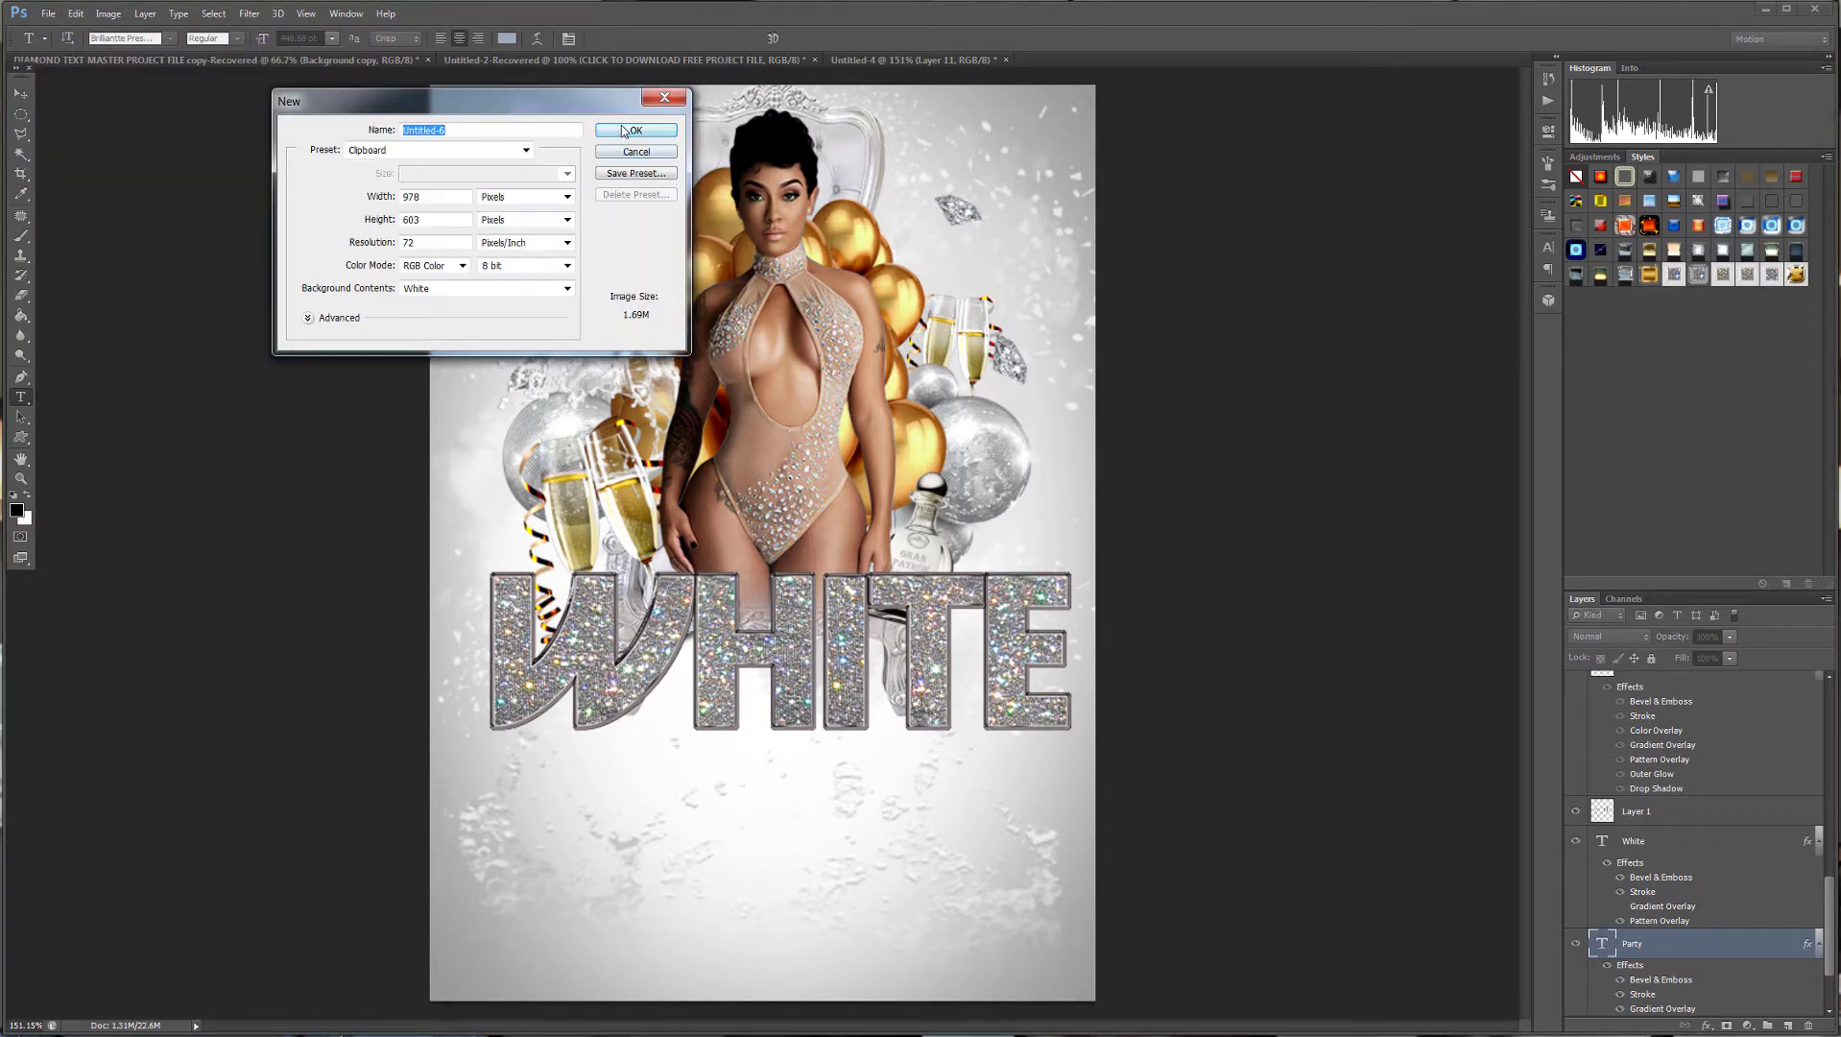
{"action": "left_click", "coordinate": [632, 132]}
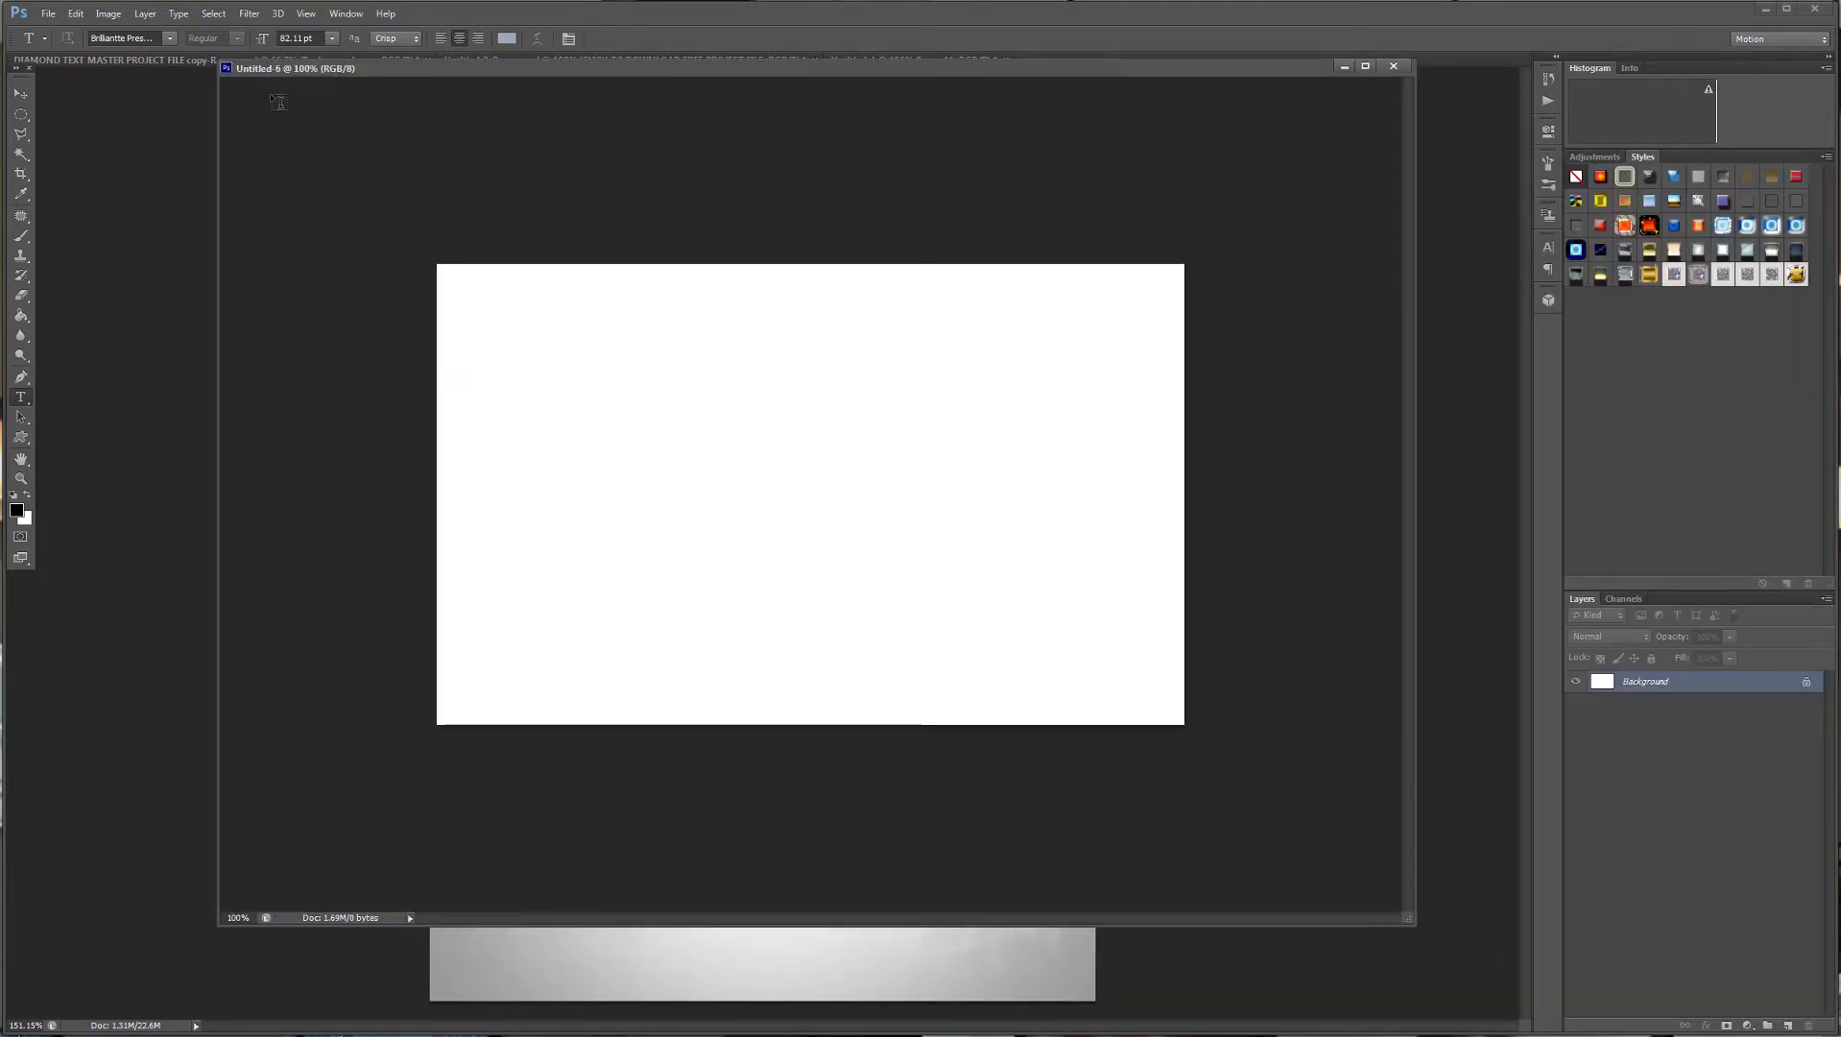
{"action": "key", "text": "ctrl+v"}
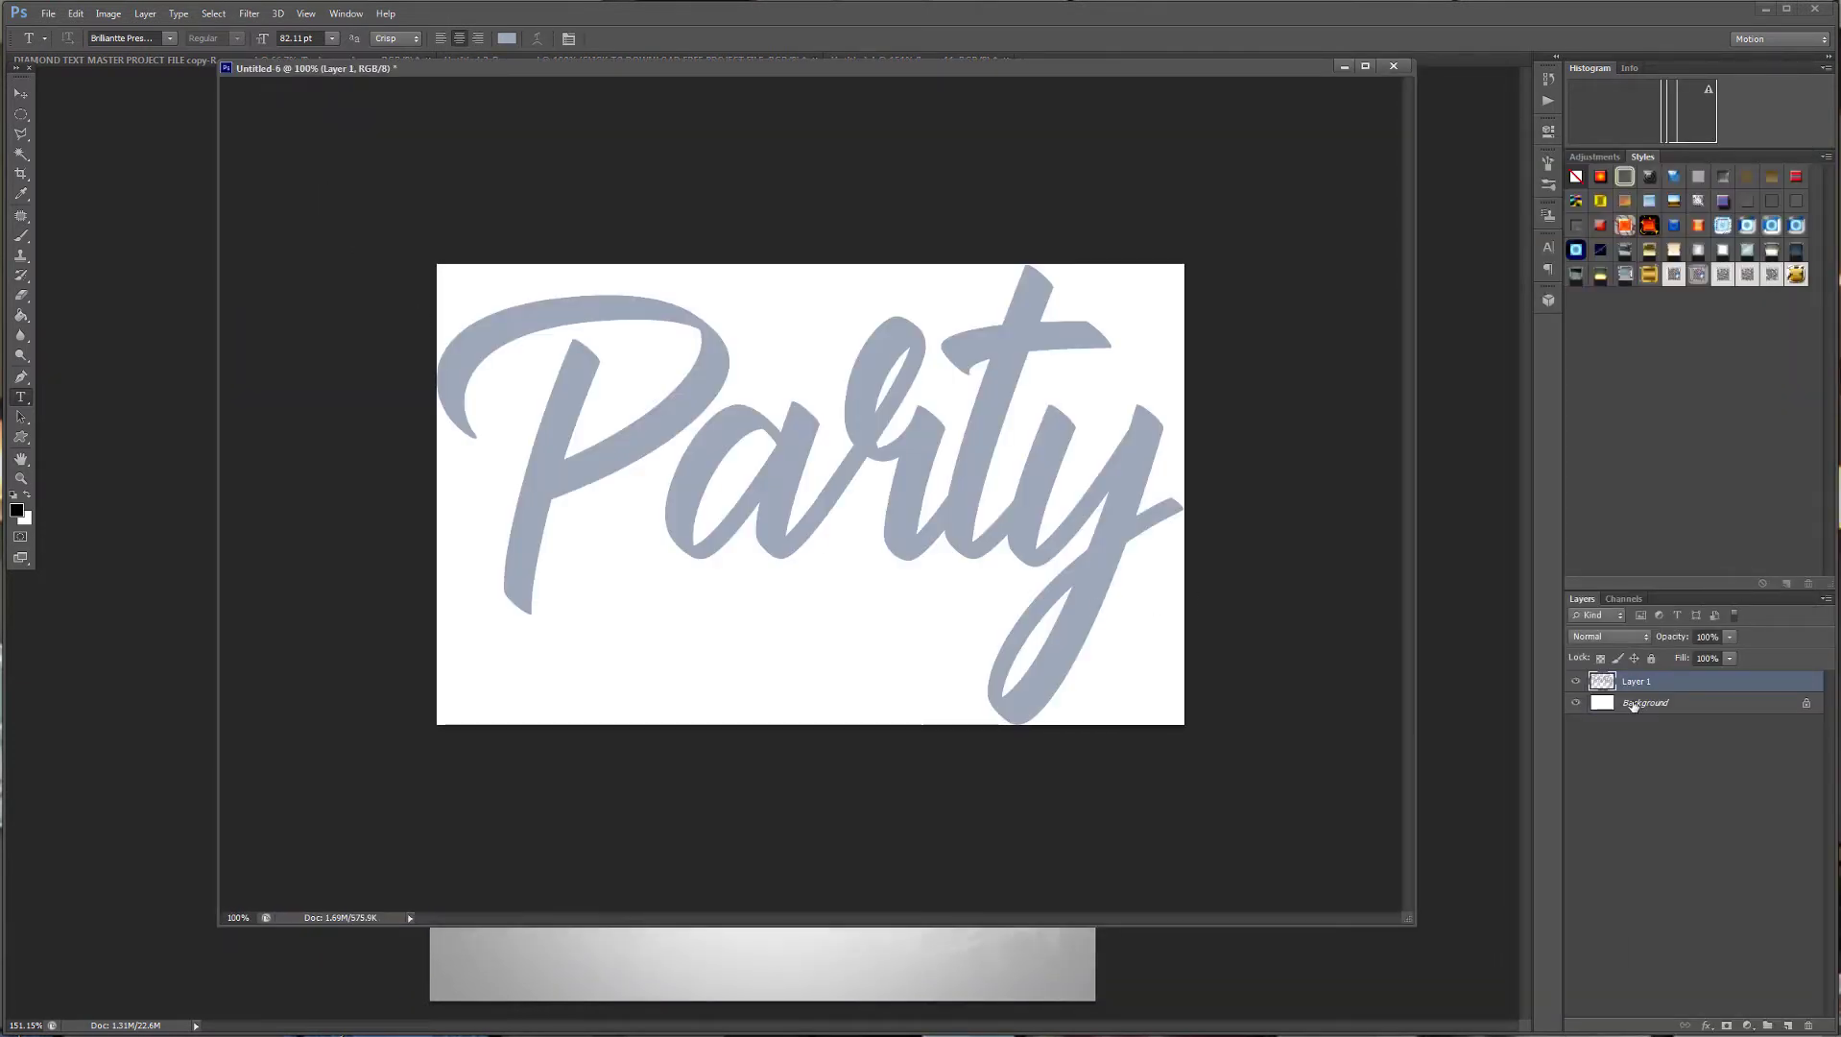
Fill the Background black and apply a gold preset style to the Party lettering.
{"action": "left_click", "coordinate": [1635, 703]}
{"action": "left_click", "coordinate": [22, 316]}
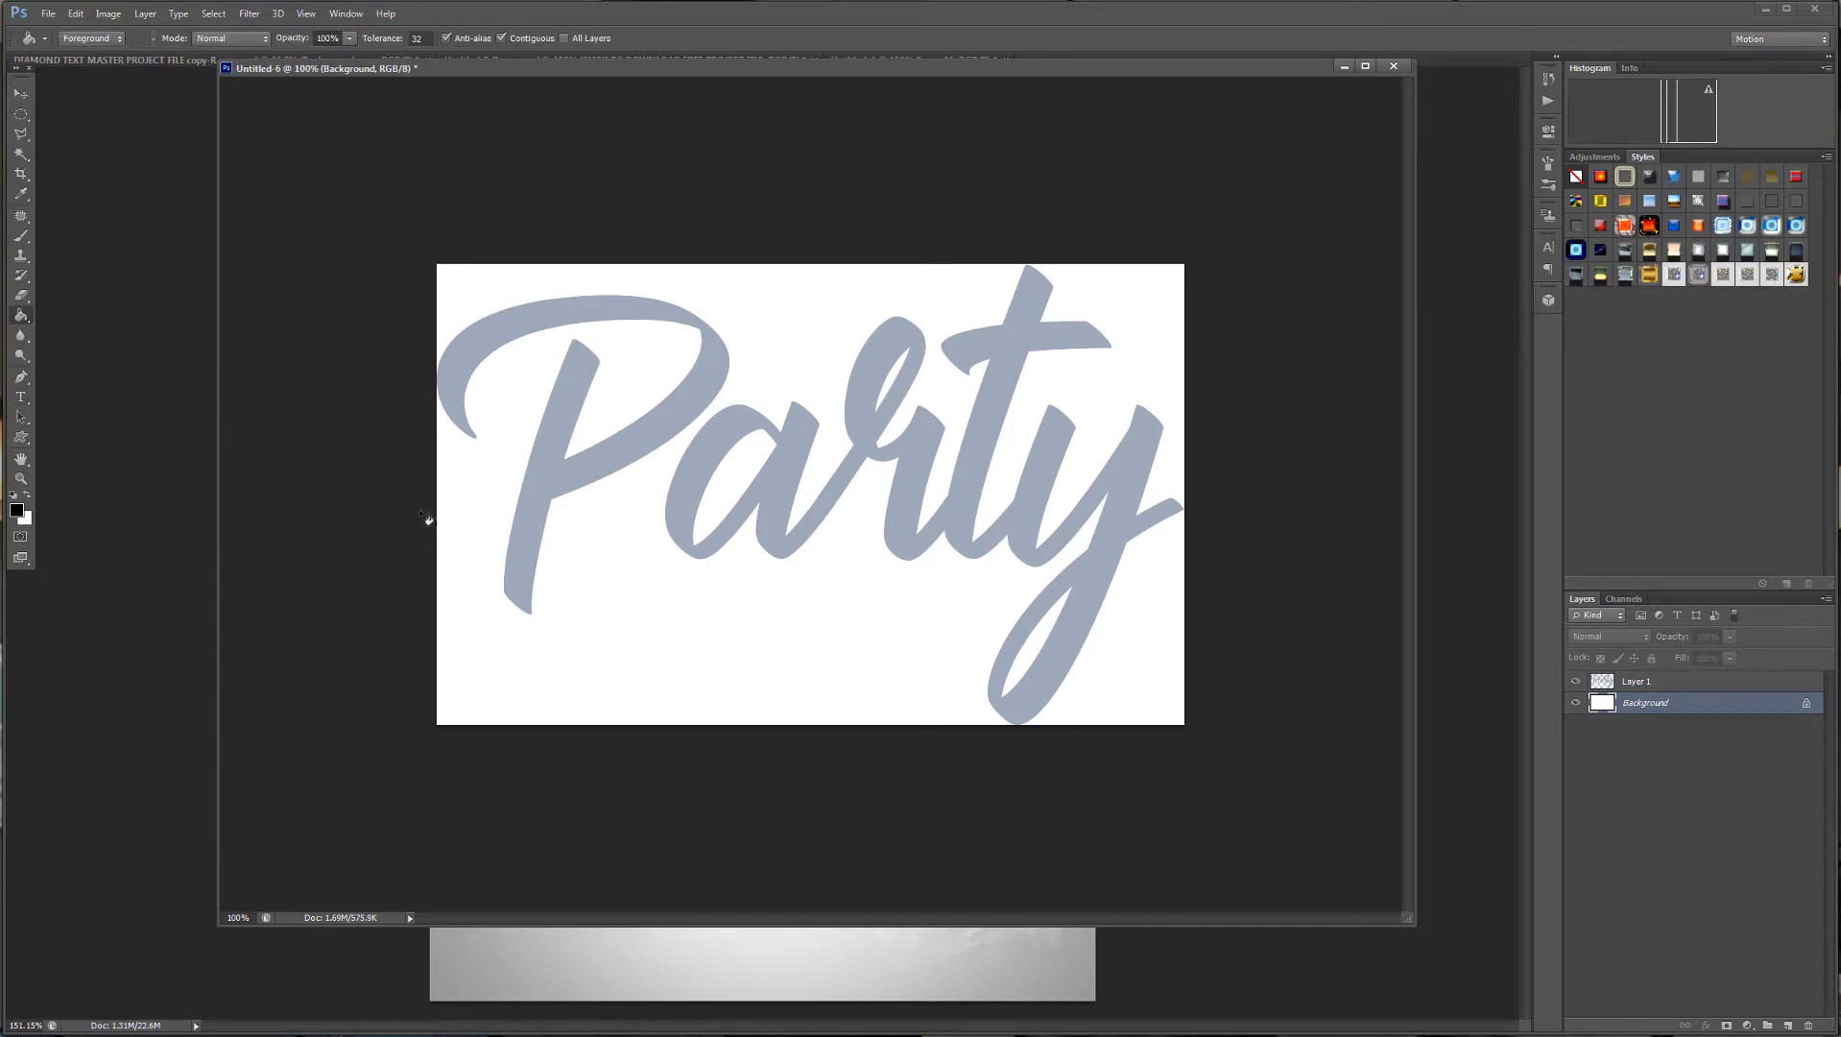
{"action": "left_click", "coordinate": [822, 629]}
{"action": "left_click", "coordinate": [1664, 683]}
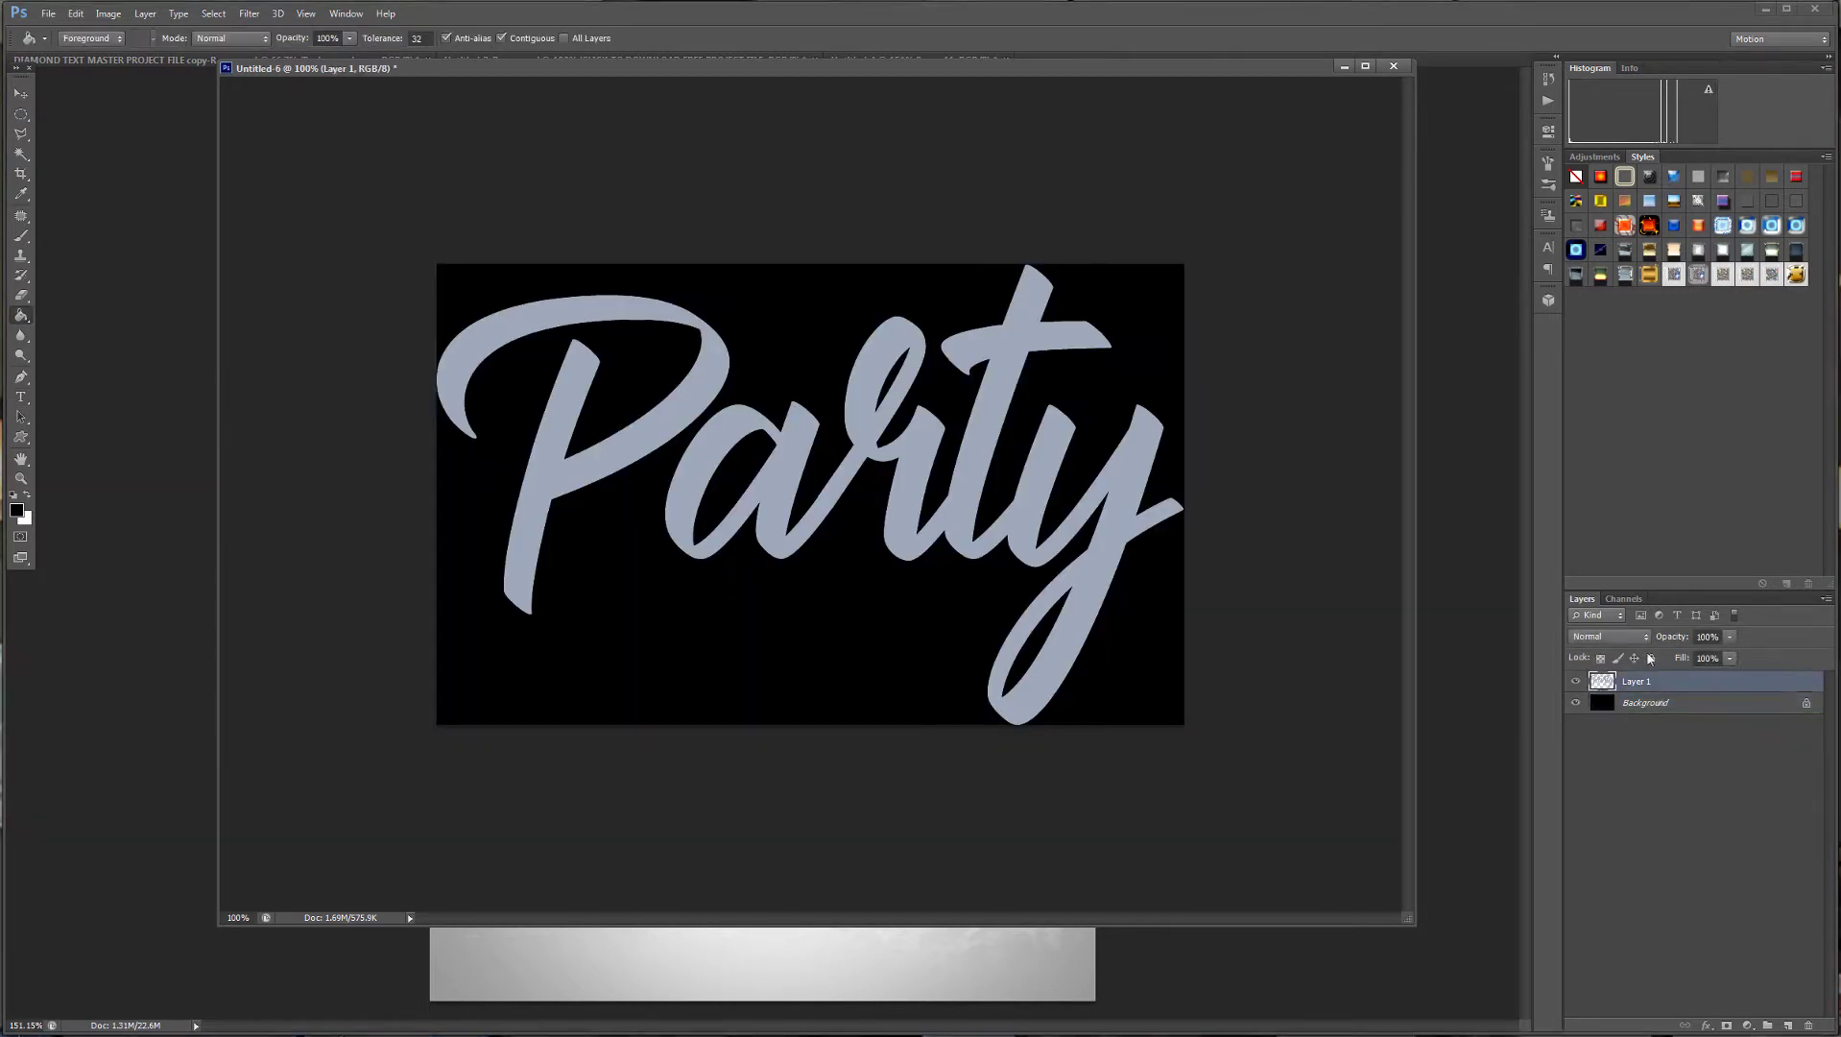
{"action": "left_click", "coordinate": [1795, 276]}
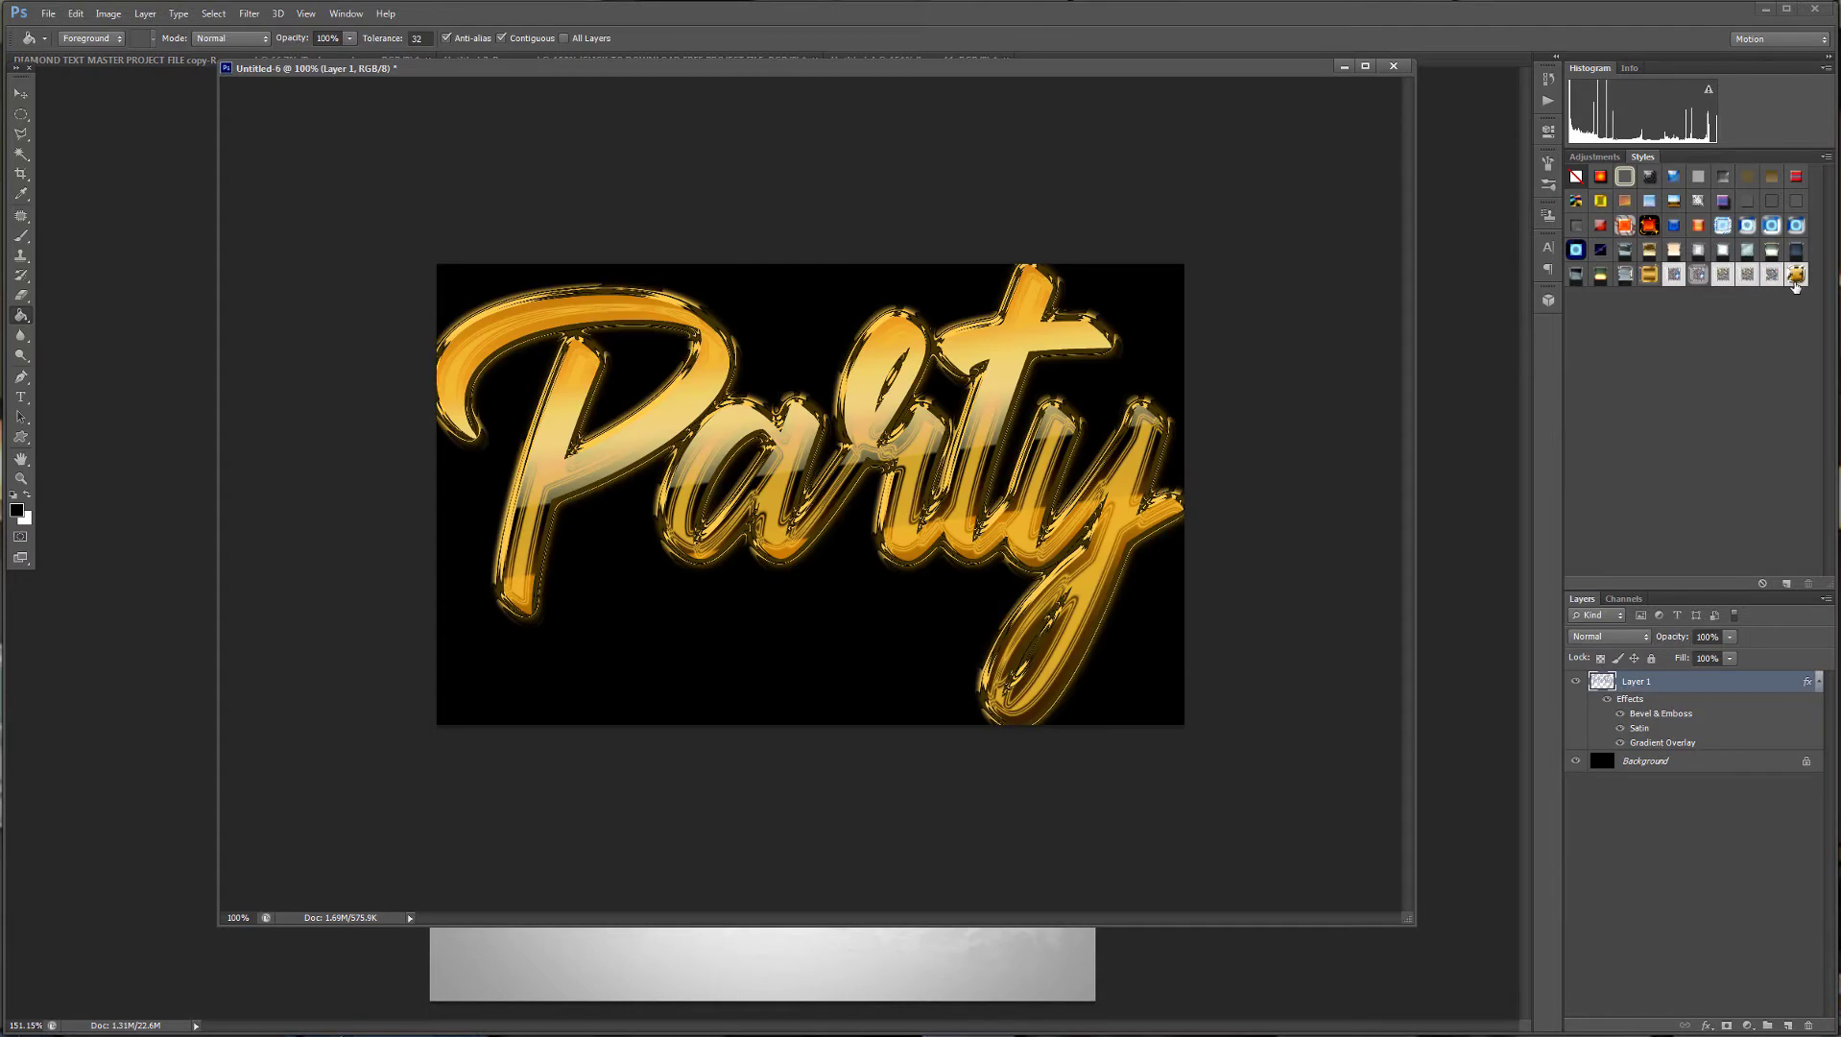
{"action": "left_click", "coordinate": [1649, 276]}
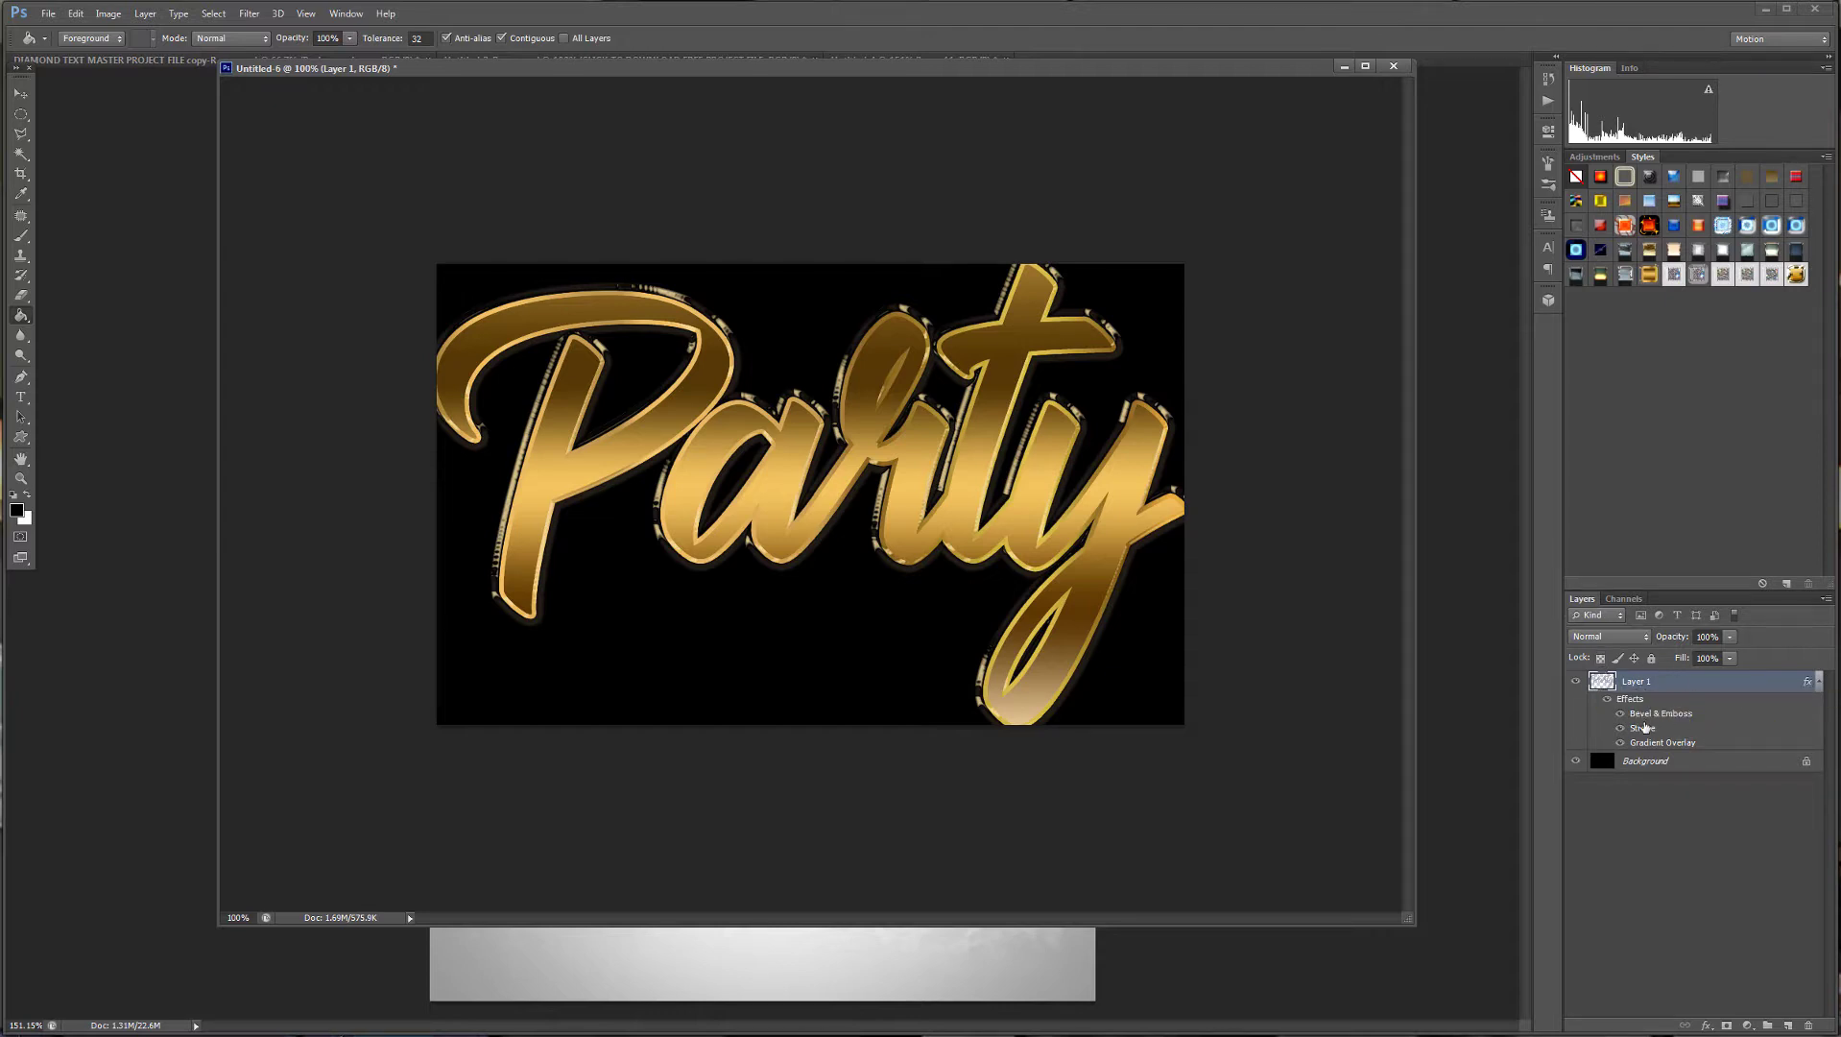
Set the lettering's Stroke to 3 px and reposition the gold Gradient Overlay.
{"action": "double_click", "coordinate": [1809, 683]}
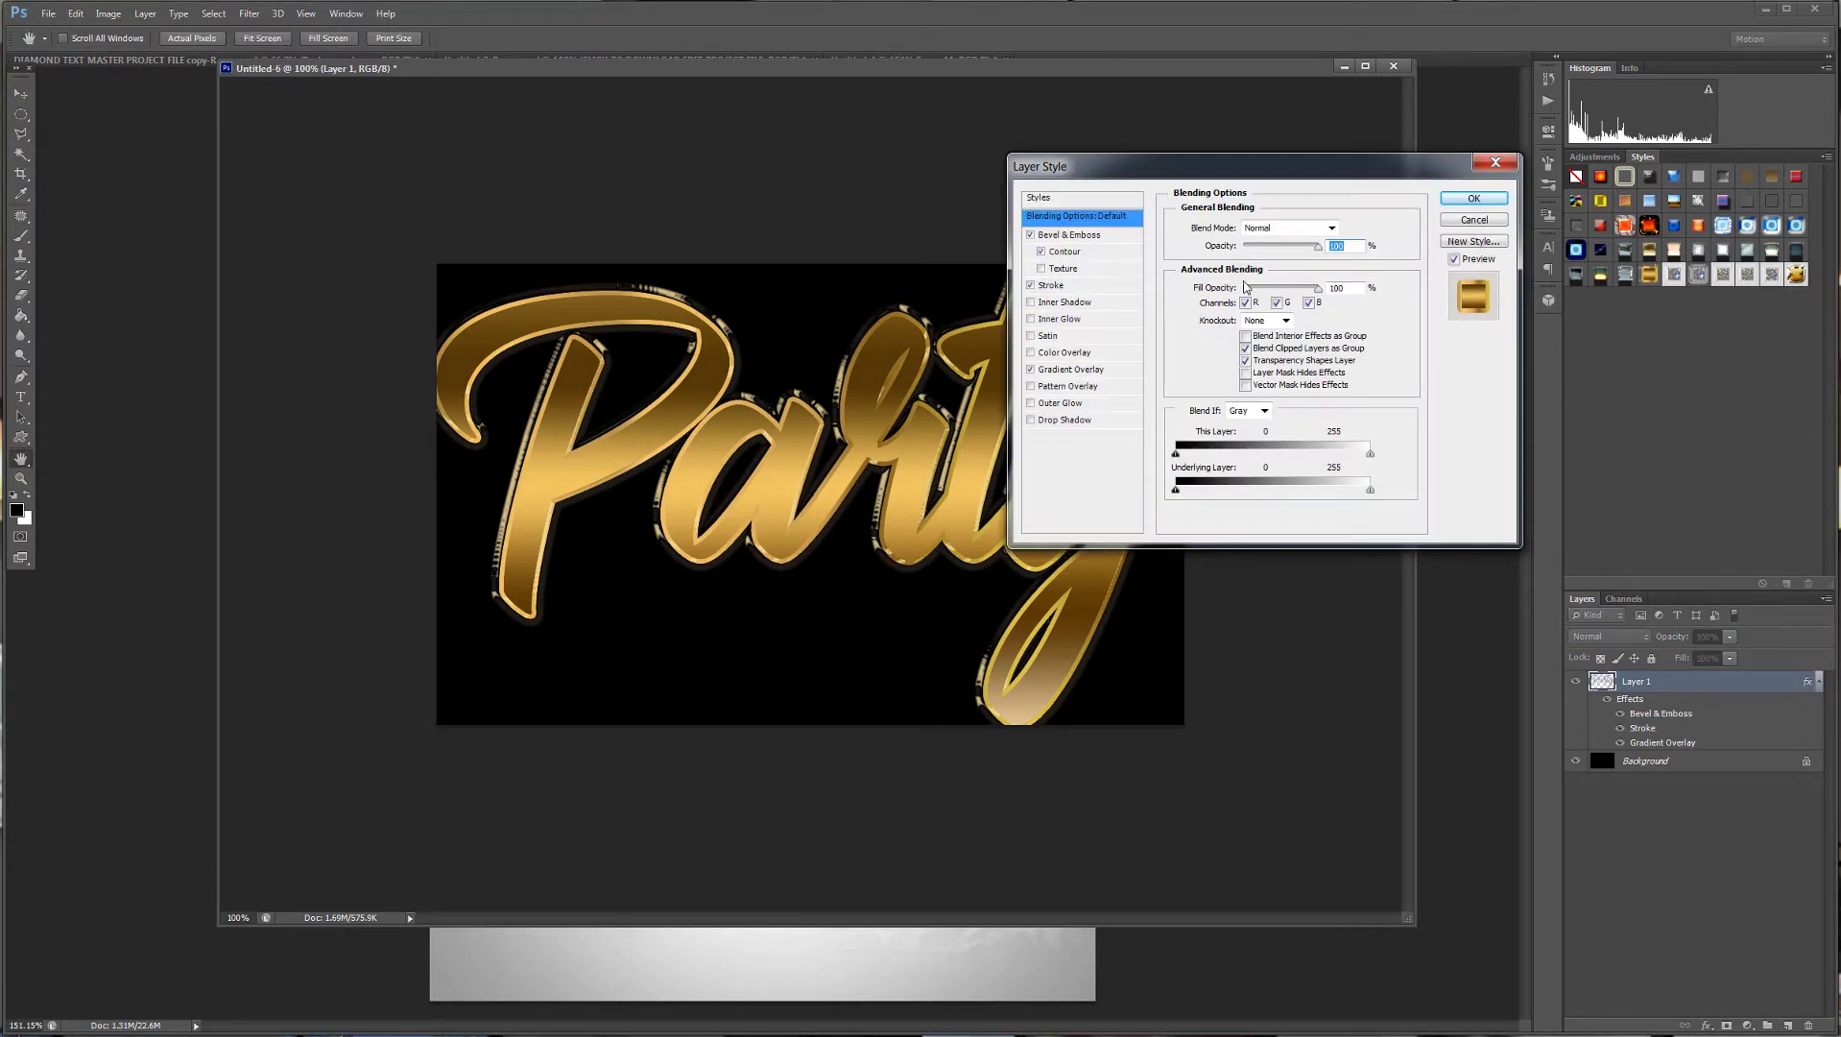
{"action": "left_click", "coordinate": [1051, 287]}
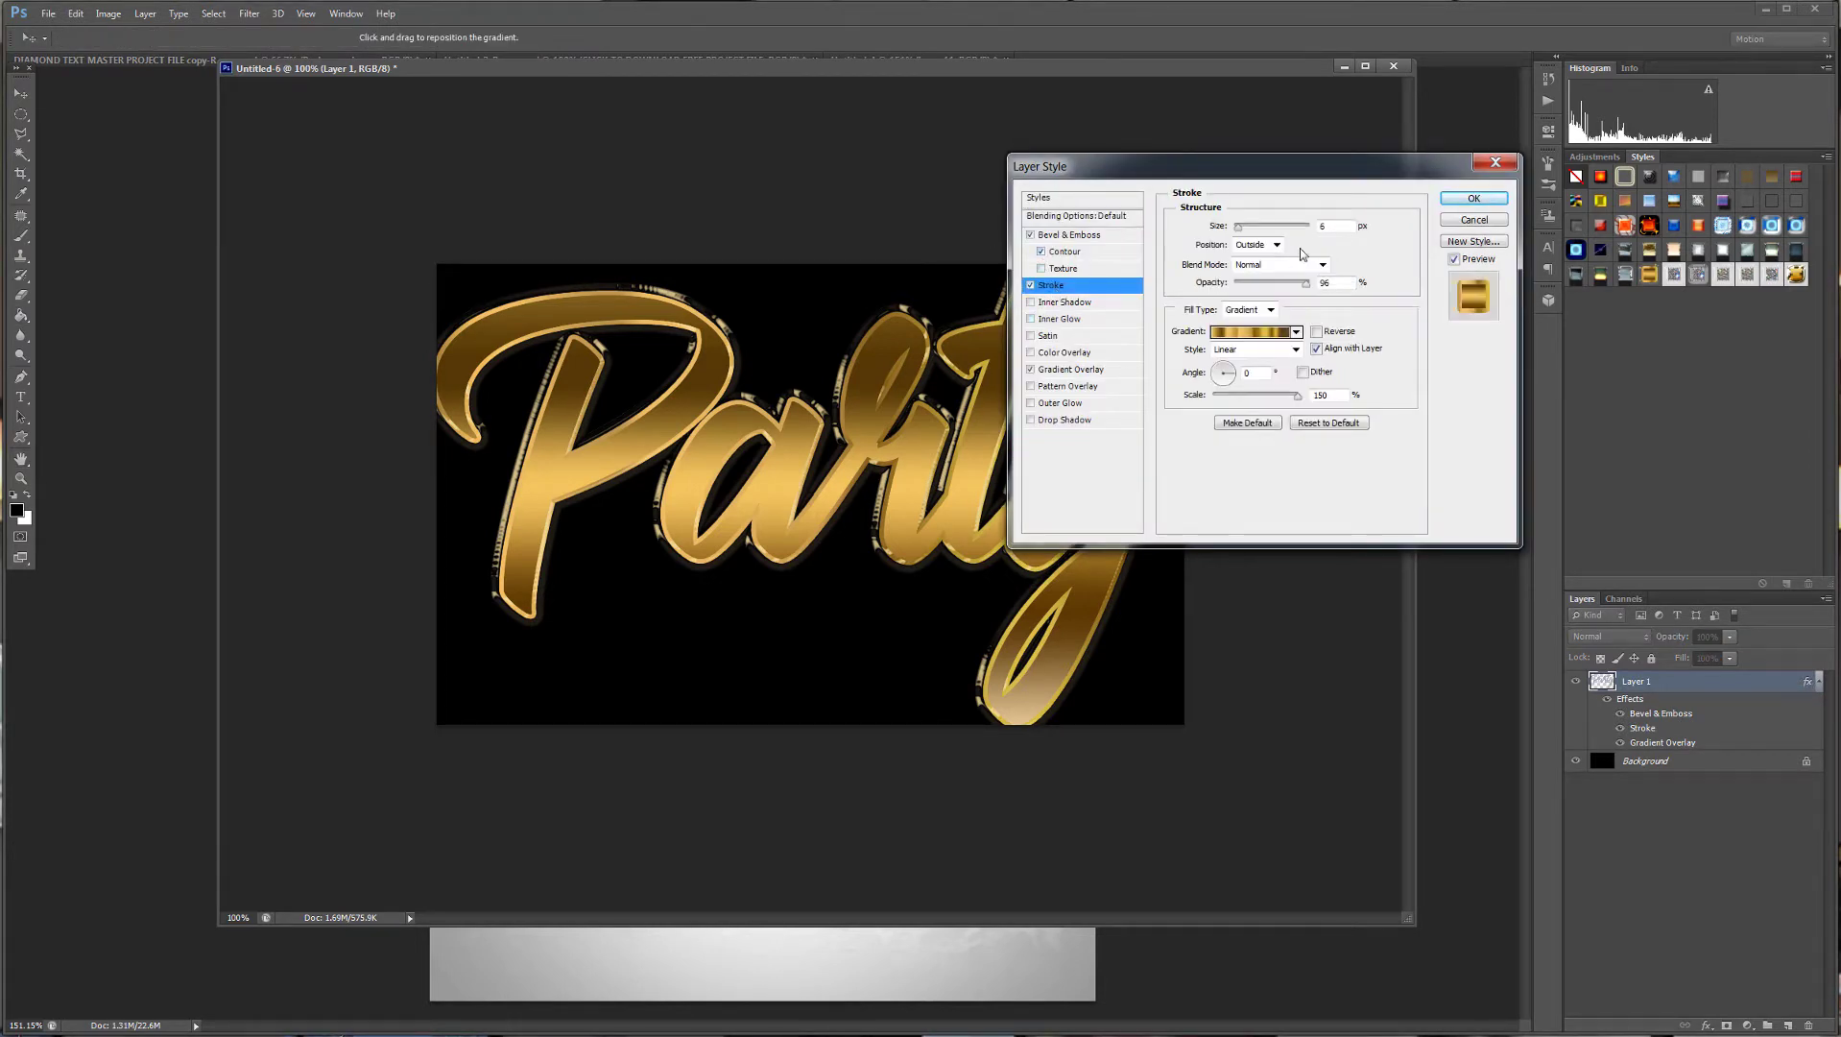
{"action": "key", "text": "Down"}
{"action": "key", "text": "Down"}
{"action": "key", "text": "Down"}
{"action": "key", "text": "Down"}
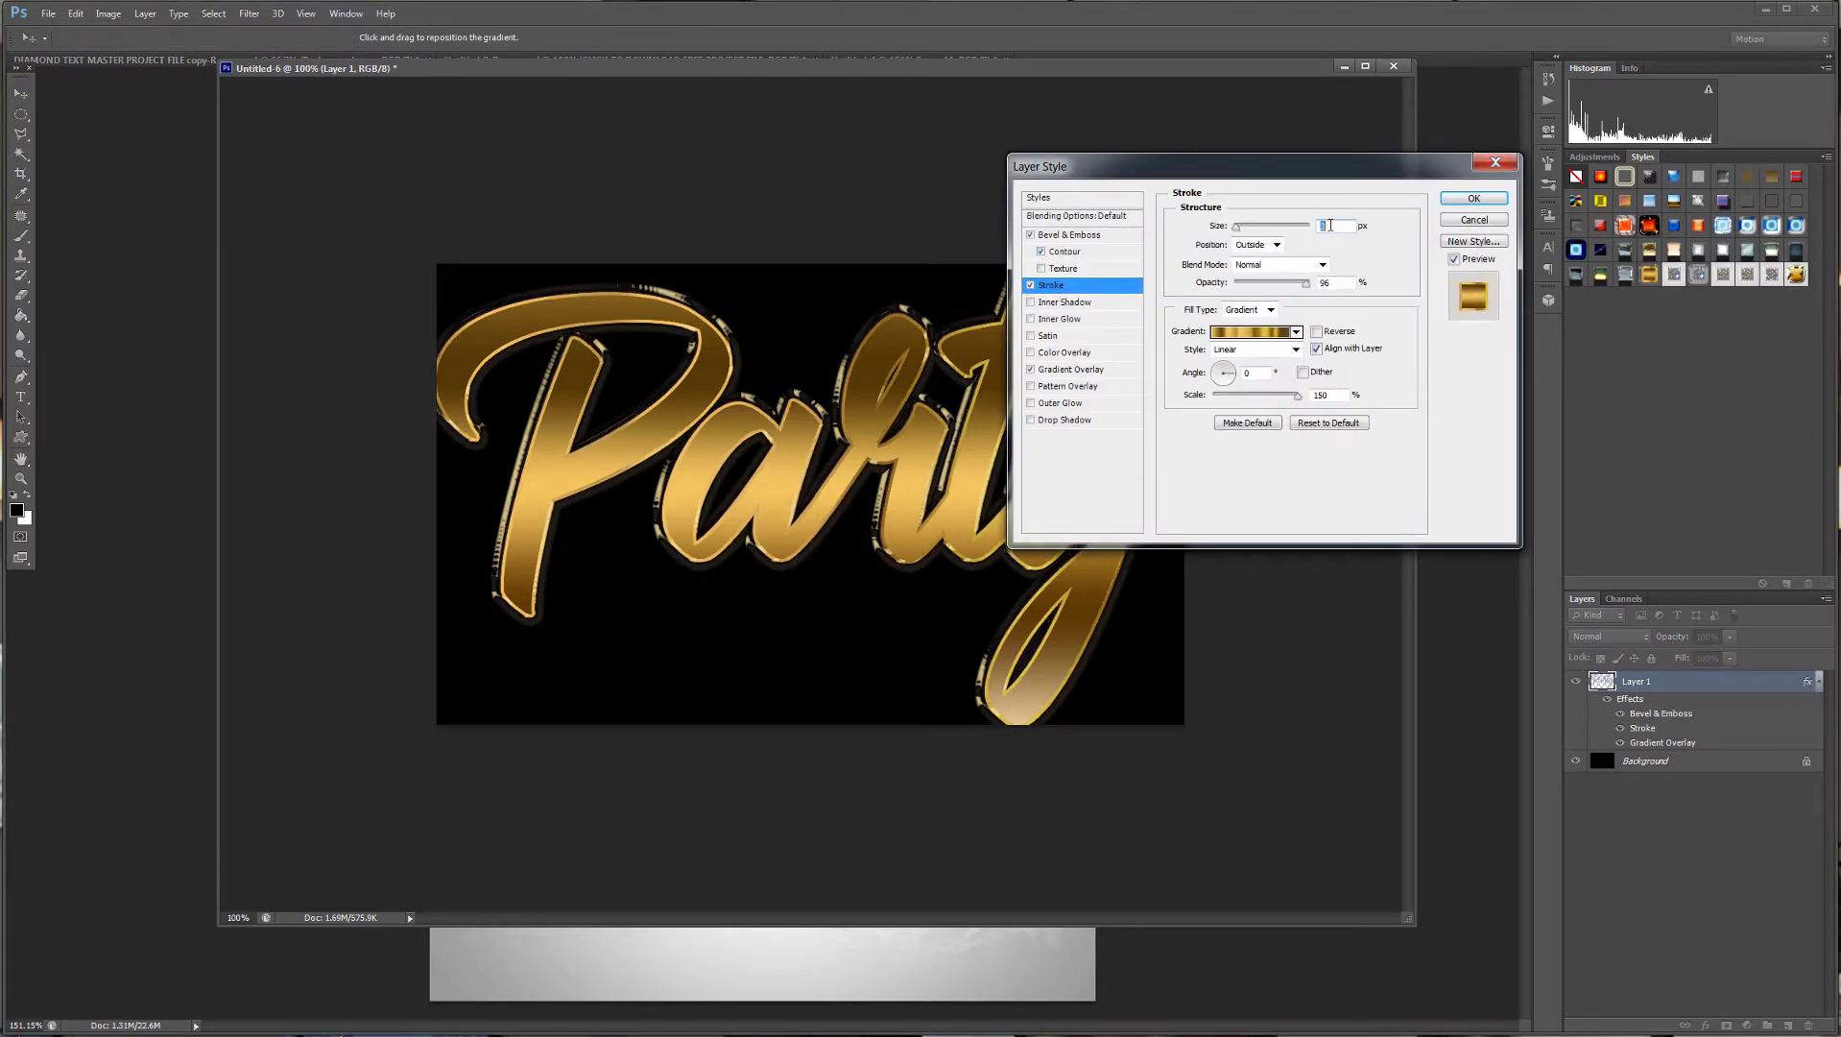
{"action": "key", "text": "Up"}
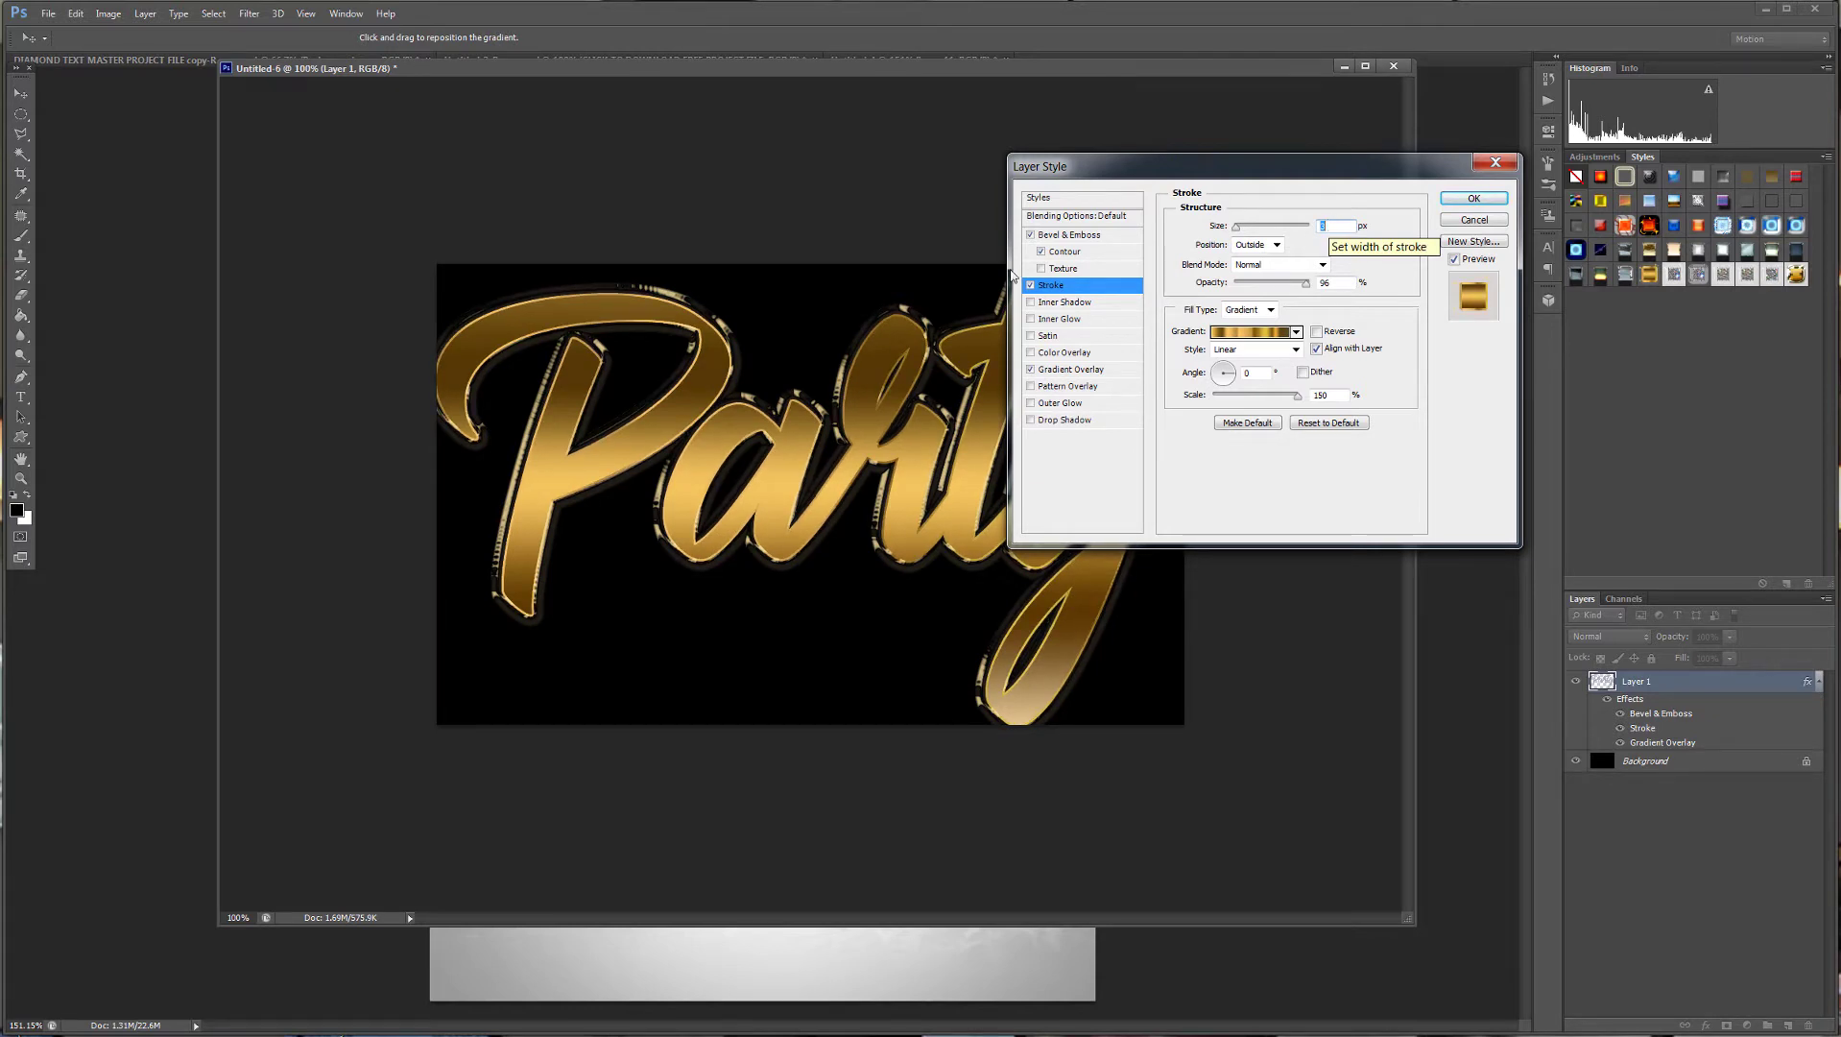
{"action": "left_click", "coordinate": [1031, 370]}
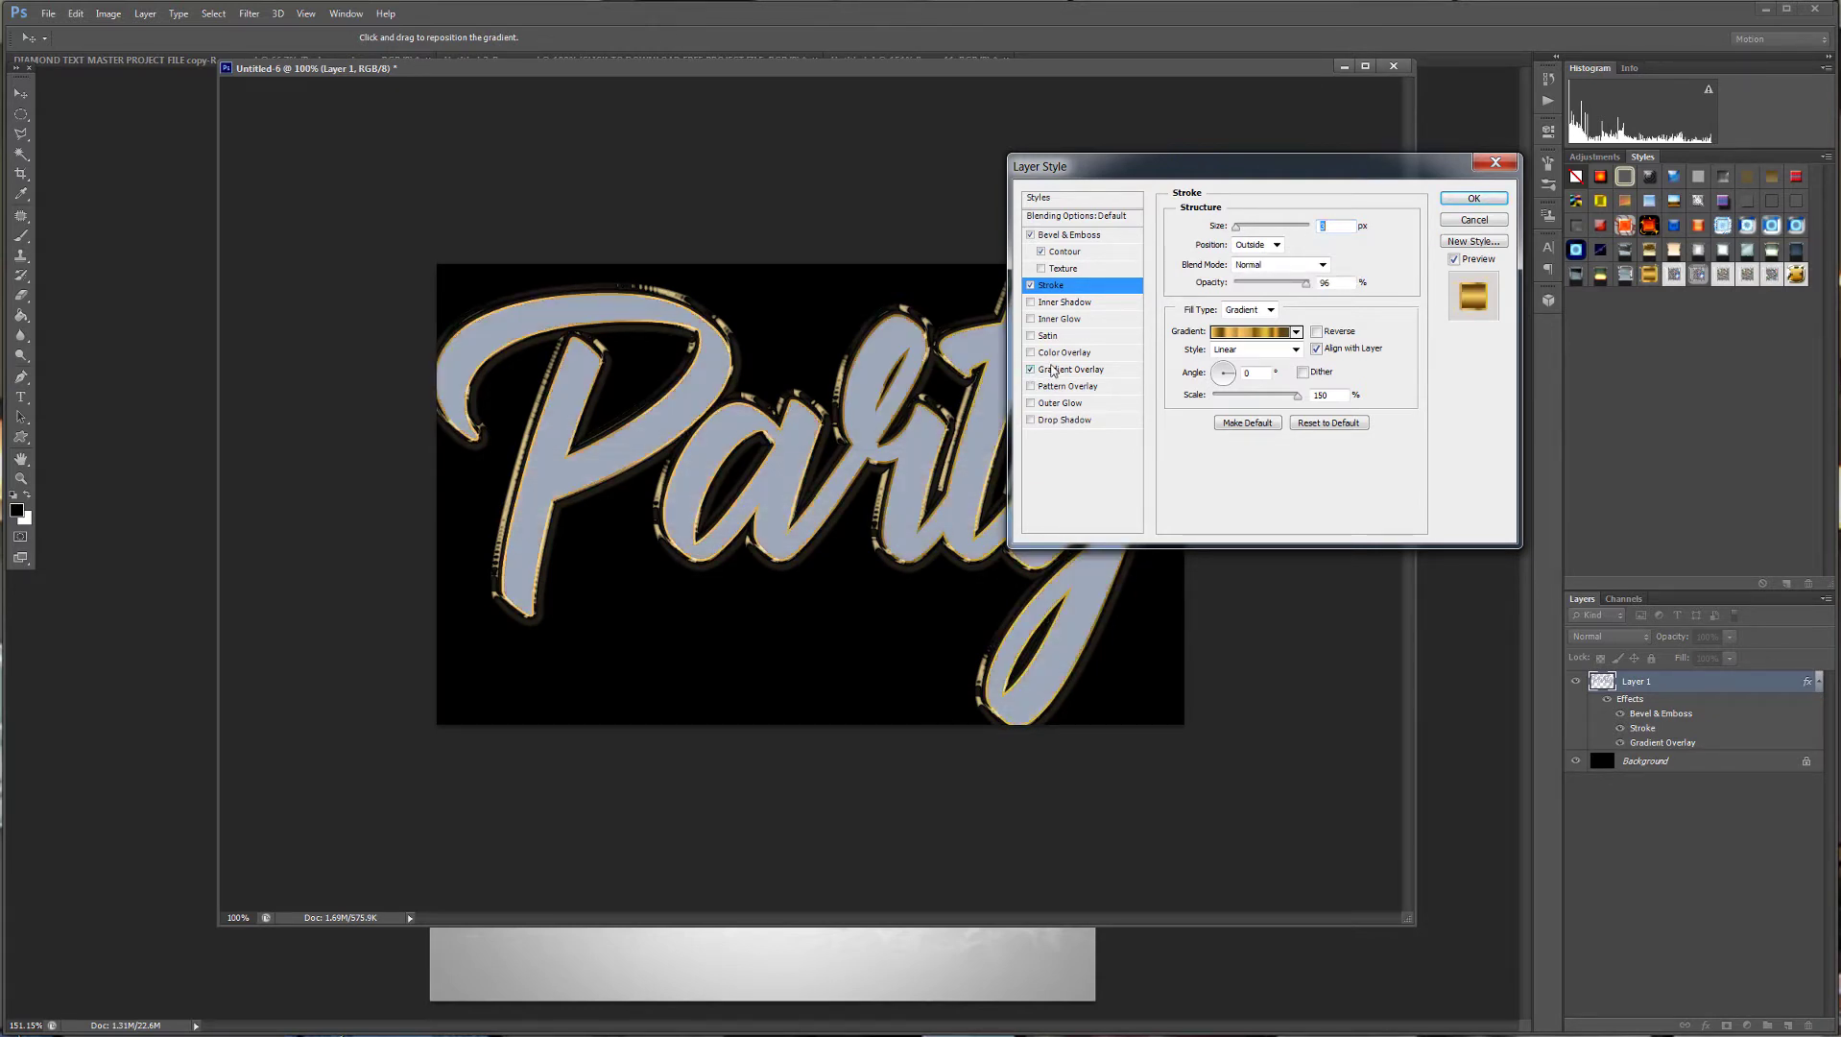
{"action": "left_click", "coordinate": [1053, 370]}
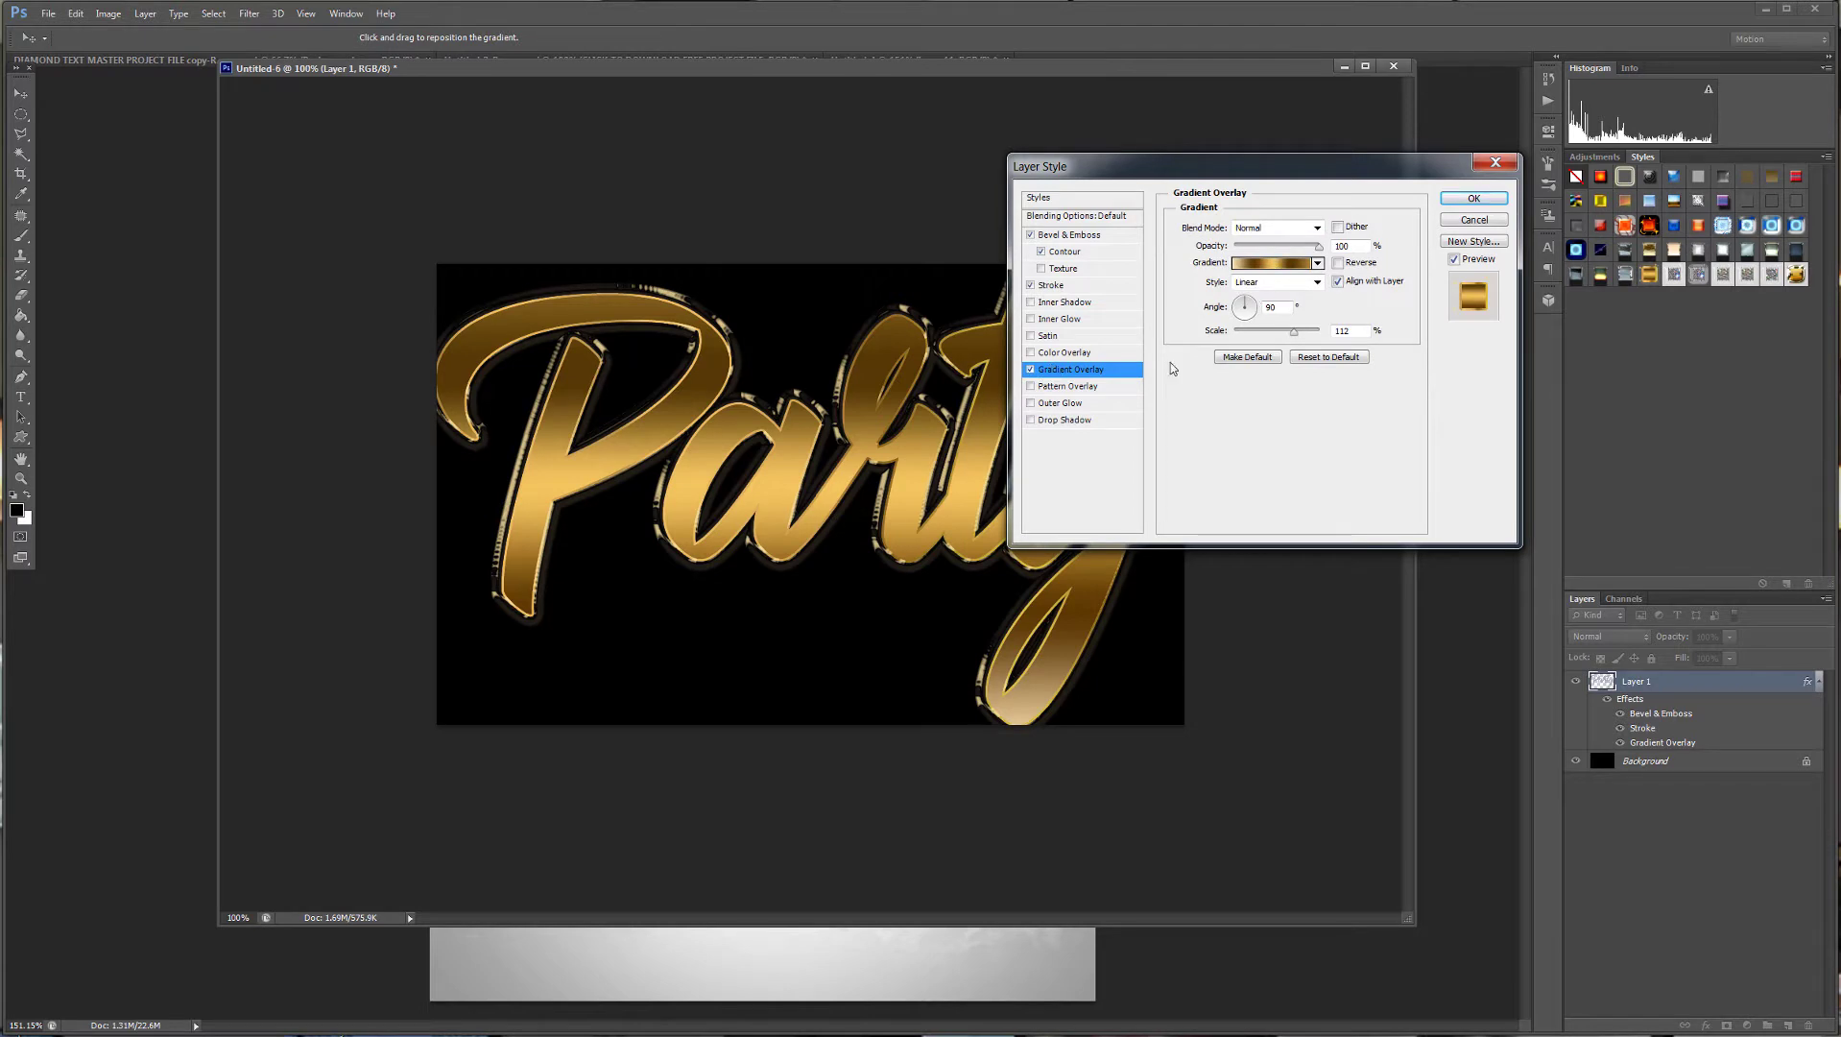
{"action": "left_click_drag", "start_coordinate": [800, 480], "coordinate": [796, 449]}
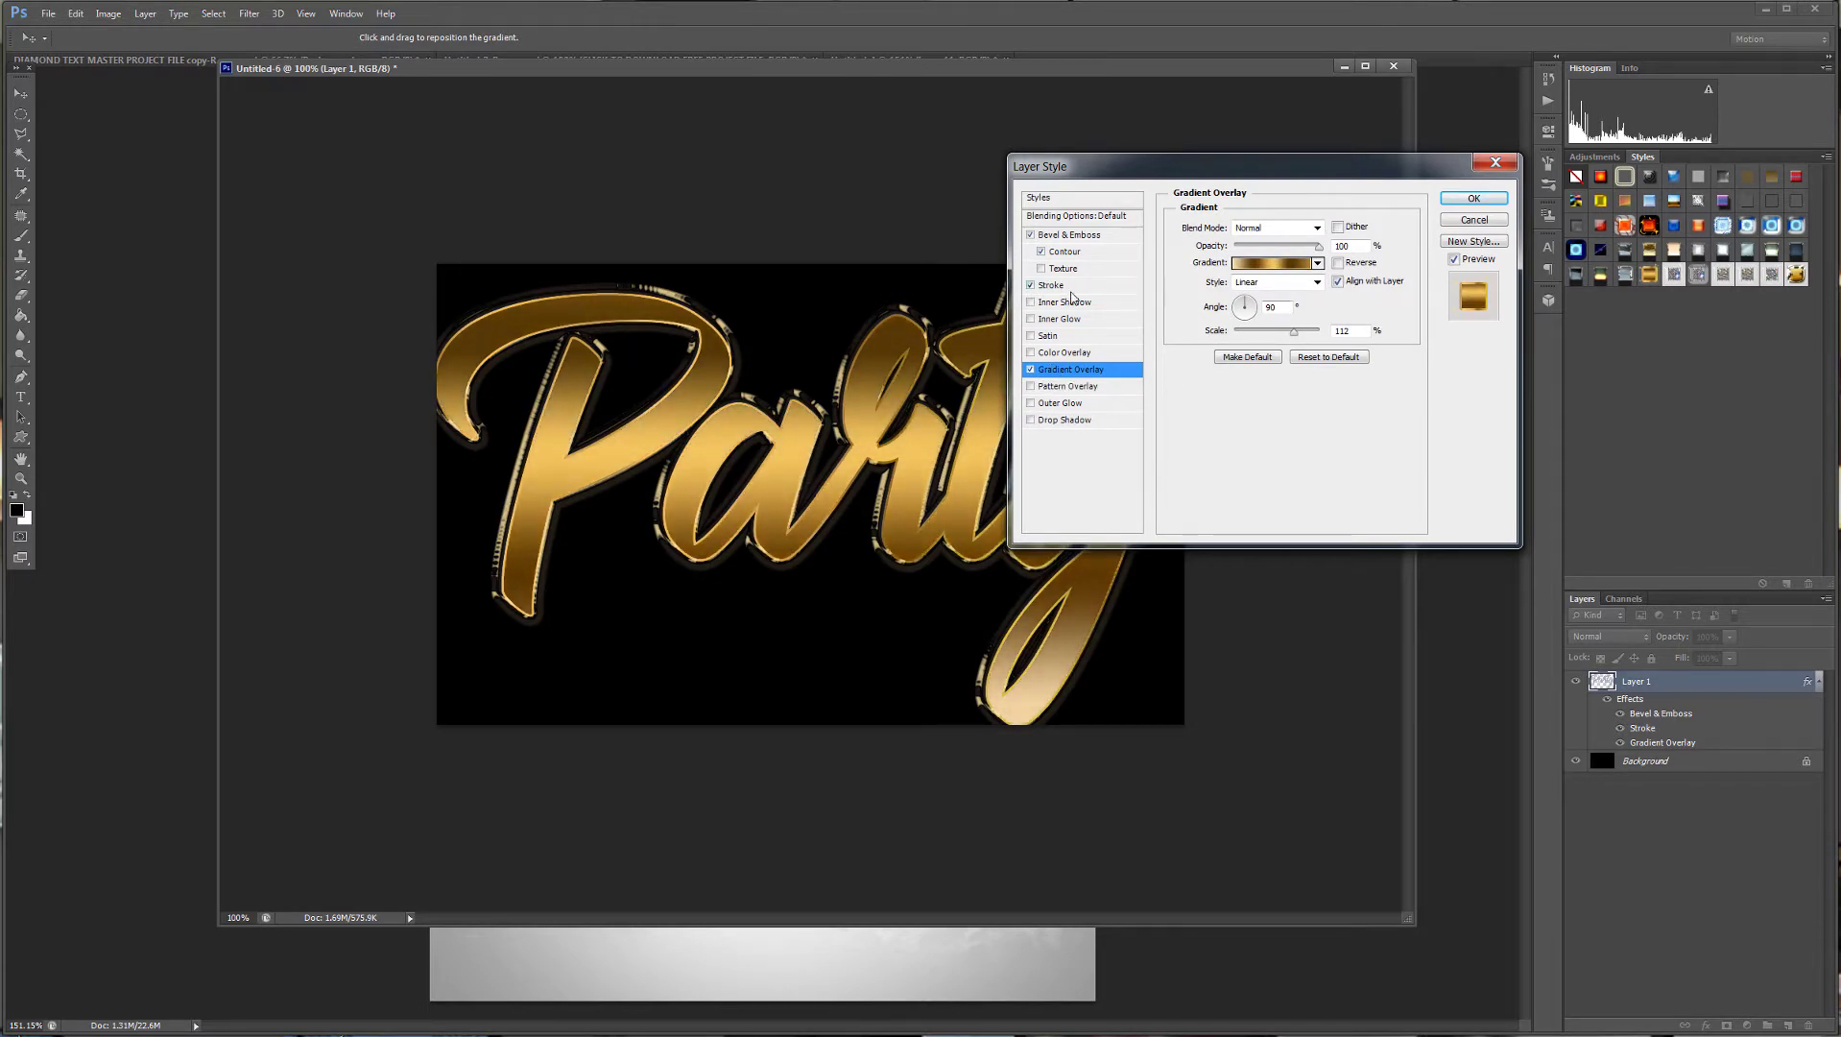
Lower the Bevel & Emboss light angle and set Soften to 1 px.
{"action": "left_click", "coordinate": [1073, 239]}
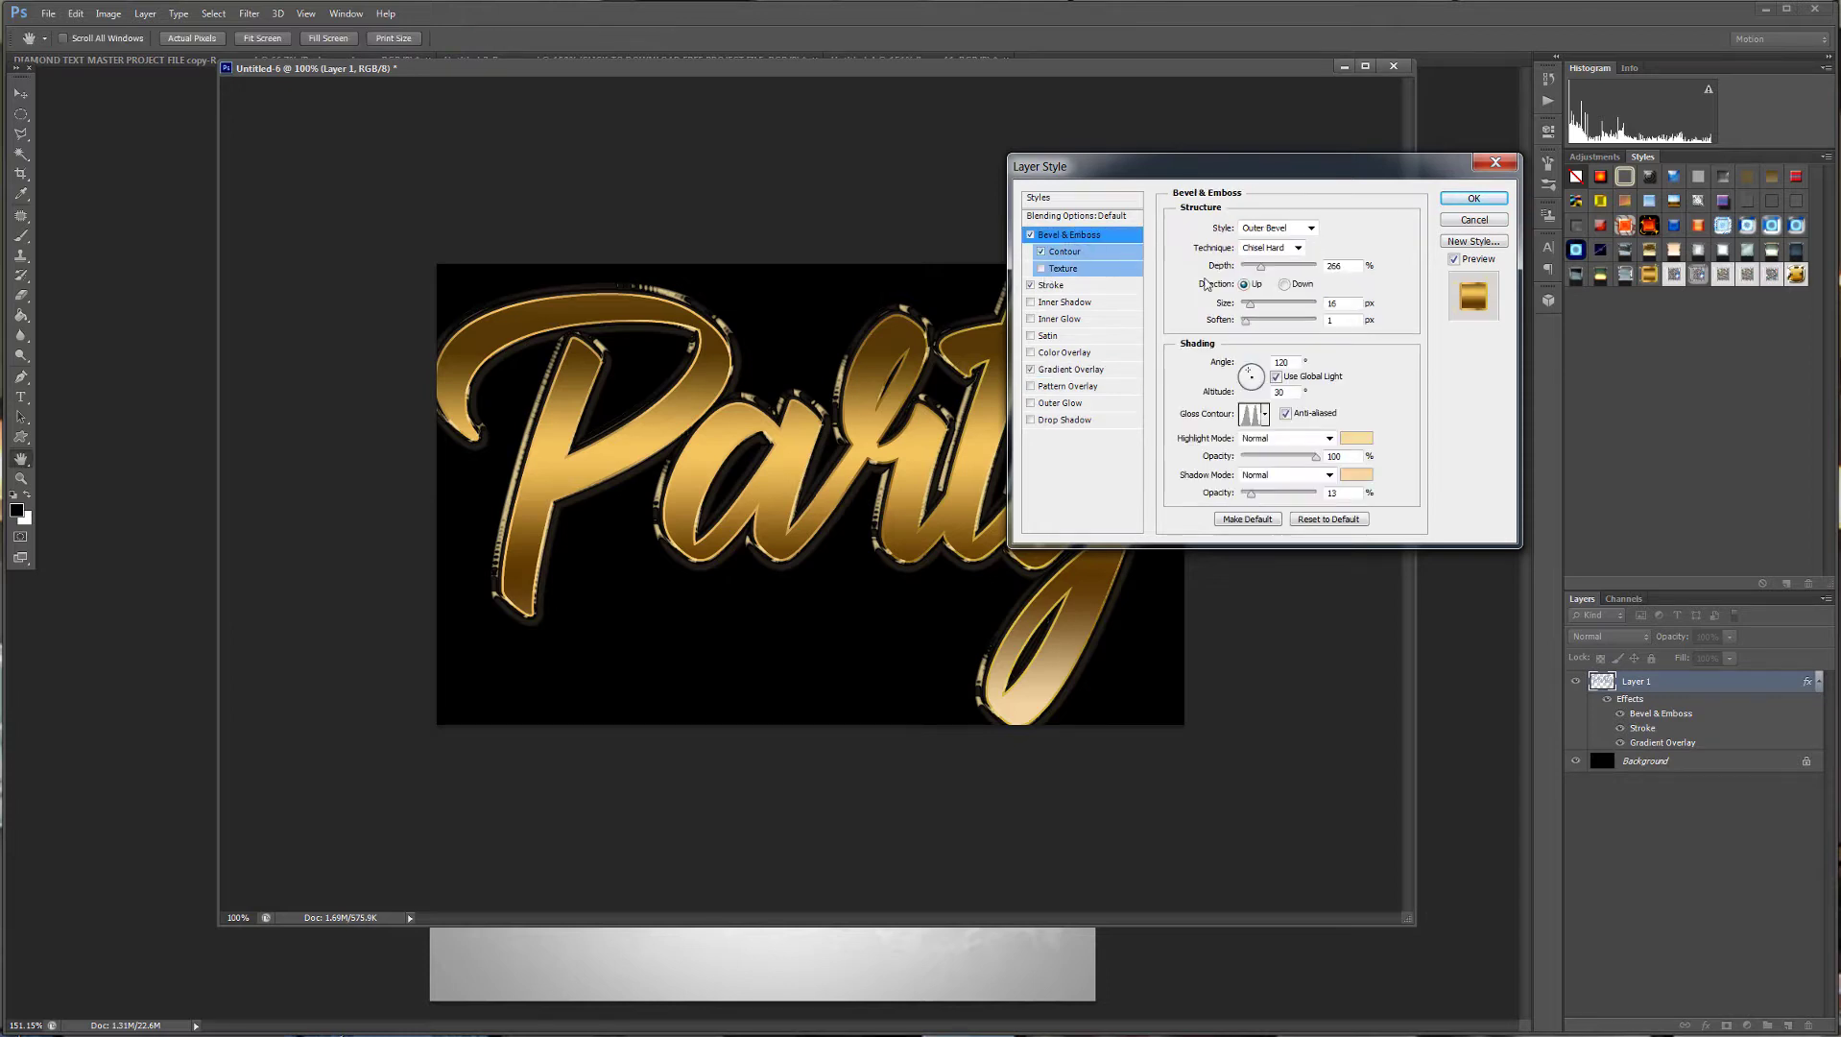
{"action": "double_click", "coordinate": [1292, 364]}
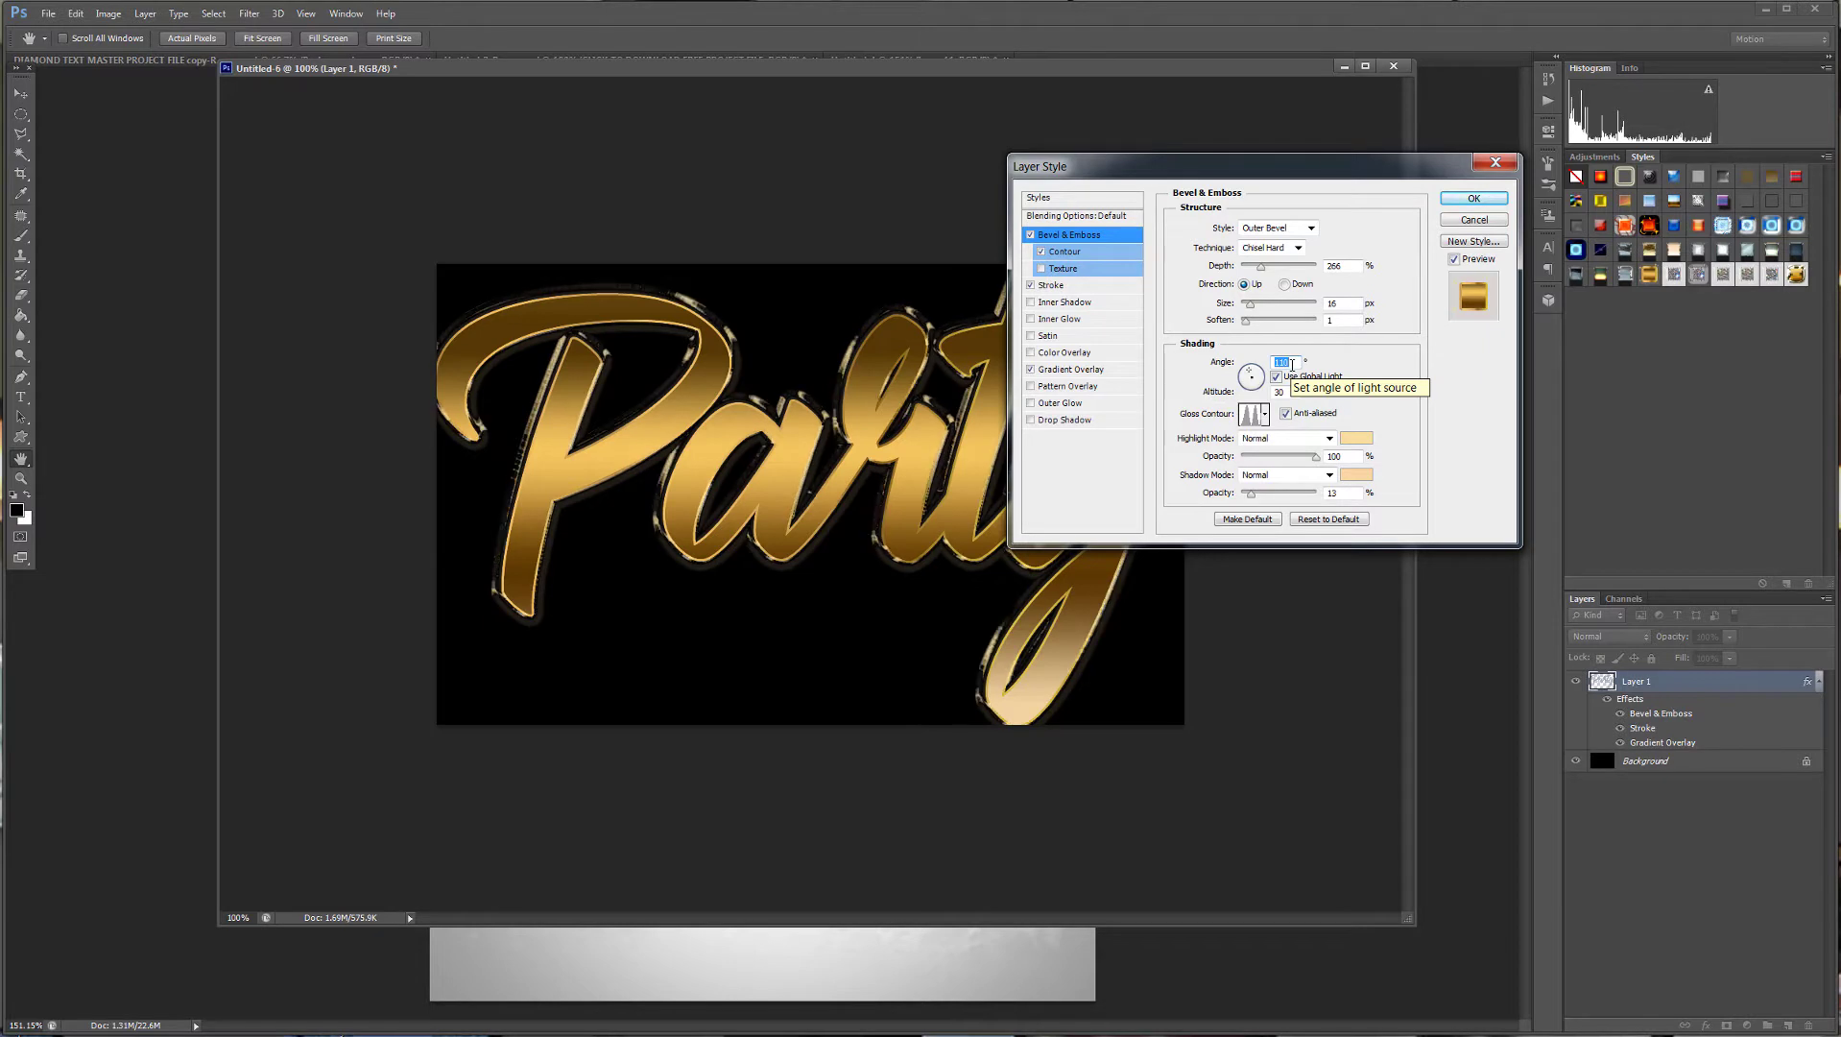
{"action": "key", "text": "Down"}
{"action": "key", "text": "Down"}
{"action": "key", "text": "Down"}
{"action": "key", "text": "Down"}
{"action": "key", "text": "Down"}
{"action": "key", "text": "Down"}
{"action": "key", "text": "Down"}
{"action": "key", "text": "Down"}
{"action": "key", "text": "Down"}
{"action": "key", "text": "Down"}
{"action": "key", "text": "Down"}
{"action": "key", "text": "Down"}
{"action": "key", "text": "Down"}
{"action": "key", "text": "Down"}
{"action": "key", "text": "Down"}
{"action": "key", "text": "Down"}
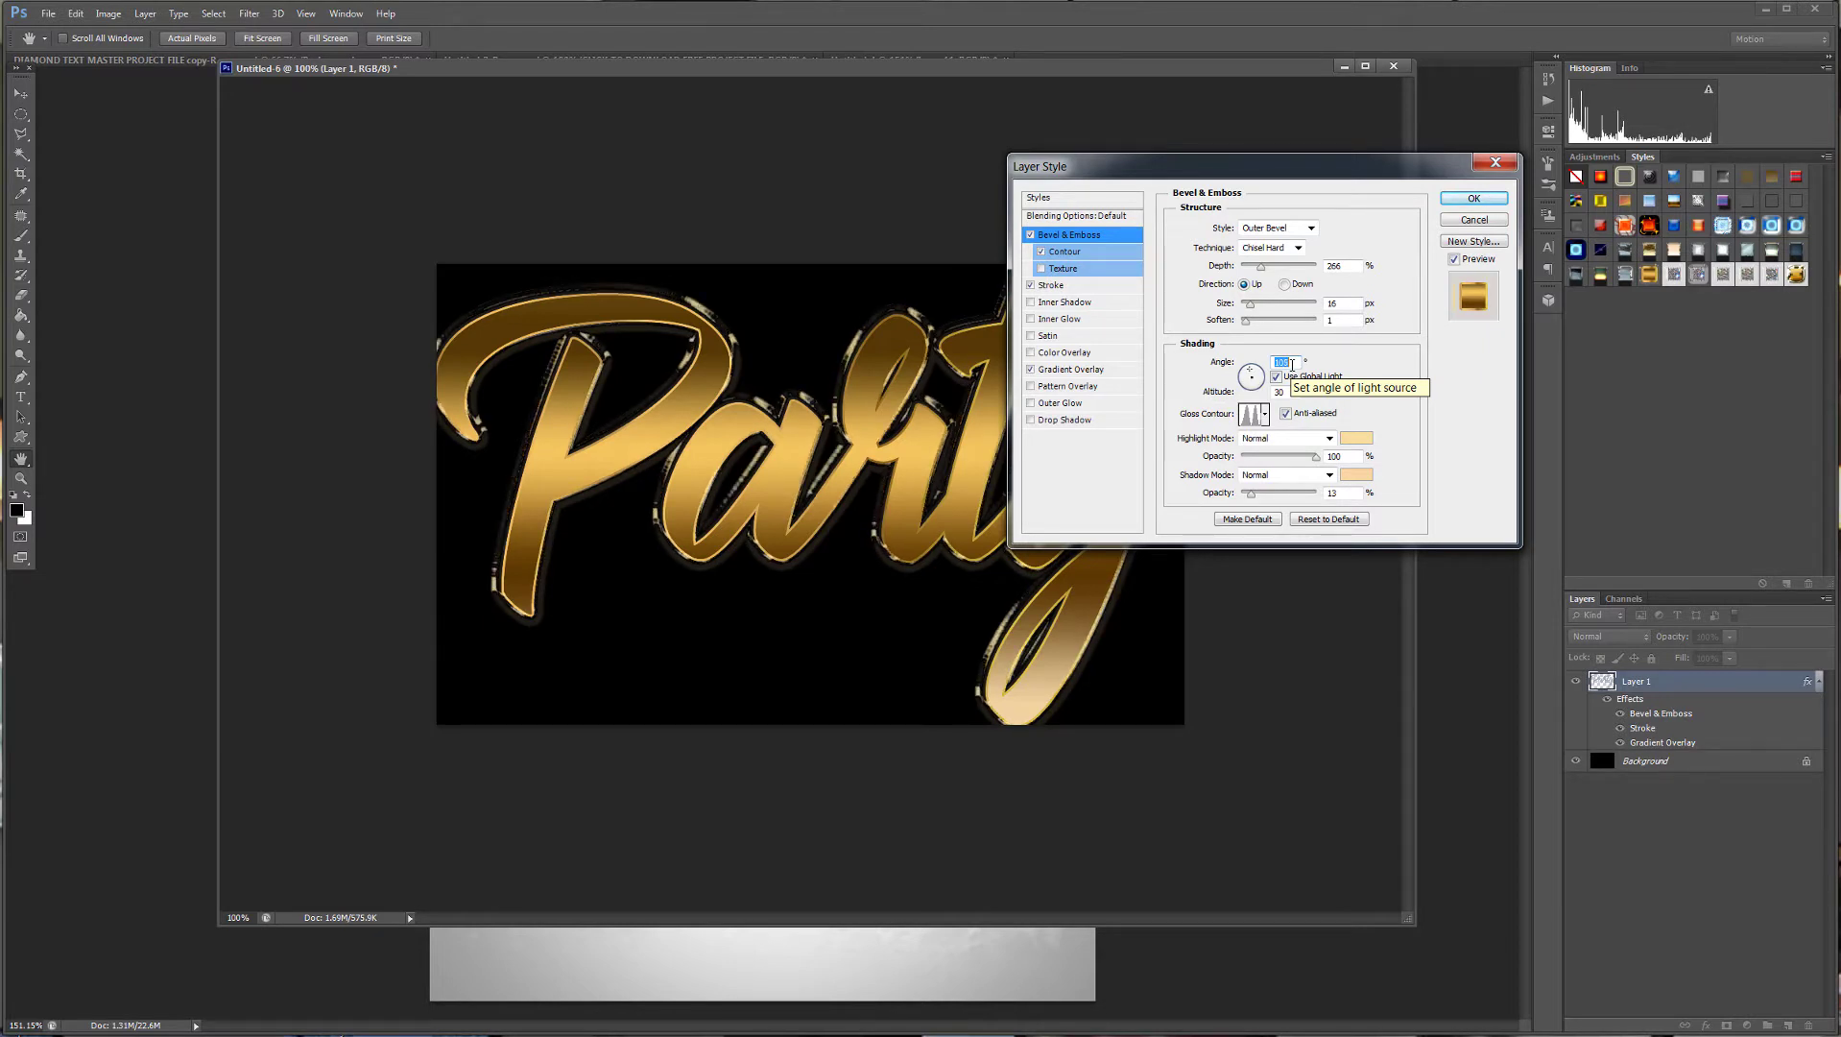
{"action": "key", "text": "Down"}
{"action": "key", "text": "Down"}
{"action": "key", "text": "Down"}
{"action": "key", "text": "Down"}
{"action": "key", "text": "Down"}
{"action": "key", "text": "Down"}
{"action": "key", "text": "Down"}
{"action": "key", "text": "Down"}
{"action": "key", "text": "Down"}
{"action": "key", "text": "Down"}
{"action": "key", "text": "Down"}
{"action": "key", "text": "Down"}
{"action": "key", "text": "Down"}
{"action": "key", "text": "Down"}
{"action": "key", "text": "Down"}
{"action": "key", "text": "Down"}
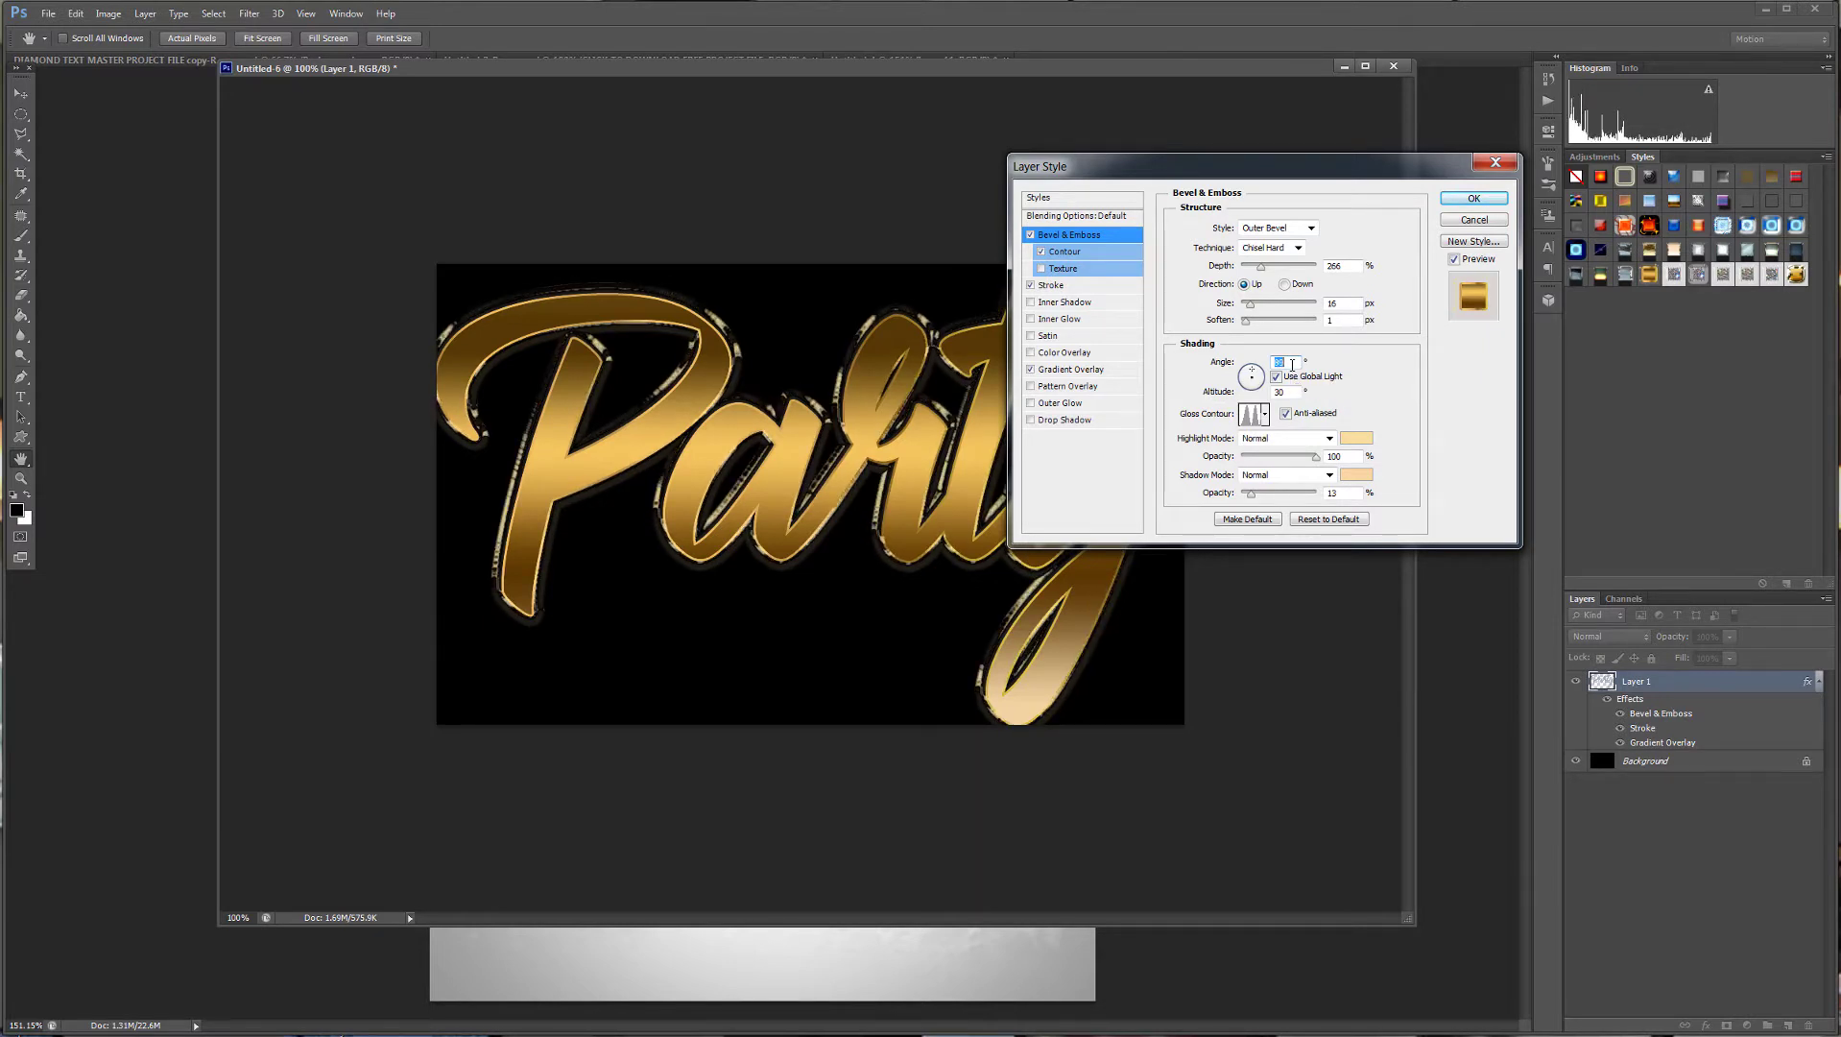
{"action": "key", "text": "Down"}
{"action": "key", "text": "Down"}
{"action": "key", "text": "Down"}
{"action": "key", "text": "Down"}
{"action": "key", "text": "Down"}
{"action": "key", "text": "Down"}
{"action": "key", "text": "Down"}
{"action": "key", "text": "Down"}
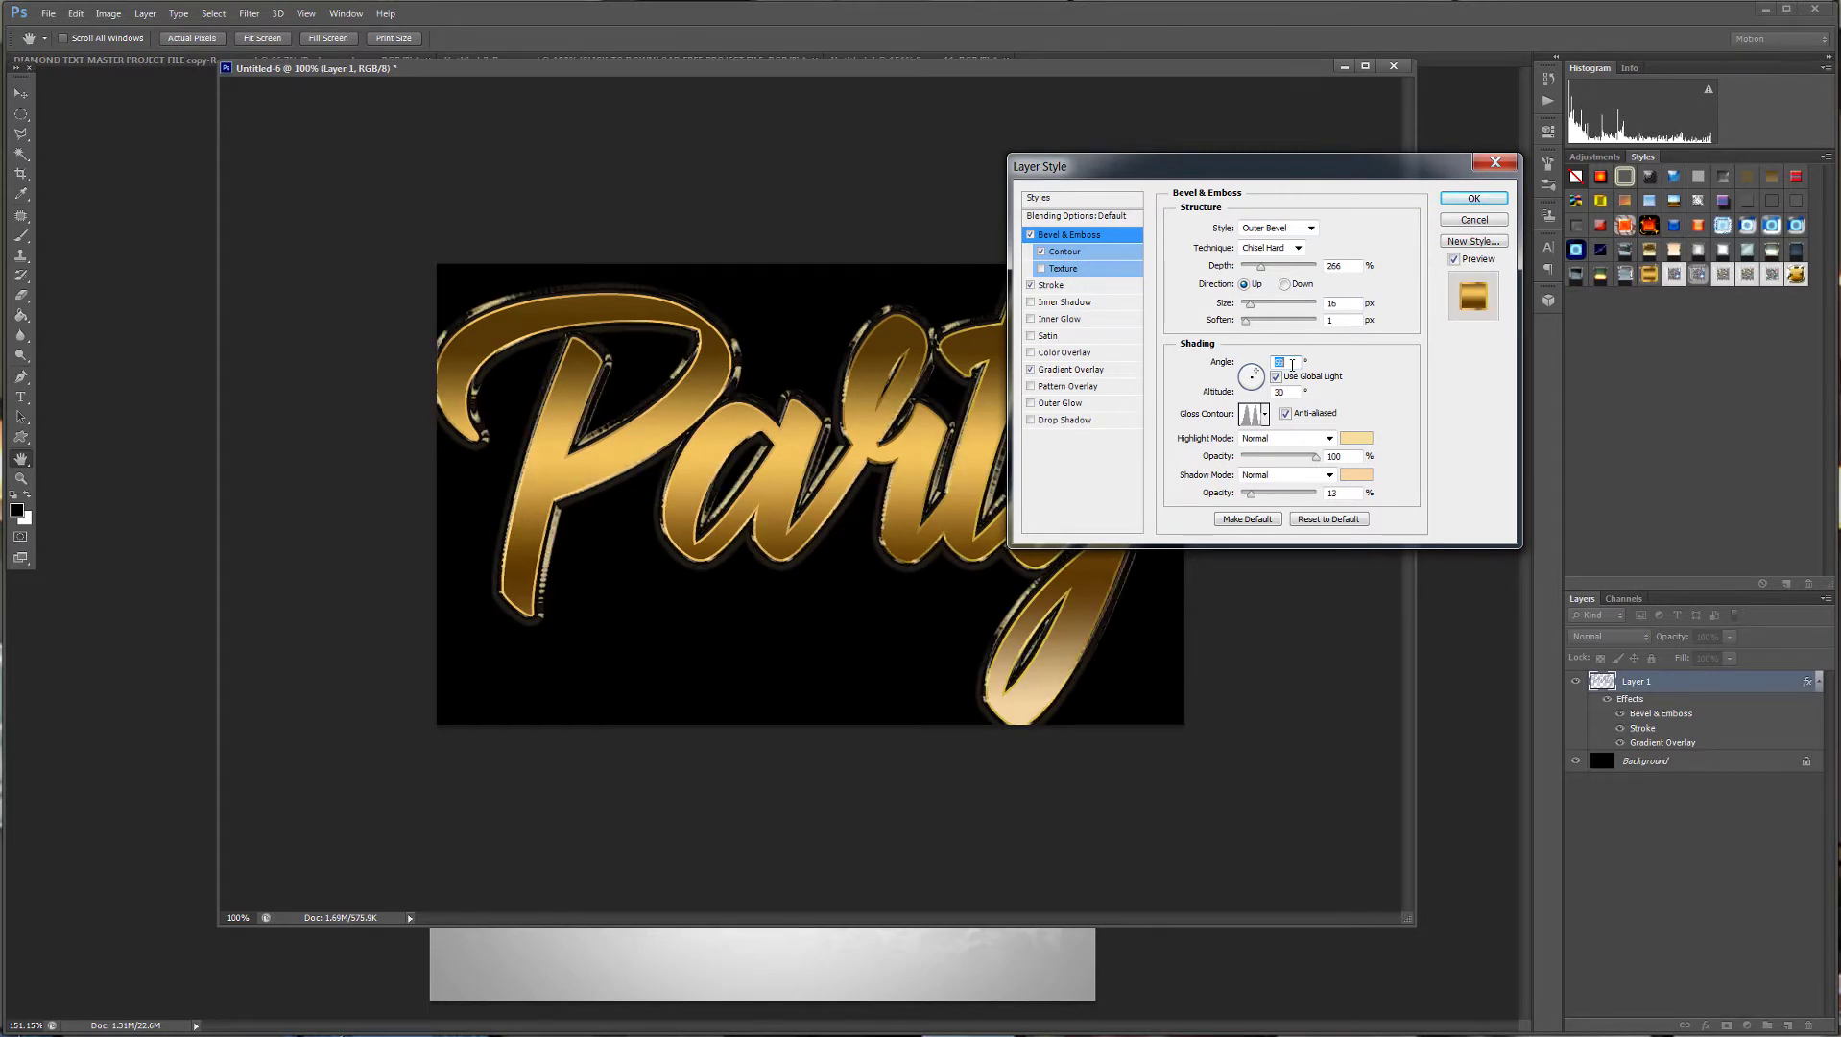
{"action": "key", "text": "Down"}
{"action": "key", "text": "Down"}
{"action": "key", "text": "Down"}
{"action": "key", "text": "Down"}
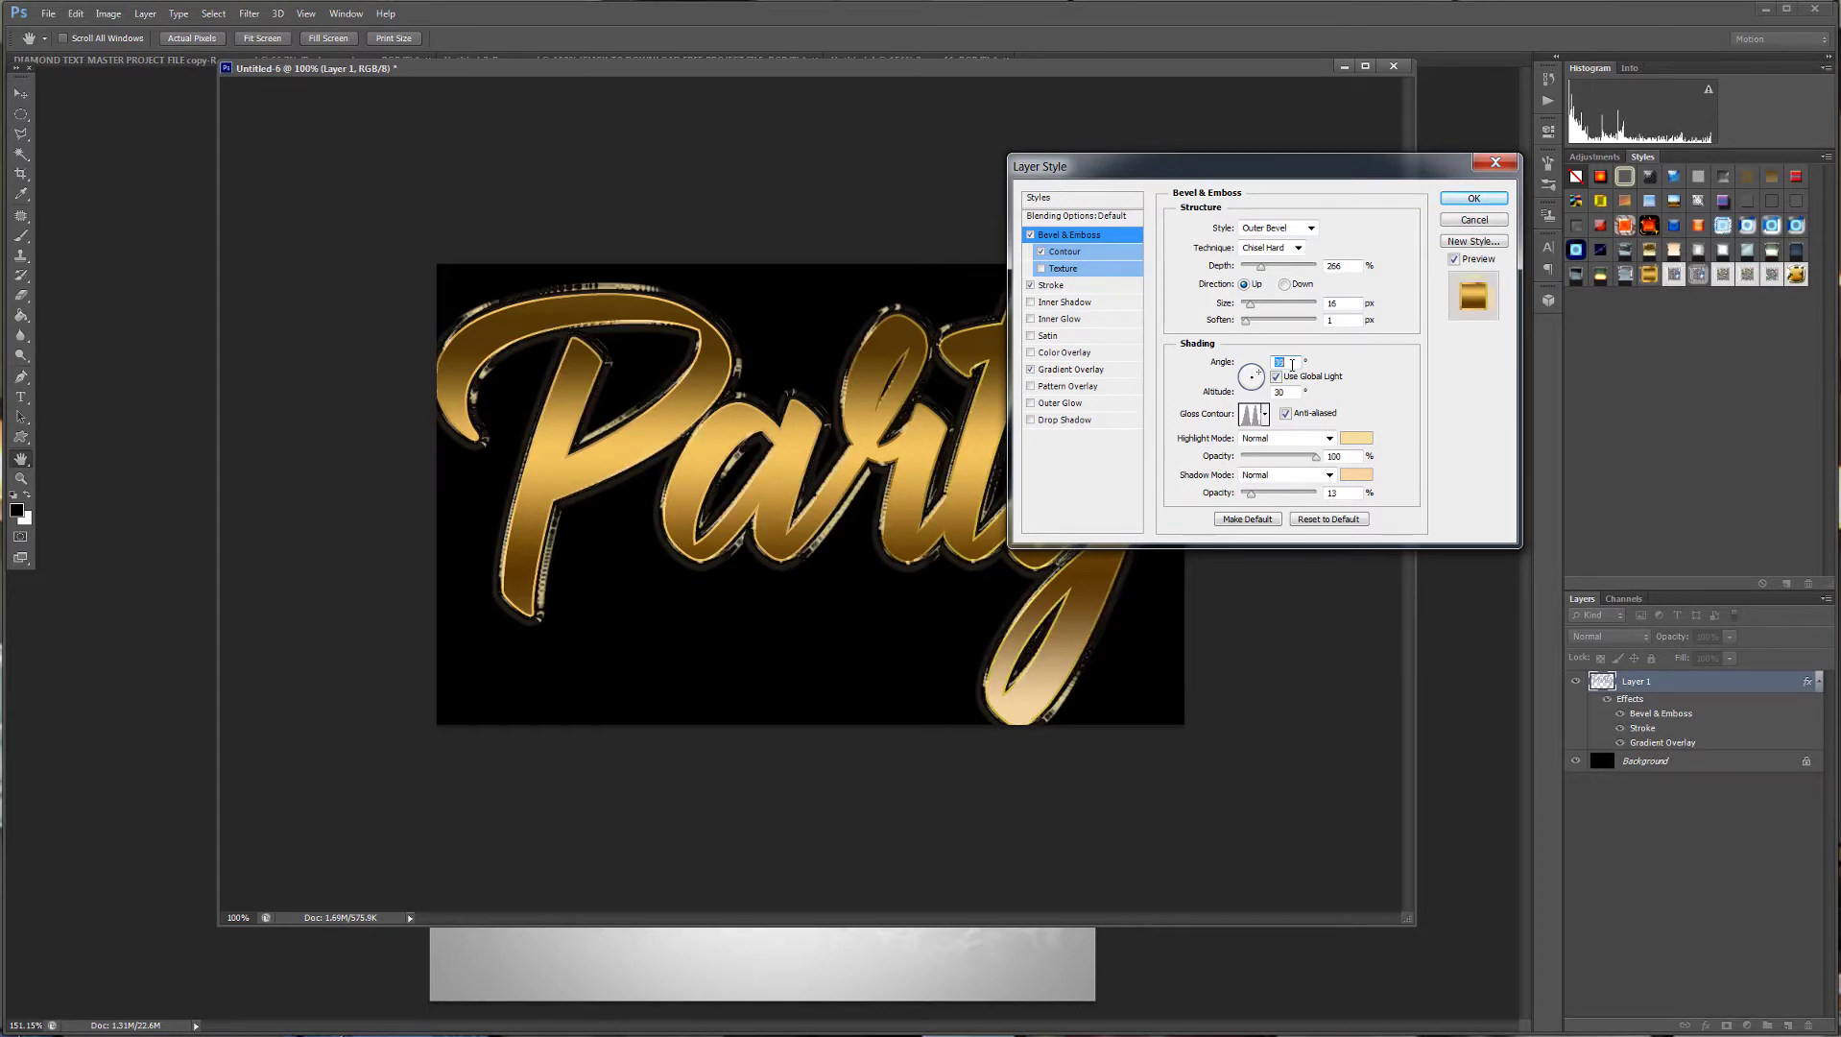
{"action": "key", "text": "Down"}
{"action": "key", "text": "Down"}
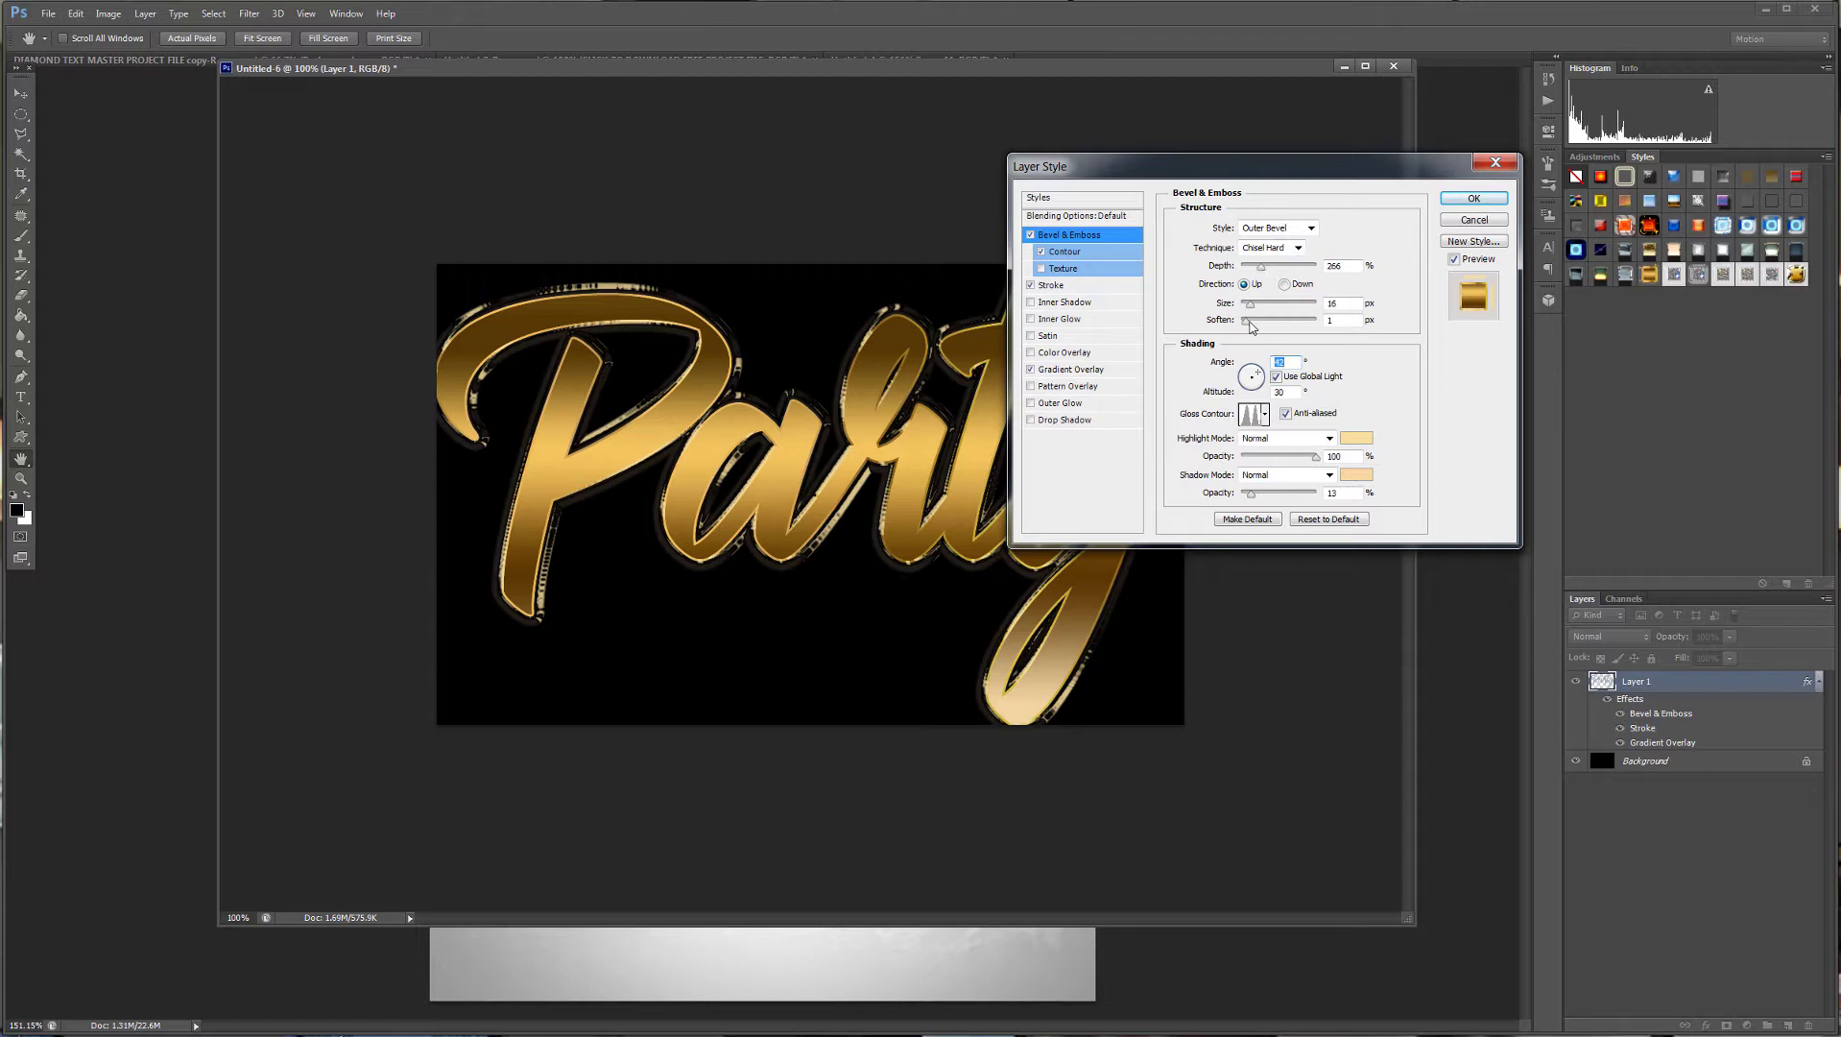
{"action": "double_click", "coordinate": [1337, 320]}
{"action": "key", "text": "Down"}
{"action": "key", "text": "Down"}
{"action": "key", "text": "Down"}
{"action": "key", "text": "Down"}
{"action": "key", "text": "Down"}
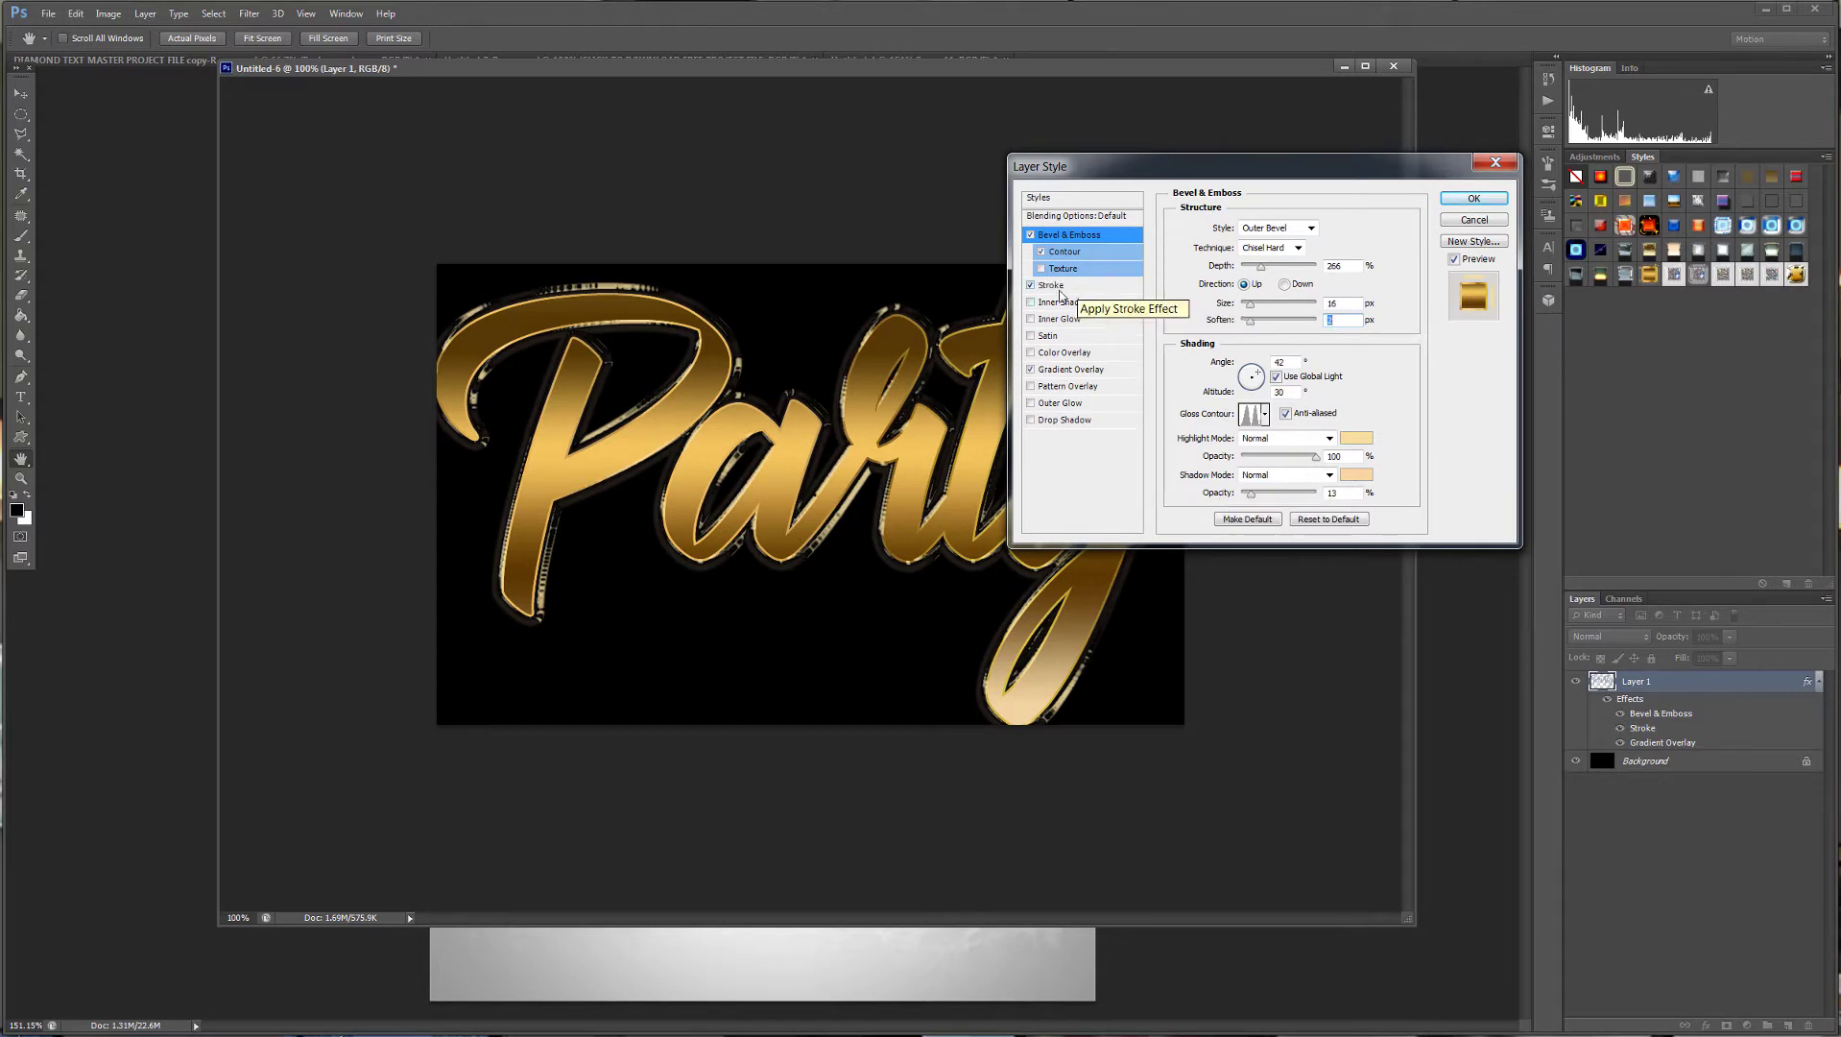
Lower the bevel Contour range to 54%, apply the style, and select the letter shapes.
{"action": "left_click", "coordinate": [1068, 256]}
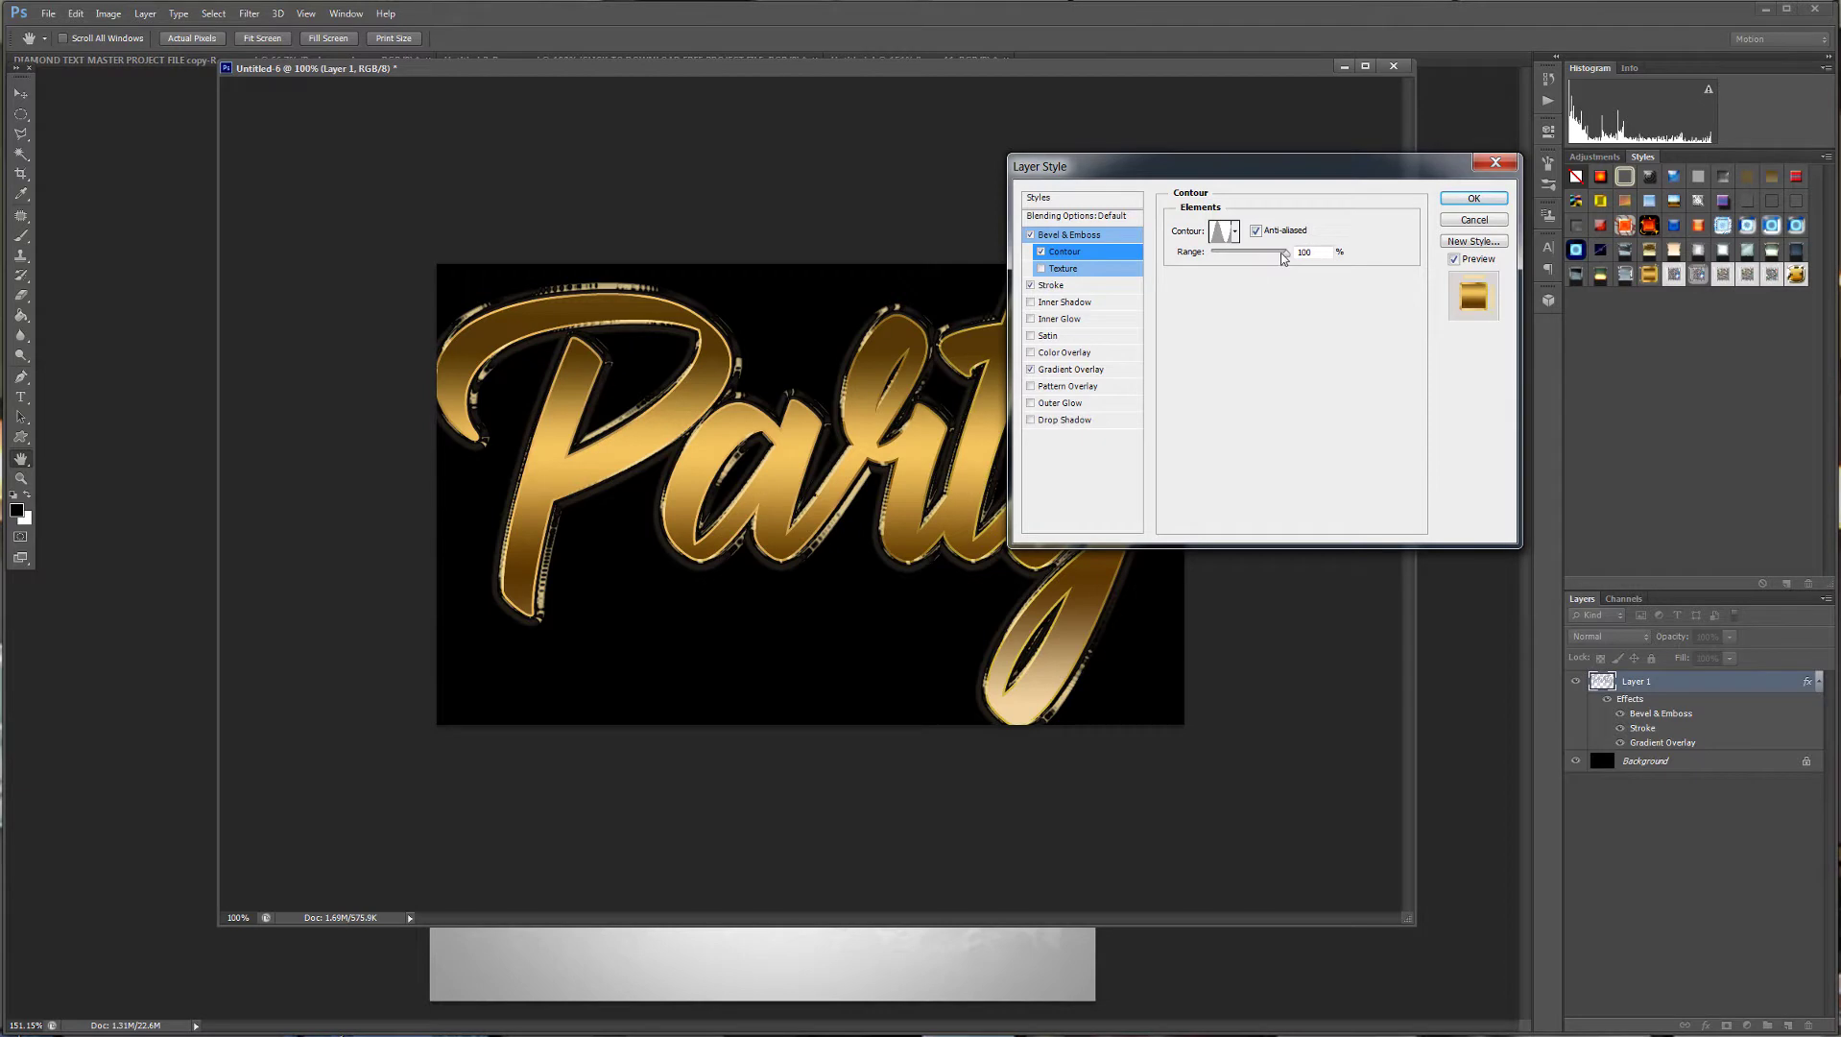
{"action": "mouse_move", "coordinate": [1282, 258]}
{"action": "left_mouse_down"}
{"action": "mouse_move", "coordinate": [1236, 261]}
{"action": "mouse_move", "coordinate": [1256, 267]}
{"action": "left_mouse_up"}
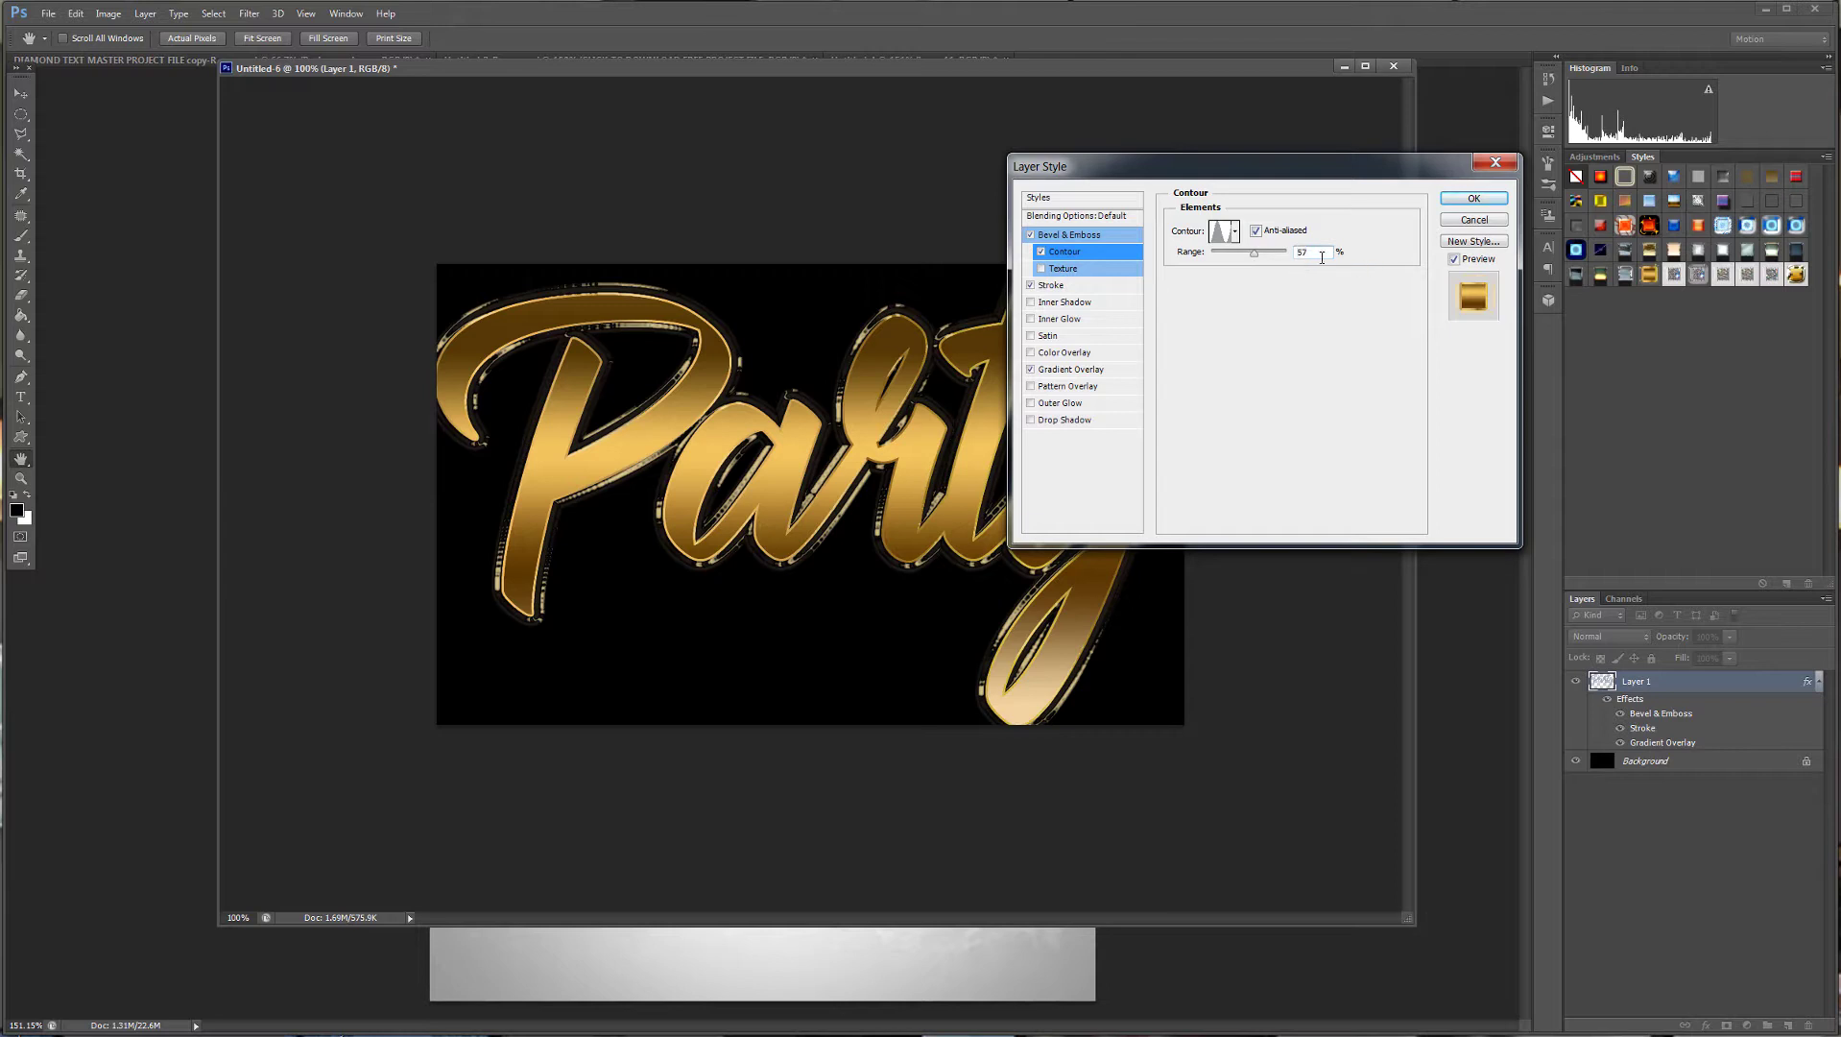
{"action": "scroll", "coordinate": [1321, 258], "scroll_direction": "up", "scroll_amount": 7}
{"action": "scroll", "coordinate": [1321, 262], "scroll_direction": "down", "scroll_amount": 7}
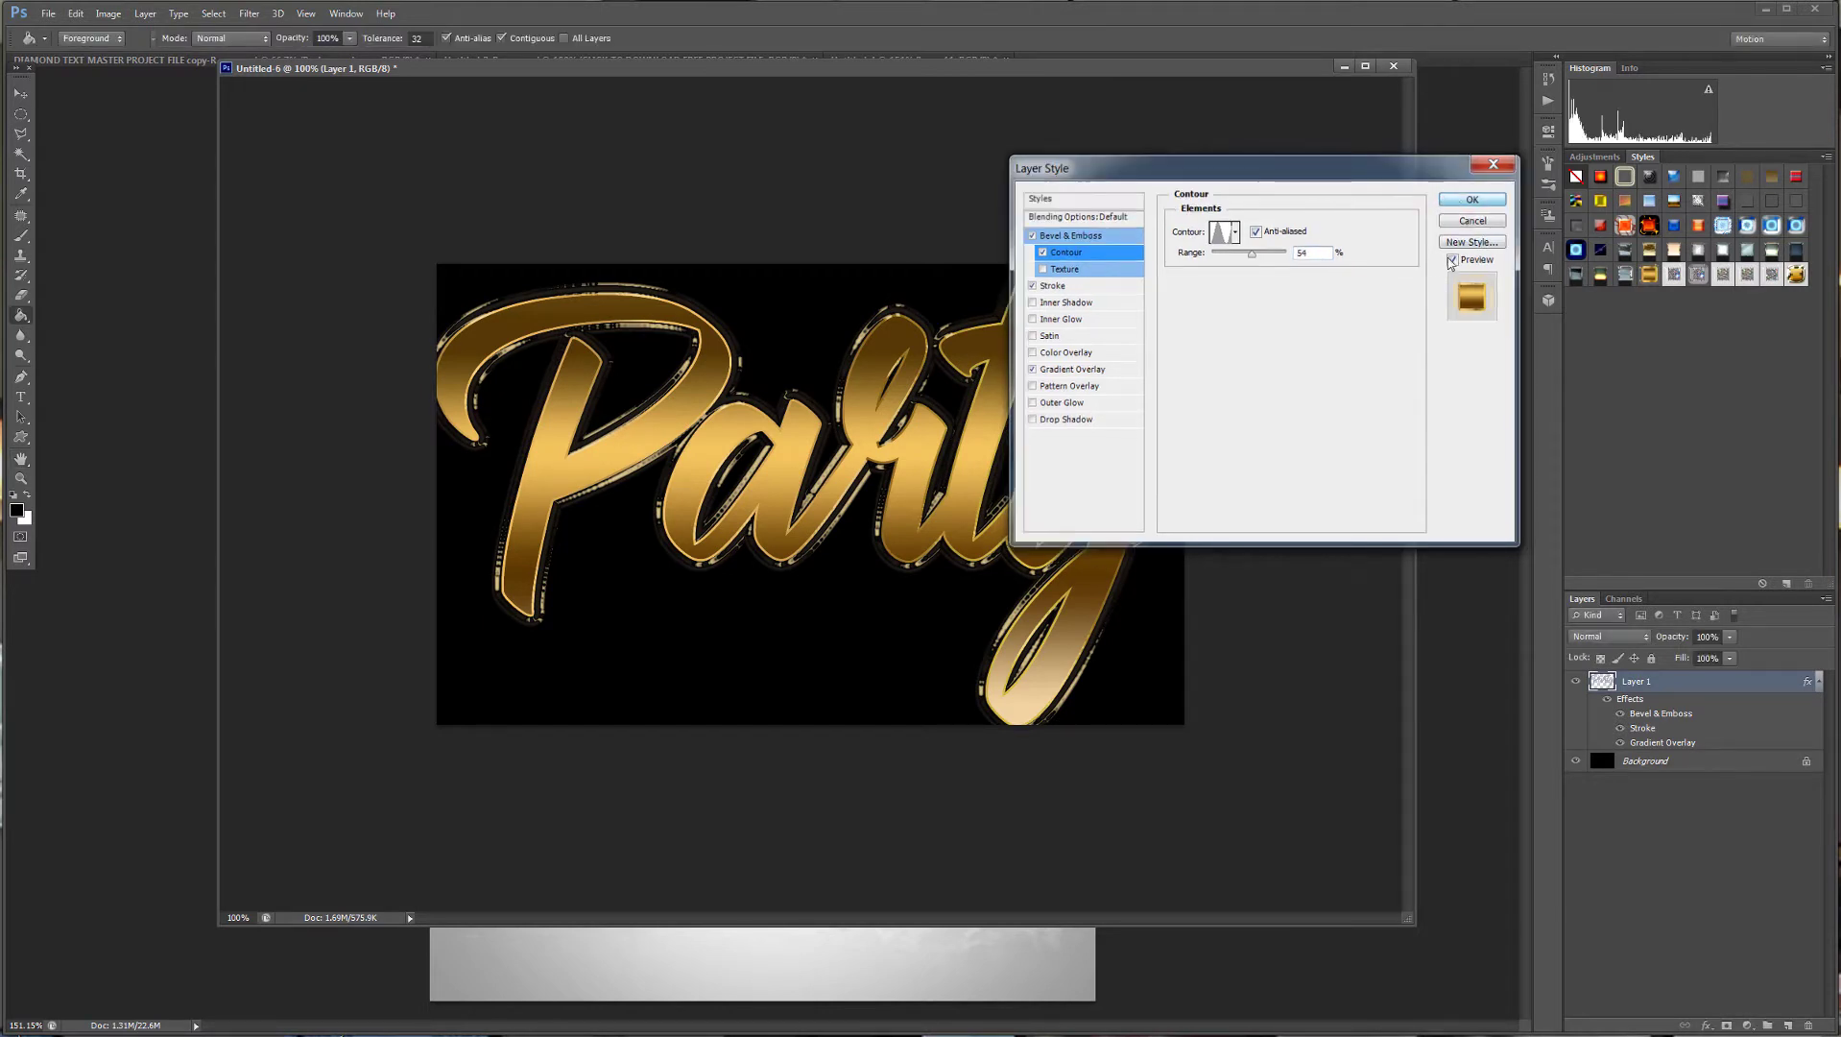
{"action": "left_click", "coordinate": [1474, 198]}
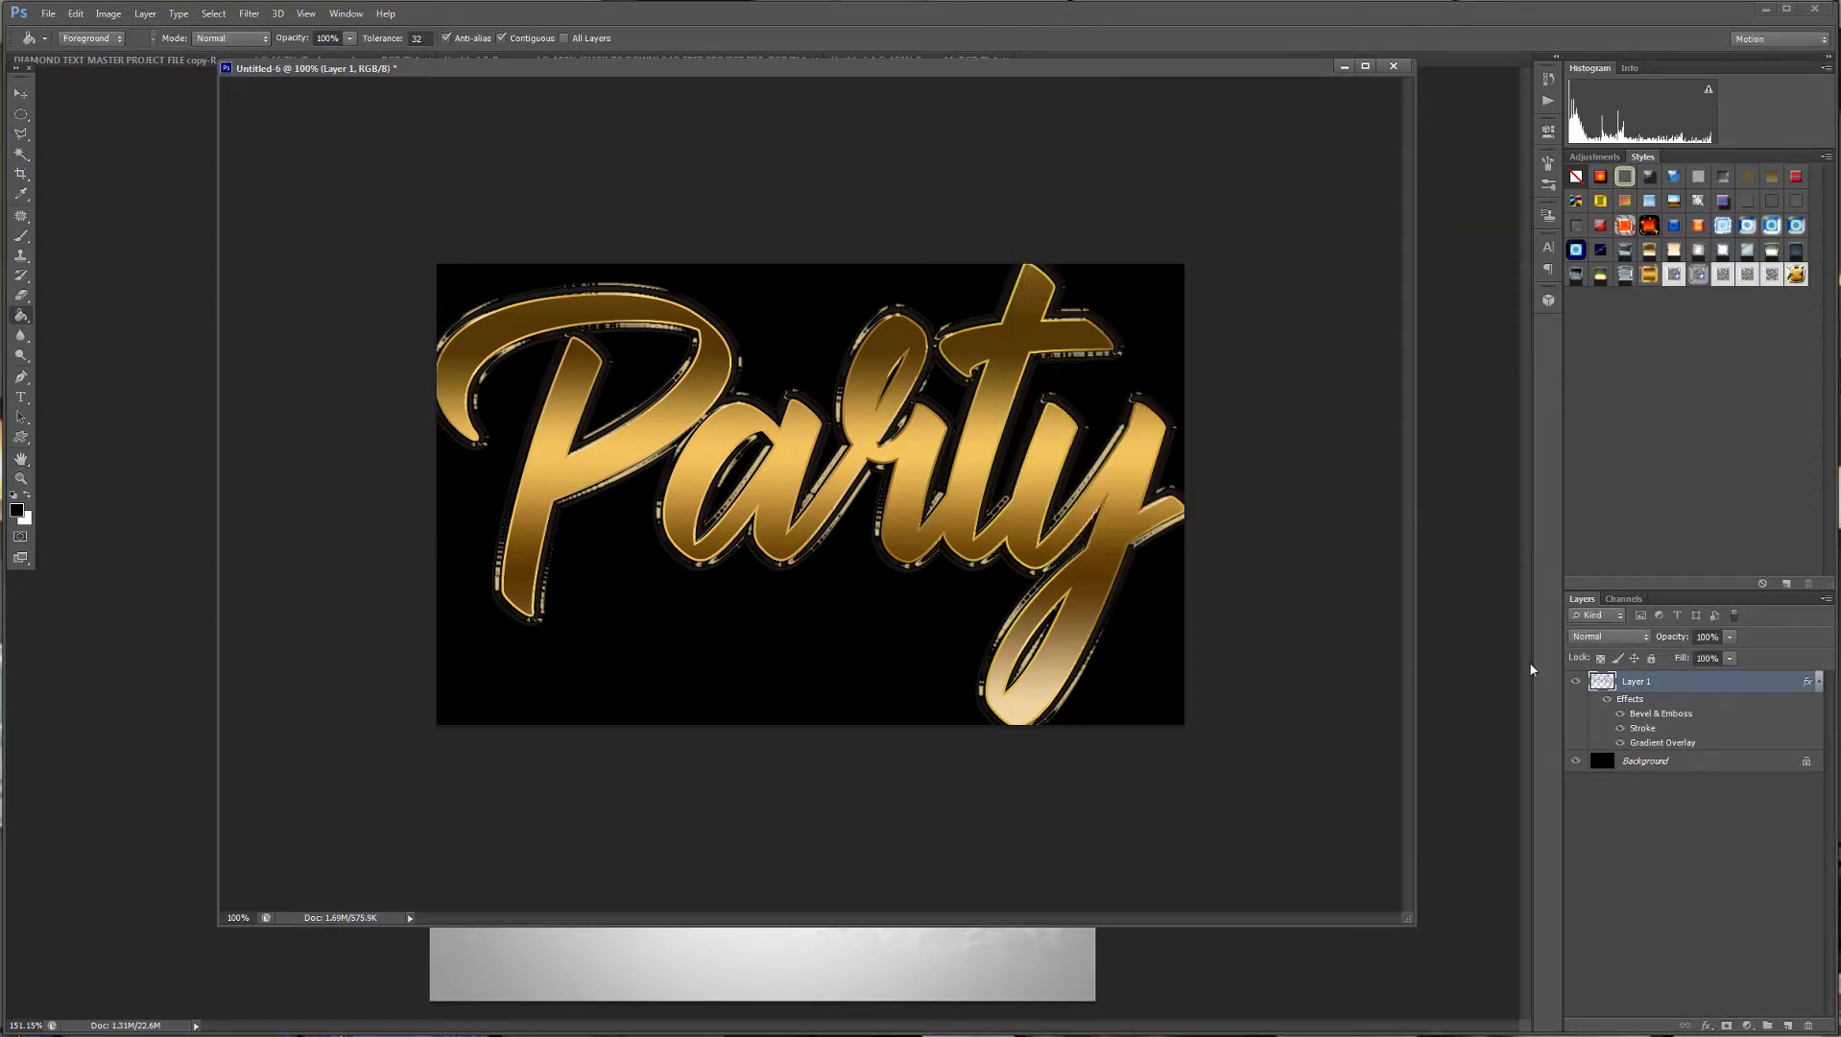
{"action": "left_click", "coordinate": [1604, 682], "text": "ctrl"}
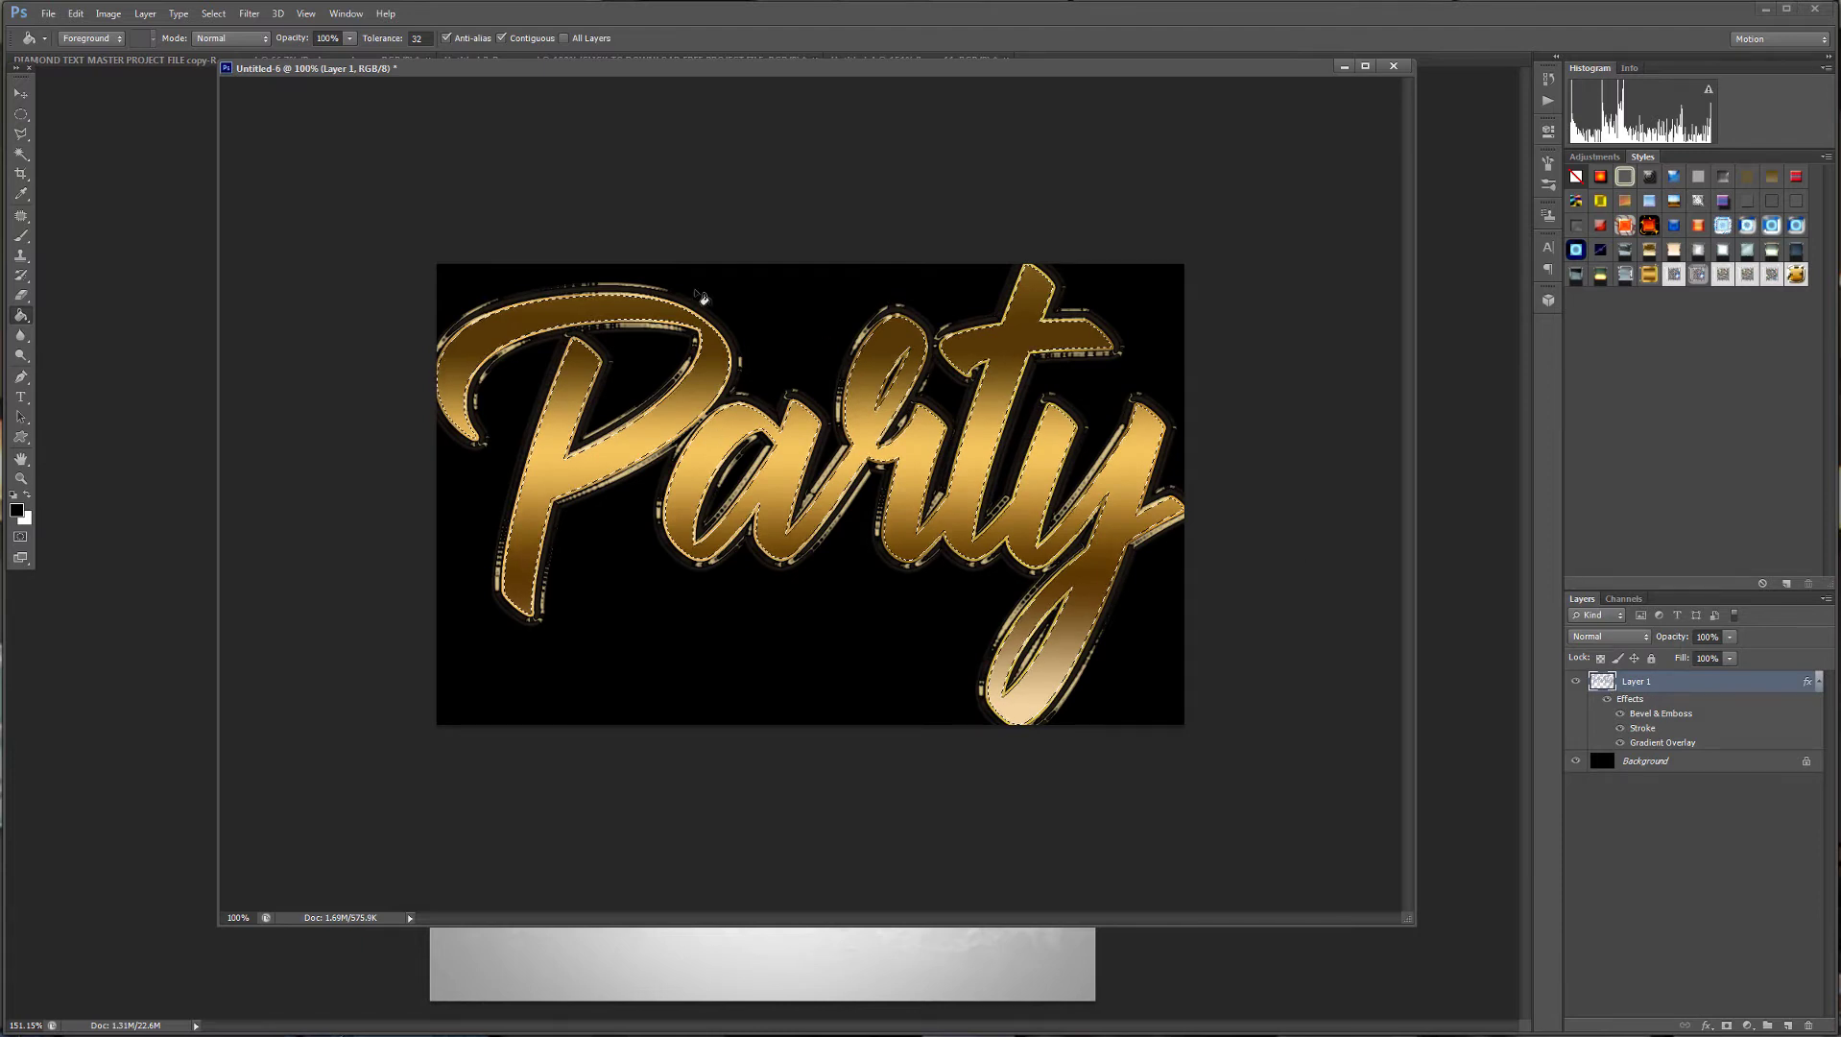
Expand the selection around the Party letters by 13 pixels.
{"action": "left_click", "coordinate": [213, 14]}
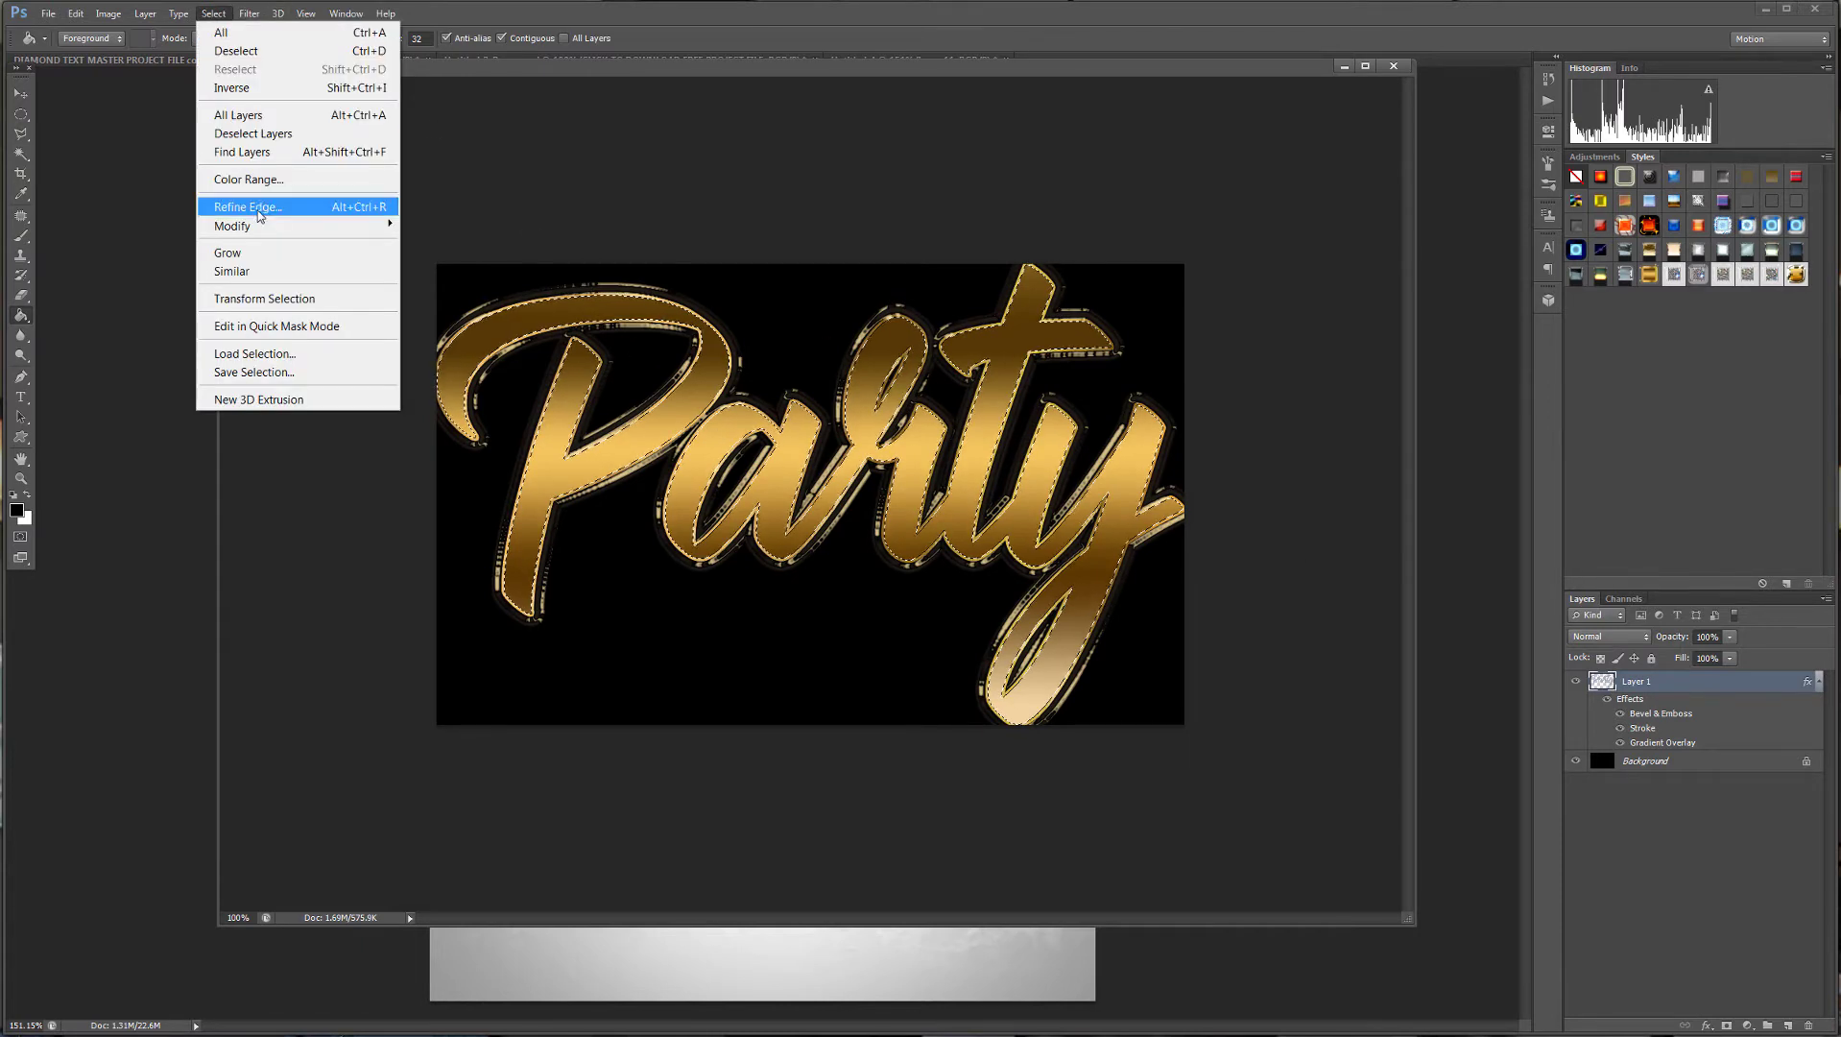
{"action": "mouse_move", "coordinate": [365, 226]}
{"action": "left_click", "coordinate": [107, 261]}
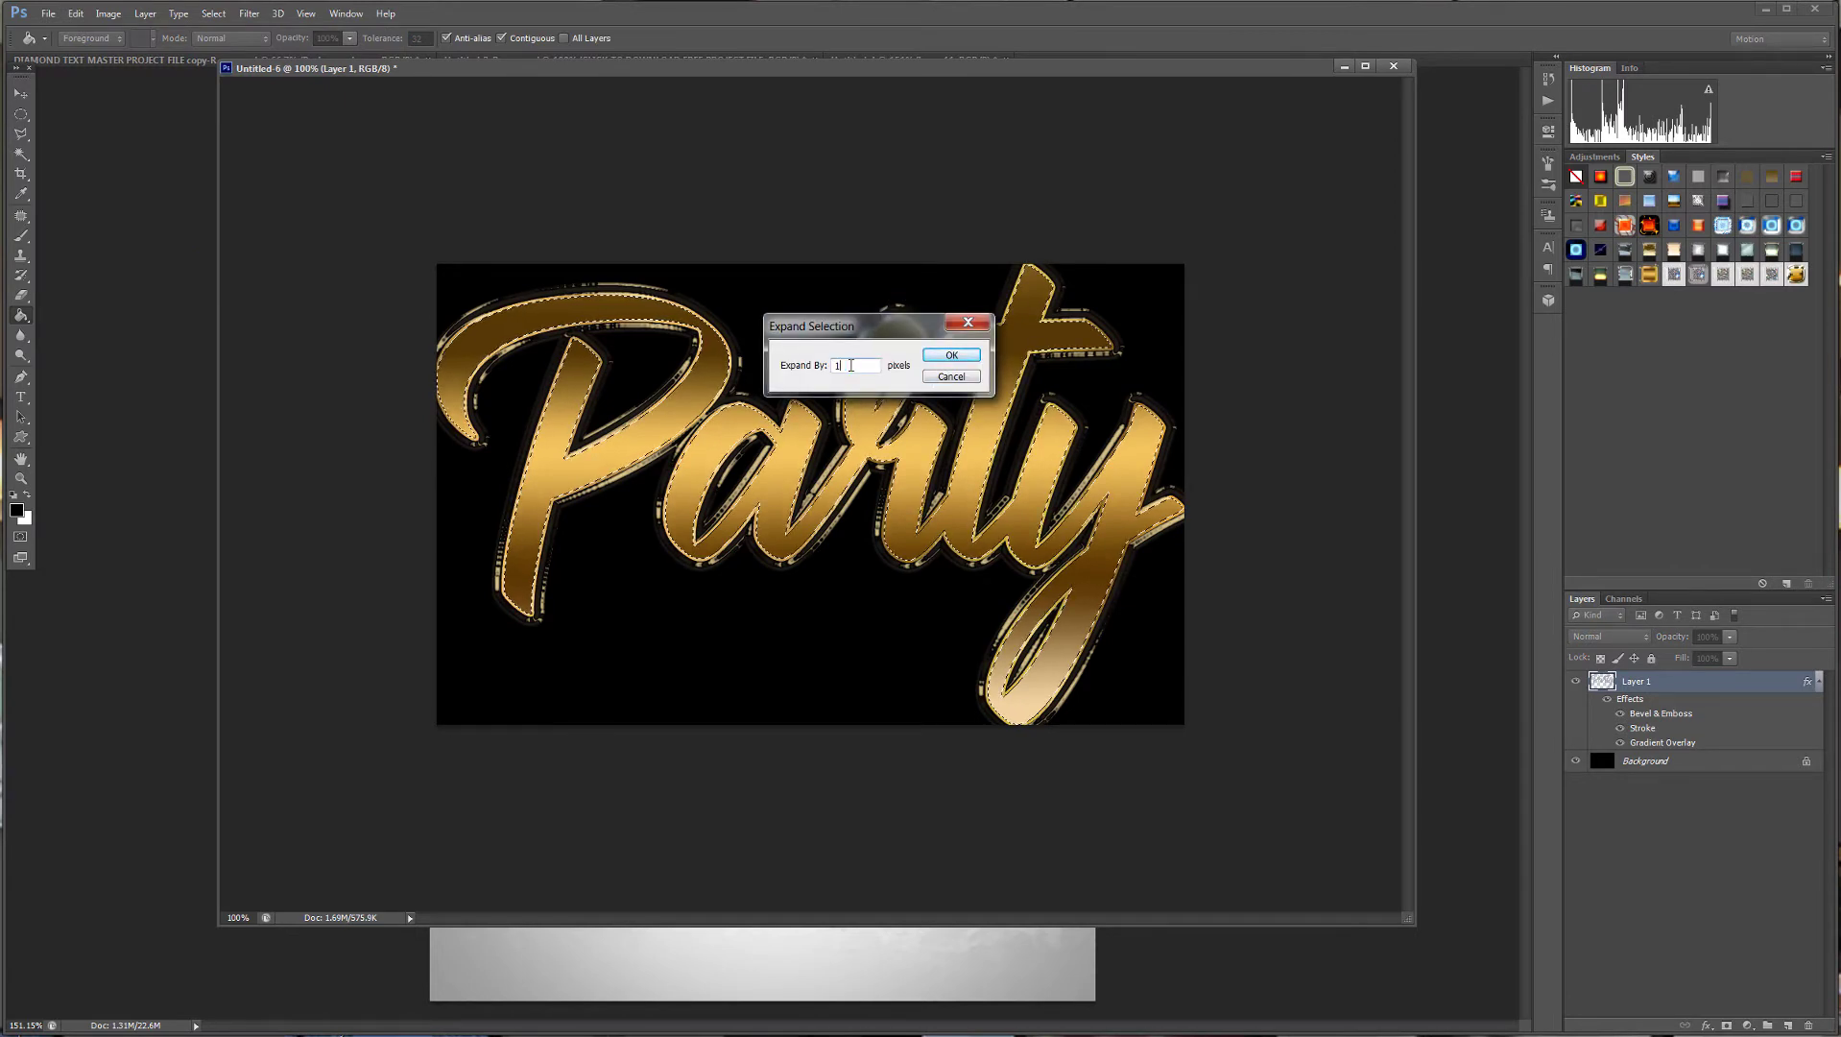
{"action": "left_click", "coordinate": [941, 354]}
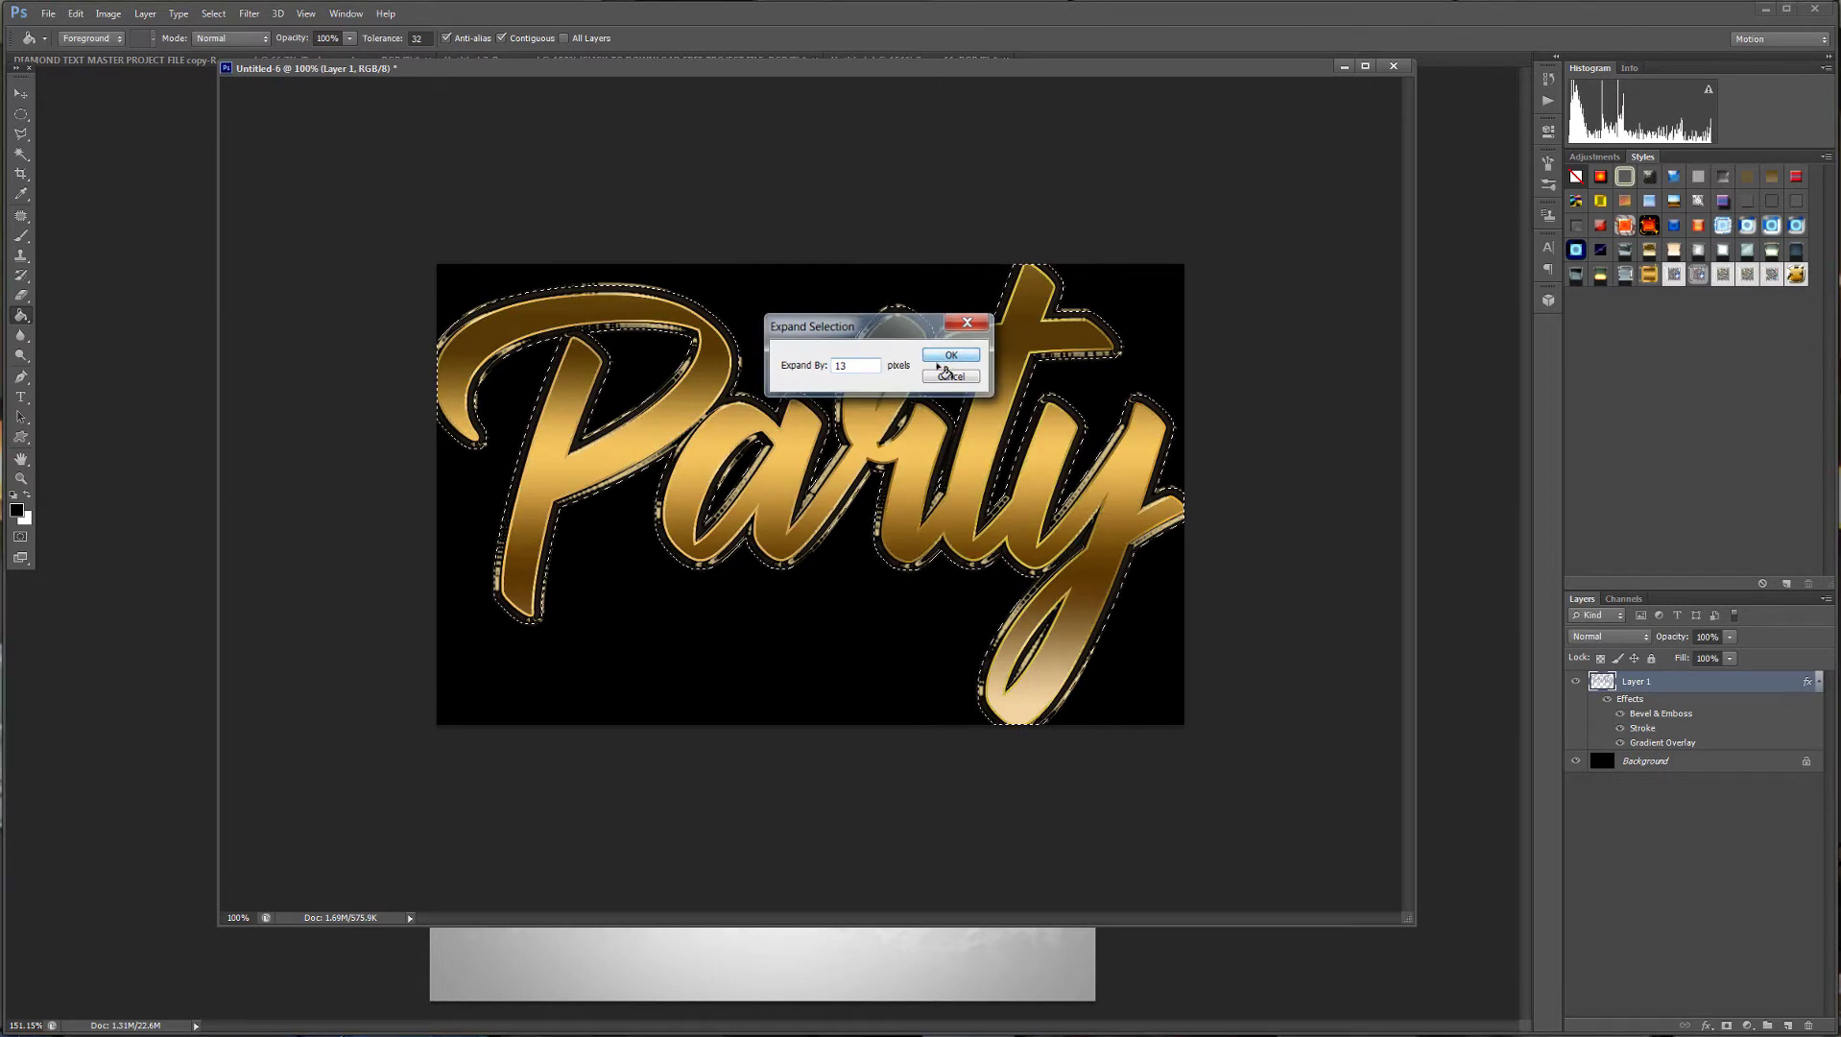
{"action": "scroll", "coordinate": [629, 304], "scroll_direction": "up", "scroll_amount": 7}
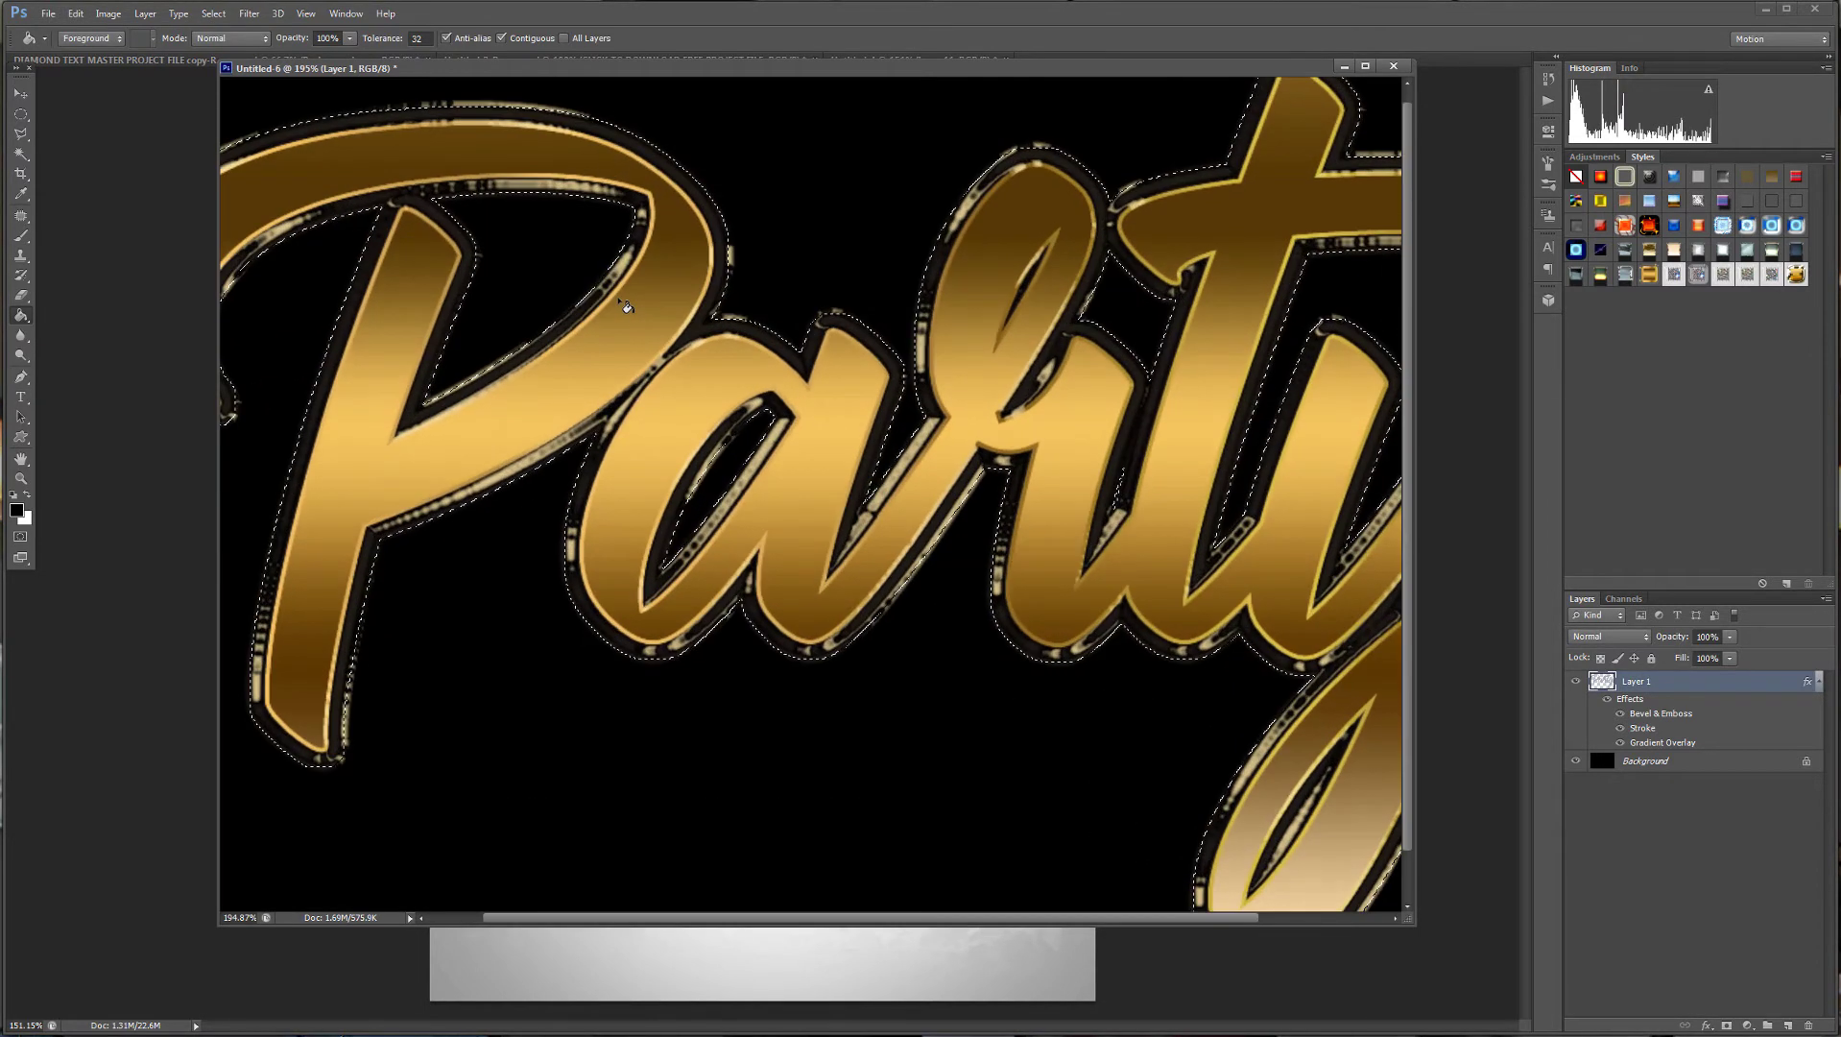
{"action": "scroll", "coordinate": [629, 304], "scroll_direction": "down", "scroll_amount": 4}
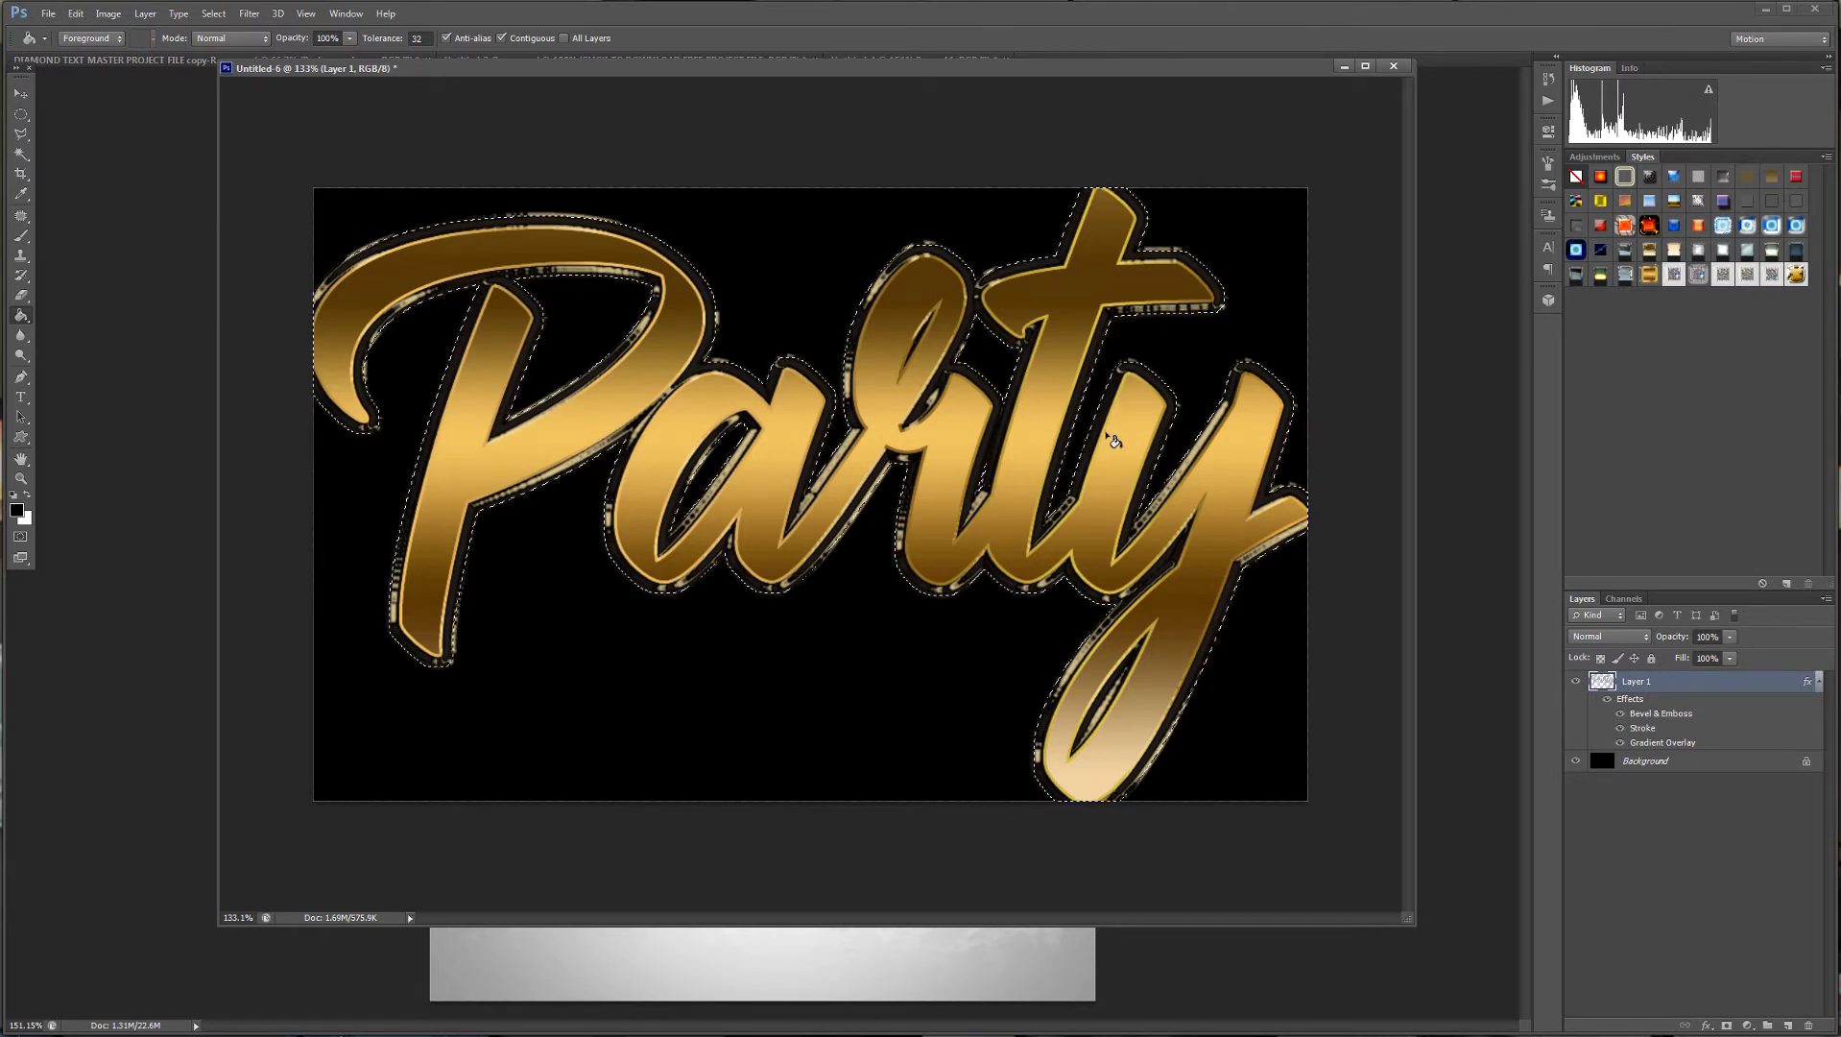
Deselect the Party letters.
{"action": "left_click", "coordinate": [211, 15]}
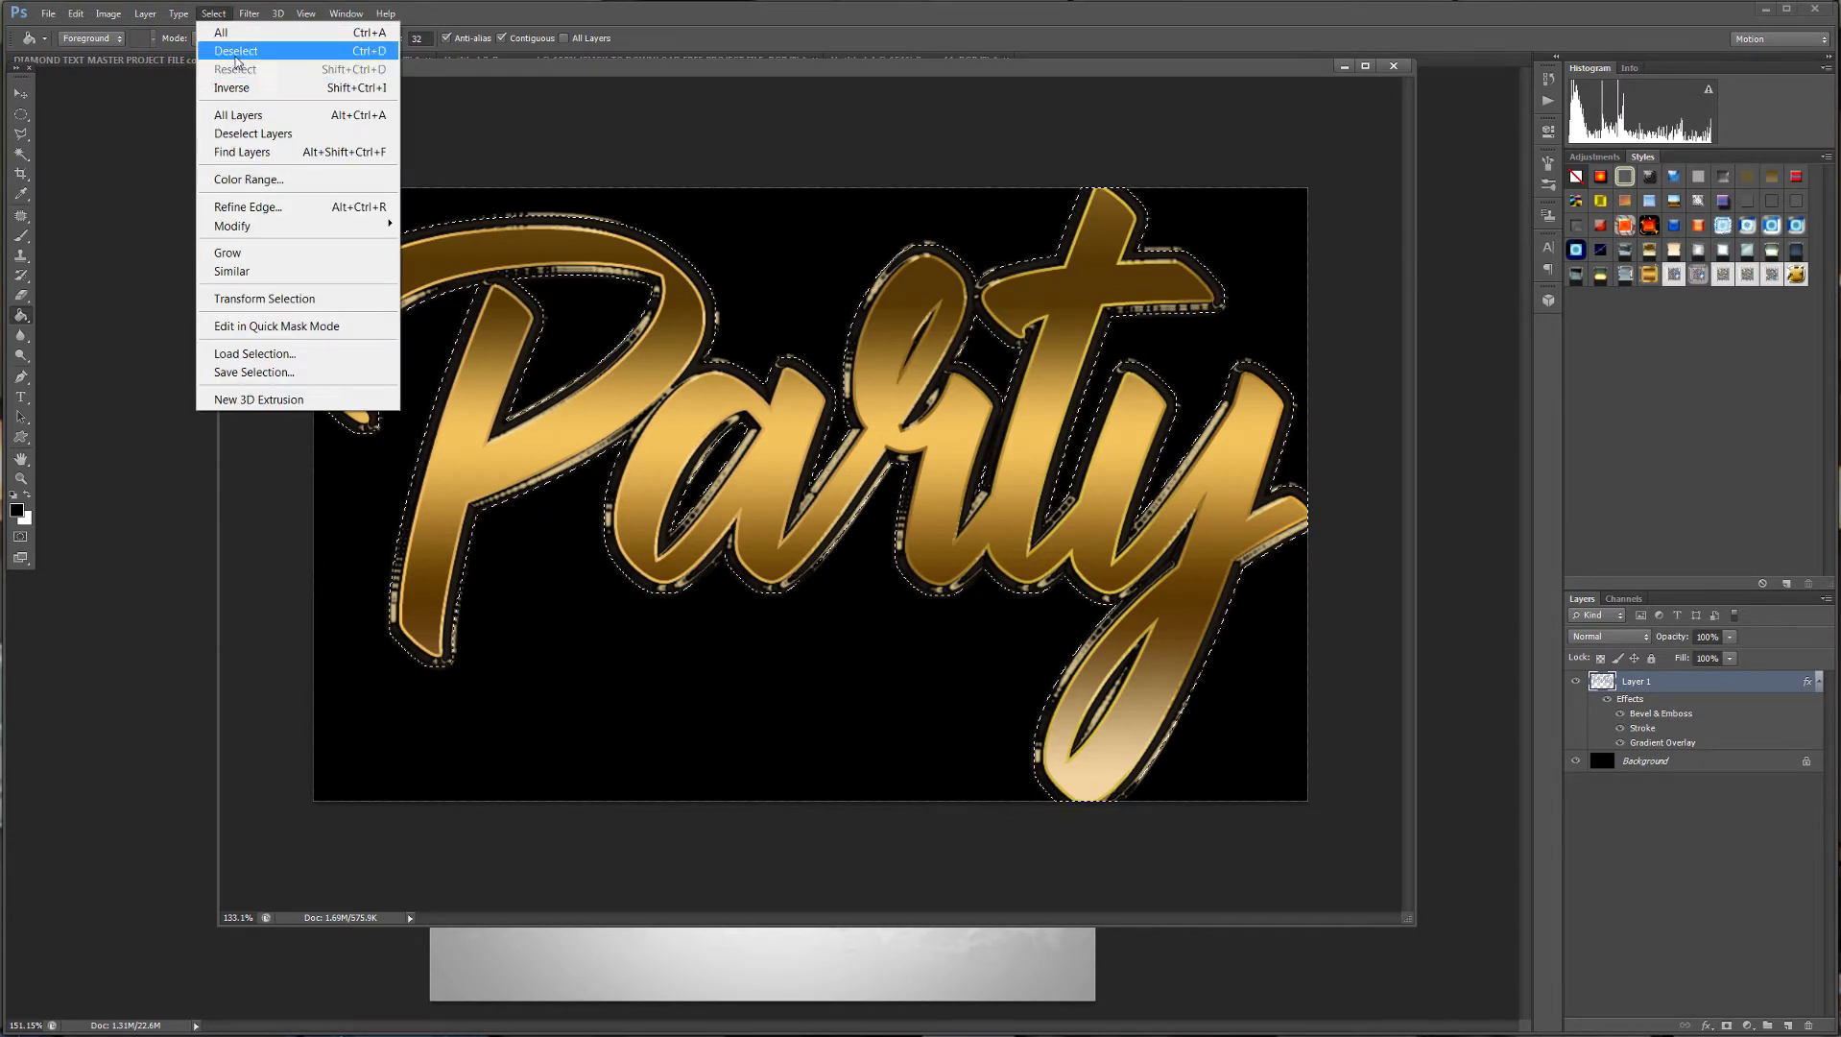
{"action": "left_click", "coordinate": [231, 48]}
{"action": "left_click", "coordinate": [20, 93]}
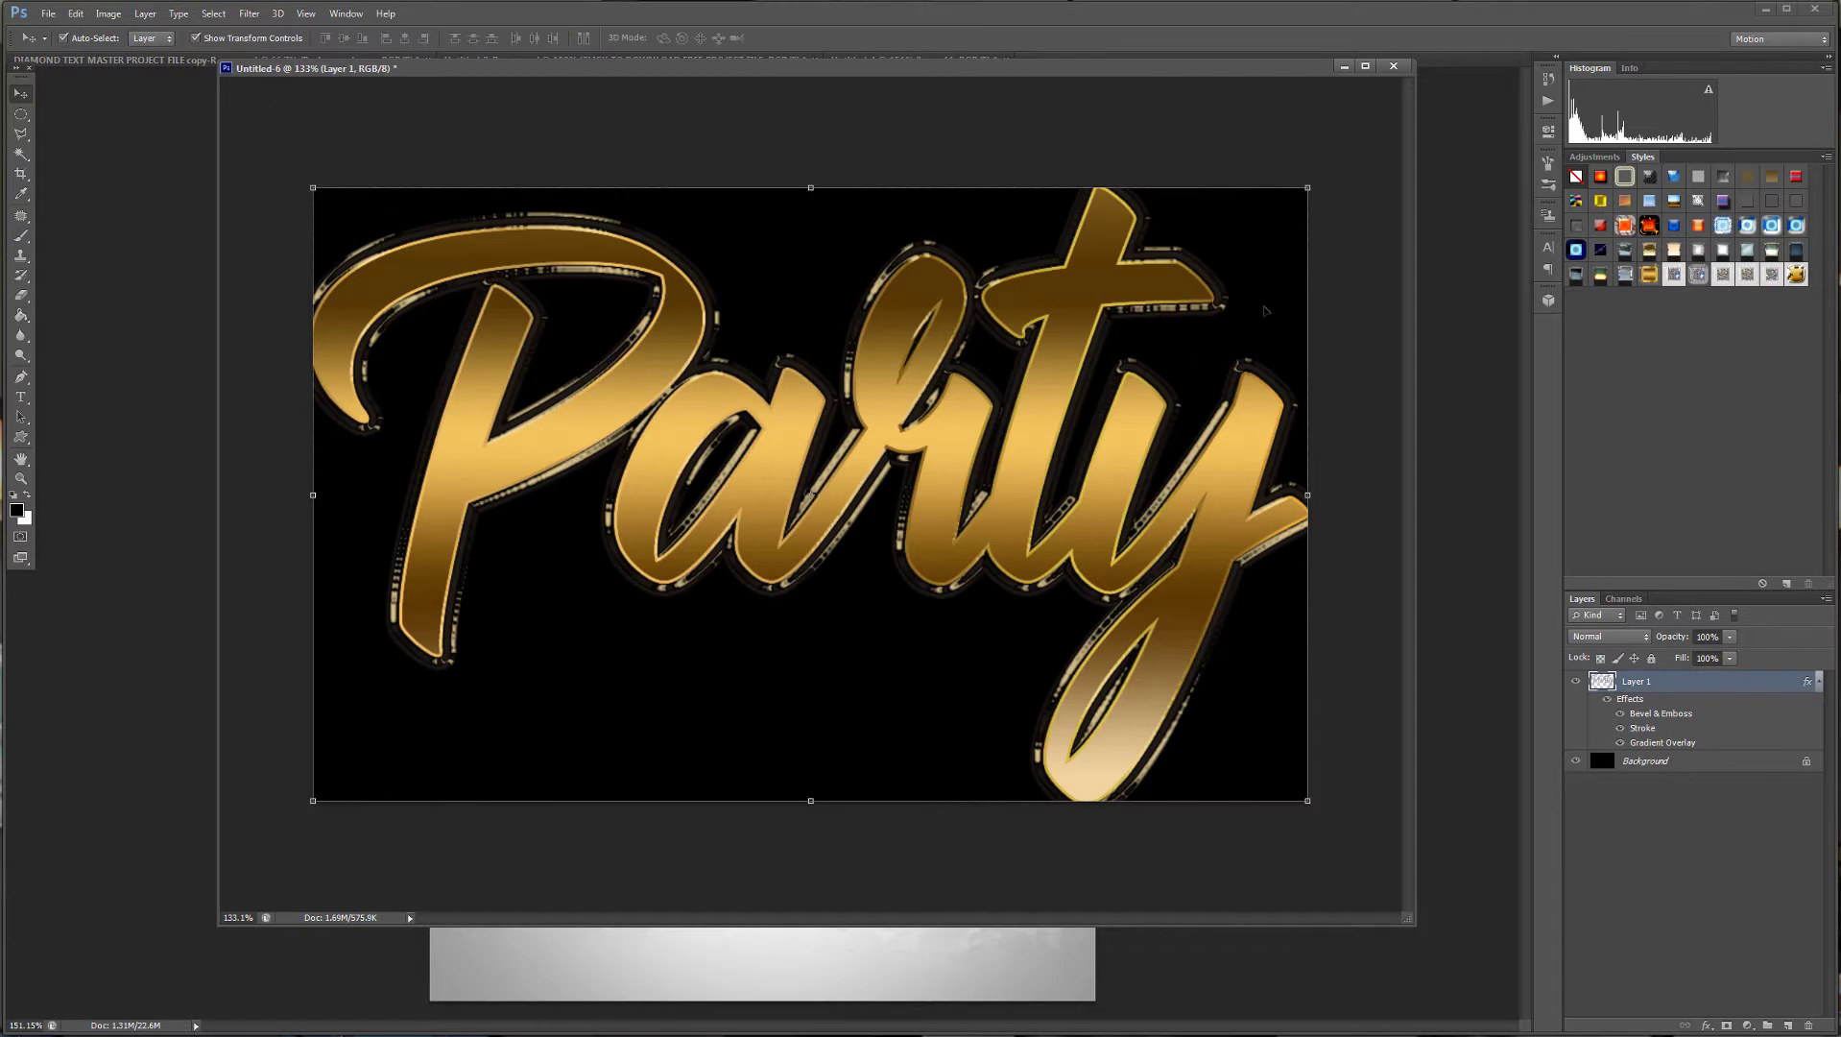
Scale the Party lettering to about 90% and reposition it up and right.
{"action": "left_click", "coordinate": [1308, 189]}
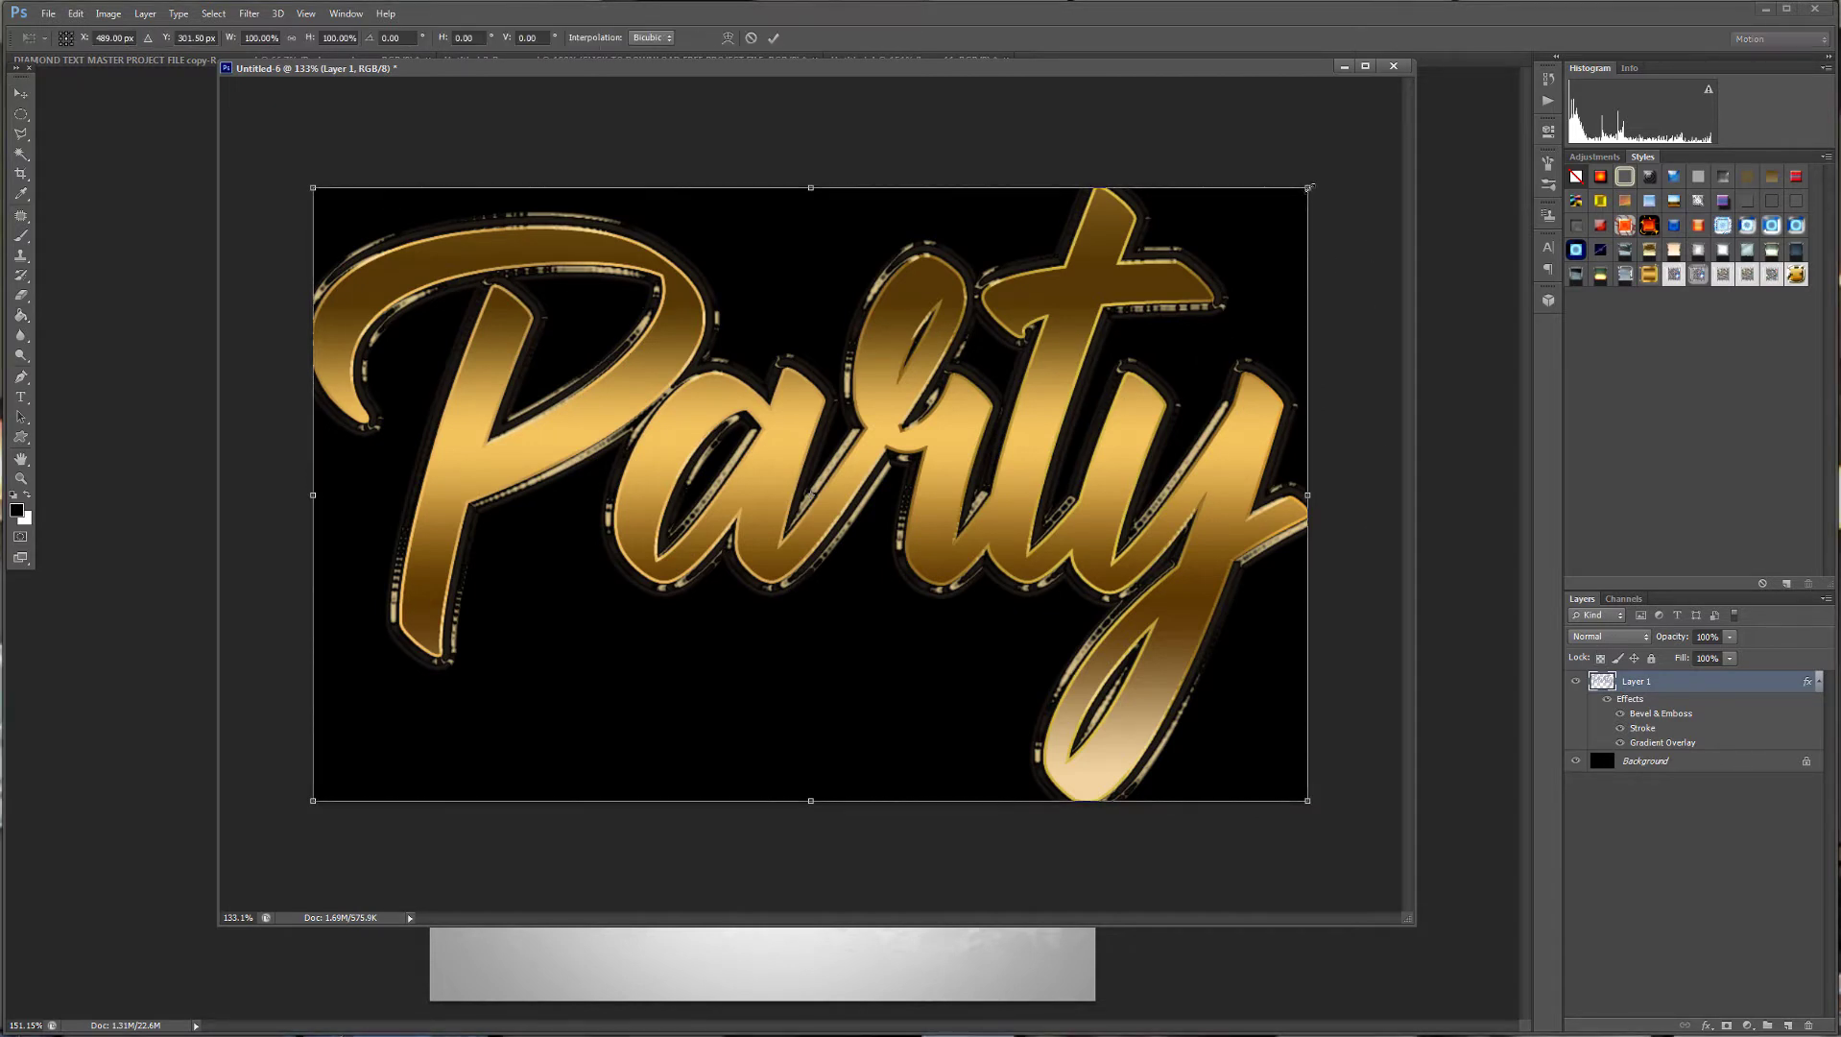
{"action": "left_click_drag", "start_coordinate": [1310, 186], "coordinate": [1219, 270]}
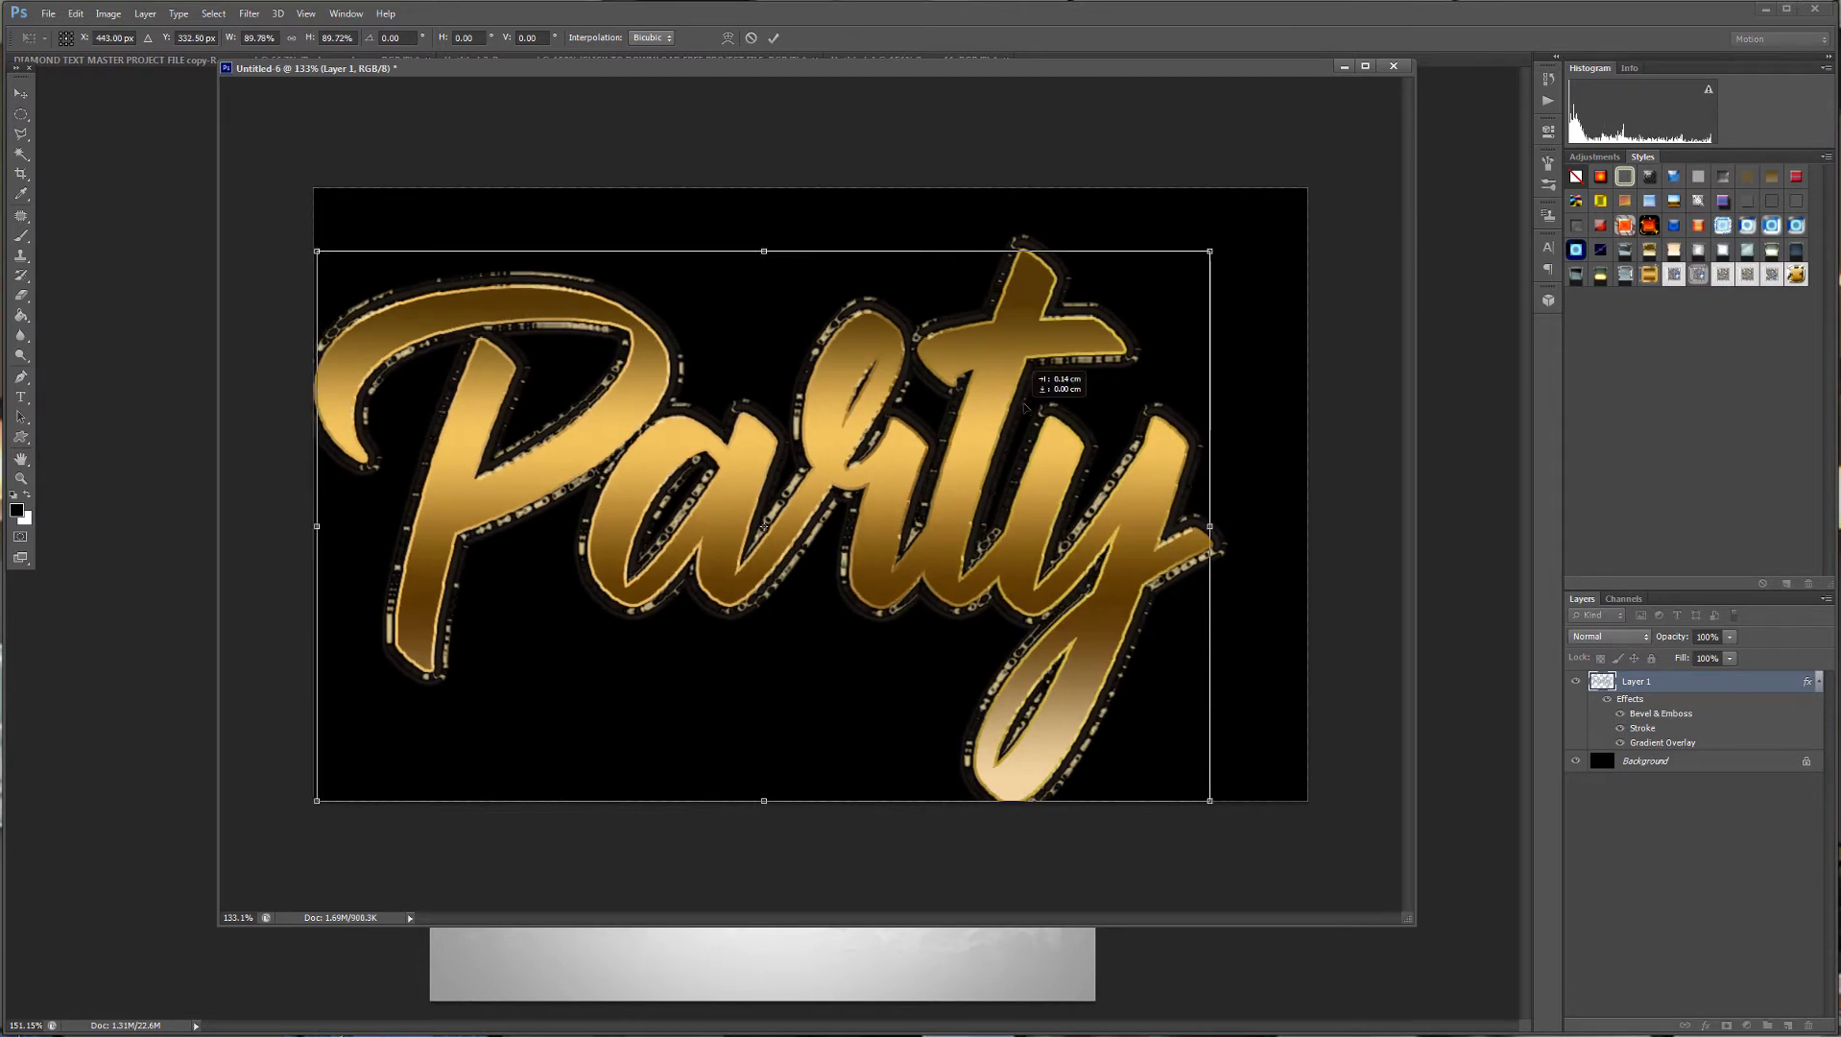
{"action": "left_click_drag", "start_coordinate": [983, 420], "coordinate": [1034, 399]}
{"action": "key", "text": "Return"}
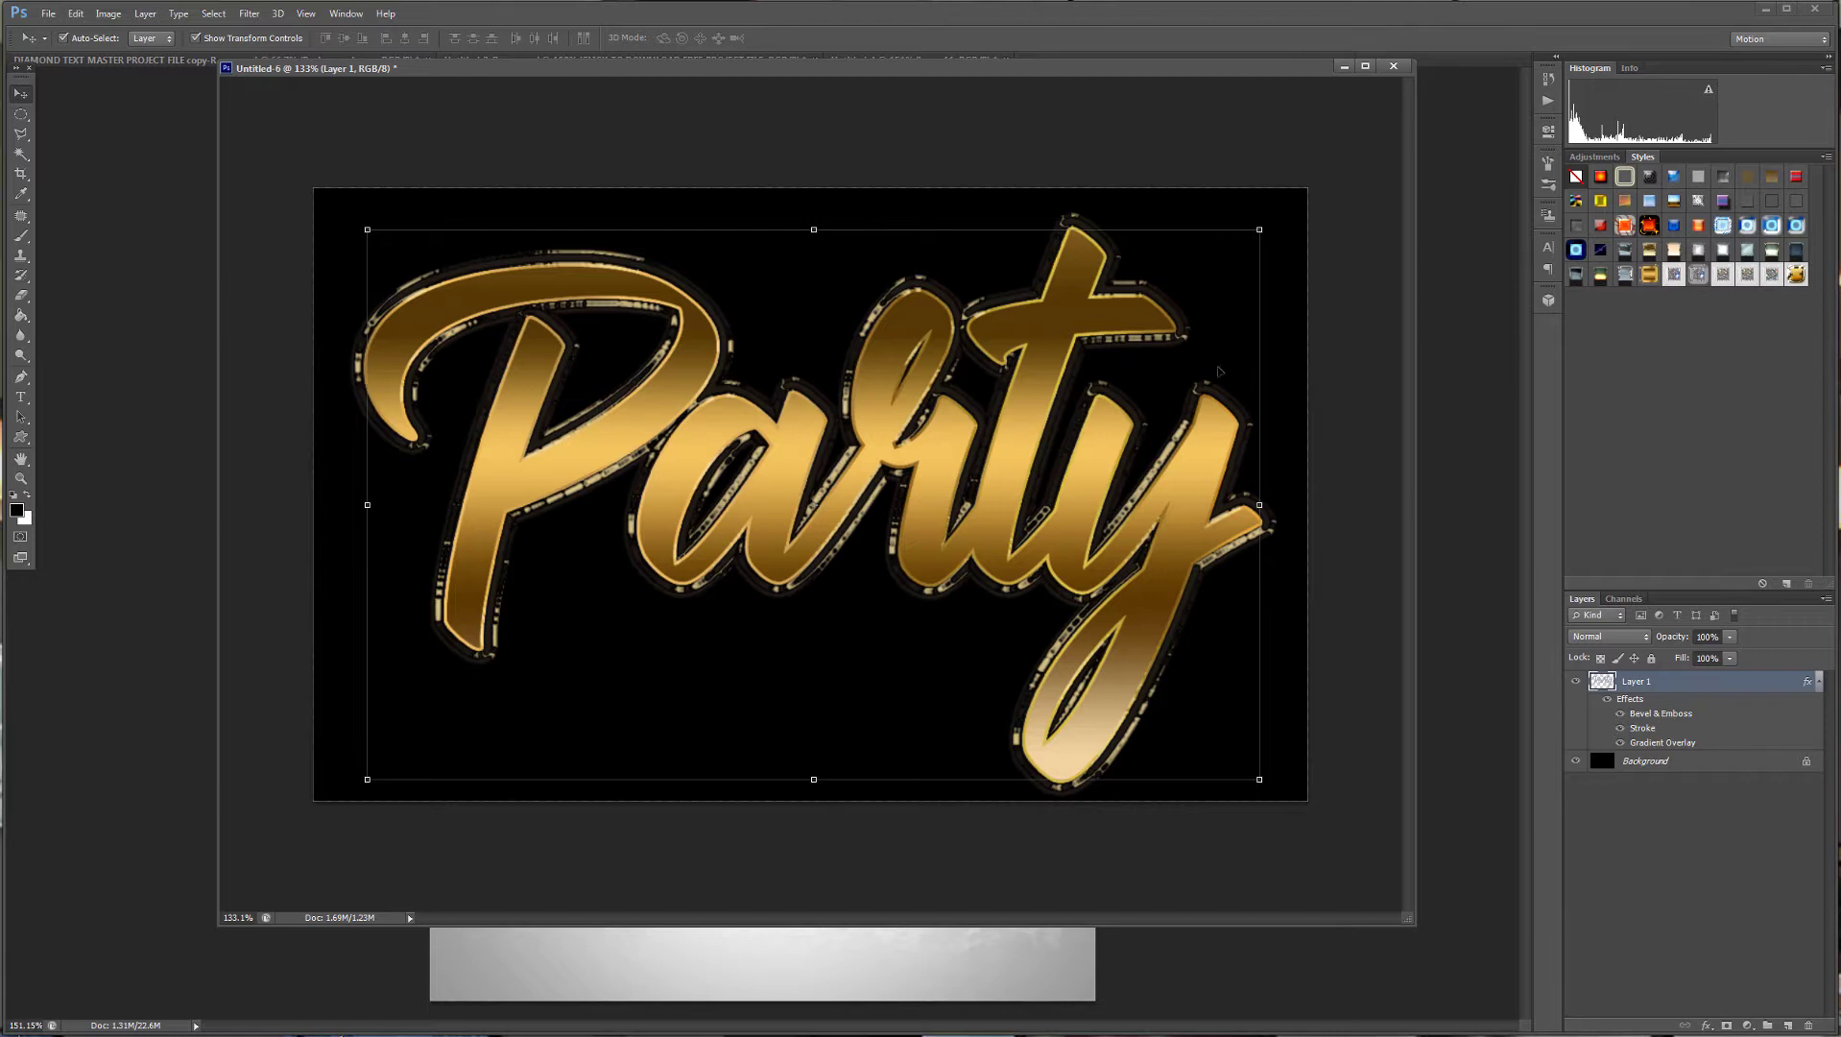
{"action": "left_click_drag", "start_coordinate": [1069, 300], "coordinate": [1062, 300]}
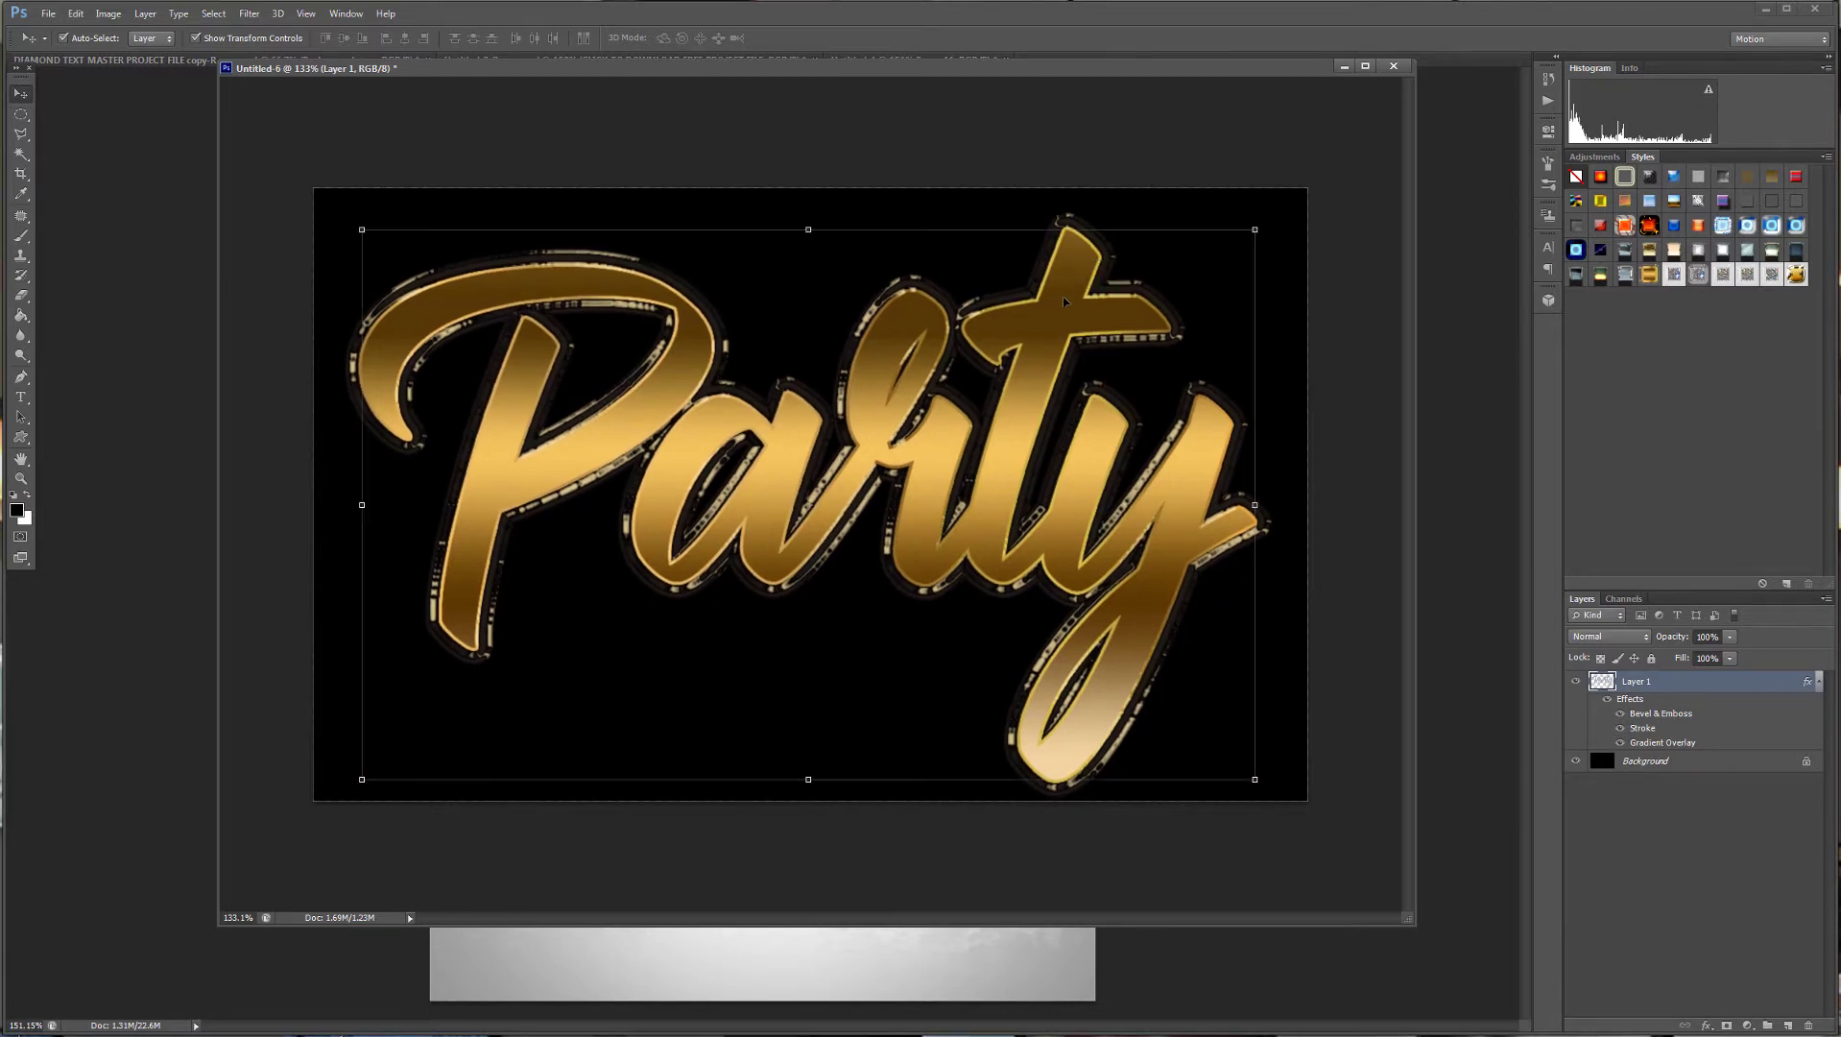
Select and expand around the Party letters, merge onto the background, and reveal the flyer.
{"action": "left_click", "coordinate": [1603, 682], "text": "ctrl"}
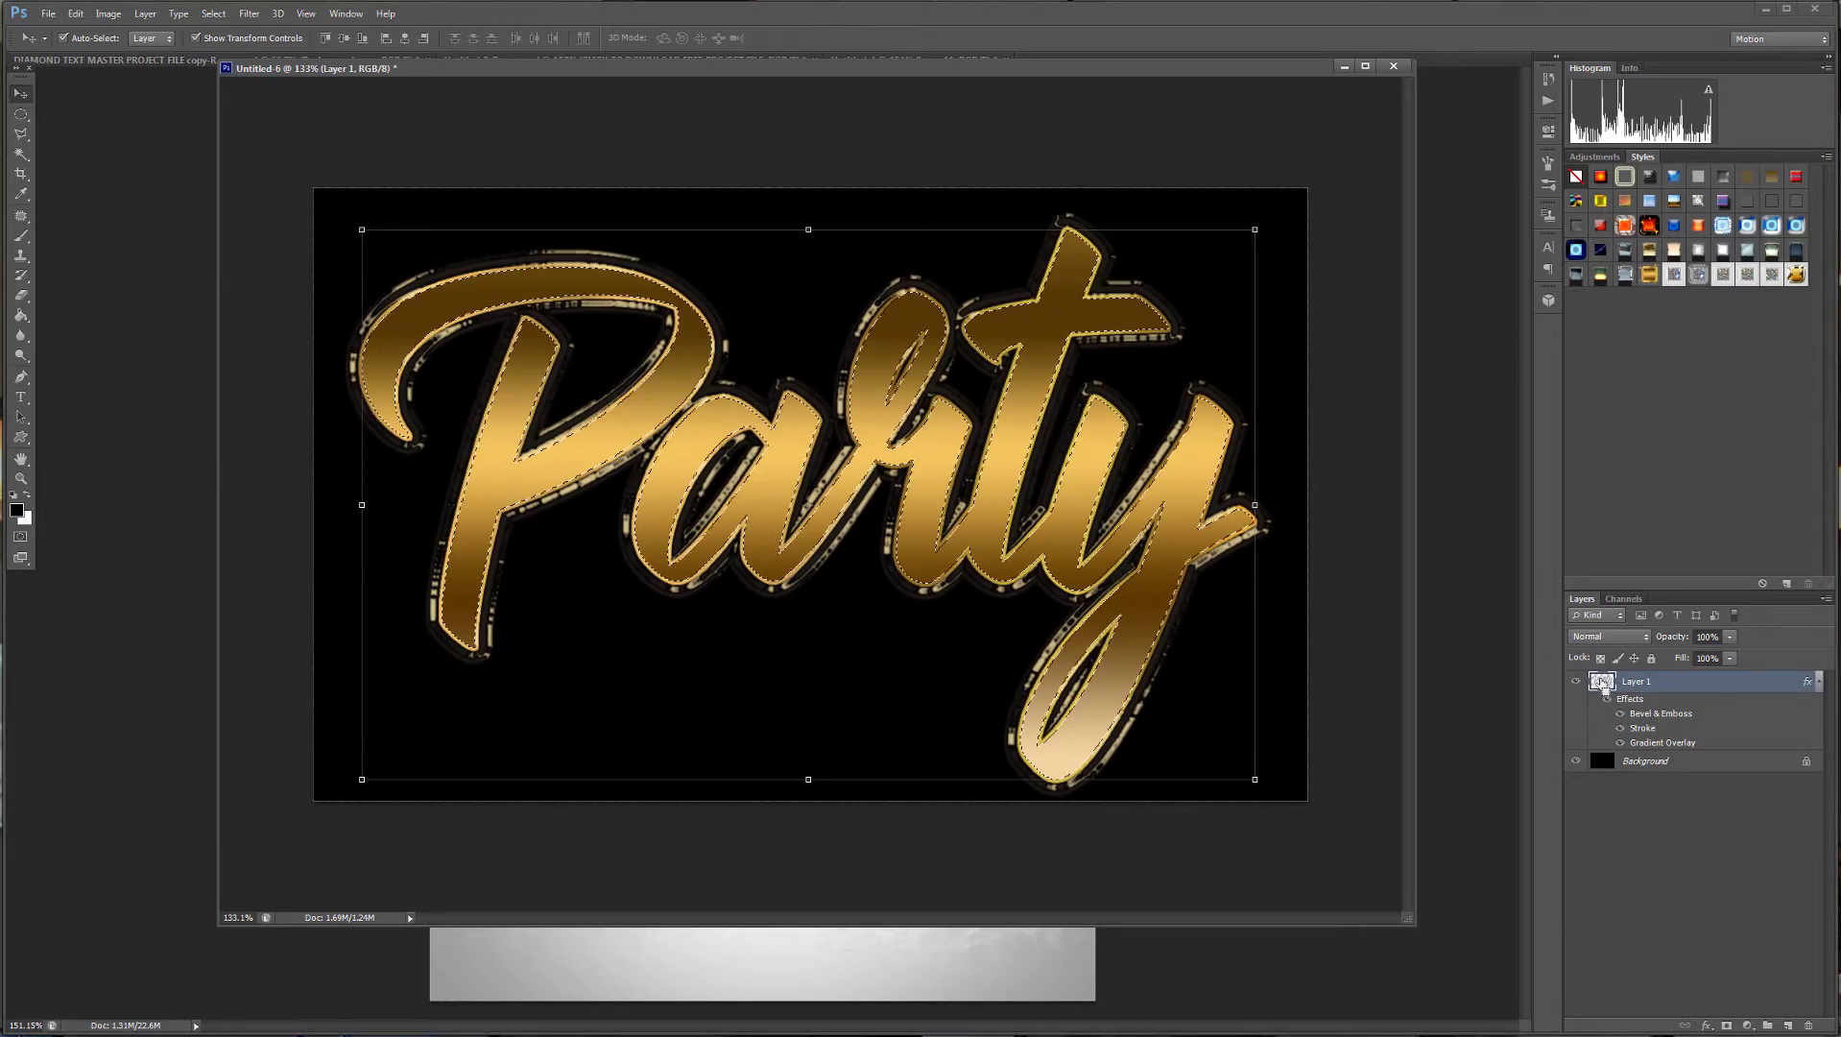
{"action": "left_click", "coordinate": [213, 14]}
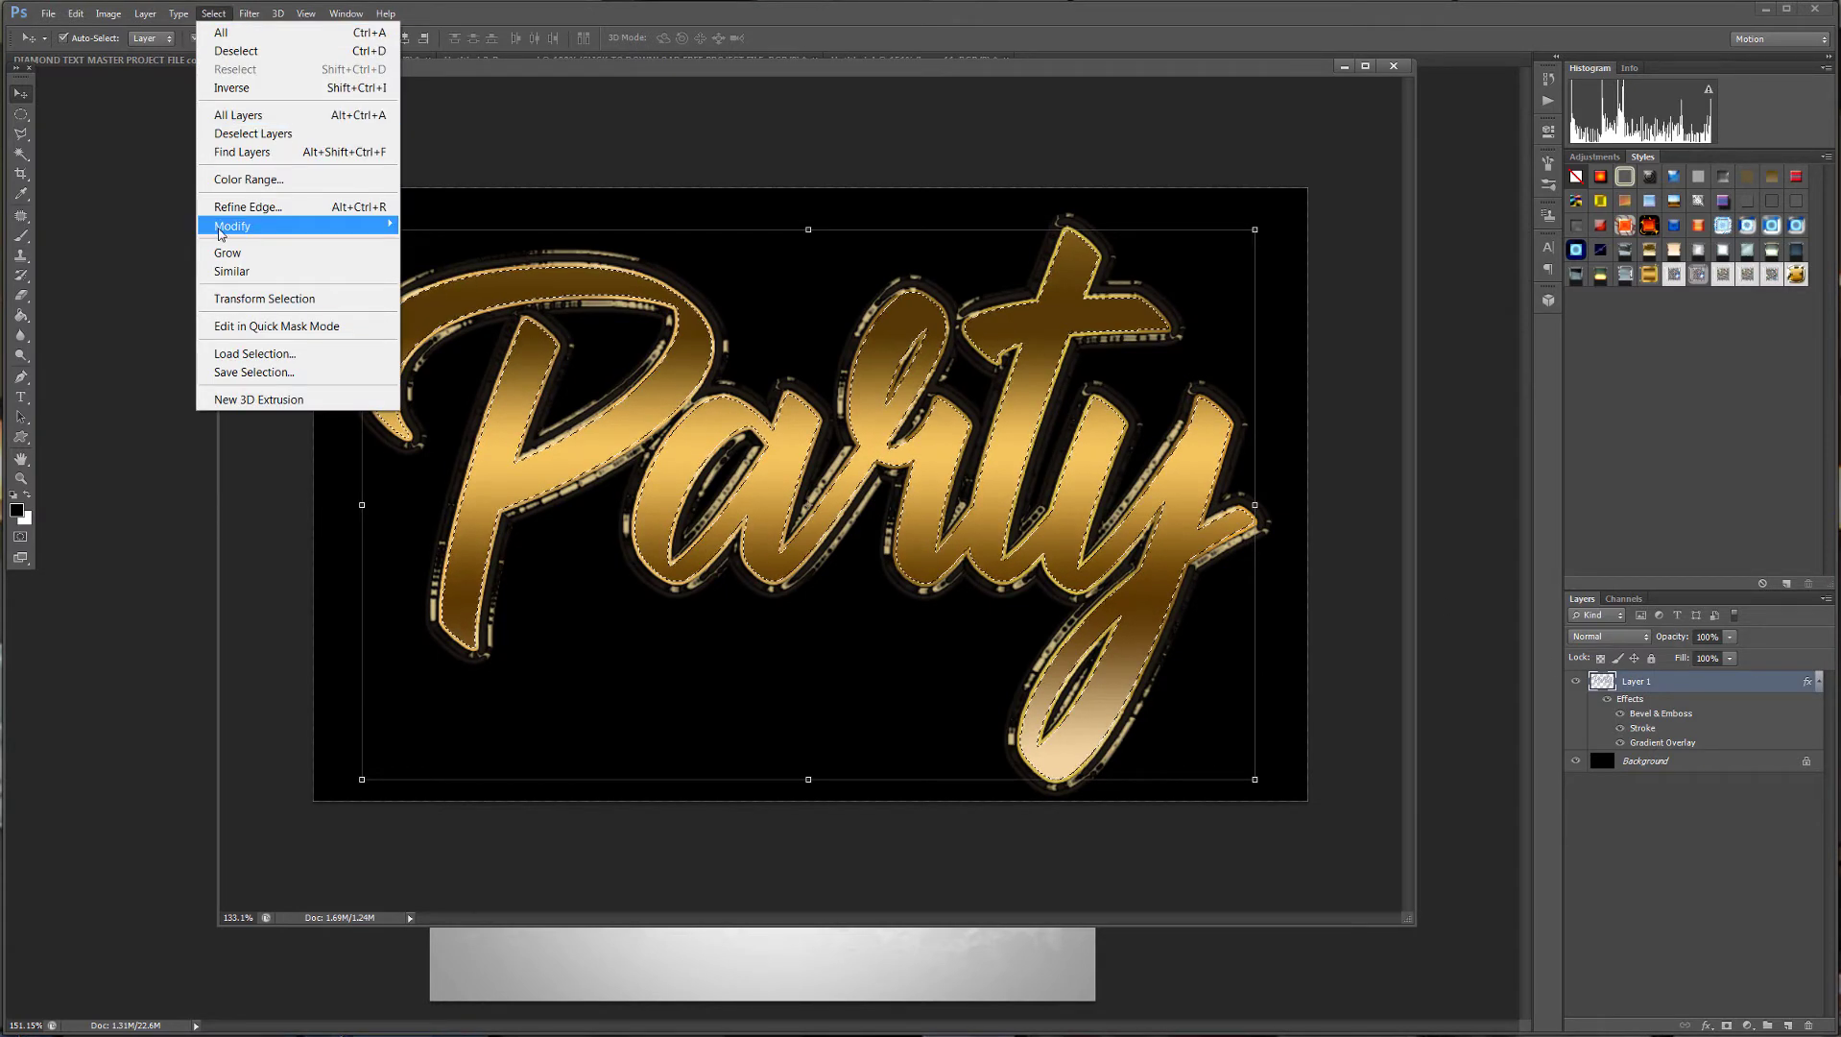
{"action": "mouse_move", "coordinate": [218, 228]}
{"action": "left_click", "coordinate": [169, 261]}
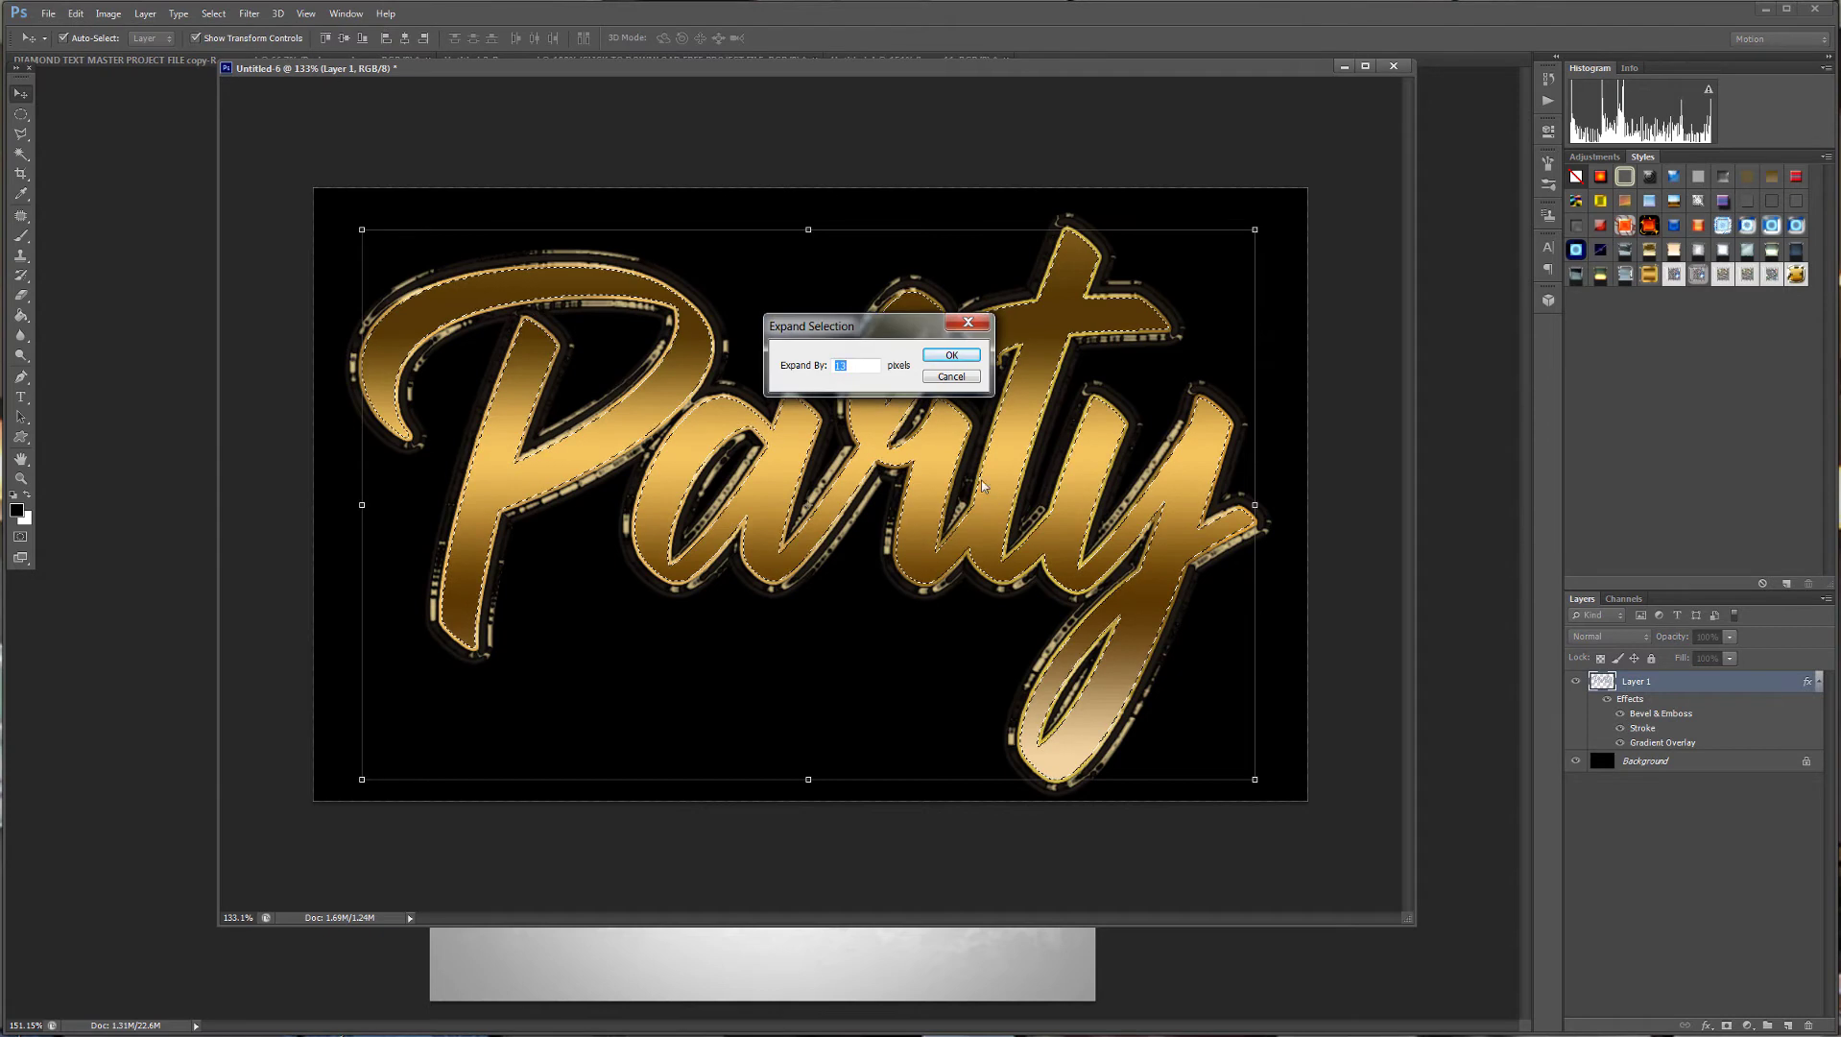
{"action": "left_click", "coordinate": [951, 355]}
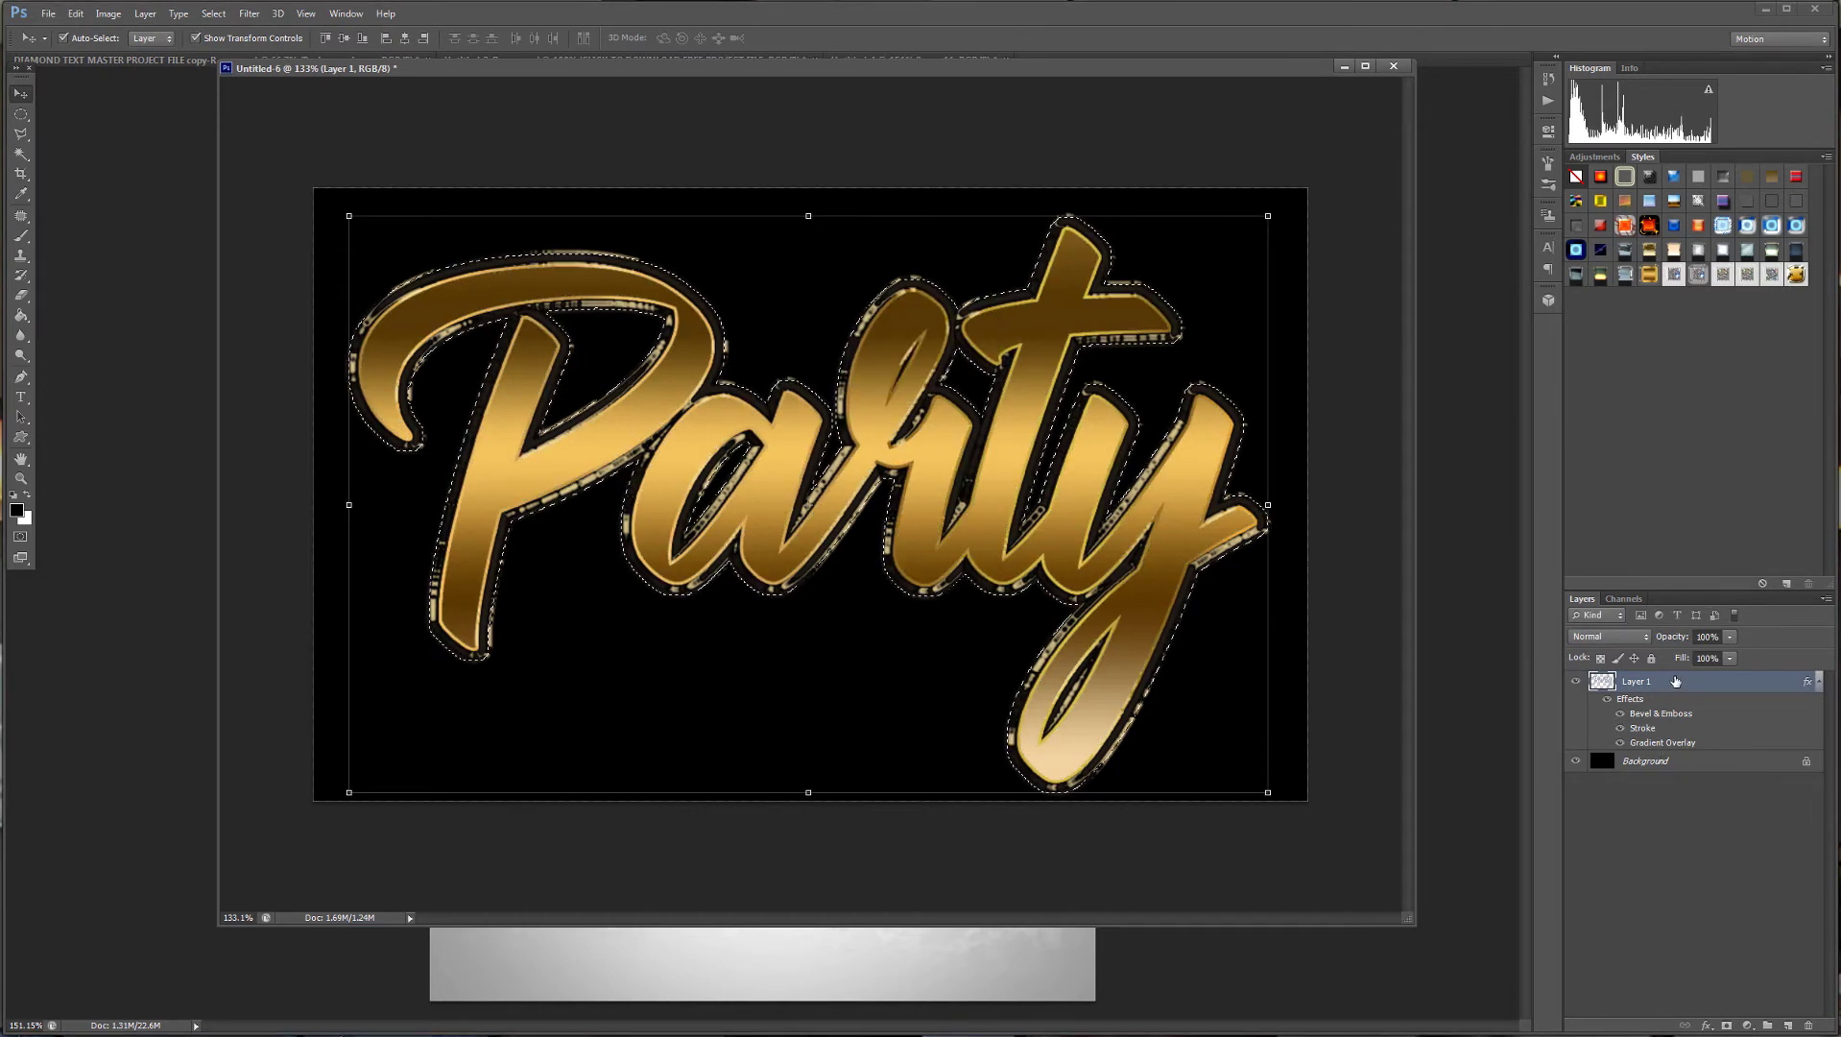
{"action": "key", "text": "ctrl+e"}
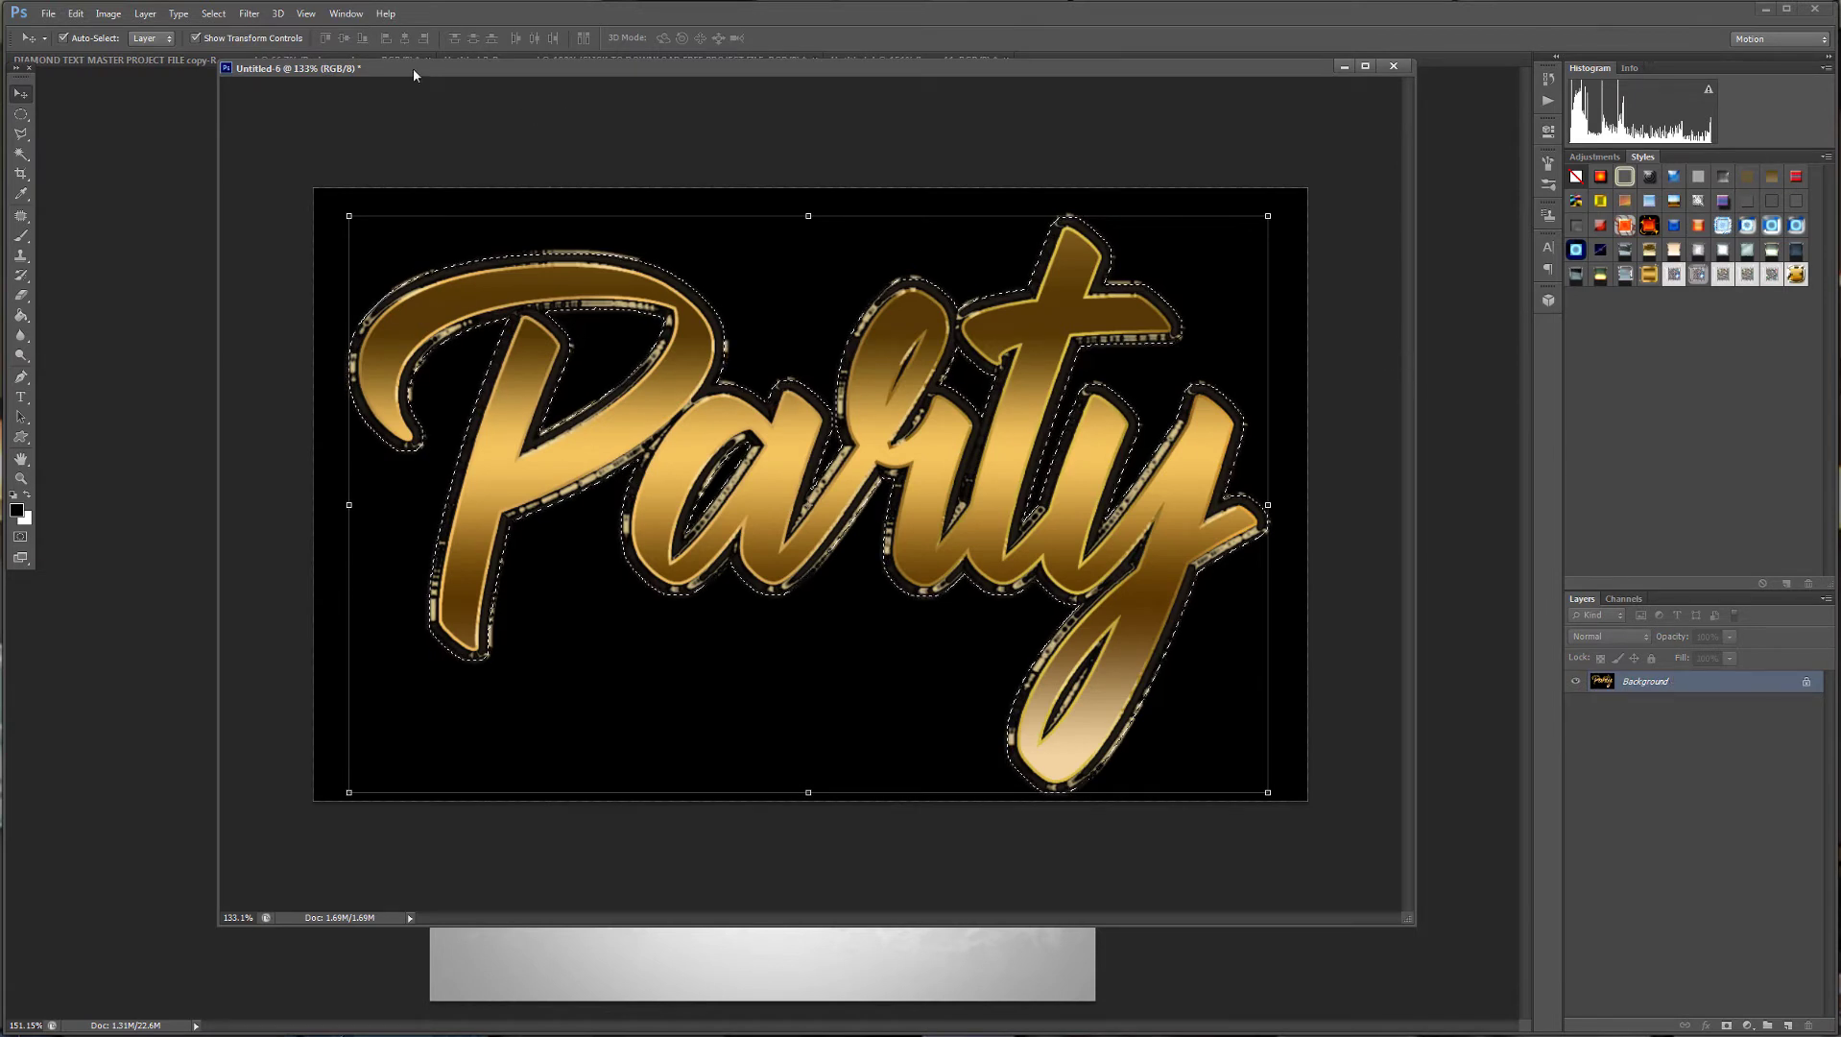
{"action": "left_click_drag", "start_coordinate": [413, 68], "coordinate": [1840, 199]}
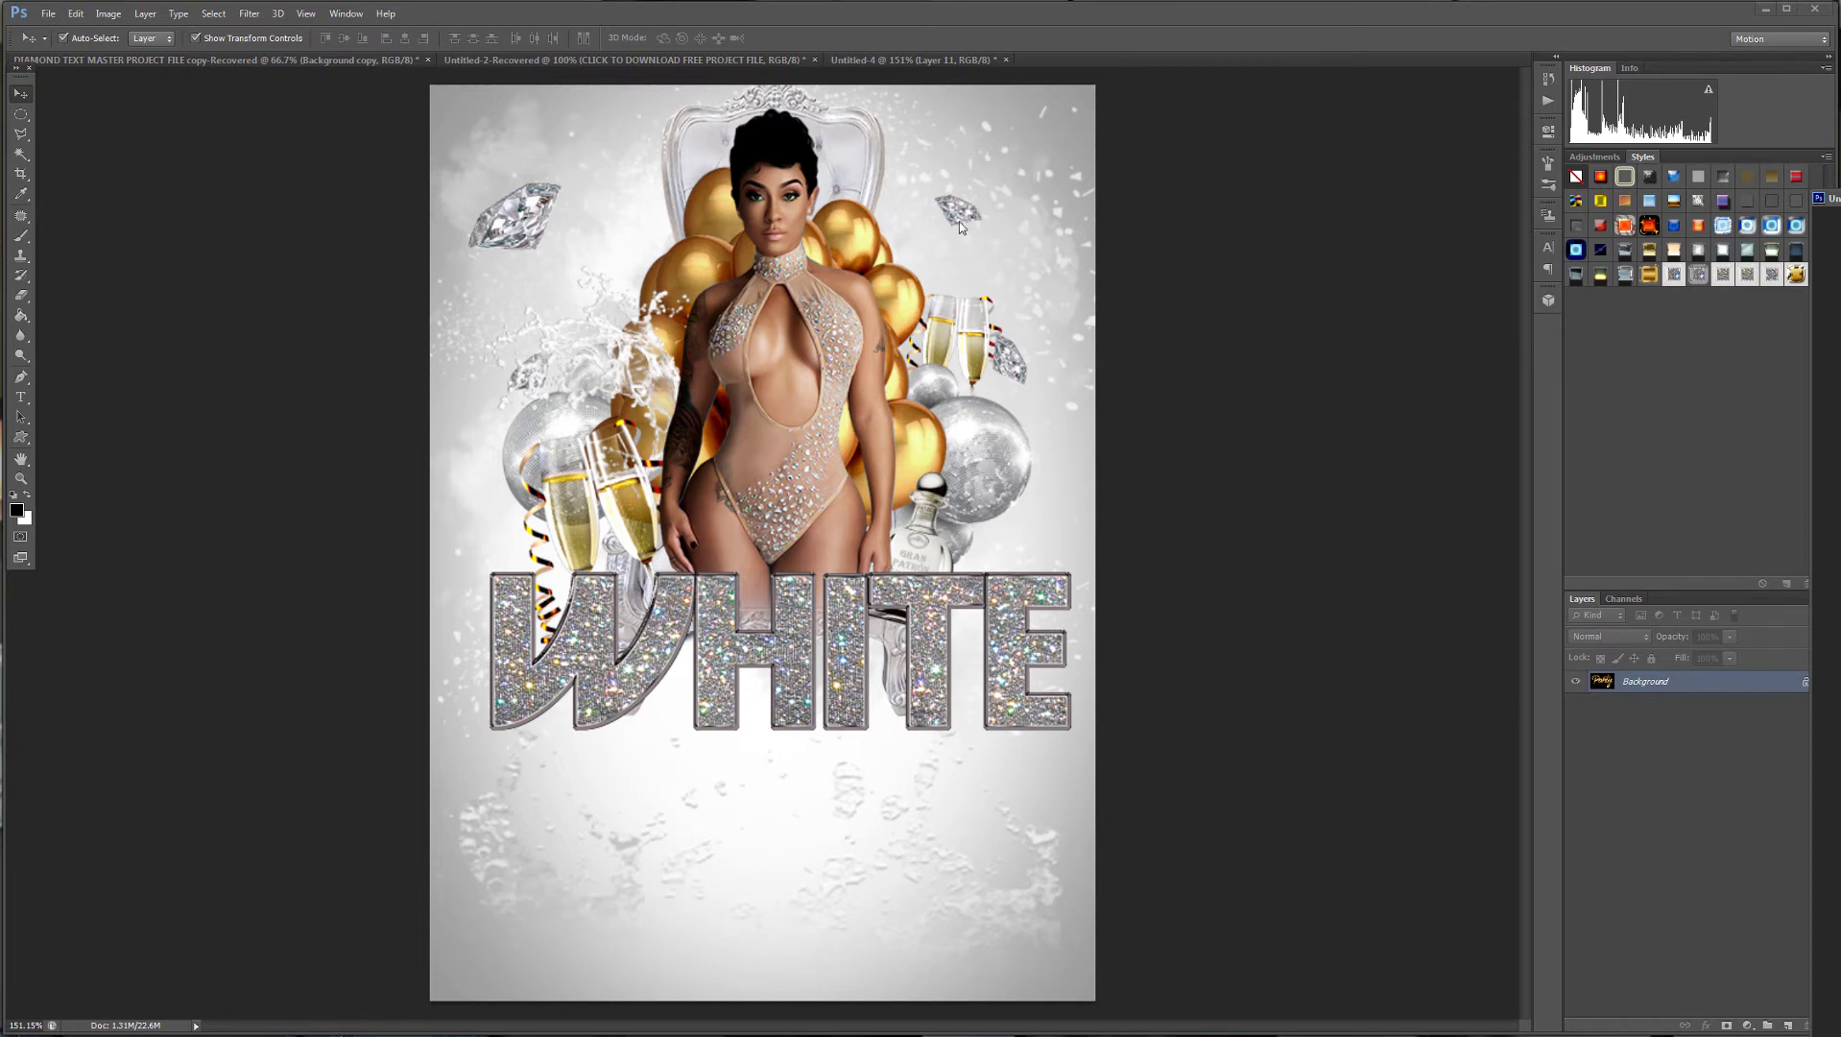
Paste the gold Party lettering into the flyer, scaled to about 30% and rotated -16° under WHITE.
{"action": "left_click", "coordinate": [1134, 209]}
{"action": "key", "text": "ctrl+v"}
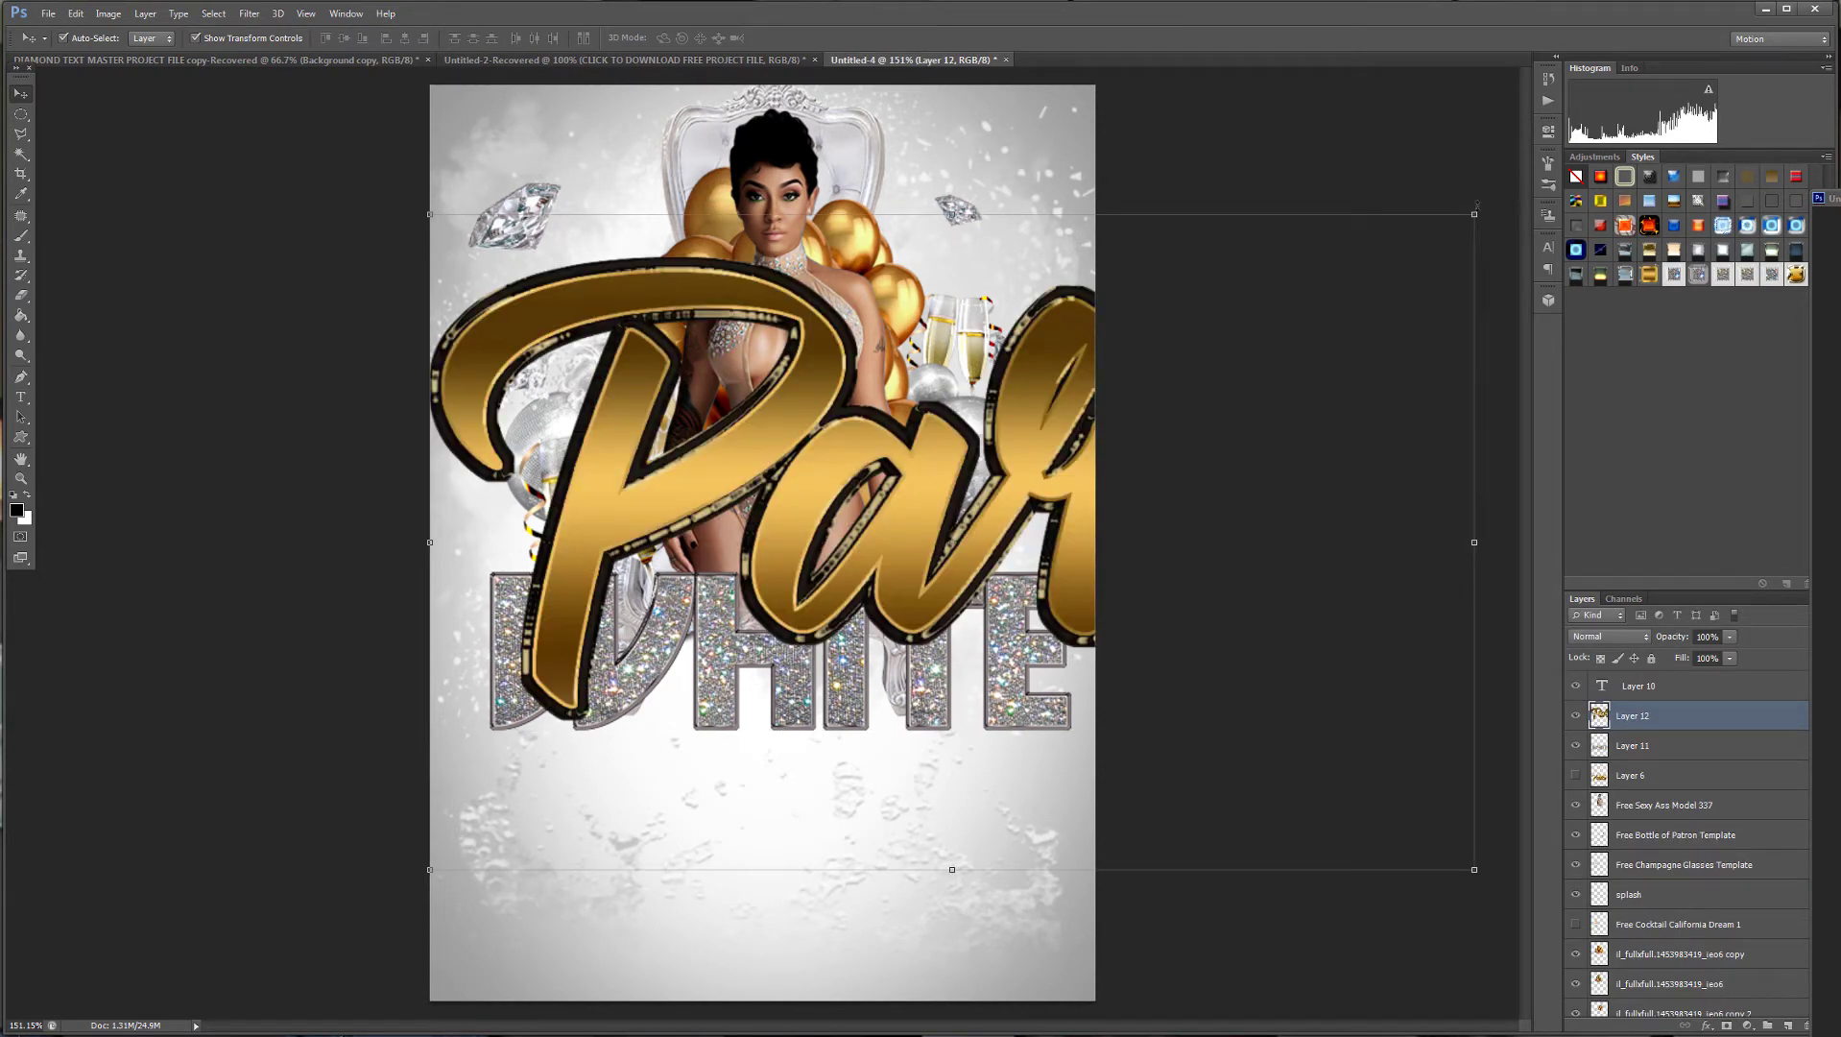
{"action": "key", "text": "ctrl+t"}
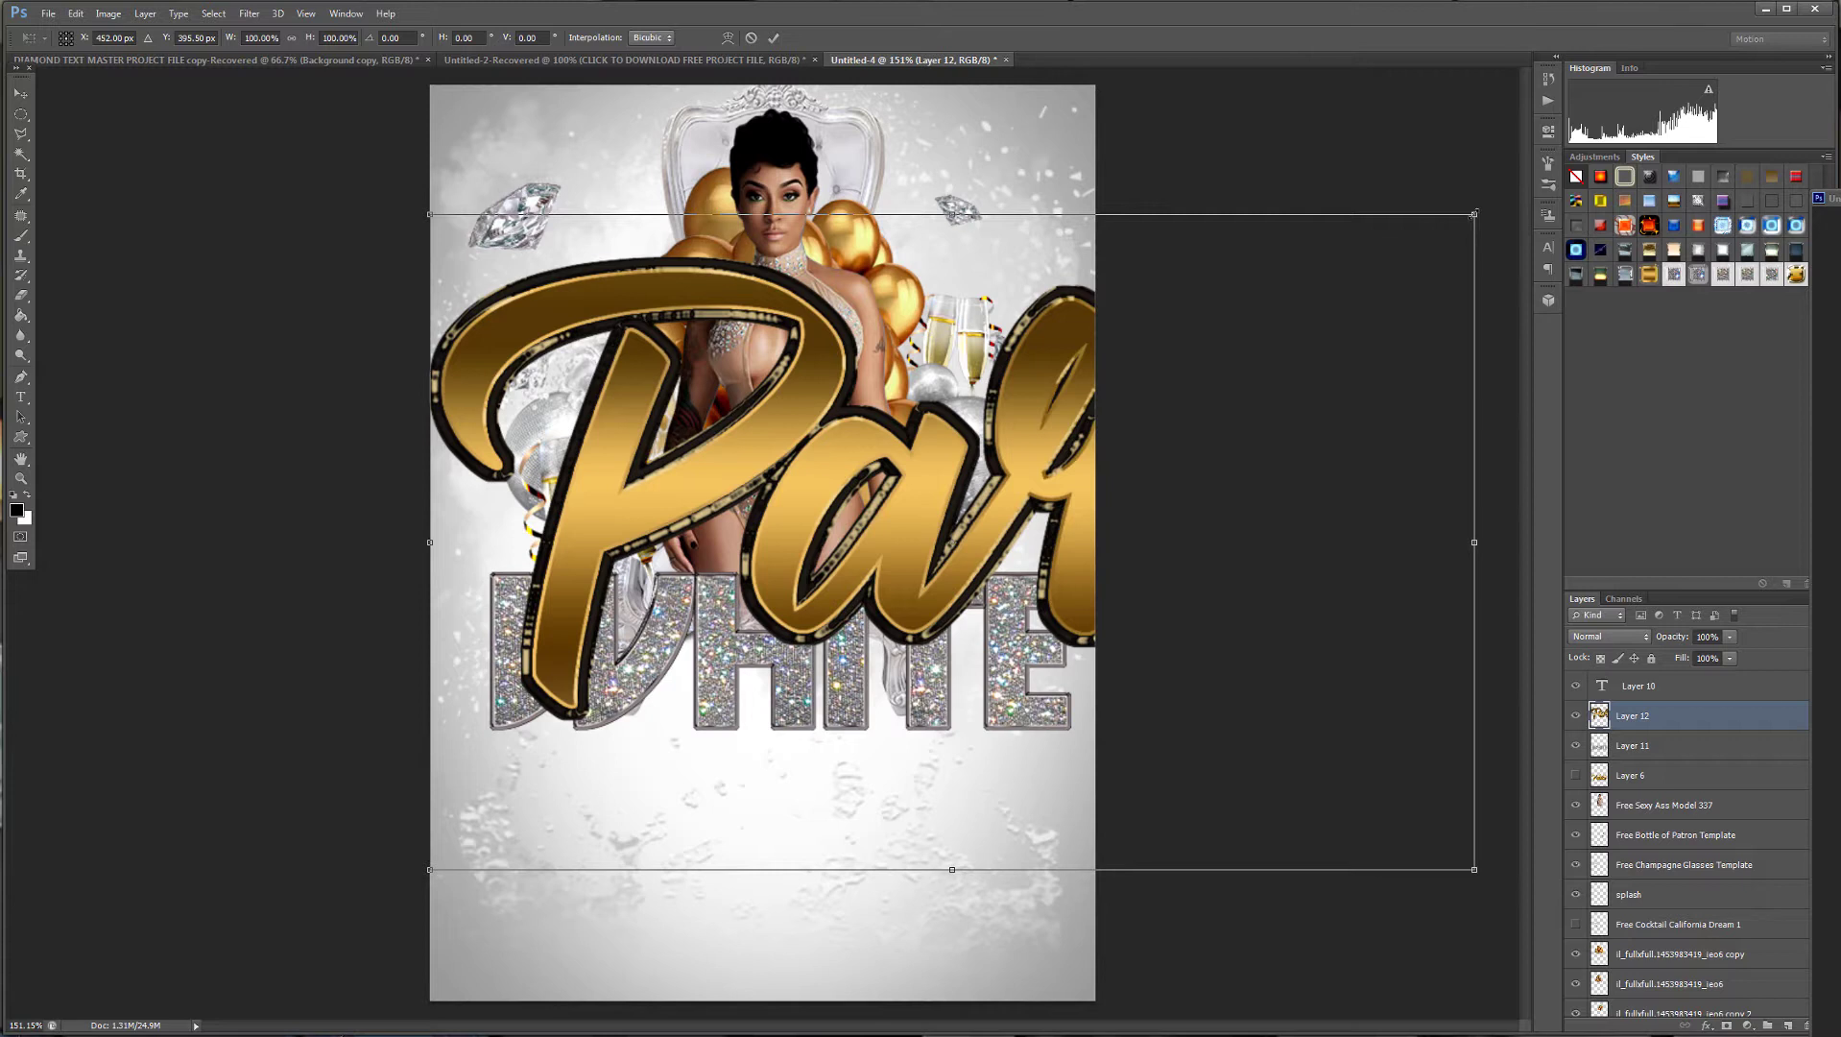
{"action": "left_click_drag", "start_coordinate": [1474, 213], "coordinate": [824, 617]}
{"action": "left_click_drag", "start_coordinate": [781, 680], "coordinate": [887, 743]}
{"action": "left_click_drag", "start_coordinate": [846, 881], "coordinate": [902, 786]}
{"action": "left_click_drag", "start_coordinate": [941, 885], "coordinate": [971, 831]}
{"action": "left_click_drag", "start_coordinate": [862, 703], "coordinate": [865, 711]}
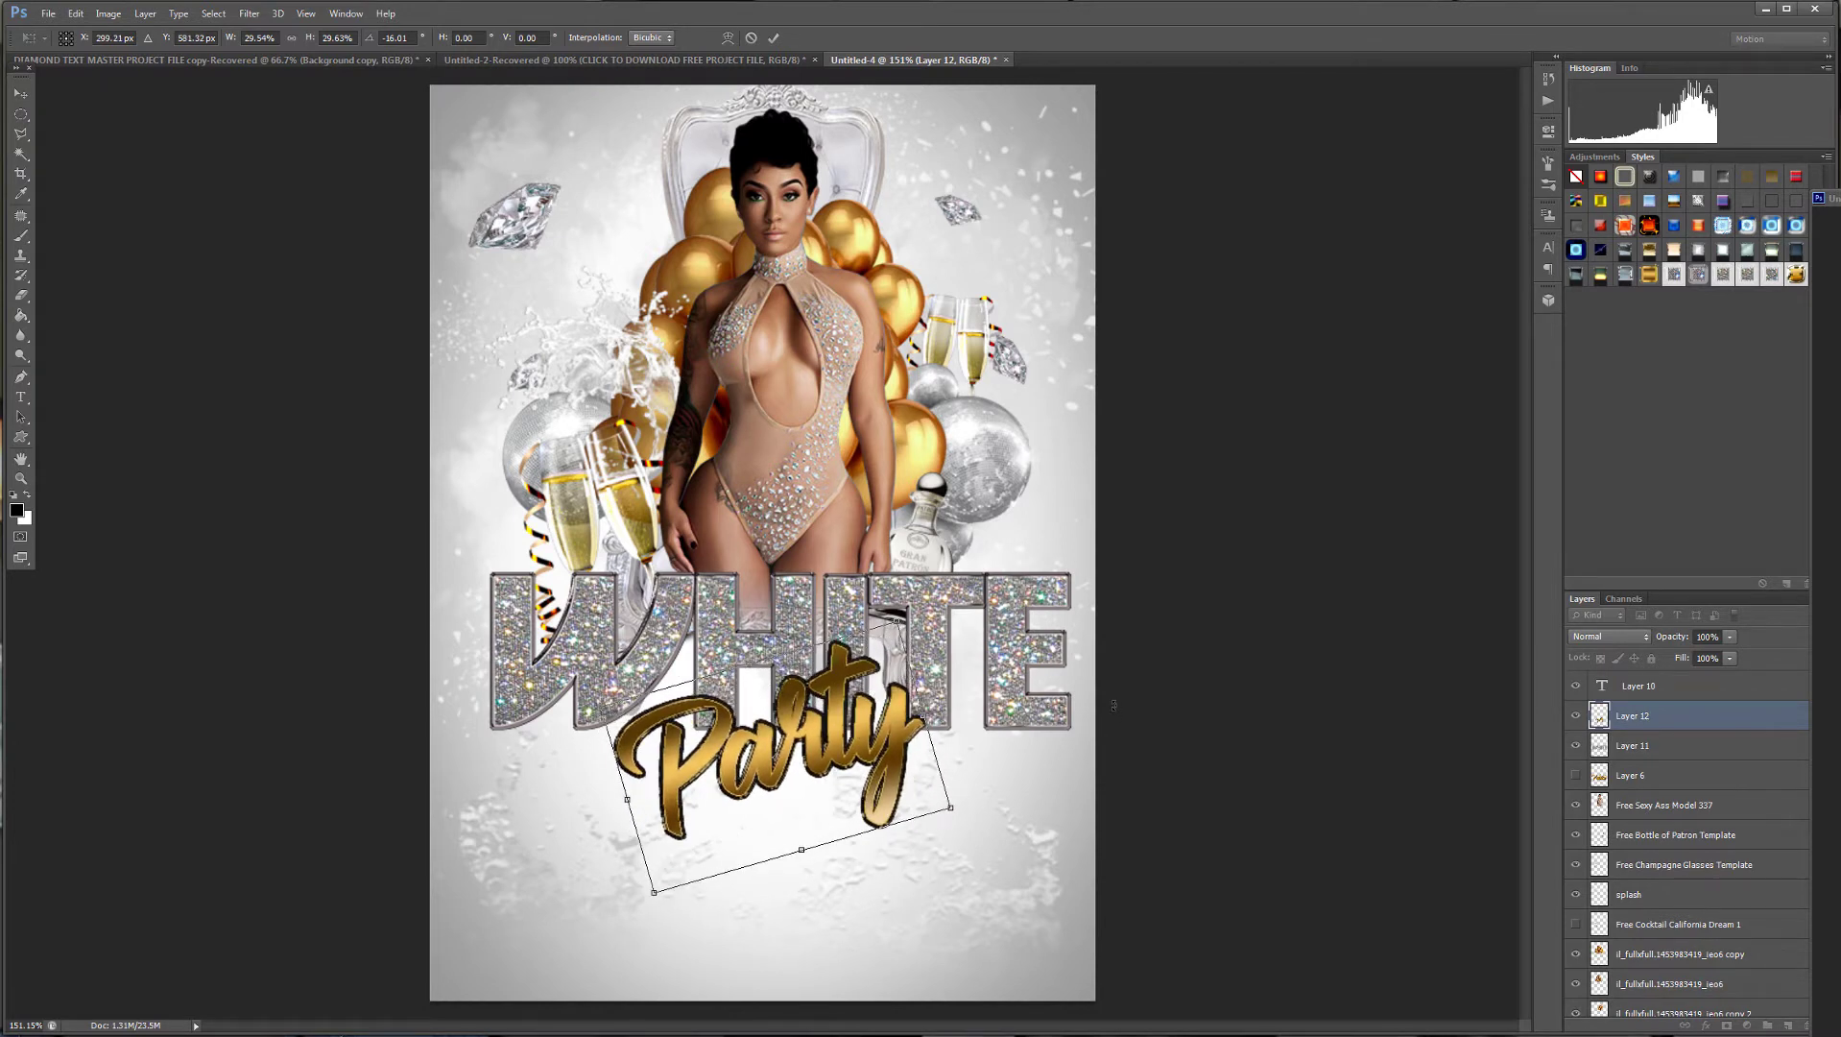
{"action": "key", "text": "Return"}
Boost the Party lettering's Vibrance to +13 and move it slightly lower beneath WHITE.
{"action": "left_click", "coordinate": [145, 14]}
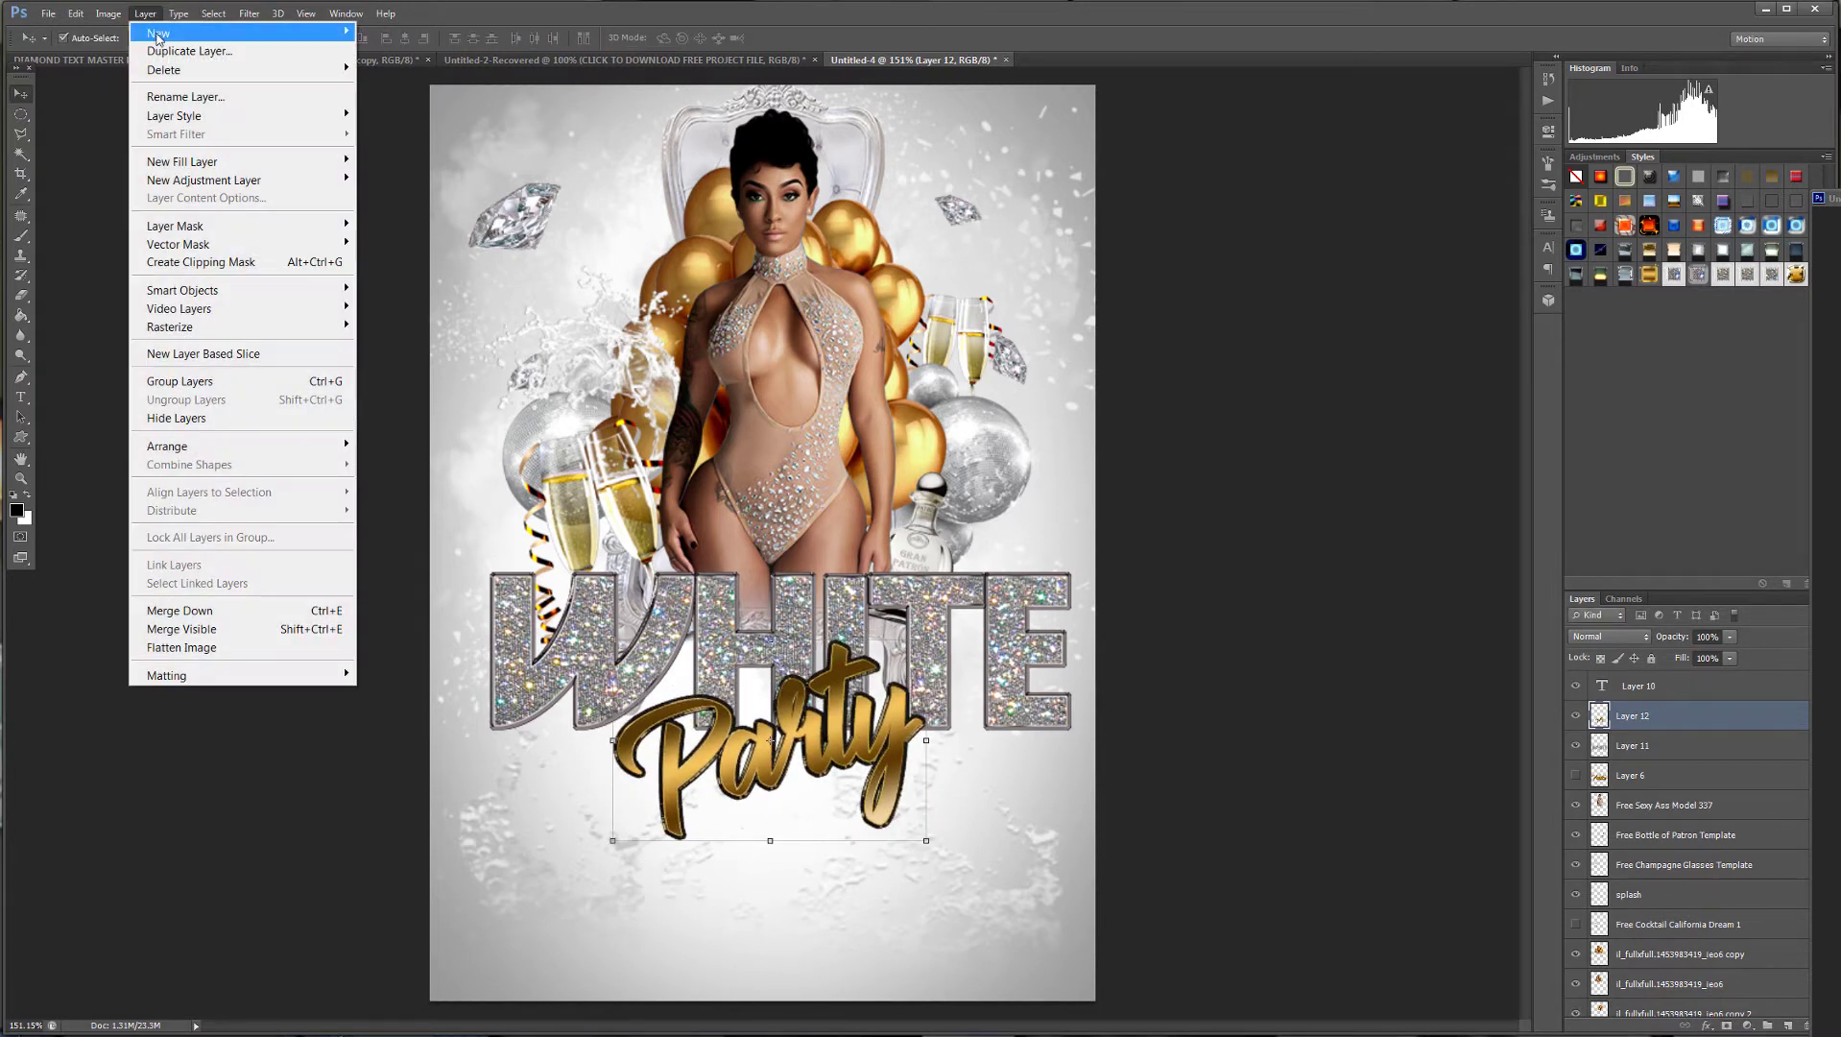
{"action": "mouse_move", "coordinate": [109, 13]}
{"action": "mouse_move", "coordinate": [130, 62]}
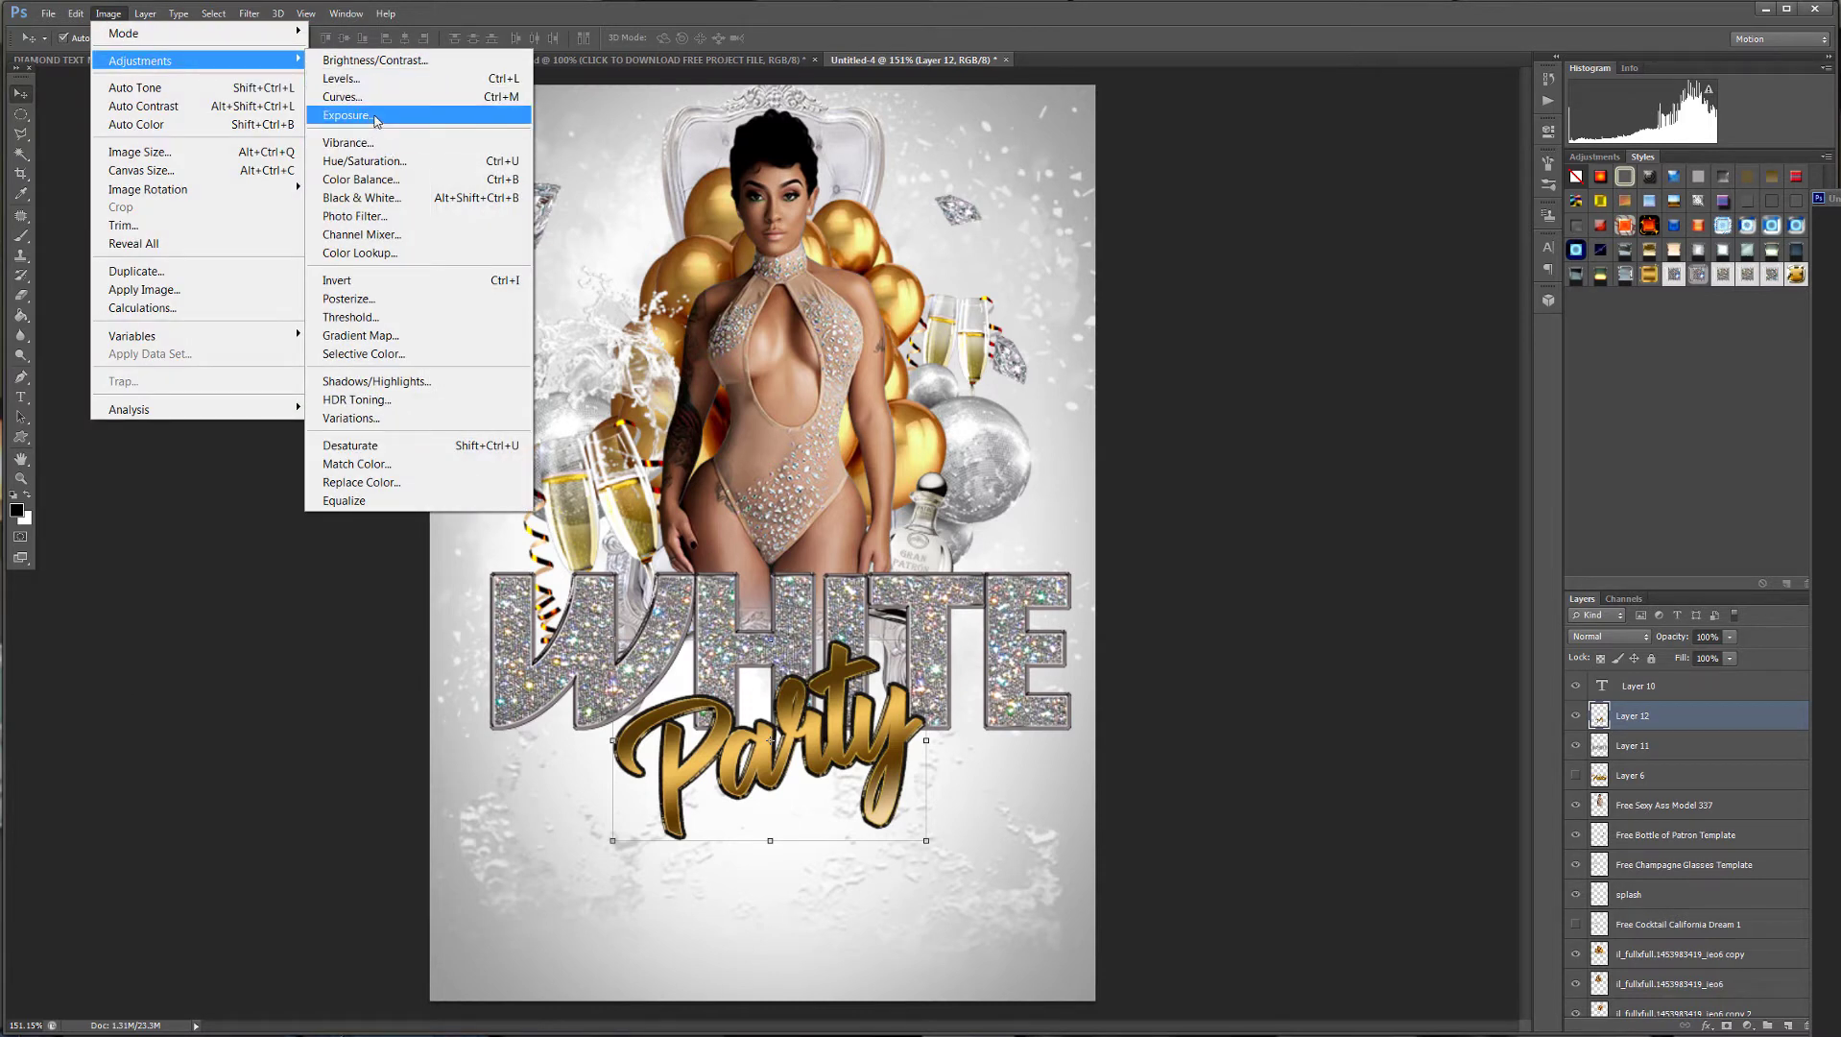
{"action": "left_click", "coordinate": [378, 144]}
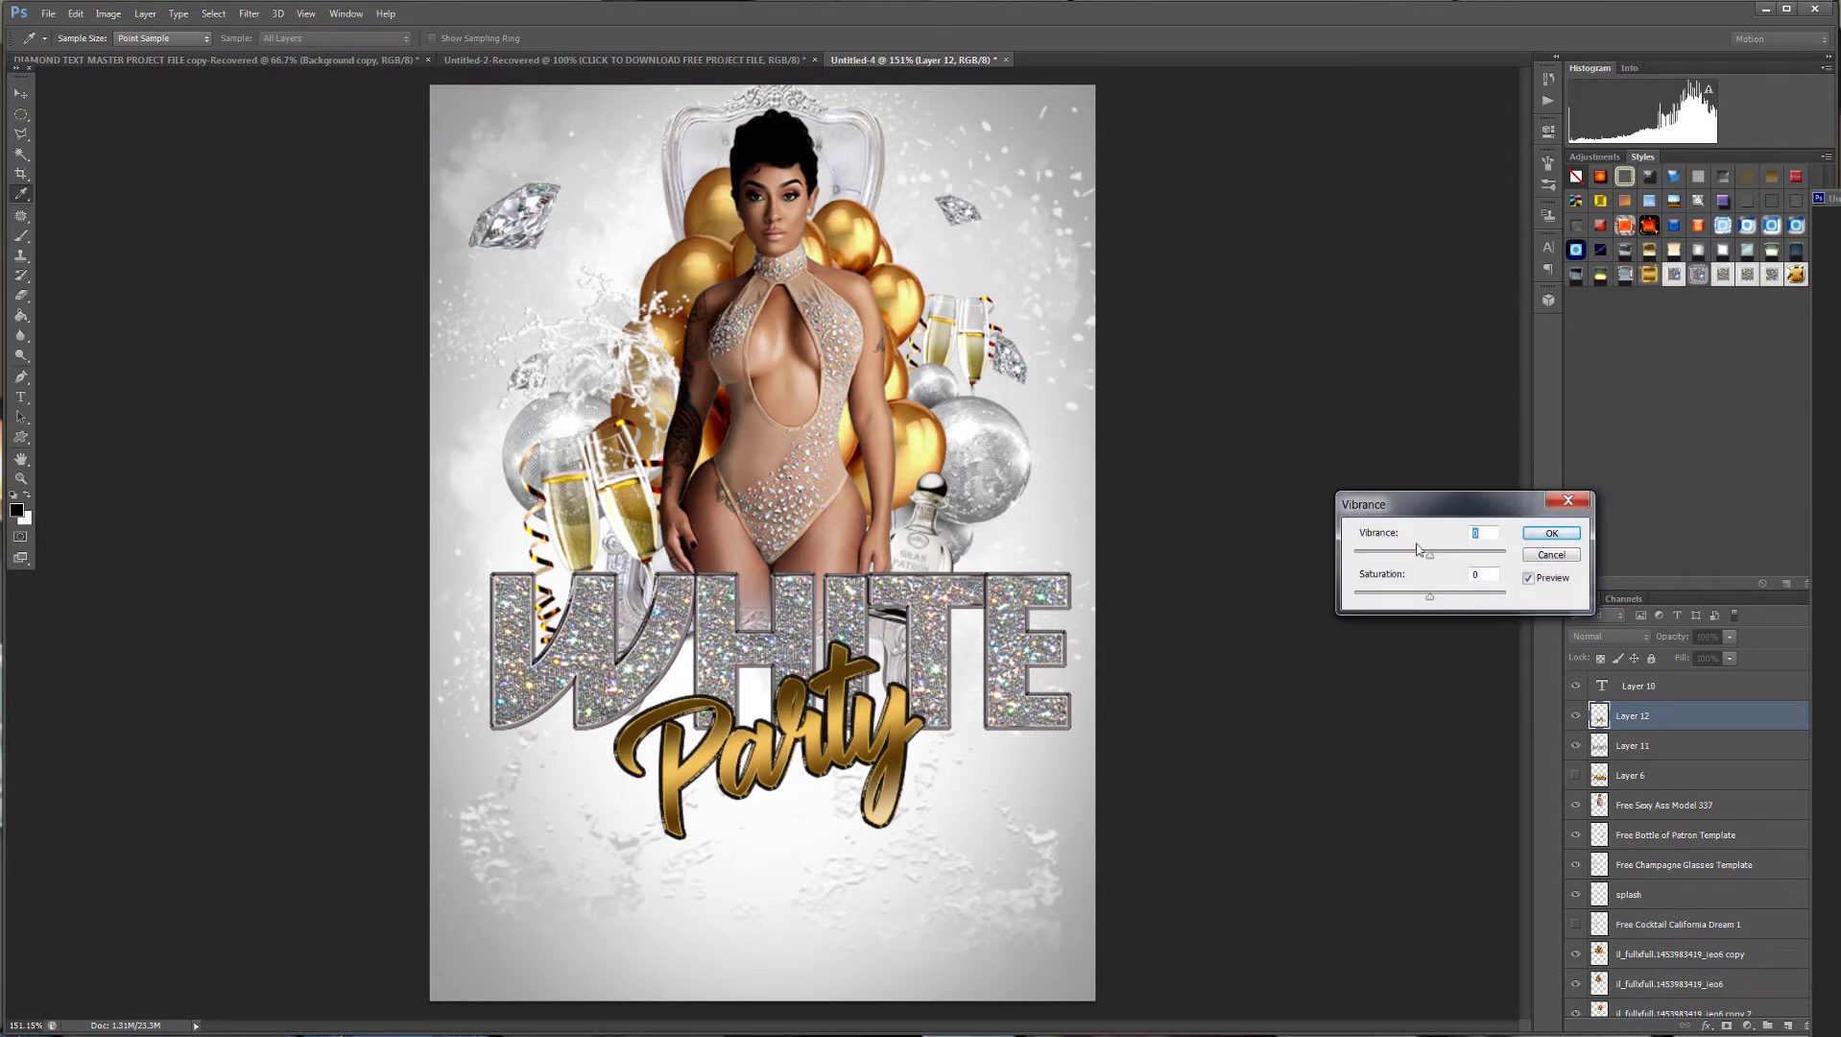
{"action": "left_click_drag", "start_coordinate": [1473, 555], "coordinate": [1469, 599]}
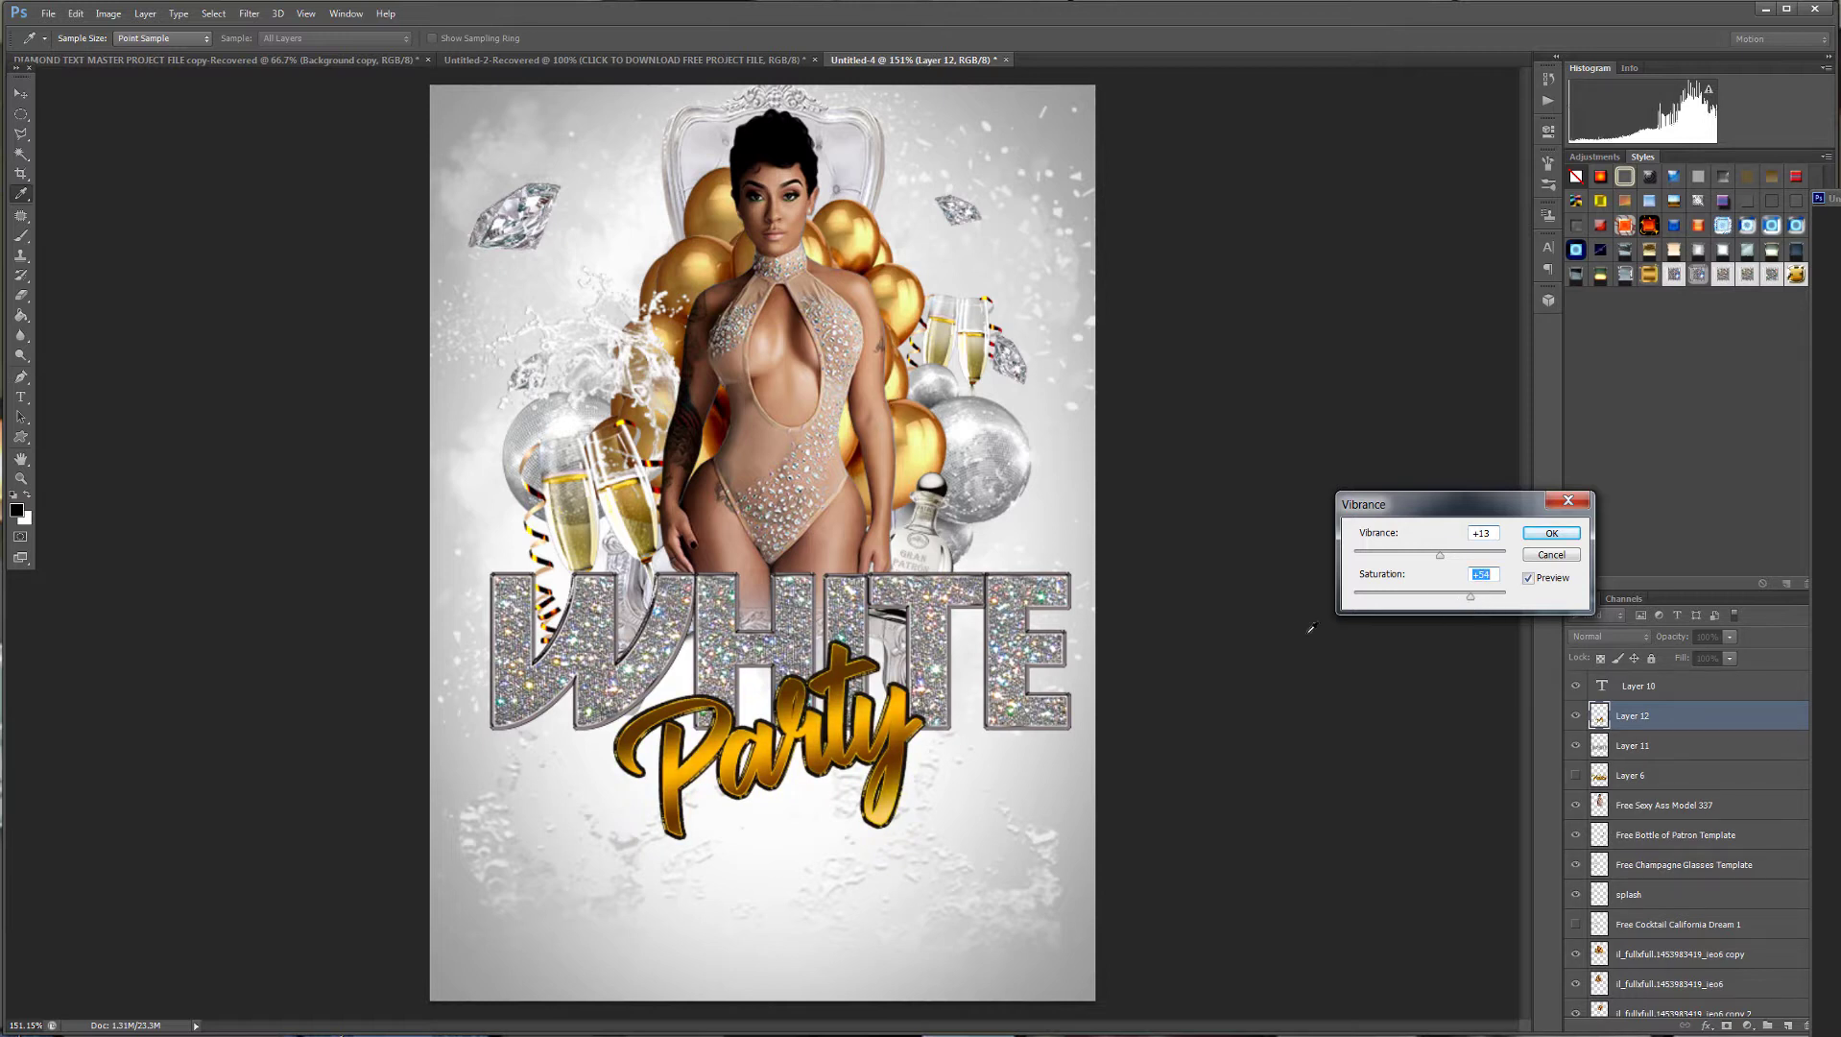
{"action": "left_click", "coordinate": [1550, 534]}
{"action": "key", "text": "v"}
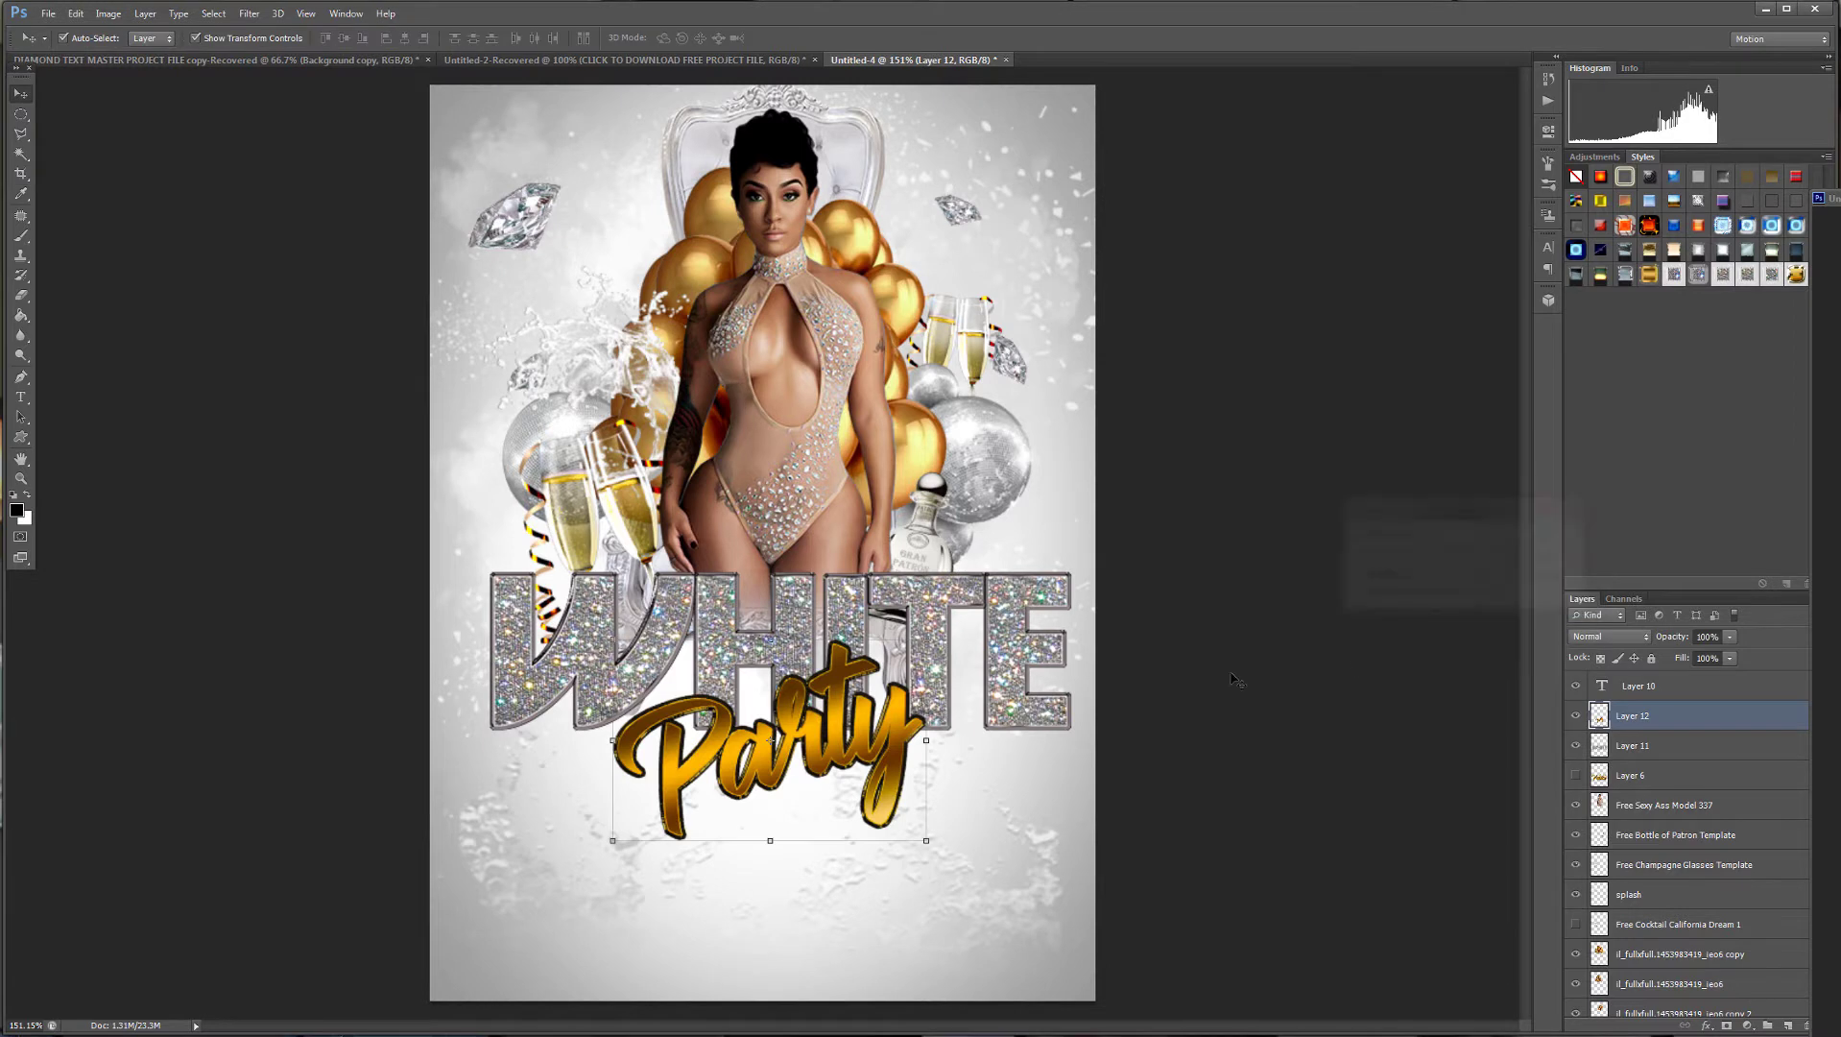
{"action": "left_click_drag", "start_coordinate": [831, 672], "coordinate": [836, 695]}
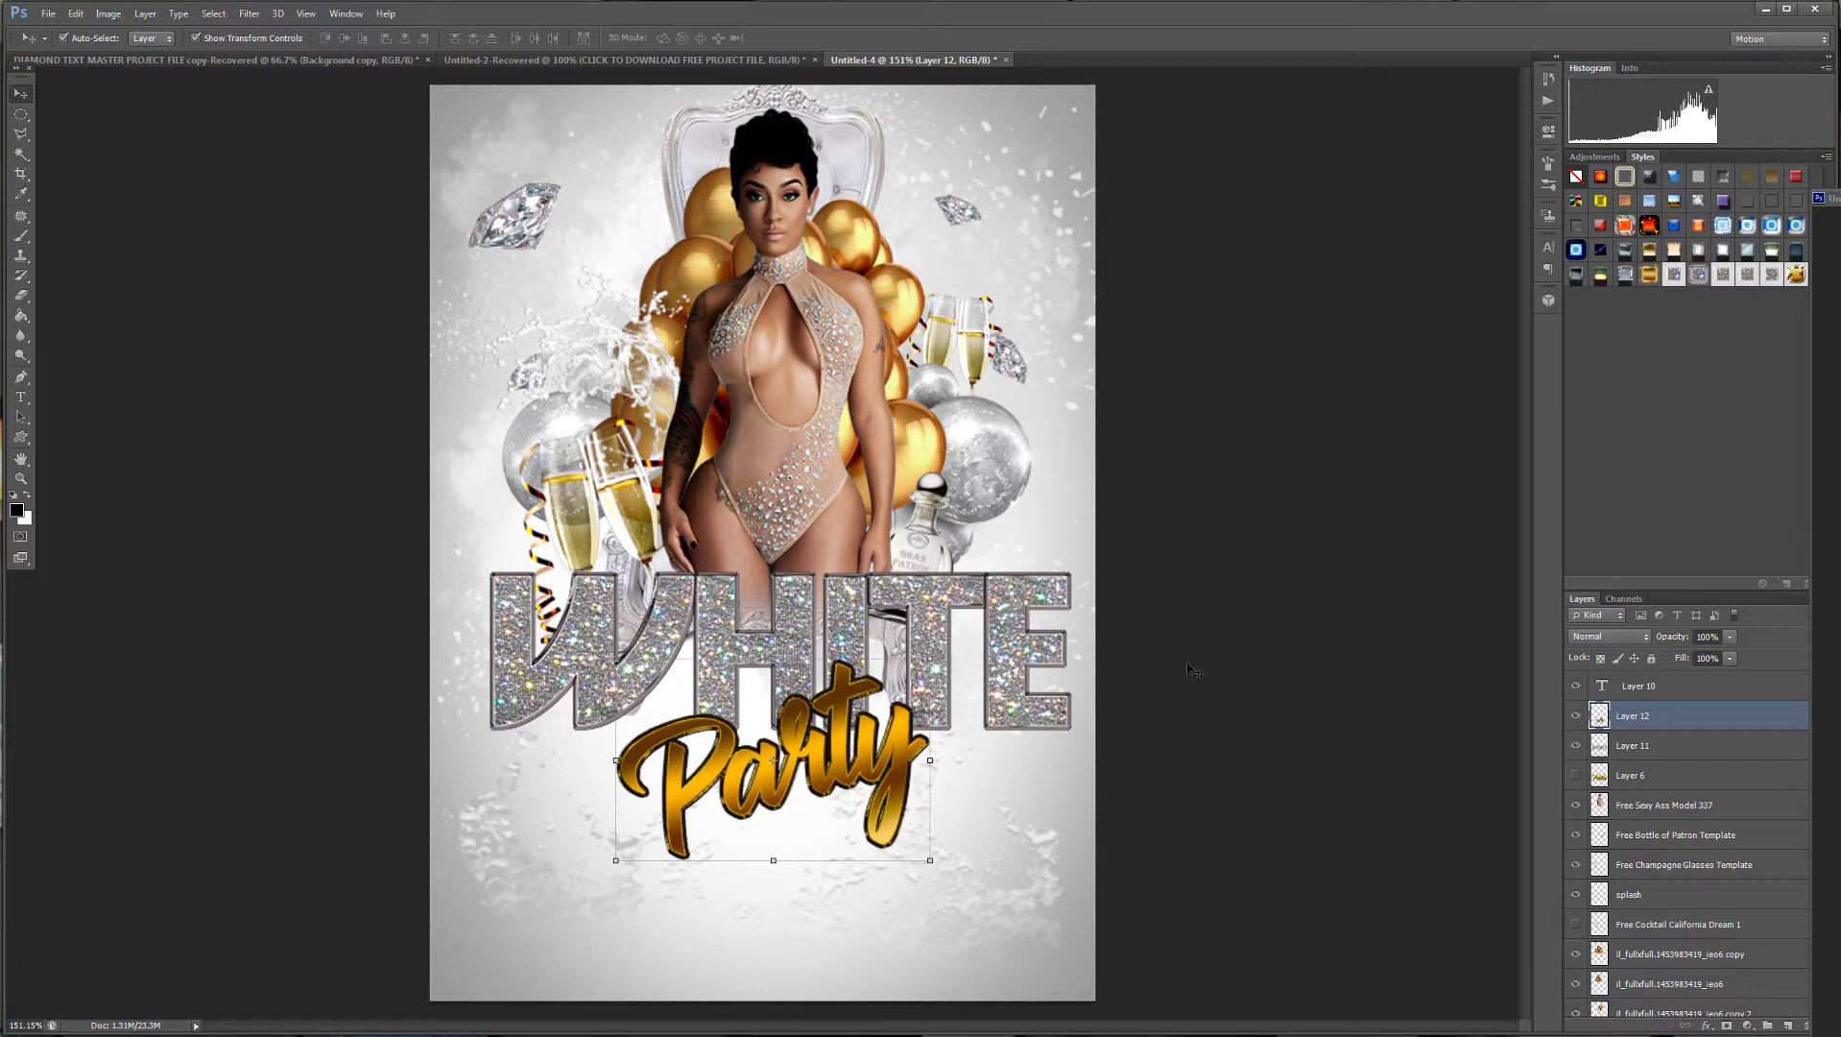
Close the Party working document and discard its unsaved changes.
{"action": "left_click_drag", "start_coordinate": [1833, 198], "coordinate": [1464, 531]}
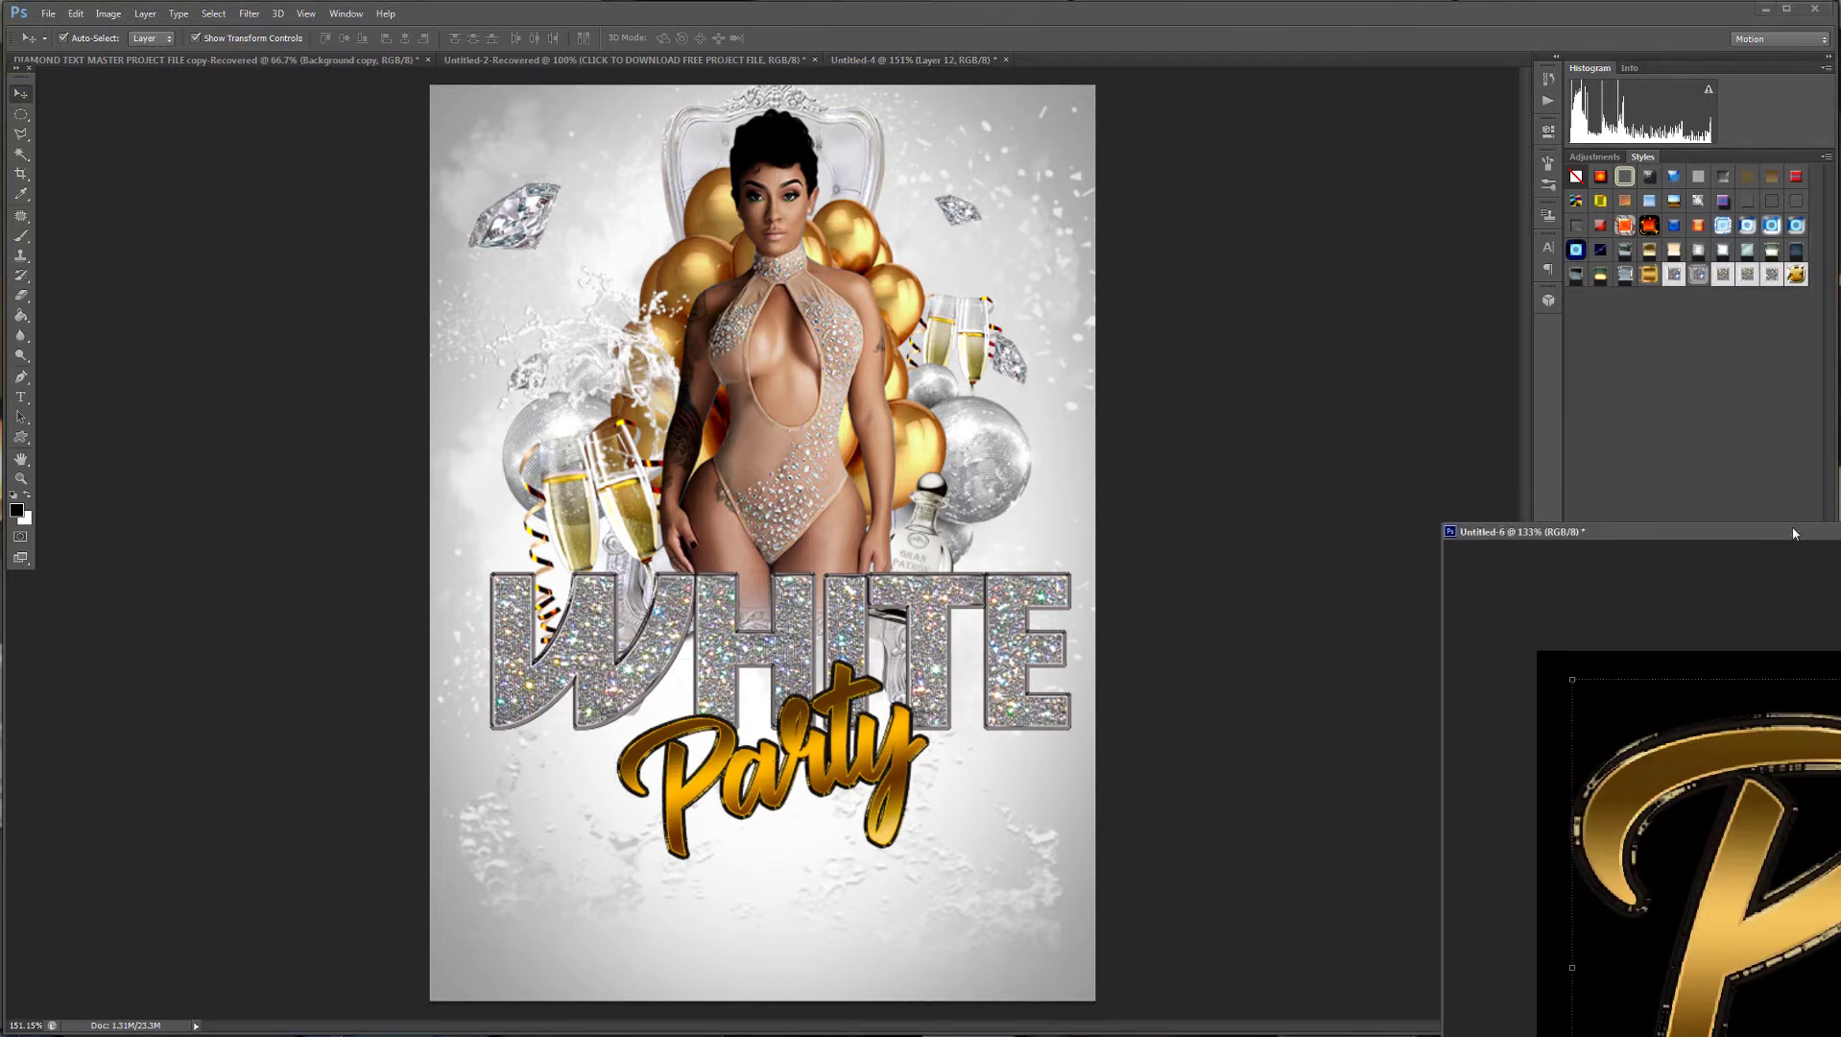
{"action": "key", "text": "ctrl+w"}
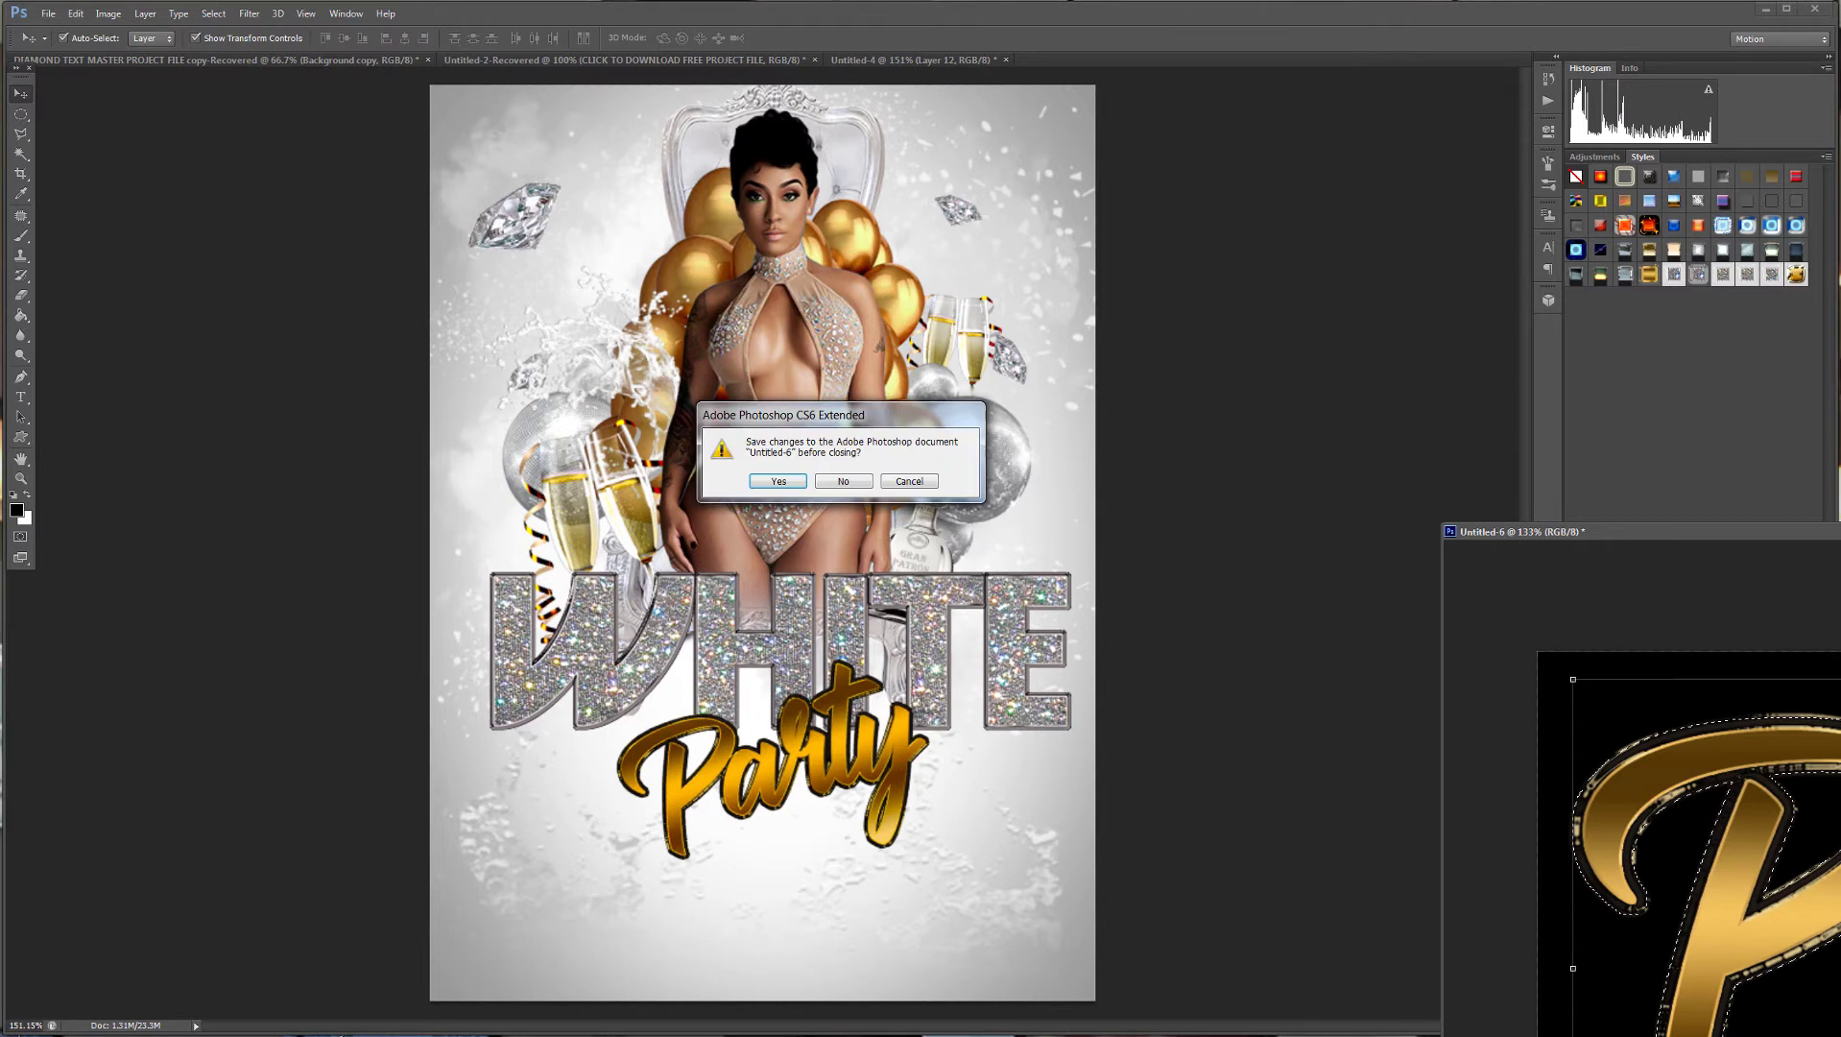
{"action": "left_click", "coordinate": [843, 480]}
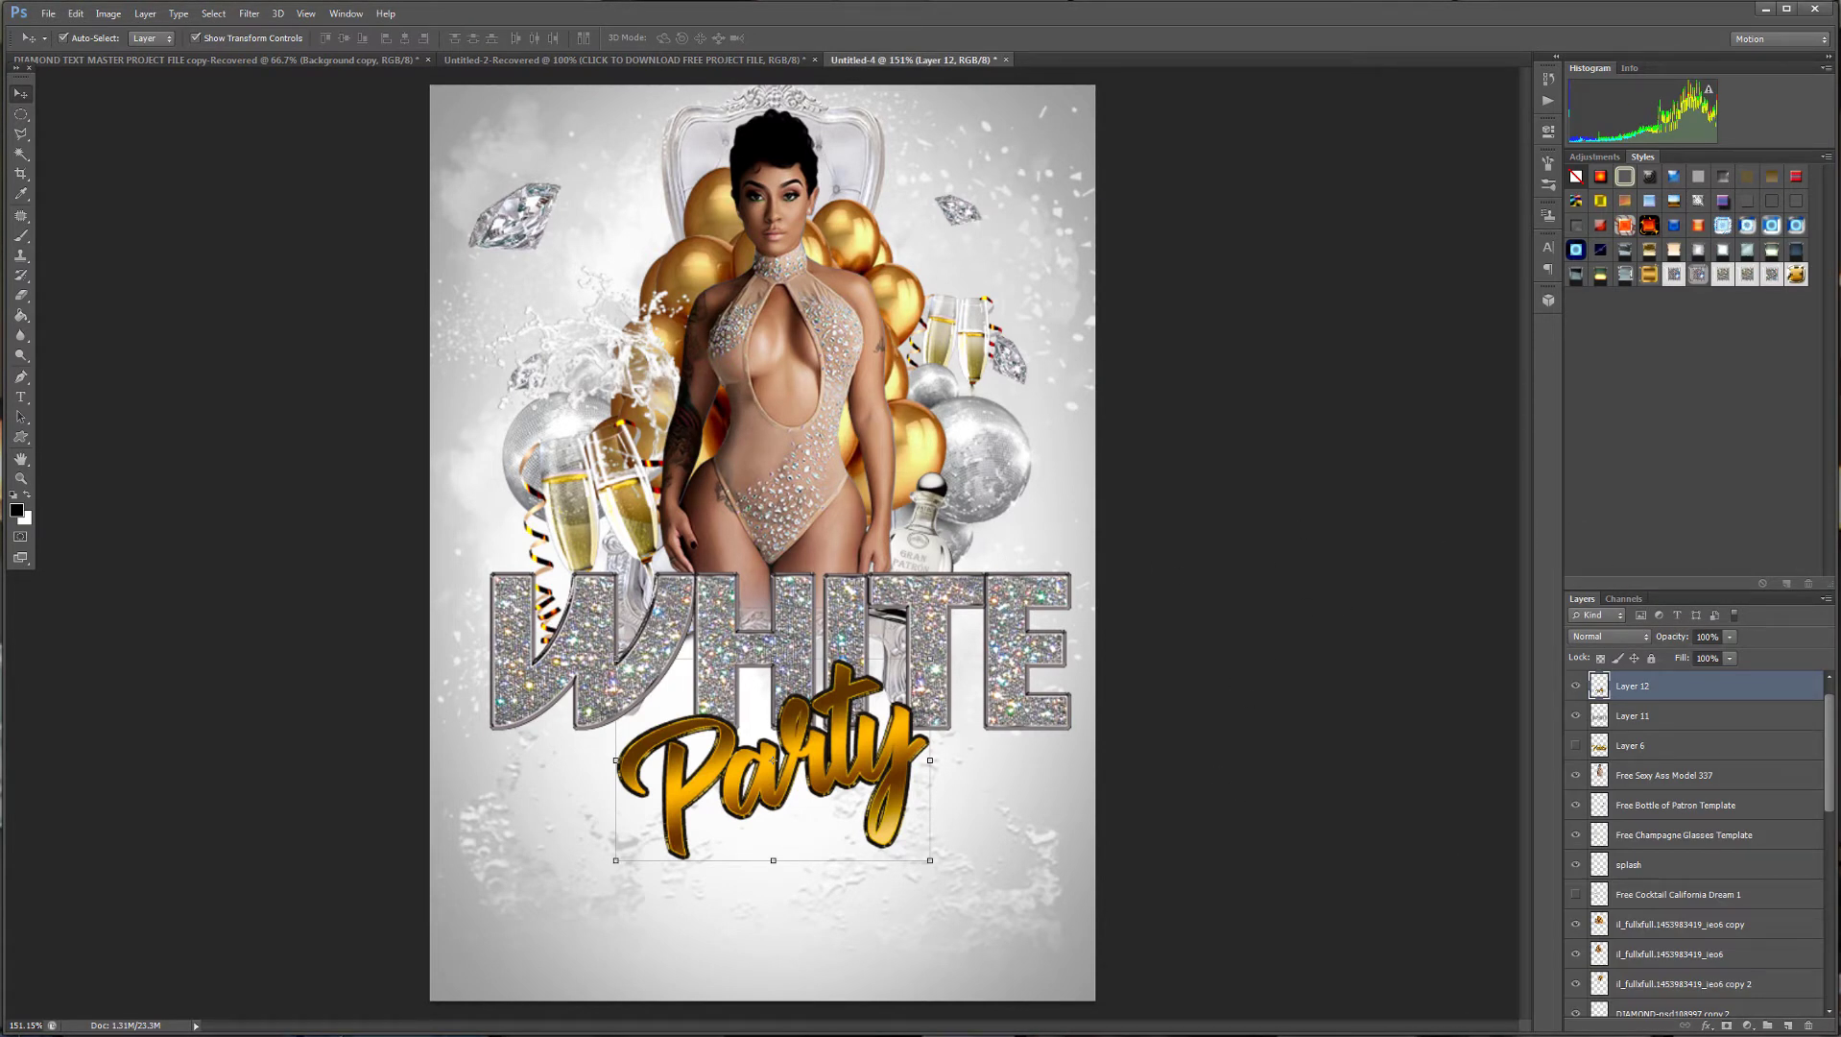
Drag the orange lens-flare layer above Party from the master text file into the flyer.
{"action": "left_click_drag", "start_coordinate": [1840, 251], "coordinate": [1340, 233]}
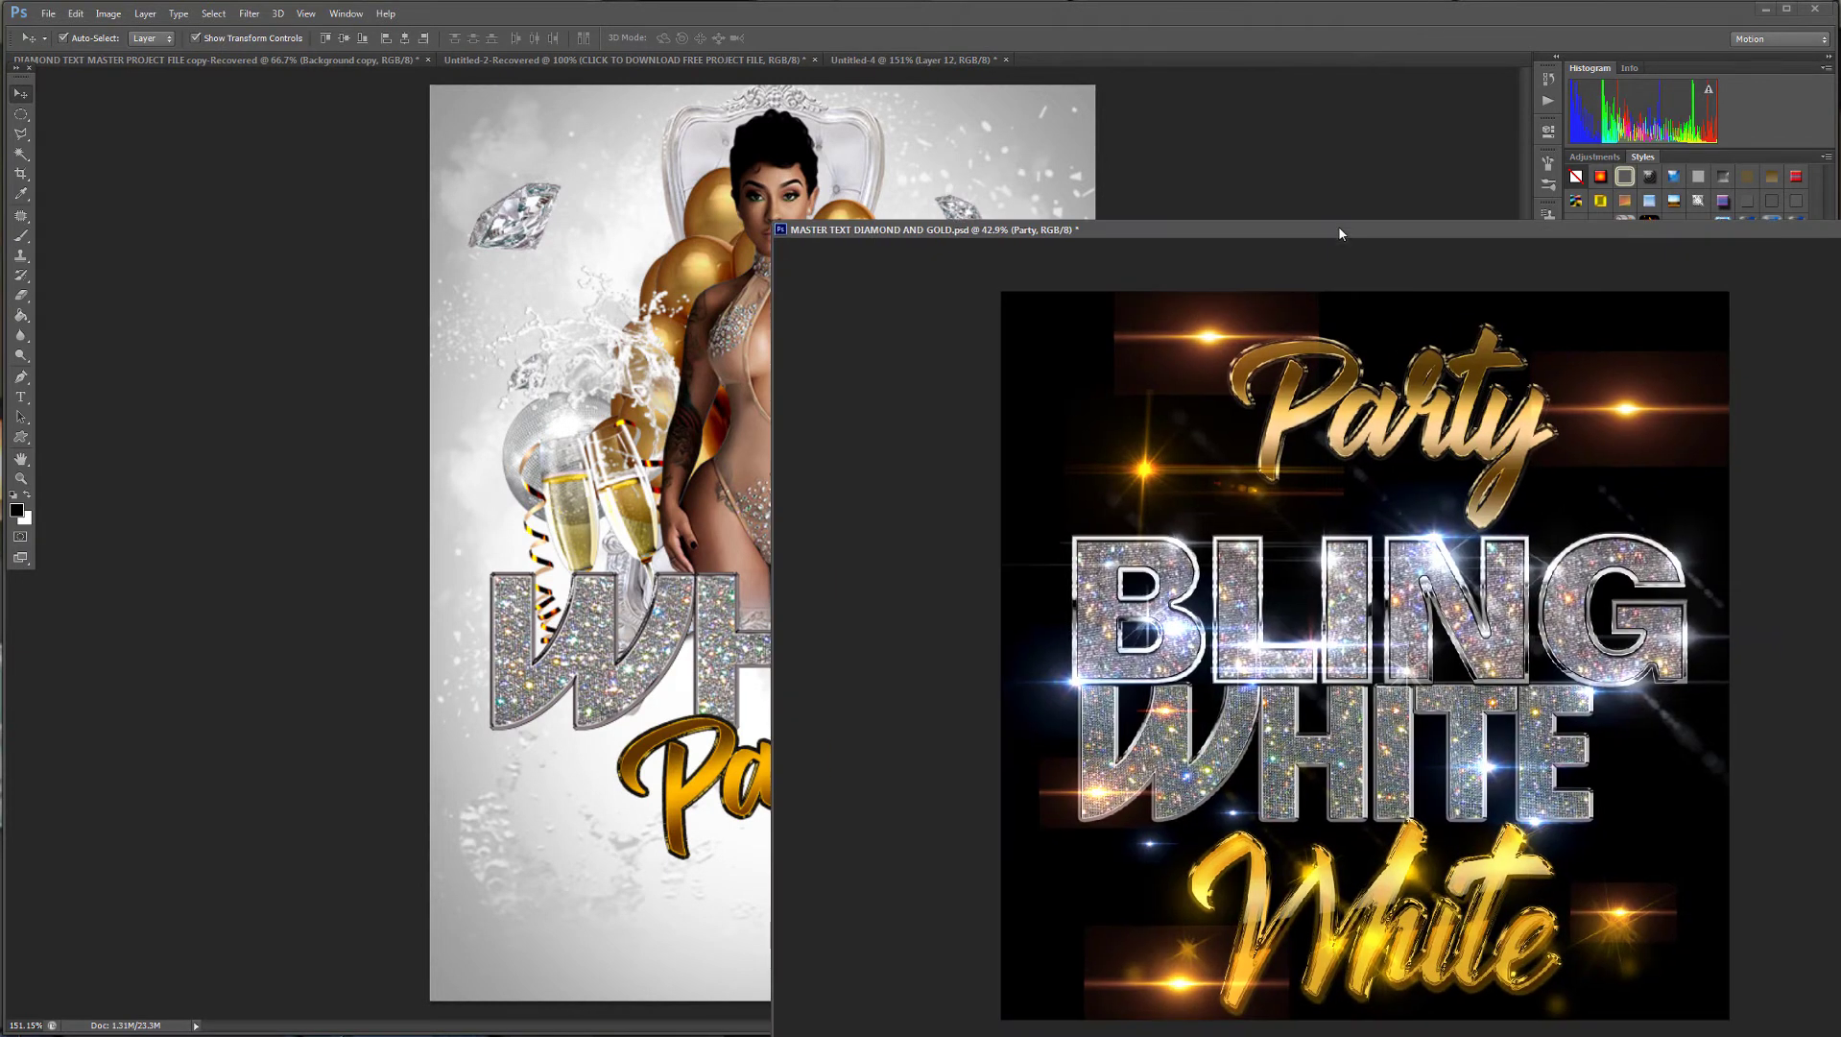
{"action": "left_click", "coordinate": [1247, 365]}
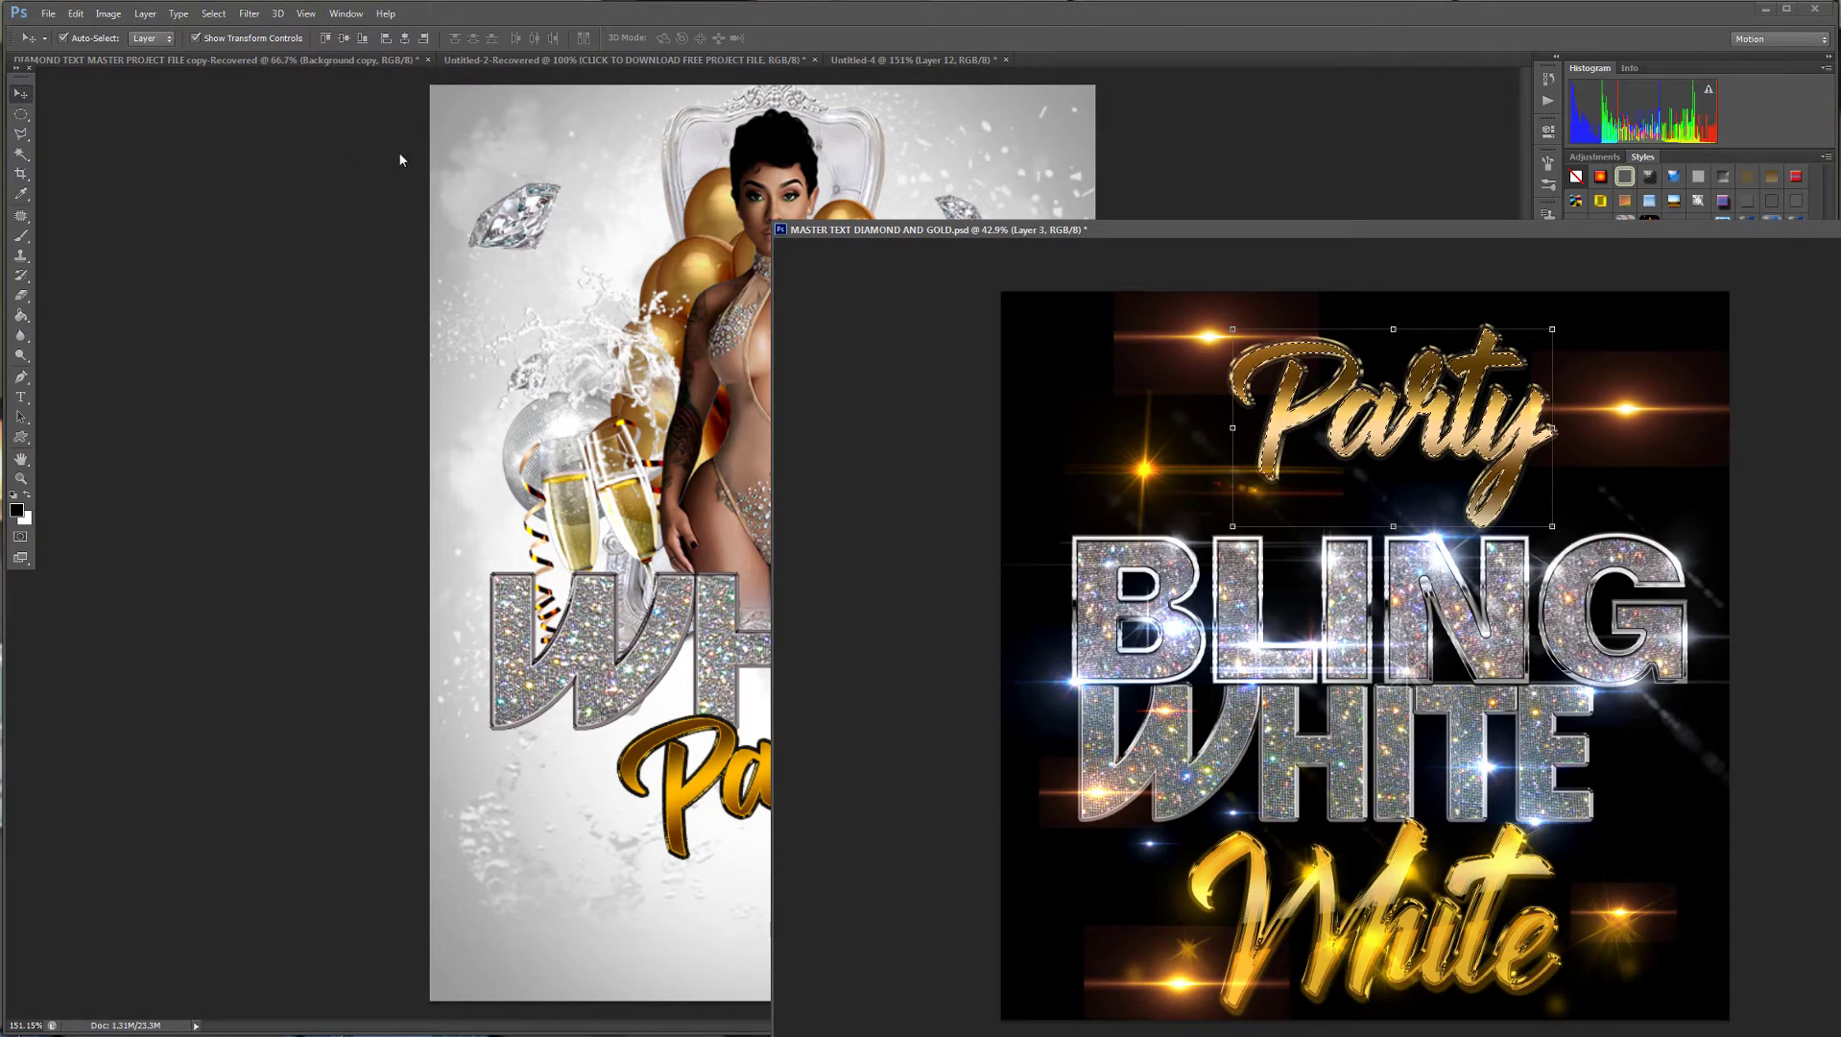
{"action": "left_click", "coordinate": [213, 13]}
{"action": "left_click", "coordinate": [1235, 336]}
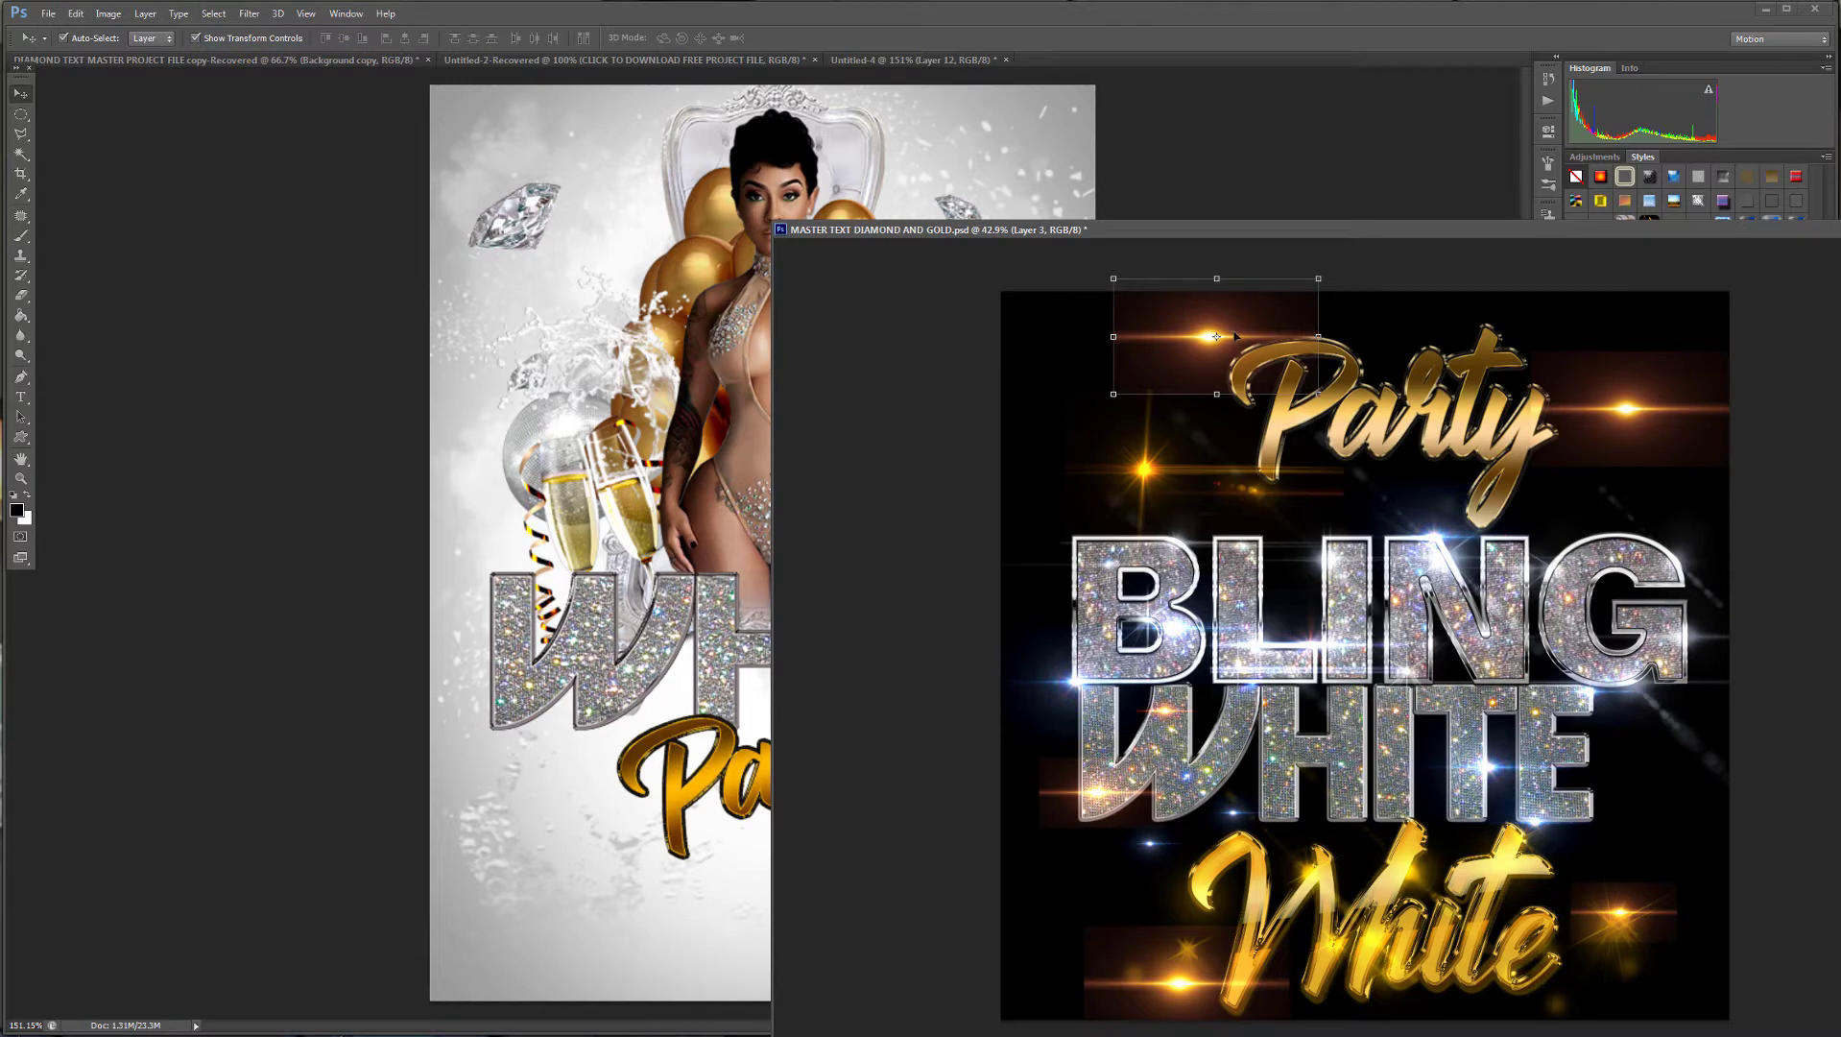
{"action": "left_click_drag", "start_coordinate": [1207, 341], "coordinate": [672, 759]}
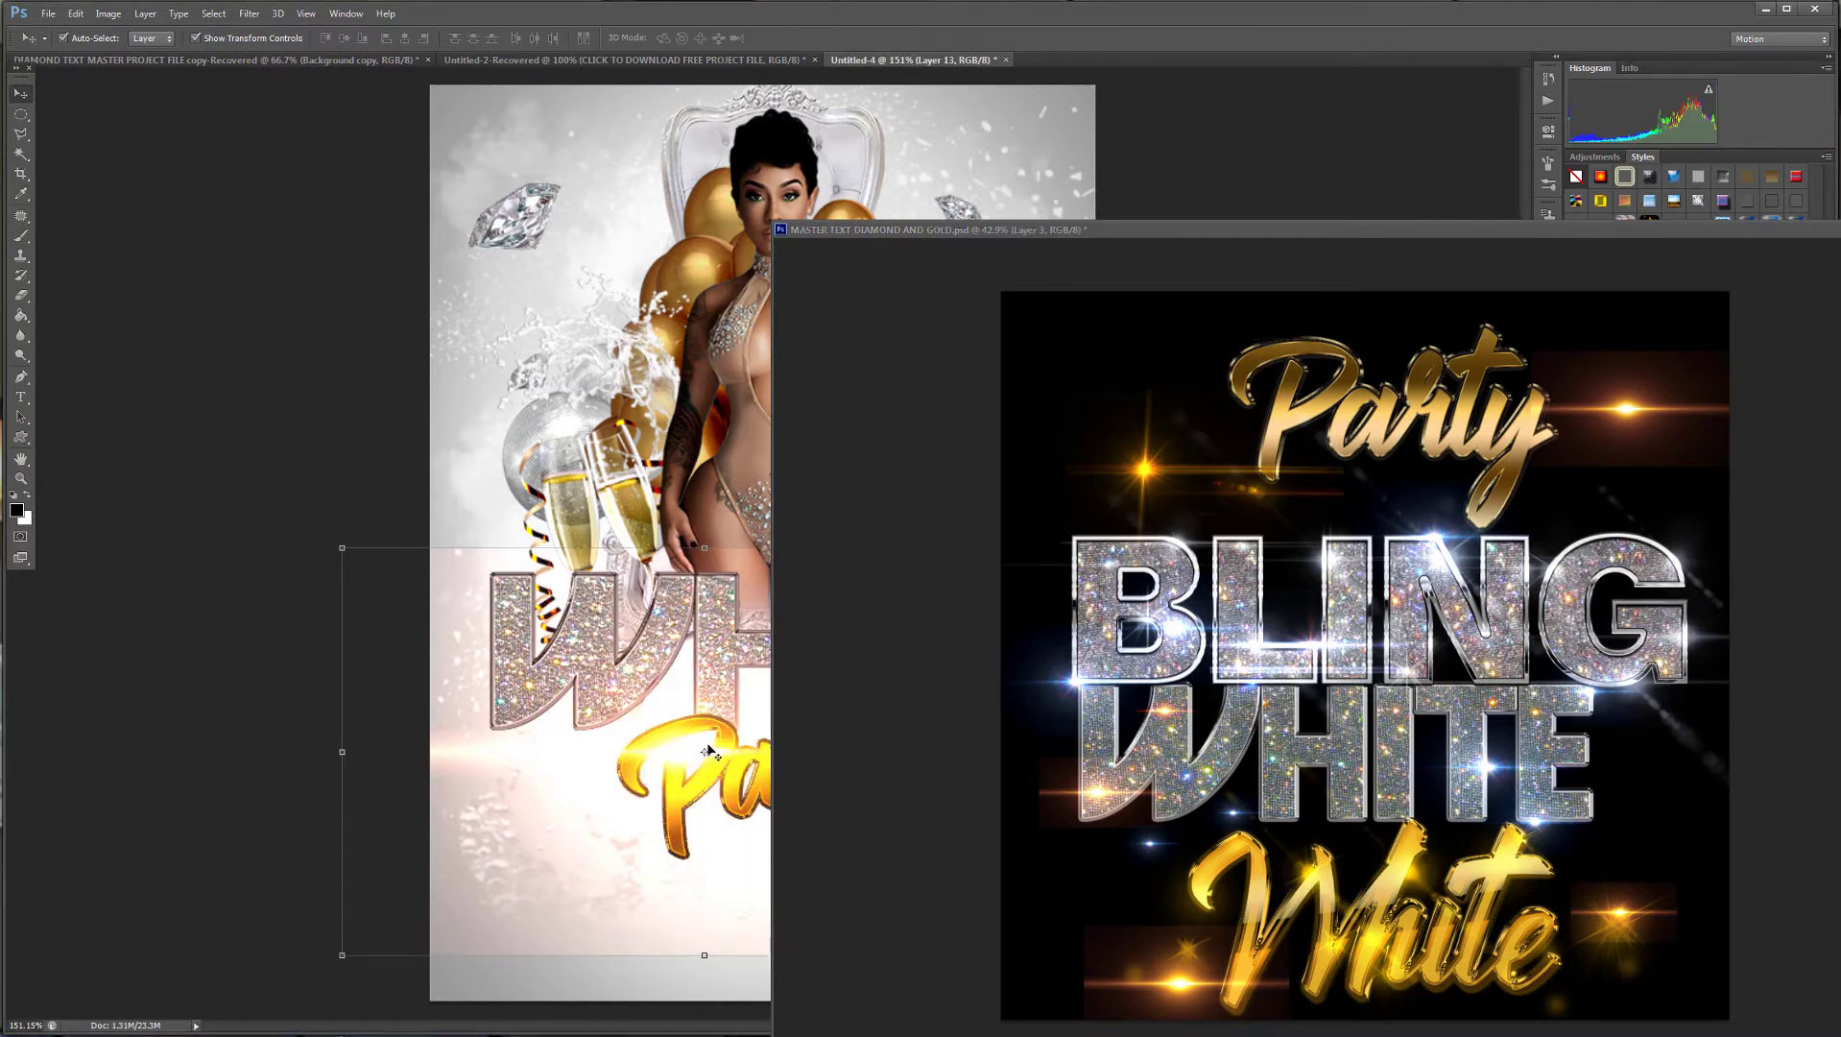
Copy the flare left of BLING and a second flare into the flyer, then move the source window aside.
{"action": "left_click", "coordinate": [1079, 685]}
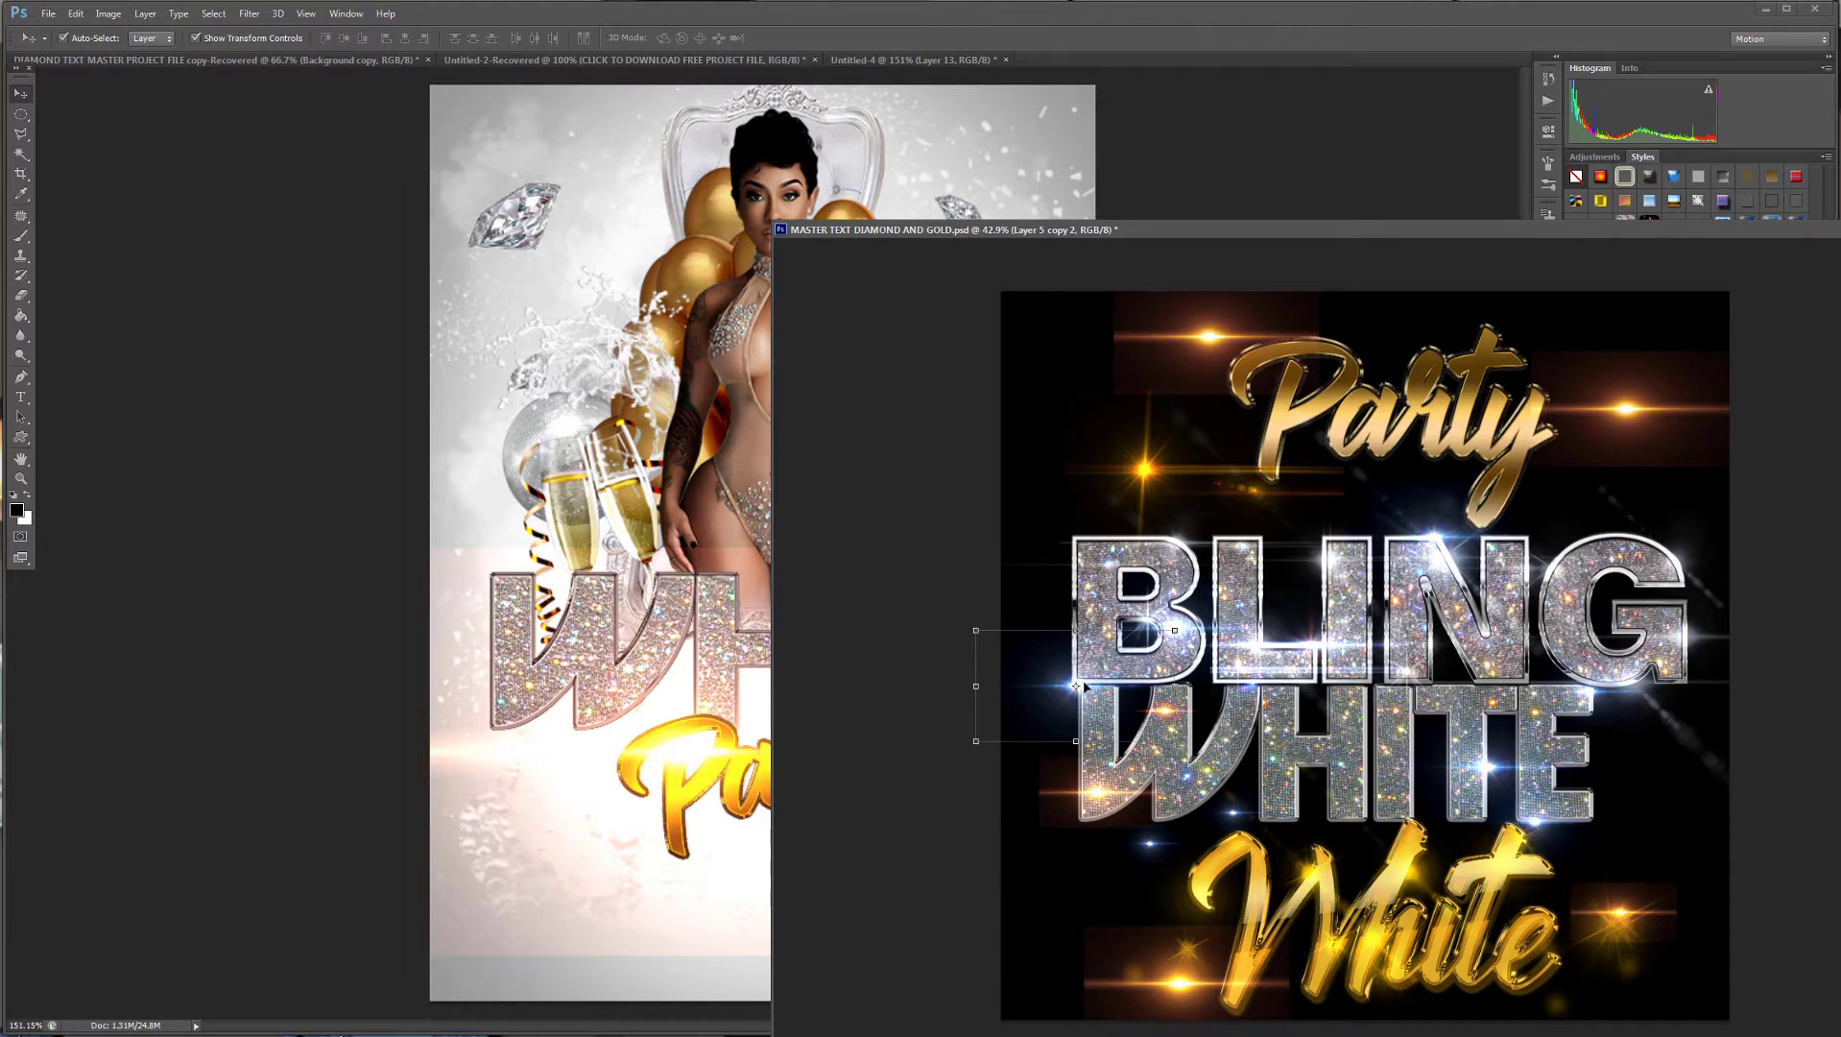
{"action": "left_click_drag", "start_coordinate": [1083, 686], "coordinate": [669, 647]}
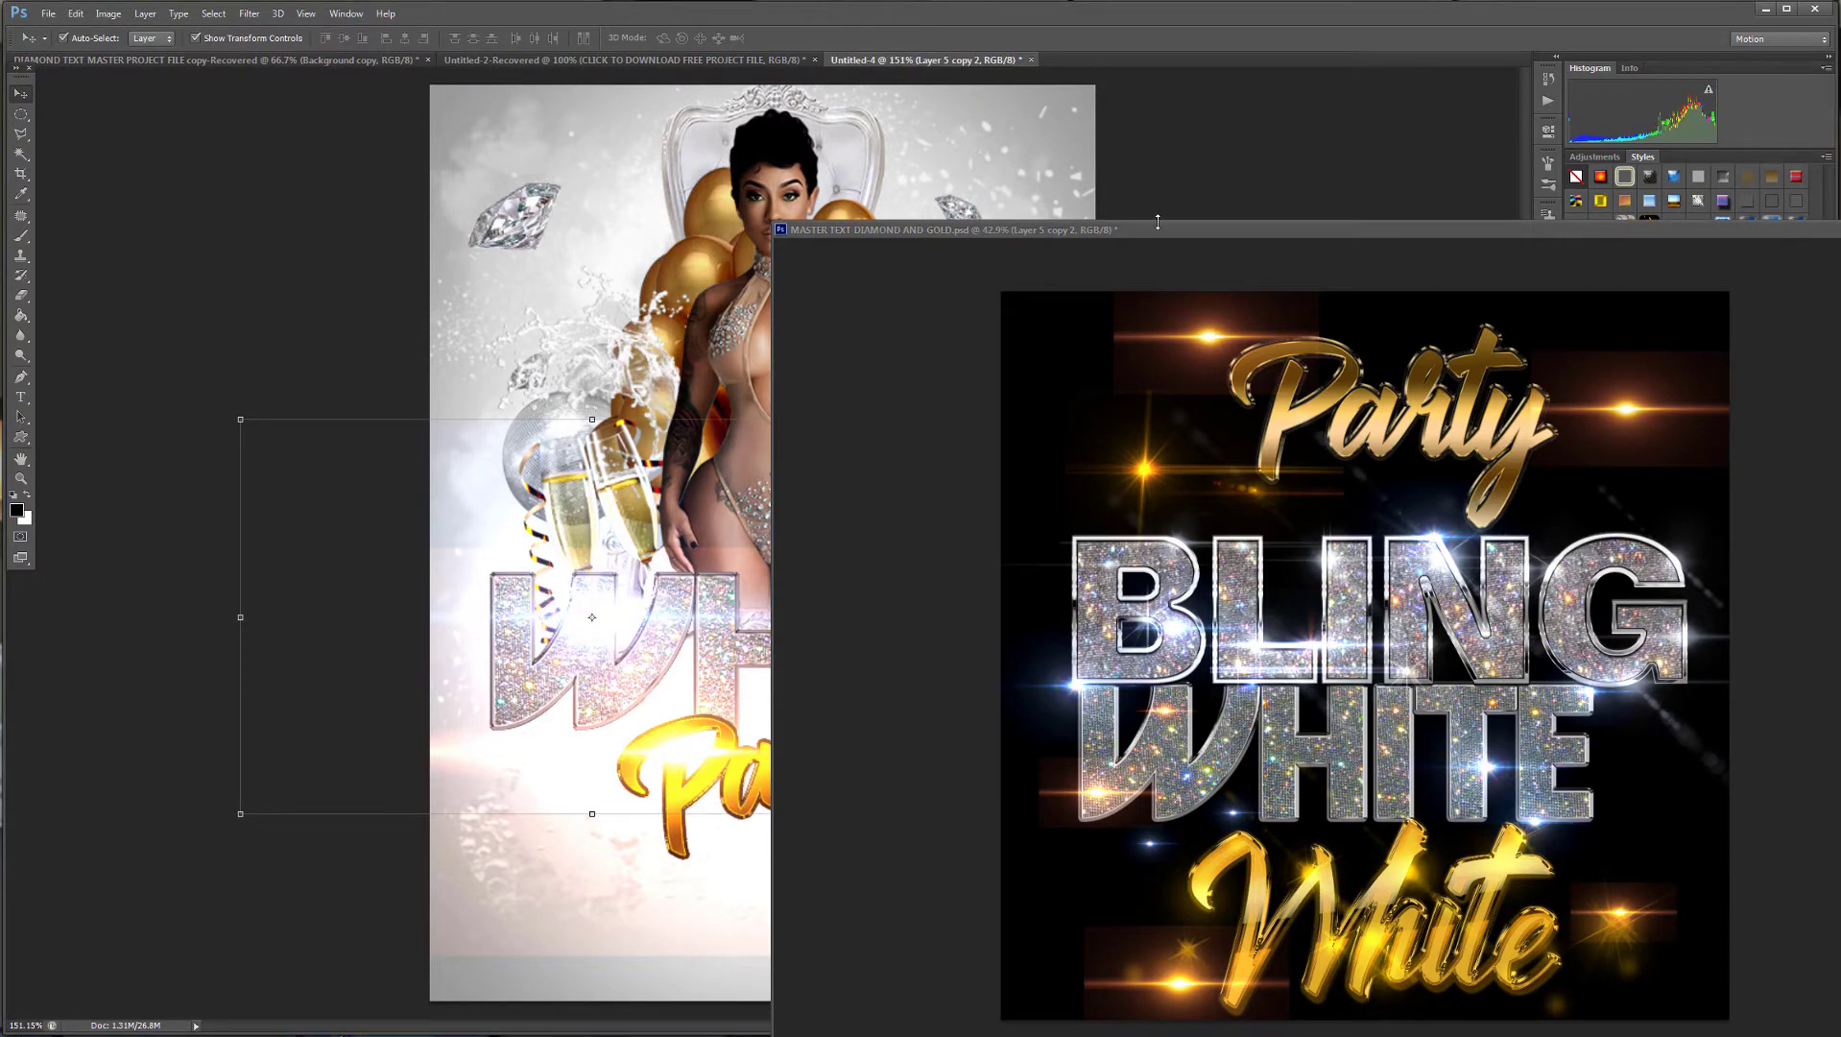
{"action": "left_click", "coordinate": [1146, 463]}
{"action": "left_click_drag", "start_coordinate": [1149, 465], "coordinate": [609, 653]}
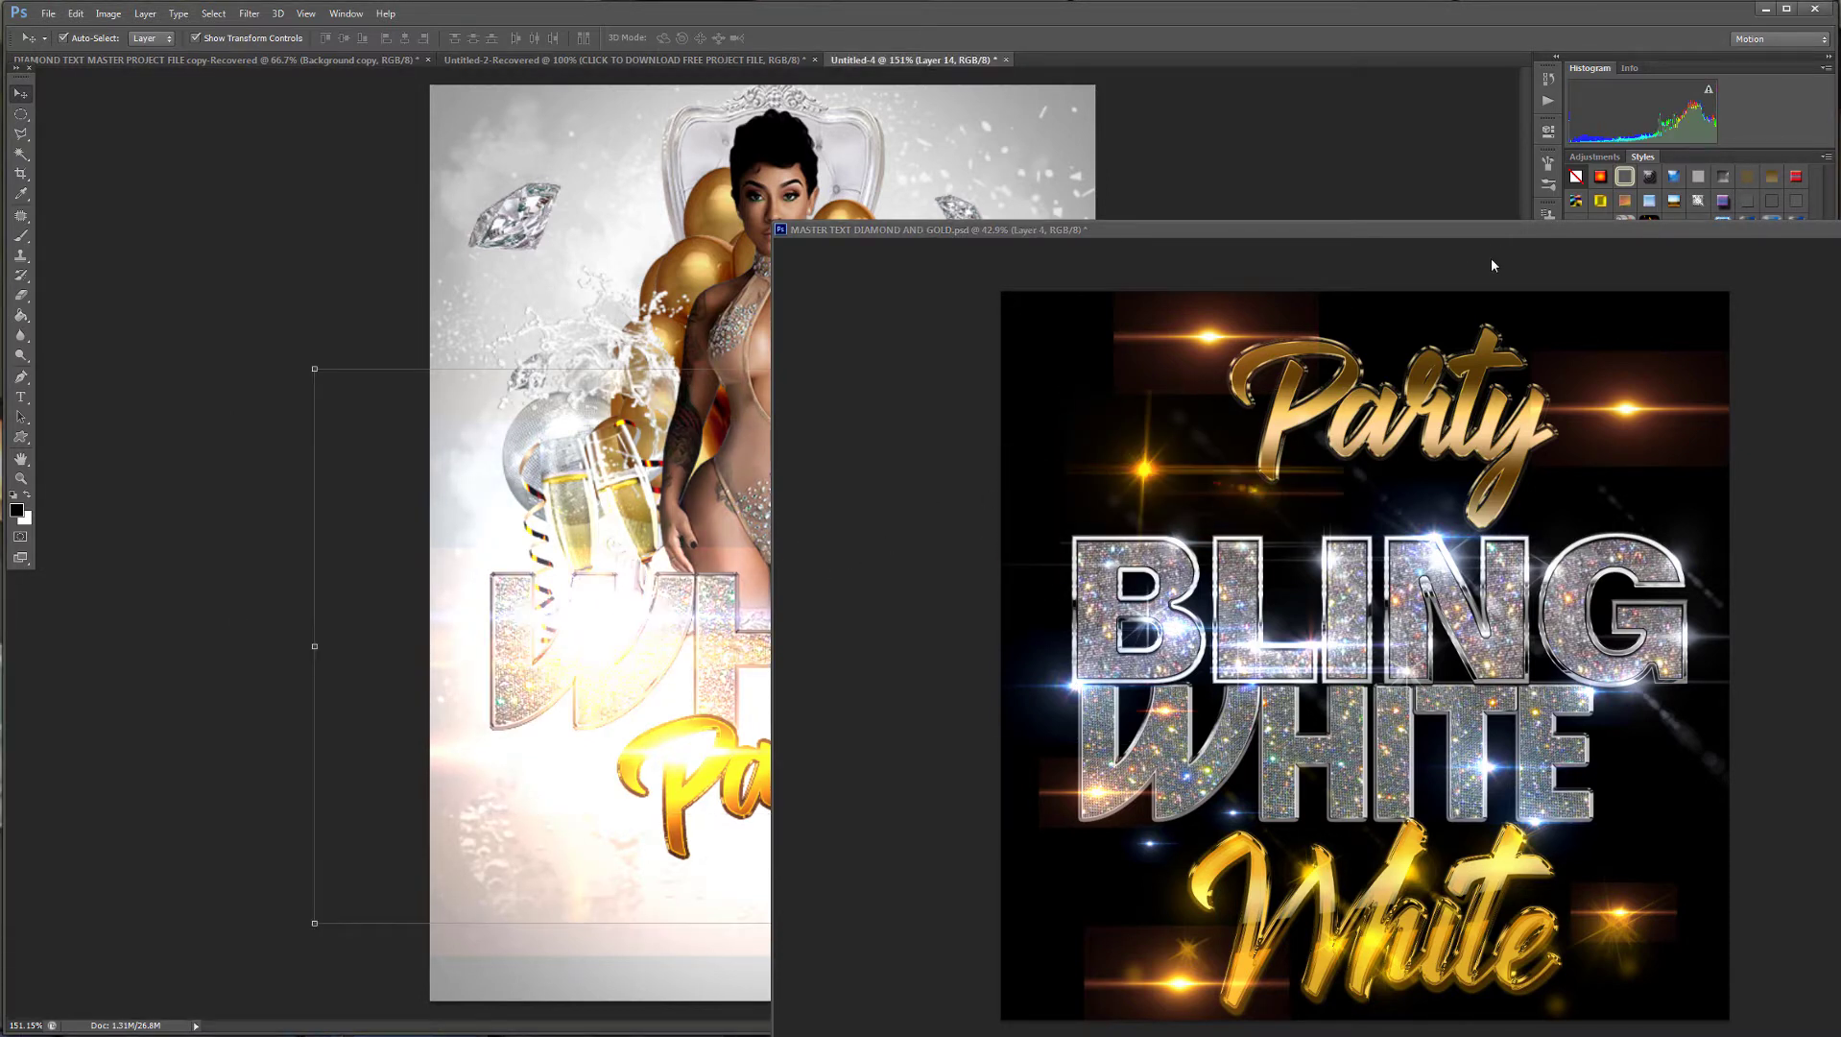
{"action": "left_click_drag", "start_coordinate": [1097, 237], "coordinate": [1840, 177]}
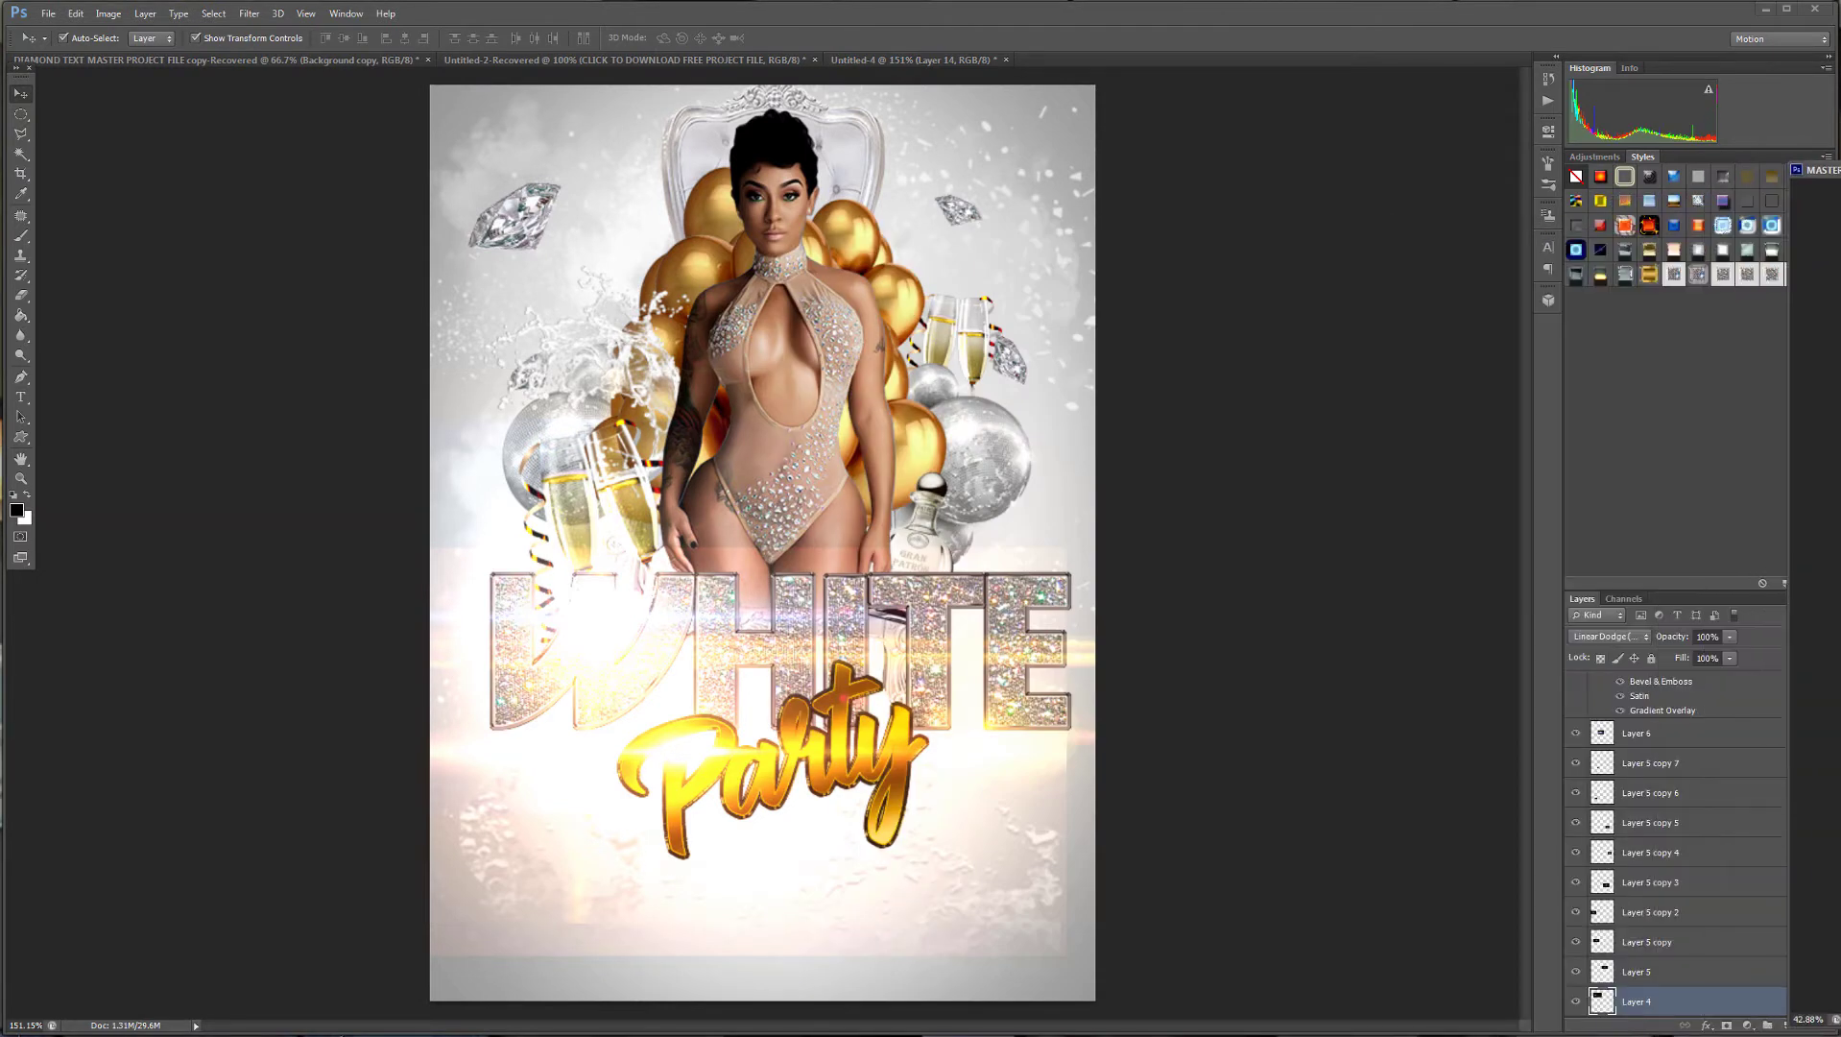
Shrink the new flare to about a fifth and place it below the Party script.
{"action": "left_click", "coordinate": [614, 628]}
{"action": "left_click_drag", "start_coordinate": [604, 619], "coordinate": [852, 568]}
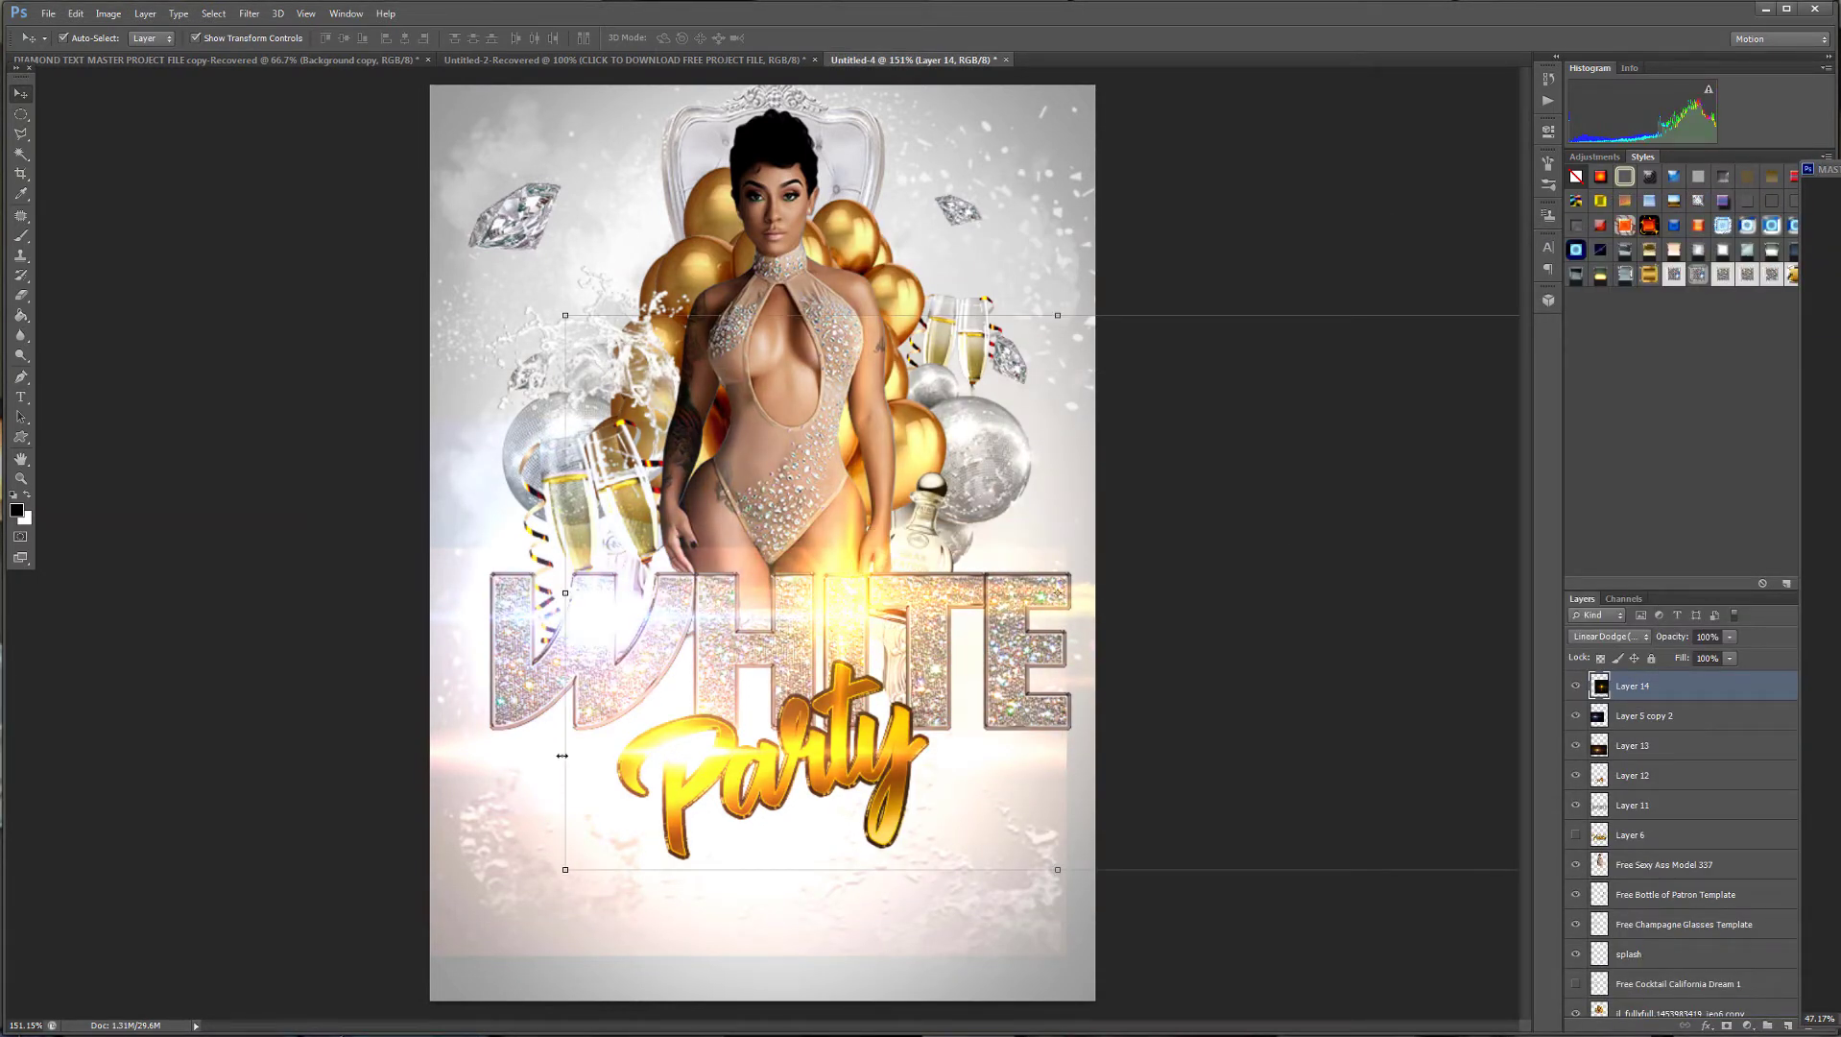
{"action": "left_click", "coordinate": [565, 870]}
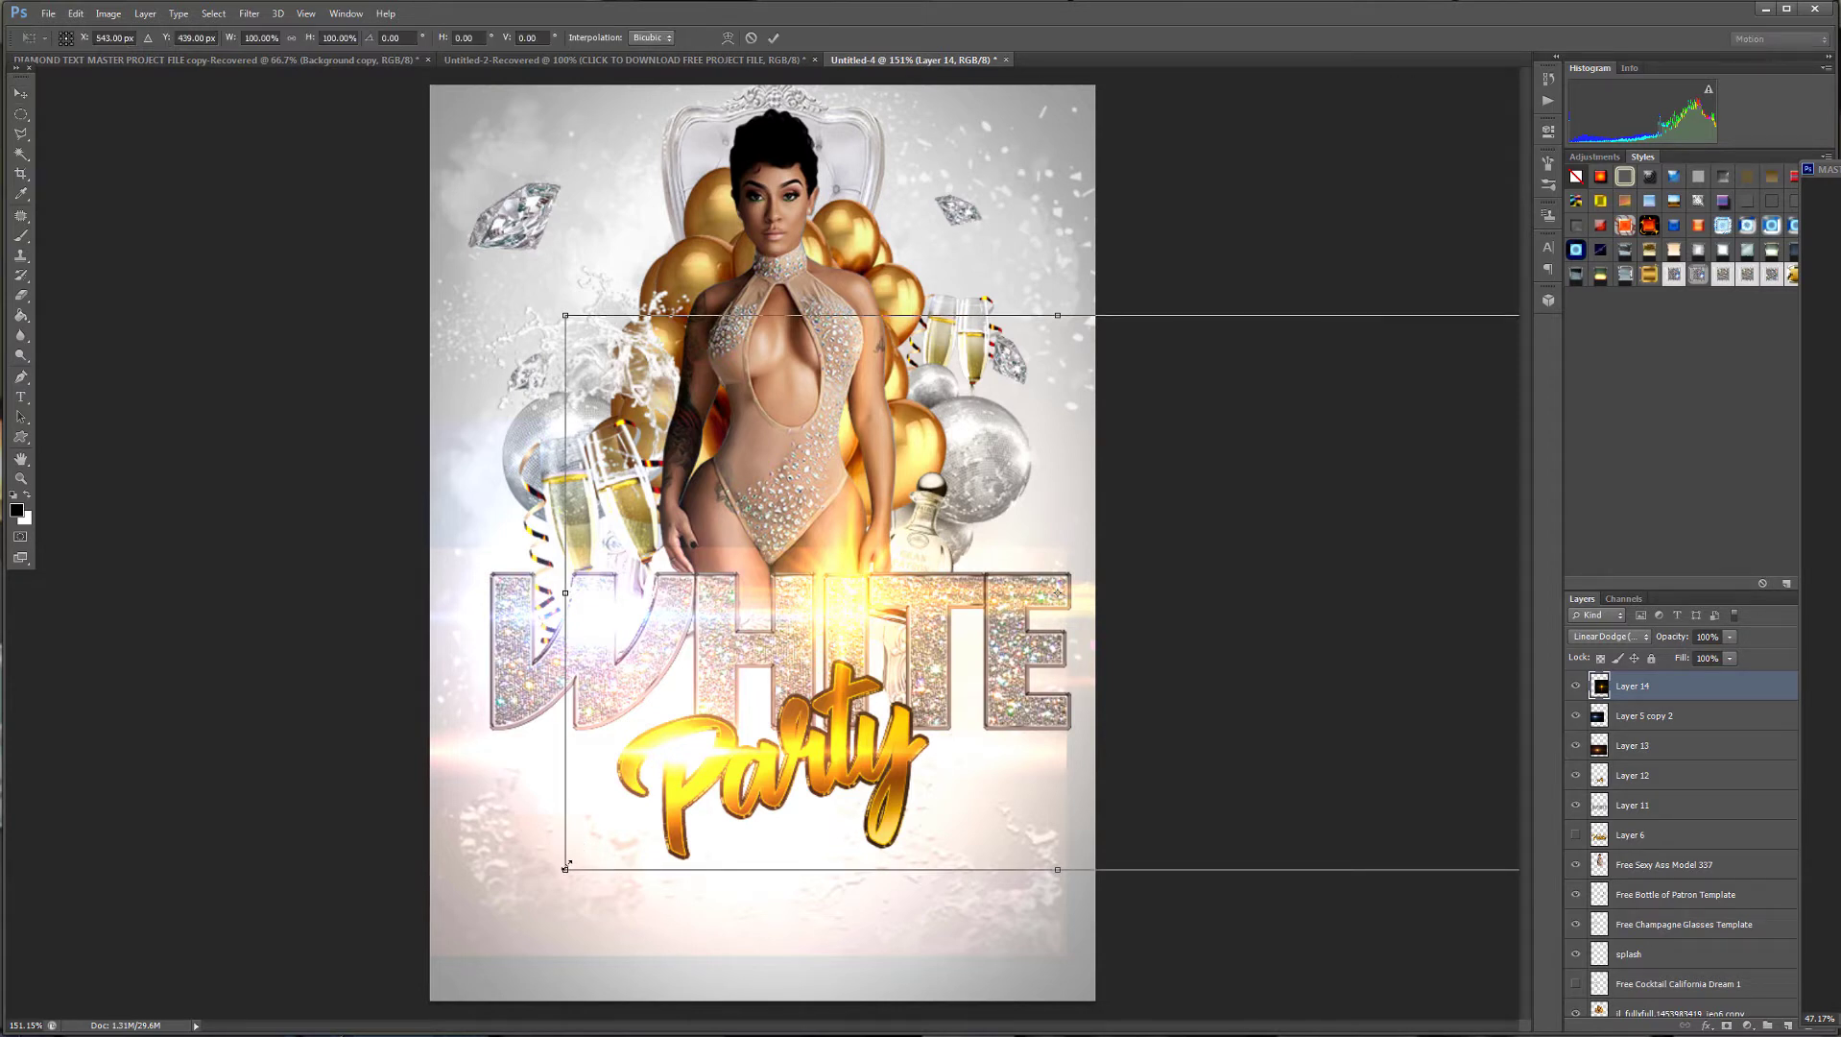
{"action": "left_click_drag", "start_coordinate": [566, 866], "coordinate": [892, 678]}
{"action": "left_click_drag", "start_coordinate": [1083, 494], "coordinate": [689, 489]}
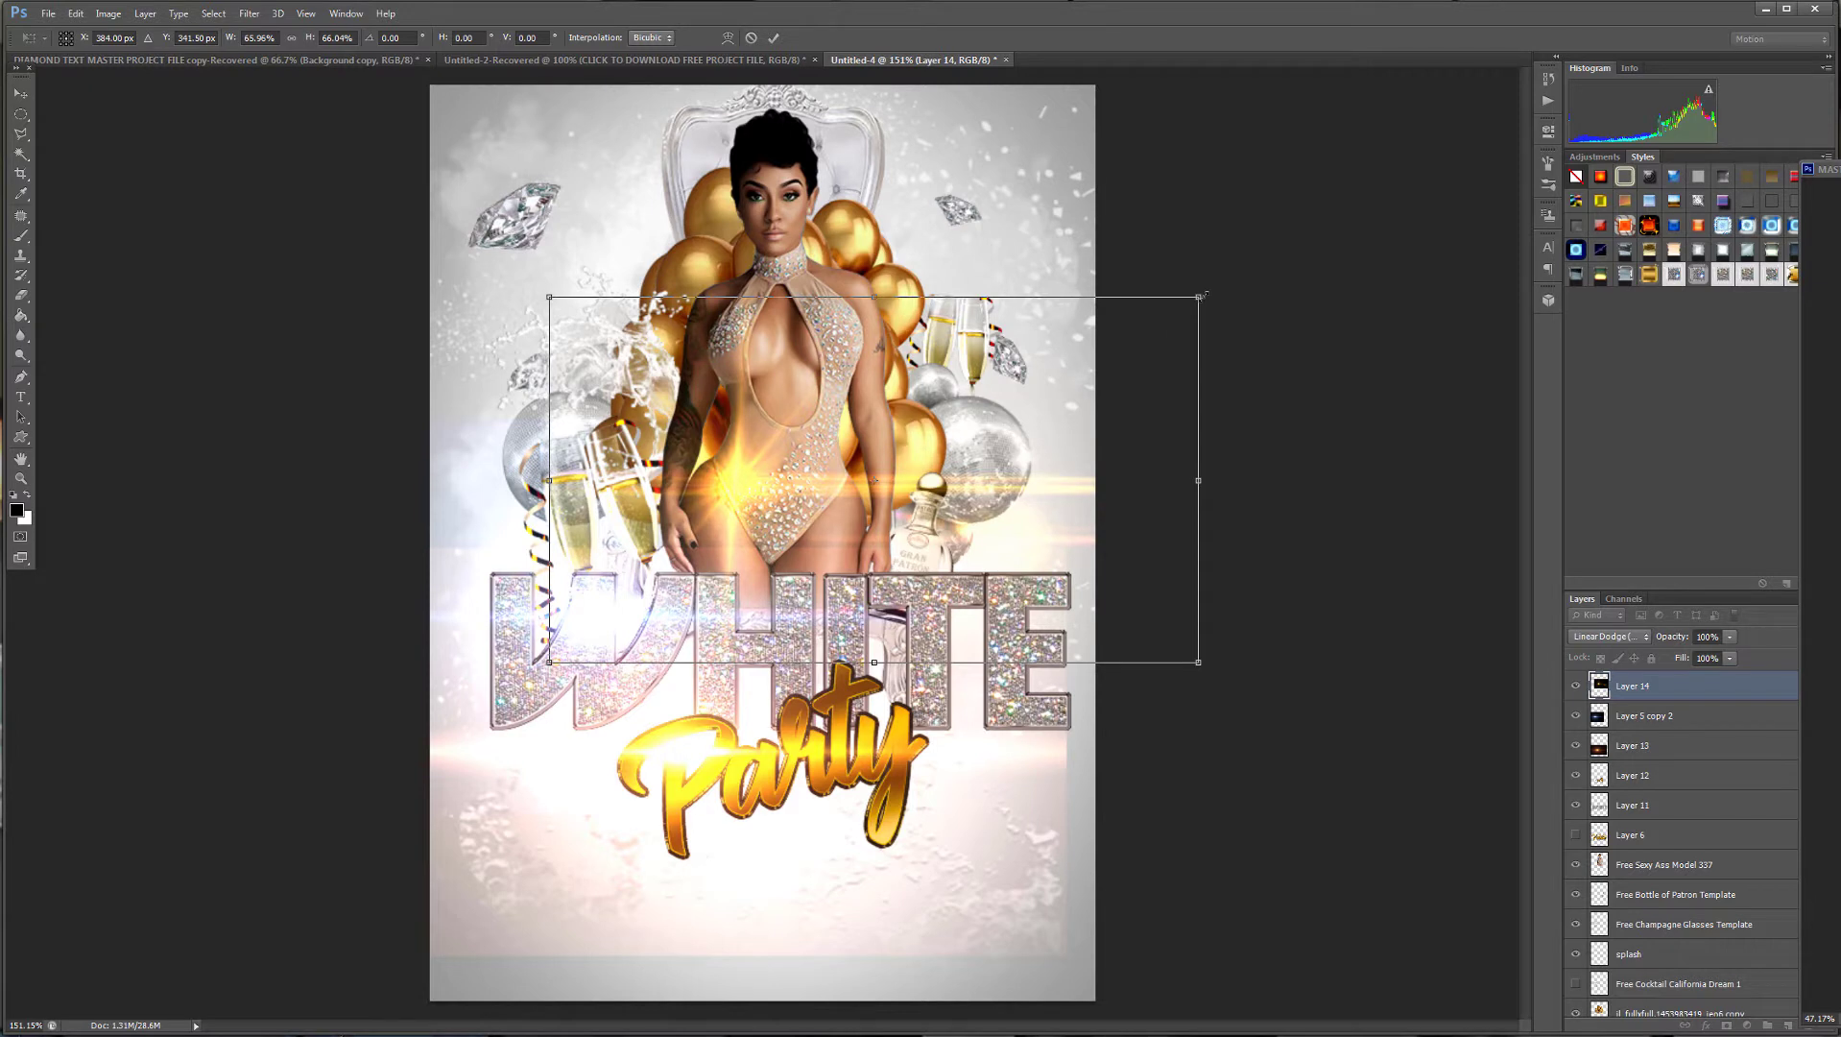
{"action": "left_click_drag", "start_coordinate": [1202, 296], "coordinate": [851, 579]}
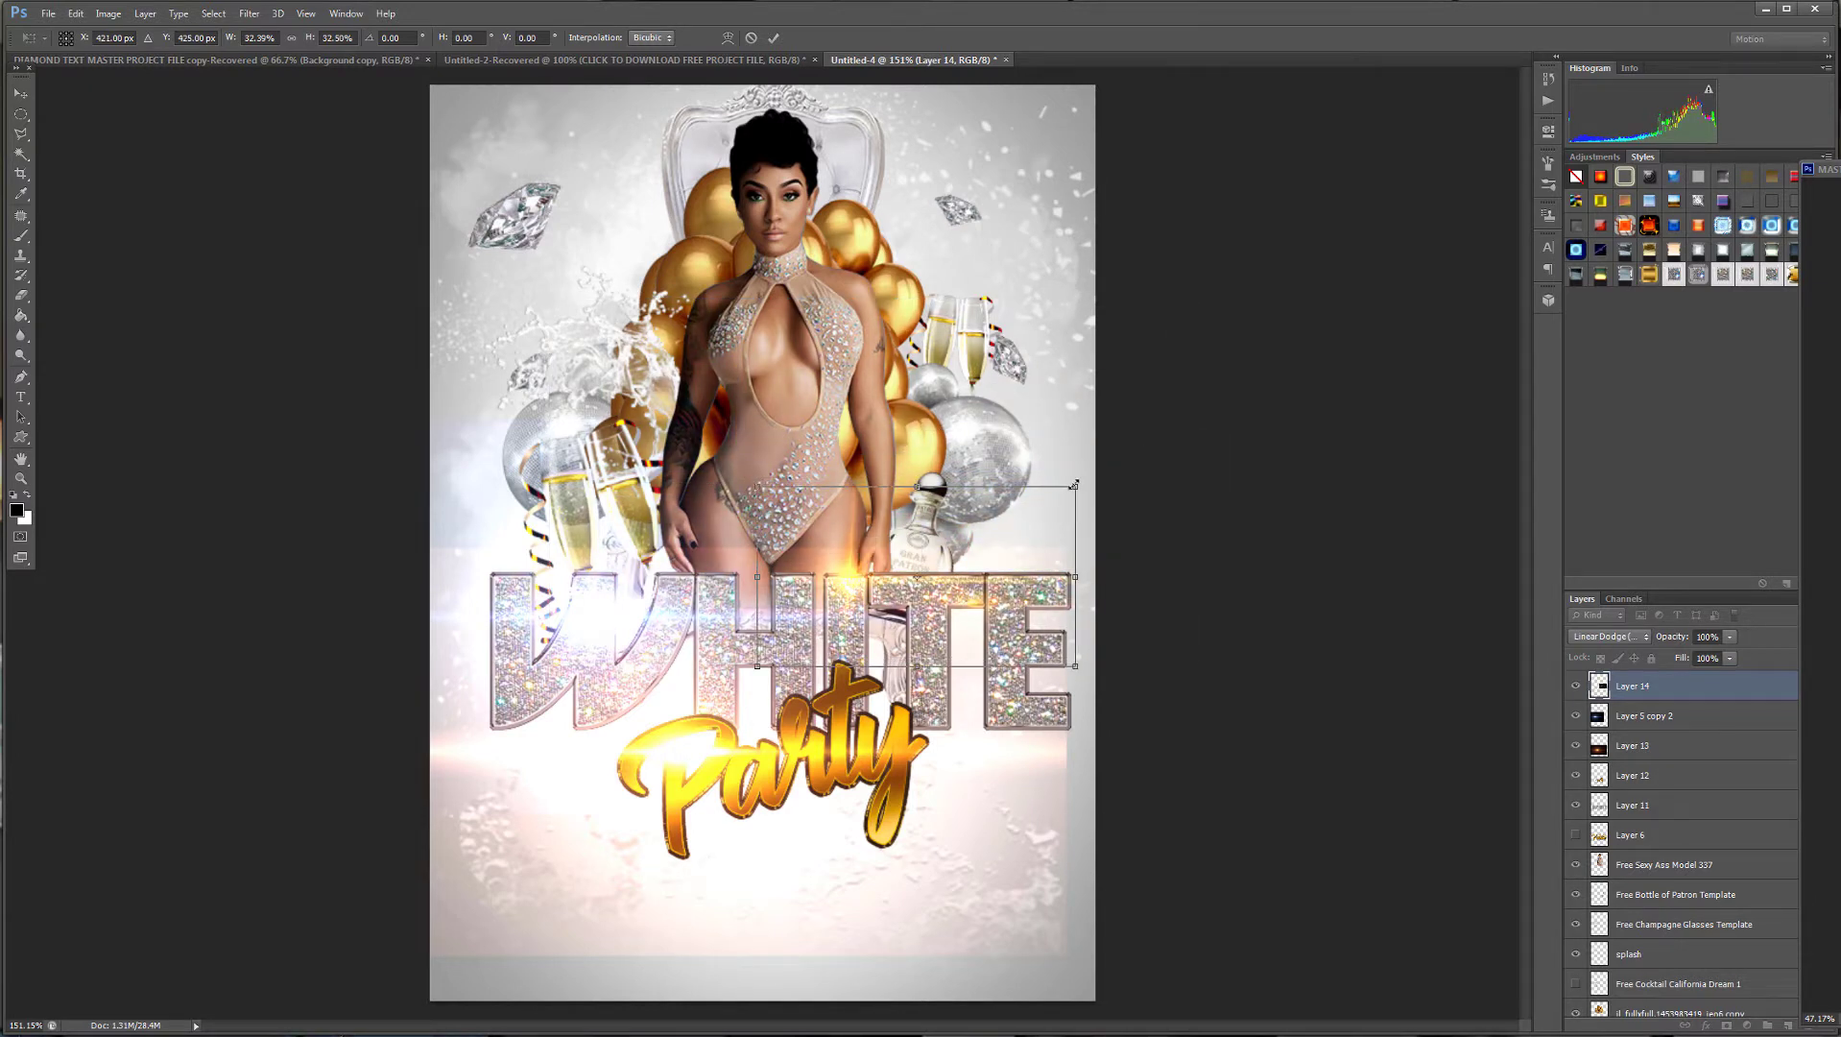
{"action": "left_click_drag", "start_coordinate": [1074, 484], "coordinate": [962, 550]}
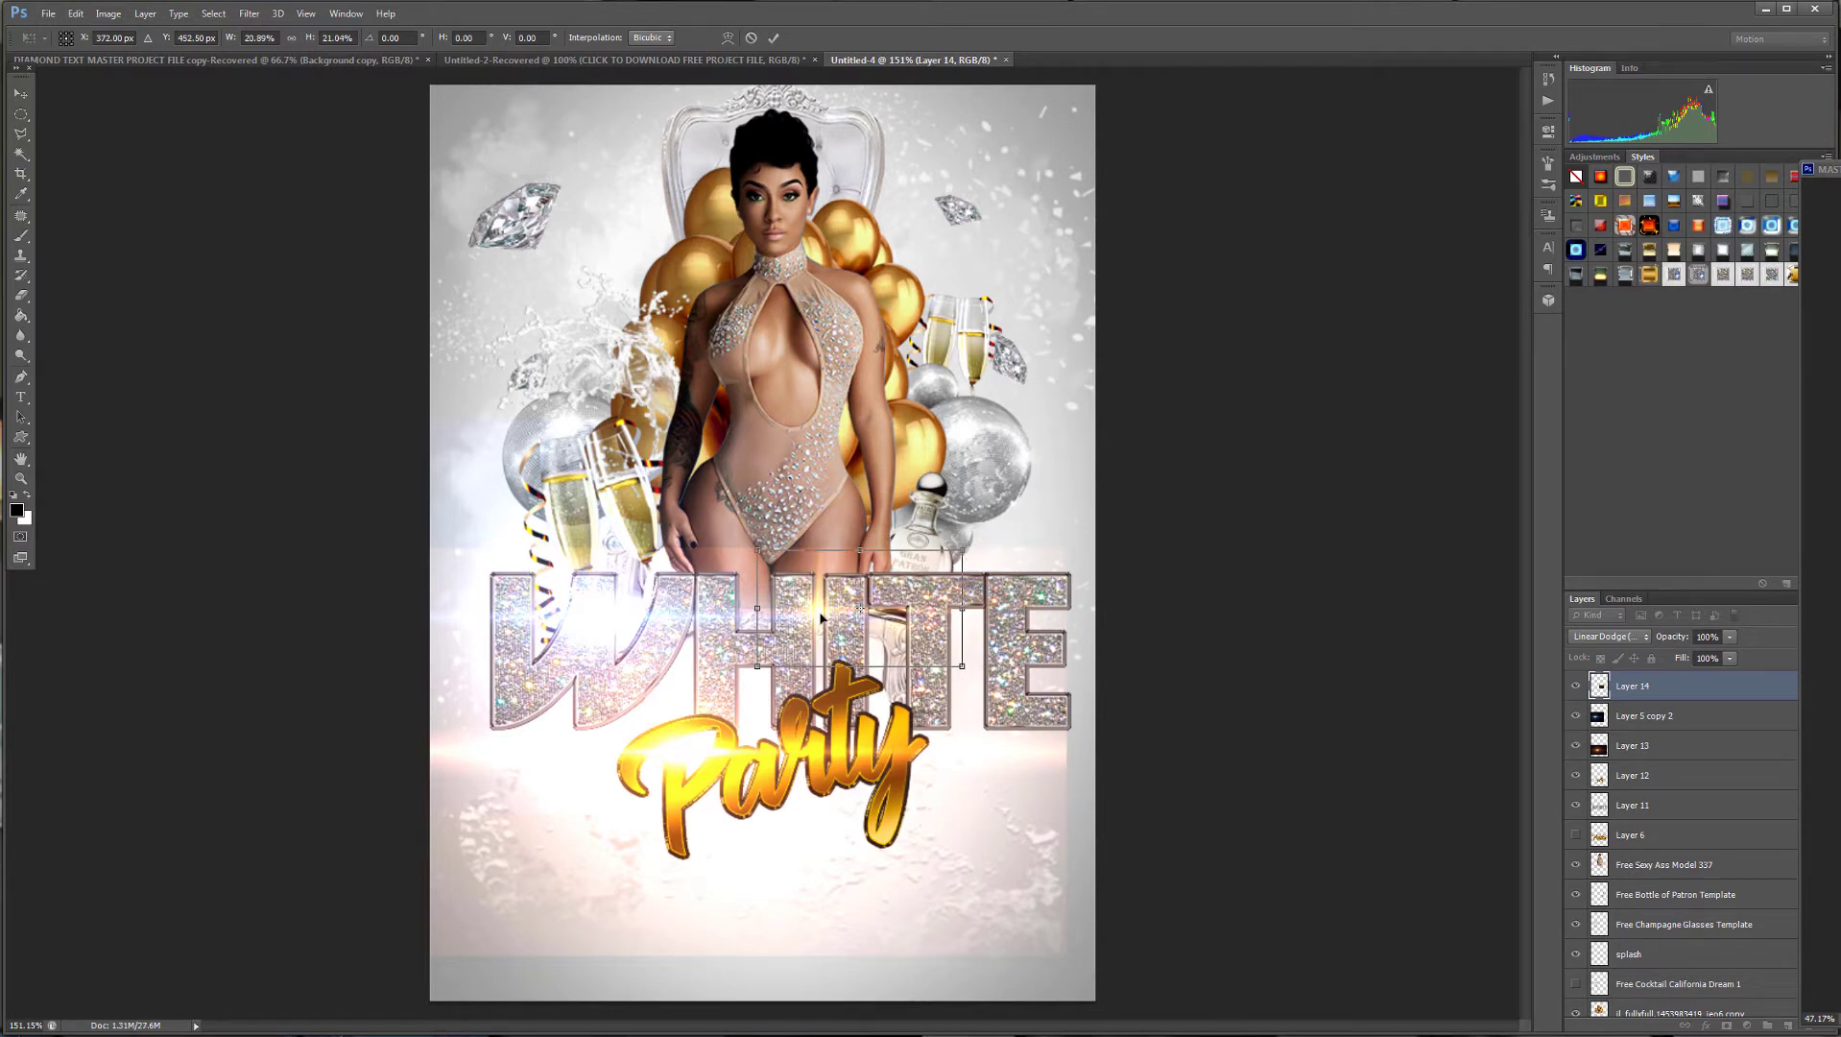
{"action": "left_click_drag", "start_coordinate": [820, 617], "coordinate": [889, 838]}
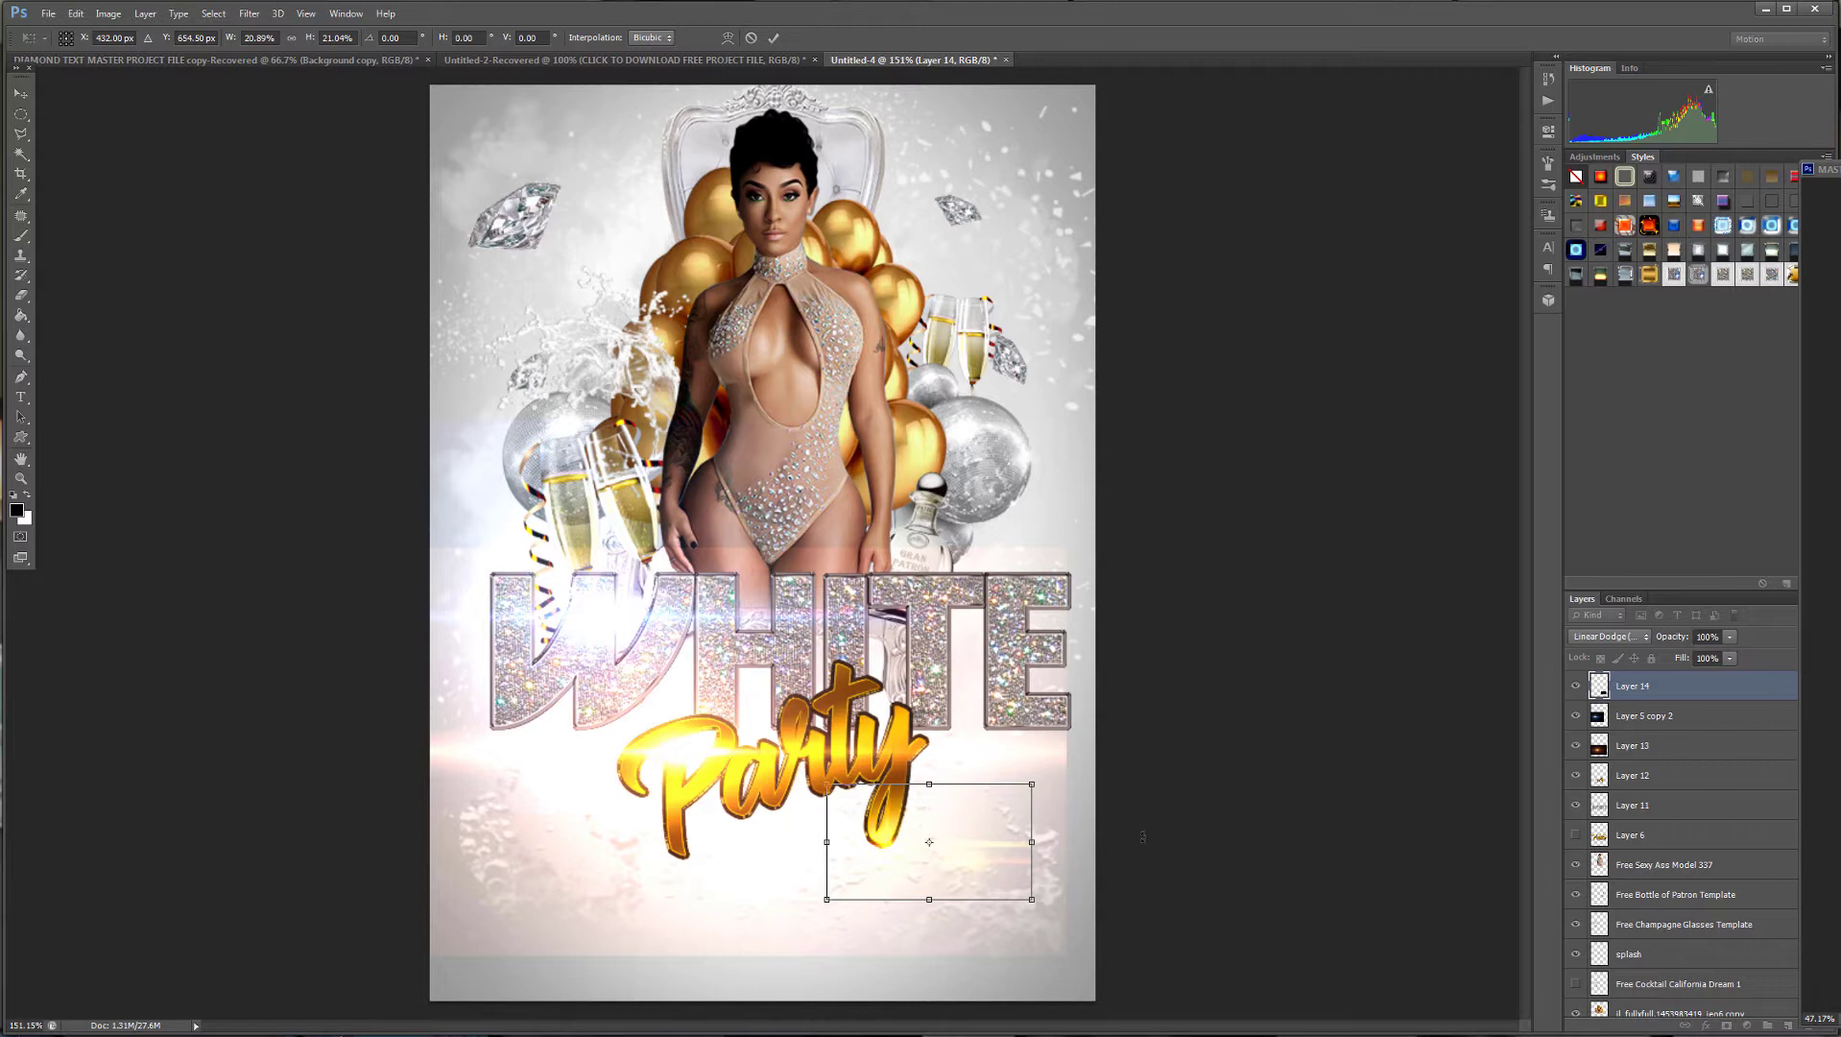
{"action": "key", "text": "Return"}
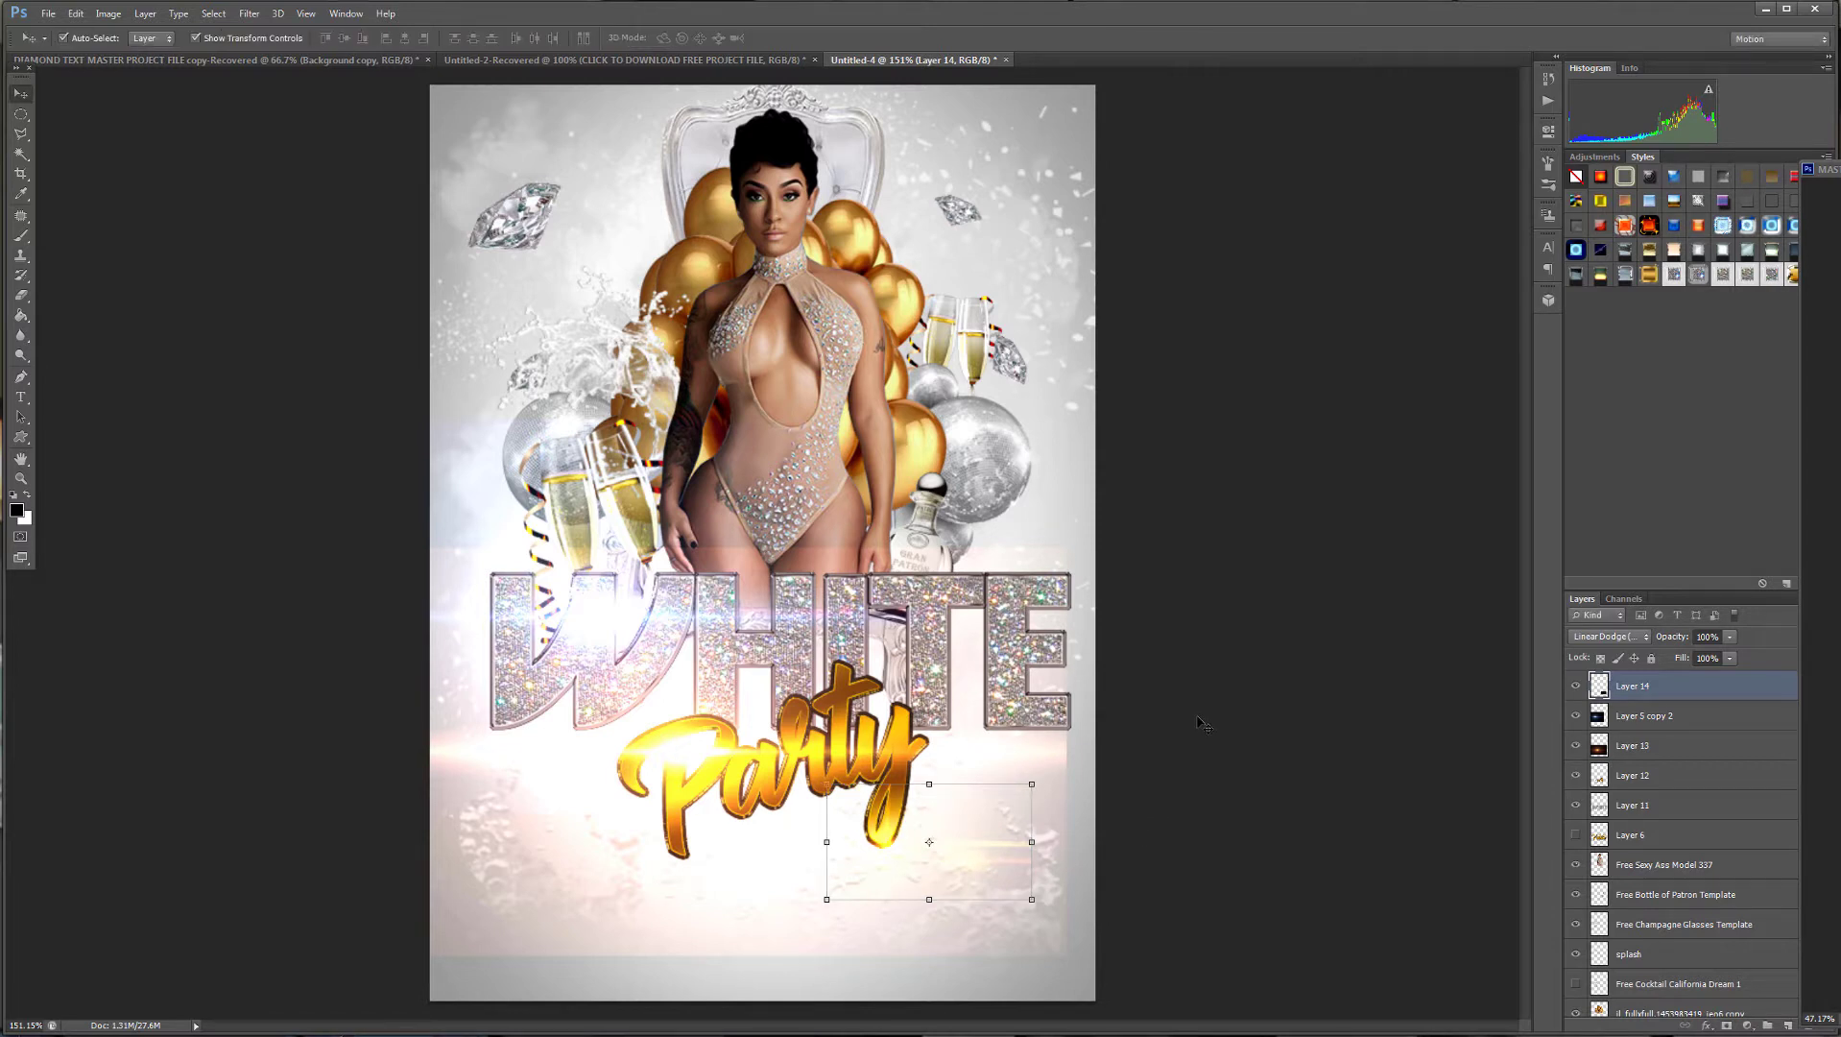
Shrink the second flare to about 17% on WHITE's E, and raise the large glow onto WHITE.
{"action": "left_click_drag", "start_coordinate": [709, 760], "coordinate": [827, 689]}
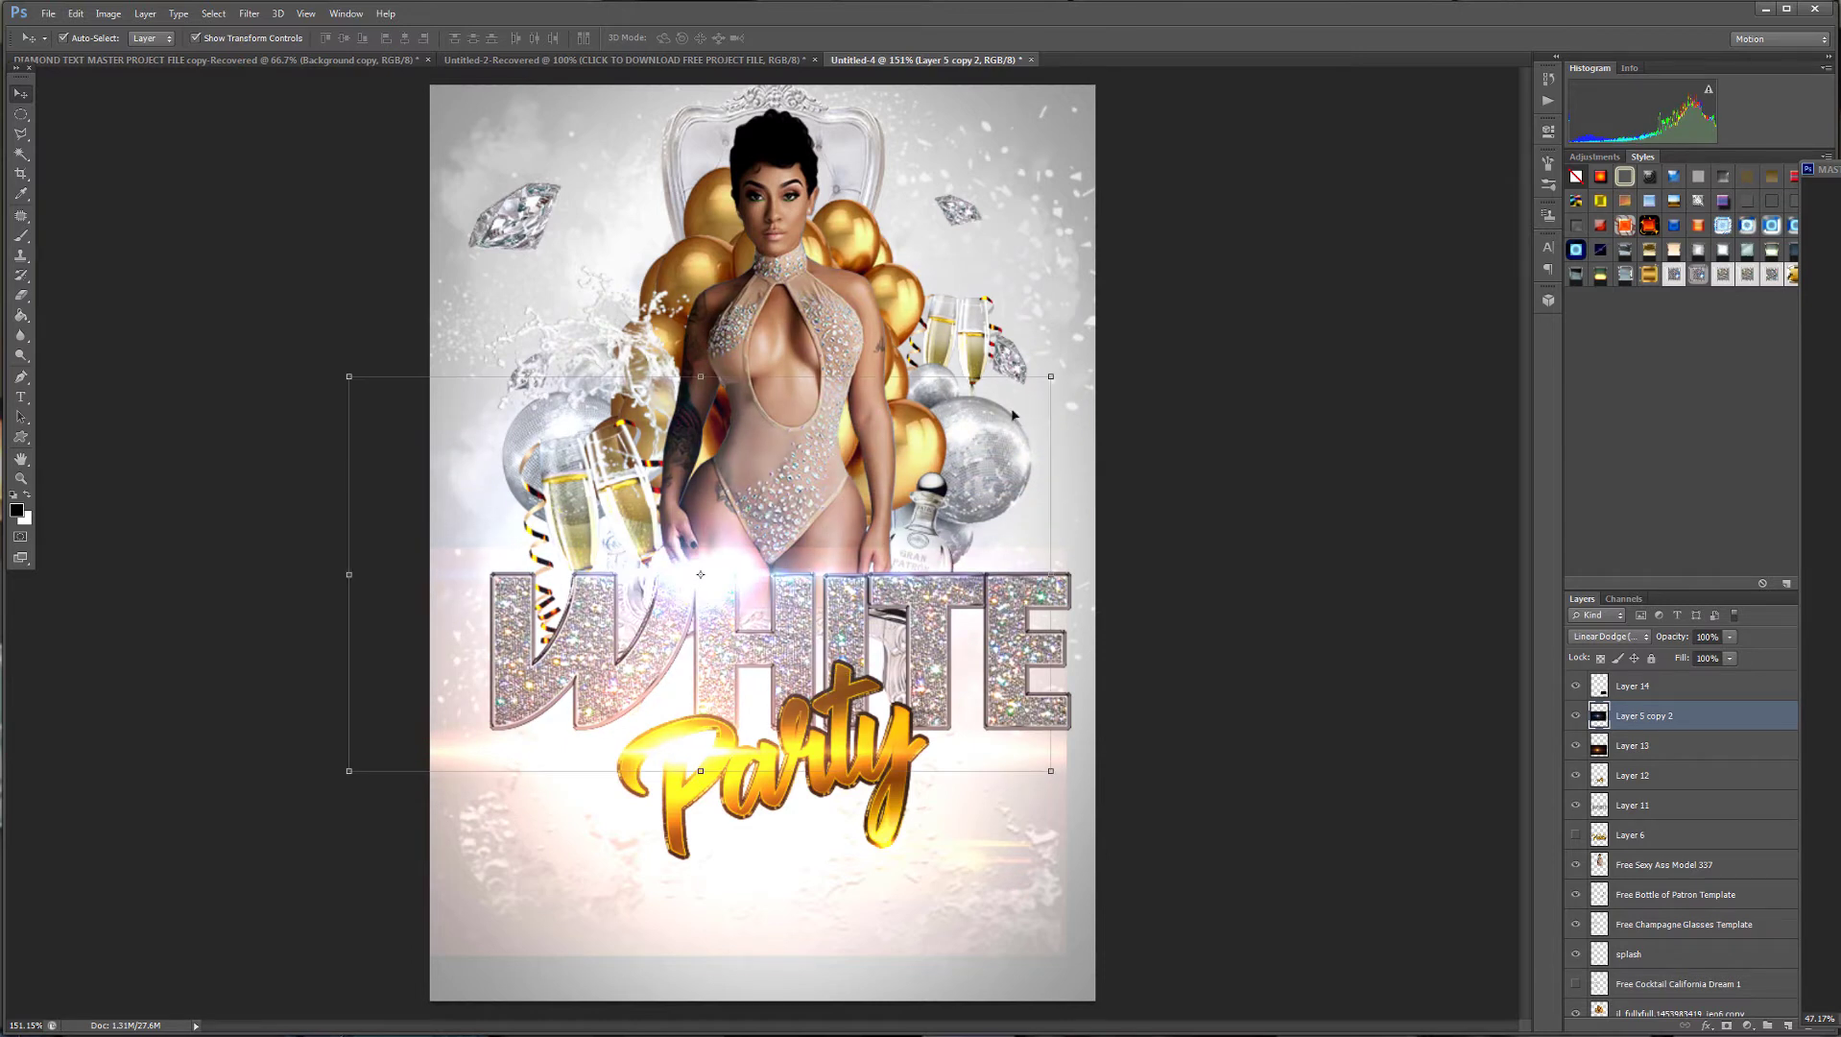
{"action": "left_click", "coordinate": [1052, 375]}
{"action": "left_click_drag", "start_coordinate": [1052, 375], "coordinate": [578, 644]}
{"action": "left_click_drag", "start_coordinate": [483, 694], "coordinate": [801, 652]}
{"action": "left_click_drag", "start_coordinate": [912, 670], "coordinate": [1135, 685]}
{"action": "left_click_drag", "start_coordinate": [1119, 616], "coordinate": [1061, 733]}
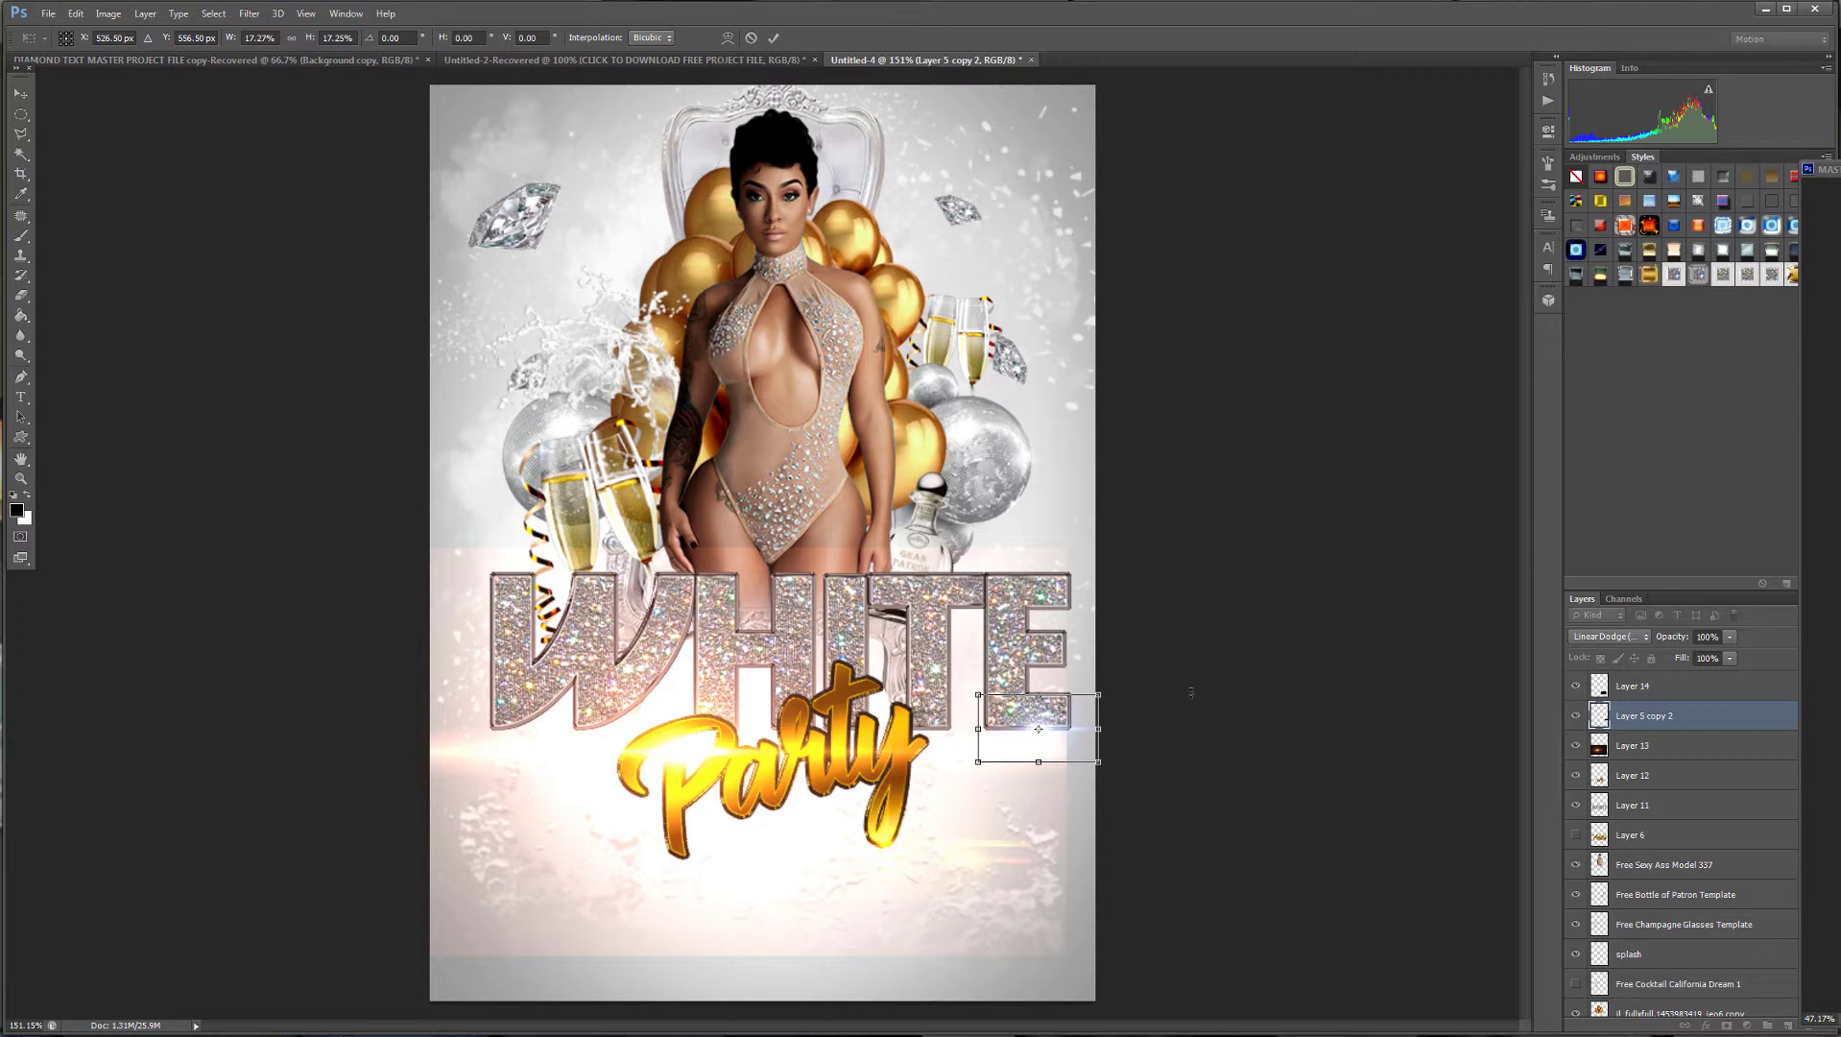
{"action": "key", "text": "Return"}
{"action": "left_click", "coordinate": [672, 759]}
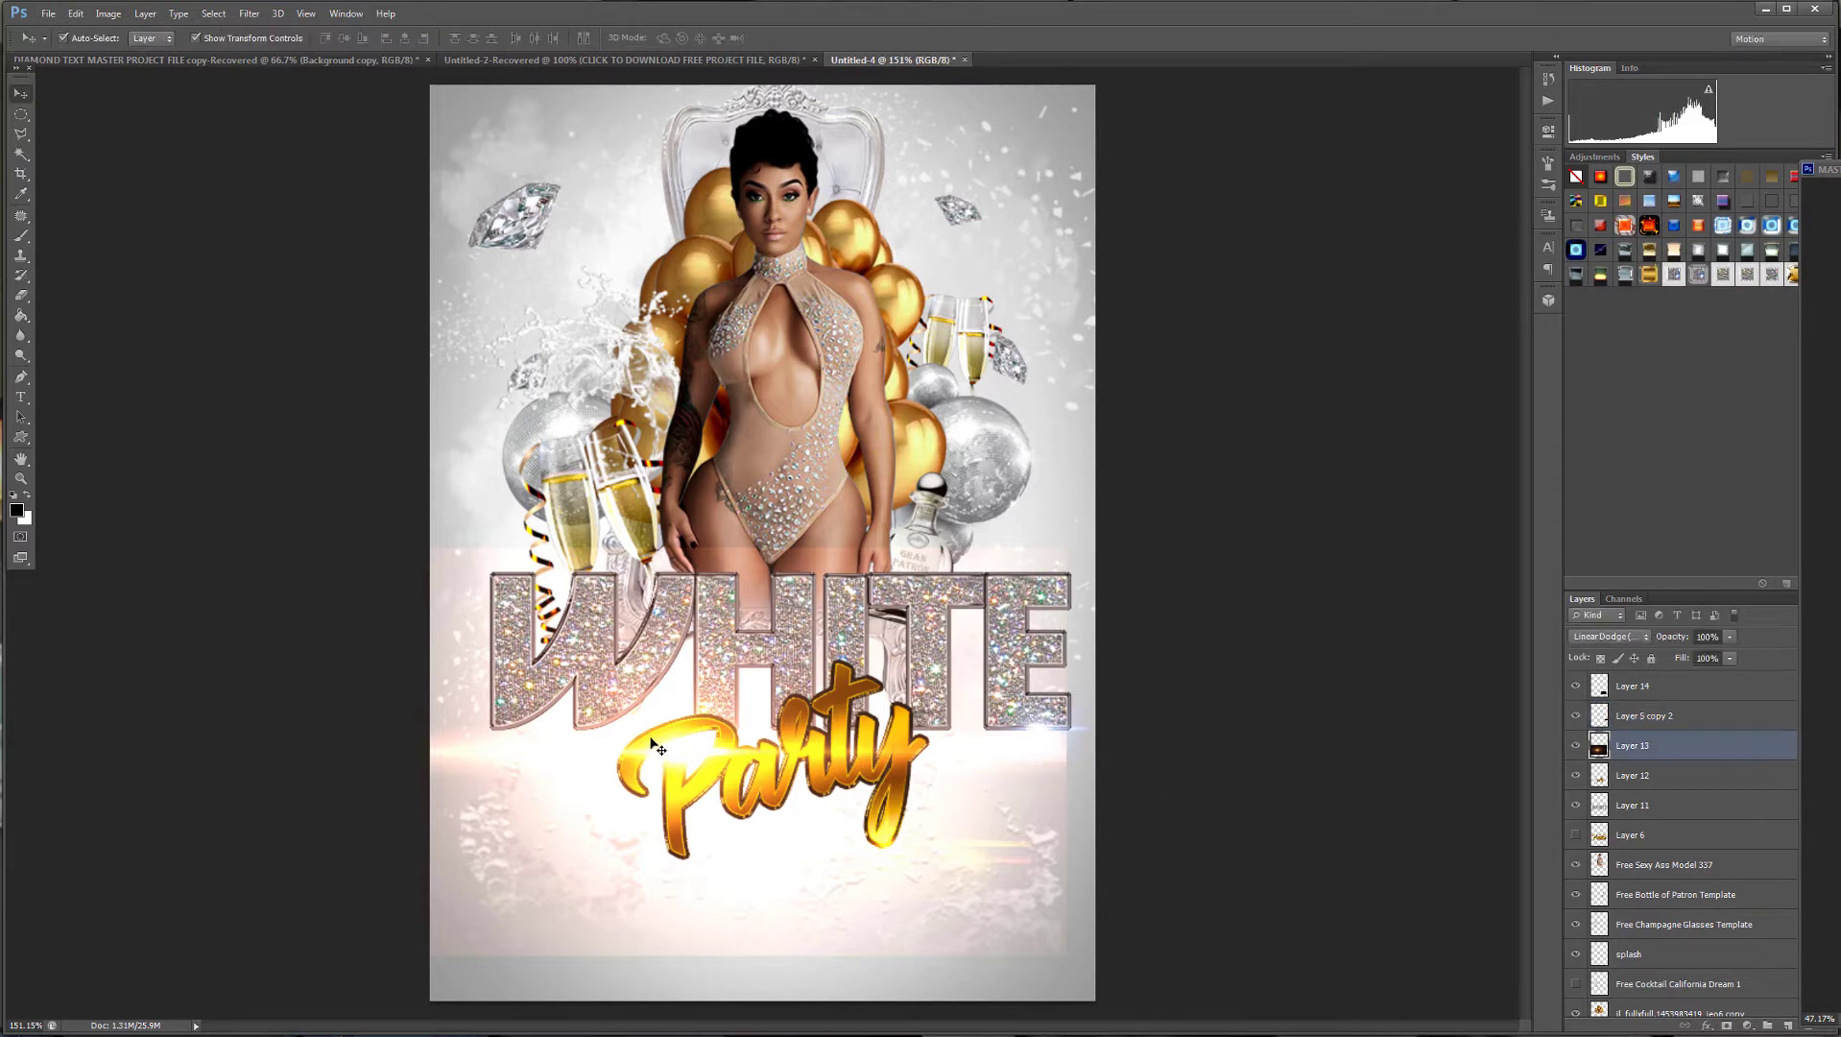
{"action": "left_click_drag", "start_coordinate": [615, 748], "coordinate": [606, 580]}
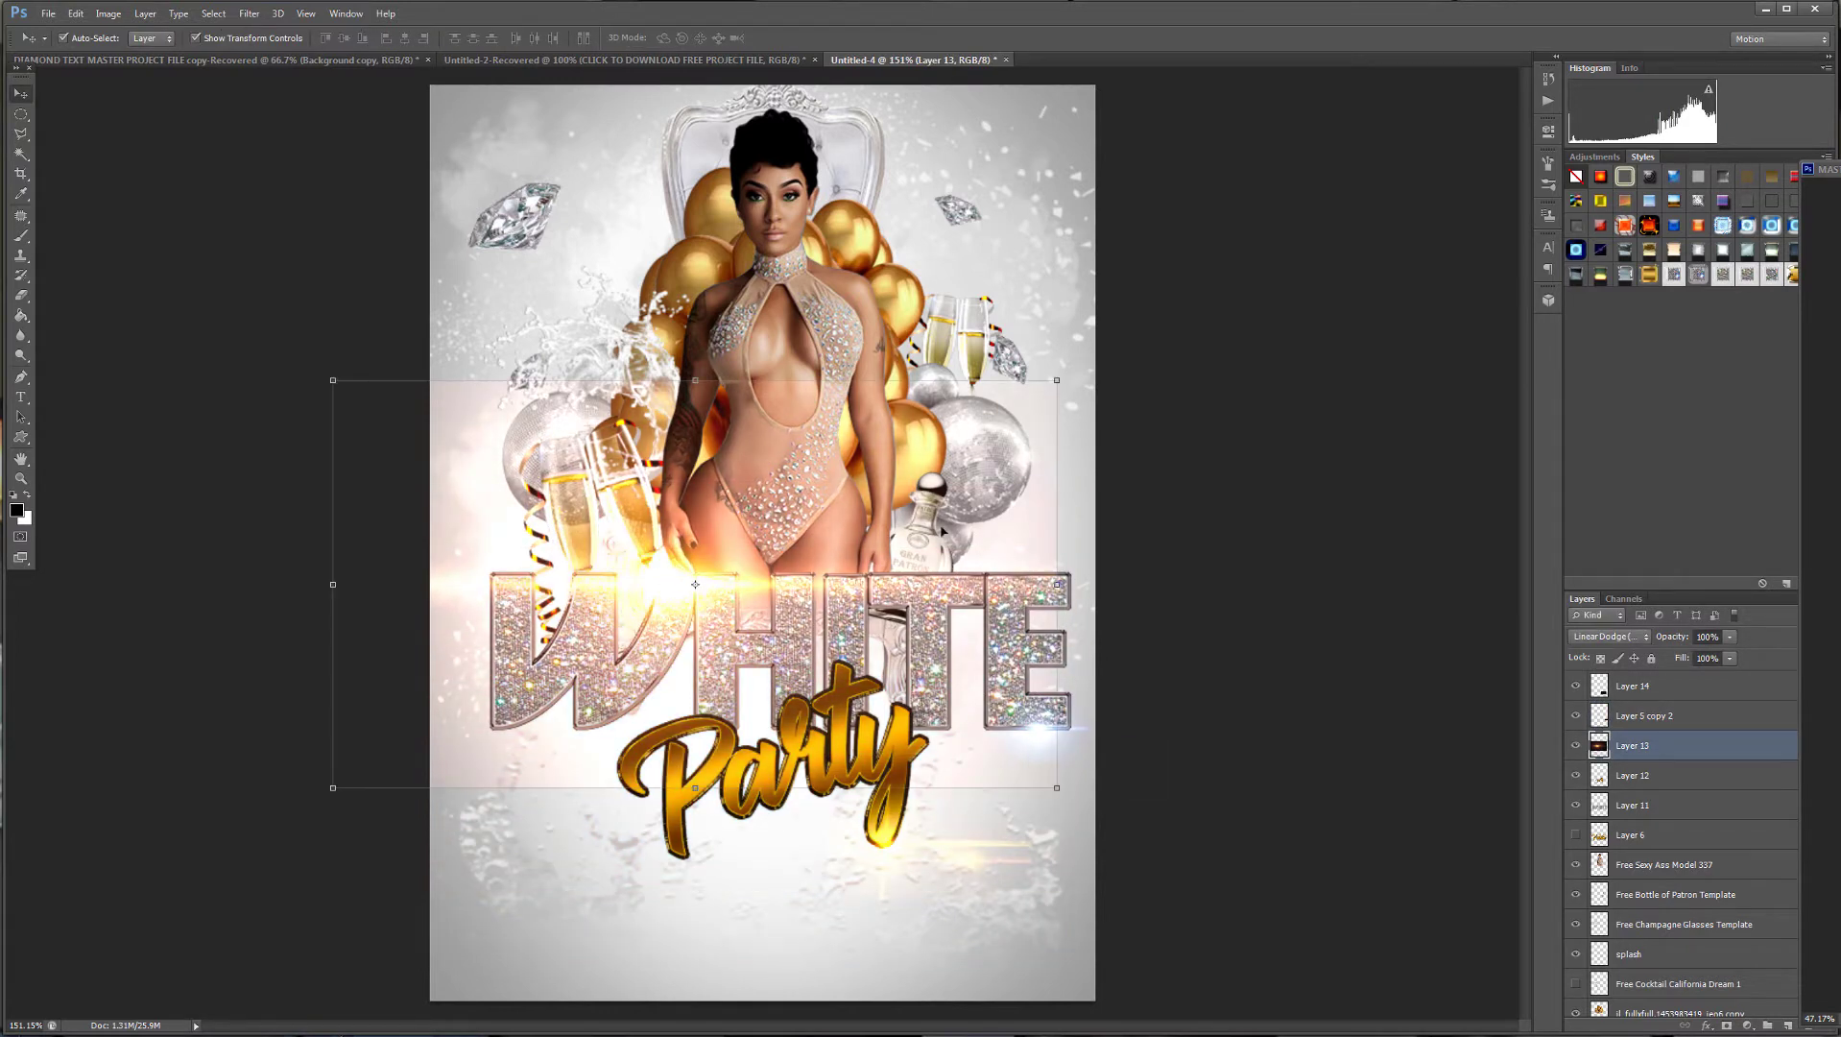
Darken the orange flare's haze with Levels, setting the black input to 34.
{"action": "left_click", "coordinate": [108, 13]}
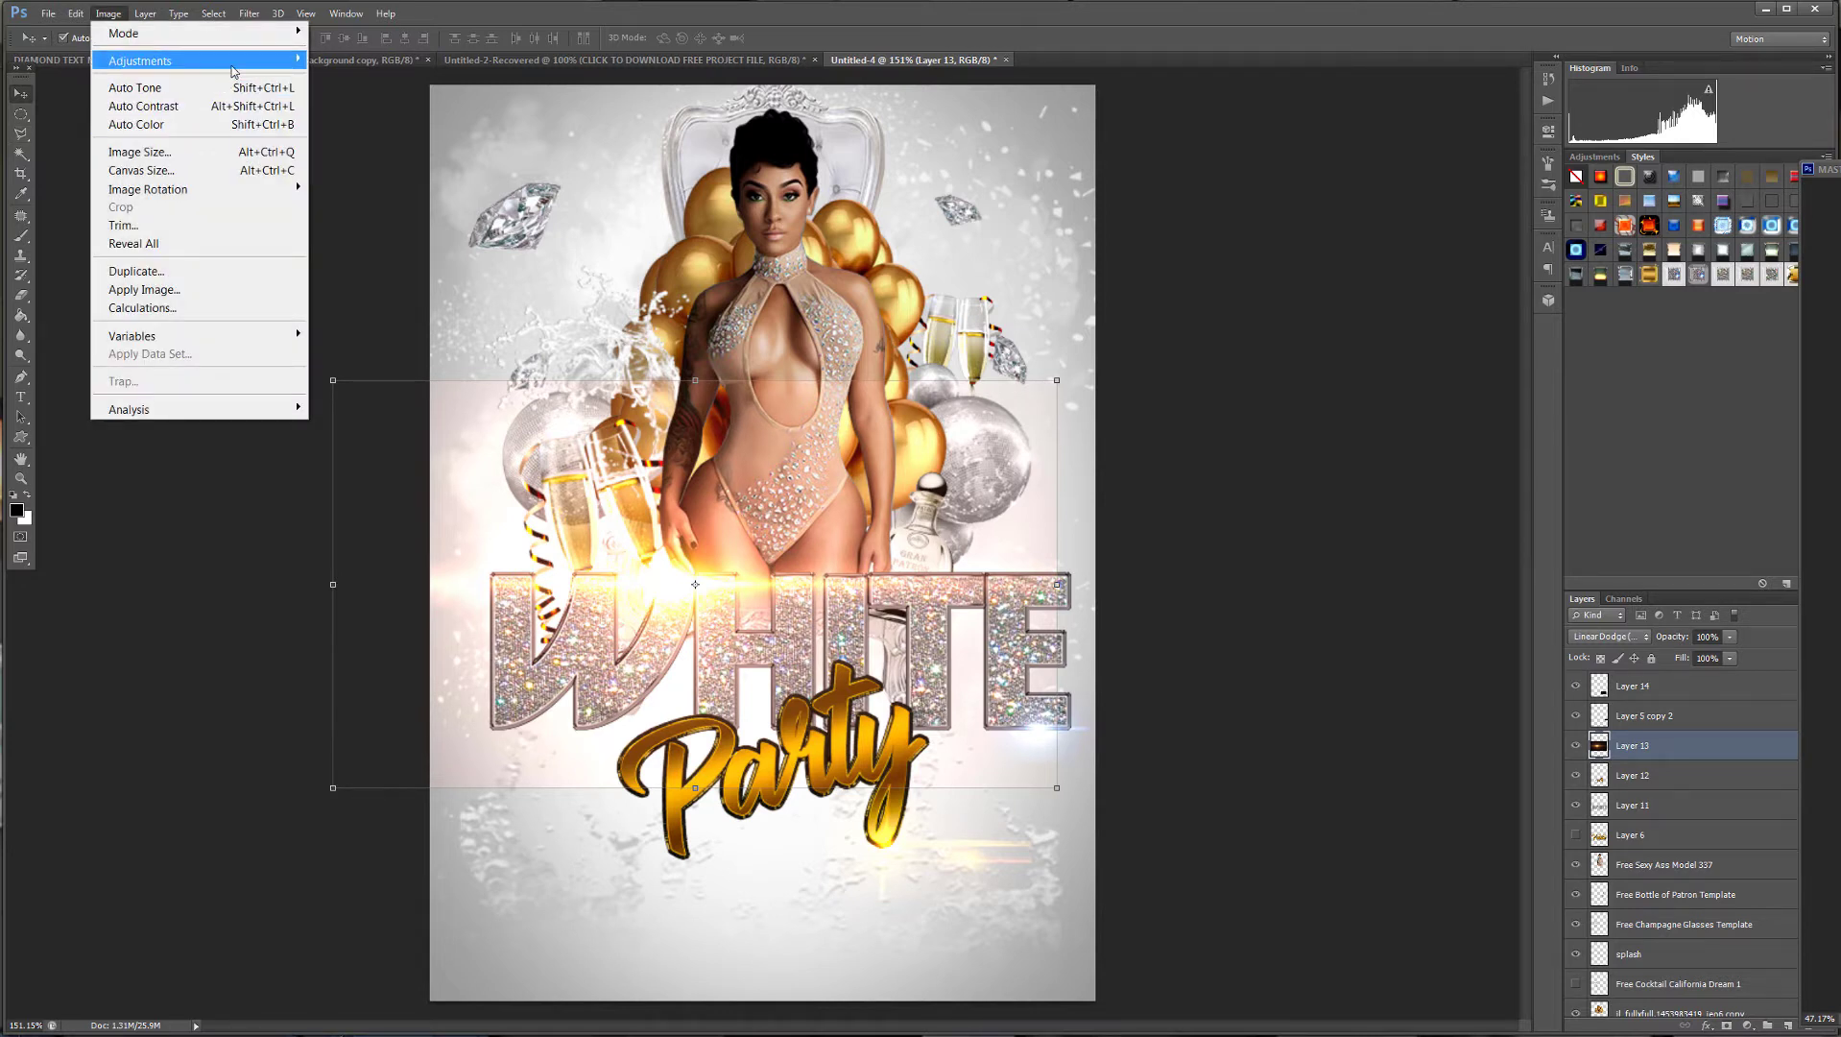
{"action": "mouse_move", "coordinate": [234, 63]}
{"action": "left_click", "coordinate": [338, 82]}
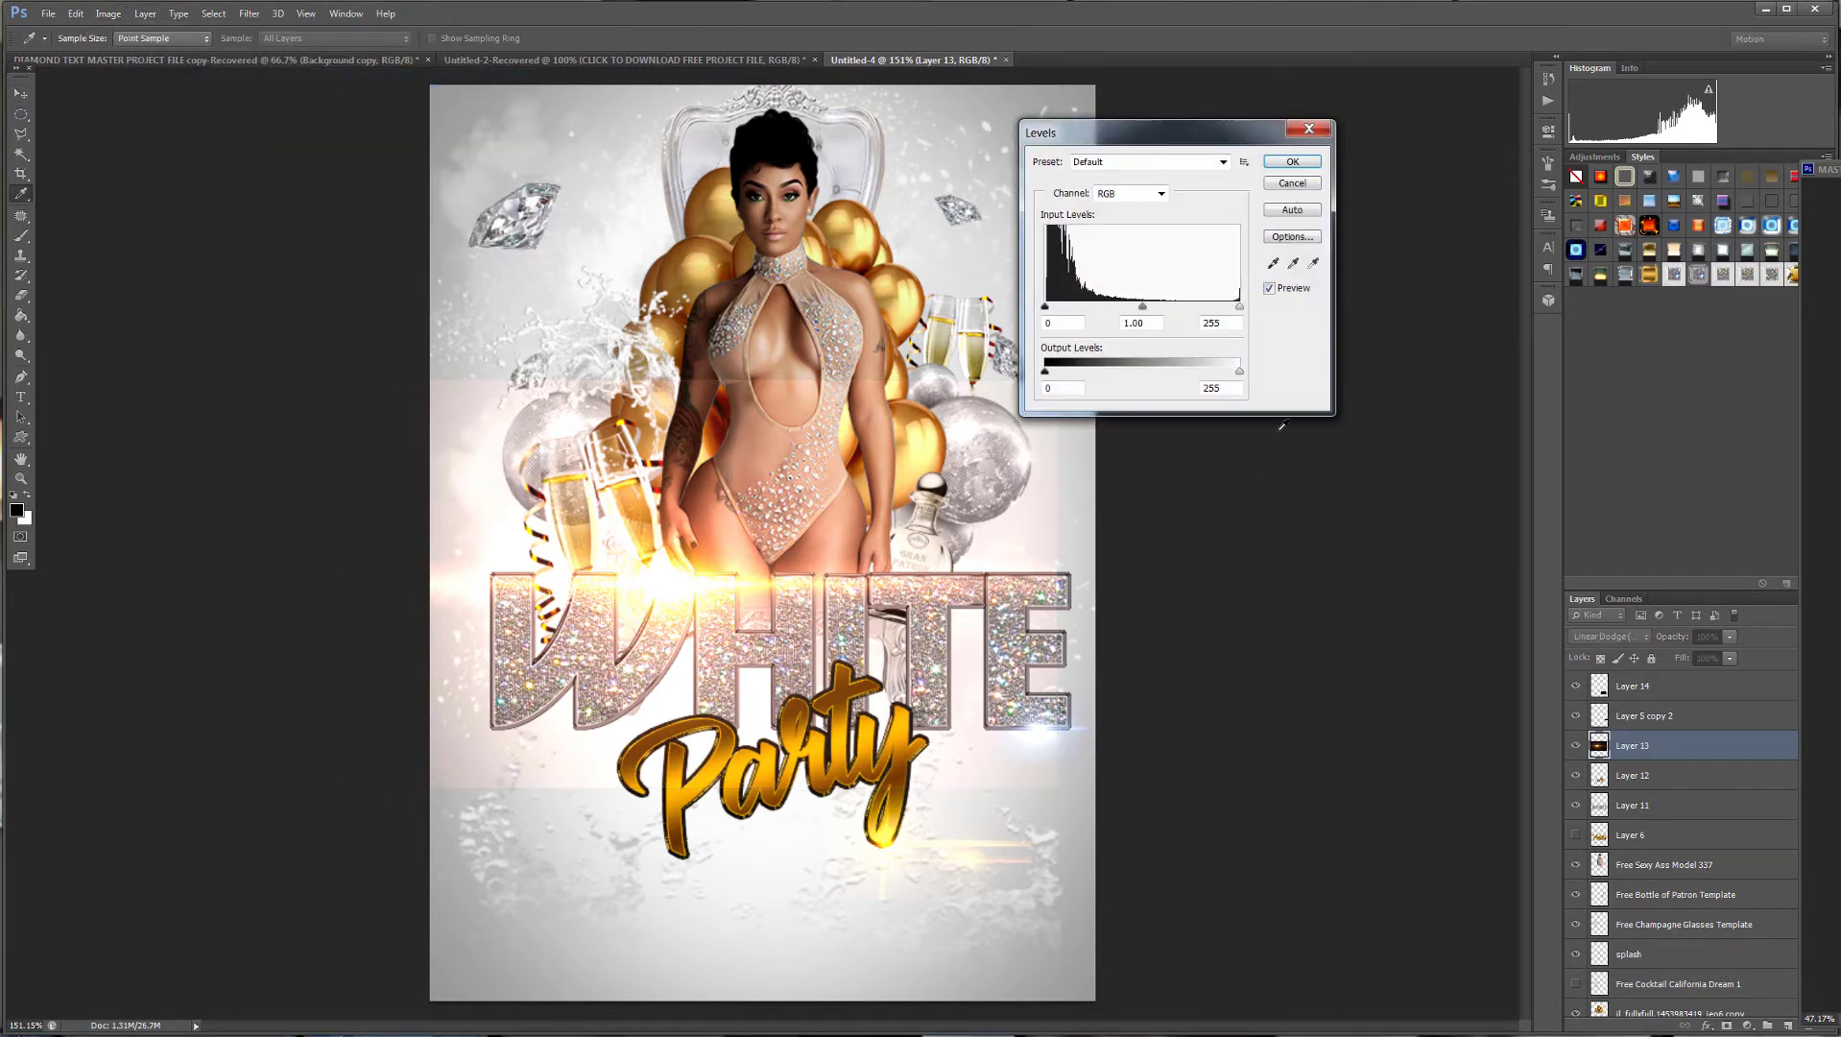
{"action": "left_click_drag", "start_coordinate": [1046, 306], "coordinate": [1179, 315]}
{"action": "left_click", "coordinate": [1292, 162]}
Shrink the orange flare to about 32%, set it on the silver globe, and place it in Group 1.
{"action": "key", "text": "v"}
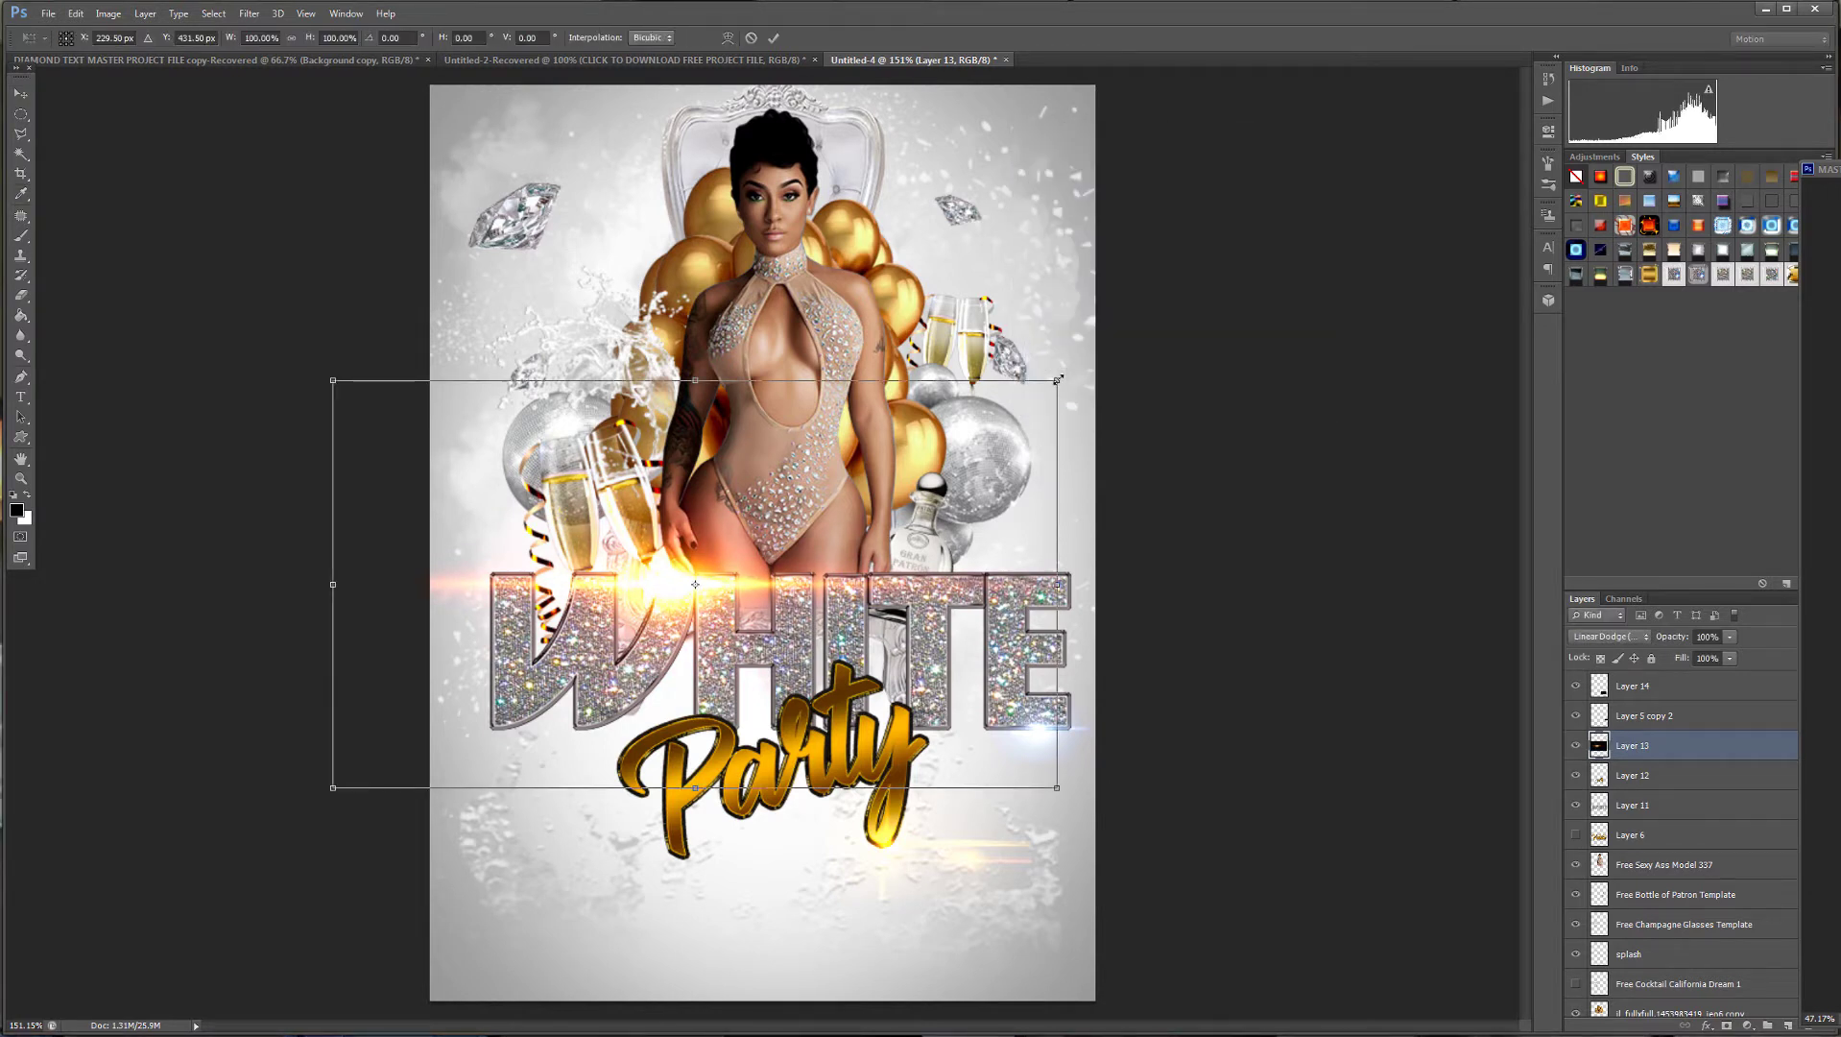
{"action": "left_click_drag", "start_coordinate": [1057, 380], "coordinate": [628, 620]}
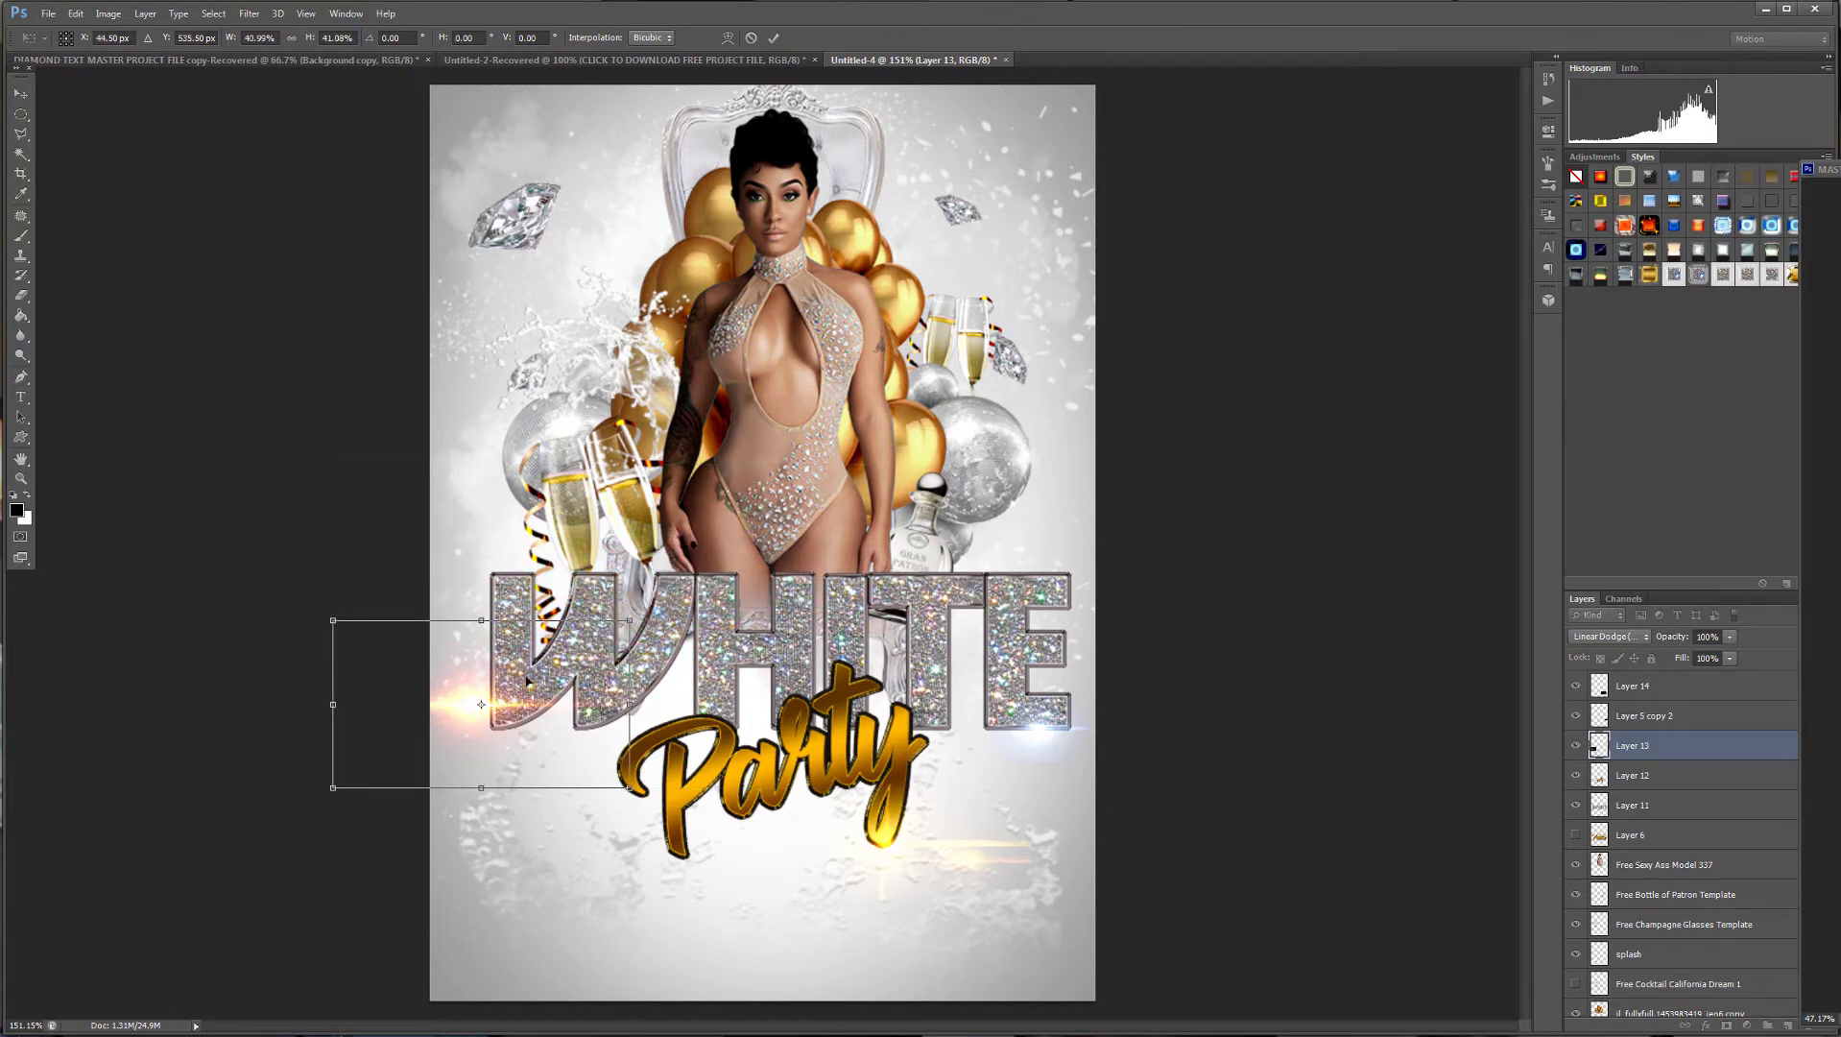
{"action": "left_click_drag", "start_coordinate": [541, 716], "coordinate": [989, 491]}
{"action": "left_click_drag", "start_coordinate": [1091, 397], "coordinate": [1027, 433]}
{"action": "key", "text": "Return"}
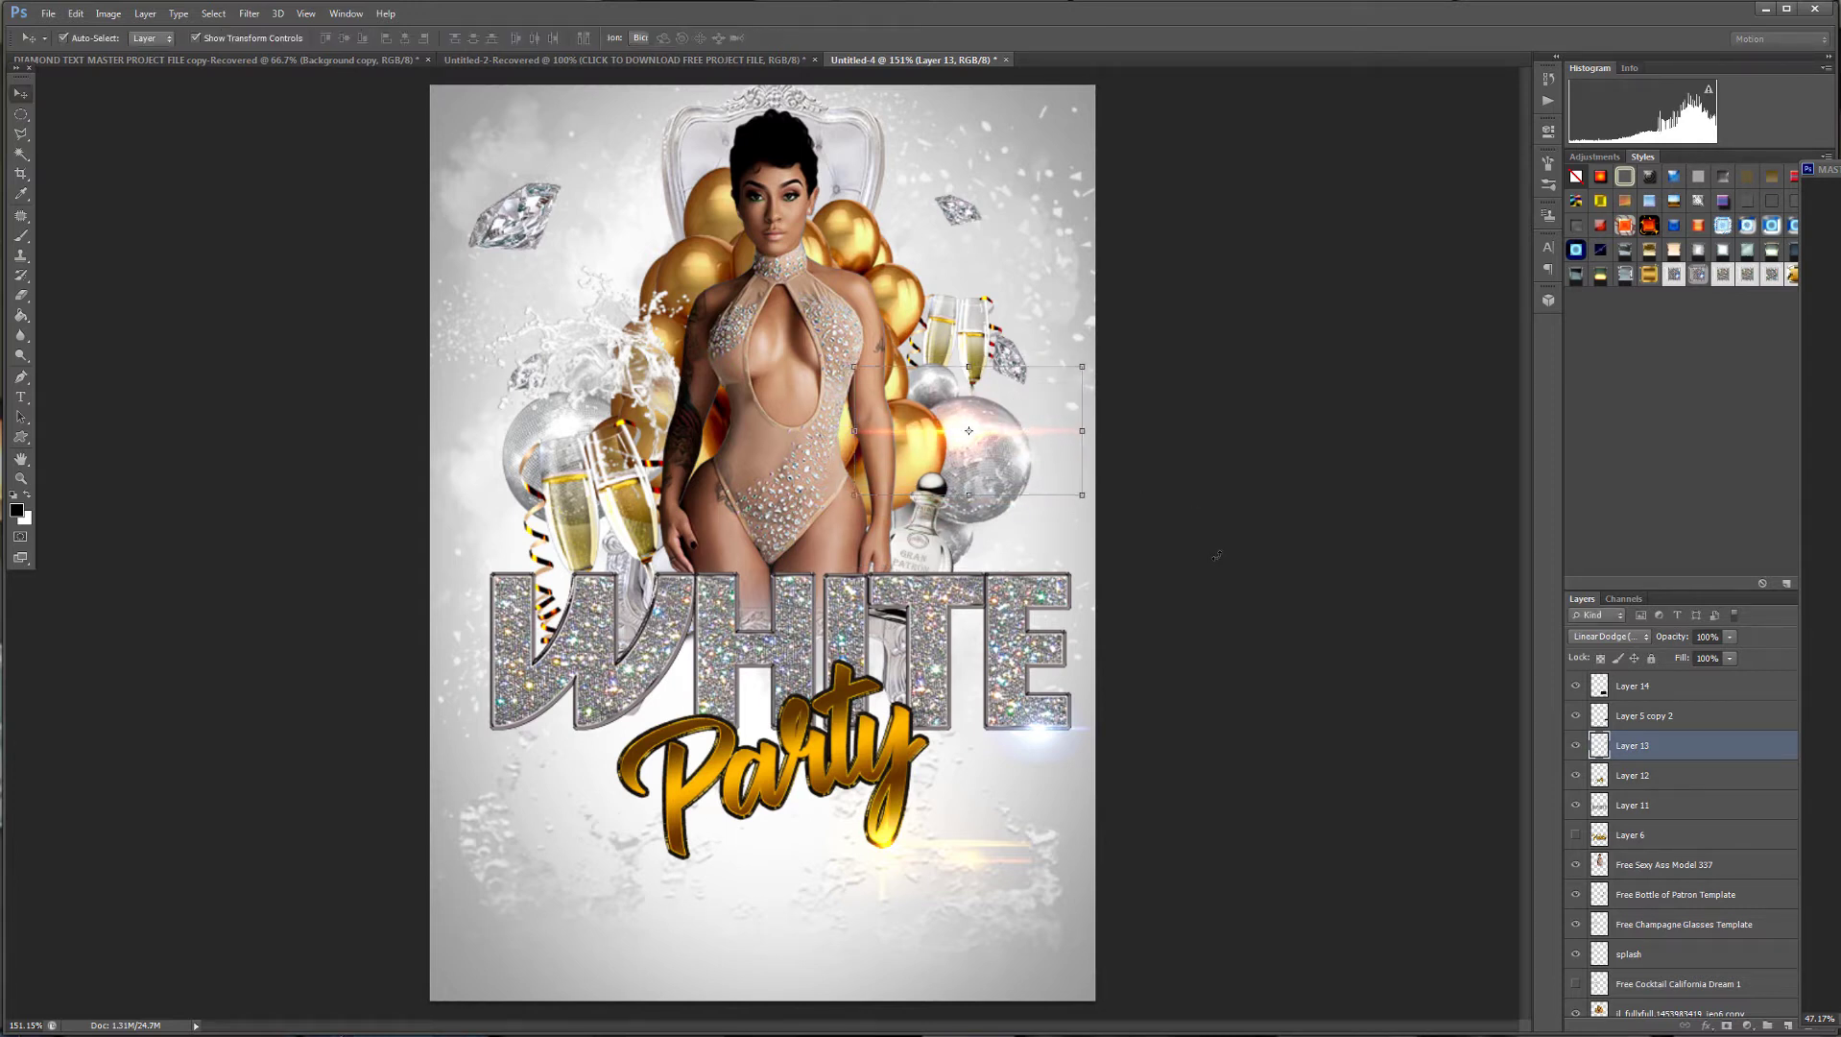
{"action": "left_click_drag", "start_coordinate": [1714, 737], "coordinate": [1768, 1024]}
{"action": "left_click_drag", "start_coordinate": [1000, 434], "coordinate": [998, 438]}
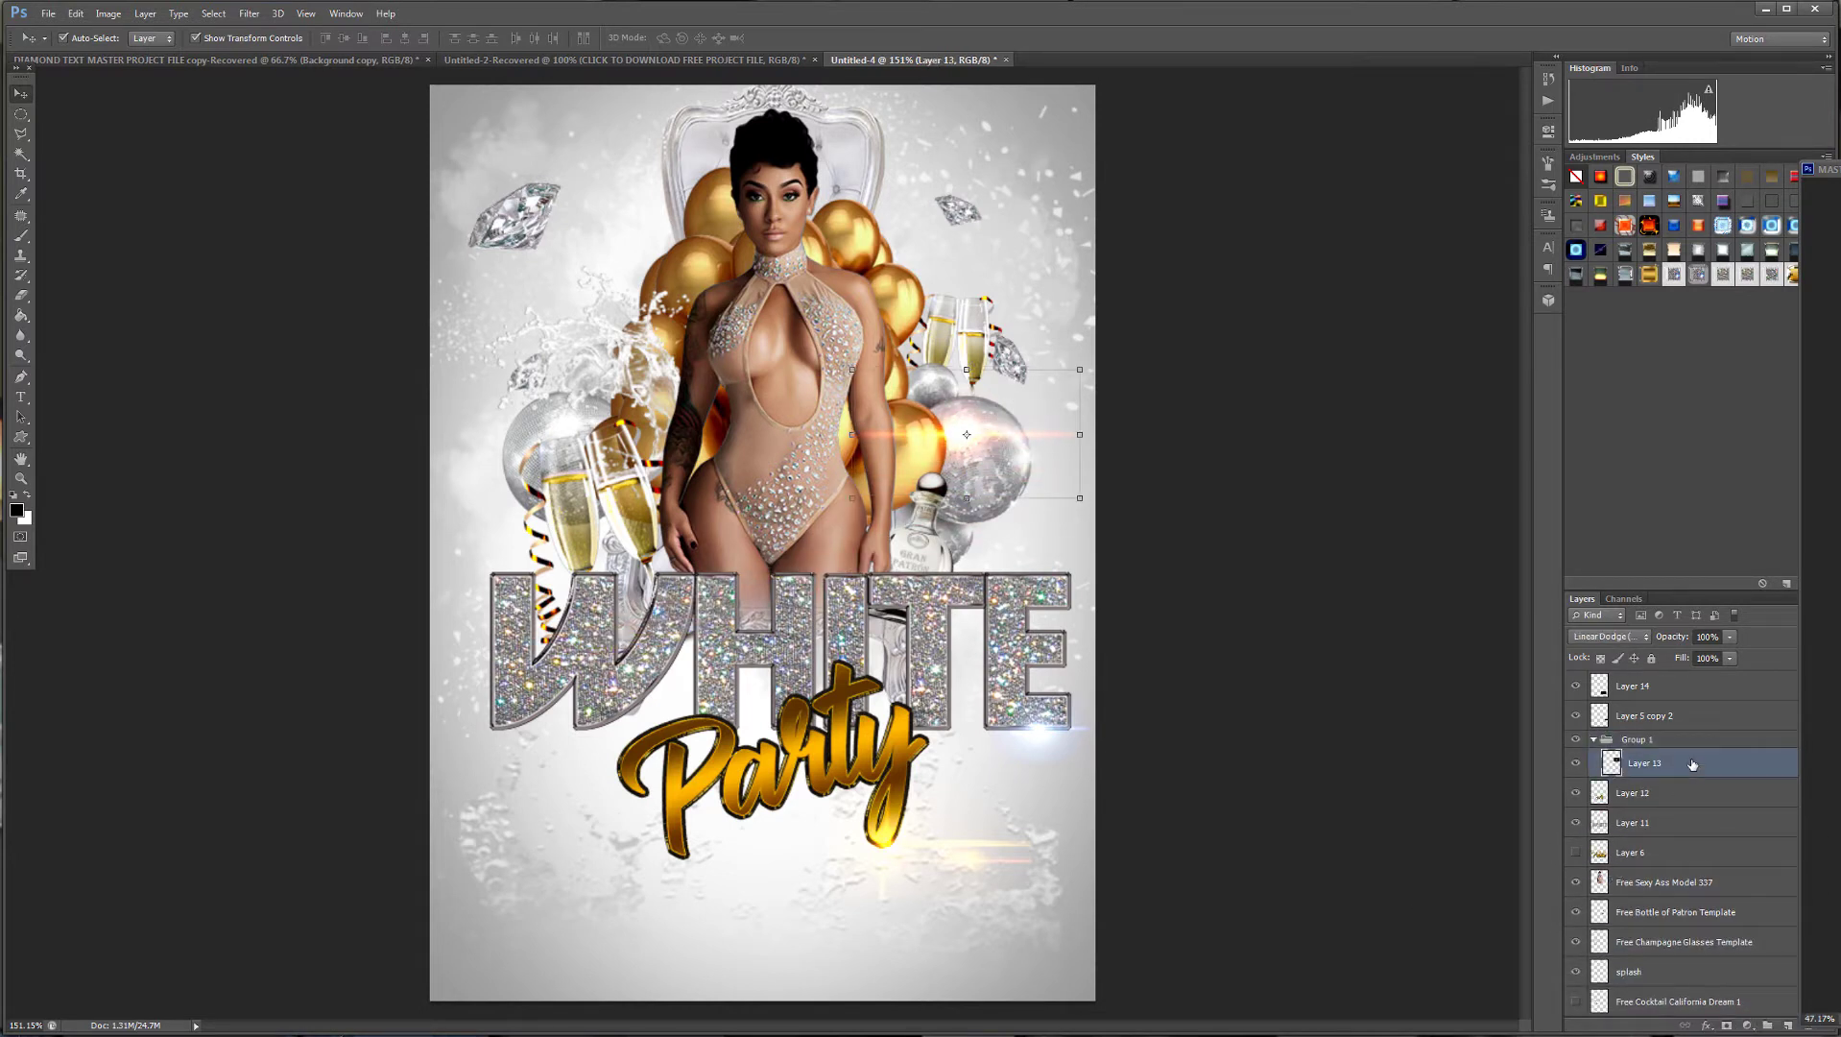
Duplicate a sparkle flare to WHITE's top-left and group and reposition the flare near the E.
{"action": "left_click_drag", "start_coordinate": [1692, 764], "coordinate": [1788, 1022]}
{"action": "left_click_drag", "start_coordinate": [988, 445], "coordinate": [615, 576]}
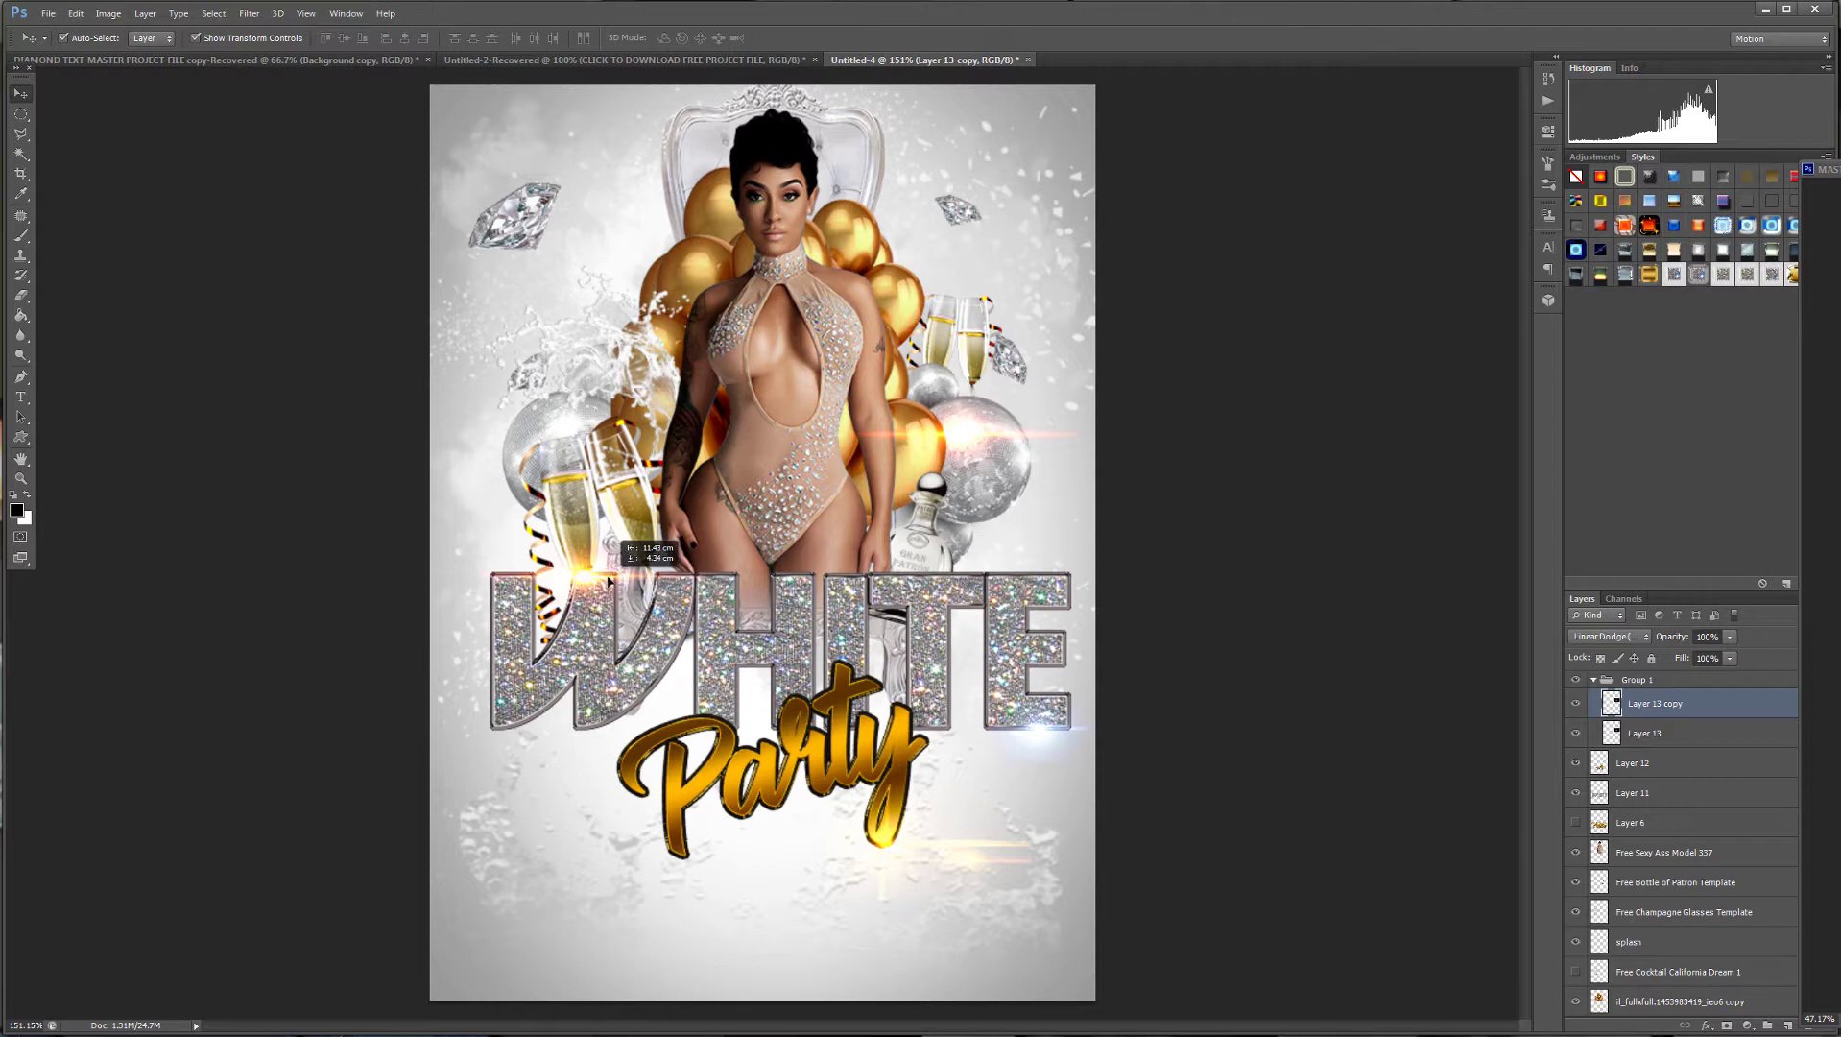
{"action": "left_click_drag", "start_coordinate": [1055, 738], "coordinate": [1032, 718]}
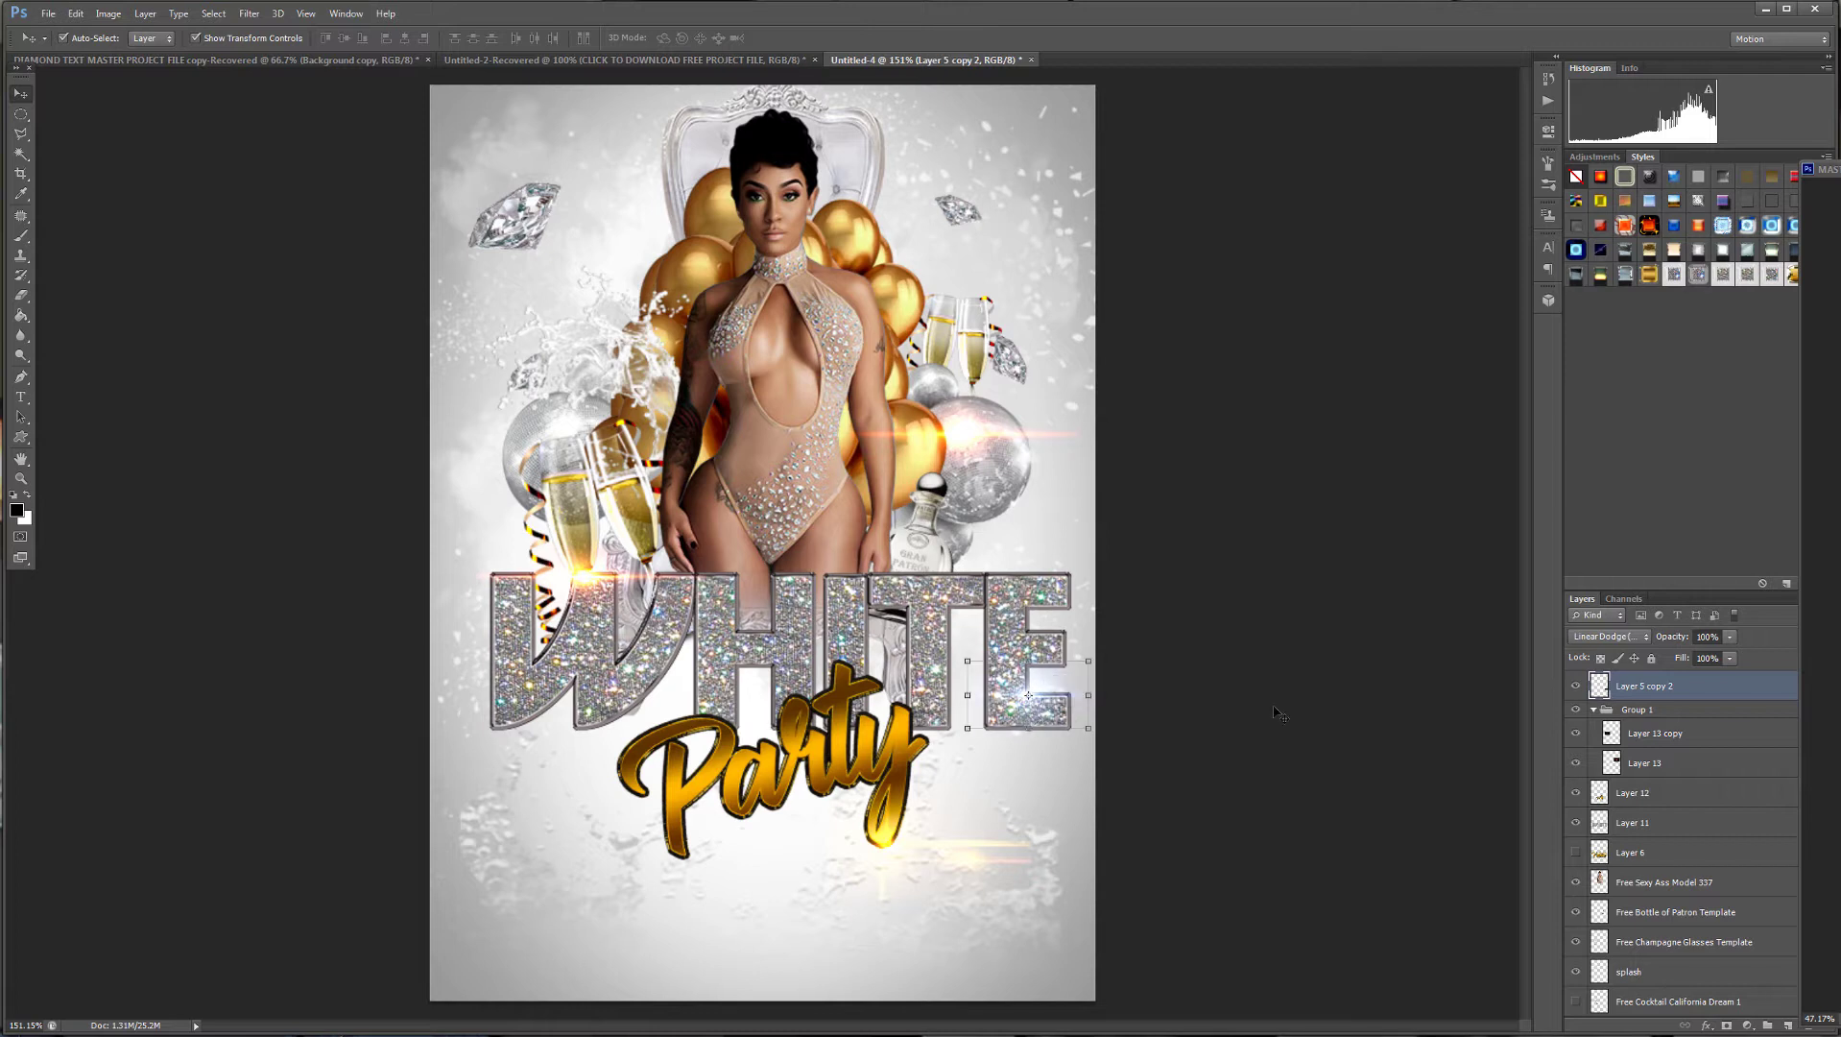
{"action": "left_click_drag", "start_coordinate": [1740, 706], "coordinate": [1769, 1024]}
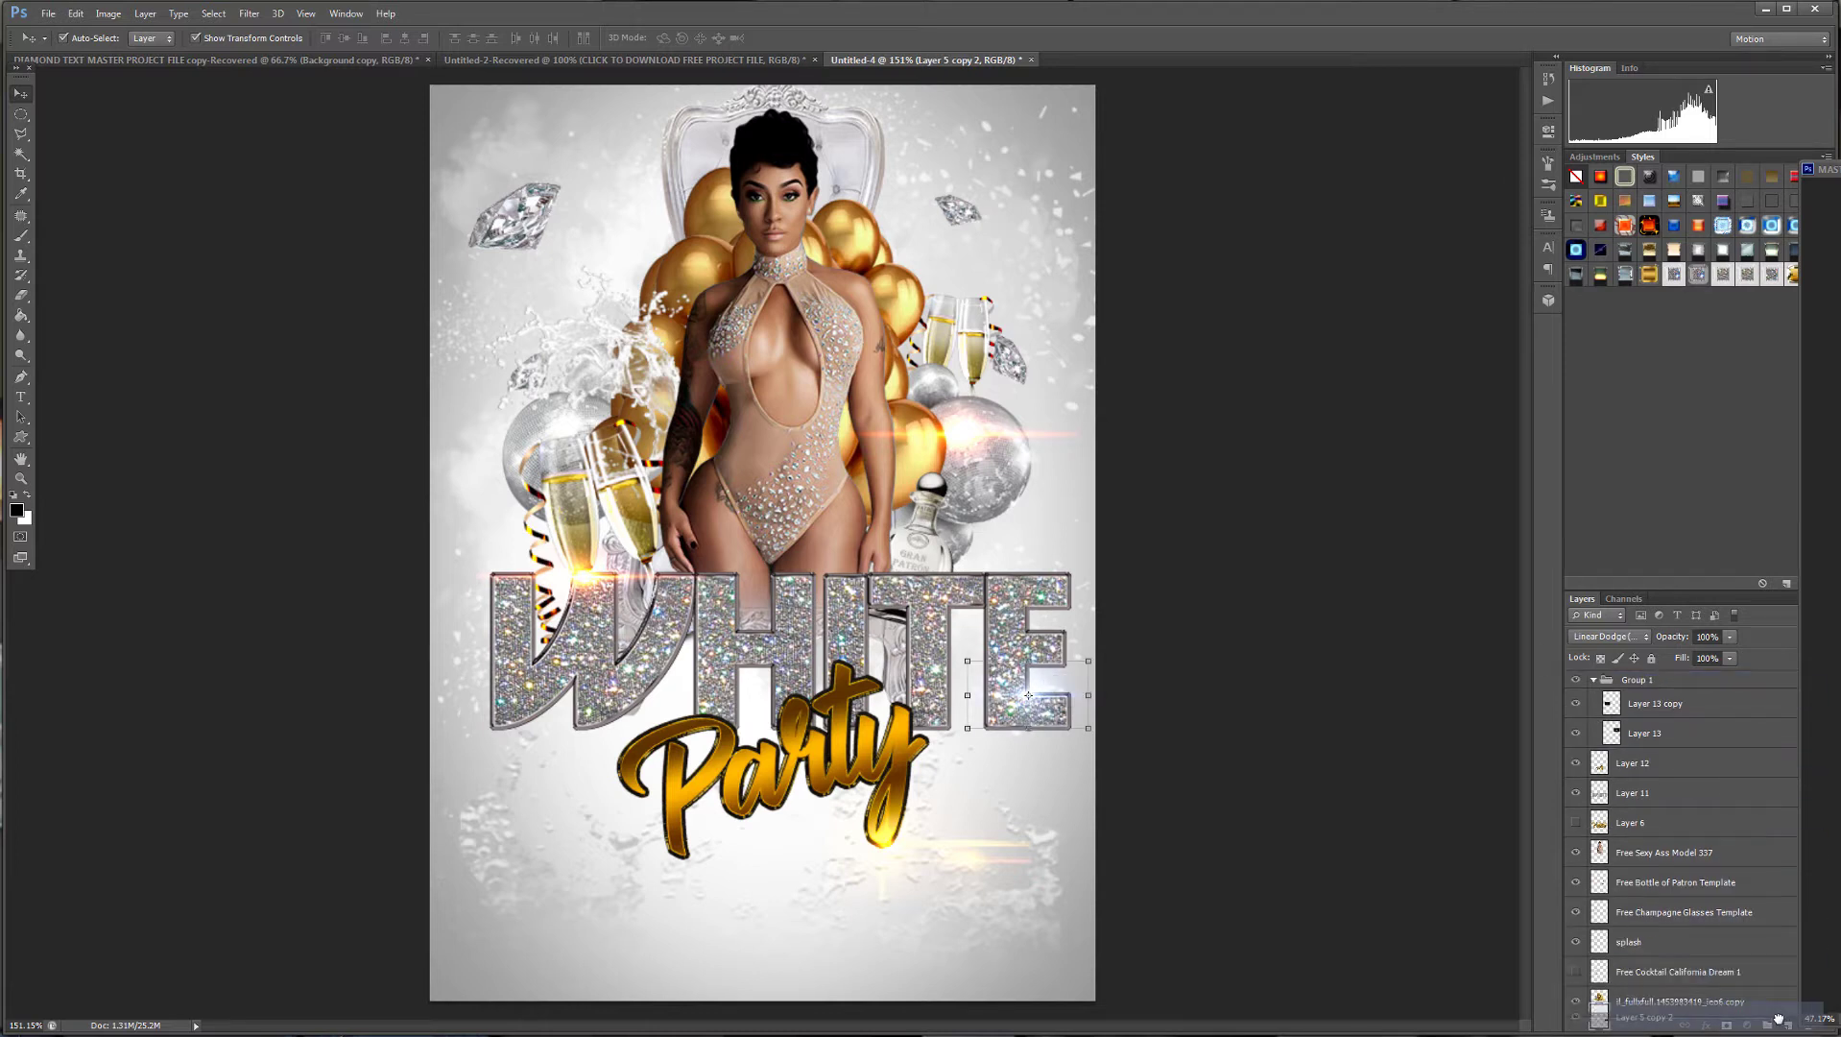
{"action": "mouse_move", "coordinate": [1036, 704]}
{"action": "left_mouse_down"}
{"action": "mouse_move", "coordinate": [1018, 739]}
{"action": "mouse_move", "coordinate": [969, 729]}
{"action": "mouse_move", "coordinate": [1042, 677]}
{"action": "mouse_move", "coordinate": [1032, 695]}
{"action": "left_mouse_up"}
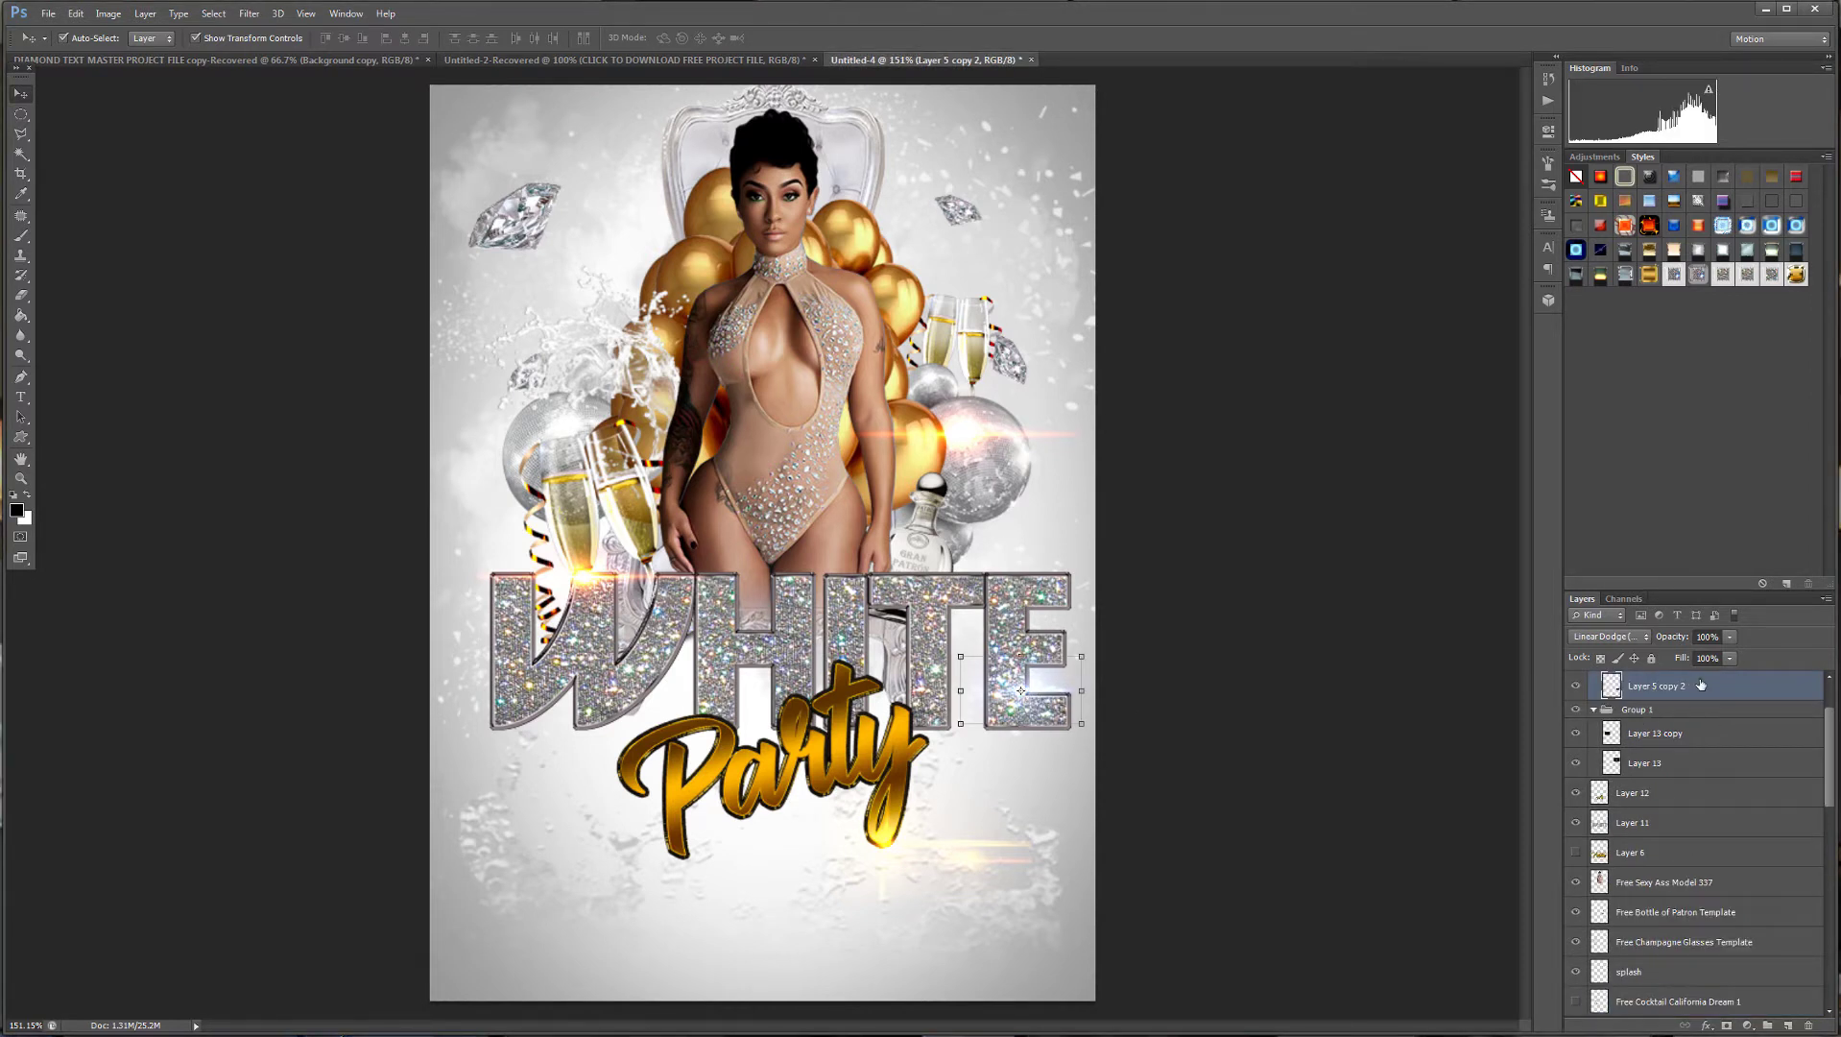
Scatter sparkle flare copies onto the W, the top of the H, the W's lower left and the disco ball.
{"action": "left_click_drag", "start_coordinate": [1701, 684], "coordinate": [1787, 1026]}
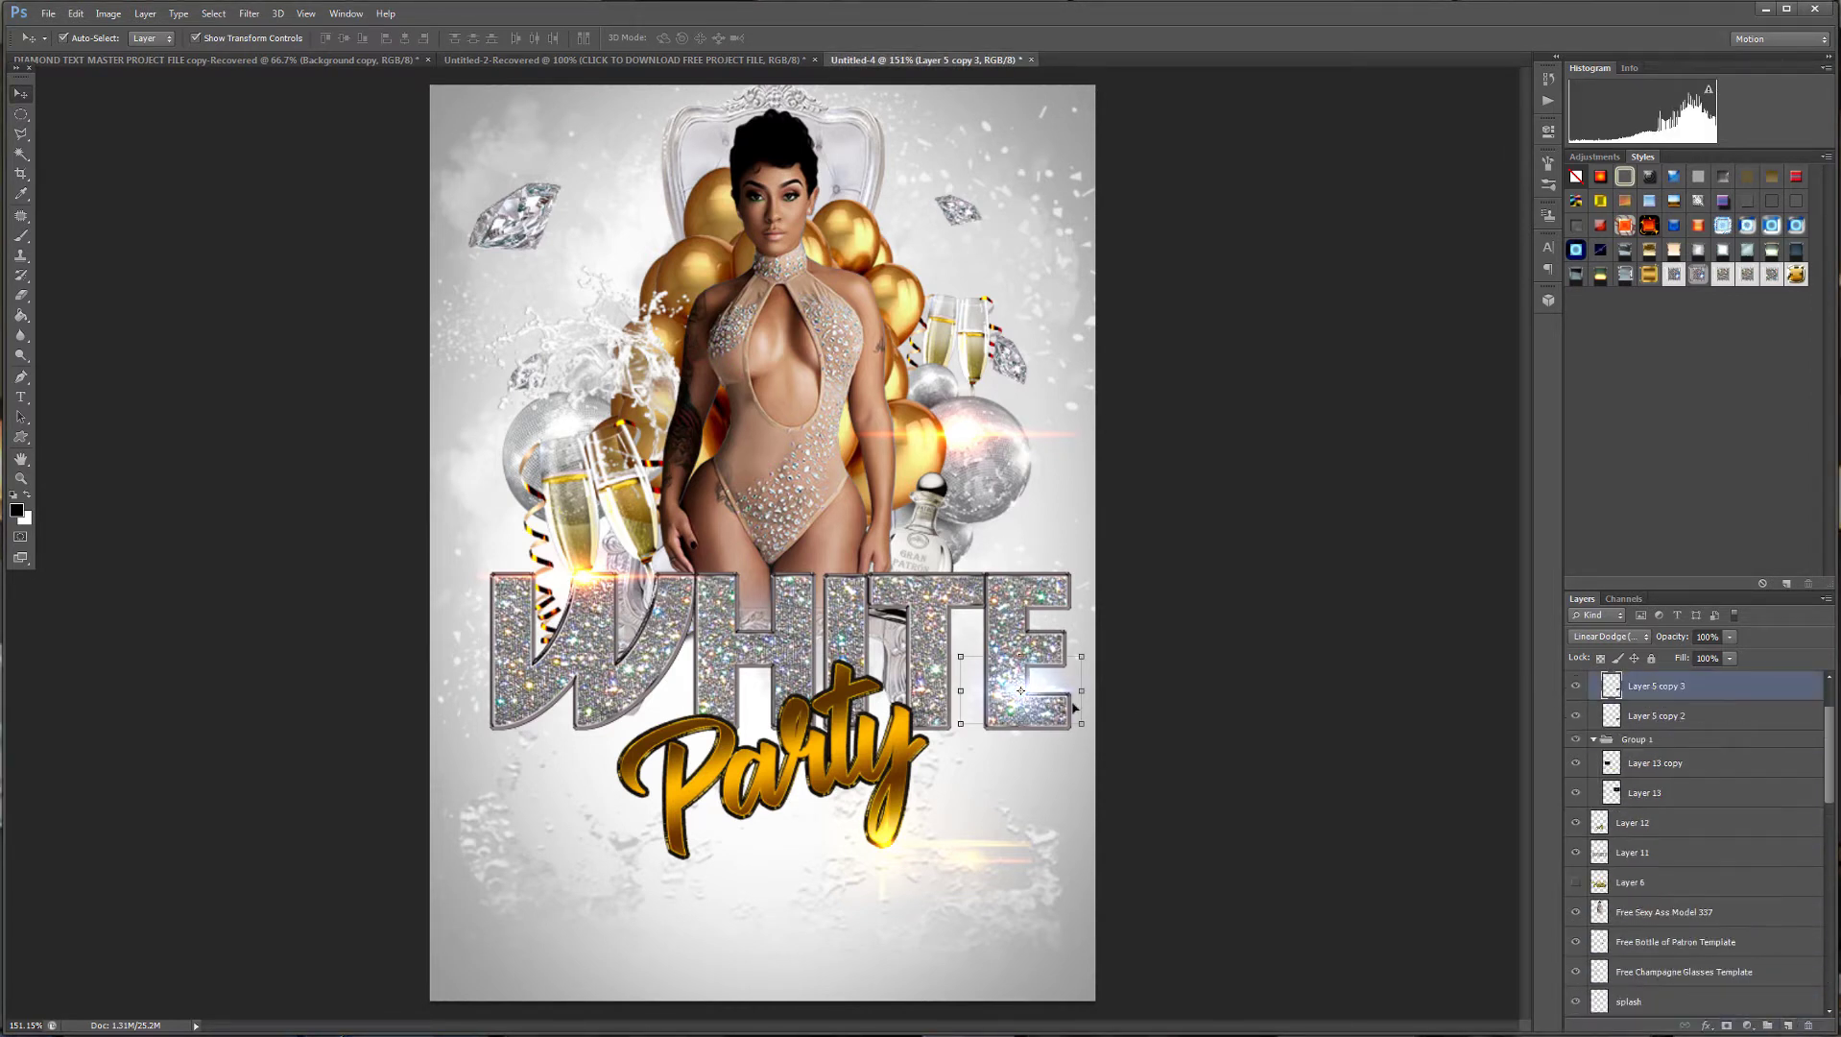
{"action": "left_click_drag", "start_coordinate": [1047, 681], "coordinate": [651, 668]}
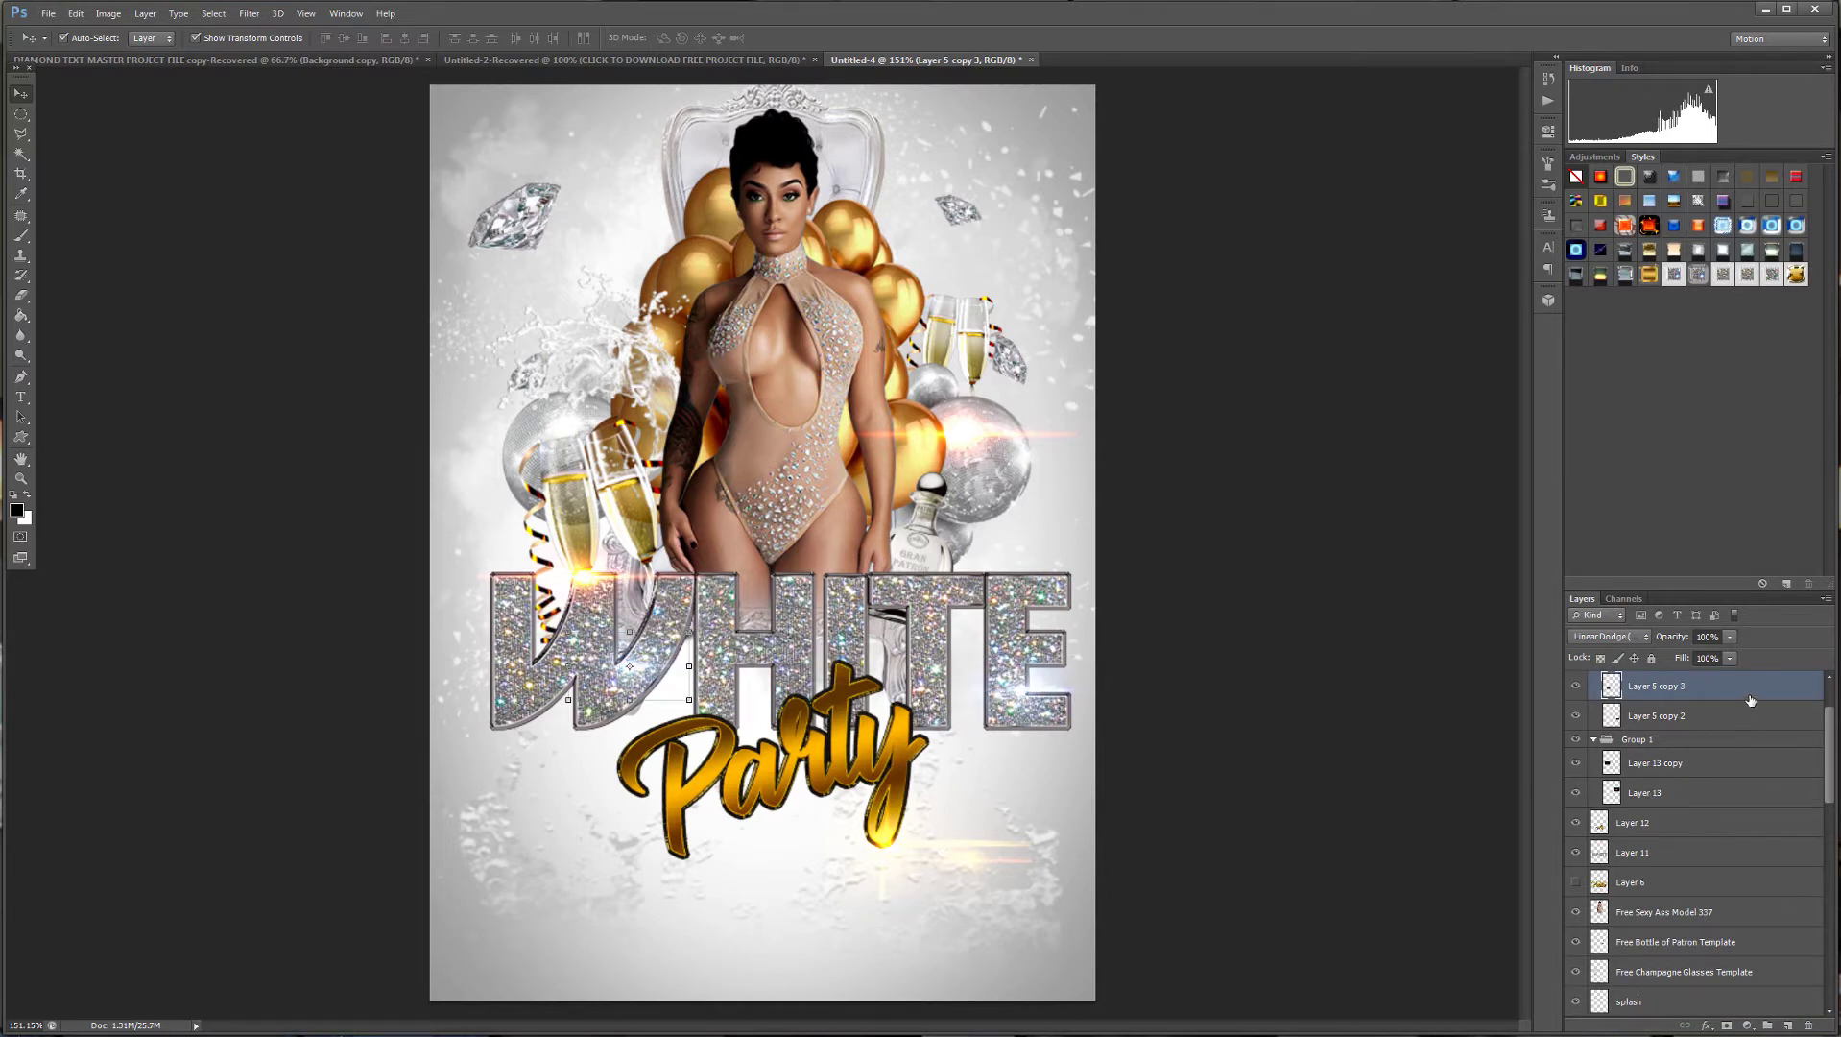
{"action": "left_click_drag", "start_coordinate": [1751, 700], "coordinate": [1788, 1026]}
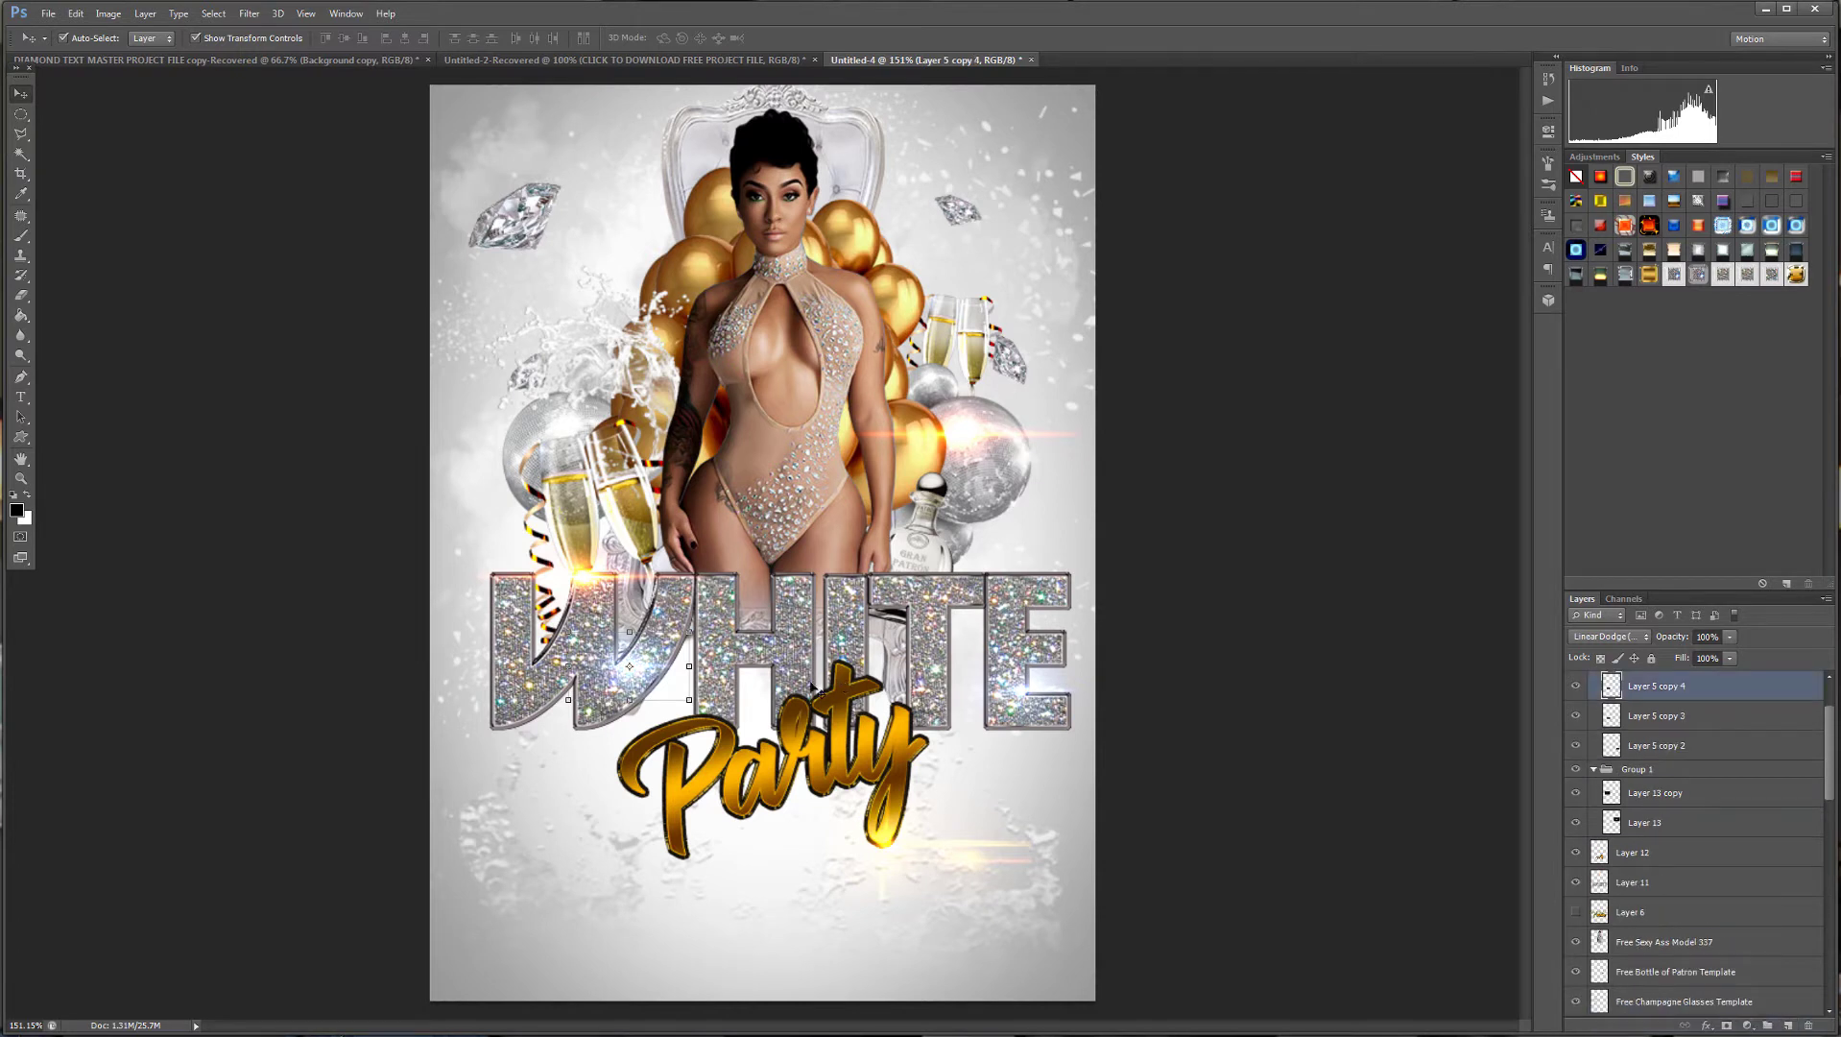
{"action": "left_click_drag", "start_coordinate": [660, 670], "coordinate": [808, 582]}
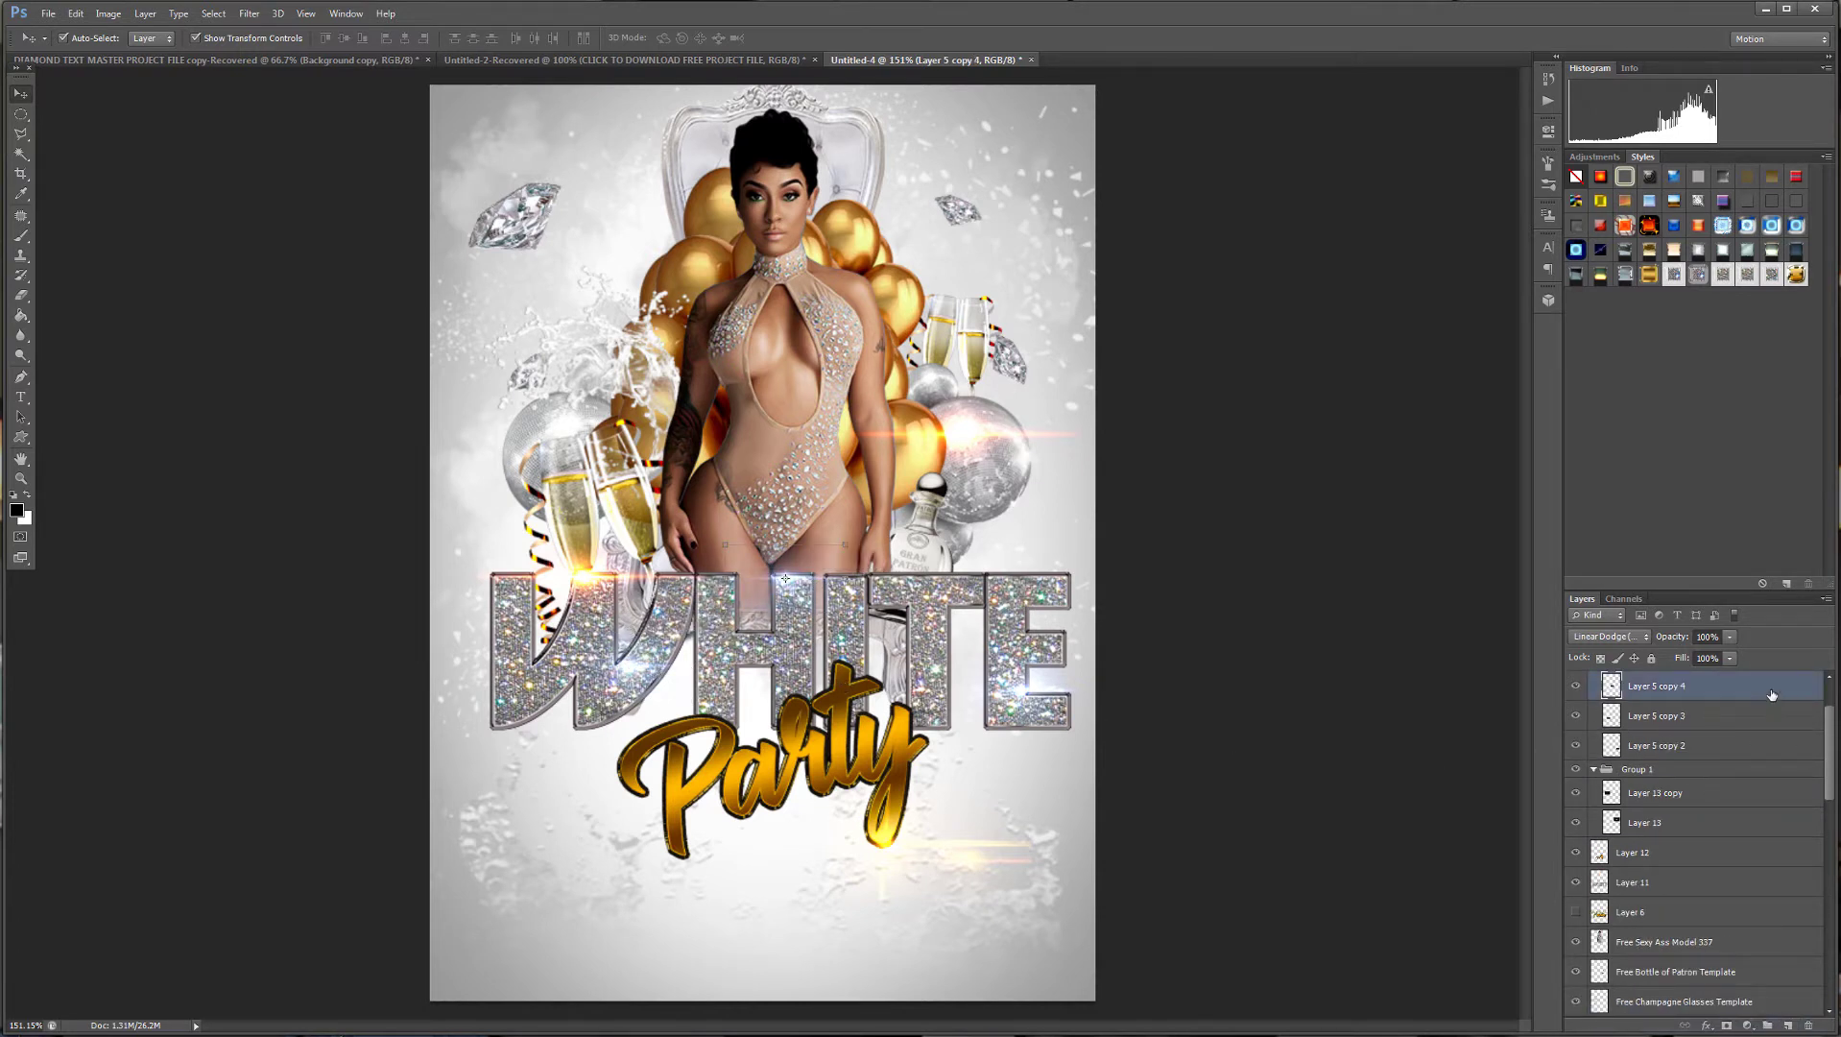
{"action": "left_click_drag", "start_coordinate": [1772, 694], "coordinate": [1787, 1025]}
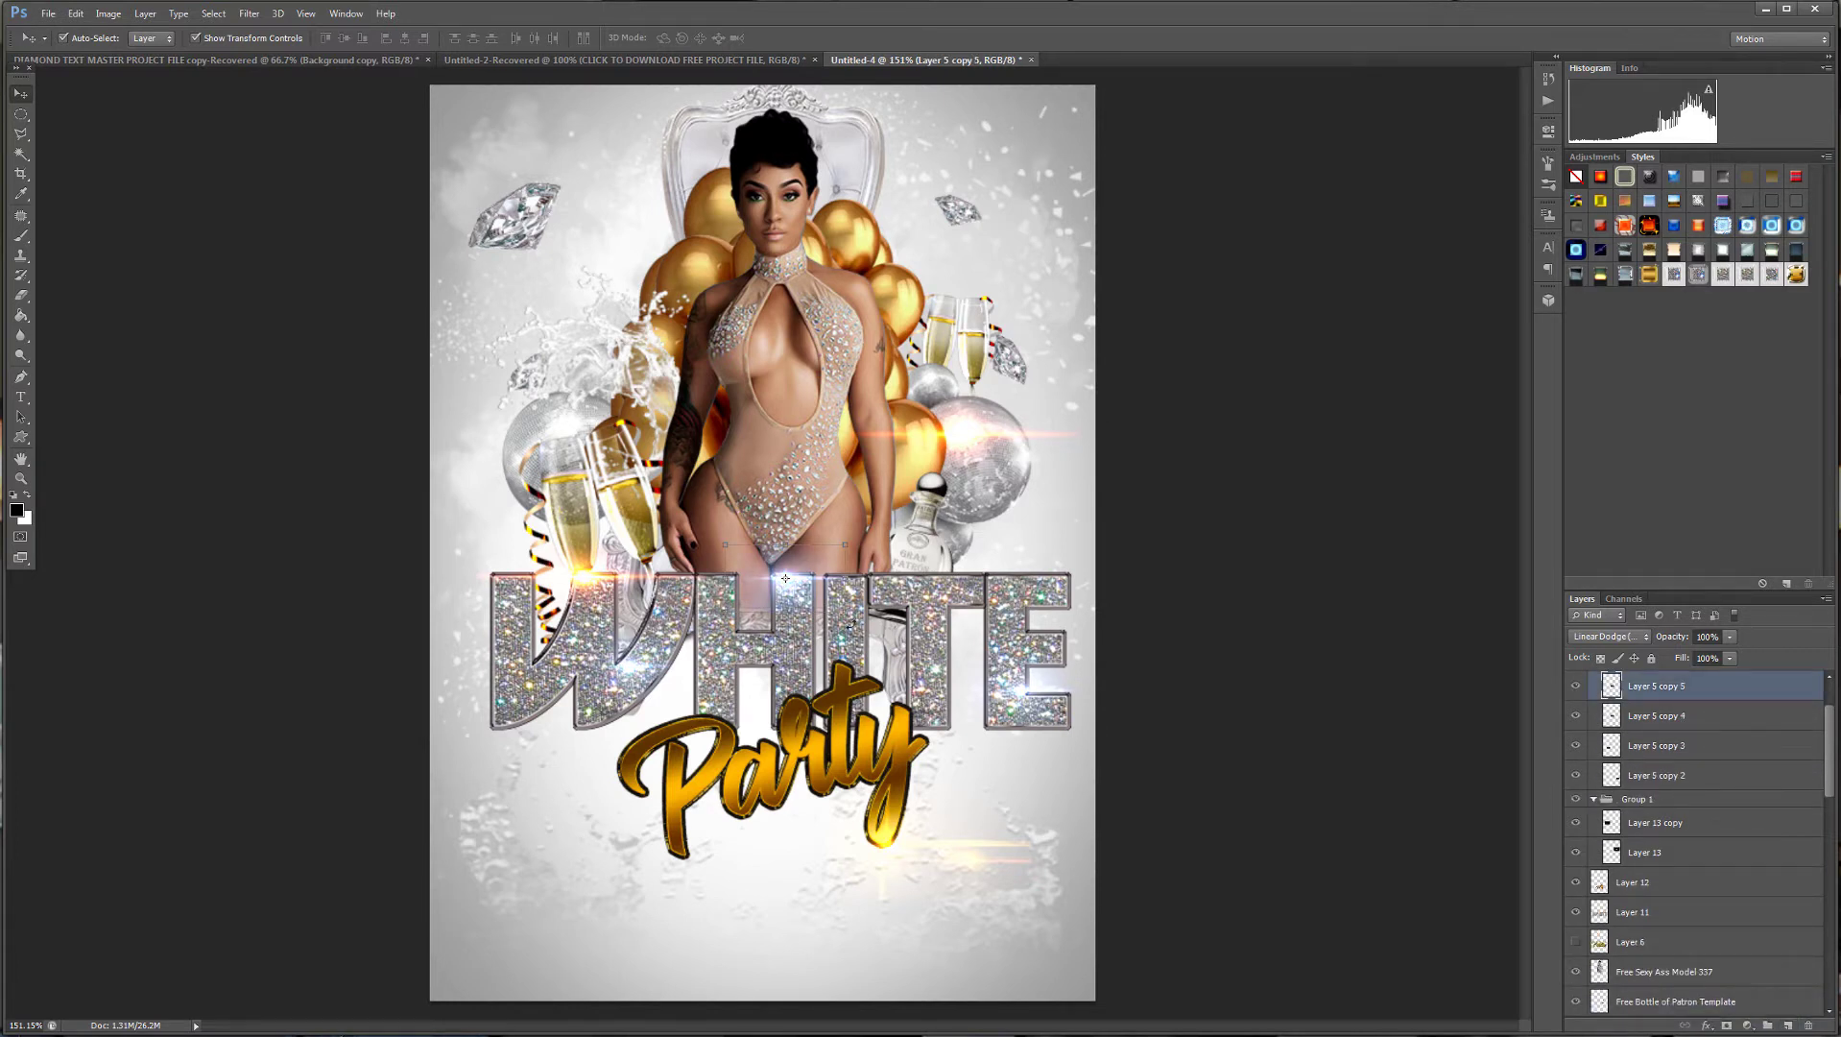
{"action": "left_click_drag", "start_coordinate": [808, 579], "coordinate": [517, 726]}
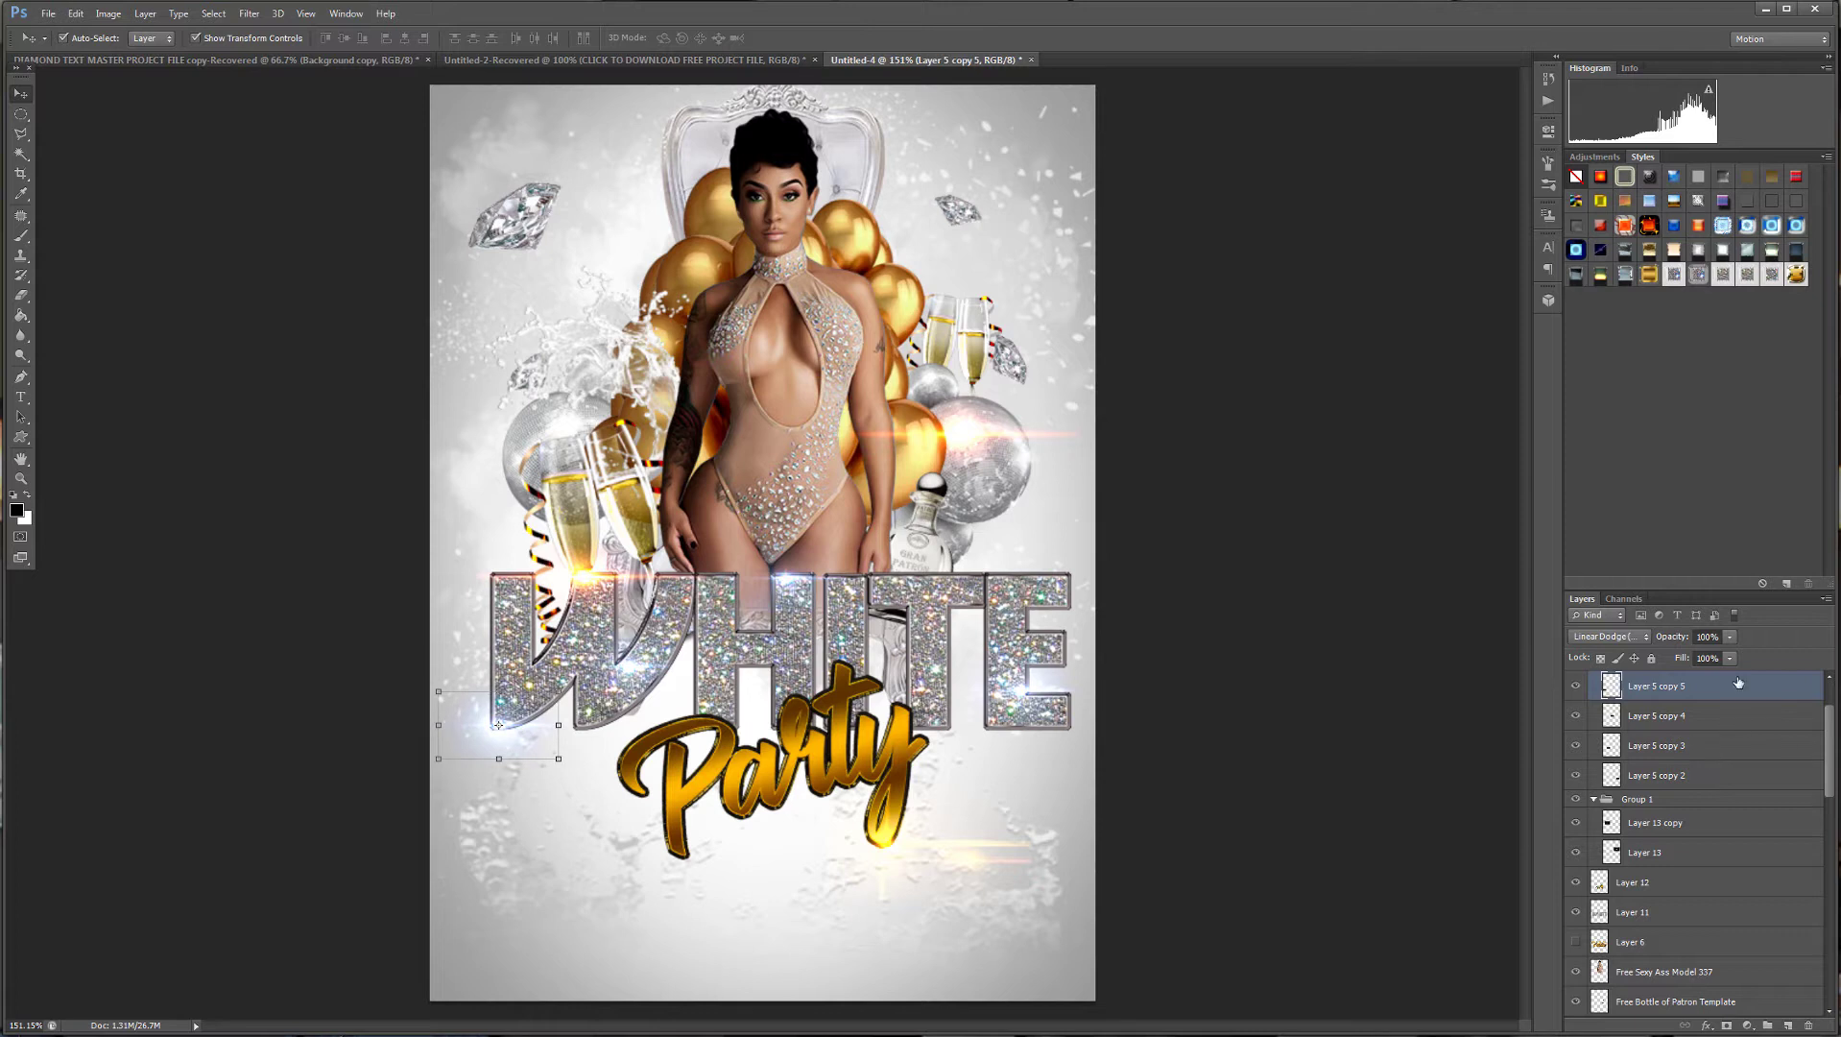
{"action": "left_click_drag", "start_coordinate": [1738, 689], "coordinate": [1784, 1027]}
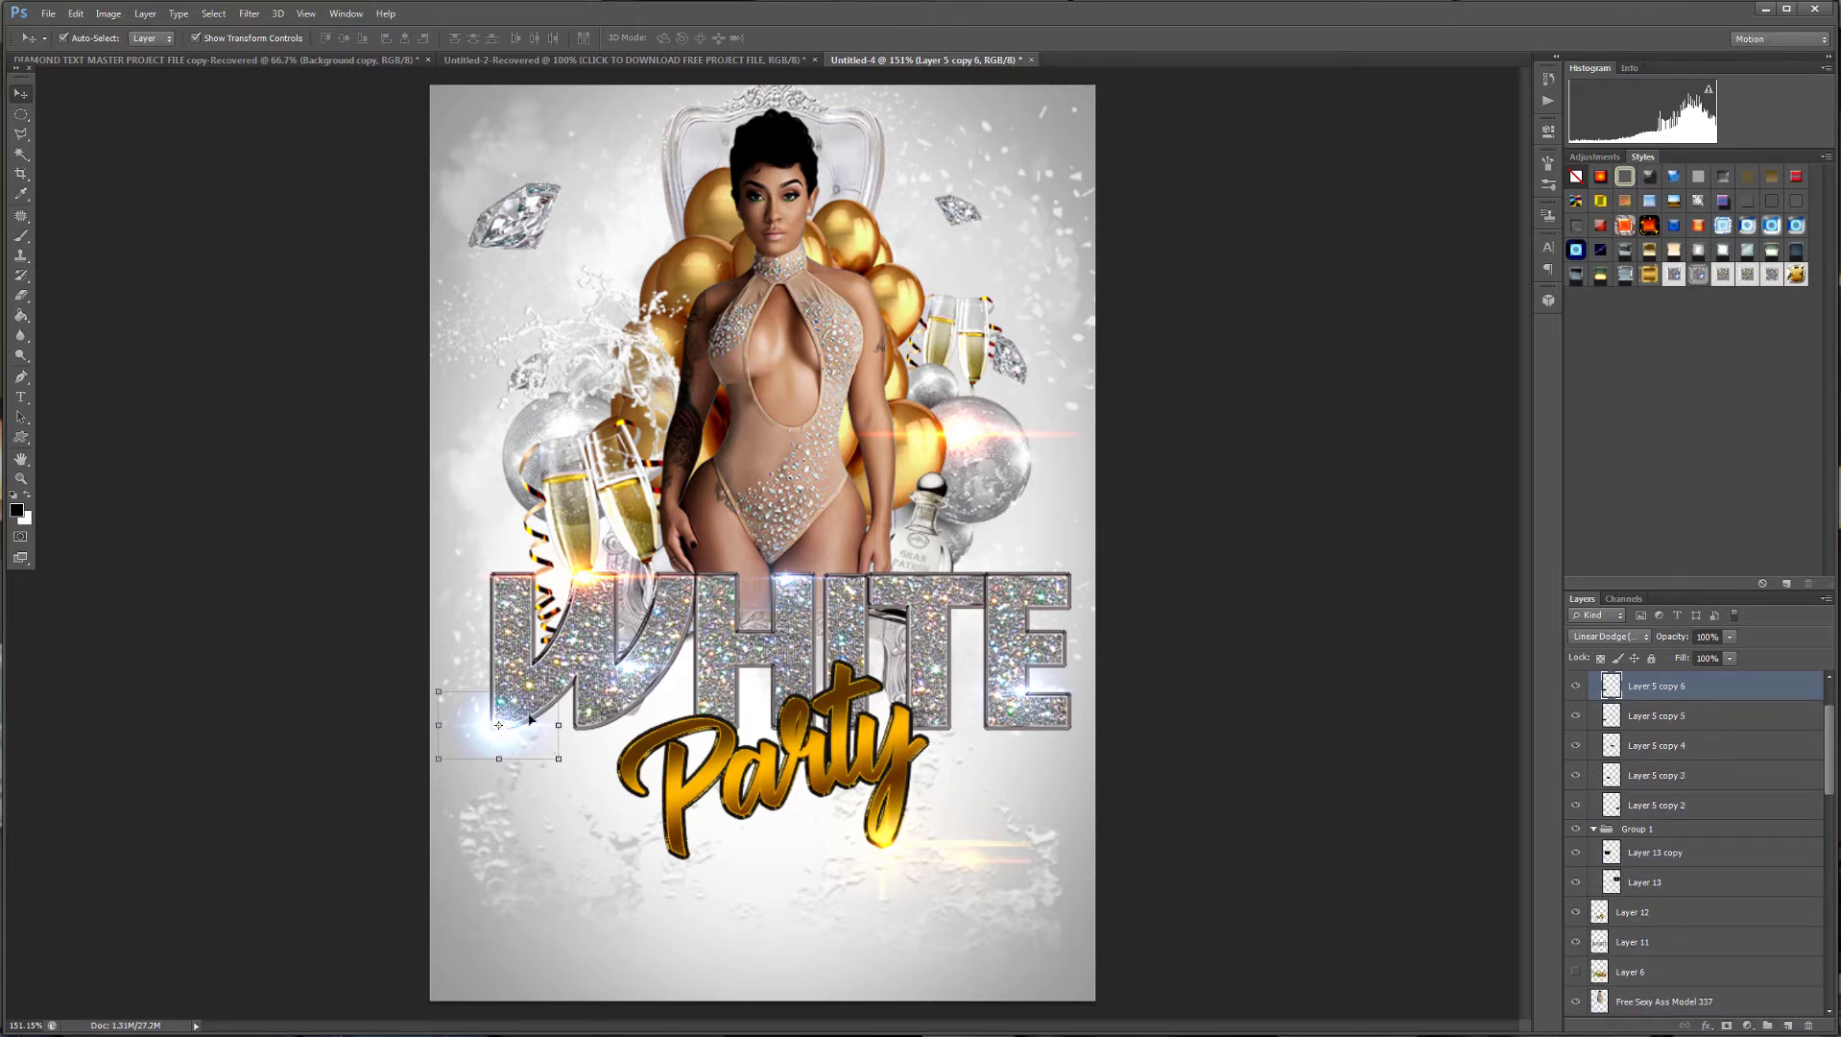
{"action": "left_click_drag", "start_coordinate": [535, 718], "coordinate": [604, 420]}
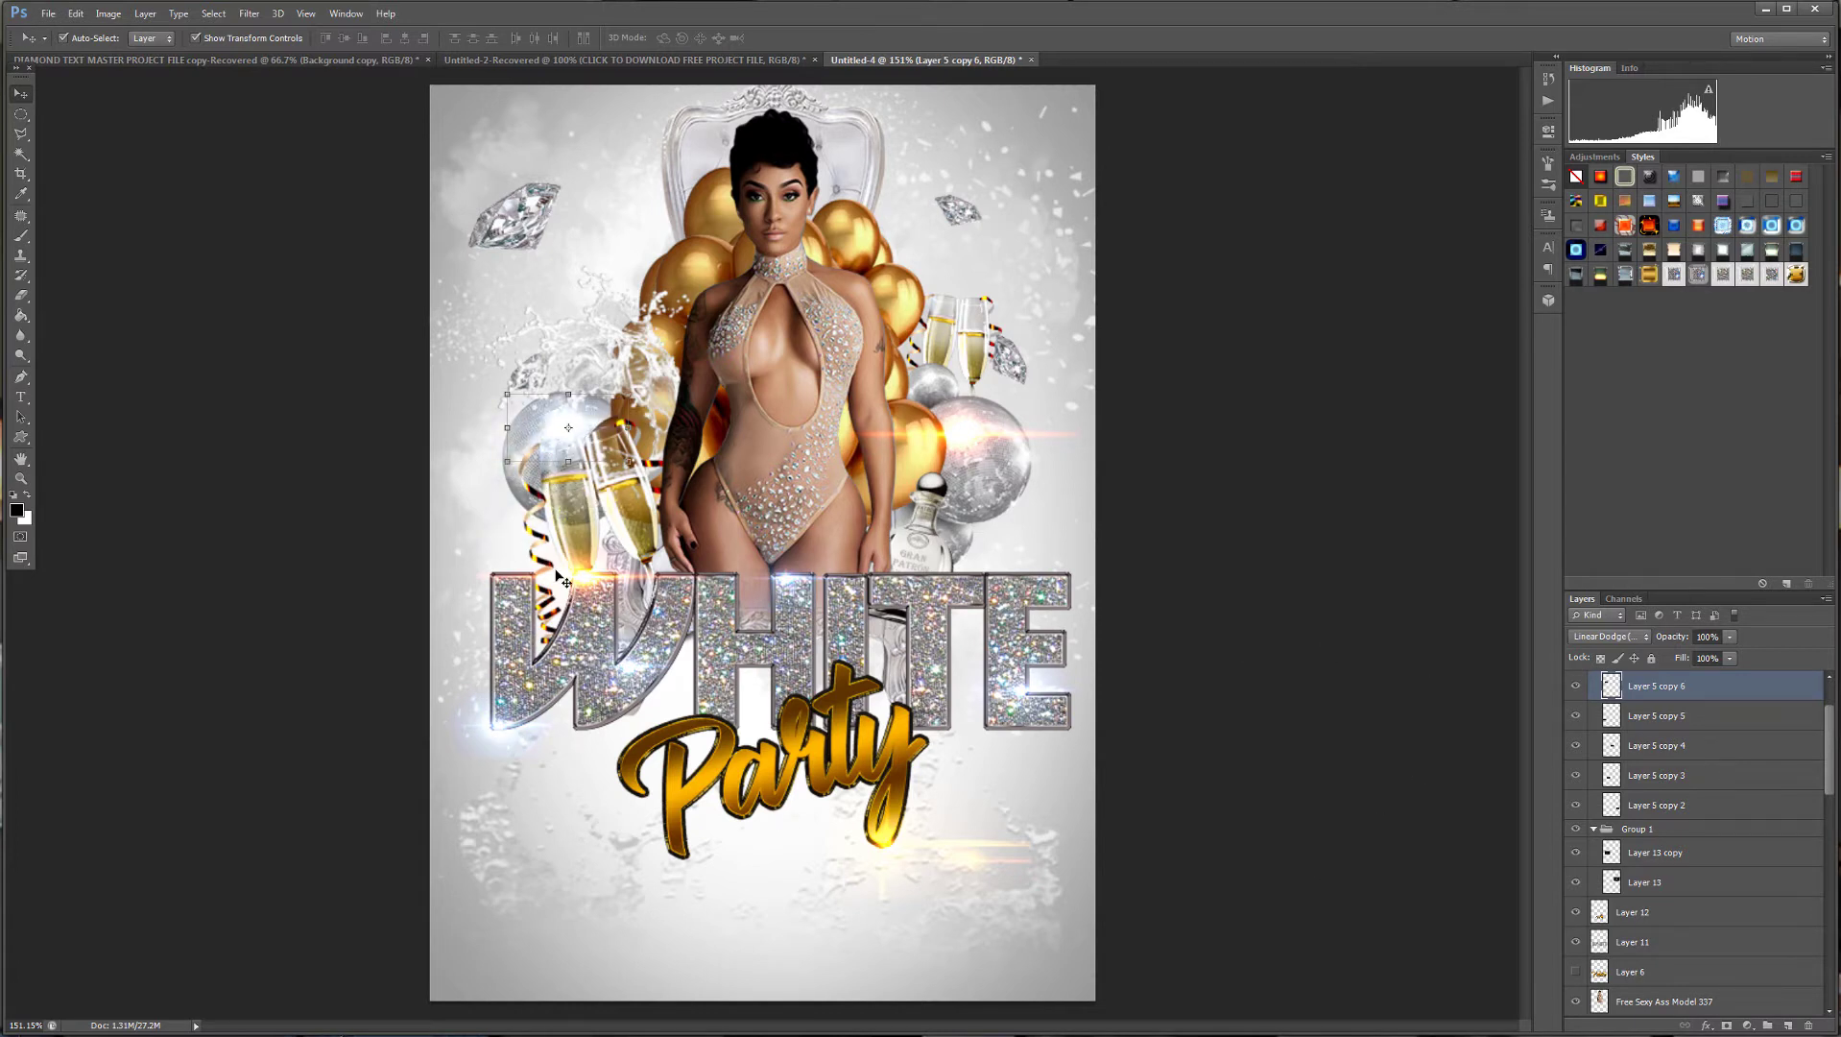
{"action": "left_click", "coordinate": [595, 582]}
{"action": "key", "text": "ctrl+t"}
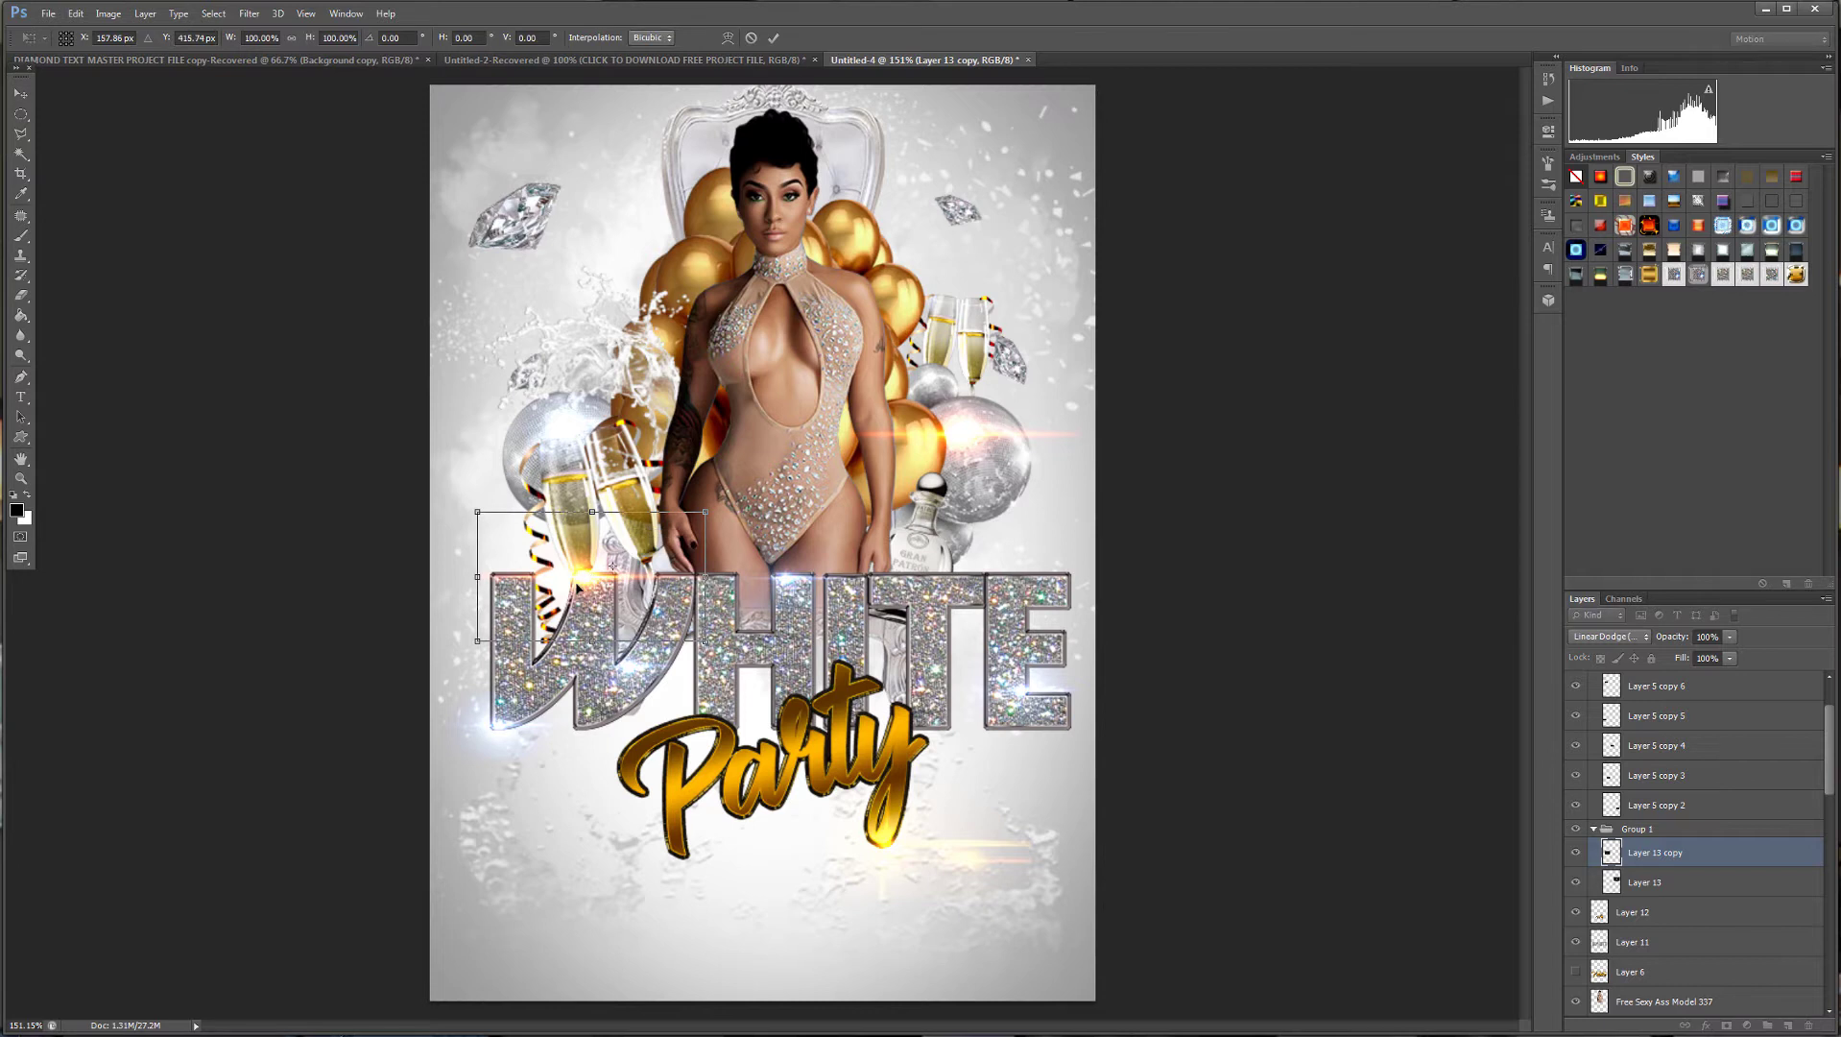
Place the orange flare beside her face, then add copies on top of WHITE and on Party's P.
{"action": "left_click_drag", "start_coordinate": [625, 594], "coordinate": [870, 234]}
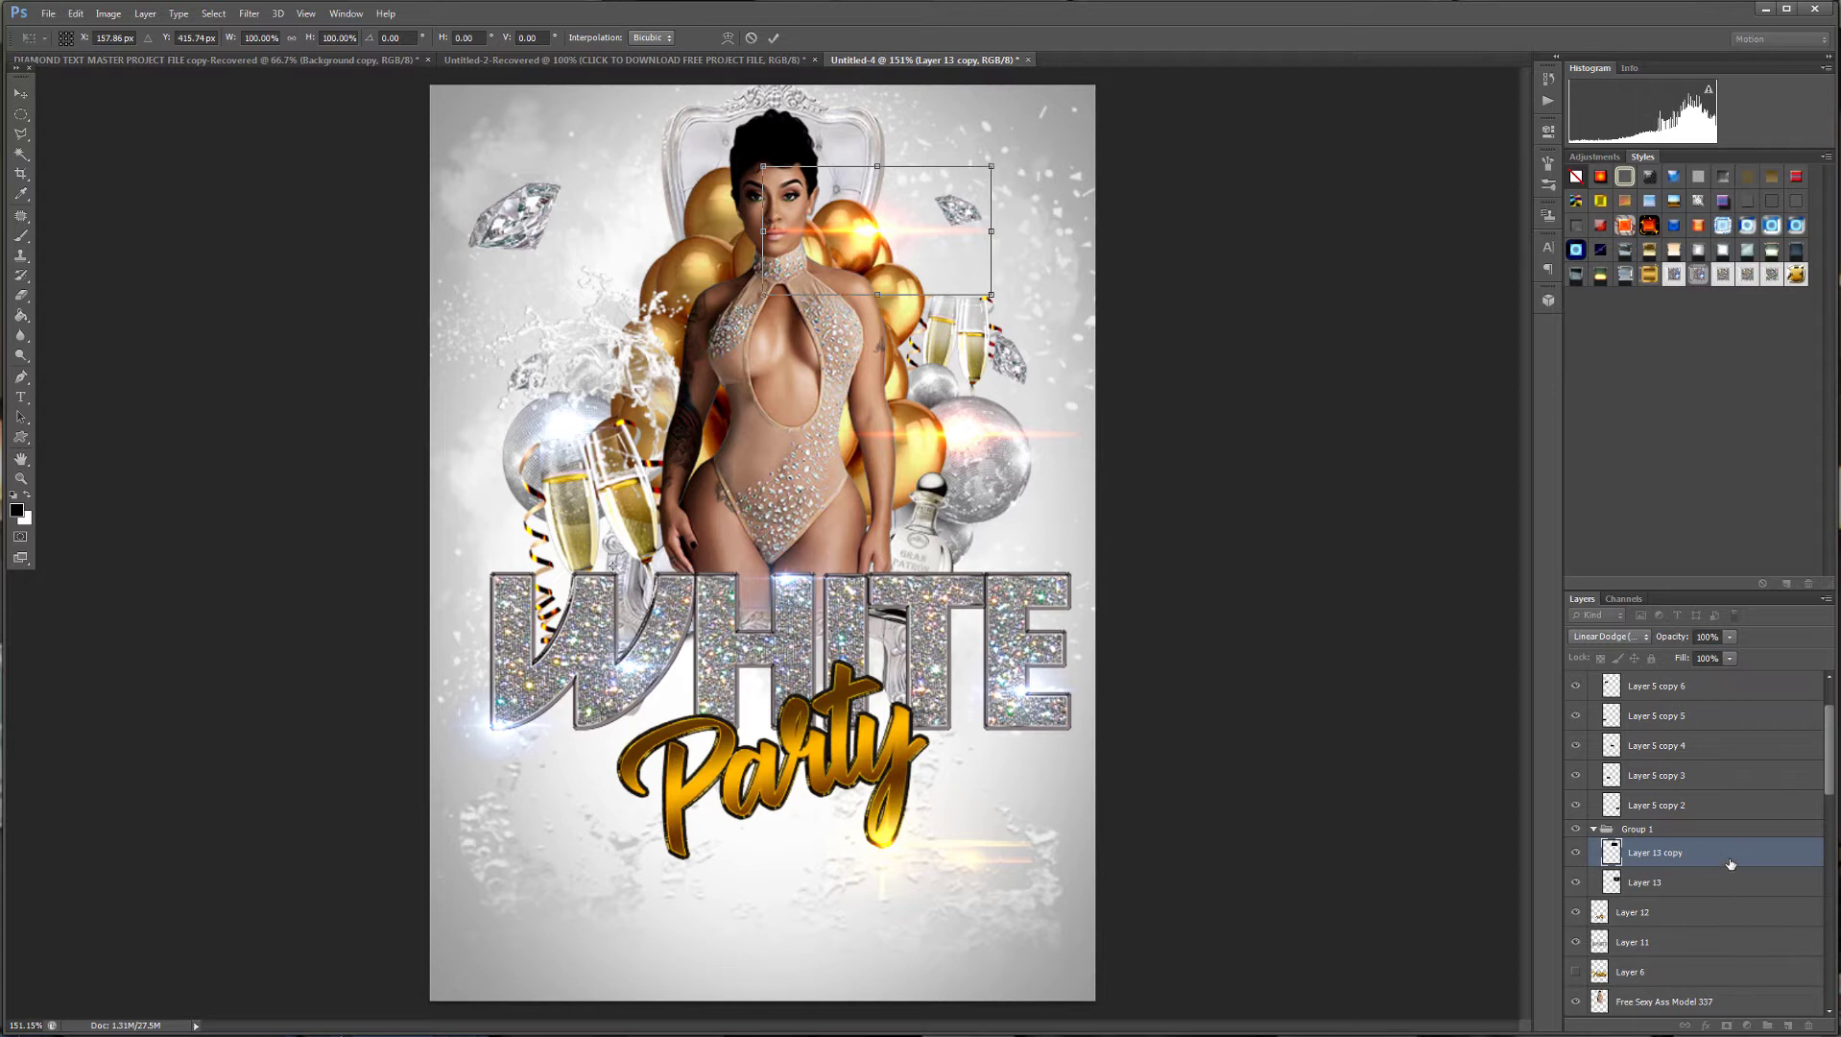
{"action": "key", "text": "Return"}
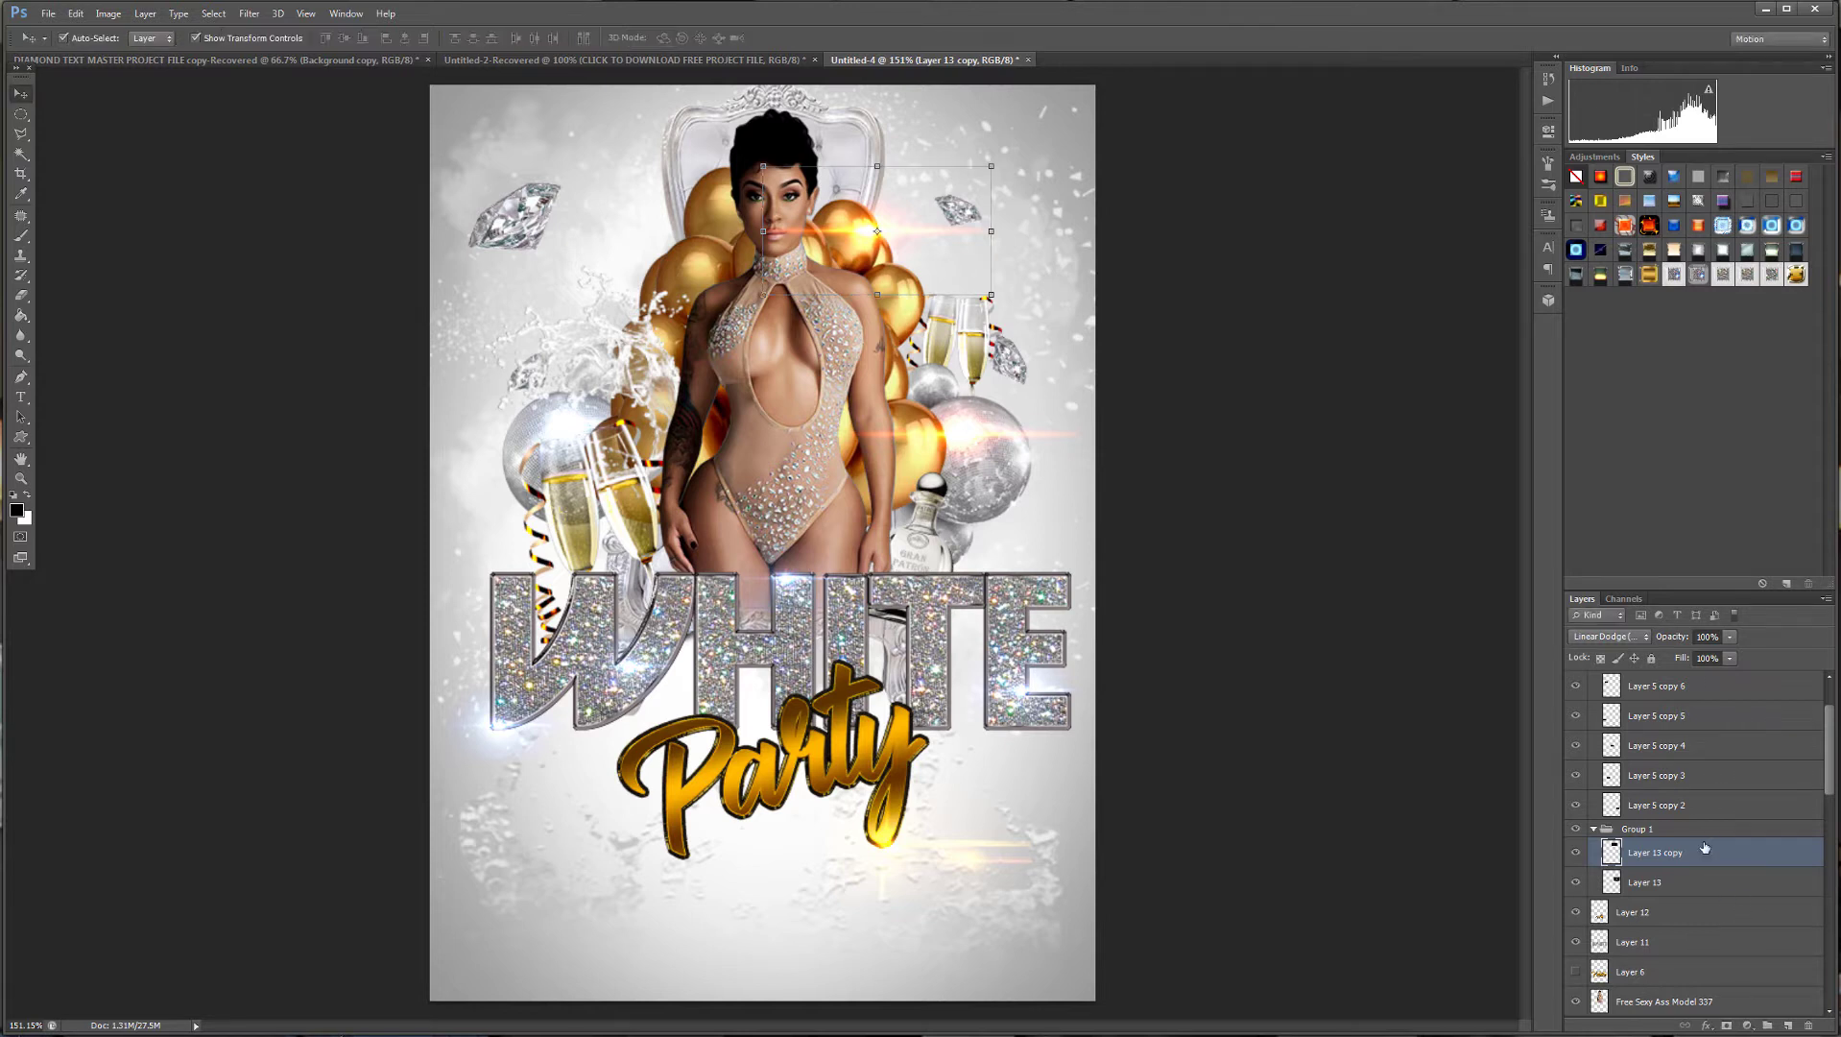
{"action": "left_click_drag", "start_coordinate": [1704, 857], "coordinate": [1788, 1024]}
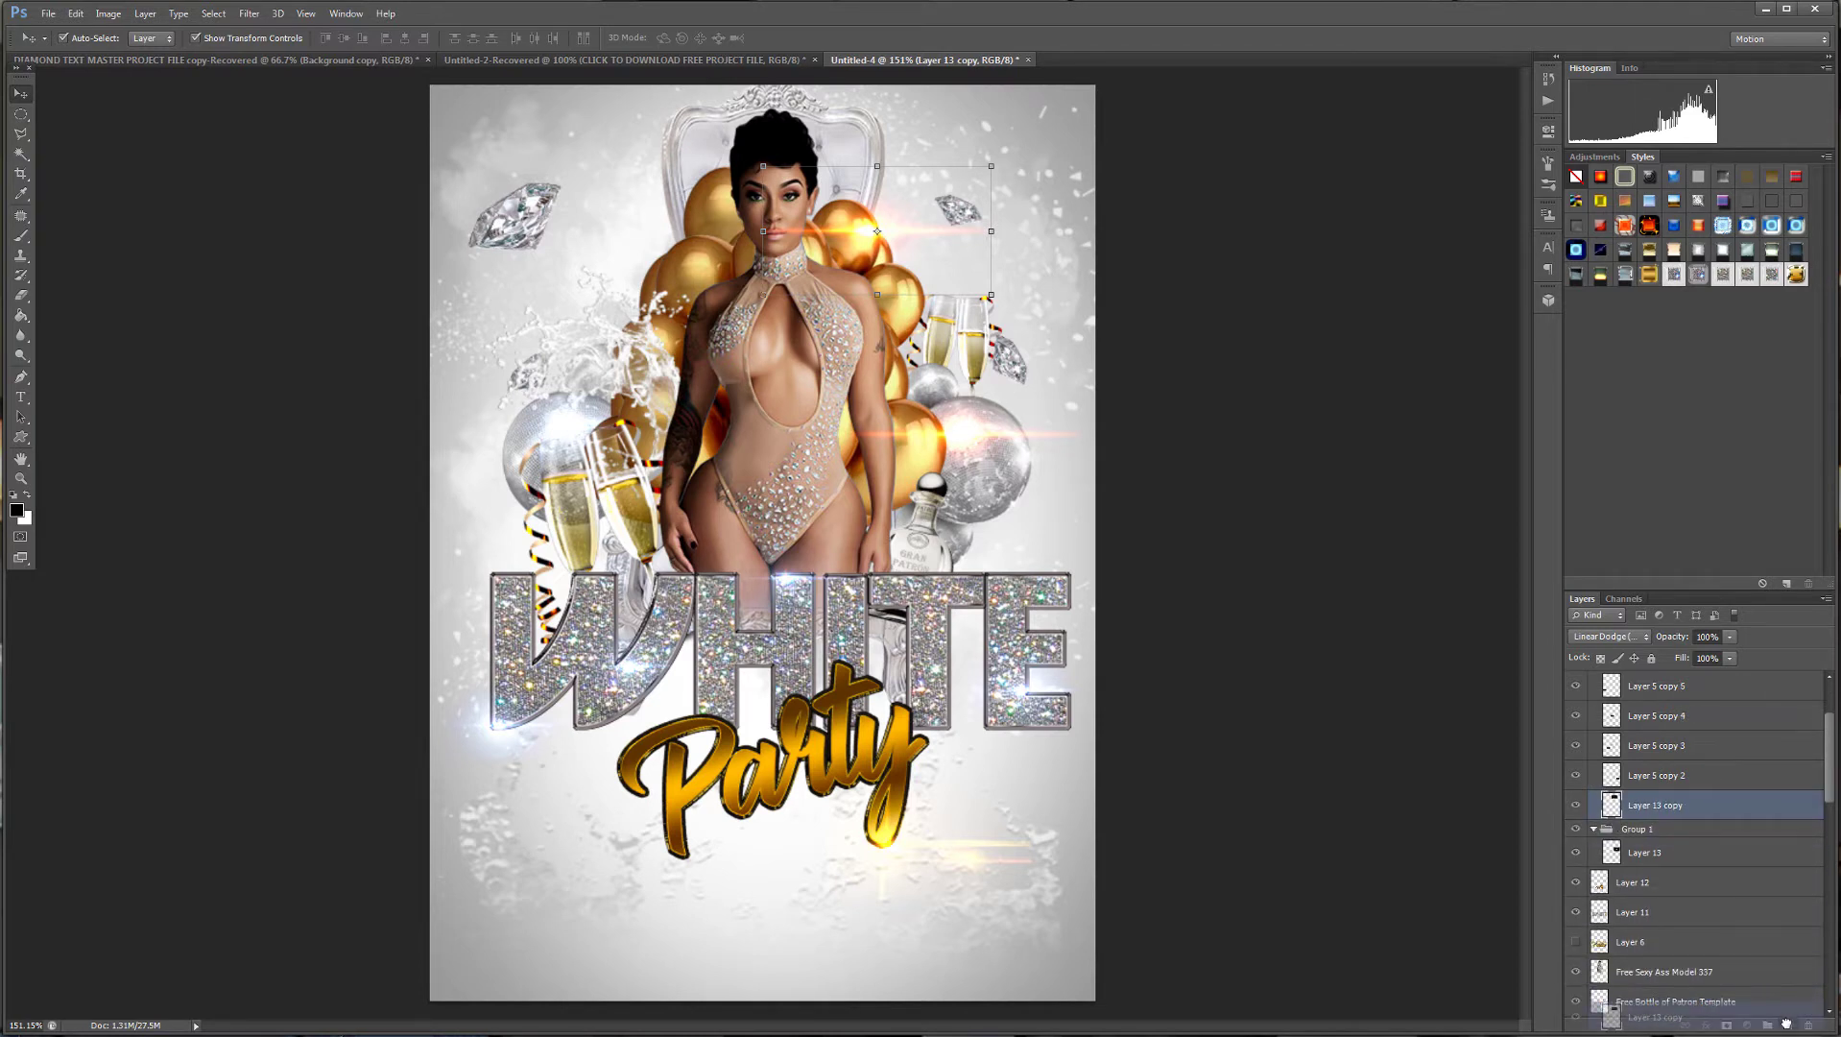
{"action": "left_click_drag", "start_coordinate": [901, 234], "coordinate": [630, 232]}
{"action": "left_click_drag", "start_coordinate": [1726, 806], "coordinate": [1787, 1025]}
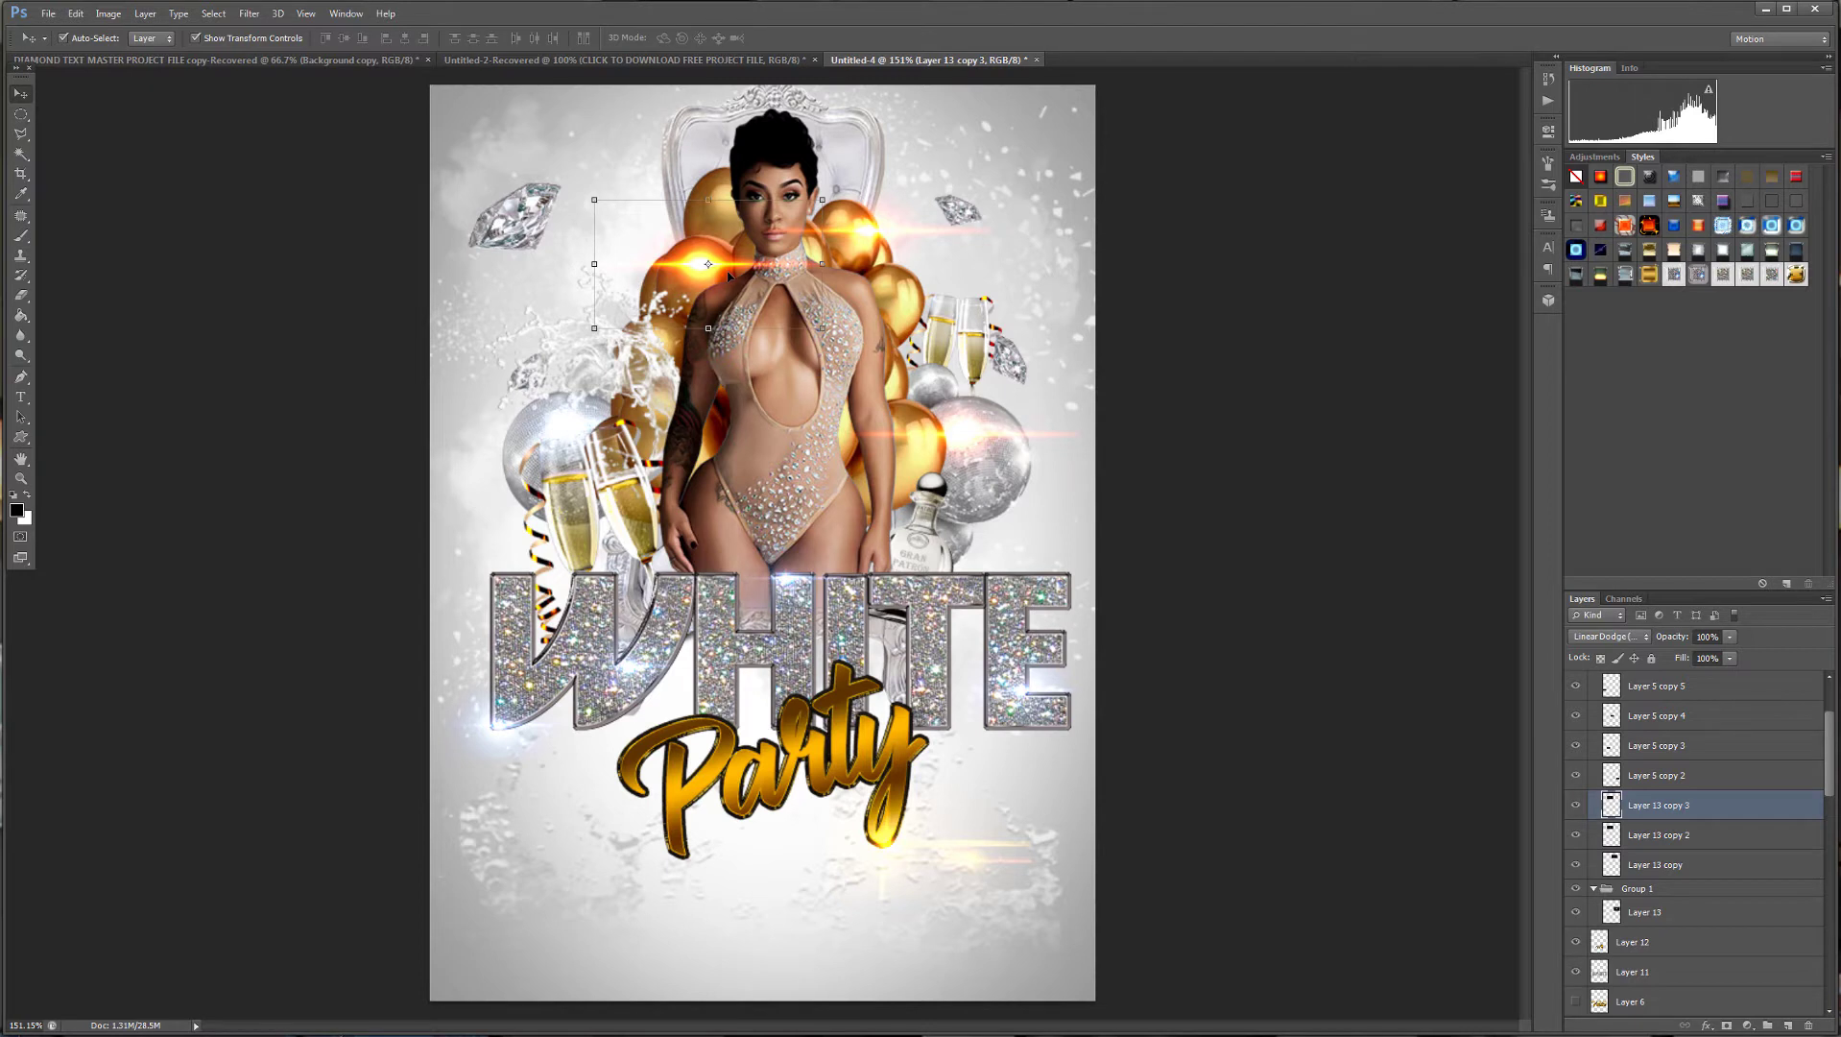
{"action": "left_click_drag", "start_coordinate": [724, 270], "coordinate": [721, 585]}
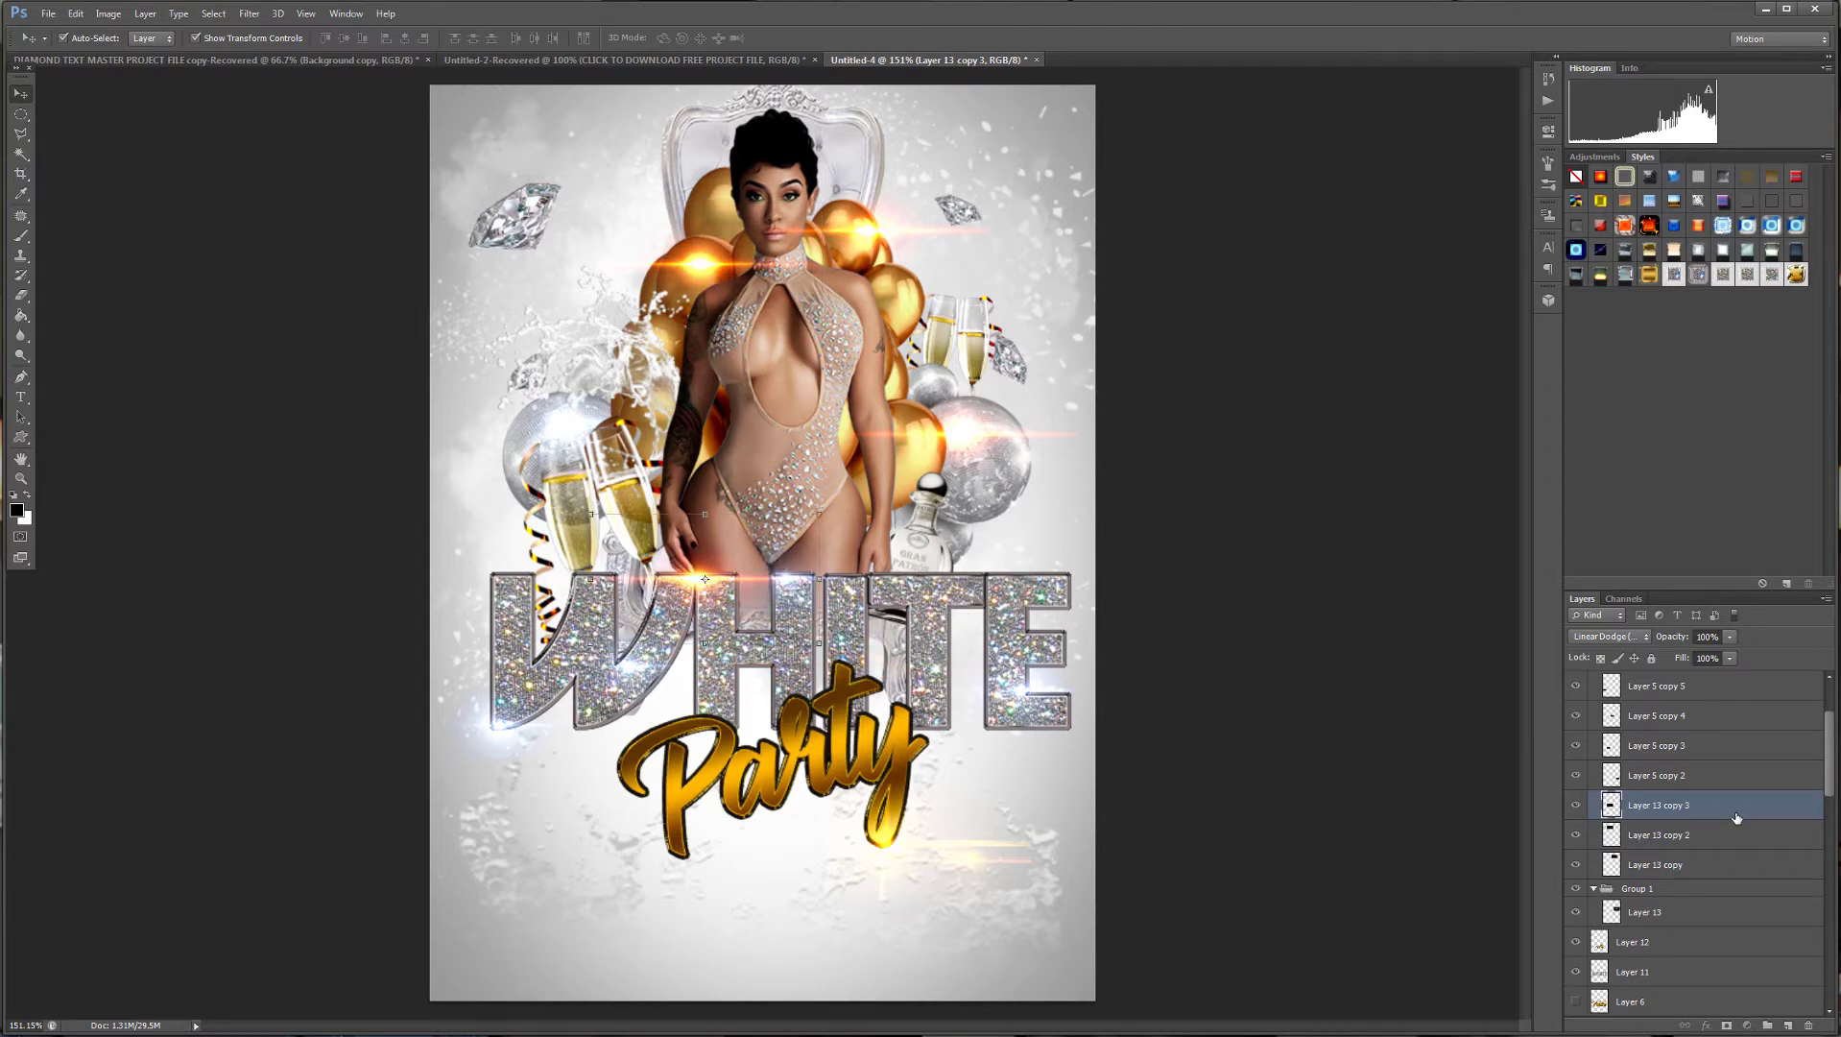
{"action": "left_click_drag", "start_coordinate": [1736, 817], "coordinate": [1788, 1024]}
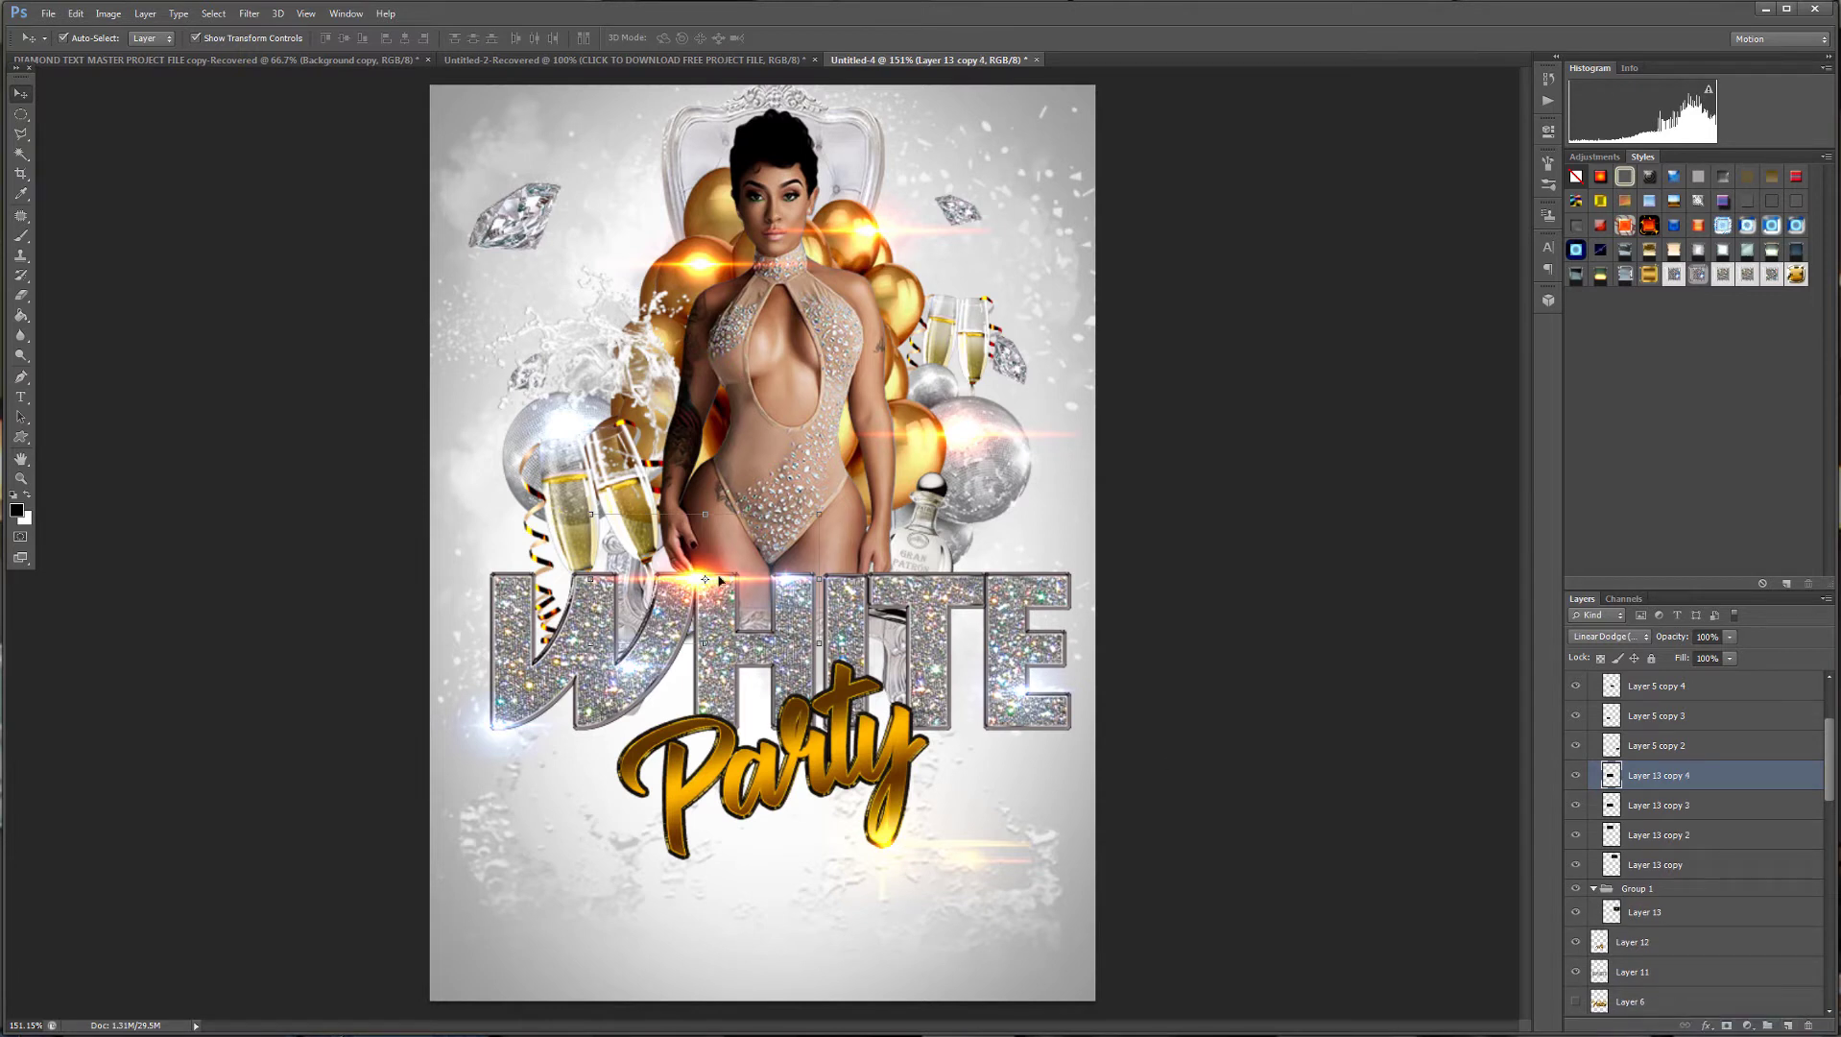
{"action": "left_click_drag", "start_coordinate": [720, 580], "coordinate": [694, 809]}
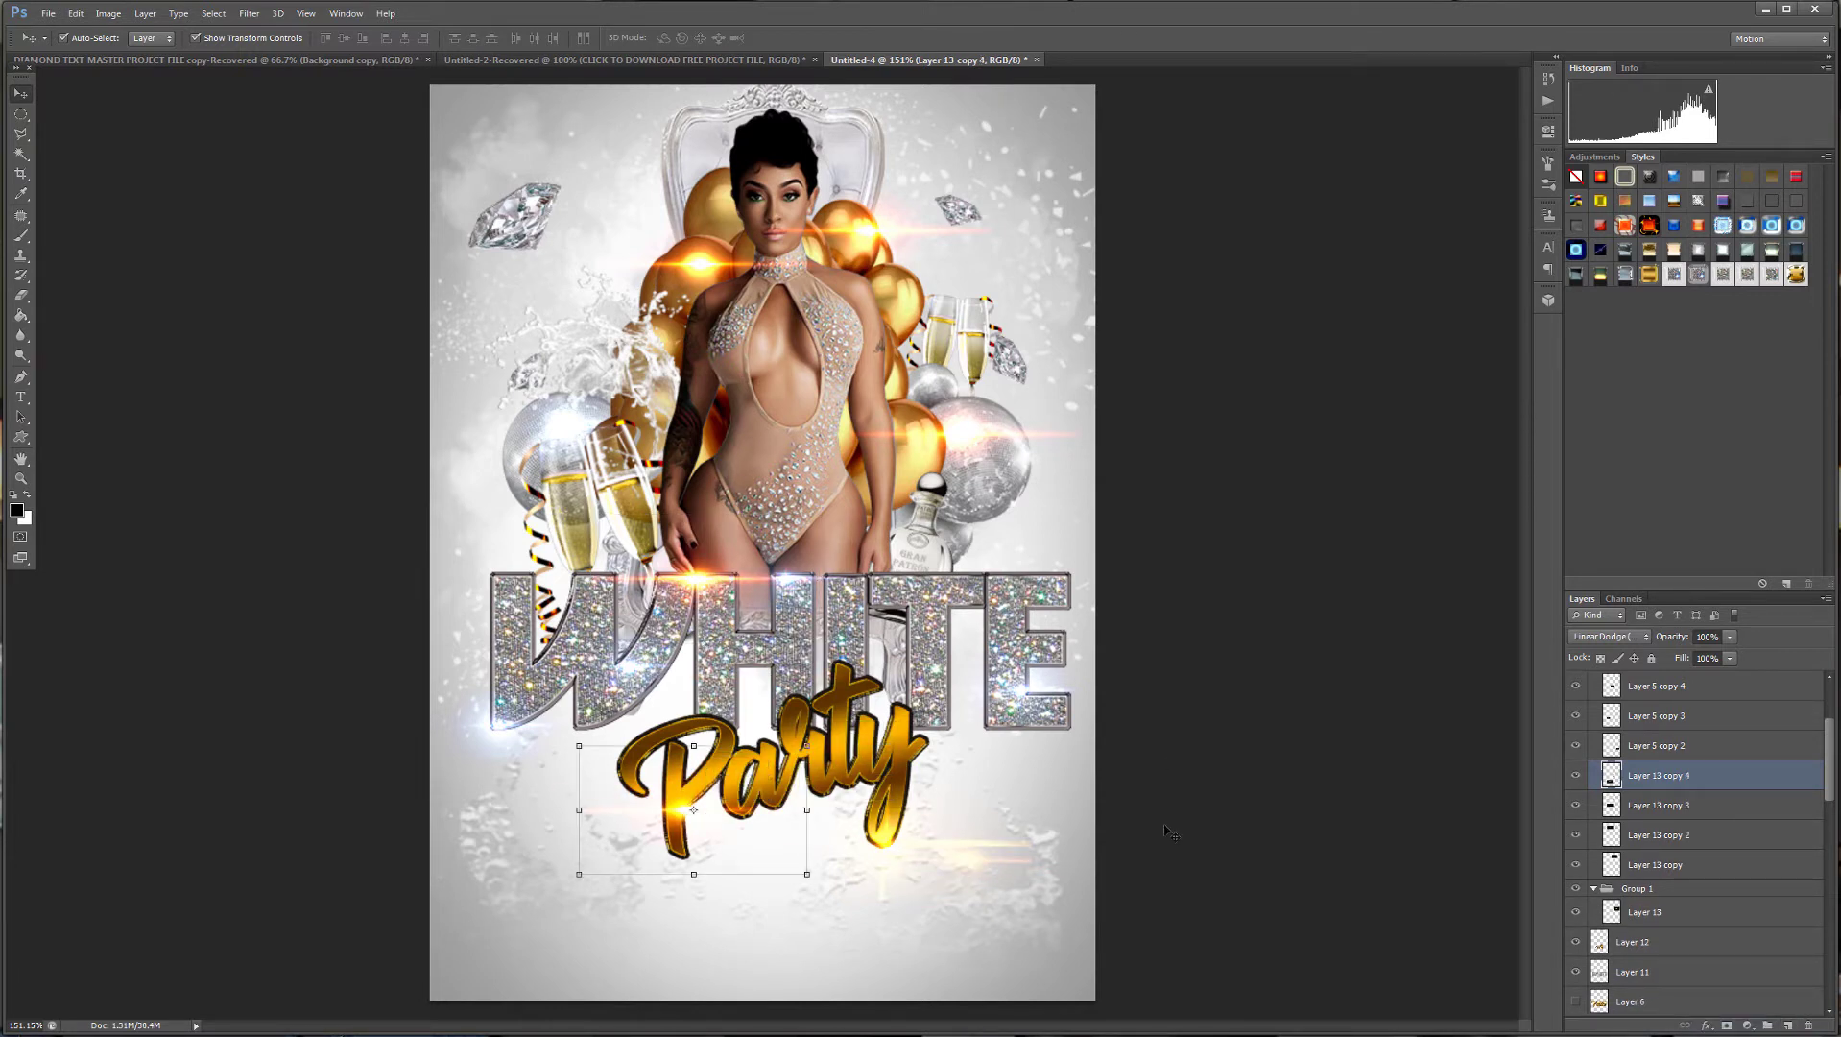
{"action": "scroll", "coordinate": [1200, 701], "scroll_direction": "up", "scroll_amount": 2}
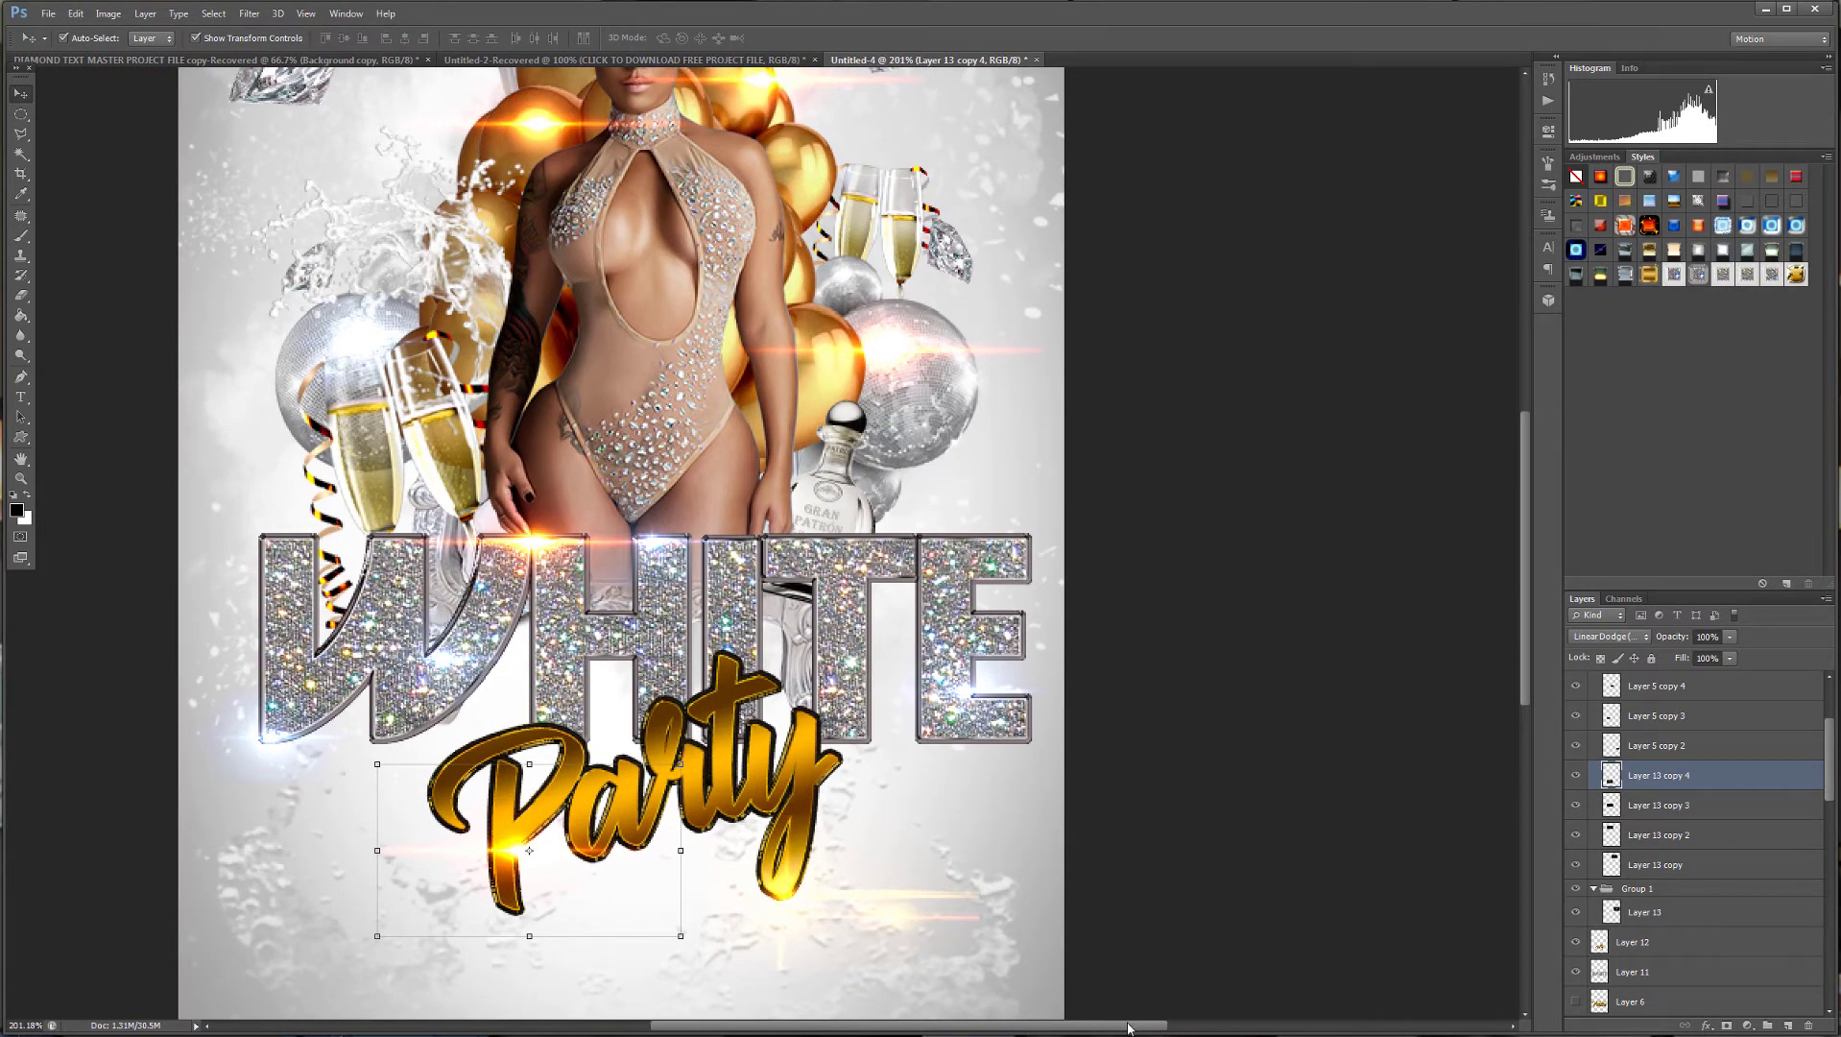
Duplicate orange flares, moving one over the disco ball and a white sparkle down onto the W.
{"action": "left_click_drag", "start_coordinate": [1128, 1027], "coordinate": [1058, 1032]}
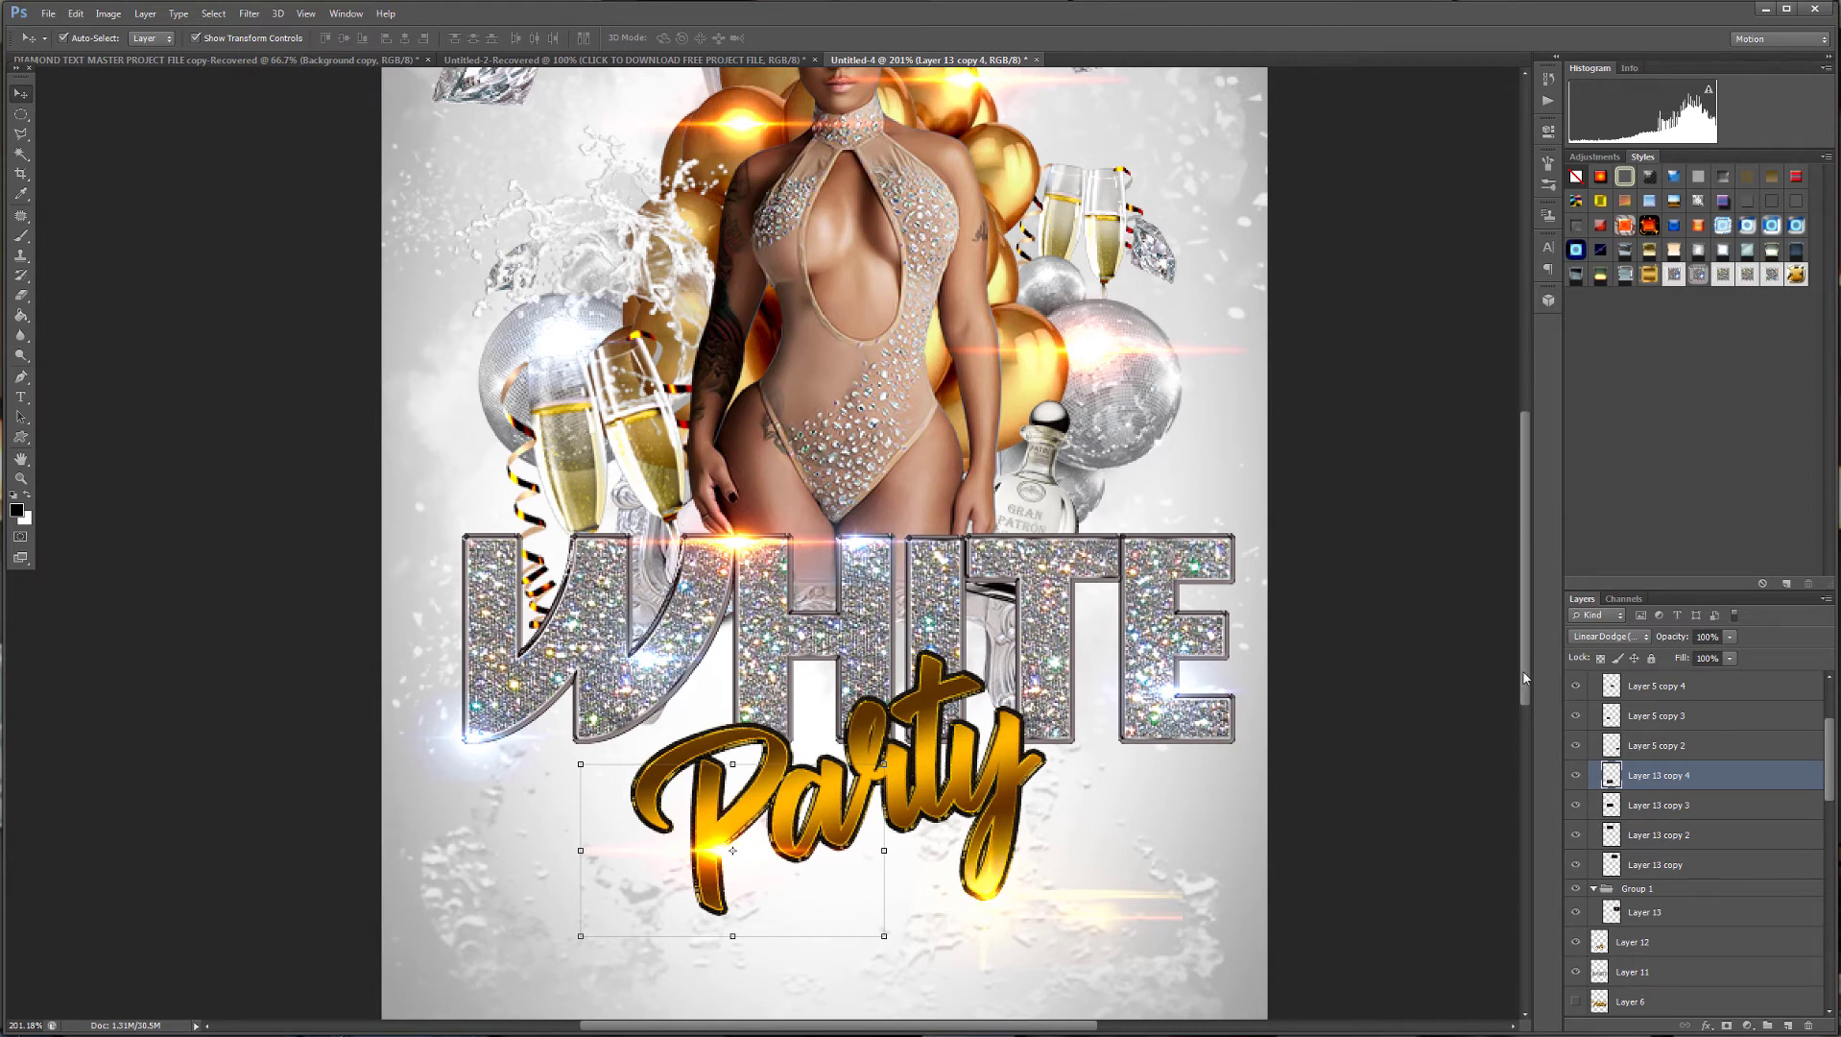
{"action": "left_click_drag", "start_coordinate": [1524, 678], "coordinate": [1520, 625]}
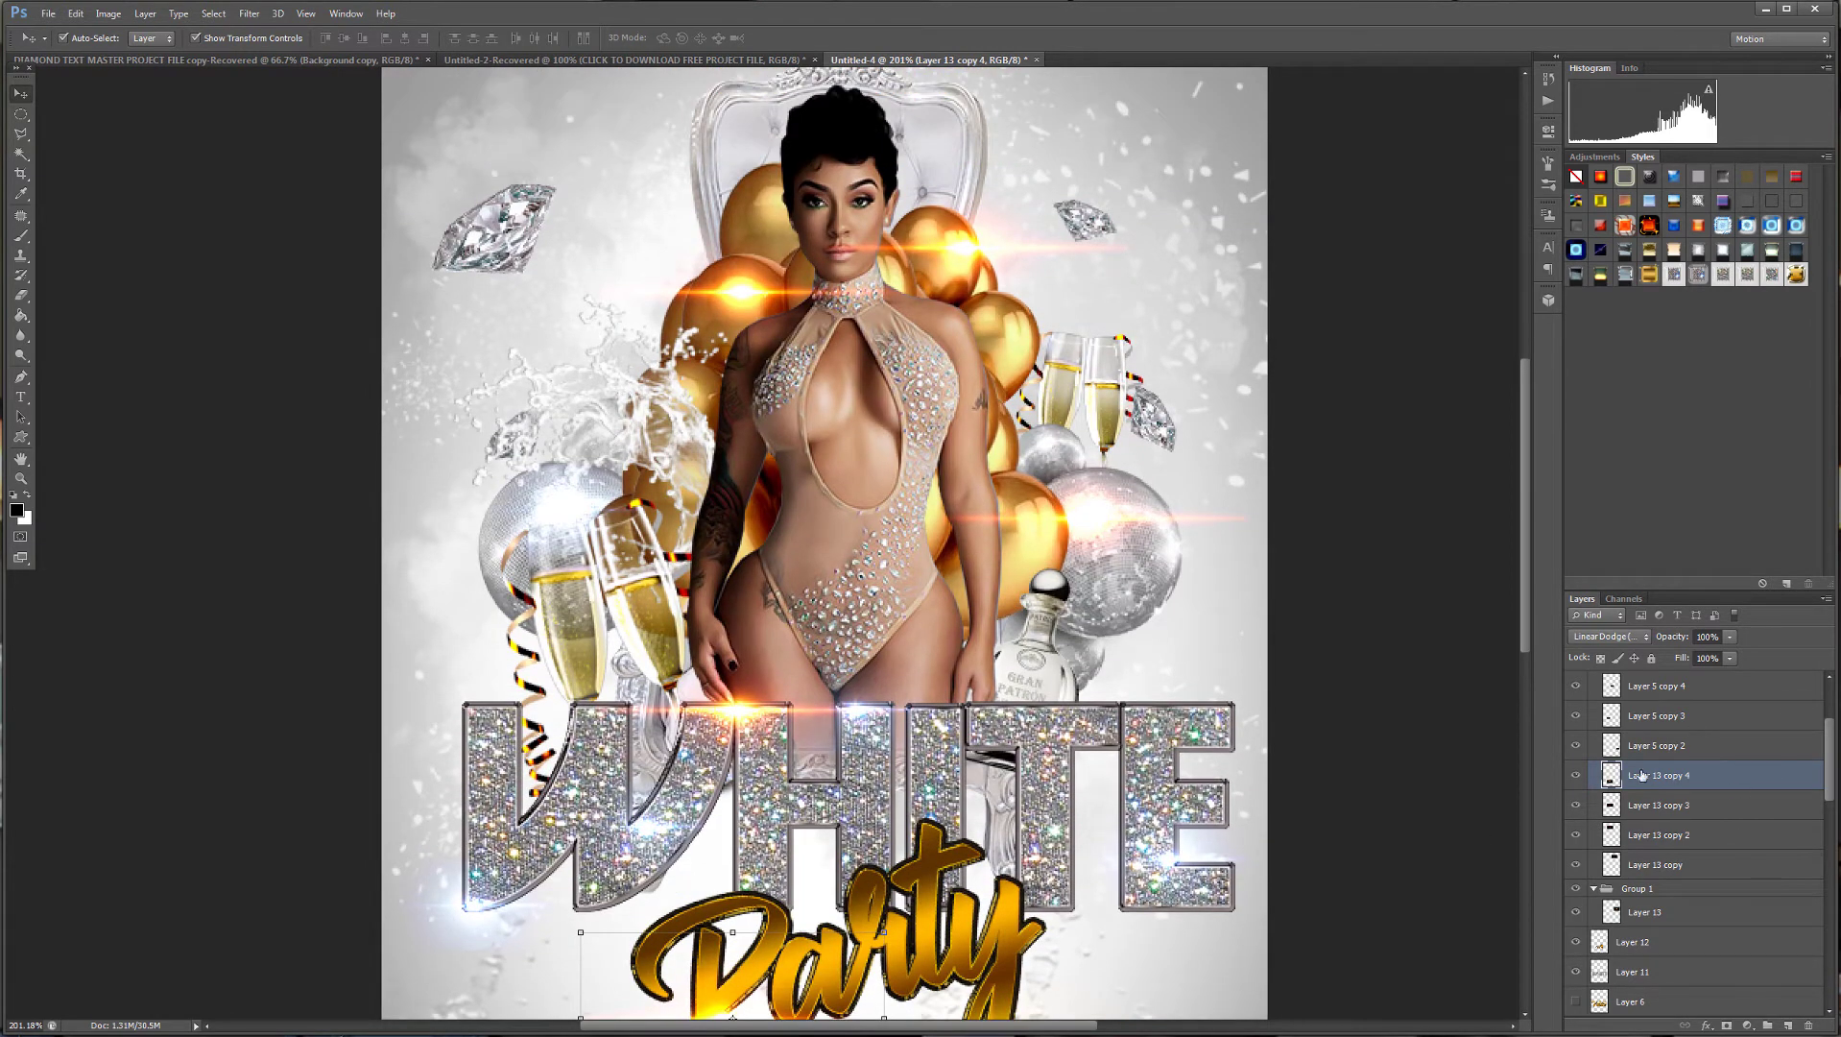
{"action": "left_click_drag", "start_coordinate": [1739, 774], "coordinate": [1787, 1025]}
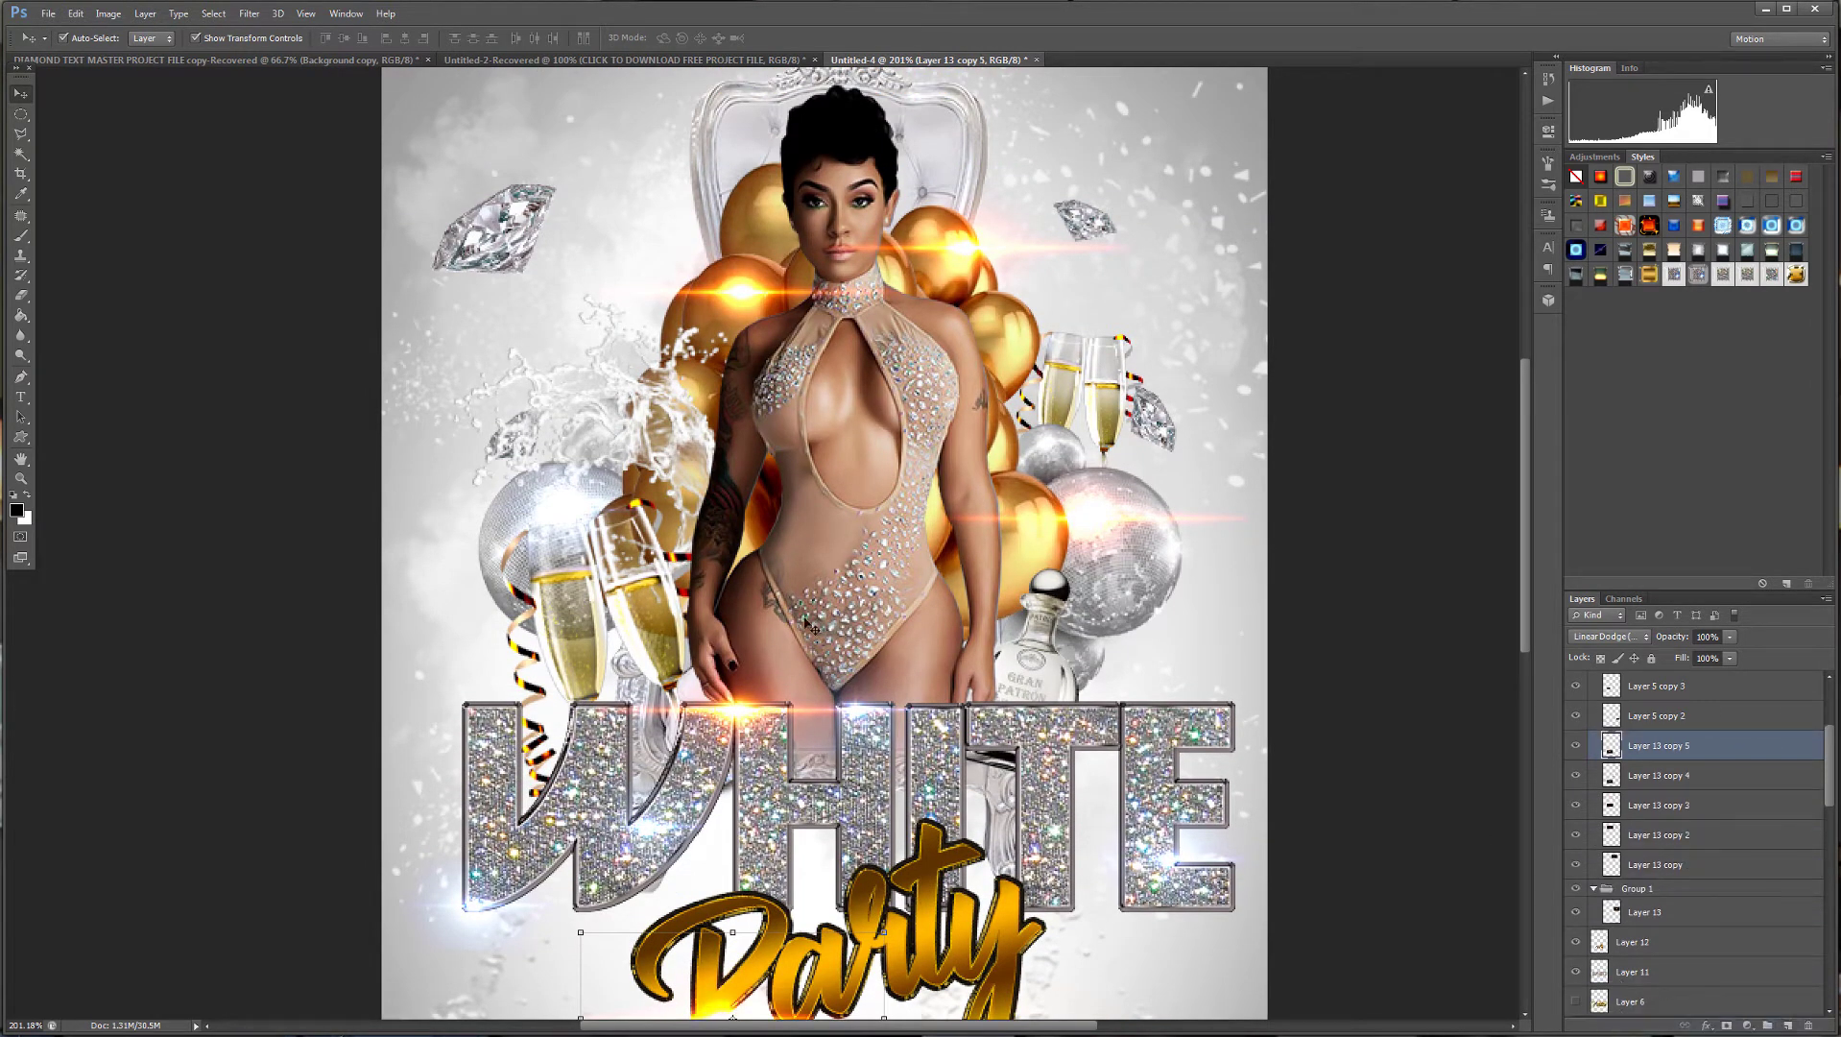
{"action": "mouse_move", "coordinate": [755, 718]}
{"action": "left_mouse_down"}
{"action": "mouse_move", "coordinate": [764, 734]}
{"action": "mouse_move", "coordinate": [665, 590]}
{"action": "mouse_move", "coordinate": [739, 722]}
{"action": "left_mouse_up"}
{"action": "left_click_drag", "start_coordinate": [1699, 809], "coordinate": [1788, 1025]}
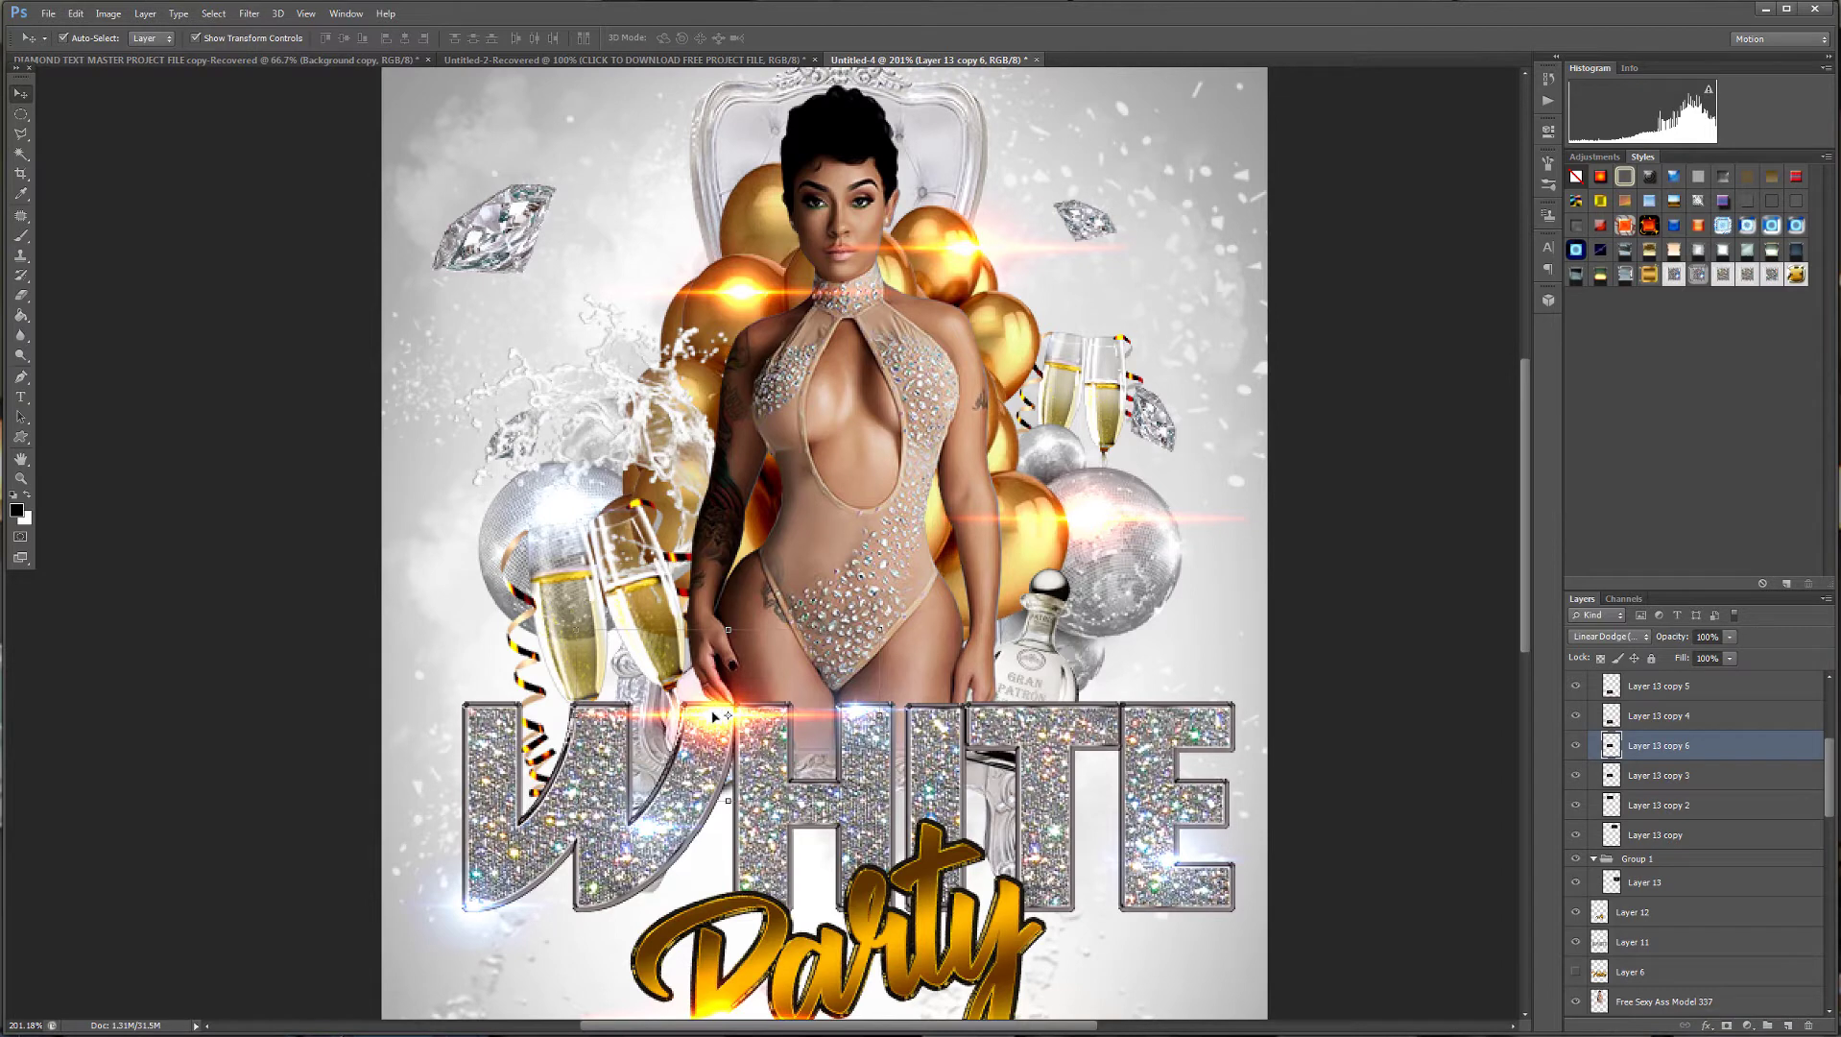
{"action": "left_click_drag", "start_coordinate": [713, 715], "coordinate": [570, 504]}
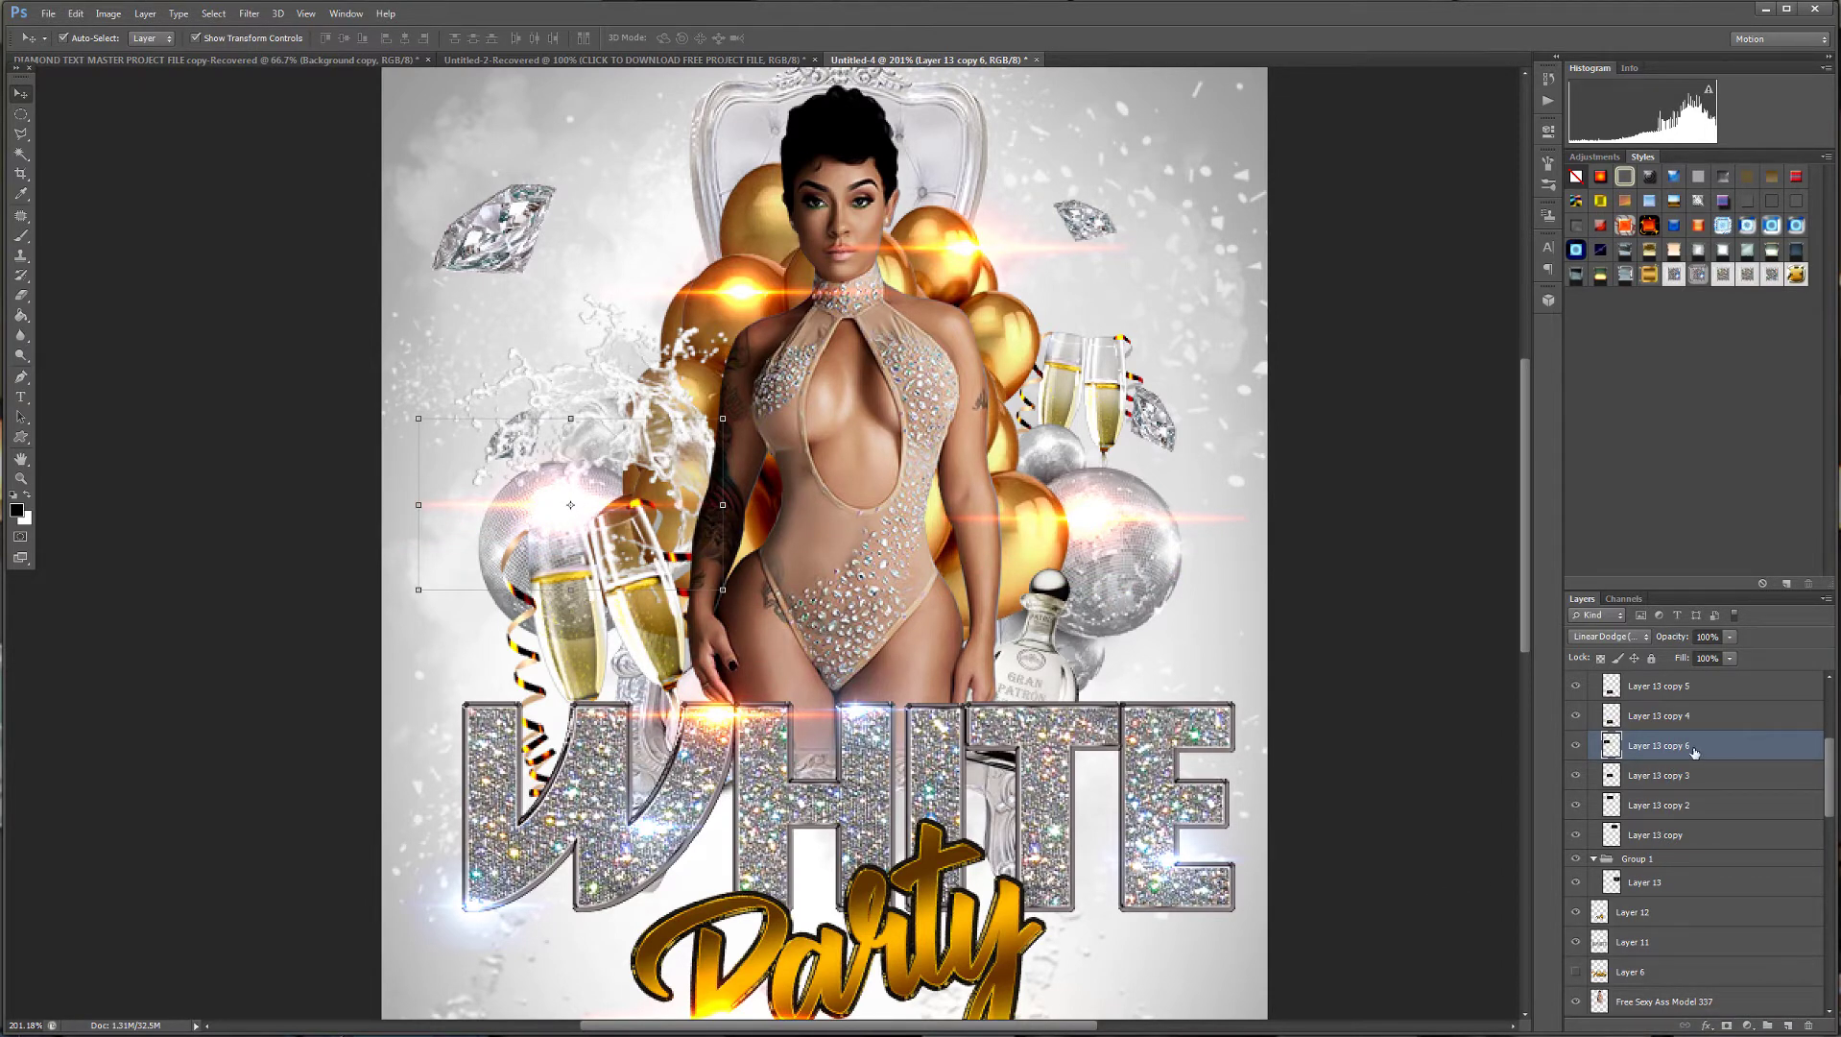
{"action": "left_click_drag", "start_coordinate": [1694, 752], "coordinate": [1787, 1026]}
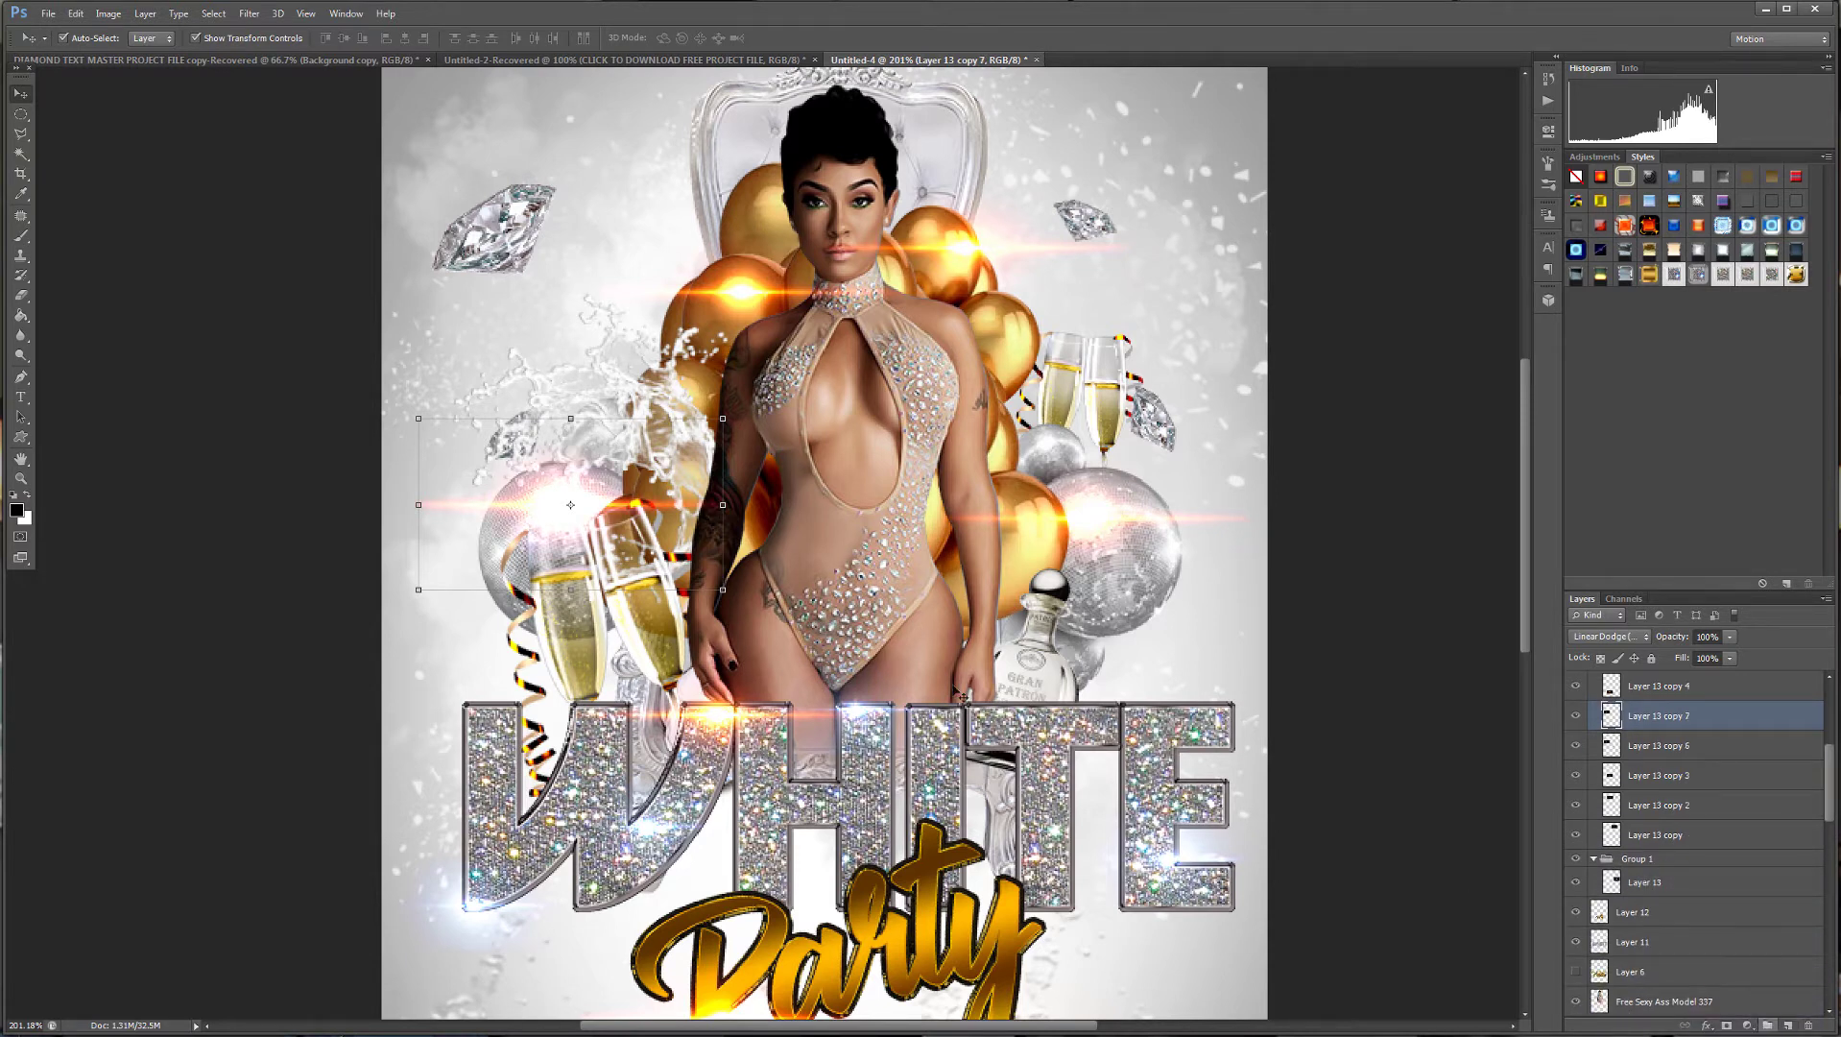
{"action": "left_click_drag", "start_coordinate": [597, 510], "coordinate": [768, 872]}
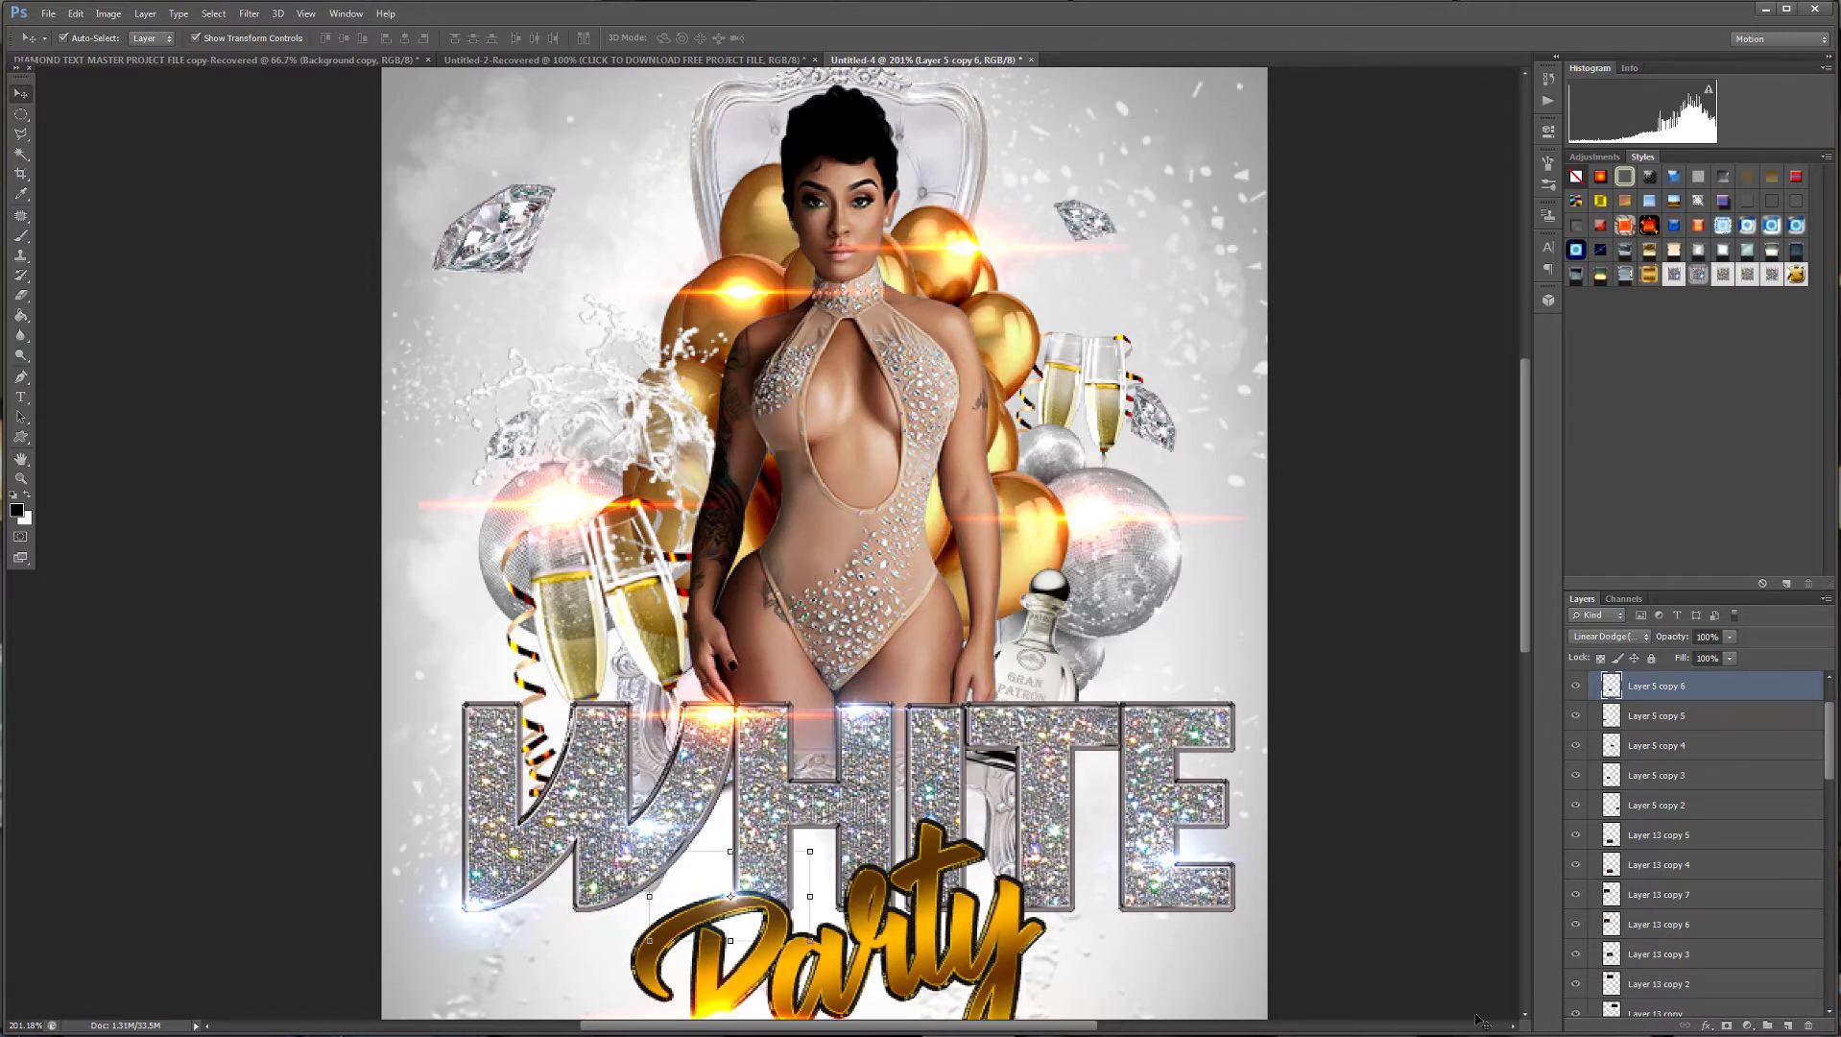
Add flare copies on the champagne glasses and upper right, shrinking the last to about 53%.
{"action": "left_click", "coordinate": [723, 718]}
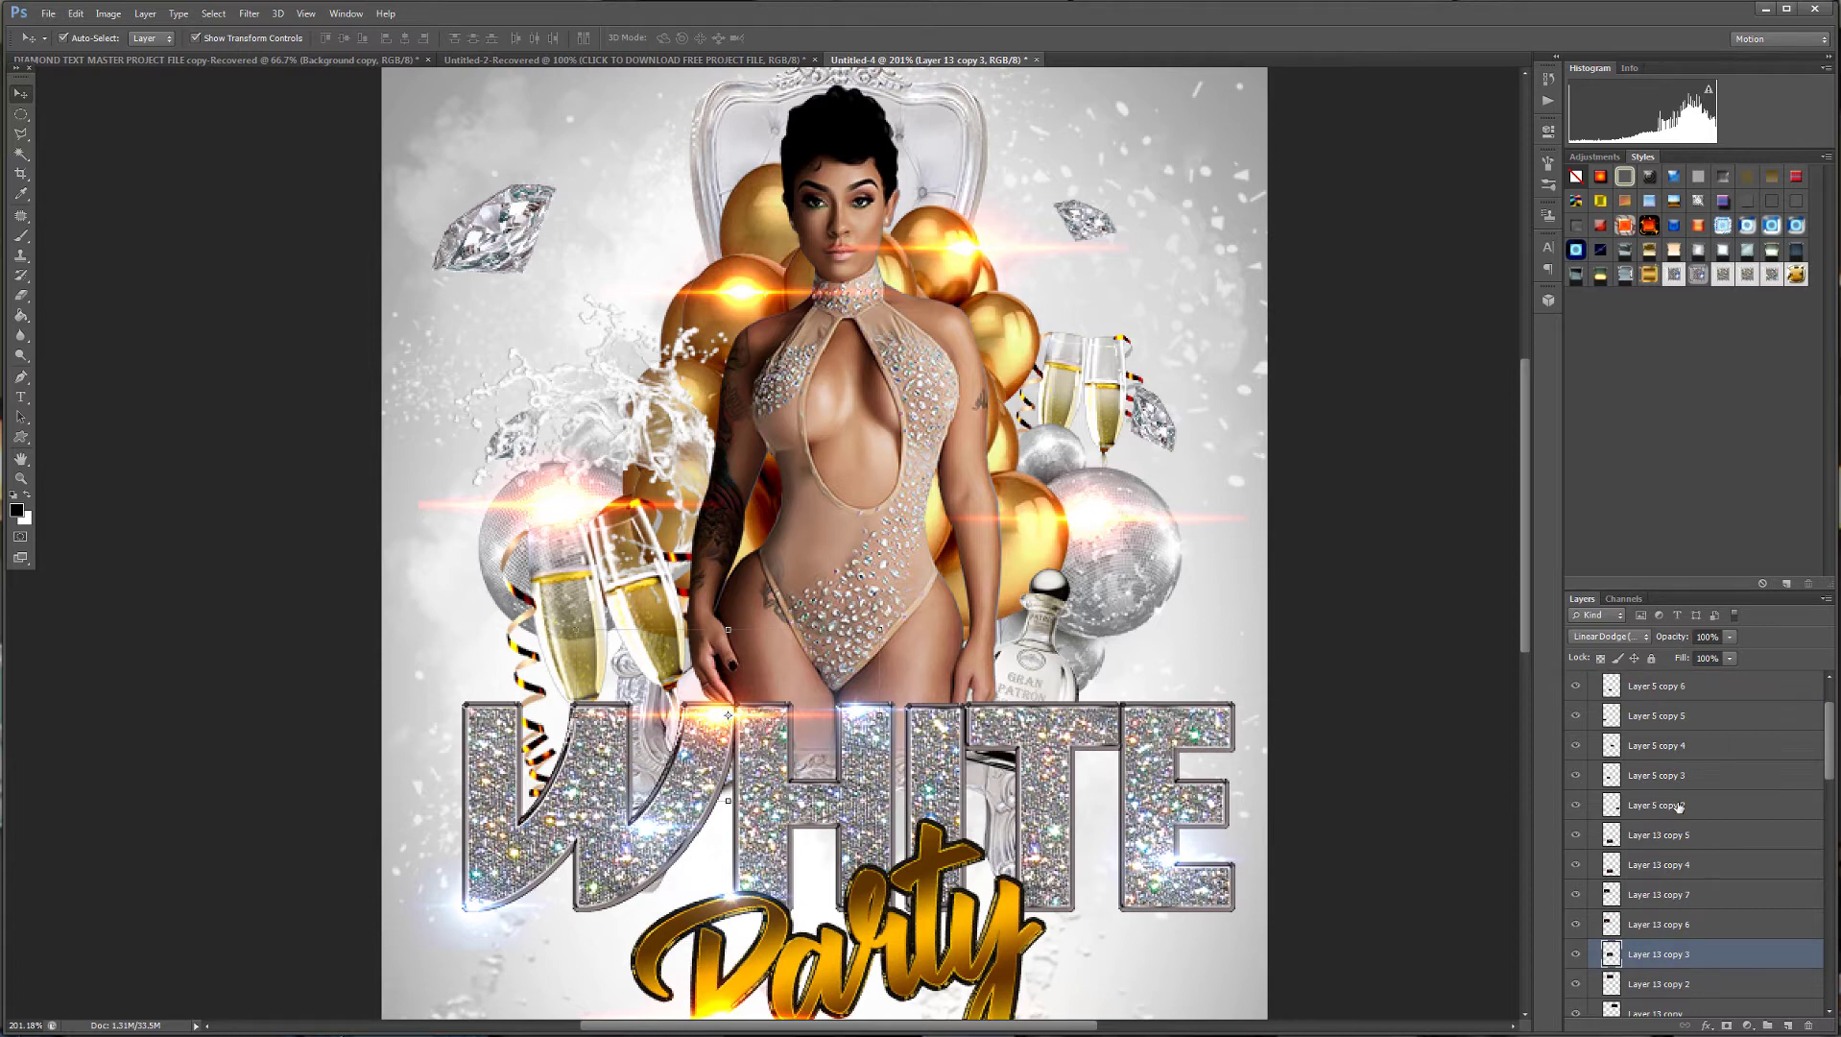
{"action": "left_click_drag", "start_coordinate": [1732, 965], "coordinate": [1788, 1025]}
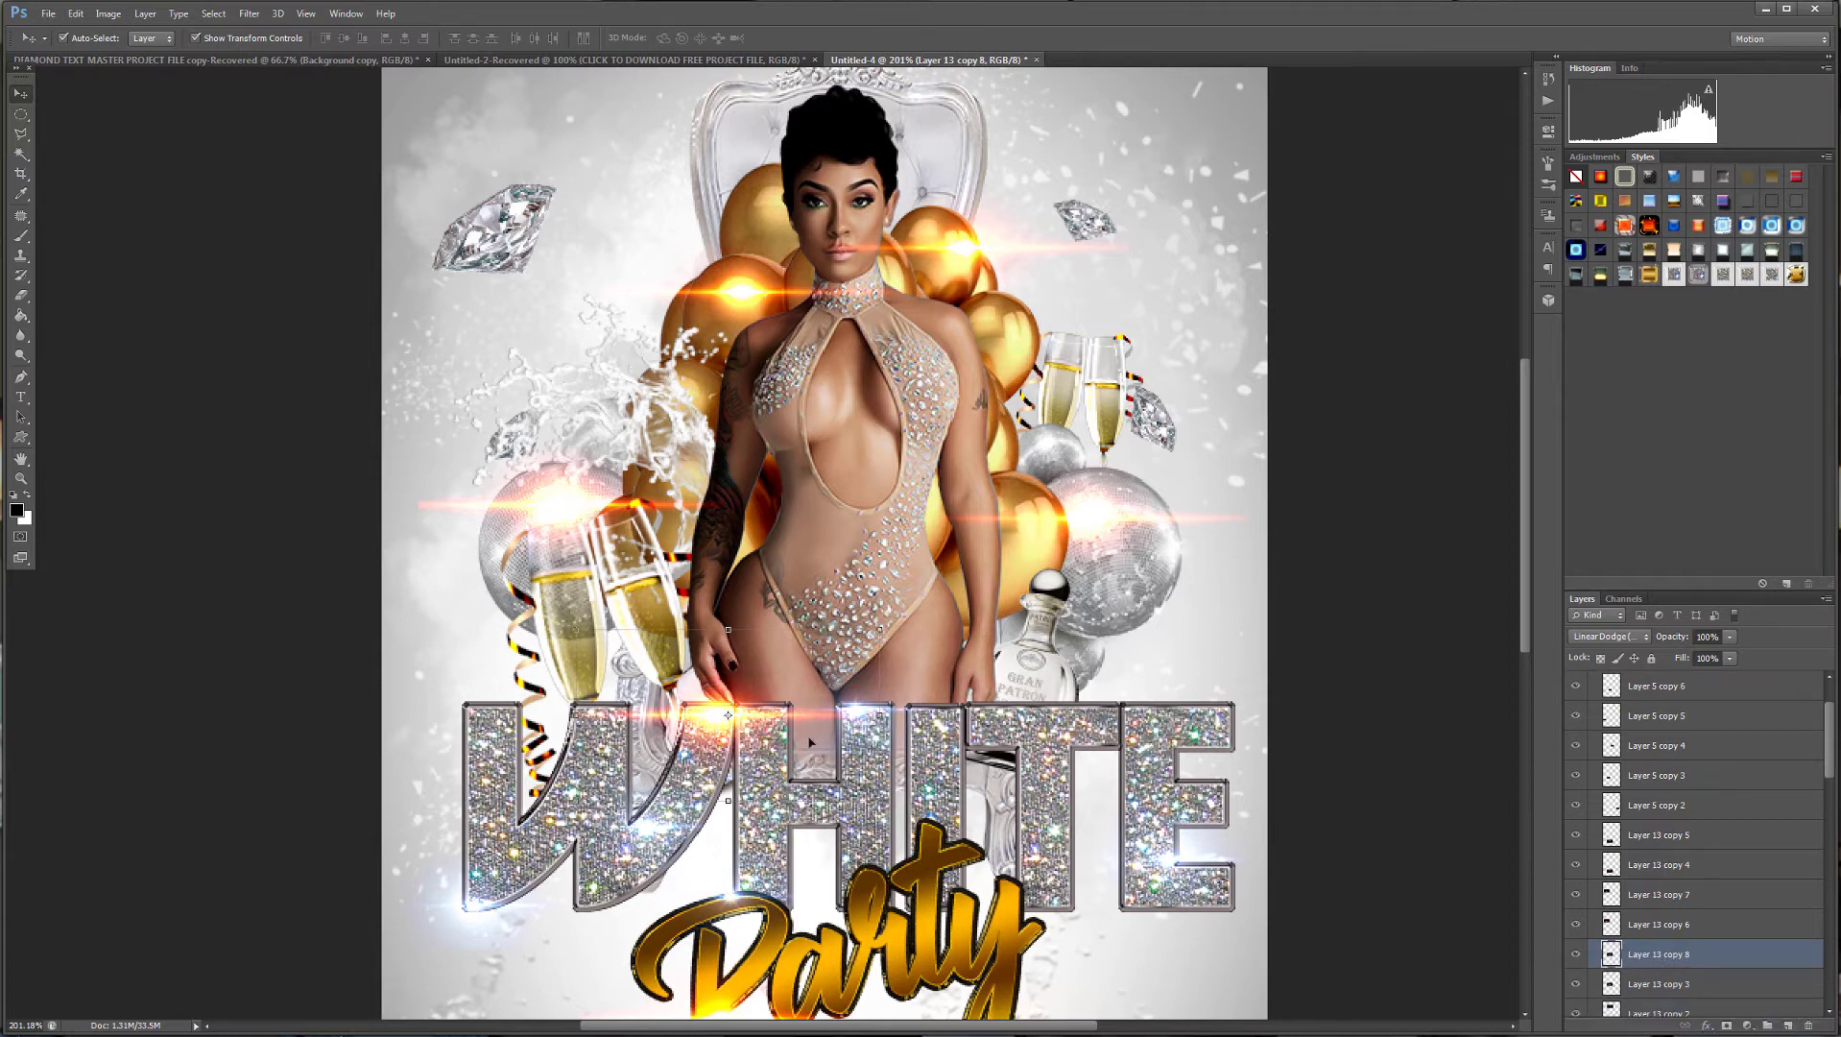
{"action": "left_click_drag", "start_coordinate": [753, 716], "coordinate": [780, 545]}
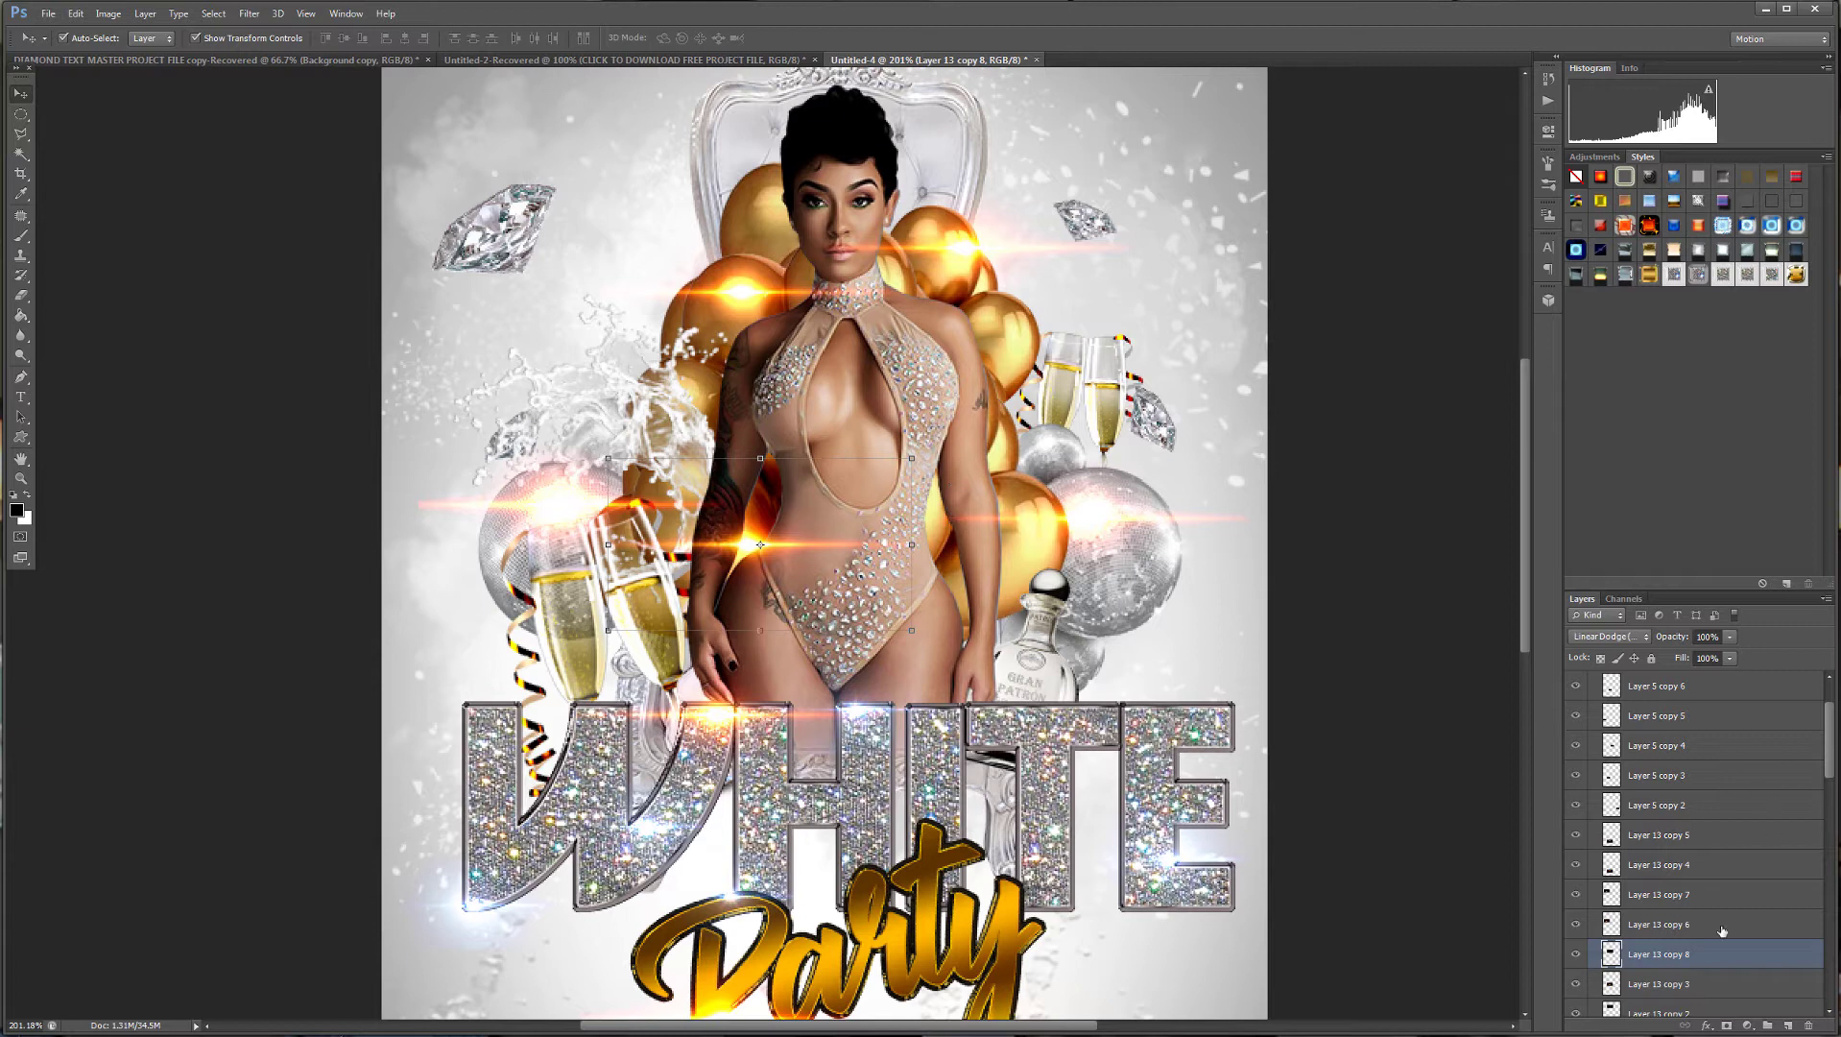
{"action": "key", "text": "ctrl+j"}
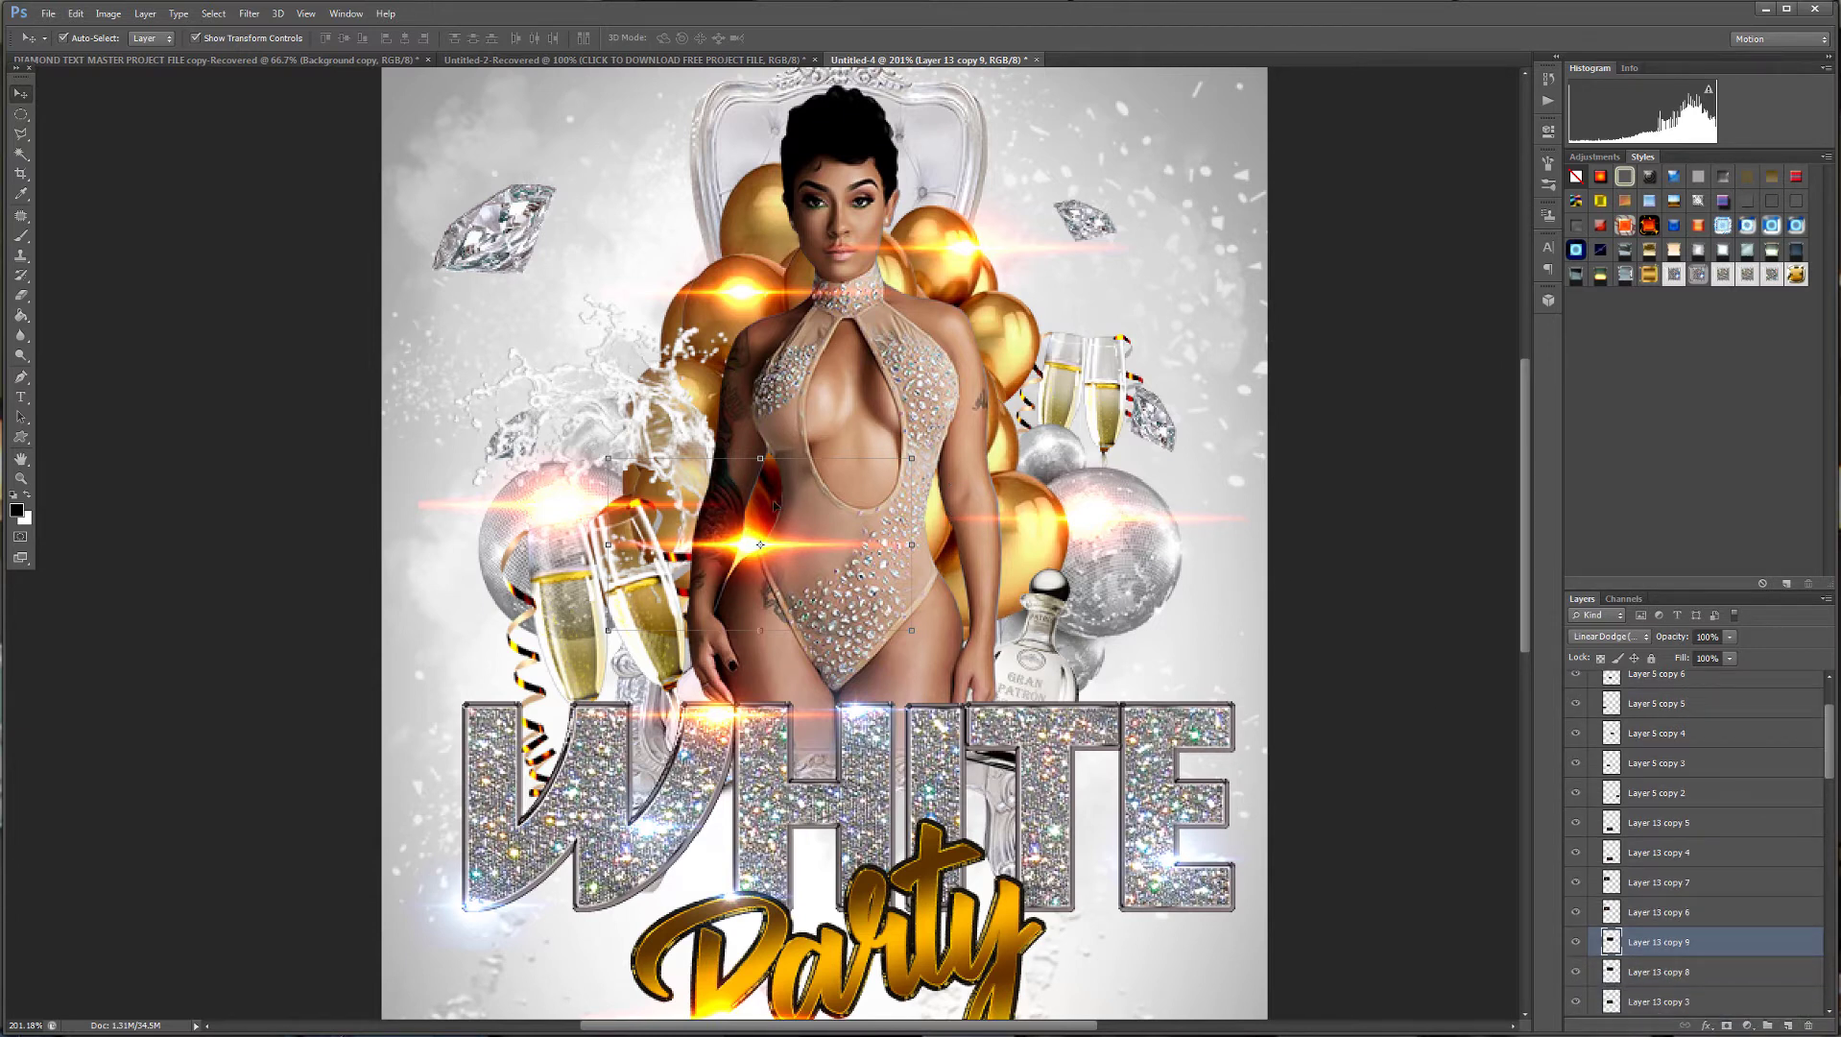
{"action": "left_click_drag", "start_coordinate": [779, 548], "coordinate": [1054, 439]}
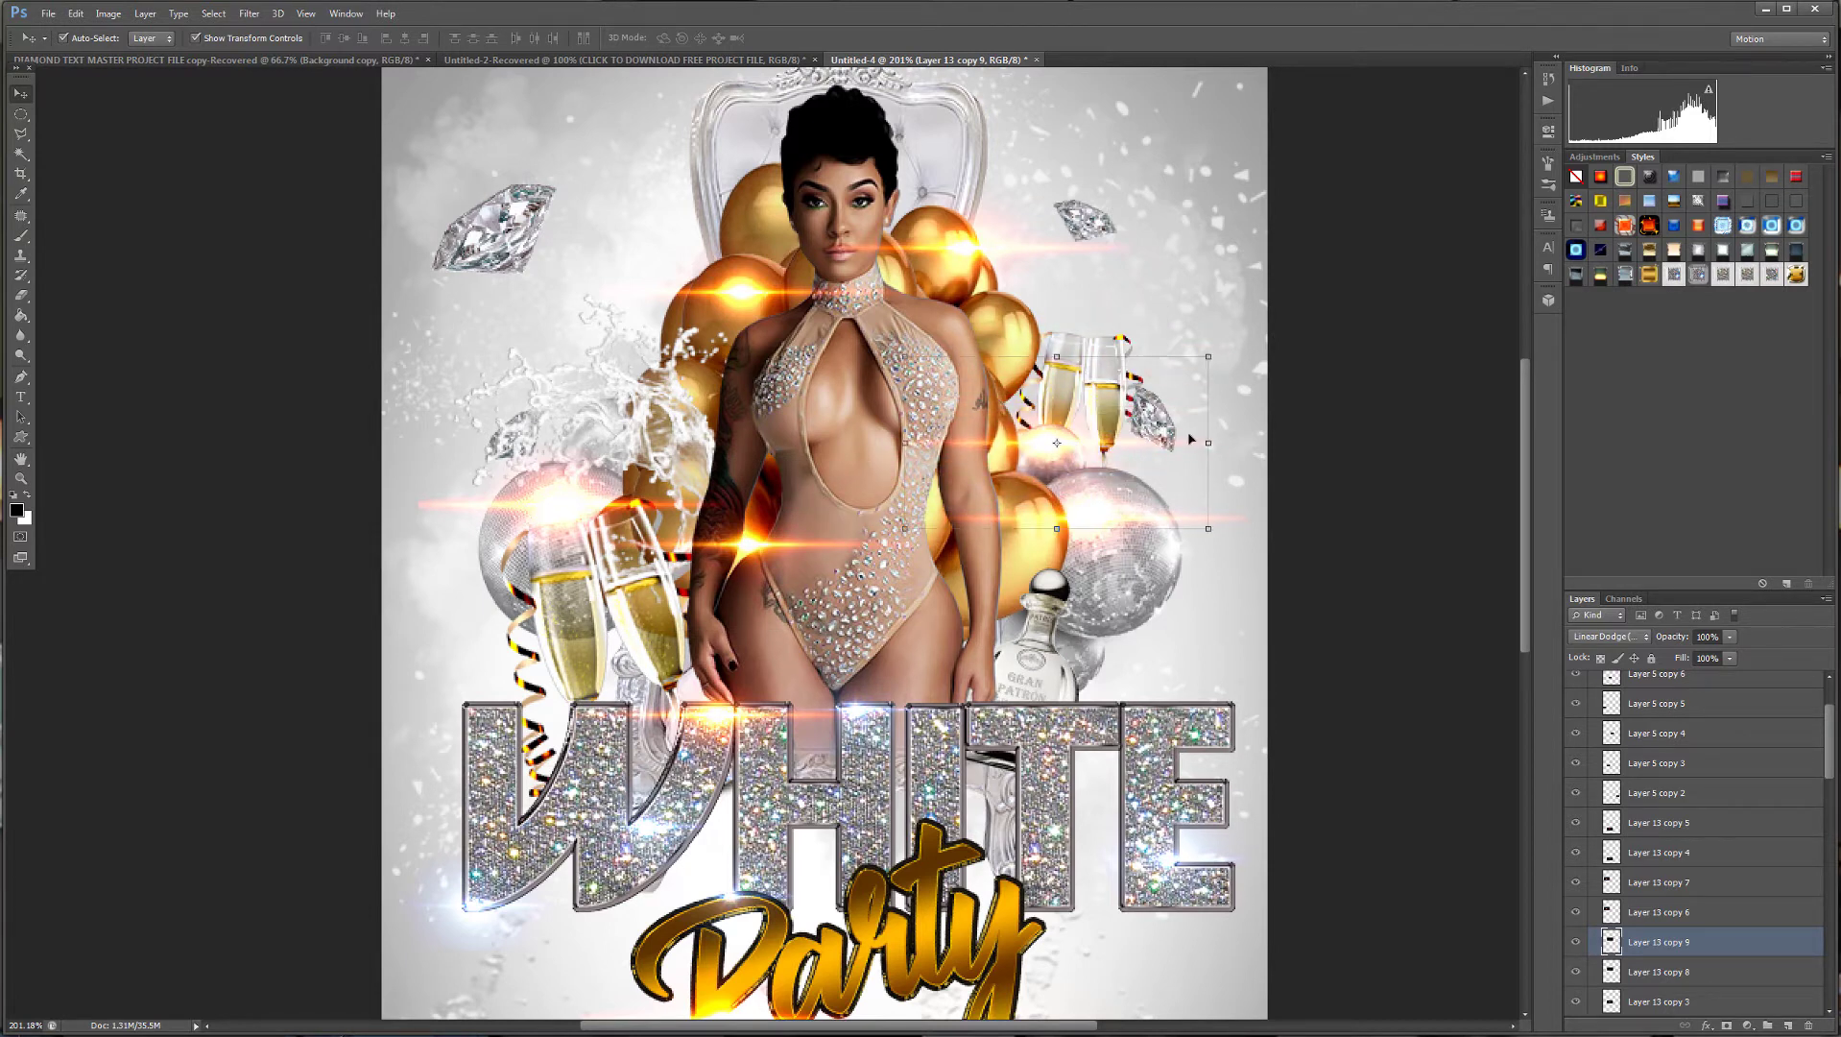
{"action": "left_click", "coordinate": [1209, 357]}
{"action": "left_click_drag", "start_coordinate": [1211, 354], "coordinate": [1092, 452]}
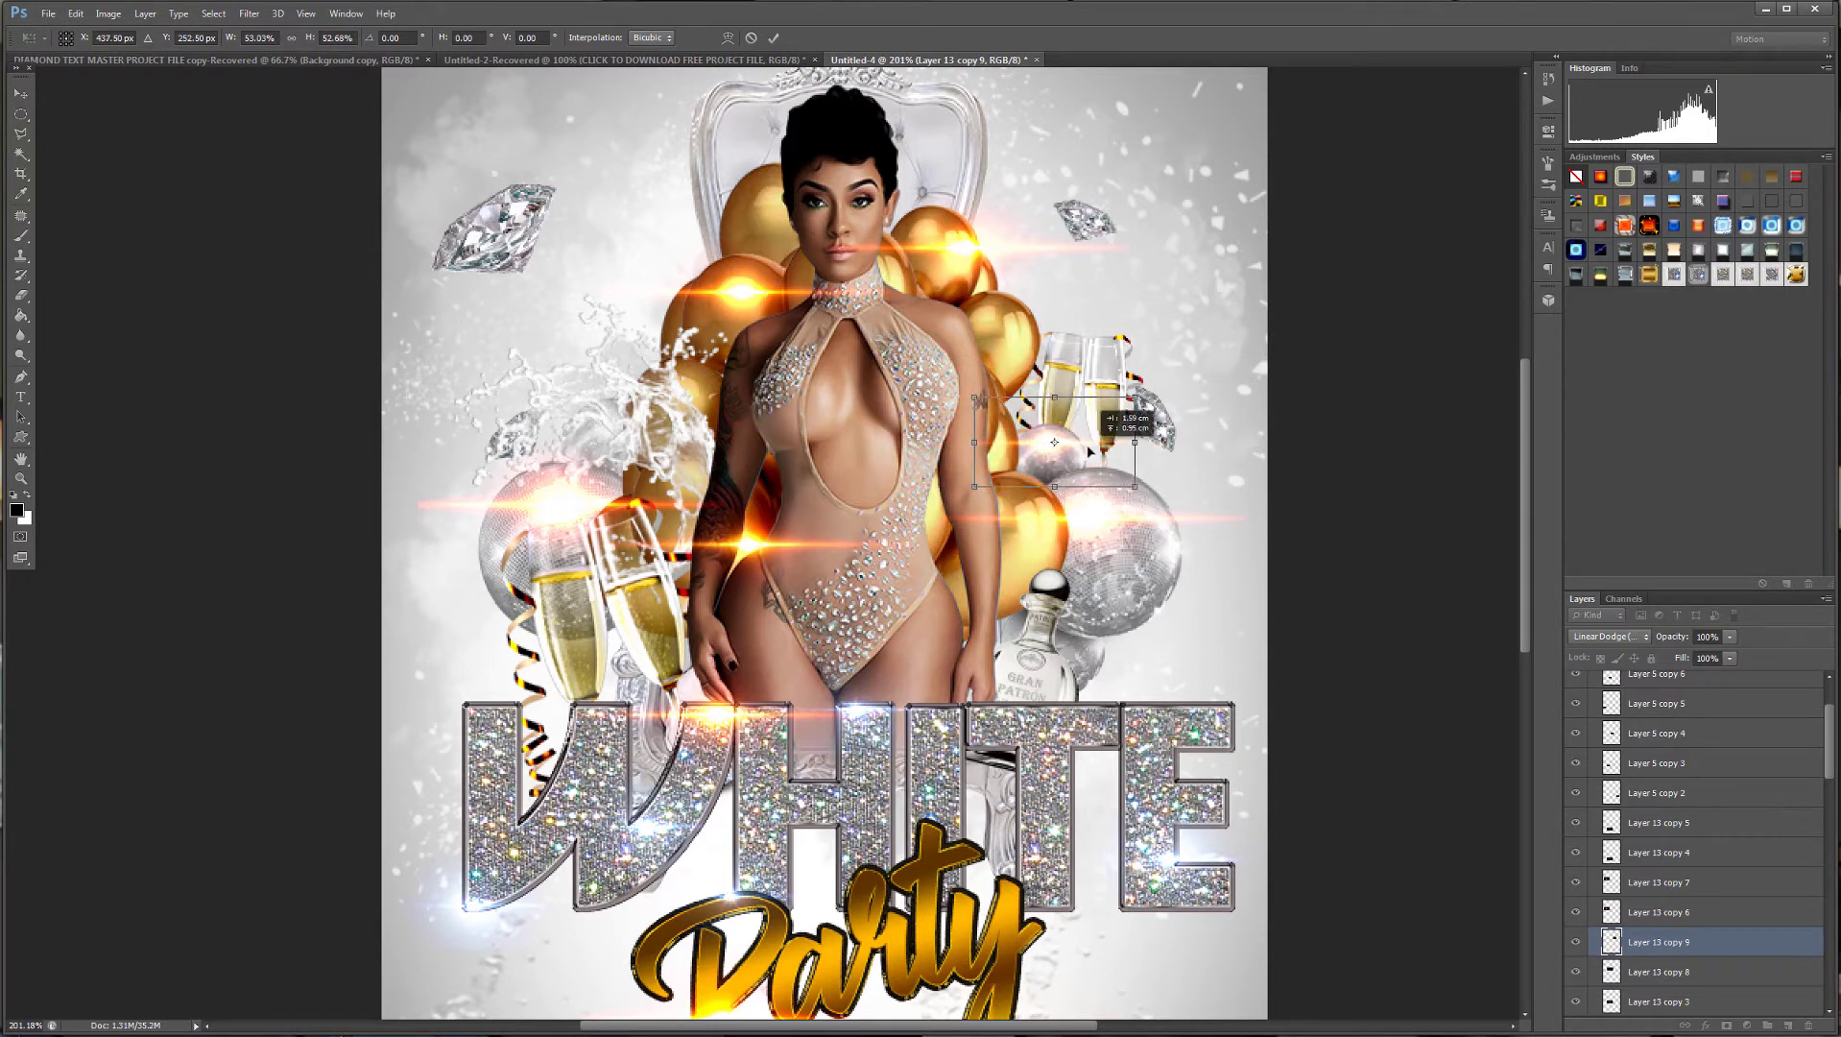
{"action": "key", "text": "Return"}
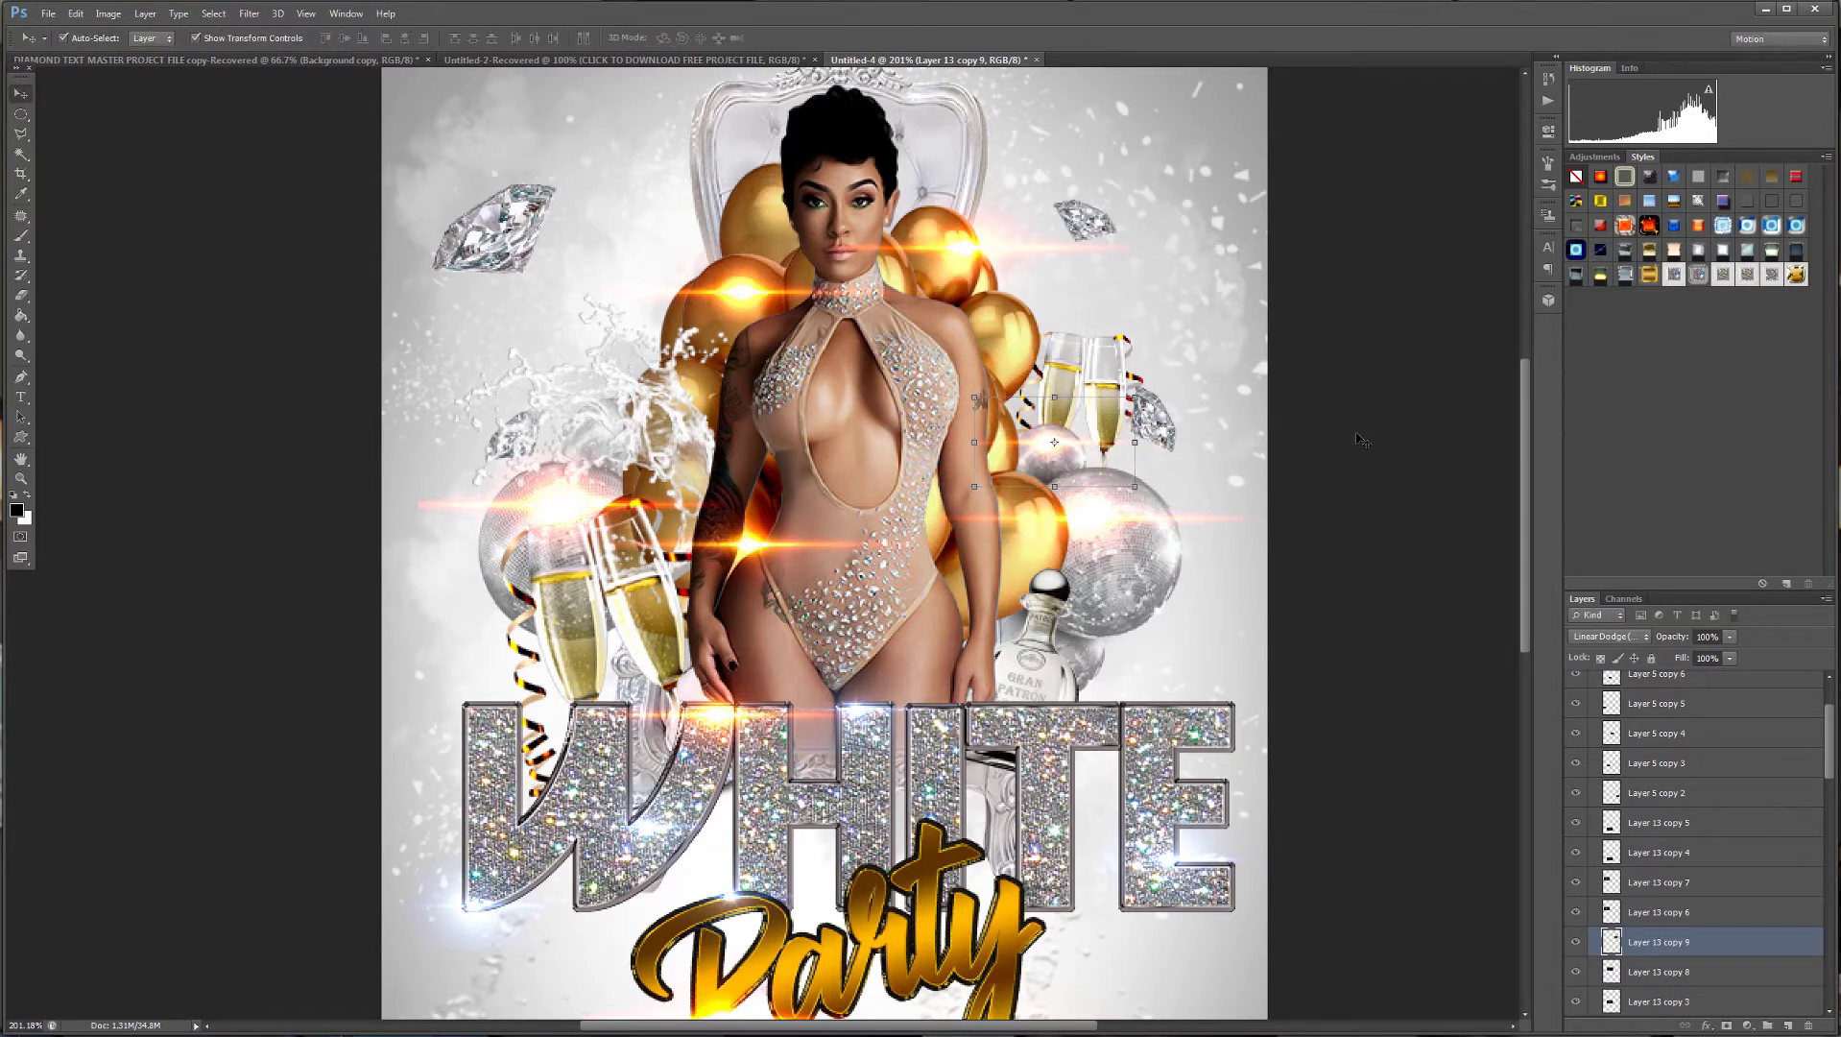
{"action": "left_click", "coordinate": [1360, 432]}
{"action": "scroll", "coordinate": [1270, 601], "scroll_direction": "down", "scroll_amount": 3}
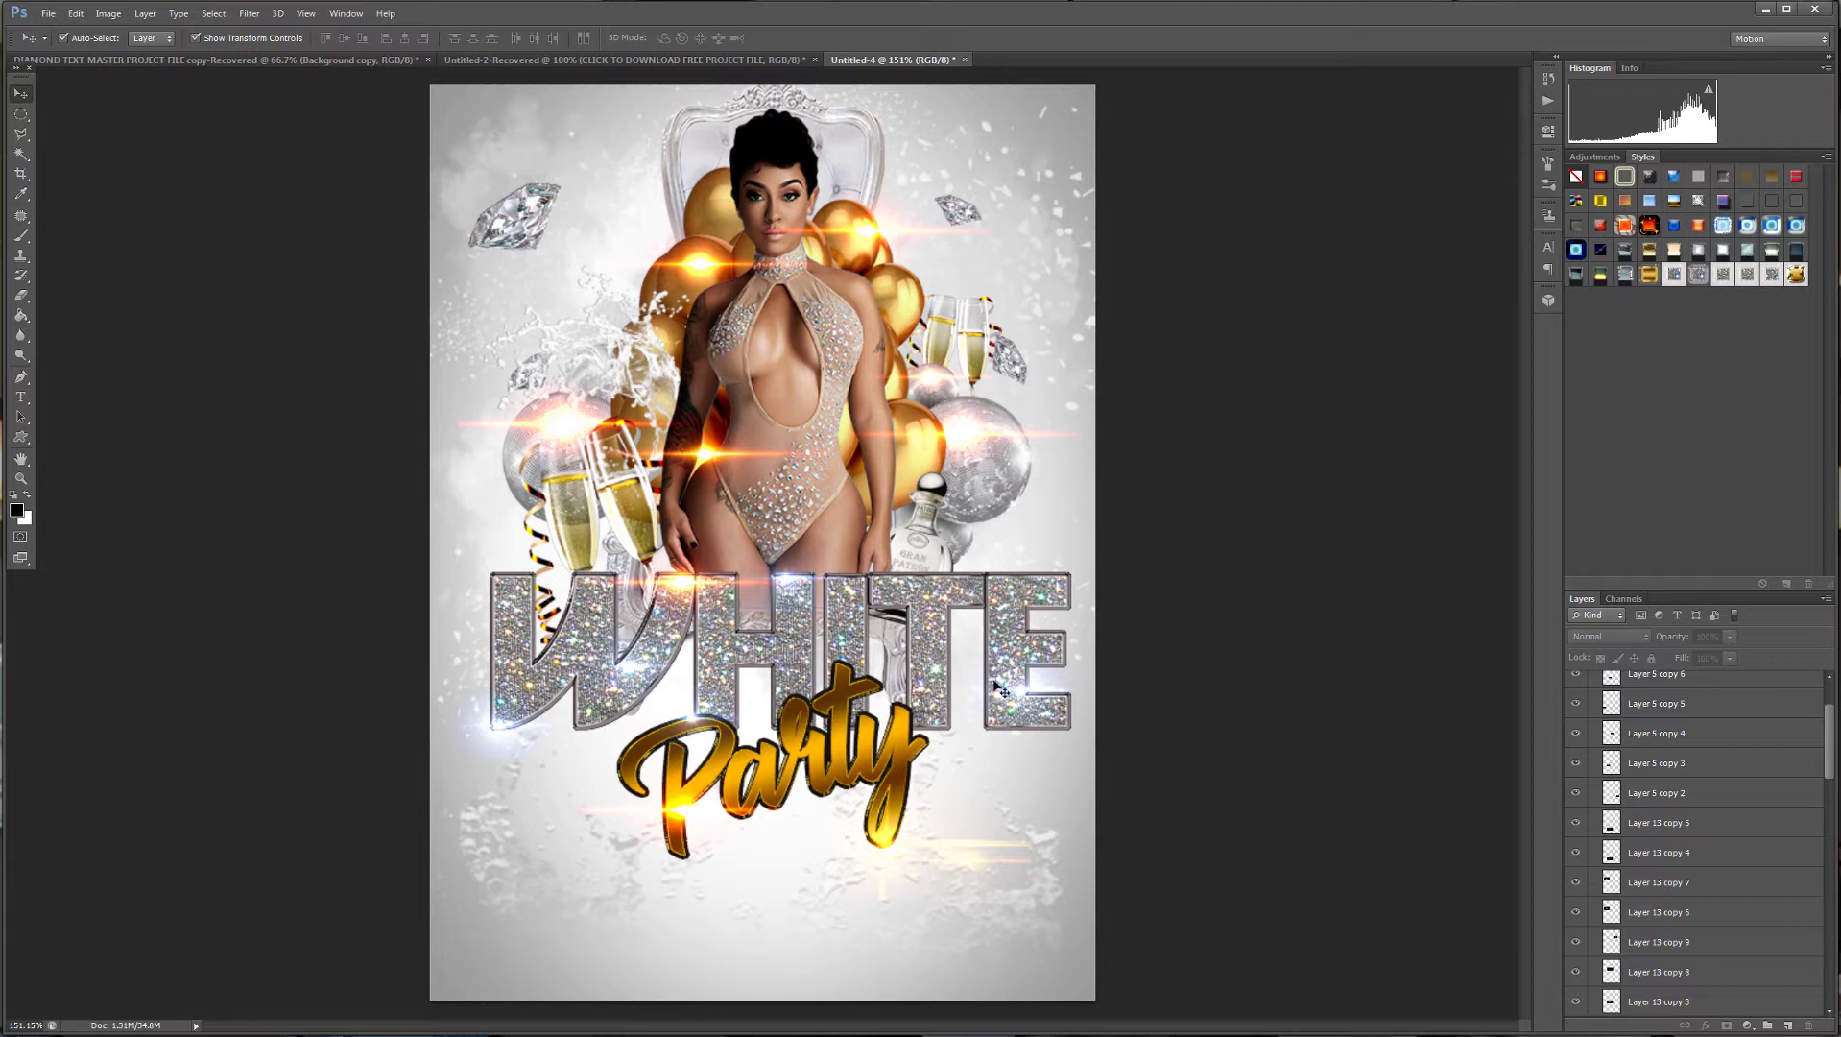
Move the orange flare onto the E, then duplicate it and drag the copy left across WHITE.
{"action": "left_click_drag", "start_coordinate": [979, 845], "coordinate": [954, 580]}
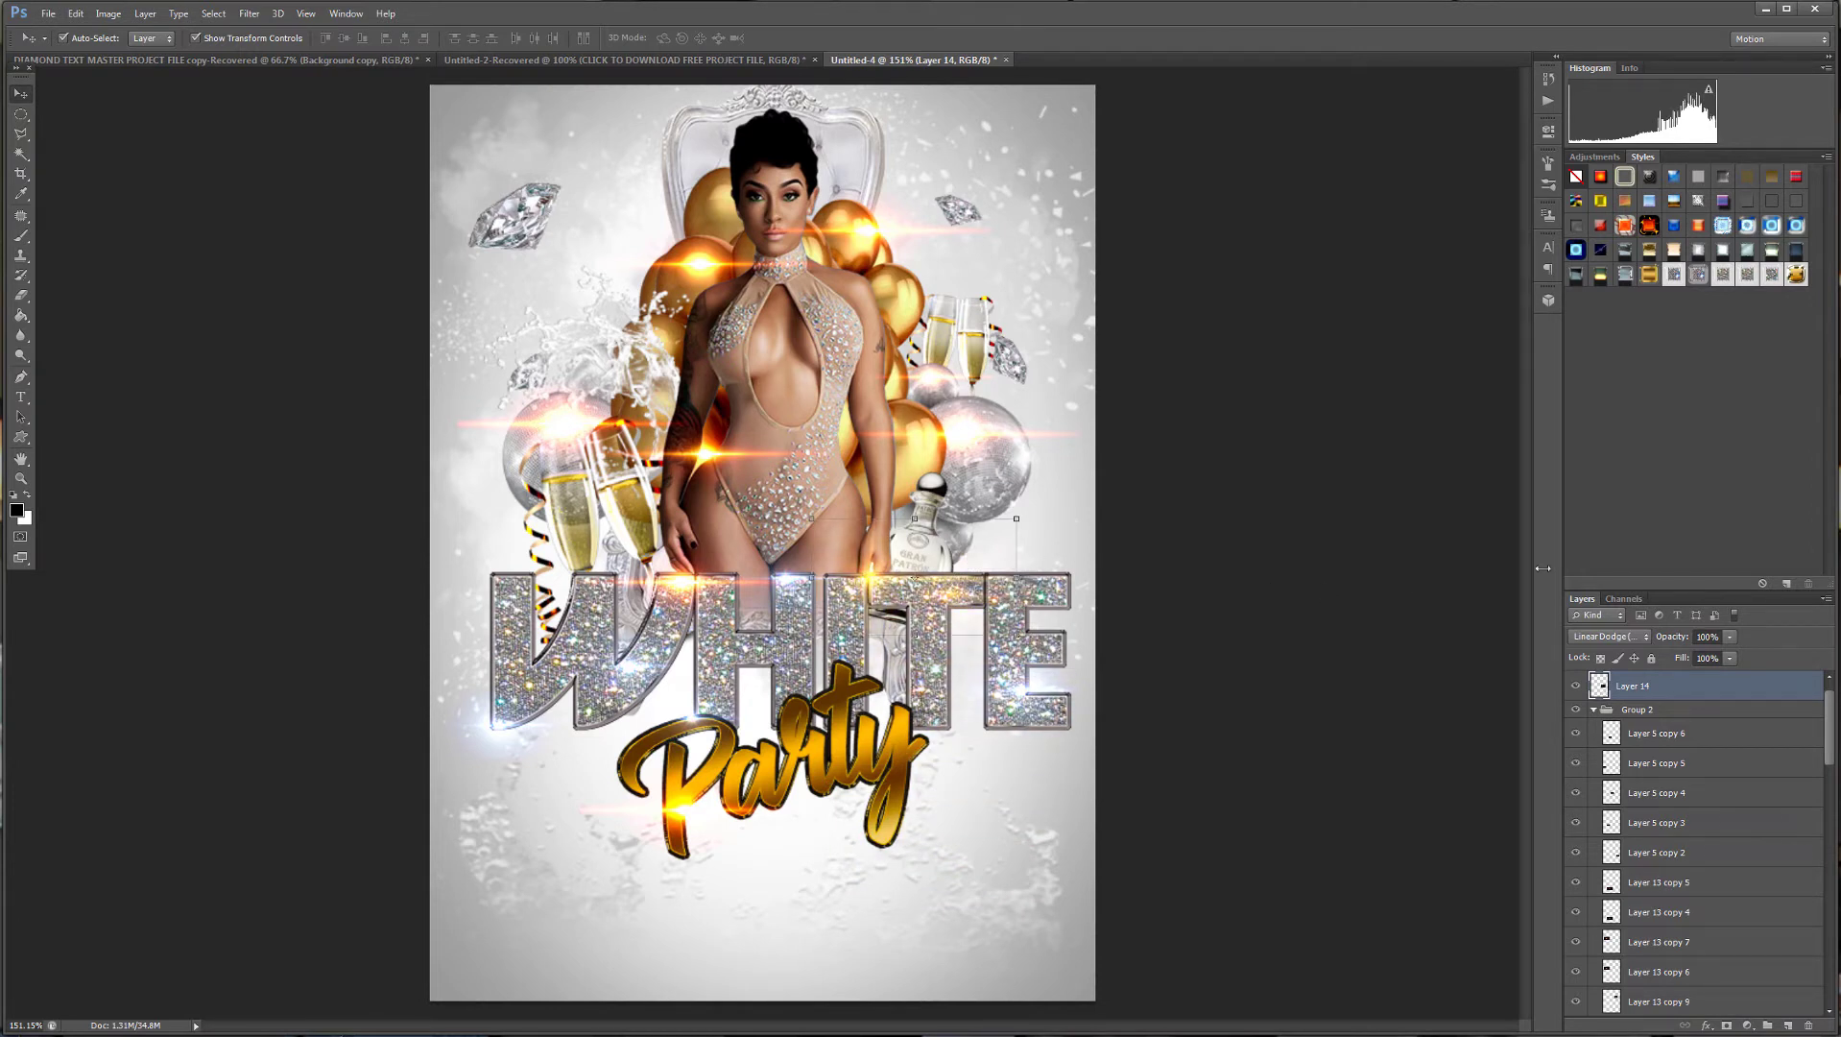
{"action": "key", "text": "ctrl+j"}
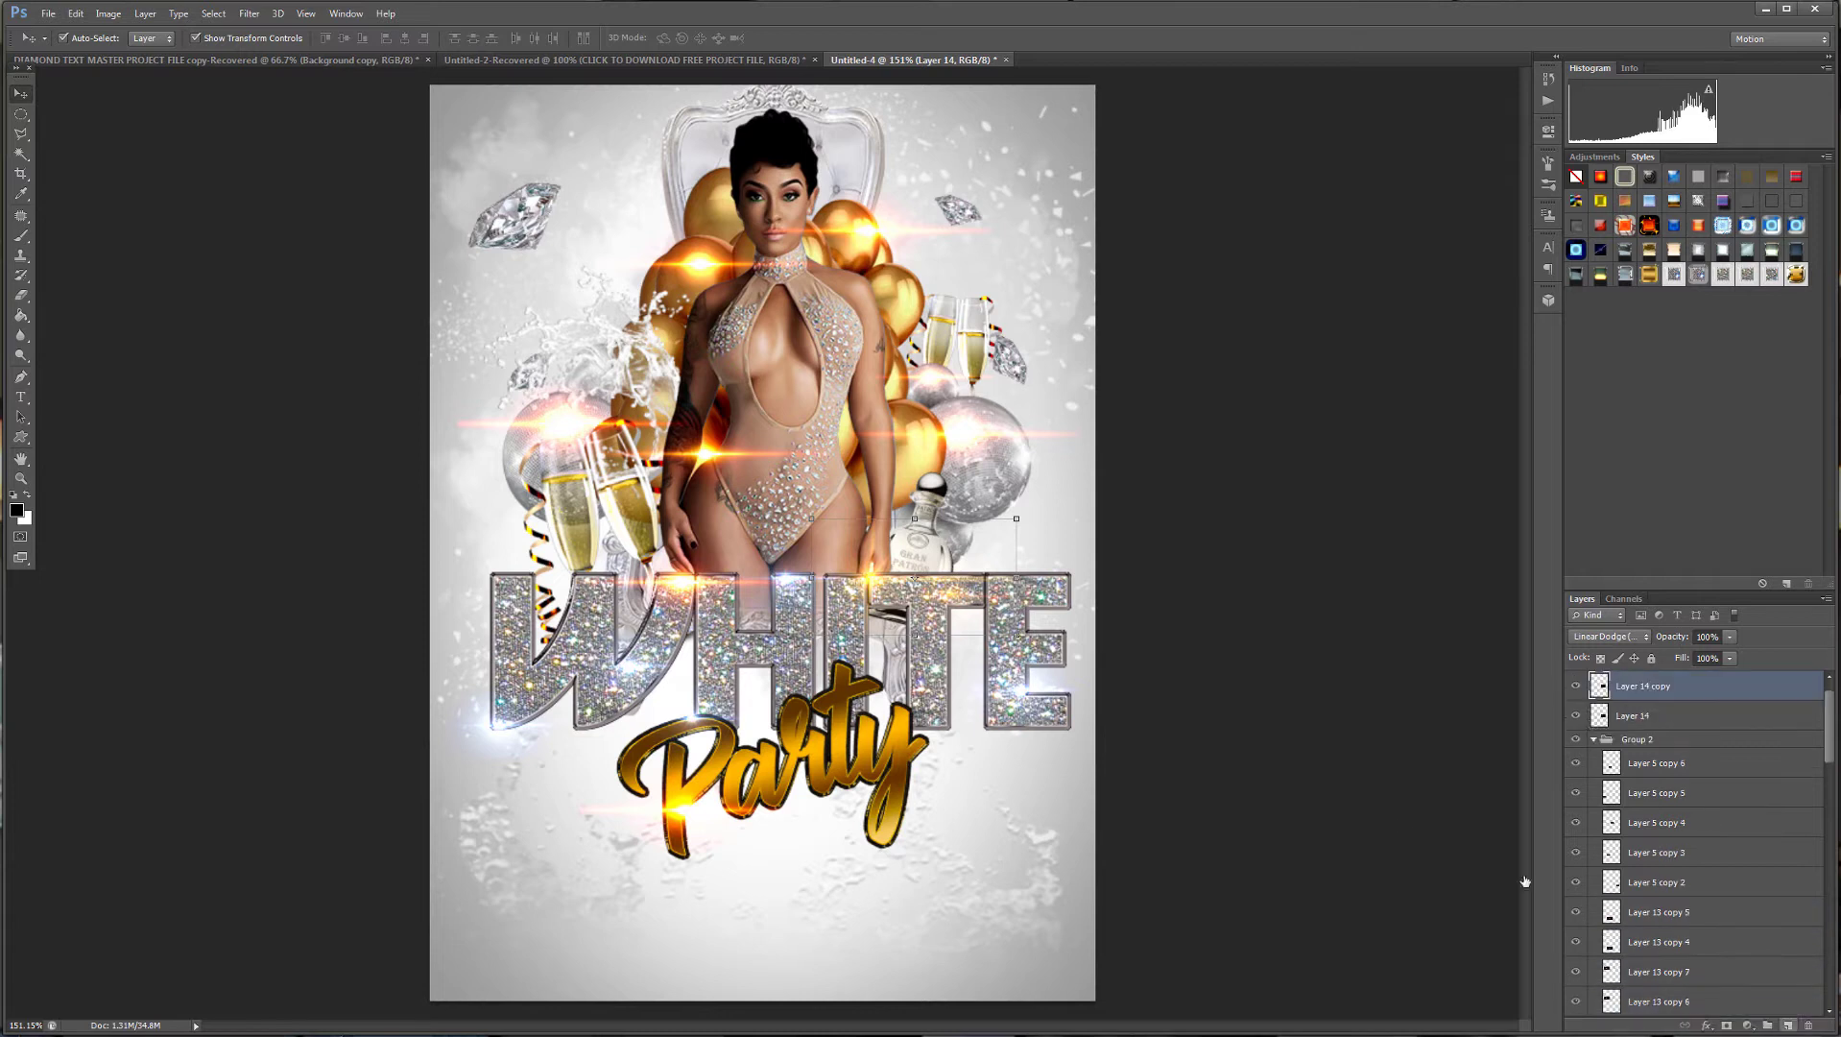
{"action": "left_click_drag", "start_coordinate": [902, 588], "coordinate": [589, 582]}
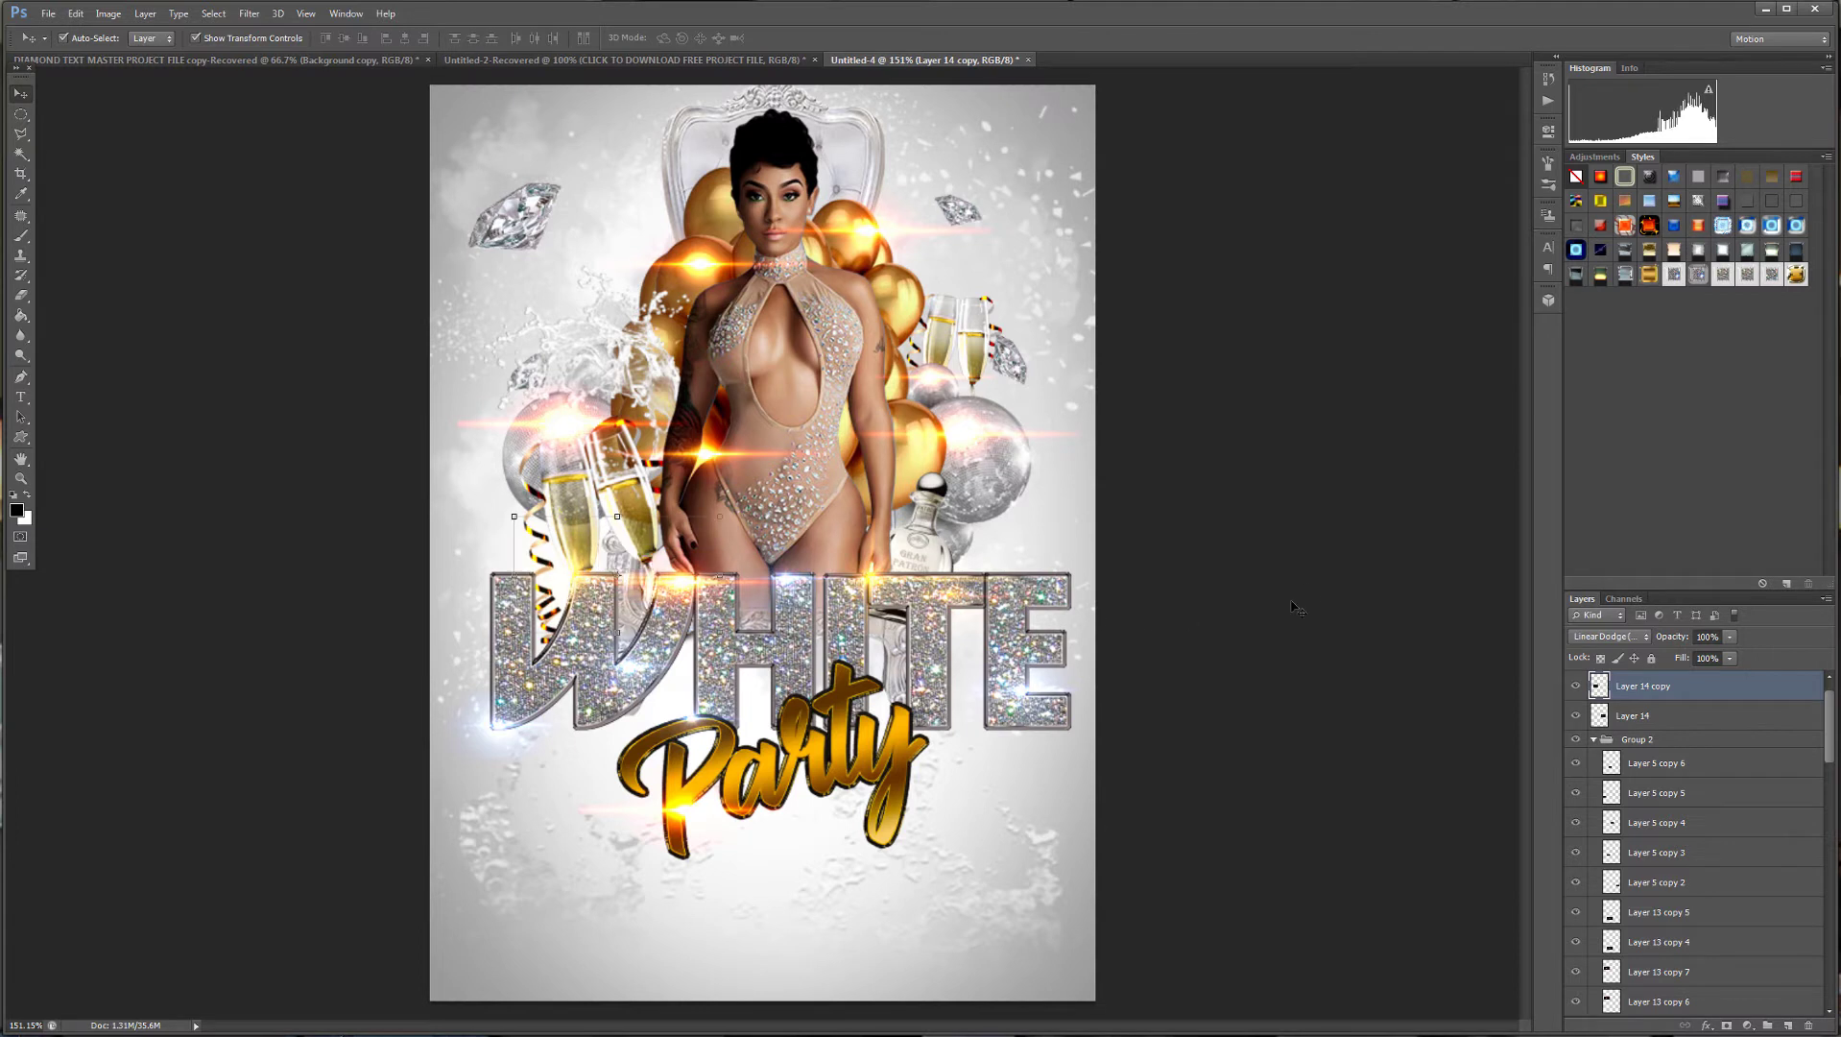
{"action": "left_click", "coordinate": [1286, 479]}
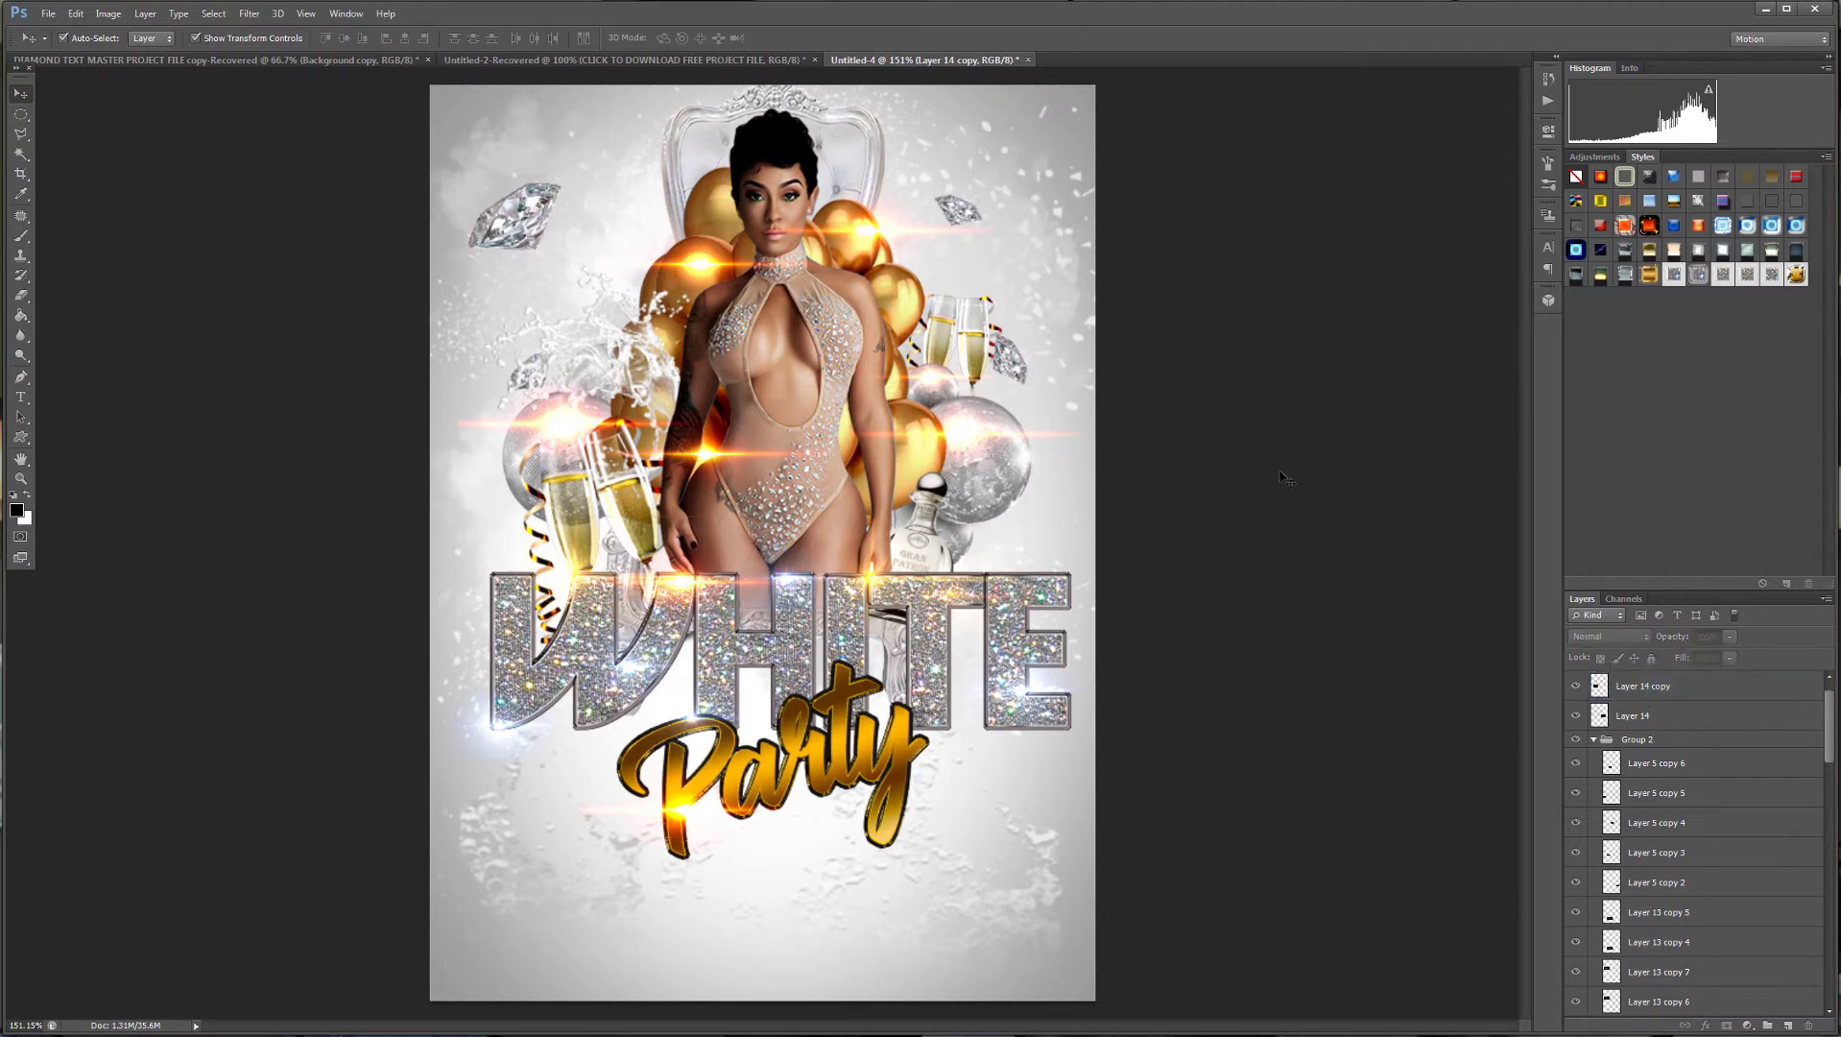
{"action": "left_click", "coordinate": [1744, 682]}
Add a new Linear Dodge (Add) layer and set the foreground colour to dark golden brown #8c5900.
{"action": "left_click", "coordinate": [1787, 1025]}
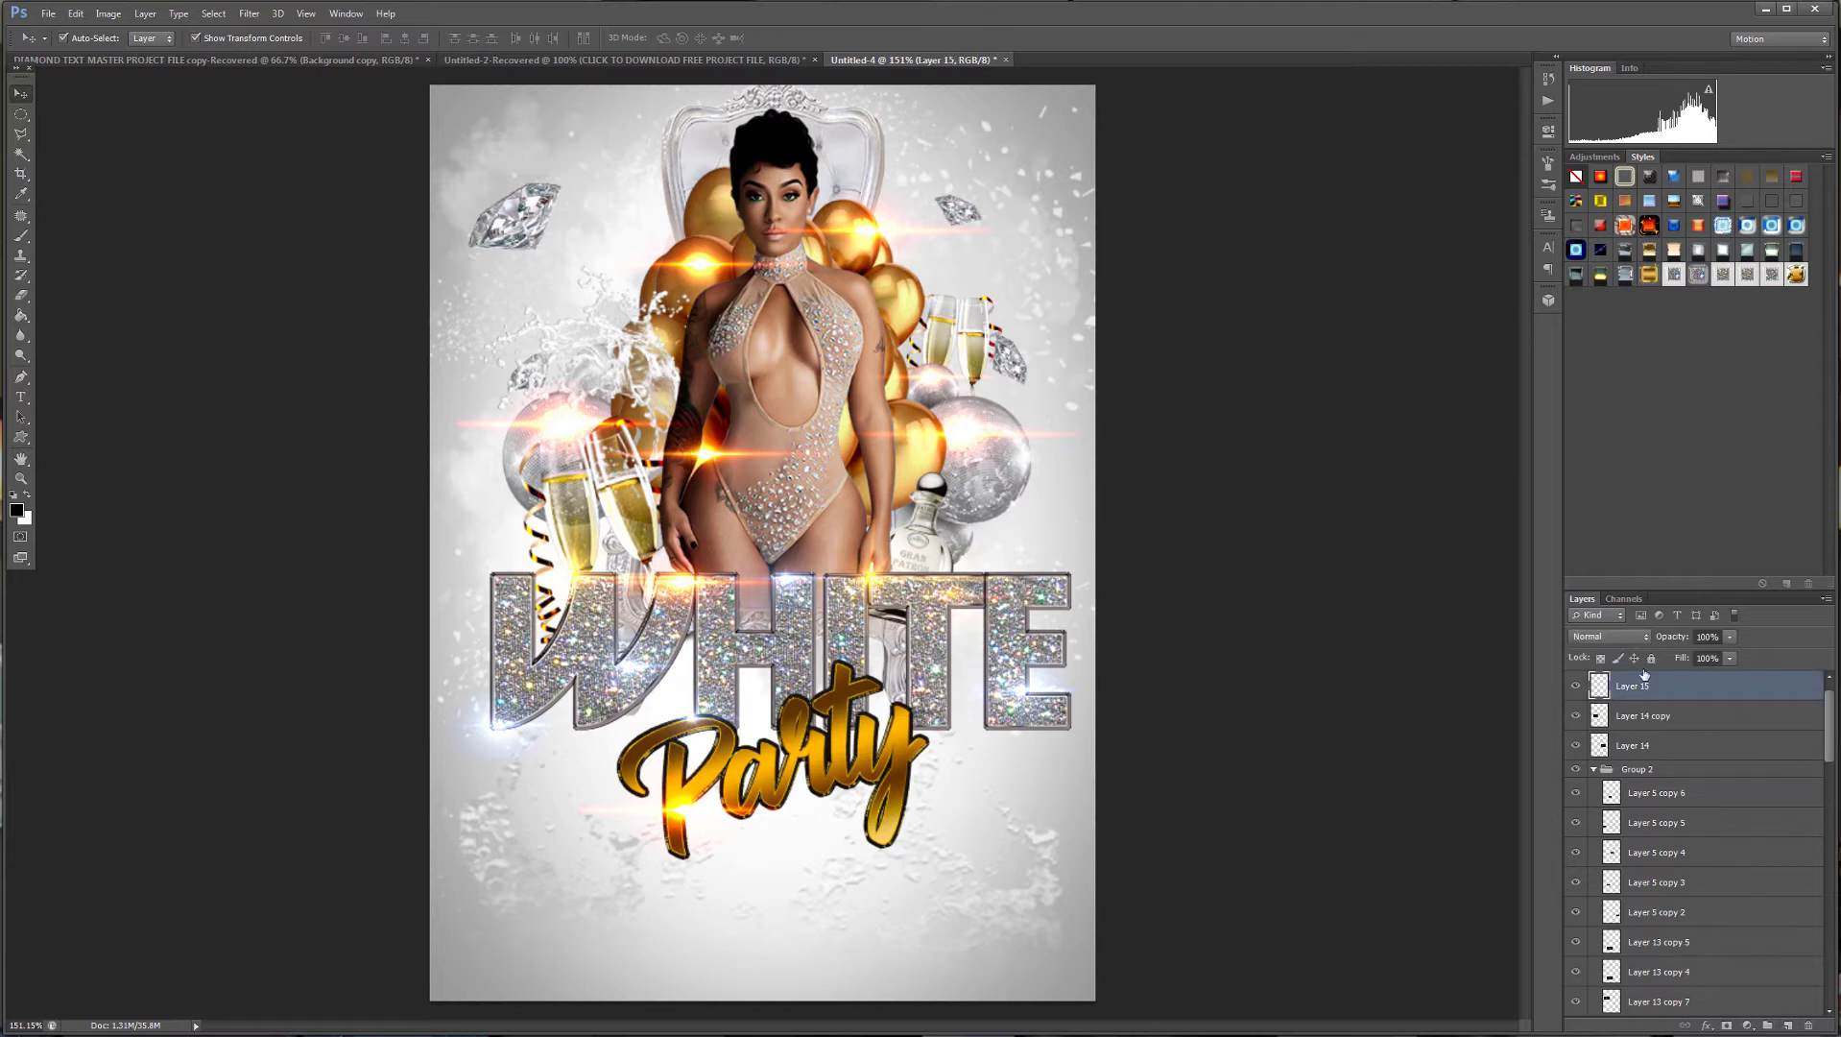
{"action": "left_click", "coordinate": [1608, 633]}
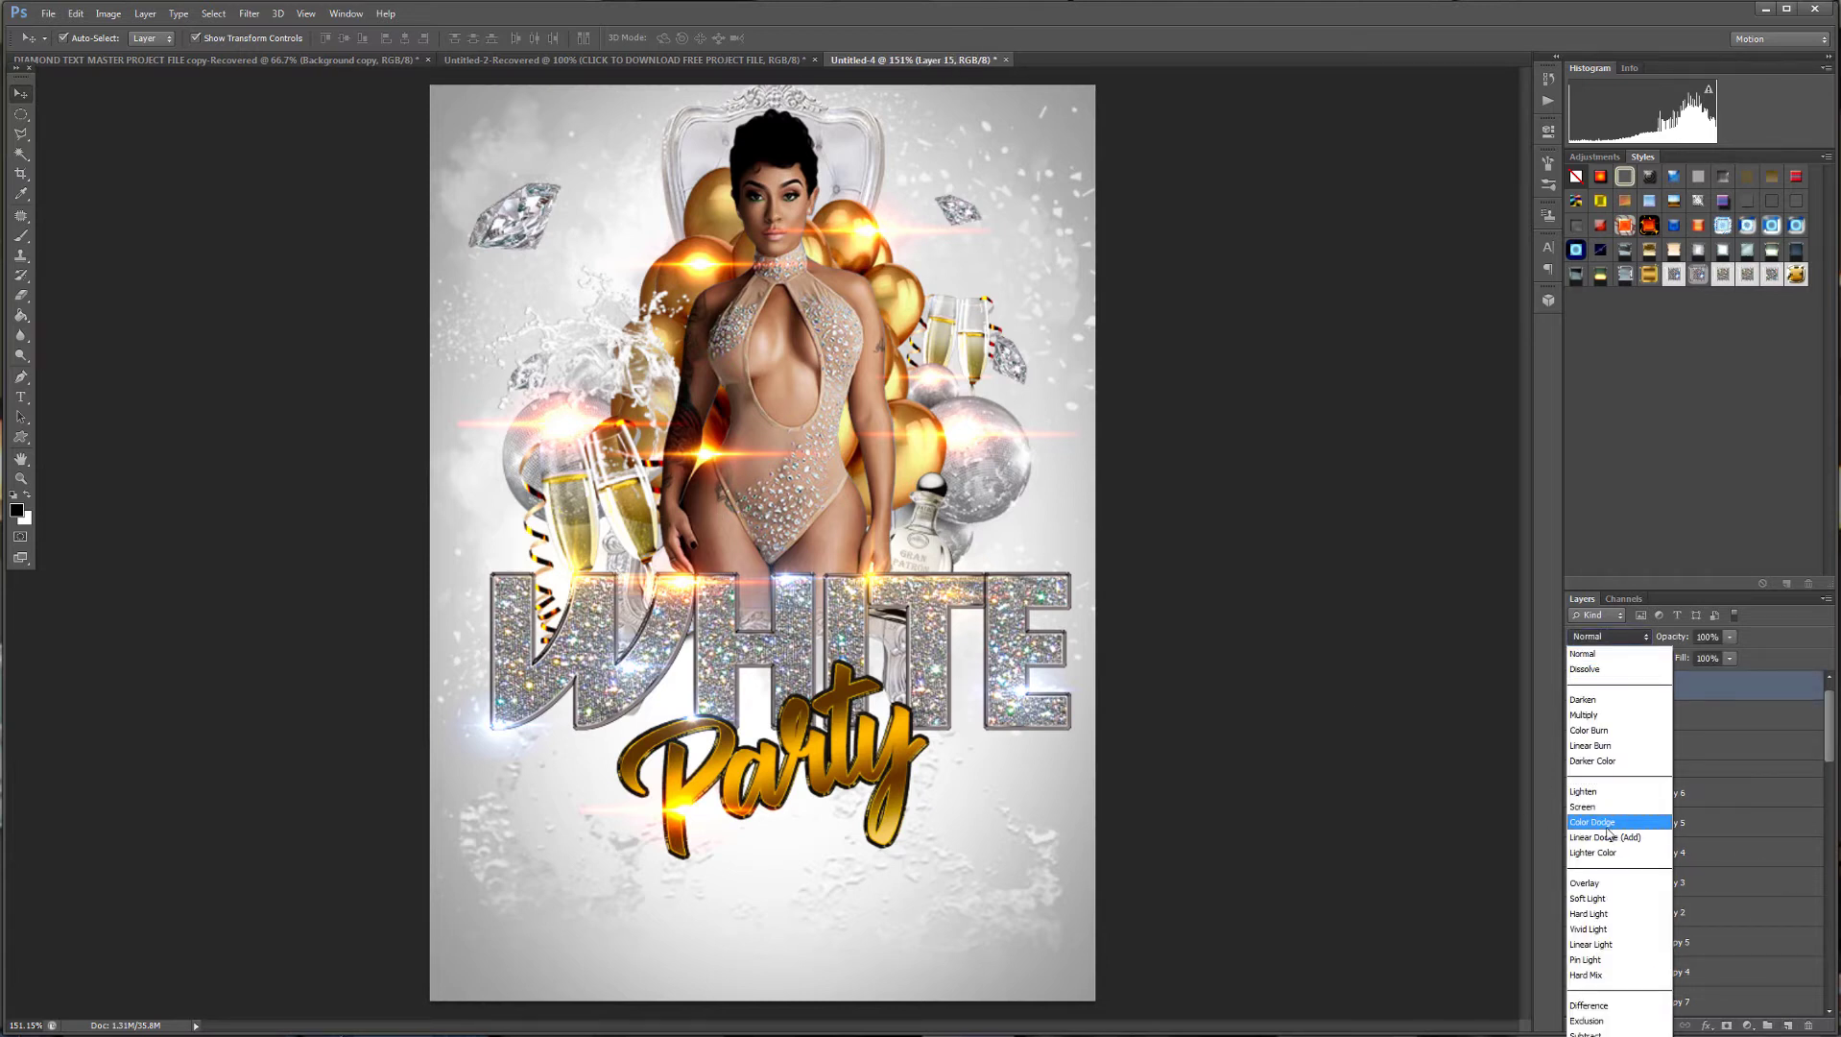
{"action": "left_click", "coordinate": [1607, 838]}
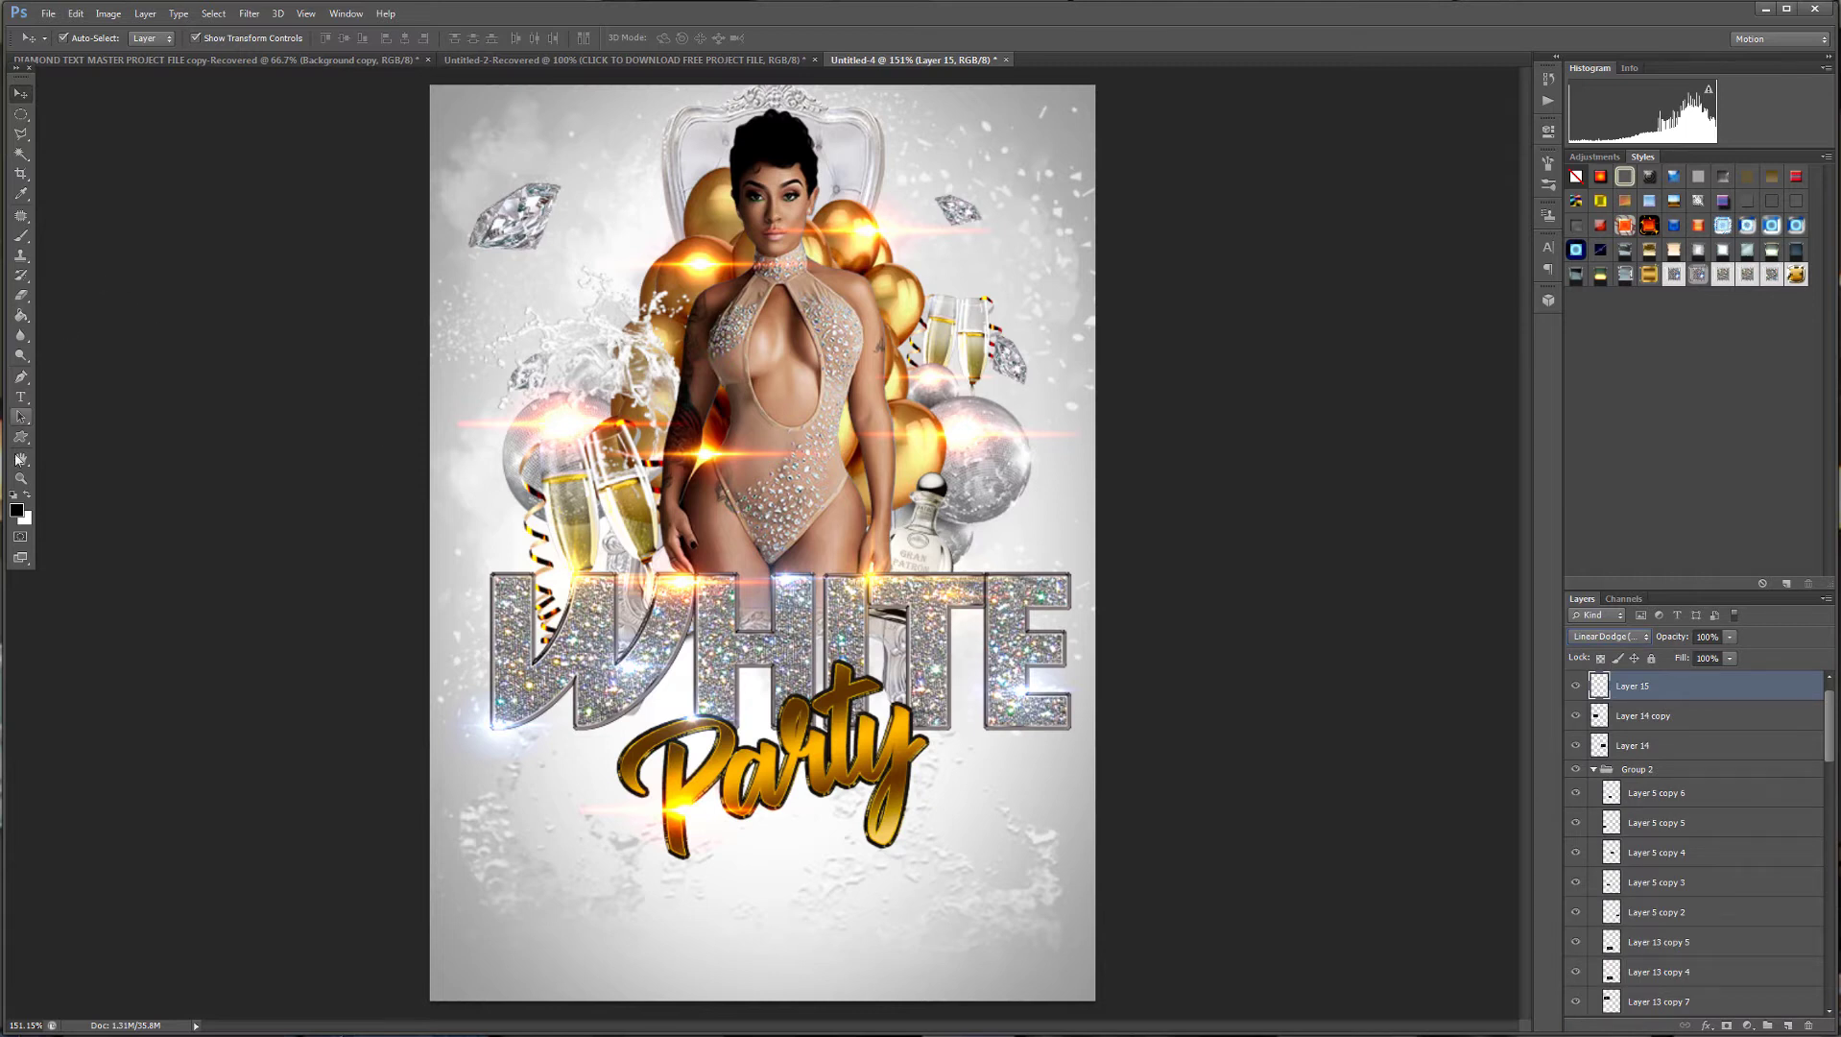
{"action": "left_click", "coordinate": [17, 511]}
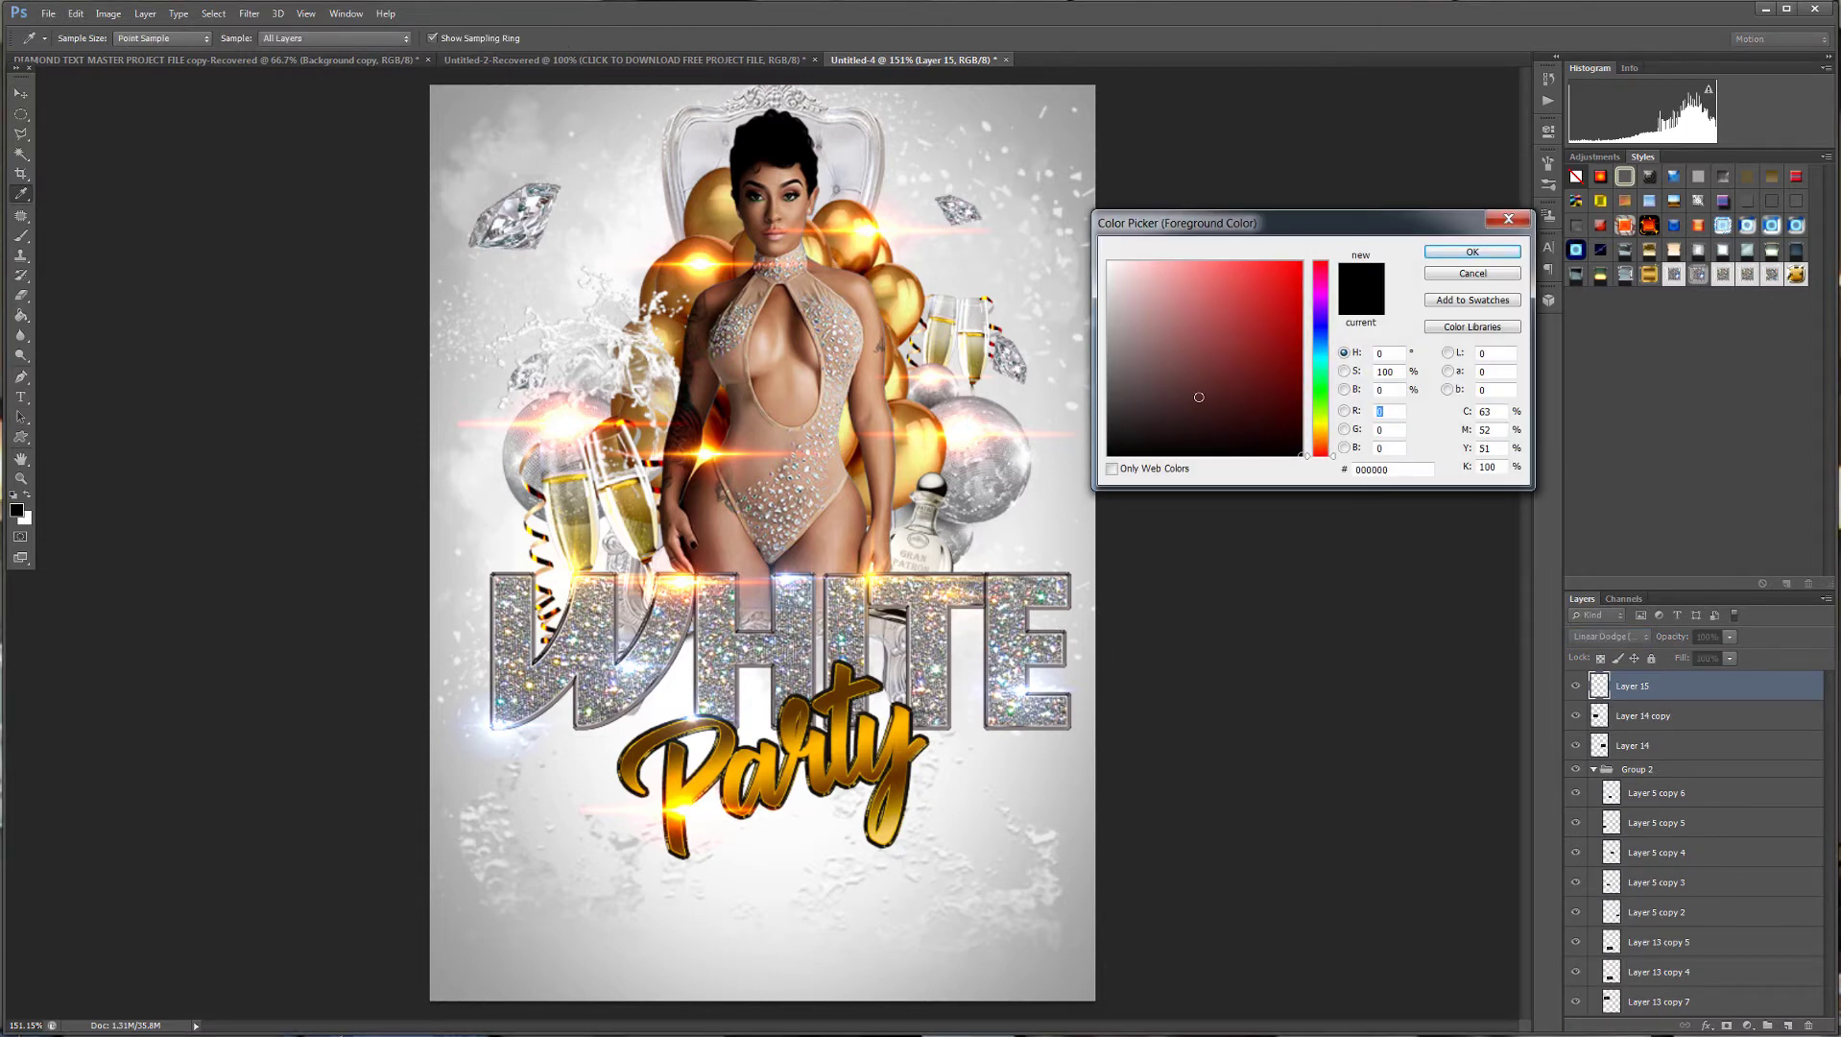
{"action": "left_click", "coordinate": [1316, 434]}
{"action": "left_click", "coordinate": [1302, 350]}
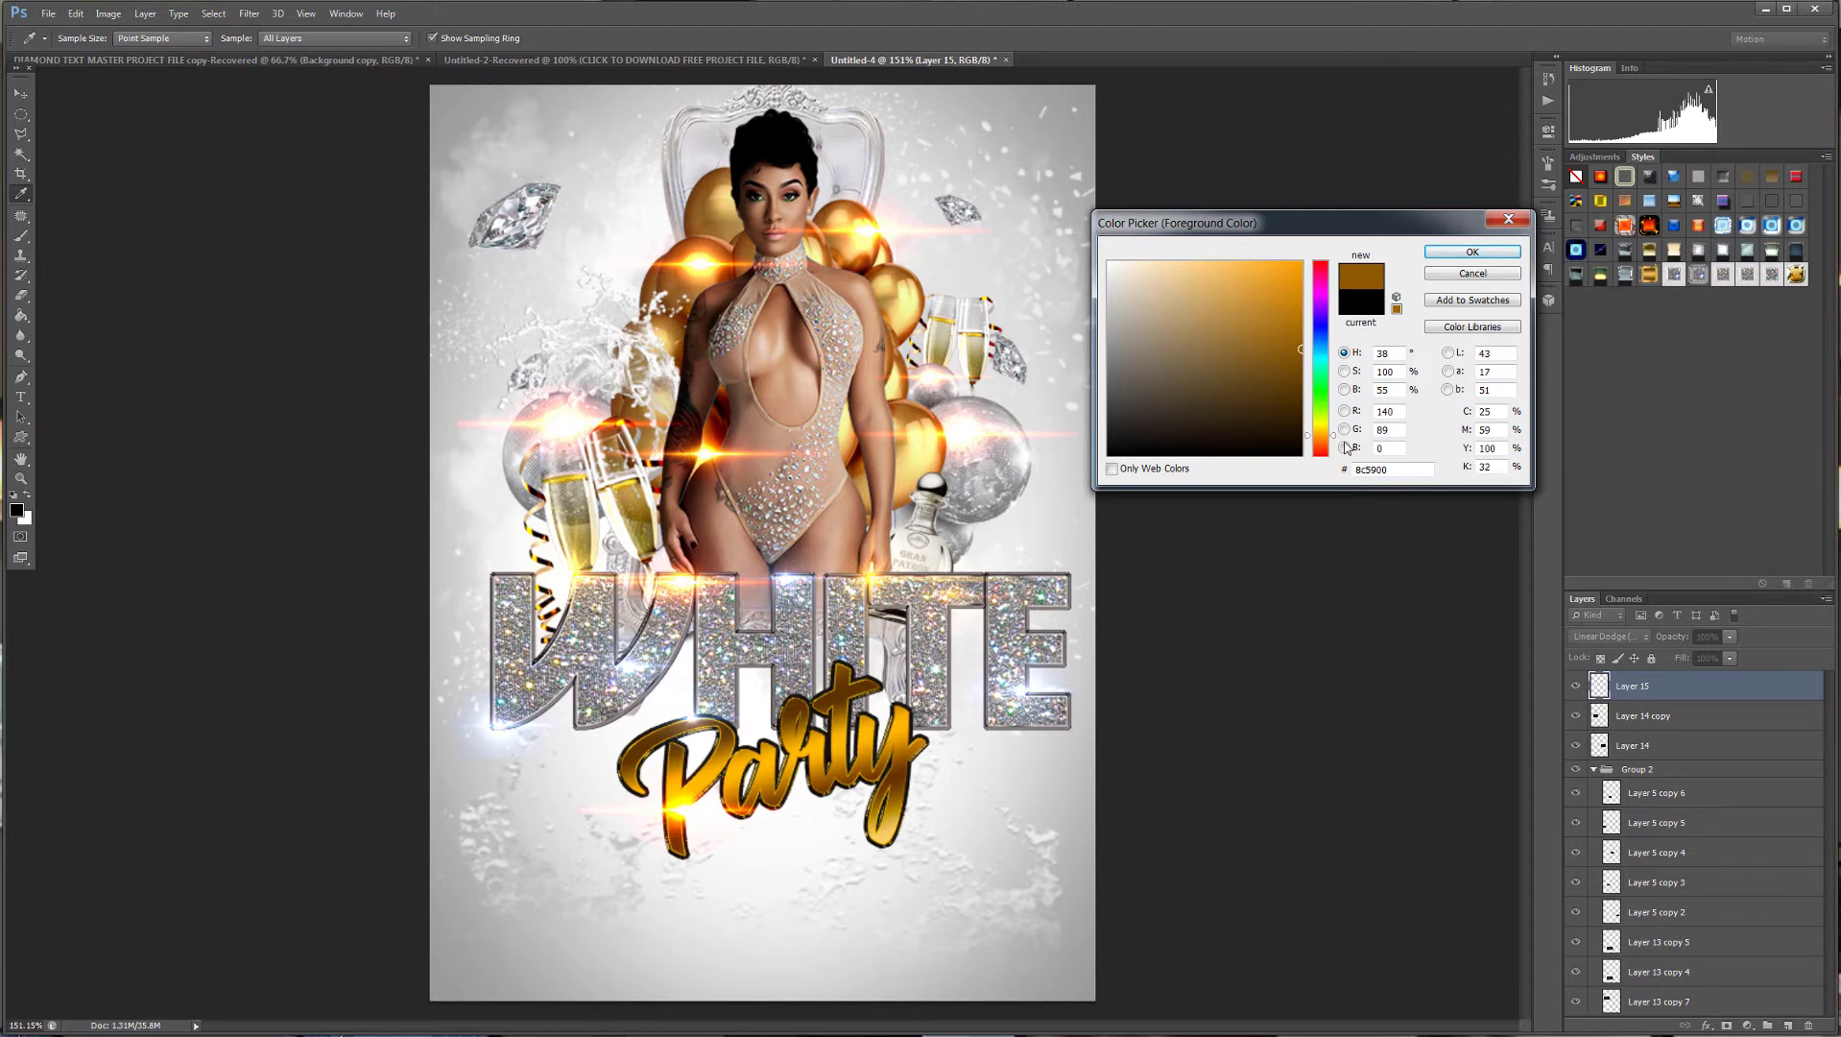
{"action": "left_click", "coordinate": [1454, 255]}
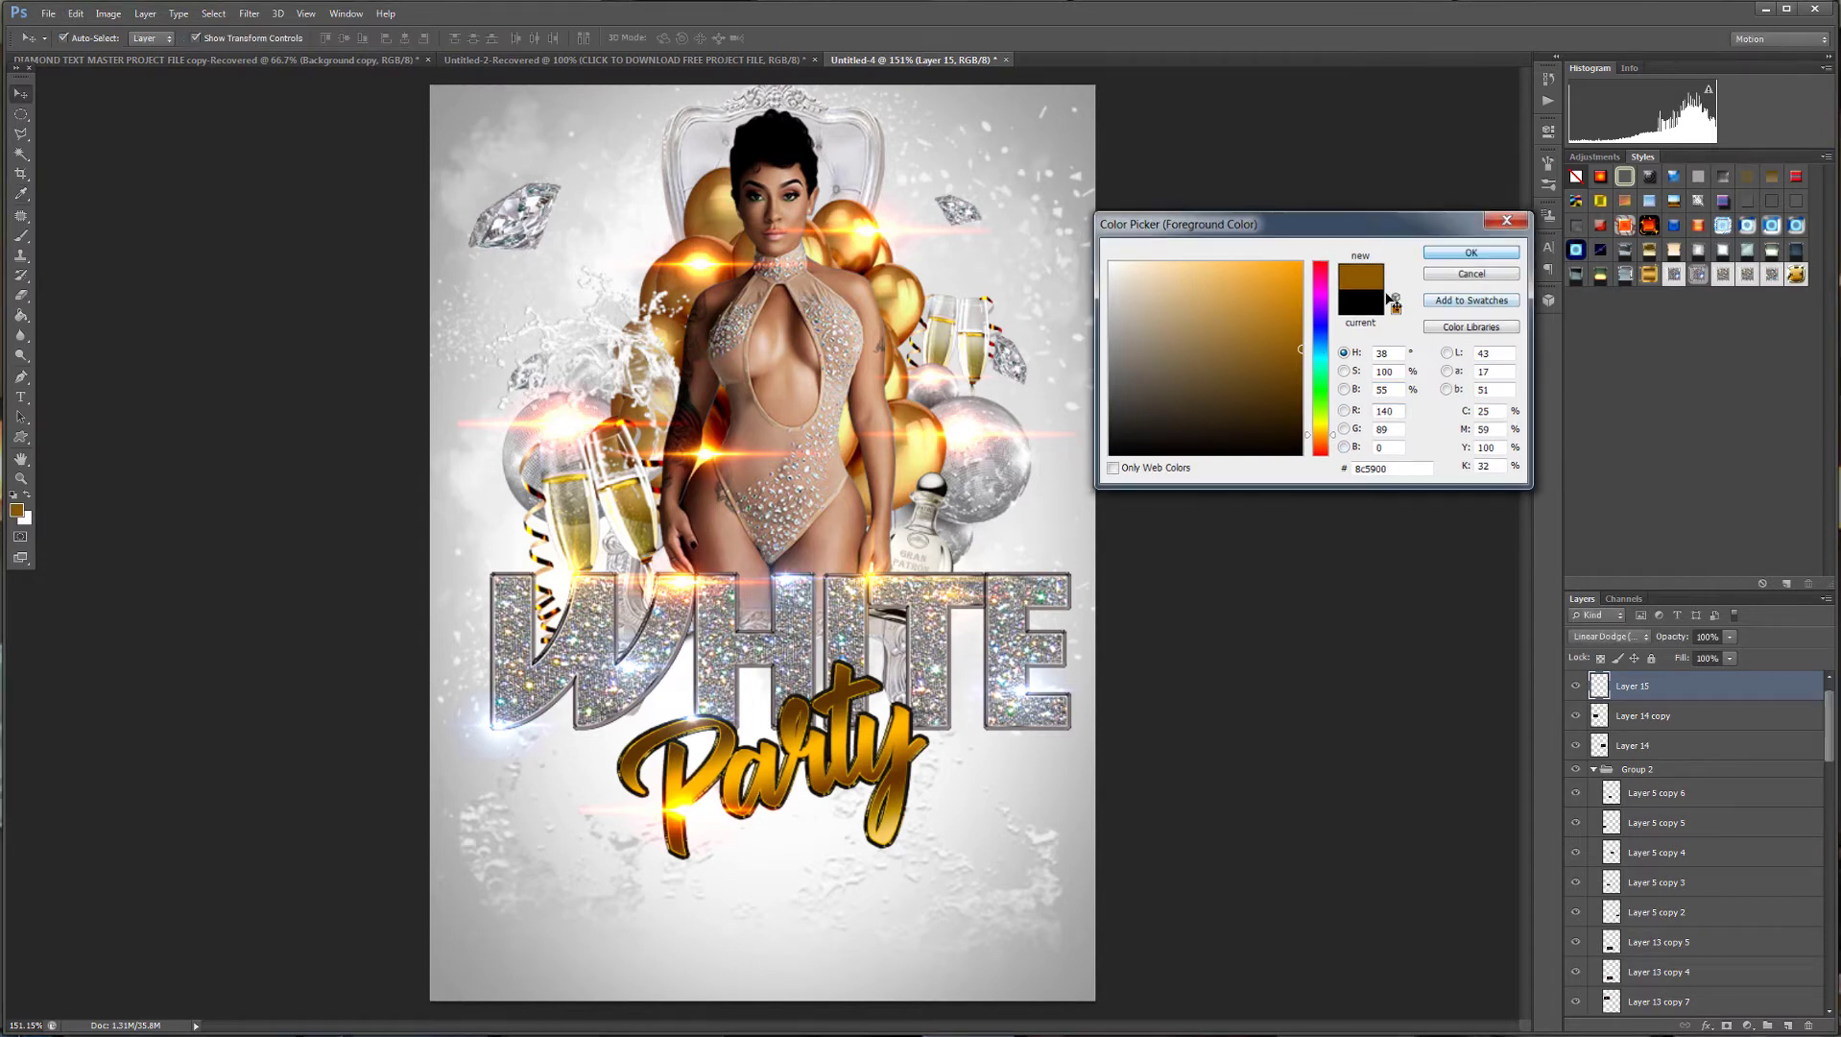
With a soft round 90–100 px brush, paint a glow over the model's hip, undoing the disco-ball stroke.
{"action": "left_click", "coordinate": [21, 235]}
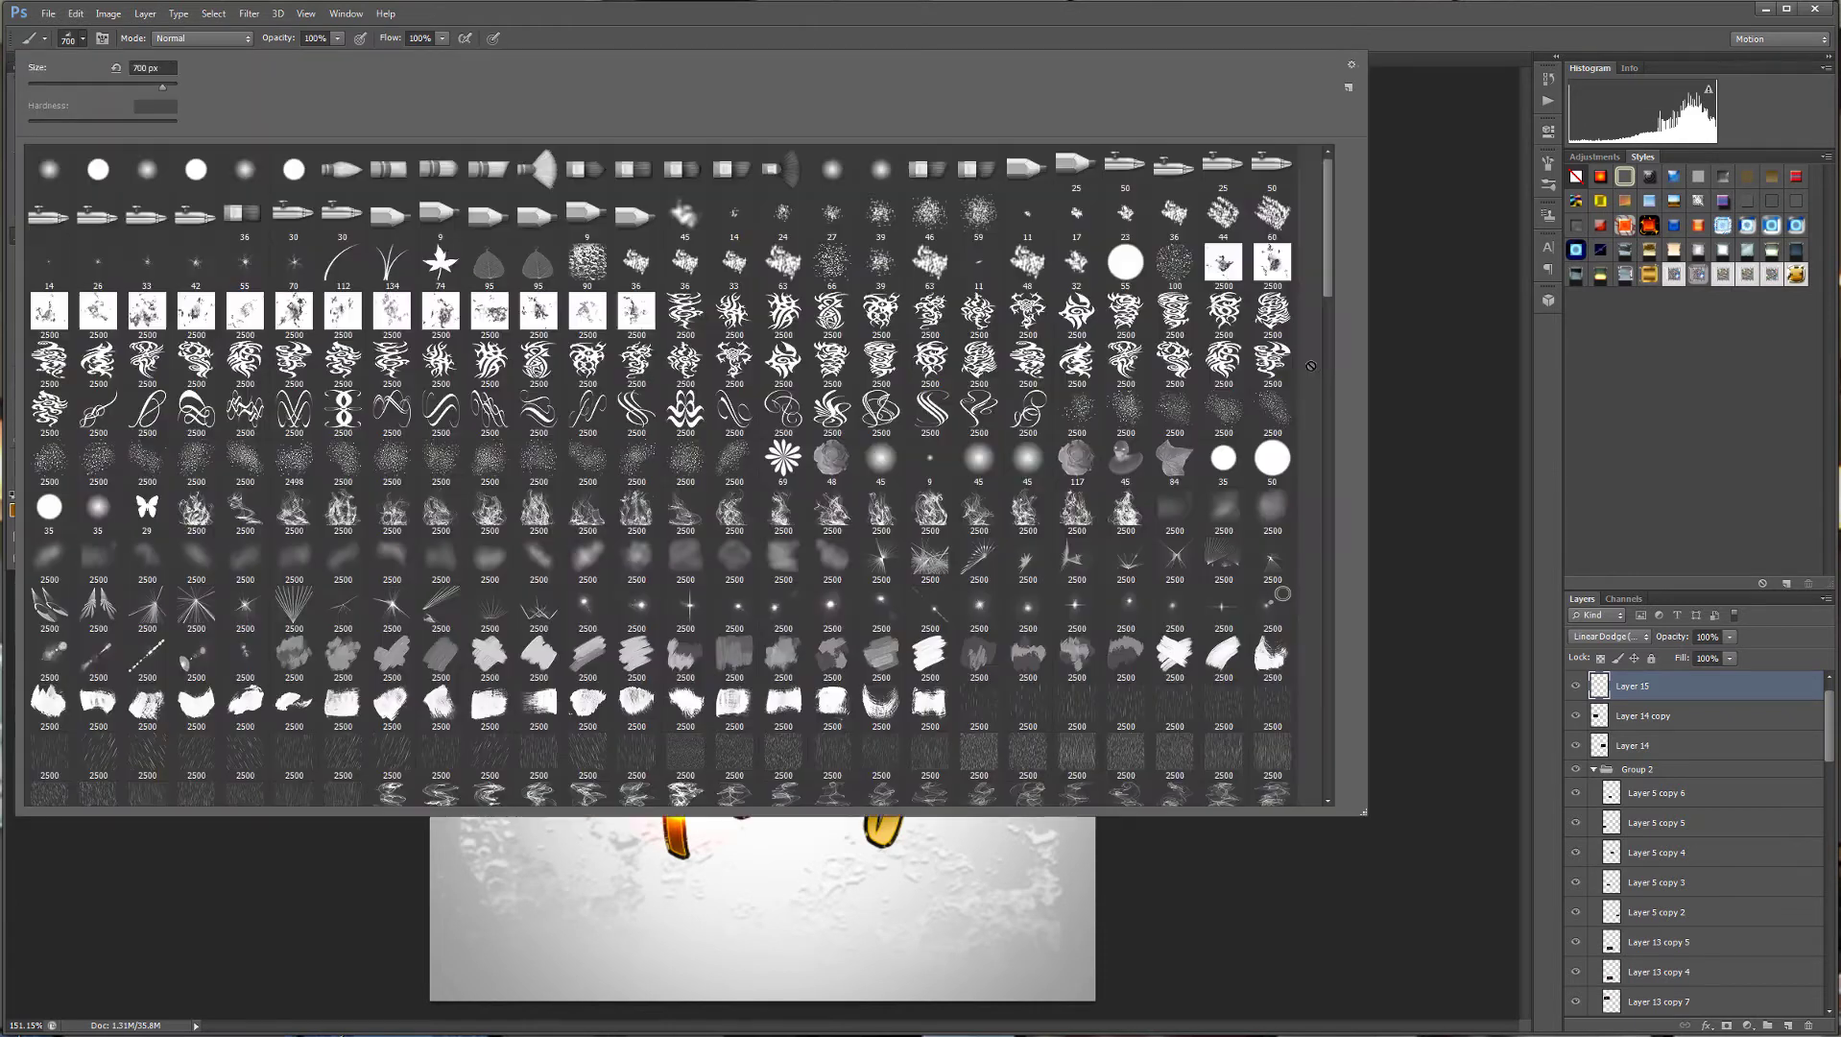
{"action": "left_click", "coordinate": [57, 171]}
{"action": "double_click", "coordinate": [51, 167]}
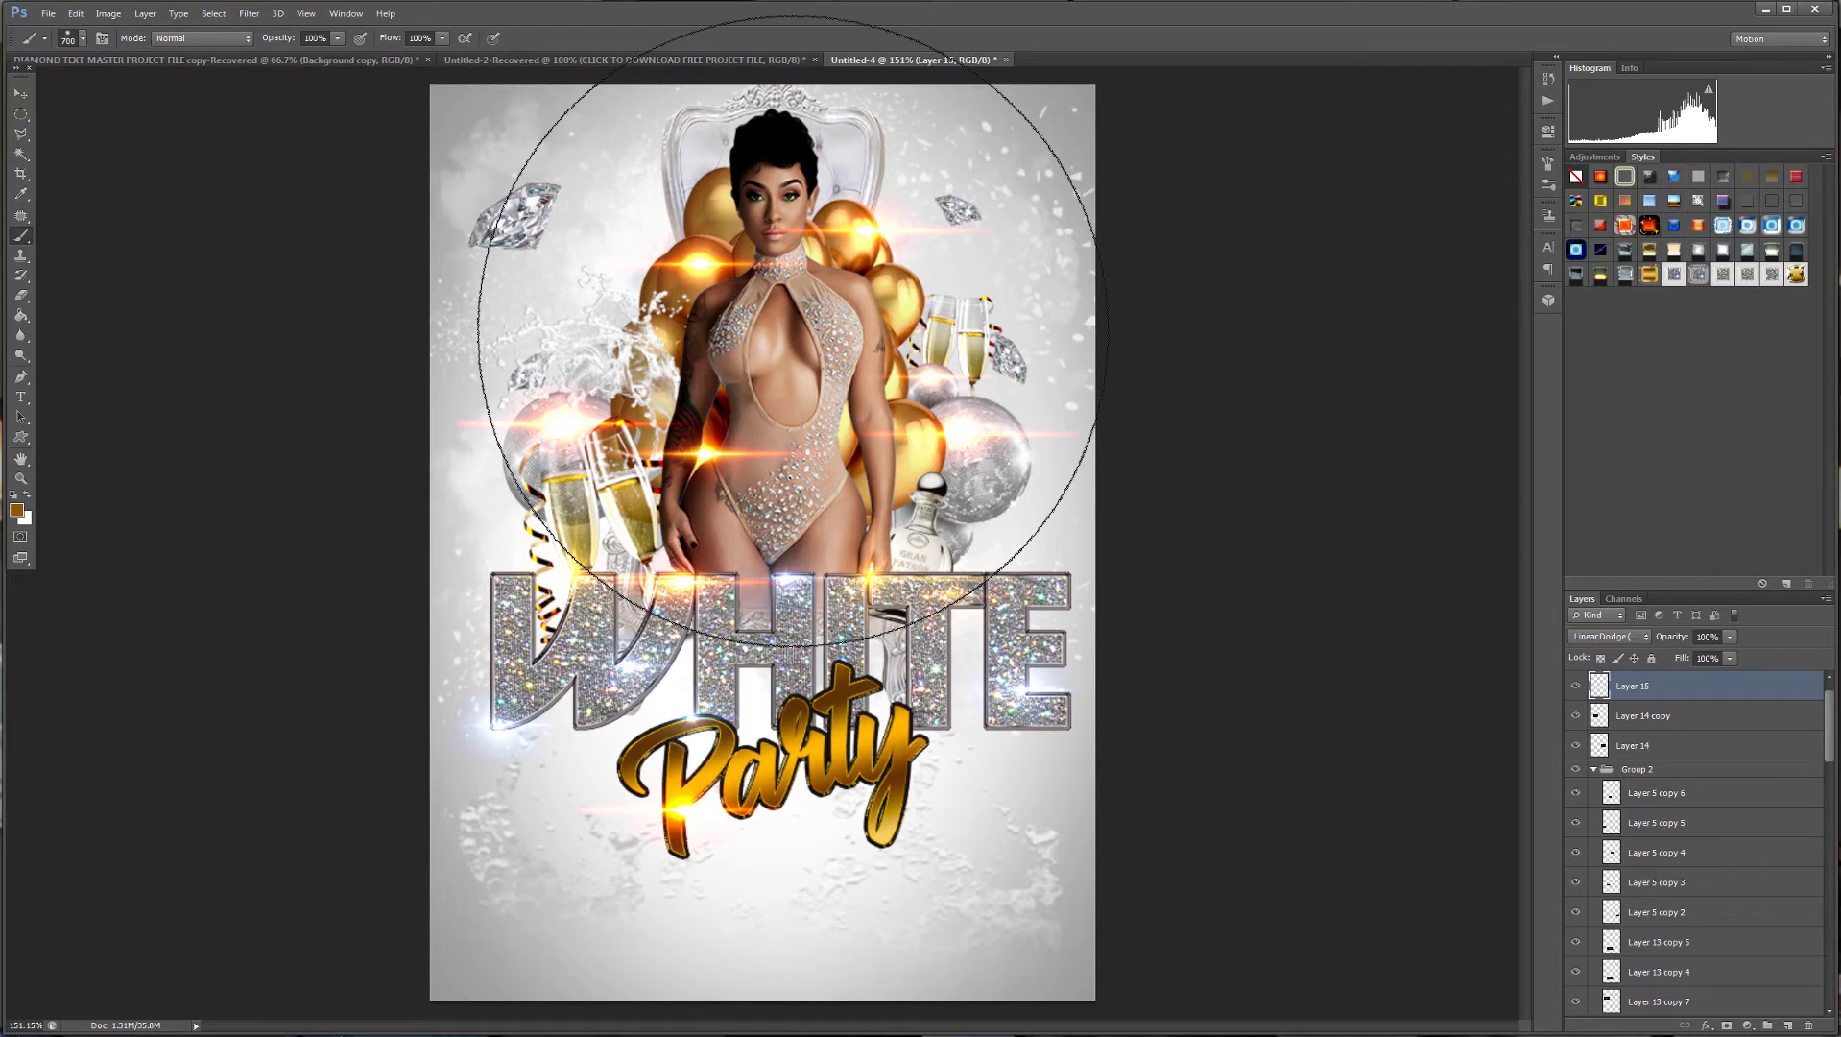
{"action": "key", "text": "bracketleft"}
{"action": "key", "text": "bracketleft"}
{"action": "key", "text": "bracketleft"}
{"action": "key", "text": "bracketleft"}
{"action": "key", "text": "bracketleft"}
{"action": "key", "text": "bracketleft"}
{"action": "key", "text": "bracketleft"}
{"action": "key", "text": "bracketleft"}
{"action": "key", "text": "bracketleft"}
{"action": "key", "text": "bracketleft"}
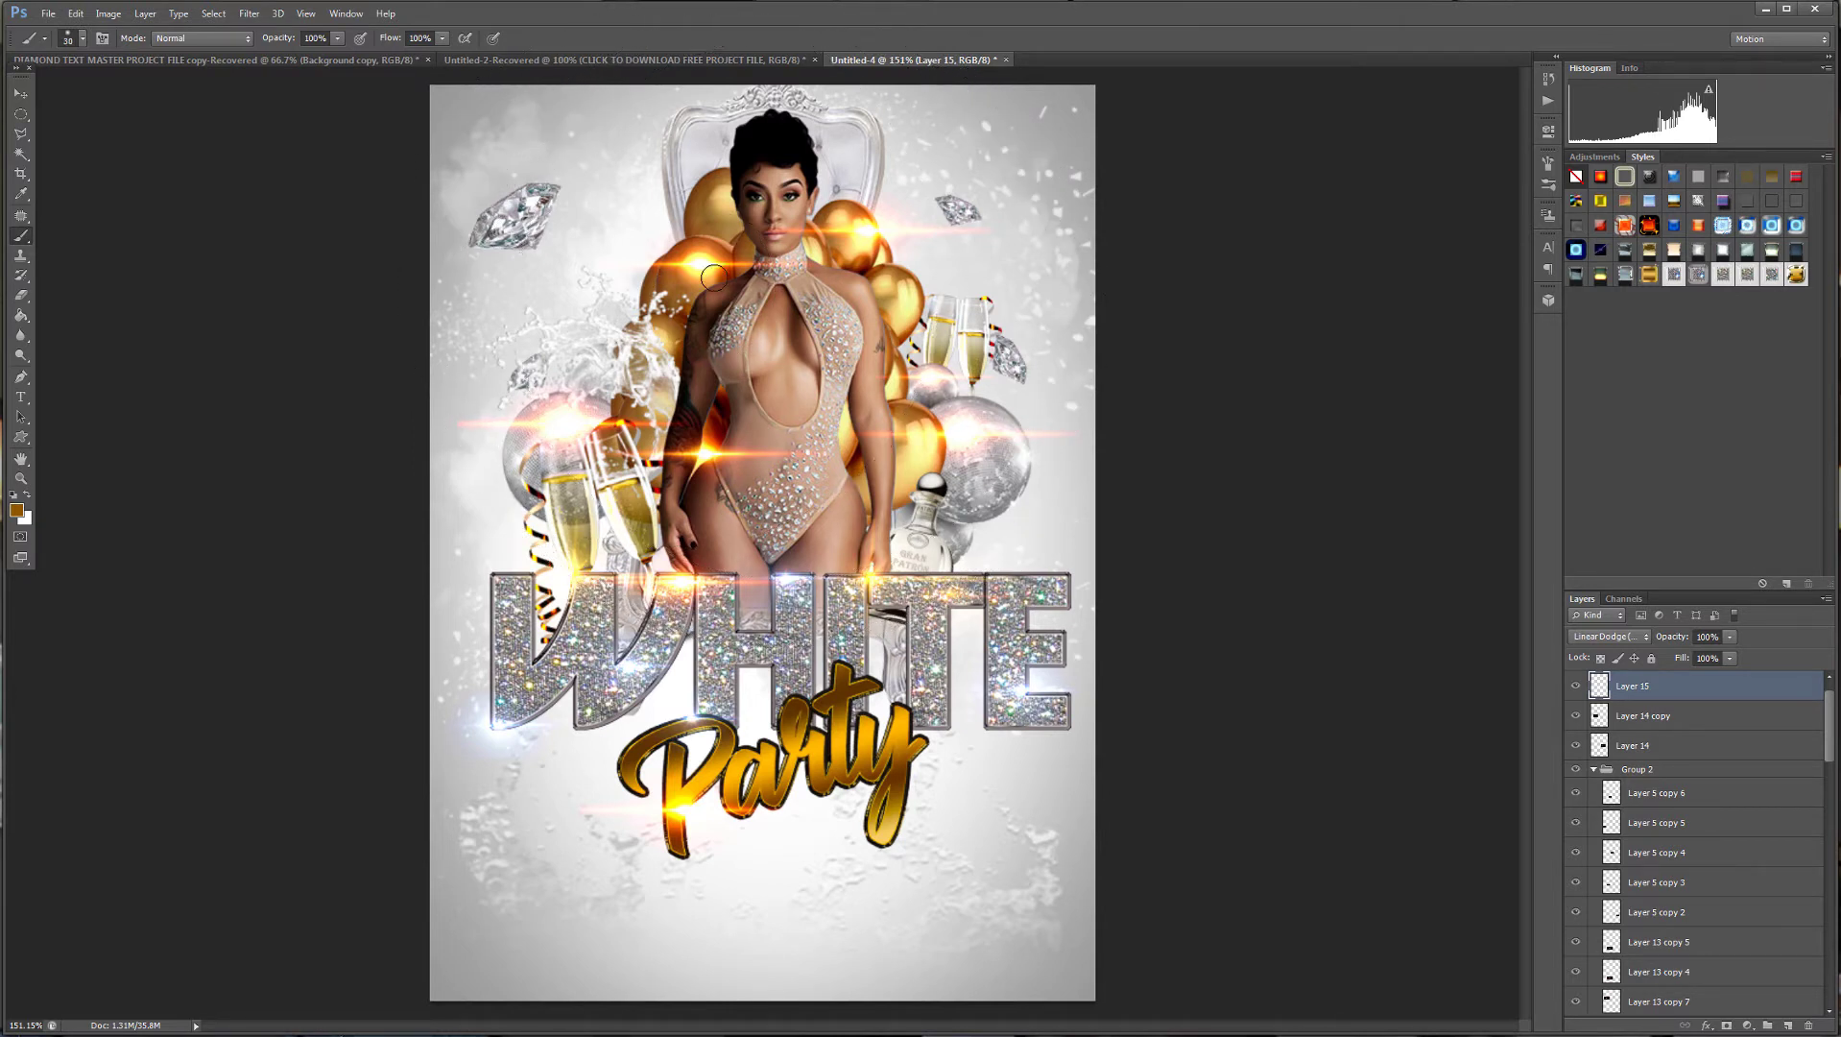
{"action": "key", "text": "bracketright"}
{"action": "key", "text": "bracketright"}
{"action": "key", "text": "bracketright"}
{"action": "key", "text": "bracketright"}
{"action": "key", "text": "bracketright"}
{"action": "left_click", "coordinate": [706, 459]}
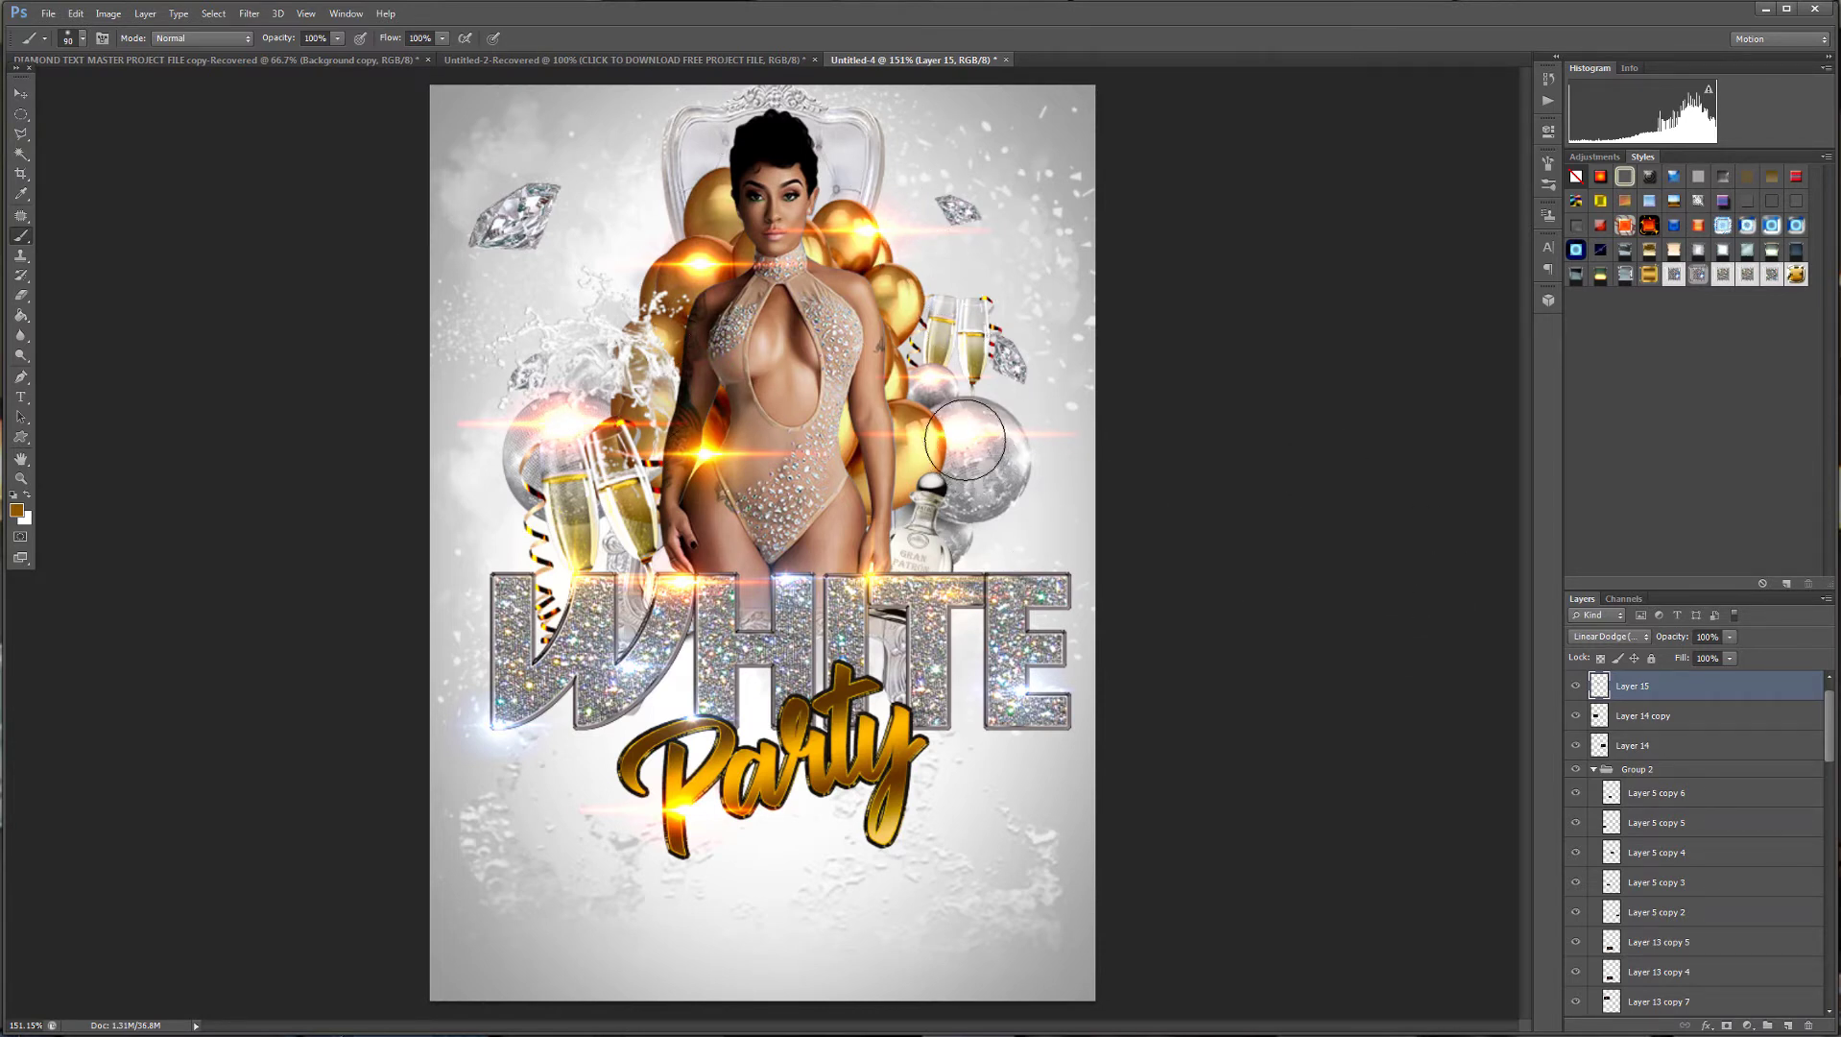
{"action": "key", "text": "bracketright"}
{"action": "left_click", "coordinate": [998, 437]}
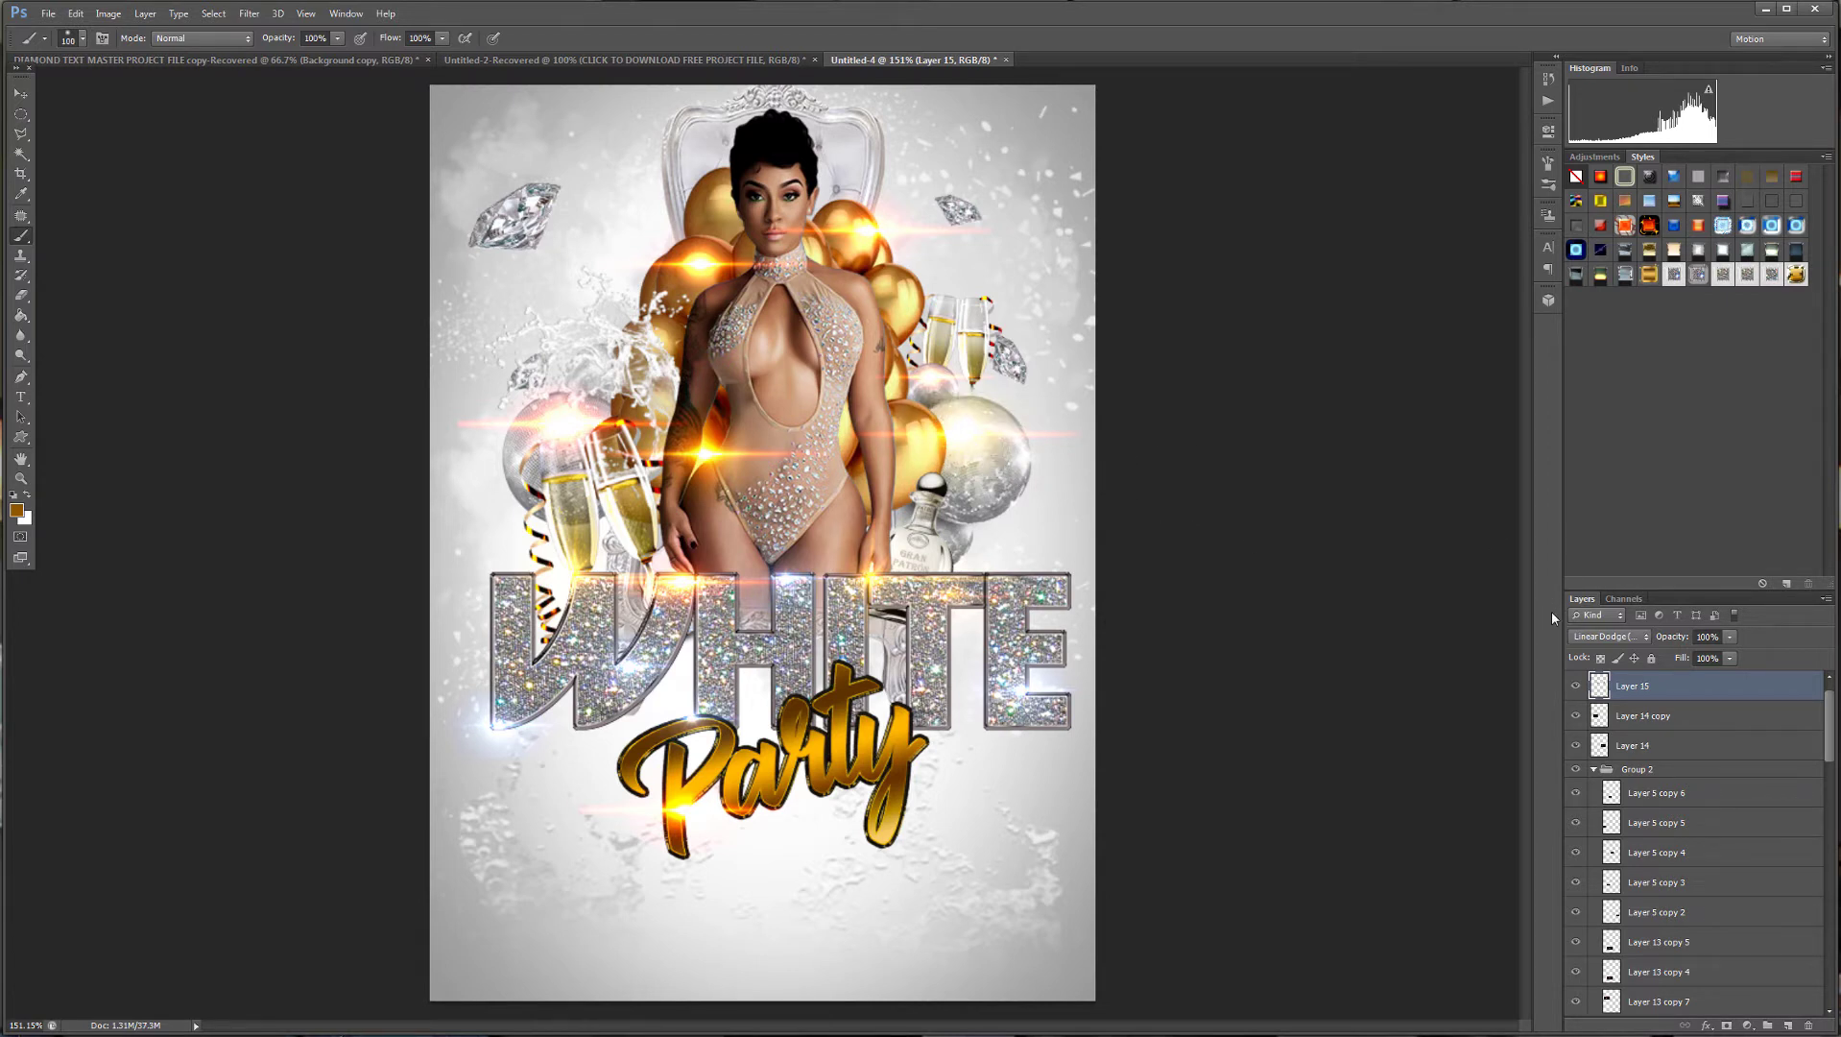
{"action": "left_click", "coordinate": [76, 13]}
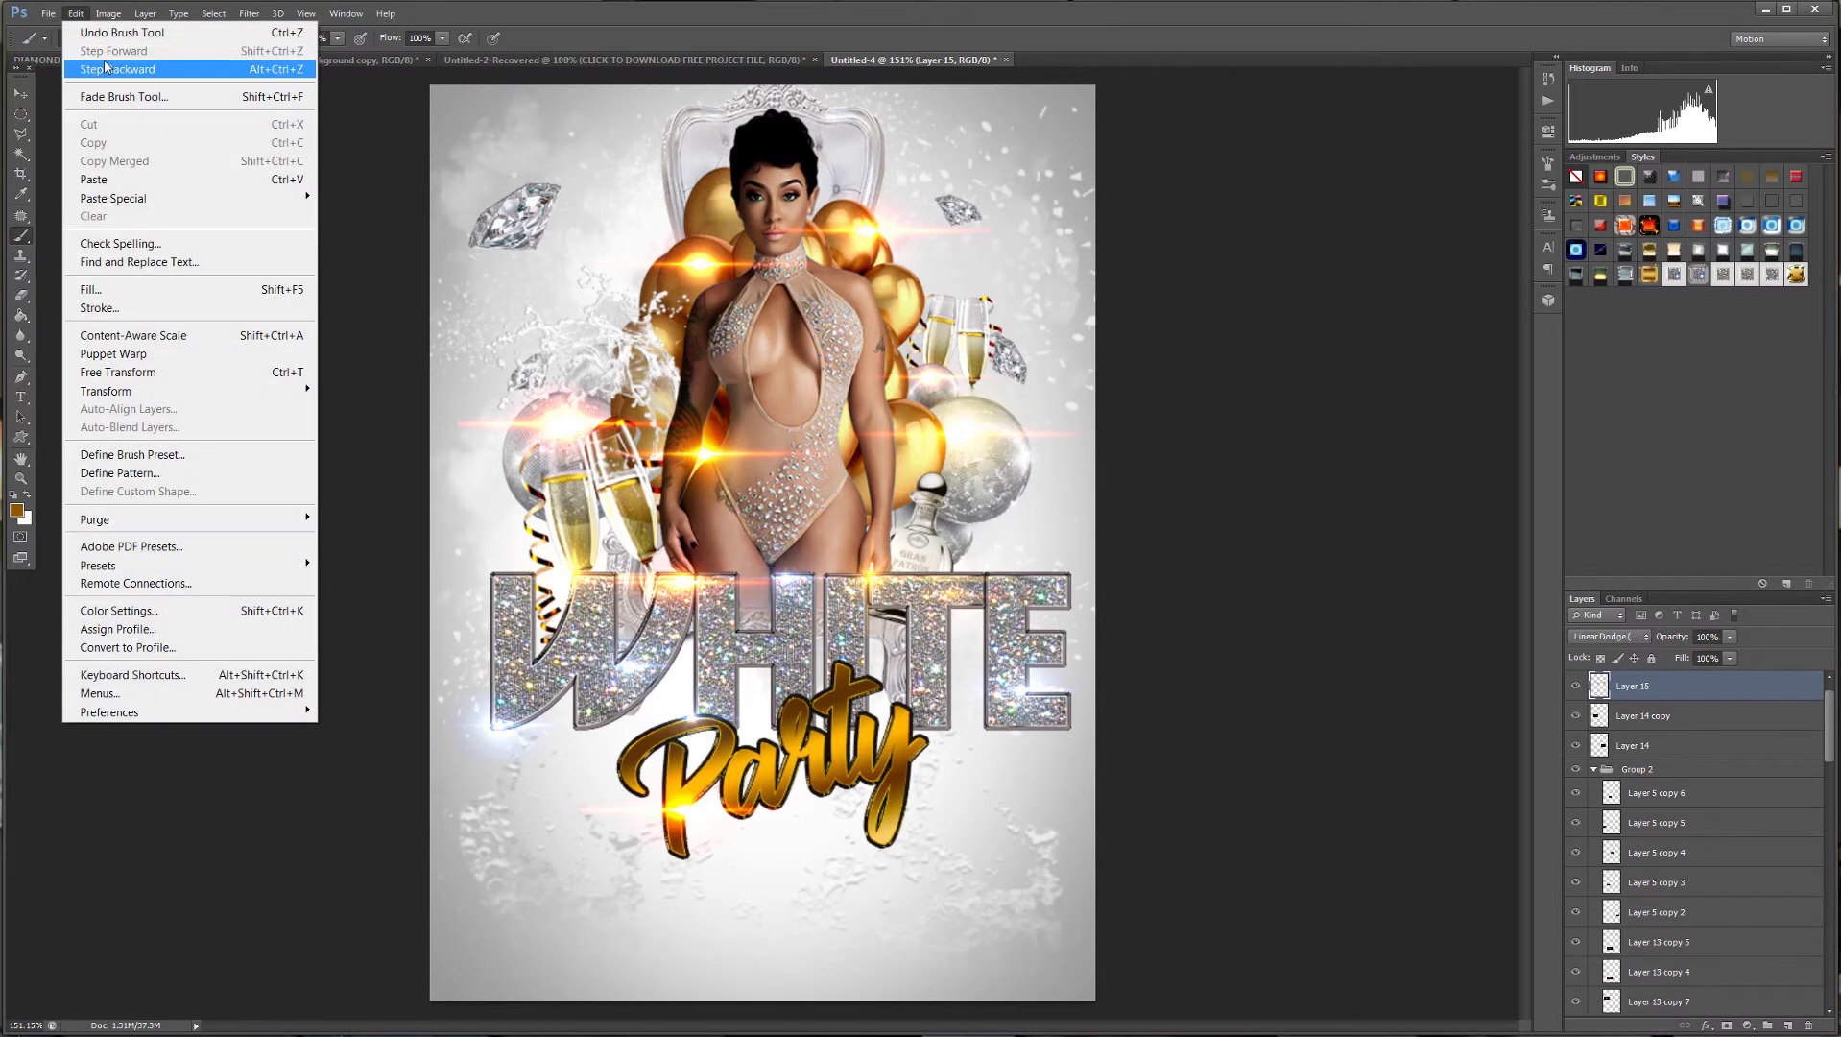
{"action": "left_click", "coordinate": [110, 65]}
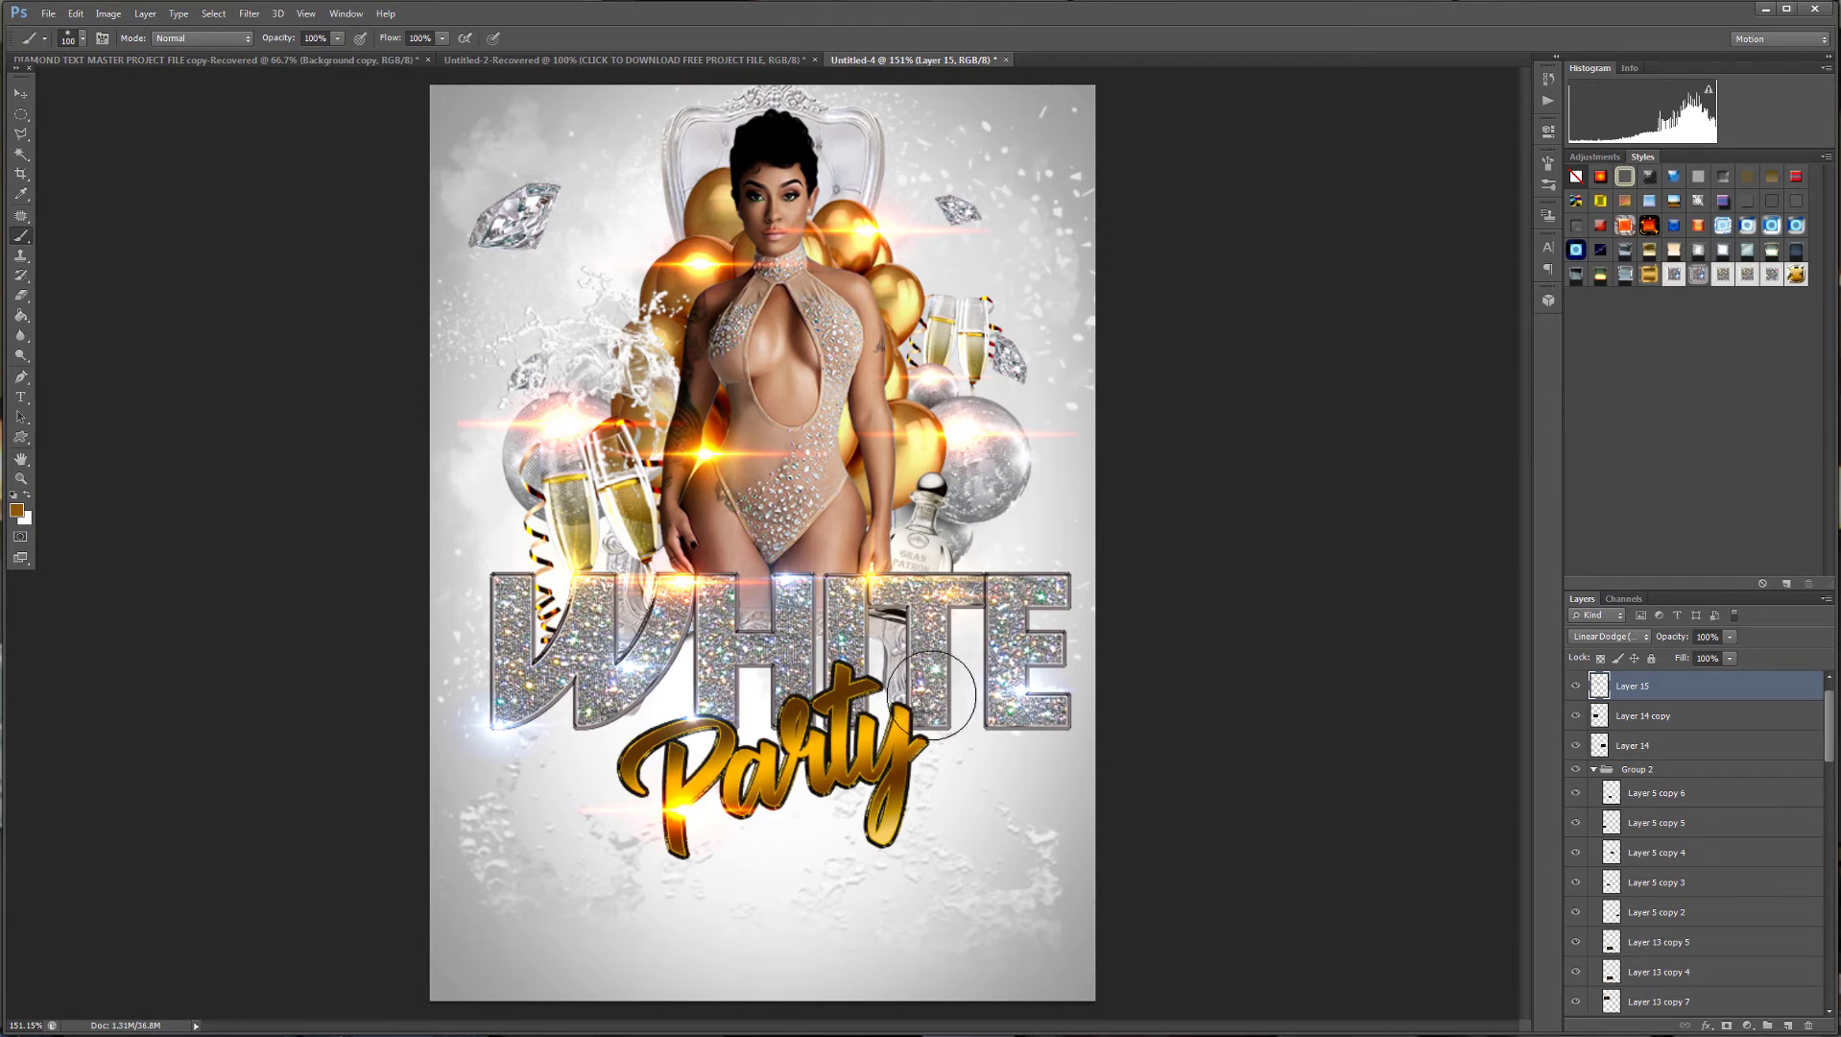
Paint golden glows over the Party lettering (90 px) and the top-left diamond (50 px).
{"action": "key", "text": "bracketleft"}
{"action": "left_click", "coordinate": [832, 739]}
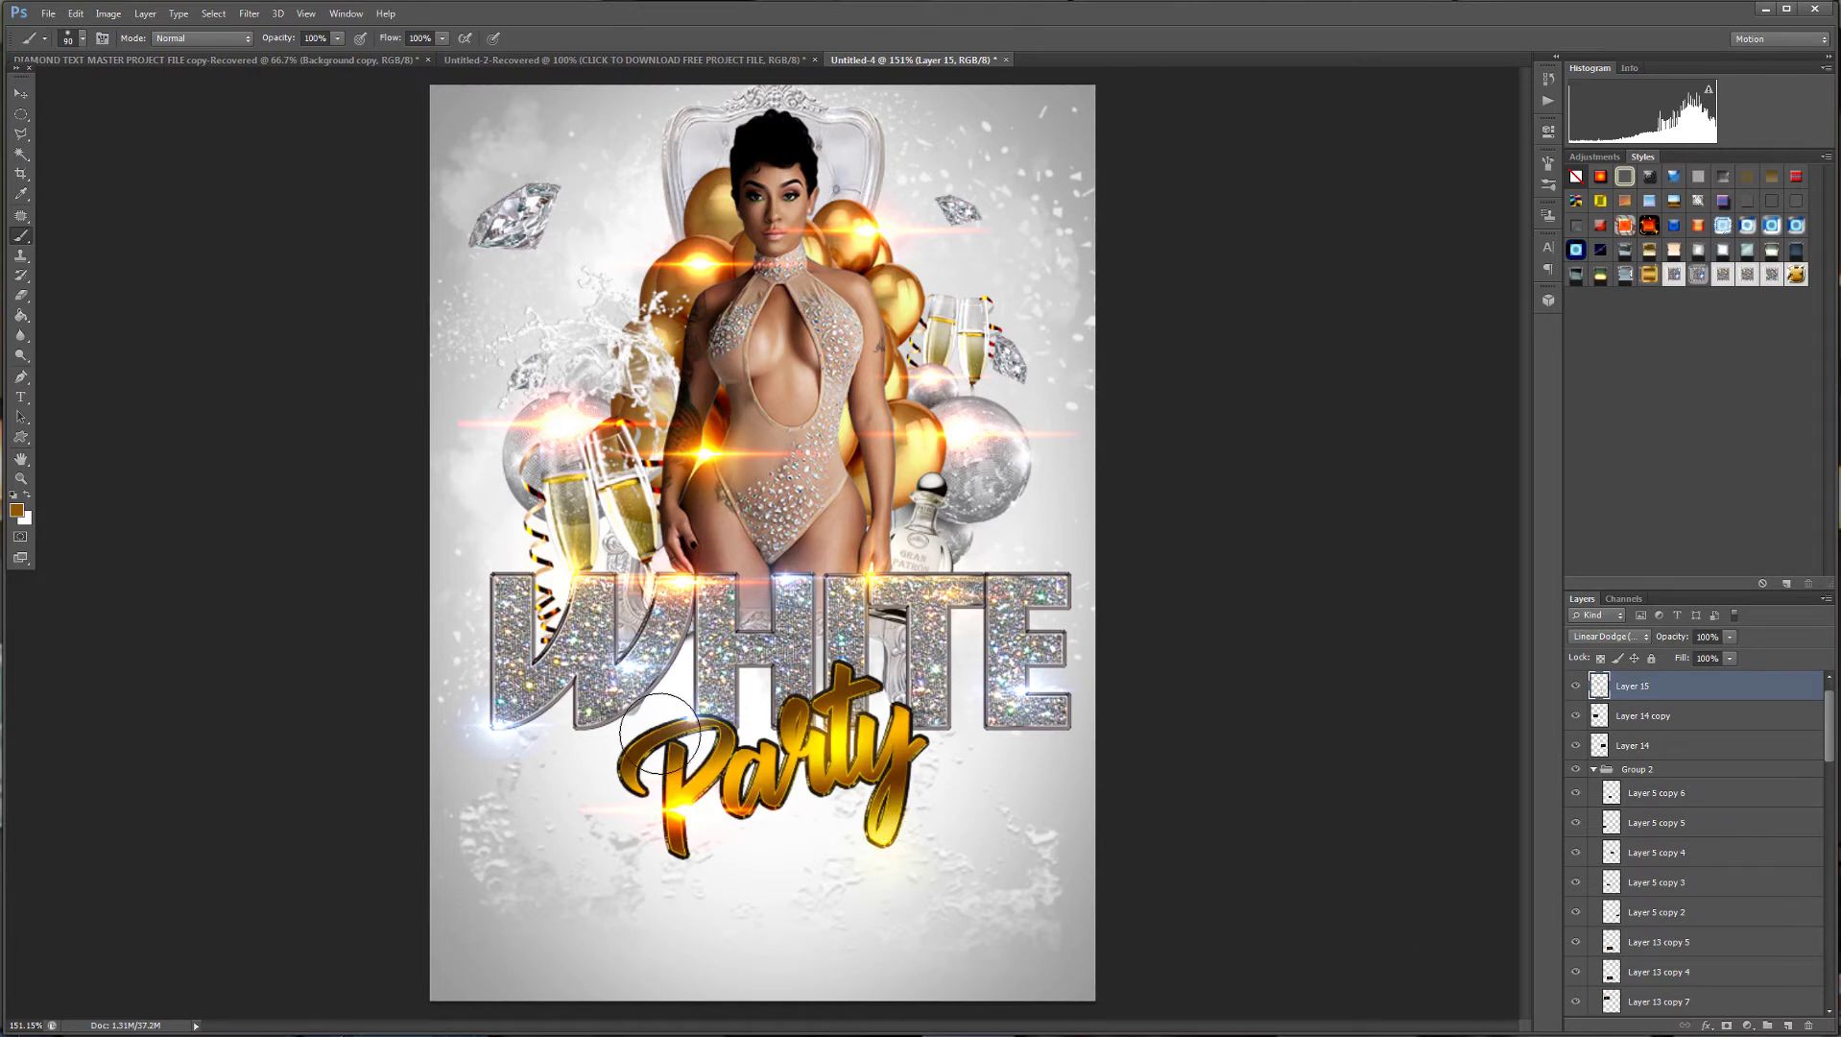
{"action": "key", "text": "bracketleft"}
{"action": "key", "text": "bracketleft"}
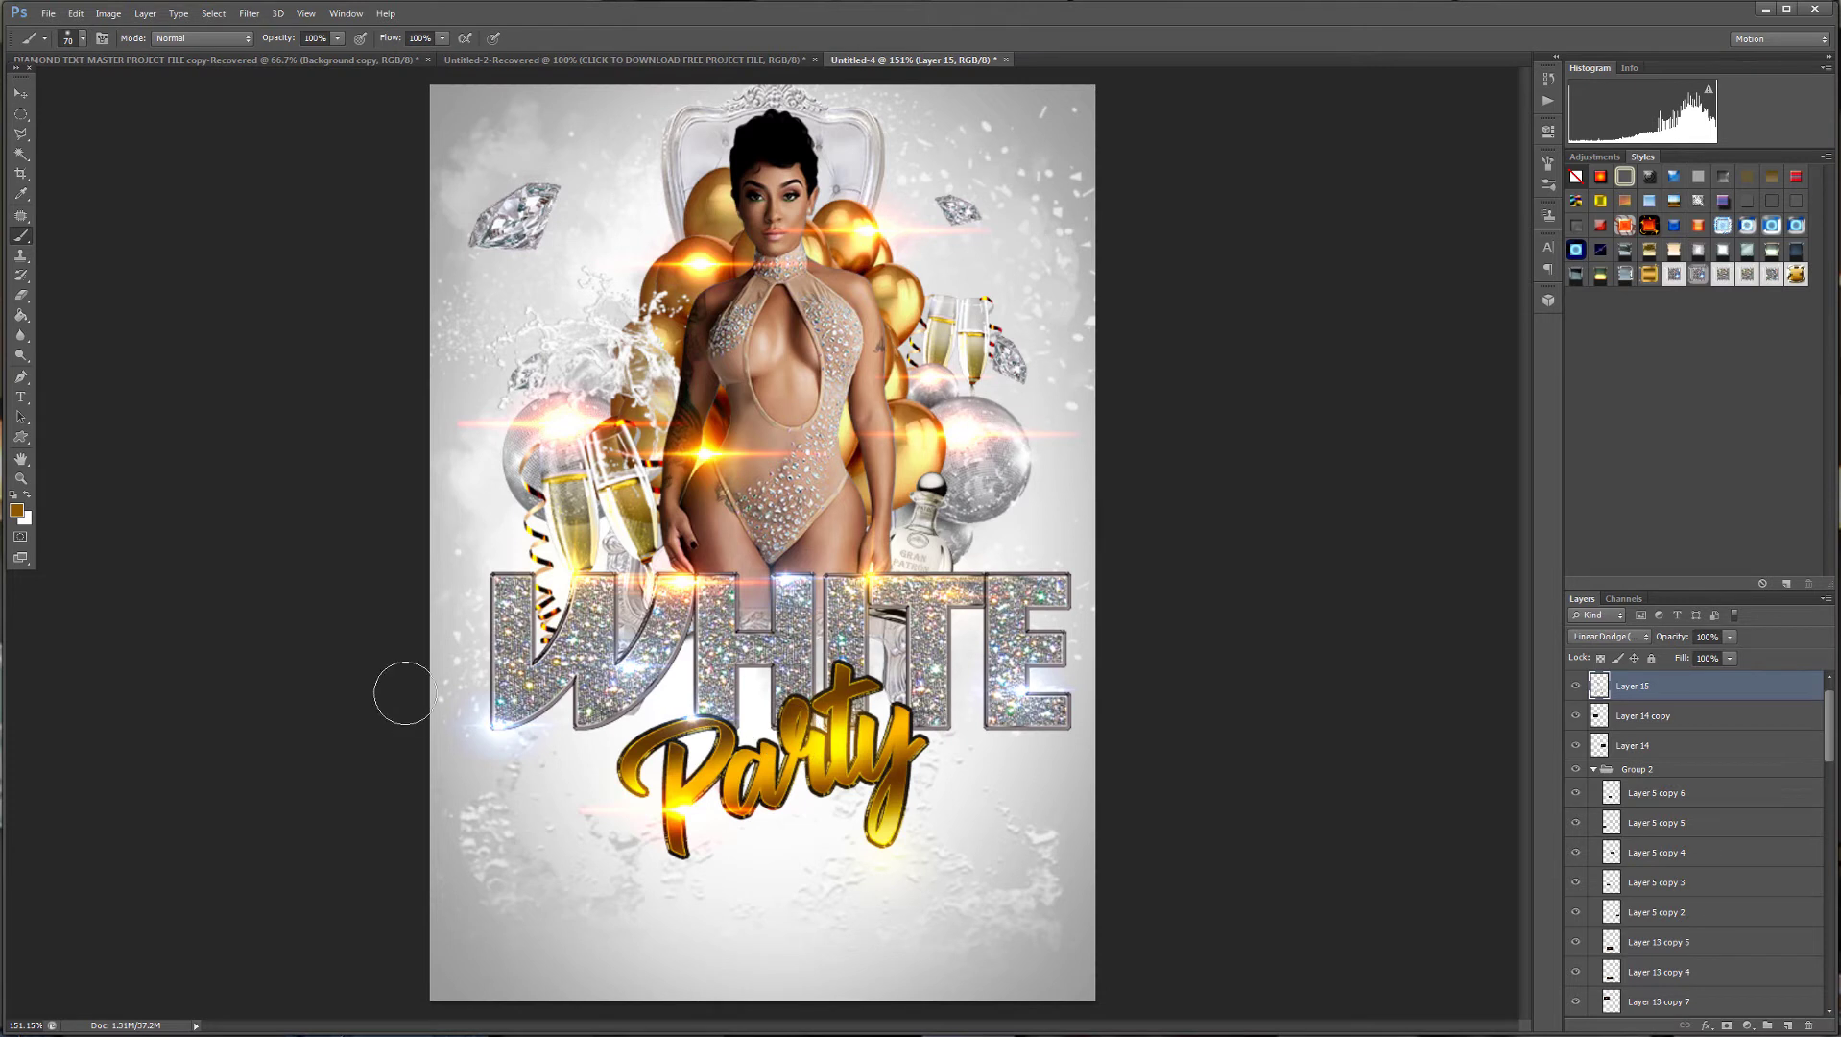
{"action": "key", "text": "bracketleft"}
{"action": "key", "text": "bracketleft"}
{"action": "key", "text": "bracketleft"}
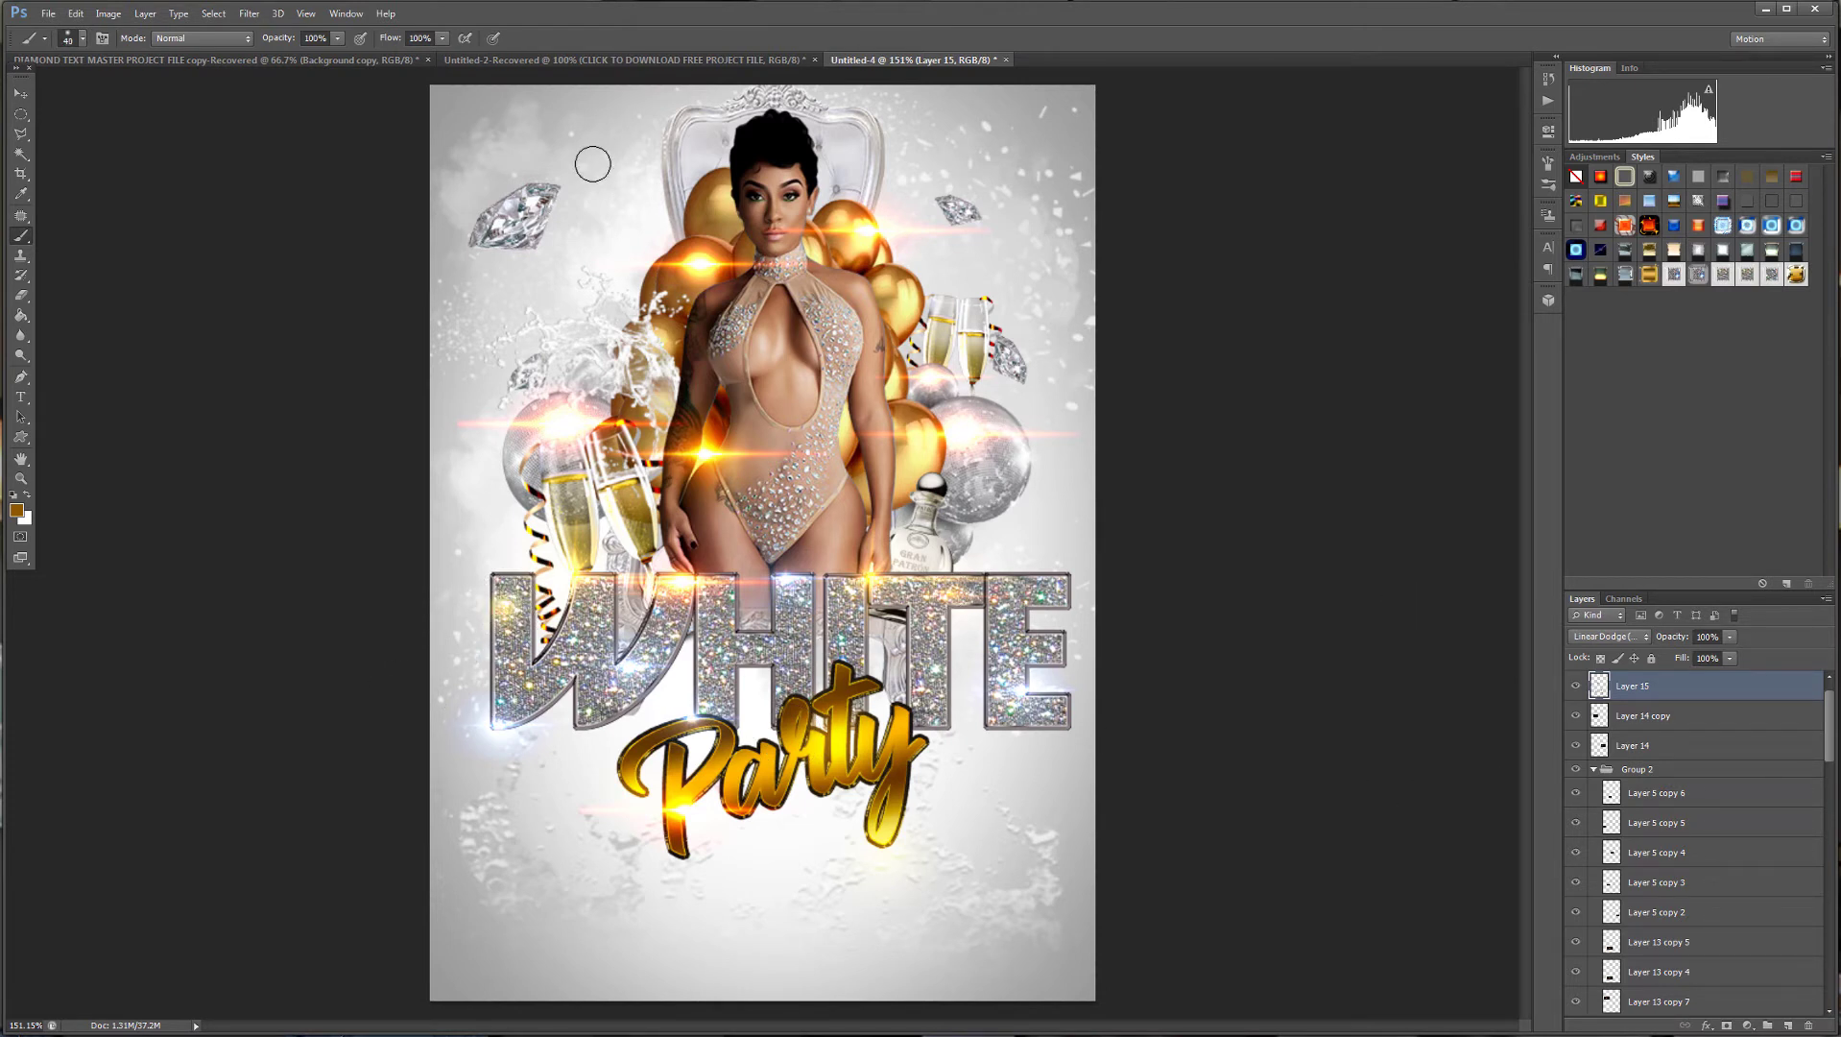
{"action": "key", "text": "bracketright"}
{"action": "left_click", "coordinate": [509, 210]}
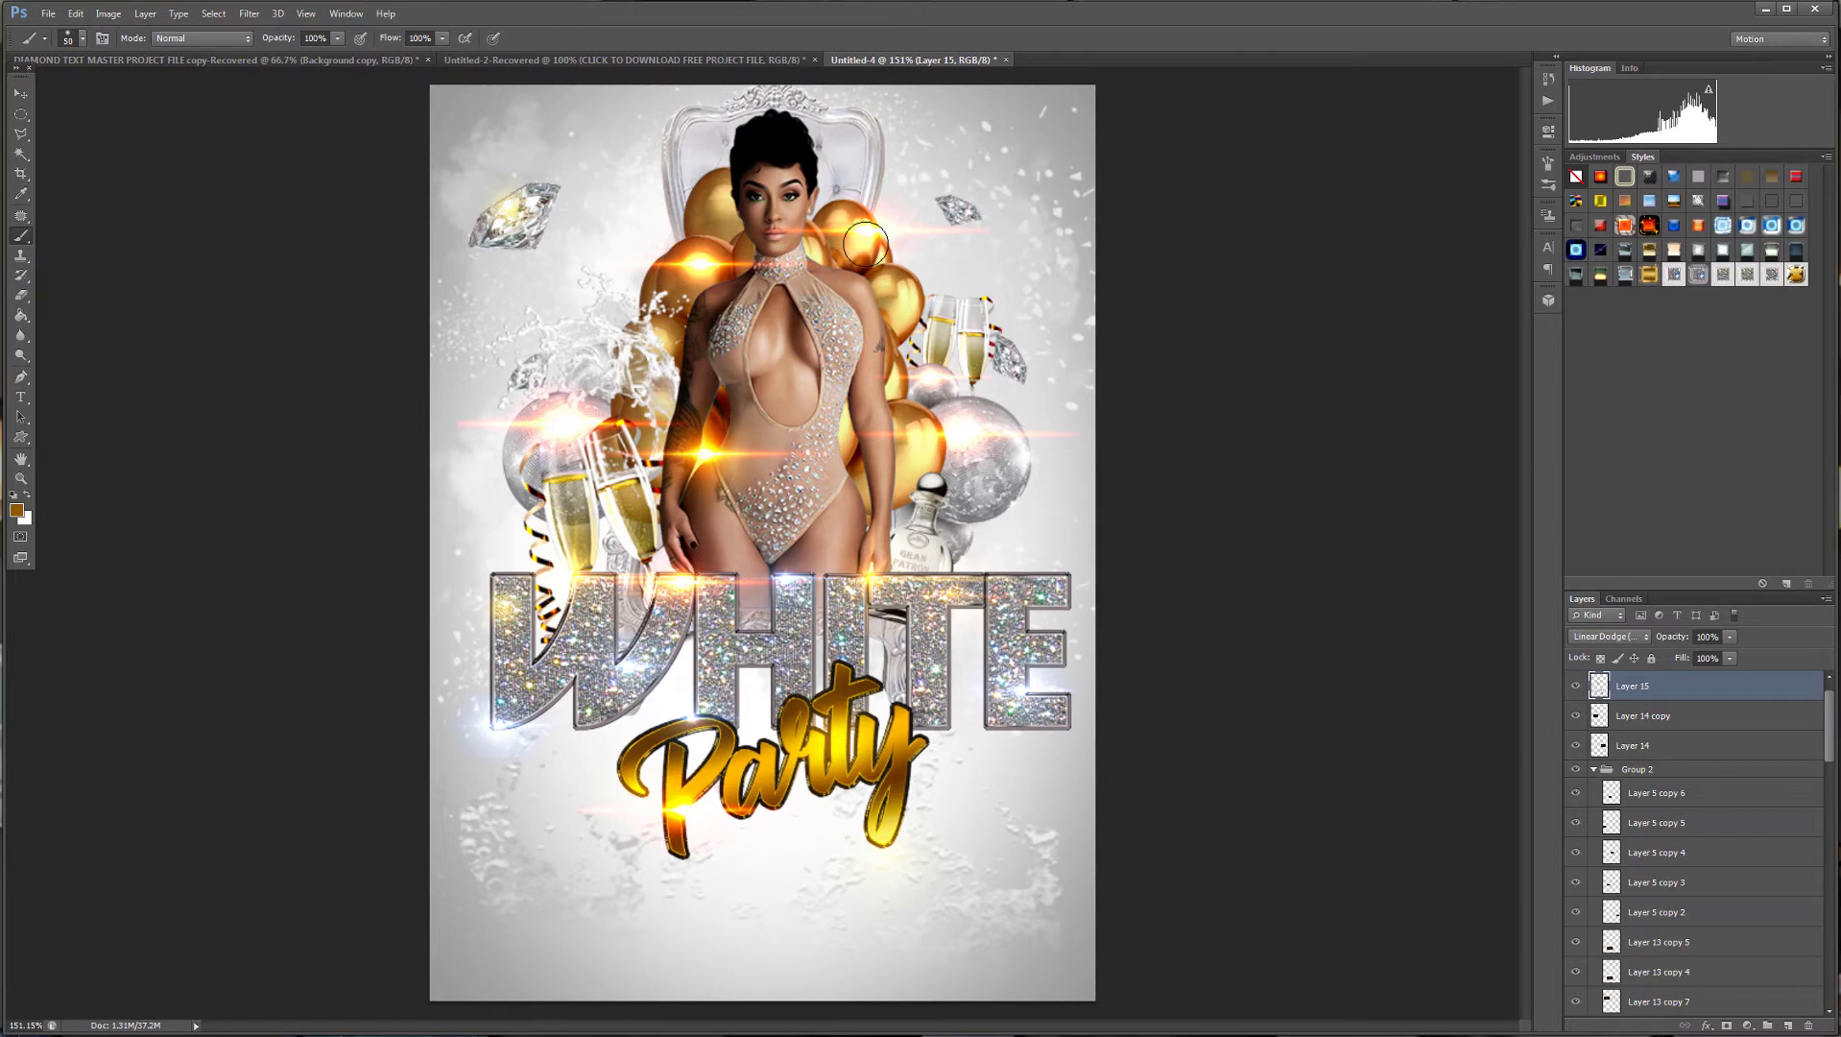
{"action": "key", "text": "bracketright"}
{"action": "key", "text": "bracketright"}
{"action": "key", "text": "bracketright"}
{"action": "key", "text": "bracketright"}
{"action": "key", "text": "bracketright"}
{"action": "key", "text": "bracketleft"}
{"action": "key", "text": "bracketleft"}
{"action": "key", "text": "bracketleft"}
{"action": "key", "text": "bracketleft"}
{"action": "key", "text": "bracketleft"}
{"action": "key", "text": "alt+Tab"}
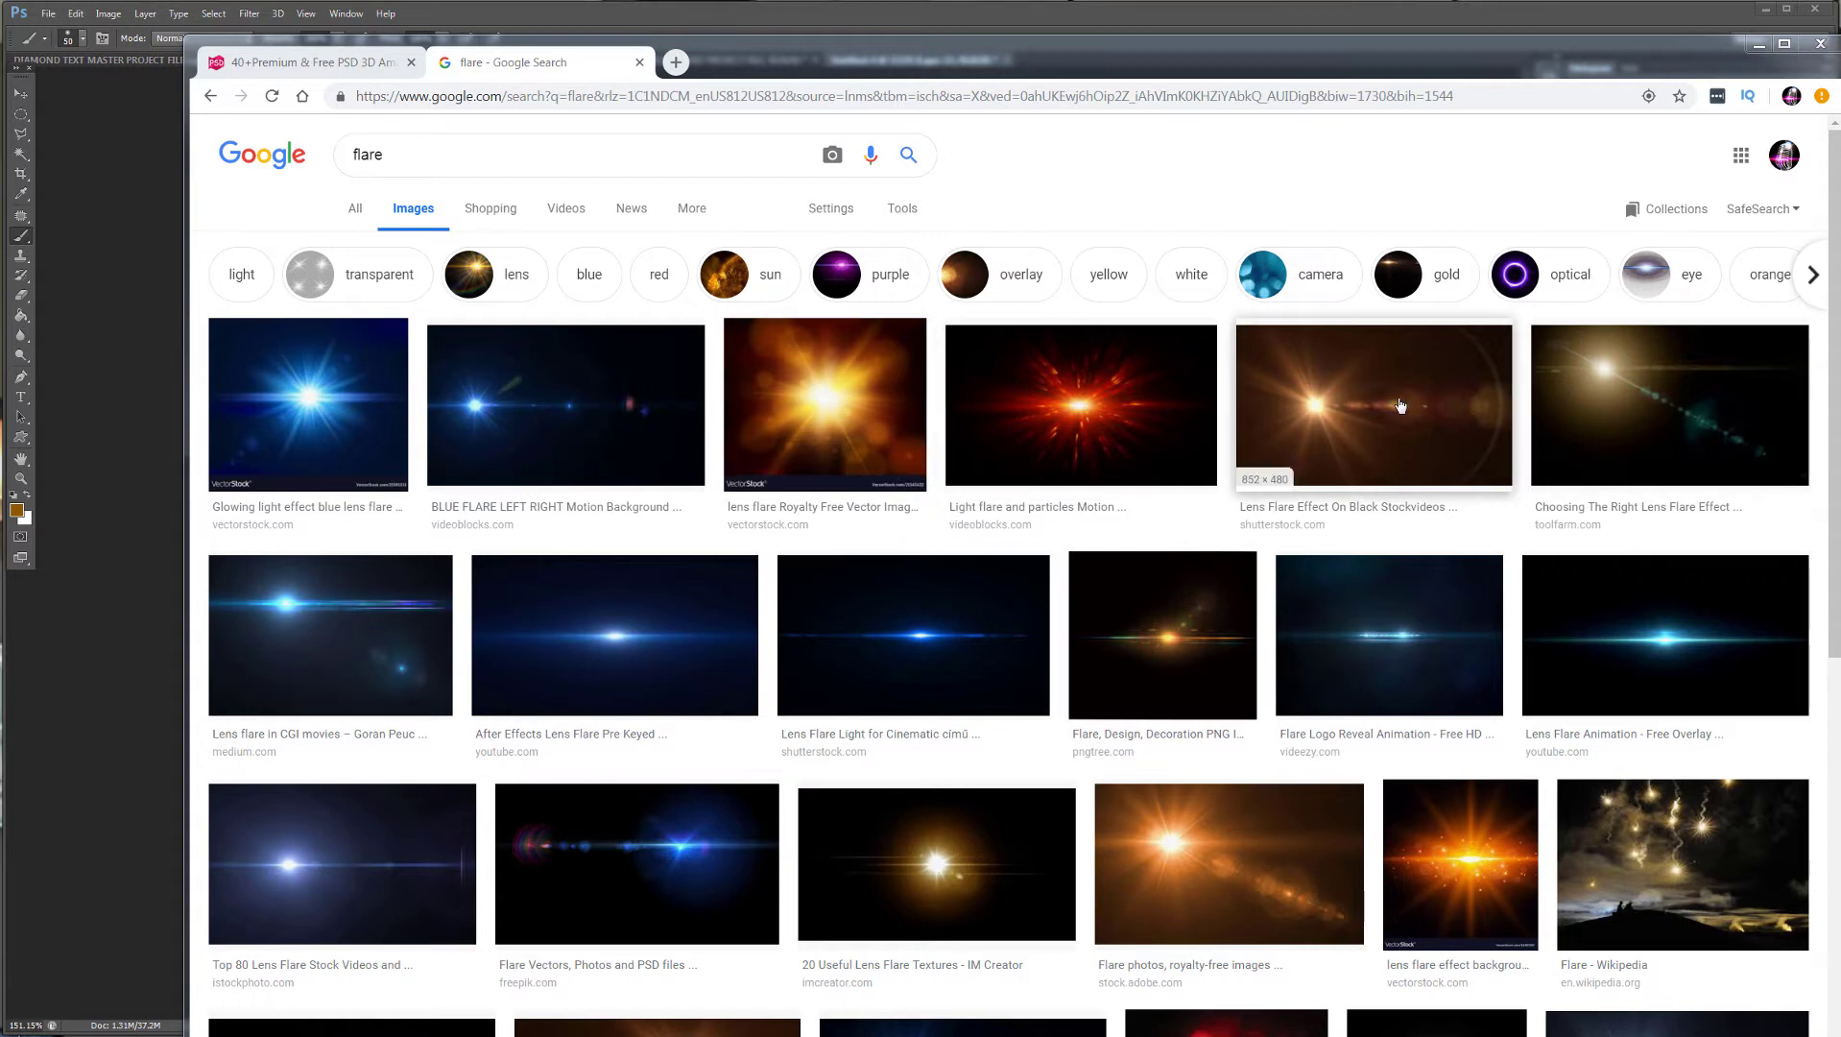
Copy the 'Flare, Design, Decoration PNG' image from Google Images and return to the Photoshop flyer.
{"action": "left_click", "coordinate": [1179, 636]}
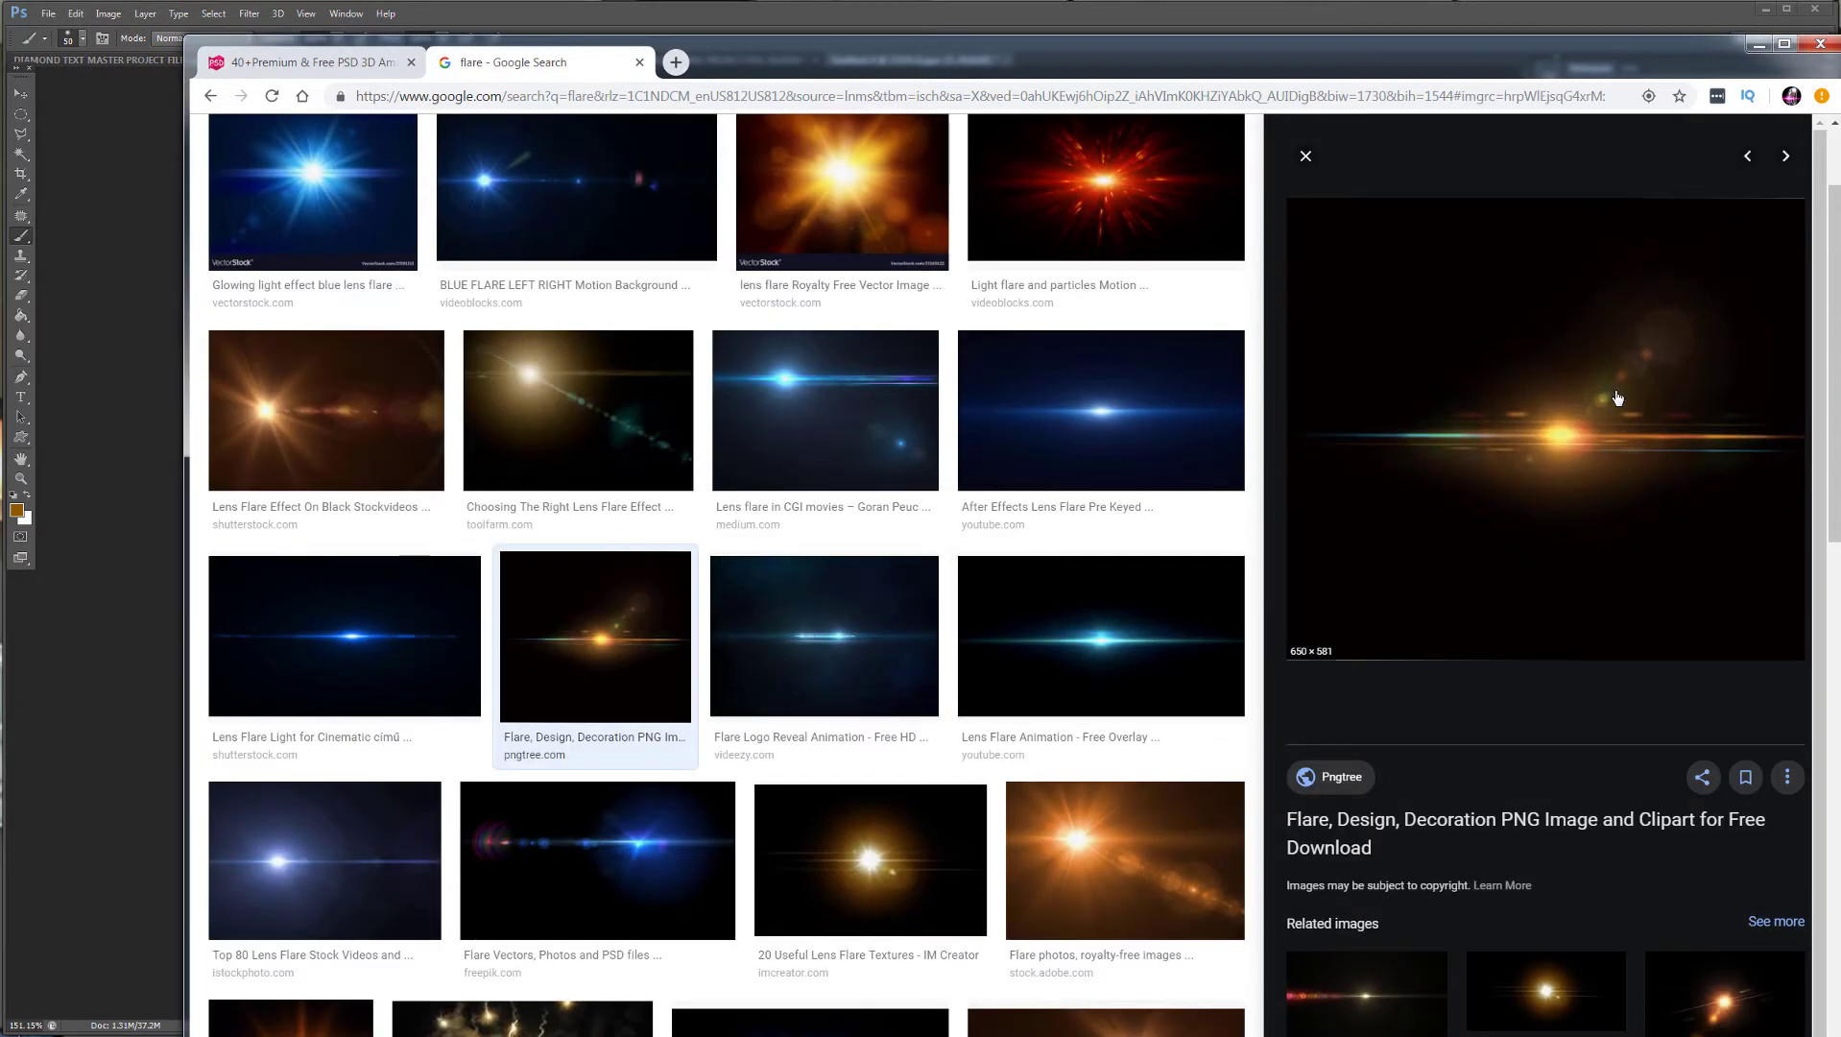
{"action": "right_click", "coordinate": [1619, 397]}
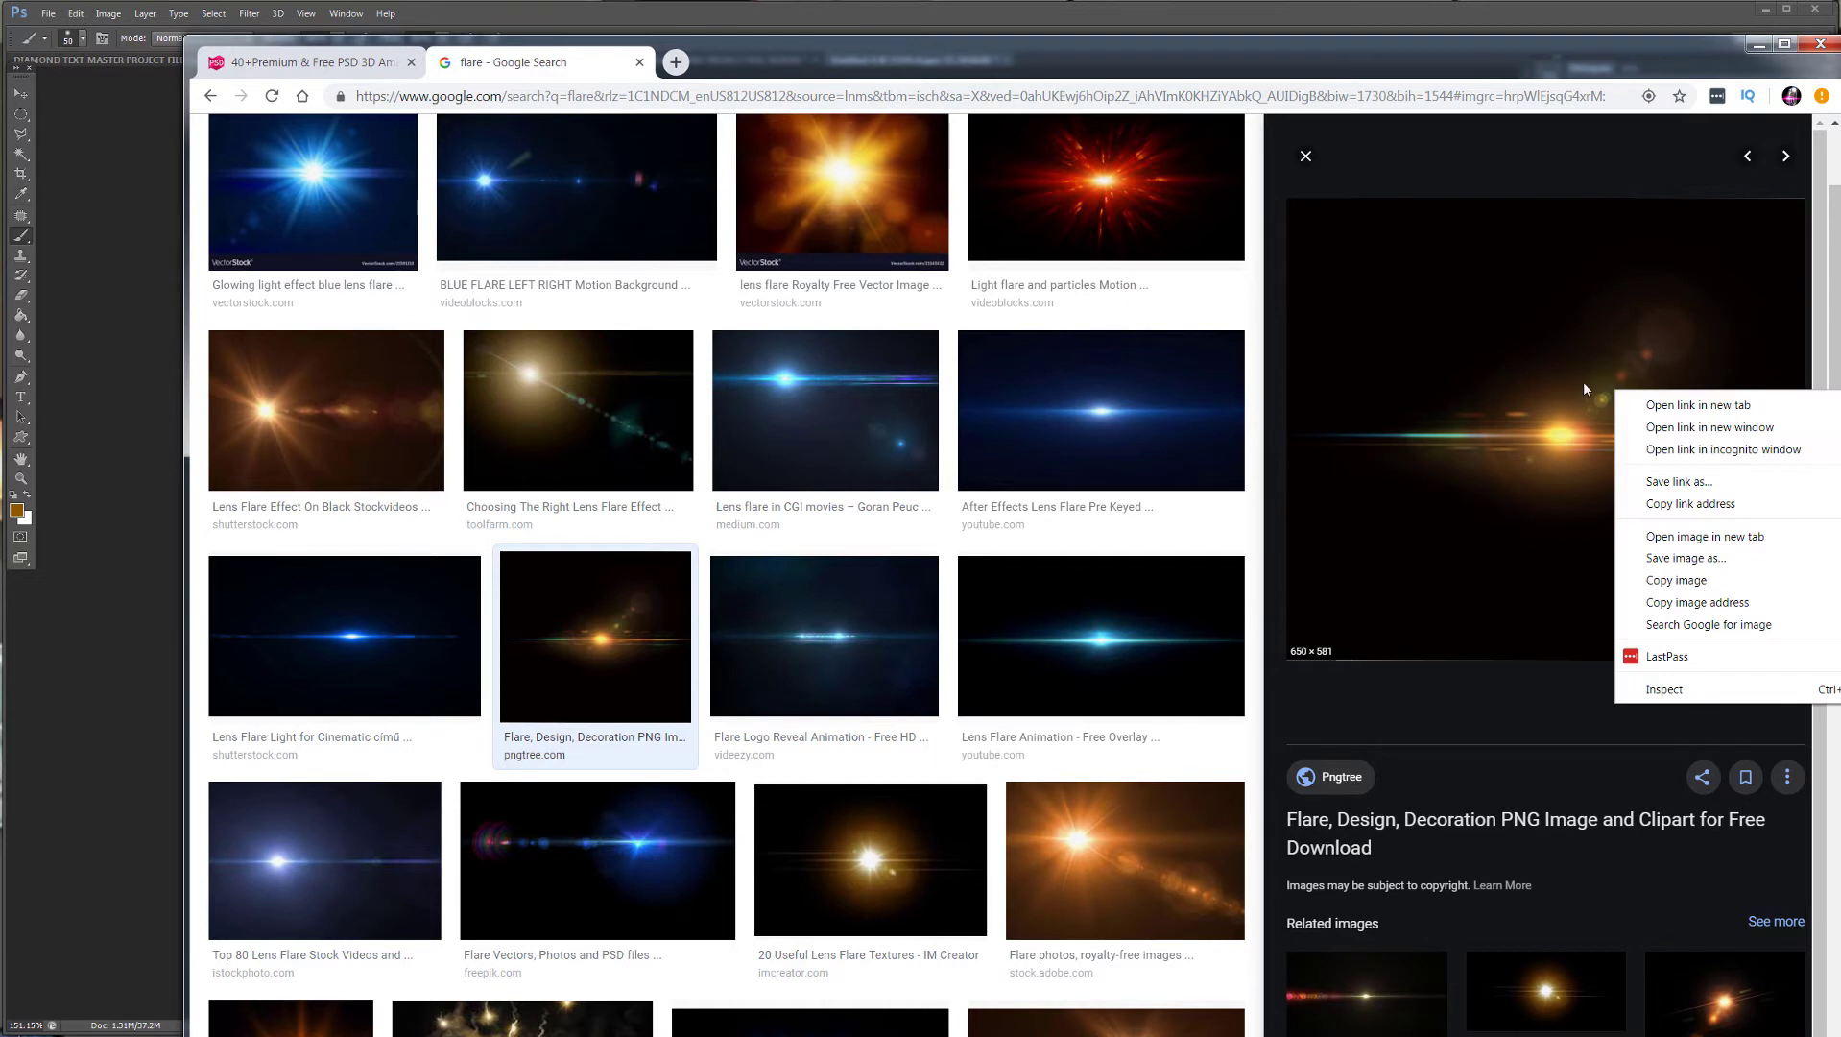
{"action": "left_click", "coordinate": [1678, 581]}
{"action": "left_click_drag", "start_coordinate": [962, 53], "coordinate": [1791, 333]}
{"action": "left_click", "coordinate": [963, 190]}
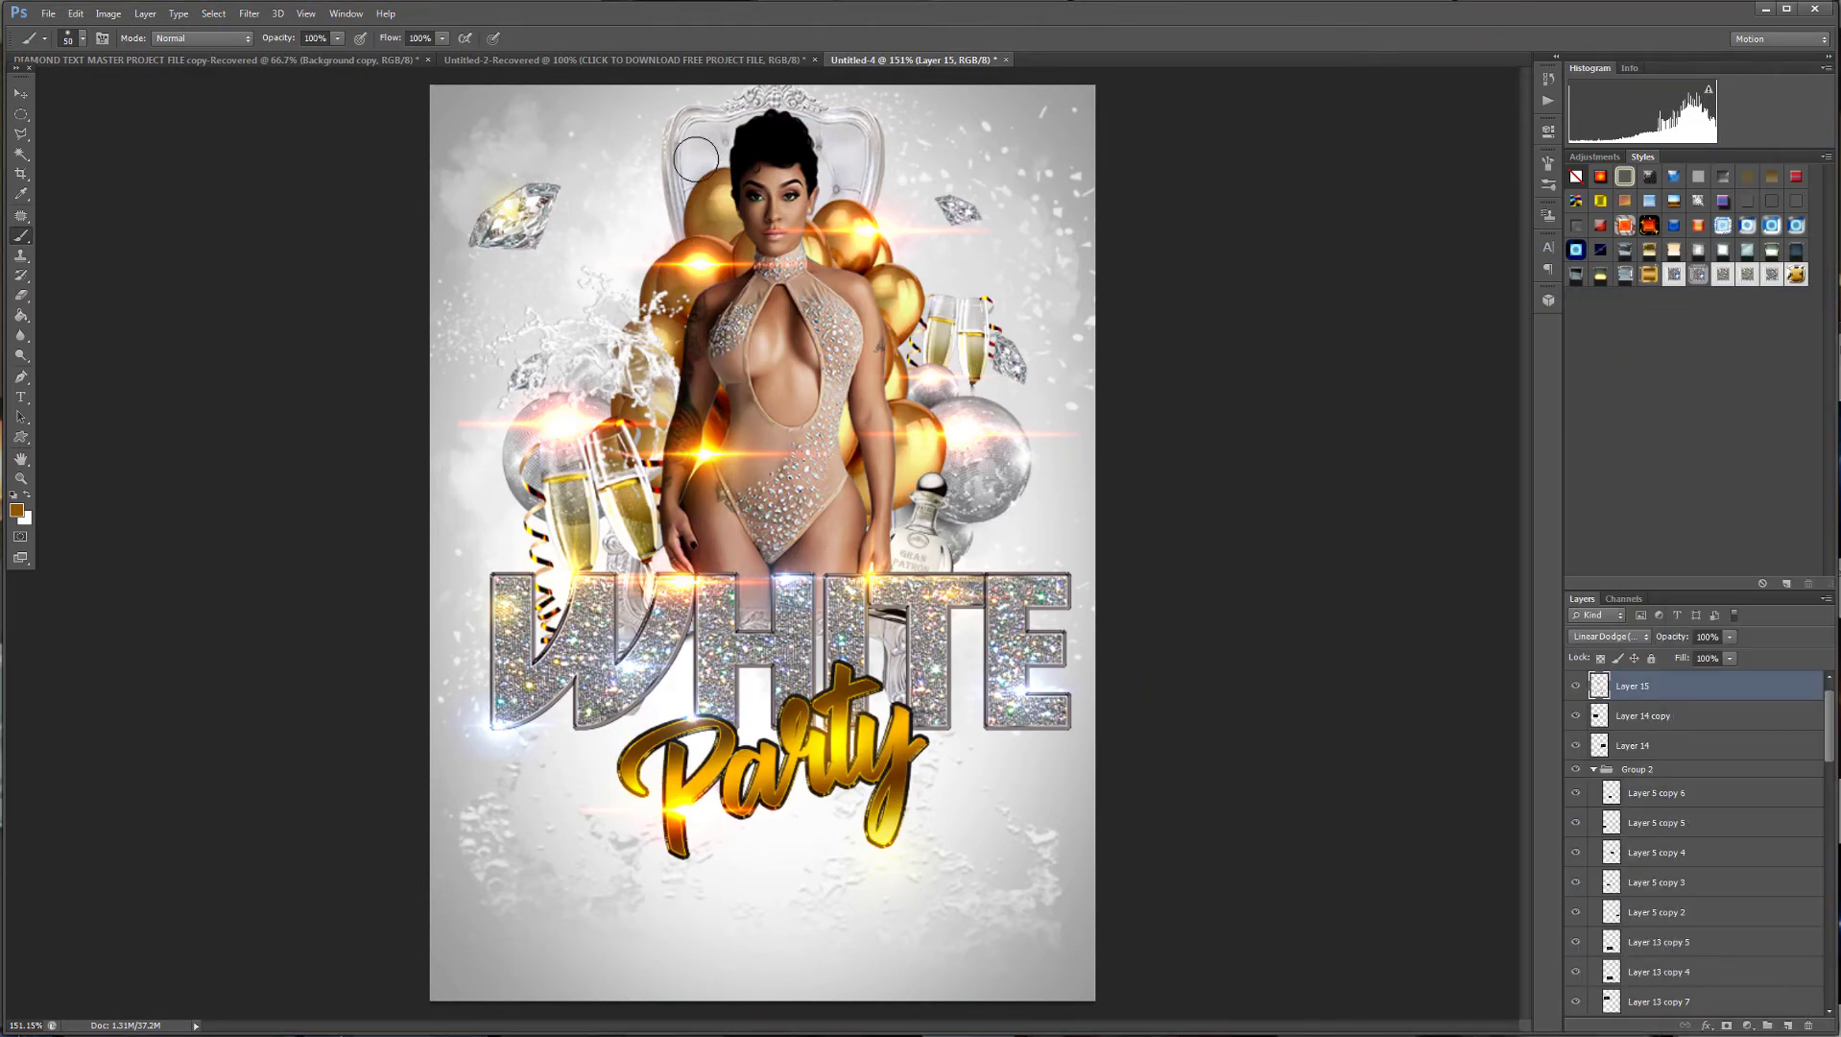
{"action": "left_click", "coordinate": [76, 13]}
Paste the flare as a new layer and scale it down to about 82%.
{"action": "left_click", "coordinate": [104, 180]}
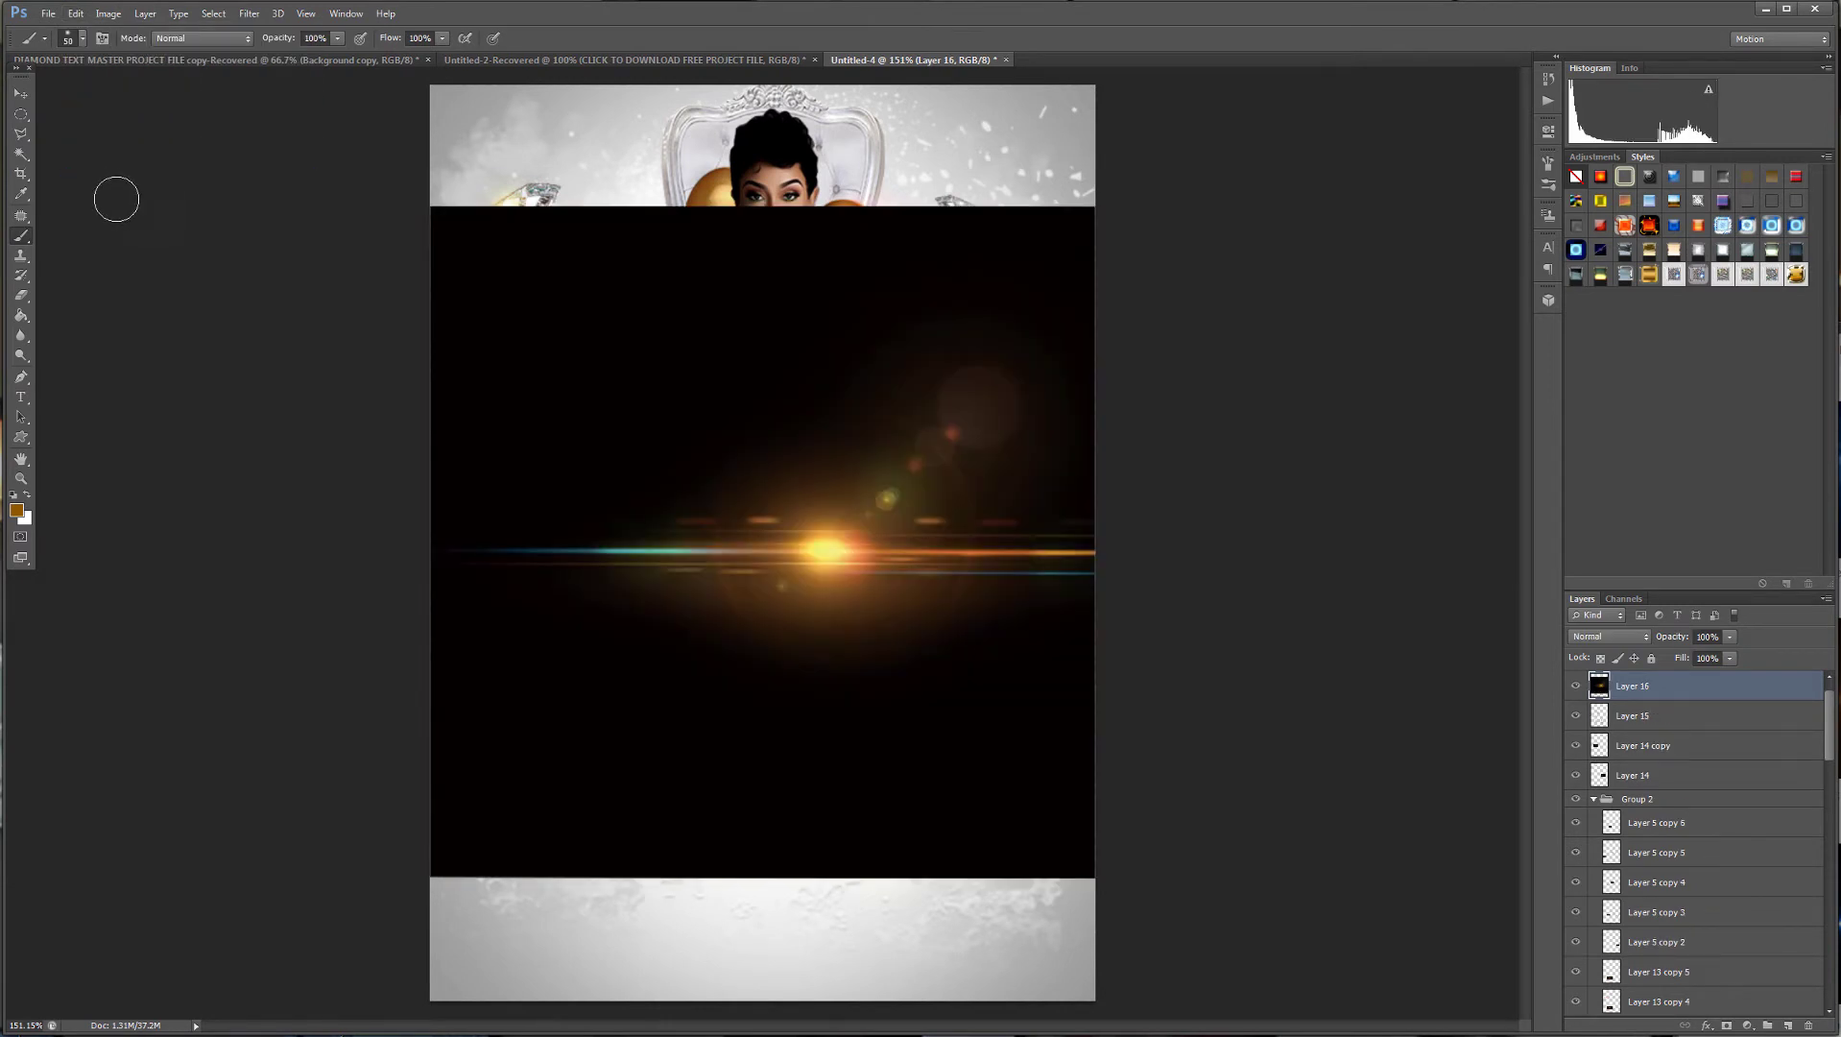
{"action": "key", "text": "v"}
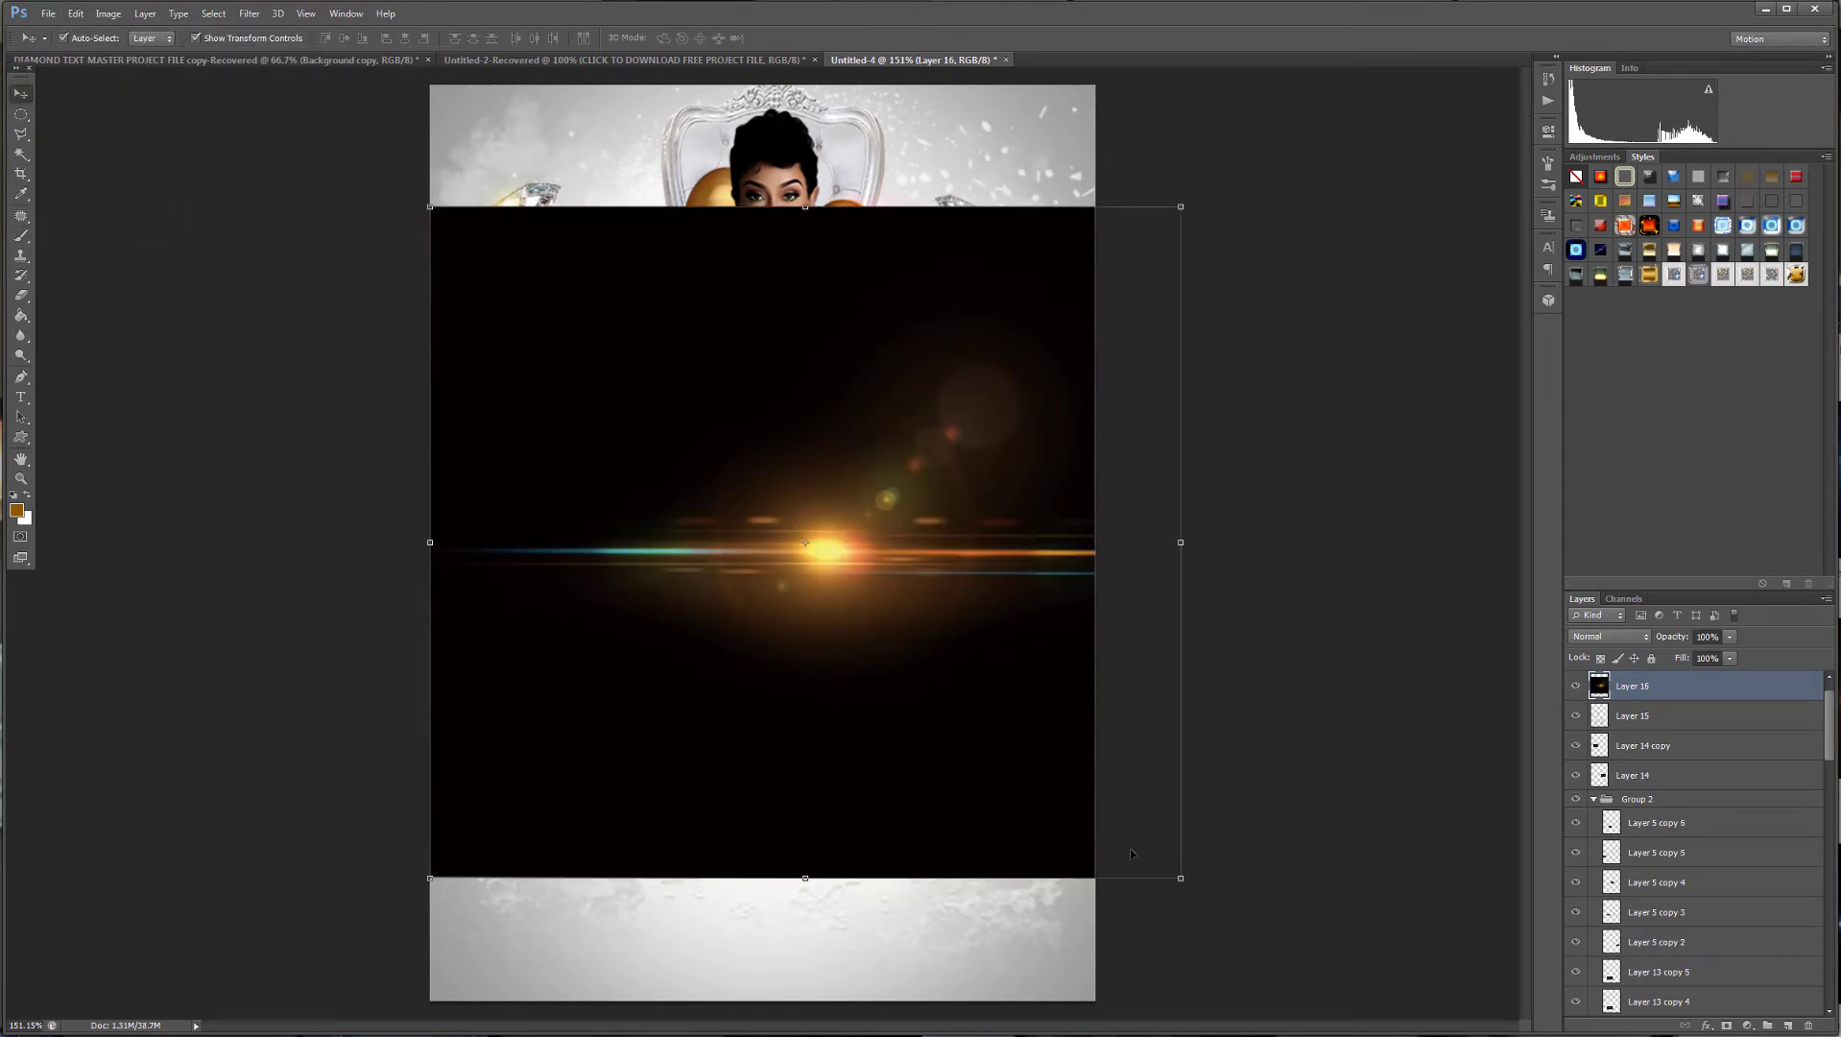
{"action": "left_click", "coordinate": [1182, 882]}
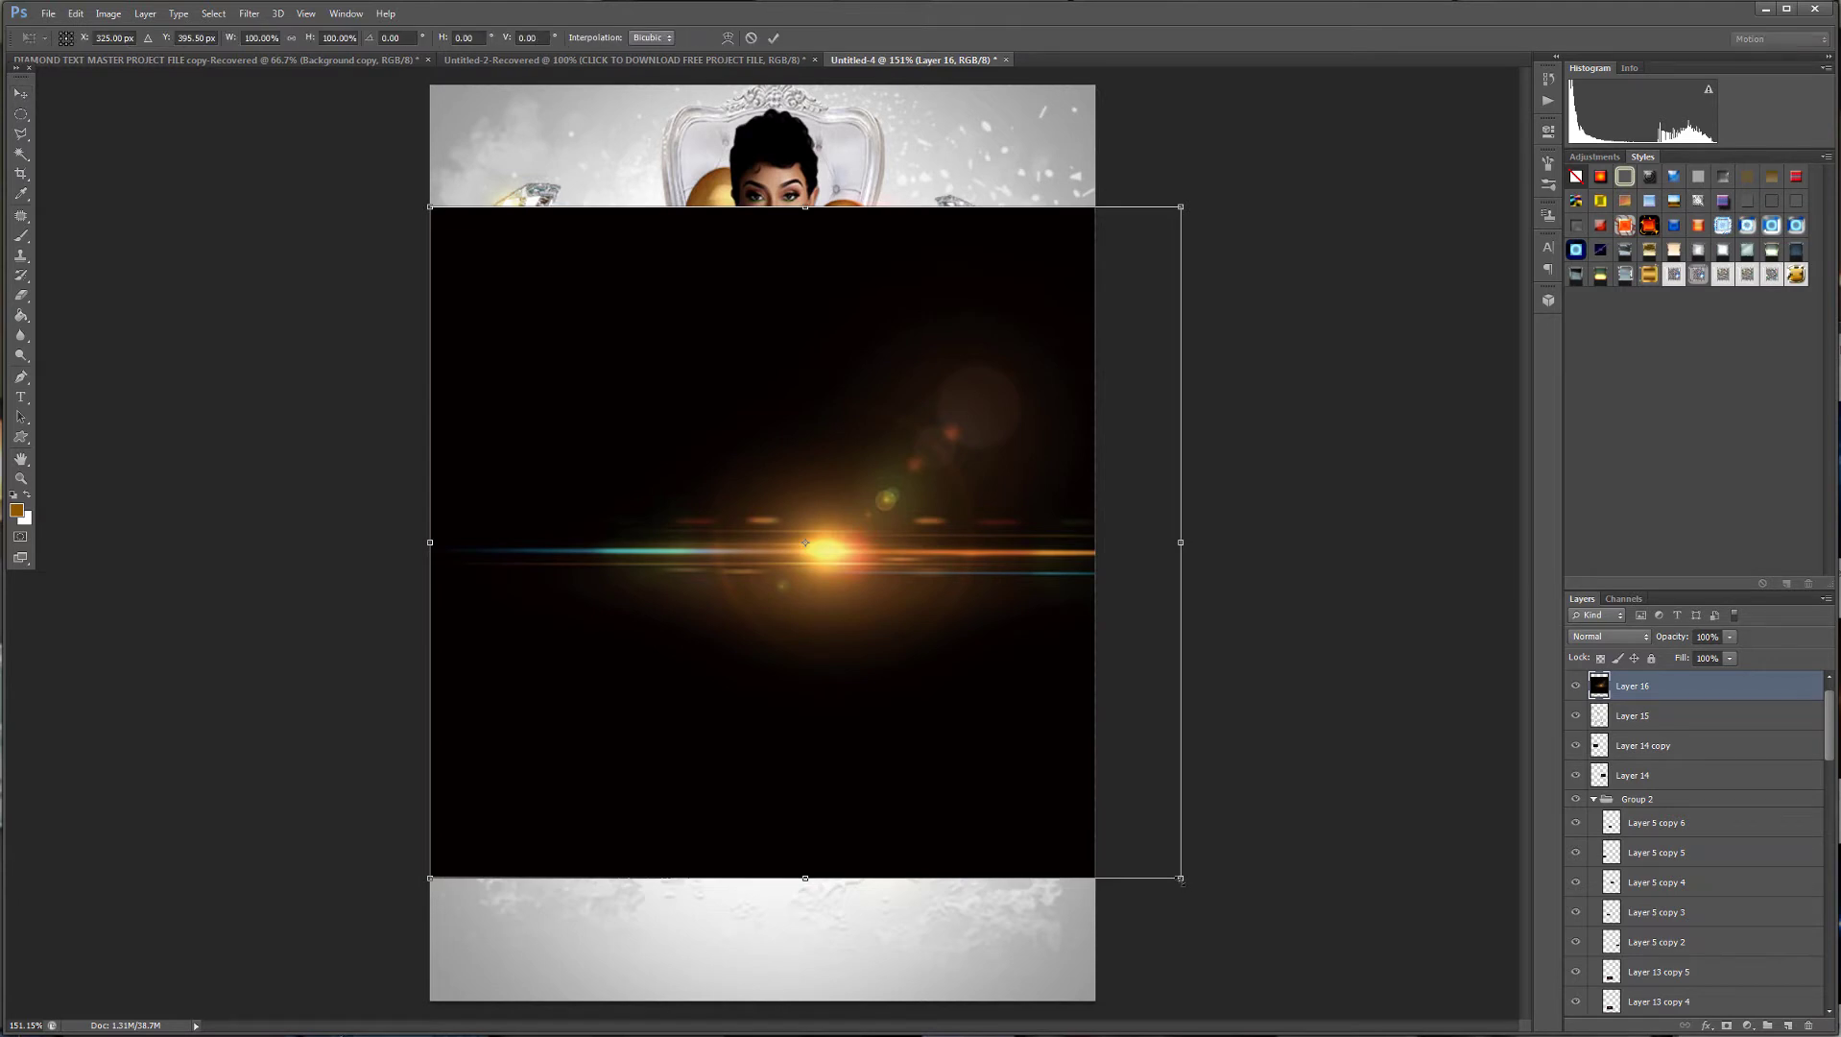
{"action": "left_click_drag", "start_coordinate": [1181, 879], "coordinate": [1047, 757]}
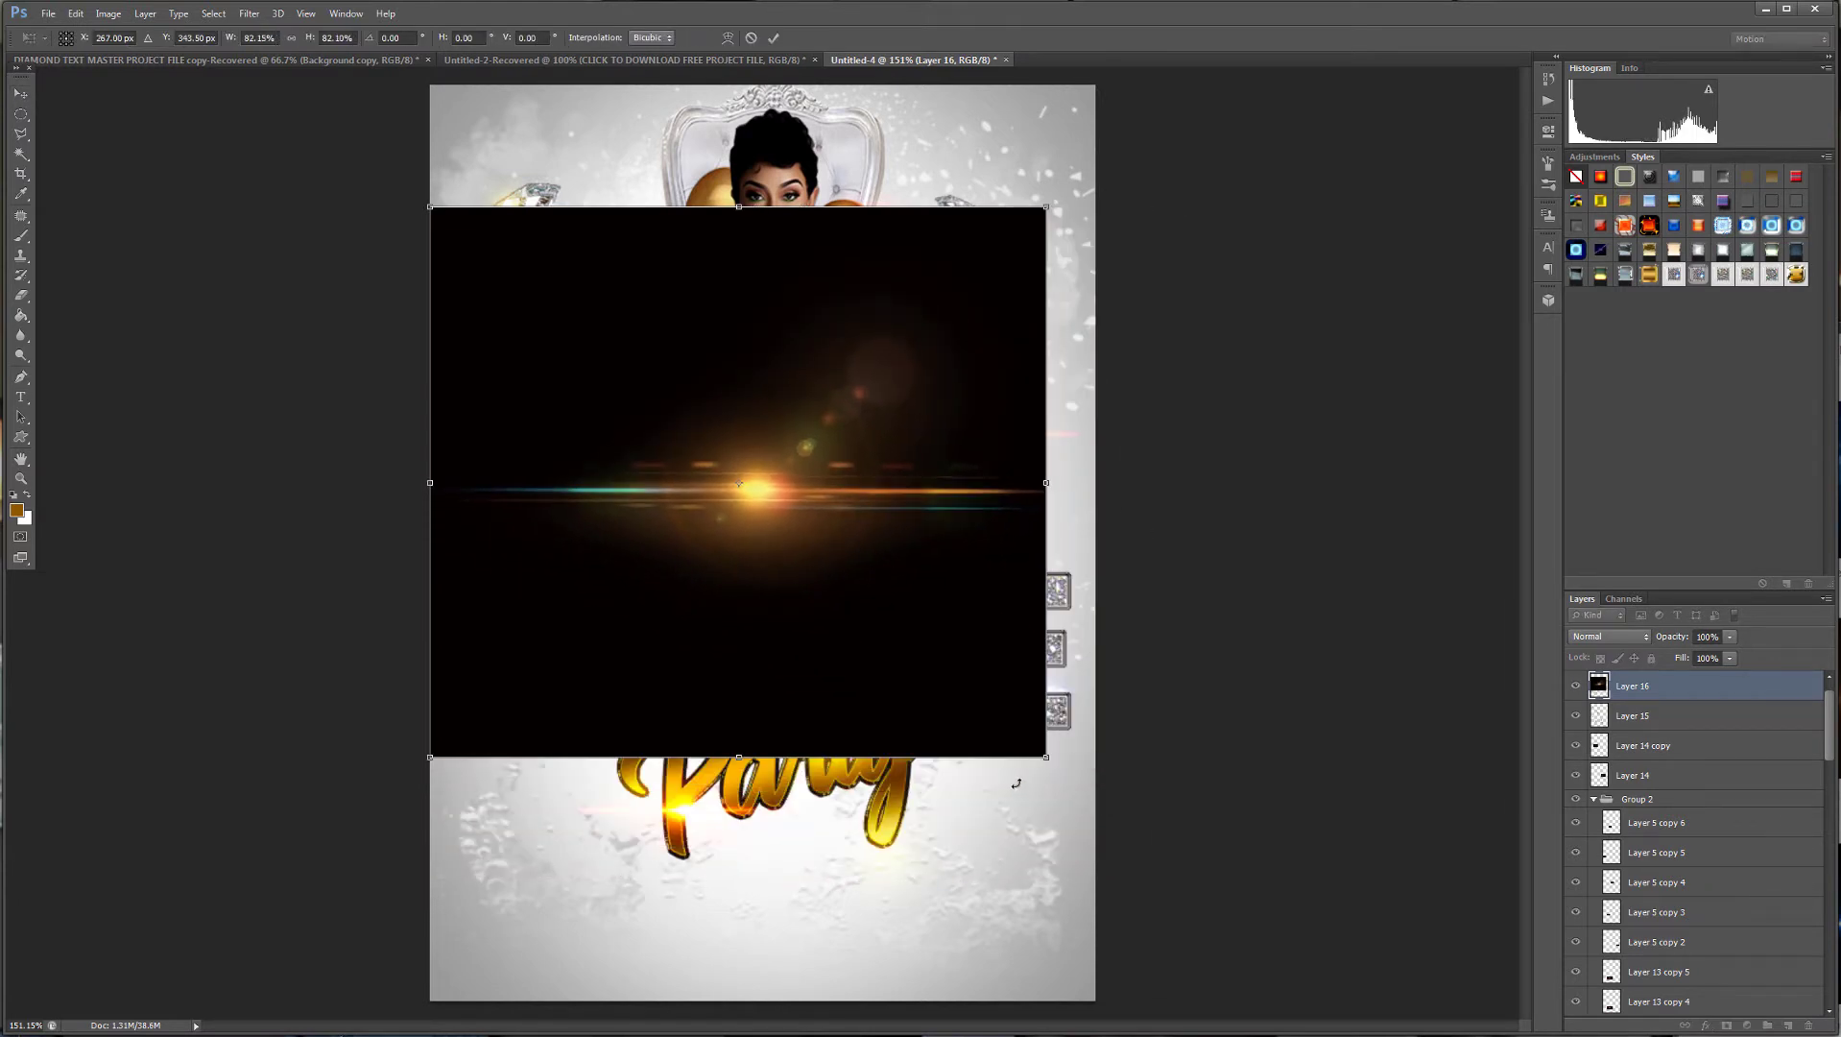
{"action": "key", "text": "Return"}
{"action": "mouse_move", "coordinate": [878, 691]}
{"action": "left_mouse_down"}
{"action": "mouse_move", "coordinate": [904, 691]}
{"action": "mouse_move", "coordinate": [891, 701]}
{"action": "left_mouse_up"}
{"action": "scroll", "coordinate": [1361, 369], "scroll_direction": "up", "scroll_amount": 1}
Blend away the flare's black background, shrink it to about 56% over the top-left diamond, and set it to Screen.
{"action": "left_click", "coordinate": [1636, 638]}
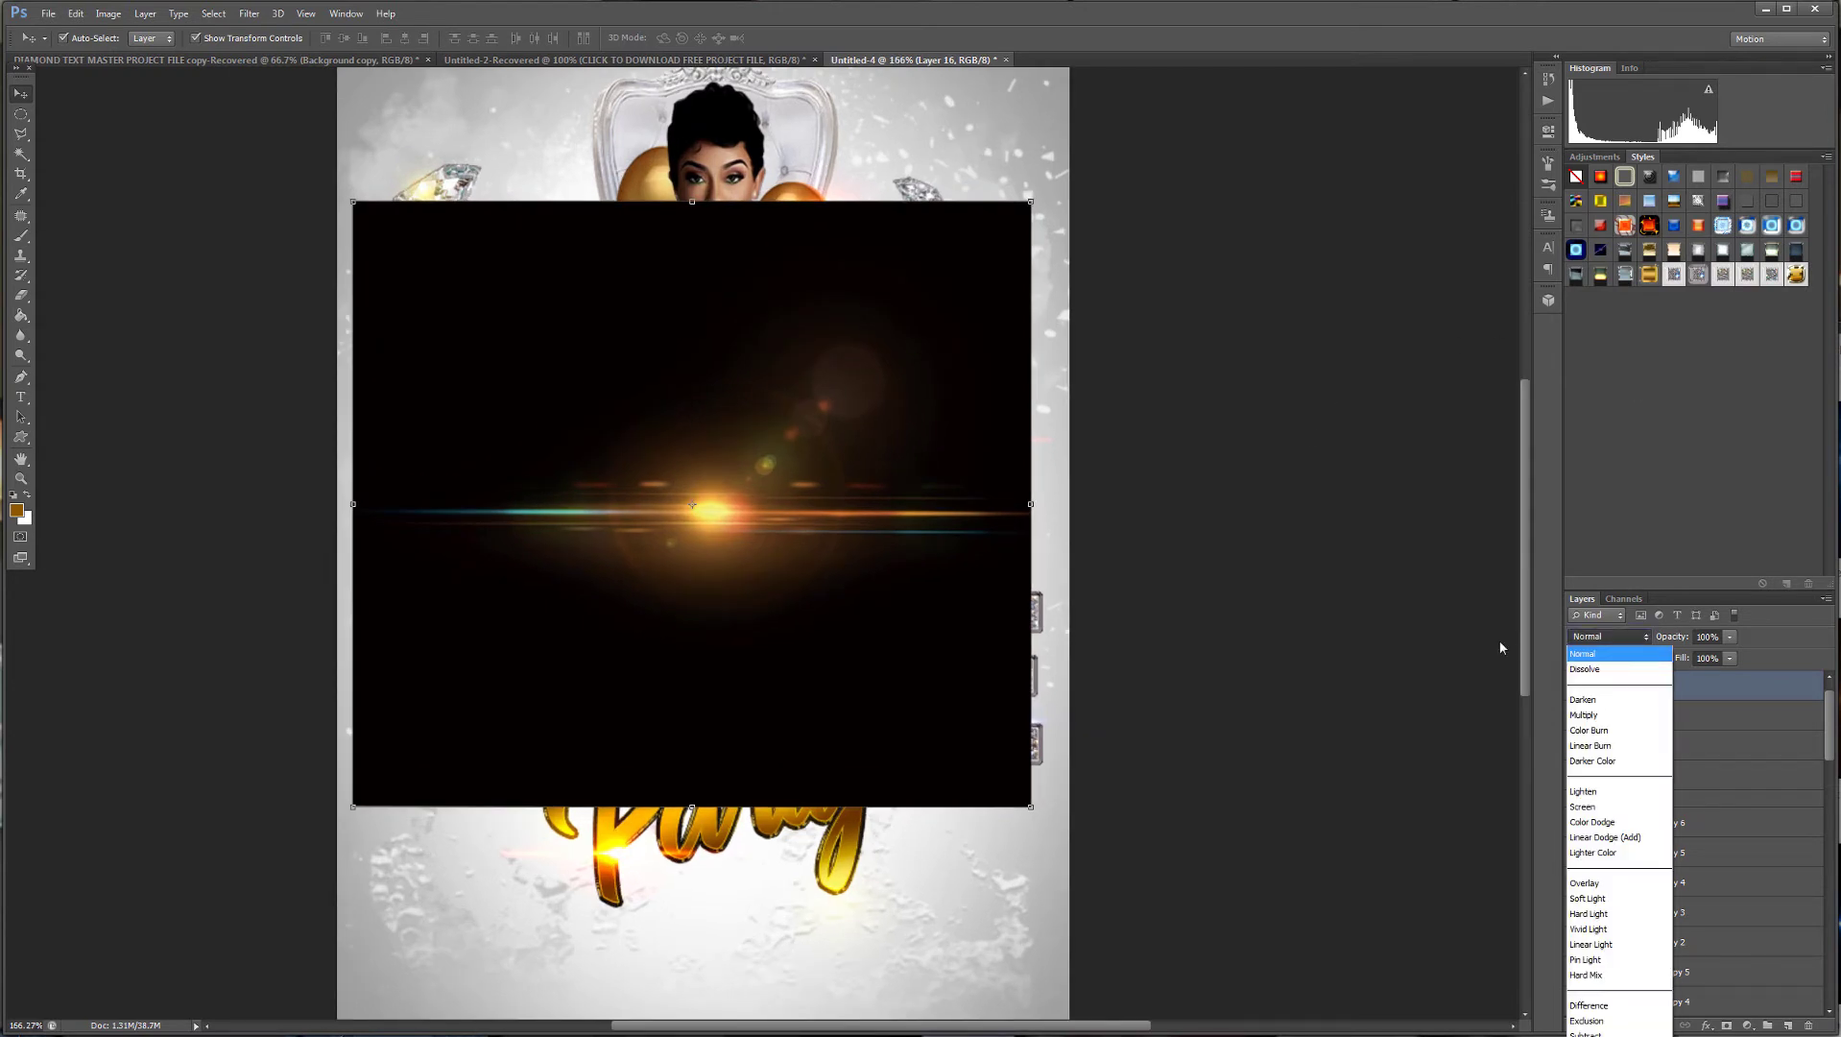
{"action": "left_click", "coordinate": [1638, 837]}
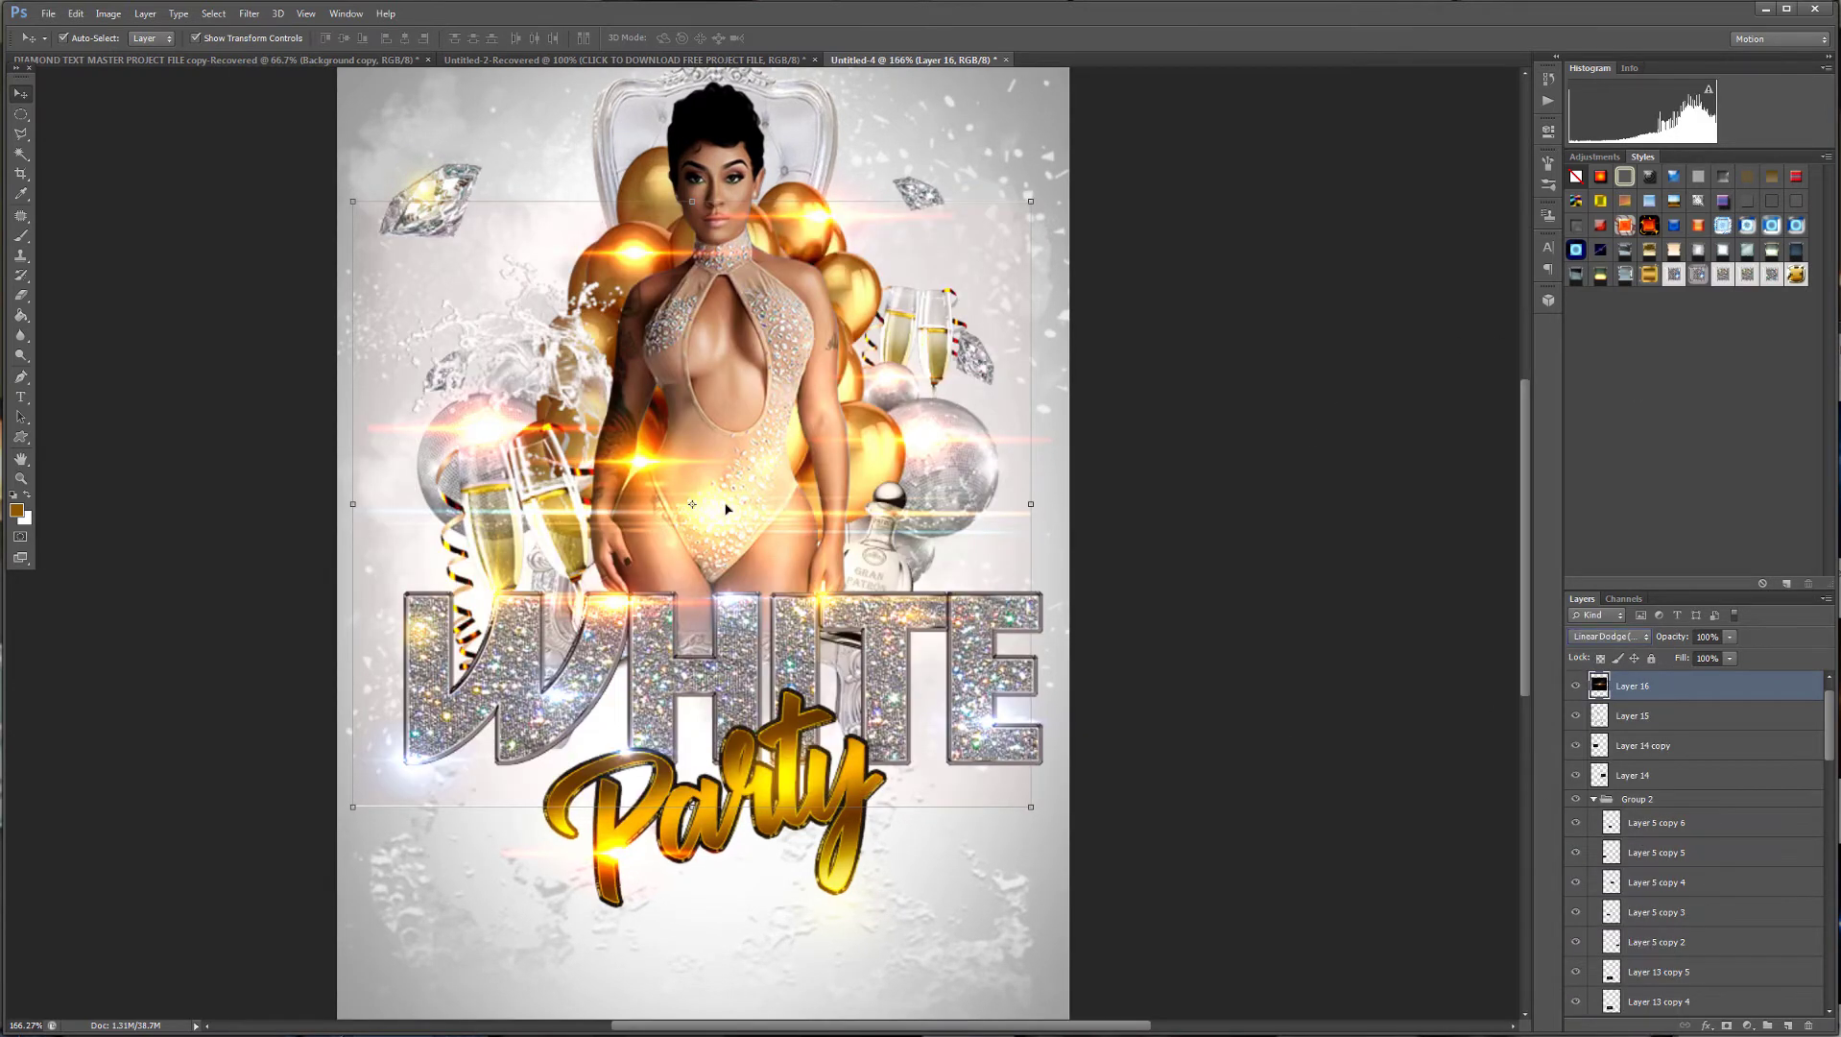
{"action": "left_click_drag", "start_coordinate": [727, 508], "coordinate": [651, 385]}
{"action": "left_click", "coordinate": [959, 77]}
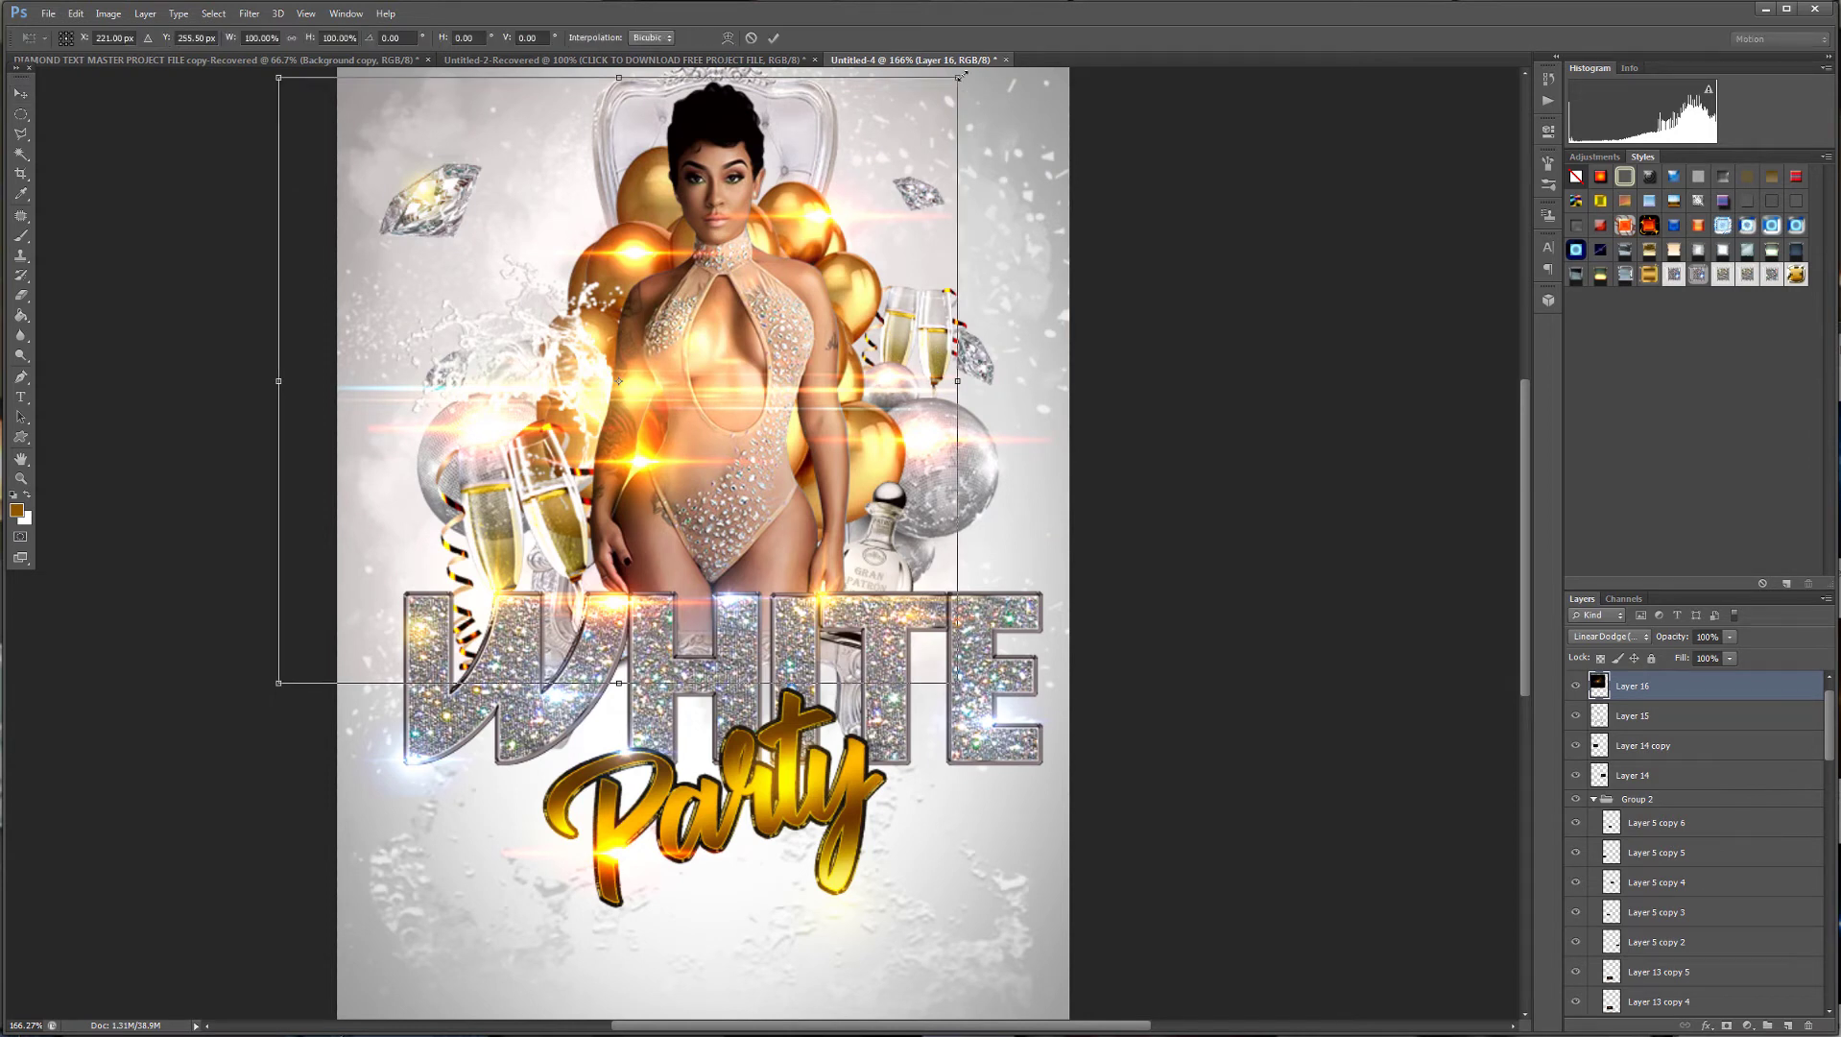
{"action": "left_click_drag", "start_coordinate": [959, 77], "coordinate": [661, 341]}
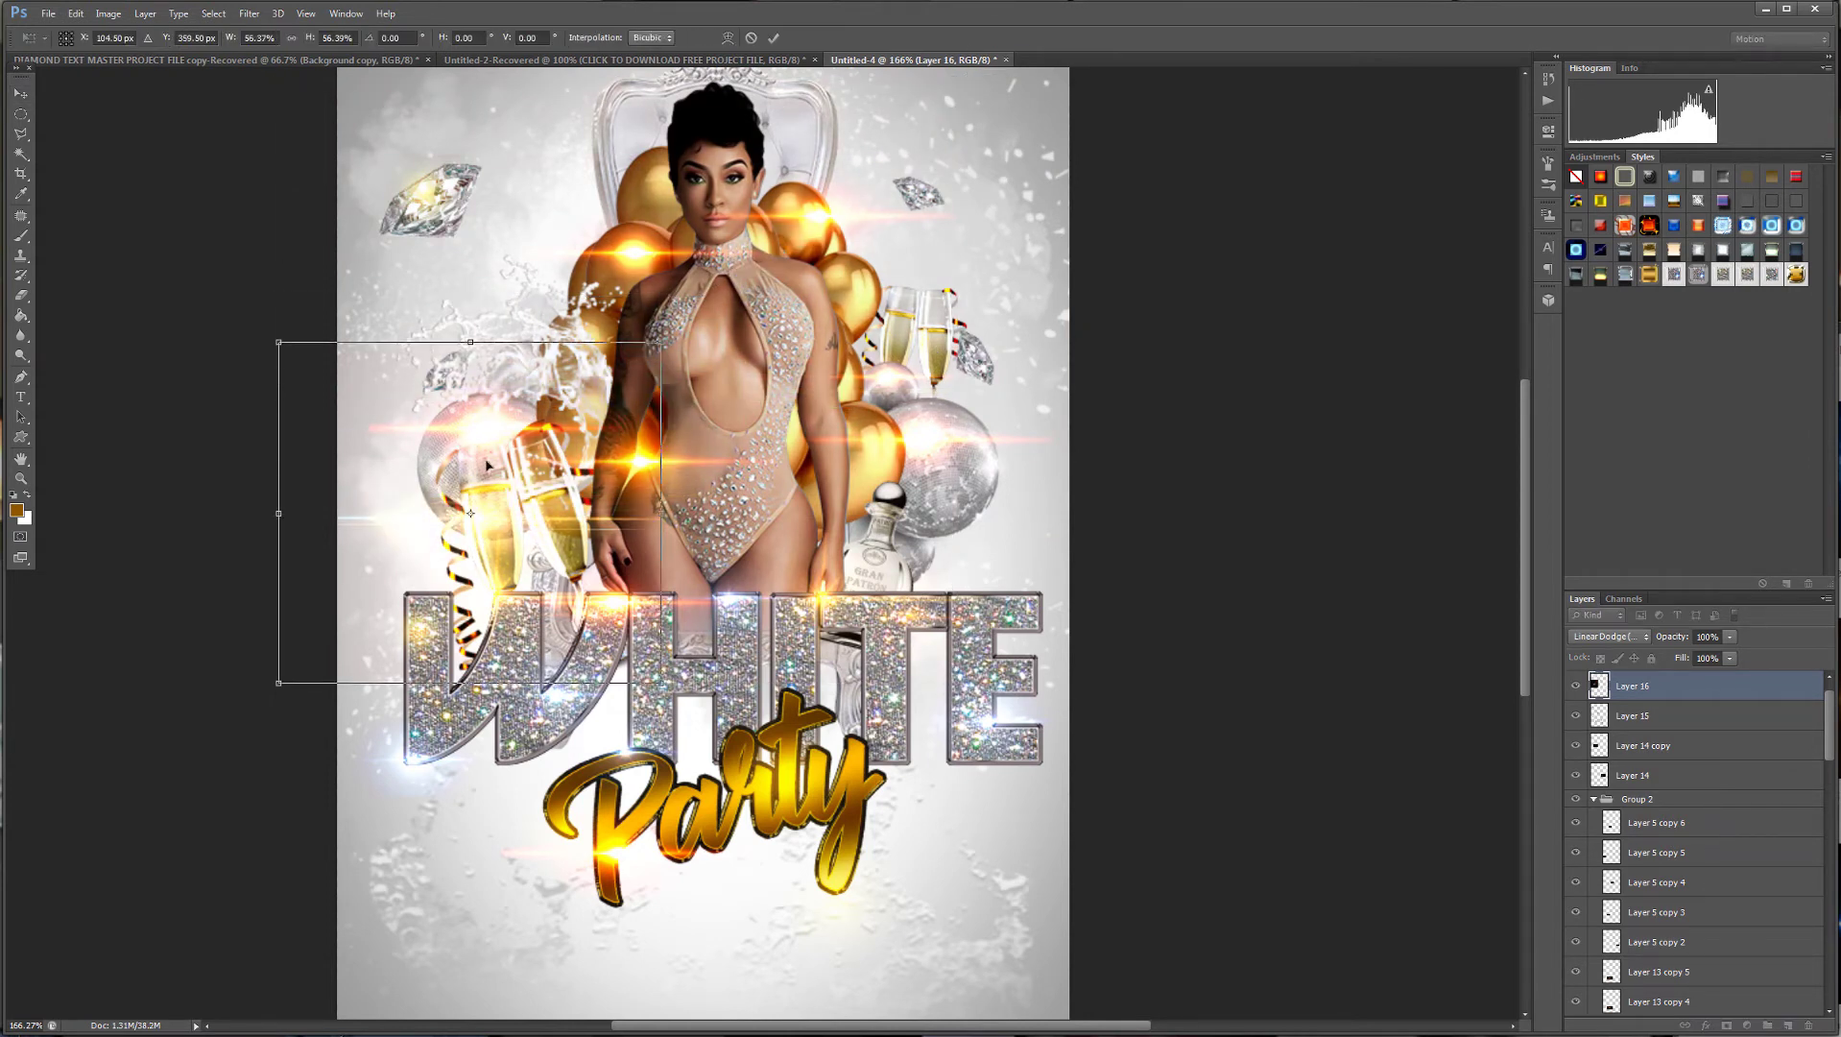
{"action": "left_click_drag", "start_coordinate": [487, 536], "coordinate": [573, 126]}
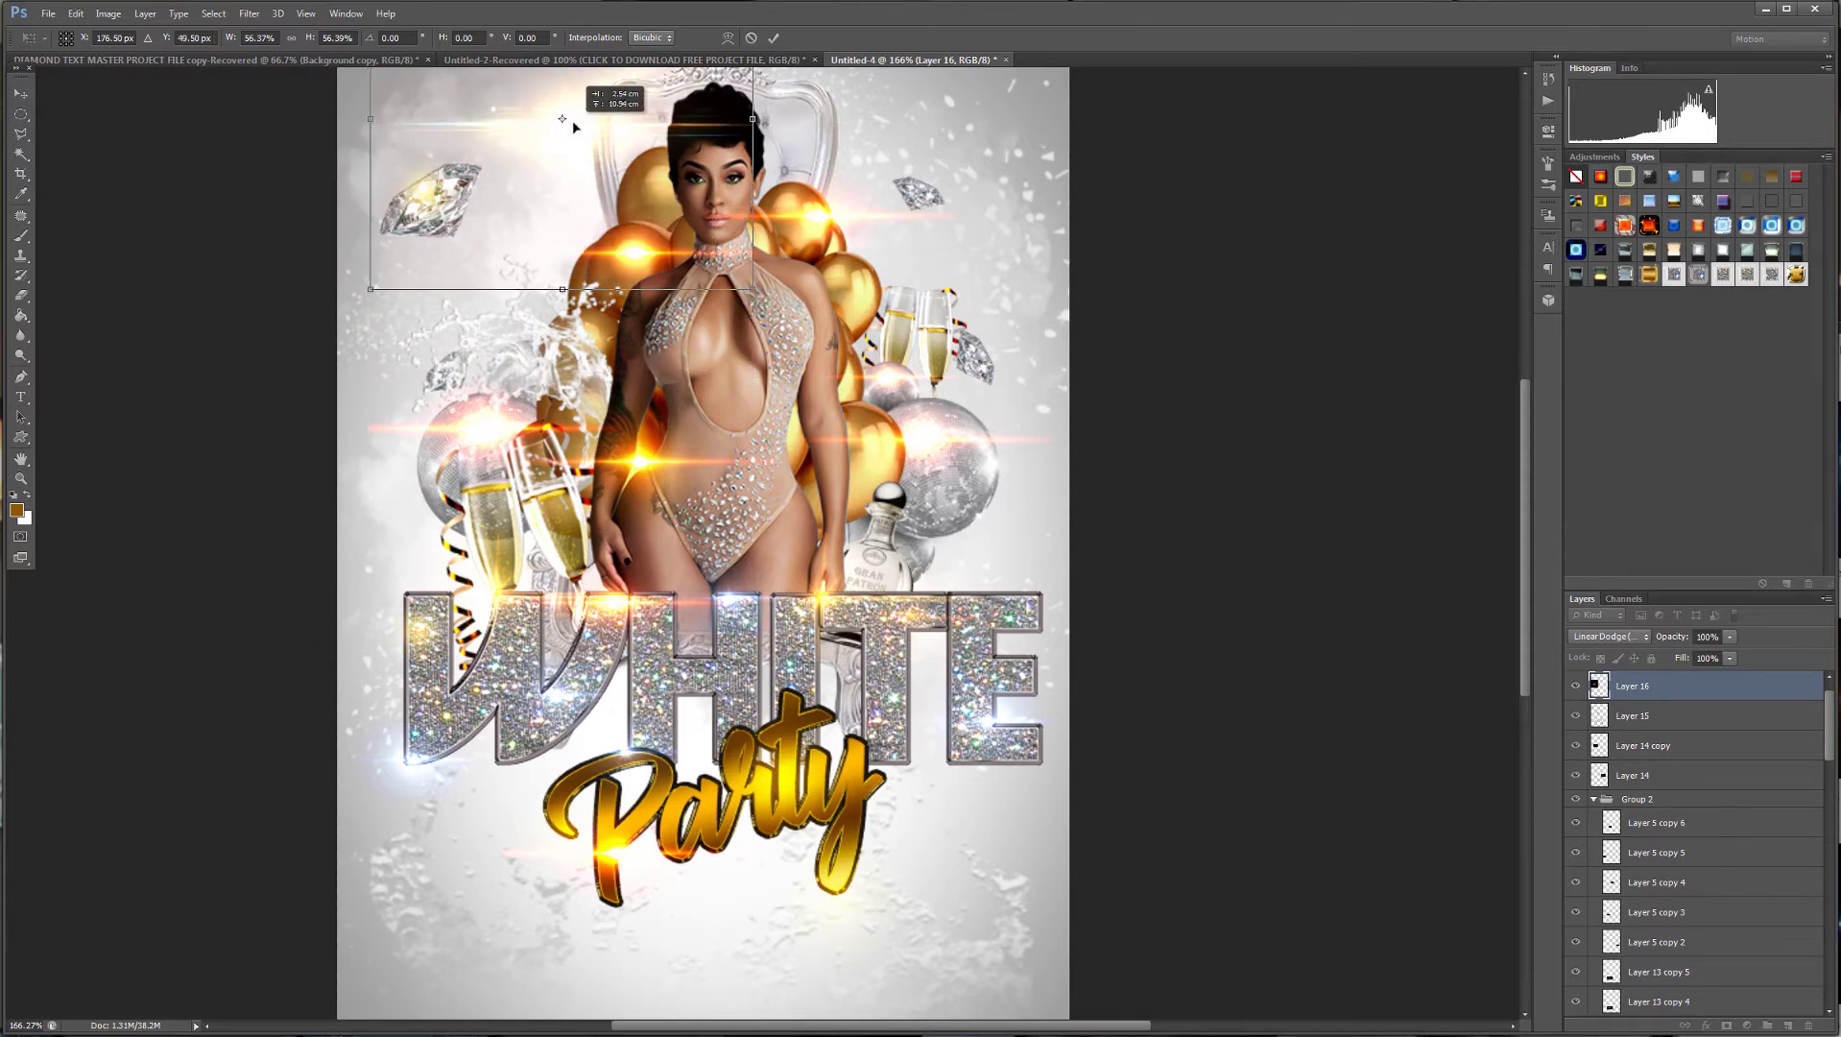
{"action": "left_click", "coordinate": [1651, 644]}
{"action": "left_click", "coordinate": [1599, 814]}
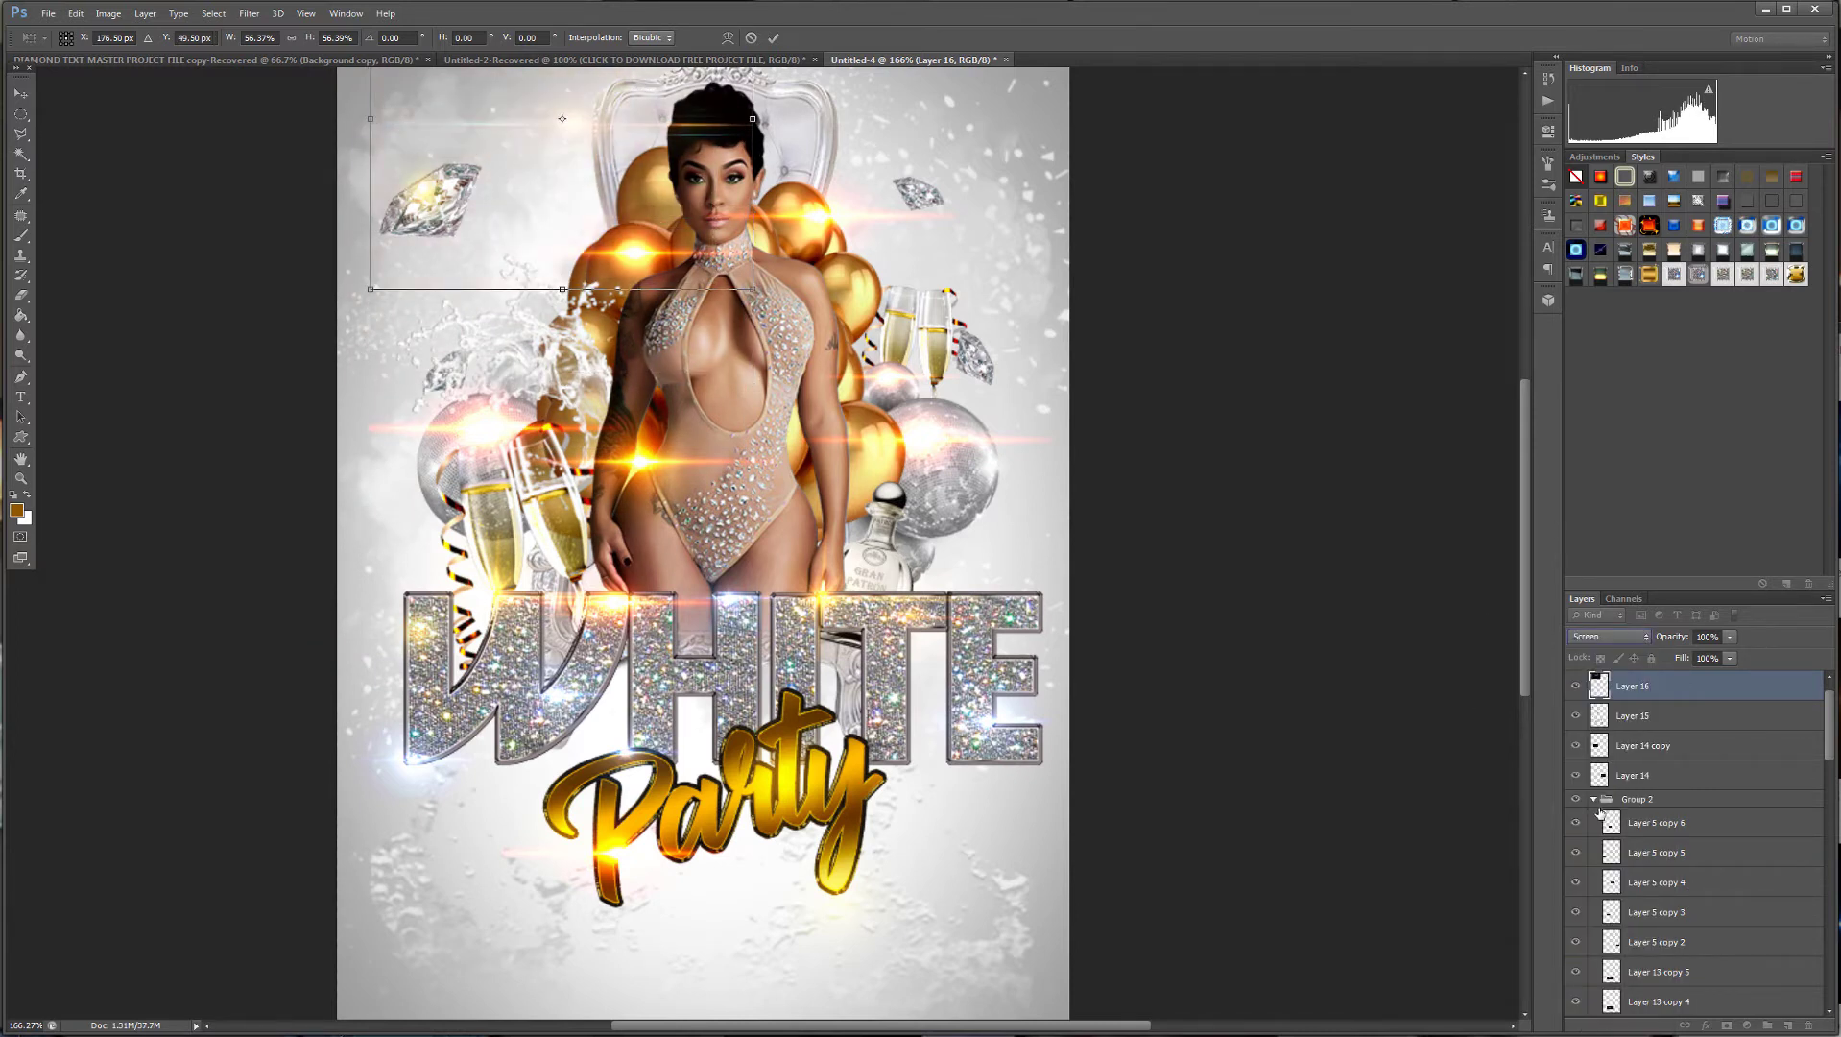
Move the flare down onto the WHITE title and commit its position.
{"action": "left_click_drag", "start_coordinate": [571, 122], "coordinate": [729, 358]}
{"action": "left_click_drag", "start_coordinate": [750, 482], "coordinate": [738, 606]}
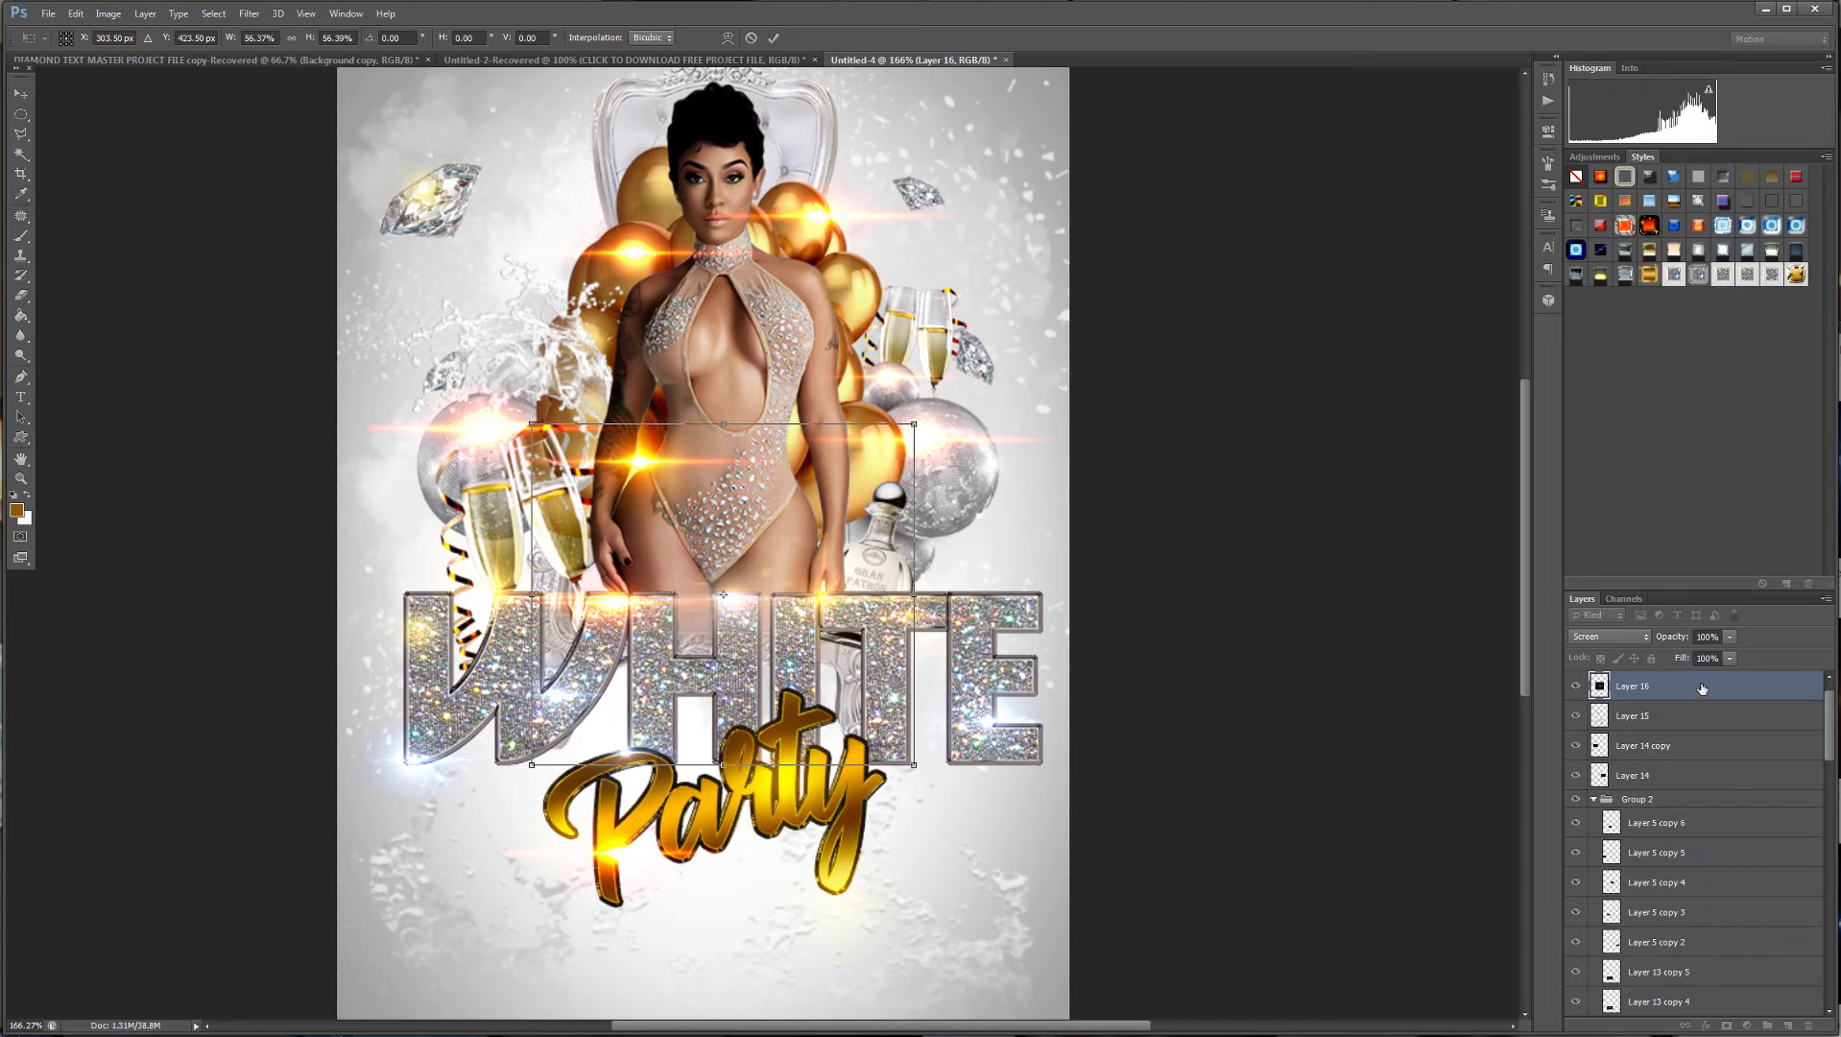
{"action": "key", "text": "Return"}
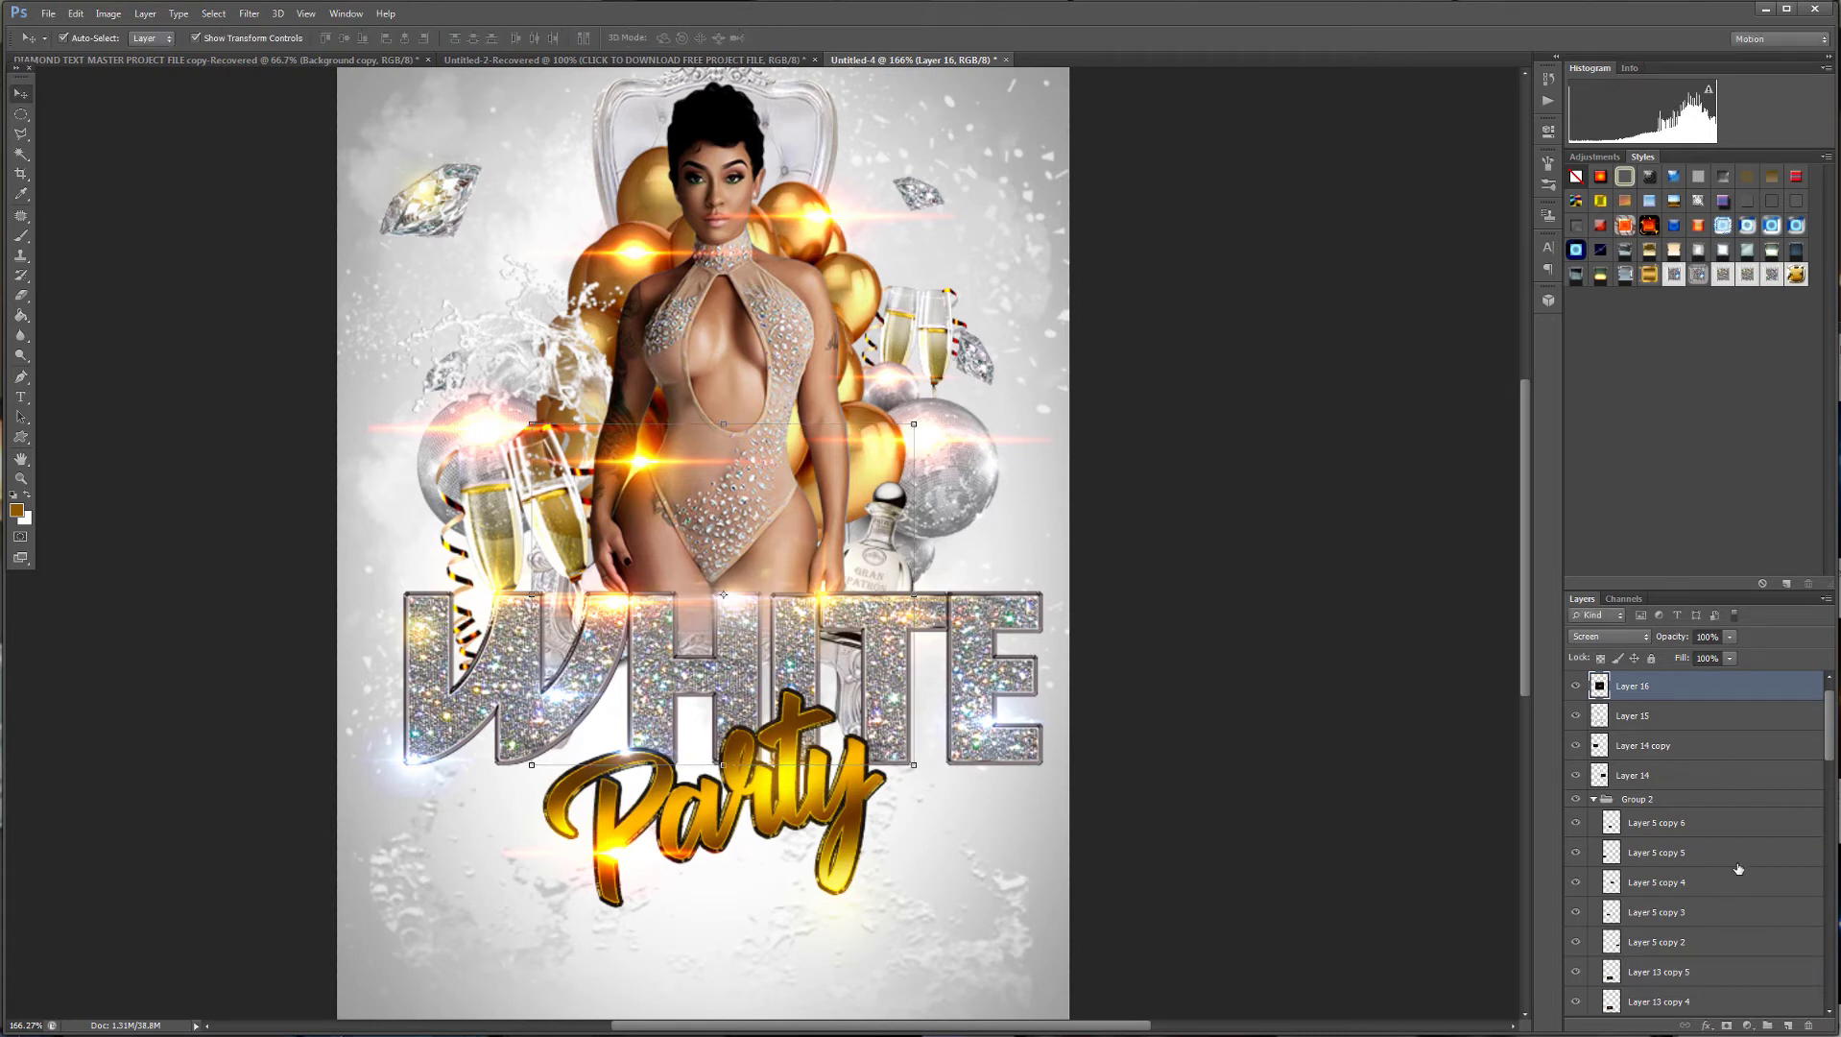
Make three copies of the flare layer and spread them over the Party lettering.
{"action": "left_click_drag", "start_coordinate": [1713, 690], "coordinate": [1778, 1023]}
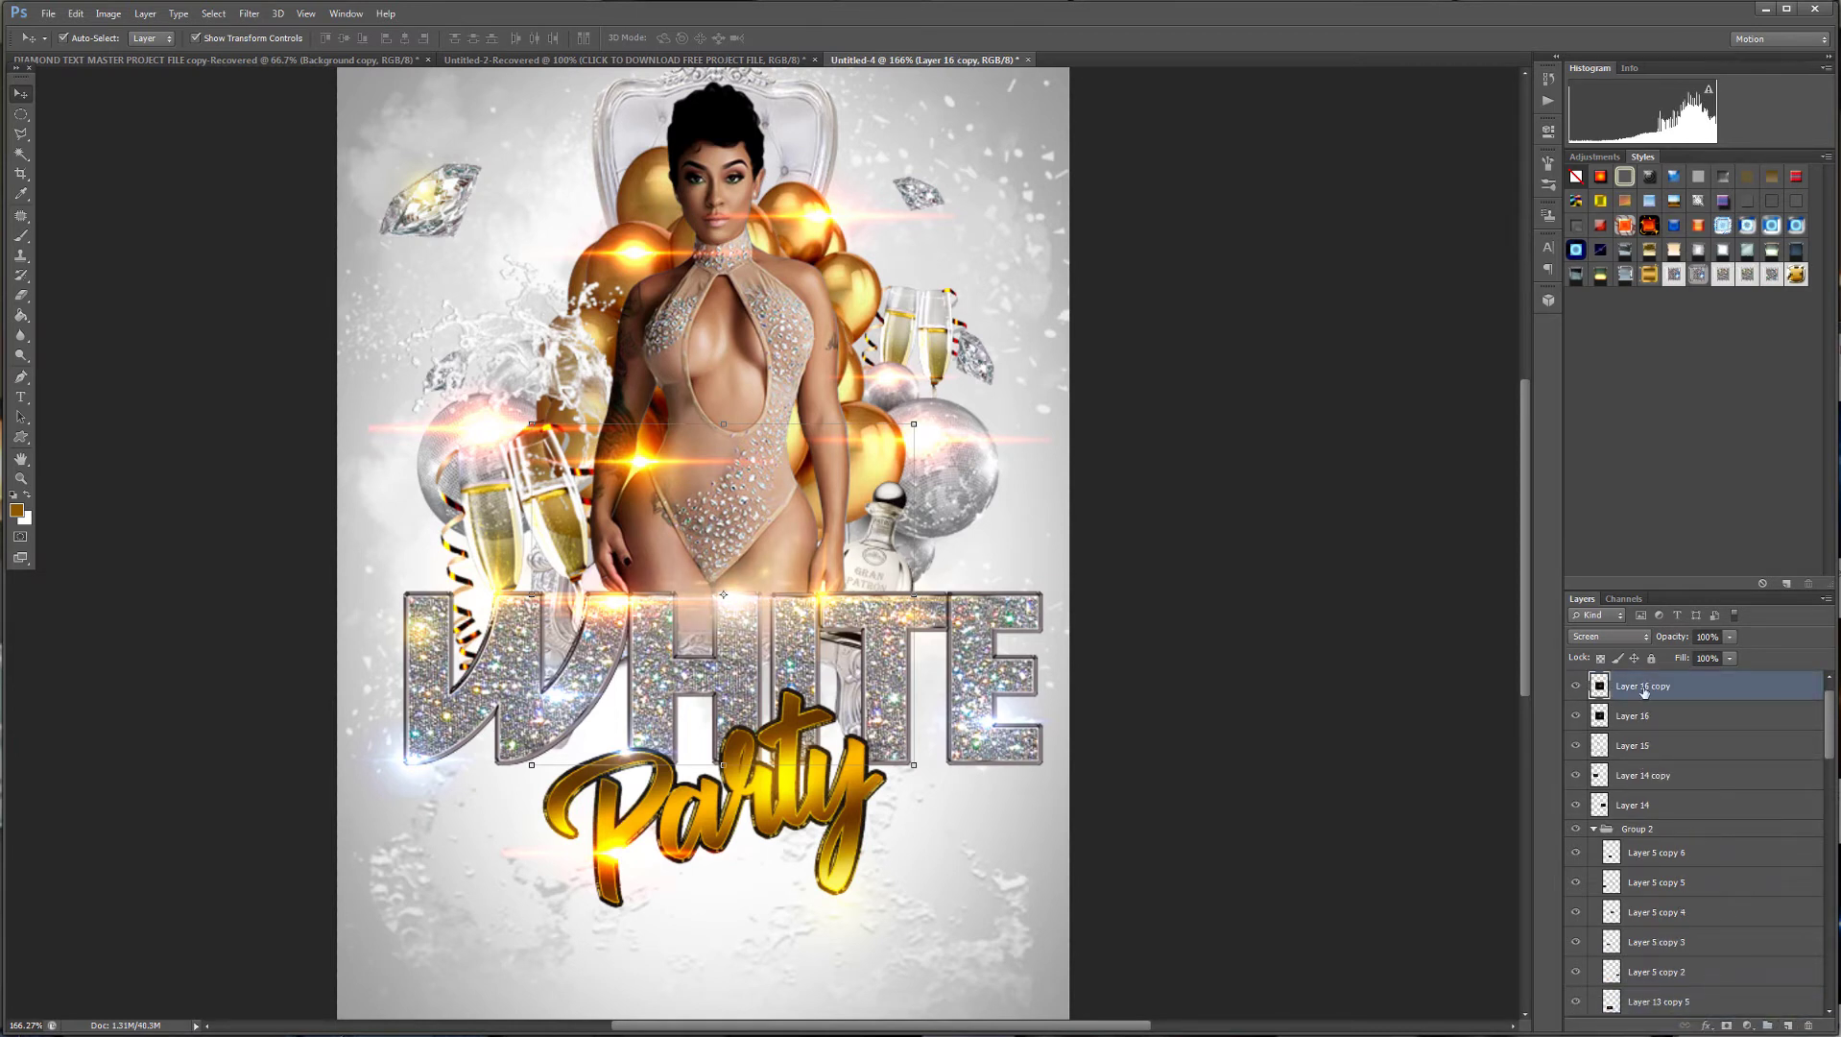
{"action": "left_click_drag", "start_coordinate": [1773, 686], "coordinate": [1788, 1023]}
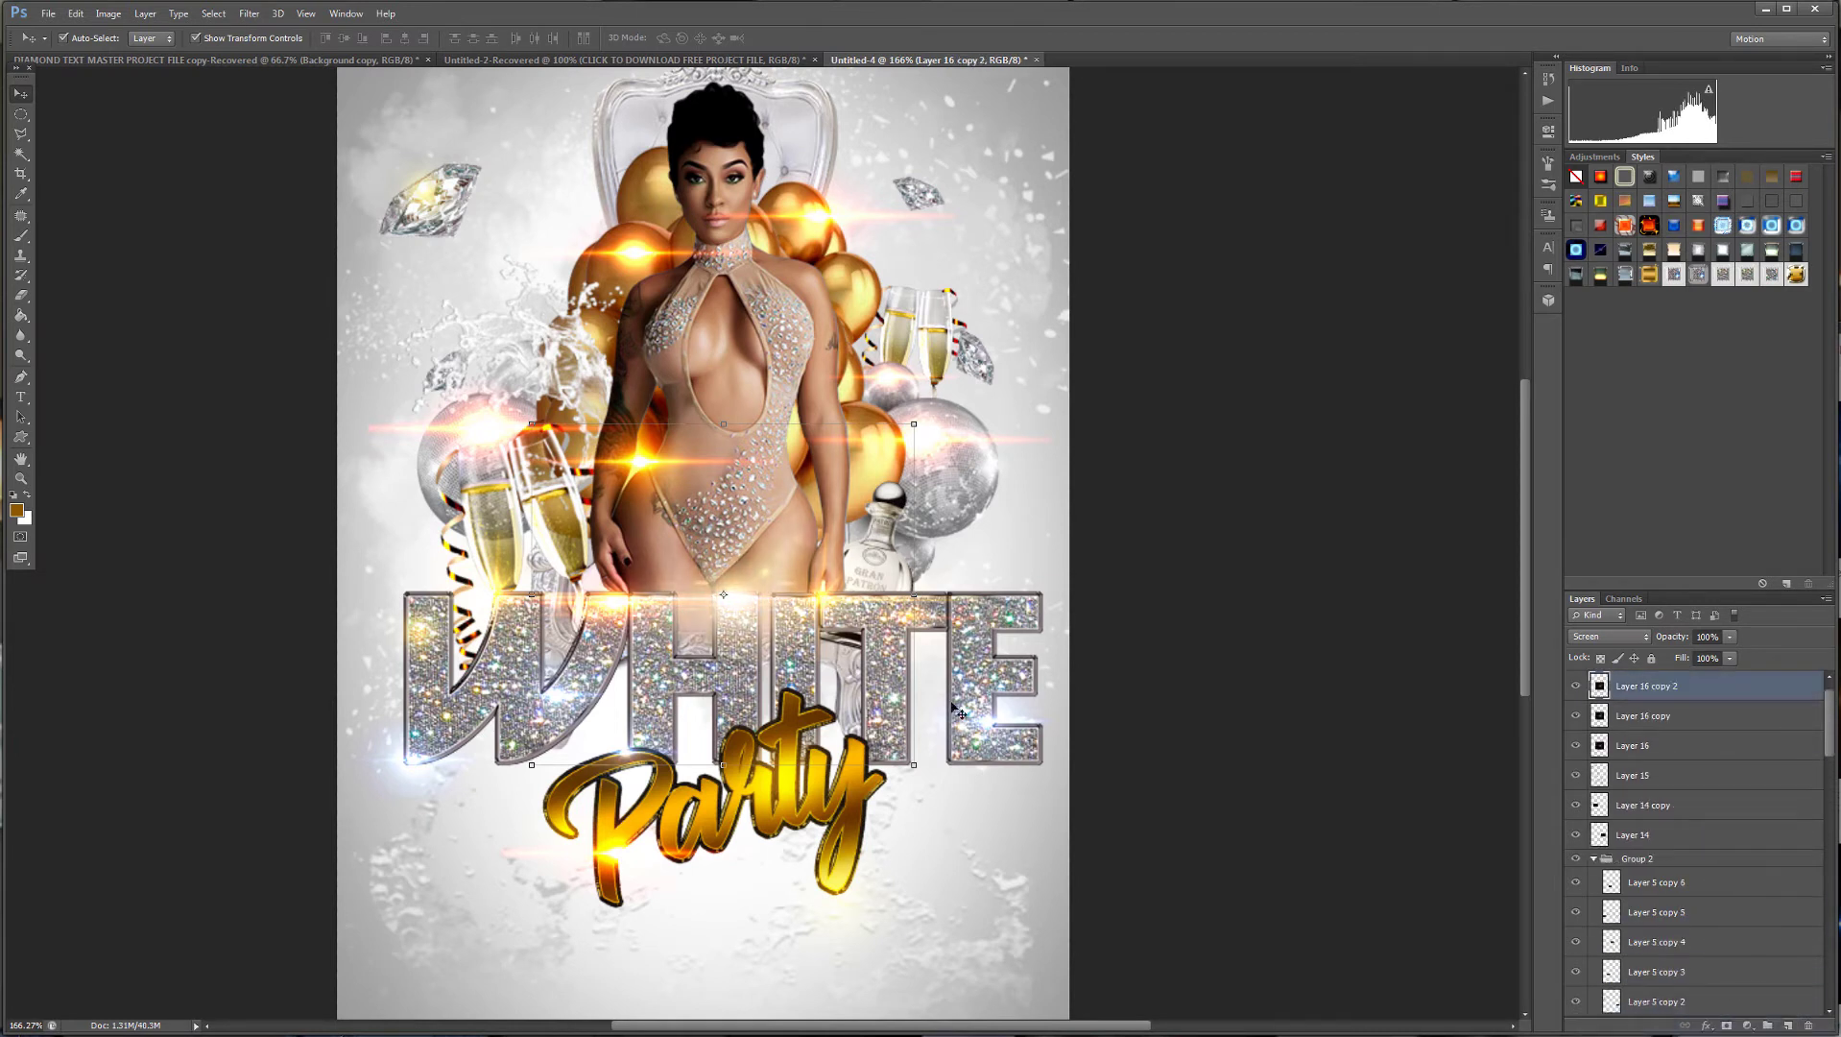
{"action": "left_click_drag", "start_coordinate": [788, 613], "coordinate": [912, 766]}
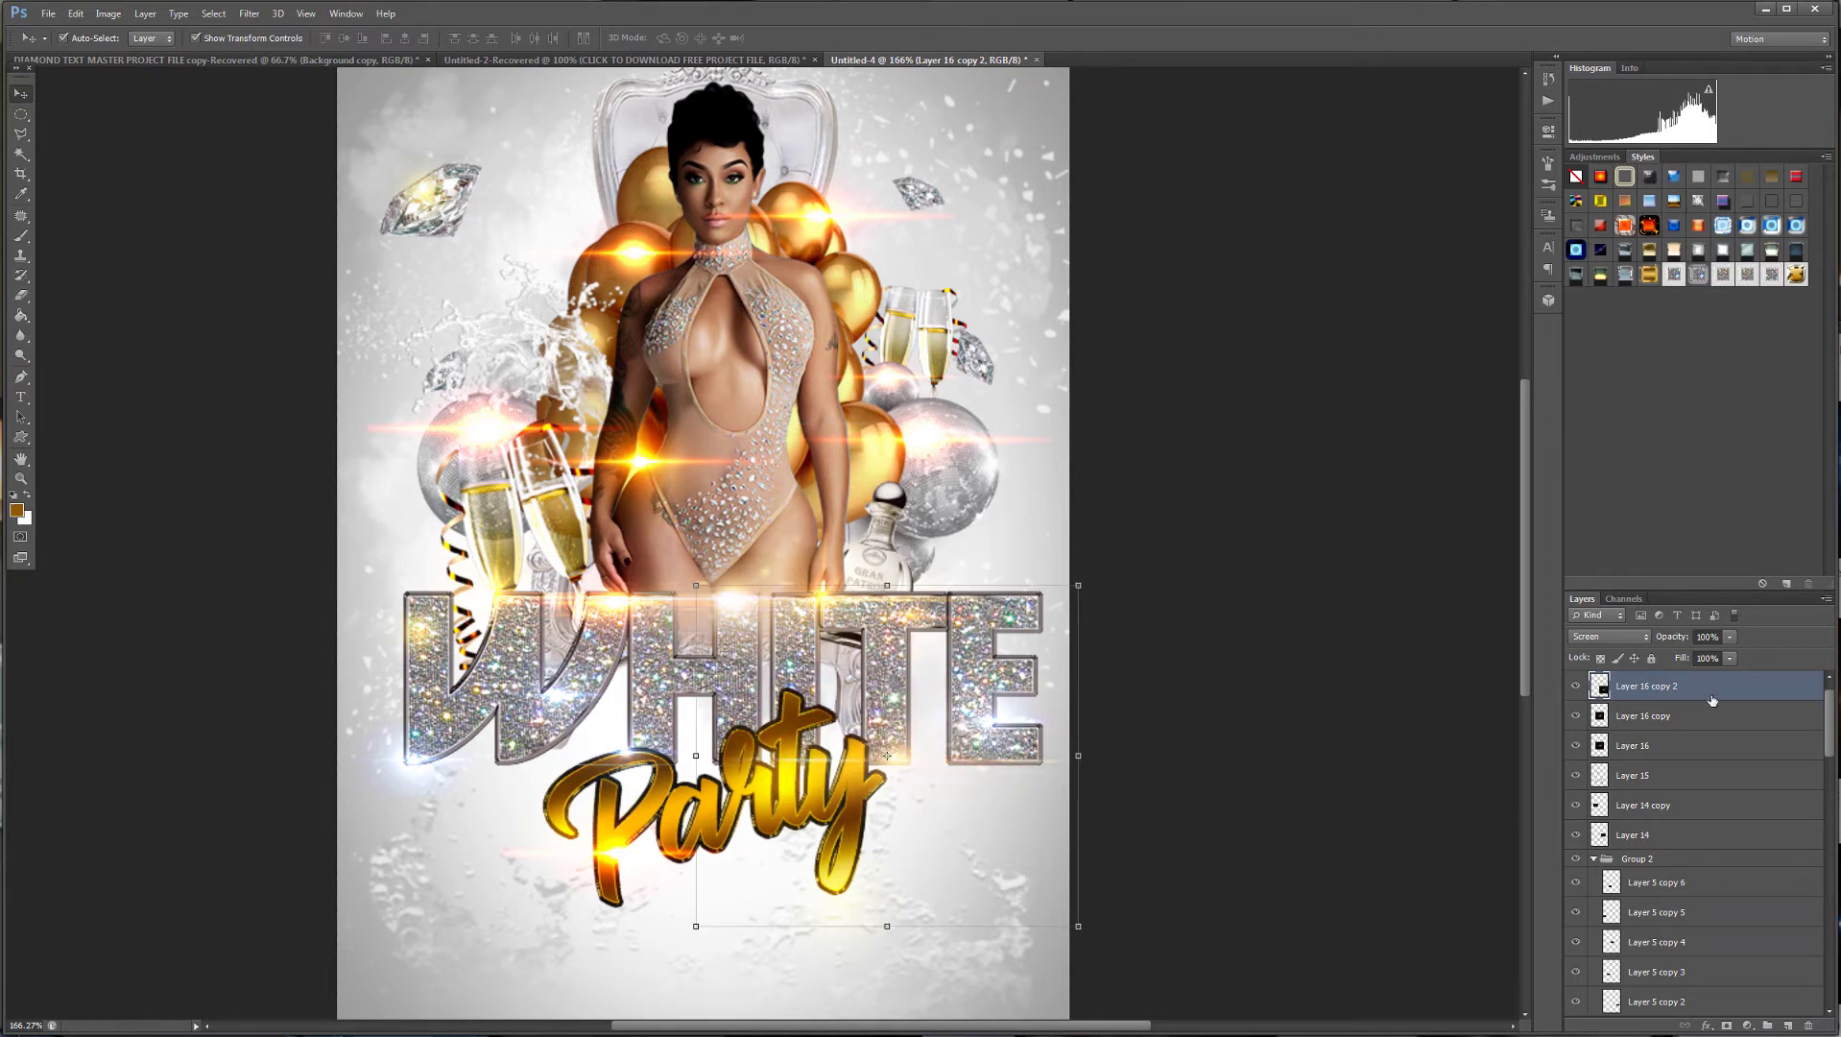
{"action": "left_click_drag", "start_coordinate": [1712, 700], "coordinate": [1787, 1023]}
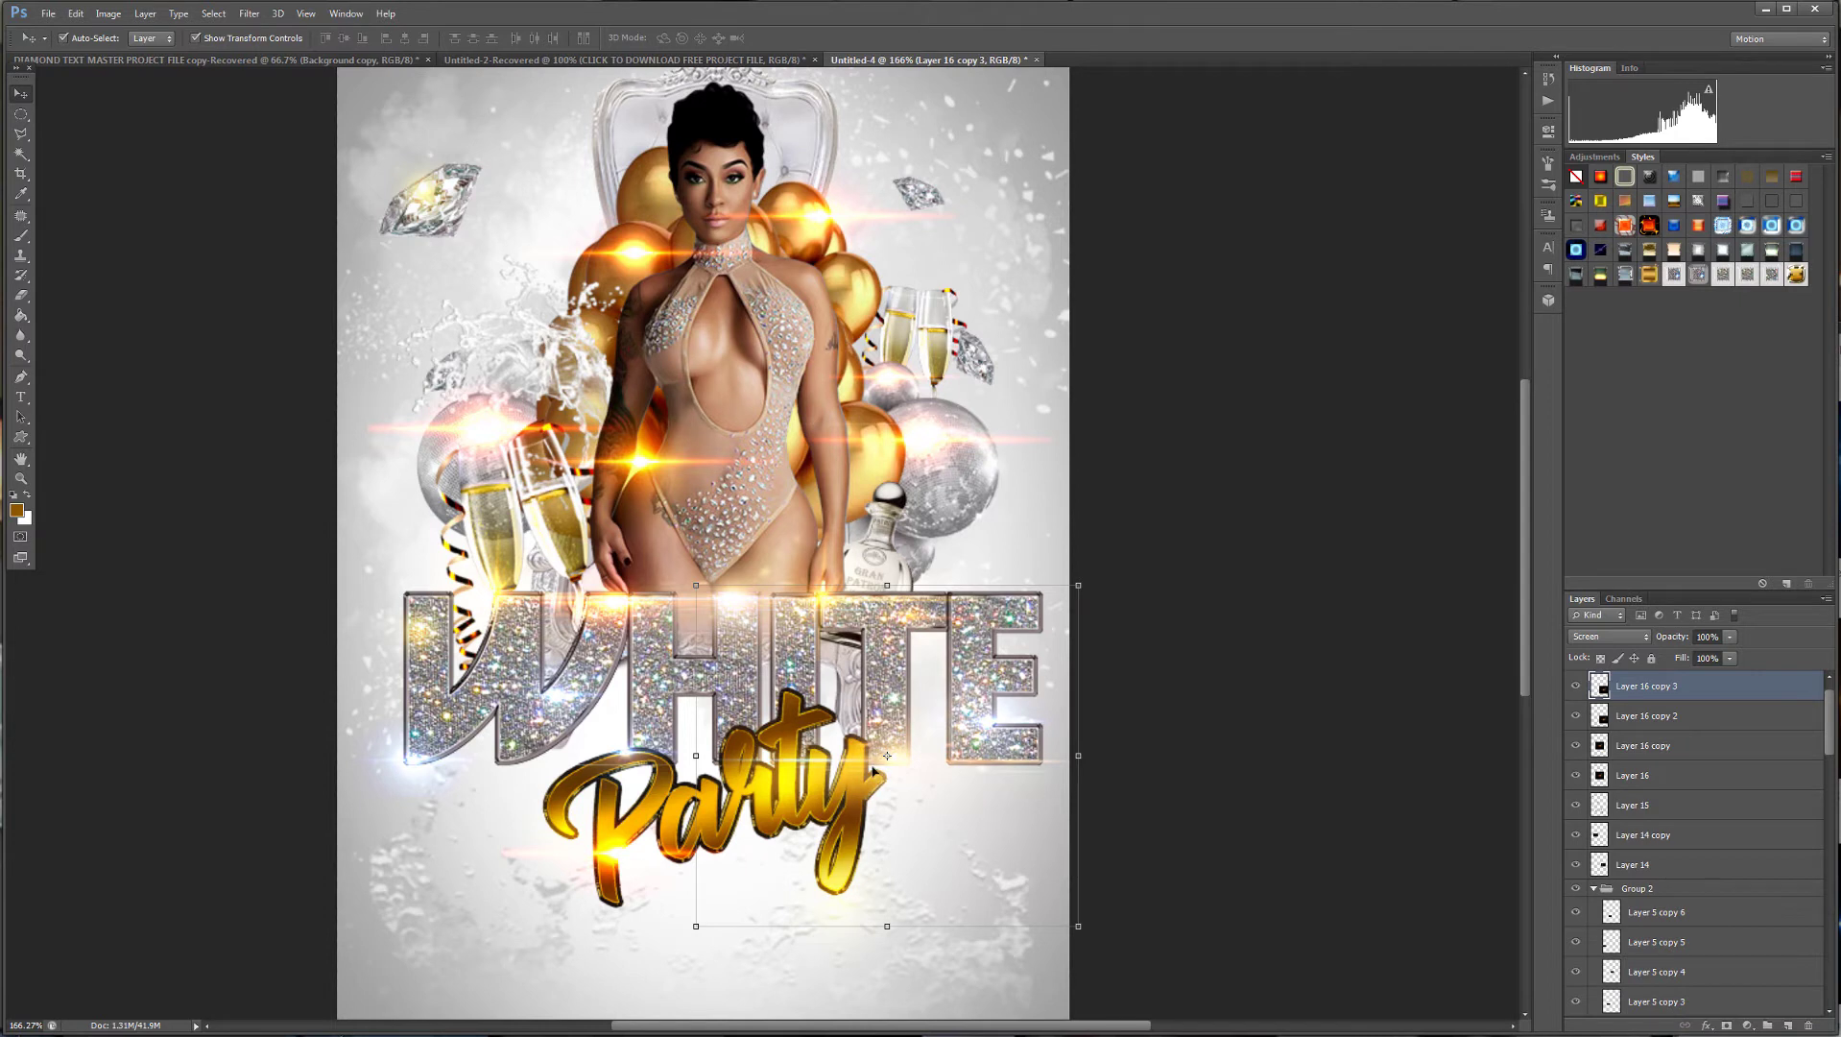
{"action": "left_click_drag", "start_coordinate": [903, 765], "coordinate": [574, 824]}
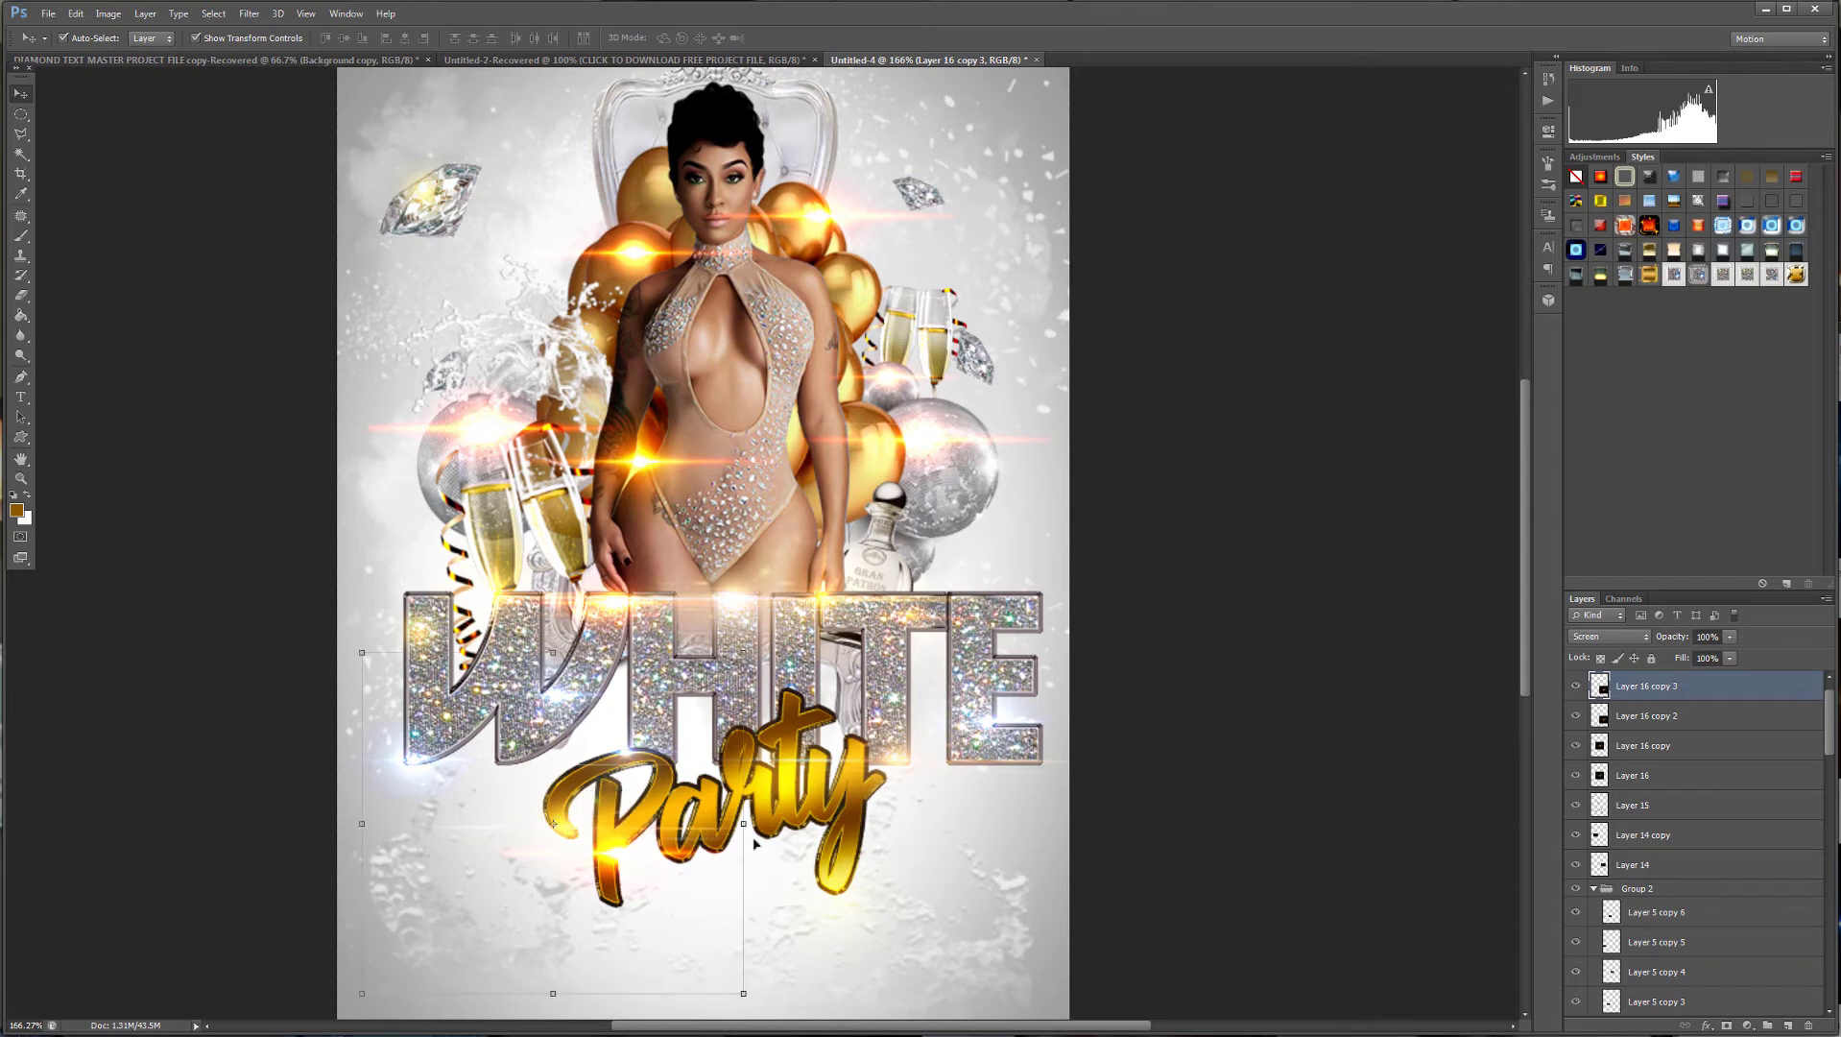
{"action": "left_click", "coordinate": [1208, 695]}
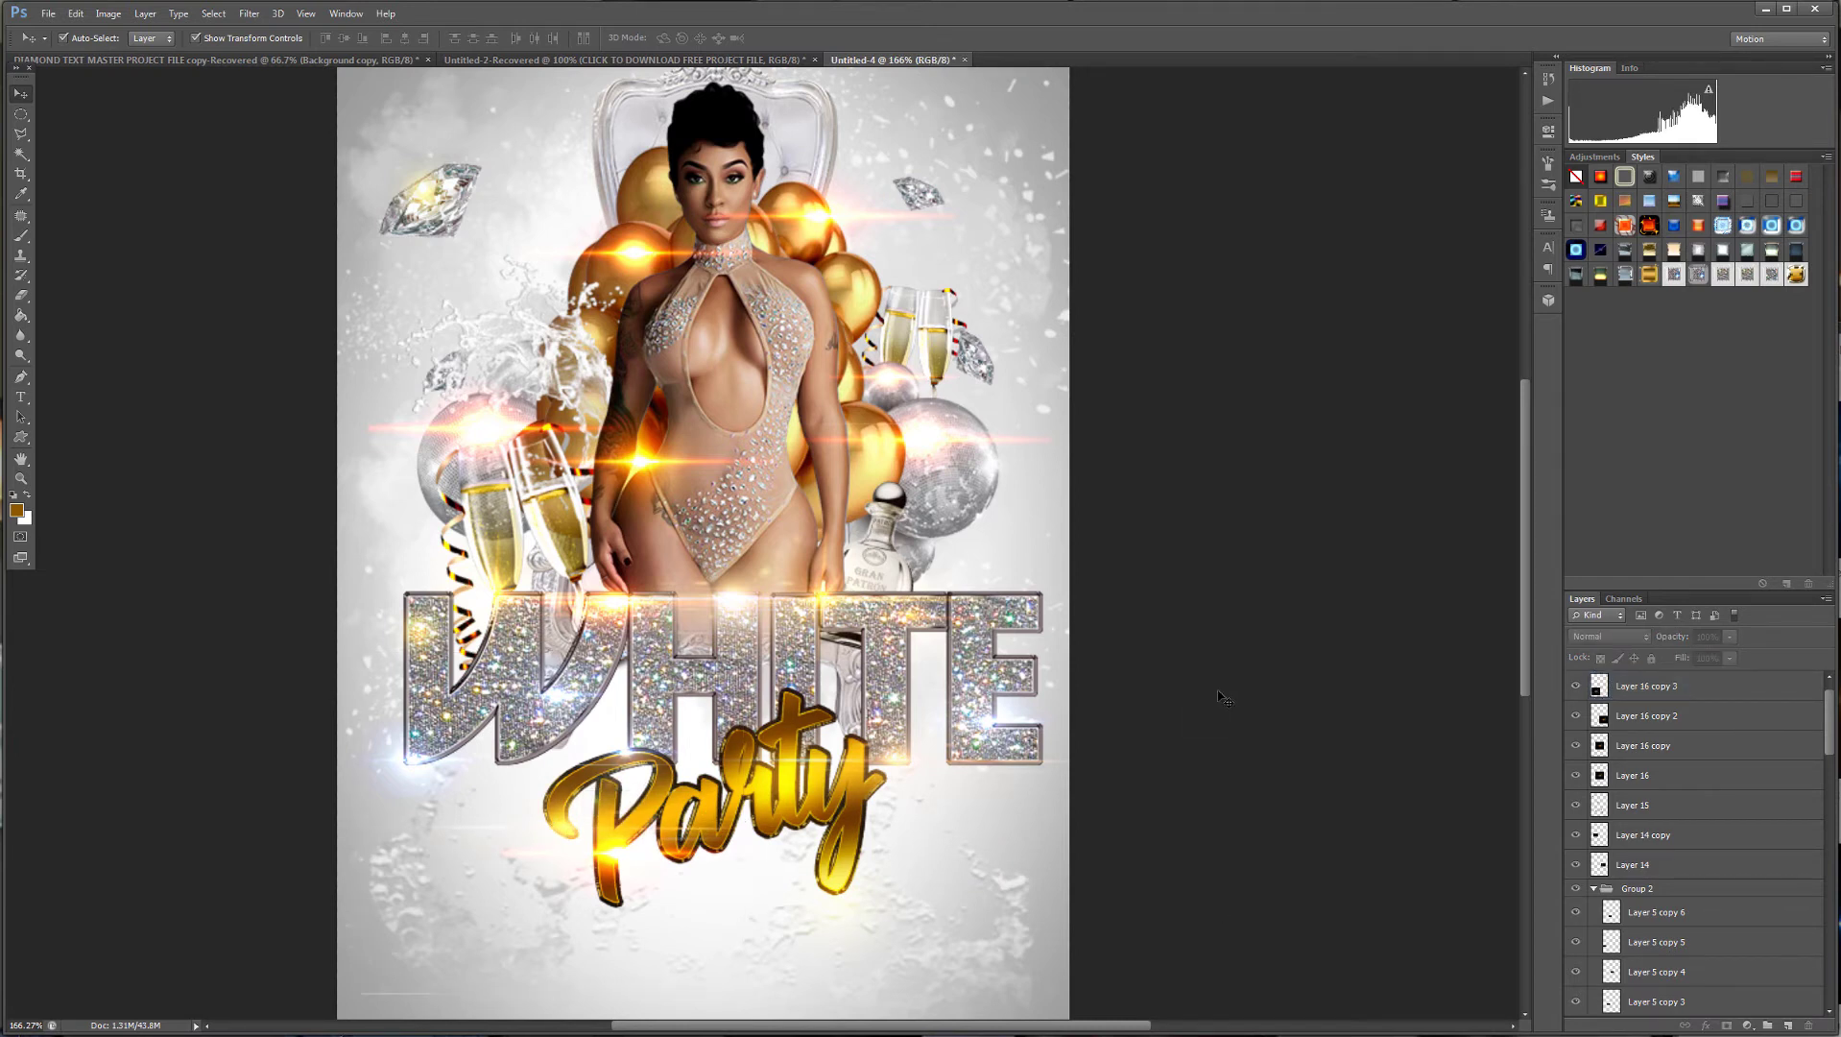
{"action": "scroll", "coordinate": [1193, 615], "scroll_direction": "down", "scroll_amount": 3}
{"action": "scroll", "coordinate": [1191, 607], "scroll_direction": "up", "scroll_amount": 3}
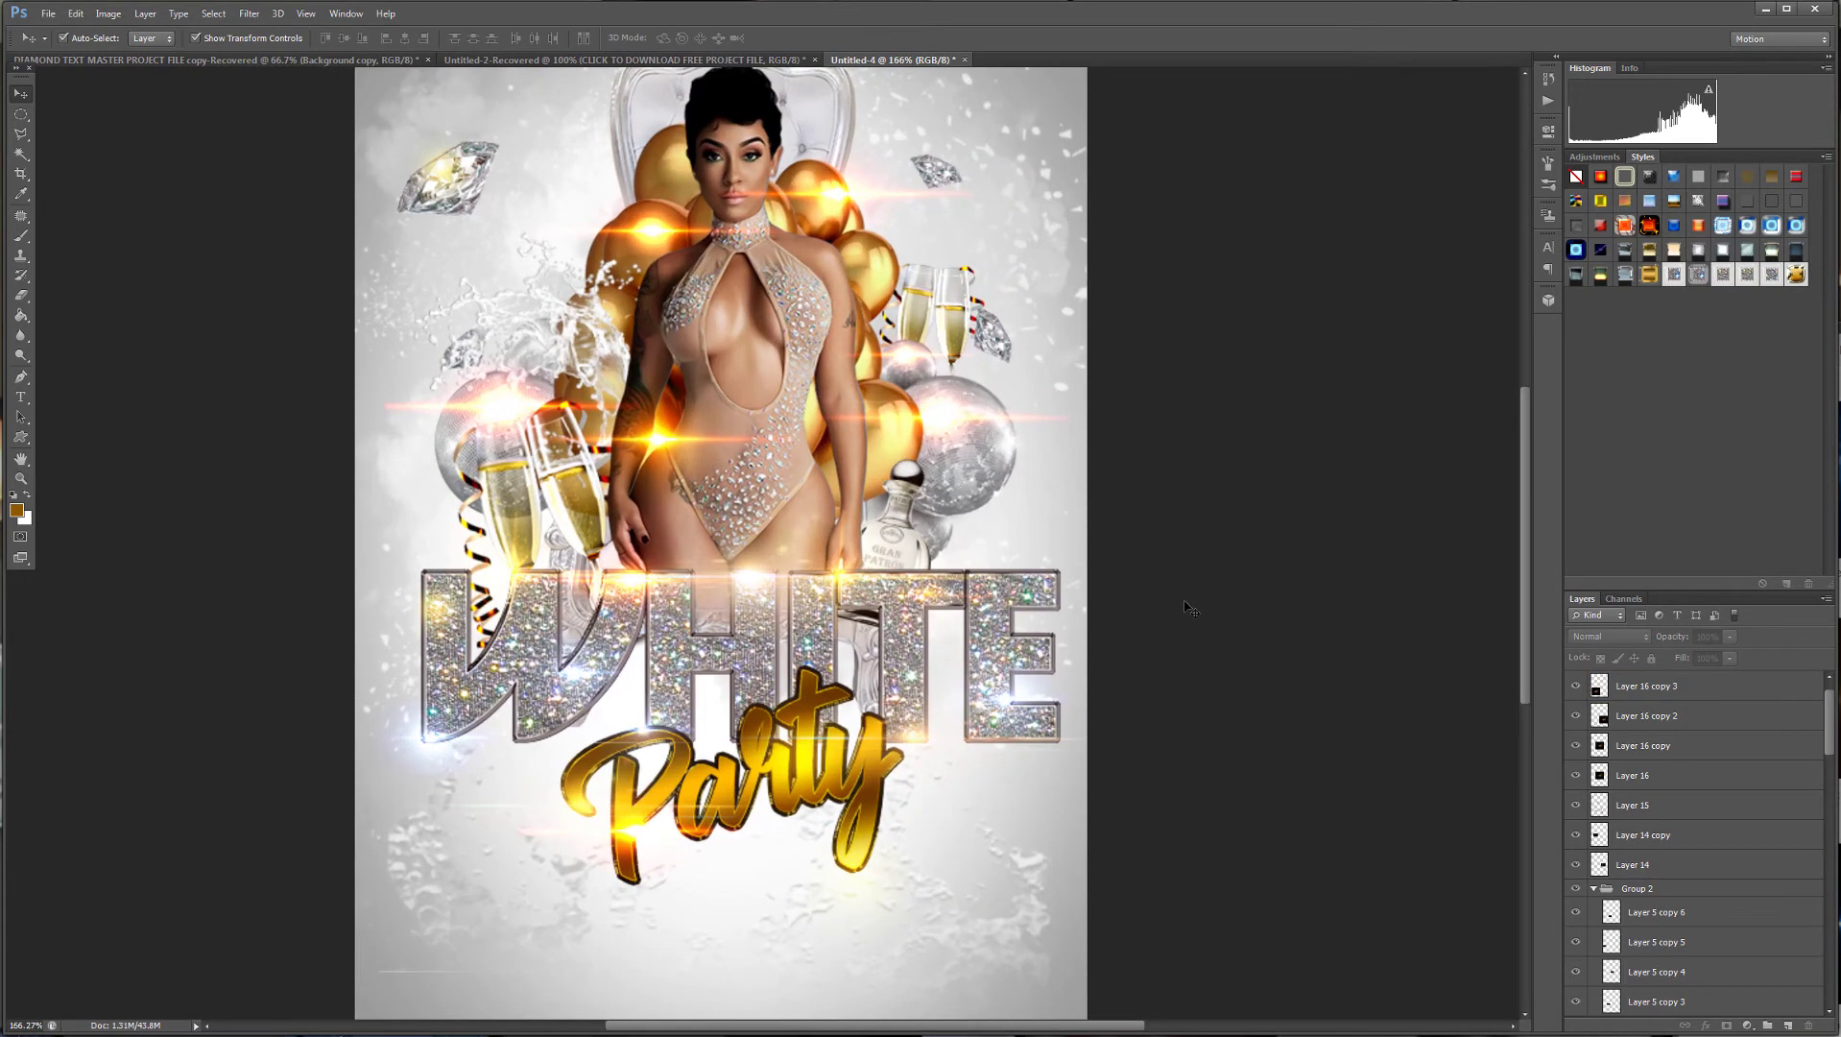
{"action": "scroll", "coordinate": [1191, 608], "scroll_direction": "down", "scroll_amount": 2}
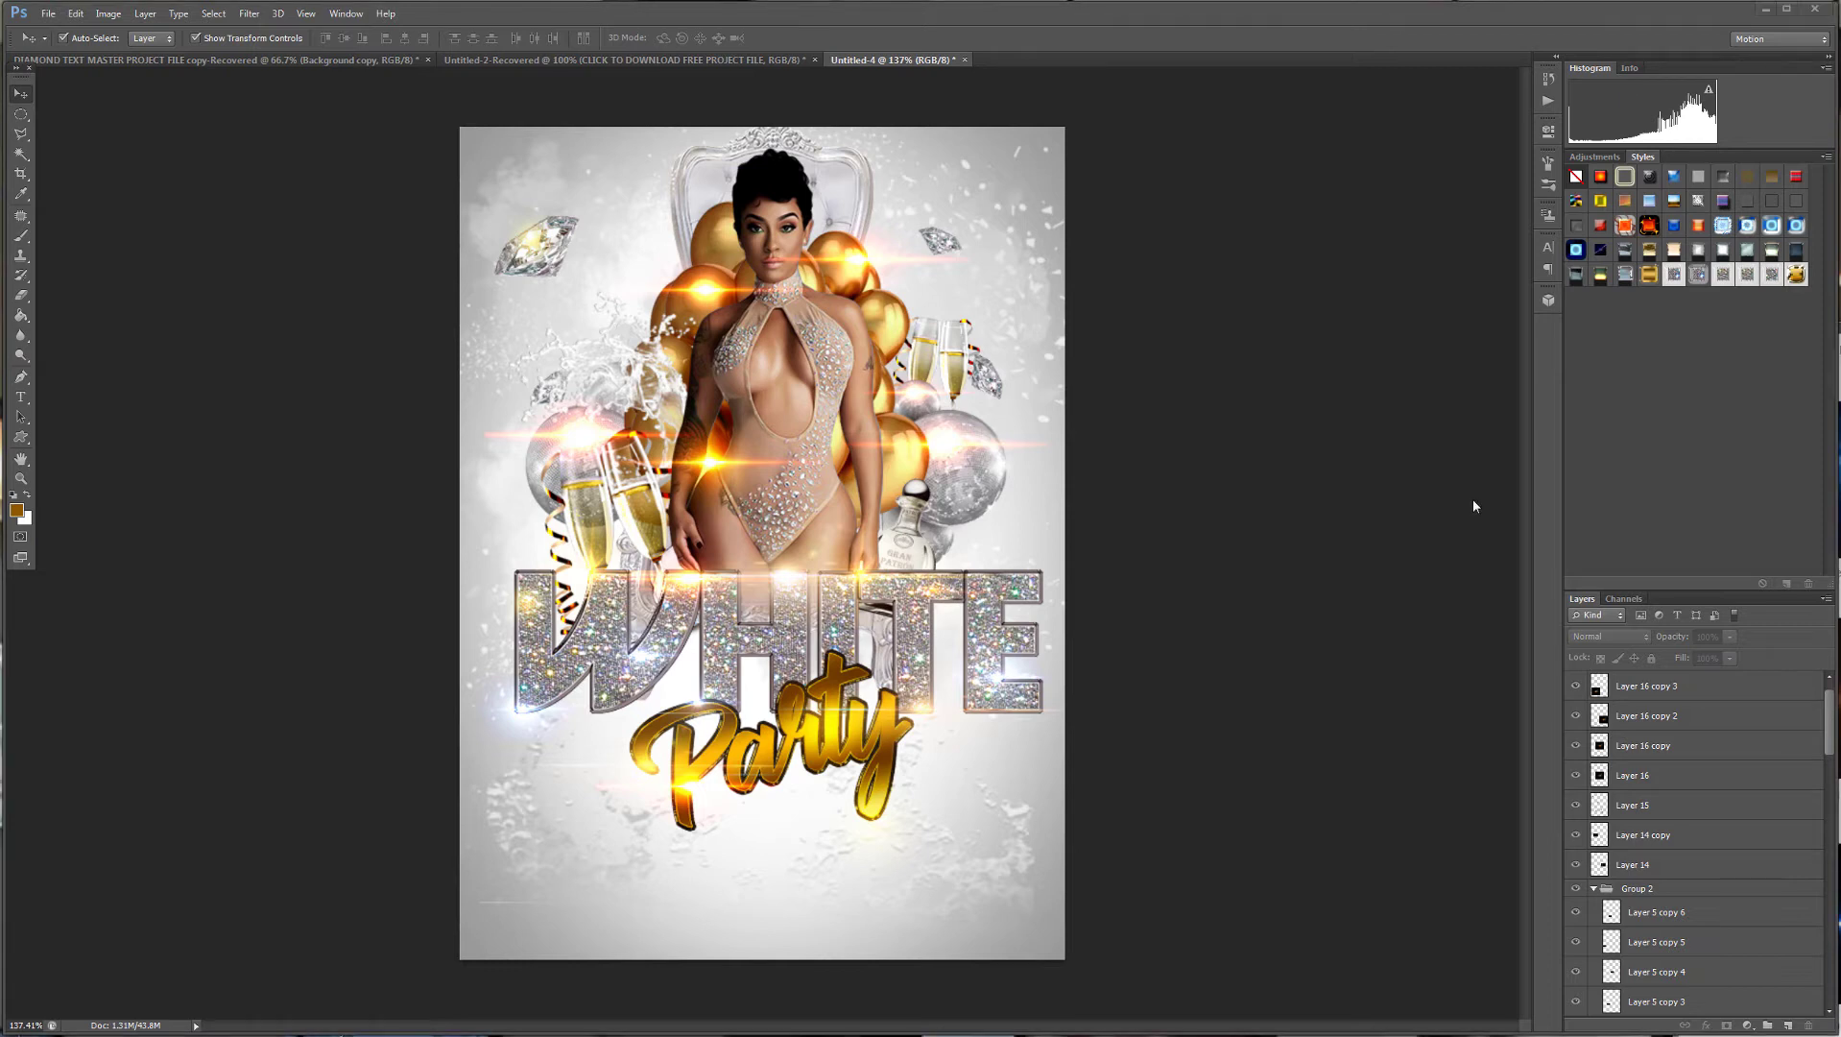
Create a placeholder text layer reading 'by' and move it to the top-left corner.
{"action": "left_click", "coordinate": [21, 398]}
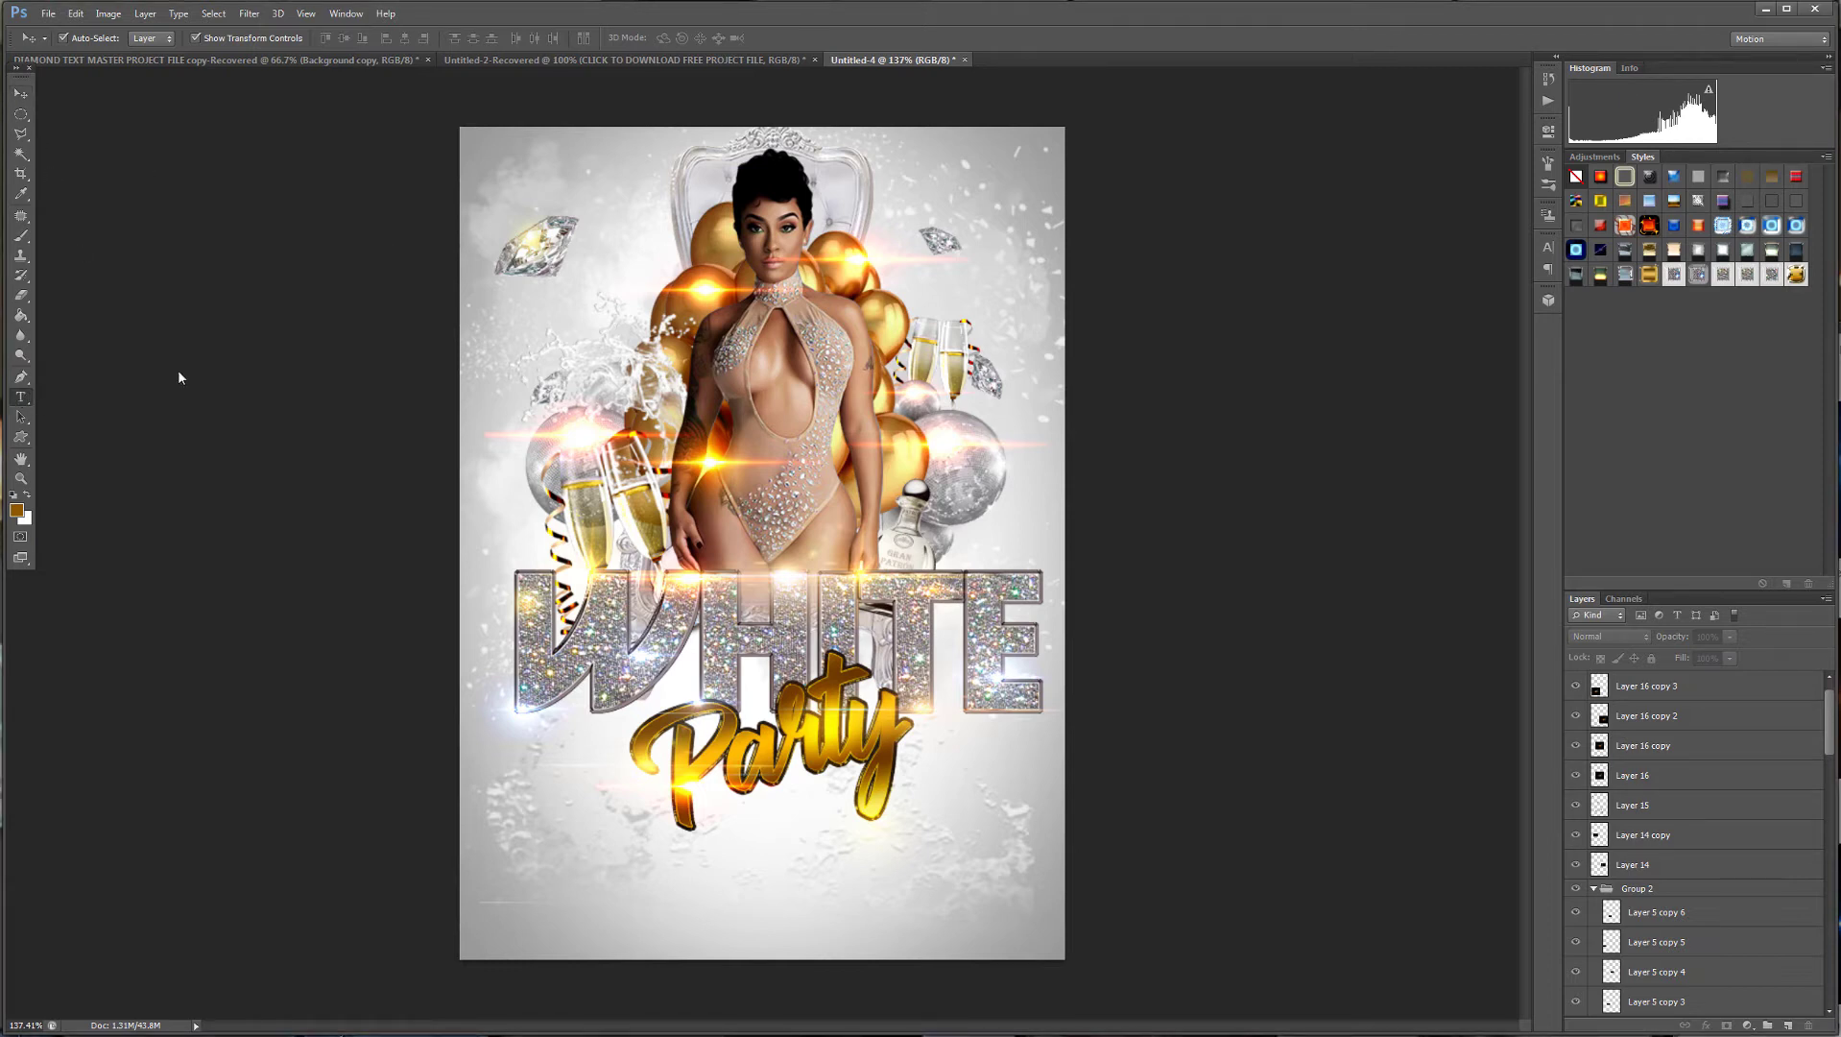
{"action": "left_click", "coordinate": [504, 170]}
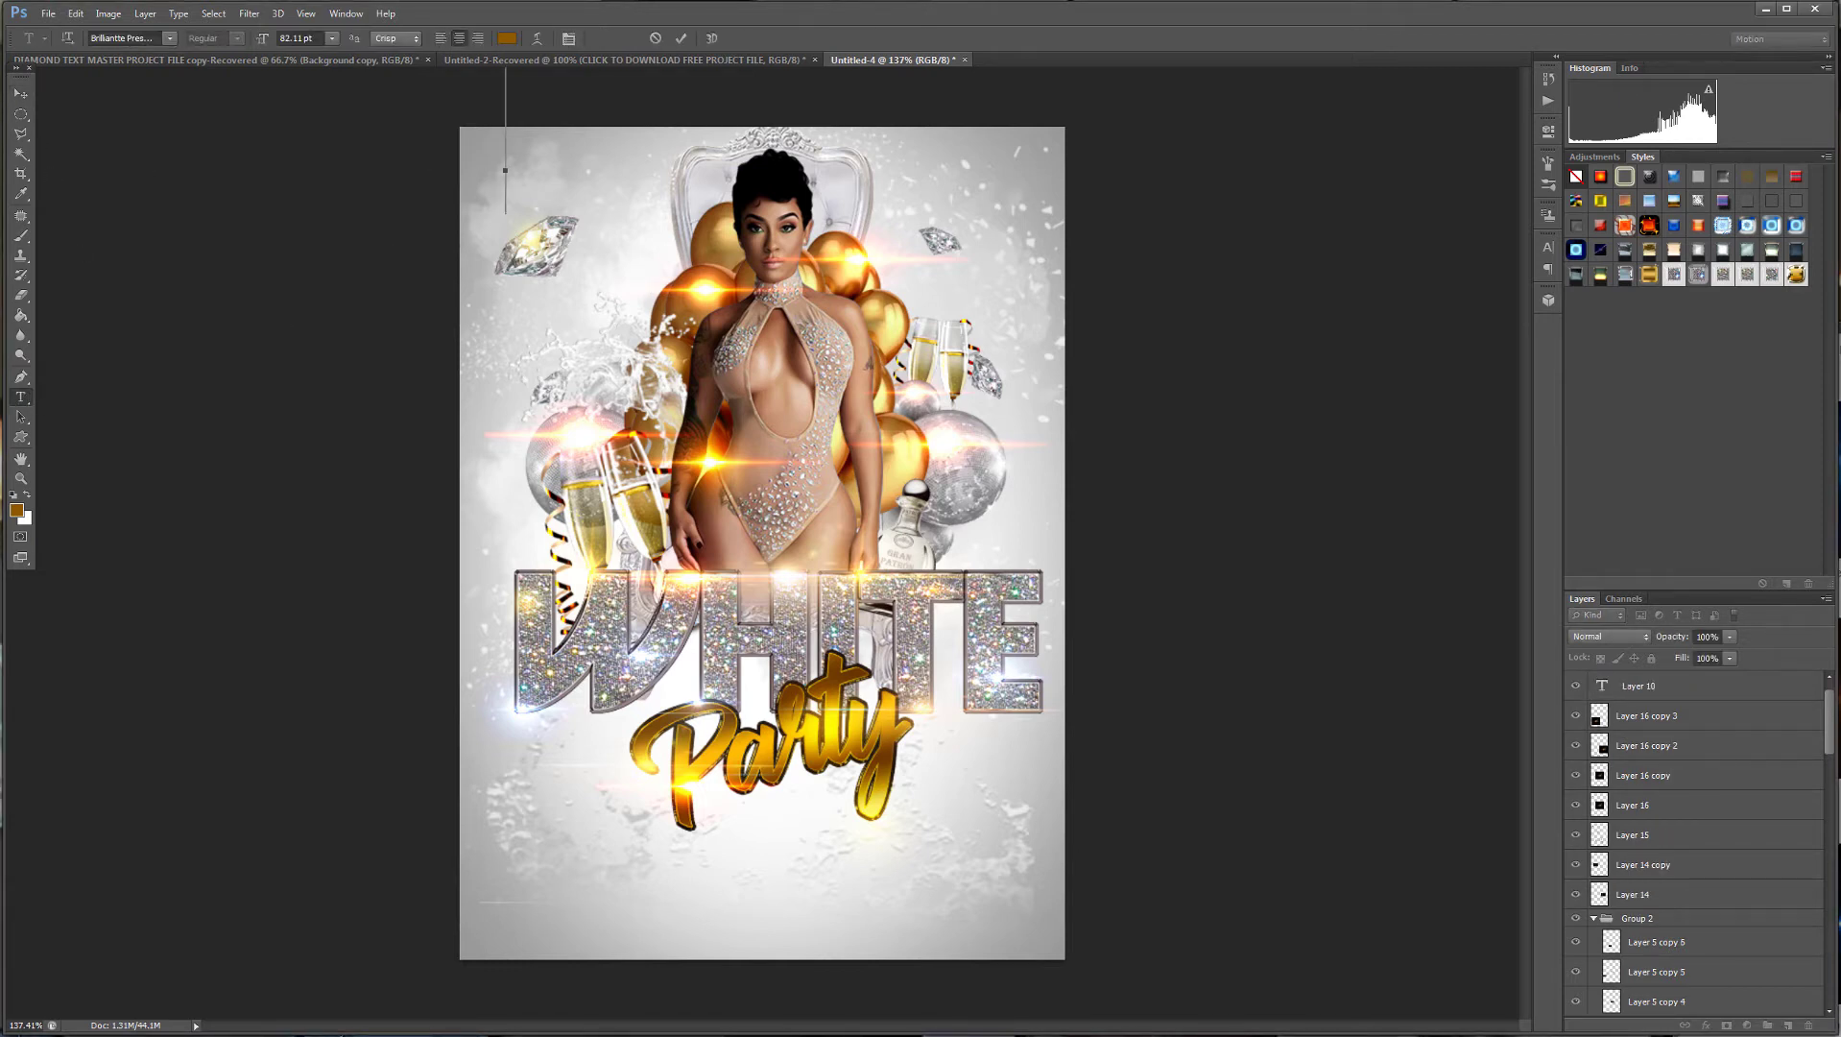
{"action": "key", "text": "Escape"}
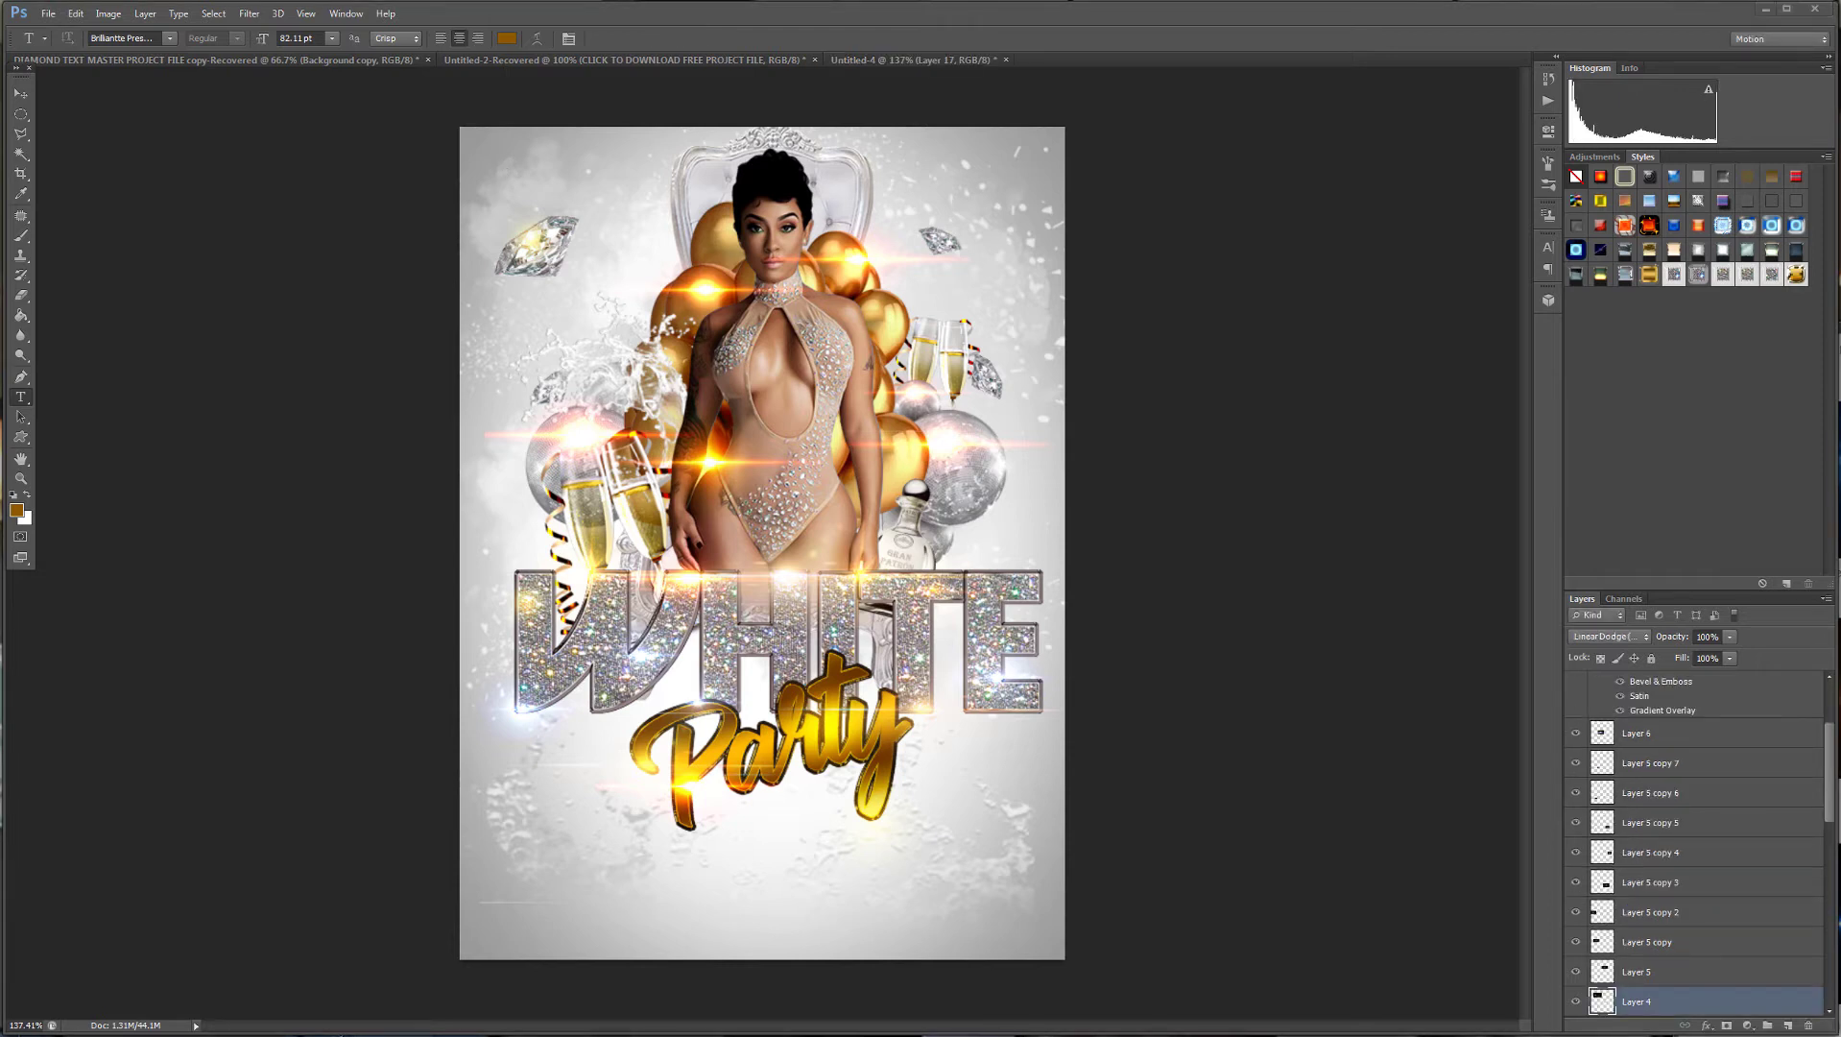
{"action": "left_click", "coordinate": [509, 188]}
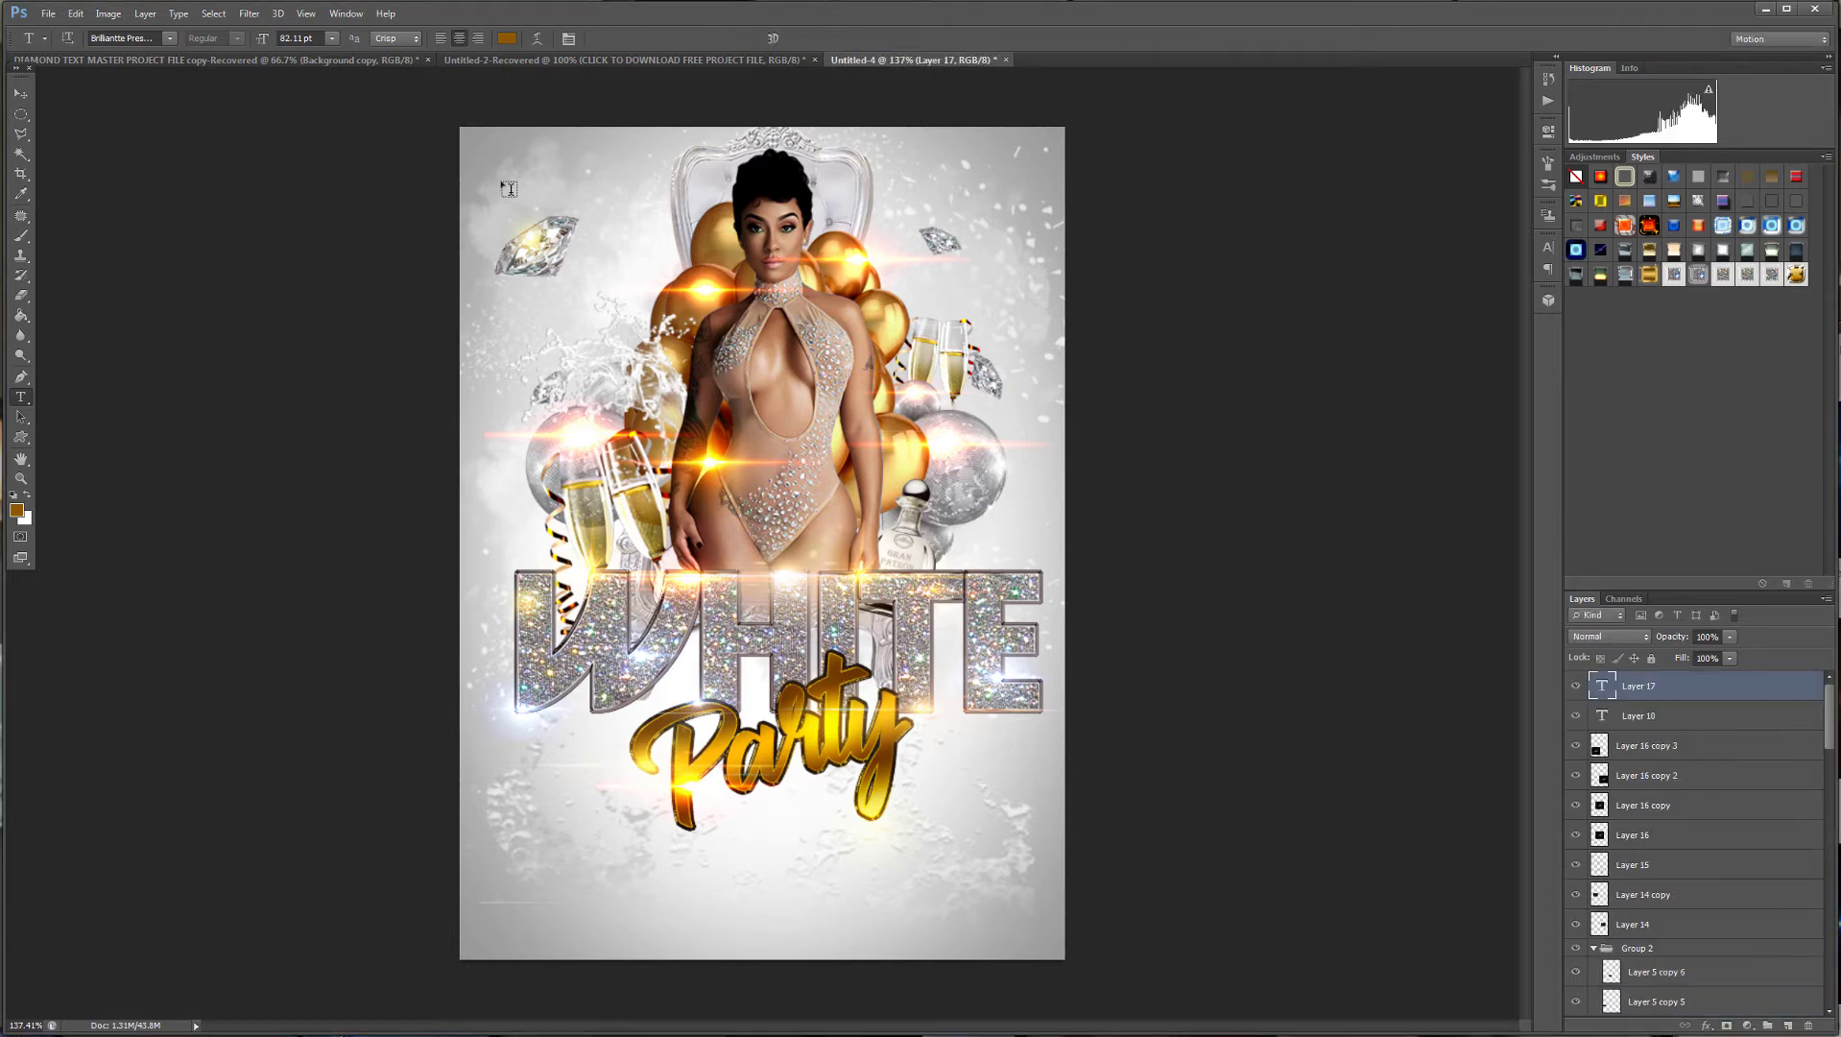
{"action": "left_click", "coordinate": [23, 92]}
{"action": "left_click", "coordinate": [21, 397]}
{"action": "left_click", "coordinate": [491, 183]}
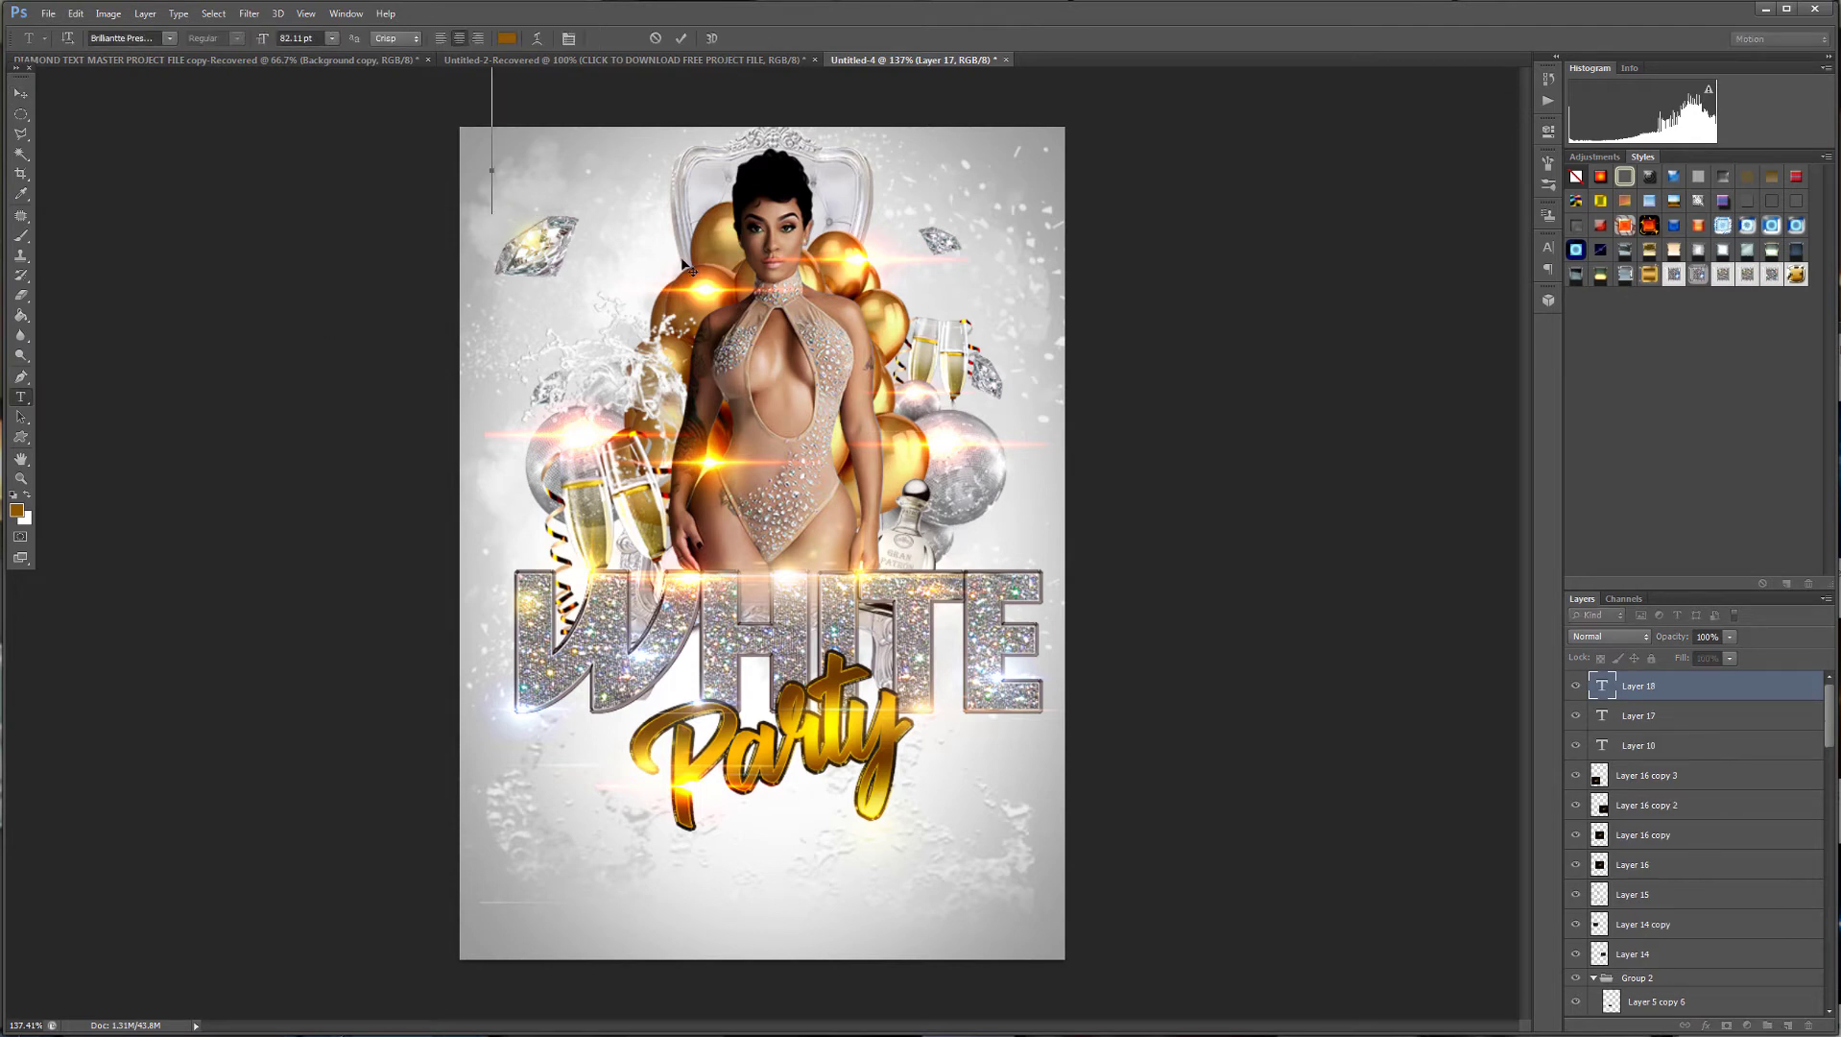
{"action": "type", "text": "by"}
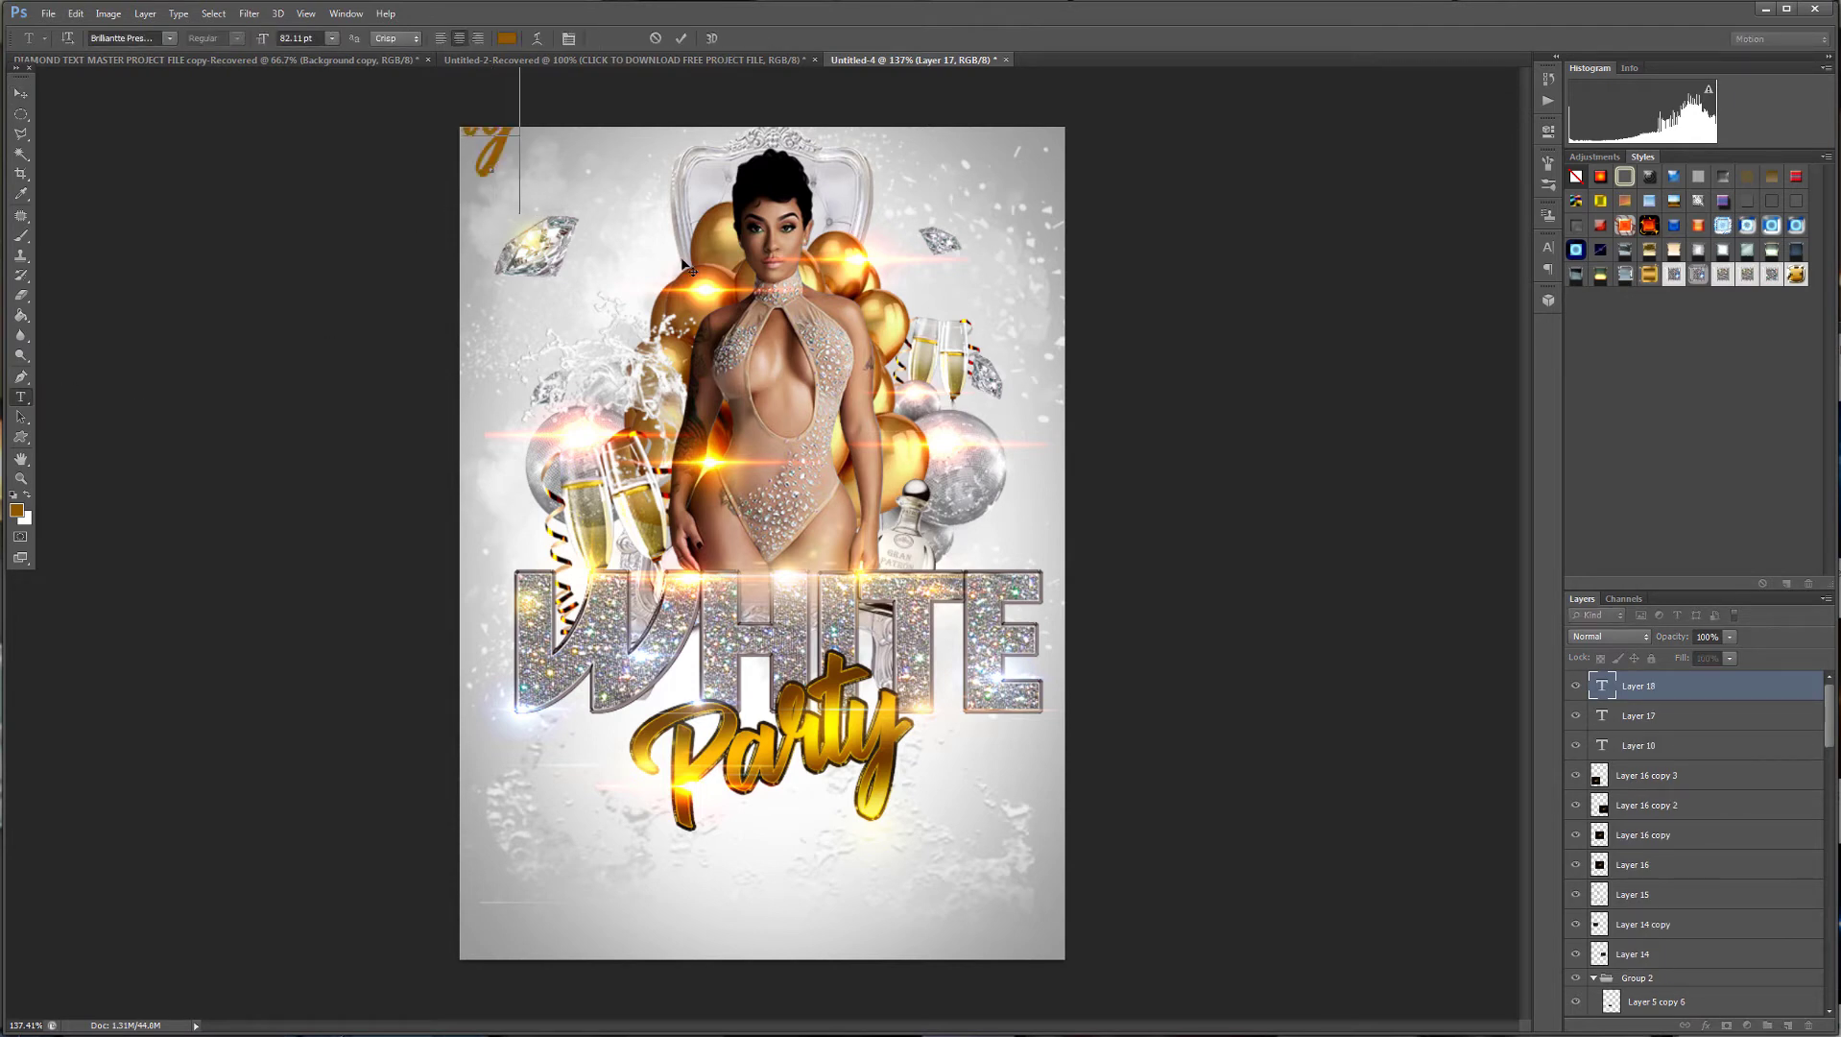
{"action": "left_click", "coordinate": [20, 91]}
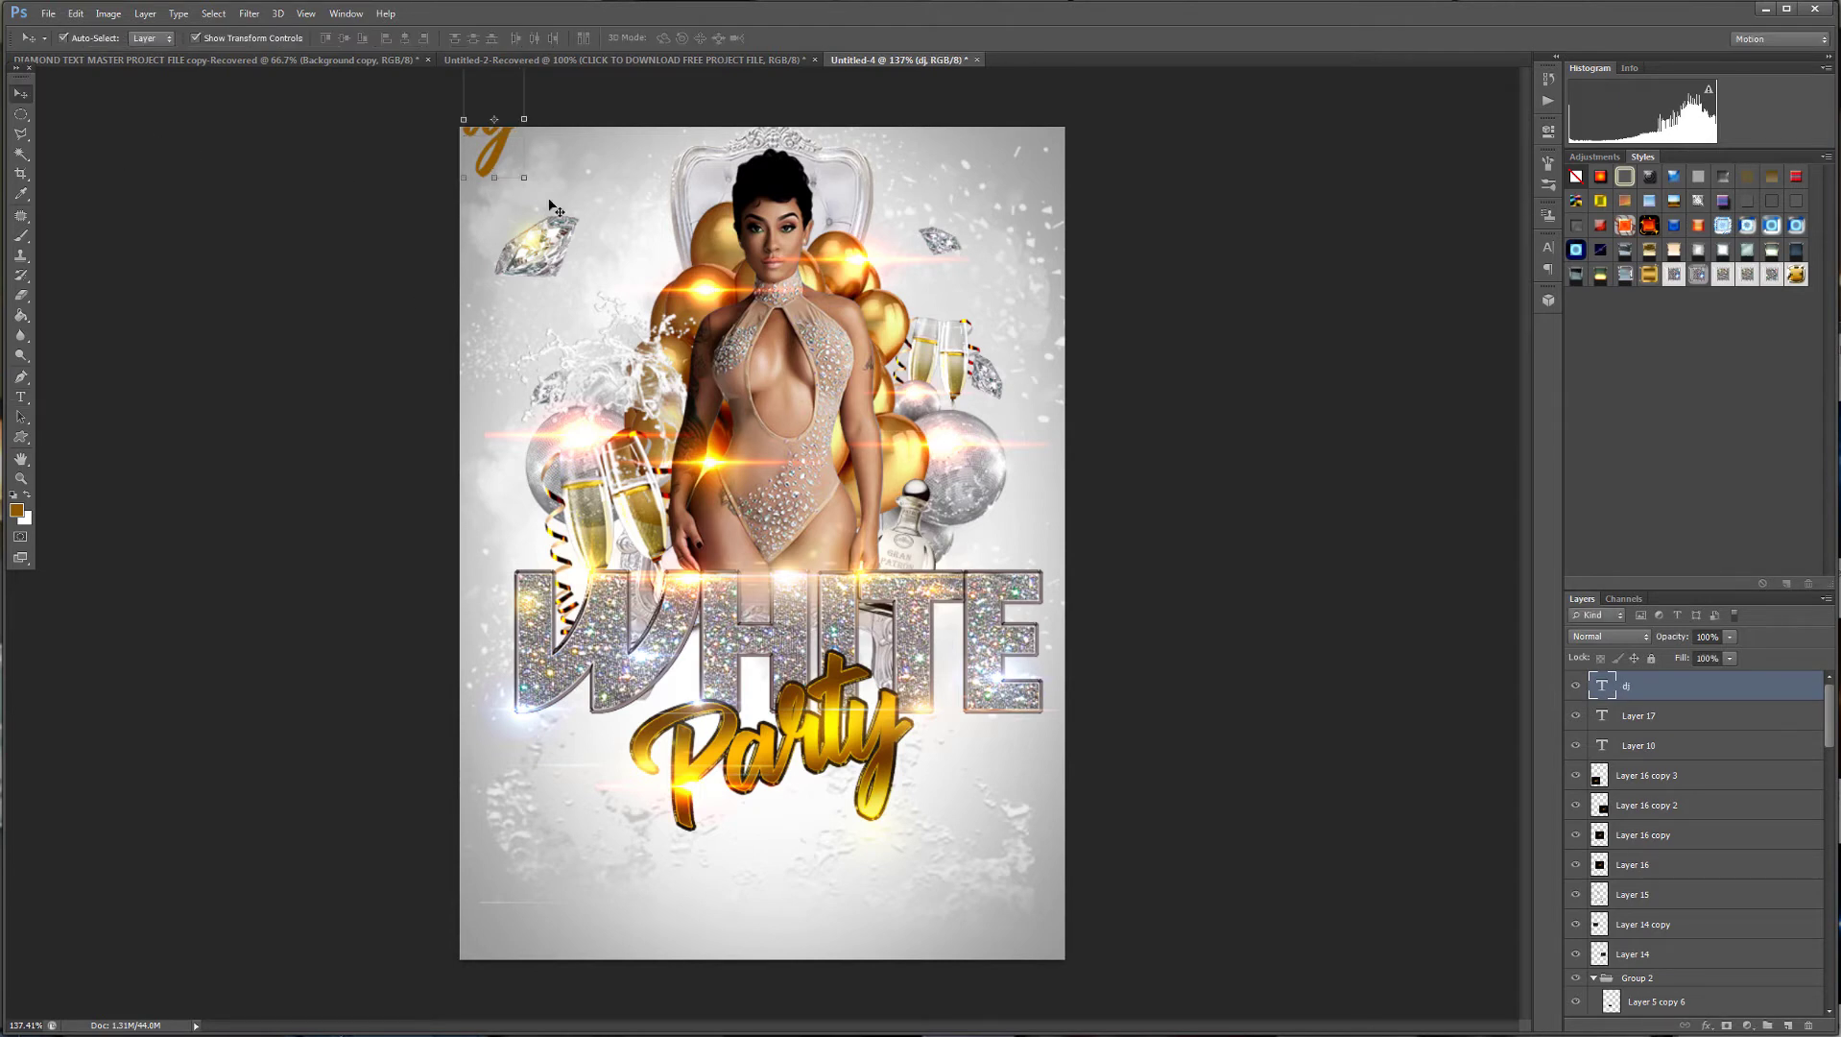
{"action": "left_click_drag", "start_coordinate": [494, 146], "coordinate": [512, 235]}
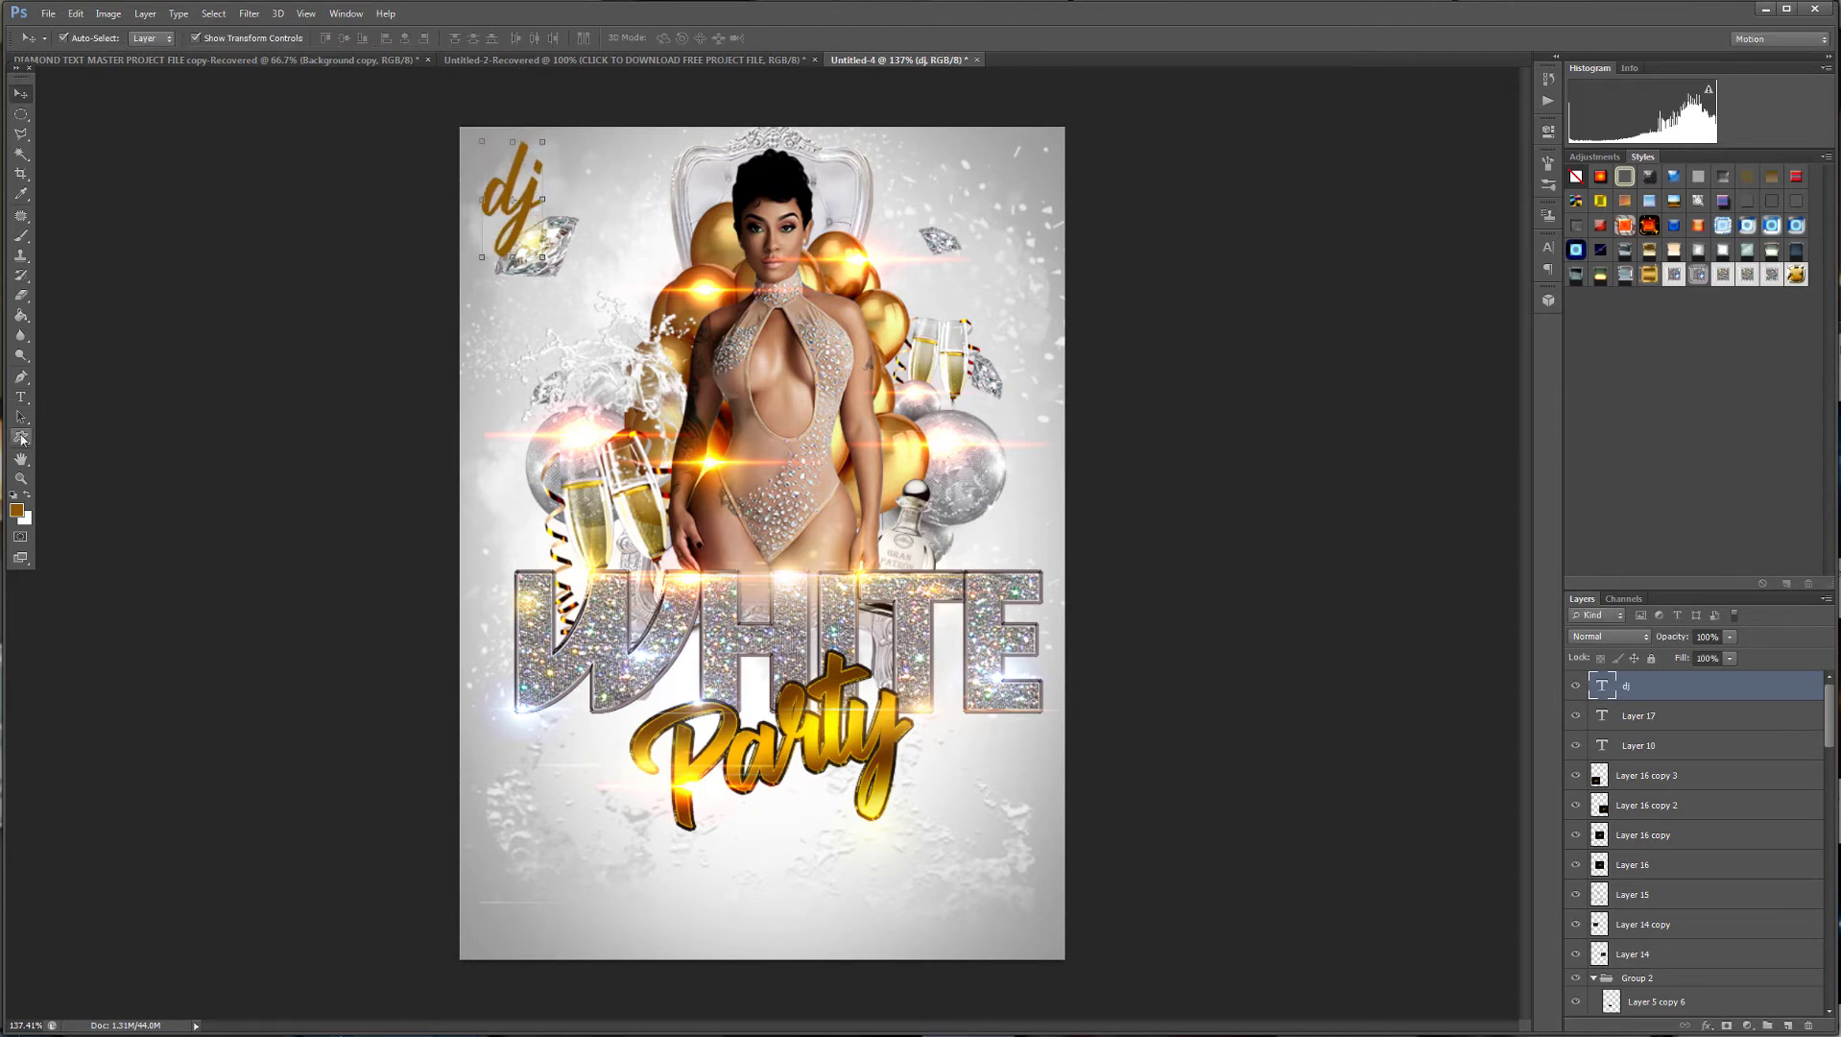
Replace the placeholder with DJ FLEX and scale it down to about 59%.
{"action": "left_click", "coordinate": [21, 396]}
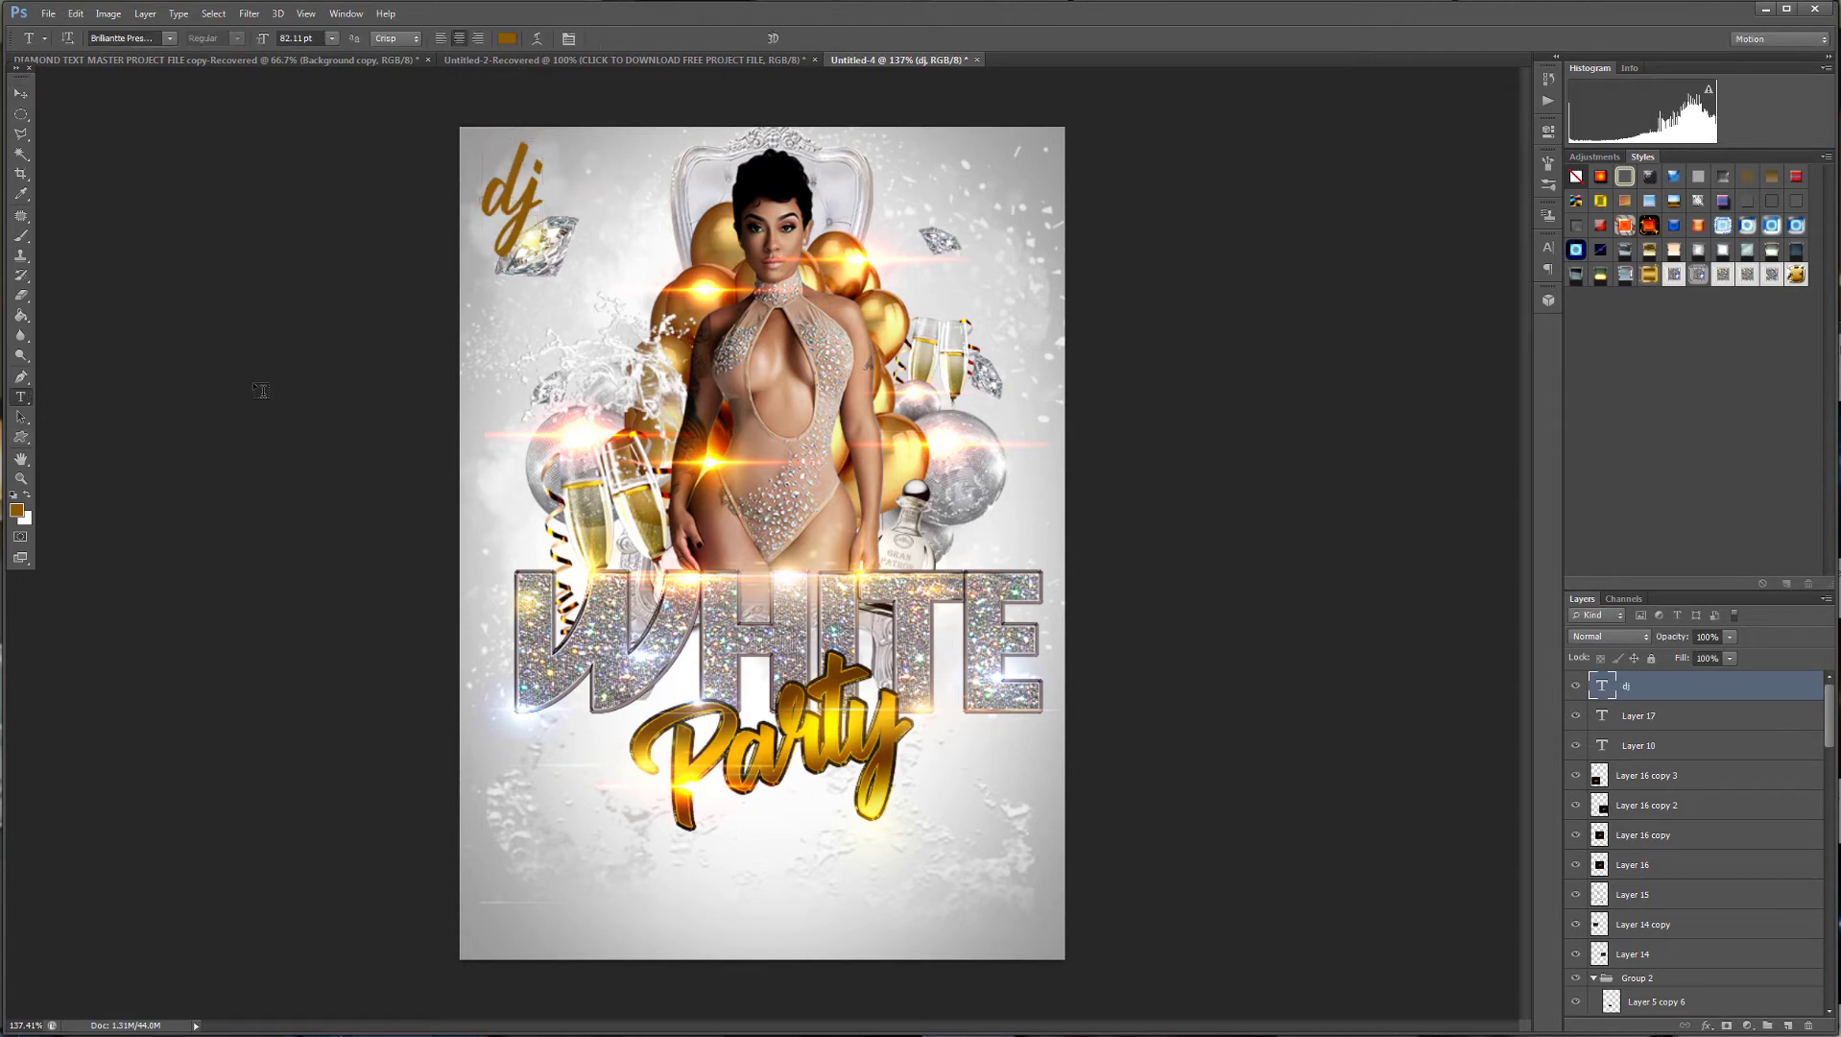
{"action": "double_click", "coordinate": [483, 200]}
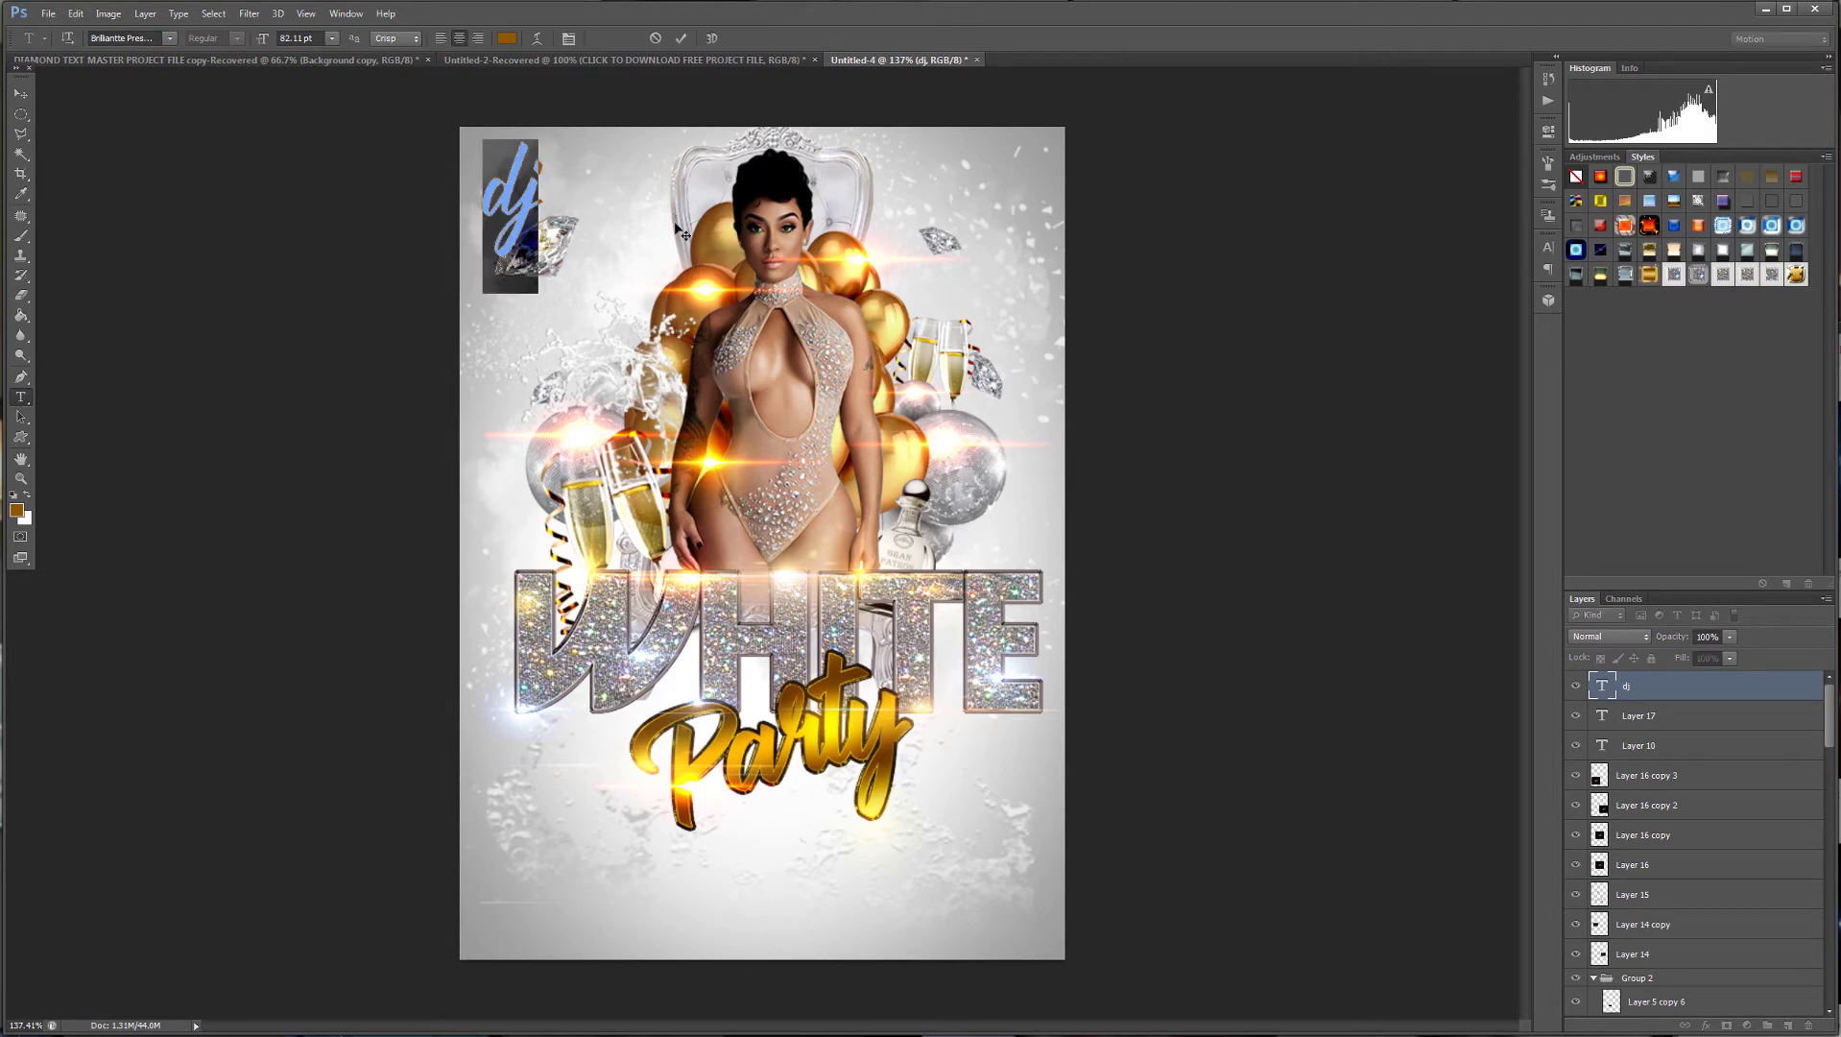
{"action": "type", "text": "DJ"}
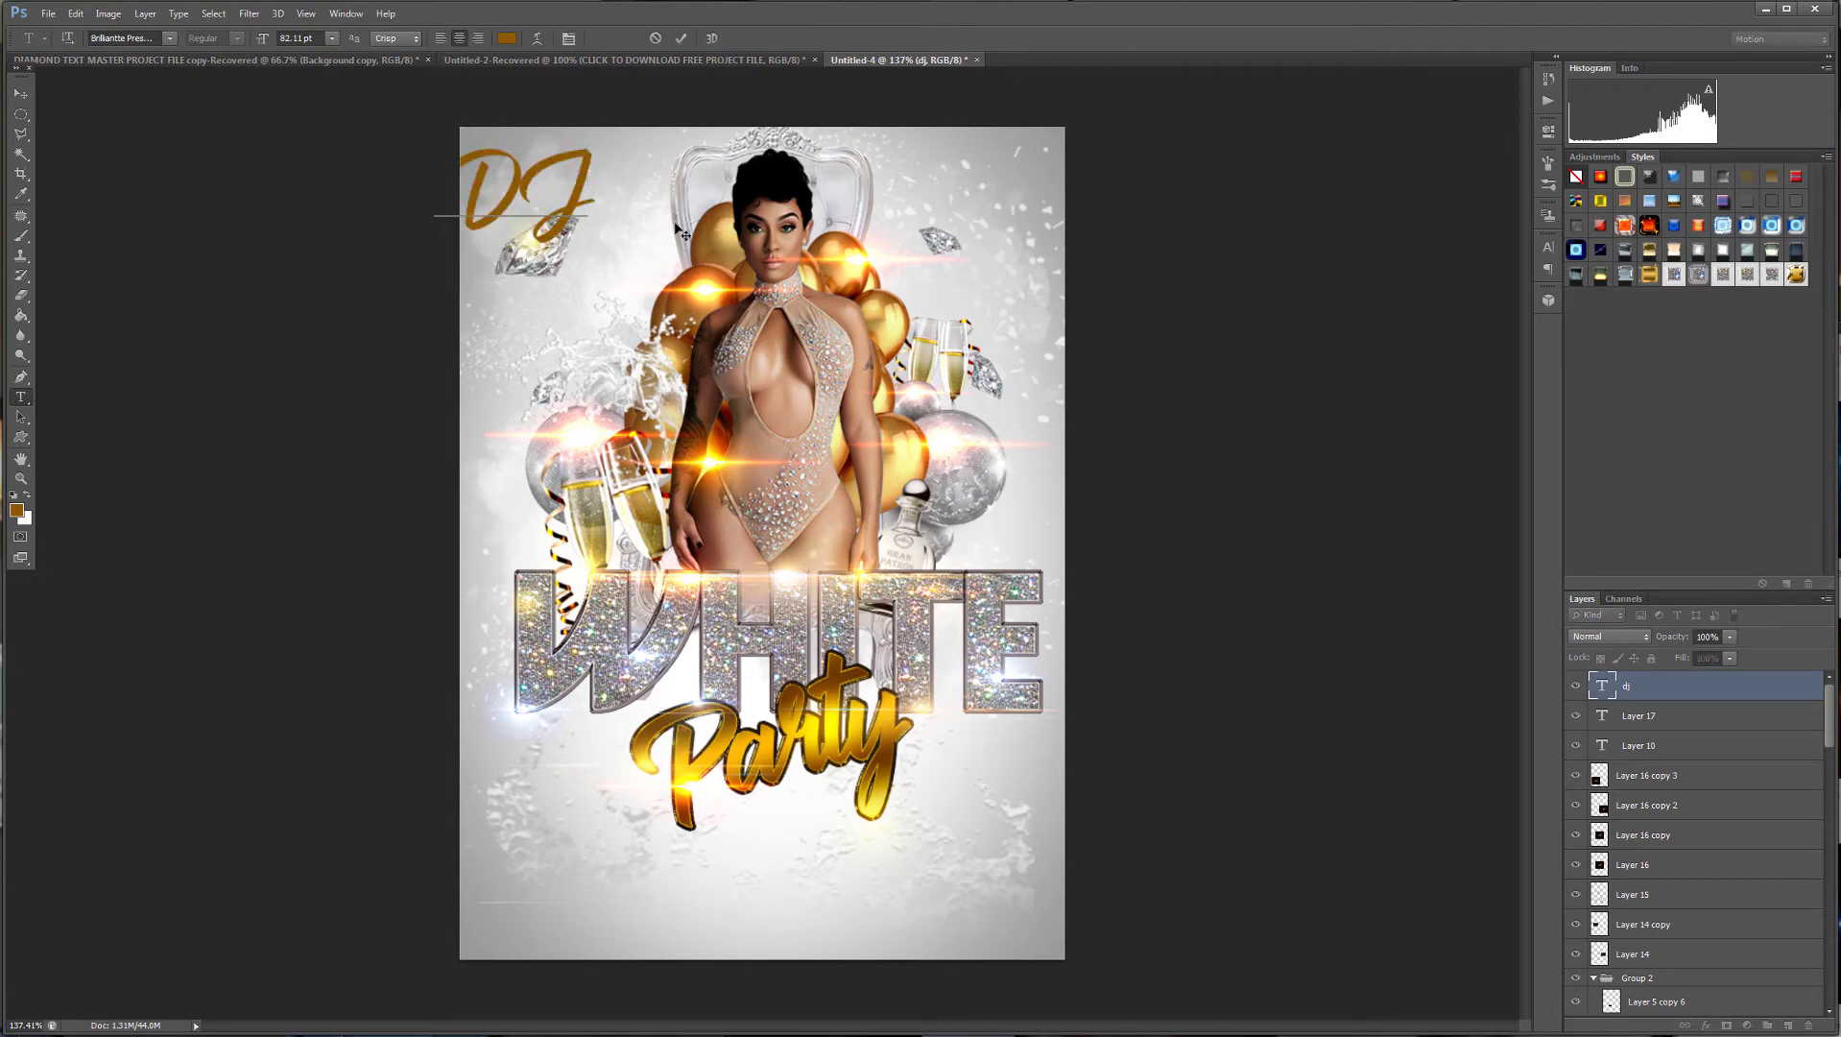
{"action": "type", "text": " FLEX"}
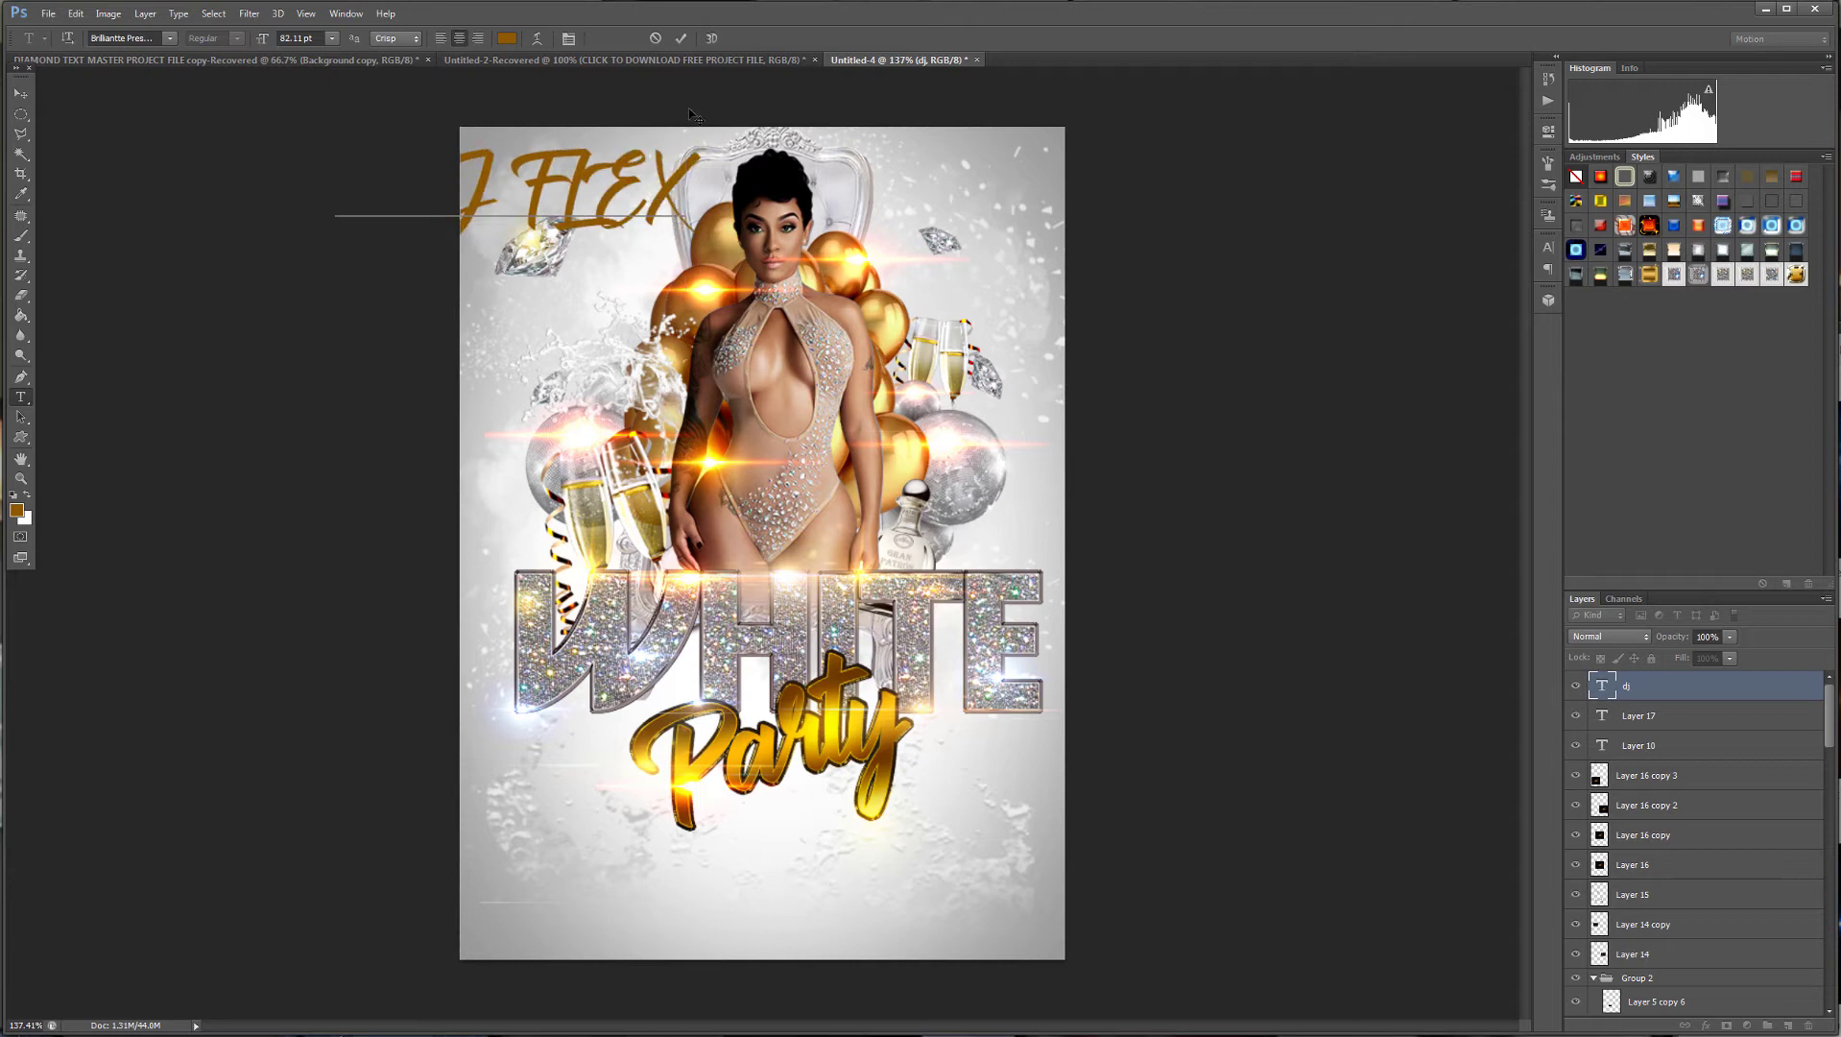
{"action": "left_click", "coordinate": [21, 96]}
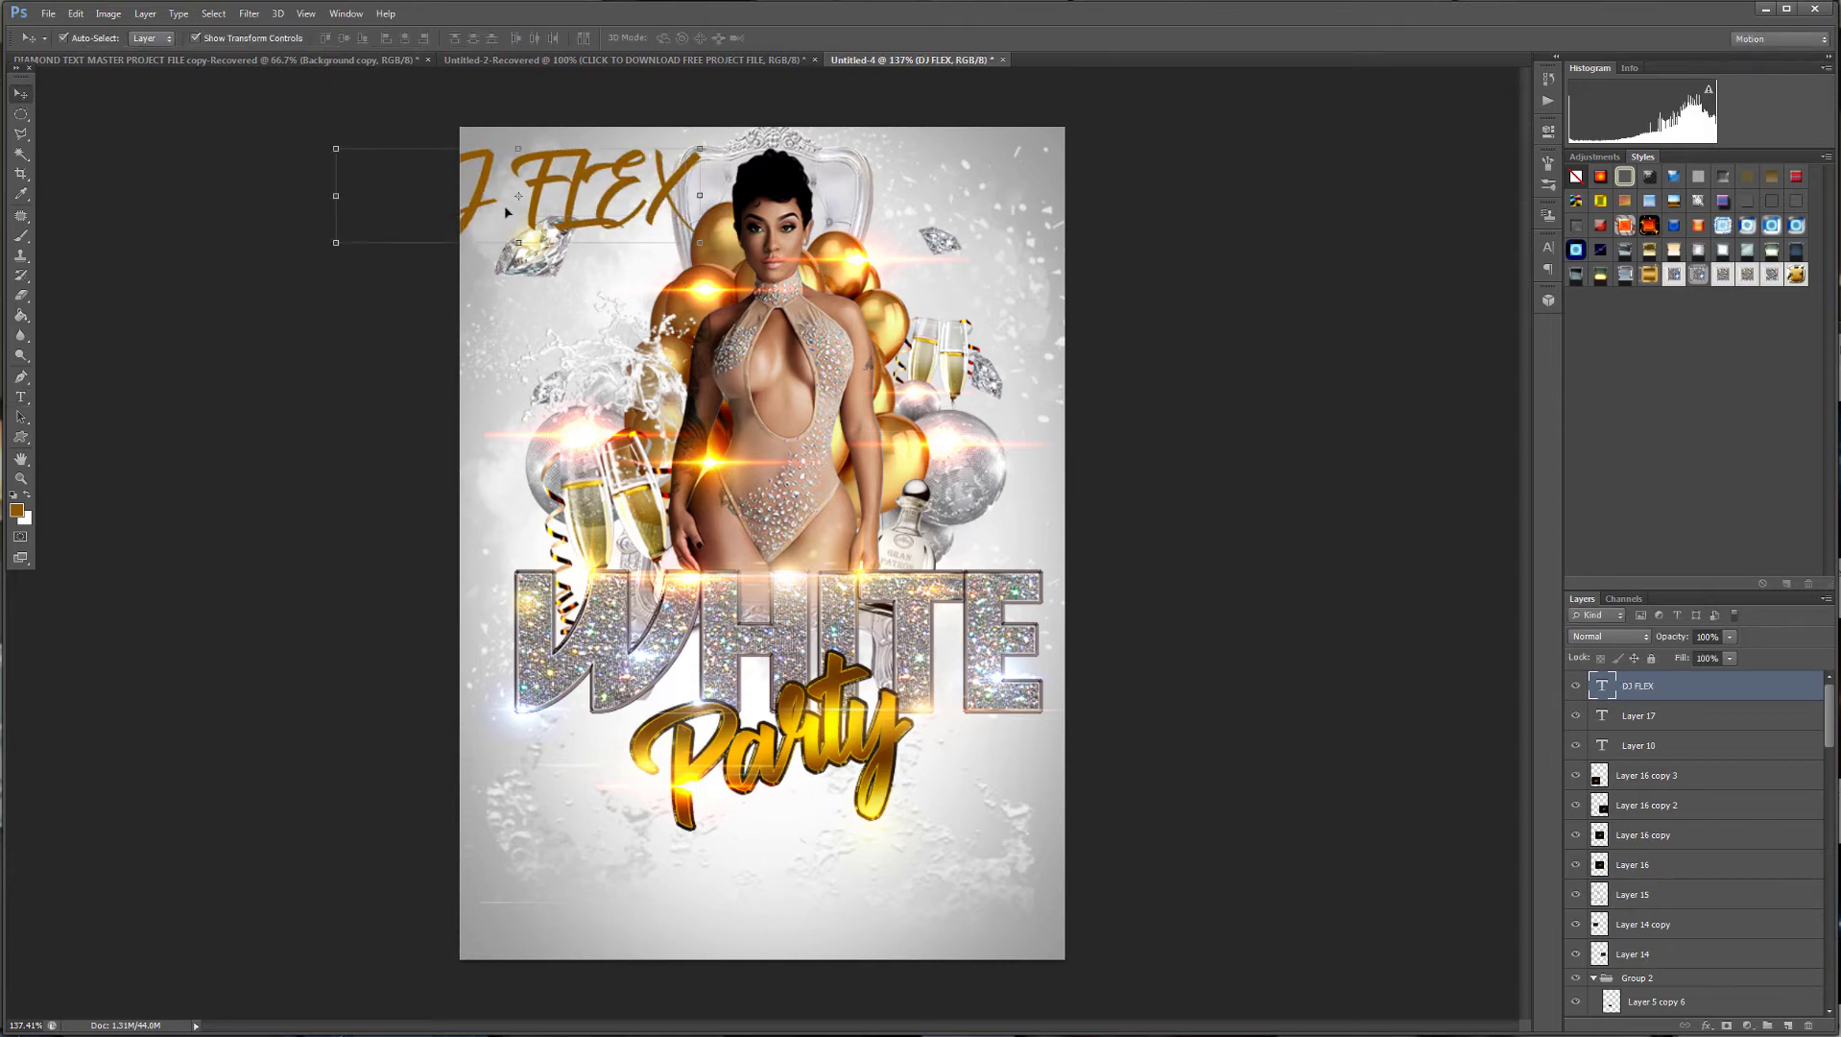
{"action": "left_click", "coordinate": [341, 151]}
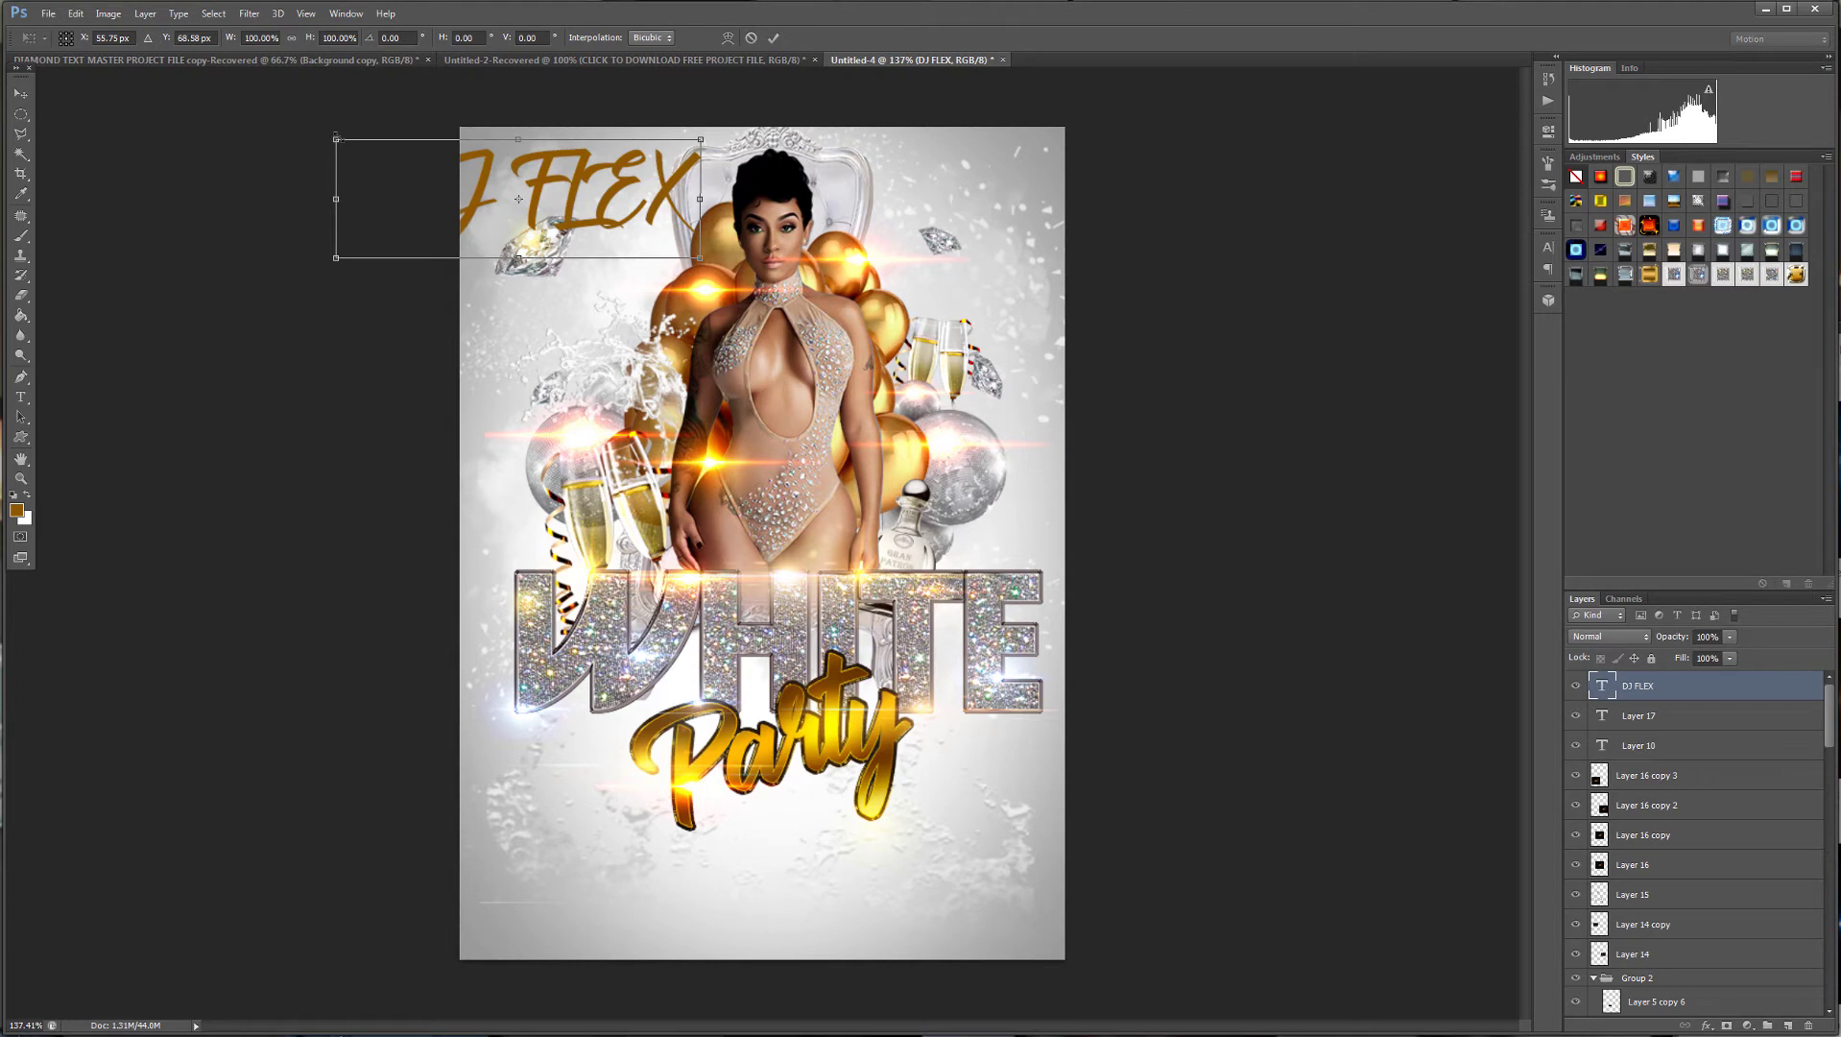
{"action": "left_click_drag", "start_coordinate": [336, 138], "coordinate": [477, 209]}
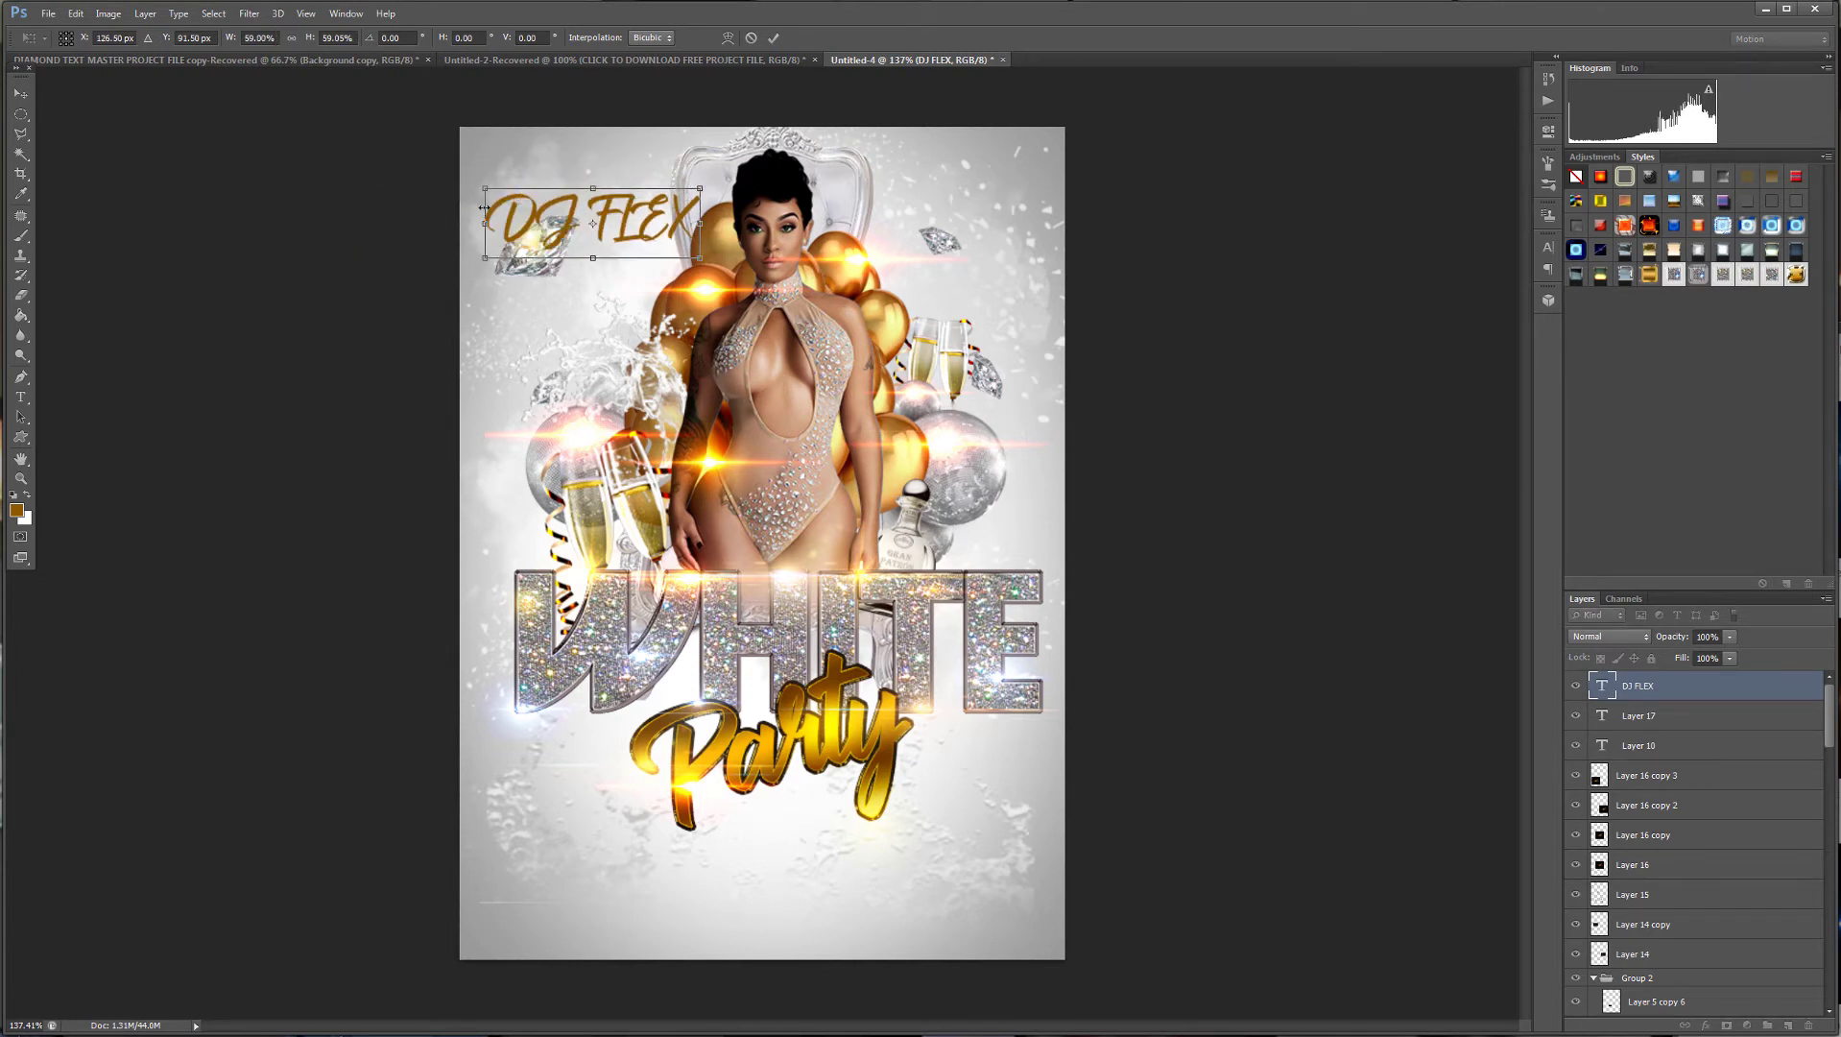
{"action": "key", "text": "Return"}
{"action": "left_click", "coordinate": [21, 397]}
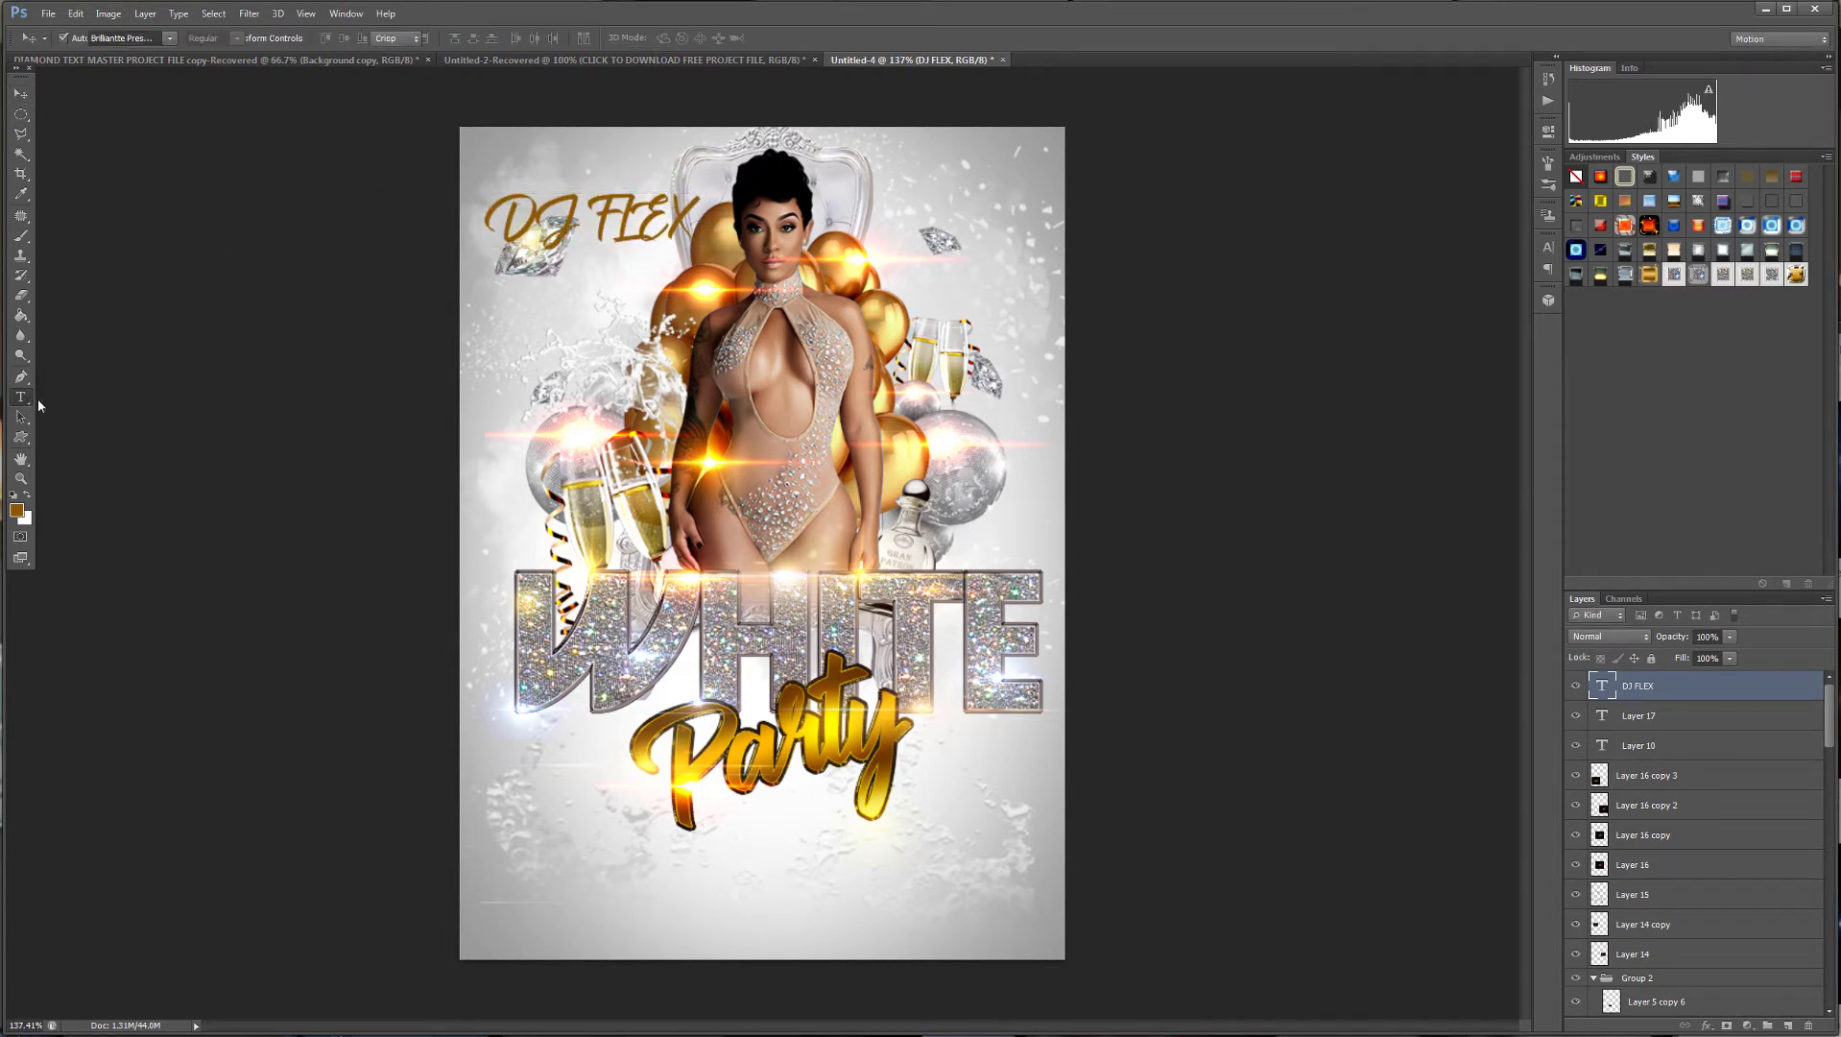
Try Bebas Neue on DJ FLEX, then settle on the Built Titling font.
{"action": "triple_click", "coordinate": [492, 219]}
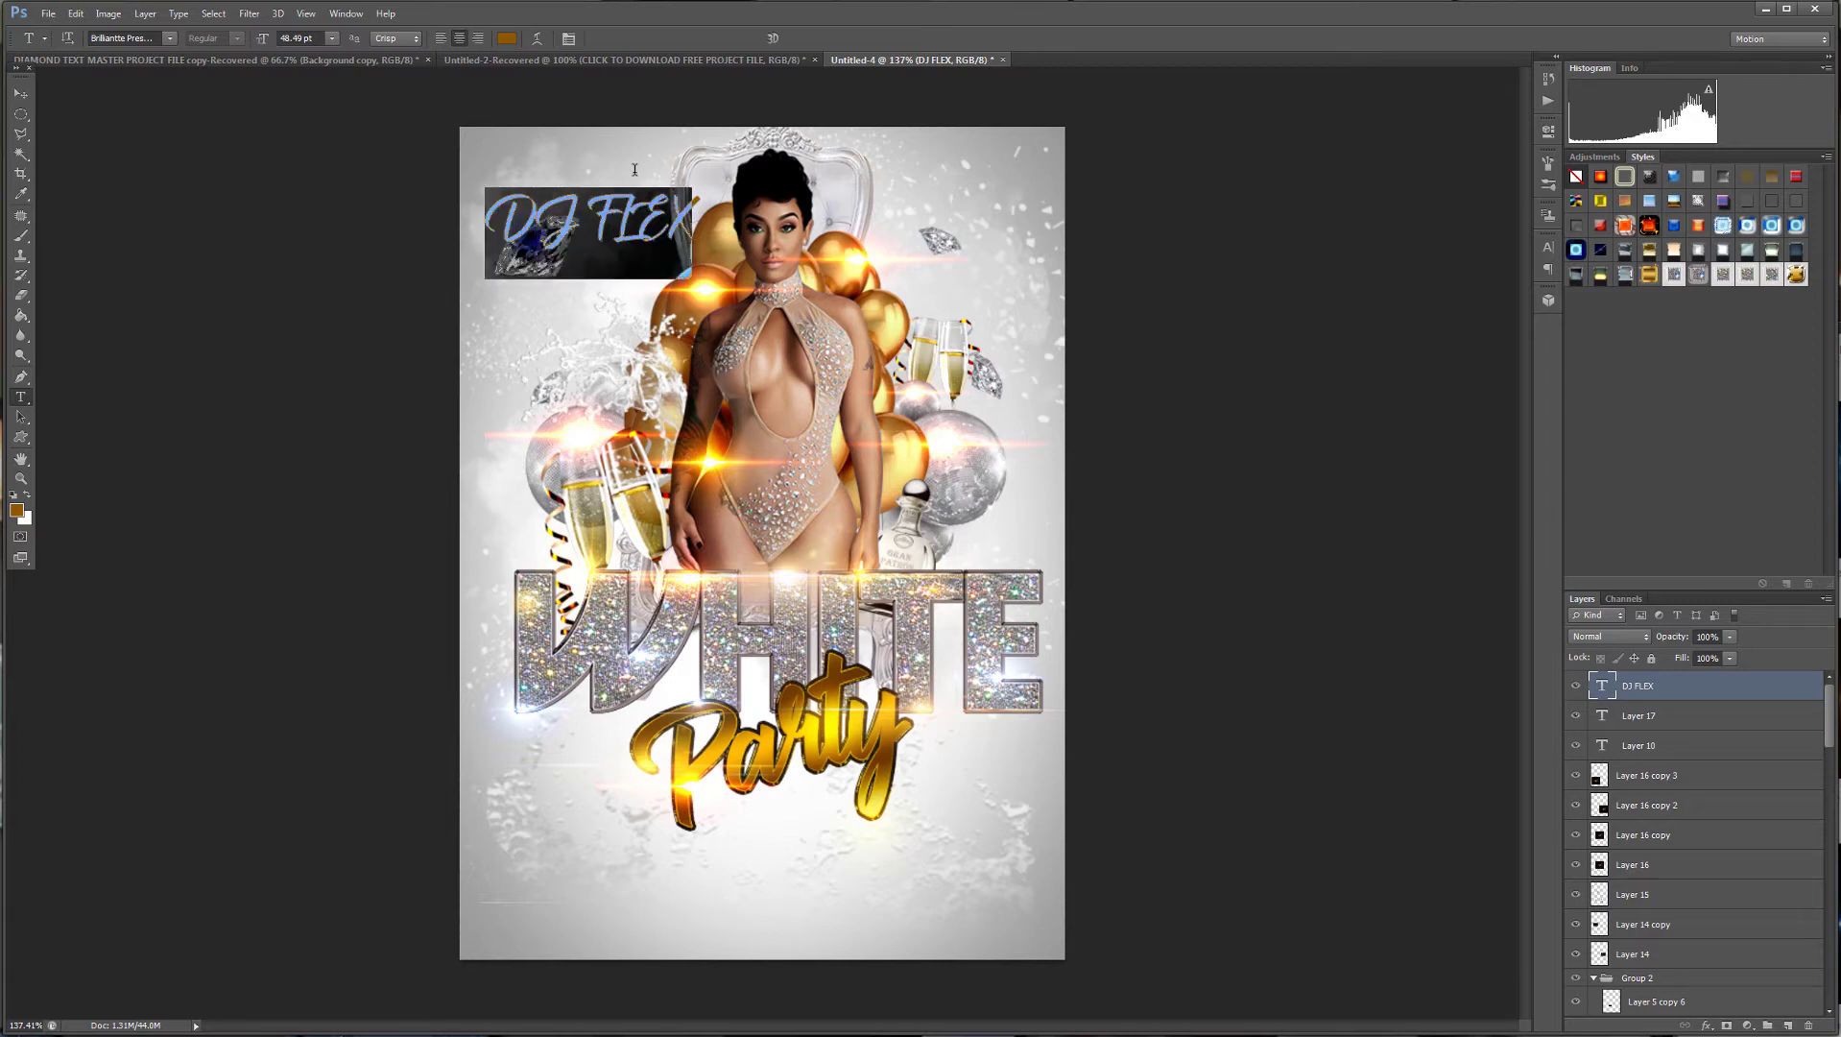
{"action": "left_click", "coordinate": [169, 39]}
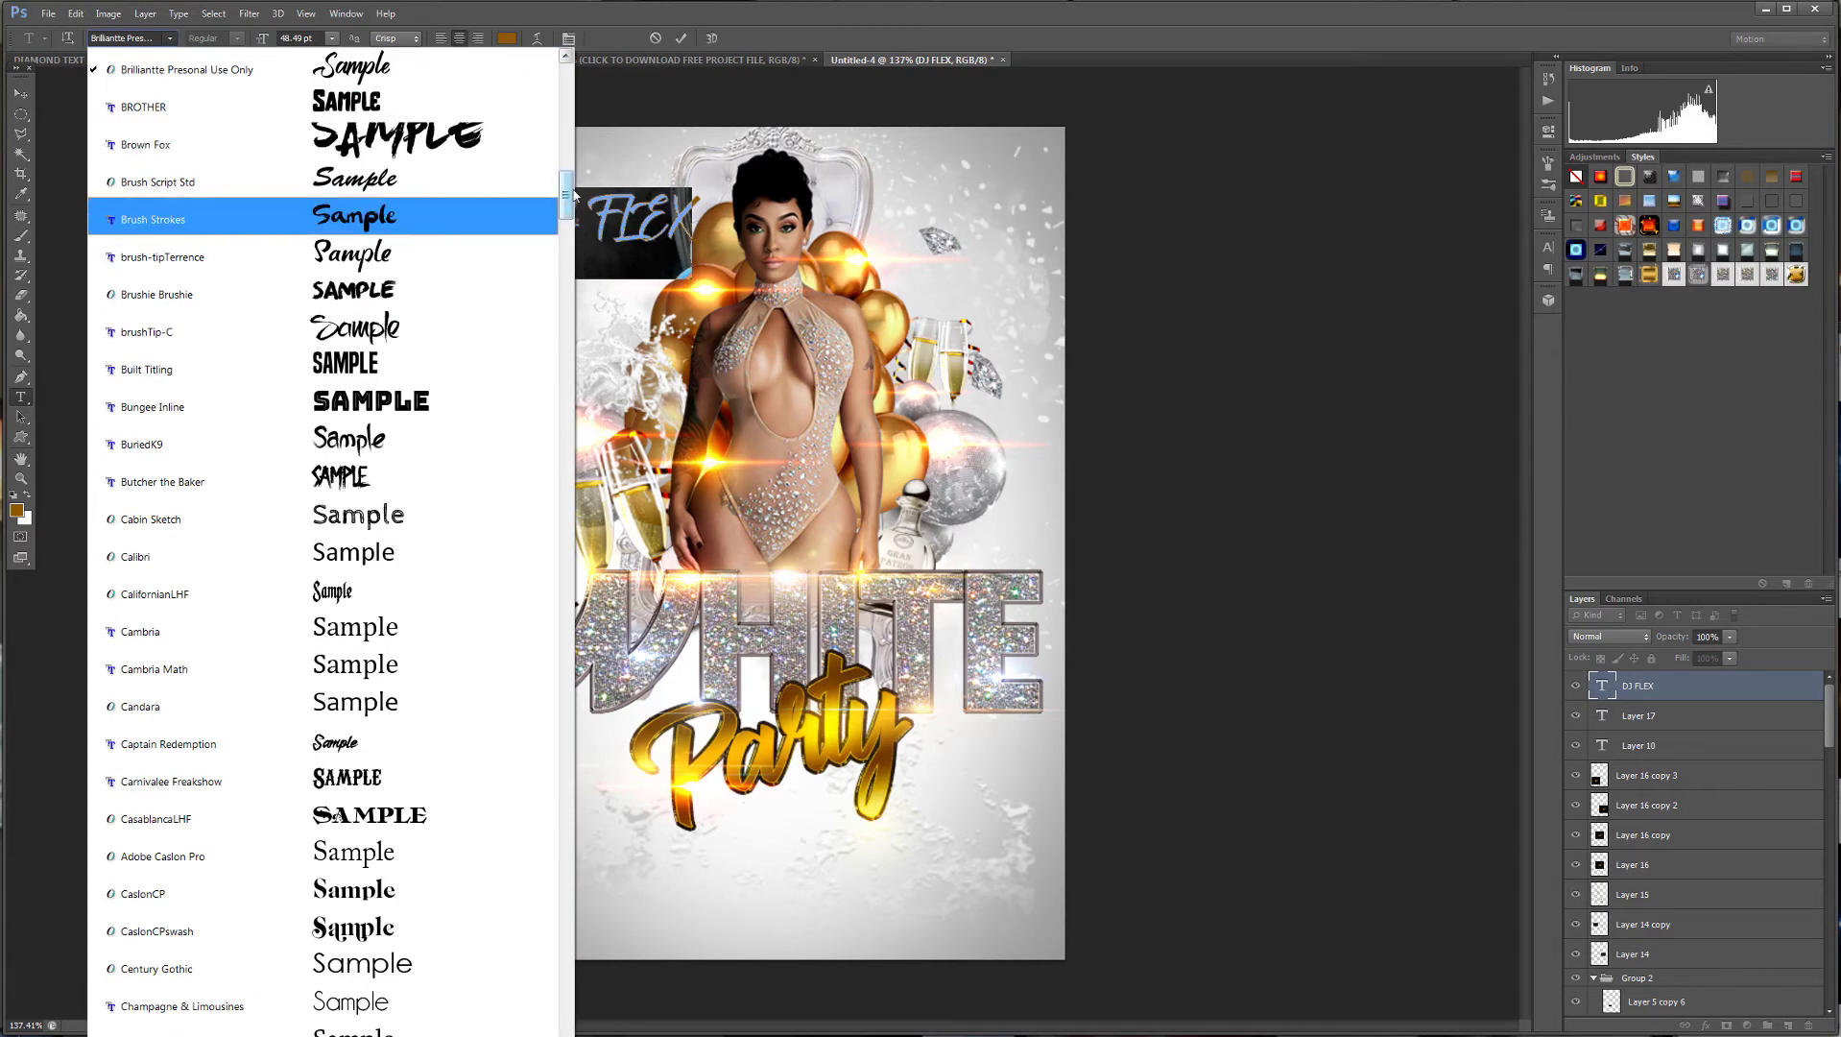
{"action": "scroll", "coordinate": [231, 689], "scroll_direction": "up", "scroll_amount": 15}
{"action": "scroll", "coordinate": [231, 689], "scroll_direction": "down", "scroll_amount": 7}
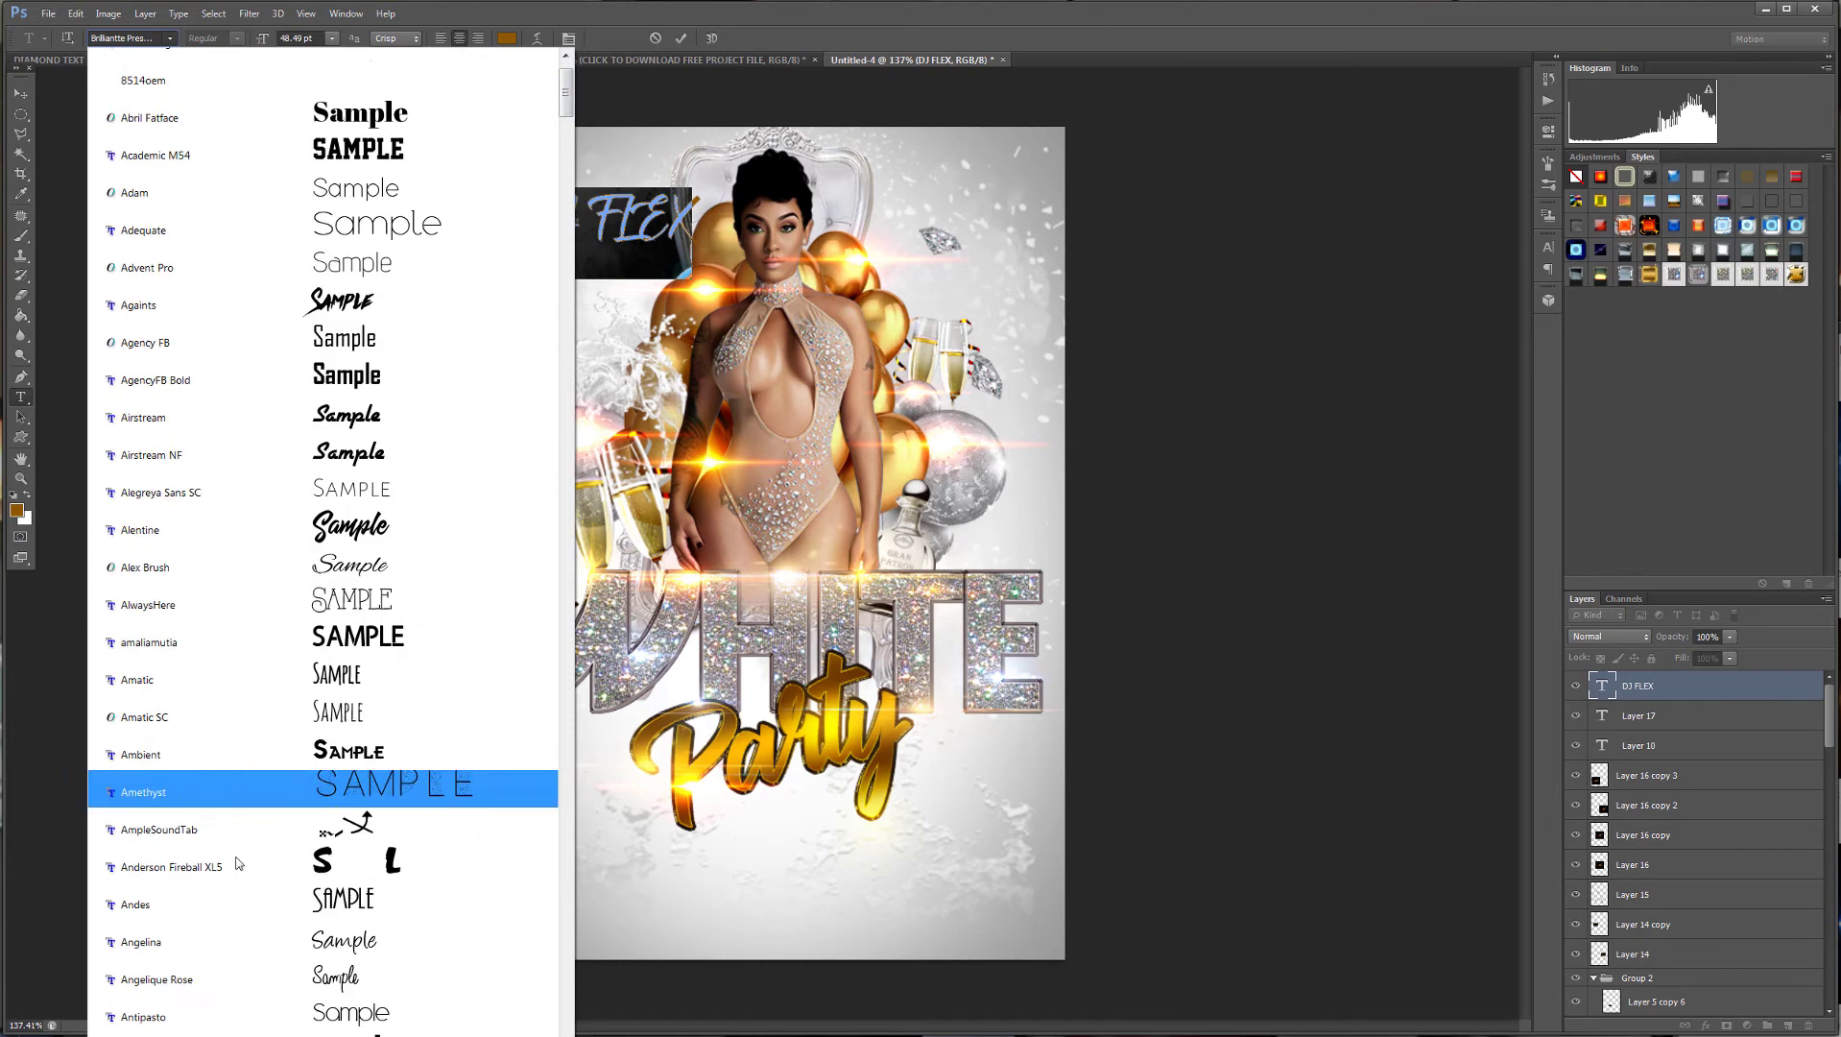
{"action": "scroll", "coordinate": [201, 868], "scroll_direction": "down", "scroll_amount": 3}
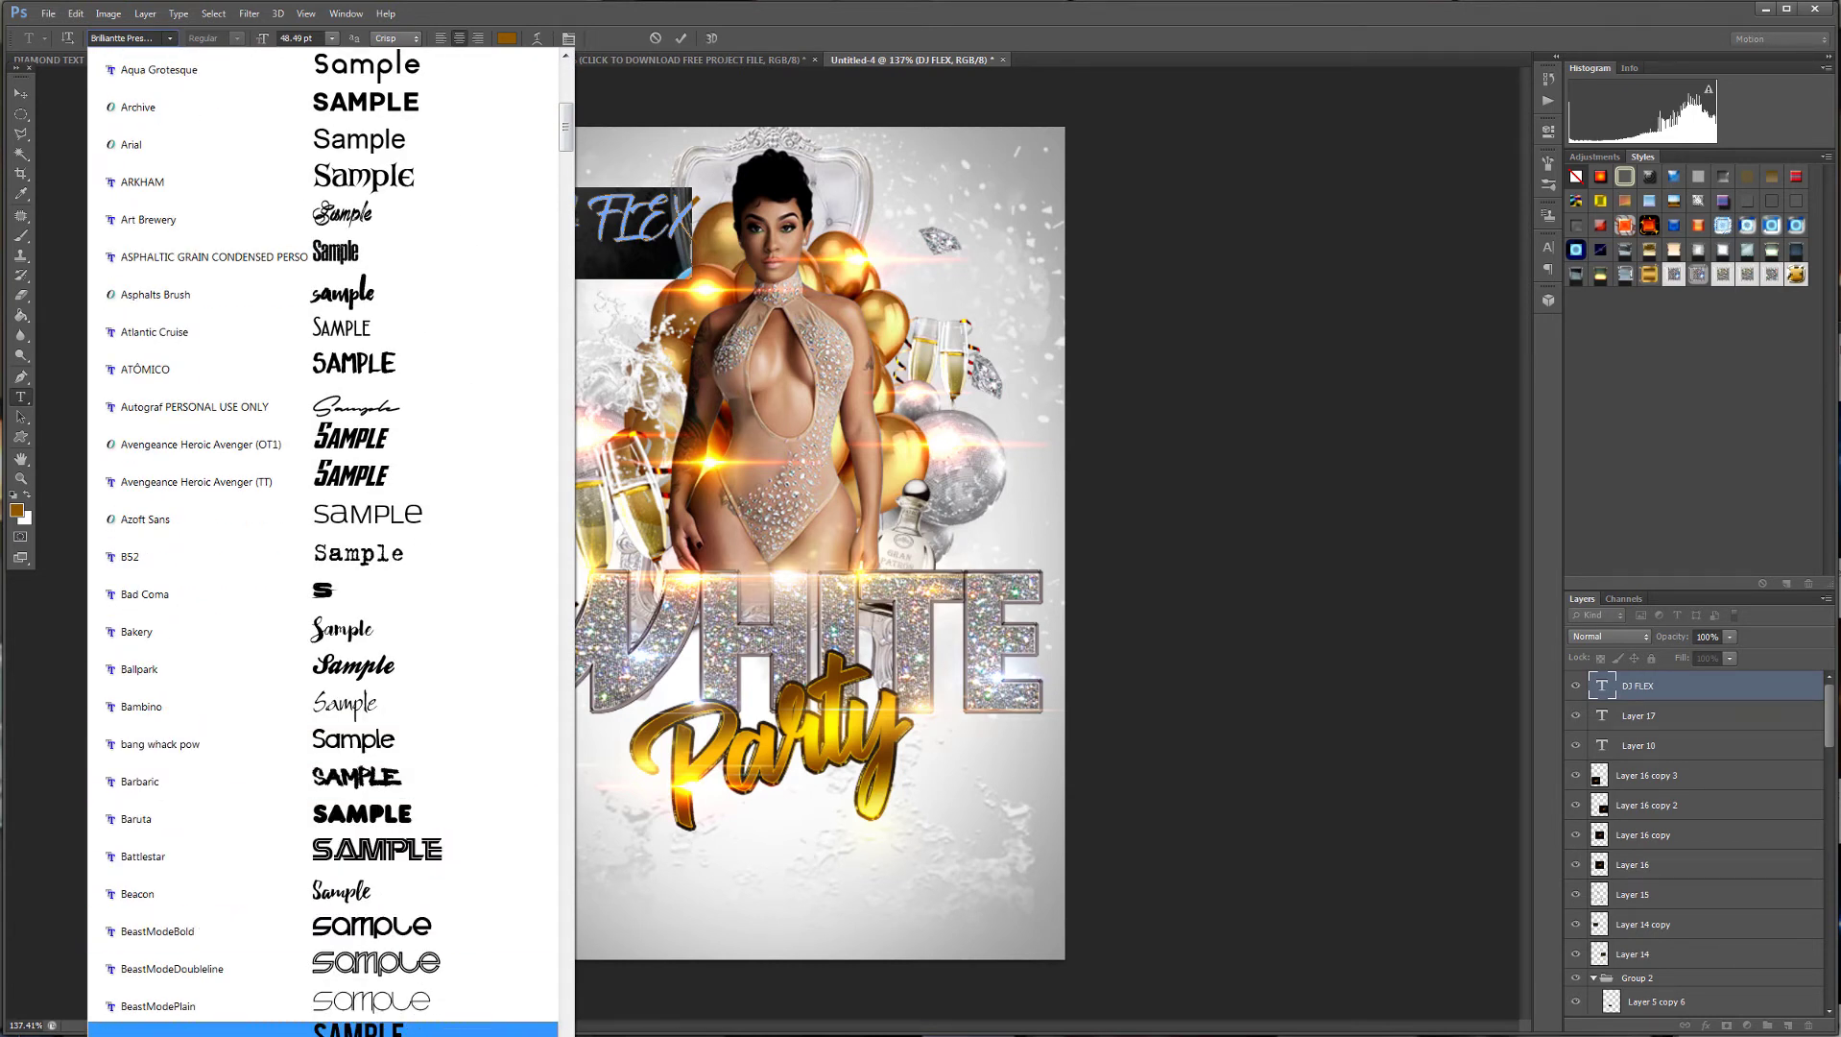
{"action": "left_click", "coordinate": [201, 1029]}
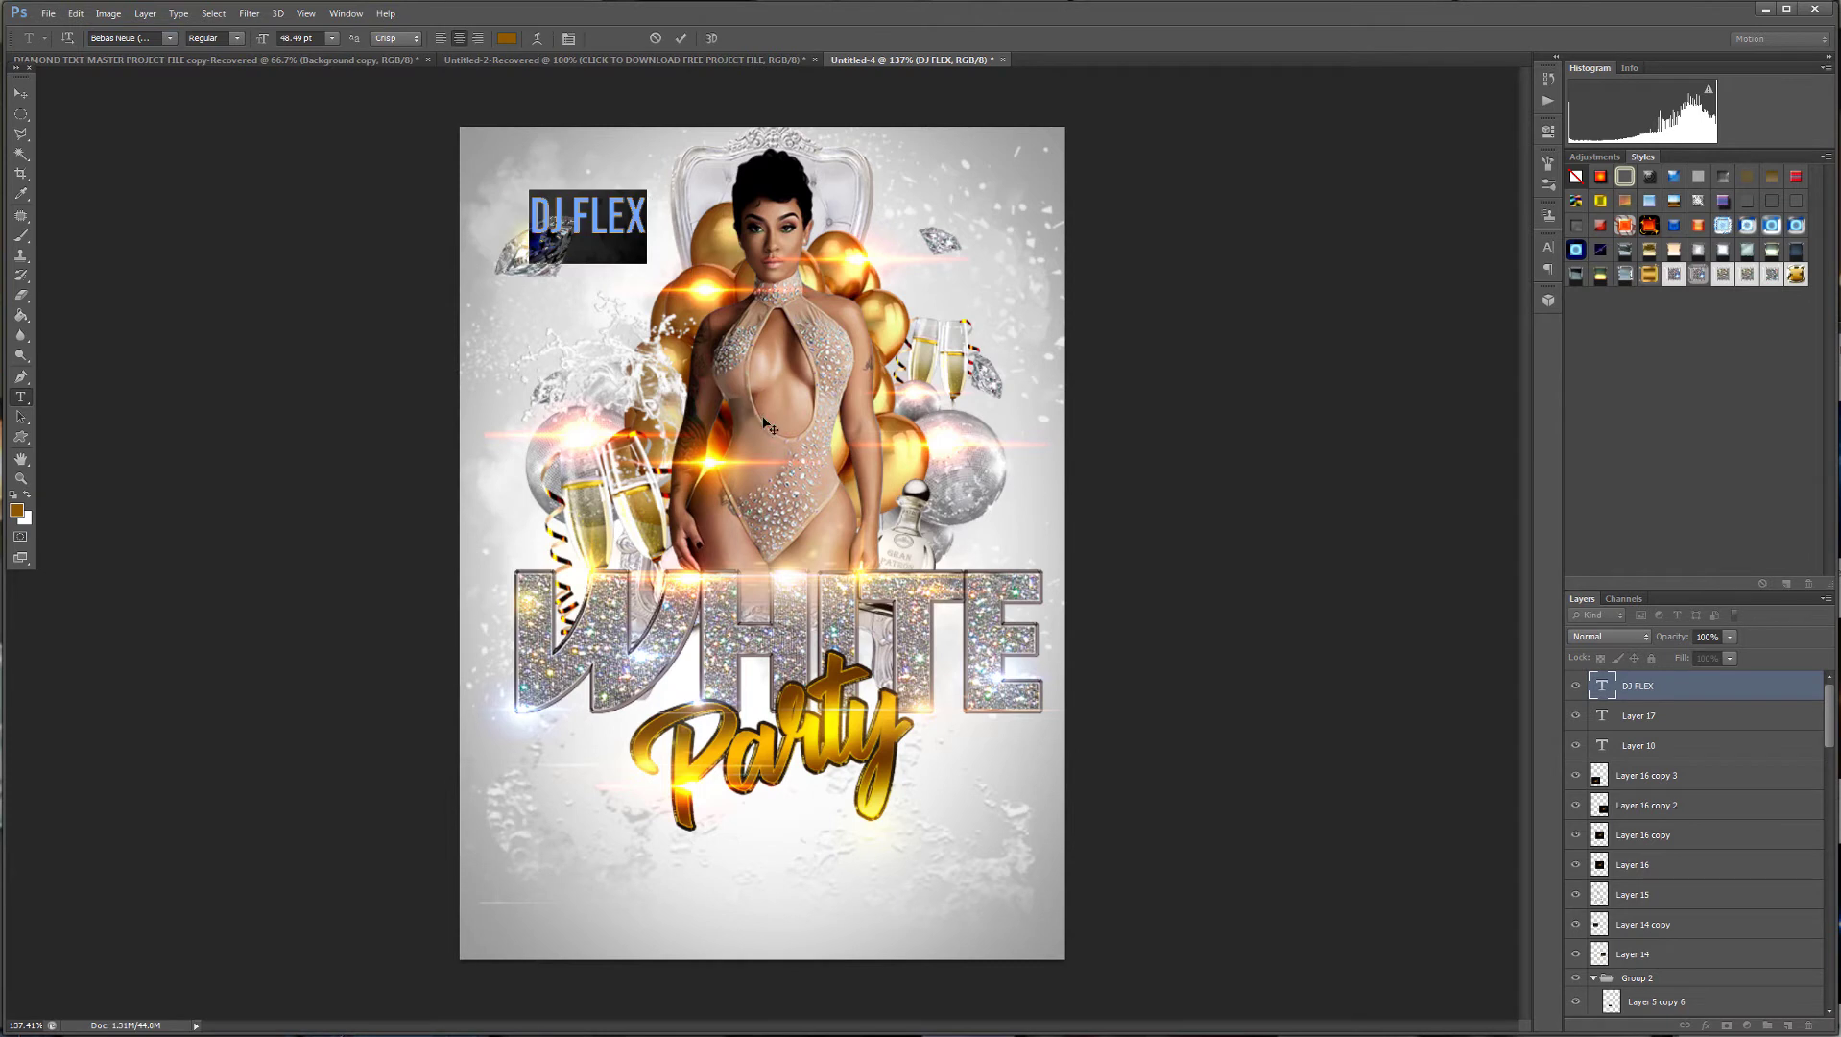
{"action": "left_click", "coordinate": [169, 38]}
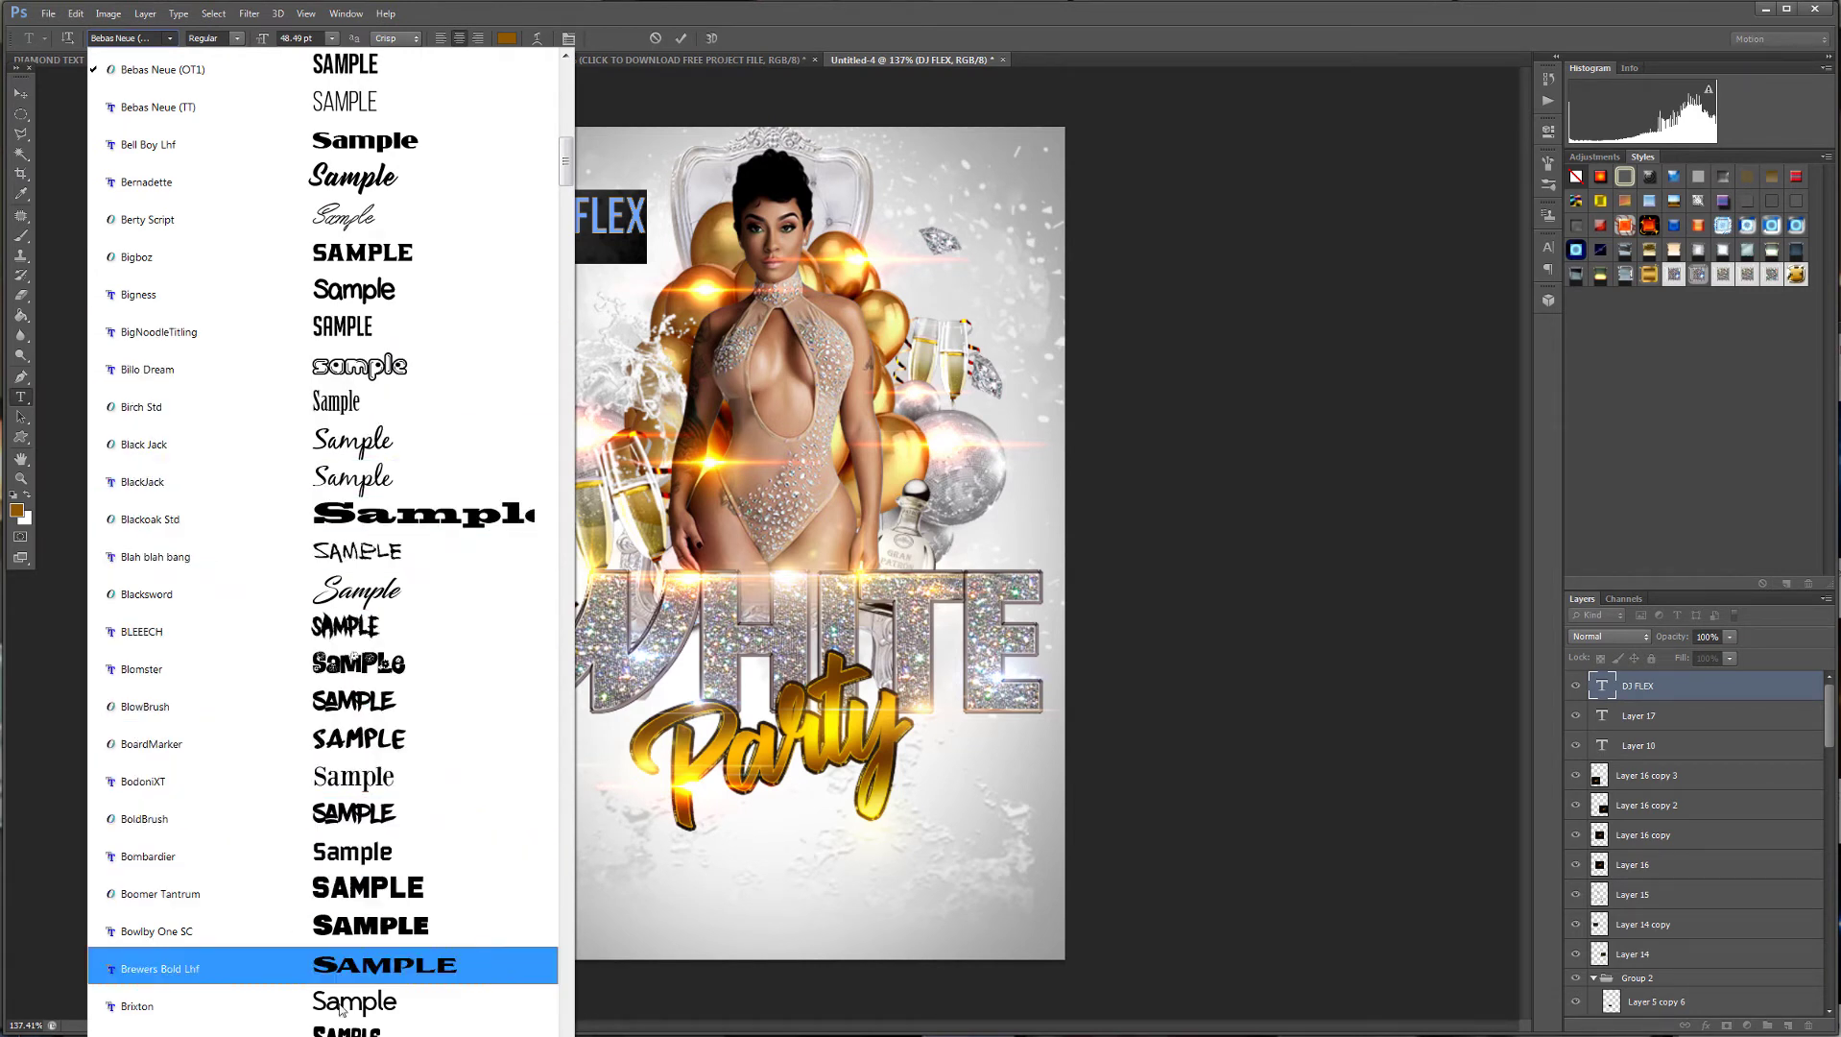
{"action": "scroll", "coordinate": [324, 1028], "scroll_direction": "down", "scroll_amount": 6}
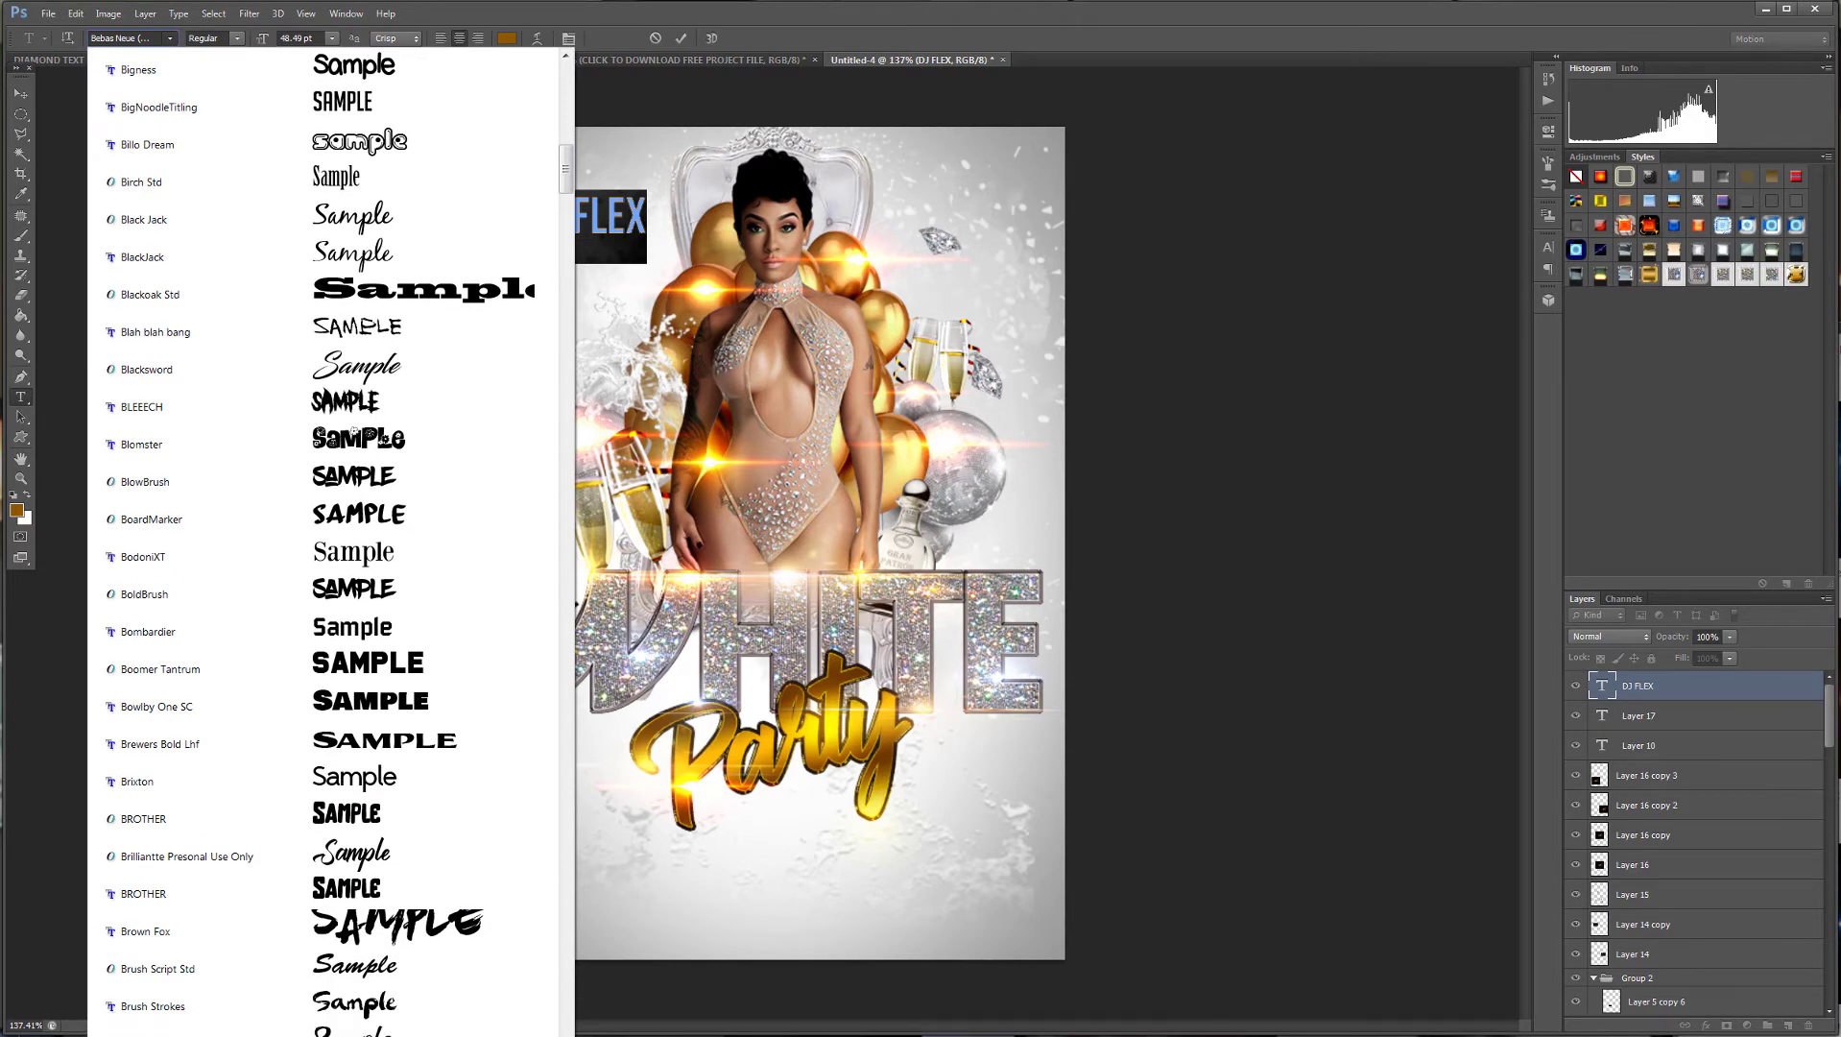
{"action": "left_click", "coordinate": [324, 1035]}
Select all of the DJ FLEX text to recolour it.
{"action": "scroll", "coordinate": [400, 216], "scroll_direction": "down", "scroll_amount": 1}
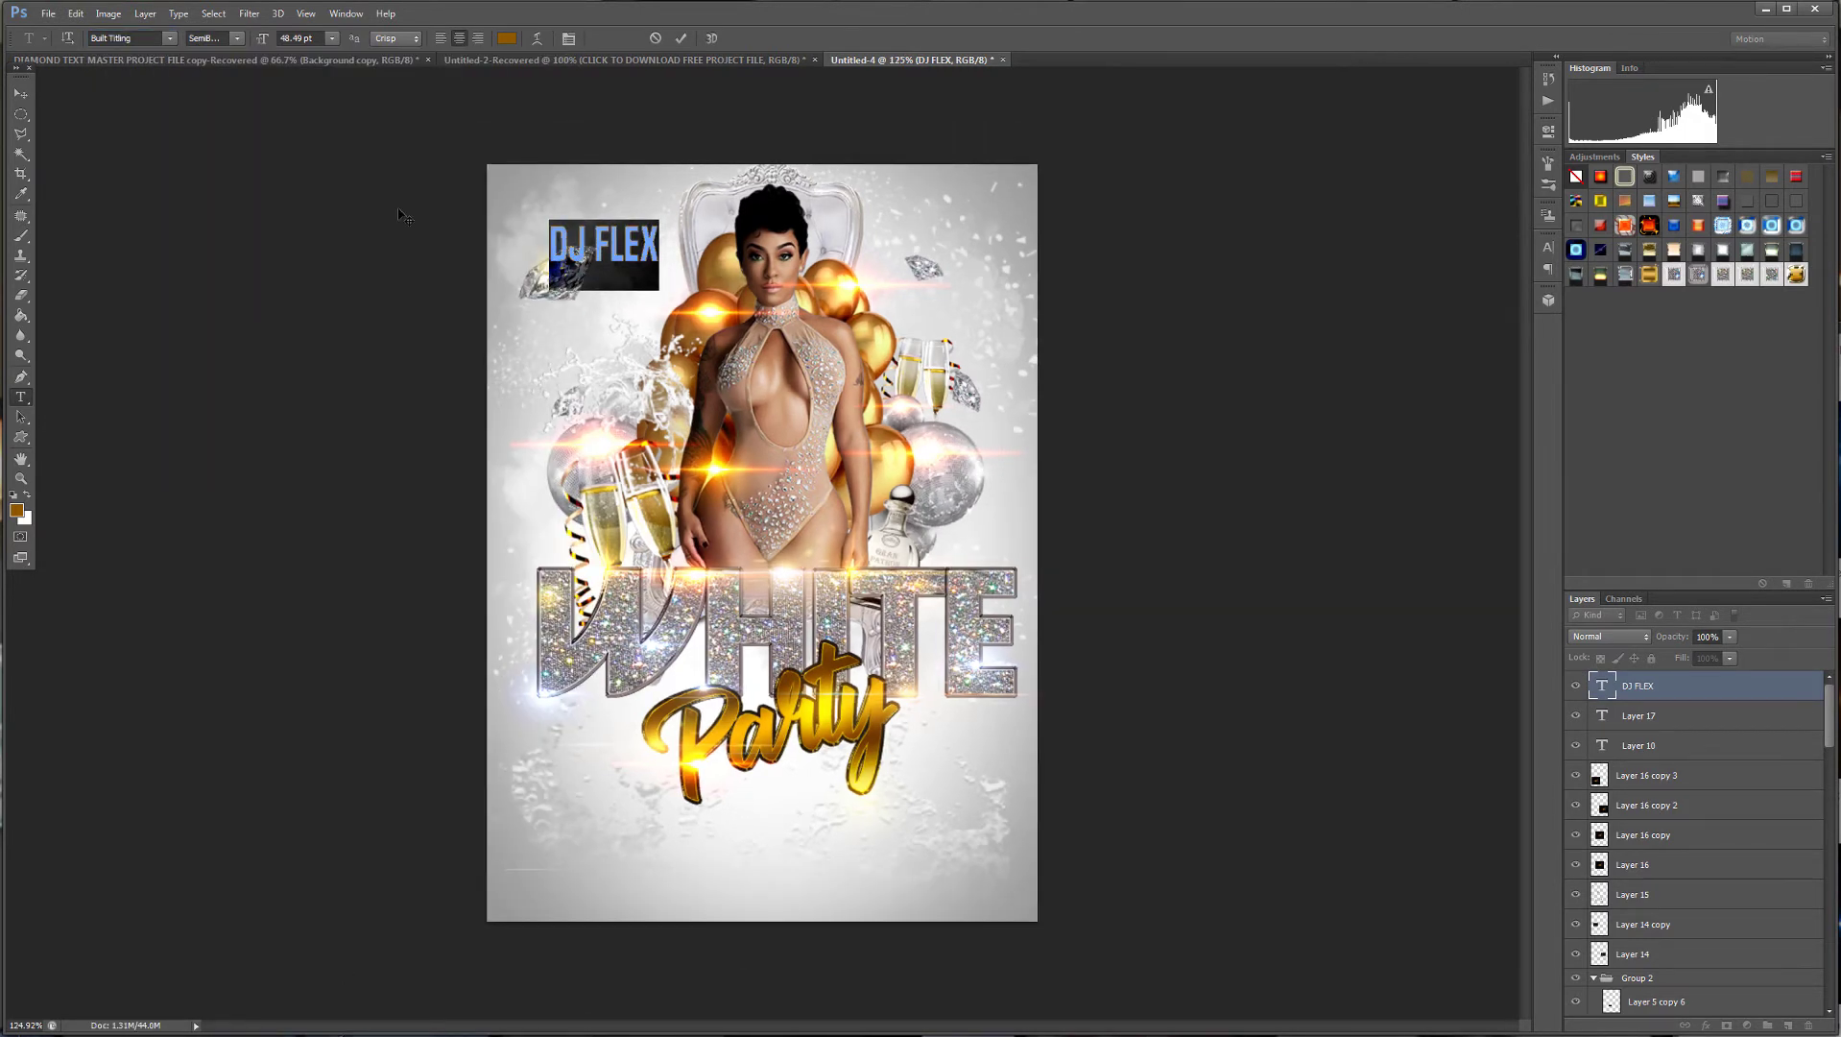
{"action": "left_click_drag", "start_coordinate": [594, 237], "coordinate": [610, 240]}
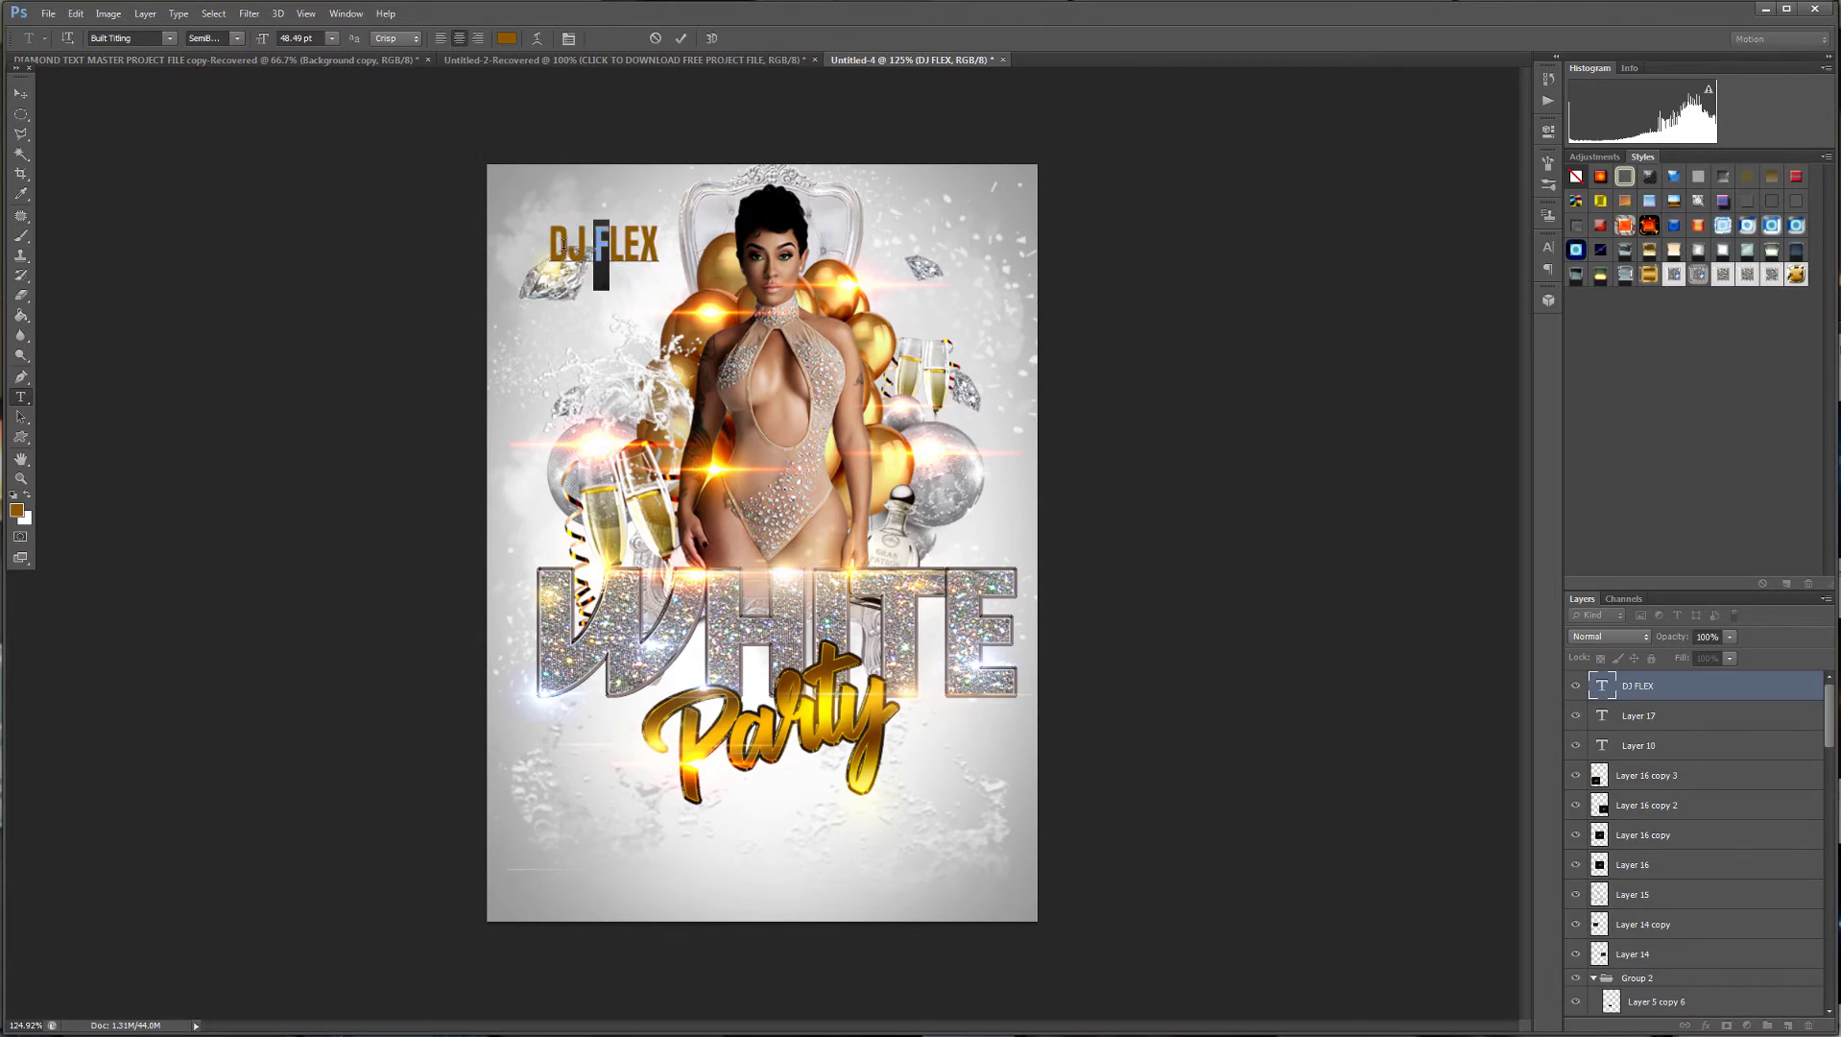
{"action": "left_click", "coordinate": [567, 246]}
{"action": "key", "text": "ctrl+a"}
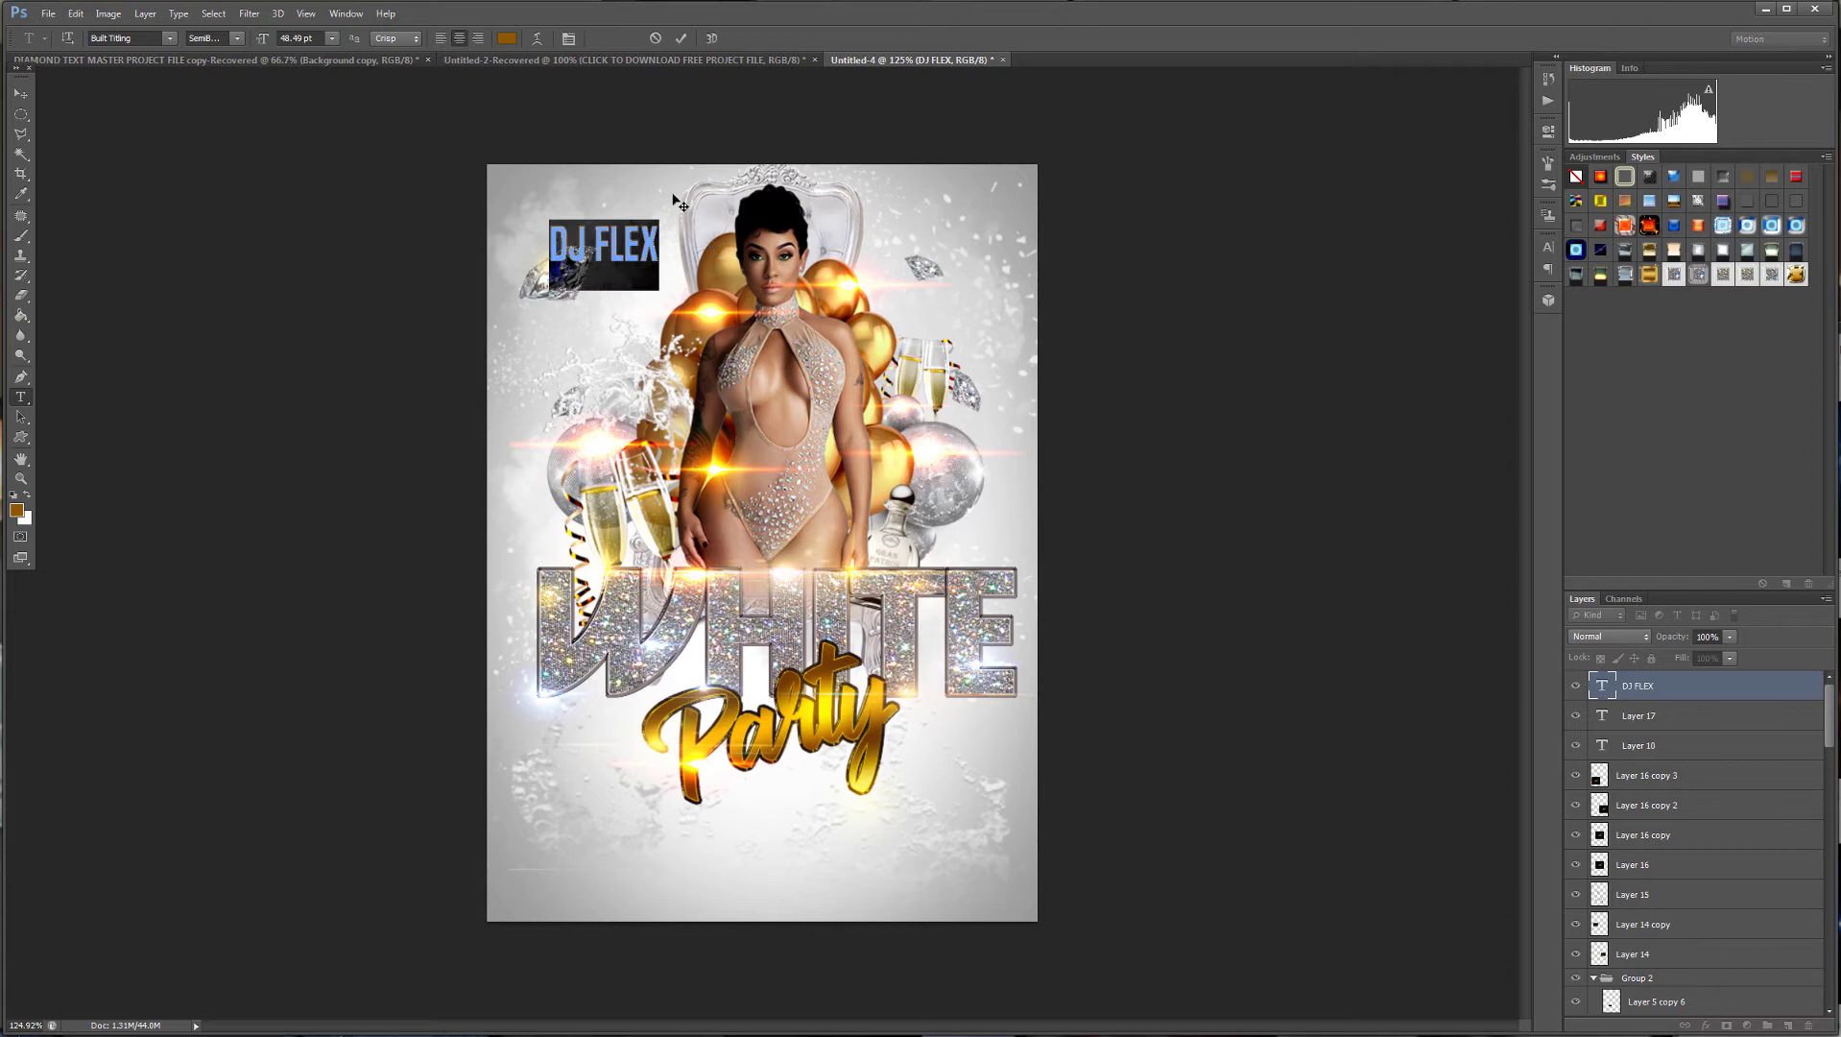
{"action": "left_click", "coordinate": [501, 41]}
Make DJ FLEX black (000000) and reduce its size to 29.49 pt.
{"action": "left_click", "coordinate": [1303, 455]}
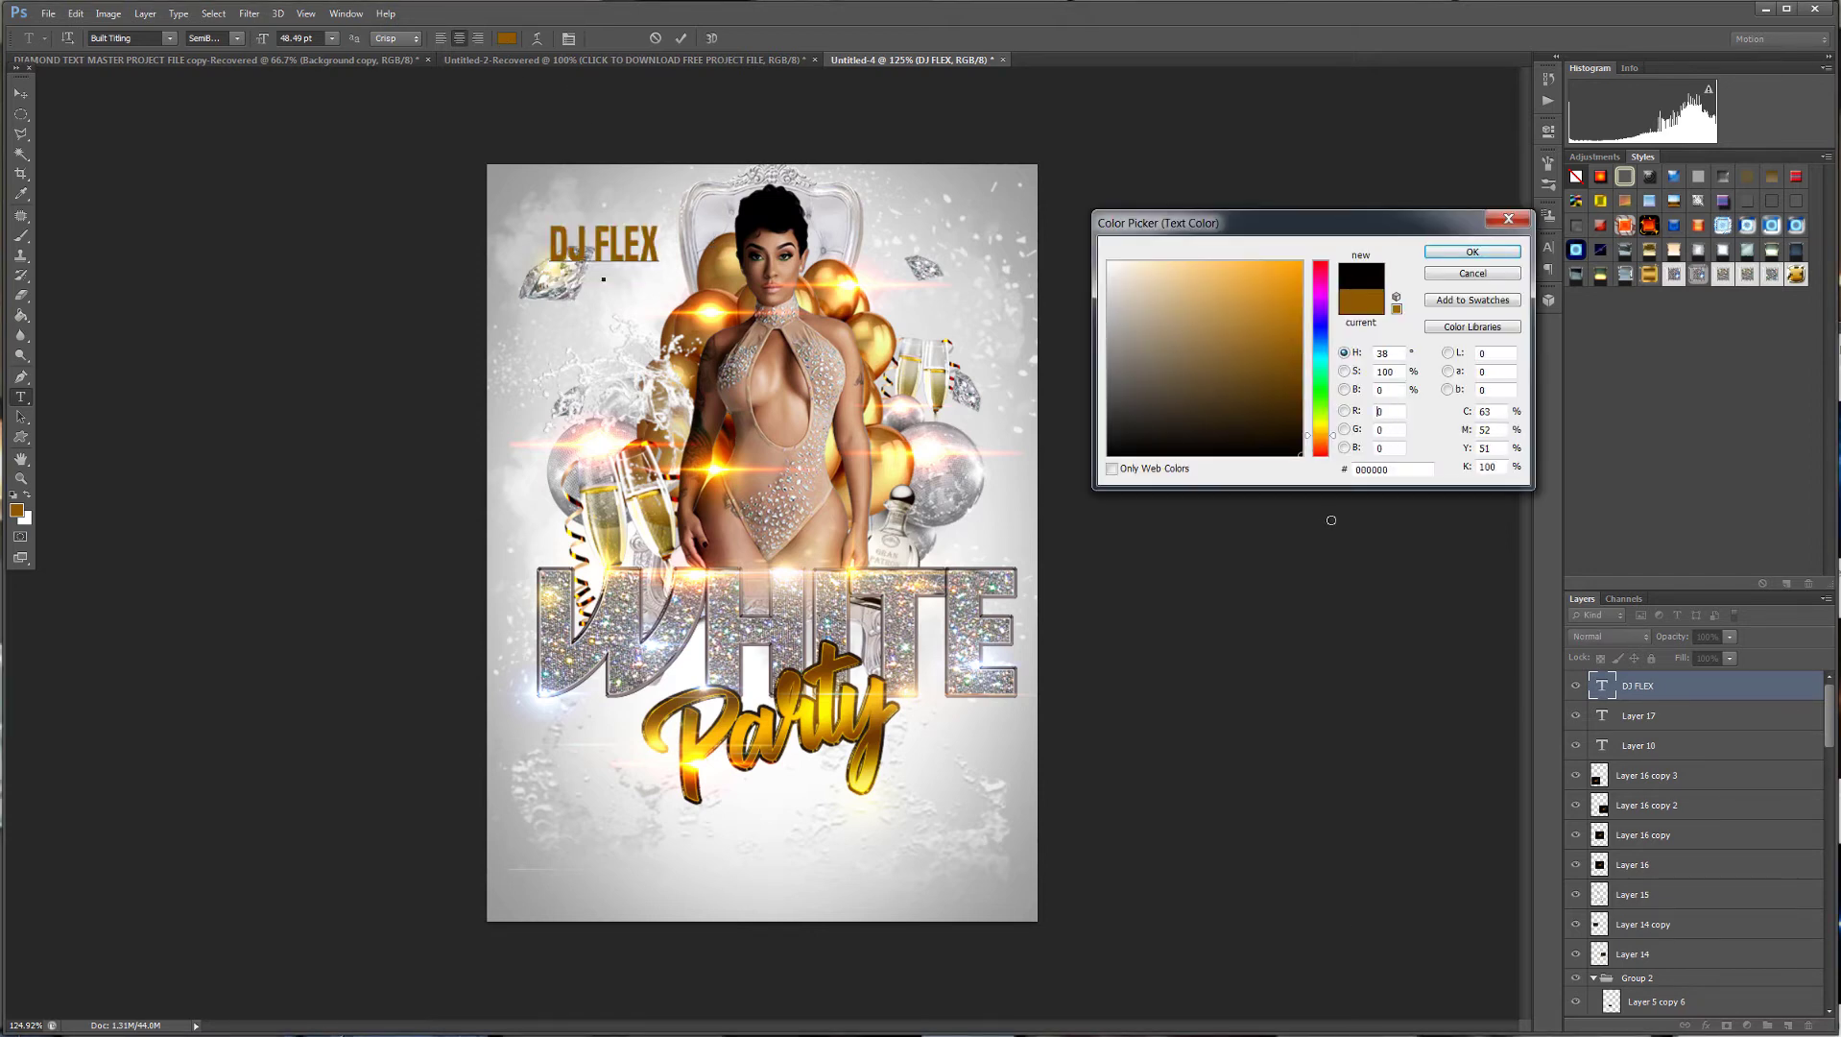
{"action": "left_click", "coordinate": [1455, 253]}
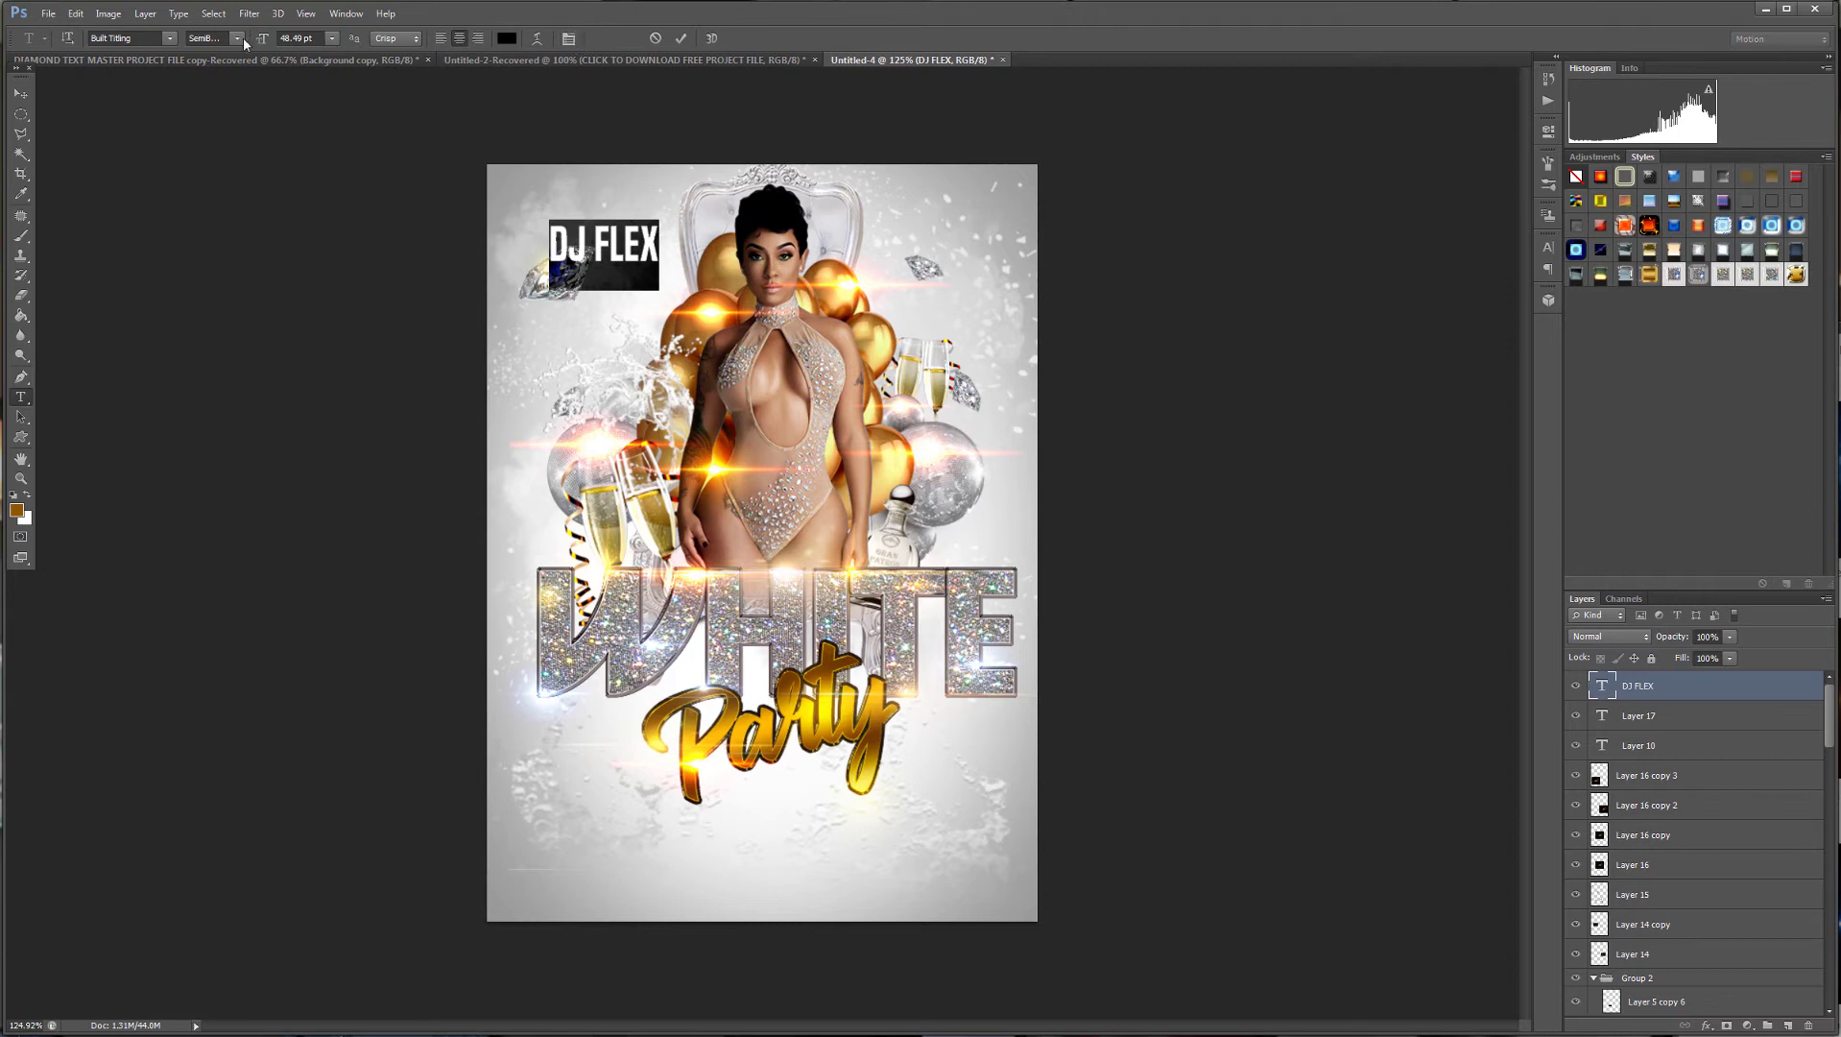
{"action": "left_click", "coordinate": [299, 41]}
{"action": "scroll", "coordinate": [299, 40], "scroll_direction": "down", "scroll_amount": 14}
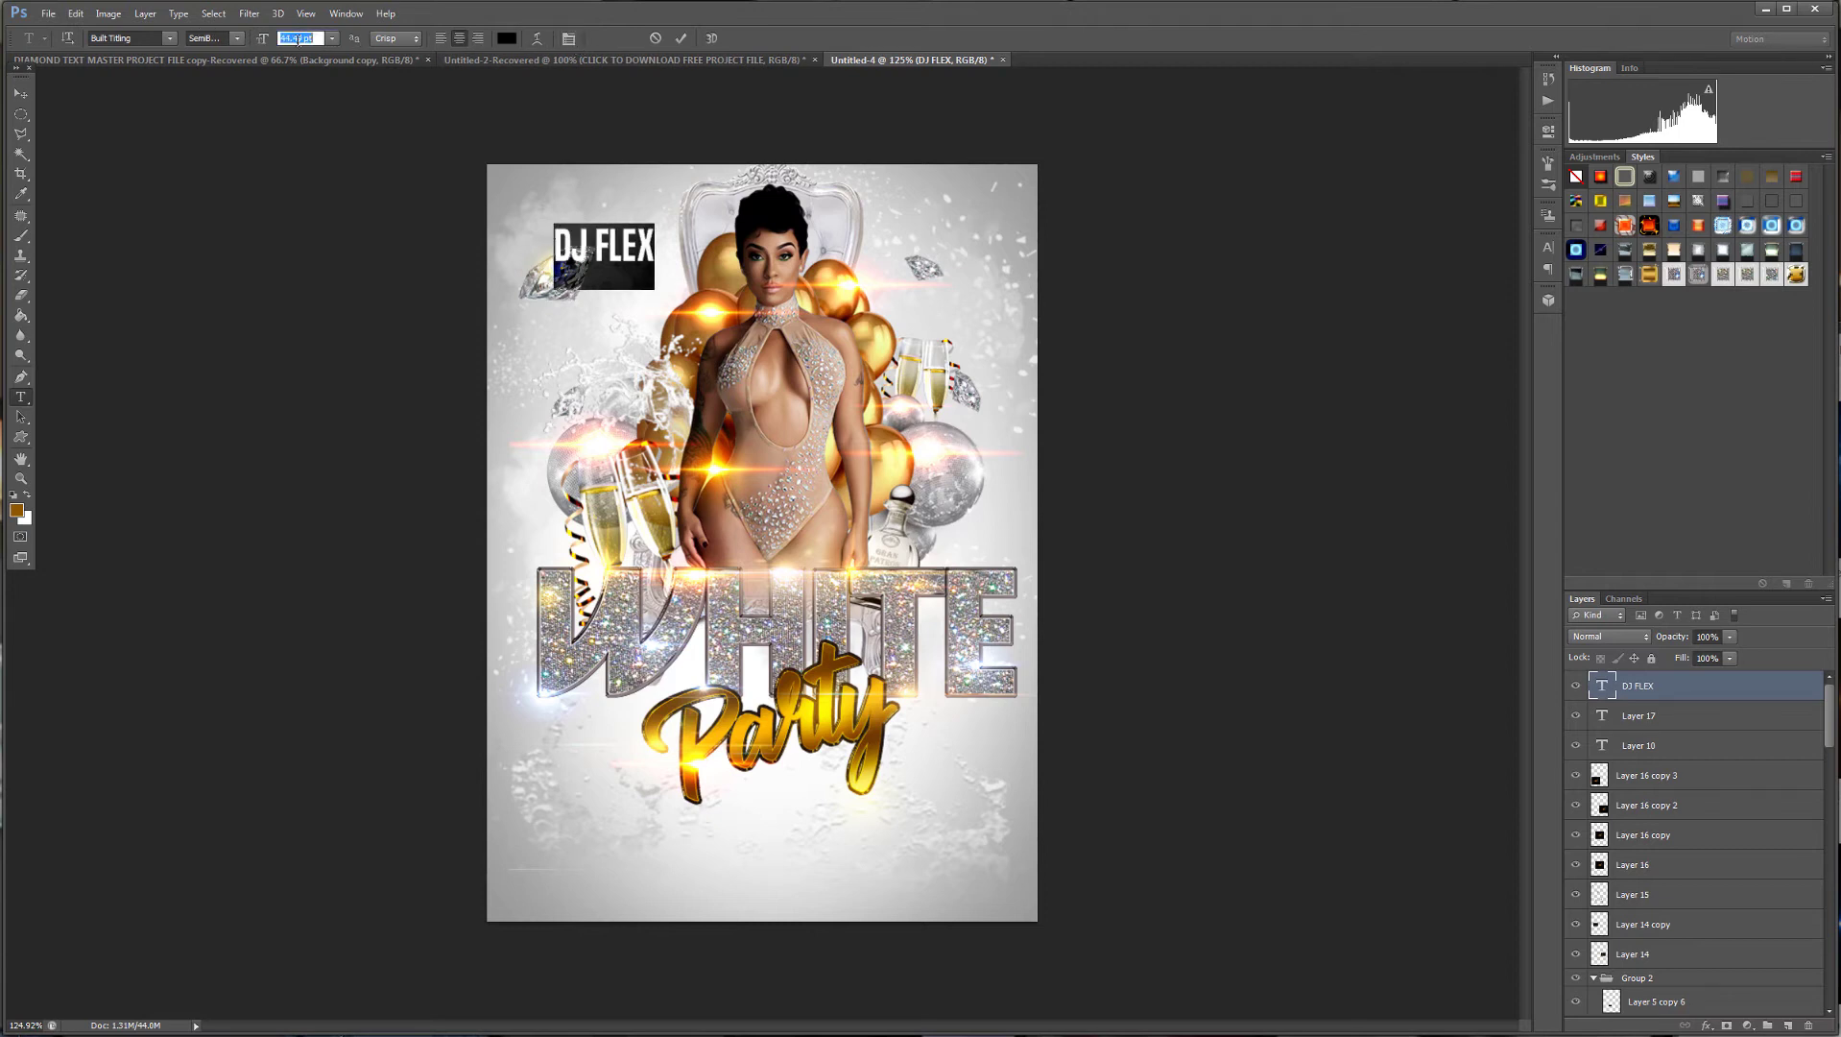
{"action": "scroll", "coordinate": [299, 40], "scroll_direction": "down", "scroll_amount": 1}
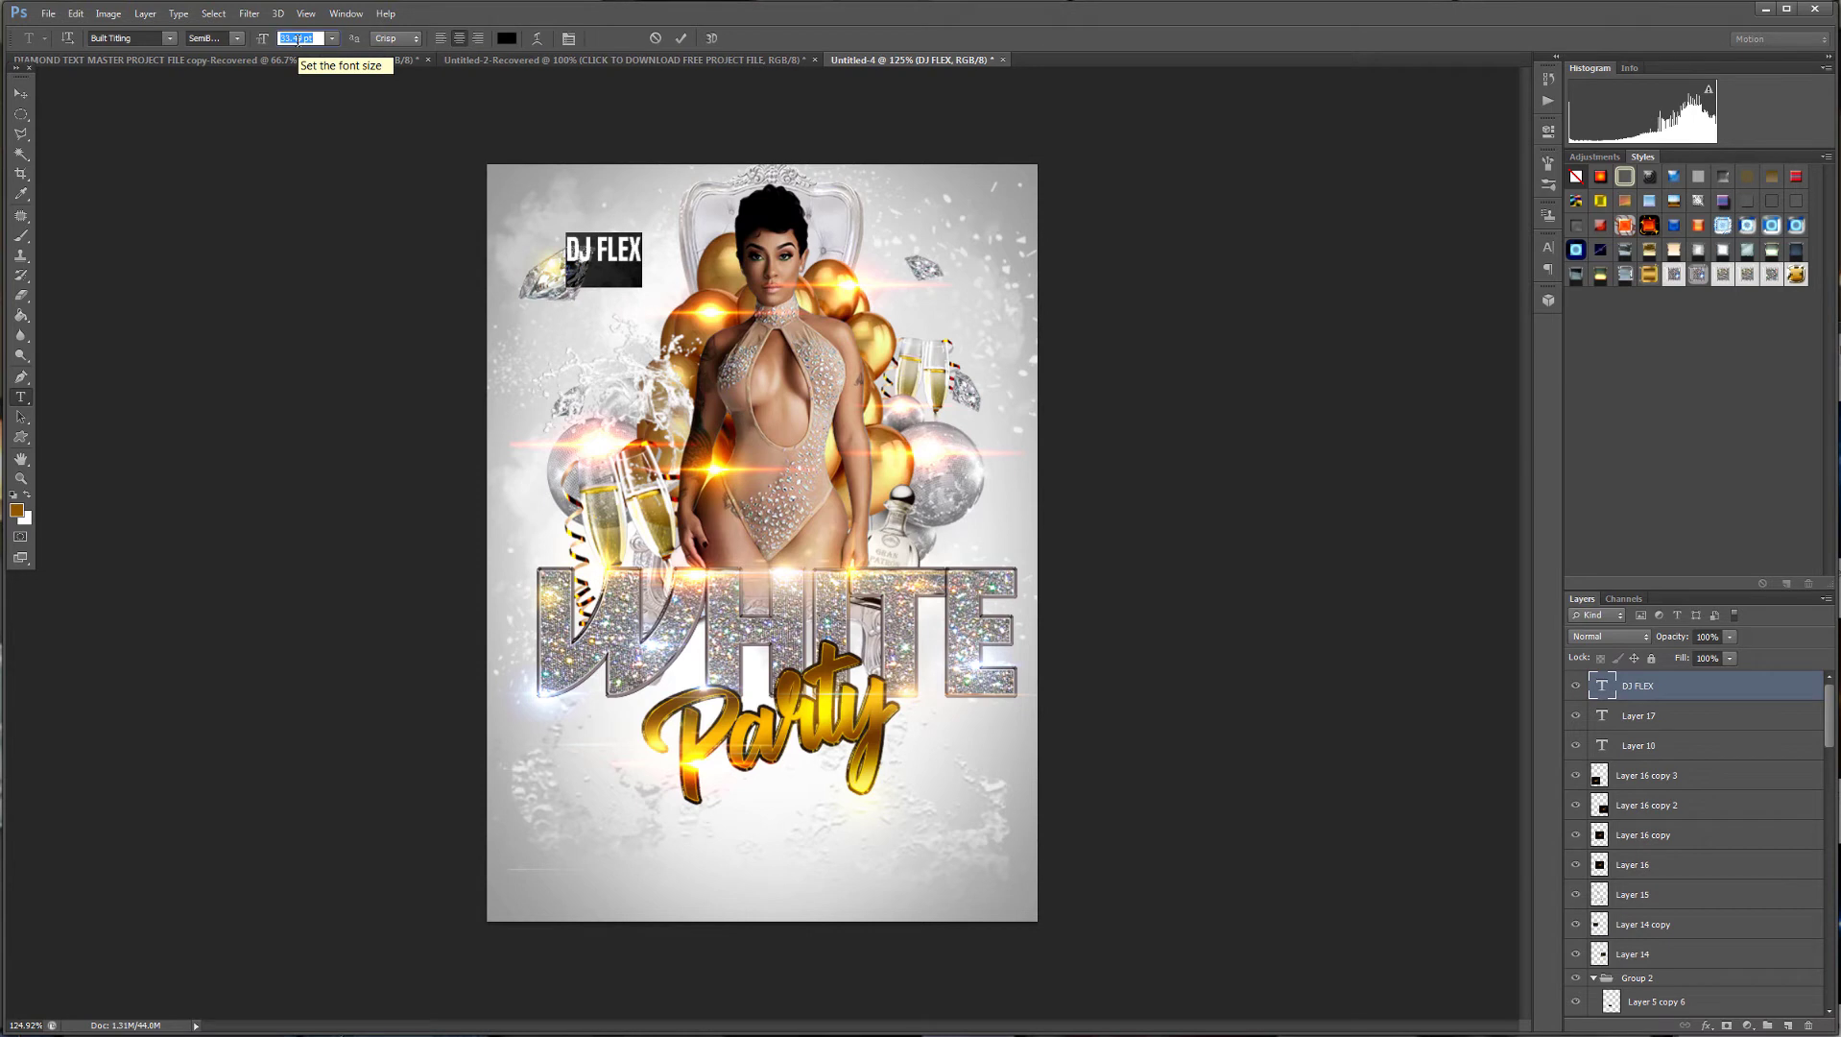
Nudge DJ FLEX up and left, closer to the flyer's top-left corner.
{"action": "left_click", "coordinate": [20, 94]}
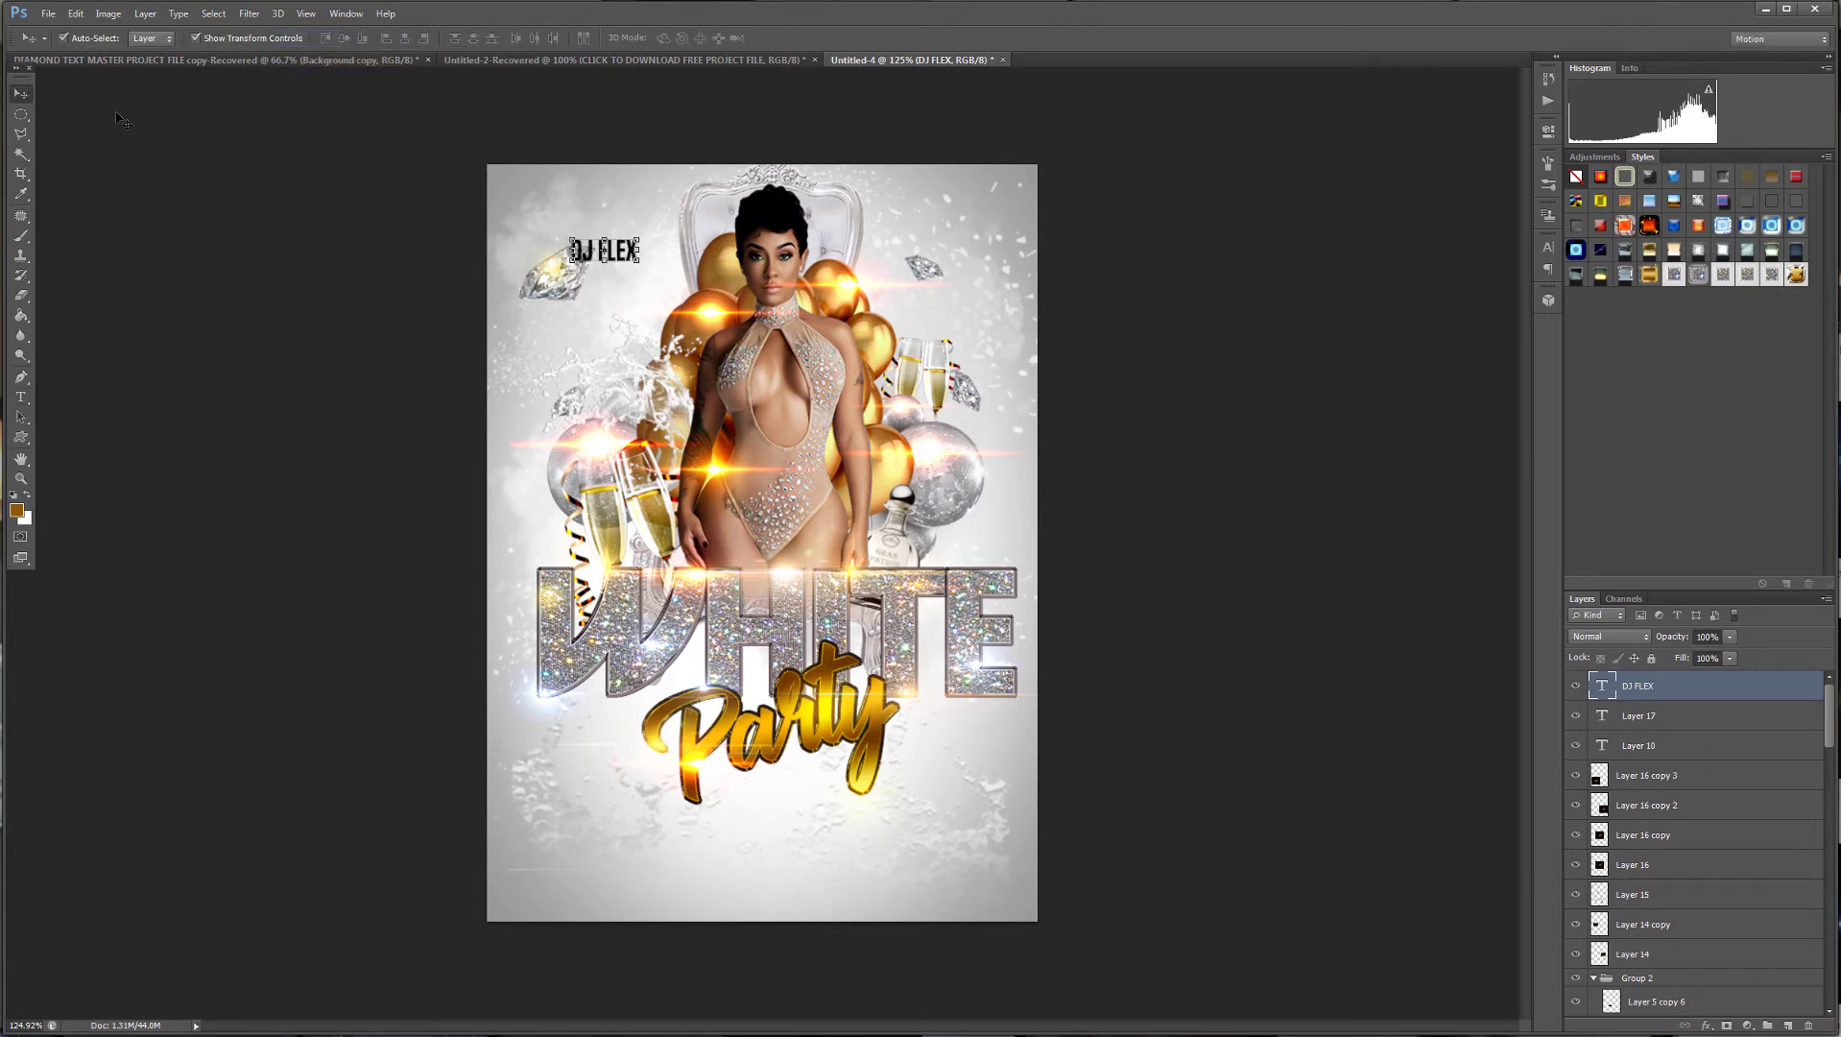
{"action": "key", "text": "shift+Up"}
{"action": "key", "text": "shift+Up"}
{"action": "key", "text": "shift+Up"}
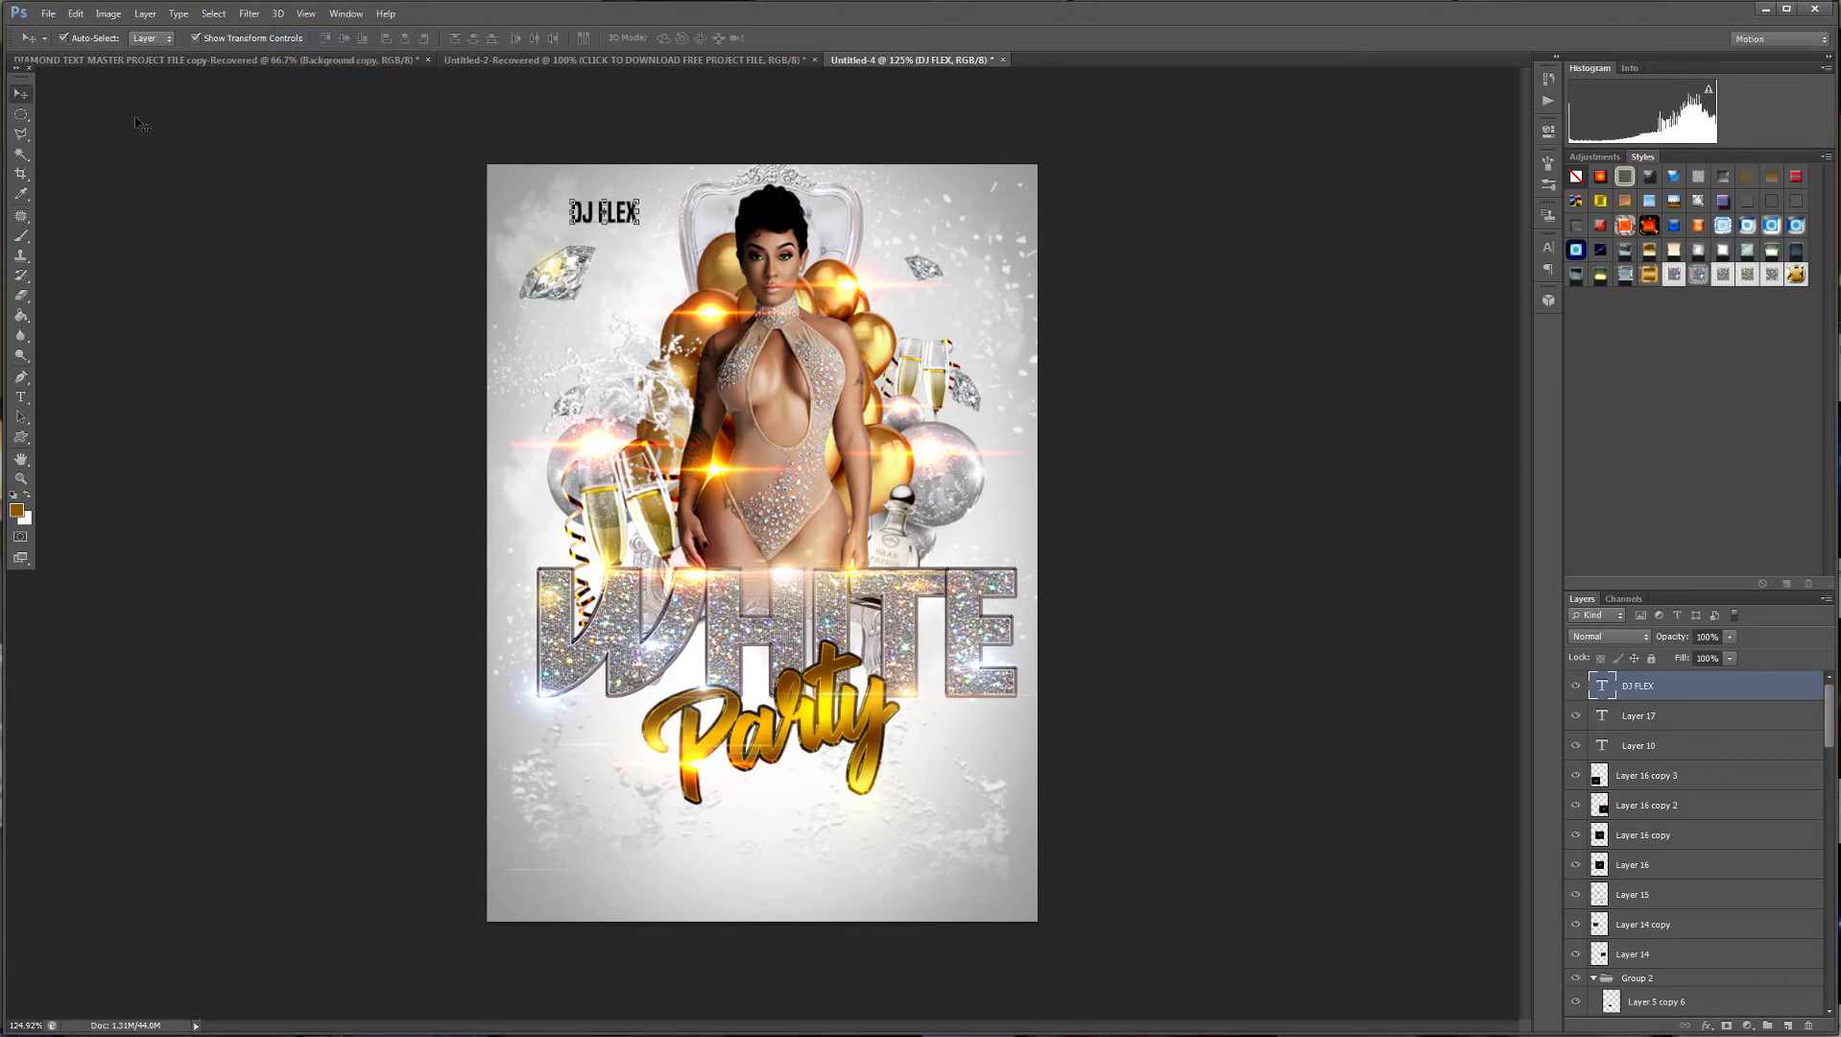
{"action": "key", "text": "shift+Left"}
{"action": "key", "text": "shift+Left"}
{"action": "key", "text": "shift+Left"}
{"action": "key", "text": "shift+Left"}
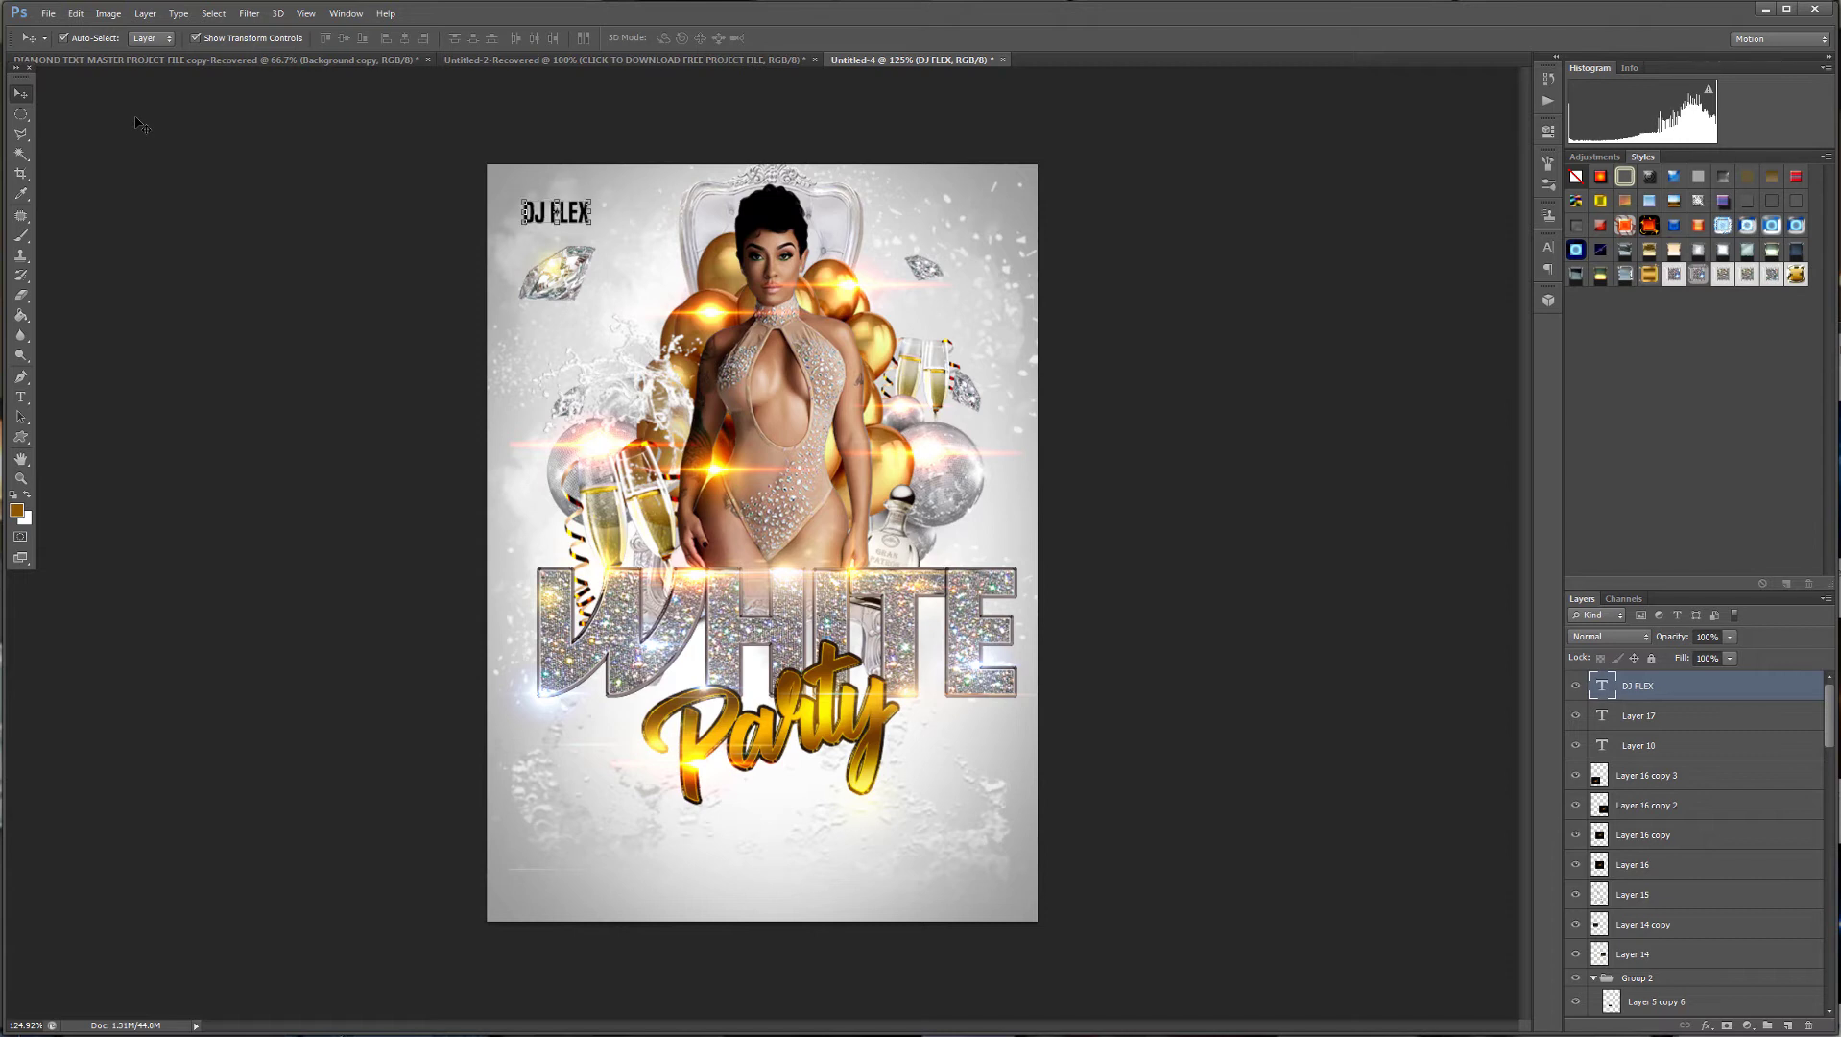
{"action": "left_click", "coordinate": [20, 397]}
Type a second line, HOSTING THE TABLES, under DJ FLEX.
{"action": "left_click", "coordinate": [577, 216]}
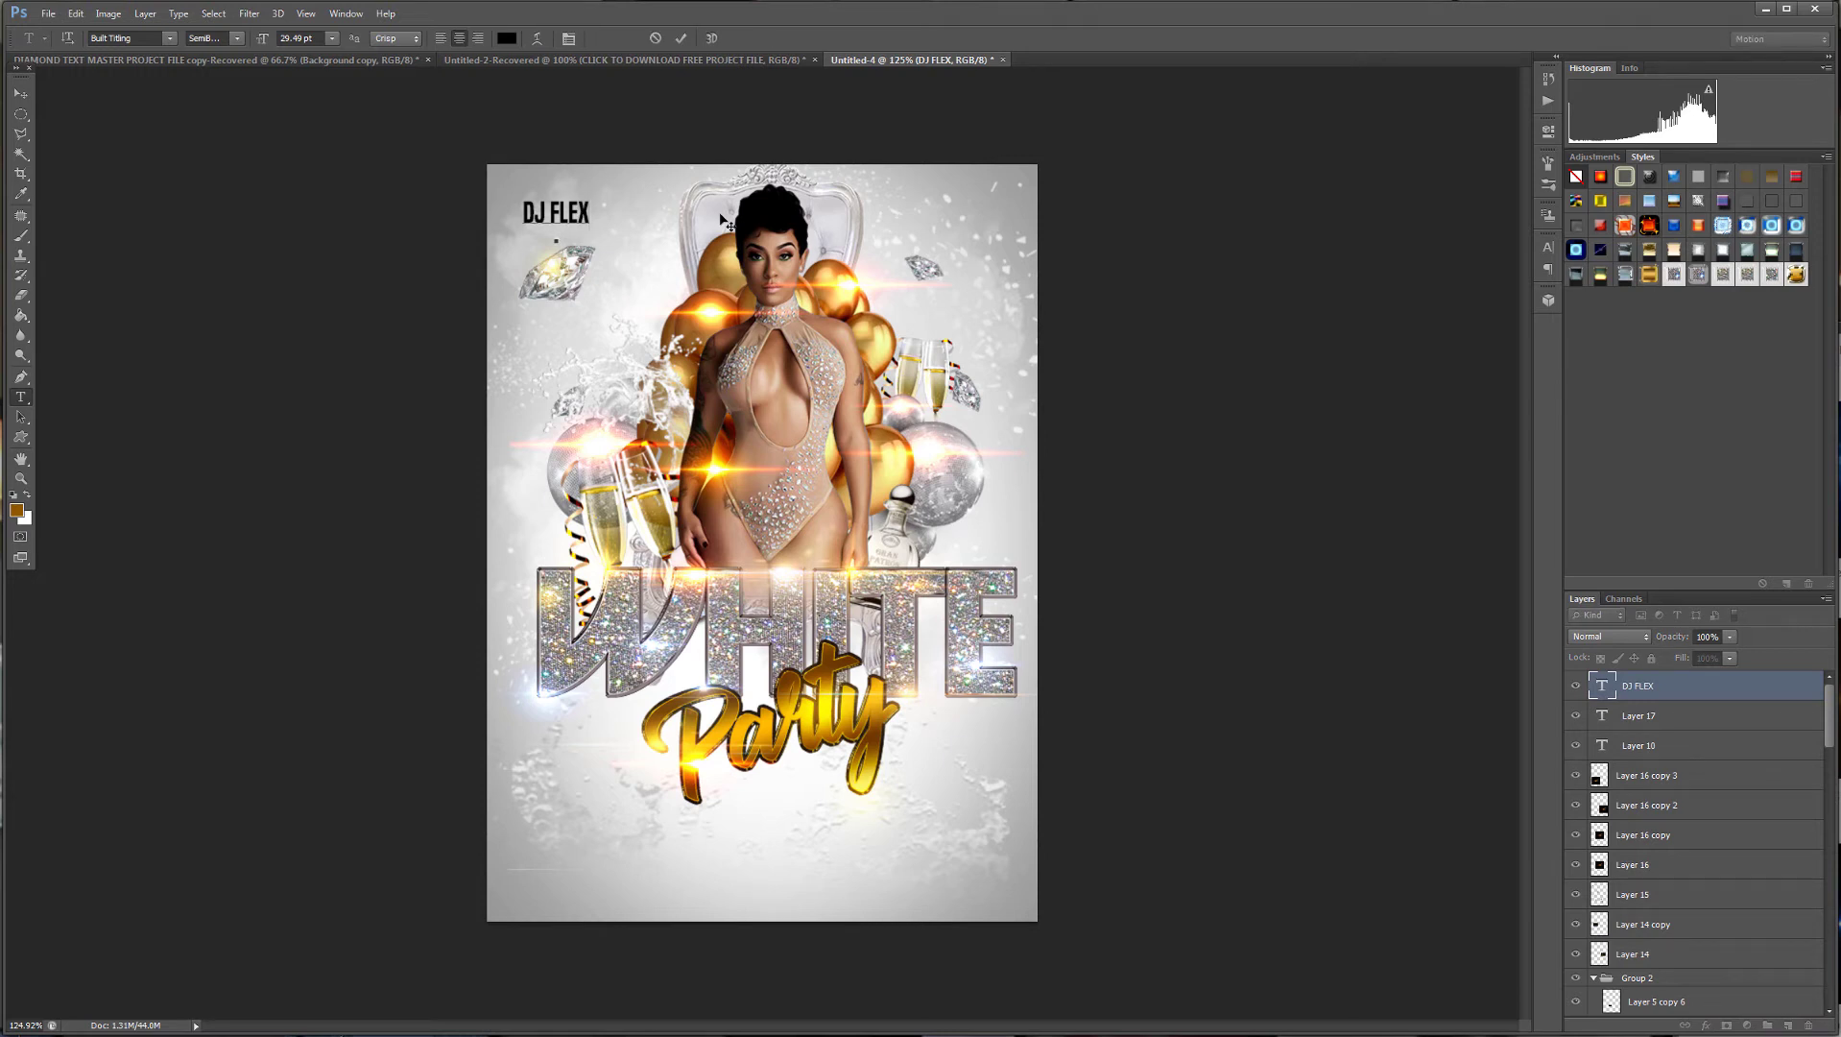
{"action": "type", "text": "HOSTING THE"}
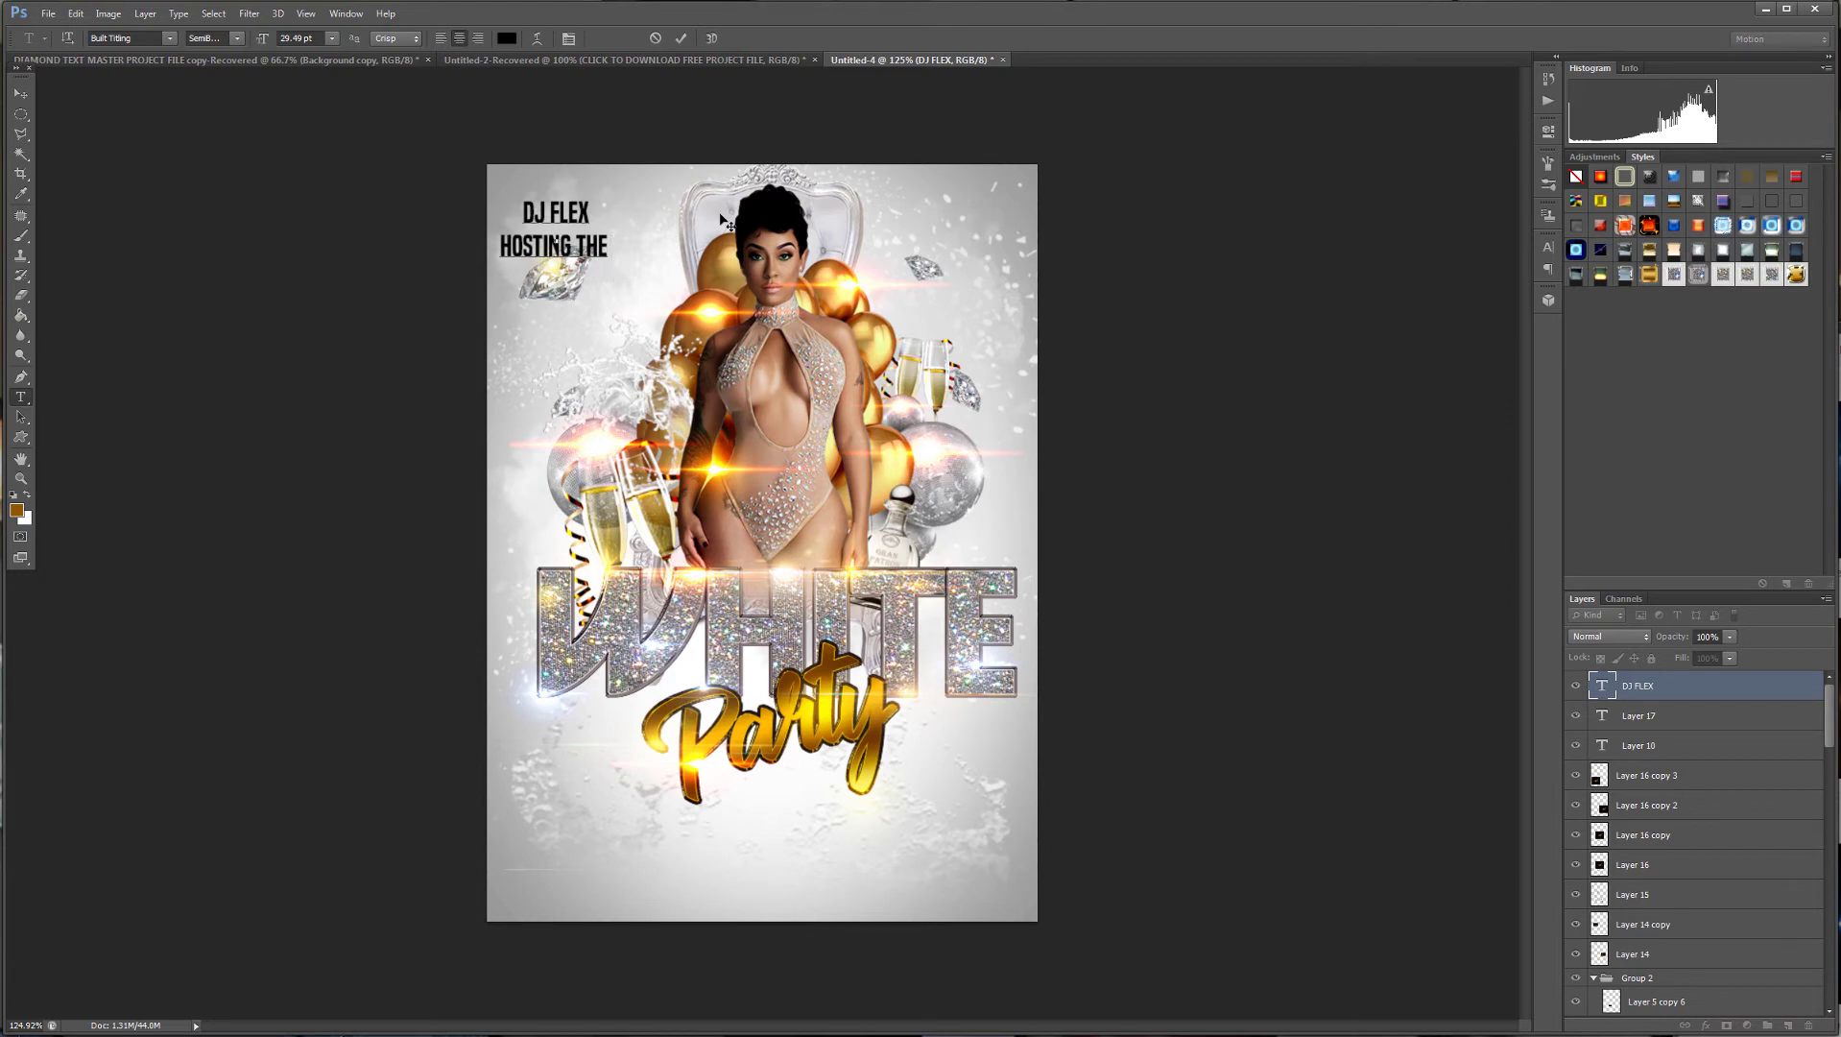
{"action": "type", "text": " TABLES"}
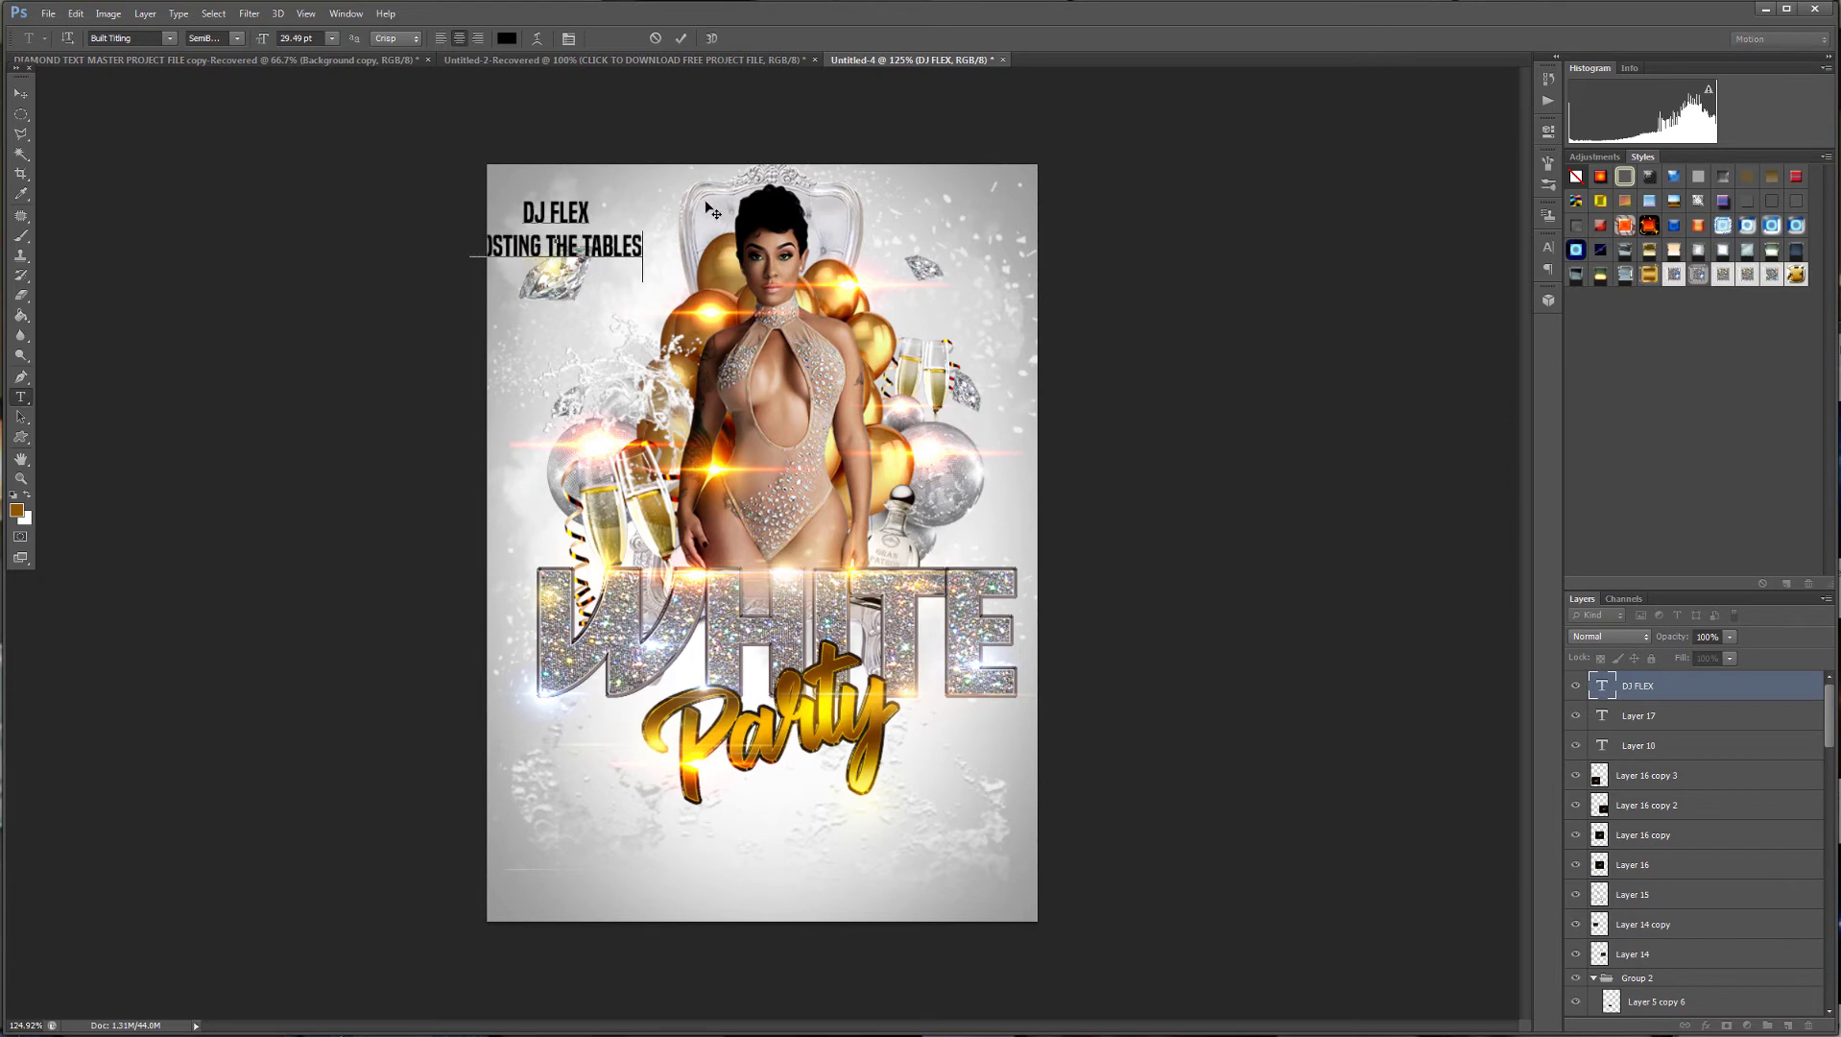
Set the HOSTING THE TABLES line to 11.49 pt and duplicate the DJ credit layer.
{"action": "left_click_drag", "start_coordinate": [644, 248], "coordinate": [344, 248]}
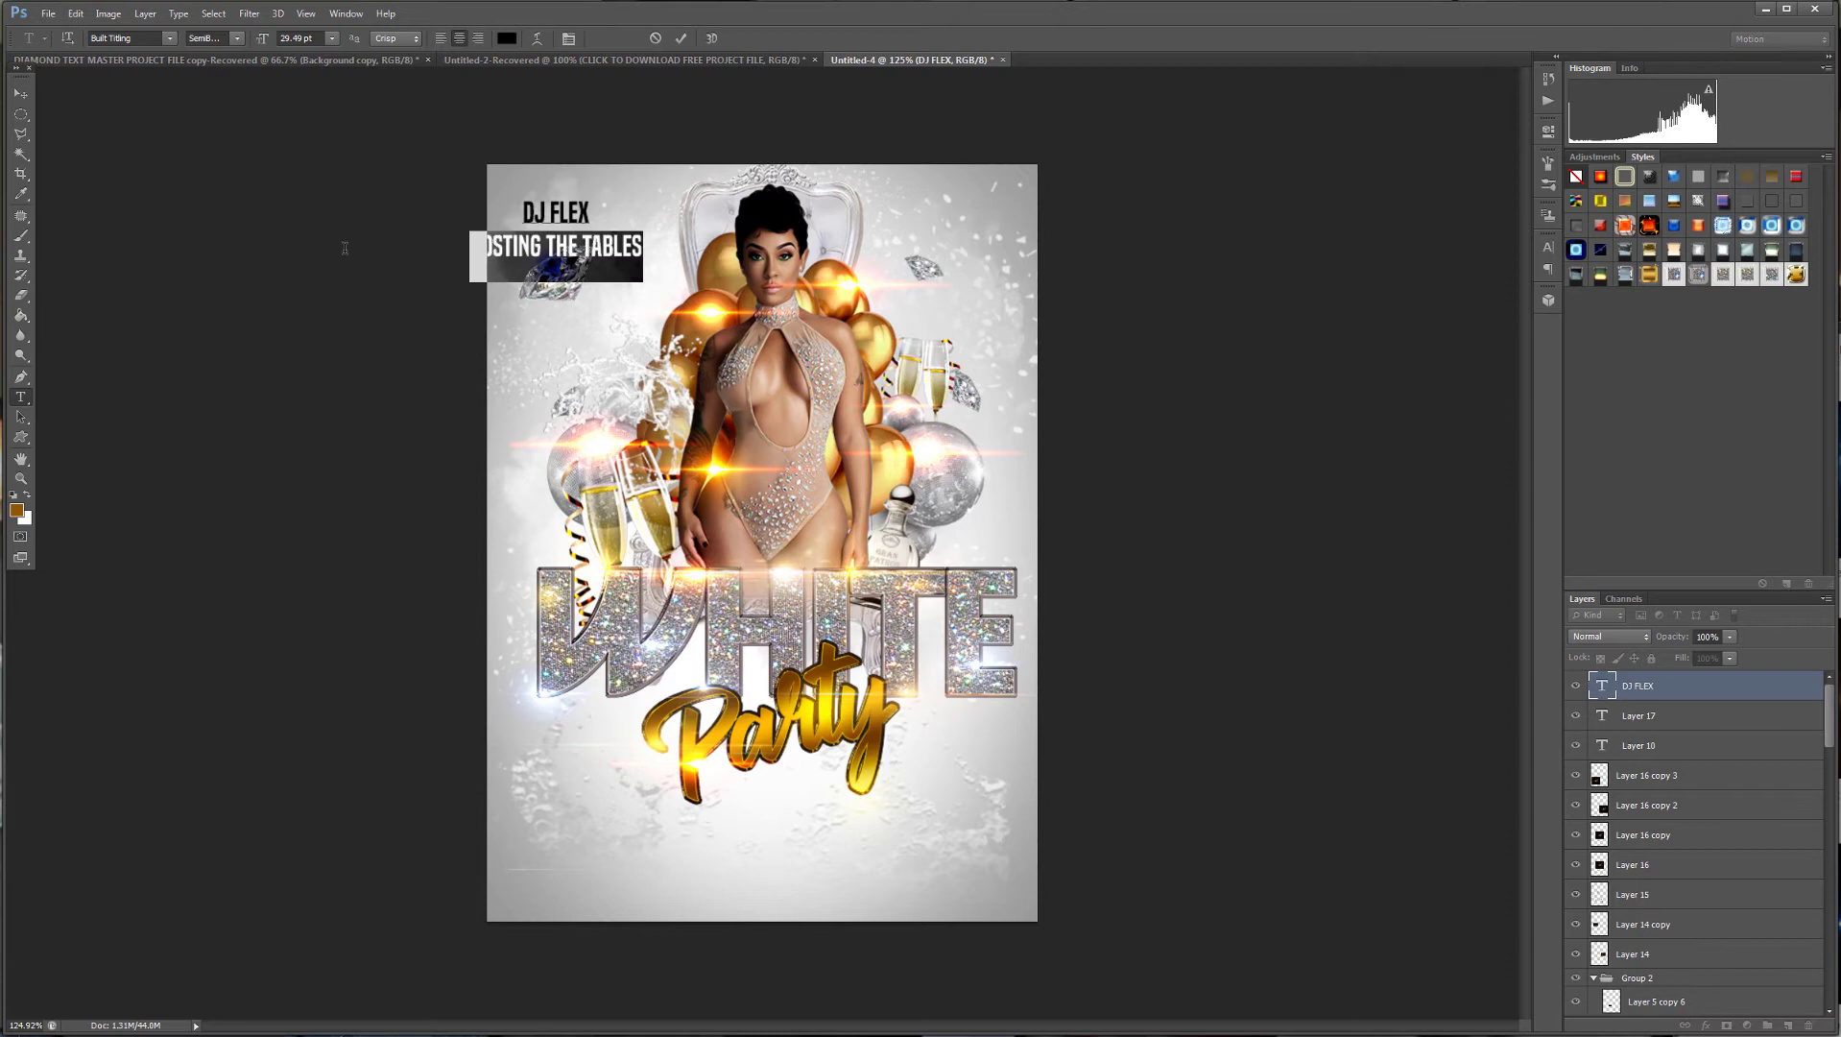
{"action": "left_click", "coordinate": [298, 38]}
{"action": "key", "text": "Down"}
{"action": "key", "text": "Down"}
{"action": "key", "text": "Down"}
{"action": "key", "text": "Down"}
{"action": "key", "text": "Down"}
{"action": "key", "text": "Down"}
{"action": "key", "text": "Down"}
{"action": "key", "text": "Down"}
{"action": "key", "text": "Down"}
{"action": "key", "text": "Down"}
{"action": "key", "text": "Down"}
{"action": "key", "text": "Down"}
{"action": "key", "text": "Down"}
{"action": "key", "text": "Down"}
{"action": "key", "text": "Down"}
{"action": "key", "text": "Down"}
{"action": "key", "text": "Down"}
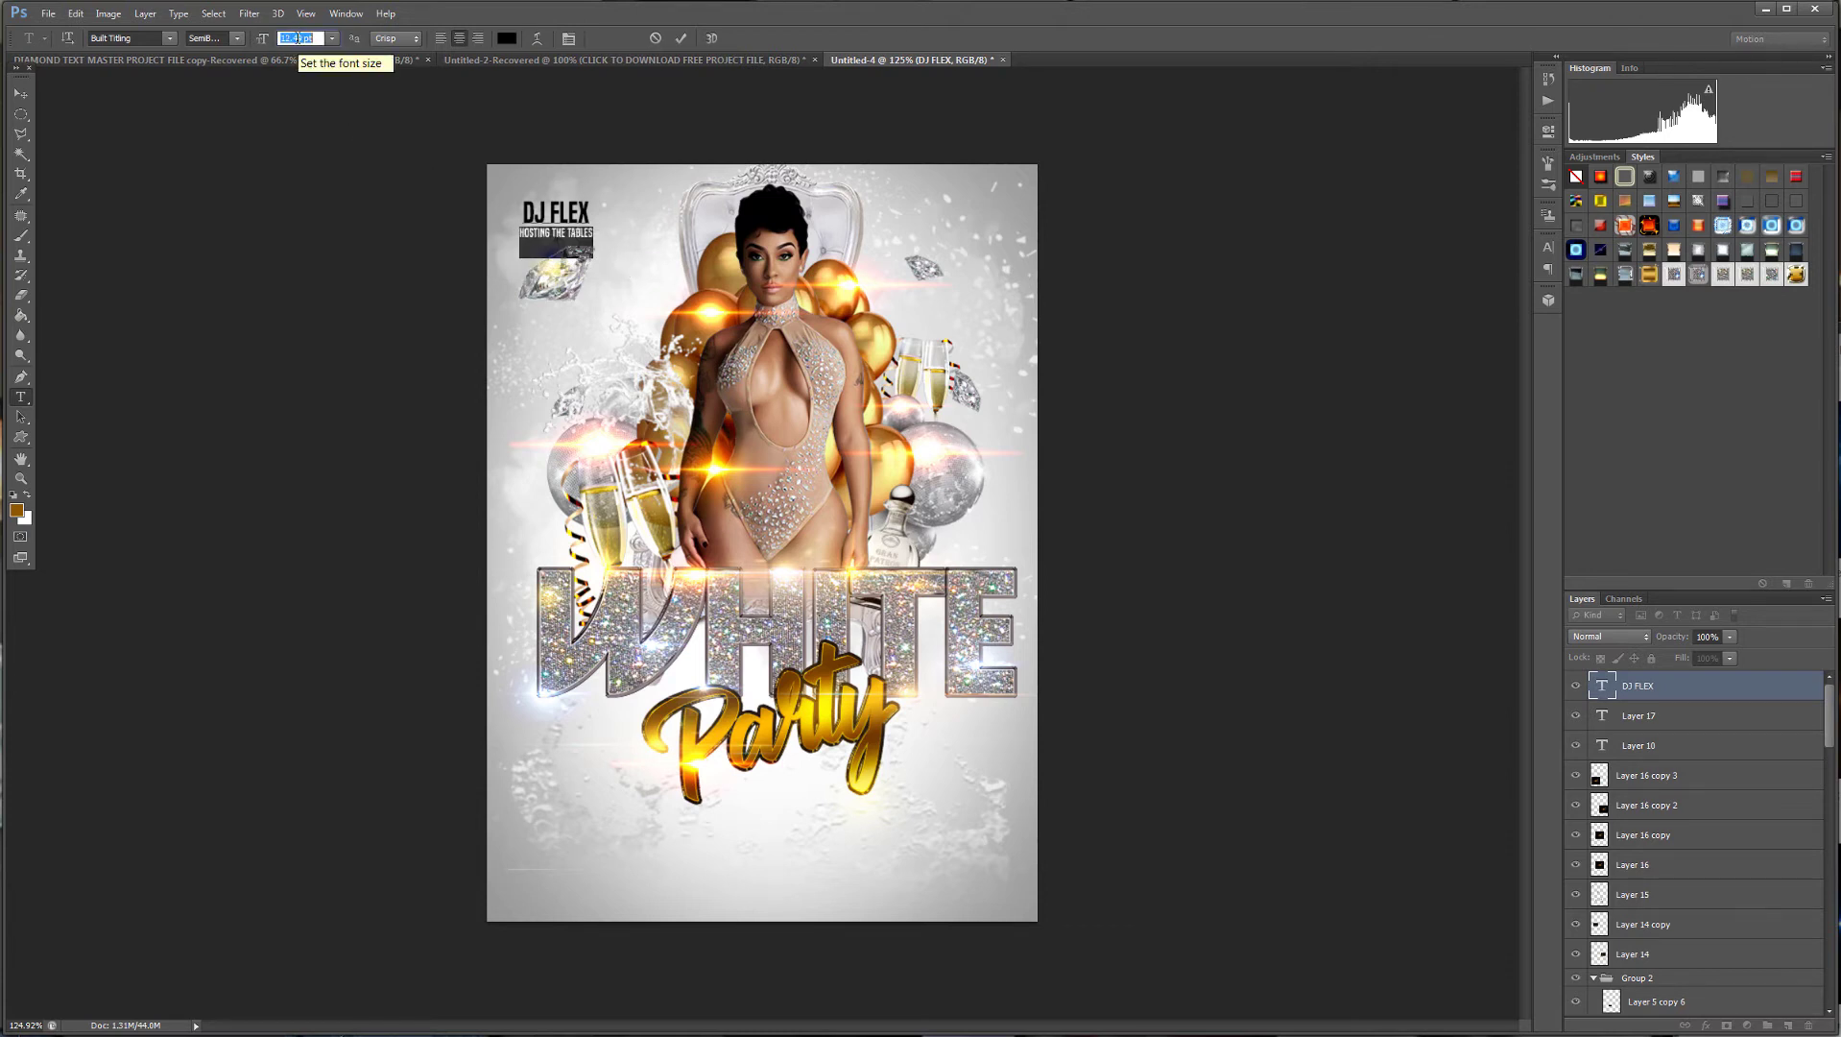
{"action": "key", "text": "Down"}
{"action": "left_click", "coordinate": [20, 93]}
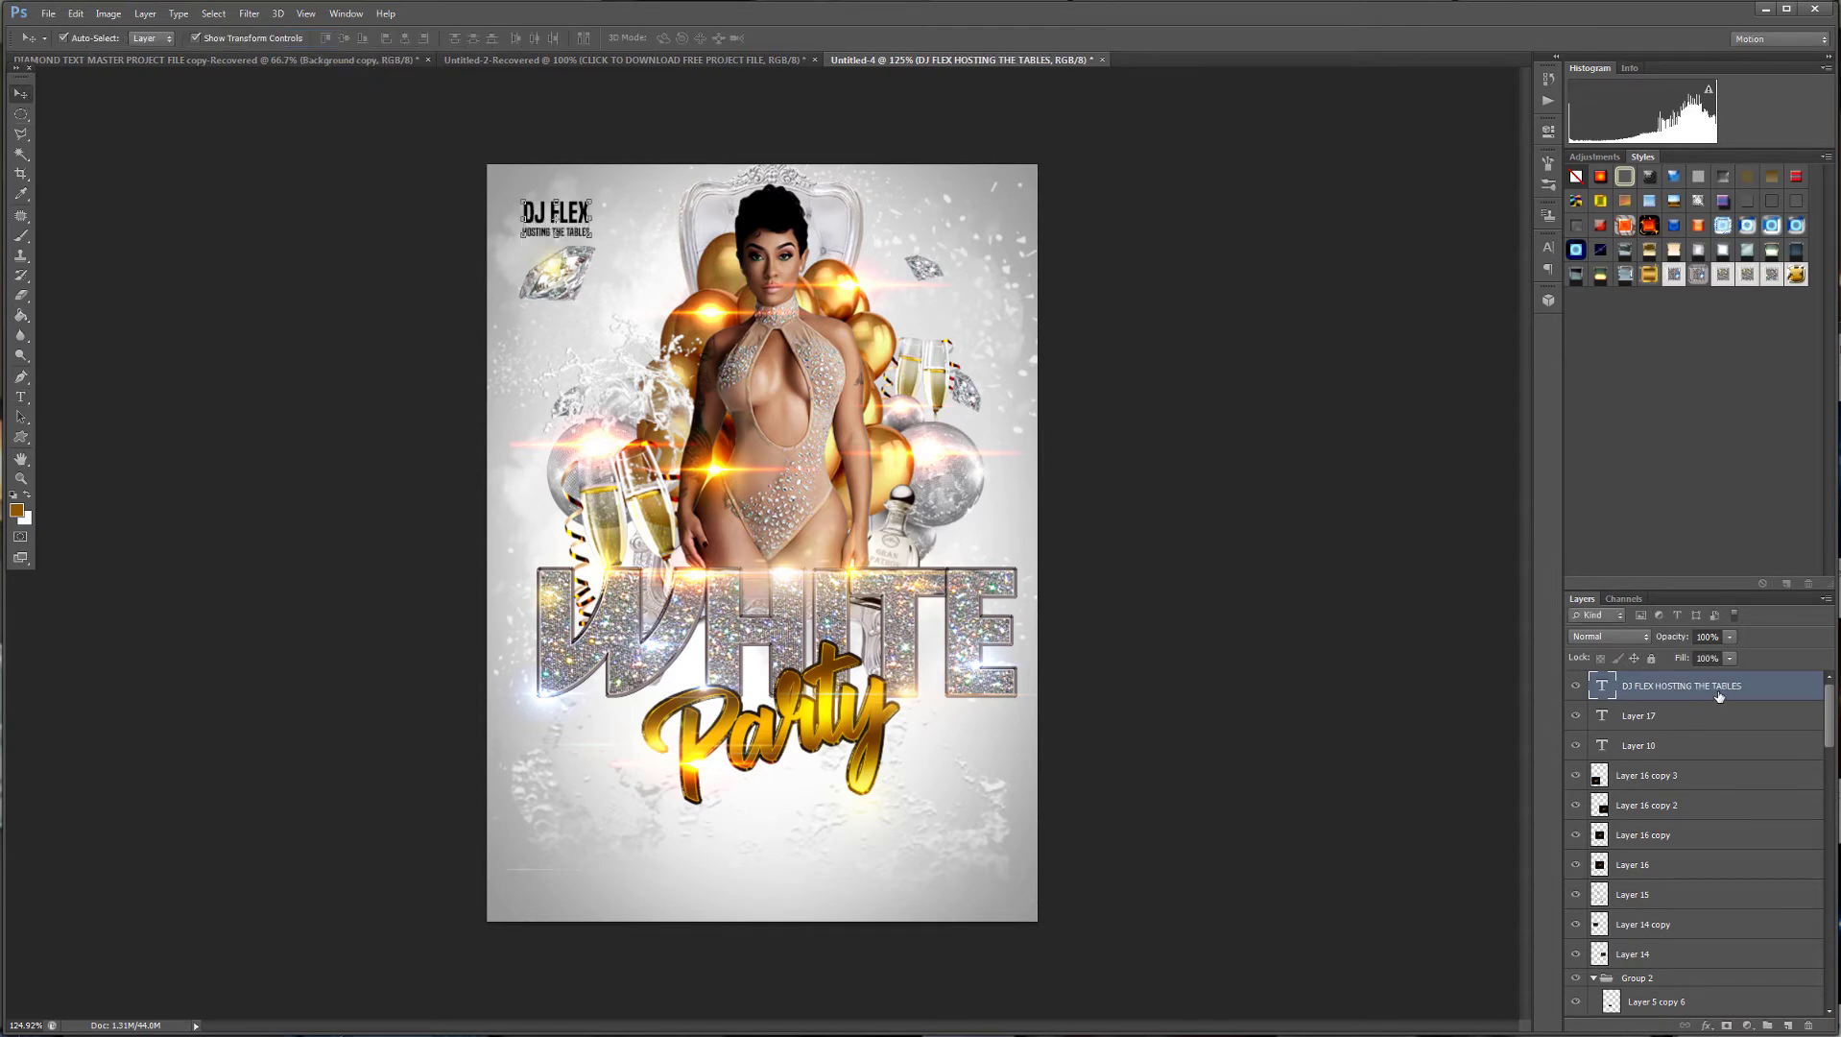
{"action": "left_click_drag", "start_coordinate": [1764, 688], "coordinate": [1788, 1024]}
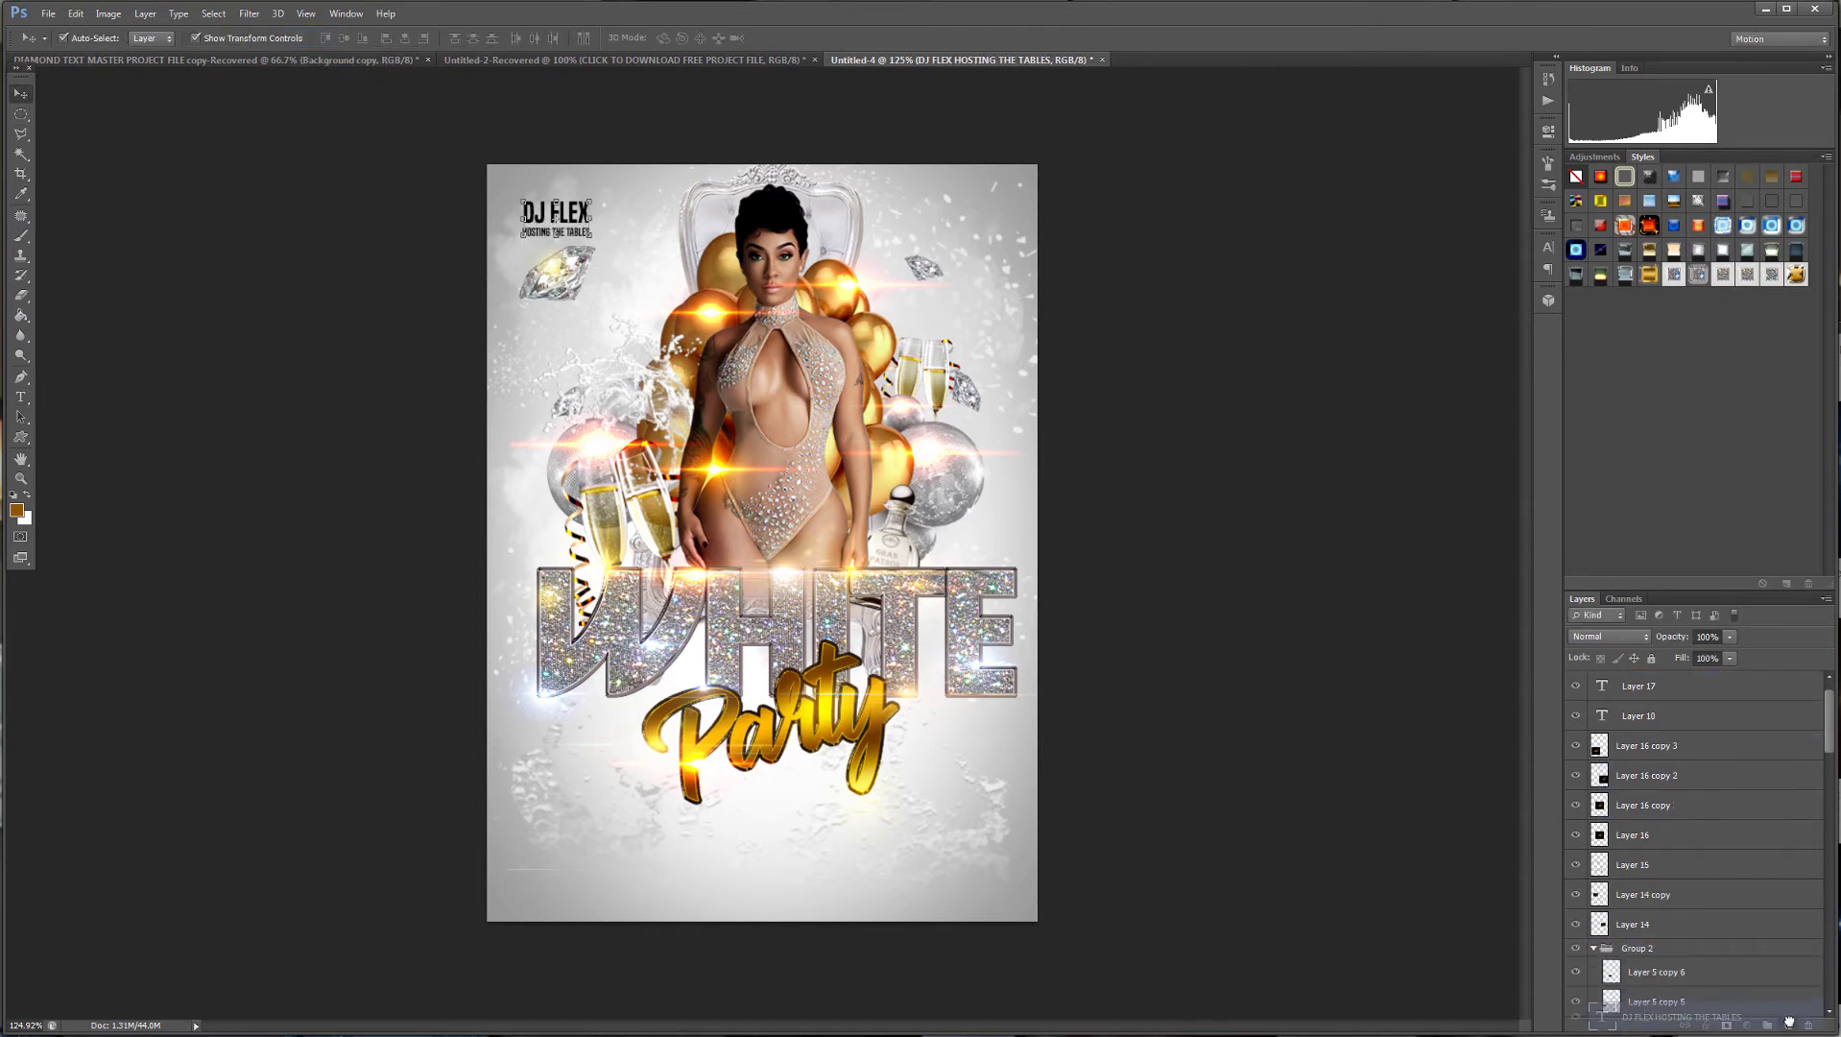
Move the copied credit to the top-right, change FLEX to TONE, and duplicate that layer.
{"action": "key", "text": "shift+Right"}
{"action": "key", "text": "shift+Right"}
{"action": "key", "text": "shift+Right"}
{"action": "key", "text": "shift+Right"}
{"action": "key", "text": "shift+Right"}
{"action": "key", "text": "shift+Right"}
{"action": "key", "text": "shift+Right"}
{"action": "key", "text": "shift+Right"}
{"action": "key", "text": "shift+Right"}
{"action": "key", "text": "shift+Right"}
{"action": "key", "text": "shift+Right"}
{"action": "key", "text": "shift+Right"}
{"action": "key", "text": "shift+Right"}
{"action": "key", "text": "shift+Right"}
{"action": "key", "text": "shift+Right"}
{"action": "key", "text": "shift+Right"}
{"action": "key", "text": "shift+Right"}
{"action": "key", "text": "shift+Right"}
{"action": "key", "text": "shift+Right"}
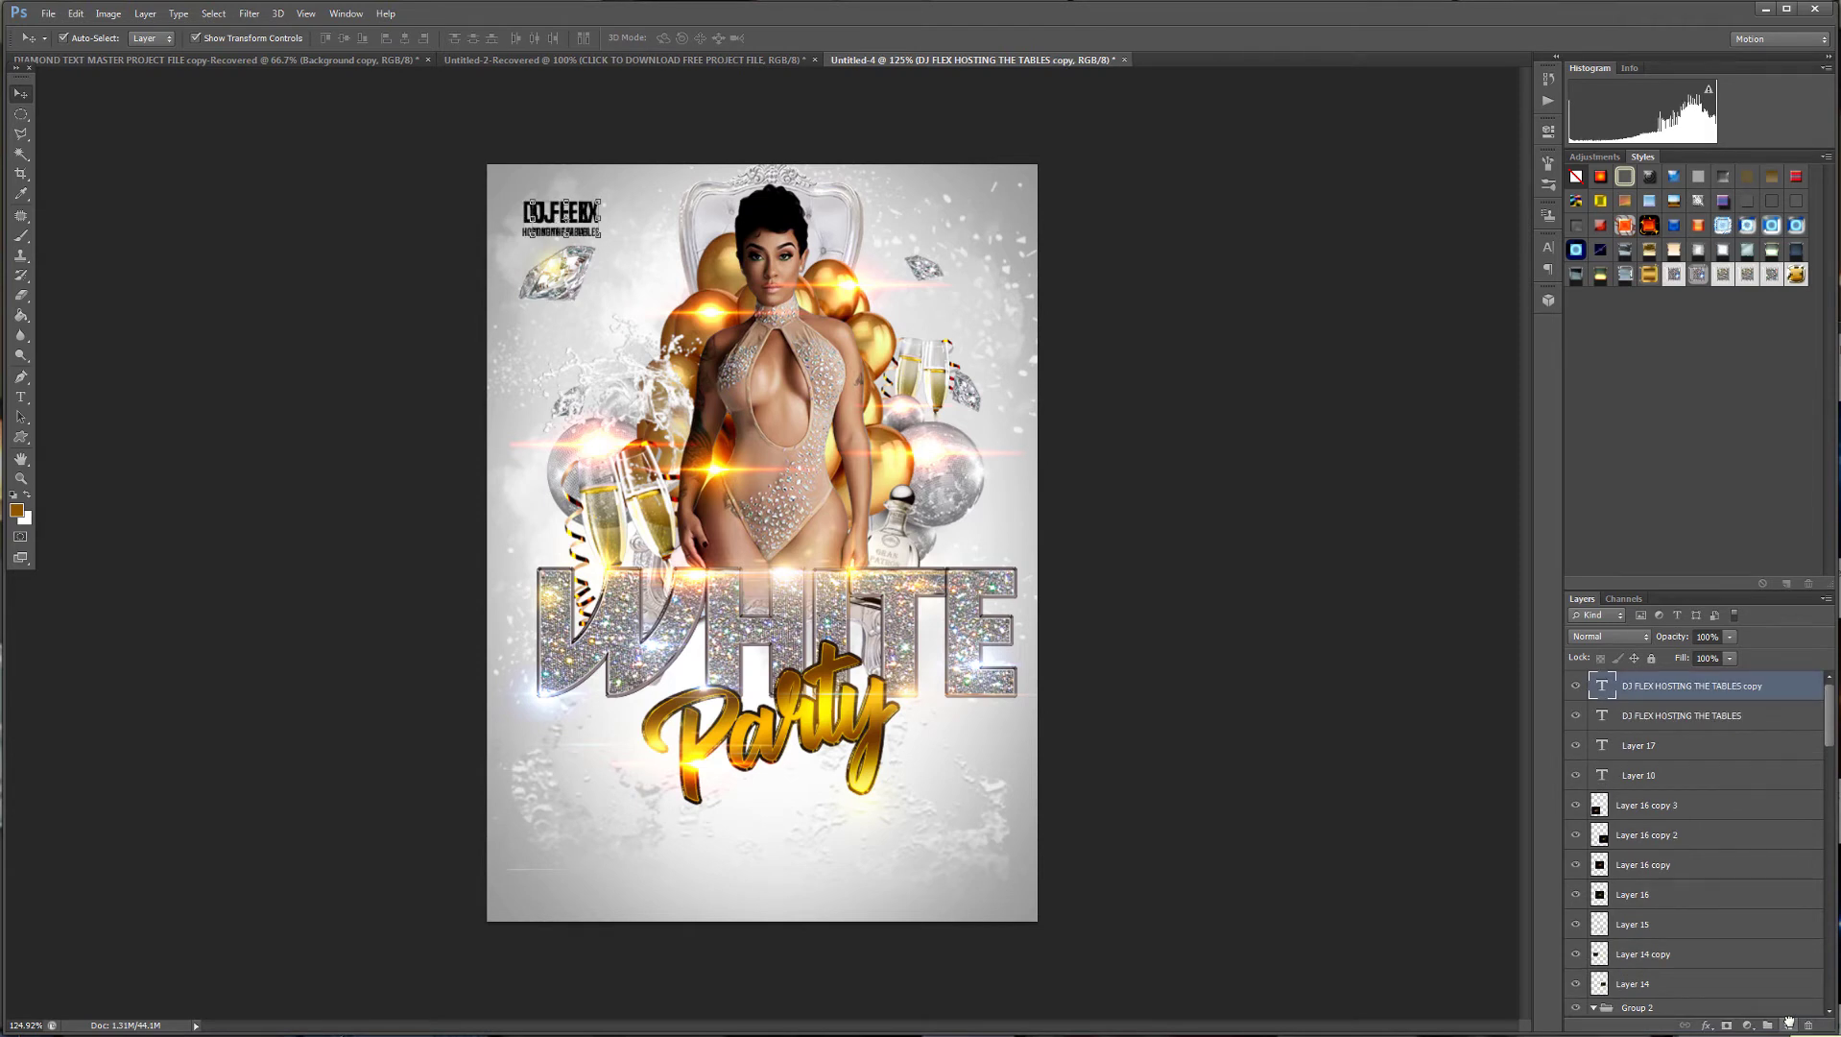
{"action": "key", "text": "shift+Right"}
{"action": "key", "text": "shift+Right"}
{"action": "key", "text": "shift+Right"}
{"action": "key", "text": "shift+Right"}
{"action": "key", "text": "shift+Right"}
{"action": "key", "text": "shift+Right"}
{"action": "key", "text": "shift+Right"}
{"action": "key", "text": "shift+Right"}
{"action": "key", "text": "shift+Right"}
{"action": "key", "text": "shift+Right"}
{"action": "key", "text": "shift+Right"}
{"action": "key", "text": "shift+Right"}
{"action": "key", "text": "shift+Right"}
{"action": "key", "text": "shift+Right"}
{"action": "key", "text": "shift+Right"}
{"action": "key", "text": "shift+Right"}
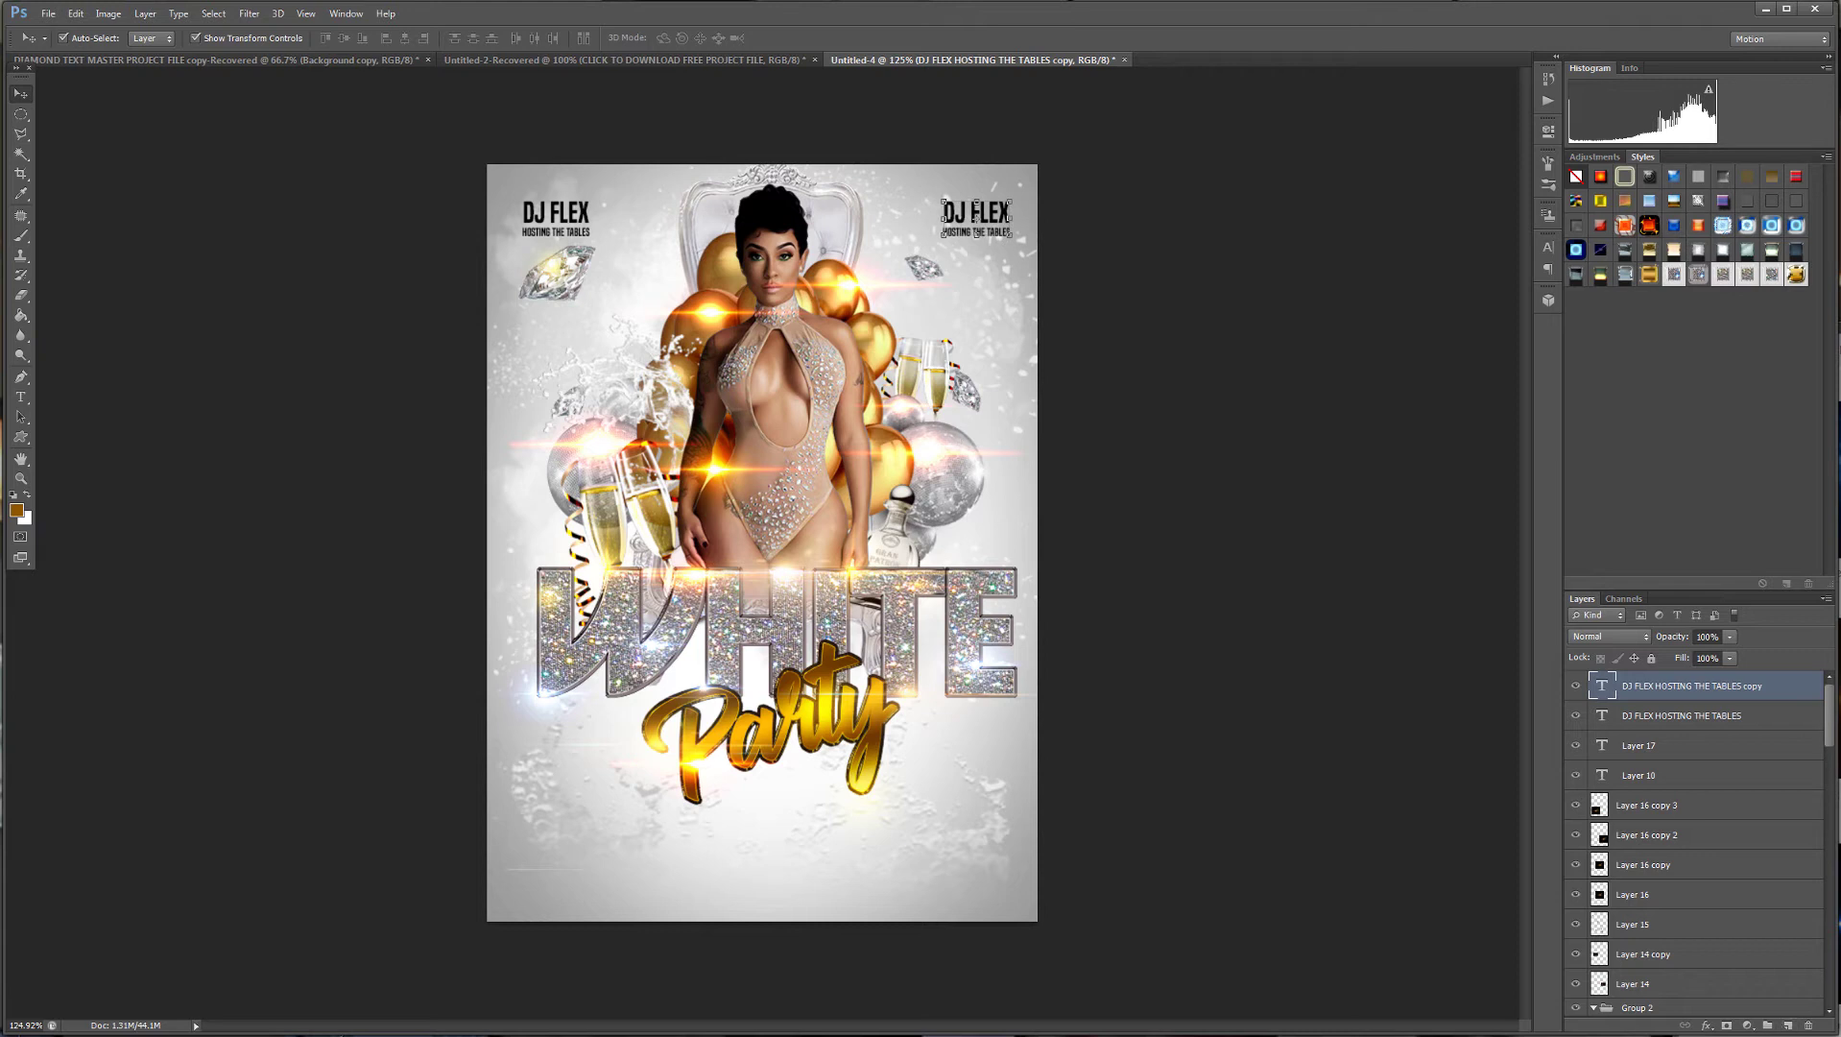
{"action": "left_click", "coordinate": [21, 397]}
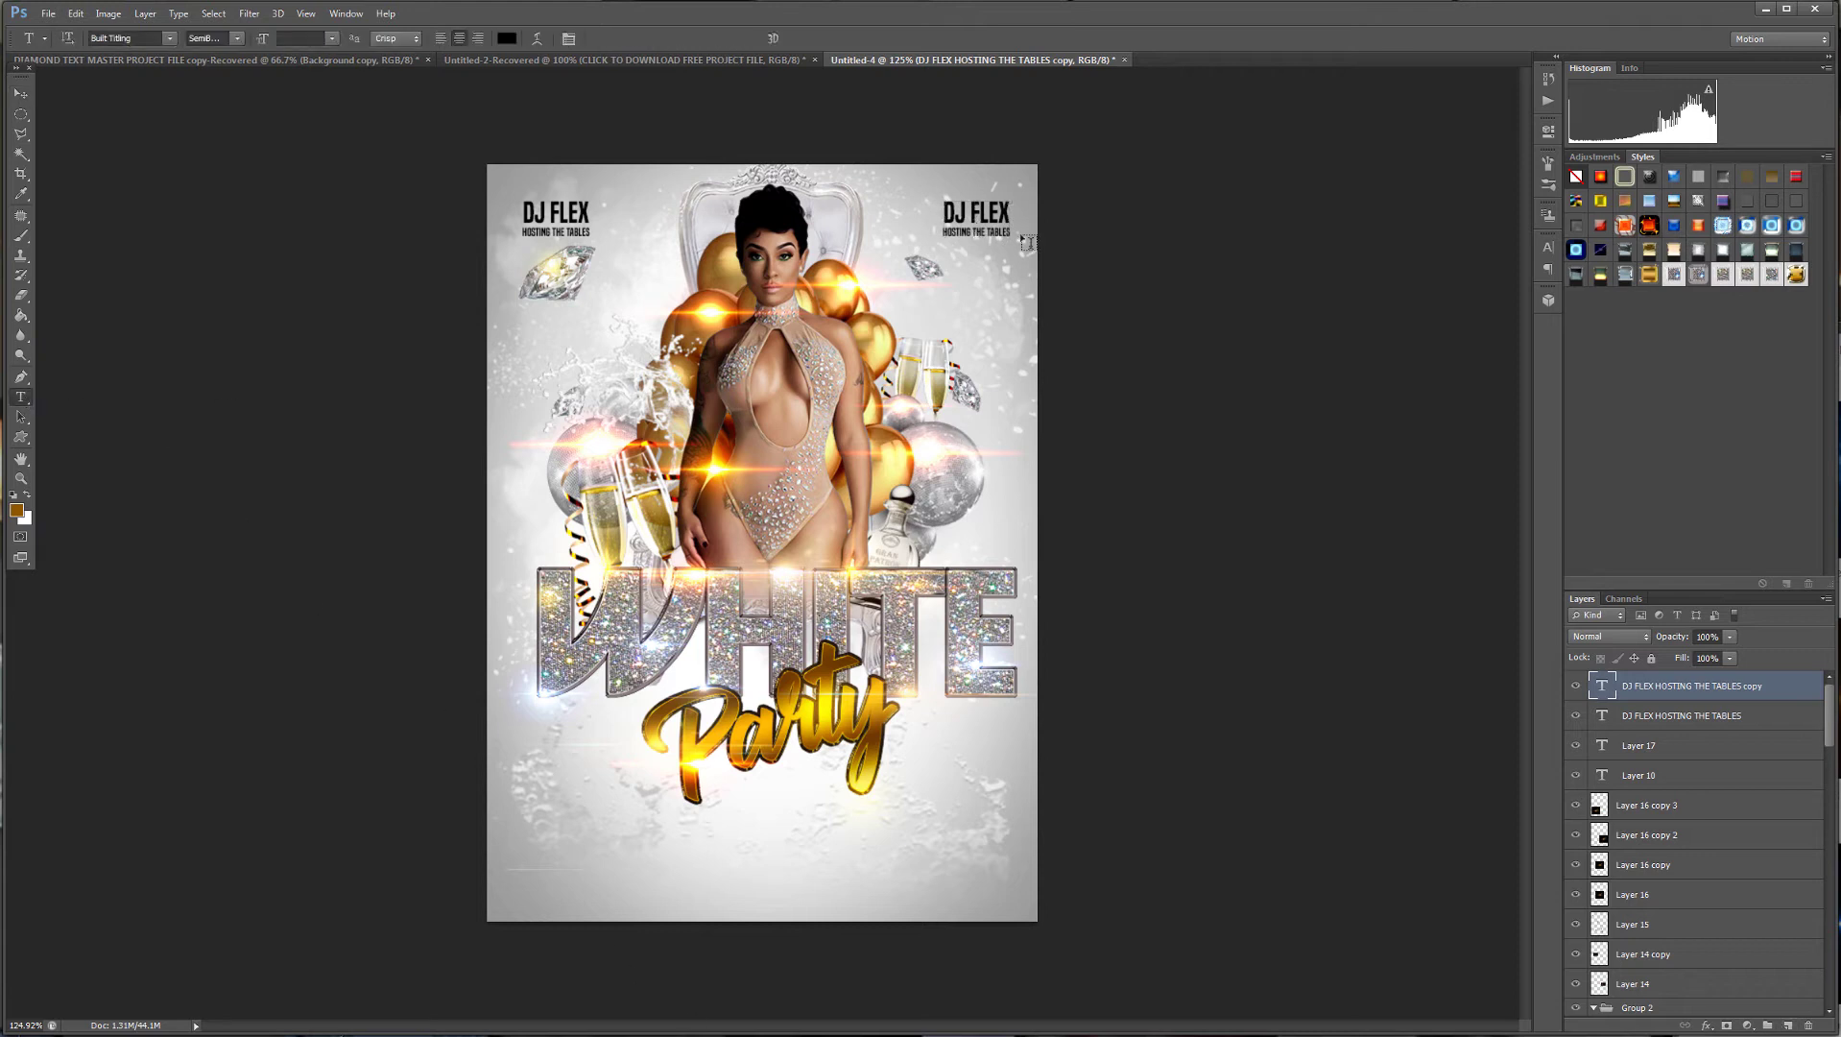
{"action": "left_click_drag", "start_coordinate": [970, 213], "coordinate": [1020, 213]}
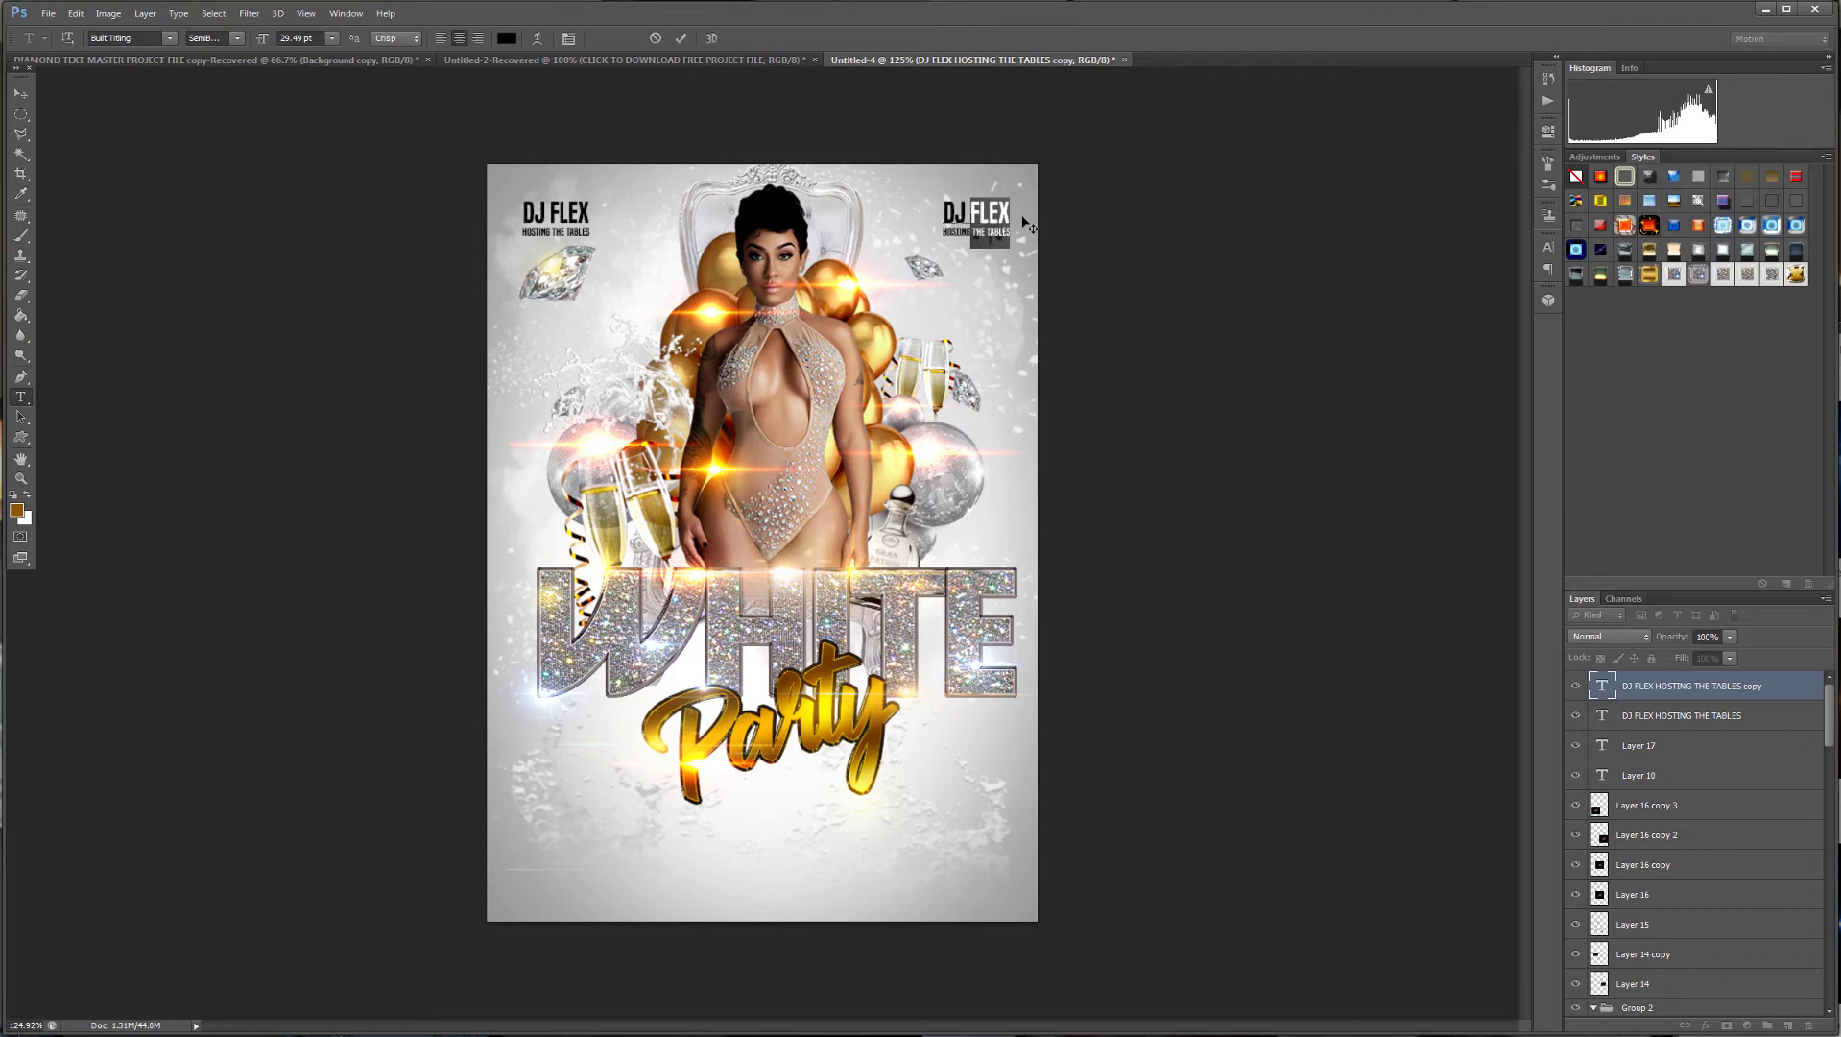
{"action": "type", "text": "TONE"}
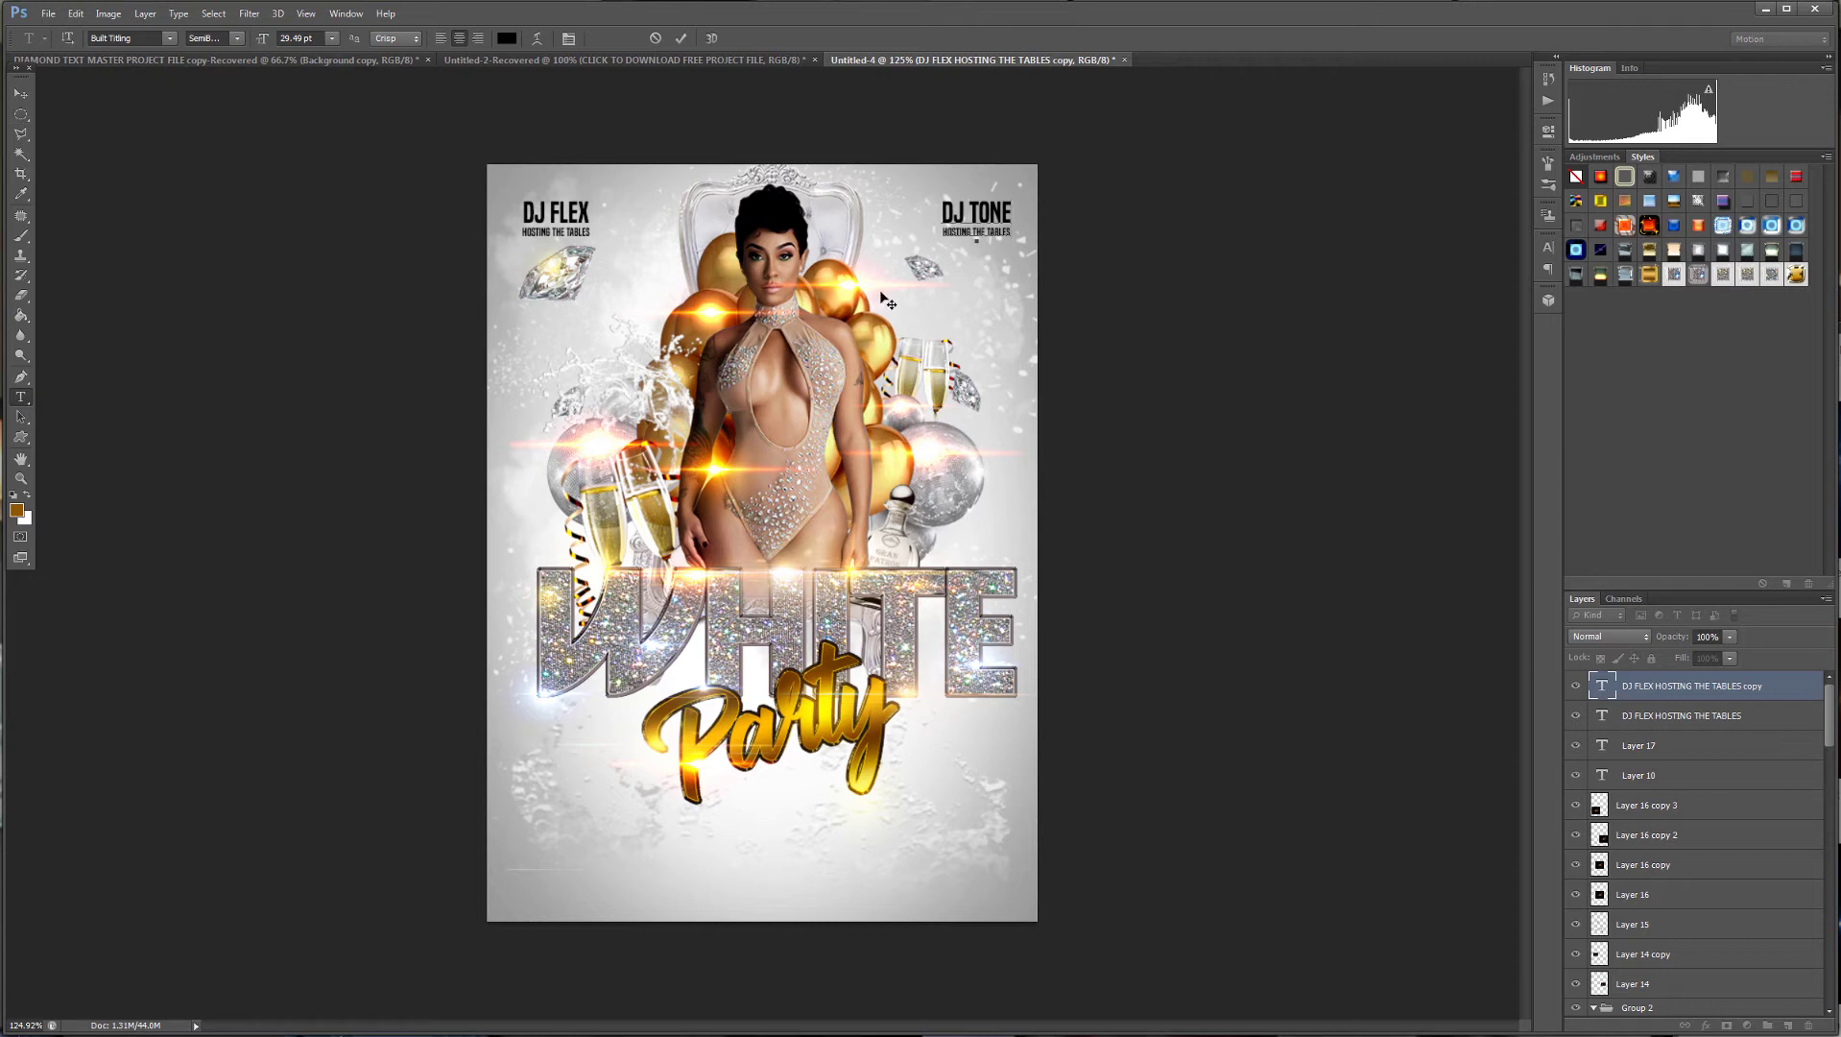
{"action": "left_click_drag", "start_coordinate": [1786, 693], "coordinate": [1787, 1026]}
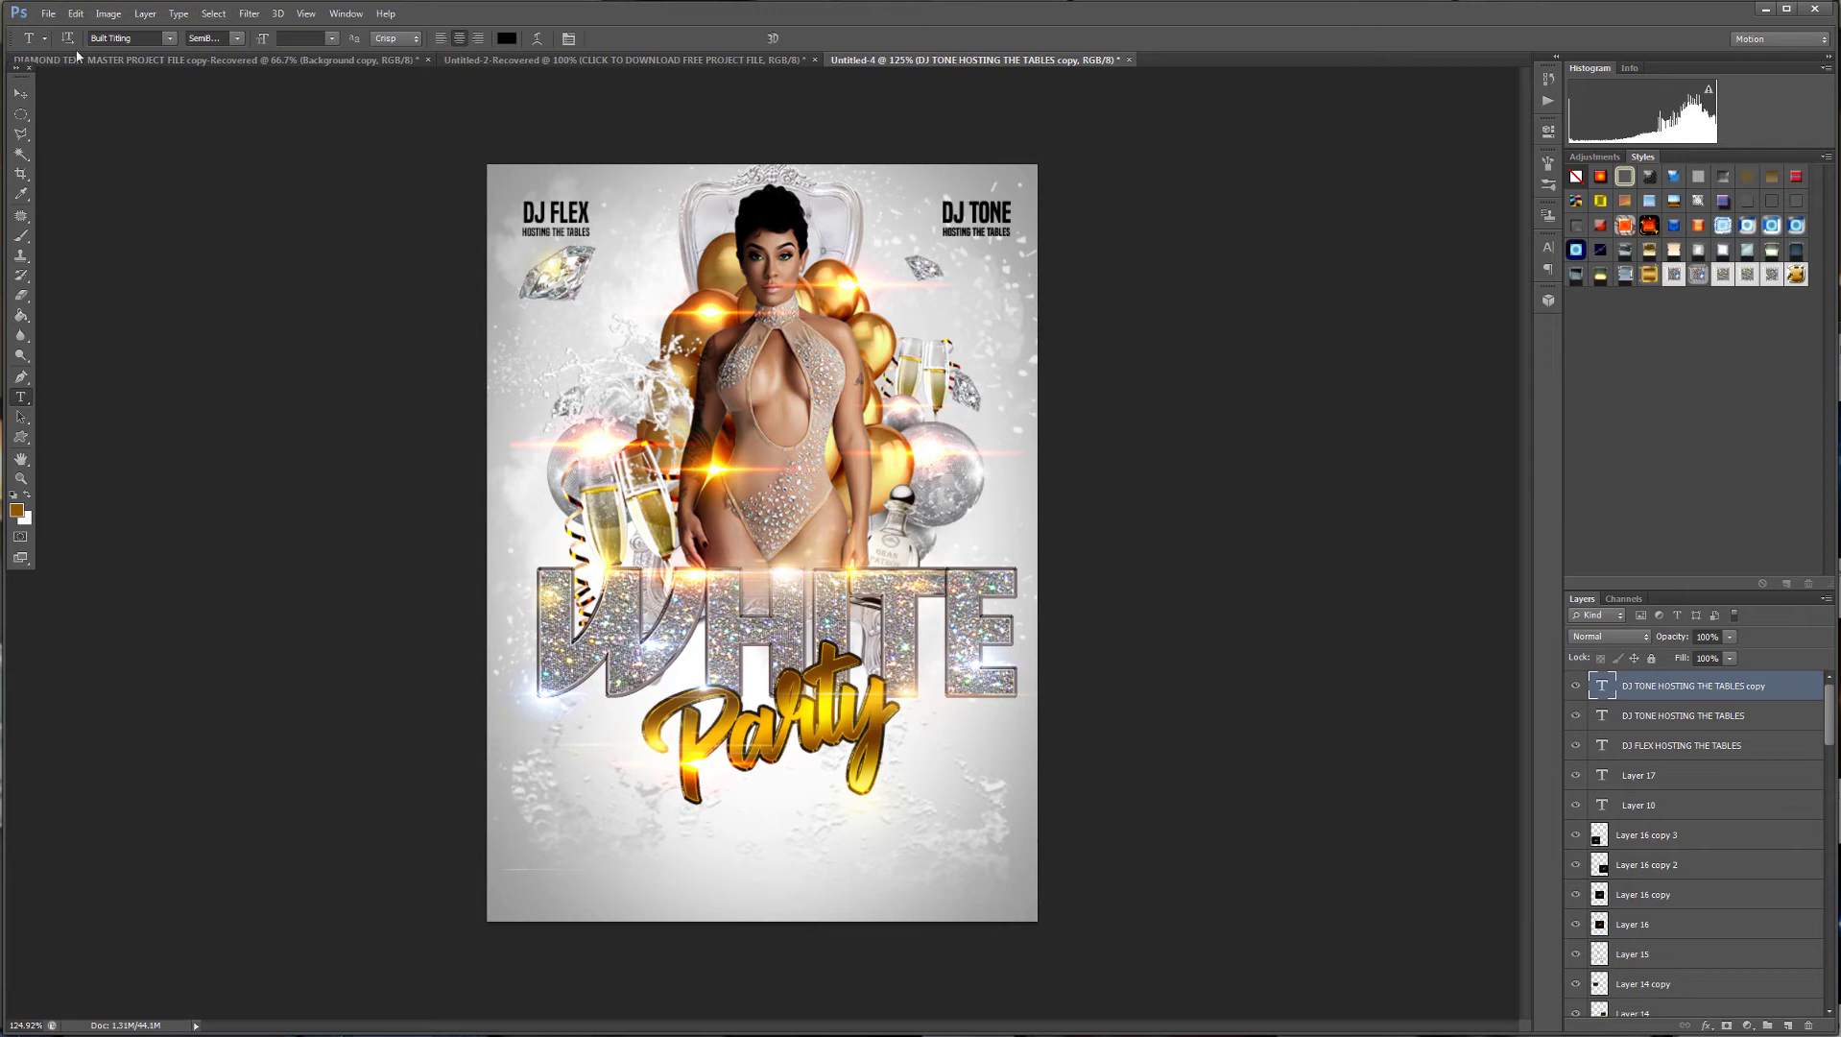
{"action": "left_click", "coordinate": [20, 93]}
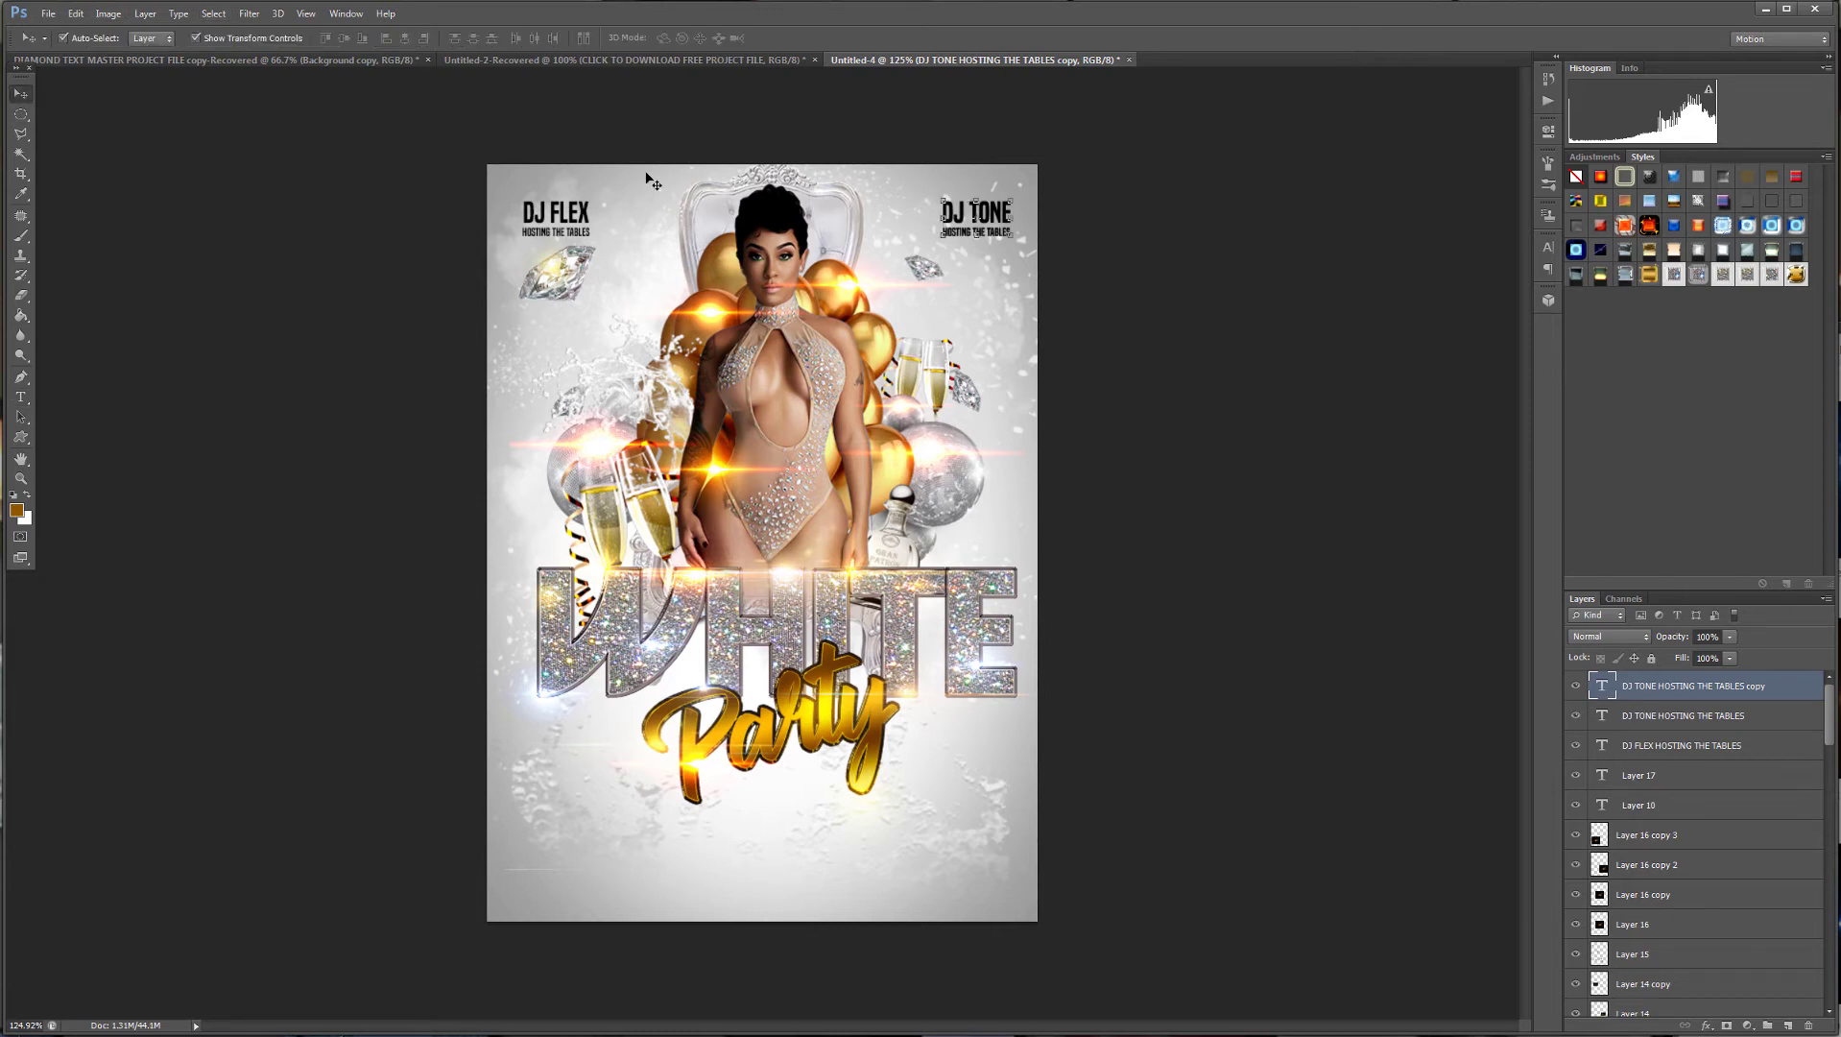
Nudge the copy just below the Party title and retype its top line as 'AUG. 29 2019'.
{"action": "key", "text": "shift+Down"}
{"action": "key", "text": "shift+Down"}
{"action": "key", "text": "shift+Down"}
{"action": "key", "text": "shift+Down"}
{"action": "key", "text": "shift+Down"}
{"action": "key", "text": "shift+Down"}
{"action": "key", "text": "shift+Down"}
{"action": "key", "text": "shift+Down"}
{"action": "key", "text": "shift+Down"}
{"action": "key", "text": "shift+Down"}
{"action": "key", "text": "shift+Down"}
{"action": "key", "text": "shift+Down"}
{"action": "key", "text": "shift+Down"}
{"action": "key", "text": "shift+Down"}
{"action": "key", "text": "shift+Down"}
{"action": "key", "text": "shift+Down"}
{"action": "key", "text": "shift+Down"}
{"action": "key", "text": "shift+Down"}
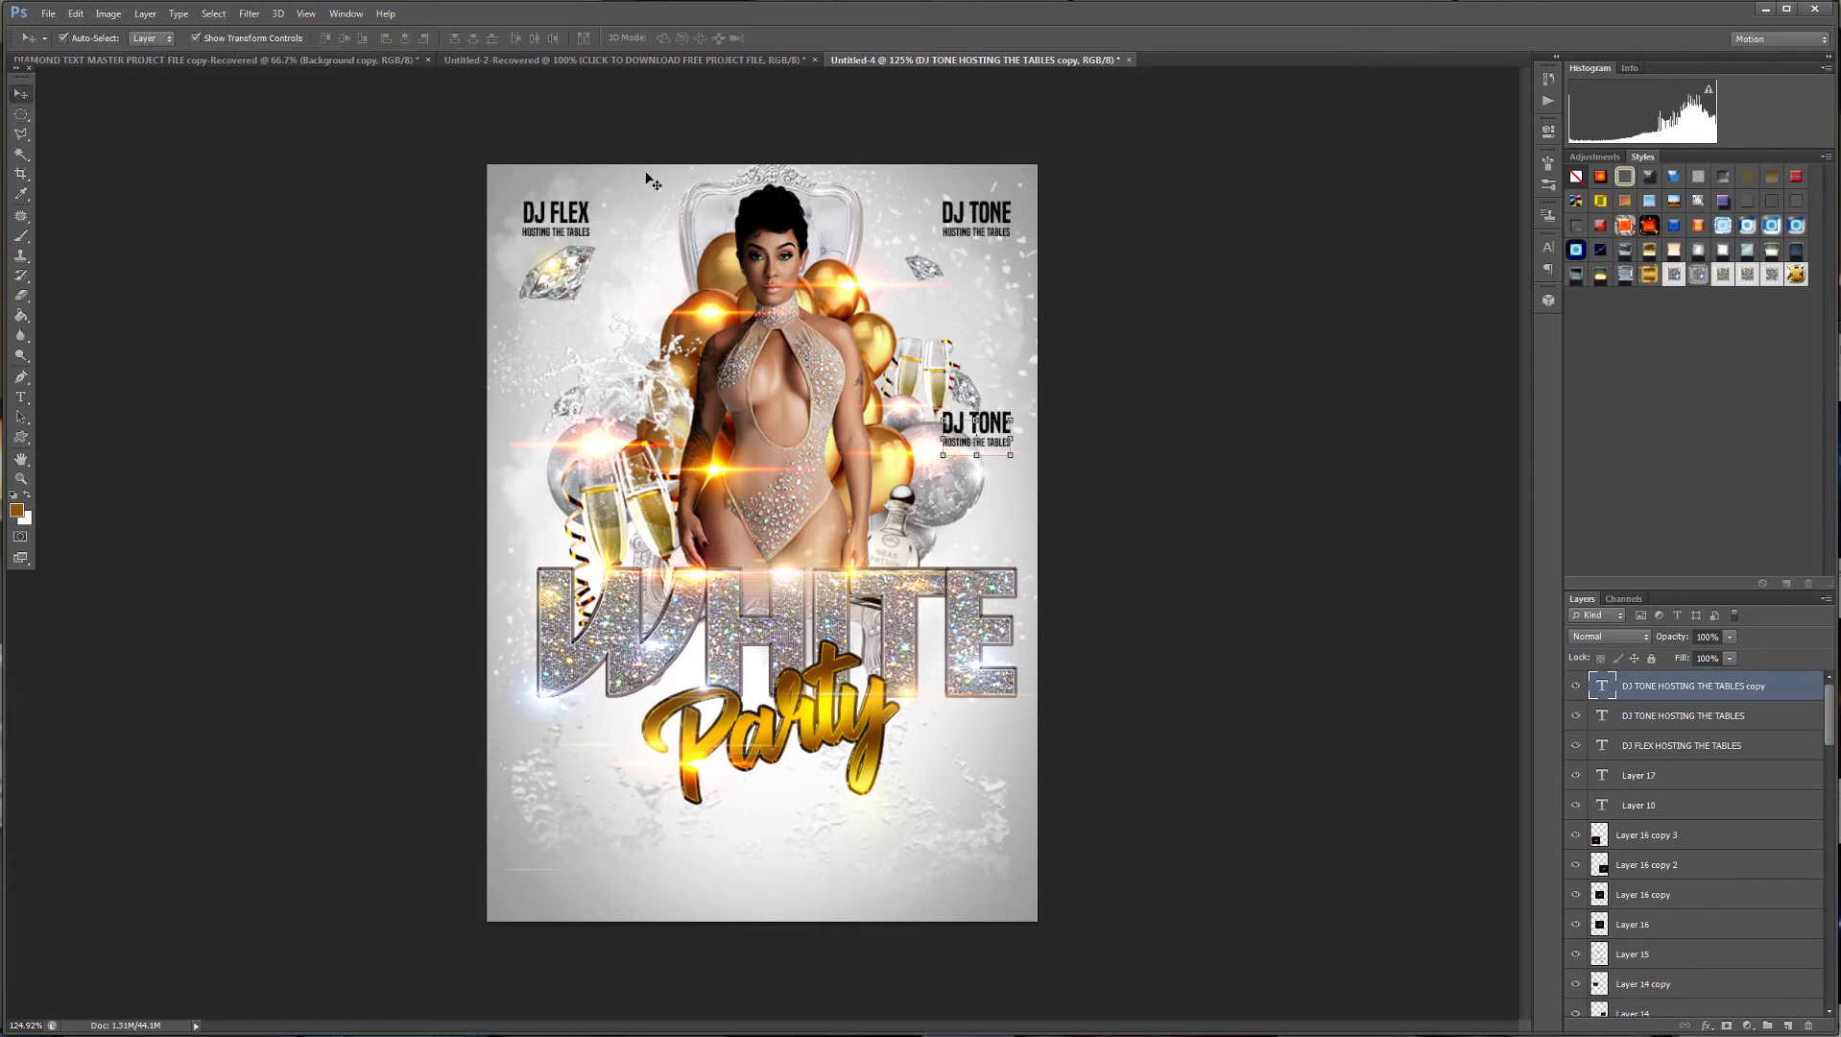
{"action": "key", "text": "shift+Down"}
{"action": "key", "text": "shift+Down"}
{"action": "key", "text": "shift+Down"}
{"action": "key", "text": "shift+Down"}
{"action": "key", "text": "shift+Down"}
{"action": "key", "text": "shift+Down"}
{"action": "key", "text": "shift+Down"}
{"action": "key", "text": "shift+Down"}
{"action": "key", "text": "shift+Down"}
{"action": "key", "text": "shift+Down"}
{"action": "key", "text": "shift+Down"}
{"action": "key", "text": "shift+Down"}
{"action": "key", "text": "shift+Down"}
{"action": "key", "text": "shift+Down"}
{"action": "key", "text": "shift+Down"}
{"action": "key", "text": "shift+Down"}
{"action": "key", "text": "shift+Down"}
{"action": "key", "text": "shift+Down"}
{"action": "key", "text": "shift+Down"}
{"action": "key", "text": "shift+Down"}
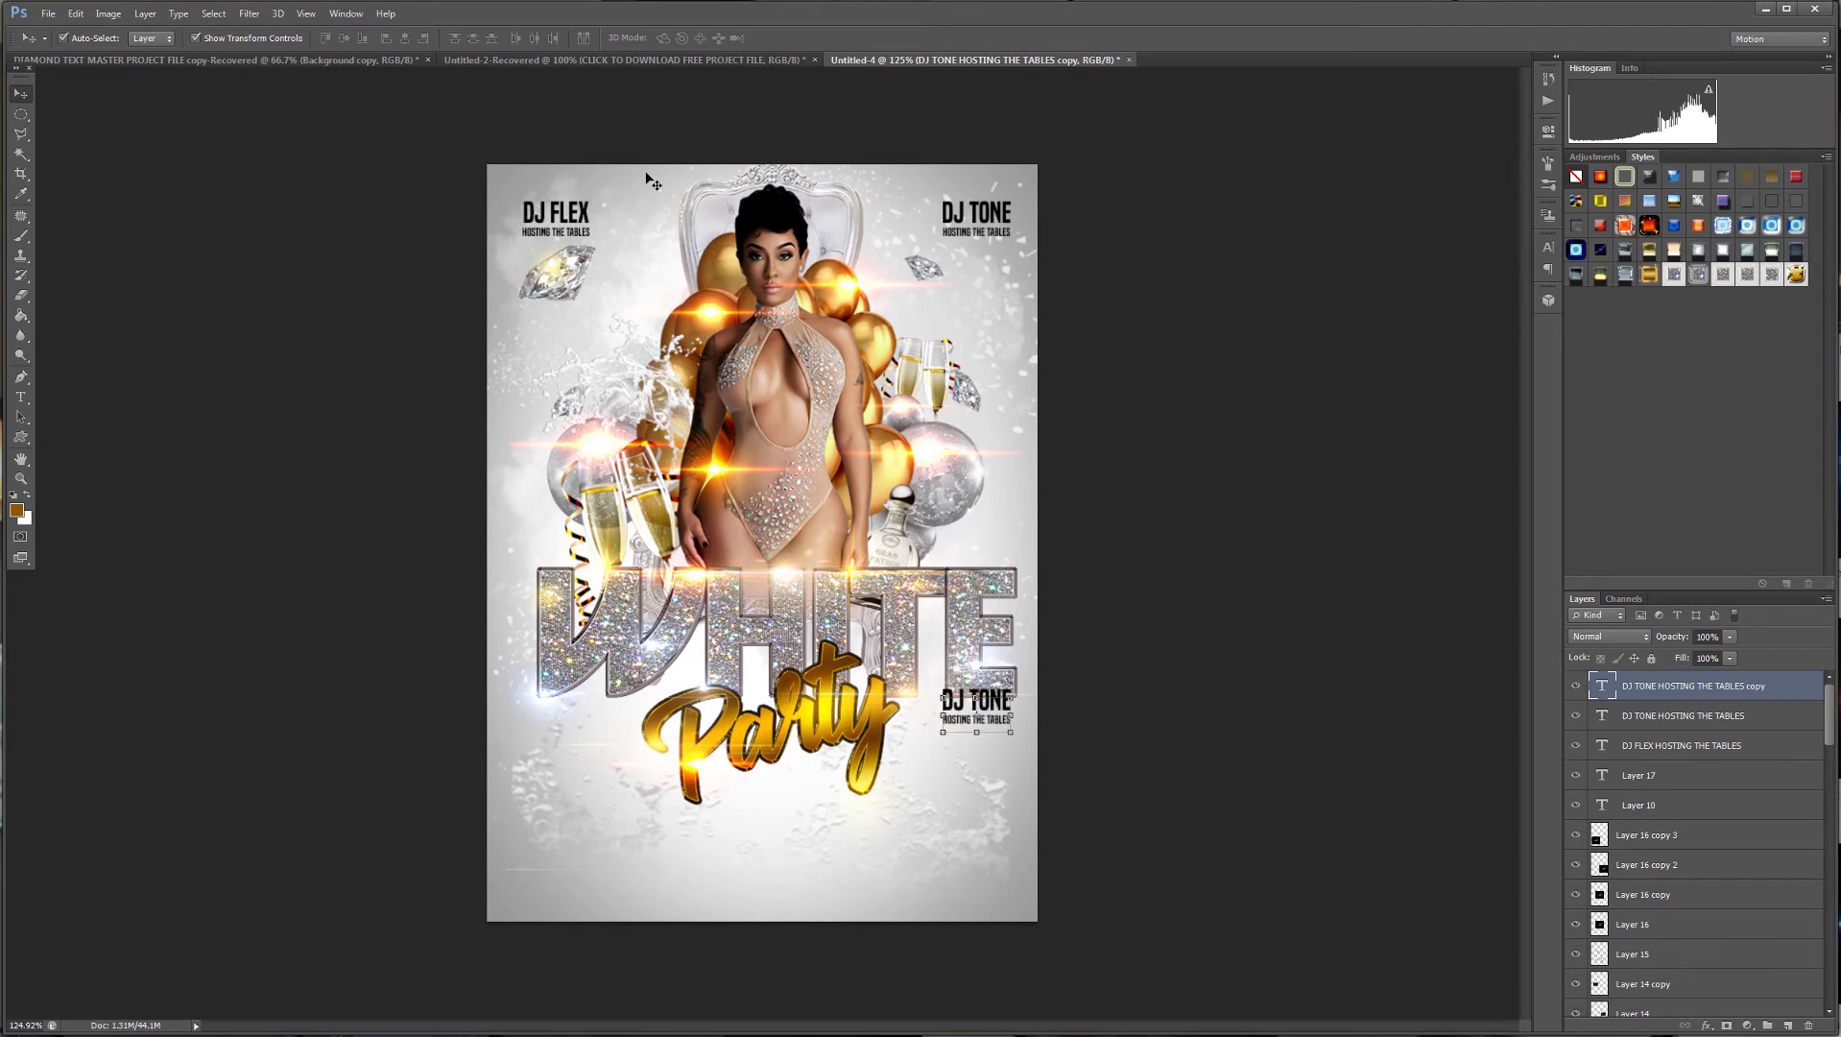
{"action": "key", "text": "shift+Down"}
{"action": "key", "text": "shift+Down"}
{"action": "key", "text": "shift+Down"}
{"action": "key", "text": "shift+Down"}
{"action": "key", "text": "shift+Left"}
{"action": "key", "text": "shift+Left"}
{"action": "key", "text": "shift+Left"}
{"action": "key", "text": "shift+Left"}
{"action": "key", "text": "shift+Left"}
{"action": "key", "text": "shift+Left"}
{"action": "key", "text": "shift+Left"}
{"action": "key", "text": "shift+Left"}
{"action": "key", "text": "shift+Left"}
{"action": "key", "text": "shift+Left"}
{"action": "key", "text": "shift+Left"}
{"action": "key", "text": "shift+Left"}
{"action": "key", "text": "shift+Left"}
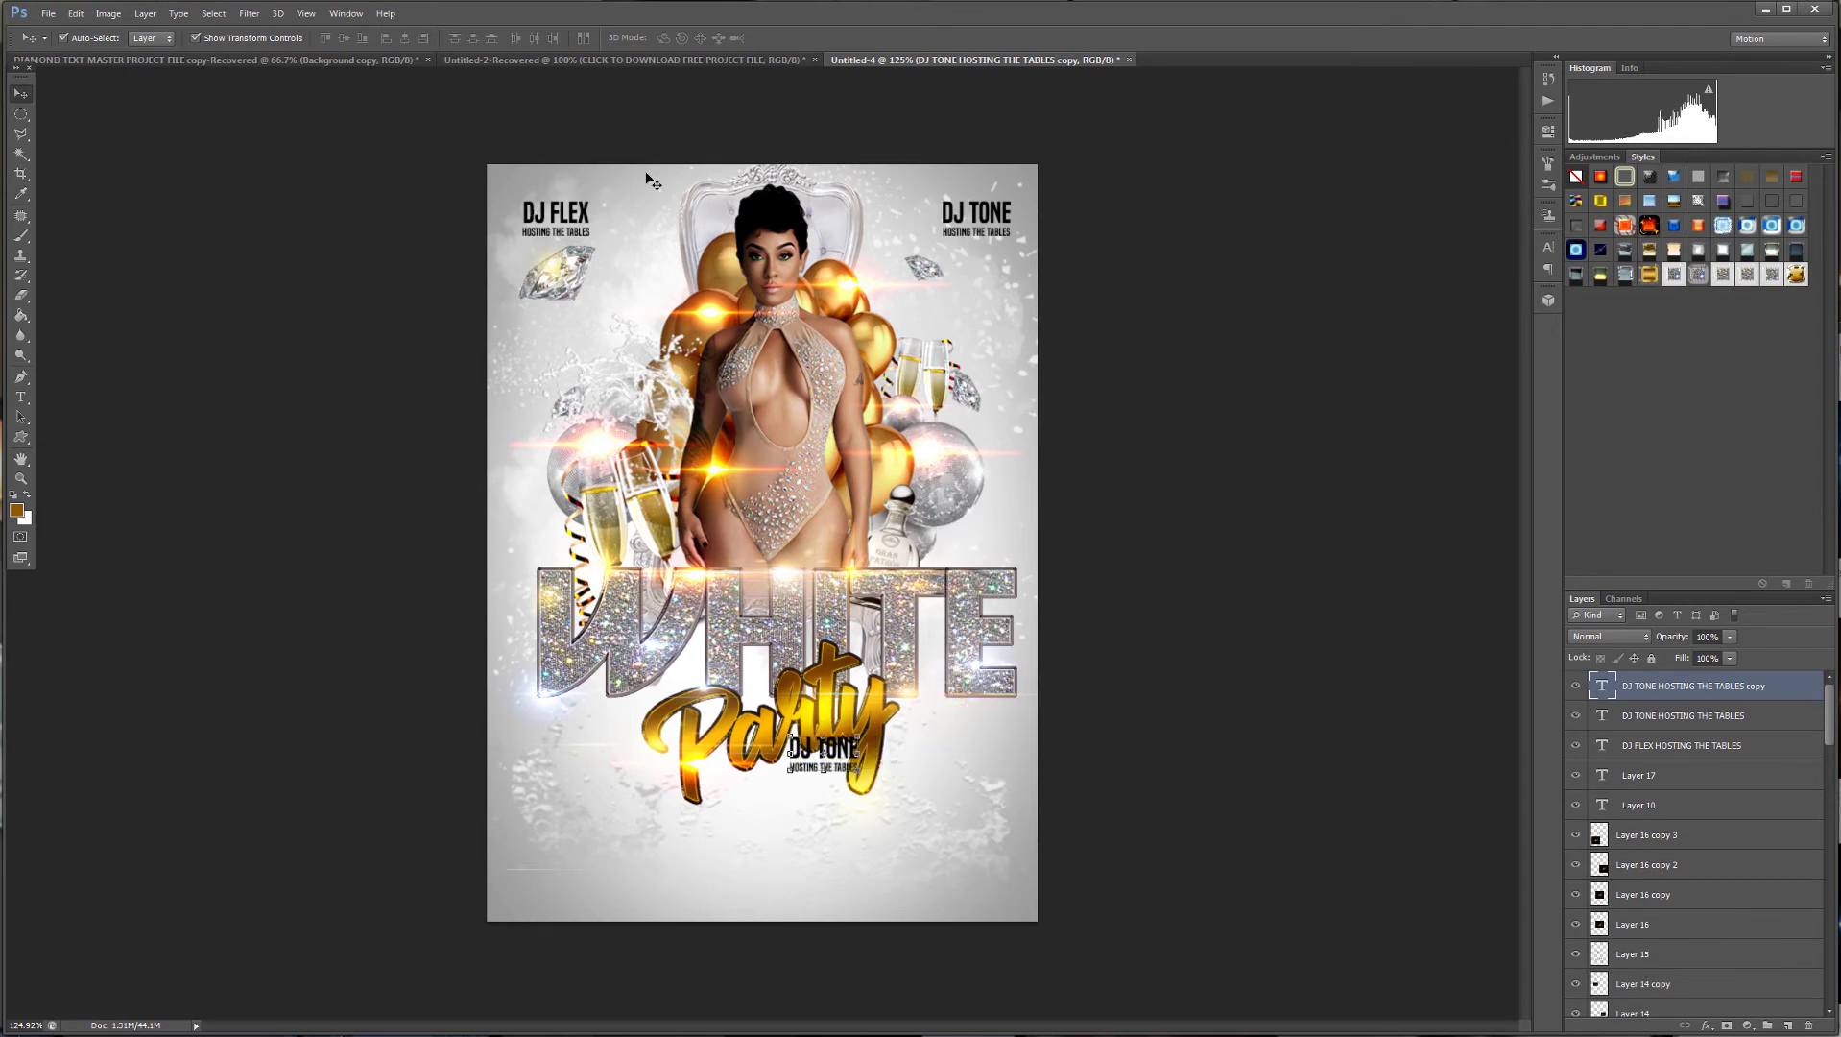
{"action": "key", "text": "shift+Down"}
{"action": "key", "text": "shift+Down"}
{"action": "key", "text": "shift+Down"}
{"action": "key", "text": "shift+Down"}
{"action": "key", "text": "shift+Left"}
{"action": "key", "text": "shift+Left"}
{"action": "key", "text": "shift+Left"}
{"action": "key", "text": "shift+Left"}
{"action": "key", "text": "shift+Left"}
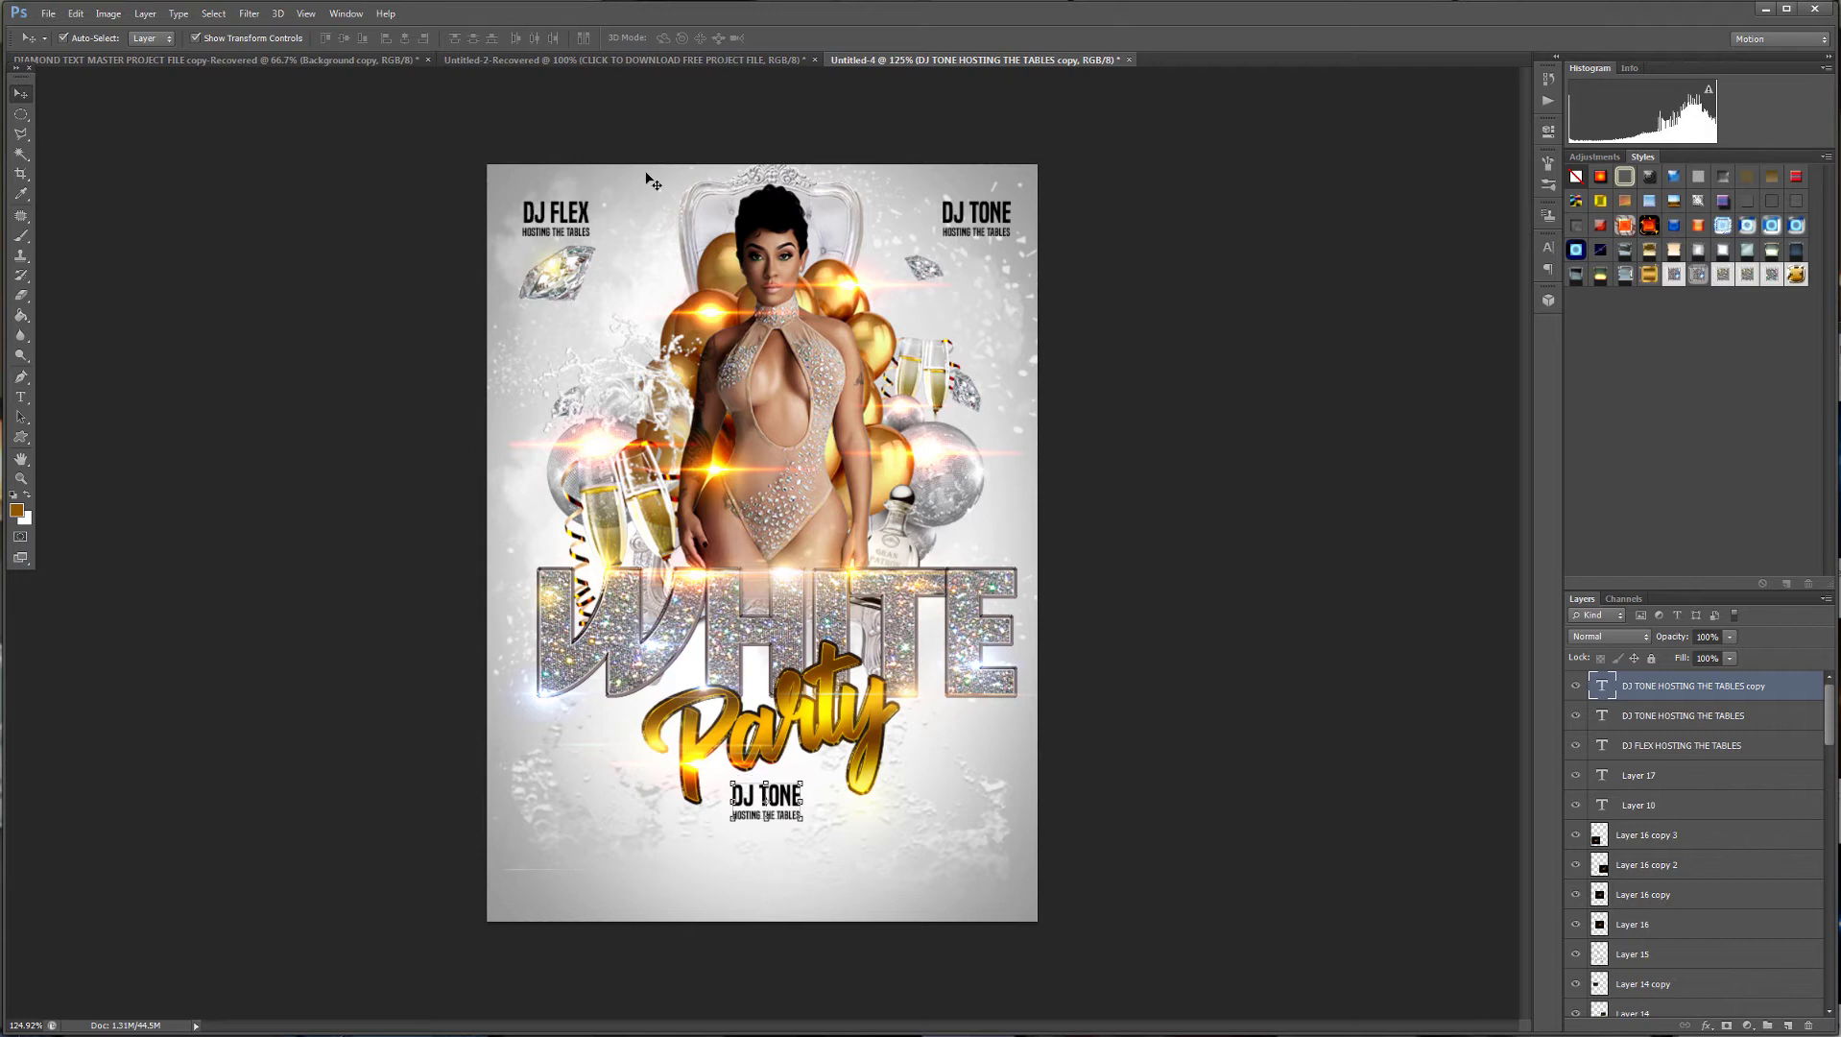
{"action": "left_click", "coordinate": [20, 396]}
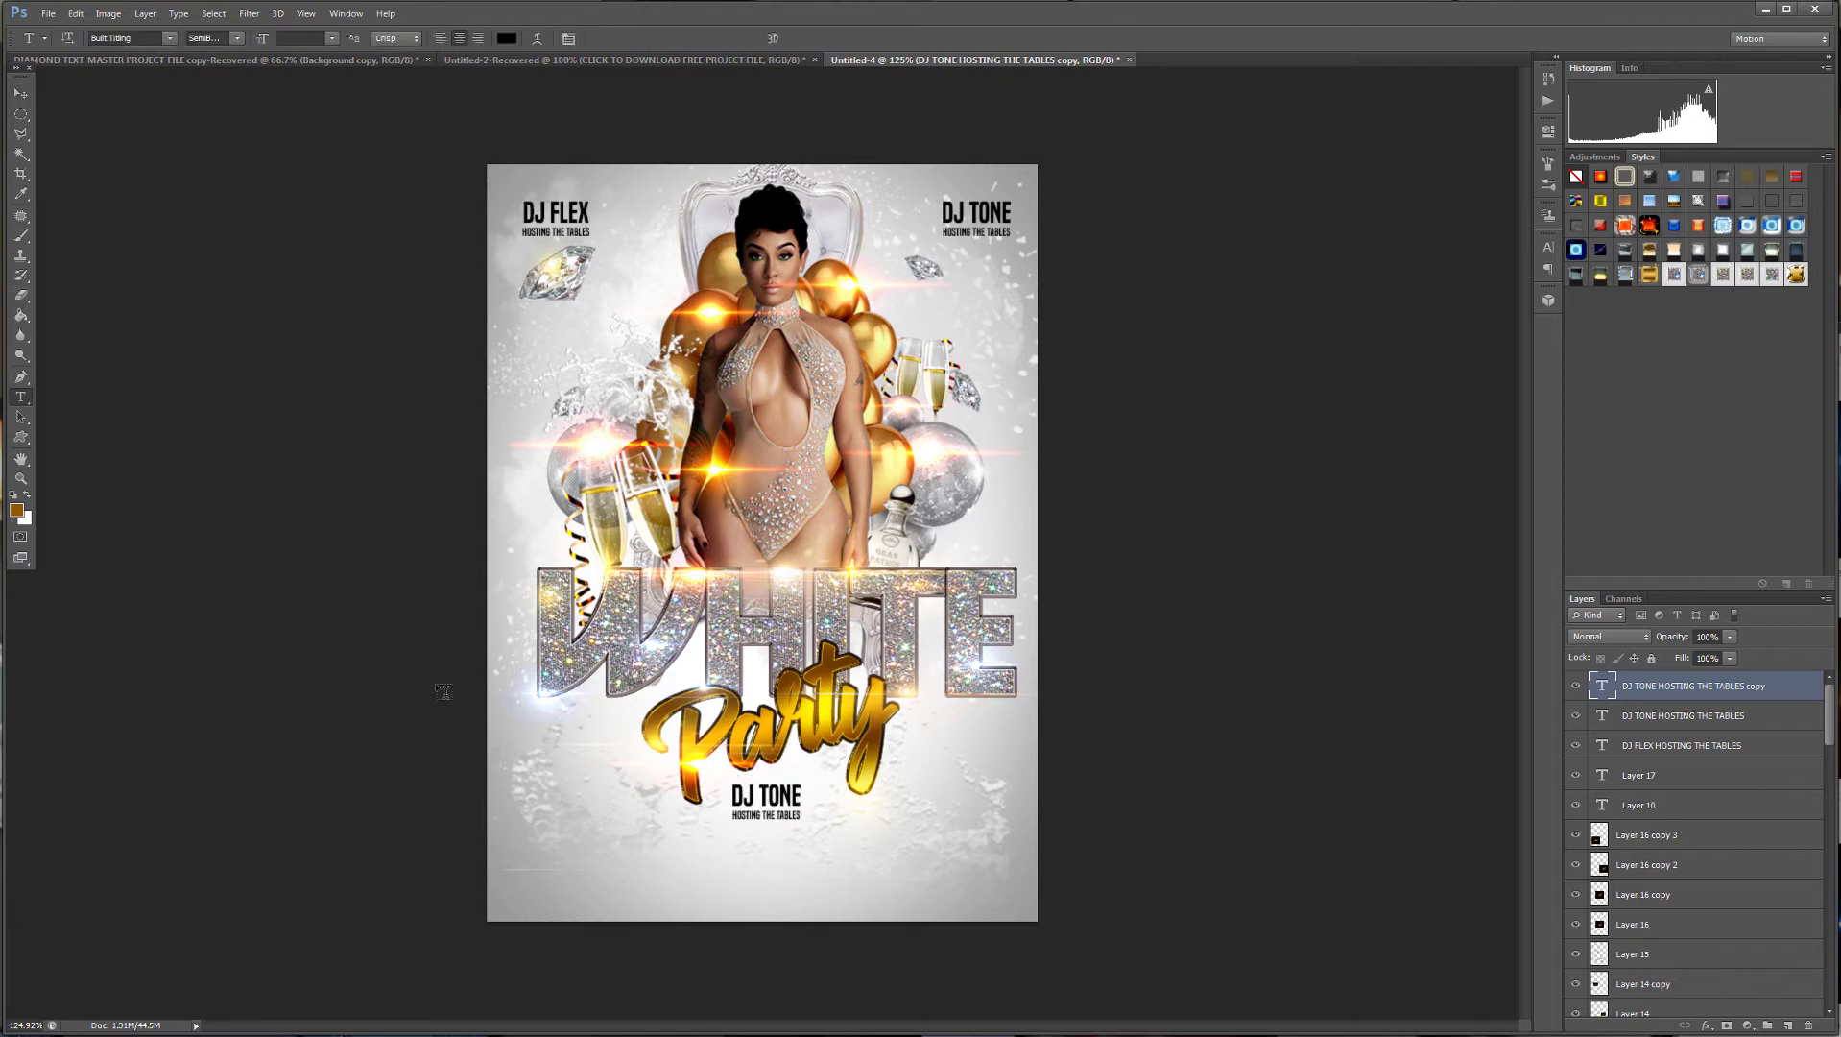
{"action": "key", "text": "Return"}
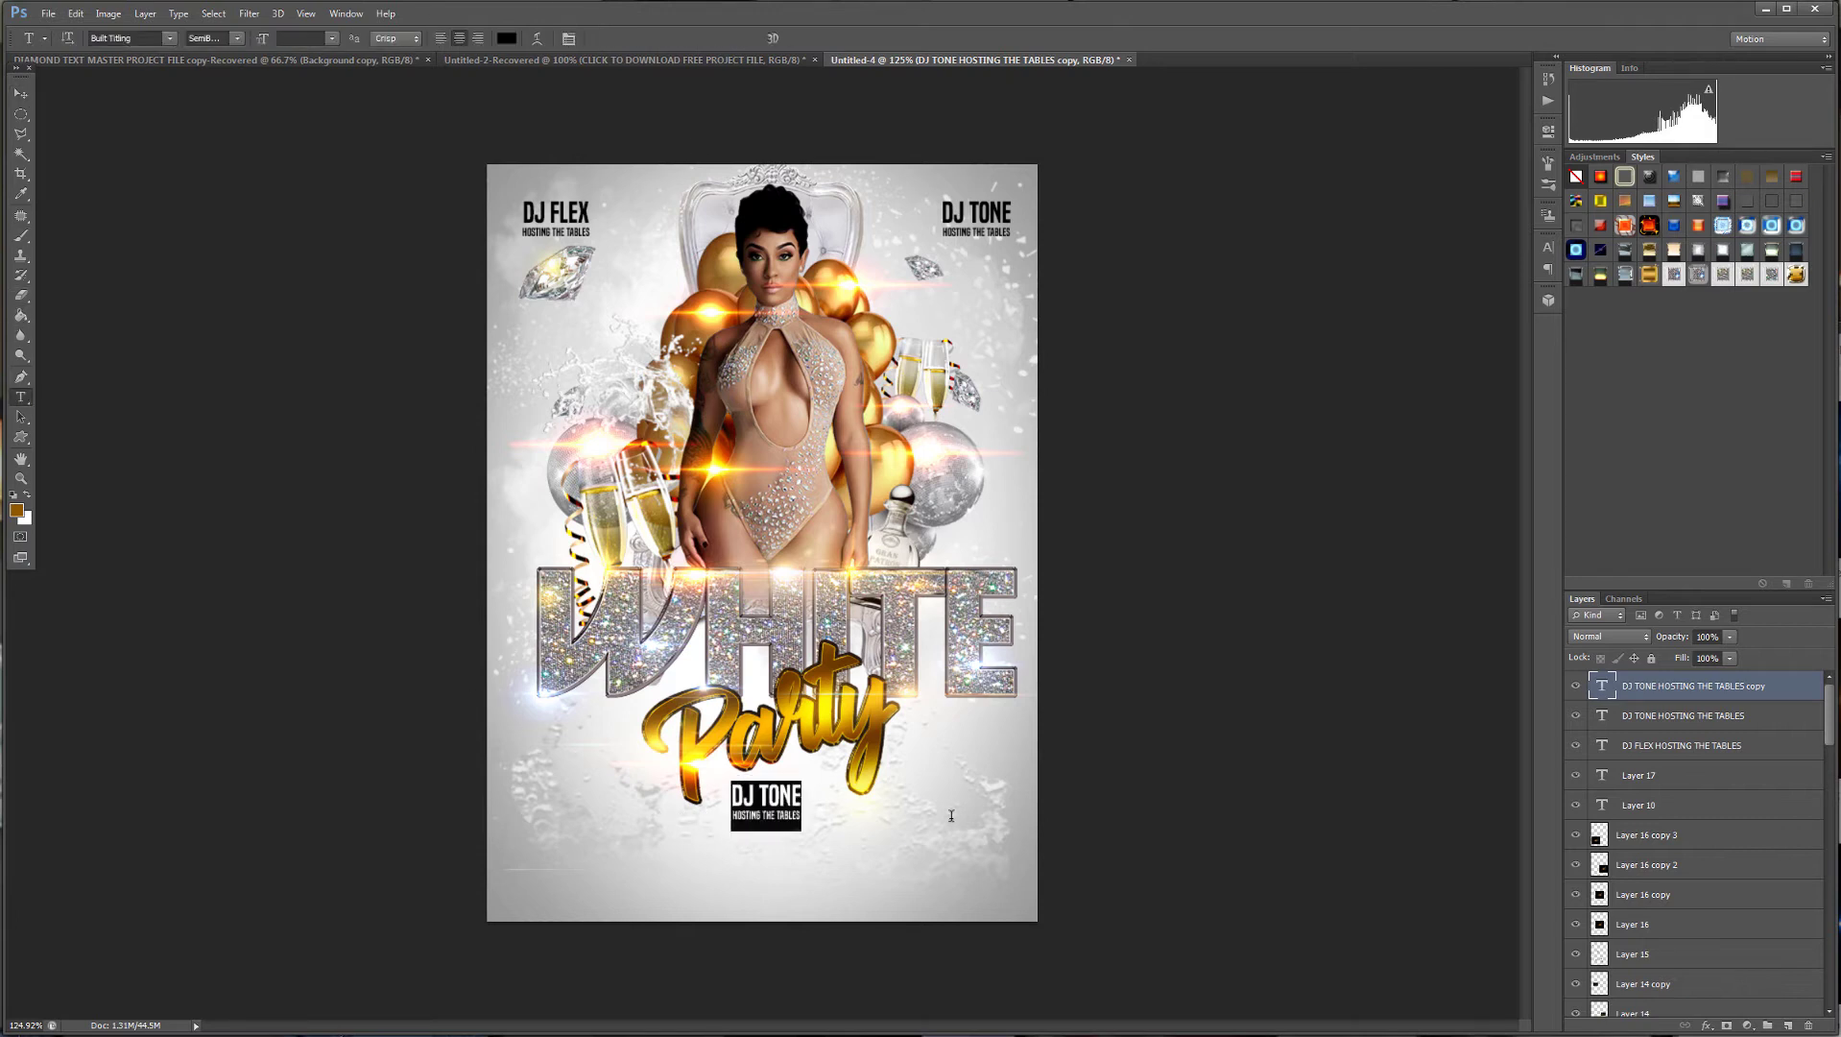
{"action": "type", "text": "AUG"}
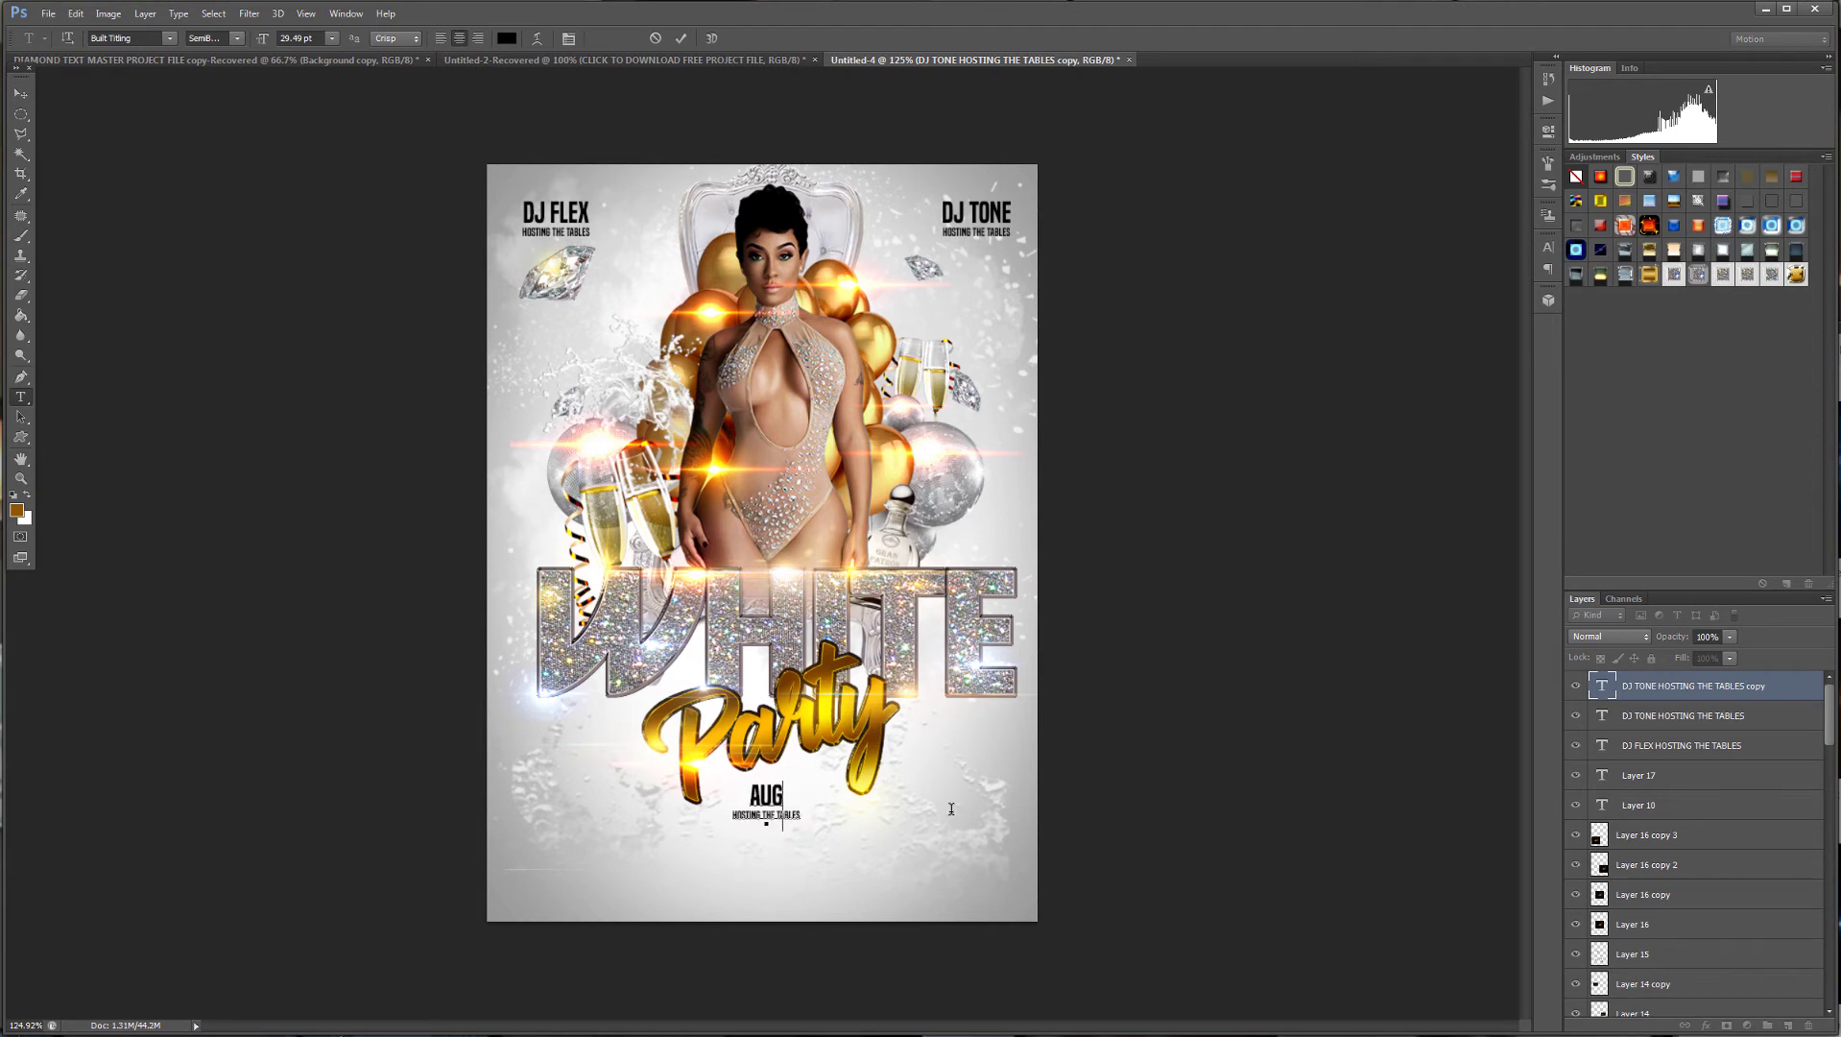
{"action": "type", "text": ". 29 2019"}
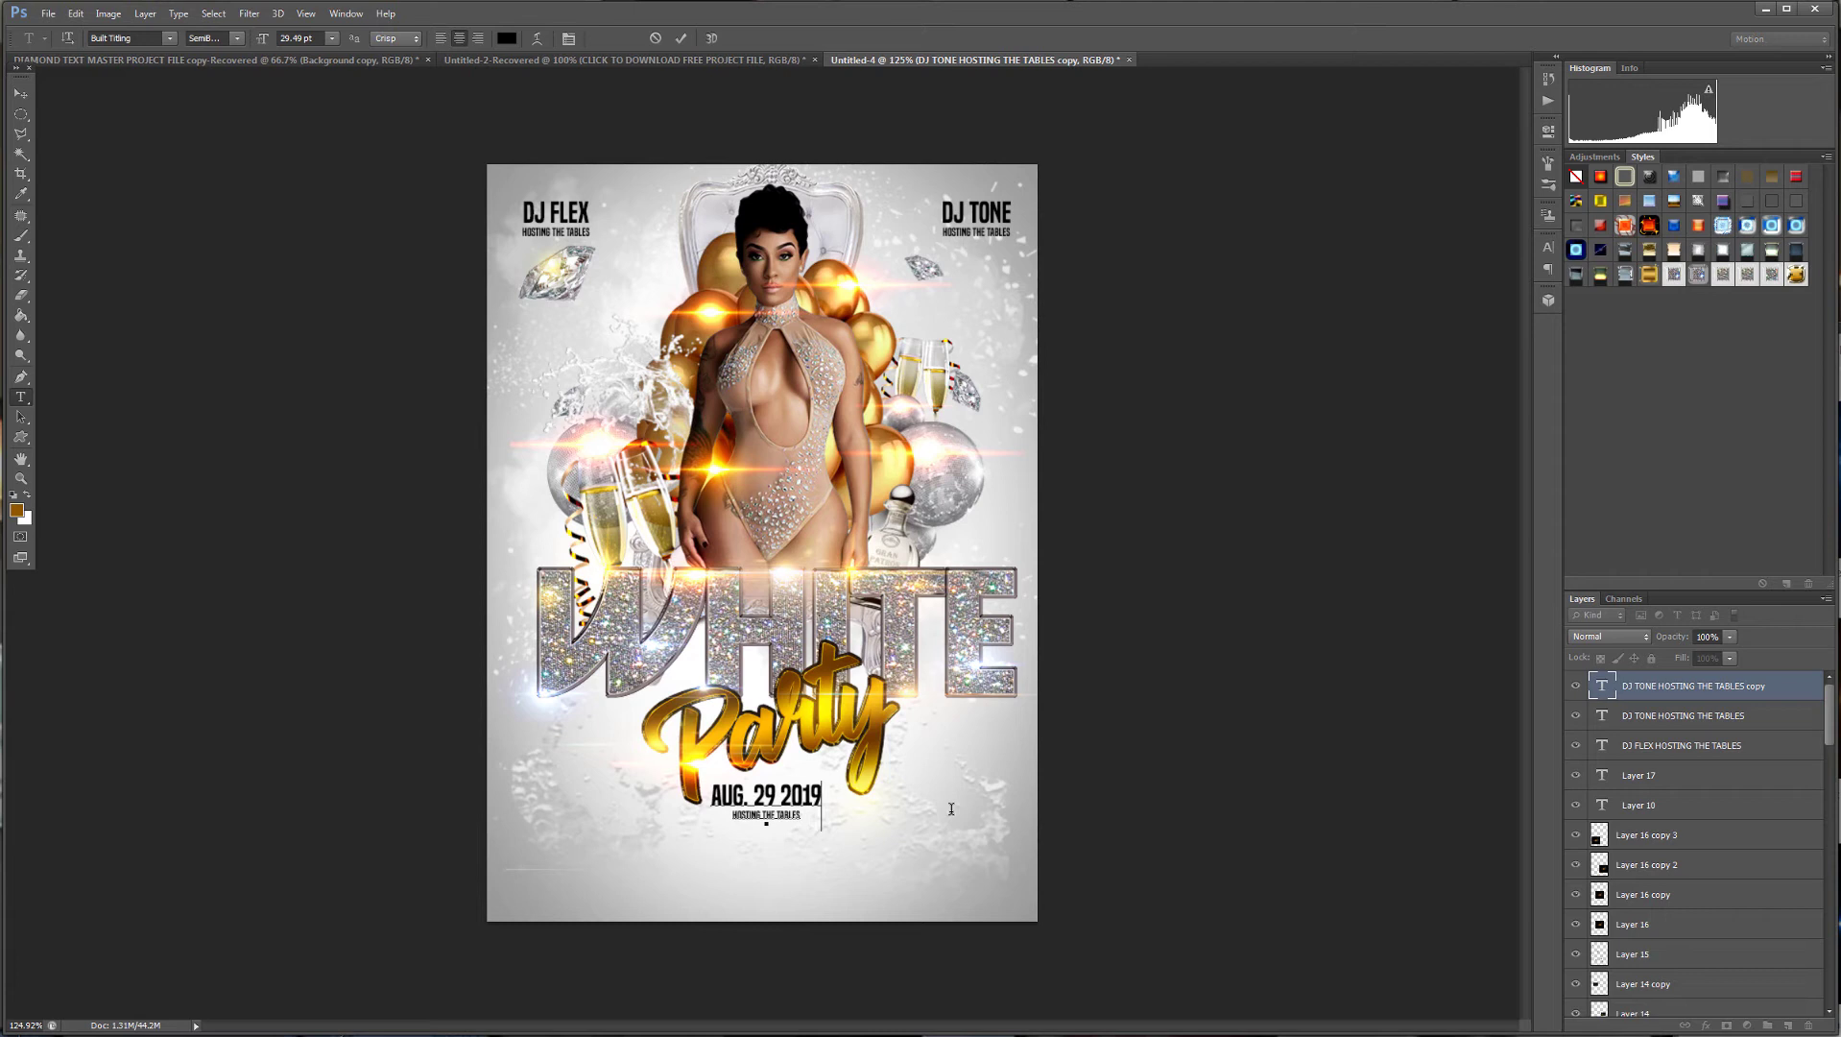
{"action": "left_click", "coordinate": [20, 94]}
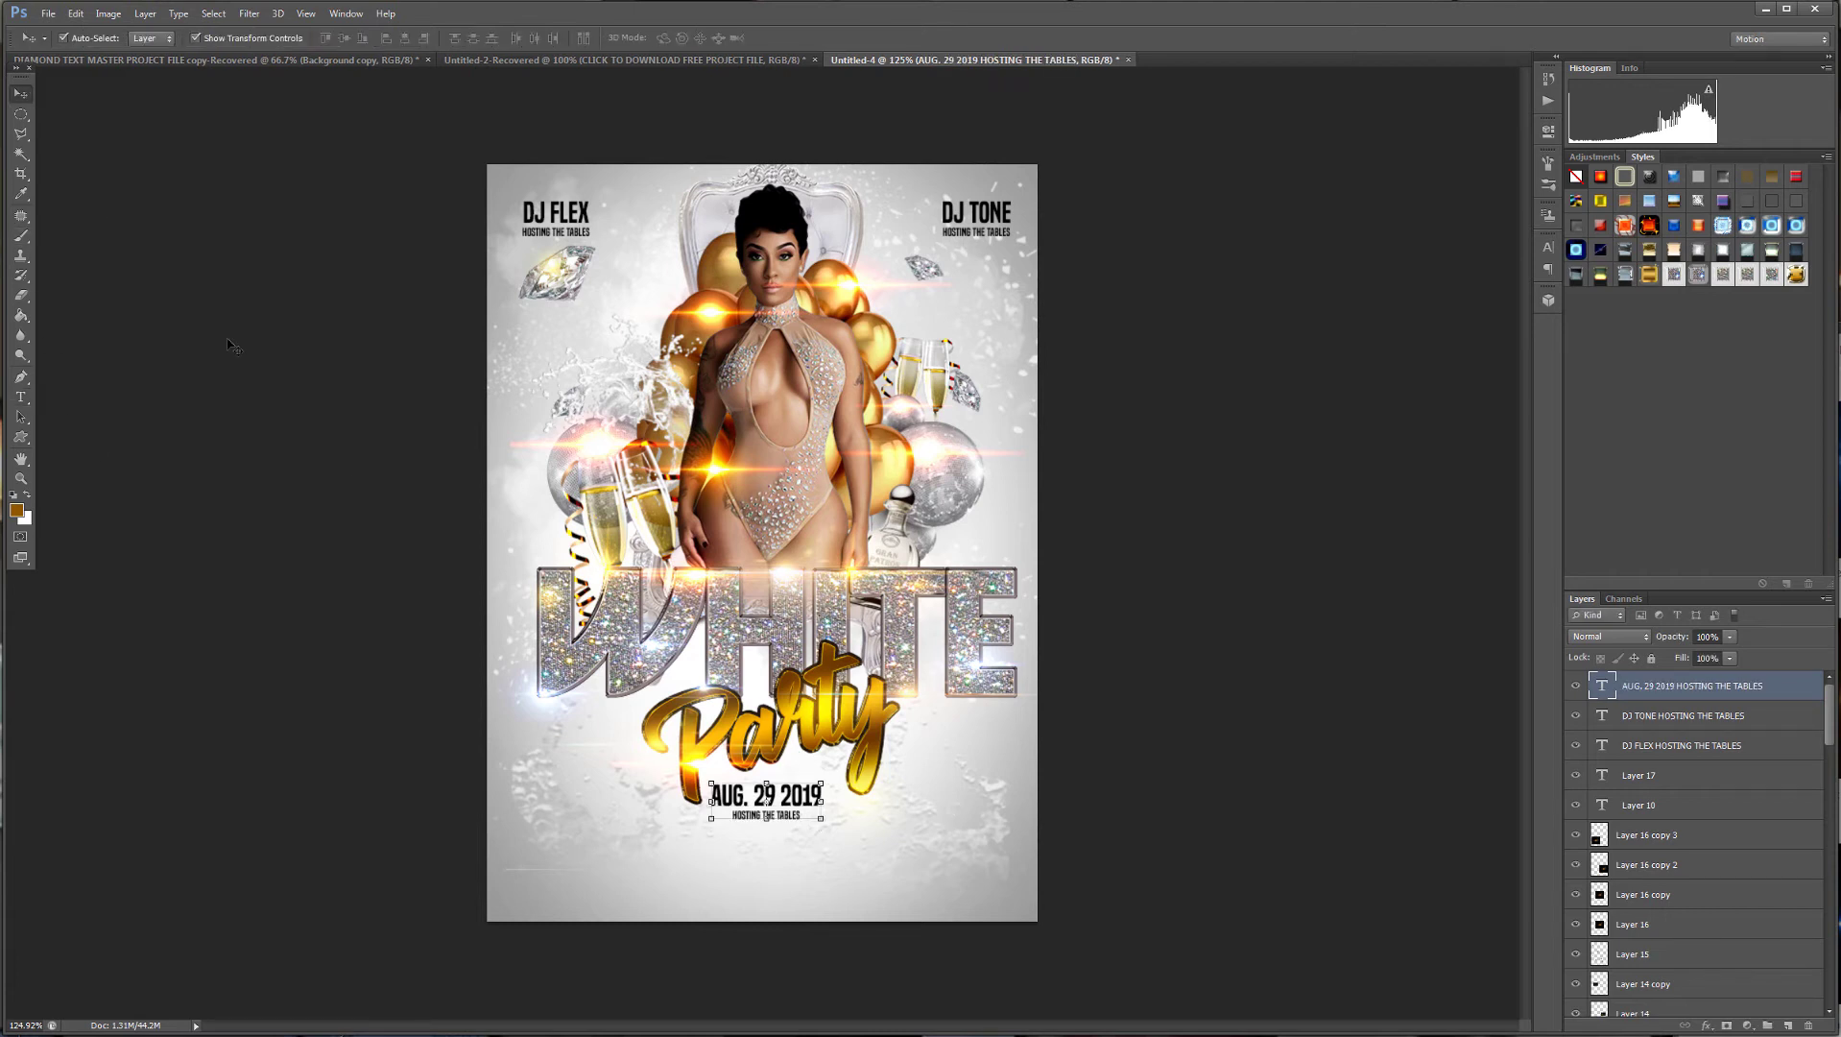
Resize the date text to about 80% and reposition it beneath Party.
{"action": "left_click", "coordinate": [820, 817]}
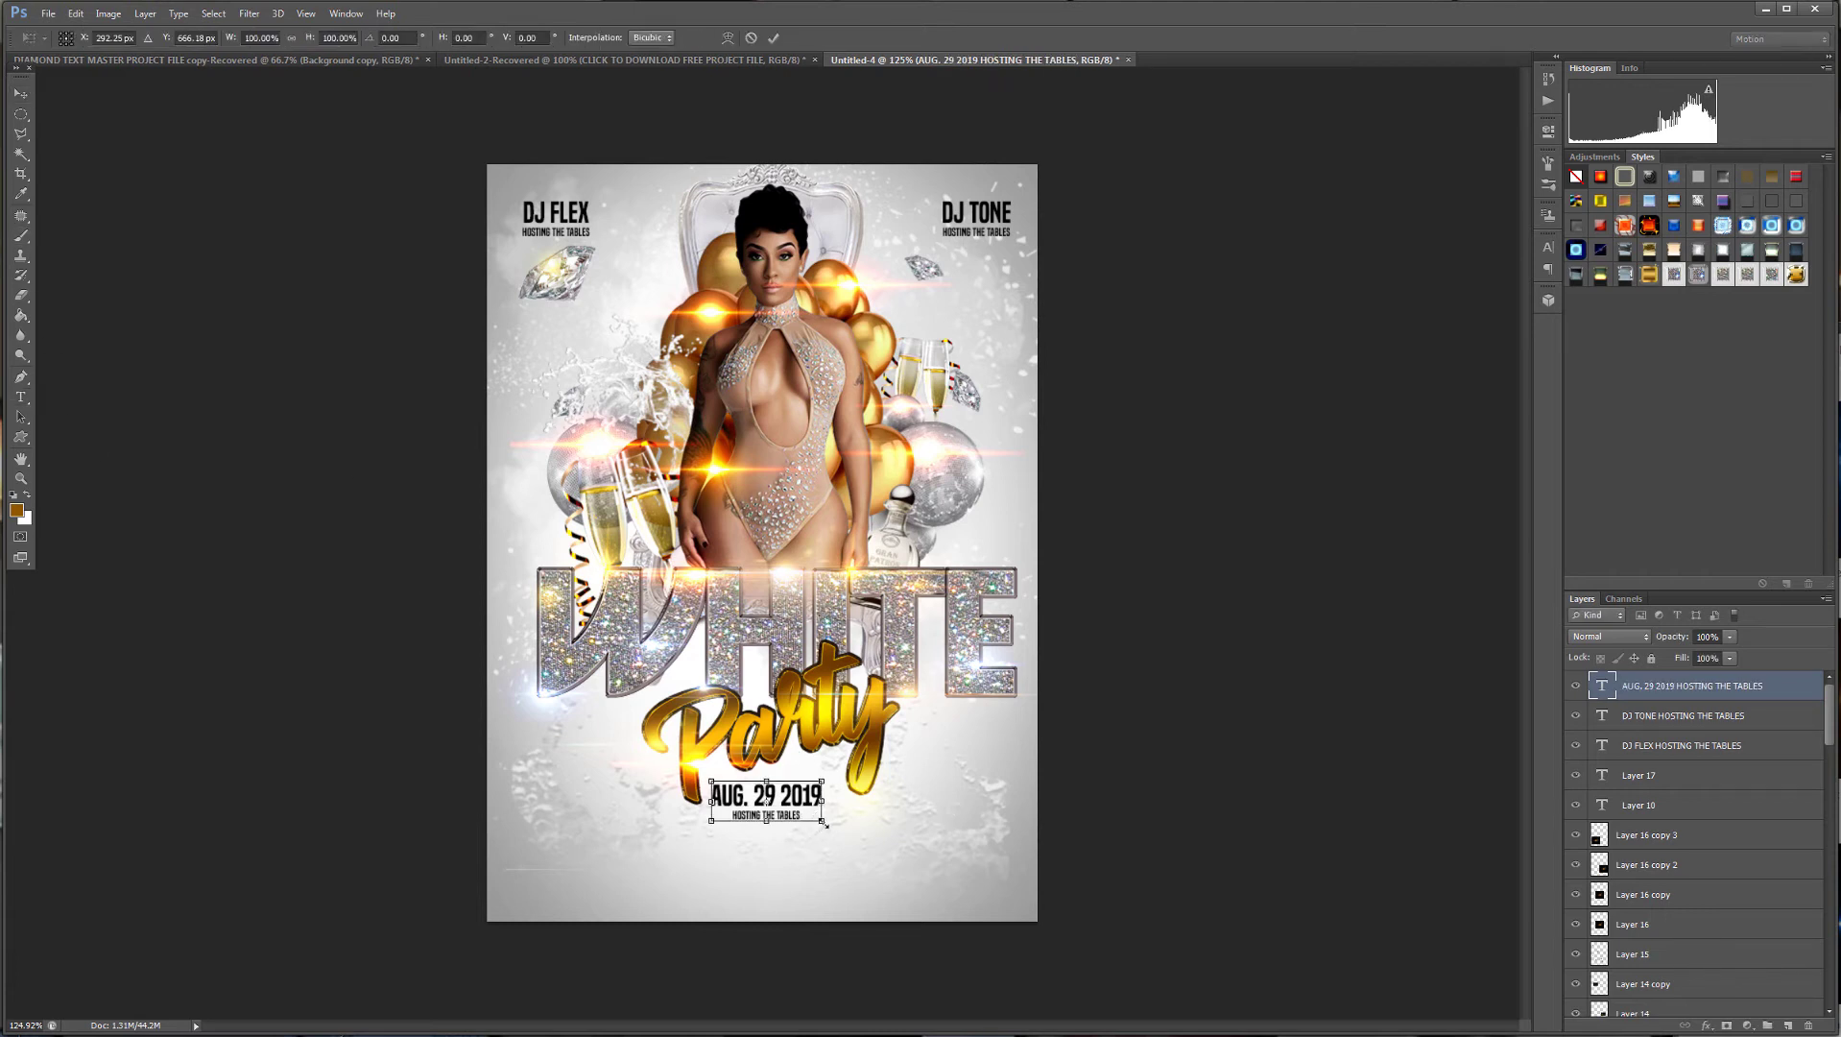
{"action": "mouse_move", "coordinate": [832, 831]}
{"action": "left_mouse_down"}
{"action": "mouse_move", "coordinate": [935, 859]}
{"action": "mouse_move", "coordinate": [864, 860]}
{"action": "mouse_move", "coordinate": [816, 816]}
{"action": "left_mouse_up"}
{"action": "key", "text": "Return"}
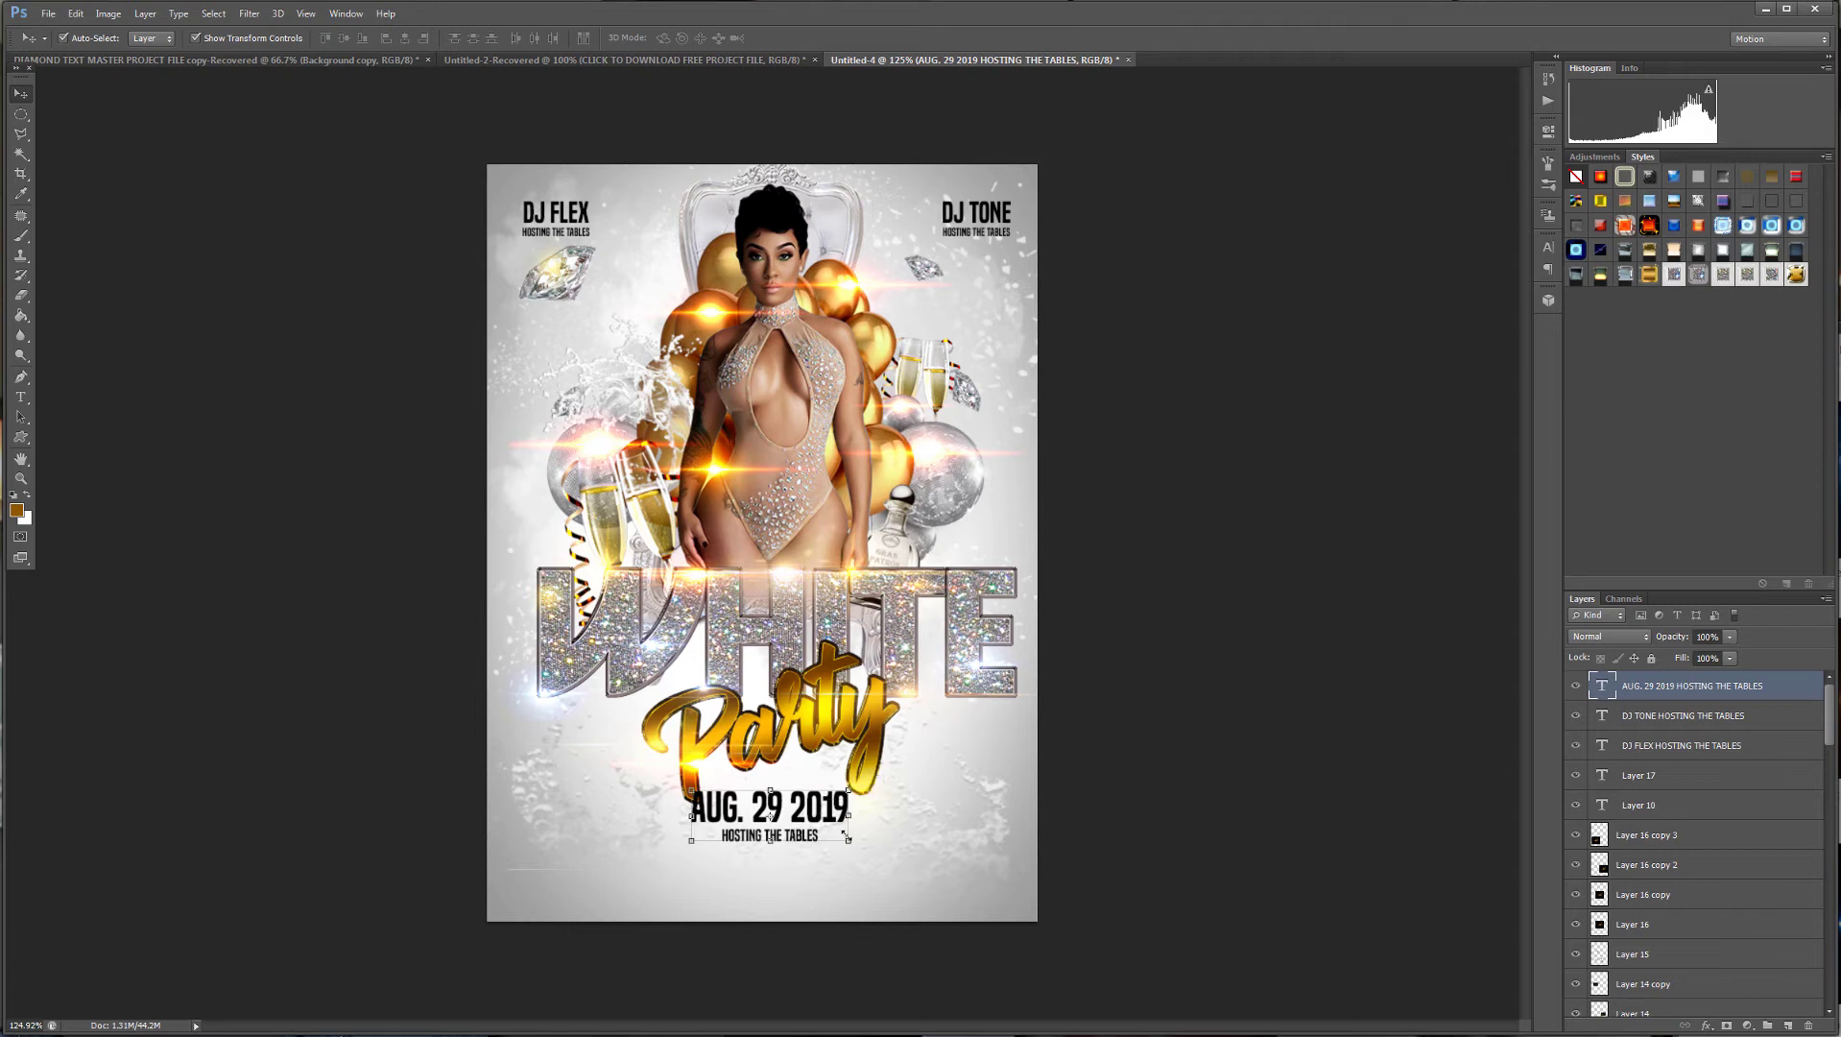
{"action": "left_click", "coordinate": [845, 835]}
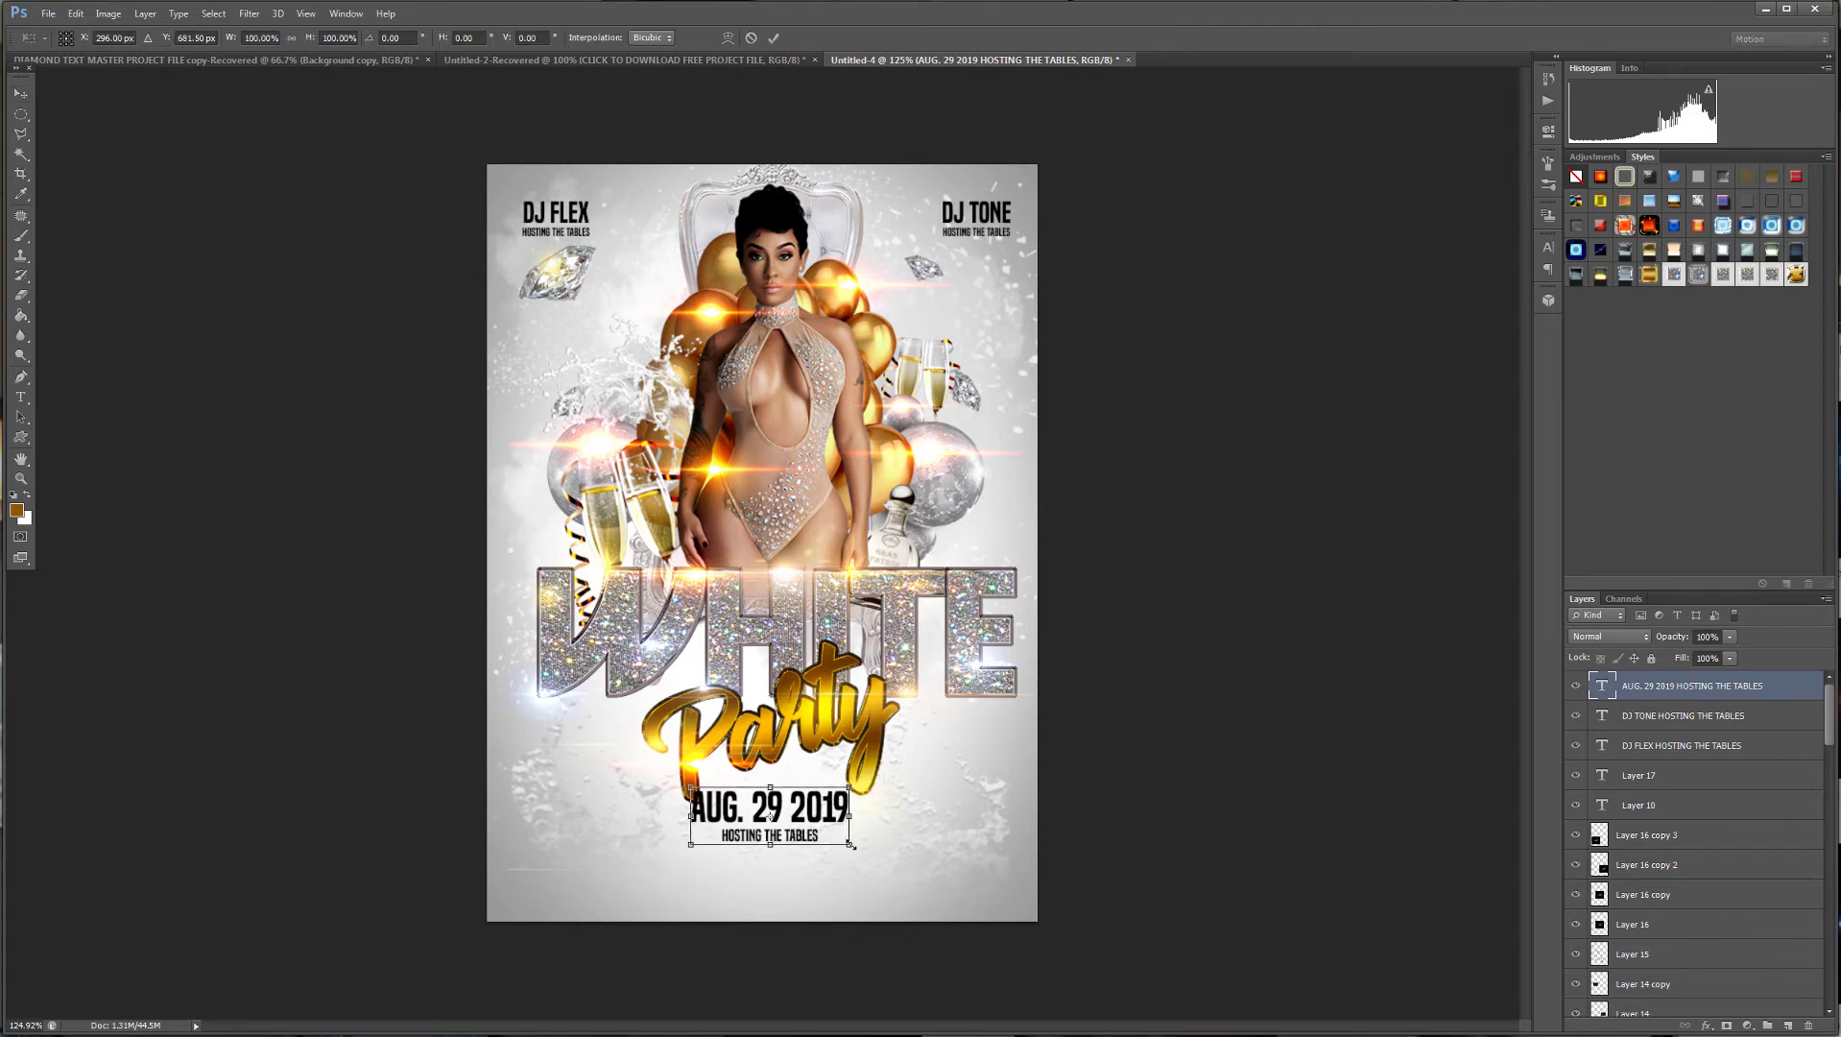
{"action": "left_click_drag", "start_coordinate": [850, 845], "coordinate": [776, 799]}
{"action": "key", "text": "Return"}
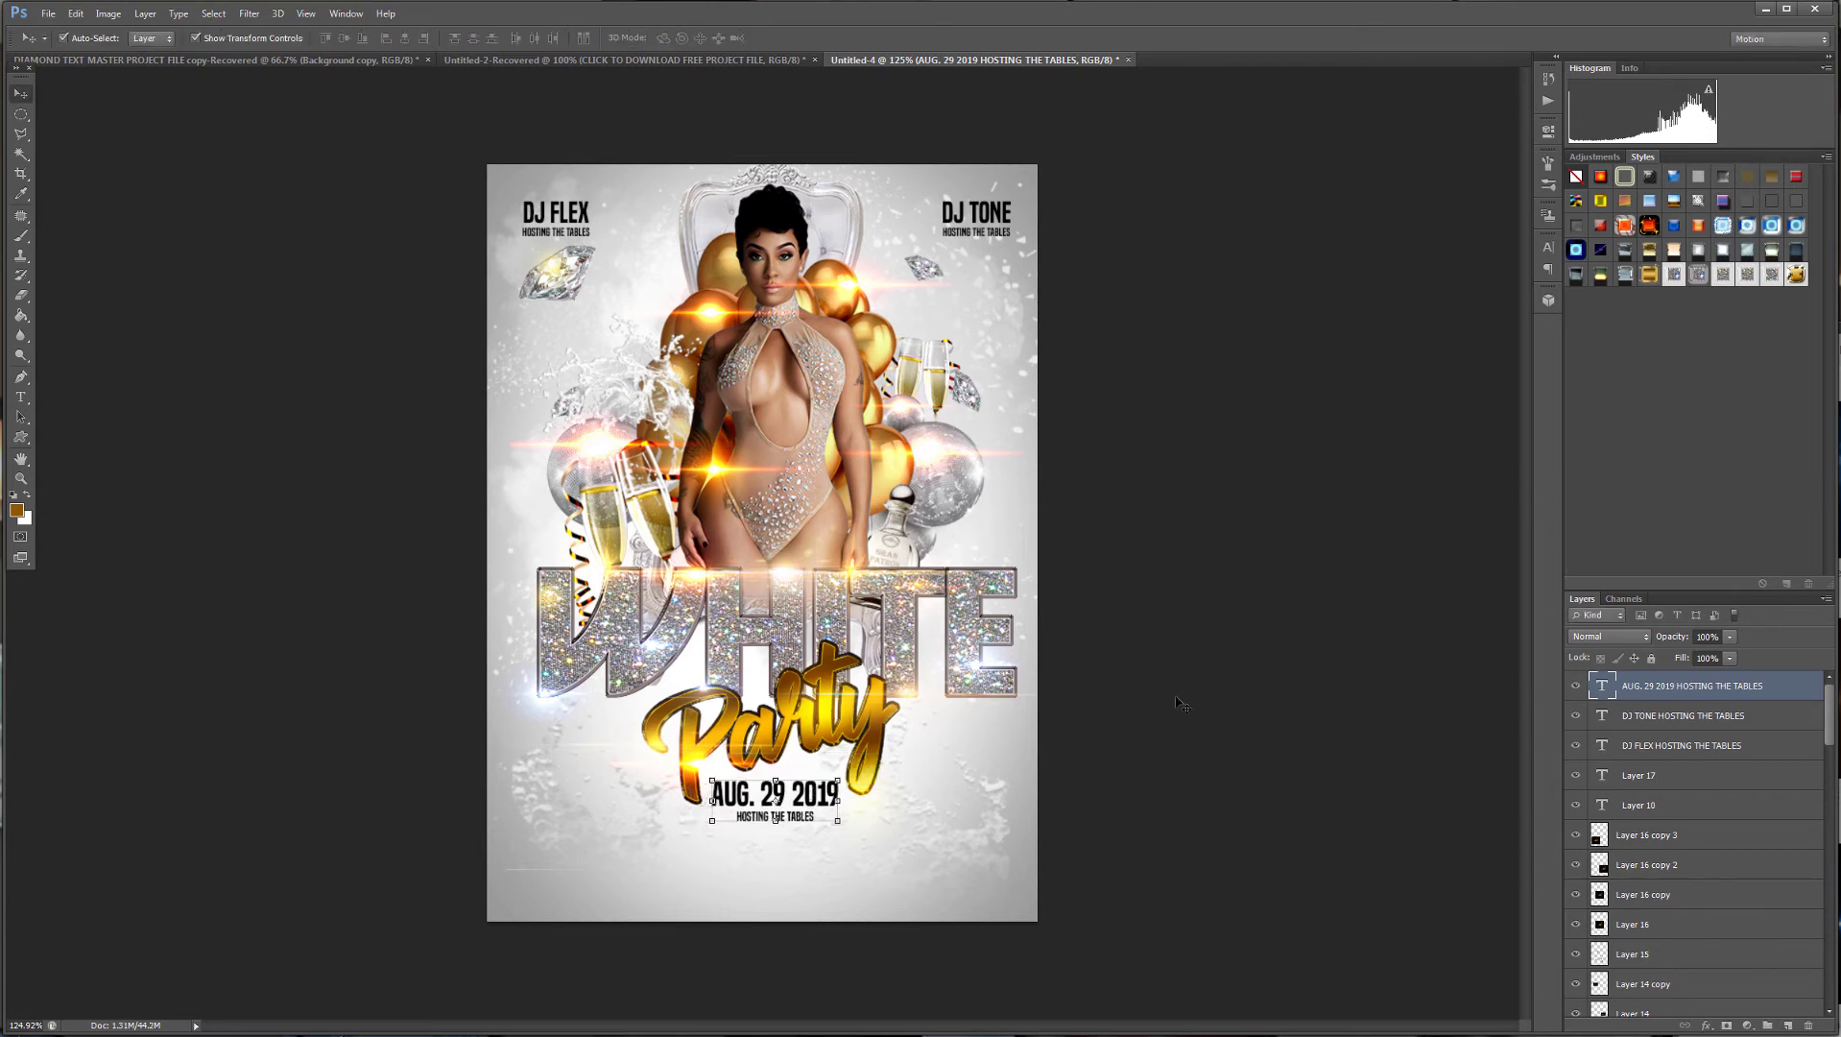
{"action": "left_click", "coordinate": [1072, 708]}
Type a new text line reading 'DJ FLEX // DJ TONE // GRAND TIZZLE'.
{"action": "left_click", "coordinate": [21, 397]}
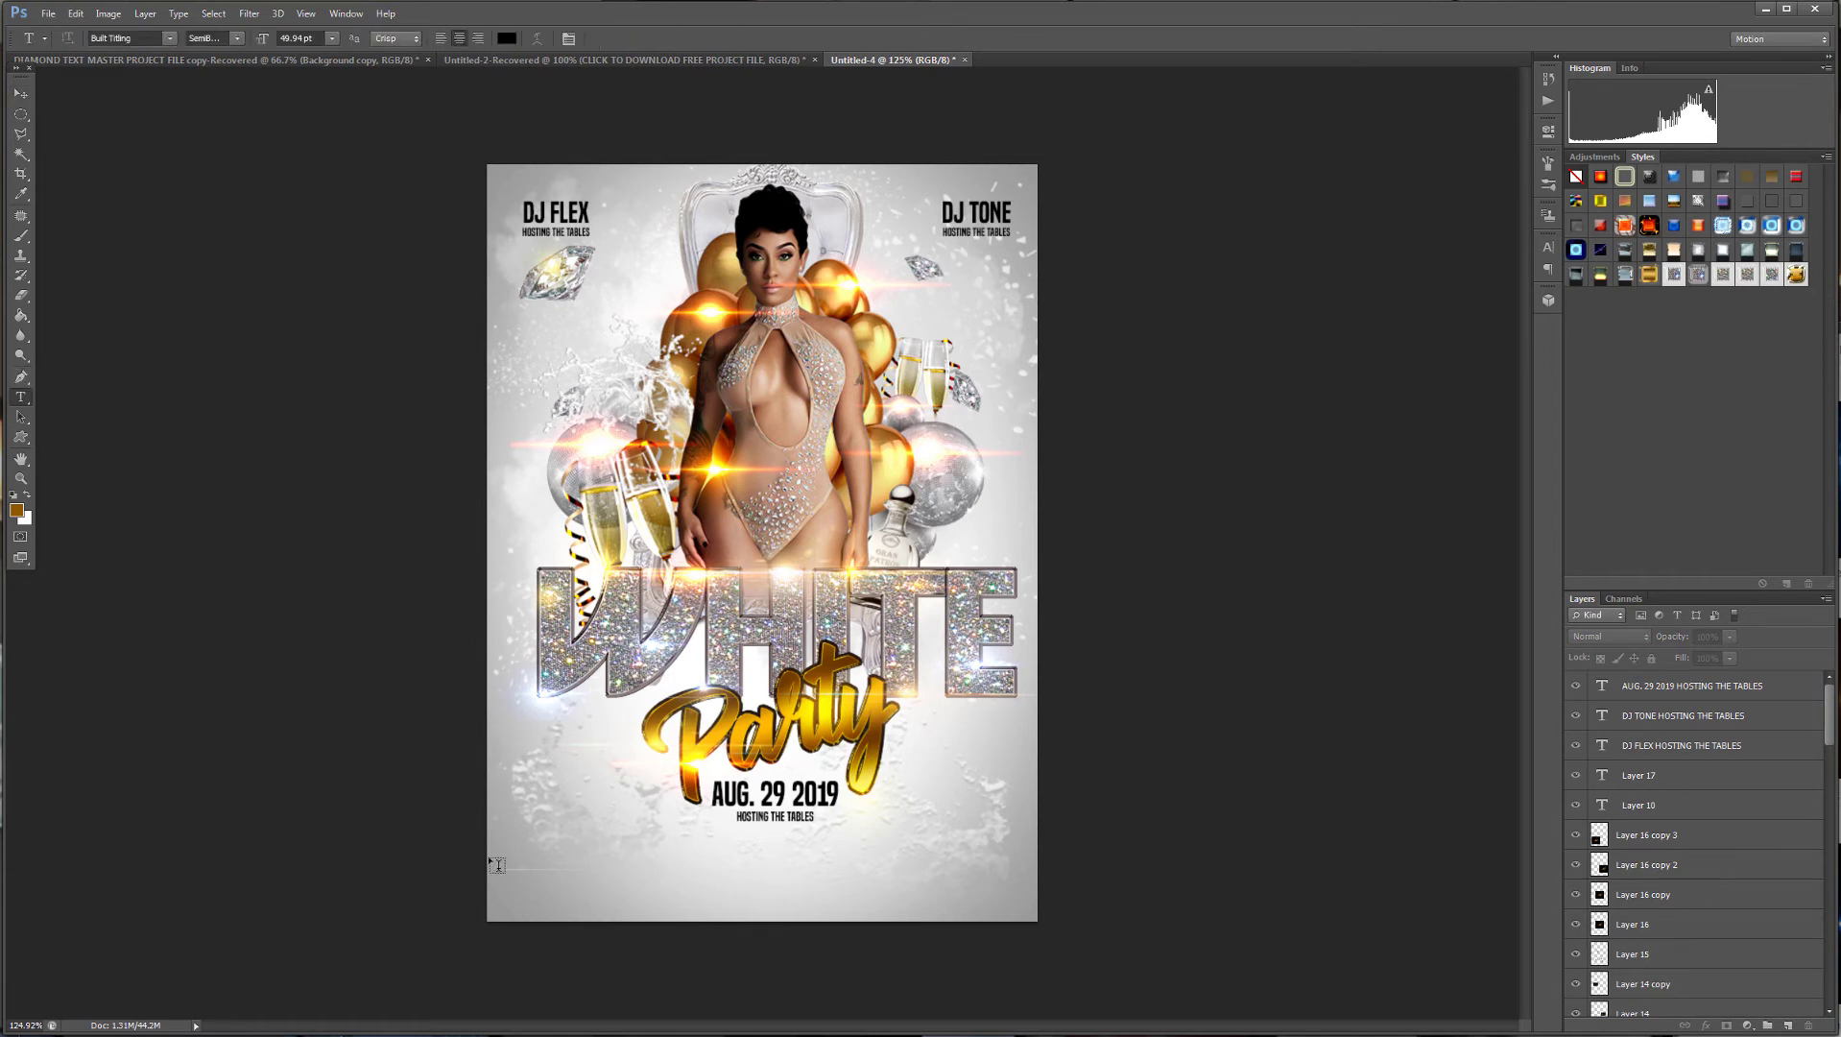
{"action": "left_click", "coordinate": [510, 845]}
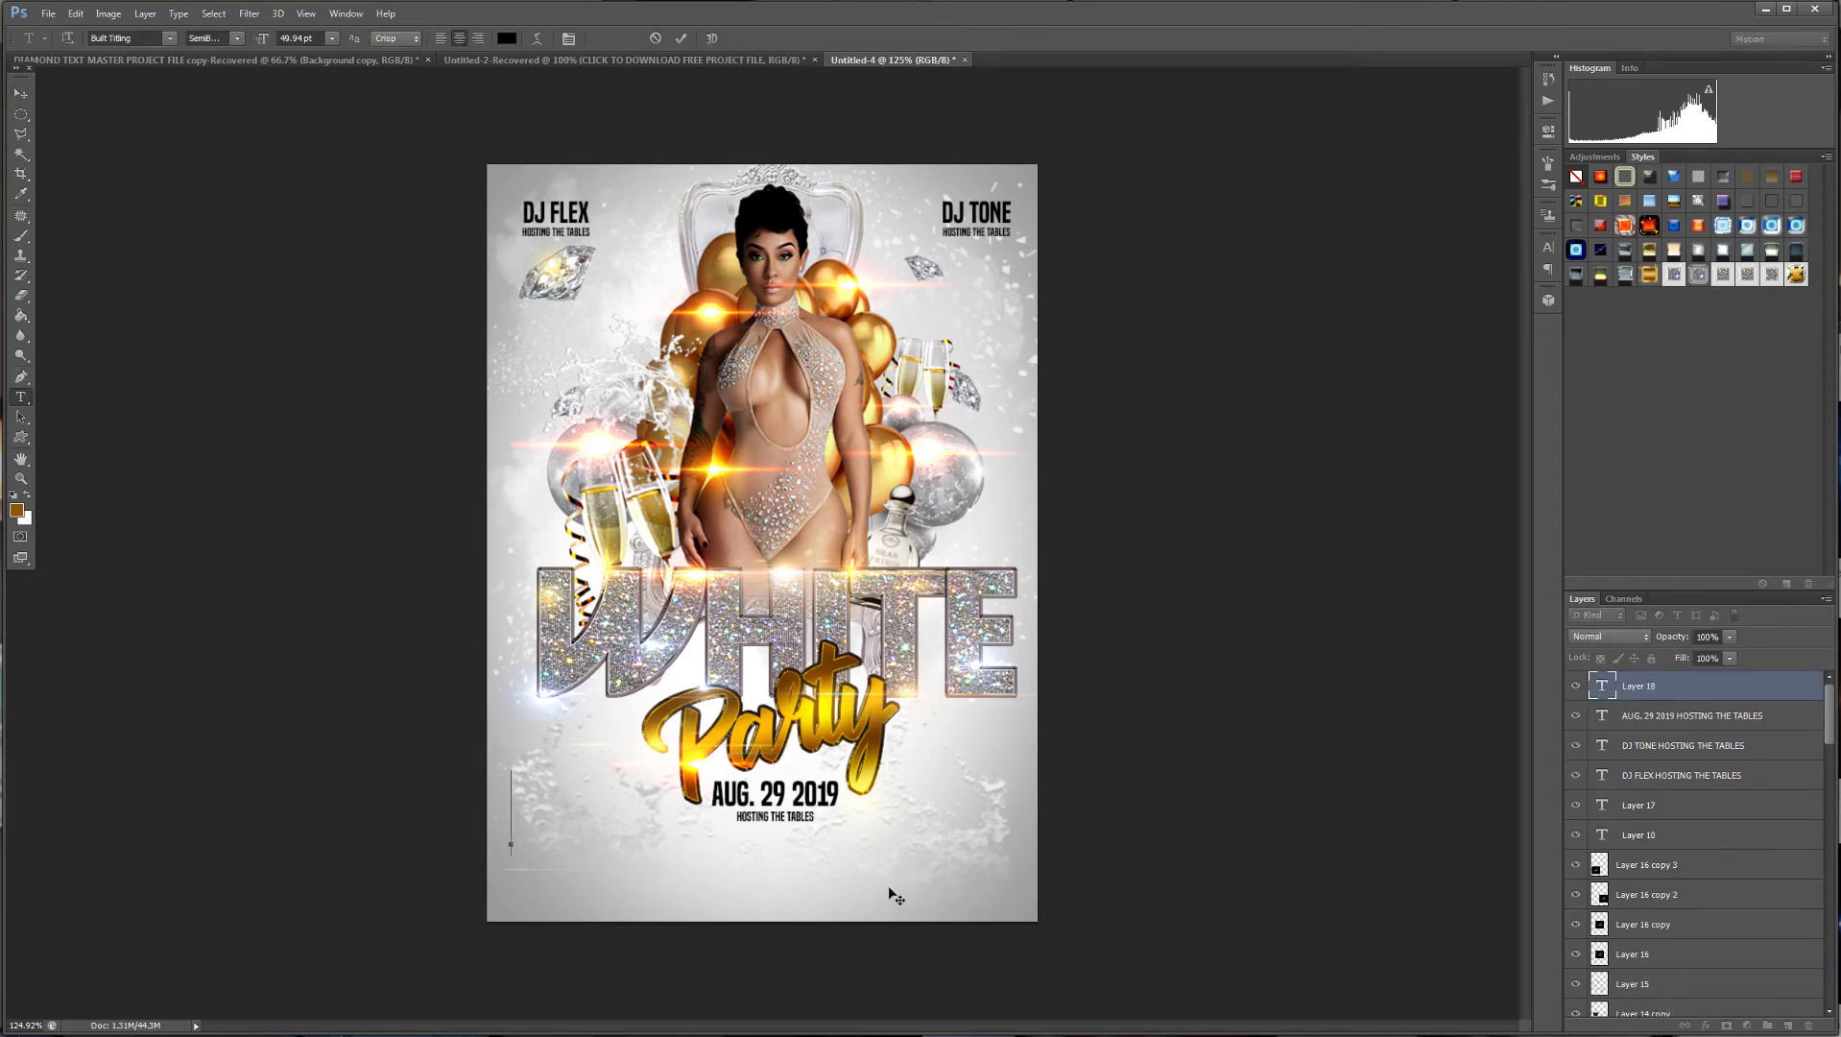
{"action": "type", "text": "DJ"}
{"action": "type", "text": " FLEX"}
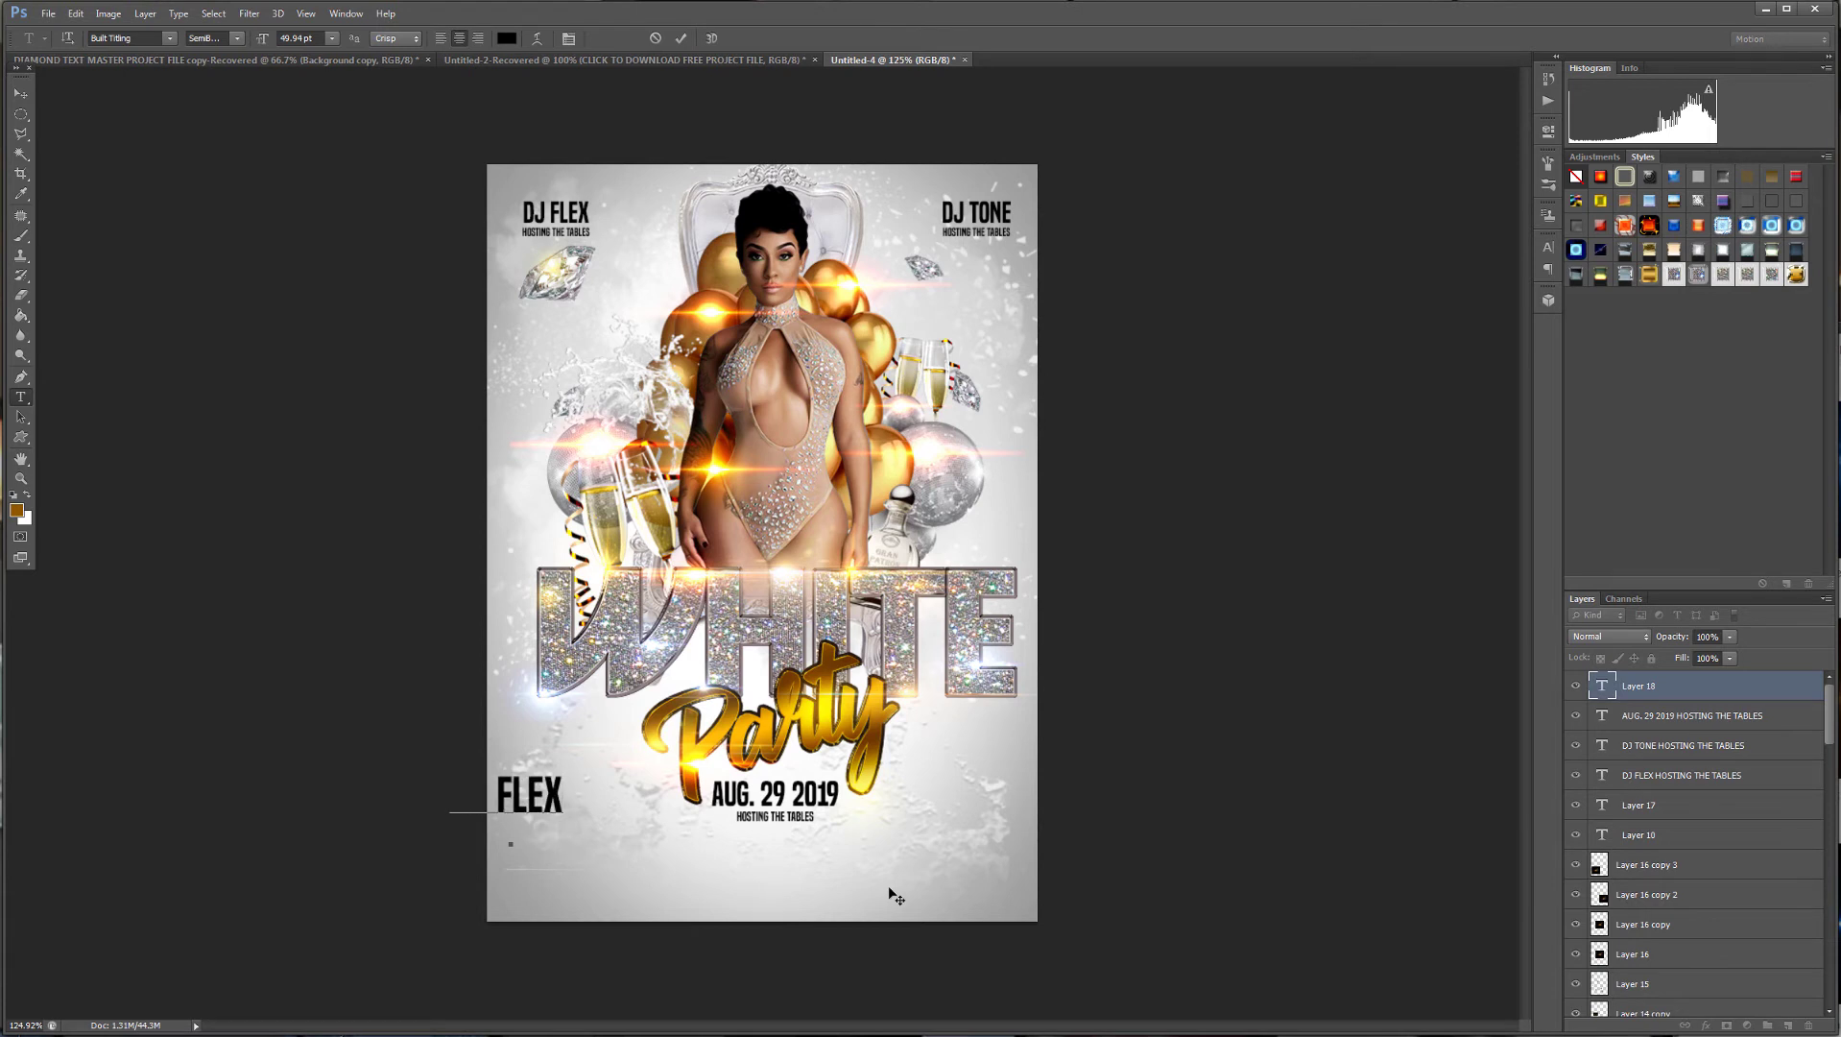
{"action": "type", "text": " ?"}
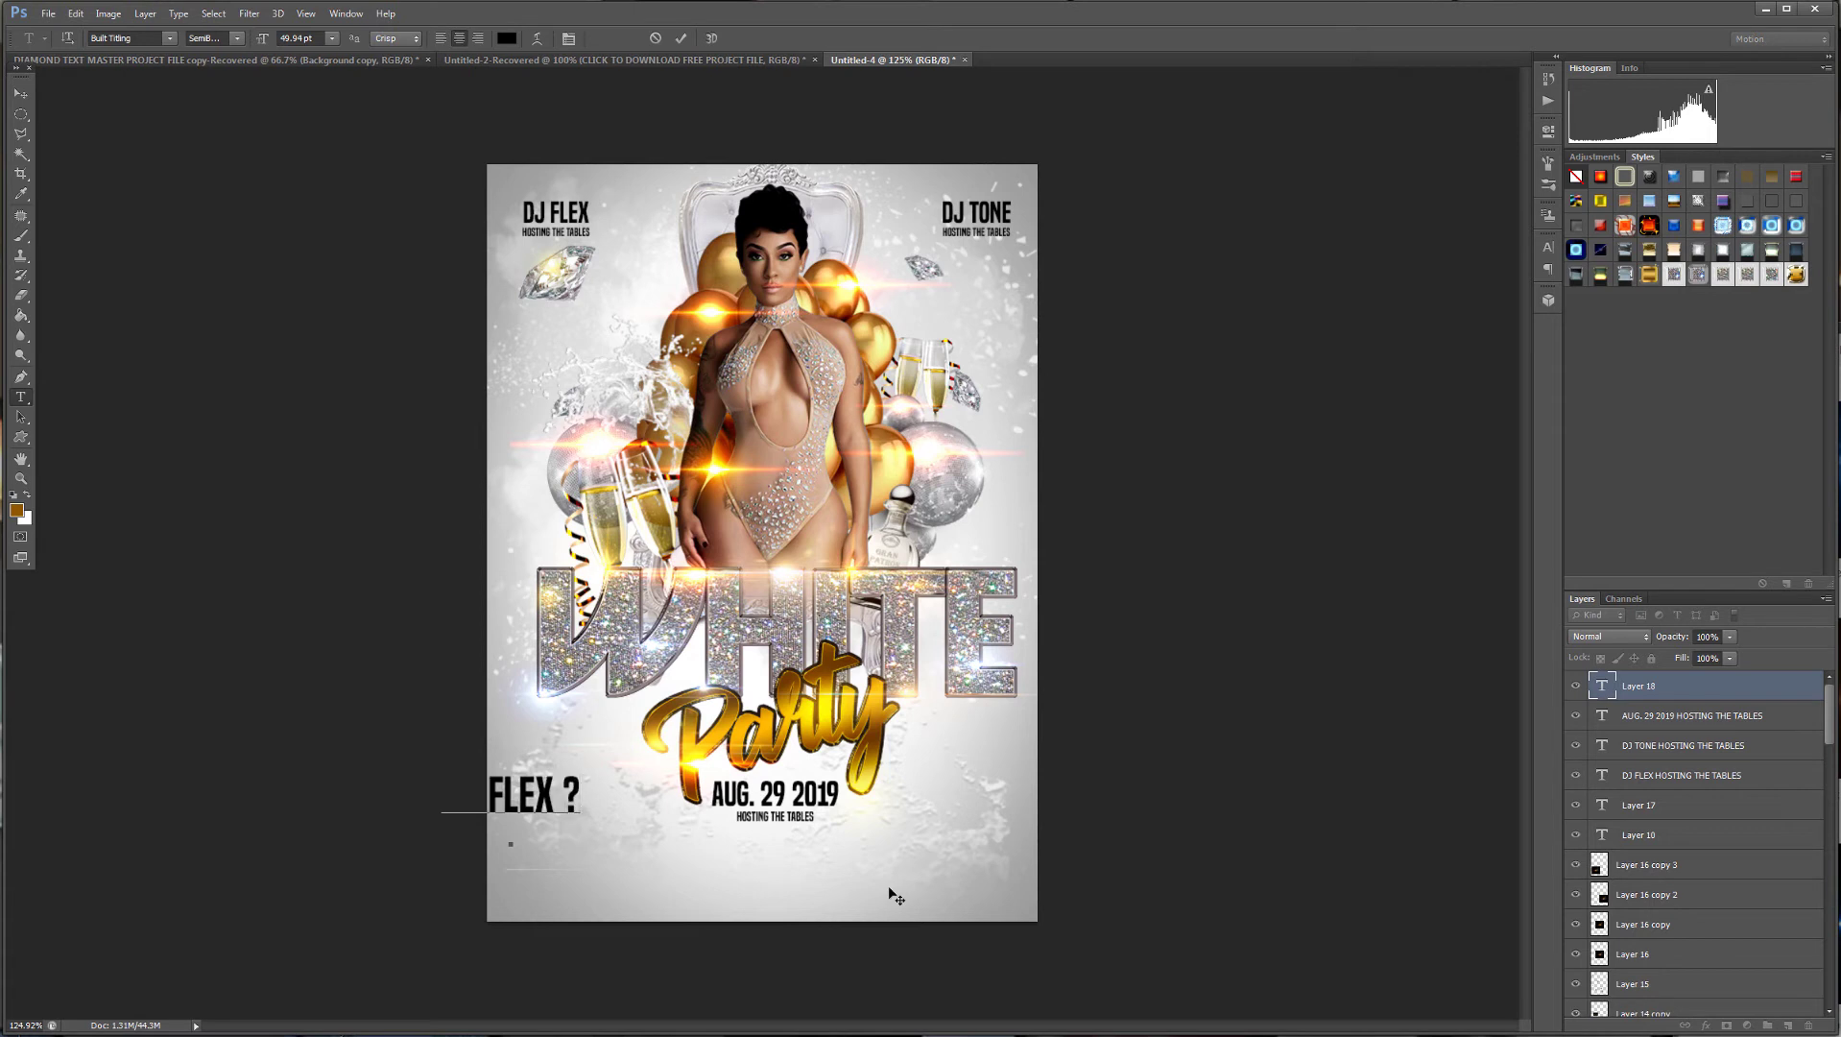
{"action": "key", "text": "BackSpace"}
{"action": "type", "text": "//"}
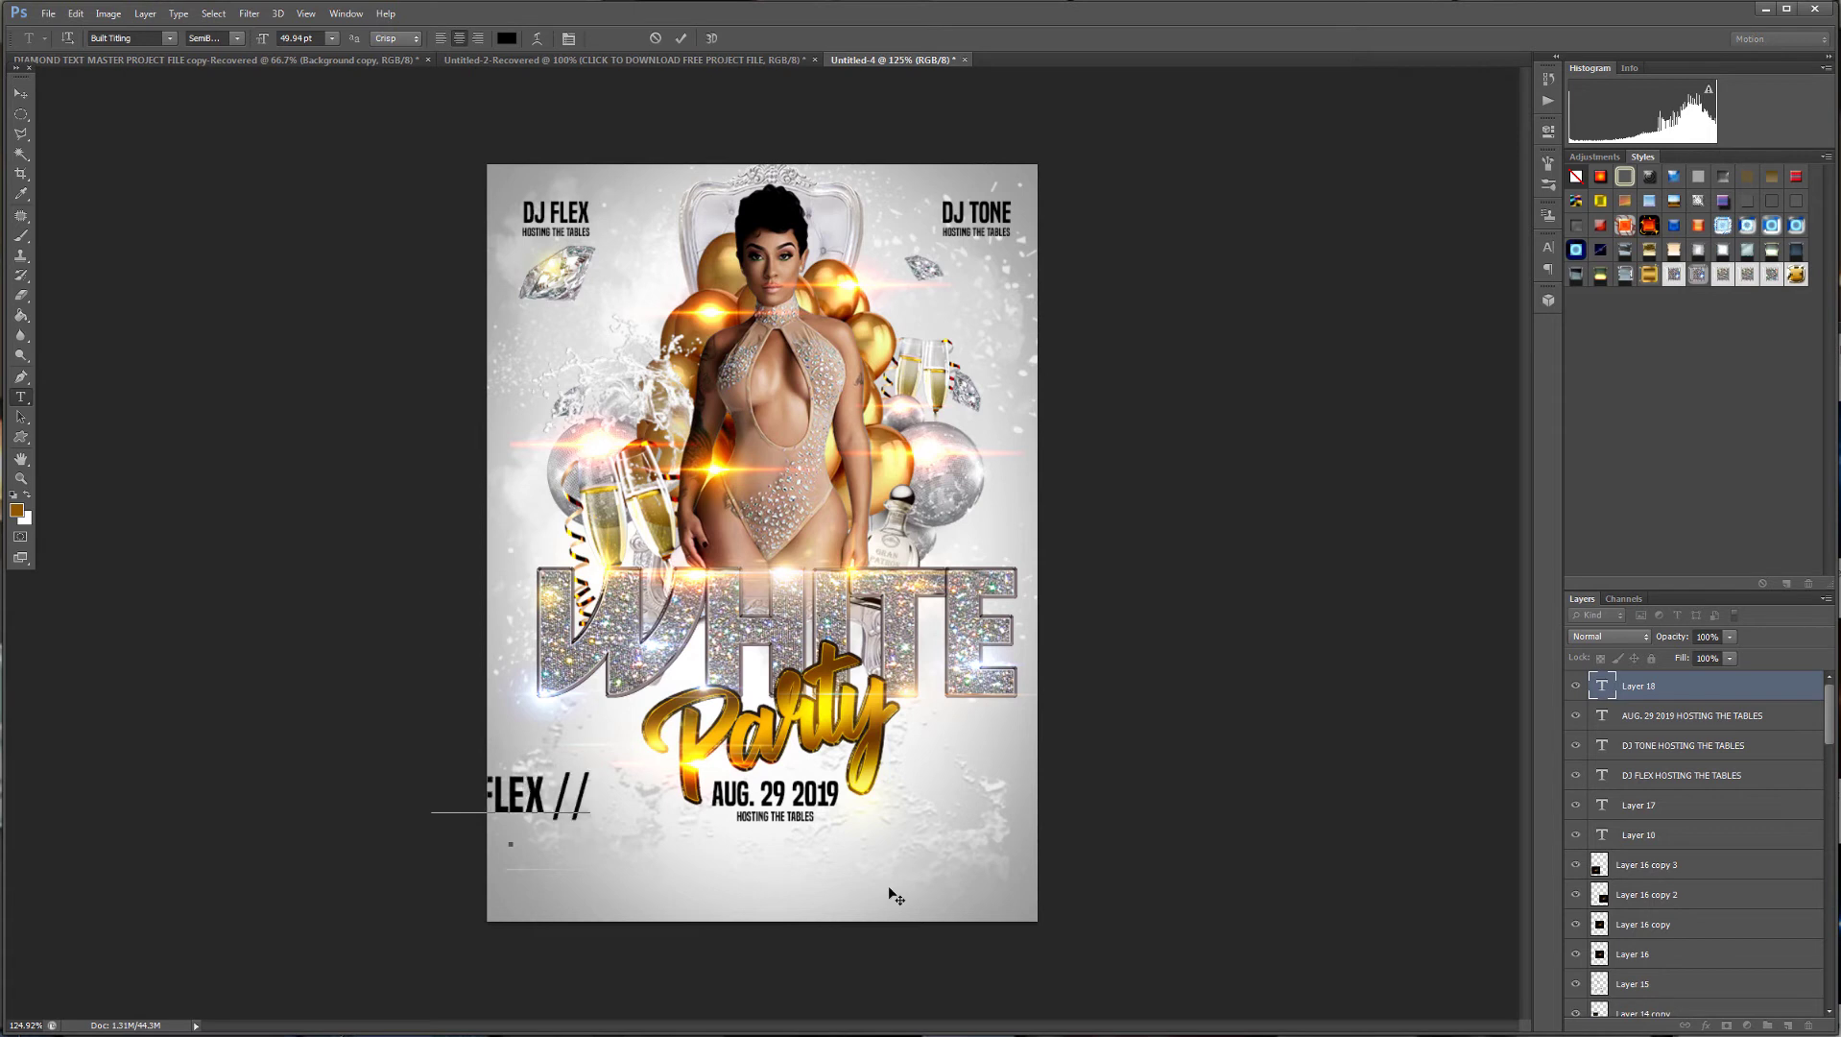
{"action": "type", "text": " DJ"}
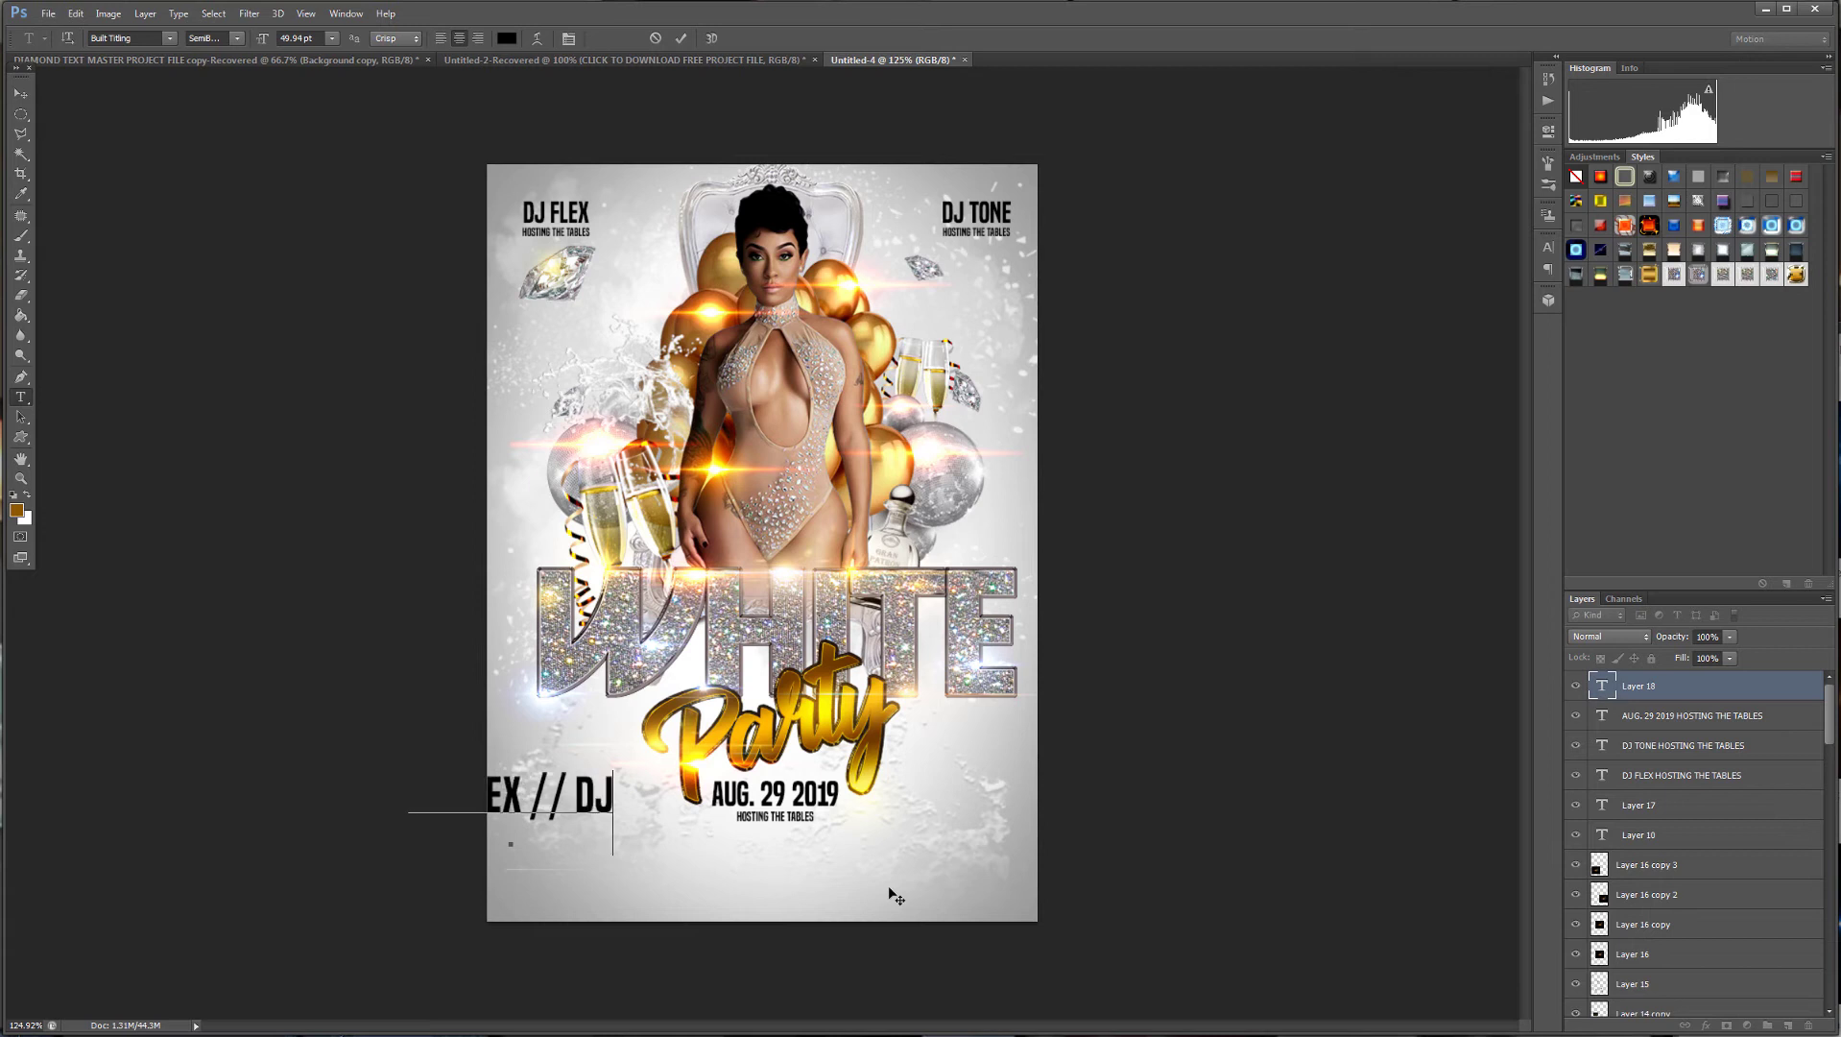
{"action": "type", "text": " TONE"}
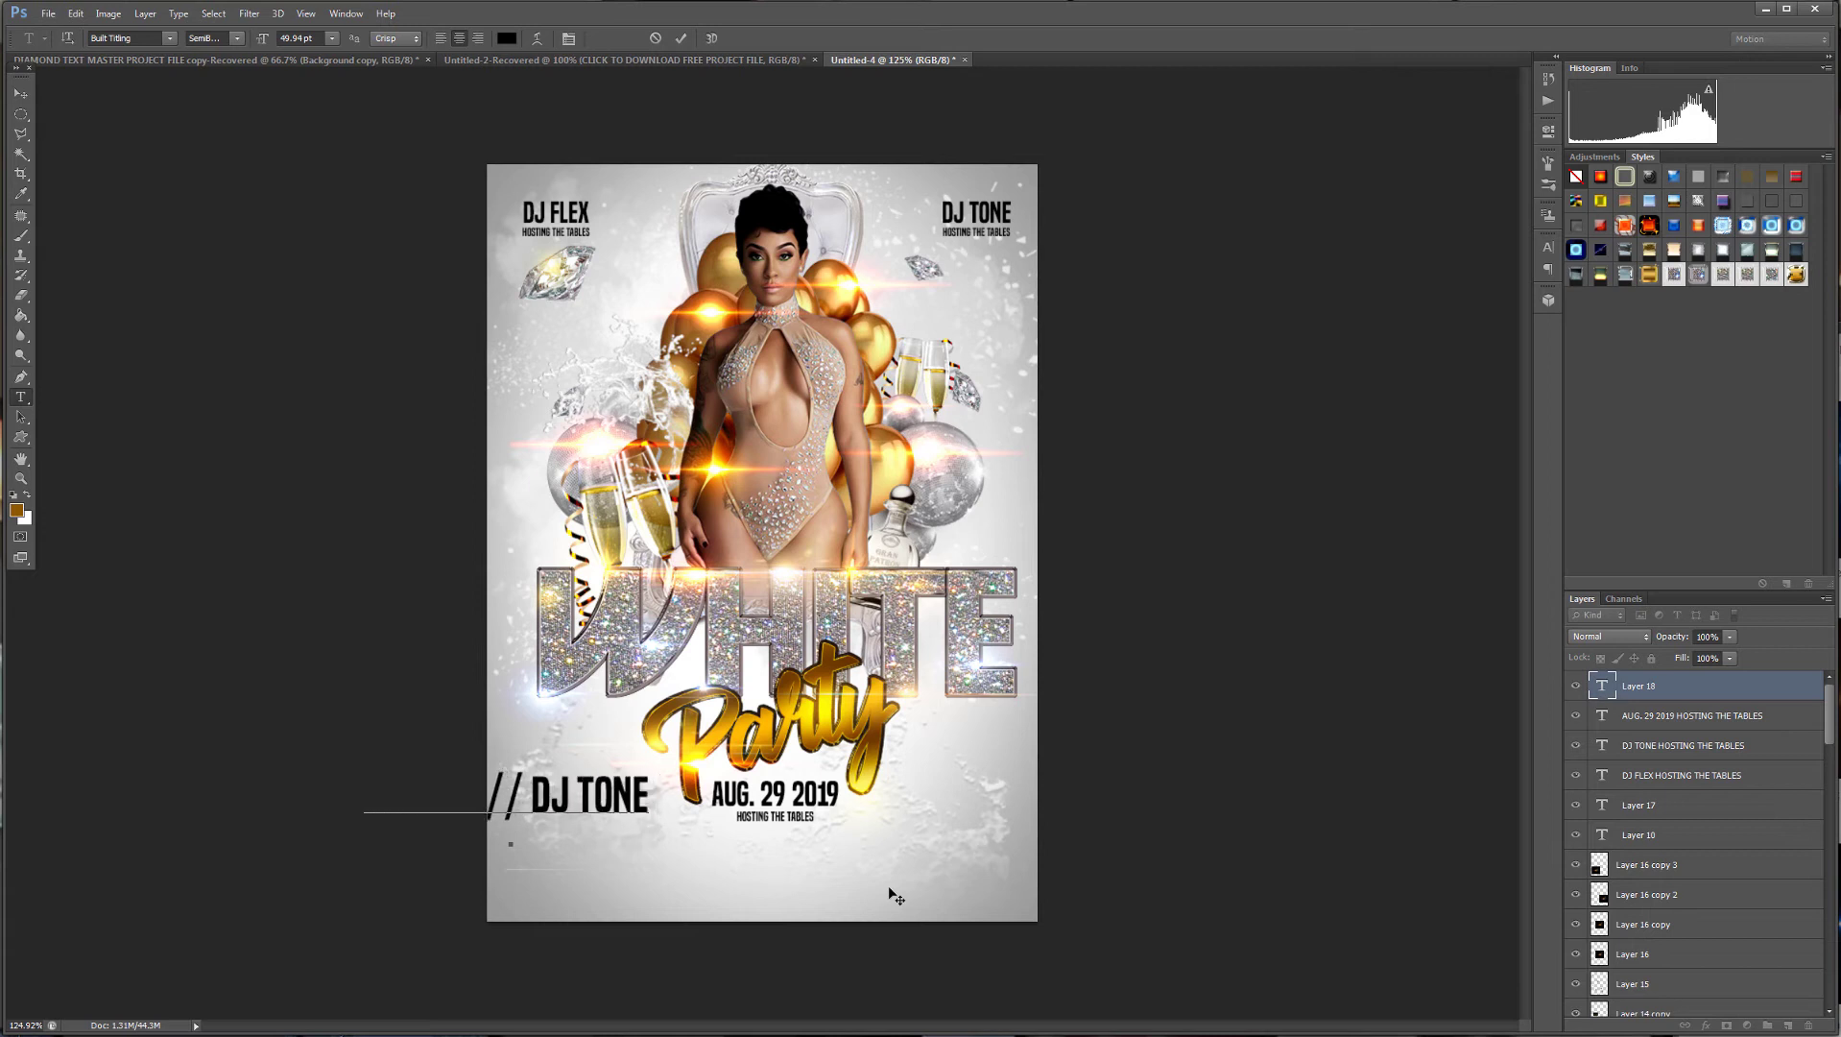
{"action": "type", "text": " // "}
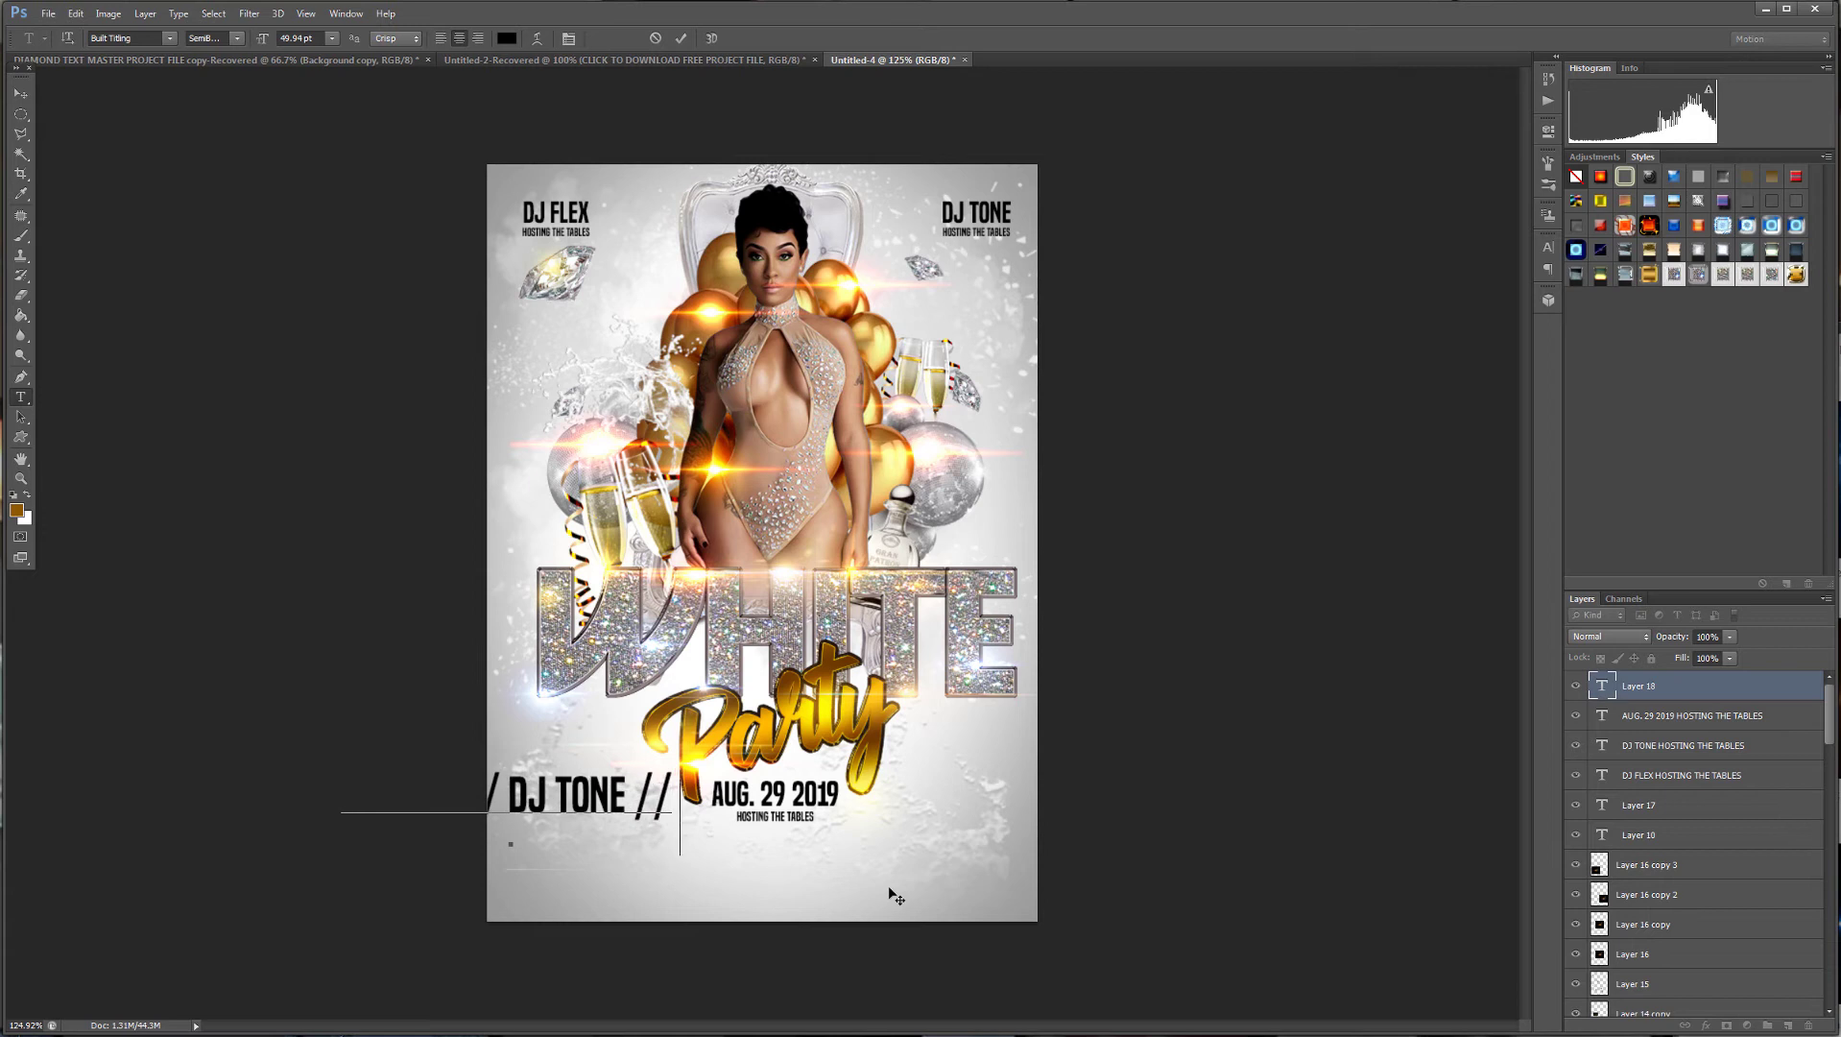
{"action": "type", "text": "GRAND"}
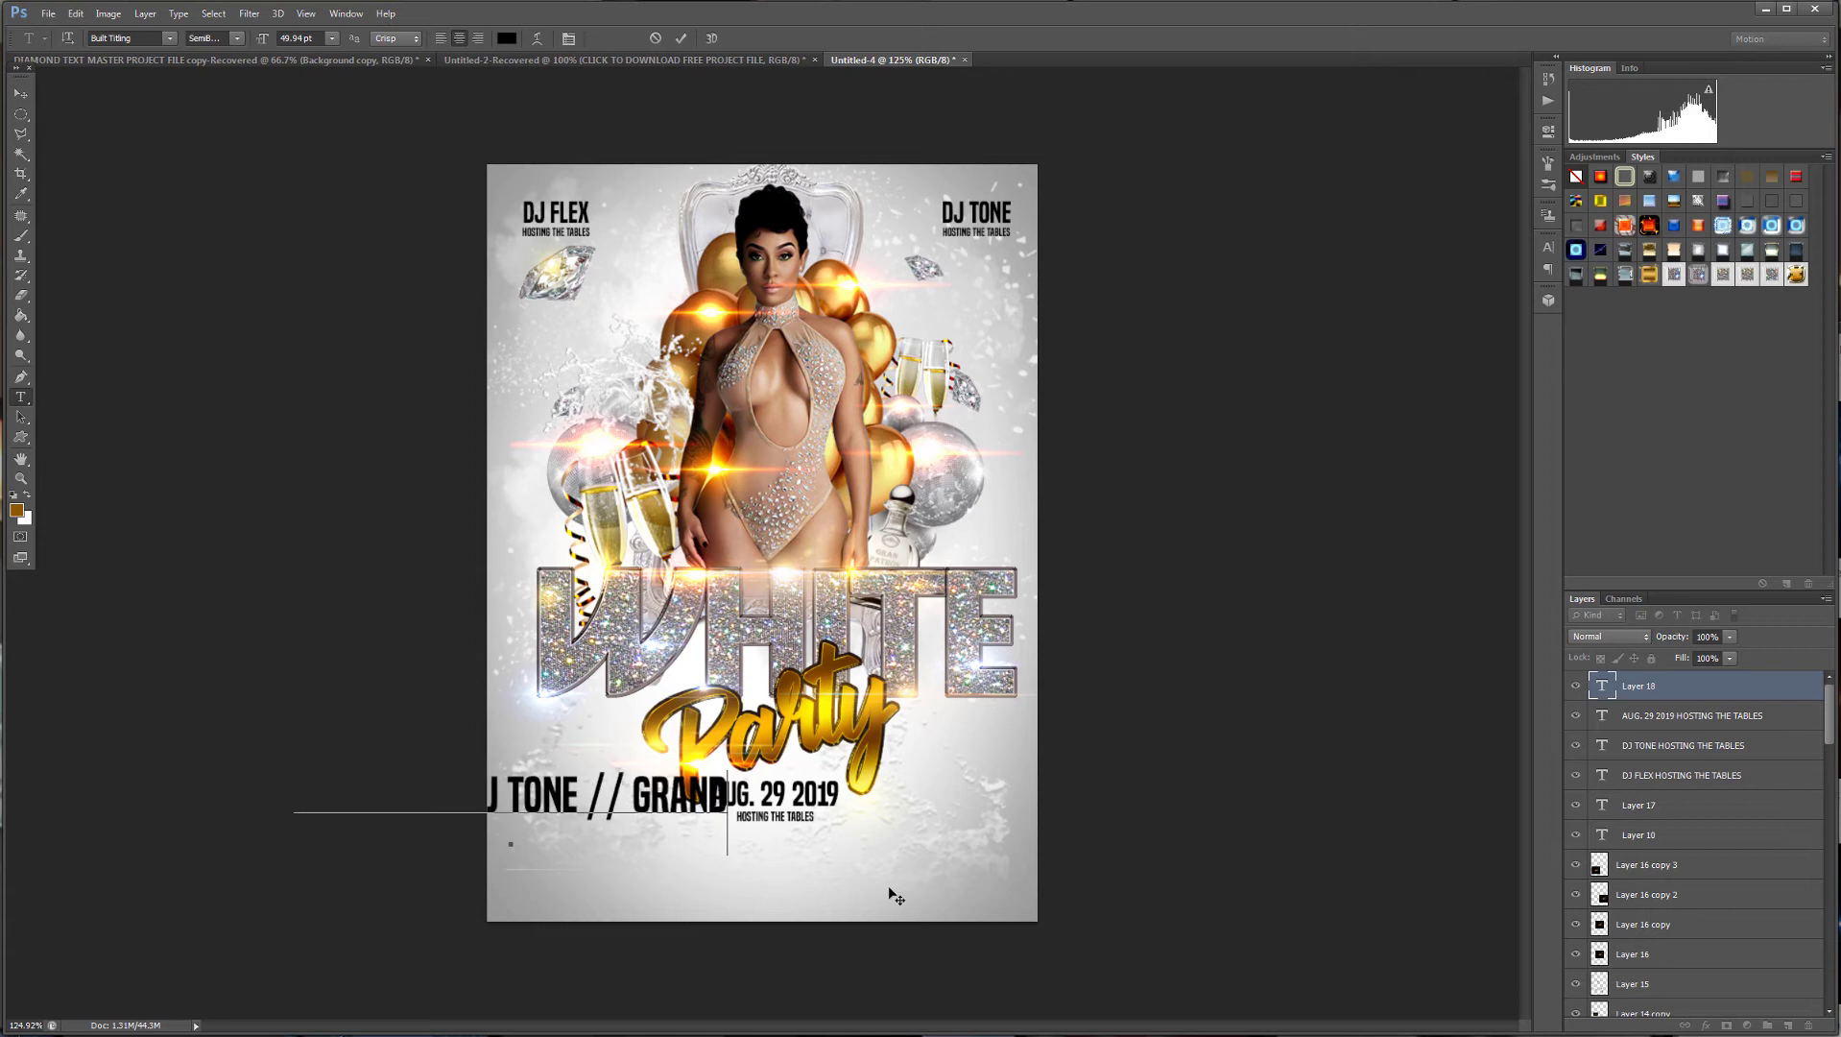
{"action": "type", "text": " TIZZLE"}
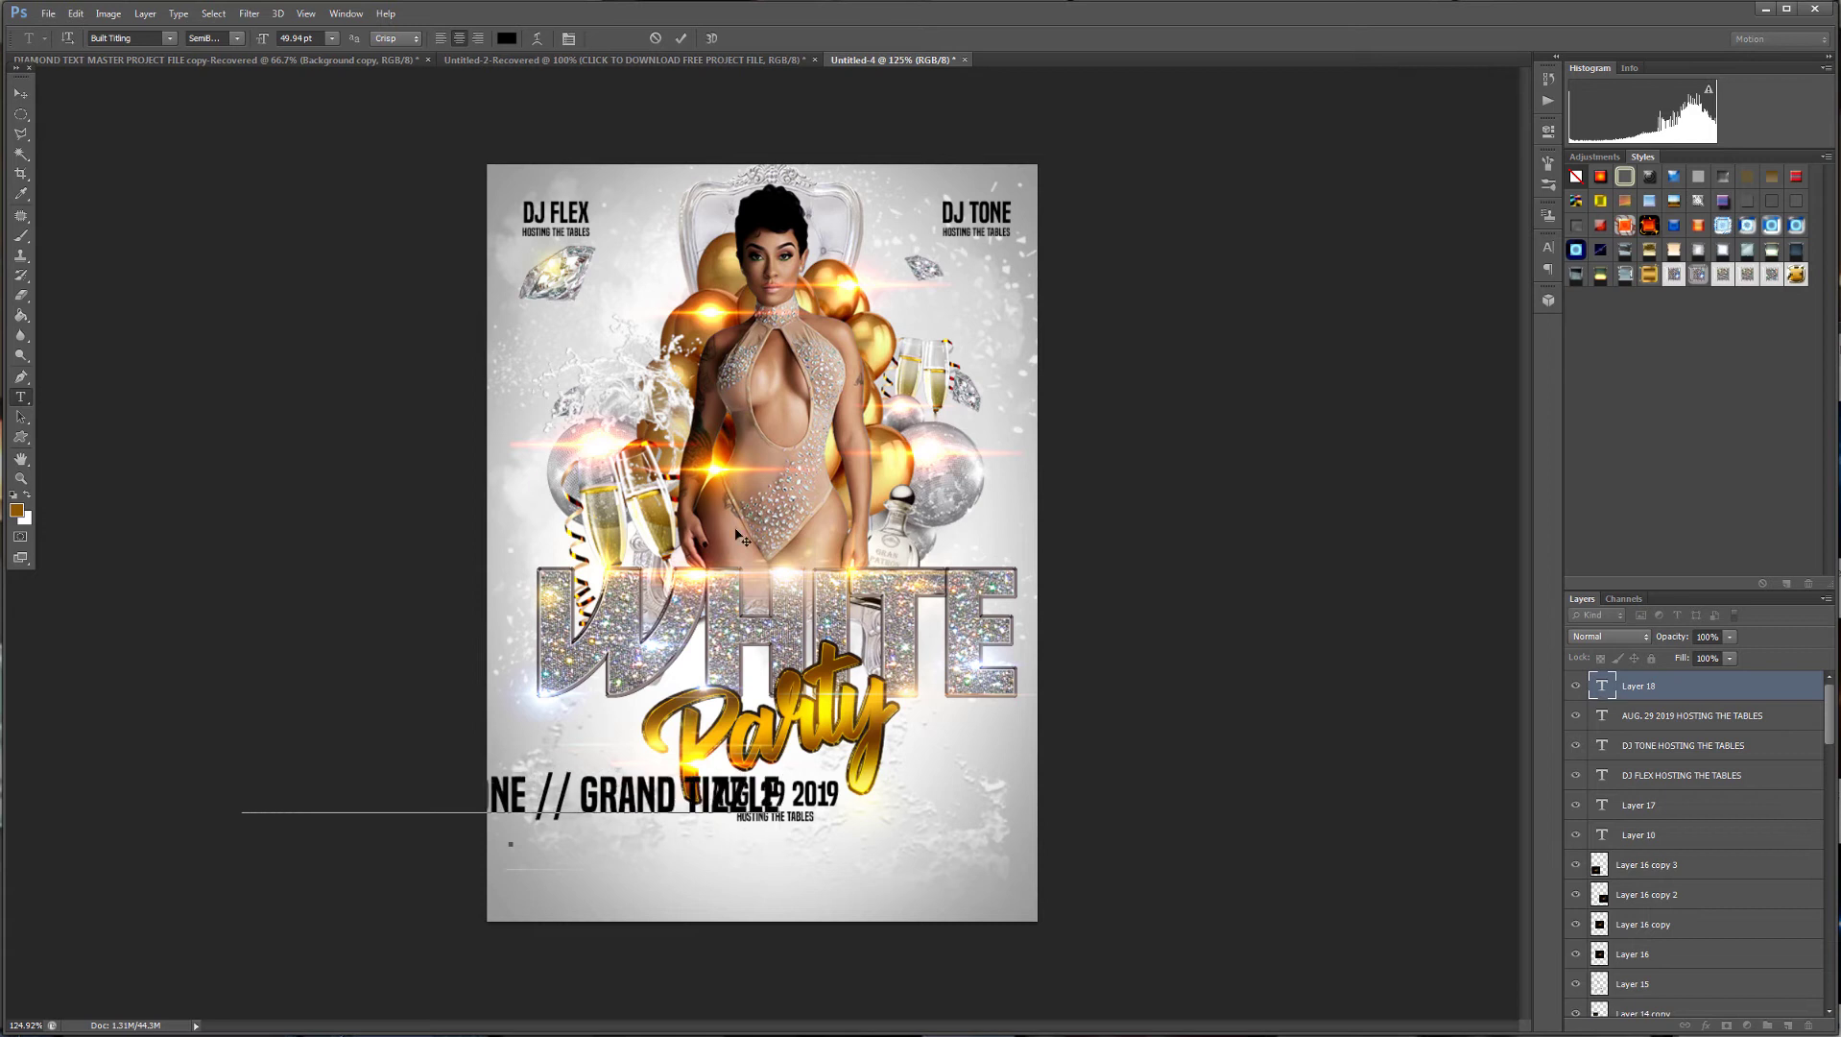
{"action": "left_click", "coordinate": [20, 94]}
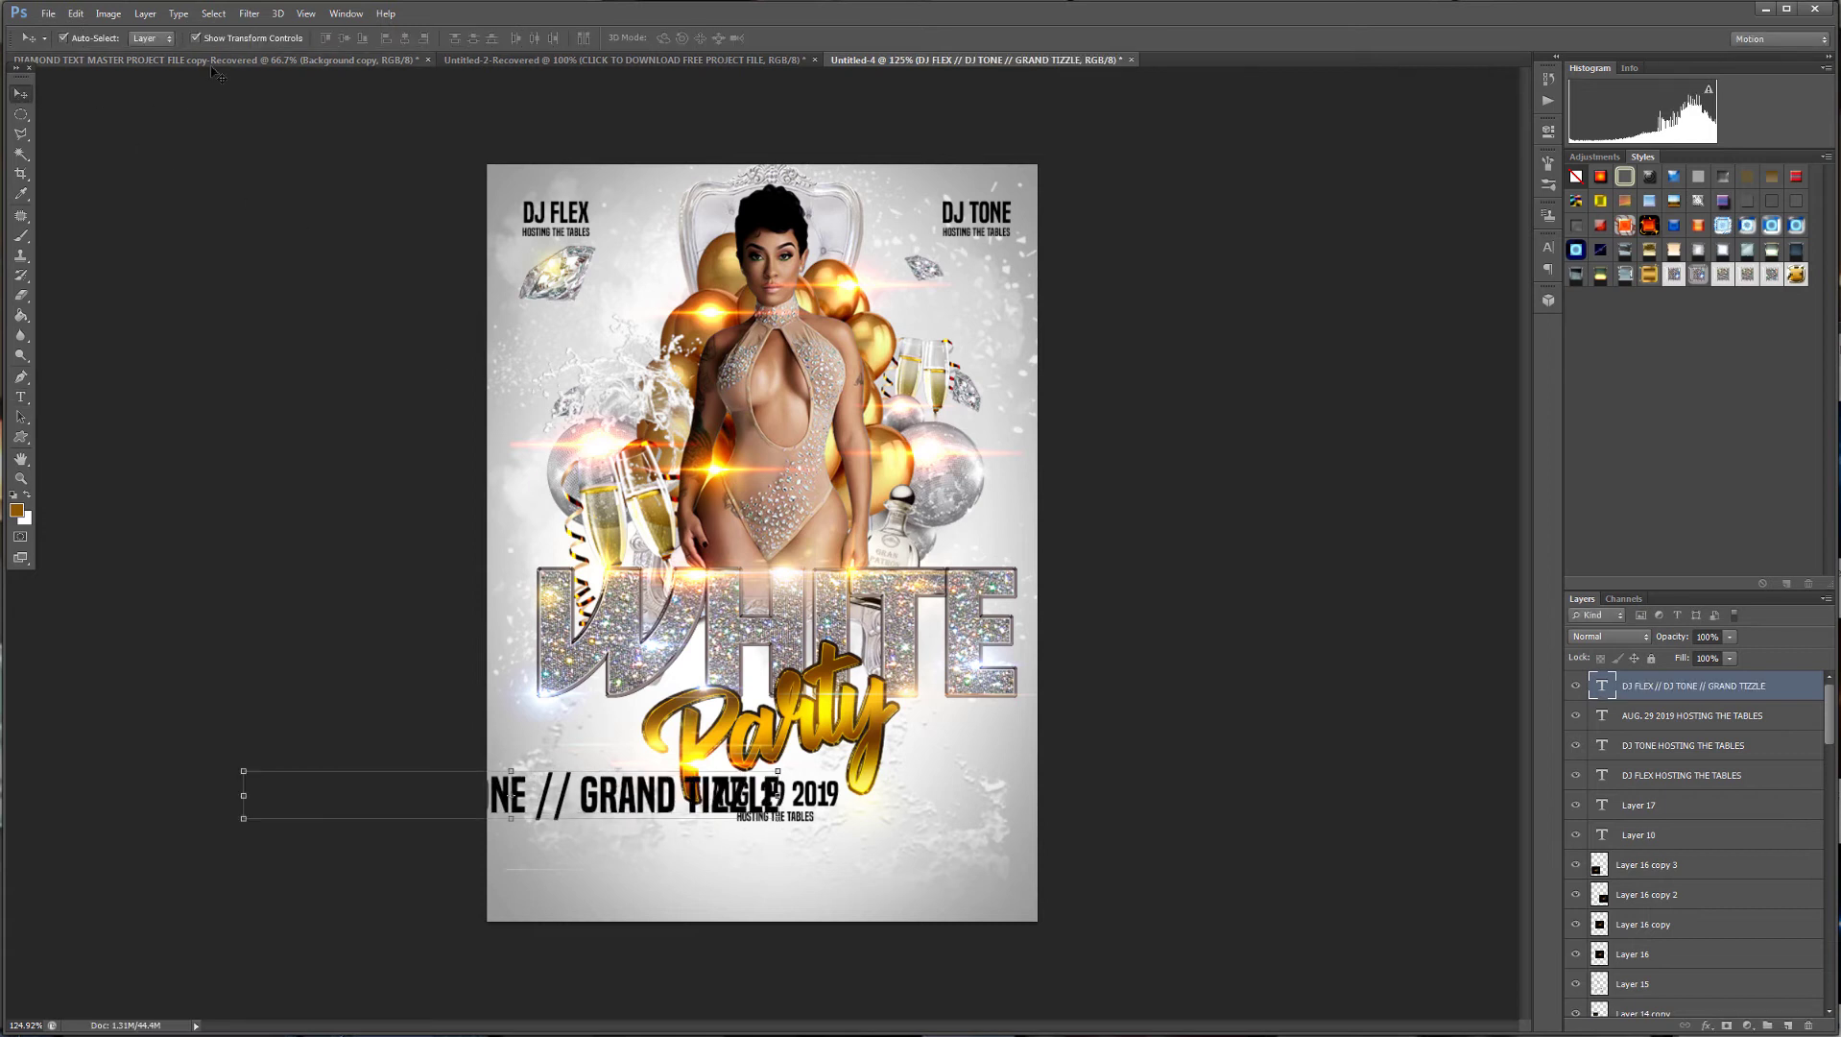
Move the lineup line below the date and scale it to about 63%.
{"action": "key", "text": "shift+Right"}
{"action": "key", "text": "shift+Right"}
{"action": "key", "text": "shift+Right"}
{"action": "key", "text": "shift+Right"}
{"action": "key", "text": "shift+Right"}
{"action": "key", "text": "shift+Right"}
{"action": "key", "text": "shift+Right"}
{"action": "key", "text": "shift+Right"}
{"action": "key", "text": "shift+Right"}
{"action": "key", "text": "shift+Right"}
{"action": "key", "text": "shift+Right"}
{"action": "key", "text": "shift+Right"}
{"action": "key", "text": "shift+Right"}
{"action": "key", "text": "shift+Right"}
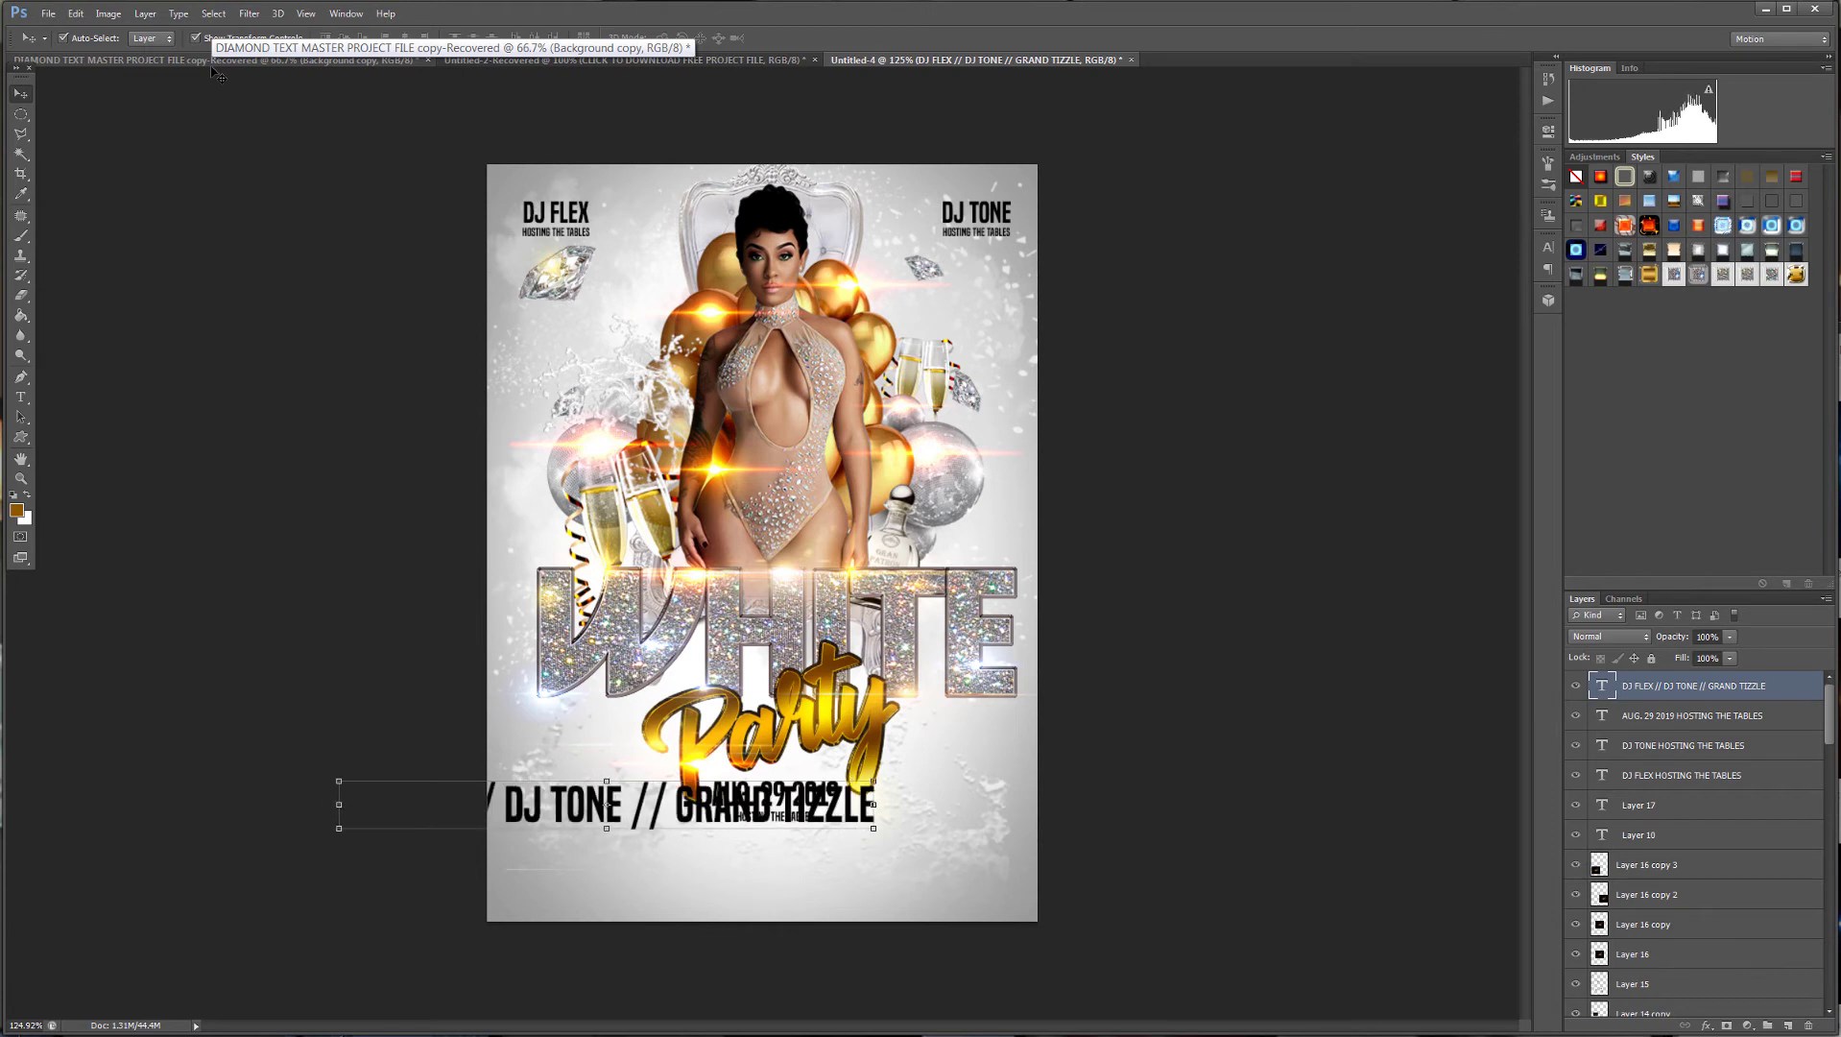
{"action": "key", "text": "shift+Right"}
{"action": "key", "text": "shift+Right"}
{"action": "key", "text": "shift+Right"}
{"action": "key", "text": "shift+Right"}
{"action": "key", "text": "shift+Right"}
{"action": "key", "text": "shift+Right"}
{"action": "key", "text": "shift+Down"}
{"action": "key", "text": "shift+Down"}
{"action": "key", "text": "shift+Down"}
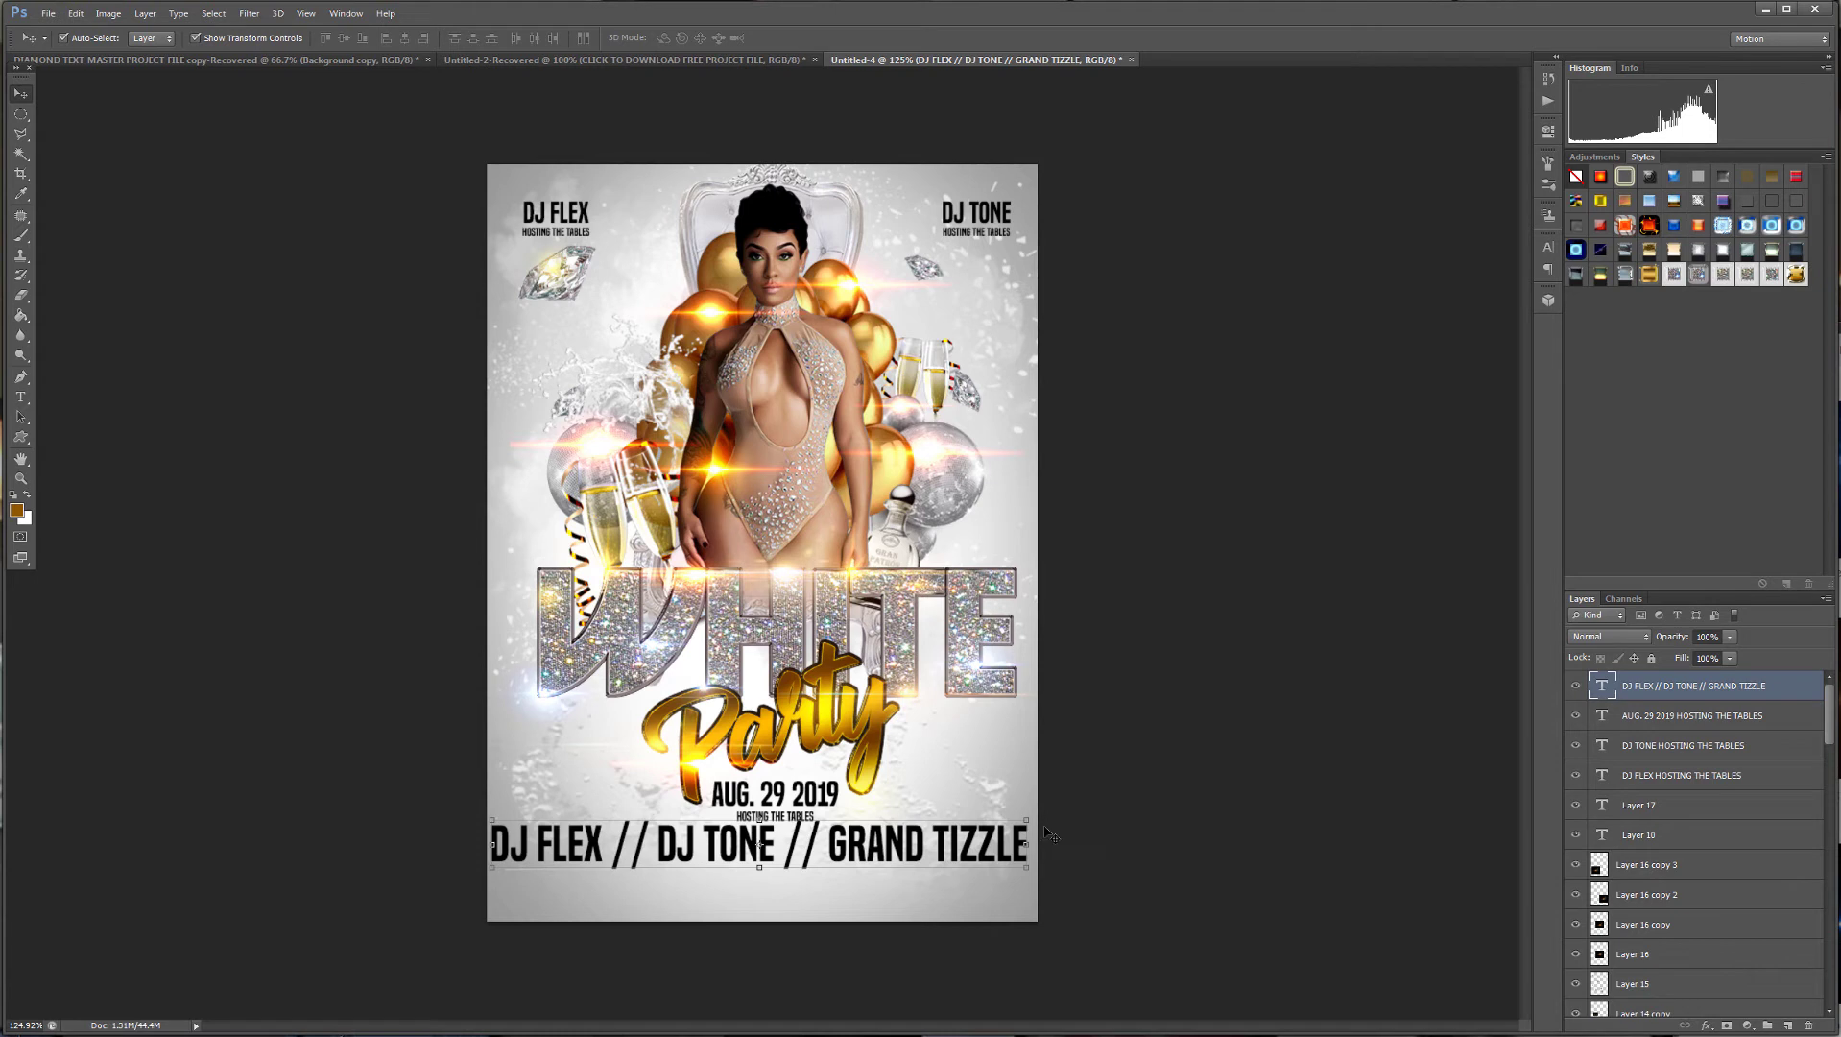
{"action": "left_click_drag", "start_coordinate": [1026, 821], "coordinate": [899, 849]}
{"action": "key", "text": "Return"}
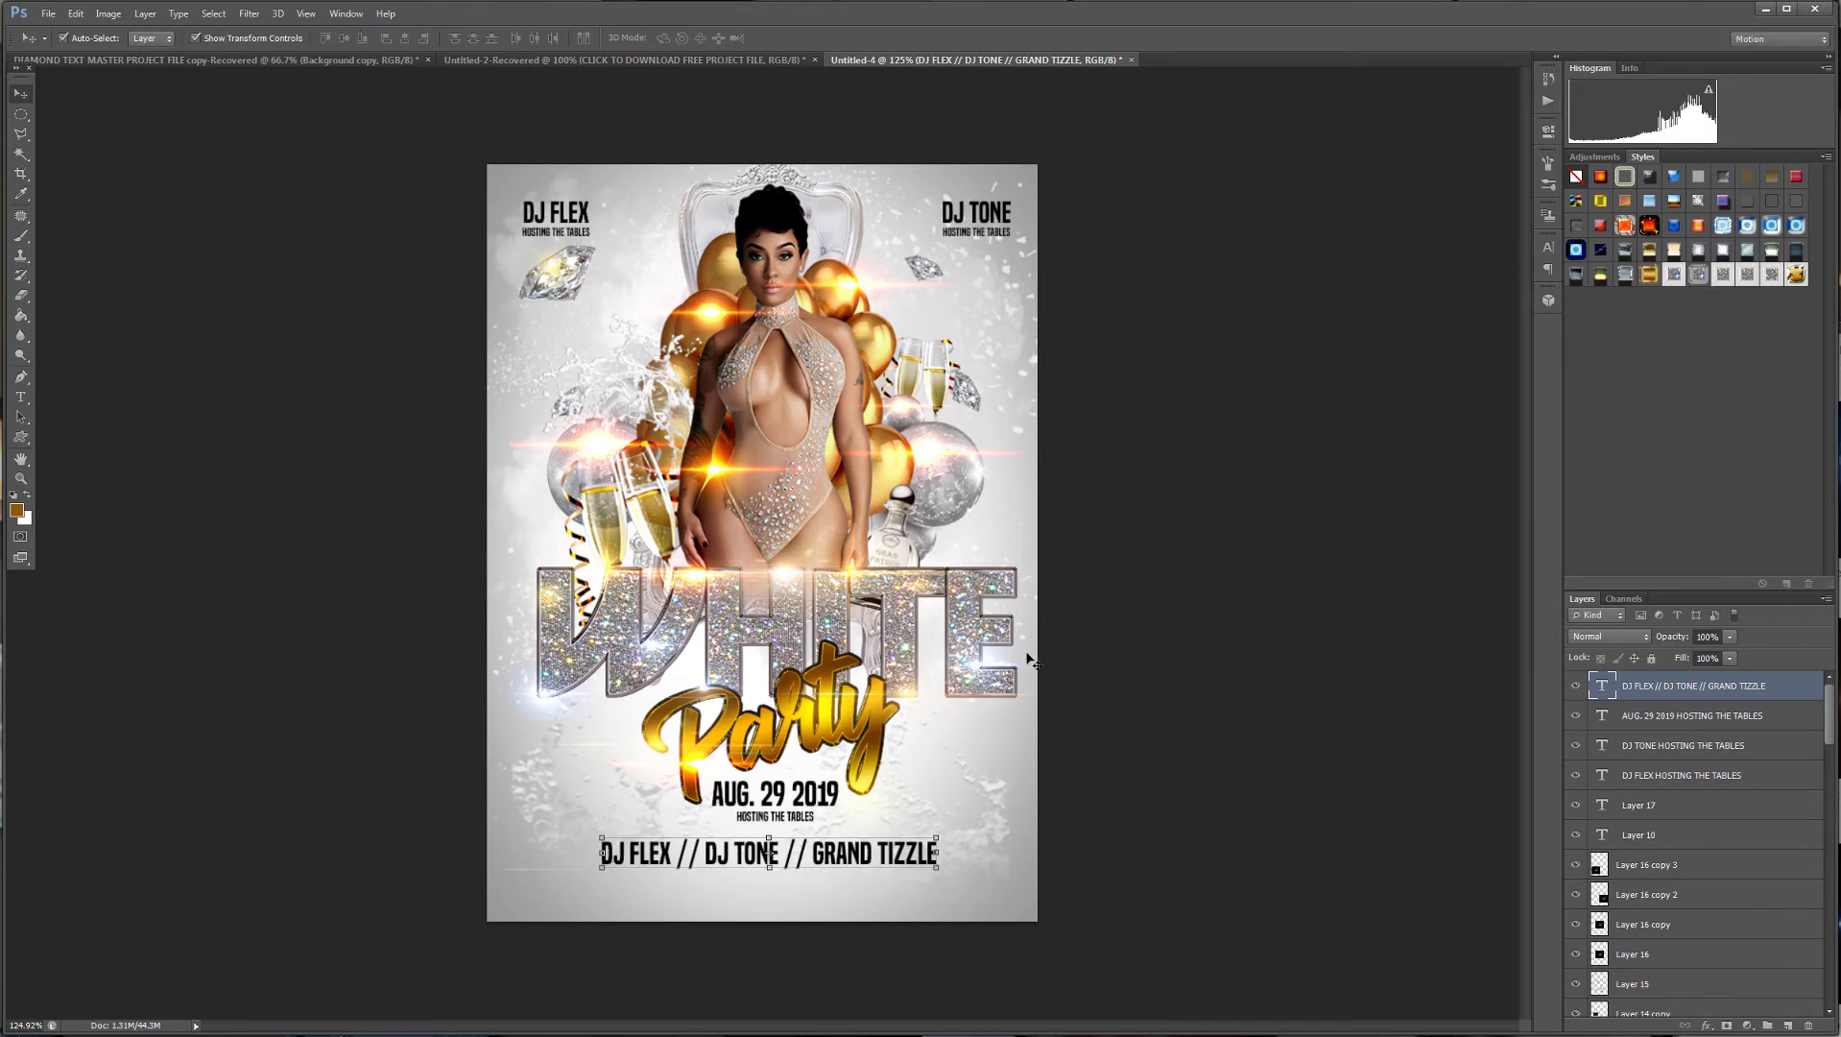
{"action": "left_click_drag", "start_coordinate": [838, 857], "coordinate": [836, 855]}
Set the lineup text to Century Gothic at 25.35 pt and recentre it under the date.
{"action": "left_click", "coordinate": [26, 403]}
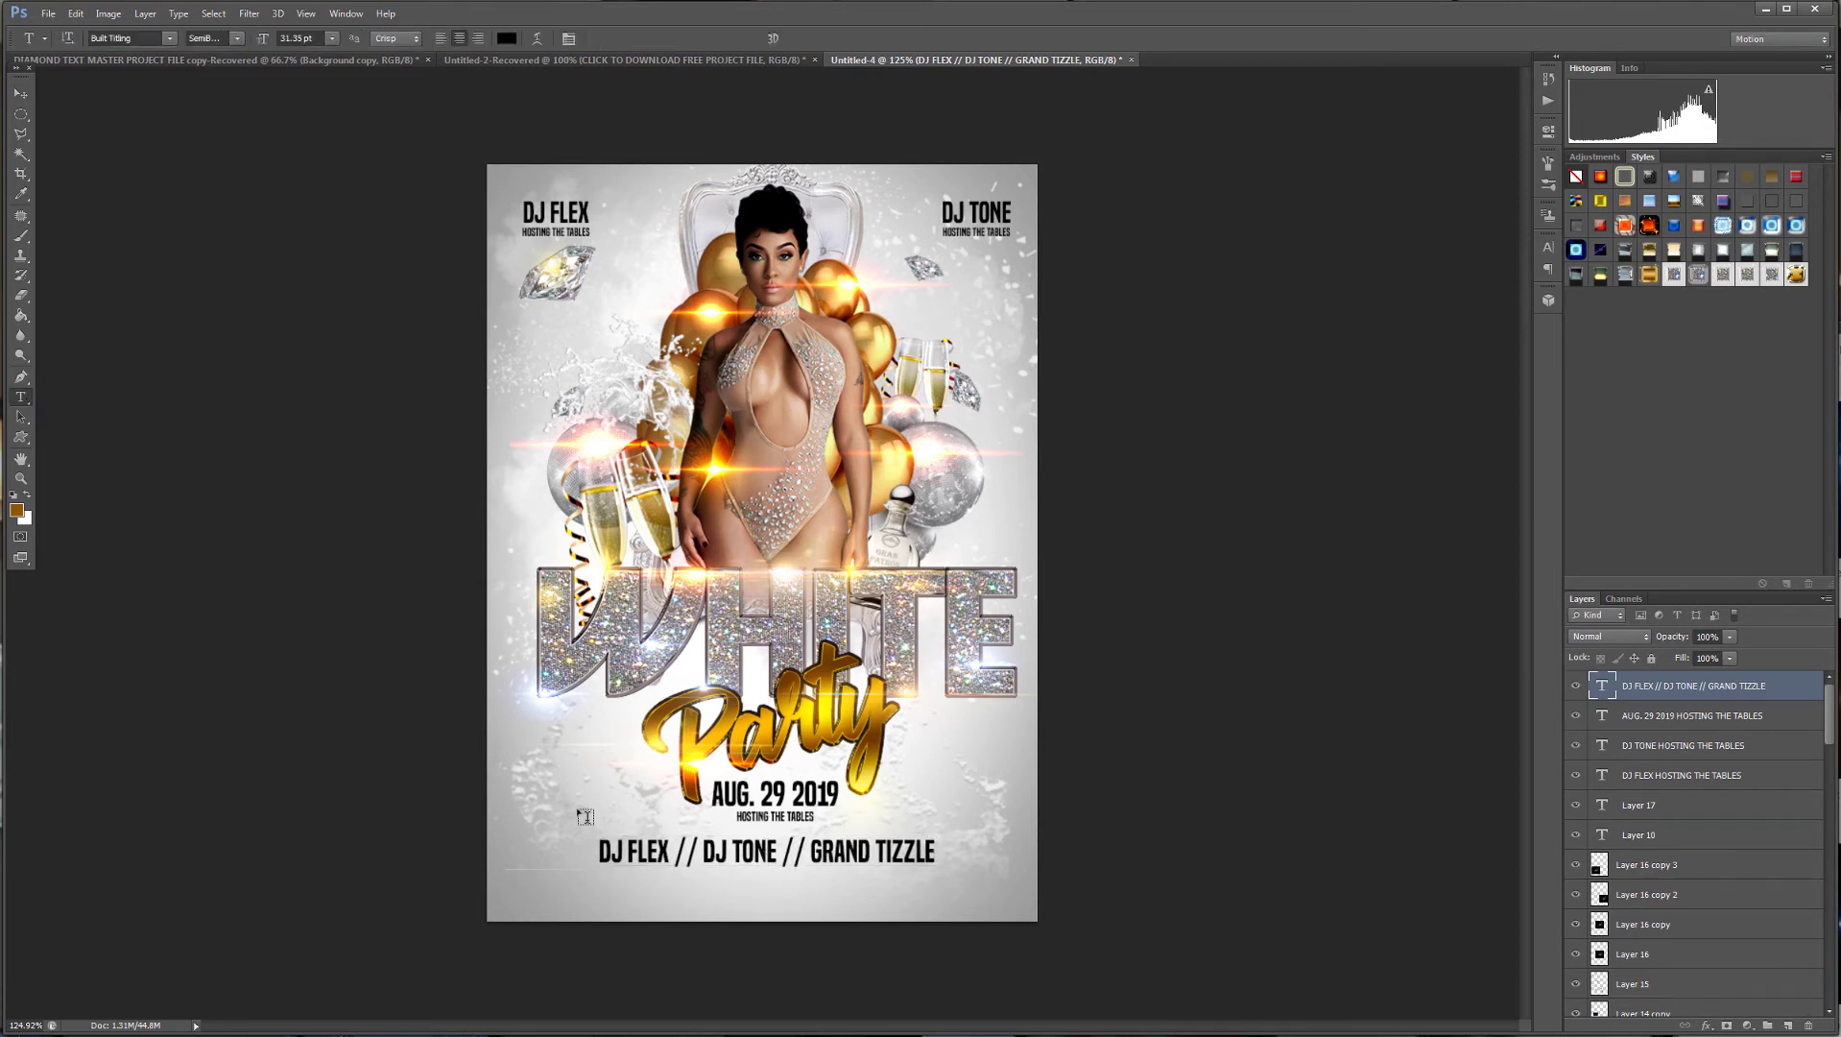
{"action": "left_click_drag", "start_coordinate": [601, 851], "coordinate": [936, 854]}
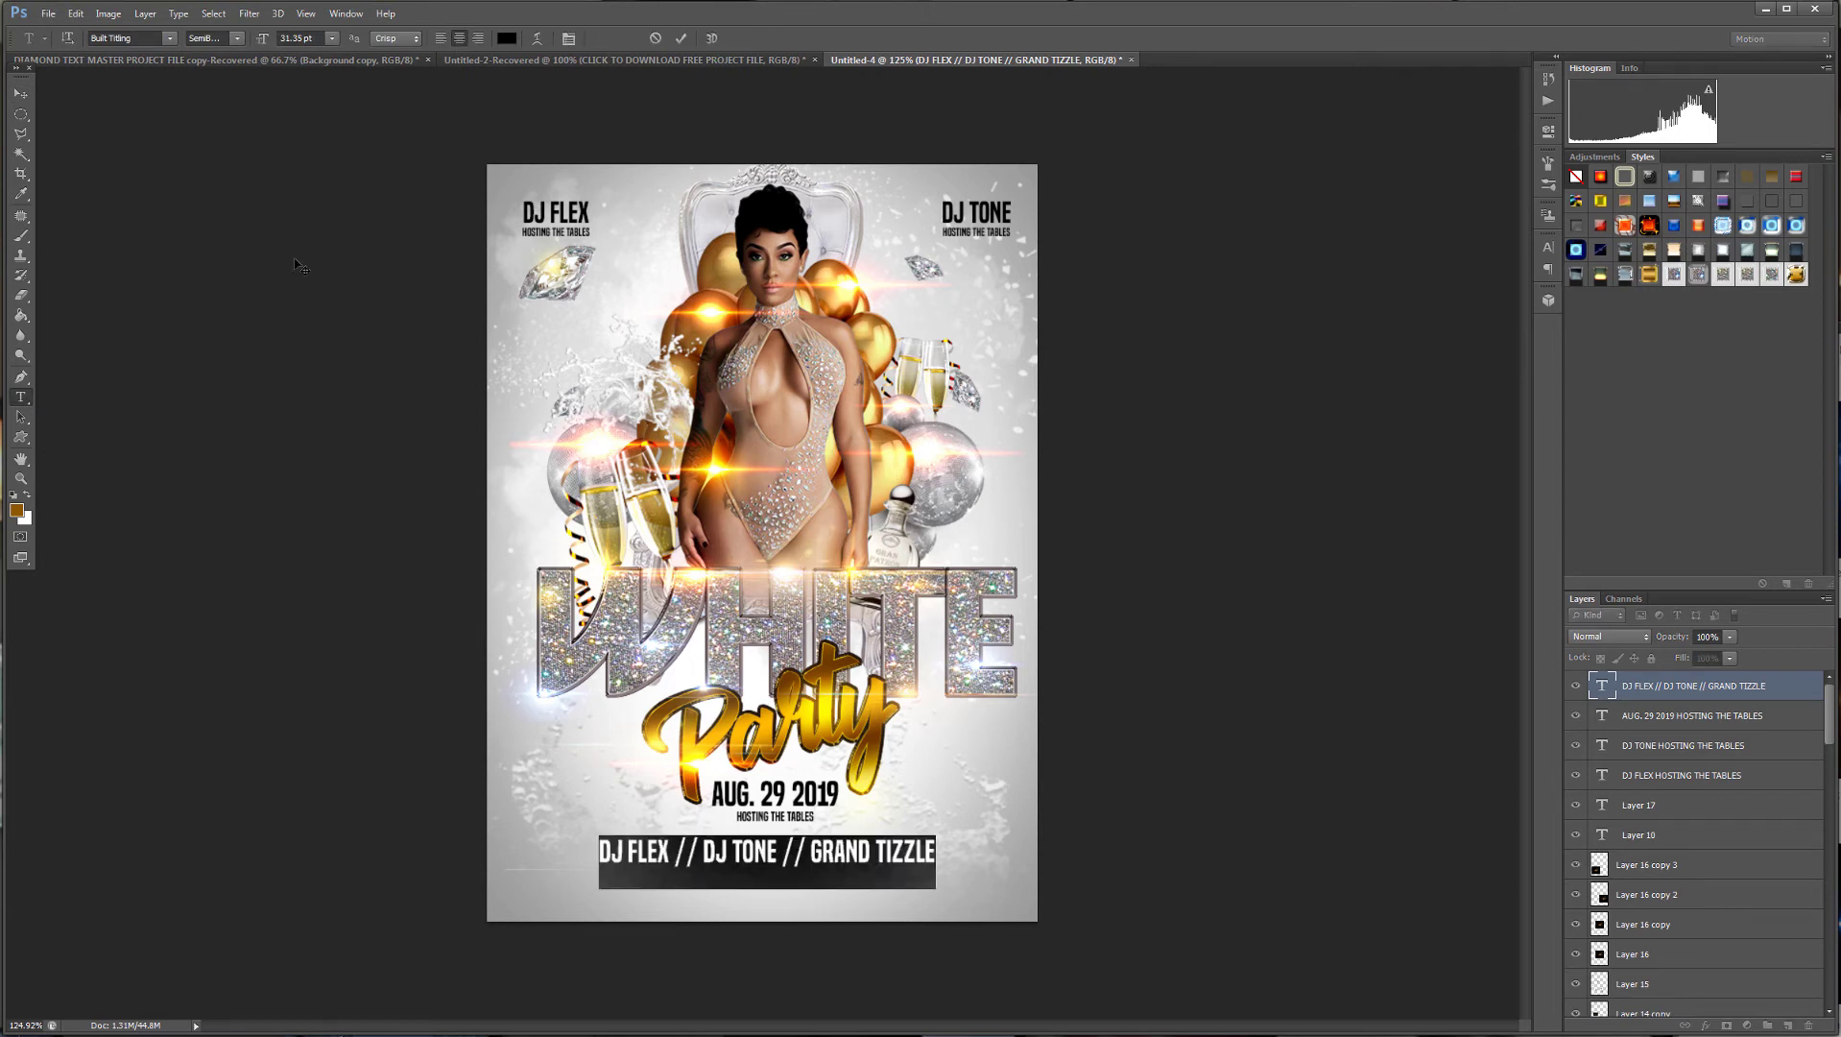
{"action": "left_click", "coordinate": [168, 38]}
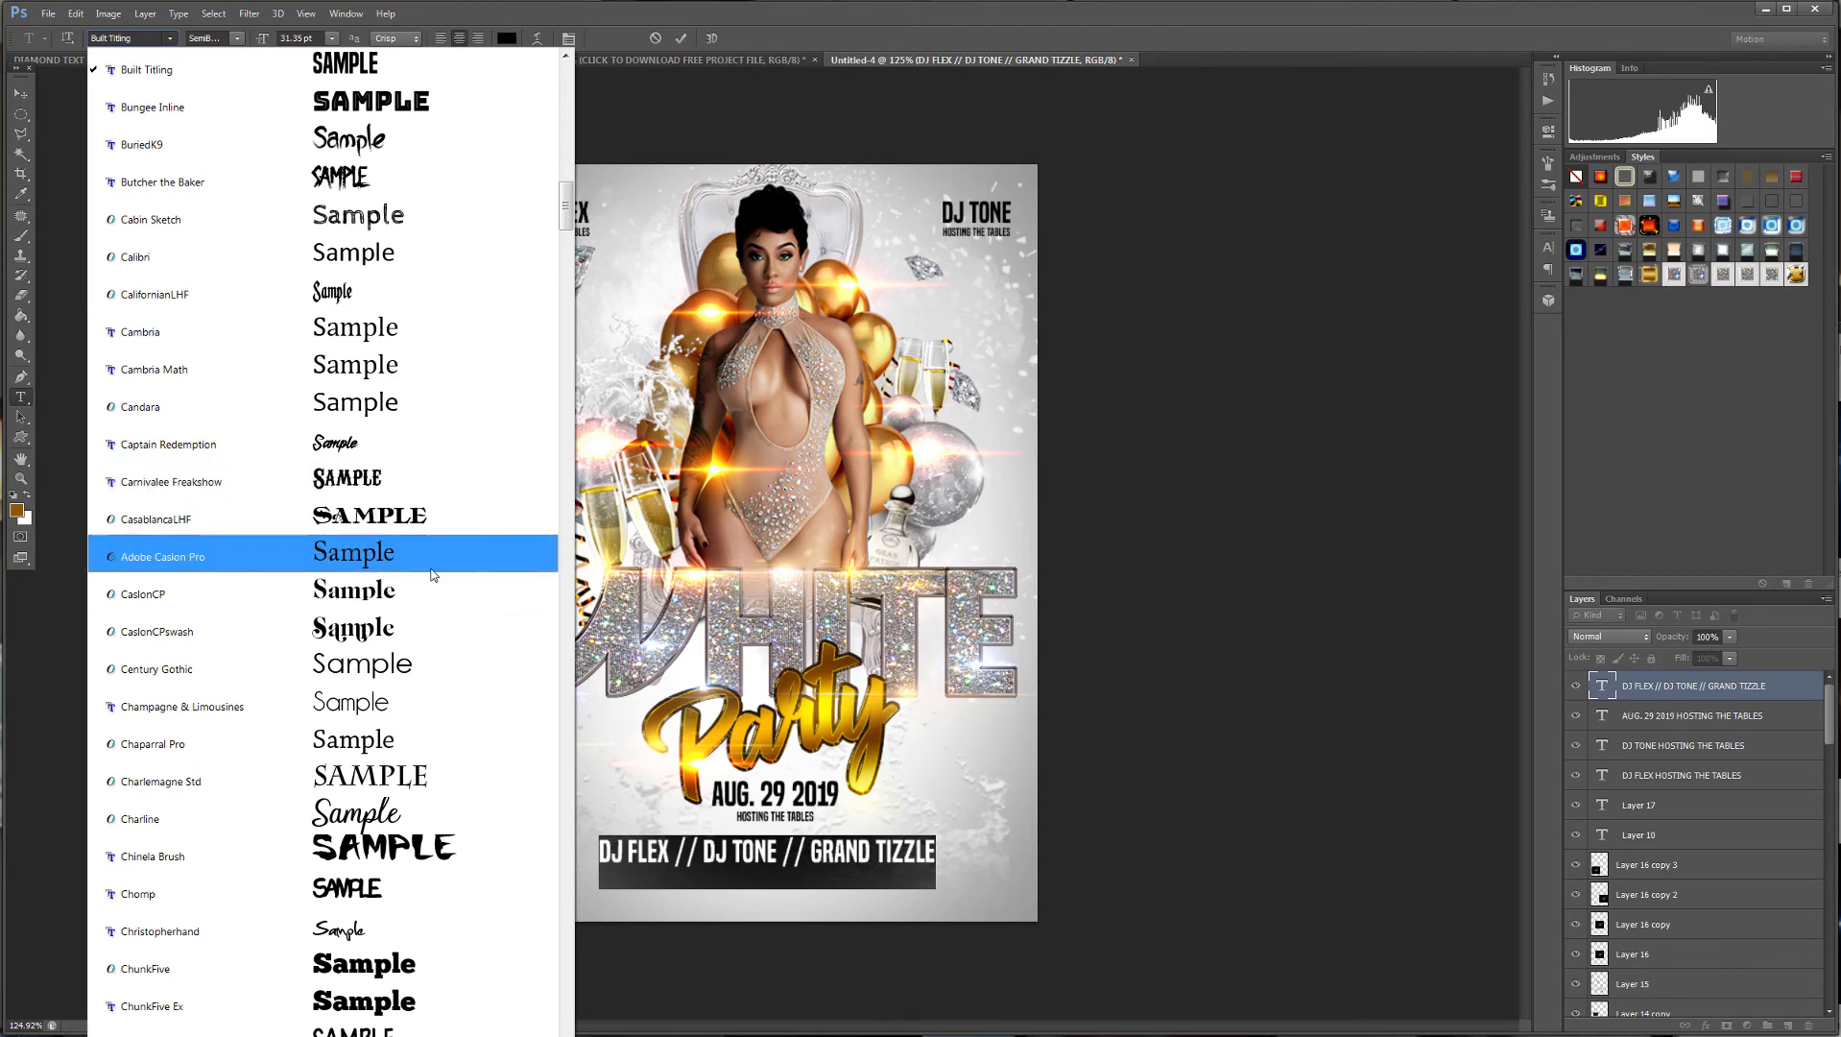
{"action": "left_click", "coordinate": [422, 671]}
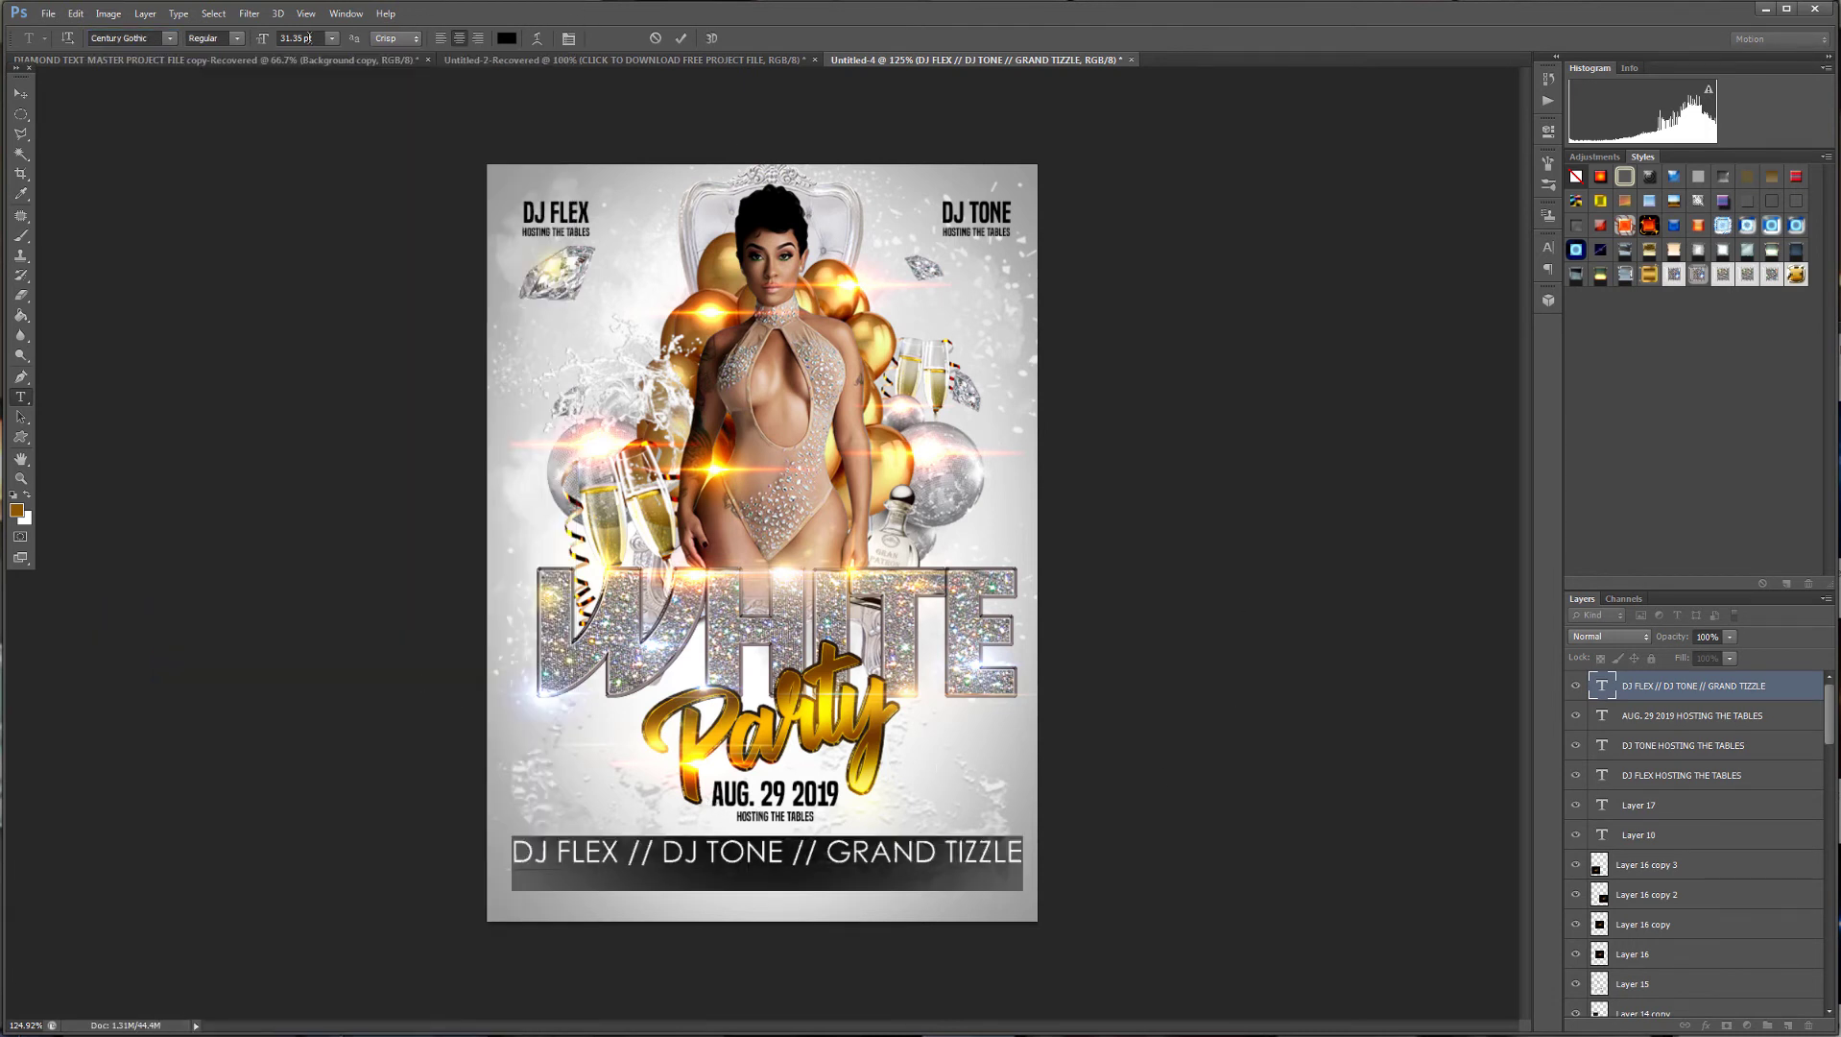
{"action": "key", "text": "Down"}
{"action": "key", "text": "Down"}
{"action": "key", "text": "Down"}
{"action": "key", "text": "Down"}
{"action": "key", "text": "Down"}
{"action": "key", "text": "Down"}
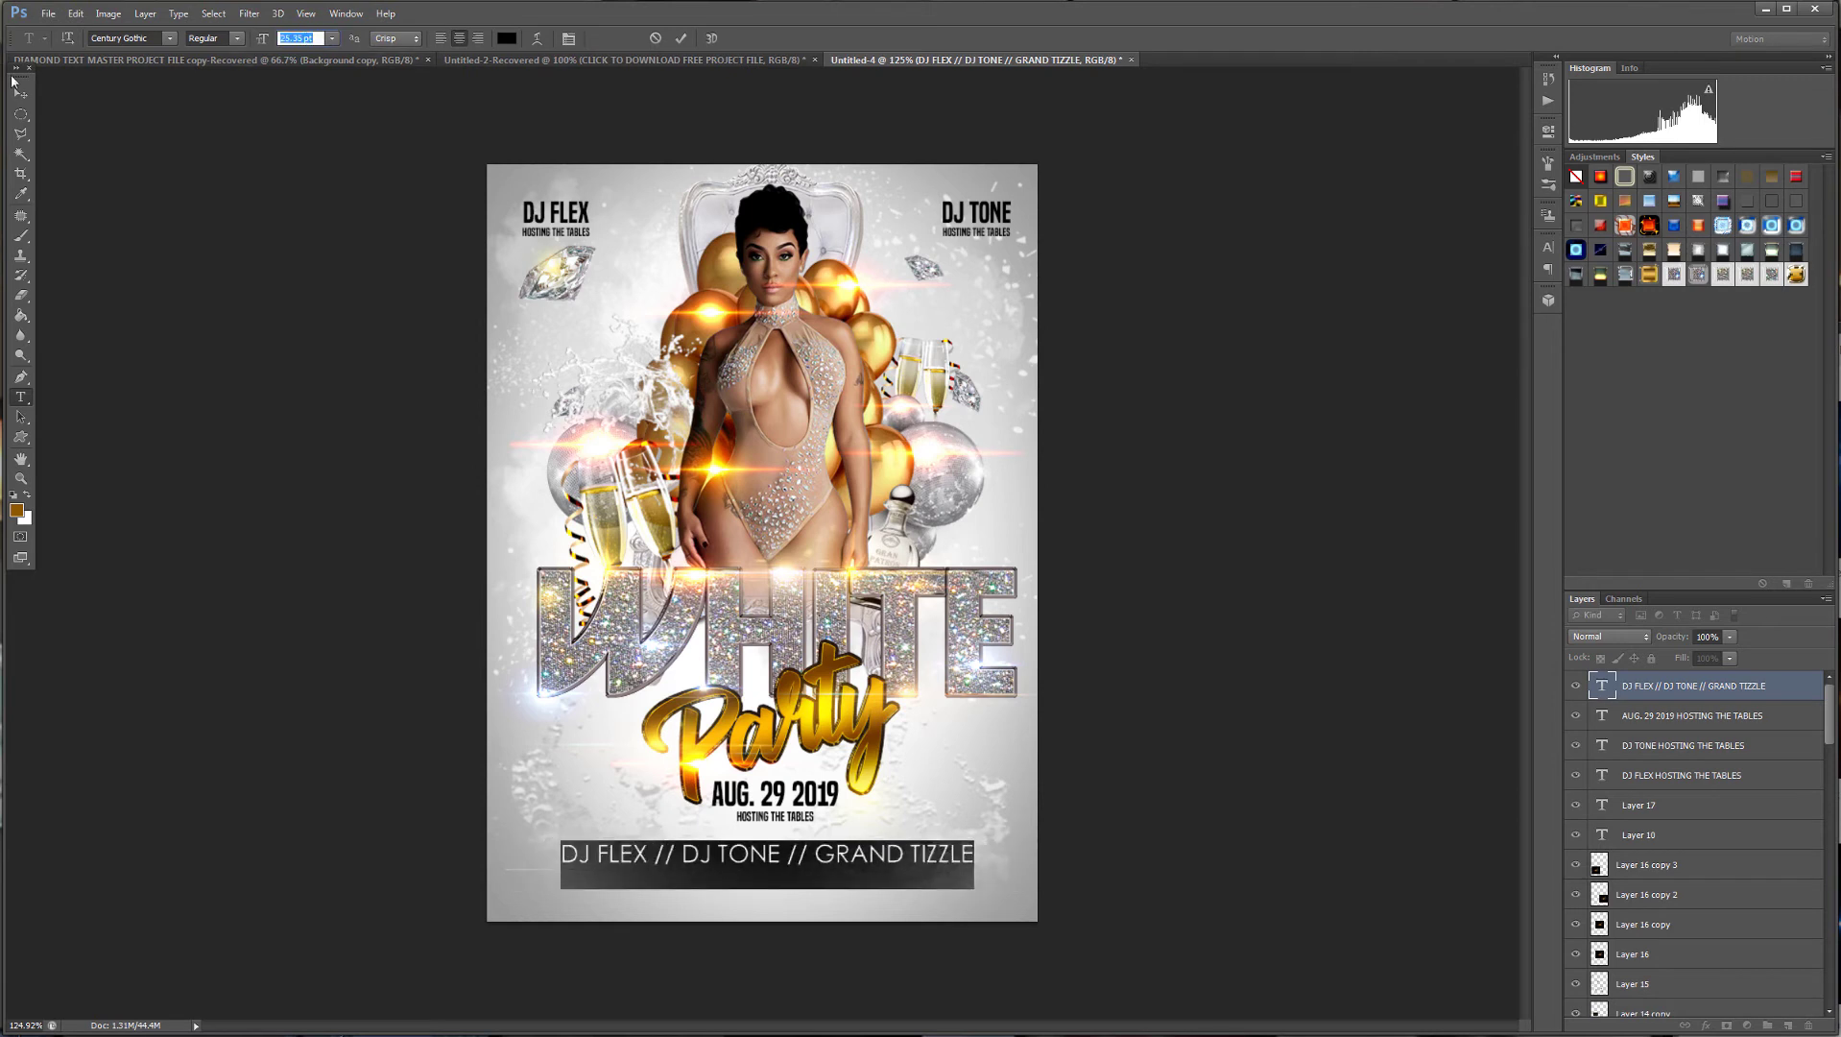
{"action": "left_click", "coordinate": [21, 94]}
{"action": "left_click", "coordinate": [1001, 831]}
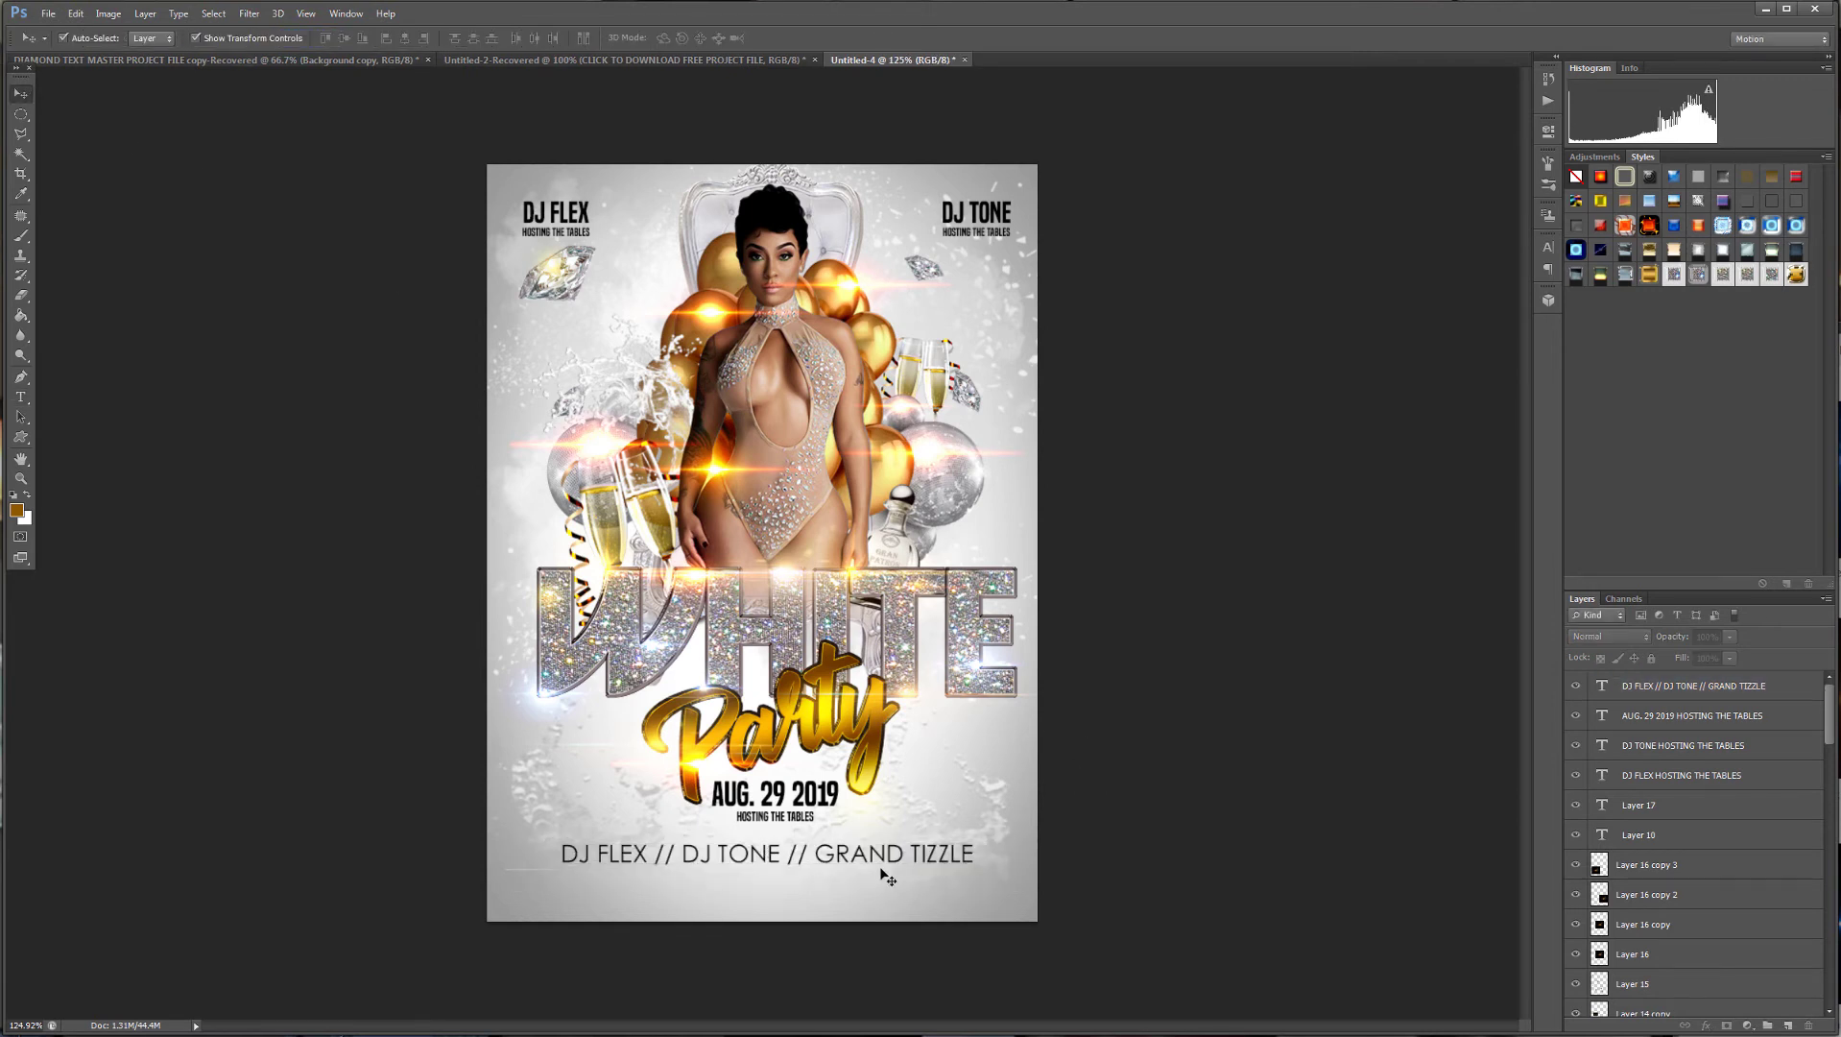
{"action": "left_click_drag", "start_coordinate": [880, 872], "coordinate": [891, 857]}
{"action": "left_click_drag", "start_coordinate": [21, 115], "coordinate": [78, 119]}
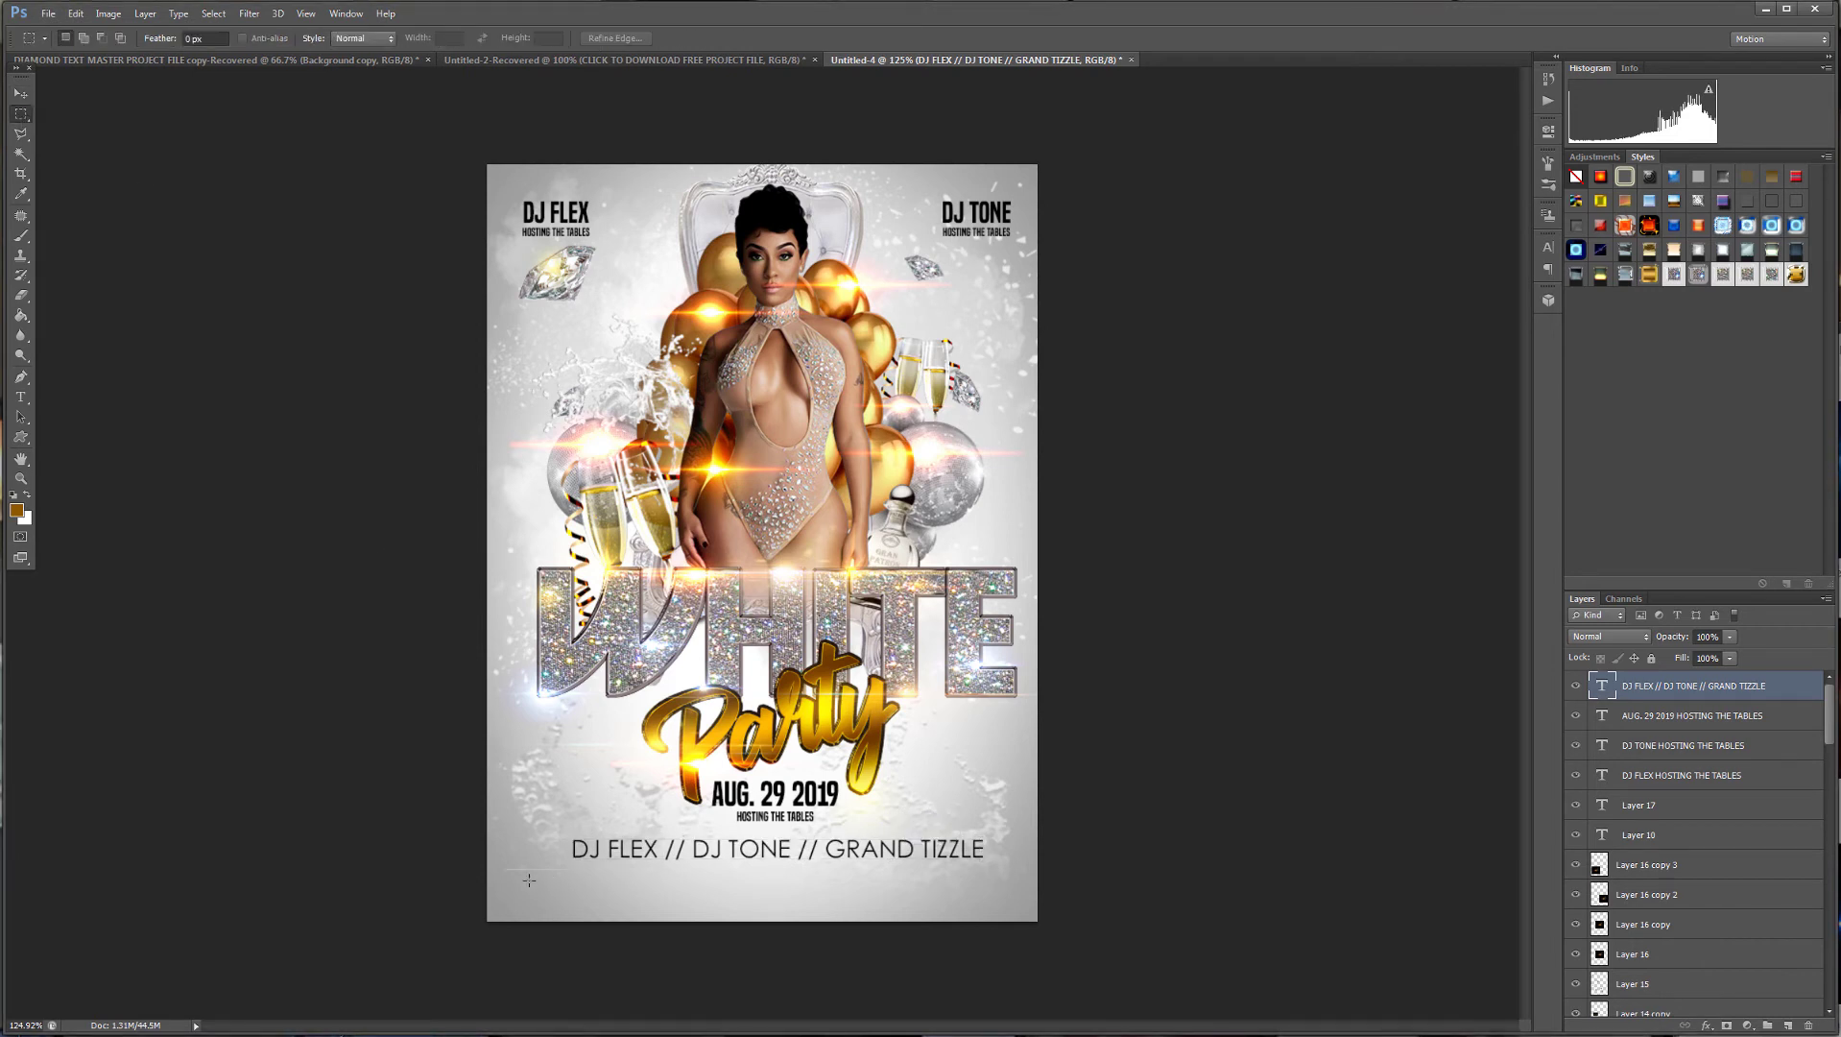
Select a strip along the flyer's bottom edge and set the foreground colour to black.
{"action": "left_click_drag", "start_coordinate": [528, 880], "coordinate": [1050, 910]}
{"action": "left_click_drag", "start_coordinate": [906, 905], "coordinate": [489, 877]}
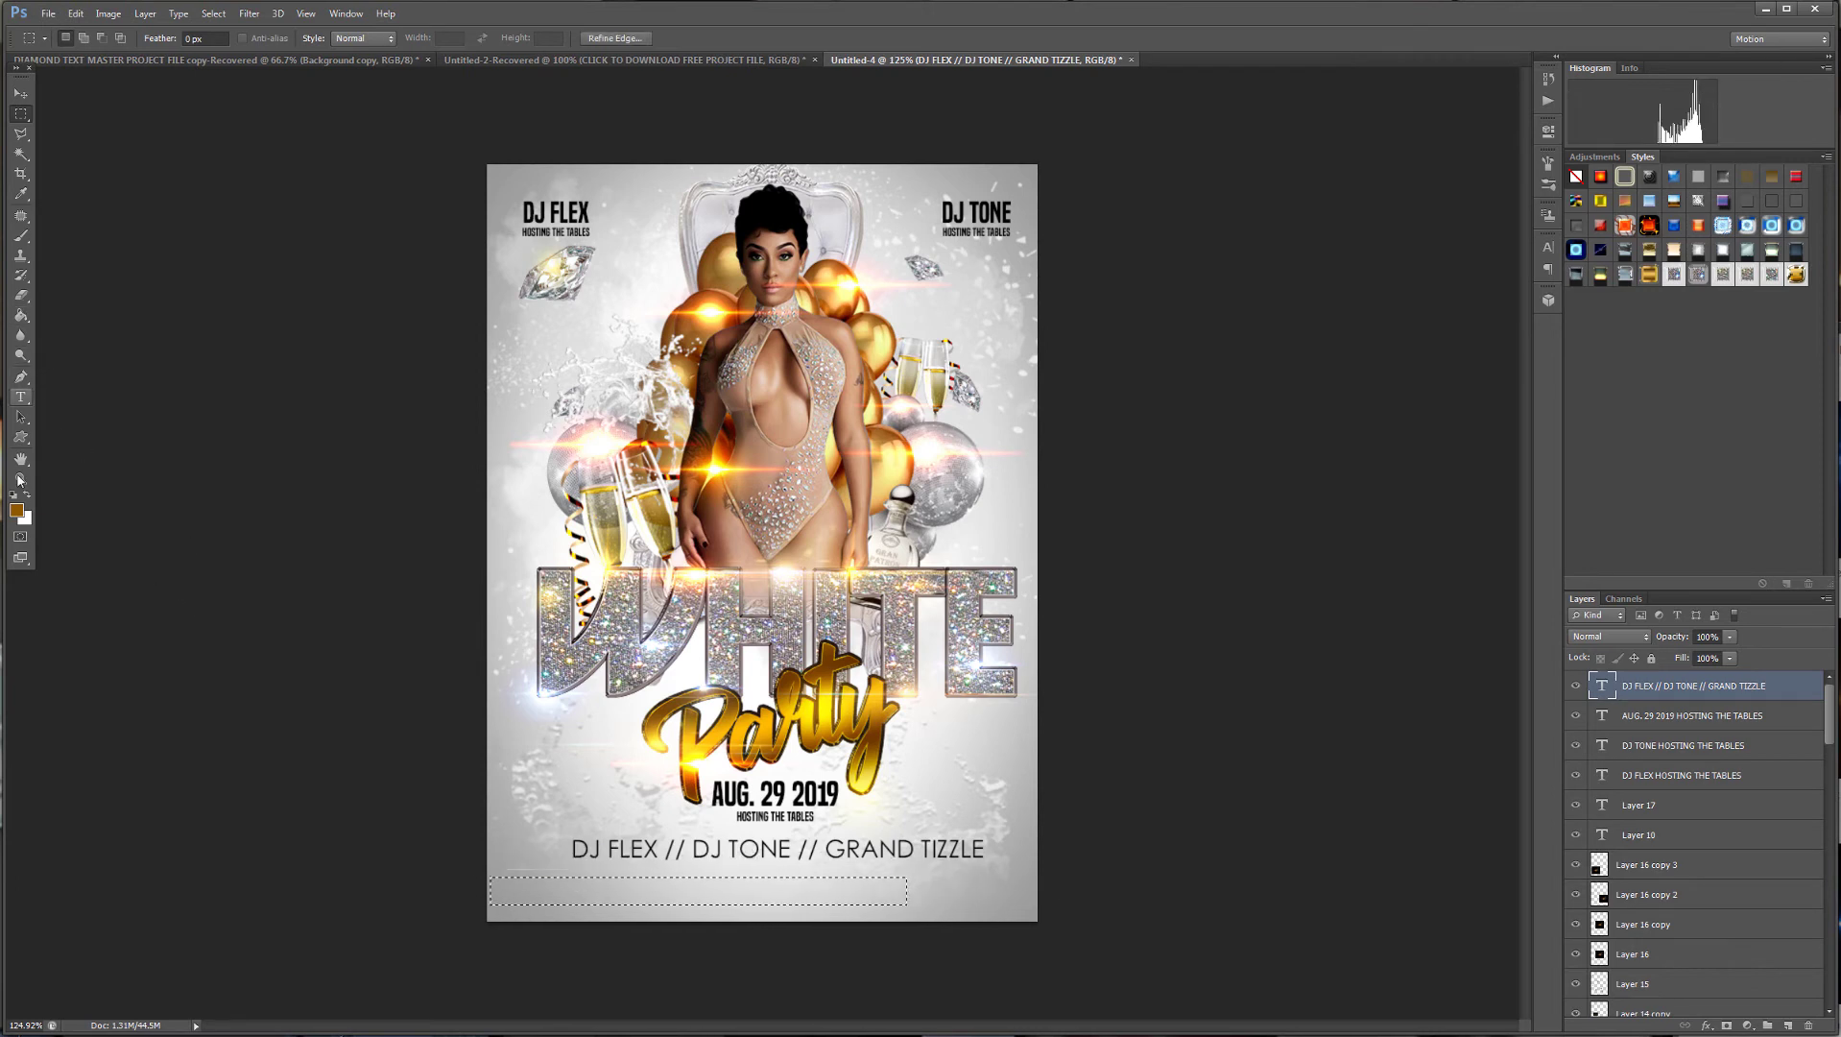
{"action": "left_click", "coordinate": [18, 511]}
{"action": "left_click_drag", "start_coordinate": [1226, 399], "coordinate": [1303, 457]}
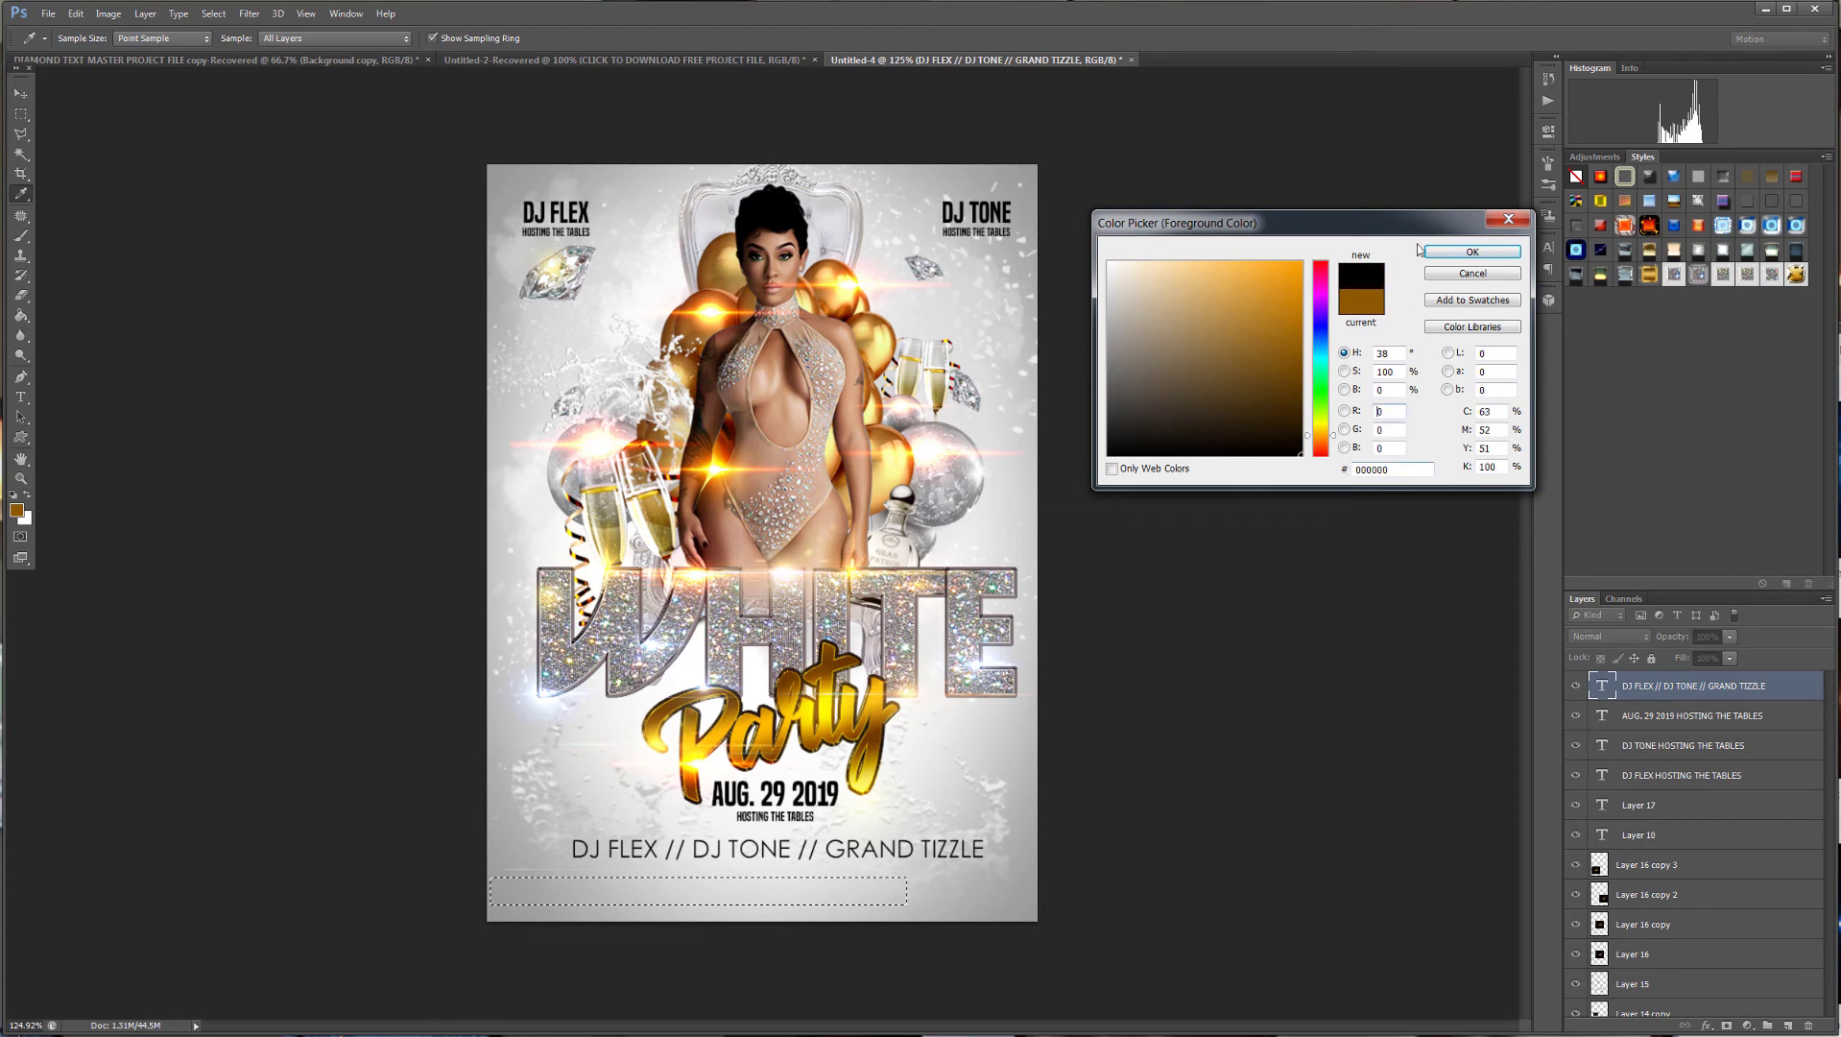
{"action": "left_click", "coordinate": [1472, 250]}
Fill the strip with black on a new layer, Layer 18, then deselect.
{"action": "left_click", "coordinate": [26, 319]}
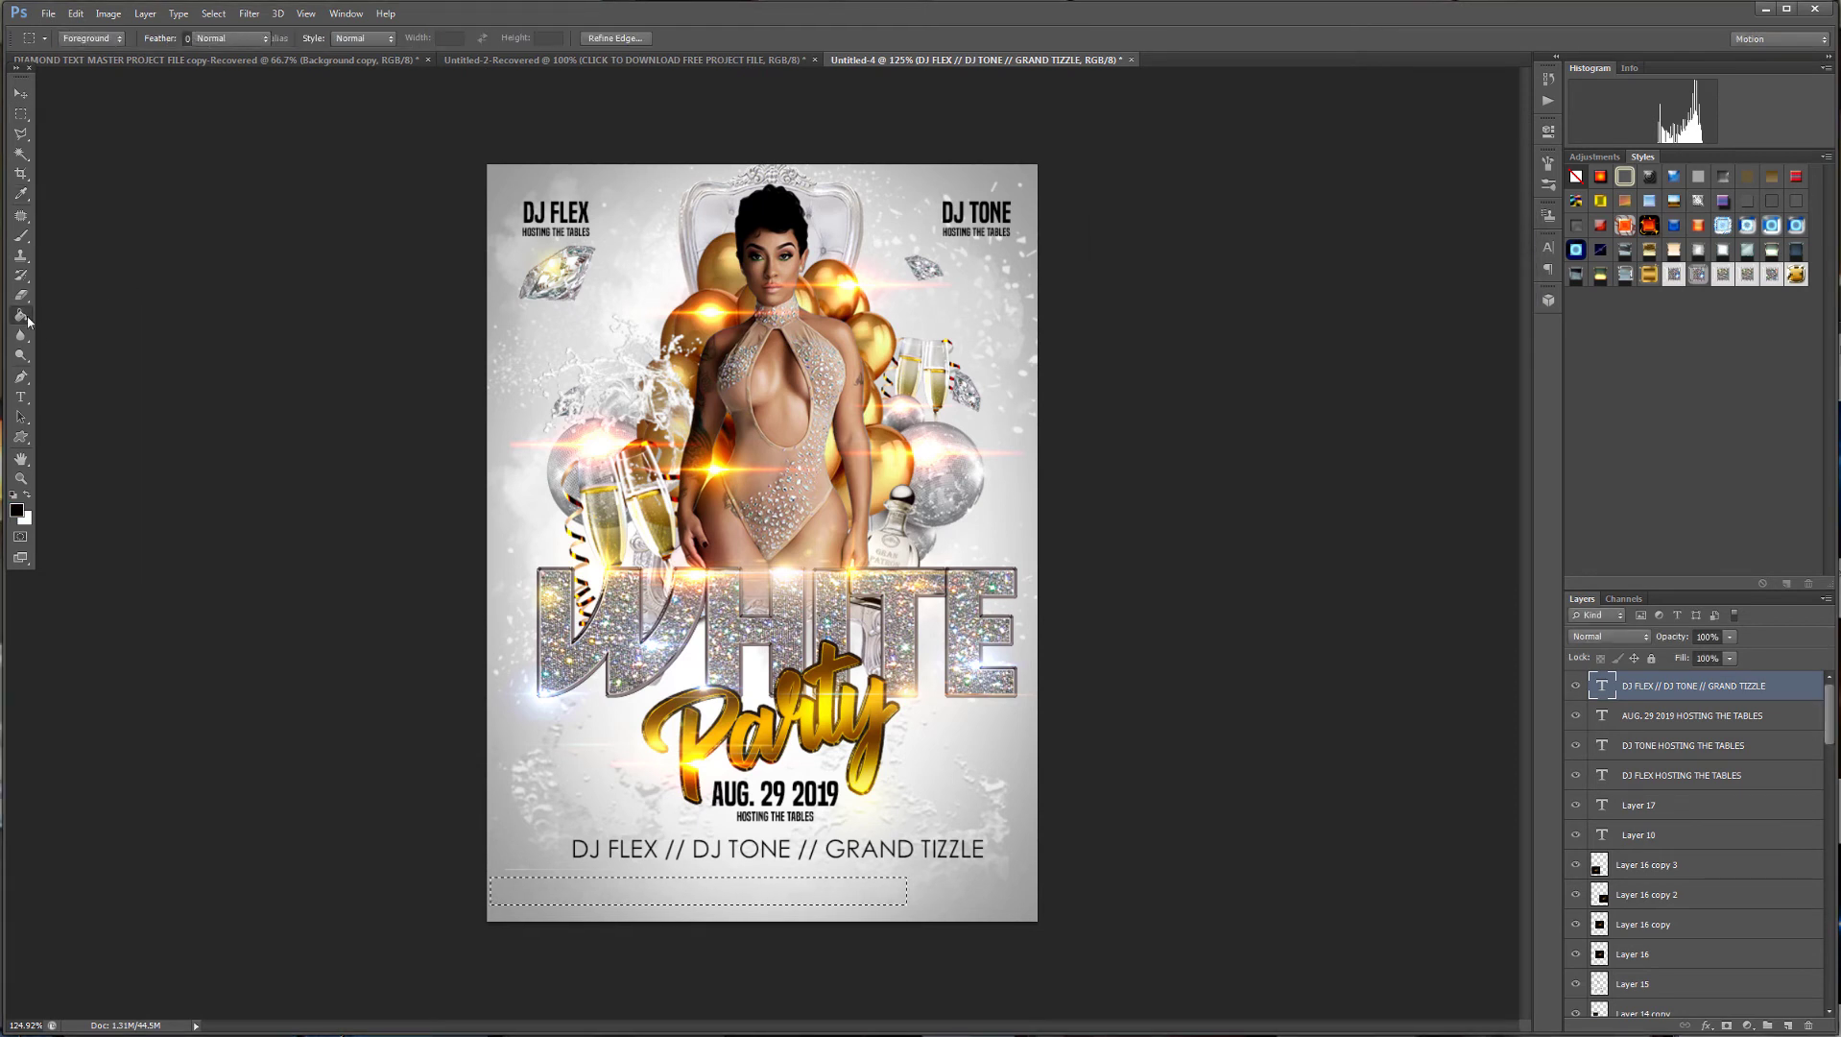
{"action": "left_click", "coordinate": [785, 902]}
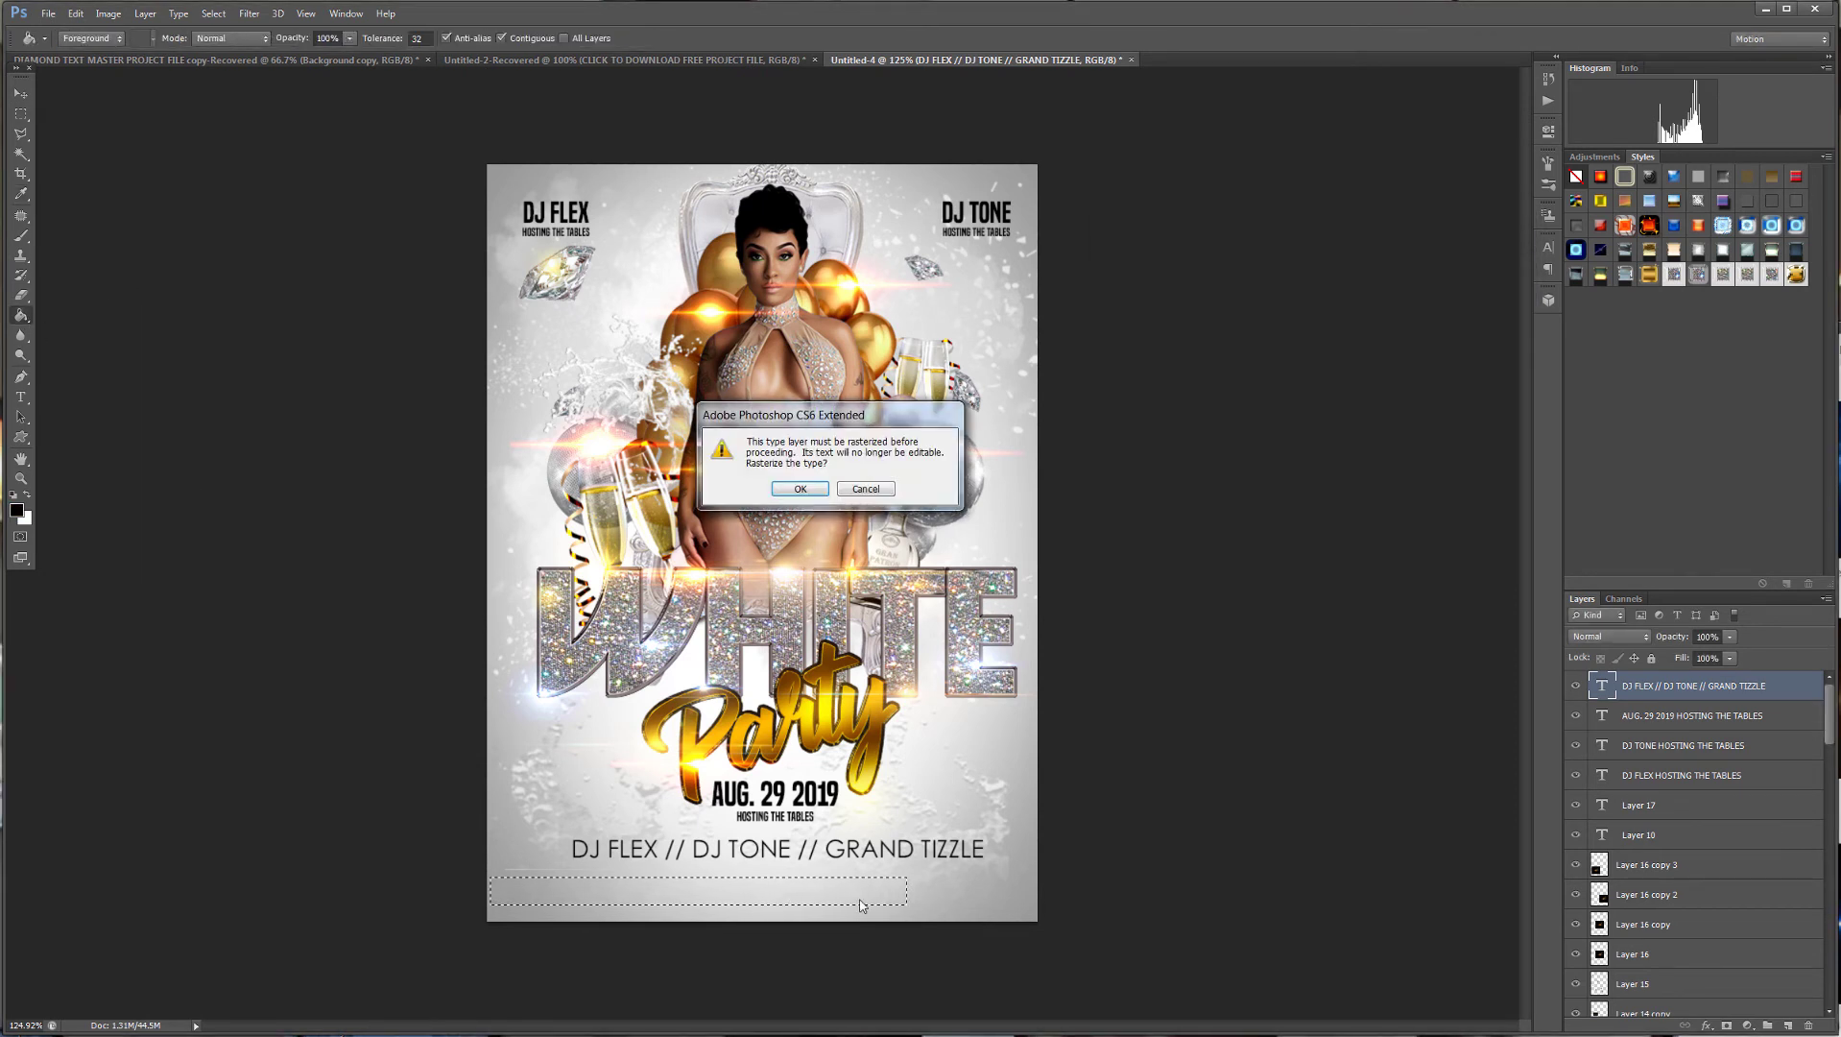
{"action": "left_click", "coordinate": [842, 490]}
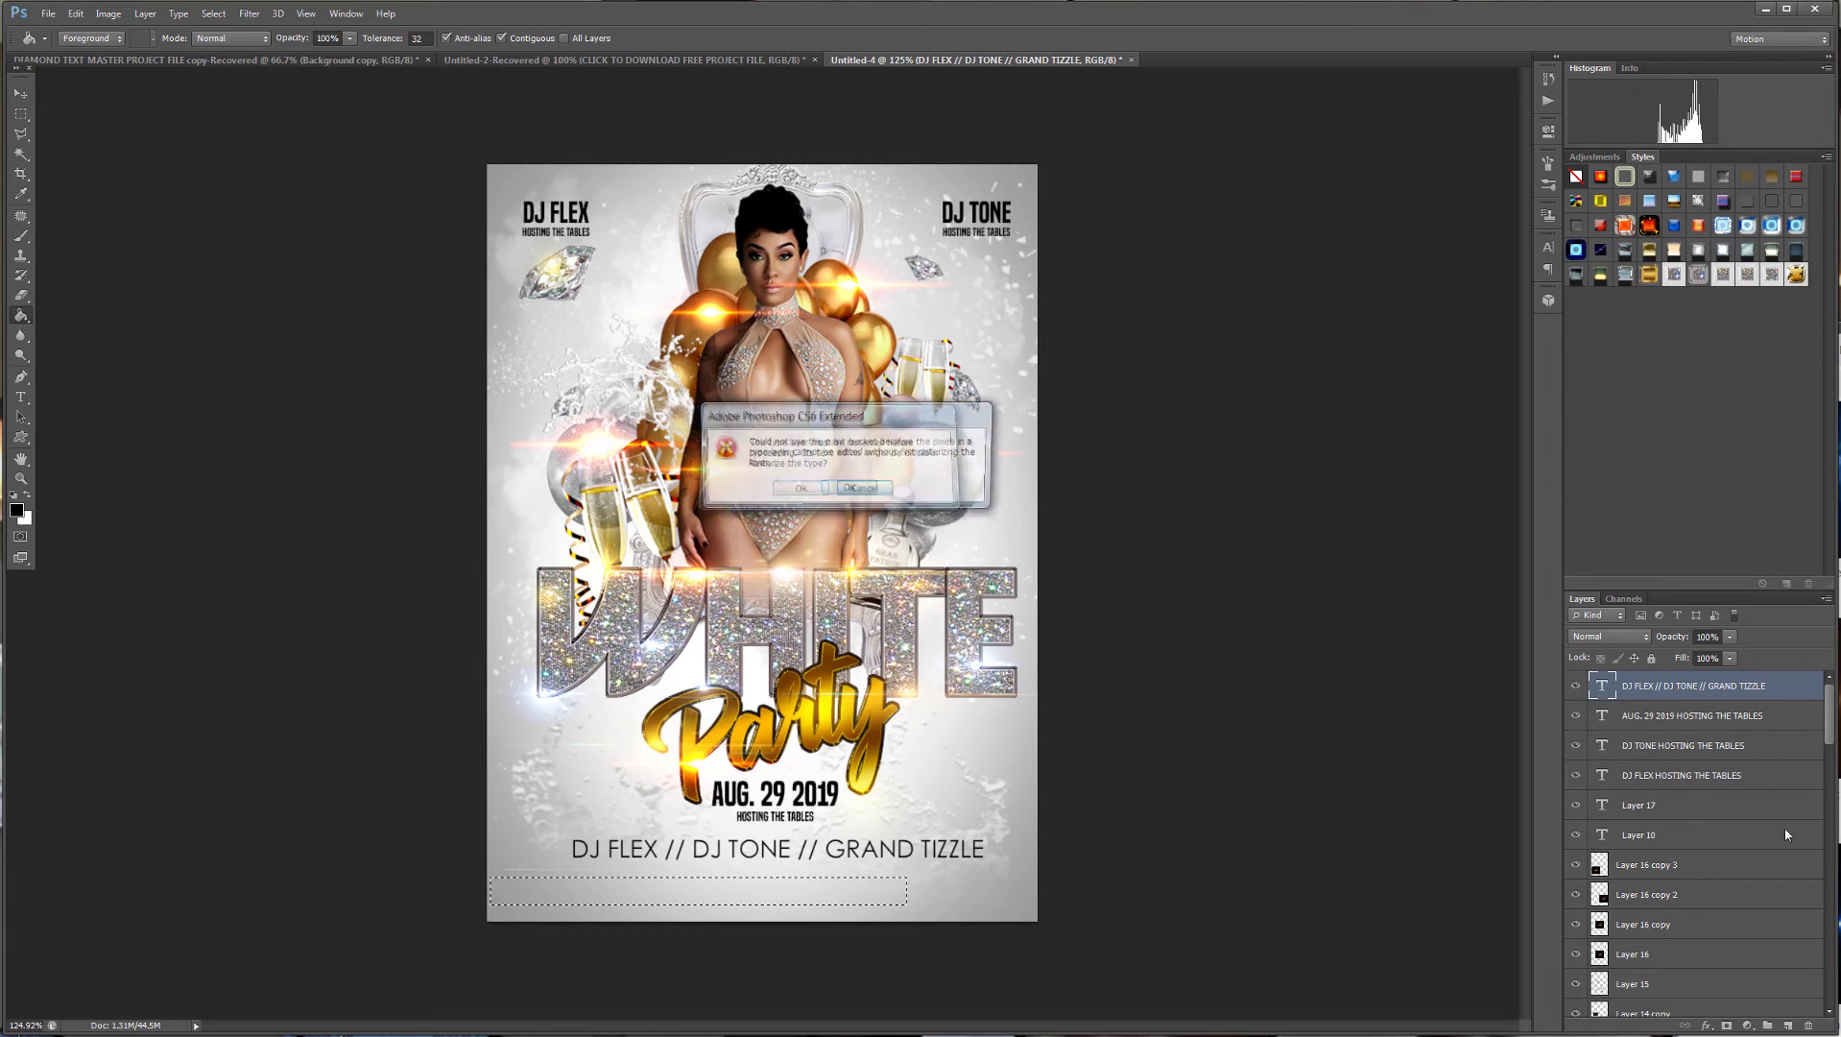
{"action": "left_click", "coordinate": [848, 488]}
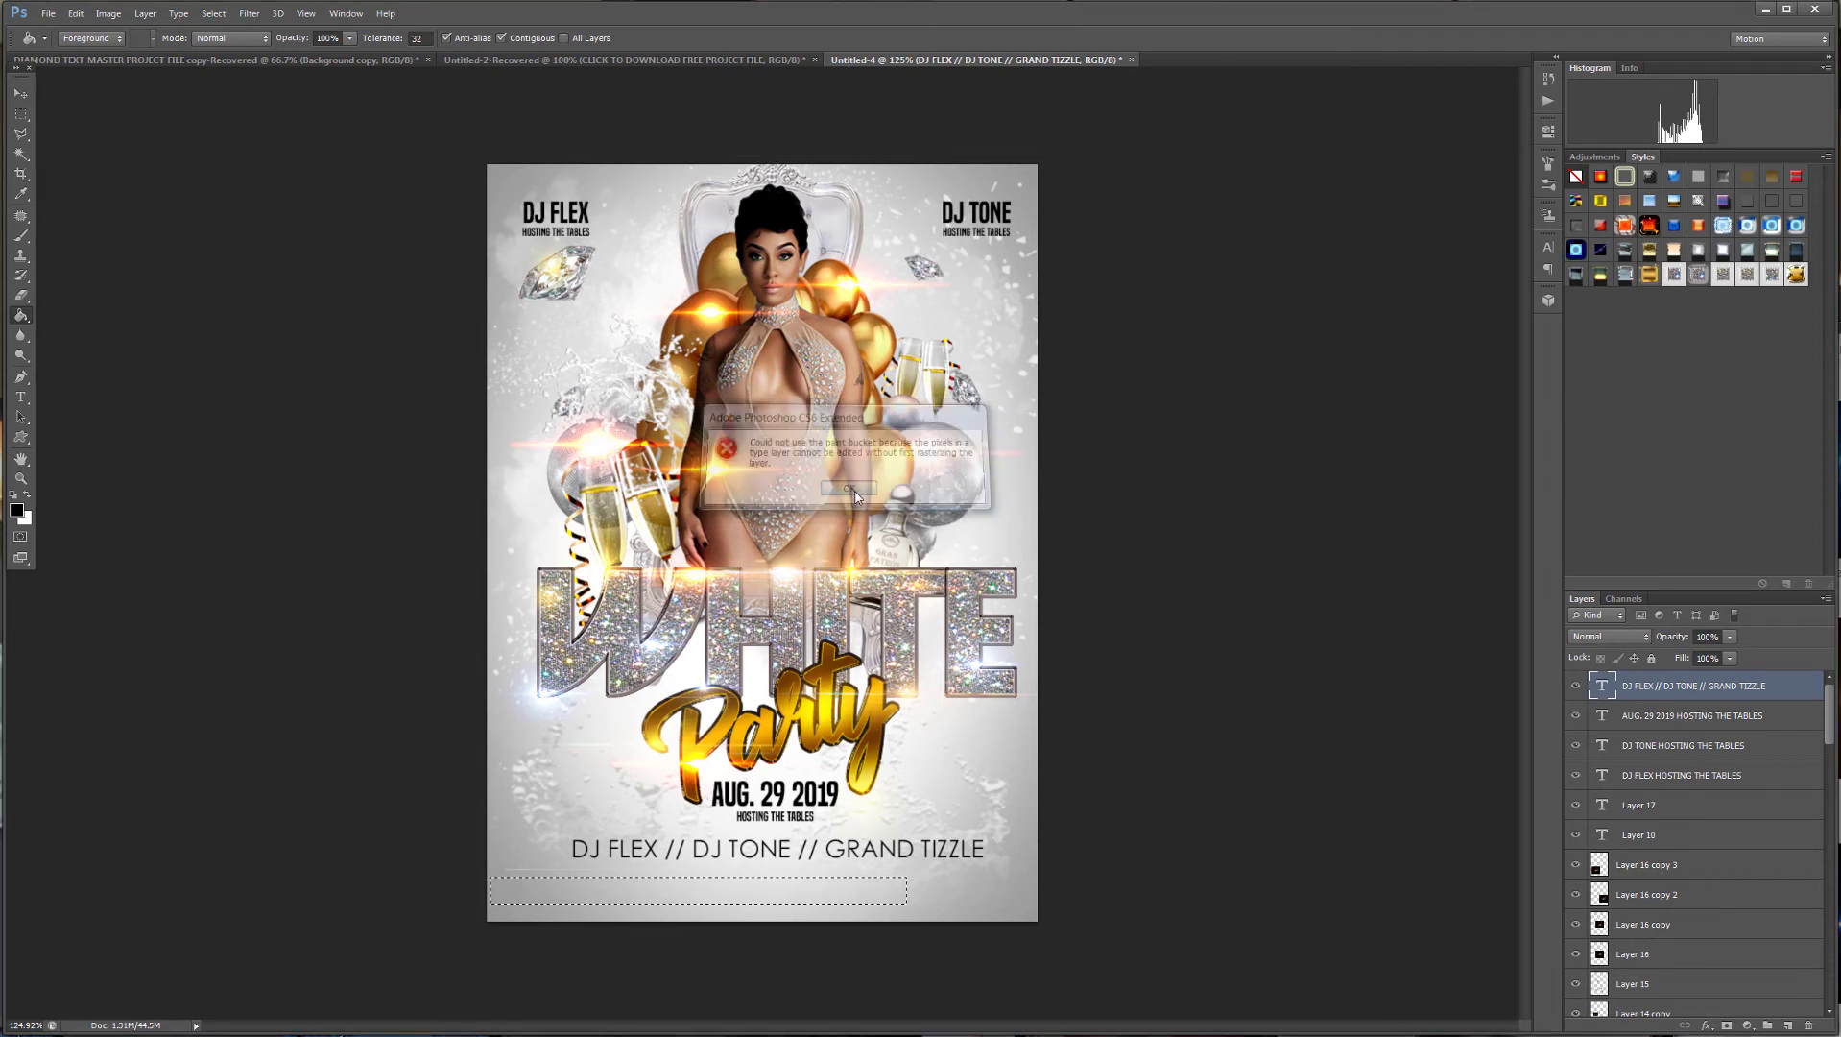
{"action": "left_click", "coordinate": [1788, 1025]}
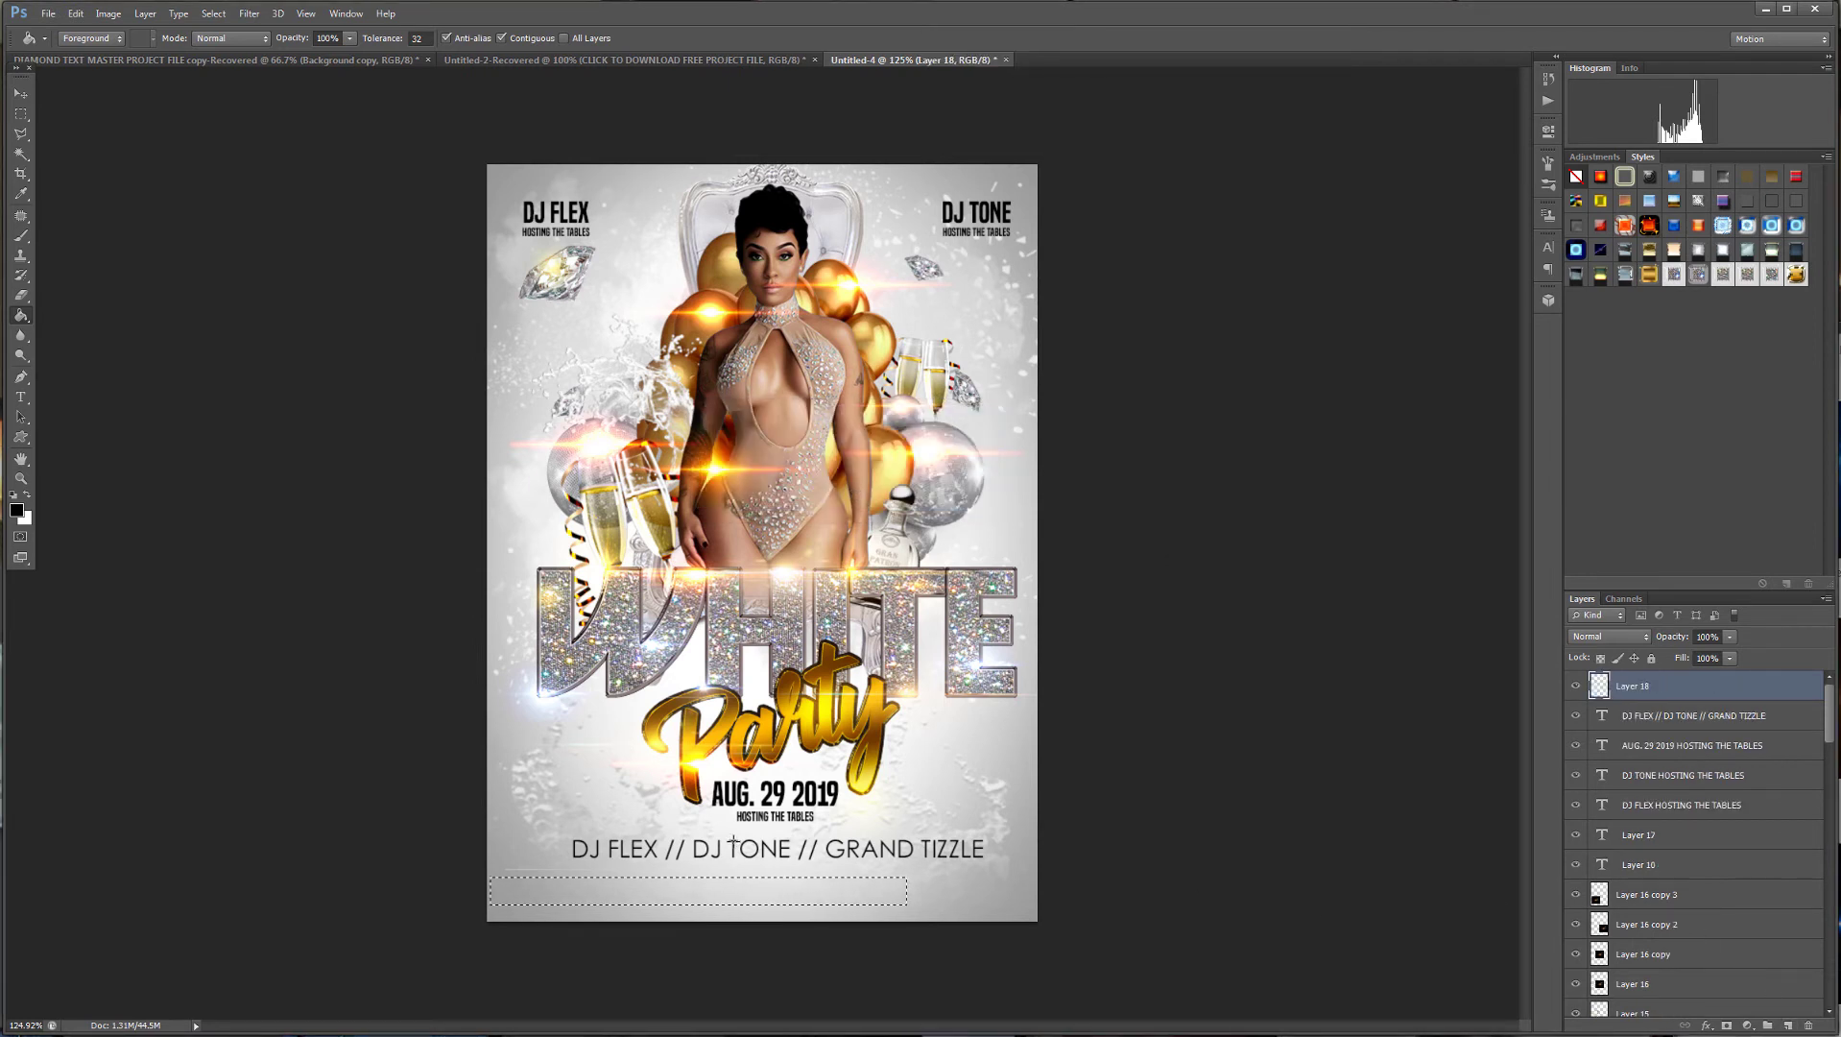
{"action": "left_click", "coordinate": [821, 896]}
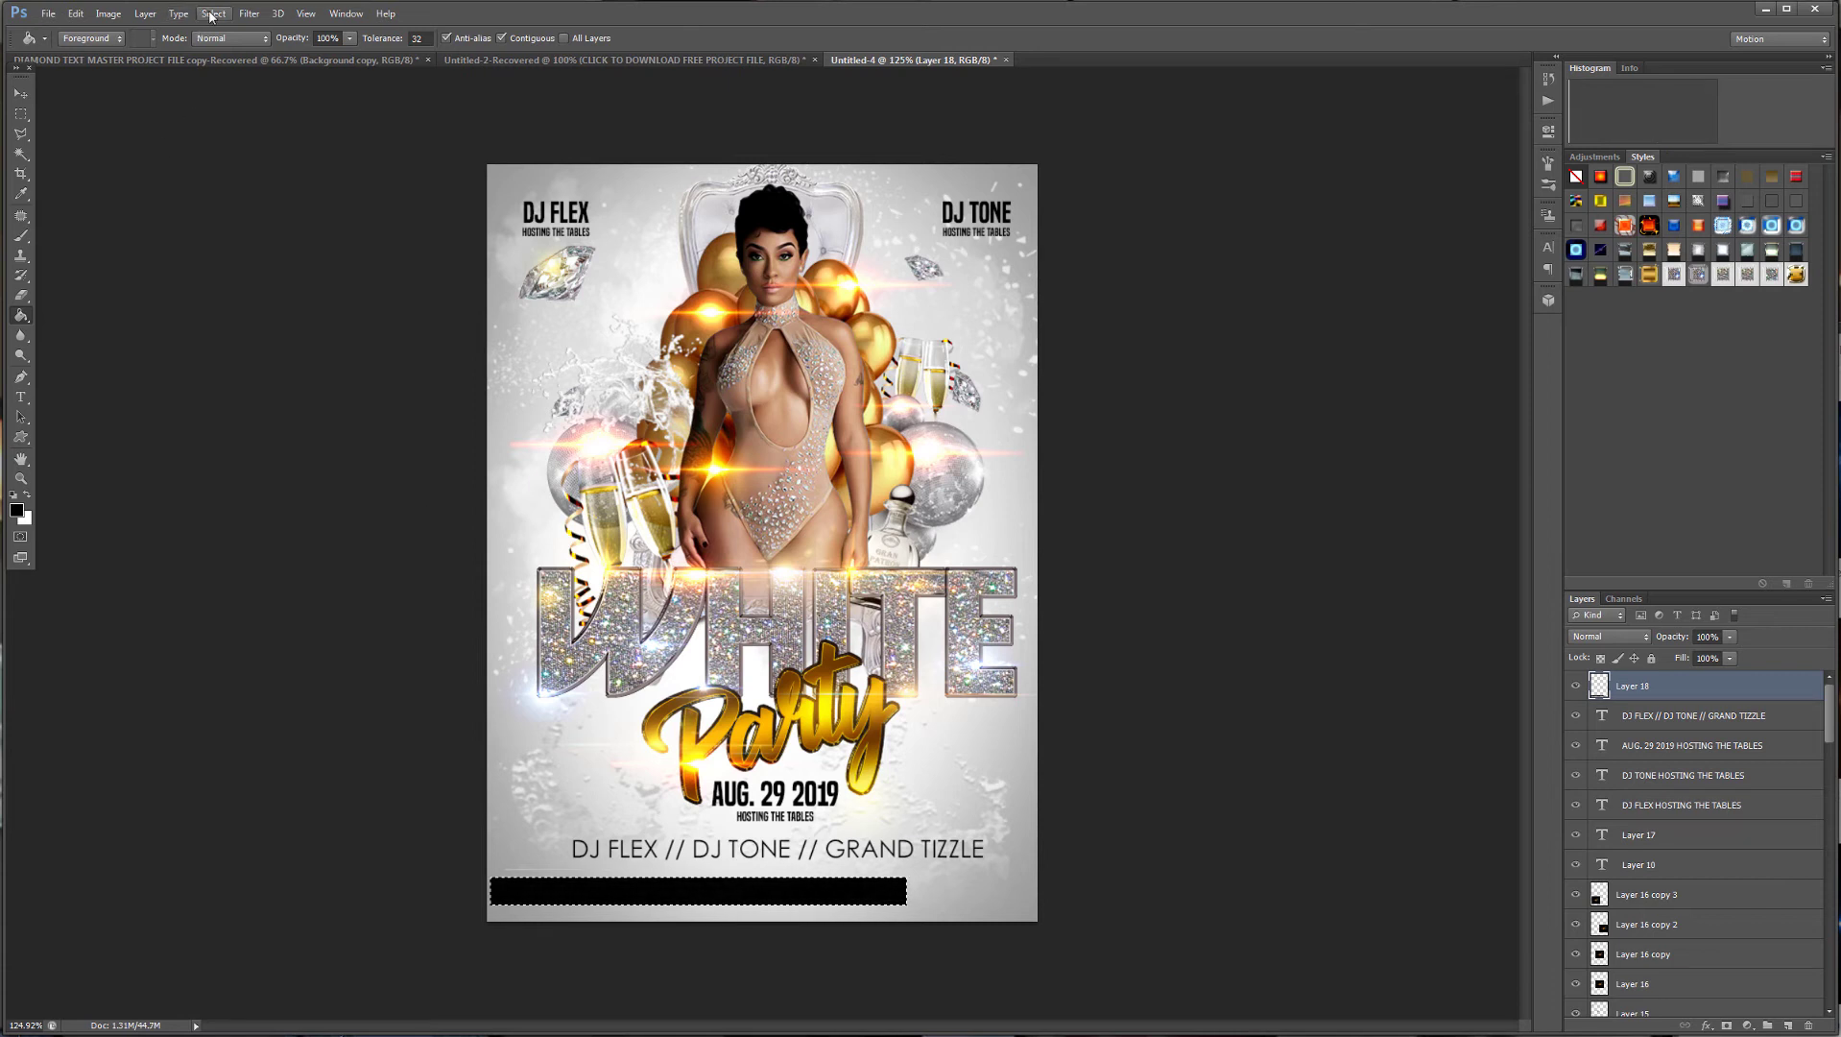
{"action": "left_click", "coordinate": [212, 13]}
{"action": "left_click", "coordinate": [222, 36]}
{"action": "left_click", "coordinate": [20, 93]}
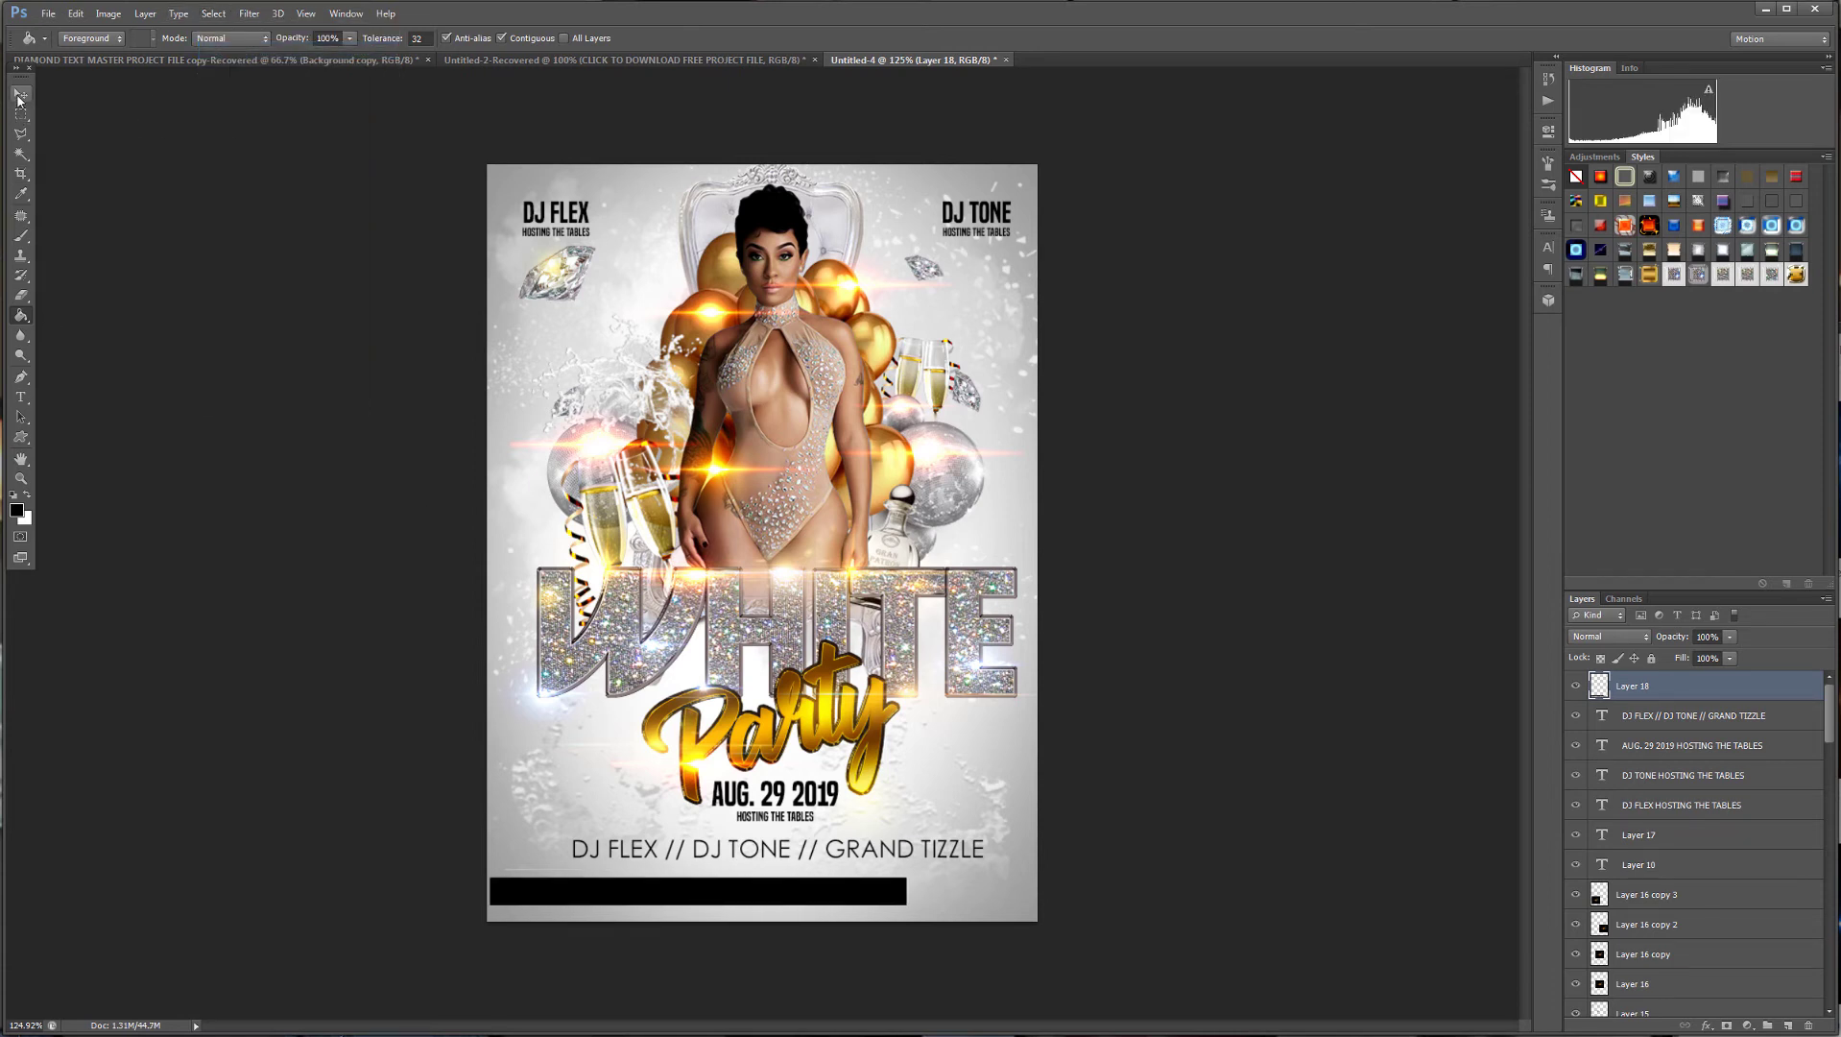
Squash the black bar into a thin line and nudge it up and right under the lineup.
{"action": "left_click_drag", "start_coordinate": [699, 906], "coordinate": [697, 882]}
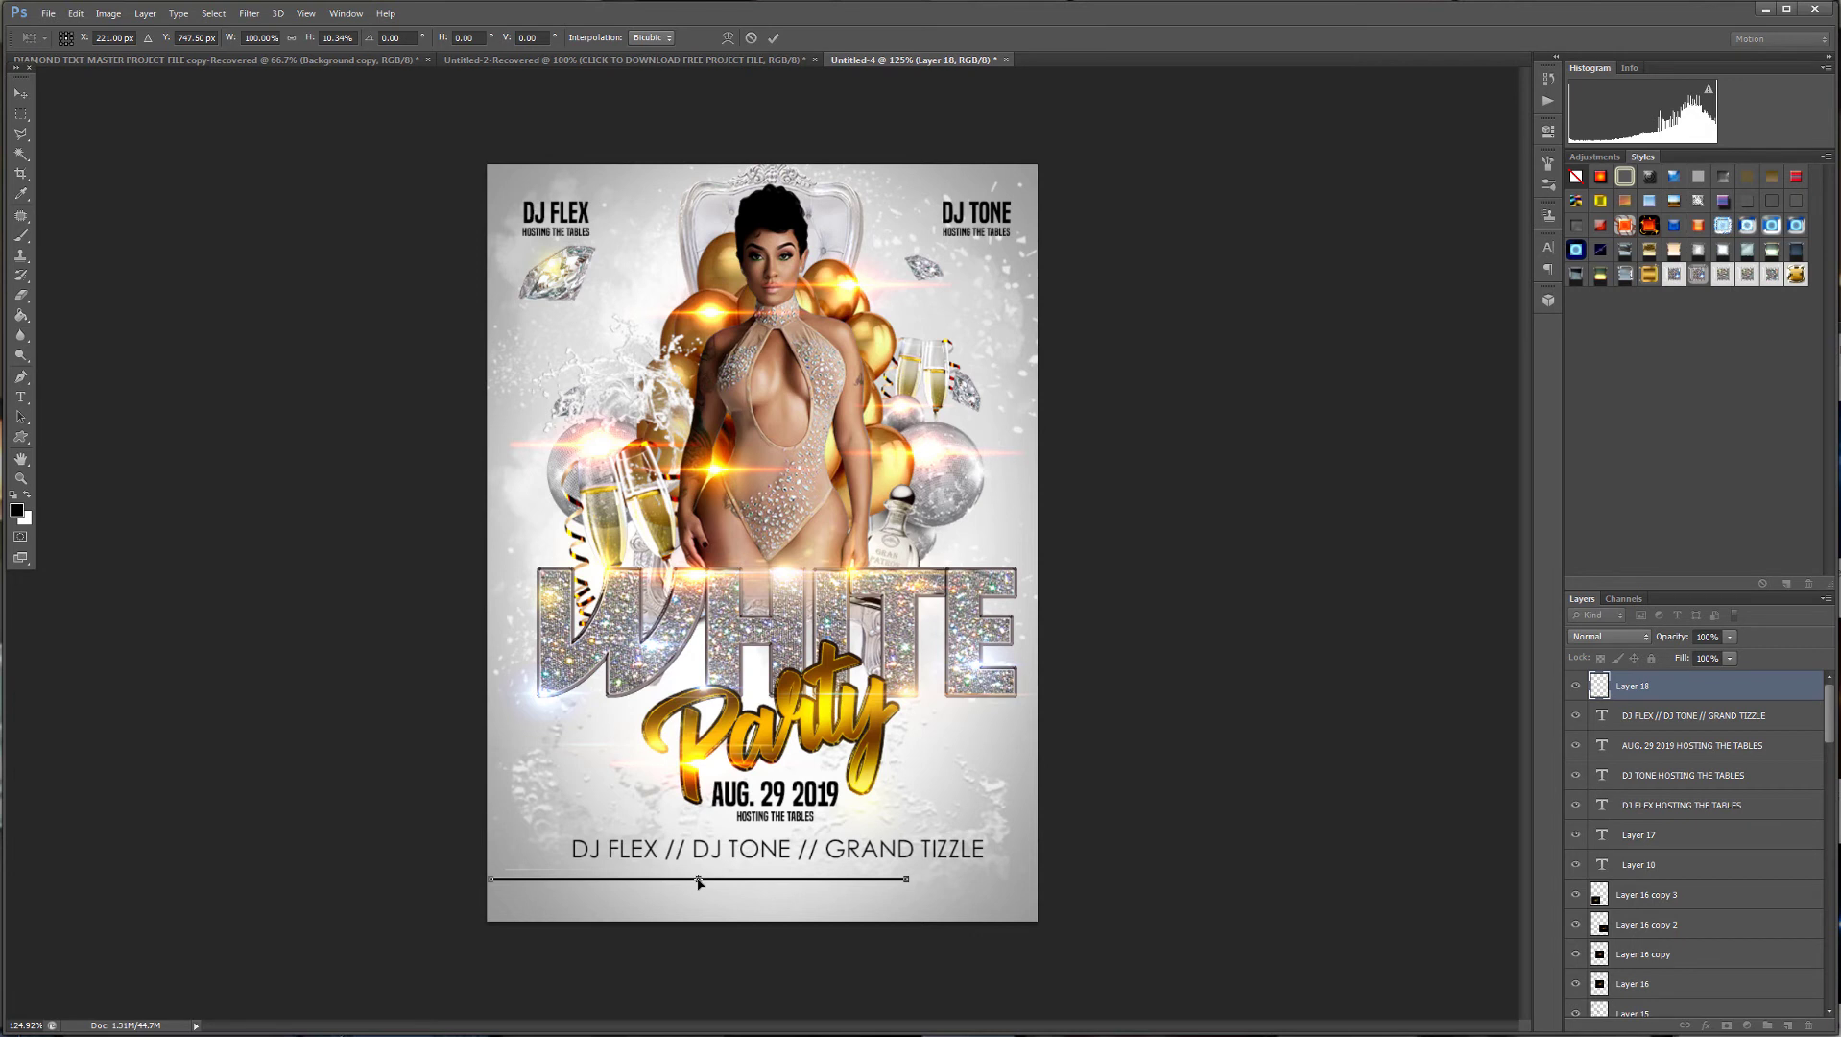
{"action": "key", "text": "Return"}
{"action": "key", "text": "Up"}
{"action": "key", "text": "Up"}
{"action": "key", "text": "Up"}
{"action": "key", "text": "Up"}
{"action": "key", "text": "Up"}
{"action": "key", "text": "Up"}
{"action": "key", "text": "Up"}
{"action": "key", "text": "Up"}
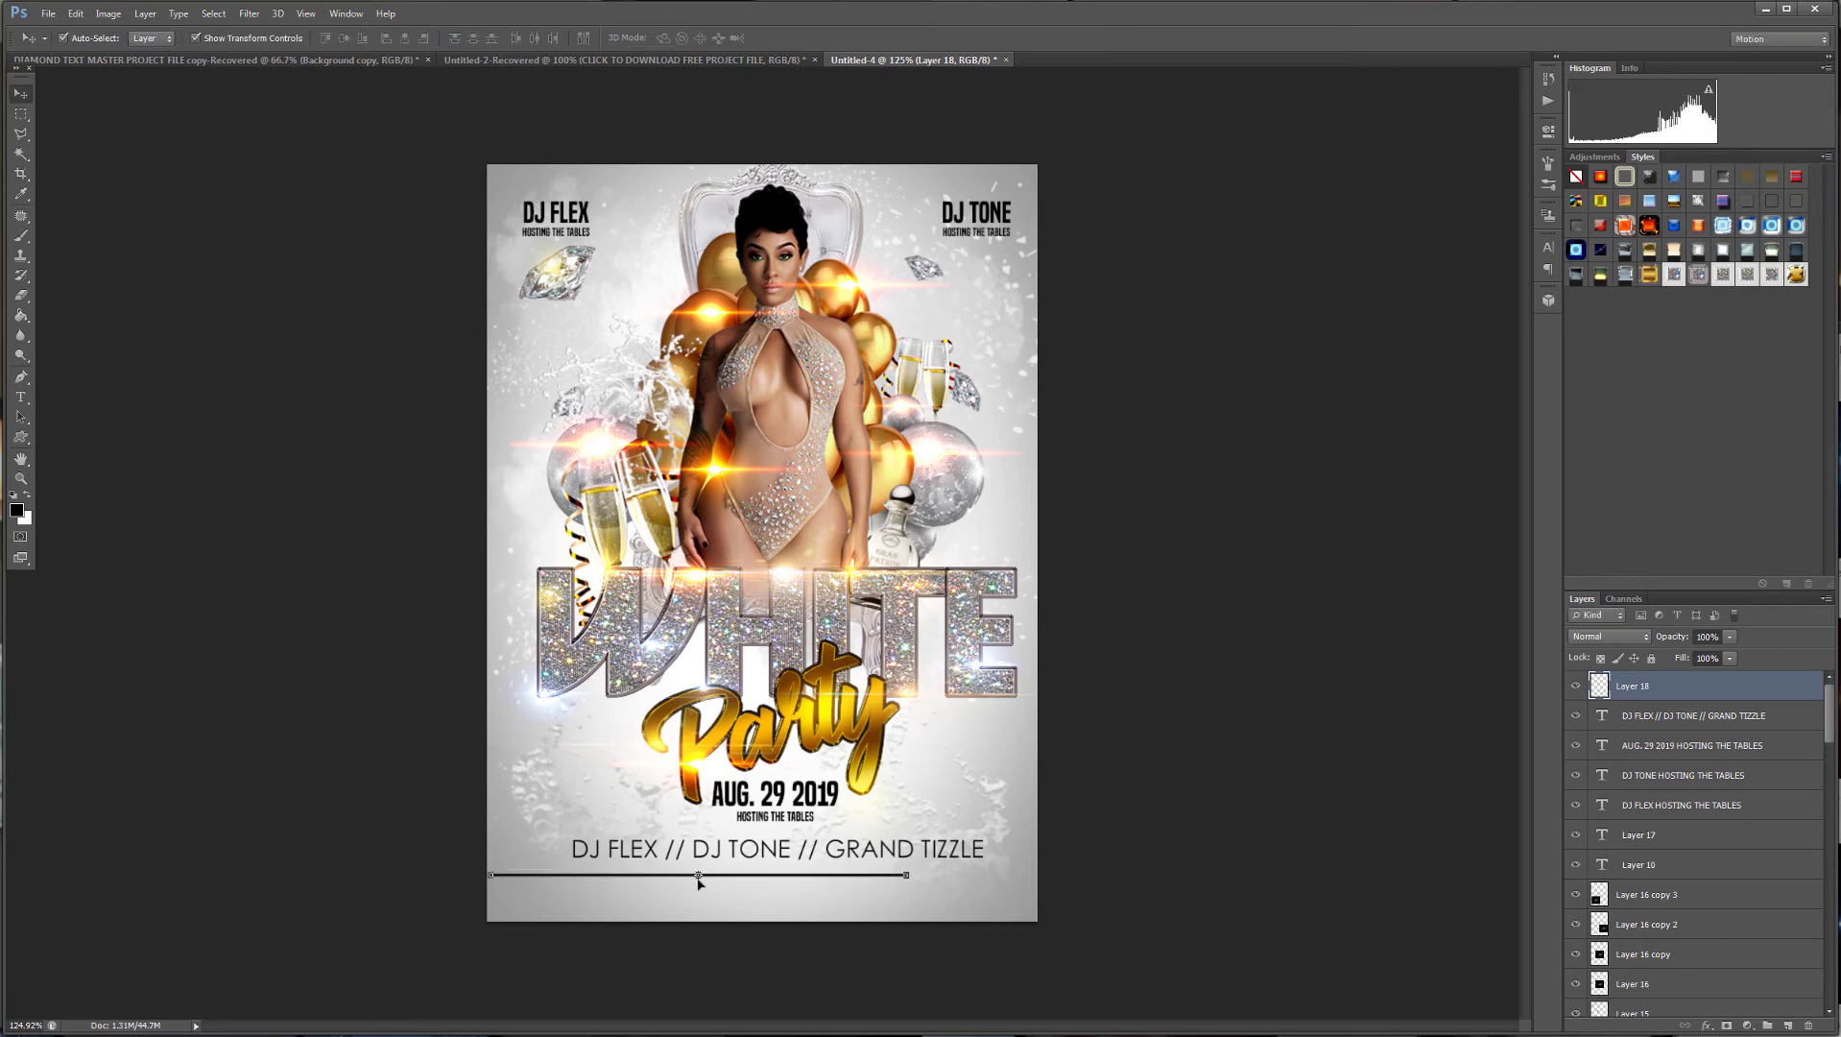
{"action": "key", "text": "shift+Right"}
{"action": "key", "text": "shift+Right"}
{"action": "key", "text": "shift+Right"}
{"action": "key", "text": "shift+Right"}
{"action": "key", "text": "shift+Right"}
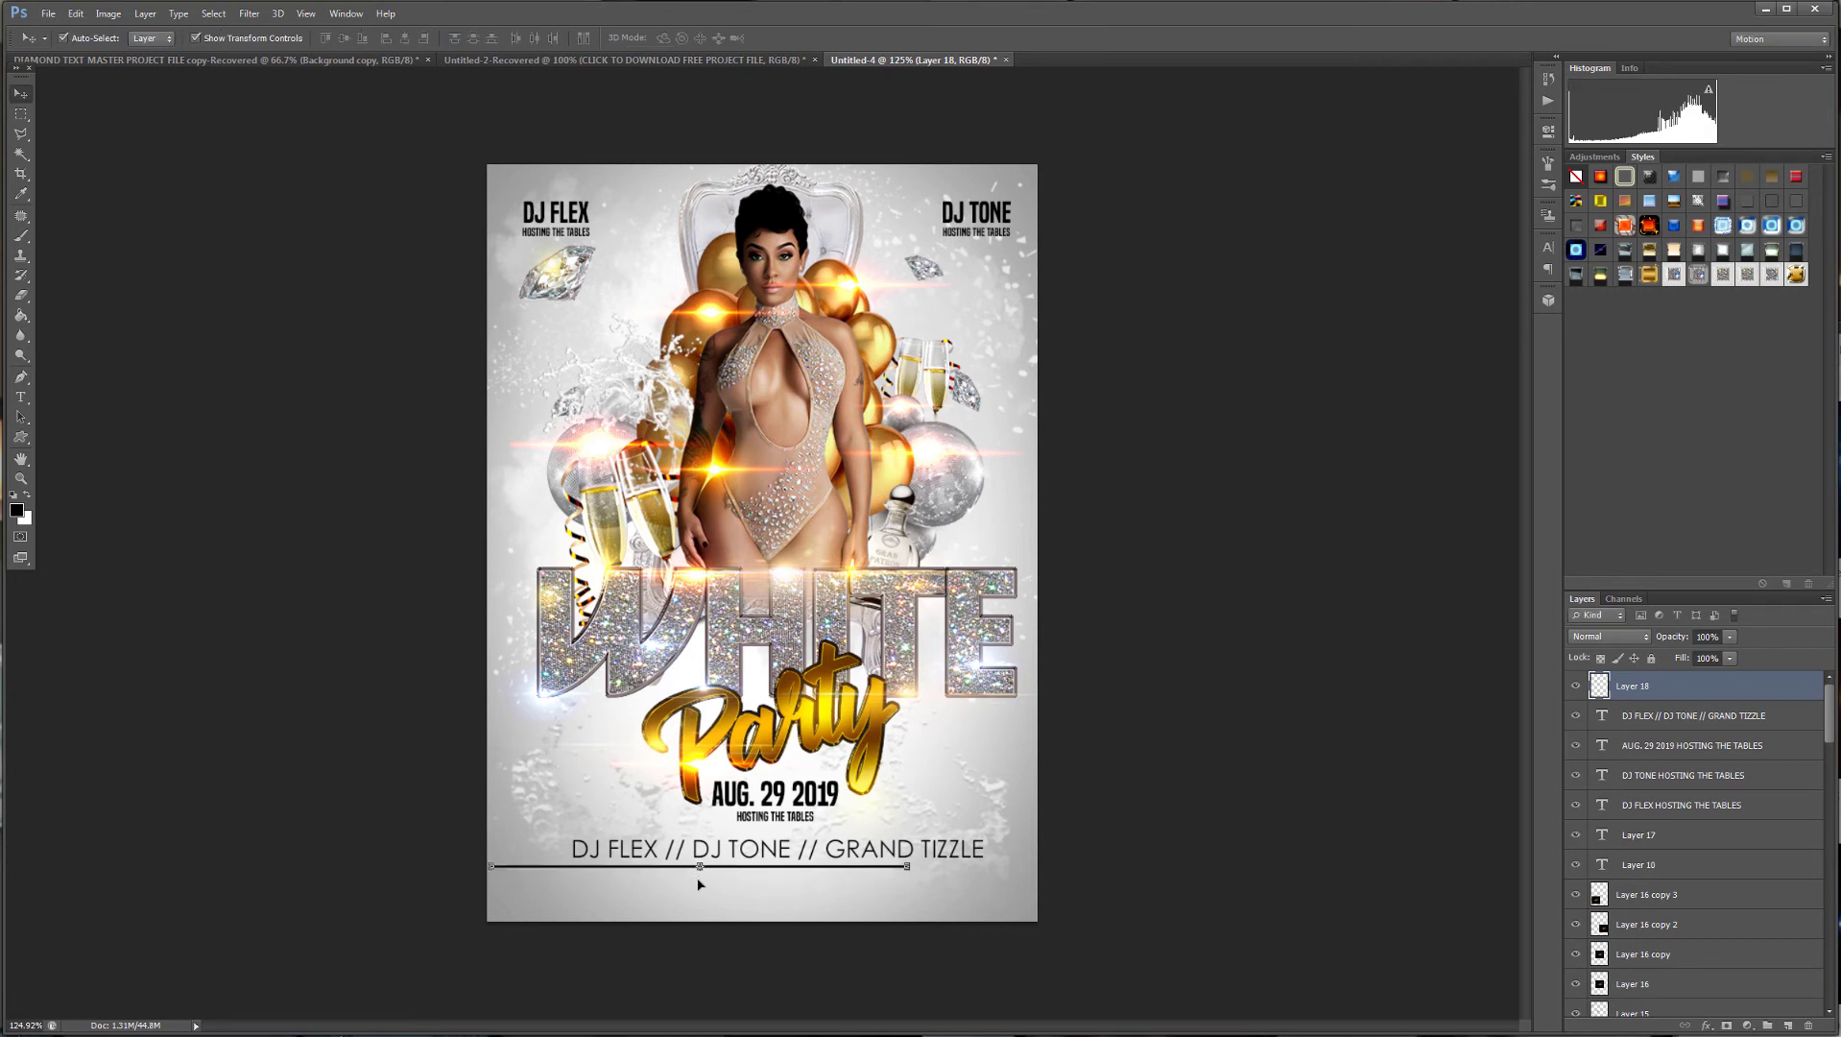
{"action": "key", "text": "shift+Right"}
{"action": "key", "text": "shift+Right"}
Zoom in, refine the underline to 33.33% height, and apply the transformation.
{"action": "scroll", "coordinate": [747, 899], "scroll_direction": "up", "scroll_amount": 20}
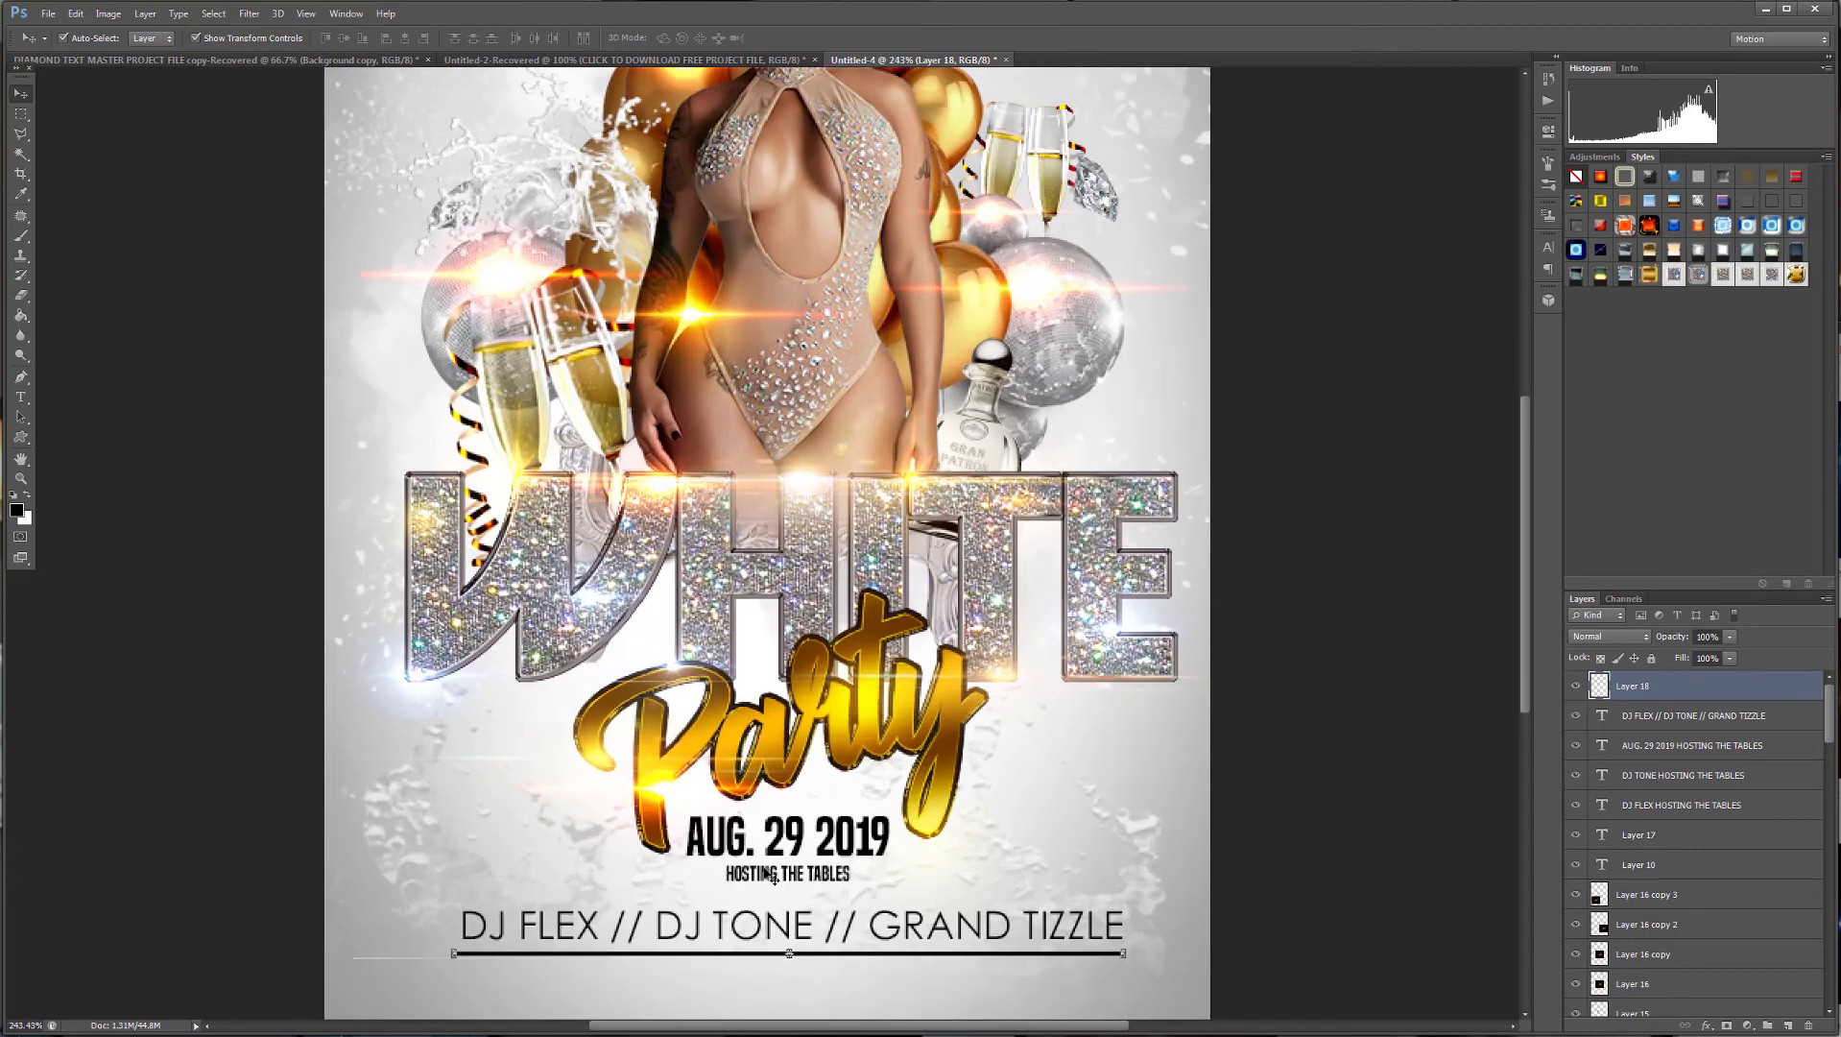
{"action": "scroll", "coordinate": [1439, 728], "scroll_direction": "up", "scroll_amount": 3}
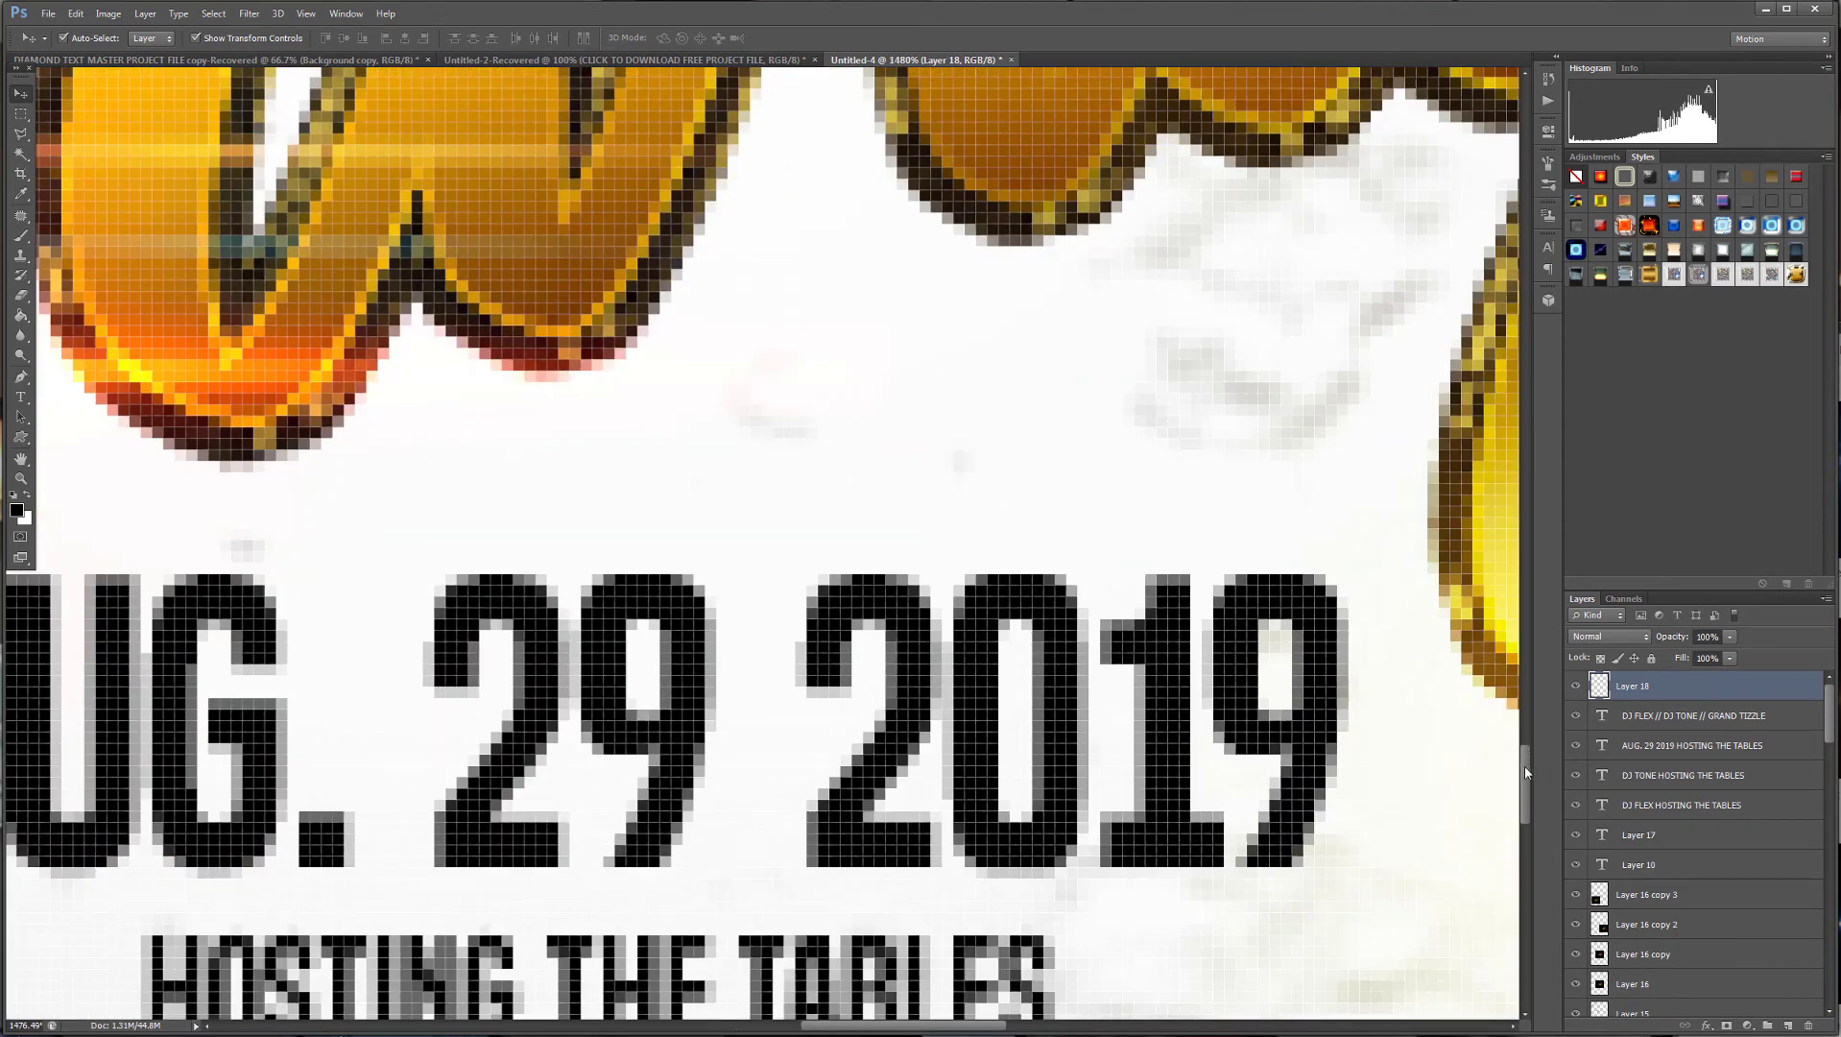
{"action": "left_click_drag", "start_coordinate": [1526, 766], "coordinate": [1525, 863]}
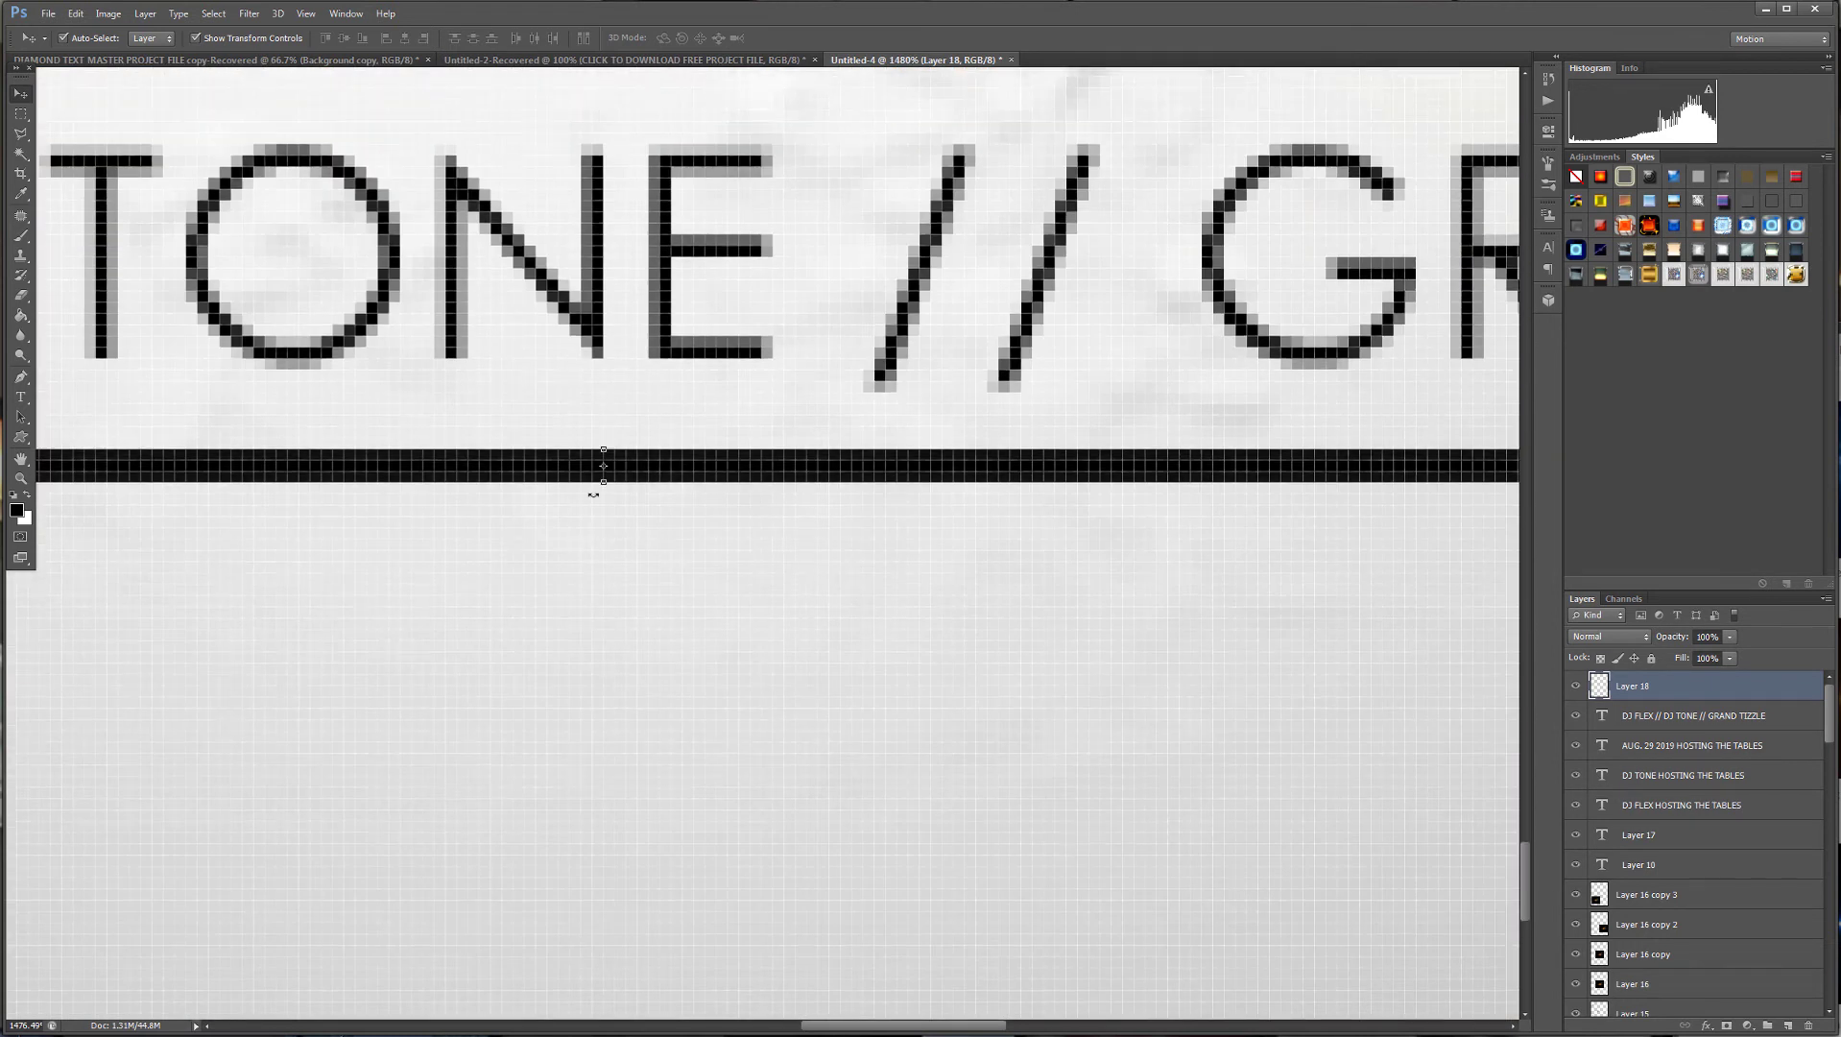
{"action": "left_click_drag", "start_coordinate": [605, 481], "coordinate": [604, 458]}
{"action": "key", "text": "ctrl+z"}
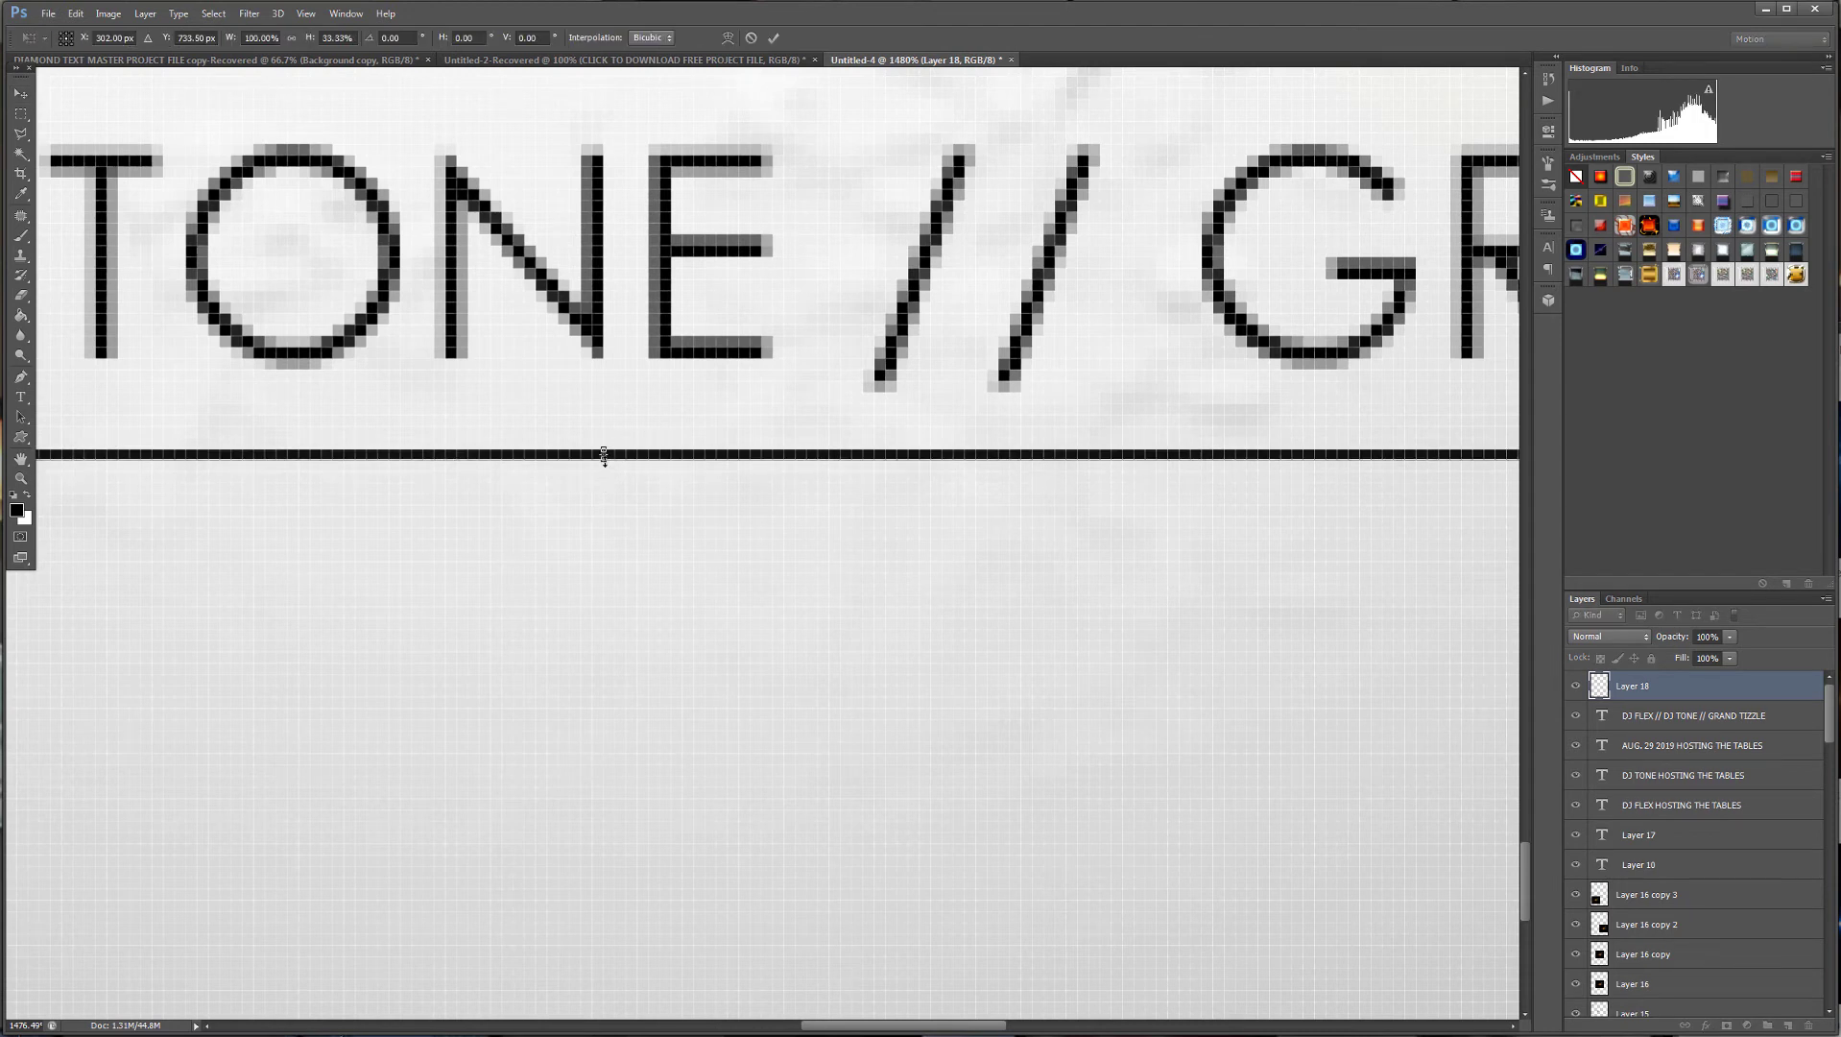
{"action": "left_click", "coordinate": [20, 93]}
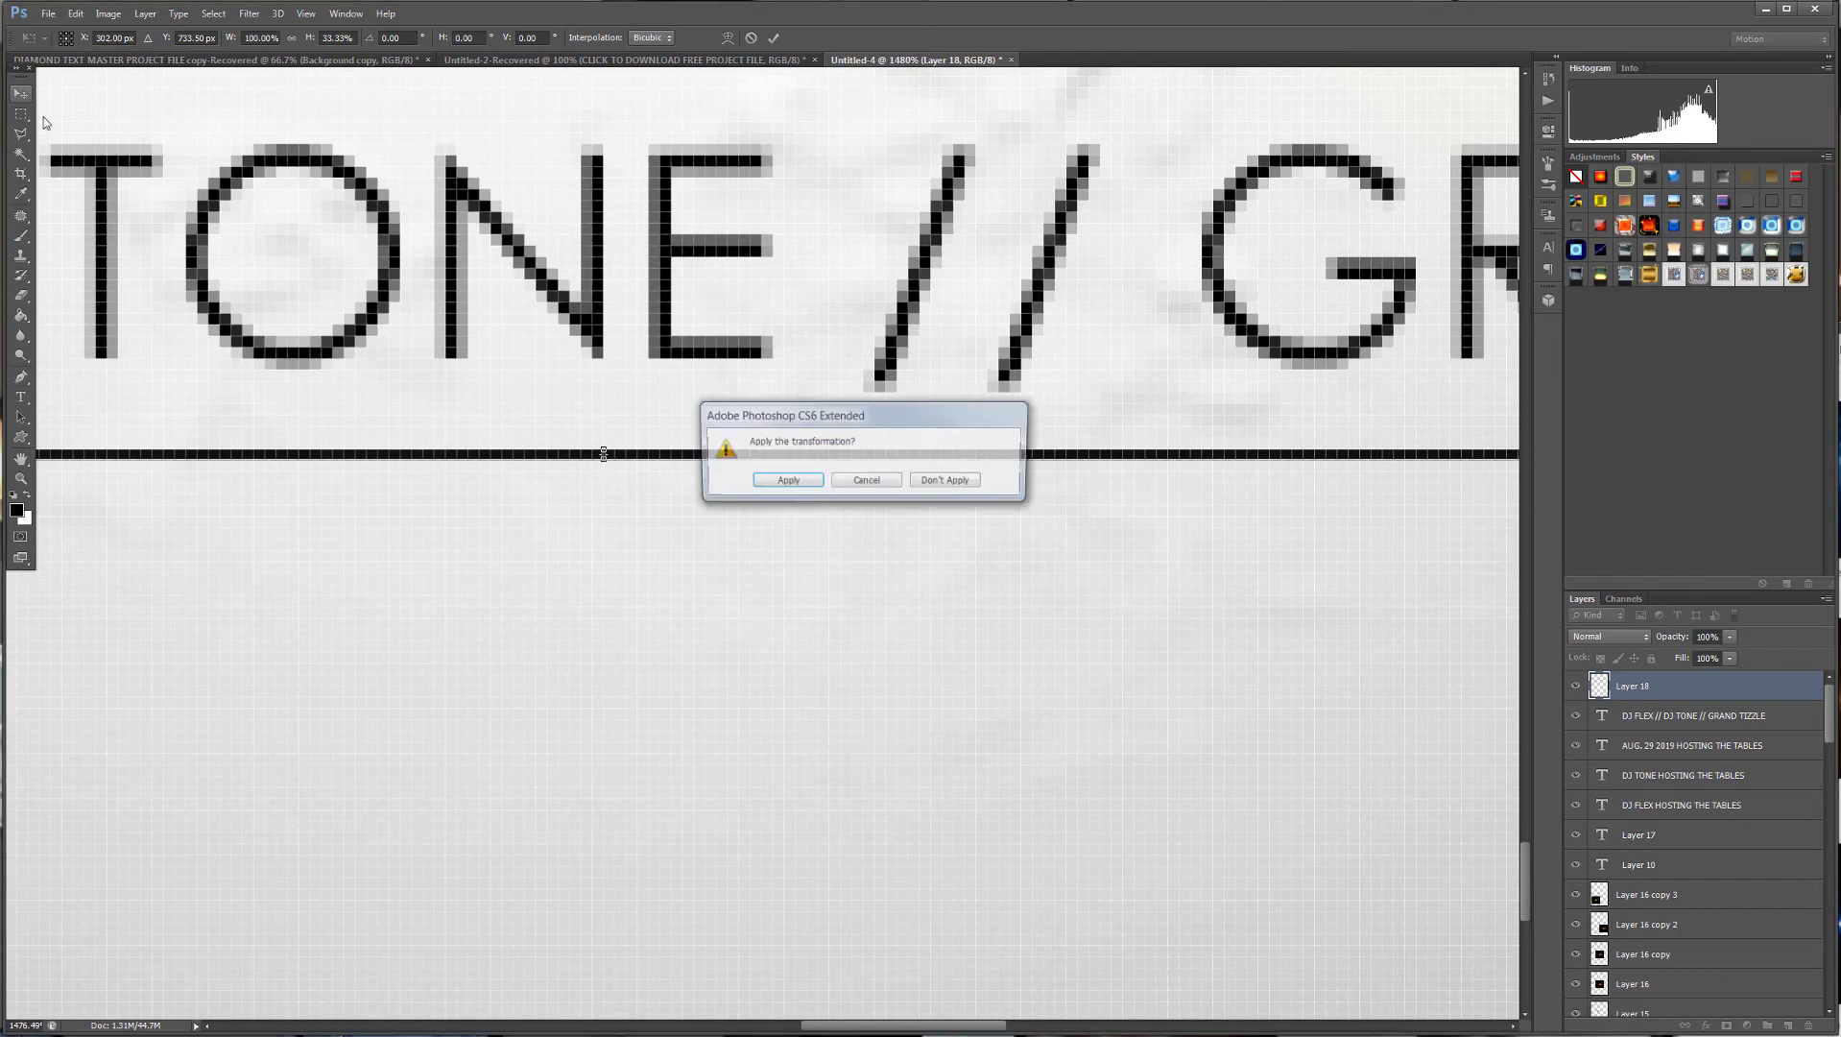
{"action": "left_click", "coordinate": [787, 482]}
{"action": "scroll", "coordinate": [991, 551], "scroll_direction": "down", "scroll_amount": 5}
{"action": "scroll", "coordinate": [994, 552], "scroll_direction": "down", "scroll_amount": 4}
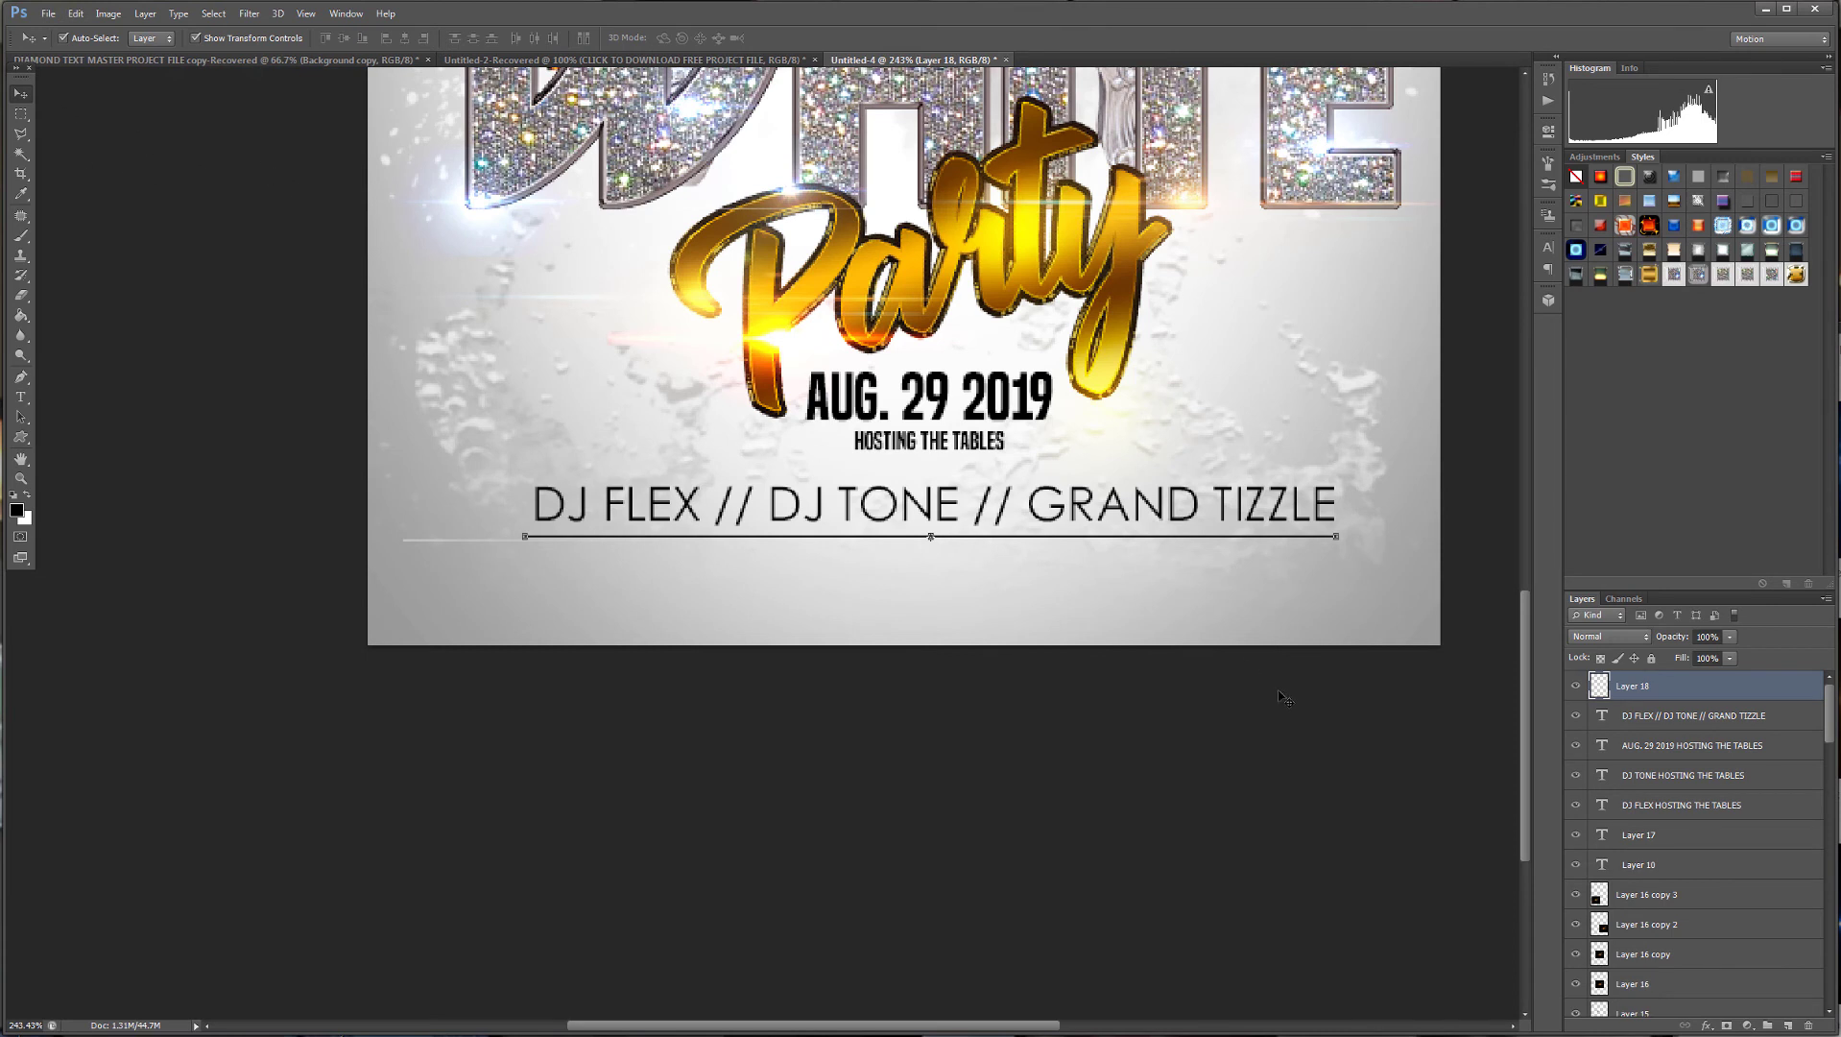
Nudge the underline into place and soft-erase both of its ends with the Eraser.
{"action": "key", "text": "Up"}
{"action": "key", "text": "Right"}
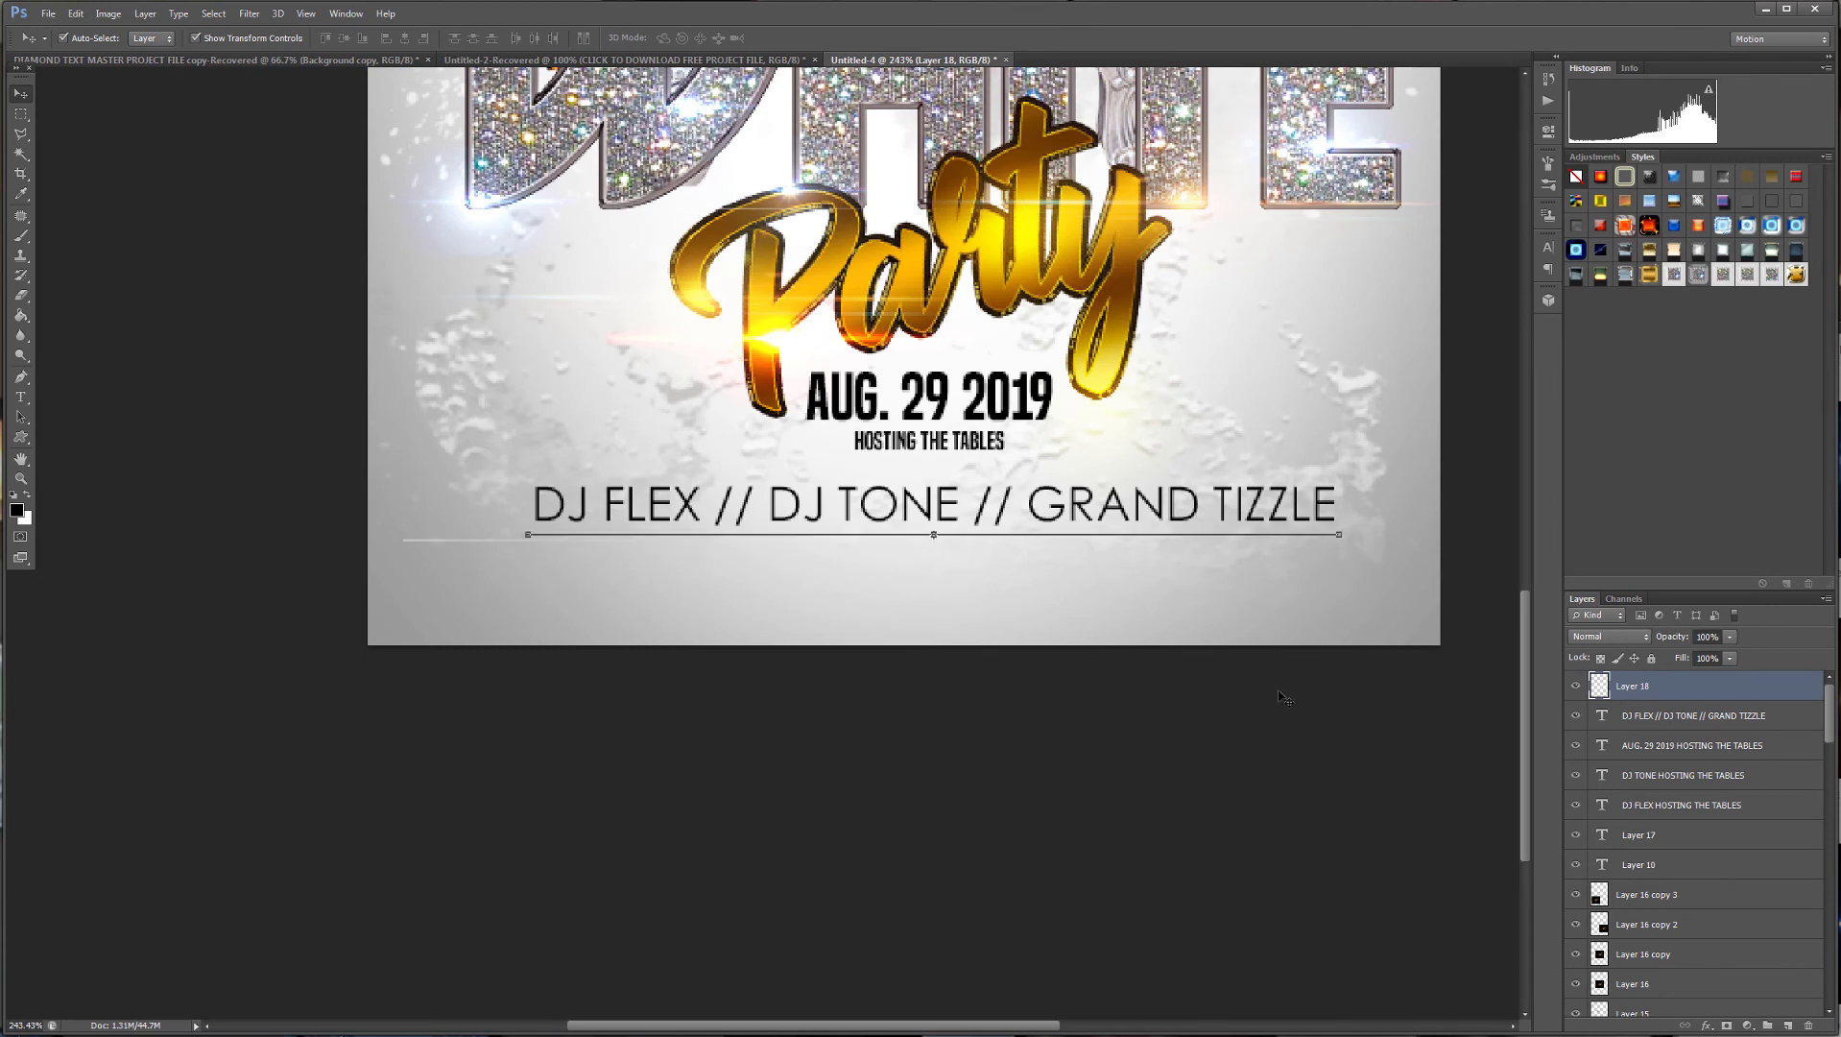
{"action": "left_click", "coordinate": [985, 822]}
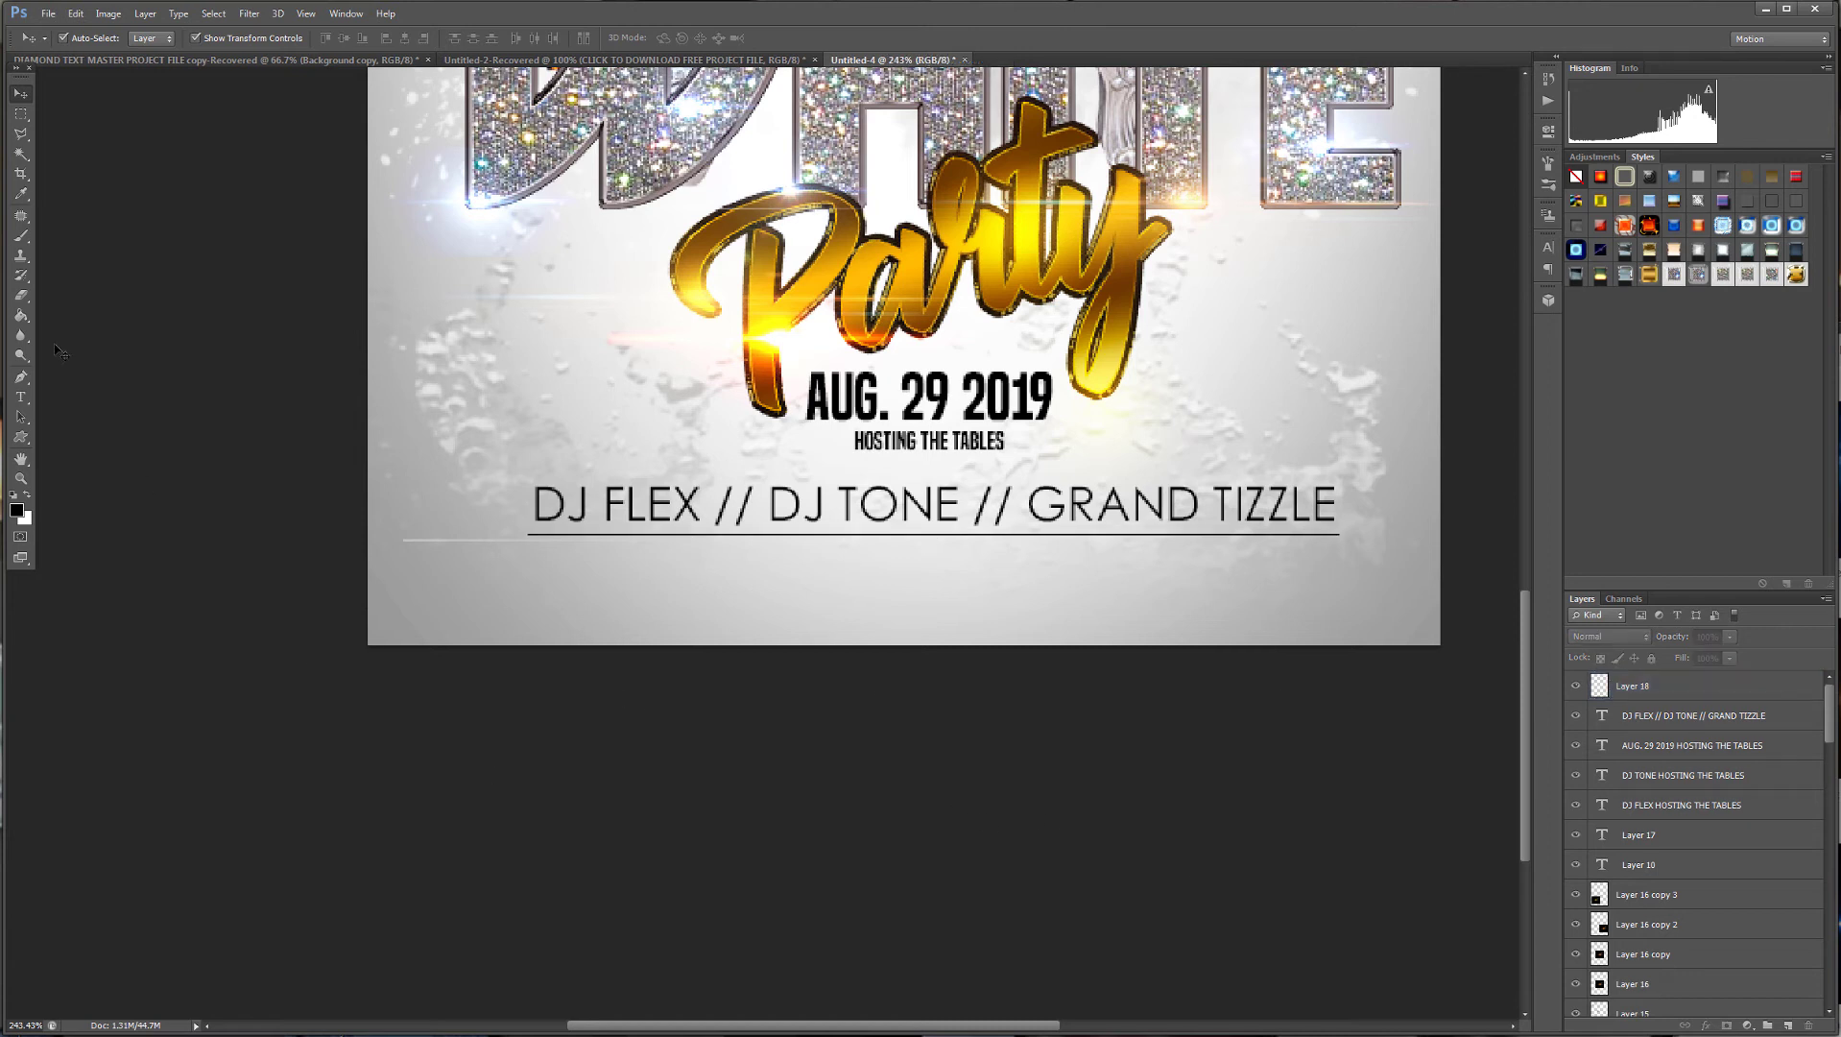
{"action": "left_click", "coordinate": [21, 294]}
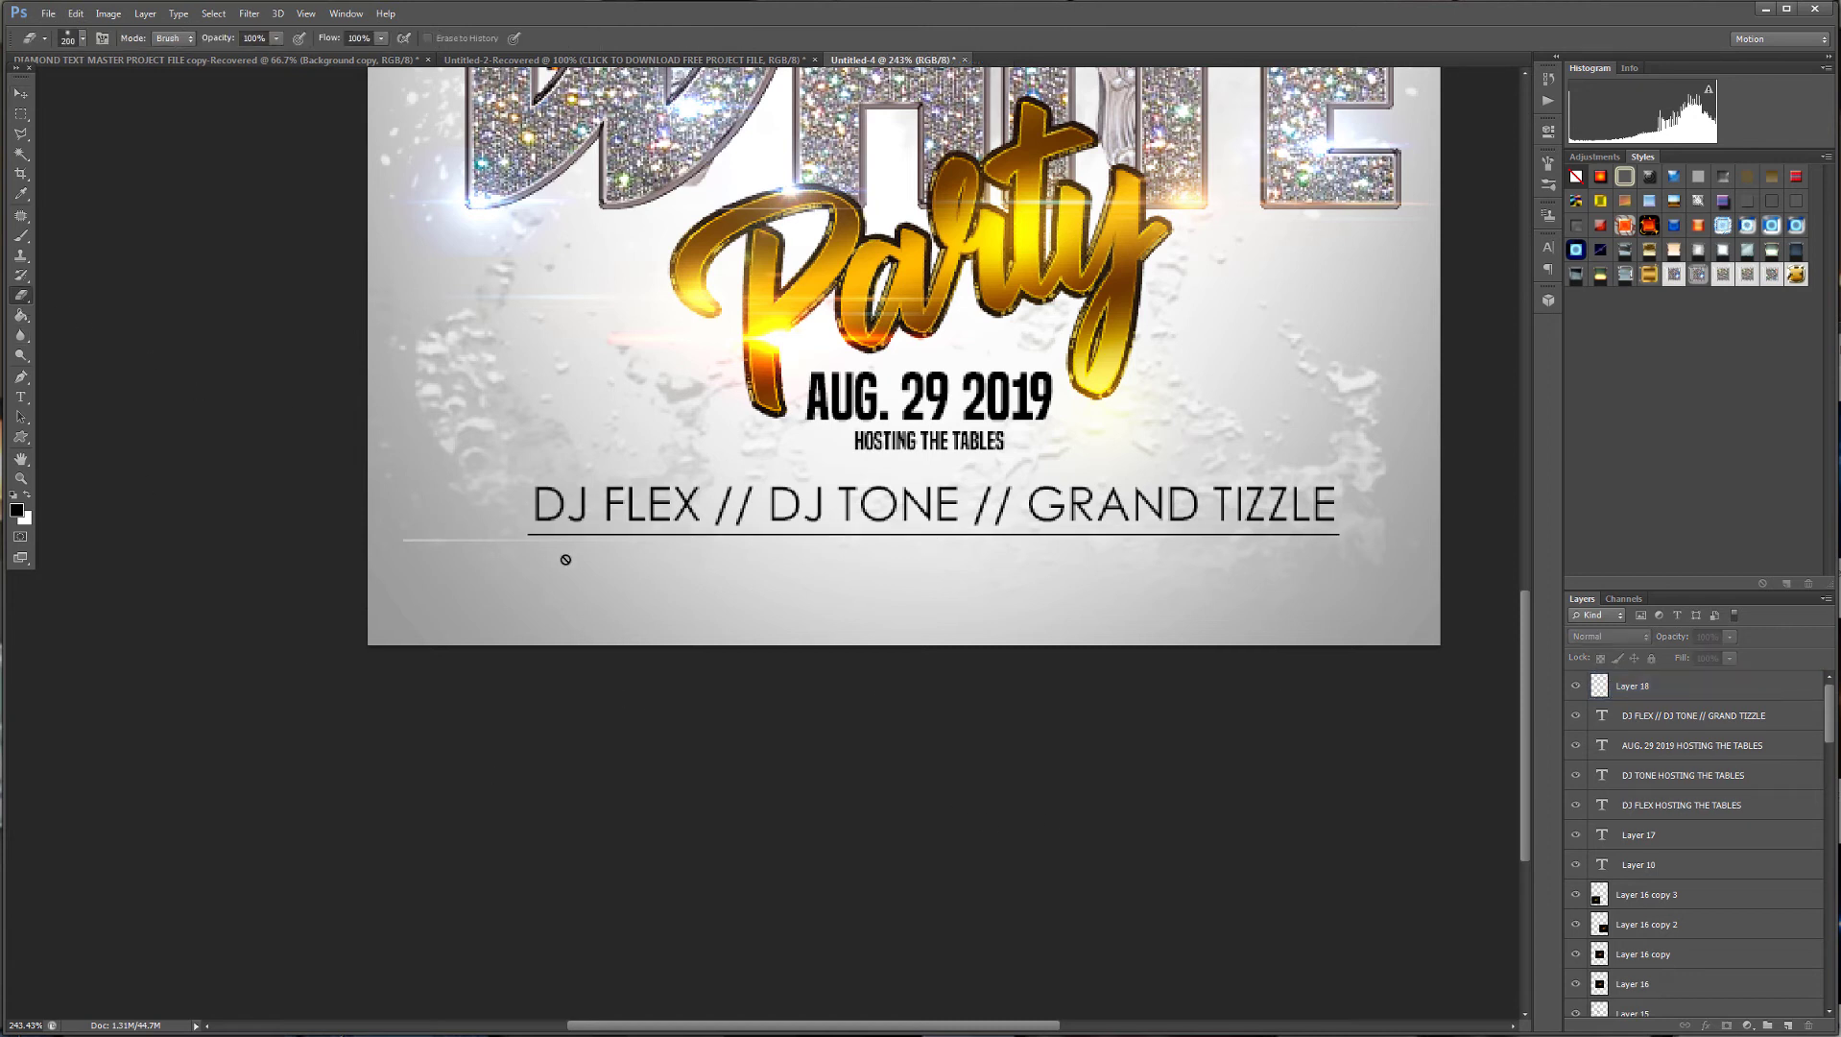
{"action": "left_click", "coordinate": [1675, 693]}
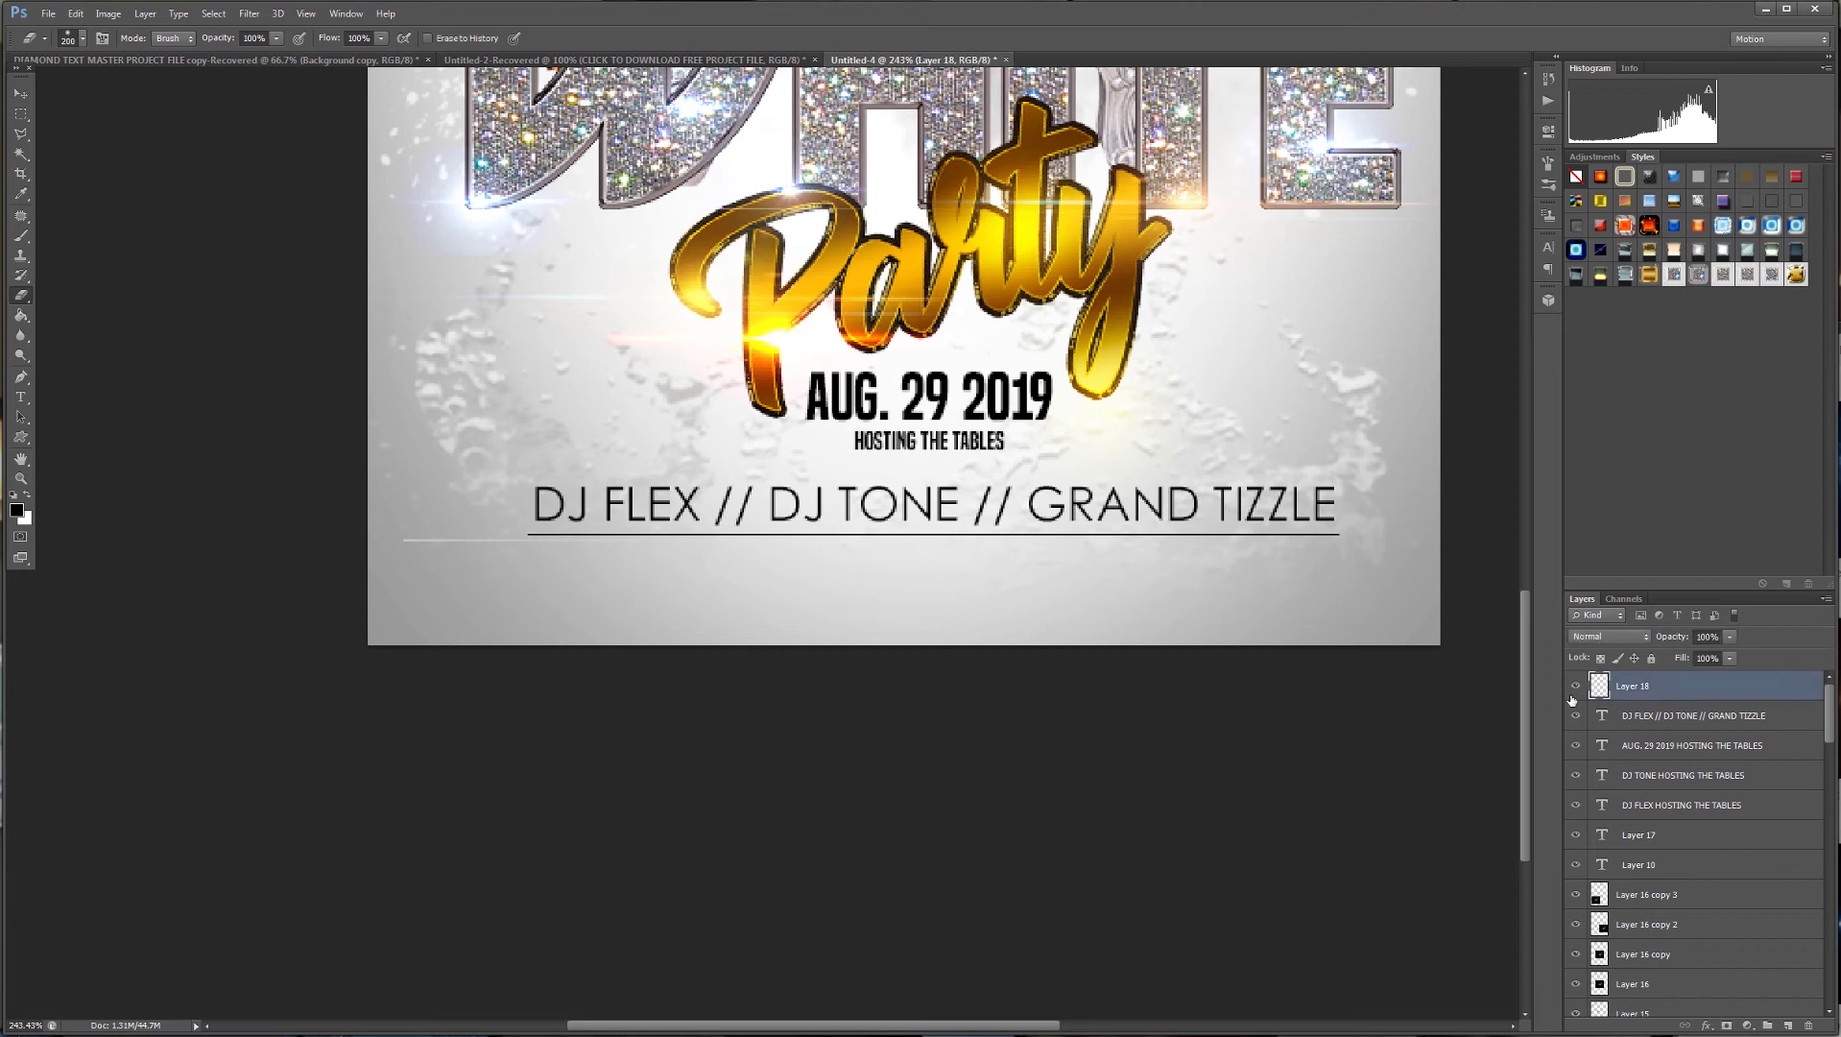
{"action": "left_click", "coordinate": [1575, 686]}
{"action": "left_click", "coordinate": [1575, 686]}
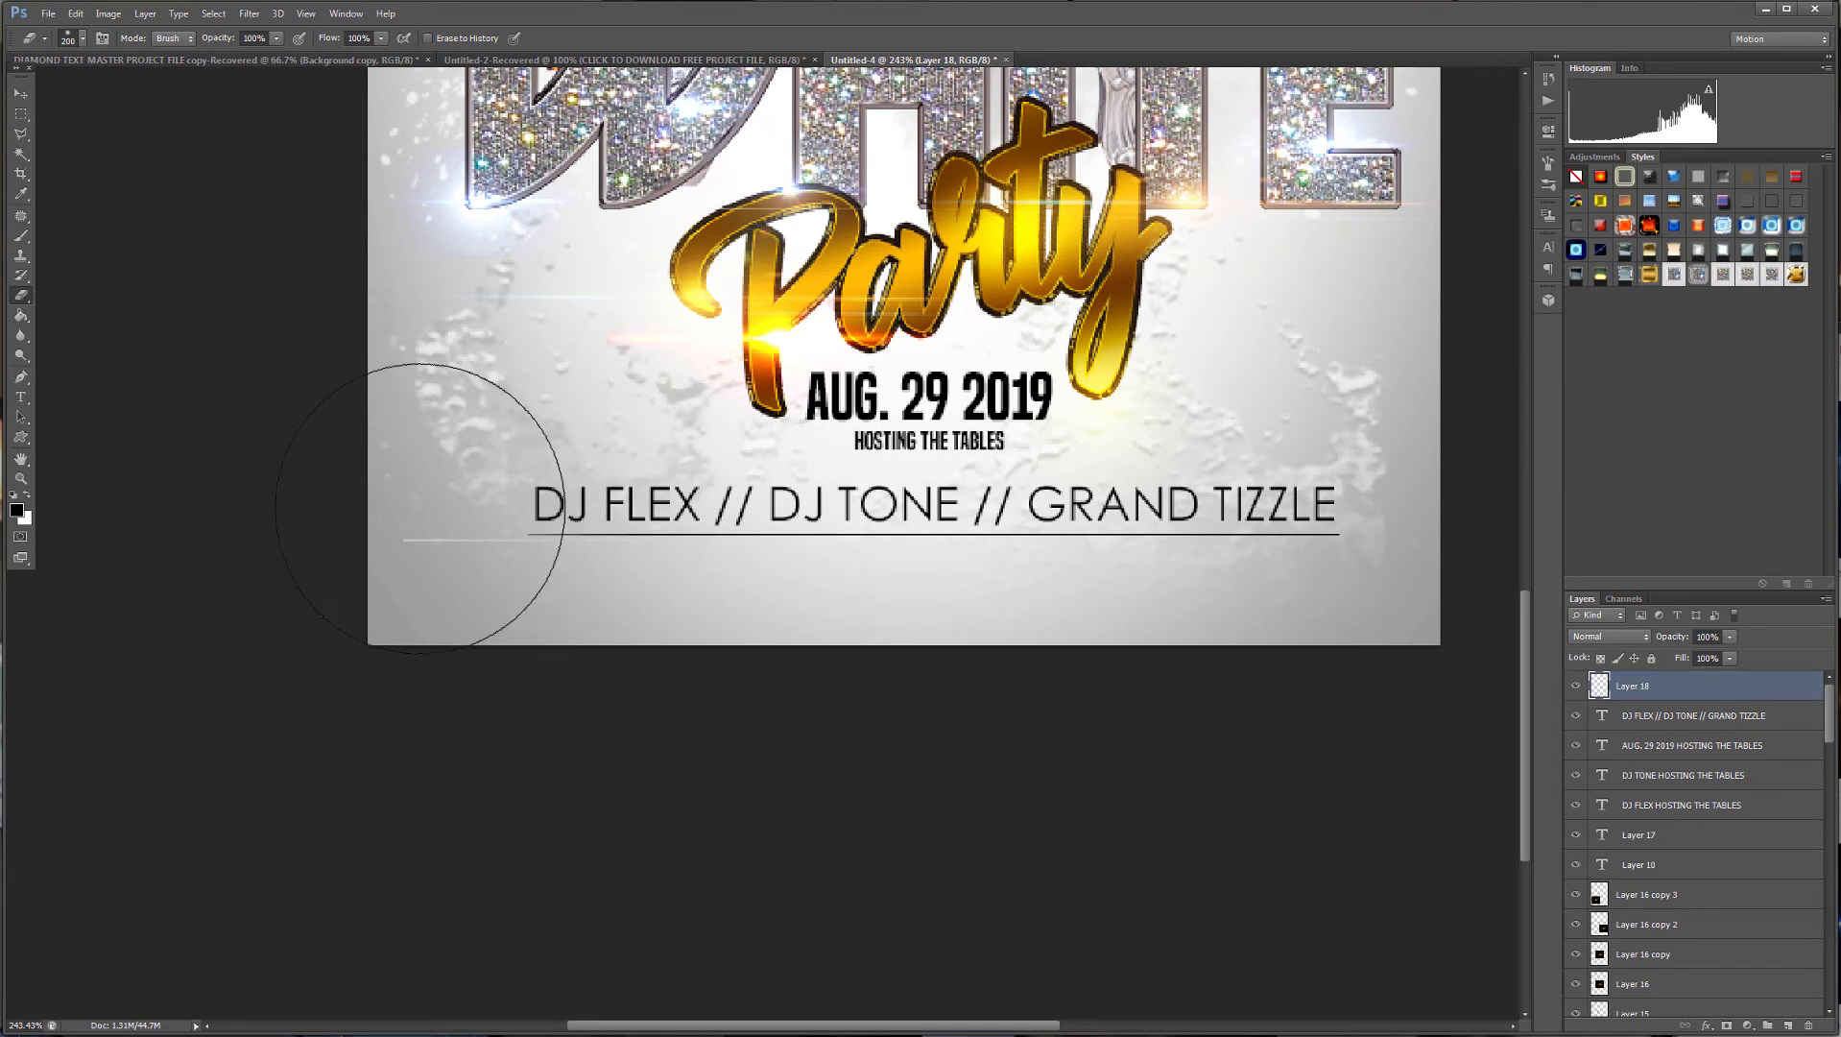
{"action": "left_click", "coordinate": [426, 501]}
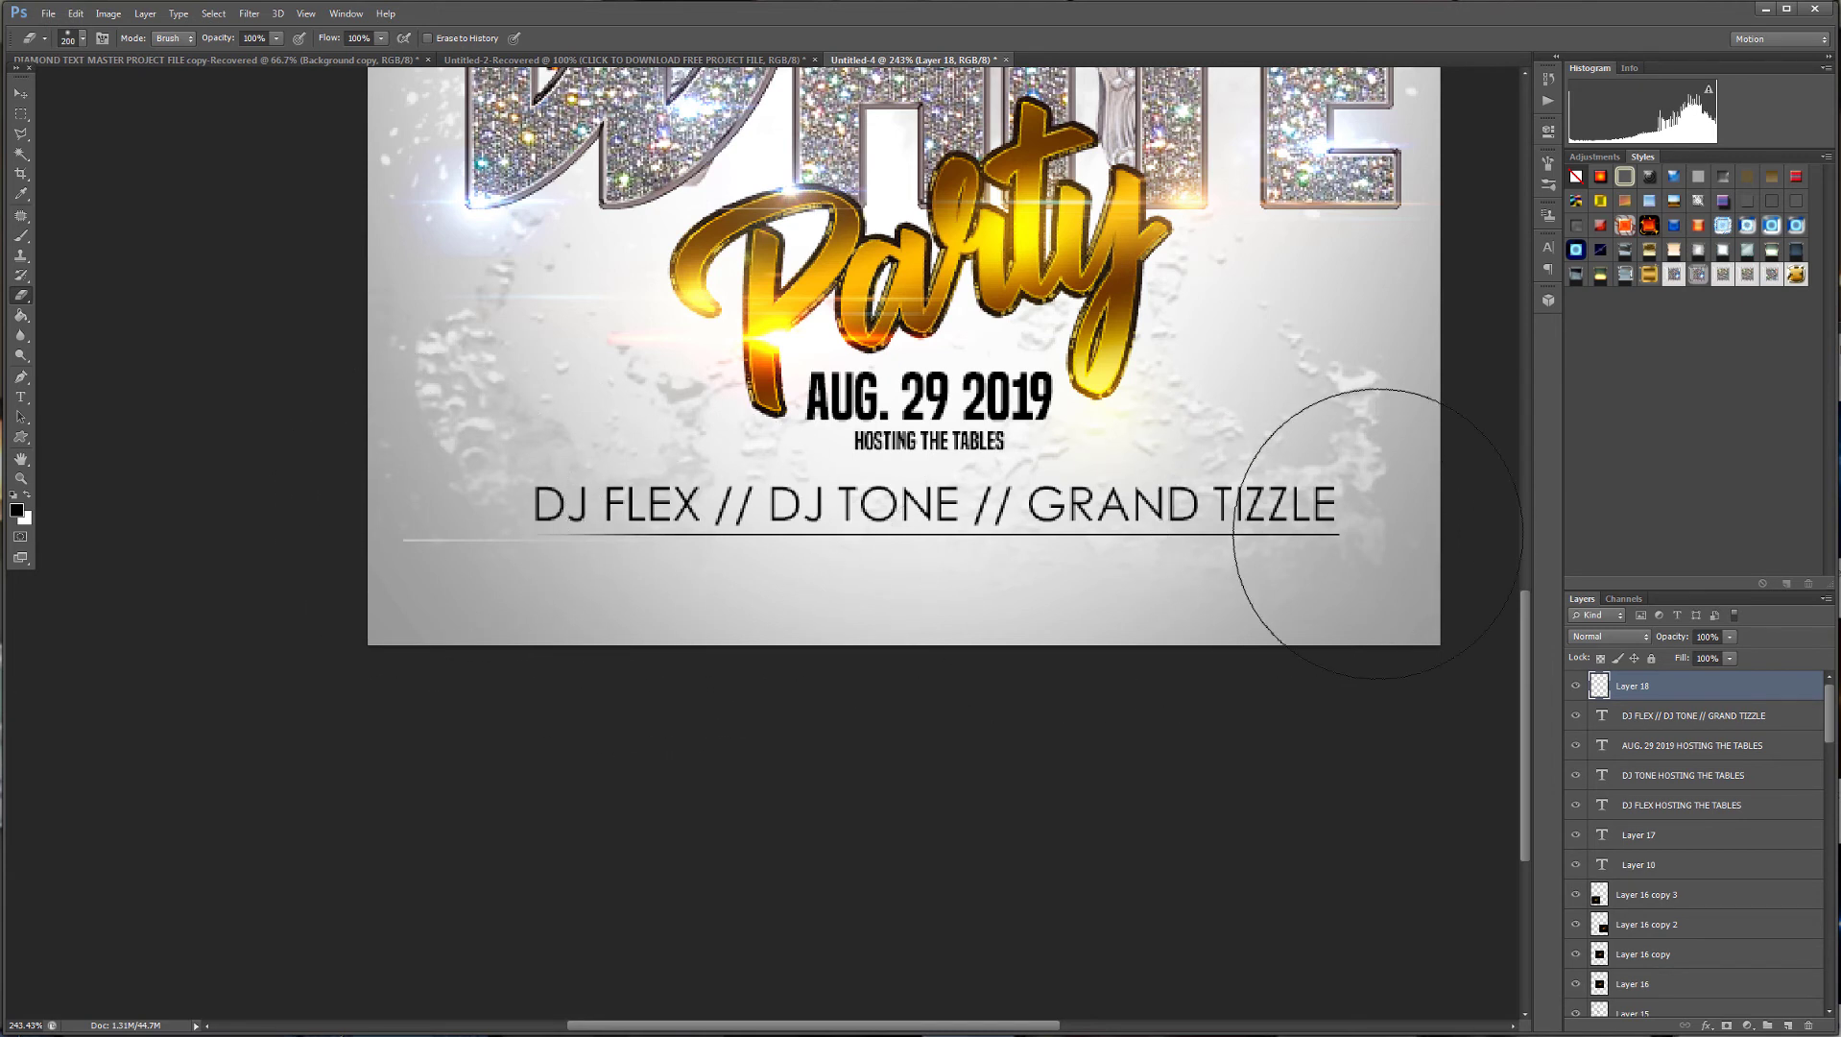
{"action": "left_click", "coordinate": [1379, 534]}
{"action": "left_click", "coordinate": [1379, 534]}
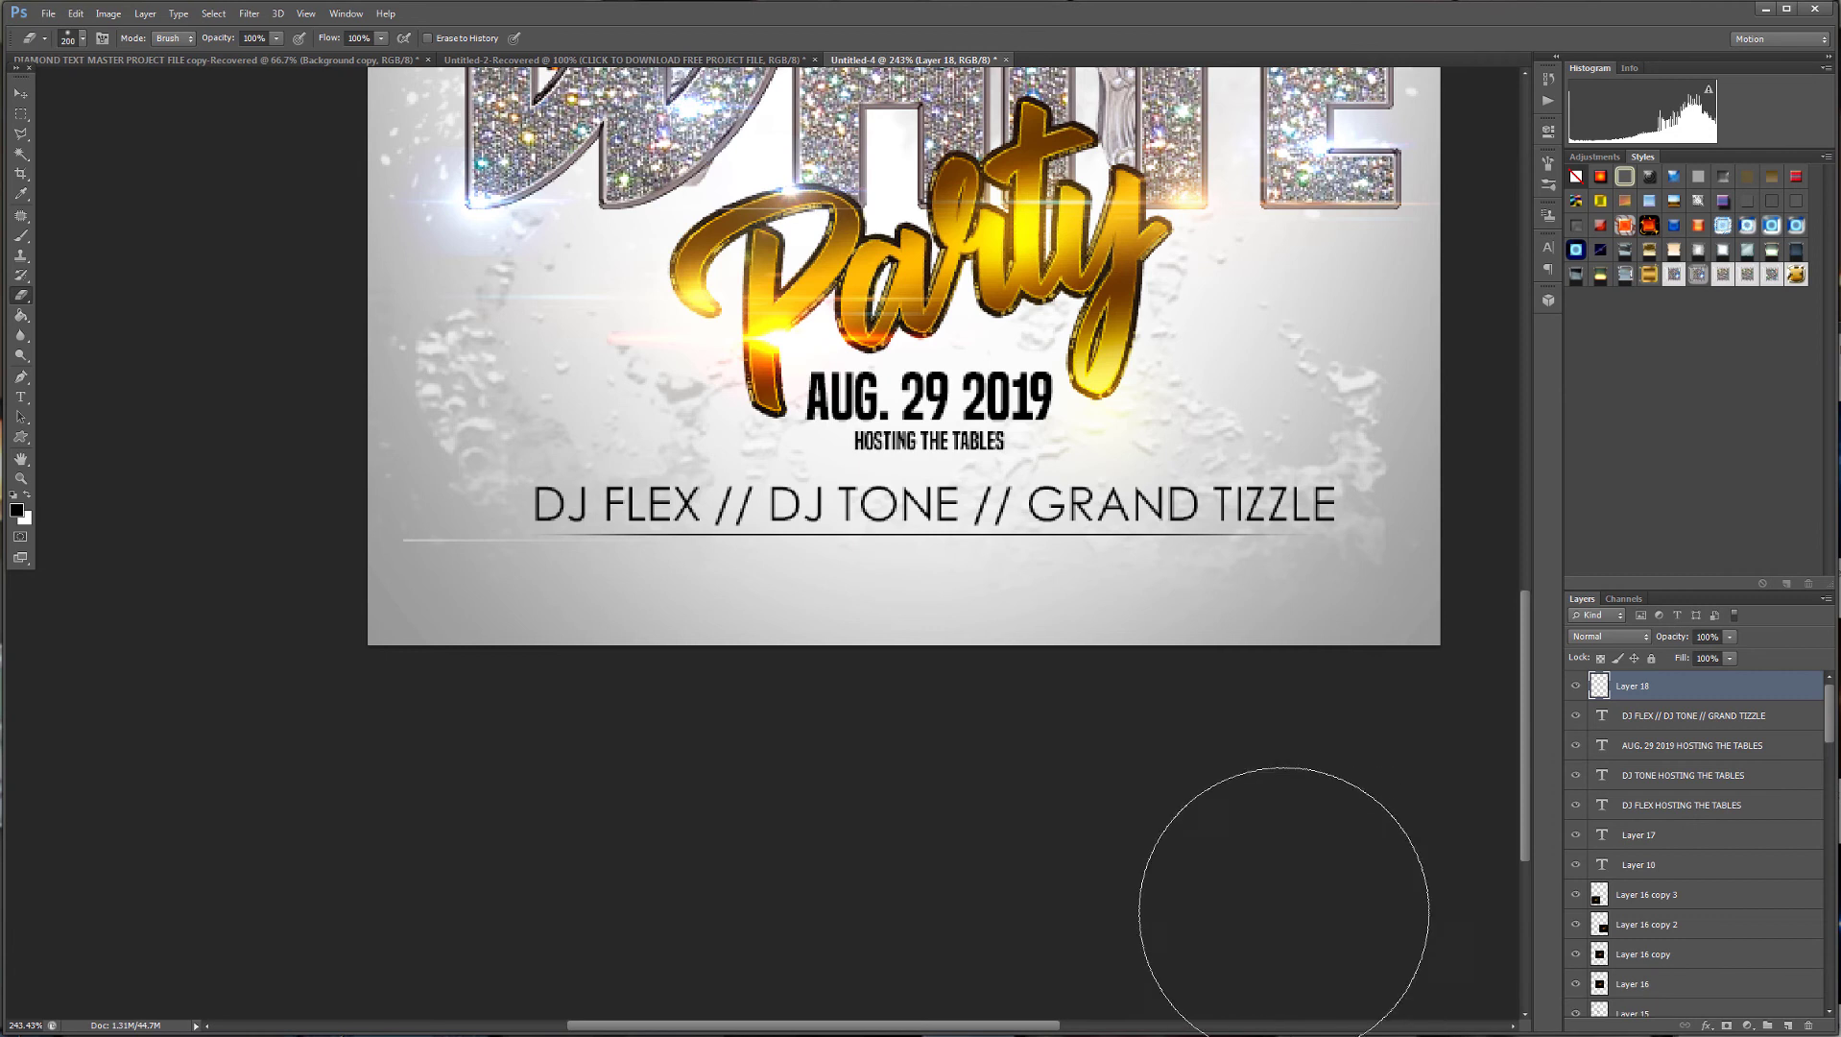
Duplicate the underline as Layer 18 copy and nudge it slightly down.
{"action": "key", "text": "v"}
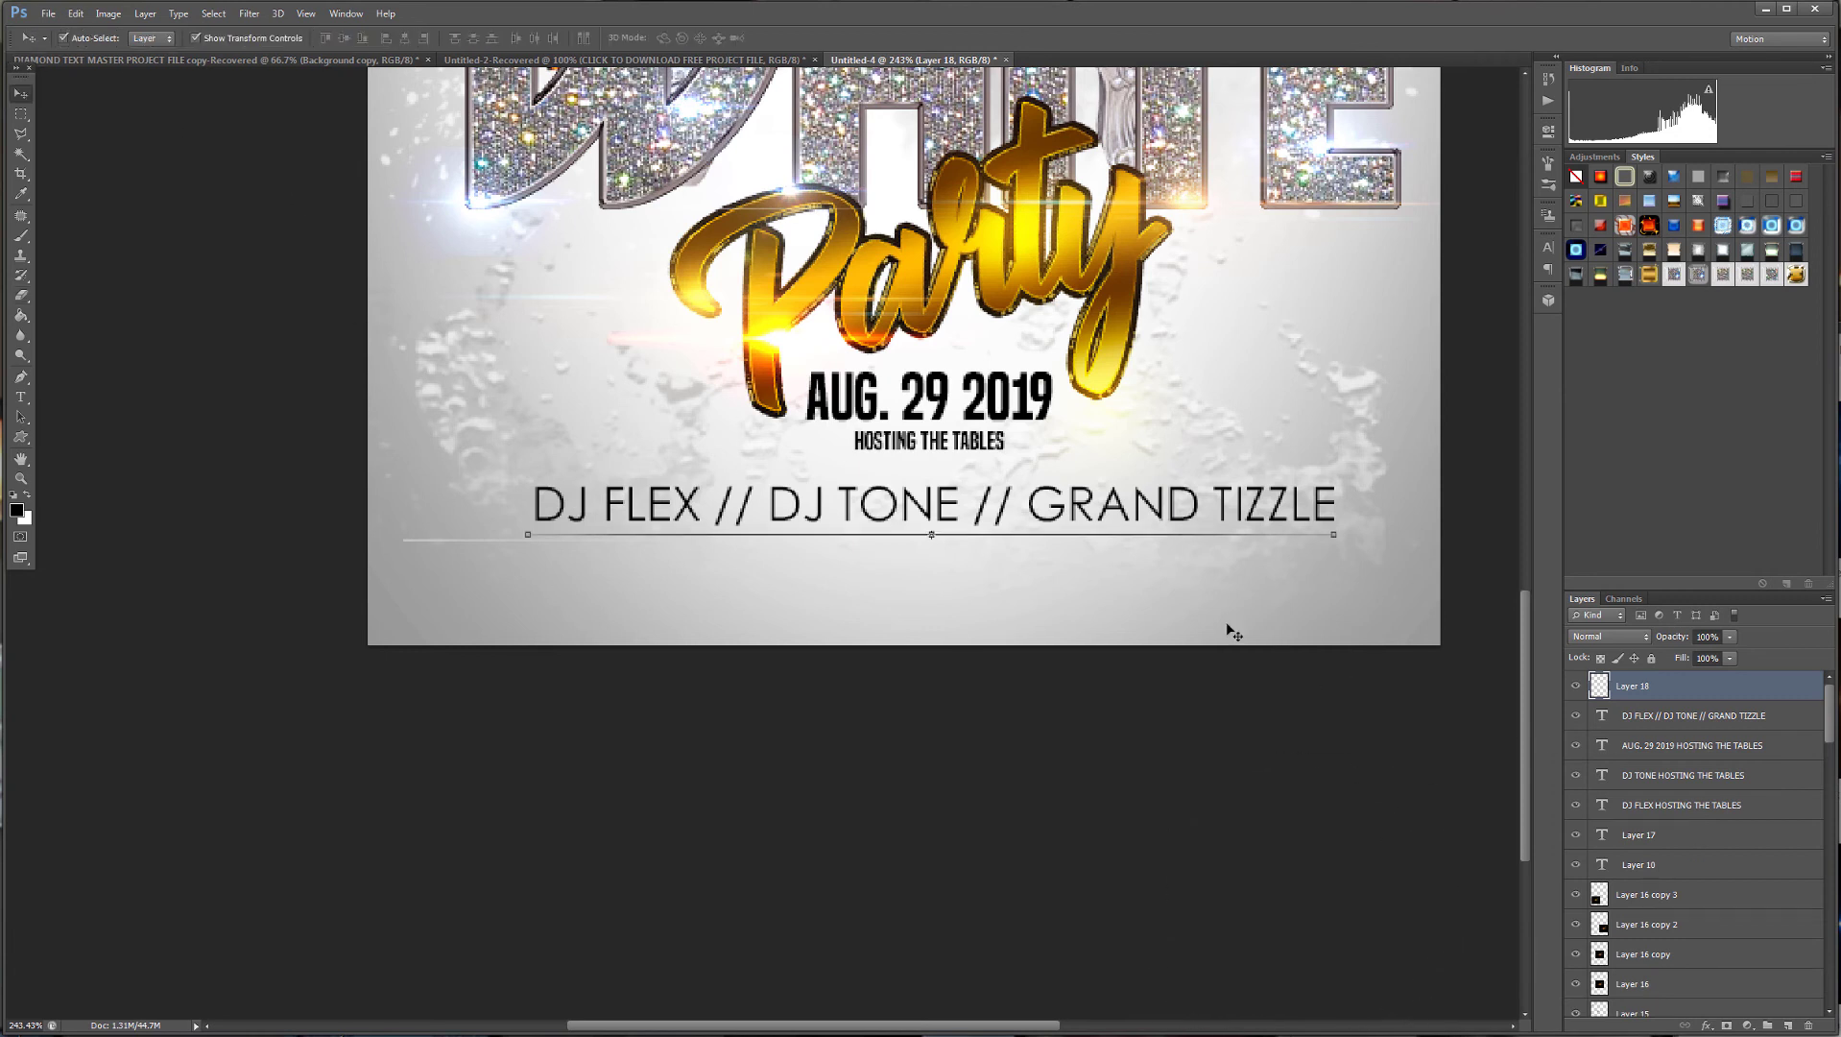
{"action": "left_click_drag", "start_coordinate": [1717, 706], "coordinate": [1787, 1025]}
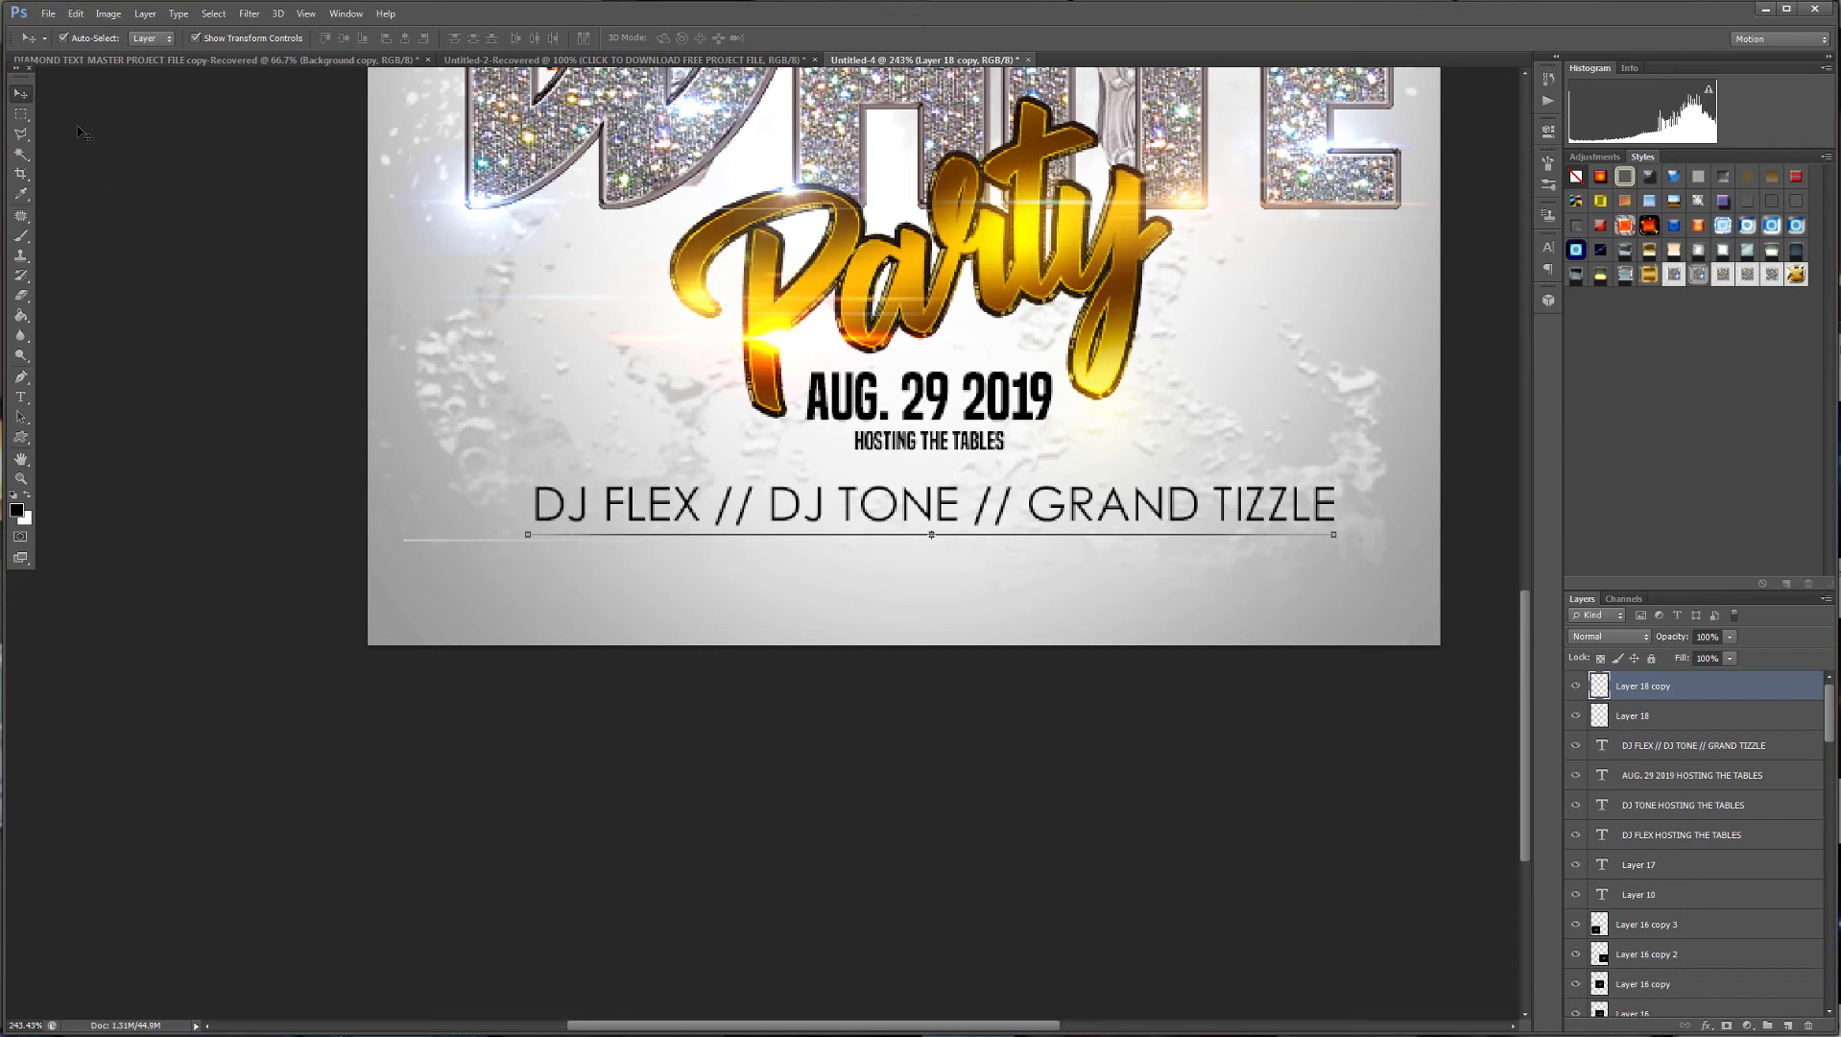
{"action": "key", "text": "Down"}
{"action": "key", "text": "Down"}
{"action": "key", "text": "Down"}
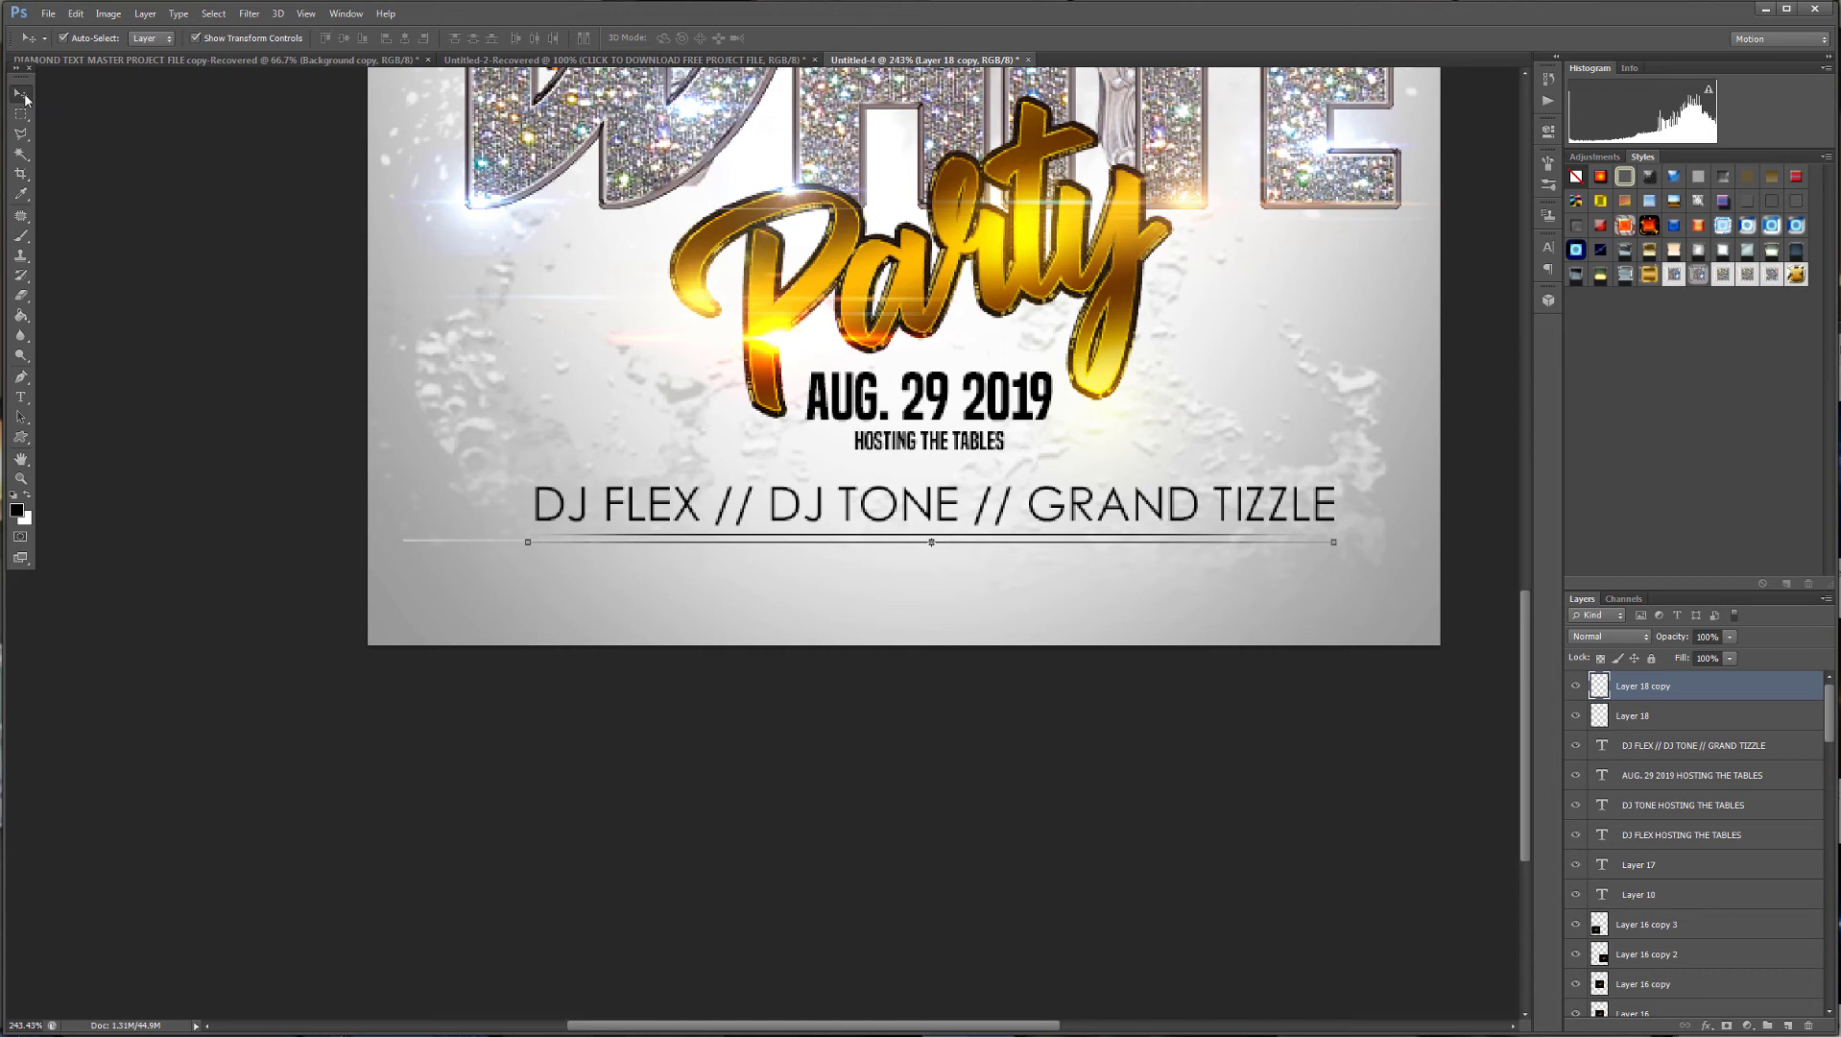
{"action": "left_click", "coordinate": [247, 388]}
{"action": "scroll", "coordinate": [1027, 720], "scroll_direction": "down", "scroll_amount": 5}
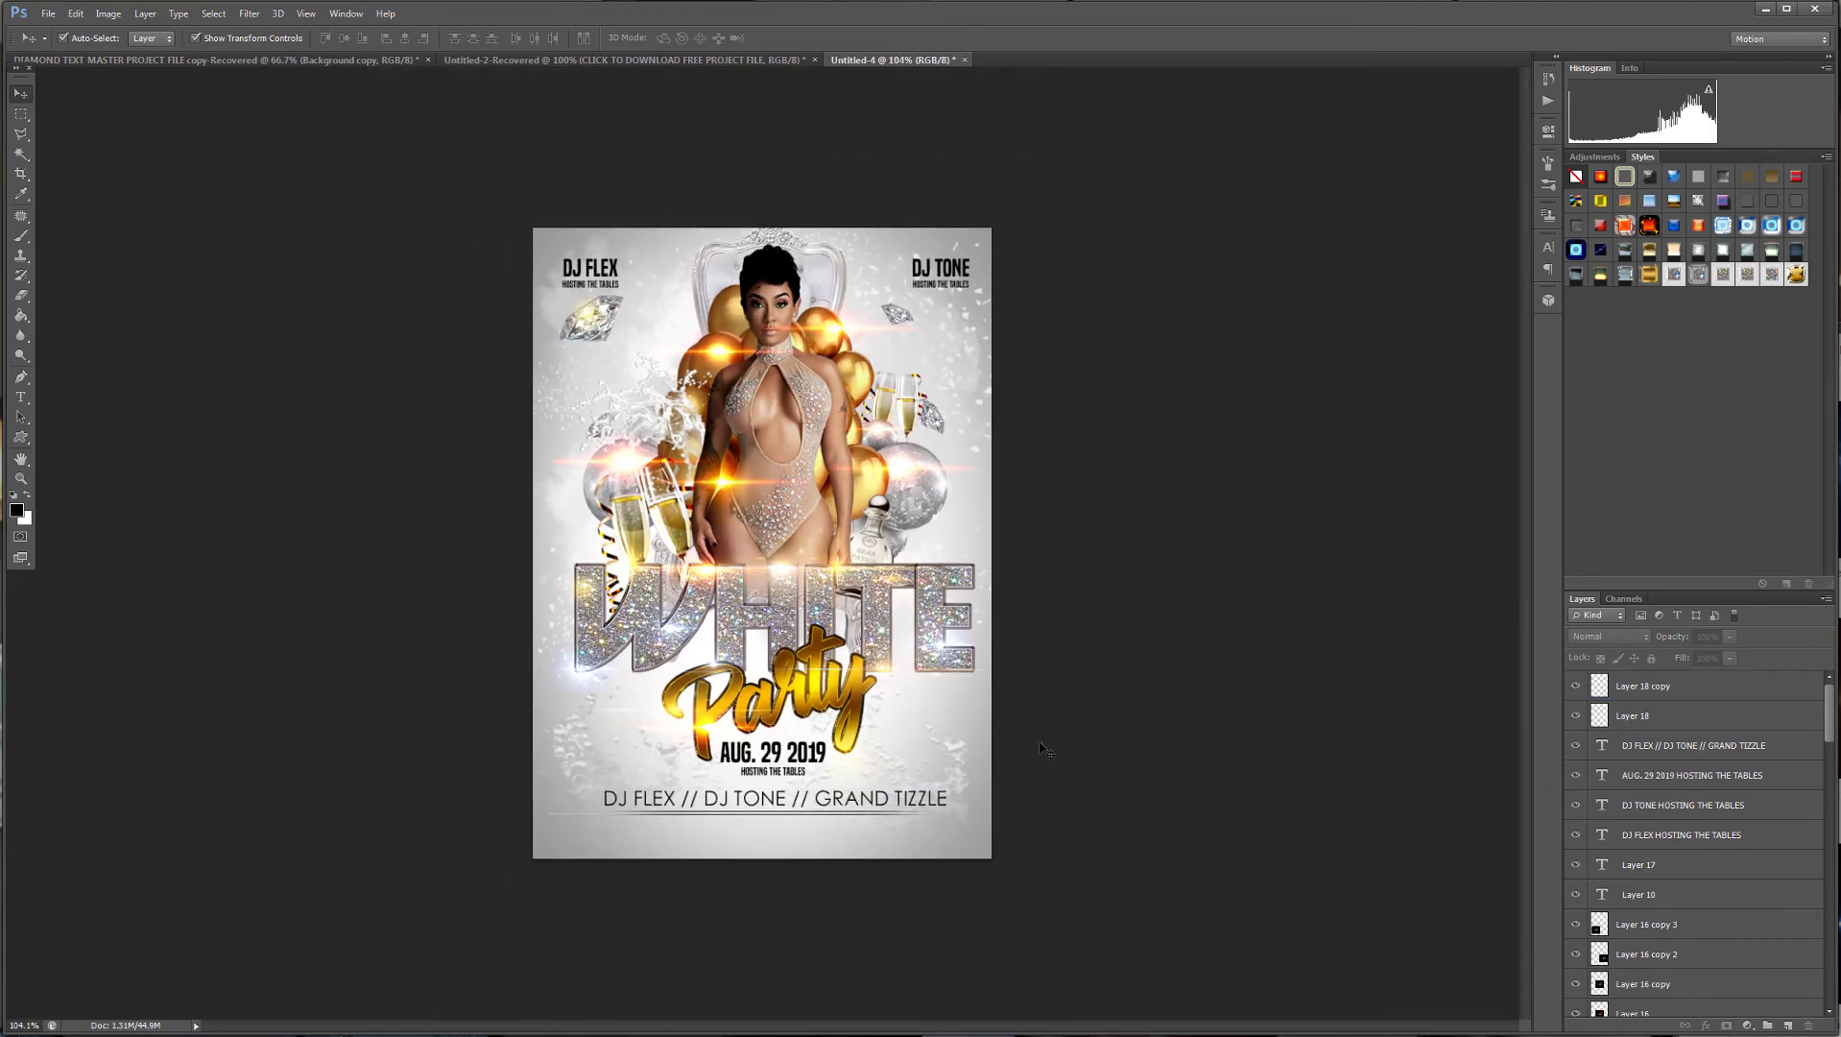
Type 'tickets 1000 doors open 10-4am Ages 16' as a new text line near the bottom.
{"action": "left_click", "coordinate": [20, 396]}
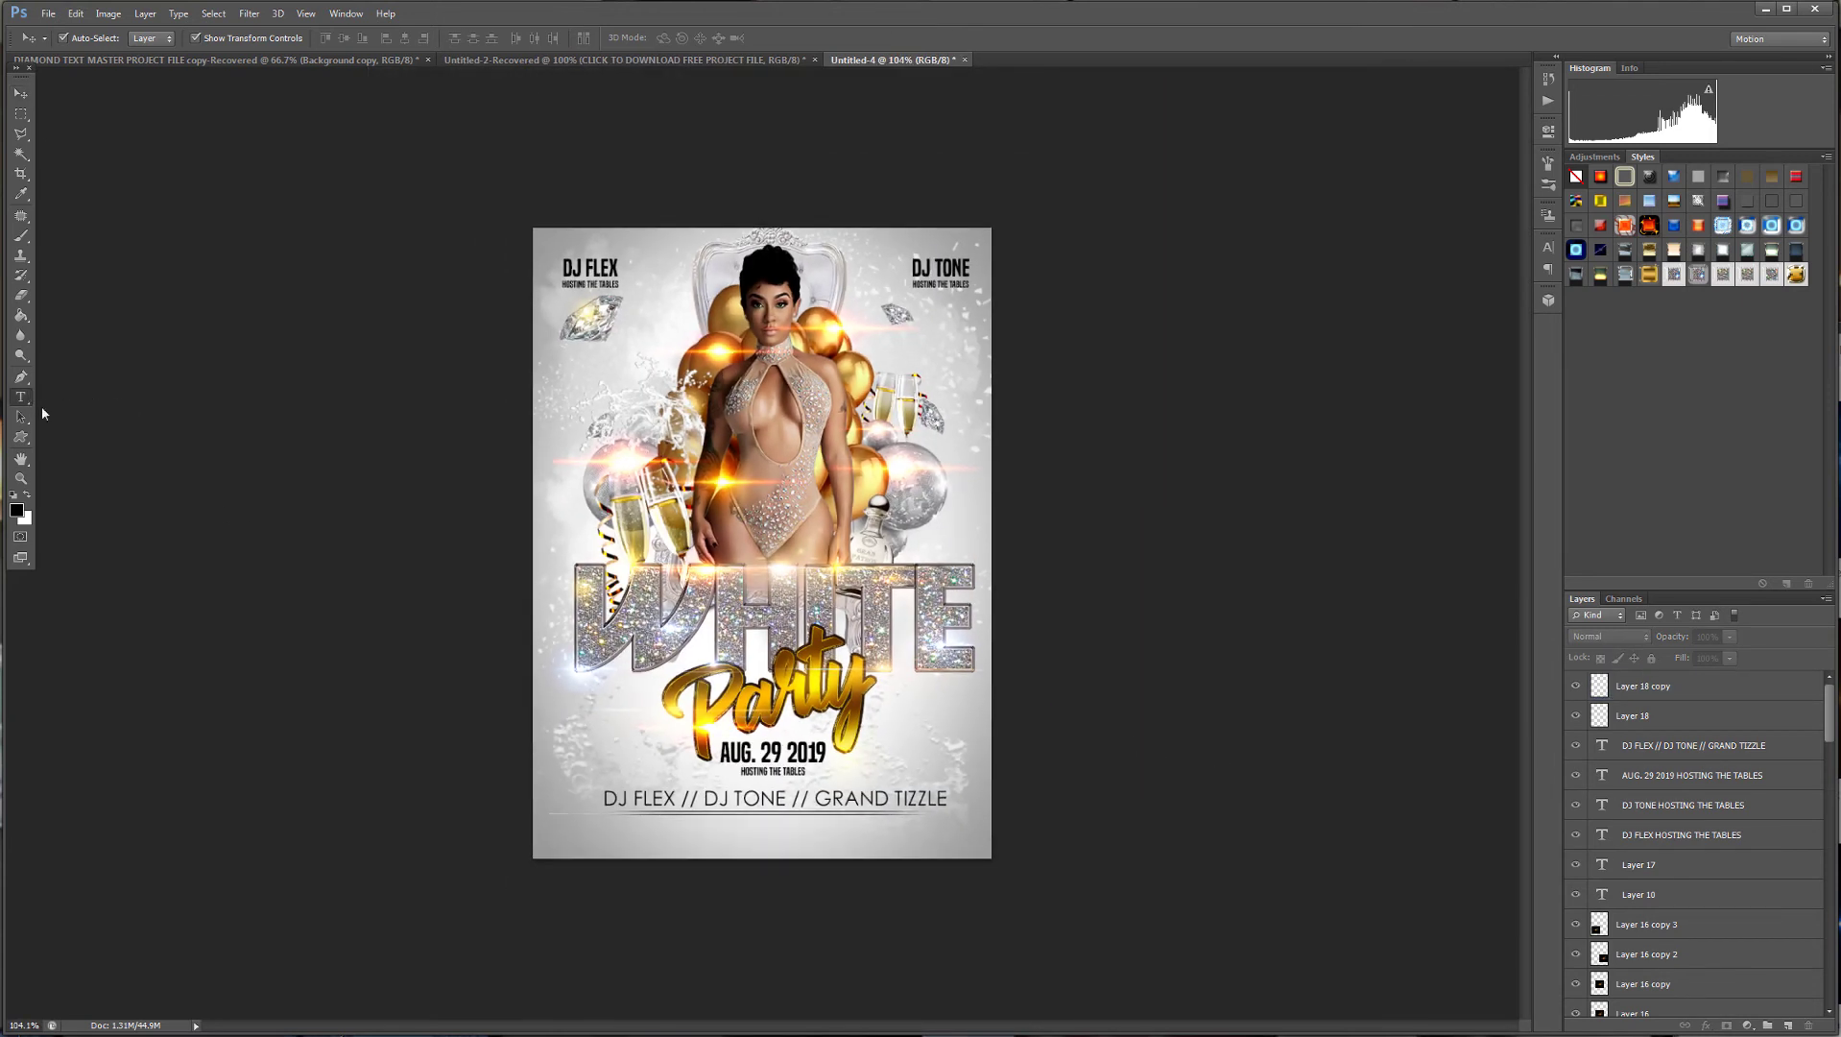
{"action": "left_click", "coordinate": [563, 845]}
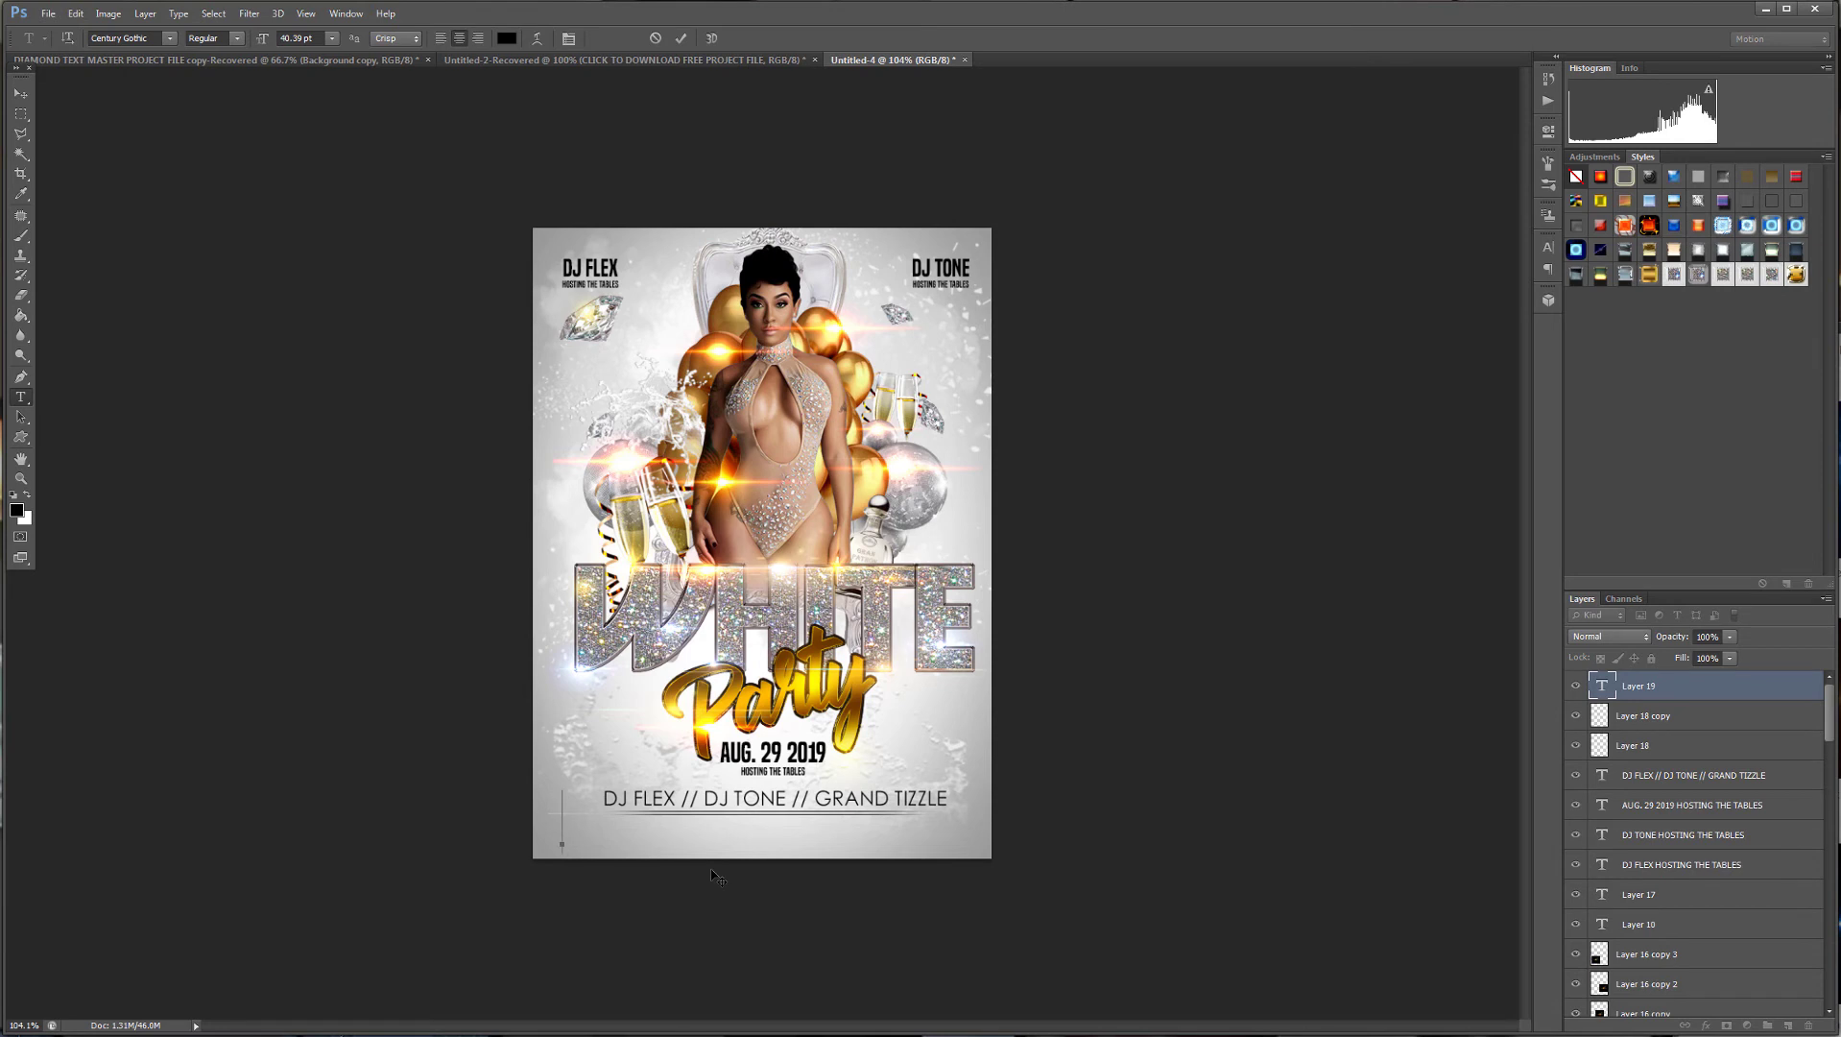
{"action": "type", "text": "tickets"}
{"action": "type", "text": " 100"}
{"action": "type", "text": "0"}
{"action": "type", "text": " doors"}
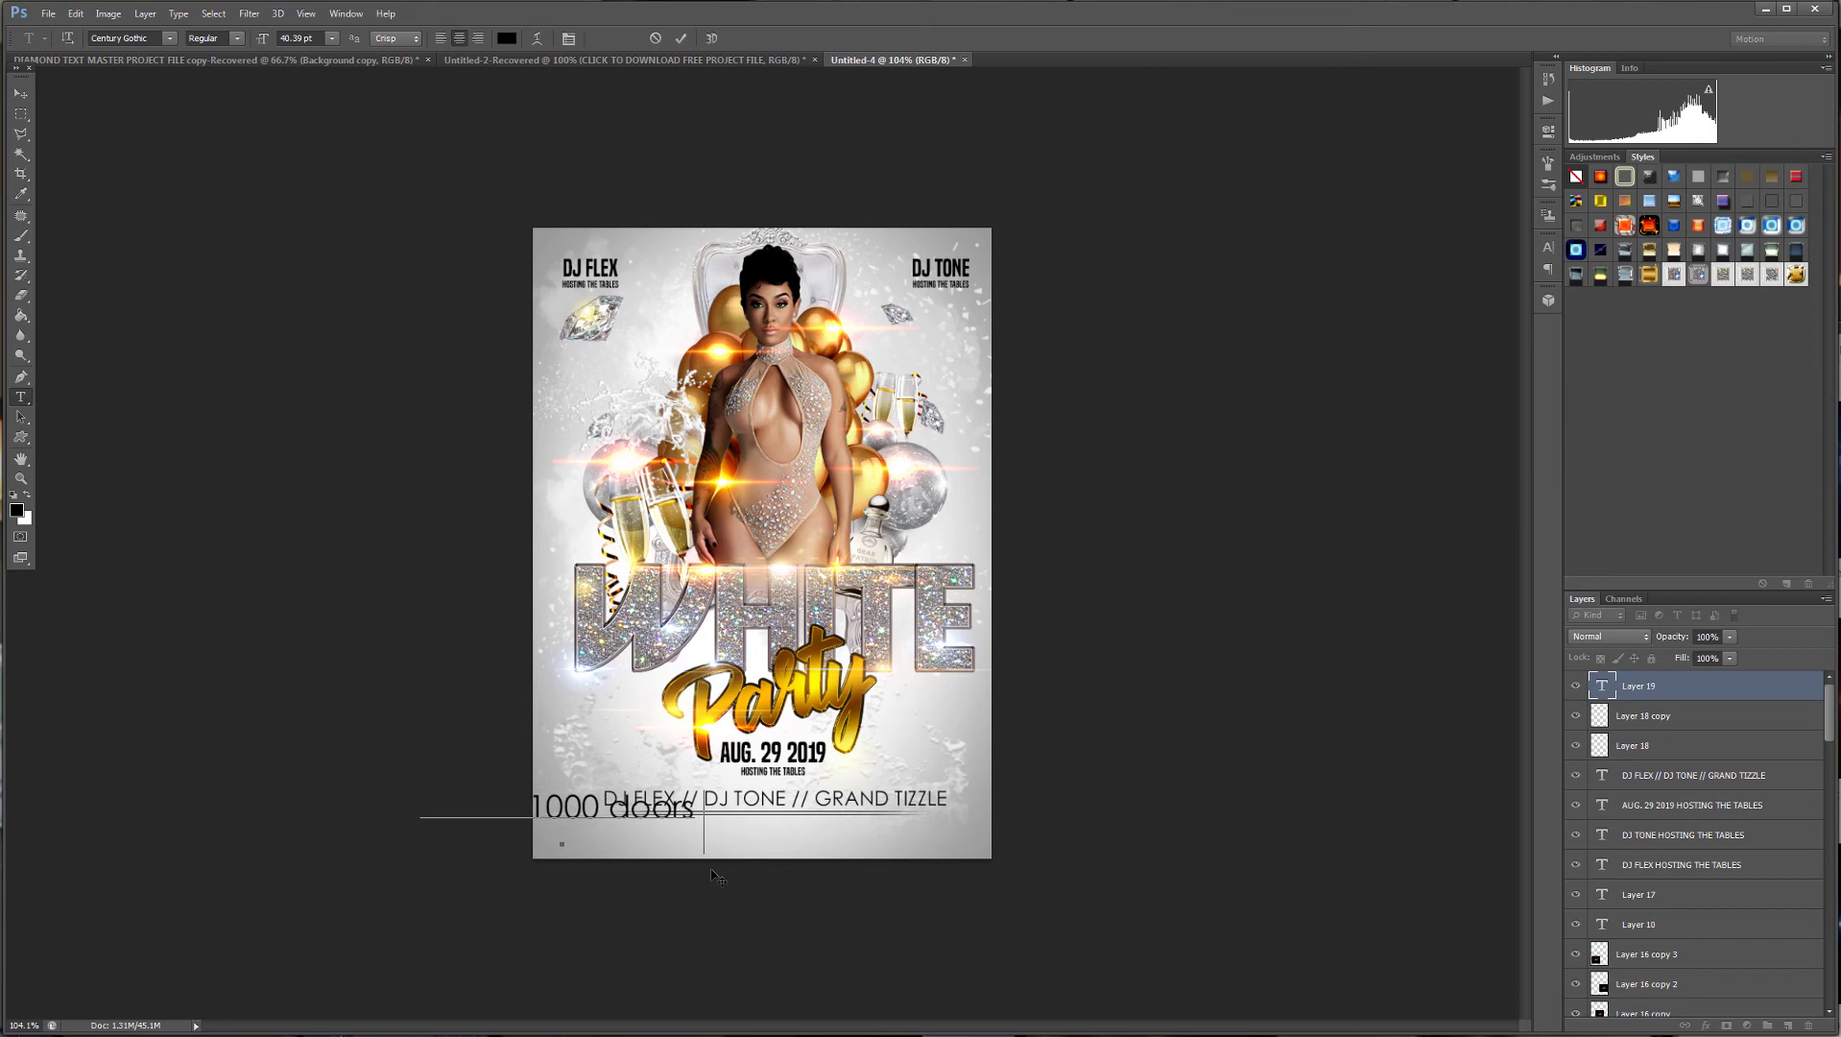
{"action": "type", "text": " open 10"}
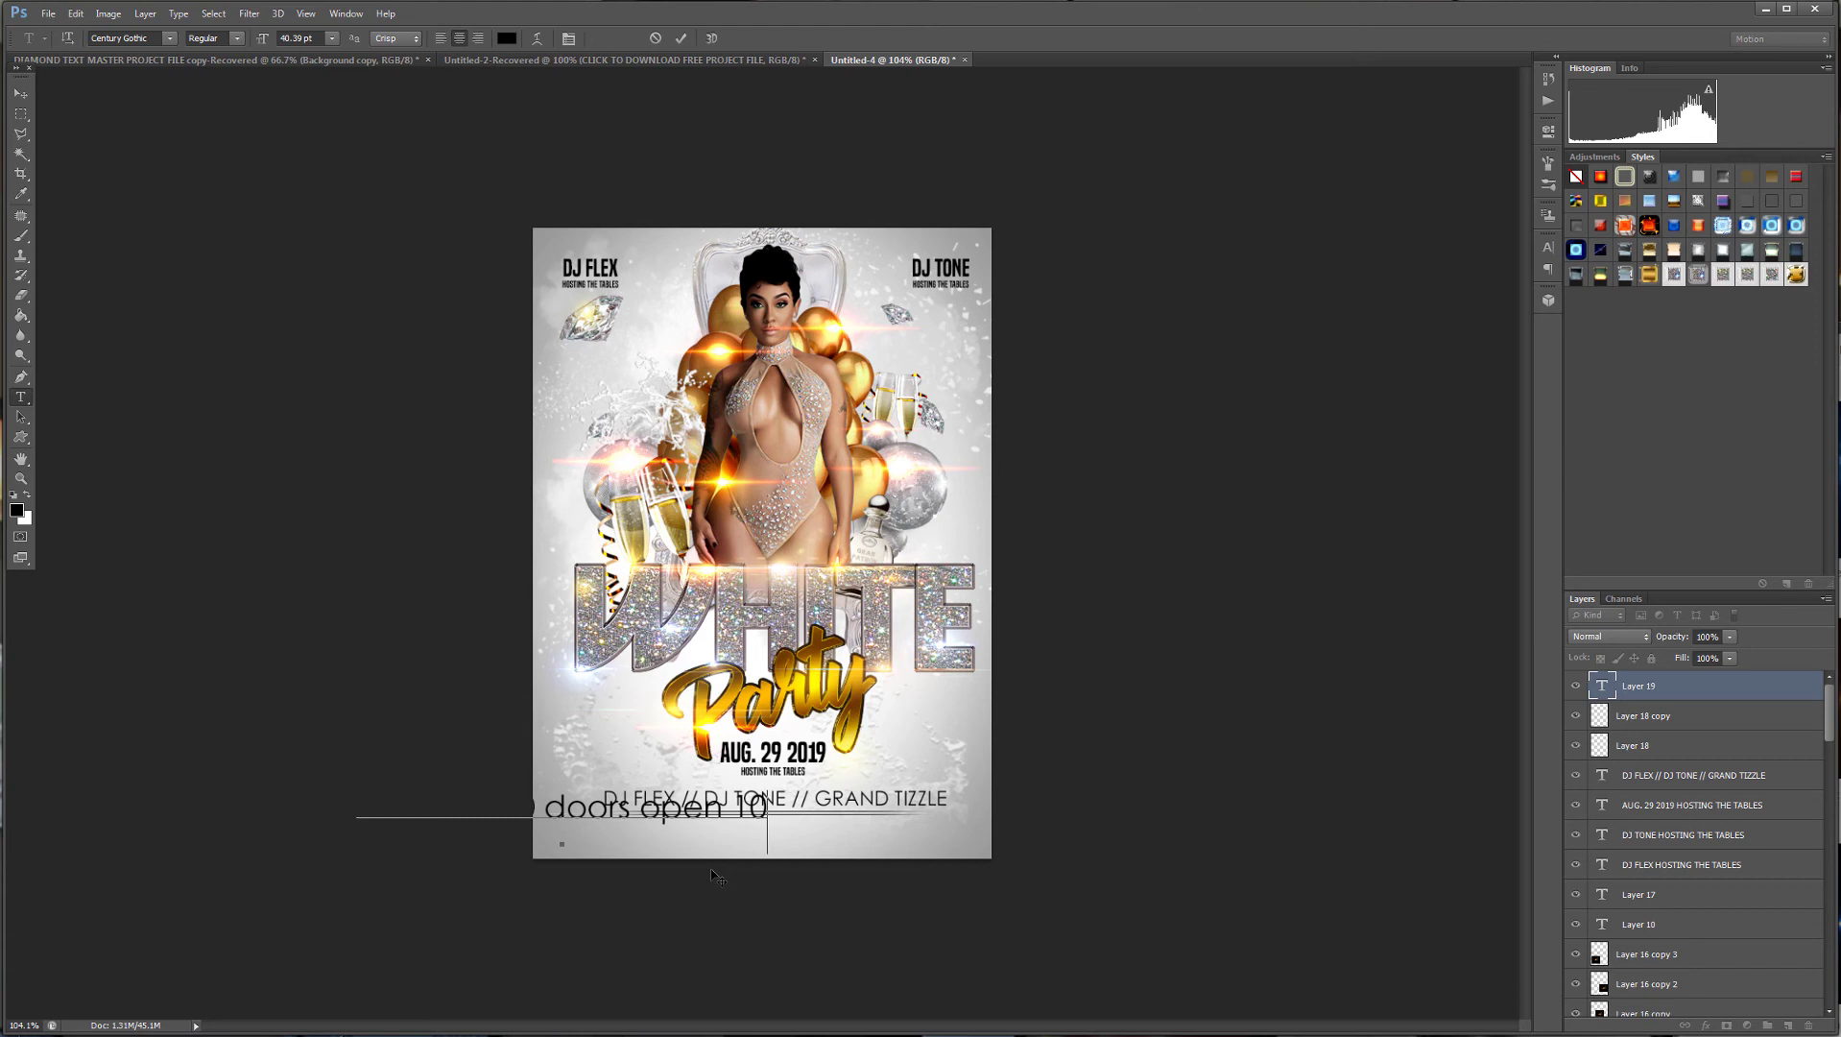
{"action": "type", "text": "-4"}
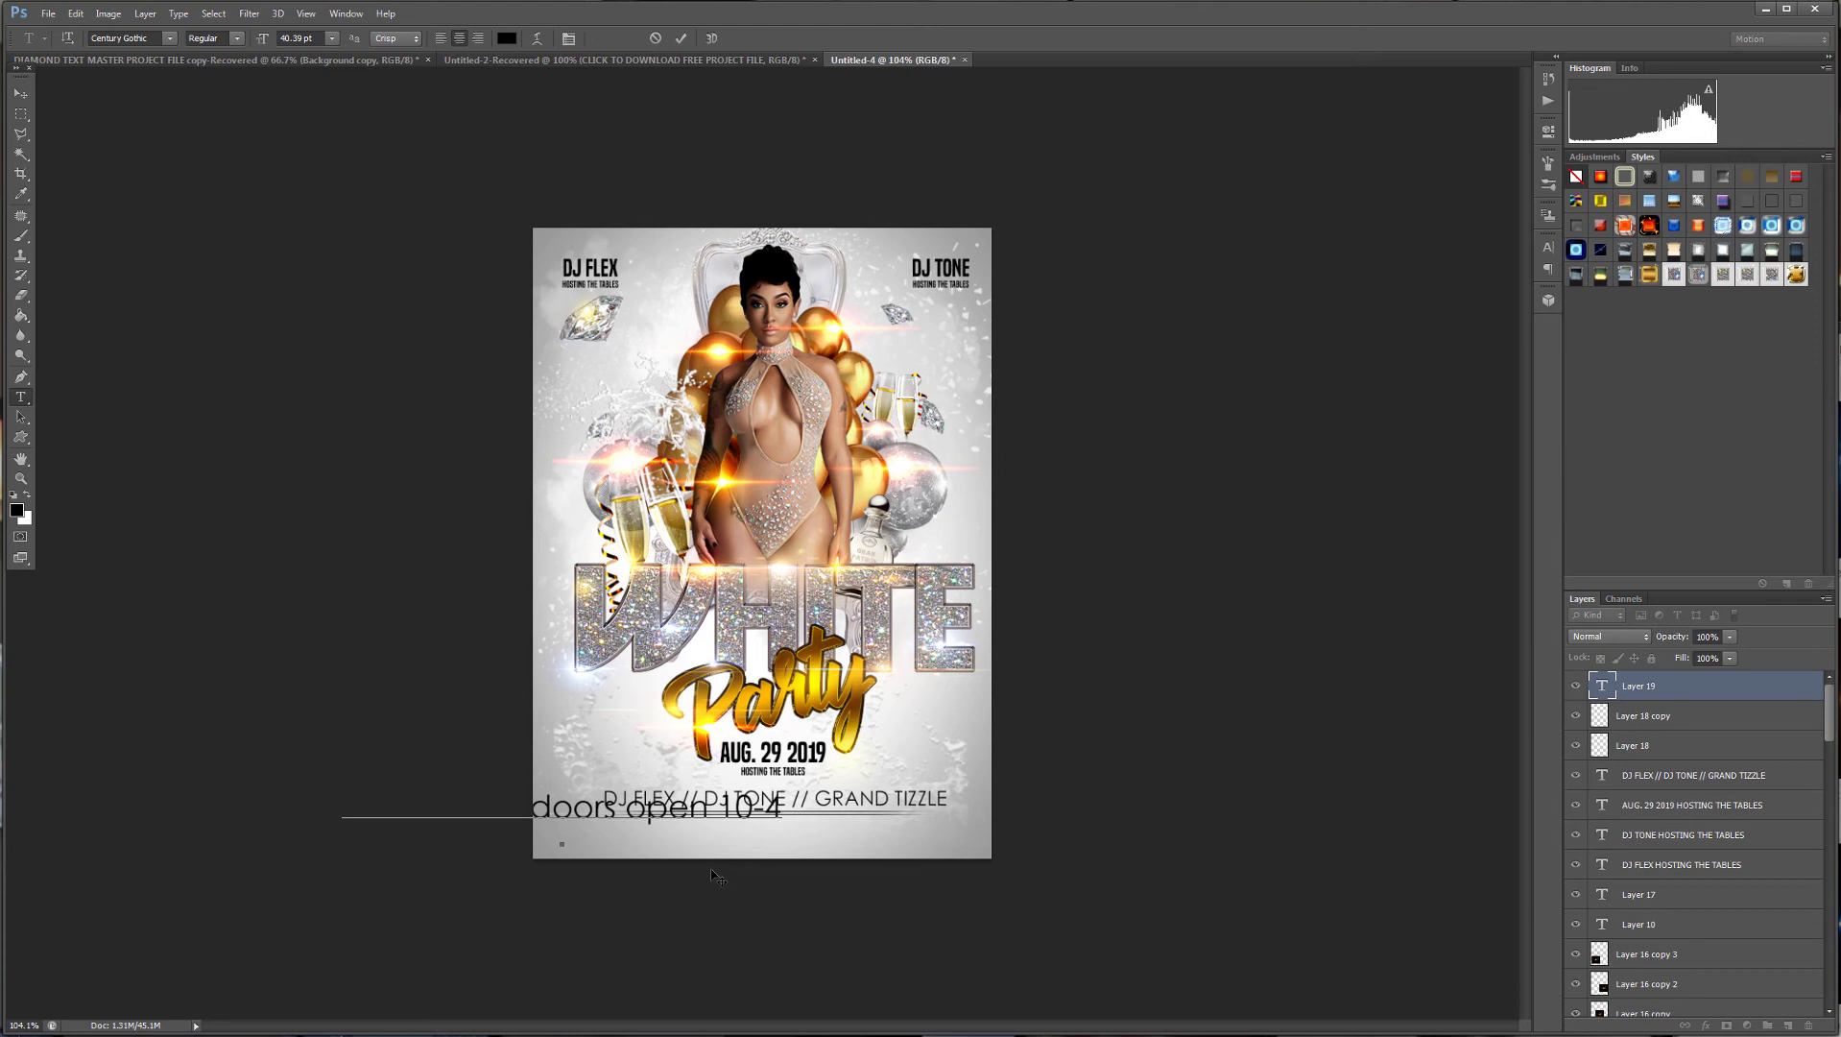
{"action": "type", "text": "am"}
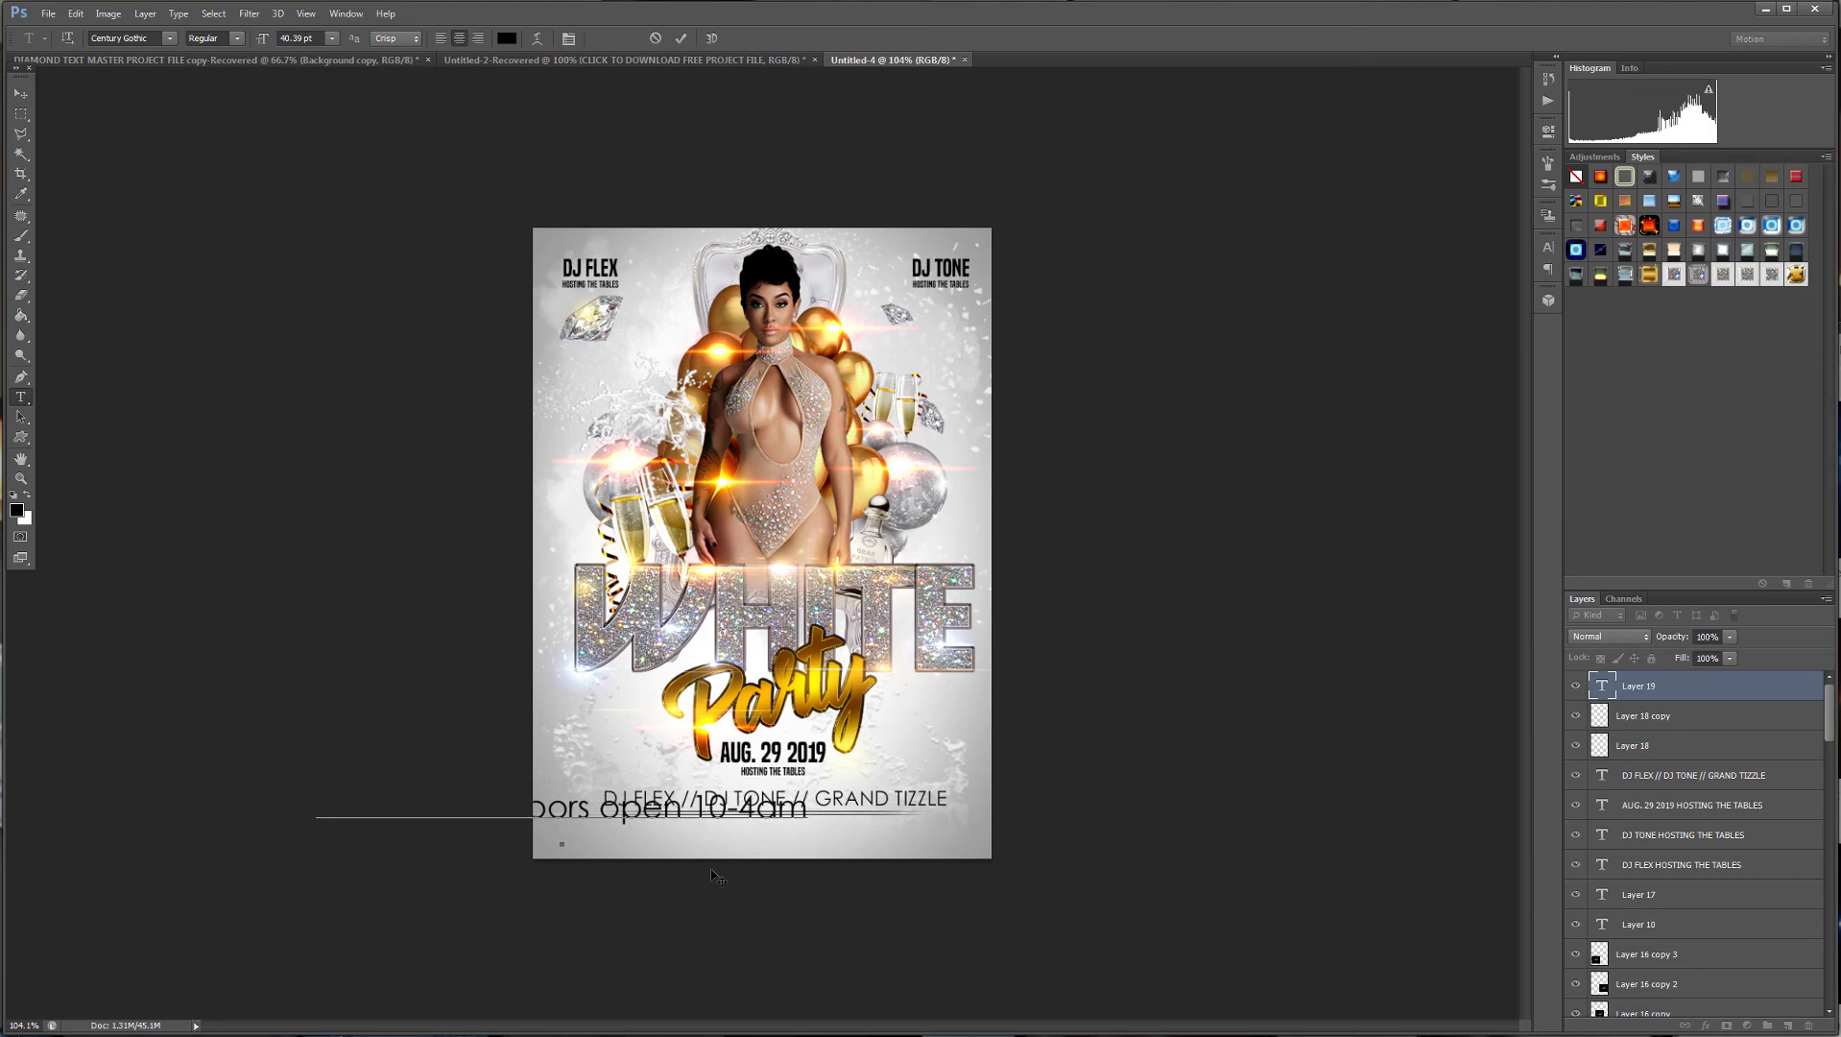
{"action": "type", "text": " age"}
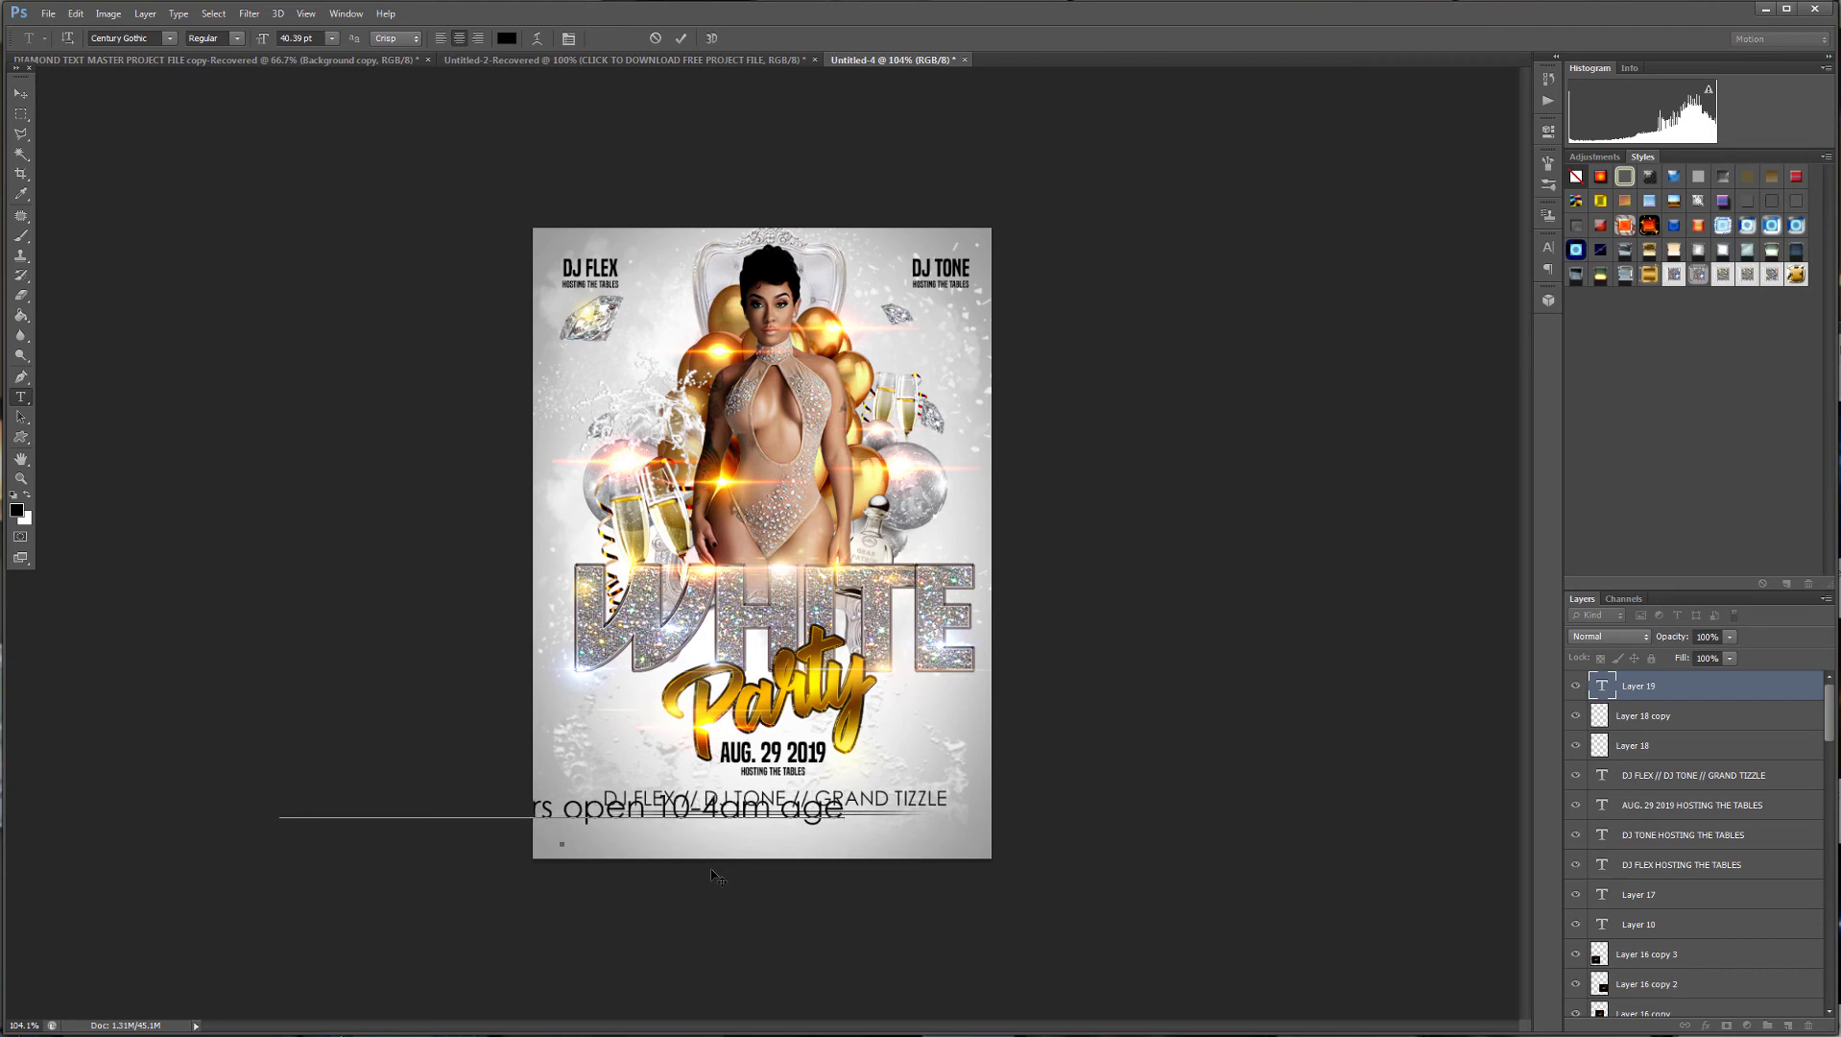
{"action": "type", "text": "s 16"}
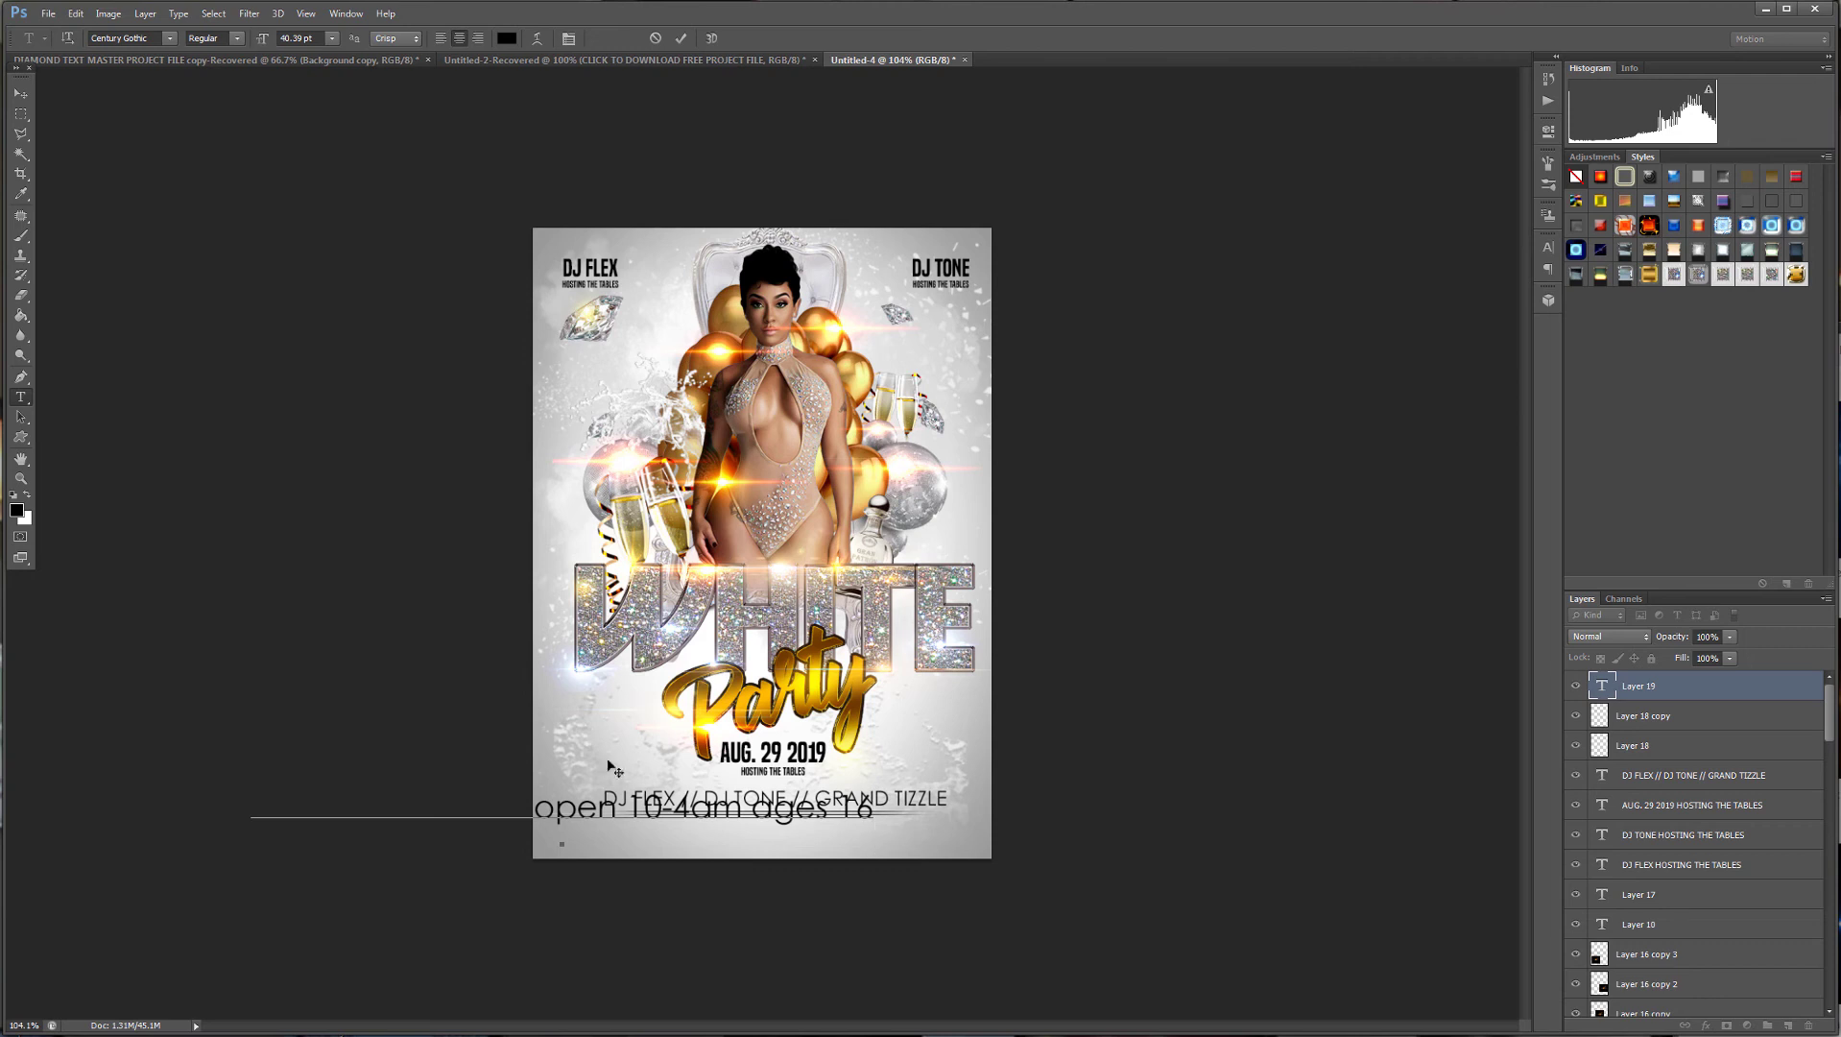
{"action": "left_click", "coordinate": [773, 814]}
{"action": "key", "text": "BackSpace"}
{"action": "type", "text": "A"}
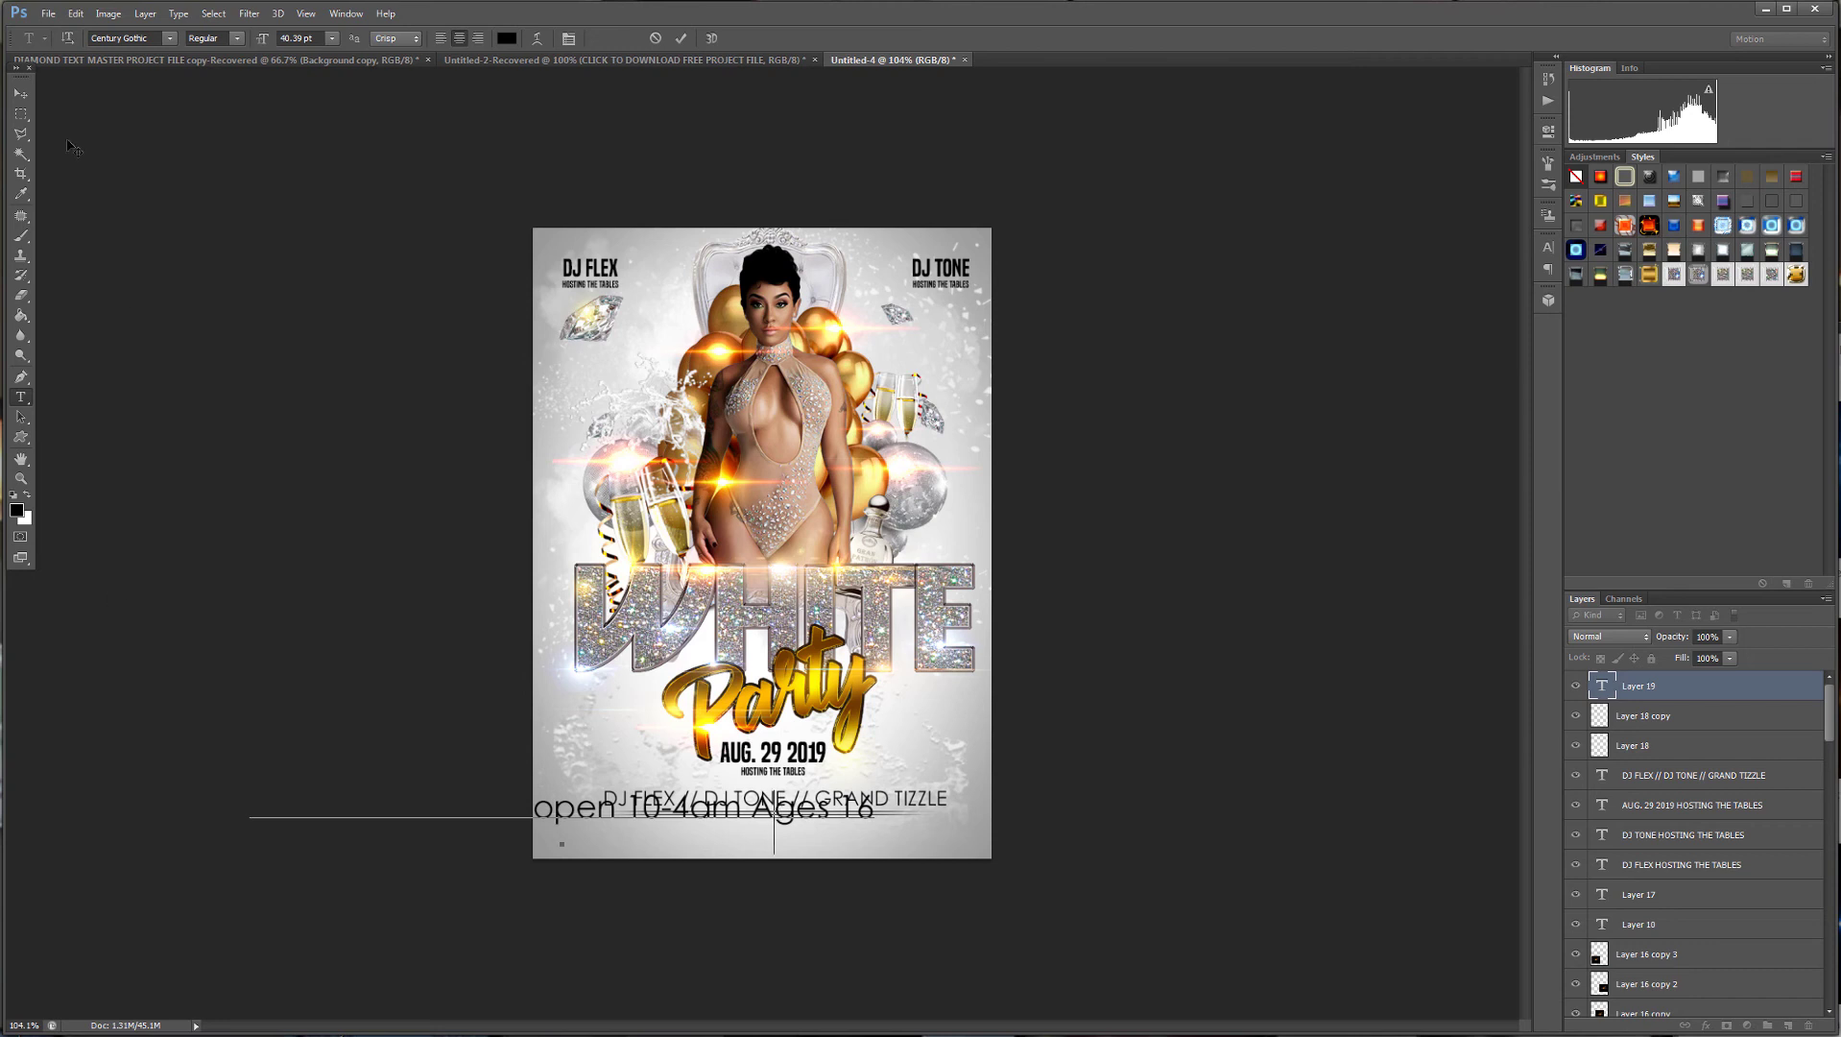
Commit the tickets line and scale it down to about 54%.
{"action": "left_click", "coordinate": [20, 93]}
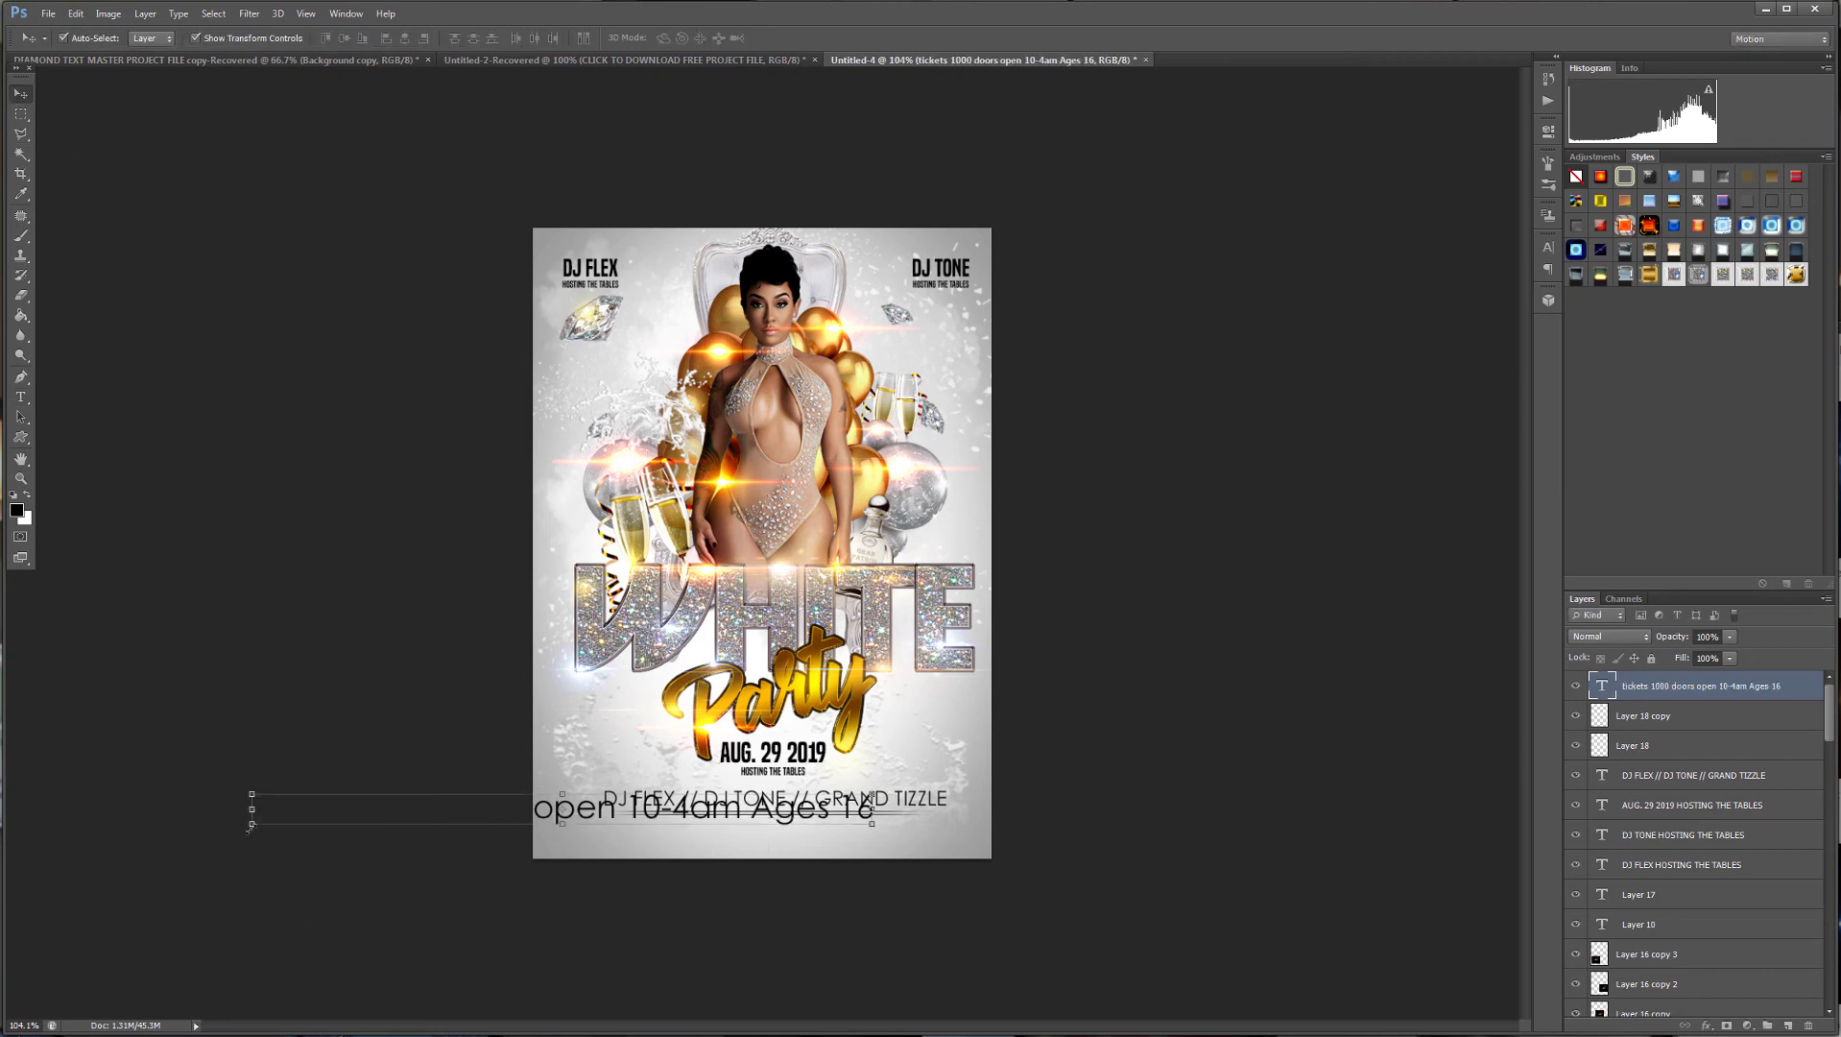
{"action": "left_click", "coordinate": [250, 825]}
{"action": "left_click_drag", "start_coordinate": [250, 825], "coordinate": [608, 881]}
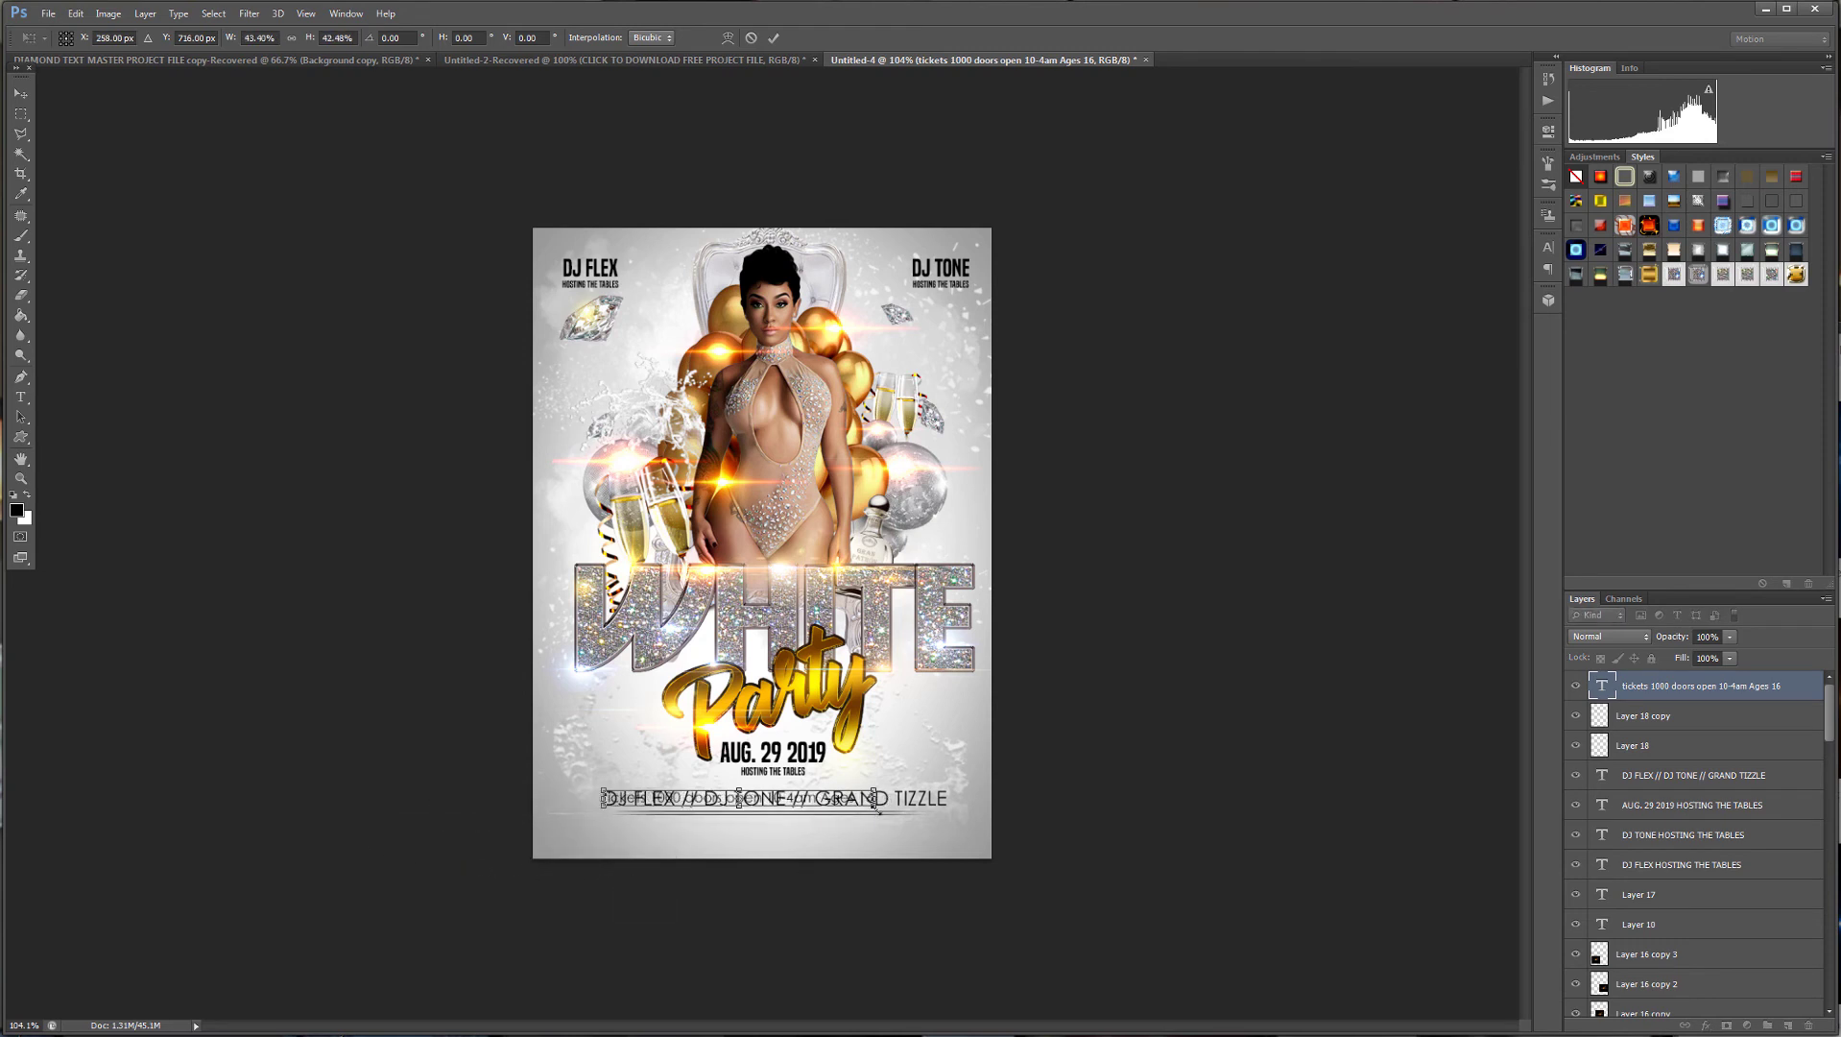
{"action": "left_click_drag", "start_coordinate": [879, 809], "coordinate": [930, 870]}
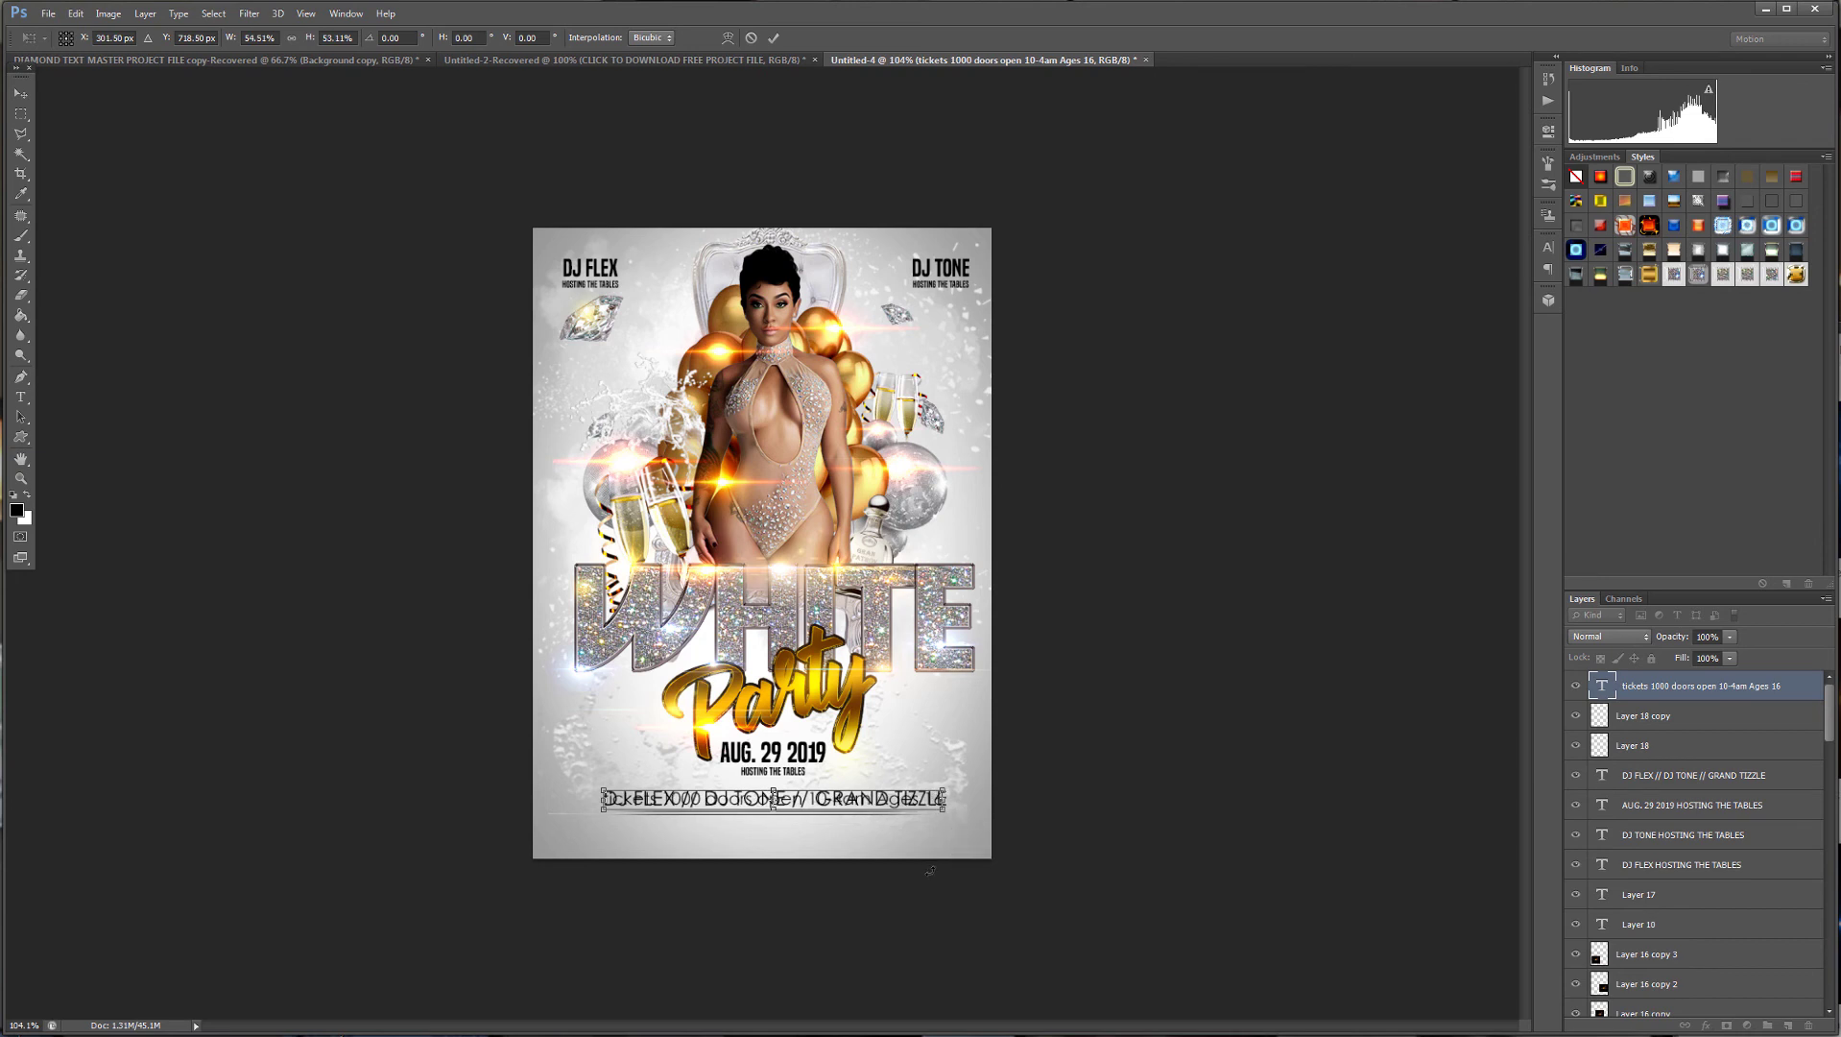
{"action": "key", "text": "Return"}
Move the tickets line below the DJ lineup and shrink it to about 63%.
{"action": "key", "text": "shift+Down"}
{"action": "key", "text": "shift+Down"}
{"action": "key", "text": "shift+Down"}
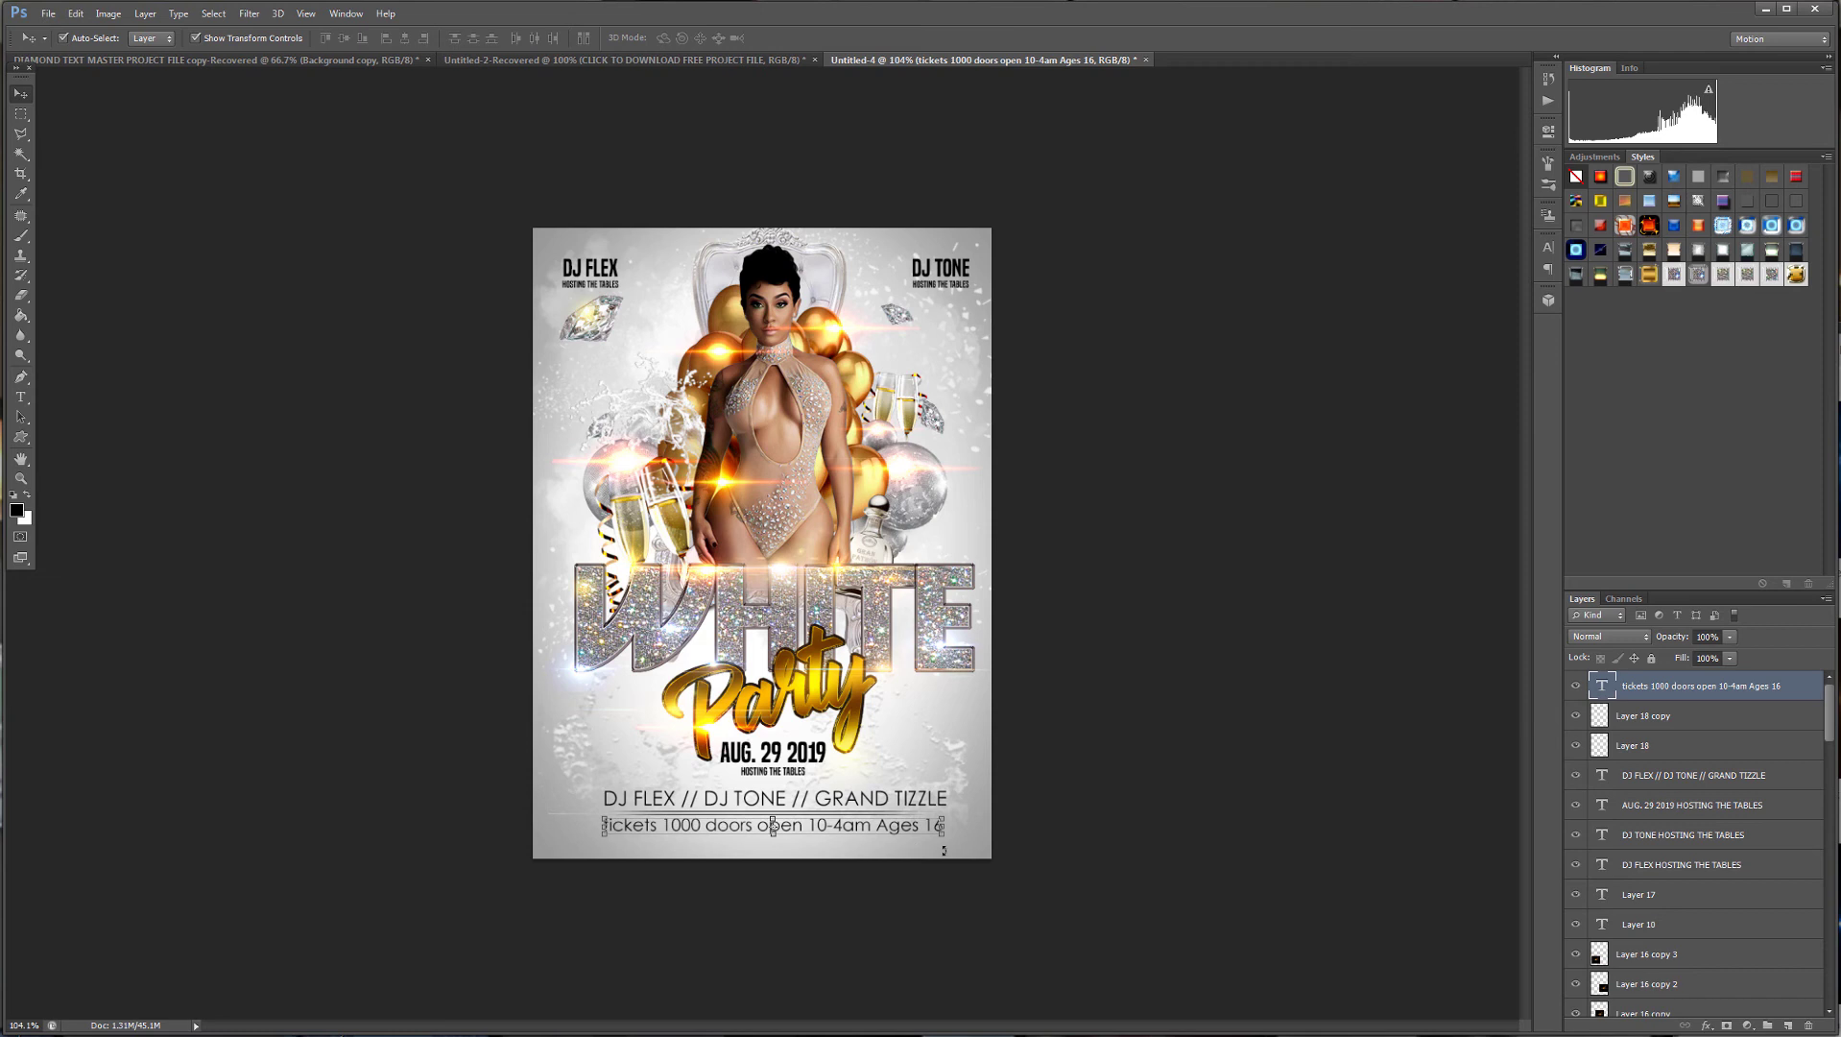
{"action": "scroll", "coordinate": [1005, 904], "scroll_direction": "up", "scroll_amount": 2}
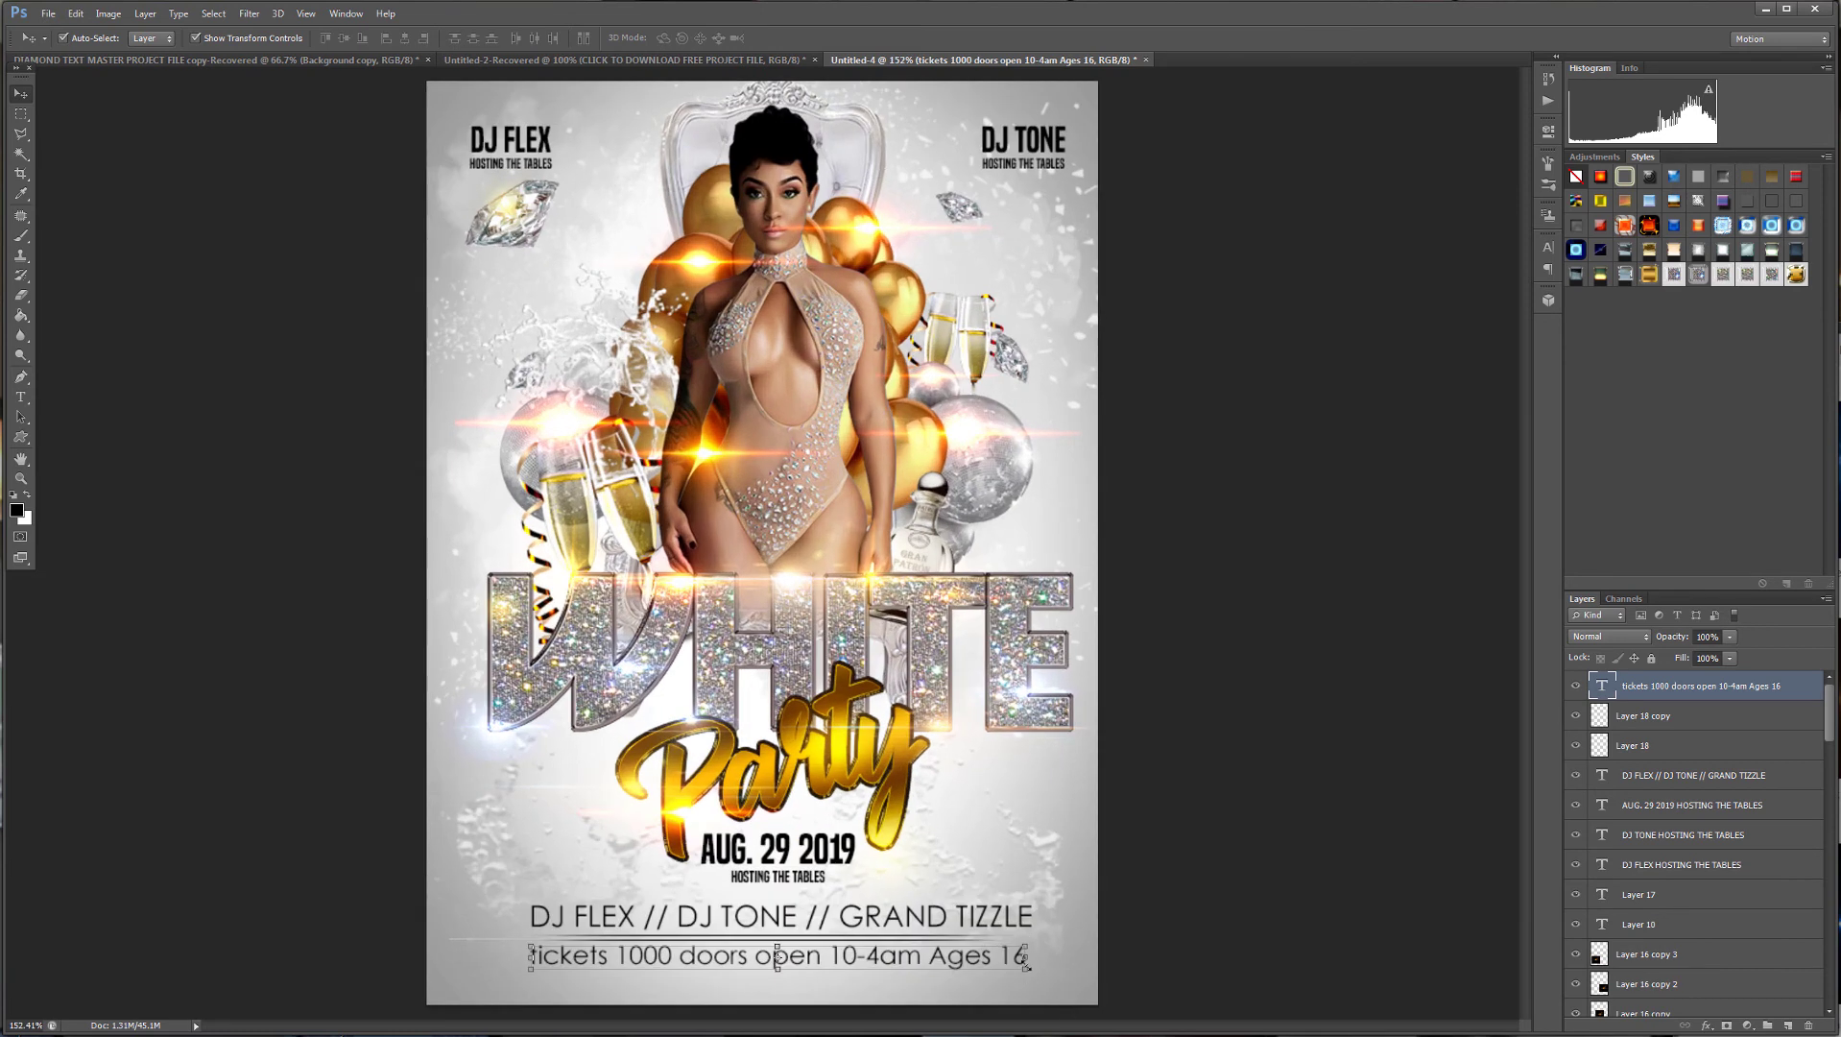
{"action": "key", "text": "ctrl+t"}
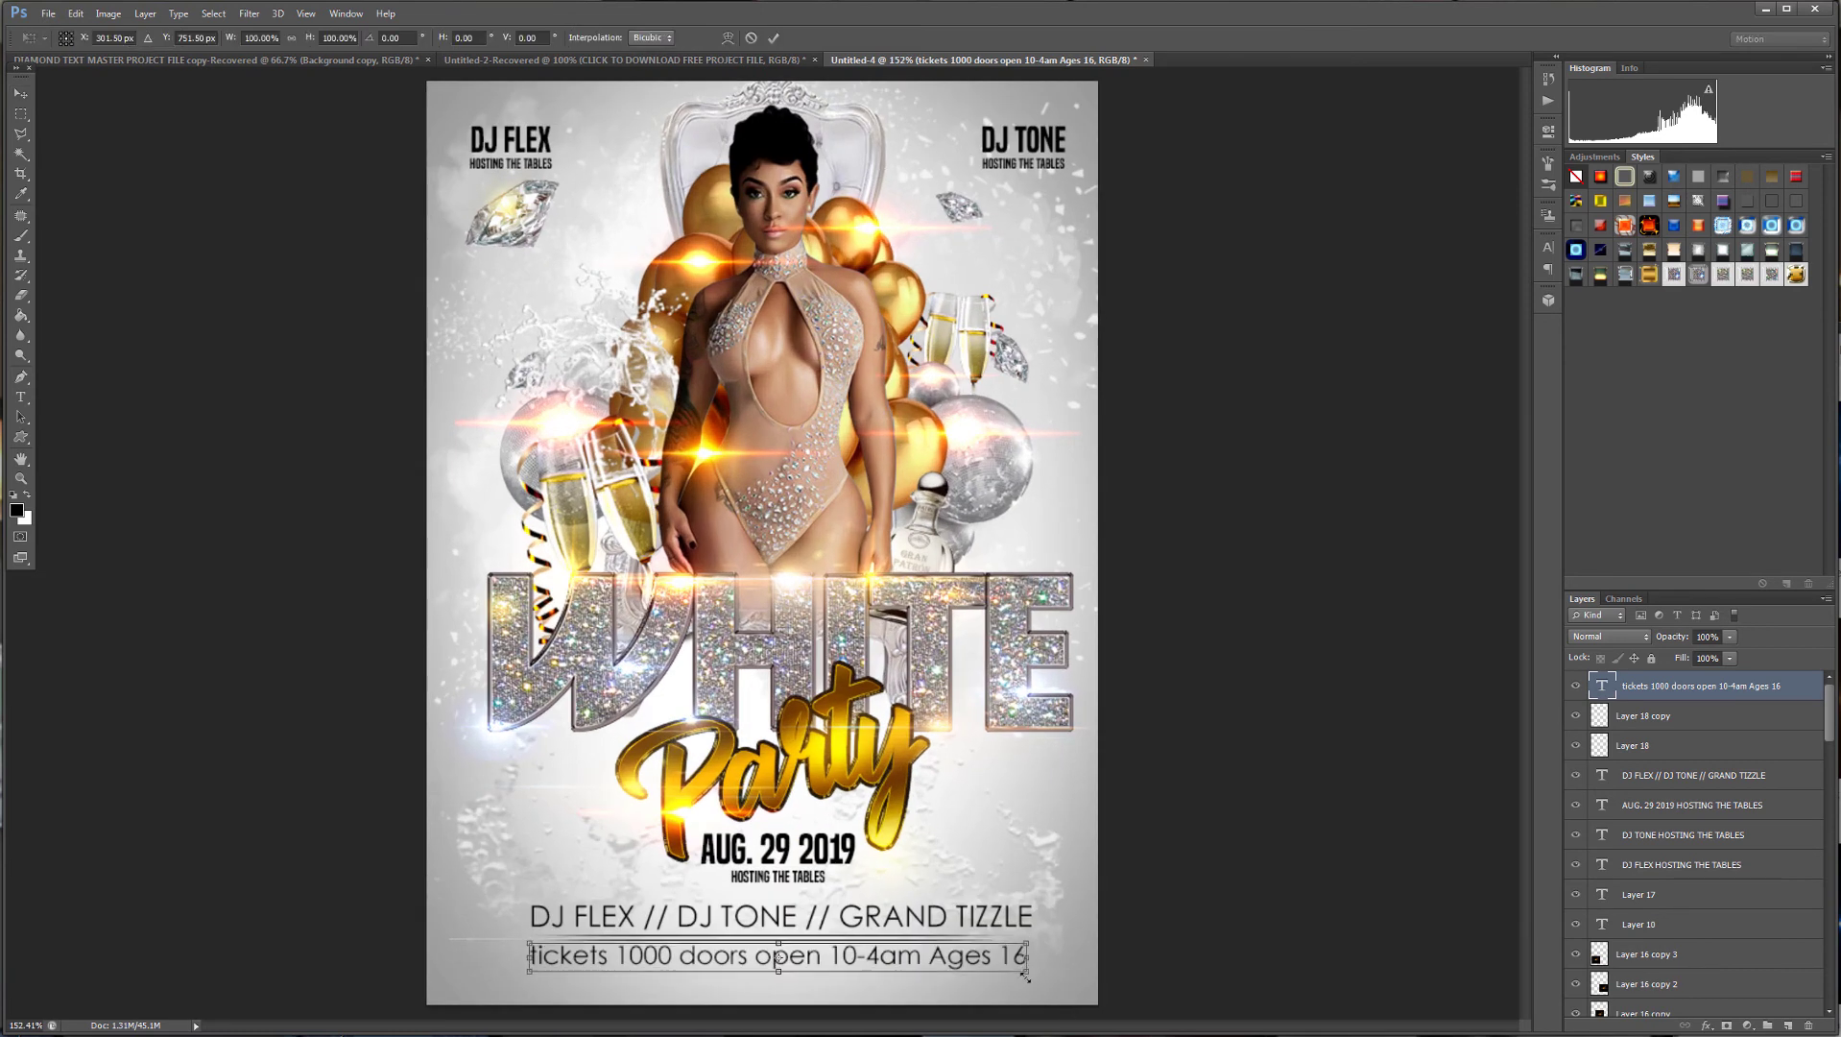
{"action": "left_click_drag", "start_coordinate": [1025, 974], "coordinate": [844, 967]}
{"action": "key", "text": "Return"}
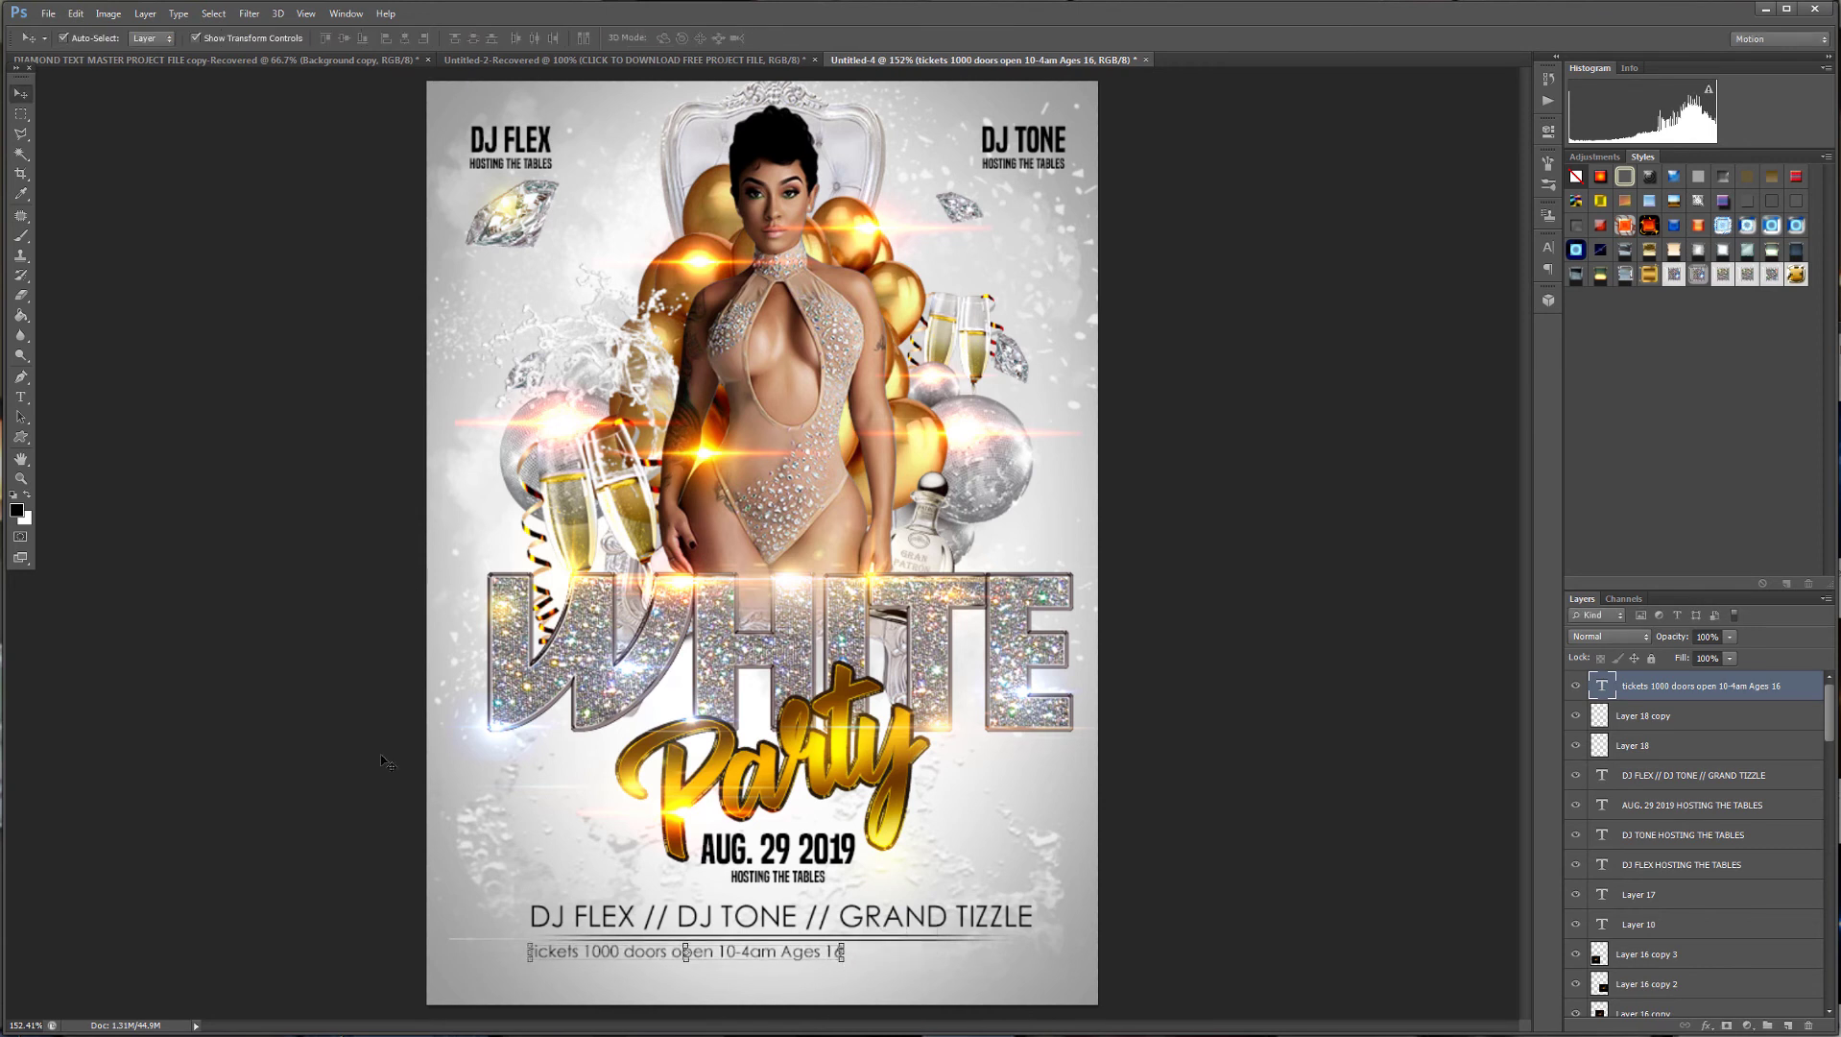
Append '- Free drinks - Free Parking' to the tickets line, fixing the capitalisation.
{"action": "key", "text": "t"}
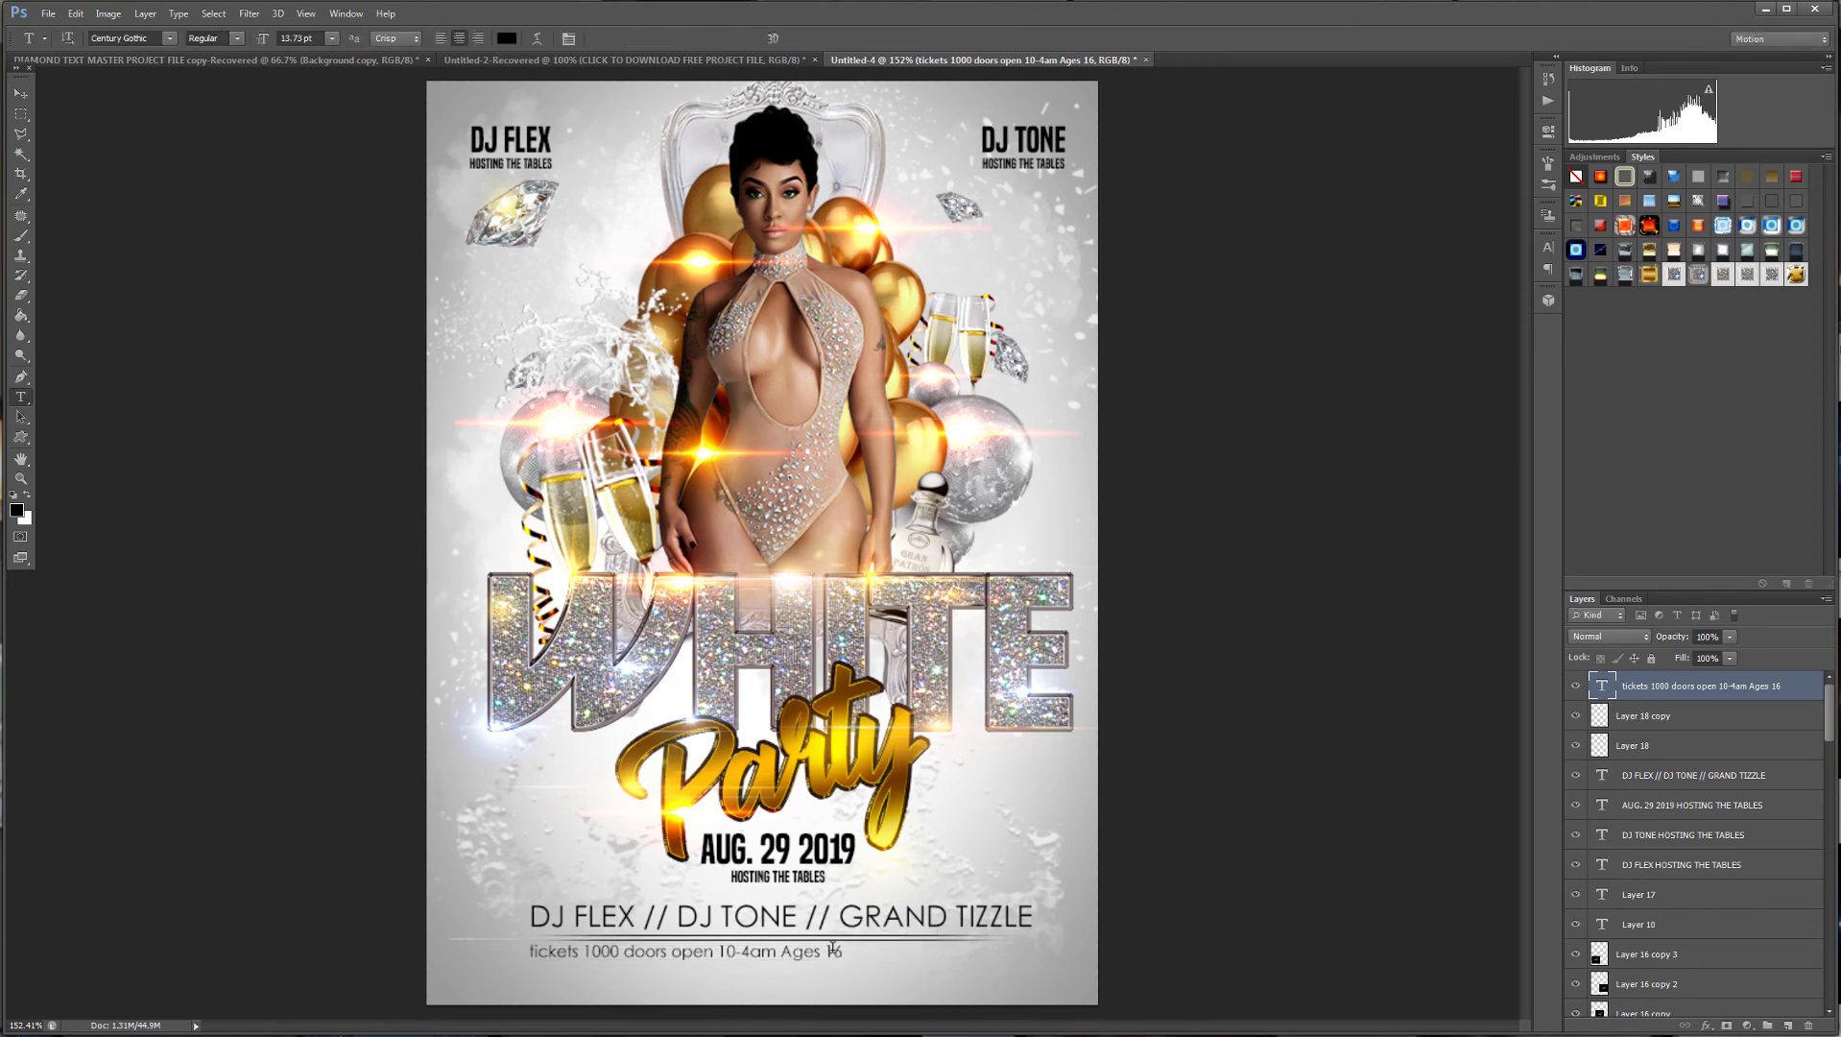
{"action": "left_click", "coordinate": [835, 947]}
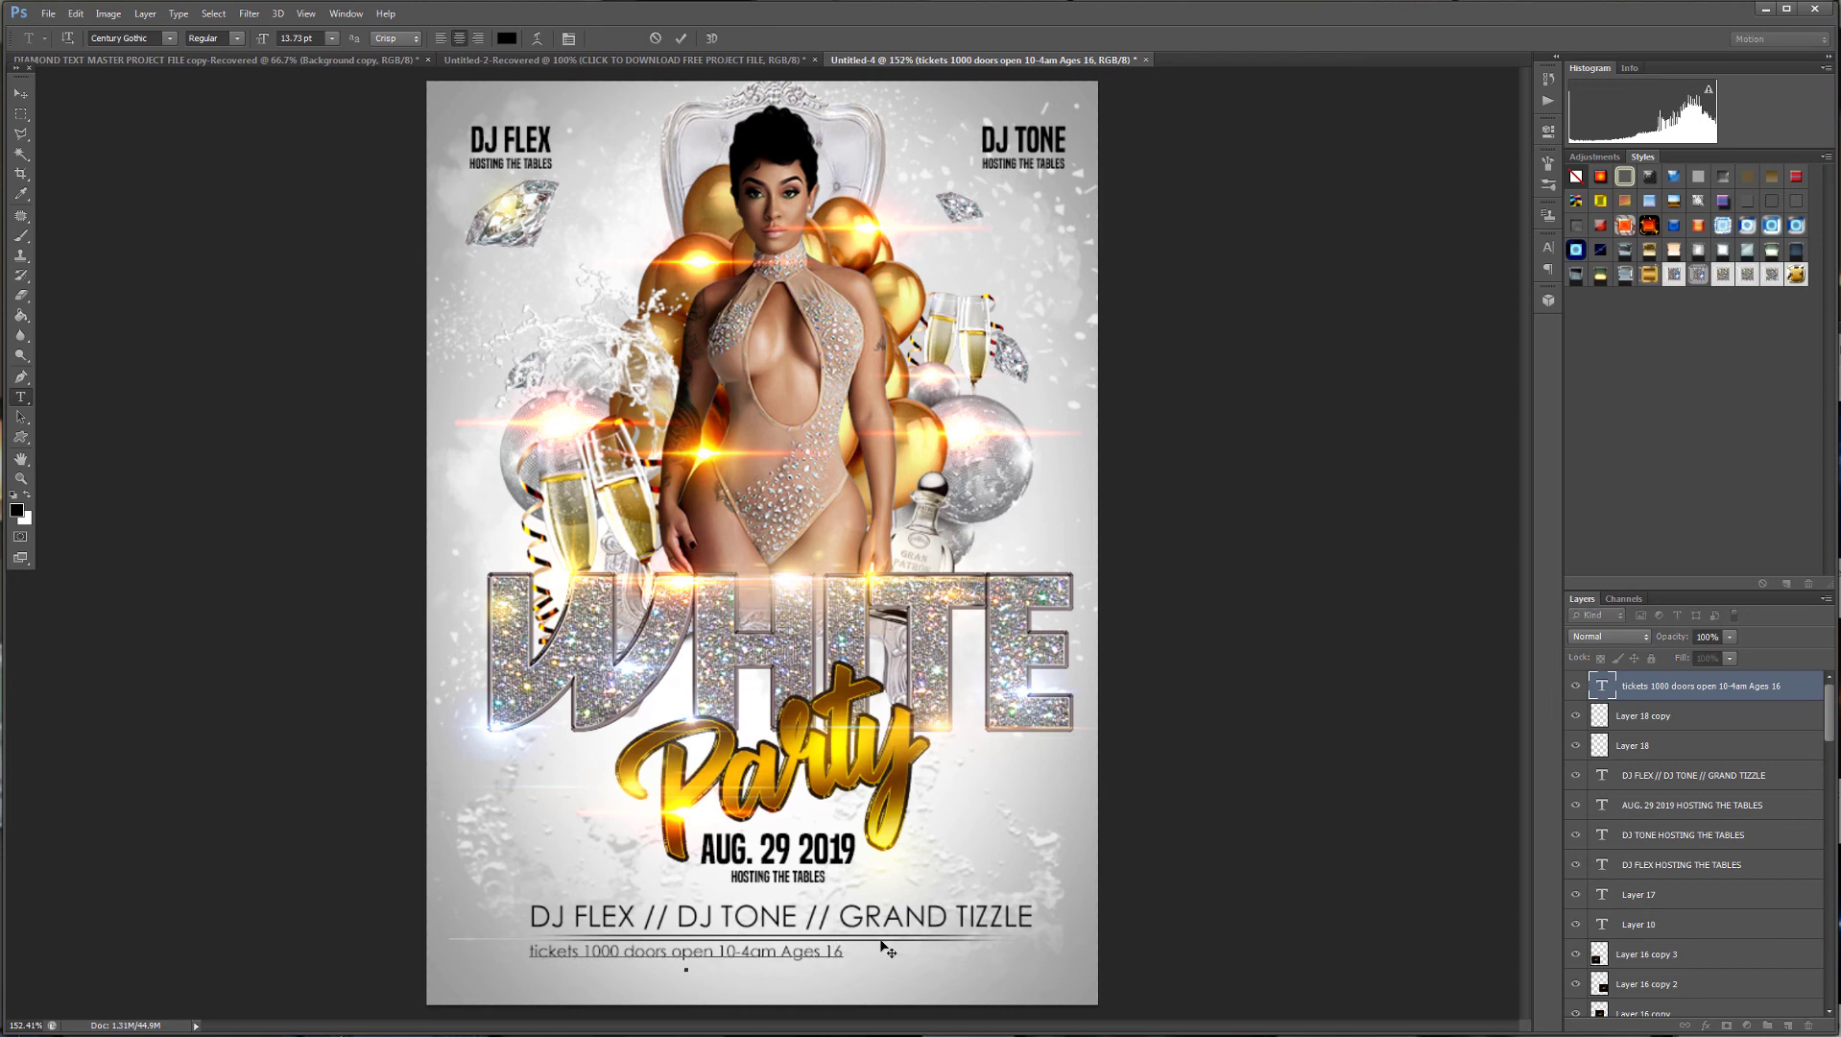
{"action": "type", "text": "-"}
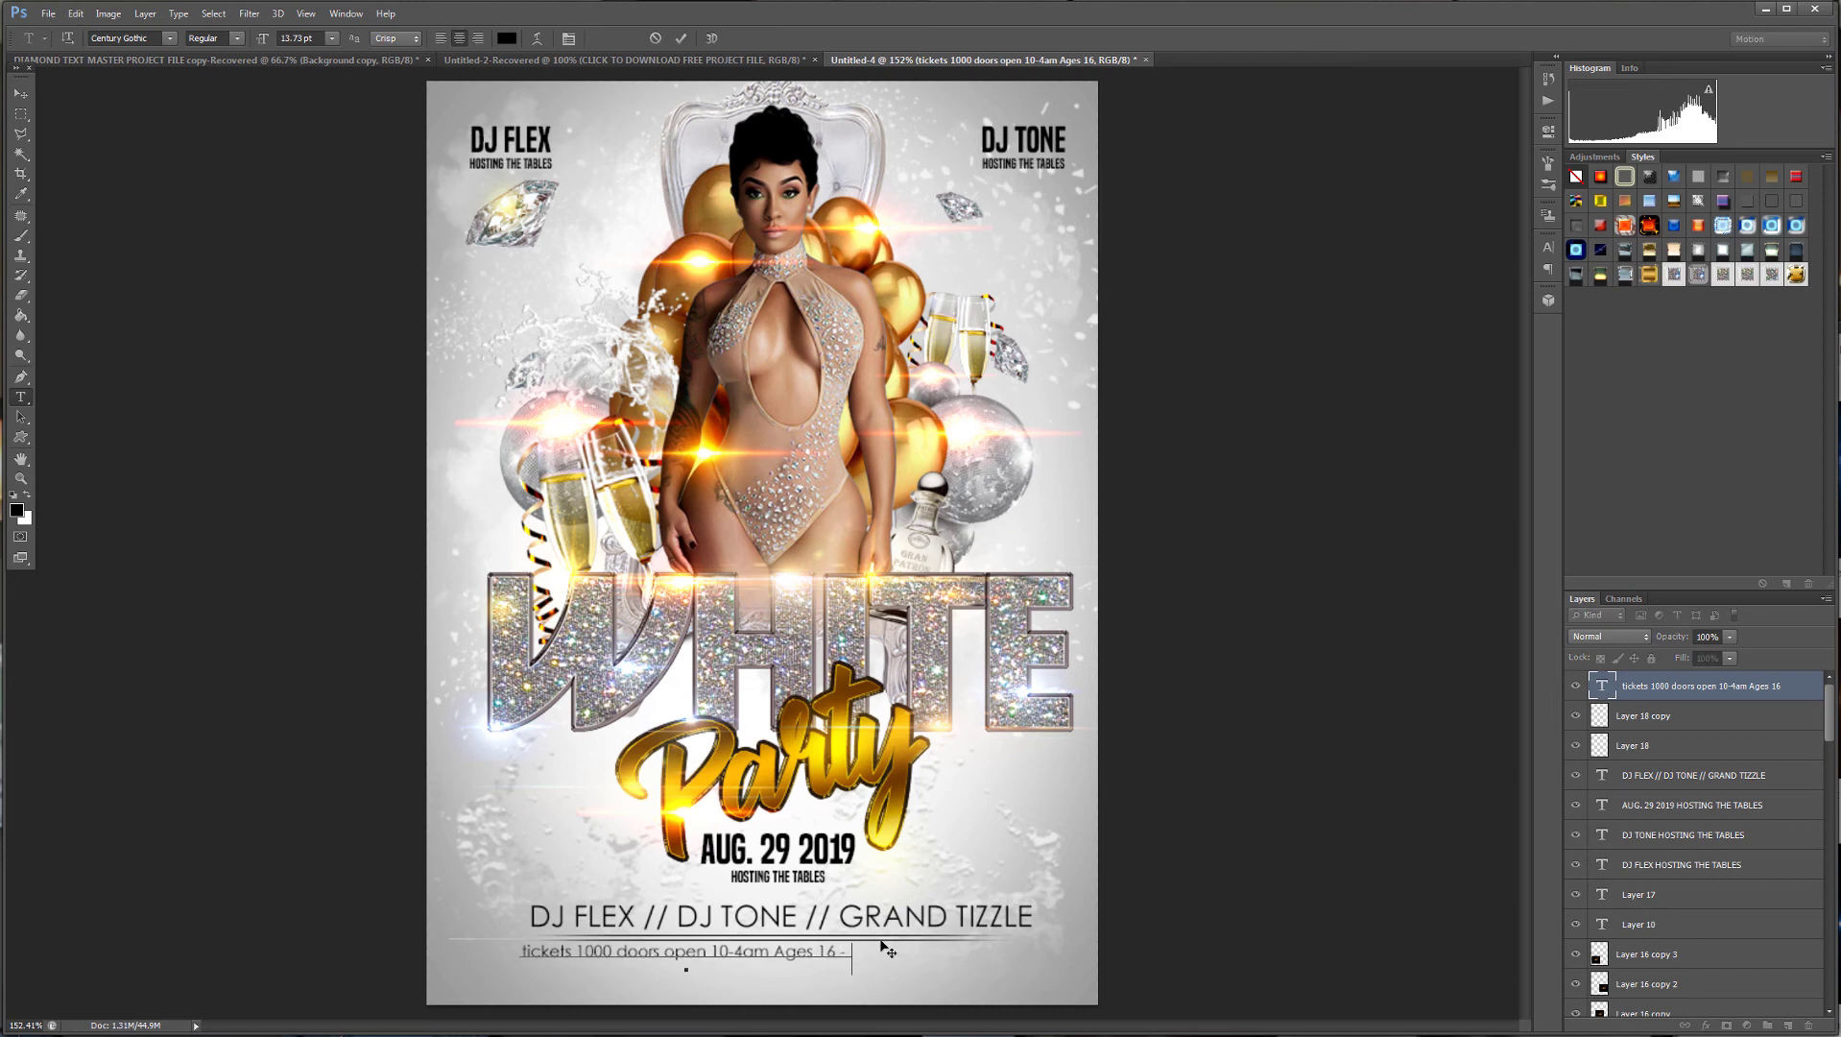
{"action": "type", "text": " free drink"}
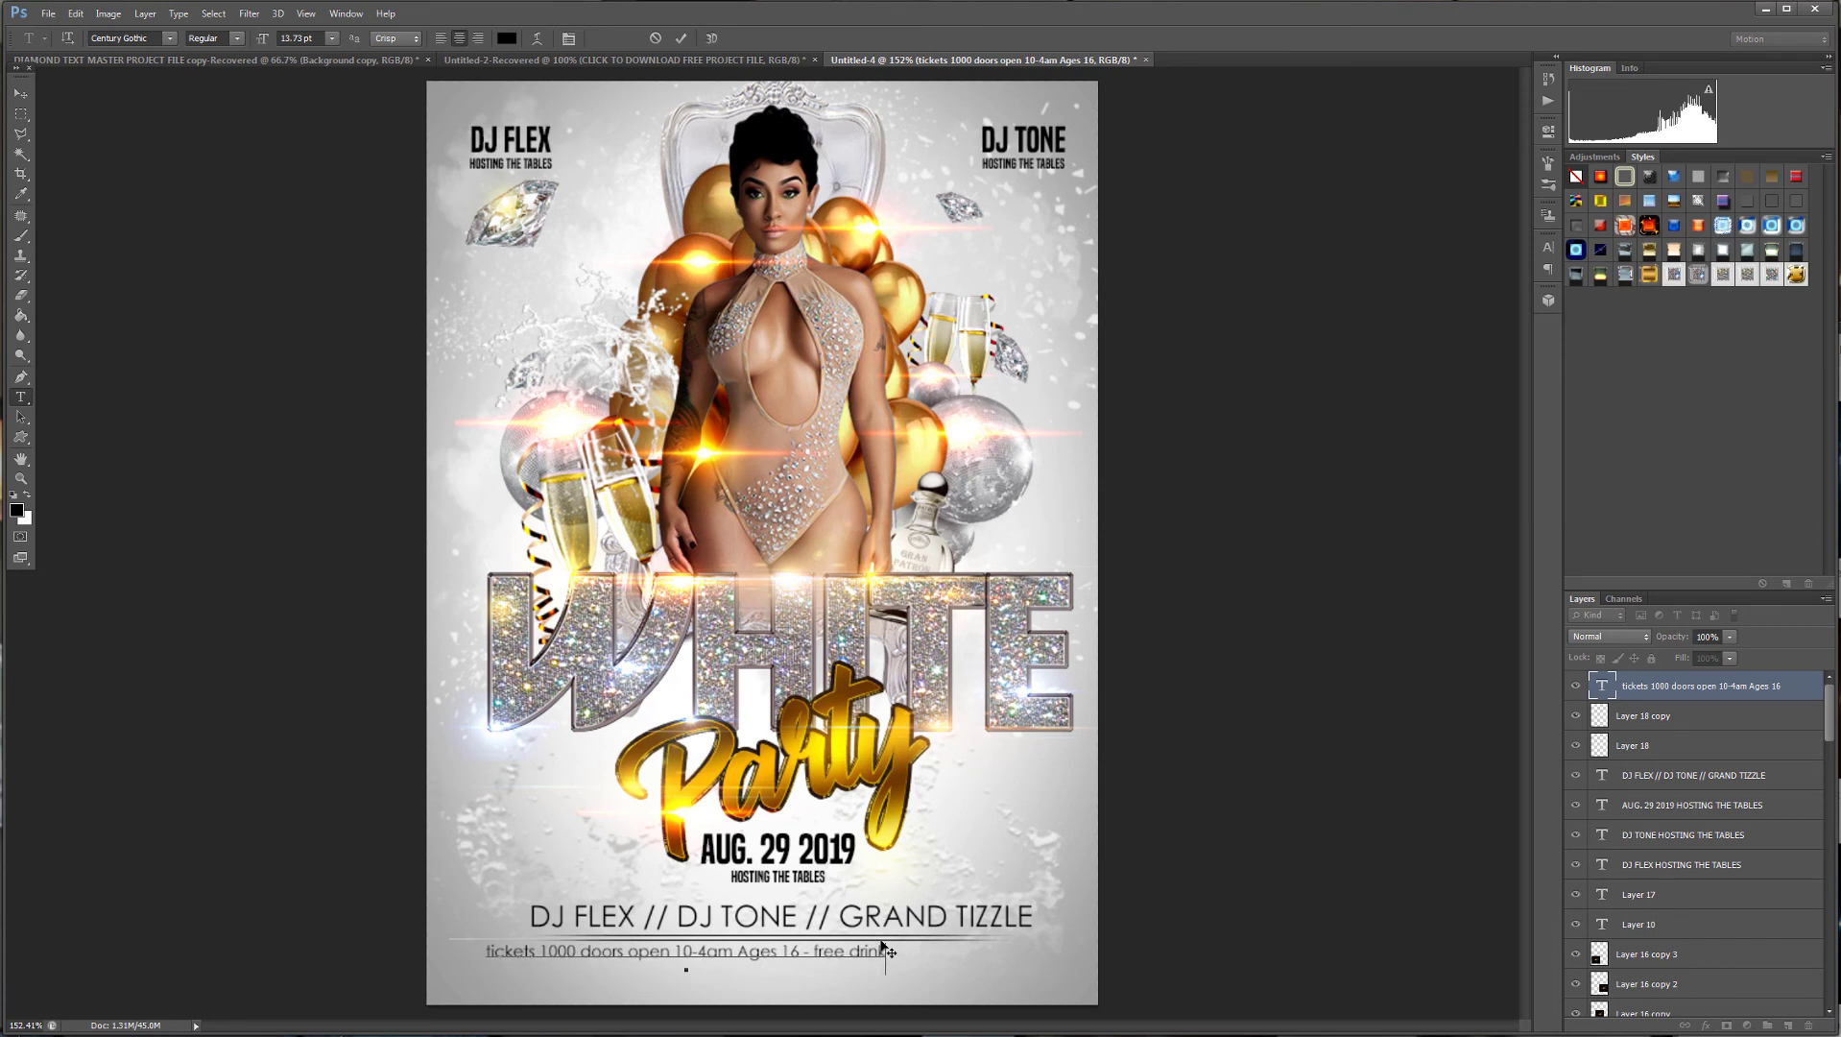
{"action": "type", "text": "s"}
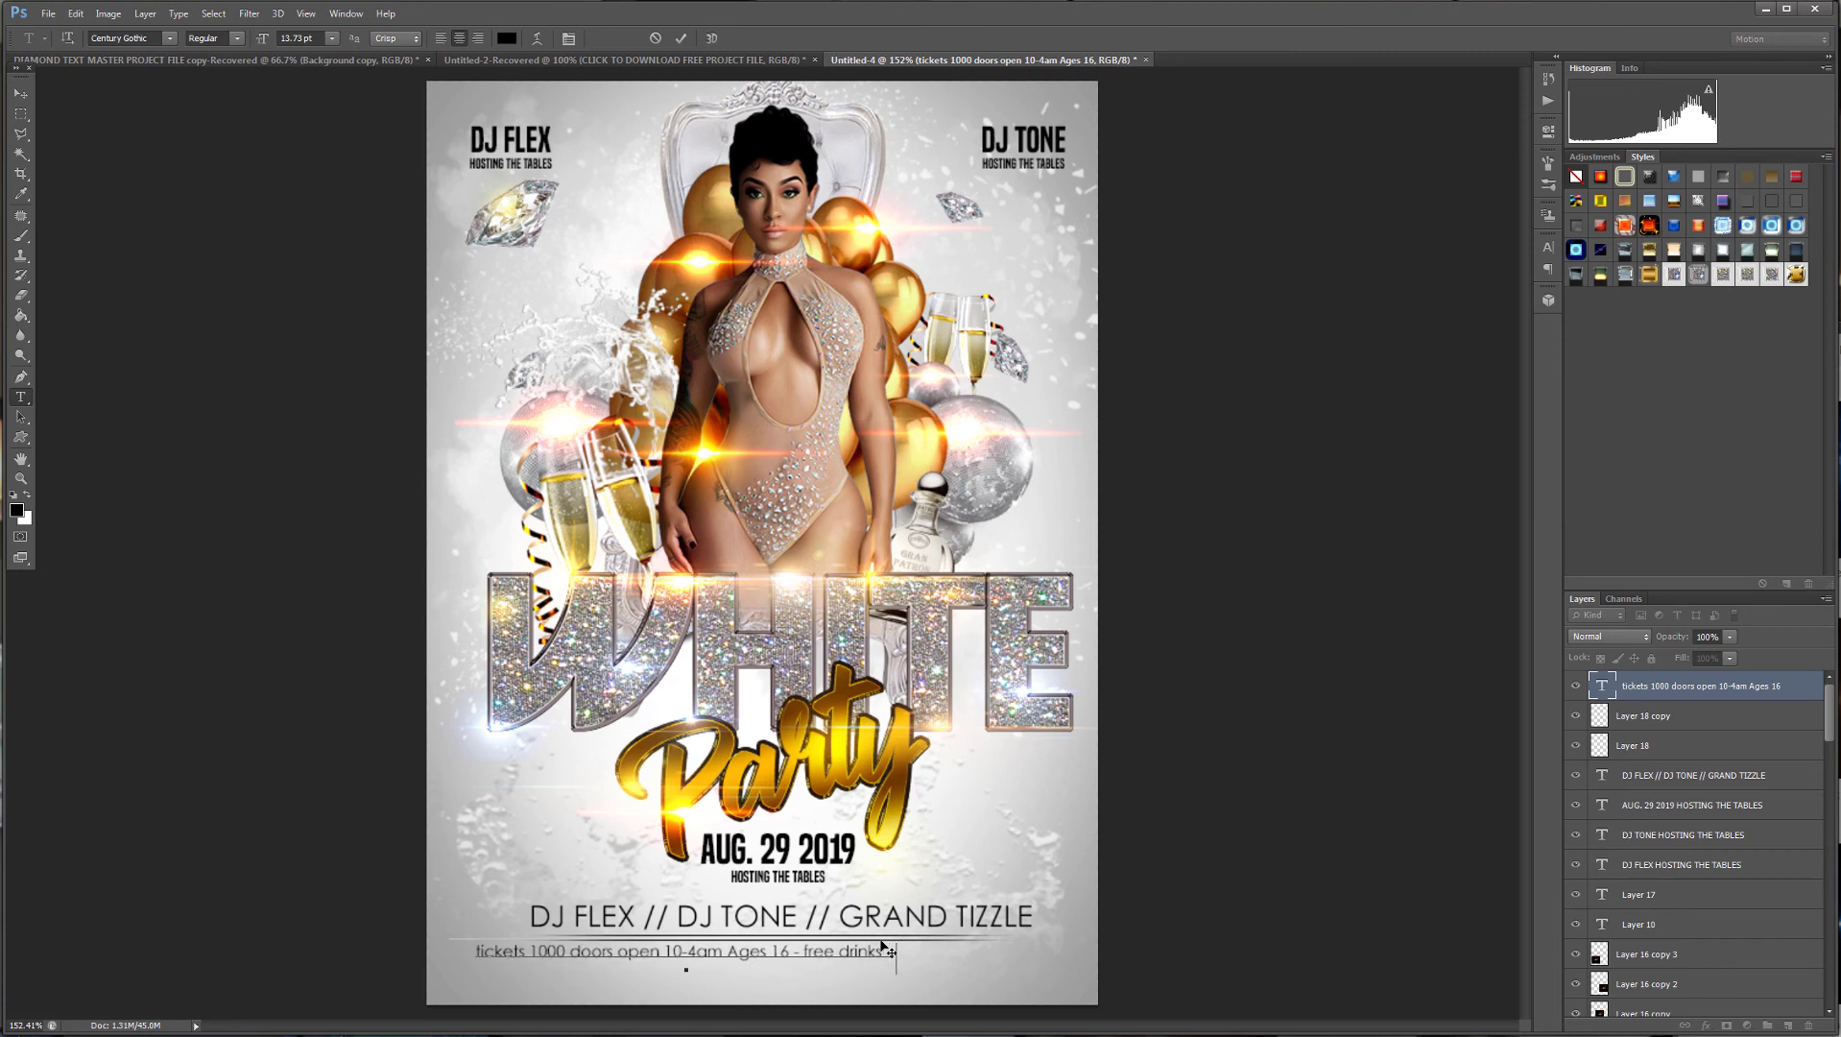
{"action": "type", "text": " - free PArking"}
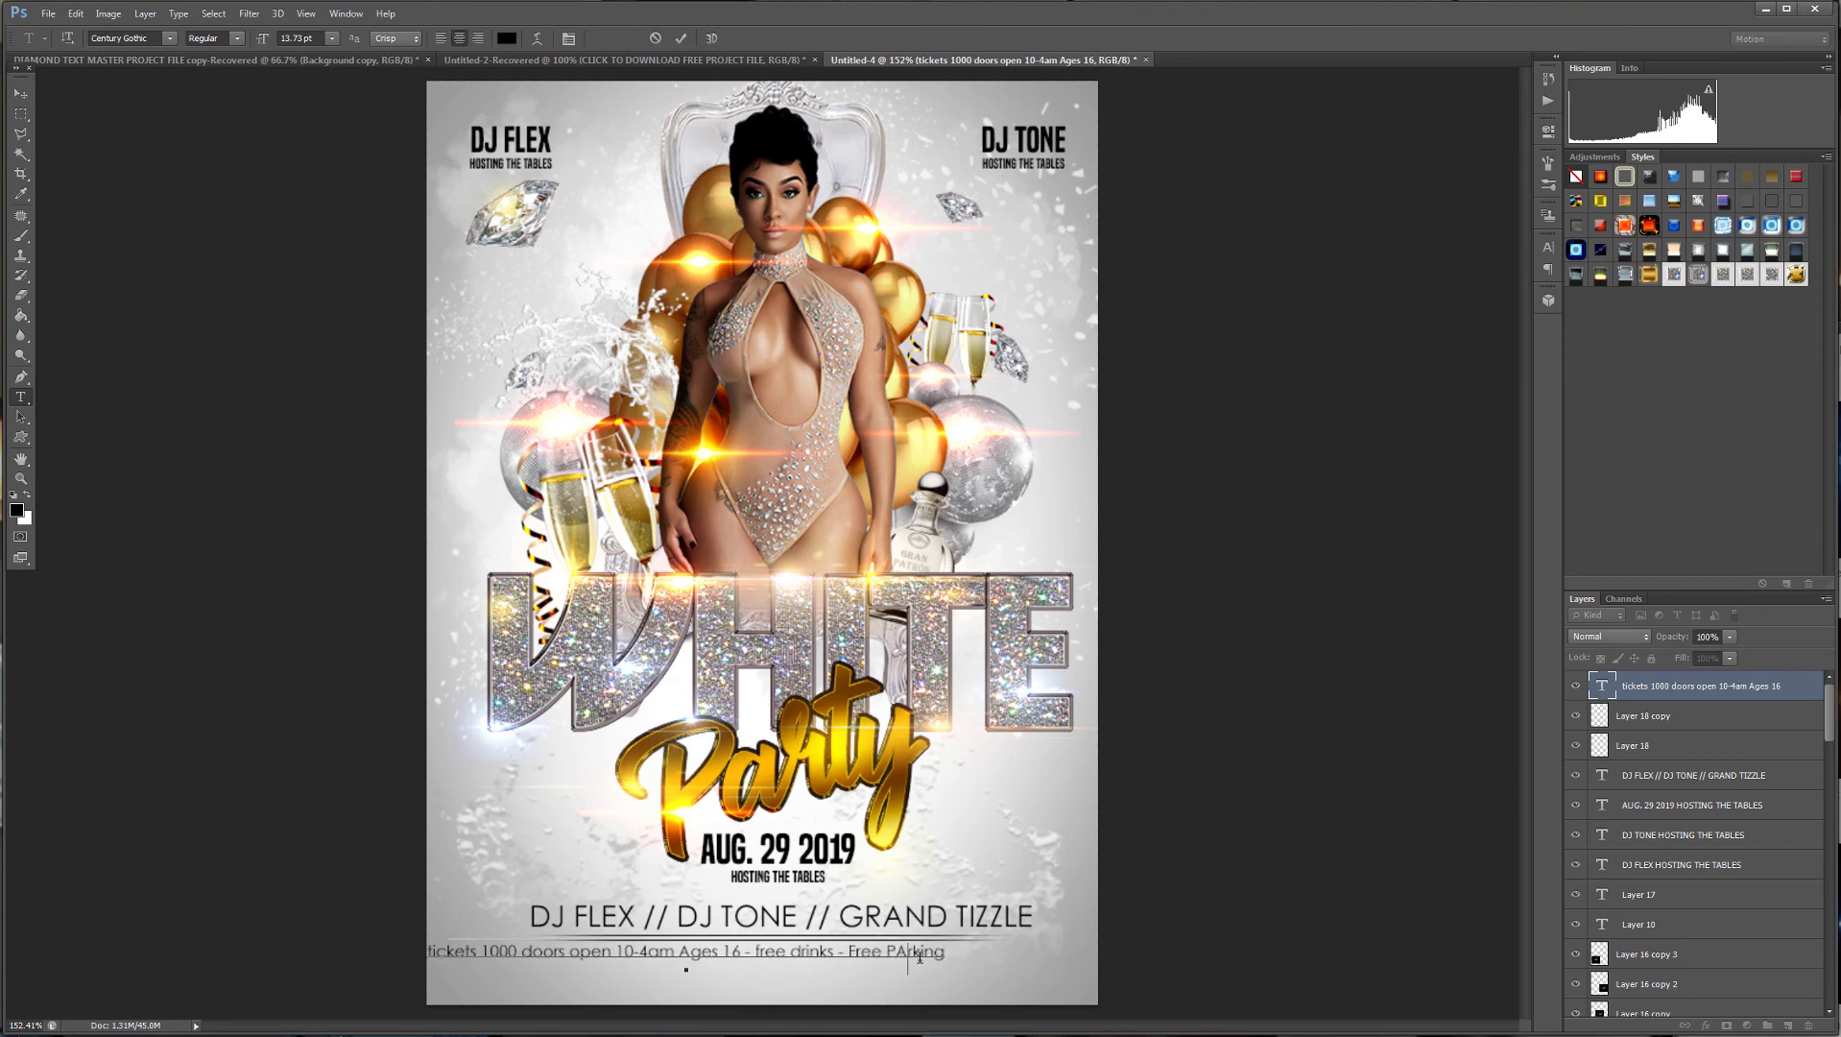
{"action": "key", "text": "BackSpace"}
{"action": "type", "text": "a"}
{"action": "left_click", "coordinate": [767, 948]}
{"action": "key", "text": "BackSpace"}
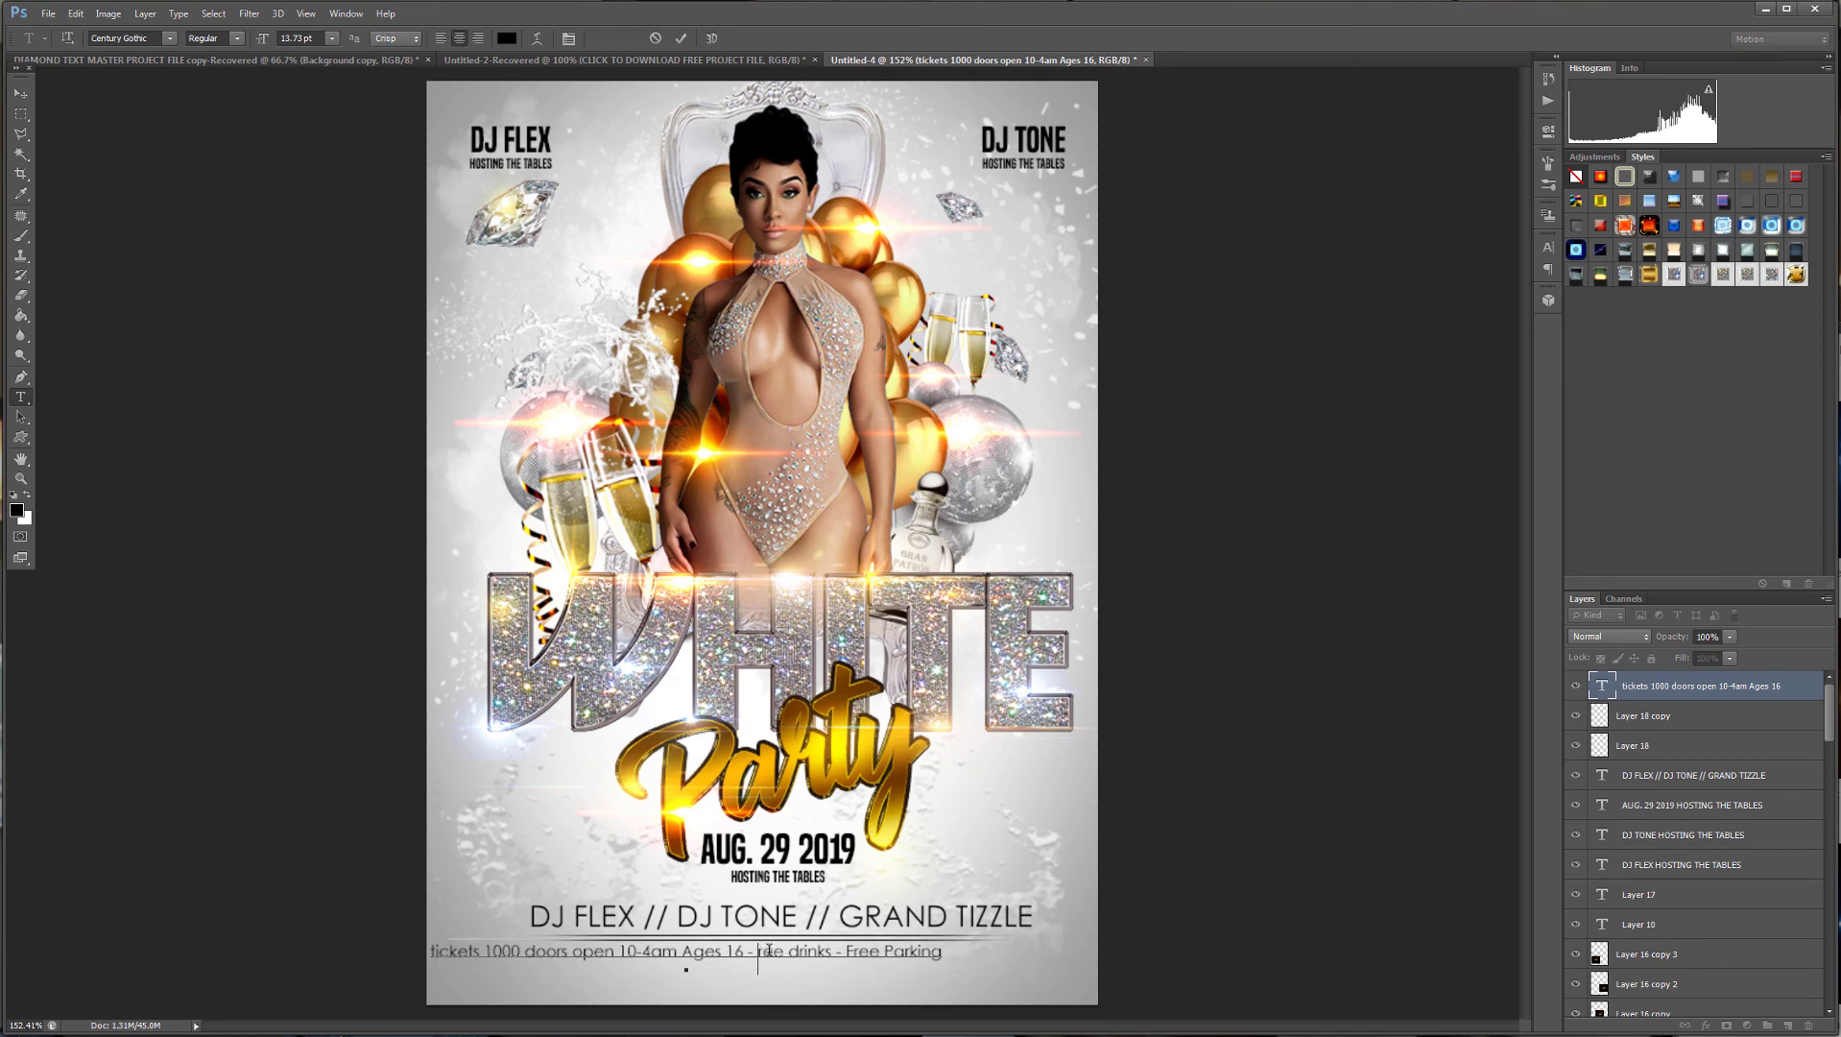
{"action": "type", "text": "F"}
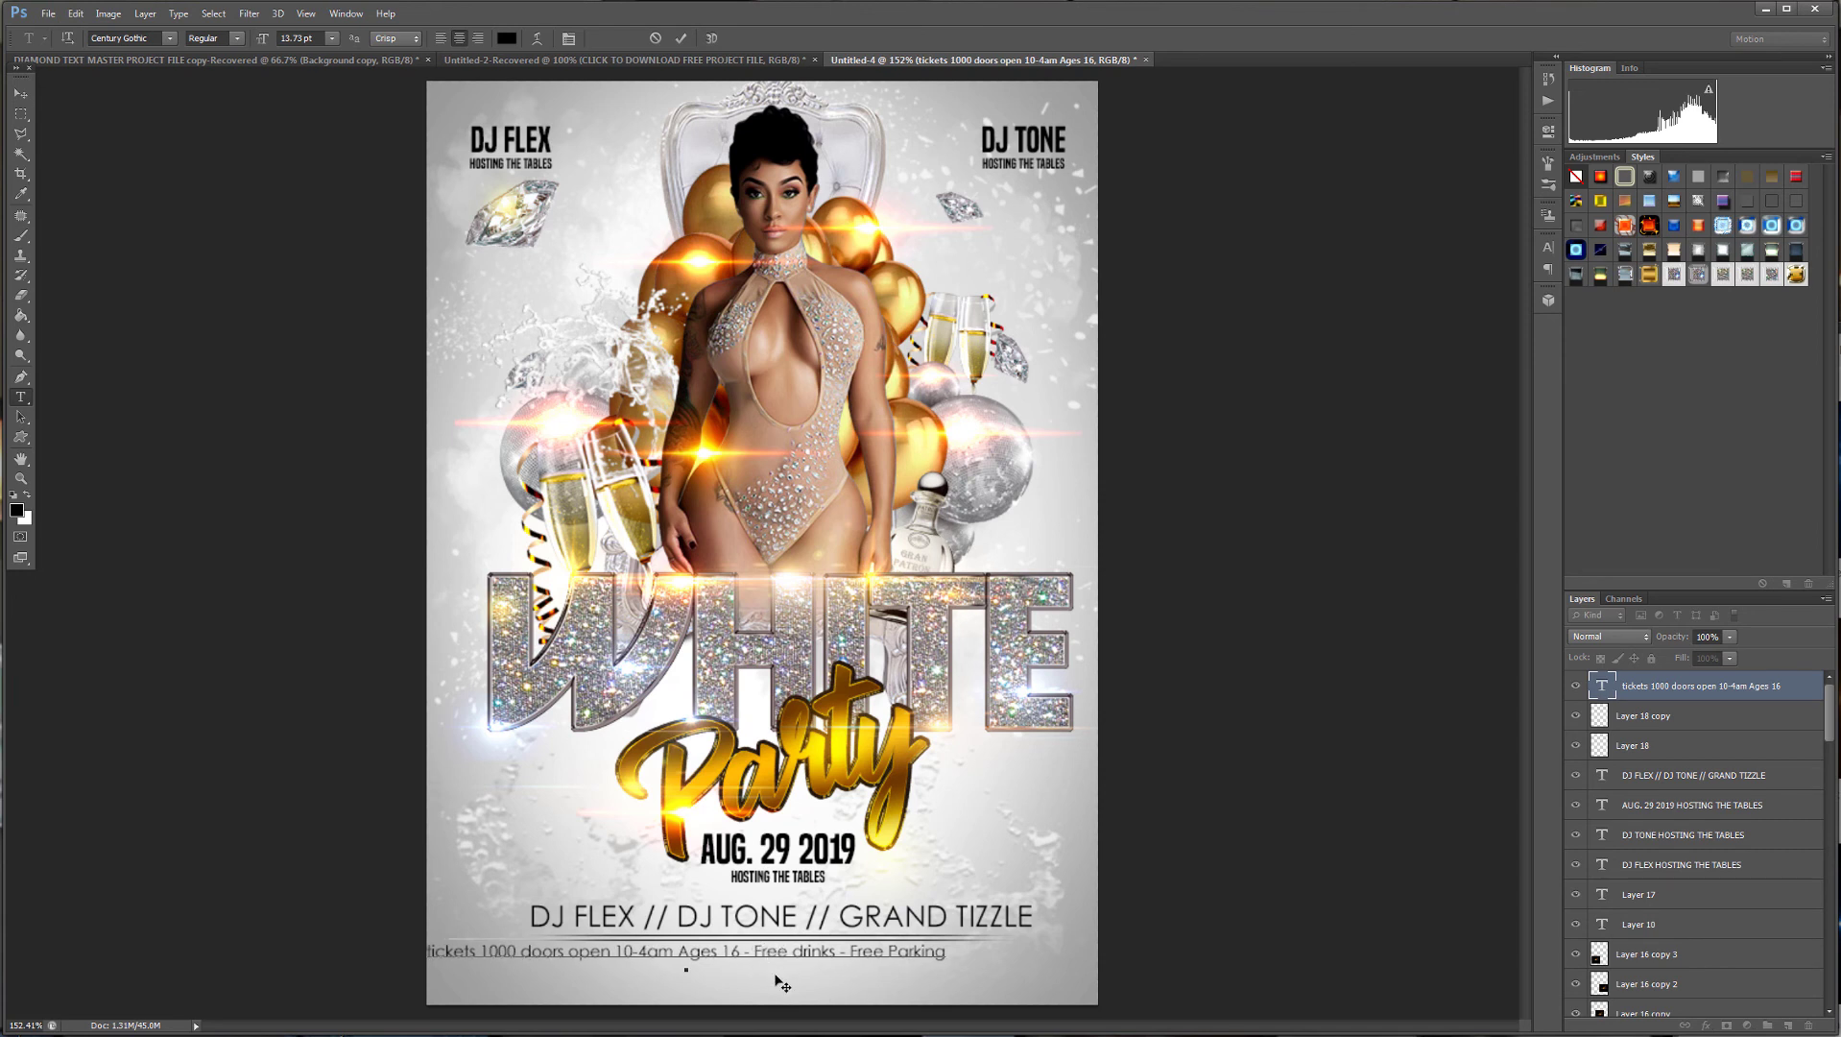
Commit the tickets line and nudge it right until centred beneath the lineup.
{"action": "left_click", "coordinate": [29, 96]}
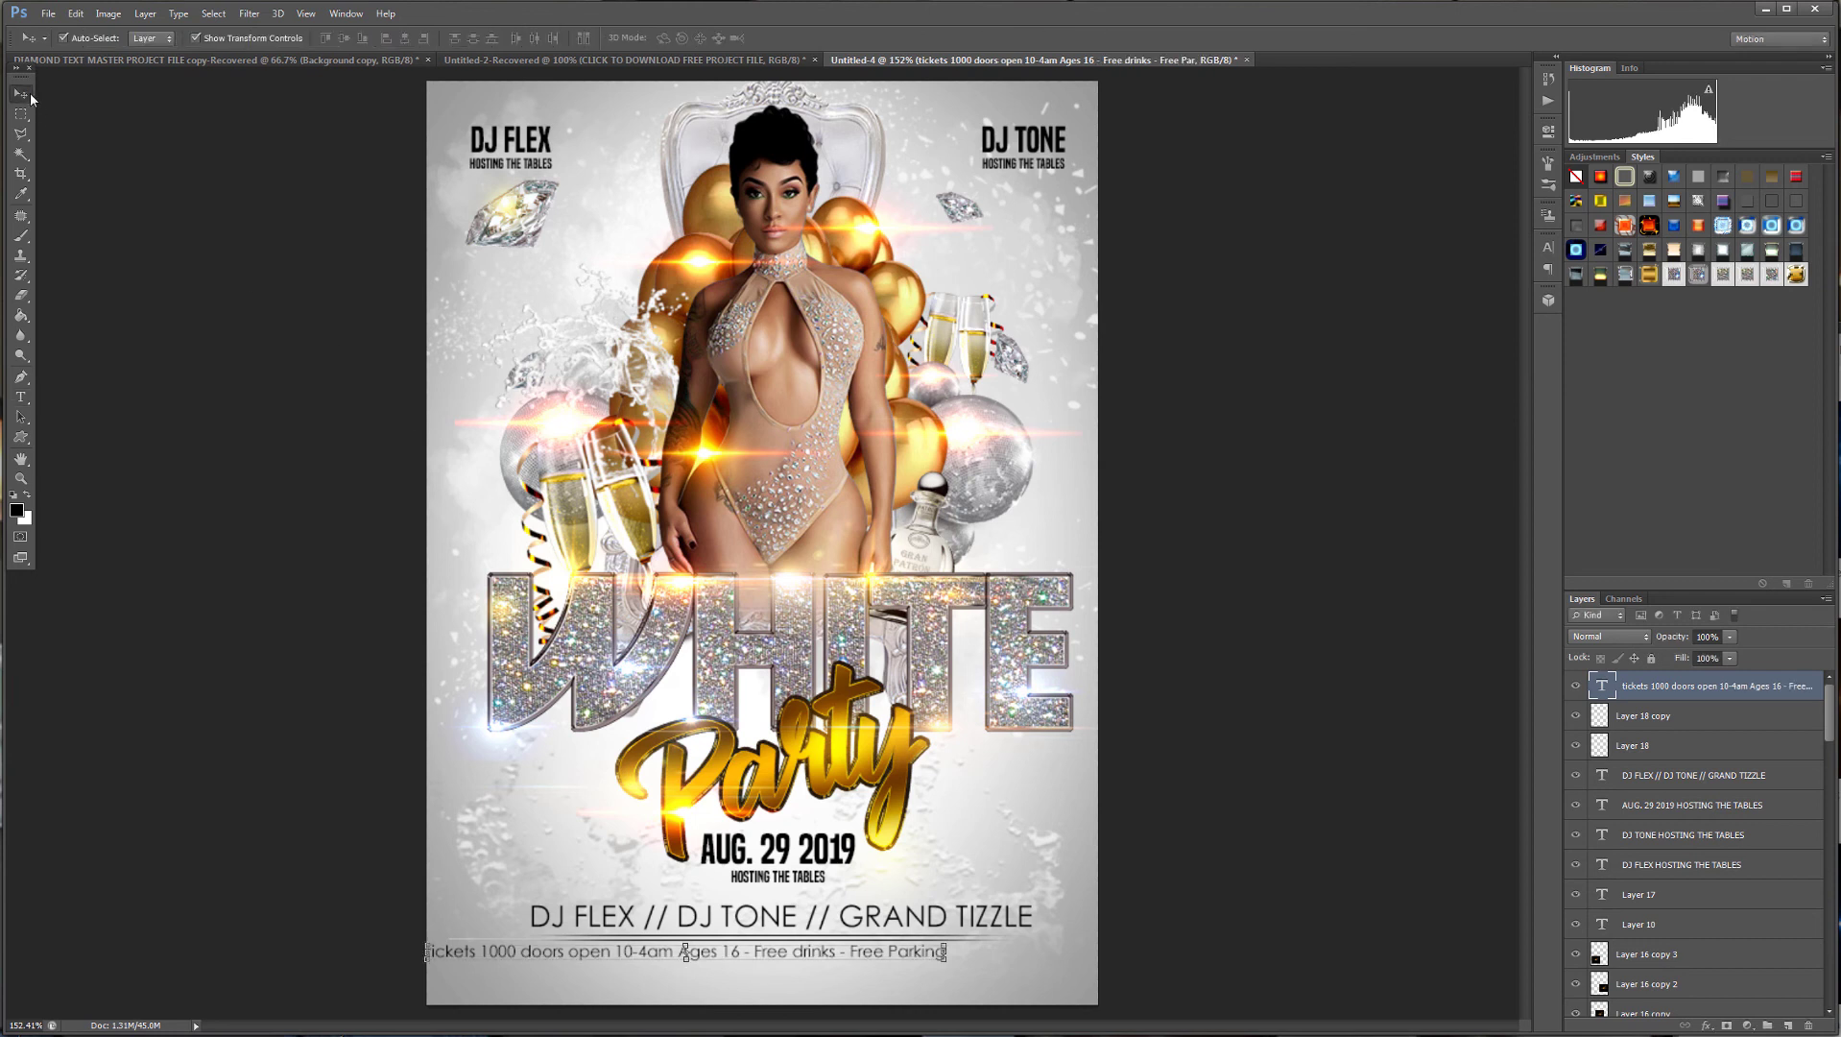
{"action": "key", "text": "Right"}
{"action": "key", "text": "Right"}
{"action": "key", "text": "Right"}
{"action": "key", "text": "Right"}
{"action": "key", "text": "Right"}
{"action": "key", "text": "Right"}
{"action": "key", "text": "Right"}
{"action": "key", "text": "Right"}
{"action": "key", "text": "Right"}
{"action": "key", "text": "Right"}
{"action": "key", "text": "Right"}
{"action": "key", "text": "Right"}
{"action": "key", "text": "Right"}
{"action": "key", "text": "Right"}
{"action": "key", "text": "Right"}
{"action": "key", "text": "Right"}
{"action": "key", "text": "Right"}
{"action": "key", "text": "Right"}
{"action": "key", "text": "Right"}
{"action": "key", "text": "Right"}
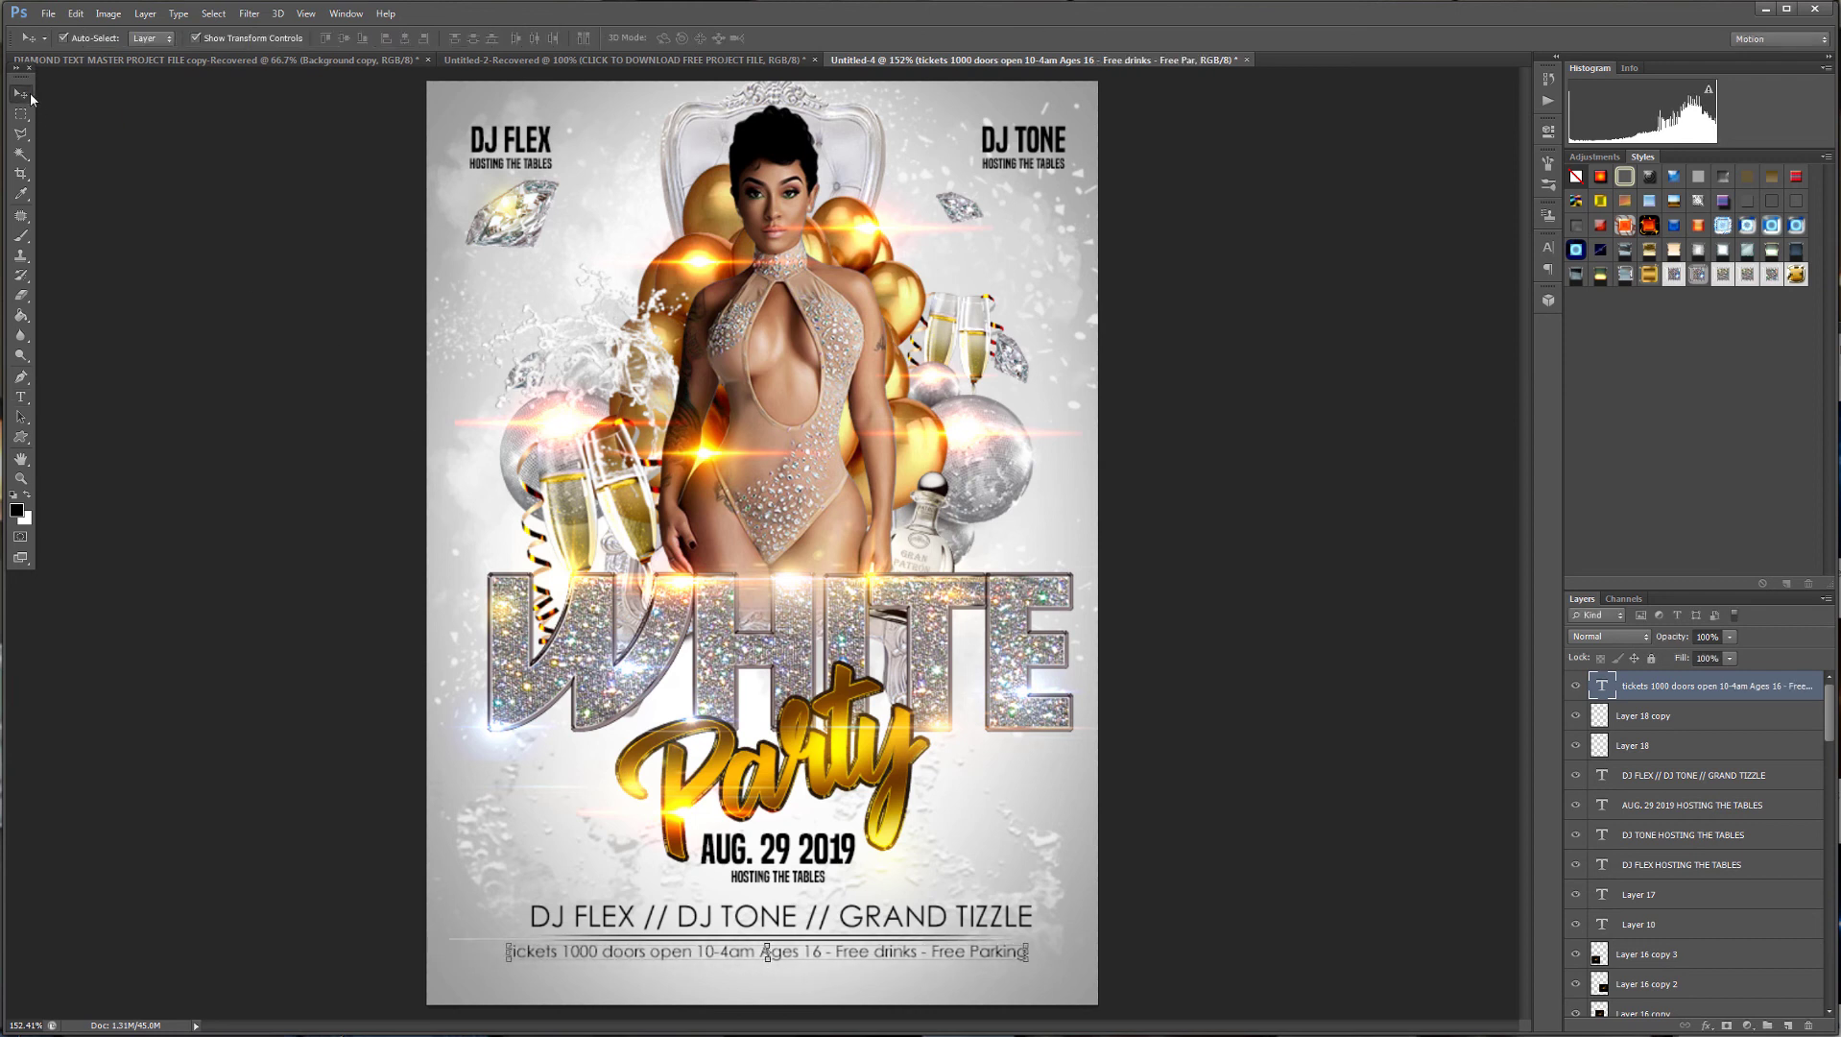
{"action": "key", "text": "Right"}
{"action": "key", "text": "Right"}
{"action": "key", "text": "Right"}
{"action": "key", "text": "Right"}
{"action": "key", "text": "Right"}
{"action": "key", "text": "Right"}
{"action": "key", "text": "Right"}
{"action": "key", "text": "Right"}
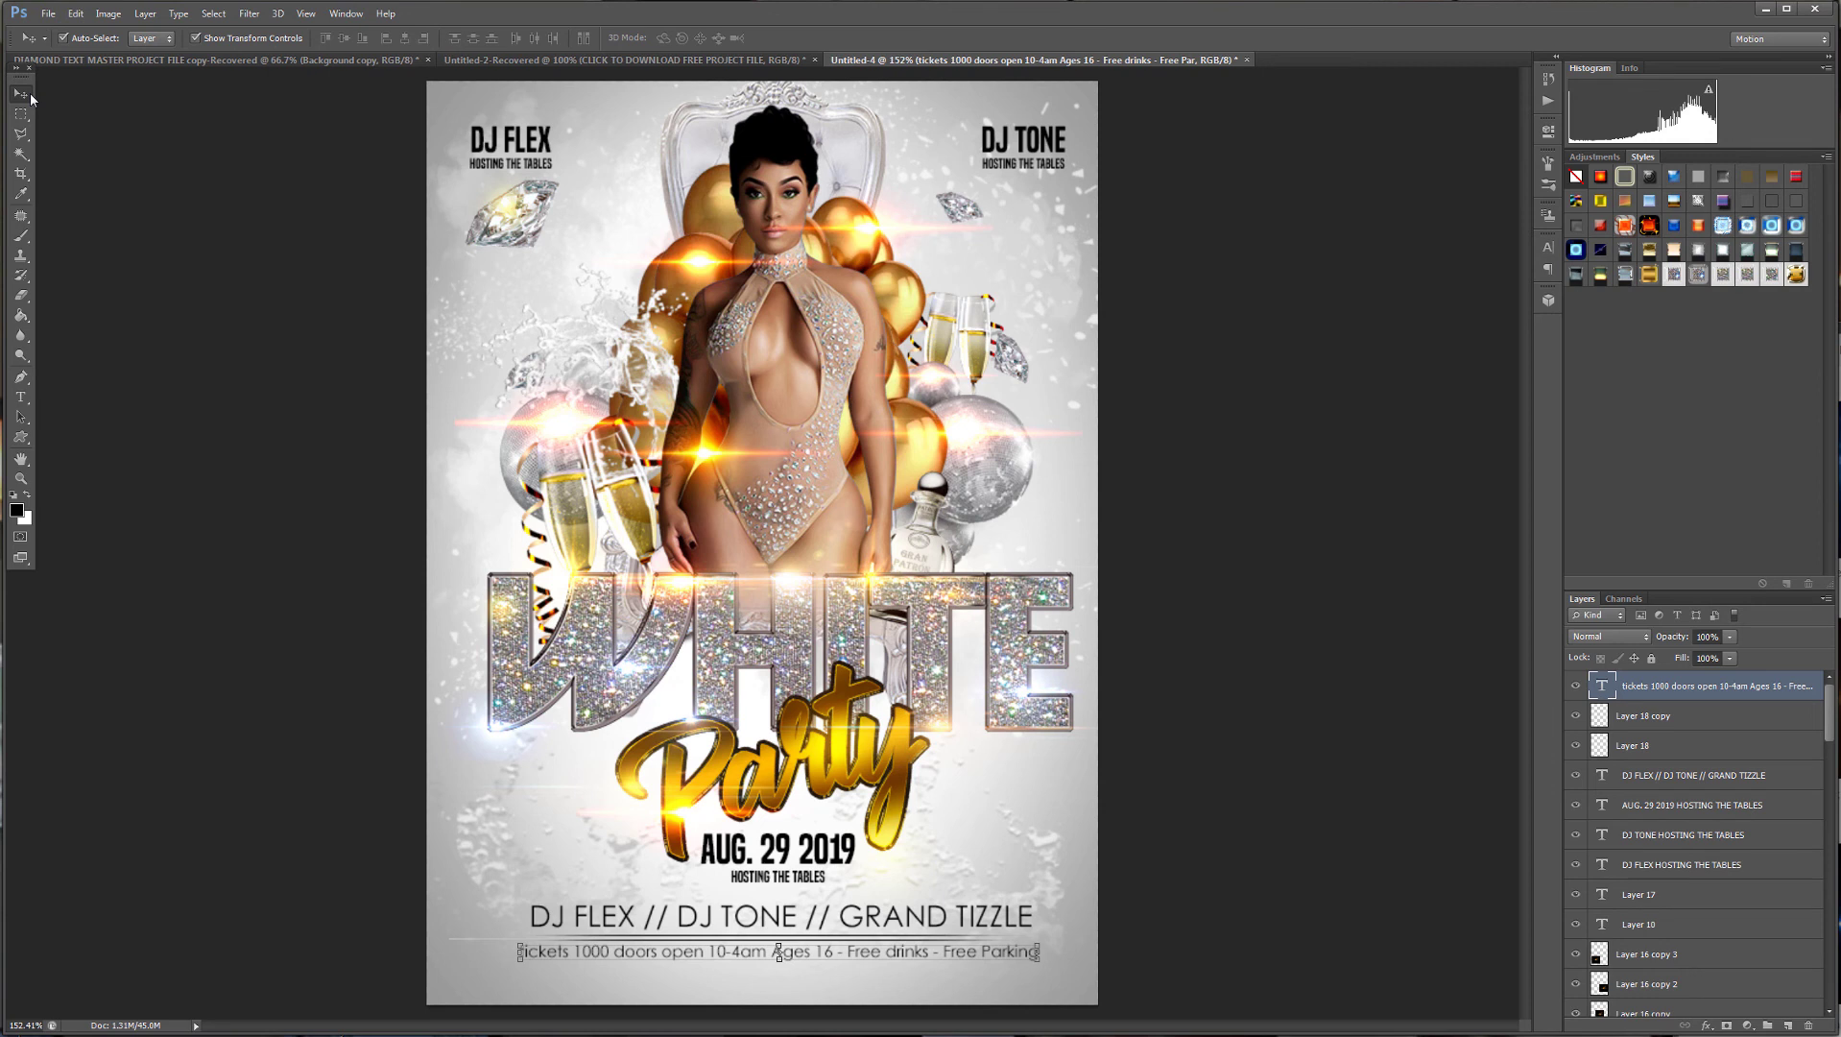
{"action": "key", "text": "Right"}
{"action": "key", "text": "Right"}
{"action": "key", "text": "Right"}
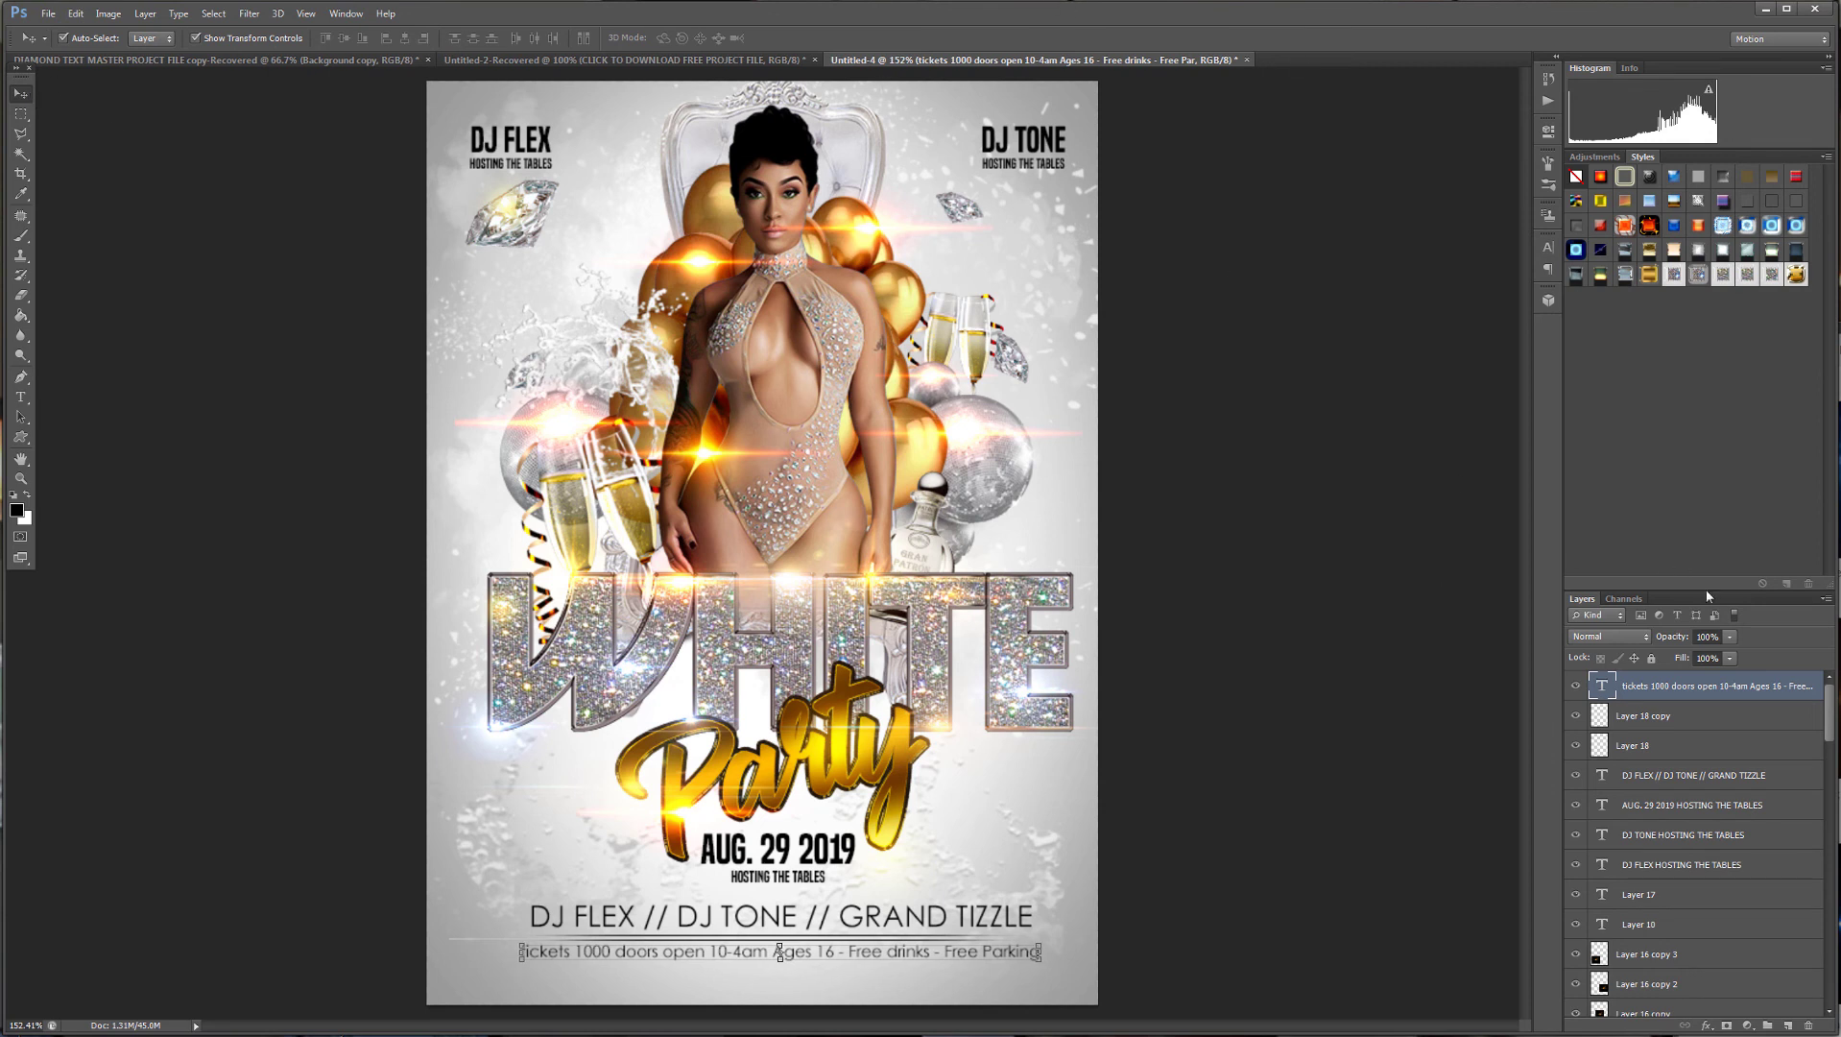
Duplicate the tickets text layer and nudge the copy down below the original line.
{"action": "left_click_drag", "start_coordinate": [1778, 686], "coordinate": [1790, 1022]}
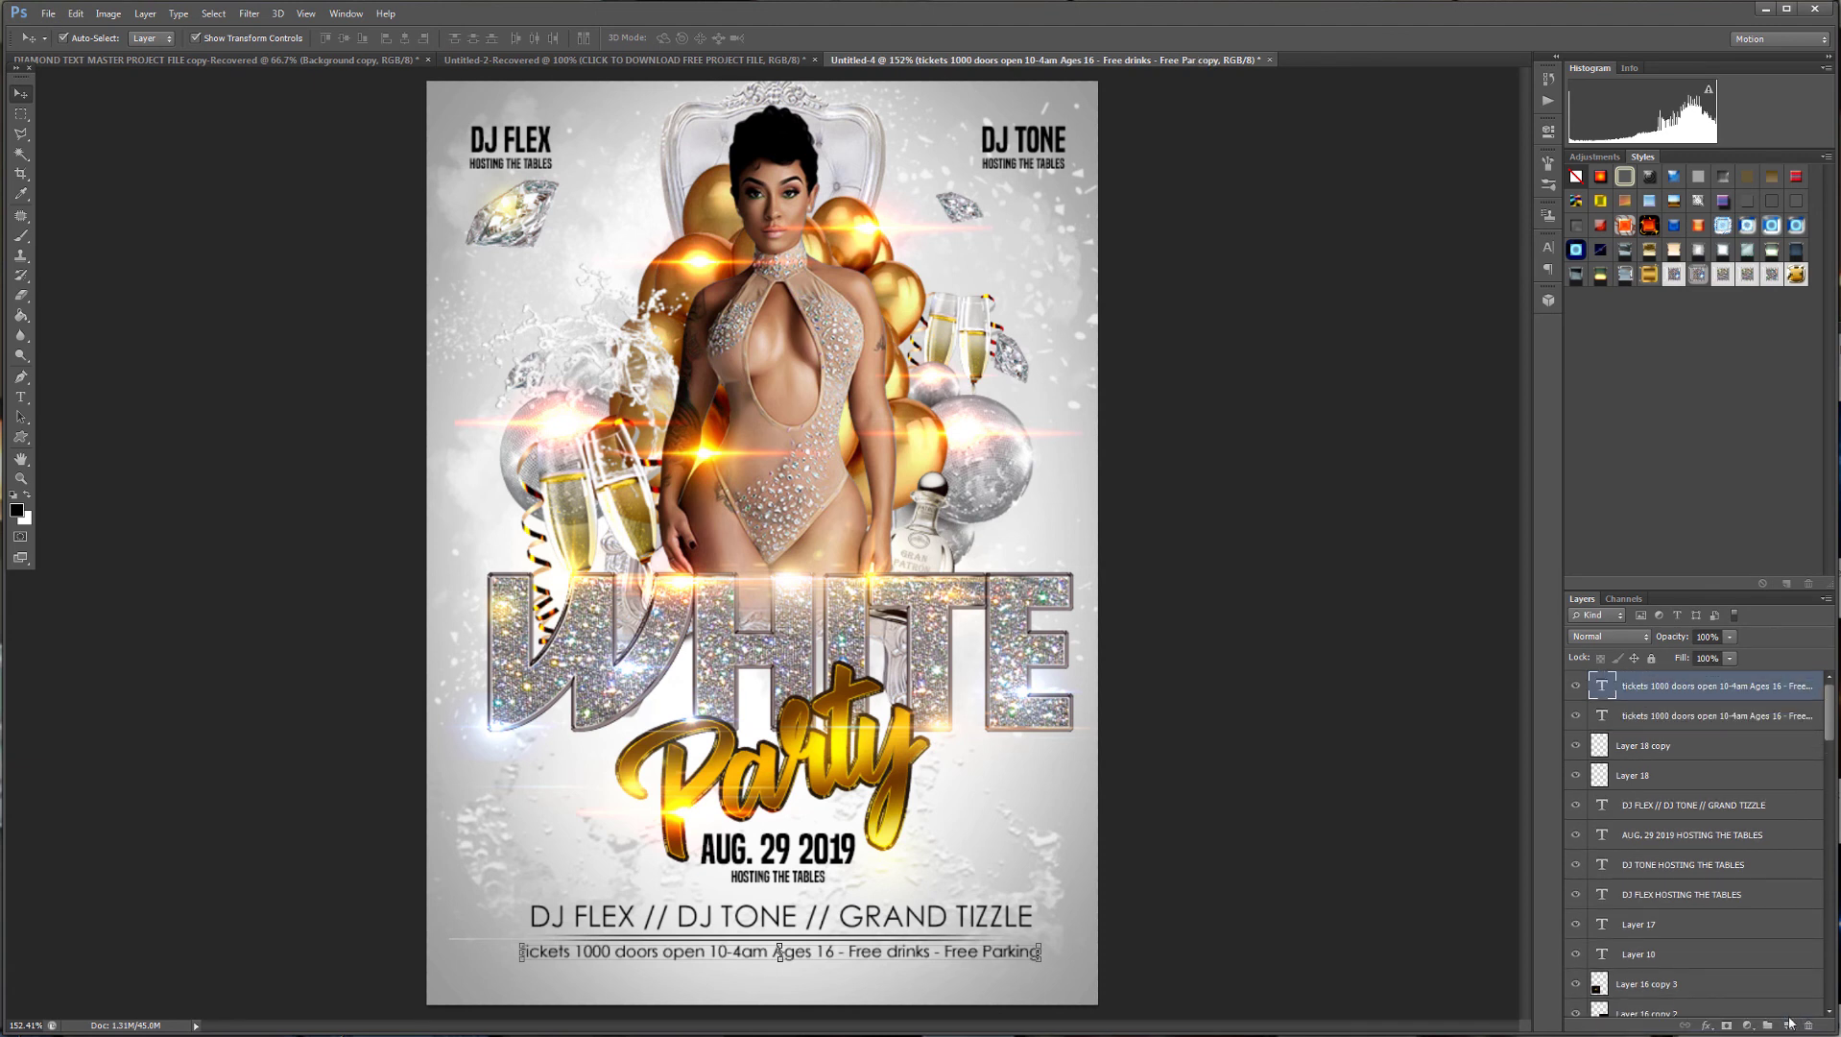
{"action": "key", "text": "Down"}
{"action": "key", "text": "Down"}
{"action": "key", "text": "Down"}
{"action": "key", "text": "Down"}
{"action": "key", "text": "Down"}
{"action": "key", "text": "Down"}
{"action": "key", "text": "Down"}
{"action": "key", "text": "Down"}
{"action": "key", "text": "Down"}
{"action": "key", "text": "Down"}
{"action": "key", "text": "Down"}
{"action": "key", "text": "Down"}
{"action": "key", "text": "Down"}
{"action": "key", "text": "Down"}
{"action": "key", "text": "Down"}
{"action": "key", "text": "Down"}
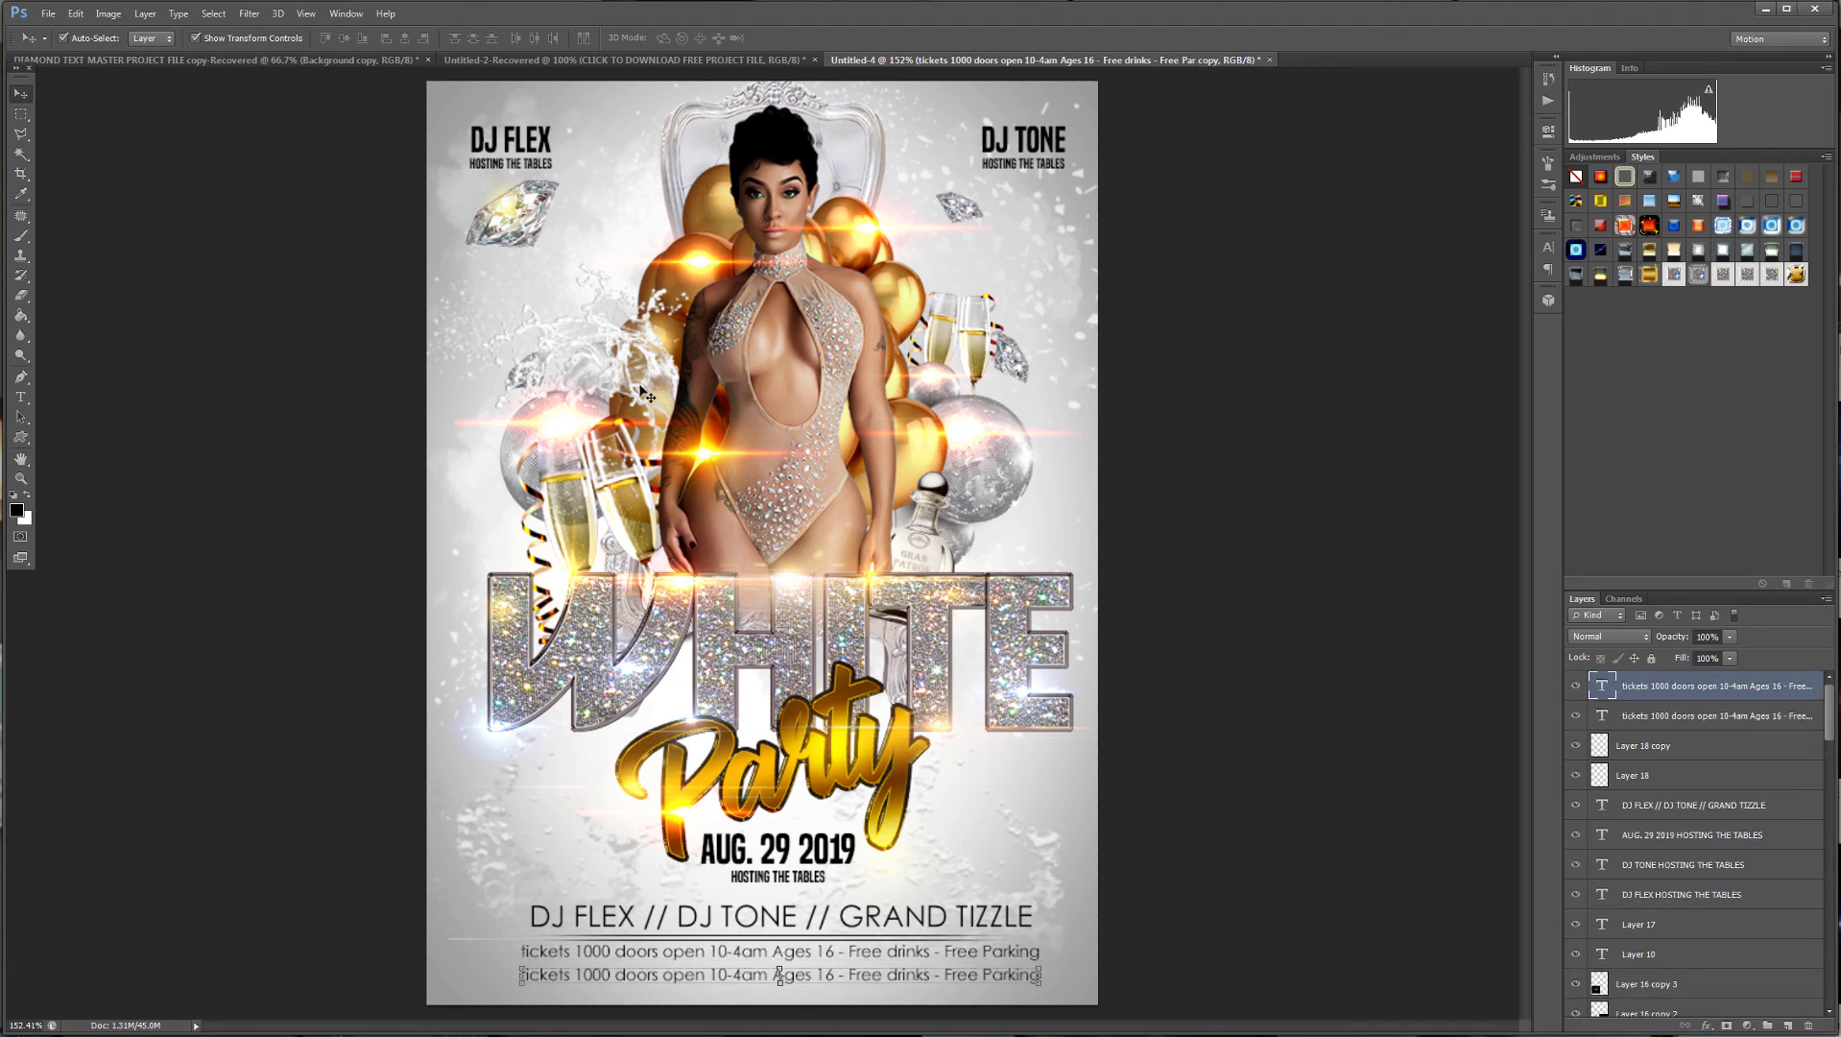
{"action": "left_click", "coordinate": [21, 397]}
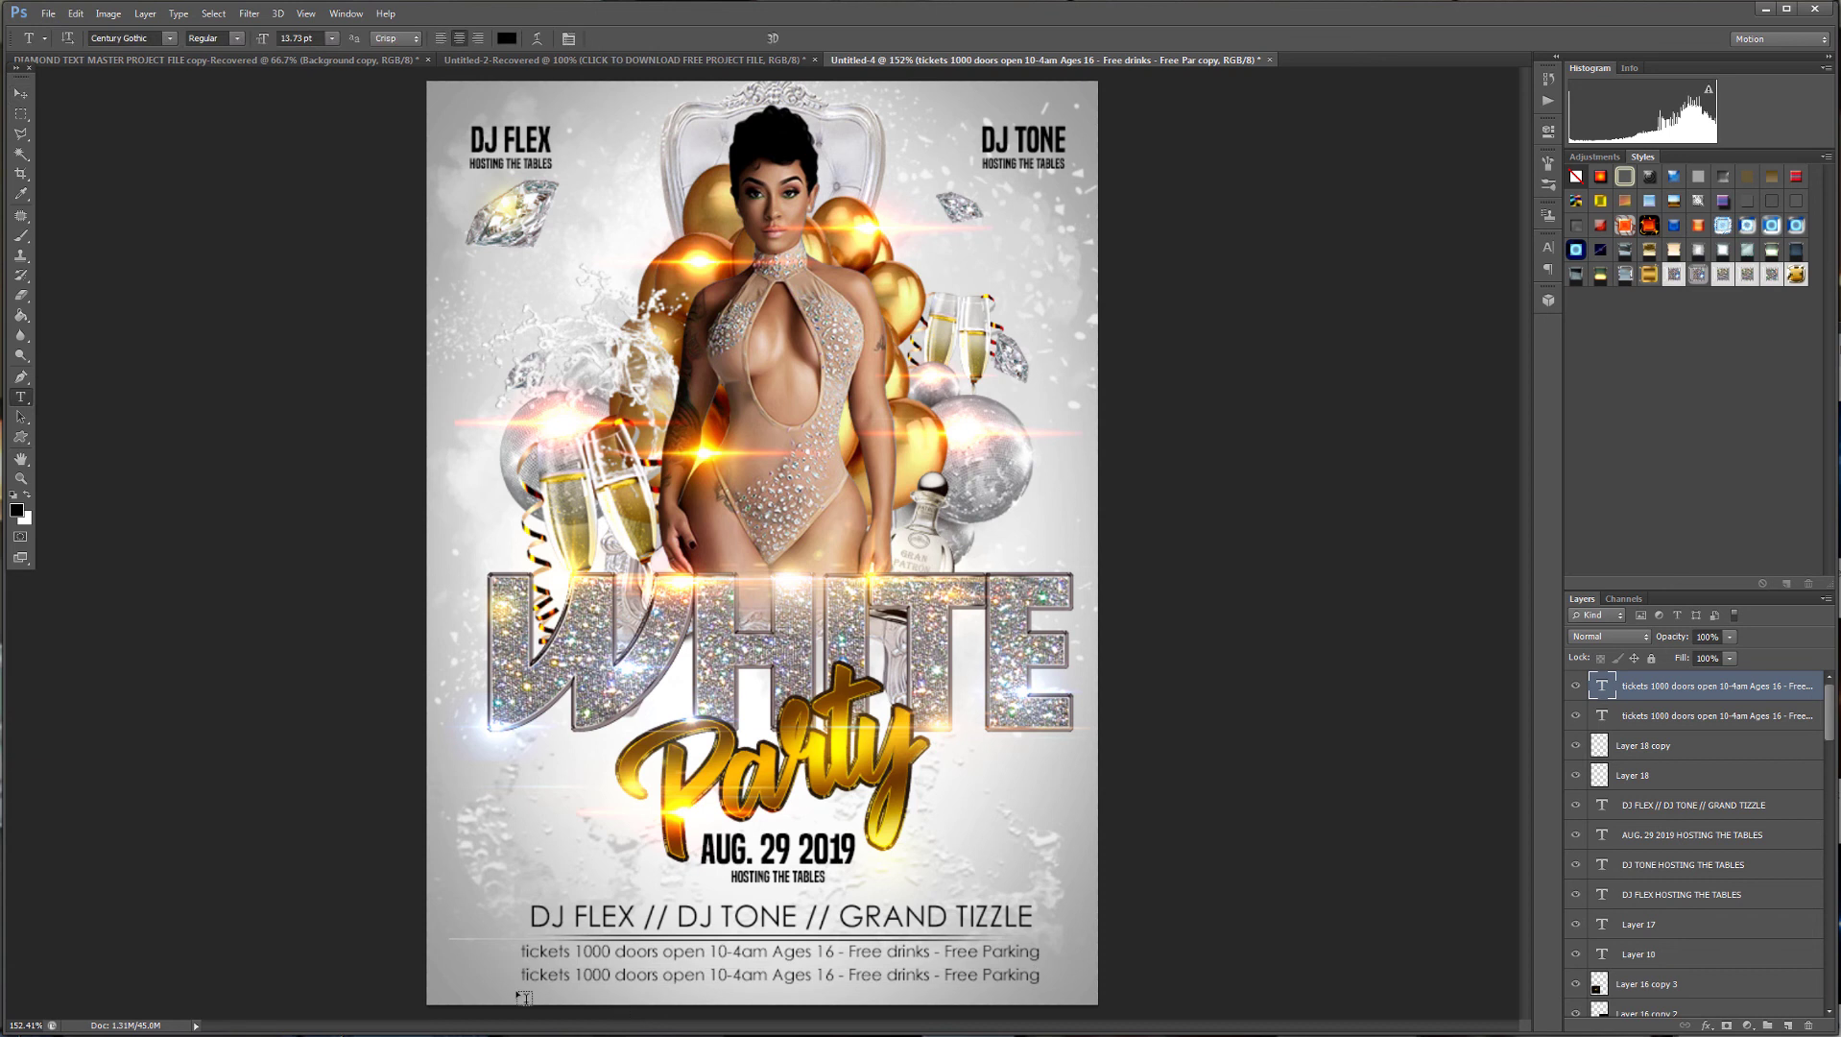
{"action": "left_click_drag", "start_coordinate": [519, 975], "coordinate": [1040, 979]}
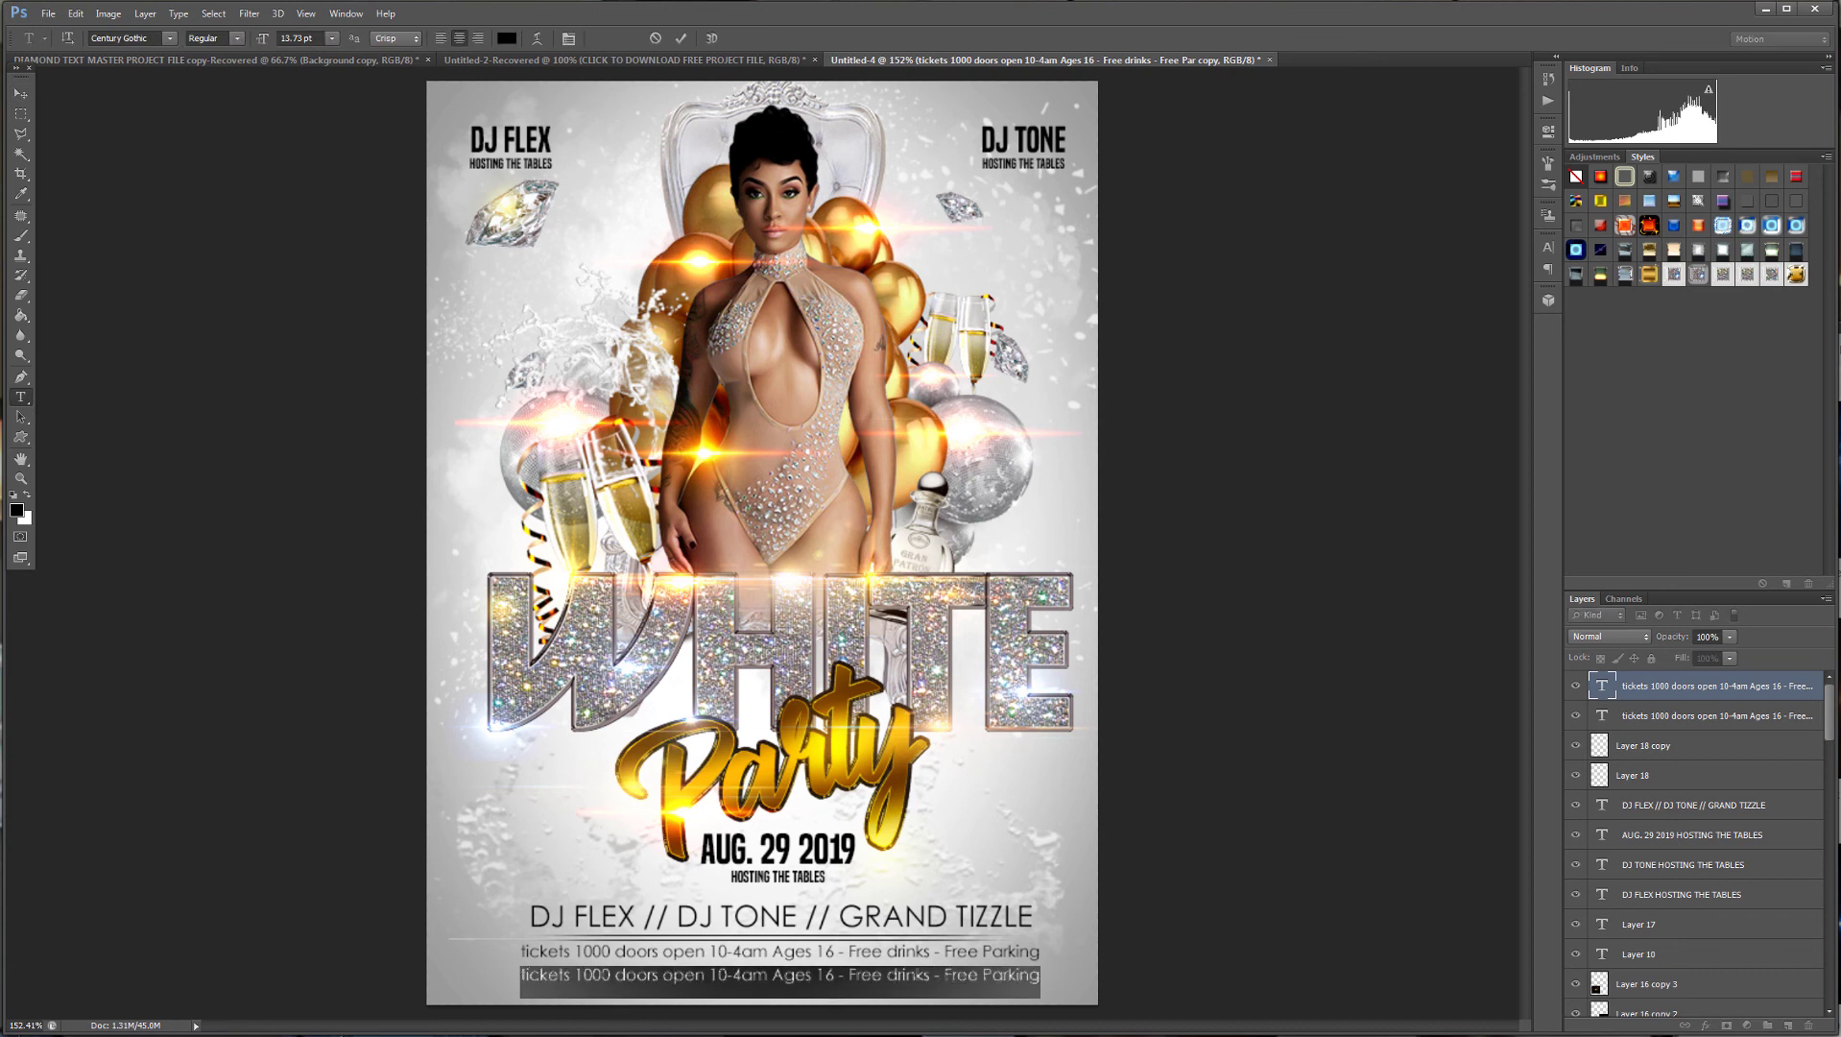
Replace the copied text with 'Club Millineum /' followed by the club's street address.
{"action": "type", "text": "Clu"}
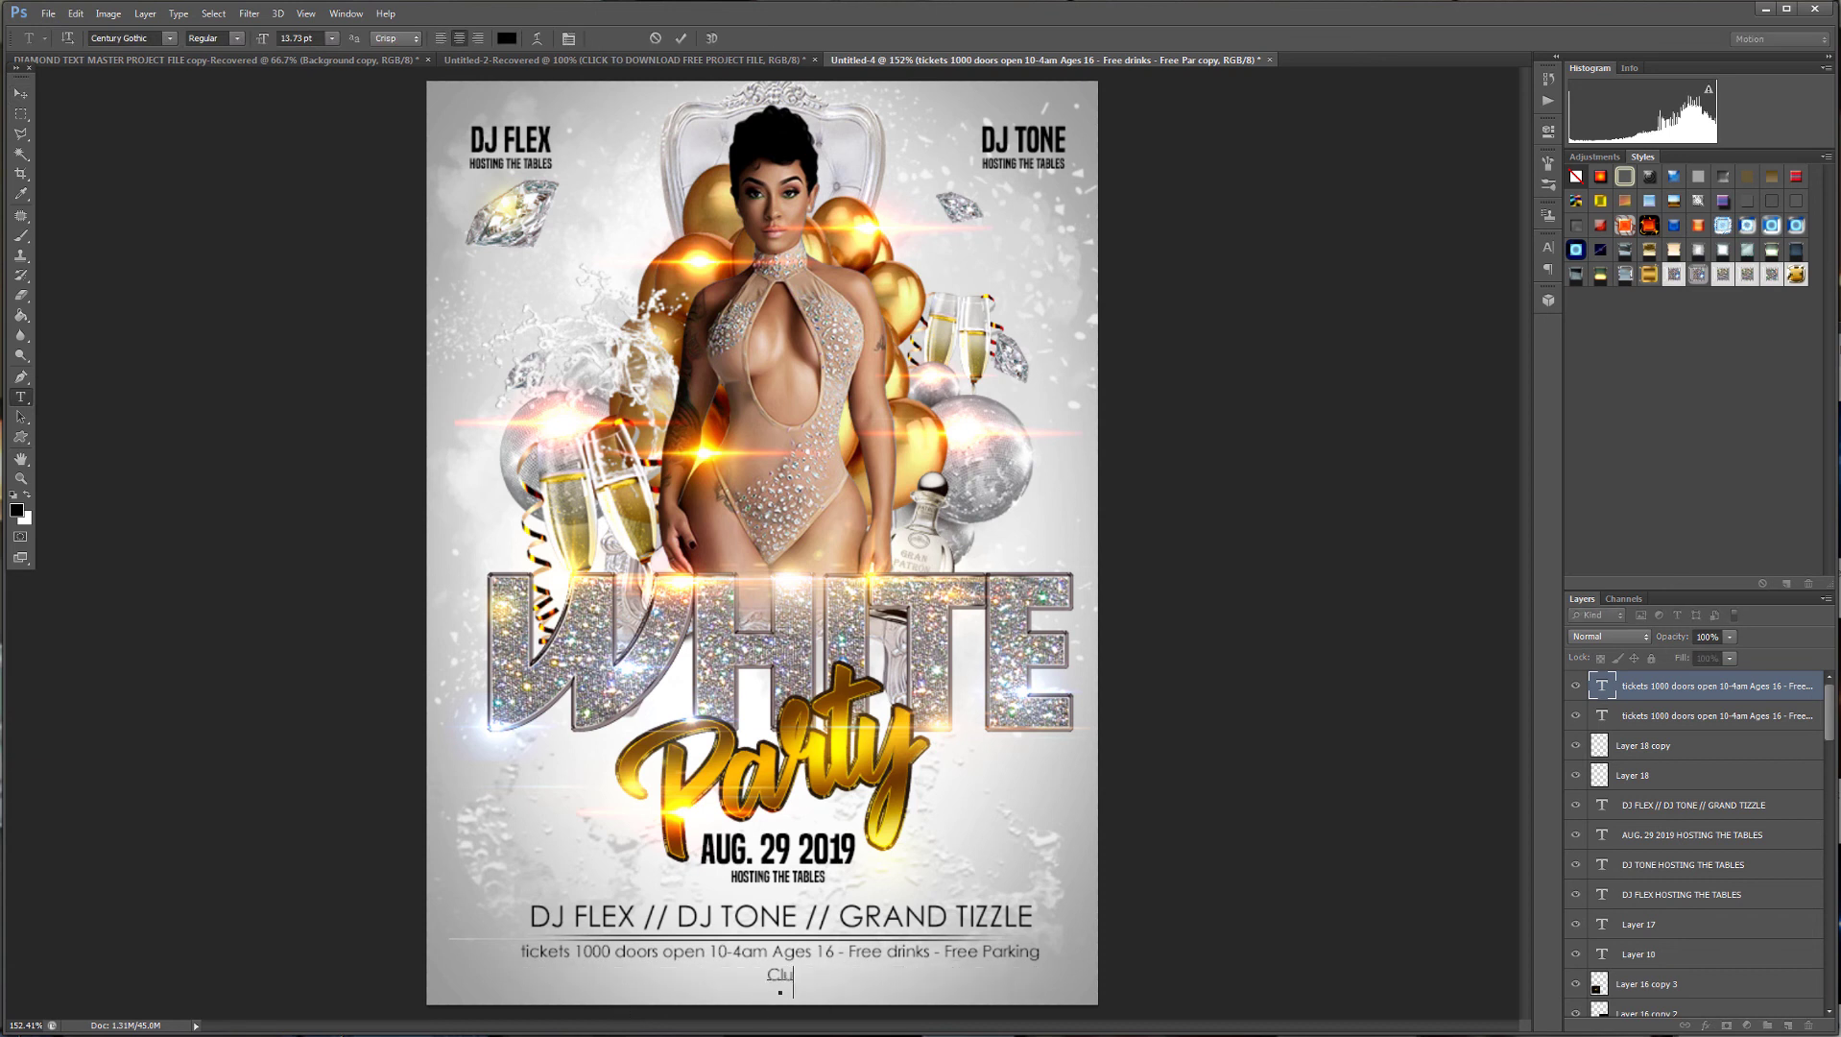
{"action": "type", "text": "b Millineum / 46577 clem"}
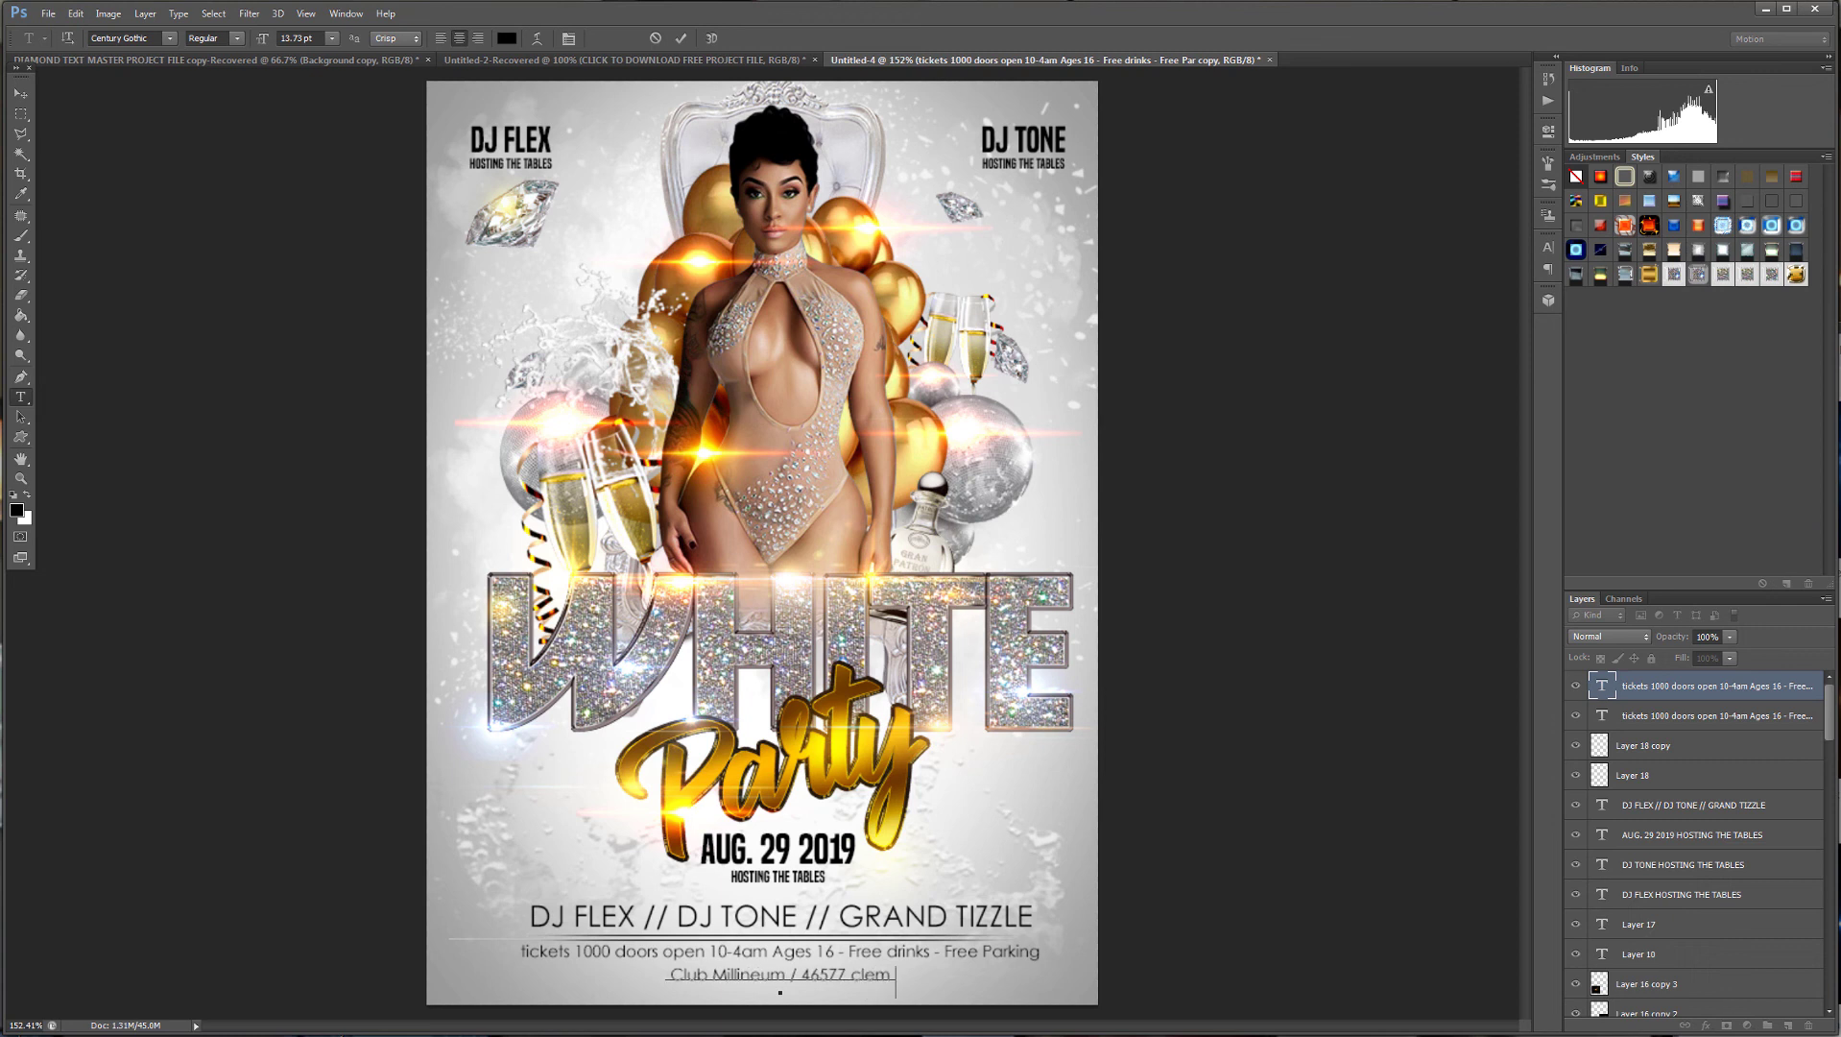
{"action": "type", "text": "etine dr"}
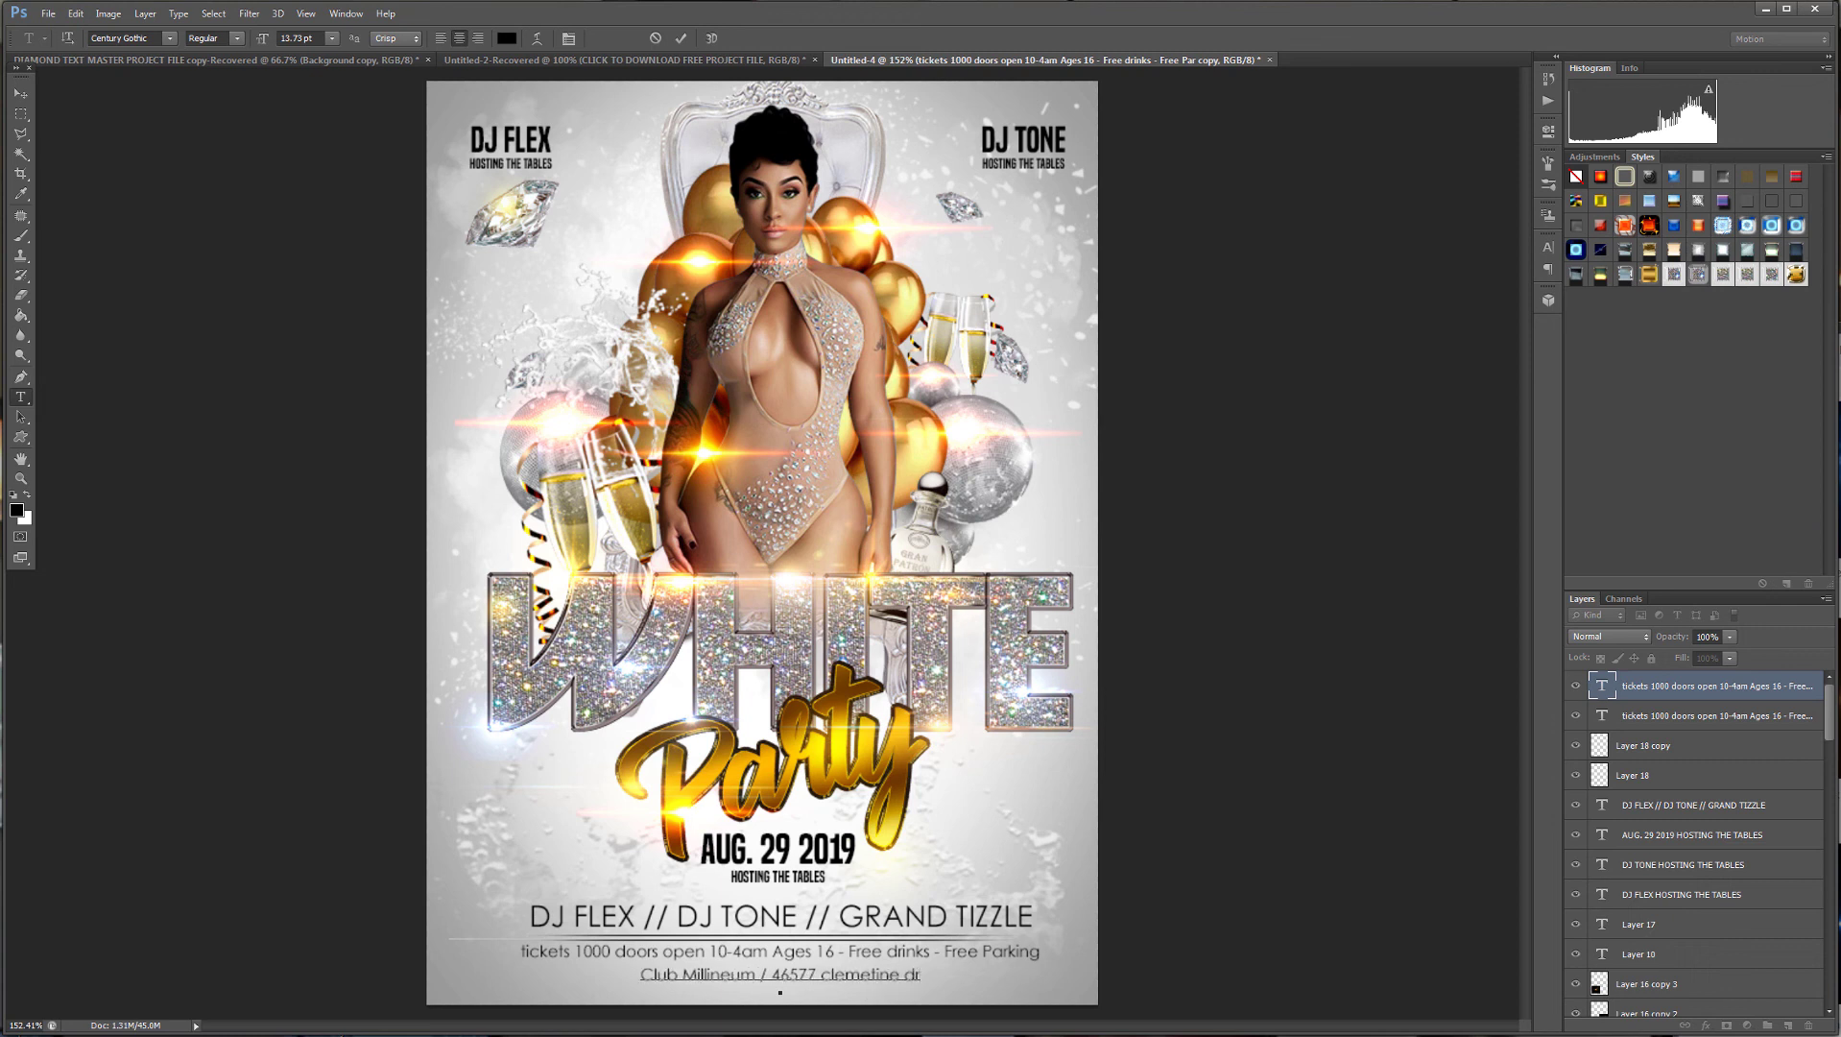
{"action": "type", "text": ". C"}
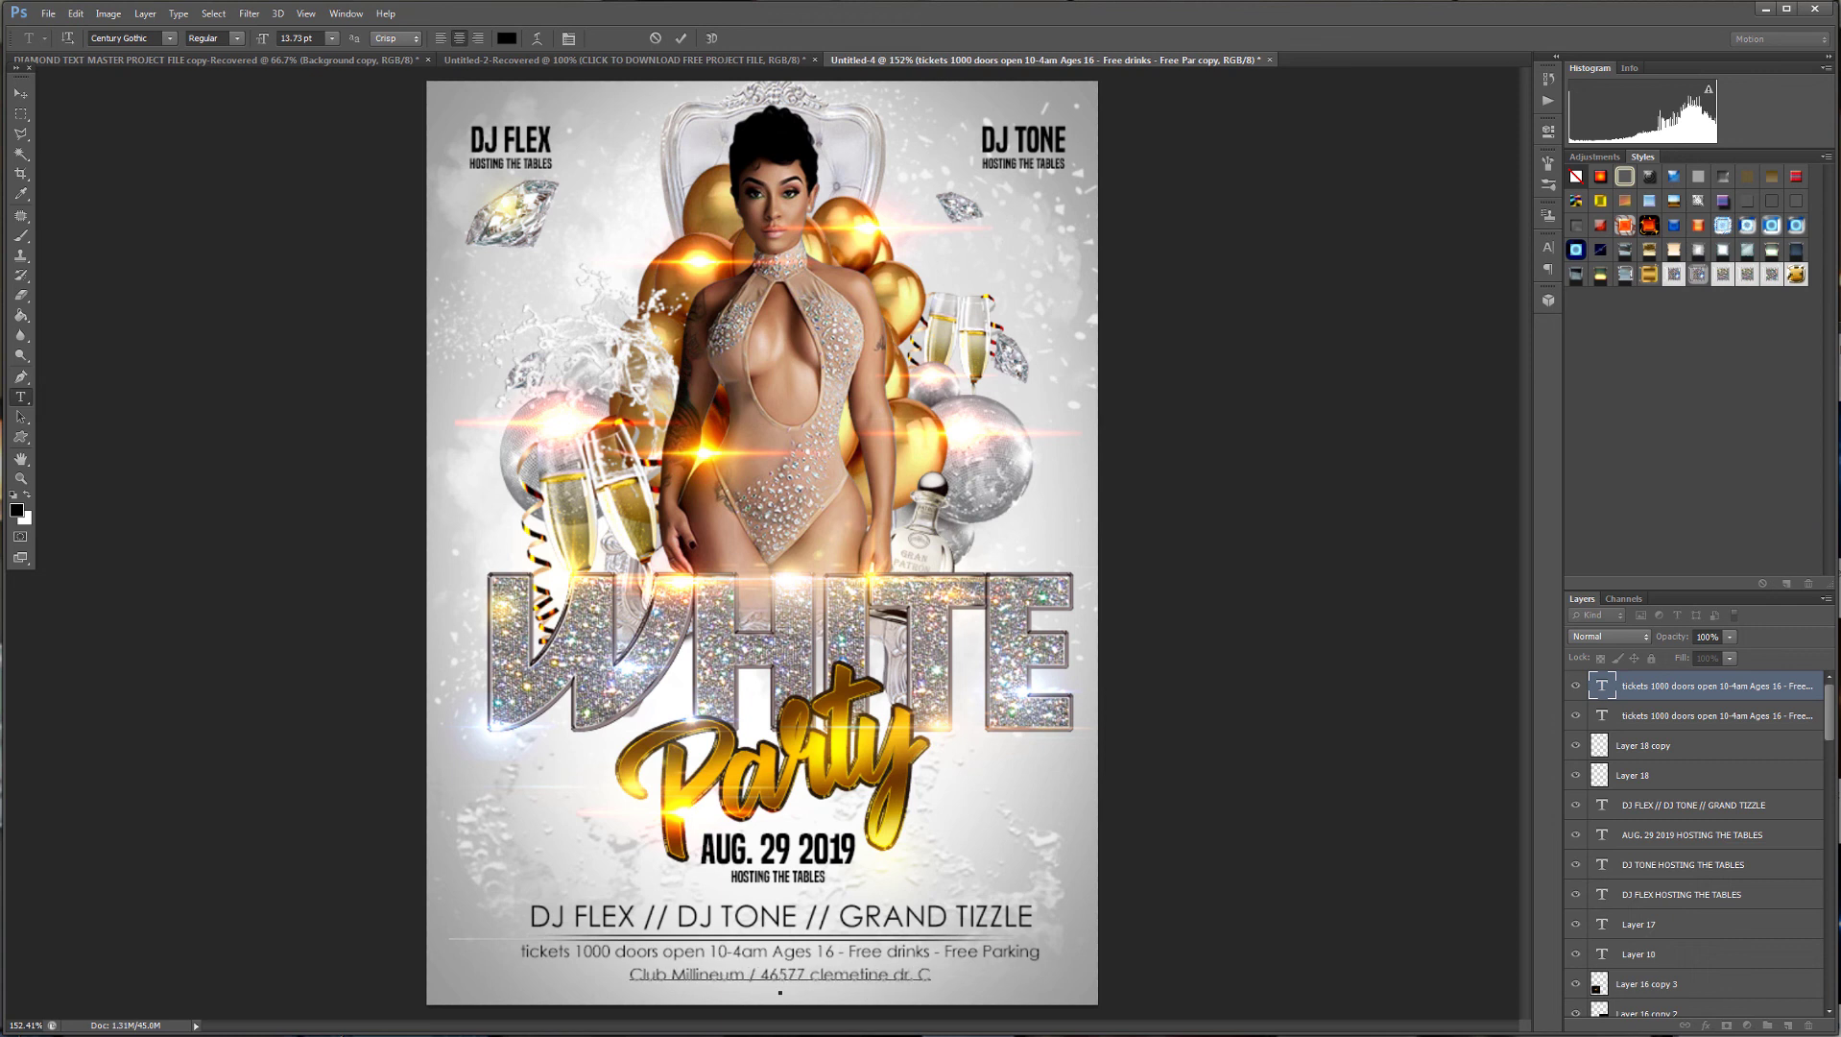
{"action": "type", "text": "linton T"}
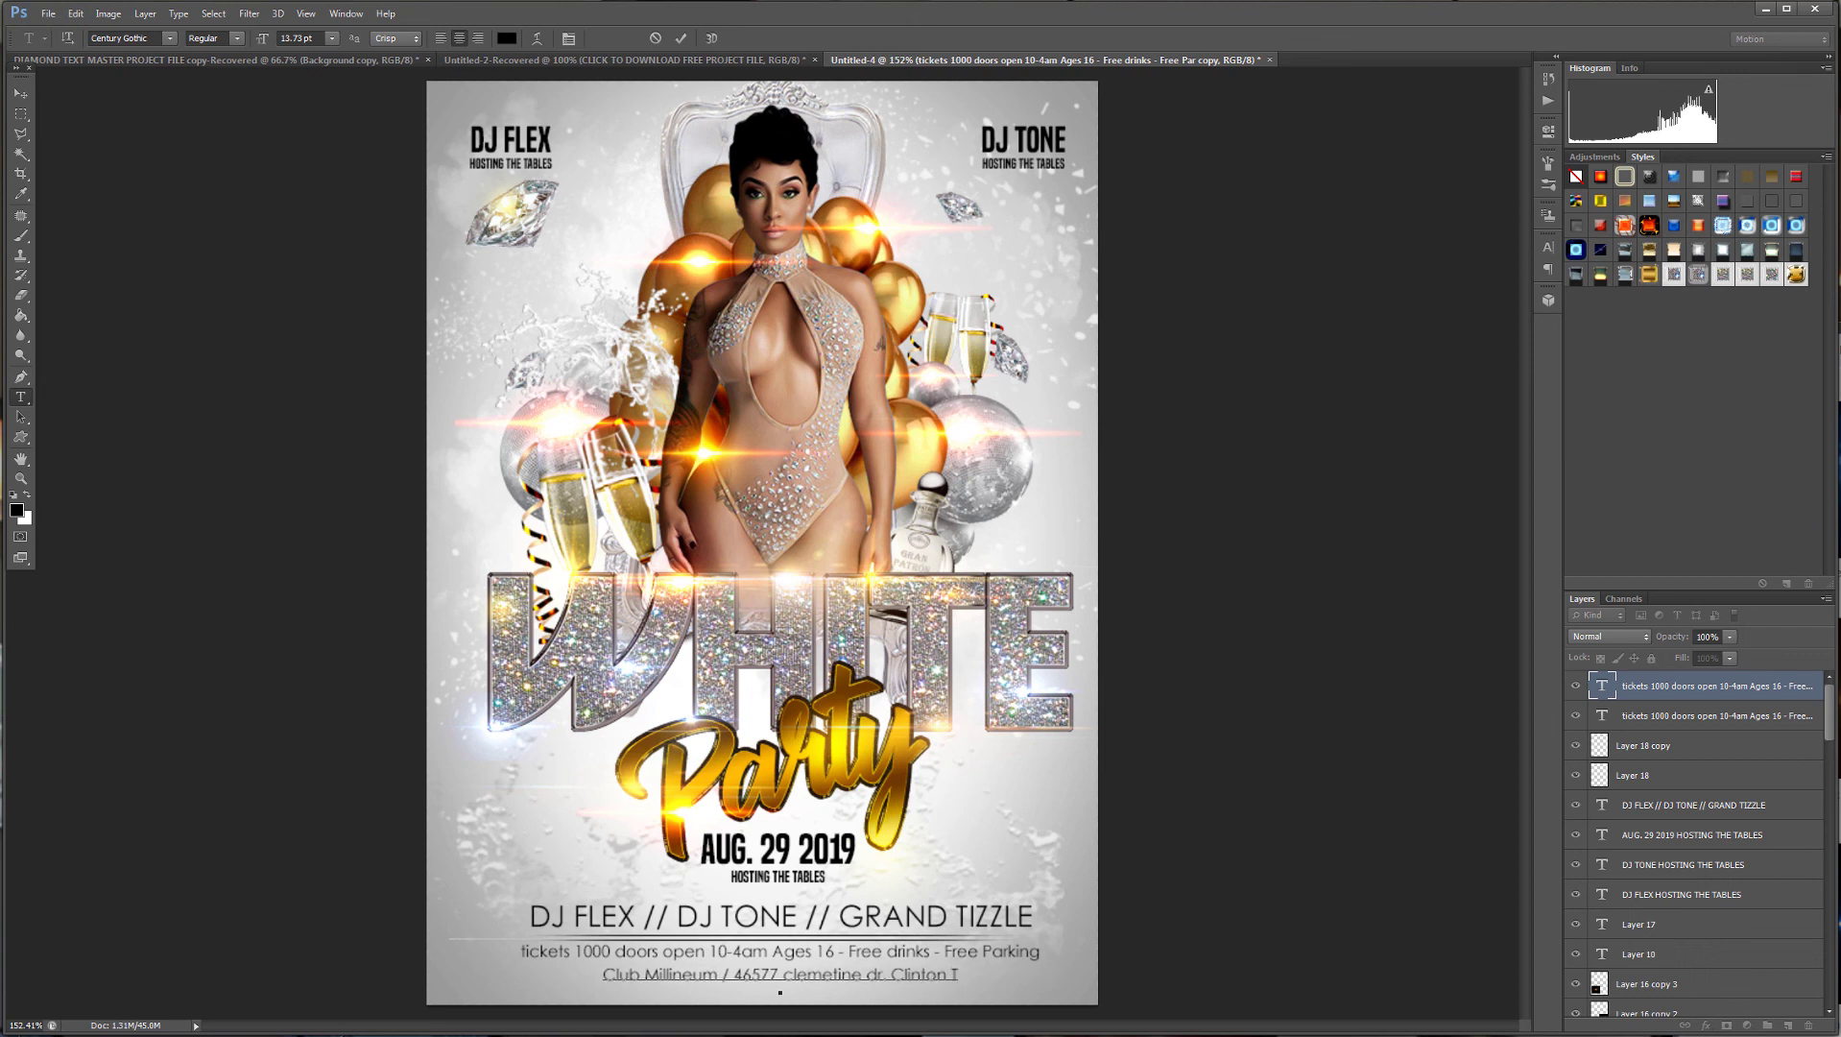
{"action": "type", "text": "WP MI"}
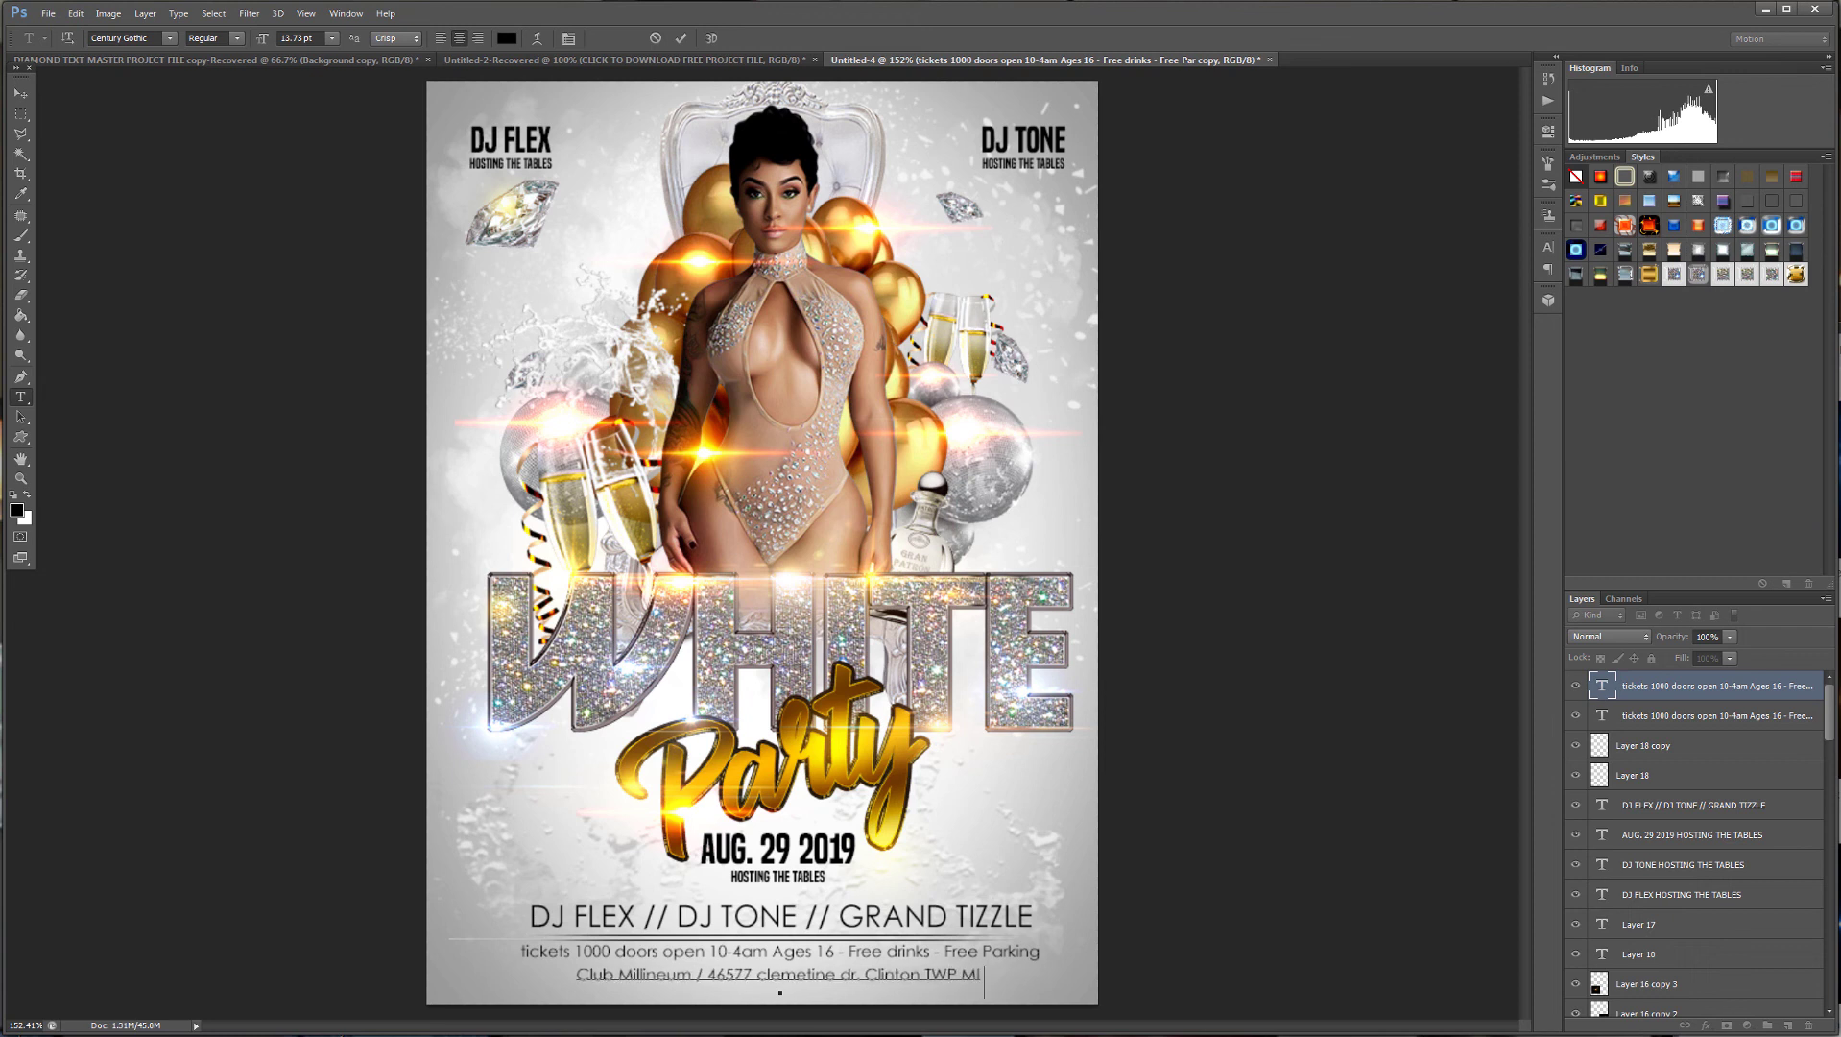
{"action": "type", "text": " 58694"}
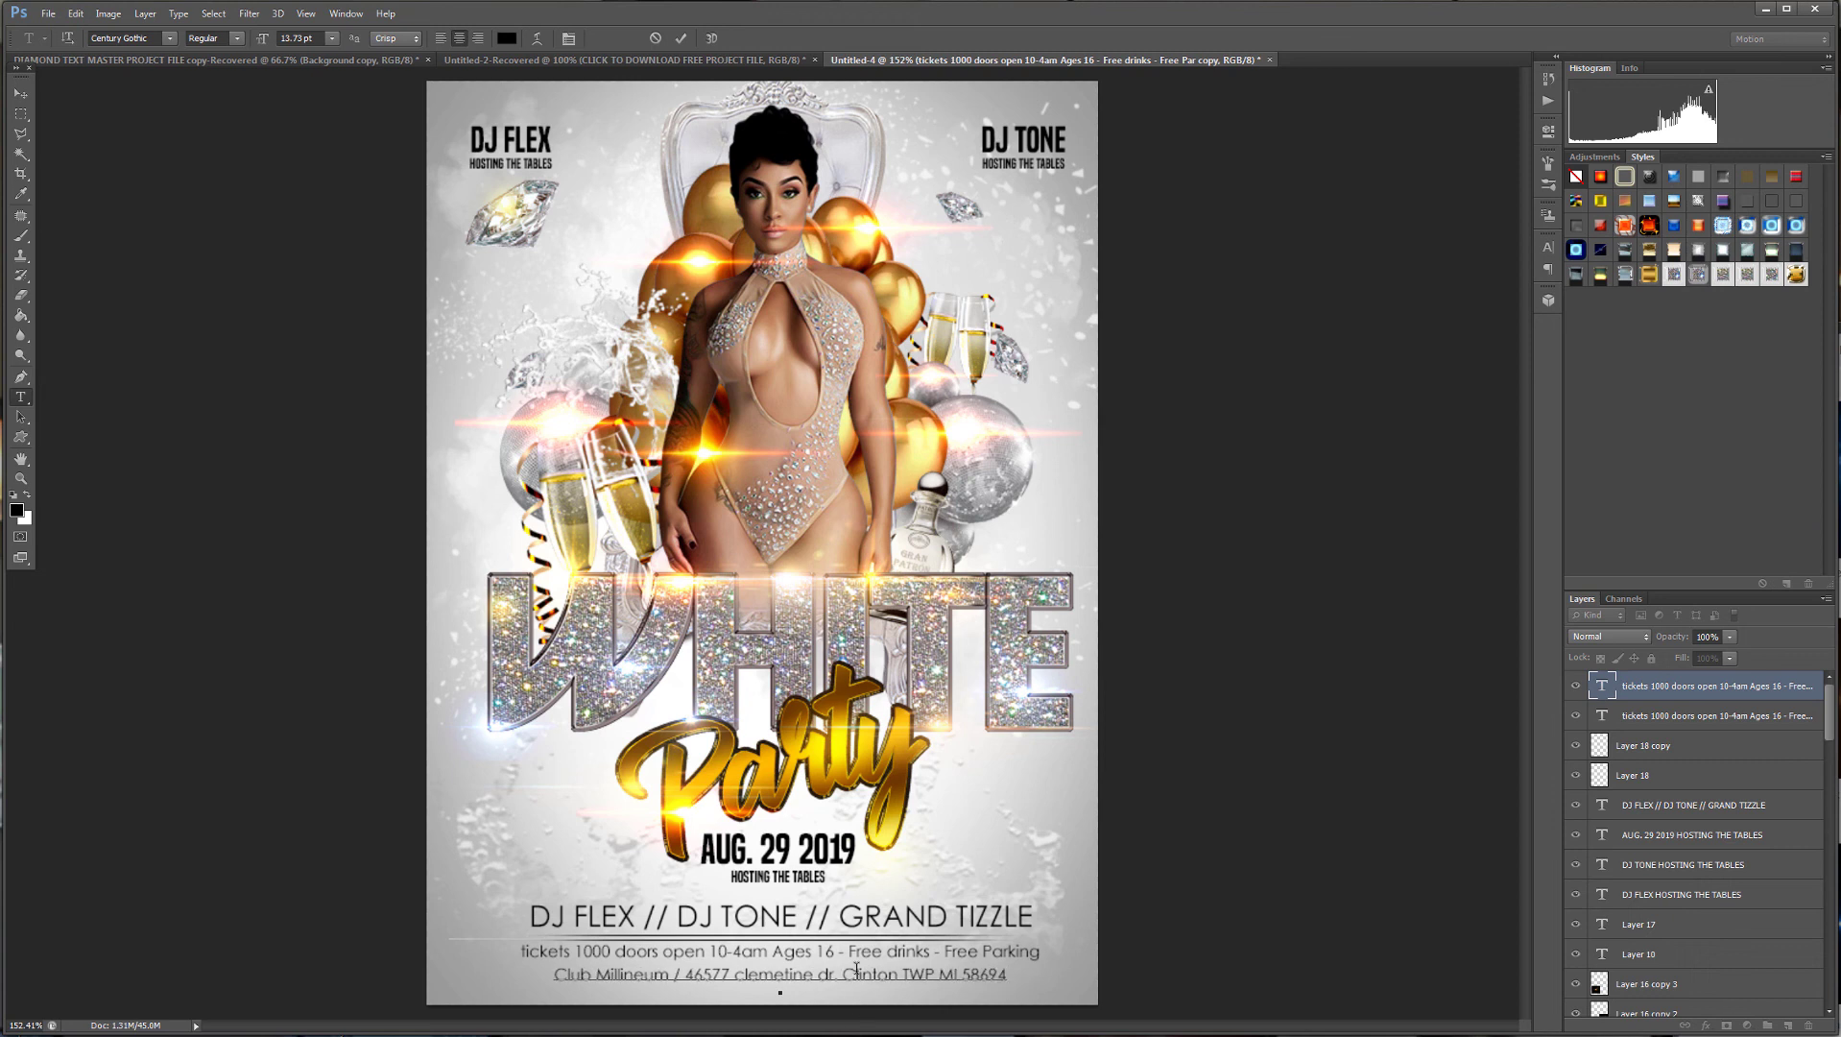
Capitalise 'Dr.' and the street name's first letter, then commit the address line.
{"action": "key", "text": "BackSpace"}
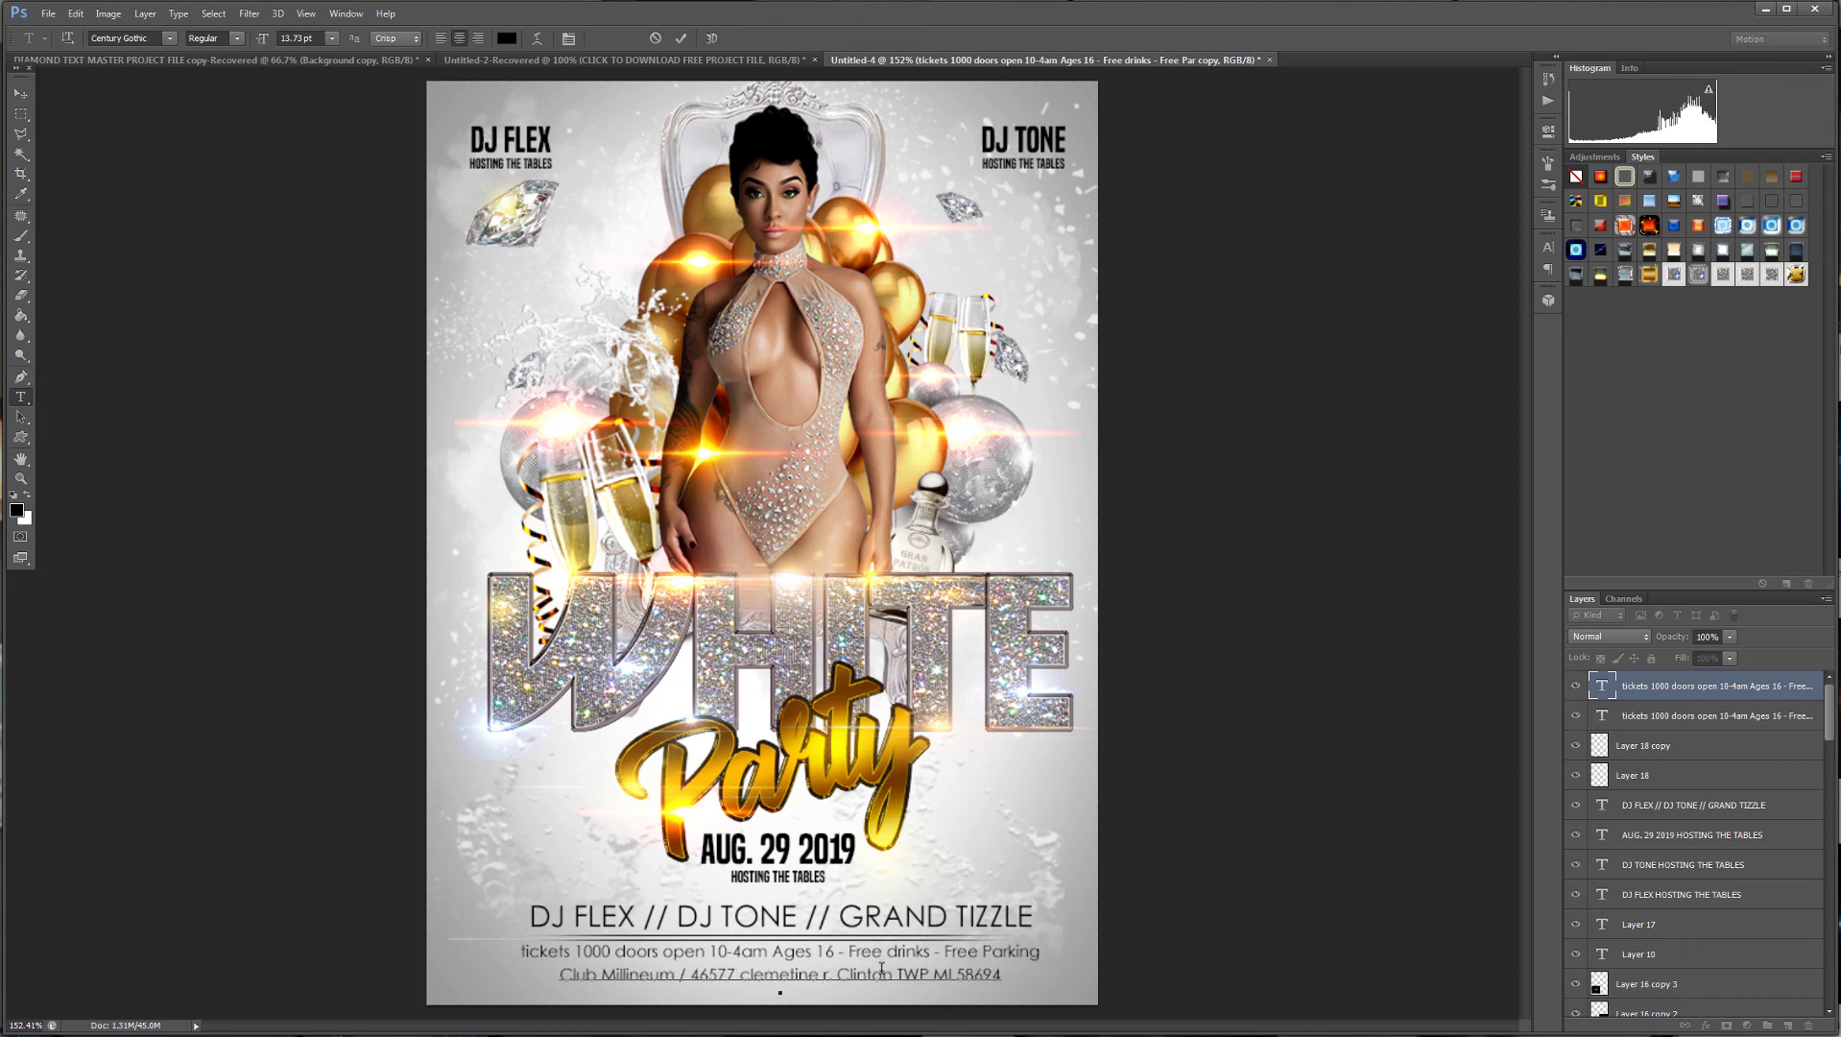
{"action": "type", "text": "D"}
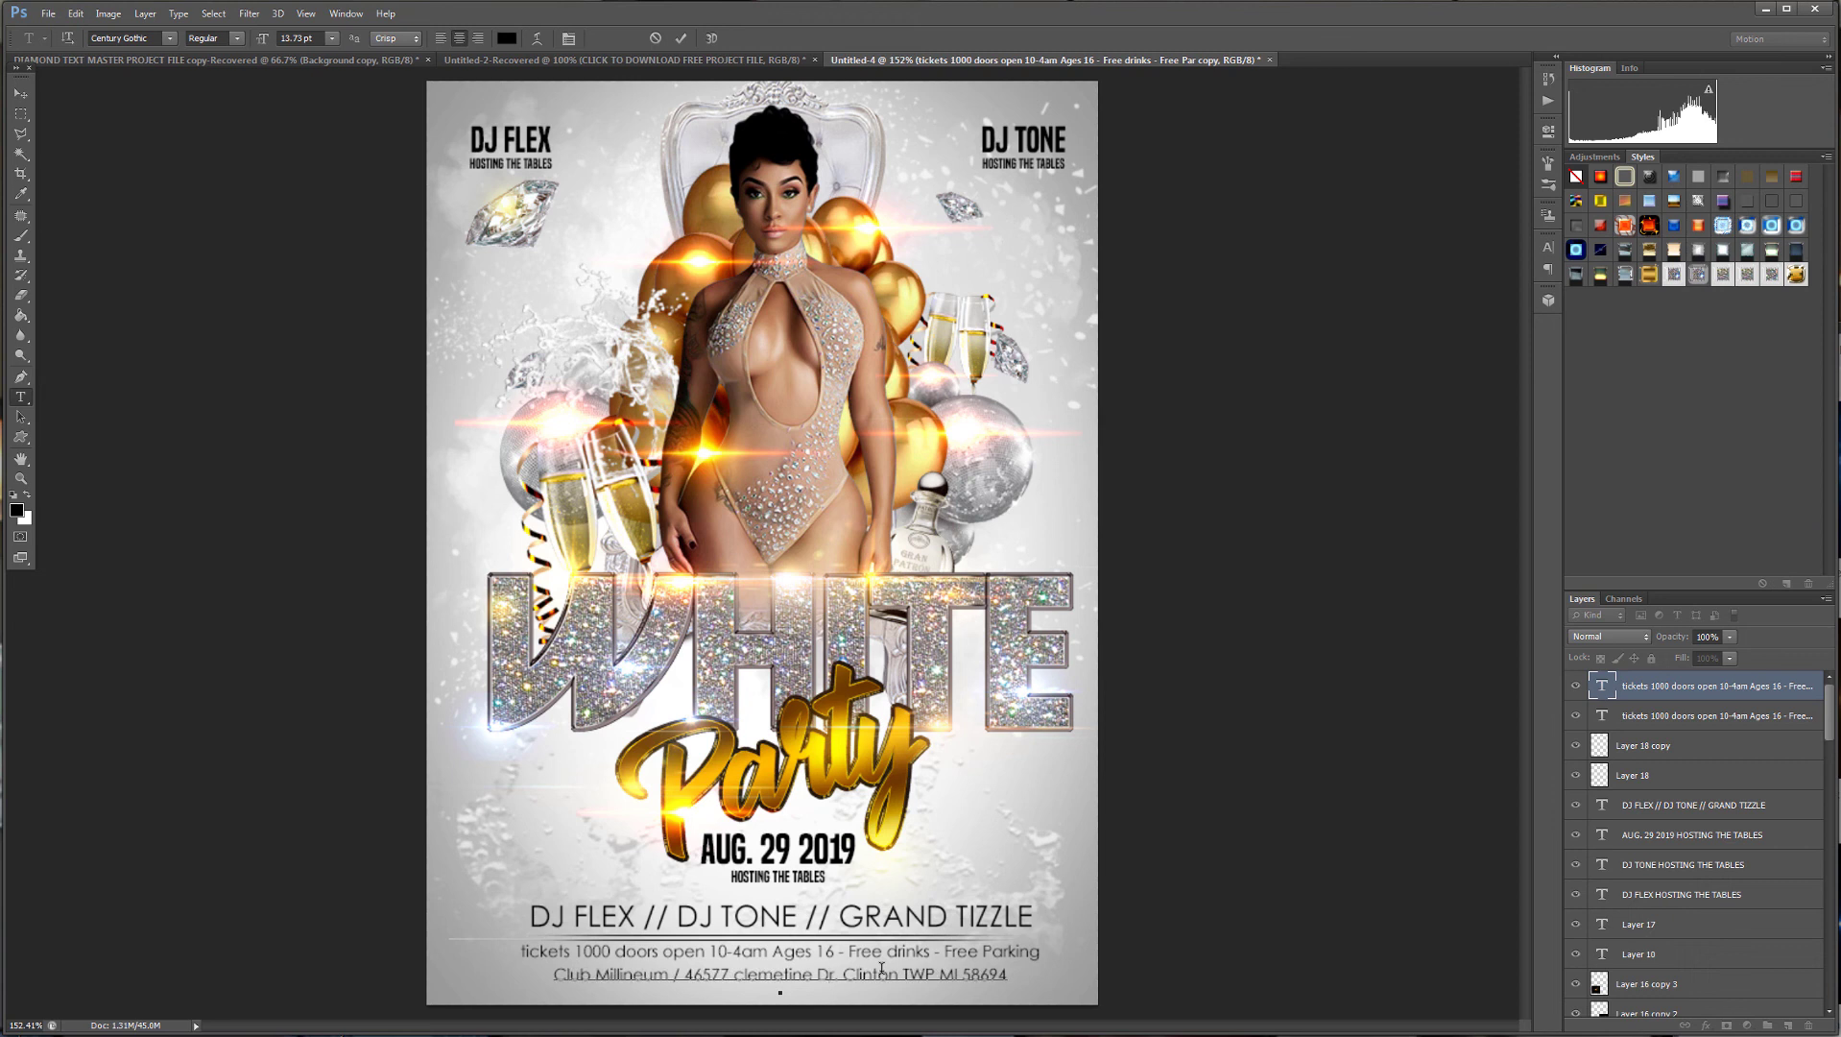
{"action": "left_click", "coordinate": [742, 974]}
{"action": "key", "text": "BackSpace"}
{"action": "type", "text": "C"}
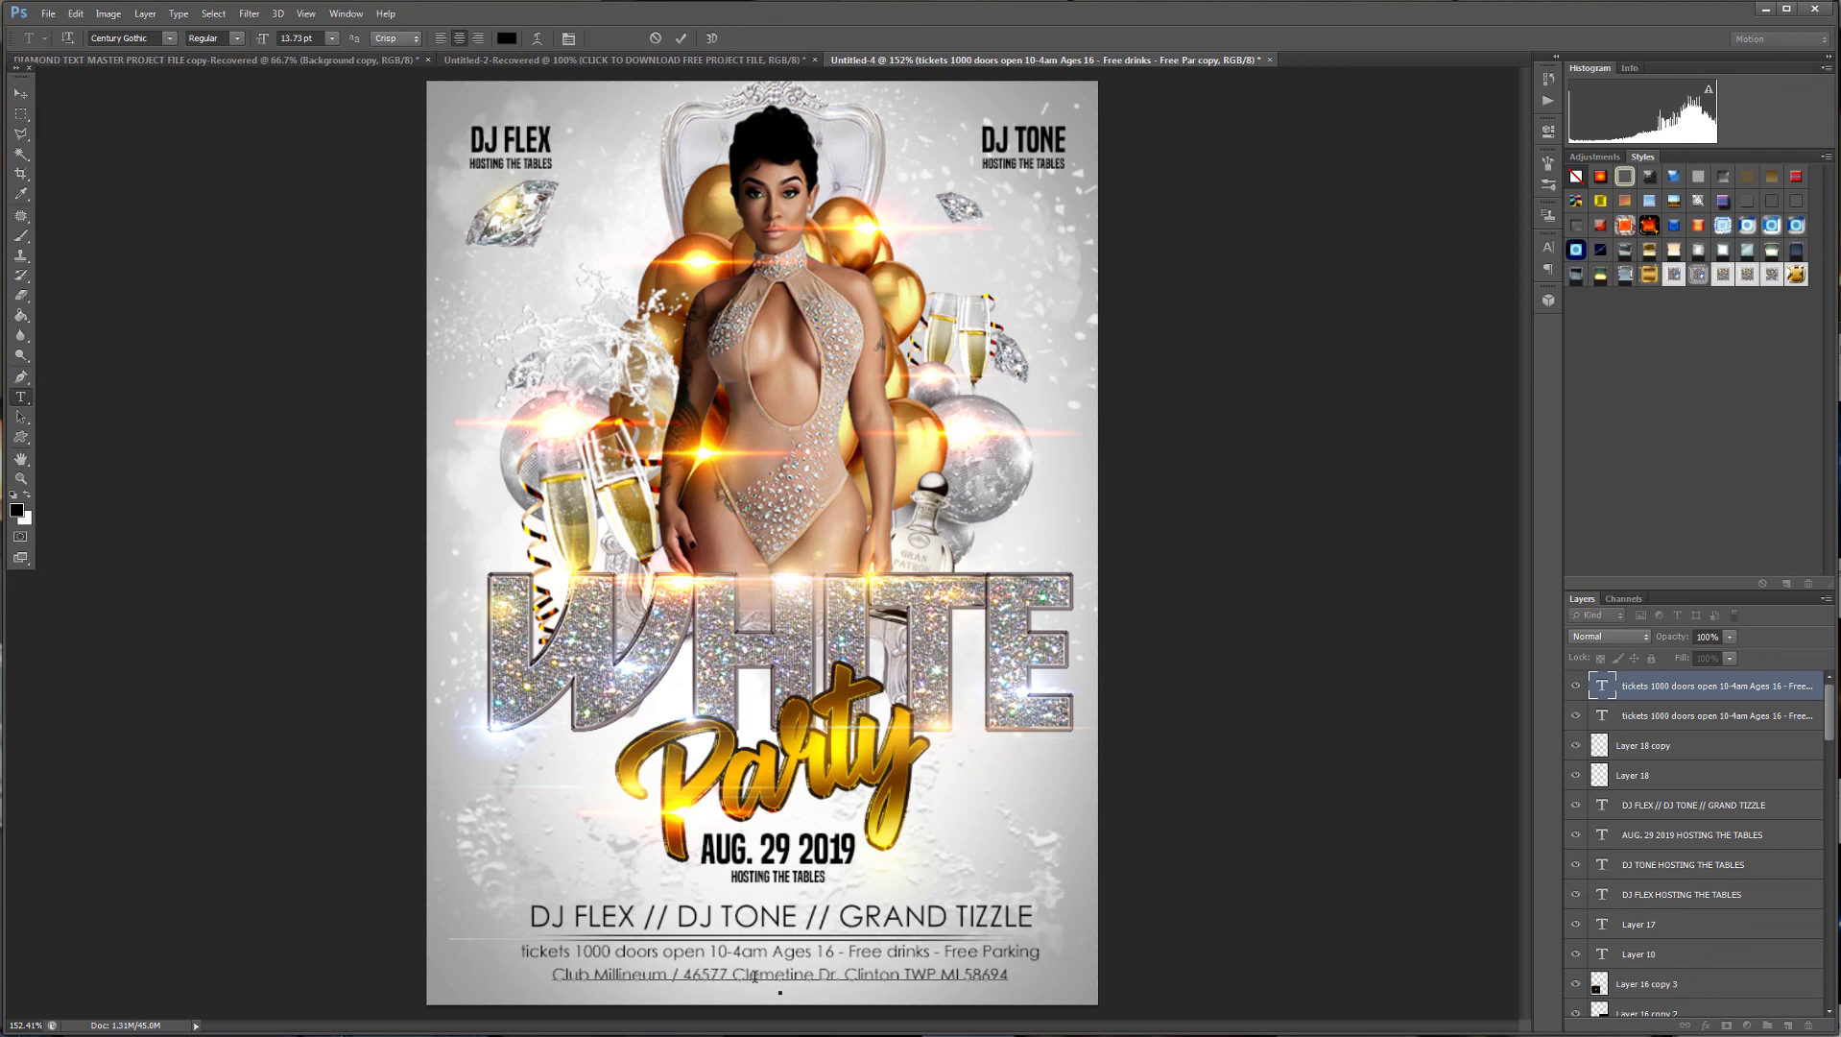
{"action": "left_click", "coordinate": [20, 93]}
{"action": "scroll", "coordinate": [1236, 560], "scroll_direction": "down", "scroll_amount": 2}
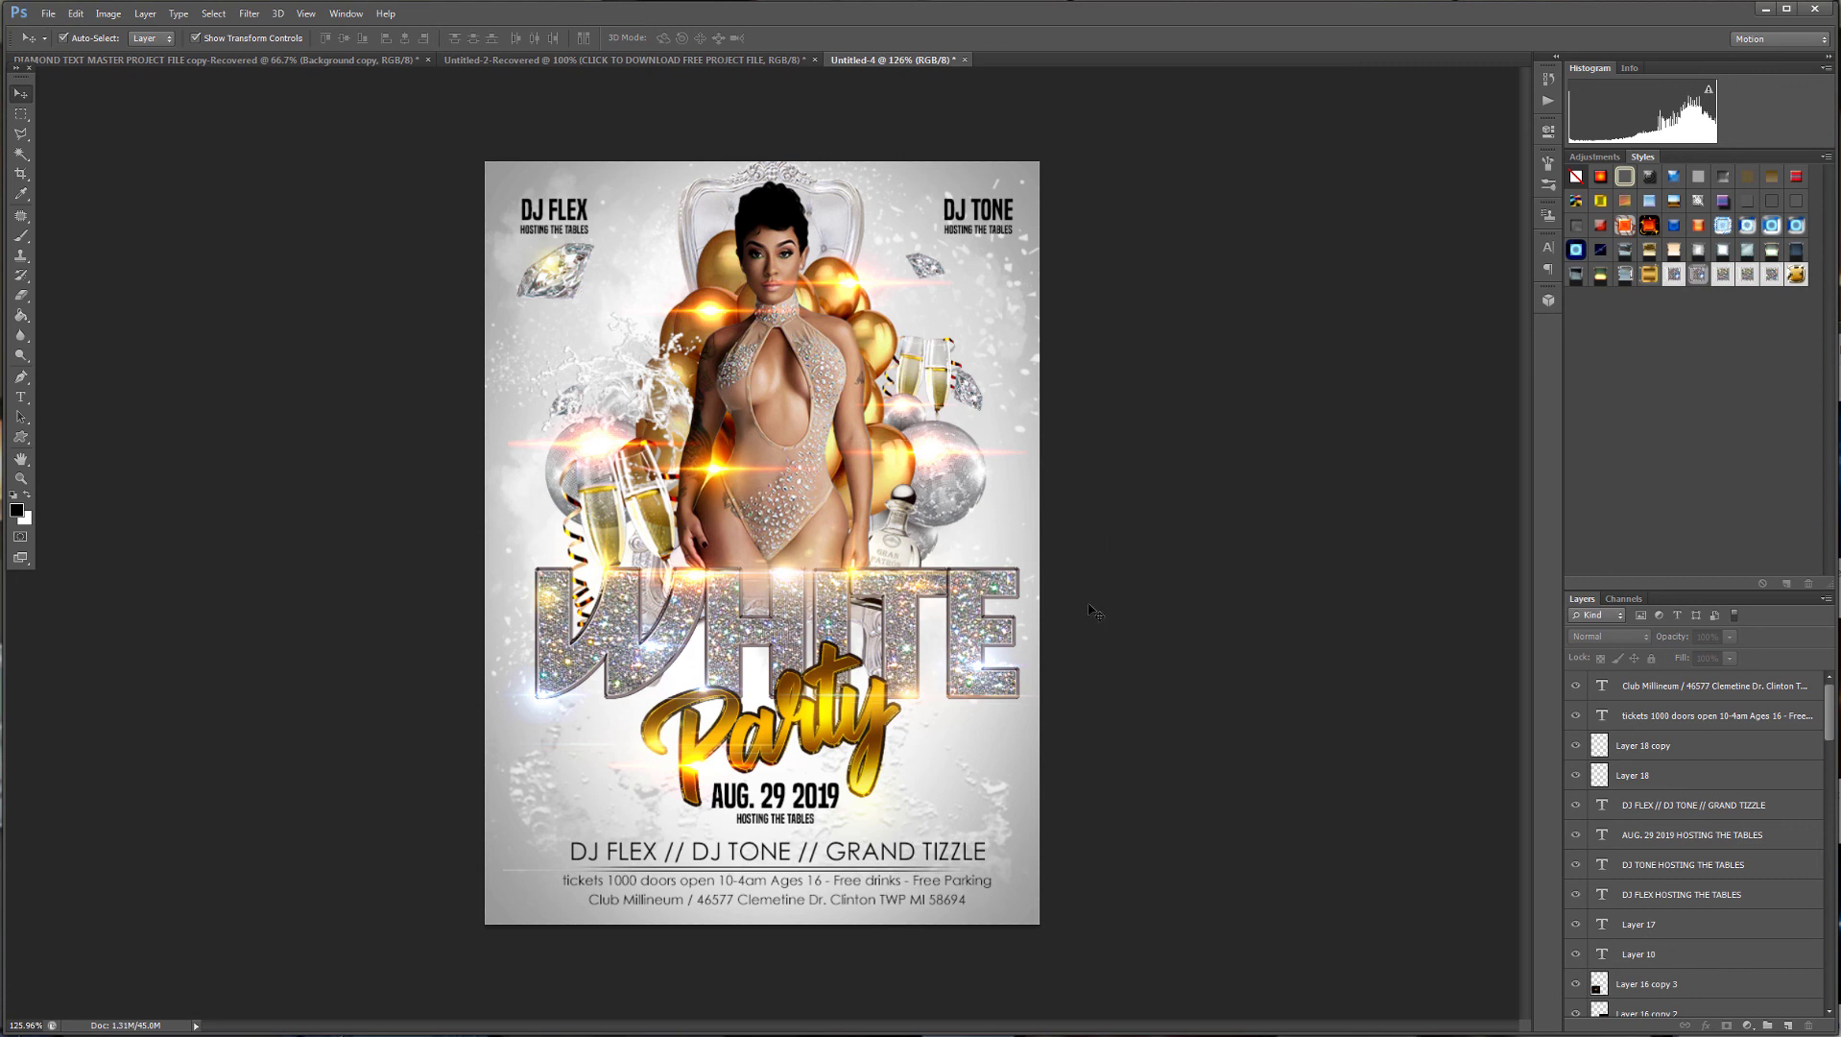
{"action": "scroll", "coordinate": [1089, 607], "scroll_direction": "down", "scroll_amount": 1}
{"action": "scroll", "coordinate": [1154, 524], "scroll_direction": "up", "scroll_amount": 2}
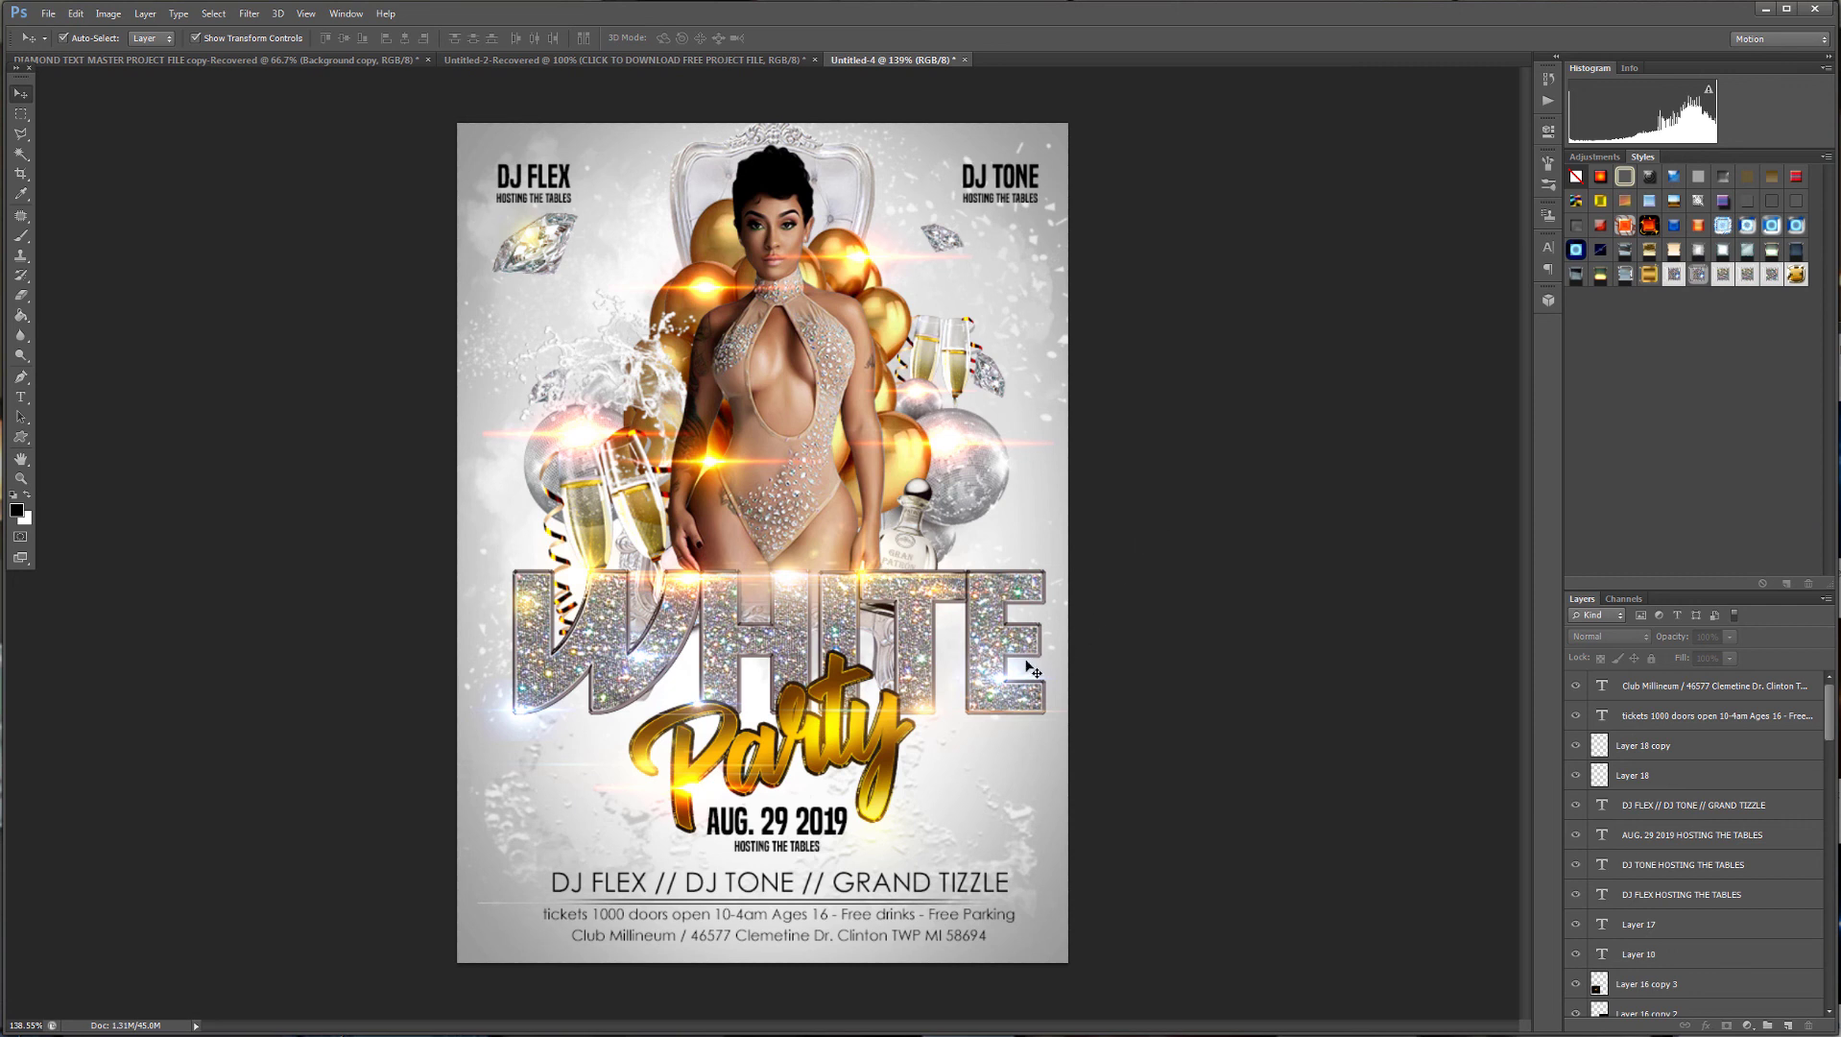
{"action": "left_click", "coordinate": [992, 632]}
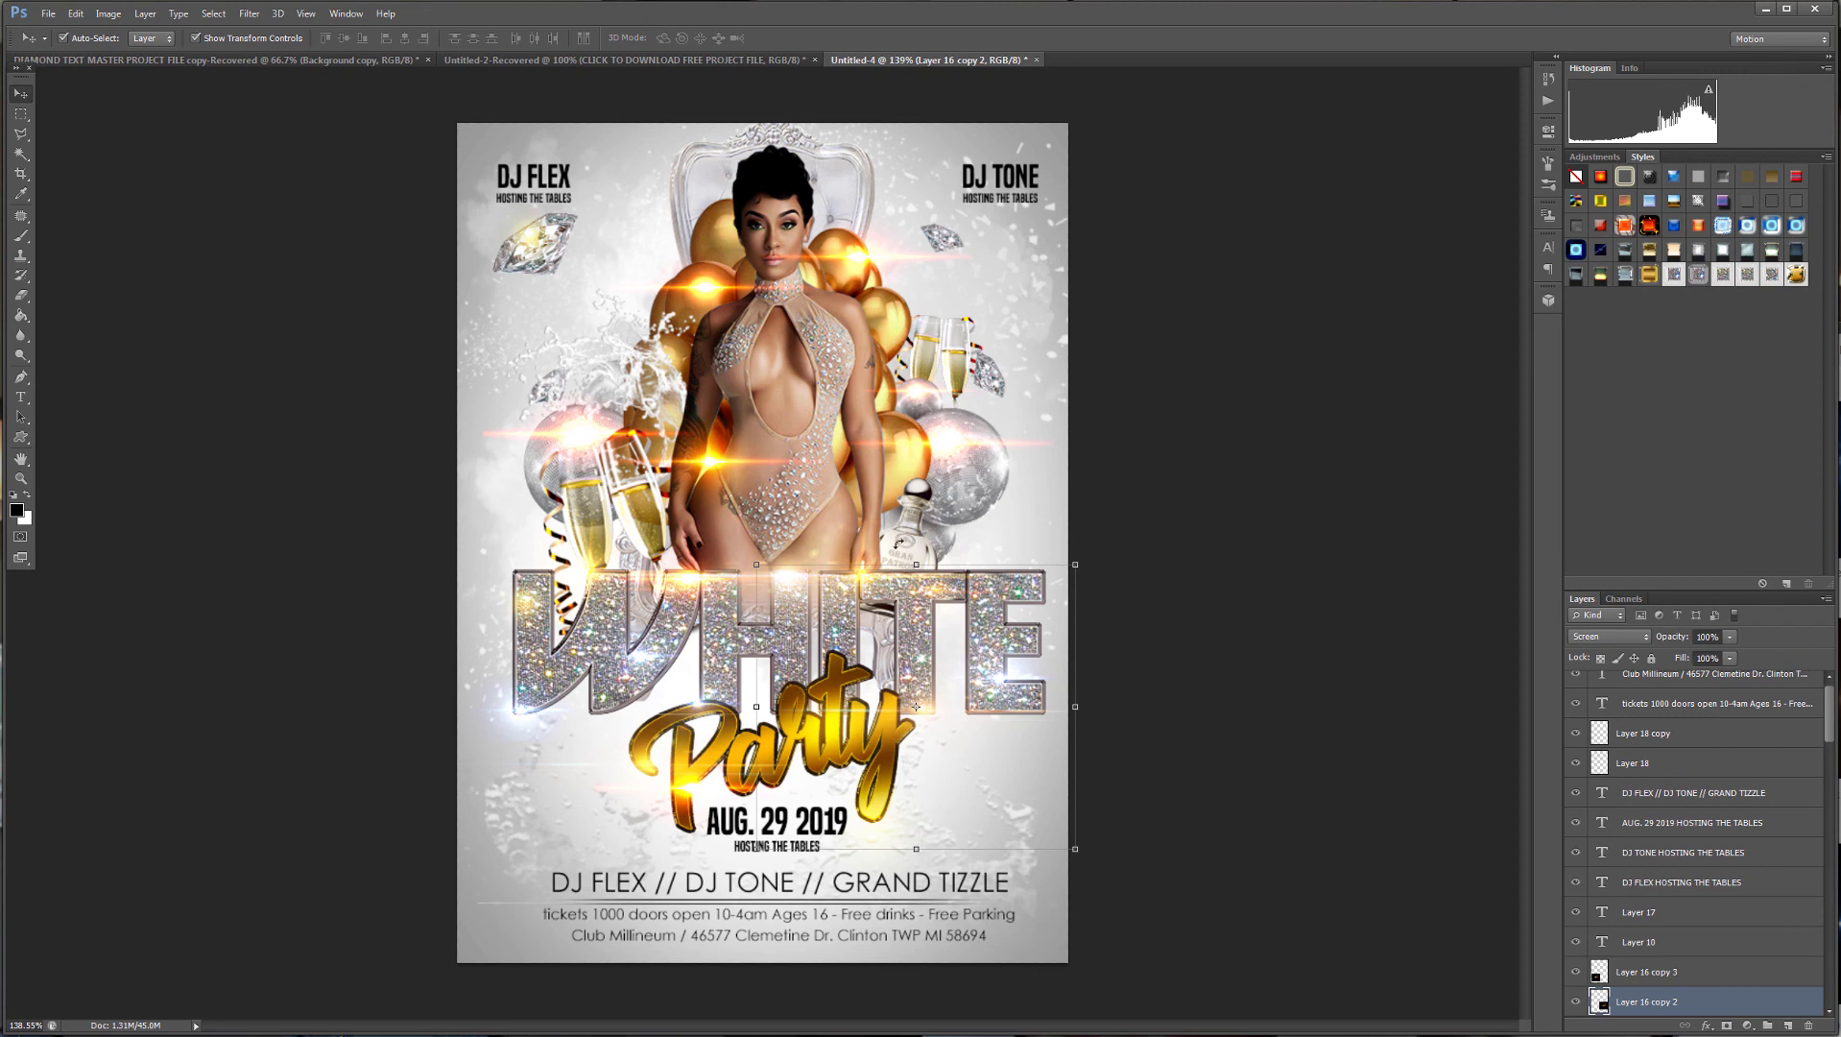
{"action": "left_click", "coordinate": [1208, 519]}
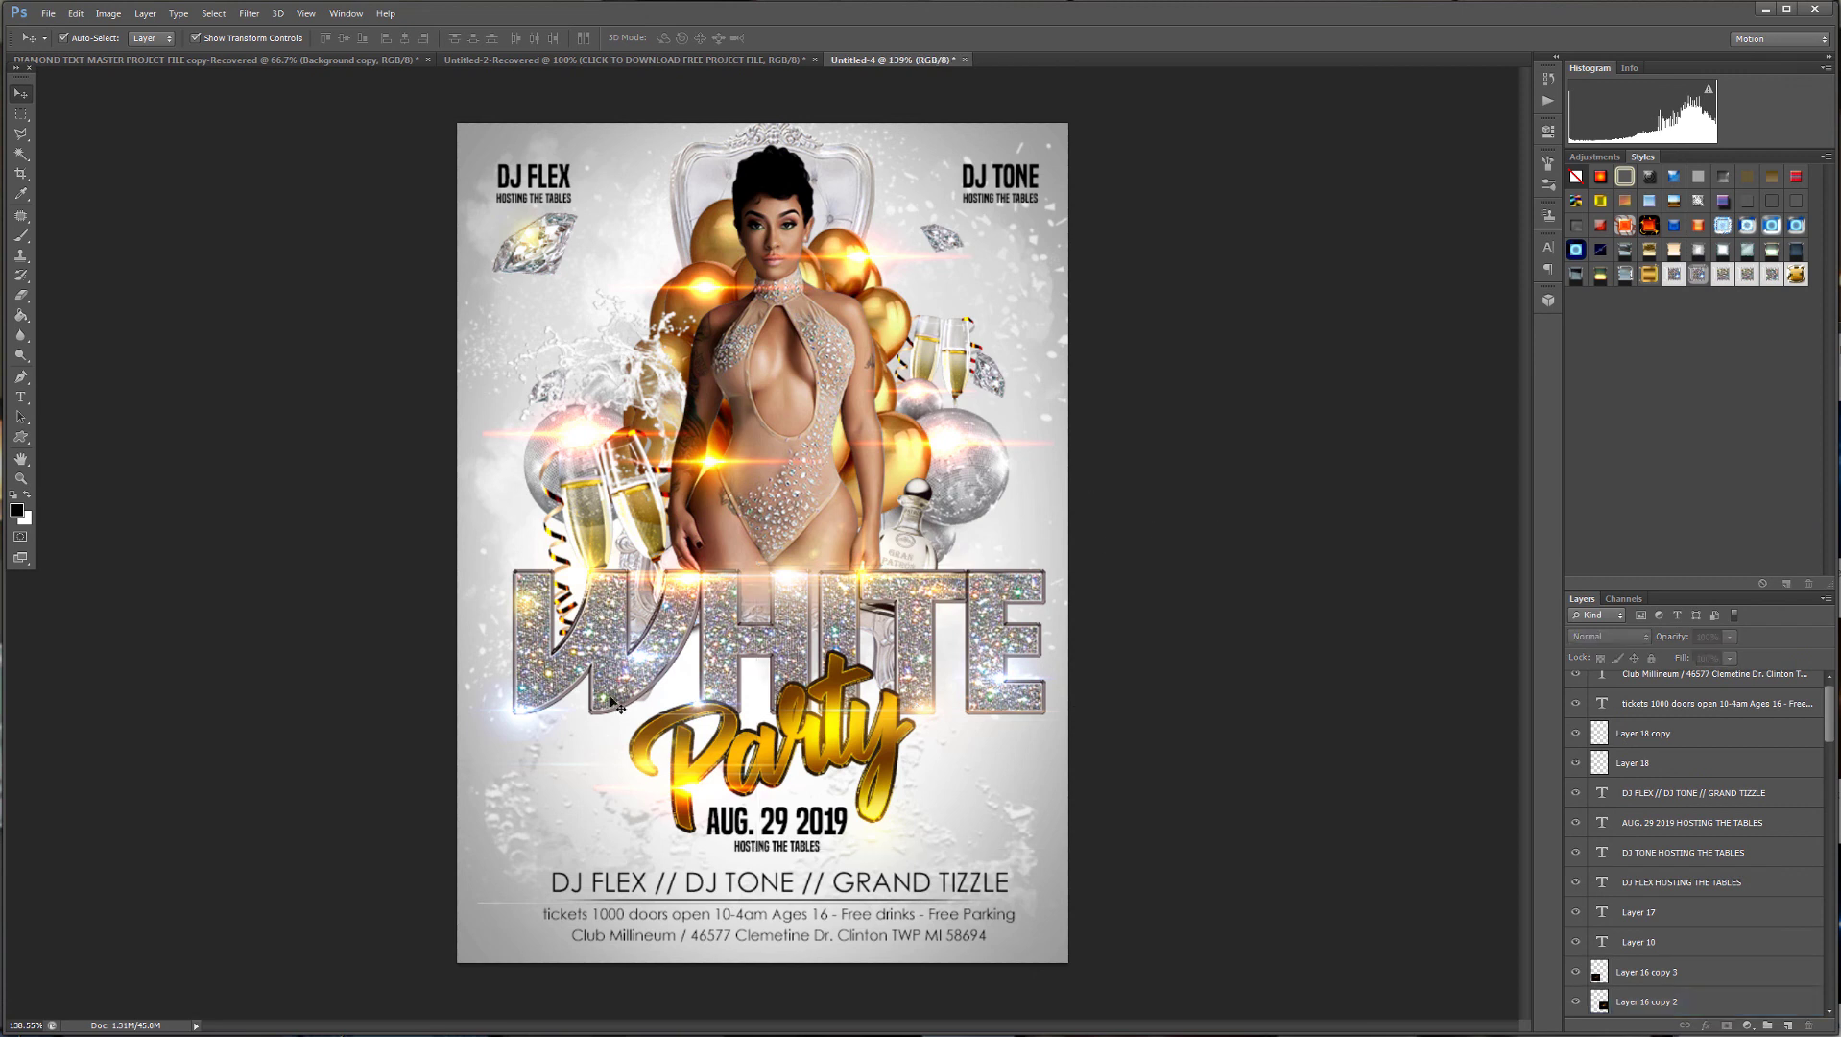
{"action": "left_click", "coordinate": [837, 742]}
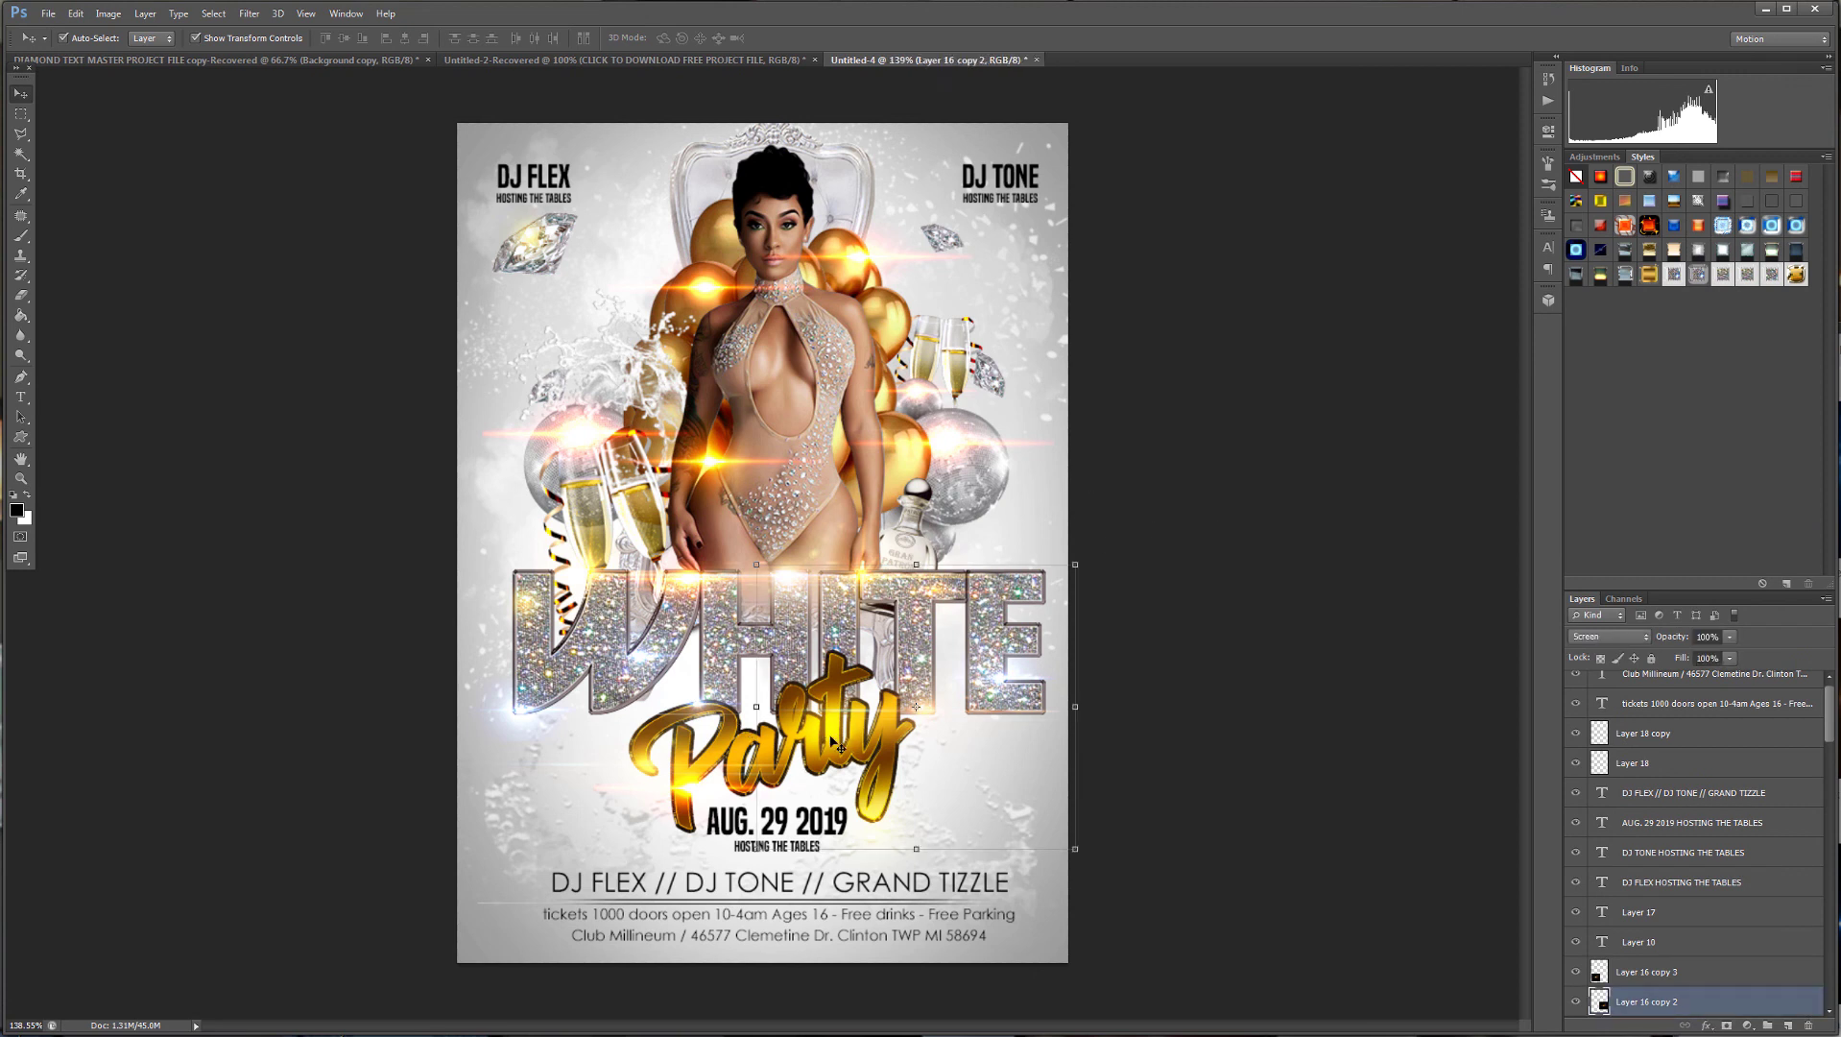
{"action": "left_click", "coordinate": [1295, 567]}
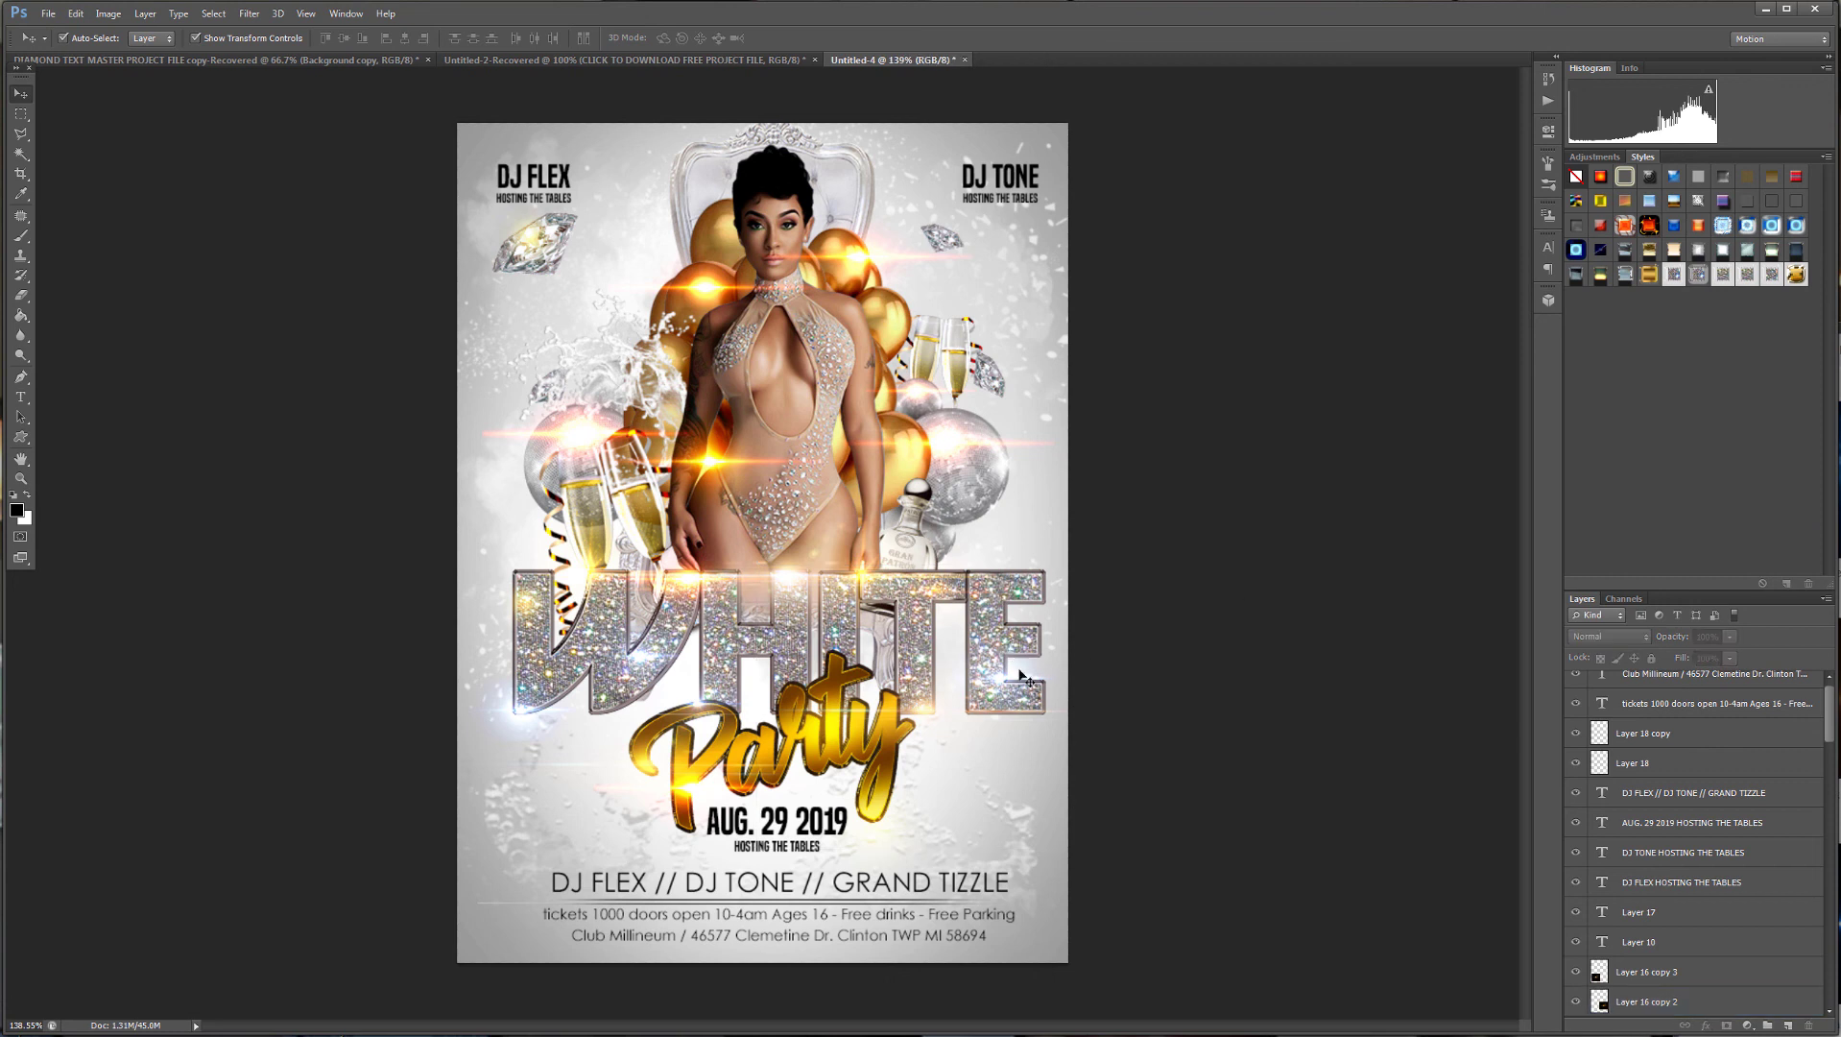